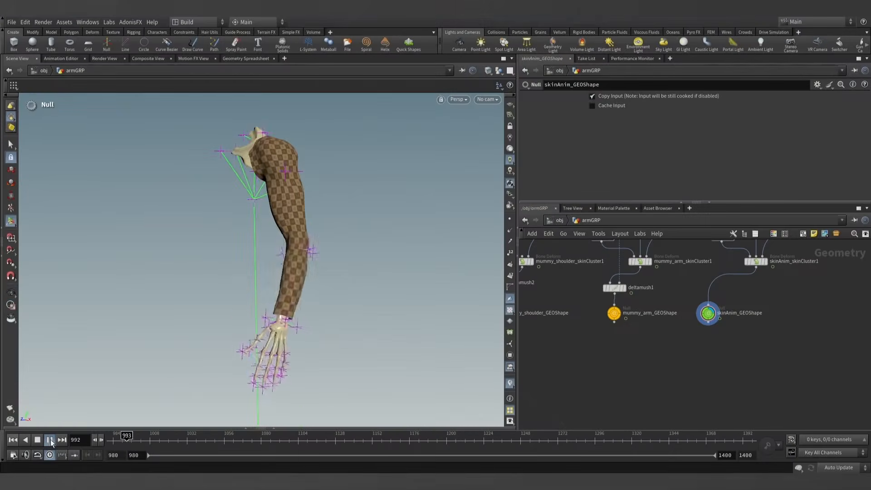
- Play the arm animation on the skinAnim_GEOShape node, viewing it from different angles, and return to the first frame
{"action": "left_click_drag", "start_coordinate": [323, 323], "coordinate": [300, 334], "text": "alt"}
{"action": "middle_click_drag", "start_coordinate": [301, 334], "coordinate": [326, 365], "text": "alt"}
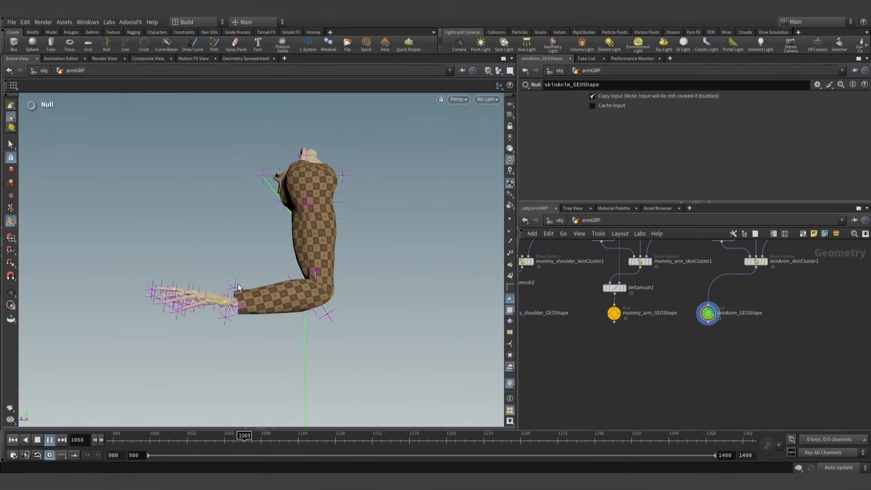
{"action": "left_click", "coordinate": [55, 439]}
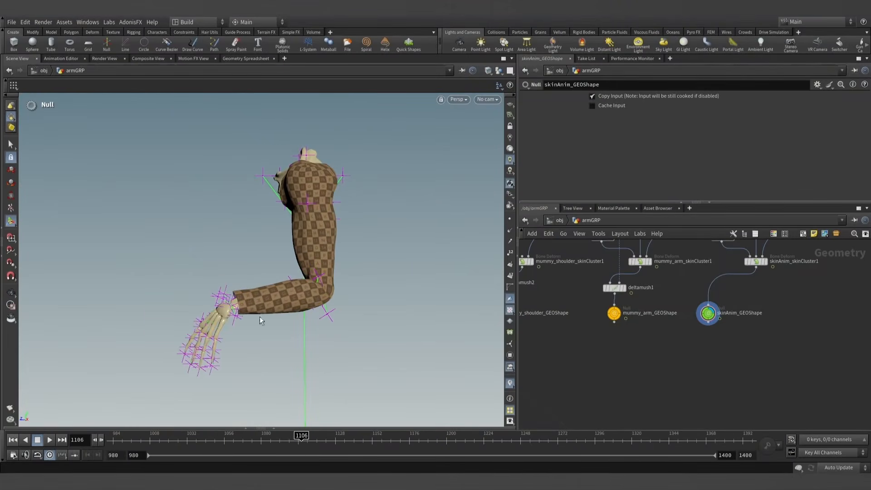
{"action": "left_click_drag", "start_coordinate": [261, 321], "coordinate": [363, 336], "text": "alt"}
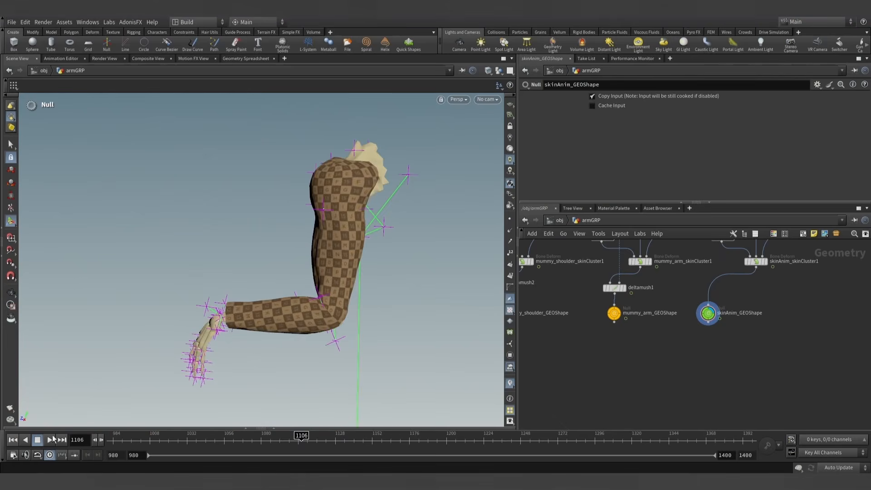
{"action": "left_click", "coordinate": [50, 439]}
{"action": "key", "text": "alt"}
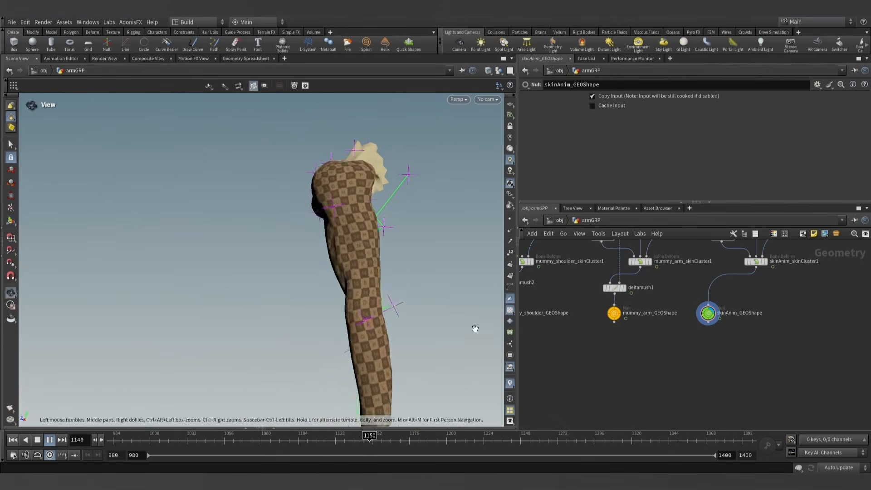
{"action": "left_click", "coordinate": [50, 441]}
{"action": "left_click", "coordinate": [16, 441]}
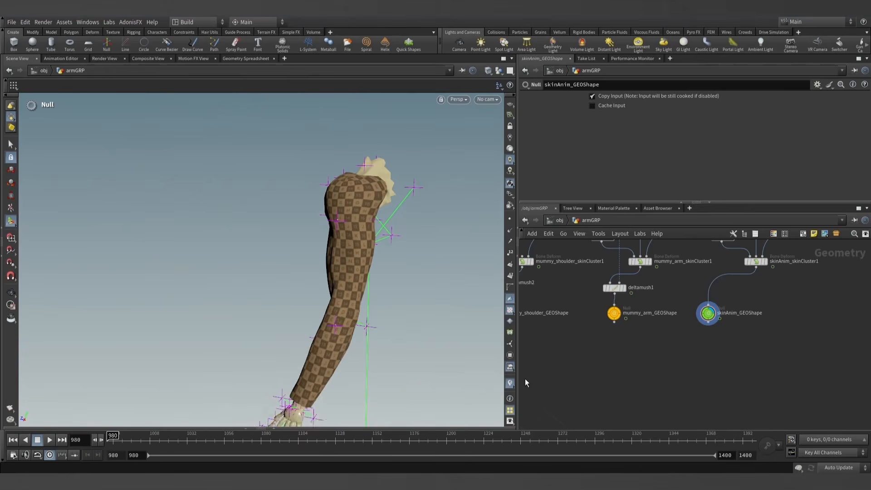
- Display the ADN_OUT_skinRender_GEOShape node, play its simulated skin animation, and return to the first frame
{"action": "scroll", "coordinate": [638, 368], "scroll_direction": "down", "scroll_amount": 5}
{"action": "middle_click_drag", "start_coordinate": [685, 373], "coordinate": [698, 301]}
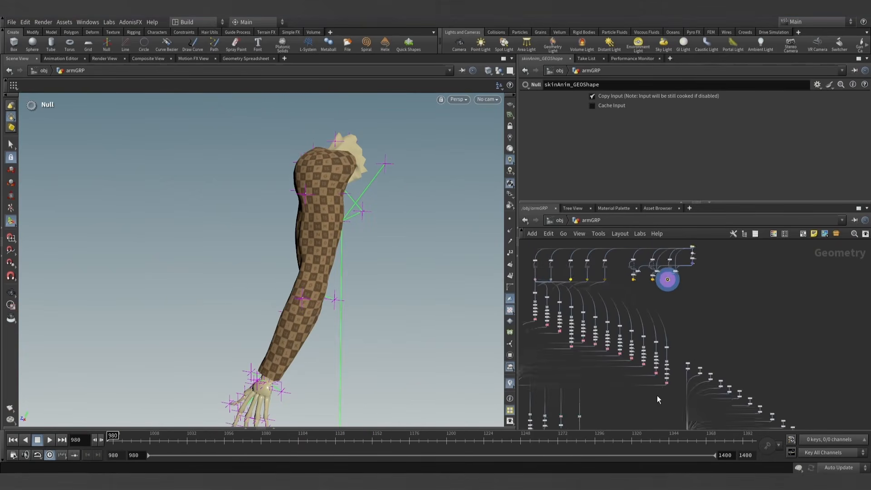
{"action": "middle_click_drag", "start_coordinate": [656, 396], "coordinate": [718, 246]}
{"action": "scroll", "coordinate": [640, 302], "scroll_direction": "up", "scroll_amount": 4}
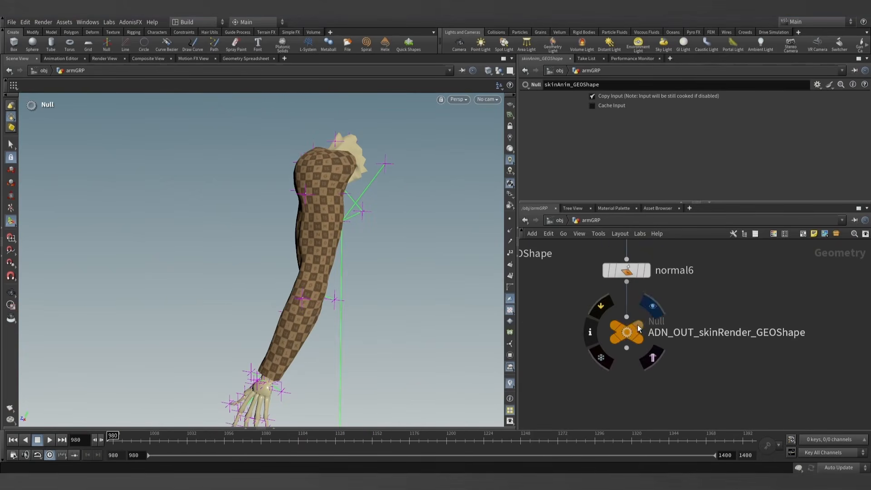
{"action": "left_click", "coordinate": [630, 335]}
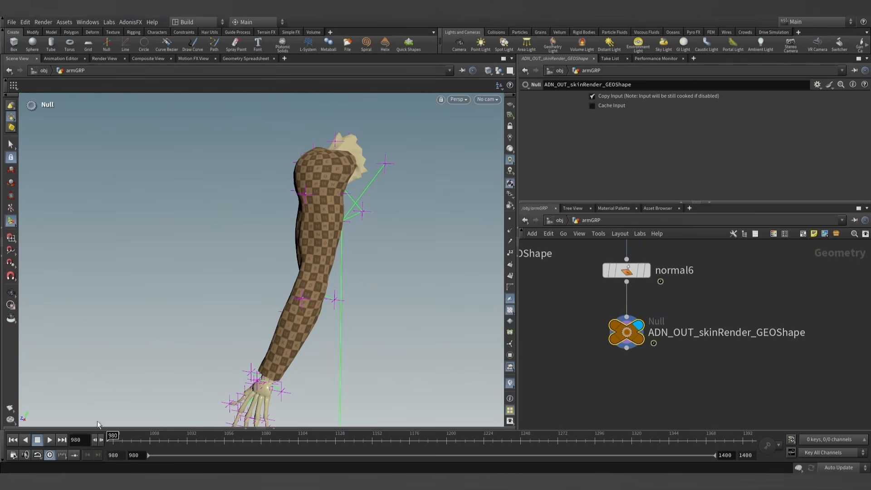
{"action": "left_click", "coordinate": [48, 440]}
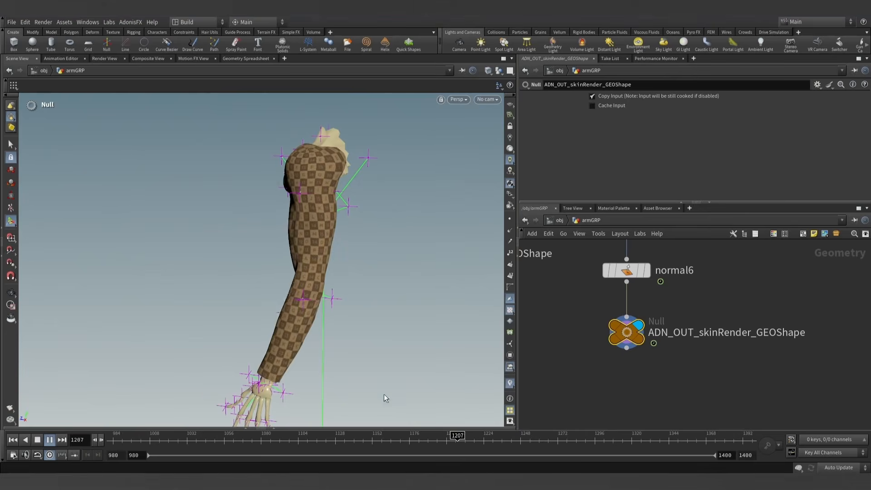
{"action": "left_click", "coordinate": [50, 440]}
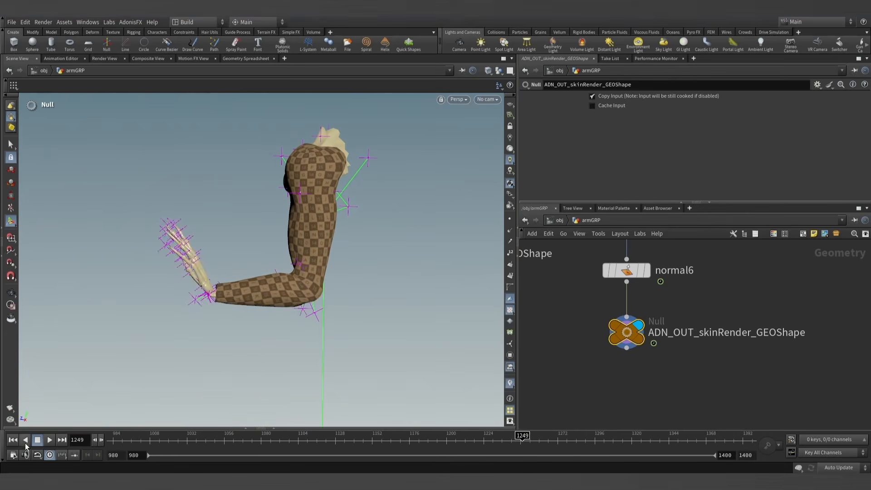
{"action": "left_click", "coordinate": [36, 439]}
- Display the merged arm muscles of the AdnGlue1_GEOShape node and play their simulation to about frame 1073
{"action": "scroll", "coordinate": [544, 319], "scroll_direction": "down", "scroll_amount": 10}
{"action": "middle_click_drag", "start_coordinate": [546, 322], "coordinate": [728, 386]}
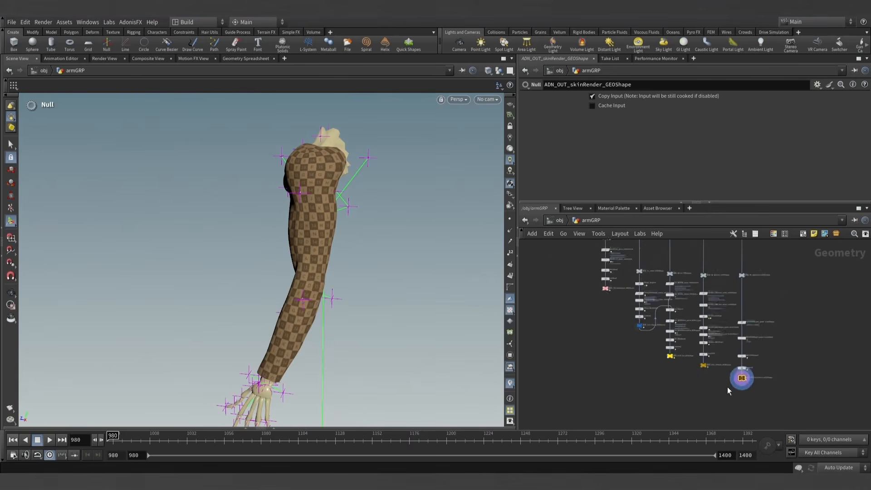
{"action": "scroll", "coordinate": [728, 387], "scroll_direction": "down", "scroll_amount": 1}
{"action": "middle_click_drag", "start_coordinate": [640, 328], "coordinate": [627, 406]}
{"action": "scroll", "coordinate": [621, 341], "scroll_direction": "up", "scroll_amount": 10}
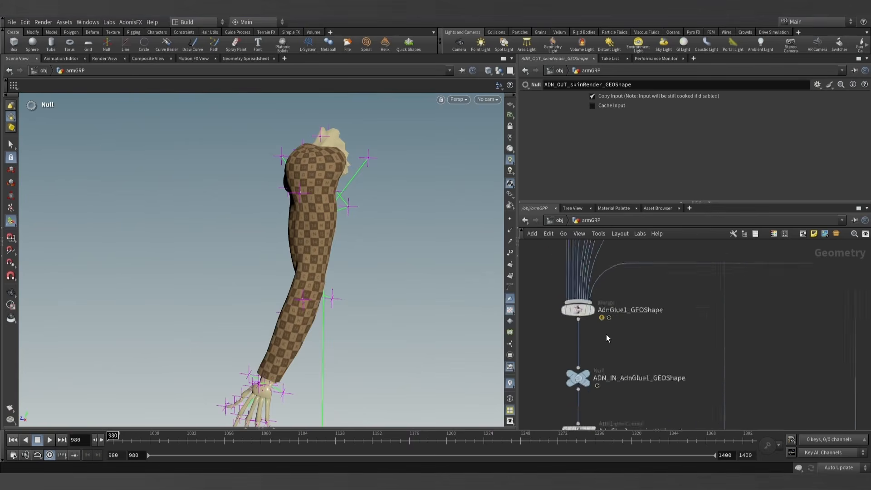
{"action": "left_click", "coordinate": [586, 296]}
{"action": "left_click", "coordinate": [564, 297]}
{"action": "scroll", "coordinate": [644, 336], "scroll_direction": "down", "scroll_amount": 8}
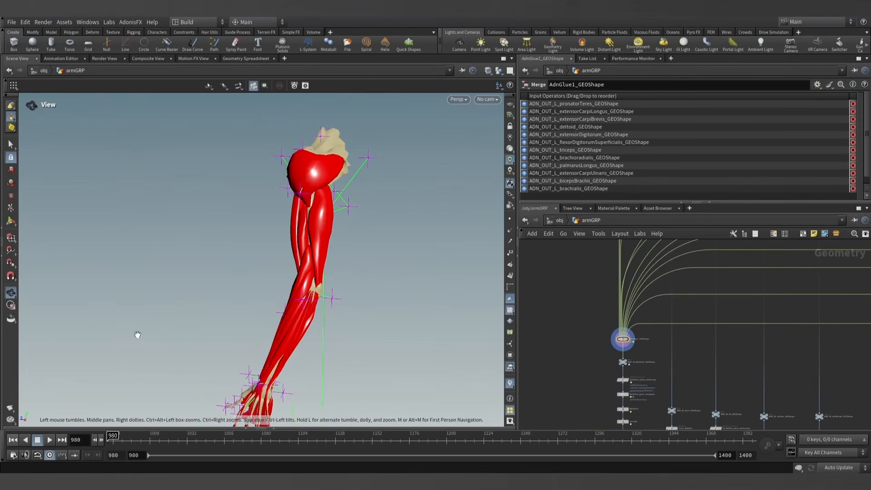
{"action": "scroll", "coordinate": [136, 335], "scroll_direction": "down", "scroll_amount": 2}
{"action": "middle_click_drag", "start_coordinate": [164, 302], "coordinate": [164, 282]}
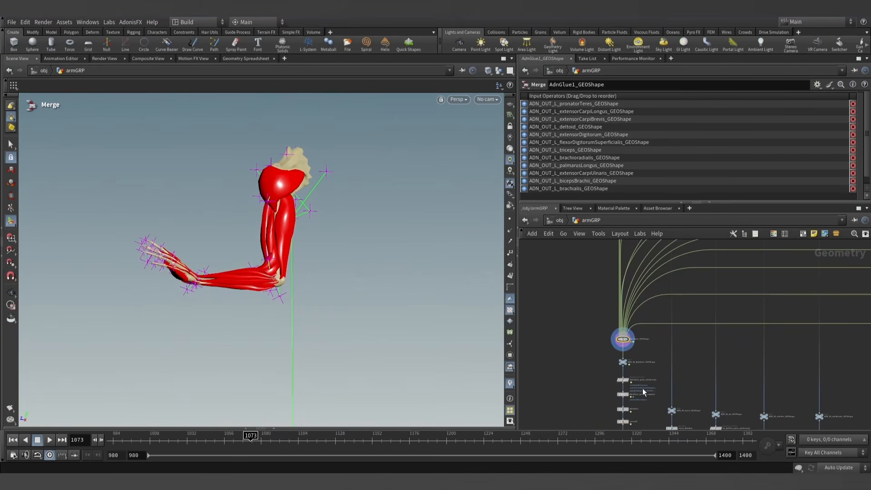
- Display the glued muscles at ADN_OUT_AdnGlue1_GEOShape and continue the playback to about frame 1094
{"action": "scroll", "coordinate": [644, 392], "scroll_direction": "up", "scroll_amount": 5}
{"action": "left_click", "coordinate": [587, 417]}
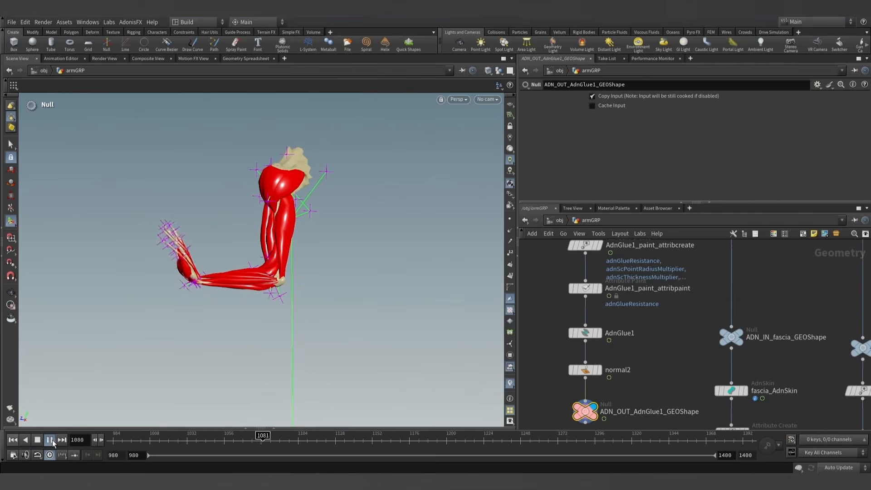
{"action": "left_click", "coordinate": [52, 440]}
- Display the fascia layer at ADN_OUT_fascia_GEOShape and play its simulation to about frame 1146
{"action": "scroll", "coordinate": [624, 361], "scroll_direction": "down", "scroll_amount": 6}
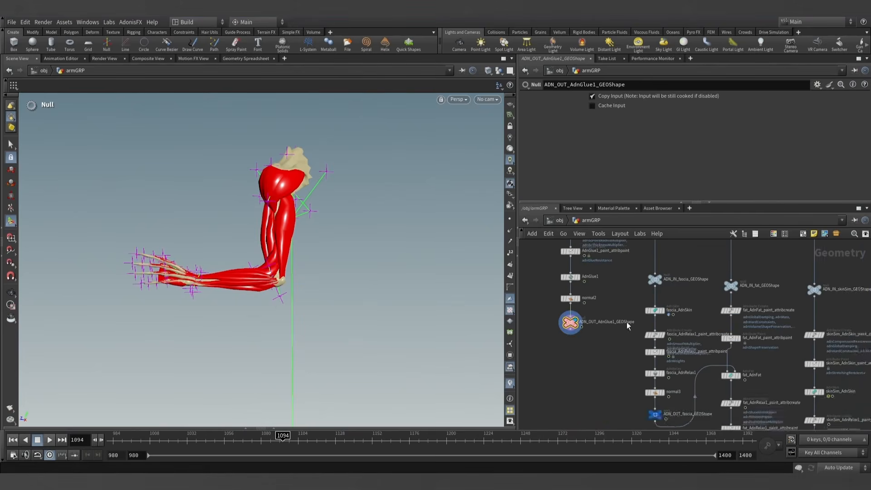
{"action": "scroll", "coordinate": [624, 362], "scroll_direction": "up", "scroll_amount": 5}
{"action": "left_click", "coordinate": [626, 361]}
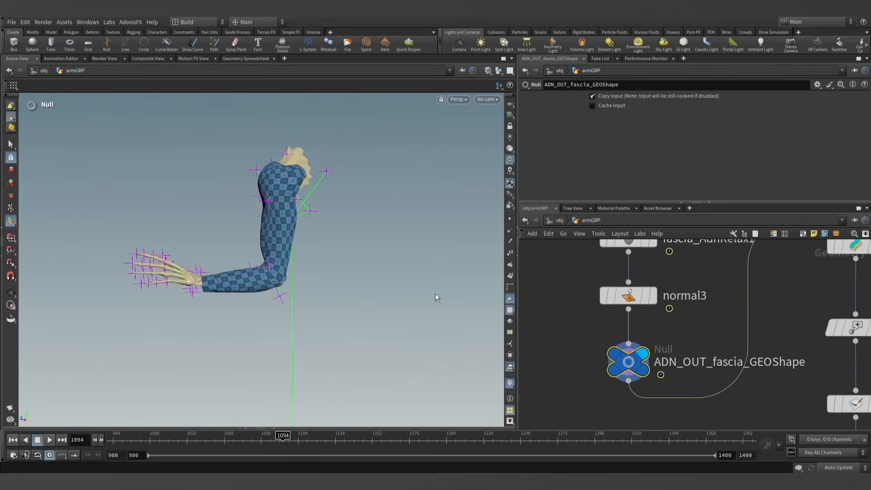
{"action": "left_click", "coordinate": [50, 441]}
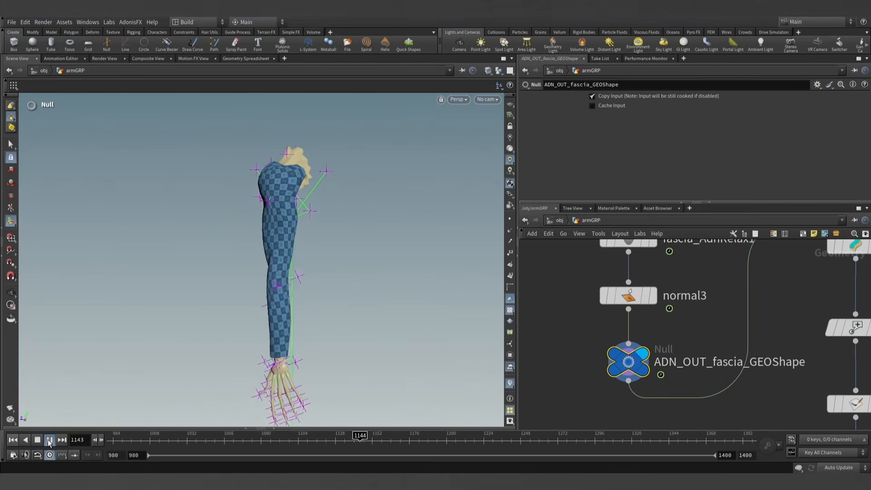
{"action": "left_click", "coordinate": [49, 441]}
- Display the fat layer at ADN_OUT_fat_GEOShape and play its simulation to about frame 1212
{"action": "scroll", "coordinate": [725, 399], "scroll_direction": "down", "scroll_amount": 4}
{"action": "middle_click_drag", "start_coordinate": [734, 394], "coordinate": [667, 309]}
{"action": "middle_click_drag", "start_coordinate": [680, 363], "coordinate": [651, 342]}
{"action": "scroll", "coordinate": [683, 386], "scroll_direction": "up", "scroll_amount": 2}
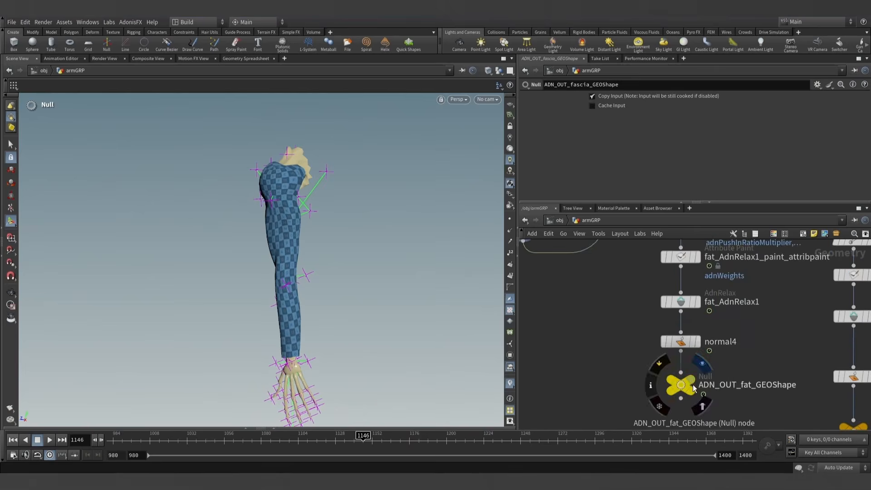
{"action": "left_click", "coordinate": [689, 382]}
{"action": "left_click", "coordinate": [686, 390]}
{"action": "left_click", "coordinate": [50, 440]}
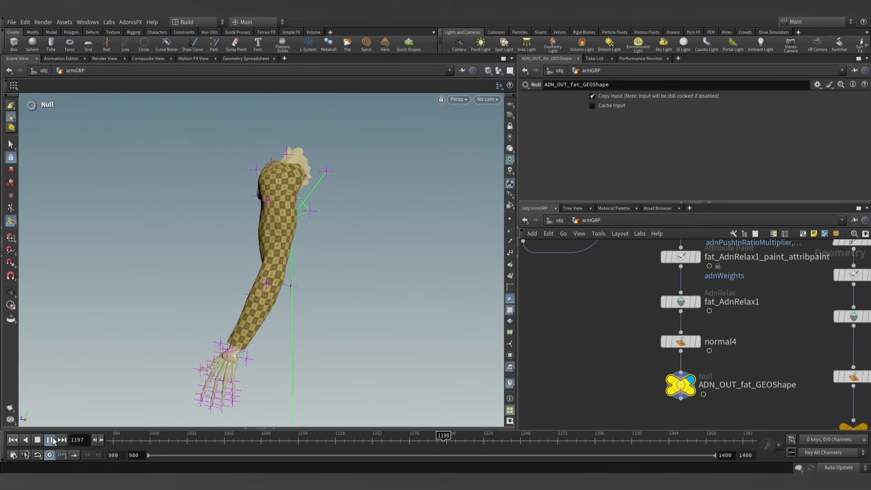
{"action": "left_click", "coordinate": [50, 440]}
- Display the simulated skin at ADN_OUT_skinSim_GEOShape and play its simulation to about frame 1254
{"action": "scroll", "coordinate": [680, 390], "scroll_direction": "down", "scroll_amount": 2}
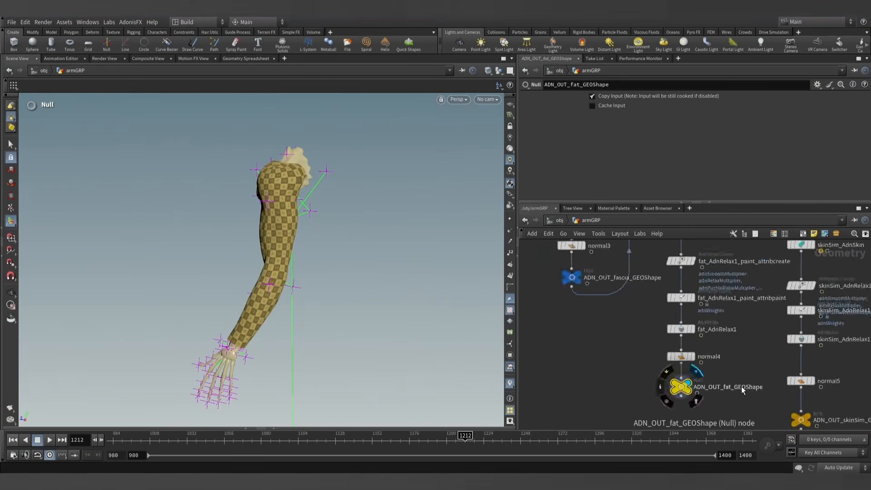
{"action": "middle_click_drag", "start_coordinate": [830, 419], "coordinate": [756, 361]}
{"action": "scroll", "coordinate": [755, 361], "scroll_direction": "up", "scroll_amount": 3}
{"action": "mouse_move", "coordinate": [705, 362]}
{"action": "left_click", "coordinate": [727, 336]}
{"action": "left_click", "coordinate": [704, 361]}
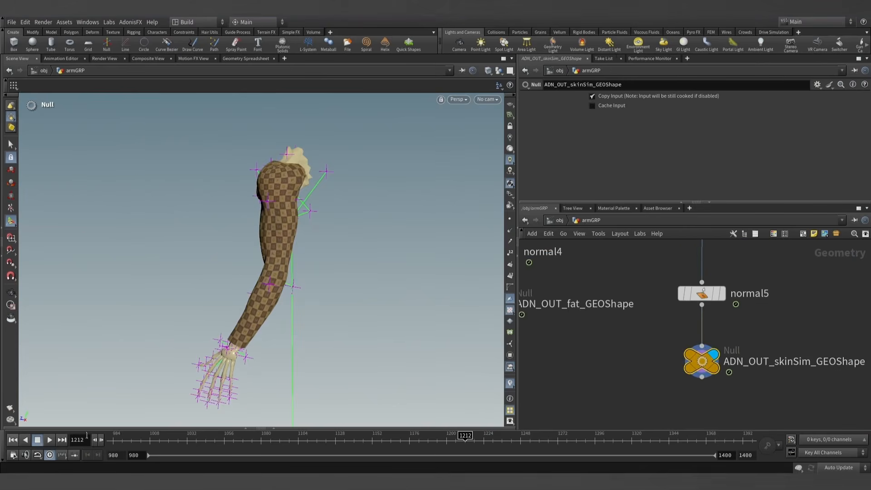
{"action": "left_click", "coordinate": [49, 440]}
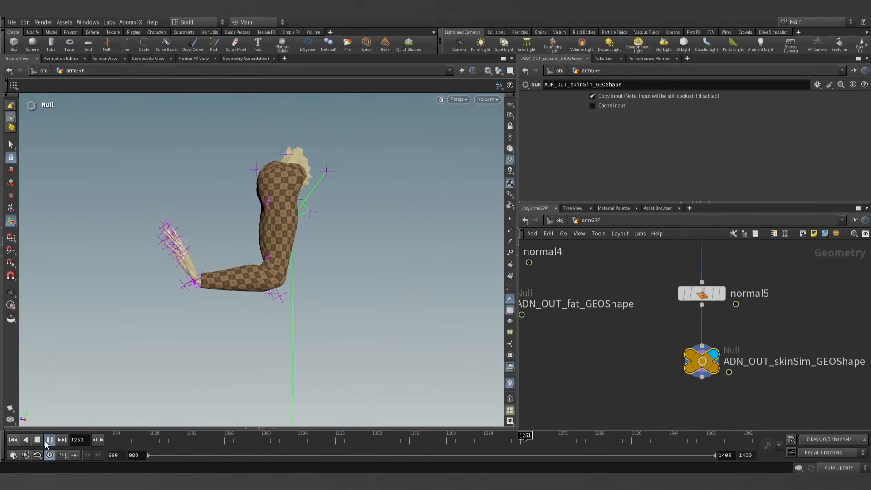
{"action": "left_click", "coordinate": [48, 440]}
- Display the final skin at ADN_OUT_skinRender_GEOShape, play its simulation to about frame 1372, and return to frame 980
{"action": "scroll", "coordinate": [658, 385], "scroll_direction": "down", "scroll_amount": 6}
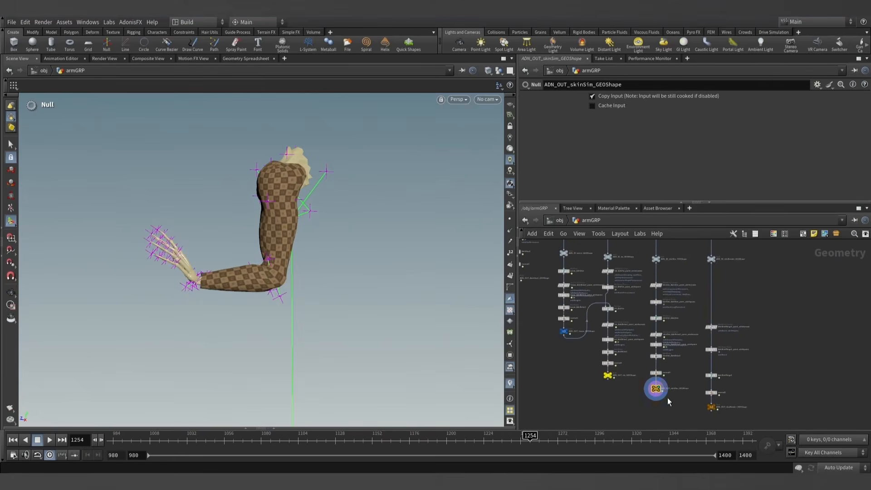
{"action": "scroll", "coordinate": [658, 355], "scroll_direction": "up", "scroll_amount": 5}
{"action": "left_click", "coordinate": [666, 343]}
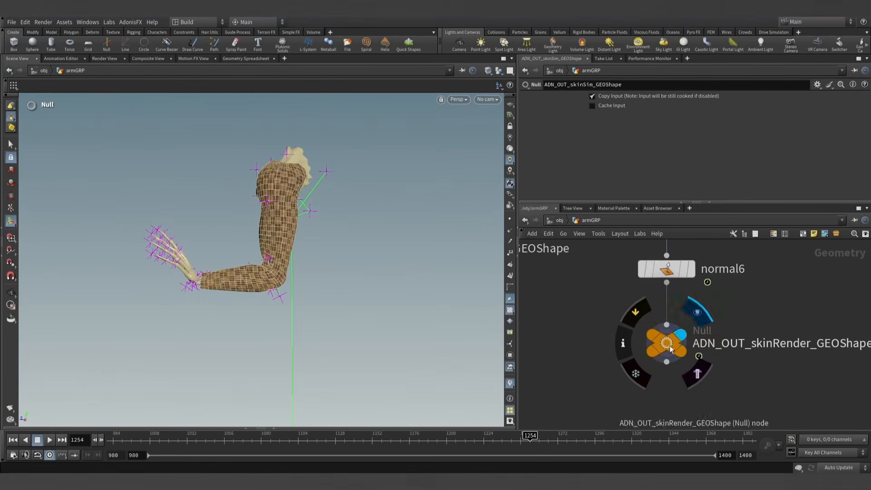
{"action": "left_click", "coordinate": [51, 440]}
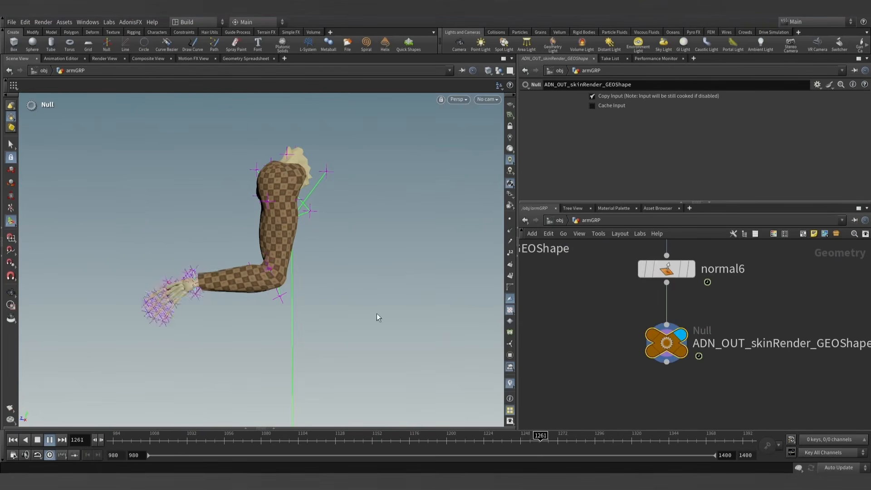
{"action": "scroll", "coordinate": [614, 316], "scroll_direction": "down", "scroll_amount": 3}
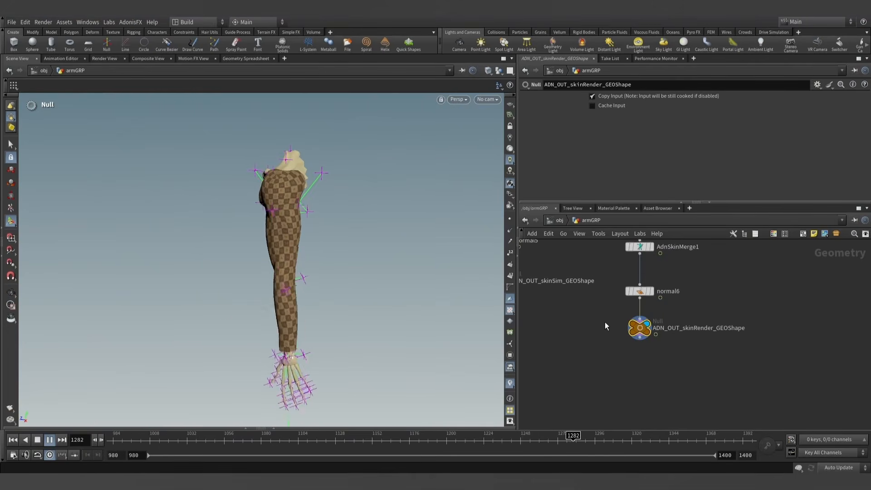
{"action": "middle_click_drag", "start_coordinate": [606, 322], "coordinate": [599, 369]}
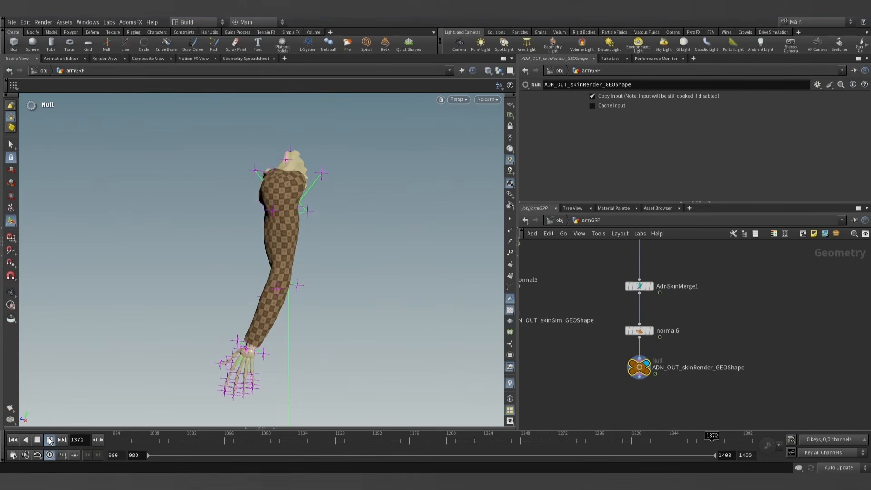
{"action": "scroll", "coordinate": [593, 324], "scroll_direction": "down", "scroll_amount": 9}
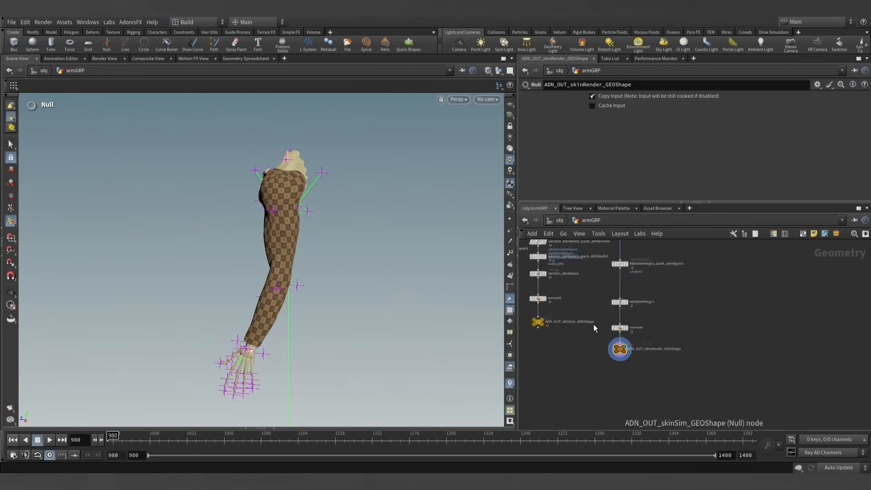
{"action": "middle_click_drag", "start_coordinate": [615, 301], "coordinate": [665, 400]}
{"action": "scroll", "coordinate": [671, 370], "scroll_direction": "down", "scroll_amount": 3}
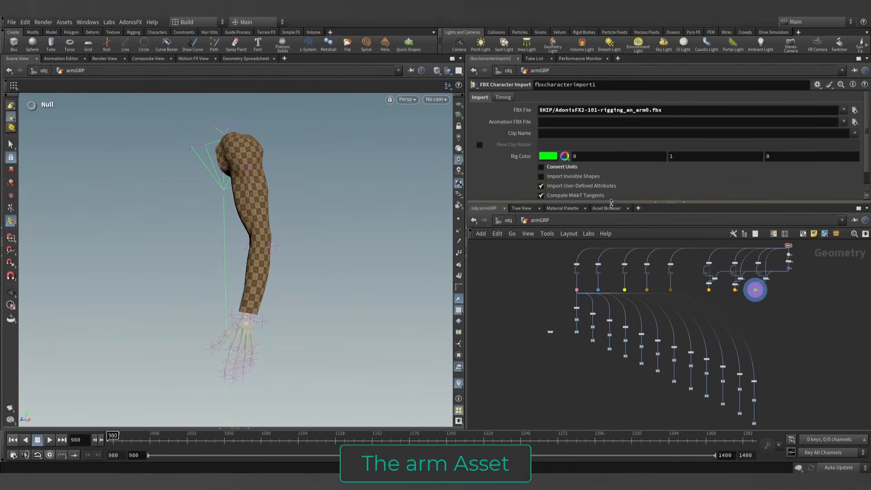
- Enlarge the node network area and display the imported arm asset of the fbxcharacterimport1 node
{"action": "left_click_drag", "start_coordinate": [611, 202], "coordinate": [613, 188]}
{"action": "middle_click_drag", "start_coordinate": [622, 271], "coordinate": [582, 290]}
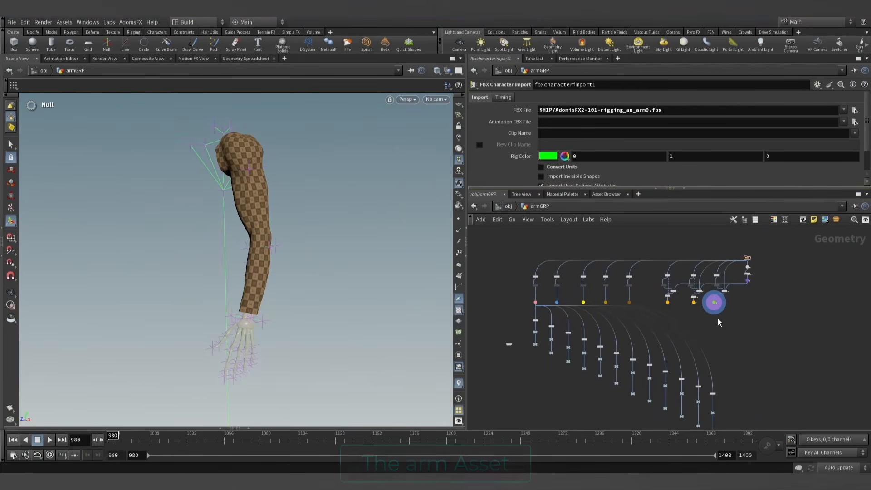
{"action": "scroll", "coordinate": [705, 312], "scroll_direction": "up", "scroll_amount": 6}
{"action": "middle_click_drag", "start_coordinate": [724, 311], "coordinate": [663, 402]}
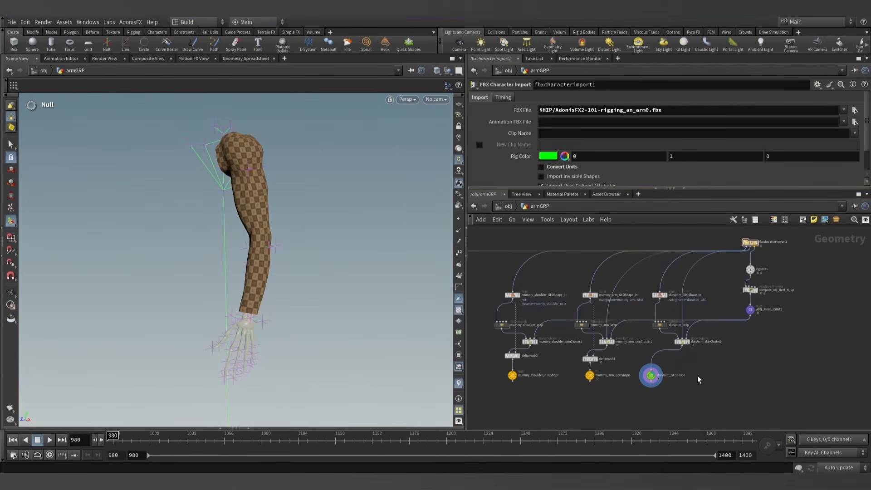
{"action": "scroll", "coordinate": [774, 264], "scroll_direction": "up", "scroll_amount": 5}
{"action": "left_click", "coordinate": [711, 262]}
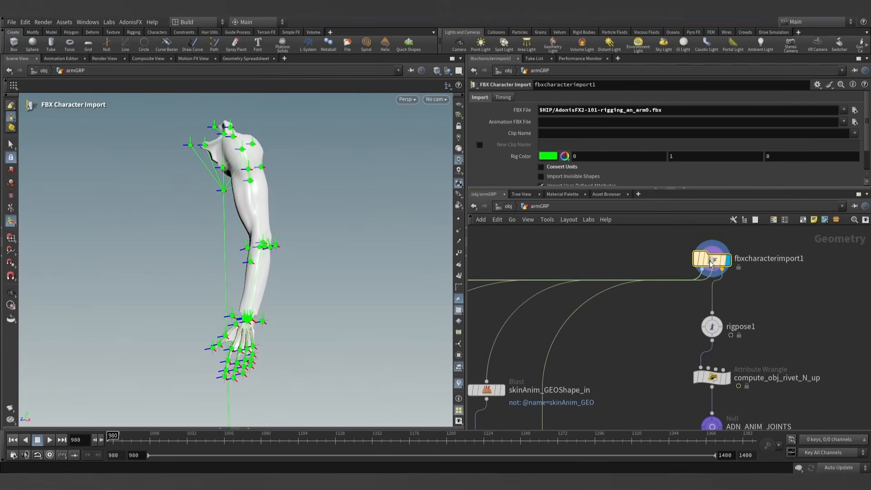
- Display the compute_obj_rivet_N_up wrangle in armGRP and enlarge the parameter area to show its full VEXpression code
{"action": "scroll", "coordinate": [767, 316], "scroll_direction": "down", "scroll_amount": 3}
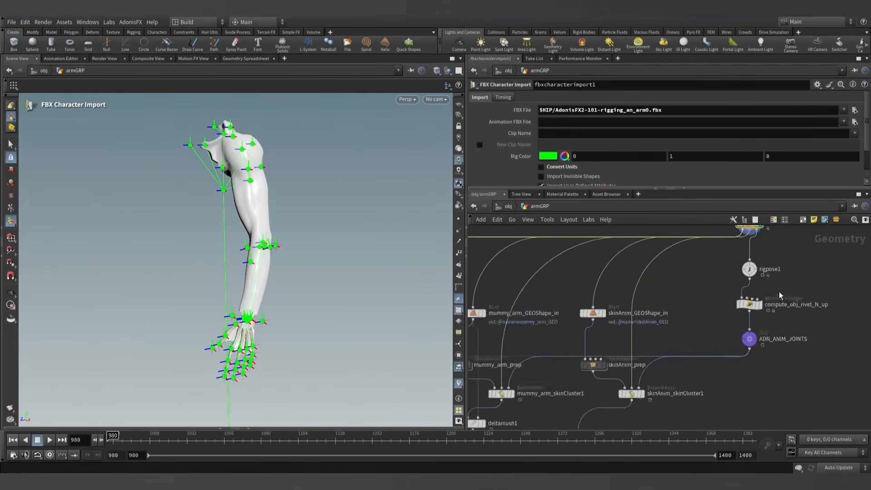
{"action": "scroll", "coordinate": [779, 294], "scroll_direction": "up", "scroll_amount": 1}
{"action": "middle_click_drag", "start_coordinate": [782, 282], "coordinate": [756, 292]}
{"action": "middle_click_drag", "start_coordinate": [748, 255], "coordinate": [699, 286]}
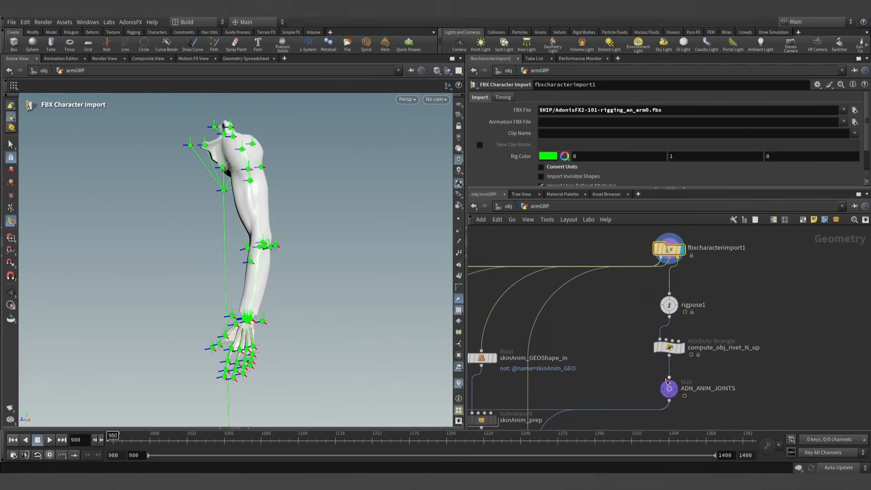
{"action": "middle_click_drag", "start_coordinate": [701, 377], "coordinate": [699, 342]}
{"action": "left_click", "coordinate": [679, 312]}
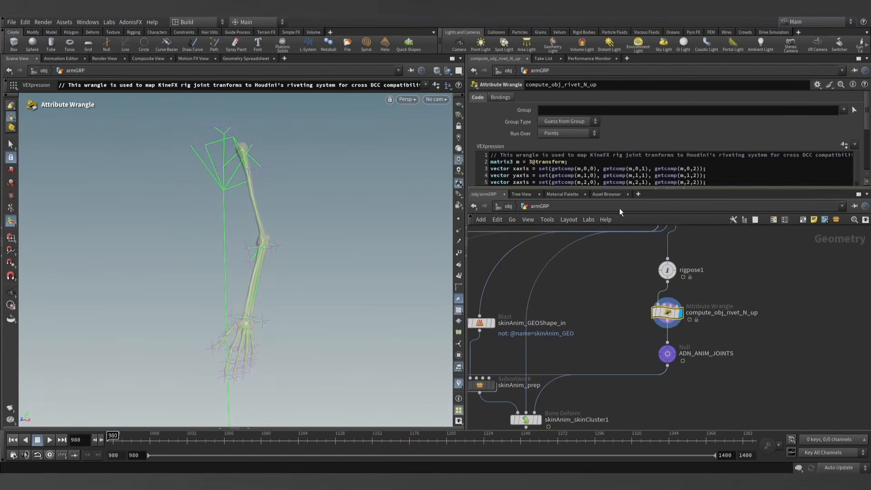
{"action": "left_click_drag", "start_coordinate": [602, 188], "coordinate": [604, 242]}
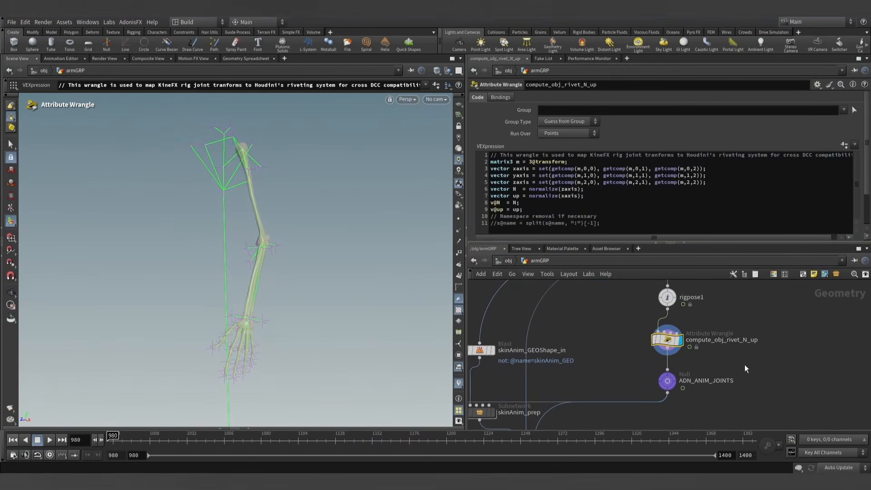
- Inspect the rig joints and their axes around the elbow, forearm and wrist in the viewport
{"action": "scroll", "coordinate": [242, 254], "scroll_direction": "up", "scroll_amount": 5}
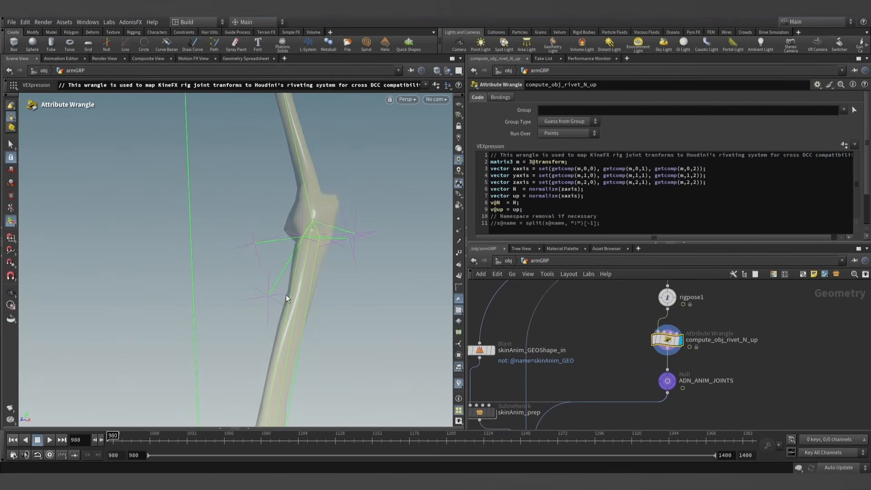
{"action": "scroll", "coordinate": [322, 236], "scroll_direction": "down", "scroll_amount": 10, "text": "alt"}
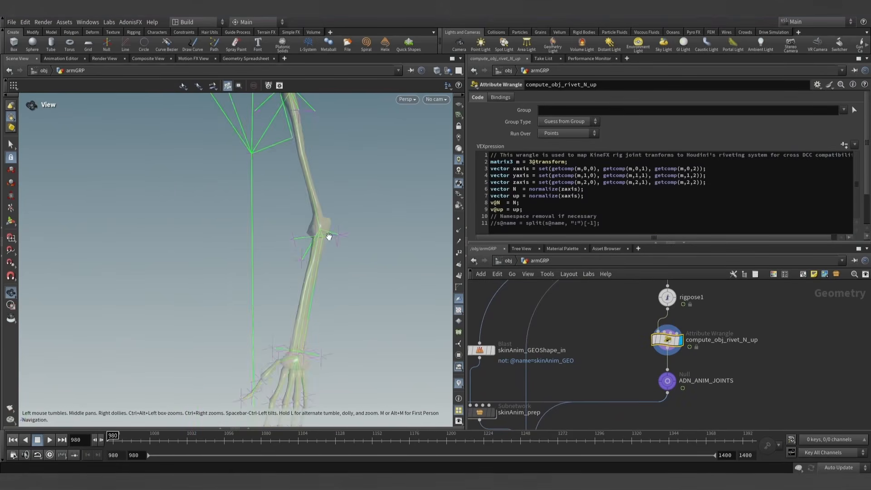
{"action": "middle_click_drag", "start_coordinate": [334, 244], "coordinate": [286, 241], "text": "alt"}
{"action": "right_click_drag", "start_coordinate": [286, 241], "coordinate": [340, 257], "text": "alt"}
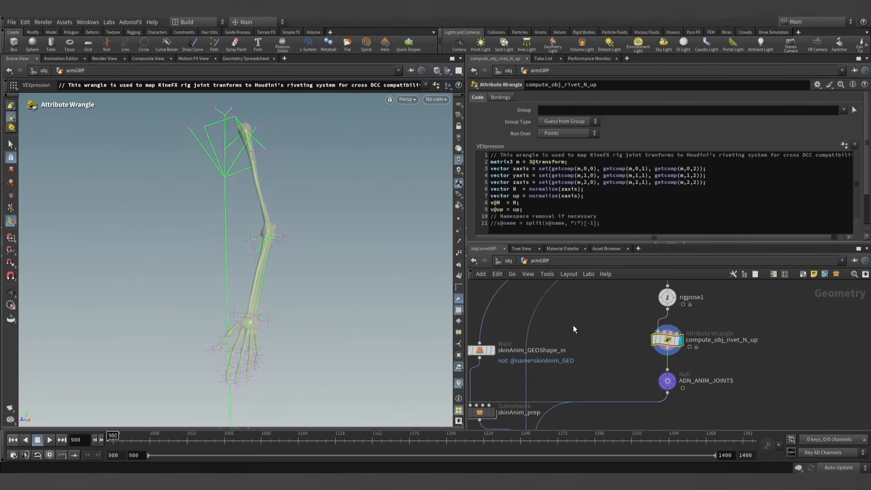
- Check the N, transform and up attributes of the joint points in the geometry spreadsheet, then hide the spreadsheet
{"action": "left_click_drag", "start_coordinate": [605, 241], "coordinate": [604, 209]}
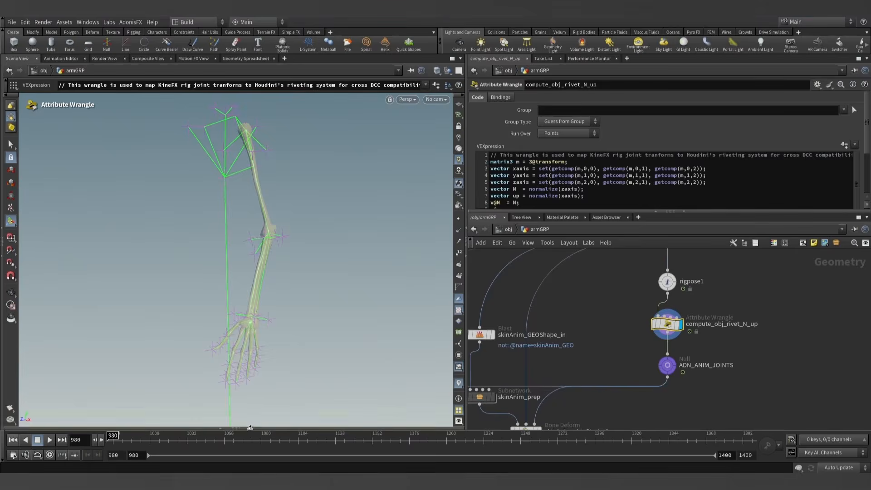
{"action": "left_click", "coordinate": [250, 427]}
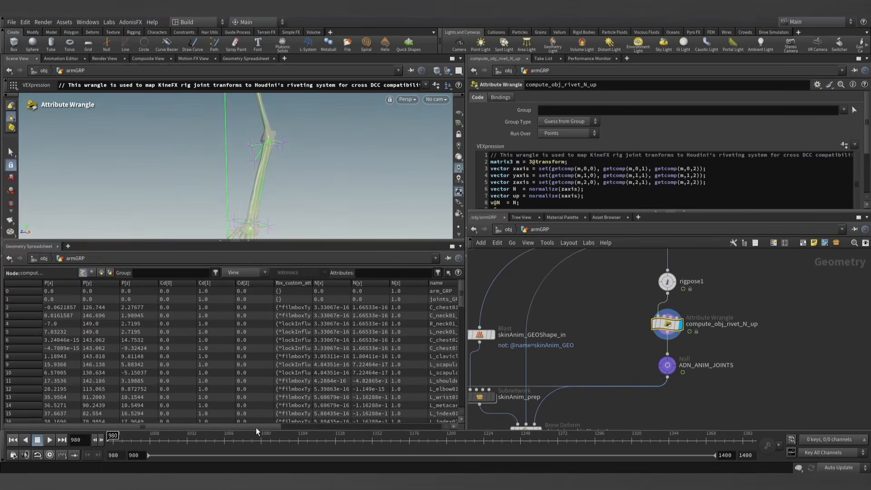
{"action": "left_click_drag", "start_coordinate": [256, 428], "coordinate": [415, 427]}
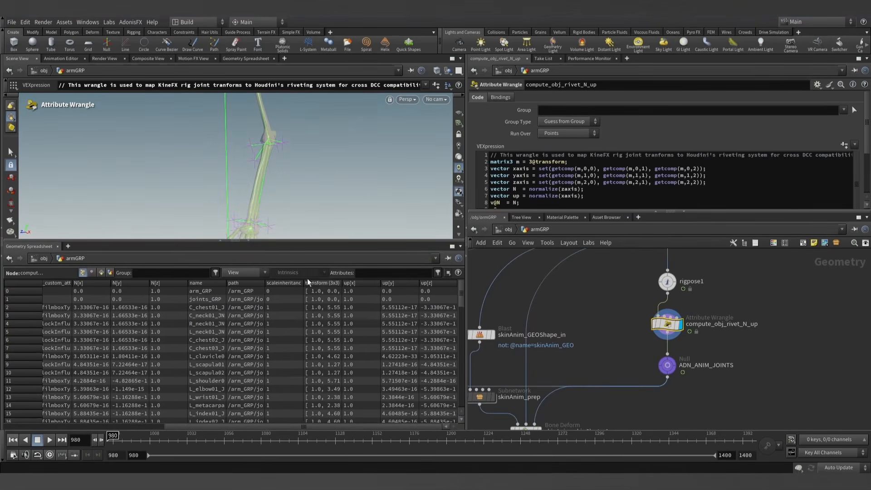
{"action": "left_click", "coordinate": [249, 242]}
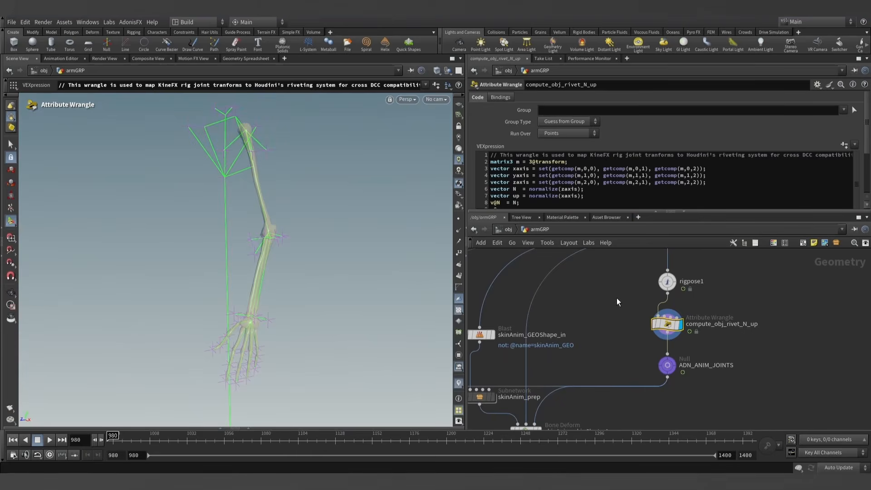
- Review the joint branch from rigpose1 to ADN_ANIM_JOINTS and reread the full VEXpression of compute_obj_rivet_N_up
{"action": "scroll", "coordinate": [610, 302], "scroll_direction": "down", "scroll_amount": 6}
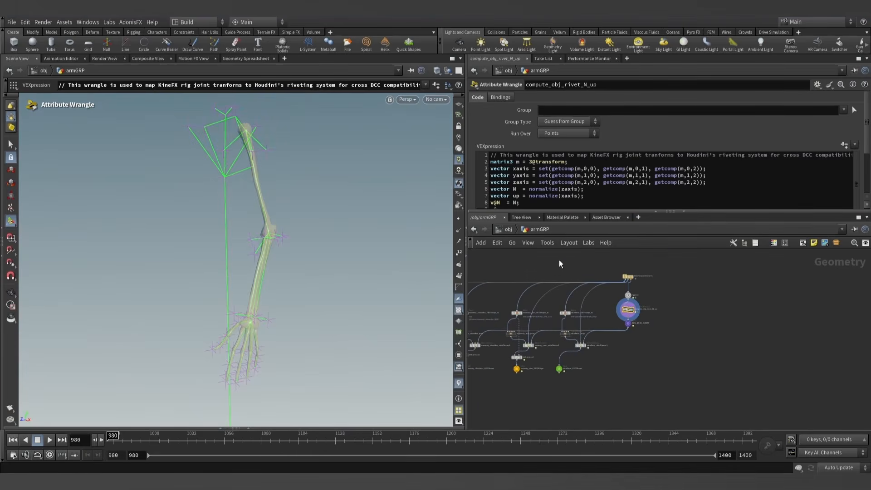
{"action": "middle_click_drag", "start_coordinate": [648, 287], "coordinate": [668, 298]}
{"action": "scroll", "coordinate": [668, 298], "scroll_direction": "up", "scroll_amount": 4}
{"action": "scroll", "coordinate": [667, 298], "scroll_direction": "up", "scroll_amount": 2}
{"action": "middle_click_drag", "start_coordinate": [575, 376], "coordinate": [570, 353]}
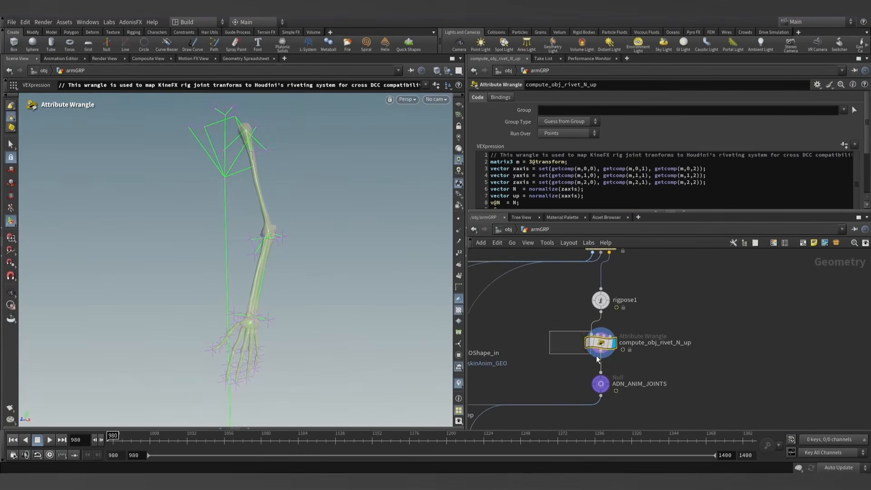
{"action": "left_click_drag", "start_coordinate": [576, 212], "coordinate": [574, 241]}
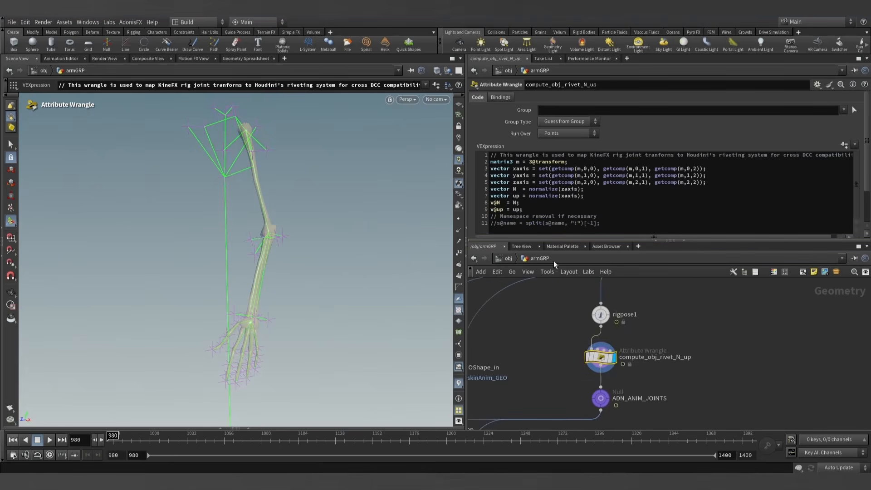
{"action": "scroll", "coordinate": [674, 330], "scroll_direction": "down", "scroll_amount": 4}
{"action": "middle_click_drag", "start_coordinate": [680, 312], "coordinate": [677, 335]}
- Open the AdonisFX_KineFX_Rig_Rivets subnetwork at object level, look over its joint rivets and scrub the animation back to frame 980
{"action": "left_click", "coordinate": [508, 258]}
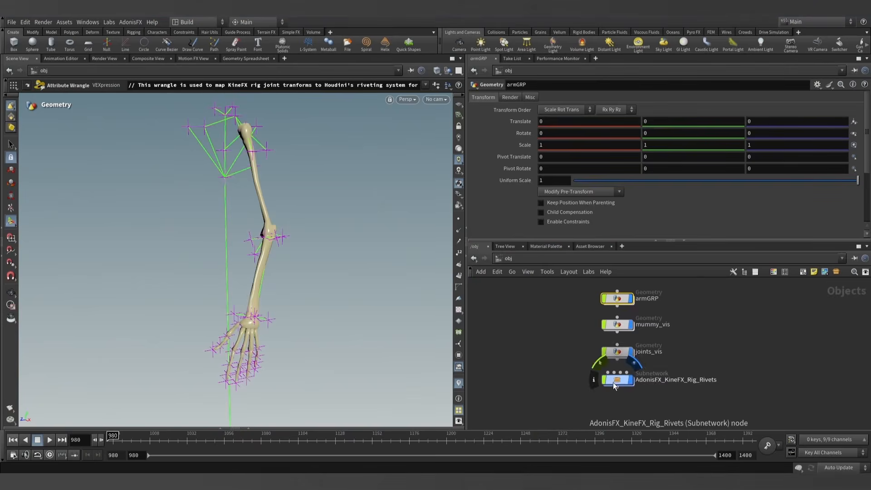
{"action": "double_click", "coordinate": [618, 380]}
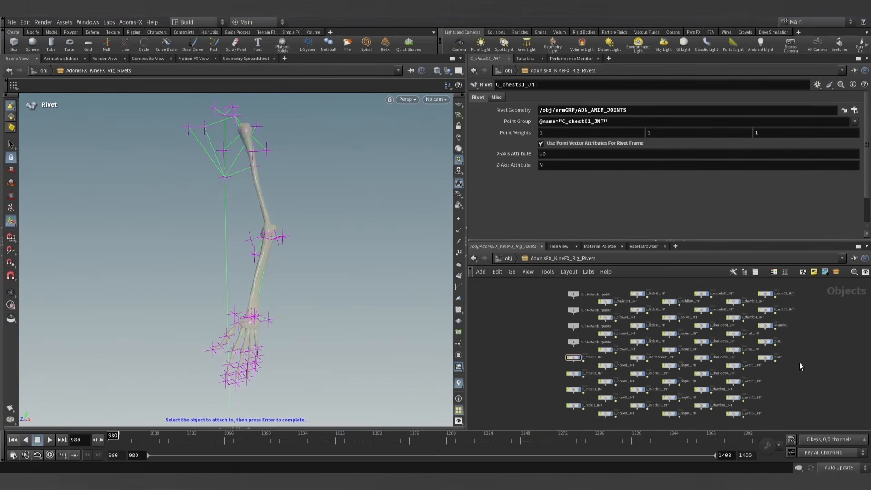
{"action": "left_click_drag", "start_coordinate": [696, 244], "coordinate": [695, 185]}
{"action": "scroll", "coordinate": [643, 322], "scroll_direction": "up", "scroll_amount": 5}
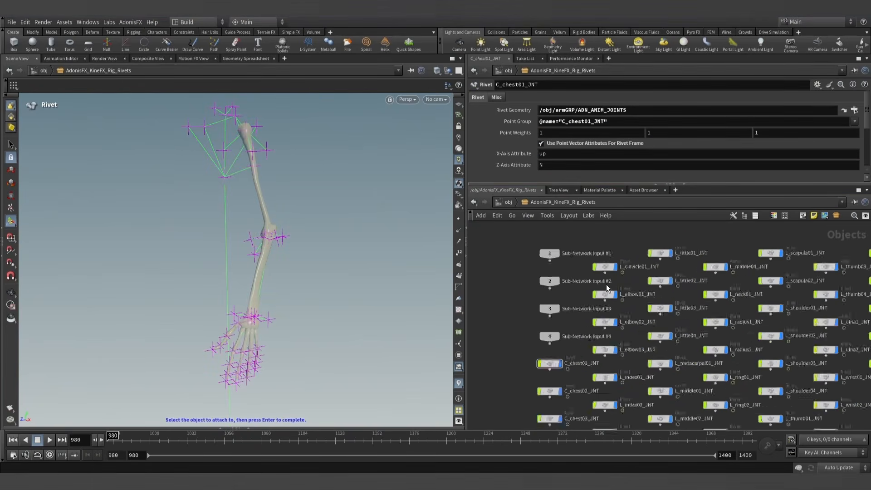
{"action": "middle_click_drag", "start_coordinate": [644, 322], "coordinate": [592, 271]}
{"action": "scroll", "coordinate": [599, 317], "scroll_direction": "down", "scroll_amount": 5}
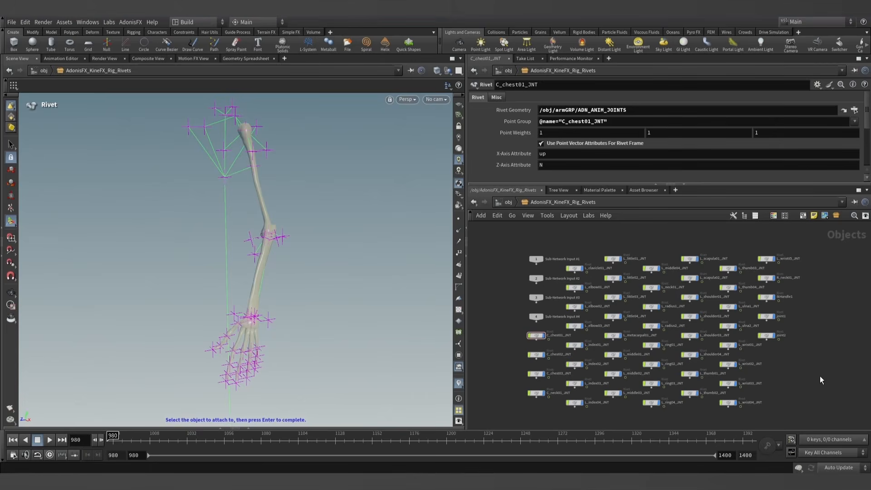
{"action": "middle_click_drag", "start_coordinate": [809, 369], "coordinate": [796, 357]}
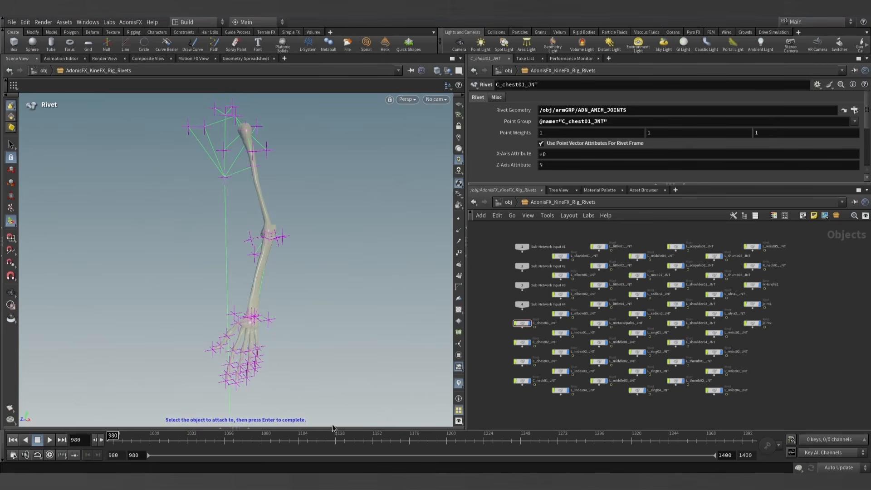
{"action": "left_click_drag", "start_coordinate": [115, 437], "coordinate": [41, 452]}
- Go back into the armGRP network and show the parameters of the rigpose1 node
{"action": "left_click", "coordinate": [508, 202]}
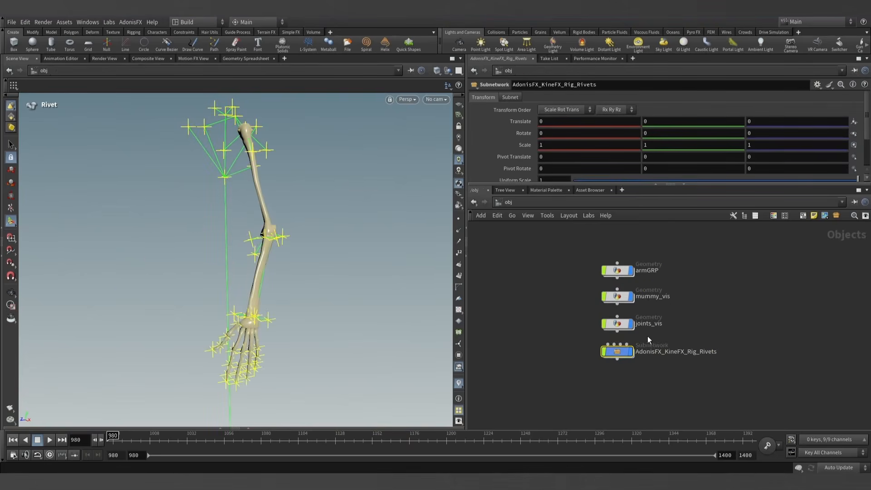
{"action": "double_click", "coordinate": [618, 273]}
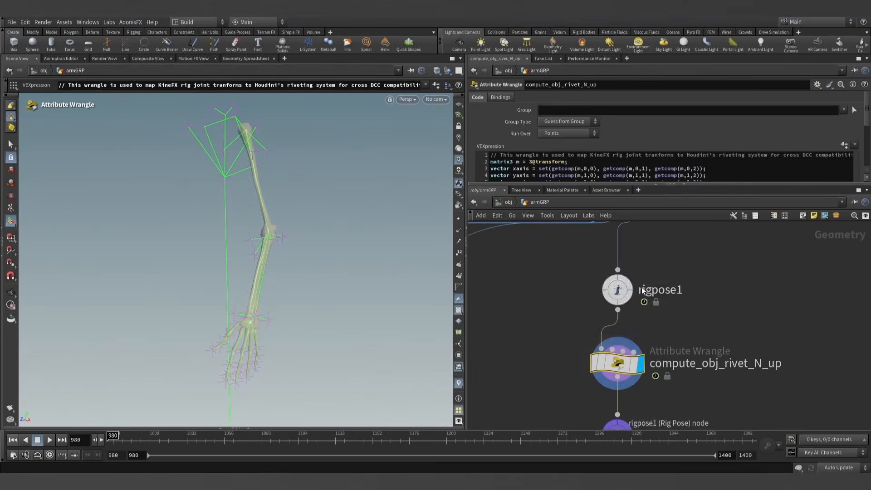
{"action": "left_click", "coordinate": [617, 289]}
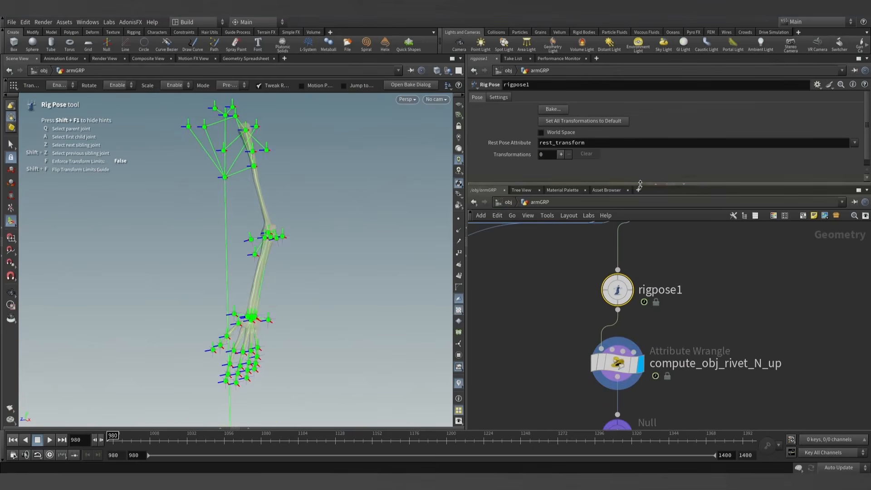
{"action": "left_click_drag", "start_coordinate": [640, 183], "coordinate": [640, 227]}
{"action": "scroll", "coordinate": [679, 309], "scroll_direction": "down", "scroll_amount": 3}
{"action": "left_click_drag", "start_coordinate": [698, 229], "coordinate": [699, 197]}
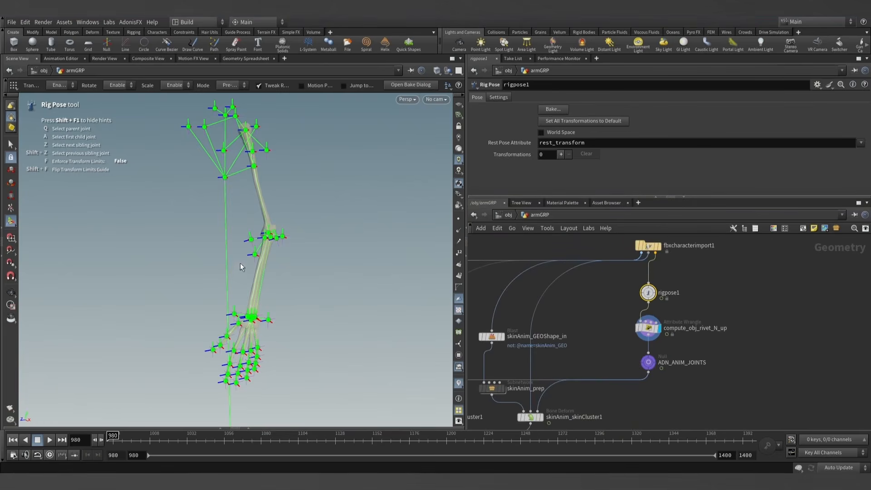
- Examine the posed joints around the elbow and wrist from several angles and scrub the animation back to frame 980
{"action": "right_click_drag", "start_coordinate": [240, 267], "coordinate": [263, 272], "text": "alt"}
{"action": "left_click_drag", "start_coordinate": [262, 272], "coordinate": [239, 280], "text": "alt"}
{"action": "middle_click_drag", "start_coordinate": [290, 269], "coordinate": [274, 233], "text": "alt"}
{"action": "mouse_move", "coordinate": [274, 254]}
{"action": "left_mouse_down", "text": "alt"}
{"action": "mouse_move", "coordinate": [264, 254]}
{"action": "mouse_move", "coordinate": [287, 252]}
{"action": "left_mouse_up", "text": "alt"}
{"action": "right_click_drag", "start_coordinate": [287, 252], "coordinate": [287, 221], "text": "alt"}
{"action": "left_click_drag", "start_coordinate": [288, 222], "coordinate": [292, 222], "text": "alt"}
{"action": "left_click_drag", "start_coordinate": [113, 438], "coordinate": [27, 442]}
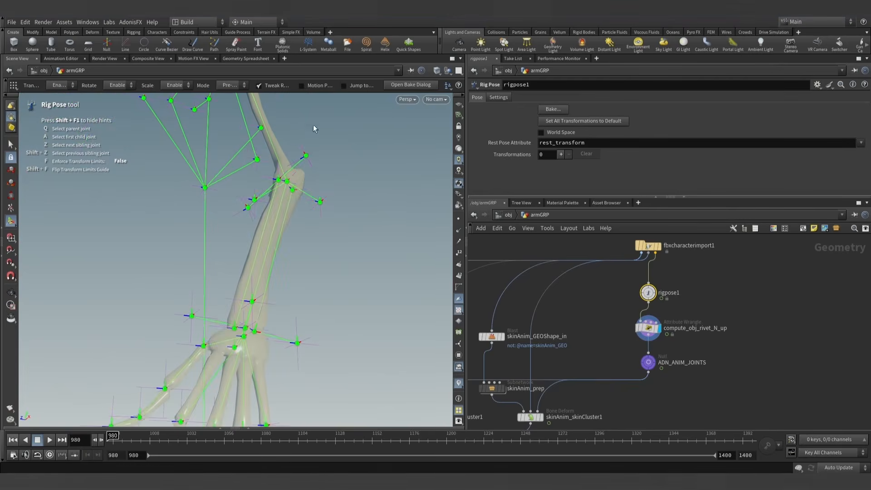
{"action": "right_click_drag", "start_coordinate": [323, 316], "coordinate": [315, 270], "text": "alt"}
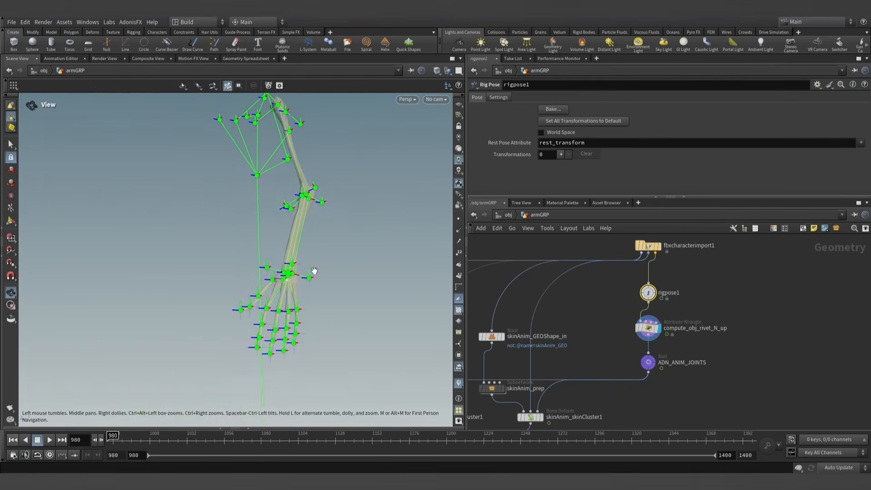
- Display the outputs mummy_shoulder_GEOShape, mummy_arm_GEOShape and skinAnim_GEOShape one after another
{"action": "middle_click_drag", "start_coordinate": [597, 322], "coordinate": [702, 301]}
{"action": "scroll", "coordinate": [656, 317], "scroll_direction": "down", "scroll_amount": 4}
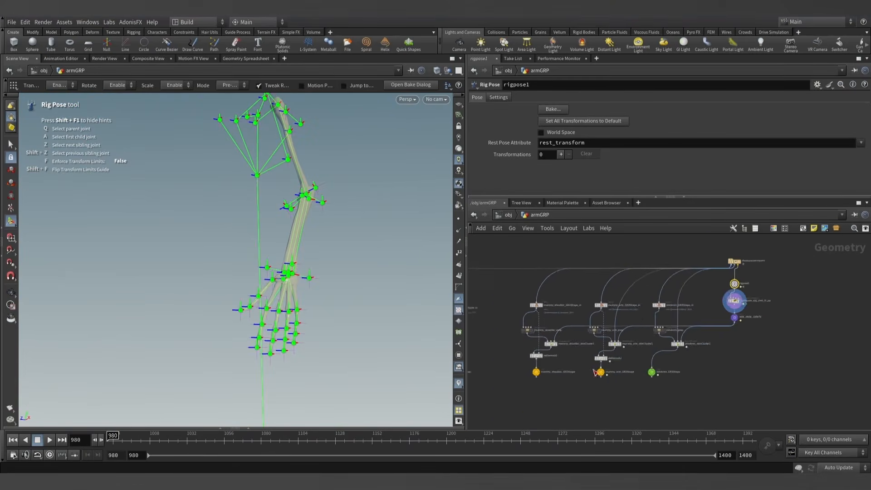
{"action": "scroll", "coordinate": [567, 373], "scroll_direction": "up", "scroll_amount": 3}
{"action": "scroll", "coordinate": [522, 373], "scroll_direction": "up", "scroll_amount": 2}
{"action": "left_click", "coordinate": [522, 373]}
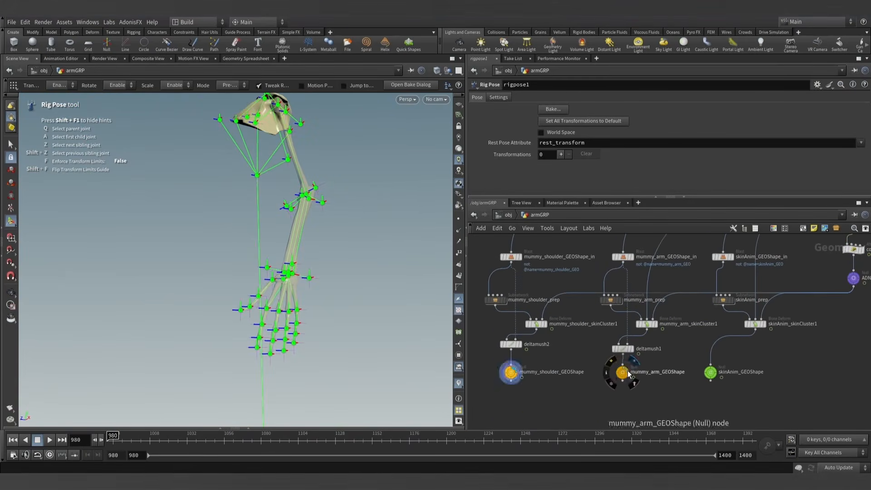
{"action": "left_click", "coordinate": [629, 373]}
{"action": "left_click", "coordinate": [714, 373]}
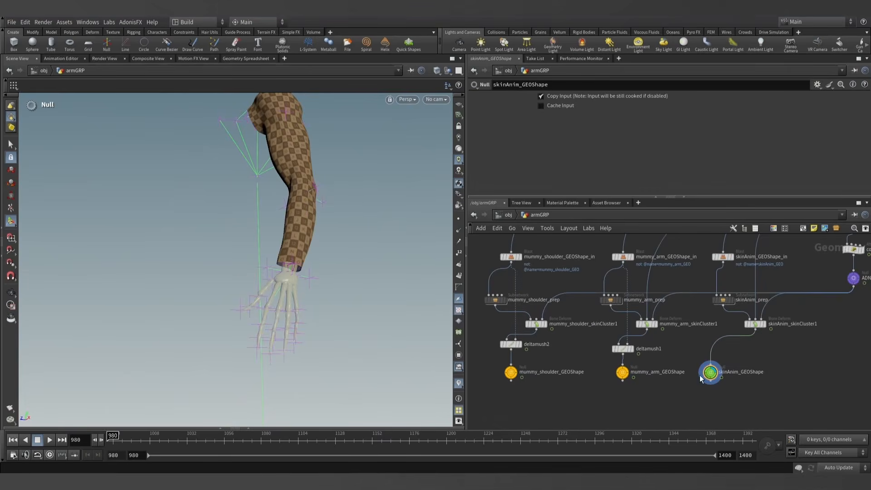
- Bring the whole skinAnim_GEOShape arm into view and scrub its animation, returning to frame 980
{"action": "key", "text": "Escape"}
{"action": "left_click_drag", "start_coordinate": [336, 241], "coordinate": [282, 313]}
{"action": "key", "text": "Return"}
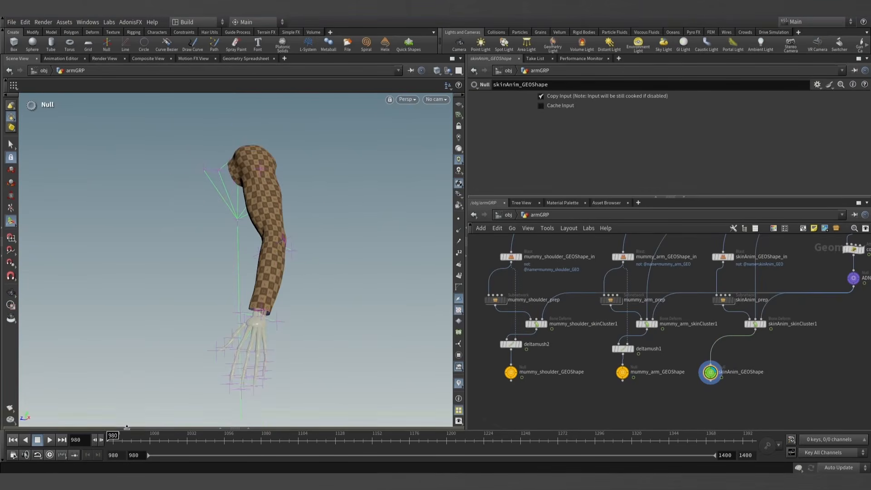
{"action": "left_click_drag", "start_coordinate": [259, 440], "coordinate": [100, 440]}
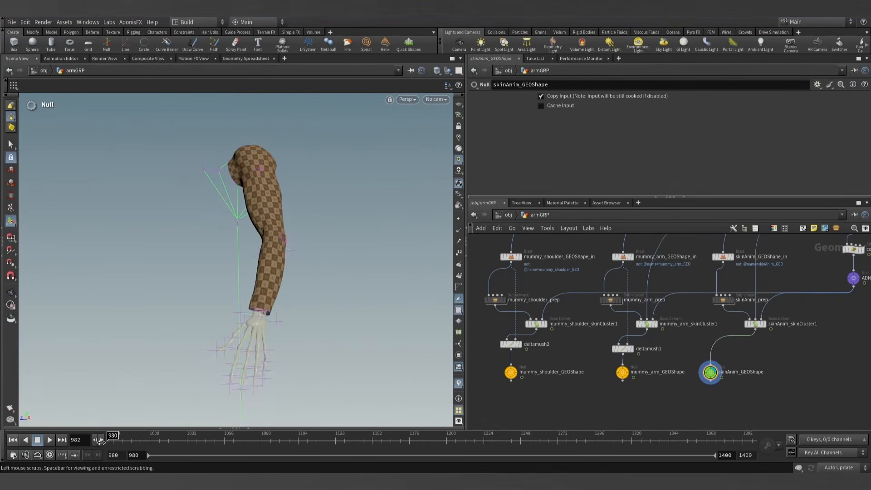
- Display mummy_arm_GEOShape, scrub its animation and inspect the arm bones from several angles
{"action": "scroll", "coordinate": [622, 377], "scroll_direction": "up", "scroll_amount": 2}
{"action": "left_click", "coordinate": [622, 372]}
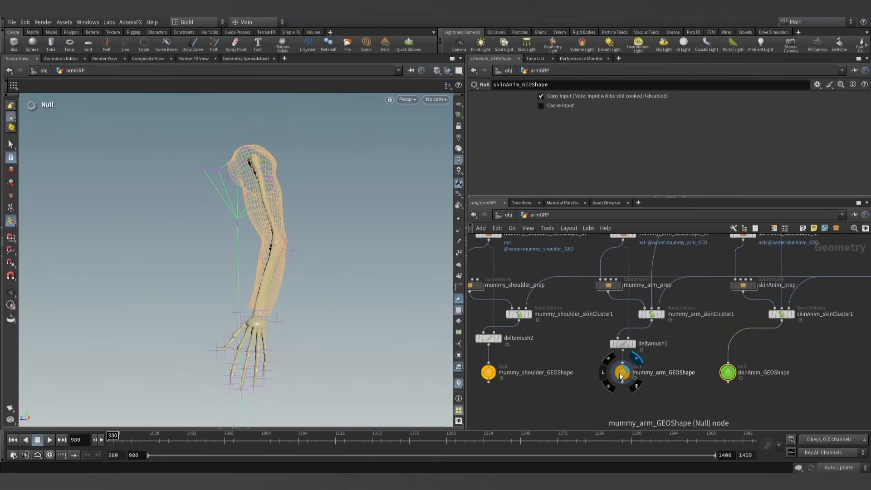
{"action": "mouse_move", "coordinate": [113, 436]}
{"action": "left_mouse_down"}
{"action": "mouse_move", "coordinate": [229, 437]}
{"action": "mouse_move", "coordinate": [113, 437]}
{"action": "left_mouse_up"}
{"action": "key", "text": "Escape"}
{"action": "left_click_drag", "start_coordinate": [247, 248], "coordinate": [264, 289]}
{"action": "scroll", "coordinate": [264, 289], "scroll_direction": "up", "scroll_amount": 2}
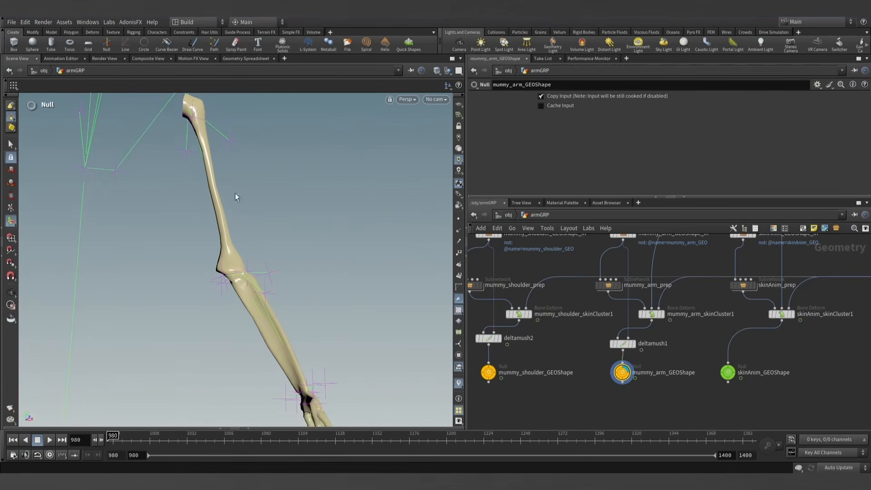
{"action": "left_click_drag", "start_coordinate": [260, 206], "coordinate": [268, 288]}
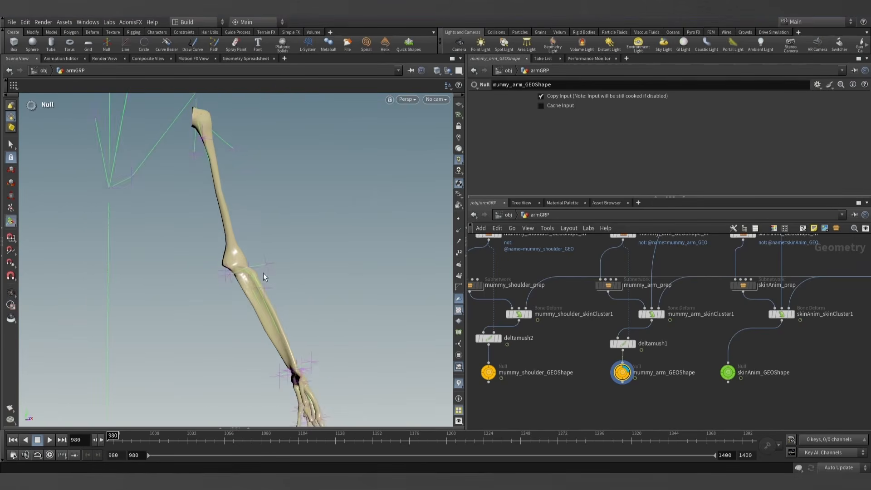
{"action": "right_click_drag", "start_coordinate": [298, 310], "coordinate": [287, 292]}
{"action": "middle_click_drag", "start_coordinate": [287, 291], "coordinate": [277, 271]}
- Display mummy_shoulder_GEOShape and inspect the shoulder bones up close in the viewport
{"action": "middle_click_drag", "start_coordinate": [523, 343], "coordinate": [546, 336]}
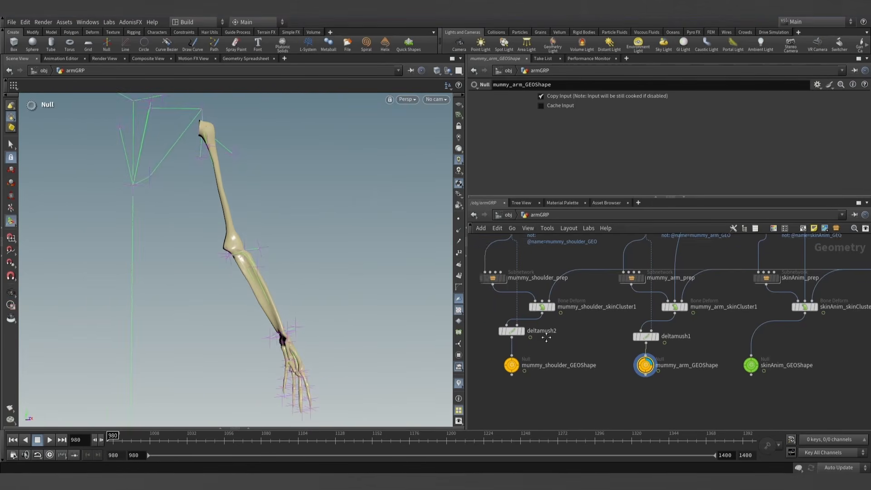
{"action": "scroll", "coordinate": [522, 358], "scroll_direction": "up", "scroll_amount": 3}
{"action": "left_click", "coordinate": [523, 350]}
{"action": "left_click", "coordinate": [500, 370]}
{"action": "left_click_drag", "start_coordinate": [290, 226], "coordinate": [195, 216]}
{"action": "scroll", "coordinate": [195, 216], "scroll_direction": "down", "scroll_amount": 2}
{"action": "middle_click_drag", "start_coordinate": [210, 218], "coordinate": [235, 292]}
{"action": "scroll", "coordinate": [235, 247], "scroll_direction": "up", "scroll_amount": 6}
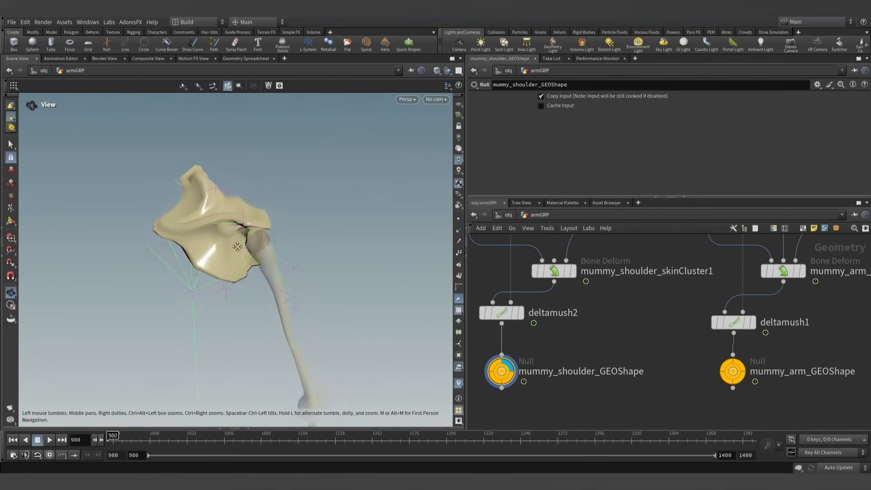
- Open the mummy_shoulder_prep subnetwork, inspect its add_shape_suffix wrangle code, and return to the armGRP network
{"action": "middle_click_drag", "start_coordinate": [237, 246], "coordinate": [237, 271]}
{"action": "scroll", "coordinate": [580, 329], "scroll_direction": "down", "scroll_amount": 4}
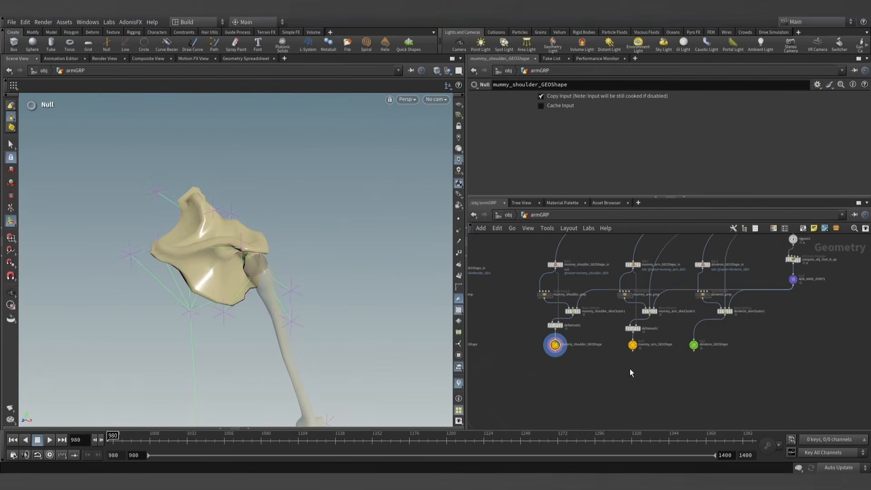
{"action": "middle_click_drag", "start_coordinate": [581, 368], "coordinate": [690, 354]}
{"action": "scroll", "coordinate": [655, 348], "scroll_direction": "down", "scroll_amount": 4}
{"action": "mouse_move", "coordinate": [621, 318]}
{"action": "middle_mouse_down"}
{"action": "mouse_move", "coordinate": [719, 312]}
{"action": "mouse_move", "coordinate": [632, 322]}
{"action": "middle_mouse_up"}
{"action": "scroll", "coordinate": [611, 335], "scroll_direction": "up", "scroll_amount": 4}
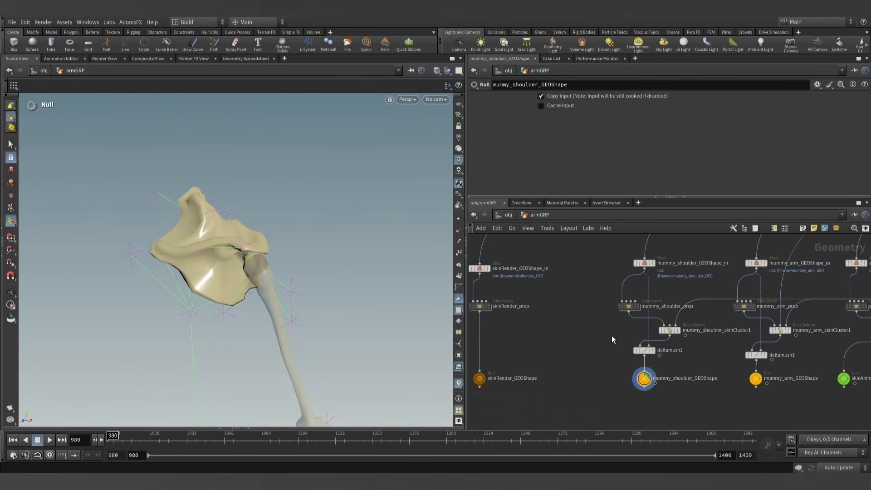
{"action": "double_click", "coordinate": [627, 306]}
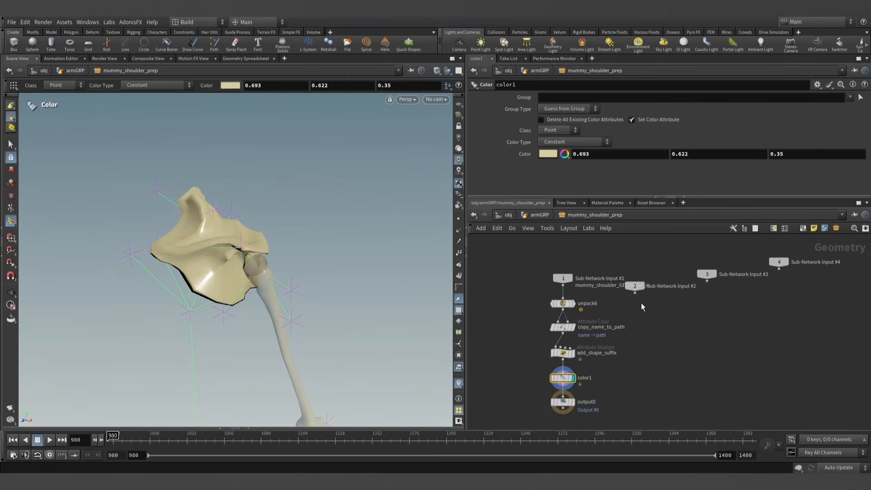
{"action": "left_click", "coordinate": [558, 339]}
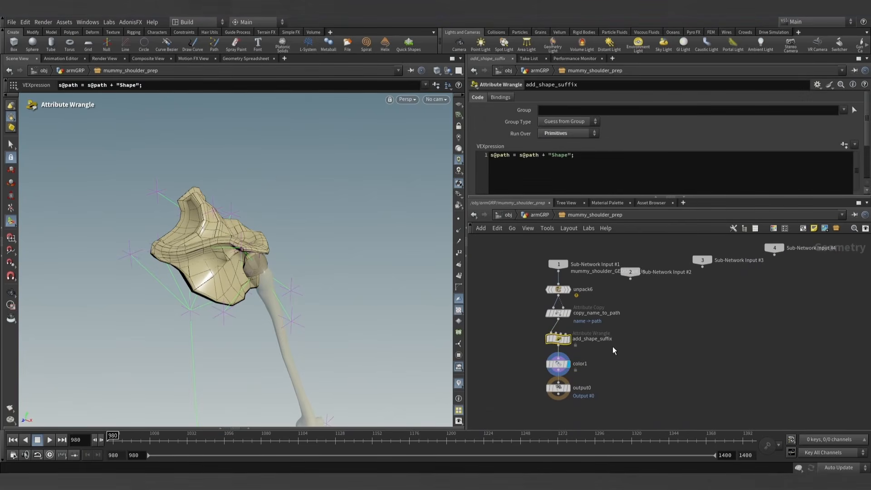
{"action": "left_click", "coordinate": [537, 215]}
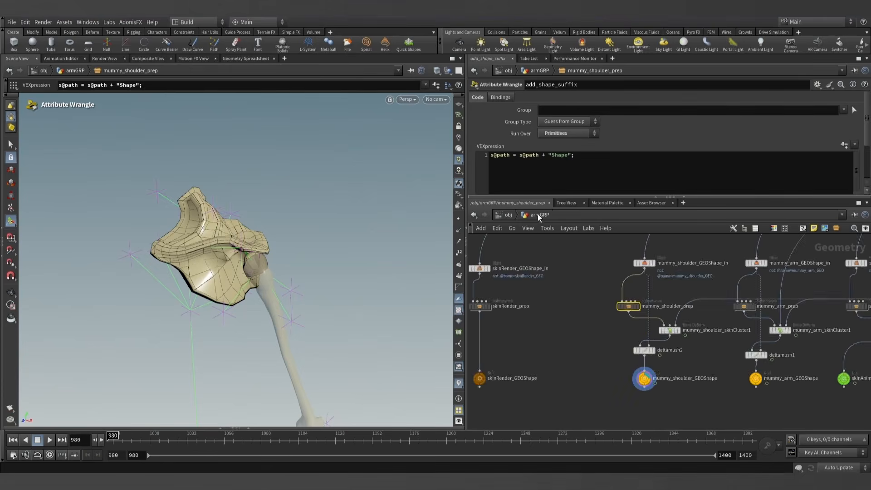
- Examine the separated muscle branches below muscles_GRP, selecting some of their nodes to highlight the muscles in the viewport
{"action": "scroll", "coordinate": [597, 352], "scroll_direction": "down", "scroll_amount": 6}
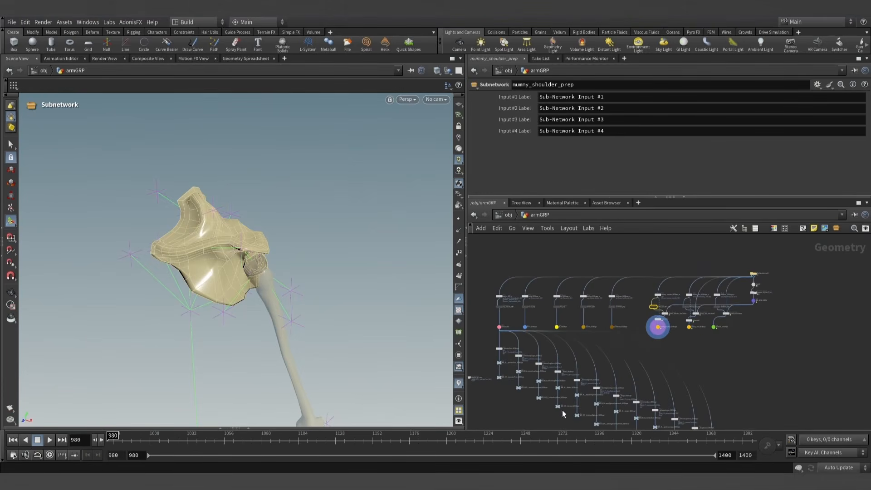
{"action": "middle_click_drag", "start_coordinate": [706, 370], "coordinate": [698, 319]}
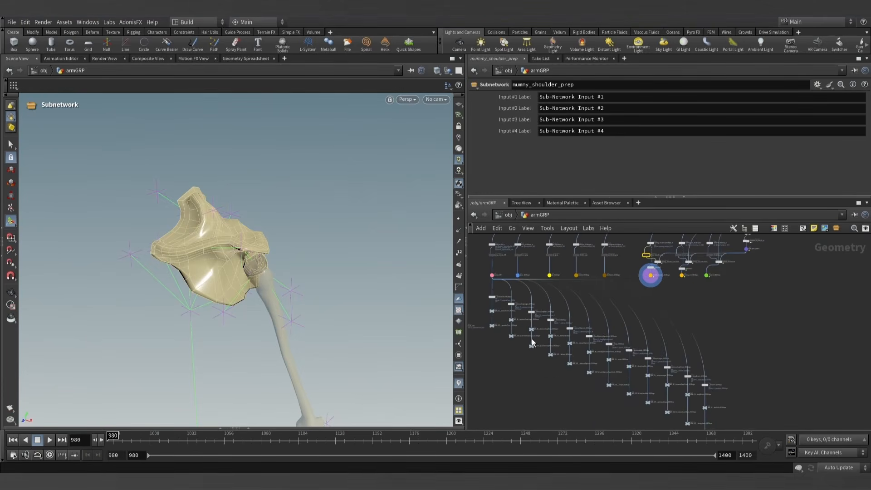
{"action": "left_click_drag", "start_coordinate": [733, 409], "coordinate": [511, 380]}
{"action": "middle_click_drag", "start_coordinate": [510, 380], "coordinate": [553, 423]}
{"action": "scroll", "coordinate": [521, 295], "scroll_direction": "up", "scroll_amount": 10}
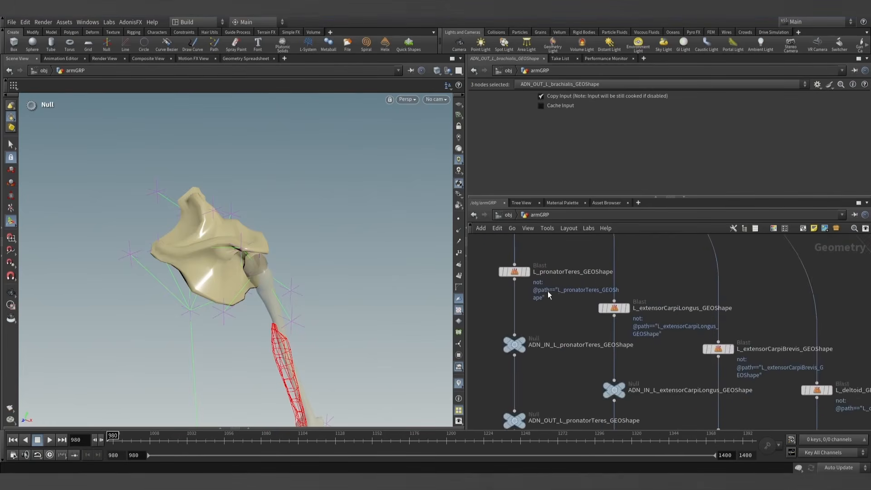
- Select the muscles_GRP null and locate the Separate Geometries utility of AdonisFX without running it
{"action": "left_click", "coordinate": [513, 278]}
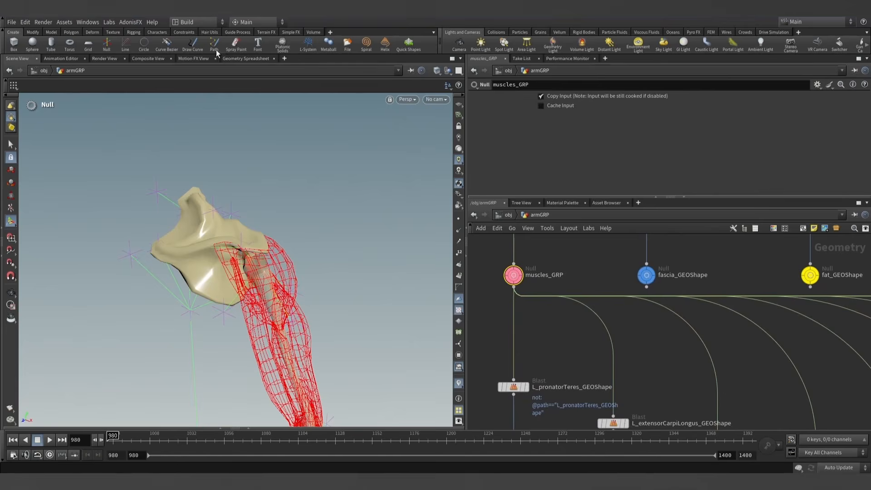
{"action": "left_click", "coordinate": [130, 22]}
{"action": "mouse_move", "coordinate": [130, 32]}
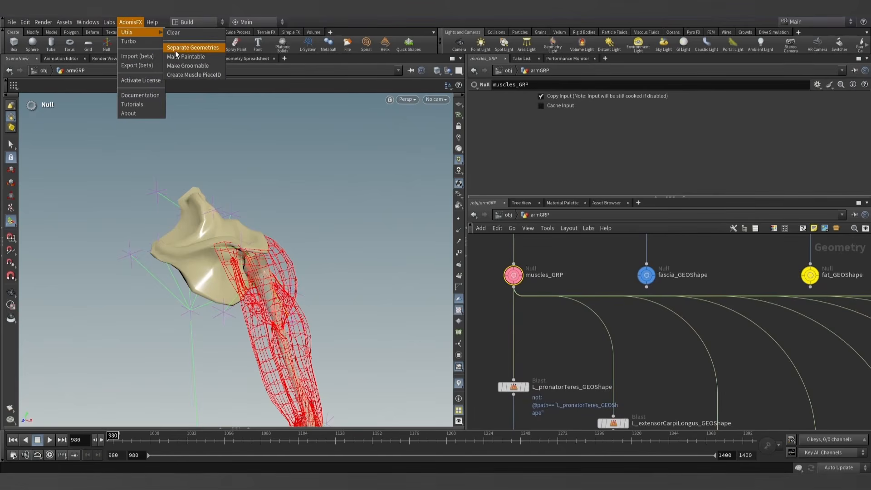
- Show the primitive attributes of muscles_GRP in the Geometry Spreadsheet, widen the path column to read it, and hide the spreadsheet
{"action": "scroll", "coordinate": [585, 274], "scroll_direction": "down", "scroll_amount": 8}
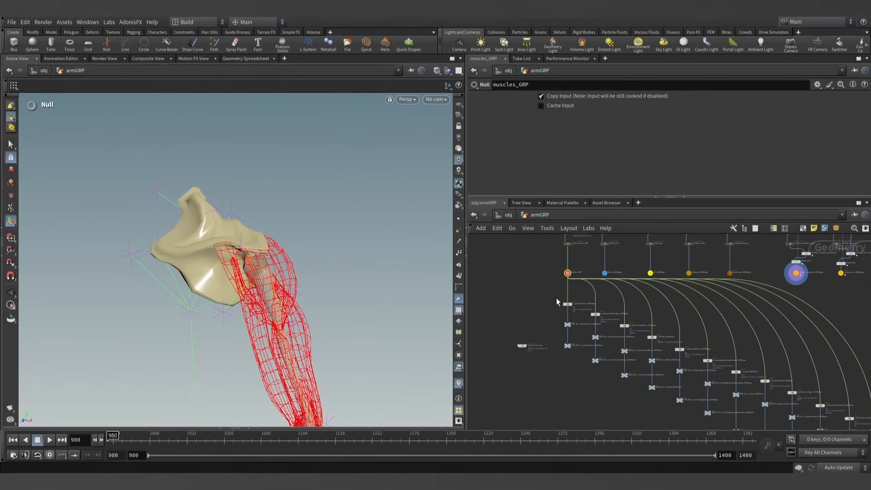
{"action": "middle_click_drag", "start_coordinate": [821, 319], "coordinate": [783, 306]}
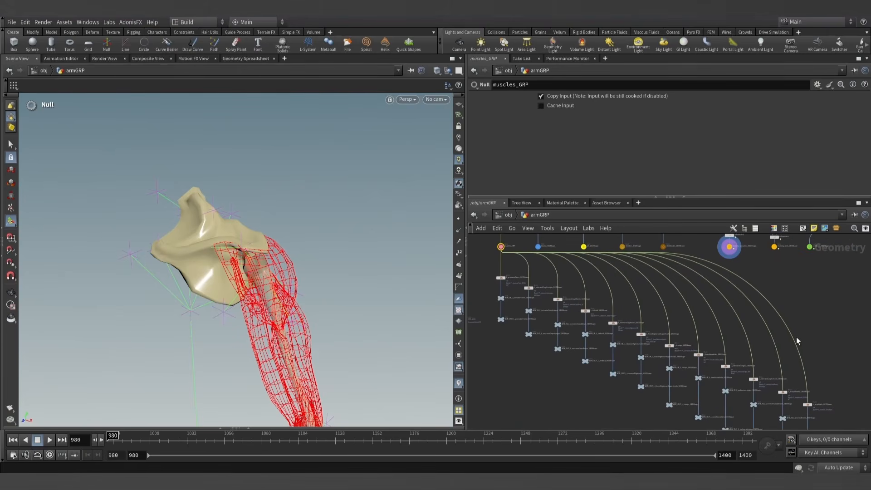
{"action": "left_click", "coordinate": [249, 428]}
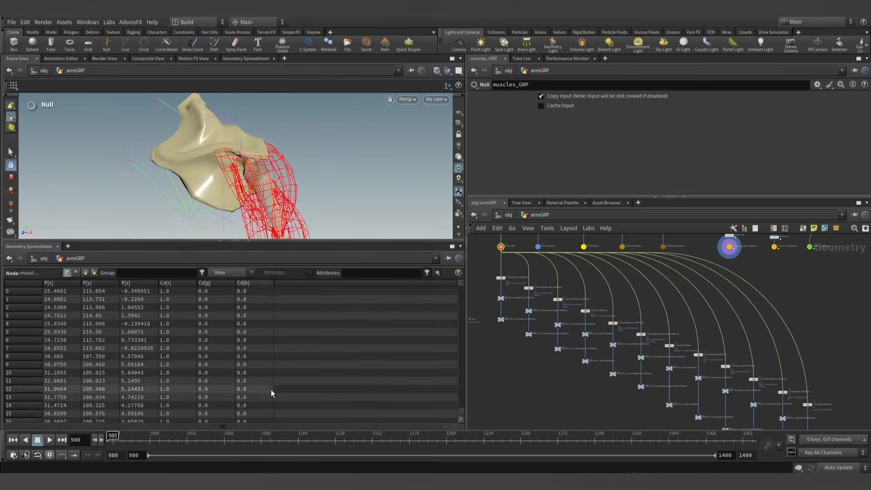
{"action": "left_click", "coordinate": [85, 272]}
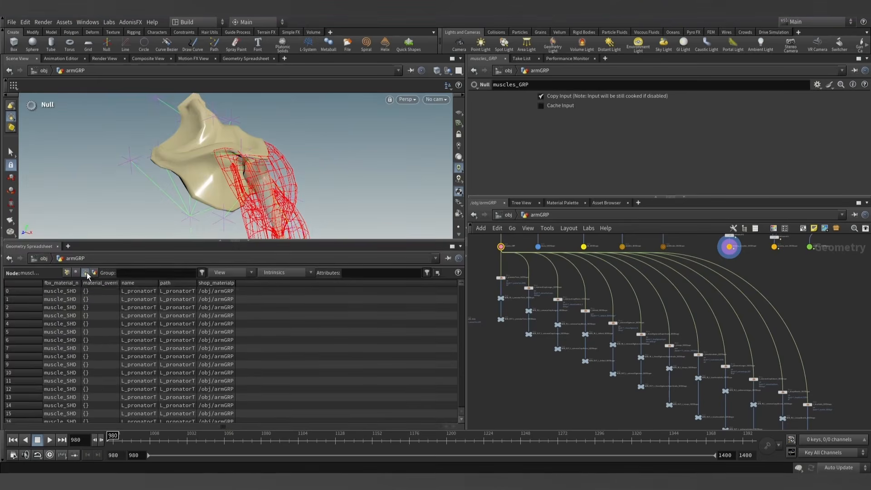
{"action": "left_click_drag", "start_coordinate": [195, 282], "coordinate": [298, 283]}
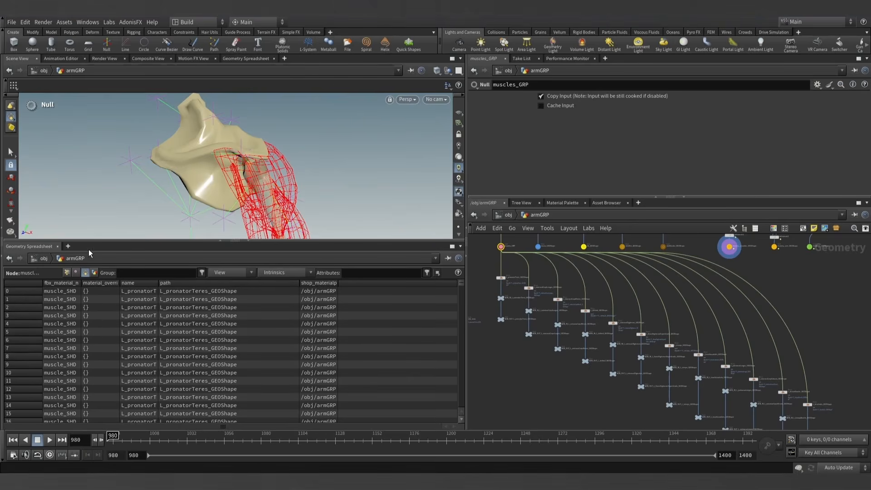
{"action": "left_click", "coordinate": [251, 242]}
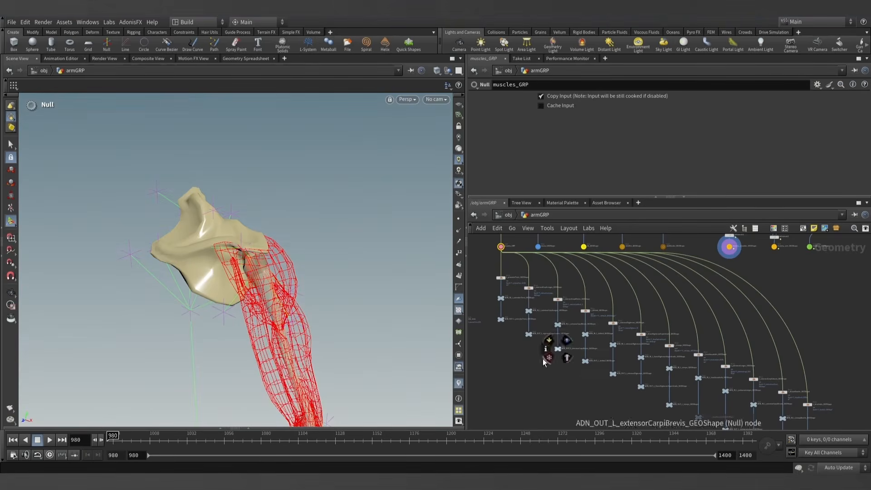
- Display muscles_GRP, bring the whole arm into view and scrub the timeline, returning to frame 980
{"action": "middle_click_drag", "start_coordinate": [547, 288], "coordinate": [564, 345]}
{"action": "scroll", "coordinate": [544, 273], "scroll_direction": "up", "scroll_amount": 4}
{"action": "middle_click_drag", "start_coordinate": [539, 287], "coordinate": [566, 345]}
{"action": "scroll", "coordinate": [530, 369], "scroll_direction": "up", "scroll_amount": 4}
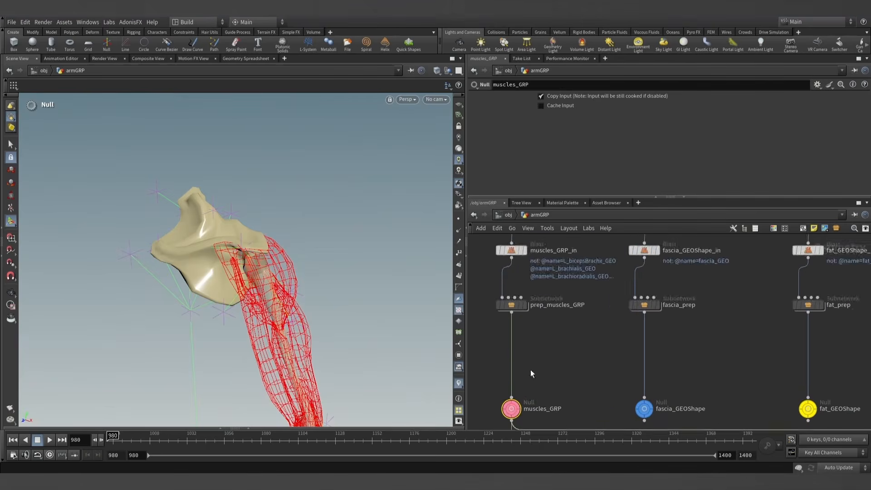
{"action": "middle_click_drag", "start_coordinate": [530, 369], "coordinate": [530, 303]}
{"action": "left_click", "coordinate": [527, 328]}
{"action": "scroll", "coordinate": [343, 323], "scroll_direction": "down", "scroll_amount": 5}
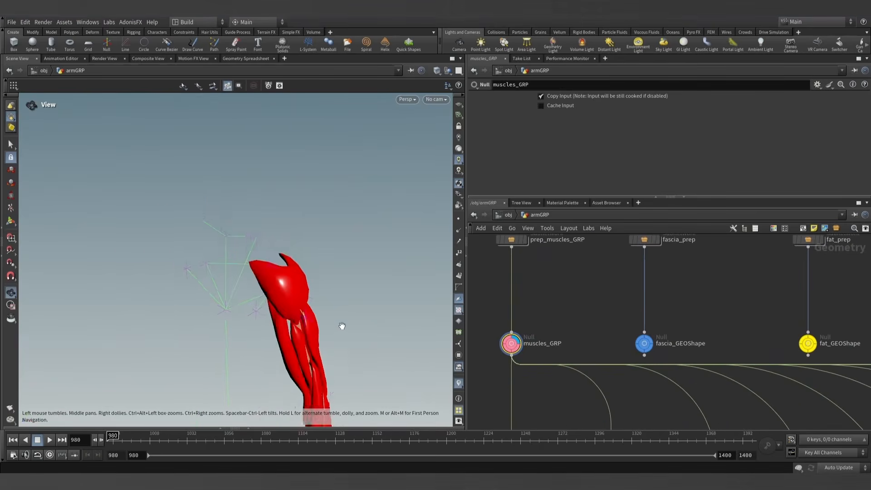
{"action": "middle_click_drag", "start_coordinate": [298, 295], "coordinate": [288, 225], "text": "alt"}
{"action": "left_click_drag", "start_coordinate": [293, 238], "coordinate": [298, 263], "text": "alt"}
{"action": "middle_click_drag", "start_coordinate": [297, 263], "coordinate": [290, 240], "text": "alt"}
{"action": "left_click_drag", "start_coordinate": [157, 443], "coordinate": [111, 439]}
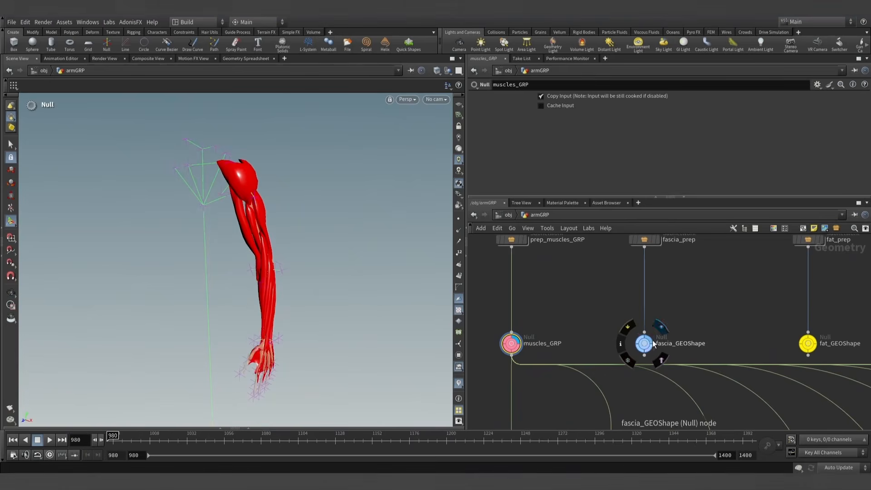
- Display fascia_GEOShape and fat_GEOShape in turn, scrubbing the timeline for each and returning to frame 980
{"action": "left_click", "coordinate": [661, 328]}
{"action": "mouse_move", "coordinate": [186, 442]}
{"action": "left_mouse_down"}
{"action": "mouse_move", "coordinate": [303, 439]}
{"action": "mouse_move", "coordinate": [61, 440]}
{"action": "left_mouse_up"}
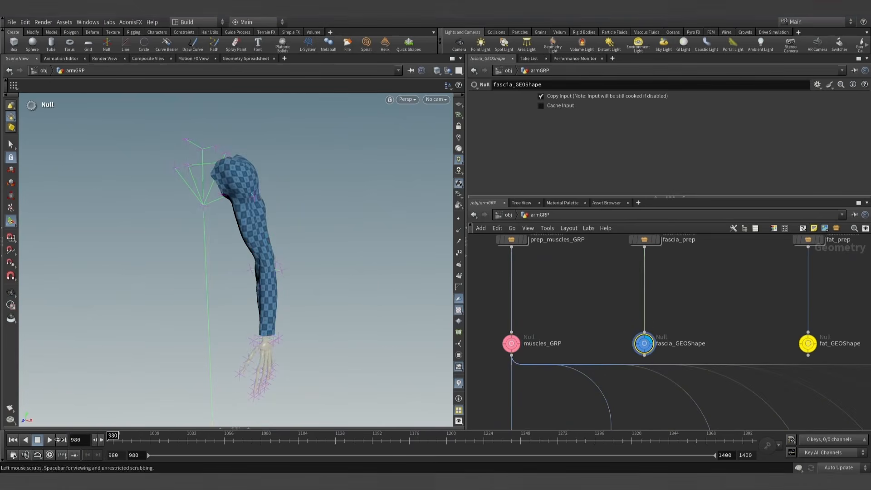
{"action": "middle_click_drag", "start_coordinate": [808, 340], "coordinate": [649, 336]}
{"action": "scroll", "coordinate": [650, 338], "scroll_direction": "up", "scroll_amount": 2}
{"action": "left_click", "coordinate": [671, 319]}
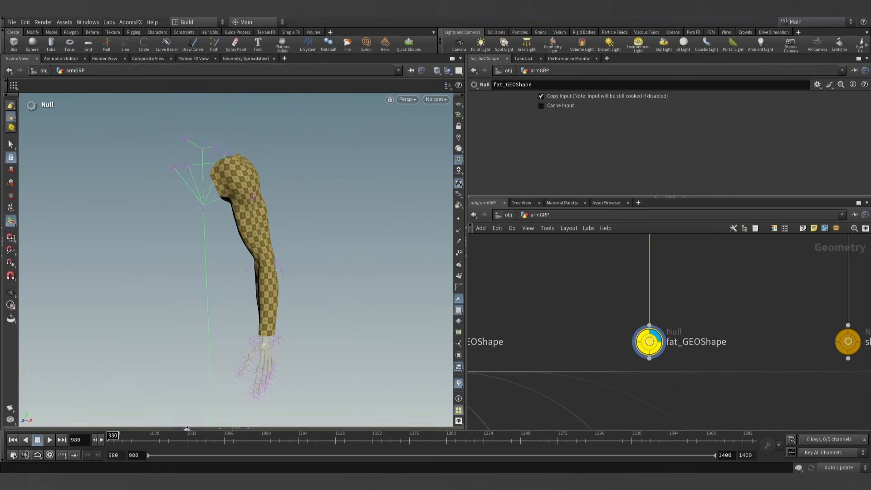
{"action": "left_click_drag", "start_coordinate": [188, 441], "coordinate": [77, 439]}
- Display skinSim_GEOShape and skinRender_GEOShape in turn, scrubbing the timeline for each and returning to frame 980
{"action": "middle_click_drag", "start_coordinate": [777, 308], "coordinate": [597, 311]}
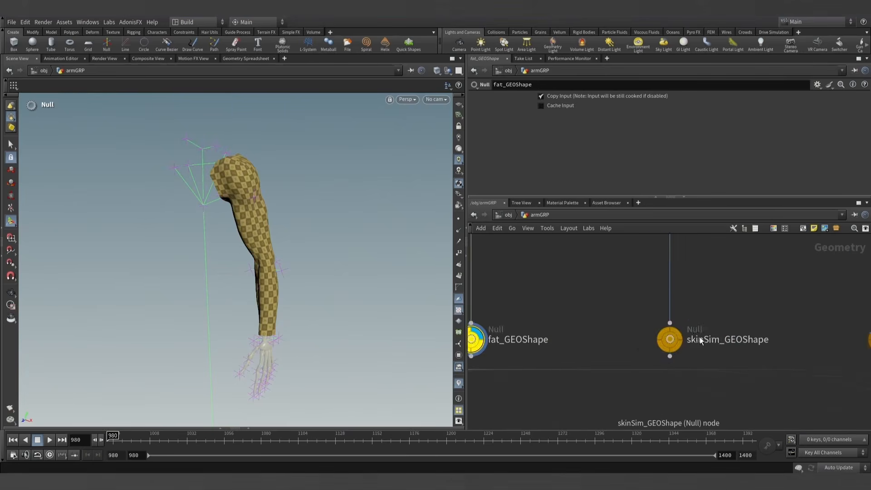
{"action": "left_click", "coordinate": [671, 332]}
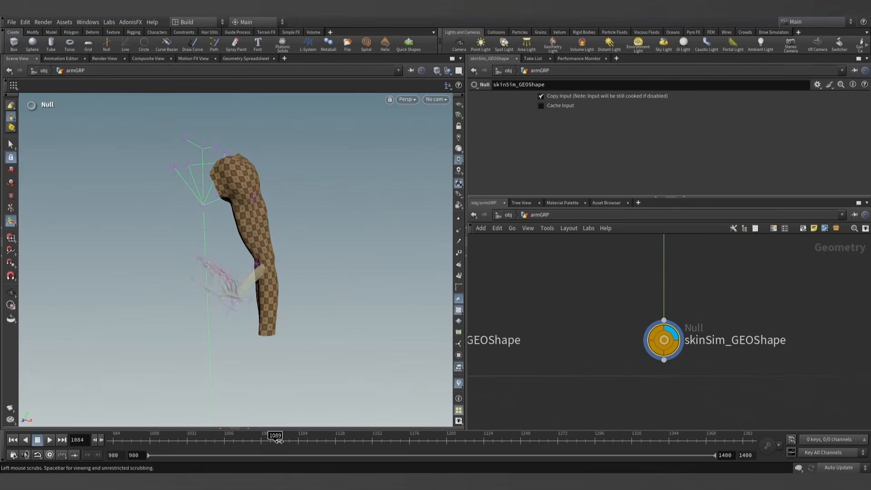
{"action": "scroll", "coordinate": [804, 318], "scroll_direction": "down", "scroll_amount": 3}
{"action": "middle_click_drag", "start_coordinate": [804, 318], "coordinate": [605, 324]}
{"action": "scroll", "coordinate": [669, 338], "scroll_direction": "up", "scroll_amount": 2}
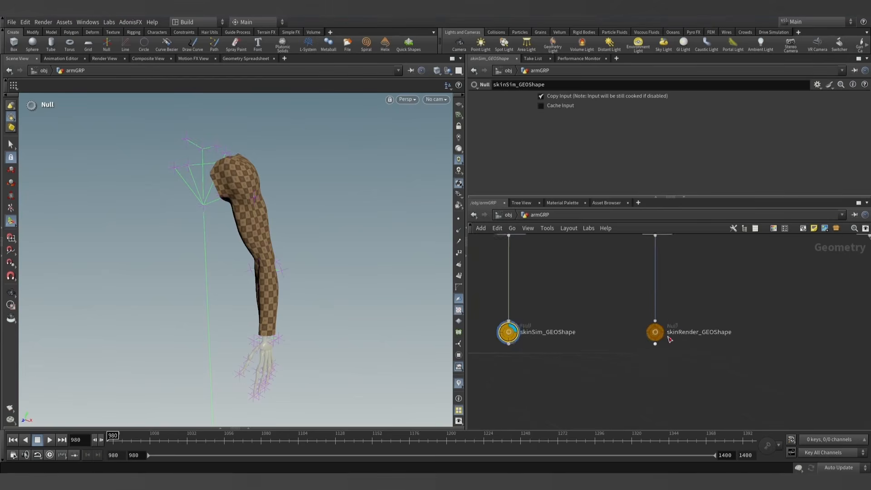
{"action": "left_click", "coordinate": [658, 327]}
{"action": "left_click", "coordinate": [653, 332]}
{"action": "left_click_drag", "start_coordinate": [128, 434], "coordinate": [3, 442]}
{"action": "scroll", "coordinate": [504, 284], "scroll_direction": "down", "scroll_amount": 2}
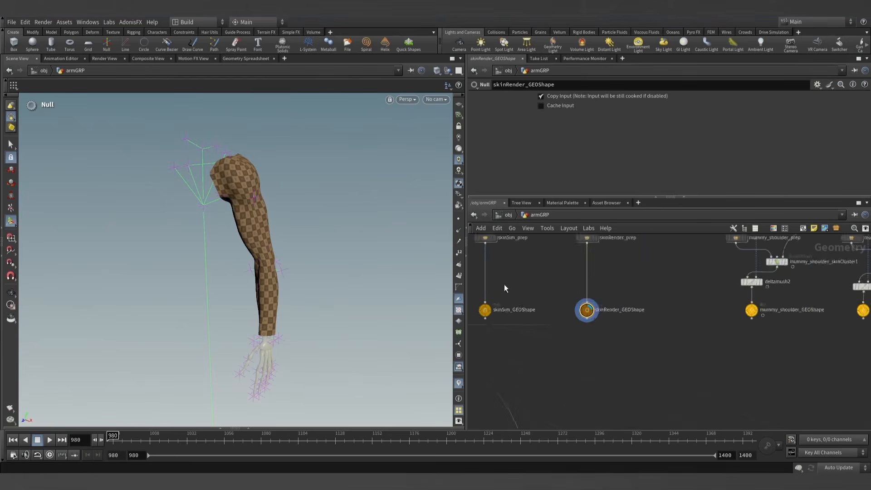
- Select the ADN_IN and ADN_OUT nulls of the L_pronatorTeres branch and display ADN_OUT_L_pronatorTeres_GEOShape
{"action": "scroll", "coordinate": [817, 323], "scroll_direction": "down", "scroll_amount": 3}
{"action": "middle_click_drag", "start_coordinate": [635, 419], "coordinate": [595, 366]}
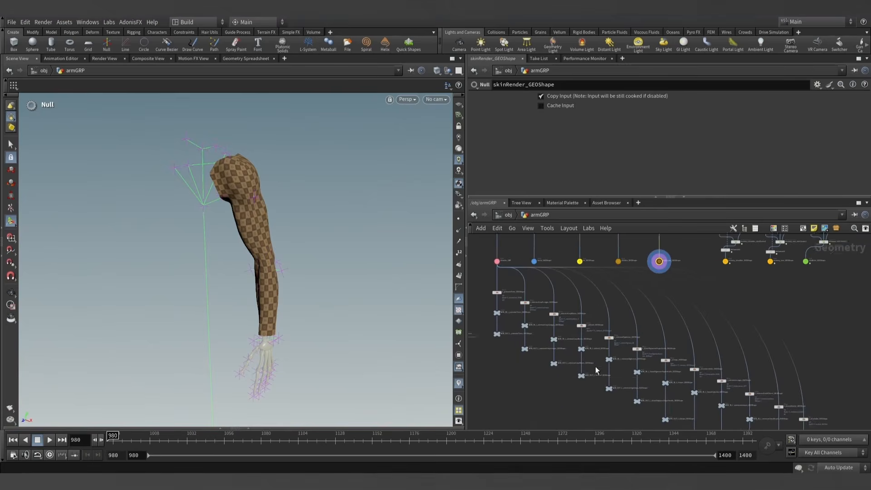
{"action": "middle_click_drag", "start_coordinate": [618, 400], "coordinate": [686, 391]}
{"action": "scroll", "coordinate": [548, 339], "scroll_direction": "up", "scroll_amount": 4}
{"action": "middle_click_drag", "start_coordinate": [597, 336], "coordinate": [622, 401]}
{"action": "scroll", "coordinate": [603, 388], "scroll_direction": "up", "scroll_amount": 3}
{"action": "middle_click_drag", "start_coordinate": [661, 344], "coordinate": [645, 330]}
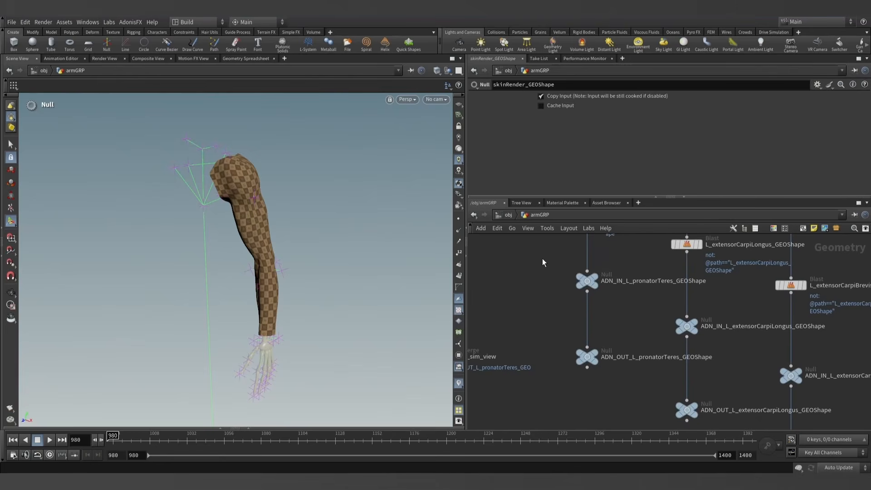
{"action": "left_click_drag", "start_coordinate": [542, 258], "coordinate": [610, 376]}
{"action": "middle_click_drag", "start_coordinate": [623, 396], "coordinate": [626, 407]}
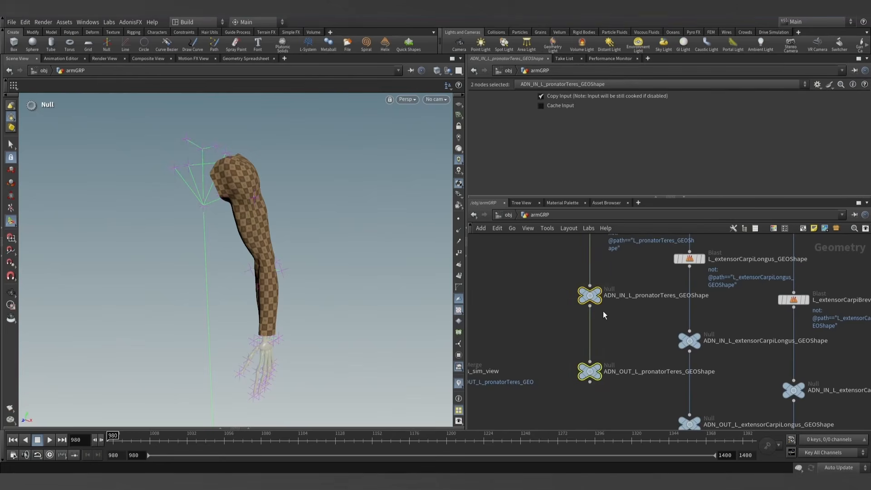
{"action": "left_click", "coordinate": [597, 293]}
{"action": "left_click", "coordinate": [592, 375]}
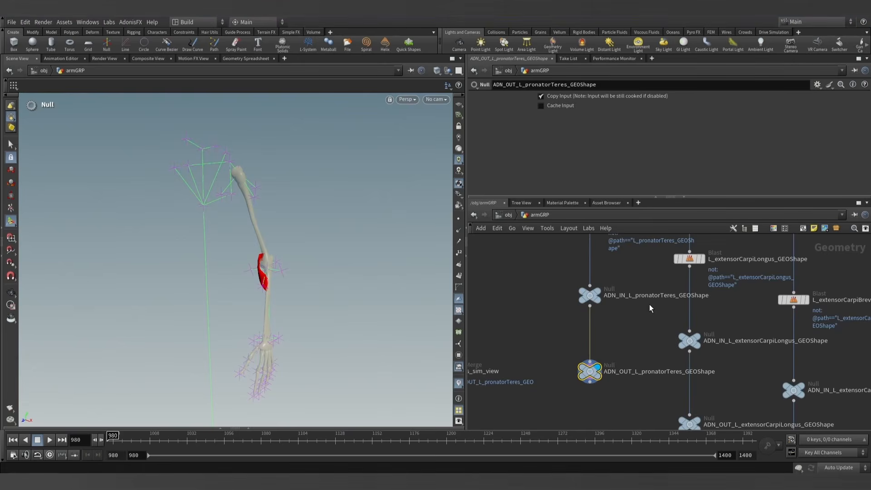
- Highlight the ADN_IN_ and OUT_ prefixes and the geometry name in the L_pronatorTeres null names, leaving the names unedited
{"action": "middle_click_drag", "start_coordinate": [626, 297], "coordinate": [619, 311]}
{"action": "double_click", "coordinate": [618, 310]}
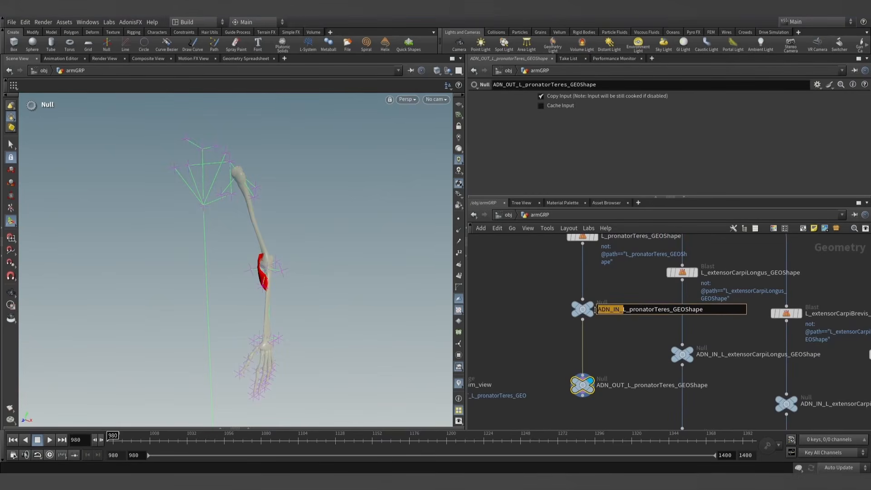
{"action": "double_click", "coordinate": [622, 385]}
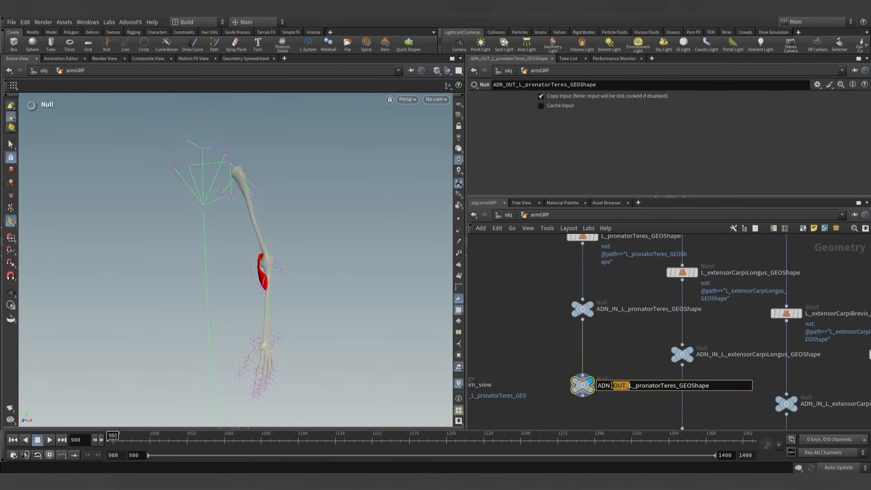
{"action": "key", "text": "Escape"}
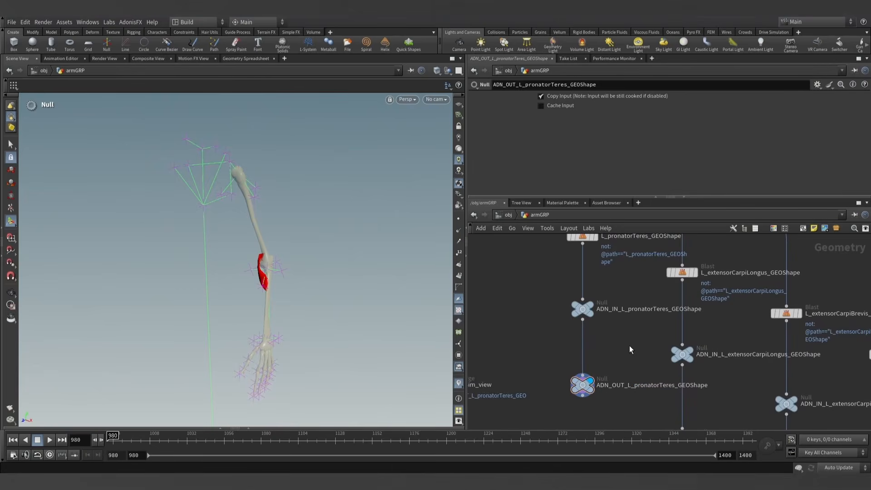
{"action": "middle_click_drag", "start_coordinate": [628, 351], "coordinate": [596, 345]}
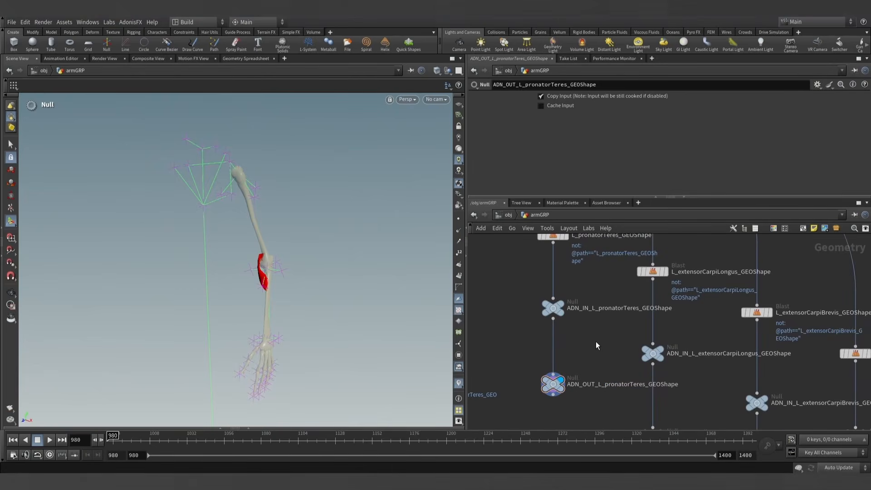
{"action": "double_click", "coordinate": [594, 308]}
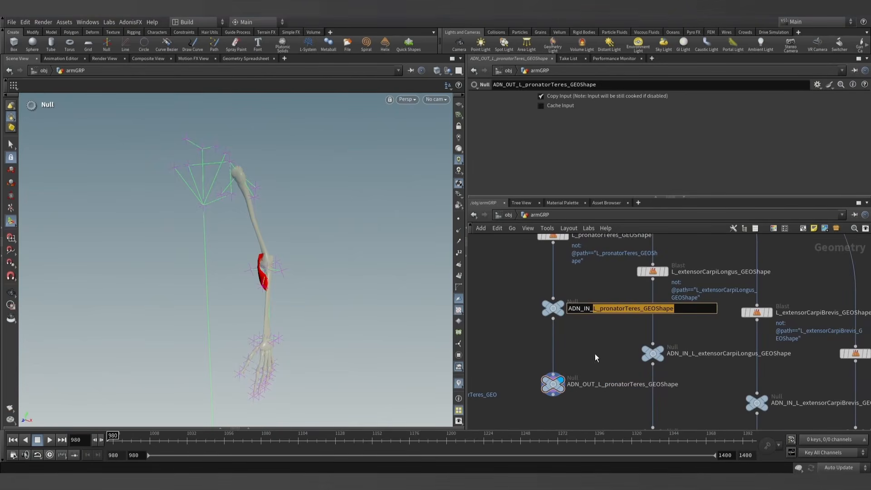
{"action": "key", "text": "Escape"}
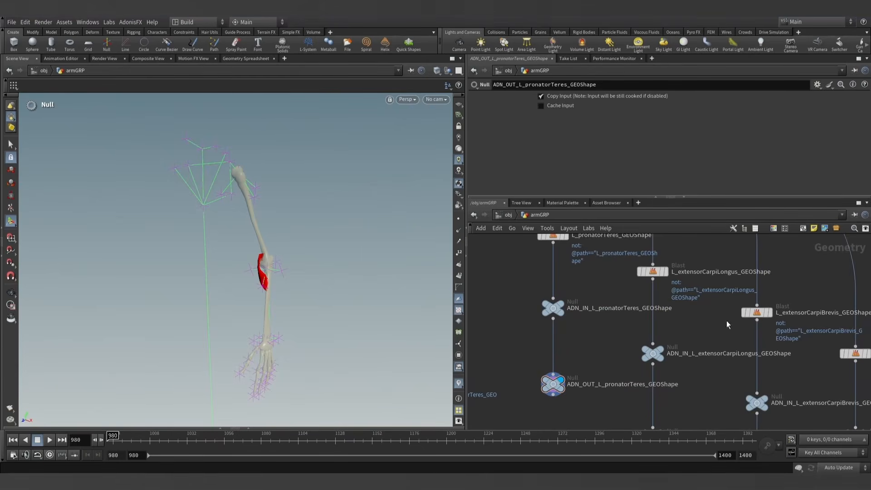
- Inspect the path attribute values of ADN_OUT_L_pronatorTeres_GEOShape in the geometry spreadsheet, and close the spreadsheet
{"action": "scroll", "coordinate": [572, 346], "scroll_direction": "down", "scroll_amount": 2}
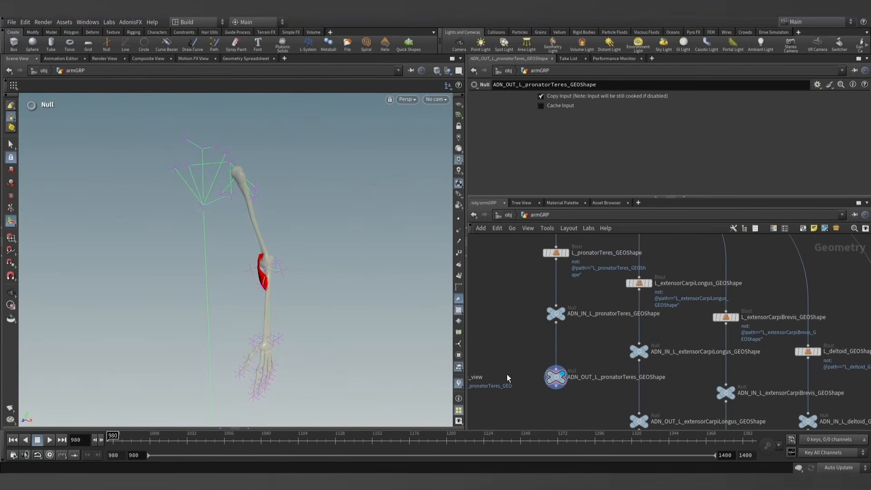
{"action": "left_click", "coordinate": [250, 428]}
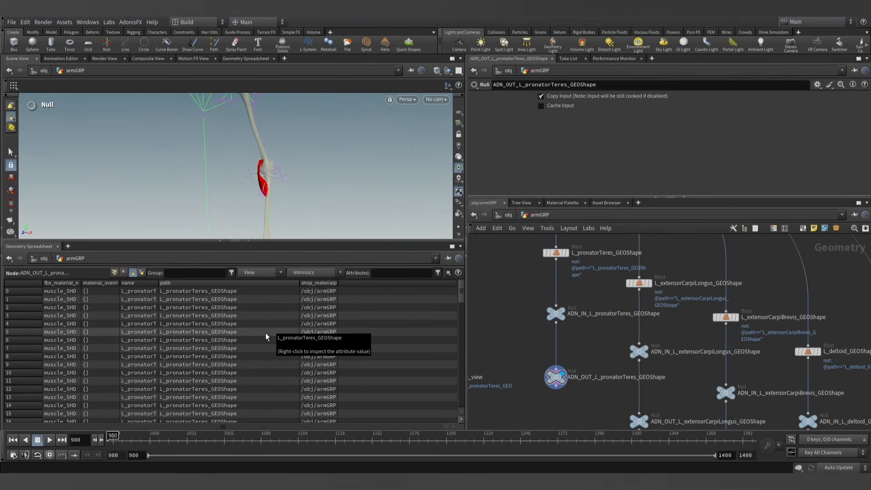
{"action": "left_click", "coordinate": [250, 243]}
{"action": "scroll", "coordinate": [521, 313], "scroll_direction": "down", "scroll_amount": 7}
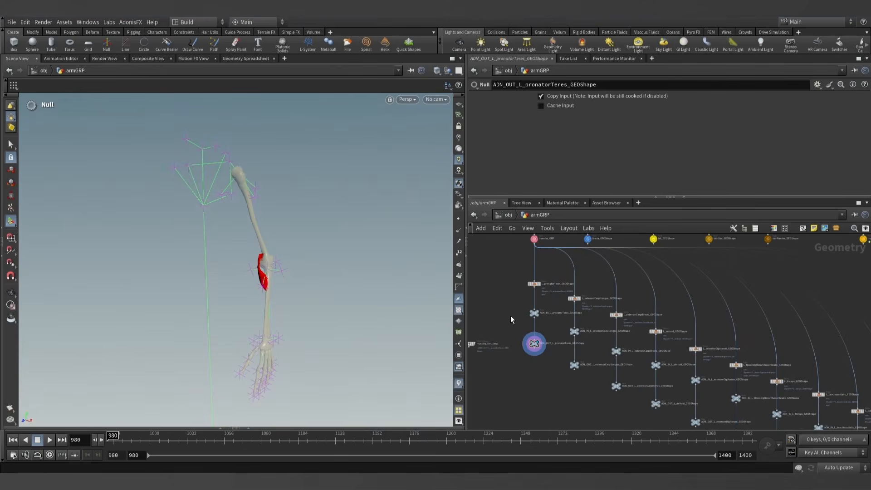
{"action": "scroll", "coordinate": [540, 364], "scroll_direction": "down", "scroll_amount": 2}
{"action": "mouse_move", "coordinate": [559, 387]}
{"action": "middle_mouse_down"}
{"action": "mouse_move", "coordinate": [540, 364]}
{"action": "mouse_move", "coordinate": [564, 352]}
{"action": "mouse_move", "coordinate": [564, 374]}
{"action": "middle_mouse_up"}
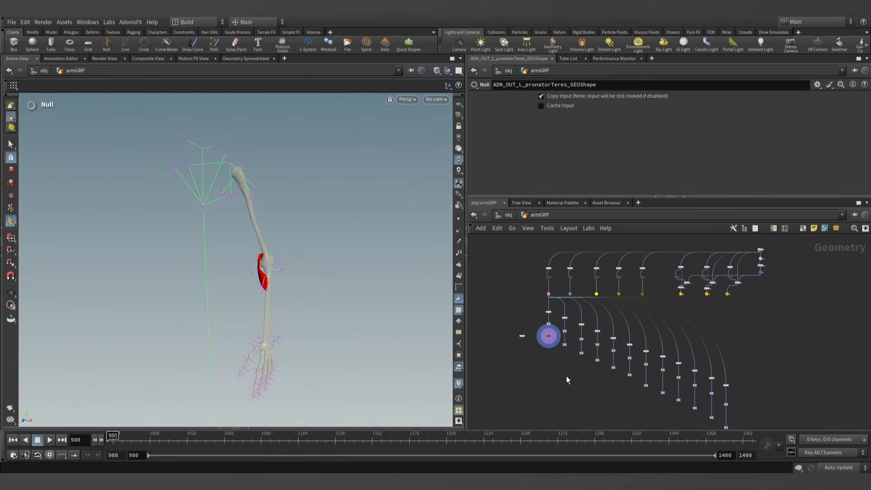
{"action": "scroll", "coordinate": [566, 376], "scroll_direction": "down", "scroll_amount": 1}
- Inspect the object merge sources inside mummy_vis and joints_vis, scrubbing the timeline back to frame 980, and return to object level
{"action": "left_click", "coordinate": [508, 214]}
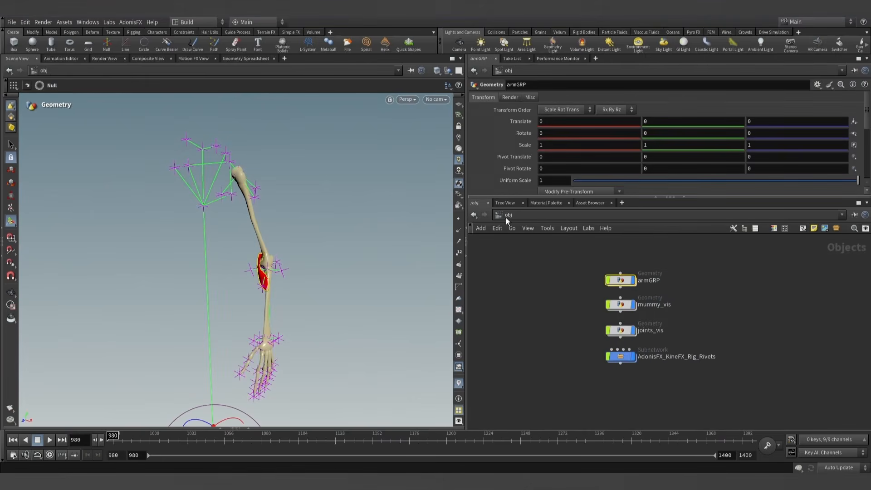
{"action": "double_click", "coordinate": [625, 311]}
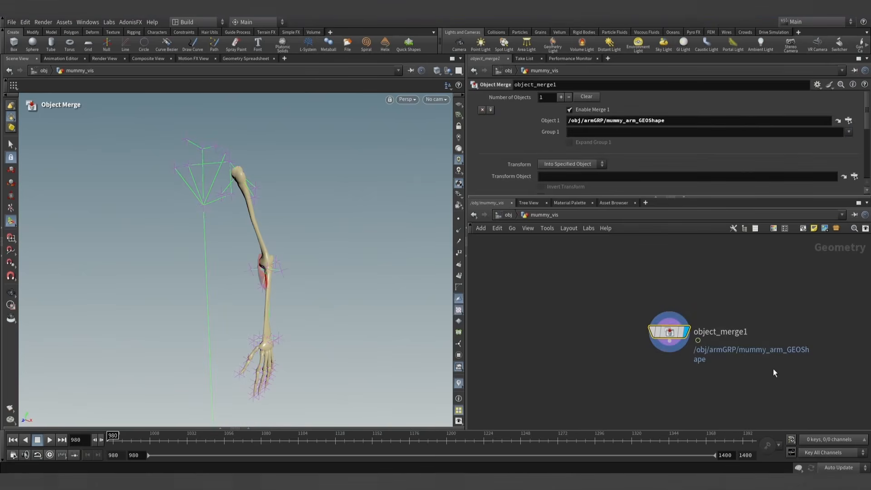
{"action": "left_click_drag", "start_coordinate": [189, 447], "coordinate": [107, 447]}
{"action": "left_click", "coordinate": [508, 215]}
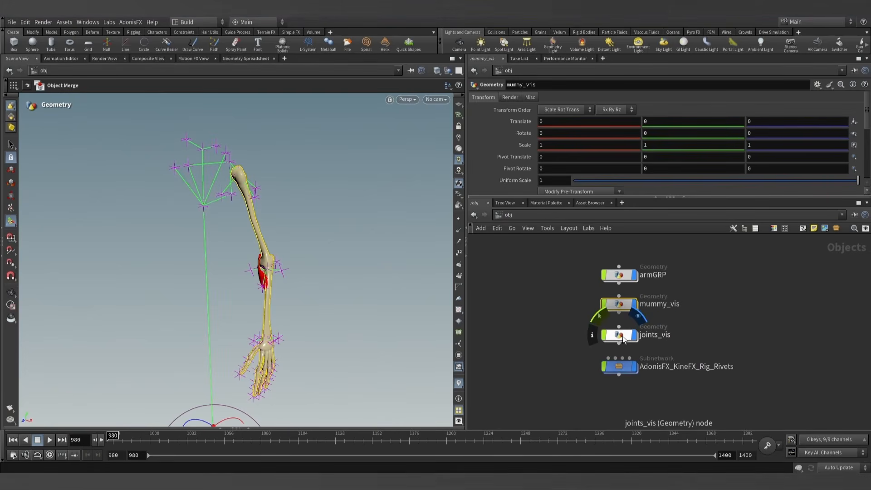
{"action": "double_click", "coordinate": [620, 336]}
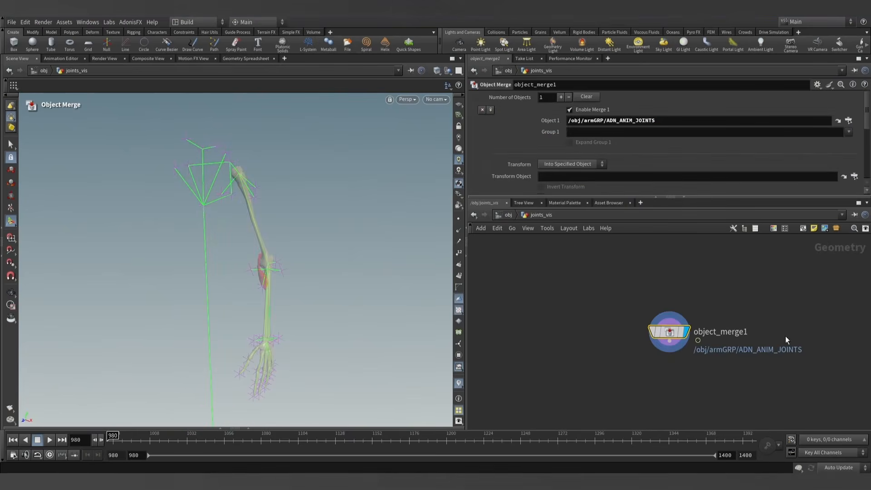
{"action": "left_click", "coordinate": [503, 215]}
- Hide and redisplay joints_vis and mummy_vis in turn to check what each one shows
{"action": "left_click", "coordinate": [634, 336]}
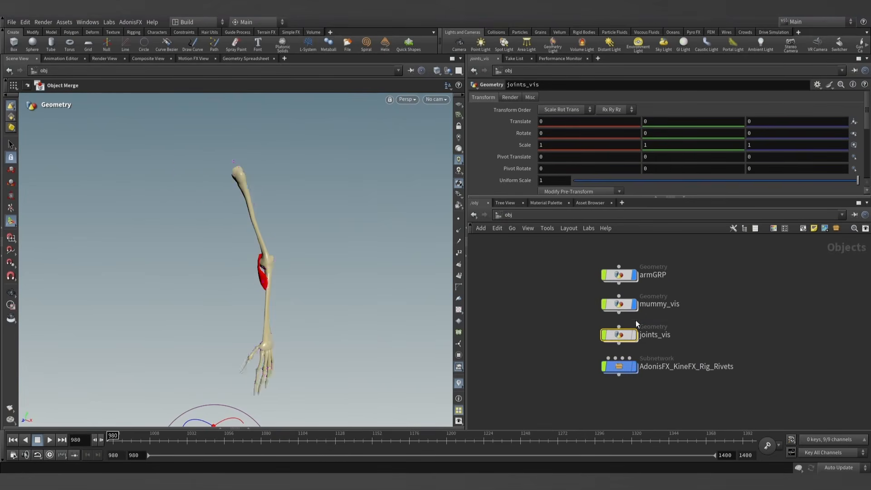
{"action": "left_click", "coordinate": [635, 306]}
{"action": "left_click", "coordinate": [634, 307]}
{"action": "left_click", "coordinate": [634, 336]}
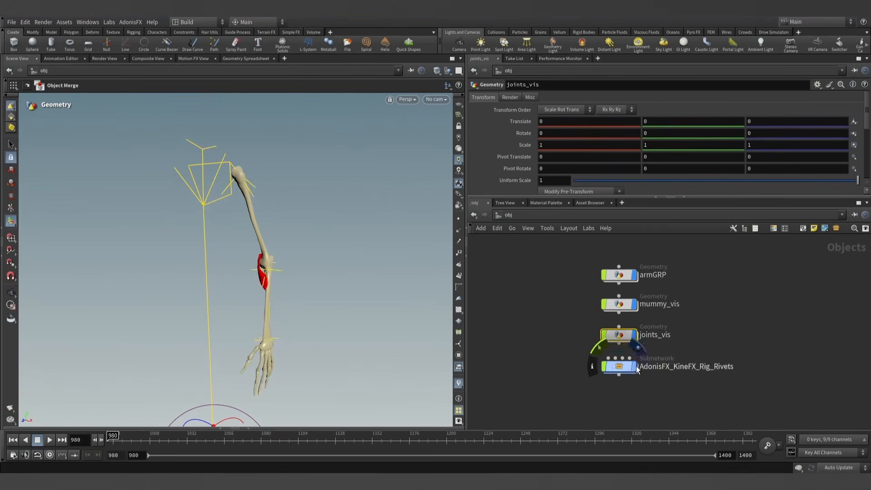
- Set the scene view to ghost other objects, and enter the armGRP network with a wider viewport
{"action": "left_click", "coordinate": [446, 71]}
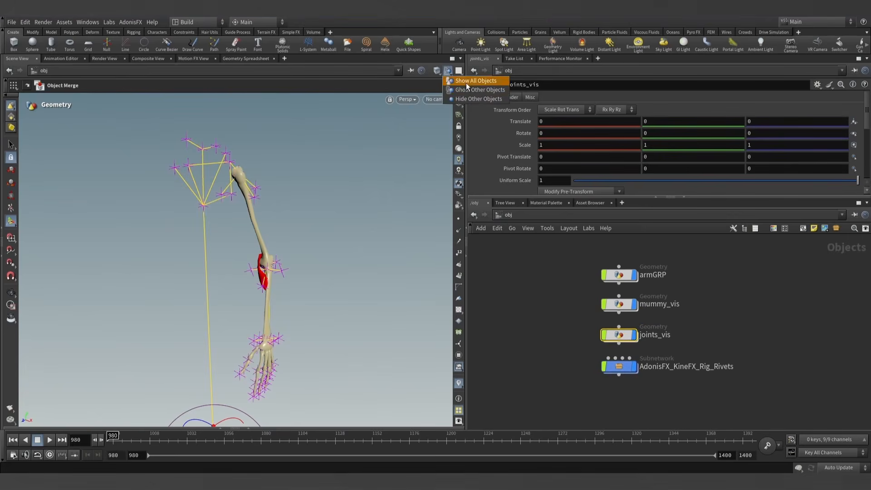
{"action": "left_click", "coordinate": [488, 91]}
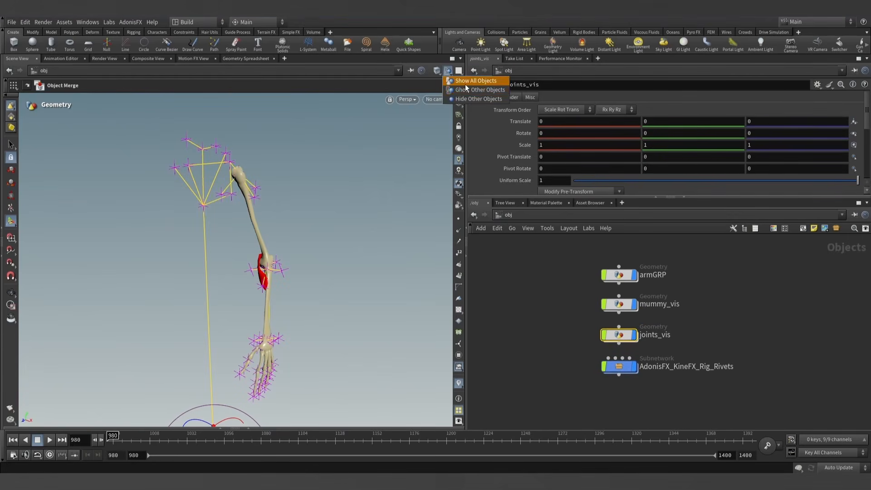
{"action": "double_click", "coordinate": [620, 275]}
{"action": "left_click_drag", "start_coordinate": [270, 242], "coordinate": [299, 292], "text": "alt"}
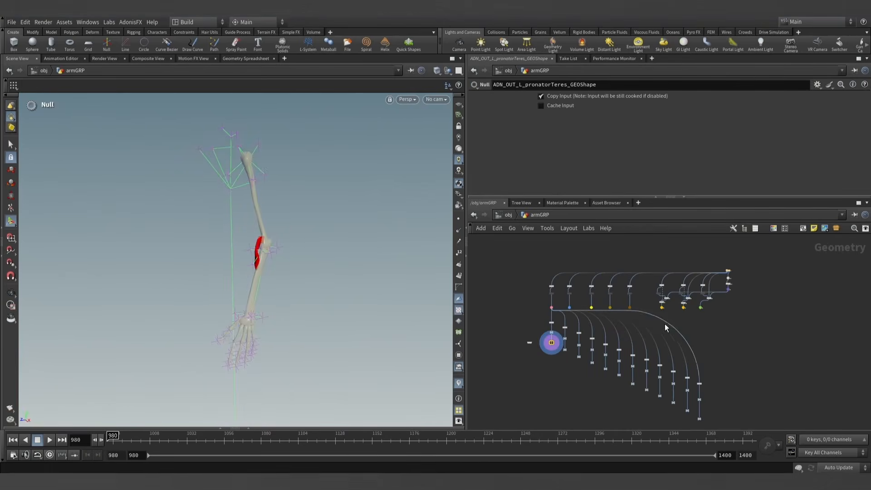
{"action": "middle_click_drag", "start_coordinate": [708, 320], "coordinate": [723, 321]}
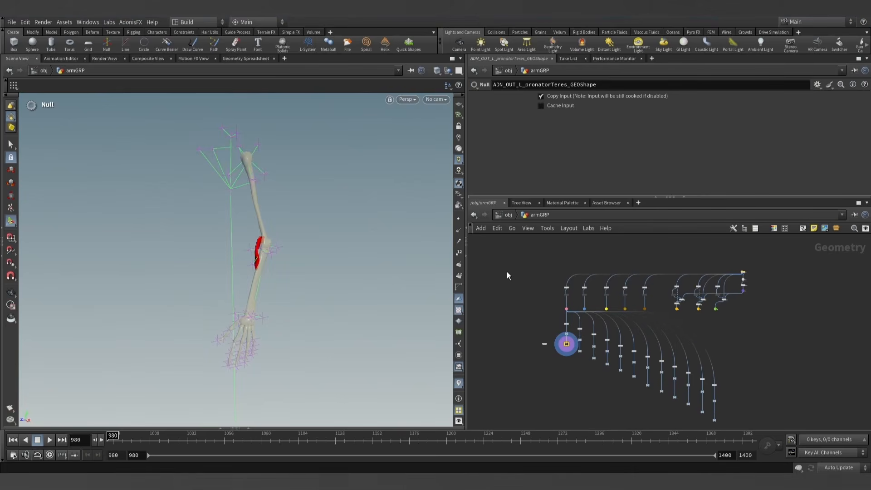
{"action": "left_click_drag", "start_coordinate": [469, 151], "coordinate": [521, 151]}
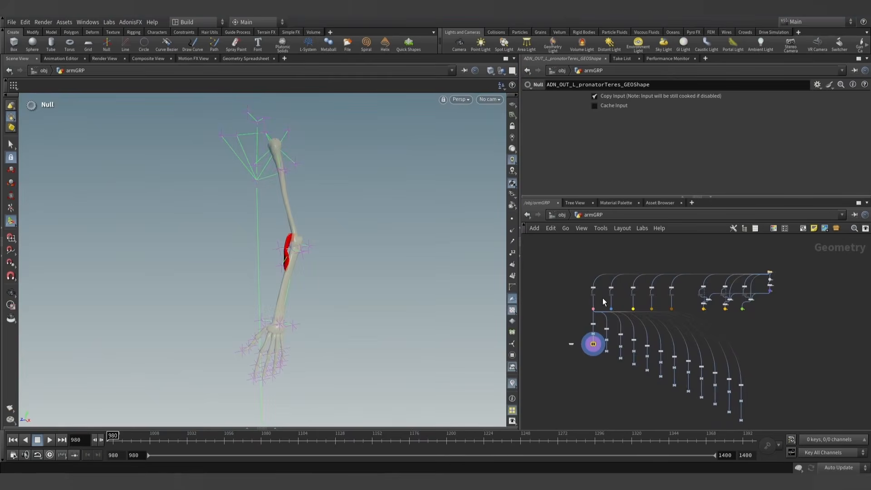
- Inspect the node chain inside the prep_muscles_GRP subnetwork, from unpack to output, and return to armGRP
{"action": "scroll", "coordinate": [602, 300], "scroll_direction": "up", "scroll_amount": 5}
{"action": "scroll", "coordinate": [602, 300], "scroll_direction": "up", "scroll_amount": 2}
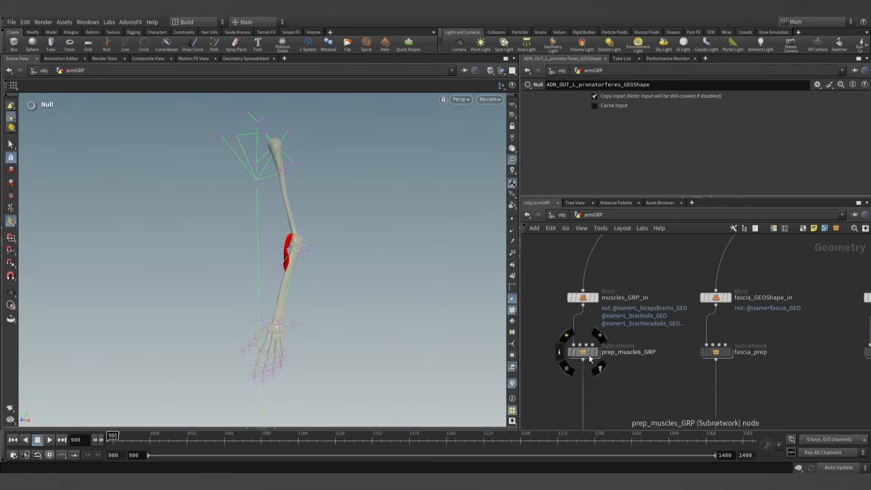
{"action": "double_click", "coordinate": [584, 350]}
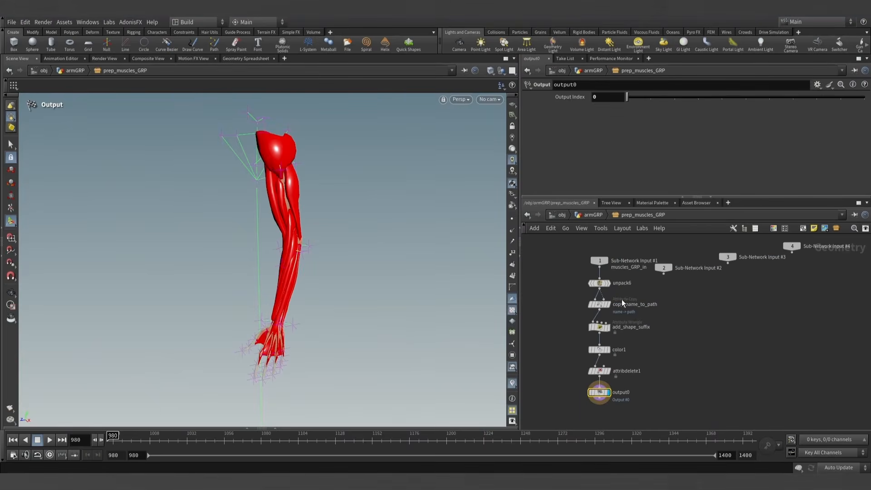
{"action": "left_click_drag", "start_coordinate": [621, 377], "coordinate": [676, 323]}
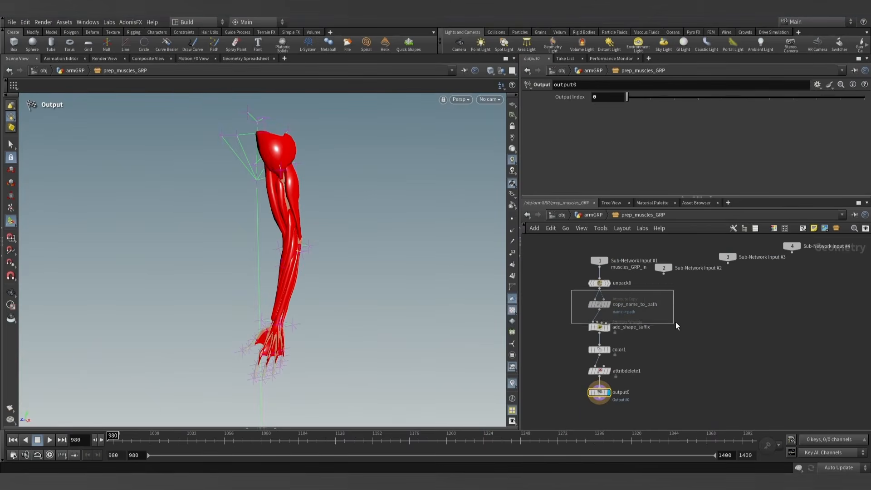
{"action": "left_click_drag", "start_coordinate": [652, 383], "coordinate": [652, 384]}
{"action": "left_click", "coordinate": [594, 217]}
{"action": "scroll", "coordinate": [650, 310], "scroll_direction": "down", "scroll_amount": 9}
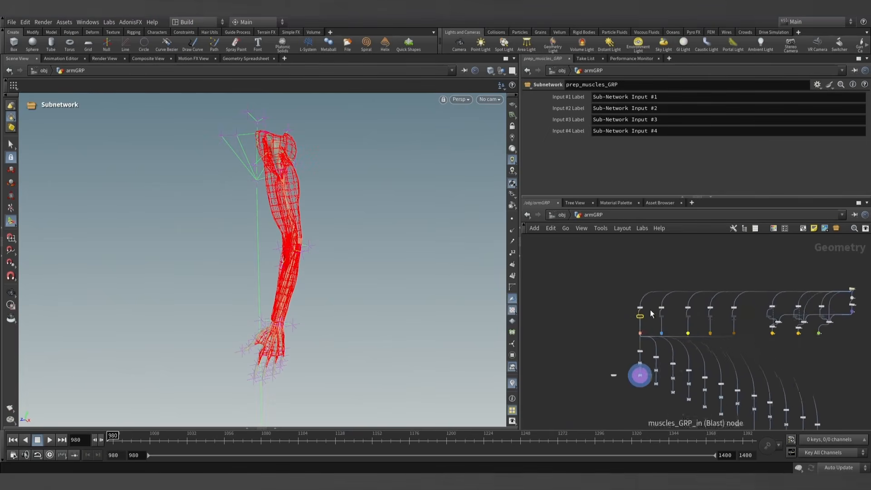
- Display the skinAnim_GEOShape null in the armGRP network
{"action": "middle_click_drag", "start_coordinate": [606, 304], "coordinate": [580, 288]}
{"action": "left_click", "coordinate": [788, 336]}
{"action": "middle_click_drag", "start_coordinate": [787, 336], "coordinate": [770, 325]}
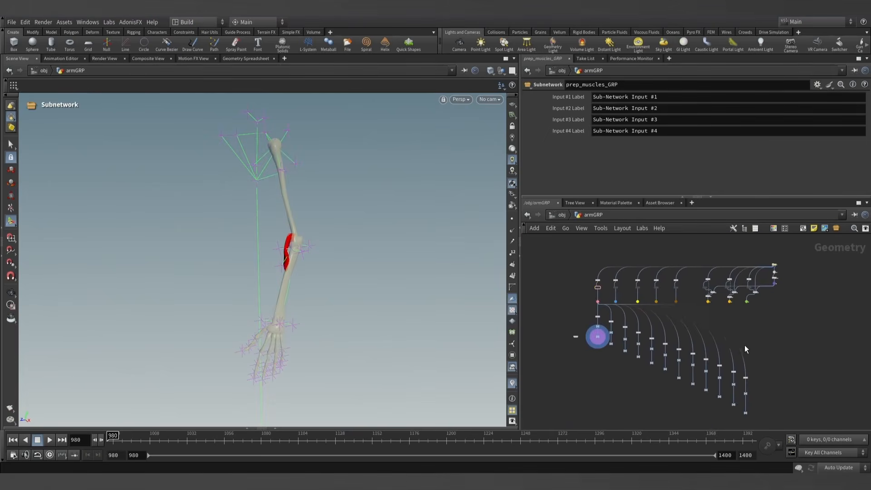
{"action": "scroll", "coordinate": [754, 394], "scroll_direction": "up", "scroll_amount": 3}
{"action": "middle_click_drag", "start_coordinate": [728, 282], "coordinate": [745, 321]}
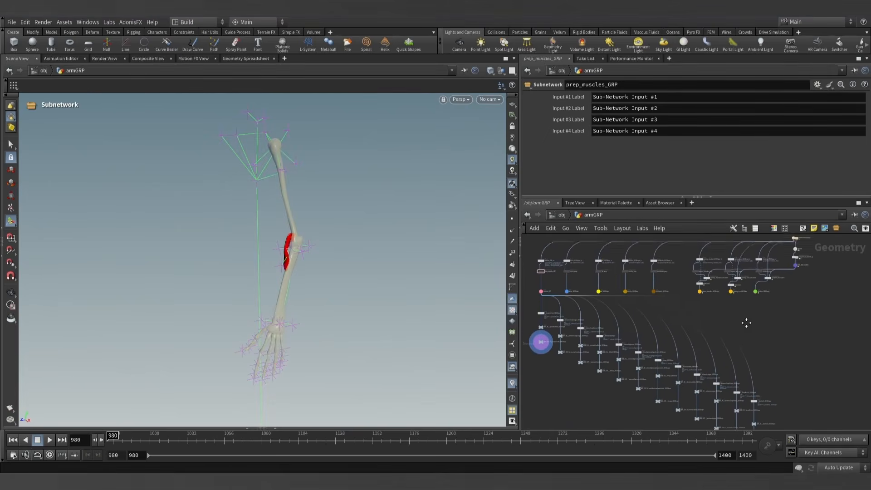
{"action": "scroll", "coordinate": [757, 284], "scroll_direction": "up", "scroll_amount": 4}
{"action": "left_click", "coordinate": [751, 266]}
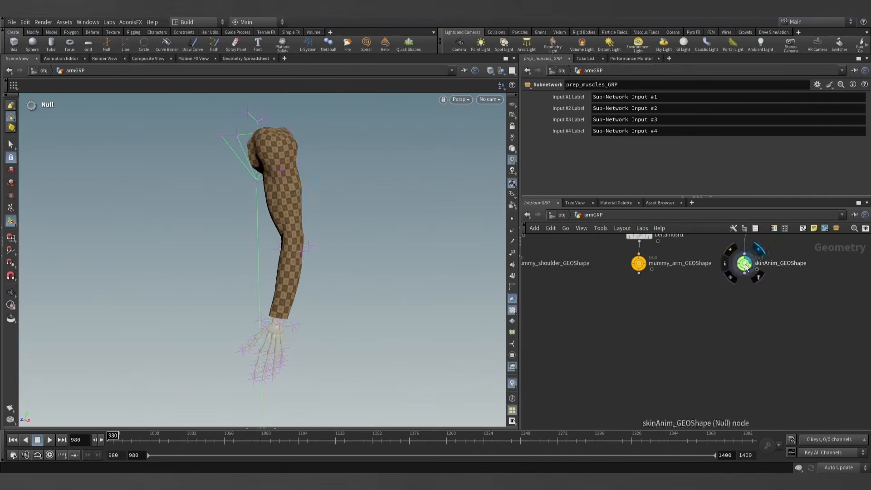
{"action": "scroll", "coordinate": [731, 312], "scroll_direction": "down", "scroll_amount": 6}
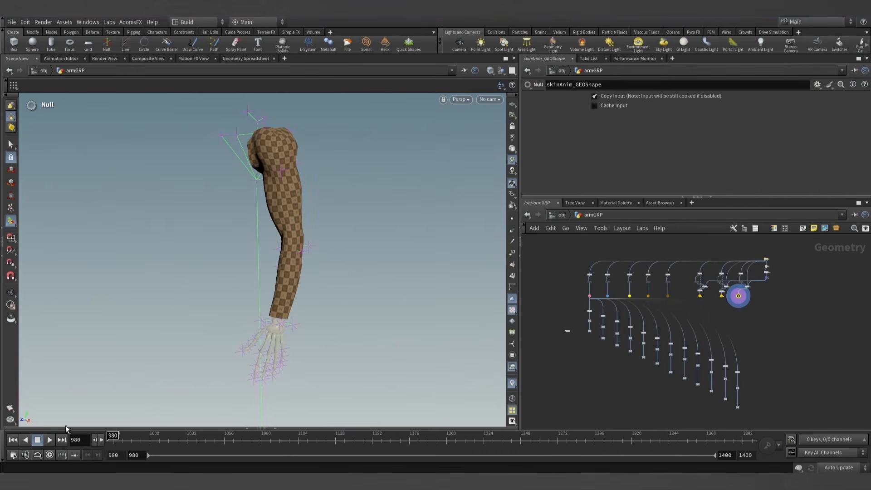
- Play the animated skin, scrub to frame 1241 to examine the bent elbow, and return to frame 980
{"action": "left_click", "coordinate": [49, 440]}
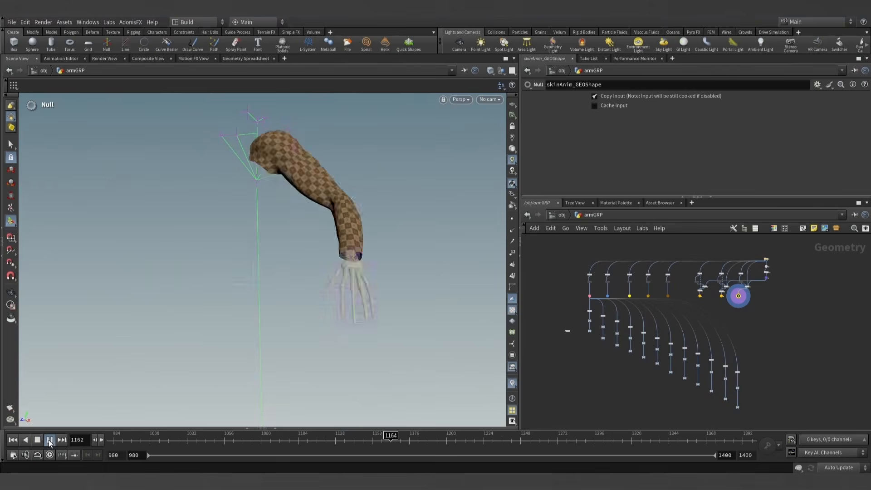
{"action": "left_click_drag", "start_coordinate": [436, 440], "coordinate": [502, 437]}
{"action": "scroll", "coordinate": [256, 210], "scroll_direction": "up", "scroll_amount": 5}
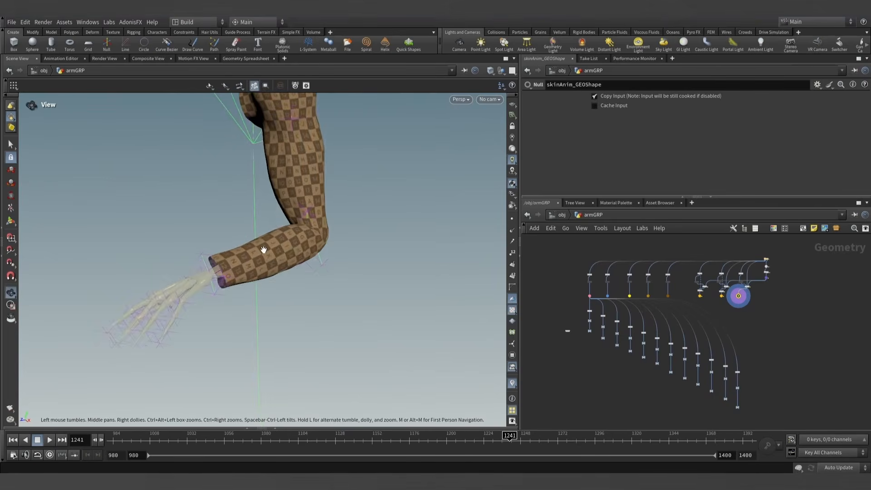
{"action": "left_click", "coordinate": [12, 440]}
{"action": "scroll", "coordinate": [423, 287], "scroll_direction": "down", "scroll_amount": 5}
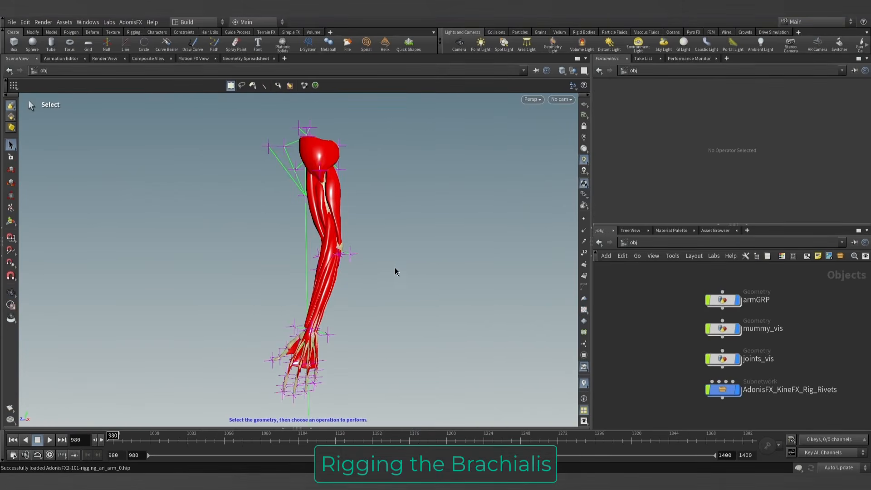
- Scrub the timeline to preview the whole arm's motion, return to frame 980, and enter armGRP
{"action": "left_click_drag", "start_coordinate": [359, 285], "coordinate": [401, 279], "text": "alt"}
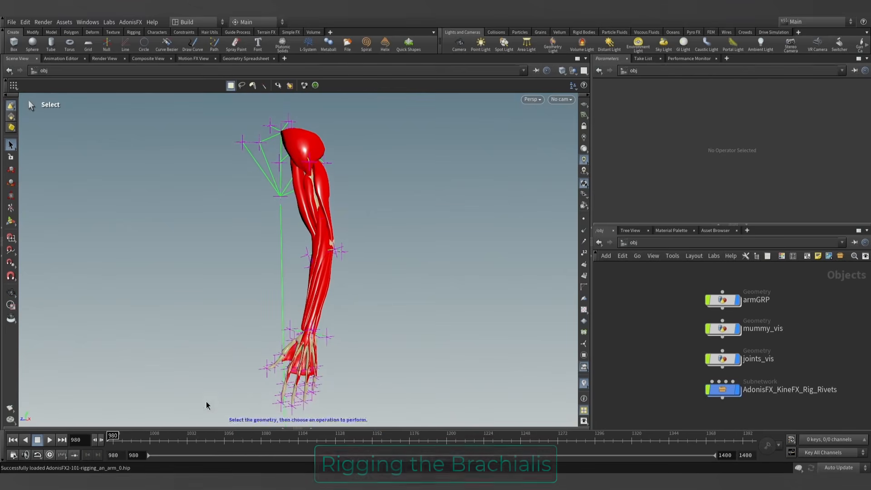
{"action": "left_click_drag", "start_coordinate": [118, 440], "coordinate": [86, 435]}
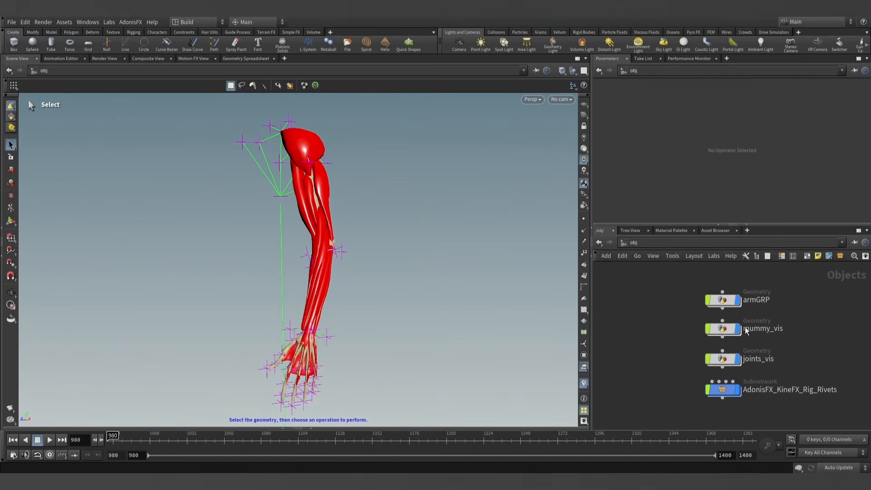
{"action": "scroll", "coordinate": [746, 330], "scroll_direction": "up", "scroll_amount": 1}
{"action": "middle_click_drag", "start_coordinate": [791, 322], "coordinate": [769, 319]}
{"action": "scroll", "coordinate": [769, 319], "scroll_direction": "down", "scroll_amount": 1}
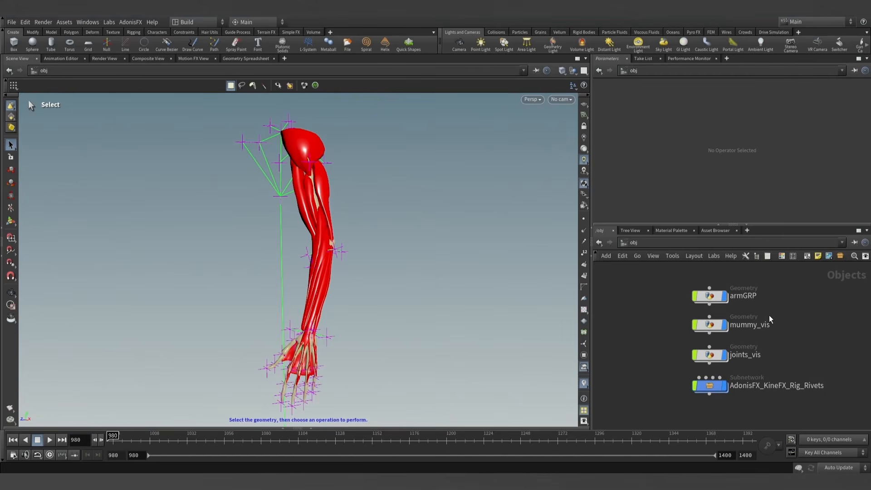
{"action": "double_click", "coordinate": [708, 295]}
- Display the mummy_arm_GEOShape null and scrub the timeline, returning to frame 980
{"action": "middle_click_drag", "start_coordinate": [826, 319], "coordinate": [810, 308]}
{"action": "scroll", "coordinate": [807, 402], "scroll_direction": "up", "scroll_amount": 4}
{"action": "scroll", "coordinate": [810, 308], "scroll_direction": "down", "scroll_amount": 3}
{"action": "scroll", "coordinate": [783, 395], "scroll_direction": "up", "scroll_amount": 10}
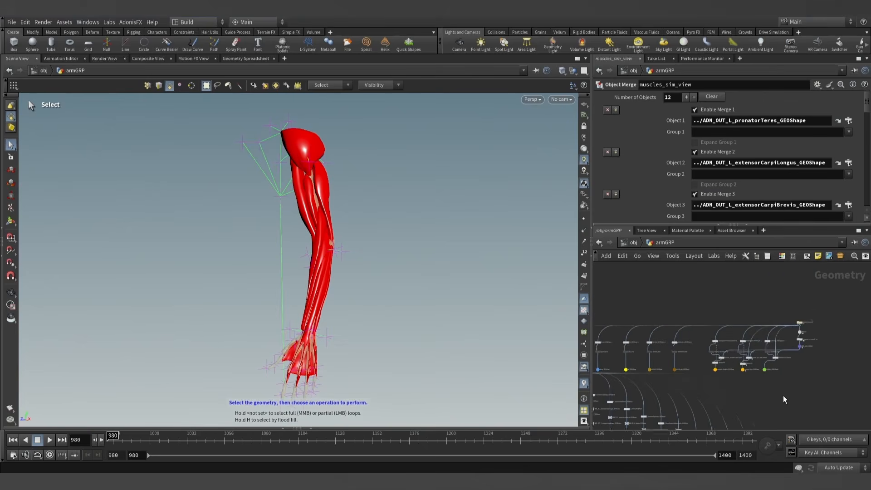
{"action": "scroll", "coordinate": [767, 374], "scroll_direction": "up", "scroll_amount": 3}
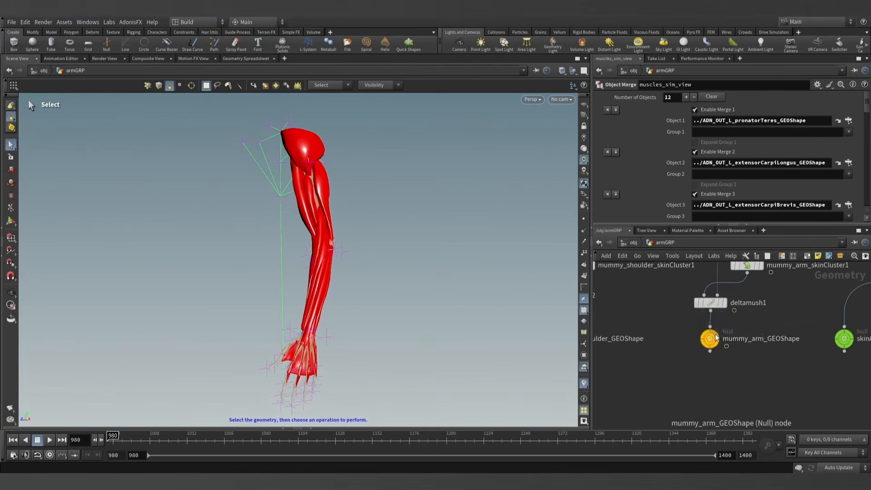
{"action": "left_click", "coordinate": [716, 336]}
{"action": "mouse_move", "coordinate": [129, 437]}
{"action": "left_mouse_down"}
{"action": "mouse_move", "coordinate": [401, 445]}
{"action": "mouse_move", "coordinate": [113, 440]}
{"action": "left_mouse_up"}
{"action": "scroll", "coordinate": [707, 371], "scroll_direction": "down", "scroll_amount": 6}
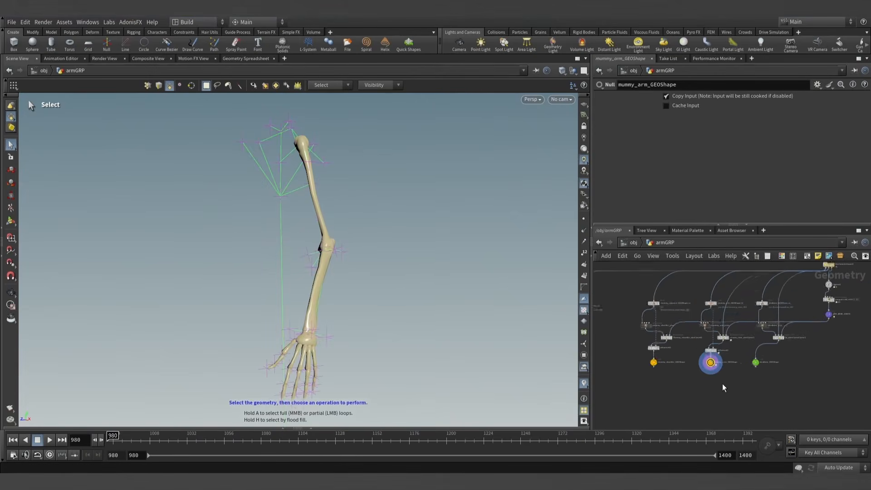
- Display the ADN_OUT_L_brachialis_GEOShape null in the armGRP network and view the brachialis muscle up close against the bones
{"action": "scroll", "coordinate": [748, 362], "scroll_direction": "up", "scroll_amount": 4}
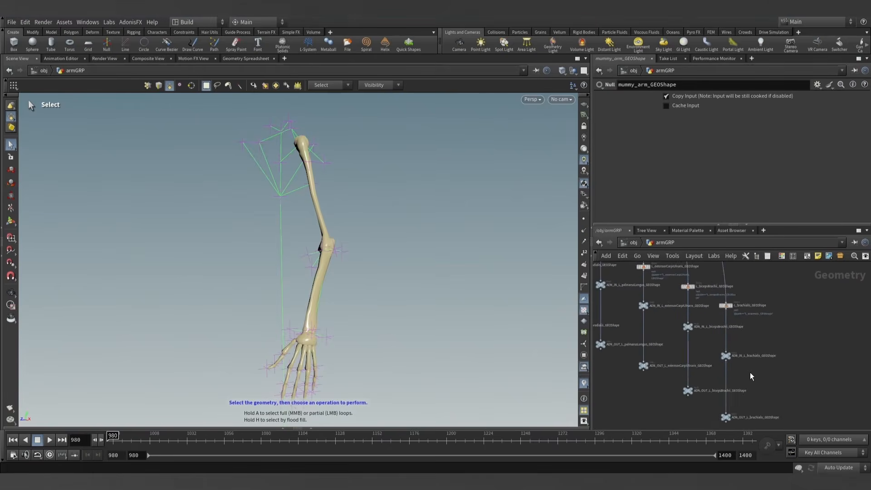
{"action": "scroll", "coordinate": [744, 393], "scroll_direction": "up", "scroll_amount": 1}
{"action": "scroll", "coordinate": [742, 392], "scroll_direction": "down", "scroll_amount": 6}
{"action": "middle_click_drag", "start_coordinate": [675, 382], "coordinate": [749, 397]}
{"action": "scroll", "coordinate": [739, 372], "scroll_direction": "up", "scroll_amount": 5}
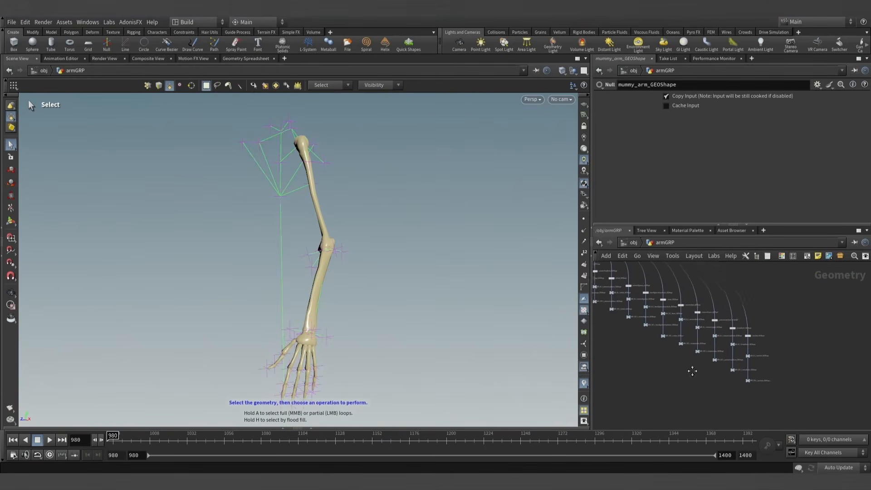
{"action": "scroll", "coordinate": [734, 317], "scroll_direction": "up", "scroll_amount": 1}
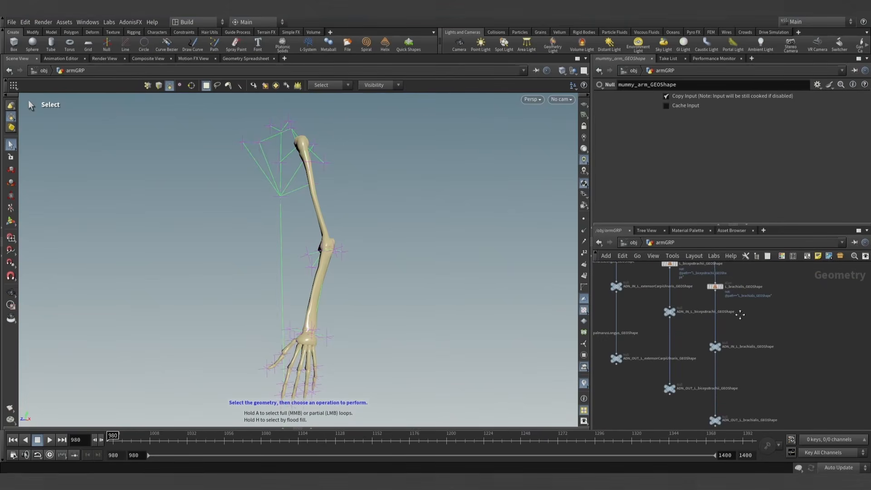
{"action": "middle_click_drag", "start_coordinate": [740, 315], "coordinate": [740, 293]}
{"action": "scroll", "coordinate": [729, 391], "scroll_direction": "up", "scroll_amount": 4}
{"action": "middle_click_drag", "start_coordinate": [727, 329], "coordinate": [758, 303]}
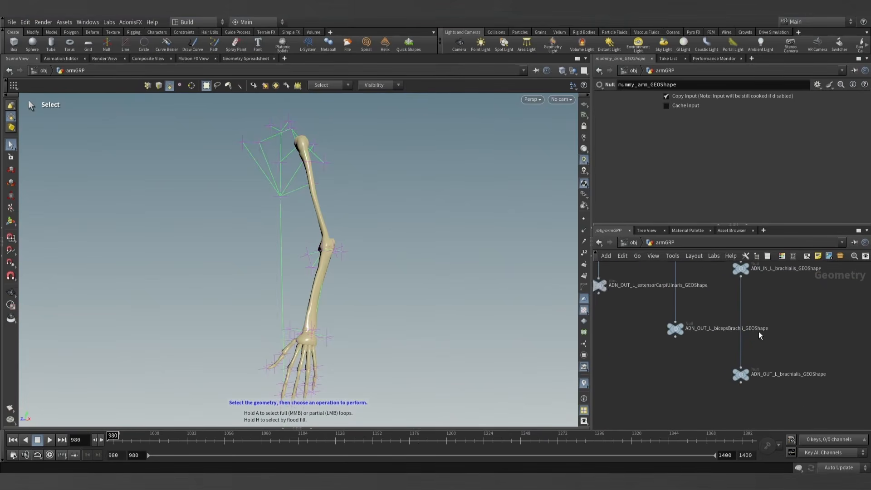
{"action": "scroll", "coordinate": [759, 334], "scroll_direction": "up", "scroll_amount": 2}
{"action": "middle_click_drag", "start_coordinate": [762, 346], "coordinate": [755, 374]}
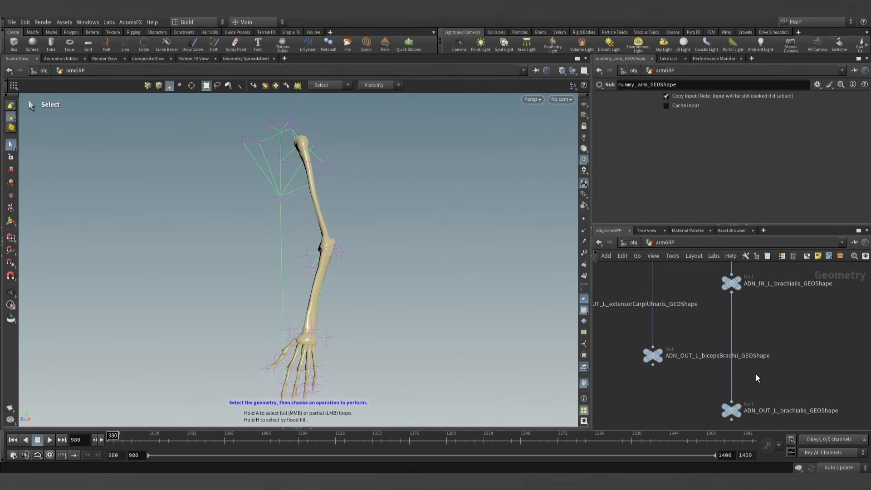
{"action": "left_click", "coordinate": [741, 408]}
{"action": "key", "text": "Escape"}
{"action": "left_click_drag", "start_coordinate": [376, 241], "coordinate": [475, 298]}
{"action": "key", "text": "s"}
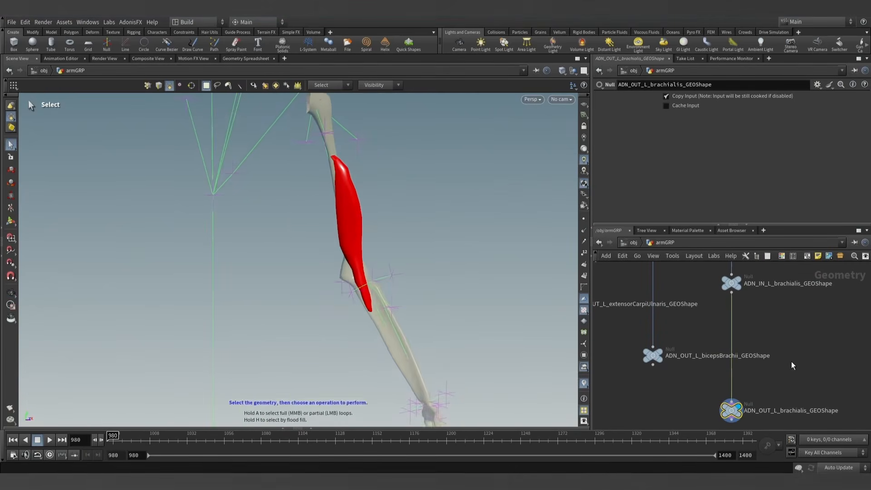
- Insert an AdnMuscle node between ADN_IN_L_brachialis_GEOShape and ADN_OUT_L_brachialis_GEOShape and rename it L_brachialis_AdnMuscle
{"action": "key", "text": "Tab"}
{"action": "type", "text": "adnmu"}
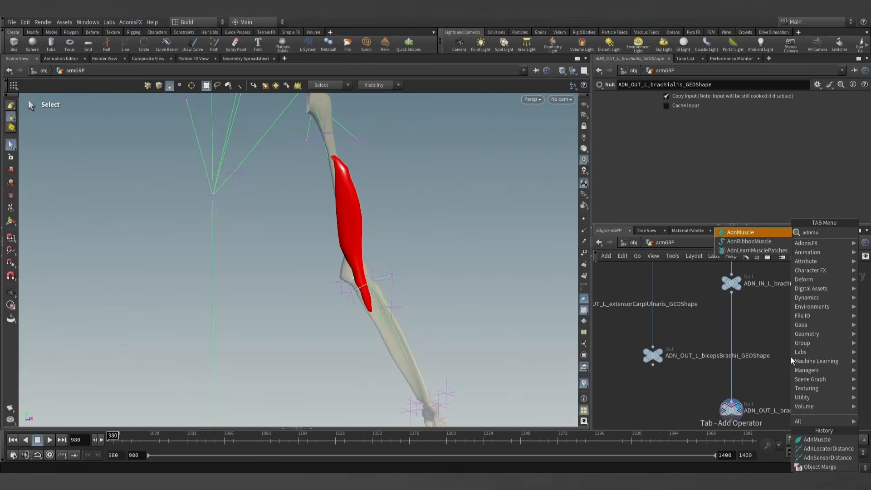
{"action": "key", "text": "Return"}
{"action": "left_click", "coordinate": [730, 374]}
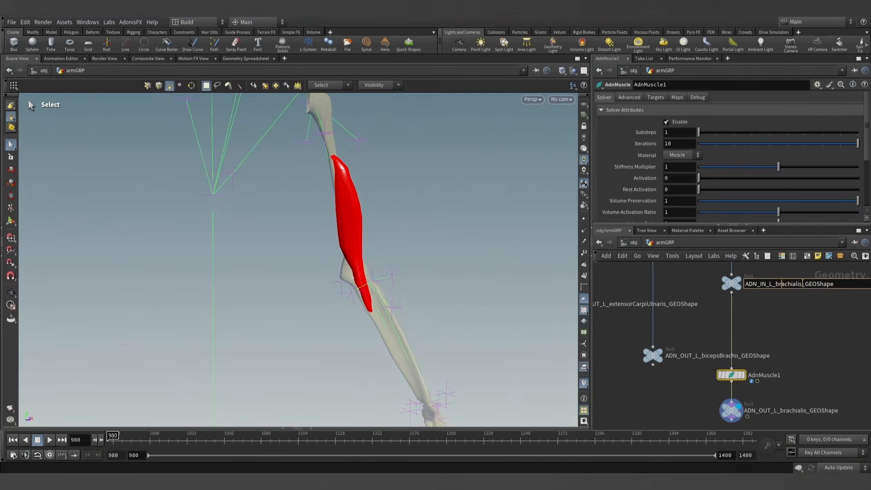
{"action": "double_click", "coordinate": [750, 375]}
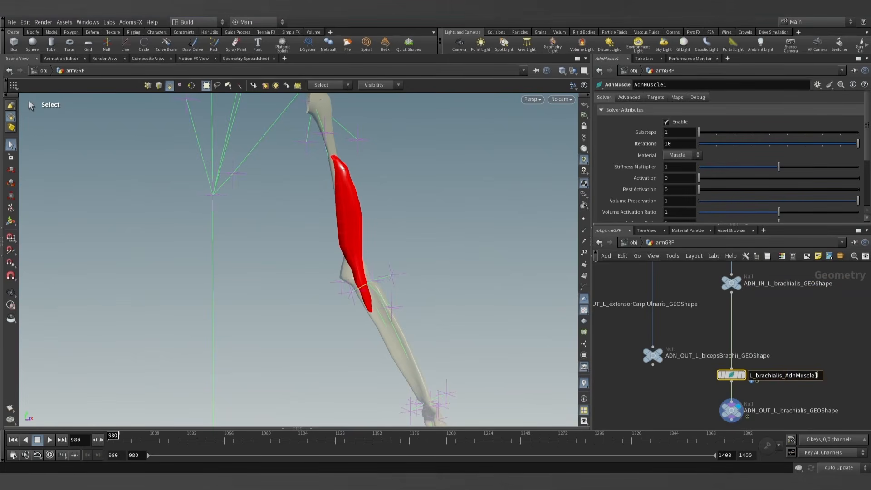
{"action": "key", "text": "Return"}
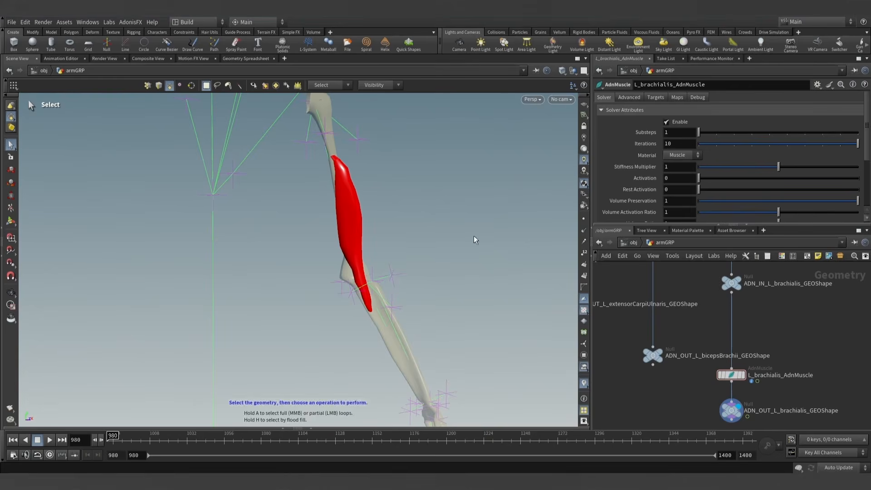
- Examine the solver and time attributes of L_brachialis_AdnMuscle and compare the start time with the first timeline frame
{"action": "left_click", "coordinate": [732, 376]}
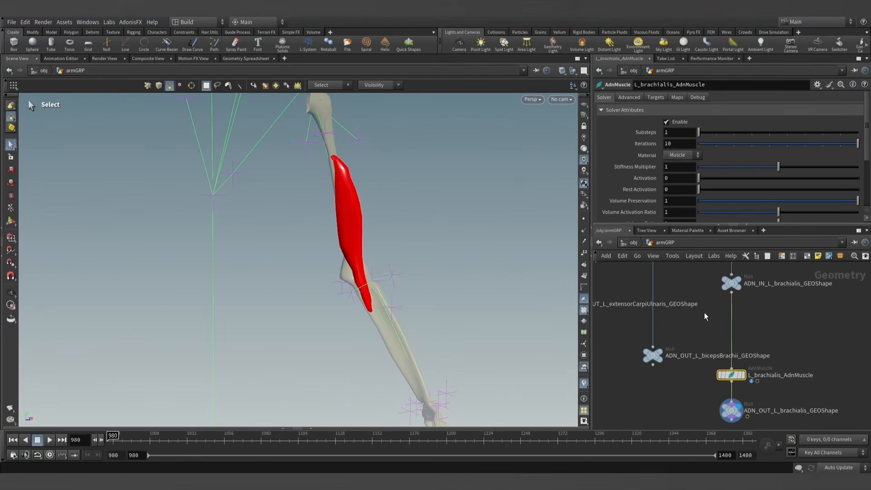
{"action": "left_click", "coordinate": [655, 98]}
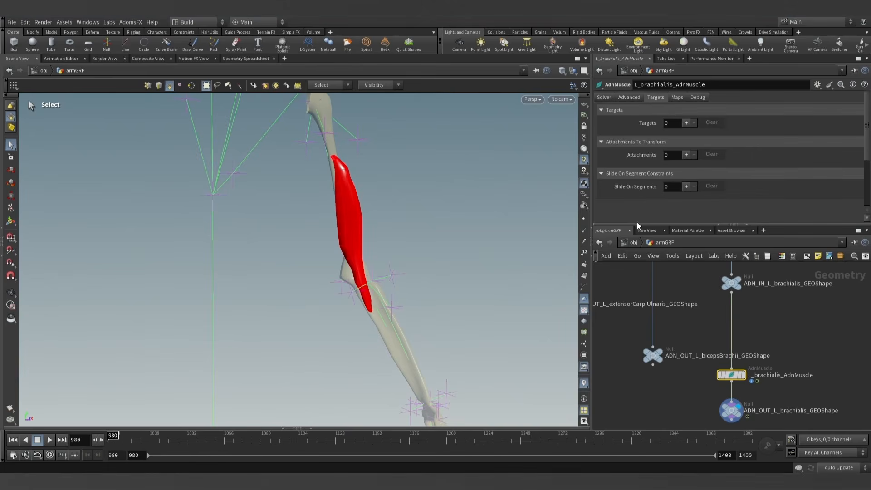
{"action": "left_click_drag", "start_coordinate": [637, 224], "coordinate": [634, 253]}
{"action": "left_click", "coordinate": [606, 98]}
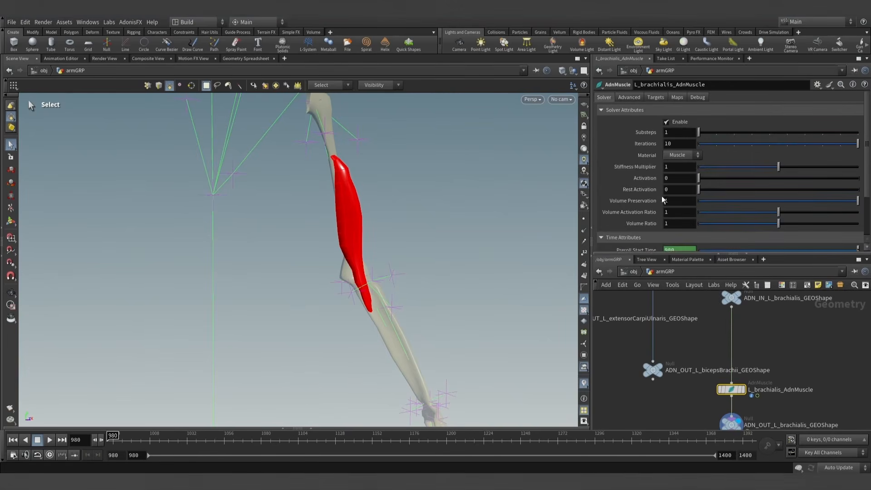
{"action": "scroll", "coordinate": [669, 191], "scroll_direction": "down", "scroll_amount": 3}
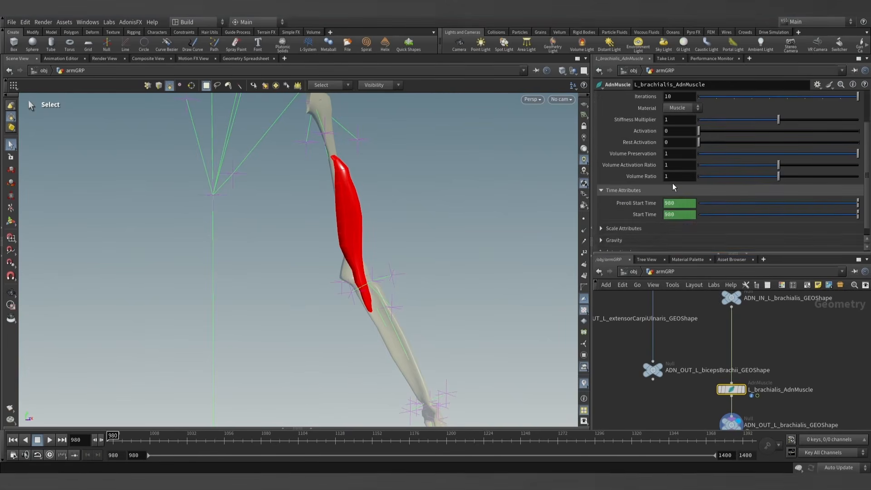
{"action": "scroll", "coordinate": [671, 181], "scroll_direction": "up", "scroll_amount": 3}
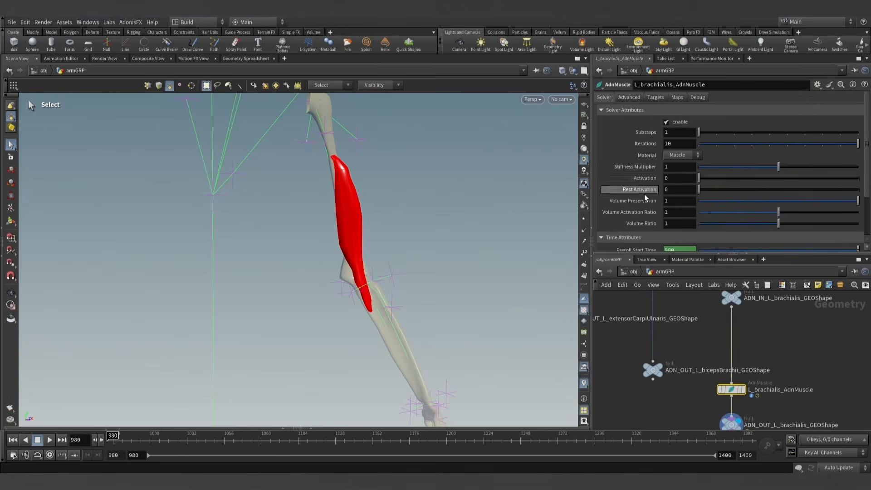
{"action": "scroll", "coordinate": [645, 198], "scroll_direction": "down", "scroll_amount": 3}
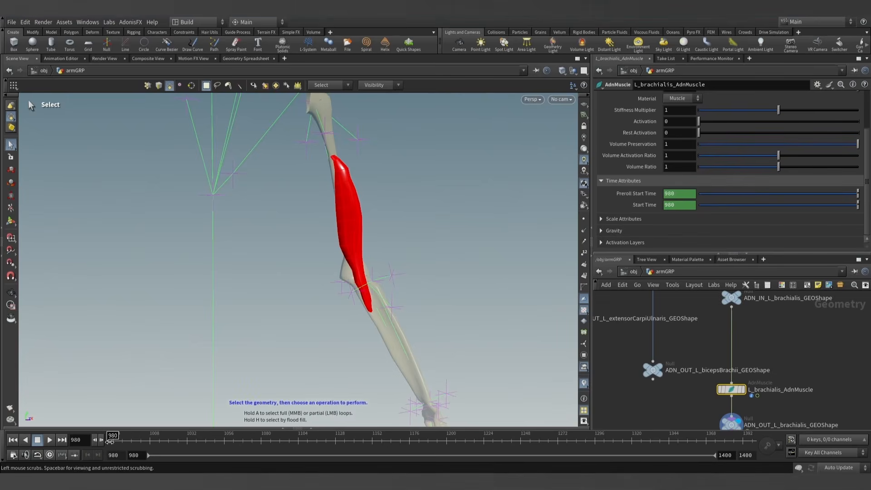
{"action": "left_click_drag", "start_coordinate": [129, 442], "coordinate": [103, 438]}
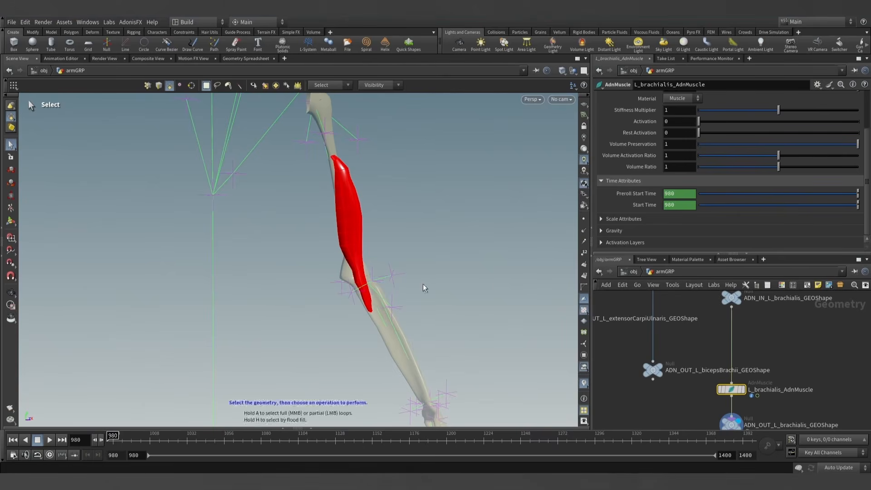
{"action": "scroll", "coordinate": [635, 120], "scroll_direction": "up", "scroll_amount": 3}
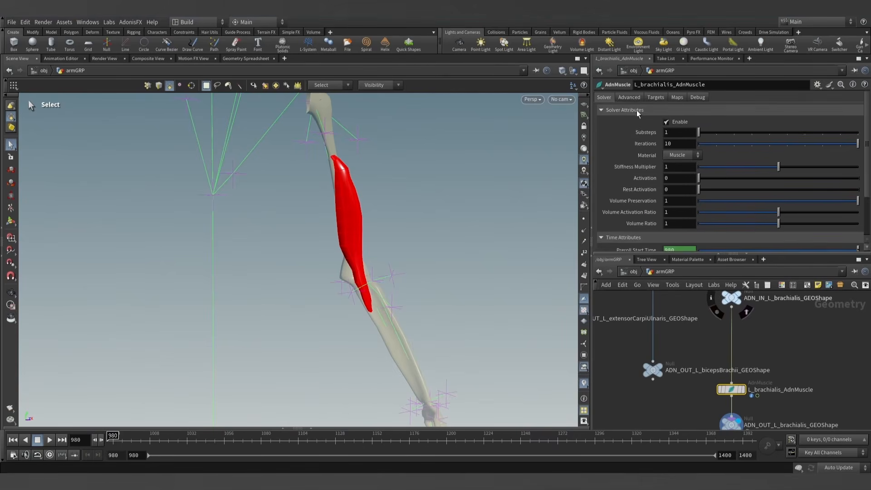
- Add one target to L_brachialis_AdnMuscle and assign mummy_arm_GEOShape as its target world mesh
{"action": "left_click", "coordinate": [656, 97]}
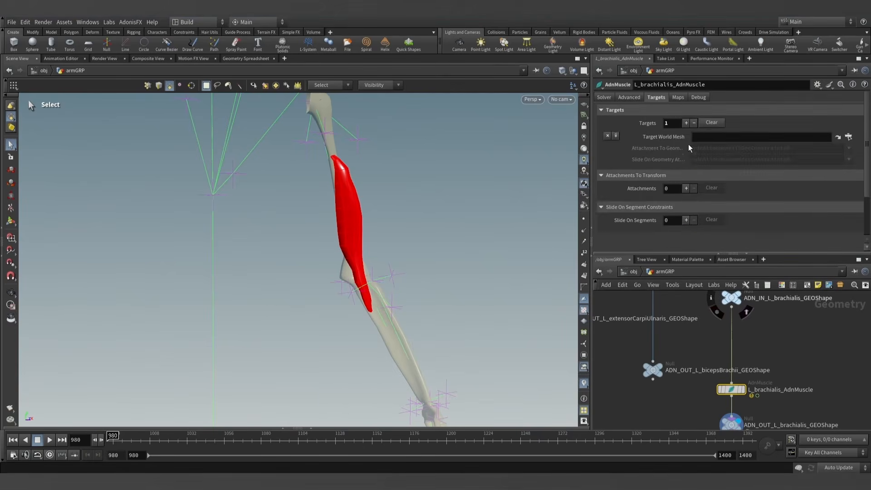
{"action": "scroll", "coordinate": [771, 343], "scroll_direction": "down", "scroll_amount": 4}
{"action": "middle_click_drag", "start_coordinate": [775, 320], "coordinate": [734, 404]}
{"action": "mouse_move", "coordinate": [742, 336]}
{"action": "middle_mouse_down"}
{"action": "mouse_move", "coordinate": [732, 425]}
{"action": "mouse_move", "coordinate": [722, 409]}
{"action": "middle_mouse_up"}
{"action": "scroll", "coordinate": [706, 360], "scroll_direction": "up", "scroll_amount": 5}
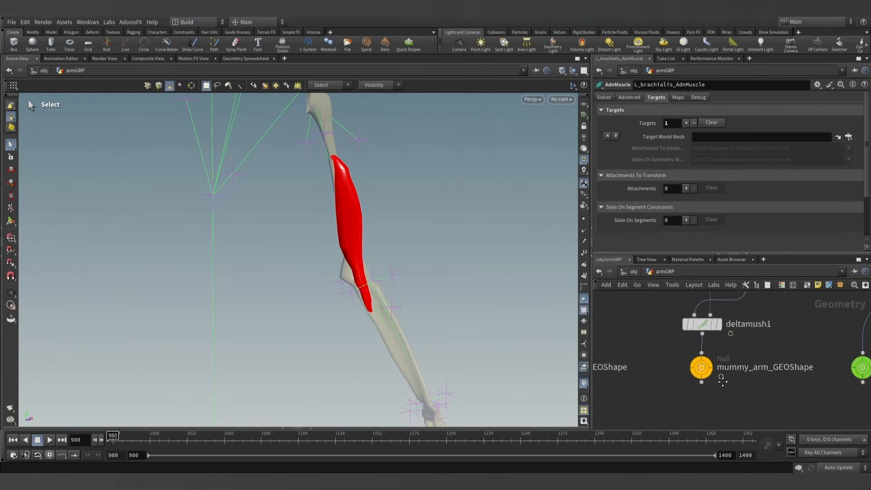
{"action": "left_click", "coordinate": [726, 393]}
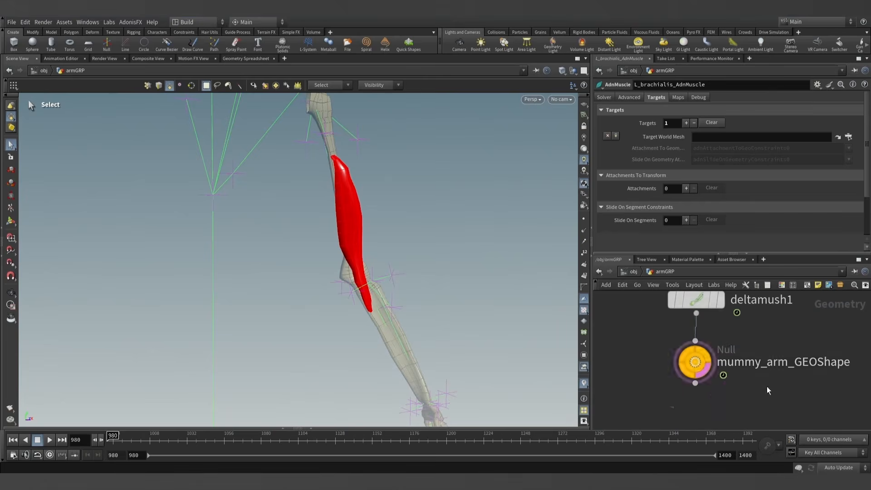
{"action": "mouse_move", "coordinate": [699, 363]}
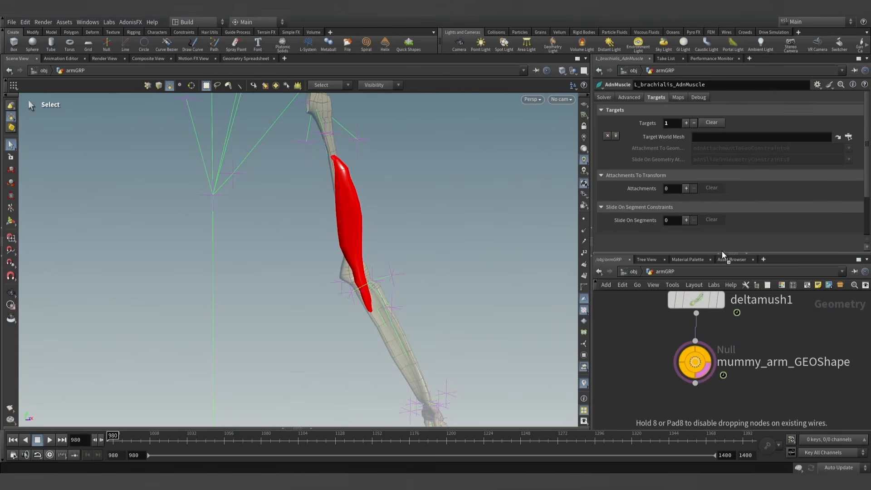
{"action": "left_click_drag", "start_coordinate": [710, 142], "coordinate": [711, 138]}
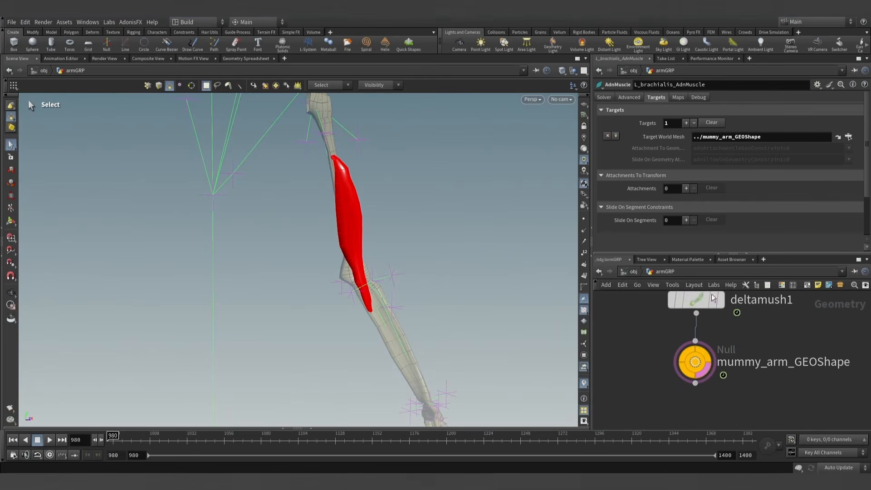
- Display the L_brachialis_AdnMuscle node and scrub the first frames of the timeline, returning to frame 980
{"action": "scroll", "coordinate": [720, 394], "scroll_direction": "down", "scroll_amount": 4}
{"action": "scroll", "coordinate": [712, 383], "scroll_direction": "up", "scroll_amount": 3}
{"action": "left_click", "coordinate": [730, 395]}
{"action": "scroll", "coordinate": [744, 410], "scroll_direction": "down", "scroll_amount": 5}
{"action": "middle_click_drag", "start_coordinate": [769, 412], "coordinate": [724, 306]}
{"action": "scroll", "coordinate": [725, 306], "scroll_direction": "down", "scroll_amount": 3}
{"action": "mouse_move", "coordinate": [730, 392]}
{"action": "middle_mouse_down"}
{"action": "mouse_move", "coordinate": [728, 330]}
{"action": "mouse_move", "coordinate": [739, 382]}
{"action": "middle_mouse_up"}
{"action": "scroll", "coordinate": [714, 358], "scroll_direction": "up", "scroll_amount": 5}
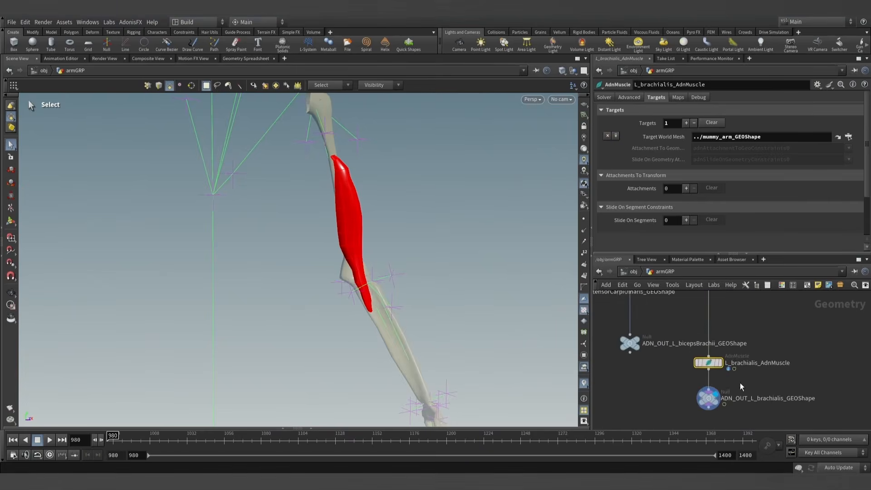
{"action": "scroll", "coordinate": [717, 379], "scroll_direction": "up", "scroll_amount": 2}
{"action": "mouse_move", "coordinate": [722, 358]}
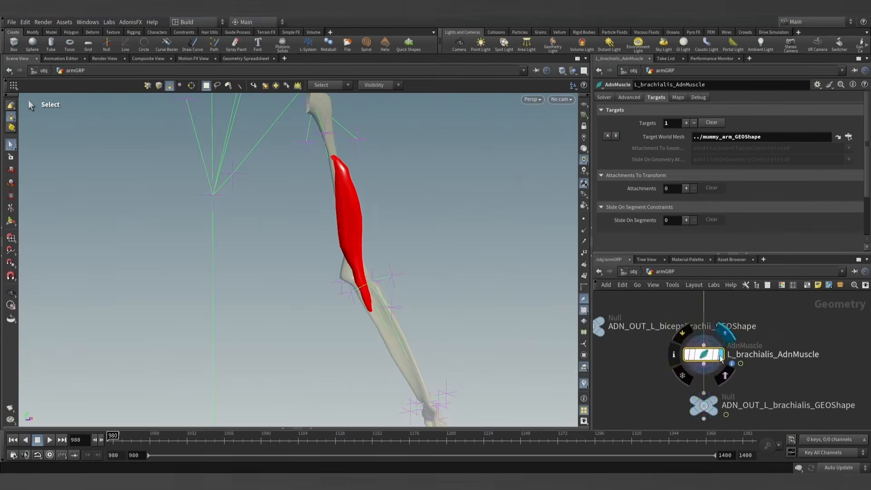
{"action": "left_click_drag", "start_coordinate": [148, 441], "coordinate": [108, 439]}
{"action": "scroll", "coordinate": [655, 397], "scroll_direction": "down", "scroll_amount": 4}
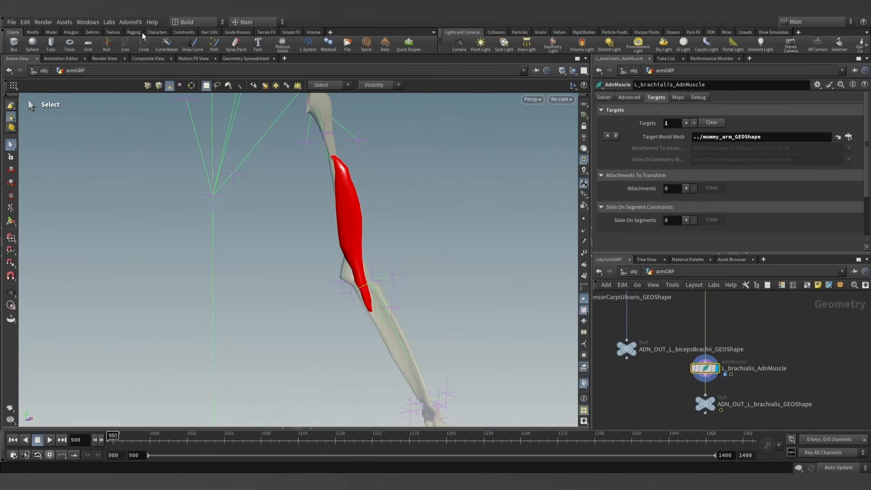
- Apply the AdonisFX Make Paintable utility to L_brachialis_AdnMuscle and display the new L_brachialis_AdnMuscle_paint_attribpaint node
{"action": "left_click", "coordinate": [130, 23]}
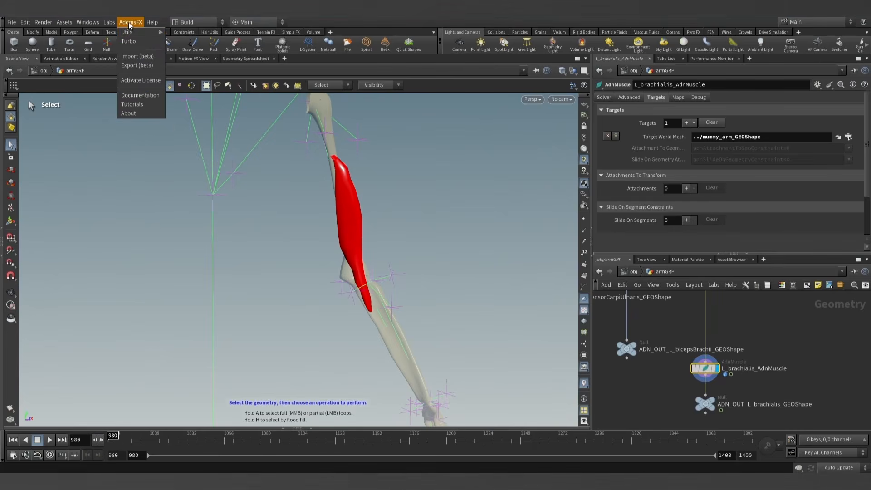
{"action": "mouse_move", "coordinate": [129, 31]}
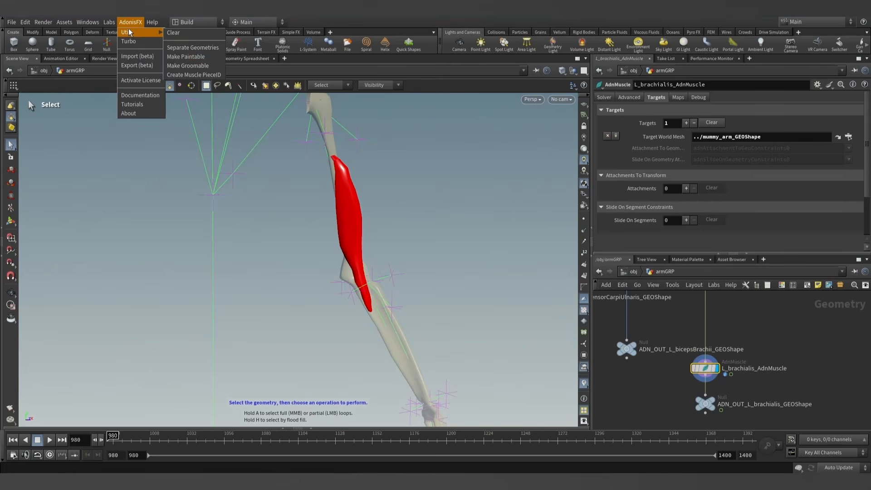
{"action": "left_click", "coordinate": [184, 56]}
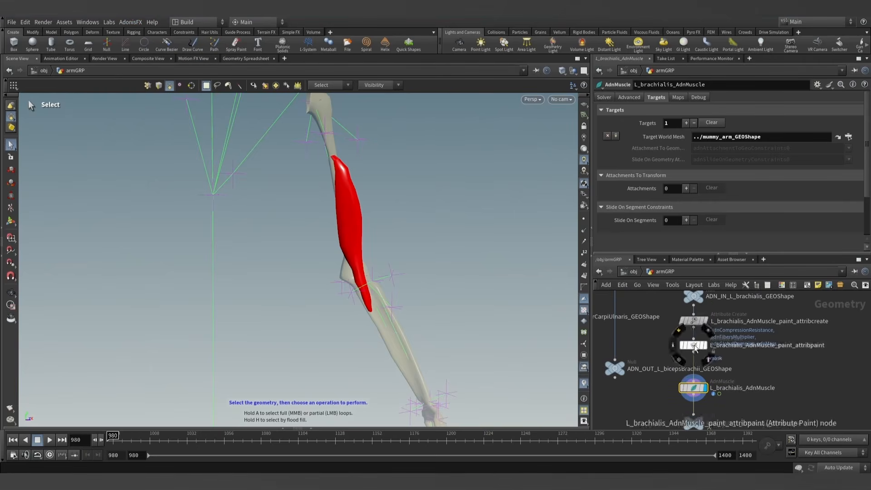
{"action": "left_click", "coordinate": [693, 334]}
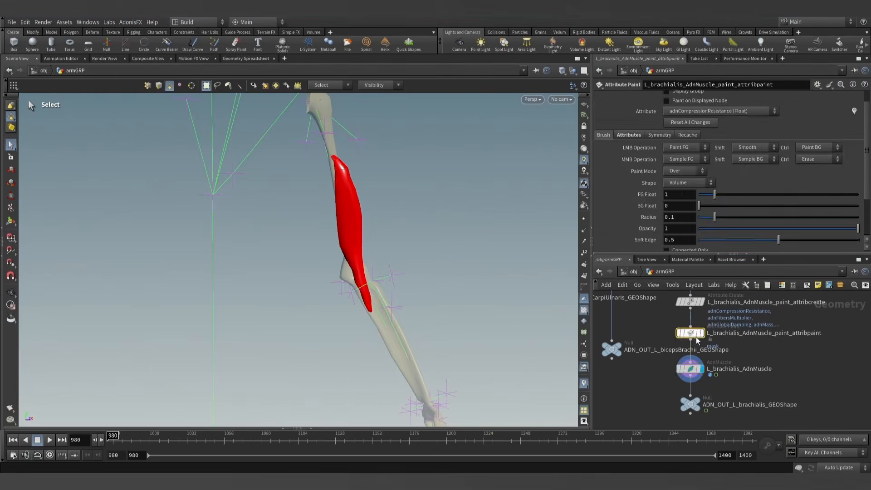
{"action": "left_click", "coordinate": [702, 333]}
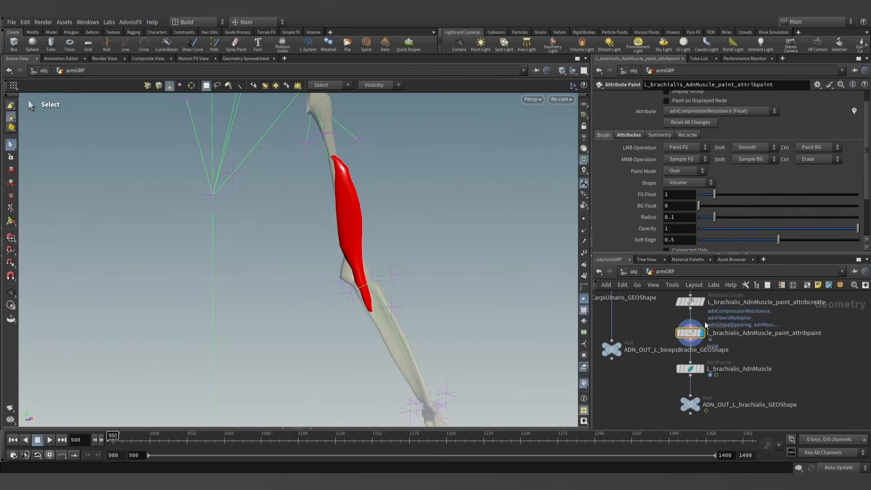
- Choose adnAttachmentToGeoConstraints0 as the attribute to paint, set the foreground value to 0.3 and enlarge the brush radius to about 6.54
{"action": "left_click", "coordinate": [688, 111]}
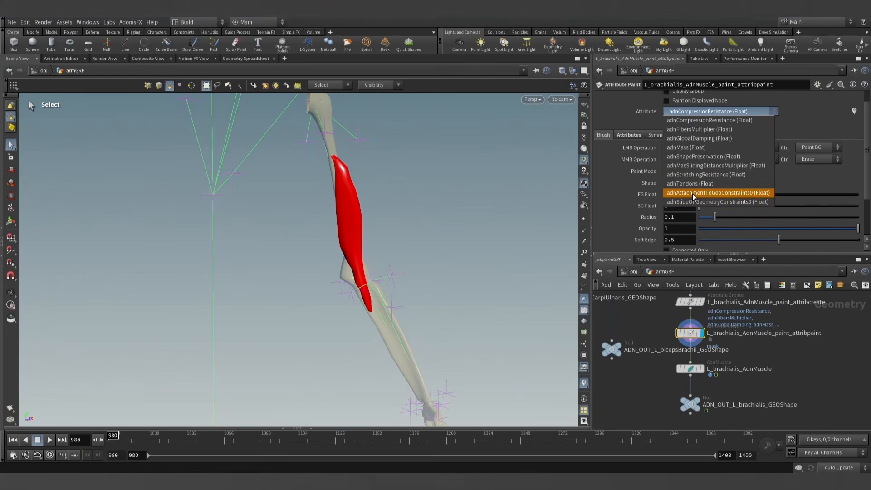
{"action": "left_click", "coordinate": [740, 193]}
{"action": "key", "text": "Return"}
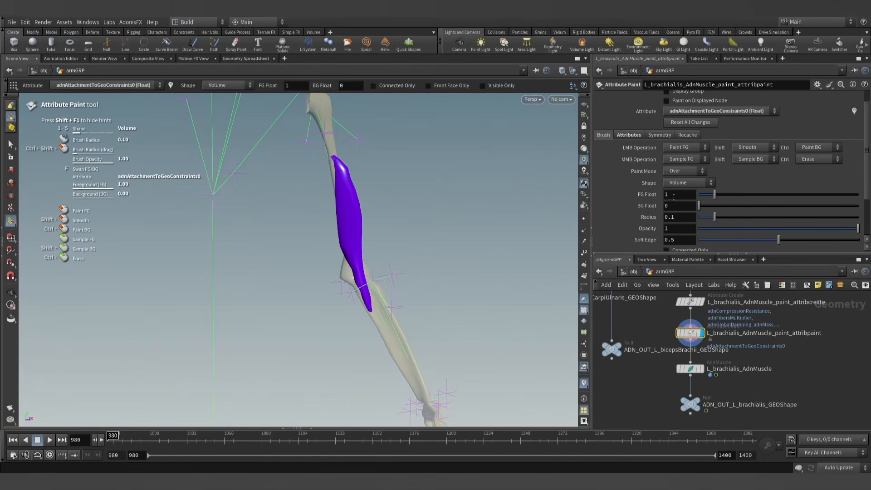
{"action": "type", "text": "0.3"}
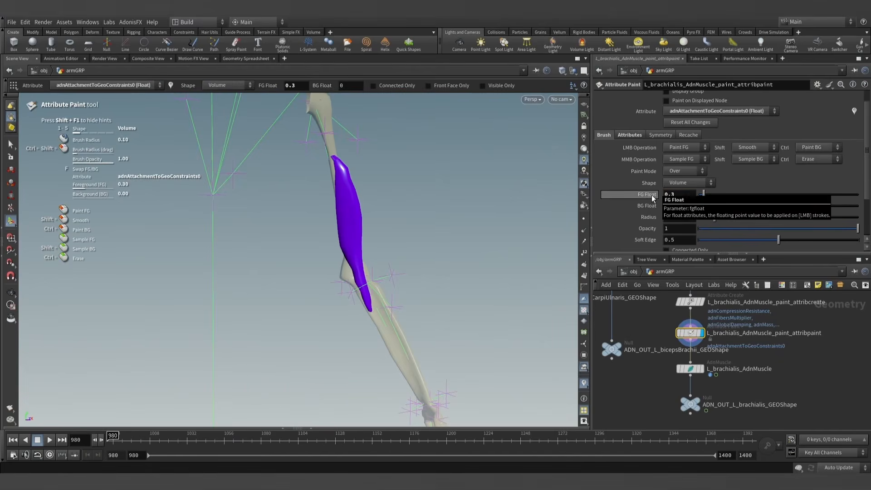
{"action": "key", "text": "Return"}
{"action": "scroll", "coordinate": [358, 228], "scroll_direction": "up", "scroll_amount": 20}
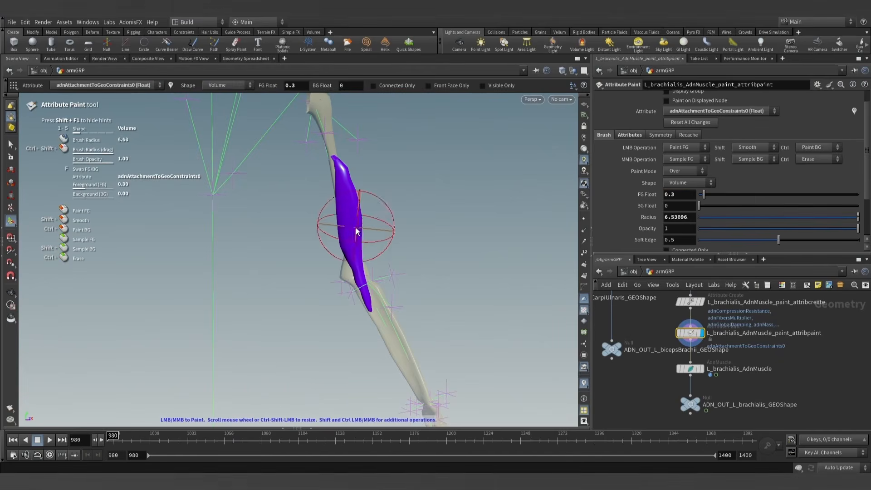
- Paint the whole brachialis at 0.3 with a brush radius of about 10.74, and both ends at 1 with a radius of about 1.33
{"action": "mouse_move", "coordinate": [341, 205]}
{"action": "left_mouse_down"}
{"action": "mouse_move", "coordinate": [328, 170]}
{"action": "mouse_move", "coordinate": [356, 293]}
{"action": "mouse_move", "coordinate": [392, 295]}
{"action": "left_mouse_up"}
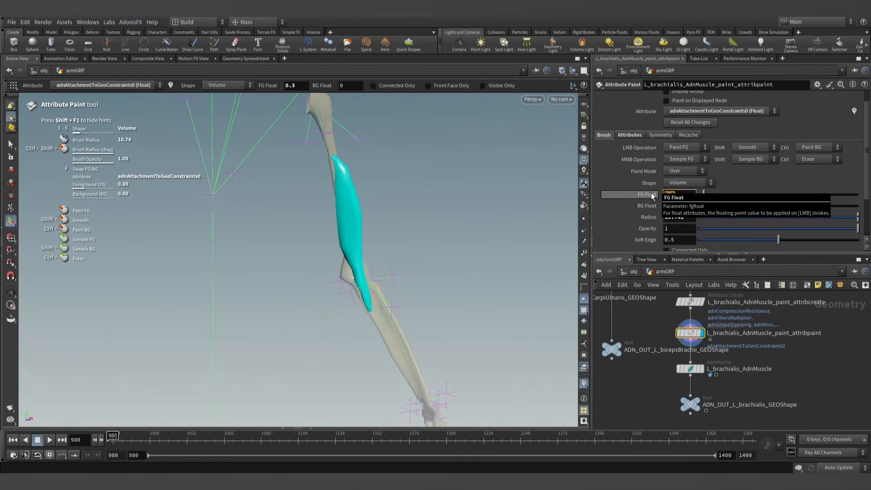
{"action": "left_click_drag", "start_coordinate": [404, 148], "coordinate": [317, 245], "text": "alt"}
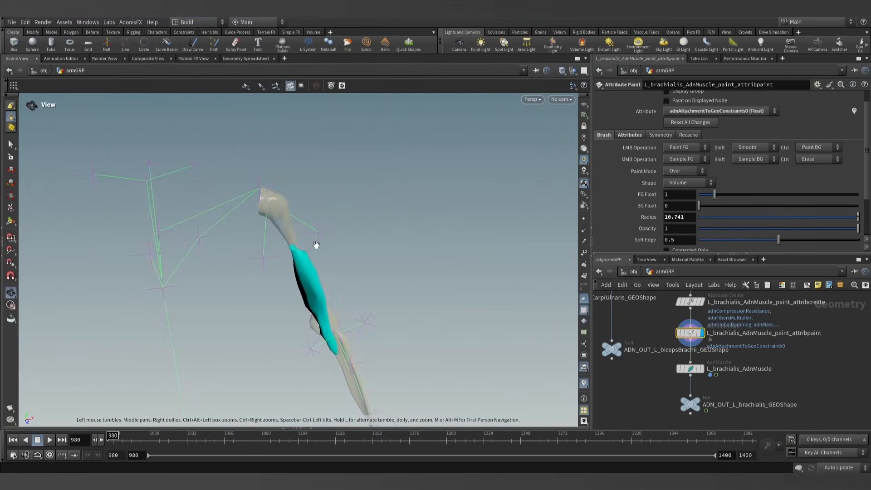
{"action": "scroll", "coordinate": [313, 246], "scroll_direction": "up", "scroll_amount": 6, "text": "alt"}
{"action": "scroll", "coordinate": [248, 254], "scroll_direction": "down", "scroll_amount": 10}
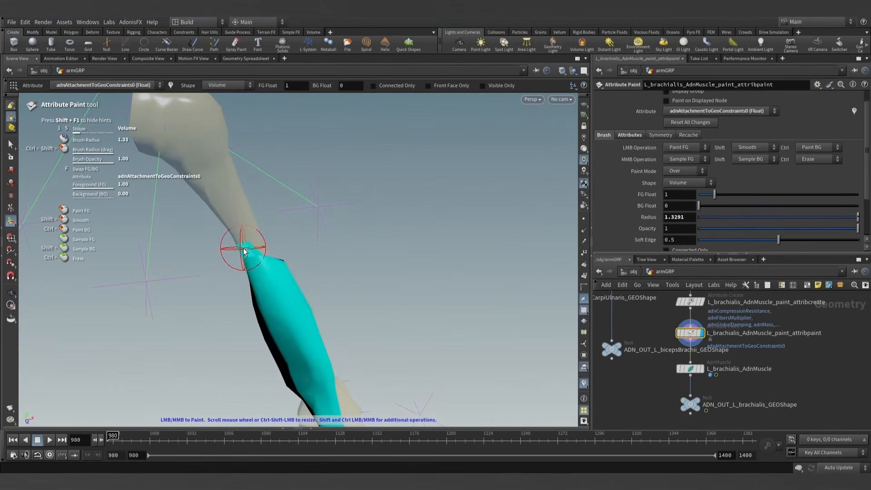
{"action": "left_click_drag", "start_coordinate": [247, 250], "coordinate": [262, 247]}
{"action": "scroll", "coordinate": [256, 249], "scroll_direction": "down", "scroll_amount": 5, "text": "alt"}
{"action": "mouse_move", "coordinate": [340, 335]}
{"action": "left_mouse_down", "text": "alt"}
{"action": "mouse_move", "coordinate": [327, 328]}
{"action": "mouse_move", "coordinate": [341, 353]}
{"action": "mouse_move", "coordinate": [325, 353]}
{"action": "mouse_move", "coordinate": [486, 344]}
{"action": "left_mouse_up", "text": "alt"}
{"action": "scroll", "coordinate": [318, 363], "scroll_direction": "up", "scroll_amount": 8, "text": "alt"}
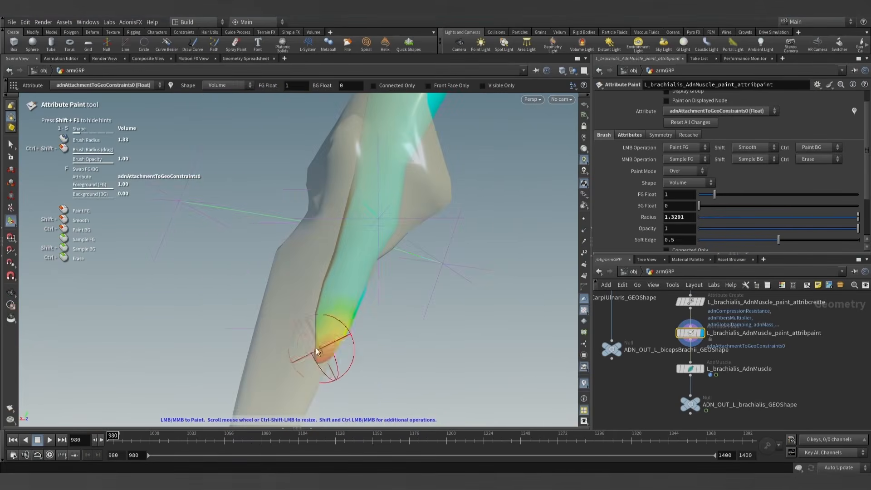
{"action": "mouse_move", "coordinate": [325, 350]}
{"action": "left_mouse_down", "text": "alt"}
{"action": "mouse_move", "coordinate": [327, 334]}
{"action": "mouse_move", "coordinate": [225, 301]}
{"action": "mouse_move", "coordinate": [312, 301]}
{"action": "mouse_move", "coordinate": [301, 305]}
{"action": "mouse_move", "coordinate": [339, 278]}
{"action": "mouse_move", "coordinate": [278, 243]}
{"action": "left_mouse_up", "text": "alt"}
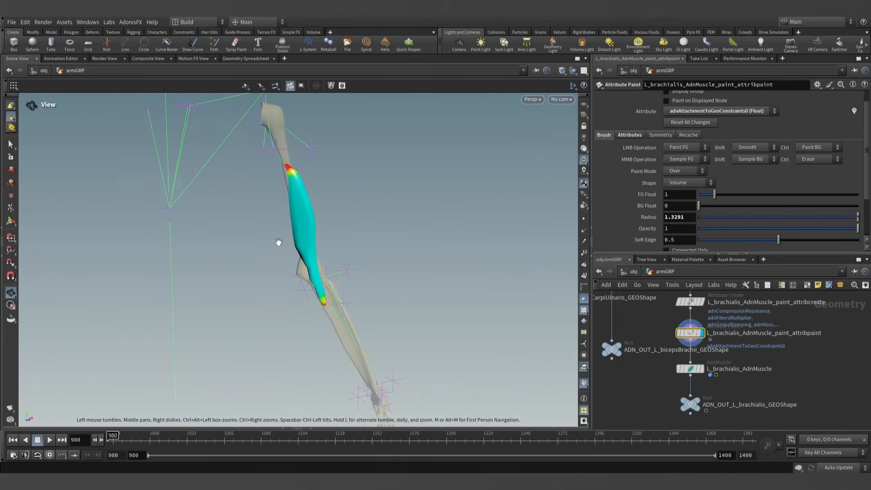
- Display L_brachialis_AdnMuscle, play the simulation to review how the muscle follows the arm, and return to frame 980
{"action": "left_click", "coordinate": [11, 145]}
{"action": "left_click", "coordinate": [690, 368]}
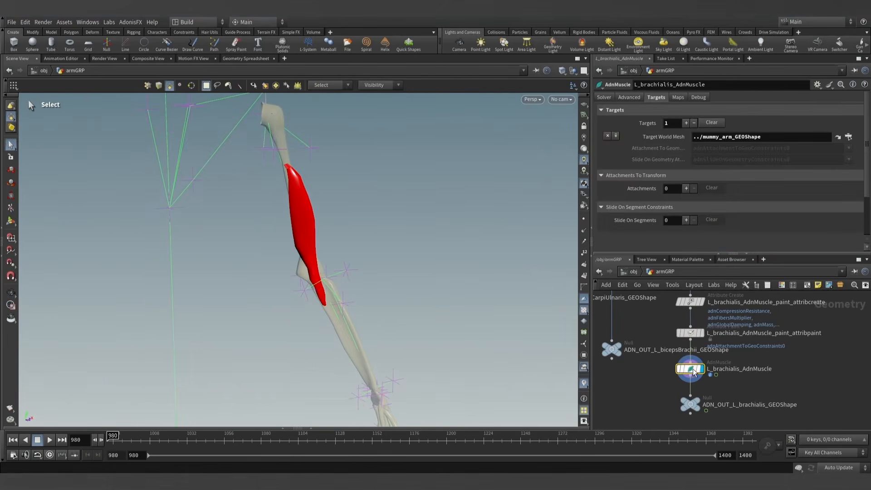
{"action": "left_click", "coordinate": [50, 439]}
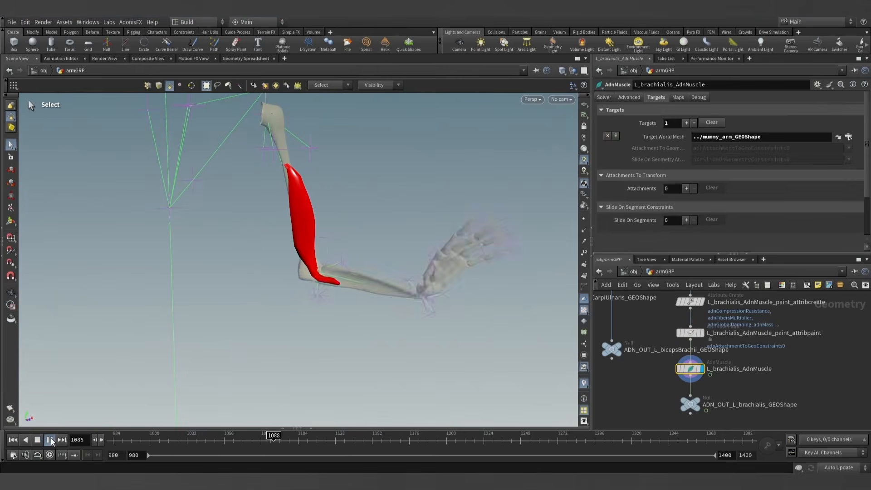
{"action": "left_click", "coordinate": [50, 439]}
{"action": "left_click", "coordinate": [13, 440]}
{"action": "left_click", "coordinate": [50, 440]}
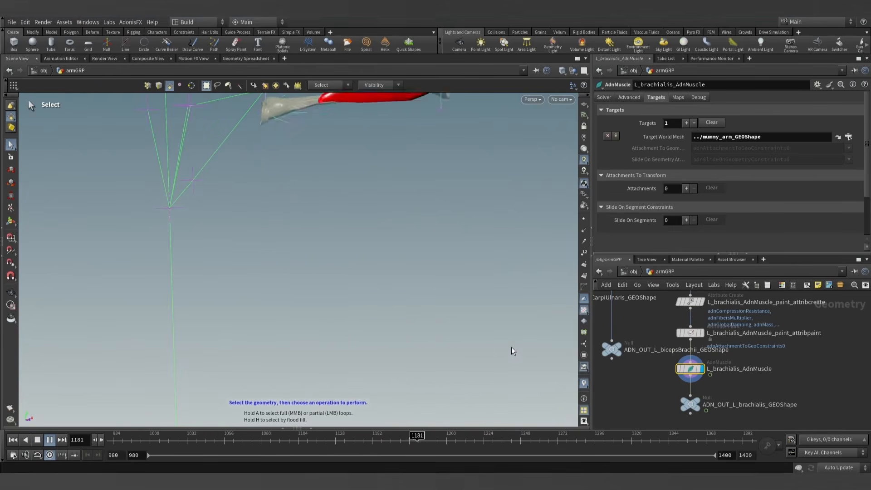
{"action": "left_click_drag", "start_coordinate": [502, 328], "coordinate": [437, 321], "text": "alt"}
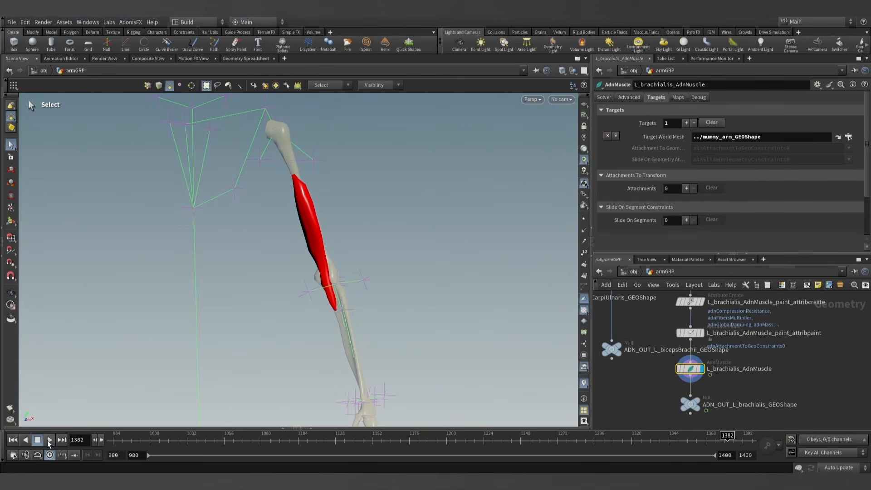
{"action": "left_click", "coordinate": [49, 439]}
{"action": "left_click", "coordinate": [13, 439]}
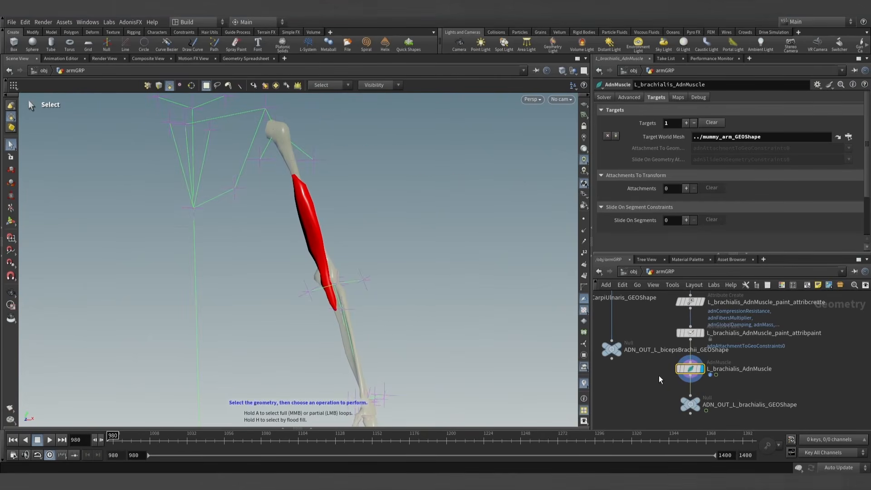
- Display the L_brachialis_AdnMuscle_paint_attribpaint node and choose adnTendons as the attribute to paint
{"action": "key", "text": "Escape"}
{"action": "left_click_drag", "start_coordinate": [357, 259], "coordinate": [428, 254]}
{"action": "key", "text": "s"}
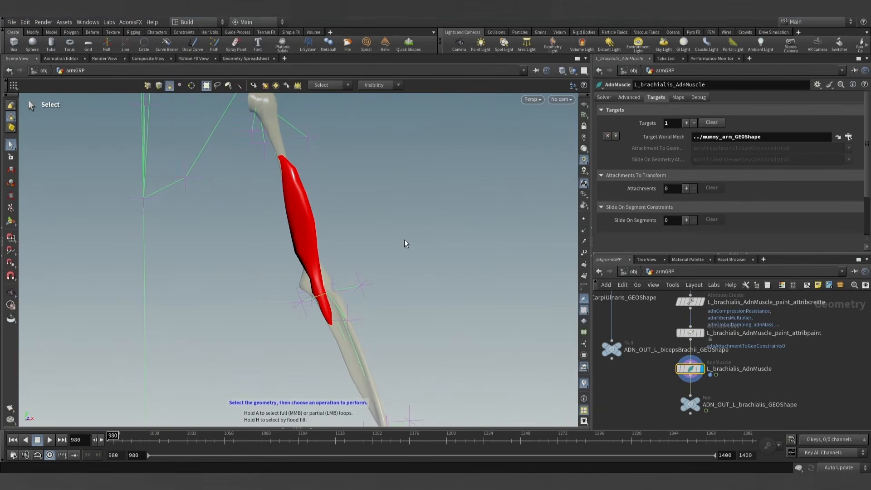
{"action": "scroll", "coordinate": [643, 328], "scroll_direction": "down", "scroll_amount": 3}
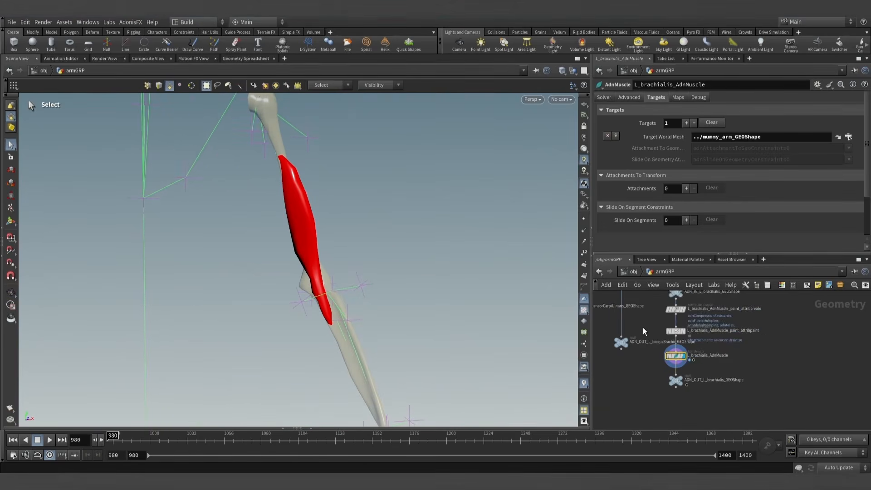
{"action": "middle_click_drag", "start_coordinate": [643, 328], "coordinate": [663, 350]}
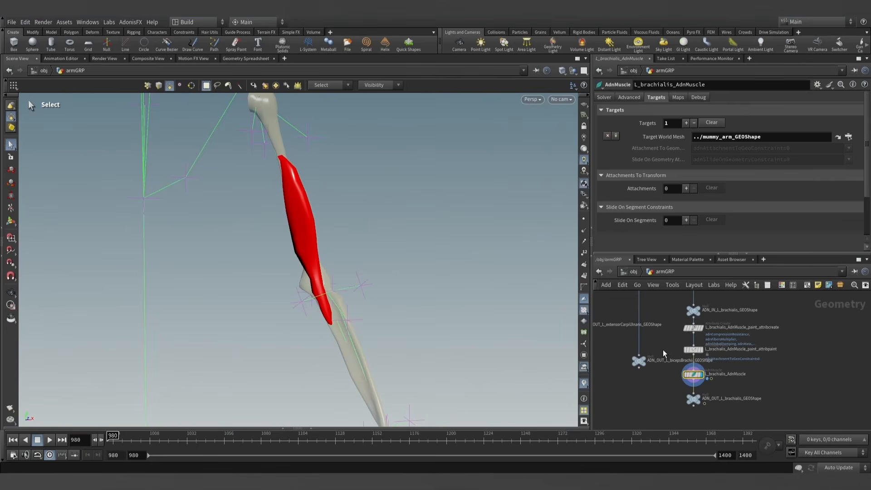
{"action": "left_click_drag", "start_coordinate": [670, 253], "coordinate": [669, 234]}
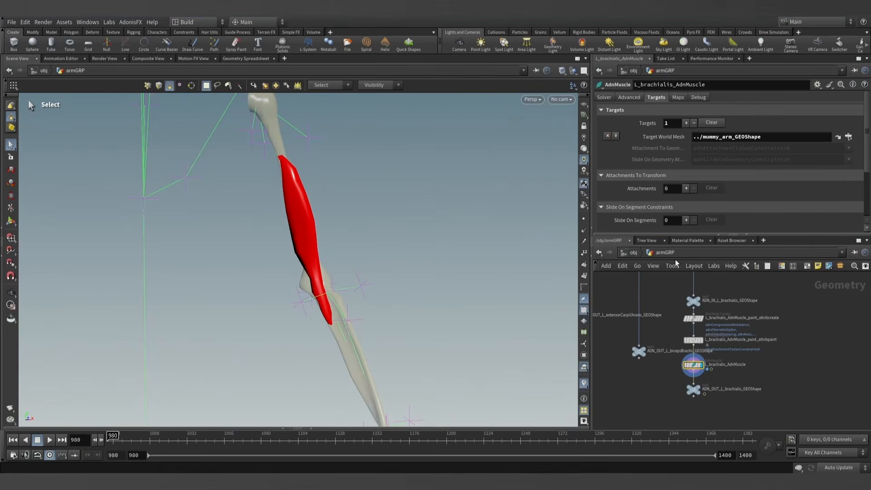
{"action": "left_click", "coordinate": [693, 339]}
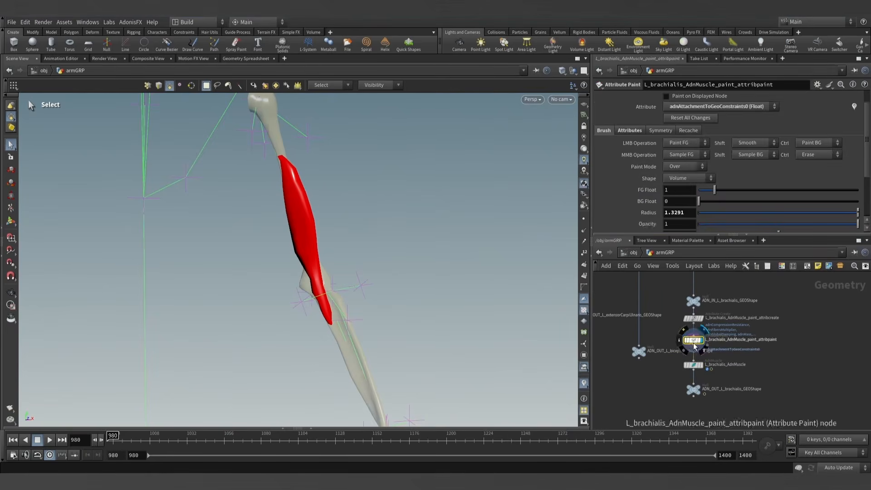
{"action": "left_click", "coordinate": [719, 106]}
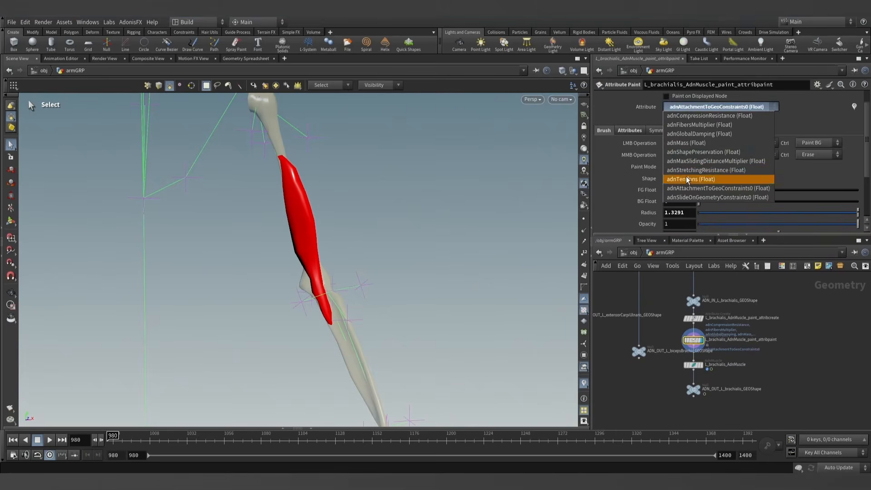
{"action": "left_click", "coordinate": [719, 180]}
{"action": "left_click", "coordinate": [11, 219]}
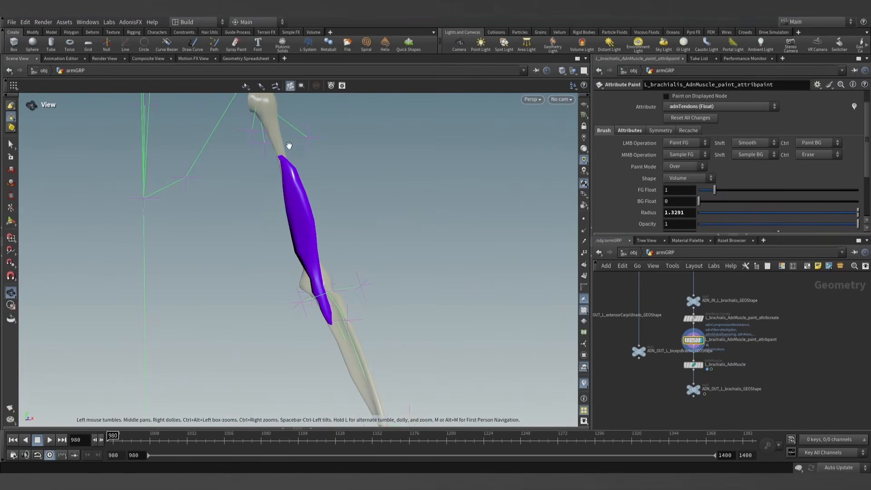
- Paint adnTendons at 1 on the upper end of the brachialis with a brush radius of about 1.2
{"action": "left_click_drag", "start_coordinate": [288, 145], "coordinate": [271, 168], "text": "alt"}
{"action": "right_click_drag", "start_coordinate": [271, 168], "coordinate": [352, 156], "text": "alt"}
{"action": "middle_click_drag", "start_coordinate": [295, 136], "coordinate": [288, 206], "text": "alt"}
{"action": "scroll", "coordinate": [291, 200], "scroll_direction": "down", "scroll_amount": 1}
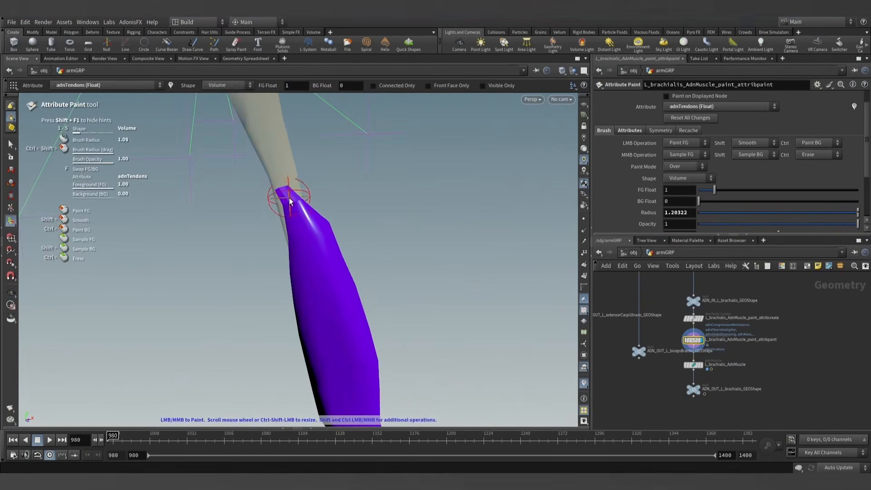
{"action": "left_click_drag", "start_coordinate": [289, 199], "coordinate": [265, 204]}
- Paint adnTendons at 1 around the lower end of the brachialis near the elbow
{"action": "mouse_move", "coordinate": [356, 205]}
{"action": "right_mouse_down", "text": "alt"}
{"action": "mouse_move", "coordinate": [352, 224]}
{"action": "mouse_move", "coordinate": [366, 261]}
{"action": "right_mouse_up", "text": "alt"}
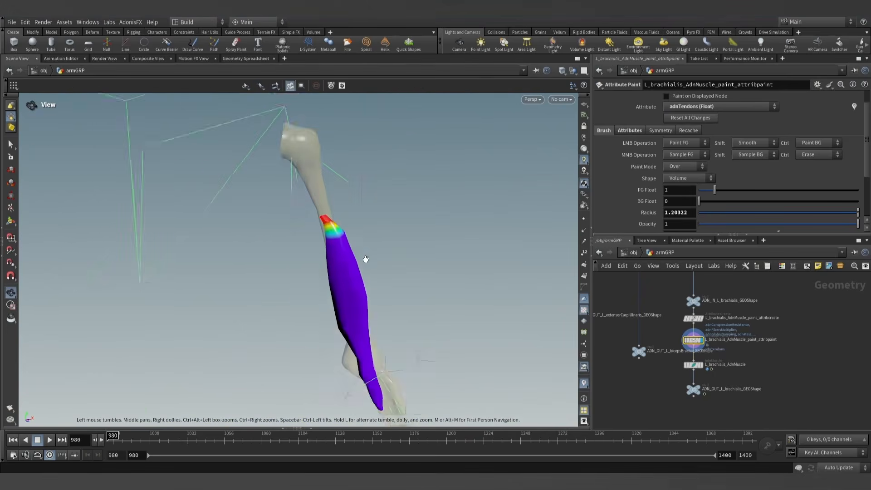
{"action": "left_click_drag", "start_coordinate": [365, 260], "coordinate": [393, 319], "text": "alt"}
{"action": "middle_click_drag", "start_coordinate": [431, 417], "coordinate": [414, 356], "text": "alt"}
{"action": "mouse_move", "coordinate": [399, 354]}
{"action": "right_mouse_down", "text": "alt"}
{"action": "mouse_move", "coordinate": [346, 344]}
{"action": "mouse_move", "coordinate": [343, 333]}
{"action": "right_mouse_up", "text": "alt"}
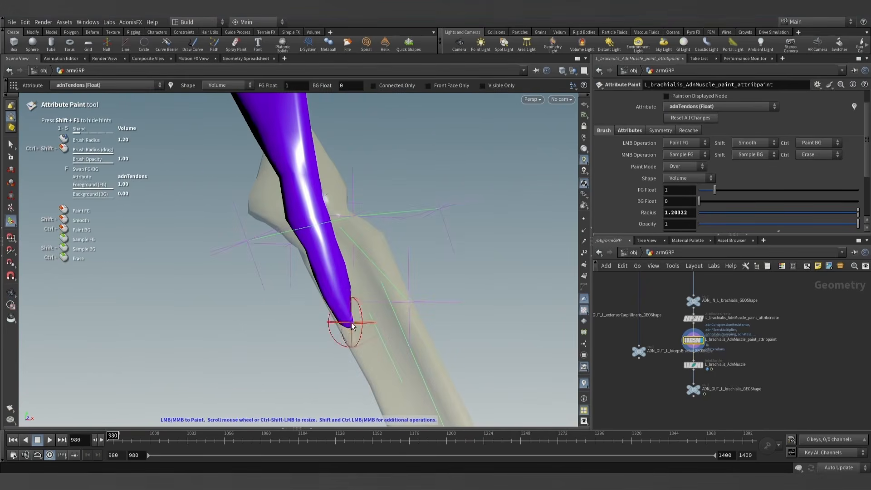
{"action": "mouse_move", "coordinate": [344, 331]}
{"action": "left_mouse_down"}
{"action": "mouse_move", "coordinate": [355, 322]}
{"action": "mouse_move", "coordinate": [331, 328]}
{"action": "mouse_move", "coordinate": [346, 315]}
{"action": "mouse_move", "coordinate": [329, 320]}
{"action": "mouse_move", "coordinate": [589, 318]}
{"action": "left_mouse_up"}
{"action": "right_click_drag", "start_coordinate": [287, 310], "coordinate": [295, 315], "text": "alt"}
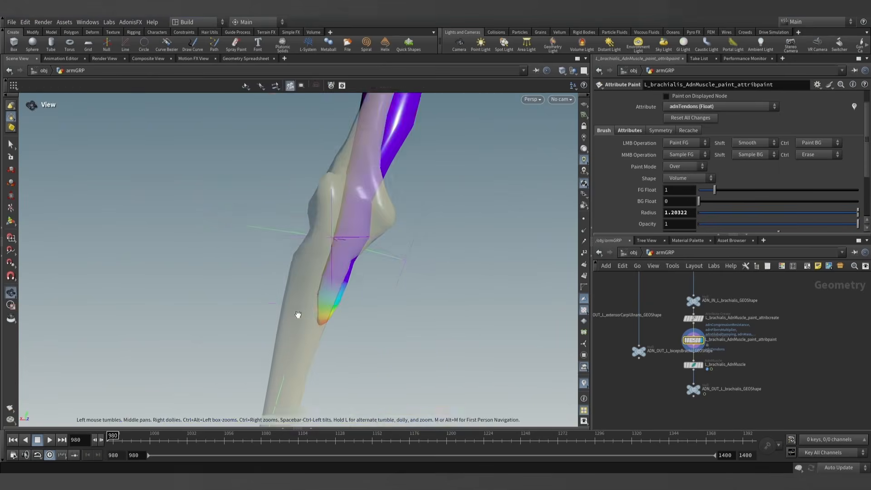
- Enable the Muscle Fibers debug display on L_brachialis_AdnMuscle and set the Fibers Scale to 10
{"action": "left_click", "coordinate": [11, 144]}
{"action": "right_click_drag", "start_coordinate": [369, 255], "coordinate": [385, 262], "text": "alt"}
{"action": "middle_click_drag", "start_coordinate": [385, 262], "coordinate": [396, 255], "text": "alt"}
{"action": "mouse_move", "coordinate": [396, 255]}
{"action": "left_mouse_down", "text": "alt"}
{"action": "mouse_move", "coordinate": [286, 243]}
{"action": "mouse_move", "coordinate": [352, 217]}
{"action": "mouse_move", "coordinate": [334, 210]}
{"action": "mouse_move", "coordinate": [371, 243]}
{"action": "mouse_move", "coordinate": [349, 272]}
{"action": "left_mouse_up", "text": "alt"}
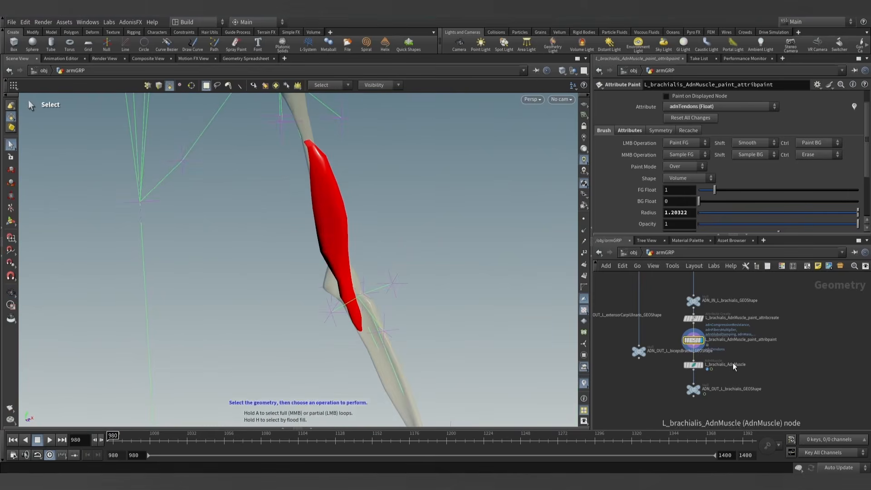
{"action": "left_click", "coordinate": [701, 367]}
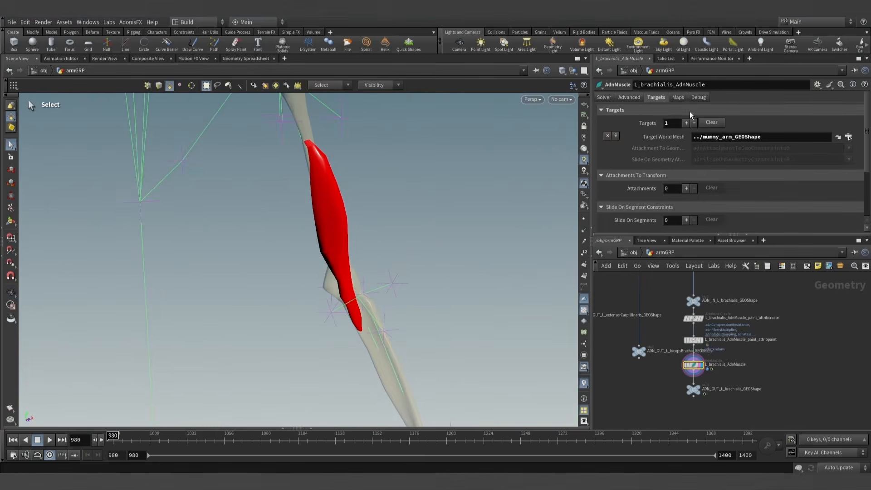
{"action": "left_click", "coordinate": [699, 99]}
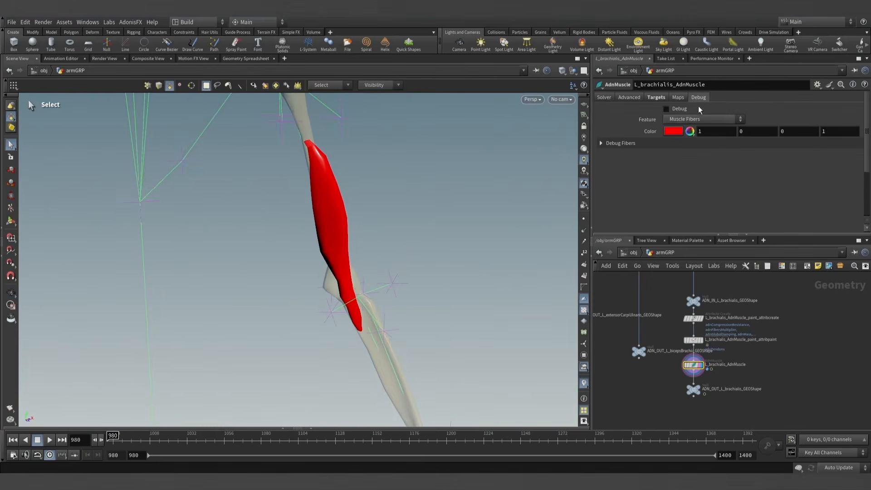
{"action": "left_click", "coordinate": [640, 143]}
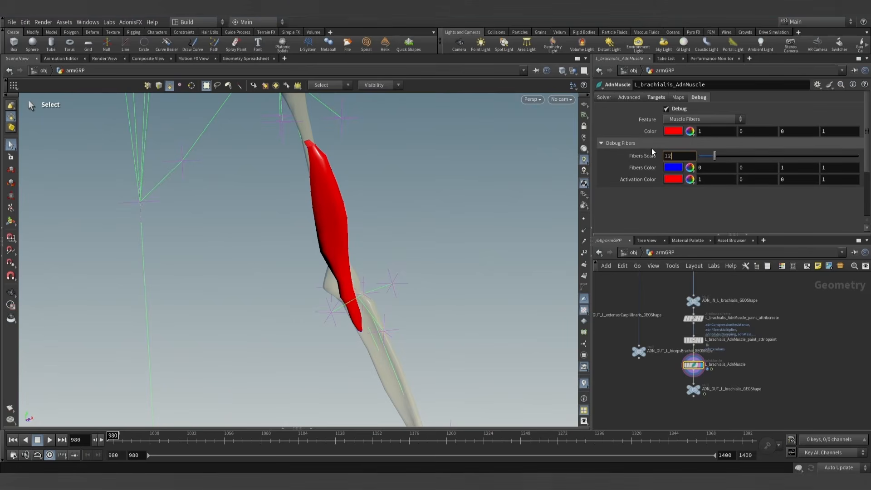
{"action": "type", "text": "1"}
{"action": "key", "text": "Return"}
{"action": "type", "text": "0"}
{"action": "key", "text": "Return"}
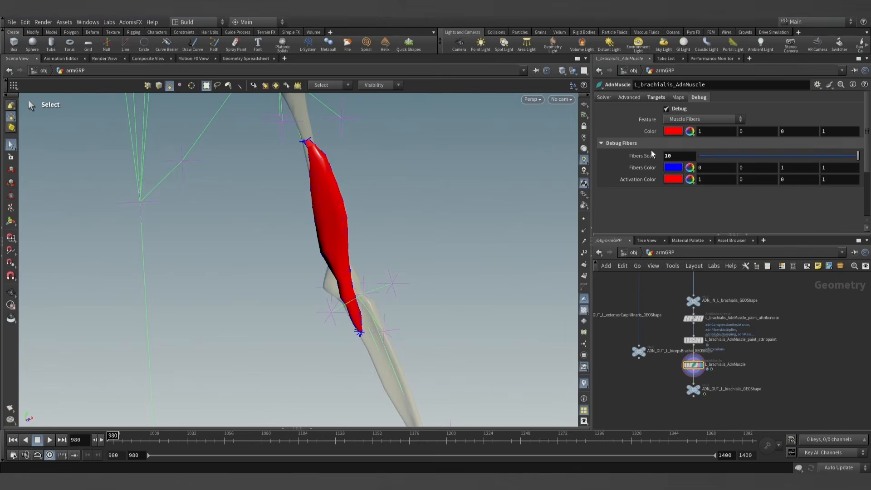
- Check the fiber directions around the brachialis and turn off the debug display
{"action": "key", "text": "Escape"}
{"action": "left_click_drag", "start_coordinate": [414, 245], "coordinate": [354, 247]}
{"action": "key", "text": "s"}
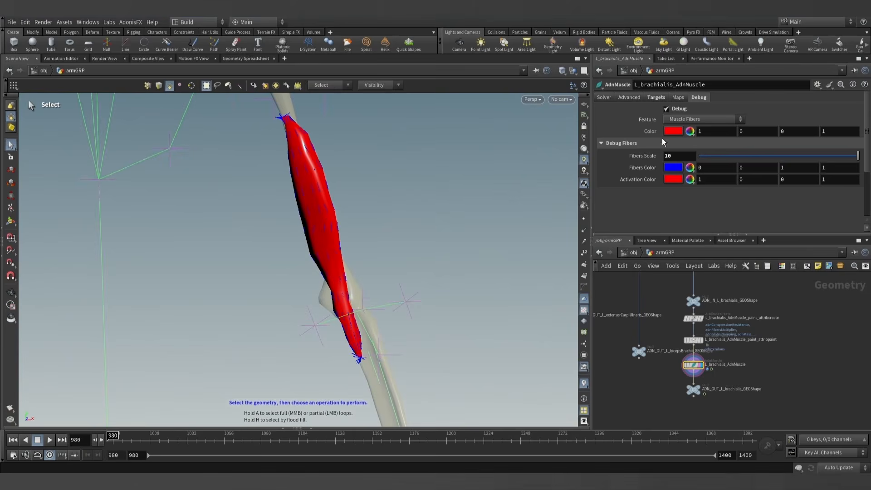
{"action": "left_click", "coordinate": [666, 110]}
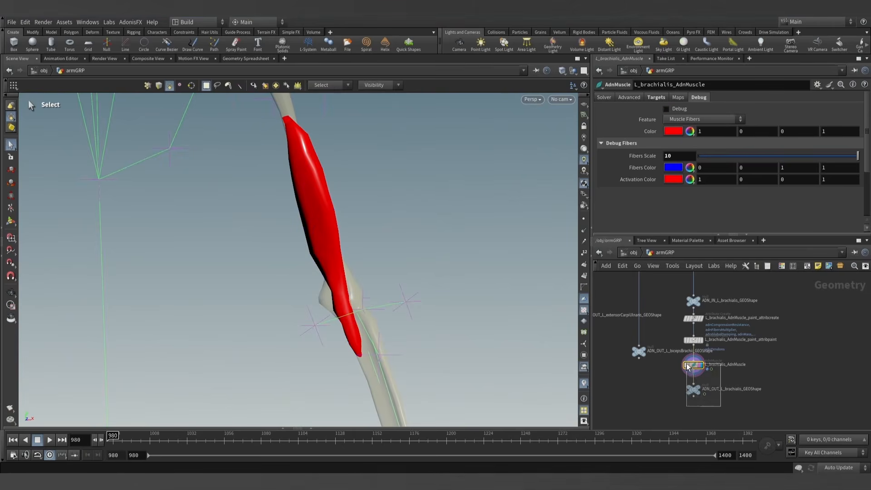
- Move the L_brachialis_AdnMuscle and ADN_OUT_L_brachialis_GEOShape nodes slightly down, away from the attribpaint node
{"action": "left_click_drag", "start_coordinate": [686, 364], "coordinate": [685, 362]}
{"action": "left_click_drag", "start_coordinate": [693, 366], "coordinate": [693, 379]}
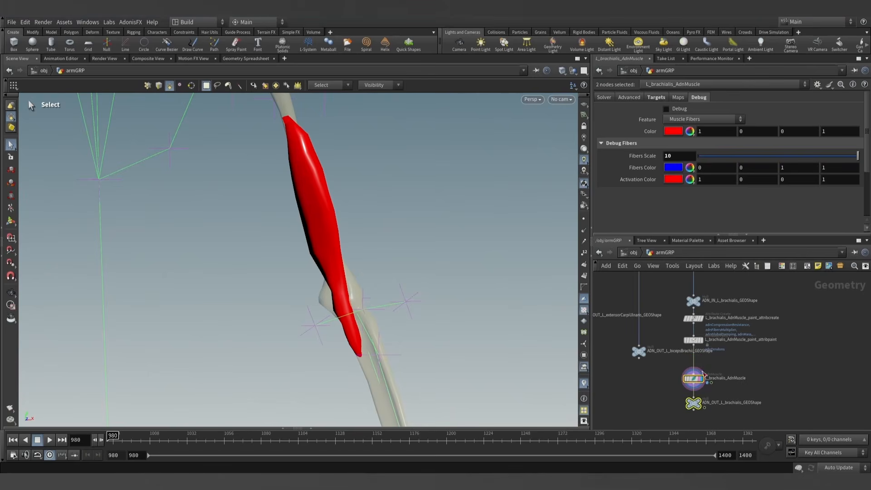
- Set the viewport shading to Smooth Wire Shaded and look over the muscle and bones
{"action": "left_click", "coordinate": [564, 73]}
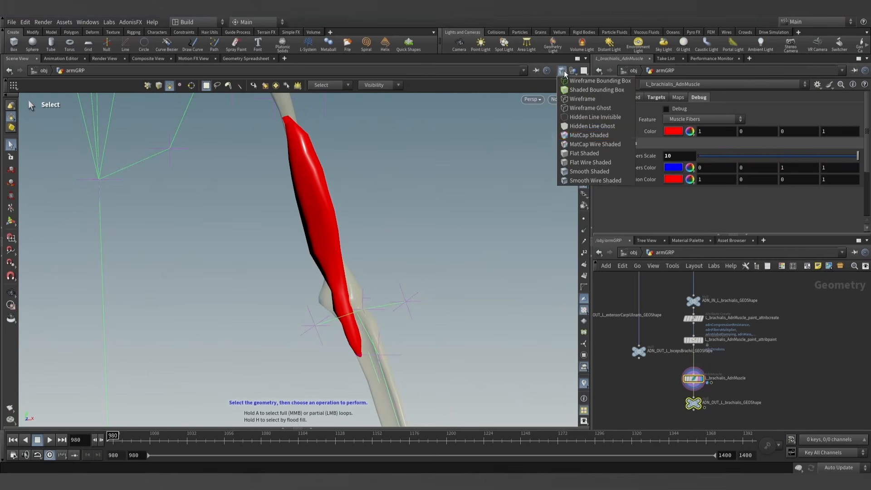
{"action": "left_click", "coordinate": [588, 181]}
{"action": "right_click_drag", "start_coordinate": [328, 205], "coordinate": [408, 204], "text": "alt"}
{"action": "left_click_drag", "start_coordinate": [408, 205], "coordinate": [400, 213], "text": "alt"}
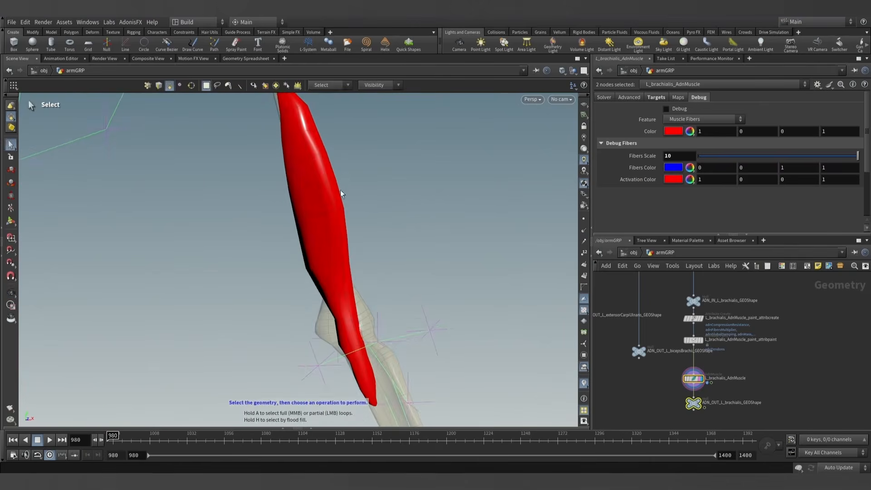
{"action": "left_click_drag", "start_coordinate": [387, 246], "coordinate": [426, 266], "text": "alt"}
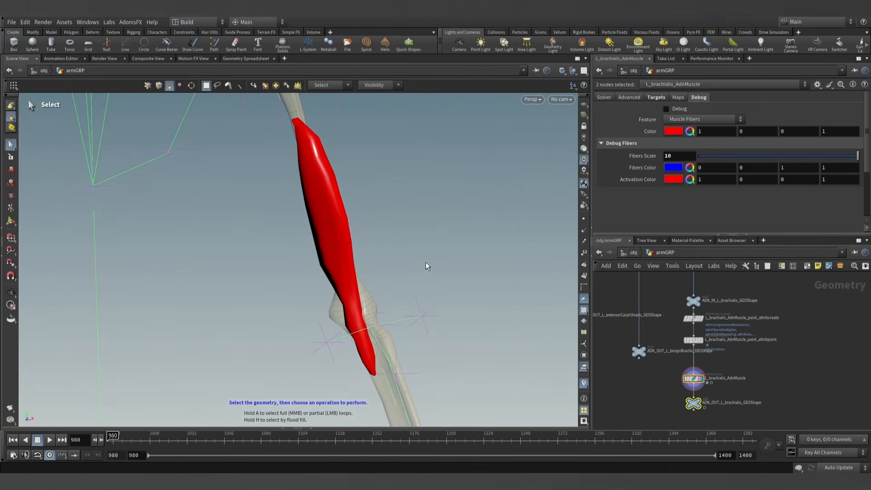
- Make L_brachialis_AdnMuscle groomable with the AdonisFX utility
{"action": "left_click", "coordinate": [693, 378]}
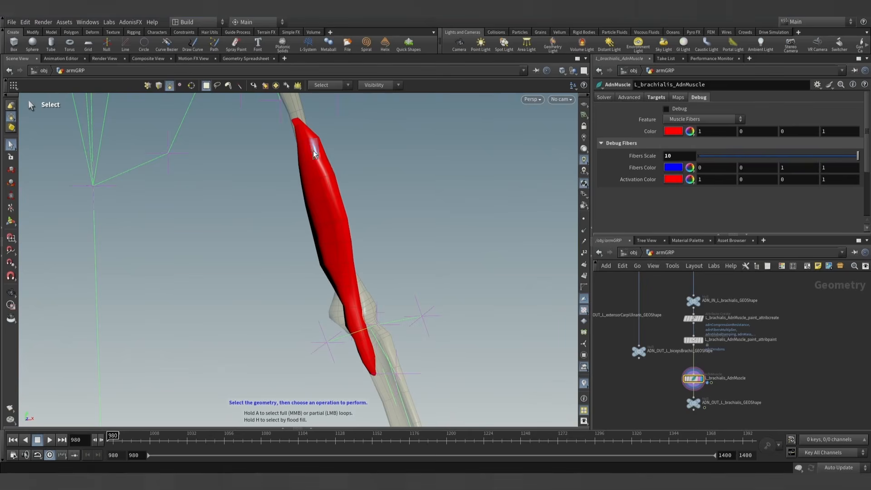
{"action": "left_click", "coordinate": [133, 22]}
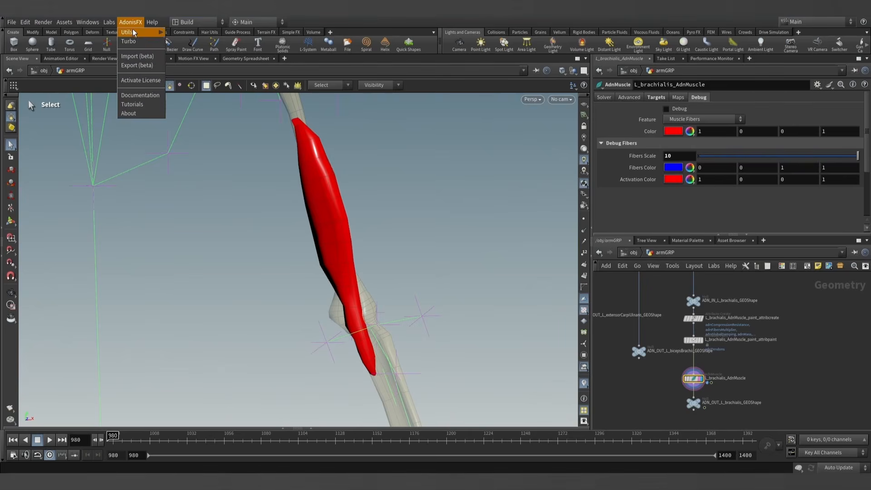
{"action": "mouse_move", "coordinate": [133, 33]}
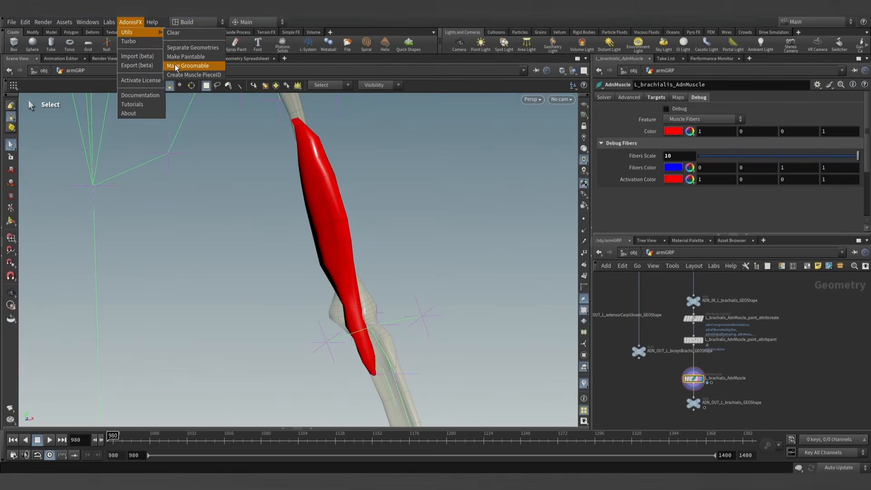
{"action": "left_click", "coordinate": [187, 66]}
{"action": "scroll", "coordinate": [730, 343], "scroll_direction": "up", "scroll_amount": 1}
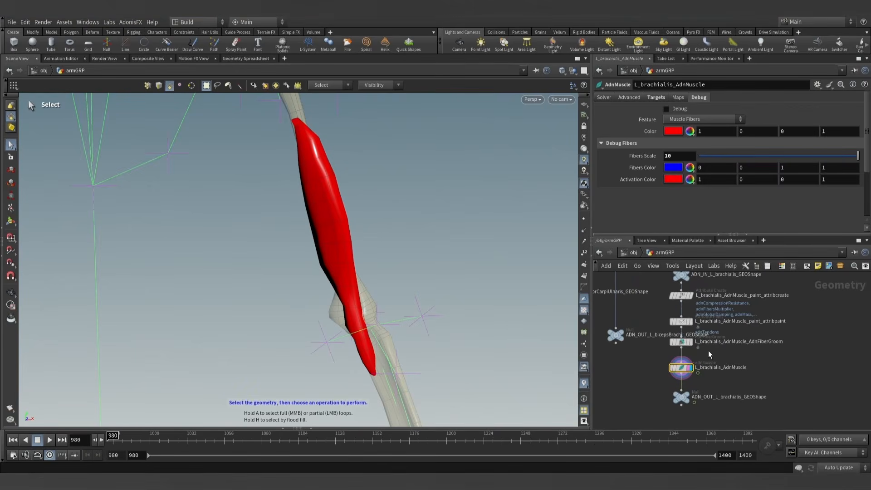
- Display the L_brachialis_AdnMuscle_AdnFiberGroom node and activate its Fiber Strokes tool in the viewport
{"action": "left_click", "coordinate": [681, 342]}
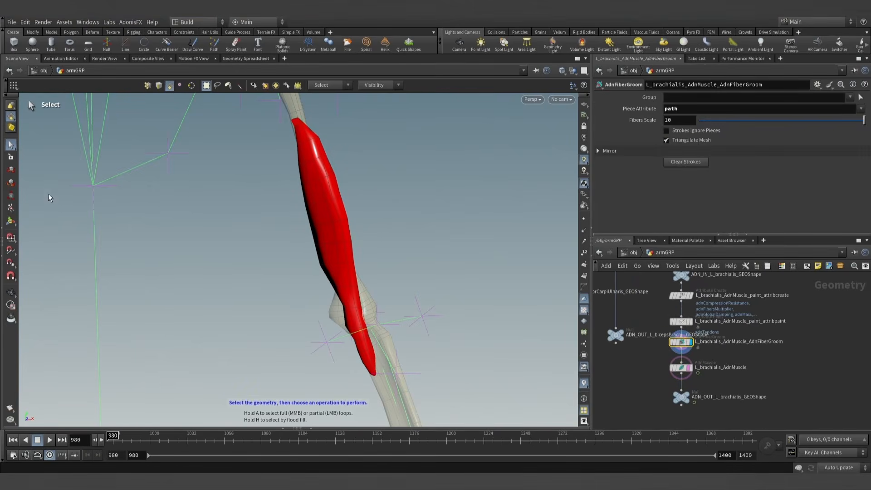
{"action": "left_click", "coordinate": [11, 221]}
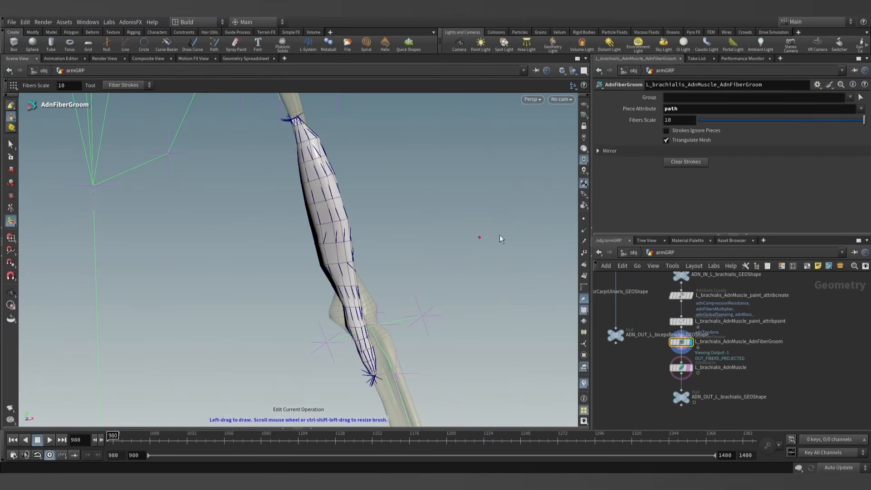
{"action": "mouse_move", "coordinate": [334, 247]}
{"action": "left_mouse_down", "text": "alt"}
{"action": "mouse_move", "coordinate": [348, 247]}
{"action": "mouse_move", "coordinate": [369, 218]}
{"action": "mouse_move", "coordinate": [395, 214]}
{"action": "mouse_move", "coordinate": [381, 234]}
{"action": "left_mouse_up", "text": "alt"}
{"action": "key", "text": "Escape"}
{"action": "key", "text": "Return"}
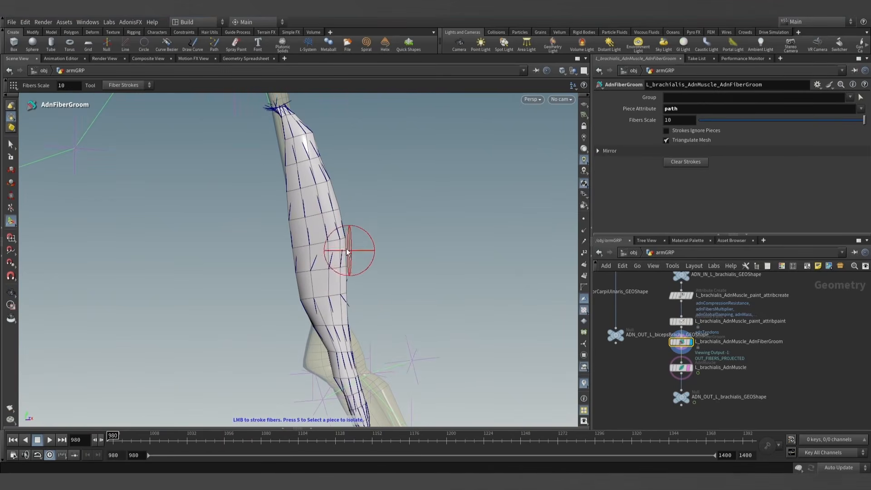
- Comb the brachialis fibers lengthwise between the two tendon ends on all sides of the muscle
{"action": "left_click_drag", "start_coordinate": [318, 262], "coordinate": [310, 173]}
{"action": "left_click_drag", "start_coordinate": [327, 301], "coordinate": [344, 371]}
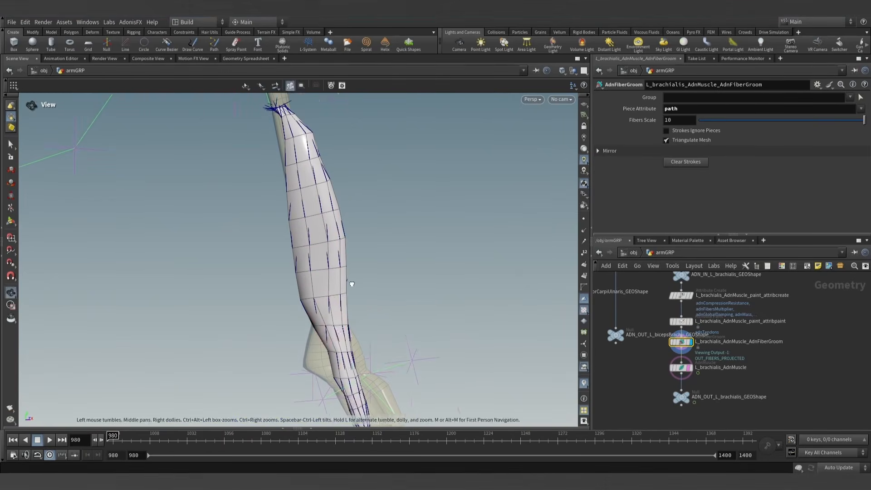
{"action": "left_click_drag", "start_coordinate": [352, 286], "coordinate": [136, 304], "text": "alt"}
{"action": "mouse_move", "coordinate": [352, 304]}
{"action": "left_mouse_down", "text": "alt"}
{"action": "mouse_move", "coordinate": [441, 282]}
{"action": "mouse_move", "coordinate": [369, 317]}
{"action": "left_mouse_up", "text": "alt"}
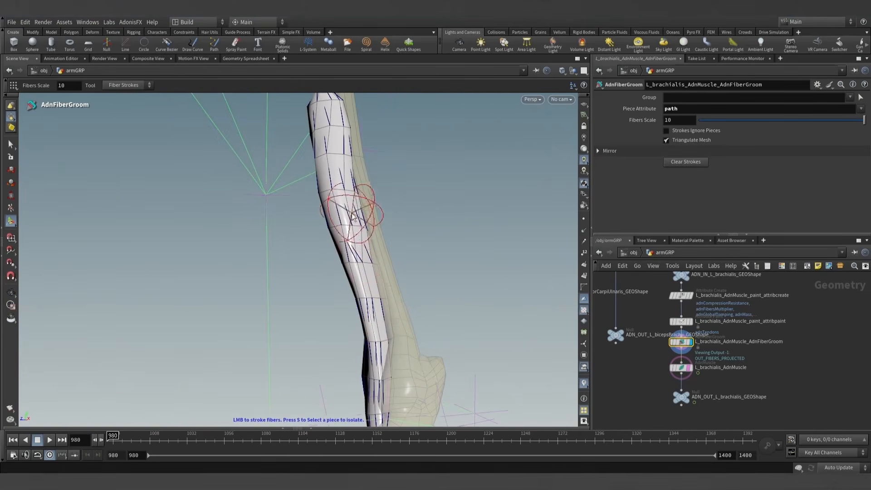
{"action": "mouse_move", "coordinate": [346, 191]}
{"action": "left_mouse_down", "text": "alt"}
{"action": "mouse_move", "coordinate": [321, 220]}
{"action": "mouse_move", "coordinate": [381, 265]}
{"action": "left_mouse_up", "text": "alt"}
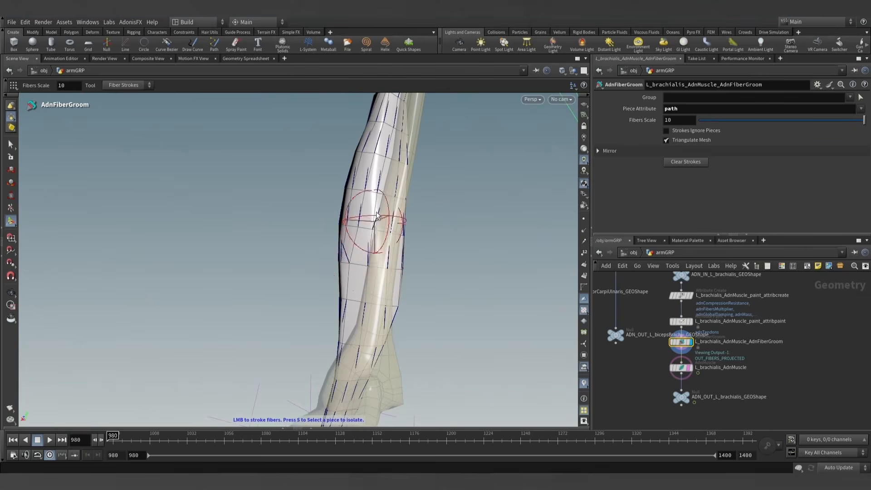
{"action": "mouse_move", "coordinate": [369, 204]}
{"action": "left_mouse_down", "text": "alt"}
{"action": "mouse_move", "coordinate": [344, 235]}
{"action": "mouse_move", "coordinate": [403, 270]}
{"action": "left_mouse_up", "text": "alt"}
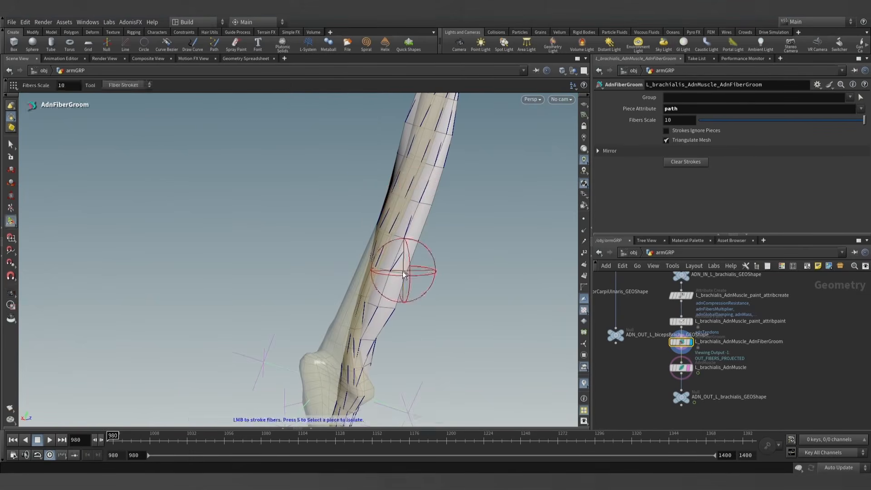
{"action": "mouse_move", "coordinate": [417, 200]}
{"action": "left_mouse_down", "text": "alt"}
{"action": "mouse_move", "coordinate": [421, 184]}
{"action": "mouse_move", "coordinate": [456, 226]}
{"action": "mouse_move", "coordinate": [466, 278]}
{"action": "left_mouse_up", "text": "alt"}
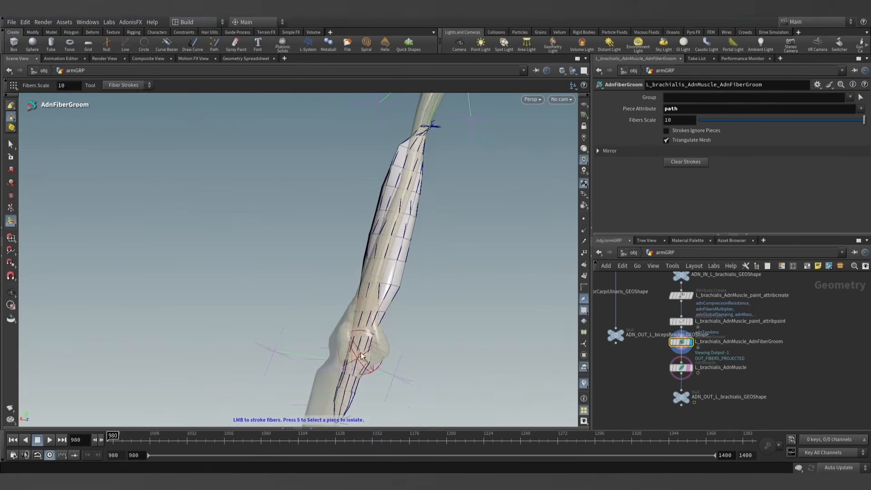
{"action": "mouse_move", "coordinate": [362, 356]}
{"action": "left_mouse_down", "text": "alt"}
{"action": "mouse_move", "coordinate": [302, 300]}
{"action": "mouse_move", "coordinate": [254, 295]}
{"action": "left_mouse_up", "text": "alt"}
{"action": "left_click_drag", "start_coordinate": [399, 305], "coordinate": [362, 313], "text": "alt"}
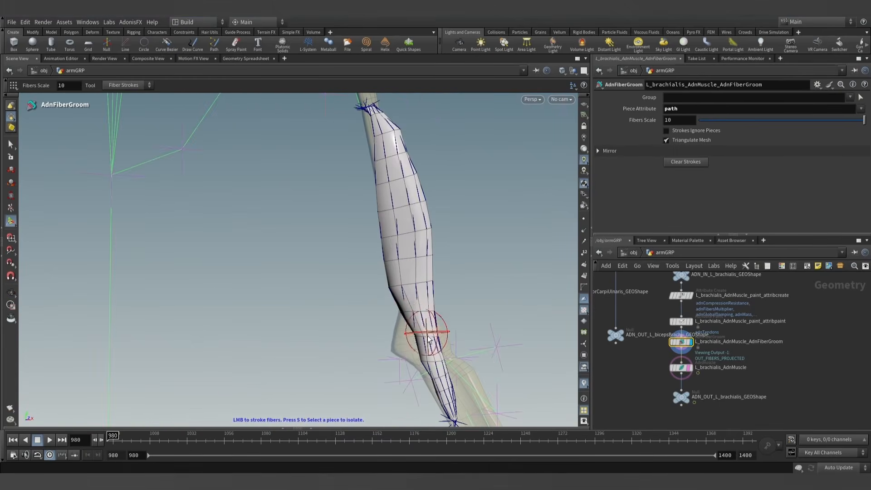
{"action": "key", "text": "alt"}
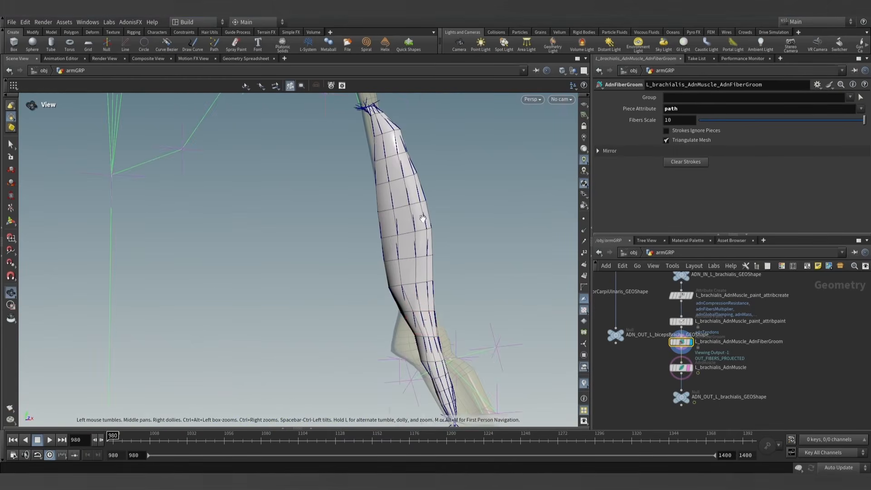
{"action": "left_click_drag", "start_coordinate": [423, 218], "coordinate": [429, 259], "text": "alt"}
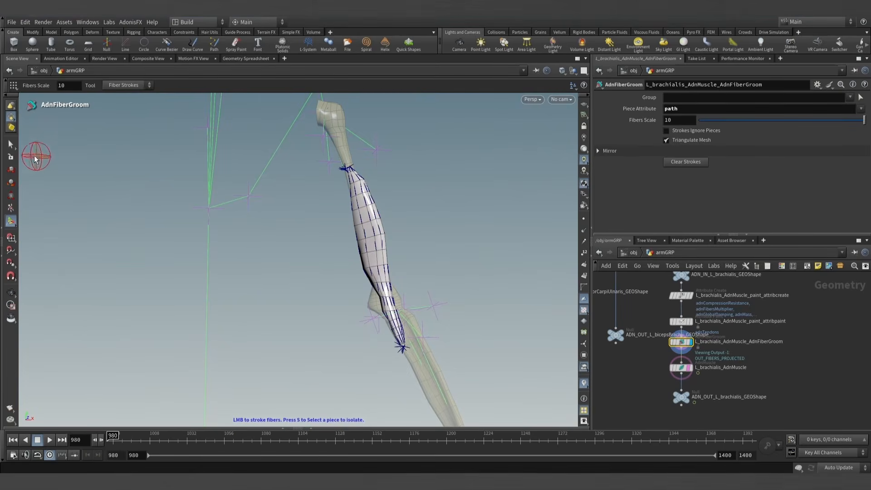
- Leave fiber grooming for the Select tool, then display and select the L_brachialis_AdnMuscle node
{"action": "left_click", "coordinate": [10, 146]}
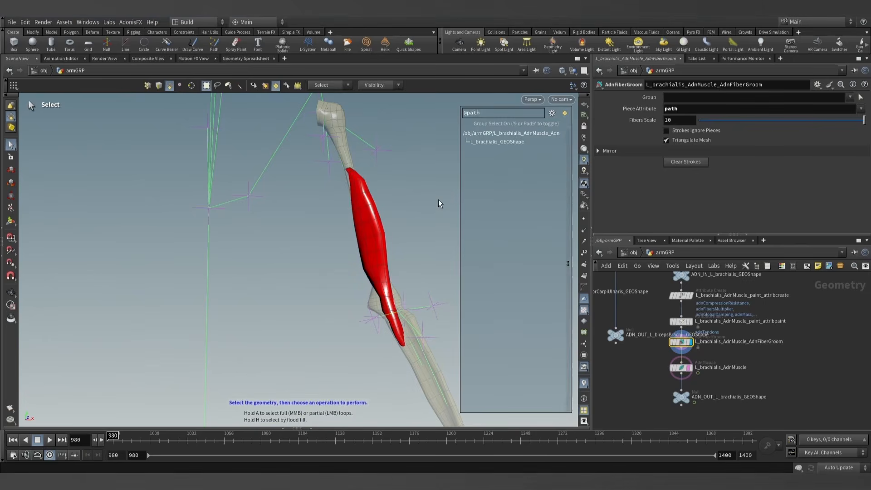
{"action": "key", "text": "9"}
{"action": "scroll", "coordinate": [683, 362], "scroll_direction": "up", "scroll_amount": 4}
{"action": "left_click", "coordinate": [691, 371]}
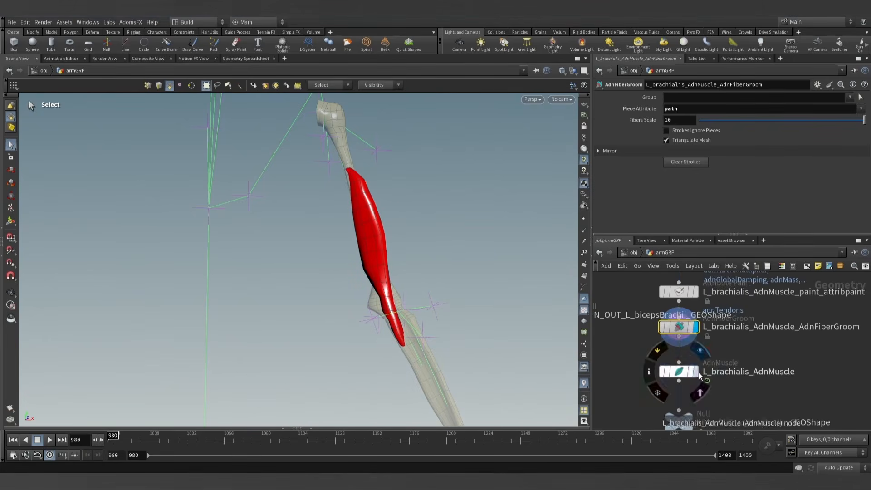
{"action": "left_click", "coordinate": [696, 372]}
{"action": "left_click", "coordinate": [679, 372]}
{"action": "scroll", "coordinate": [440, 224], "scroll_direction": "down", "scroll_amount": 1}
{"action": "left_click_drag", "start_coordinate": [440, 224], "coordinate": [490, 221]}
{"action": "key", "text": "s"}
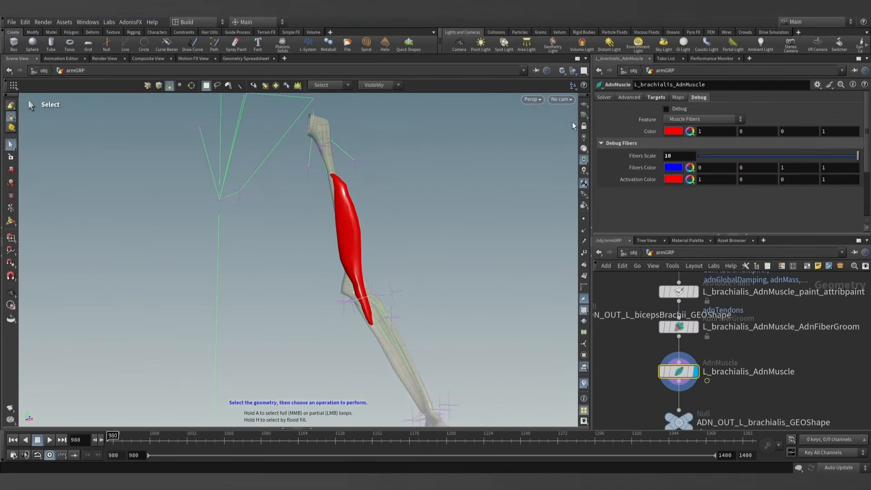
- Set the viewport shading to smooth without wireframe and advance to frame 981
{"action": "left_click", "coordinate": [562, 71]}
{"action": "left_click", "coordinate": [591, 173]}
{"action": "left_click", "coordinate": [99, 440]}
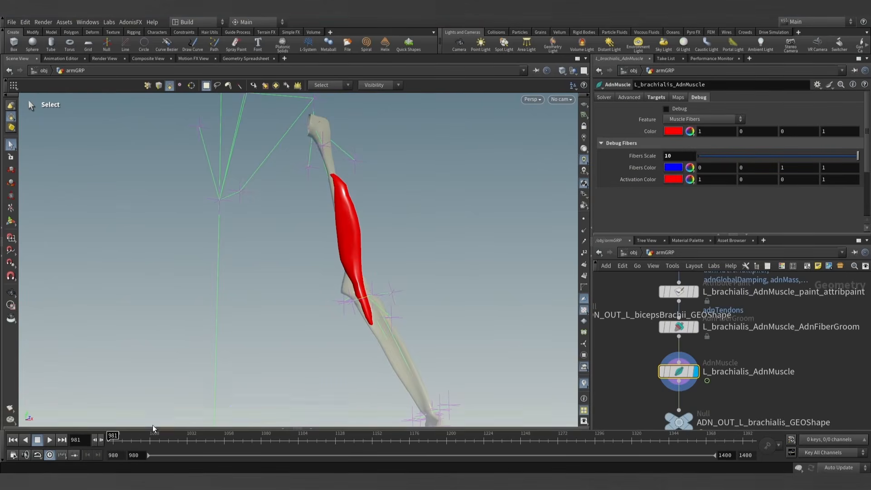
- Test the muscle's Activation in the solver attributes, return it to 0, and go back to frame 980
{"action": "left_click", "coordinate": [613, 98]}
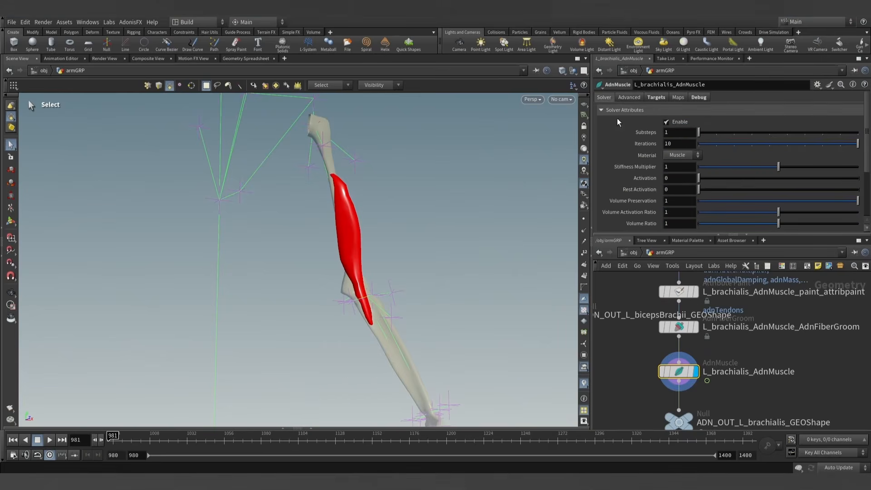
{"action": "left_click_drag", "start_coordinate": [642, 233], "coordinate": [642, 267]}
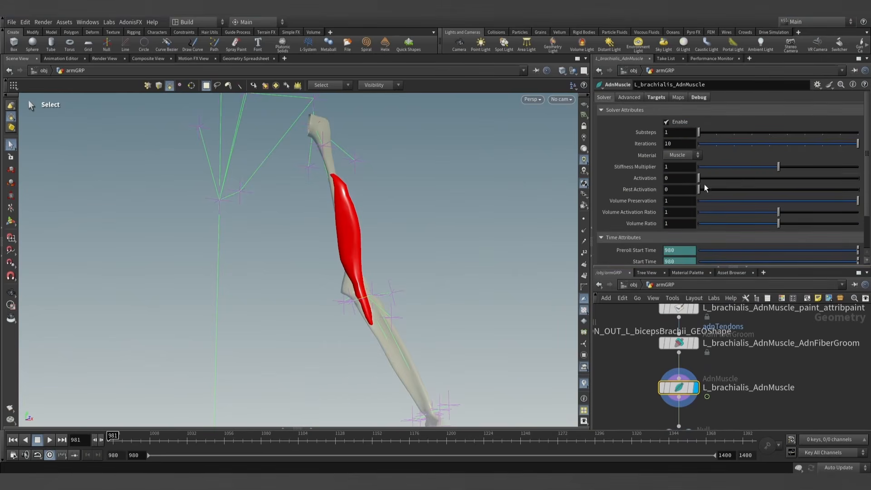
{"action": "left_click_drag", "start_coordinate": [699, 178], "coordinate": [673, 173]}
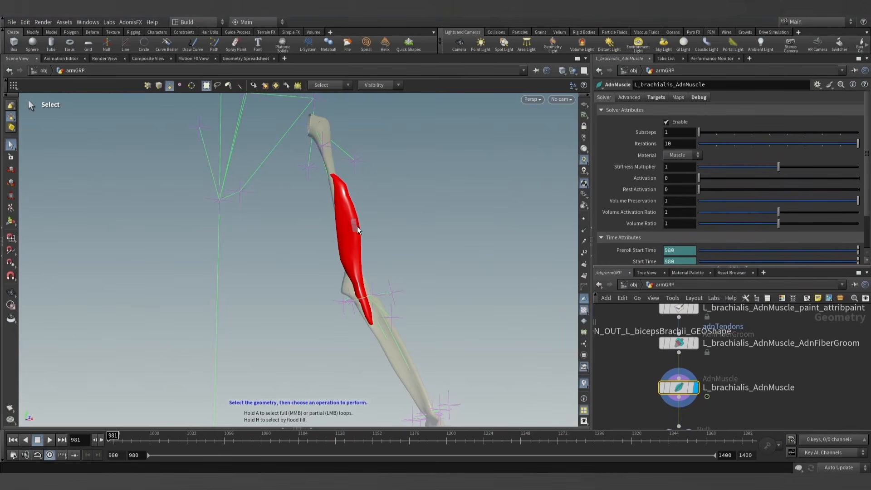
{"action": "left_click", "coordinate": [12, 439]}
{"action": "key", "text": "Escape"}
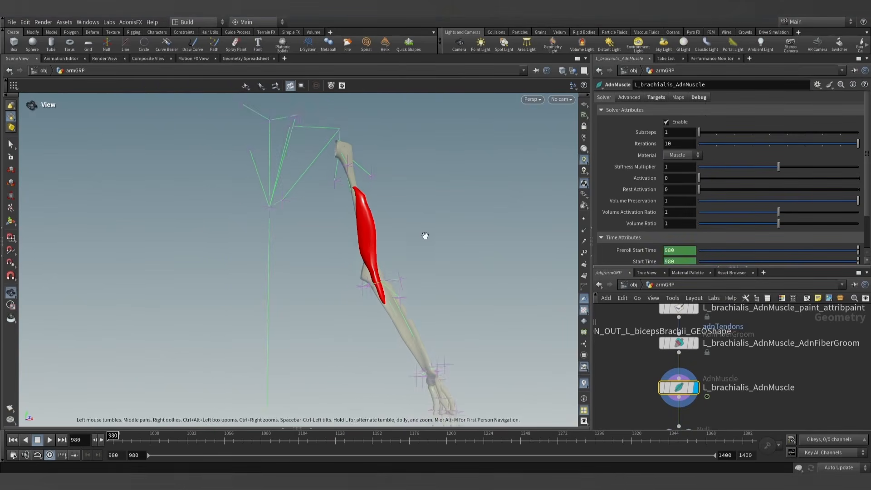
{"action": "left_click_drag", "start_coordinate": [424, 236], "coordinate": [393, 256]}
{"action": "key", "text": "s"}
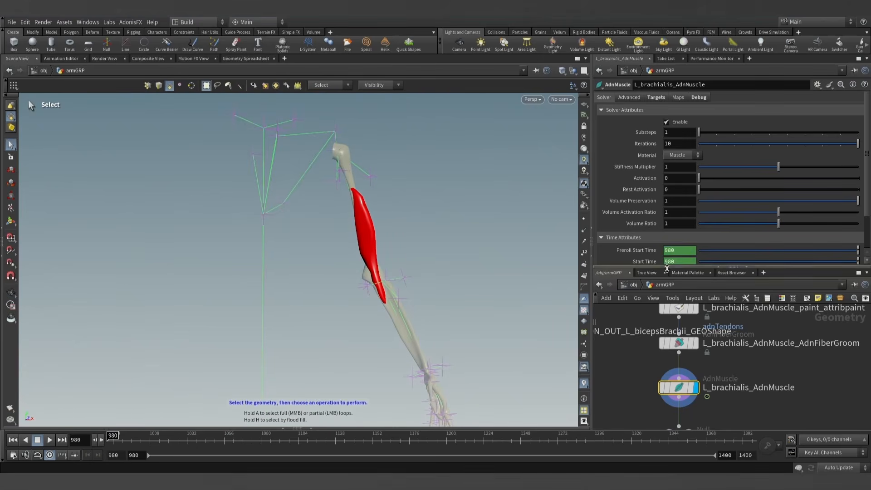
{"action": "left_click_drag", "start_coordinate": [666, 267], "coordinate": [673, 195]}
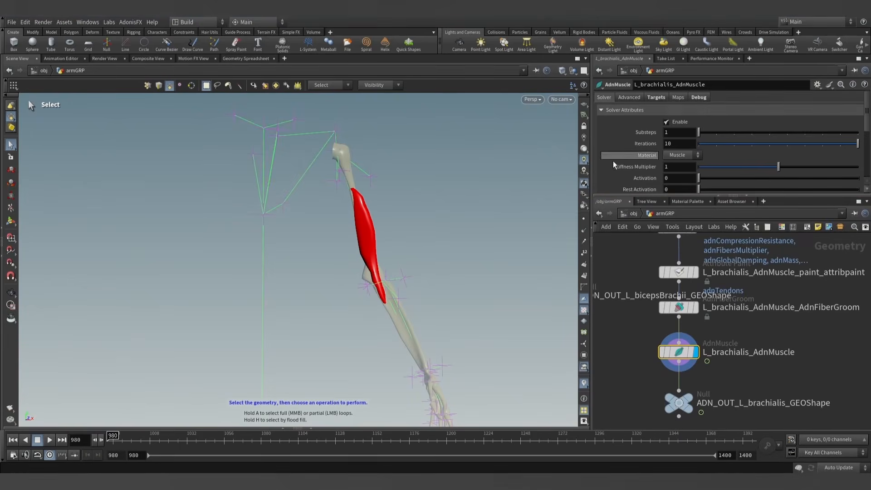
- Add an AdnSensorDistance node in the empty area beside the brachialis node chain
{"action": "scroll", "coordinate": [635, 170], "scroll_direction": "down", "scroll_amount": 3}
{"action": "middle_click_drag", "start_coordinate": [747, 325], "coordinate": [665, 323]}
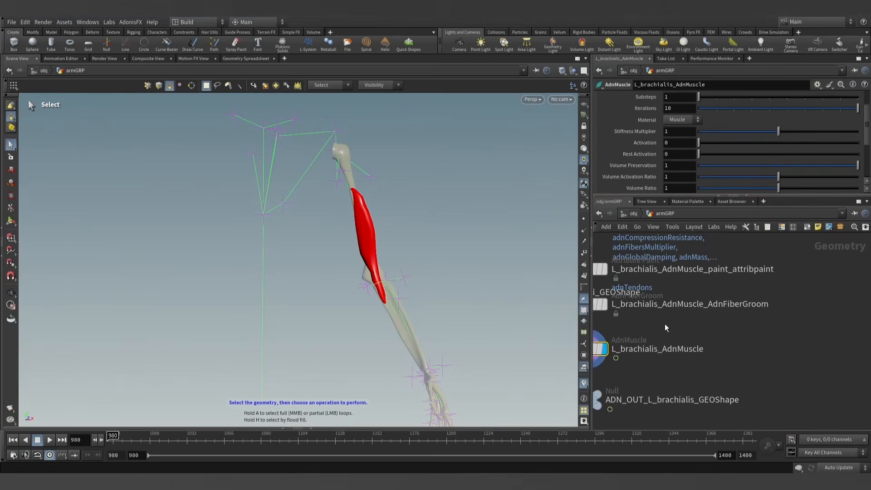
{"action": "scroll", "coordinate": [676, 330], "scroll_direction": "down", "scroll_amount": 4}
{"action": "key", "text": "Tab"}
{"action": "type", "text": "a"}
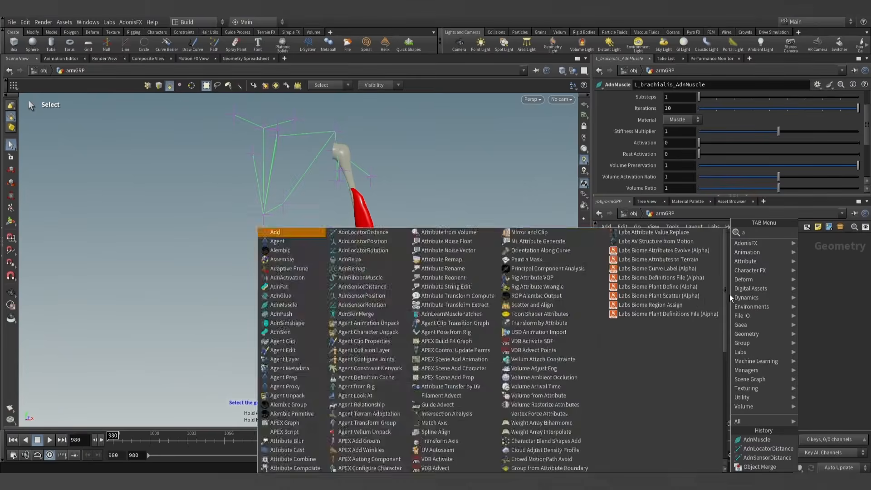
{"action": "type", "text": "dnsens"}
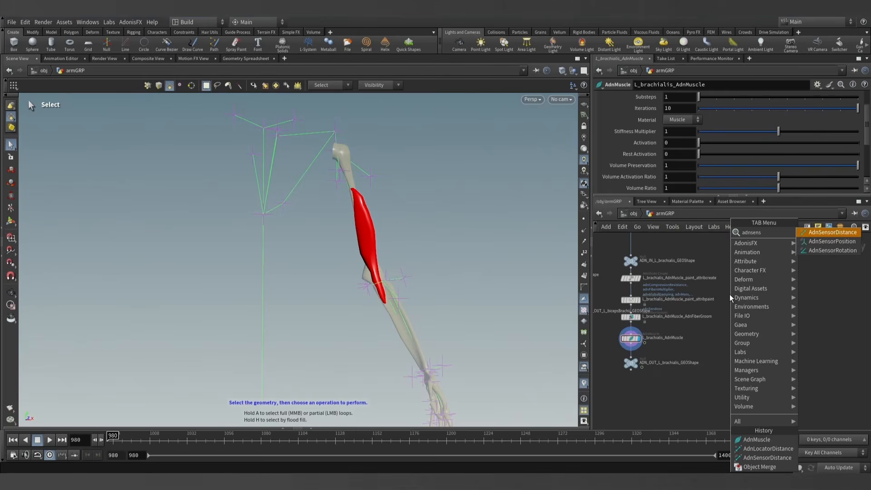
{"action": "key", "text": "Return"}
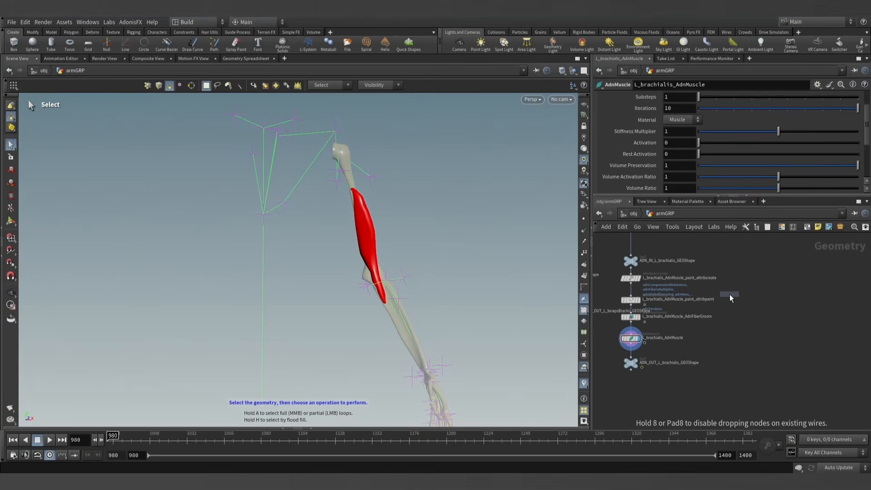
{"action": "left_click", "coordinate": [730, 294]}
- Rename the new distance sensor node to L_elbox_felex_AdnSensorDistance
{"action": "scroll", "coordinate": [726, 294], "scroll_direction": "up", "scroll_amount": 5}
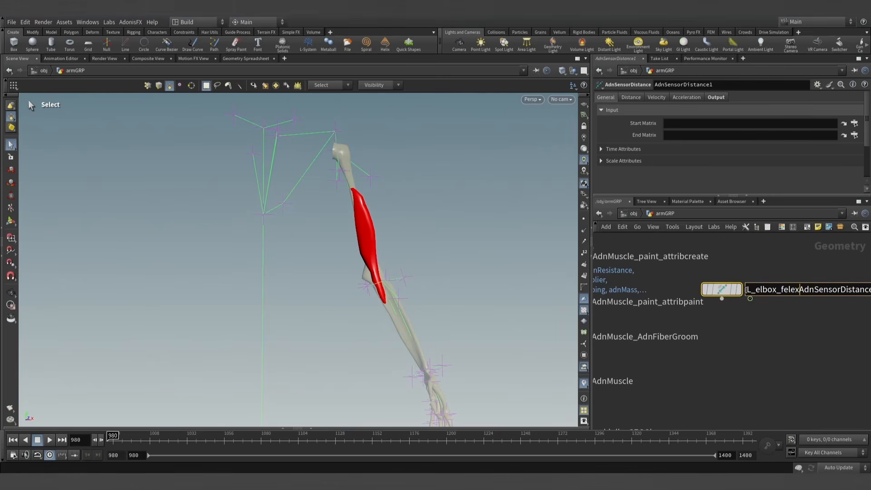
{"action": "left_click", "coordinate": [832, 326]}
{"action": "scroll", "coordinate": [832, 325], "scroll_direction": "down", "scroll_amount": 1}
{"action": "middle_click_drag", "start_coordinate": [832, 325], "coordinate": [757, 331]}
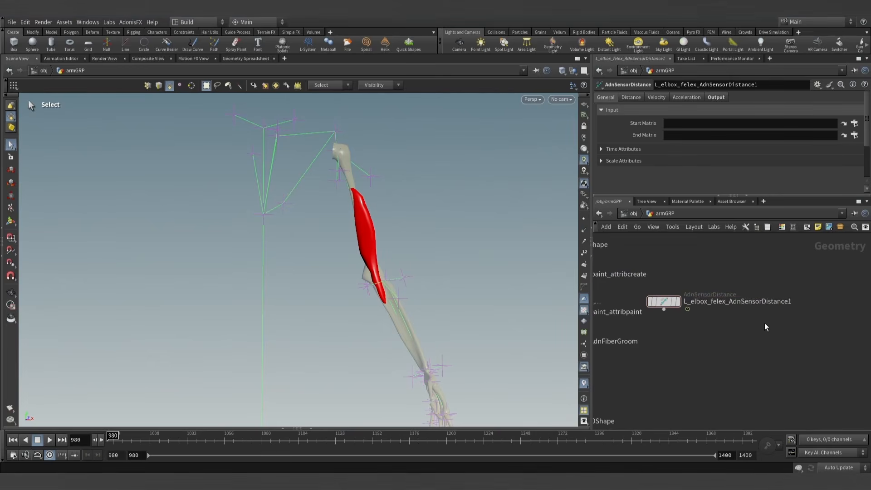
{"action": "left_click_drag", "start_coordinate": [782, 302], "coordinate": [788, 303]}
{"action": "key", "text": "BackSpace"}
{"action": "key", "text": "Return"}
- Add an AdnLocatorDistance node just below the distance sensor node
{"action": "key", "text": "Tab"}
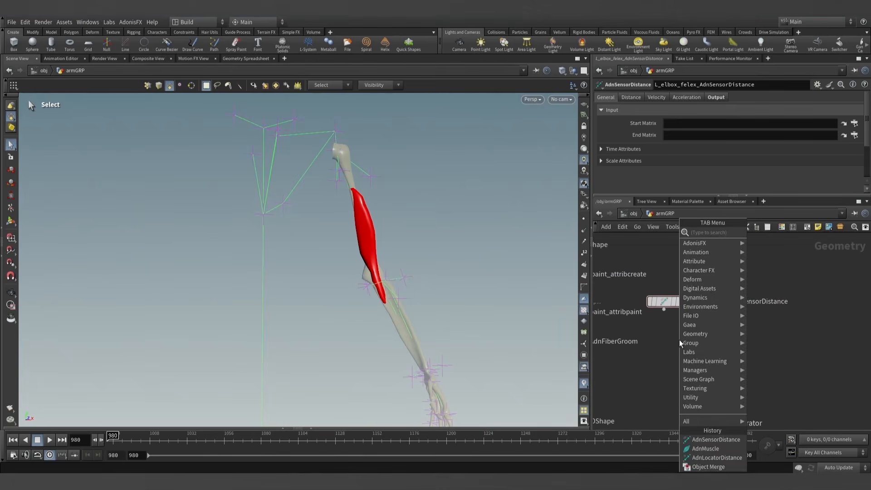
{"action": "type", "text": "loc"}
{"action": "key", "text": "Down"}
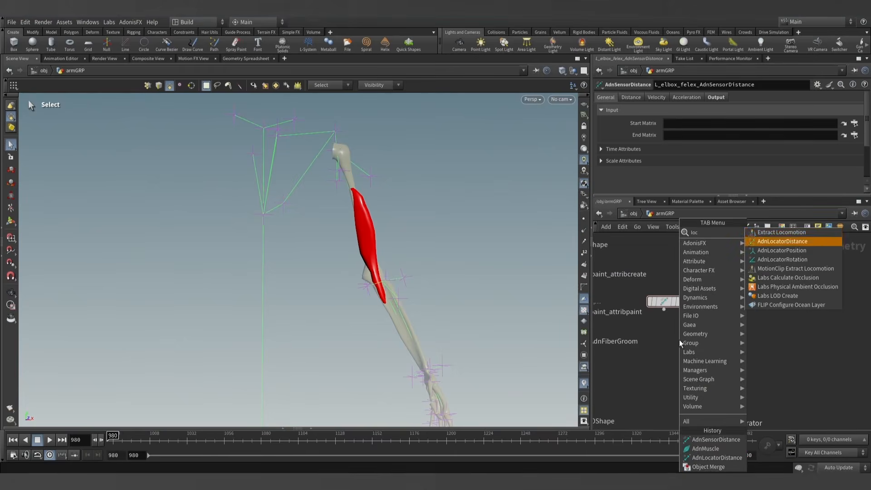
{"action": "key", "text": "Down"}
{"action": "key", "text": "Up"}
{"action": "key", "text": "Return"}
{"action": "left_click", "coordinate": [679, 340]}
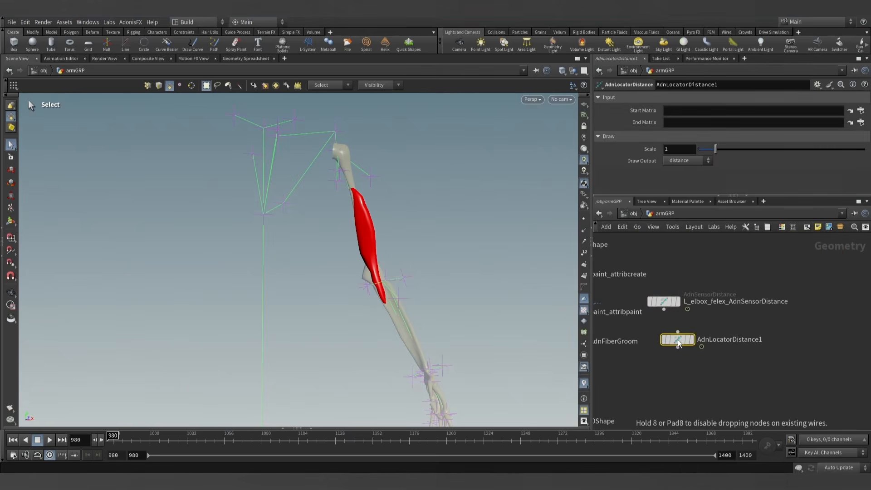
- Rename the distance sensor to L_elbox_flex_AdnSensorDistance and the distance locator to L_elbox_flex_AdnLocatorDistance
{"action": "double_click", "coordinate": [718, 300]}
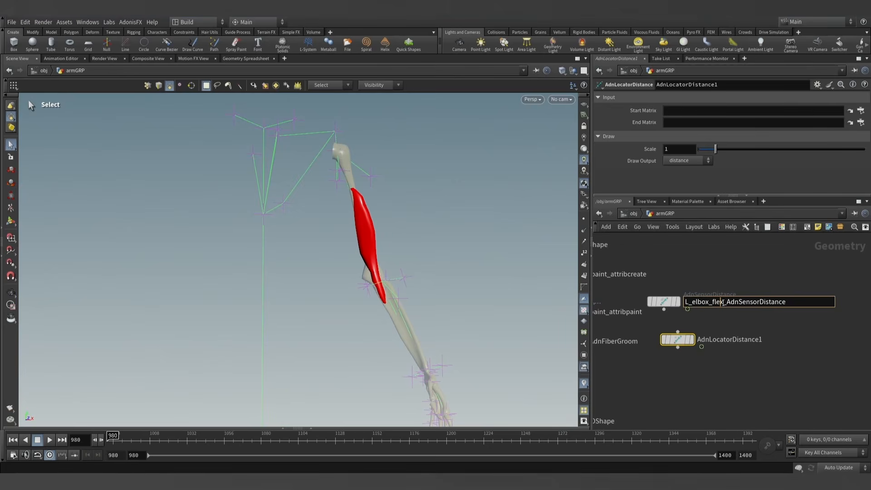
{"action": "double_click", "coordinate": [717, 338]}
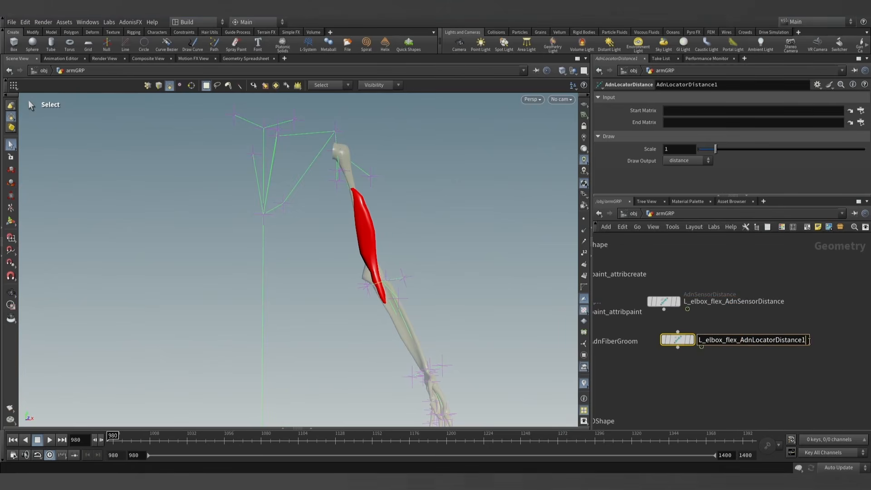
{"action": "key", "text": "Return"}
- Connect the distance sensor's output to the input of the distance locator below it
{"action": "left_click_drag", "start_coordinate": [664, 301], "coordinate": [679, 326]}
{"action": "scroll", "coordinate": [679, 371], "scroll_direction": "down", "scroll_amount": 4}
{"action": "middle_click_drag", "start_coordinate": [680, 370], "coordinate": [715, 356]}
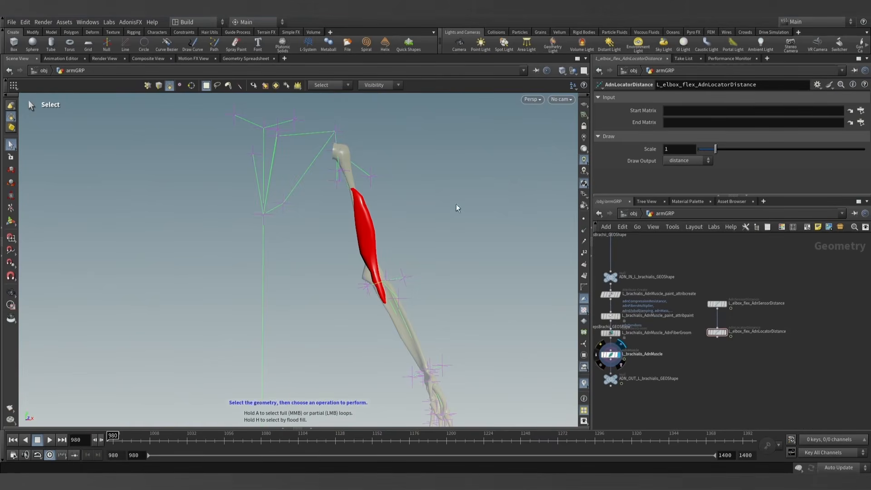
- Keep the elbow flex locator's parameters displayed, reveal the scene's node tree, and switch to the obj level
{"action": "left_click", "coordinate": [717, 303]}
{"action": "left_click", "coordinate": [718, 332]}
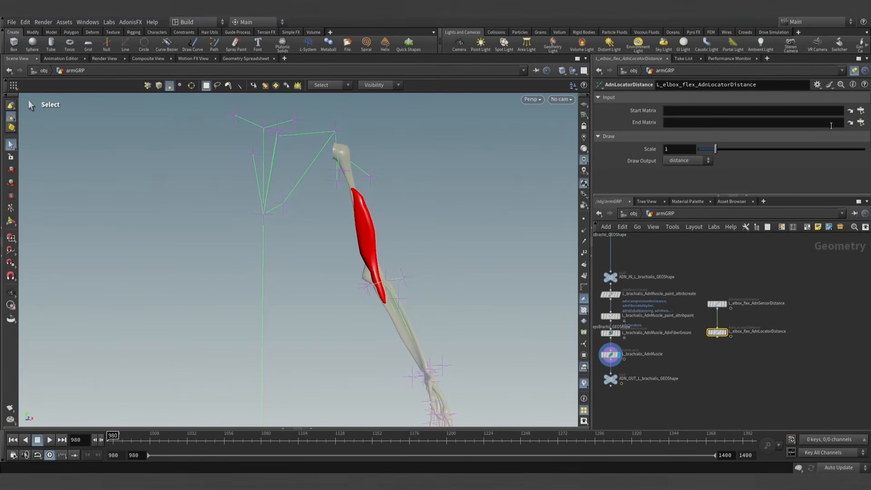
{"action": "left_click", "coordinate": [1, 229]}
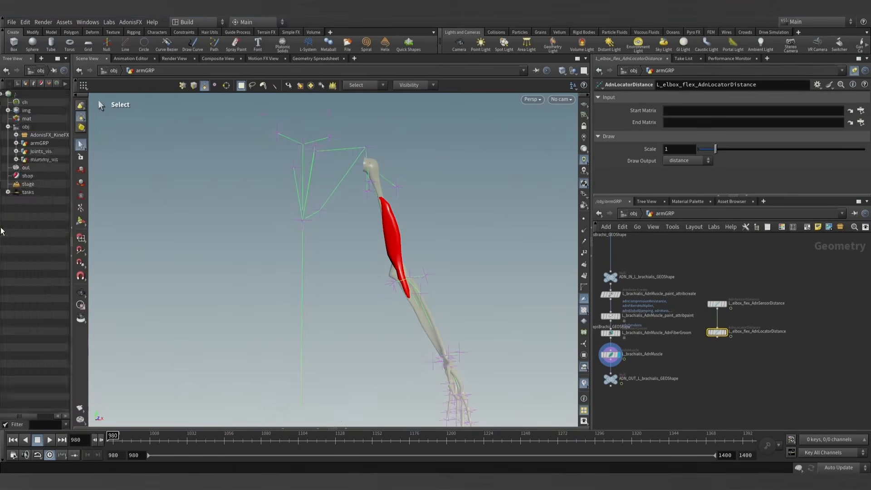
{"action": "left_click", "coordinate": [20, 110]}
{"action": "key", "text": "Escape"}
{"action": "left_click_drag", "start_coordinate": [311, 182], "coordinate": [423, 285]}
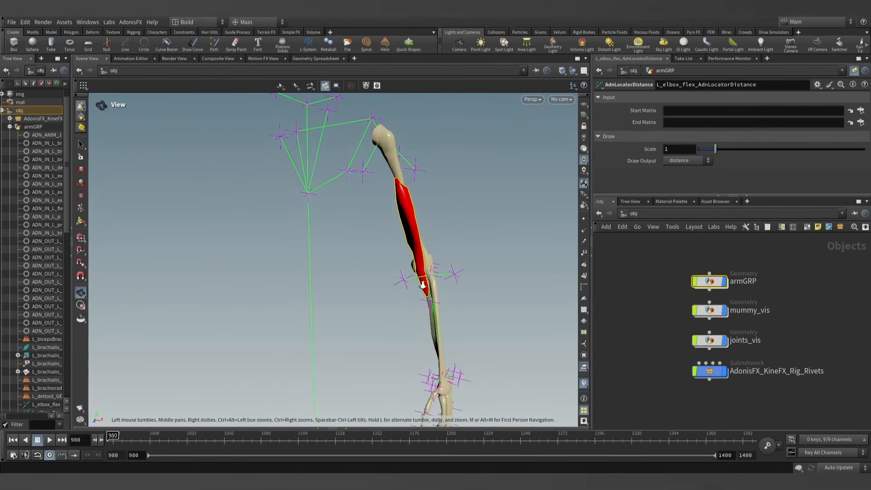
{"action": "left_click_drag", "start_coordinate": [405, 240], "coordinate": [307, 151]}
{"action": "key", "text": "s"}
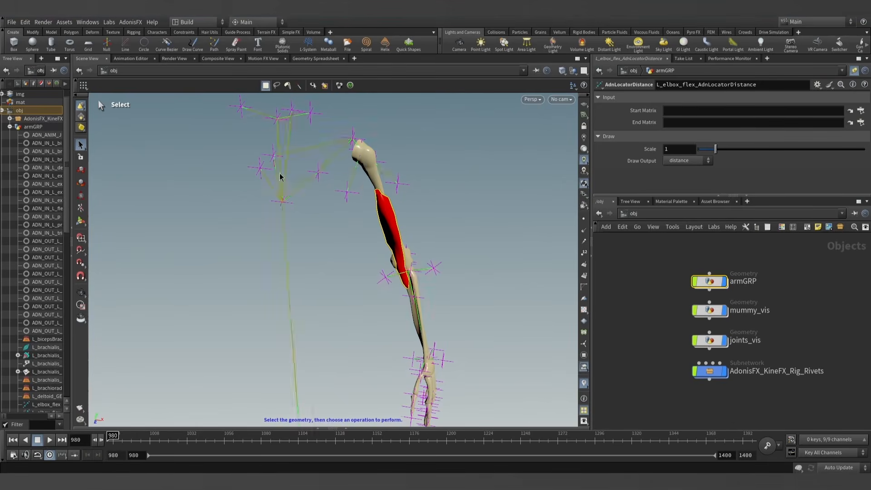
- Set the elbow flex locator's Start Matrix to the L_shoulder03_JNT rivet and its End Matrix to the L_elbow02_JNT rivet
{"action": "left_click", "coordinate": [354, 202]}
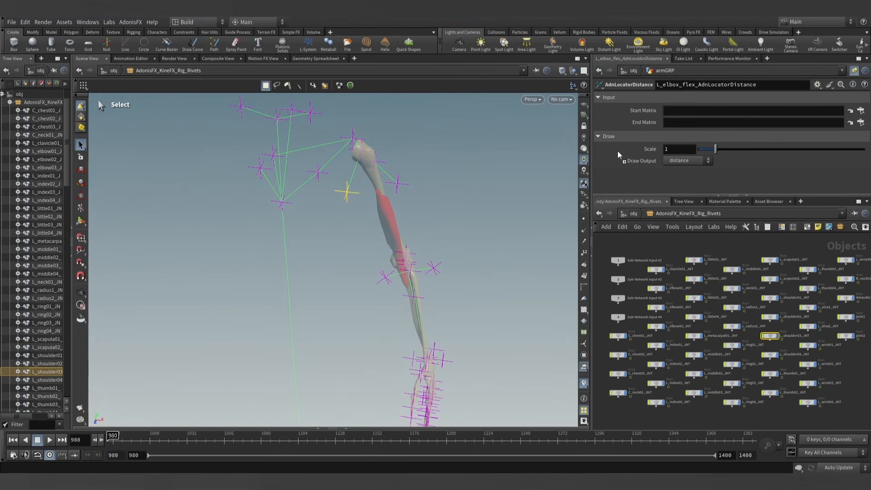
{"action": "left_click_drag", "start_coordinate": [618, 154], "coordinate": [689, 114]}
{"action": "left_click_drag", "start_coordinate": [438, 285], "coordinate": [391, 286], "text": "alt"}
{"action": "left_click", "coordinate": [391, 320]}
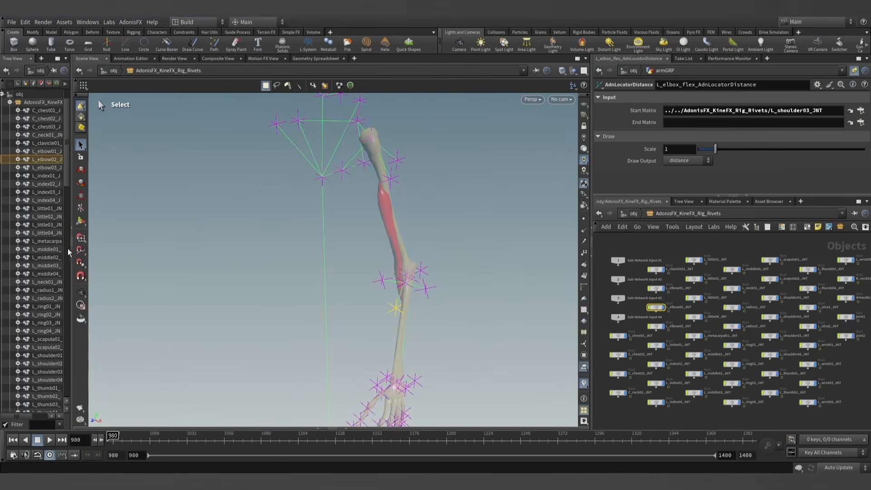
{"action": "left_click_drag", "start_coordinate": [47, 166], "coordinate": [180, 164]}
{"action": "left_click_drag", "start_coordinate": [682, 130], "coordinate": [684, 122]}
- Return inside the armGRP geometry network and display the elbow flex distance locator node
{"action": "left_click", "coordinate": [633, 213]}
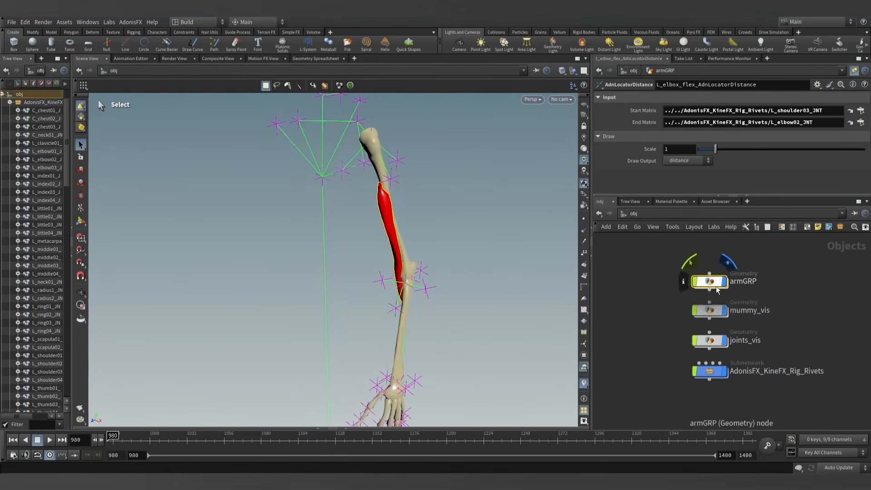
{"action": "double_click", "coordinate": [711, 279]}
{"action": "scroll", "coordinate": [717, 347], "scroll_direction": "up", "scroll_amount": 1}
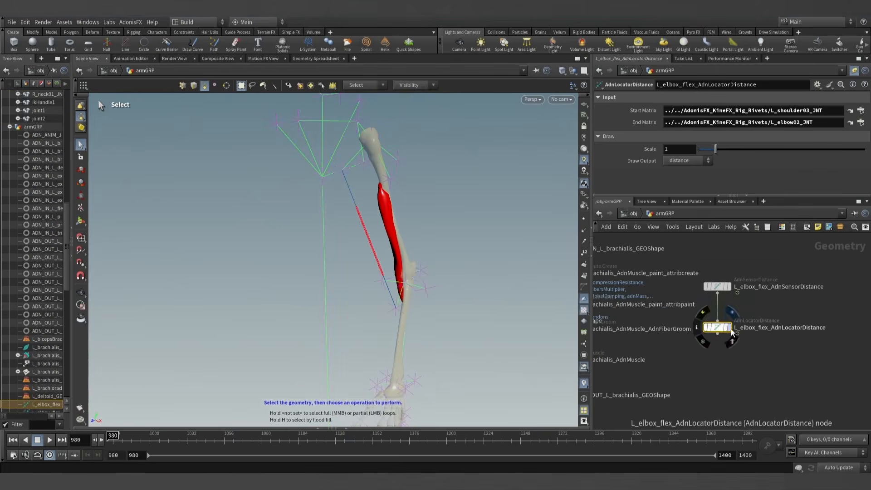
{"action": "left_click", "coordinate": [729, 327]}
{"action": "left_click_drag", "start_coordinate": [377, 239], "coordinate": [393, 233], "text": "alt"}
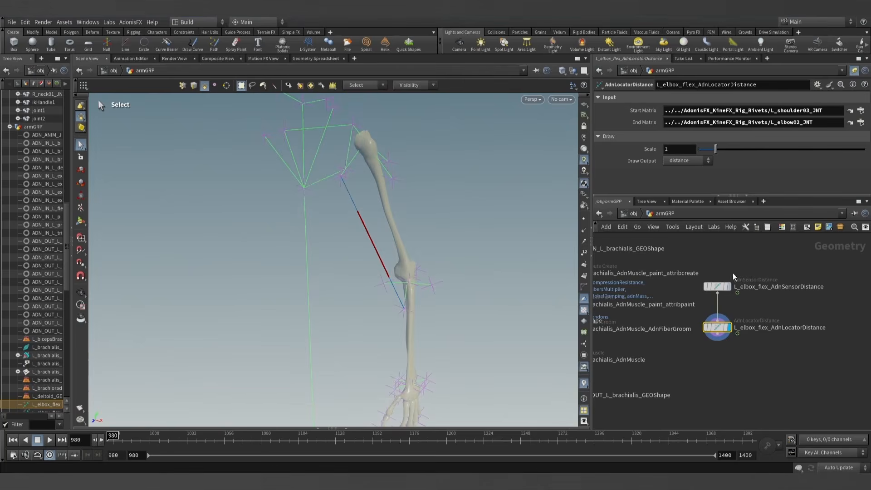
- Copy the locator's Start Matrix path, L_shoulder03_JNT, into the distance sensor's Start Matrix, letting the parameters follow the selected node
{"action": "left_click", "coordinate": [795, 111]}
{"action": "key", "text": "ctrl+c"}
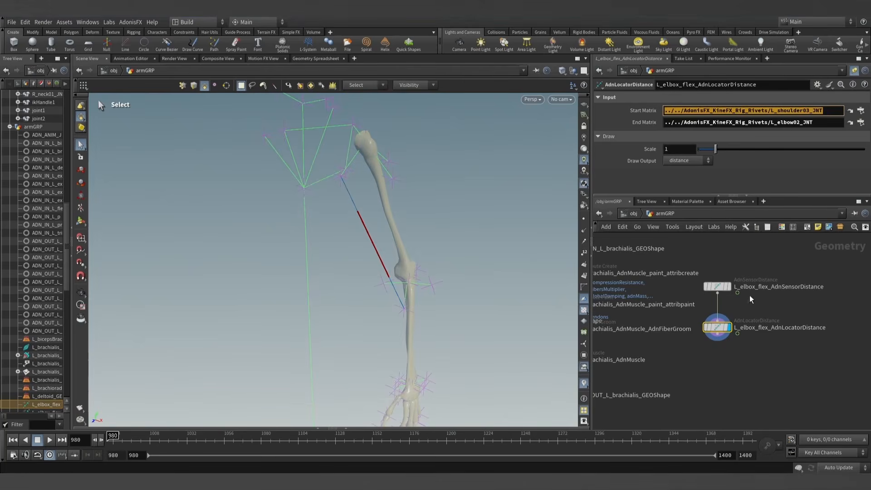
{"action": "left_click", "coordinate": [723, 288]}
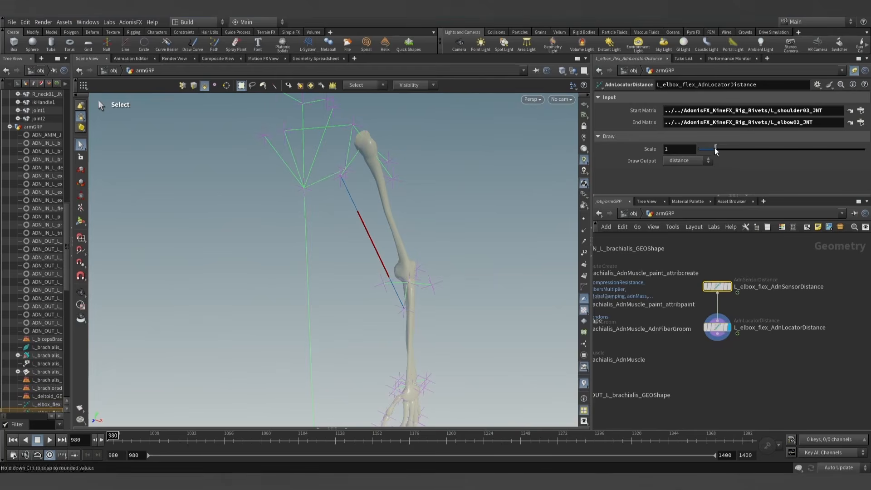
{"action": "left_click", "coordinate": [854, 71]}
{"action": "left_click", "coordinate": [771, 122]}
{"action": "key", "text": "ctrl+v"}
- Copy the locator's End Matrix path, L_elbow02_JNT, into the distance sensor's End Matrix
{"action": "left_click", "coordinate": [718, 327]}
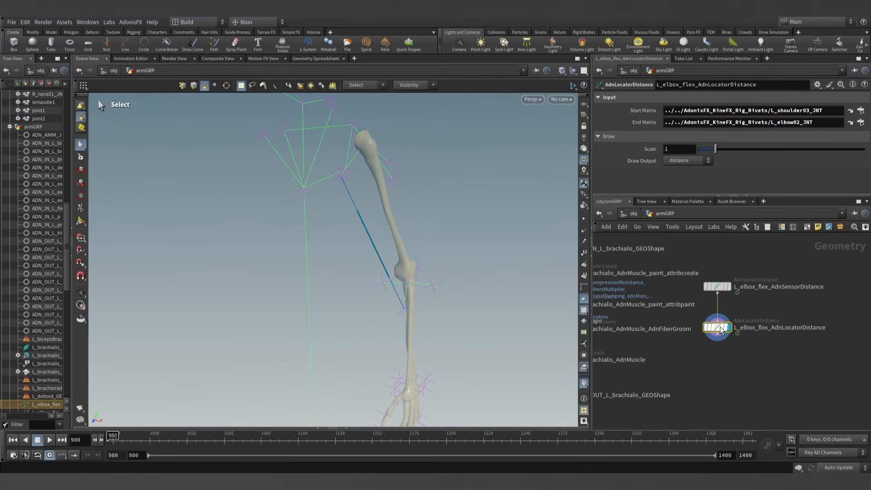
{"action": "left_click", "coordinate": [689, 122]}
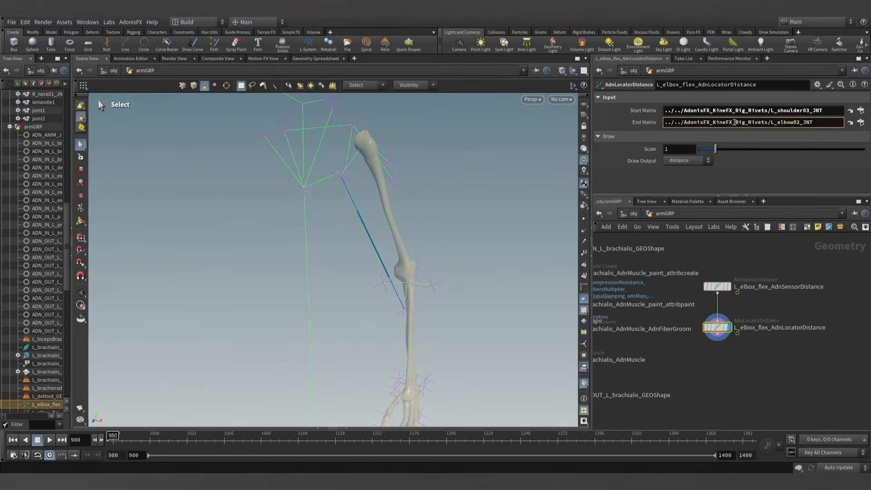
{"action": "key", "text": "ctrl+a"}
{"action": "key", "text": "ctrl+c"}
{"action": "left_click", "coordinate": [717, 286]}
{"action": "left_click", "coordinate": [710, 135]}
{"action": "key", "text": "ctrl+v"}
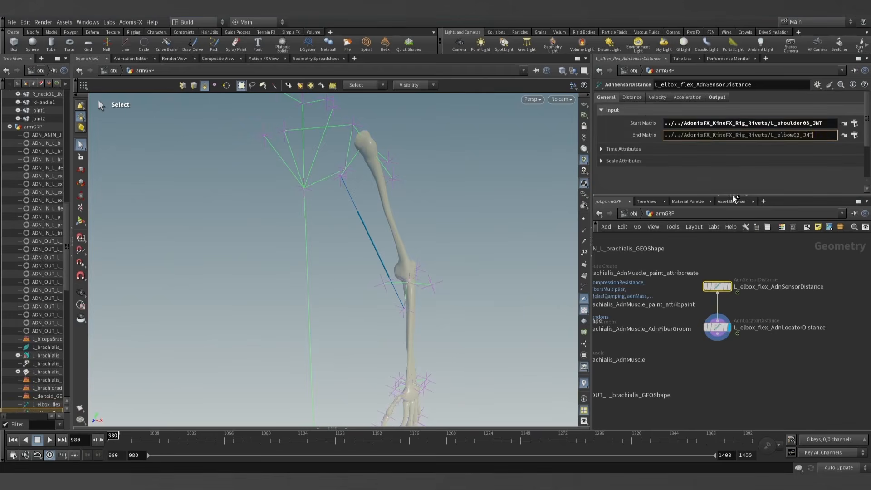
- Set the elbow flex locator's draw Scale to 2
{"action": "left_click", "coordinate": [717, 328]}
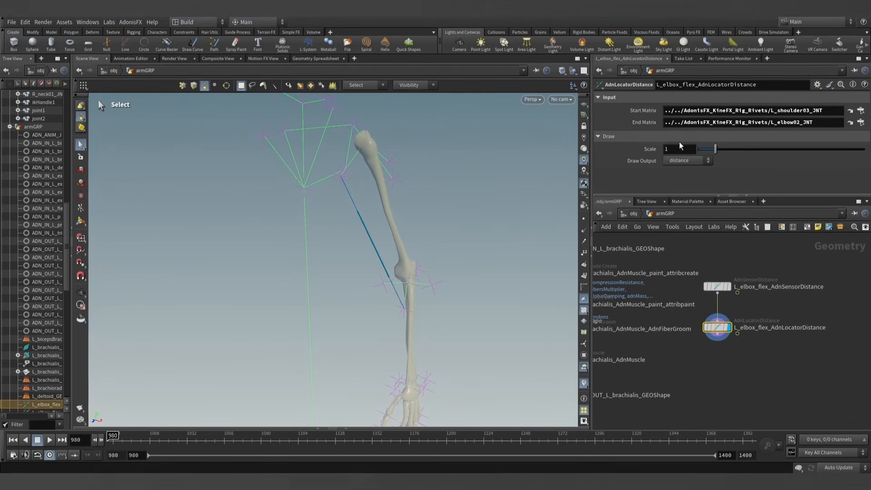
{"action": "key", "text": "Return"}
{"action": "right_click_drag", "start_coordinate": [429, 264], "coordinate": [422, 271], "text": "alt"}
{"action": "mouse_move", "coordinate": [112, 439]}
{"action": "left_mouse_down"}
{"action": "mouse_move", "coordinate": [208, 439]}
{"action": "mouse_move", "coordinate": [112, 436]}
{"action": "left_mouse_up"}
- Set the distance sensor's Input Min Distance to its Out Distance at frame 980, 32.5545
{"action": "left_click", "coordinate": [716, 286]}
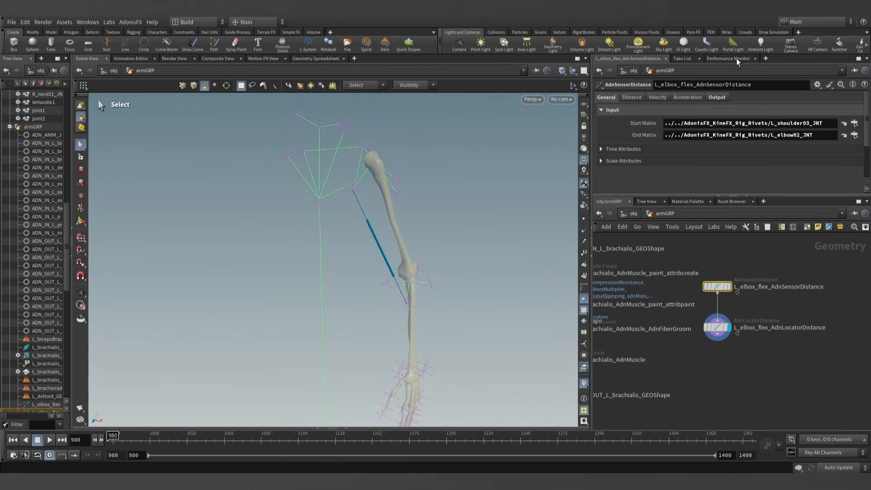
{"action": "left_click", "coordinate": [717, 98]}
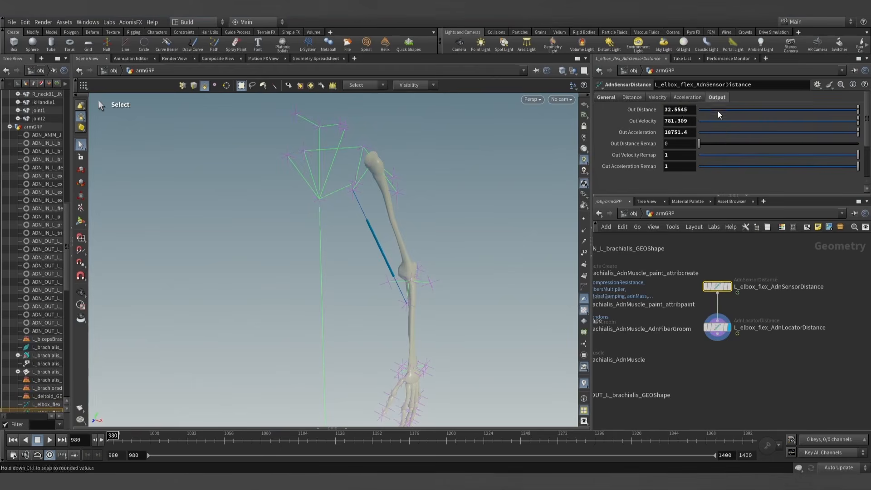
{"action": "left_click", "coordinate": [689, 111]}
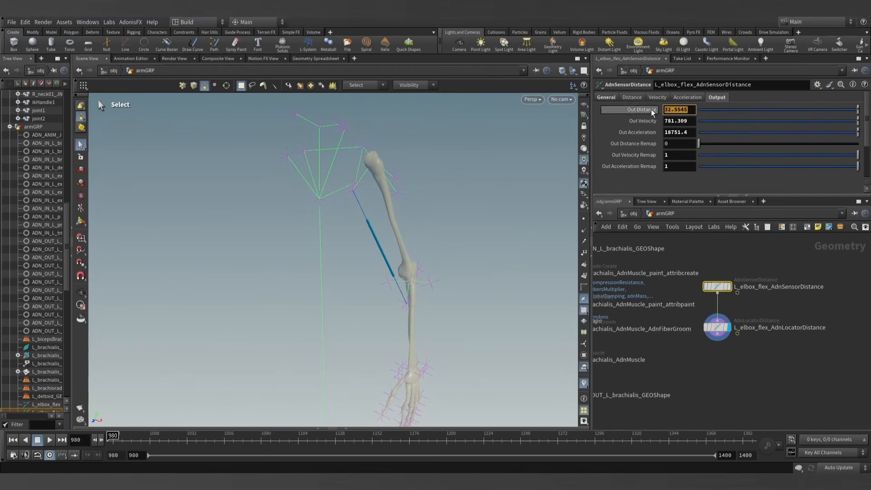
{"action": "left_click", "coordinate": [612, 98]}
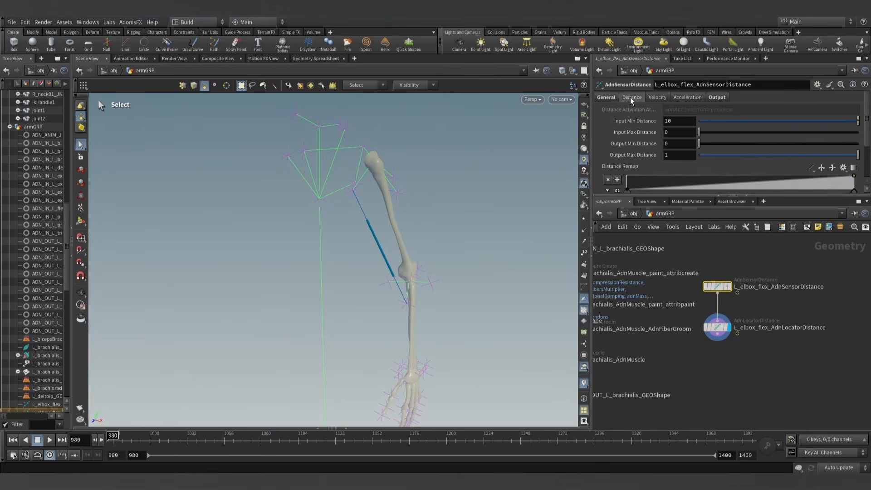
{"action": "double_click", "coordinate": [683, 121]}
{"action": "key", "text": "ctrl+v"}
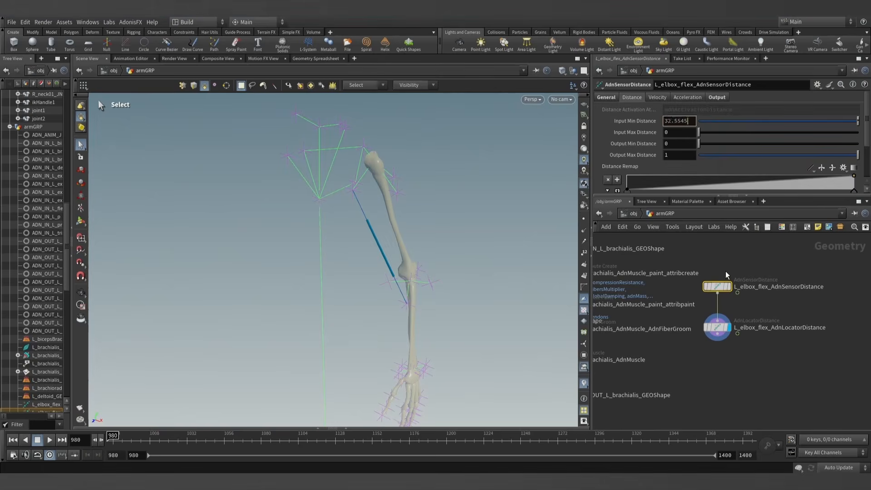
{"action": "left_click", "coordinate": [751, 267]}
- Move to frame 1027 and set the sensor's Input Max Distance to its Out Distance there, 24.6089
{"action": "left_click_drag", "start_coordinate": [116, 434], "coordinate": [180, 433]}
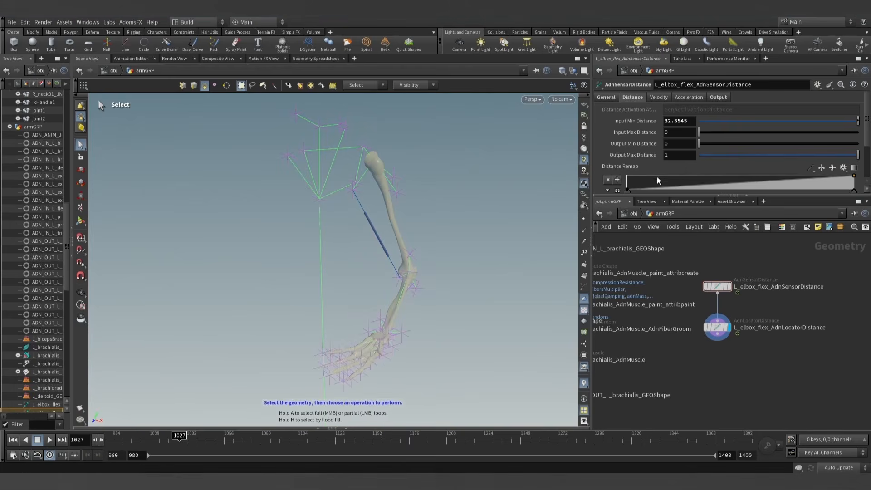
{"action": "left_click", "coordinate": [719, 97]}
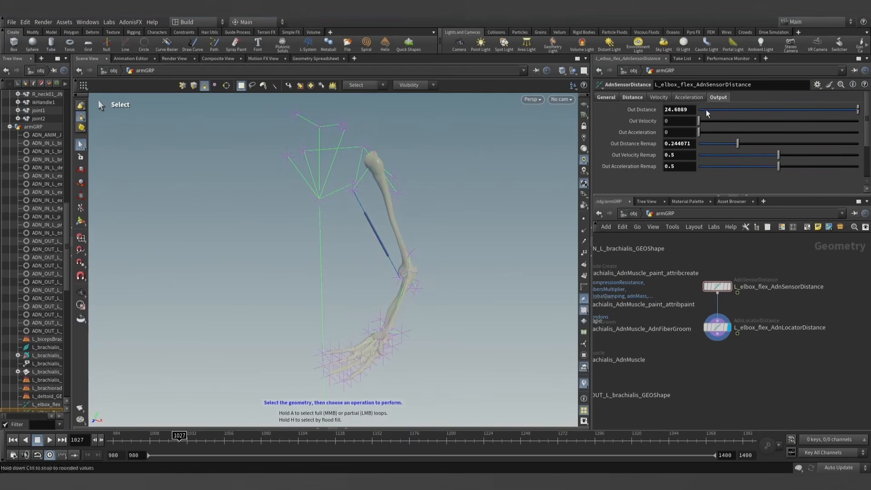
{"action": "left_click", "coordinate": [633, 97]}
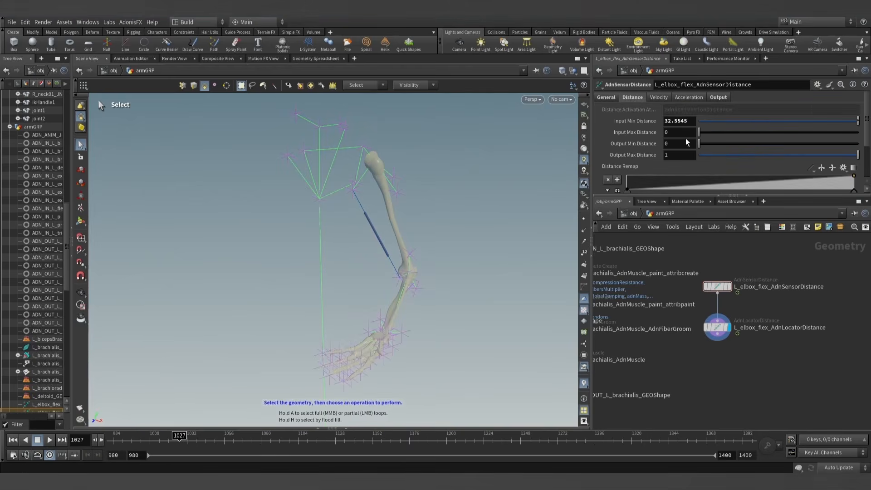
{"action": "left_click", "coordinate": [677, 132]}
{"action": "key", "text": "Return"}
- Check the elbow flex locator while scrubbing the arm bend, examining its detail activation attributes in the Geometry Spreadsheet
{"action": "left_click", "coordinate": [717, 327]}
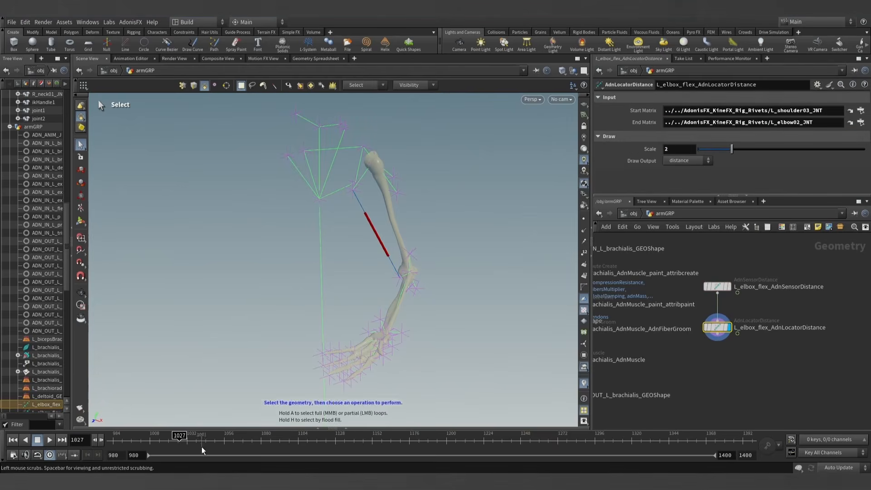
{"action": "left_click_drag", "start_coordinate": [181, 436], "coordinate": [111, 436]}
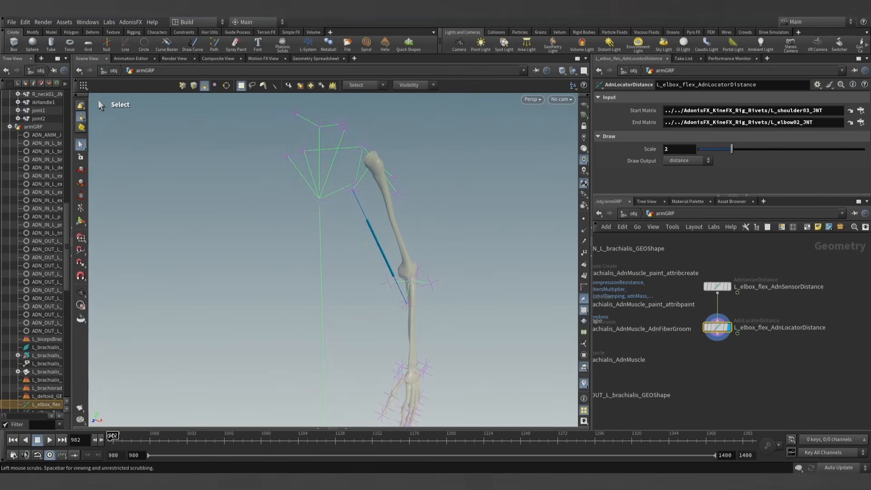
{"action": "left_click", "coordinate": [346, 428]}
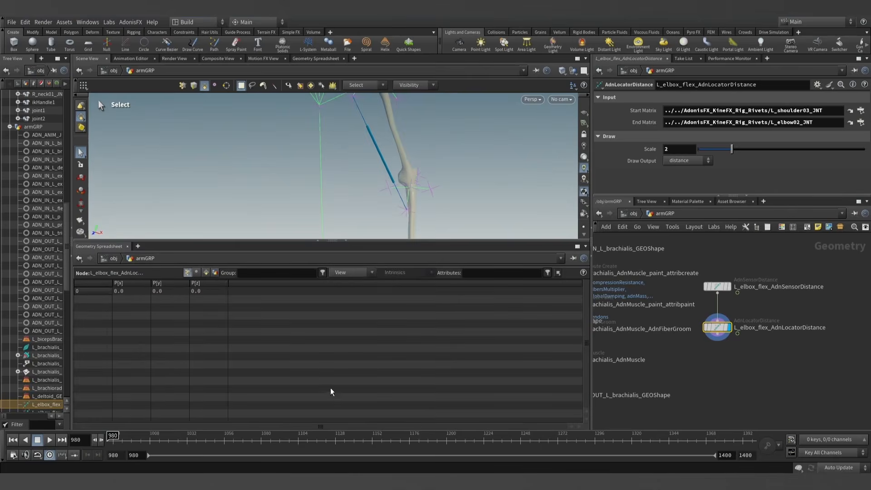
{"action": "left_click", "coordinate": [215, 272]}
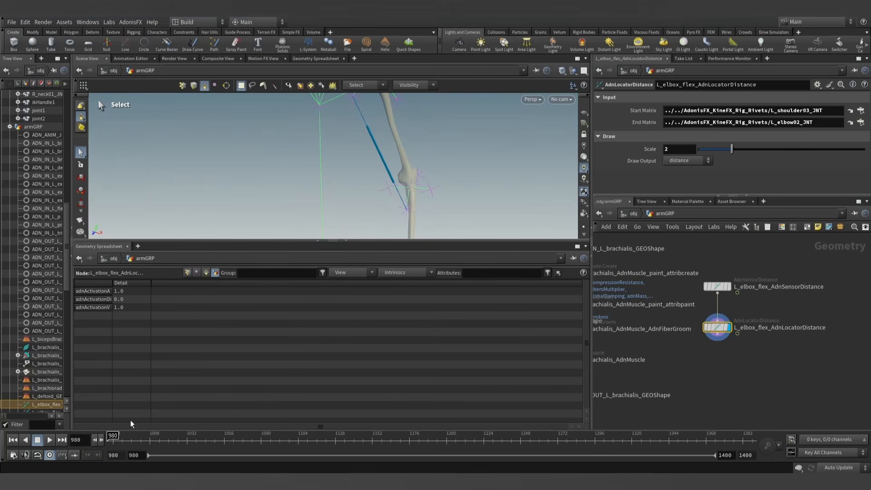
{"action": "left_click_drag", "start_coordinate": [113, 436], "coordinate": [184, 435]}
{"action": "mouse_move", "coordinate": [112, 290]}
{"action": "left_mouse_down"}
{"action": "mouse_move", "coordinate": [178, 290]}
{"action": "mouse_move", "coordinate": [113, 290]}
{"action": "left_mouse_up"}
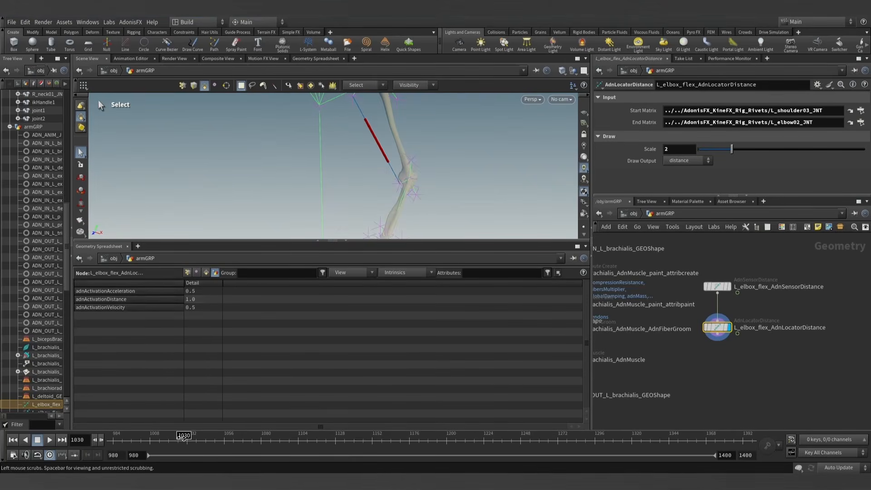
{"action": "left_click_drag", "start_coordinate": [154, 438], "coordinate": [111, 438]}
{"action": "left_click", "coordinate": [345, 241]}
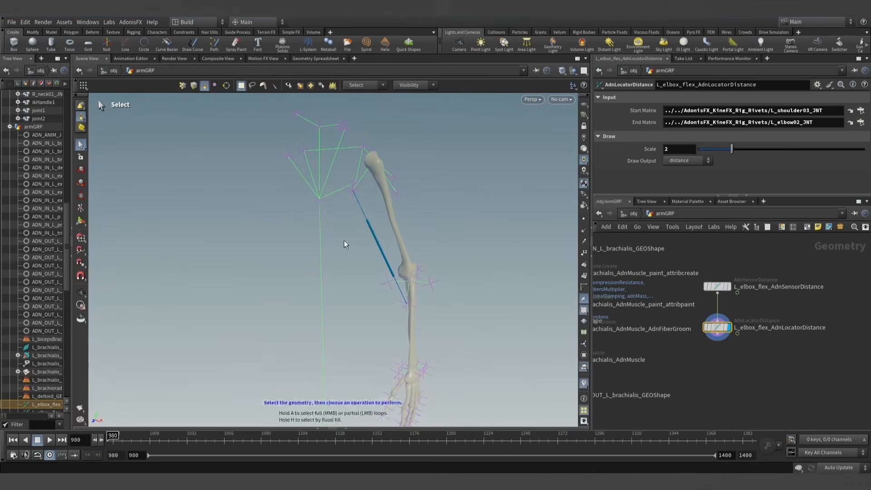
- Display the L_brachialis_AdnMuscle node's parameters and enlarge the area showing them
{"action": "scroll", "coordinate": [690, 353], "scroll_direction": "down", "scroll_amount": 4}
{"action": "middle_click_drag", "start_coordinate": [690, 355], "coordinate": [747, 342]}
{"action": "scroll", "coordinate": [711, 350], "scroll_direction": "up", "scroll_amount": 3}
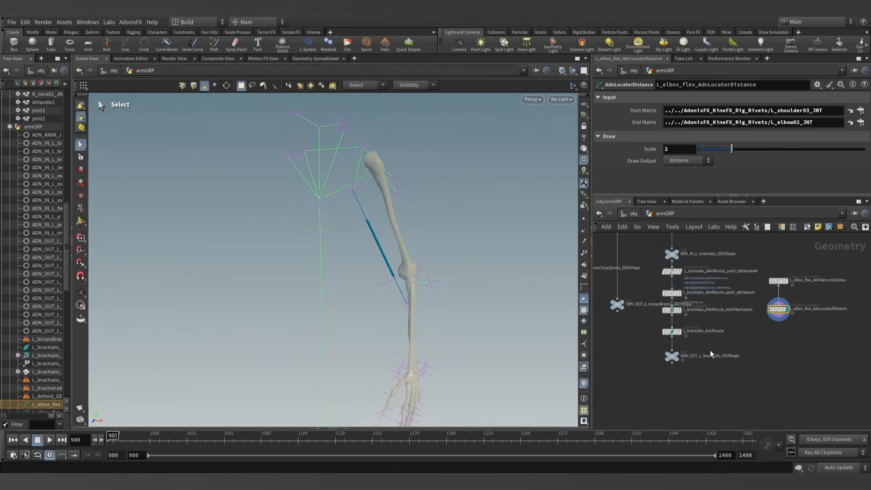
{"action": "left_click", "coordinate": [665, 330]}
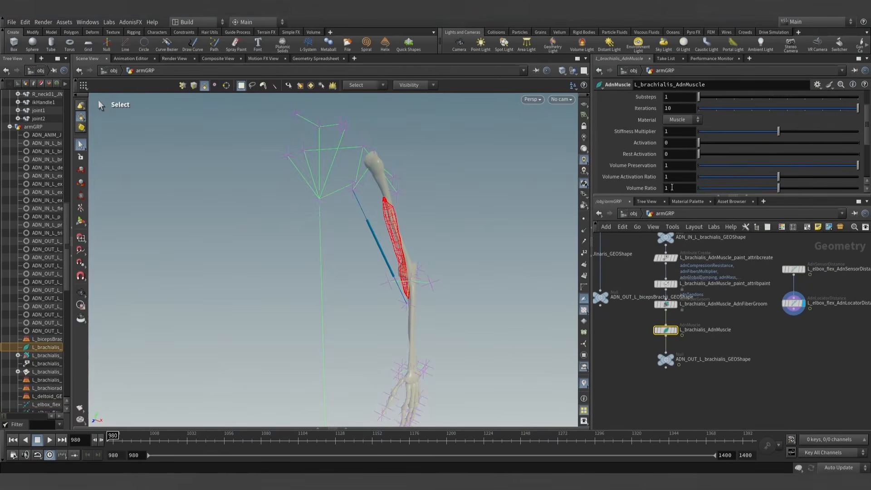
{"action": "left_click_drag", "start_coordinate": [669, 195], "coordinate": [657, 280]}
{"action": "scroll", "coordinate": [643, 200], "scroll_direction": "up", "scroll_amount": 1}
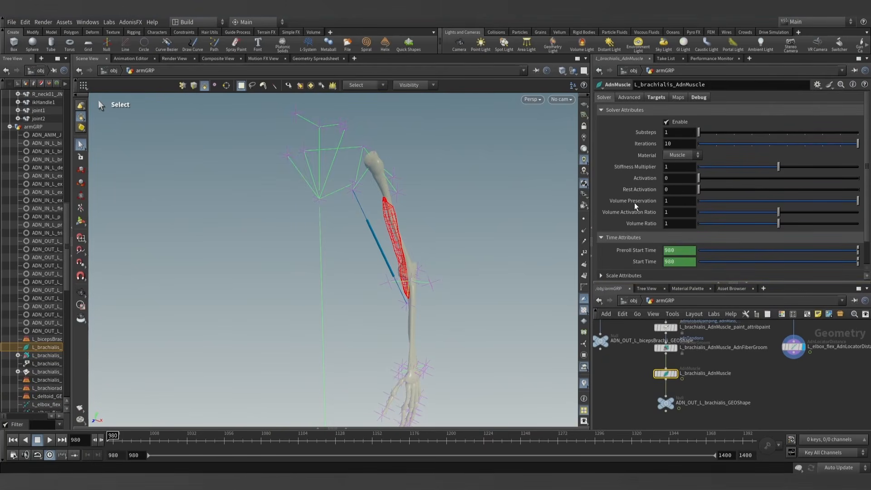
- Expand the brachialis muscle's Activation List and add one entry to it
{"action": "scroll", "coordinate": [637, 199], "scroll_direction": "down", "scroll_amount": 3}
{"action": "scroll", "coordinate": [631, 218], "scroll_direction": "down", "scroll_amount": 3}
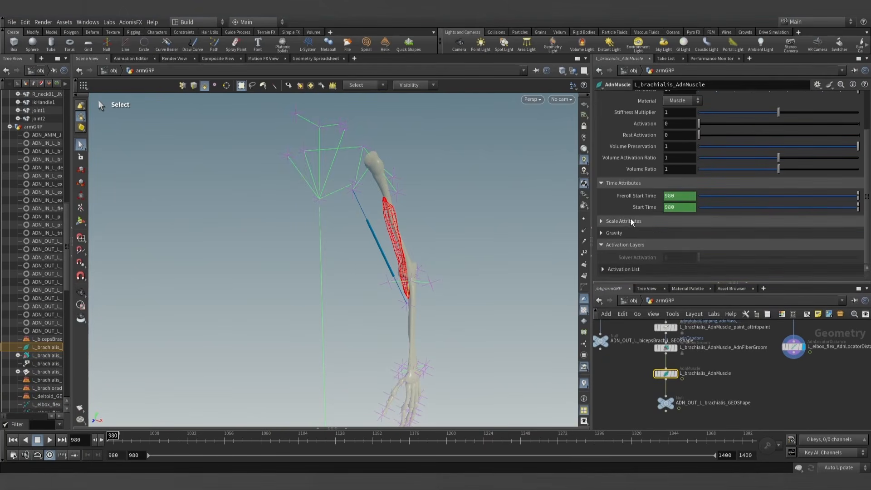
{"action": "scroll", "coordinate": [621, 258], "scroll_direction": "down", "scroll_amount": 1}
{"action": "left_click", "coordinate": [624, 252]}
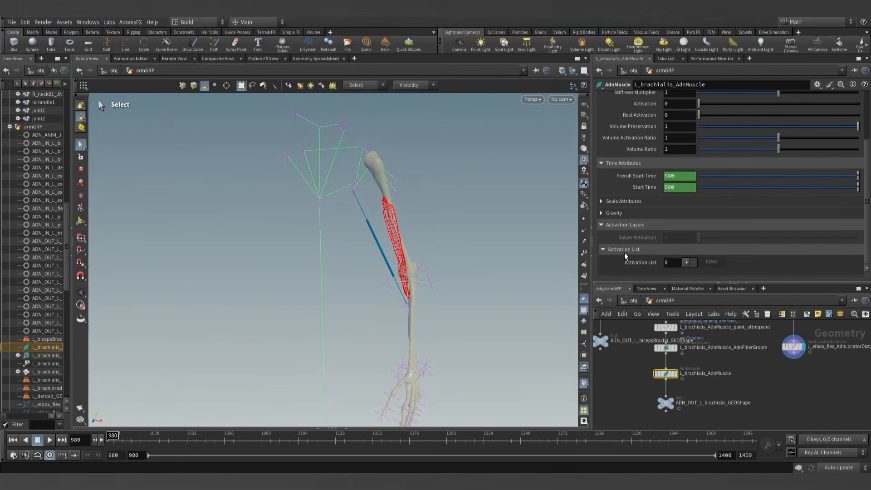
{"action": "middle_click_drag", "start_coordinate": [731, 369], "coordinate": [723, 370]}
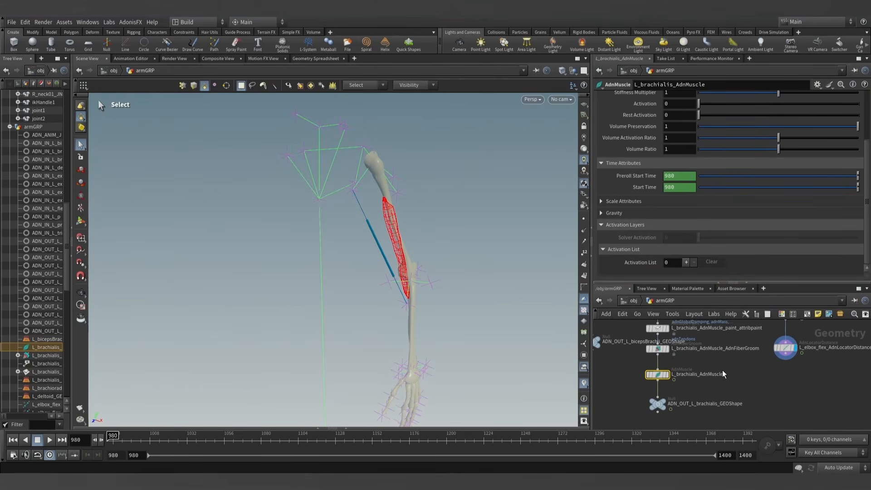
{"action": "left_click", "coordinate": [686, 262]}
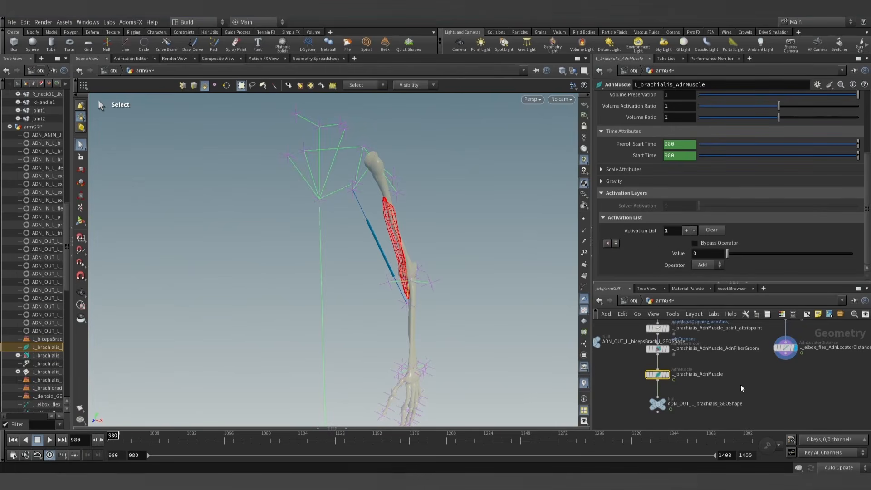
- Correct the spelling in the elbow flexion distance sensor node's name to L_elbow_flex_AdnSensorDistance
{"action": "middle_click_drag", "start_coordinate": [741, 385], "coordinate": [727, 383]}
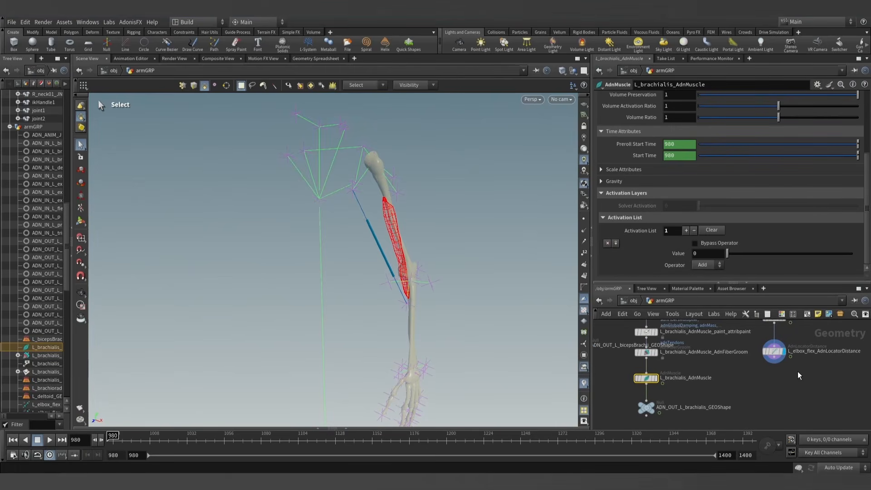
{"action": "middle_click_drag", "start_coordinate": [818, 370], "coordinate": [772, 396]}
{"action": "scroll", "coordinate": [771, 399], "scroll_direction": "up", "scroll_amount": 1}
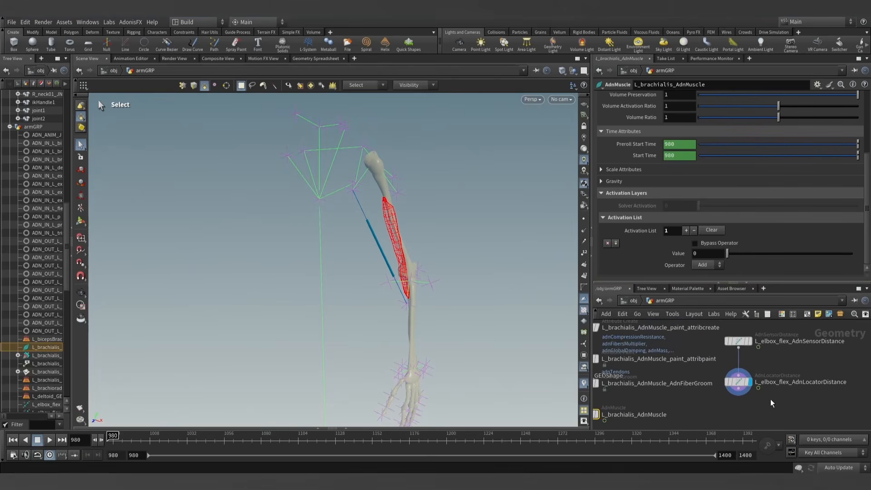
{"action": "scroll", "coordinate": [771, 358], "scroll_direction": "up", "scroll_amount": 1}
{"action": "left_click", "coordinate": [774, 341]}
{"action": "left_click_drag", "start_coordinate": [777, 340], "coordinate": [752, 340]}
{"action": "left_click", "coordinate": [774, 339]}
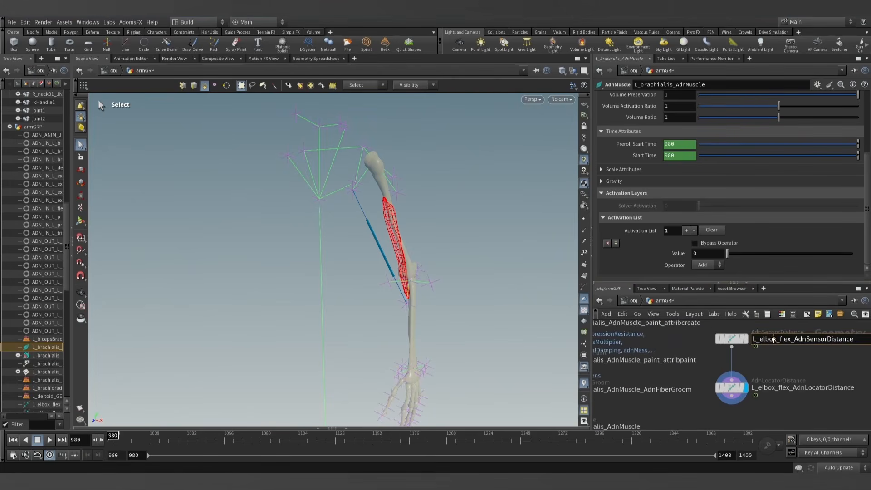
{"action": "key", "text": "BackSpace"}
{"action": "type", "text": "w"}
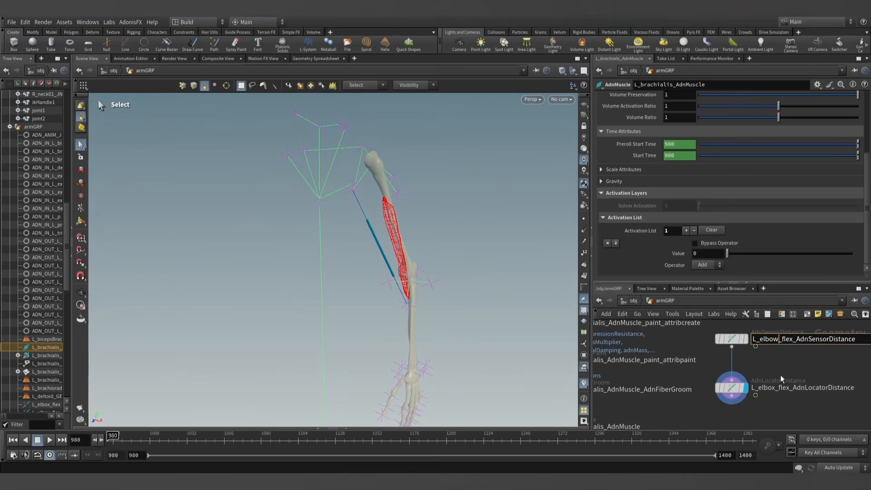
- Correct the spelling in the connected distance locator node's name to L_elbow_flex_AdnLocatorDistance
{"action": "left_click", "coordinate": [774, 388]}
{"action": "left_click", "coordinate": [774, 388]}
{"action": "key", "text": "BackSpace"}
{"action": "type", "text": "w"}
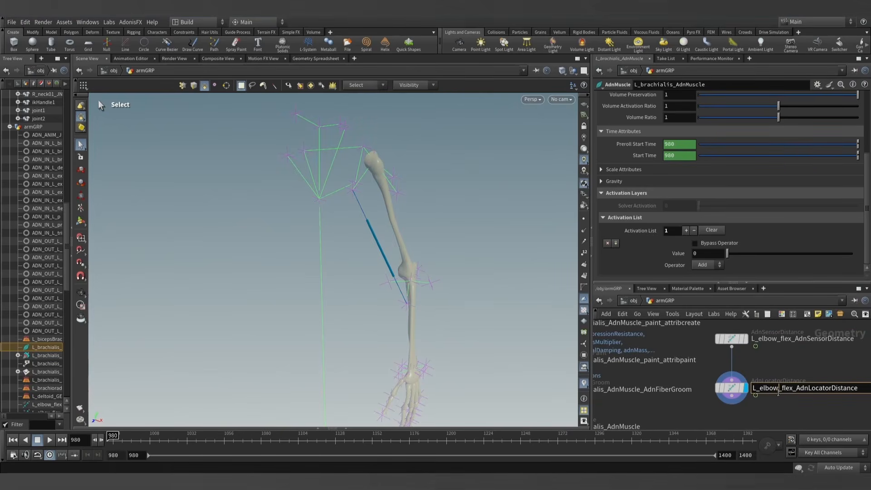
{"action": "key", "text": "Return"}
{"action": "key", "text": "h"}
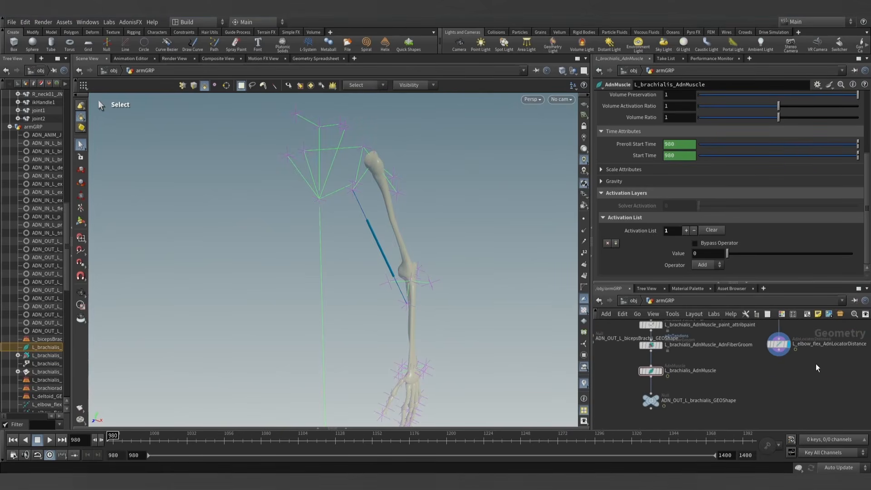
- Start a detail() expression in the brachialis activation entry's Value, referencing the node path ../L_elbow_flex_AdnLocatorDistance
{"action": "double_click", "coordinate": [816, 343]}
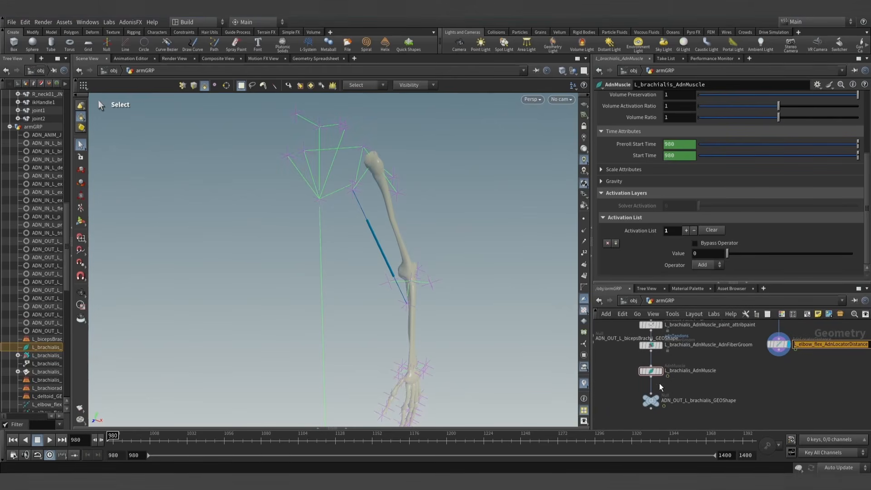
{"action": "middle_click_drag", "start_coordinate": [759, 371], "coordinate": [753, 371]}
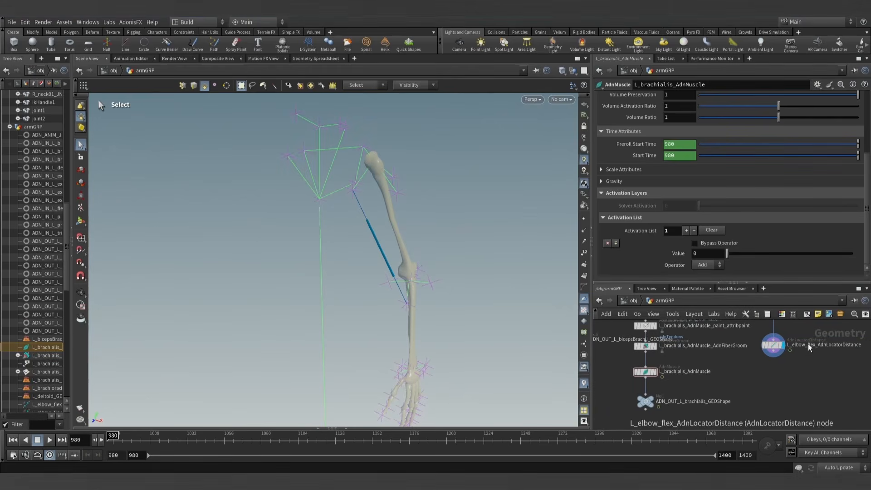
{"action": "type", "text": "d"}
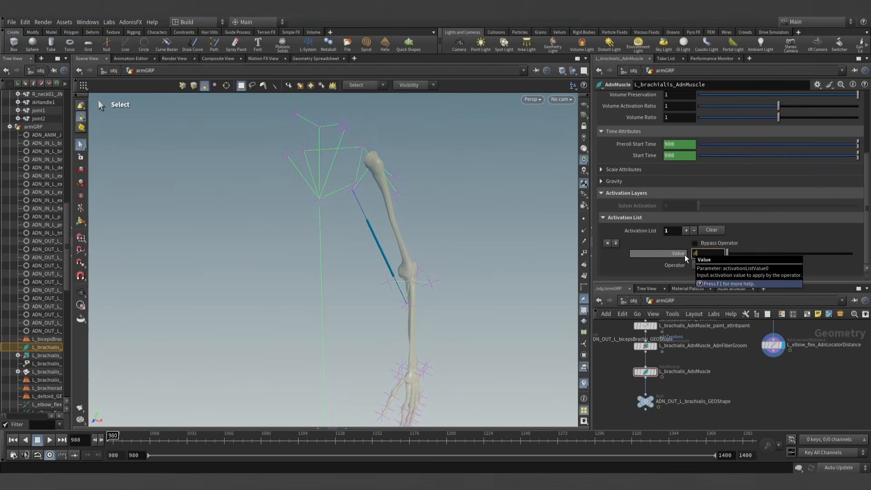
{"action": "type", "text": "etail(\""}
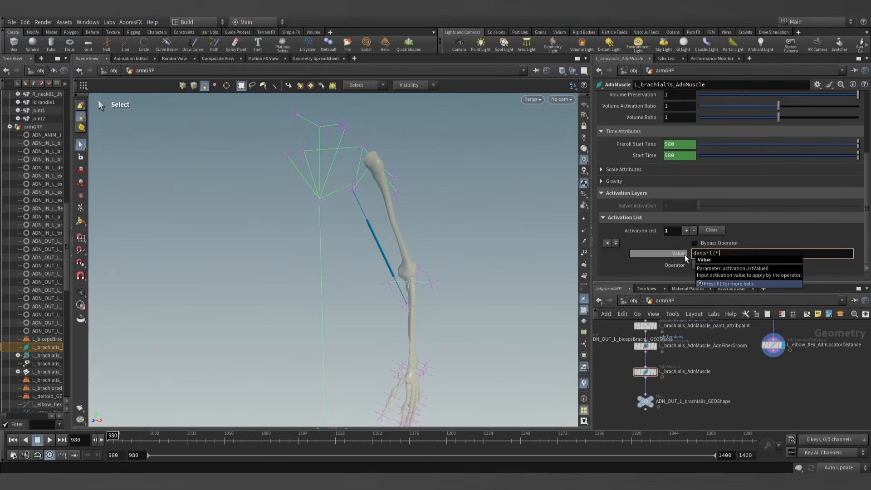
{"action": "type", "text": "/obj"}
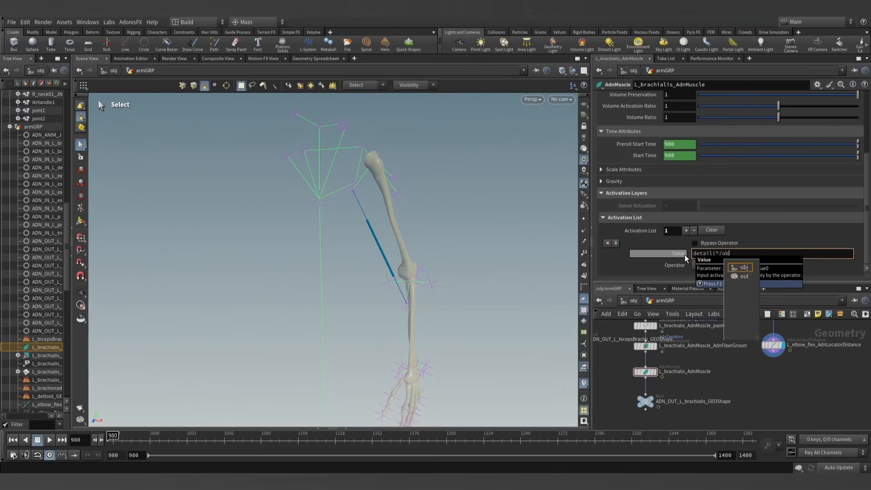
{"action": "key", "text": "BackSpace"}
{"action": "key", "text": "BackSpace"}
{"action": "key", "text": "BackSpace"}
{"action": "key", "text": "BackSpace"}
{"action": "type", "text": "../"}
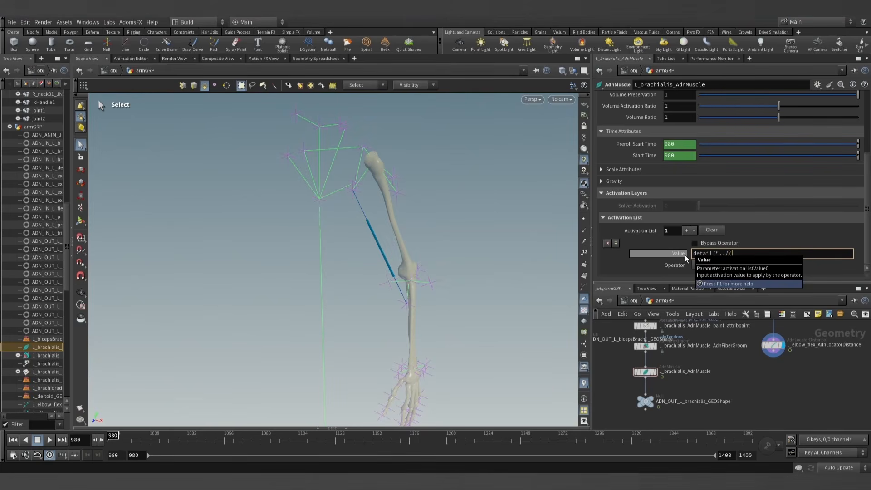
{"action": "double_click", "coordinate": [814, 346]}
{"action": "key", "text": "ctrl+c"}
{"action": "left_click", "coordinate": [739, 252]}
{"action": "key", "text": "ctrl+v"}
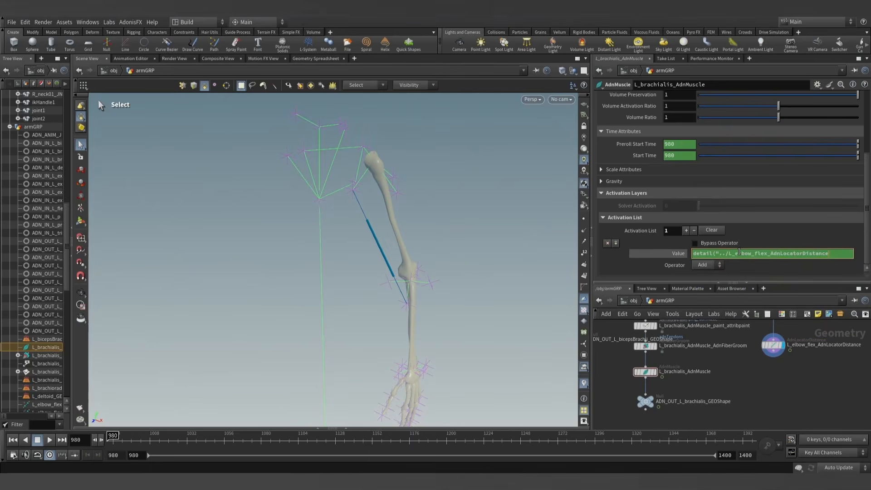
- Complete the activation Value's detail() expression with the attribute "adnActivationDistance" and index 0
{"action": "type", "text": "\""}
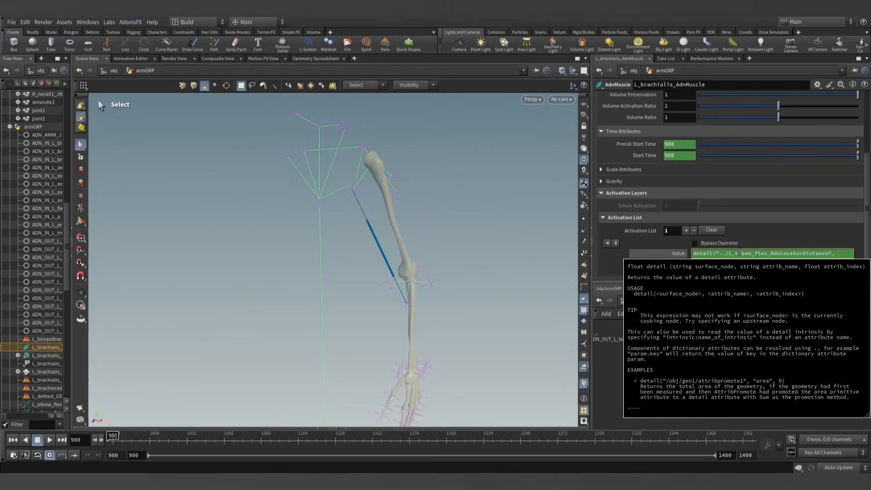
{"action": "type", "text": ", \"adnA"}
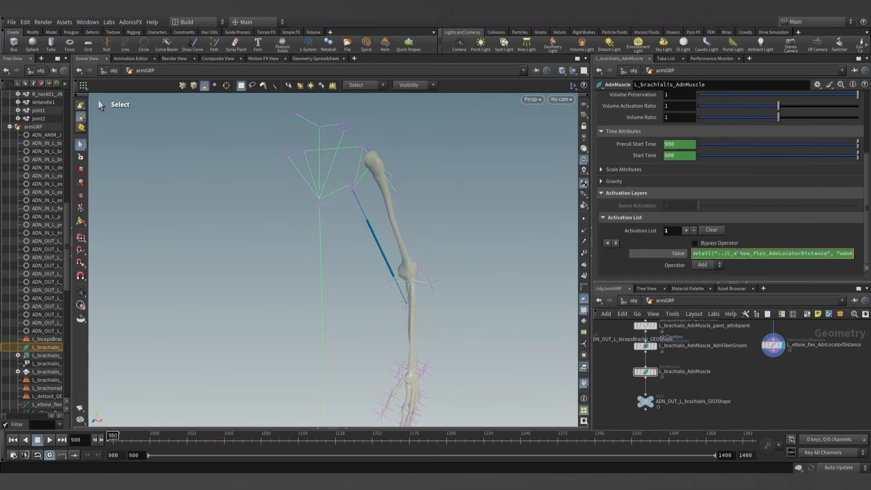
{"action": "type", "text": "ctivationDistance\", 0)"}
{"action": "key", "text": "Return"}
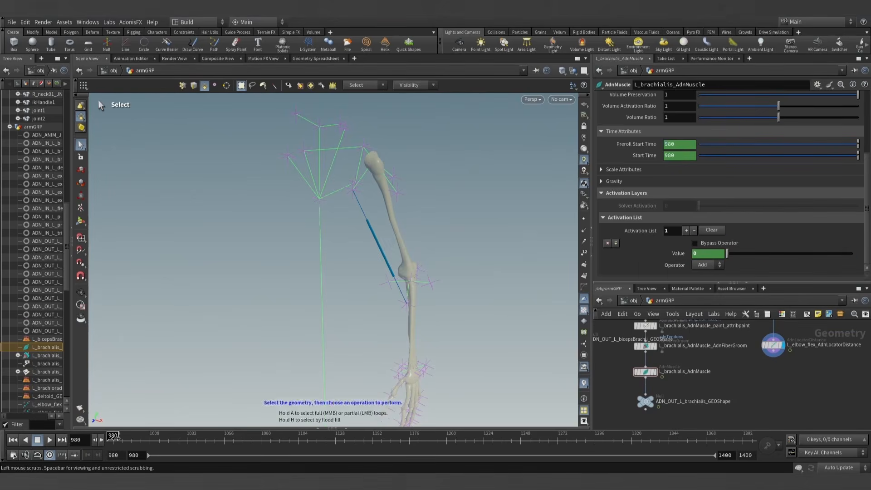
- Hide the node tree beside the viewport and display the L_brachialis_AdnMuscle node
{"action": "left_click_drag", "start_coordinate": [141, 440], "coordinate": [113, 440]}
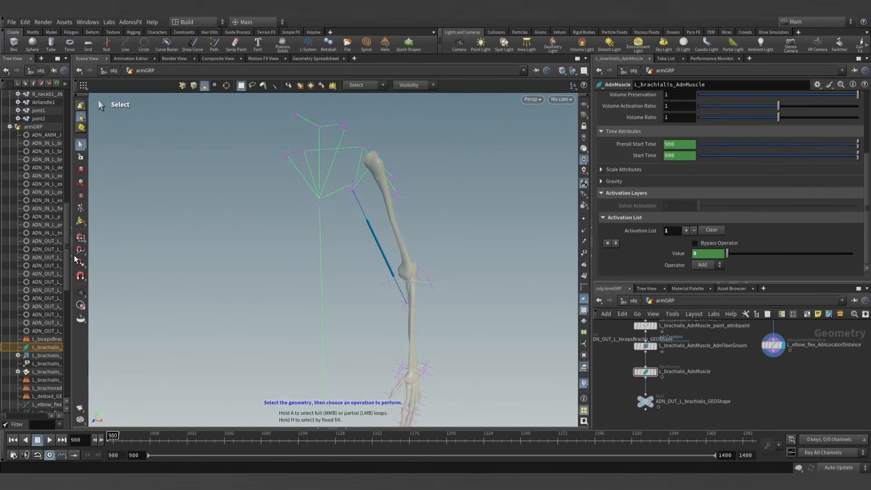
{"action": "left_click", "coordinate": [68, 231]}
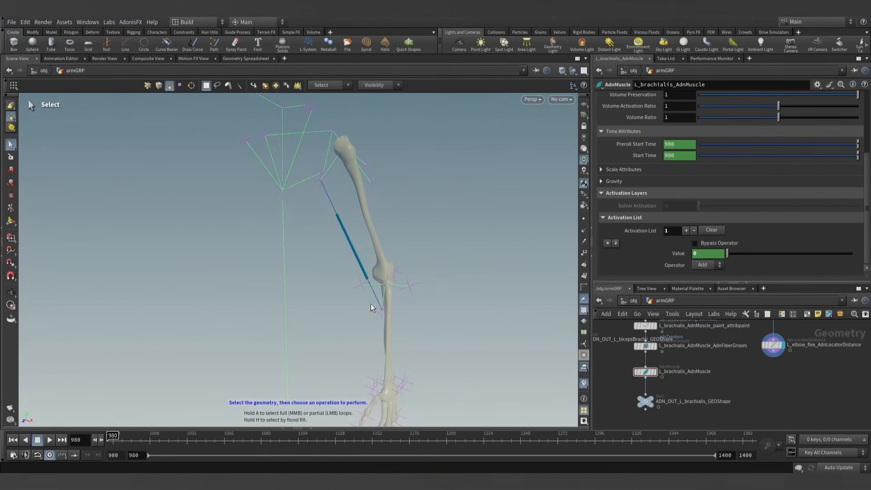
{"action": "right_click_drag", "start_coordinate": [371, 305], "coordinate": [342, 283], "text": "alt"}
{"action": "mouse_move", "coordinate": [114, 439]}
{"action": "left_mouse_down"}
{"action": "mouse_move", "coordinate": [143, 437]}
{"action": "mouse_move", "coordinate": [113, 436]}
{"action": "left_mouse_up"}
{"action": "scroll", "coordinate": [646, 364], "scroll_direction": "up", "scroll_amount": 4}
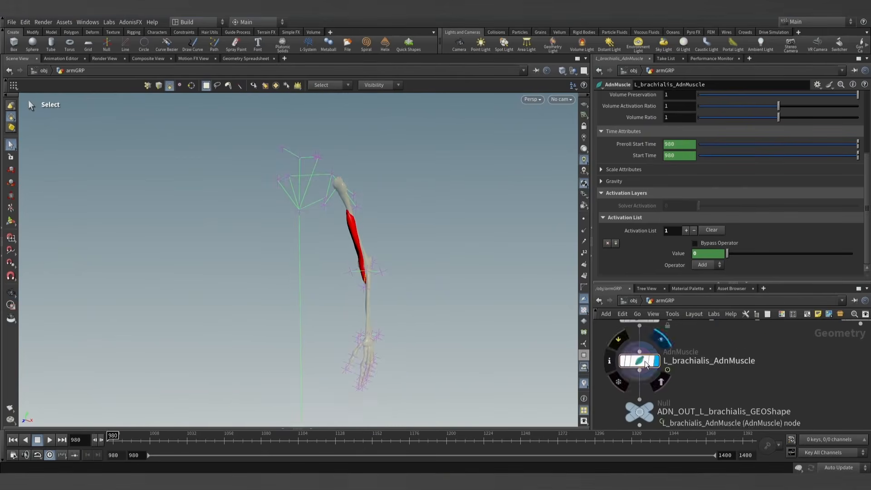
- Scrub the timeline forward from frame 980 and examine how the brachialis muscle deforms as the arm bends
{"action": "left_click_drag", "start_coordinate": [420, 272], "coordinate": [402, 251], "text": "alt"}
{"action": "right_click_drag", "start_coordinate": [402, 250], "coordinate": [409, 260], "text": "alt"}
{"action": "left_click_drag", "start_coordinate": [409, 260], "coordinate": [386, 258], "text": "alt"}
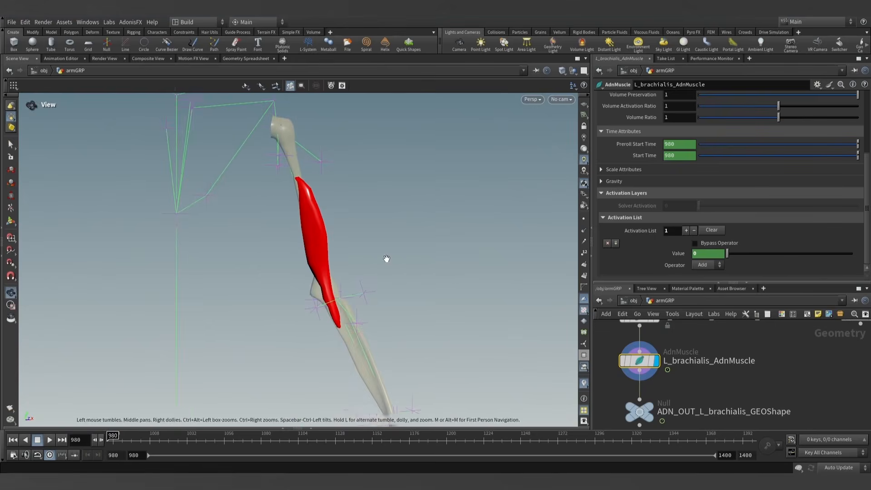
{"action": "key", "text": "s"}
{"action": "left_click_drag", "start_coordinate": [113, 437], "coordinate": [338, 438]}
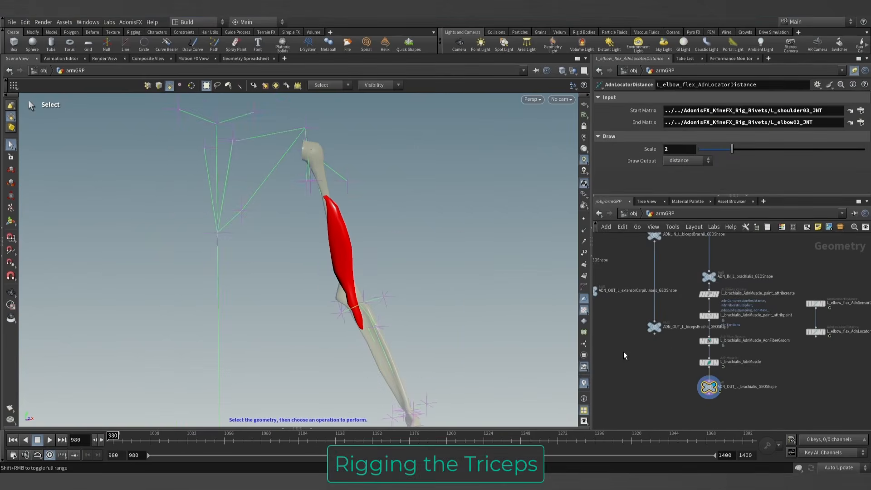
- Display the ADN_OUT_L_triceps_GEOShape node and show the triceps from behind the arm
{"action": "middle_click_drag", "start_coordinate": [625, 355], "coordinate": [669, 366]}
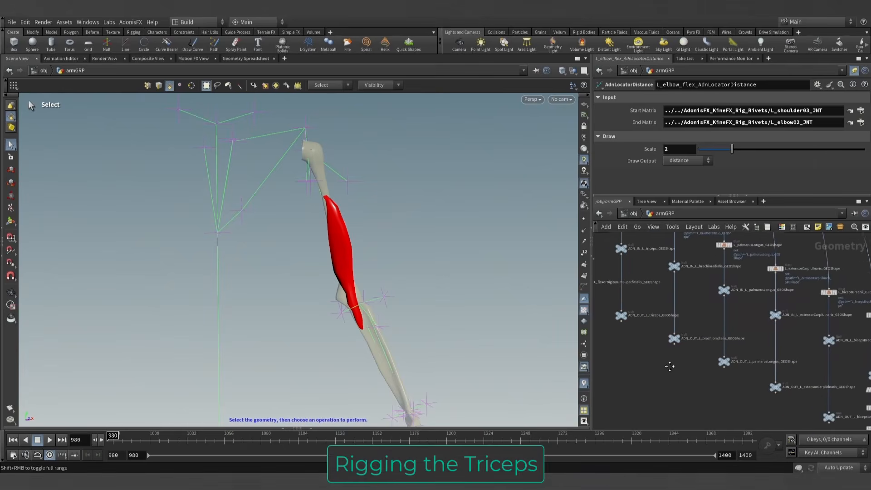
{"action": "scroll", "coordinate": [669, 366], "scroll_direction": "up", "scroll_amount": 6}
{"action": "left_click", "coordinate": [666, 347]}
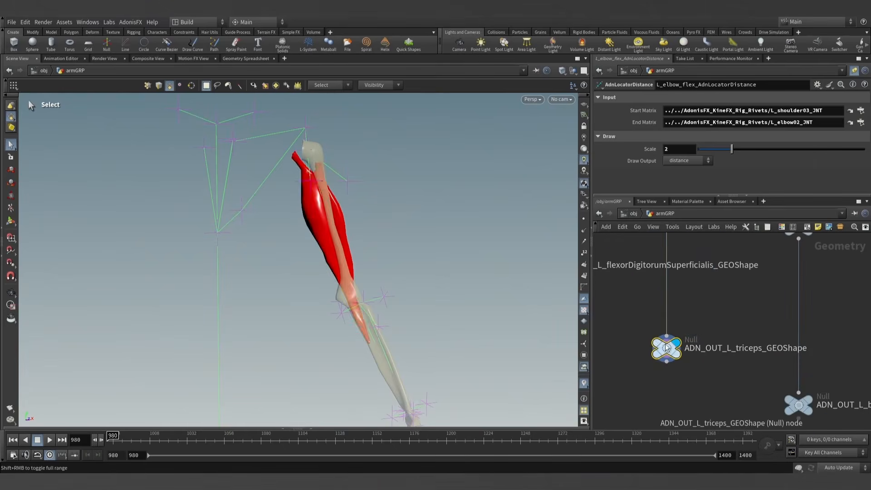
{"action": "left_click_drag", "start_coordinate": [386, 240], "coordinate": [666, 245], "text": "alt"}
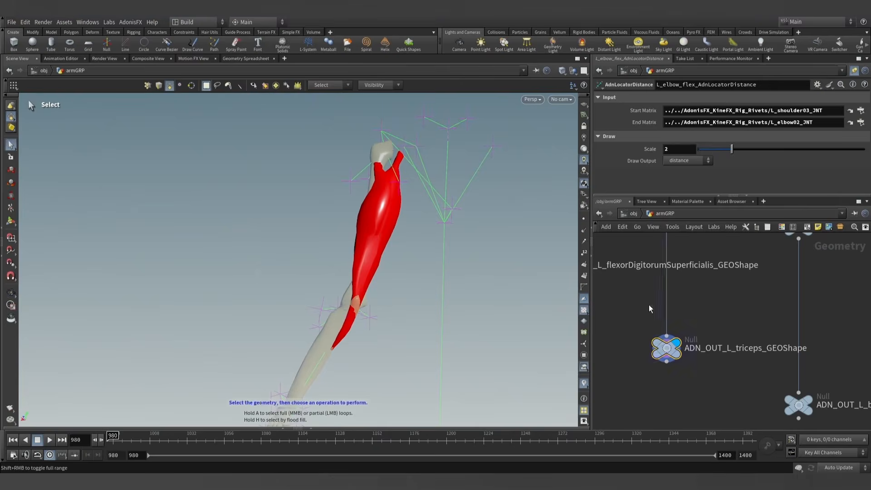
- Insert an AdnMuscle node into the triceps branch directly above ADN_OUT_L_triceps_GEOShape
{"action": "key", "text": "Tab"}
{"action": "type", "text": "adnmus"}
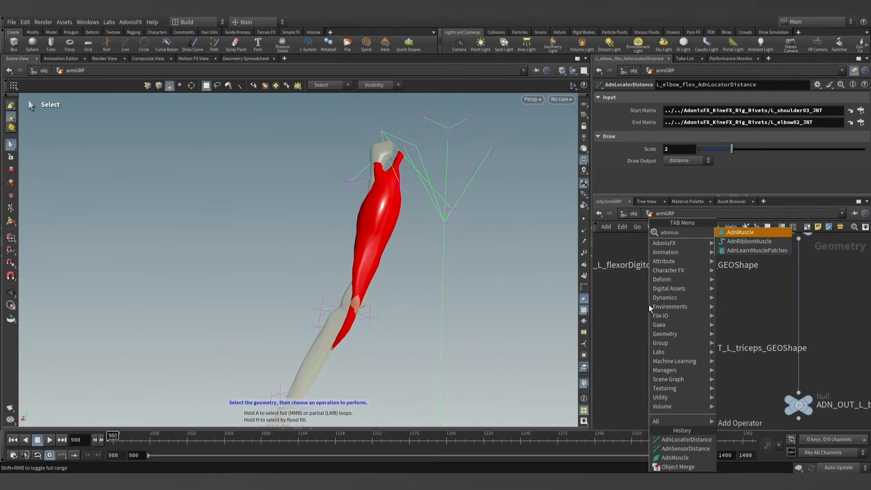
{"action": "key", "text": "Return"}
{"action": "left_click", "coordinate": [667, 294]}
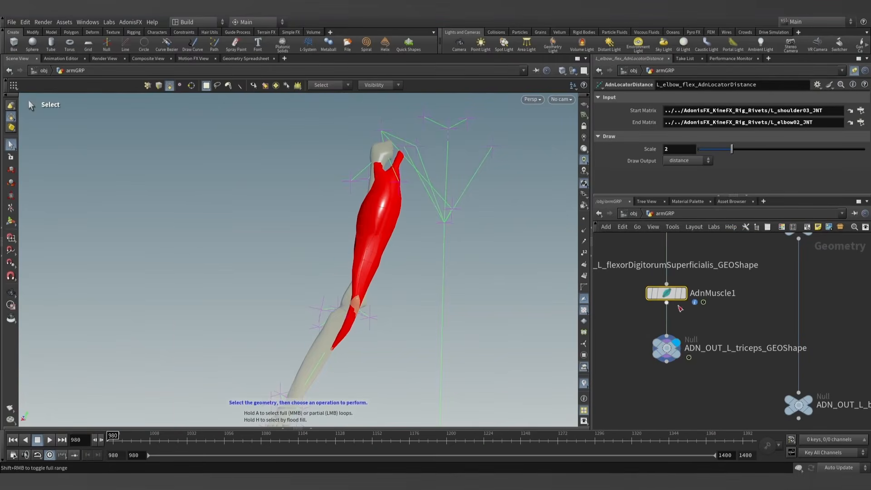
- Rename the new AdnMuscle node as L_triceps_AdnMuscle
{"action": "double_click", "coordinate": [757, 349]}
{"action": "left_click_drag", "start_coordinate": [768, 350], "coordinate": [734, 350]}
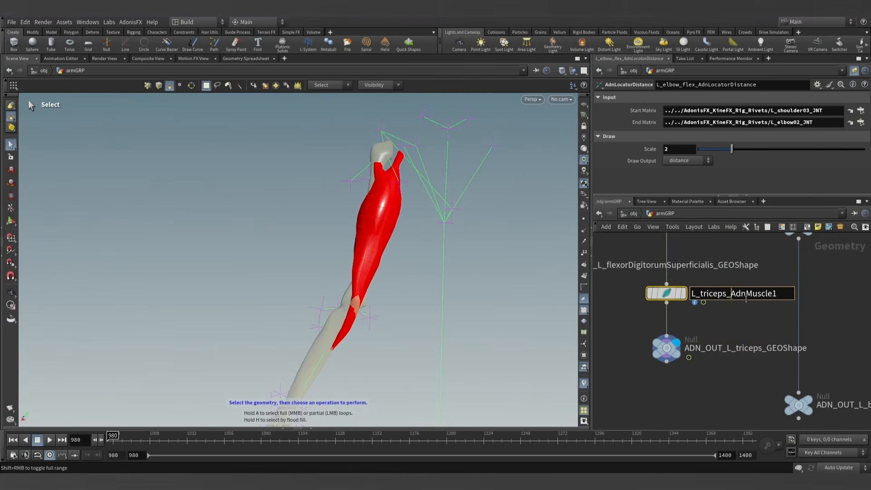
{"action": "key", "text": "BackSpace"}
{"action": "key", "text": "Return"}
- Display the L_triceps_AdnMuscle node, show its parameters instead of the locator's, and enlarge the parameter area
{"action": "scroll", "coordinate": [772, 296], "scroll_direction": "down", "scroll_amount": 3}
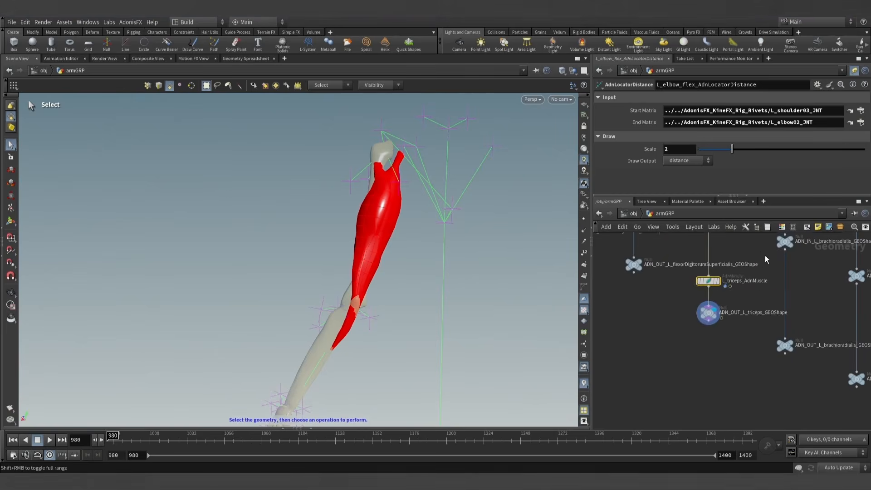
{"action": "middle_click_drag", "start_coordinate": [765, 255], "coordinate": [756, 314]}
{"action": "left_click_drag", "start_coordinate": [428, 243], "coordinate": [418, 203]}
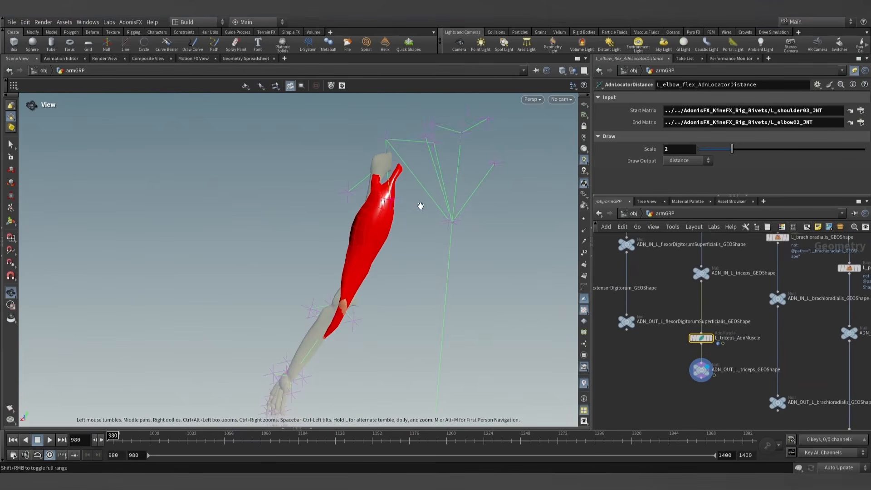
{"action": "scroll", "coordinate": [731, 341], "scroll_direction": "up", "scroll_amount": 2}
{"action": "left_click", "coordinate": [710, 354]}
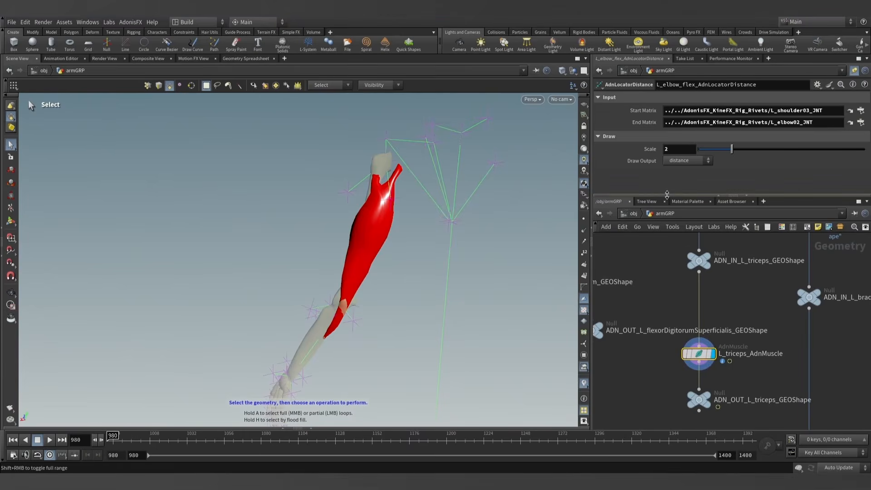
{"action": "left_click", "coordinate": [853, 72]}
{"action": "left_click_drag", "start_coordinate": [646, 196], "coordinate": [645, 251]}
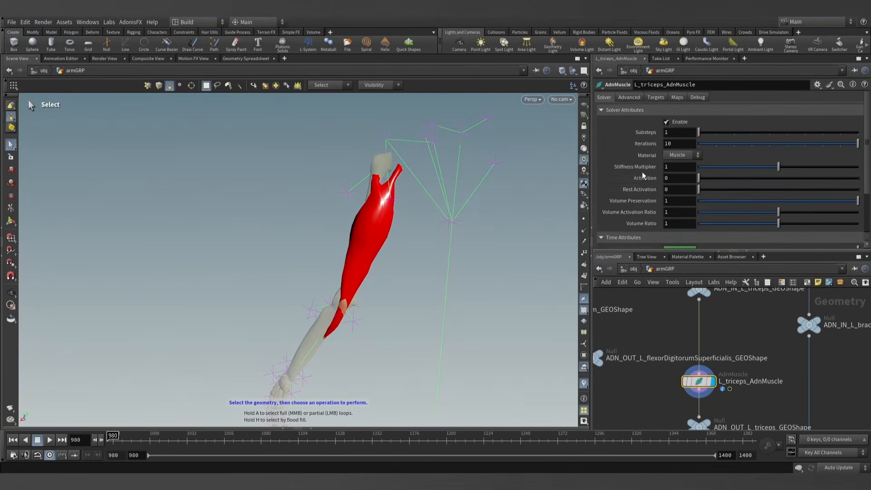
- Add two target entries to the triceps muscle
{"action": "left_click", "coordinate": [656, 97]}
{"action": "left_click", "coordinate": [686, 123]}
{"action": "left_click", "coordinate": [686, 123]}
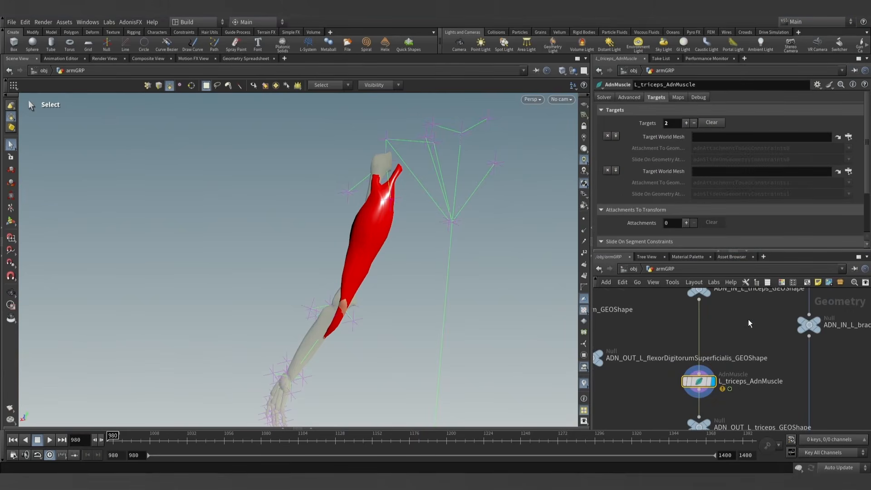
- Display mummy_shoulder_GEOShape and mummy_arm_GEOShape in turn to see which bones each node holds
{"action": "scroll", "coordinate": [724, 366], "scroll_direction": "down", "scroll_amount": 5}
{"action": "middle_click_drag", "start_coordinate": [724, 366], "coordinate": [712, 393]}
{"action": "scroll", "coordinate": [711, 394], "scroll_direction": "down", "scroll_amount": 4}
{"action": "scroll", "coordinate": [737, 316], "scroll_direction": "down", "scroll_amount": 3}
{"action": "middle_click_drag", "start_coordinate": [736, 322], "coordinate": [727, 385]}
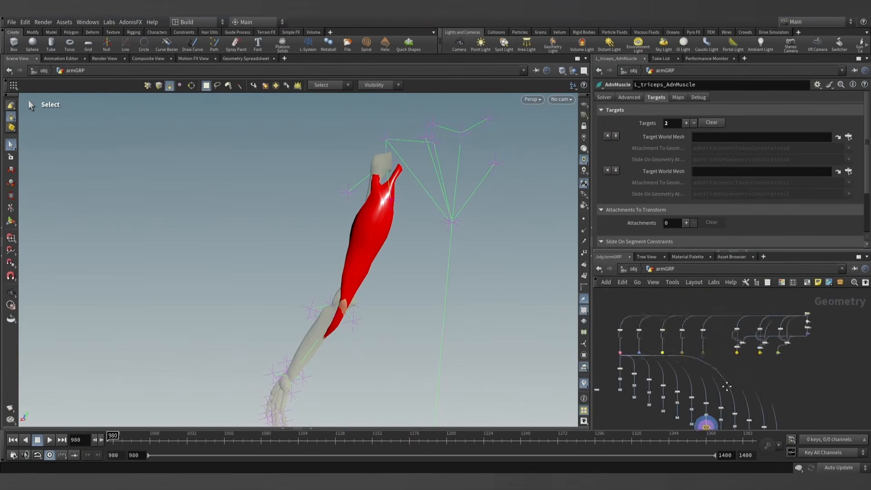
{"action": "scroll", "coordinate": [737, 355], "scroll_direction": "up", "scroll_amount": 7}
{"action": "scroll", "coordinate": [736, 354], "scroll_direction": "up", "scroll_amount": 3}
{"action": "middle_click_drag", "start_coordinate": [736, 353], "coordinate": [652, 338]}
{"action": "left_click", "coordinate": [678, 319]}
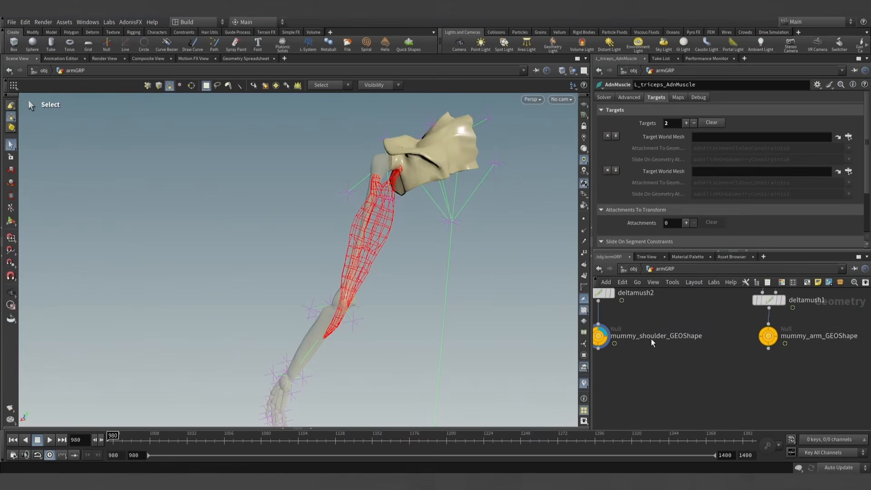
{"action": "left_click", "coordinate": [777, 335]}
- Set the triceps muscle's first Target World Mesh to ../mummy_shoulder_GEOShape
{"action": "middle_click_drag", "start_coordinate": [723, 365], "coordinate": [749, 372]}
{"action": "left_click_drag", "start_coordinate": [624, 343], "coordinate": [701, 156]}
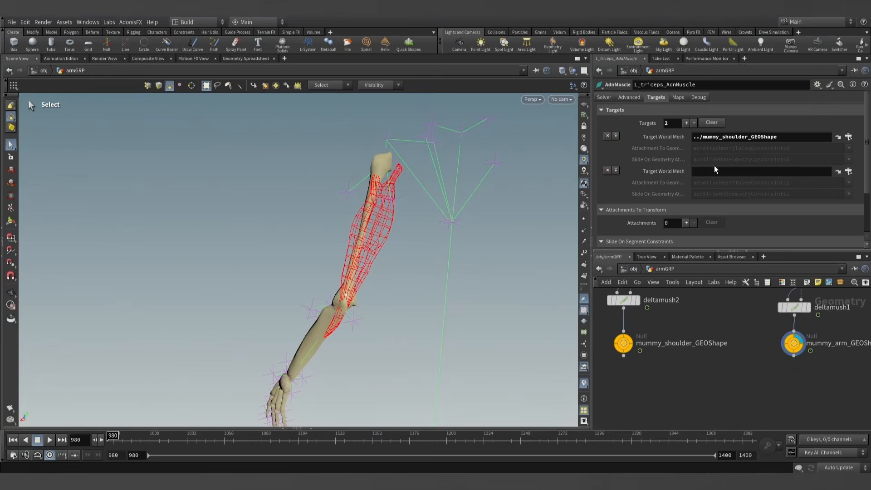
- Set the triceps muscle's second Target World Mesh to ../mummy_arm_GEOShape
{"action": "left_click_drag", "start_coordinate": [793, 343], "coordinate": [716, 165]}
{"action": "scroll", "coordinate": [728, 349], "scroll_direction": "down", "scroll_amount": 6}
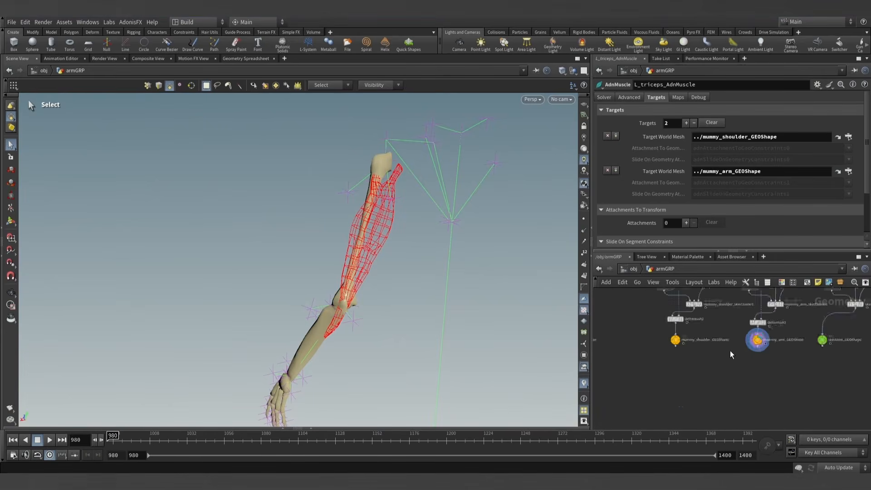
- Create the AdonisFX attribute paint nodes for L_triceps_AdnMuscle
{"action": "middle_click_drag", "start_coordinate": [728, 356], "coordinate": [694, 254]}
{"action": "scroll", "coordinate": [620, 402], "scroll_direction": "up", "scroll_amount": 4}
{"action": "middle_click_drag", "start_coordinate": [613, 365], "coordinate": [662, 405]}
{"action": "scroll", "coordinate": [646, 386], "scroll_direction": "up", "scroll_amount": 3}
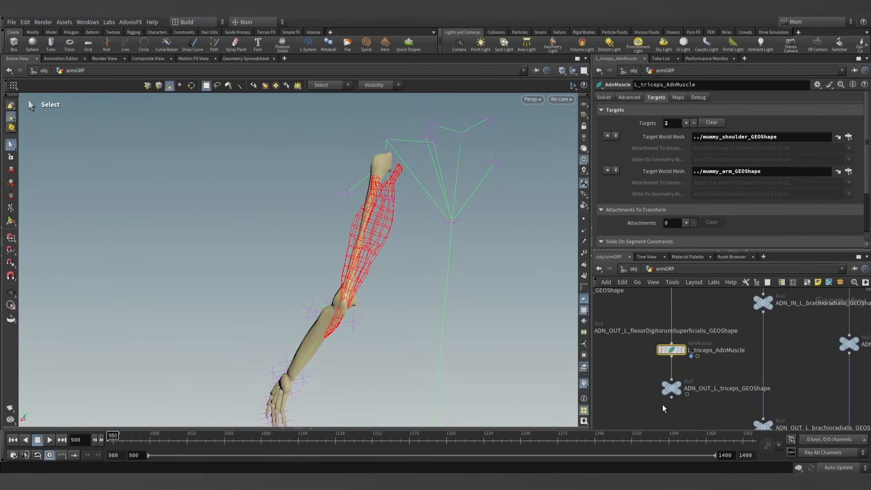
{"action": "middle_click_drag", "start_coordinate": [647, 373], "coordinate": [656, 402]}
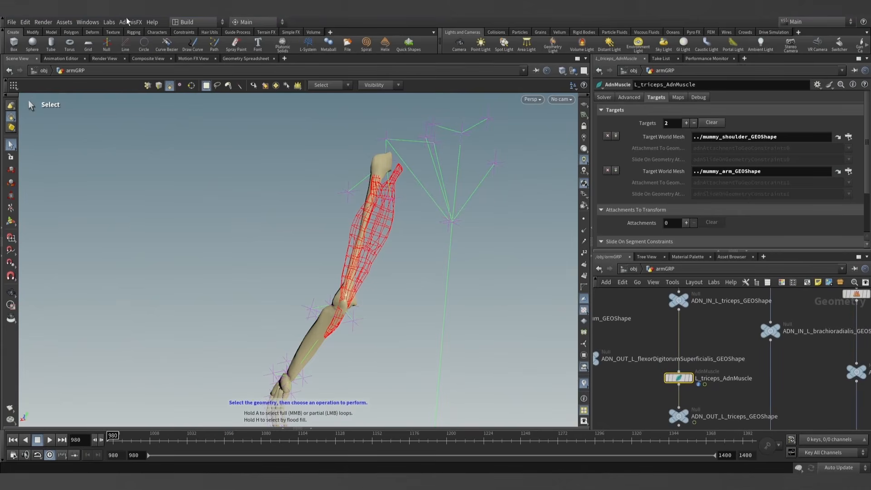
{"action": "left_click", "coordinate": [128, 20]}
{"action": "mouse_move", "coordinate": [136, 33]}
{"action": "left_click", "coordinate": [186, 57]}
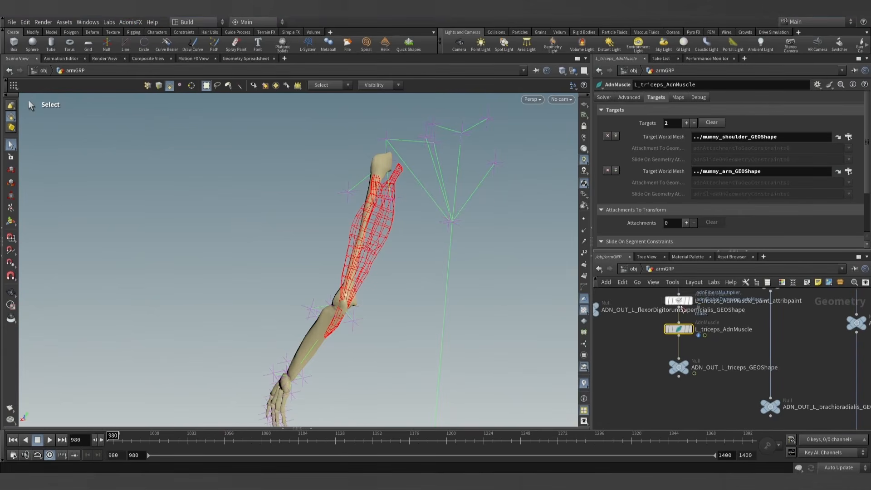
- Display L_triceps_AdnMuscle_paint_attribpaint and start painting with adnAttachmentToGeoConstraints0 as its attribute
{"action": "left_click_drag", "start_coordinate": [665, 353], "coordinate": [665, 362]}
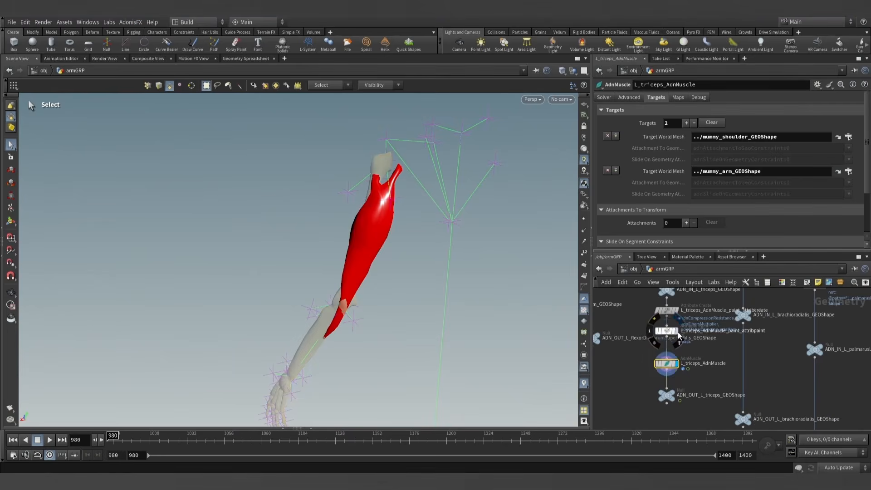
{"action": "left_click", "coordinate": [666, 331]}
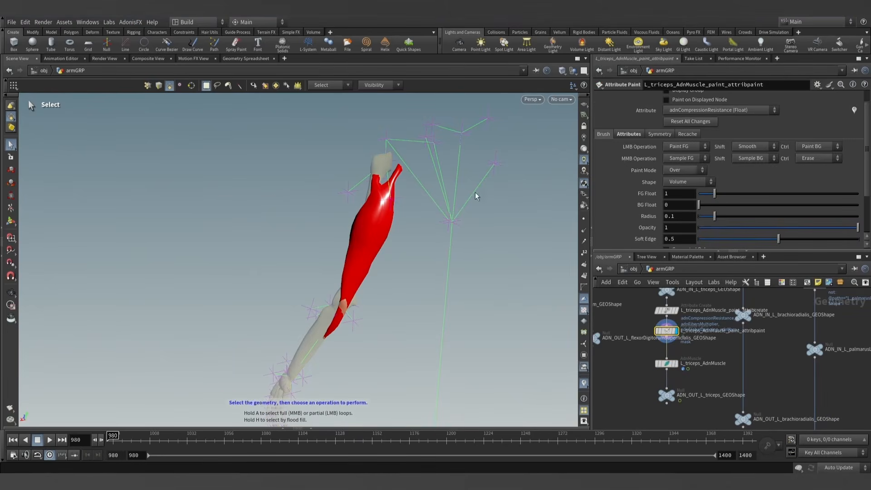
{"action": "left_click_drag", "start_coordinate": [352, 218], "coordinate": [508, 222], "text": "alt"}
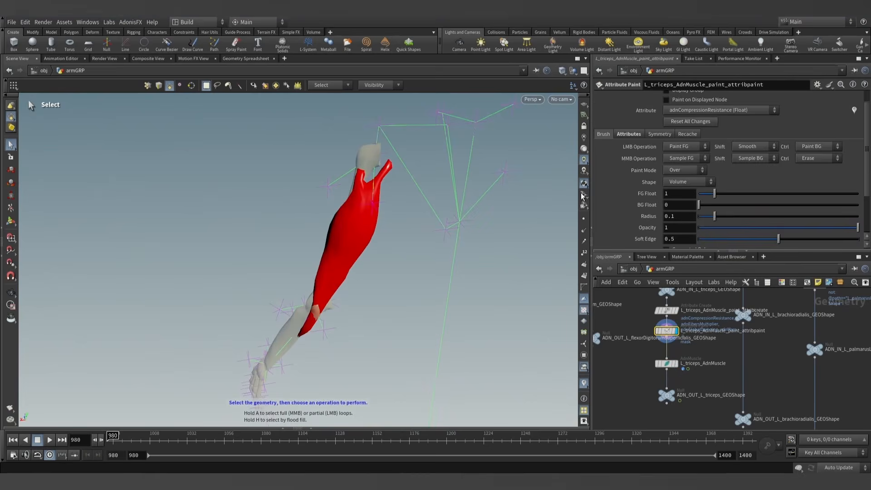
{"action": "left_click", "coordinate": [726, 110]}
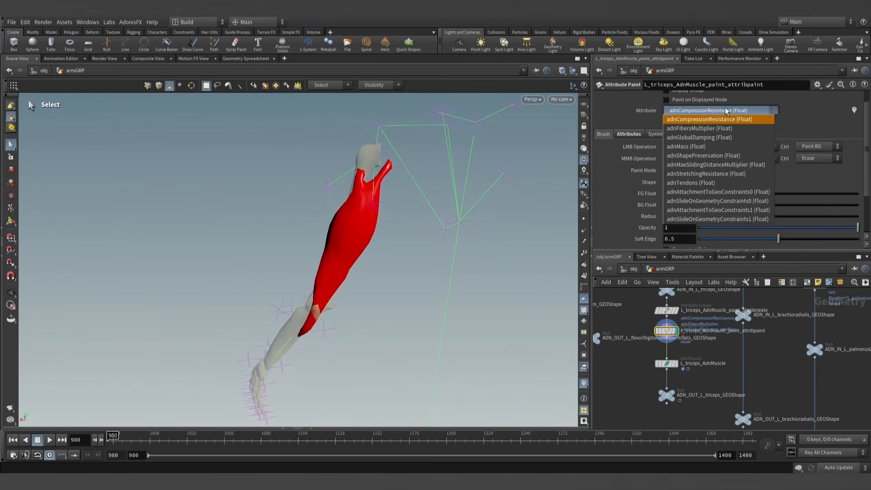
{"action": "left_click", "coordinate": [718, 192]}
{"action": "key", "text": "Return"}
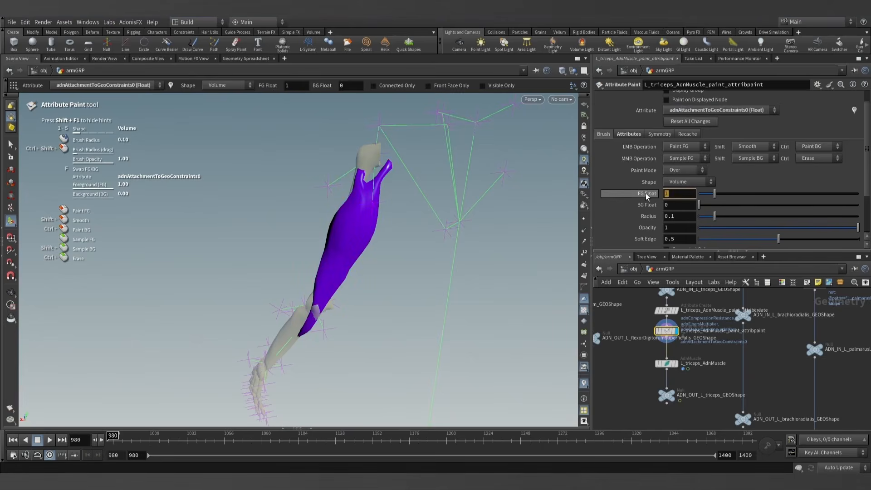
- Fill the whole triceps with 0.3 on adnAttachmentToGeoConstraints1, using a brush radius of about 21.55
{"action": "type", "text": "0.3"}
{"action": "key", "text": "Return"}
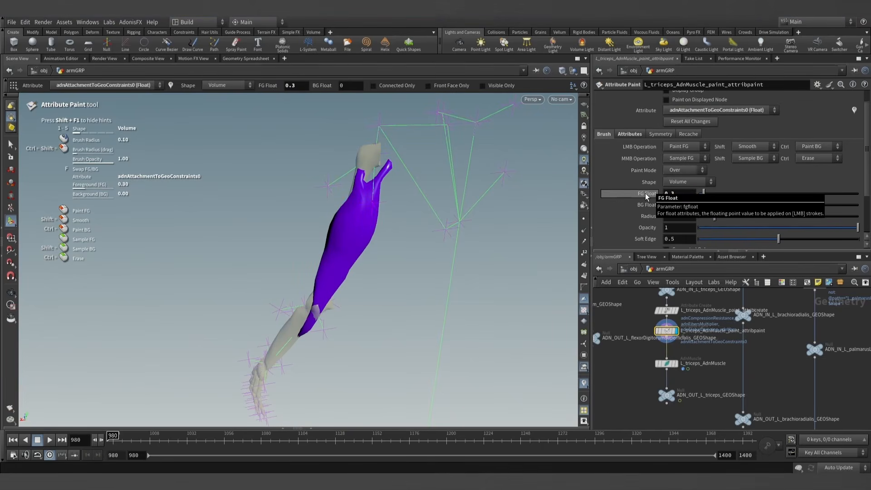
{"action": "left_click", "coordinate": [725, 113]}
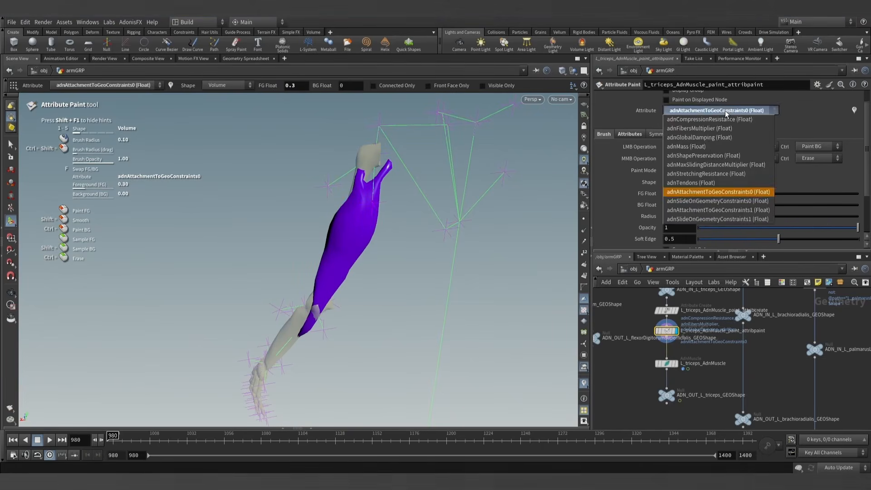
{"action": "left_click", "coordinate": [709, 221]}
{"action": "scroll", "coordinate": [355, 240], "scroll_direction": "up", "scroll_amount": 20}
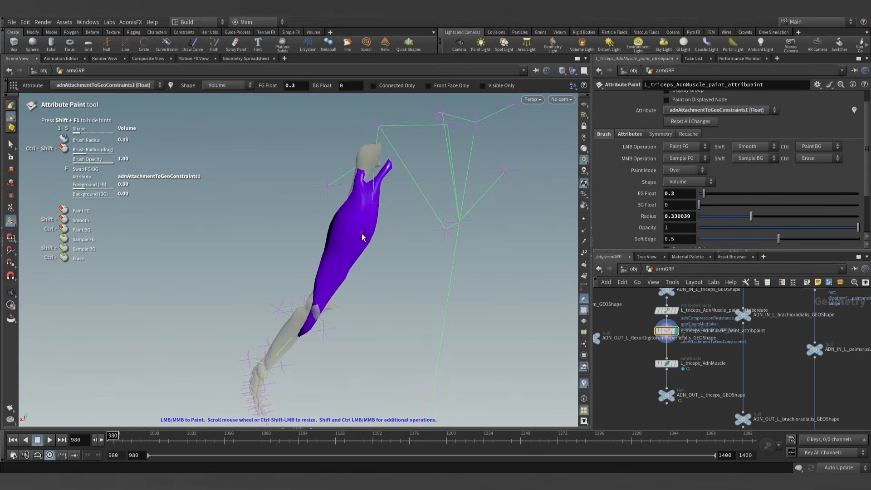
{"action": "scroll", "coordinate": [358, 236], "scroll_direction": "up", "scroll_amount": 10}
{"action": "left_click", "coordinate": [354, 229]}
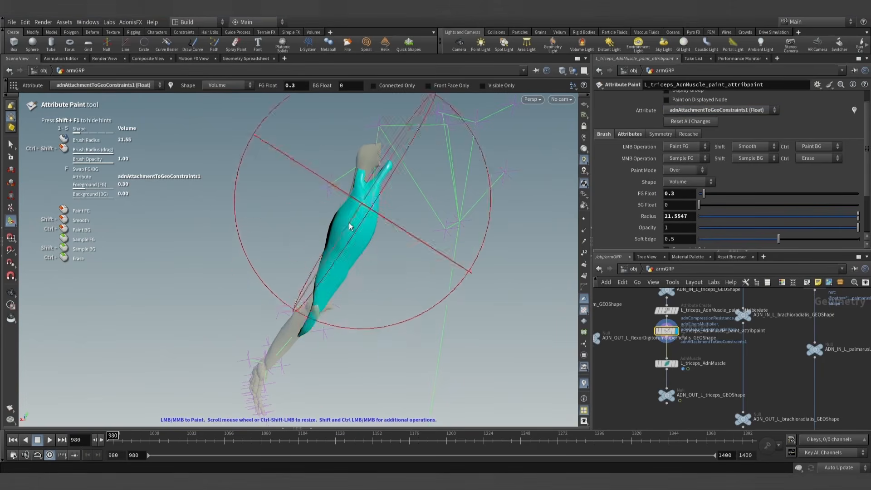
- Paint adnAttachmentToGeoConstraints1 at value 1 on the upper tendon tip beside the arm bone, with a brush radius of about 1.33
{"action": "mouse_move", "coordinate": [355, 218]}
{"action": "left_mouse_down", "text": "alt"}
{"action": "mouse_move", "coordinate": [358, 201]}
{"action": "mouse_move", "coordinate": [385, 195]}
{"action": "left_mouse_up", "text": "alt"}
{"action": "mouse_move", "coordinate": [385, 195]}
{"action": "right_mouse_down", "text": "alt"}
{"action": "mouse_move", "coordinate": [362, 212]}
{"action": "mouse_move", "coordinate": [338, 290]}
{"action": "right_mouse_up", "text": "alt"}
{"action": "right_click_drag", "start_coordinate": [350, 225], "coordinate": [378, 226], "text": "alt"}
{"action": "middle_click_drag", "start_coordinate": [378, 225], "coordinate": [365, 295], "text": "alt"}
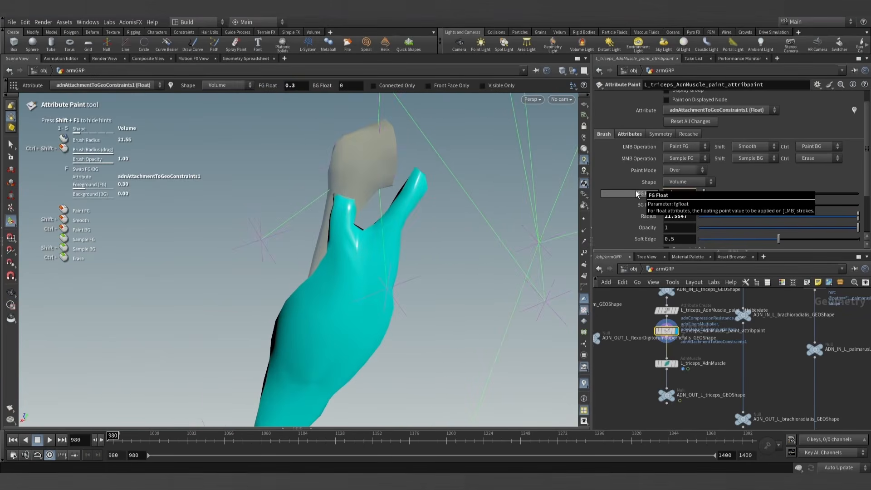
{"action": "key", "text": "Return"}
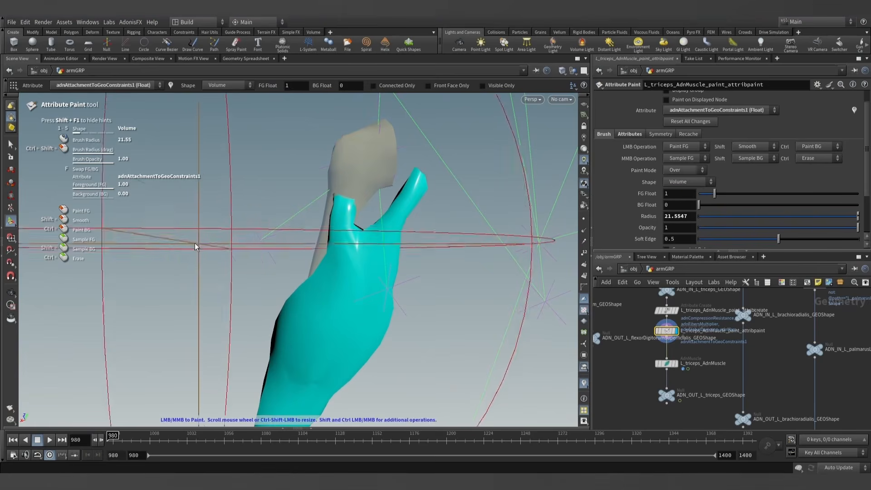
{"action": "scroll", "coordinate": [258, 209], "scroll_direction": "down", "scroll_amount": 15}
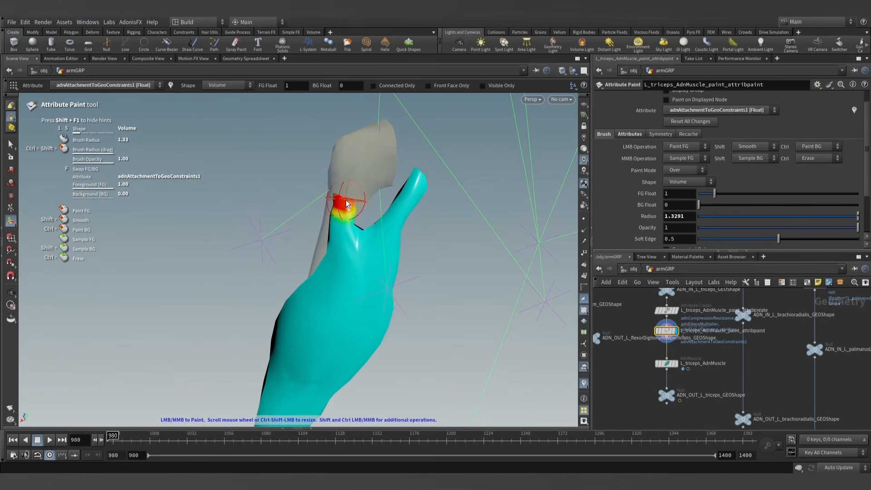
- Paint the triceps' lower end from the elbow to its tip with value 1, using a brush radius of about 1.98
{"action": "left_click_drag", "start_coordinate": [347, 215], "coordinate": [349, 327], "text": "alt"}
{"action": "middle_click_drag", "start_coordinate": [348, 327], "coordinate": [338, 295], "text": "alt"}
{"action": "scroll", "coordinate": [337, 296], "scroll_direction": "up", "scroll_amount": 5, "text": "alt"}
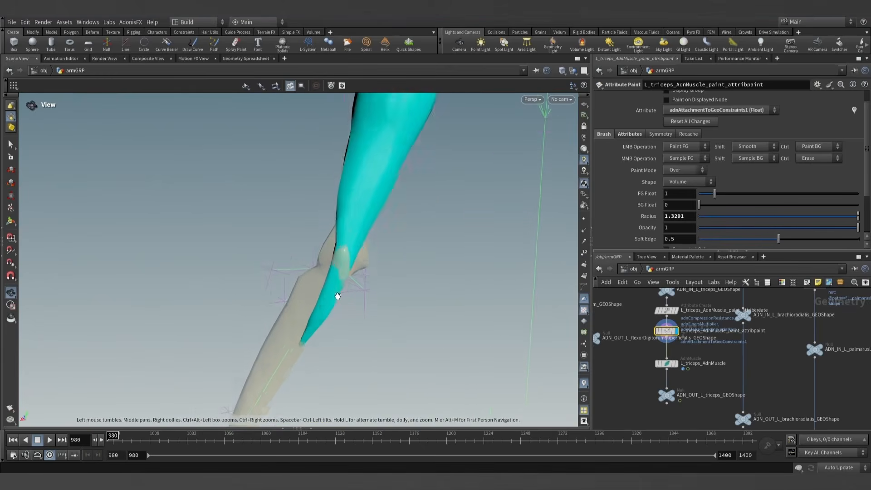
{"action": "scroll", "coordinate": [338, 272], "scroll_direction": "up", "scroll_amount": 4}
{"action": "mouse_move", "coordinate": [335, 266]}
{"action": "left_mouse_down"}
{"action": "mouse_move", "coordinate": [346, 266]}
{"action": "mouse_move", "coordinate": [346, 243]}
{"action": "mouse_move", "coordinate": [297, 296]}
{"action": "mouse_move", "coordinate": [324, 308]}
{"action": "left_mouse_up"}
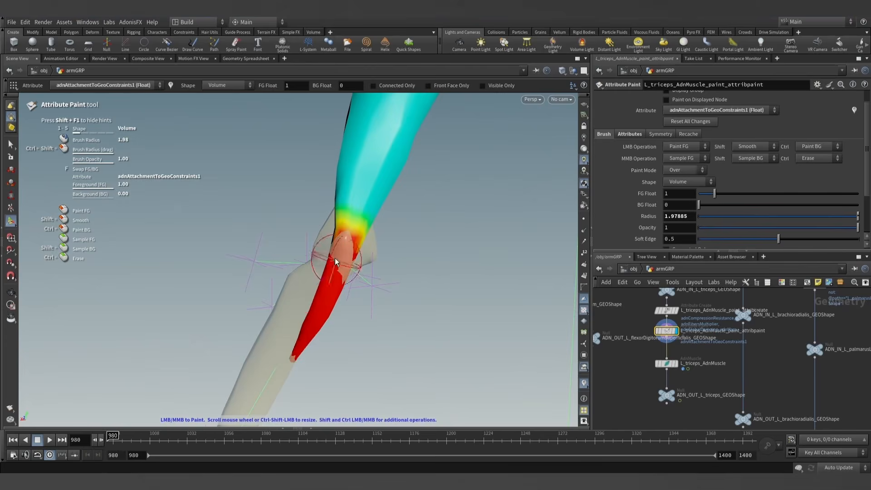
{"action": "left_click_drag", "start_coordinate": [324, 240], "coordinate": [325, 269], "text": "alt"}
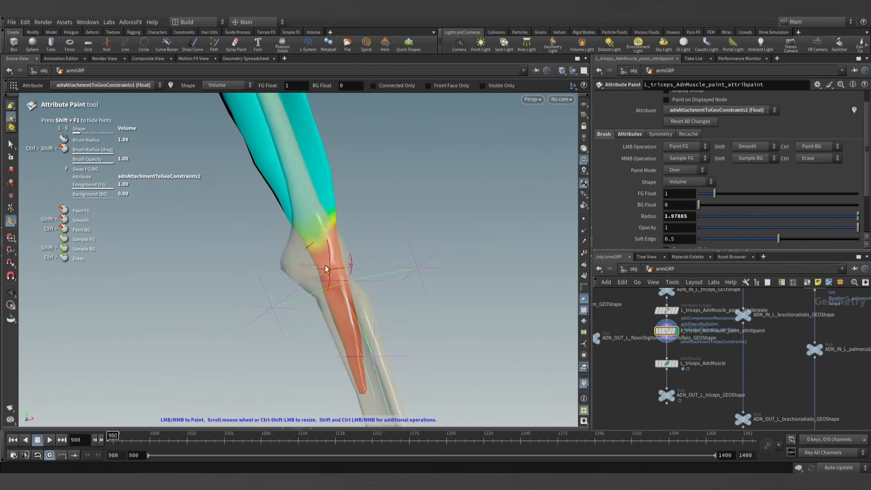
- Paint the upper tendon branch that leads toward the shoulder blade with value 0, using a brush radius of about 1.47
{"action": "scroll", "coordinate": [358, 222], "scroll_direction": "down", "scroll_amount": 3, "text": "alt"}
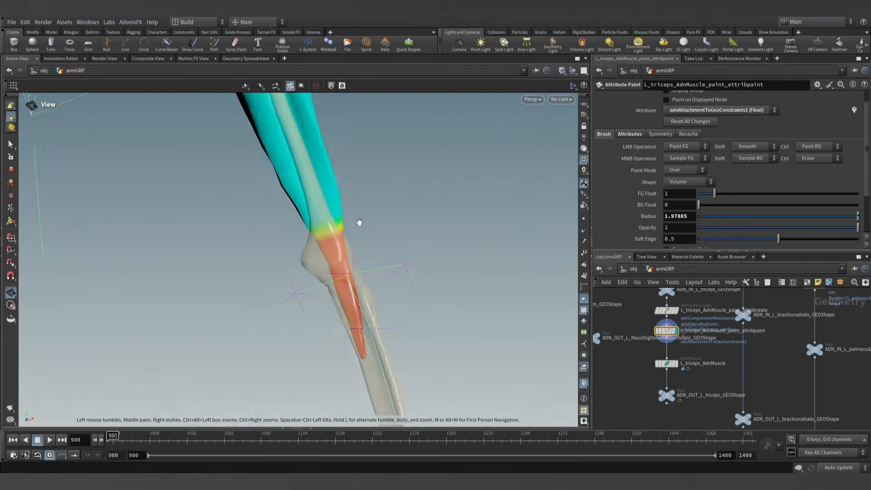
{"action": "left_click_drag", "start_coordinate": [358, 221], "coordinate": [268, 213], "text": "alt"}
{"action": "middle_click_drag", "start_coordinate": [350, 150], "coordinate": [309, 321], "text": "alt"}
{"action": "mouse_move", "coordinate": [313, 254]}
{"action": "left_mouse_down", "text": "alt"}
{"action": "mouse_move", "coordinate": [322, 213]}
{"action": "mouse_move", "coordinate": [367, 211]}
{"action": "mouse_move", "coordinate": [358, 203]}
{"action": "left_mouse_up", "text": "alt"}
{"action": "scroll", "coordinate": [322, 213], "scroll_direction": "up", "scroll_amount": 3, "text": "alt"}
{"action": "scroll", "coordinate": [341, 194], "scroll_direction": "up", "scroll_amount": 6, "text": "alt"}
{"action": "scroll", "coordinate": [357, 202], "scroll_direction": "down", "scroll_amount": 3}
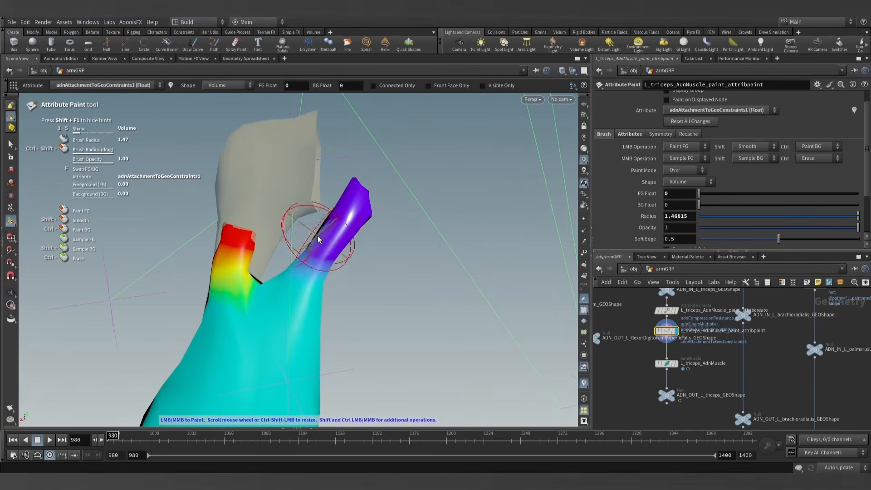
{"action": "left_click_drag", "start_coordinate": [315, 243], "coordinate": [412, 279], "text": "alt"}
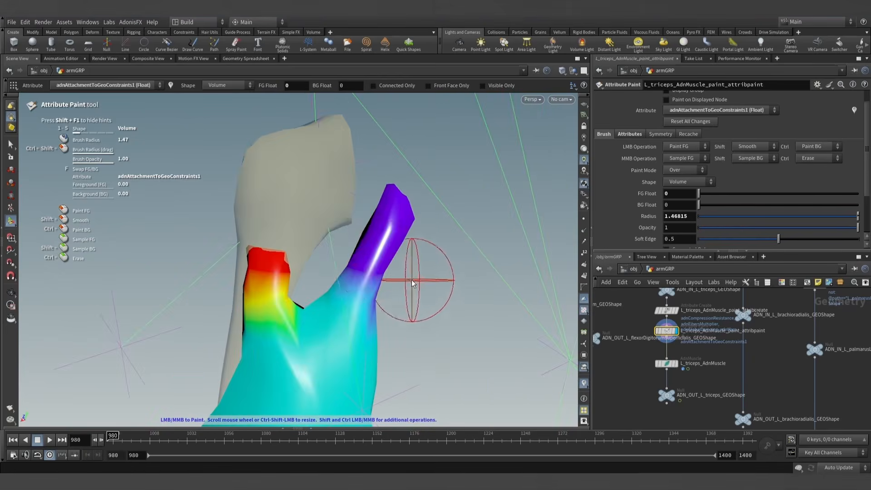
- Switch to adnAttachmentToGeoConstraints0 and paint the shoulder-blade tendon branch with a foreground value of 0.3
{"action": "scroll", "coordinate": [399, 247], "scroll_direction": "down", "scroll_amount": 12, "text": "alt"}
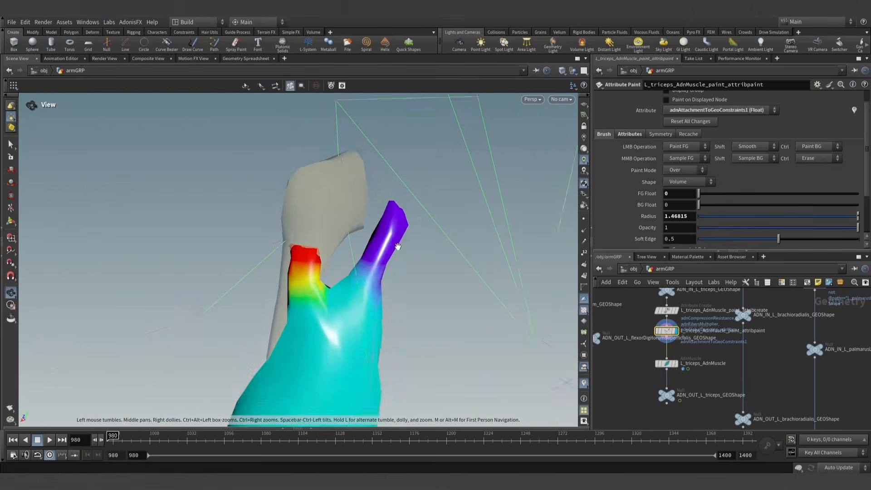
{"action": "left_click_drag", "start_coordinate": [412, 271], "coordinate": [461, 204], "text": "alt"}
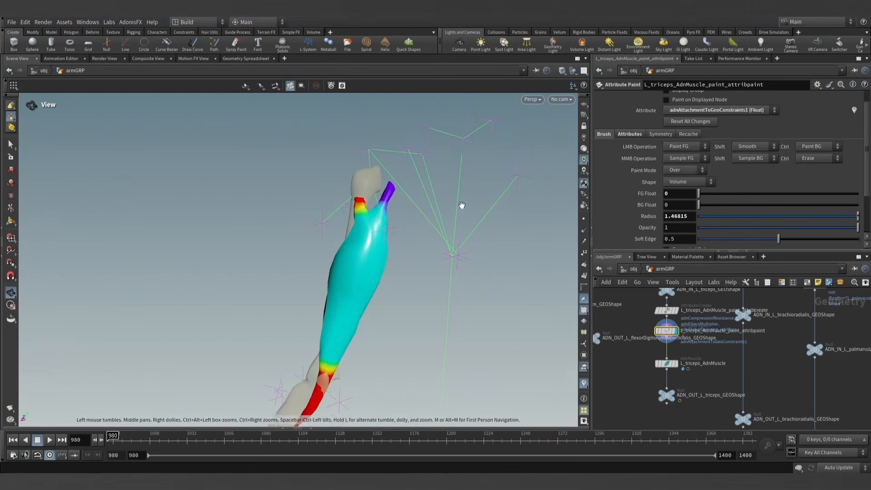
{"action": "left_click", "coordinate": [717, 111]}
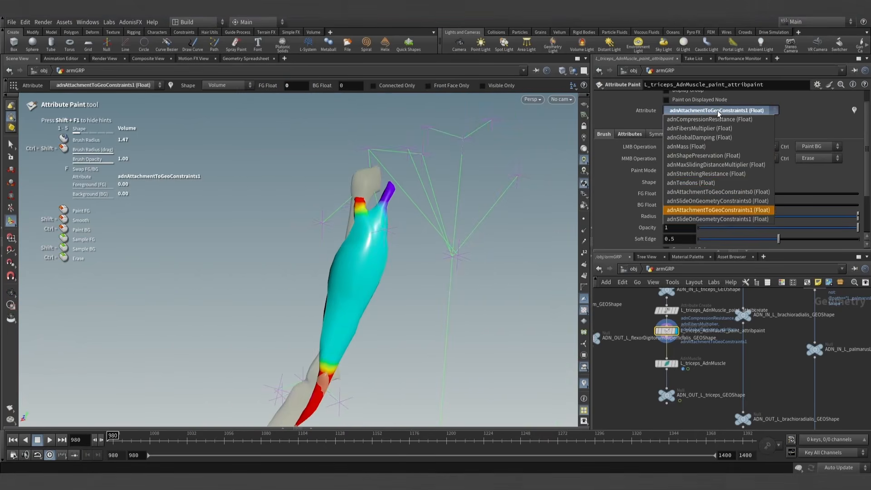
{"action": "left_click", "coordinate": [723, 192]}
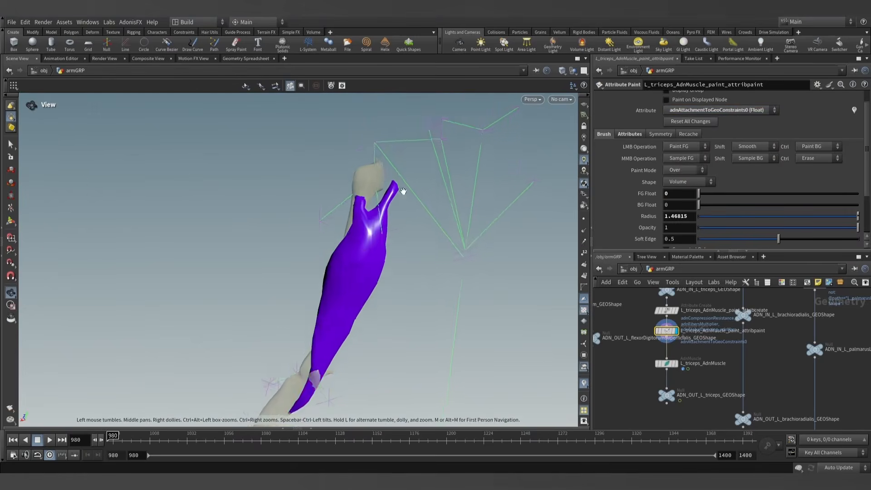
{"action": "scroll", "coordinate": [399, 190], "scroll_direction": "up", "scroll_amount": 5, "text": "alt"}
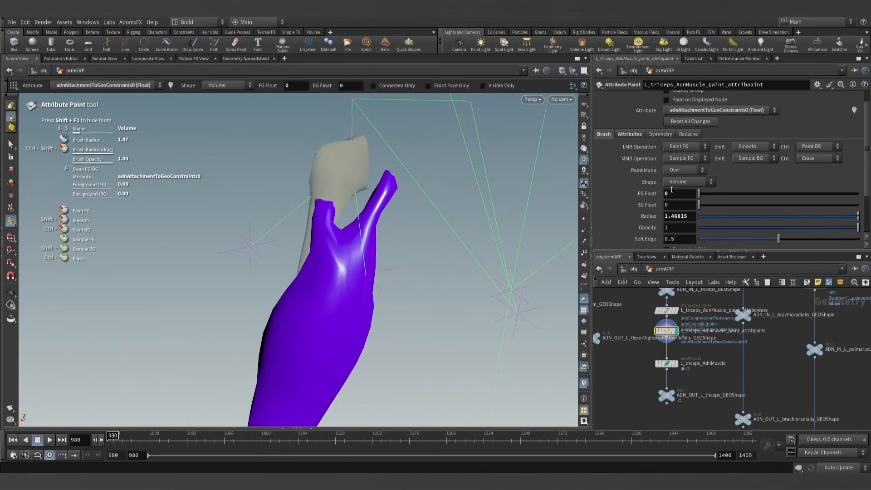
{"action": "left_click_drag", "start_coordinate": [673, 192], "coordinate": [657, 189]}
{"action": "type", "text": "0.3"}
{"action": "key", "text": "Return"}
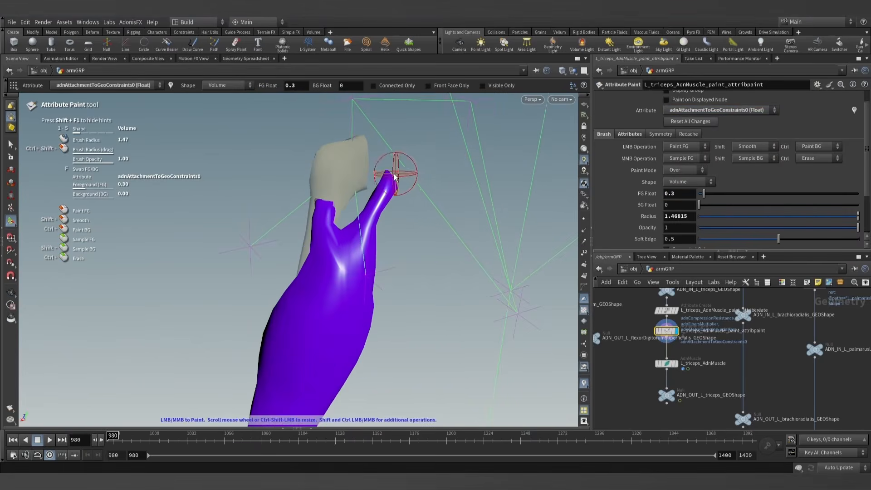
{"action": "mouse_move", "coordinate": [393, 180]}
{"action": "left_mouse_down"}
{"action": "mouse_move", "coordinate": [389, 226]}
{"action": "mouse_move", "coordinate": [303, 191]}
{"action": "mouse_move", "coordinate": [161, 178]}
{"action": "left_mouse_up"}
{"action": "right_click_drag", "start_coordinate": [316, 182], "coordinate": [382, 163], "text": "alt"}
{"action": "left_click_drag", "start_coordinate": [382, 163], "coordinate": [447, 197], "text": "alt"}
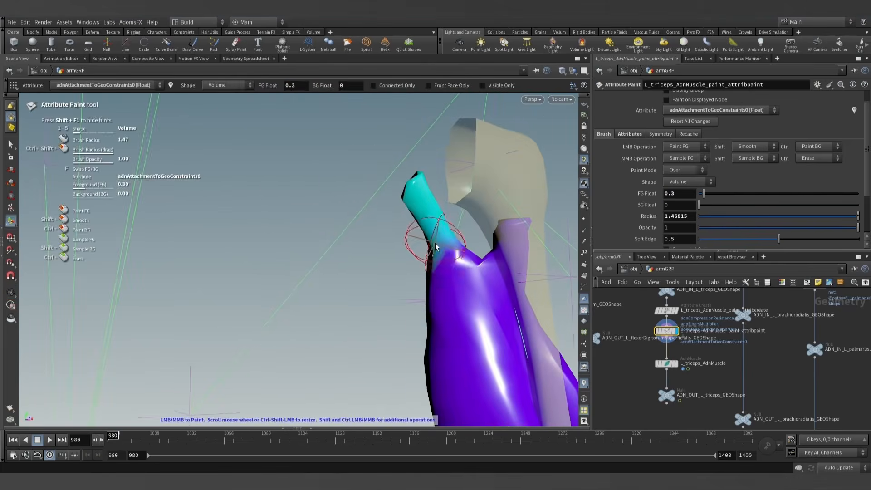
- Paint the tip of the shoulder-blade tendon branch with value 1, using a brush radius of about 0.99
{"action": "mouse_move", "coordinate": [417, 240]}
{"action": "left_mouse_down"}
{"action": "mouse_move", "coordinate": [451, 220]}
{"action": "mouse_move", "coordinate": [548, 240]}
{"action": "mouse_move", "coordinate": [490, 219]}
{"action": "mouse_move", "coordinate": [458, 238]}
{"action": "left_mouse_up"}
{"action": "type", "text": "1"}
{"action": "key", "text": "Return"}
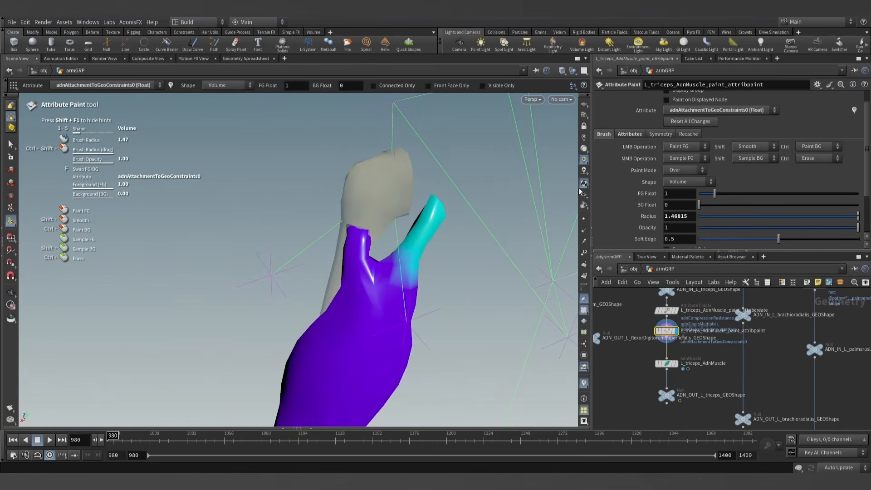
{"action": "scroll", "coordinate": [441, 204], "scroll_direction": "down", "scroll_amount": 3}
{"action": "mouse_move", "coordinate": [449, 221]}
{"action": "left_mouse_down", "text": "alt"}
{"action": "mouse_move", "coordinate": [239, 189]}
{"action": "mouse_move", "coordinate": [445, 212]}
{"action": "mouse_move", "coordinate": [444, 236]}
{"action": "mouse_move", "coordinate": [488, 317]}
{"action": "left_mouse_up", "text": "alt"}
{"action": "middle_click_drag", "start_coordinate": [489, 316], "coordinate": [466, 268], "text": "alt"}
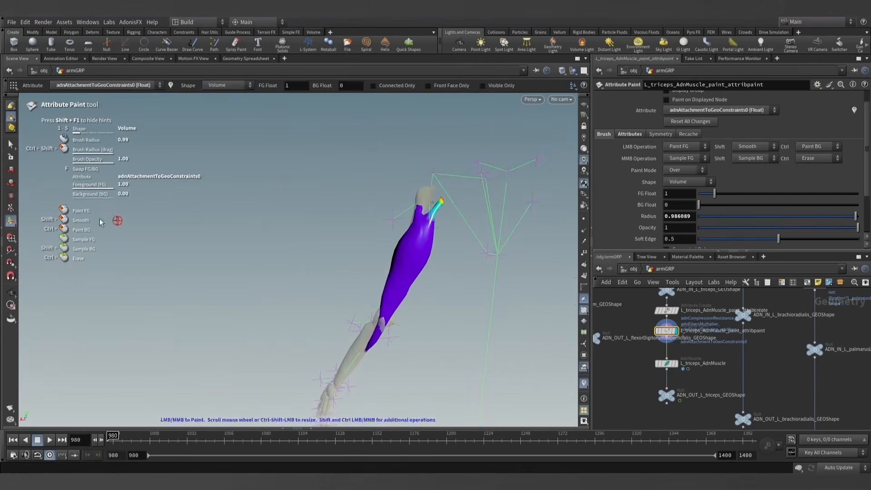
- Display L_triceps_AdnMuscle and play the simulation from frame 980 to examine how the triceps follows the arm
{"action": "key", "text": "f"}
{"action": "left_click_drag", "start_coordinate": [428, 270], "coordinate": [462, 266], "text": "alt"}
{"action": "scroll", "coordinate": [671, 373], "scroll_direction": "up", "scroll_amount": 3}
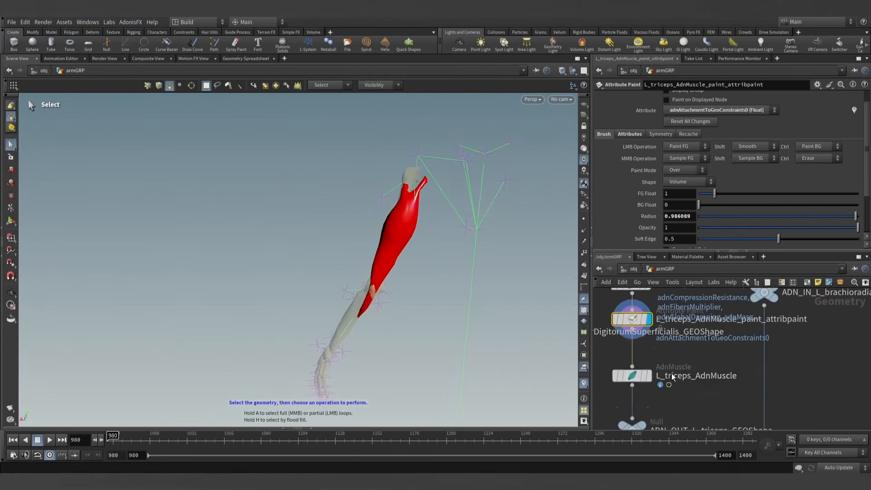
{"action": "left_click", "coordinate": [628, 376]}
{"action": "left_click_drag", "start_coordinate": [526, 338], "coordinate": [454, 292], "text": "alt"}
{"action": "middle_click_drag", "start_coordinate": [453, 292], "coordinate": [390, 235]}
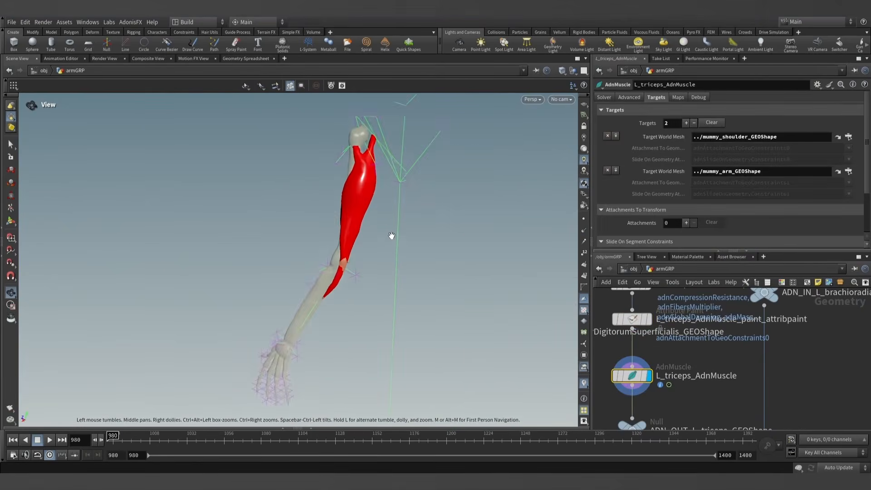
{"action": "key", "text": "s"}
{"action": "left_click", "coordinate": [50, 439]}
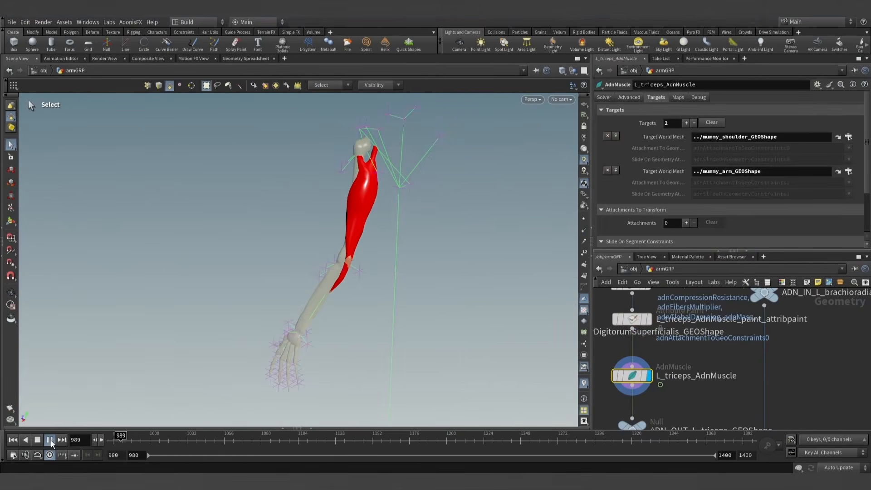
{"action": "key", "text": "Escape"}
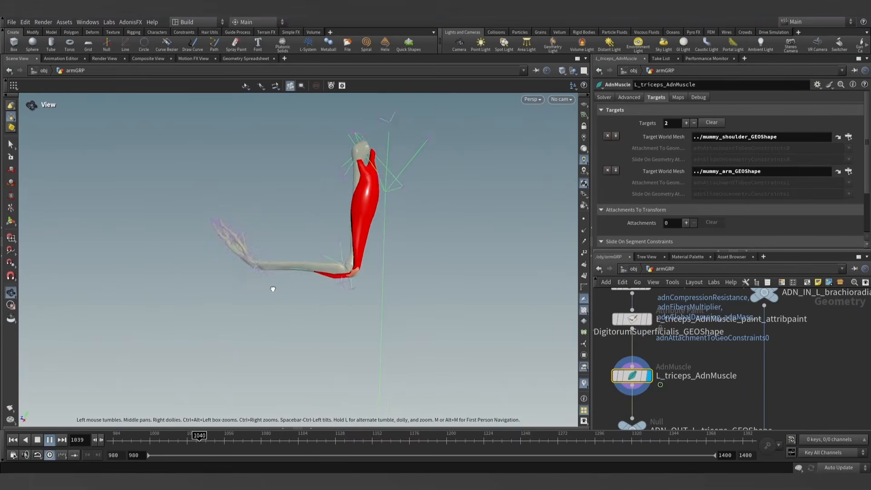
- Switch the triceps paint node to adnTendons and paint both upper tendon tips with value 1, using a brush radius of about 1.20
{"action": "key", "text": "s"}
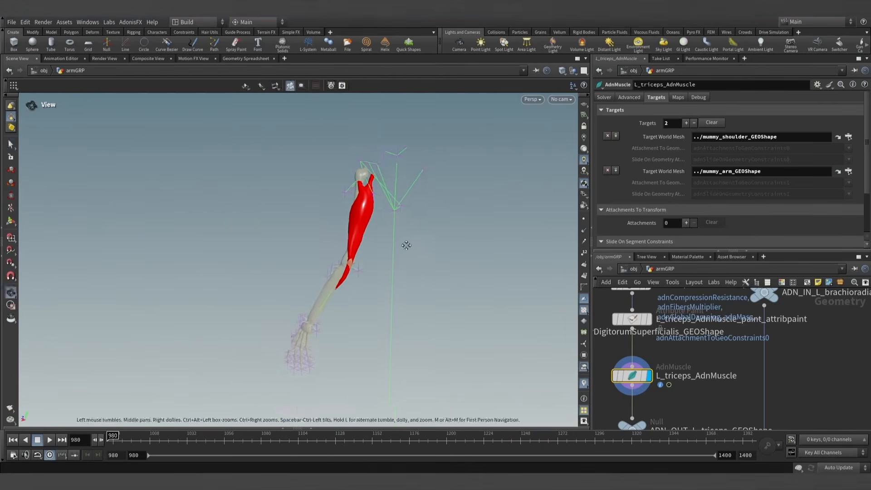
{"action": "left_click", "coordinate": [651, 321]}
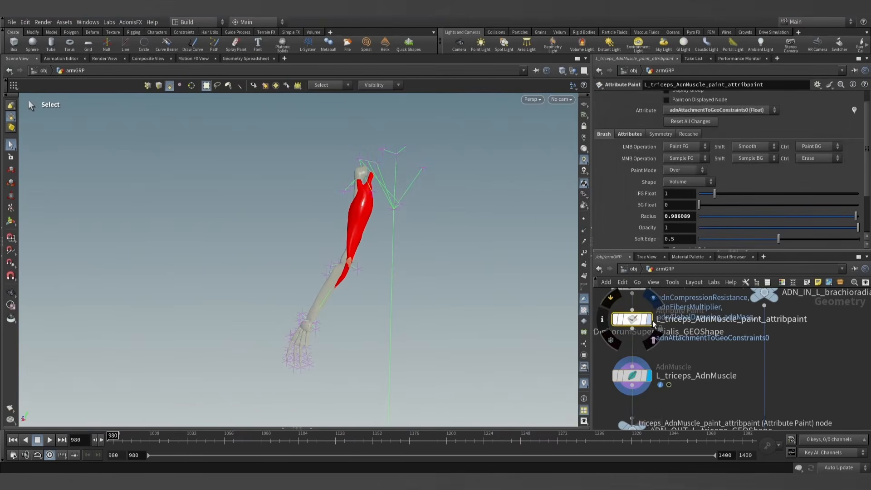
{"action": "left_click", "coordinate": [717, 111]}
{"action": "left_click", "coordinate": [699, 185]}
{"action": "left_click_drag", "start_coordinate": [386, 200], "coordinate": [366, 251], "text": "alt"}
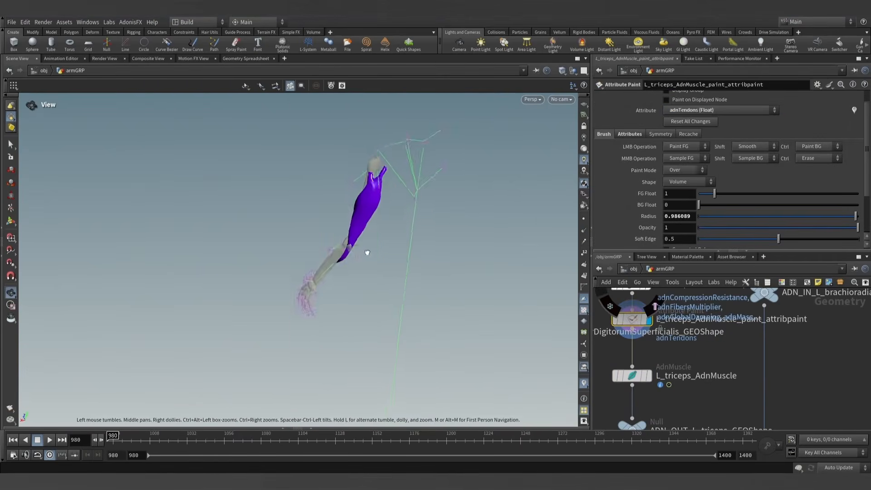
{"action": "right_click_drag", "start_coordinate": [365, 251], "coordinate": [499, 202], "text": "alt"}
{"action": "middle_click_drag", "start_coordinate": [390, 218], "coordinate": [350, 271], "text": "alt"}
{"action": "right_click_drag", "start_coordinate": [350, 272], "coordinate": [384, 245], "text": "alt"}
{"action": "middle_click_drag", "start_coordinate": [384, 245], "coordinate": [380, 270], "text": "alt"}
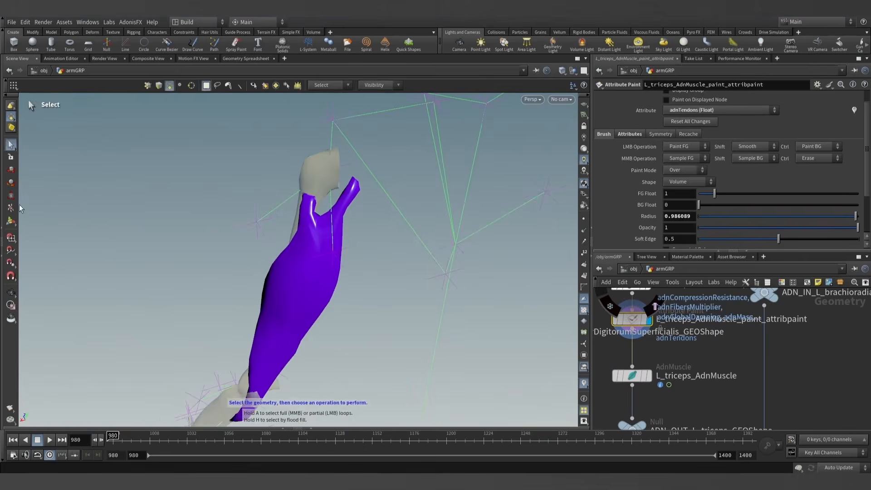
{"action": "left_click", "coordinate": [11, 221]}
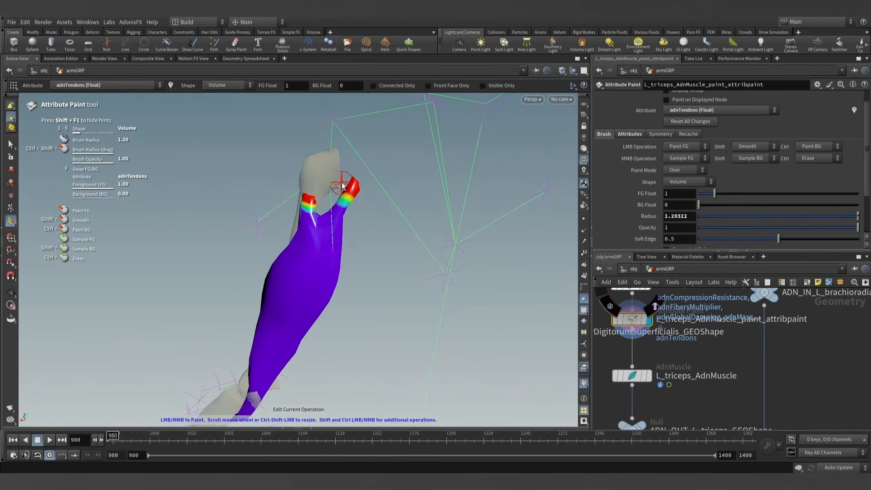
- Paint the triceps' lower tendon tip on the forearm with value 1 in adnTendons and leave the paint tool
{"action": "scroll", "coordinate": [363, 198], "scroll_direction": "down", "scroll_amount": 3, "text": "alt"}
{"action": "middle_click_drag", "start_coordinate": [347, 302], "coordinate": [321, 232], "text": "alt"}
{"action": "right_click_drag", "start_coordinate": [321, 231], "coordinate": [439, 340], "text": "alt"}
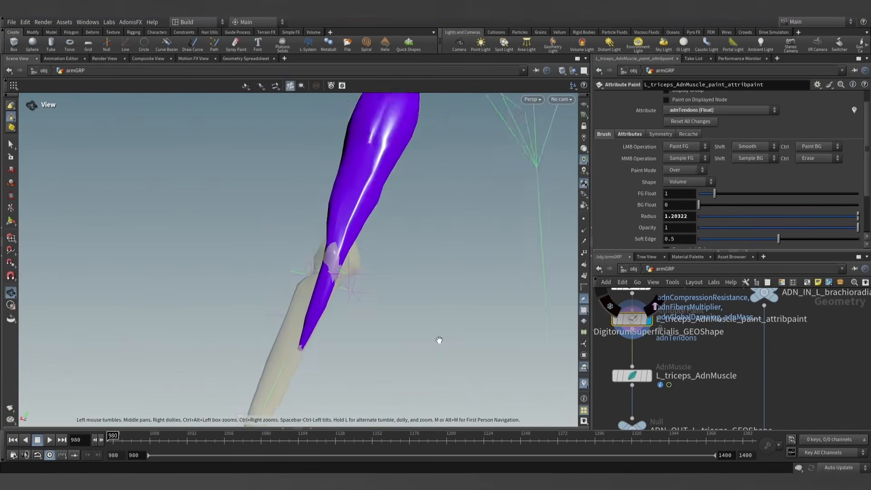
{"action": "left_click_drag", "start_coordinate": [323, 340], "coordinate": [384, 347], "text": "alt"}
{"action": "left_click", "coordinate": [295, 350]}
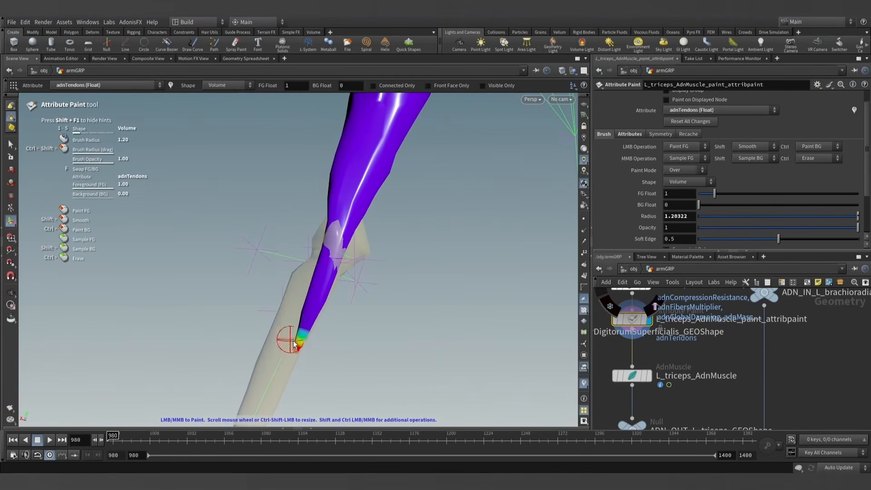
{"action": "left_click", "coordinate": [11, 144]}
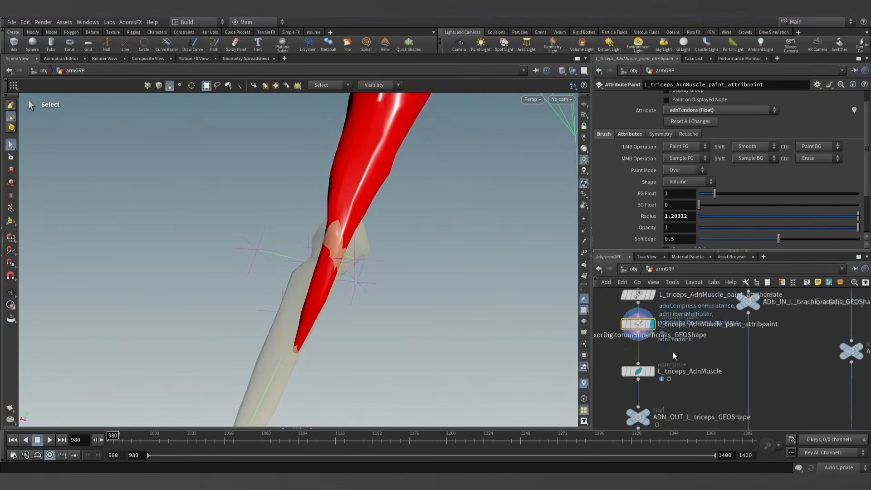
- Make L_triceps_AdnMuscle groomable with the AdonisFX utility and place the muscle node slightly lower beneath the new groom node
{"action": "left_click", "coordinate": [658, 370]}
{"action": "left_click", "coordinate": [658, 370]}
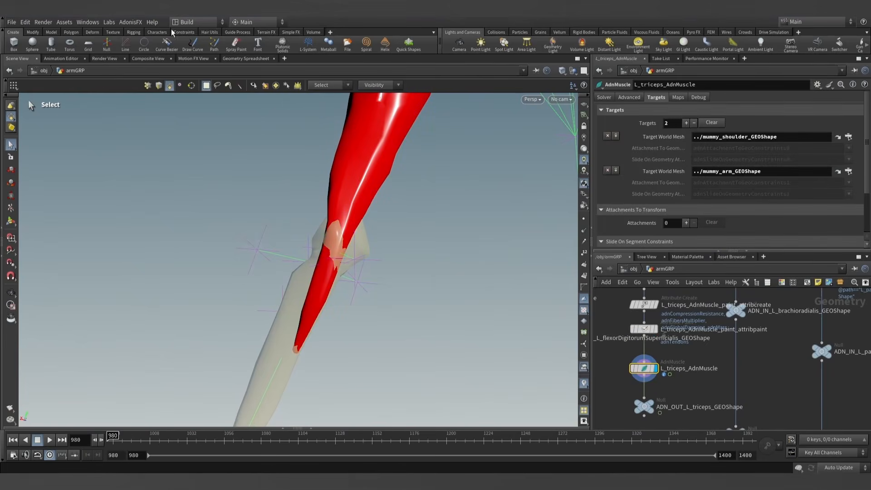
{"action": "left_click", "coordinate": [128, 22]}
{"action": "mouse_move", "coordinate": [129, 32]}
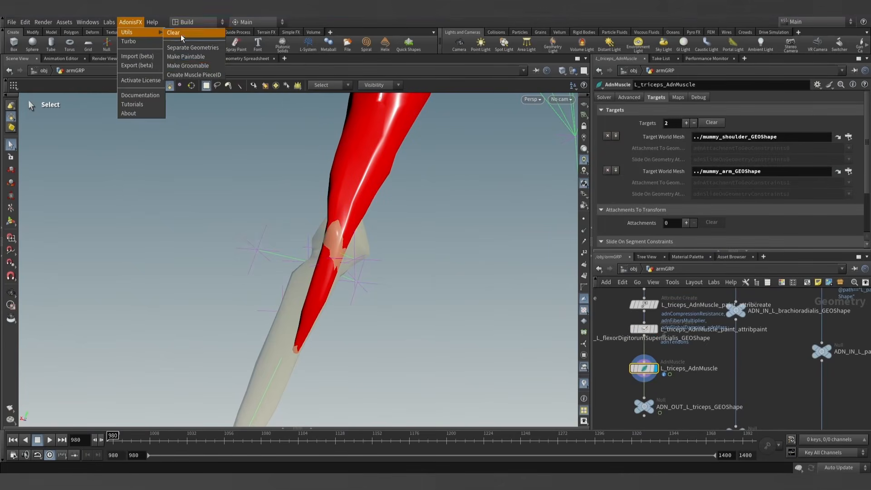
{"action": "left_click", "coordinate": [193, 62]}
{"action": "left_click", "coordinate": [669, 407]}
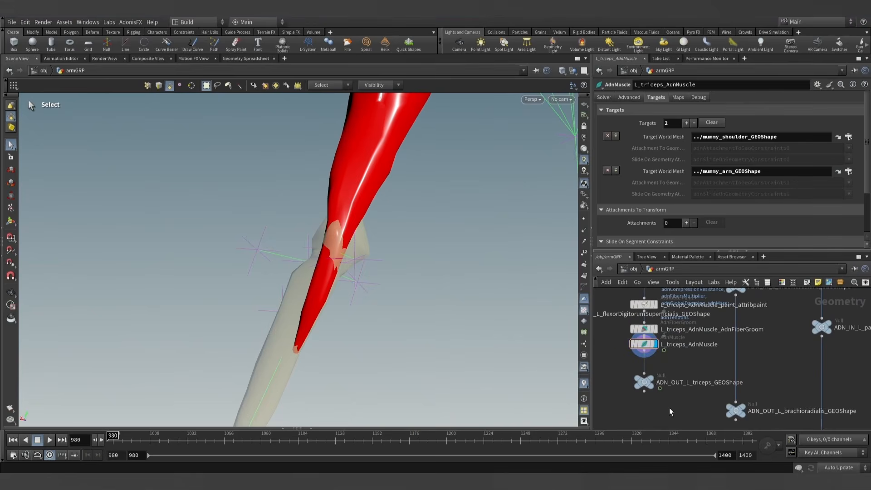
{"action": "left_click_drag", "start_coordinate": [645, 344], "coordinate": [645, 355]}
- Start grooming on L_triceps_AdnMuscle_AdnFiberGroom and comb the fibers on the outer face of the triceps belly along the muscle
{"action": "left_click", "coordinate": [649, 331]}
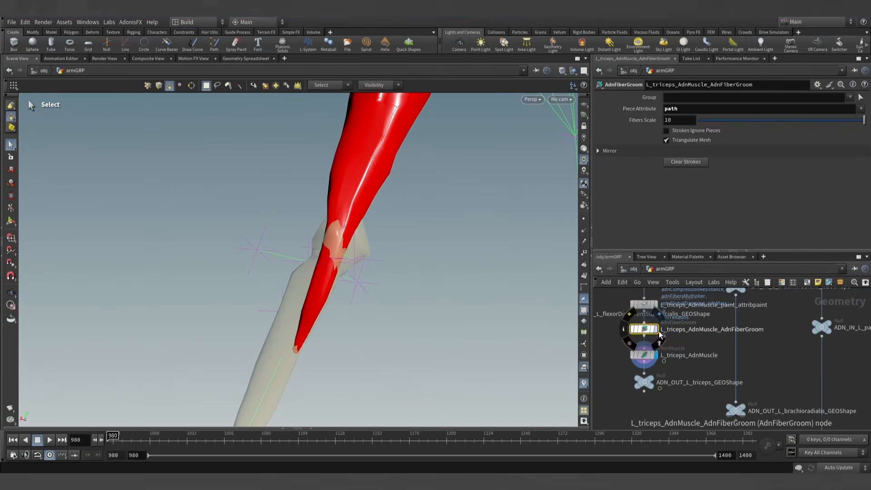
{"action": "left_click", "coordinate": [11, 221]}
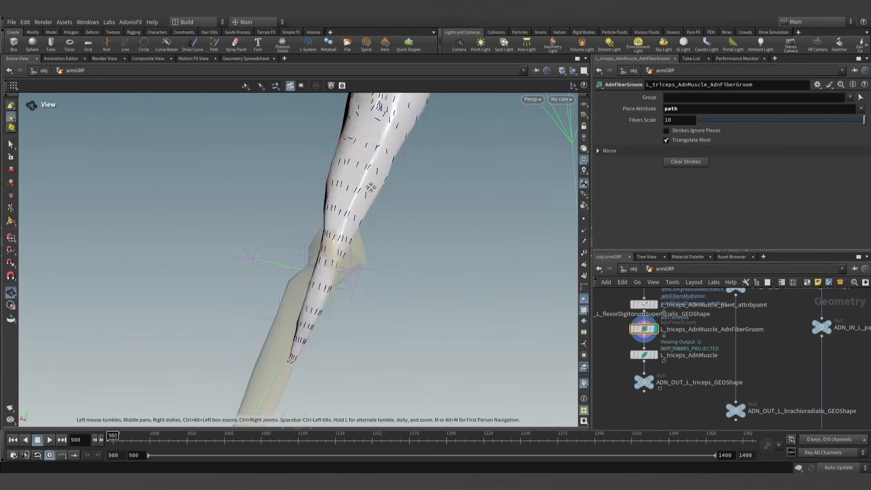
{"action": "middle_click_drag", "start_coordinate": [371, 184], "coordinate": [330, 290], "text": "alt"}
{"action": "left_click_drag", "start_coordinate": [335, 270], "coordinate": [343, 248], "text": "alt"}
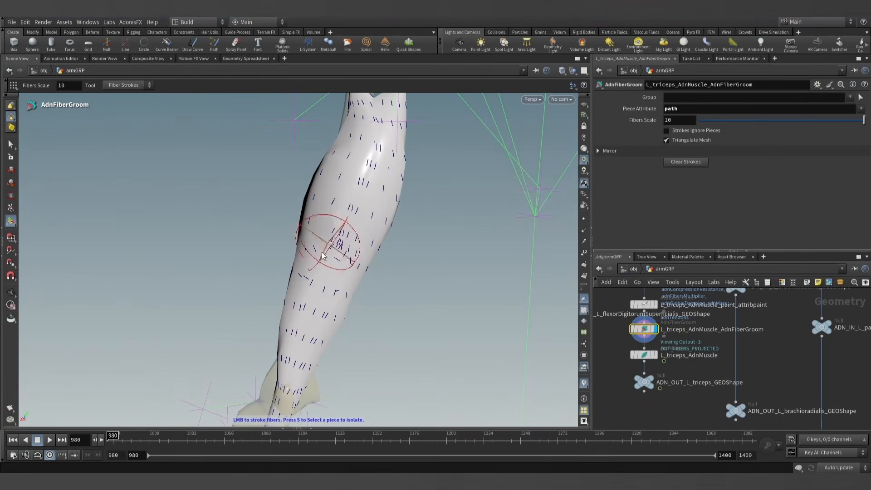
{"action": "middle_click_drag", "start_coordinate": [390, 207], "coordinate": [364, 224], "text": "alt"}
{"action": "right_click_drag", "start_coordinate": [364, 224], "coordinate": [354, 231], "text": "alt"}
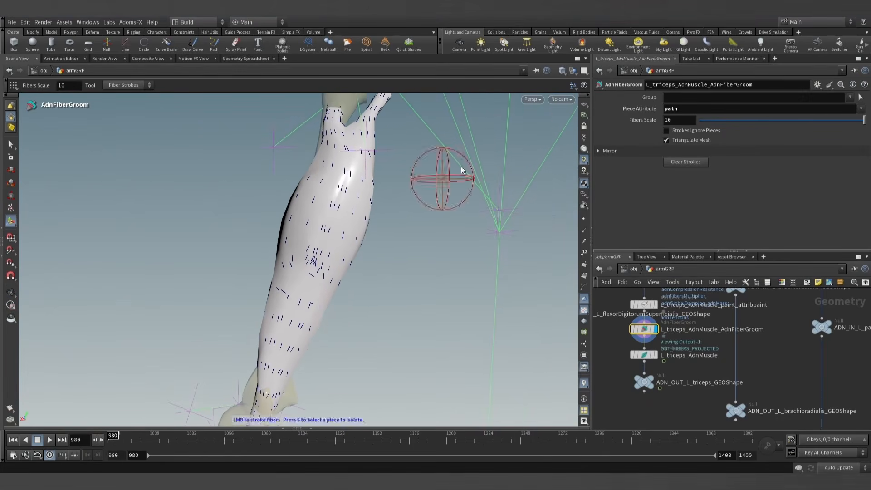
- Set the viewport shading to Smooth Wire Shaded
{"action": "left_click", "coordinate": [572, 71]}
{"action": "left_click", "coordinate": [562, 71]}
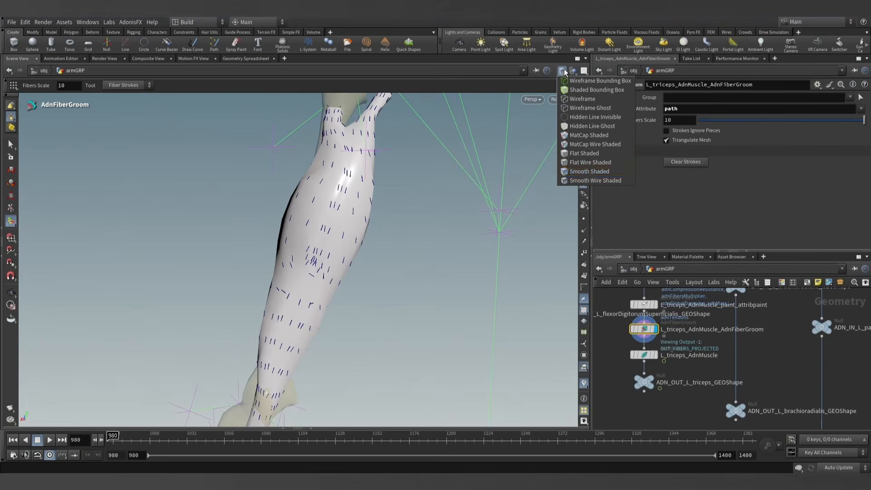
{"action": "left_click", "coordinate": [573, 180]}
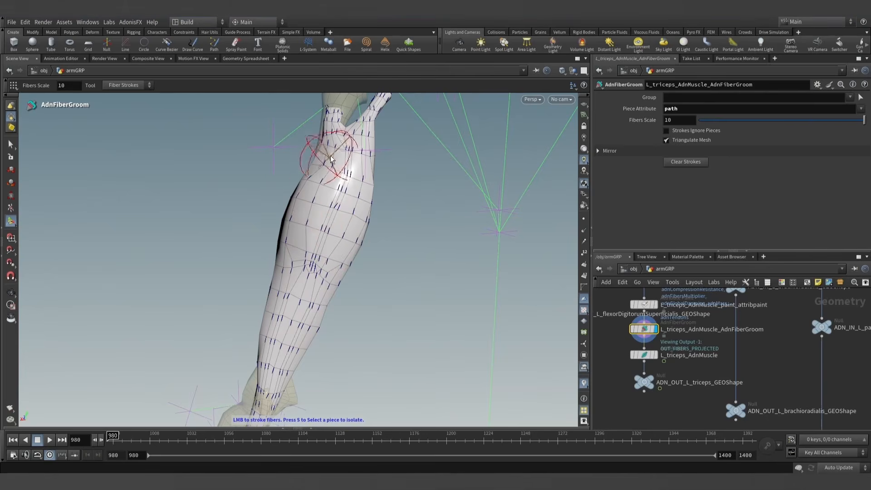
- Comb the fibers on the bone-facing side of the triceps along the length of the muscle
{"action": "left_click_drag", "start_coordinate": [308, 245], "coordinate": [460, 244], "text": "alt"}
{"action": "left_click_drag", "start_coordinate": [320, 275], "coordinate": [401, 257], "text": "alt"}
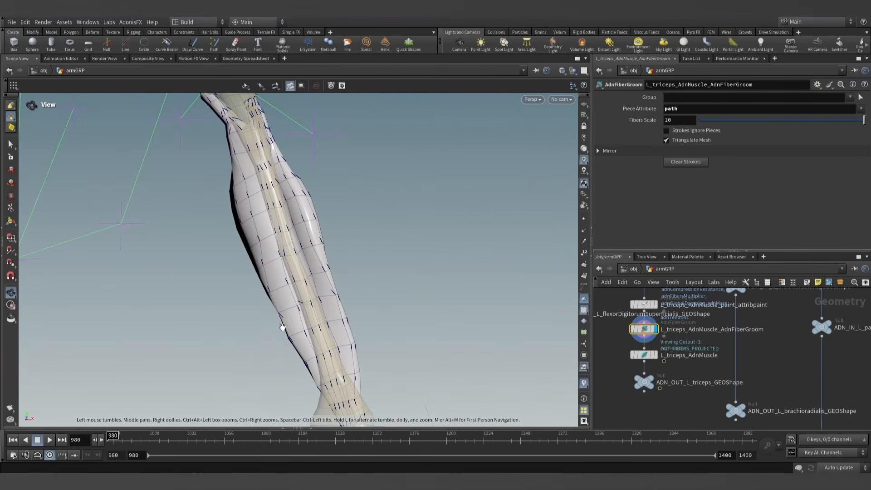
{"action": "mouse_move", "coordinate": [282, 327]}
{"action": "left_mouse_down", "text": "alt"}
{"action": "mouse_move", "coordinate": [263, 313]}
{"action": "mouse_move", "coordinate": [346, 331]}
{"action": "left_mouse_up", "text": "alt"}
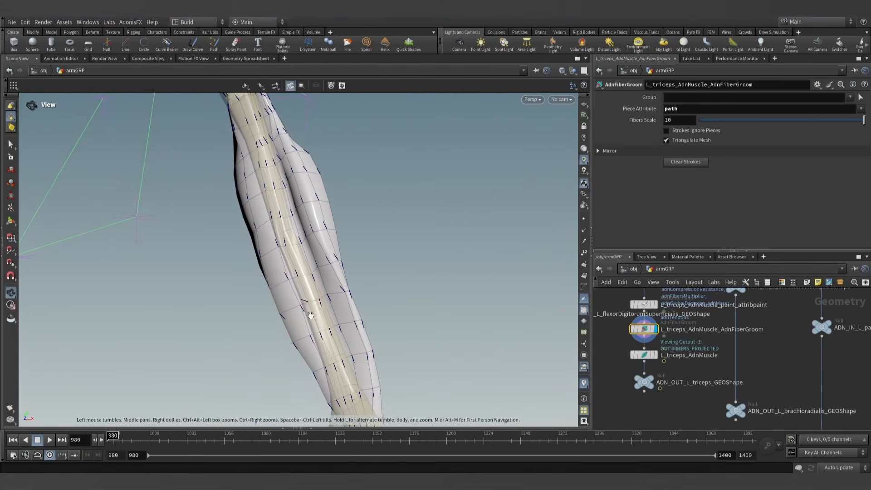
{"action": "right_click_drag", "start_coordinate": [311, 315], "coordinate": [374, 317], "text": "alt"}
{"action": "left_click_drag", "start_coordinate": [301, 293], "coordinate": [320, 344]}
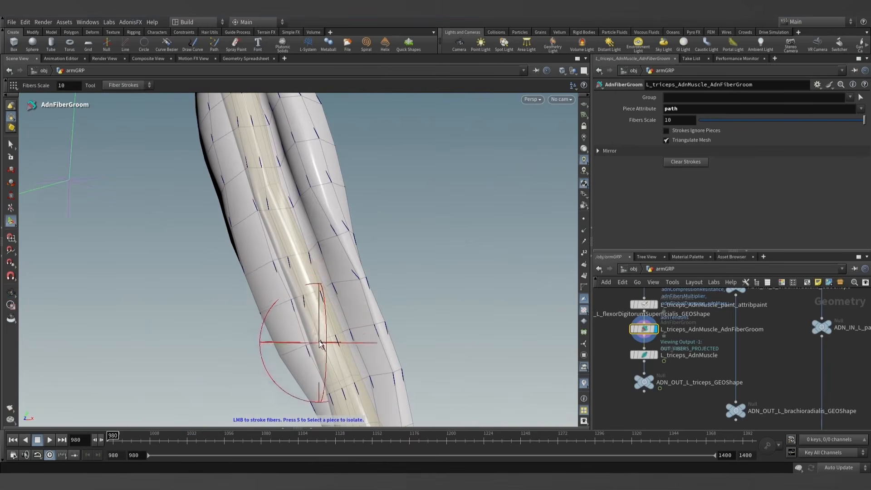
{"action": "left_click_drag", "start_coordinate": [347, 293], "coordinate": [365, 348]}
{"action": "left_click_drag", "start_coordinate": [318, 282], "coordinate": [336, 270], "text": "alt"}
{"action": "middle_click_drag", "start_coordinate": [337, 271], "coordinate": [349, 309], "text": "alt"}
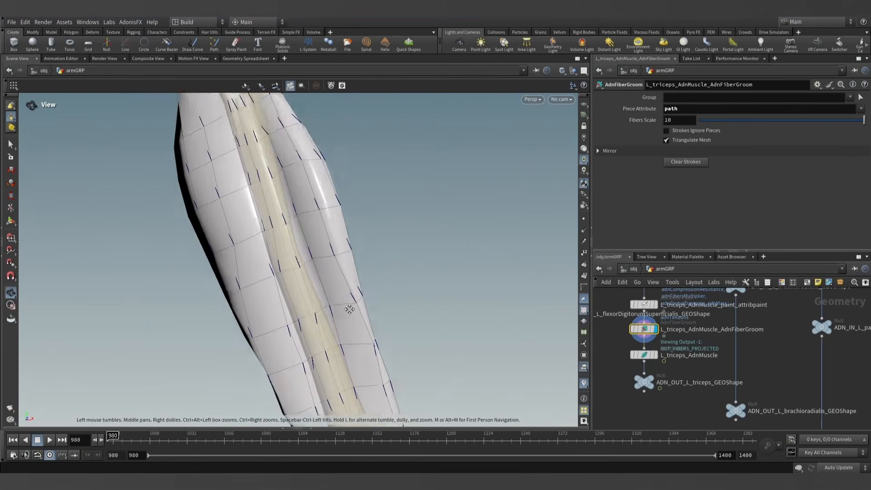
{"action": "right_click_drag", "start_coordinate": [349, 309], "coordinate": [337, 307], "text": "alt"}
{"action": "left_click_drag", "start_coordinate": [307, 278], "coordinate": [283, 276], "text": "alt"}
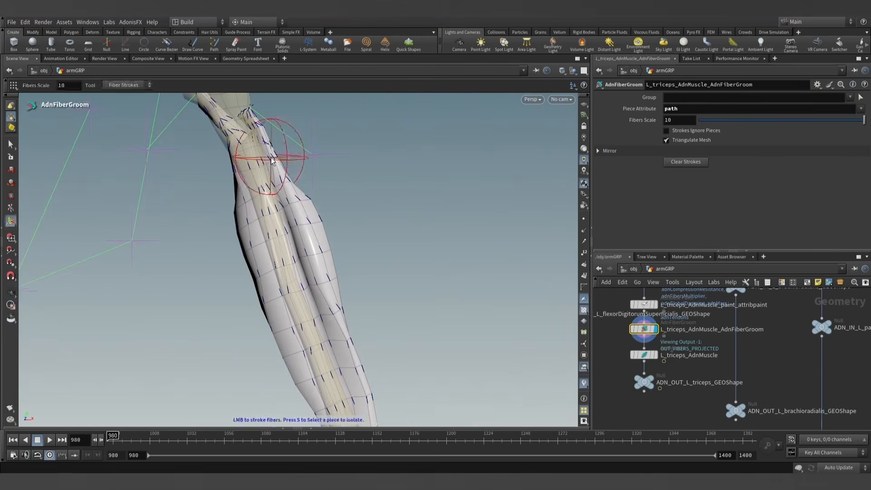
- Comb the fibers where the upper tendon branches meet the muscle and inspect the groom from all sides
{"action": "left_click_drag", "start_coordinate": [274, 157], "coordinate": [220, 169], "text": "alt"}
{"action": "right_click_drag", "start_coordinate": [219, 169], "coordinate": [304, 157], "text": "alt"}
{"action": "left_click_drag", "start_coordinate": [303, 157], "coordinate": [268, 157], "text": "alt"}
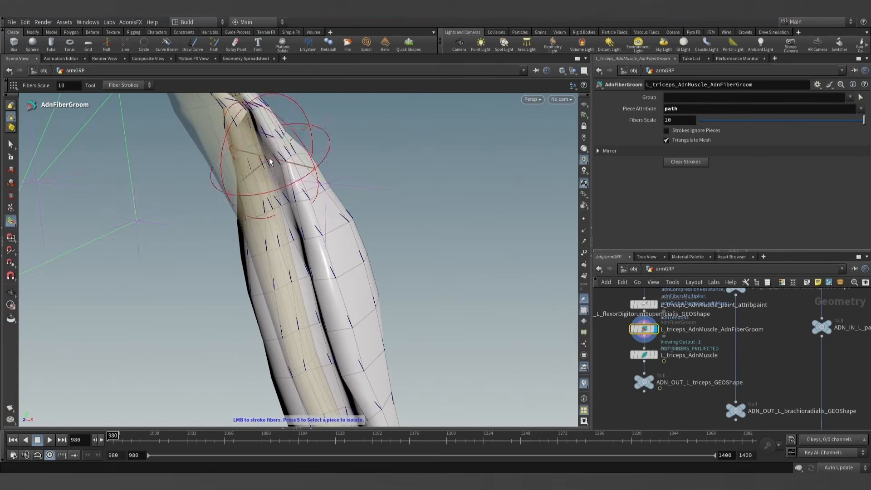
{"action": "right_click_drag", "start_coordinate": [270, 145], "coordinate": [334, 265], "text": "alt"}
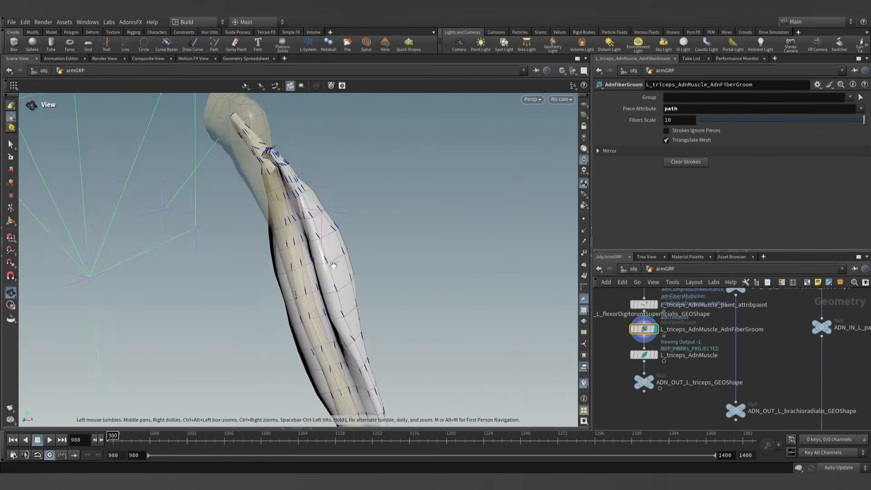
{"action": "mouse_move", "coordinate": [361, 294]}
{"action": "left_mouse_down", "text": "alt"}
{"action": "mouse_move", "coordinate": [268, 346]}
{"action": "mouse_move", "coordinate": [222, 322]}
{"action": "left_mouse_up", "text": "alt"}
{"action": "right_click_drag", "start_coordinate": [393, 334], "coordinate": [377, 336], "text": "alt"}
{"action": "middle_click_drag", "start_coordinate": [378, 336], "coordinate": [342, 249], "text": "alt"}
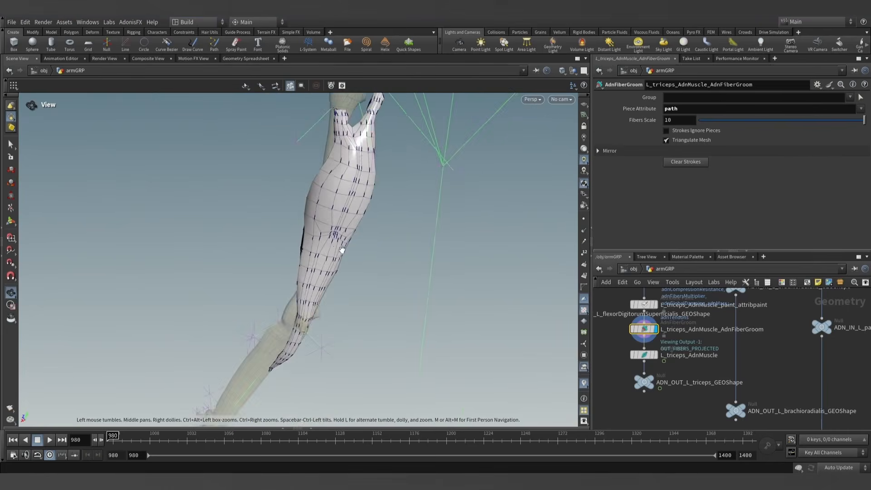
{"action": "left_click_drag", "start_coordinate": [343, 249], "coordinate": [360, 233], "text": "alt"}
{"action": "middle_click_drag", "start_coordinate": [359, 233], "coordinate": [356, 250], "text": "alt"}
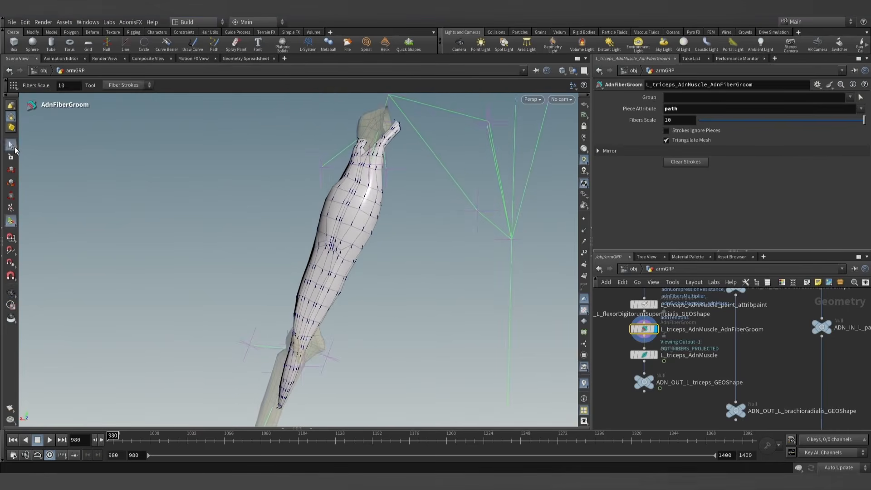
- Leave grooming, display L_triceps_AdnMuscle at frame 981 and test its contraction by varying Activation, returning it to 0
{"action": "left_click", "coordinate": [14, 151]}
{"action": "left_click_drag", "start_coordinate": [218, 247], "coordinate": [371, 265], "text": "alt"}
{"action": "right_click_drag", "start_coordinate": [371, 265], "coordinate": [365, 294], "text": "alt"}
{"action": "left_click_drag", "start_coordinate": [365, 294], "coordinate": [306, 305], "text": "alt"}
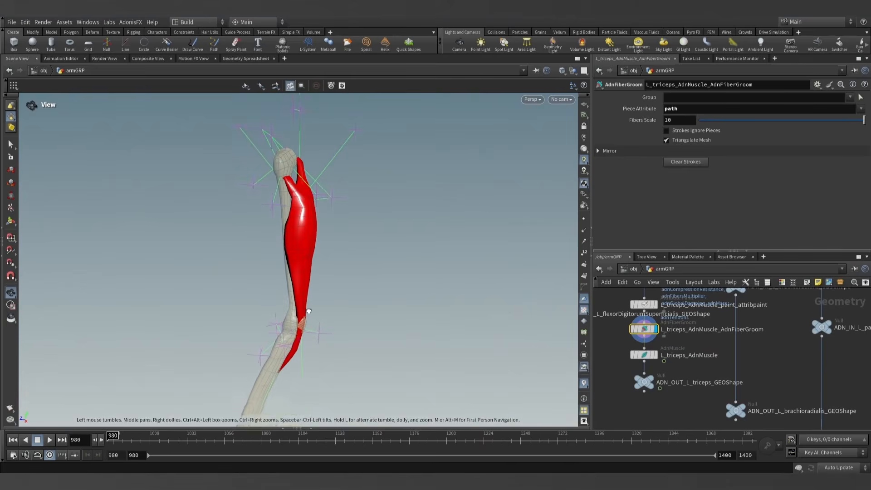
{"action": "left_click", "coordinate": [644, 355]}
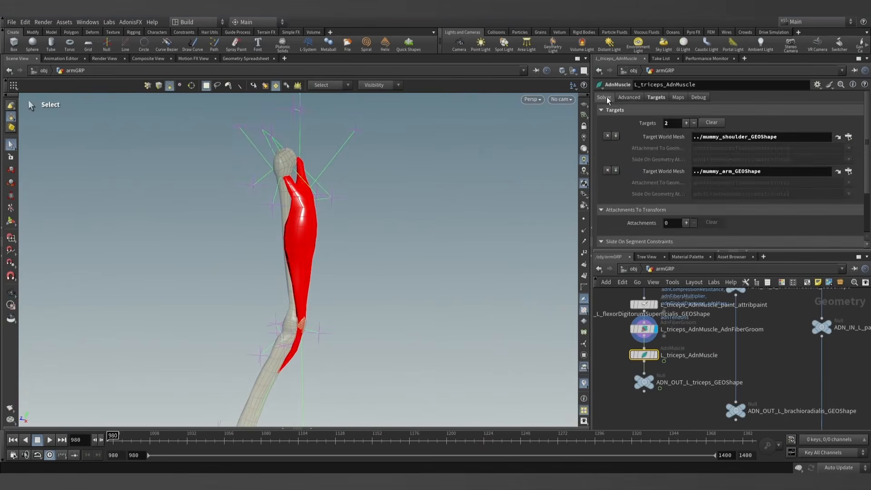
{"action": "left_click", "coordinate": [605, 98]}
{"action": "left_click", "coordinate": [101, 440]}
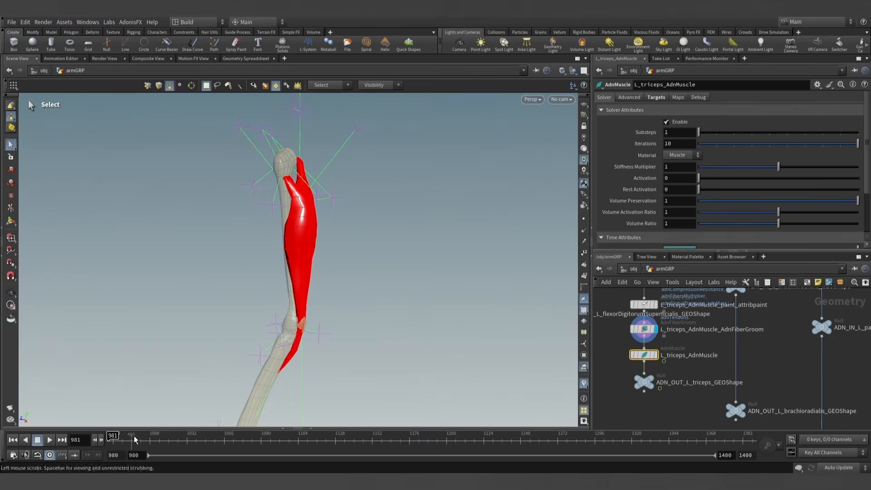
{"action": "left_click_drag", "start_coordinate": [706, 177], "coordinate": [594, 197]}
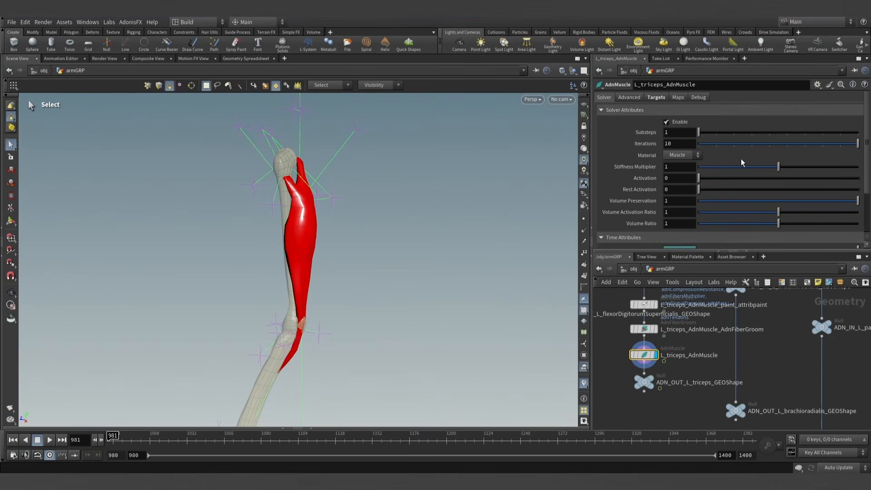
{"action": "left_click_drag", "start_coordinate": [718, 175], "coordinate": [568, 192]}
- Set the viewport shading to Smooth Shaded and test the triceps' Activation again from another angle
{"action": "left_click", "coordinate": [562, 70]}
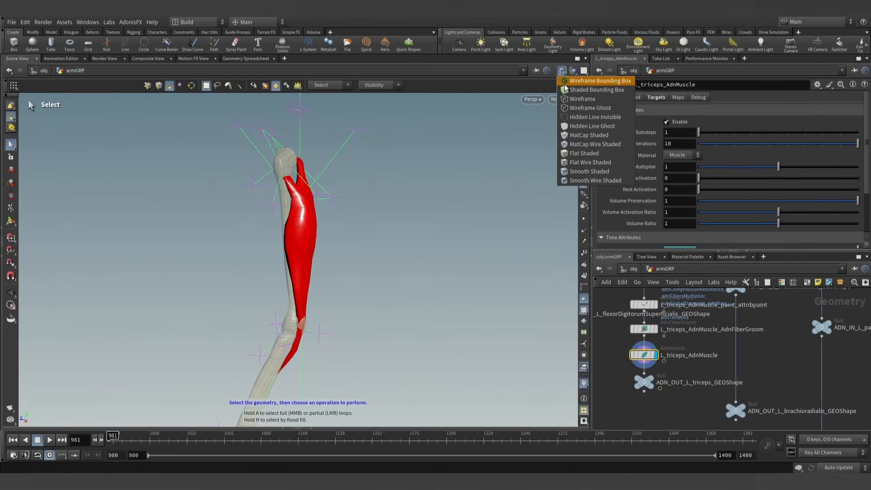
{"action": "left_click", "coordinate": [588, 172]}
{"action": "mouse_move", "coordinate": [422, 249]}
{"action": "left_mouse_down", "text": "alt"}
{"action": "mouse_move", "coordinate": [313, 236]}
{"action": "mouse_move", "coordinate": [331, 229]}
{"action": "left_mouse_up", "text": "alt"}
{"action": "key", "text": "s"}
{"action": "left_click_drag", "start_coordinate": [699, 177], "coordinate": [693, 196]}
{"action": "mouse_move", "coordinate": [378, 247]}
{"action": "left_mouse_down", "text": "alt"}
{"action": "mouse_move", "coordinate": [449, 266]}
{"action": "mouse_move", "coordinate": [393, 281]}
{"action": "mouse_move", "coordinate": [409, 272]}
{"action": "left_mouse_up", "text": "alt"}
- Open L_triceps_AdnMuscle_paint_attribpaint for painting, choose the adnFibersMultiplier attribute and set FG Float to 0
{"action": "left_click", "coordinate": [647, 306]}
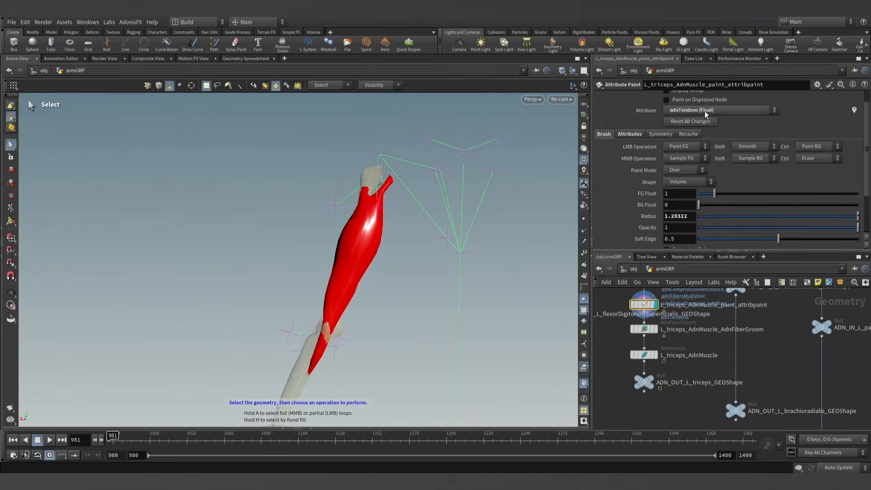
{"action": "left_click", "coordinate": [705, 111]}
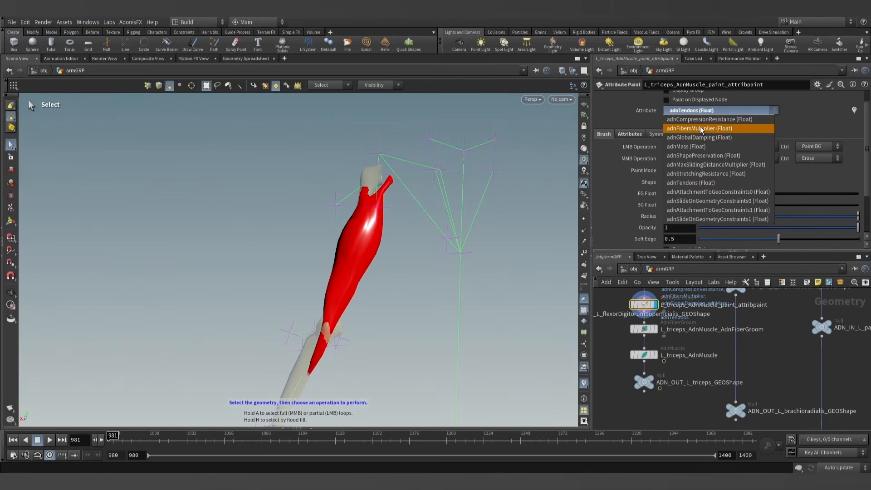
{"action": "left_click", "coordinate": [701, 129]}
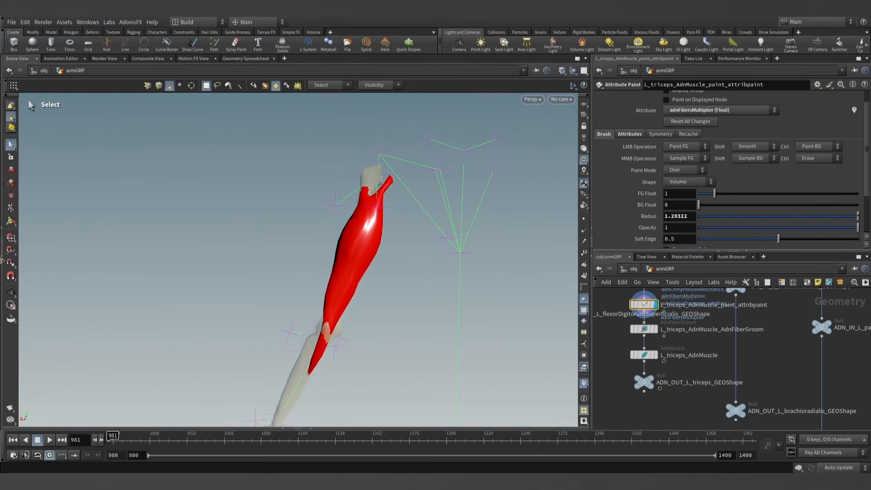
{"action": "left_click", "coordinate": [11, 223]}
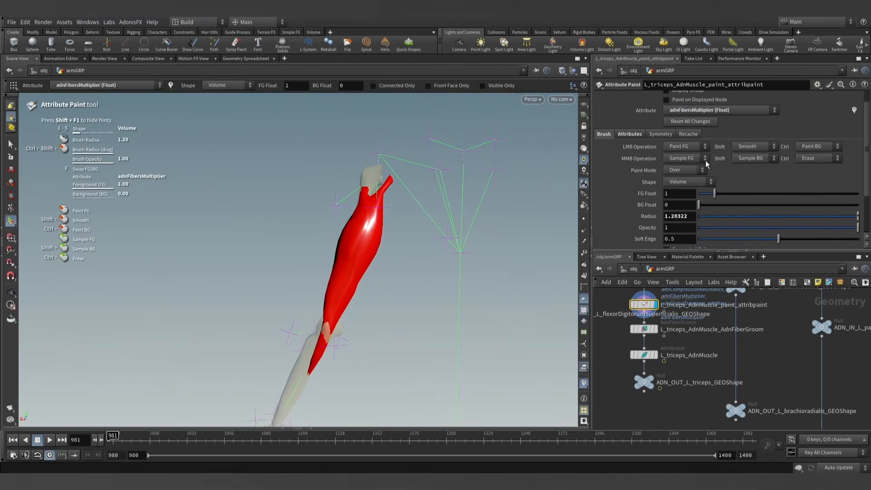
{"action": "type", "text": "0"}
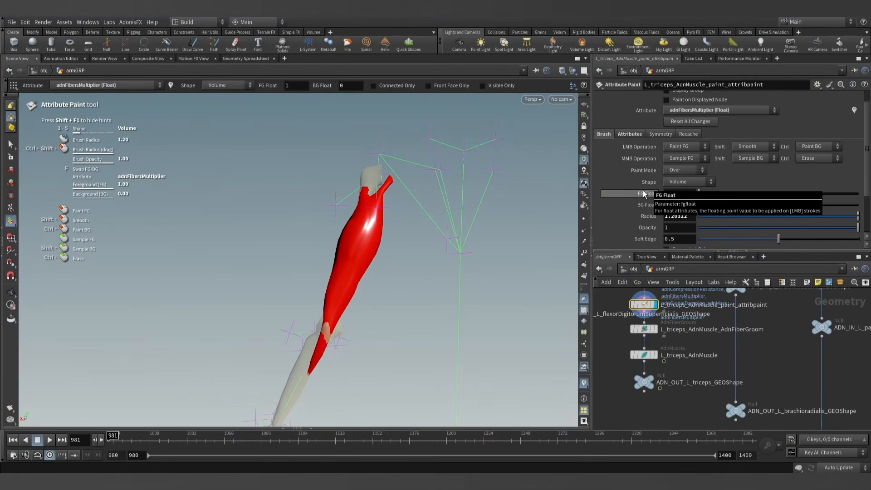
{"action": "key", "text": "Return"}
- Set the viewport to Smooth Wire Shaded and paint adnFibersMultiplier 0 all around the triceps' lower tendon up to the muscle belly
{"action": "left_click_drag", "start_coordinate": [346, 293], "coordinate": [351, 302], "text": "alt"}
{"action": "right_click_drag", "start_coordinate": [351, 303], "coordinate": [393, 370], "text": "alt"}
{"action": "middle_click_drag", "start_coordinate": [393, 369], "coordinate": [407, 321], "text": "alt"}
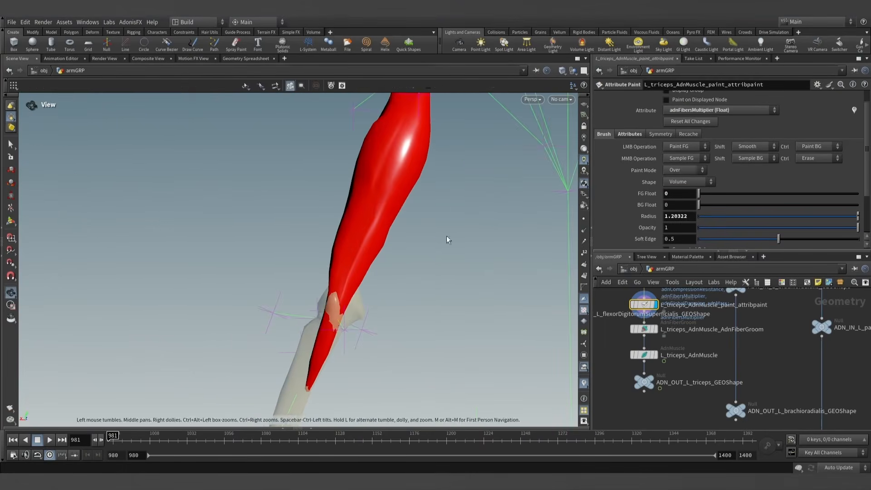
{"action": "left_click", "coordinate": [562, 70]}
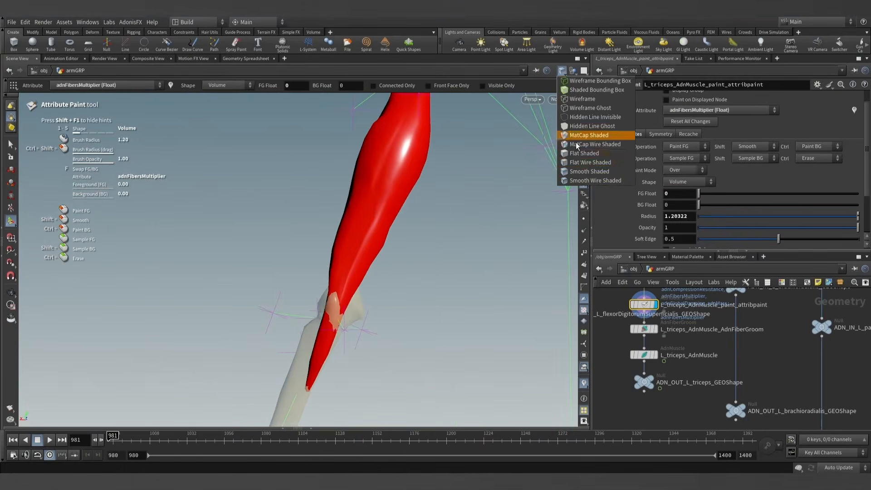
{"action": "left_click", "coordinate": [585, 180]}
{"action": "left_click_drag", "start_coordinate": [319, 323], "coordinate": [326, 381]}
{"action": "mouse_move", "coordinate": [305, 345]}
{"action": "left_mouse_down"}
{"action": "mouse_move", "coordinate": [319, 295]}
{"action": "mouse_move", "coordinate": [323, 225]}
{"action": "mouse_move", "coordinate": [357, 205]}
{"action": "mouse_move", "coordinate": [340, 200]}
{"action": "mouse_move", "coordinate": [356, 203]}
{"action": "left_mouse_up"}
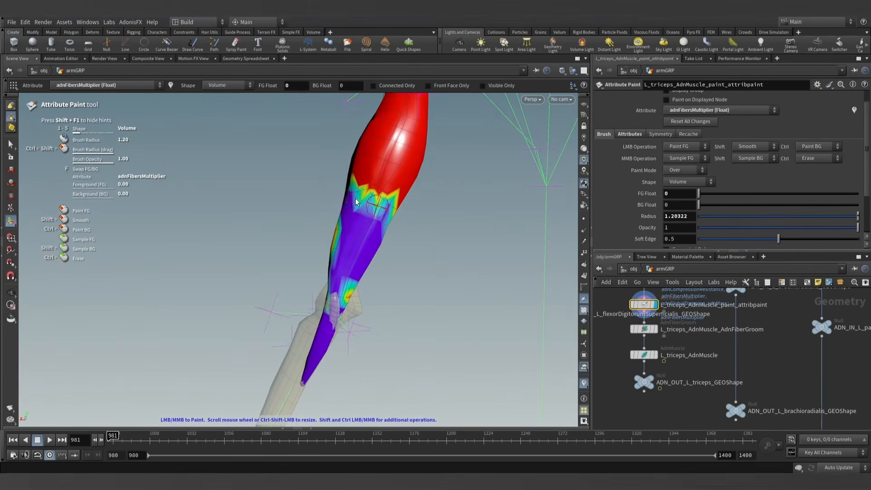
{"action": "left_click_drag", "start_coordinate": [372, 272], "coordinate": [345, 249]}
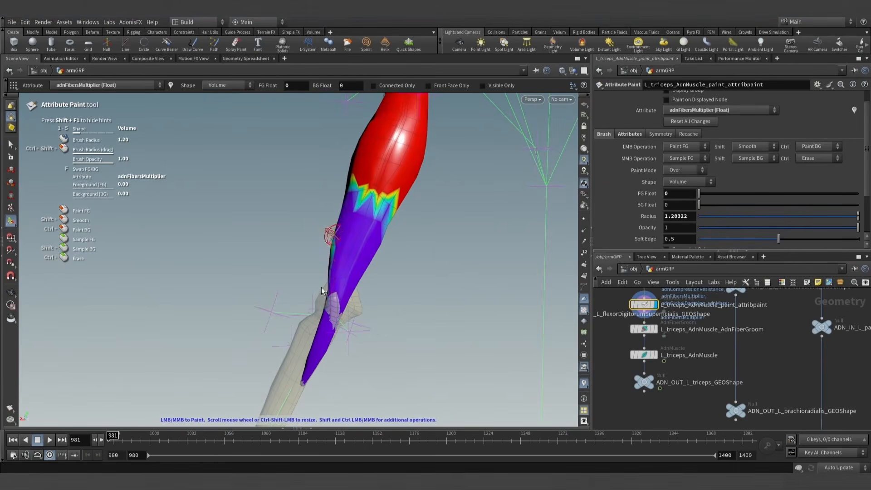
{"action": "left_click_drag", "start_coordinate": [321, 290], "coordinate": [302, 317], "text": "alt"}
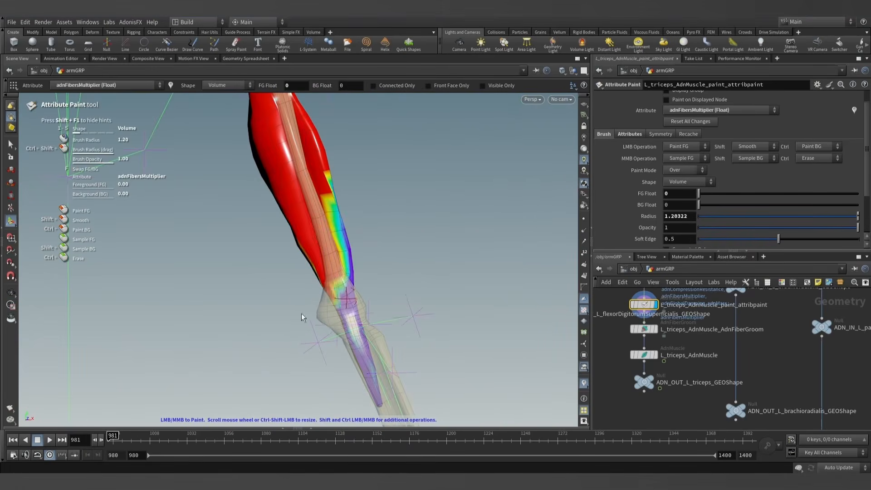
{"action": "mouse_move", "coordinate": [338, 285]}
{"action": "left_mouse_down"}
{"action": "mouse_move", "coordinate": [318, 217]}
{"action": "mouse_move", "coordinate": [337, 196]}
{"action": "left_mouse_up"}
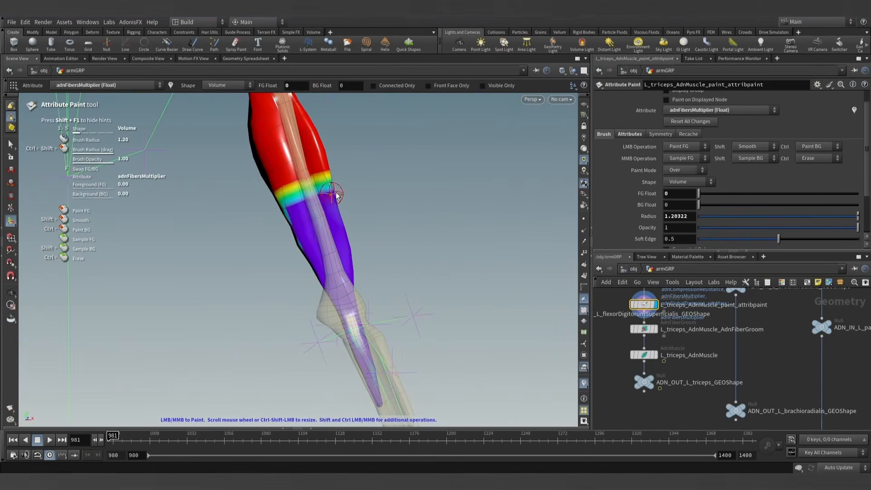
- Reduce the brush radius to about 0.27 and paint adnFibersMultiplier 0 at the middle of the lower tendon's upper border
{"action": "left_click_drag", "start_coordinate": [303, 222], "coordinate": [488, 234], "text": "alt"}
{"action": "mouse_move", "coordinate": [313, 249]}
{"action": "left_mouse_down"}
{"action": "mouse_move", "coordinate": [247, 244]}
{"action": "mouse_move", "coordinate": [311, 227]}
{"action": "mouse_move", "coordinate": [289, 213]}
{"action": "mouse_move", "coordinate": [348, 228]}
{"action": "mouse_move", "coordinate": [259, 200]}
{"action": "mouse_move", "coordinate": [283, 278]}
{"action": "mouse_move", "coordinate": [394, 288]}
{"action": "left_mouse_up"}
{"action": "right_click_drag", "start_coordinate": [395, 288], "coordinate": [336, 227], "text": "alt"}
{"action": "middle_click_drag", "start_coordinate": [336, 227], "coordinate": [298, 328], "text": "alt"}
{"action": "scroll", "coordinate": [298, 328], "scroll_direction": "down", "scroll_amount": 2}
{"action": "scroll", "coordinate": [299, 318], "scroll_direction": "down", "scroll_amount": 4}
{"action": "mouse_move", "coordinate": [302, 301]}
{"action": "left_mouse_down"}
{"action": "mouse_move", "coordinate": [320, 273]}
{"action": "mouse_move", "coordinate": [317, 308]}
{"action": "mouse_move", "coordinate": [353, 318]}
{"action": "left_mouse_up"}
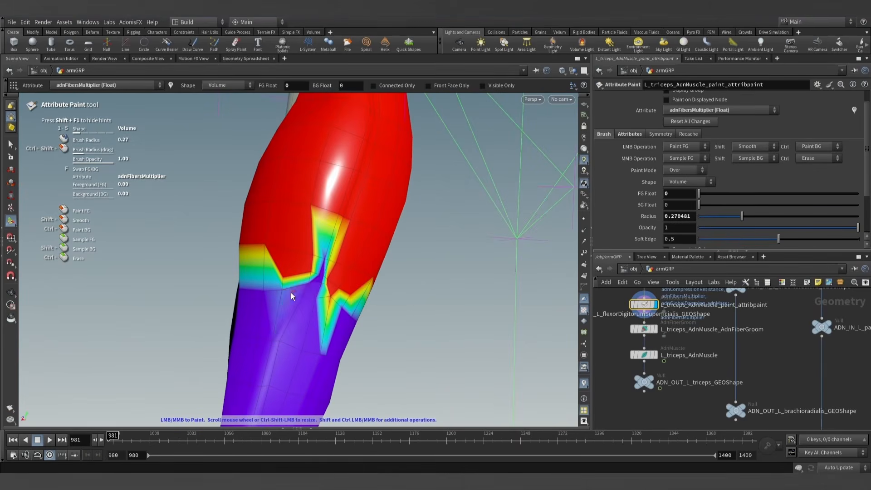
{"action": "left_click_drag", "start_coordinate": [268, 303], "coordinate": [328, 301]}
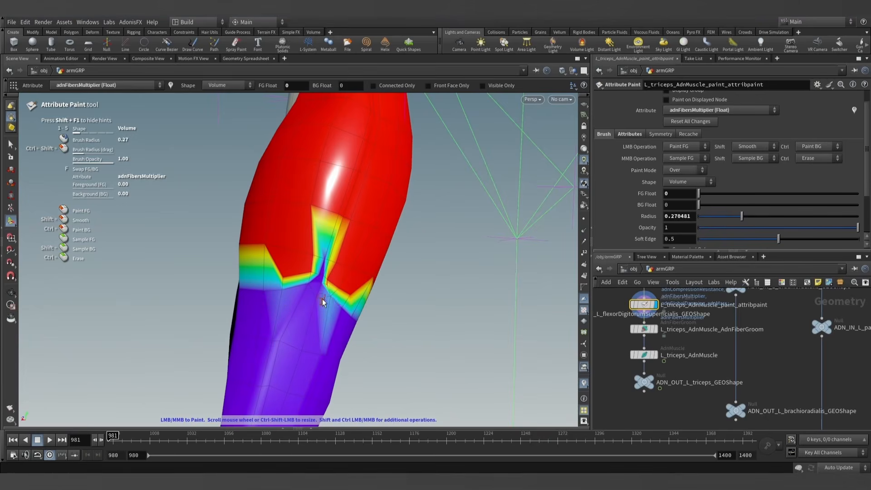
- Paint a narrow strip of adnFibersMultiplier 0 up the middle of the triceps' belly towards the fork of the upper tendons
{"action": "middle_click_drag", "start_coordinate": [347, 208], "coordinate": [321, 287], "text": "alt"}
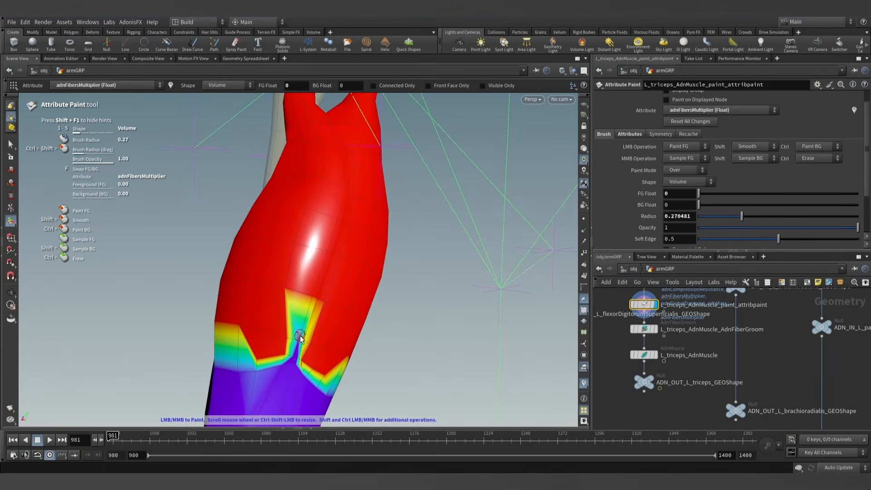
{"action": "mouse_move", "coordinate": [311, 318]}
{"action": "left_mouse_down"}
{"action": "mouse_move", "coordinate": [331, 262]}
{"action": "mouse_move", "coordinate": [309, 308]}
{"action": "left_mouse_up"}
{"action": "key", "text": "ctrl+z"}
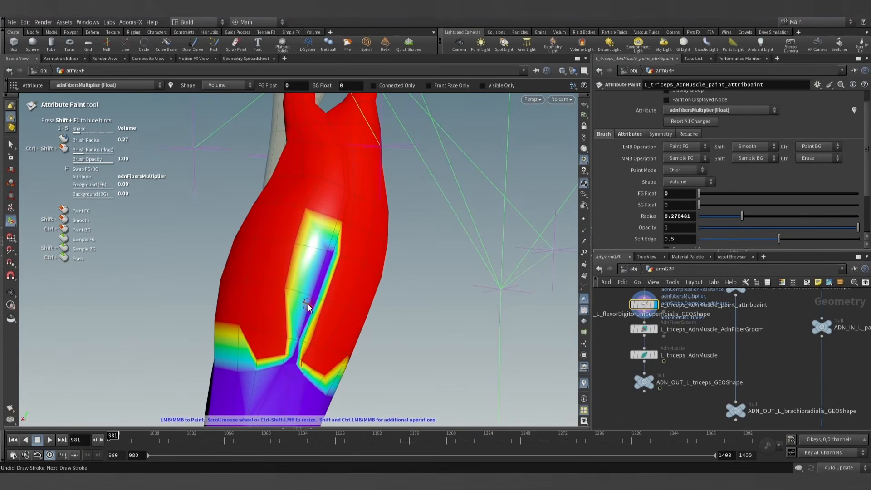
{"action": "middle_click_drag", "start_coordinate": [332, 209], "coordinate": [303, 261], "text": "alt"}
{"action": "right_click_drag", "start_coordinate": [303, 260], "coordinate": [304, 296], "text": "alt"}
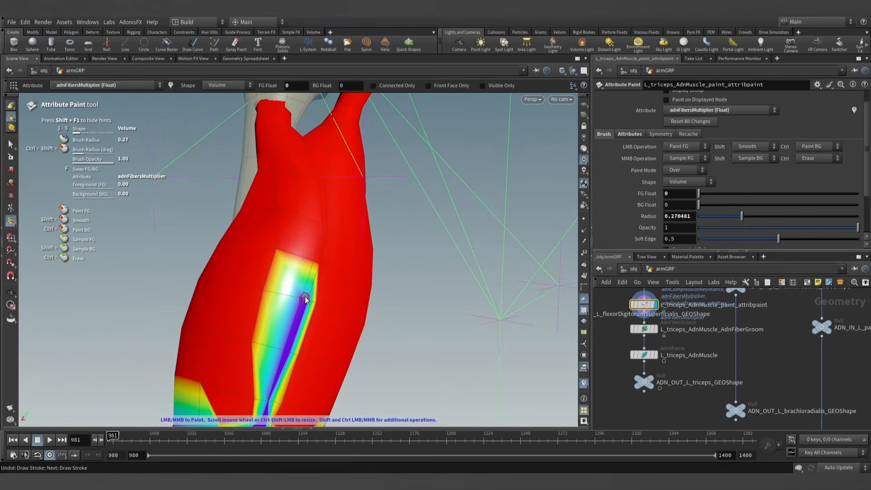
{"action": "mouse_move", "coordinate": [304, 296]}
{"action": "left_mouse_down"}
{"action": "mouse_move", "coordinate": [318, 195]}
{"action": "mouse_move", "coordinate": [324, 241]}
{"action": "left_mouse_up"}
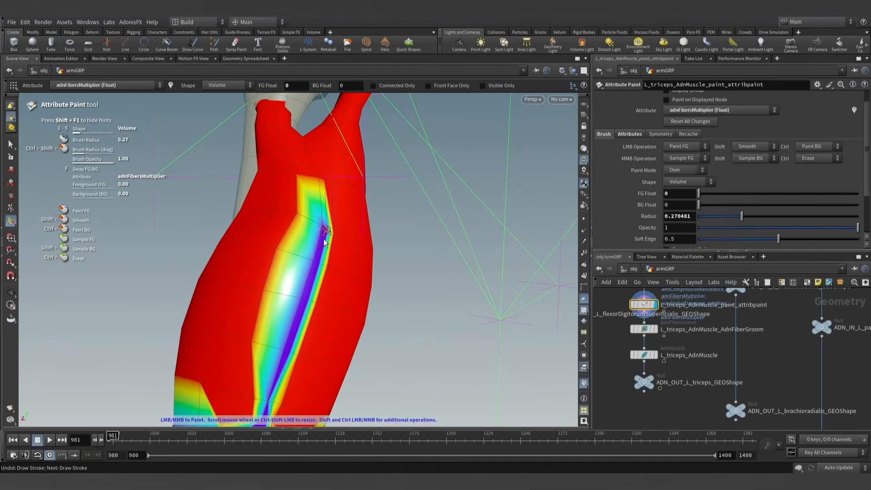
{"action": "mouse_move", "coordinate": [323, 226]}
{"action": "middle_mouse_down", "text": "alt"}
{"action": "mouse_move", "coordinate": [298, 269]}
{"action": "mouse_move", "coordinate": [291, 307]}
{"action": "middle_mouse_up", "text": "alt"}
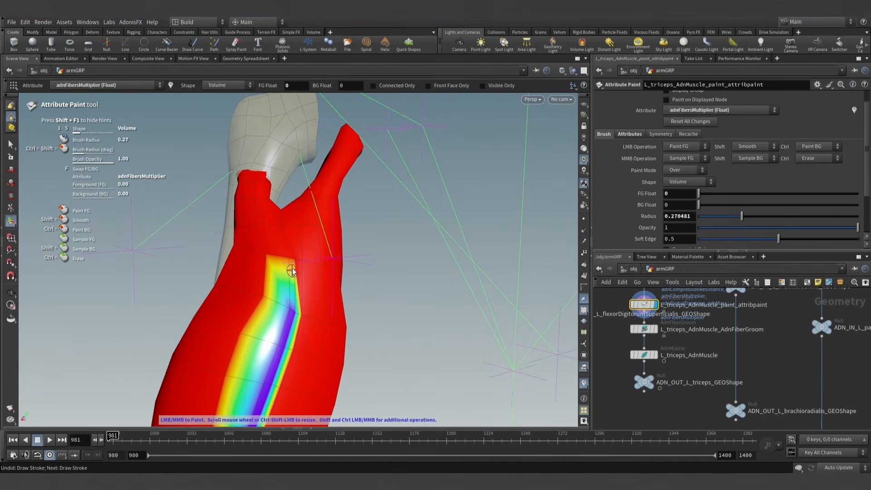
{"action": "left_click_drag", "start_coordinate": [292, 272], "coordinate": [291, 264]}
- Enlarge the brush radius to about 1.09 and paint adnFibersMultiplier 0 around both upper tendon branches of the triceps
{"action": "key", "text": "Escape"}
{"action": "mouse_move", "coordinate": [291, 234]}
{"action": "left_mouse_down"}
{"action": "mouse_move", "coordinate": [287, 252]}
{"action": "mouse_move", "coordinate": [272, 181]}
{"action": "mouse_move", "coordinate": [231, 177]}
{"action": "mouse_move", "coordinate": [272, 201]}
{"action": "mouse_move", "coordinate": [244, 178]}
{"action": "left_mouse_up"}
{"action": "scroll", "coordinate": [272, 183], "scroll_direction": "up", "scroll_amount": 10}
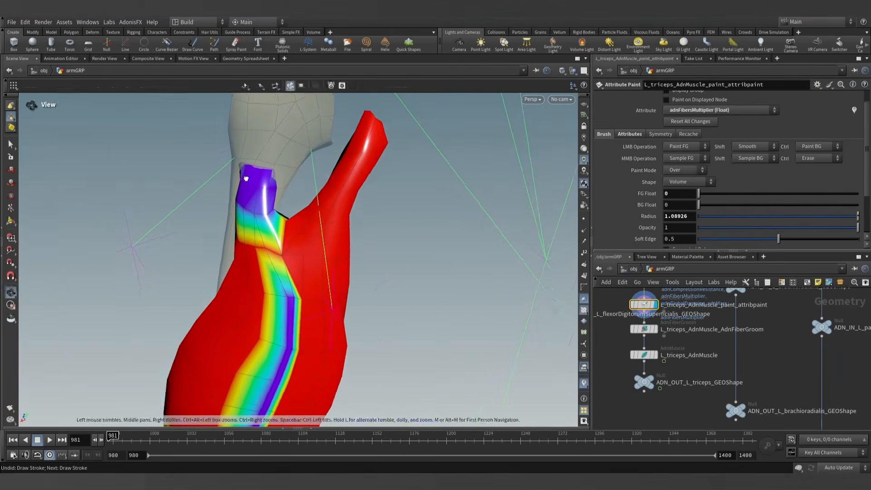
{"action": "middle_click_drag", "start_coordinate": [300, 200], "coordinate": [274, 224], "text": "alt"}
{"action": "mouse_move", "coordinate": [328, 176]}
{"action": "left_mouse_down"}
{"action": "mouse_move", "coordinate": [343, 186]}
{"action": "mouse_move", "coordinate": [315, 159]}
{"action": "mouse_move", "coordinate": [324, 152]}
{"action": "mouse_move", "coordinate": [113, 130]}
{"action": "left_mouse_up"}
{"action": "mouse_move", "coordinate": [295, 189]}
{"action": "left_mouse_down"}
{"action": "mouse_move", "coordinate": [338, 146]}
{"action": "mouse_move", "coordinate": [346, 166]}
{"action": "left_mouse_up"}
{"action": "mouse_move", "coordinate": [347, 167]}
{"action": "left_mouse_down", "text": "alt"}
{"action": "mouse_move", "coordinate": [396, 165]}
{"action": "mouse_move", "coordinate": [431, 190]}
{"action": "left_mouse_up", "text": "alt"}
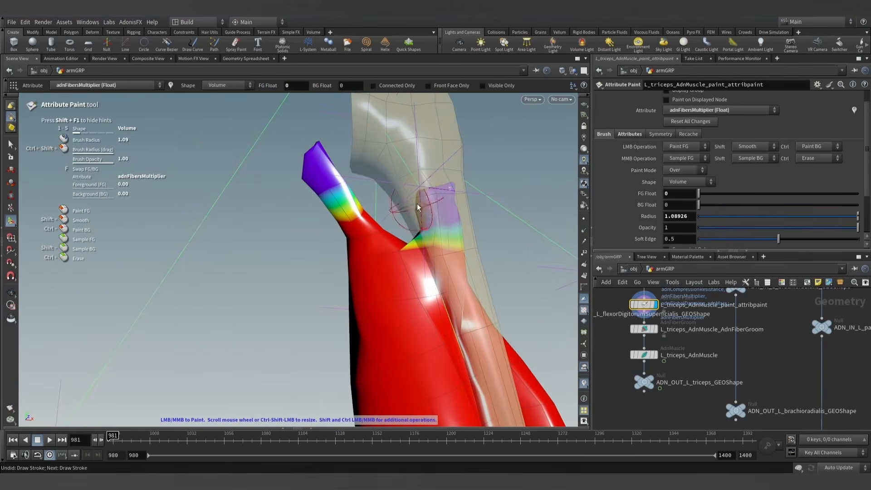
{"action": "left_click_drag", "start_coordinate": [366, 209], "coordinate": [386, 214]}
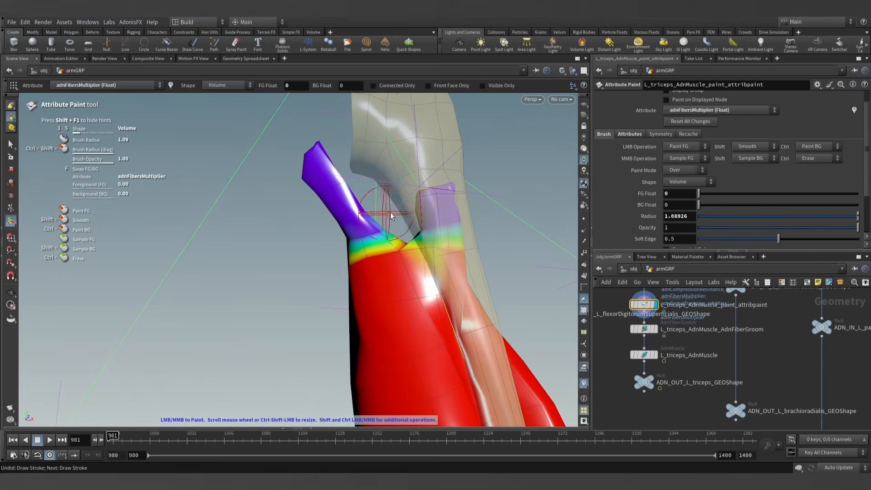
{"action": "mouse_move", "coordinate": [556, 239]}
{"action": "left_mouse_down", "text": "alt"}
{"action": "mouse_move", "coordinate": [344, 204]}
{"action": "mouse_move", "coordinate": [362, 215]}
{"action": "mouse_move", "coordinate": [356, 221]}
{"action": "mouse_move", "coordinate": [384, 226]}
{"action": "mouse_move", "coordinate": [361, 225]}
{"action": "left_mouse_up", "text": "alt"}
{"action": "right_click_drag", "start_coordinate": [380, 201], "coordinate": [373, 272], "text": "alt"}
{"action": "mouse_move", "coordinate": [373, 272]}
{"action": "left_mouse_down", "text": "alt"}
{"action": "mouse_move", "coordinate": [372, 284]}
{"action": "mouse_move", "coordinate": [439, 317]}
{"action": "mouse_move", "coordinate": [397, 260]}
{"action": "mouse_move", "coordinate": [351, 282]}
{"action": "left_mouse_up", "text": "alt"}
{"action": "right_click_drag", "start_coordinate": [354, 277], "coordinate": [375, 293], "text": "alt"}
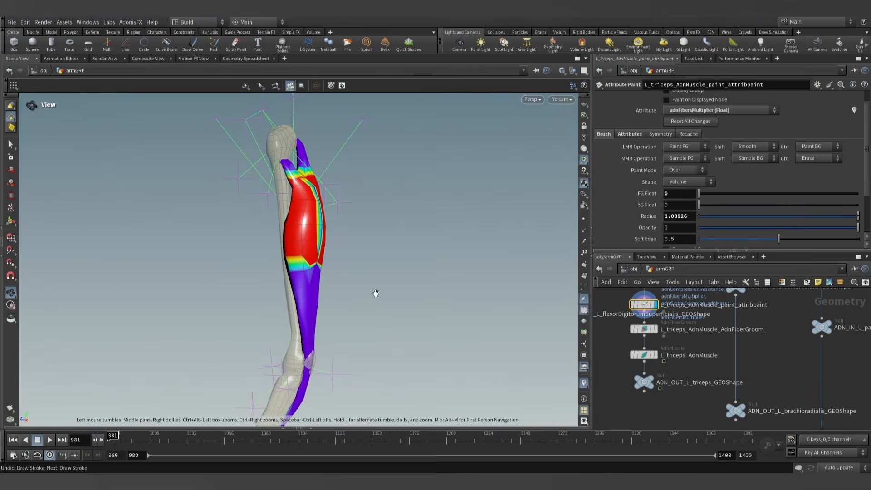
- Display L_triceps_AdnMuscle at frame 981 and test its contraction with the repainted fibers multiplier, returning Activation to 0
{"action": "left_click", "coordinate": [655, 356]}
{"action": "left_click", "coordinate": [642, 357]}
{"action": "left_click_drag", "start_coordinate": [377, 250], "coordinate": [362, 247], "text": "alt"}
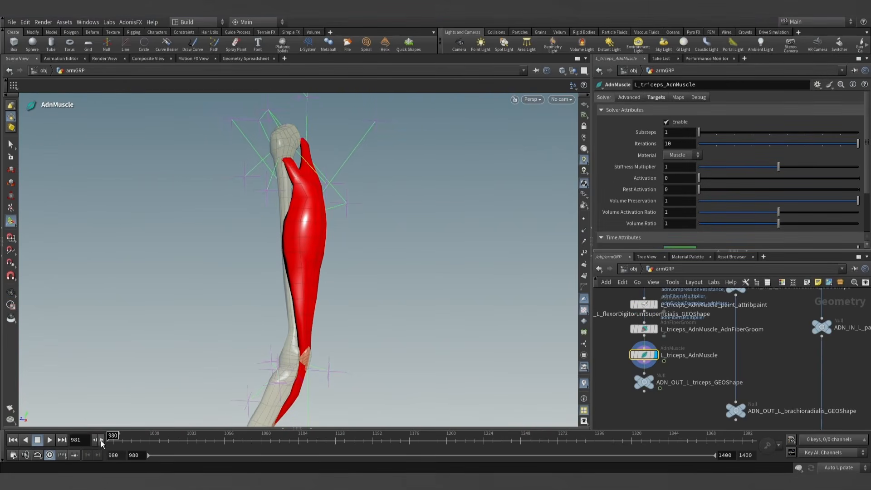
{"action": "left_click_drag", "start_coordinate": [706, 177], "coordinate": [509, 186]}
{"action": "left_click_drag", "start_coordinate": [370, 213], "coordinate": [320, 206]}
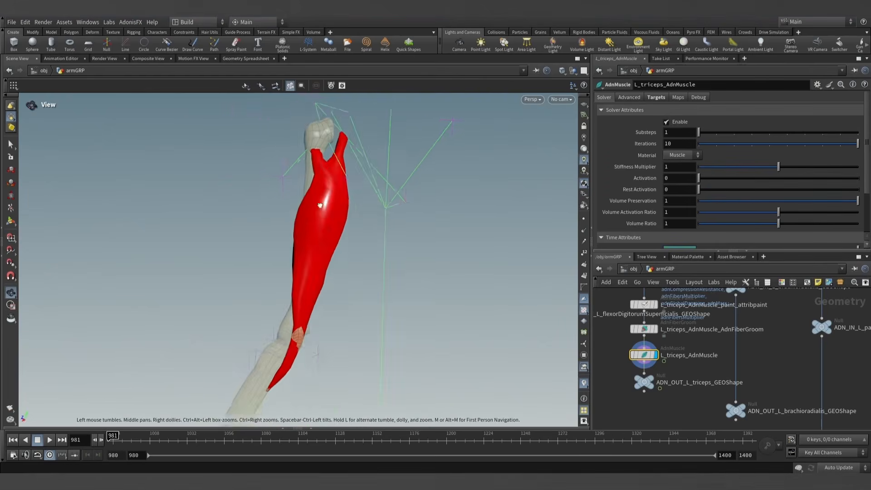
{"action": "left_click_drag", "start_coordinate": [397, 201], "coordinate": [360, 213]}
- Find the L_elbow_flex_AdnSensorDistance and L_elbow_flex_AdnLocatorDistance nodes and duplicate the connected pair beside the originals
{"action": "scroll", "coordinate": [784, 384], "scroll_direction": "down", "scroll_amount": 8}
{"action": "middle_click_drag", "start_coordinate": [772, 405], "coordinate": [663, 378]}
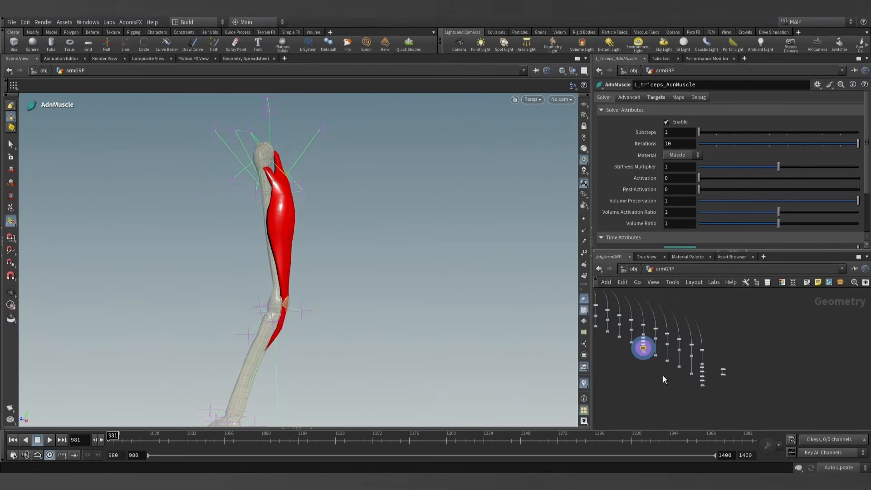
{"action": "scroll", "coordinate": [696, 375], "scroll_direction": "up", "scroll_amount": 4}
{"action": "middle_click_drag", "start_coordinate": [764, 370], "coordinate": [717, 366]}
{"action": "scroll", "coordinate": [695, 369], "scroll_direction": "up", "scroll_amount": 7}
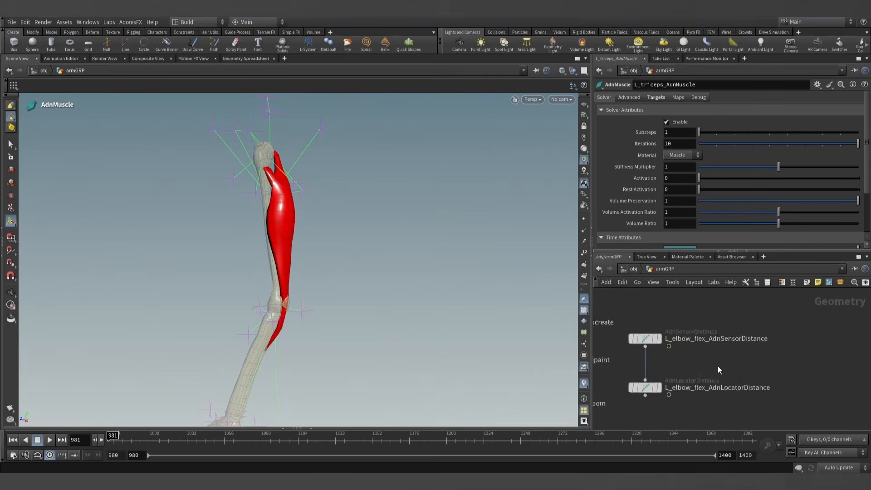
{"action": "scroll", "coordinate": [715, 367], "scroll_direction": "down", "scroll_amount": 1}
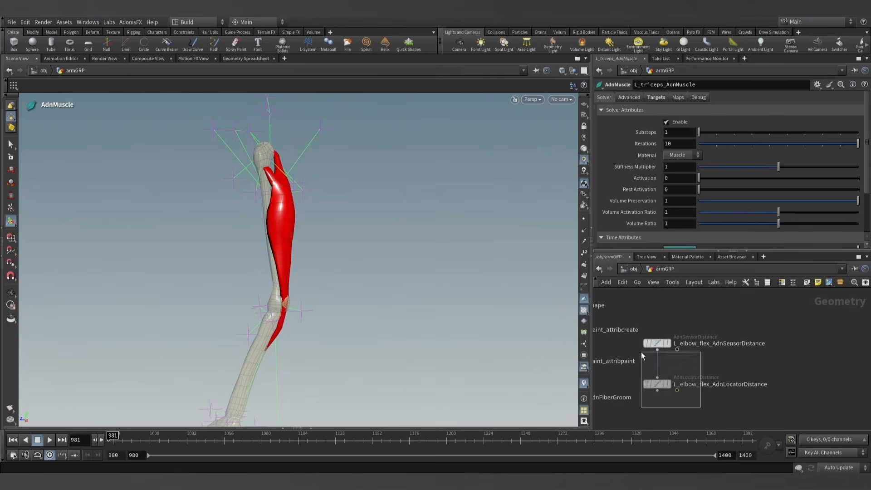
{"action": "left_click_drag", "start_coordinate": [641, 352], "coordinate": [754, 363]}
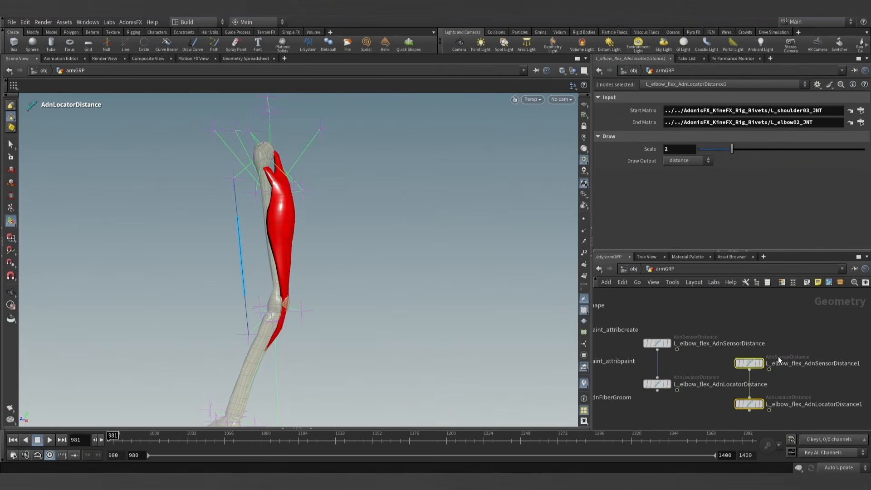
- Rename the duplicated nodes as L_elbow_extend_AdnSensorDistance and L_elbow_extend_AdnLocatorDistance
{"action": "double_click", "coordinate": [789, 363]}
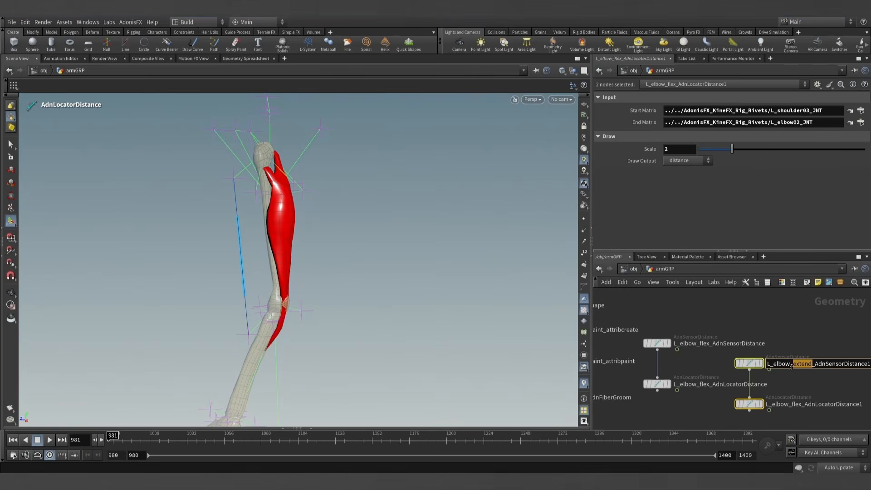
{"action": "double_click", "coordinate": [800, 404]}
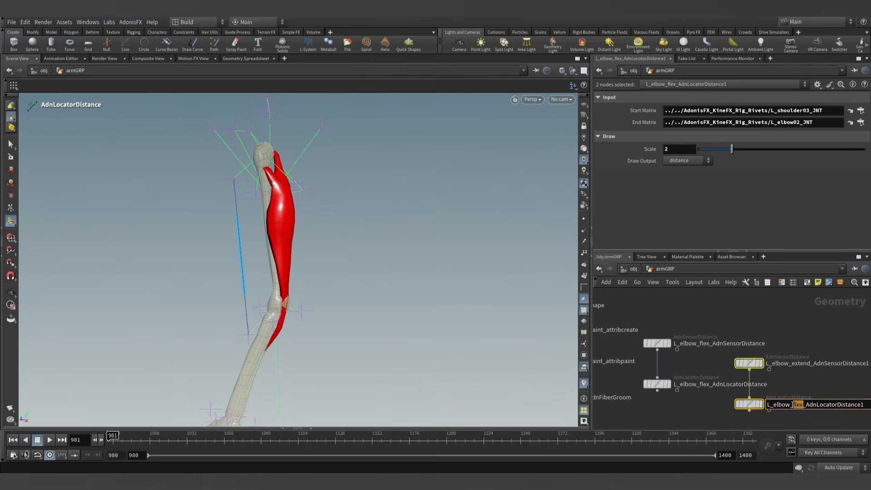
{"action": "type", "text": "extend"}
{"action": "key", "text": "Return"}
{"action": "double_click", "coordinate": [807, 363]}
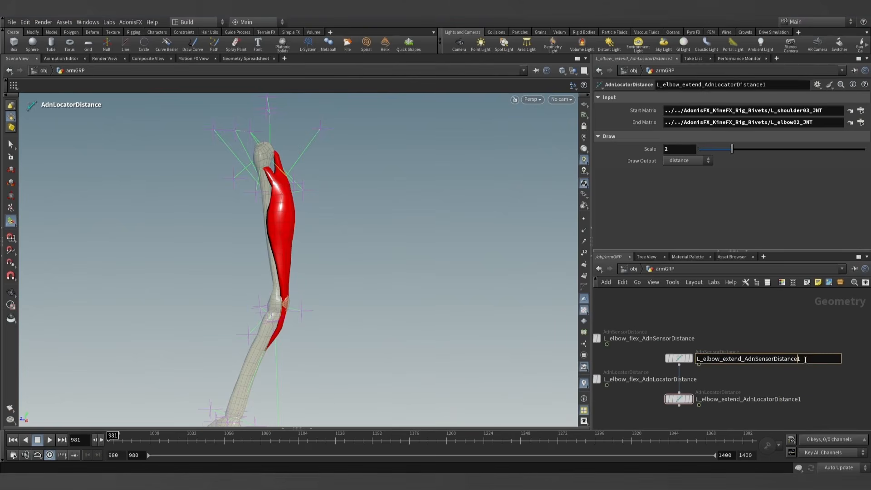
{"action": "double_click", "coordinate": [802, 400]}
{"action": "key", "text": "BackSpace"}
{"action": "key", "text": "Return"}
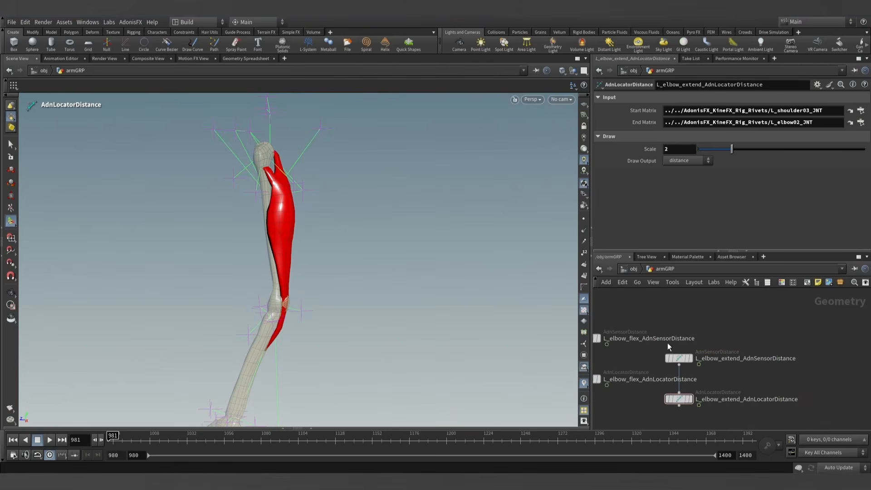
- Select L_elbow_extend_AdnLocatorDistance, switch viewport selection to objects and pick the shoulder rivet on the triceps' side of the upper arm
{"action": "key", "text": "Escape"}
{"action": "left_click_drag", "start_coordinate": [327, 172], "coordinate": [306, 185]}
{"action": "key", "text": "Return"}
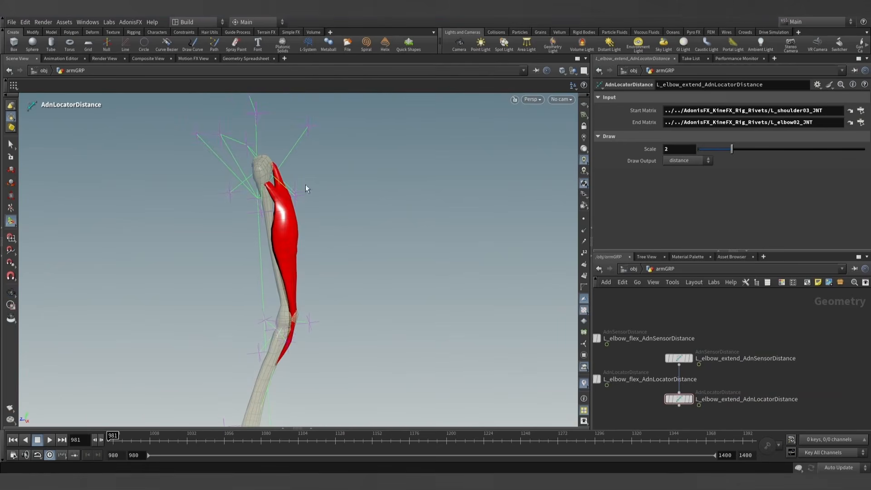
{"action": "left_click", "coordinate": [679, 399]}
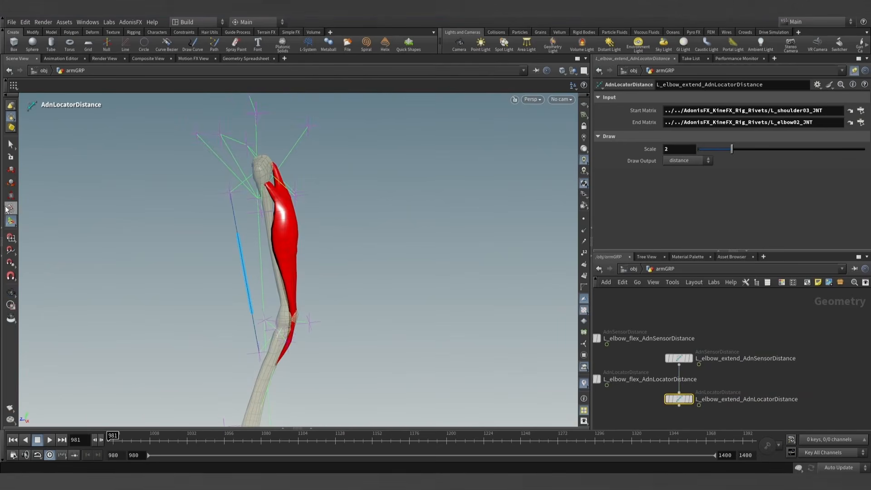
{"action": "left_click", "coordinate": [11, 108]}
{"action": "left_click_drag", "start_coordinate": [216, 185], "coordinate": [310, 208], "text": "alt"}
{"action": "left_click", "coordinate": [302, 200]}
{"action": "key", "text": "s"}
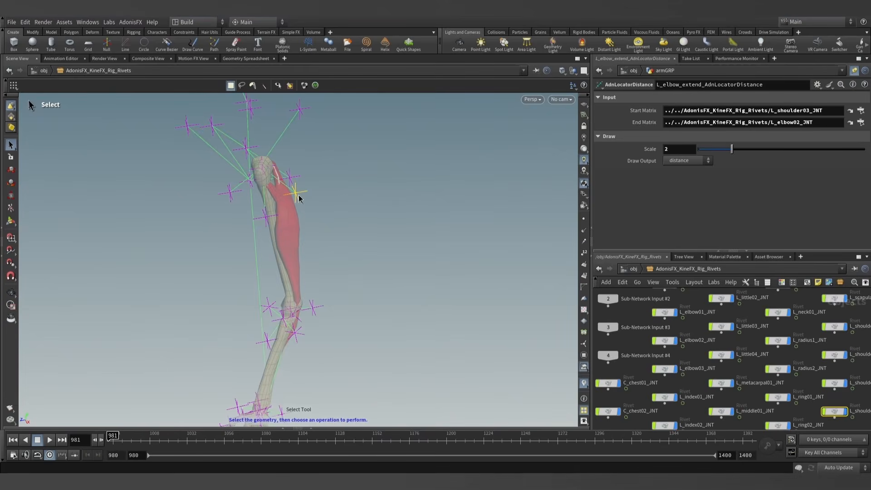
- Set L_elbow_extend_AdnLocatorDistance's Start Matrix to the L_shoulder04_JNT rivet and its End Matrix to the L_elbow03_JNT rivet
{"action": "left_click", "coordinate": [2, 225]}
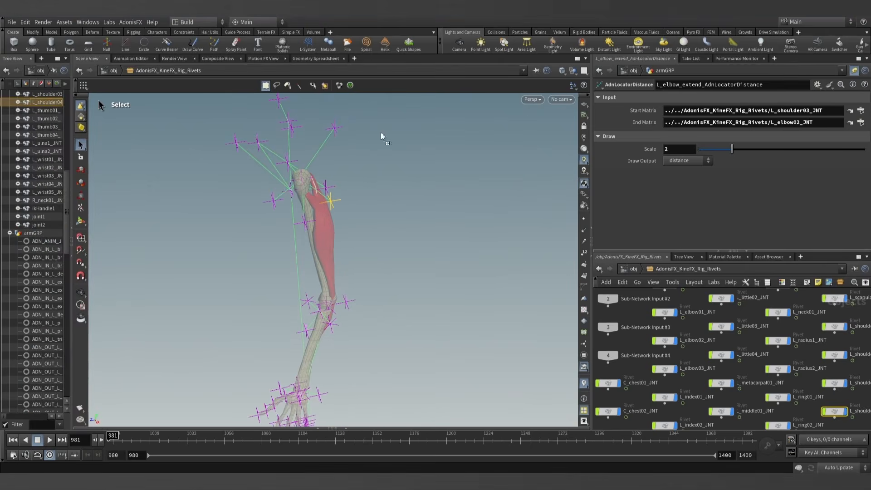
{"action": "left_click_drag", "start_coordinate": [708, 112], "coordinate": [708, 111]}
{"action": "mouse_move", "coordinate": [292, 192]}
{"action": "left_mouse_down", "text": "alt"}
{"action": "mouse_move", "coordinate": [319, 225]}
{"action": "mouse_move", "coordinate": [244, 212]}
{"action": "mouse_move", "coordinate": [280, 188]}
{"action": "left_mouse_up", "text": "alt"}
{"action": "key", "text": "s"}
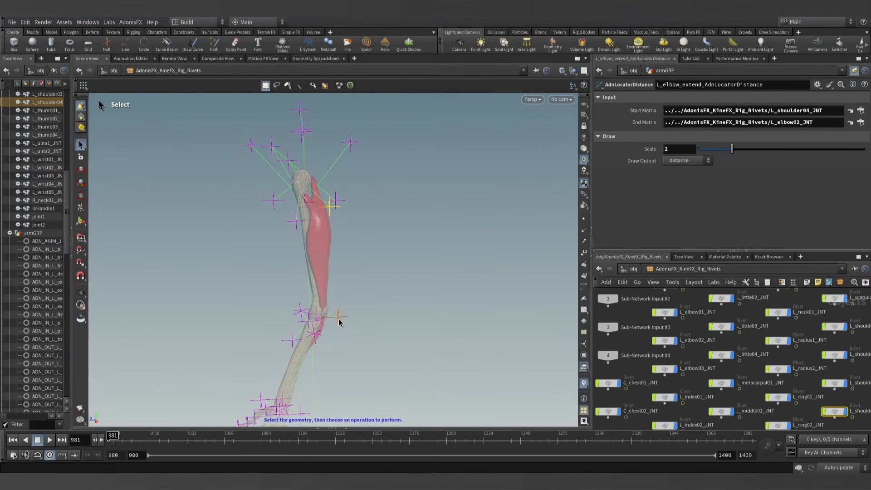
{"action": "left_click", "coordinate": [339, 319]}
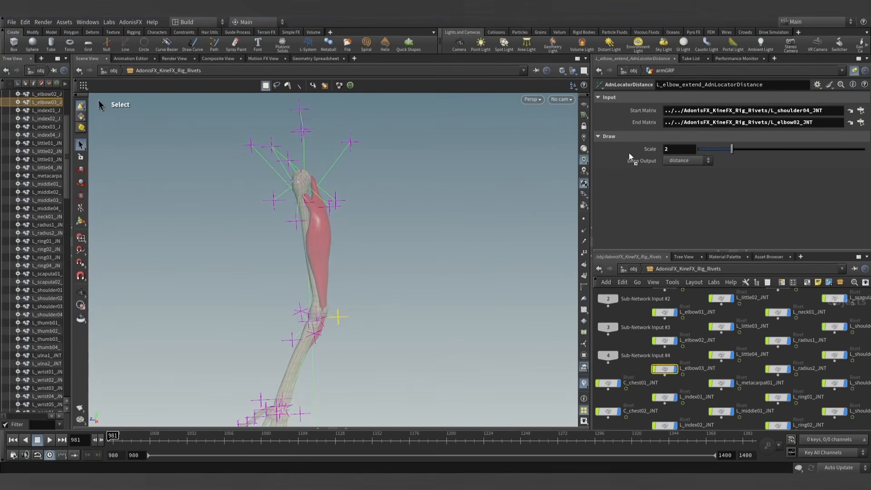
{"action": "left_click_drag", "start_coordinate": [725, 123], "coordinate": [728, 120]}
- Return to the armGRP network and display L_elbow_extend_AdnLocatorDistance to inspect its line behind the upper arm
{"action": "left_click", "coordinate": [633, 269]}
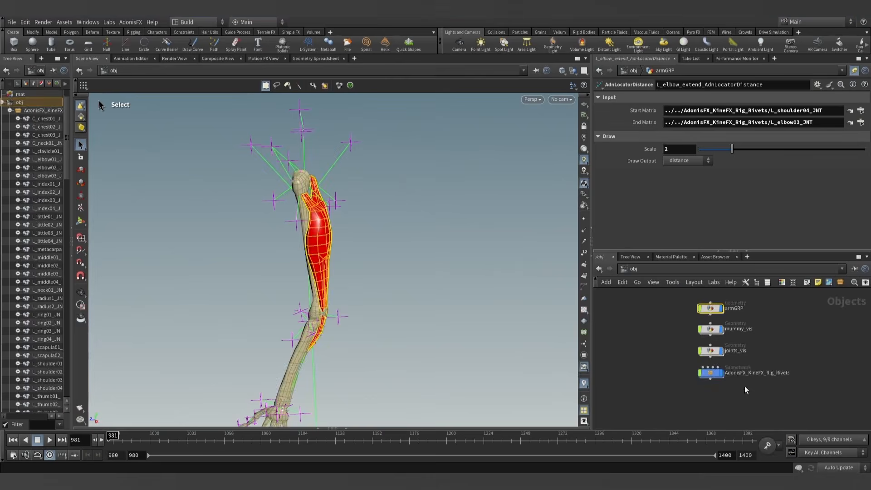
{"action": "double_click", "coordinate": [711, 311]}
{"action": "right_click_drag", "start_coordinate": [330, 253], "coordinate": [485, 285], "text": "alt"}
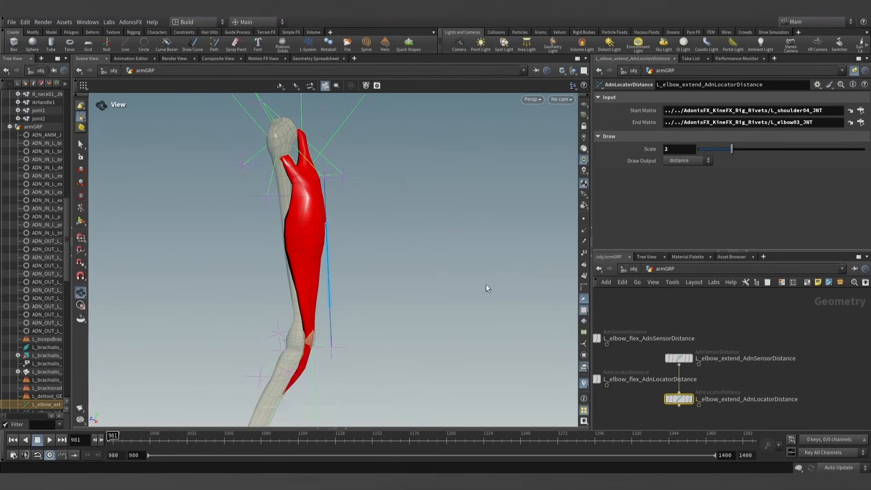
{"action": "left_click", "coordinate": [689, 400]}
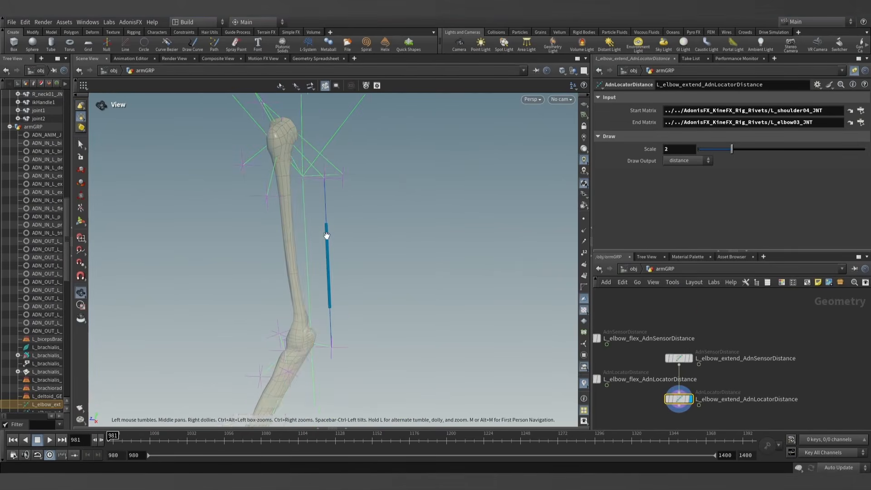
{"action": "left_click_drag", "start_coordinate": [300, 245], "coordinate": [331, 237], "text": "alt"}
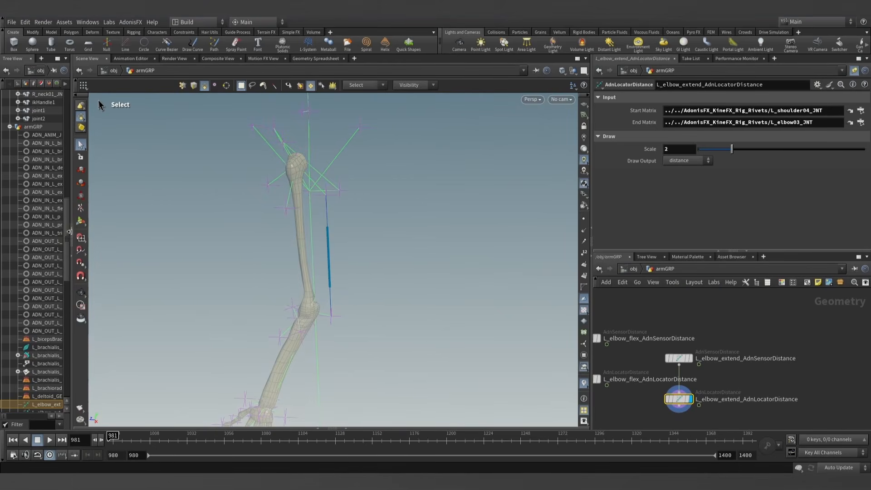
{"action": "left_click", "coordinate": [71, 227]}
{"action": "key", "text": "Escape"}
{"action": "left_click_drag", "start_coordinate": [348, 254], "coordinate": [411, 289]}
{"action": "key", "text": "s"}
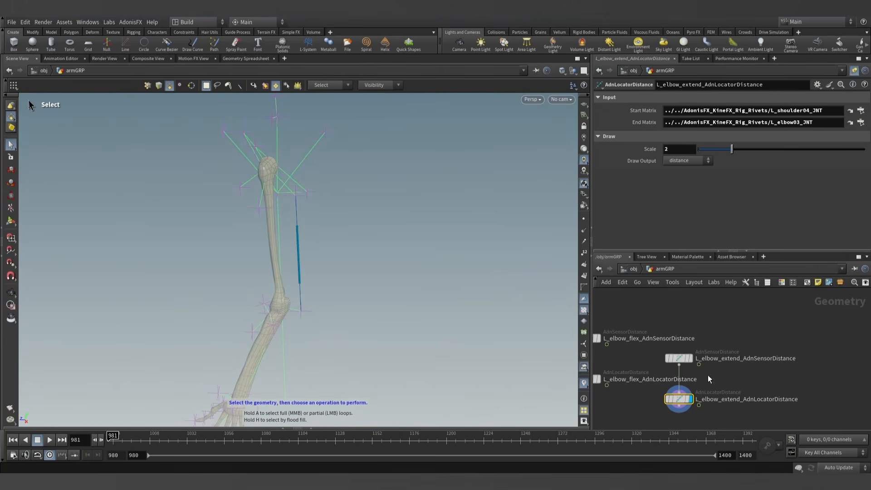
- Copy the locator's End Matrix path, ending in L_elbow03_JNT, into the End Matrix of L_elbow_extend_AdnSensorDistance
{"action": "left_click", "coordinate": [716, 125]}
{"action": "left_click", "coordinate": [680, 357]}
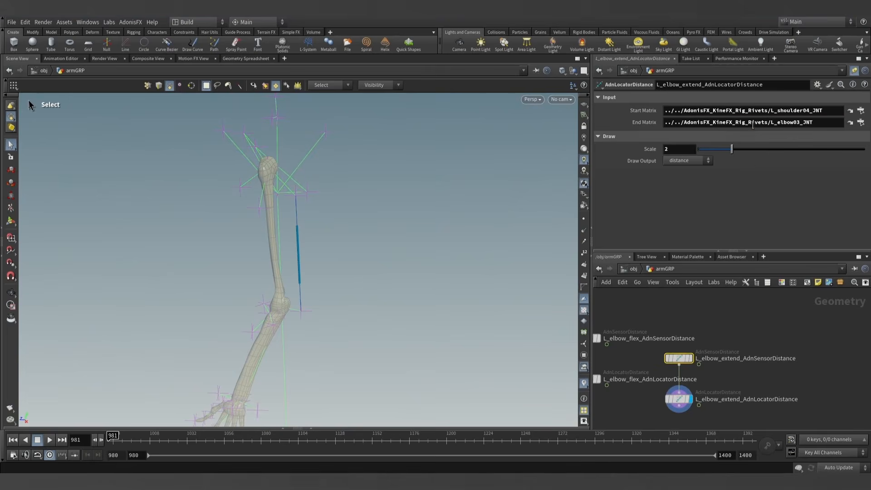
{"action": "left_click", "coordinate": [745, 283]}
{"action": "scroll", "coordinate": [718, 331], "scroll_direction": "down", "scroll_amount": 2}
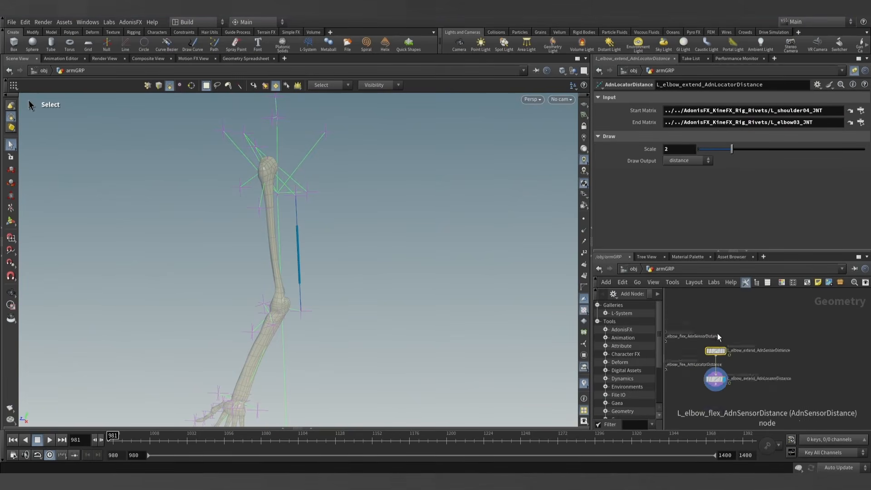
{"action": "scroll", "coordinate": [709, 353], "scroll_direction": "up", "scroll_amount": 2}
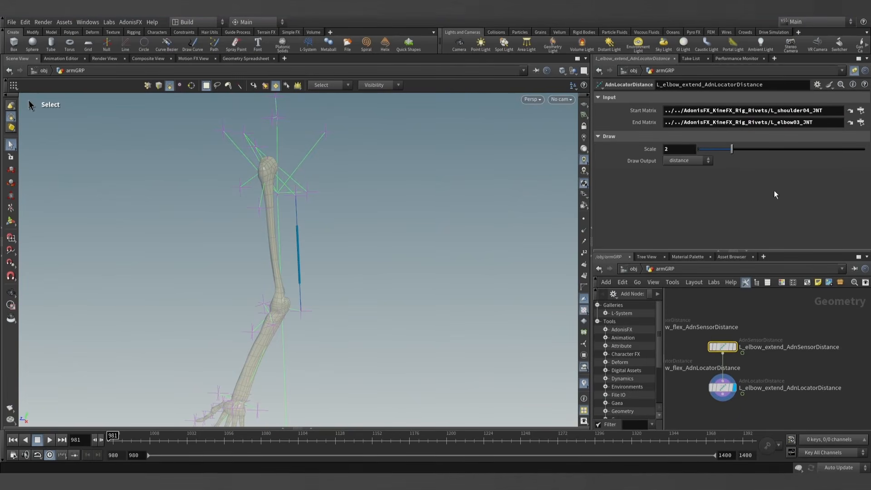
{"action": "left_click", "coordinate": [724, 387]}
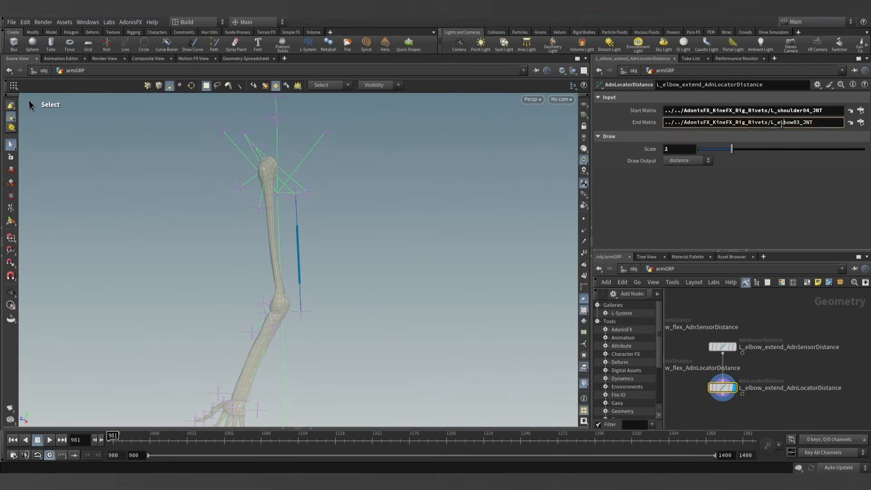
{"action": "left_click", "coordinate": [720, 346]}
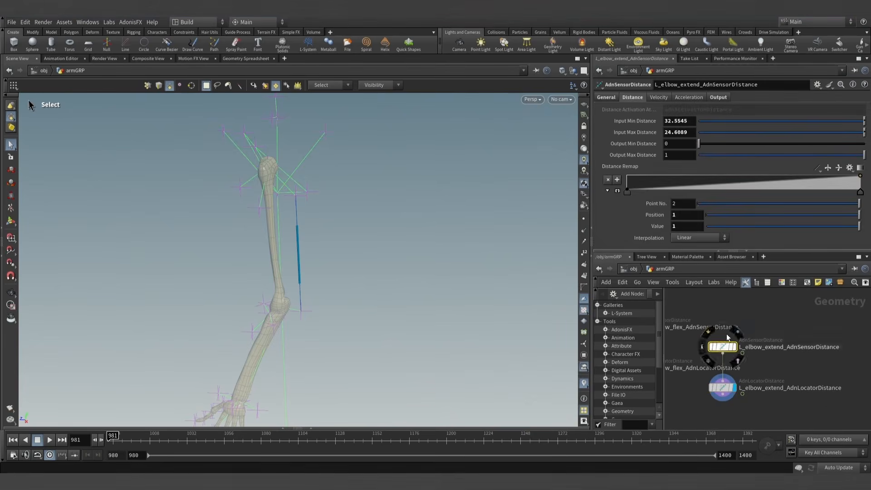
{"action": "left_click", "coordinate": [613, 97]}
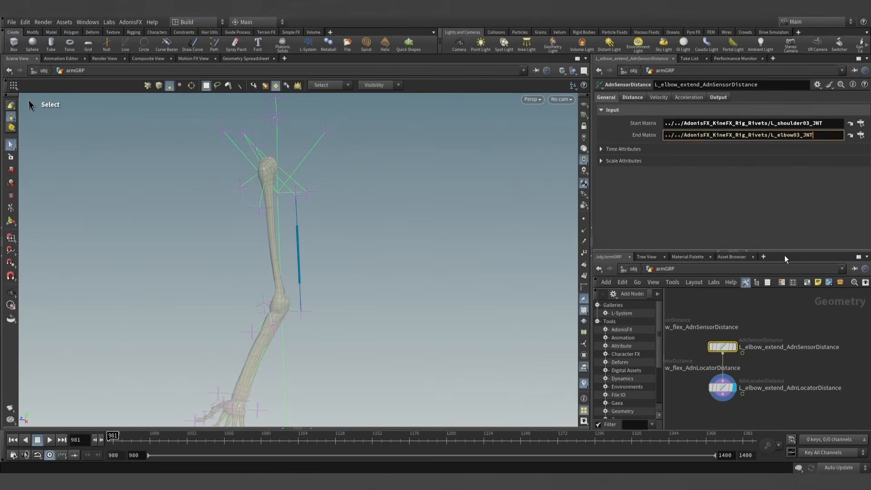
- Copy the locator's Start Matrix path, ending in L_shoulder04_JNT, into the Start Matrix of L_elbow_extend_AdnSensorDistance
{"action": "left_click", "coordinate": [722, 387]}
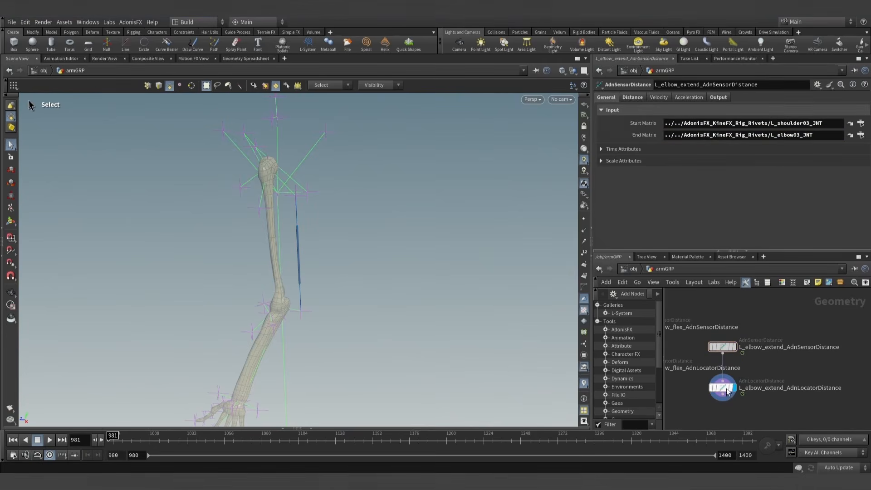
{"action": "triple_click", "coordinate": [742, 111]}
{"action": "key", "text": "ctrl+c"}
{"action": "left_click", "coordinate": [722, 346]}
{"action": "triple_click", "coordinate": [715, 123]}
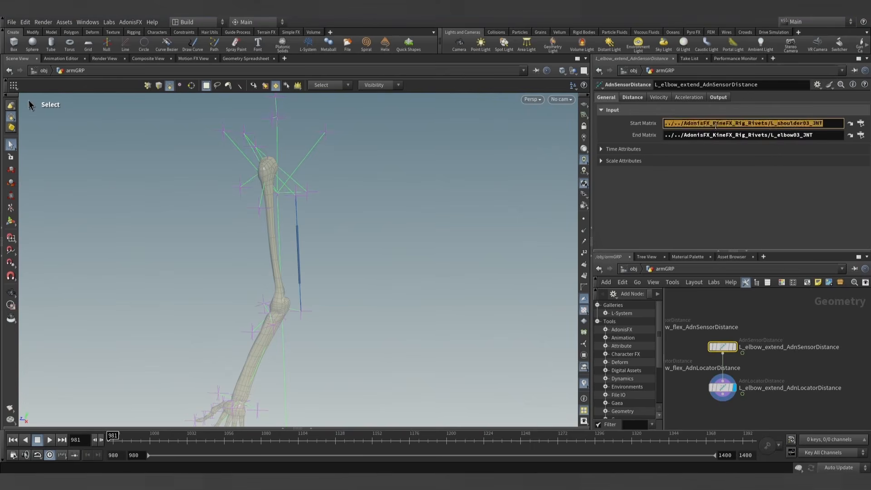
{"action": "key", "text": "ctrl+v"}
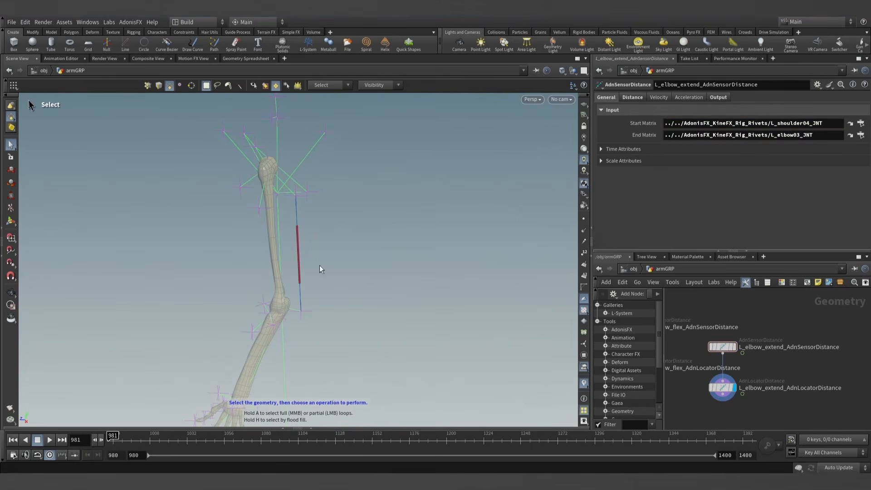
- At frame 980, copy the extend sensor's Out Distance into its Input Max Distance as 26.362
{"action": "left_click", "coordinate": [12, 440]}
{"action": "left_click", "coordinate": [717, 98]}
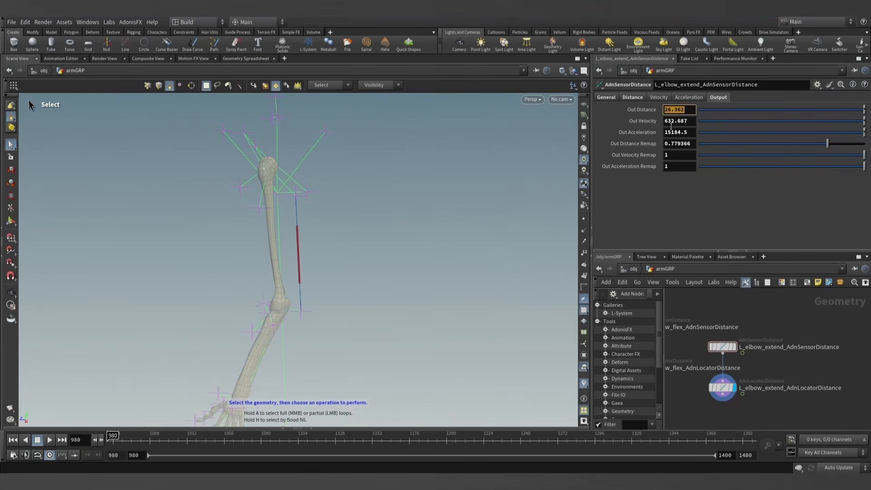
{"action": "left_click", "coordinate": [633, 97]}
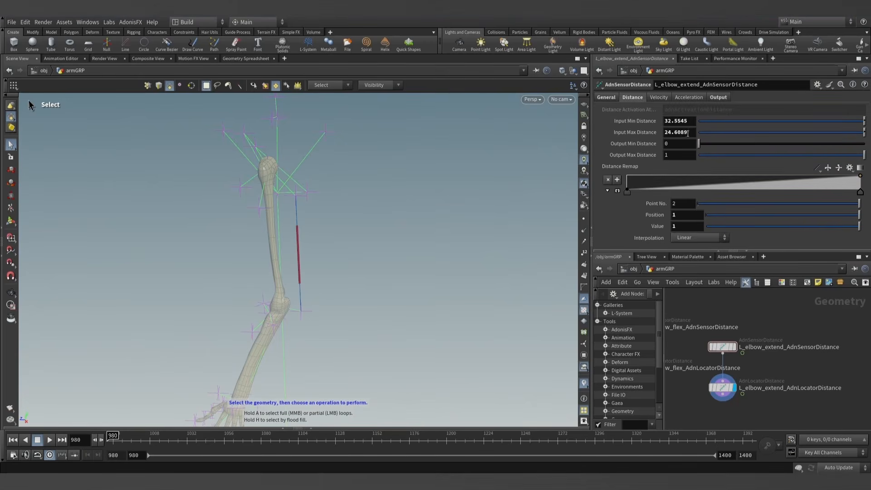
{"action": "key", "text": "Return"}
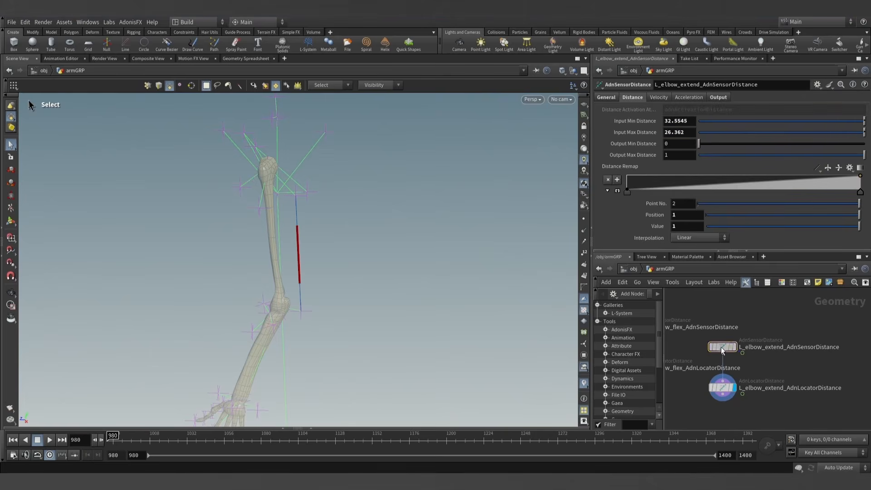
- At frame 1021, copy the extend sensor's Out Distance into Input Min Distance as 30.1851 and return to frame 980
{"action": "left_click", "coordinate": [719, 98]}
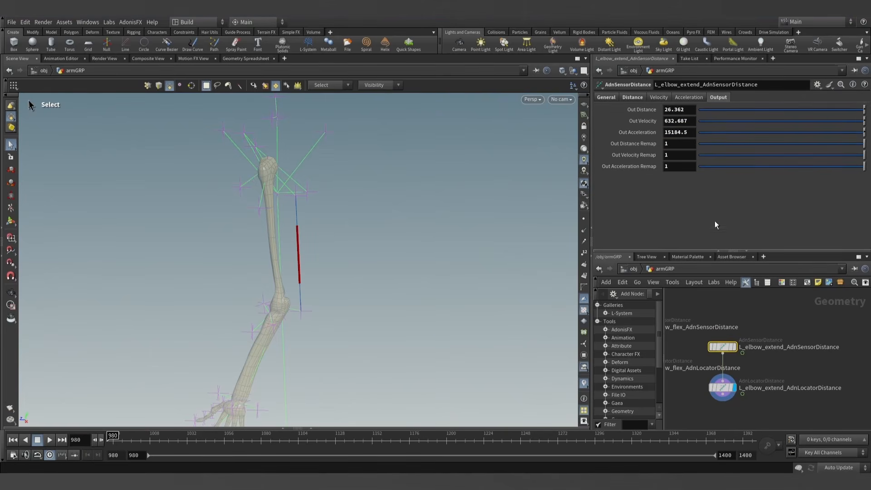
{"action": "left_click_drag", "start_coordinate": [112, 439], "coordinate": [171, 440]}
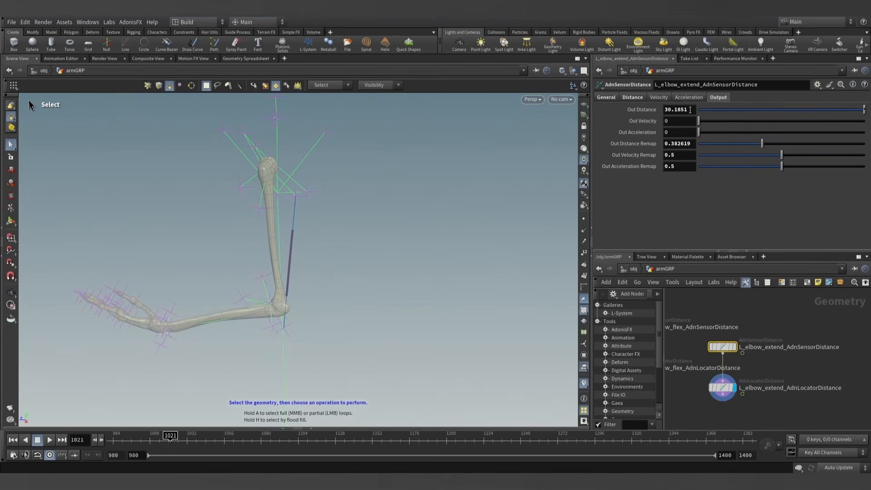
{"action": "left_click", "coordinate": [632, 97]}
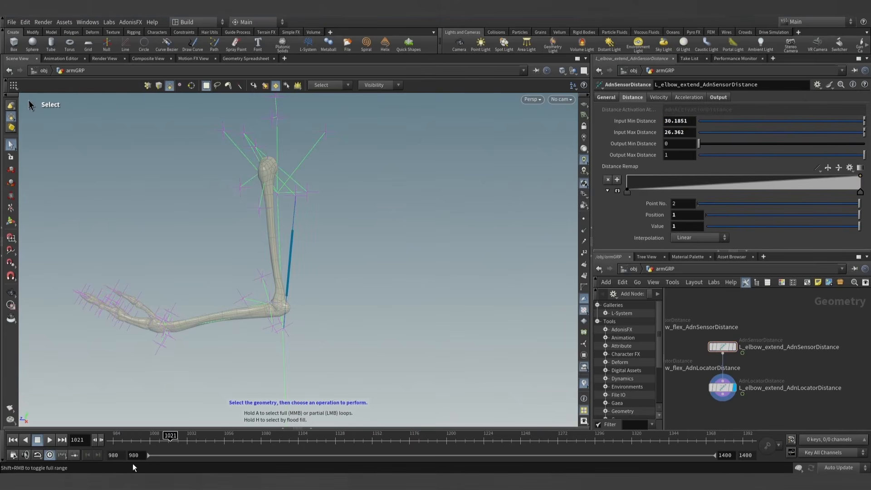
{"action": "left_click_drag", "start_coordinate": [166, 435], "coordinate": [49, 439]}
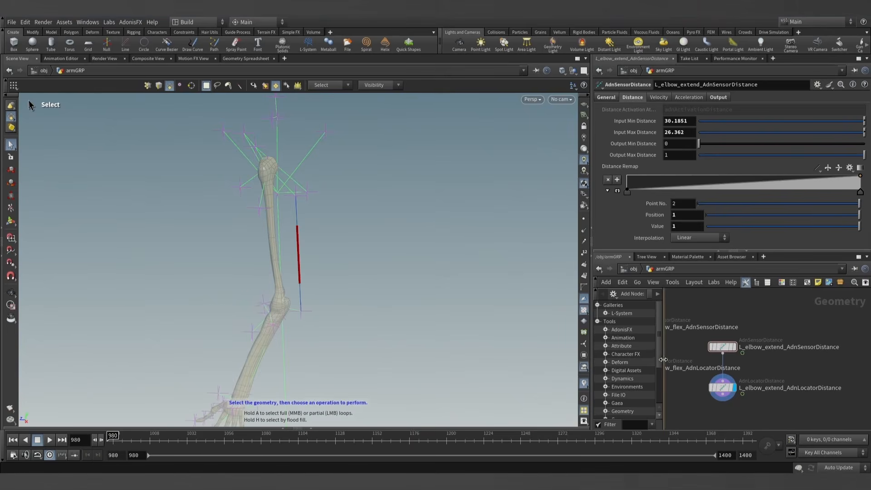
- Widen the parameter and network area, then find and select the L_triceps_AdnMuscle node
{"action": "left_click_drag", "start_coordinate": [663, 359], "coordinate": [690, 346]}
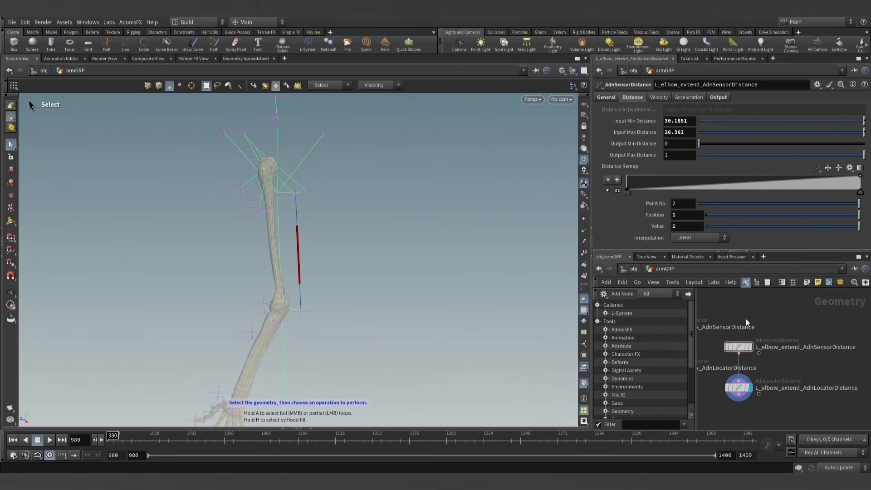
{"action": "left_click_drag", "start_coordinate": [696, 314], "coordinate": [656, 323]}
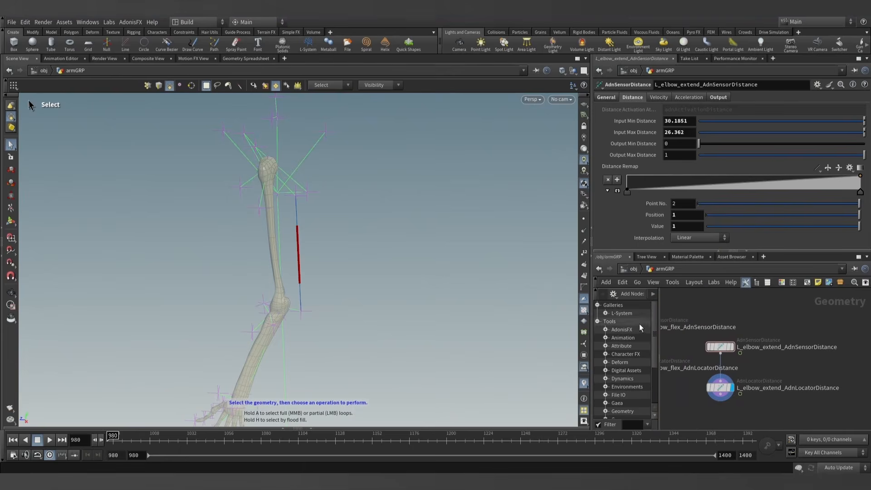
{"action": "left_click_drag", "start_coordinate": [590, 221], "coordinate": [485, 221]}
{"action": "scroll", "coordinate": [674, 313], "scroll_direction": "down", "scroll_amount": 2}
{"action": "scroll", "coordinate": [680, 356], "scroll_direction": "down", "scroll_amount": 2}
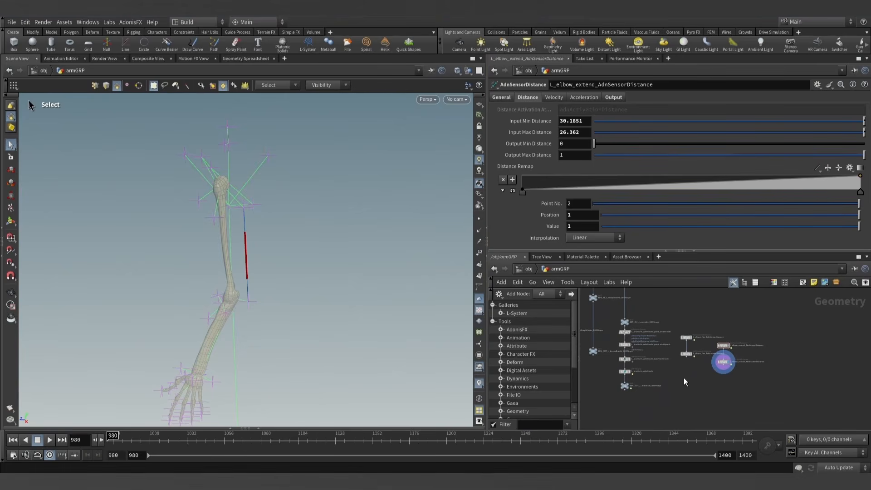
{"action": "scroll", "coordinate": [684, 378], "scroll_direction": "up", "scroll_amount": 5}
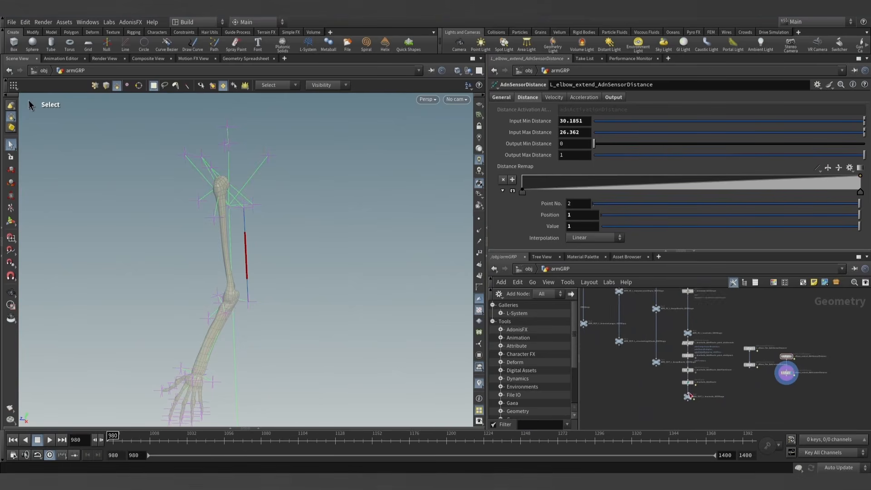
{"action": "scroll", "coordinate": [649, 353], "scroll_direction": "up", "scroll_amount": 4}
{"action": "left_click", "coordinate": [655, 353]}
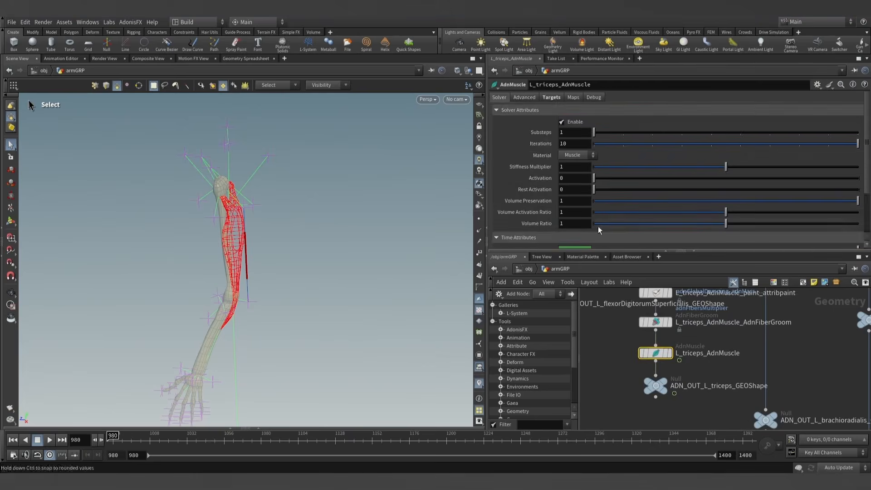
- Expand the Activation Layers of L_triceps_AdnMuscle and add one entry to its Activation List
{"action": "scroll", "coordinate": [548, 167], "scroll_direction": "down", "scroll_amount": 3}
{"action": "left_click", "coordinate": [519, 240]}
{"action": "scroll", "coordinate": [534, 230], "scroll_direction": "down", "scroll_amount": 2}
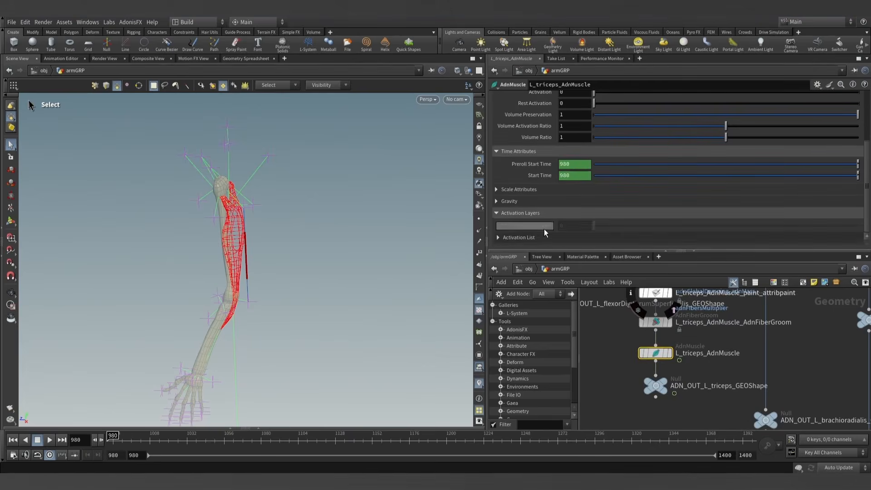
{"action": "left_click", "coordinate": [509, 239]}
{"action": "scroll", "coordinate": [522, 236], "scroll_direction": "down", "scroll_amount": 2}
{"action": "left_click", "coordinate": [581, 231]}
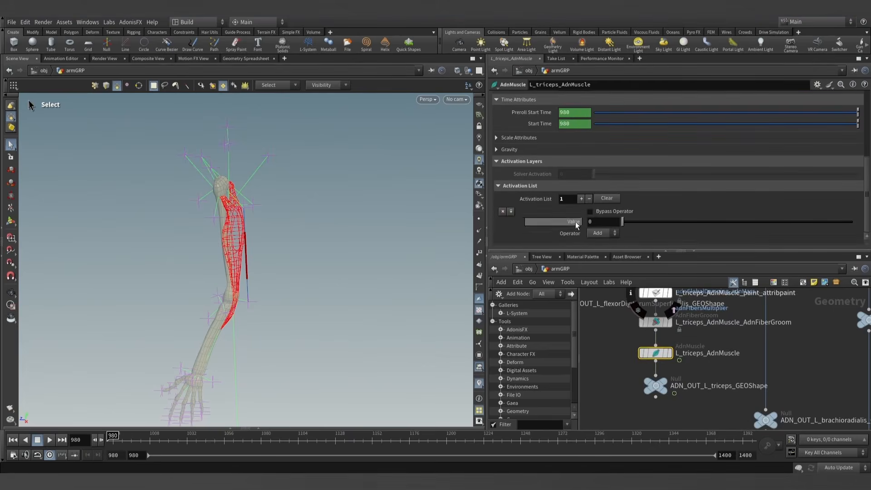
- Find the L_elbow_extend_AdnLocatorDistance node in the network and copy its name
{"action": "scroll", "coordinate": [639, 409], "scroll_direction": "down", "scroll_amount": 3}
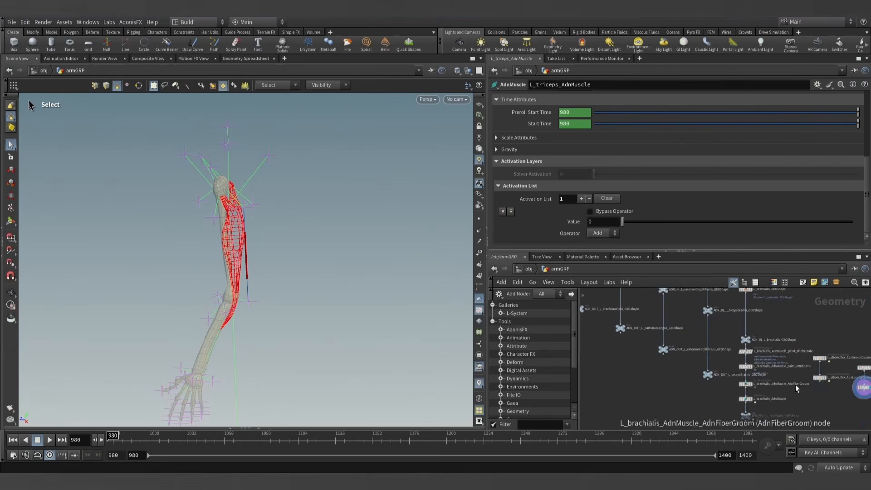
{"action": "middle_click_drag", "start_coordinate": [864, 400], "coordinate": [705, 347]}
{"action": "scroll", "coordinate": [706, 348], "scroll_direction": "up", "scroll_amount": 3}
{"action": "double_click", "coordinate": [747, 325]}
{"action": "key", "text": "ctrl+c"}
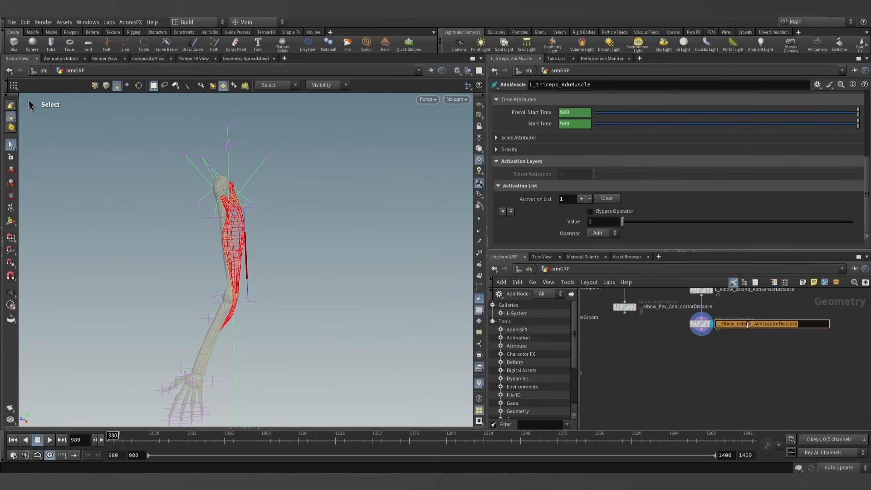
{"action": "left_click", "coordinate": [688, 363]}
{"action": "scroll", "coordinate": [657, 359], "scroll_direction": "down", "scroll_amount": 3}
- Set the triceps activation entry's Value to the expression detail("../L_elbow_extend_AdnLocatorDistance", "adnActivationDistance", 0)
{"action": "type", "text": "de"}
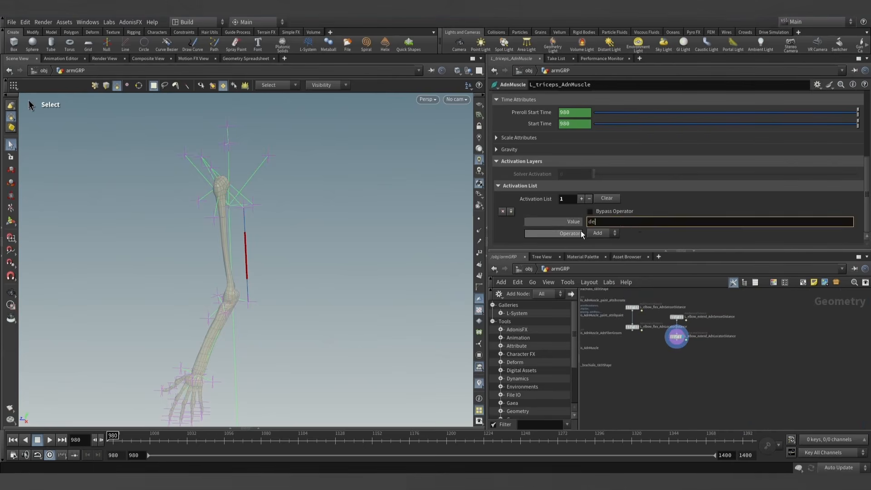
{"action": "type", "text": "tail(\"."}
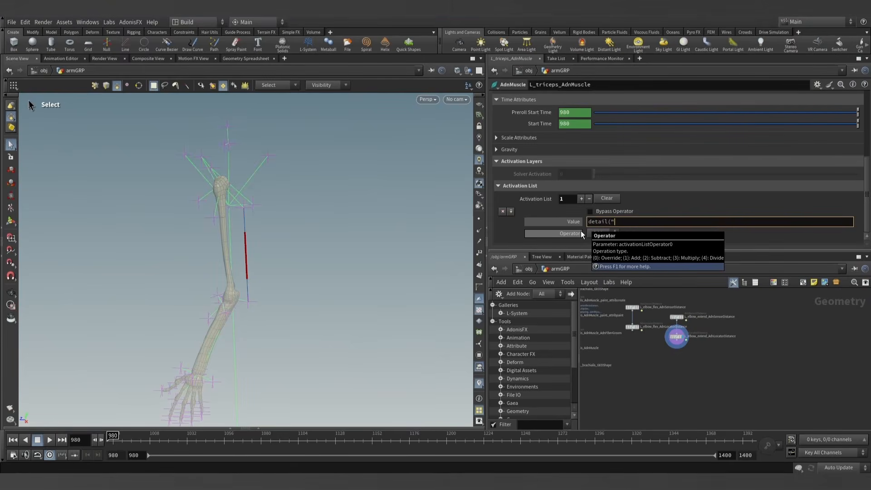
{"action": "type", "text": "./"}
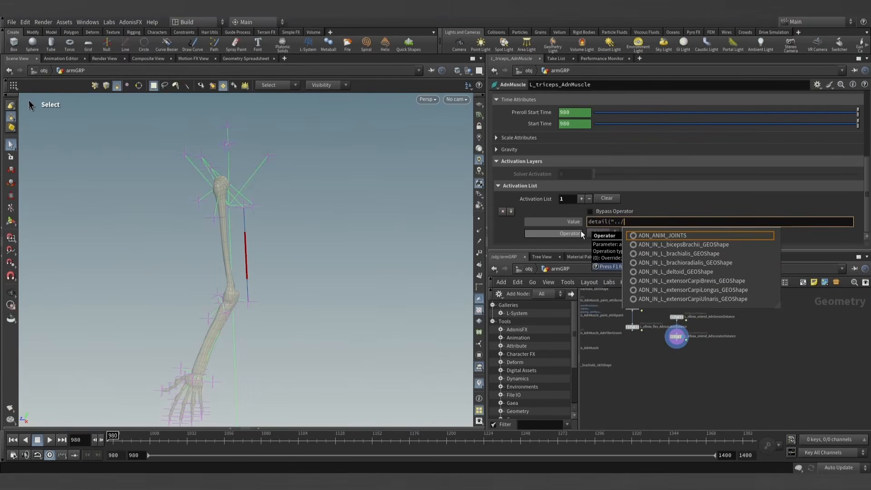
{"action": "key", "text": "ctrl+v"}
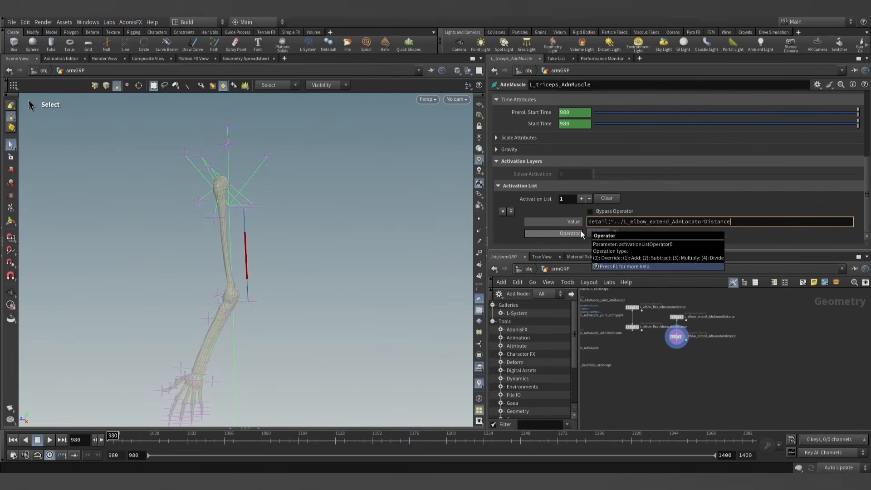
{"action": "type", "text": "\", \"adnActivationDistance\", "}
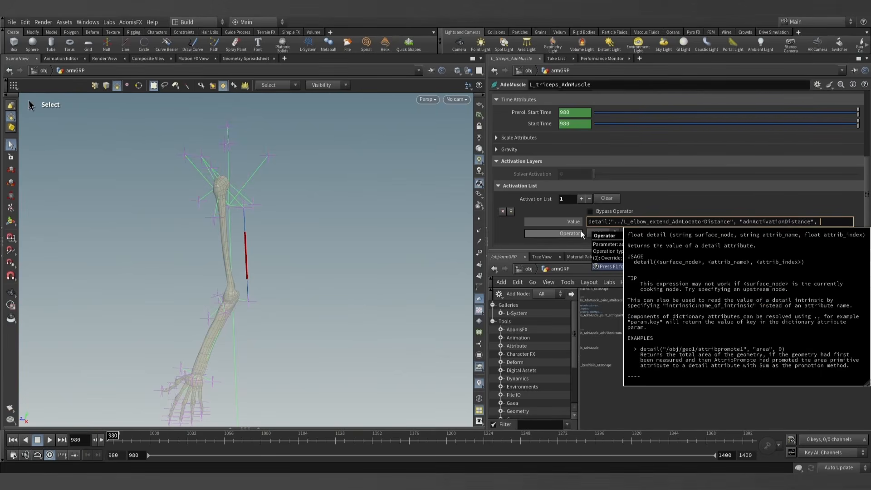
{"action": "type", "text": "0)"}
{"action": "key", "text": "Return"}
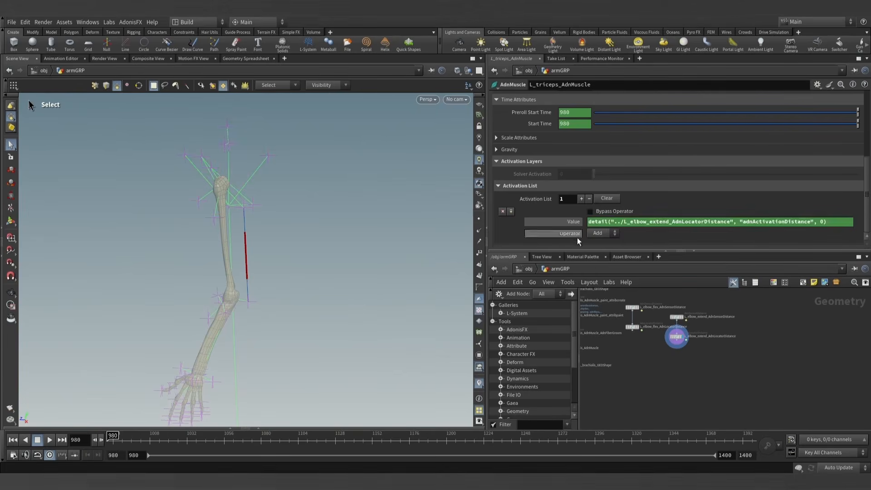
- Scrub through the elbow bend, display ADN_OUT_L_triceps_GEOShape, and move back to frame 992 to check the triceps
{"action": "left_click_drag", "start_coordinate": [115, 437], "coordinate": [197, 440]}
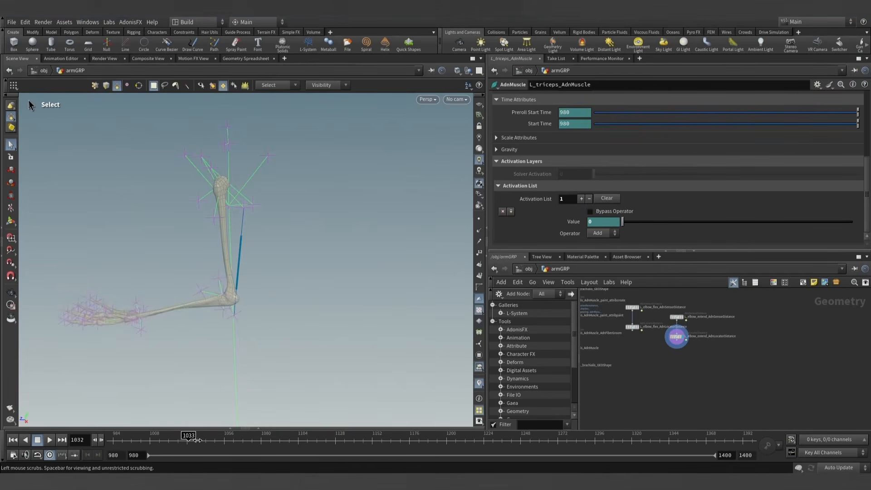
{"action": "scroll", "coordinate": [699, 375], "scroll_direction": "down", "scroll_amount": 6}
{"action": "middle_click_drag", "start_coordinate": [590, 377], "coordinate": [667, 394]}
{"action": "scroll", "coordinate": [664, 351], "scroll_direction": "up", "scroll_amount": 5}
{"action": "scroll", "coordinate": [667, 358], "scroll_direction": "up", "scroll_amount": 5}
{"action": "left_click", "coordinate": [640, 365]}
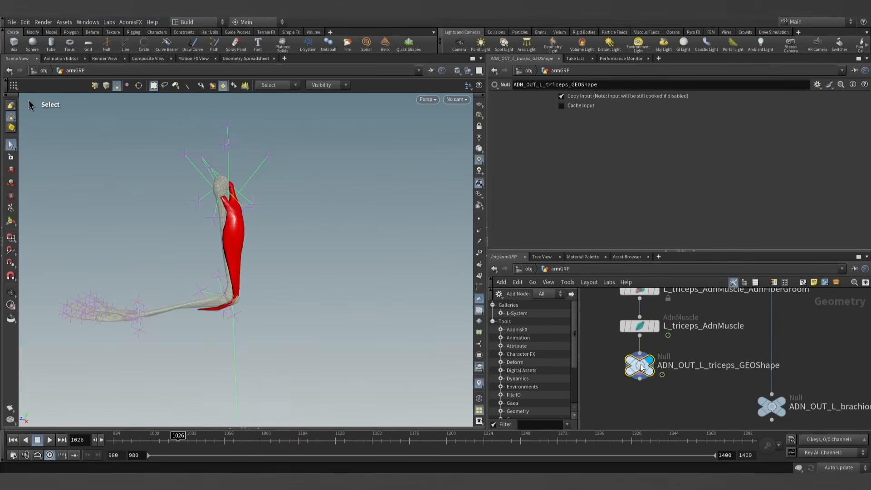
{"action": "left_click_drag", "start_coordinate": [180, 429], "coordinate": [126, 435]}
{"action": "left_click_drag", "start_coordinate": [169, 279], "coordinate": [183, 277], "text": "alt"}
{"action": "right_click_drag", "start_coordinate": [182, 277], "coordinate": [253, 282], "text": "alt"}
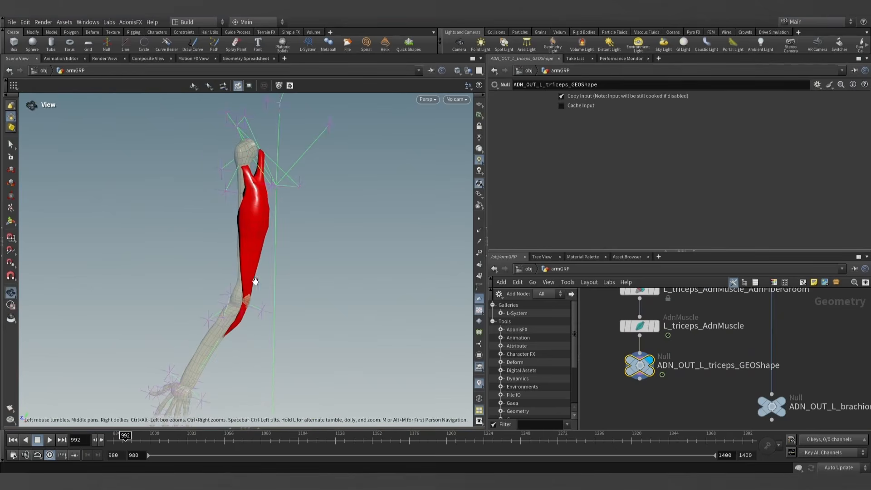
- Change the viewport's display options so the arm bones are drawn solid instead of ghosted
{"action": "left_click", "coordinate": [463, 71]}
{"action": "left_click", "coordinate": [490, 180]}
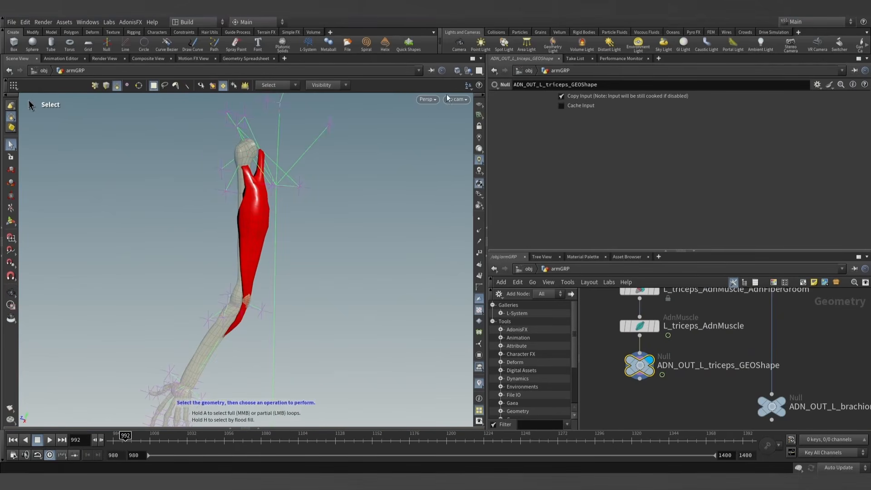
{"action": "left_click", "coordinate": [462, 72]}
{"action": "left_click", "coordinate": [480, 171]}
{"action": "mouse_move", "coordinate": [310, 221]}
{"action": "right_mouse_down", "text": "alt"}
{"action": "mouse_move", "coordinate": [341, 220]}
{"action": "mouse_move", "coordinate": [314, 231]}
{"action": "right_mouse_up", "text": "alt"}
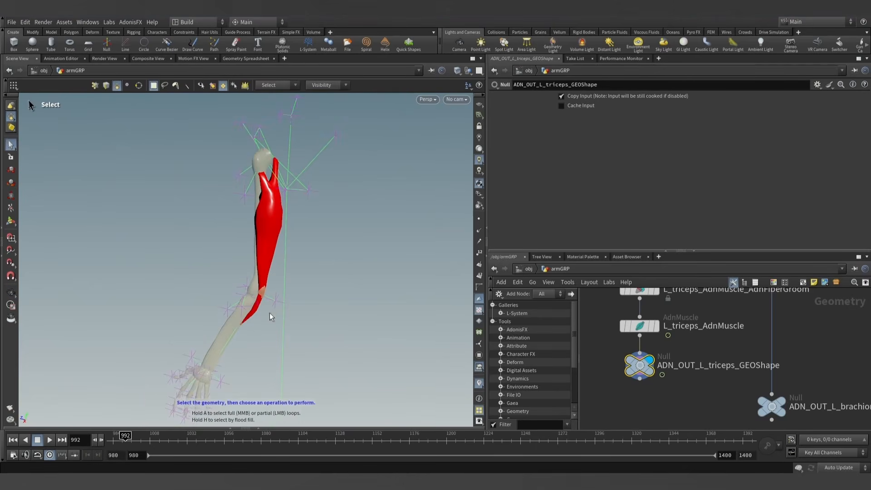
{"action": "left_click_drag", "start_coordinate": [321, 223], "coordinate": [317, 225], "text": "alt"}
{"action": "right_click_drag", "start_coordinate": [317, 226], "coordinate": [381, 234], "text": "alt"}
{"action": "left_click_drag", "start_coordinate": [381, 233], "coordinate": [348, 268], "text": "alt"}
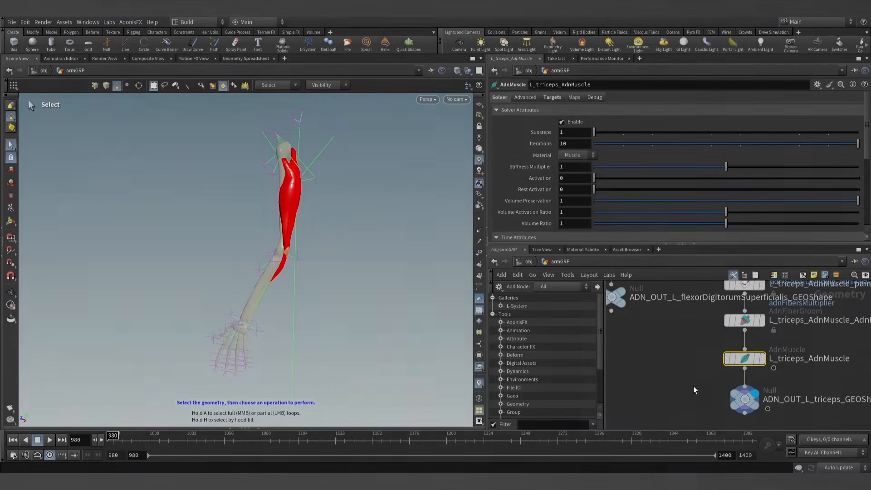
- Hide the network editor's tool palette, then select and display the muscles_sim_view Object Merge node
{"action": "left_click", "coordinate": [731, 277]}
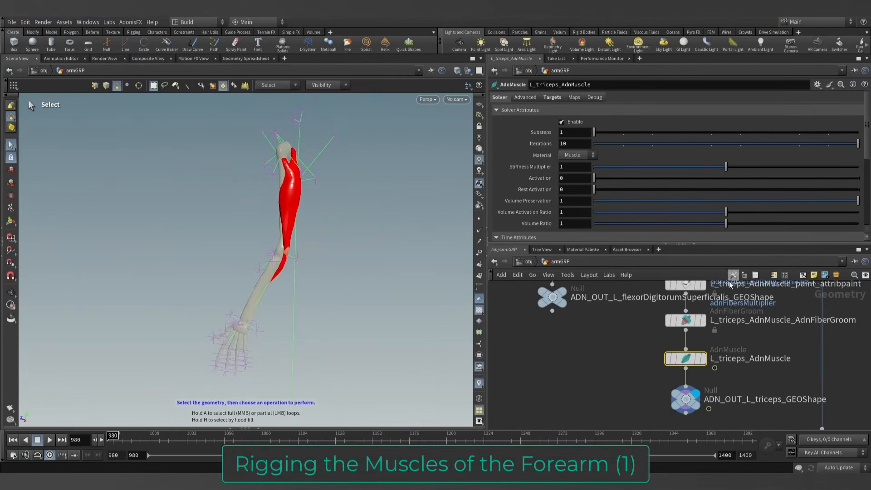
{"action": "scroll", "coordinate": [558, 369], "scroll_direction": "down", "scroll_amount": 5}
{"action": "middle_click_drag", "start_coordinate": [538, 364], "coordinate": [581, 388]}
{"action": "scroll", "coordinate": [611, 387], "scroll_direction": "down", "scroll_amount": 5}
{"action": "scroll", "coordinate": [561, 350], "scroll_direction": "up", "scroll_amount": 8}
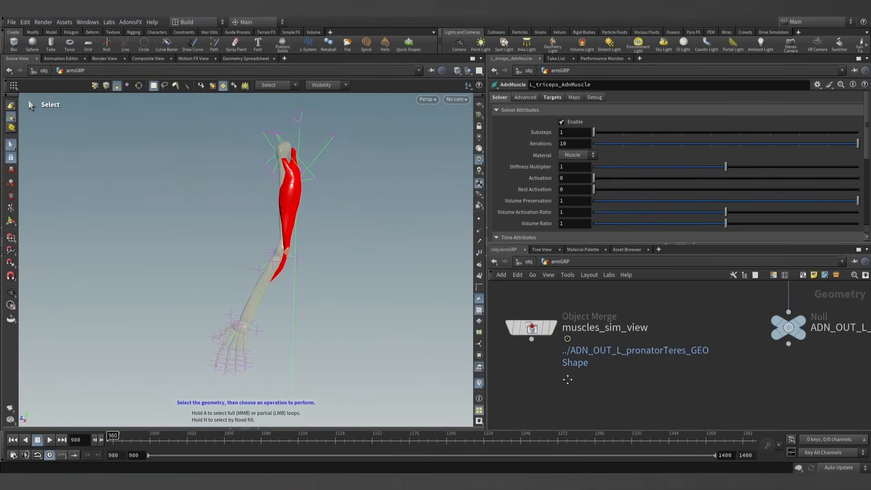
{"action": "left_click", "coordinate": [573, 337]}
{"action": "left_click", "coordinate": [550, 335]}
- Inspect the muscles around the elbow, then select and display the ADN_OUT_L_pronatorTeres_GEOShape node
{"action": "left_click_drag", "start_coordinate": [281, 236], "coordinate": [448, 225], "text": "alt"}
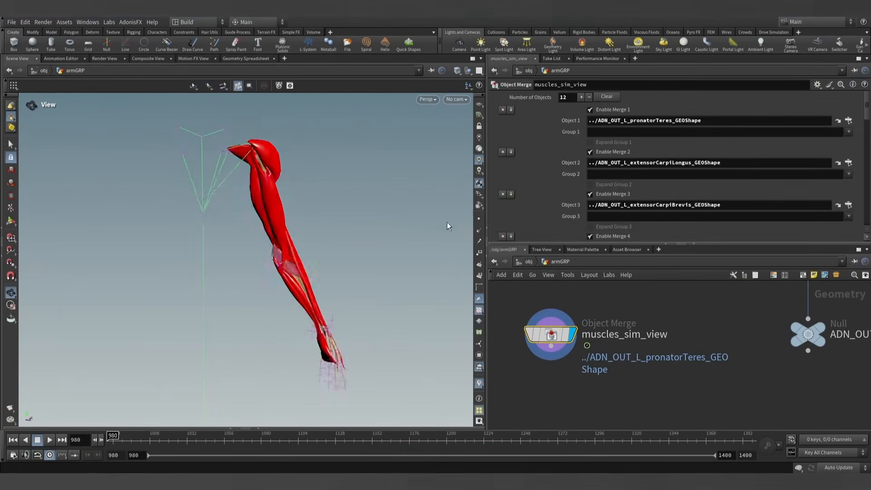
{"action": "left_click_drag", "start_coordinate": [227, 247], "coordinate": [256, 251], "text": "alt"}
{"action": "right_click_drag", "start_coordinate": [257, 252], "coordinate": [348, 247], "text": "alt"}
{"action": "left_click_drag", "start_coordinate": [348, 247], "coordinate": [338, 287], "text": "alt"}
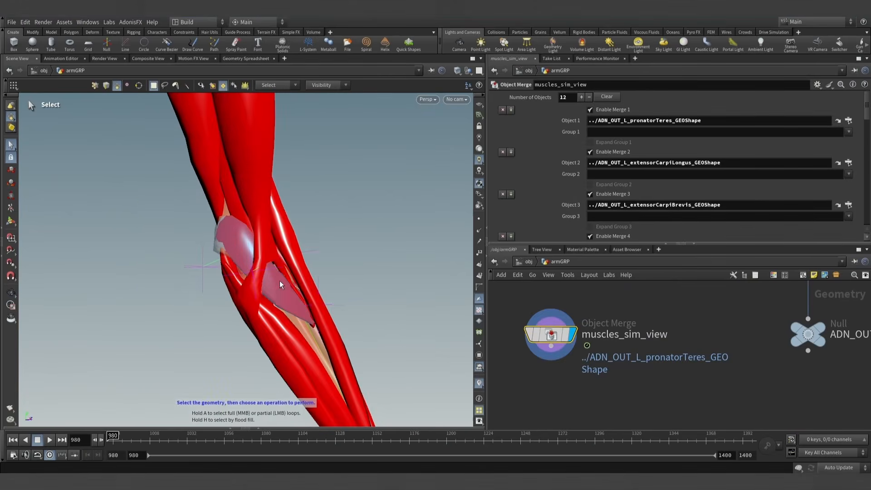
{"action": "scroll", "coordinate": [665, 382], "scroll_direction": "down", "scroll_amount": 5}
{"action": "middle_click_drag", "start_coordinate": [711, 398], "coordinate": [632, 362]}
{"action": "scroll", "coordinate": [632, 362], "scroll_direction": "up", "scroll_amount": 3}
{"action": "left_click", "coordinate": [643, 353]}
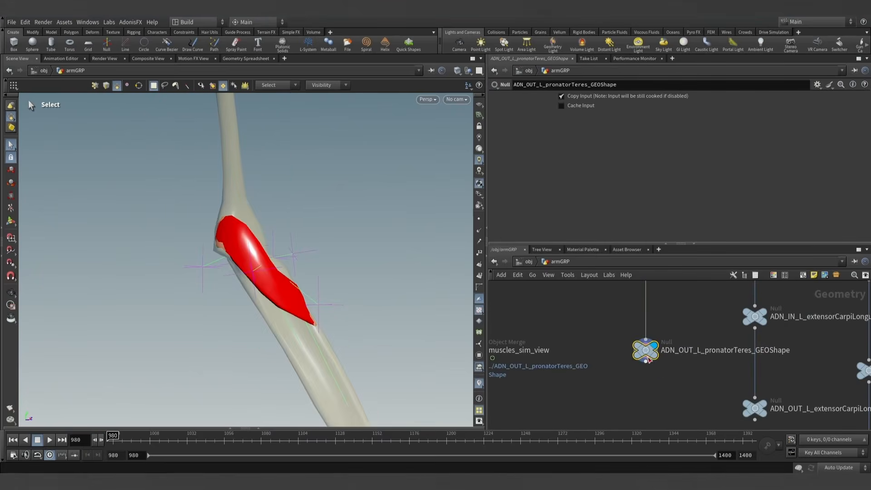
- Insert an AdnMuscle node on the wire just above ADN_OUT_L_pronatorTeres_GEOShape
{"action": "scroll", "coordinate": [650, 375], "scroll_direction": "up", "scroll_amount": 1}
{"action": "left_click_drag", "start_coordinate": [650, 376], "coordinate": [650, 384]}
{"action": "key", "text": "Tab"}
{"action": "type", "text": "adnmus"}
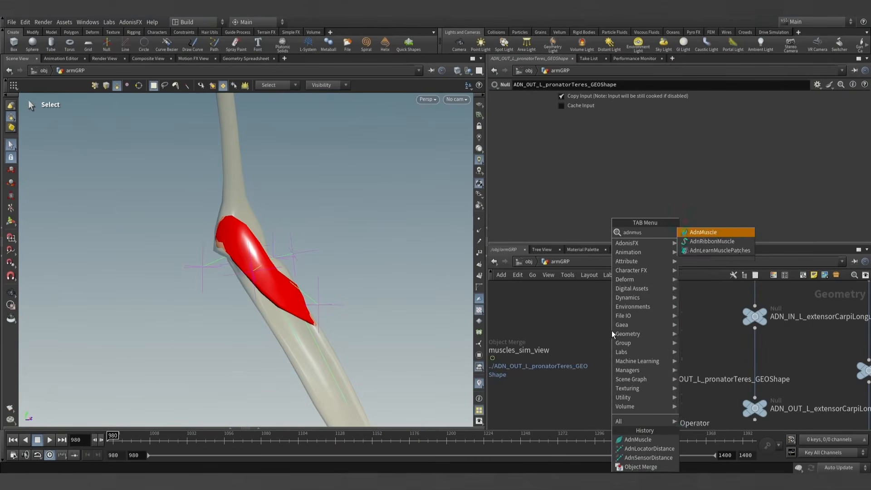
{"action": "key", "text": "Return"}
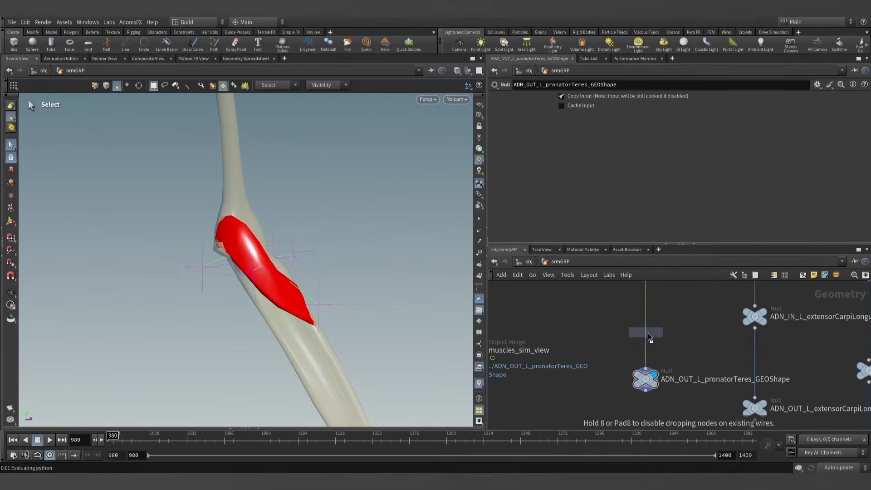
{"action": "left_click", "coordinate": [647, 333]}
- Rename the new AdnMuscle node as L_pronatorTeres_AdnMuscle, reusing the muscle name from its output null
{"action": "double_click", "coordinate": [710, 380]}
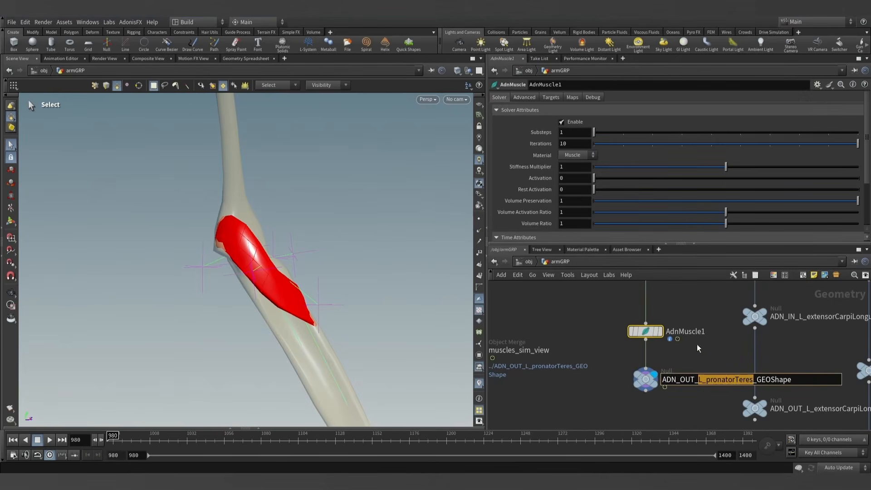
{"action": "double_click", "coordinate": [667, 332]}
{"action": "type", "text": "_AdnMuscle1"}
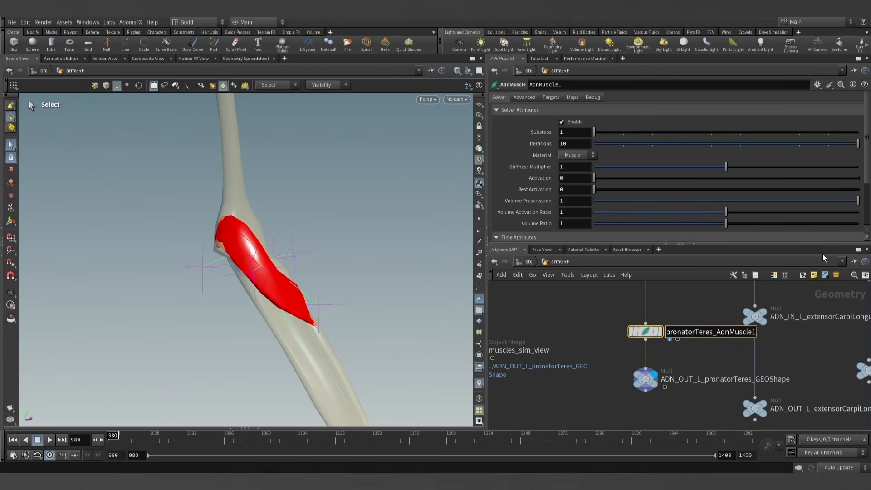
{"action": "key", "text": "Delete"}
{"action": "key", "text": "Return"}
- Add one target to L_pronatorTeres_AdnMuscle and set its Target World Mesh to ../mummy_arm_GEOShape
{"action": "scroll", "coordinate": [681, 306], "scroll_direction": "down", "scroll_amount": 3}
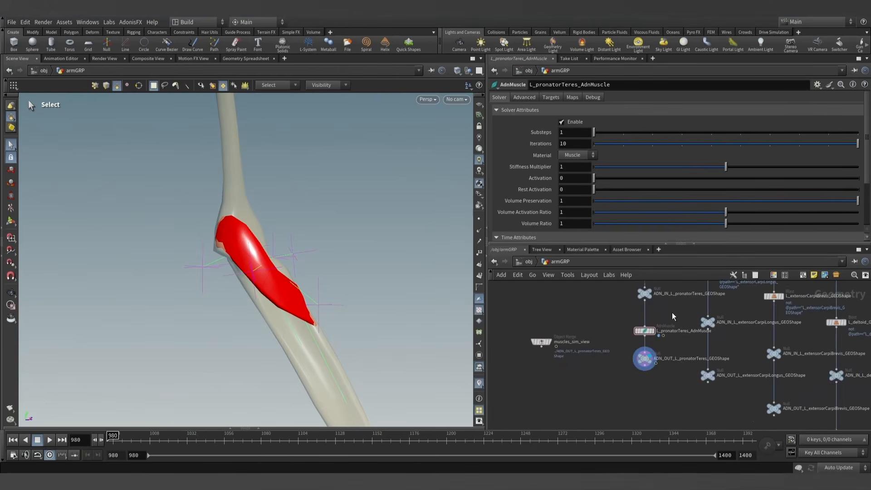
{"action": "left_click", "coordinate": [551, 98]}
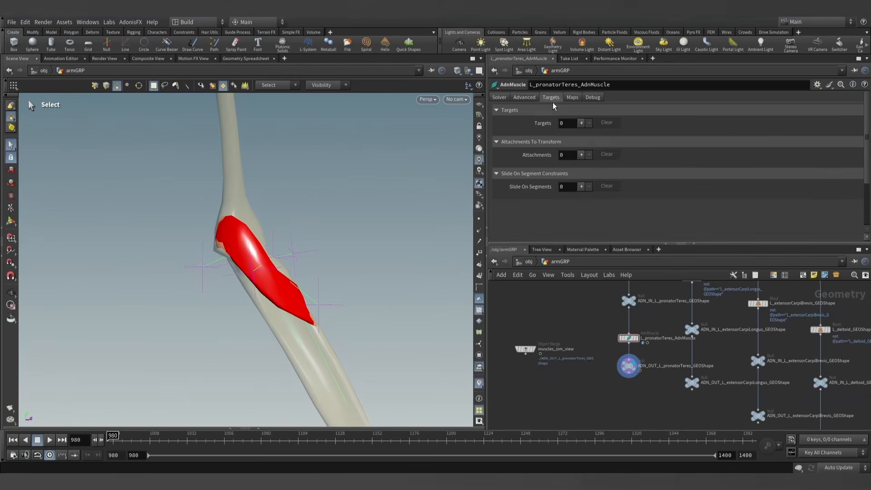
{"action": "left_click", "coordinate": [581, 123]}
{"action": "scroll", "coordinate": [601, 310], "scroll_direction": "down", "scroll_amount": 6}
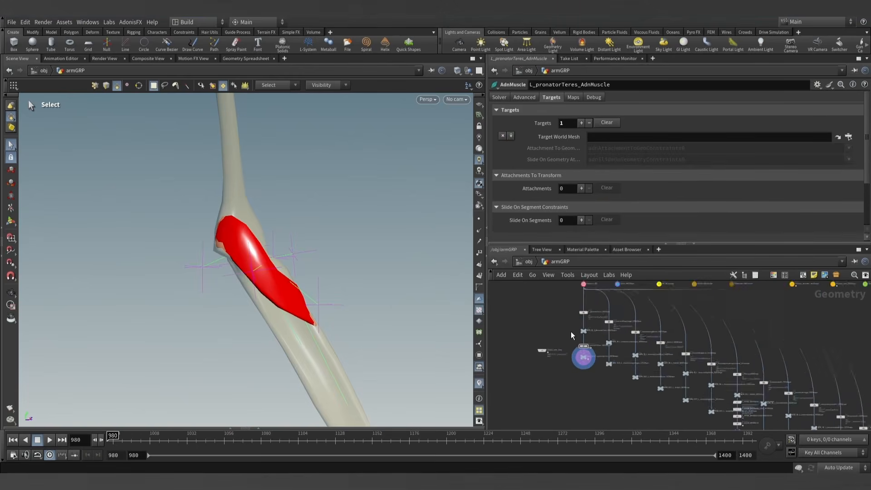
{"action": "scroll", "coordinate": [635, 372], "scroll_direction": "up", "scroll_amount": 10}
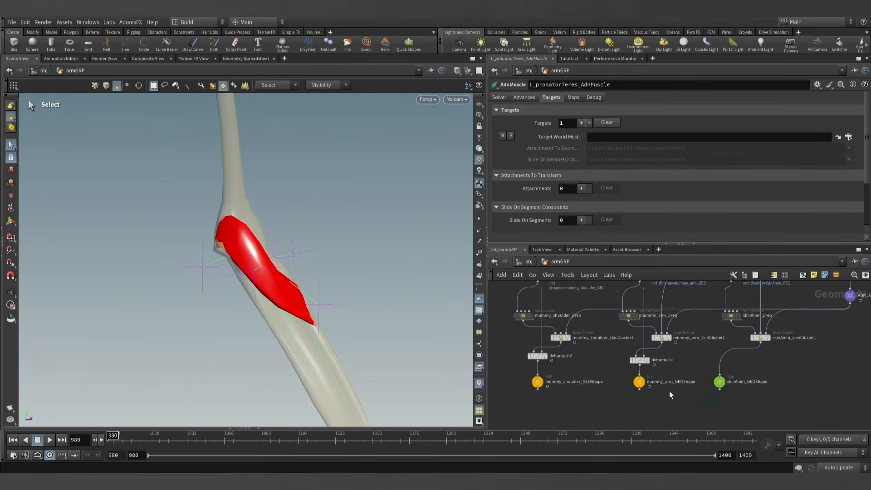
{"action": "left_click_drag", "start_coordinate": [611, 364], "coordinate": [617, 137]}
- Select the L_pronatorTeres_AdnMuscle node and make it paintable with the AdonisFX Make Paintable utility
{"action": "scroll", "coordinate": [564, 359], "scroll_direction": "down", "scroll_amount": 8}
{"action": "middle_click_drag", "start_coordinate": [570, 371], "coordinate": [756, 319]}
{"action": "scroll", "coordinate": [537, 378], "scroll_direction": "up", "scroll_amount": 5}
{"action": "middle_click_drag", "start_coordinate": [538, 376], "coordinate": [572, 420]}
{"action": "scroll", "coordinate": [559, 383], "scroll_direction": "up", "scroll_amount": 3}
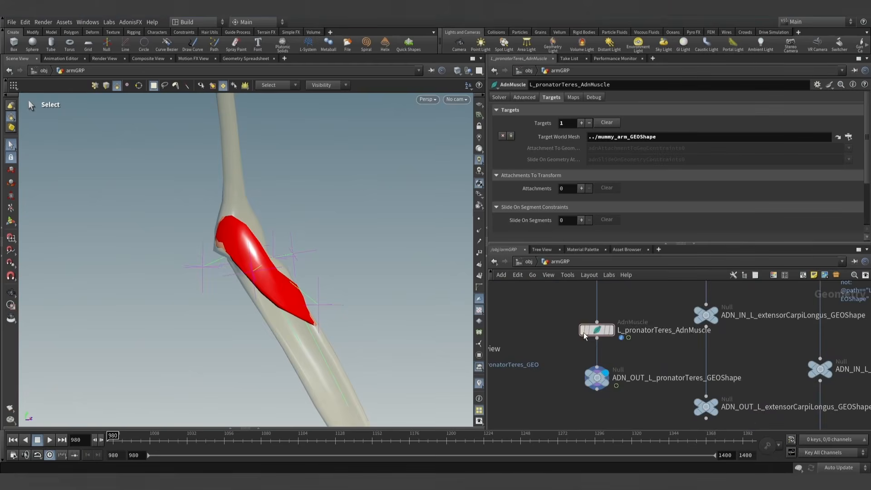
{"action": "left_click_drag", "start_coordinate": [584, 336], "coordinate": [586, 345]}
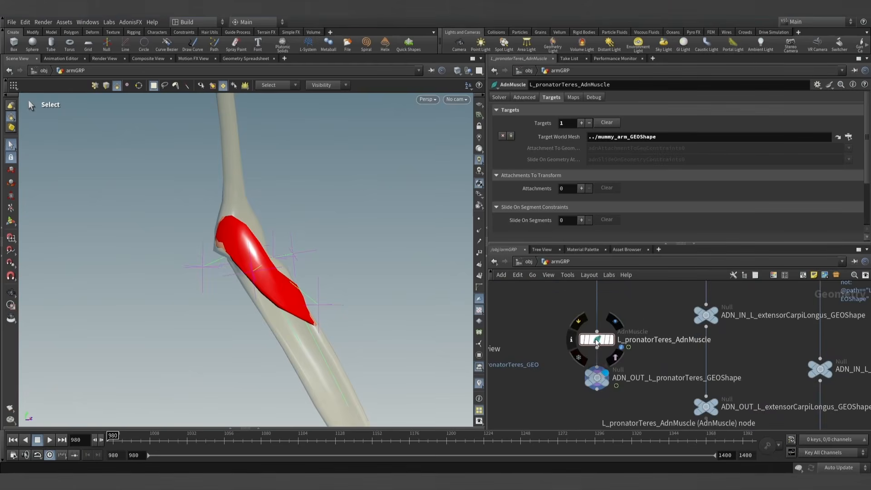
{"action": "left_click", "coordinate": [131, 23]}
{"action": "mouse_move", "coordinate": [133, 35]}
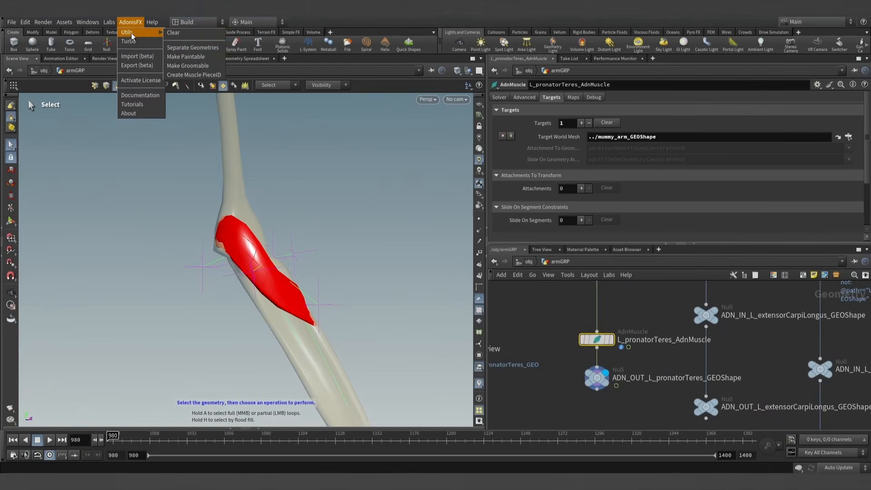
{"action": "left_click", "coordinate": [198, 56]}
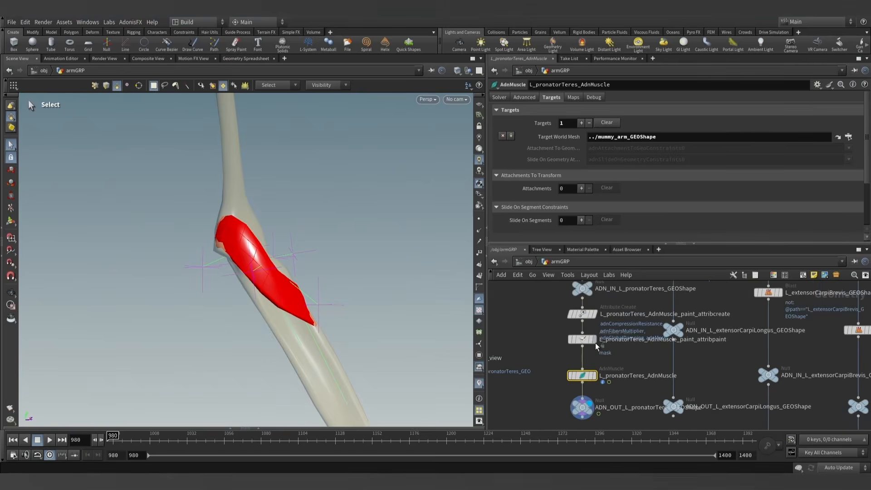
- Start attribute painting on L_pronatorTeres_AdnMuscle_paint_attribpaint with adnAttachmentToGeoConstraints0 as the attribute
{"action": "left_click", "coordinate": [594, 341]}
{"action": "left_click", "coordinate": [604, 109]}
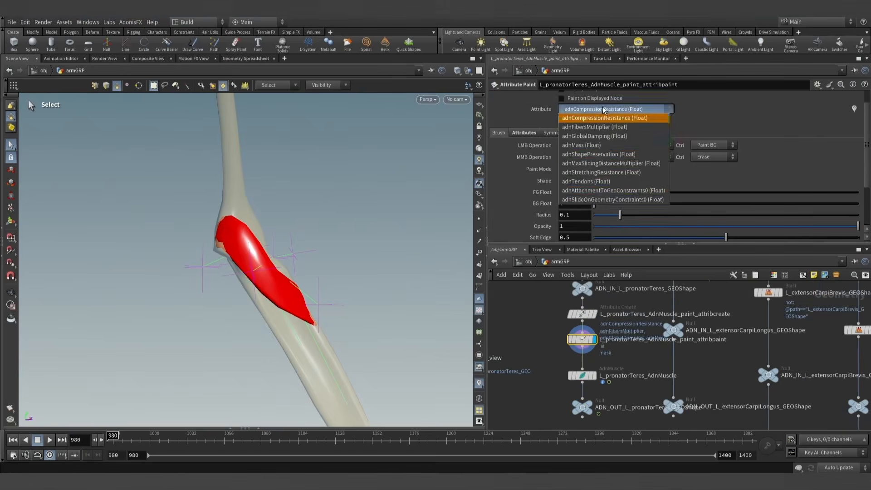
{"action": "left_click", "coordinate": [612, 190]}
{"action": "left_click", "coordinate": [11, 220]}
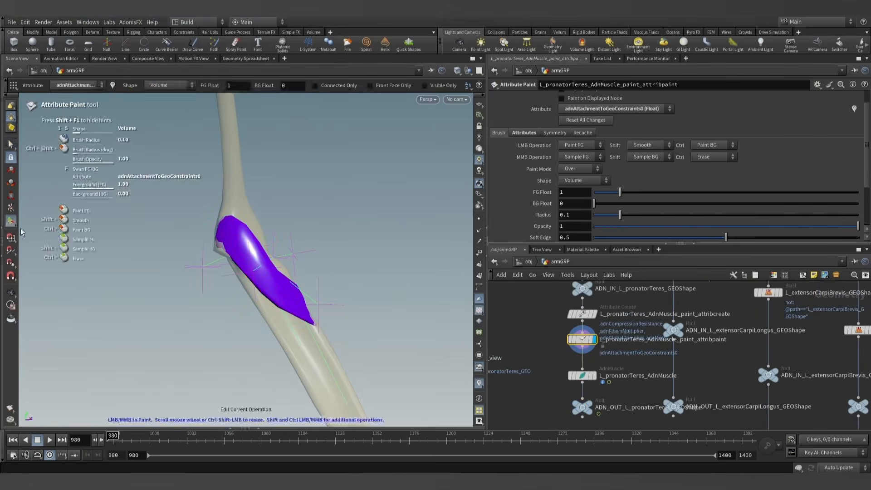
- Set the foreground value to 0.3, enlarge the brush radius to about 5.35, and paint over the whole pronator teres
{"action": "left_click", "coordinate": [579, 190]}
{"action": "type", "text": "0.3"}
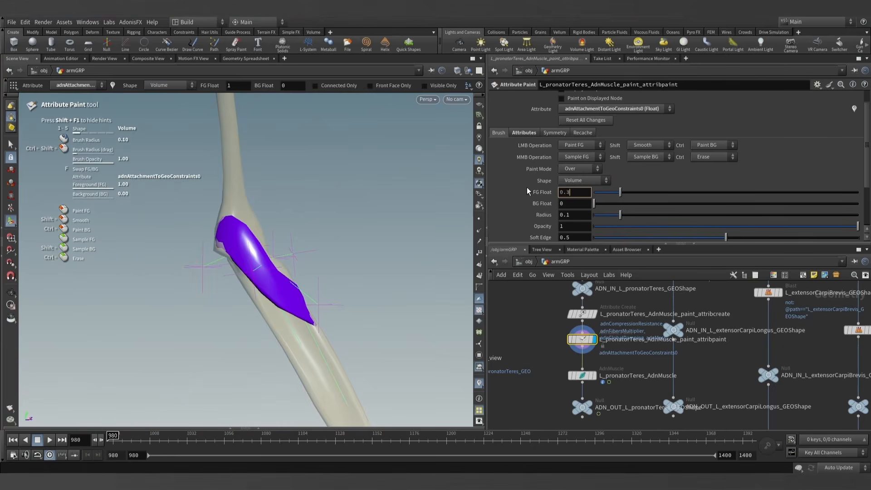
{"action": "key", "text": "Return"}
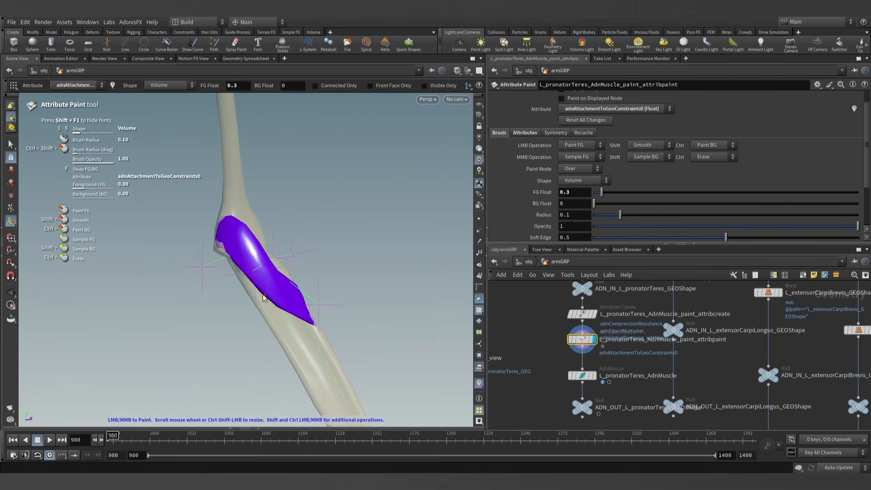
{"action": "scroll", "coordinate": [269, 285], "scroll_direction": "up", "scroll_amount": 5}
{"action": "scroll", "coordinate": [272, 283], "scroll_direction": "up", "scroll_amount": 7}
{"action": "left_click_drag", "start_coordinate": [228, 242], "coordinate": [307, 317]}
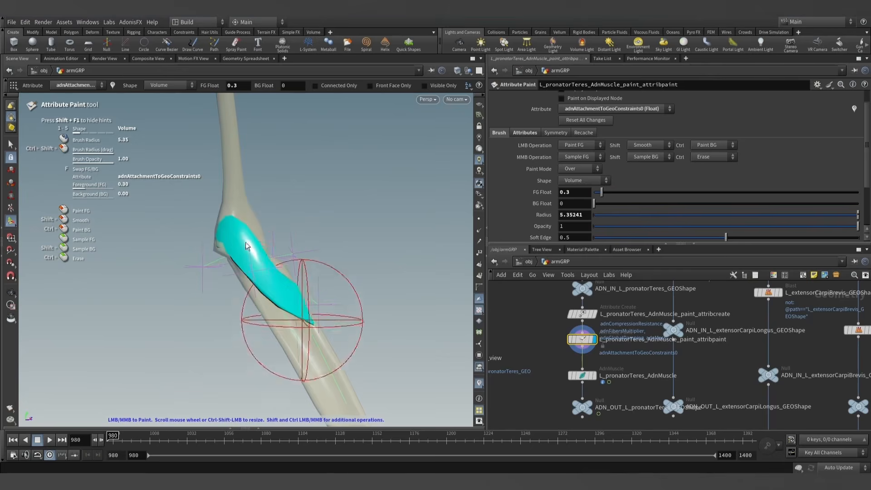
- Set the foreground value to 1, shrink the brush radius to about 0.89, and paint full attachment on both ends of the pronator teres
{"action": "scroll", "coordinate": [369, 267], "scroll_direction": "down", "scroll_amount": 2}
{"action": "scroll", "coordinate": [304, 278], "scroll_direction": "down", "scroll_amount": 5}
{"action": "left_click_drag", "start_coordinate": [304, 282], "coordinate": [344, 268], "text": "alt"}
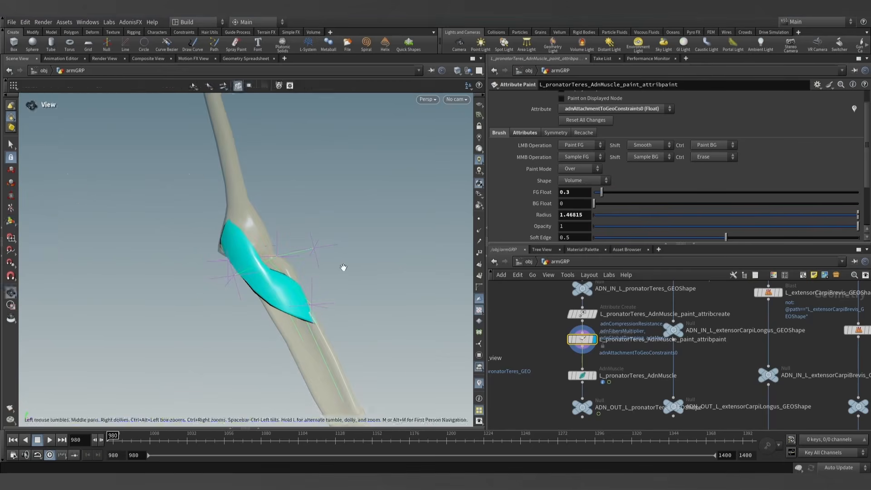
{"action": "type", "text": "1"}
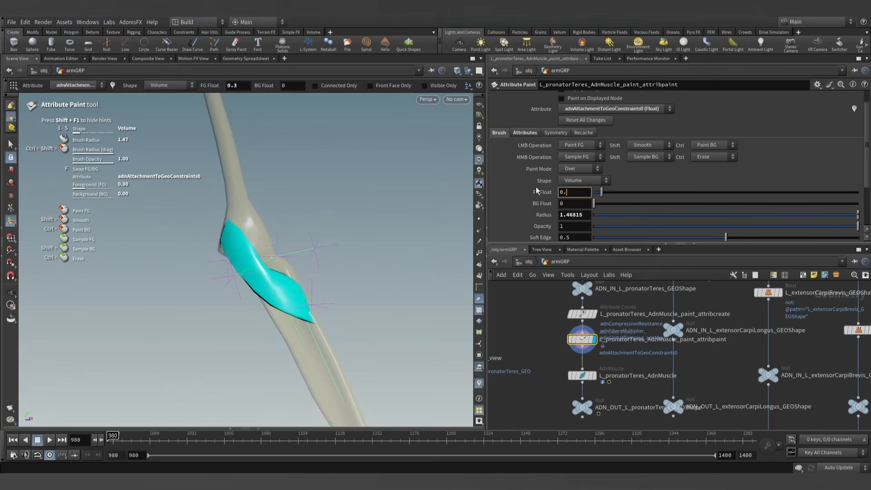
{"action": "key", "text": "Return"}
{"action": "left_click_drag", "start_coordinate": [336, 261], "coordinate": [278, 274], "text": "alt"}
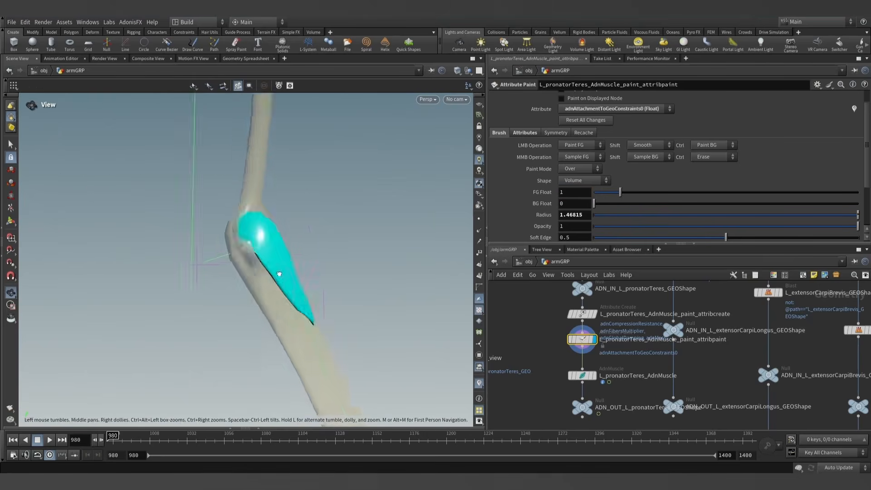
{"action": "right_click_drag", "start_coordinate": [278, 274], "coordinate": [454, 331], "text": "alt"}
{"action": "left_click_drag", "start_coordinate": [276, 222], "coordinate": [281, 267], "text": "alt"}
{"action": "middle_click_drag", "start_coordinate": [267, 201], "coordinate": [258, 258], "text": "alt"}
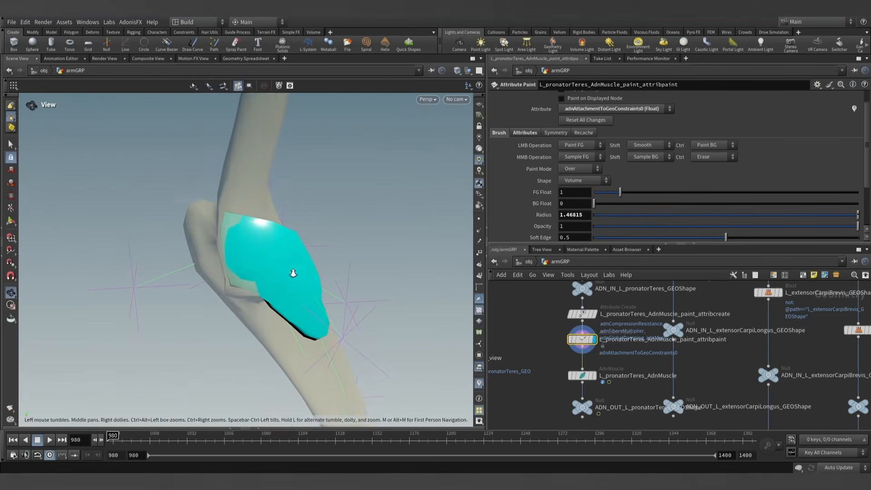
{"action": "scroll", "coordinate": [239, 247], "scroll_direction": "down", "scroll_amount": 7}
{"action": "mouse_move", "coordinate": [233, 230]}
{"action": "left_mouse_down"}
{"action": "mouse_move", "coordinate": [233, 286]}
{"action": "mouse_move", "coordinate": [311, 307]}
{"action": "mouse_move", "coordinate": [295, 356]}
{"action": "mouse_move", "coordinate": [375, 340]}
{"action": "mouse_move", "coordinate": [399, 294]}
{"action": "mouse_move", "coordinate": [402, 329]}
{"action": "mouse_move", "coordinate": [385, 349]}
{"action": "left_mouse_up"}
{"action": "right_click_drag", "start_coordinate": [389, 236], "coordinate": [371, 284], "text": "alt"}
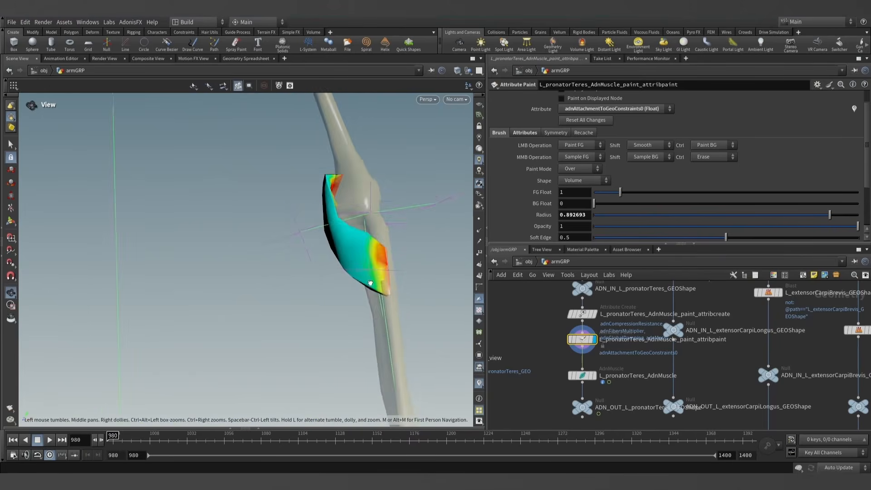
{"action": "mouse_move", "coordinate": [371, 284]}
{"action": "left_mouse_down", "text": "alt"}
{"action": "mouse_move", "coordinate": [420, 278]}
{"action": "mouse_move", "coordinate": [373, 305]}
{"action": "mouse_move", "coordinate": [369, 334]}
{"action": "left_mouse_up", "text": "alt"}
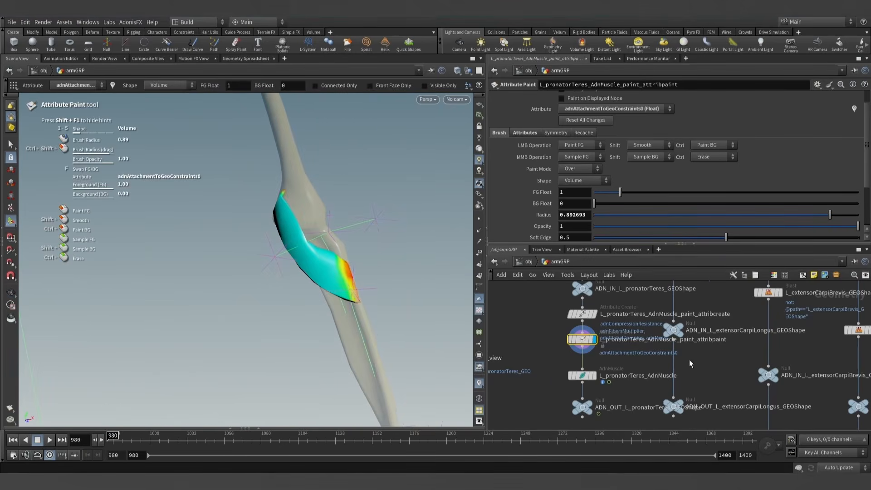
- Display the L_pronatorTeres_AdnMuscle node and check the muscle at the start frame, 980
{"action": "left_click", "coordinate": [594, 379]}
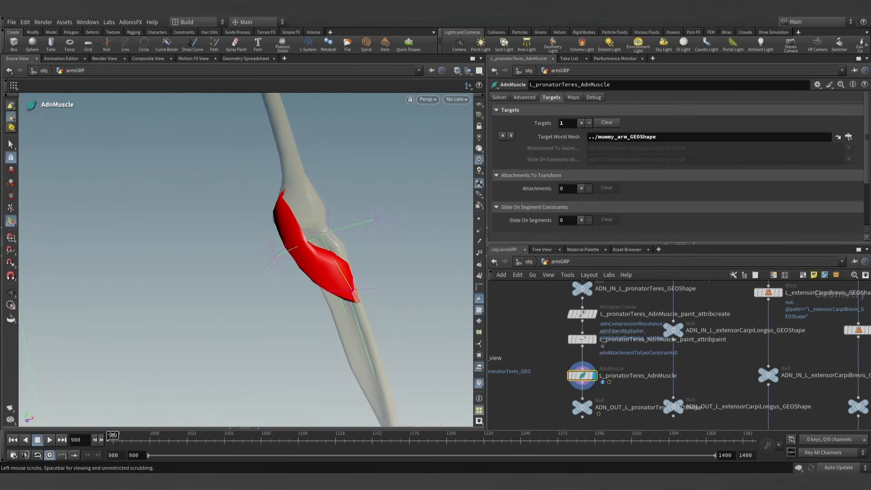
{"action": "left_click_drag", "start_coordinate": [112, 436], "coordinate": [53, 437]}
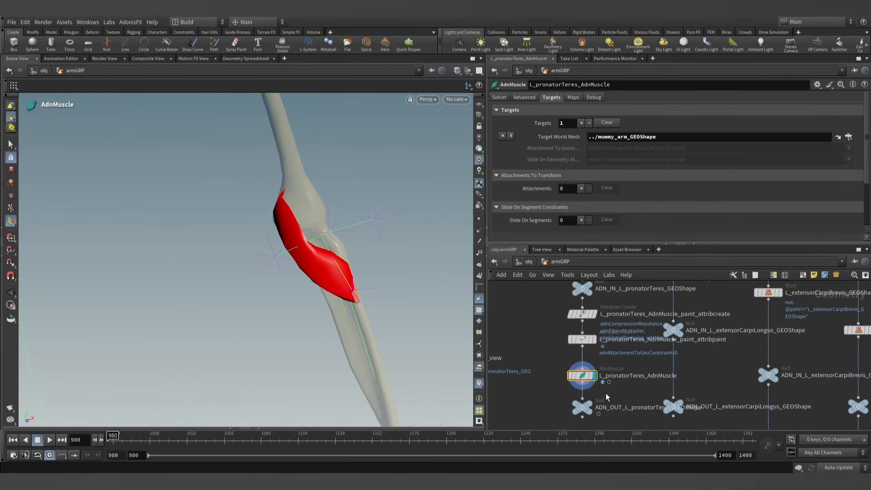
- Switch the paint node's attribute to adnTendons and paint the tendon areas at both ends of the pronator teres
{"action": "left_click", "coordinate": [589, 339]}
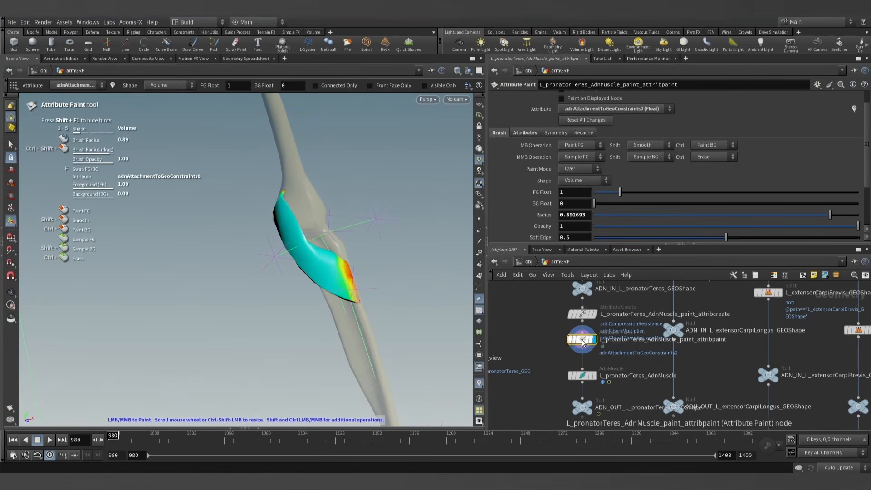
{"action": "left_click", "coordinate": [604, 111]}
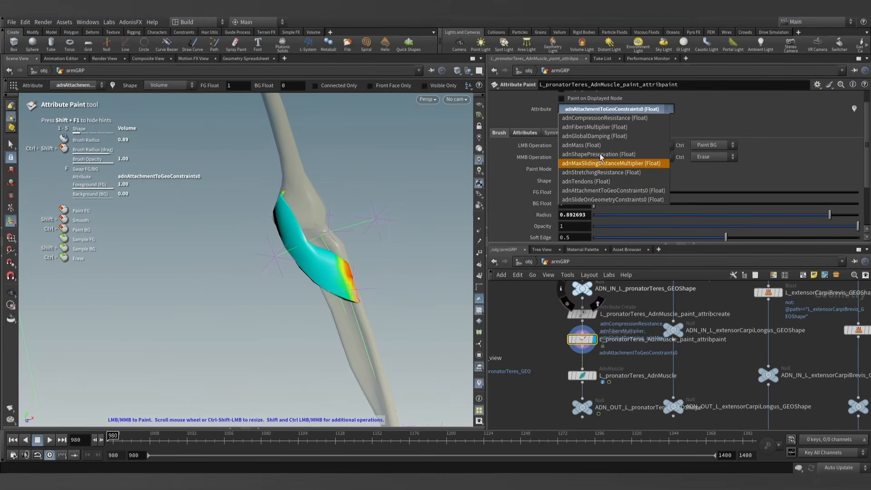
{"action": "left_click", "coordinate": [589, 181]}
{"action": "key", "text": "Escape"}
{"action": "mouse_move", "coordinate": [324, 228]}
{"action": "left_mouse_down"}
{"action": "mouse_move", "coordinate": [335, 247]}
{"action": "mouse_move", "coordinate": [373, 254]}
{"action": "left_mouse_up"}
{"action": "middle_click_drag", "start_coordinate": [373, 255], "coordinate": [396, 219], "text": "alt"}
{"action": "mouse_move", "coordinate": [291, 281]}
{"action": "left_mouse_down"}
{"action": "mouse_move", "coordinate": [301, 219]}
{"action": "mouse_move", "coordinate": [326, 289]}
{"action": "mouse_move", "coordinate": [385, 303]}
{"action": "left_mouse_up"}
{"action": "middle_click_drag", "start_coordinate": [385, 303], "coordinate": [277, 231], "text": "alt"}
{"action": "mouse_move", "coordinate": [277, 230]}
{"action": "left_mouse_down", "text": "alt"}
{"action": "mouse_move", "coordinate": [260, 226]}
{"action": "mouse_move", "coordinate": [264, 237]}
{"action": "left_mouse_up", "text": "alt"}
{"action": "left_click_drag", "start_coordinate": [264, 283], "coordinate": [327, 278]}
{"action": "scroll", "coordinate": [275, 277], "scroll_direction": "down", "scroll_amount": 4, "text": "alt"}
{"action": "middle_click_drag", "start_coordinate": [327, 278], "coordinate": [365, 322], "text": "alt"}
{"action": "left_click", "coordinate": [11, 144]}
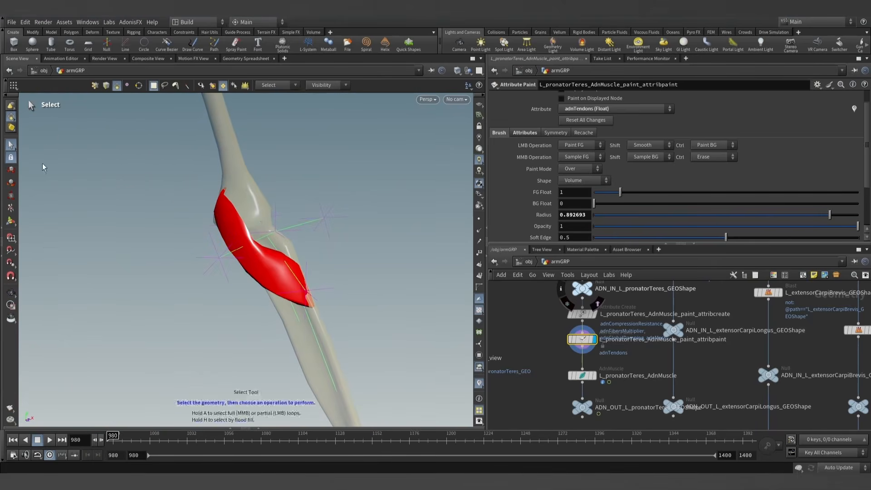
- Create a fiber groom node for L_pronatorTeres_AdnMuscle with the AdonisFX utility and space the muscle node below it
{"action": "left_click", "coordinate": [583, 376]}
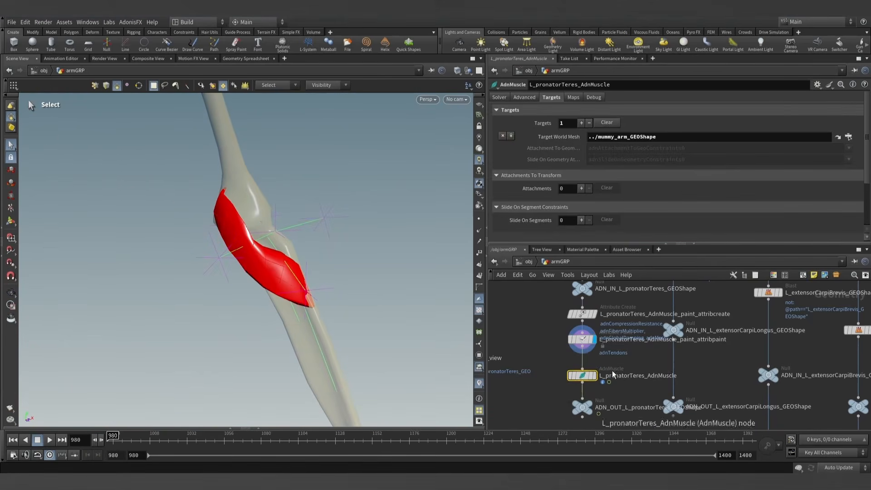
{"action": "scroll", "coordinate": [612, 374], "scroll_direction": "down", "scroll_amount": 2}
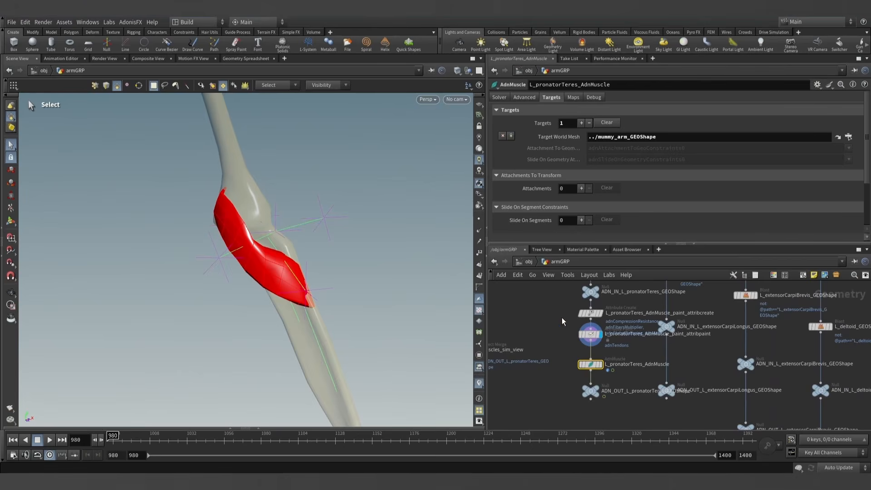
{"action": "left_click", "coordinate": [130, 22]}
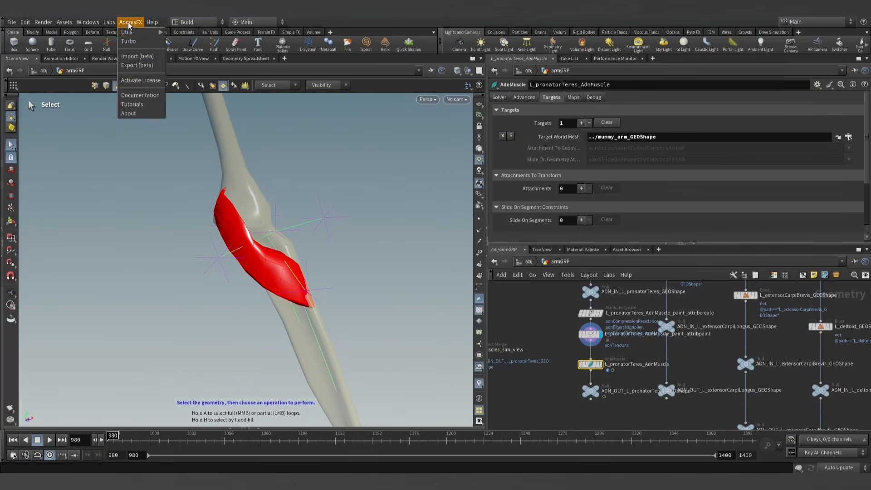
{"action": "mouse_move", "coordinate": [131, 33]}
{"action": "left_click", "coordinate": [196, 66]}
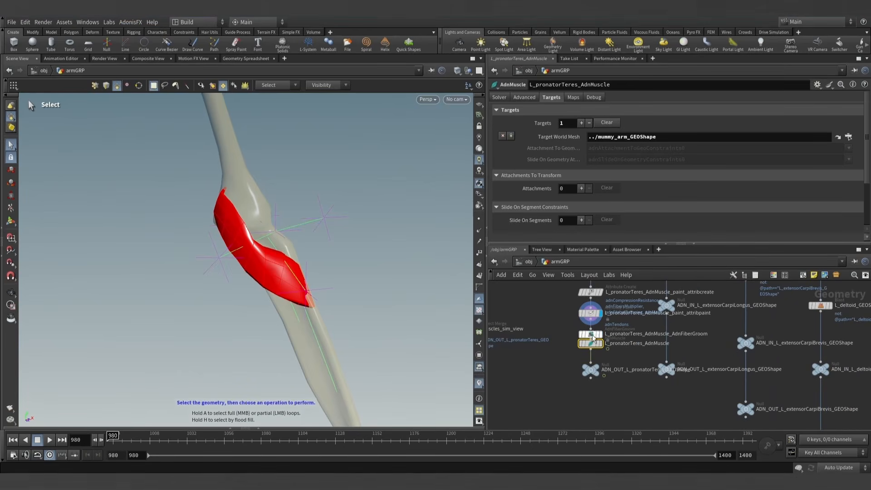
{"action": "scroll", "coordinate": [583, 345], "scroll_direction": "up", "scroll_amount": 3}
{"action": "left_click_drag", "start_coordinate": [582, 344], "coordinate": [583, 358]}
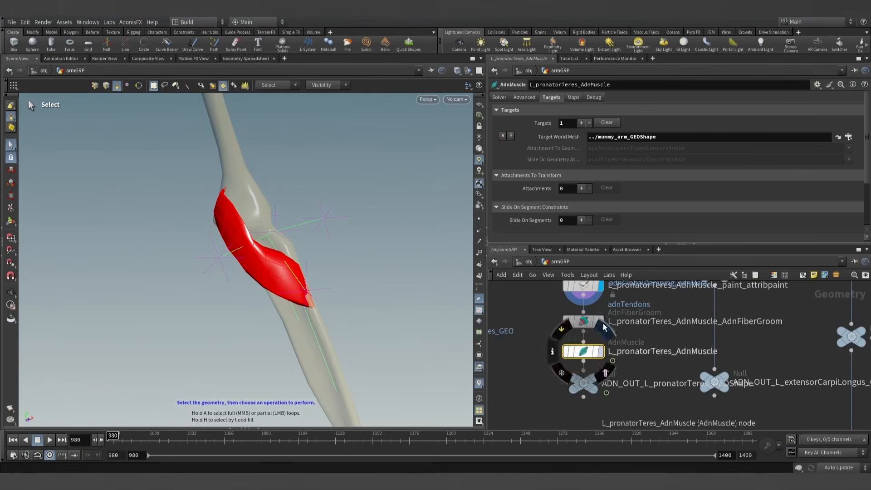
- Display the pronator teres fiber groom node, activate its Fiber Strokes tool, and reduce Fibers Scale to 6.48
{"action": "left_click", "coordinate": [579, 322]}
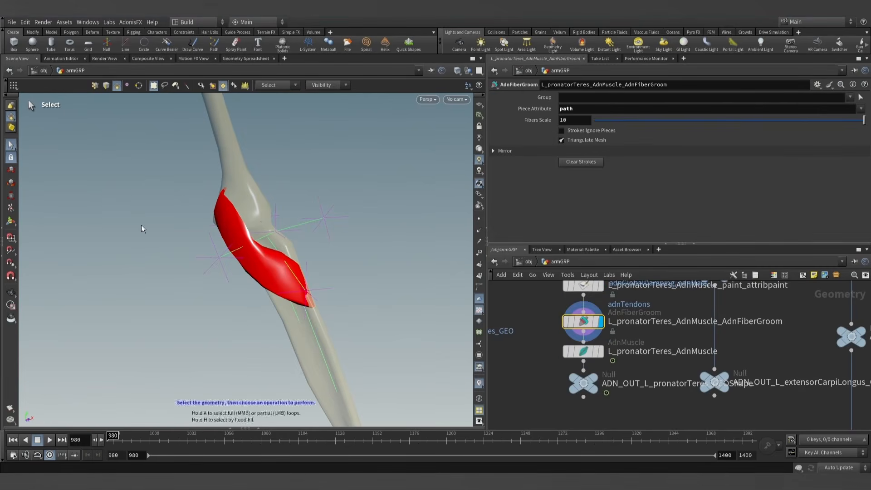
{"action": "left_click", "coordinate": [12, 222]}
{"action": "left_click_drag", "start_coordinate": [200, 249], "coordinate": [181, 247], "text": "alt"}
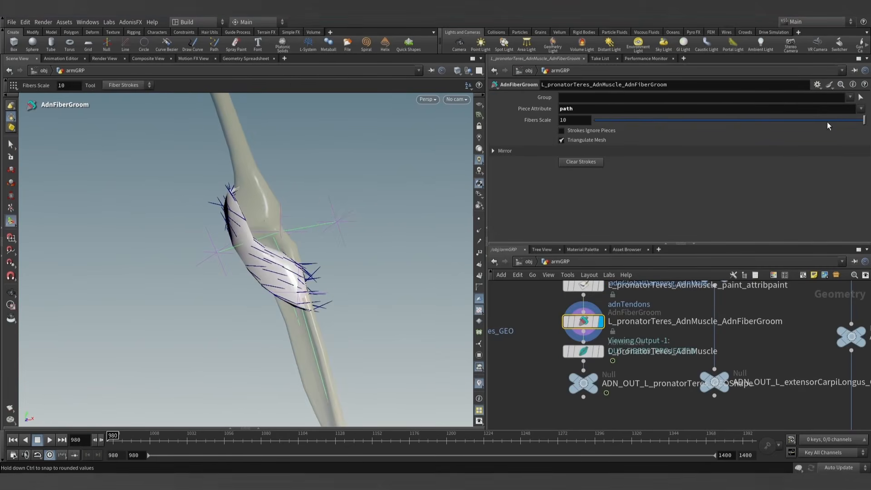
{"action": "left_click_drag", "start_coordinate": [827, 122], "coordinate": [832, 122]}
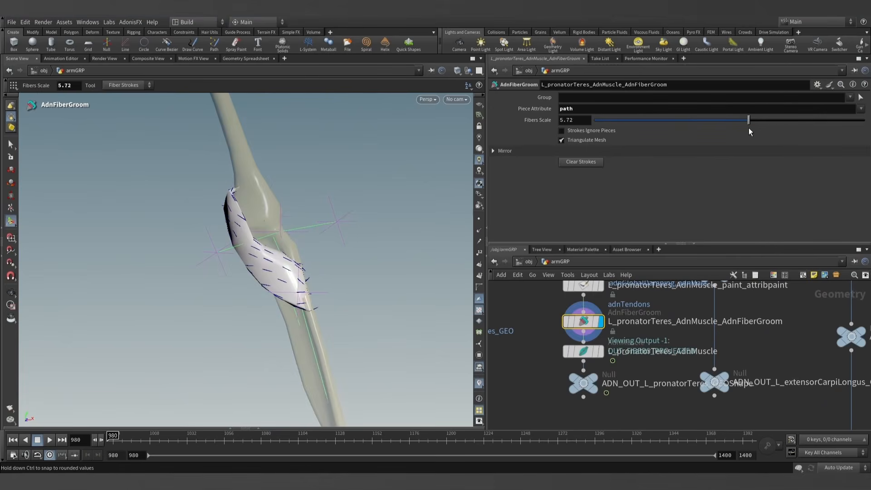
{"action": "left_click_drag", "start_coordinate": [769, 129], "coordinate": [770, 128]}
- Comb fiber strokes along the length of the pronator teres on all sides, from the elbow end to the forearm end
{"action": "left_click_drag", "start_coordinate": [292, 209], "coordinate": [274, 223], "text": "alt"}
{"action": "right_click_drag", "start_coordinate": [274, 223], "coordinate": [264, 253], "text": "alt"}
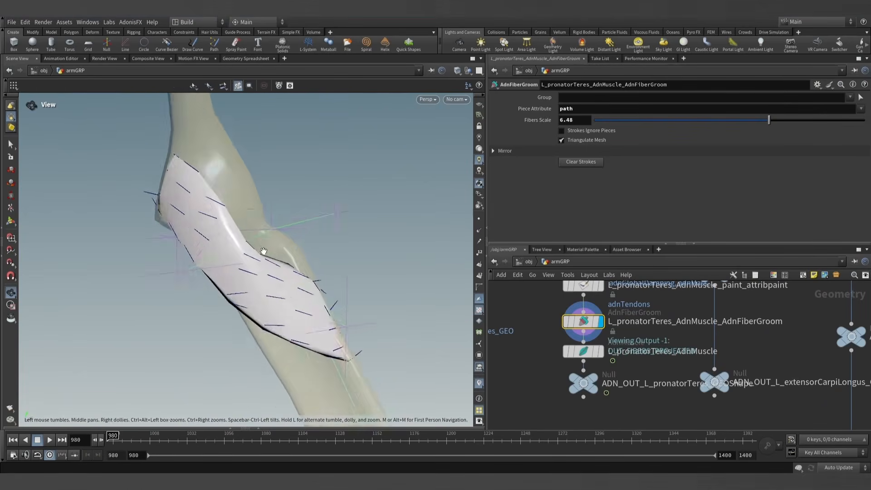
{"action": "mouse_move", "coordinate": [265, 253]}
{"action": "left_mouse_down", "text": "alt"}
{"action": "mouse_move", "coordinate": [308, 220]}
{"action": "mouse_move", "coordinate": [258, 249]}
{"action": "mouse_move", "coordinate": [252, 214]}
{"action": "mouse_move", "coordinate": [144, 256]}
{"action": "mouse_move", "coordinate": [343, 322]}
{"action": "mouse_move", "coordinate": [329, 299]}
{"action": "mouse_move", "coordinate": [372, 356]}
{"action": "left_mouse_up", "text": "alt"}
{"action": "scroll", "coordinate": [263, 294], "scroll_direction": "up", "scroll_amount": 8}
{"action": "left_click_drag", "start_coordinate": [274, 241], "coordinate": [317, 235], "text": "alt"}
{"action": "left_click_drag", "start_coordinate": [142, 168], "coordinate": [261, 208]}
{"action": "mouse_move", "coordinate": [172, 138]}
{"action": "left_mouse_down"}
{"action": "mouse_move", "coordinate": [335, 255]}
{"action": "mouse_move", "coordinate": [92, 253]}
{"action": "left_mouse_up"}
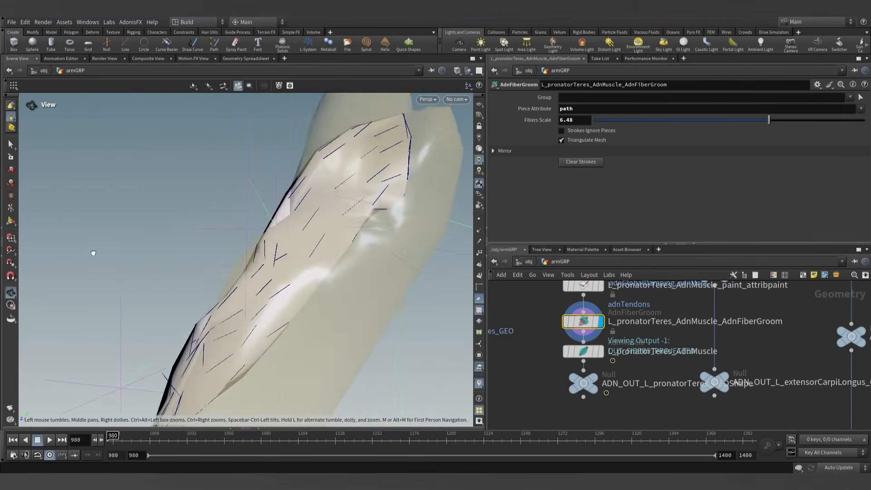
{"action": "left_click_drag", "start_coordinate": [246, 284], "coordinate": [197, 279], "text": "alt"}
{"action": "left_click_drag", "start_coordinate": [340, 278], "coordinate": [203, 374]}
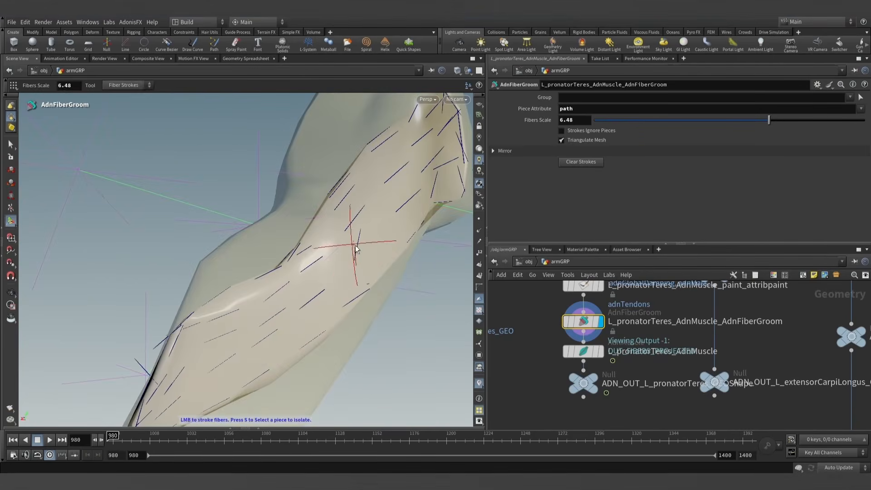
{"action": "mouse_move", "coordinate": [437, 167]}
{"action": "left_mouse_down", "text": "alt"}
{"action": "mouse_move", "coordinate": [388, 204]}
{"action": "mouse_move", "coordinate": [402, 194]}
{"action": "mouse_move", "coordinate": [338, 296]}
{"action": "mouse_move", "coordinate": [328, 295]}
{"action": "mouse_move", "coordinate": [341, 287]}
{"action": "left_mouse_up", "text": "alt"}
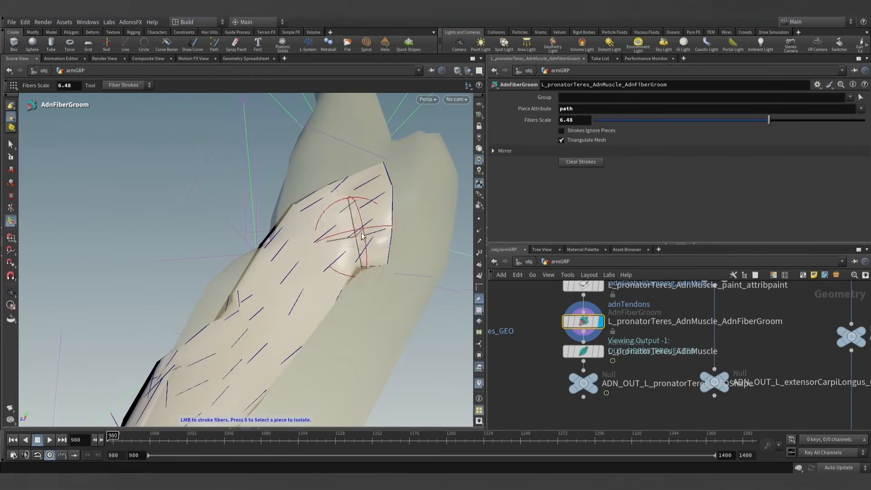
{"action": "mouse_move", "coordinate": [353, 225]}
{"action": "left_mouse_down", "text": "alt"}
{"action": "mouse_move", "coordinate": [321, 272]}
{"action": "mouse_move", "coordinate": [249, 327]}
{"action": "mouse_move", "coordinate": [292, 360]}
{"action": "mouse_move", "coordinate": [361, 353]}
{"action": "mouse_move", "coordinate": [339, 346]}
{"action": "mouse_move", "coordinate": [389, 354]}
{"action": "mouse_move", "coordinate": [366, 313]}
{"action": "mouse_move", "coordinate": [302, 259]}
{"action": "mouse_move", "coordinate": [324, 287]}
{"action": "left_mouse_up", "text": "alt"}
- Display L_pronatorTeres_AdnMuscle, show its solver attributes, and scrub to frame 1060 to check how the muscle deforms with the bent elbow
{"action": "left_click", "coordinate": [601, 352]}
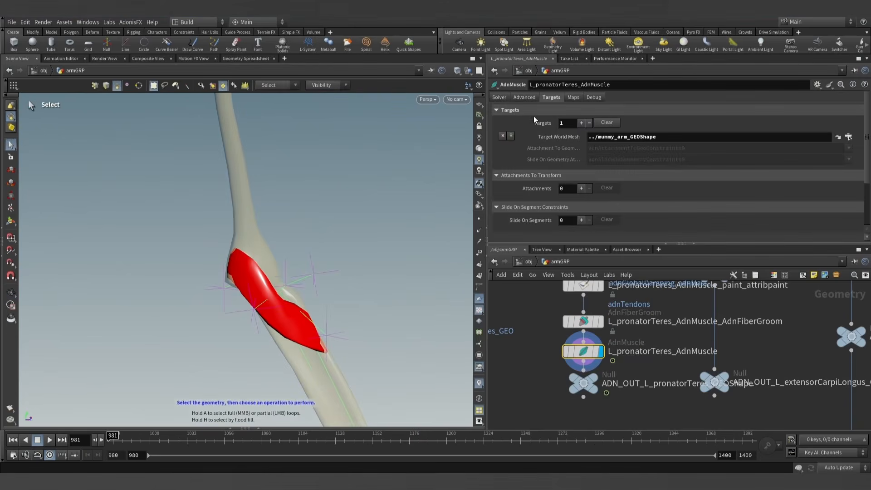
{"action": "left_click", "coordinate": [498, 99]}
{"action": "left_click_drag", "start_coordinate": [594, 179], "coordinate": [522, 209]}
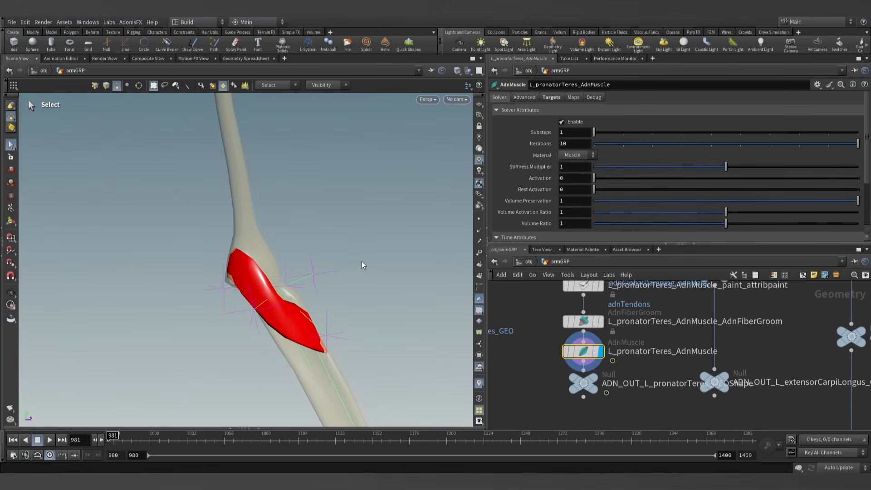
{"action": "left_click", "coordinate": [12, 158]}
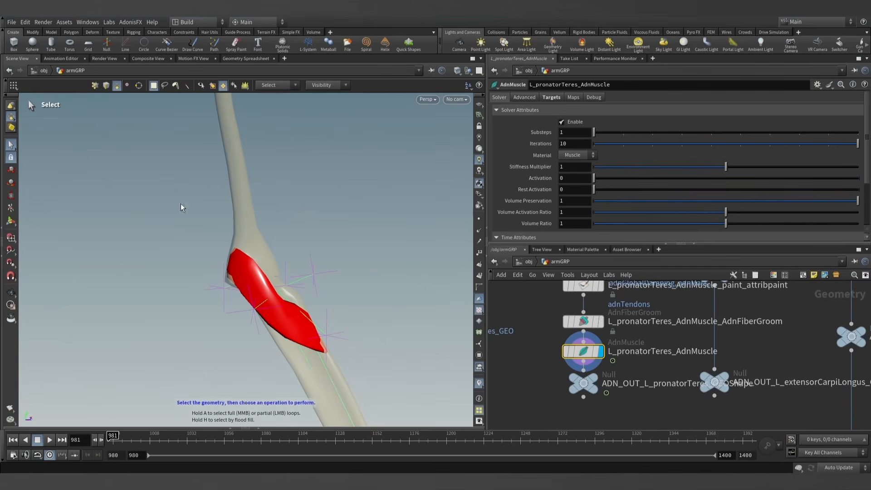
{"action": "key", "text": "Escape"}
{"action": "left_click_drag", "start_coordinate": [180, 207], "coordinate": [272, 254]}
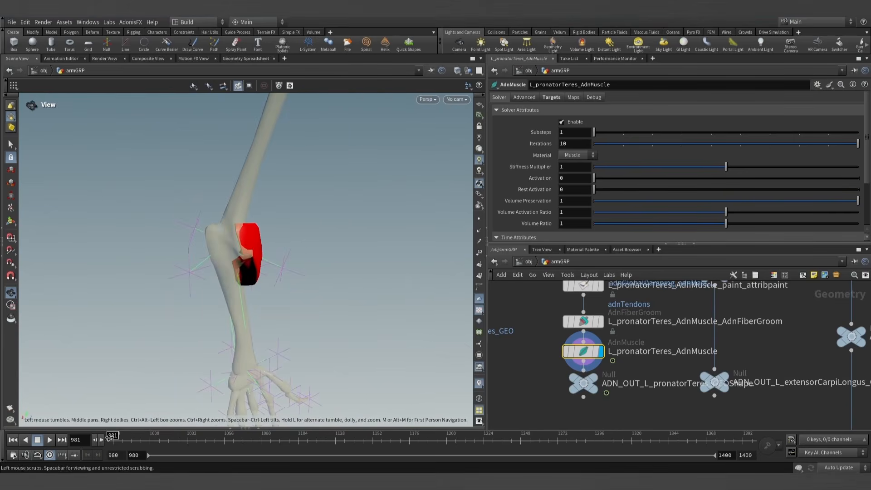
{"action": "left_click_drag", "start_coordinate": [109, 436], "coordinate": [235, 447]}
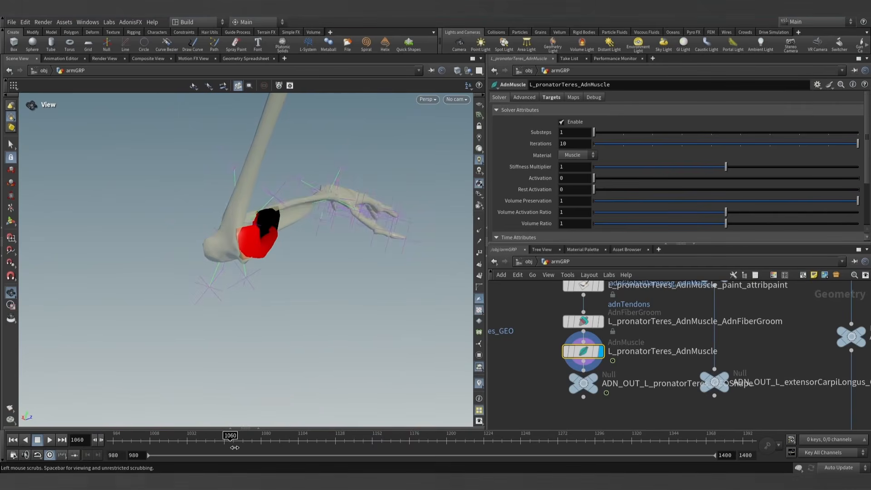
{"action": "scroll", "coordinate": [229, 283], "scroll_direction": "up", "scroll_amount": 5}
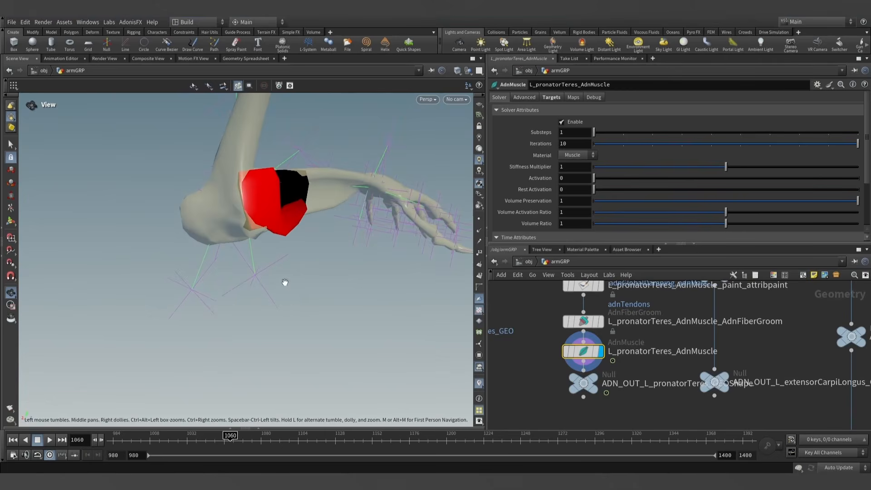
- Duplicate the L_elbow_extend distance sensor and locator nodes and place the copies beside the originals
{"action": "scroll", "coordinate": [663, 377], "scroll_direction": "down", "scroll_amount": 8}
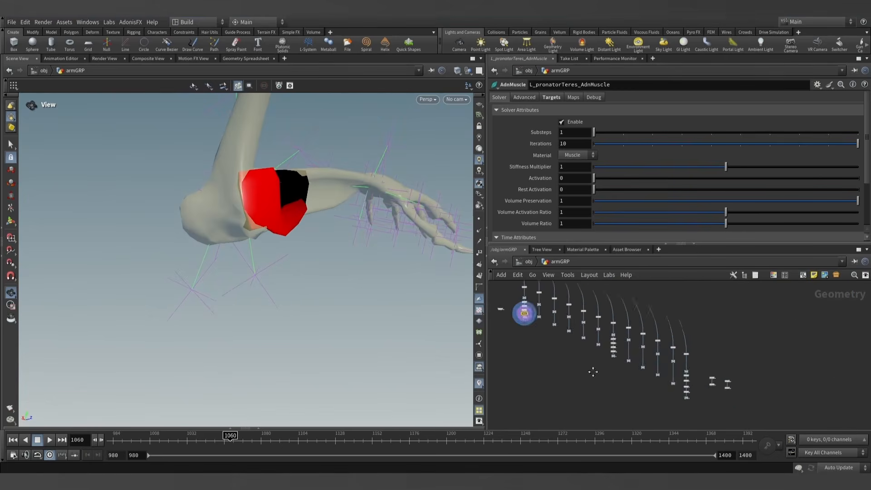
{"action": "scroll", "coordinate": [631, 340], "scroll_direction": "up", "scroll_amount": 5}
{"action": "left_click_drag", "start_coordinate": [589, 330], "coordinate": [658, 340]}
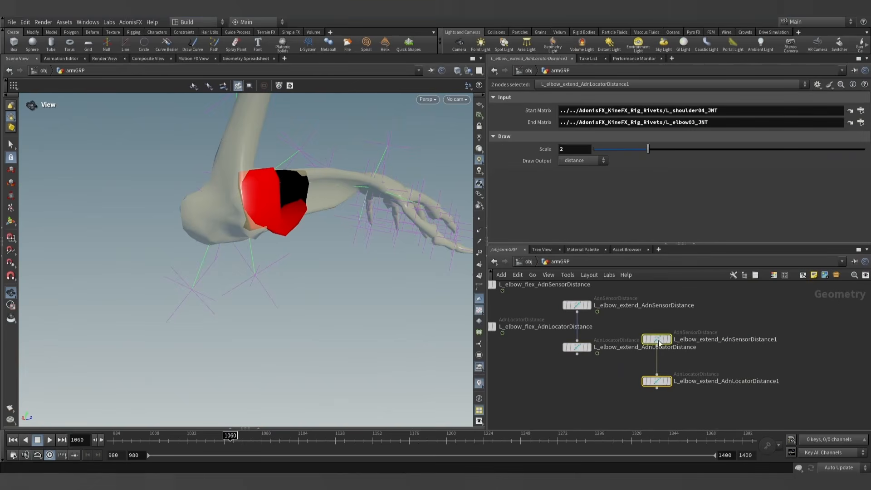
{"action": "left_click", "coordinate": [726, 366]}
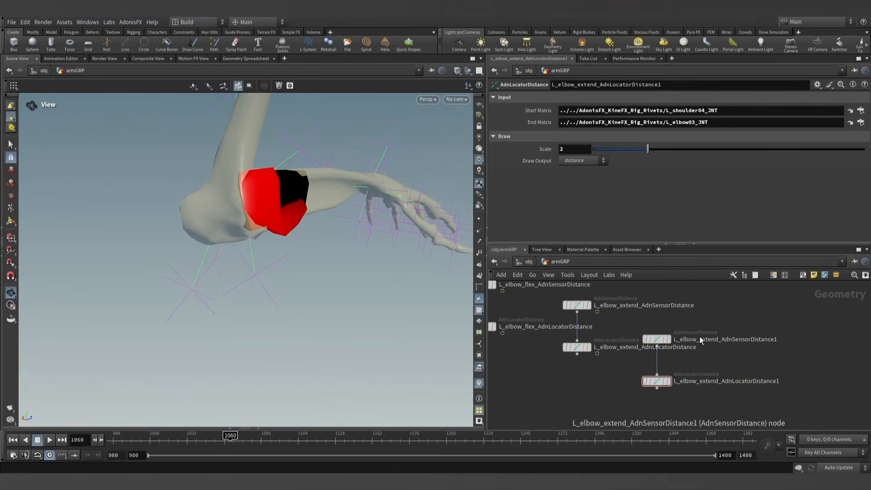
- Rename the duplicated distance nodes L_arm_pronate_AdnSensorDistance and L_arm_pronate__AdnLocatorDistance
{"action": "double_click", "coordinate": [697, 340]}
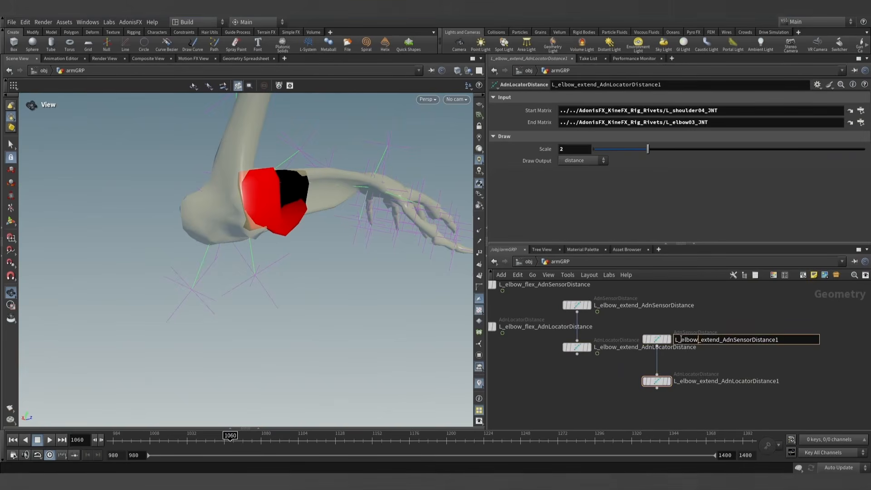
{"action": "type", "text": "arm_prona"}
{"action": "key", "text": "Return"}
{"action": "left_click", "coordinate": [687, 340]}
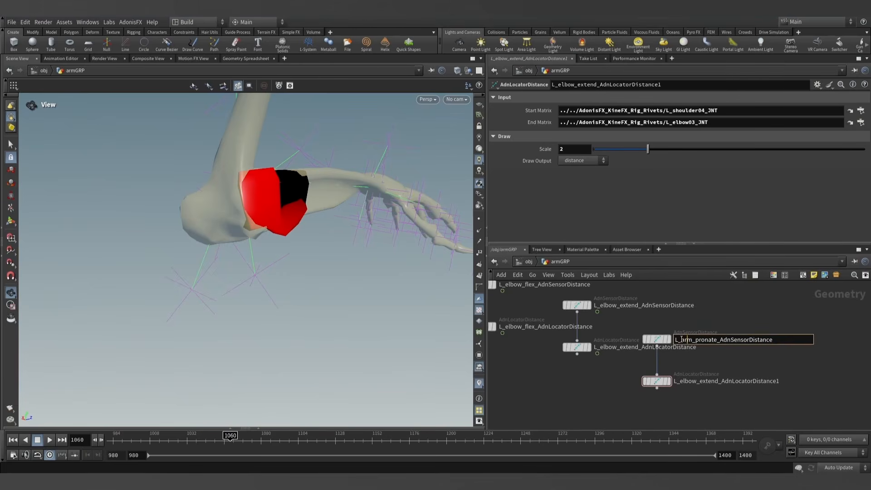
{"action": "left_click", "coordinate": [687, 381]}
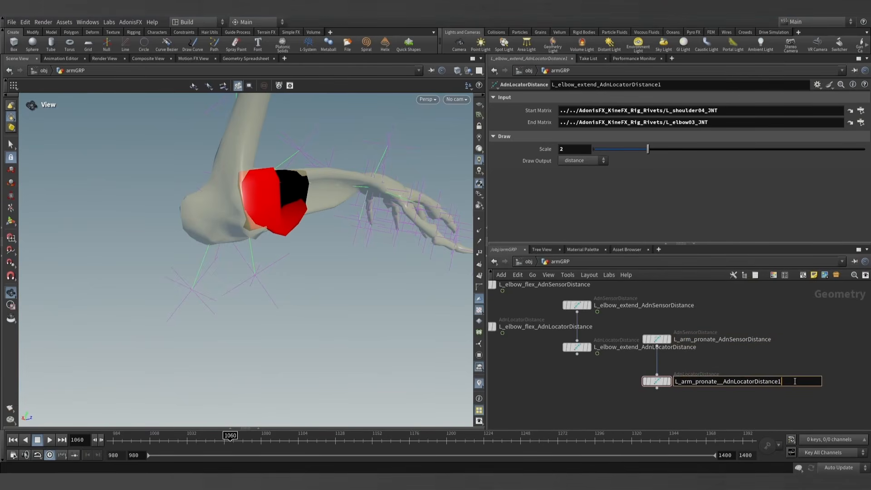
{"action": "key", "text": "Return"}
- Display the L_arm_pronate__AdnLocatorDistance node and pin its parameters so they stay shown while other nodes are selected
{"action": "mouse_move", "coordinate": [672, 395]}
{"action": "middle_mouse_down"}
{"action": "mouse_move", "coordinate": [667, 378]}
{"action": "mouse_move", "coordinate": [669, 397]}
{"action": "middle_mouse_up"}
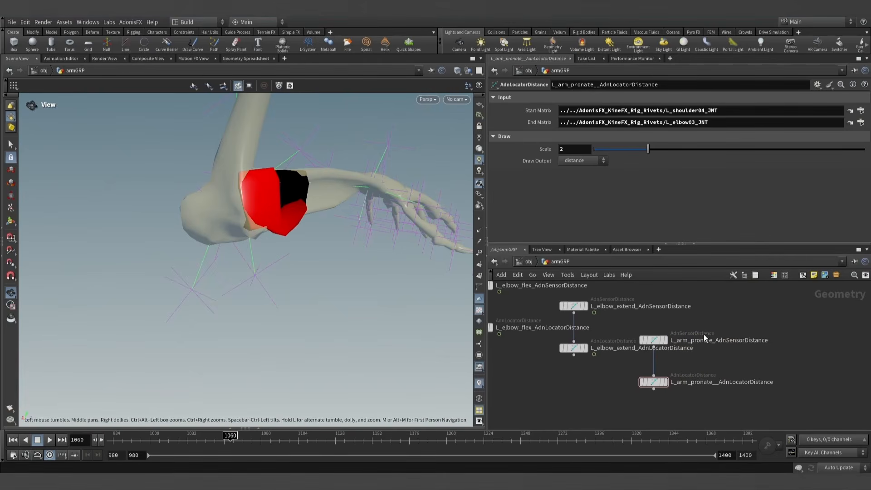
{"action": "left_click", "coordinate": [652, 385]}
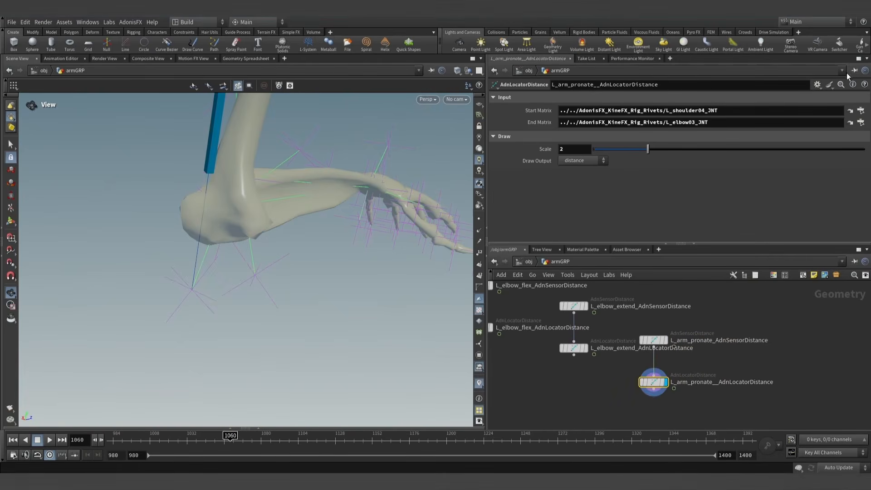
{"action": "mouse_move", "coordinate": [317, 224]}
{"action": "left_mouse_down"}
{"action": "mouse_move", "coordinate": [296, 229]}
{"action": "mouse_move", "coordinate": [306, 226]}
{"action": "left_mouse_up"}
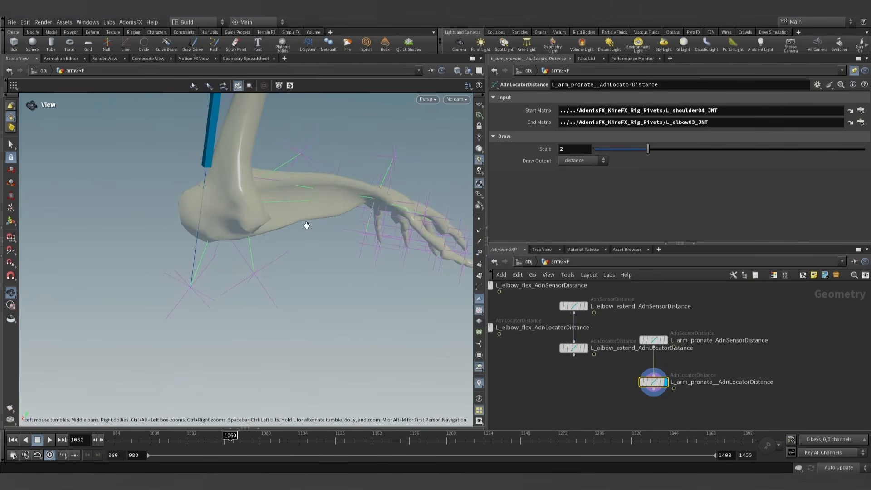
- Pick the L_elbow03_JNT joint at object level and assign it as the pronation locator's Start Matrix
{"action": "left_click", "coordinate": [10, 145]}
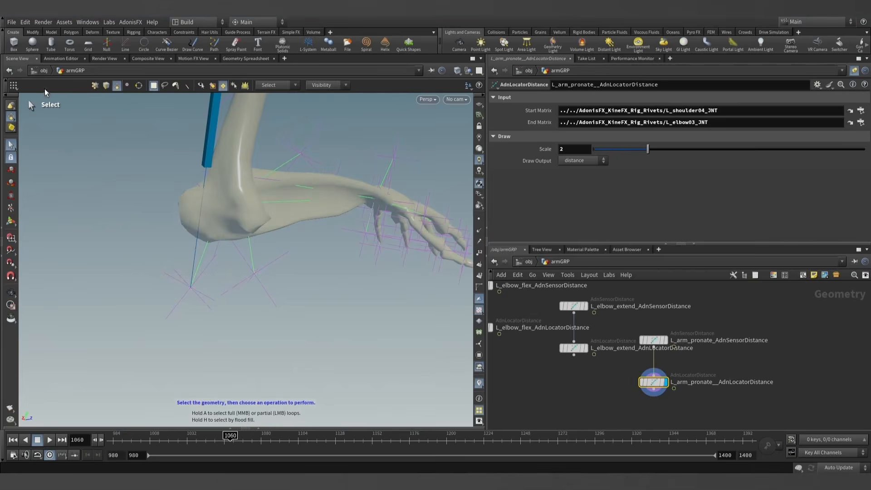
{"action": "left_click", "coordinate": [10, 107]}
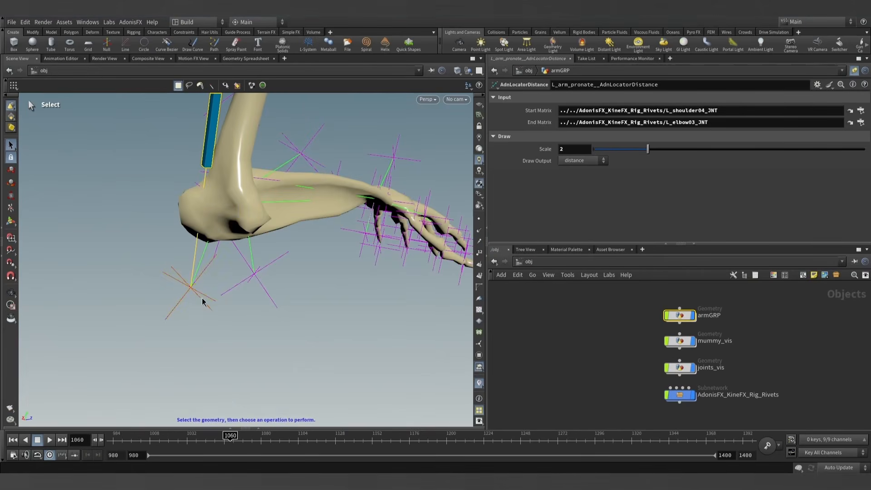
{"action": "left_click", "coordinate": [203, 301]}
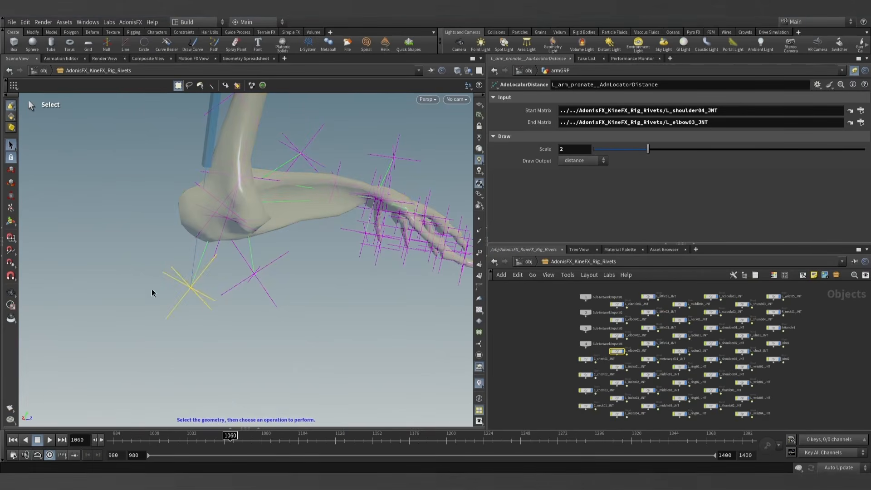
{"action": "left_click", "coordinate": [2, 209]}
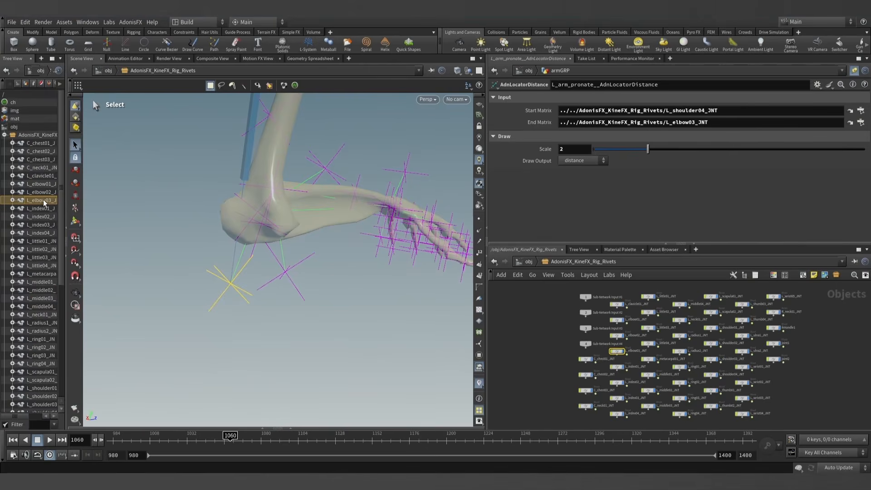
{"action": "left_click_drag", "start_coordinate": [636, 112], "coordinate": [636, 111]}
- Select the joint2 rig joint beneath the elbow
{"action": "left_click", "coordinate": [291, 291]}
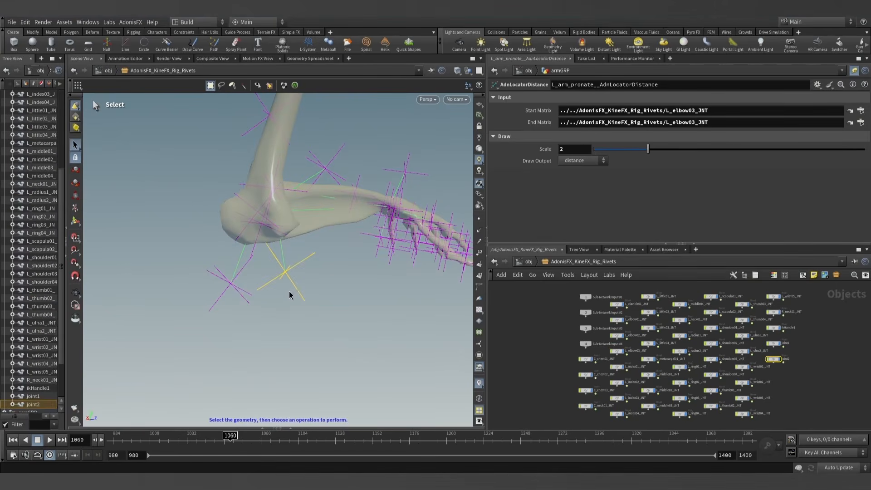
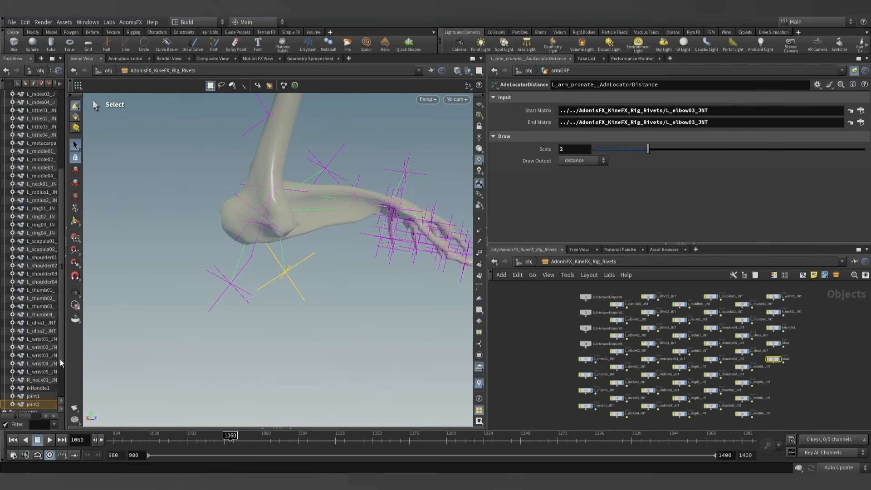
- Assign the joint2 rig joint as the pronation locator's End Matrix and select the L_elbow03_JNT joint to check its pairing
{"action": "scroll", "coordinate": [34, 356], "scroll_direction": "down", "scroll_amount": 2}
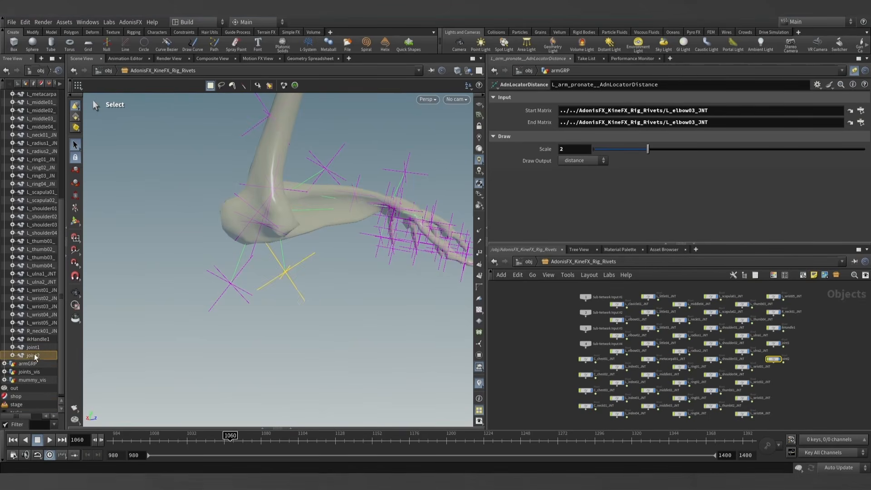
{"action": "double_click", "coordinate": [33, 356]}
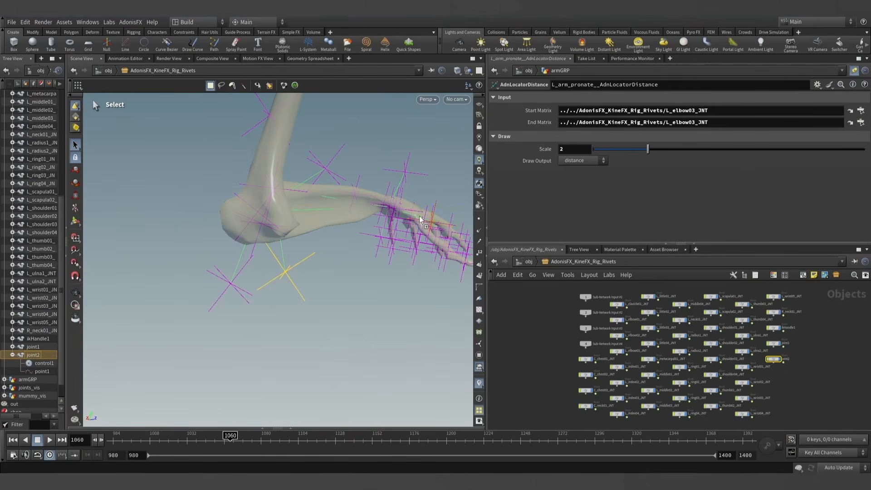
{"action": "left_click_drag", "start_coordinate": [627, 128], "coordinate": [627, 124]}
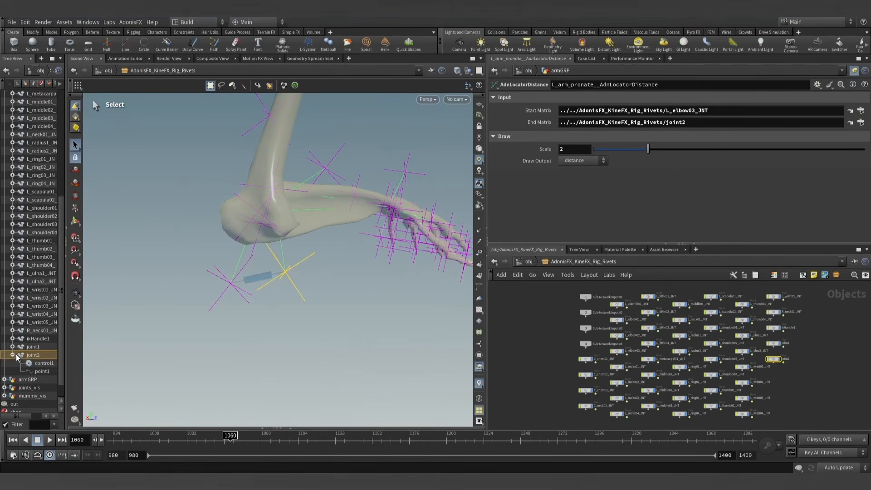
{"action": "left_click", "coordinate": [227, 307]}
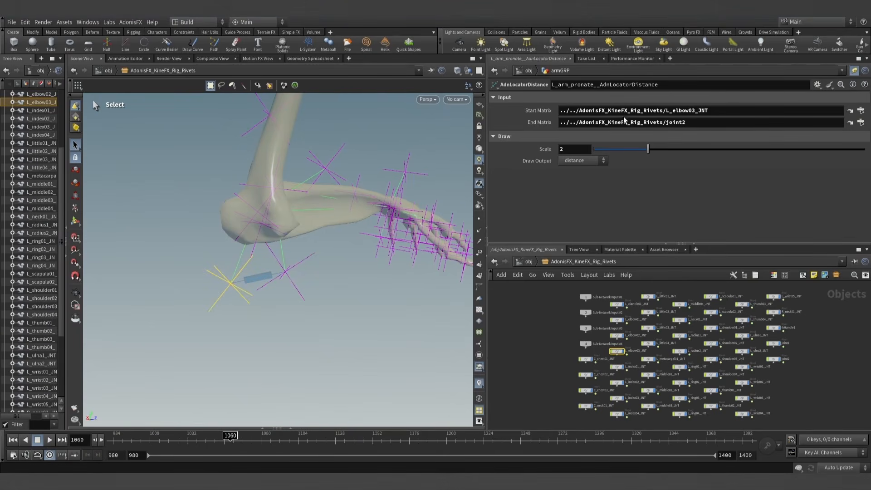
- Move the animation to frame 1062 and go back inside the armGRP network to the pronation distance nodes
{"action": "left_click", "coordinate": [528, 262]}
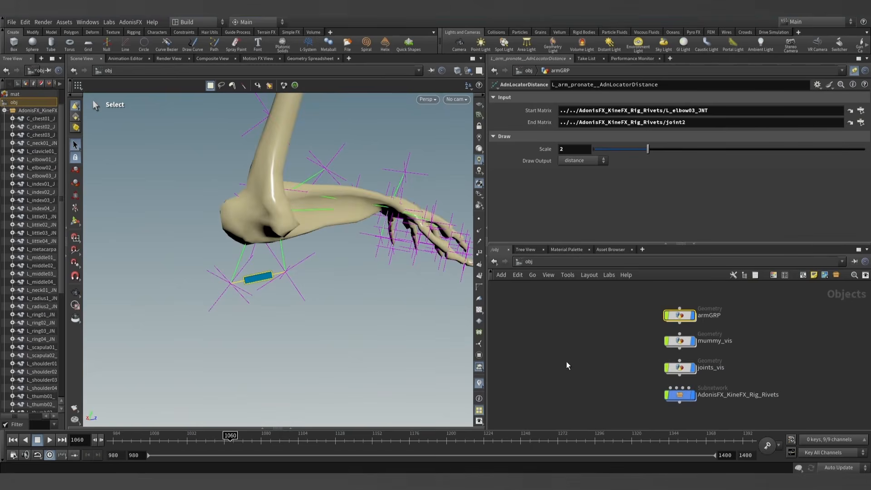
{"action": "left_click_drag", "start_coordinate": [221, 428], "coordinate": [242, 435]}
{"action": "scroll", "coordinate": [662, 328], "scroll_direction": "up", "scroll_amount": 2}
{"action": "middle_click_drag", "start_coordinate": [703, 340], "coordinate": [674, 315]}
{"action": "double_click", "coordinate": [617, 308]}
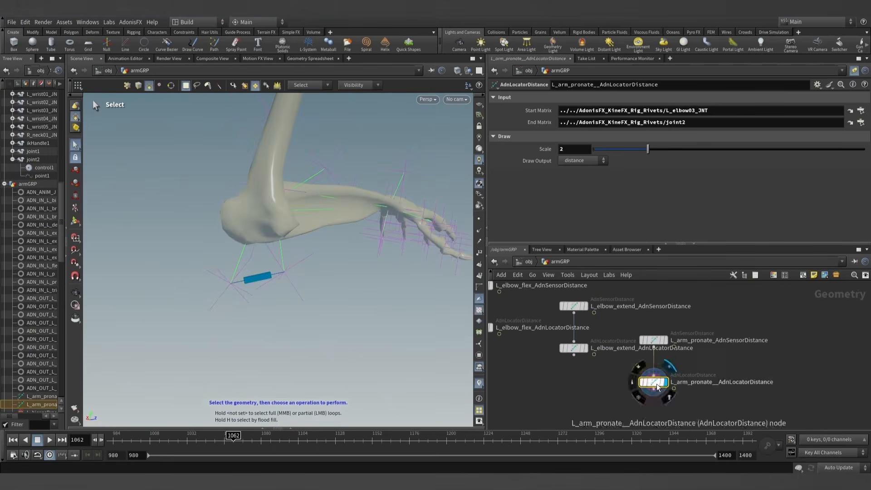
- Copy the pronation locator's Start Matrix path to L_elbow03_JNT into the L_arm_pronate_AdnSensorDistance node's Start Matrix
{"action": "left_click", "coordinate": [698, 110]}
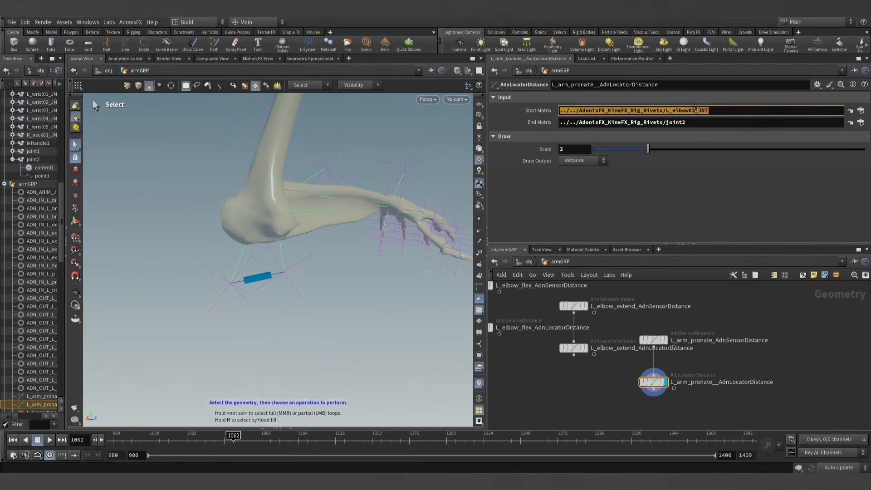
{"action": "left_click", "coordinate": [653, 340]}
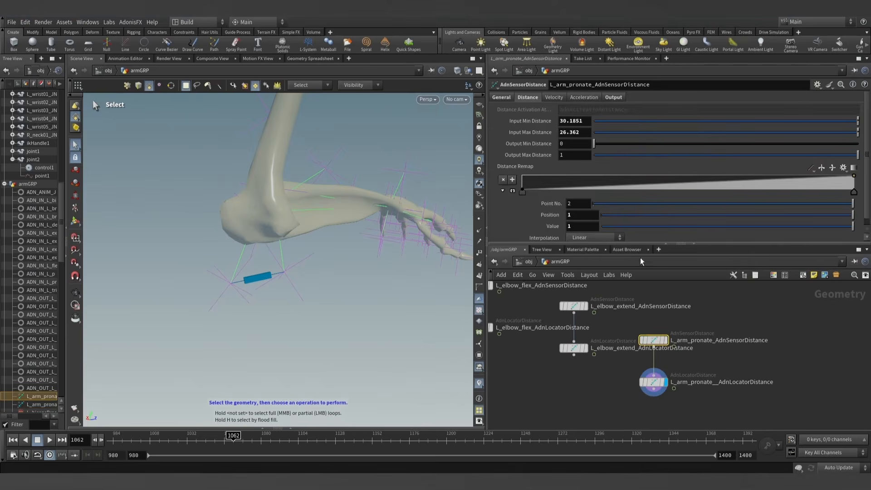
{"action": "left_click", "coordinate": [616, 100]}
{"action": "left_click", "coordinate": [505, 98]}
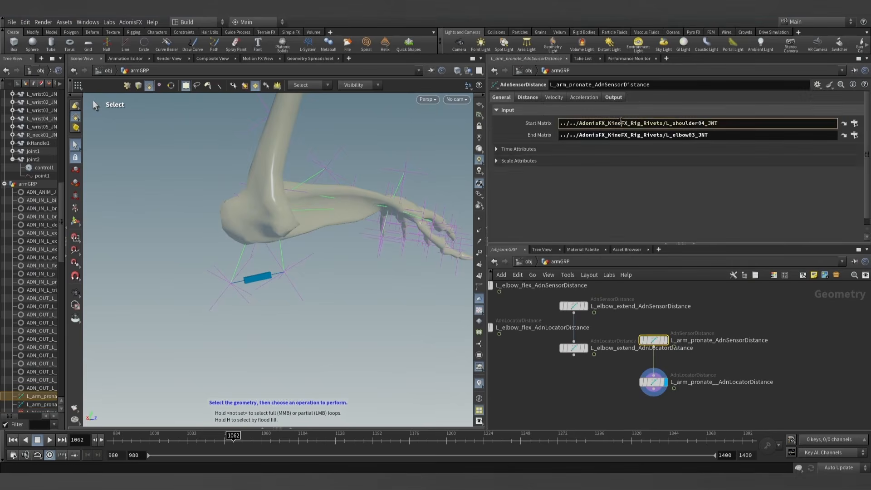
- Copy the pronation locator's End Matrix path to joint2 into the pronation sensor's End Matrix
{"action": "left_click", "coordinate": [653, 381]}
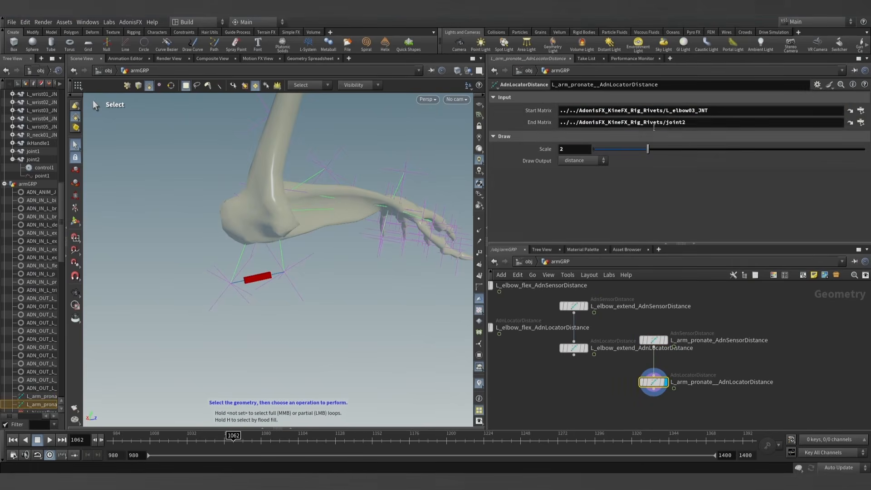
{"action": "left_click", "coordinate": [660, 122]}
{"action": "key", "text": "ctrl+c"}
{"action": "left_click", "coordinate": [654, 340]}
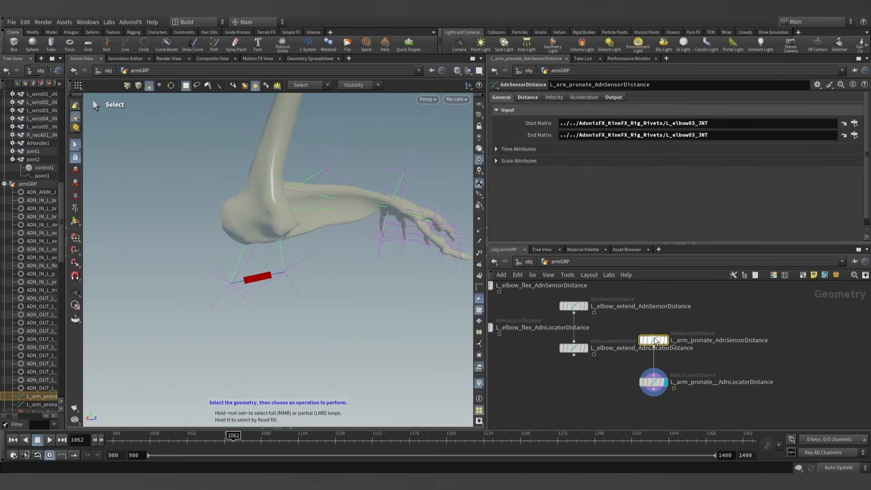
{"action": "left_click", "coordinate": [632, 136]}
{"action": "key", "text": "ctrl+a"}
{"action": "key", "text": "ctrl+v"}
{"action": "key", "text": "Return"}
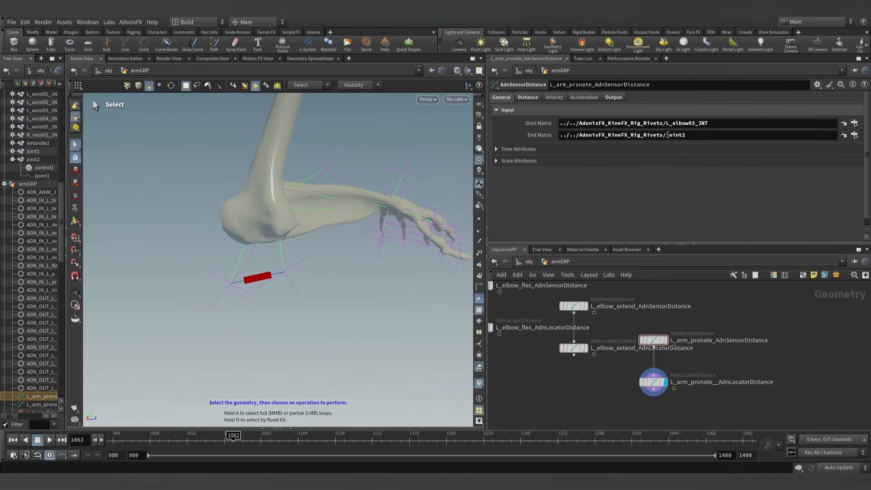
- Copy the pronation sensor's Out Distance at frame 1062, 3.81703, into its Input Min Distance and Input Max Distance
{"action": "left_click", "coordinate": [614, 97]}
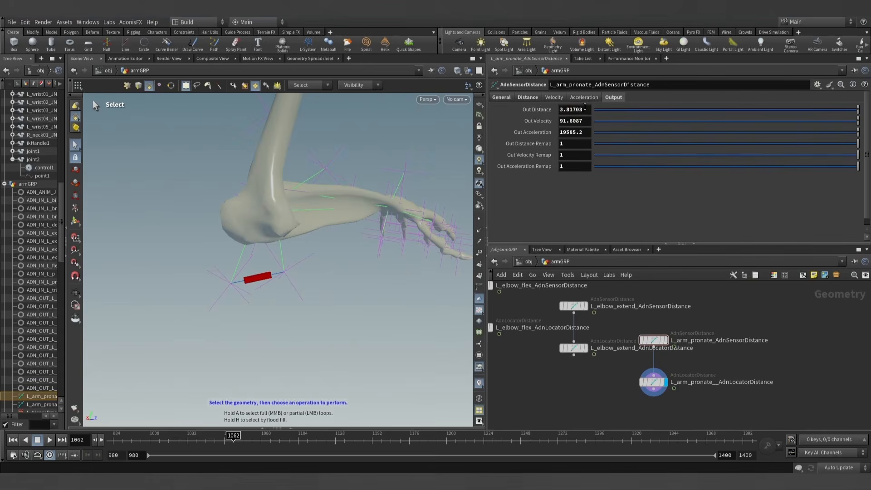
{"action": "left_click", "coordinate": [531, 97]}
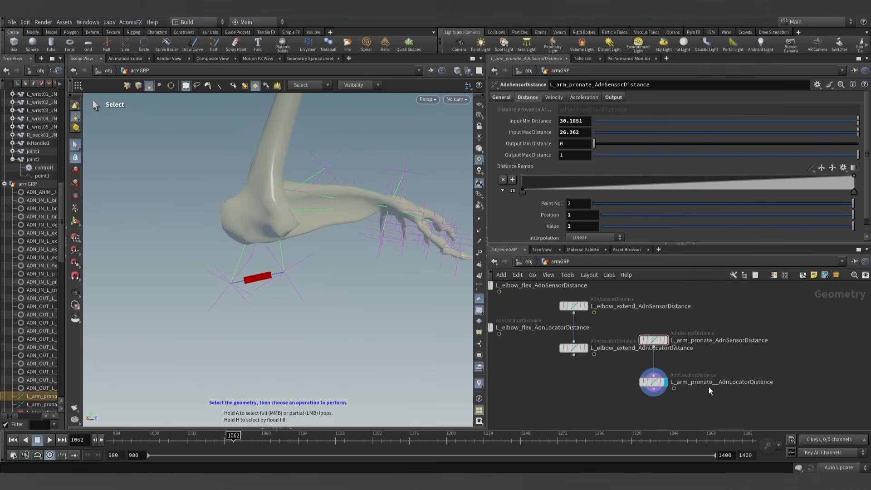
{"action": "type", "text": "3.81703"}
{"action": "left_click_drag", "start_coordinate": [586, 121], "coordinate": [531, 133]}
{"action": "key", "text": "Return"}
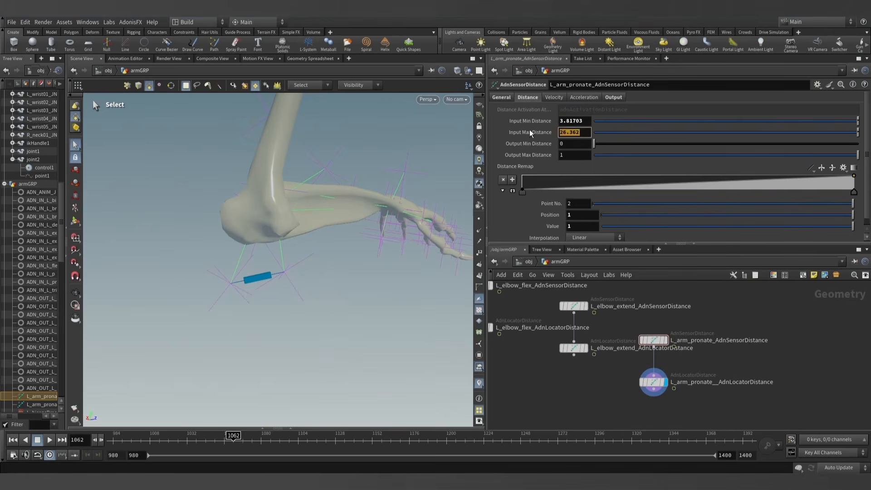
- Go to the start pose of the animation and set the sensor's Input Min Distance to its output distance there, 9.41948
{"action": "left_click_drag", "start_coordinate": [233, 438], "coordinate": [113, 438]}
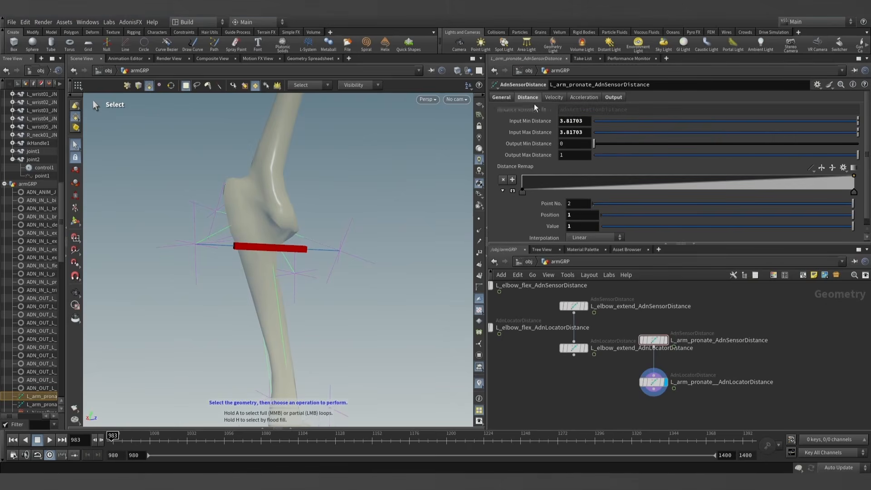
{"action": "double_click", "coordinate": [585, 121]}
{"action": "type", "text": "9.41948"}
{"action": "left_click", "coordinate": [604, 390]}
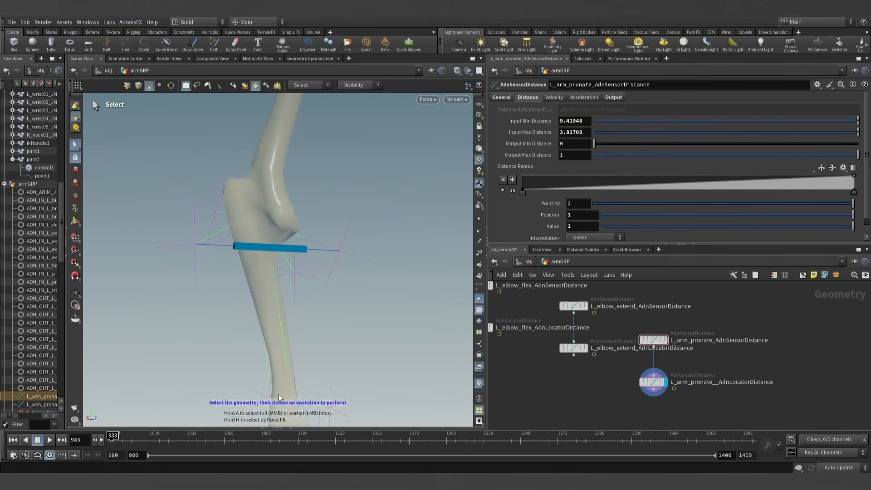
{"action": "left_click_drag", "start_coordinate": [124, 438], "coordinate": [108, 425]}
- Rename the pronation locator node L_arm_pronate_AdnLocatorDistance with a single underscore and copy its name
{"action": "scroll", "coordinate": [585, 388], "scroll_direction": "up", "scroll_amount": 1}
{"action": "middle_click_drag", "start_coordinate": [584, 387], "coordinate": [582, 365]}
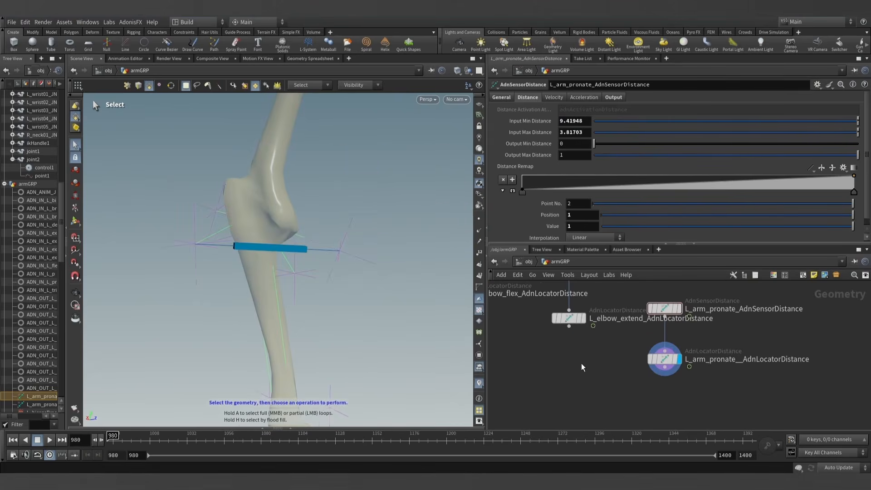
{"action": "left_click", "coordinate": [743, 362]}
{"action": "type", "text": "_"}
{"action": "key", "text": "Return"}
{"action": "double_click", "coordinate": [787, 363]}
{"action": "key", "text": "ctrl+c"}
- Select the L_pronatorTeres_AdnMuscle node and add one entry to its solver's Activation List
{"action": "scroll", "coordinate": [588, 359], "scroll_direction": "down", "scroll_amount": 10}
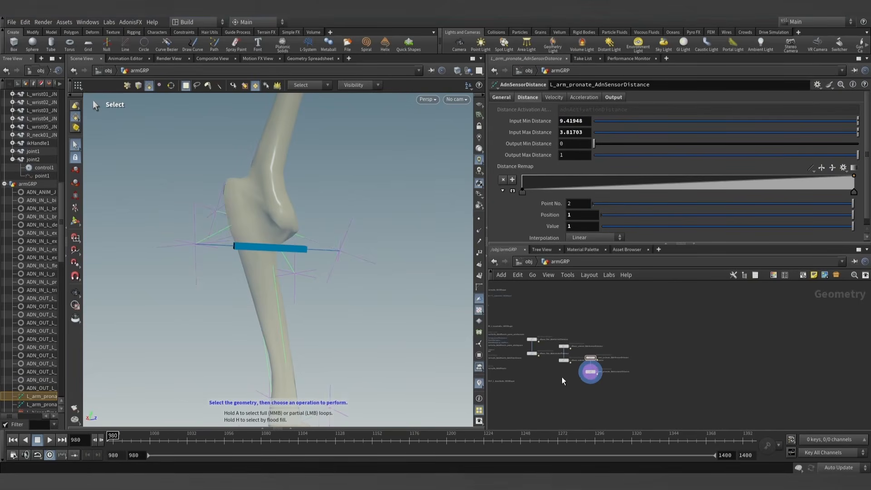
{"action": "scroll", "coordinate": [587, 347], "scroll_direction": "up", "scroll_amount": 10}
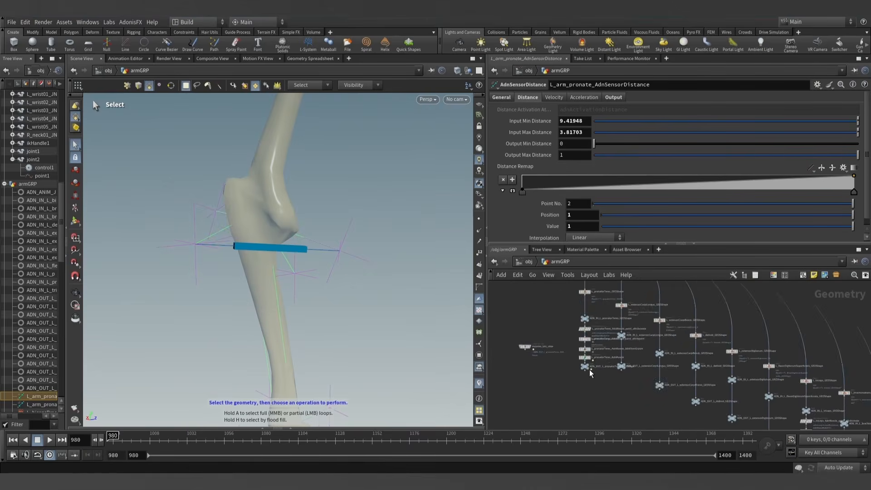
{"action": "left_click", "coordinate": [579, 337]}
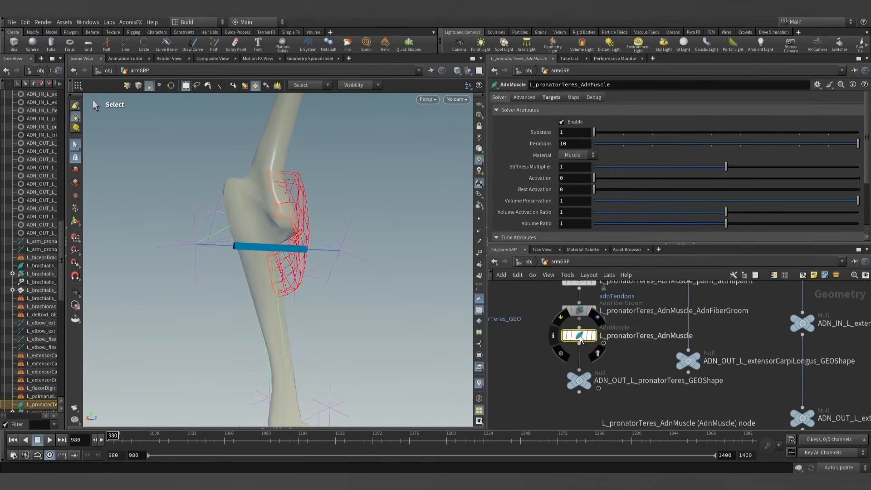
{"action": "left_click", "coordinate": [528, 100]}
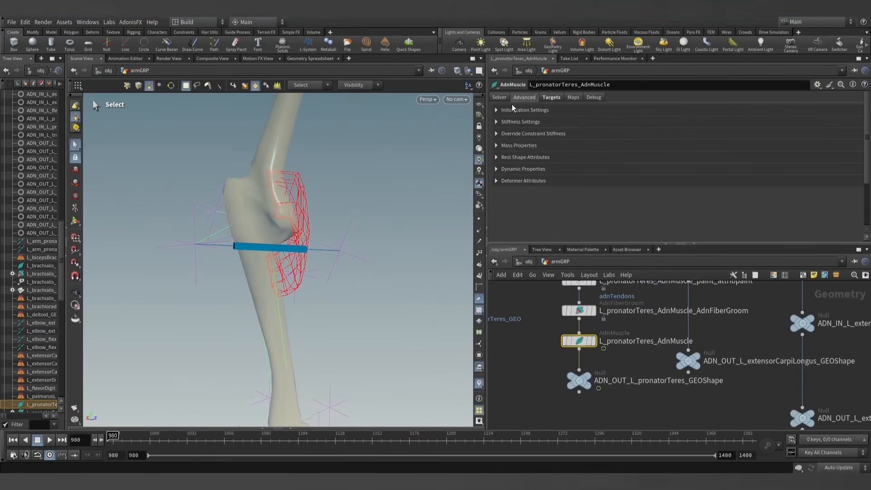
{"action": "left_click", "coordinate": [501, 99]}
{"action": "scroll", "coordinate": [526, 173], "scroll_direction": "down", "scroll_amount": 3}
{"action": "left_click", "coordinate": [514, 233]}
{"action": "scroll", "coordinate": [523, 213], "scroll_direction": "down", "scroll_amount": 2}
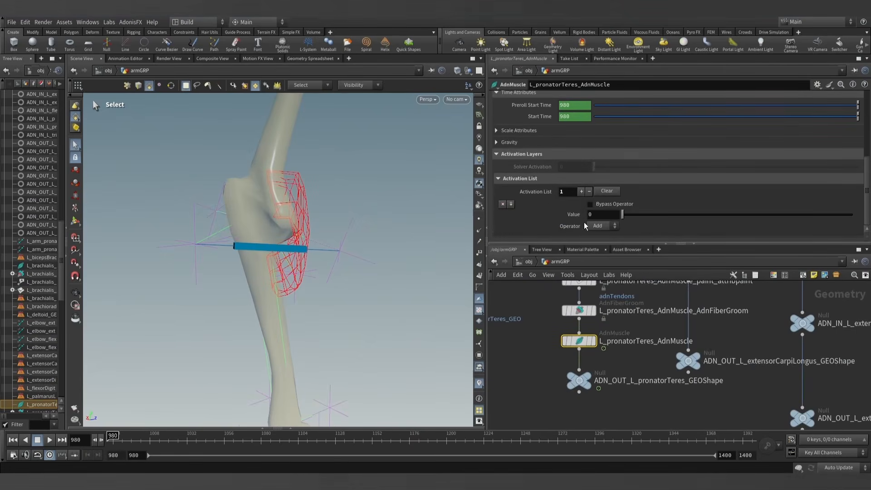
- Set the activation entry's Value to the expression detail("../L_arm_pronate_AdnLocatorDistance", "adnActivationDistance", 0)
{"action": "type", "text": "detail"}
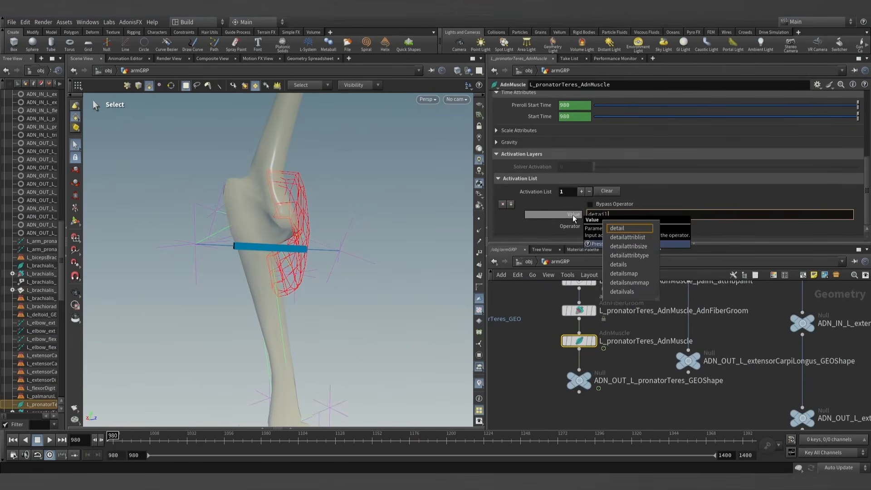
{"action": "type", "text": "(\""}
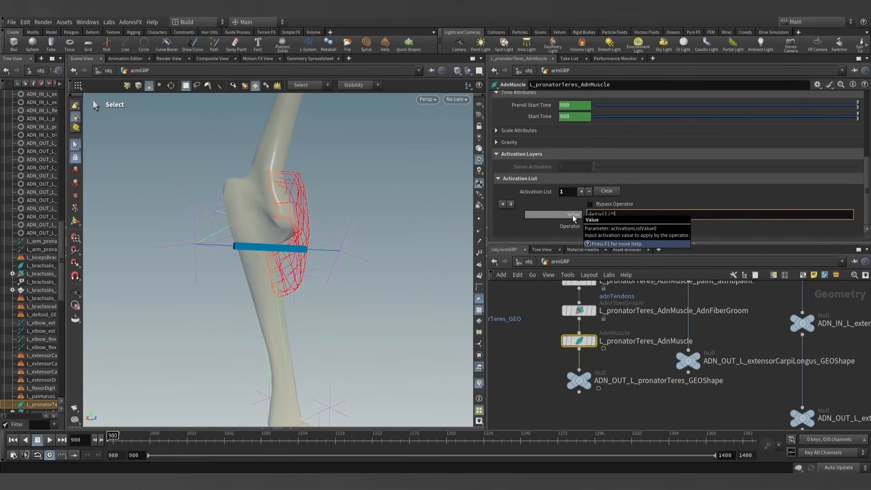
{"action": "type", "text": "../"}
{"action": "key", "text": "ctrl+v"}
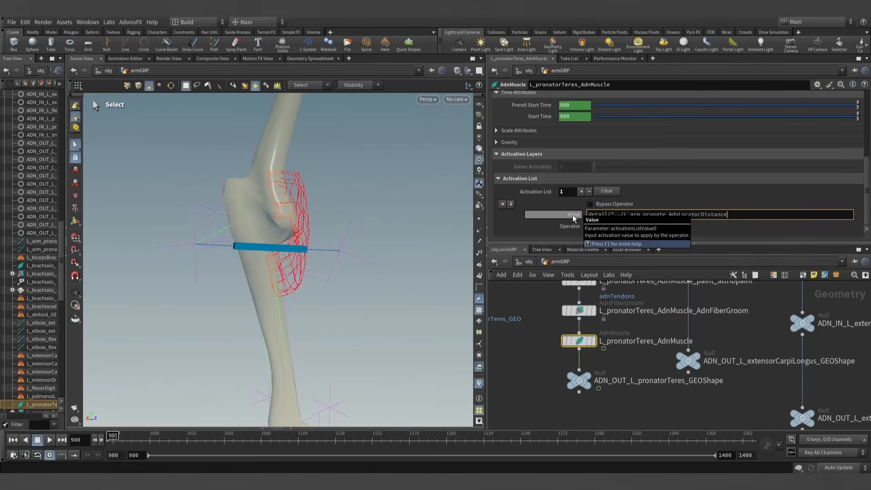
{"action": "type", "text": "\", \"adnActivationDistance"}
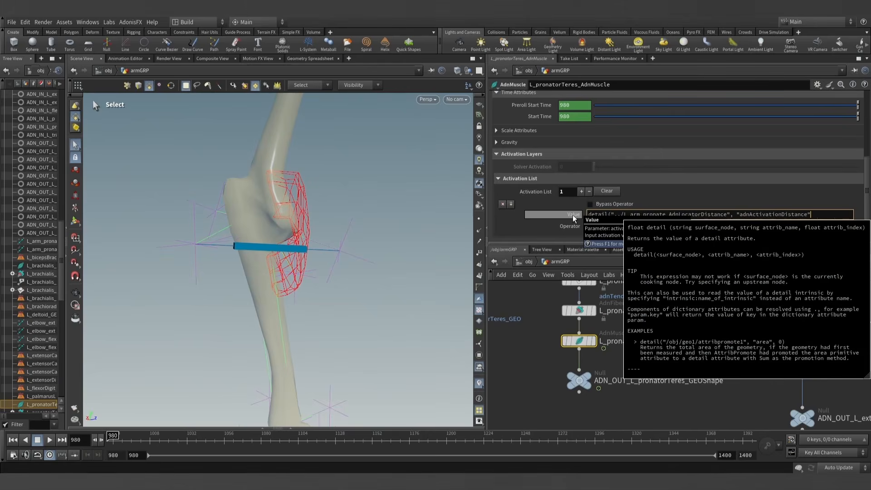
{"action": "type", "text": "0)"}
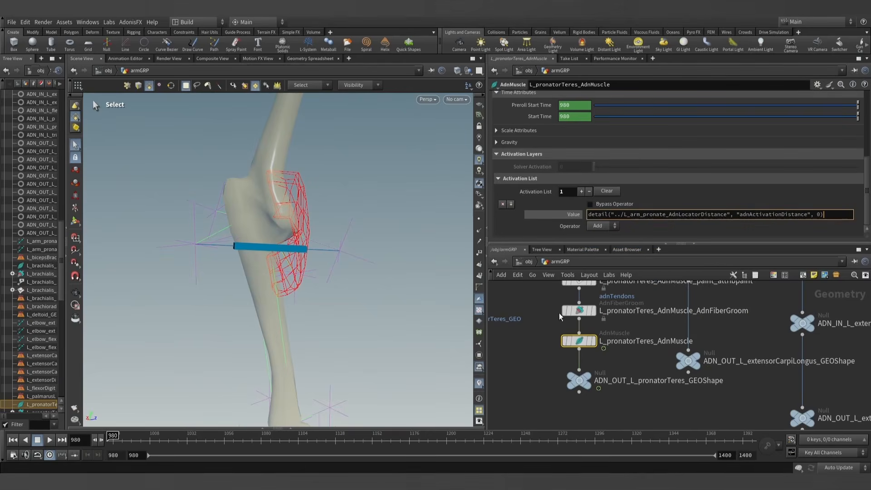
{"action": "left_click", "coordinate": [643, 408]}
{"action": "left_click", "coordinate": [573, 215]}
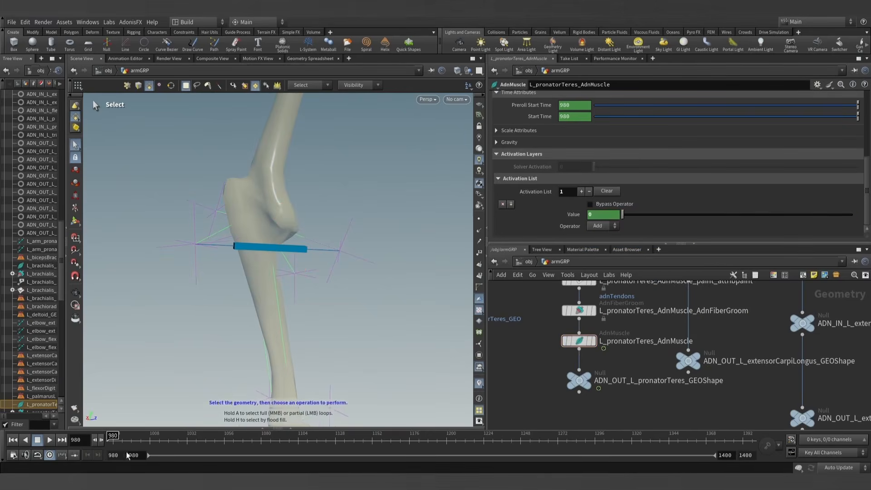
- Display the ADN_OUT_L_pronatorTeres_GEOShape node at frame 980 and collapse the tree view to enlarge the viewport
{"action": "mouse_move", "coordinate": [114, 437]}
{"action": "left_mouse_down"}
{"action": "mouse_move", "coordinate": [246, 443]}
{"action": "mouse_move", "coordinate": [103, 444]}
{"action": "left_mouse_up"}
{"action": "left_click", "coordinate": [579, 385]}
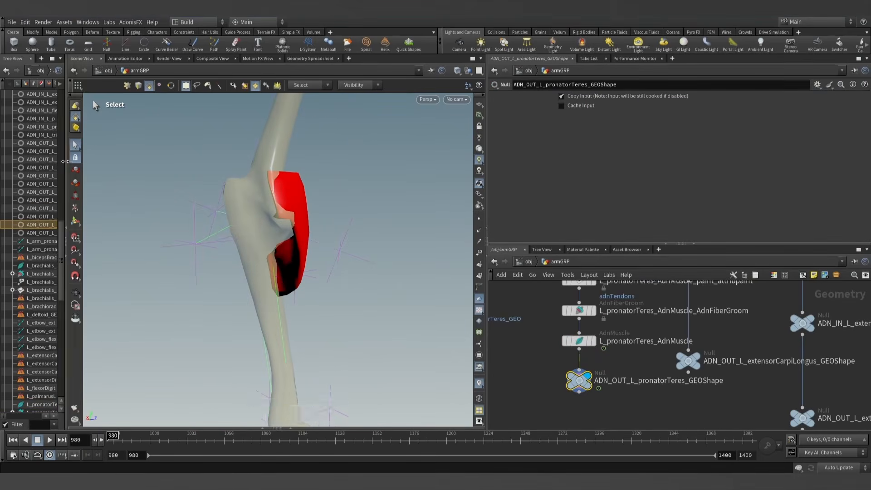
{"action": "key", "text": "Escape"}
{"action": "left_click_drag", "start_coordinate": [366, 236], "coordinate": [264, 235]}
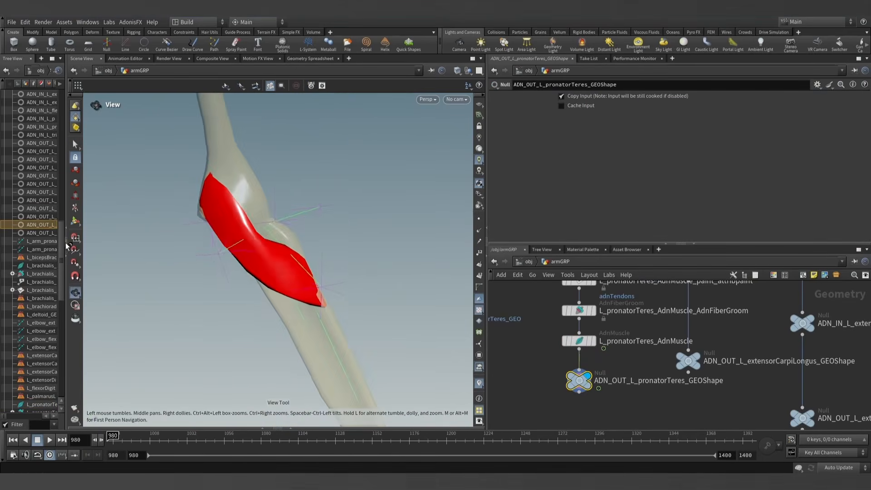
{"action": "left_click", "coordinate": [66, 228]}
{"action": "left_click_drag", "start_coordinate": [365, 218], "coordinate": [289, 293]}
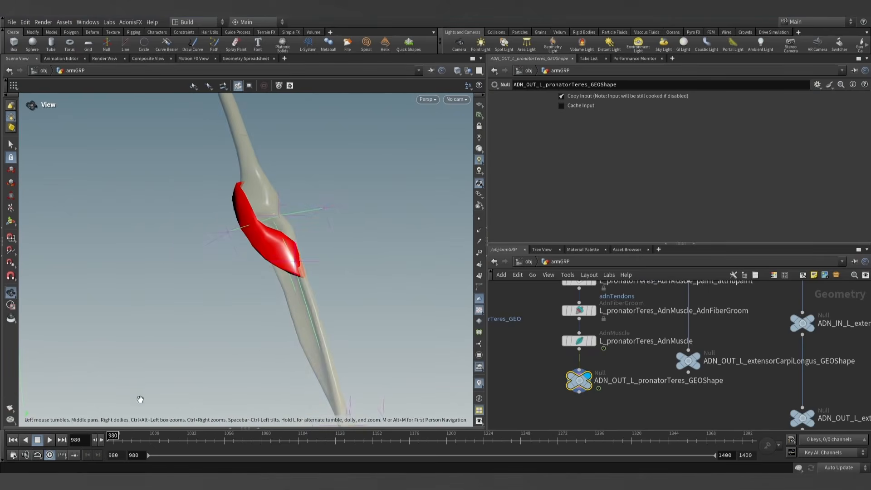
- Run through the animation to examine how the pronator teres simulates with the pronation activation
{"action": "left_click_drag", "start_coordinate": [138, 439], "coordinate": [247, 441]}
{"action": "left_click_drag", "start_coordinate": [255, 309], "coordinate": [315, 319]}
{"action": "left_click_drag", "start_coordinate": [245, 436], "coordinate": [193, 438]}
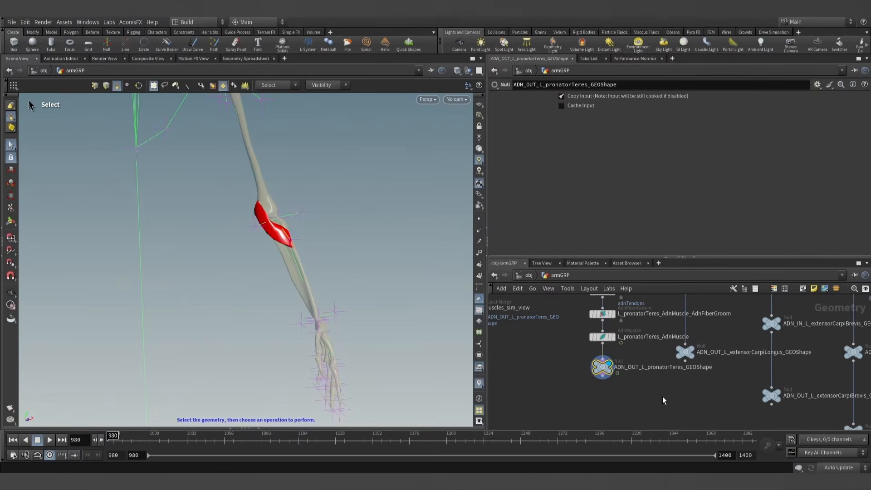
- Locate the ADN_OUT_L_flexorDigitorumSuperficialis_GEOShape null in the network and display it, framing the muscle in the viewport
{"action": "scroll", "coordinate": [663, 400], "scroll_direction": "down", "scroll_amount": 5}
{"action": "middle_click_drag", "start_coordinate": [669, 400], "coordinate": [579, 342]}
{"action": "middle_click_drag", "start_coordinate": [647, 384], "coordinate": [522, 358]}
{"action": "scroll", "coordinate": [662, 393], "scroll_direction": "up", "scroll_amount": 5}
{"action": "middle_click_drag", "start_coordinate": [657, 382], "coordinate": [651, 388]}
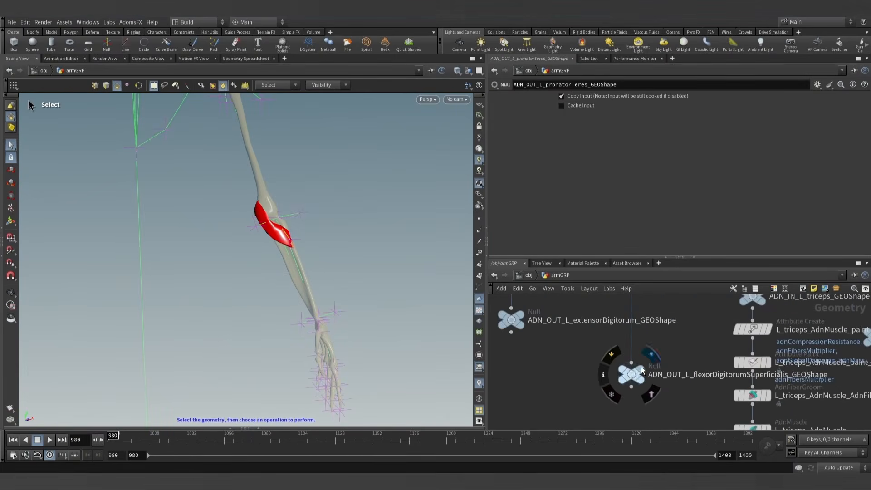
{"action": "left_click", "coordinate": [631, 373]}
{"action": "left_click_drag", "start_coordinate": [345, 236], "coordinate": [379, 261], "text": "alt"}
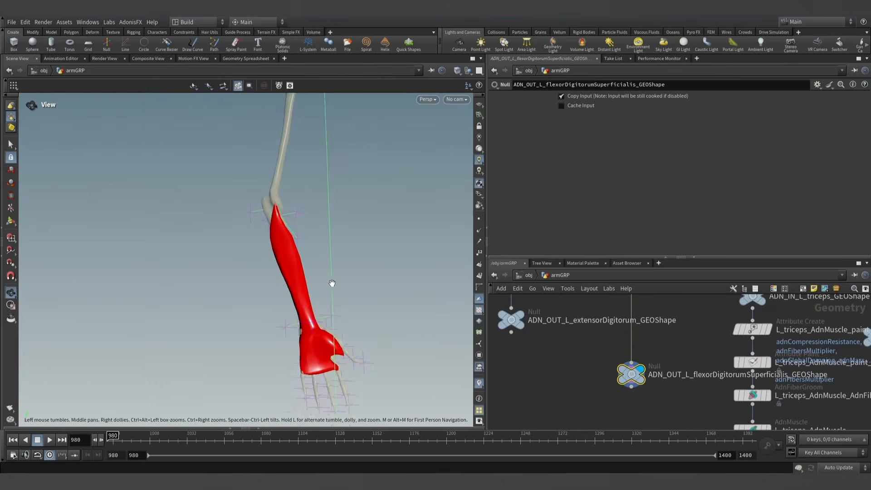
{"action": "left_click_drag", "start_coordinate": [330, 284], "coordinate": [320, 227], "text": "alt"}
- Insert an AdnMuscle node directly above ADN_OUT_L_flexorDigitorumSuperficialis_GEOShape and rename it L_flexorDigitorumSuperficialis_AdnMuscle
{"action": "key", "text": "Tab"}
{"action": "type", "text": "adnmu"}
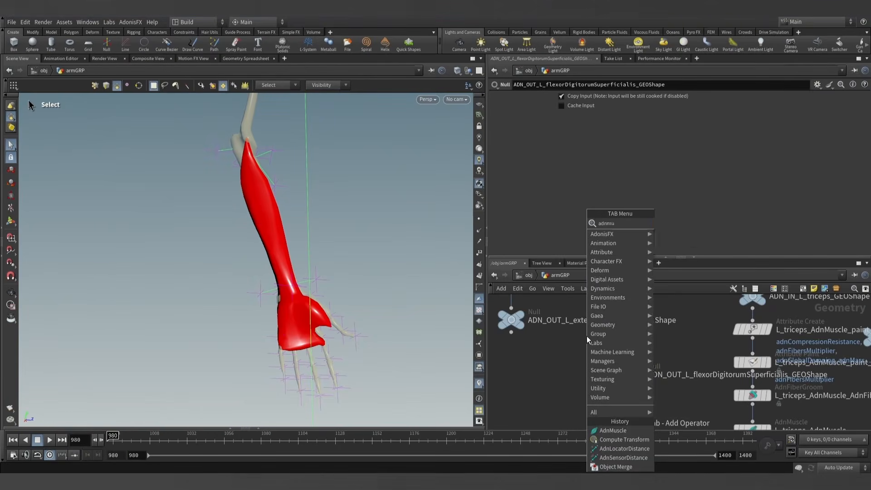
{"action": "key", "text": "Return"}
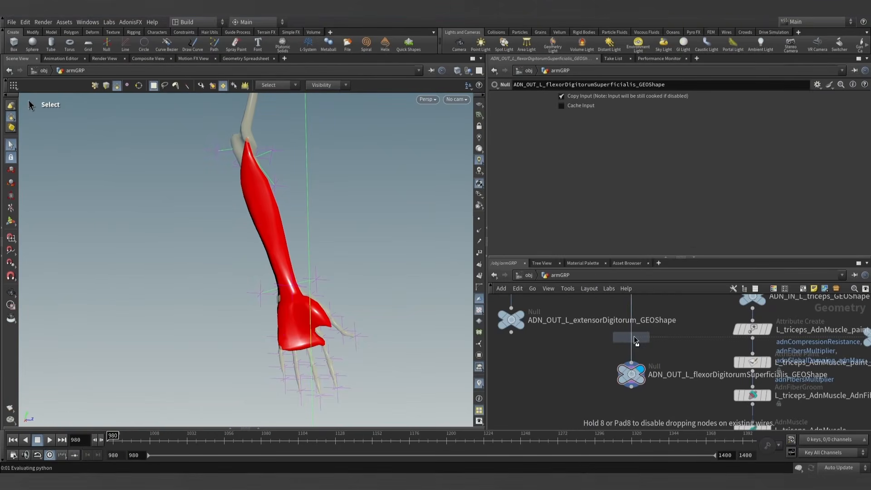
{"action": "left_click", "coordinate": [631, 336]}
{"action": "double_click", "coordinate": [680, 378]}
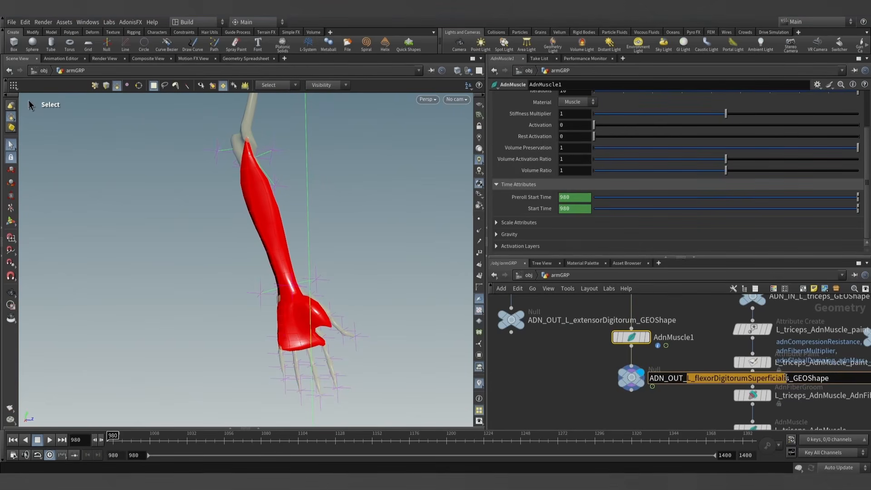
{"action": "double_click", "coordinate": [662, 337]}
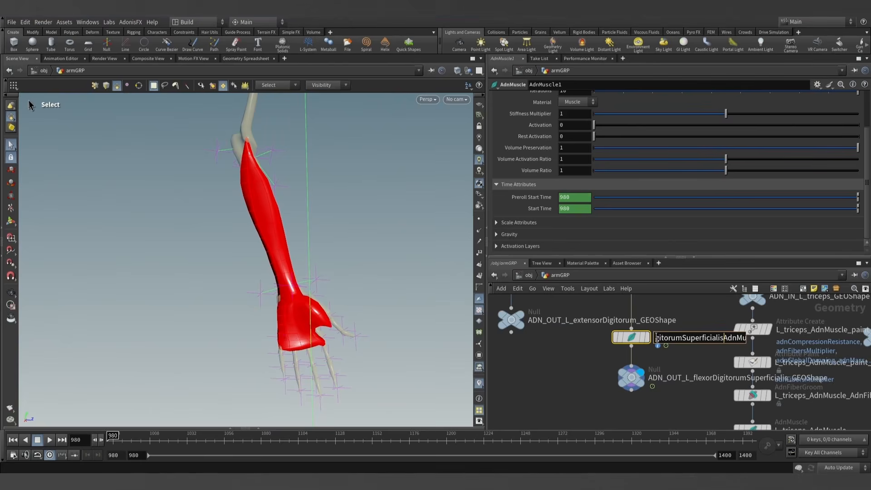
{"action": "key", "text": "BackSpace"}
{"action": "key", "text": "Return"}
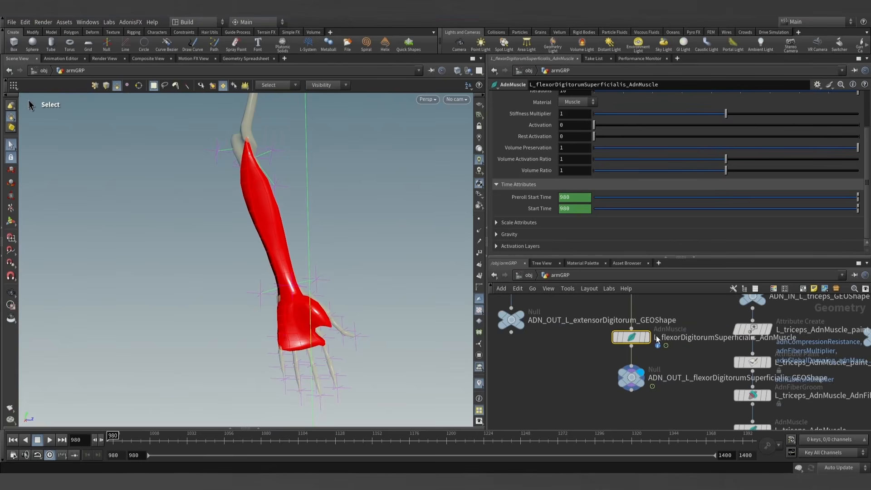
- Add one target to the L_flexorDigitorumSuperficialis_AdnMuscle node and set its Target World Mesh to ../mummy_arm_GEOShape
{"action": "middle_click_drag", "start_coordinate": [682, 319], "coordinate": [634, 350]}
{"action": "scroll", "coordinate": [651, 360], "scroll_direction": "down", "scroll_amount": 2}
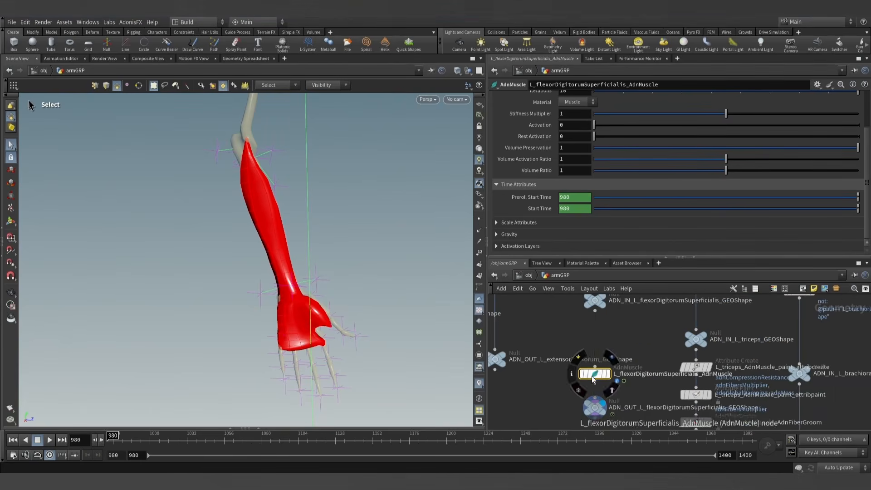
{"action": "scroll", "coordinate": [567, 136], "scroll_direction": "up", "scroll_amount": 3}
{"action": "left_click", "coordinate": [552, 97]}
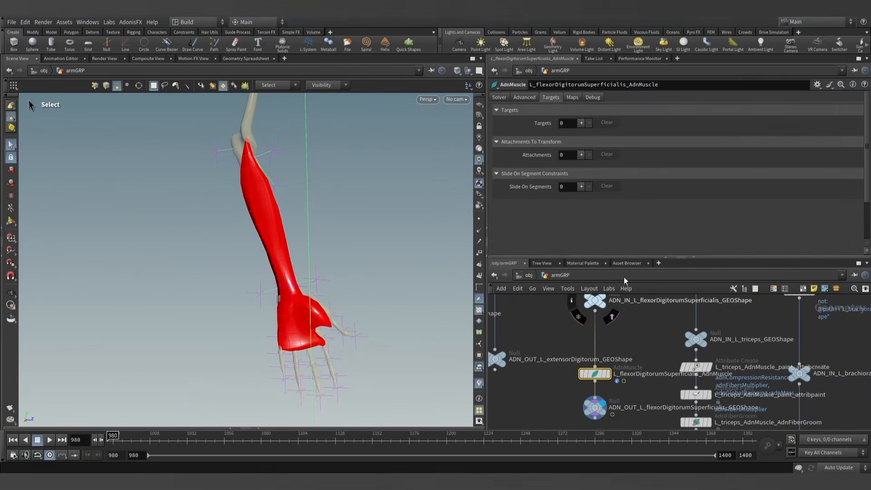
{"action": "left_click", "coordinate": [581, 122]}
{"action": "key", "text": "h"}
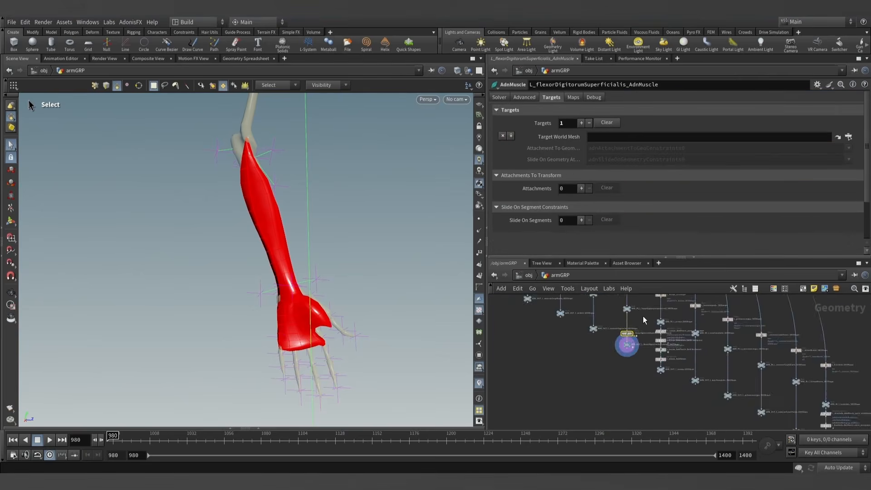
{"action": "scroll", "coordinate": [722, 318], "scroll_direction": "up", "scroll_amount": 5}
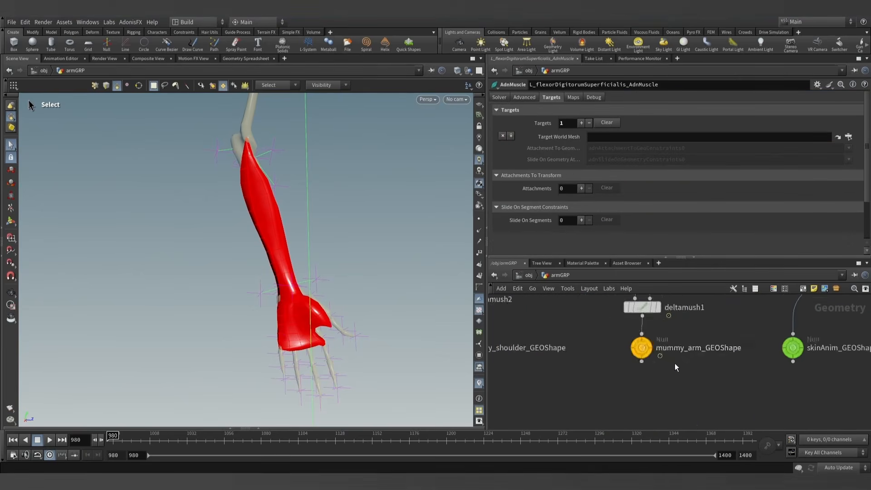
{"action": "left_click_drag", "start_coordinate": [642, 349], "coordinate": [624, 231]}
{"action": "left_click_drag", "start_coordinate": [600, 143], "coordinate": [600, 141]}
- Run the AdonisFX Make Paintable utility on the L_flexorDigitorumSuperficialis_AdnMuscle node
{"action": "key", "text": "h"}
{"action": "scroll", "coordinate": [608, 358], "scroll_direction": "up", "scroll_amount": 5}
{"action": "scroll", "coordinate": [607, 364], "scroll_direction": "up", "scroll_amount": 1}
{"action": "middle_click_drag", "start_coordinate": [608, 365], "coordinate": [578, 421]}
{"action": "left_click", "coordinate": [131, 23]}
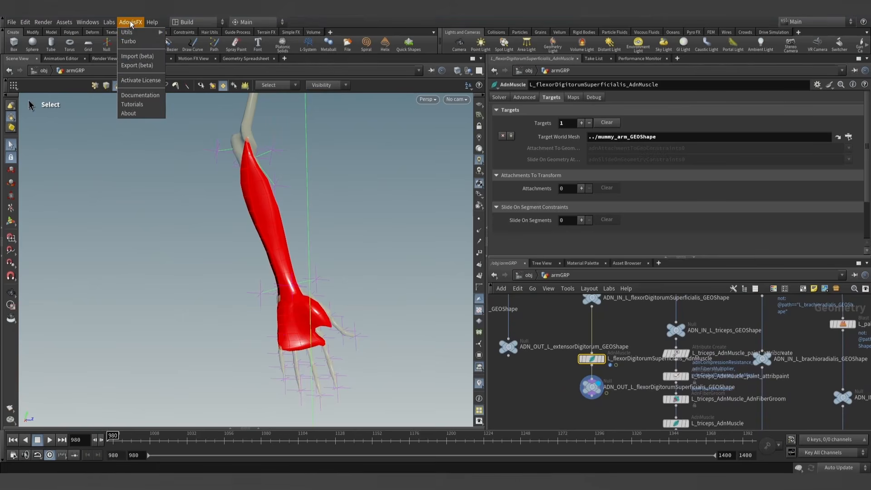
{"action": "mouse_move", "coordinate": [128, 32]}
{"action": "left_click", "coordinate": [186, 57]}
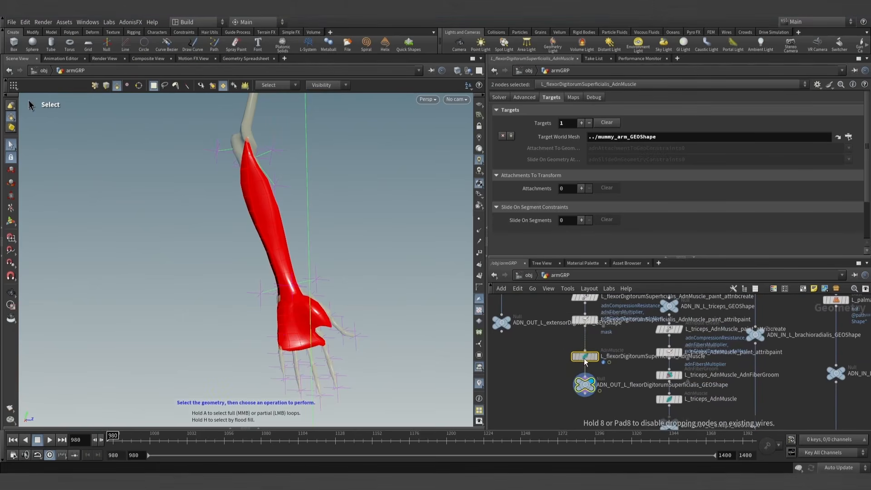
- On the flexorDigitorumSuperficialis attribpaint node, flood adnAttachmentToGeoConstraints0 over the whole muscle with FG Float 0.3 and a large brush
{"action": "key", "text": "Return"}
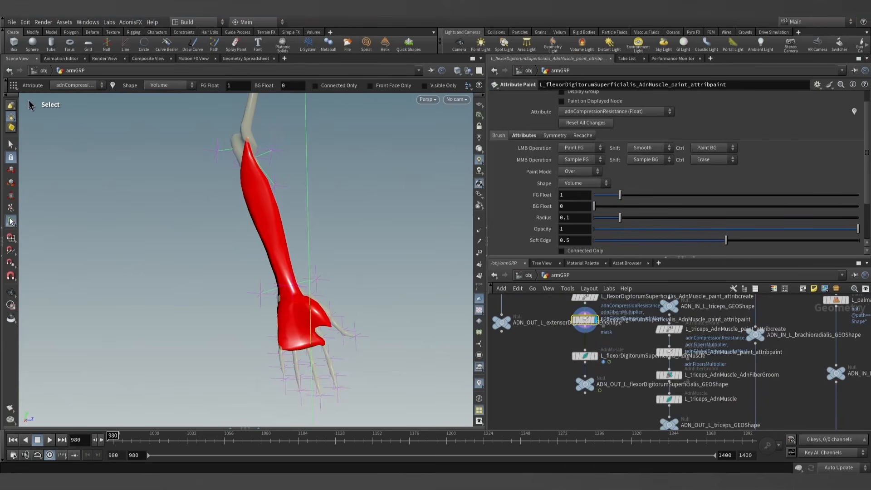
{"action": "left_click", "coordinate": [615, 112]}
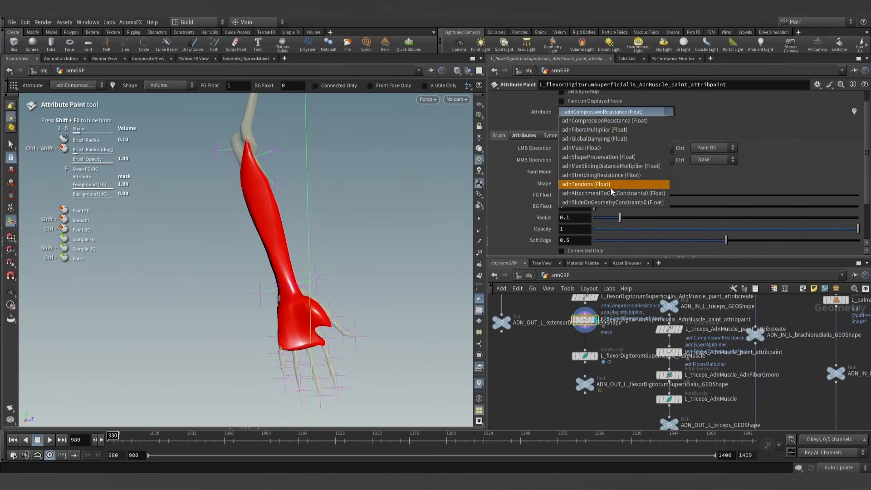
{"action": "left_click", "coordinate": [610, 194]}
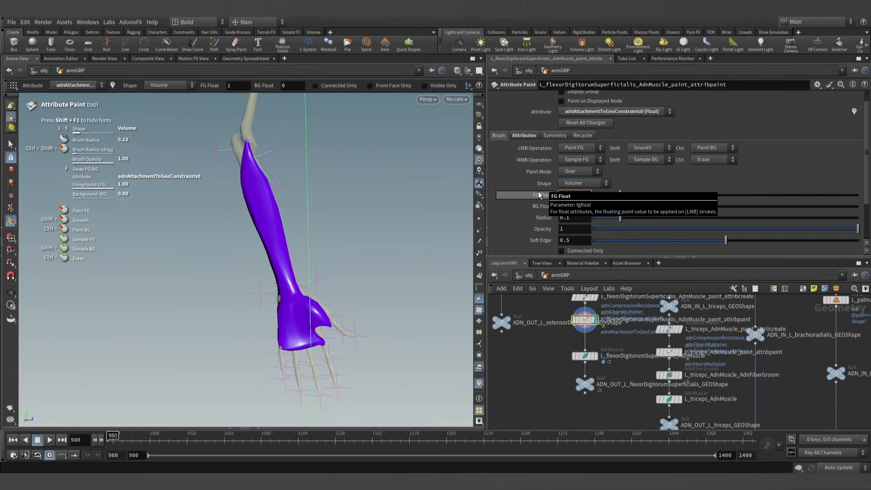
{"action": "scroll", "coordinate": [278, 242], "scroll_direction": "up", "scroll_amount": 8}
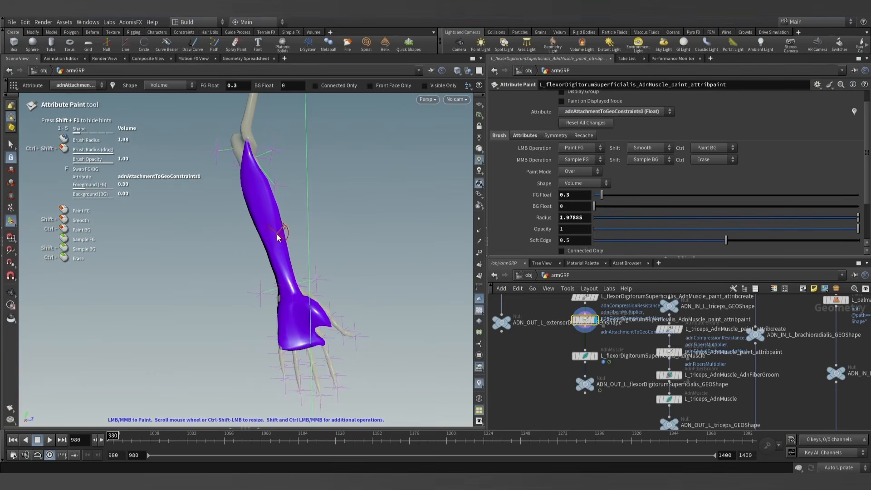
{"action": "scroll", "coordinate": [278, 237], "scroll_direction": "up", "scroll_amount": 20}
{"action": "left_click_drag", "start_coordinate": [274, 231], "coordinate": [266, 208]}
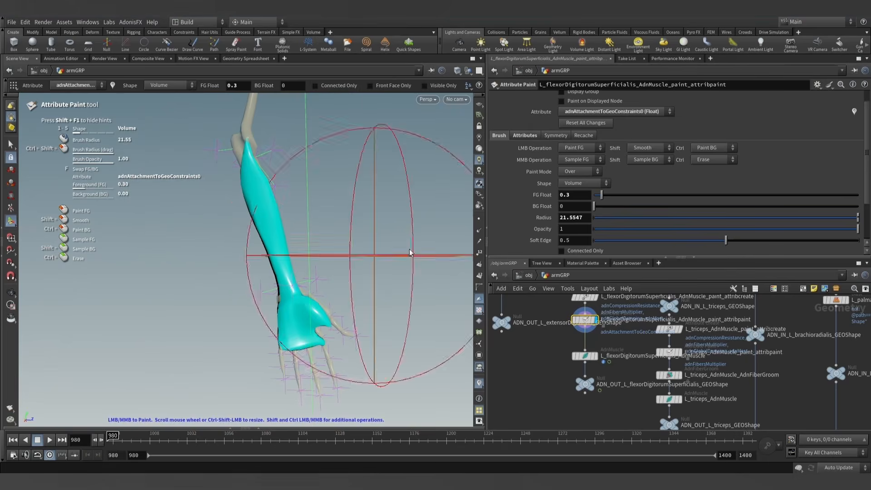
- Set FG Float to 1, reduce the brush radius to about 1.62 and paint the attachment constraint on the muscle's elbow tip
{"action": "key", "text": "Return"}
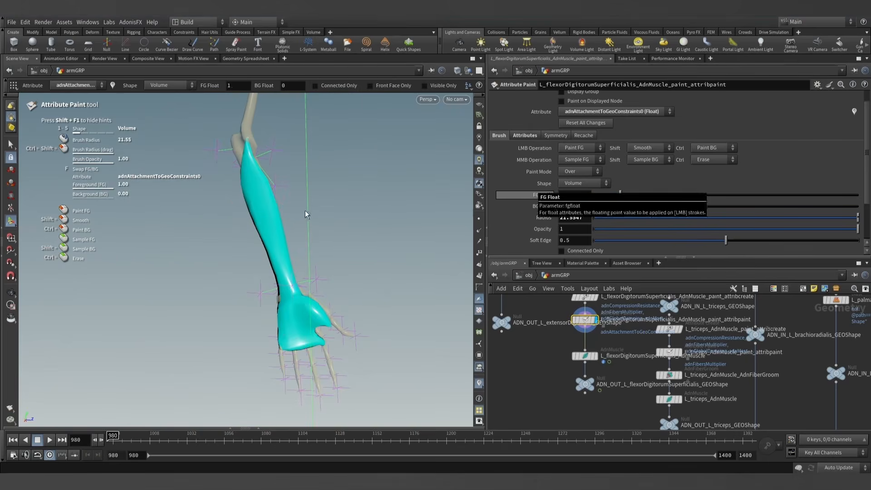
{"action": "right_click_drag", "start_coordinate": [305, 214], "coordinate": [383, 246], "text": "alt"}
{"action": "middle_click_drag", "start_coordinate": [302, 211], "coordinate": [319, 297], "text": "alt"}
{"action": "right_click_drag", "start_coordinate": [319, 297], "coordinate": [443, 303], "text": "alt"}
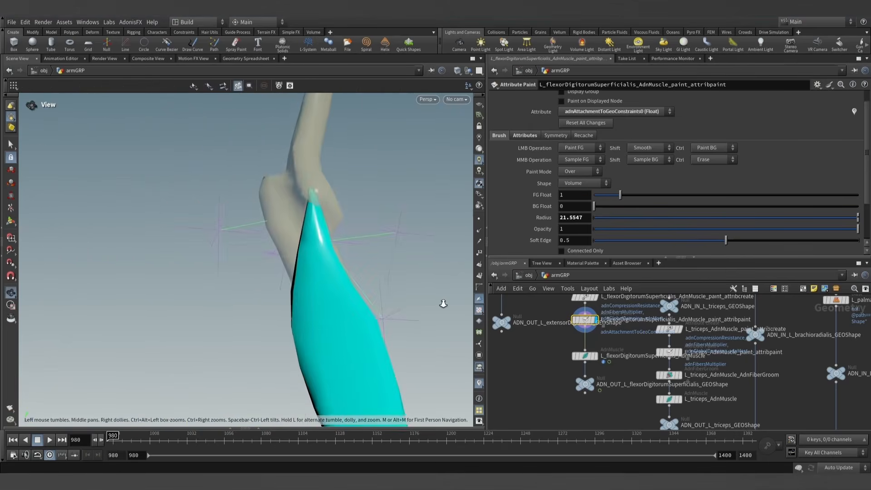
{"action": "middle_click_drag", "start_coordinate": [331, 222], "coordinate": [276, 247], "text": "alt"}
{"action": "scroll", "coordinate": [272, 230], "scroll_direction": "down", "scroll_amount": 14}
{"action": "scroll", "coordinate": [271, 228], "scroll_direction": "down", "scroll_amount": 12}
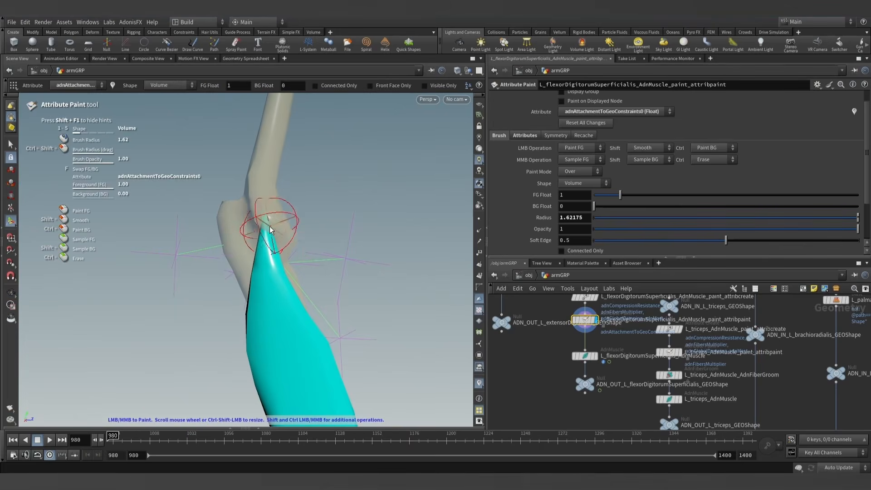
{"action": "left_click_drag", "start_coordinate": [267, 225], "coordinate": [304, 251]}
- Paint adnAttachmentToGeoConstraints0 with value 1 along the muscle's finger-side edge and thumb tip
{"action": "right_click_drag", "start_coordinate": [304, 251], "coordinate": [313, 294], "text": "alt"}
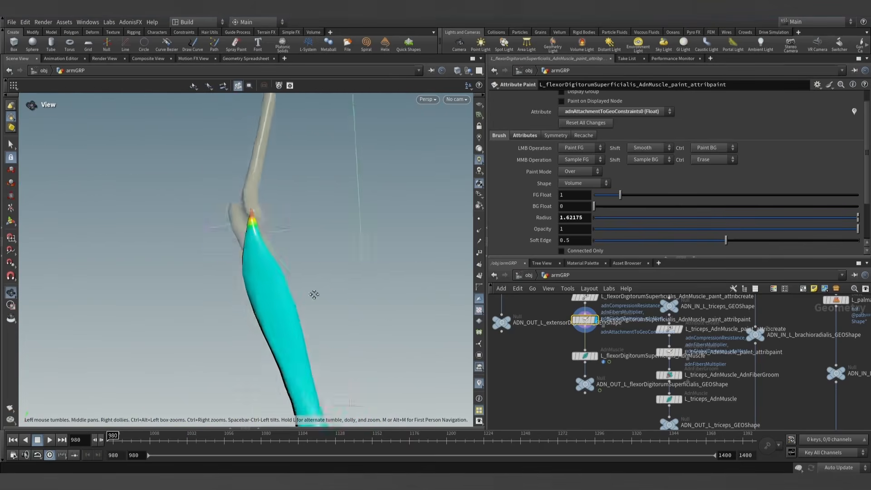
{"action": "middle_click_drag", "start_coordinate": [313, 294], "coordinate": [296, 237], "text": "alt"}
{"action": "mouse_move", "coordinate": [295, 237]}
{"action": "right_mouse_down", "text": "alt"}
{"action": "mouse_move", "coordinate": [276, 317]}
{"action": "mouse_move", "coordinate": [286, 327]}
{"action": "right_mouse_up", "text": "alt"}
{"action": "mouse_move", "coordinate": [226, 342]}
{"action": "left_mouse_down"}
{"action": "mouse_move", "coordinate": [282, 313]}
{"action": "mouse_move", "coordinate": [171, 314]}
{"action": "mouse_move", "coordinate": [343, 307]}
{"action": "mouse_move", "coordinate": [224, 325]}
{"action": "mouse_move", "coordinate": [330, 311]}
{"action": "mouse_move", "coordinate": [285, 298]}
{"action": "mouse_move", "coordinate": [335, 286]}
{"action": "mouse_move", "coordinate": [349, 266]}
{"action": "mouse_move", "coordinate": [313, 284]}
{"action": "left_mouse_up"}
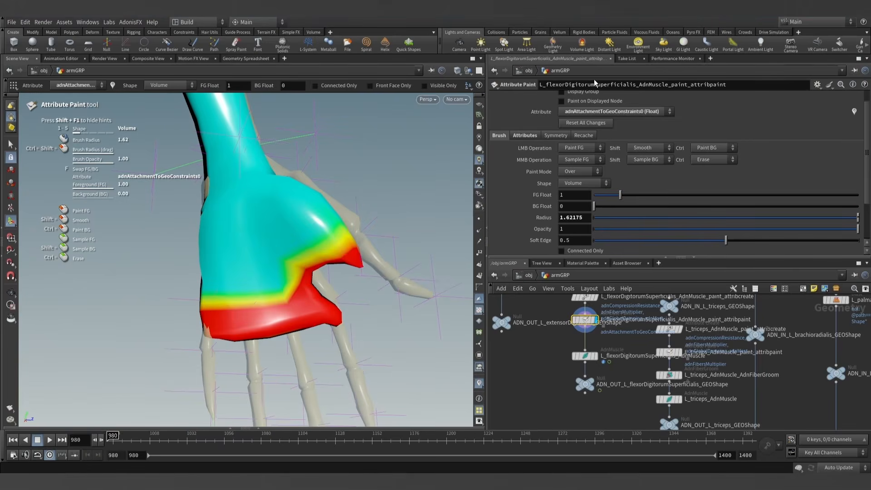
- Switch the painted attribute to adnTendons and paint value 1 along the muscle's finger-side edge and thumb tip
{"action": "left_click", "coordinate": [602, 113]}
{"action": "left_click", "coordinate": [603, 177]}
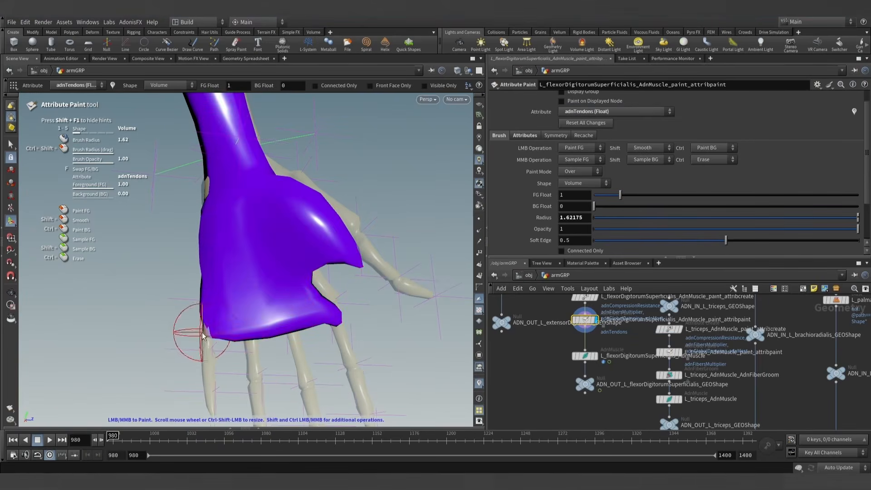
{"action": "left_click_drag", "start_coordinate": [190, 329], "coordinate": [366, 309]}
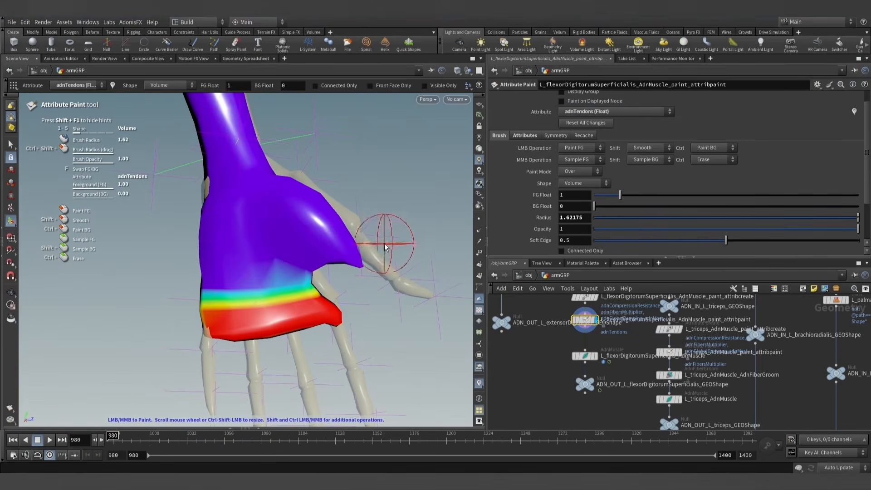
{"action": "left_click_drag", "start_coordinate": [387, 243], "coordinate": [356, 260]}
- Paint adnTendons with value 1 on the muscle's upper tip at the elbow
{"action": "scroll", "coordinate": [322, 156], "scroll_direction": "down", "scroll_amount": 5, "text": "alt"}
{"action": "middle_click_drag", "start_coordinate": [323, 155], "coordinate": [351, 364], "text": "alt"}
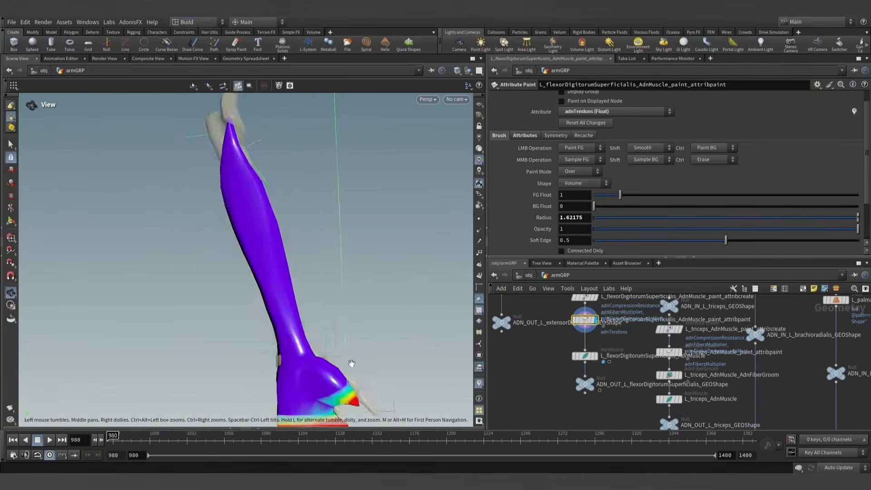
{"action": "middle_click_drag", "start_coordinate": [270, 137], "coordinate": [291, 247], "text": "alt"}
{"action": "scroll", "coordinate": [270, 242], "scroll_direction": "up", "scroll_amount": 8, "text": "alt"}
{"action": "left_click_drag", "start_coordinate": [251, 195], "coordinate": [309, 194]}
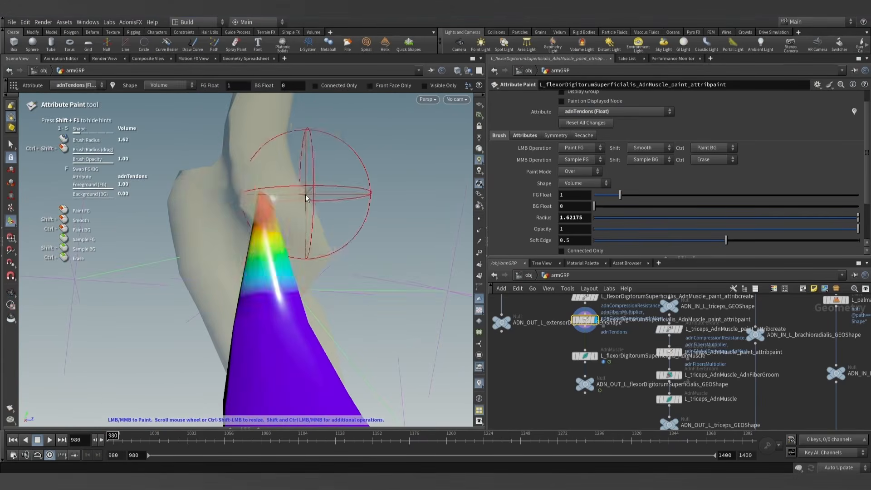
{"action": "scroll", "coordinate": [313, 216], "scroll_direction": "down", "scroll_amount": 5, "text": "alt"}
{"action": "scroll", "coordinate": [321, 238], "scroll_direction": "down", "scroll_amount": 5, "text": "alt"}
{"action": "middle_click_drag", "start_coordinate": [372, 334], "coordinate": [345, 286], "text": "alt"}
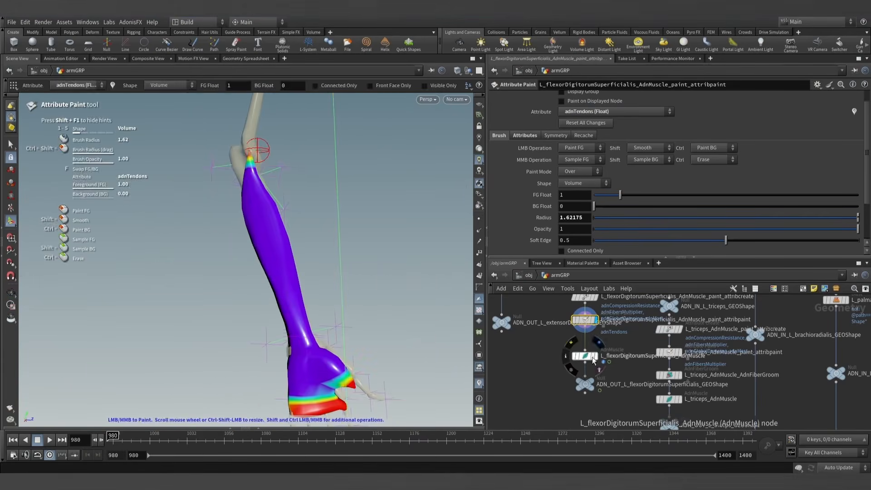
- Display and select the L_flexorDigitorumSuperficialis_AdnMuscle node, then run the AdonisFX Make Groomable utility on it
{"action": "left_click", "coordinate": [599, 343]}
{"action": "left_click", "coordinate": [586, 358]}
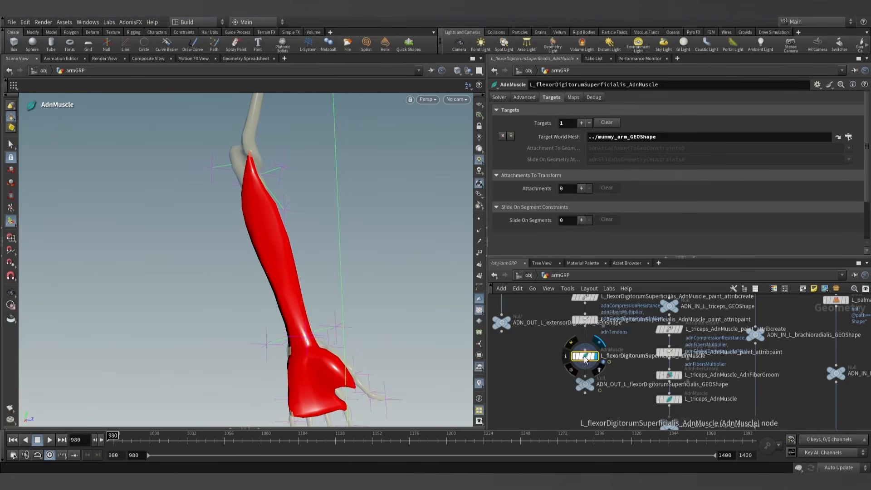
{"action": "left_click", "coordinate": [11, 145]}
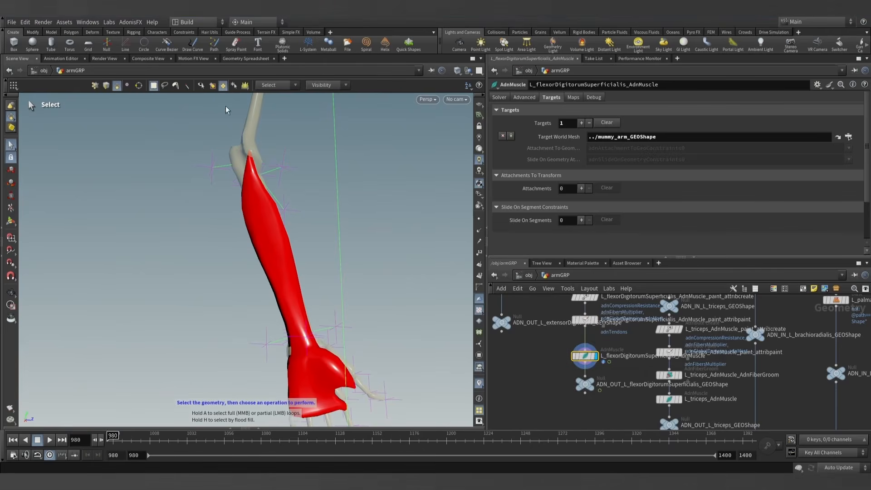
{"action": "left_click", "coordinate": [129, 23]}
{"action": "mouse_move", "coordinate": [135, 34]}
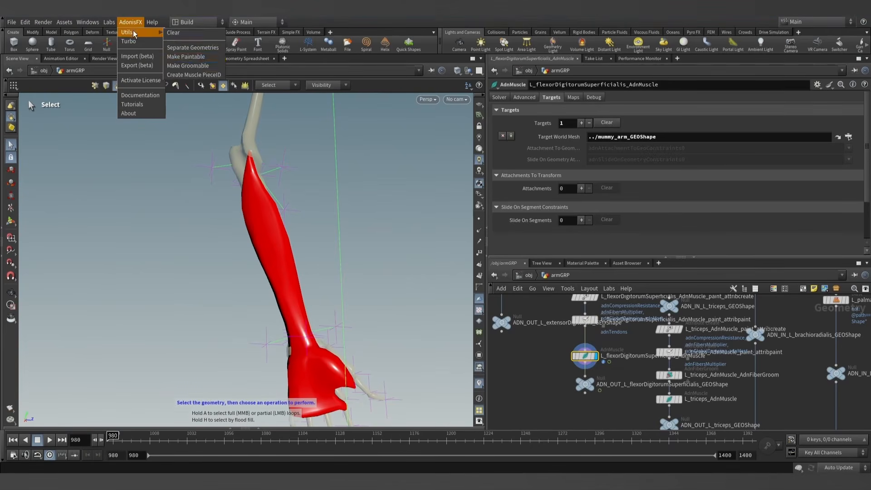
{"action": "left_click", "coordinate": [188, 65]}
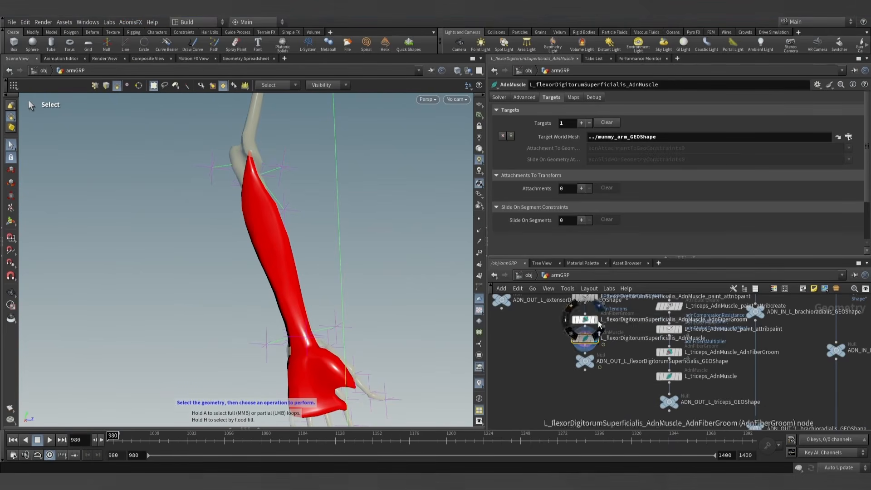
- Groom the fibers of L_flexorDigitorumSuperficialis_AdnMuscle_AdnFiberGroom lengthwise along the forearm toward the hand, checking both sides, and leave the groom tool
{"action": "left_click", "coordinate": [584, 319]}
{"action": "left_click", "coordinate": [14, 219]}
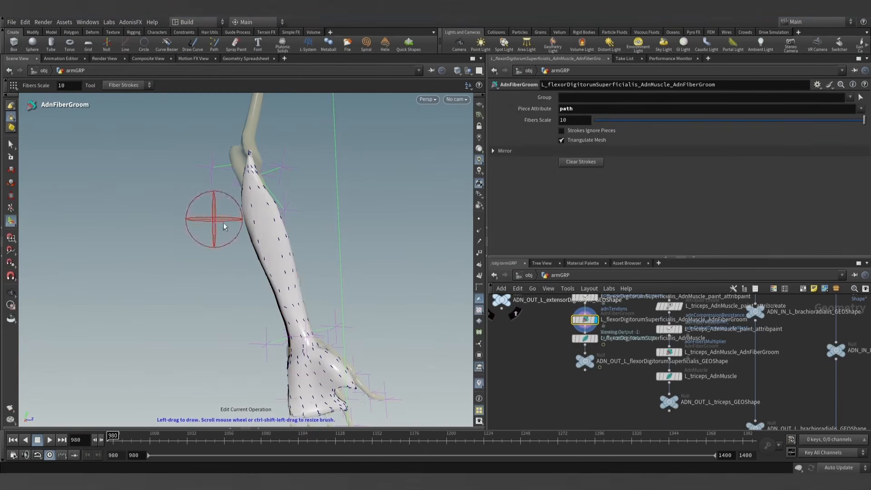
{"action": "left_click_drag", "start_coordinate": [298, 277], "coordinate": [305, 272], "text": "alt"}
{"action": "right_click_drag", "start_coordinate": [305, 272], "coordinate": [286, 268], "text": "alt"}
{"action": "left_click_drag", "start_coordinate": [287, 268], "coordinate": [325, 288], "text": "alt"}
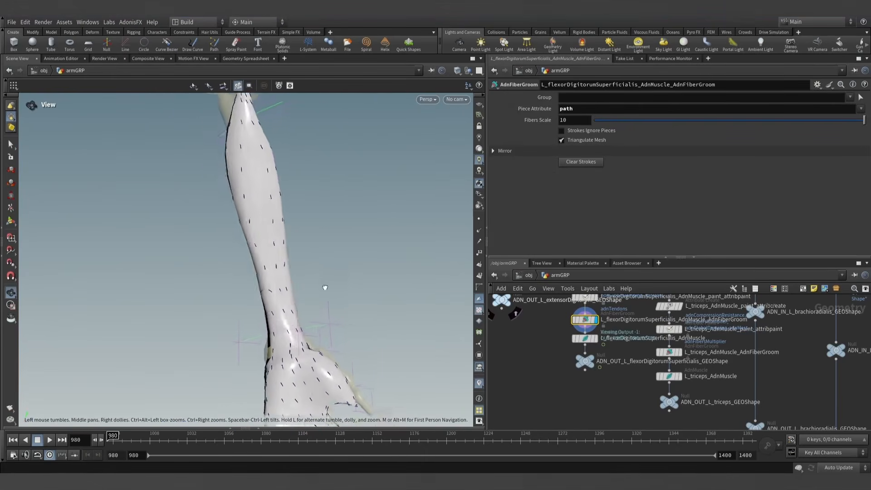
{"action": "middle_click_drag", "start_coordinate": [324, 287], "coordinate": [314, 301], "text": "alt"}
{"action": "left_click_drag", "start_coordinate": [314, 300], "coordinate": [309, 299], "text": "alt"}
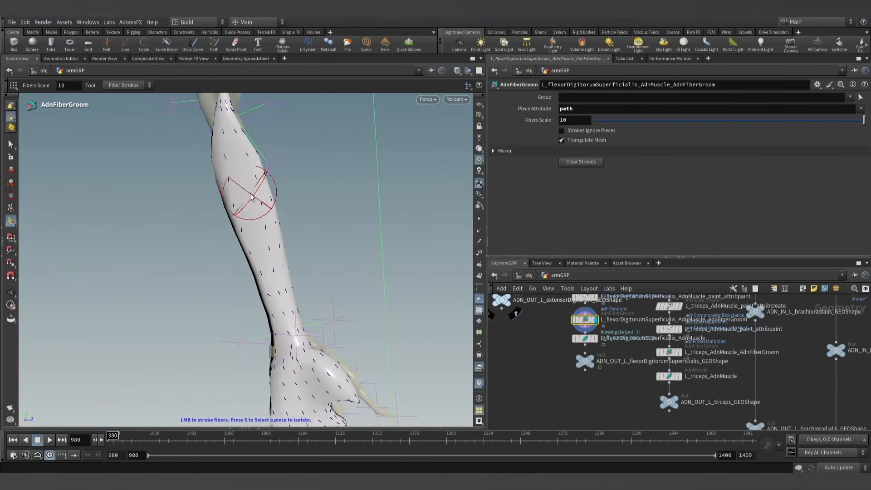
{"action": "mouse_move", "coordinate": [234, 127]}
{"action": "left_mouse_down"}
{"action": "mouse_move", "coordinate": [244, 195]}
{"action": "mouse_move", "coordinate": [306, 337]}
{"action": "mouse_move", "coordinate": [148, 288]}
{"action": "mouse_move", "coordinate": [39, 308]}
{"action": "left_mouse_up"}
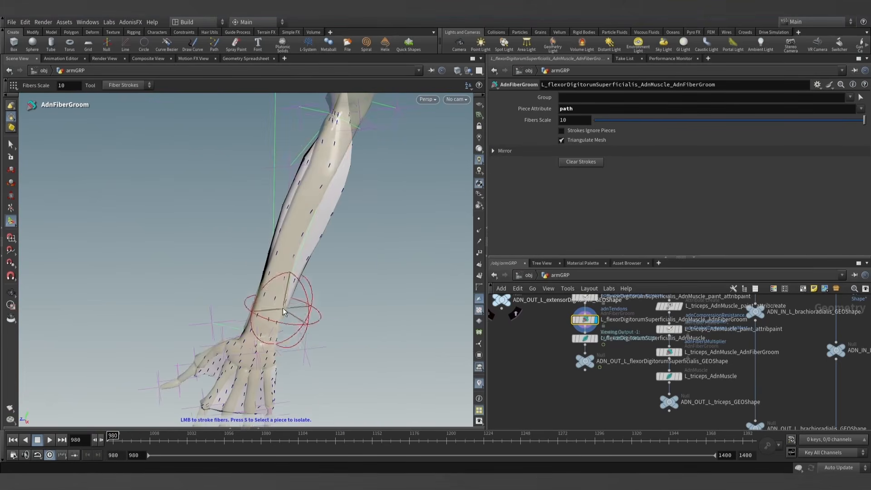
{"action": "left_click_drag", "start_coordinate": [283, 312], "coordinate": [367, 293], "text": "alt"}
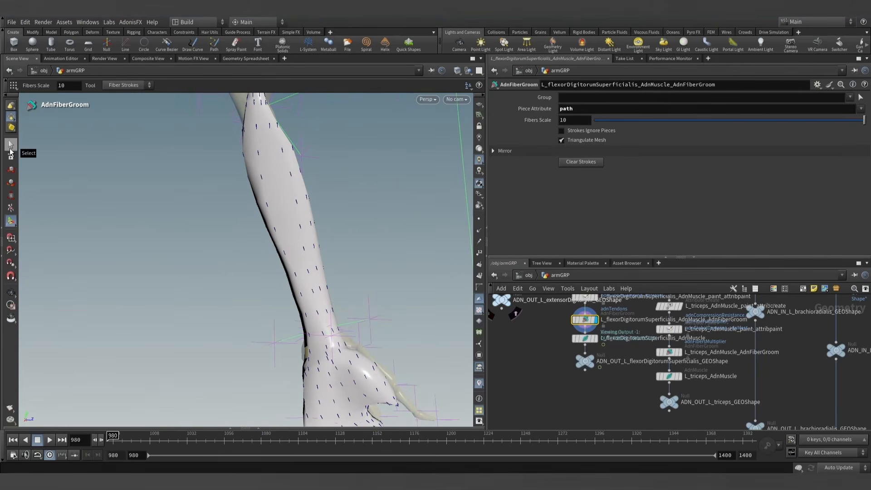
{"action": "left_click", "coordinate": [10, 149]}
{"action": "right_click_drag", "start_coordinate": [156, 212], "coordinate": [183, 243], "text": "alt"}
{"action": "left_click_drag", "start_coordinate": [183, 243], "coordinate": [190, 242], "text": "alt"}
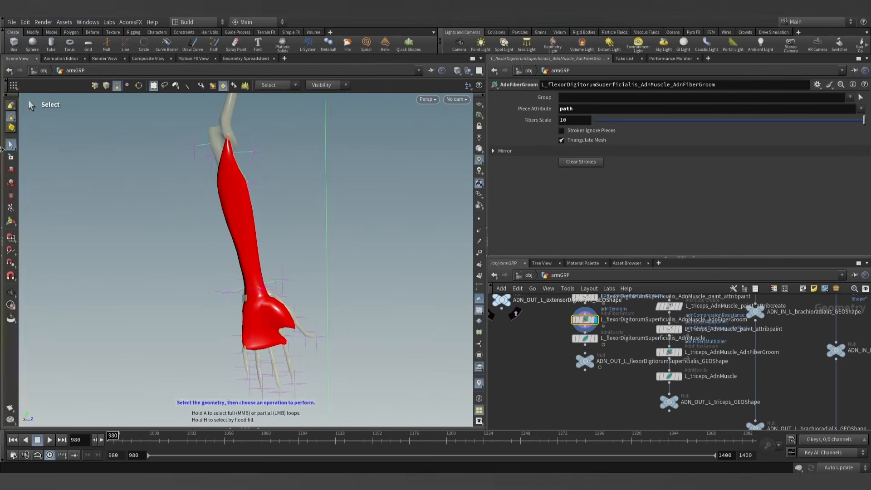
{"action": "left_click", "coordinate": [11, 157]}
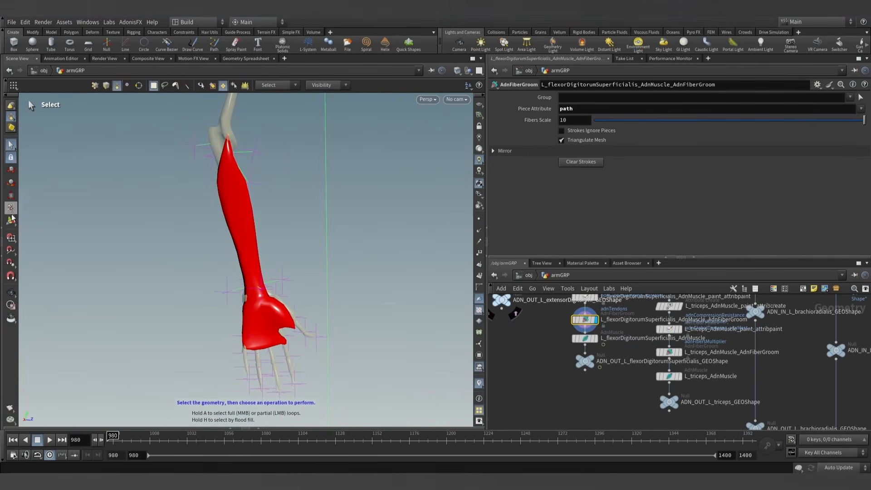
{"action": "key", "text": "Escape"}
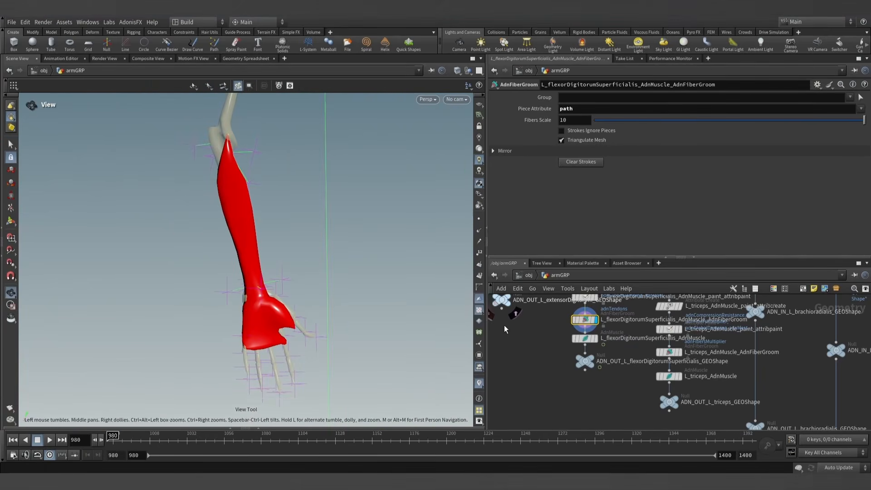
- Open the solver settings of L_flexorDigitorumSuperficialis_AdnMuscle, advance the simulation to frame 981 and check how the muscle responds to Activation
{"action": "mouse_move", "coordinate": [365, 248]}
{"action": "left_mouse_down"}
{"action": "mouse_move", "coordinate": [369, 254]}
{"action": "mouse_move", "coordinate": [361, 251]}
{"action": "left_mouse_up"}
{"action": "right_click_drag", "start_coordinate": [361, 250], "coordinate": [284, 243]}
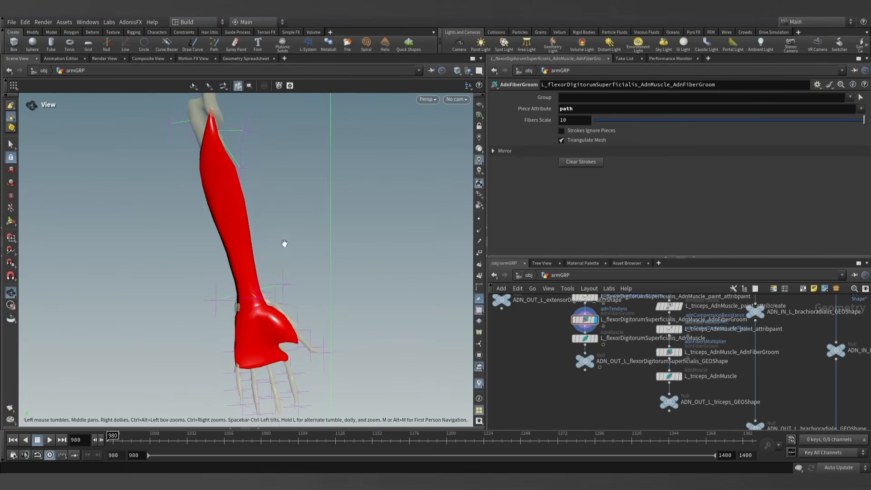
{"action": "left_click", "coordinate": [592, 338]}
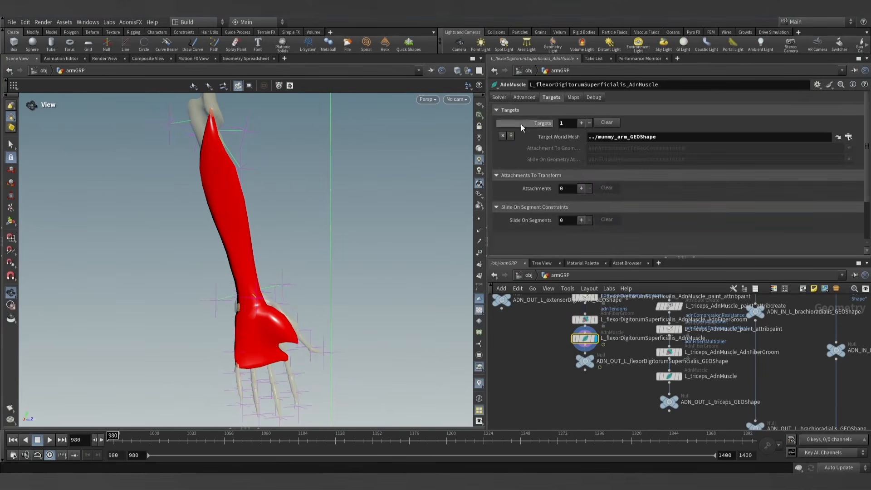
{"action": "left_click", "coordinate": [504, 100]}
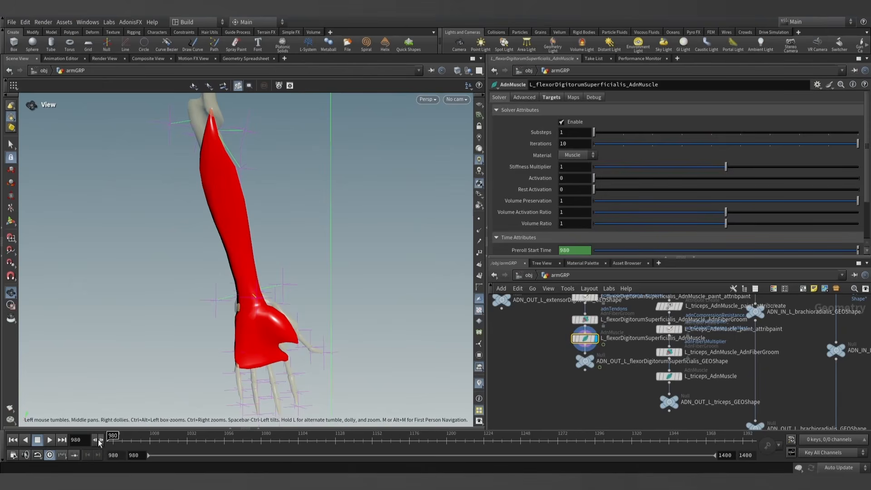
{"action": "mouse_move", "coordinate": [602, 180]}
{"action": "left_mouse_down"}
{"action": "mouse_move", "coordinate": [744, 178]}
{"action": "mouse_move", "coordinate": [603, 177]}
{"action": "left_mouse_up"}
{"action": "middle_click_drag", "start_coordinate": [326, 311], "coordinate": [311, 251]}
{"action": "left_click_drag", "start_coordinate": [311, 251], "coordinate": [285, 250]}
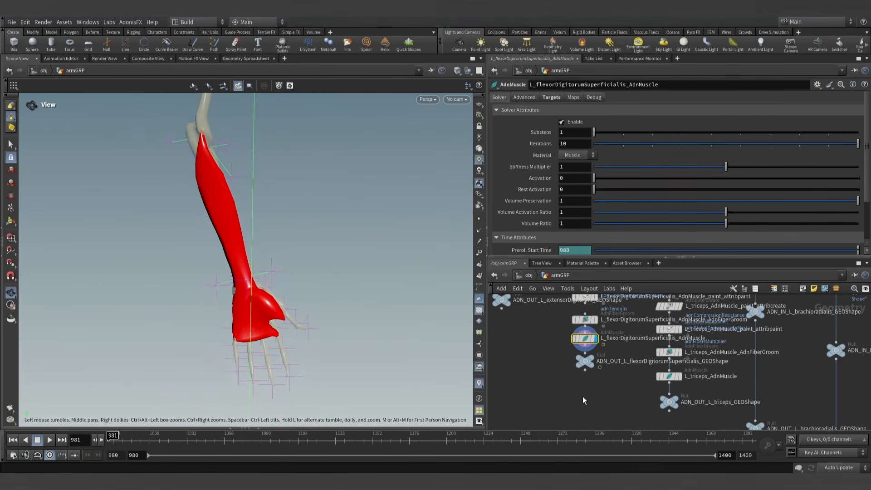
- Duplicate the L_arm_pronate sensor and locator distance nodes and place the connected copies beside the originals
{"action": "scroll", "coordinate": [585, 383], "scroll_direction": "down", "scroll_amount": 6}
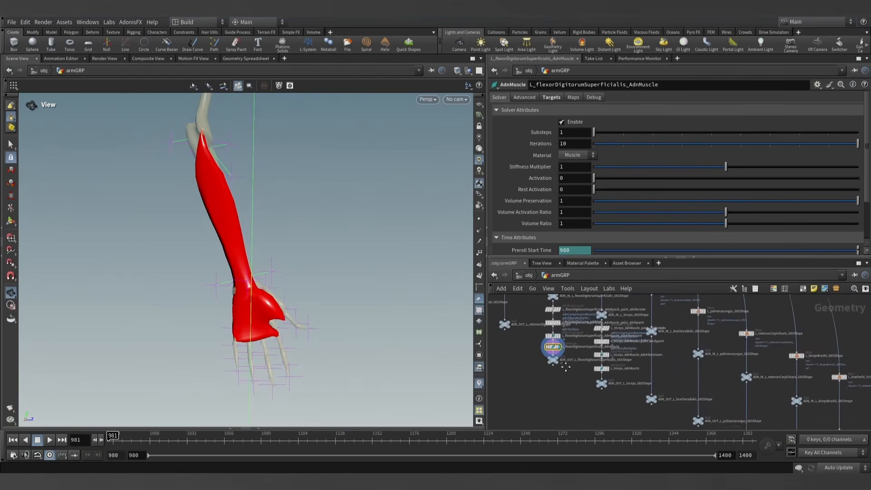
{"action": "scroll", "coordinate": [566, 366], "scroll_direction": "down", "scroll_amount": 3}
{"action": "middle_click_drag", "start_coordinate": [566, 366], "coordinate": [543, 372]}
{"action": "middle_click_drag", "start_coordinate": [649, 410], "coordinate": [523, 344]}
{"action": "scroll", "coordinate": [716, 379], "scroll_direction": "up", "scroll_amount": 6}
{"action": "middle_click_drag", "start_coordinate": [671, 340], "coordinate": [651, 398]}
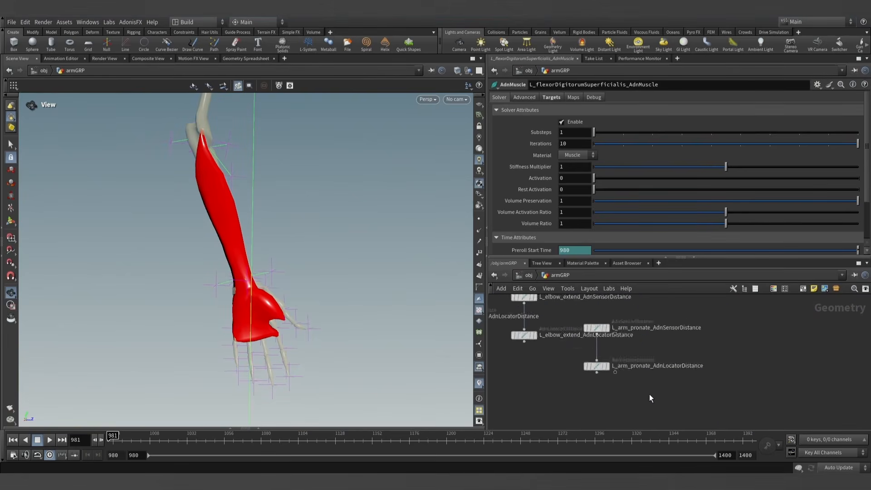
{"action": "left_click_drag", "start_coordinate": [637, 385], "coordinate": [665, 366]}
{"action": "middle_click_drag", "start_coordinate": [735, 388], "coordinate": [679, 375]}
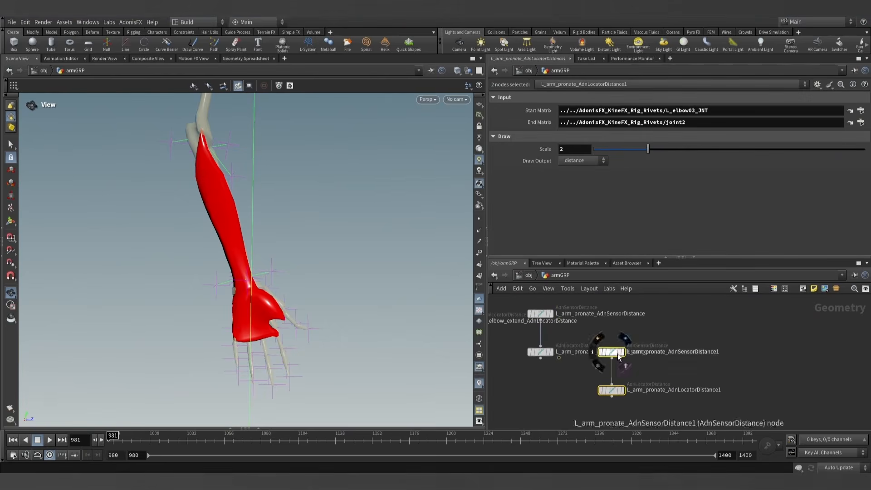
{"action": "left_click_drag", "start_coordinate": [620, 357], "coordinate": [619, 367]}
- Rename the duplicated nodes L_fingers_flex_AdnSensorDistance and L_fingers_flex_AdnLocatorDistance
{"action": "left_click", "coordinate": [650, 357]}
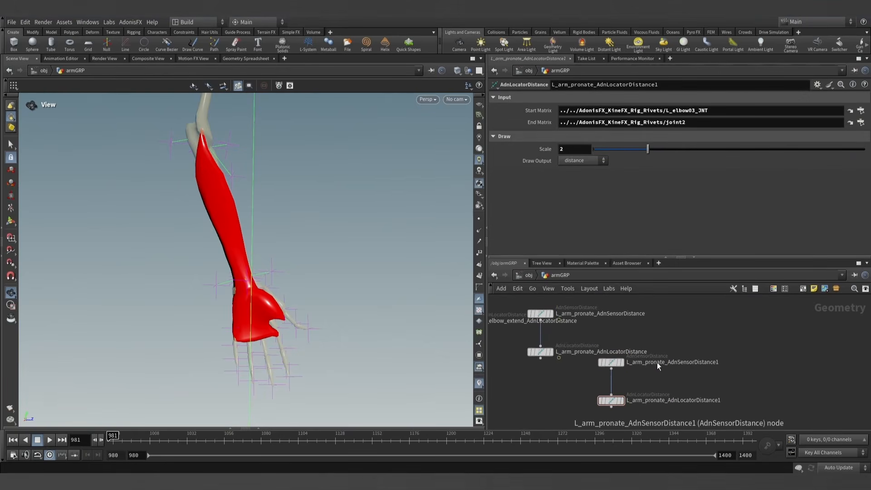
{"action": "double_click", "coordinate": [654, 363]}
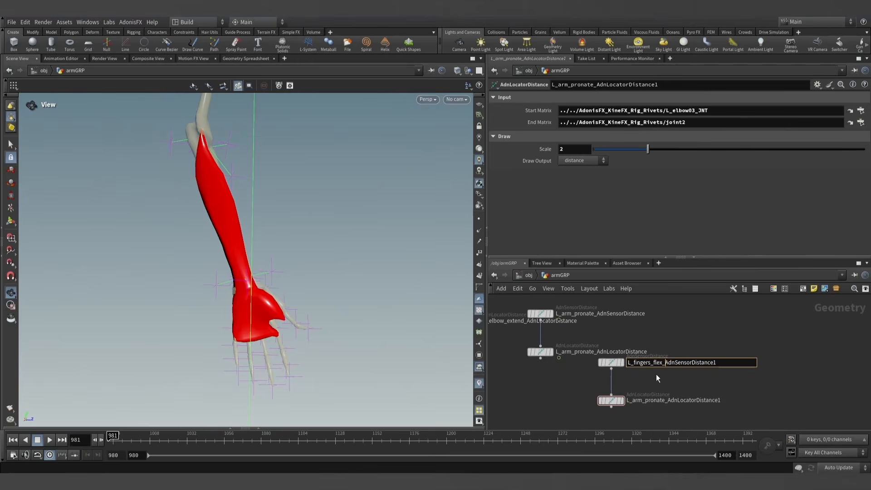
{"action": "left_click", "coordinate": [644, 400]}
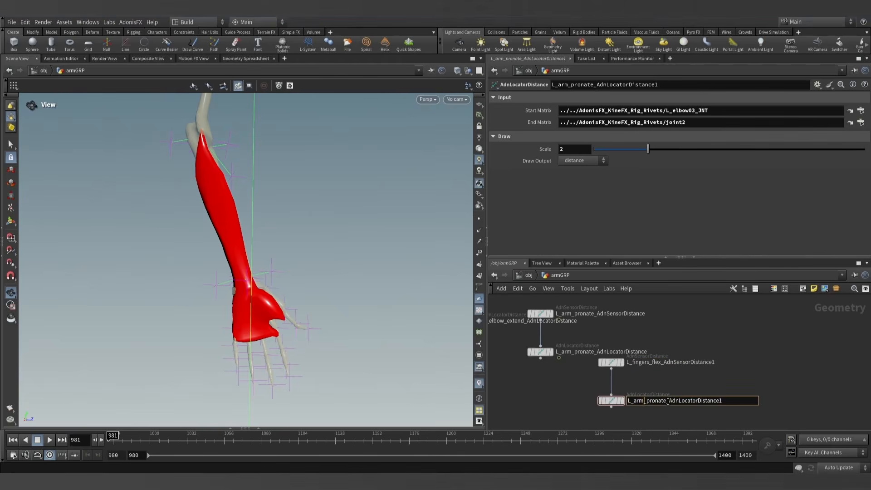
{"action": "type", "text": "L_fingers_flex_"}
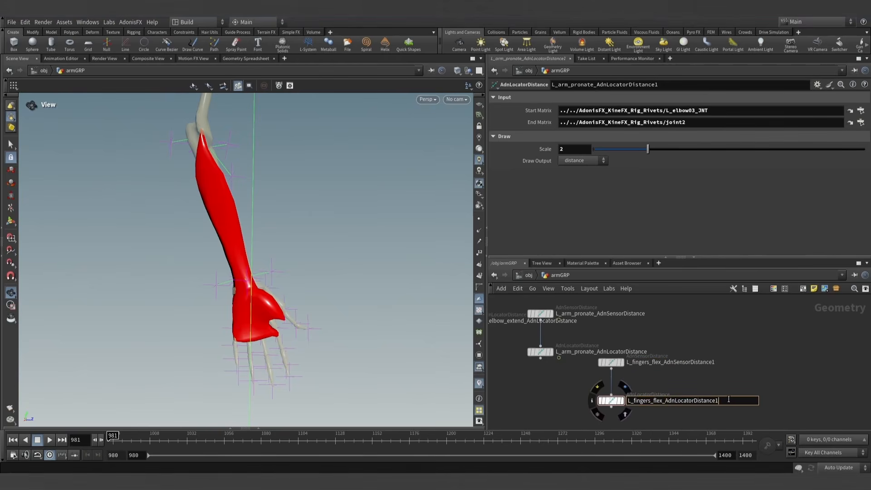
{"action": "left_click", "coordinate": [715, 362]}
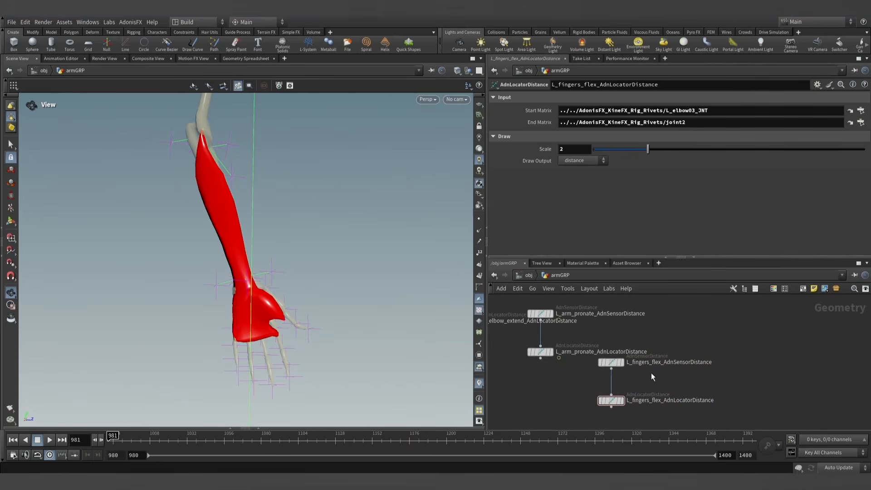
- Select L_fingers_flex_AdnLocatorDistance and pin its parameters so they stay shown while other nodes are picked
{"action": "left_click", "coordinate": [612, 402]}
{"action": "left_click_drag", "start_coordinate": [237, 230], "coordinate": [223, 300]}
{"action": "right_click_drag", "start_coordinate": [223, 300], "coordinate": [272, 276]}
{"action": "middle_click_drag", "start_coordinate": [272, 277], "coordinate": [288, 238]}
{"action": "left_click_drag", "start_coordinate": [288, 238], "coordinate": [282, 246]}
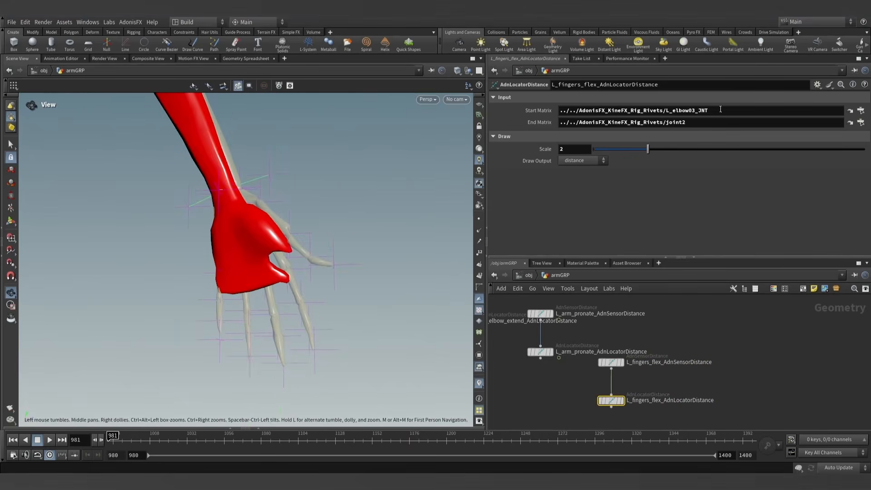
{"action": "left_click", "coordinate": [855, 73]}
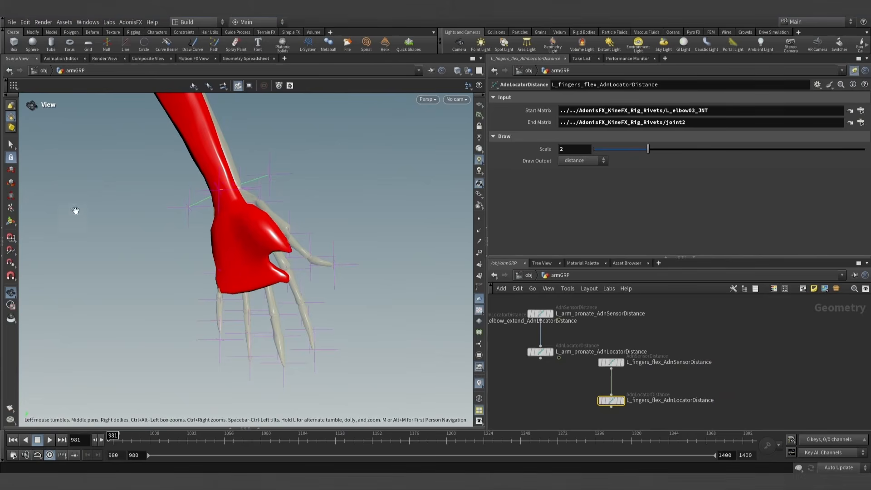
- Pick the wrist joint among the rig rivets and assign L_wrist04_JNT as the finger flex locator's Start Matrix
{"action": "left_click", "coordinate": [11, 149]}
{"action": "left_click", "coordinate": [11, 106]}
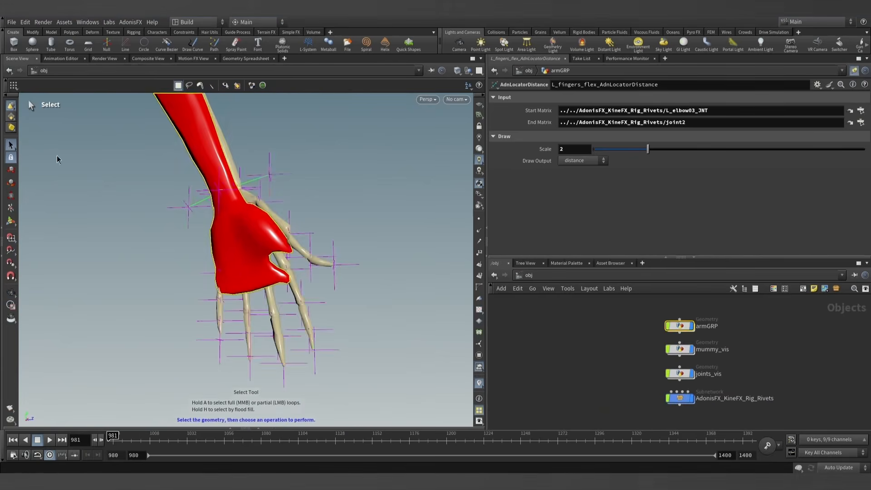
{"action": "key", "text": "Escape"}
{"action": "right_click_drag", "start_coordinate": [297, 151], "coordinate": [288, 165]}
{"action": "left_click_drag", "start_coordinate": [274, 186], "coordinate": [287, 196], "text": "alt"}
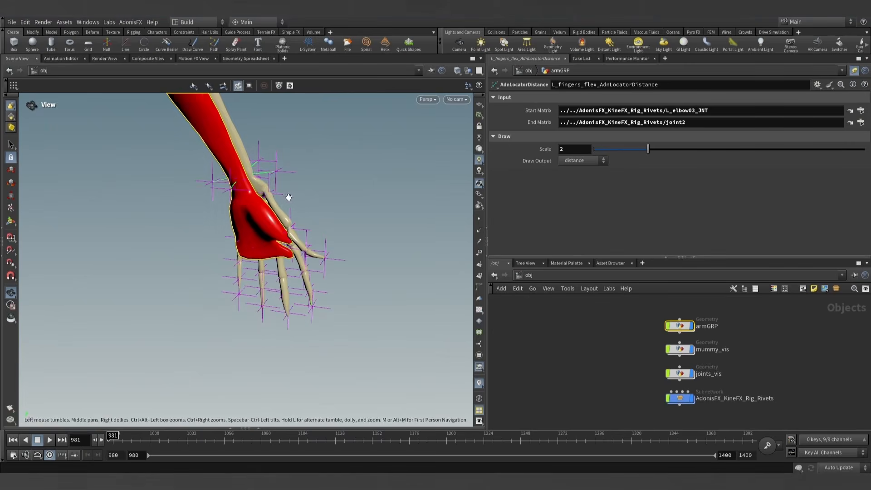
{"action": "left_click", "coordinate": [231, 191]}
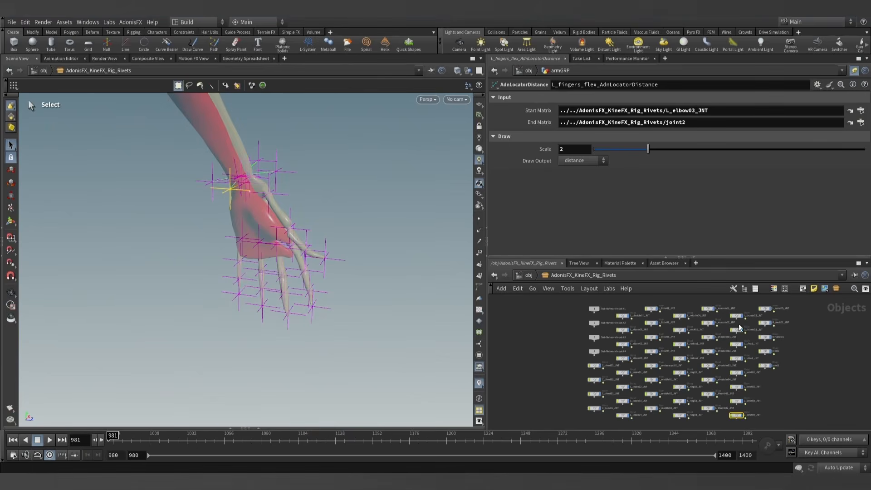
{"action": "scroll", "coordinate": [757, 391], "scroll_direction": "up", "scroll_amount": 3}
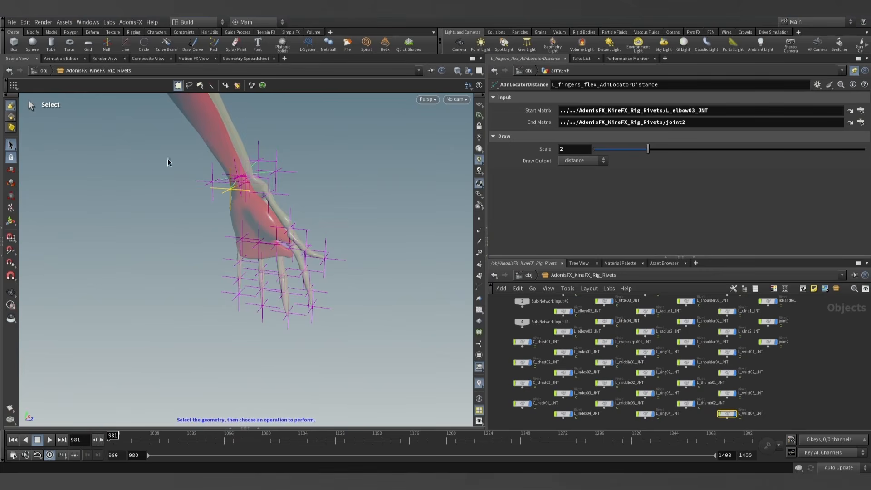
{"action": "left_click", "coordinate": [3, 156]}
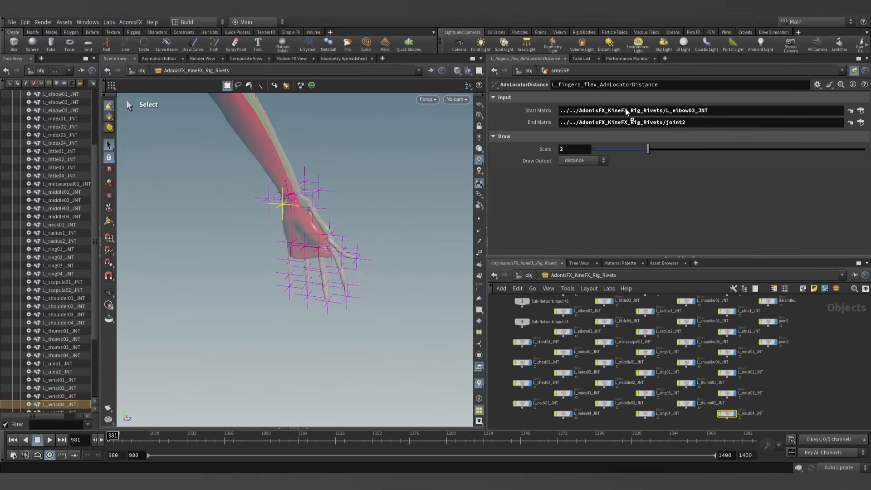
- Pick the middle finger joint near the fingertip and assign L_middle03_JNT as the finger flex locator's End Matrix
{"action": "left_click_drag", "start_coordinate": [340, 252], "coordinate": [333, 282], "text": "alt"}
{"action": "right_click_drag", "start_coordinate": [332, 282], "coordinate": [308, 325], "text": "alt"}
{"action": "left_click_drag", "start_coordinate": [308, 325], "coordinate": [295, 337], "text": "alt"}
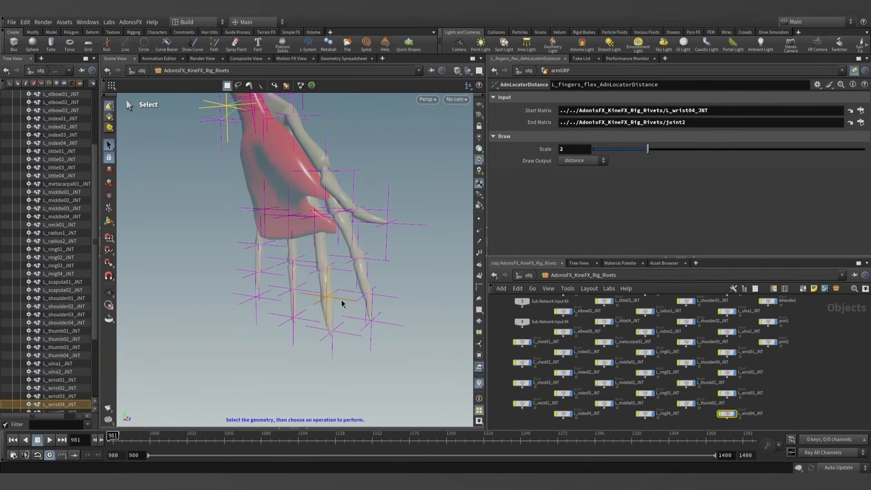
{"action": "left_click", "coordinate": [317, 309]}
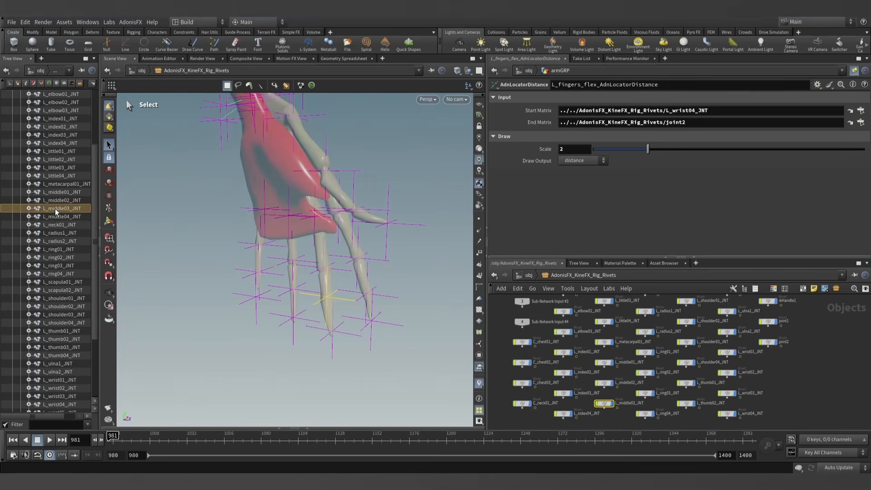
{"action": "left_click_drag", "start_coordinate": [57, 212], "coordinate": [643, 125]}
- Return to the armGRP network and display the L_fingers_flex_AdnLocatorDistance node
{"action": "left_click", "coordinate": [526, 276]}
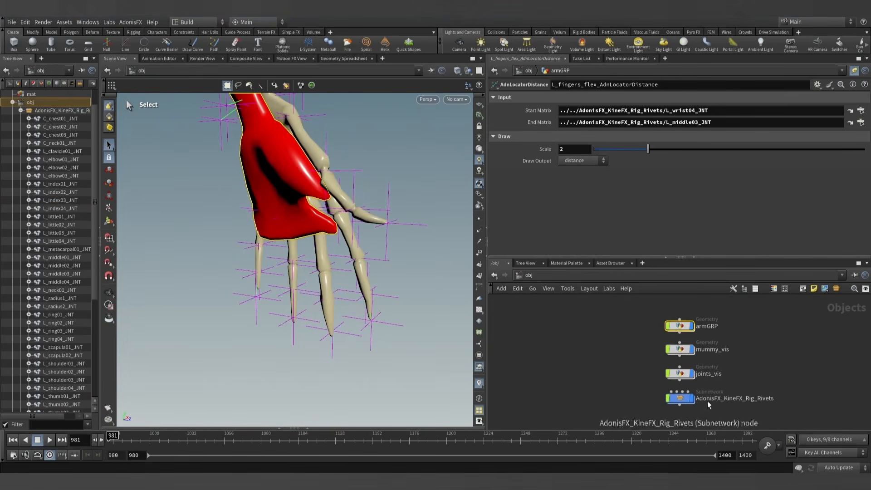
{"action": "double_click", "coordinate": [681, 326]}
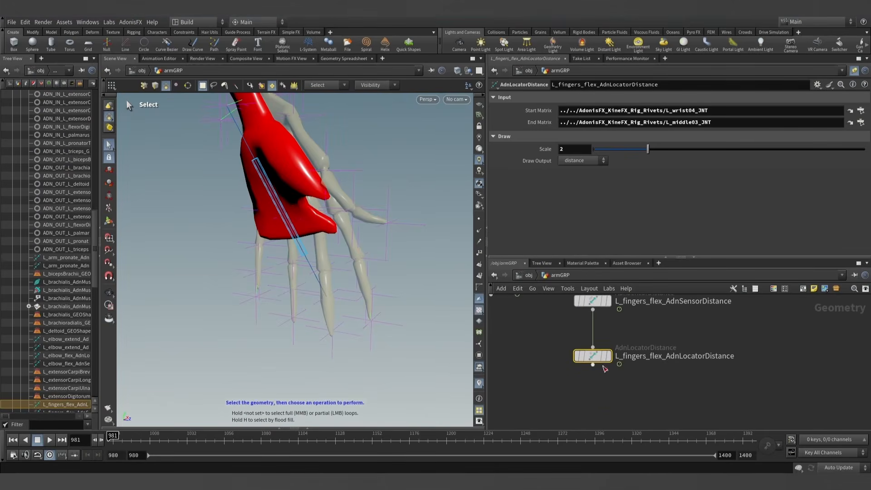
{"action": "scroll", "coordinate": [647, 338], "scroll_direction": "down", "scroll_amount": 3}
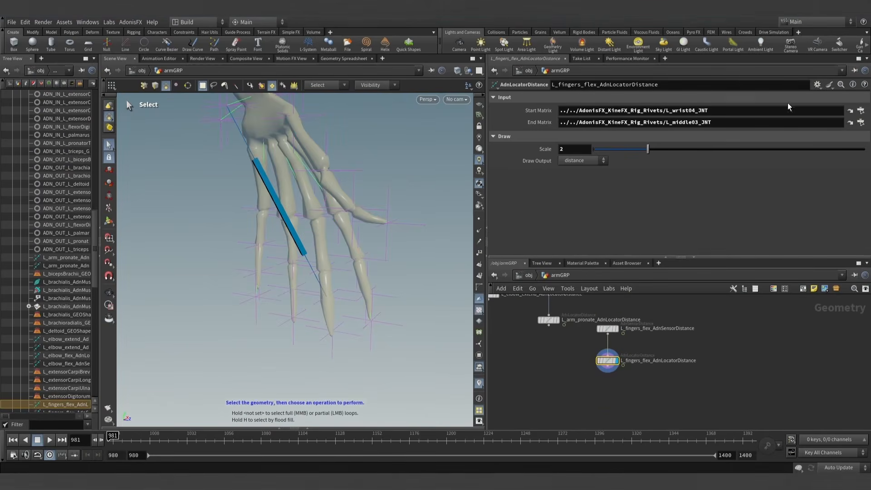
- Set the Start Matrix of L_fingers_flex_AdnSensorDistance to ../../AdonisFX_KineFX_Rig_Rivets/L_wrist04_JNT
{"action": "left_click", "coordinate": [607, 328]}
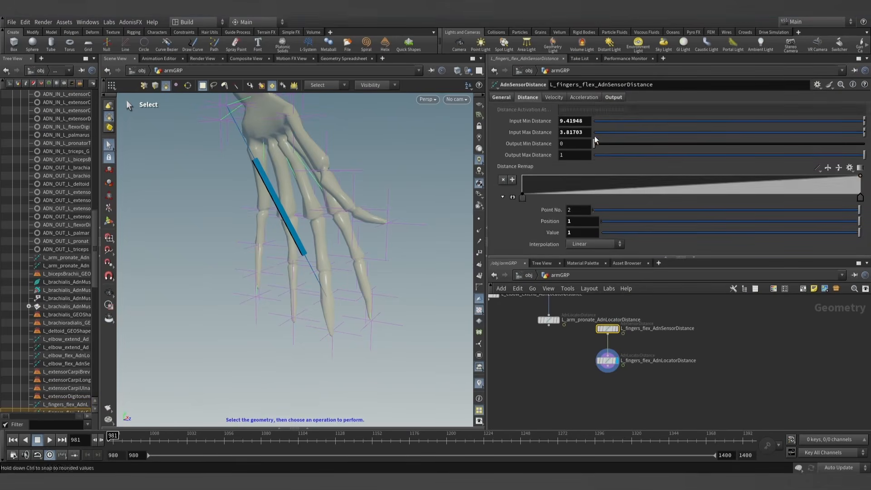
{"action": "left_click", "coordinate": [614, 97]}
{"action": "left_click", "coordinate": [528, 97]}
{"action": "left_click", "coordinate": [501, 97]}
{"action": "type", "text": "../../AdonisFX_KineFX_Rig_Rivets/L_wrist04_JNT"}
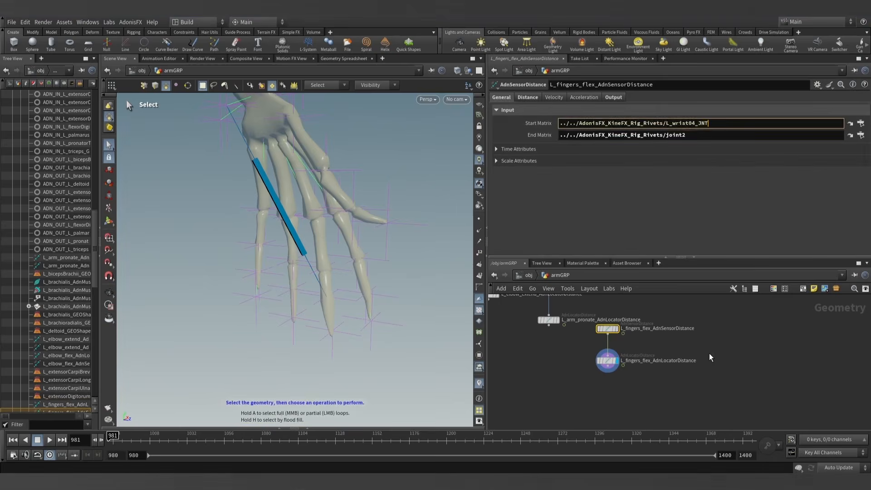
{"action": "left_click", "coordinate": [708, 327]}
- Copy the finger flex locator's End Matrix path, ../../AdonisFX_KineFX_Rig_Rivets/L_middle03_JNT, into the finger flex sensor's End Matrix
{"action": "left_click", "coordinate": [610, 361]}
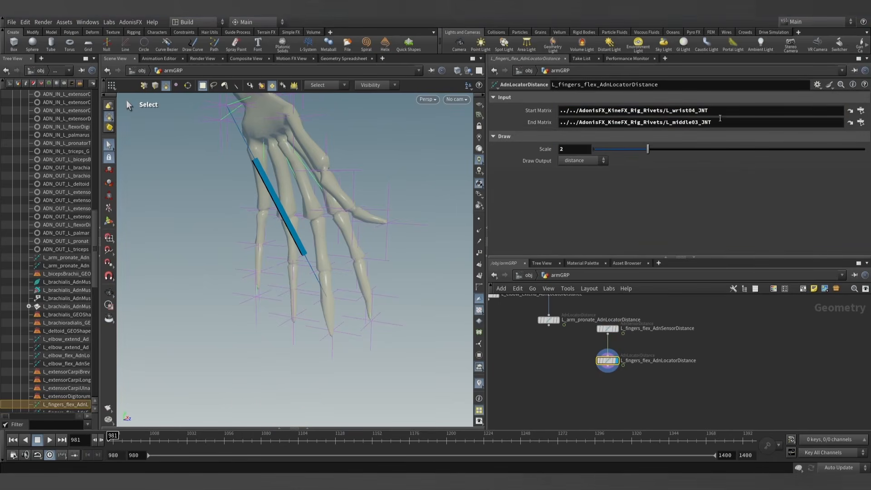
{"action": "left_click", "coordinate": [719, 119]}
{"action": "key", "text": "ctrl+c"}
{"action": "left_click", "coordinate": [614, 327]}
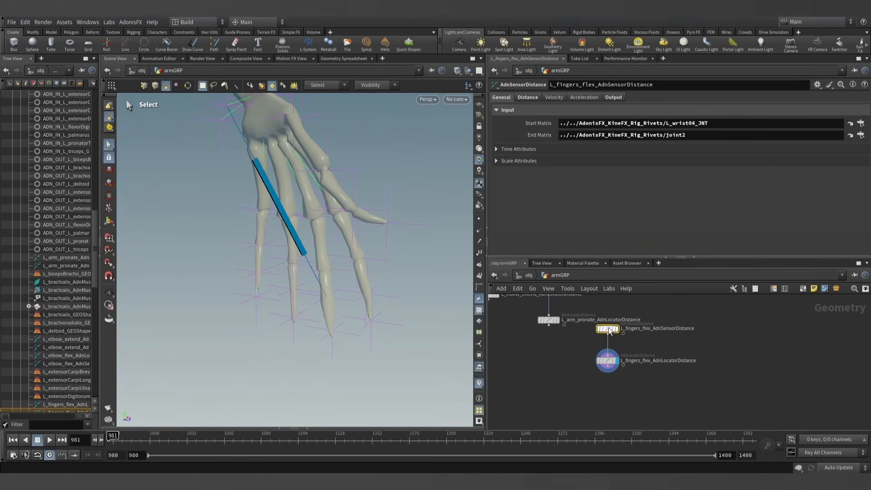
{"action": "left_click_drag", "start_coordinate": [694, 135], "coordinate": [496, 138]}
{"action": "key", "text": "ctrl+v"}
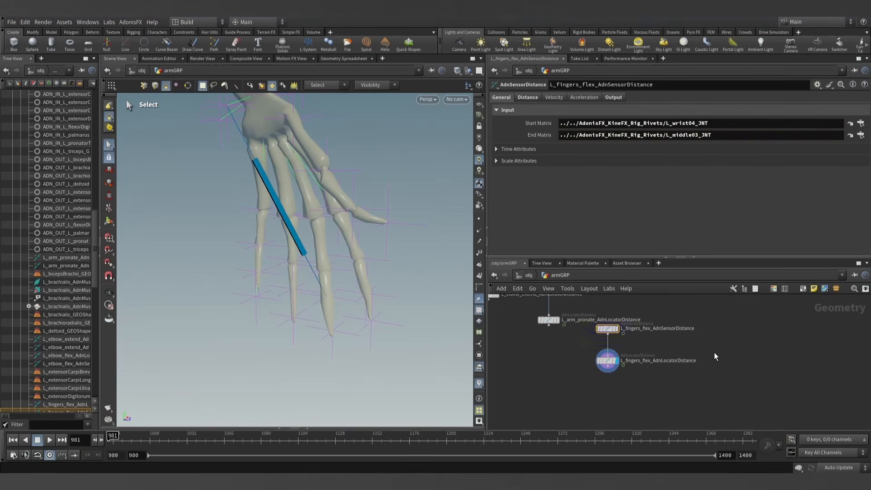
{"action": "scroll", "coordinate": [626, 336], "scroll_direction": "up", "scroll_amount": 3}
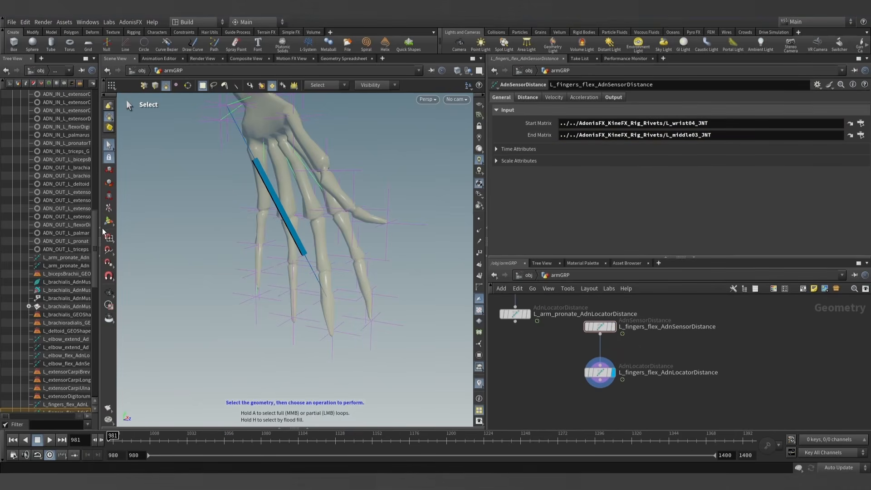
- Collapse the node tree pane to enlarge the viewport and return the animation to frame 980
{"action": "left_click", "coordinate": [100, 228]}
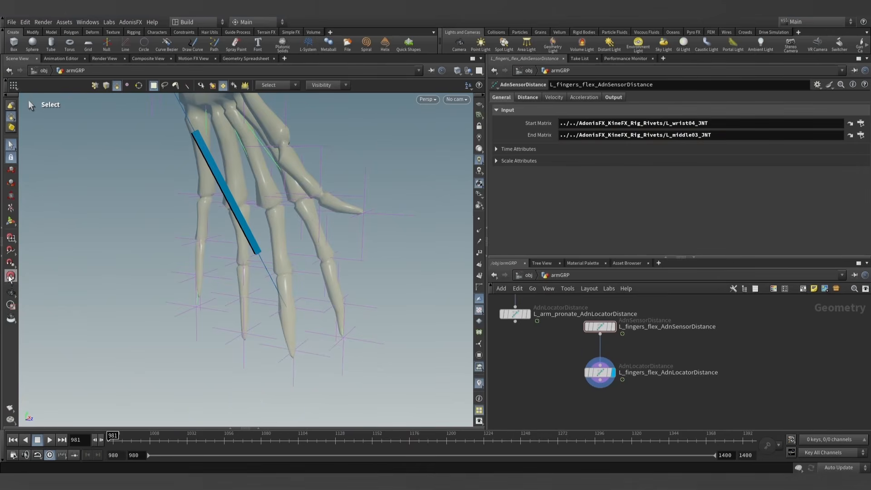
{"action": "left_click", "coordinate": [10, 292]}
{"action": "scroll", "coordinate": [347, 193], "scroll_direction": "down", "scroll_amount": 3}
{"action": "left_click_drag", "start_coordinate": [341, 188], "coordinate": [366, 194]}
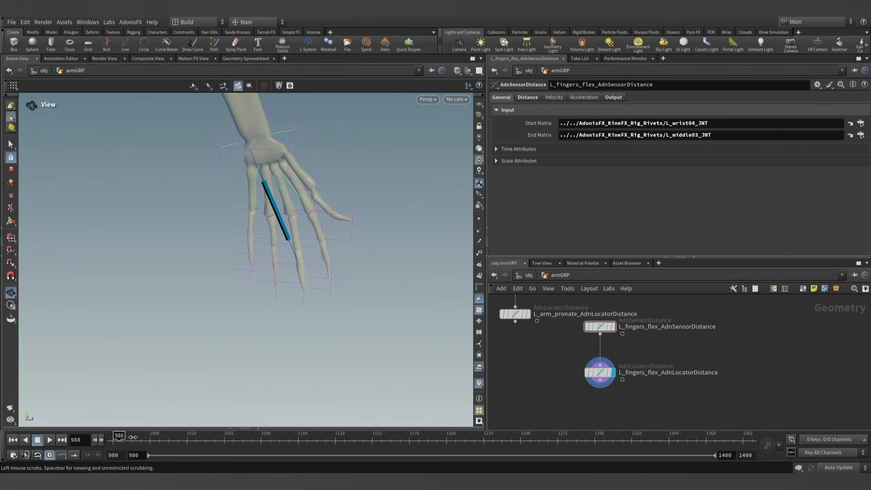
{"action": "left_click", "coordinate": [104, 438]}
{"action": "left_click_drag", "start_coordinate": [130, 440], "coordinate": [108, 440]}
- Find the rigpose1 node in the armGRP network, select it and activate its joint posing handles in the viewport
{"action": "scroll", "coordinate": [279, 210], "scroll_direction": "down", "scroll_amount": 5}
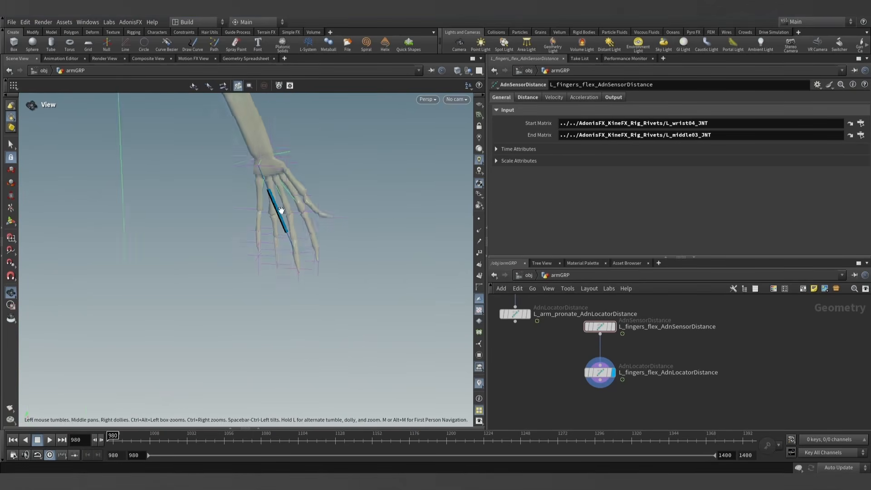
{"action": "middle_click_drag", "start_coordinate": [298, 202], "coordinate": [277, 249]}
{"action": "scroll", "coordinate": [277, 272], "scroll_direction": "up", "scroll_amount": 5}
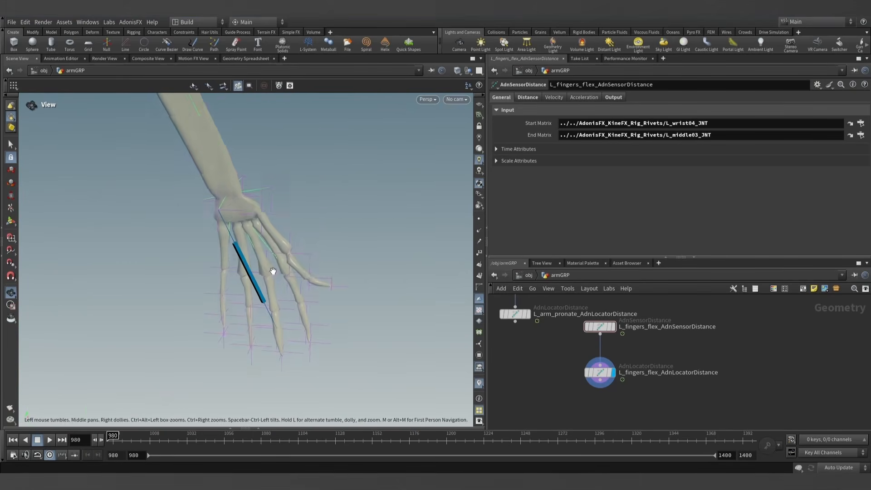
{"action": "scroll", "coordinate": [669, 343], "scroll_direction": "down", "scroll_amount": 8}
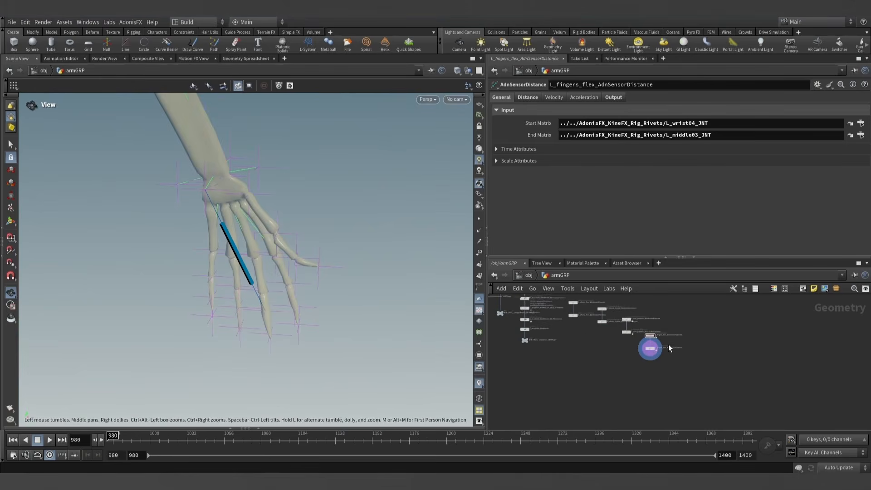
{"action": "middle_click_drag", "start_coordinate": [636, 340], "coordinate": [661, 371]}
{"action": "scroll", "coordinate": [635, 347], "scroll_direction": "down", "scroll_amount": 4}
{"action": "middle_click_drag", "start_coordinate": [641, 322], "coordinate": [592, 376]}
{"action": "scroll", "coordinate": [614, 355], "scroll_direction": "up", "scroll_amount": 9}
{"action": "scroll", "coordinate": [617, 336], "scroll_direction": "up", "scroll_amount": 5}
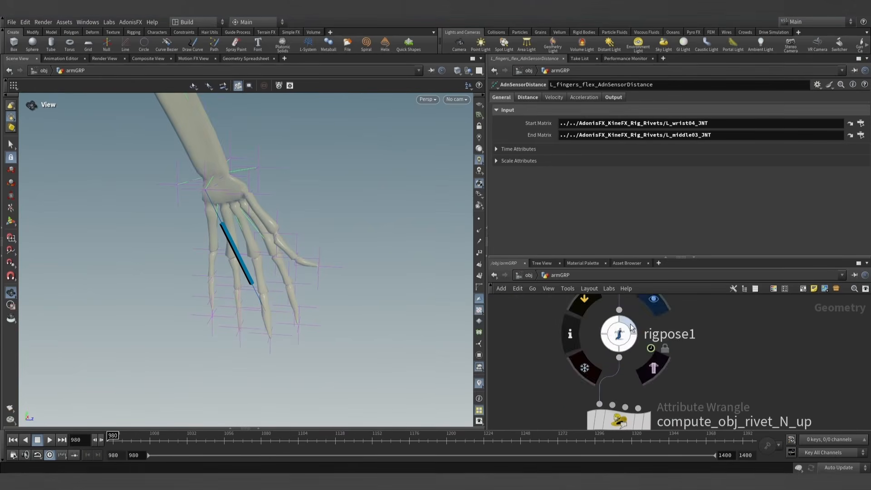
{"action": "left_click", "coordinate": [618, 334]}
{"action": "left_click", "coordinate": [11, 221]}
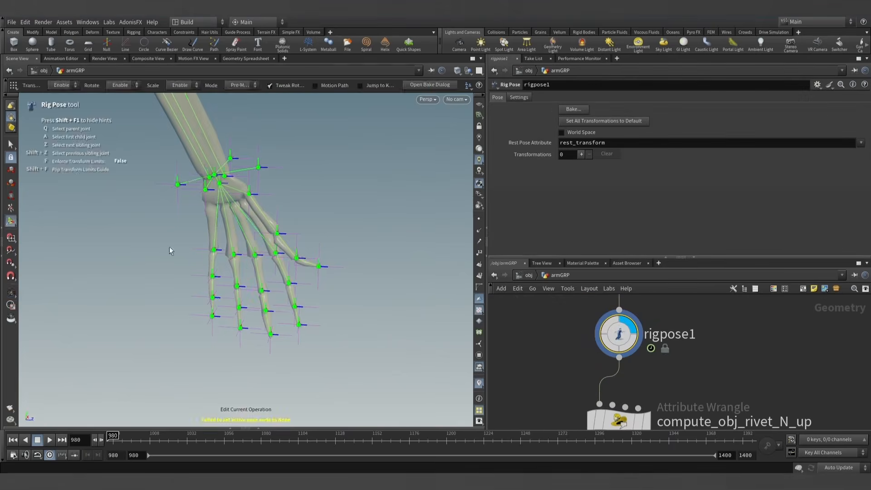
- Curl the middle finger by rotating L_middle01_JNT, L_middle02_JNT and L_middle03_JNT together to 12.7295, -8.68978, -64.9554
{"action": "left_click_drag", "start_coordinate": [170, 246], "coordinate": [214, 245], "text": "alt"}
{"action": "right_click_drag", "start_coordinate": [214, 245], "coordinate": [310, 275], "text": "alt"}
{"action": "middle_click_drag", "start_coordinate": [311, 277], "coordinate": [294, 211], "text": "alt"}
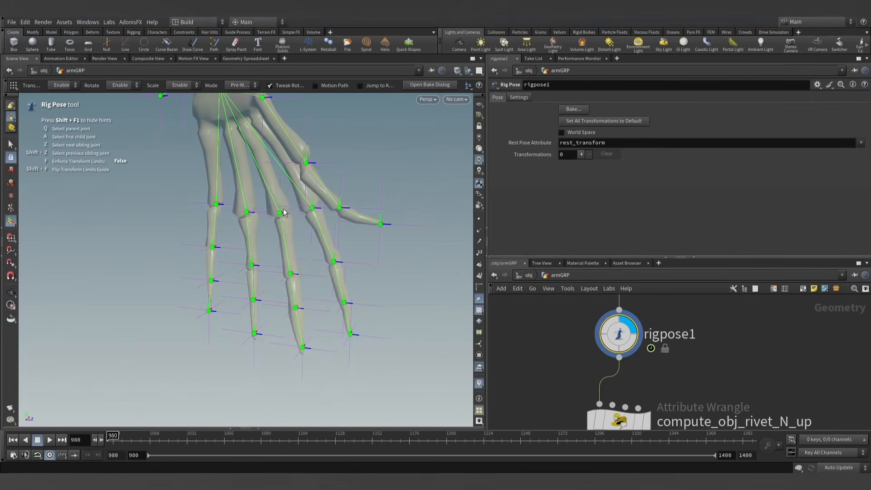
{"action": "left_click", "coordinate": [281, 213]}
{"action": "left_click", "coordinate": [291, 277]}
{"action": "left_click", "coordinate": [296, 309]}
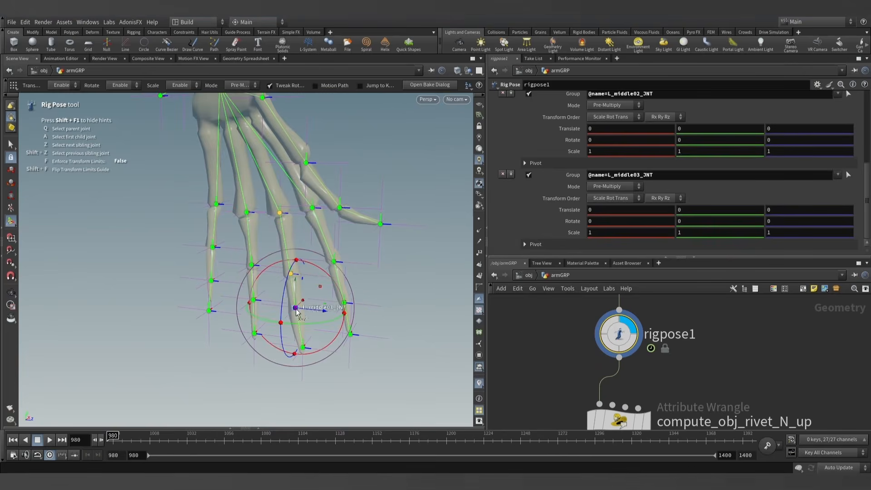
{"action": "left_click_drag", "start_coordinate": [283, 291], "coordinate": [292, 247]}
{"action": "left_click_drag", "start_coordinate": [300, 279], "coordinate": [297, 252], "text": "alt"}
{"action": "left_click_drag", "start_coordinate": [275, 221], "coordinate": [248, 226]}
{"action": "mouse_move", "coordinate": [253, 226]}
{"action": "left_mouse_down", "text": "alt"}
{"action": "mouse_move", "coordinate": [303, 219]}
{"action": "mouse_move", "coordinate": [248, 235]}
{"action": "left_mouse_up", "text": "alt"}
{"action": "right_click_drag", "start_coordinate": [259, 245], "coordinate": [301, 311], "text": "alt"}
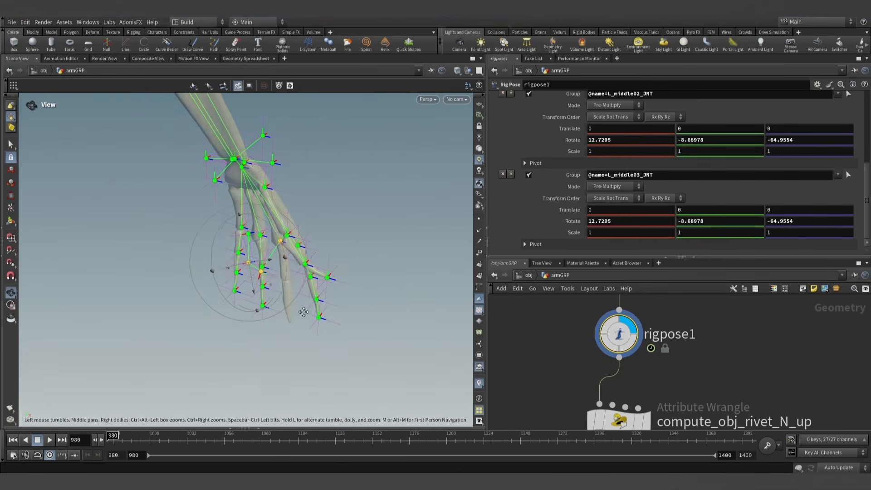
{"action": "middle_click_drag", "start_coordinate": [302, 311], "coordinate": [298, 279], "text": "alt"}
- Select and display L_fingers_flex_AdnLocatorDistance and re-evaluate frame 980 so the locator updates to the curled finger
{"action": "scroll", "coordinate": [716, 359], "scroll_direction": "down", "scroll_amount": 5}
{"action": "scroll", "coordinate": [732, 365], "scroll_direction": "down", "scroll_amount": 10}
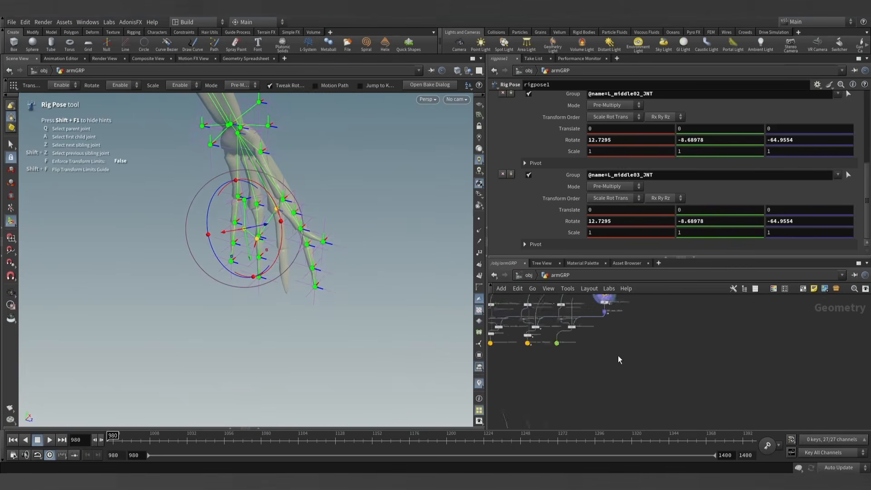
{"action": "scroll", "coordinate": [597, 353], "scroll_direction": "up", "scroll_amount": 10}
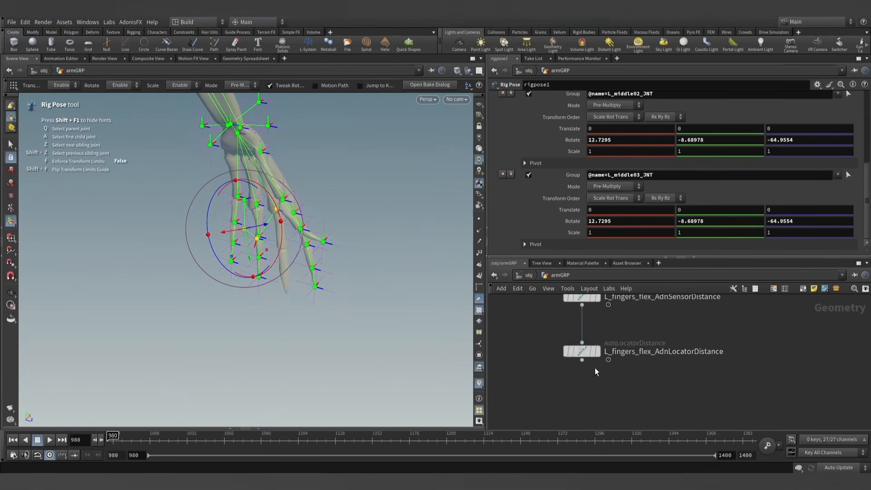
{"action": "left_click", "coordinate": [581, 353]}
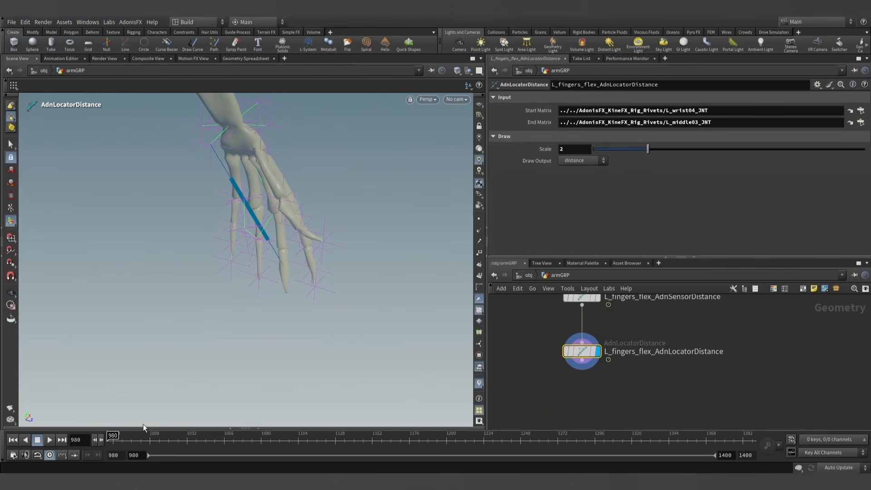
{"action": "left_click", "coordinate": [100, 440]}
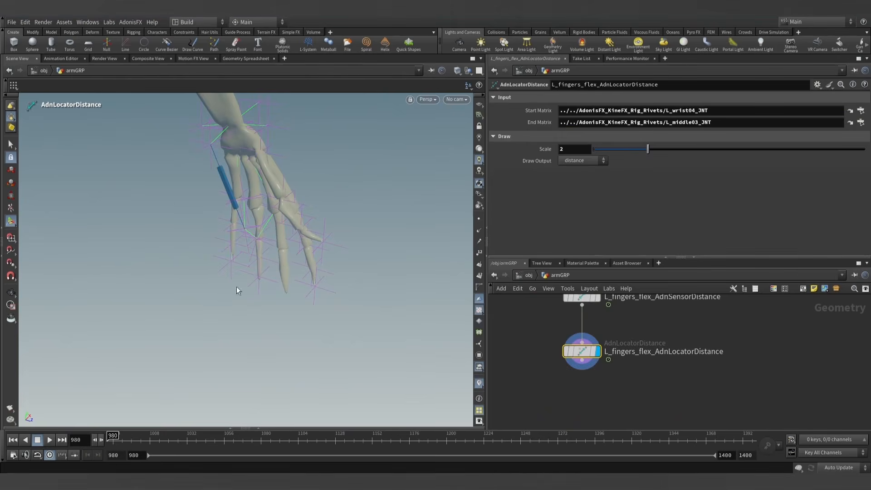
{"action": "middle_click_drag", "start_coordinate": [582, 344], "coordinate": [572, 364]}
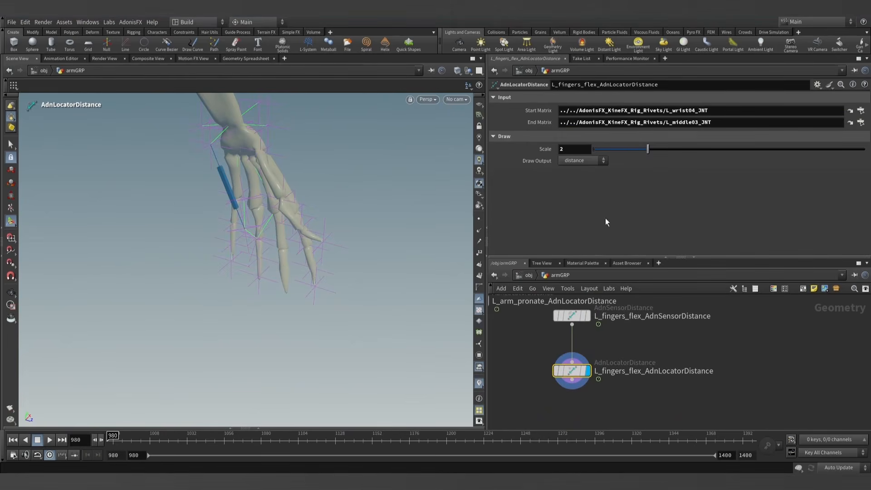
- Set the finger flex sensor's Input Max Distance to its current Out Distance value, 8.84778
{"action": "left_click", "coordinate": [572, 315]}
{"action": "left_click", "coordinate": [614, 97]}
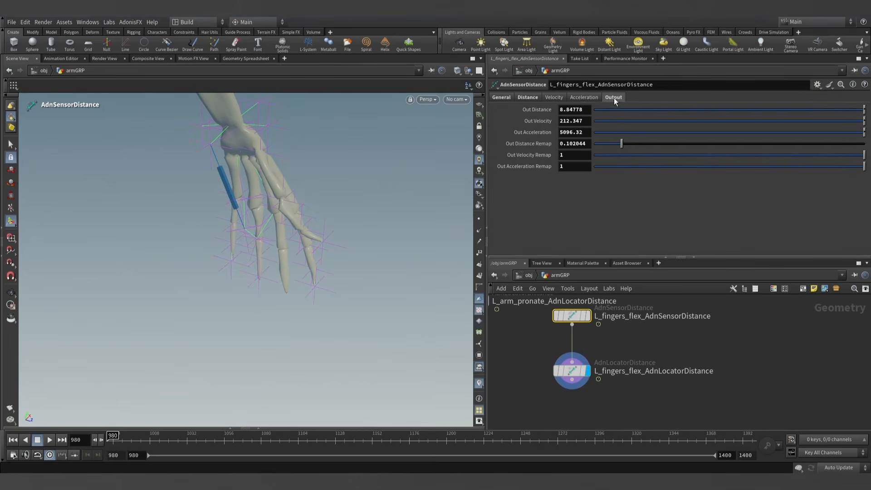
{"action": "left_click", "coordinate": [533, 97]}
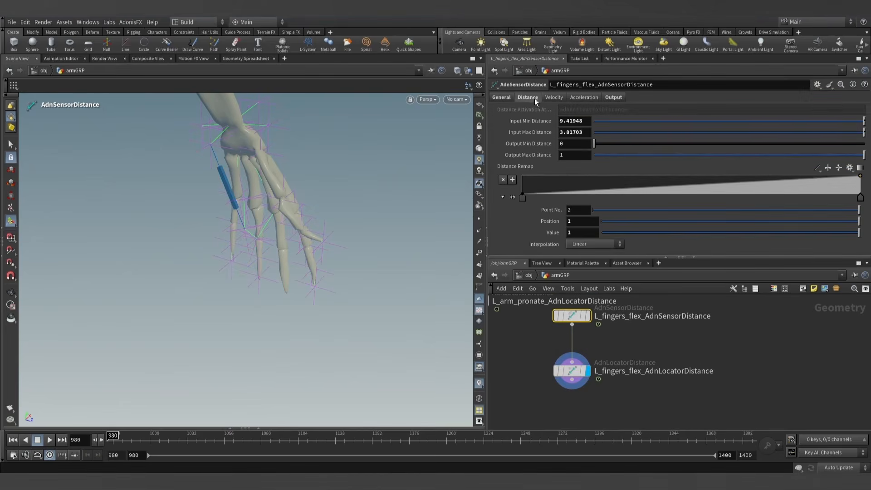
{"action": "left_click", "coordinate": [586, 132]}
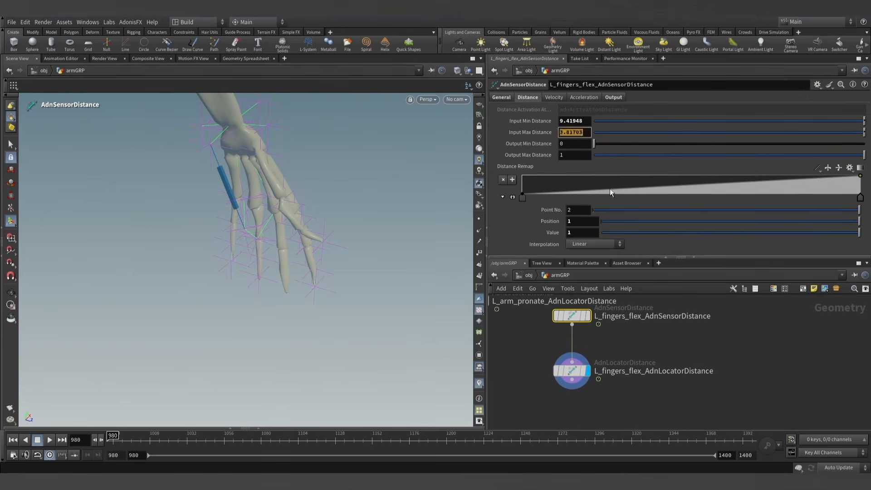
{"action": "left_click", "coordinate": [710, 344]}
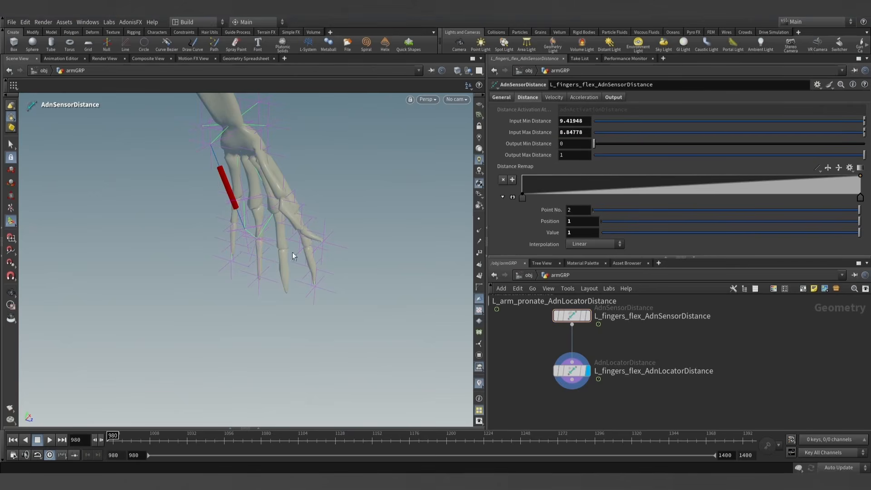
- Remove all middle finger joint transformations from rigpose1 and re-evaluate frame 980 in the rest pose
{"action": "scroll", "coordinate": [620, 350], "scroll_direction": "down", "scroll_amount": 5}
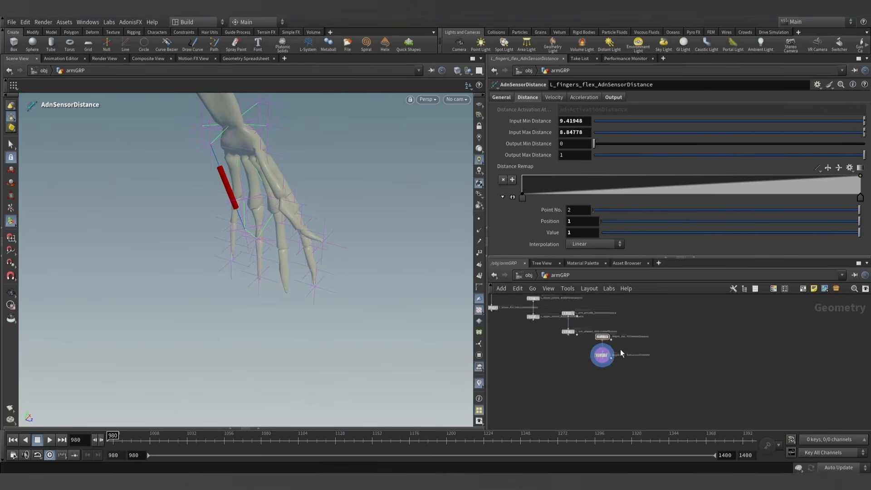
{"action": "scroll", "coordinate": [630, 327], "scroll_direction": "up", "scroll_amount": 4}
{"action": "scroll", "coordinate": [606, 314], "scroll_direction": "up", "scroll_amount": 2}
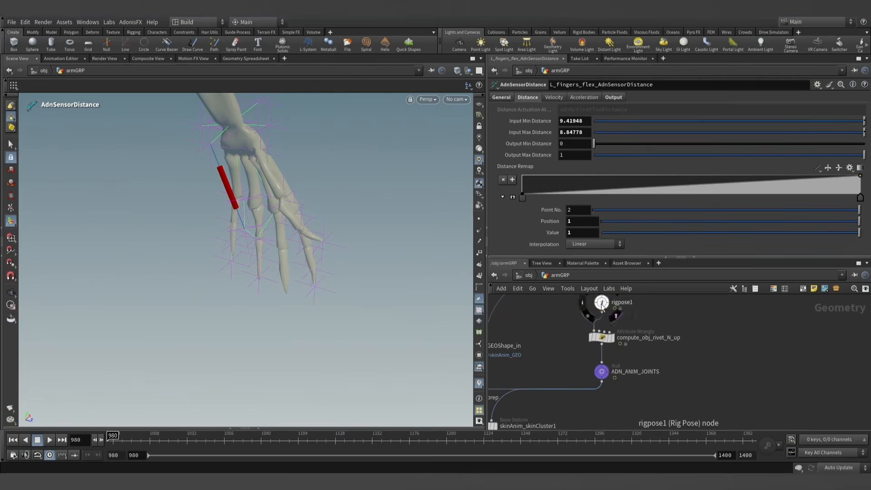
{"action": "left_click", "coordinate": [601, 304]}
{"action": "scroll", "coordinate": [498, 145], "scroll_direction": "up", "scroll_amount": 1}
{"action": "left_click", "coordinate": [503, 104]}
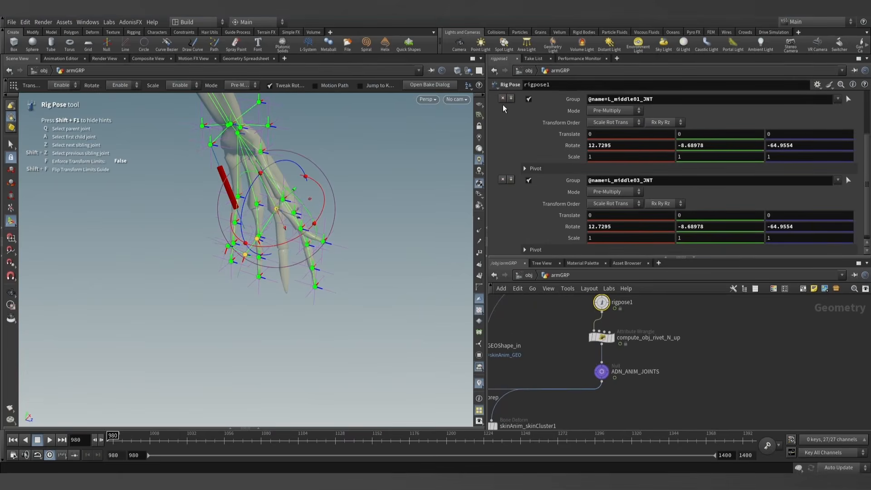
{"action": "left_click", "coordinate": [502, 98]}
{"action": "left_click", "coordinate": [502, 173]}
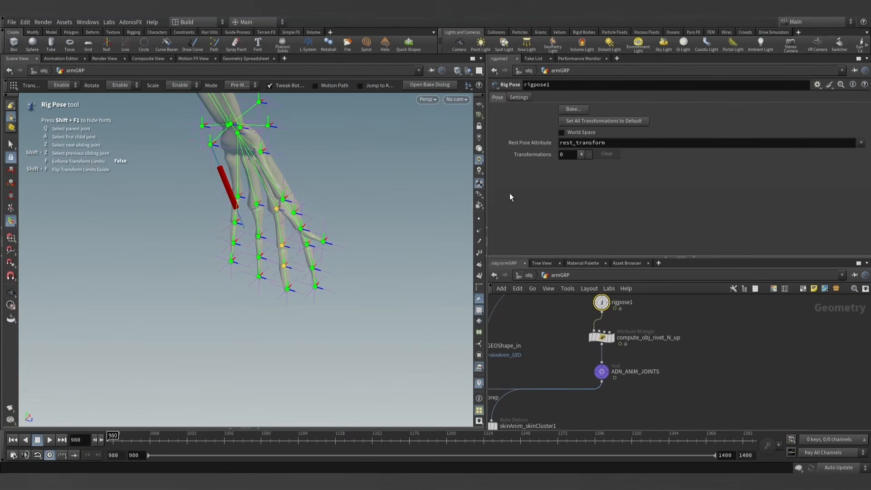
{"action": "left_click", "coordinate": [97, 439]}
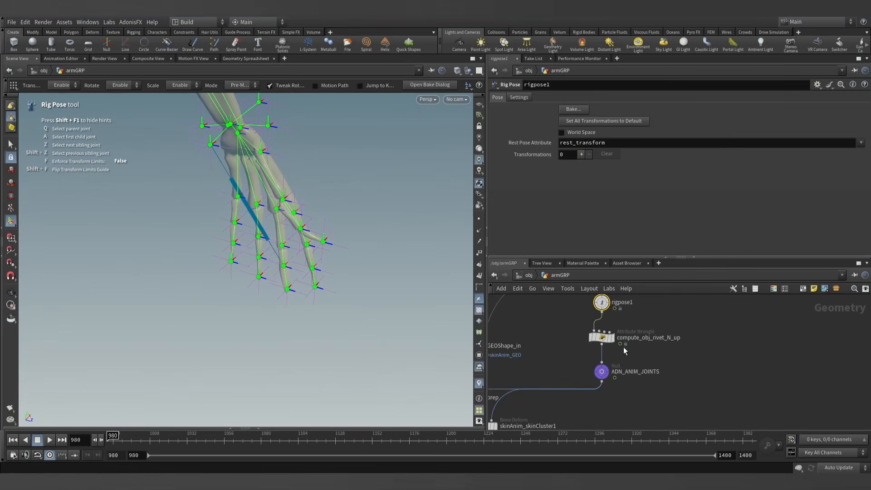
- Show the finger flex locator again and set the Input Min Distance of L_fingers_flex_AdnSensorDistance to 16.493
{"action": "middle_click_drag", "start_coordinate": [625, 351], "coordinate": [608, 313]}
{"action": "scroll", "coordinate": [632, 352], "scroll_direction": "down", "scroll_amount": 8}
{"action": "middle_click_drag", "start_coordinate": [653, 422], "coordinate": [637, 394]}
{"action": "scroll", "coordinate": [637, 395], "scroll_direction": "up", "scroll_amount": 6}
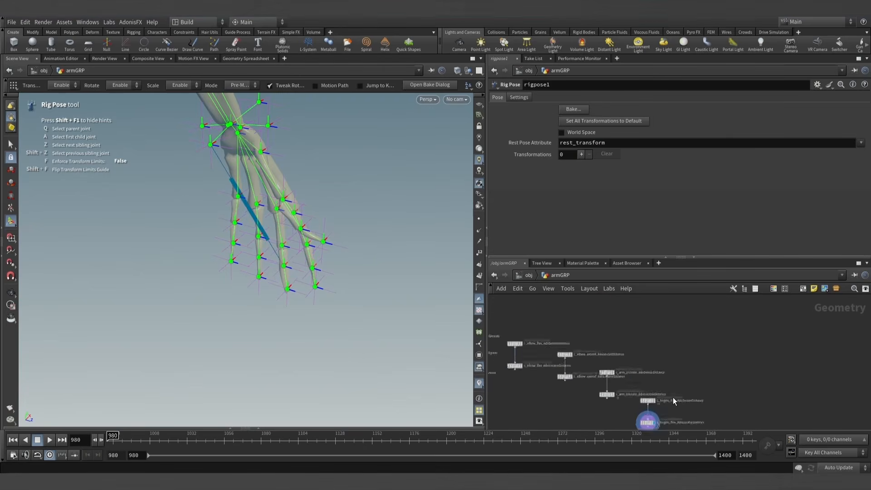
{"action": "scroll", "coordinate": [633, 388], "scroll_direction": "up", "scroll_amount": 6}
{"action": "left_click", "coordinate": [605, 360]}
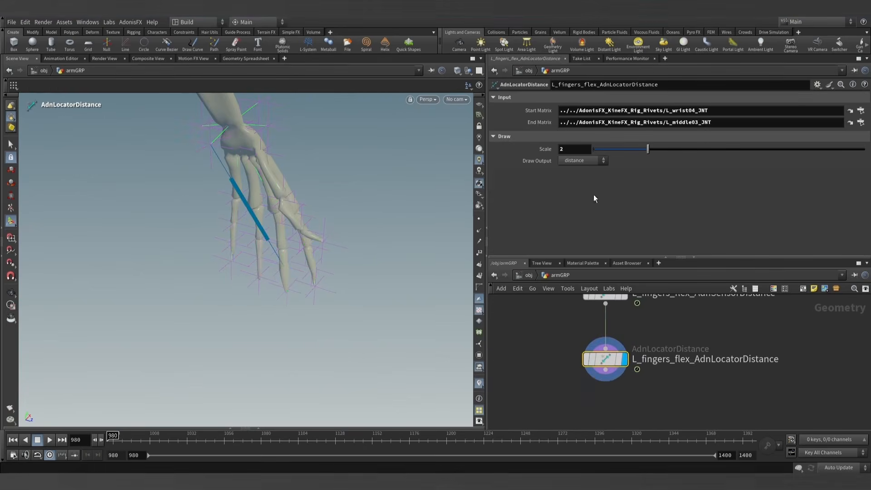
{"action": "middle_click_drag", "start_coordinate": [671, 324], "coordinate": [665, 364]}
{"action": "left_click", "coordinate": [599, 331]}
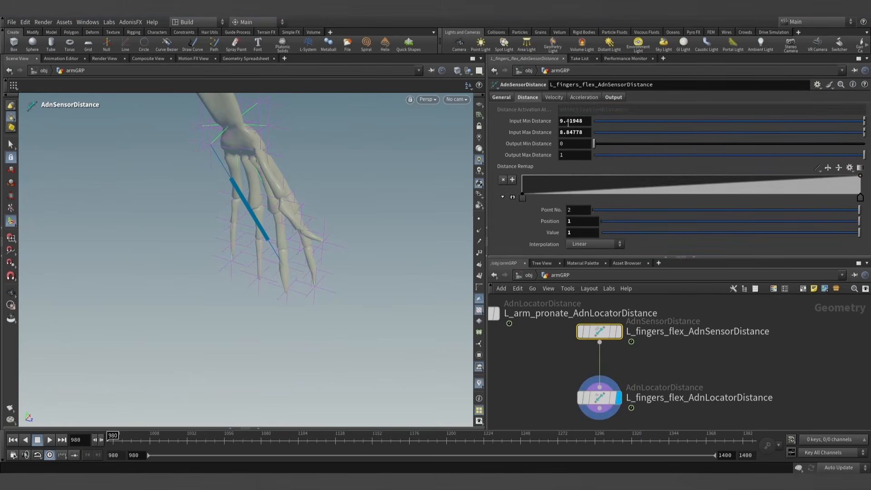
{"action": "type", "text": "16.493"}
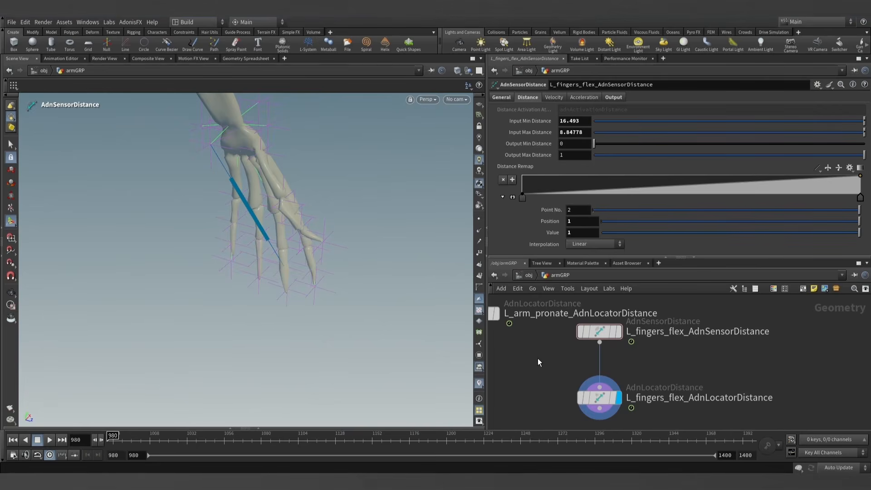
{"action": "scroll", "coordinate": [302, 153], "scroll_direction": "down", "scroll_amount": 6}
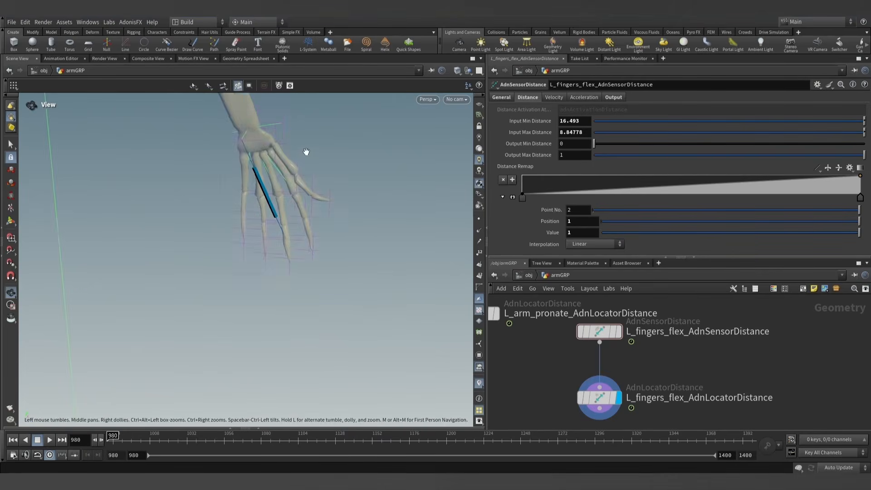
{"action": "scroll", "coordinate": [629, 384], "scroll_direction": "down", "scroll_amount": 4}
{"action": "middle_click_drag", "start_coordinate": [655, 381], "coordinate": [629, 349]}
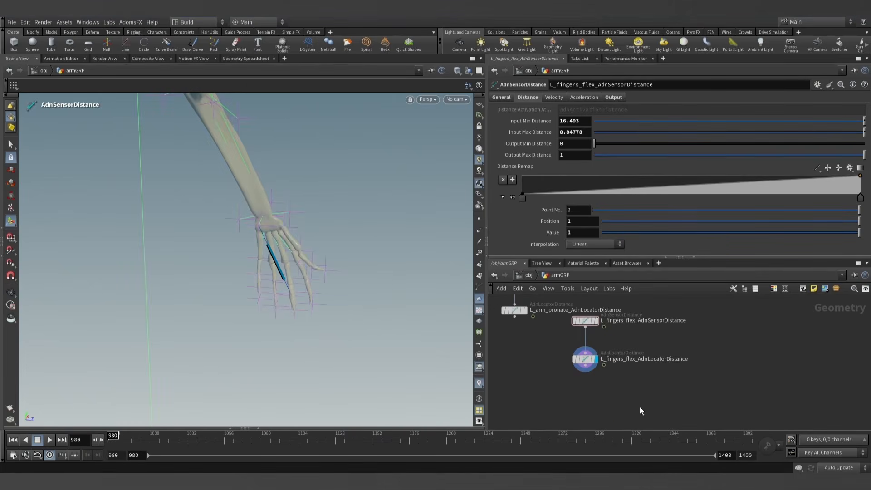
- Duplicate the connected finger flex sensor and locator nodes, and rename the copied sensor L_wrist_flex_AdnSensorDistance
{"action": "left_click_drag", "start_coordinate": [640, 408], "coordinate": [643, 359]}
{"action": "double_click", "coordinate": [680, 361]}
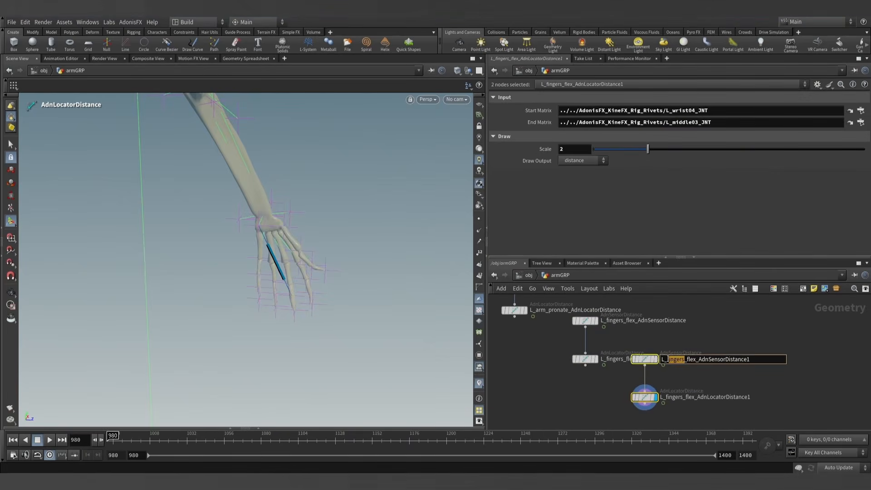
{"action": "type", "text": "wir"}
{"action": "key", "text": "BackSpace"}
{"action": "key", "text": "BackSpace"}
{"action": "key", "text": "BackSpace"}
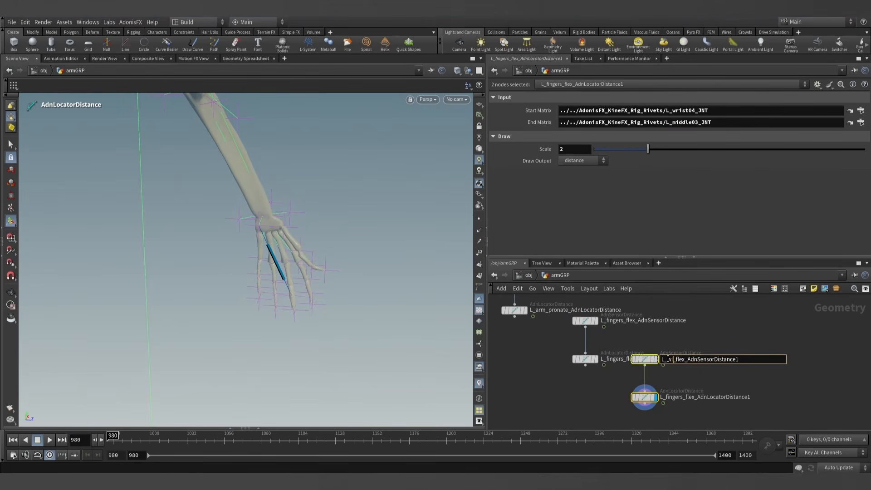
{"action": "type", "text": "ist"}
{"action": "key", "text": "Return"}
{"action": "left_click", "coordinate": [691, 365]}
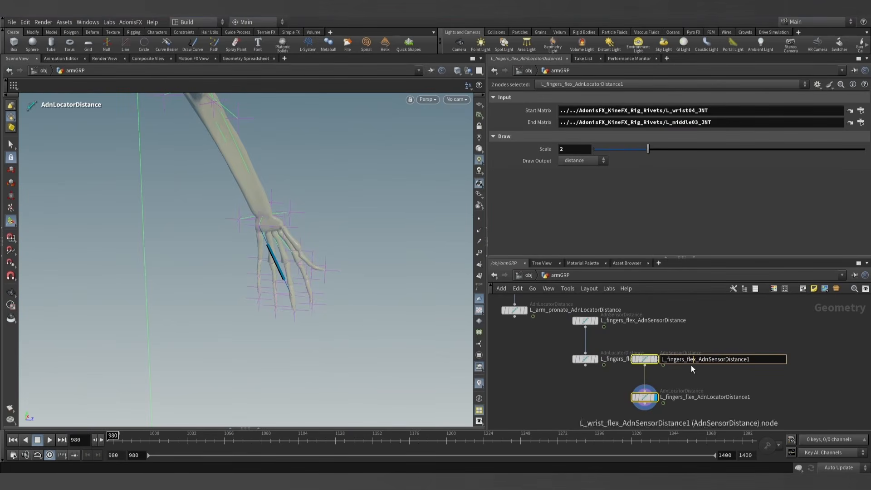
{"action": "left_click_drag", "start_coordinate": [685, 359], "coordinate": [665, 361]}
{"action": "type", "text": "wrist"}
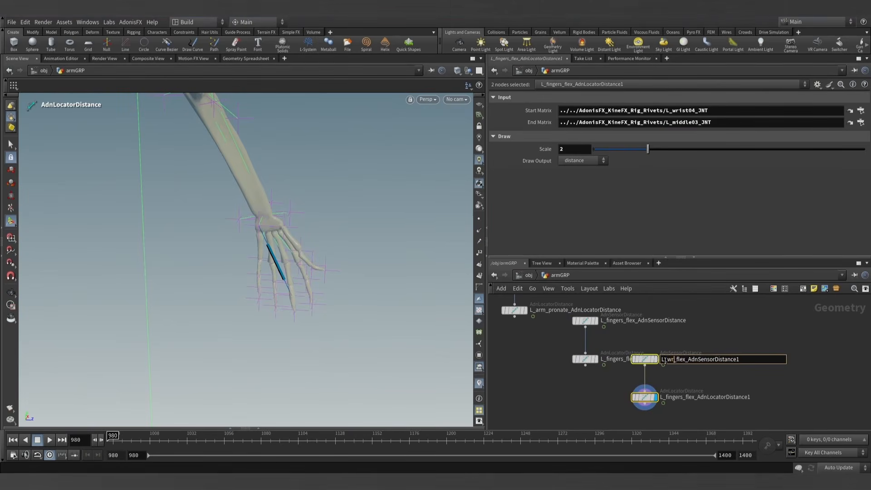
{"action": "left_click", "coordinate": [702, 383]}
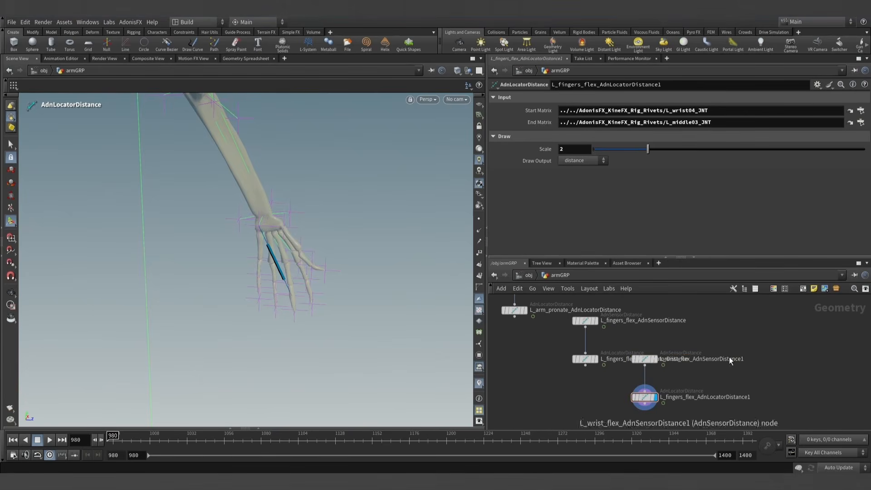
{"action": "left_click", "coordinate": [740, 359]}
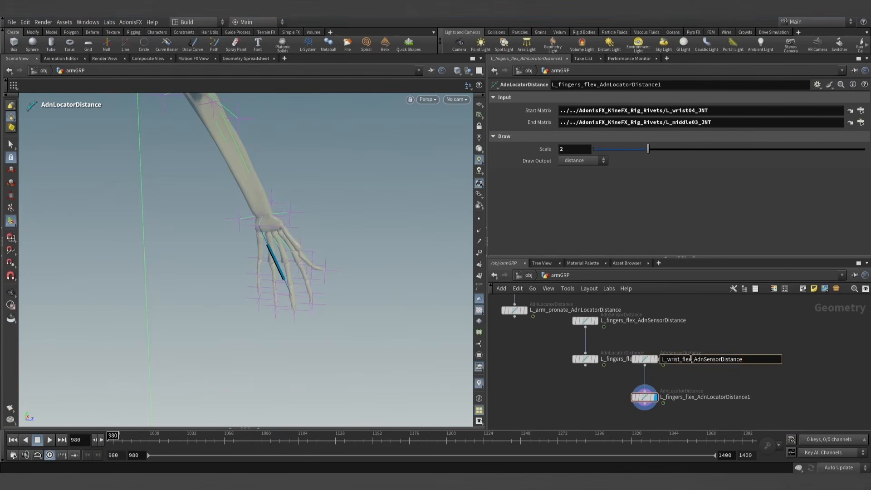
- Rename the copied locator node L_wrist_flex_AdnLocatorDistance
{"action": "left_click", "coordinate": [678, 398]}
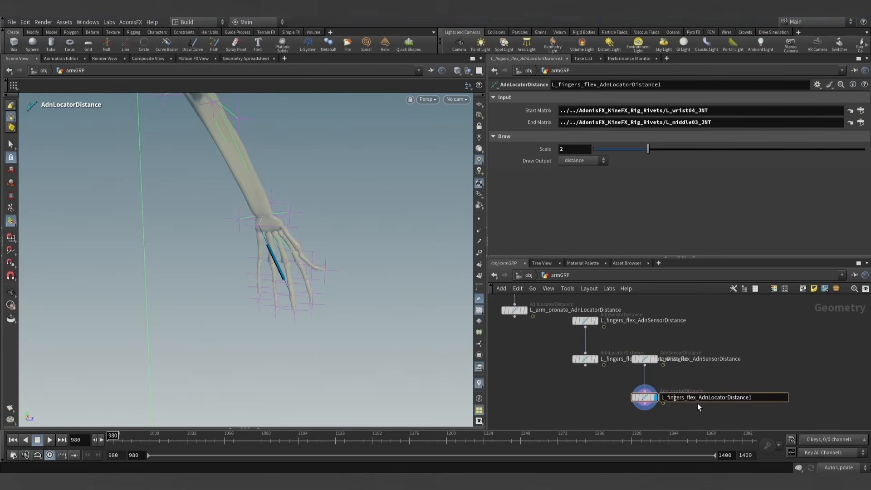
{"action": "type", "text": "wrist_flex"}
{"action": "key", "text": "BackSpace"}
{"action": "key", "text": "Return"}
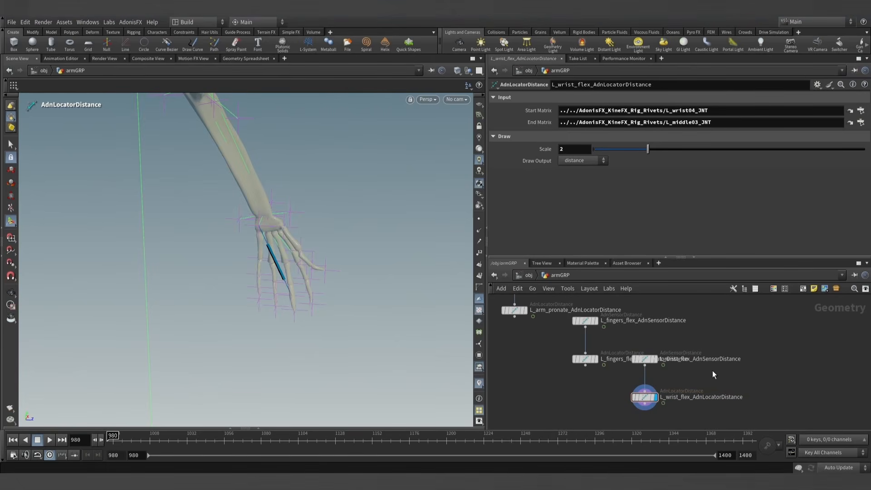
- Set the Start Matrix of L_wrist_flex_AdnLocatorDistance to the elbow-side rivet joint2 from AdonisFX_KineFX_Rig_Rivets
{"action": "middle_click_drag", "start_coordinate": [705, 372], "coordinate": [667, 357]}
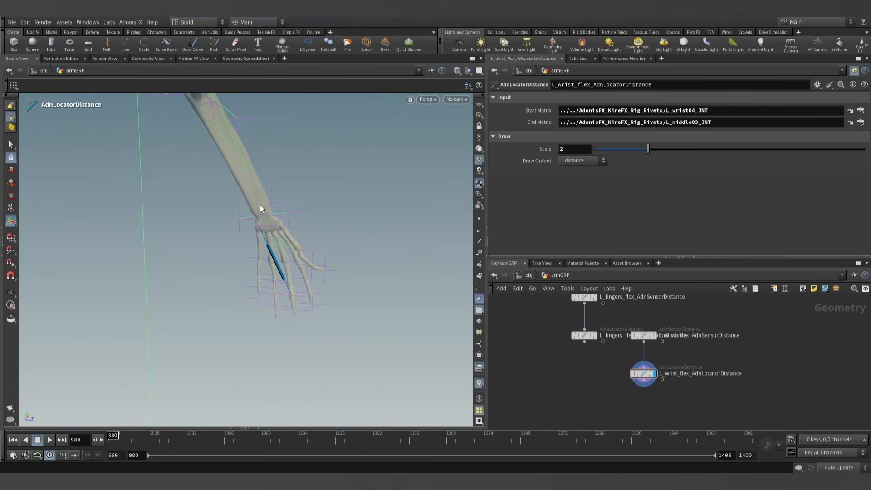
{"action": "scroll", "coordinate": [294, 162], "scroll_direction": "down", "scroll_amount": 2}
{"action": "middle_click_drag", "start_coordinate": [295, 162], "coordinate": [297, 206], "text": "alt"}
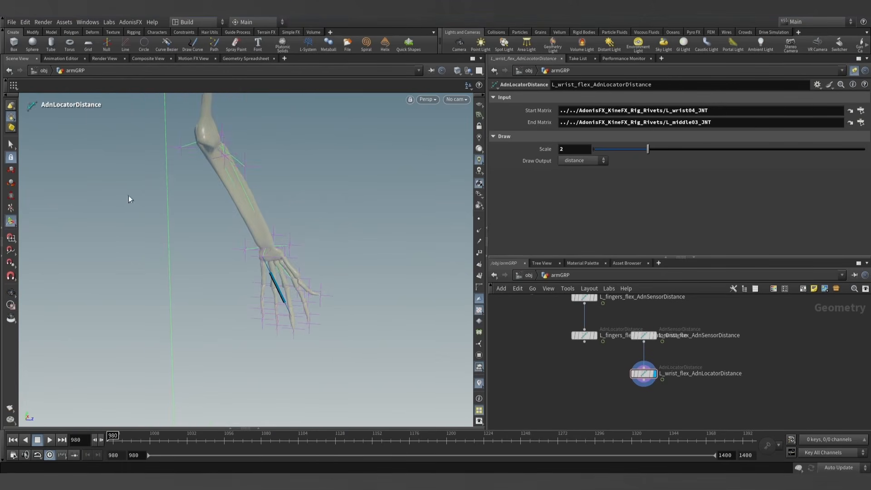
{"action": "left_click", "coordinate": [10, 147]}
{"action": "left_click", "coordinate": [11, 106]}
{"action": "left_click_drag", "start_coordinate": [301, 227], "coordinate": [208, 173], "text": "alt"}
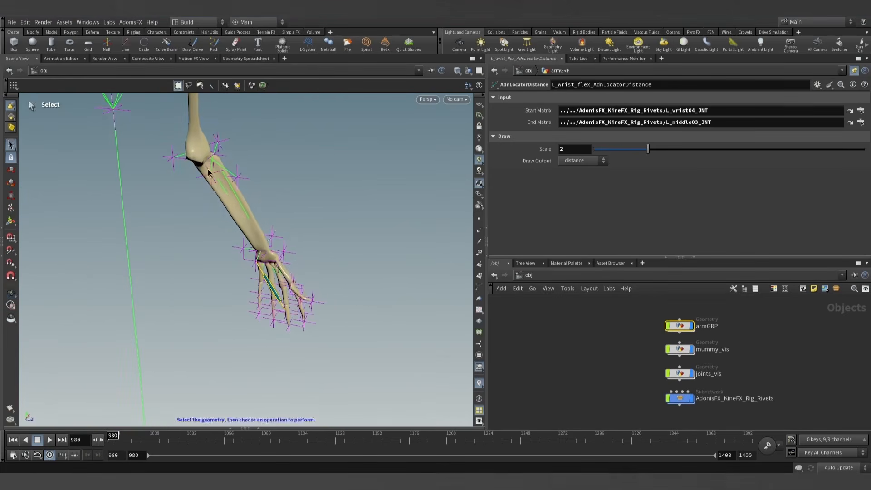
{"action": "left_click_drag", "start_coordinate": [257, 209], "coordinate": [243, 247], "text": "alt"}
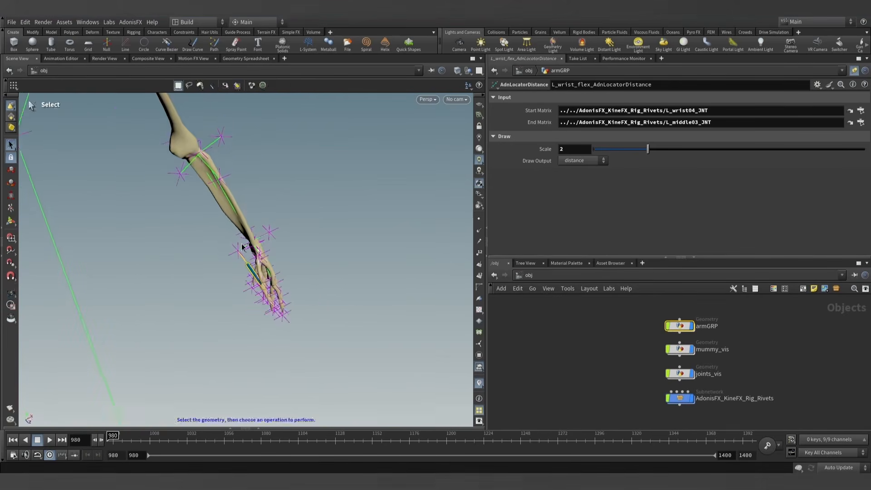
{"action": "left_click_drag", "start_coordinate": [249, 198], "coordinate": [190, 166], "text": "alt"}
{"action": "left_click", "coordinate": [181, 160]}
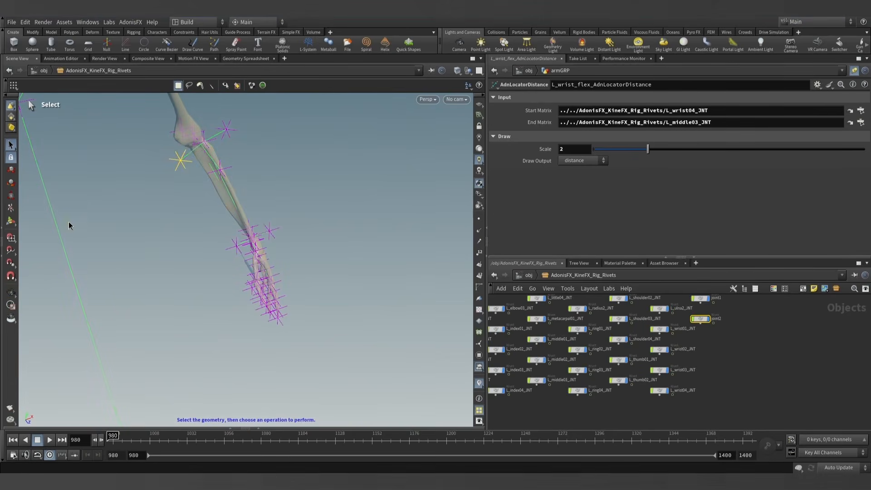
{"action": "left_click", "coordinate": [2, 175]}
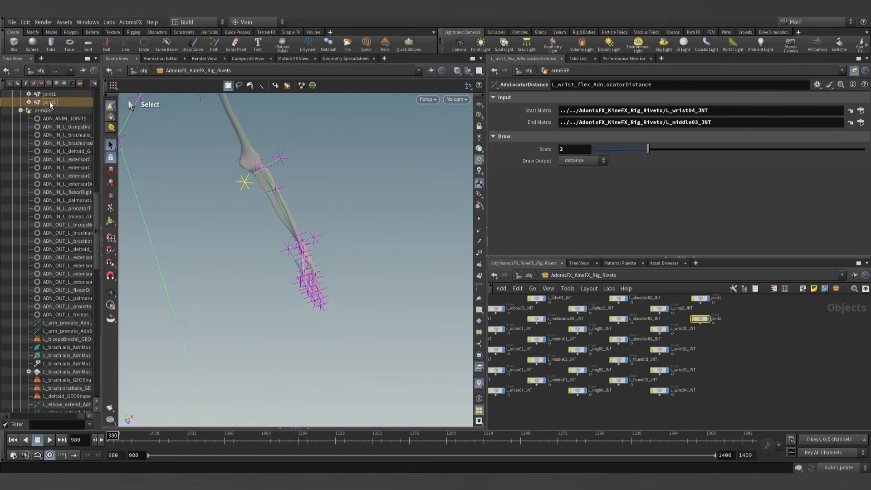
{"action": "left_click_drag", "start_coordinate": [625, 113], "coordinate": [625, 111]}
- Set the wrist flex locator's End Matrix to the wrist rivet L_wrist04_JNT
{"action": "right_click_drag", "start_coordinate": [273, 230], "coordinate": [347, 252], "text": "alt"}
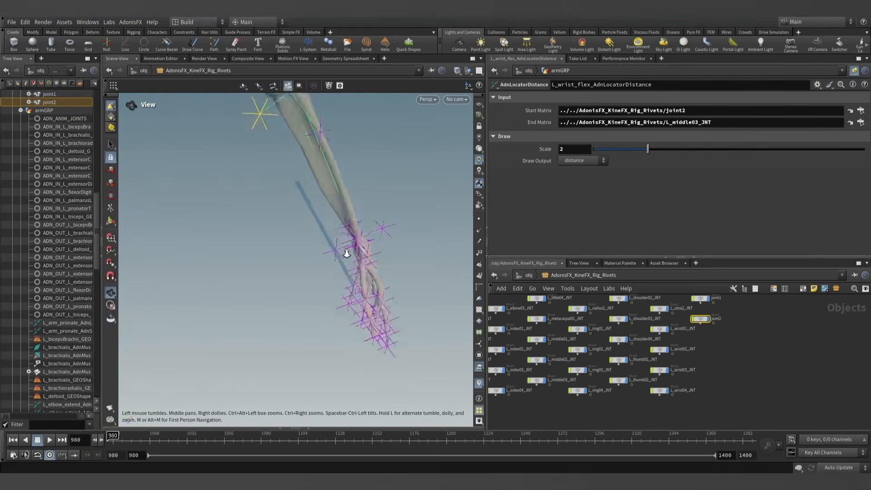
{"action": "left_click_drag", "start_coordinate": [346, 253], "coordinate": [230, 268], "text": "alt"}
{"action": "left_click", "coordinate": [344, 253]}
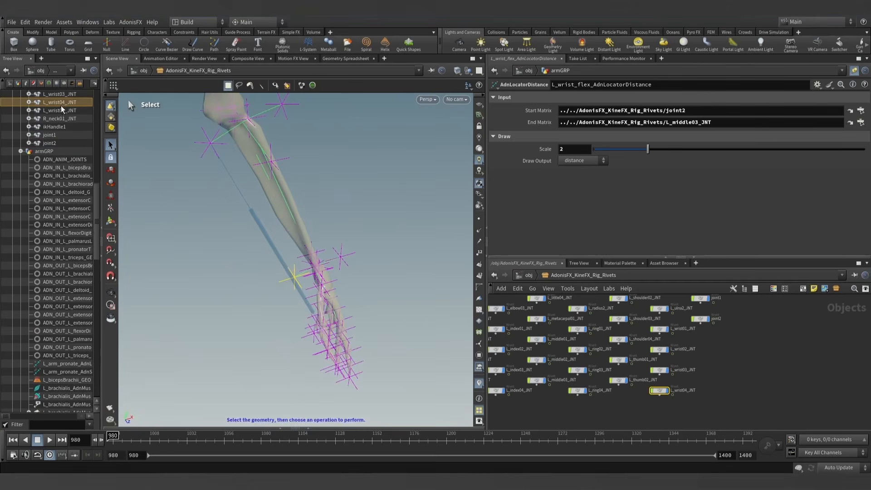
{"action": "left_click_drag", "start_coordinate": [547, 141], "coordinate": [601, 121]}
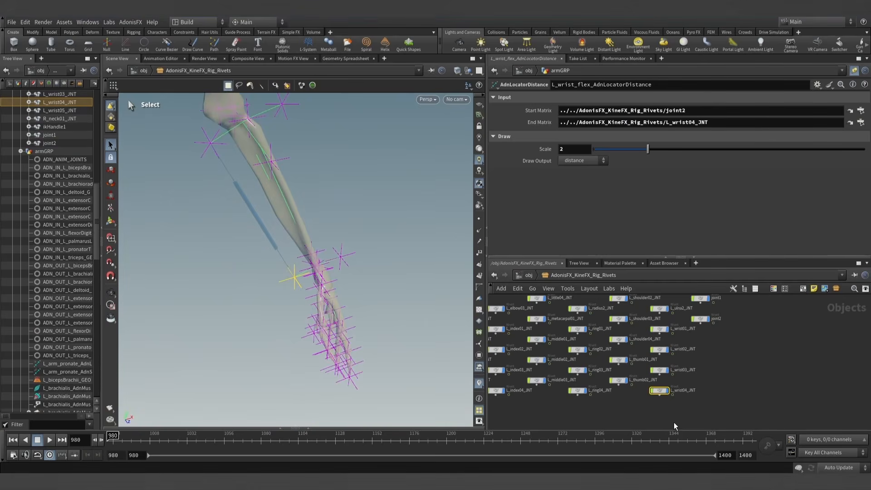
- Return to the armGRP network and show ADN_OUT_L_flexorDigitorumSuperficialis_GEOShape as a wireframe template to compare it with the wrist flex locator
{"action": "left_click", "coordinate": [529, 276]}
{"action": "double_click", "coordinate": [670, 336]}
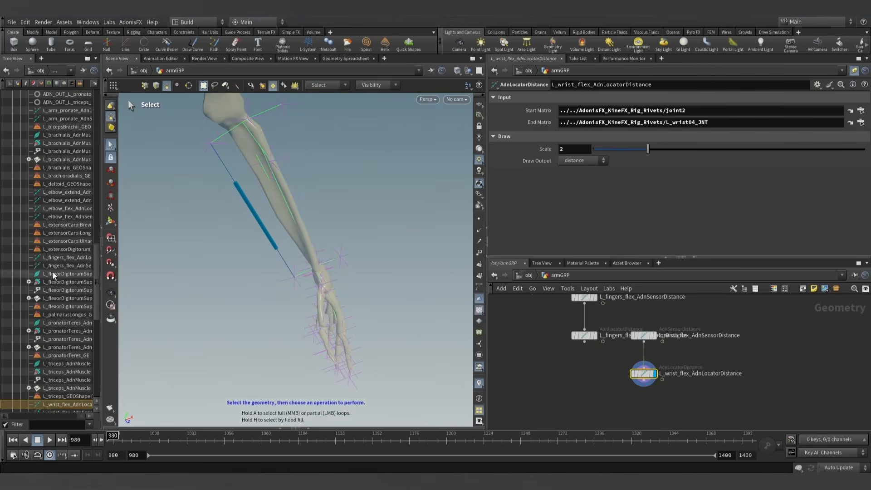
{"action": "left_click", "coordinate": [101, 227]}
{"action": "scroll", "coordinate": [554, 359], "scroll_direction": "down", "scroll_amount": 5}
{"action": "middle_click_drag", "start_coordinate": [549, 379], "coordinate": [666, 428]}
{"action": "middle_click_drag", "start_coordinate": [556, 395], "coordinate": [614, 418]}
{"action": "scroll", "coordinate": [576, 354], "scroll_direction": "up", "scroll_amount": 4}
{"action": "scroll", "coordinate": [576, 357], "scroll_direction": "up", "scroll_amount": 5}
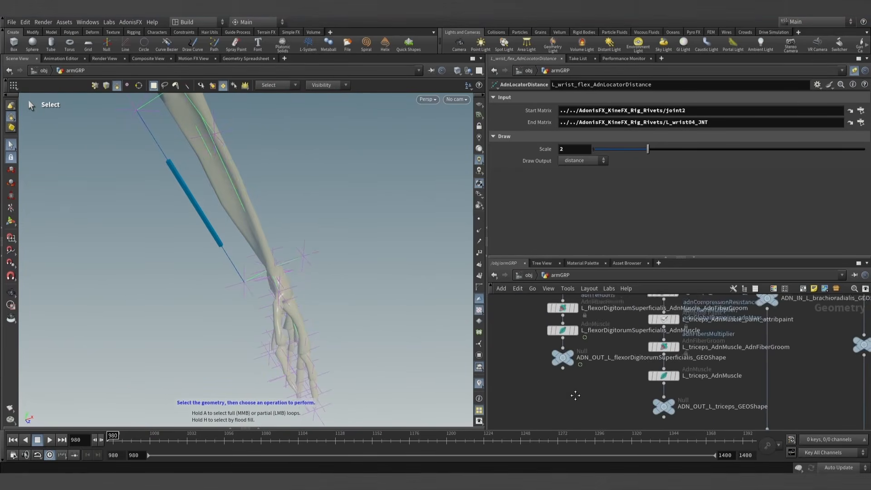
{"action": "key", "text": "Escape"}
{"action": "left_click_drag", "start_coordinate": [231, 245], "coordinate": [264, 269]}
{"action": "key", "text": "s"}
{"action": "key", "text": "Escape"}
{"action": "mouse_move", "coordinate": [215, 255]}
{"action": "left_mouse_down"}
{"action": "mouse_move", "coordinate": [254, 290]}
{"action": "mouse_move", "coordinate": [282, 298]}
{"action": "mouse_move", "coordinate": [227, 335]}
{"action": "mouse_move", "coordinate": [210, 269]}
{"action": "left_mouse_up"}
{"action": "key", "text": "s"}
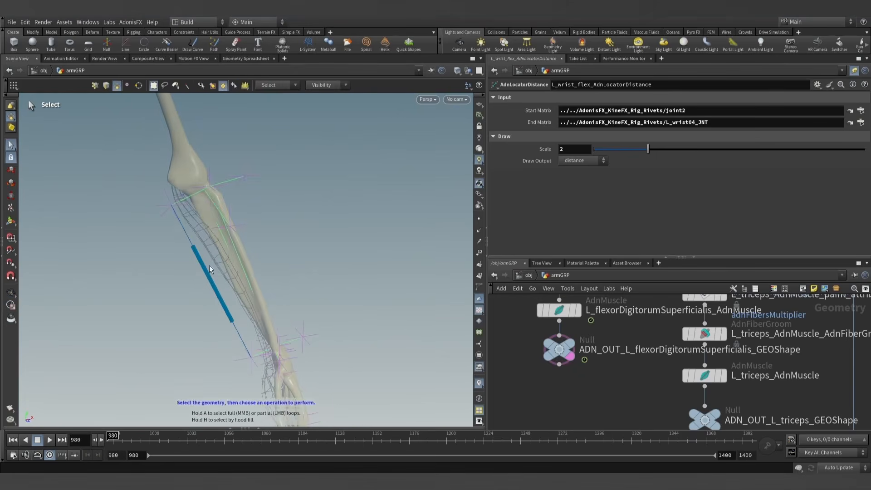
- Copy the wrist locator's joint2 path into the Start Matrix of L_wrist_flex_AdnSensorDistance
{"action": "scroll", "coordinate": [579, 394], "scroll_direction": "down", "scroll_amount": 10}
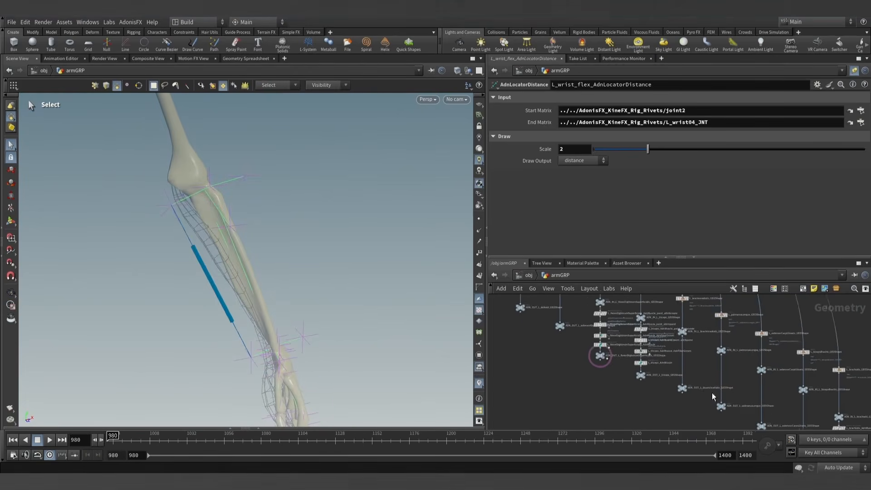
{"action": "middle_click_drag", "start_coordinate": [660, 412], "coordinate": [532, 392]}
{"action": "scroll", "coordinate": [658, 401], "scroll_direction": "up", "scroll_amount": 6}
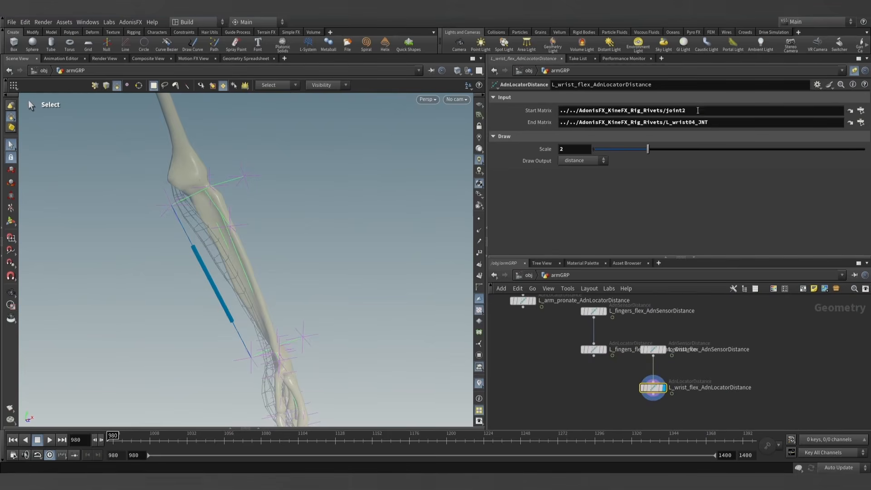
{"action": "left_click_drag", "start_coordinate": [697, 110], "coordinate": [501, 116]}
{"action": "left_click", "coordinate": [658, 352]}
{"action": "left_click", "coordinate": [854, 71]}
{"action": "left_click", "coordinate": [494, 98]}
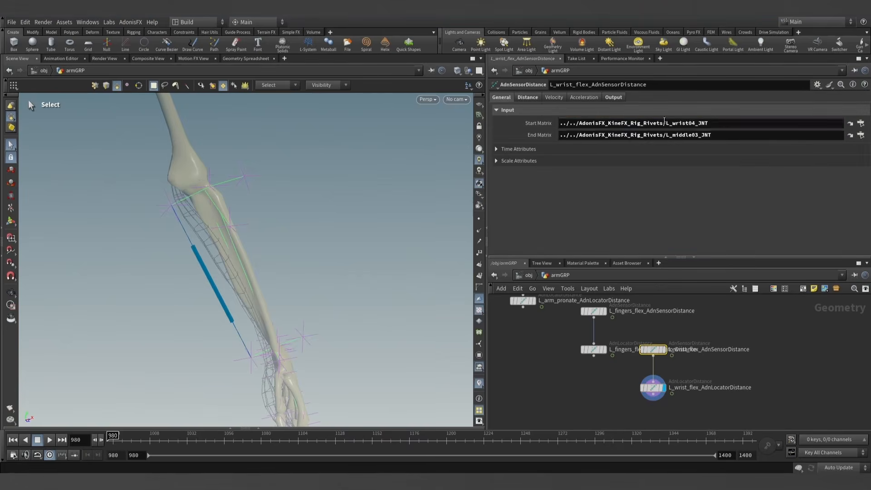
{"action": "left_click_drag", "start_coordinate": [710, 123], "coordinate": [454, 123]}
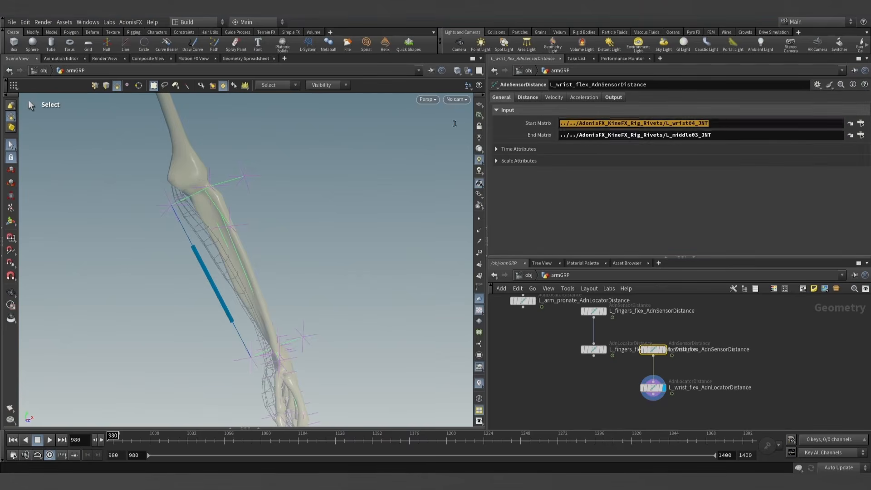
- Copy the wrist locator's L_wrist04_JNT path into the End Matrix of L_wrist_flex_AdnSensorDistance
{"action": "left_click", "coordinate": [652, 388]}
{"action": "left_click_drag", "start_coordinate": [712, 122], "coordinate": [501, 122]}
{"action": "key", "text": "ctrl+c"}
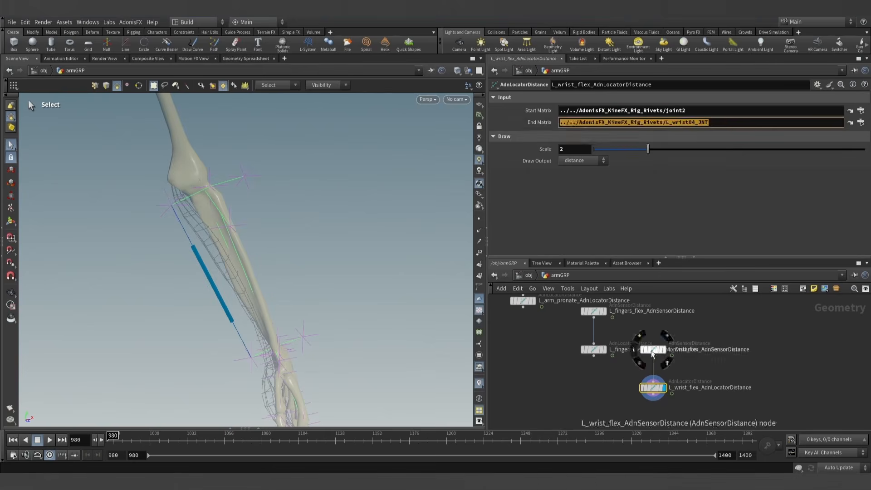
{"action": "left_click", "coordinate": [652, 349]}
{"action": "left_click_drag", "start_coordinate": [713, 136], "coordinate": [480, 140]}
{"action": "key", "text": "ctrl+v"}
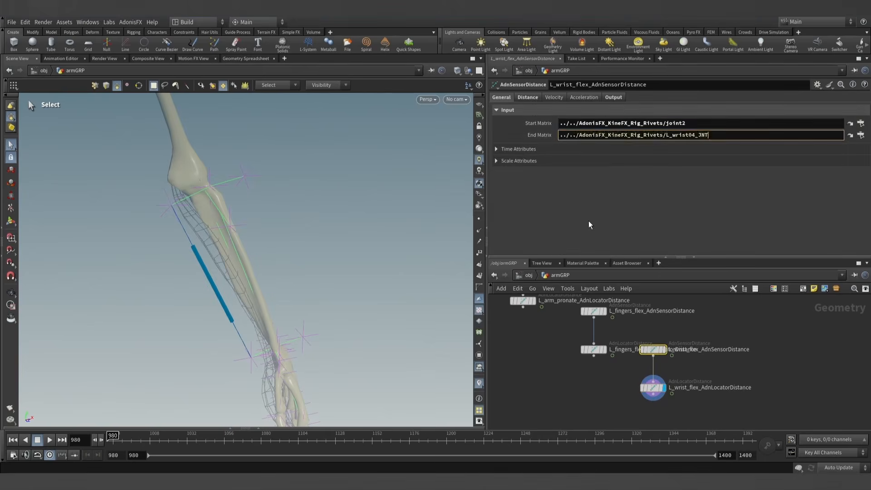
{"action": "left_click", "coordinate": [757, 340]}
- Redisplay the wrist flex locator and set the wrist flex sensor's Input Min Distance to its current Out Distance, 22.8687
{"action": "left_click", "coordinate": [663, 349]}
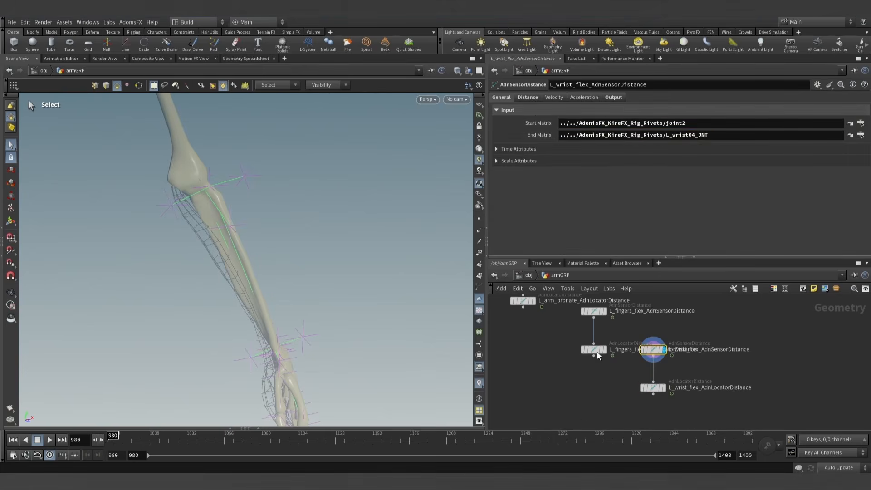
{"action": "left_click", "coordinate": [664, 388]}
{"action": "left_click", "coordinate": [654, 388]}
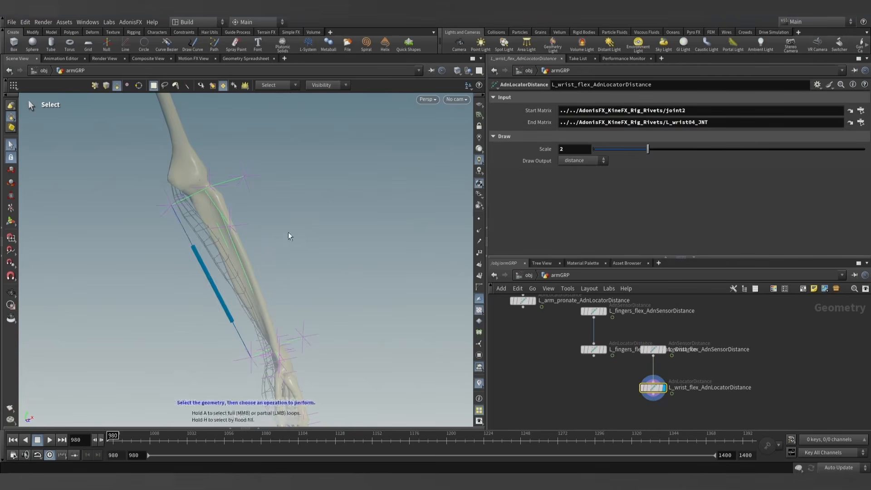
{"action": "right_click_drag", "start_coordinate": [265, 234], "coordinate": [256, 257], "text": "alt"}
{"action": "mouse_move", "coordinate": [256, 257]}
{"action": "left_mouse_down", "text": "alt"}
{"action": "mouse_move", "coordinate": [268, 230]}
{"action": "mouse_move", "coordinate": [274, 254]}
{"action": "mouse_move", "coordinate": [260, 258]}
{"action": "left_mouse_up", "text": "alt"}
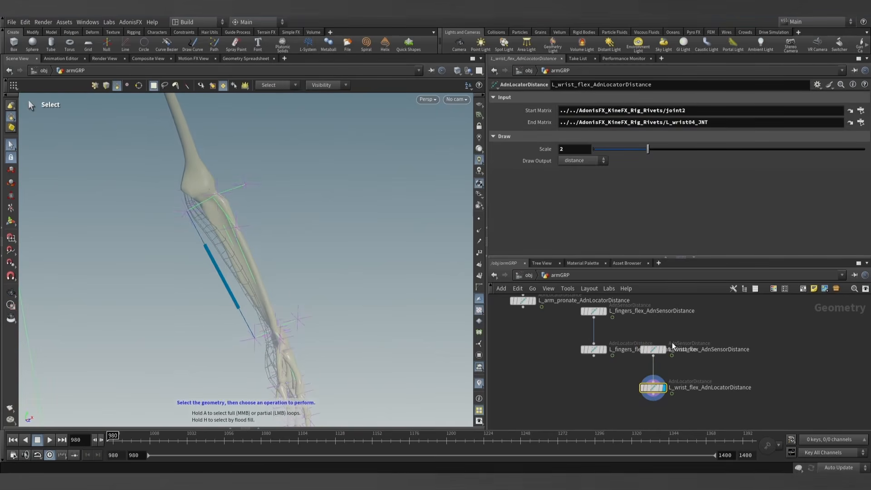
{"action": "left_click", "coordinate": [653, 350]}
{"action": "left_click", "coordinate": [613, 97]}
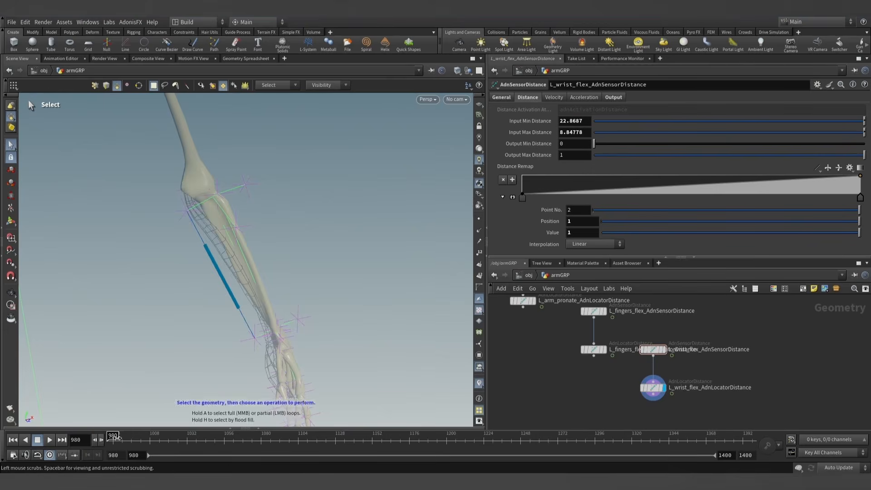
- Scrub the timeline to frame 1041, where the wrist is flexed
{"action": "left_click_drag", "start_coordinate": [115, 436], "coordinate": [206, 429]}
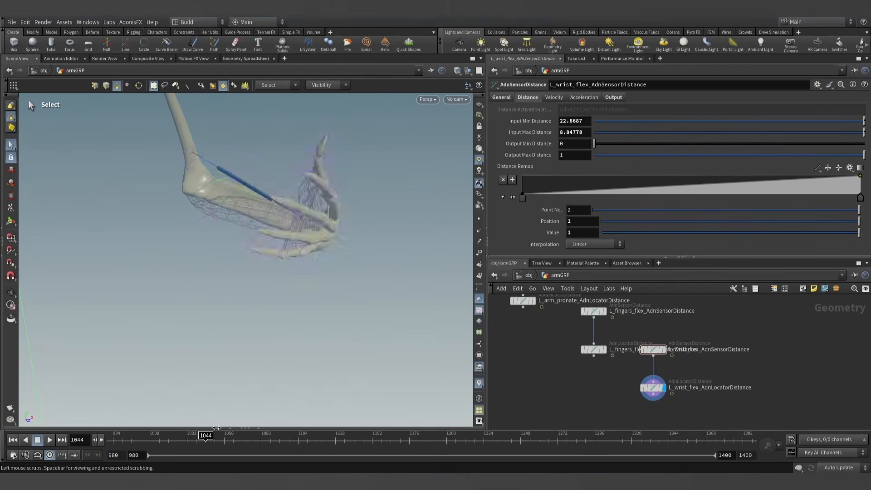
{"action": "left_click_drag", "start_coordinate": [257, 252], "coordinate": [278, 268], "text": "alt"}
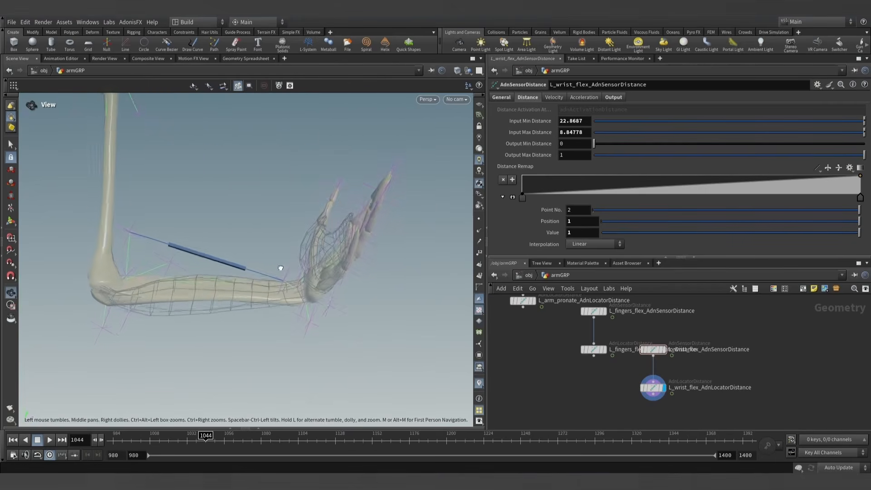
{"action": "key", "text": "s"}
{"action": "left_click", "coordinate": [197, 437]}
{"action": "left_click_drag", "start_coordinate": [197, 437], "coordinate": [201, 437]}
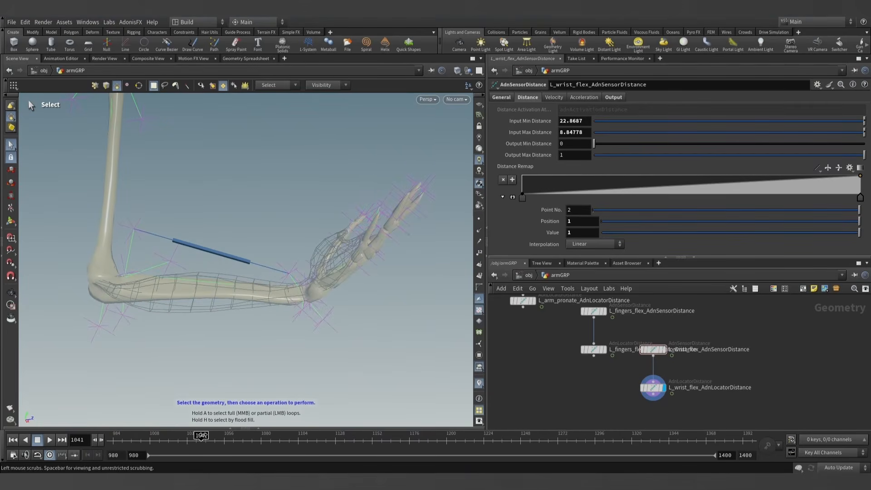
- Set the wrist flex sensor's Input Max Distance to its current Out Distance, 20.7296, and scrub back to frame 980
{"action": "left_click", "coordinate": [613, 98]}
{"action": "left_click", "coordinate": [529, 97]}
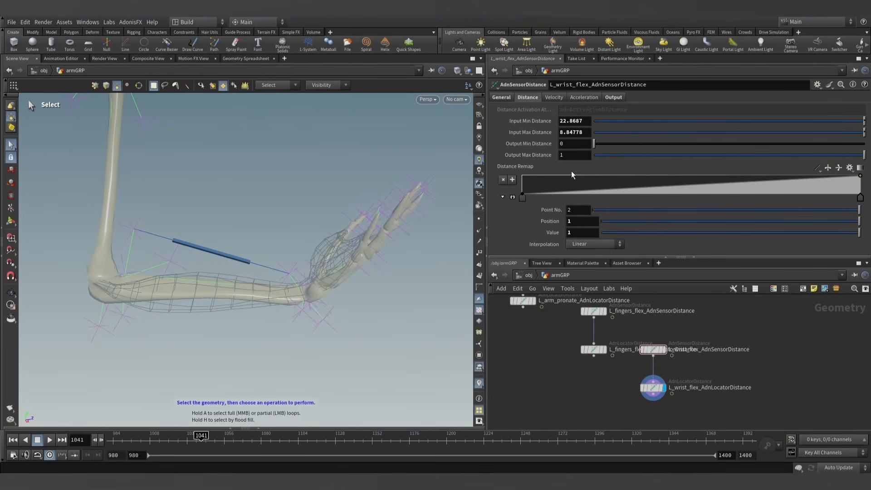
{"action": "left_click_drag", "start_coordinate": [586, 132], "coordinate": [527, 135]}
{"action": "type", "text": "20.7296"}
{"action": "left_click", "coordinate": [543, 344]}
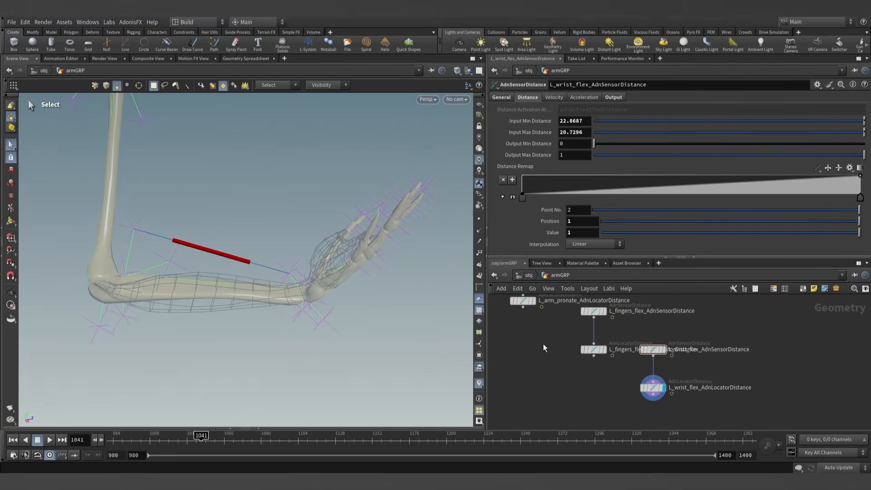
{"action": "left_click_drag", "start_coordinate": [201, 440], "coordinate": [111, 440]}
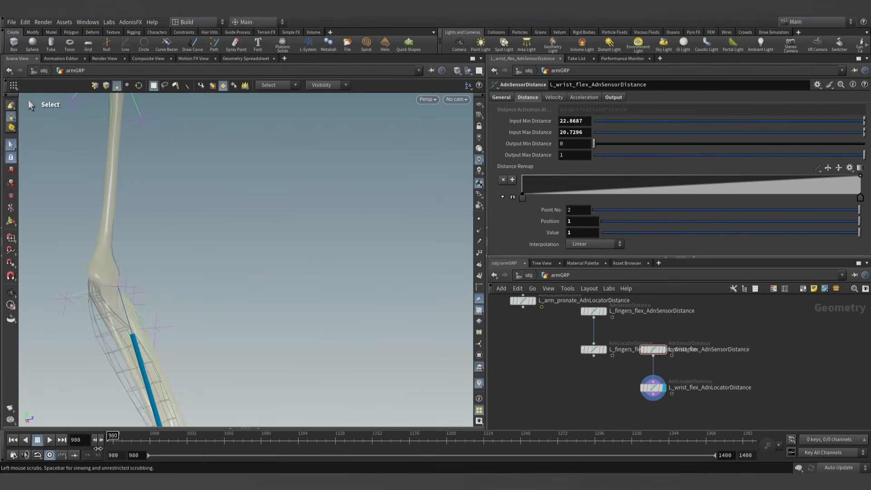
- Copy the node name of the finger flex locator, L_fingers_flex_AdnLocatorDistance, for use in an expression
{"action": "scroll", "coordinate": [195, 207], "scroll_direction": "down", "scroll_amount": 3}
{"action": "scroll", "coordinate": [195, 207], "scroll_direction": "down", "scroll_amount": 3}
{"action": "left_click_drag", "start_coordinate": [200, 264], "coordinate": [193, 290], "text": "alt"}
{"action": "middle_click_drag", "start_coordinate": [192, 290], "coordinate": [198, 241], "text": "alt"}
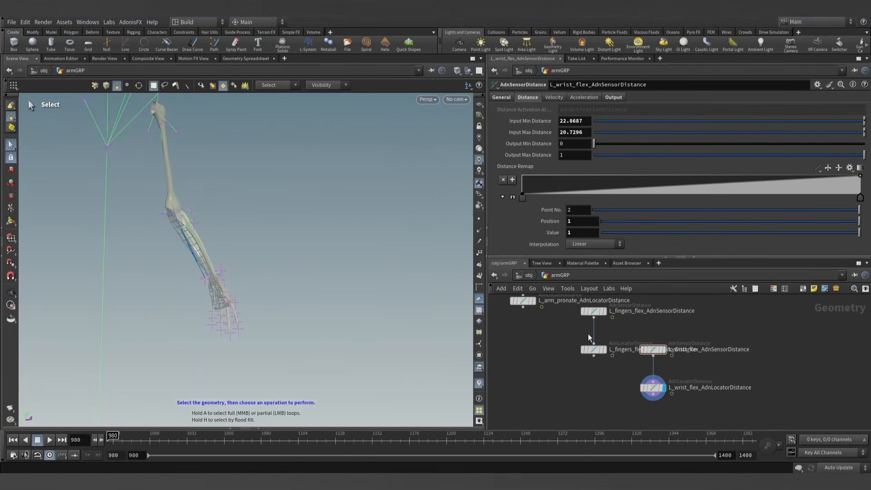
{"action": "left_click", "coordinate": [592, 349]}
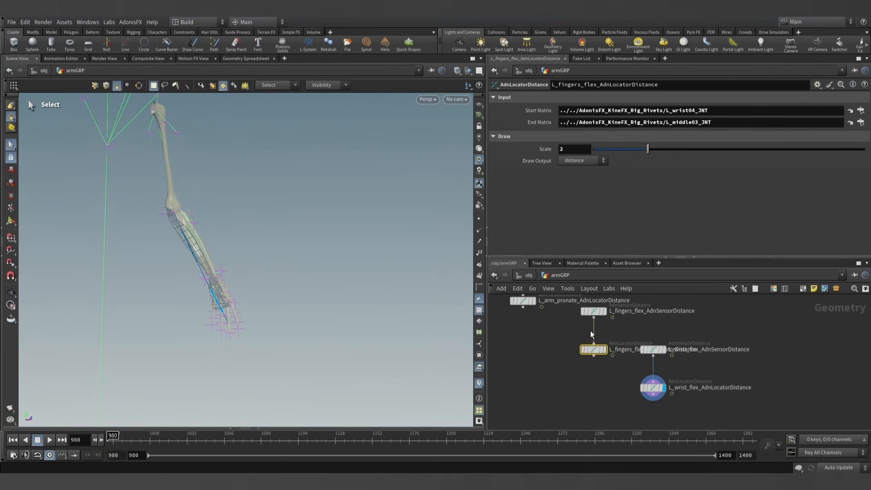
{"action": "double_click", "coordinate": [627, 350]}
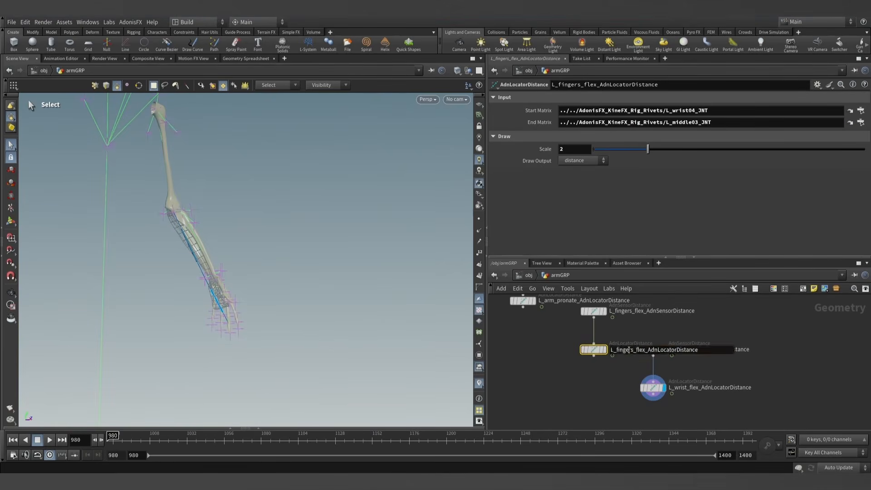
{"action": "left_click", "coordinate": [575, 378]}
- Select L_flexorDigitorumSuperficialis_AdnMuscle and add one entry to its Activation List
{"action": "scroll", "coordinate": [519, 371], "scroll_direction": "down", "scroll_amount": 5}
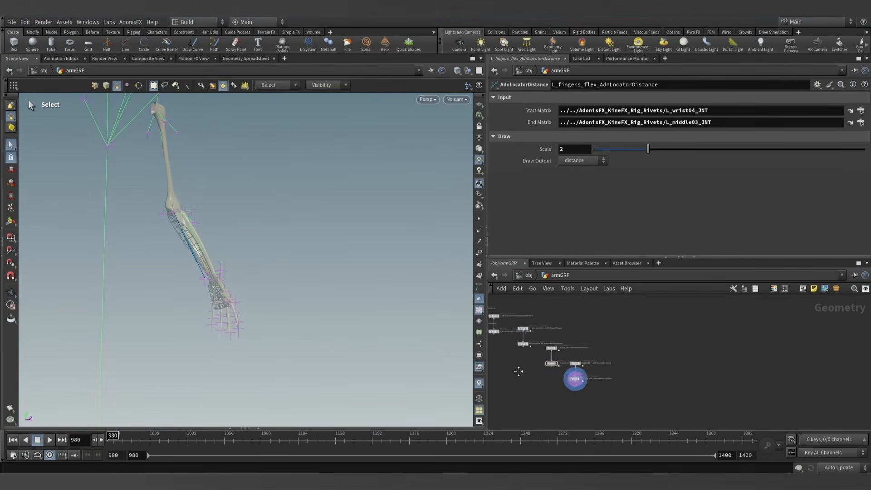
{"action": "middle_click_drag", "start_coordinate": [519, 371], "coordinate": [739, 386]}
{"action": "middle_click_drag", "start_coordinate": [564, 396], "coordinate": [632, 429]}
{"action": "middle_click_drag", "start_coordinate": [540, 361], "coordinate": [612, 414]}
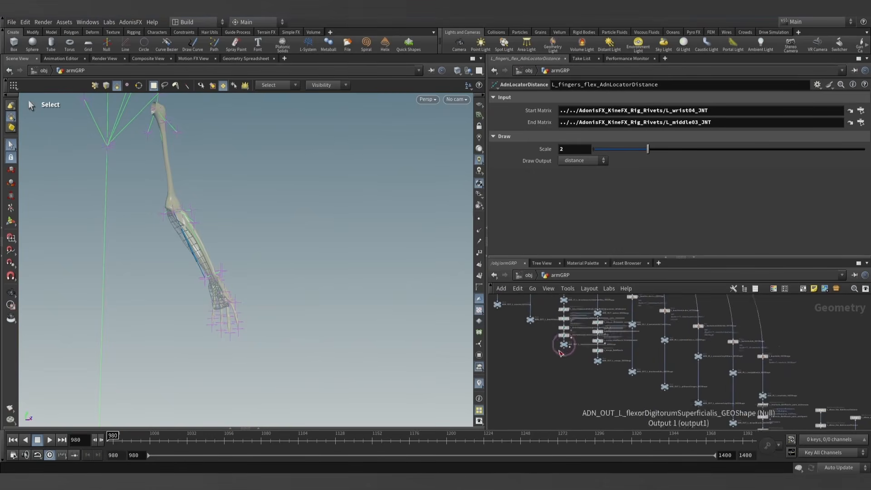
{"action": "scroll", "coordinate": [561, 349], "scroll_direction": "up", "scroll_amount": 5}
{"action": "middle_click_drag", "start_coordinate": [558, 322], "coordinate": [562, 358]}
{"action": "left_click", "coordinate": [563, 354]}
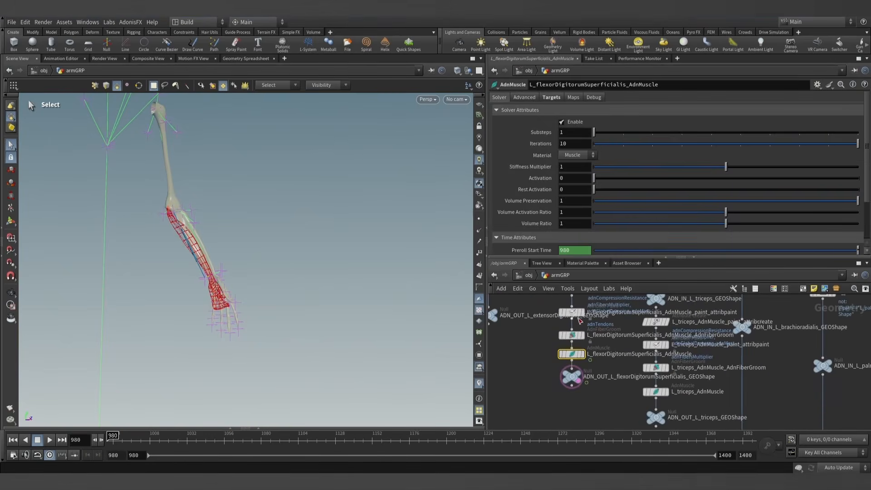
{"action": "scroll", "coordinate": [522, 182], "scroll_direction": "down", "scroll_amount": 4}
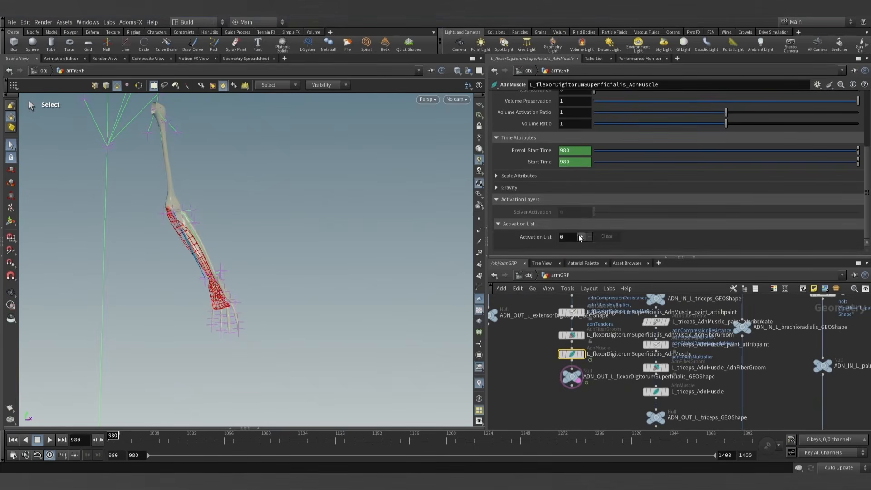
{"action": "left_click", "coordinate": [580, 236]}
- Set the first activation value to the expression detail("../L_fingers_flex_AdnLocatorDistance", "adnActivationDistance", 0)
{"action": "left_click_drag", "start_coordinate": [598, 223], "coordinate": [567, 223]}
{"action": "type", "text": "detal"}
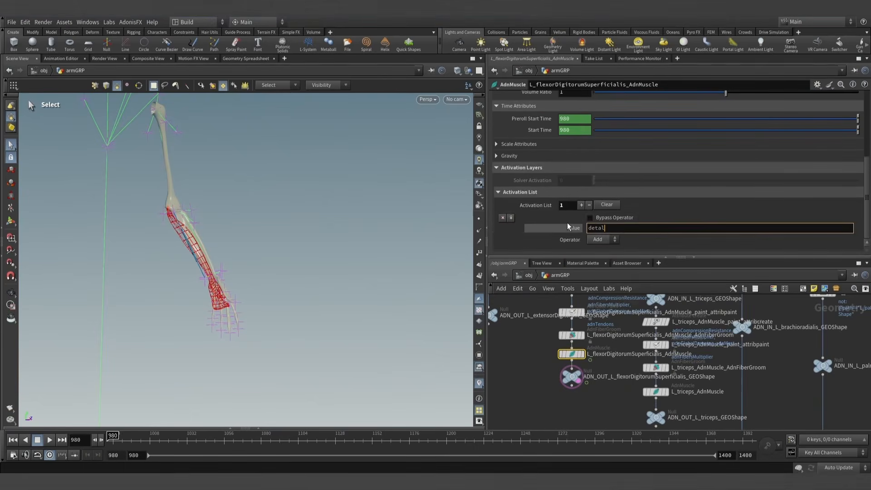
{"action": "key", "text": "BackSpace"}
{"action": "type", "text": "il(\""}
{"action": "type", "text": "../L_fingers_flex_AdnLocatorDistance/"}
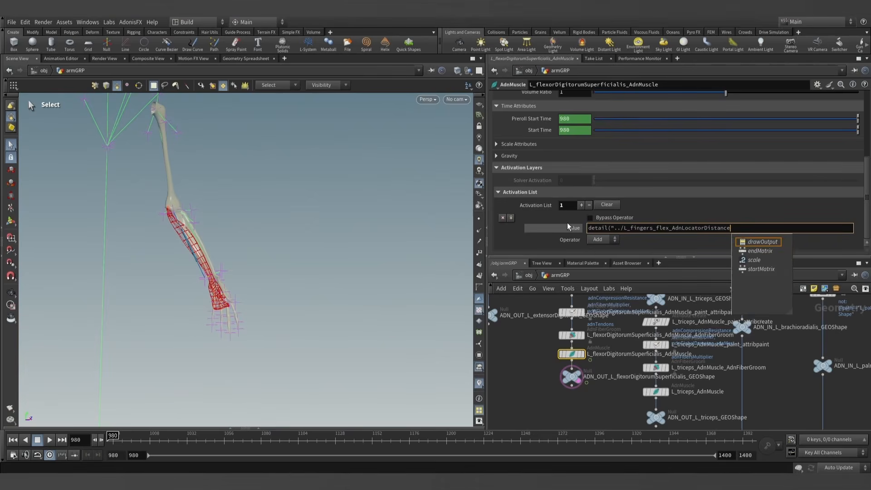
{"action": "type", "text": "\""}
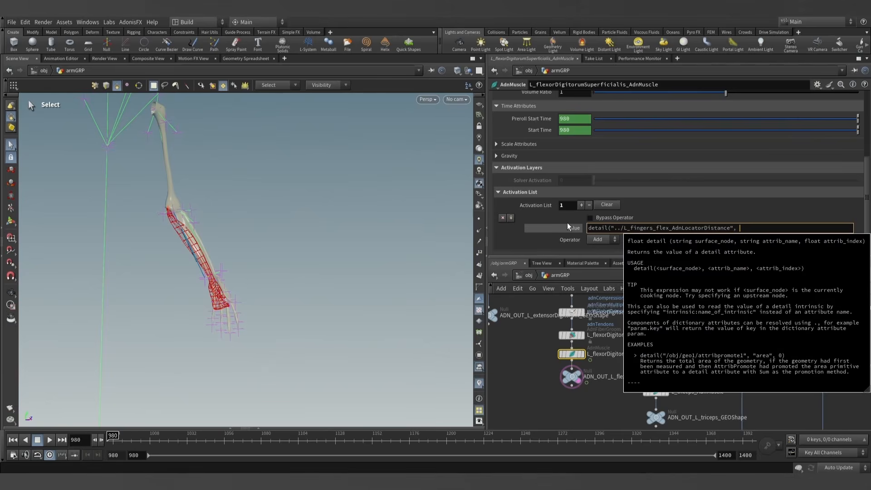
{"action": "type", "text": ", 2"}
{"action": "key", "text": "BackSpace"}
{"action": "type", "text": "\"adnActivationDistan"}
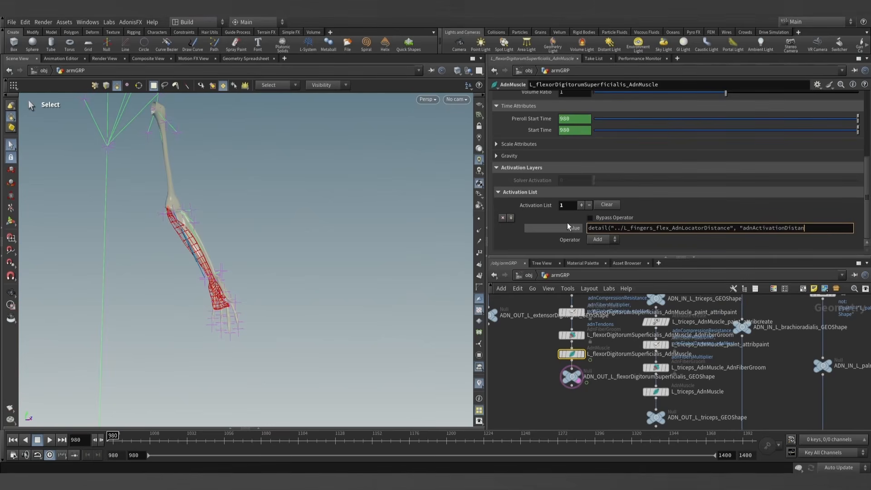
{"action": "type", "text": "\", 0)"}
{"action": "key", "text": "Return"}
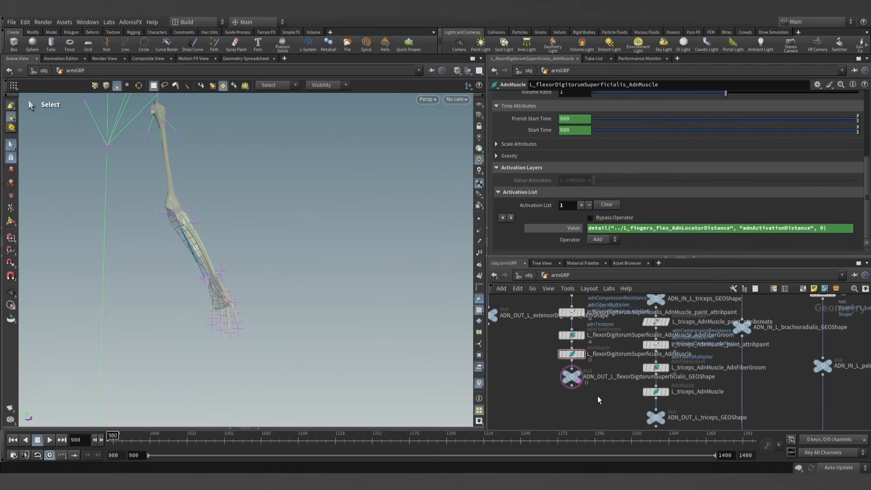
{"action": "left_click", "coordinate": [572, 228]}
- Add a second entry to the flexorDigitorumSuperficialis muscle's Activation List
{"action": "middle_click_drag", "start_coordinate": [602, 392], "coordinate": [592, 360]}
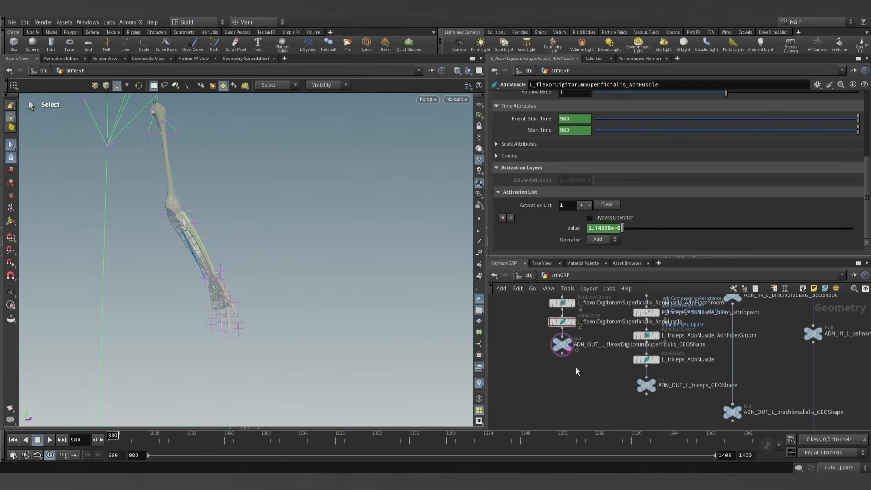
{"action": "scroll", "coordinate": [576, 366], "scroll_direction": "down", "scroll_amount": 2}
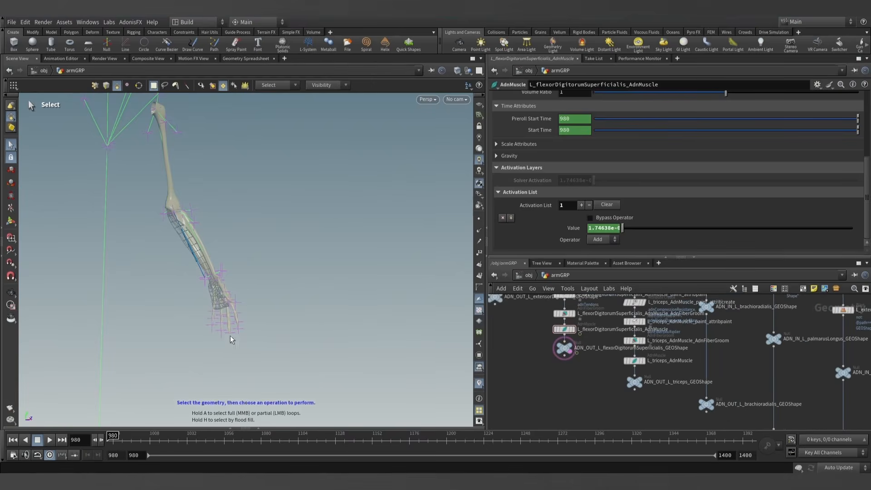
{"action": "scroll", "coordinate": [567, 372], "scroll_direction": "down", "scroll_amount": 2}
{"action": "left_click", "coordinate": [581, 205]}
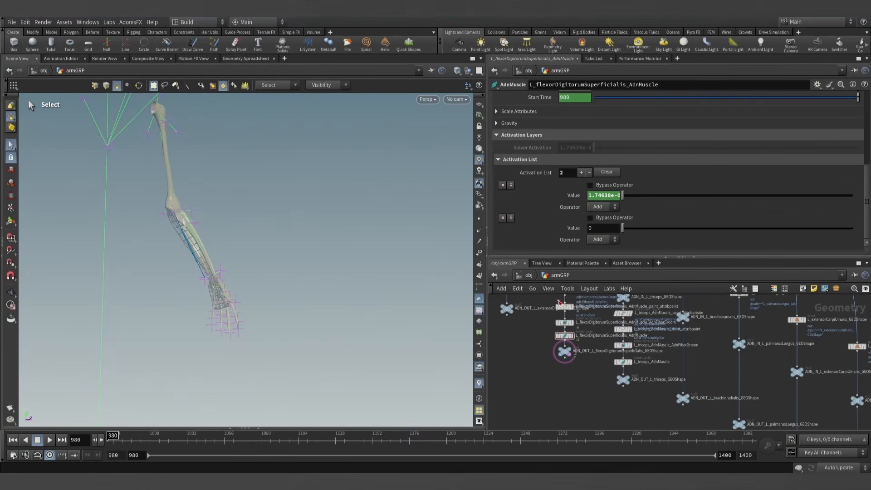
- Set the second activation value to the expression detail("../L_wrist_flex_AdnLocatorDistance", "adnActivationDistance", 0)
{"action": "scroll", "coordinate": [582, 390], "scroll_direction": "down", "scroll_amount": 1}
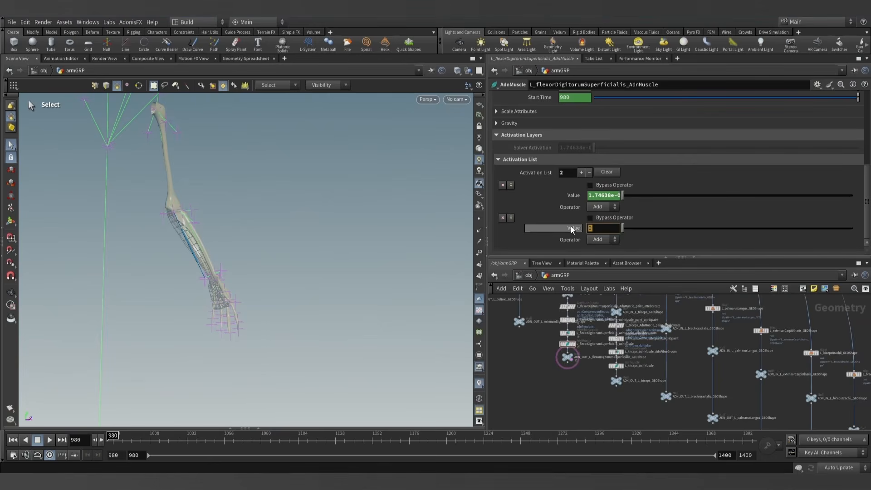
{"action": "type", "text": "detail(\""}
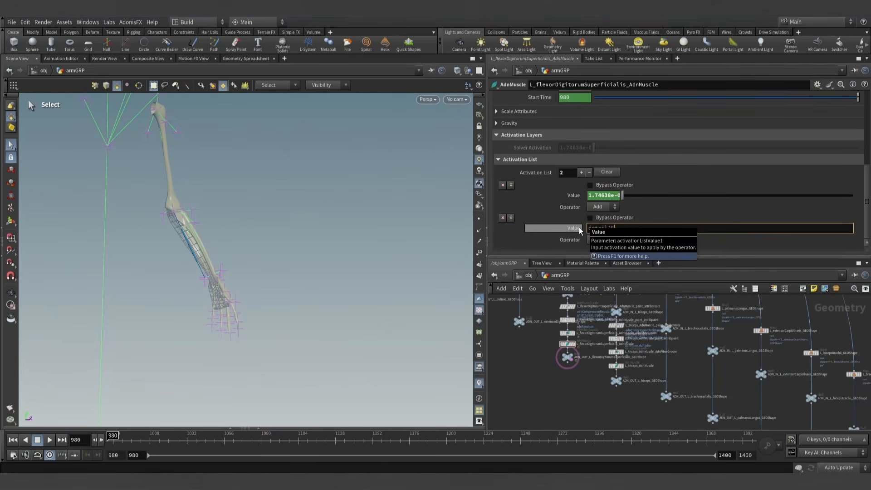
{"action": "type", "text": "../L"}
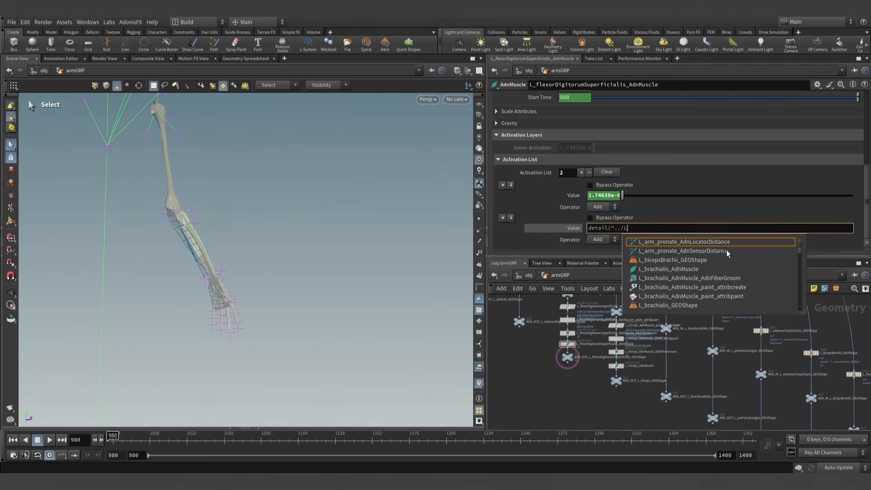
{"action": "scroll", "coordinate": [678, 257], "scroll_direction": "down", "scroll_amount": 5}
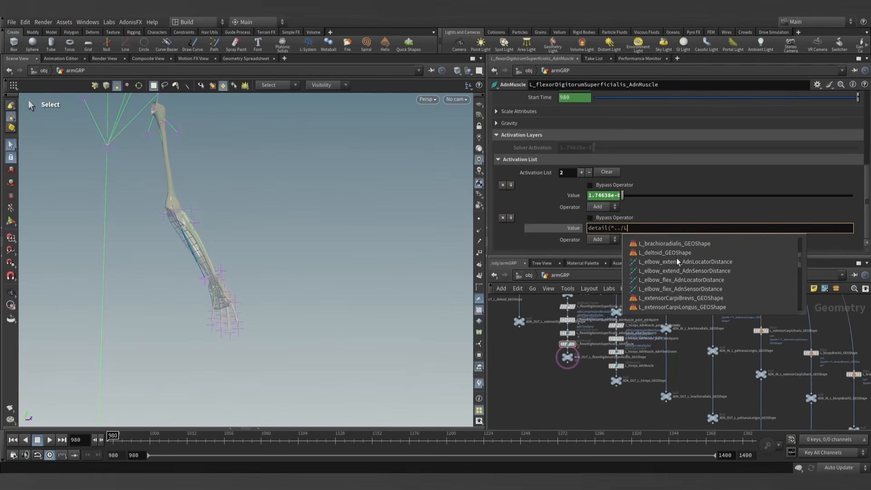
{"action": "scroll", "coordinate": [666, 264], "scroll_direction": "down", "scroll_amount": 6}
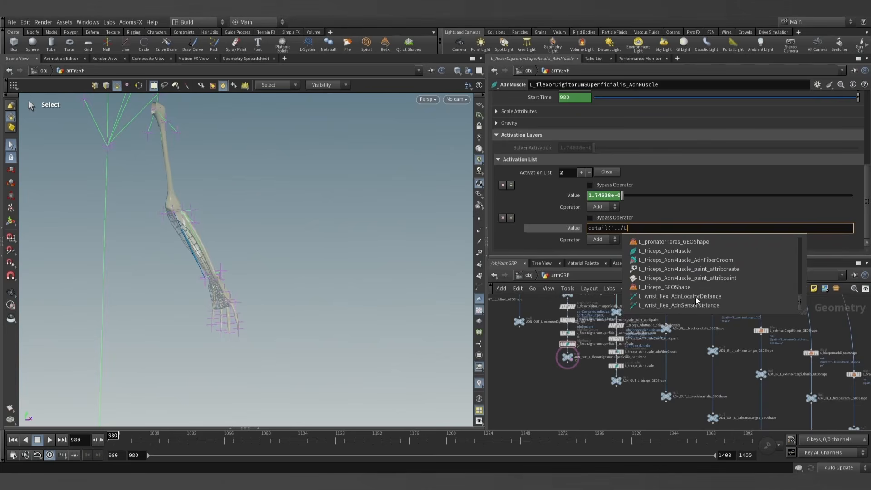
{"action": "left_click", "coordinate": [665, 299]}
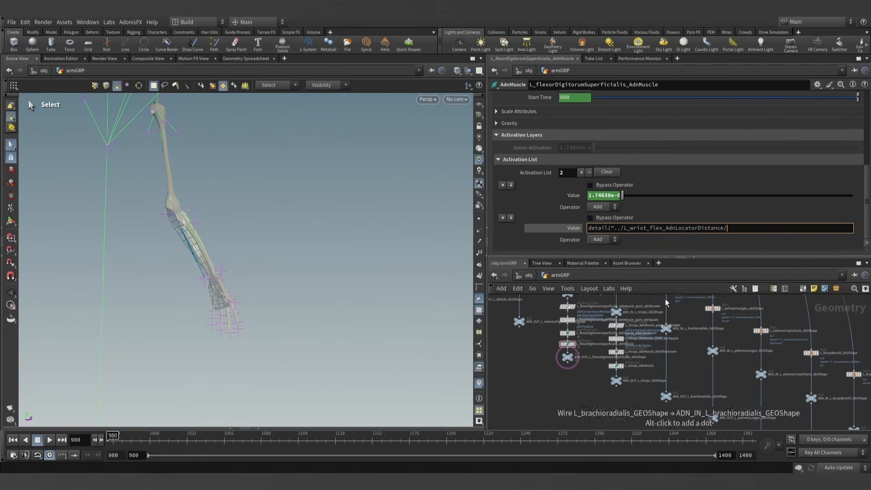
{"action": "key", "text": "BackSpace"}
{"action": "type", "text": "\""}
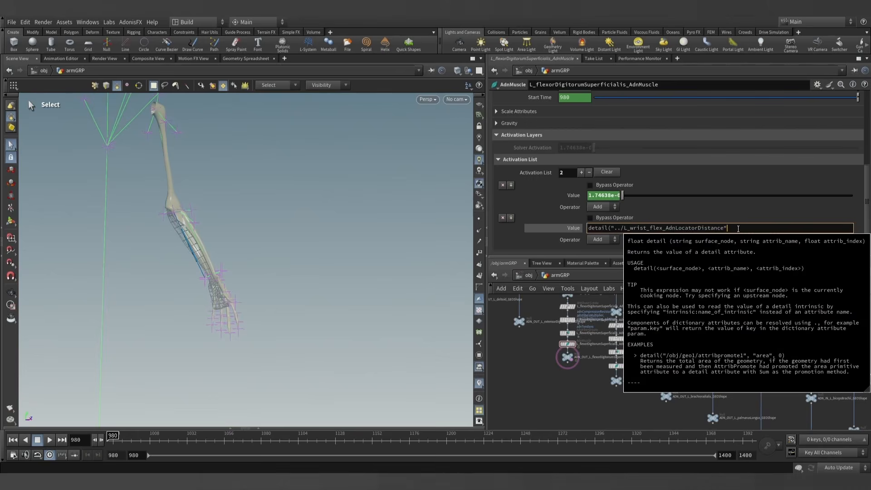
{"action": "type", "text": ", \"adnActivationDistance\", 0)"}
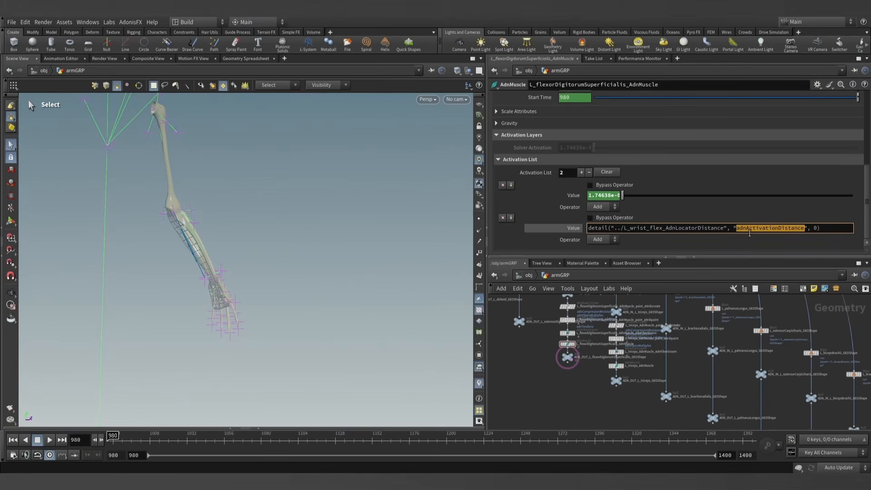
{"action": "key", "text": "Return"}
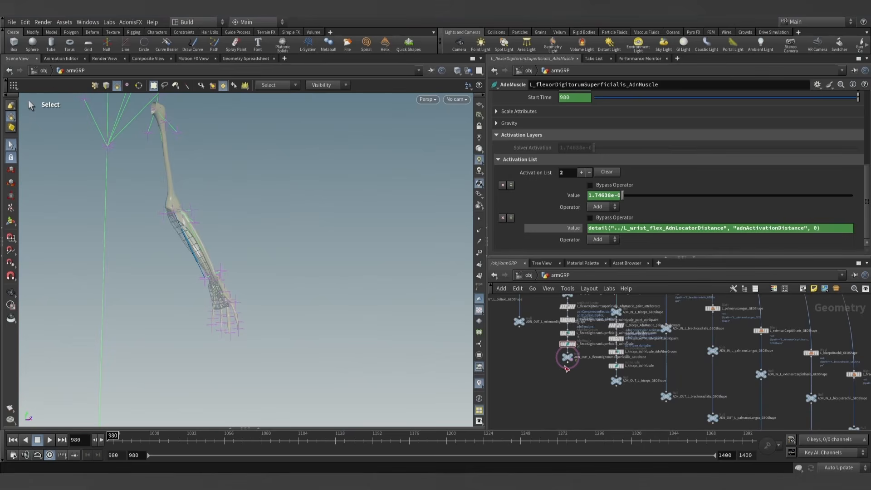
{"action": "left_click", "coordinate": [570, 229]}
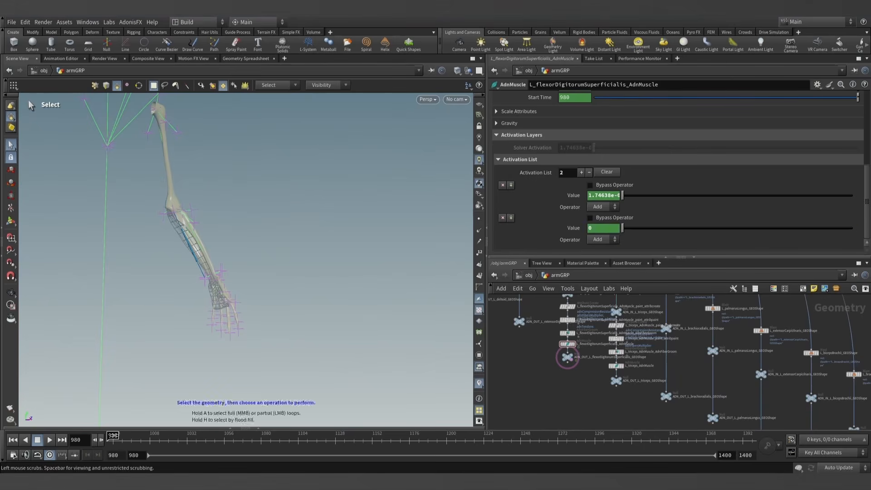
- Display ADN_OUT_L_flexorDigitorumSuperficialis_GEOShape and scrub the timeline from frame 980 to preview the activated muscle
{"action": "mouse_move", "coordinate": [113, 435]}
{"action": "left_mouse_down"}
{"action": "mouse_move", "coordinate": [230, 434]}
{"action": "mouse_move", "coordinate": [113, 434]}
{"action": "left_mouse_up"}
{"action": "scroll", "coordinate": [572, 343], "scroll_direction": "up", "scroll_amount": 5}
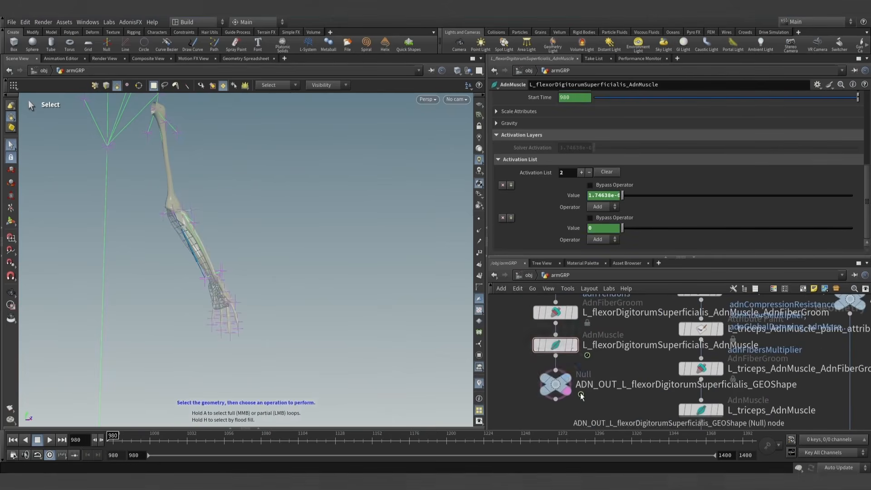
{"action": "left_click", "coordinate": [567, 378]}
{"action": "left_click_drag", "start_coordinate": [201, 291], "coordinate": [204, 261], "text": "alt"}
{"action": "middle_click_drag", "start_coordinate": [163, 356], "coordinate": [198, 367], "text": "alt"}
{"action": "left_click_drag", "start_coordinate": [113, 437], "coordinate": [185, 435]}
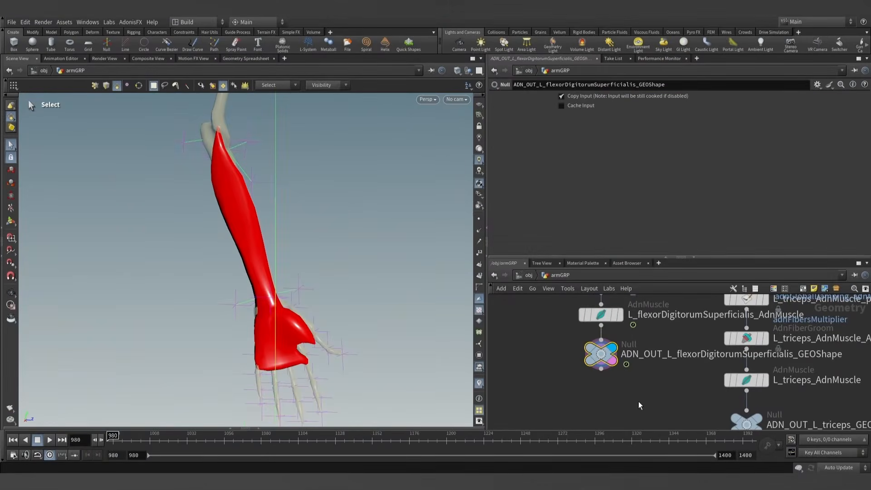
- Insert an AdnMuscle node between ADN_IN_L_palmarusLongus_GEOShape and ADN_OUT_L_palmarusLongus_GEOShape
{"action": "scroll", "coordinate": [651, 400], "scroll_direction": "down", "scroll_amount": 8}
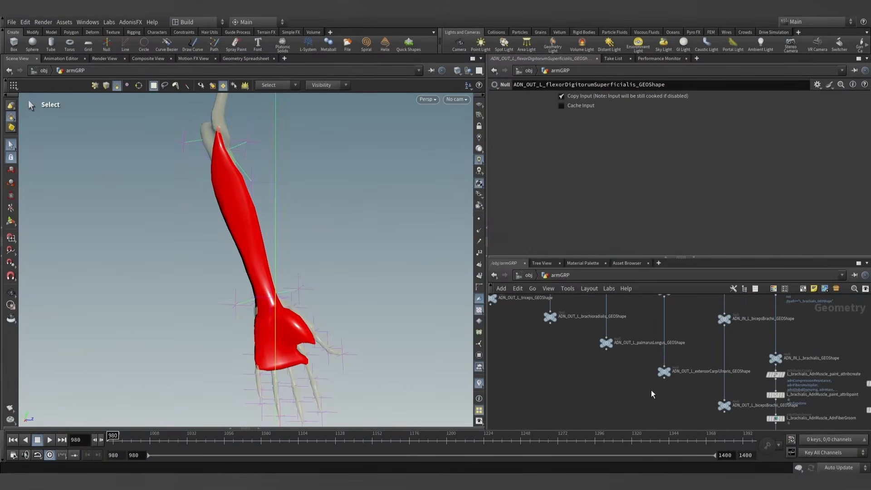
{"action": "scroll", "coordinate": [605, 381], "scroll_direction": "up", "scroll_amount": 8}
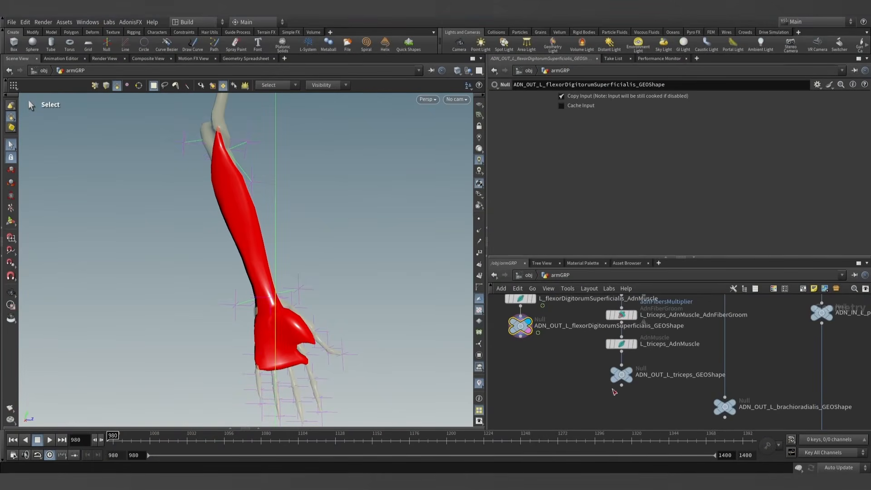
{"action": "middle_click_drag", "start_coordinate": [662, 405], "coordinate": [591, 348]}
{"action": "middle_click_drag", "start_coordinate": [682, 386], "coordinate": [617, 367]}
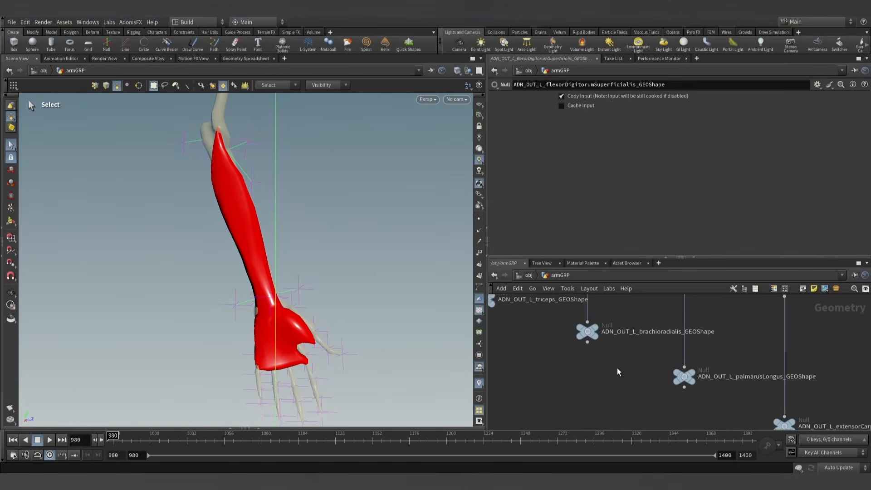
{"action": "scroll", "coordinate": [617, 368], "scroll_direction": "down", "scroll_amount": 5}
{"action": "middle_click_drag", "start_coordinate": [677, 391], "coordinate": [658, 403]}
{"action": "scroll", "coordinate": [646, 358], "scroll_direction": "up", "scroll_amount": 4}
{"action": "scroll", "coordinate": [645, 363], "scroll_direction": "up", "scroll_amount": 2}
{"action": "key", "text": "Tab"}
{"action": "type", "text": "adnsm"}
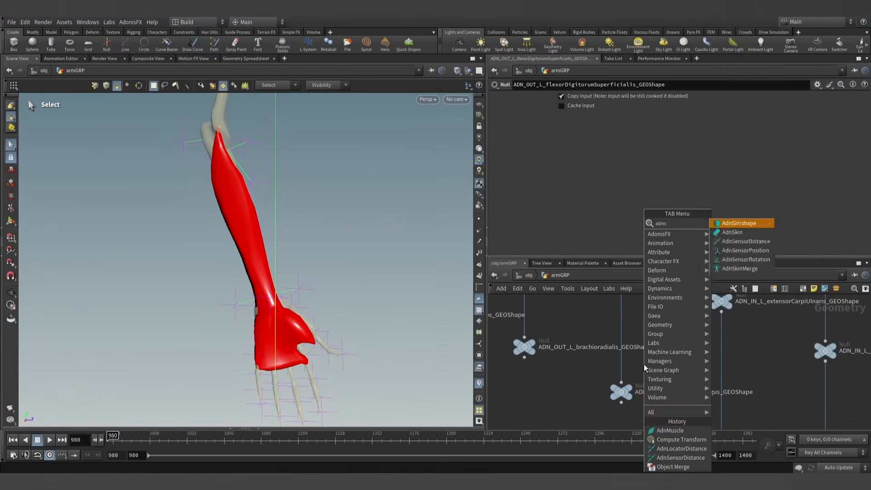
{"action": "key", "text": "BackSpace"}
{"action": "key", "text": "BackSpace"}
{"action": "type", "text": "mus"}
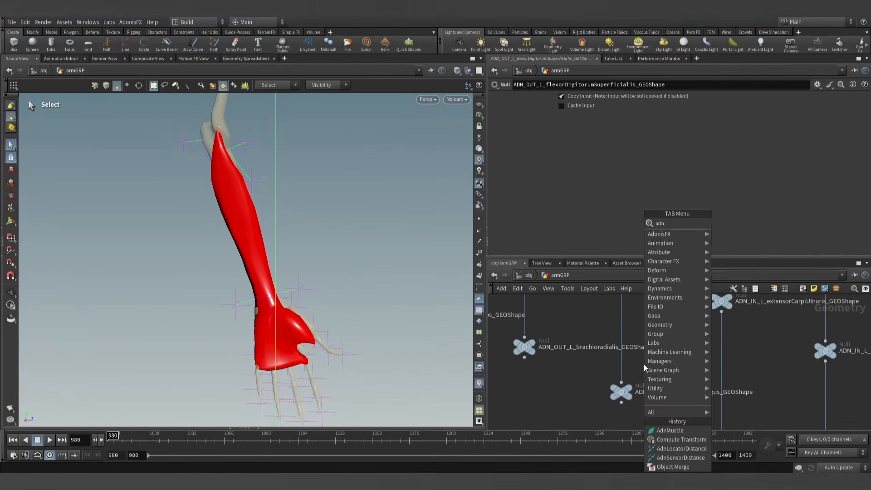
{"action": "key", "text": "Return"}
{"action": "left_click", "coordinate": [620, 348]}
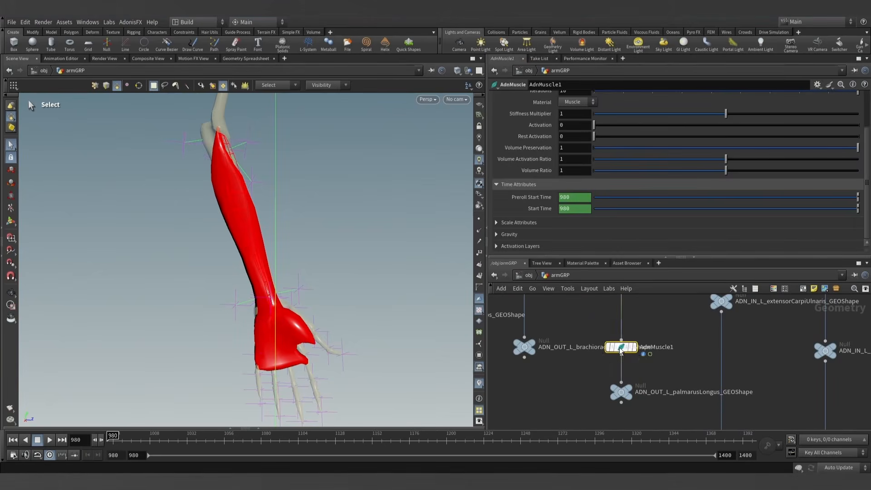
{"action": "scroll", "coordinate": [656, 345], "scroll_direction": "down", "scroll_amount": 5}
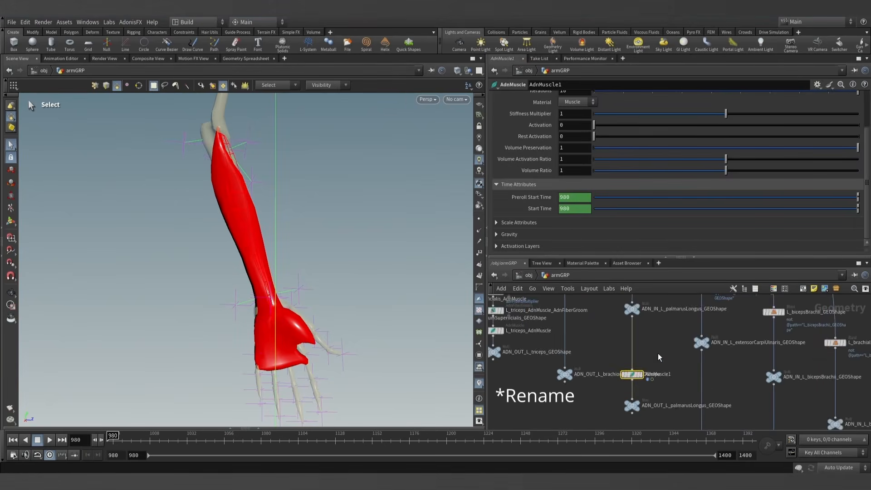
- Add one target to AdnMuscle1 and set its Target World Mesh to ADN_OUT_L_flexorDigitorumSuperficialis_GEOShape
{"action": "scroll", "coordinate": [602, 155], "scroll_direction": "up", "scroll_amount": 3}
{"action": "left_click", "coordinate": [554, 97]}
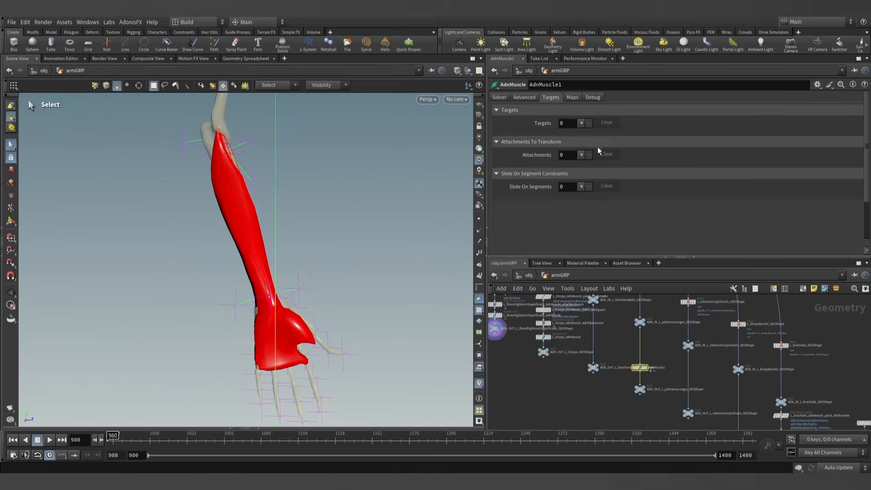
{"action": "left_click", "coordinate": [582, 123]}
{"action": "scroll", "coordinate": [604, 347], "scroll_direction": "up", "scroll_amount": 6}
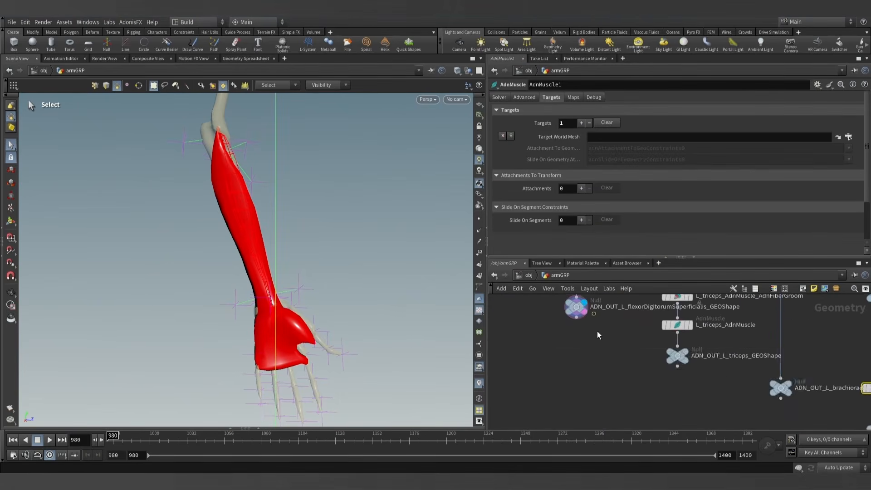
{"action": "scroll", "coordinate": [594, 393], "scroll_direction": "up", "scroll_amount": 2}
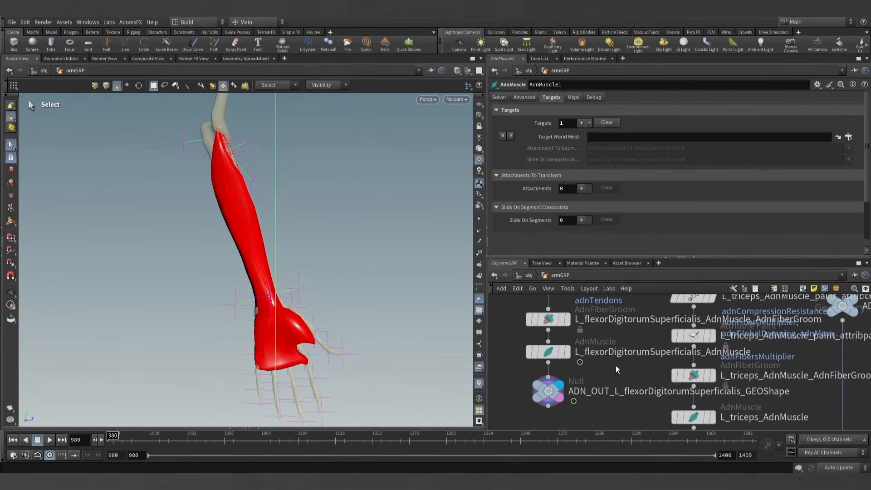
{"action": "scroll", "coordinate": [616, 366], "scroll_direction": "up", "scroll_amount": 2}
{"action": "scroll", "coordinate": [617, 368], "scroll_direction": "down", "scroll_amount": 1}
{"action": "mouse_move", "coordinate": [559, 386]}
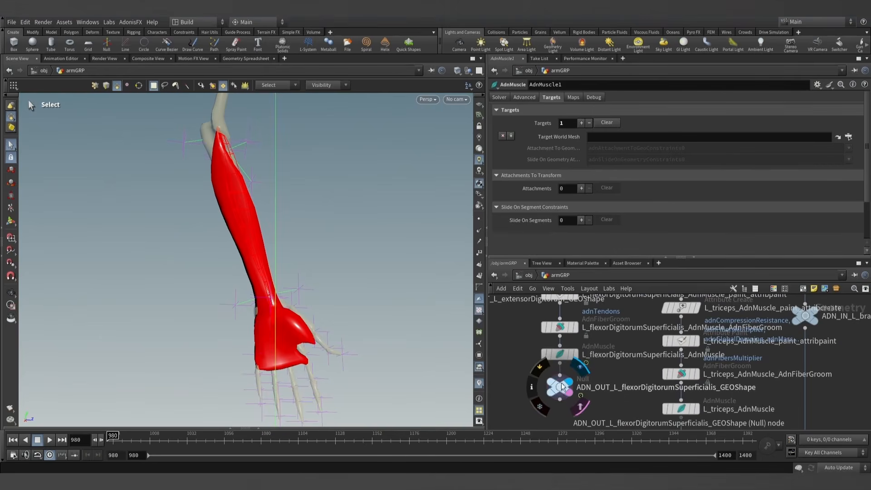
{"action": "left_click_drag", "start_coordinate": [562, 389], "coordinate": [592, 180]}
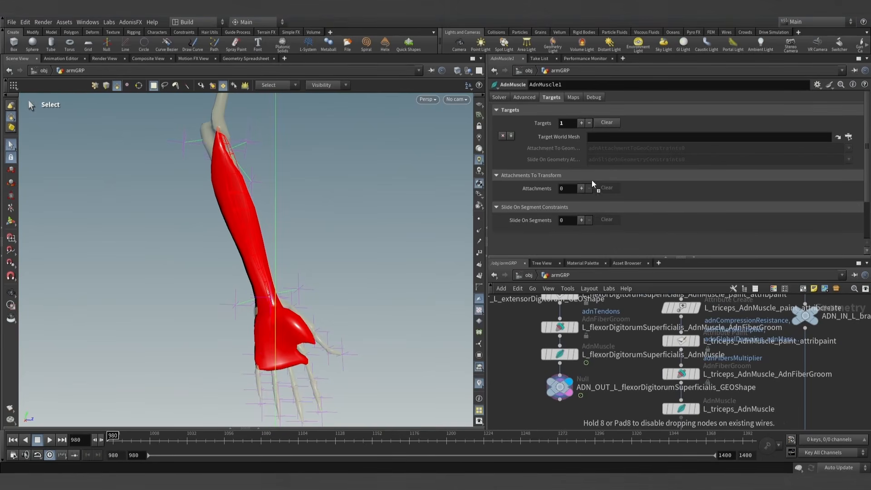
{"action": "left_click_drag", "start_coordinate": [613, 136], "coordinate": [613, 137]}
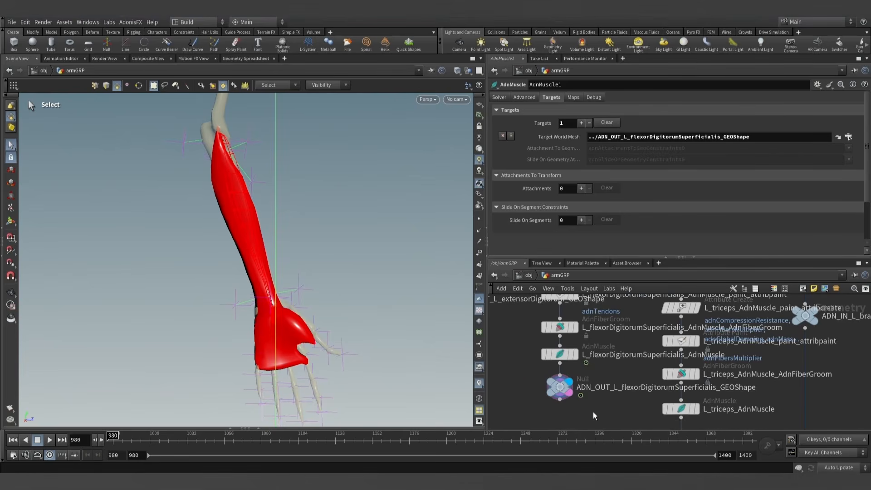
- Display AdnMuscle1 and generate its AdonisFX attribute create and attribute paint nodes for painting the muscle maps
{"action": "scroll", "coordinate": [592, 406], "scroll_direction": "down", "scroll_amount": 8}
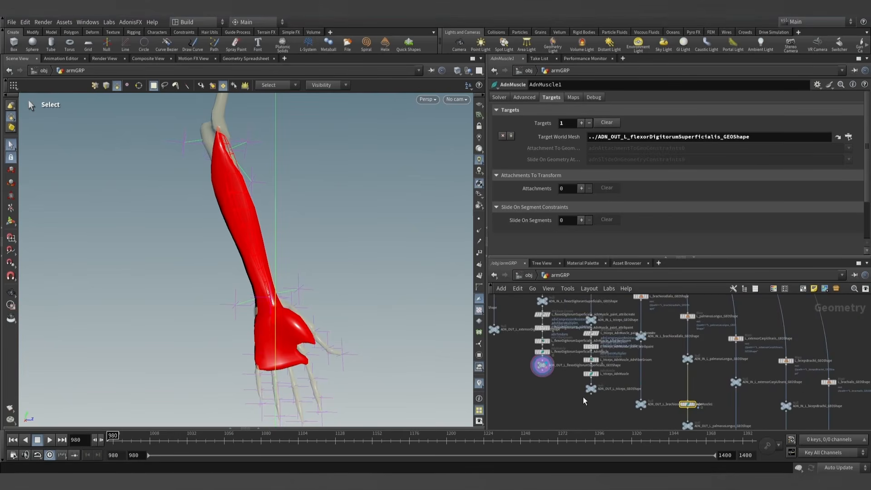
{"action": "scroll", "coordinate": [605, 365], "scroll_direction": "up", "scroll_amount": 8}
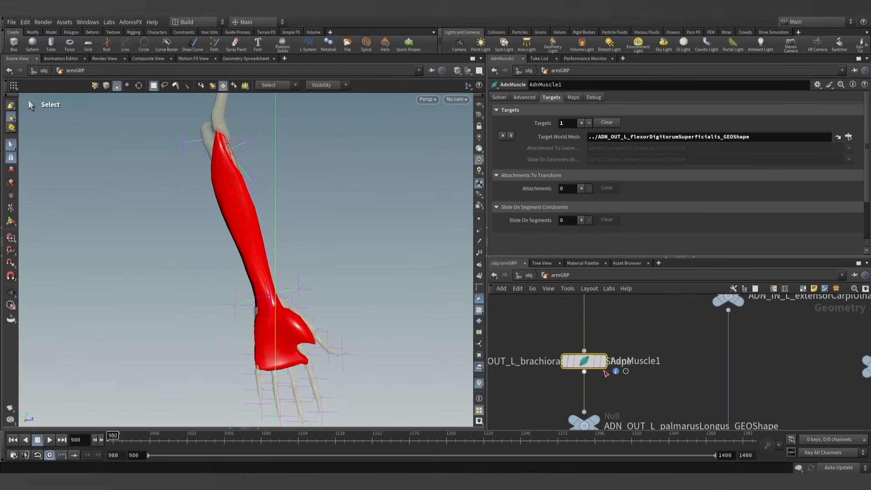
{"action": "left_click", "coordinate": [605, 363]}
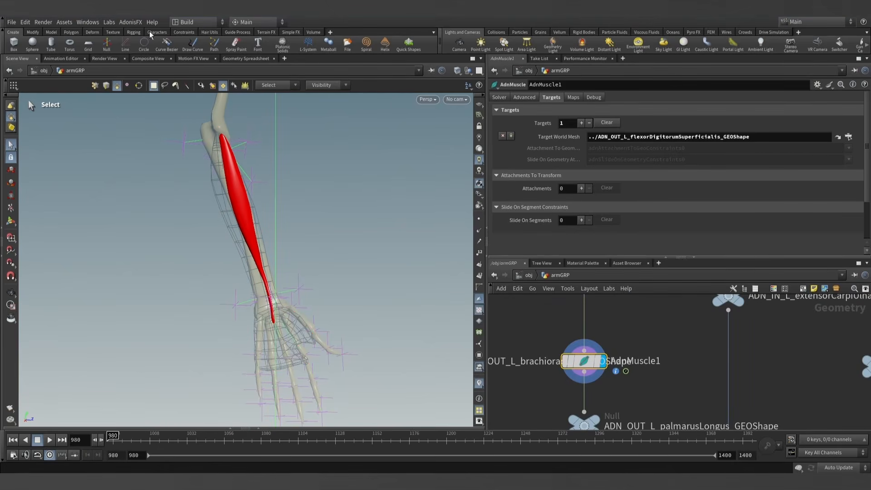
{"action": "left_click", "coordinate": [134, 22]}
{"action": "mouse_move", "coordinate": [138, 35]}
{"action": "left_click", "coordinate": [204, 48]}
{"action": "scroll", "coordinate": [617, 369], "scroll_direction": "up", "scroll_amount": 2}
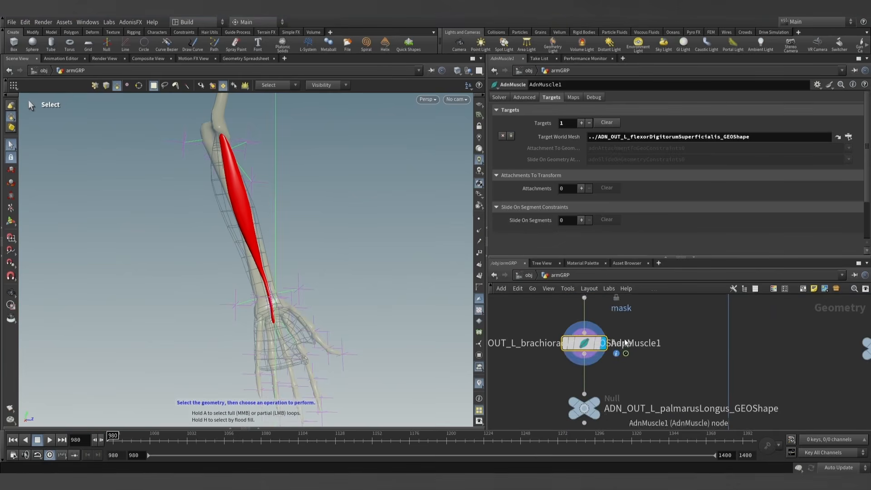
{"action": "left_click", "coordinate": [582, 346]}
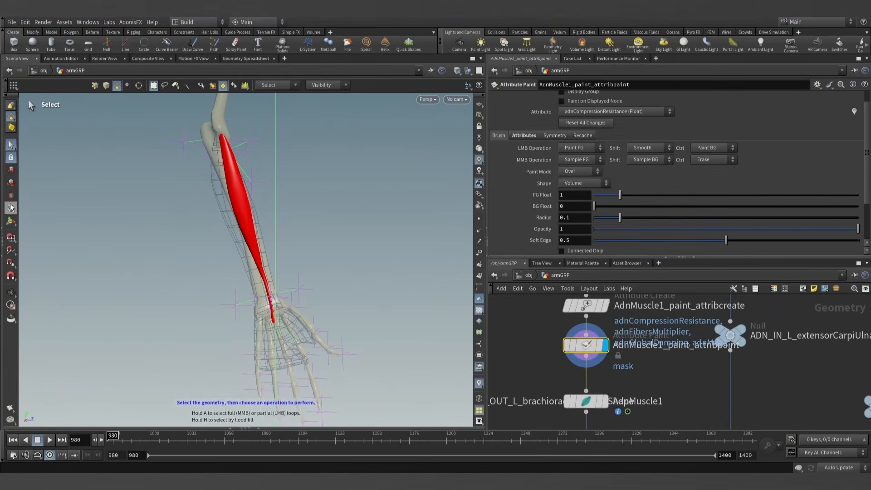
- Fill the whole palmarusLongus muscle's adnAttachmentToGeoConstraints0 map with a foreground value of 0.3
{"action": "left_click", "coordinate": [11, 223]}
{"action": "mouse_move", "coordinate": [245, 206]}
{"action": "left_mouse_down", "text": "alt"}
{"action": "mouse_move", "coordinate": [263, 195]}
{"action": "mouse_move", "coordinate": [259, 216]}
{"action": "mouse_move", "coordinate": [295, 184]}
{"action": "mouse_move", "coordinate": [317, 195]}
{"action": "left_mouse_up", "text": "alt"}
{"action": "left_click", "coordinate": [581, 110]}
{"action": "left_click", "coordinate": [601, 206]}
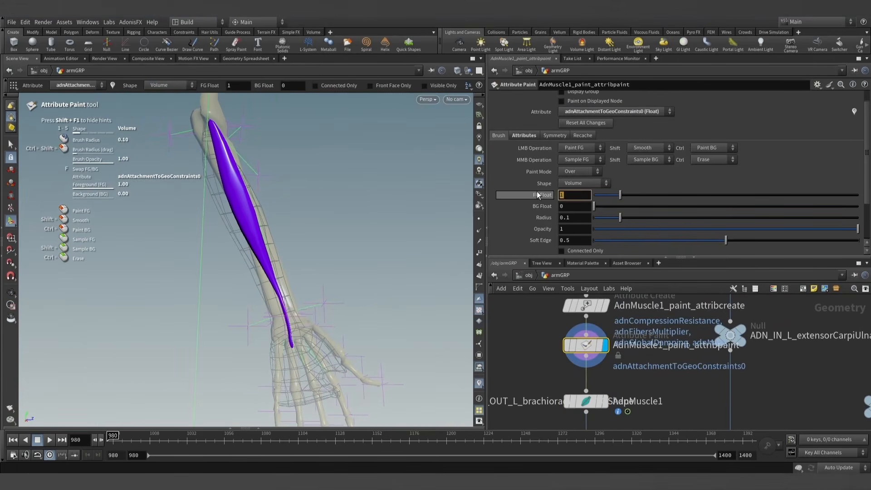
{"action": "type", "text": "0.3"}
{"action": "key", "text": "Return"}
{"action": "scroll", "coordinate": [252, 207], "scroll_direction": "up", "scroll_amount": 10}
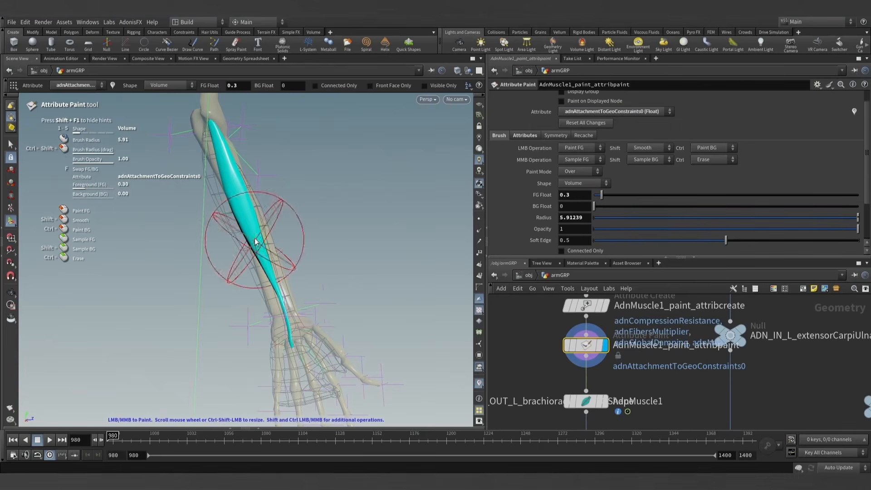
- Paint adnAttachmentToGeoConstraints0 with a foreground value of 1 on the muscle's wrist and elbow ends, using a brush radius of about 1.2
{"action": "type", "text": "1"}
{"action": "key", "text": "Return"}
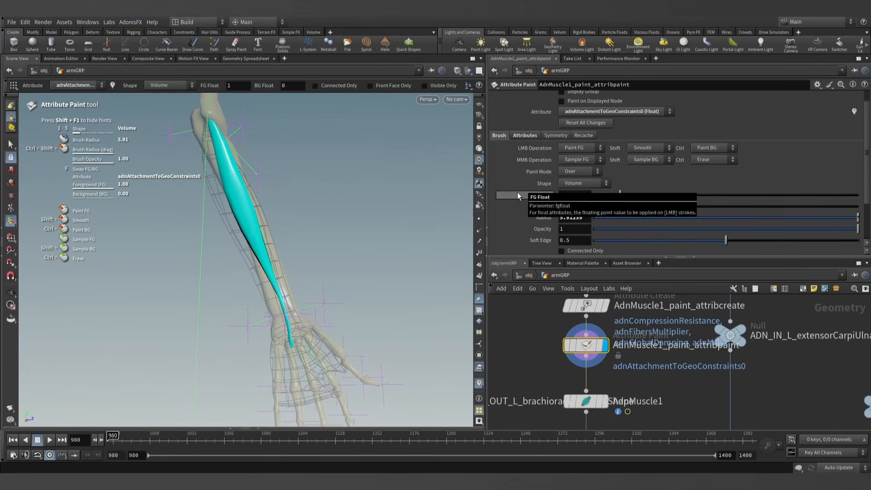
{"action": "scroll", "coordinate": [293, 325], "scroll_direction": "down", "scroll_amount": 15}
{"action": "mouse_move", "coordinate": [278, 332]}
{"action": "right_mouse_down", "text": "alt"}
{"action": "mouse_move", "coordinate": [337, 331]}
{"action": "mouse_move", "coordinate": [337, 346]}
{"action": "right_mouse_up", "text": "alt"}
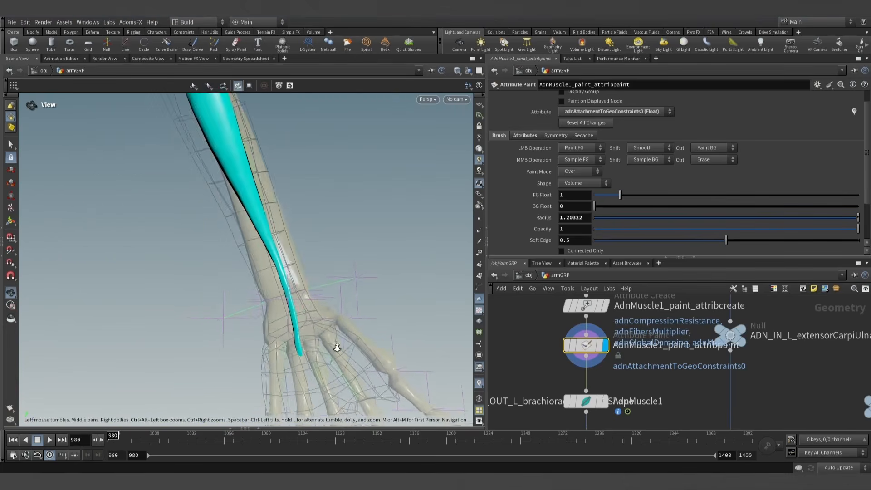
{"action": "left_click_drag", "start_coordinate": [306, 347], "coordinate": [303, 380], "text": "alt"}
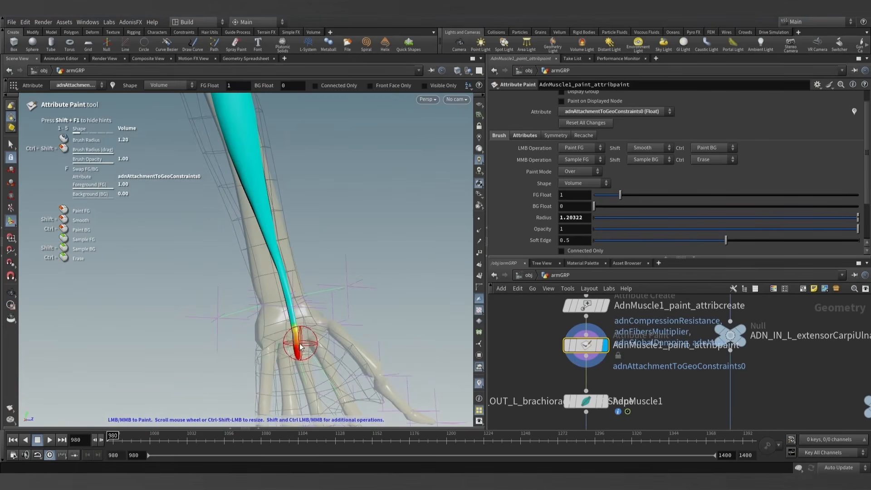
{"action": "middle_click_drag", "start_coordinate": [305, 218], "coordinate": [321, 343], "text": "alt"}
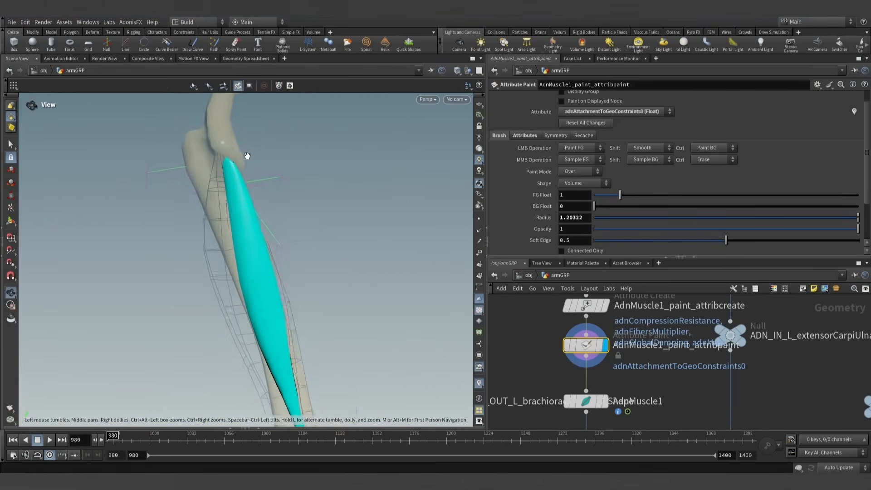
{"action": "right_click_drag", "start_coordinate": [247, 155], "coordinate": [223, 164], "text": "alt"}
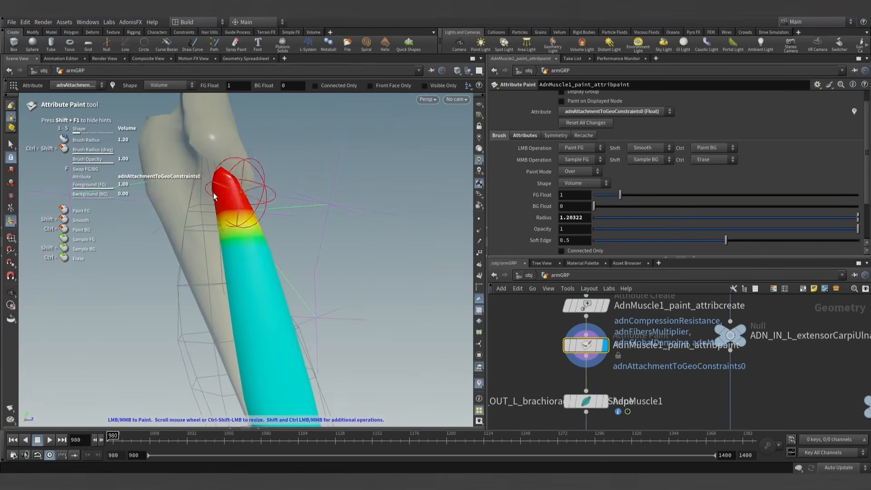
{"action": "right_click_drag", "start_coordinate": [290, 214], "coordinate": [355, 263], "text": "alt"}
{"action": "middle_click_drag", "start_coordinate": [356, 263], "coordinate": [308, 227], "text": "alt"}
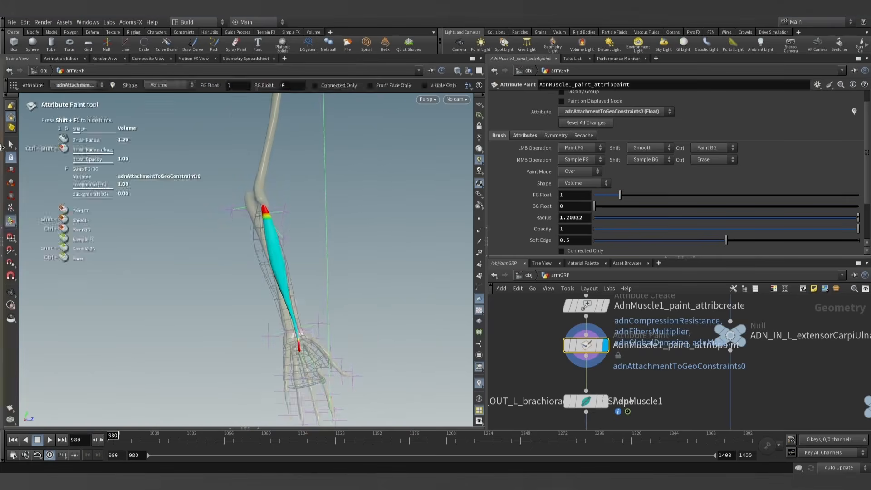
- Leave the paint tool, display AdnMuscle1 and scrub the timeline from frame 980 to check the attachment
{"action": "left_click", "coordinate": [10, 144]}
{"action": "middle_click_drag", "start_coordinate": [335, 283], "coordinate": [302, 243], "text": "alt"}
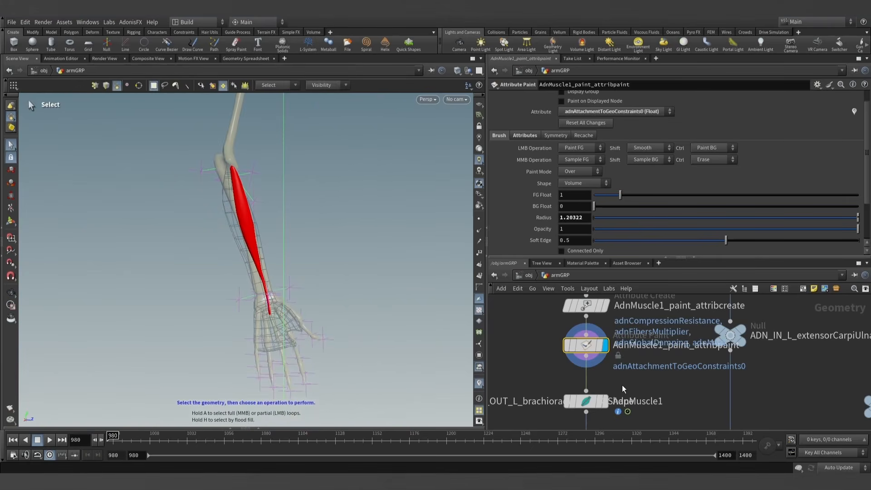
{"action": "left_click", "coordinate": [606, 405]}
{"action": "scroll", "coordinate": [582, 312], "scroll_direction": "down", "scroll_amount": 3}
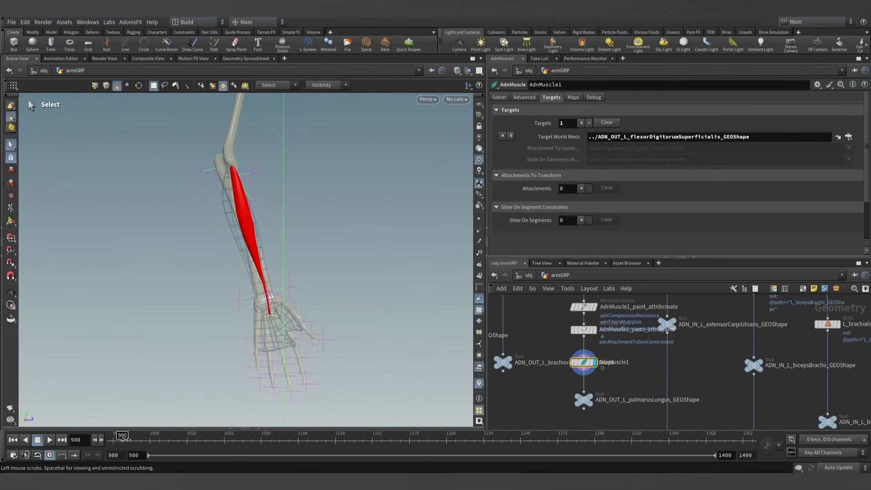
{"action": "left_click_drag", "start_coordinate": [123, 438], "coordinate": [98, 436]}
- Copy the L_wrist_flex_AdnLocatorDistance expression from the second activation value of L_flexorDigitorumSuperficialis_AdnMuscle
{"action": "scroll", "coordinate": [635, 386], "scroll_direction": "down", "scroll_amount": 5}
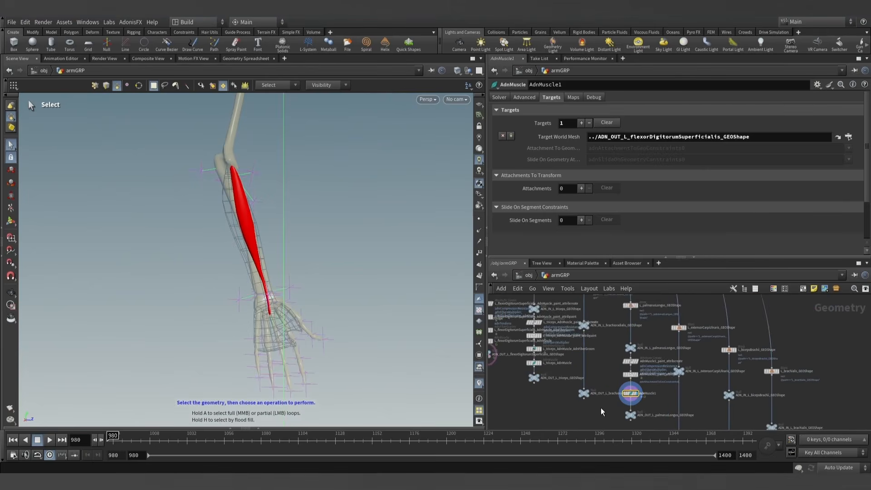
{"action": "scroll", "coordinate": [585, 404], "scroll_direction": "up", "scroll_amount": 5}
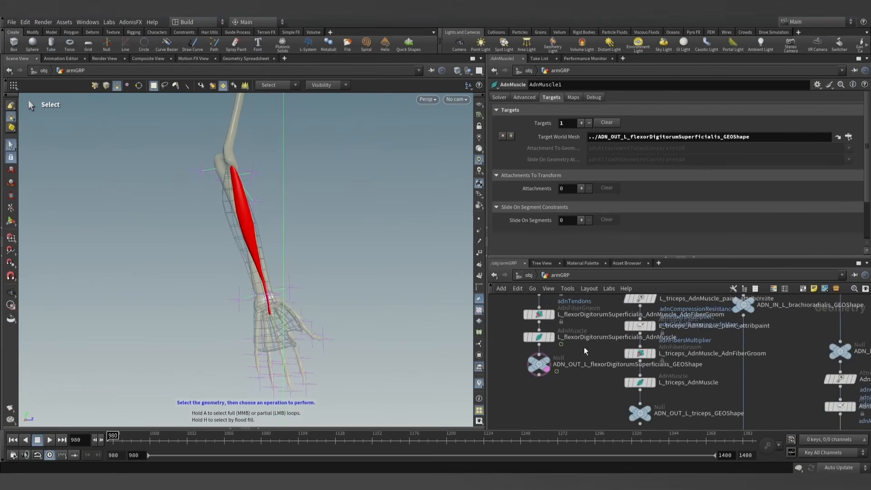
{"action": "scroll", "coordinate": [567, 355], "scroll_direction": "up", "scroll_amount": 2}
{"action": "left_click", "coordinate": [534, 334]}
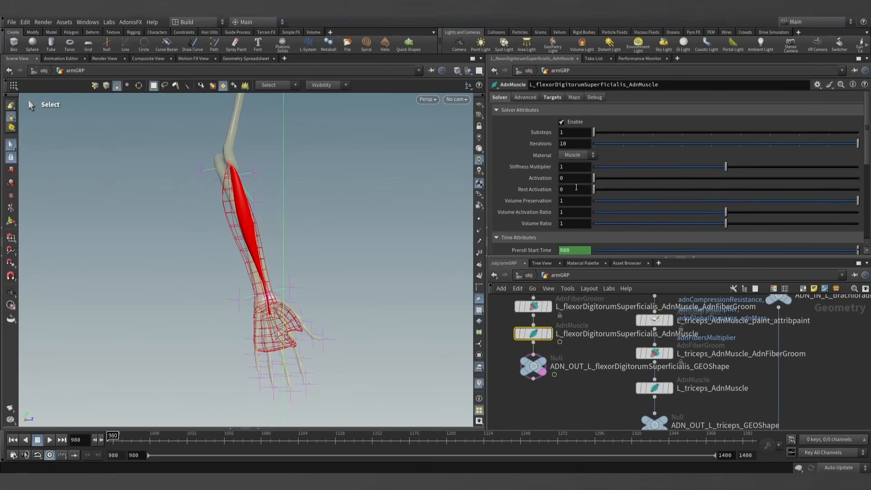
{"action": "scroll", "coordinate": [567, 191], "scroll_direction": "down", "scroll_amount": 5}
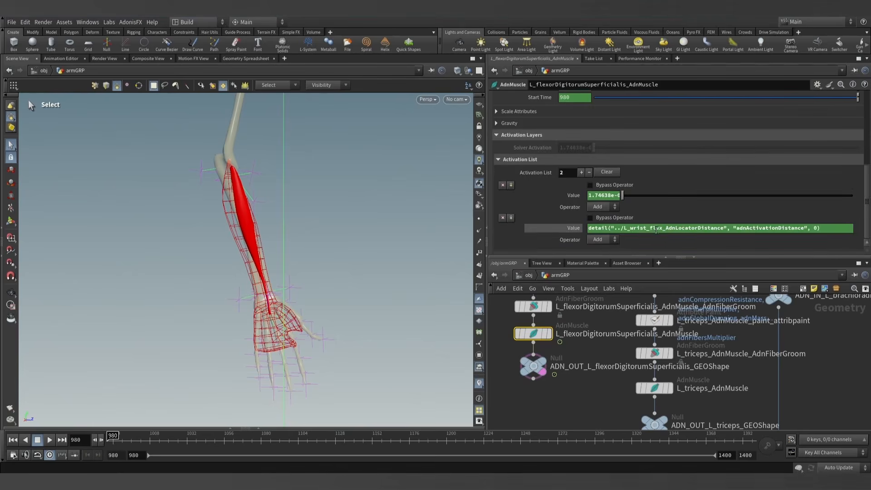
{"action": "left_click", "coordinate": [562, 228]}
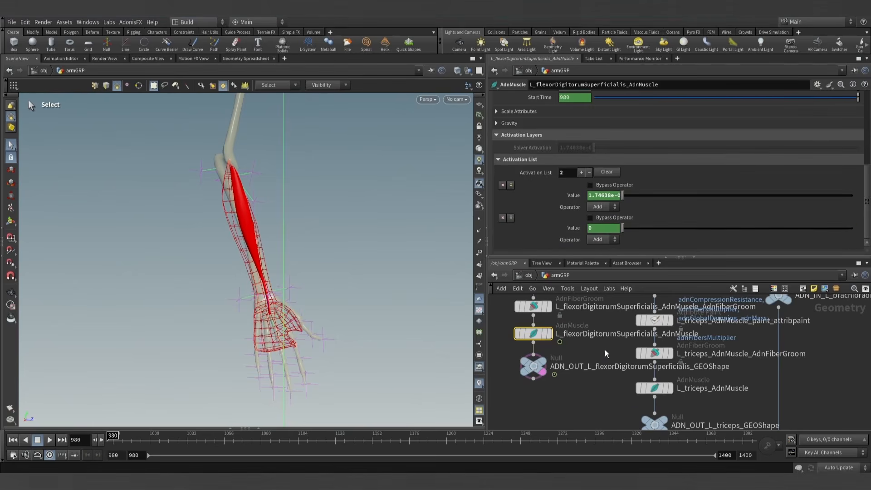
- Add one activation entry to AdnMuscle1 and set its value to detail("../L_wrist_flex_AdnLocatorDistance", "adnActivationDistance", 0)
{"action": "scroll", "coordinate": [604, 363], "scroll_direction": "down", "scroll_amount": 8}
{"action": "middle_click_drag", "start_coordinate": [601, 396], "coordinate": [507, 362]}
{"action": "scroll", "coordinate": [559, 372], "scroll_direction": "up", "scroll_amount": 4}
{"action": "middle_click_drag", "start_coordinate": [599, 414], "coordinate": [623, 381]}
{"action": "scroll", "coordinate": [558, 364], "scroll_direction": "up", "scroll_amount": 4}
{"action": "scroll", "coordinate": [623, 382], "scroll_direction": "down", "scroll_amount": 2}
{"action": "middle_click_drag", "start_coordinate": [565, 374], "coordinate": [686, 419]}
{"action": "middle_click_drag", "start_coordinate": [533, 316], "coordinate": [600, 387]}
{"action": "scroll", "coordinate": [601, 388], "scroll_direction": "up", "scroll_amount": 2}
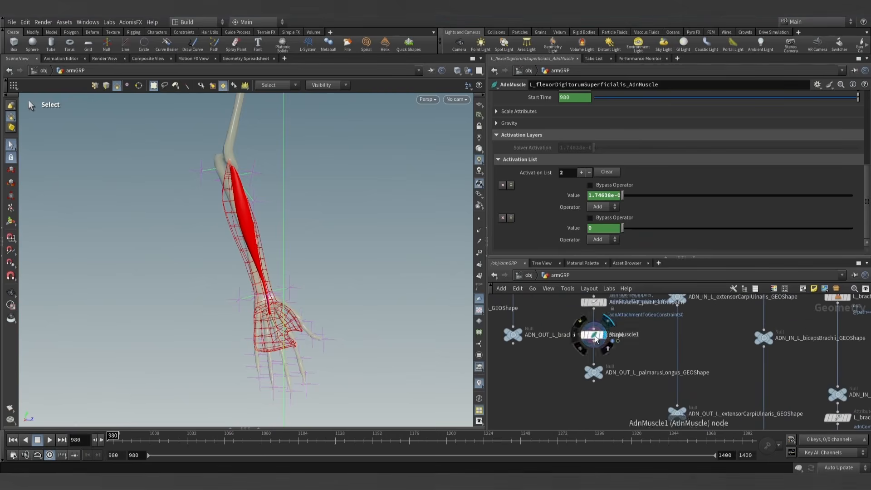
{"action": "left_click", "coordinate": [595, 336]}
{"action": "scroll", "coordinate": [530, 133], "scroll_direction": "down", "scroll_amount": 10}
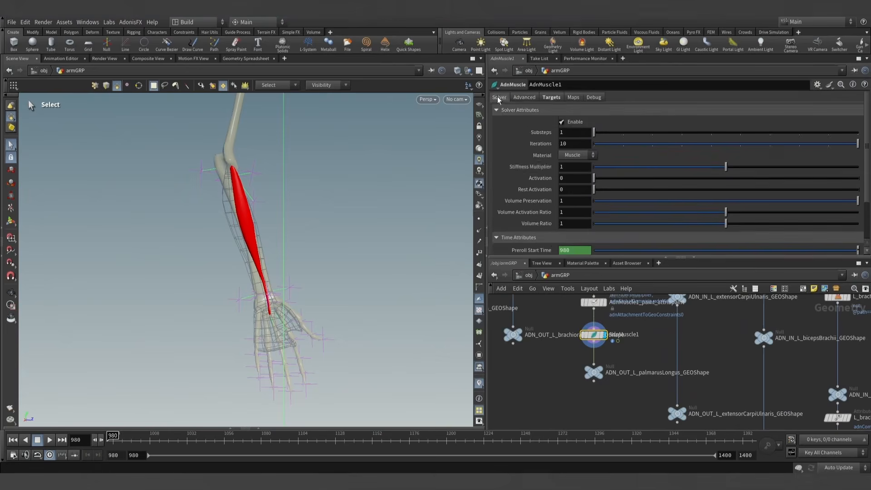
{"action": "left_click", "coordinate": [518, 246]}
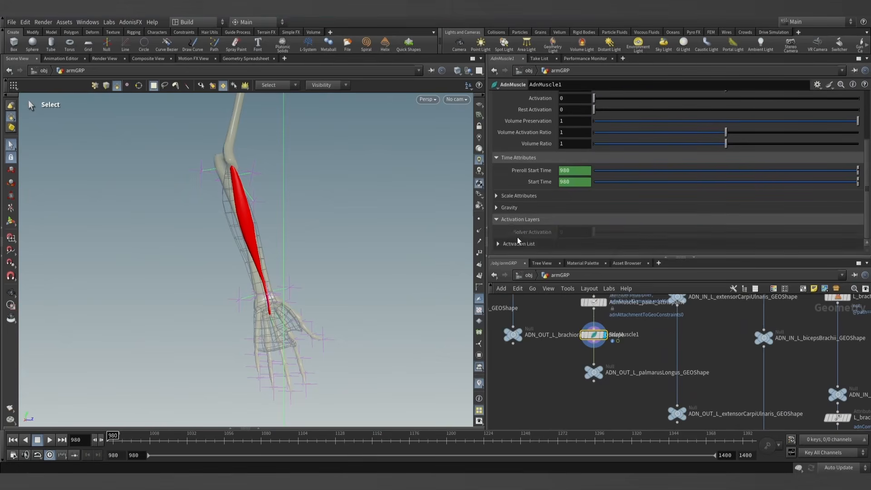
{"action": "left_click", "coordinate": [518, 244]}
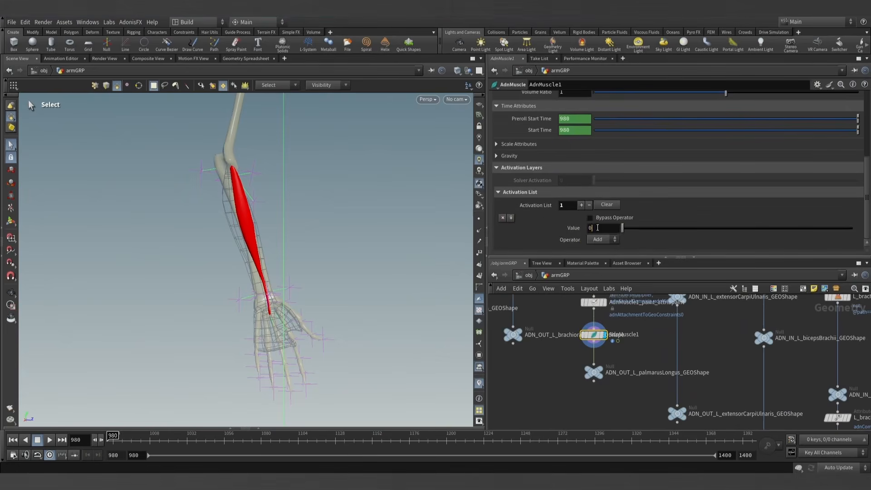
{"action": "type", "text": "detail(\"../L_wrist_flex_AdnLocatorDistance\", \"adnActivationDistance\", 0)"}
{"action": "key", "text": "Return"}
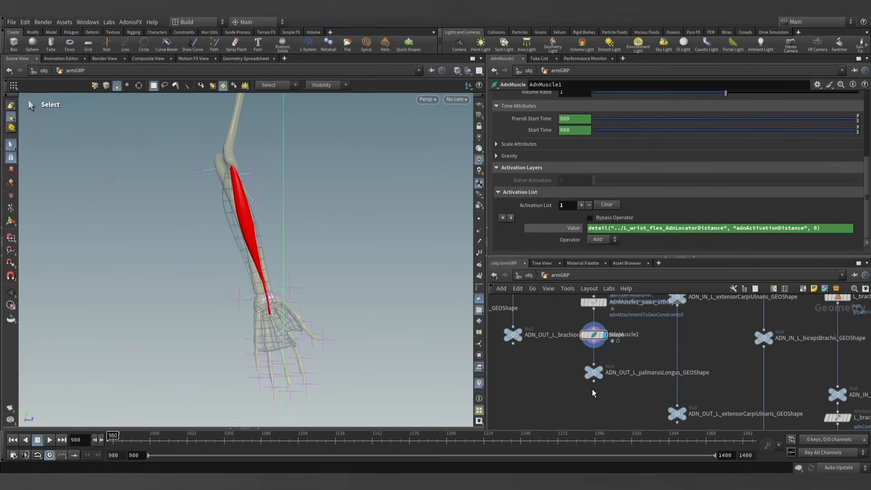
- Display ADN_OUT_L_palmarusLongus_GEOShape and show L_wrist_flex_AdnLocatorDistance as a template alongside it
{"action": "left_click", "coordinate": [593, 373]}
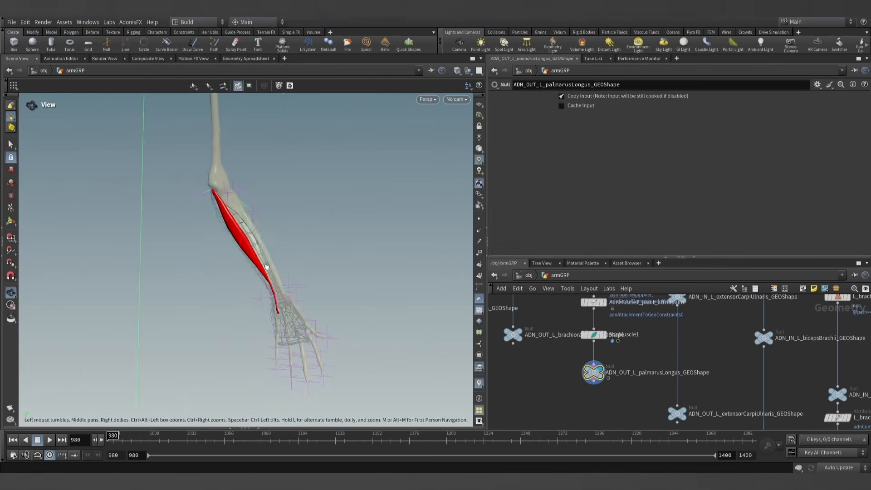
{"action": "scroll", "coordinate": [564, 339], "scroll_direction": "down", "scroll_amount": 3}
{"action": "scroll", "coordinate": [564, 339], "scroll_direction": "down", "scroll_amount": 3}
{"action": "middle_click_drag", "start_coordinate": [777, 409], "coordinate": [649, 375]}
{"action": "scroll", "coordinate": [649, 375], "scroll_direction": "up", "scroll_amount": 8}
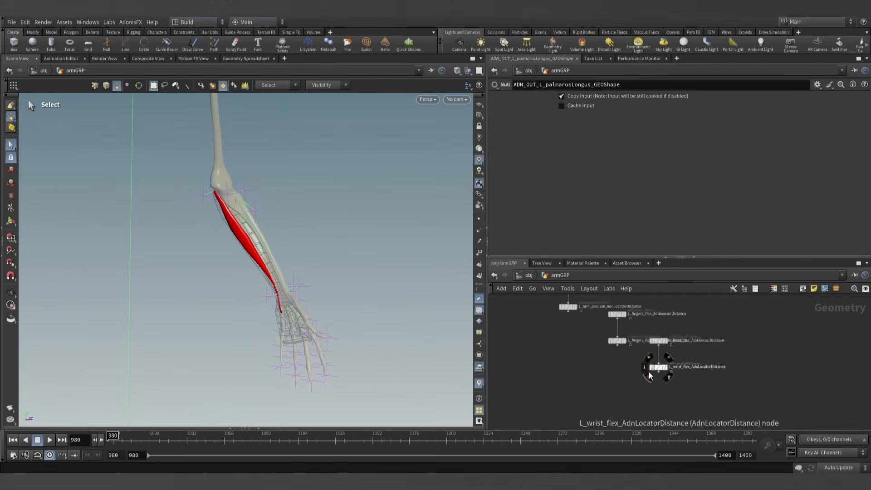
{"action": "left_click", "coordinate": [674, 367]}
{"action": "right_click_drag", "start_coordinate": [242, 228], "coordinate": [400, 242], "text": "alt"}
{"action": "left_click_drag", "start_coordinate": [400, 242], "coordinate": [376, 247], "text": "alt"}
{"action": "left_click", "coordinate": [663, 364]}
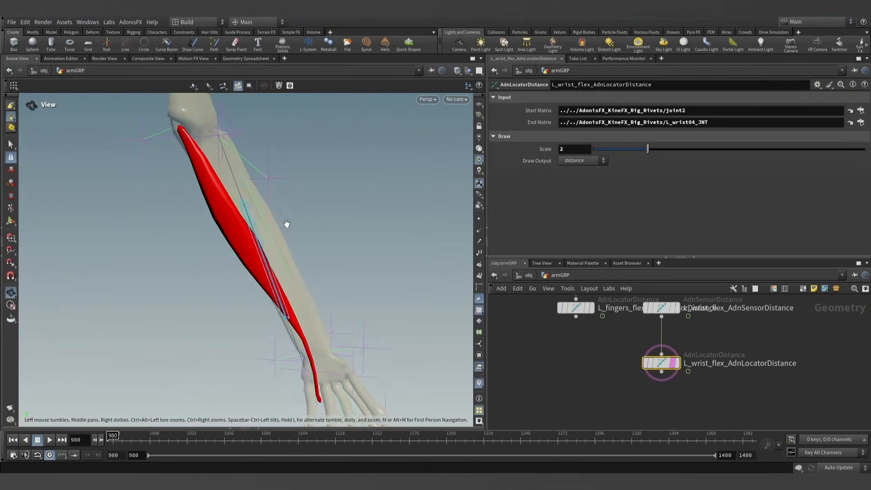
- Scrub the timeline from frame 980 to preview the palmarusLongus muscle with the wrist flex locator
{"action": "mouse_move", "coordinate": [128, 436]}
{"action": "left_mouse_down"}
{"action": "mouse_move", "coordinate": [358, 428]}
{"action": "mouse_move", "coordinate": [112, 435]}
{"action": "left_mouse_up"}
{"action": "key", "text": "Escape"}
{"action": "scroll", "coordinate": [540, 349], "scroll_direction": "down", "scroll_amount": 5}
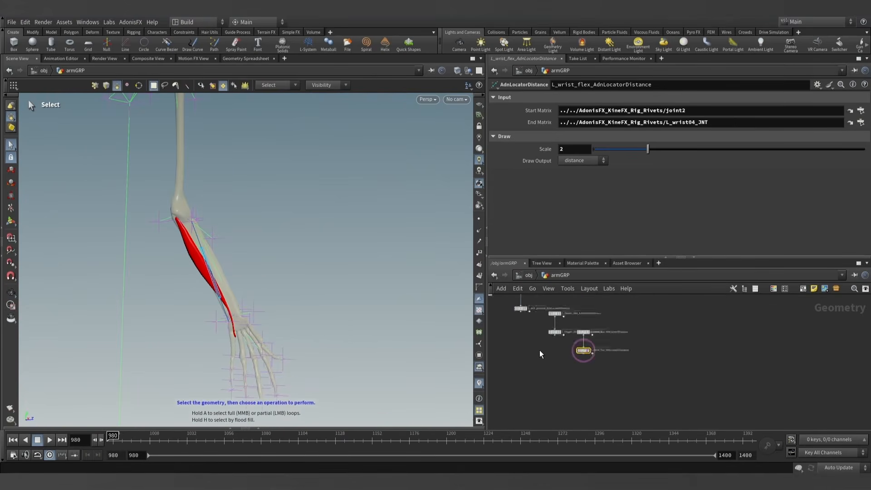
- Display the muscles_sim_view Object Merge node and open its list of merged muscle outputs
{"action": "scroll", "coordinate": [513, 361], "scroll_direction": "down", "scroll_amount": 1}
{"action": "middle_click_drag", "start_coordinate": [515, 361], "coordinate": [601, 383]}
{"action": "scroll", "coordinate": [549, 376], "scroll_direction": "down", "scroll_amount": 2}
{"action": "middle_click_drag", "start_coordinate": [550, 376], "coordinate": [688, 381]}
{"action": "middle_click_drag", "start_coordinate": [580, 363], "coordinate": [702, 460]}
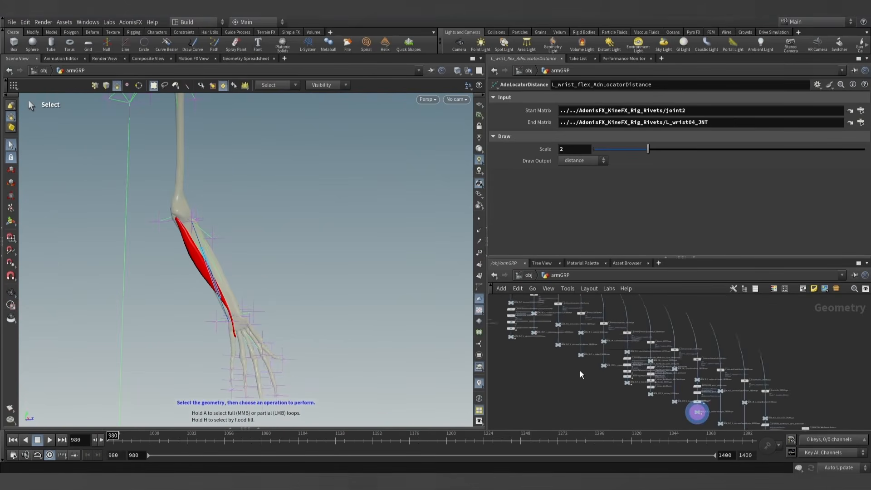
{"action": "middle_click_drag", "start_coordinate": [536, 354], "coordinate": [646, 422]}
{"action": "scroll", "coordinate": [588, 380], "scroll_direction": "up", "scroll_amount": 7}
{"action": "scroll", "coordinate": [551, 372], "scroll_direction": "up", "scroll_amount": 1}
{"action": "left_click", "coordinate": [540, 366]}
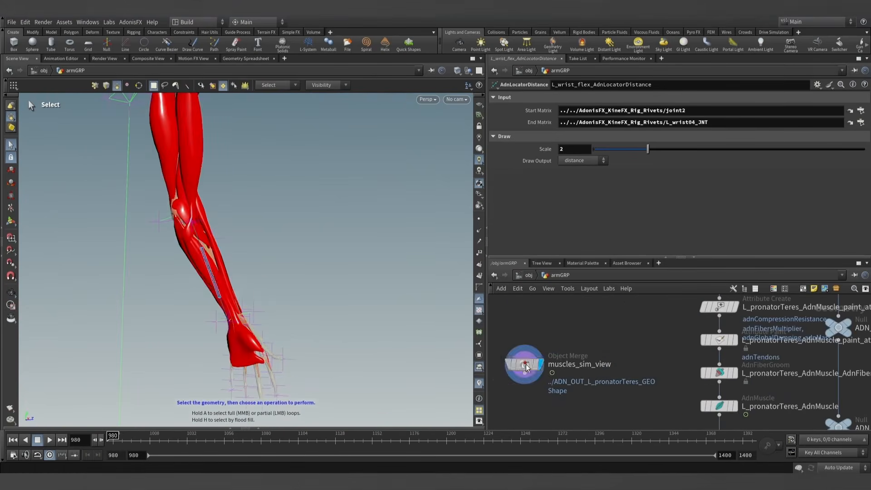
{"action": "left_click", "coordinate": [517, 359]}
{"action": "middle_click_drag", "start_coordinate": [244, 236], "coordinate": [277, 248], "text": "alt"}
{"action": "key", "text": "s"}
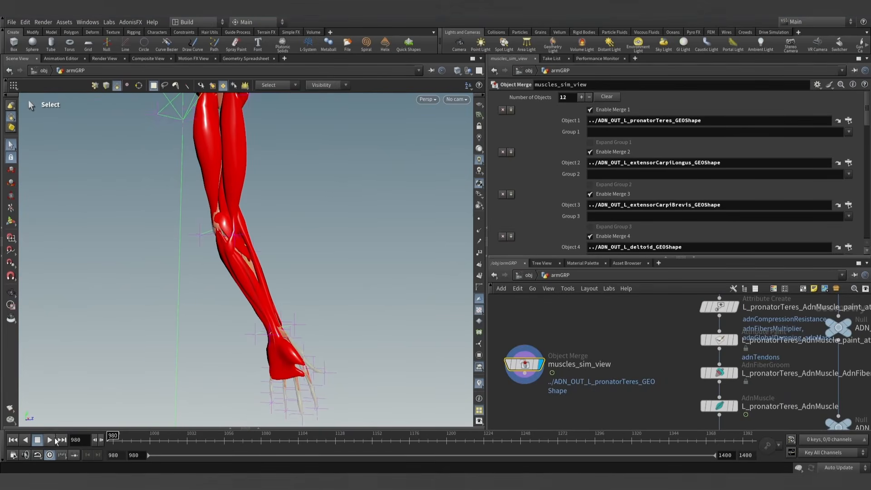
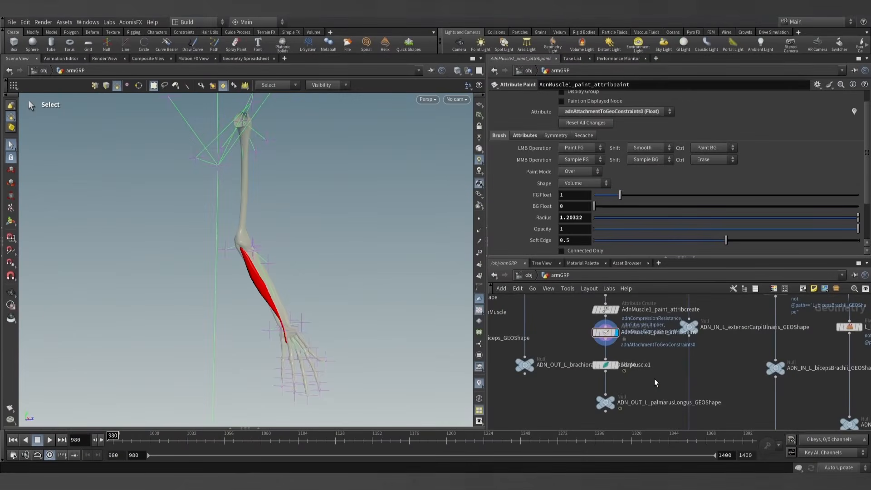
- Select the adnTendons attribute in AdnMuscle1_paint_attribpaint and paint foreground value 1 on palmarusLongus's wrist end
{"action": "mouse_move", "coordinate": [650, 378]}
{"action": "middle_mouse_down"}
{"action": "mouse_move", "coordinate": [633, 363]}
{"action": "mouse_move", "coordinate": [628, 391]}
{"action": "middle_mouse_up"}
{"action": "scroll", "coordinate": [617, 368], "scroll_direction": "up", "scroll_amount": 1}
{"action": "left_click", "coordinate": [599, 113]}
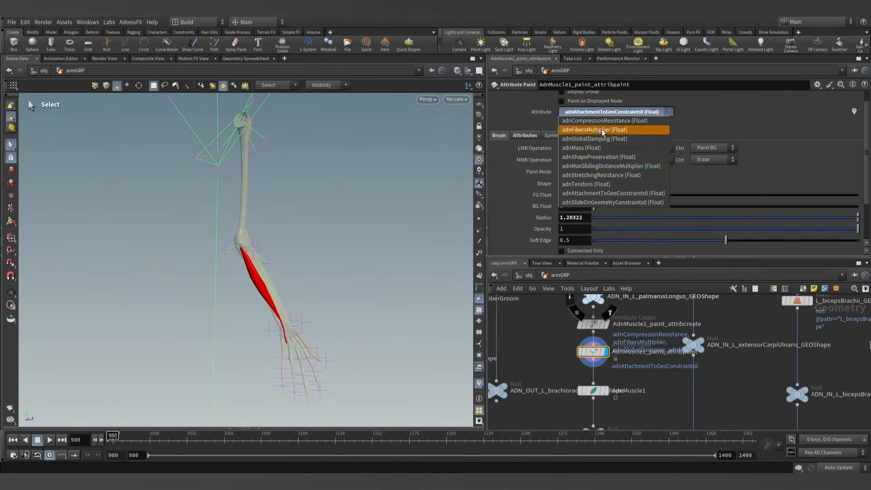
{"action": "left_click", "coordinate": [602, 186]}
{"action": "left_click", "coordinate": [12, 221]}
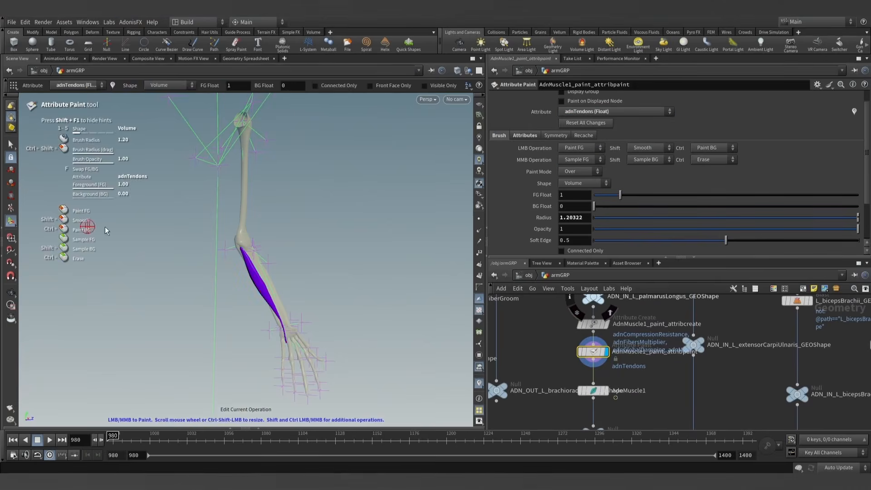
{"action": "right_click_drag", "start_coordinate": [356, 235], "coordinate": [375, 246], "text": "alt"}
{"action": "middle_click_drag", "start_coordinate": [375, 247], "coordinate": [308, 193], "text": "alt"}
{"action": "right_click_drag", "start_coordinate": [308, 192], "coordinate": [384, 345], "text": "alt"}
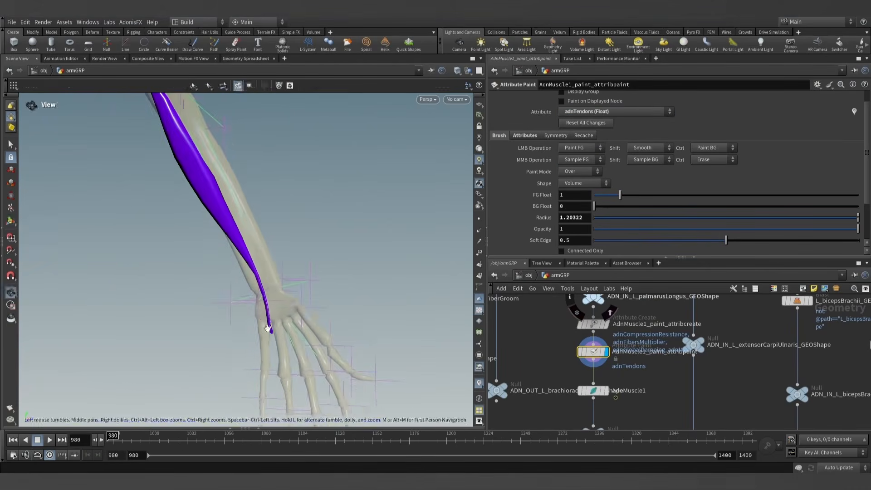
{"action": "scroll", "coordinate": [268, 328], "scroll_direction": "up", "scroll_amount": 5, "text": "alt"}
{"action": "scroll", "coordinate": [274, 334], "scroll_direction": "up", "scroll_amount": 2}
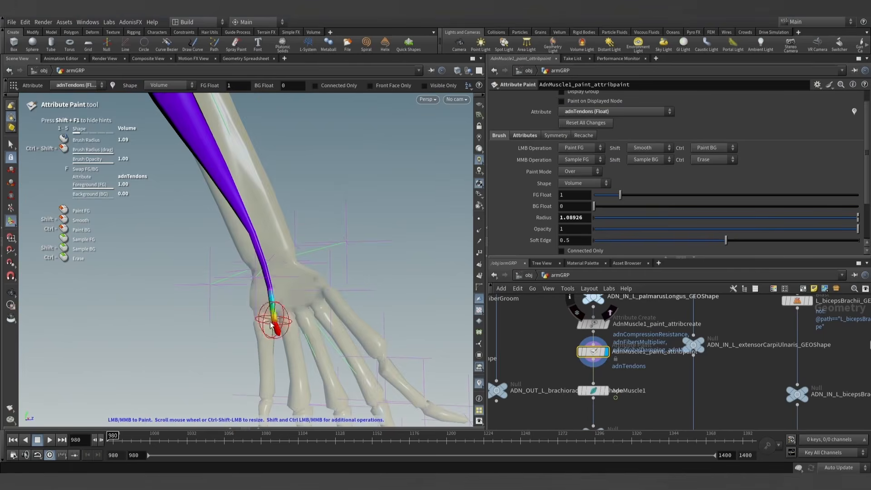
- Paint adnTendons with foreground value 1 on the elbow end of palmarusLongus, fading out toward the muscle belly
{"action": "middle_click_drag", "start_coordinate": [288, 191], "coordinate": [328, 316], "text": "alt"}
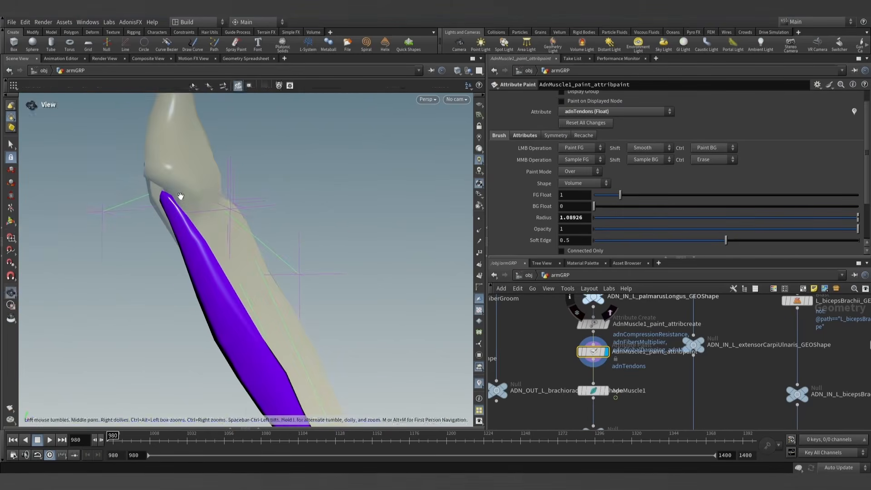
{"action": "mouse_move", "coordinate": [180, 196]}
{"action": "left_mouse_down", "text": "alt"}
{"action": "mouse_move", "coordinate": [237, 187]}
{"action": "mouse_move", "coordinate": [221, 174]}
{"action": "left_mouse_up", "text": "alt"}
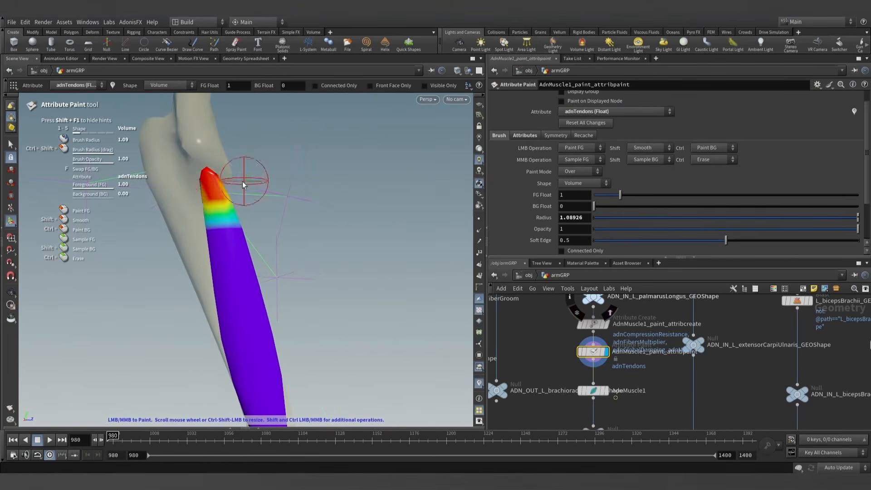
{"action": "right_click_drag", "start_coordinate": [348, 223], "coordinate": [351, 290], "text": "alt"}
{"action": "middle_click_drag", "start_coordinate": [350, 290], "coordinate": [313, 211], "text": "alt"}
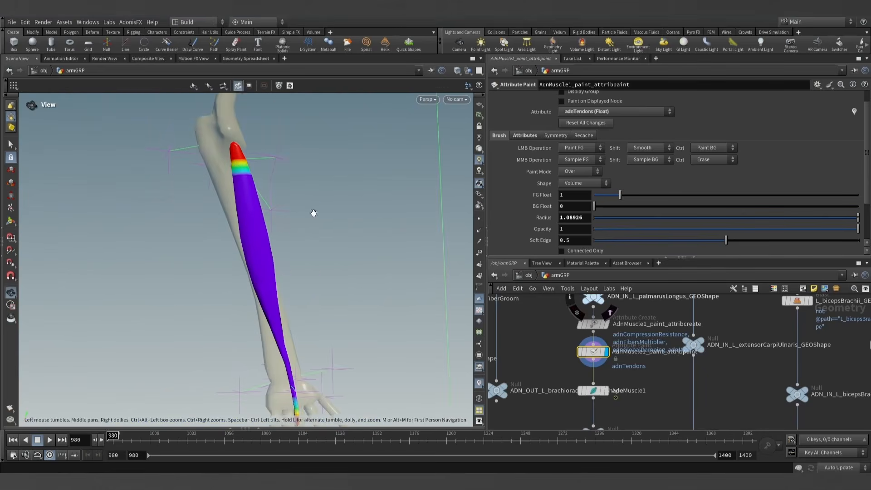
- Display and select AdnMuscle1, leave the paint tool, and run the AdonisFX Make Groomable utility on the node
{"action": "left_click", "coordinate": [608, 391]}
{"action": "left_click", "coordinate": [594, 391]}
{"action": "middle_click_drag", "start_coordinate": [620, 376], "coordinate": [614, 347]}
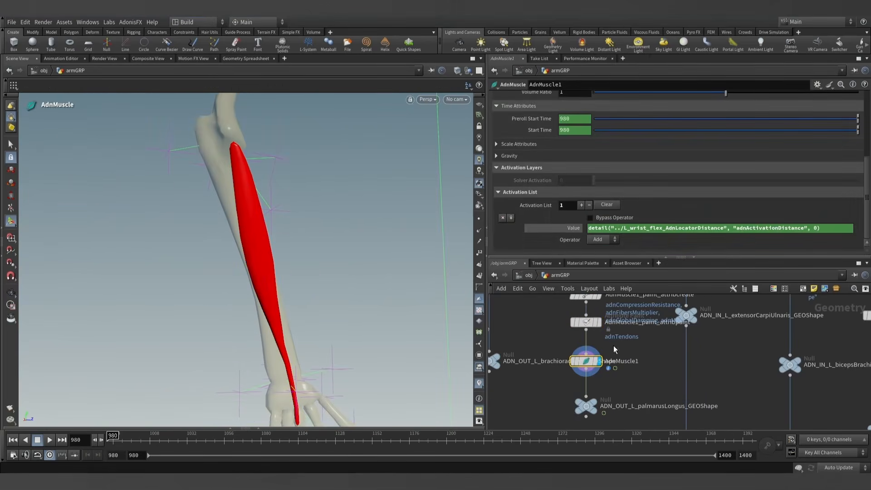
{"action": "left_click", "coordinate": [11, 157]}
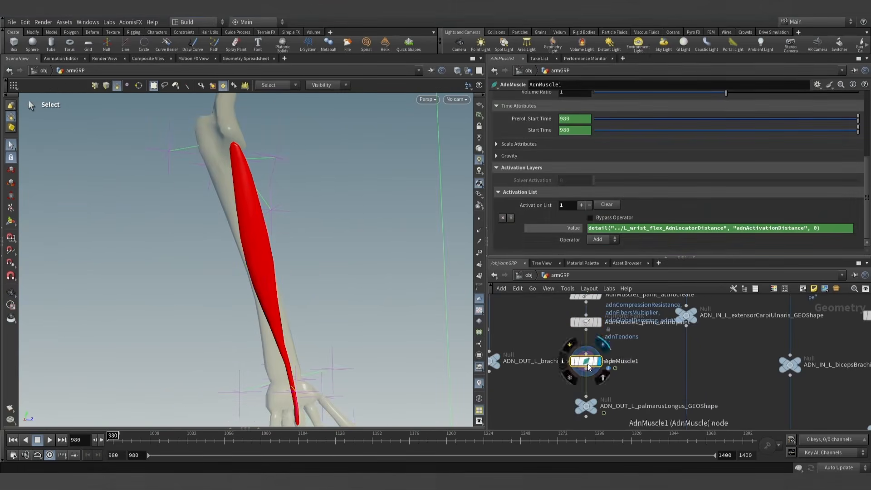
{"action": "left_click", "coordinate": [133, 22]}
{"action": "mouse_move", "coordinate": [136, 33]}
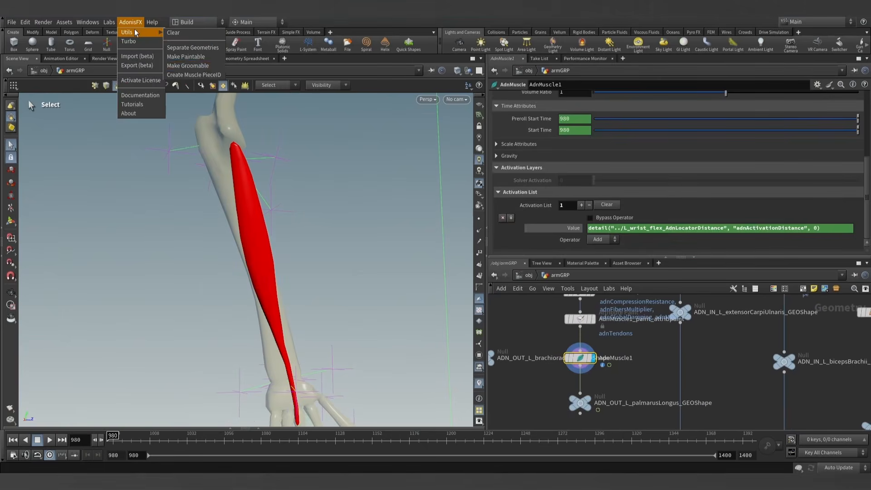
{"action": "left_click", "coordinate": [187, 66]}
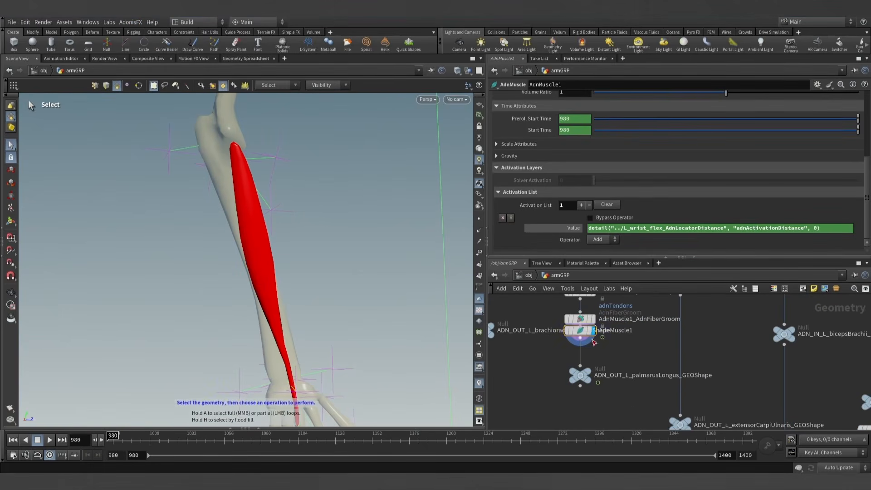
- Move AdnMuscle1 clear of the AdnMuscle1_AdnFiberGroom node, display the groom node and activate its Fiber Strokes tool on palmarusLongus
{"action": "left_click_drag", "start_coordinate": [593, 339], "coordinate": [582, 347]}
{"action": "left_click", "coordinate": [583, 323]}
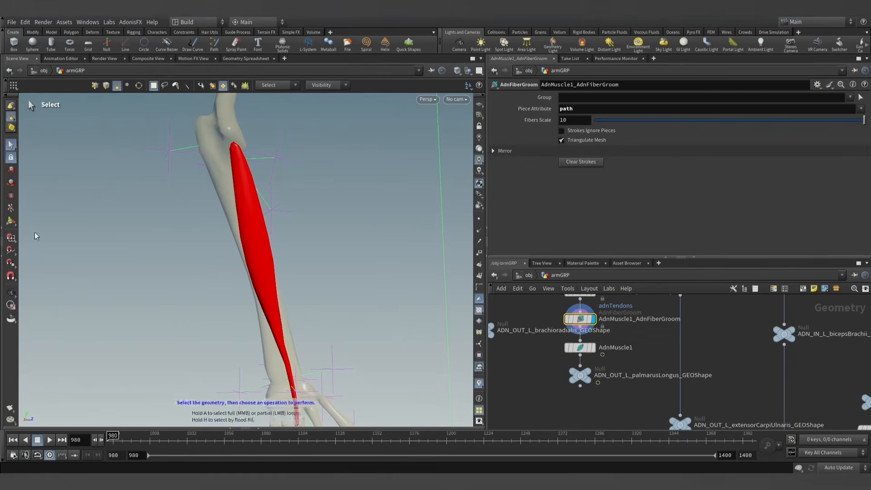
{"action": "left_click", "coordinate": [11, 221]}
{"action": "left_click_drag", "start_coordinate": [239, 254], "coordinate": [250, 215], "text": "alt"}
{"action": "scroll", "coordinate": [251, 215], "scroll_direction": "up", "scroll_amount": 3, "text": "alt"}
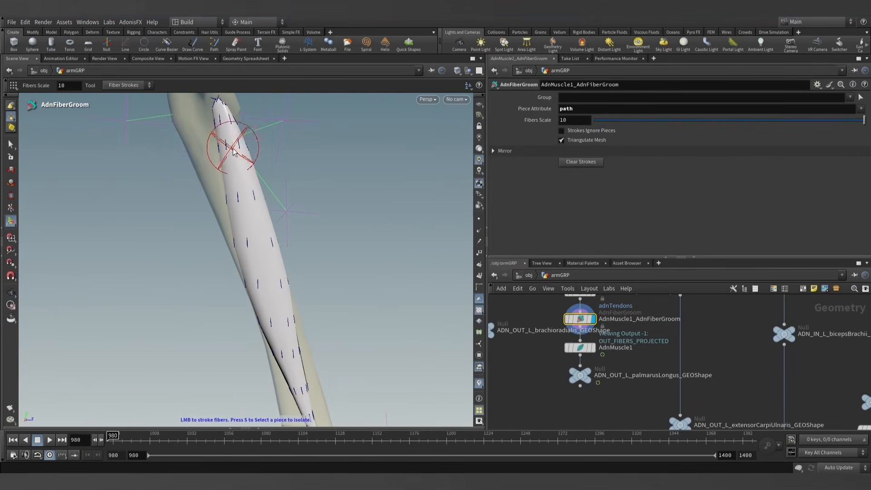
- Inspect the fiber directions on palmarusLongus from several angles and leave the fiber groom tool
{"action": "left_click_drag", "start_coordinate": [309, 295], "coordinate": [125, 354], "text": "alt"}
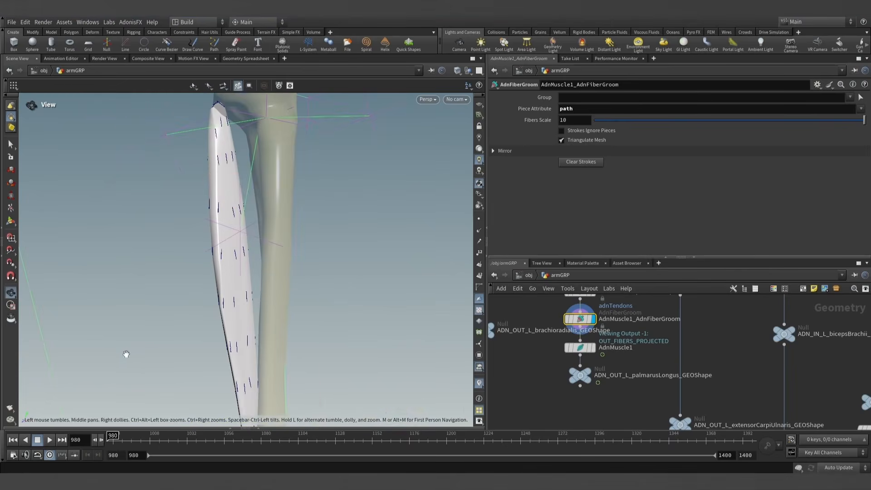
{"action": "scroll", "coordinate": [257, 339], "scroll_direction": "down", "scroll_amount": 4, "text": "alt"}
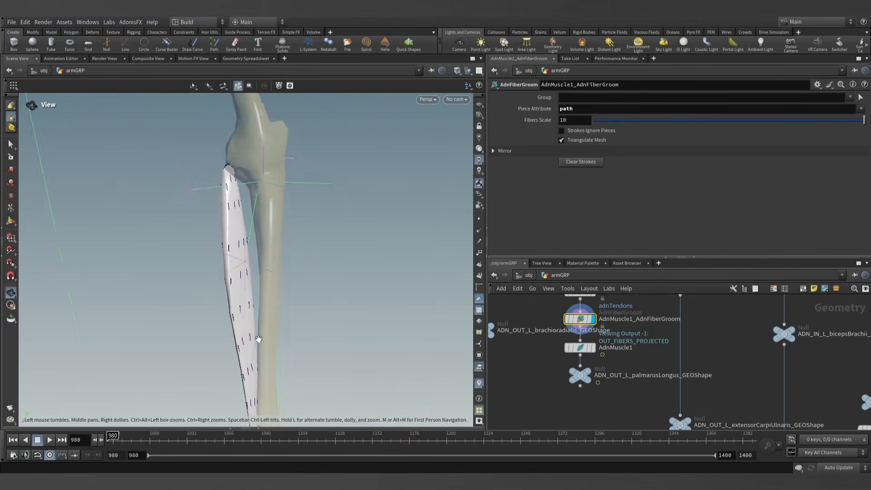
{"action": "left_click_drag", "start_coordinate": [257, 338], "coordinate": [381, 313], "text": "alt"}
{"action": "middle_click_drag", "start_coordinate": [381, 313], "coordinate": [334, 271], "text": "alt"}
{"action": "left_click_drag", "start_coordinate": [334, 271], "coordinate": [345, 244], "text": "alt"}
{"action": "middle_click_drag", "start_coordinate": [345, 243], "coordinate": [347, 289], "text": "alt"}
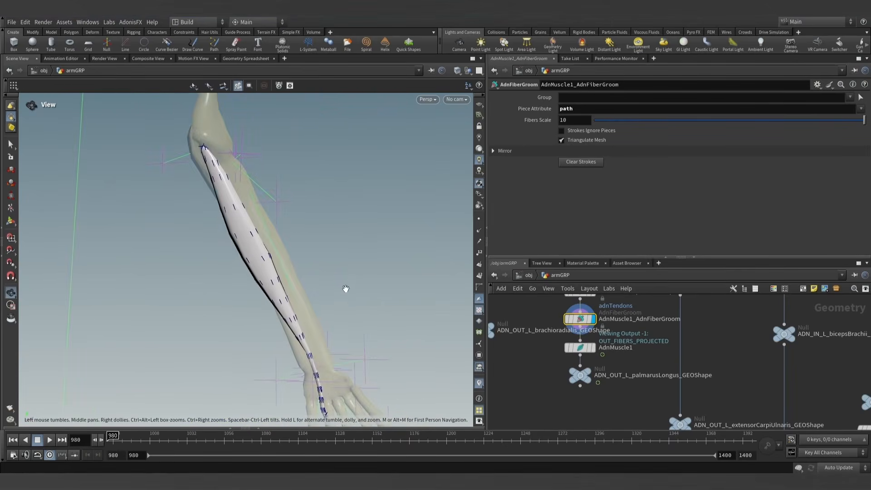
{"action": "right_click_drag", "start_coordinate": [346, 290], "coordinate": [333, 268], "text": "alt"}
{"action": "left_click", "coordinate": [11, 145]}
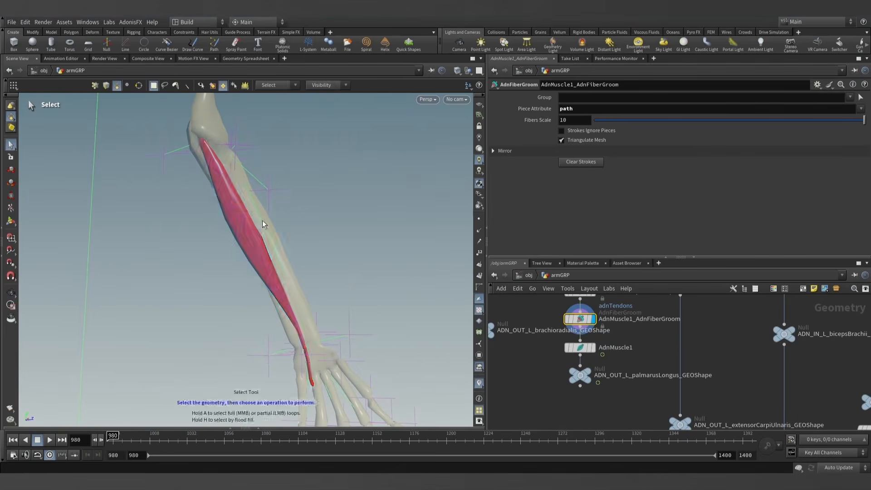
- Display AdnMuscle1, scrub the timeline near frame 980 to preview the muscle, and display ADN_OUT_L_palmarusLongus_GEOShape
{"action": "left_click", "coordinate": [580, 347]}
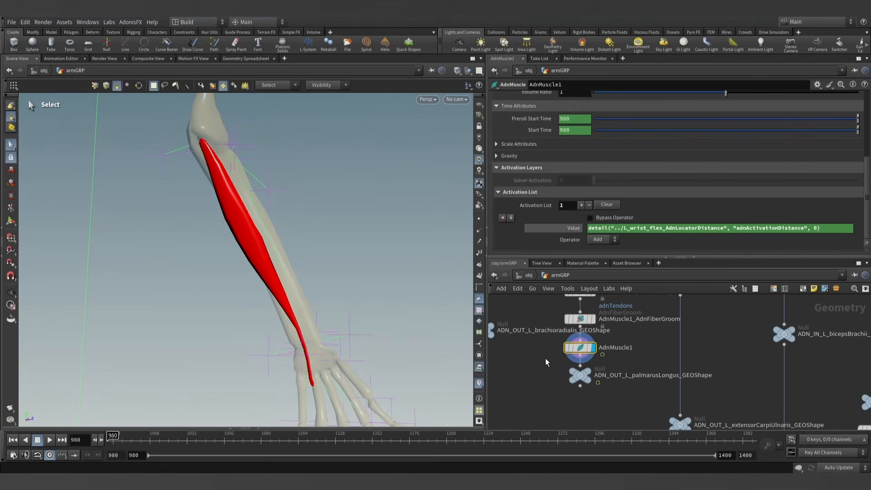
{"action": "mouse_move", "coordinate": [125, 437]}
{"action": "left_mouse_down"}
{"action": "mouse_move", "coordinate": [221, 437]}
{"action": "mouse_move", "coordinate": [112, 438]}
{"action": "left_mouse_up"}
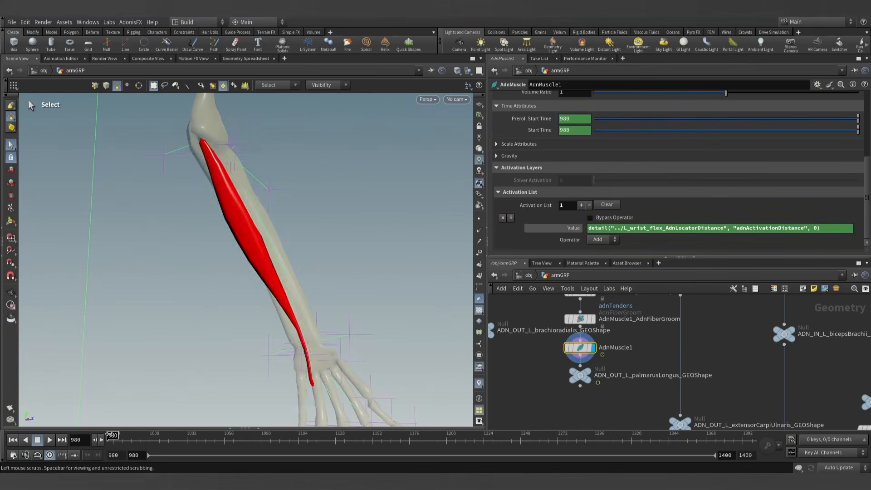
{"action": "left_click", "coordinate": [585, 376]}
{"action": "scroll", "coordinate": [558, 381], "scroll_direction": "down", "scroll_amount": 5}
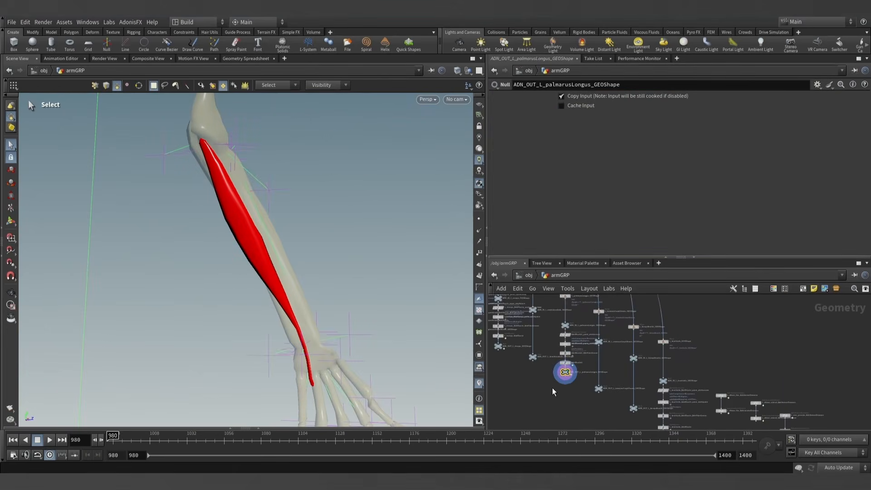
{"action": "middle_click_drag", "start_coordinate": [554, 391], "coordinate": [562, 379]}
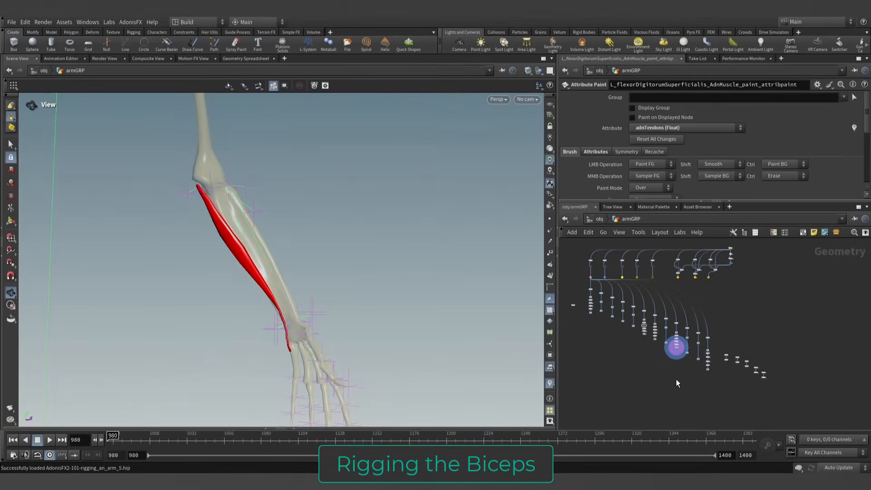
- Display the ADN_OUT_L_bicepsBrachii_GEOShape node and frame the whole biceps muscle on the upper arm
{"action": "scroll", "coordinate": [694, 361], "scroll_direction": "up", "scroll_amount": 6}
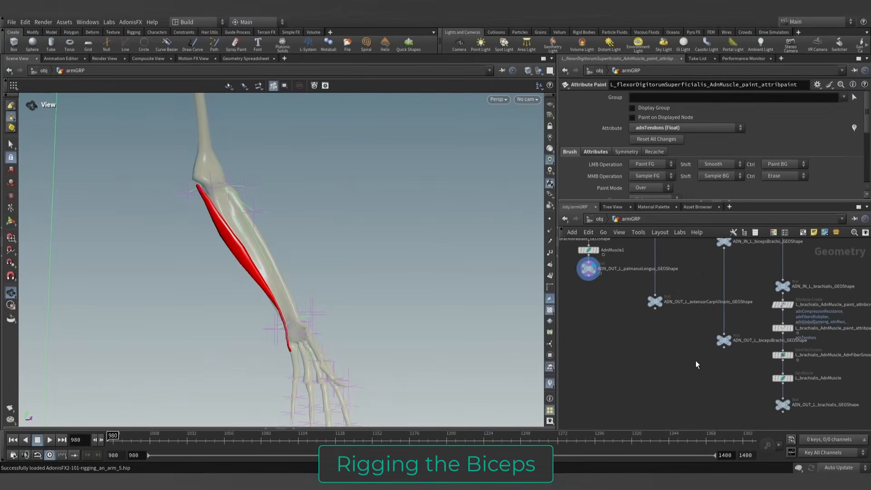
{"action": "left_click", "coordinate": [694, 363]}
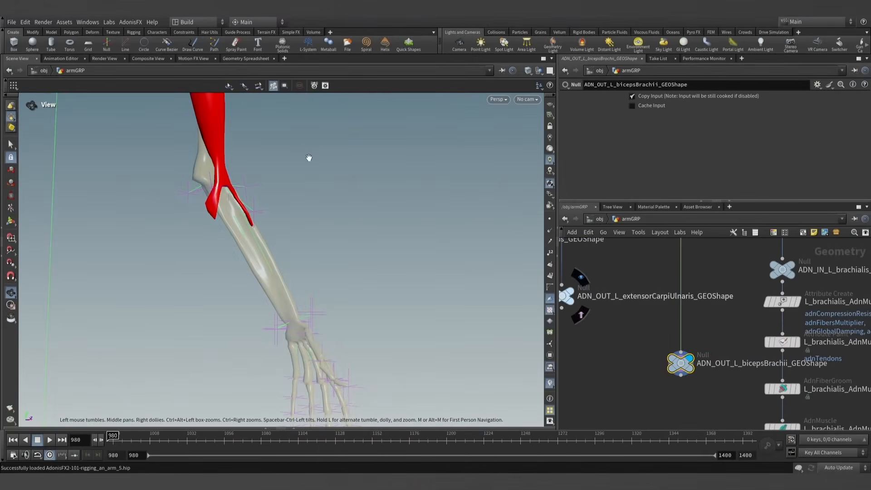
{"action": "left_click_drag", "start_coordinate": [307, 156], "coordinate": [361, 313]}
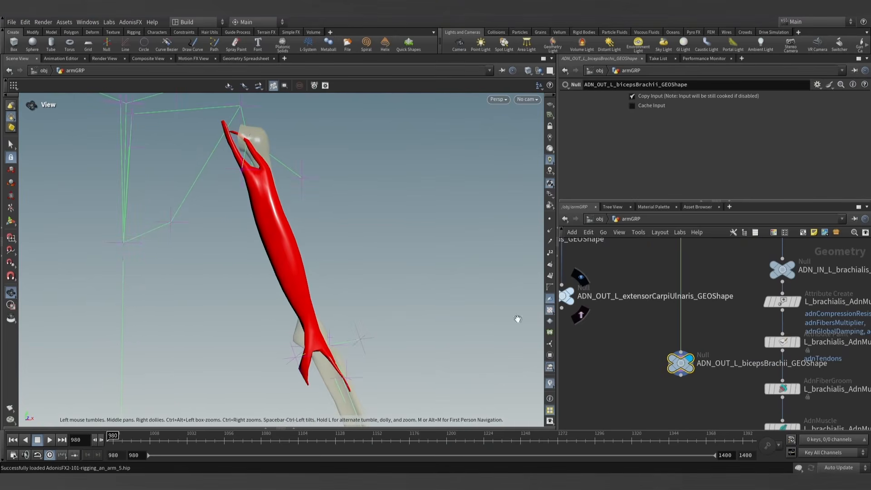
- Display the muscles_sim_view Object Merge node to review all the arm muscles together
{"action": "scroll", "coordinate": [596, 365], "scroll_direction": "down", "scroll_amount": 6}
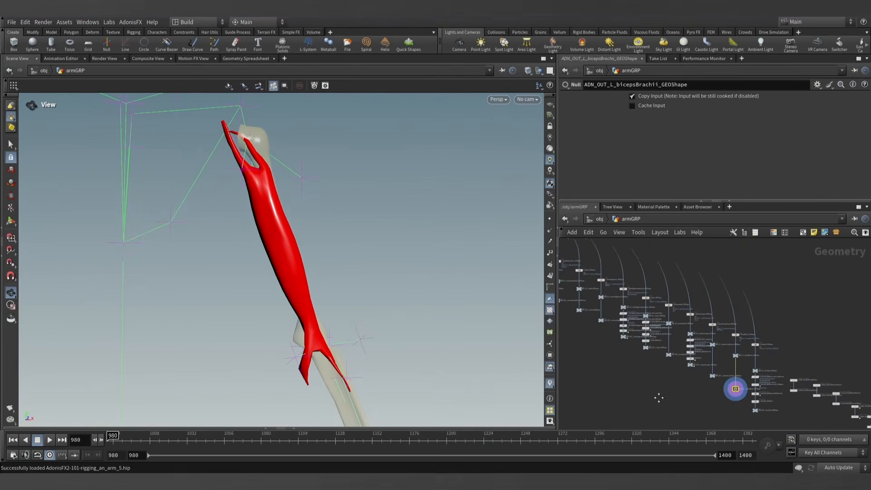
{"action": "scroll", "coordinate": [666, 354], "scroll_direction": "up", "scroll_amount": 8}
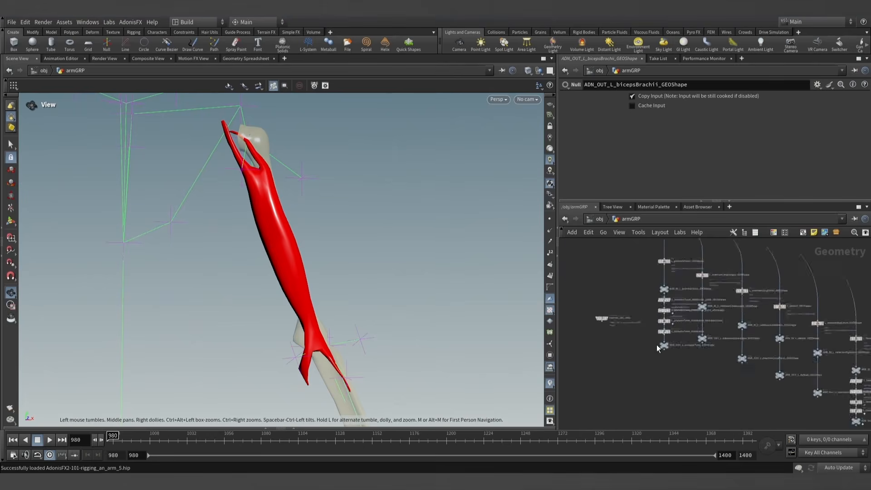
{"action": "scroll", "coordinate": [666, 354], "scroll_direction": "down", "scroll_amount": 4}
{"action": "scroll", "coordinate": [616, 334], "scroll_direction": "up", "scroll_amount": 5}
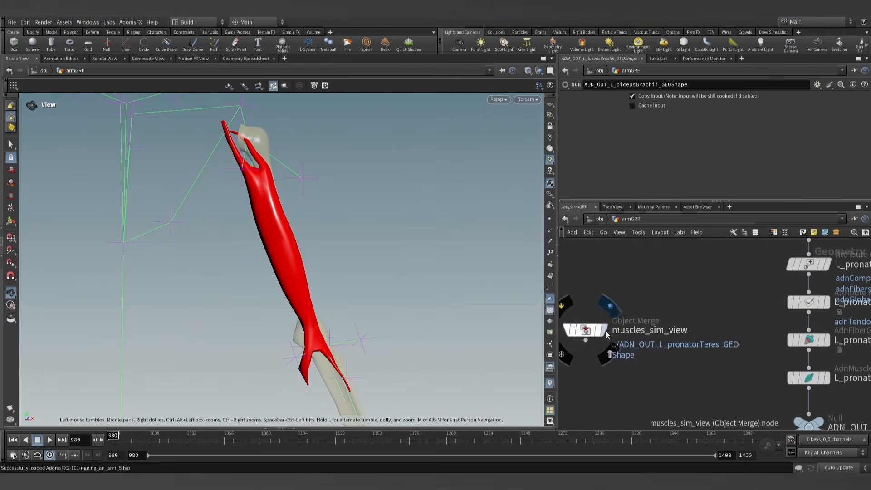
{"action": "left_click", "coordinate": [605, 330]}
{"action": "left_click_drag", "start_coordinate": [364, 305], "coordinate": [252, 210]}
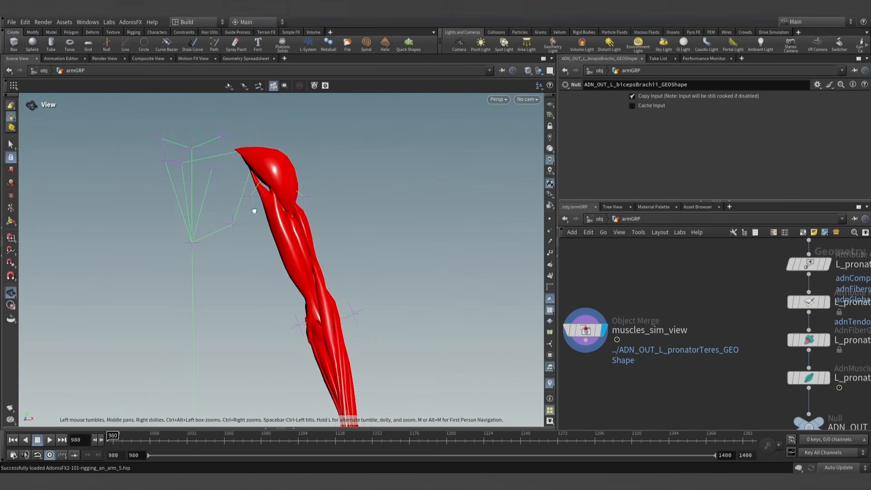
- Display the mummy_shoulder_GEOShape node to view the shoulder bones
{"action": "scroll", "coordinate": [672, 340], "scroll_direction": "down", "scroll_amount": 4}
{"action": "scroll", "coordinate": [672, 340], "scroll_direction": "down", "scroll_amount": 4}
{"action": "scroll", "coordinate": [759, 333], "scroll_direction": "down", "scroll_amount": 3}
{"action": "middle_click_drag", "start_coordinate": [750, 363], "coordinate": [633, 351]}
{"action": "scroll", "coordinate": [632, 350], "scroll_direction": "up", "scroll_amount": 7}
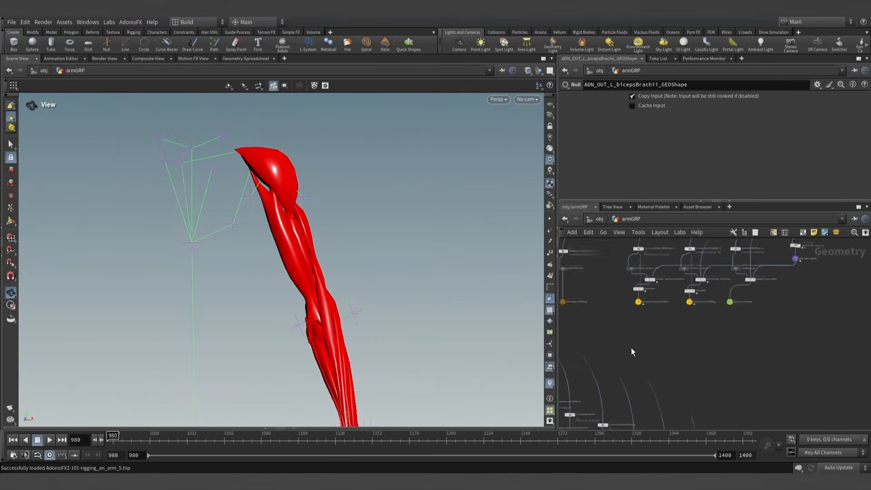
{"action": "scroll", "coordinate": [663, 323], "scroll_direction": "up", "scroll_amount": 3}
{"action": "left_click", "coordinate": [650, 314]}
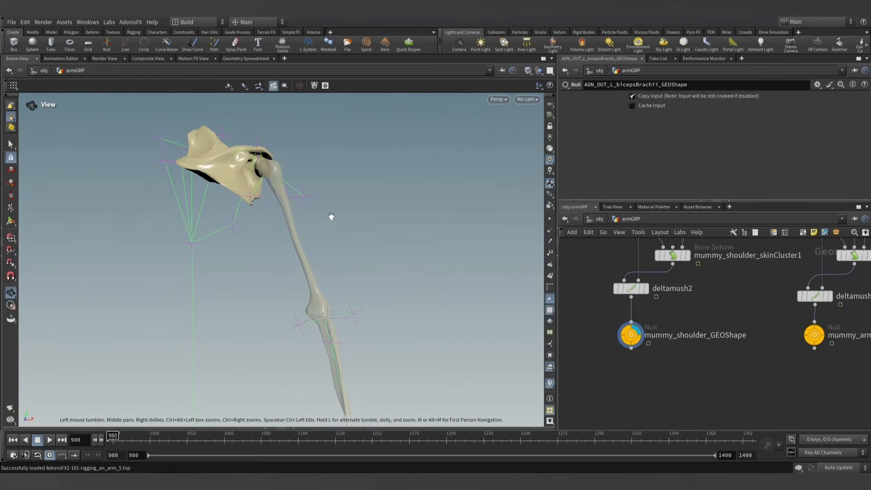
- Select and display the mummy_arm_GEOShape node to view the arm bones
{"action": "middle_click_drag", "start_coordinate": [805, 357], "coordinate": [666, 351]}
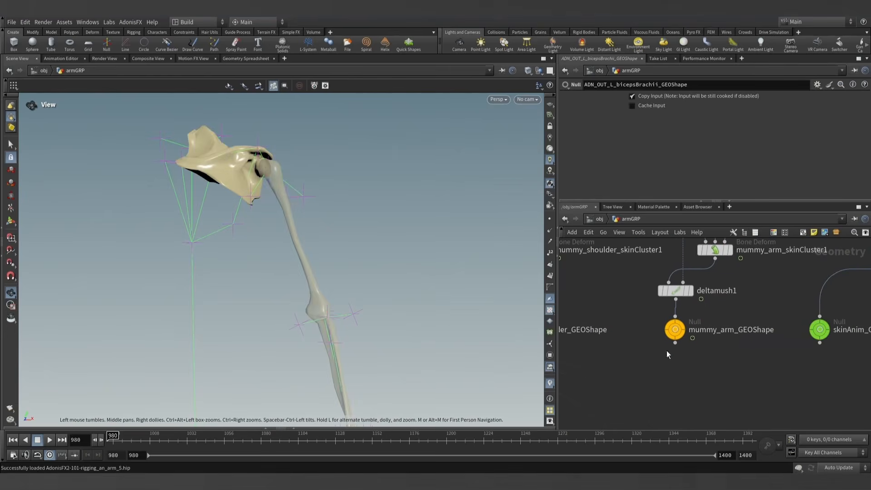
{"action": "left_click", "coordinate": [680, 309]}
{"action": "left_click", "coordinate": [676, 325]}
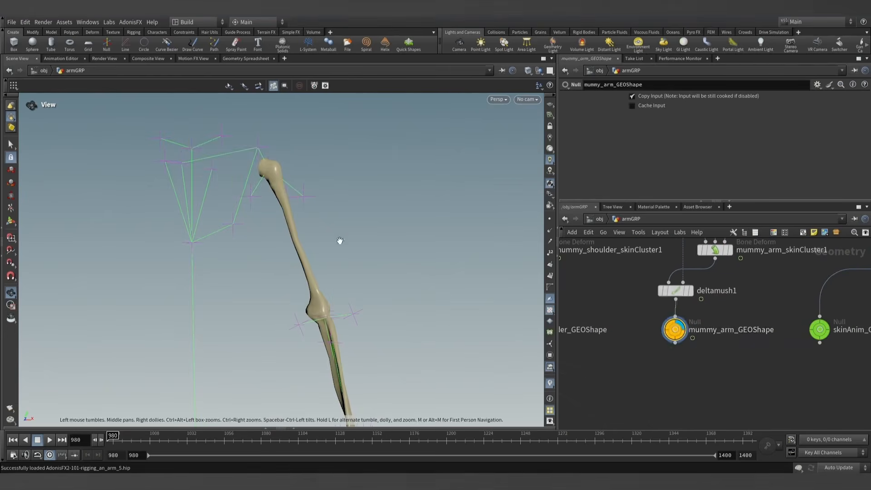
- Show ADN_OUT_L_brachialis_GEOShape as a template over the displayed arm bones
{"action": "scroll", "coordinate": [731, 393], "scroll_direction": "down", "scroll_amount": 5}
{"action": "scroll", "coordinate": [681, 384], "scroll_direction": "up", "scroll_amount": 5}
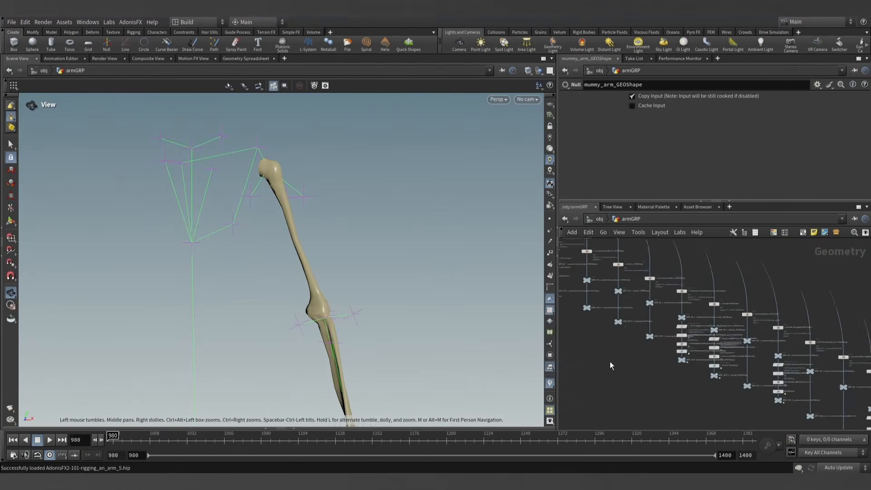
{"action": "middle_click_drag", "start_coordinate": [641, 368], "coordinate": [624, 335]}
{"action": "middle_click_drag", "start_coordinate": [735, 384], "coordinate": [633, 342]}
{"action": "scroll", "coordinate": [739, 383], "scroll_direction": "up", "scroll_amount": 3}
{"action": "middle_click_drag", "start_coordinate": [739, 382], "coordinate": [614, 338]}
{"action": "scroll", "coordinate": [695, 394], "scroll_direction": "down", "scroll_amount": 2}
{"action": "middle_click_drag", "start_coordinate": [705, 391], "coordinate": [616, 336]}
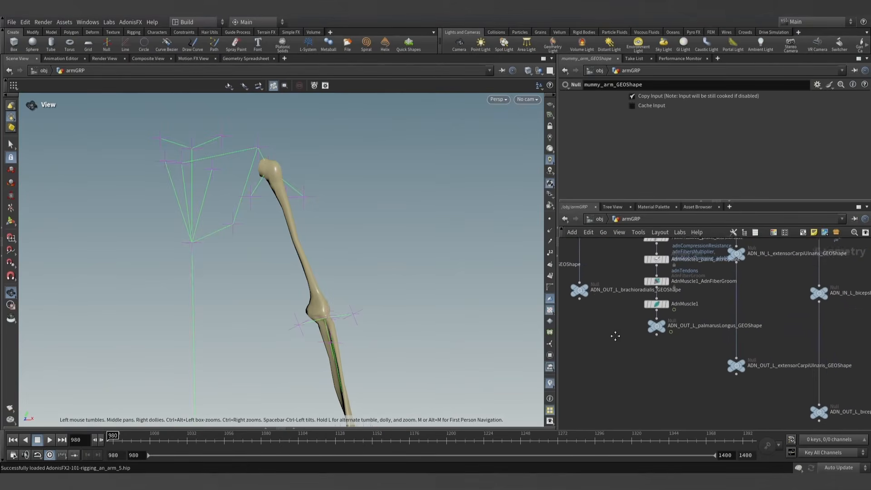
{"action": "middle_click_drag", "start_coordinate": [677, 380], "coordinate": [585, 348]}
{"action": "middle_click_drag", "start_coordinate": [677, 401], "coordinate": [720, 385]}
{"action": "scroll", "coordinate": [704, 392], "scroll_direction": "up", "scroll_amount": 3}
{"action": "left_click", "coordinate": [716, 399]}
{"action": "scroll", "coordinate": [635, 336], "scroll_direction": "down", "scroll_amount": 8}
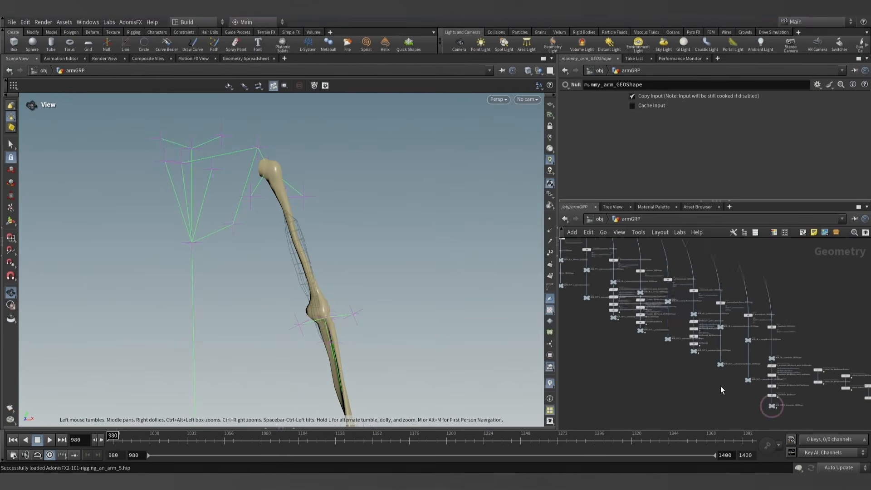
- Show ADN_OUT_L_palmarusLongus_GEOShape as a template over the displayed arm bones
{"action": "scroll", "coordinate": [690, 357], "scroll_direction": "up", "scroll_amount": 4}
{"action": "scroll", "coordinate": [694, 363], "scroll_direction": "up", "scroll_amount": 3}
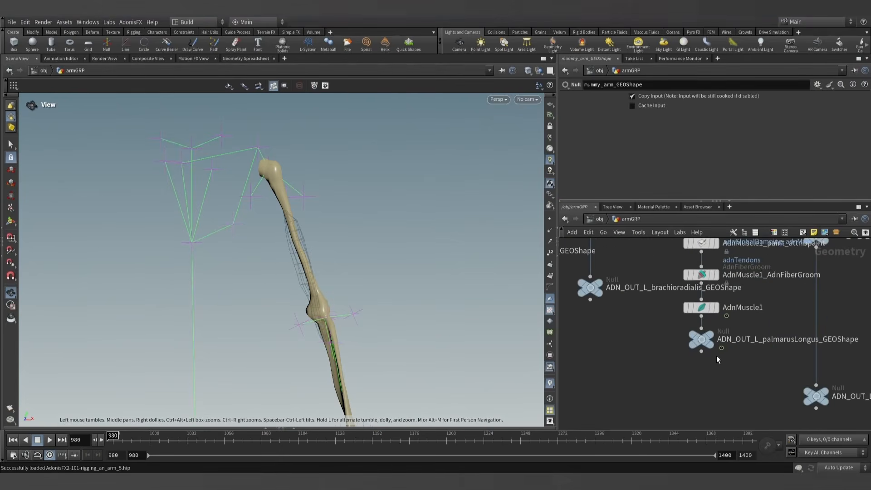
{"action": "left_click", "coordinate": [713, 347]}
{"action": "scroll", "coordinate": [640, 343], "scroll_direction": "down", "scroll_amount": 5}
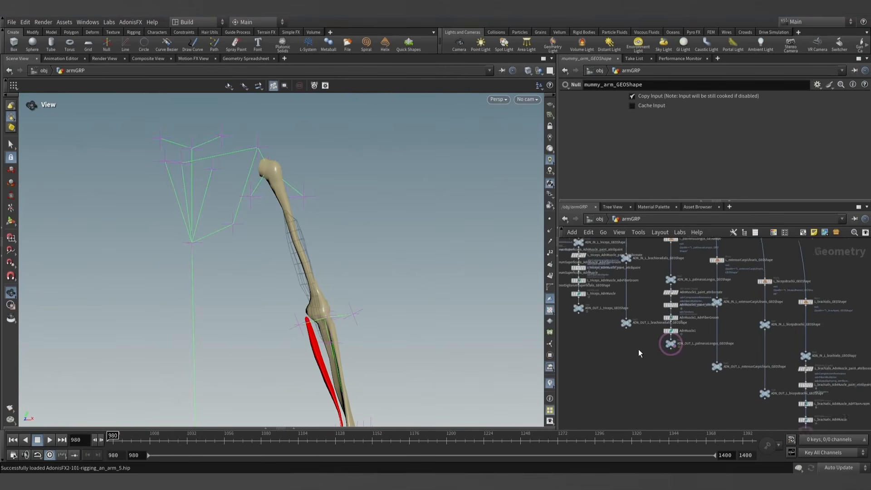
- Show ADN_OUT_L_pronatorTeres_GEOShape as a template with the arm bones and inspect the whole arm
{"action": "middle_click_drag", "start_coordinate": [638, 353], "coordinate": [686, 375]}
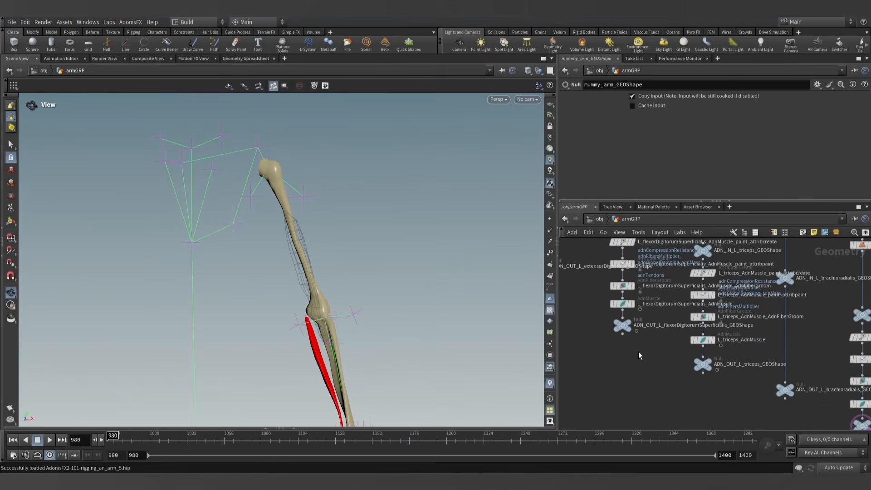
{"action": "scroll", "coordinate": [622, 347], "scroll_direction": "up", "scroll_amount": 5}
{"action": "mouse_move", "coordinate": [648, 376]}
{"action": "middle_mouse_down"}
{"action": "mouse_move", "coordinate": [657, 376]}
{"action": "mouse_move", "coordinate": [646, 364]}
{"action": "middle_mouse_up"}
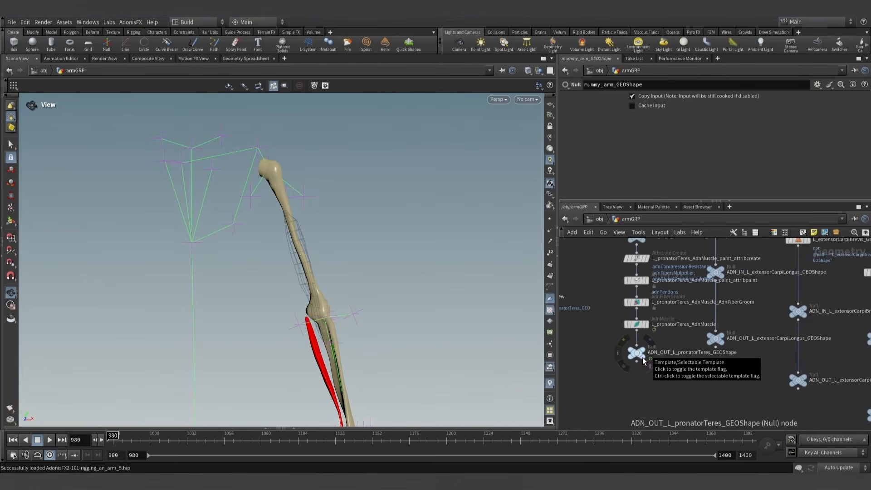
{"action": "left_click", "coordinate": [642, 357]}
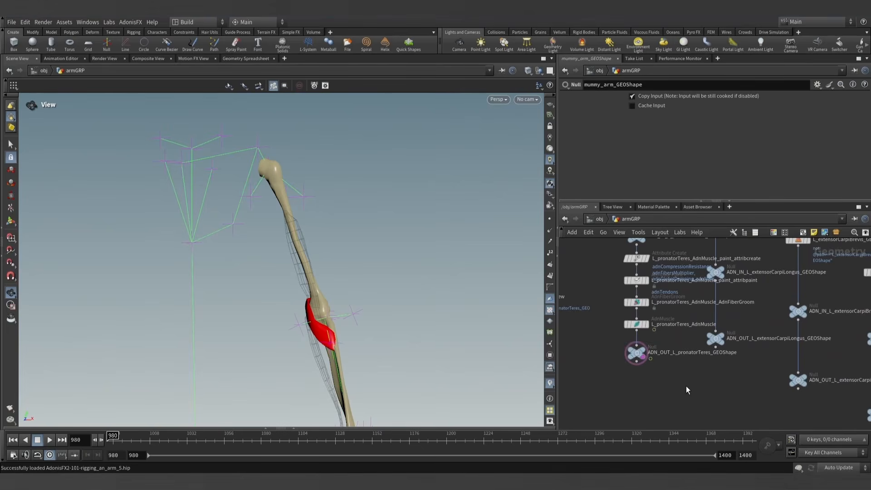
{"action": "scroll", "coordinate": [685, 385], "scroll_direction": "down", "scroll_amount": 4}
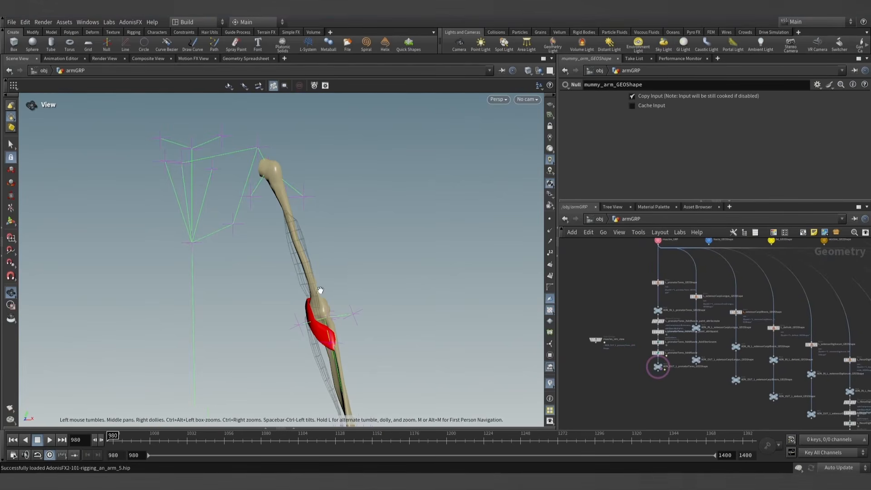
{"action": "left_click_drag", "start_coordinate": [321, 290], "coordinate": [409, 229]}
{"action": "scroll", "coordinate": [710, 396], "scroll_direction": "down", "scroll_amount": 3}
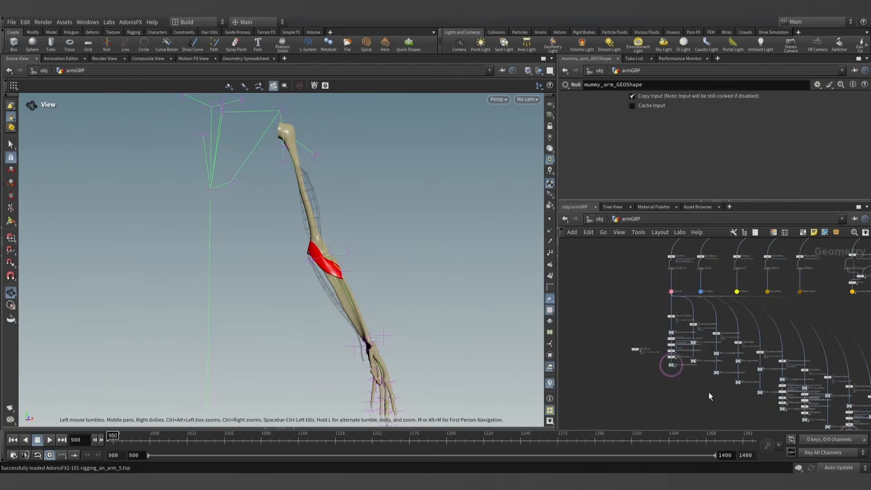
- Insert an AdnMuscle node between ADN_IN_L_bicepsBrachii_GEOShape and ADN_OUT_L_bicepsBrachii_GEOShape
{"action": "scroll", "coordinate": [674, 372], "scroll_direction": "up", "scroll_amount": 8}
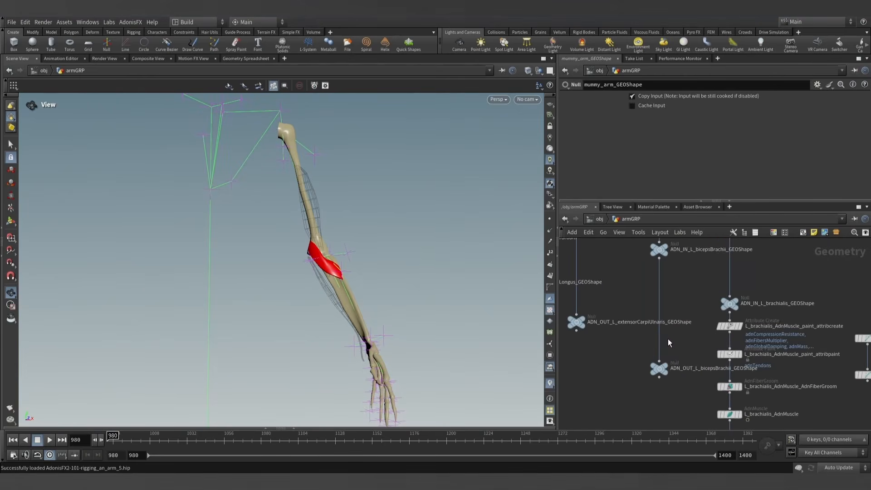
{"action": "key", "text": "Tab"}
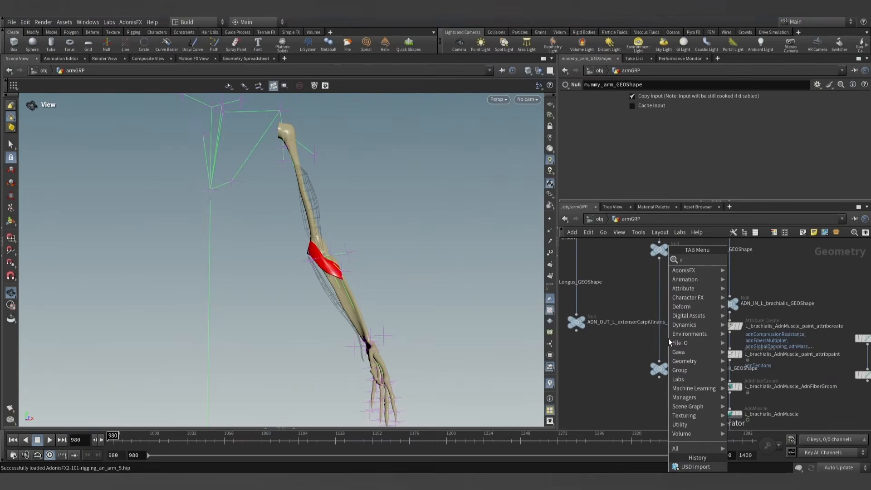
{"action": "type", "text": "adnmus"}
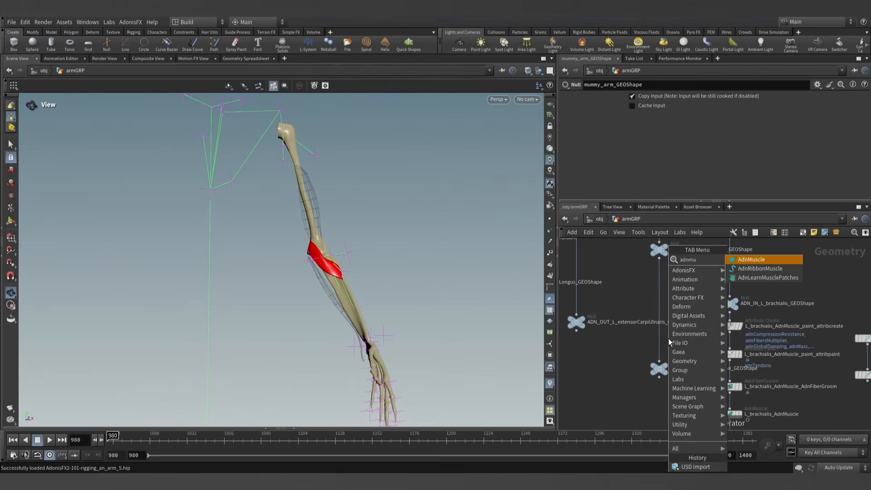
{"action": "key", "text": "Return"}
{"action": "left_click", "coordinate": [657, 334]}
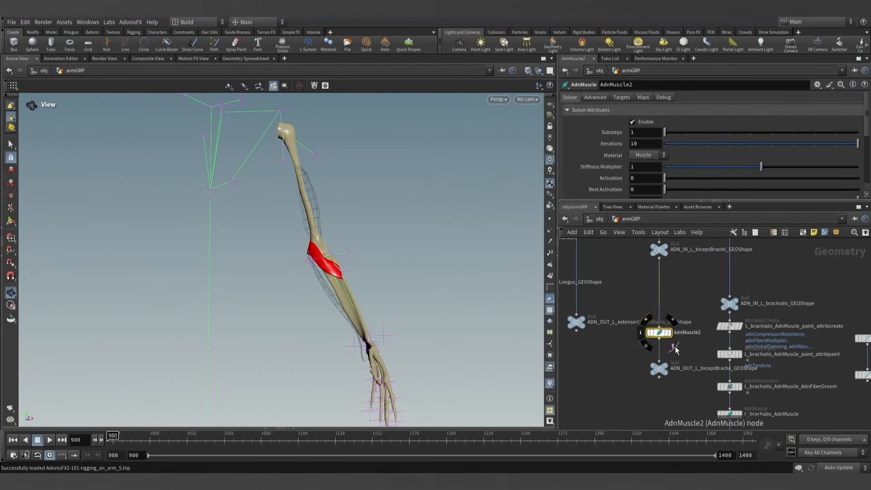
{"action": "double_click", "coordinate": [699, 368]}
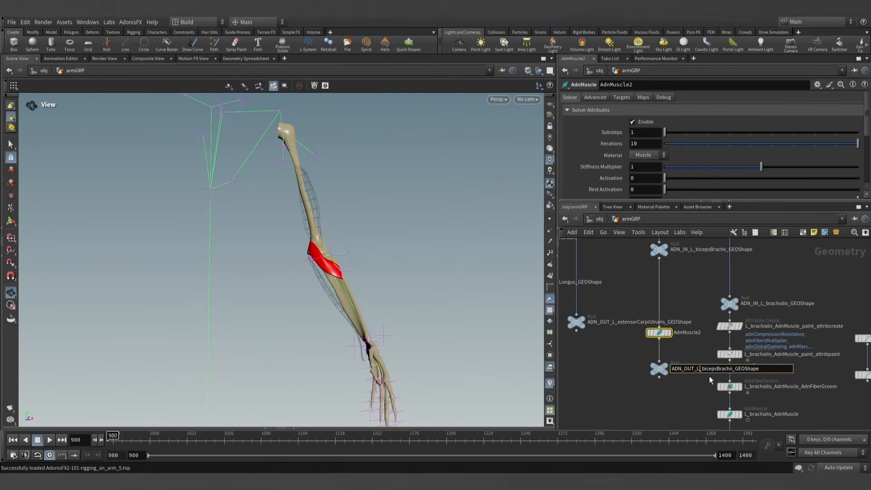
{"action": "middle_click_drag", "start_coordinate": [695, 395], "coordinate": [784, 424]}
- Rename the AdnMuscle1 node above the palmarusLongus output as L_palmarusLongus_AdnMuscle
{"action": "scroll", "coordinate": [644, 380], "scroll_direction": "down", "scroll_amount": 2}
{"action": "middle_click_drag", "start_coordinate": [613, 359], "coordinate": [670, 378]}
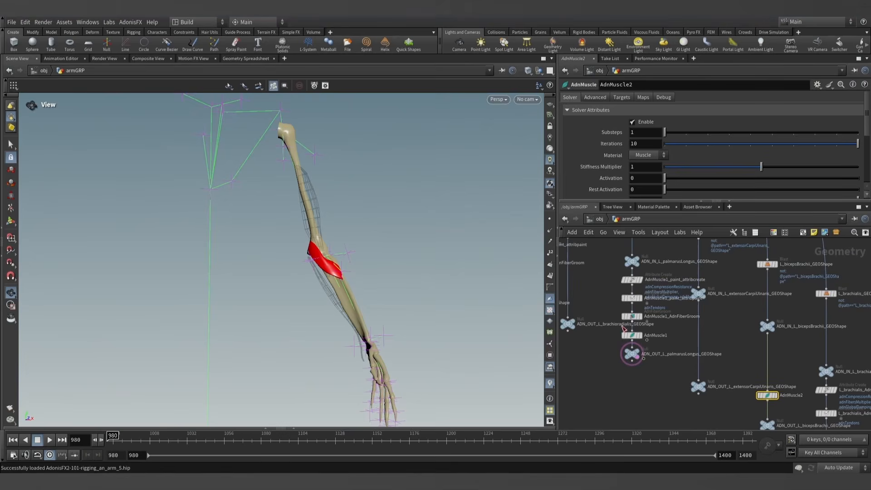
{"action": "scroll", "coordinate": [665, 328], "scroll_direction": "up", "scroll_amount": 3}
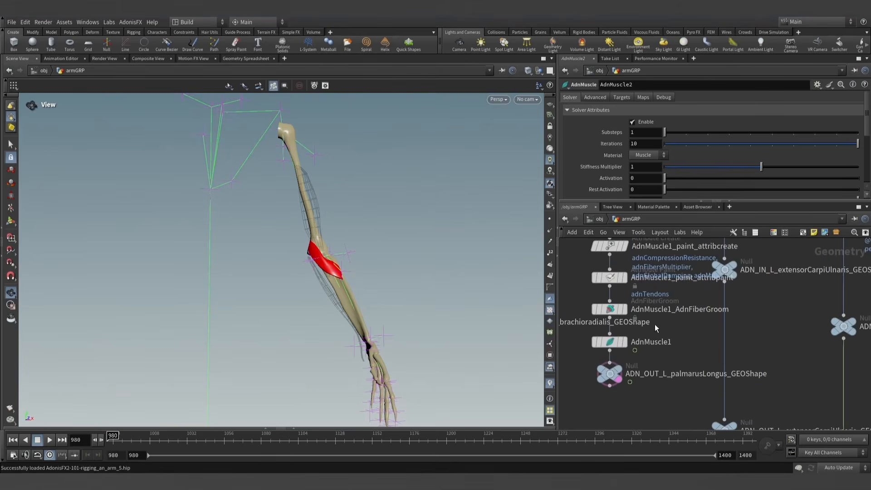
{"action": "double_click", "coordinate": [677, 373]}
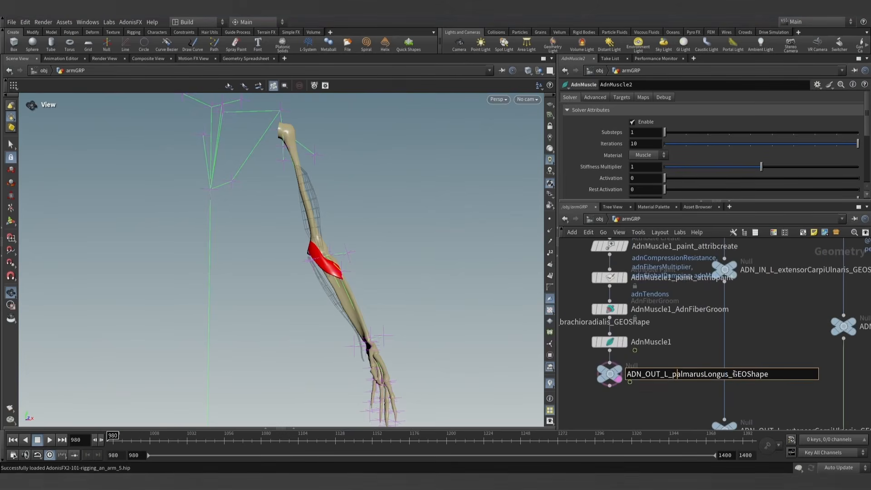
{"action": "left_click_drag", "start_coordinate": [727, 375], "coordinate": [663, 374]}
{"action": "double_click", "coordinate": [634, 342]}
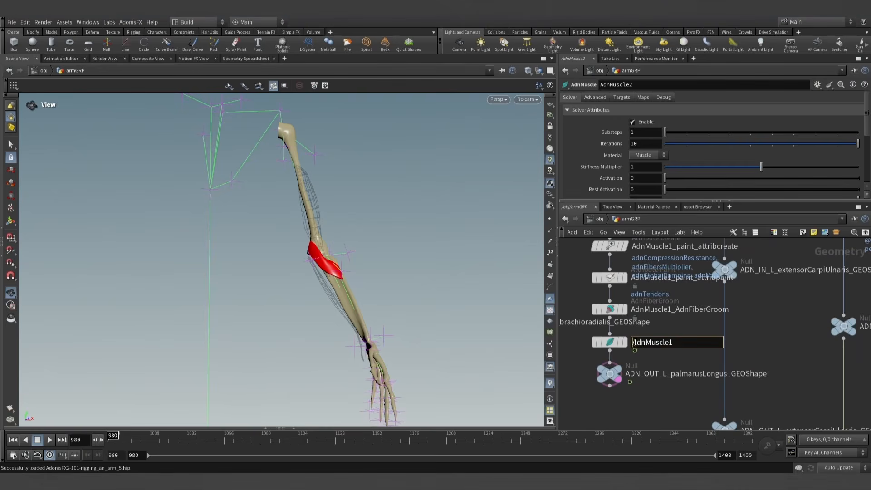
{"action": "left_click_drag", "start_coordinate": [713, 349], "coordinate": [749, 343]}
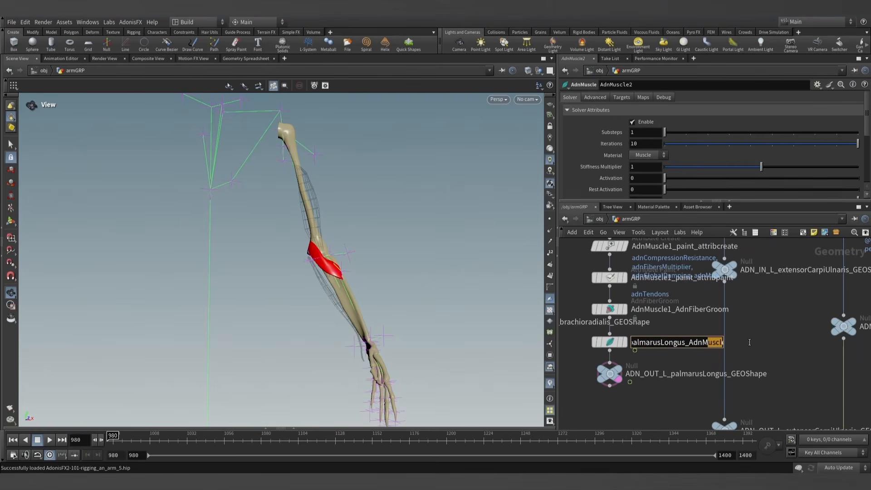
{"action": "double_click", "coordinate": [720, 343]}
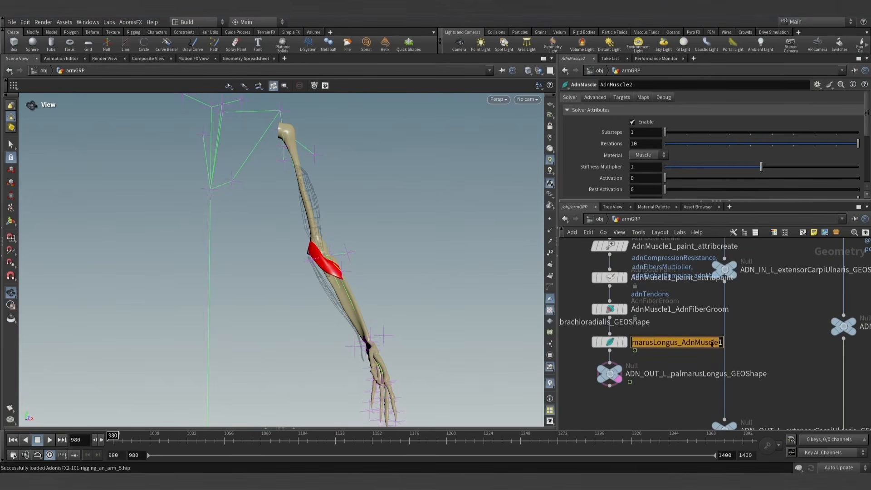
{"action": "left_click", "coordinate": [713, 344]}
{"action": "key", "text": "BackSpace"}
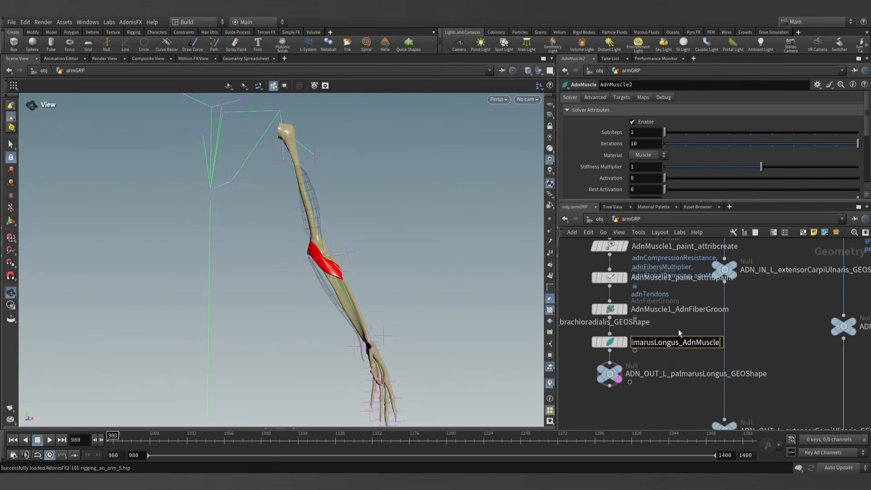
- Rename the palmarusLongus fiber groom node as L_palmarusLongus_AdnMuscle_AdnFiberGroom
{"action": "left_click_drag", "start_coordinate": [670, 343], "coordinate": [596, 343]}
{"action": "key", "text": "ctrl+c"}
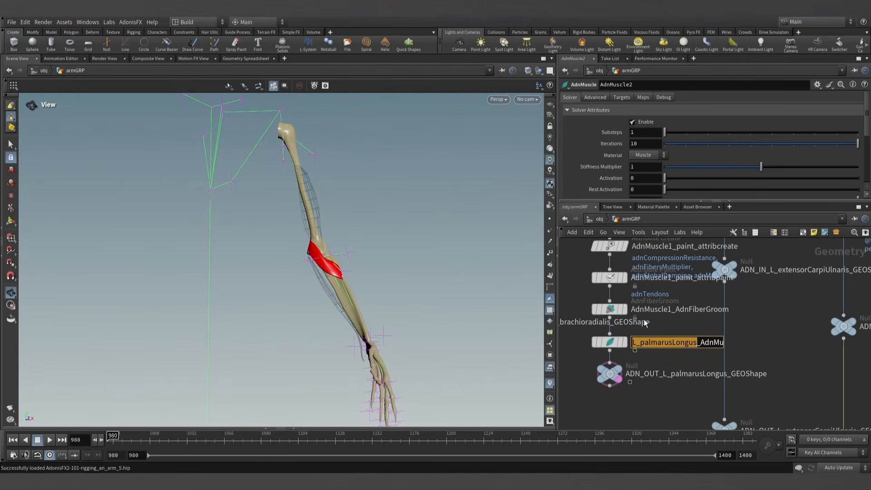
{"action": "double_click", "coordinate": [634, 310]}
{"action": "key", "text": "ctrl+v"}
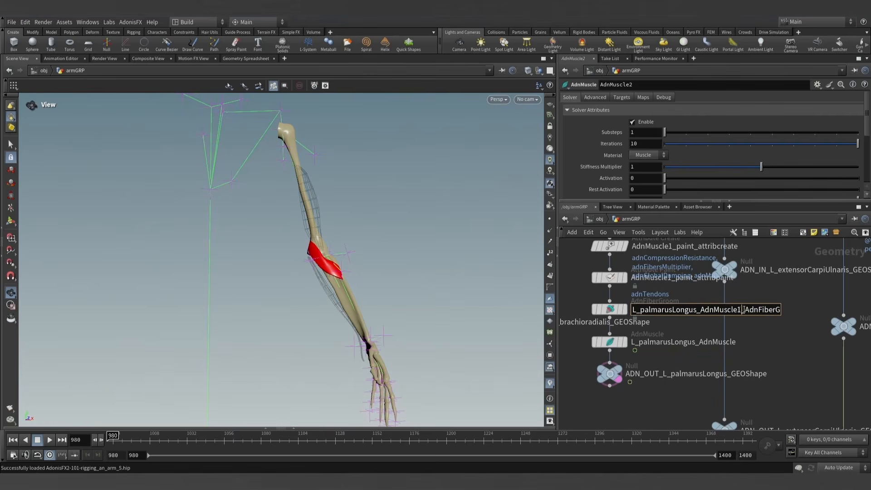
{"action": "key", "text": "Return"}
- Rename the palmarusLongus paint nodes as L_palmarusLongus_AdnMuscle_paint_attribpaint and L_palmarusLongus_AdnMuscle_paint_attribcreate
{"action": "double_click", "coordinate": [657, 278]}
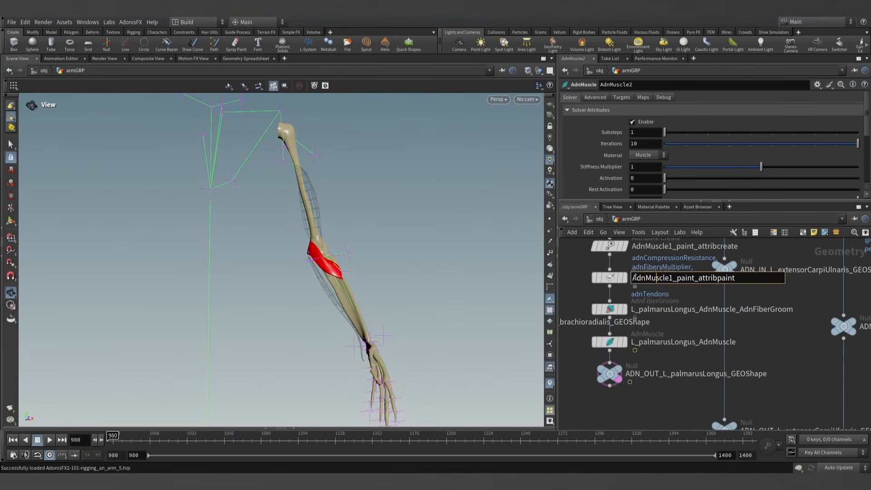
{"action": "key", "text": "ctrl+v"}
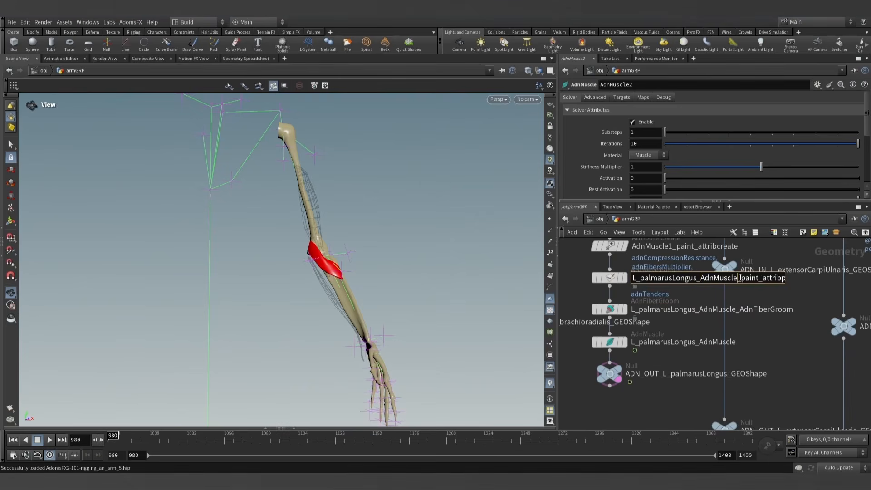
{"action": "key", "text": "Return"}
{"action": "double_click", "coordinate": [634, 246]}
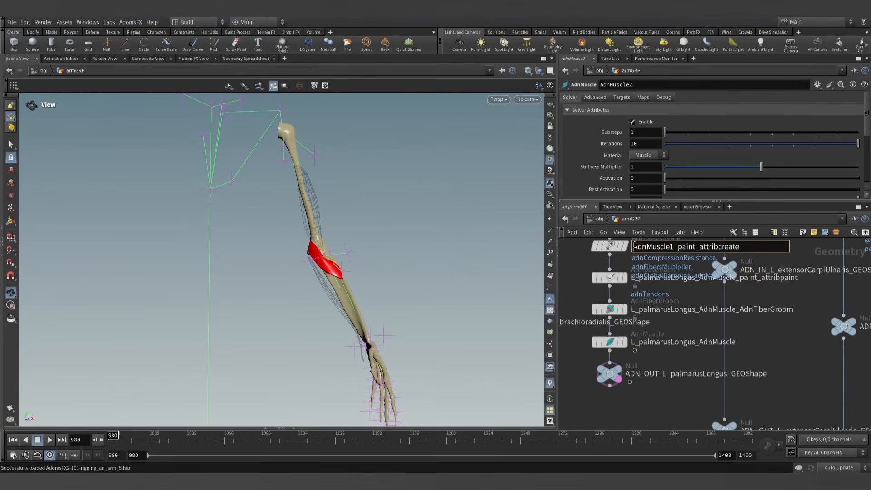
{"action": "key", "text": "ctrl+v"}
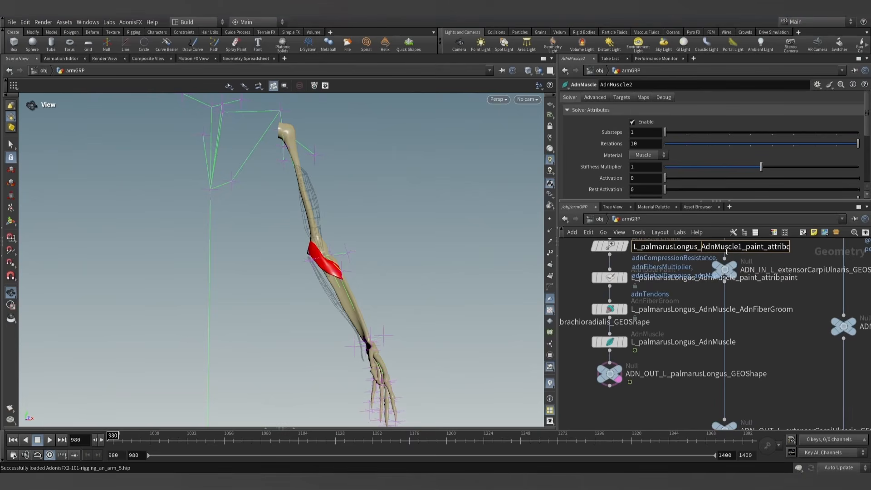
{"action": "key", "text": "Return"}
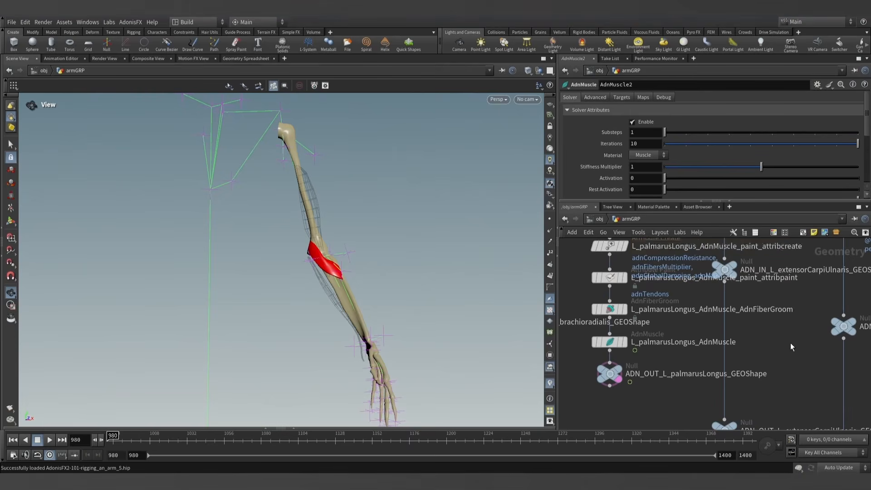
- Rename the AdnMuscle2 node in the biceps chain as L_bicepsBrachii_AdnMuscle
{"action": "scroll", "coordinate": [769, 321], "scroll_direction": "down", "scroll_amount": 4}
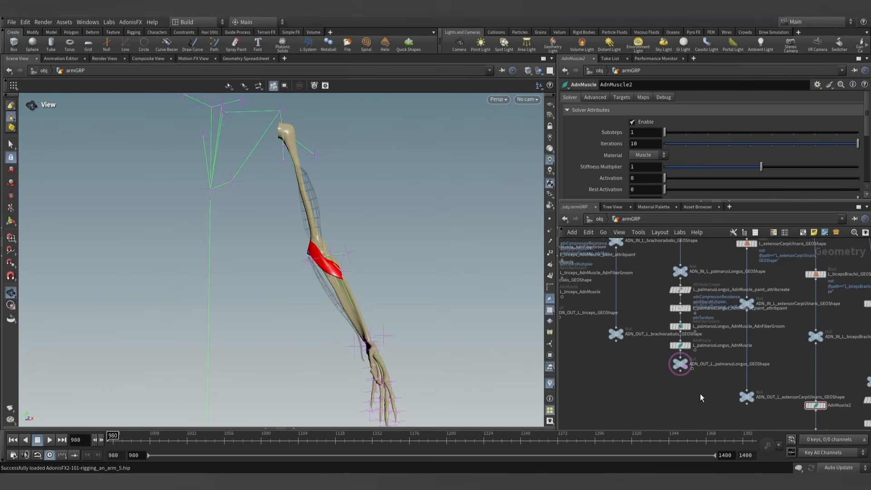
{"action": "middle_click_drag", "start_coordinate": [700, 394], "coordinate": [649, 348]}
{"action": "middle_click_drag", "start_coordinate": [676, 374], "coordinate": [604, 348]}
{"action": "scroll", "coordinate": [726, 342], "scroll_direction": "up", "scroll_amount": 3}
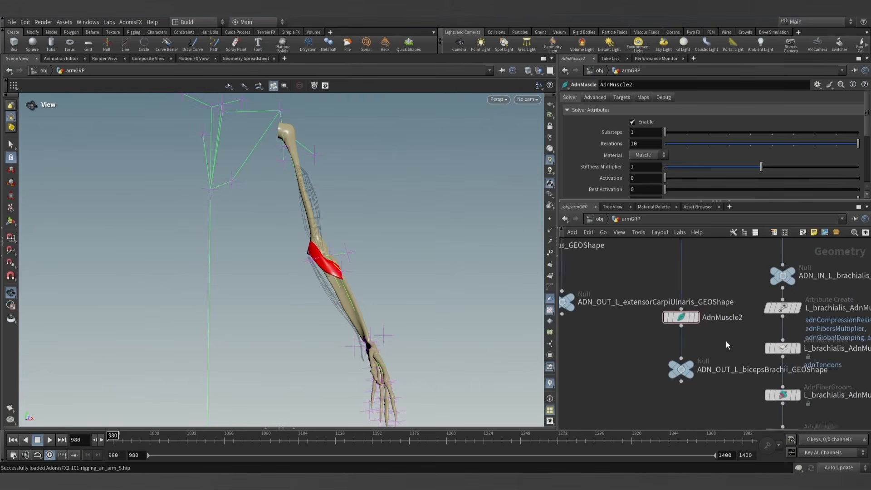
{"action": "middle_click_drag", "start_coordinate": [726, 341], "coordinate": [702, 354]}
{"action": "double_click", "coordinate": [719, 384]}
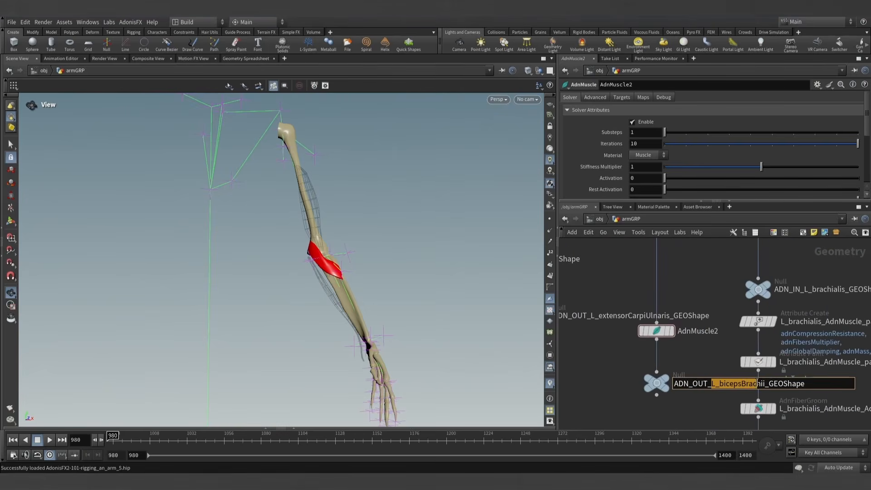
{"action": "key", "text": "ctrl+c"}
{"action": "double_click", "coordinate": [698, 331]}
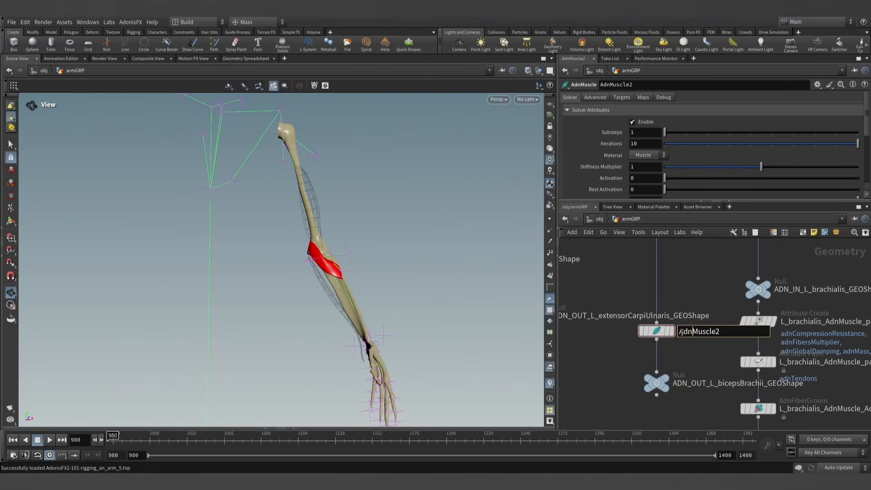
{"action": "left_click", "coordinate": [681, 331]}
{"action": "key", "text": "ctrl+v"}
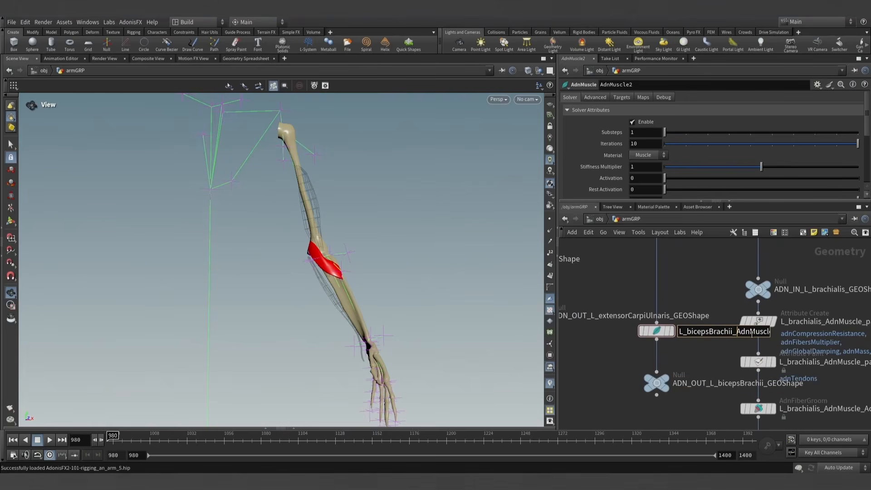
{"action": "left_click_drag", "start_coordinate": [769, 331], "coordinate": [776, 339]}
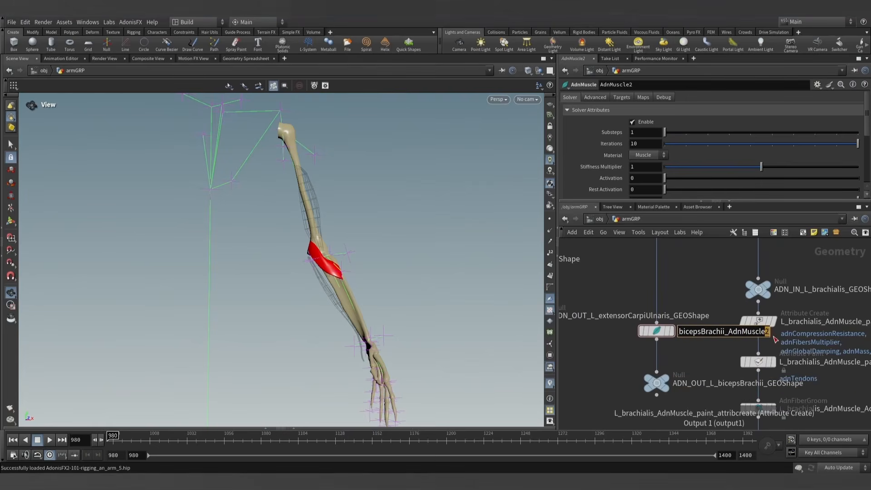
{"action": "key", "text": "Return"}
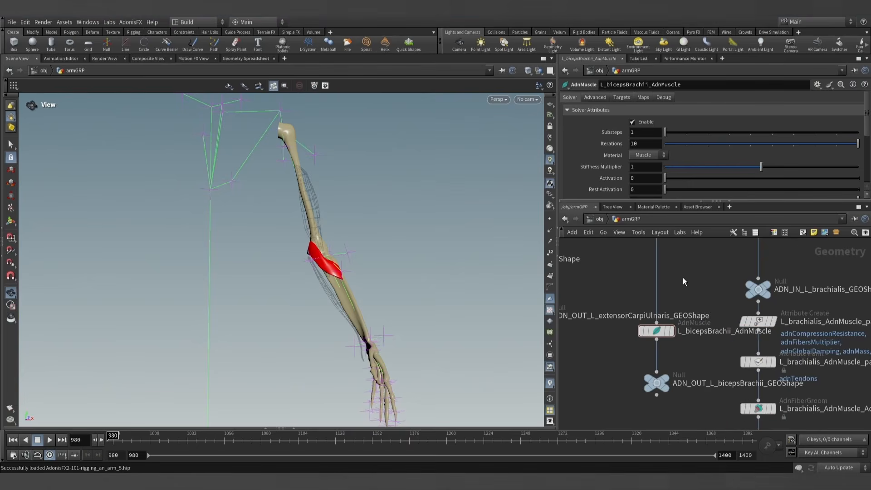
- Add four geometry targets to the L_bicepsBrachii_AdnMuscle node
{"action": "scroll", "coordinate": [666, 300], "scroll_direction": "down", "scroll_amount": 3}
{"action": "left_click", "coordinate": [622, 97]}
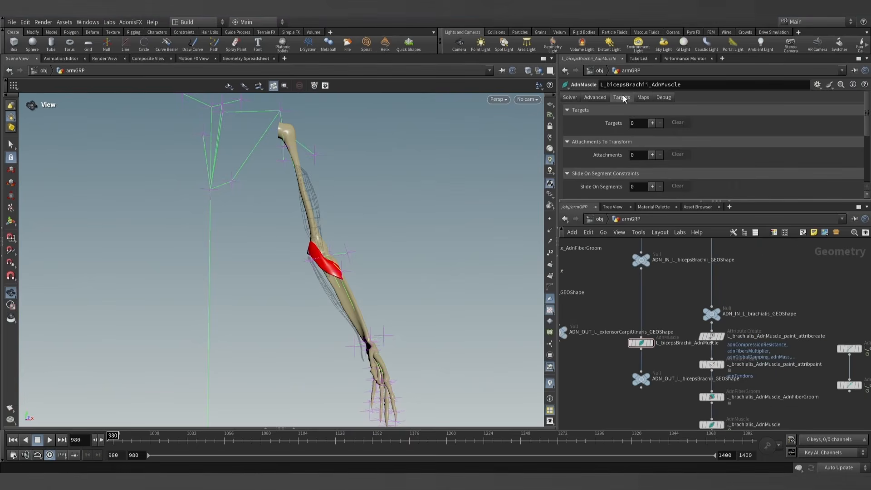
{"action": "left_click", "coordinate": [652, 123]}
{"action": "left_click", "coordinate": [652, 123]}
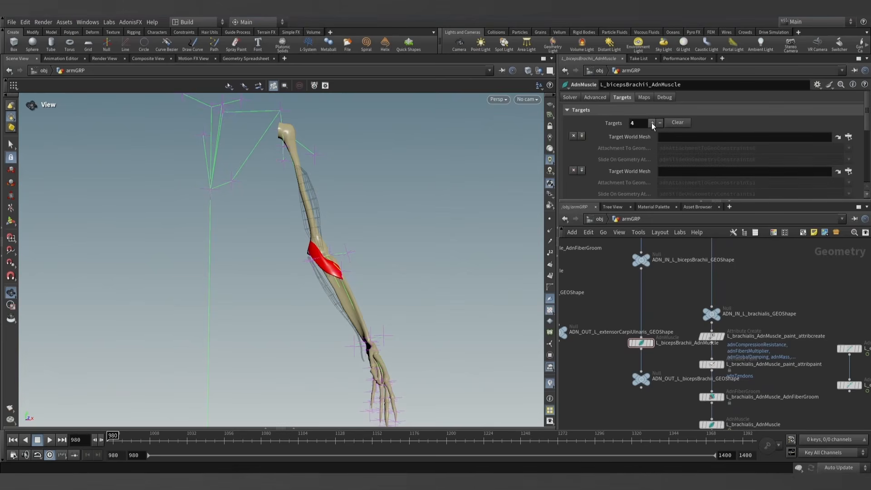
- Increase the target count to 5 and set the first Target World Mesh to mummy_shoulder_GEOShape
{"action": "scroll", "coordinate": [748, 262], "scroll_direction": "down", "scroll_amount": 5}
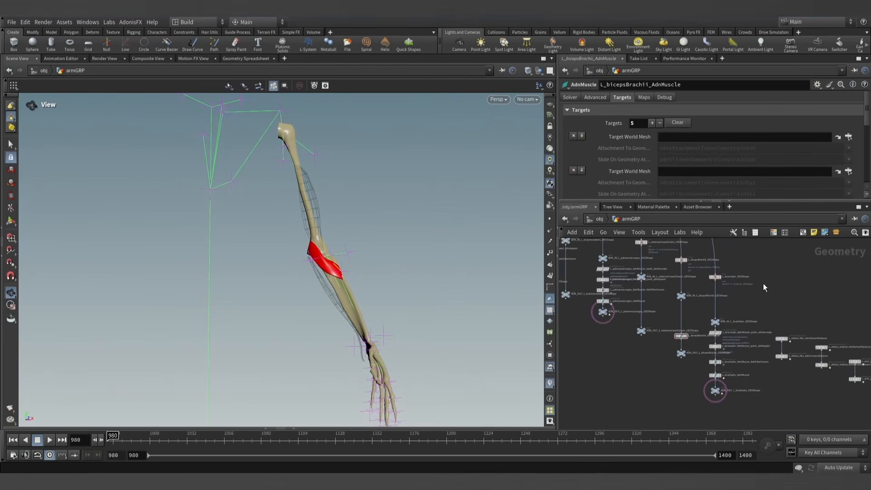
{"action": "scroll", "coordinate": [739, 354], "scroll_direction": "up", "scroll_amount": 6}
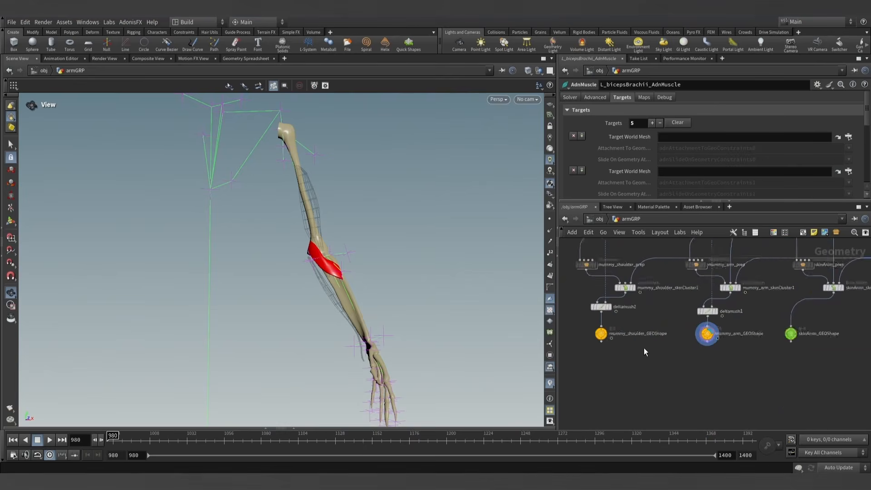
{"action": "middle_click_drag", "start_coordinate": [668, 367], "coordinate": [684, 380]}
{"action": "scroll", "coordinate": [647, 368], "scroll_direction": "up", "scroll_amount": 2}
{"action": "left_click", "coordinate": [651, 372]}
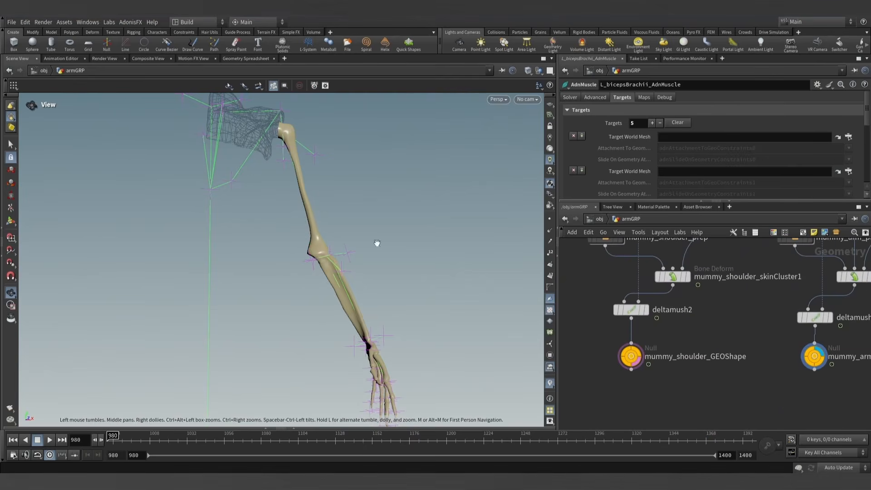
{"action": "left_click_drag", "start_coordinate": [635, 358], "coordinate": [691, 136]}
- Set the second Target World Mesh of the biceps muscle to mummy_arm_GEOShape
{"action": "middle_click_drag", "start_coordinate": [748, 354], "coordinate": [643, 351]}
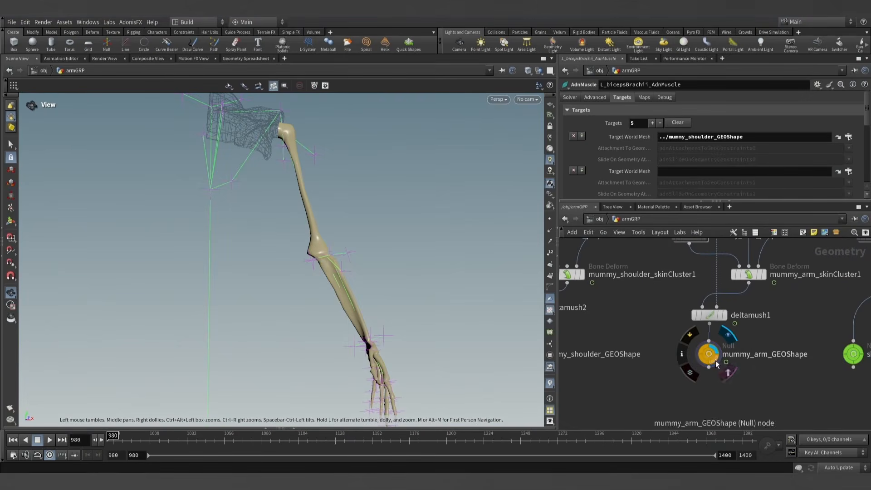
{"action": "left_click", "coordinate": [725, 369]}
{"action": "left_click_drag", "start_coordinate": [707, 353], "coordinate": [692, 171]}
{"action": "scroll", "coordinate": [642, 162], "scroll_direction": "down", "scroll_amount": 2}
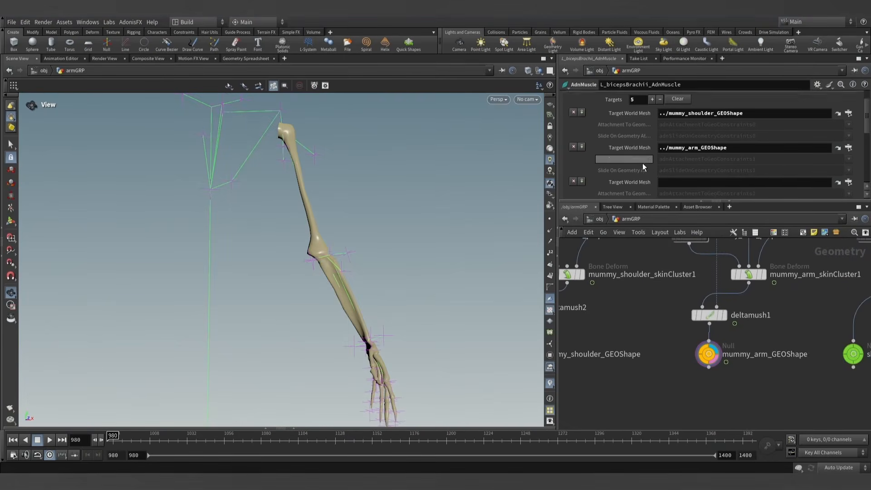
- Set the third Target World Mesh of the biceps muscle to ADN_OUT_L_brachialis_GEOShape
{"action": "scroll", "coordinate": [651, 344], "scroll_direction": "down", "scroll_amount": 5}
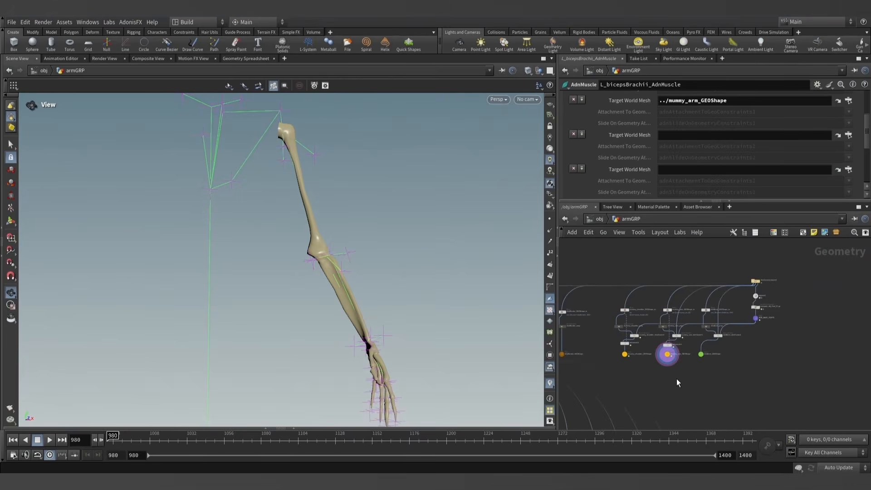
{"action": "middle_click_drag", "start_coordinate": [679, 379], "coordinate": [690, 320]}
{"action": "scroll", "coordinate": [691, 320], "scroll_direction": "down", "scroll_amount": 5}
{"action": "scroll", "coordinate": [637, 366], "scroll_direction": "up", "scroll_amount": 4}
{"action": "middle_click_drag", "start_coordinate": [637, 367], "coordinate": [586, 340]}
{"action": "scroll", "coordinate": [658, 359], "scroll_direction": "up", "scroll_amount": 5}
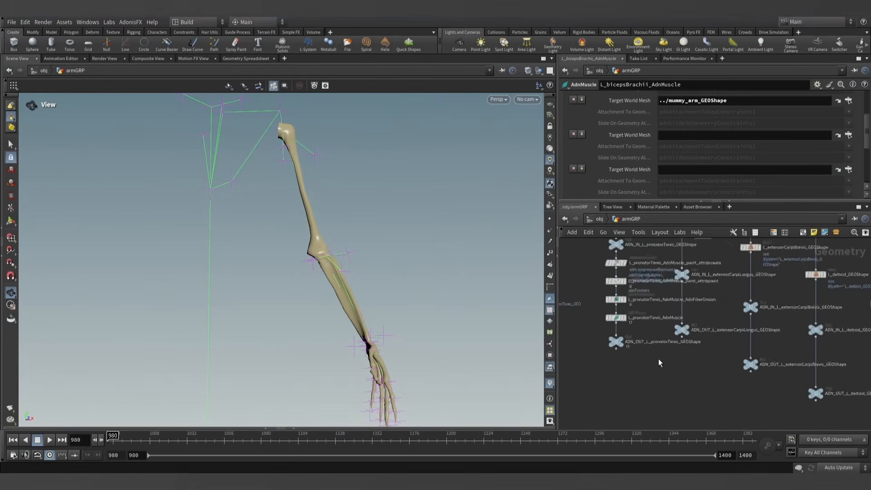
{"action": "scroll", "coordinate": [708, 392], "scroll_direction": "up", "scroll_amount": 2}
{"action": "middle_click_drag", "start_coordinate": [773, 422], "coordinate": [651, 361]}
{"action": "middle_click_drag", "start_coordinate": [790, 415], "coordinate": [624, 360]}
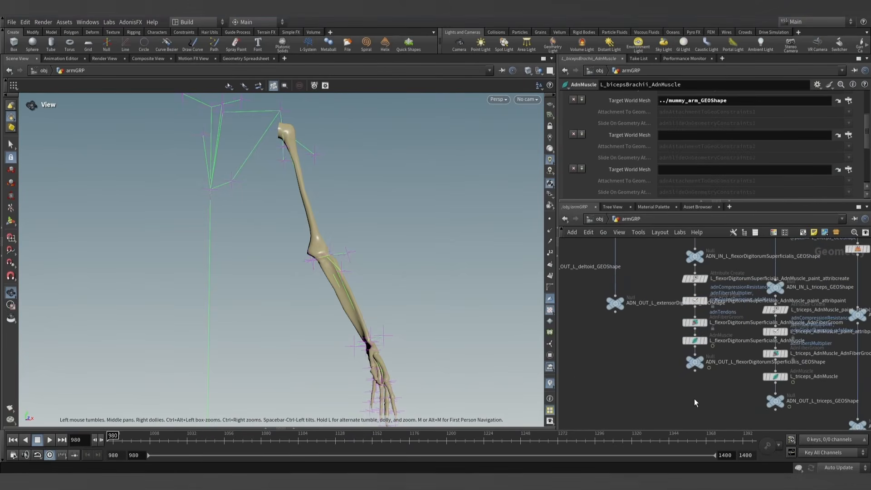
{"action": "middle_click_drag", "start_coordinate": [712, 407], "coordinate": [632, 378]}
{"action": "mouse_move", "coordinate": [690, 395]}
{"action": "middle_mouse_down"}
{"action": "mouse_move", "coordinate": [598, 350]}
{"action": "mouse_move", "coordinate": [609, 345]}
{"action": "middle_mouse_up"}
{"action": "middle_click_drag", "start_coordinate": [762, 424], "coordinate": [654, 376]}
{"action": "middle_click_drag", "start_coordinate": [694, 422], "coordinate": [621, 363]}
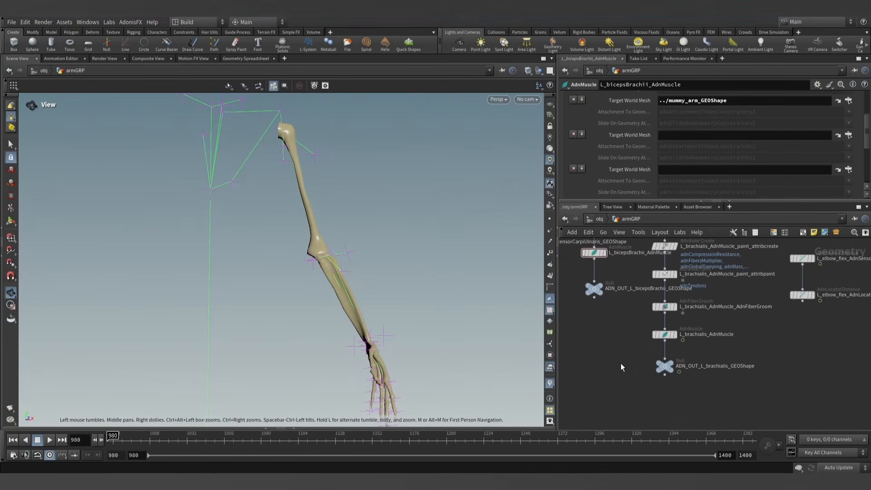
{"action": "left_click_drag", "start_coordinate": [666, 370], "coordinate": [675, 136]}
- Set the fourth Target World Mesh of the biceps muscle to ADN_OUT_L_pronatorTeres_GEOShape, templating that output to check its position
{"action": "scroll", "coordinate": [608, 319], "scroll_direction": "down", "scroll_amount": 3}
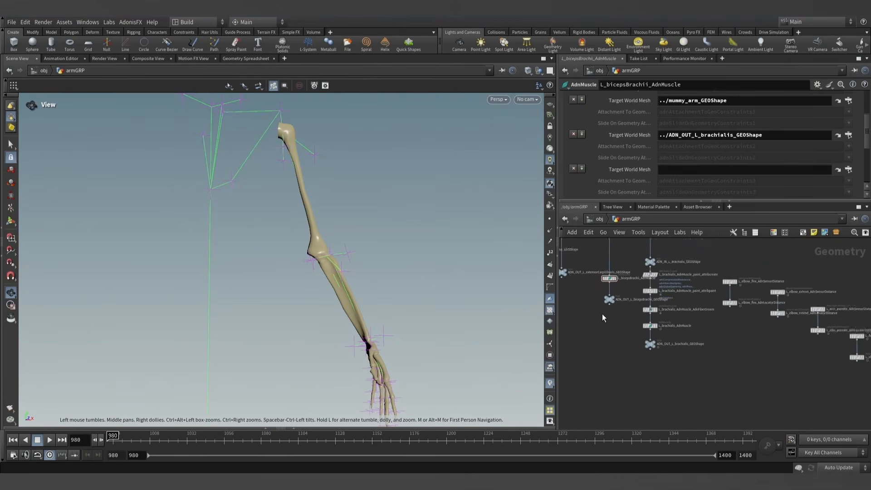
{"action": "middle_click_drag", "start_coordinate": [602, 314], "coordinate": [683, 365]}
{"action": "scroll", "coordinate": [628, 332], "scroll_direction": "up", "scroll_amount": 3}
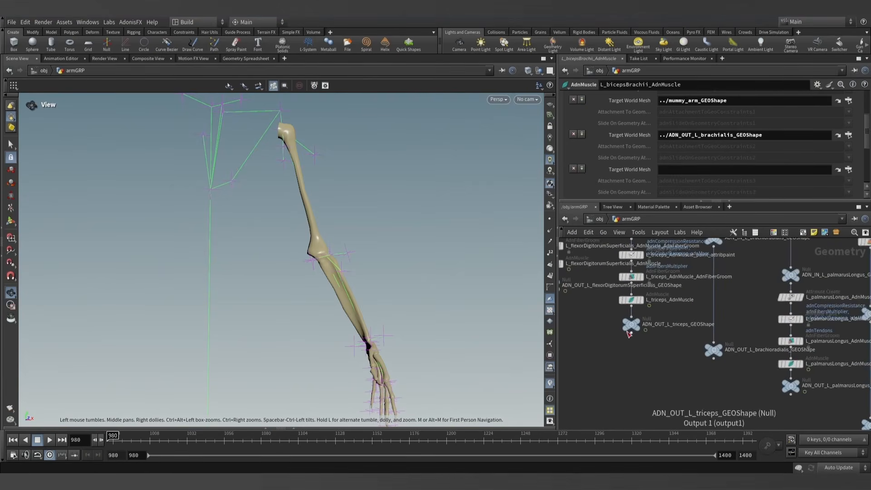
{"action": "middle_click_drag", "start_coordinate": [607, 333], "coordinate": [700, 382]}
{"action": "middle_click_drag", "start_coordinate": [624, 346], "coordinate": [728, 377]}
{"action": "middle_click_drag", "start_coordinate": [667, 330], "coordinate": [736, 395]}
{"action": "scroll", "coordinate": [735, 393], "scroll_direction": "down", "scroll_amount": 1}
{"action": "scroll", "coordinate": [690, 369], "scroll_direction": "down", "scroll_amount": 4}
{"action": "middle_click_drag", "start_coordinate": [582, 340], "coordinate": [628, 351]}
{"action": "scroll", "coordinate": [628, 351], "scroll_direction": "up", "scroll_amount": 4}
{"action": "scroll", "coordinate": [628, 351], "scroll_direction": "up", "scroll_amount": 4}
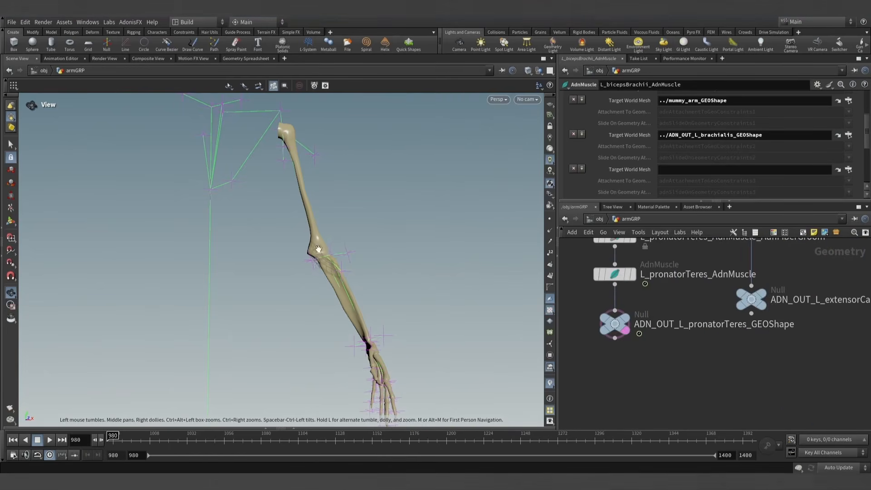
{"action": "scroll", "coordinate": [318, 249], "scroll_direction": "up", "scroll_amount": 5}
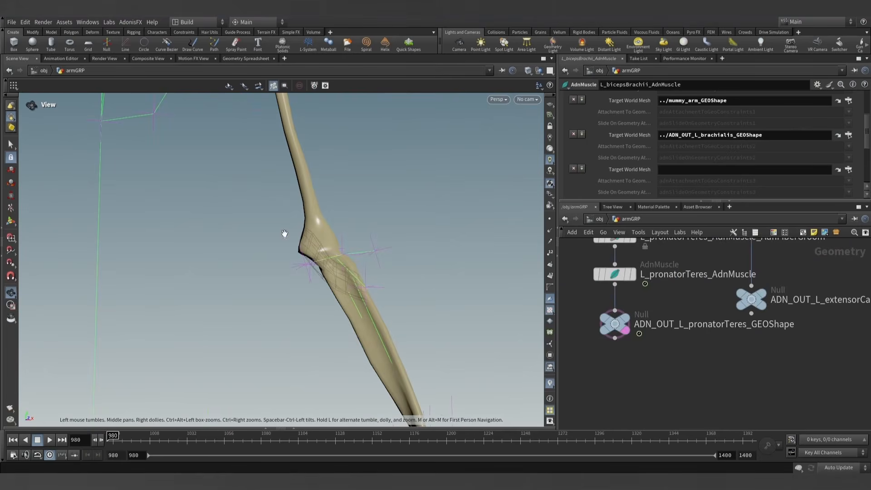
{"action": "scroll", "coordinate": [718, 370], "scroll_direction": "down", "scroll_amount": 3}
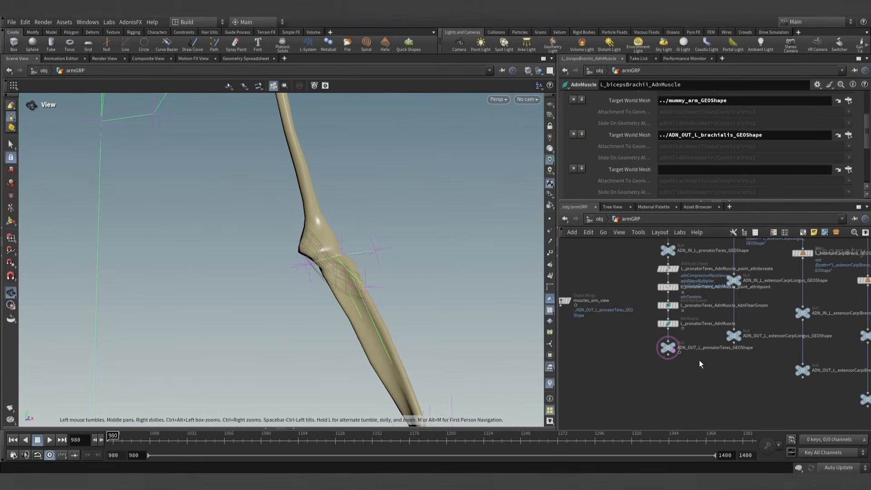
{"action": "left_click_drag", "start_coordinate": [677, 294], "coordinate": [682, 172]}
{"action": "scroll", "coordinate": [651, 165], "scroll_direction": "down", "scroll_amount": 6}
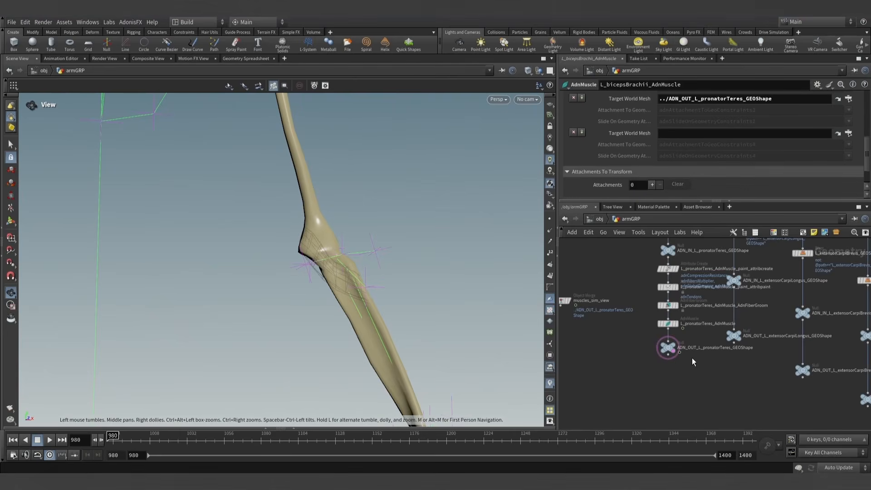
{"action": "scroll", "coordinate": [748, 393], "scroll_direction": "down", "scroll_amount": 2}
{"action": "middle_click_drag", "start_coordinate": [748, 394], "coordinate": [576, 310]}
{"action": "middle_click_drag", "start_coordinate": [738, 410], "coordinate": [645, 345]}
{"action": "middle_click_drag", "start_coordinate": [704, 381], "coordinate": [609, 381]}
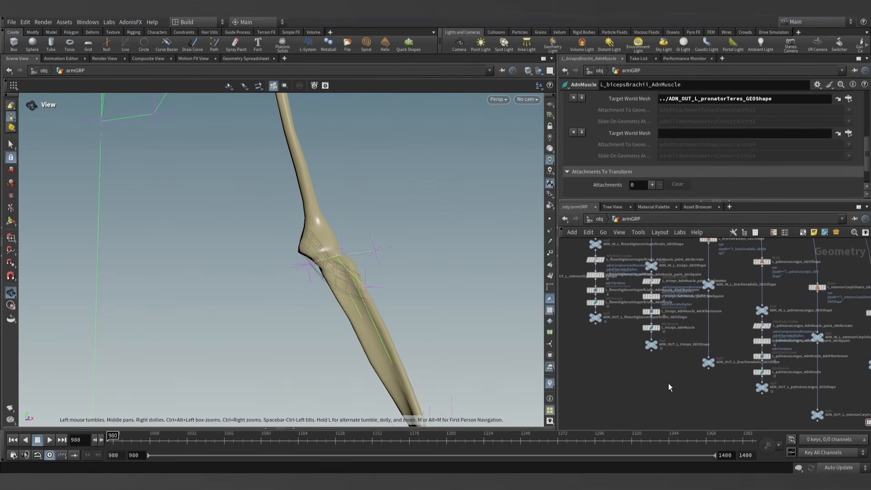
{"action": "middle_click_drag", "start_coordinate": [668, 383], "coordinate": [636, 369]}
{"action": "middle_click_drag", "start_coordinate": [714, 393], "coordinate": [663, 364]}
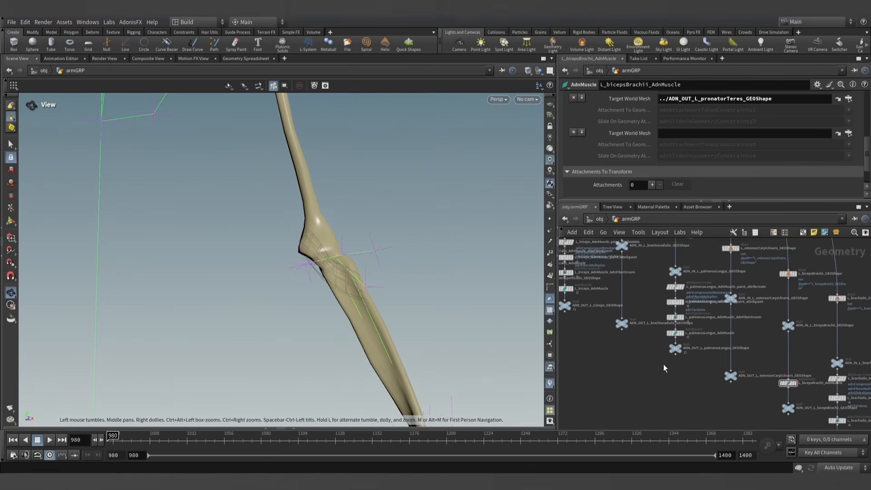
{"action": "scroll", "coordinate": [663, 368], "scroll_direction": "up", "scroll_amount": 3}
{"action": "left_click", "coordinate": [682, 338]}
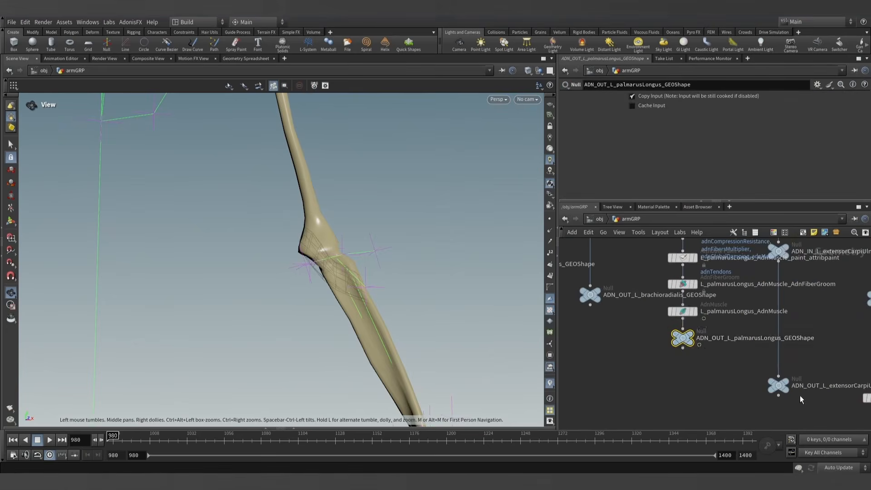
{"action": "scroll", "coordinate": [722, 397], "scroll_direction": "down", "scroll_amount": 3}
{"action": "middle_click_drag", "start_coordinate": [723, 401], "coordinate": [638, 347]}
{"action": "middle_click_drag", "start_coordinate": [769, 398], "coordinate": [744, 367]}
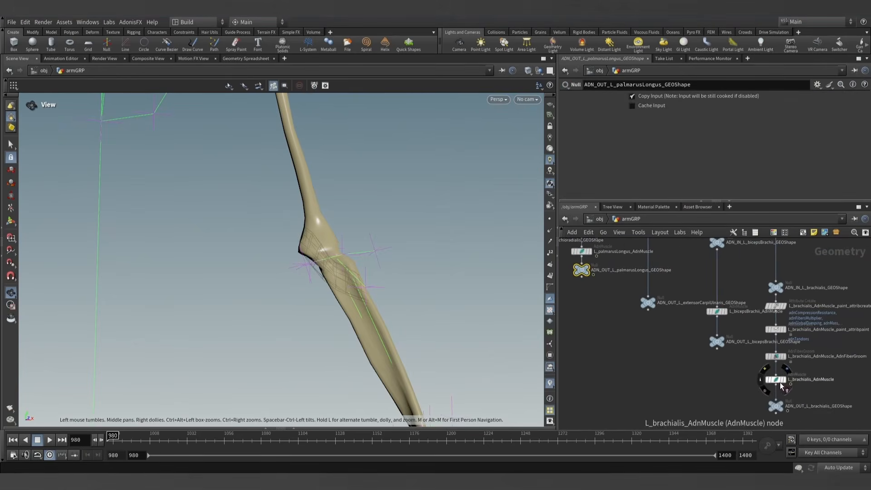
{"action": "left_click", "coordinate": [775, 380]}
{"action": "scroll", "coordinate": [797, 391], "scroll_direction": "down", "scroll_amount": 2}
{"action": "scroll", "coordinate": [777, 382], "scroll_direction": "up", "scroll_amount": 2}
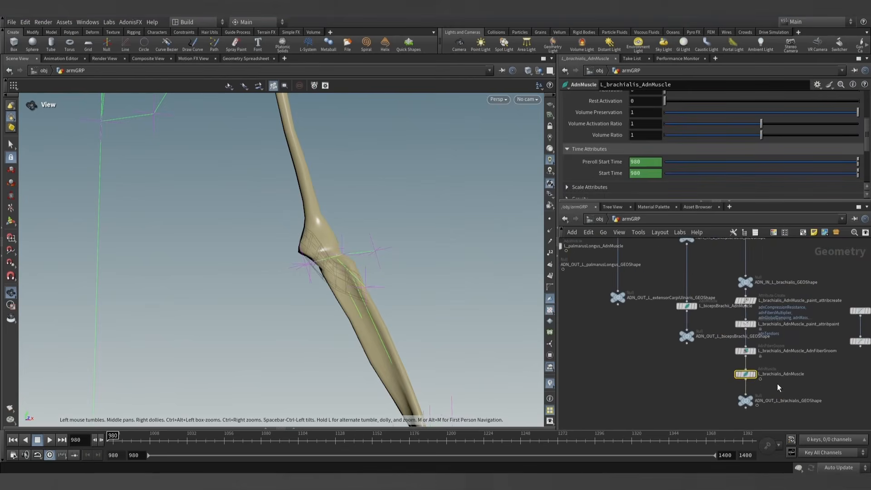
- Reselect the L_bicepsBrachii_AdnMuscle node and set its fifth Target World Mesh to ADN_OUT_L_palmarusLongus_GEOShape
{"action": "middle_click_drag", "start_coordinate": [710, 361], "coordinate": [737, 407]}
{"action": "scroll", "coordinate": [714, 352], "scroll_direction": "up", "scroll_amount": 2}
{"action": "left_click", "coordinate": [713, 352]}
{"action": "middle_click_drag", "start_coordinate": [647, 366], "coordinate": [729, 403]}
{"action": "left_click_drag", "start_coordinate": [635, 339], "coordinate": [670, 226]}
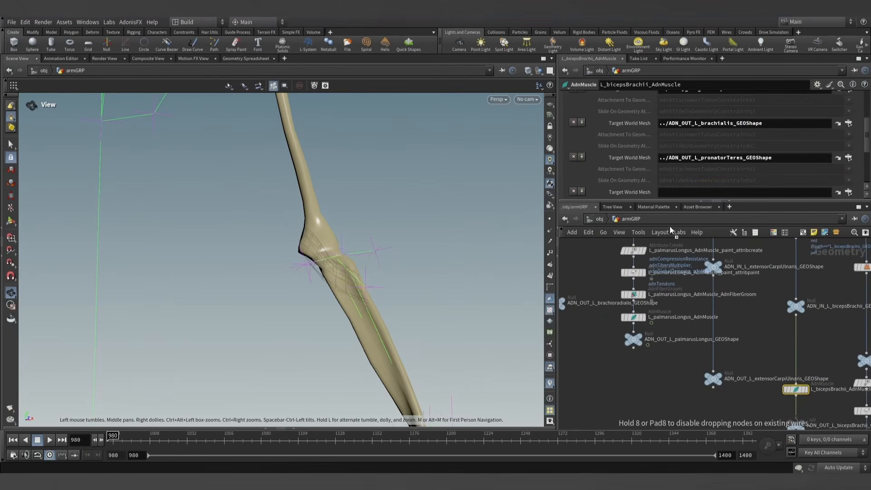
{"action": "left_click_drag", "start_coordinate": [680, 192], "coordinate": [680, 192]}
- Display the L_bicepsBrachii_AdnMuscle node in the viewport and frame the whole biceps
{"action": "scroll", "coordinate": [668, 377], "scroll_direction": "down", "scroll_amount": 1}
{"action": "scroll", "coordinate": [631, 158], "scroll_direction": "up", "scroll_amount": 3}
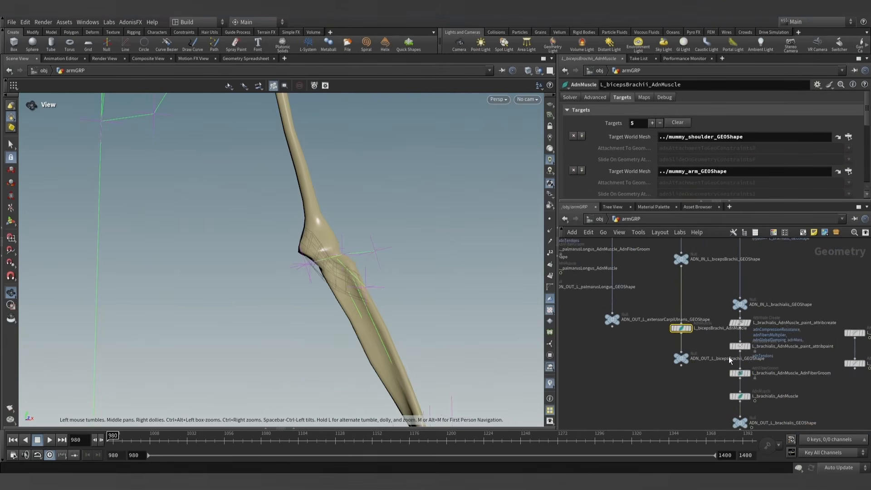
{"action": "scroll", "coordinate": [684, 322], "scroll_direction": "up", "scroll_amount": 3}
{"action": "left_click", "coordinate": [678, 319]}
{"action": "left_click_drag", "start_coordinate": [321, 187], "coordinate": [348, 321]}
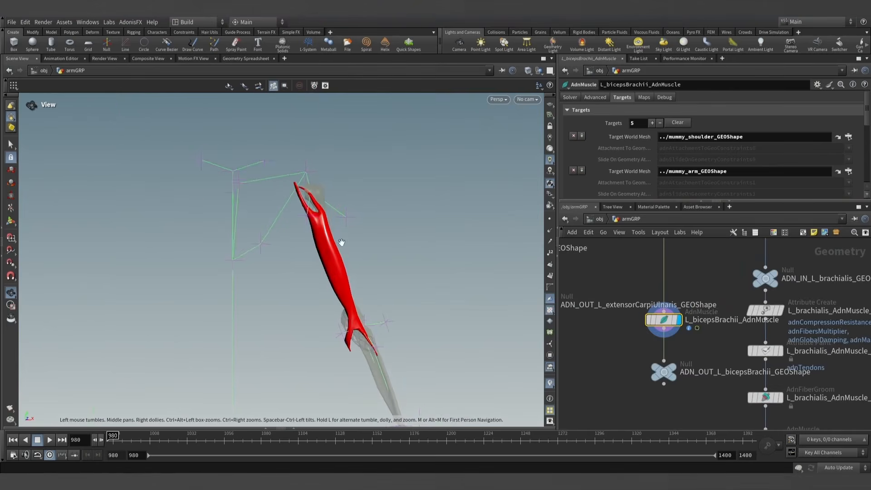
{"action": "left_click_drag", "start_coordinate": [341, 242], "coordinate": [327, 261]}
- Template the ADN_OUT_L_brachialis_GEOShape null so the brachialis shows alongside the biceps
{"action": "scroll", "coordinate": [606, 341], "scroll_direction": "down", "scroll_amount": 2}
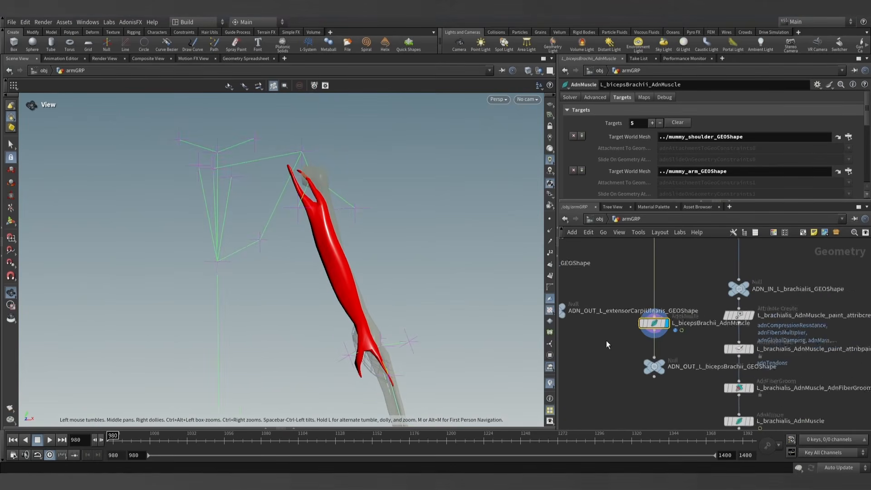
{"action": "scroll", "coordinate": [609, 358], "scroll_direction": "up", "scroll_amount": 1}
{"action": "middle_click_drag", "start_coordinate": [606, 353], "coordinate": [646, 337]}
{"action": "scroll", "coordinate": [646, 338], "scroll_direction": "down", "scroll_amount": 2}
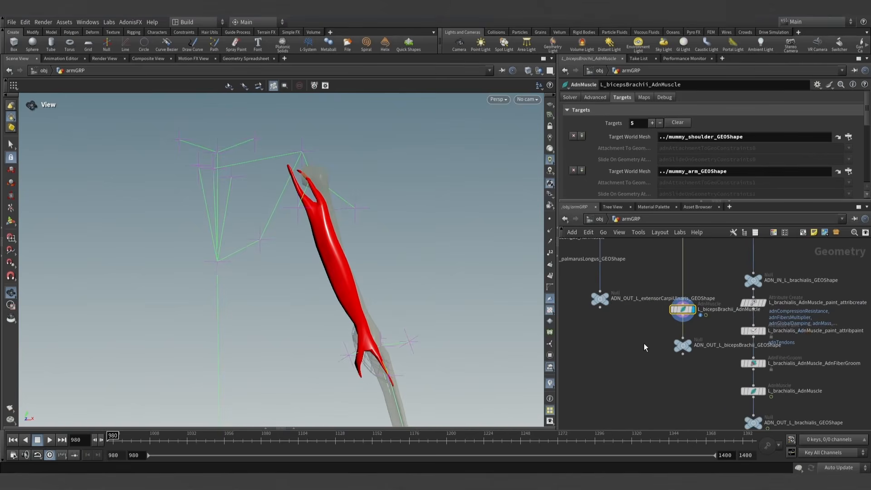
{"action": "middle_click_drag", "start_coordinate": [685, 384], "coordinate": [636, 346]}
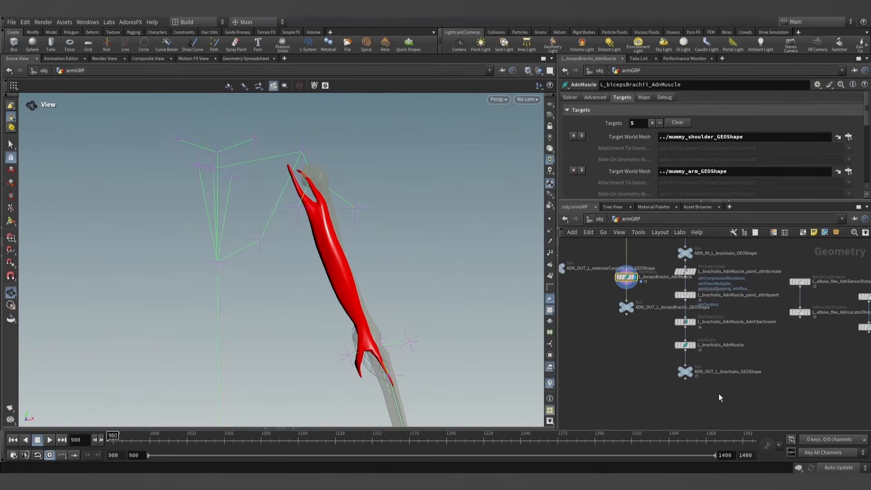
{"action": "scroll", "coordinate": [712, 394], "scroll_direction": "up", "scroll_amount": 2}
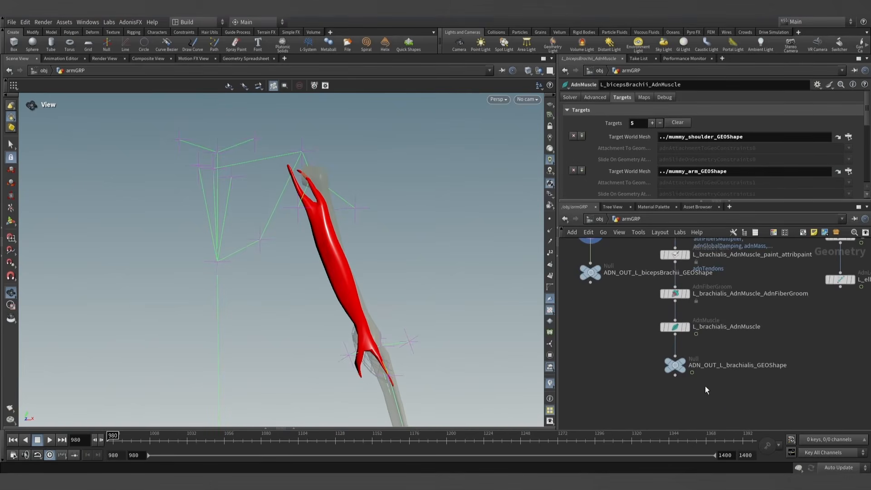
{"action": "left_click", "coordinate": [681, 371]}
- Template the ADN_OUT_L_palmarusLongus_GEOShape null so the palmarusLongus shows alongside the biceps
{"action": "scroll", "coordinate": [618, 351], "scroll_direction": "down", "scroll_amount": 2}
{"action": "mouse_move", "coordinate": [618, 351]}
{"action": "middle_mouse_down"}
{"action": "mouse_move", "coordinate": [766, 391]}
{"action": "mouse_move", "coordinate": [684, 391]}
{"action": "mouse_move", "coordinate": [715, 384]}
{"action": "middle_mouse_up"}
{"action": "mouse_move", "coordinate": [671, 352]}
{"action": "middle_mouse_down"}
{"action": "mouse_move", "coordinate": [691, 386]}
{"action": "mouse_move", "coordinate": [710, 377]}
{"action": "mouse_move", "coordinate": [680, 367]}
{"action": "mouse_move", "coordinate": [754, 408]}
{"action": "middle_mouse_up"}
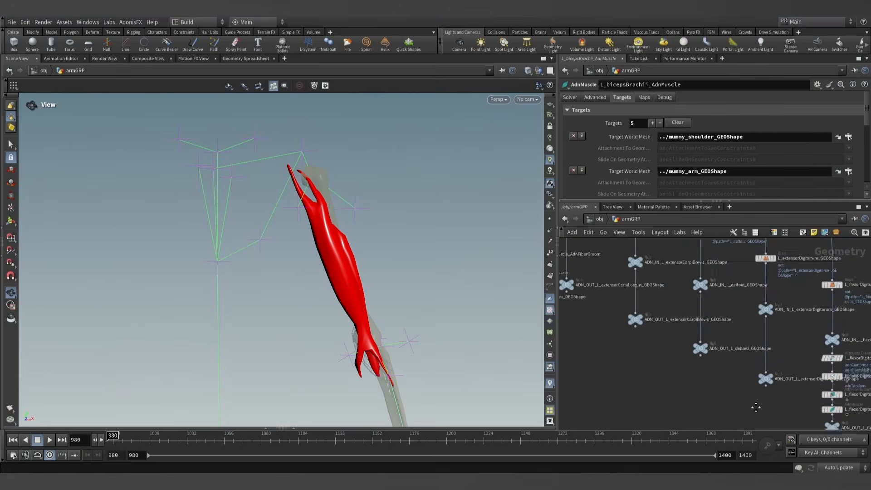
{"action": "middle_click_drag", "start_coordinate": [708, 386], "coordinate": [730, 405]}
{"action": "middle_click_drag", "start_coordinate": [656, 382], "coordinate": [675, 386]}
{"action": "scroll", "coordinate": [703, 393], "scroll_direction": "down", "scroll_amount": 1}
{"action": "middle_click_drag", "start_coordinate": [771, 415], "coordinate": [610, 327]}
{"action": "middle_click_drag", "start_coordinate": [806, 411], "coordinate": [644, 347]}
{"action": "mouse_move", "coordinate": [729, 380]}
{"action": "middle_mouse_down"}
{"action": "mouse_move", "coordinate": [632, 343]}
{"action": "mouse_move", "coordinate": [712, 379]}
{"action": "middle_mouse_up"}
{"action": "scroll", "coordinate": [678, 361], "scroll_direction": "up", "scroll_amount": 4}
{"action": "left_click", "coordinate": [674, 331]}
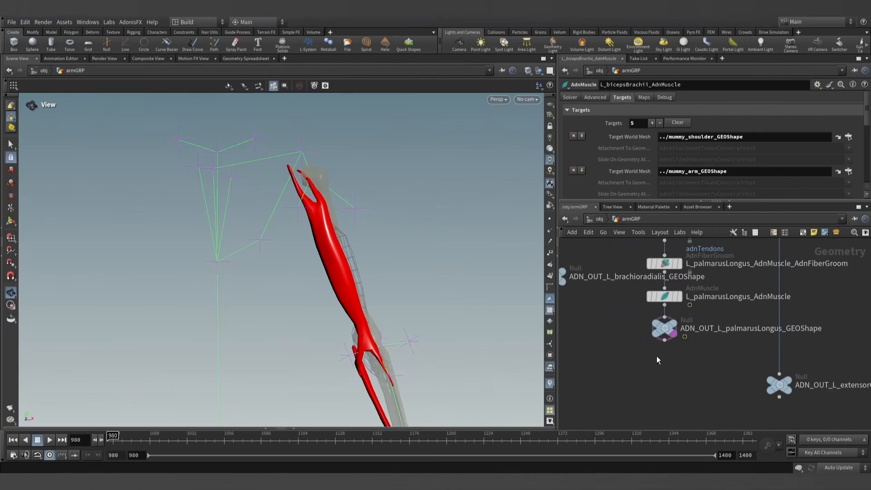
- Template the mummy_shoulder_GEOShape null so the shoulder bones show alongside the biceps
{"action": "scroll", "coordinate": [646, 357], "scroll_direction": "down", "scroll_amount": 5}
{"action": "middle_click_drag", "start_coordinate": [719, 288], "coordinate": [682, 426]}
{"action": "scroll", "coordinate": [626, 374], "scroll_direction": "up", "scroll_amount": 8}
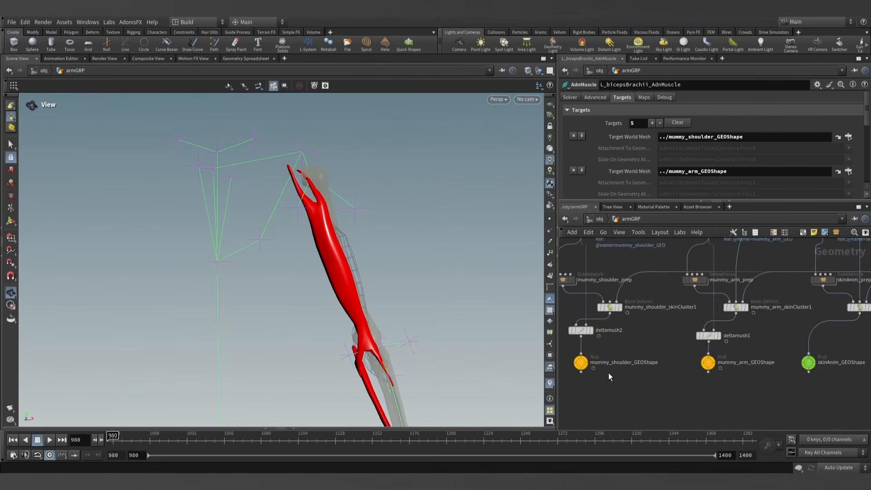
{"action": "middle_click_drag", "start_coordinate": [591, 374], "coordinate": [640, 380]}
{"action": "scroll", "coordinate": [640, 380], "scroll_direction": "up", "scroll_amount": 3}
{"action": "left_click", "coordinate": [633, 368]}
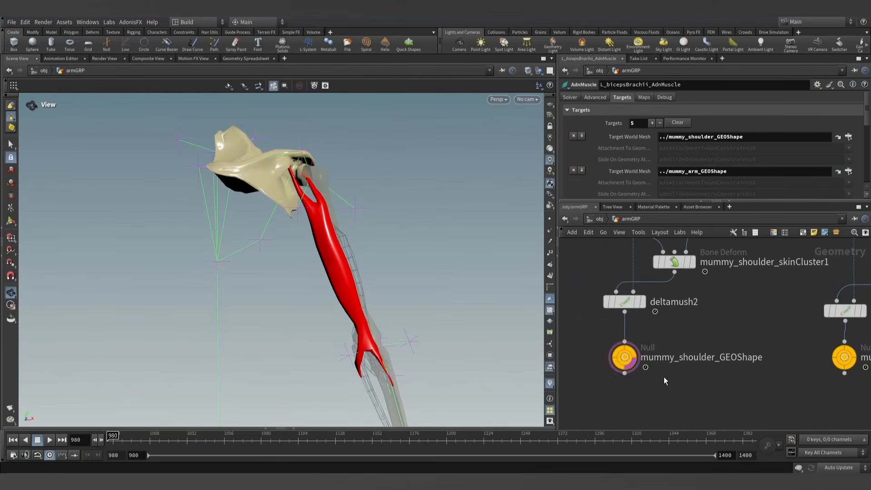
- Make the L_bicepsBrachii_AdnMuscle node paintable with the AdonisFX utility
{"action": "scroll", "coordinate": [704, 388], "scroll_direction": "down", "scroll_amount": 6}
{"action": "scroll", "coordinate": [645, 377], "scroll_direction": "up", "scroll_amount": 8}
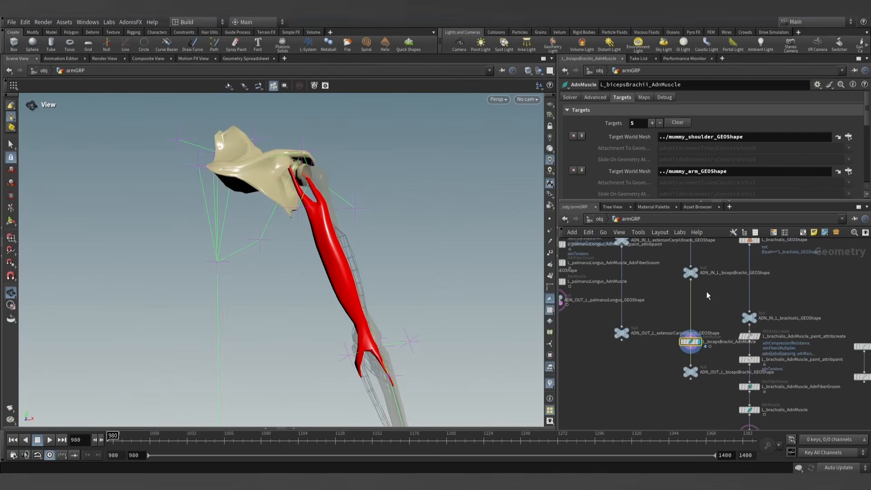
{"action": "left_click", "coordinate": [134, 23]}
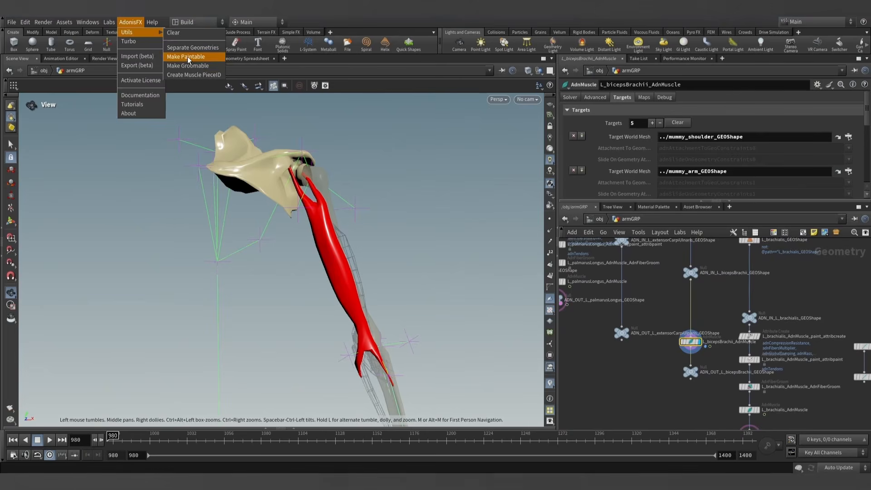
{"action": "left_click", "coordinate": [189, 59]}
- Open the L_bicepsBrachii_AdnMuscle_paint_attribpaint node and choose adnAttachmentToGeoConstraints0 as the attribute to paint
{"action": "left_click", "coordinate": [690, 273]}
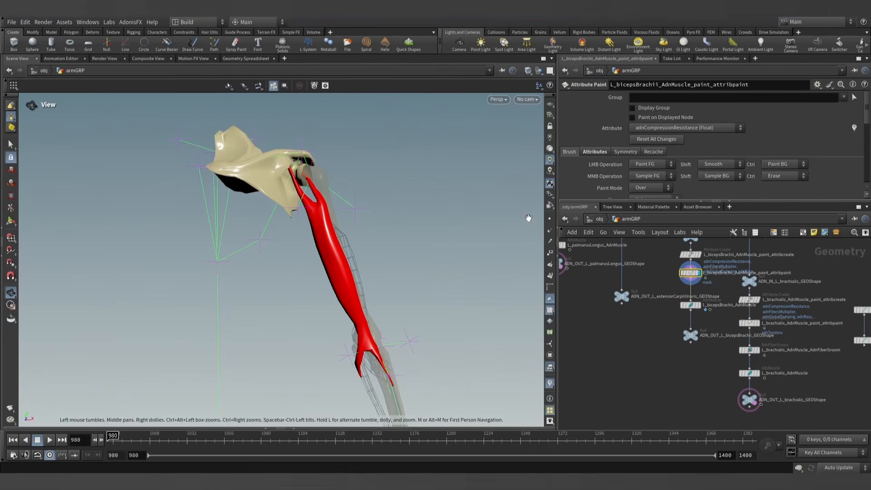
{"action": "left_click", "coordinate": [679, 128]}
{"action": "left_click", "coordinate": [676, 211]}
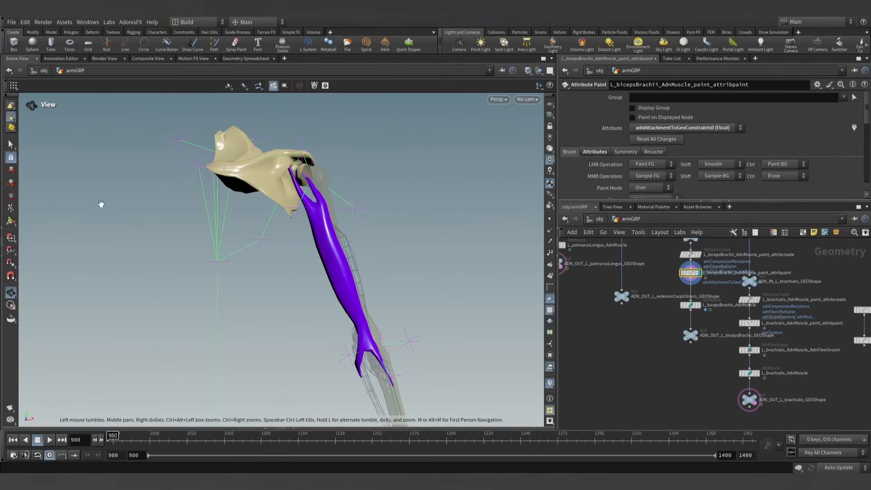
- Paint the biceps' inner upper tendon with a foreground value of 0.3 and its very tip with 1 in adnAttachmentToGeoConstraints0
{"action": "right_click_drag", "start_coordinate": [193, 191], "coordinate": [434, 266]}
{"action": "middle_click_drag", "start_coordinate": [434, 266], "coordinate": [391, 353]}
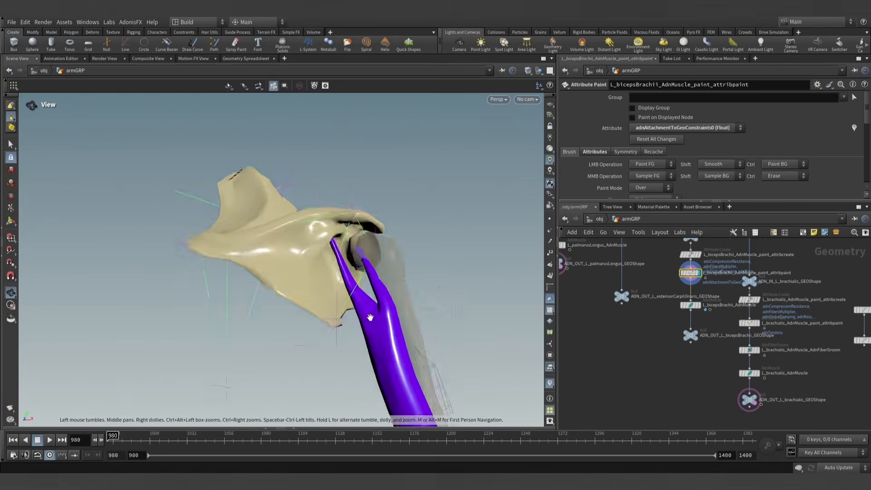
{"action": "mouse_move", "coordinate": [391, 354]}
{"action": "left_mouse_down"}
{"action": "mouse_move", "coordinate": [338, 294]}
{"action": "mouse_move", "coordinate": [357, 272]}
{"action": "left_mouse_up"}
{"action": "key", "text": "Return"}
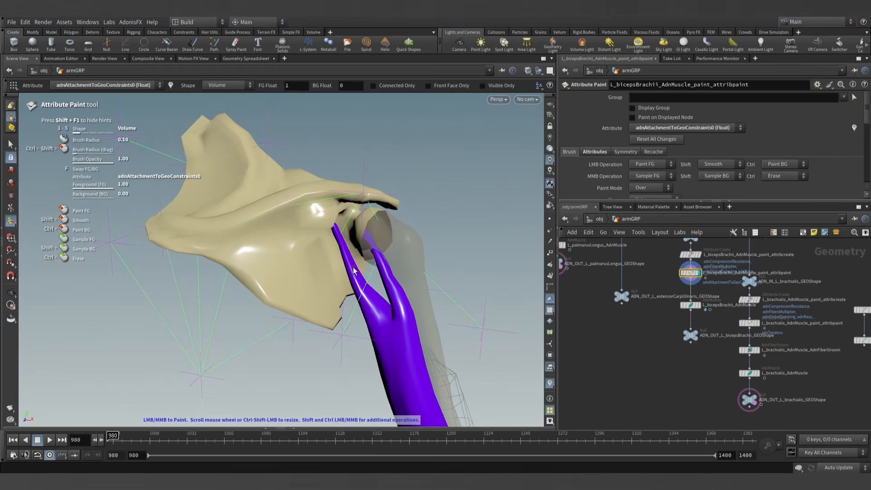
{"action": "mouse_move", "coordinate": [353, 270]}
{"action": "left_mouse_down", "text": "alt"}
{"action": "mouse_move", "coordinate": [314, 268]}
{"action": "mouse_move", "coordinate": [309, 256]}
{"action": "mouse_move", "coordinate": [380, 267]}
{"action": "left_mouse_up", "text": "alt"}
{"action": "scroll", "coordinate": [605, 175], "scroll_direction": "down", "scroll_amount": 6}
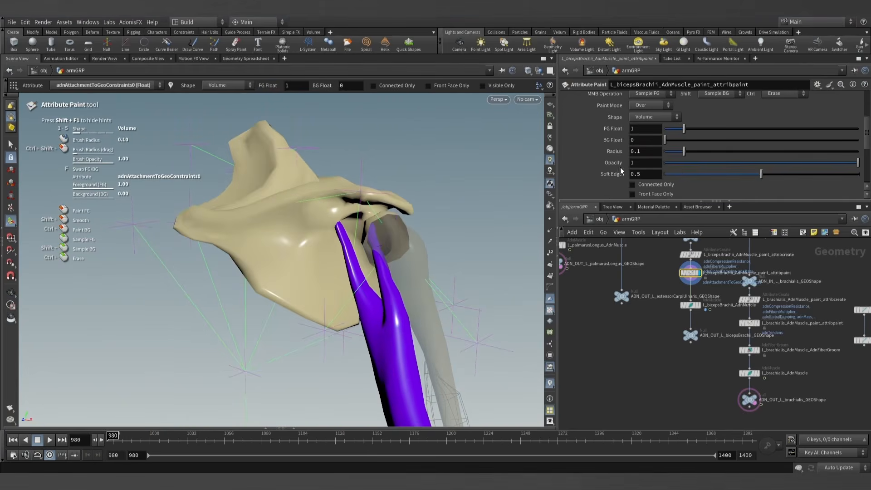
{"action": "type", "text": "0.3"}
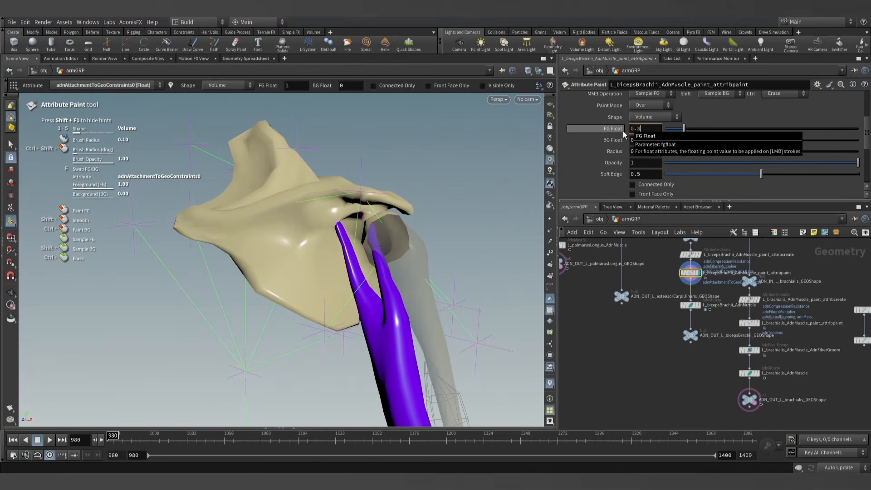
{"action": "key", "text": "Return"}
{"action": "left_click_drag", "start_coordinate": [301, 245], "coordinate": [284, 247], "text": "alt"}
{"action": "right_click_drag", "start_coordinate": [284, 247], "coordinate": [392, 287], "text": "alt"}
{"action": "scroll", "coordinate": [361, 284], "scroll_direction": "up", "scroll_amount": 8}
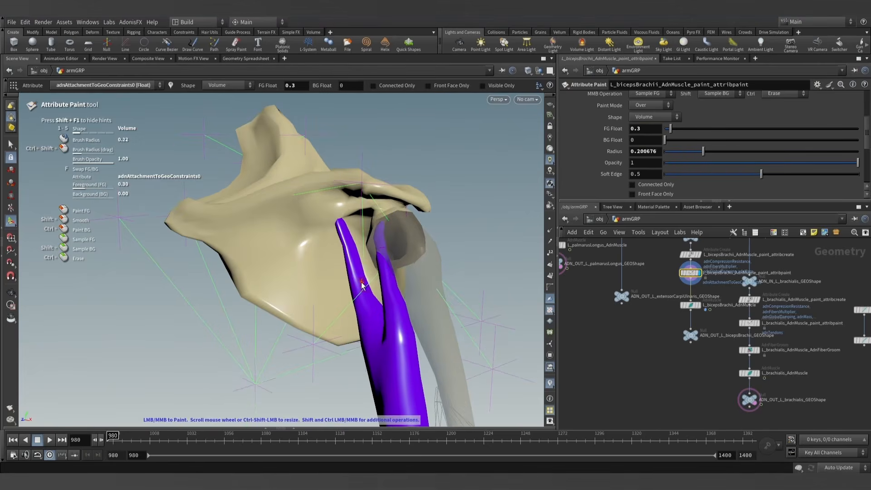
{"action": "mouse_move", "coordinate": [355, 296]}
{"action": "left_mouse_down"}
{"action": "mouse_move", "coordinate": [340, 240]}
{"action": "mouse_move", "coordinate": [350, 269]}
{"action": "mouse_move", "coordinate": [376, 291]}
{"action": "mouse_move", "coordinate": [327, 230]}
{"action": "mouse_move", "coordinate": [222, 268]}
{"action": "mouse_move", "coordinate": [290, 254]}
{"action": "left_mouse_up"}
{"action": "key", "text": "alt"}
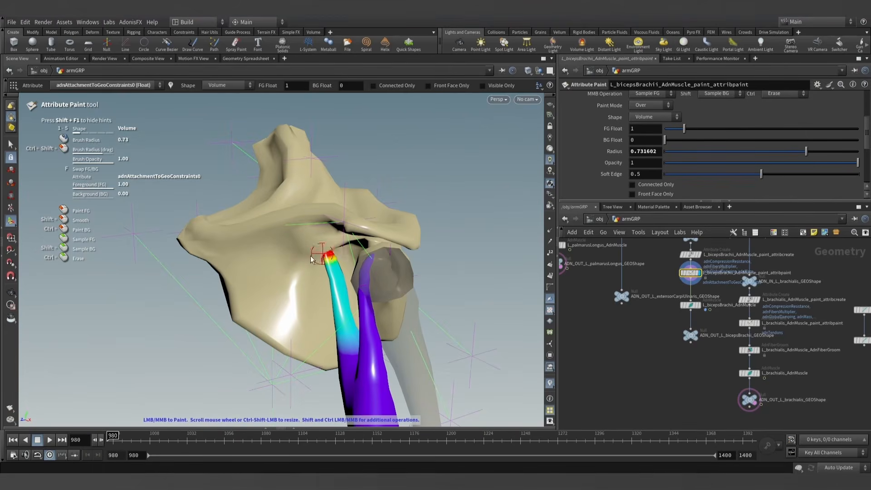
- Choose adnAttachmentToGeoConstraints1 as the attribute to paint and frame the two upper biceps heads
{"action": "left_click_drag", "start_coordinate": [409, 219], "coordinate": [367, 196], "text": "alt"}
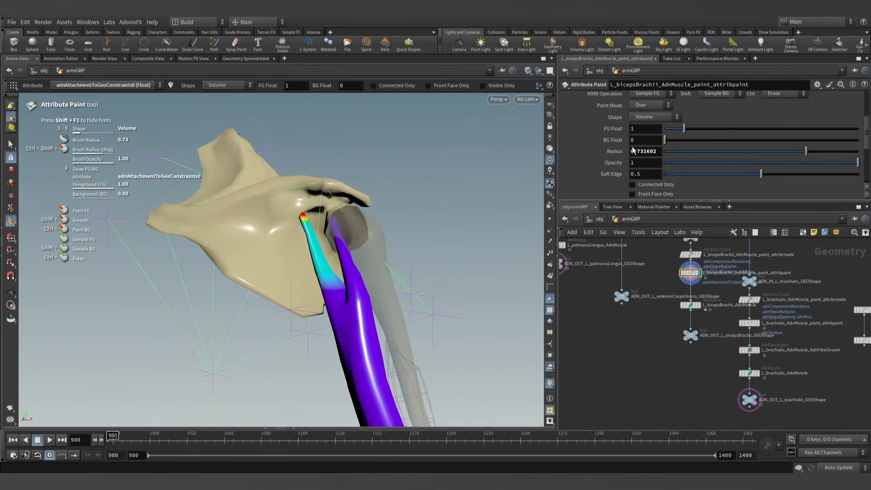
{"action": "scroll", "coordinate": [635, 143], "scroll_direction": "up", "scroll_amount": 4}
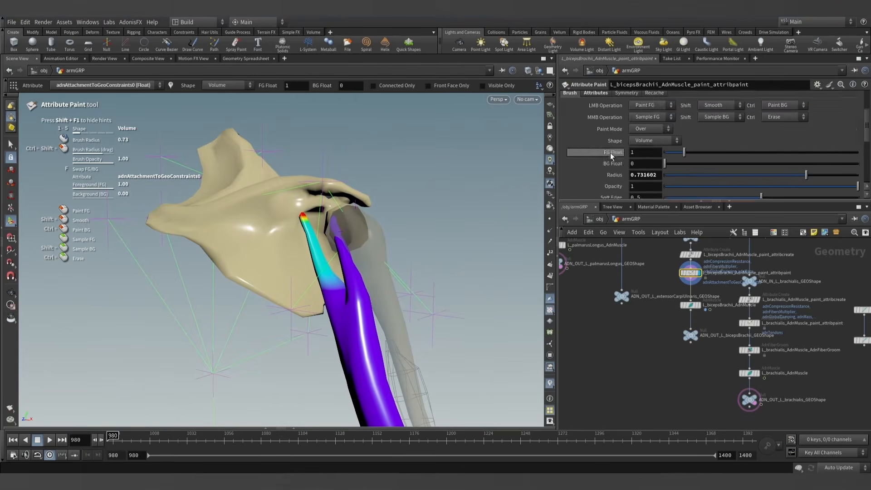
{"action": "left_click", "coordinate": [658, 116]}
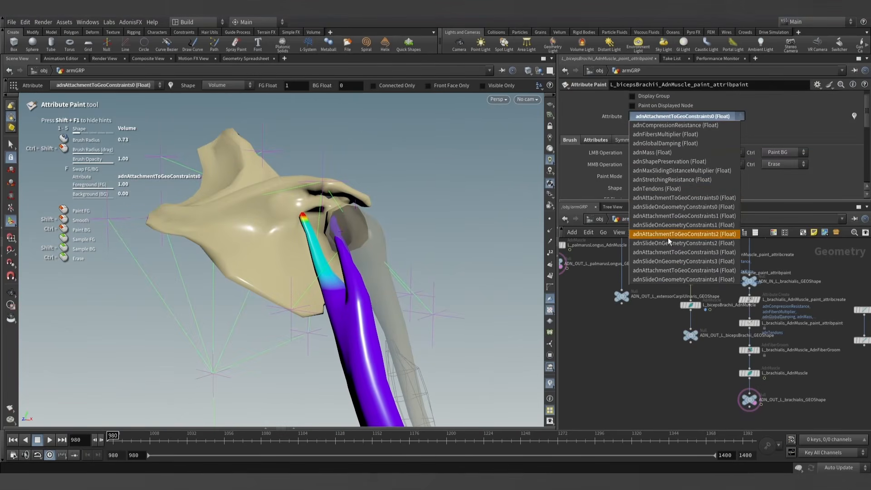
{"action": "left_click", "coordinate": [693, 217]}
{"action": "key", "text": "Escape"}
{"action": "mouse_move", "coordinate": [422, 231]}
{"action": "left_mouse_down"}
{"action": "mouse_move", "coordinate": [430, 242]}
{"action": "mouse_move", "coordinate": [357, 234]}
{"action": "mouse_move", "coordinate": [329, 248]}
{"action": "mouse_move", "coordinate": [381, 241]}
{"action": "mouse_move", "coordinate": [331, 240]}
{"action": "mouse_move", "coordinate": [385, 252]}
{"action": "mouse_move", "coordinate": [387, 263]}
{"action": "mouse_move", "coordinate": [349, 249]}
{"action": "mouse_move", "coordinate": [381, 242]}
{"action": "left_mouse_up"}
{"action": "key", "text": "Return"}
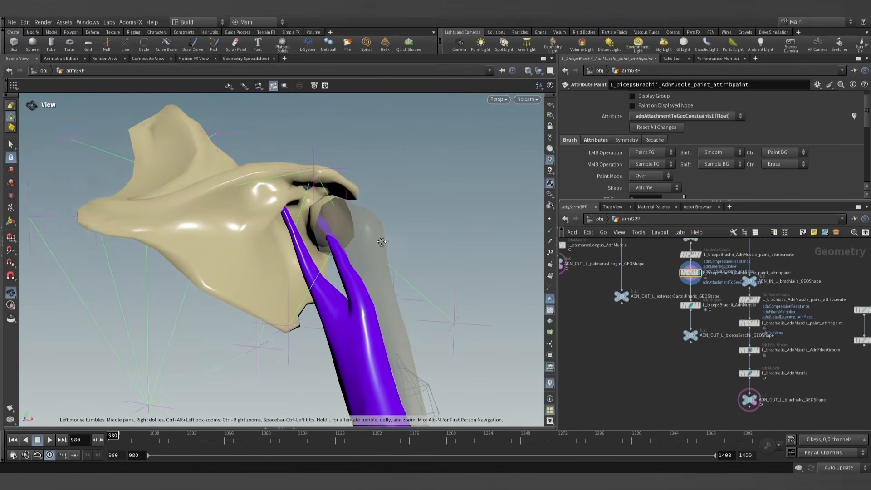
- Switch the attribute to paint to adnAttachmentToGeoConstraints2 and frame the whole biceps
{"action": "left_click", "coordinate": [705, 114]}
{"action": "left_click", "coordinate": [705, 113]}
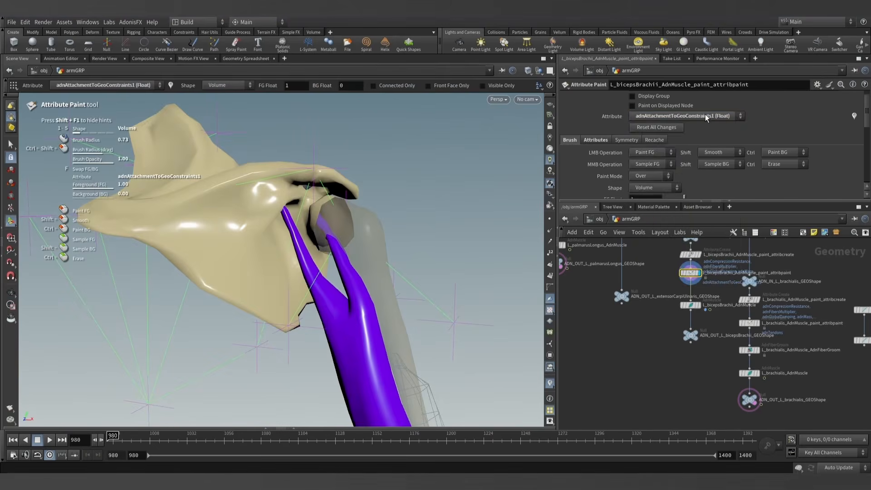
{"action": "left_click", "coordinate": [705, 113]}
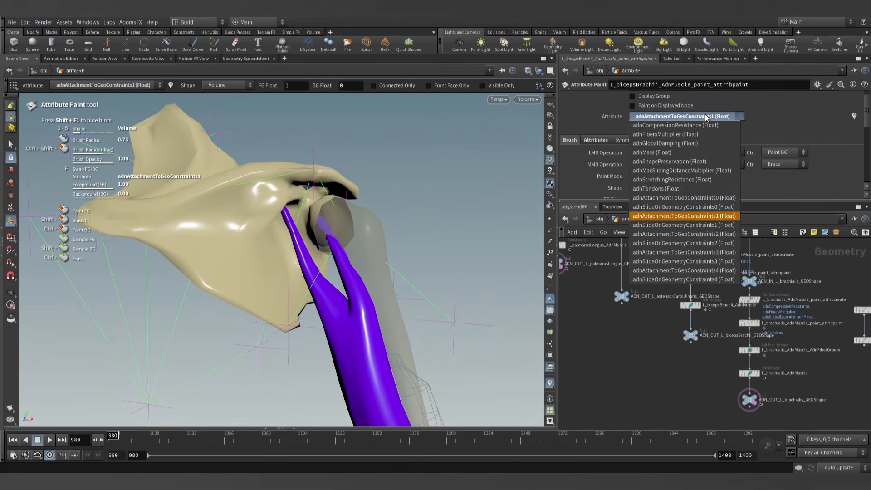
{"action": "left_click", "coordinate": [687, 235]}
{"action": "mouse_move", "coordinate": [454, 245]}
{"action": "left_mouse_down", "text": "alt"}
{"action": "mouse_move", "coordinate": [424, 242]}
{"action": "mouse_move", "coordinate": [409, 217]}
{"action": "mouse_move", "coordinate": [416, 219]}
{"action": "left_mouse_up", "text": "alt"}
{"action": "scroll", "coordinate": [597, 168], "scroll_direction": "down", "scroll_amount": 5}
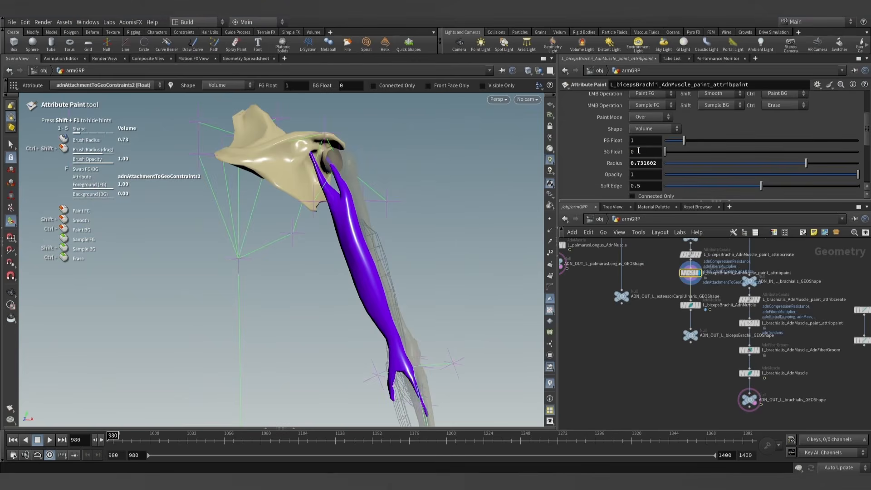
- Paint the entire biceps with a foreground value of 0.3, using a brush radius of about 11.86
{"action": "left_click_drag", "start_coordinate": [639, 141], "coordinate": [614, 144]}
{"action": "type", "text": "0.3"}
{"action": "key", "text": "Return"}
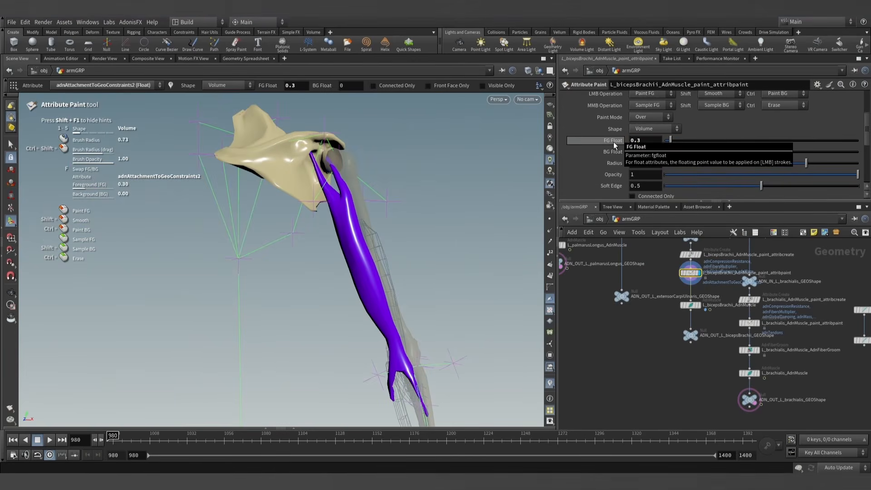
{"action": "scroll", "coordinate": [401, 304], "scroll_direction": "up", "scroll_amount": 15}
{"action": "left_click", "coordinate": [408, 362]}
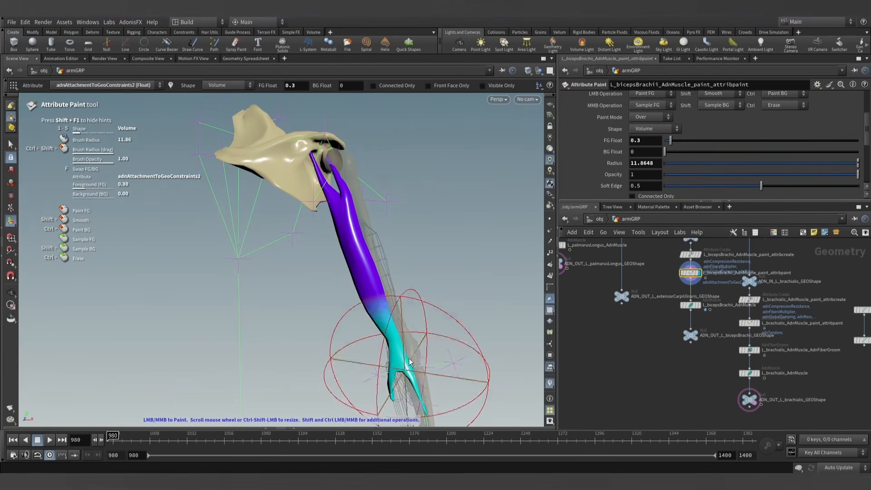
{"action": "left_click_drag", "start_coordinate": [409, 362], "coordinate": [272, 239]}
{"action": "key", "text": "Escape"}
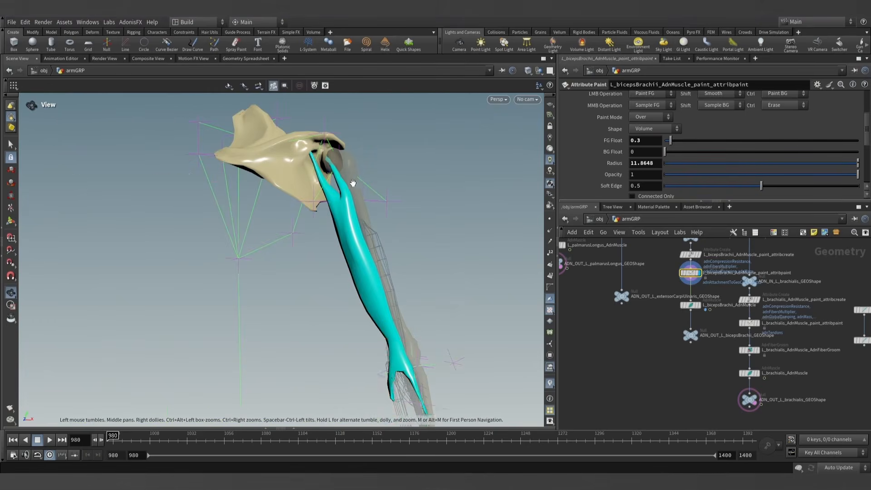
- Set the foreground value to 0 and paint over both upper heads of the biceps with a smaller brush
{"action": "left_click_drag", "start_coordinate": [353, 183], "coordinate": [399, 178], "text": "alt"}
{"action": "middle_click_drag", "start_coordinate": [398, 179], "coordinate": [359, 253], "text": "alt"}
{"action": "scroll", "coordinate": [358, 256], "scroll_direction": "up", "scroll_amount": 3, "text": "alt"}
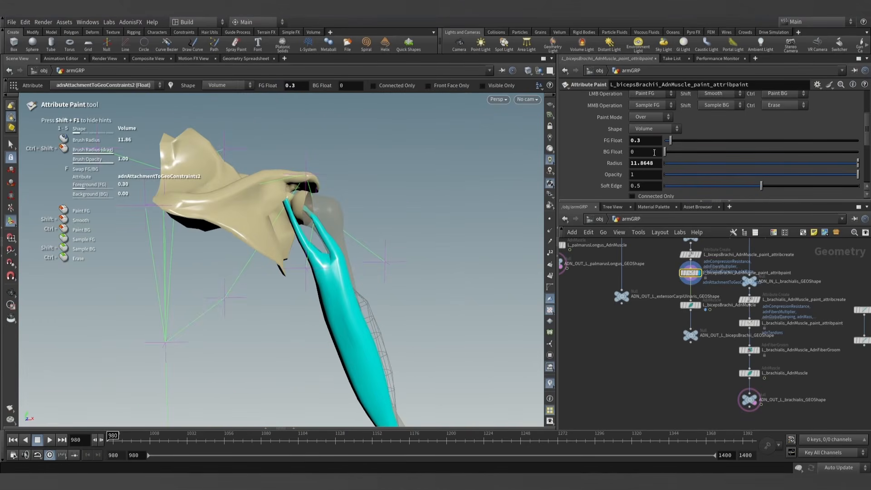
{"action": "type", "text": "0"}
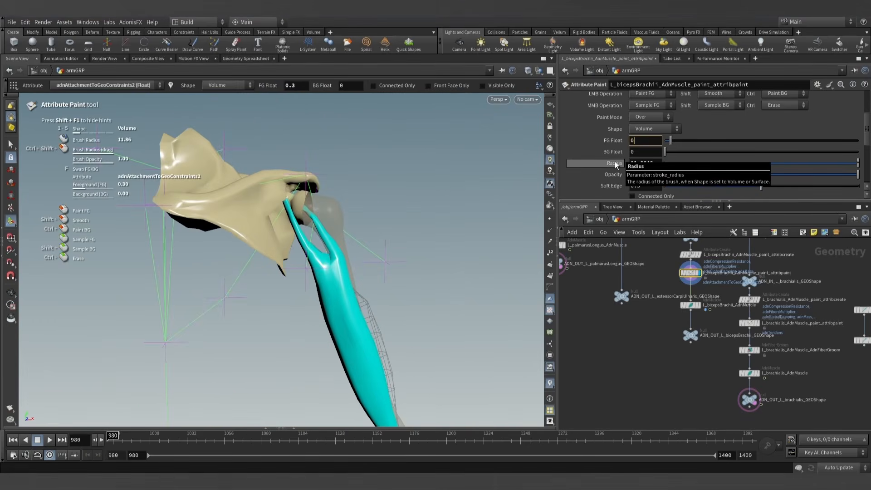
{"action": "key", "text": "Return"}
{"action": "scroll", "coordinate": [352, 236], "scroll_direction": "down", "scroll_amount": 10}
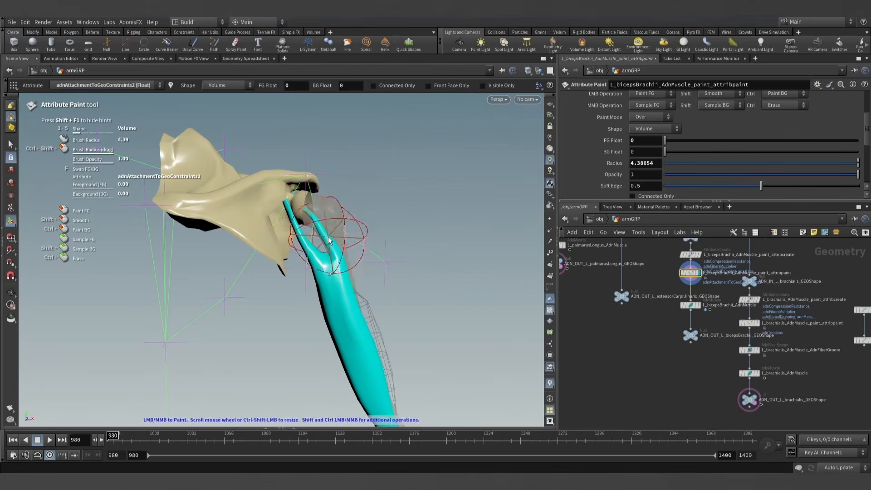
{"action": "left_click_drag", "start_coordinate": [333, 234], "coordinate": [314, 222], "text": "alt"}
{"action": "mouse_move", "coordinate": [314, 222]}
{"action": "right_mouse_down", "text": "alt"}
{"action": "mouse_move", "coordinate": [385, 293]}
{"action": "mouse_move", "coordinate": [378, 296]}
{"action": "right_mouse_up", "text": "alt"}
{"action": "scroll", "coordinate": [338, 307], "scroll_direction": "down", "scroll_amount": 4}
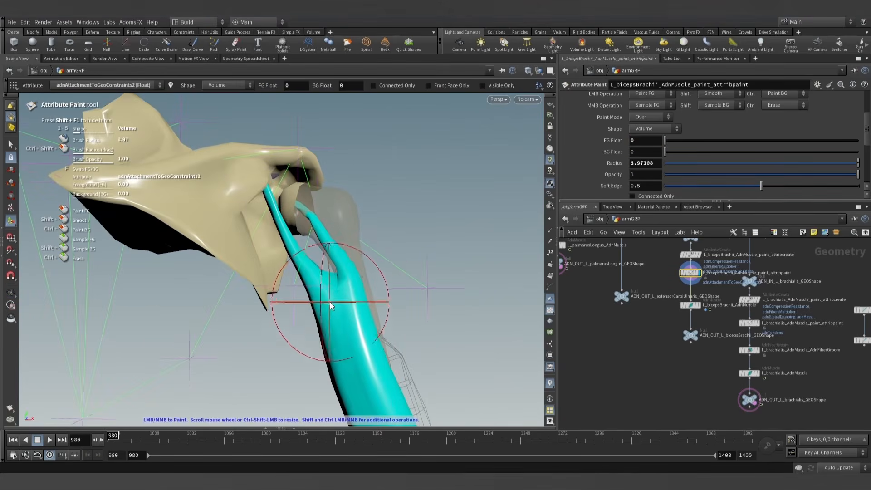
{"action": "mouse_move", "coordinate": [317, 301]}
{"action": "left_mouse_down"}
{"action": "mouse_move", "coordinate": [305, 291]}
{"action": "mouse_move", "coordinate": [359, 311]}
{"action": "mouse_move", "coordinate": [391, 245]}
{"action": "mouse_move", "coordinate": [338, 220]}
{"action": "left_mouse_up"}
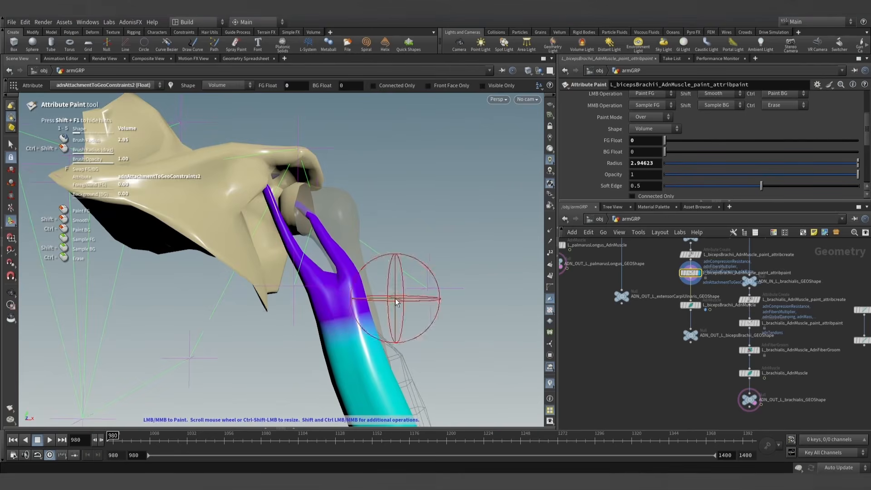
- Clean up the zero-value painting around the back of the upper biceps, undoing the unwanted last stroke
{"action": "right_click_drag", "start_coordinate": [392, 328], "coordinate": [434, 341], "text": "alt"}
{"action": "mouse_move", "coordinate": [433, 342]}
{"action": "left_mouse_down", "text": "alt"}
{"action": "mouse_move", "coordinate": [340, 368]}
{"action": "mouse_move", "coordinate": [397, 329]}
{"action": "mouse_move", "coordinate": [243, 317]}
{"action": "left_mouse_up", "text": "alt"}
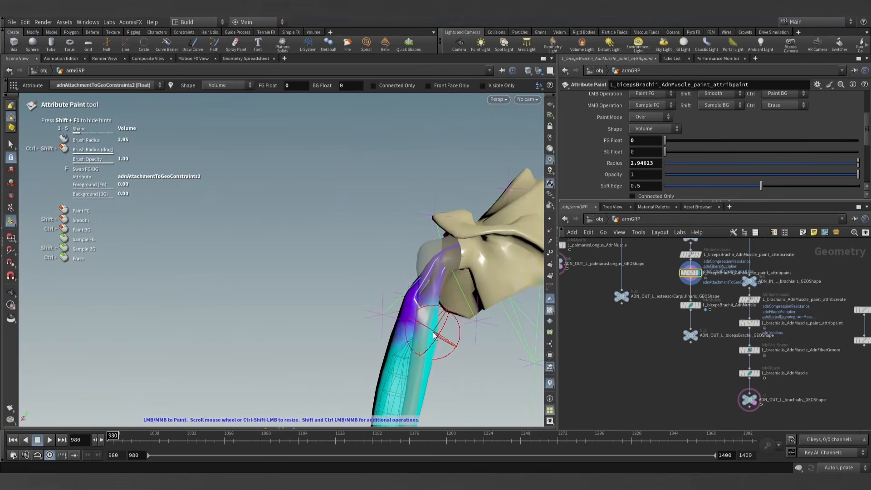
{"action": "key", "text": "ctrl+z"}
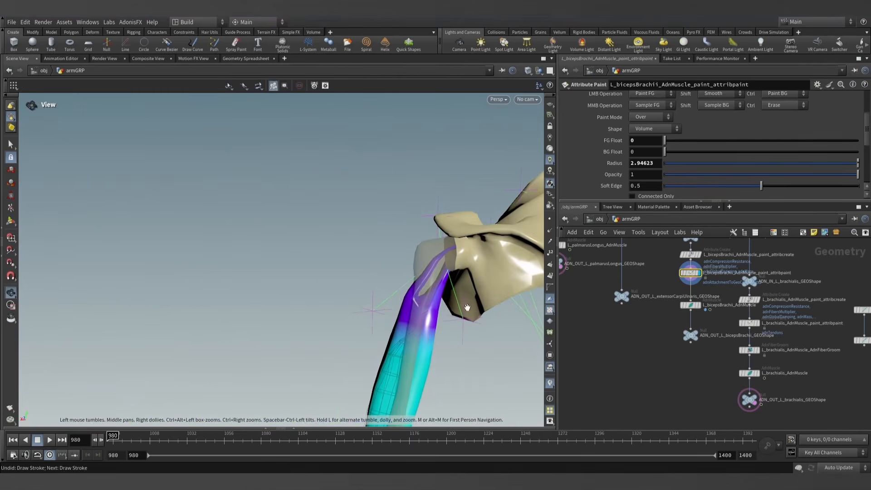
{"action": "left_click_drag", "start_coordinate": [373, 308], "coordinate": [391, 270], "text": "alt"}
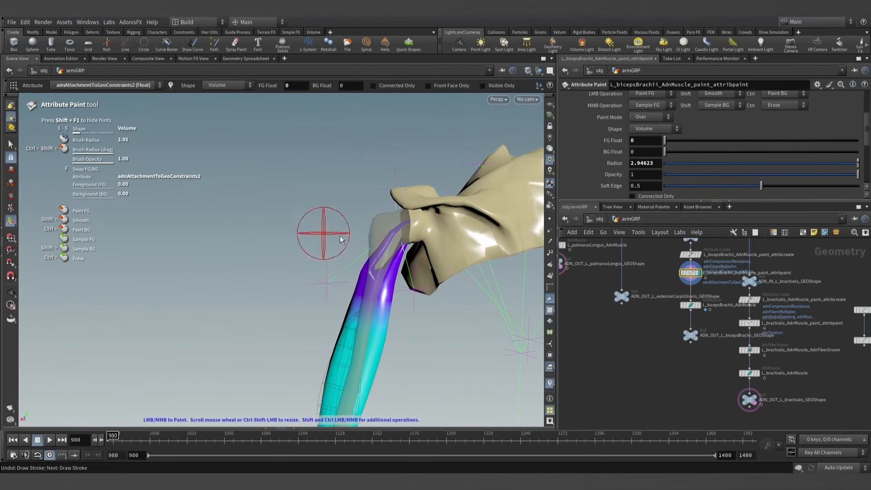
{"action": "left_click_drag", "start_coordinate": [405, 289], "coordinate": [341, 179], "text": "alt"}
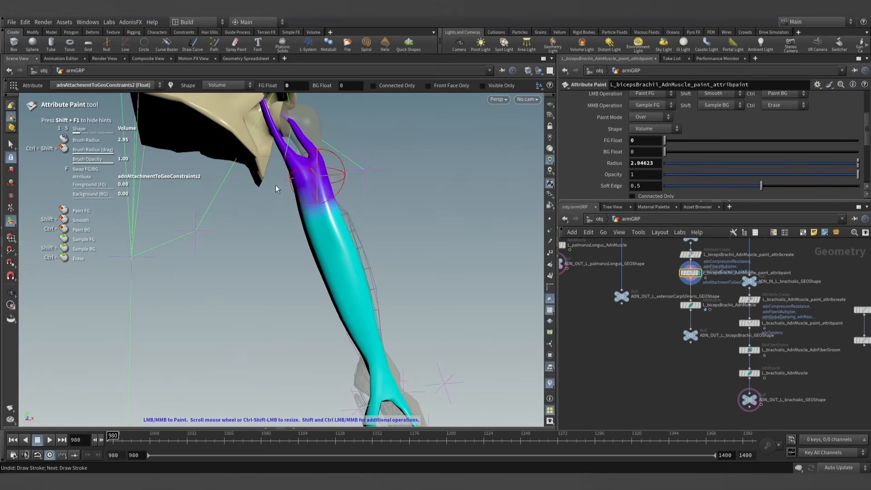
- Paint the lower forked tendons of the biceps with 0 on the front and back, using a brush radius of about 2.95
{"action": "right_click_drag", "start_coordinate": [408, 327], "coordinate": [410, 361], "text": "alt"}
{"action": "middle_click_drag", "start_coordinate": [411, 361], "coordinate": [388, 280], "text": "alt"}
{"action": "mouse_move", "coordinate": [388, 280]}
{"action": "left_mouse_down", "text": "alt"}
{"action": "mouse_move", "coordinate": [274, 284]}
{"action": "mouse_move", "coordinate": [492, 268]}
{"action": "mouse_move", "coordinate": [382, 281]}
{"action": "left_mouse_up", "text": "alt"}
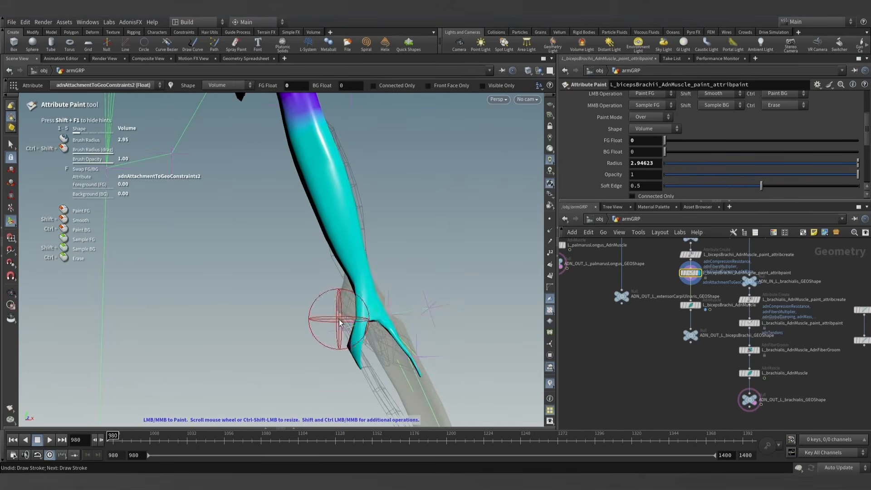
{"action": "mouse_move", "coordinate": [335, 320]}
{"action": "left_mouse_down"}
{"action": "mouse_move", "coordinate": [385, 307]}
{"action": "mouse_move", "coordinate": [279, 362]}
{"action": "mouse_move", "coordinate": [472, 355]}
{"action": "mouse_move", "coordinate": [258, 331]}
{"action": "mouse_move", "coordinate": [458, 355]}
{"action": "left_mouse_up"}
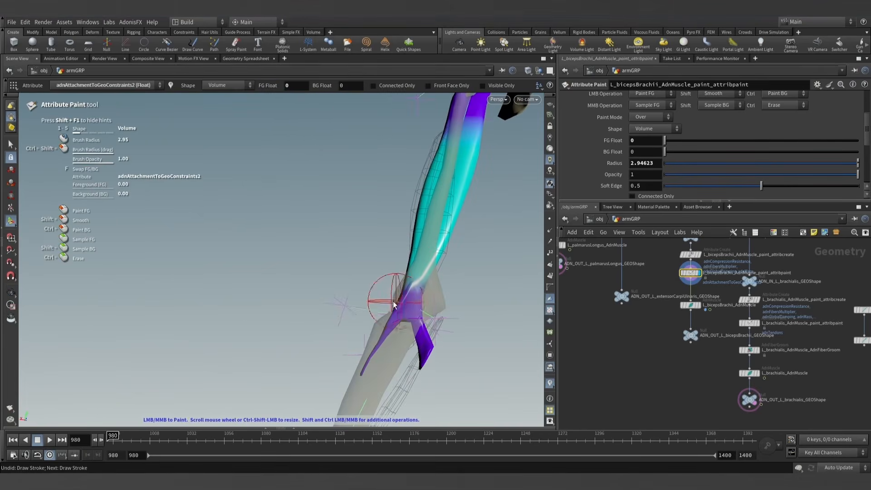
{"action": "mouse_move", "coordinate": [394, 305]}
{"action": "left_mouse_down", "text": "alt"}
{"action": "mouse_move", "coordinate": [407, 200]}
{"action": "mouse_move", "coordinate": [381, 225]}
{"action": "mouse_move", "coordinate": [400, 206]}
{"action": "mouse_move", "coordinate": [371, 218]}
{"action": "mouse_move", "coordinate": [365, 251]}
{"action": "left_mouse_up", "text": "alt"}
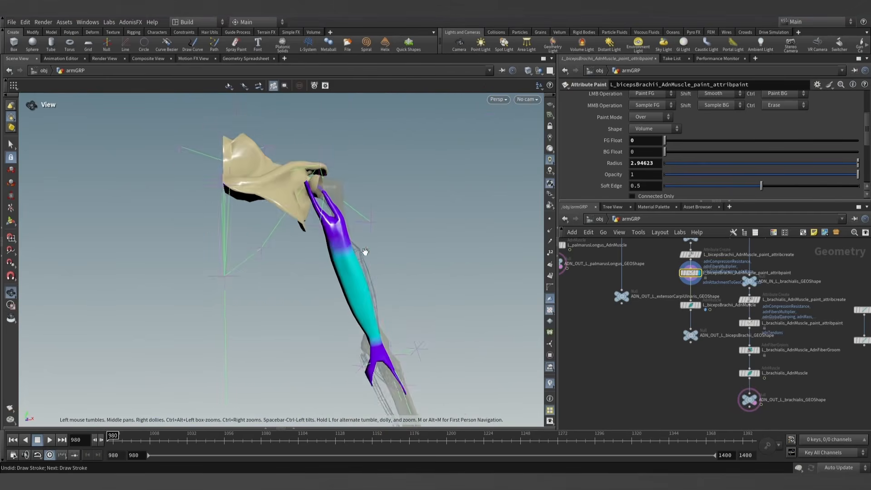
- Display the adnAttachmentToGeoConstraints0 map and examine the painted weights on the upper tendon
{"action": "mouse_move", "coordinate": [366, 251]}
{"action": "right_mouse_down", "text": "alt"}
{"action": "mouse_move", "coordinate": [412, 233]}
{"action": "mouse_move", "coordinate": [401, 219]}
{"action": "right_mouse_up", "text": "alt"}
{"action": "scroll", "coordinate": [584, 176], "scroll_direction": "up", "scroll_amount": 3}
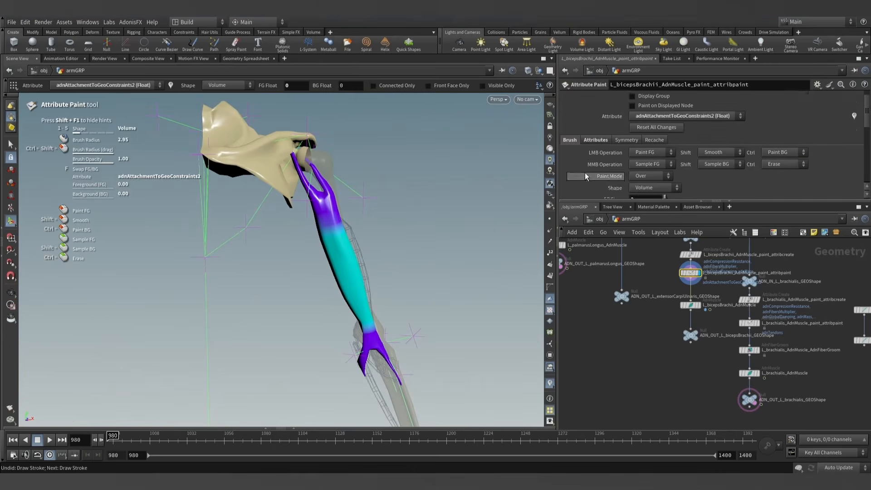
{"action": "scroll", "coordinate": [585, 176], "scroll_direction": "up", "scroll_amount": 1}
{"action": "left_click", "coordinate": [675, 128]}
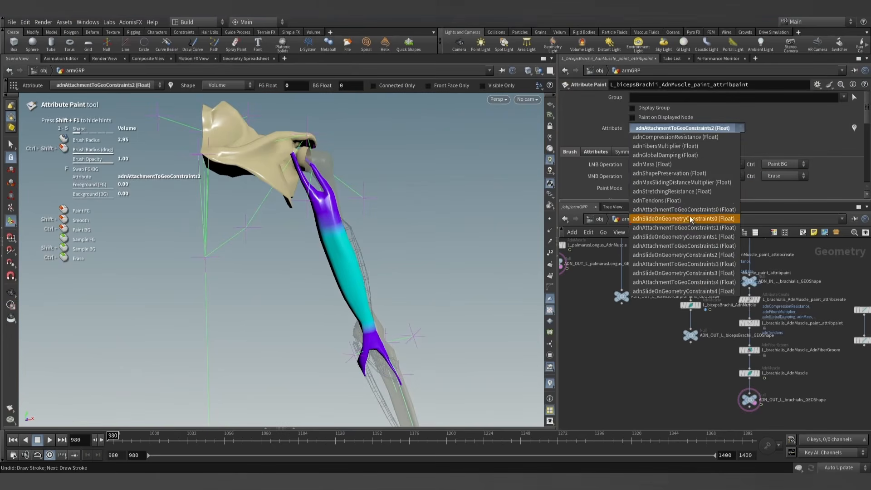
{"action": "left_click", "coordinate": [684, 210]}
{"action": "left_click_drag", "start_coordinate": [361, 190], "coordinate": [218, 169], "text": "alt"}
{"action": "right_click_drag", "start_coordinate": [218, 169], "coordinate": [240, 153], "text": "alt"}
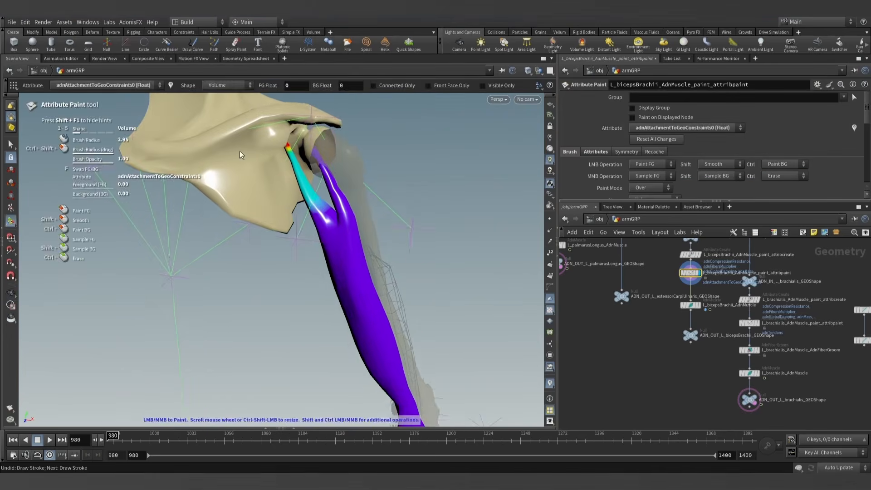
{"action": "middle_click_drag", "start_coordinate": [313, 174], "coordinate": [350, 211], "text": "alt"}
- Choose adnAttachmentToGeoConstraints1 as the attribute to paint, with a foreground value of 0.3 and a brush radius of about 1.62
{"action": "left_click", "coordinate": [684, 127]}
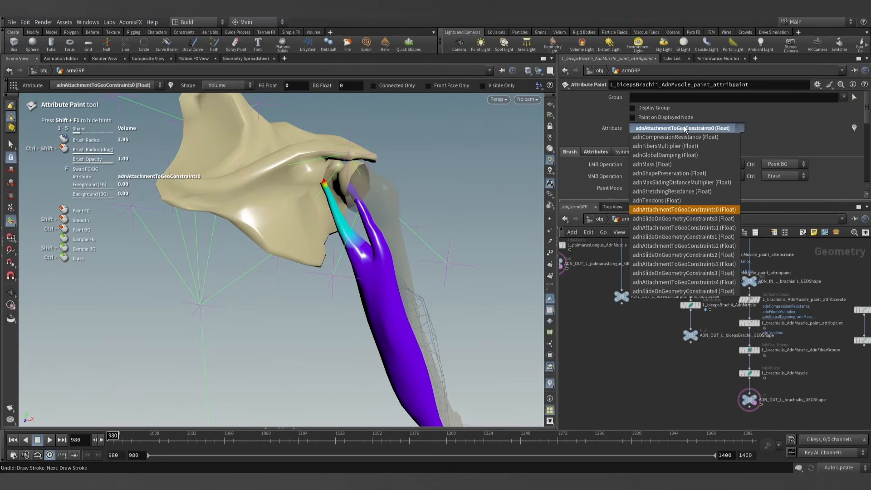
{"action": "left_click", "coordinate": [684, 228]}
{"action": "mouse_move", "coordinate": [427, 221]}
{"action": "left_mouse_down", "text": "alt"}
{"action": "mouse_move", "coordinate": [377, 215]}
{"action": "mouse_move", "coordinate": [385, 249]}
{"action": "mouse_move", "coordinate": [386, 238]}
{"action": "mouse_move", "coordinate": [415, 235]}
{"action": "mouse_move", "coordinate": [384, 254]}
{"action": "mouse_move", "coordinate": [374, 241]}
{"action": "left_mouse_up", "text": "alt"}
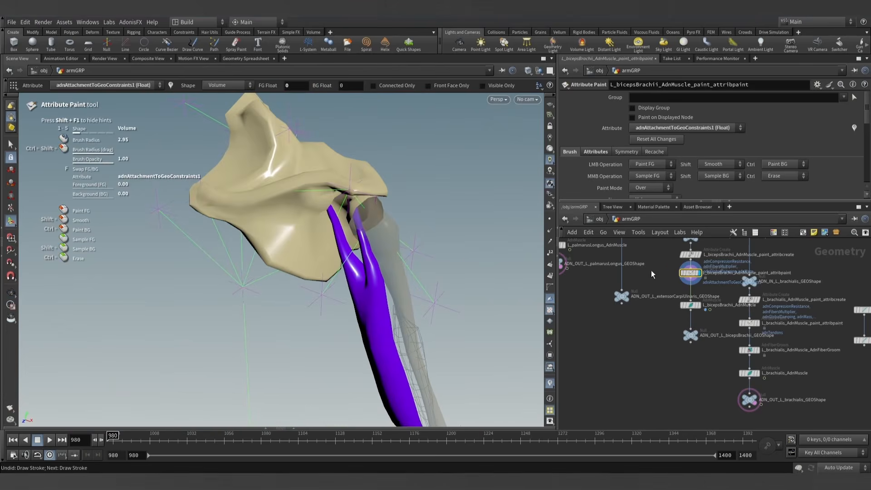
{"action": "scroll", "coordinate": [612, 163], "scroll_direction": "down", "scroll_amount": 3}
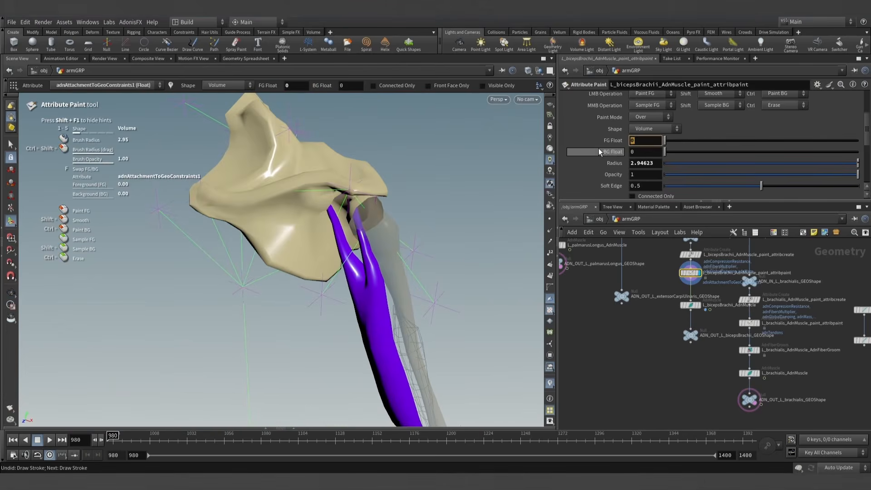
{"action": "type", "text": "0.3"}
{"action": "key", "text": "Return"}
{"action": "right_click_drag", "start_coordinate": [371, 185], "coordinate": [463, 205], "text": "alt"}
{"action": "mouse_move", "coordinate": [391, 287]}
{"action": "left_mouse_down", "text": "alt"}
{"action": "mouse_move", "coordinate": [418, 219]}
{"action": "mouse_move", "coordinate": [391, 267]}
{"action": "left_mouse_up", "text": "alt"}
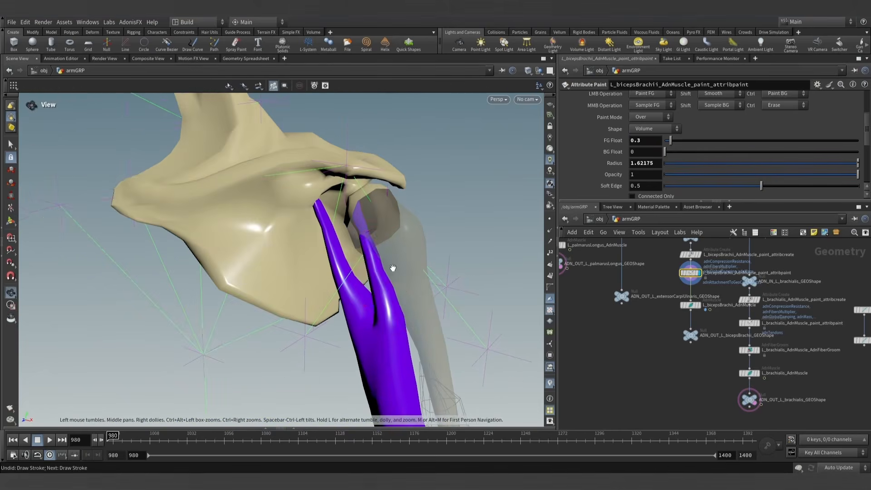
- Paint the upper tendon at the humerus head and the adjoining biceps with 0.3 on the adnAttachmentToGeoConstraints1 map
{"action": "left_click_drag", "start_coordinate": [394, 310], "coordinate": [370, 243]}
{"action": "left_click", "coordinate": [392, 340]}
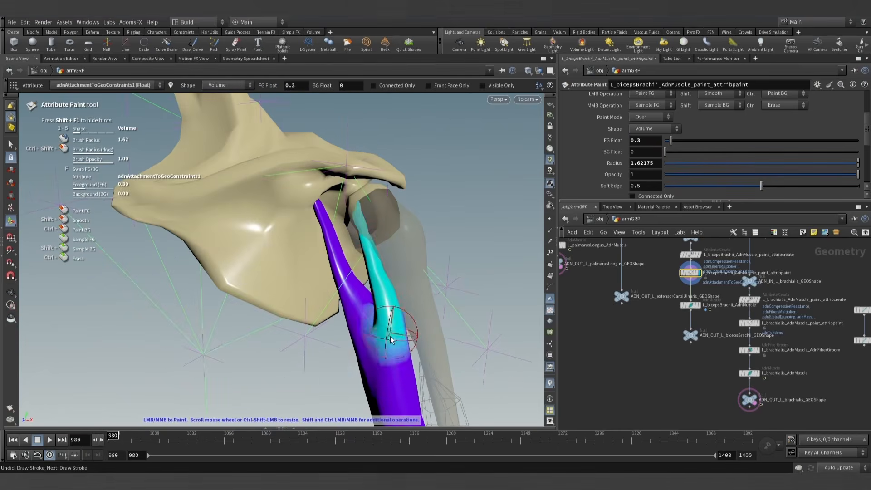
{"action": "mouse_move", "coordinate": [396, 320]}
{"action": "left_mouse_down", "text": "alt"}
{"action": "mouse_move", "coordinate": [252, 288]}
{"action": "mouse_move", "coordinate": [454, 356]}
{"action": "mouse_move", "coordinate": [400, 353]}
{"action": "mouse_move", "coordinate": [471, 340]}
{"action": "mouse_move", "coordinate": [406, 324]}
{"action": "mouse_move", "coordinate": [412, 280]}
{"action": "left_mouse_up", "text": "alt"}
{"action": "scroll", "coordinate": [640, 144], "scroll_direction": "up", "scroll_amount": 3}
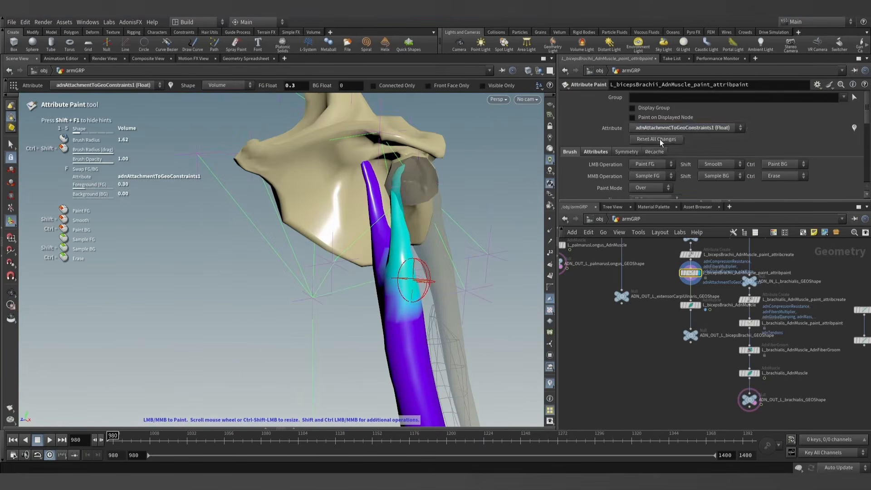
- Display the adnAttachmentToGeoConstraints2 map to compare its painted area, and return to adnAttachmentToGeoConstraints1
{"action": "left_click", "coordinate": [670, 128]}
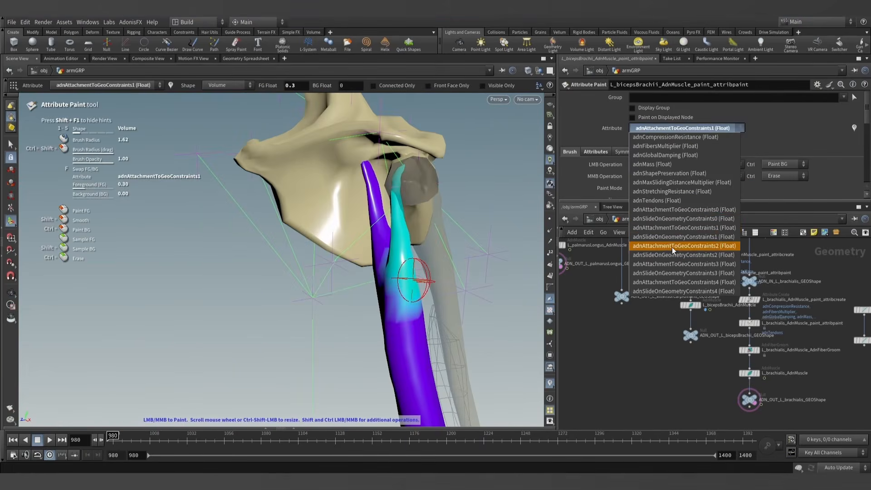
{"action": "left_click", "coordinate": [672, 247]}
{"action": "mouse_move", "coordinate": [501, 262]}
{"action": "left_mouse_down", "text": "alt"}
{"action": "mouse_move", "coordinate": [370, 280]}
{"action": "mouse_move", "coordinate": [568, 253]}
{"action": "mouse_move", "coordinate": [486, 265]}
{"action": "mouse_move", "coordinate": [498, 260]}
{"action": "left_mouse_up", "text": "alt"}
{"action": "left_click", "coordinate": [672, 129]}
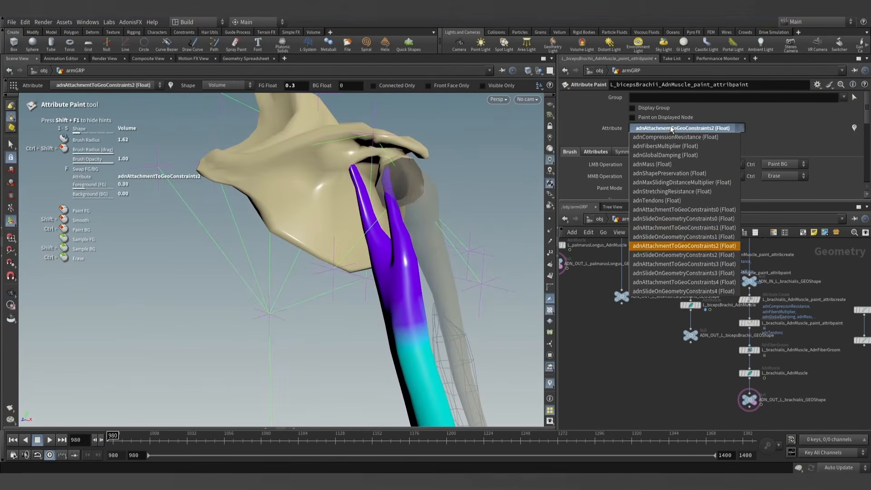
{"action": "left_click", "coordinate": [665, 226]}
- Extend the 0.3 painting across the front and back of the upper biceps just below the tendon fork
{"action": "left_click_drag", "start_coordinate": [481, 273], "coordinate": [451, 281], "text": "alt"}
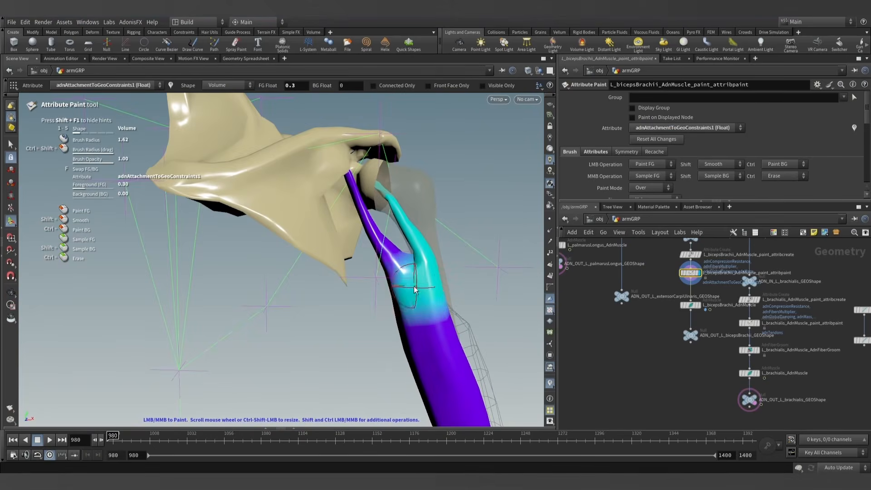
{"action": "left_click_drag", "start_coordinate": [393, 294], "coordinate": [540, 292], "text": "alt"}
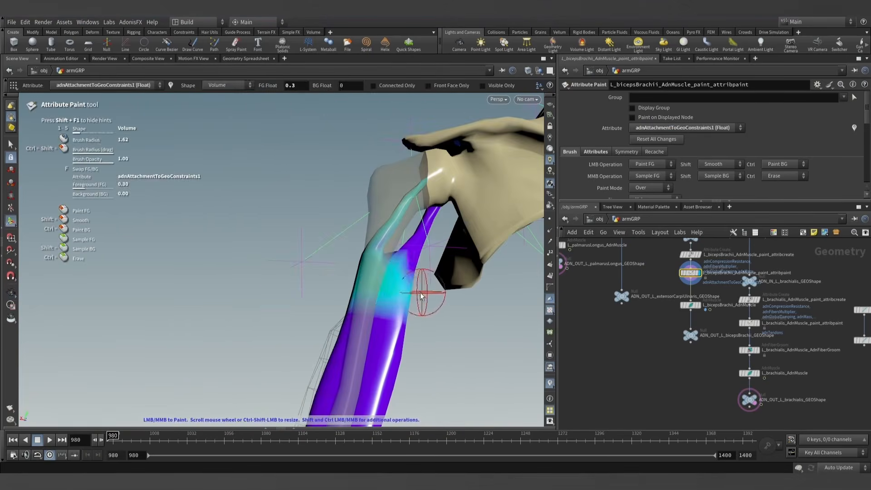
{"action": "mouse_move", "coordinate": [292, 279]}
{"action": "left_mouse_down", "text": "alt"}
{"action": "mouse_move", "coordinate": [431, 250]}
{"action": "mouse_move", "coordinate": [394, 219]}
{"action": "mouse_move", "coordinate": [439, 235]}
{"action": "mouse_move", "coordinate": [477, 322]}
{"action": "left_mouse_up", "text": "alt"}
{"action": "right_click_drag", "start_coordinate": [476, 322], "coordinate": [429, 361], "text": "alt"}
{"action": "left_click_drag", "start_coordinate": [430, 361], "coordinate": [459, 282], "text": "alt"}
{"action": "middle_click_drag", "start_coordinate": [459, 281], "coordinate": [455, 231], "text": "alt"}
- Paint the longer, thinner lower tendon of the biceps with 0.3 on the adnAttachmentToGeoConstraints1 map
{"action": "mouse_move", "coordinate": [419, 315]}
{"action": "left_mouse_down", "text": "alt"}
{"action": "mouse_move", "coordinate": [437, 291]}
{"action": "mouse_move", "coordinate": [412, 250]}
{"action": "left_mouse_up", "text": "alt"}
{"action": "mouse_move", "coordinate": [443, 339]}
{"action": "left_mouse_down", "text": "alt"}
{"action": "mouse_move", "coordinate": [237, 301]}
{"action": "mouse_move", "coordinate": [476, 297]}
{"action": "left_mouse_up", "text": "alt"}
{"action": "scroll", "coordinate": [285, 300], "scroll_direction": "down", "scroll_amount": 5}
{"action": "middle_click_drag", "start_coordinate": [297, 290], "coordinate": [398, 281], "text": "alt"}
{"action": "scroll", "coordinate": [638, 176], "scroll_direction": "down", "scroll_amount": 4}
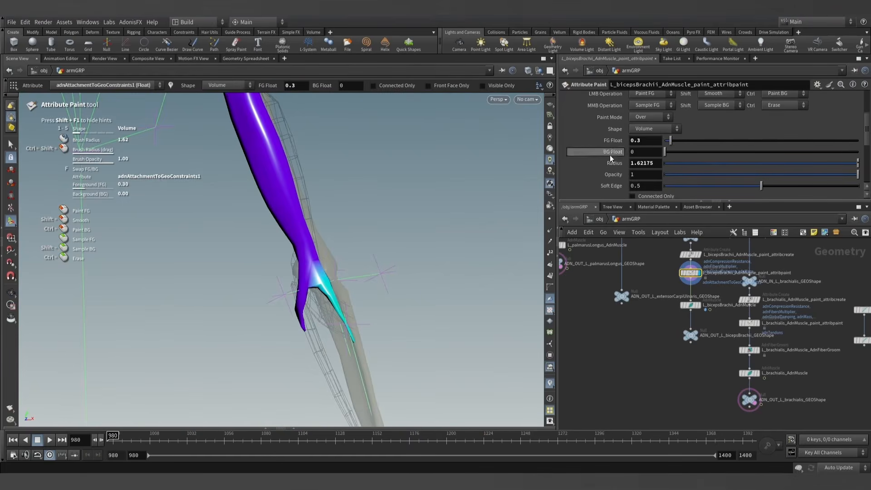
- Paint the tip of the thin lower tendon with a foreground value of 1 and a brush radius of about 1.79
{"action": "type", "text": "1"}
{"action": "key", "text": "Return"}
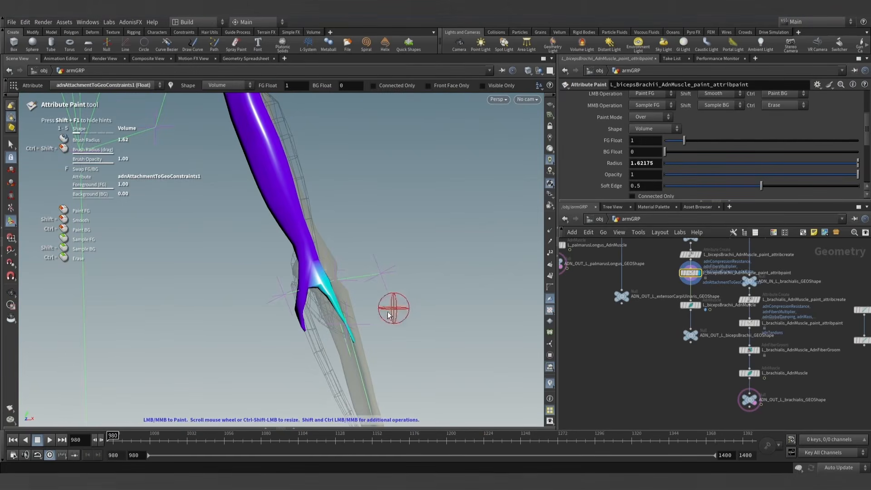
{"action": "scroll", "coordinate": [355, 339], "scroll_direction": "up", "scroll_amount": 2}
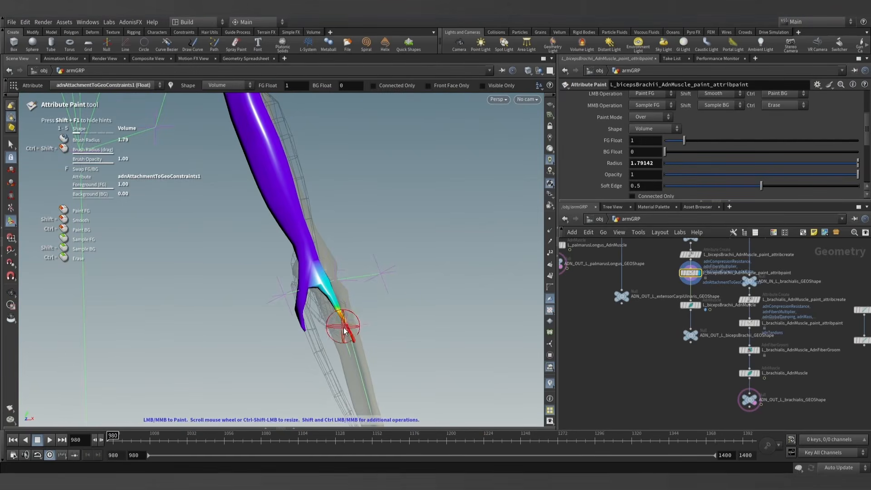
{"action": "mouse_move", "coordinate": [355, 338]}
{"action": "left_mouse_down", "text": "alt"}
{"action": "mouse_move", "coordinate": [189, 311]}
{"action": "mouse_move", "coordinate": [296, 255]}
{"action": "left_mouse_up", "text": "alt"}
- Paint the tip of the upper tendon at the humerus head with 1, using a brush radius of about 0.99
{"action": "scroll", "coordinate": [304, 218], "scroll_direction": "down", "scroll_amount": 2}
{"action": "middle_click_drag", "start_coordinate": [319, 164], "coordinate": [407, 350], "text": "alt"}
{"action": "scroll", "coordinate": [295, 266], "scroll_direction": "up", "scroll_amount": 4}
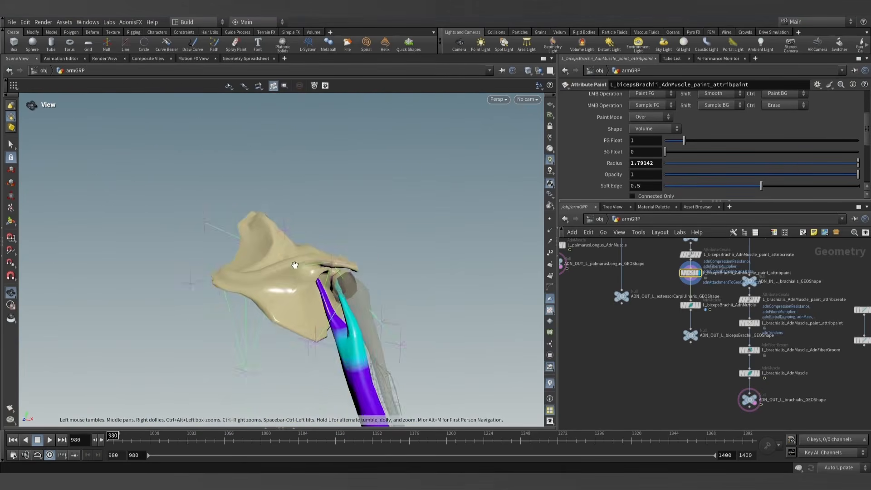
{"action": "mouse_move", "coordinate": [296, 266]}
{"action": "left_mouse_down", "text": "alt"}
{"action": "mouse_move", "coordinate": [286, 320]}
{"action": "mouse_move", "coordinate": [309, 323]}
{"action": "mouse_move", "coordinate": [313, 295]}
{"action": "mouse_move", "coordinate": [161, 209]}
{"action": "mouse_move", "coordinate": [181, 227]}
{"action": "mouse_move", "coordinate": [350, 267]}
{"action": "mouse_move", "coordinate": [349, 325]}
{"action": "mouse_move", "coordinate": [420, 338]}
{"action": "left_mouse_up", "text": "alt"}
{"action": "scroll", "coordinate": [349, 331], "scroll_direction": "down", "scroll_amount": 5, "text": "alt"}
{"action": "scroll", "coordinate": [420, 339], "scroll_direction": "down", "scroll_amount": 3, "text": "alt"}
{"action": "middle_click_drag", "start_coordinate": [418, 373], "coordinate": [398, 239], "text": "alt"}
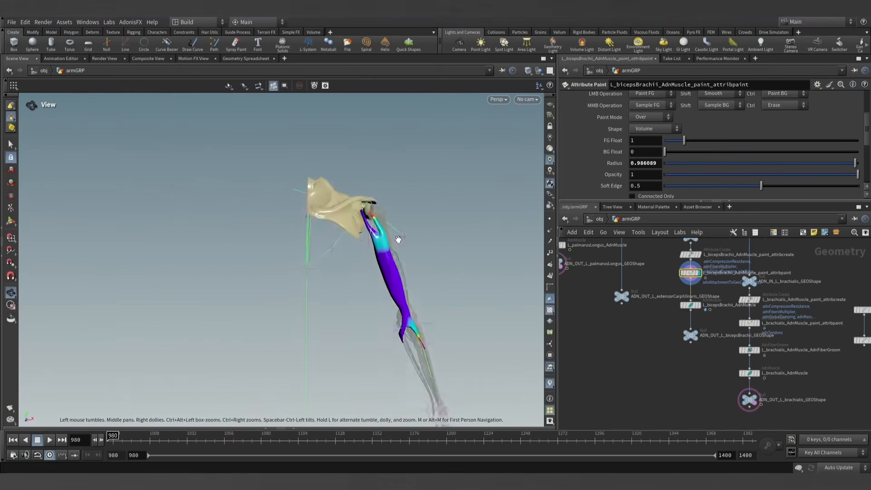
- Open the L_bicepsBrachii_AdnMuscle node's parameters and check the order of its target world meshes
{"action": "mouse_move", "coordinate": [398, 239]}
{"action": "left_mouse_down", "text": "alt"}
{"action": "mouse_move", "coordinate": [429, 252]}
{"action": "mouse_move", "coordinate": [395, 245]}
{"action": "left_mouse_up", "text": "alt"}
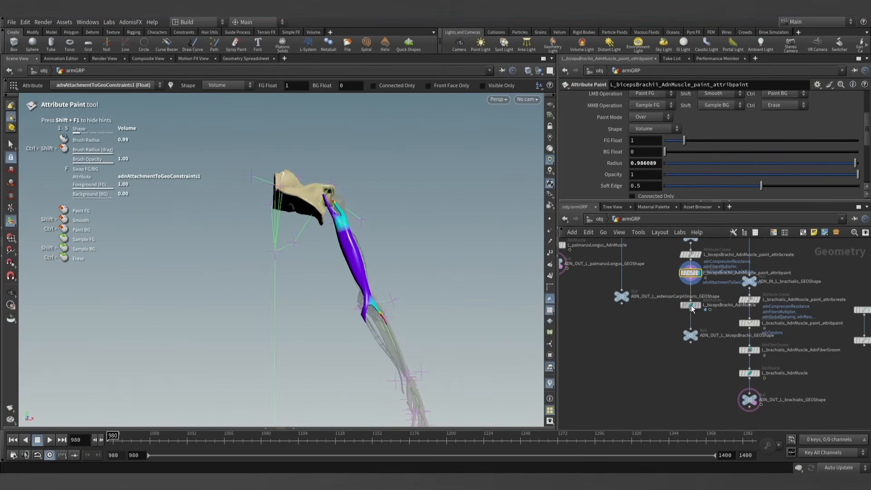
{"action": "left_click", "coordinate": [691, 307]}
{"action": "scroll", "coordinate": [634, 141], "scroll_direction": "down", "scroll_amount": 5}
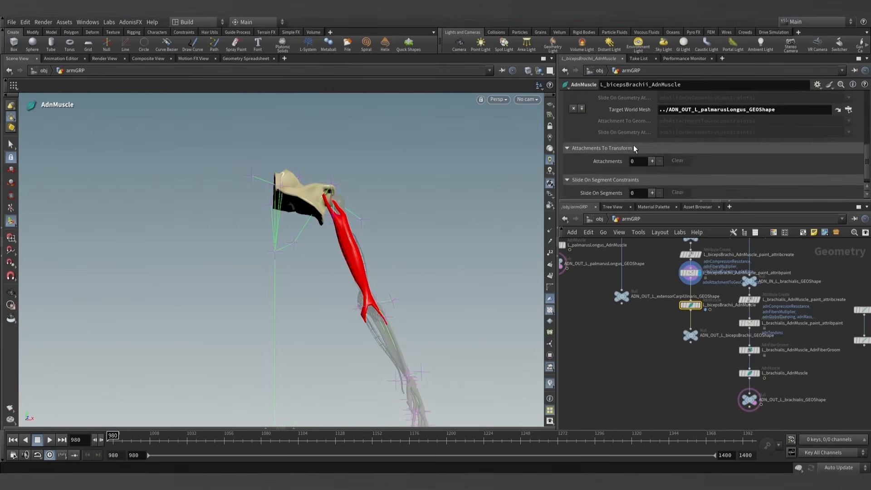
{"action": "scroll", "coordinate": [636, 145], "scroll_direction": "up", "scroll_amount": 3}
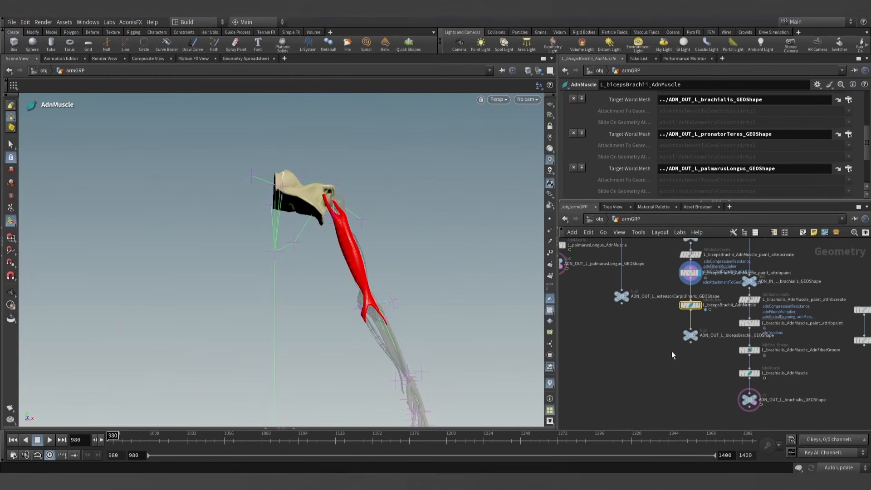
- Return to the biceps' attribute paint node, resume painting and choose adnAttachmentToGeoConstraints3 as the attribute
{"action": "left_click", "coordinate": [690, 273]}
{"action": "right_click_drag", "start_coordinate": [372, 293], "coordinate": [571, 311], "text": "alt"}
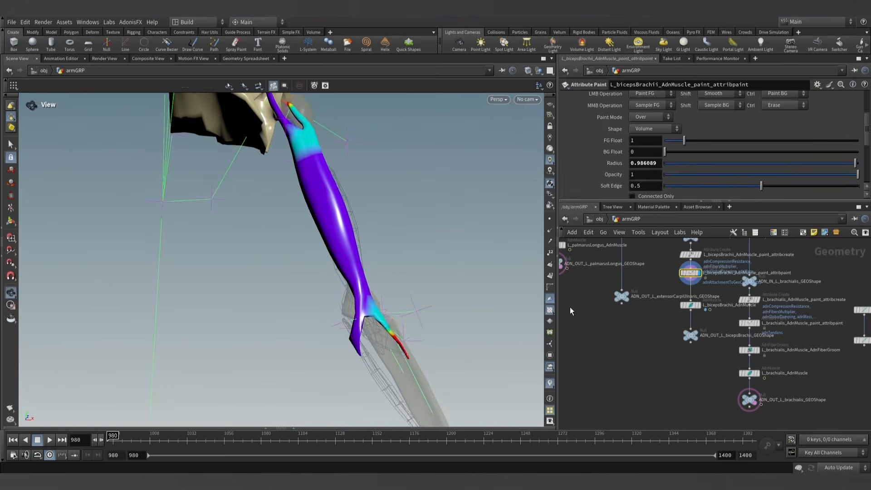
{"action": "key", "text": "Return"}
{"action": "scroll", "coordinate": [655, 136], "scroll_direction": "up", "scroll_amount": 3}
{"action": "left_click", "coordinate": [668, 128]}
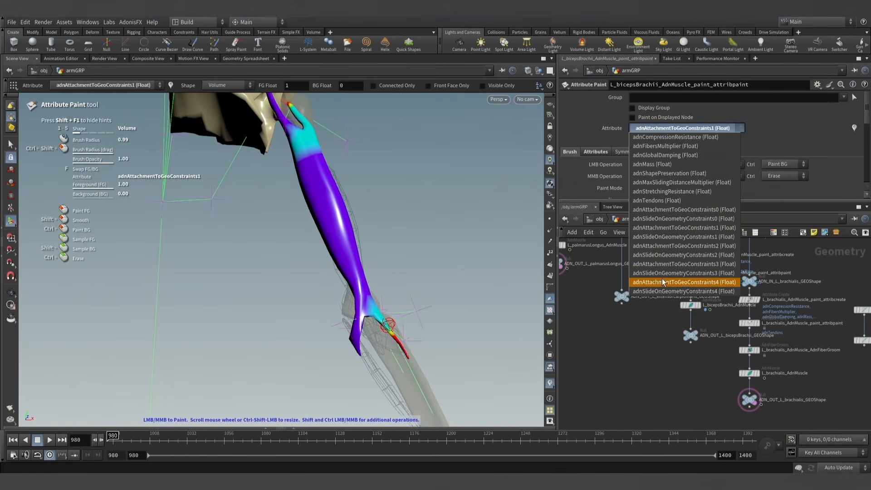
{"action": "left_click", "coordinate": [672, 264]}
- Paint around the lower fork and the upper part of the wide lower tendon with a foreground value of 0.3
{"action": "scroll", "coordinate": [377, 284], "scroll_direction": "up", "scroll_amount": 6, "text": "alt"}
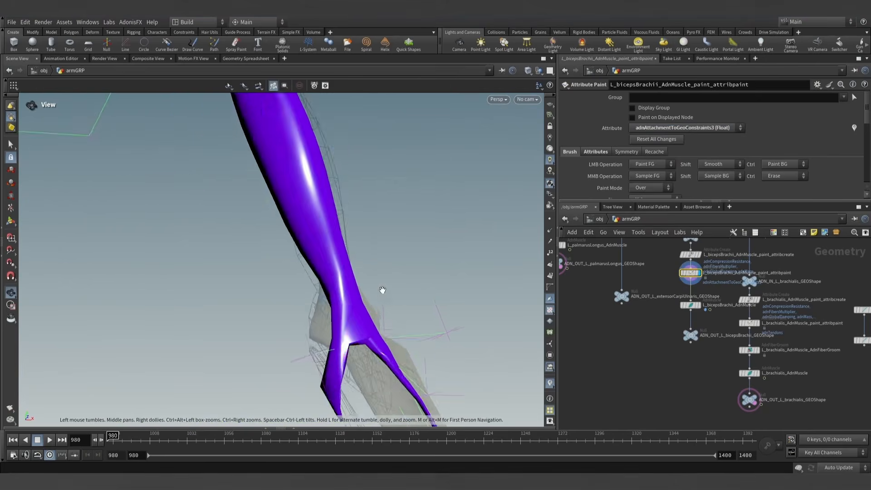
{"action": "mouse_move", "coordinate": [386, 301]}
{"action": "left_mouse_down", "text": "alt"}
{"action": "mouse_move", "coordinate": [430, 280]}
{"action": "mouse_move", "coordinate": [416, 305]}
{"action": "mouse_move", "coordinate": [328, 327]}
{"action": "left_mouse_up", "text": "alt"}
{"action": "key", "text": "Return"}
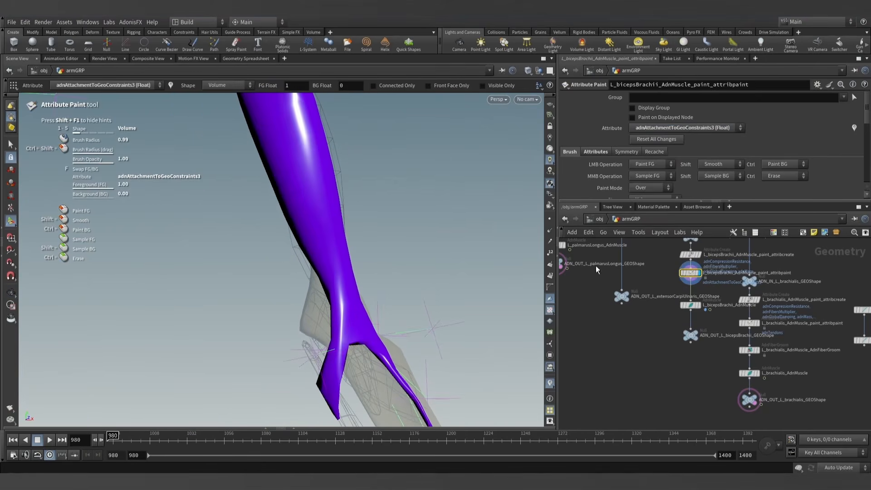
{"action": "scroll", "coordinate": [605, 175], "scroll_direction": "down", "scroll_amount": 3}
{"action": "double_click", "coordinate": [642, 154]}
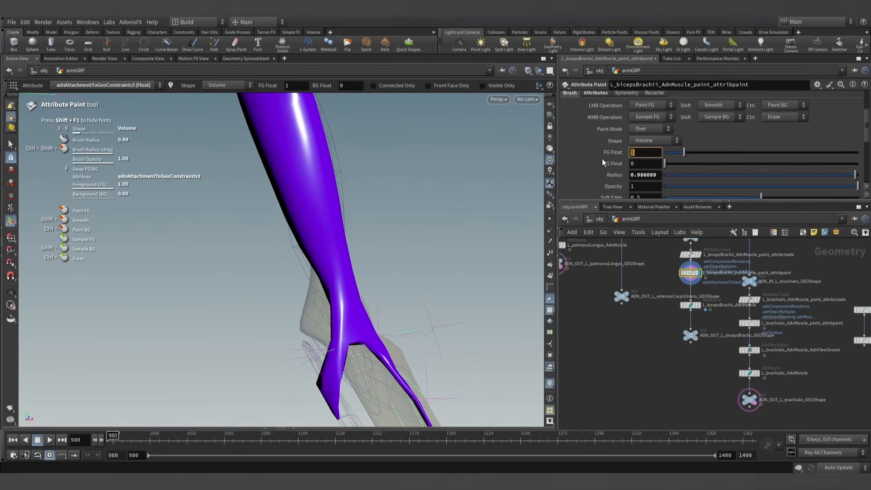
{"action": "type", "text": "0.3"}
{"action": "key", "text": "Return"}
{"action": "mouse_move", "coordinate": [458, 304]}
{"action": "left_mouse_down", "text": "alt"}
{"action": "mouse_move", "coordinate": [396, 266]}
{"action": "mouse_move", "coordinate": [437, 329]}
{"action": "mouse_move", "coordinate": [482, 321]}
{"action": "left_mouse_up", "text": "alt"}
{"action": "key", "text": "Return"}
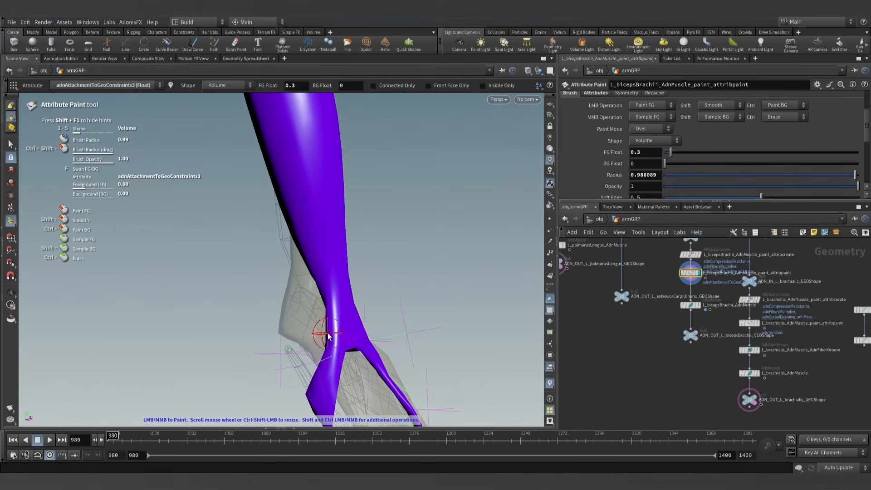
{"action": "mouse_move", "coordinate": [320, 331]}
{"action": "left_mouse_down"}
{"action": "mouse_move", "coordinate": [324, 323]}
{"action": "mouse_move", "coordinate": [465, 325]}
{"action": "mouse_move", "coordinate": [327, 343]}
{"action": "mouse_move", "coordinate": [341, 361]}
{"action": "mouse_move", "coordinate": [500, 356]}
{"action": "left_mouse_up"}
{"action": "mouse_move", "coordinate": [354, 363]}
{"action": "left_mouse_down", "text": "alt"}
{"action": "mouse_move", "coordinate": [258, 352]}
{"action": "mouse_move", "coordinate": [396, 368]}
{"action": "mouse_move", "coordinate": [435, 363]}
{"action": "left_mouse_up", "text": "alt"}
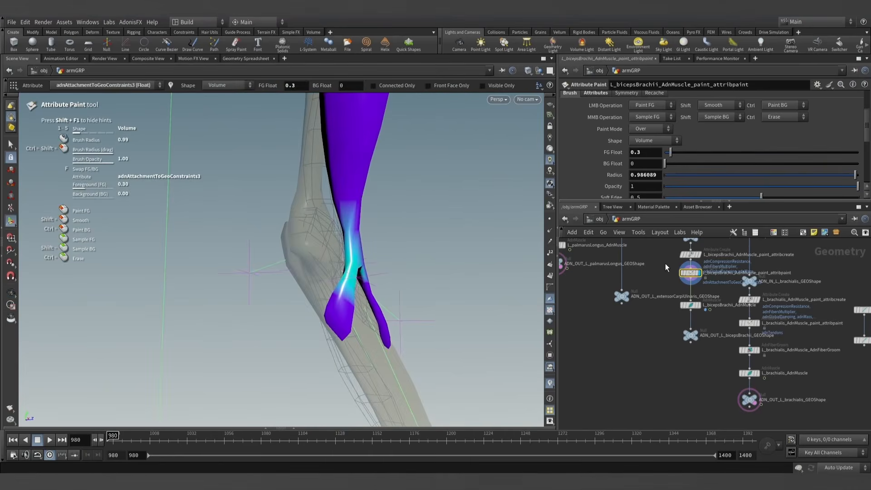
- Paint the tip of the wide lower tendon on both sides with 1 on the adnAttachmentToGeoConstraints4 map
{"action": "scroll", "coordinate": [654, 168], "scroll_direction": "up", "scroll_amount": 5}
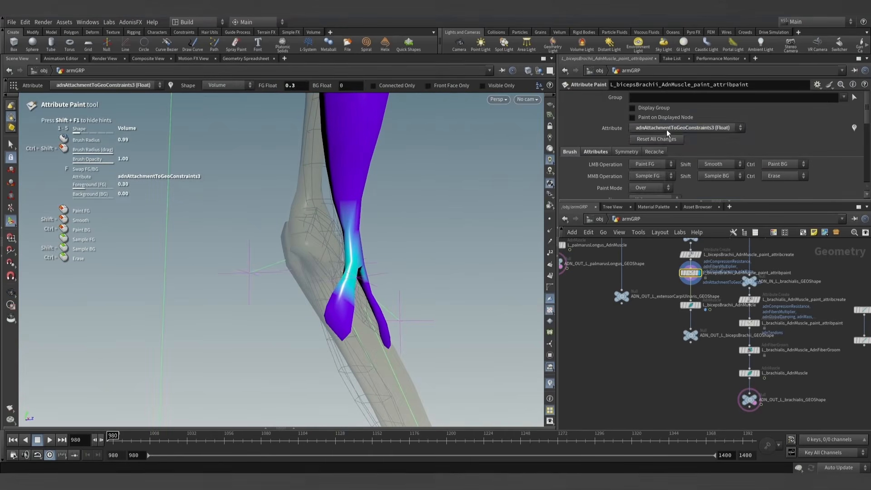
{"action": "left_click", "coordinate": [667, 129]}
{"action": "left_click", "coordinate": [677, 281]}
{"action": "left_click_drag", "start_coordinate": [389, 306], "coordinate": [346, 314], "text": "alt"}
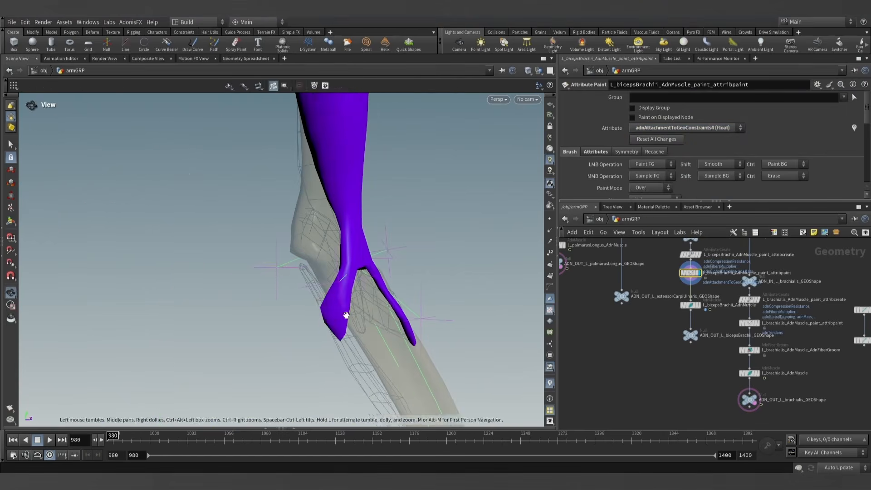
{"action": "scroll", "coordinate": [630, 154], "scroll_direction": "down", "scroll_amount": 3}
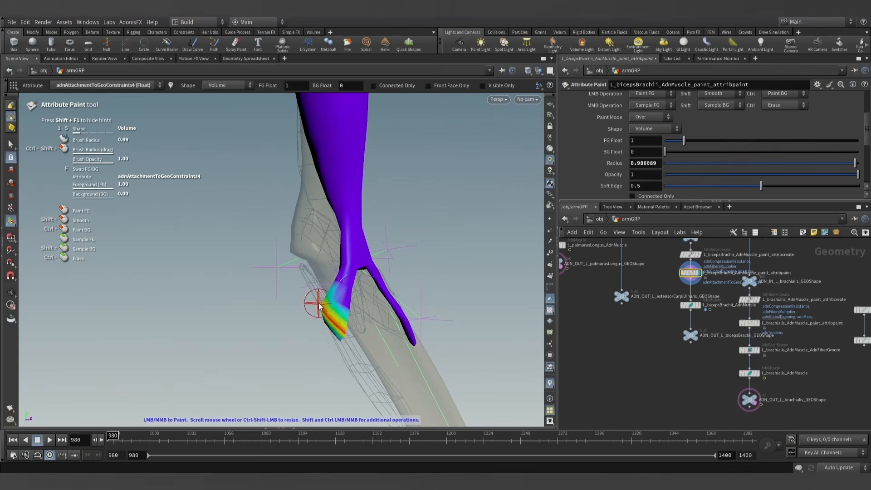
{"action": "mouse_move", "coordinate": [319, 308]}
{"action": "left_mouse_down", "text": "alt"}
{"action": "mouse_move", "coordinate": [339, 336]}
{"action": "mouse_move", "coordinate": [336, 329]}
{"action": "mouse_move", "coordinate": [553, 324]}
{"action": "left_mouse_up", "text": "alt"}
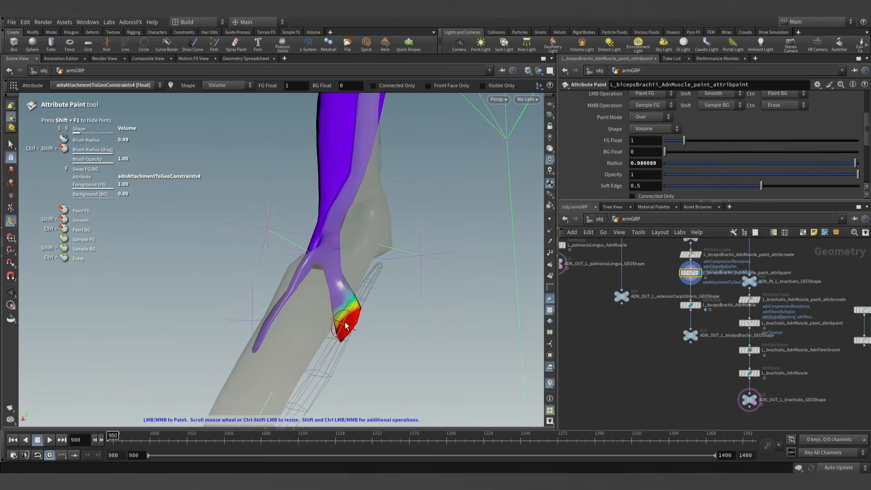
{"action": "scroll", "coordinate": [362, 313], "scroll_direction": "down", "scroll_amount": 6, "text": "alt"}
{"action": "left_click_drag", "start_coordinate": [373, 300], "coordinate": [107, 311], "text": "alt"}
- Display the L_bicepsBrachii_AdnMuscle node and play the simulation to check the biceps' attachments
{"action": "scroll", "coordinate": [337, 289], "scroll_direction": "down", "scroll_amount": 2, "text": "alt"}
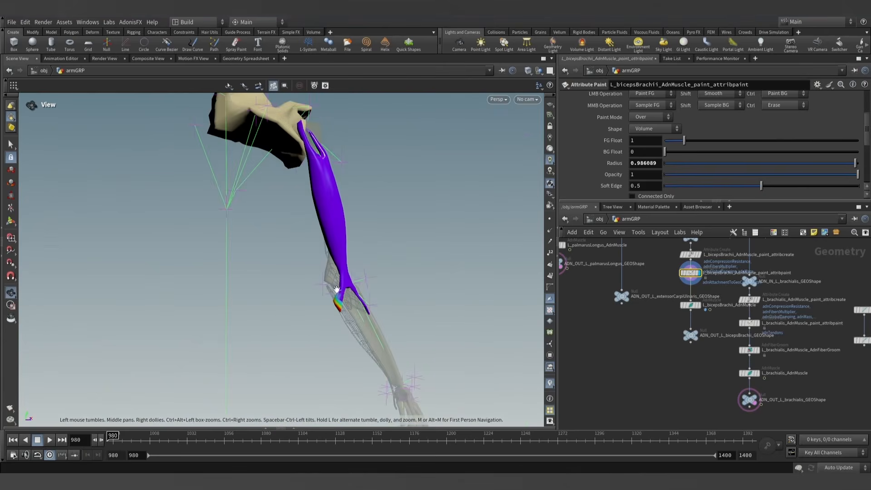
{"action": "middle_click_drag", "start_coordinate": [416, 268], "coordinate": [402, 266], "text": "alt"}
{"action": "left_click_drag", "start_coordinate": [334, 230], "coordinate": [365, 242], "text": "alt"}
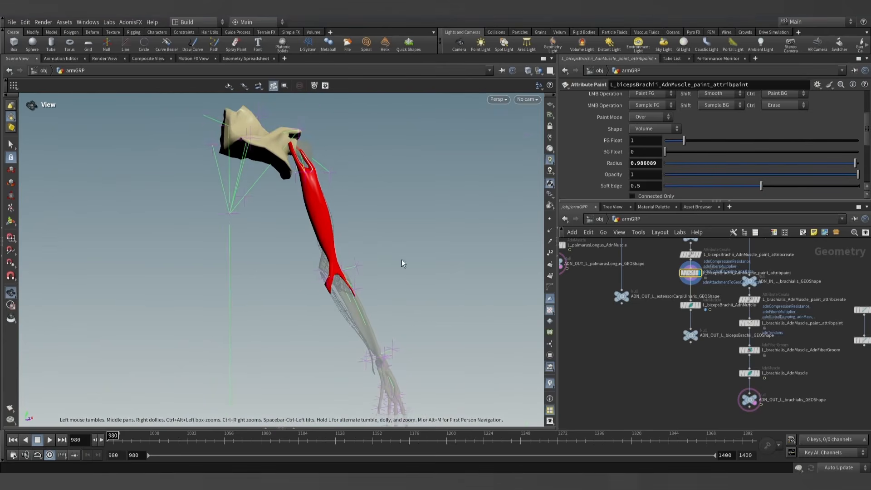
{"action": "left_click", "coordinate": [700, 305]}
{"action": "left_click", "coordinate": [691, 306]}
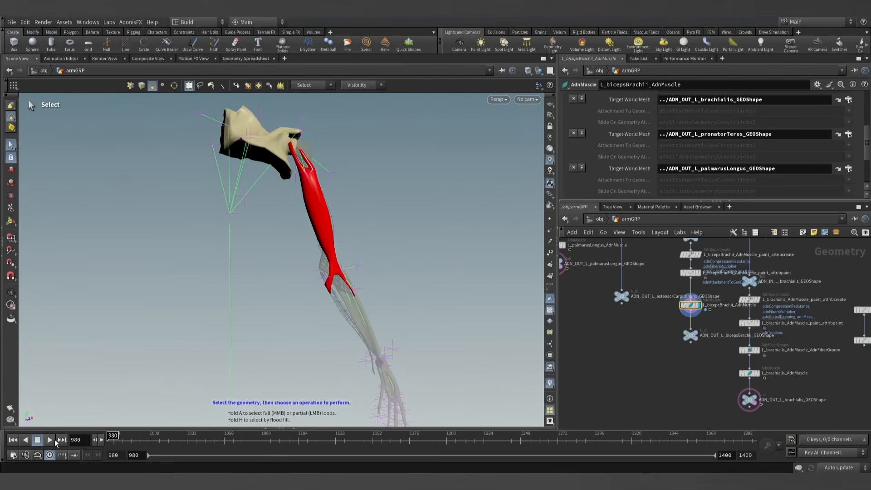
{"action": "left_click", "coordinate": [51, 440]}
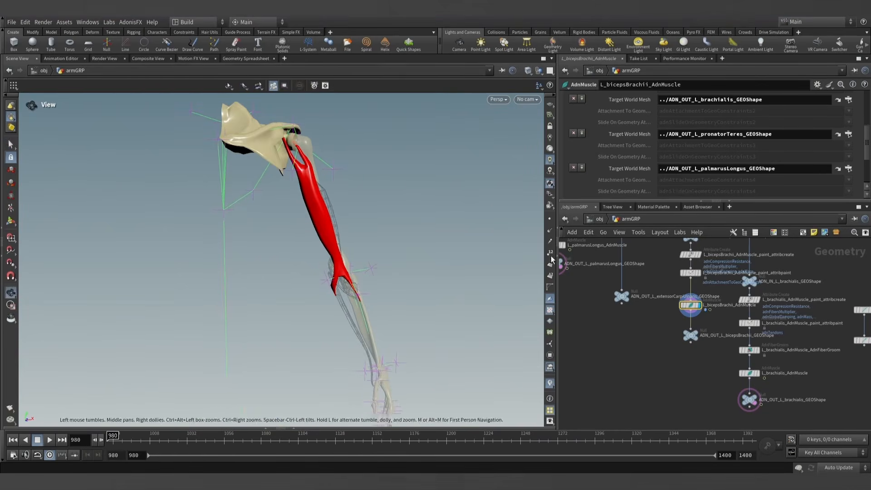
- Display the biceps' attribute paint node, choose adnTendons as the attribute and activate painting
{"action": "left_click", "coordinate": [693, 275]}
{"action": "left_click", "coordinate": [693, 275]}
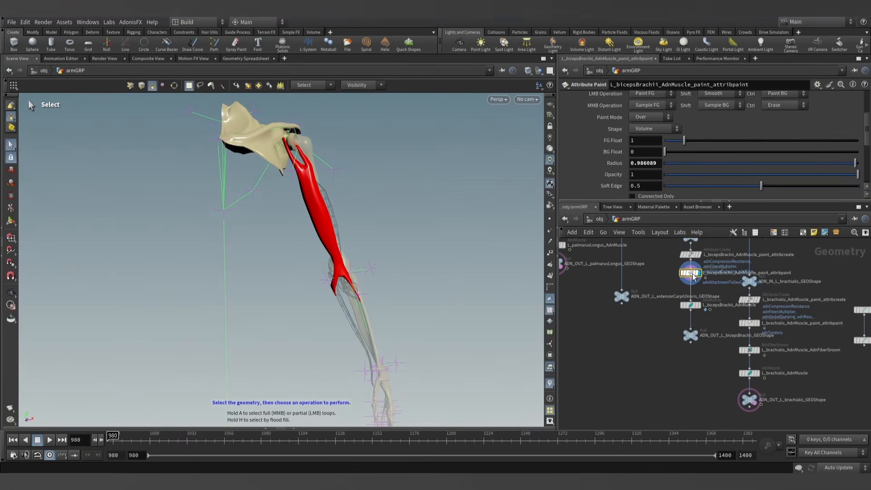
{"action": "scroll", "coordinate": [595, 136], "scroll_direction": "up", "scroll_amount": 5}
{"action": "left_click", "coordinate": [684, 129]}
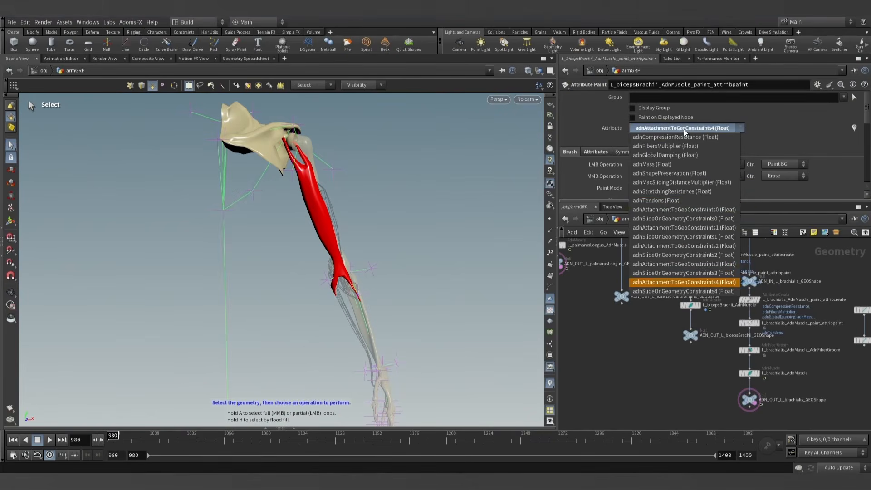
{"action": "left_click", "coordinate": [670, 201]}
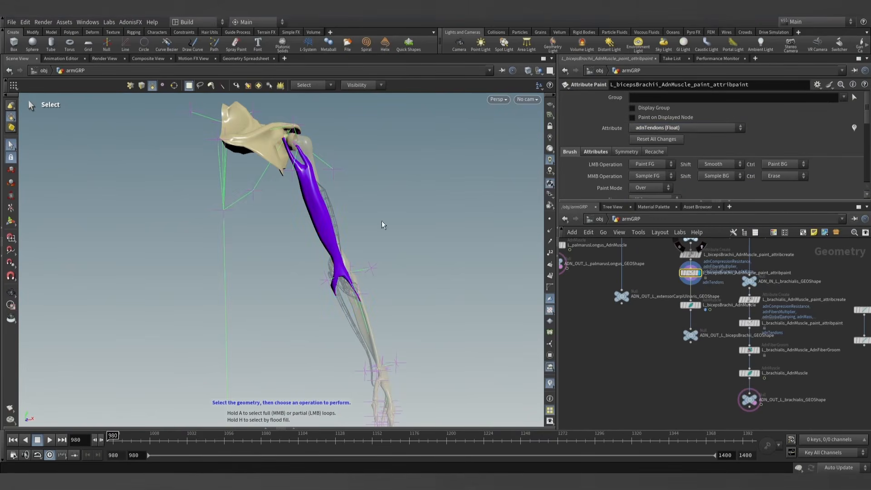
{"action": "left_click", "coordinate": [10, 221]}
- Paint the tips of both lower biceps tendons with 1 on the adnTendons map
{"action": "scroll", "coordinate": [494, 305], "scroll_direction": "up", "scroll_amount": 4}
{"action": "mouse_move", "coordinate": [494, 305]}
{"action": "left_mouse_down", "text": "alt"}
{"action": "mouse_move", "coordinate": [442, 288]}
{"action": "mouse_move", "coordinate": [375, 326]}
{"action": "mouse_move", "coordinate": [393, 309]}
{"action": "mouse_move", "coordinate": [303, 323]}
{"action": "left_mouse_up", "text": "alt"}
{"action": "scroll", "coordinate": [375, 326], "scroll_direction": "up", "scroll_amount": 4}
{"action": "left_click_drag", "start_coordinate": [424, 318], "coordinate": [443, 329]}
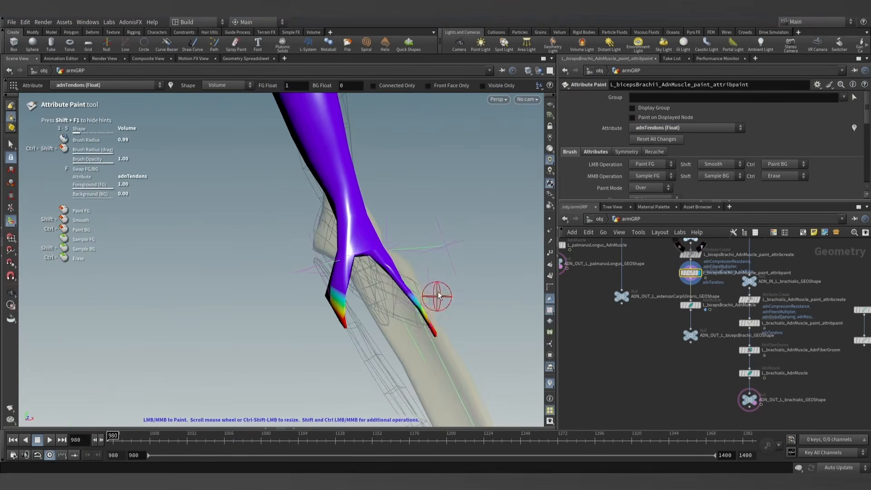
- Paint the tips of both upper biceps tendons with 1 on the adnTendons map
{"action": "scroll", "coordinate": [438, 296], "scroll_direction": "down", "scroll_amount": 5}
{"action": "middle_click_drag", "start_coordinate": [418, 199], "coordinate": [389, 317], "text": "alt"}
{"action": "left_click_drag", "start_coordinate": [389, 317], "coordinate": [327, 201], "text": "alt"}
{"action": "scroll", "coordinate": [317, 176], "scroll_direction": "up", "scroll_amount": 5}
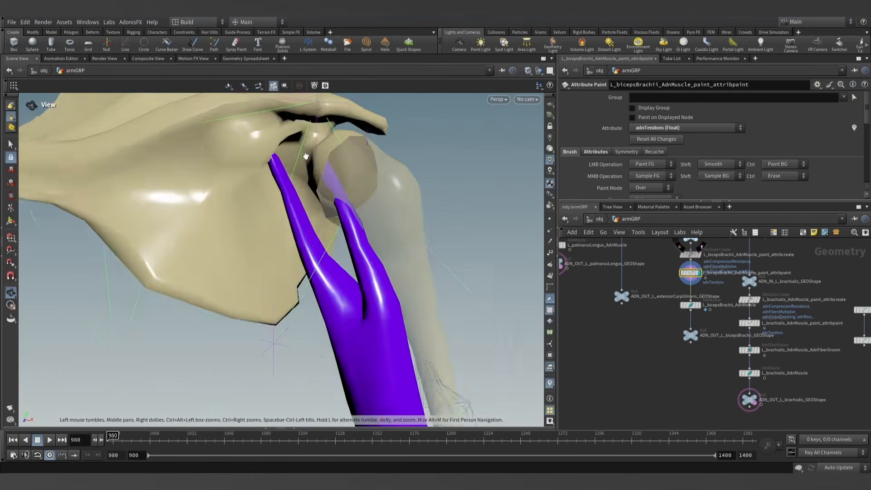
{"action": "mouse_move", "coordinate": [306, 156]}
{"action": "left_mouse_down", "text": "alt"}
{"action": "mouse_move", "coordinate": [243, 170]}
{"action": "mouse_move", "coordinate": [248, 148]}
{"action": "left_mouse_up", "text": "alt"}
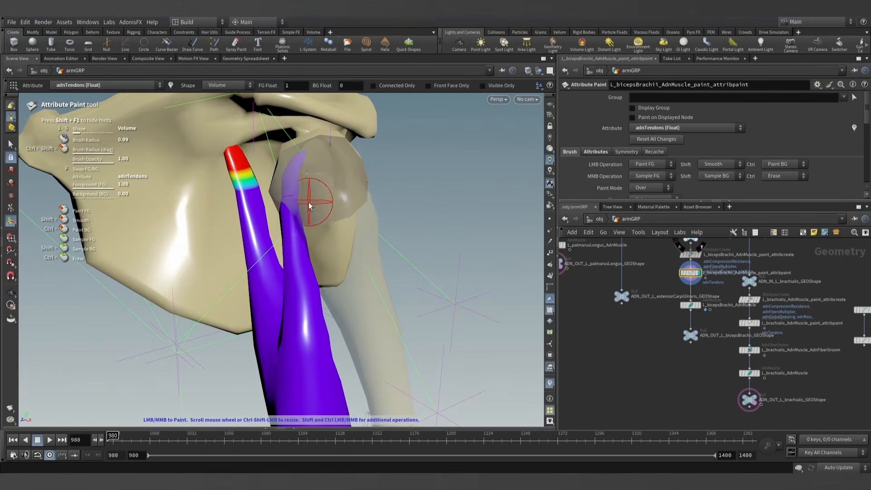
{"action": "scroll", "coordinate": [358, 212], "scroll_direction": "down", "scroll_amount": 6}
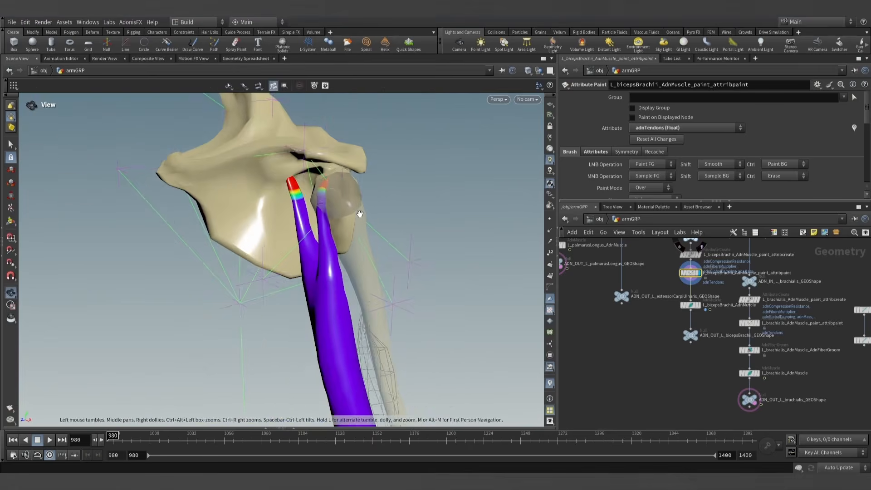
- Display the L_bicepsBrachii_AdnMuscle node and make it groomable with the AdonisFX utility
{"action": "left_click", "coordinate": [13, 149]}
{"action": "left_click_drag", "start_coordinate": [363, 216], "coordinate": [450, 232], "text": "alt"}
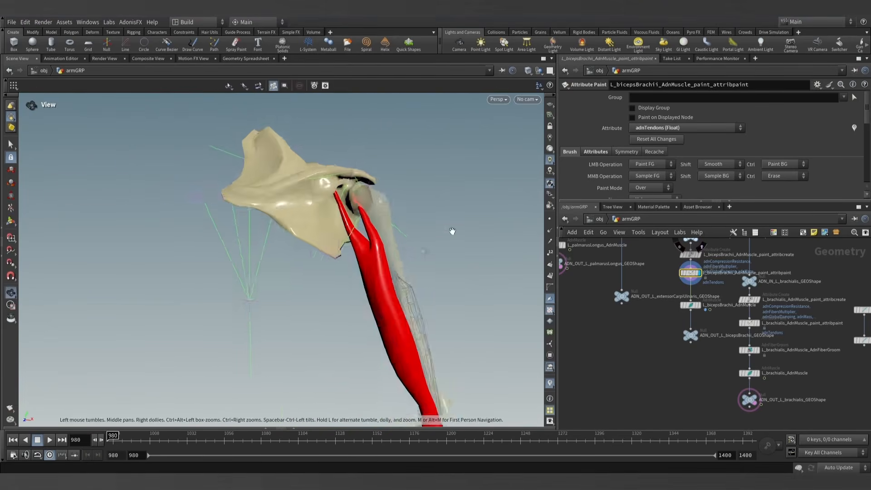
{"action": "scroll", "coordinate": [451, 231], "scroll_direction": "down", "scroll_amount": 4}
{"action": "scroll", "coordinate": [681, 308], "scroll_direction": "up", "scroll_amount": 4}
{"action": "left_click", "coordinate": [702, 307]}
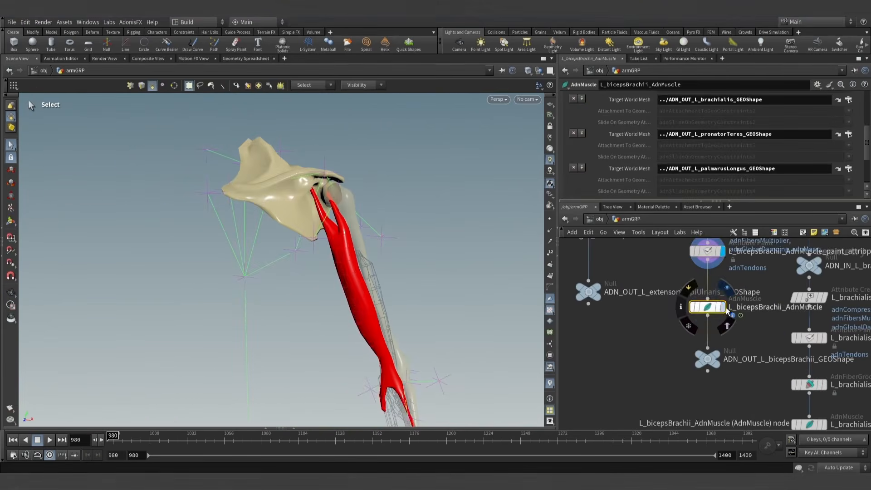
{"action": "left_click", "coordinate": [139, 22]}
{"action": "mouse_move", "coordinate": [136, 37]}
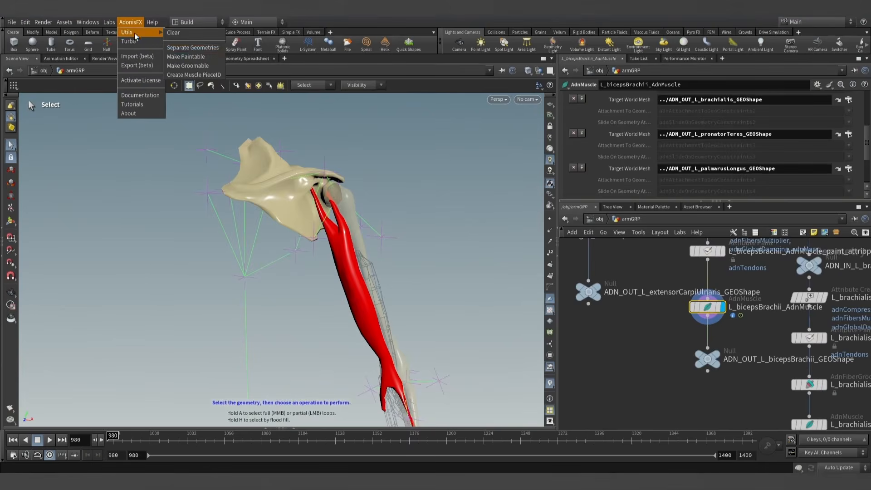
{"action": "left_click", "coordinate": [190, 56]}
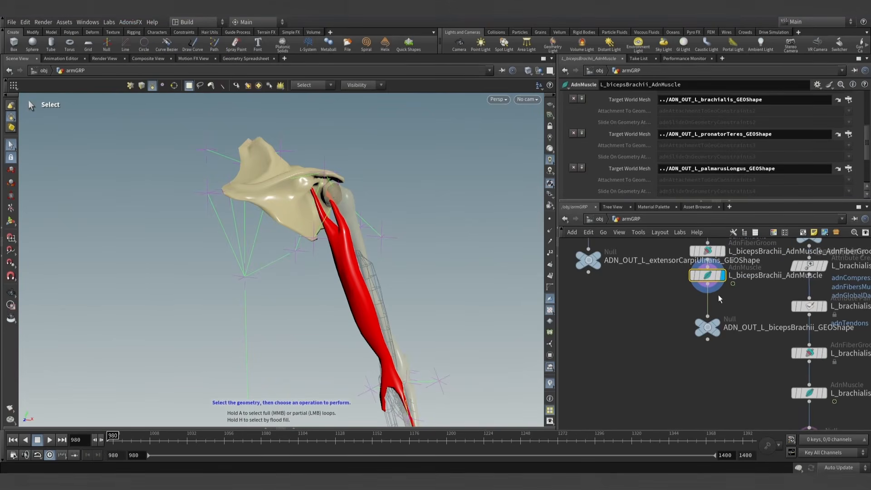
- Display the biceps' AdnFiberGroom node and examine the fiber directions from all sides of the muscle
{"action": "left_click", "coordinate": [11, 223]}
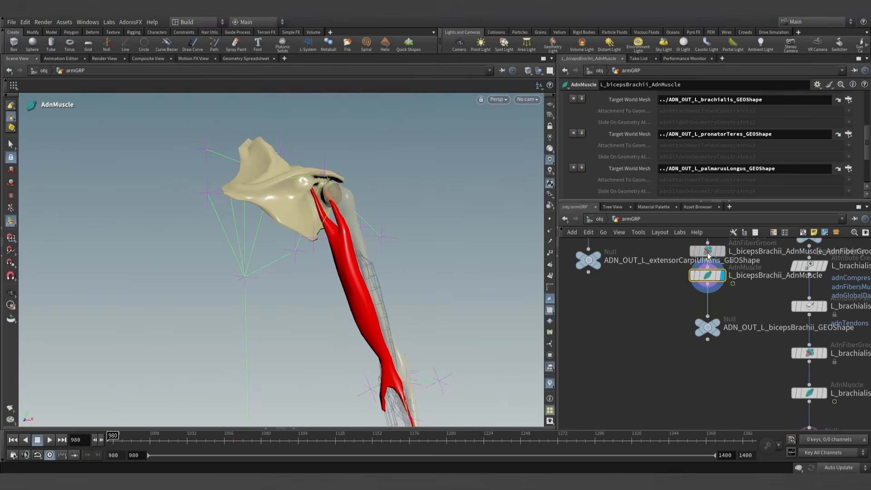
{"action": "left_click", "coordinate": [708, 251]}
{"action": "left_click", "coordinate": [723, 250]}
{"action": "left_click_drag", "start_coordinate": [213, 248], "coordinate": [299, 242], "text": "alt"}
{"action": "right_click_drag", "start_coordinate": [299, 242], "coordinate": [402, 278], "text": "alt"}
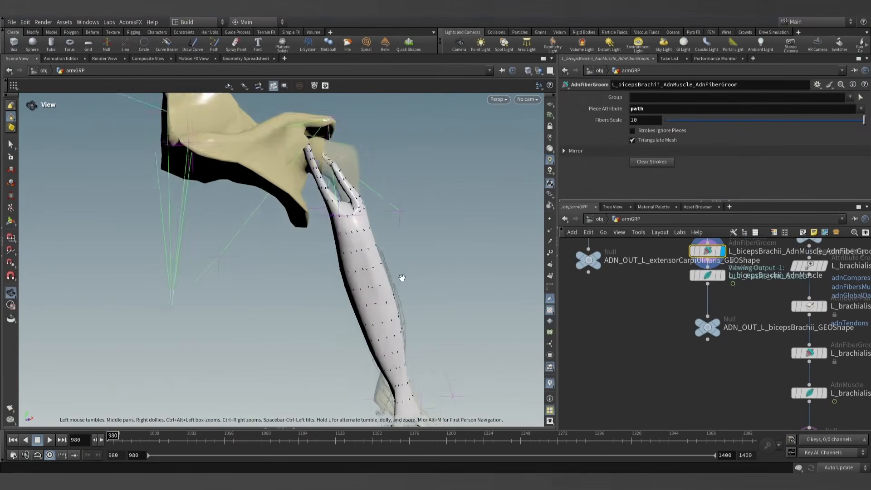
{"action": "middle_click_drag", "start_coordinate": [403, 278], "coordinate": [341, 249], "text": "alt"}
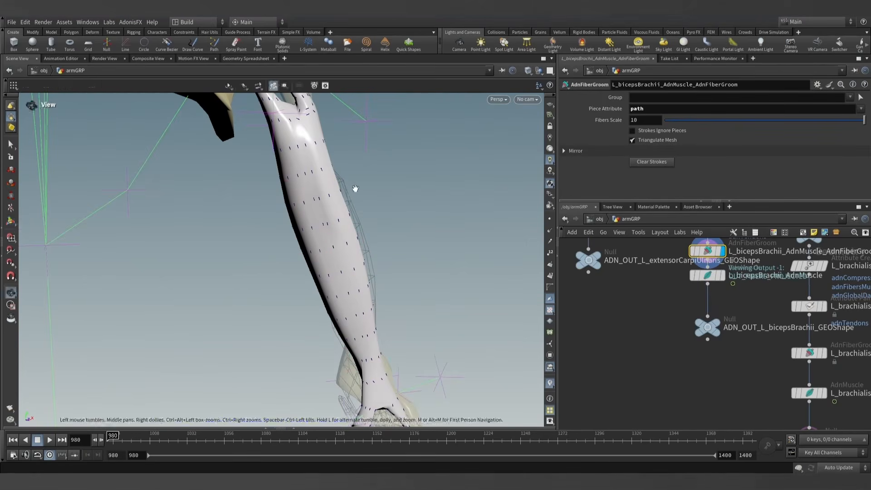
{"action": "mouse_move", "coordinate": [307, 145]}
{"action": "left_mouse_down", "text": "alt"}
{"action": "mouse_move", "coordinate": [140, 181]}
{"action": "mouse_move", "coordinate": [291, 221]}
{"action": "left_mouse_up", "text": "alt"}
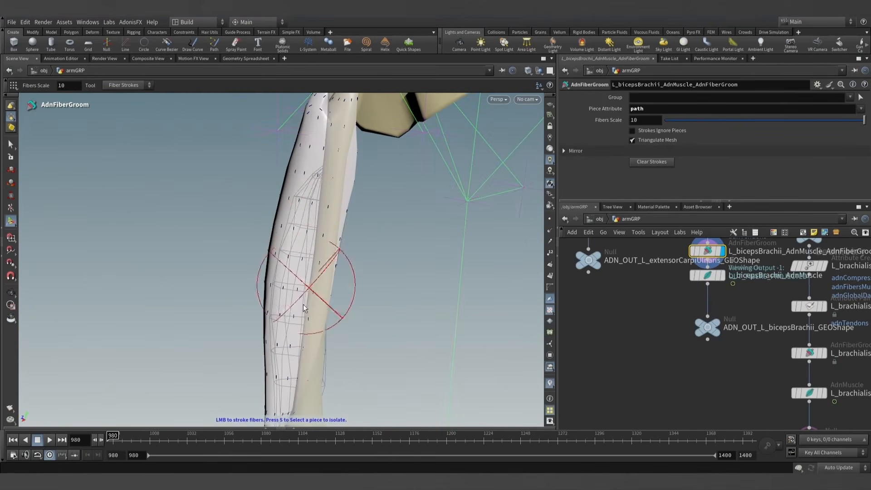
{"action": "key", "text": "Escape"}
{"action": "mouse_move", "coordinate": [317, 301]}
{"action": "left_mouse_down"}
{"action": "mouse_move", "coordinate": [522, 304]}
{"action": "mouse_move", "coordinate": [358, 326]}
{"action": "left_mouse_up"}
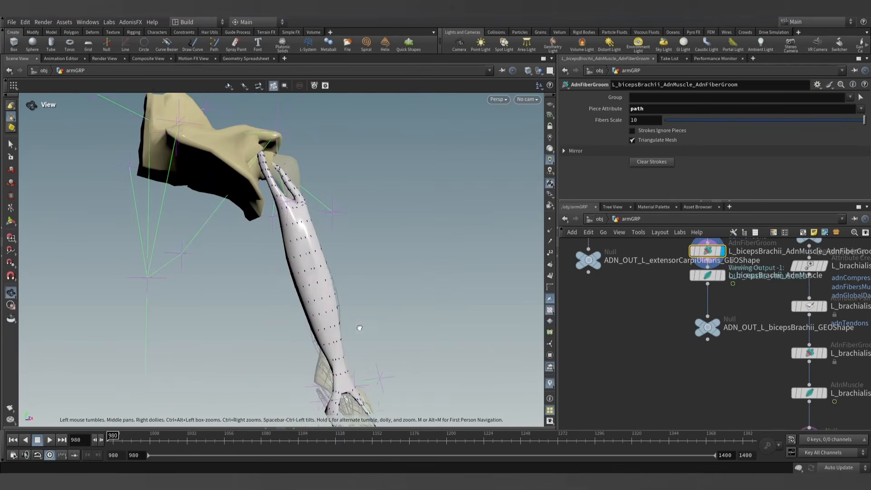
{"action": "key", "text": "s"}
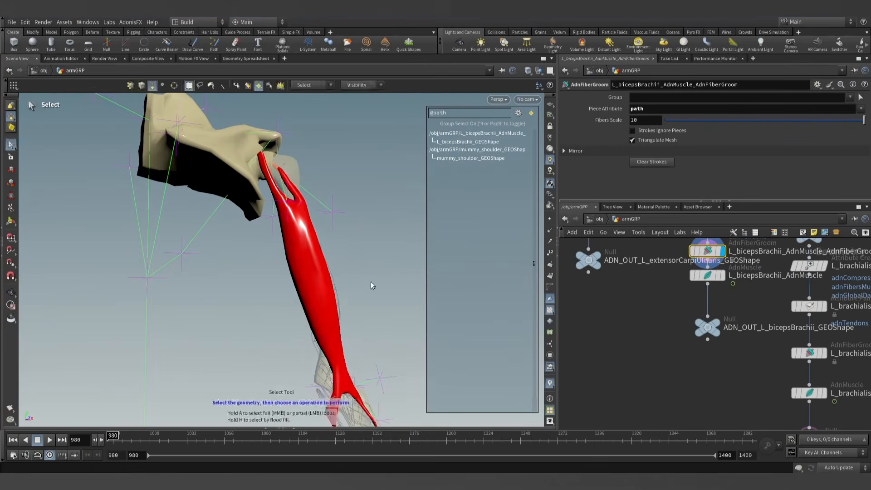
{"action": "right_click_drag", "start_coordinate": [371, 282], "coordinate": [378, 269], "text": "alt"}
- Display the L_bicepsBrachii_AdnMuscle node and advance the simulation to frame 981
{"action": "left_click", "coordinate": [725, 275]}
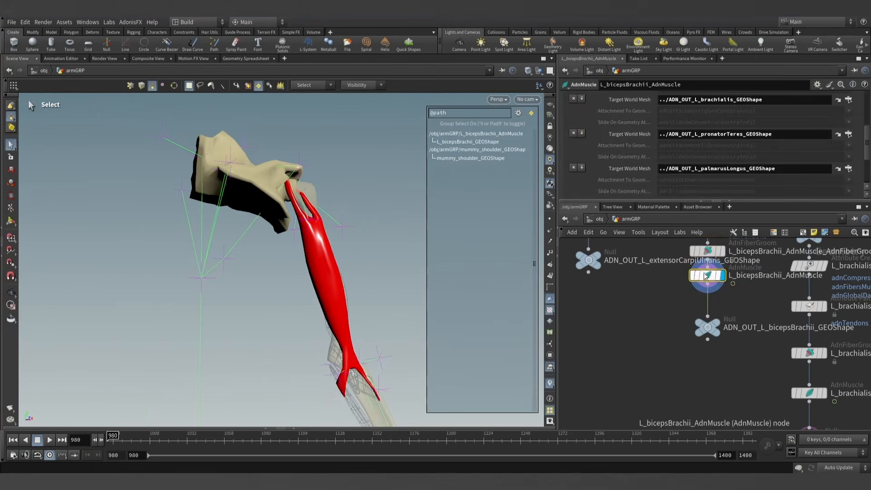
{"action": "left_click", "coordinate": [10, 293]}
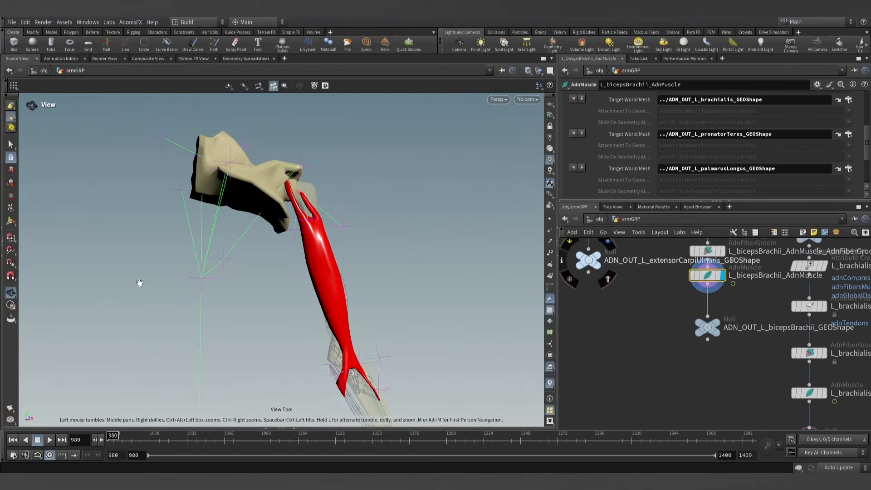
{"action": "left_click_drag", "start_coordinate": [138, 284], "coordinate": [395, 268]}
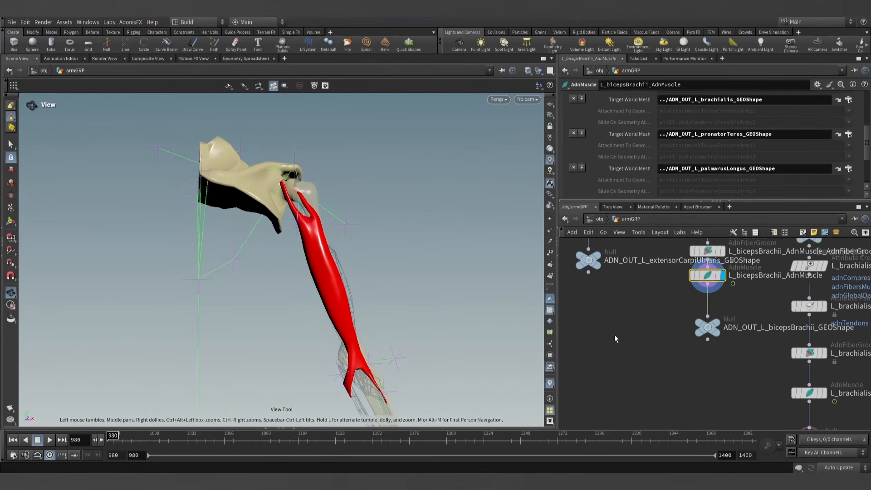
{"action": "left_click", "coordinate": [102, 440]}
- Enlarge the parameter area and test the biceps' contraction by varying the Activation value, returning it to 0
{"action": "scroll", "coordinate": [614, 140], "scroll_direction": "up", "scroll_amount": 5}
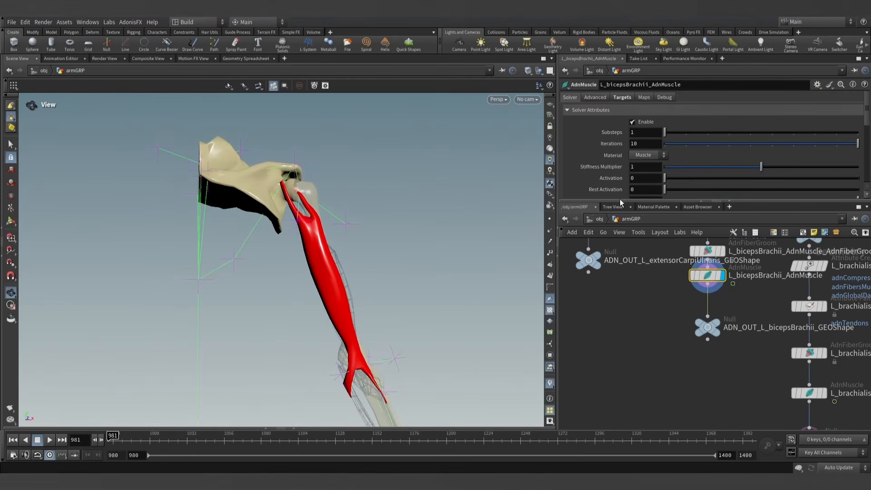
{"action": "left_click_drag", "start_coordinate": [621, 200], "coordinate": [635, 244]}
{"action": "left_click_drag", "start_coordinate": [671, 178], "coordinate": [648, 188]}
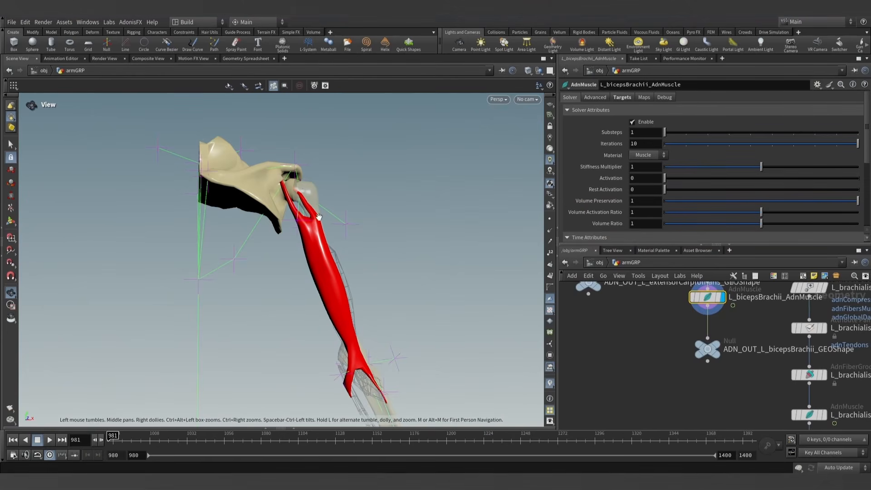
- Display the biceps' attribute paint node, activate painting and choose adnFibersMultiplier as the attribute
{"action": "scroll", "coordinate": [667, 354], "scroll_direction": "up", "scroll_amount": 1}
{"action": "middle_click_drag", "start_coordinate": [662, 355], "coordinate": [630, 382]}
{"action": "scroll", "coordinate": [628, 371], "scroll_direction": "down", "scroll_amount": 2}
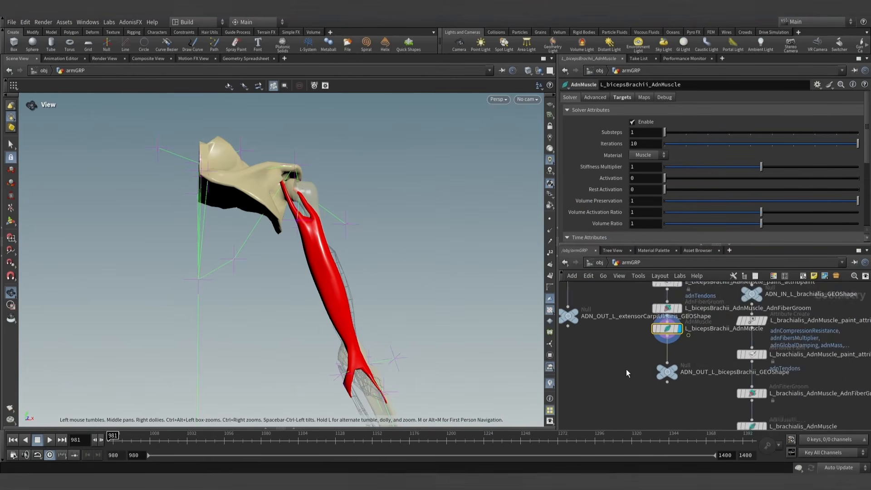
{"action": "middle_click_drag", "start_coordinate": [648, 333], "coordinate": [635, 371]}
{"action": "left_click", "coordinate": [668, 323]}
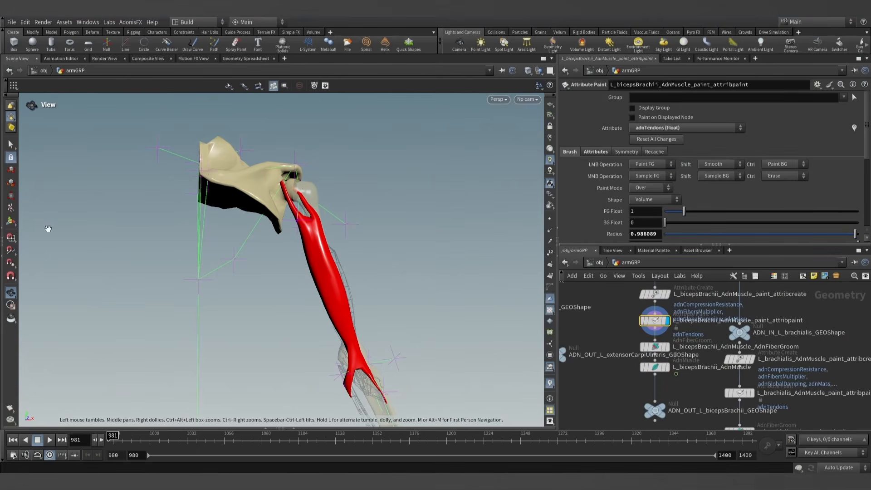
{"action": "left_click", "coordinate": [10, 221]}
{"action": "left_click", "coordinate": [688, 128]}
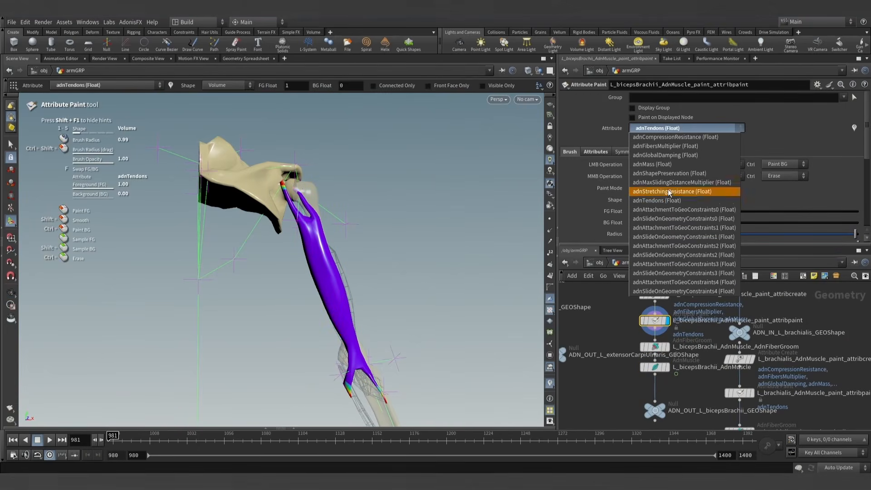
{"action": "left_click", "coordinate": [662, 145]}
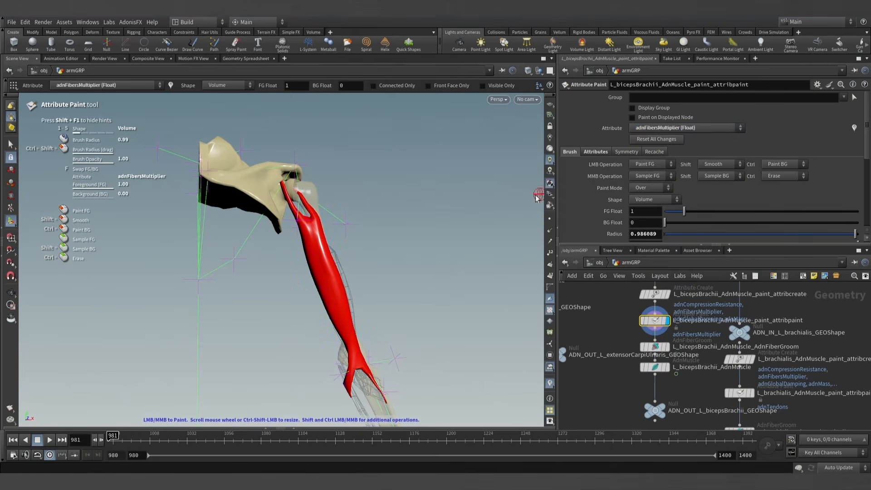
- Set the foreground value to 0 and paint both upper biceps tendons, front and back, on the adnFibersMultiplier map
{"action": "scroll", "coordinate": [315, 216], "scroll_direction": "up", "scroll_amount": 2, "text": "alt"}
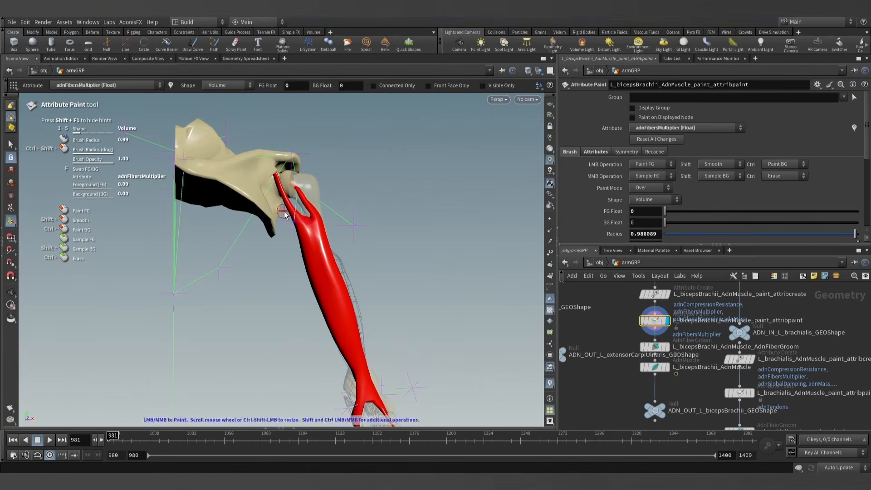
{"action": "scroll", "coordinate": [294, 211], "scroll_direction": "up", "scroll_amount": 4, "text": "alt"}
{"action": "left_click_drag", "start_coordinate": [289, 230], "coordinate": [328, 226]}
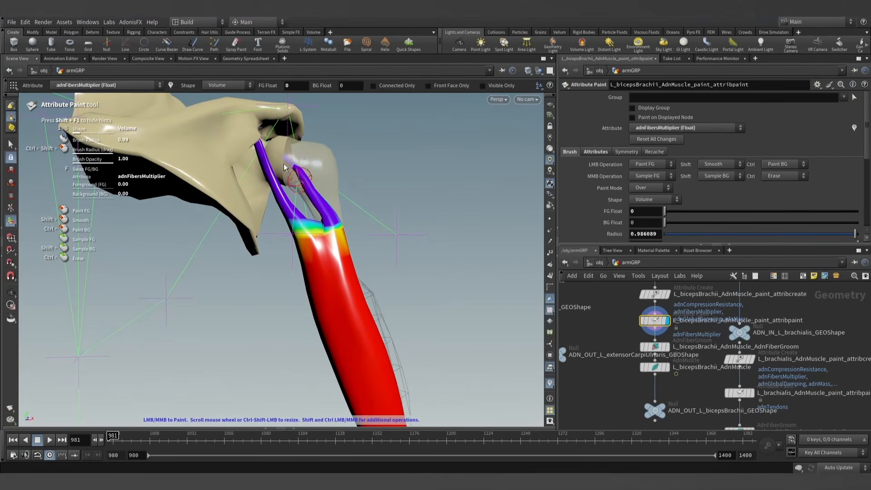
{"action": "mouse_move", "coordinate": [361, 220]}
{"action": "left_mouse_down"}
{"action": "mouse_move", "coordinate": [281, 240]}
{"action": "mouse_move", "coordinate": [305, 243]}
{"action": "left_mouse_up"}
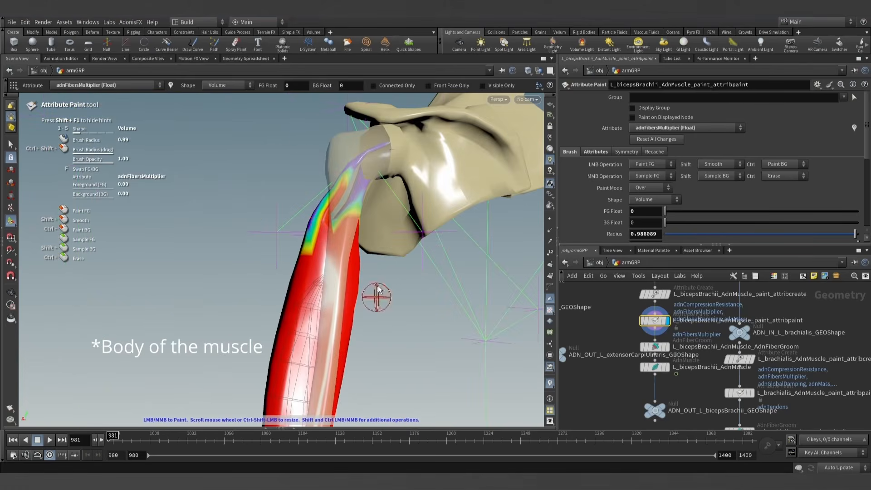
{"action": "left_click_drag", "start_coordinate": [352, 238], "coordinate": [333, 219]}
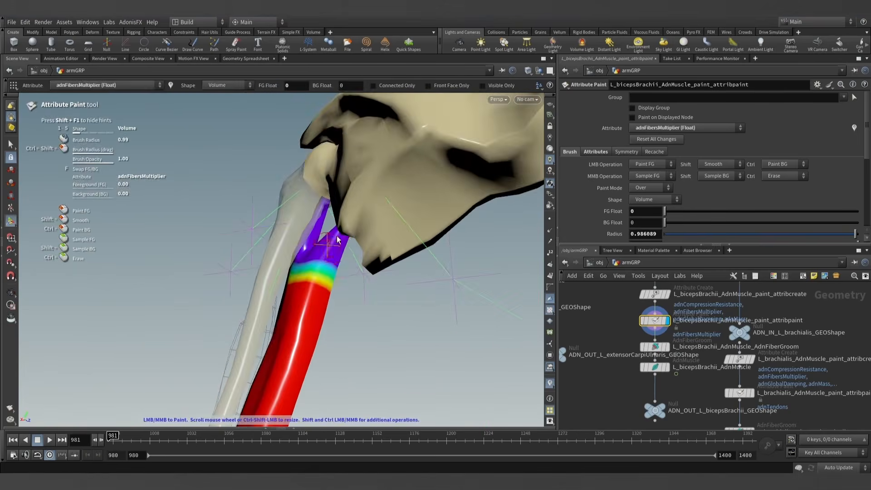
{"action": "left_click_drag", "start_coordinate": [337, 240], "coordinate": [358, 188], "text": "alt"}
{"action": "right_click_drag", "start_coordinate": [357, 188], "coordinate": [343, 247], "text": "alt"}
{"action": "left_click_drag", "start_coordinate": [343, 247], "coordinate": [508, 291], "text": "alt"}
- Paint both lower biceps tendons with 0 on all sides on the adnFibersMultiplier map
{"action": "middle_click_drag", "start_coordinate": [463, 304], "coordinate": [389, 225], "text": "alt"}
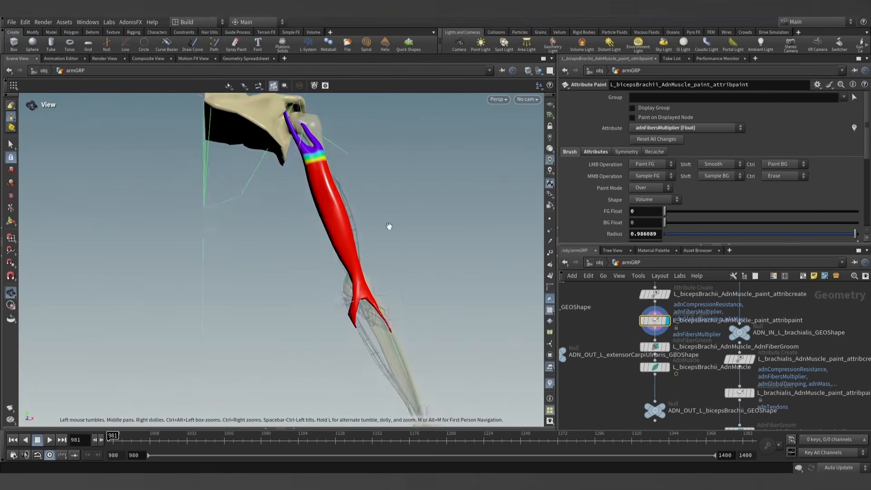
{"action": "right_click_drag", "start_coordinate": [392, 297], "coordinate": [467, 298], "text": "alt"}
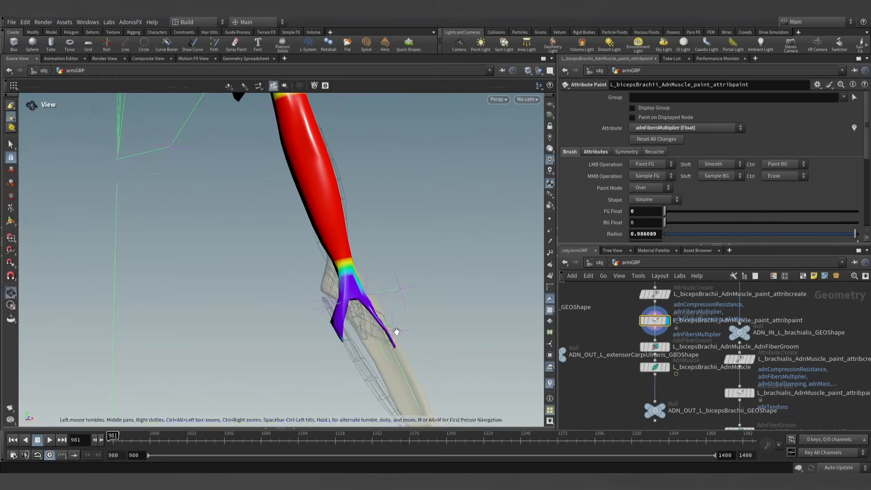
{"action": "mouse_move", "coordinate": [394, 334]}
{"action": "left_mouse_down", "text": "alt"}
{"action": "mouse_move", "coordinate": [169, 336]}
{"action": "mouse_move", "coordinate": [138, 316]}
{"action": "left_mouse_up", "text": "alt"}
{"action": "mouse_move", "coordinate": [426, 326]}
{"action": "left_mouse_down"}
{"action": "mouse_move", "coordinate": [422, 338]}
{"action": "mouse_move", "coordinate": [434, 320]}
{"action": "left_mouse_up"}
{"action": "left_click_drag", "start_coordinate": [432, 316], "coordinate": [384, 290], "text": "alt"}
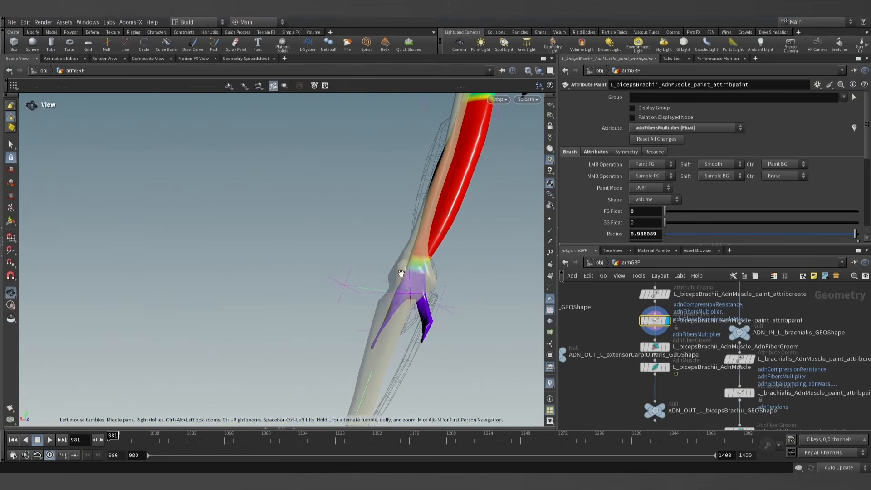
{"action": "mouse_move", "coordinate": [422, 292]}
{"action": "left_mouse_down", "text": "alt"}
{"action": "mouse_move", "coordinate": [409, 274]}
{"action": "mouse_move", "coordinate": [604, 281]}
{"action": "left_mouse_up", "text": "alt"}
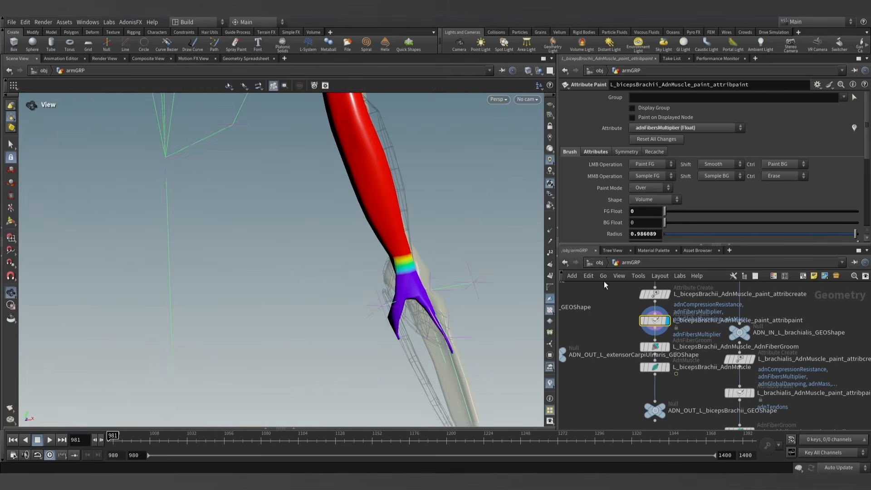
{"action": "right_click_drag", "start_coordinate": [430, 237], "coordinate": [443, 211], "text": "alt"}
{"action": "left_click_drag", "start_coordinate": [443, 211], "coordinate": [470, 196], "text": "alt"}
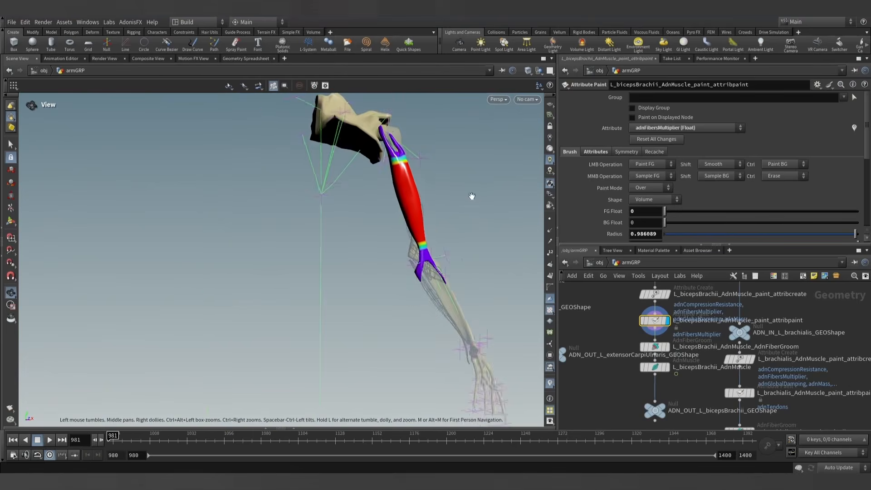
{"action": "middle_click_drag", "start_coordinate": [471, 195], "coordinate": [426, 212], "text": "alt"}
- Display the L_bicepsBrachii_AdnMuscle node, hide the group list and test the contraction by varying Activation, returning it to 0
{"action": "left_click", "coordinate": [12, 146]}
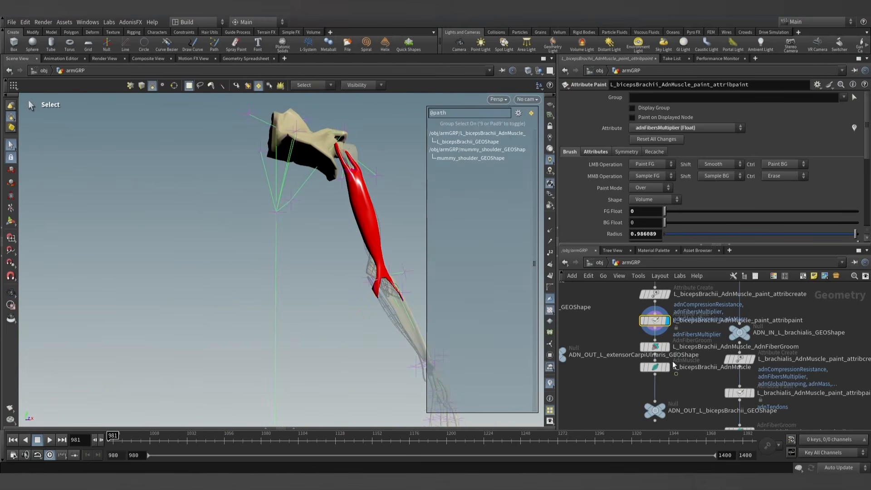
{"action": "left_click", "coordinate": [654, 370]}
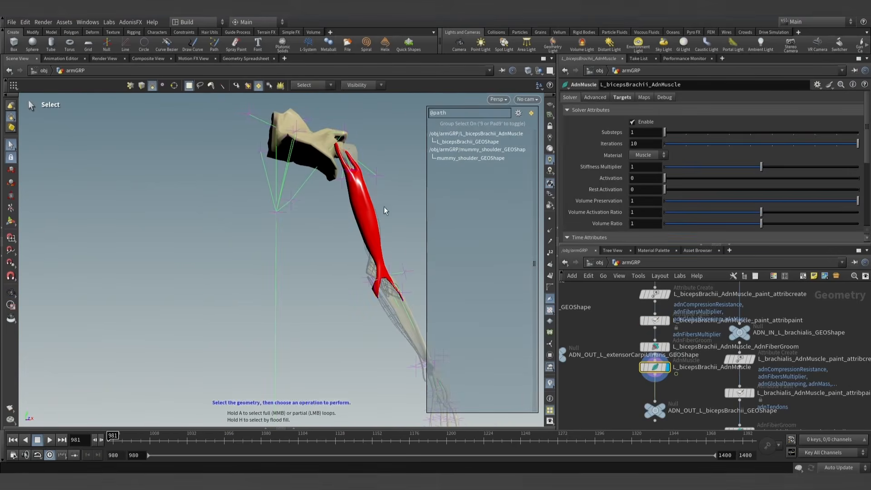
{"action": "key", "text": "9"}
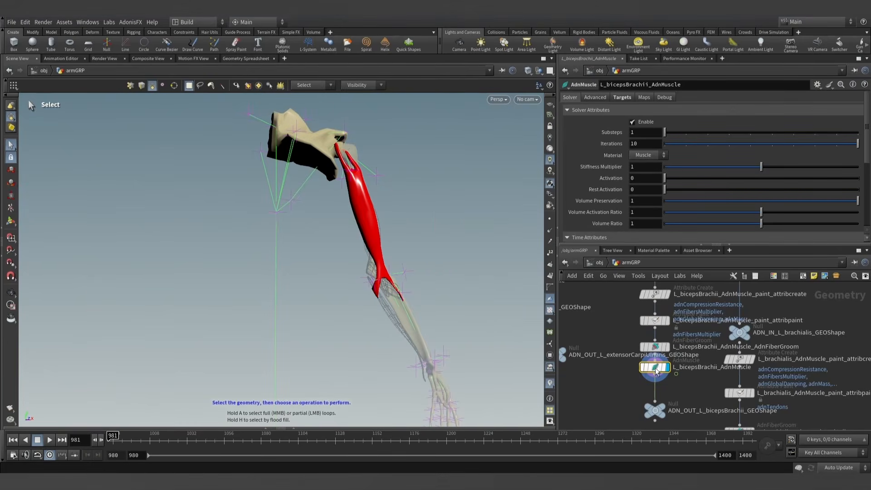
{"action": "left_click_drag", "start_coordinate": [672, 183], "coordinate": [730, 180]}
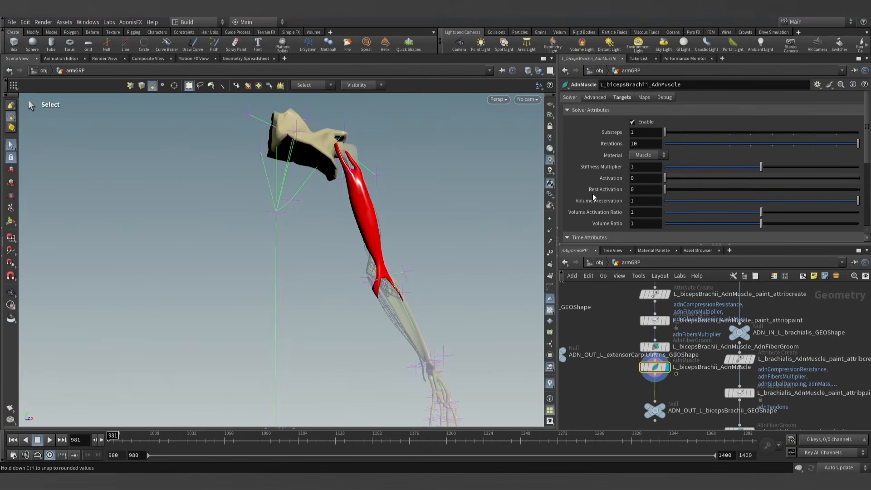
- Test the biceps contraction by raising Activation to 1 and returning it to 0
{"action": "left_click_drag", "start_coordinate": [665, 177], "coordinate": [858, 178]}
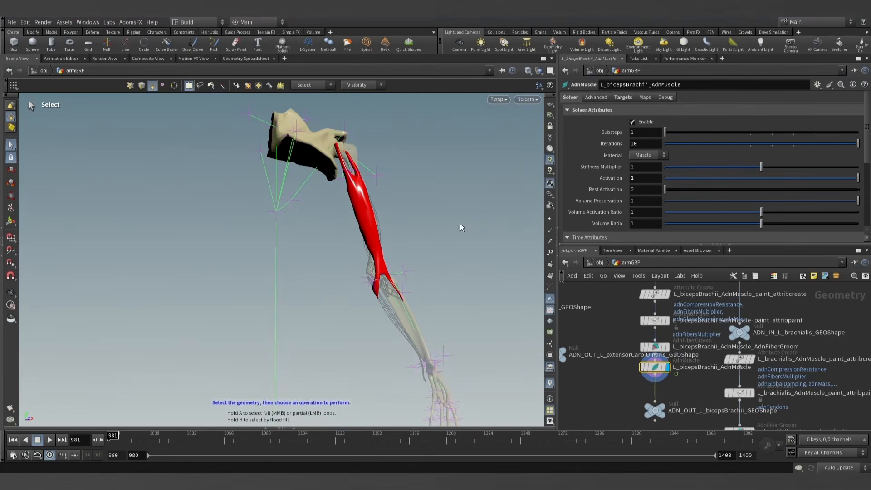
{"action": "left_click_drag", "start_coordinate": [806, 179], "coordinate": [629, 187]}
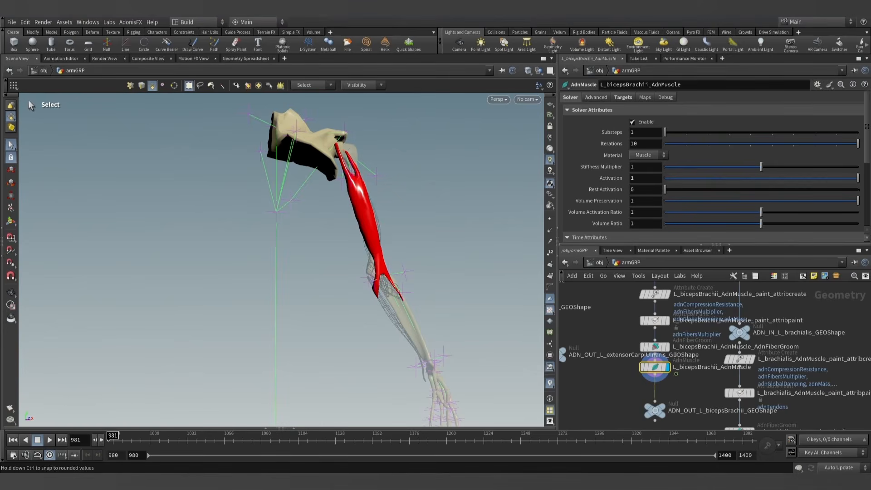
{"action": "scroll", "coordinate": [614, 344], "scroll_direction": "down", "scroll_amount": 2}
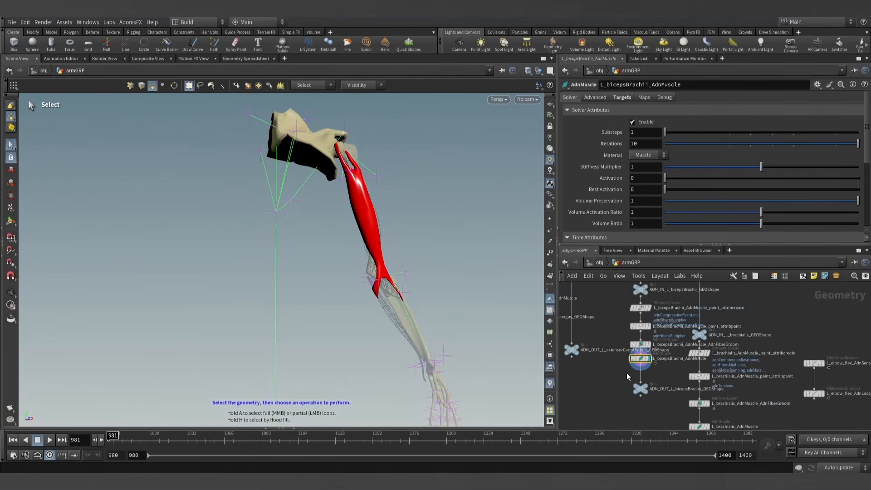
- Copy the elbow flex activation expression from the Activation List value of the L_brachialis_AdnMuscle node
{"action": "left_click_drag", "start_coordinate": [628, 392], "coordinate": [621, 339]}
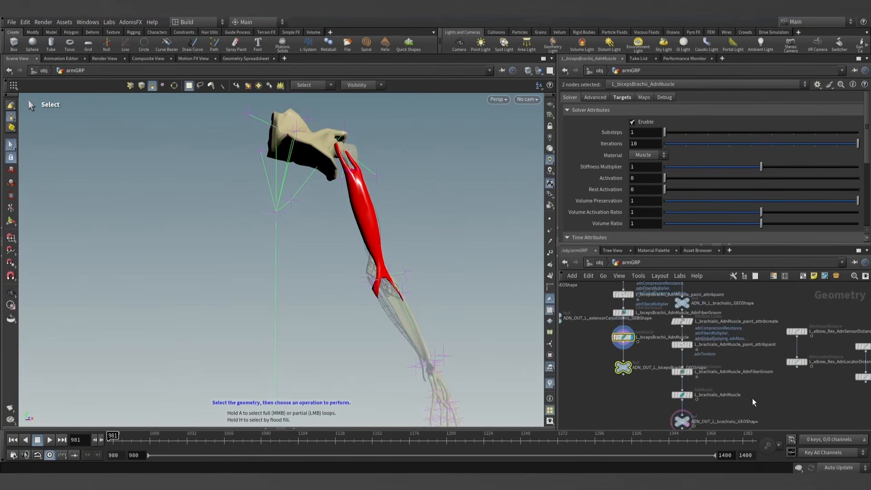
{"action": "scroll", "coordinate": [730, 398], "scroll_direction": "down", "scroll_amount": 3}
{"action": "middle_click_drag", "start_coordinate": [562, 362], "coordinate": [732, 408]}
{"action": "scroll", "coordinate": [730, 407], "scroll_direction": "down", "scroll_amount": 3}
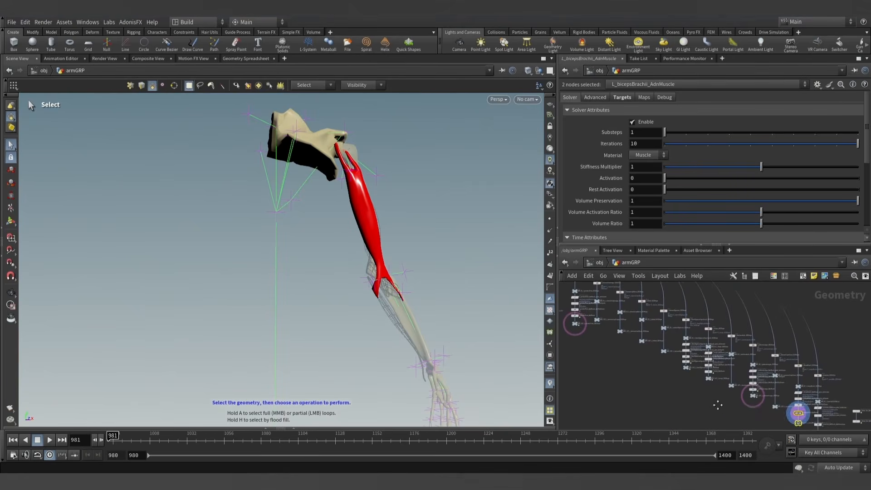
{"action": "middle_click_drag", "start_coordinate": [609, 366], "coordinate": [647, 382]}
{"action": "scroll", "coordinate": [649, 381], "scroll_direction": "up", "scroll_amount": 6}
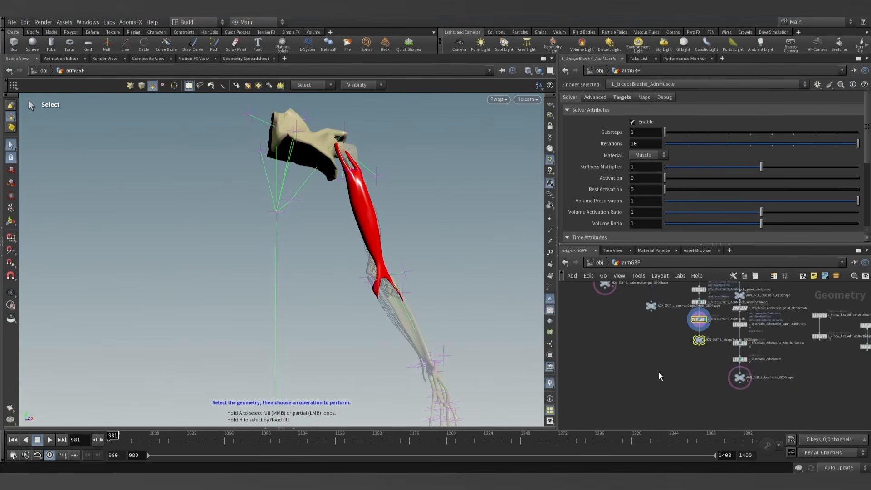
{"action": "left_click", "coordinate": [693, 348]}
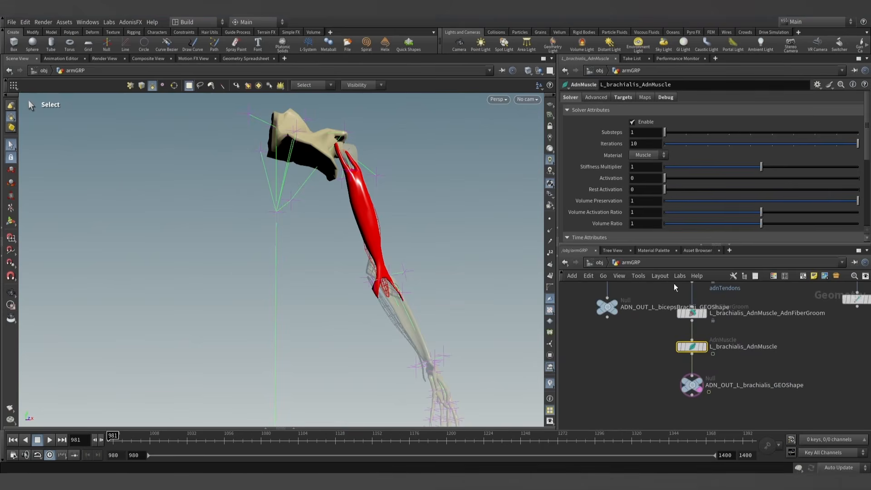
{"action": "scroll", "coordinate": [616, 178], "scroll_direction": "down", "scroll_amount": 6}
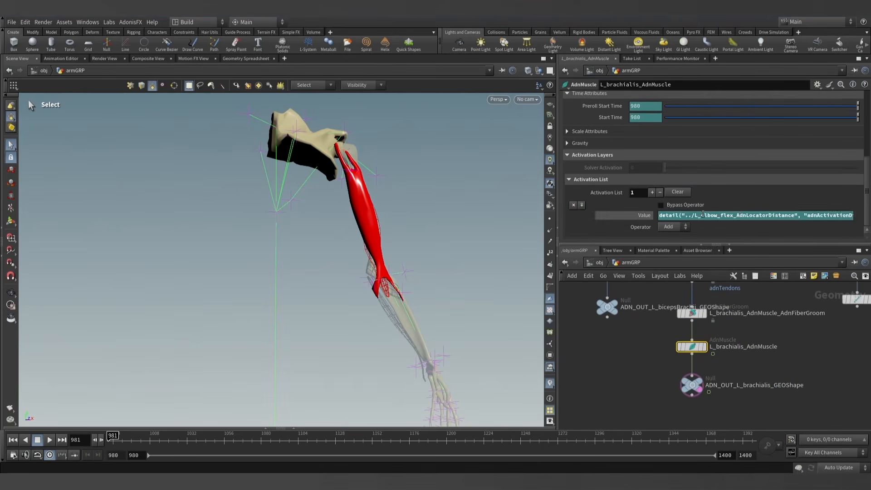
{"action": "double_click", "coordinate": [761, 215]}
{"action": "key", "text": "ctrl+c"}
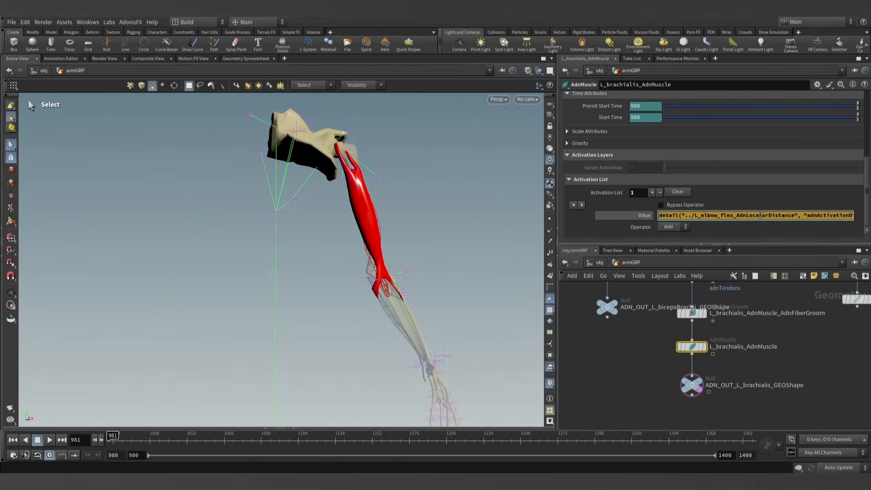
- Display the L_elbow_flex_AdnLocatorDistance node and scrub the timeline back to frame 980 to check the locator
{"action": "left_click", "coordinate": [613, 351]}
{"action": "scroll", "coordinate": [612, 353], "scroll_direction": "down", "scroll_amount": 5}
{"action": "middle_click_drag", "start_coordinate": [581, 370], "coordinate": [624, 377]}
{"action": "scroll", "coordinate": [624, 377], "scroll_direction": "down", "scroll_amount": 4}
{"action": "scroll", "coordinate": [645, 358], "scroll_direction": "up", "scroll_amount": 4}
{"action": "middle_click_drag", "start_coordinate": [687, 393], "coordinate": [668, 366]}
{"action": "scroll", "coordinate": [645, 358], "scroll_direction": "up", "scroll_amount": 4}
{"action": "scroll", "coordinate": [668, 366], "scroll_direction": "down", "scroll_amount": 1}
{"action": "left_click", "coordinate": [636, 347]}
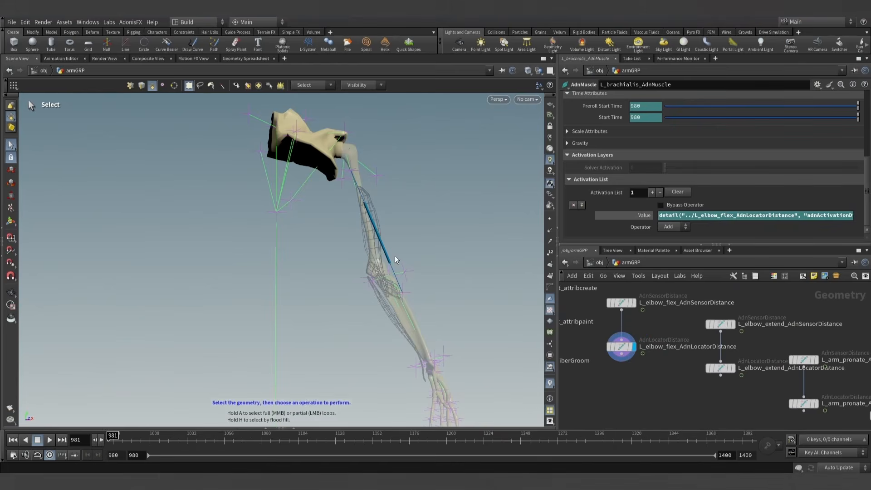
{"action": "mouse_move", "coordinate": [126, 435]}
{"action": "left_mouse_down"}
{"action": "mouse_move", "coordinate": [151, 436]}
{"action": "mouse_move", "coordinate": [108, 437]}
{"action": "left_mouse_up"}
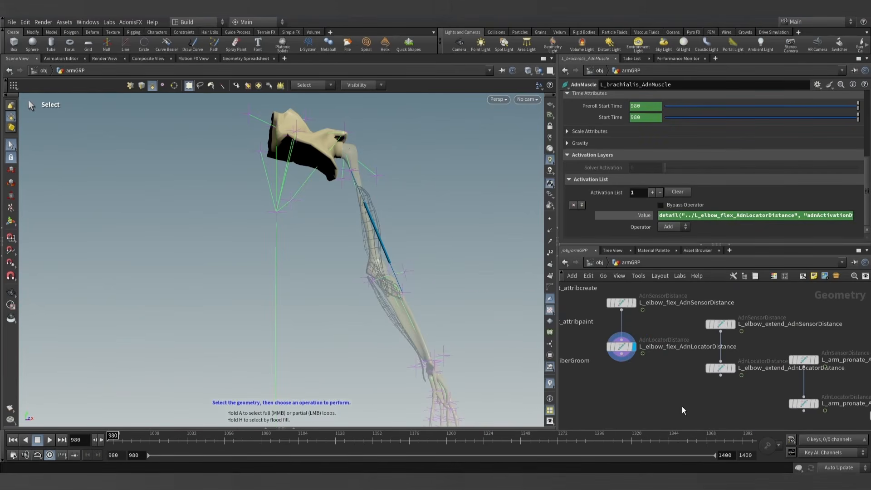
- Add one Activation List entry to L_bicepsBrachii_AdnMuscle and paste the L_elbow_flex_AdnLocatorDistance detail expression as its value
{"action": "scroll", "coordinate": [656, 405], "scroll_direction": "down", "scroll_amount": 5}
{"action": "middle_click_drag", "start_coordinate": [610, 402], "coordinate": [714, 392]}
{"action": "scroll", "coordinate": [630, 368], "scroll_direction": "up", "scroll_amount": 5}
{"action": "middle_click_drag", "start_coordinate": [604, 363], "coordinate": [607, 345]}
{"action": "middle_click_drag", "start_coordinate": [674, 394], "coordinate": [632, 368]}
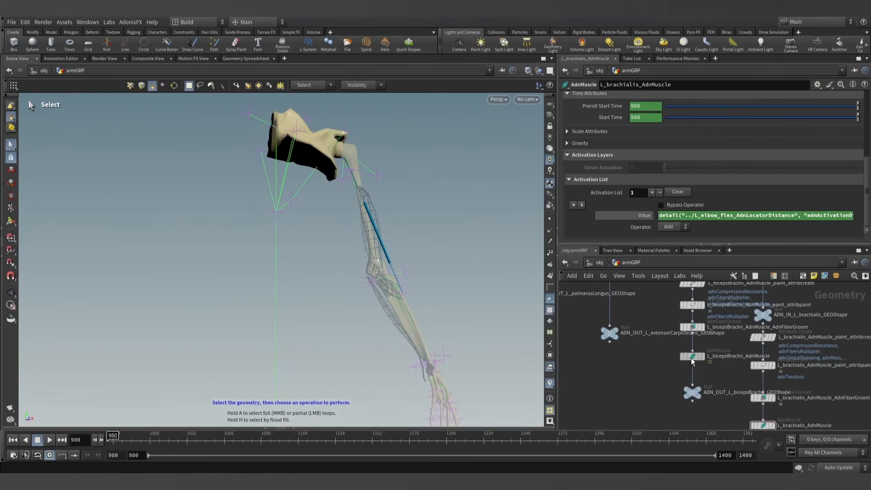
{"action": "left_click", "coordinate": [690, 357]}
{"action": "left_click", "coordinate": [591, 168]}
{"action": "left_click", "coordinate": [580, 193]}
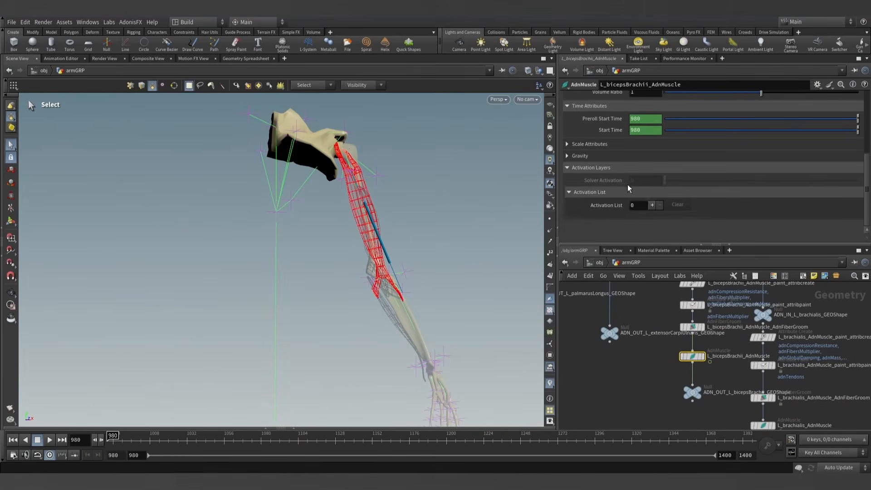
{"action": "left_click", "coordinate": [652, 207]}
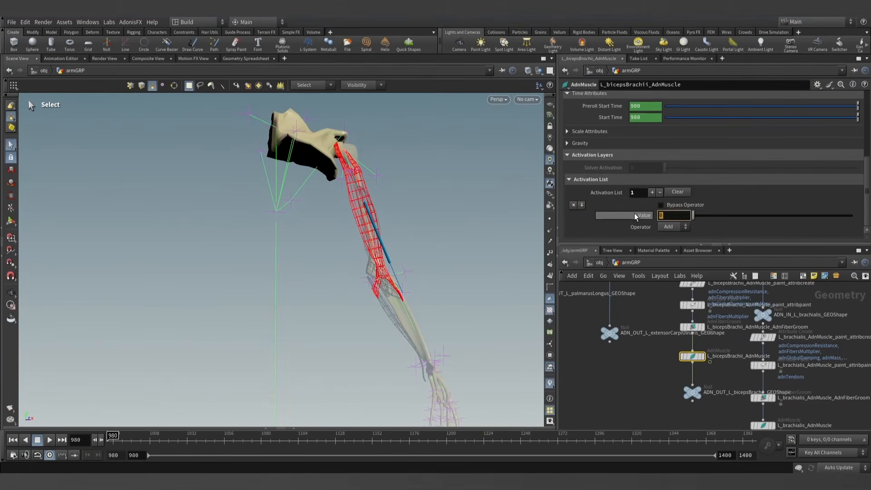
{"action": "key", "text": "ctrl+v"}
{"action": "left_click", "coordinate": [638, 380]}
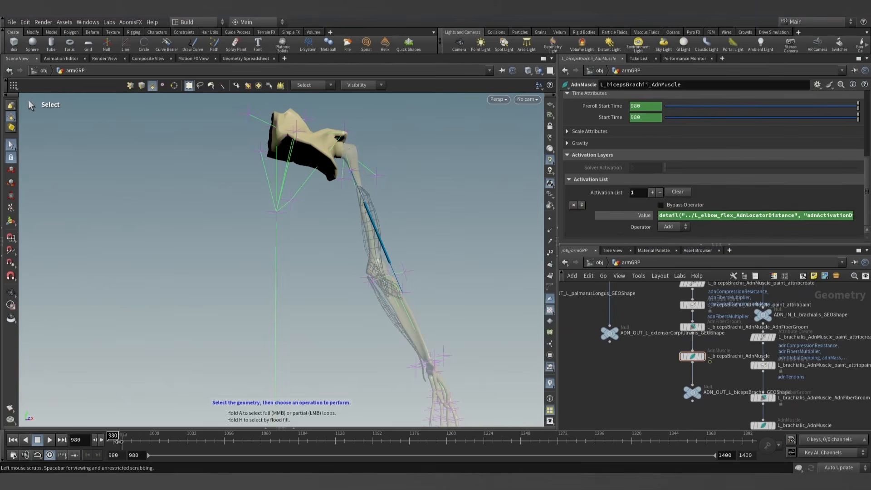
- Scrub the timeline back to frame 980, display L_bicepsBrachii_AdnMuscle and examine the biceps and elbow from several angles
{"action": "mouse_move", "coordinate": [121, 437]}
{"action": "left_mouse_down"}
{"action": "mouse_move", "coordinate": [198, 438]}
{"action": "mouse_move", "coordinate": [108, 437]}
{"action": "mouse_move", "coordinate": [359, 443]}
{"action": "mouse_move", "coordinate": [112, 440]}
{"action": "left_mouse_up"}
{"action": "left_click", "coordinate": [705, 358]}
{"action": "mouse_move", "coordinate": [473, 250]}
{"action": "left_mouse_down", "text": "alt"}
{"action": "mouse_move", "coordinate": [363, 249]}
{"action": "mouse_move", "coordinate": [352, 259]}
{"action": "left_mouse_up", "text": "alt"}
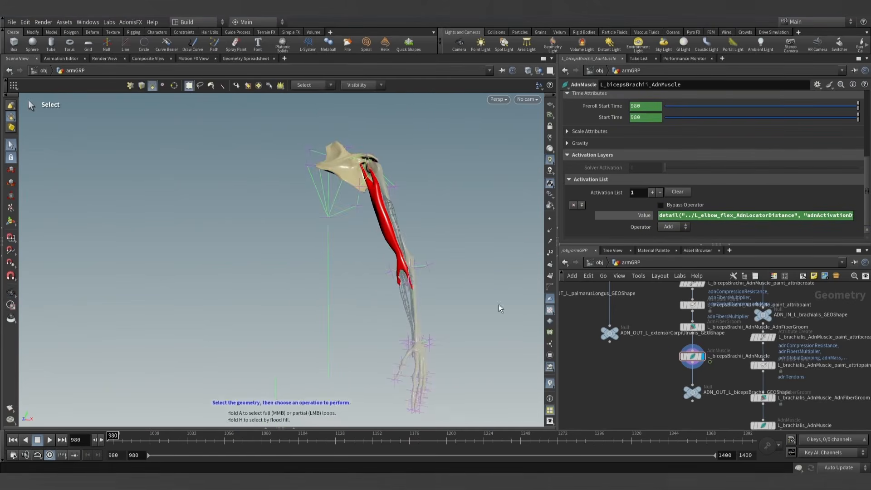
{"action": "mouse_move", "coordinate": [431, 285]}
{"action": "left_mouse_down", "text": "alt"}
{"action": "mouse_move", "coordinate": [414, 282]}
{"action": "mouse_move", "coordinate": [432, 290]}
{"action": "left_mouse_up", "text": "alt"}
{"action": "right_click_drag", "start_coordinate": [431, 290], "coordinate": [436, 245], "text": "alt"}
{"action": "left_click_drag", "start_coordinate": [435, 245], "coordinate": [363, 317], "text": "alt"}
{"action": "right_click_drag", "start_coordinate": [363, 317], "coordinate": [480, 290], "text": "alt"}
{"action": "left_click_drag", "start_coordinate": [481, 290], "coordinate": [432, 332], "text": "alt"}
{"action": "key", "text": "s"}
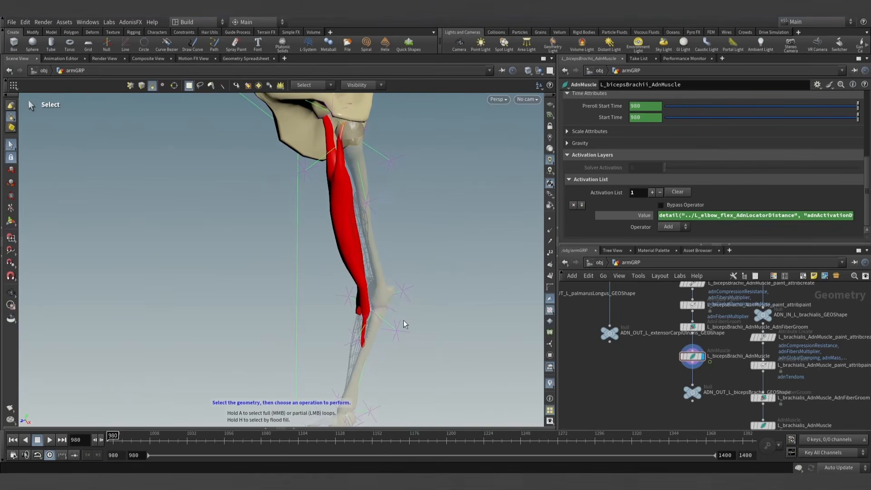
{"action": "left_click_drag", "start_coordinate": [404, 319], "coordinate": [361, 318], "text": "alt"}
{"action": "left_click_drag", "start_coordinate": [401, 297], "coordinate": [448, 312], "text": "alt"}
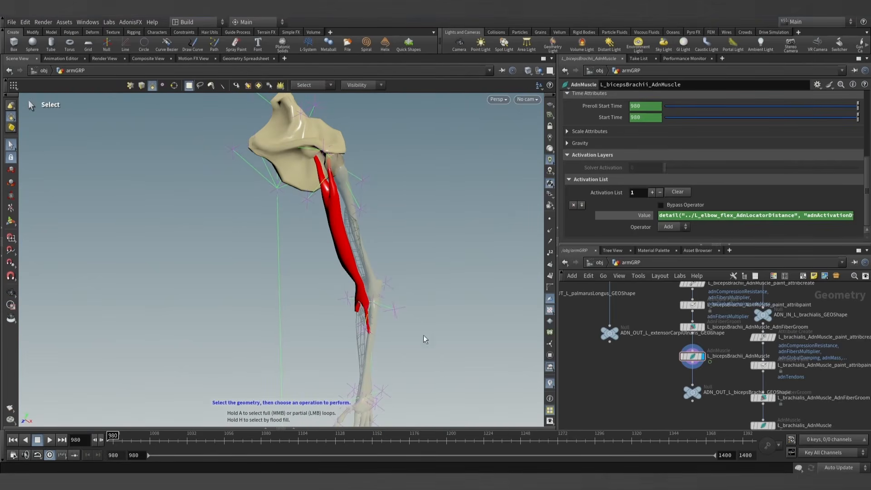
- Duplicate the L_wrist_flex_AdnSensorDistance and L_wrist_flex_AdnLocatorDistance nodes beside the originals
{"action": "key", "text": "h"}
{"action": "scroll", "coordinate": [593, 331], "scroll_direction": "up", "scroll_amount": 10}
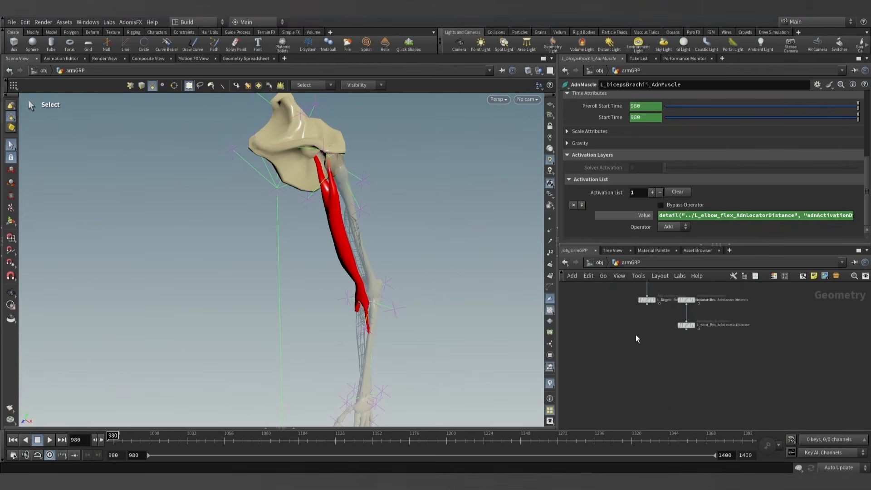
{"action": "left_click_drag", "start_coordinate": [686, 389], "coordinate": [642, 307]}
{"action": "key", "text": "ctrl+c"}
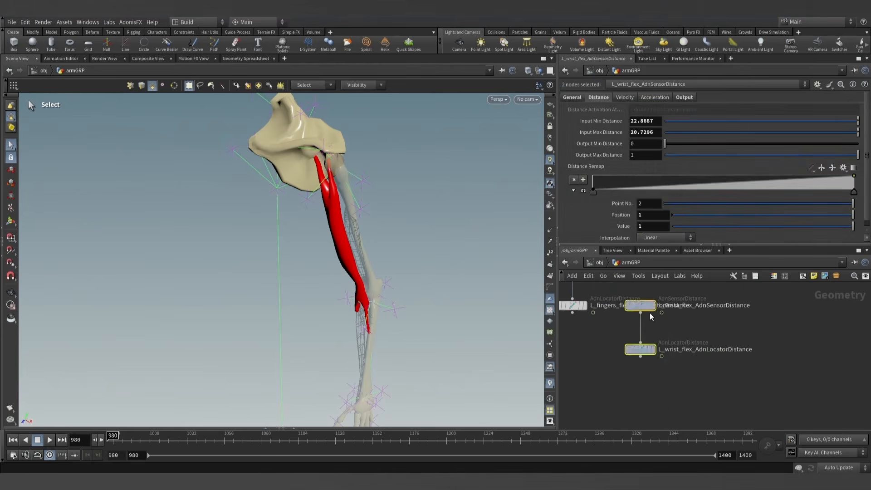
{"action": "key", "text": "ctrl+v"}
{"action": "scroll", "coordinate": [793, 322], "scroll_direction": "up", "scroll_amount": 1}
{"action": "middle_click_drag", "start_coordinate": [793, 322], "coordinate": [746, 314]}
- Rename the duplicated nodes as L_arm_supinate_AdnSensorDistance and L_arm_supinate_AdnLocatorDistance
{"action": "left_click", "coordinate": [696, 341]}
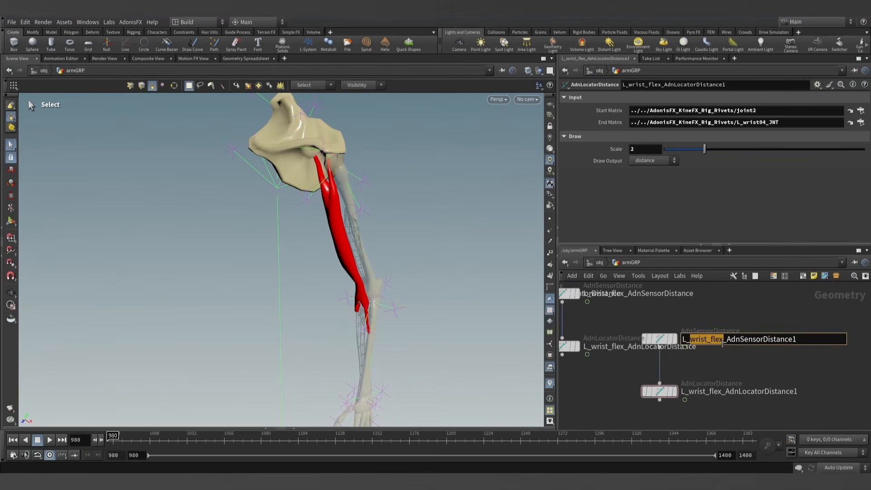
{"action": "type", "text": "arm_supina"}
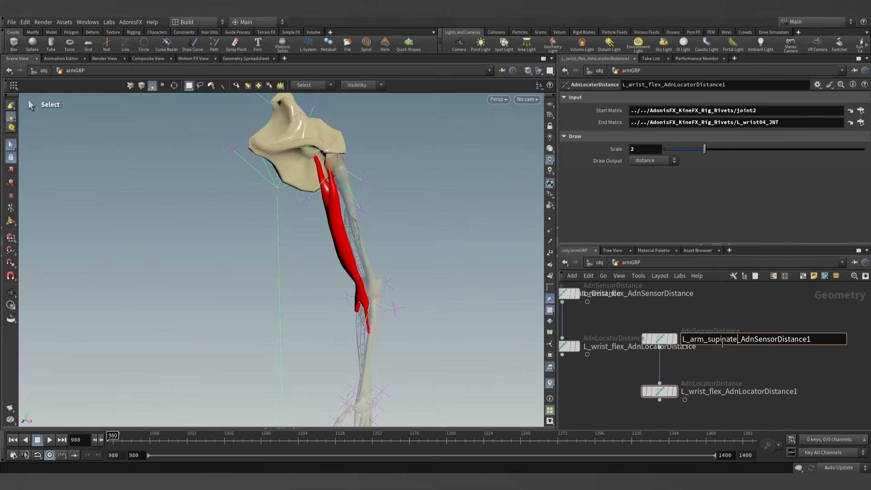
{"action": "left_click_drag", "start_coordinate": [737, 343], "coordinate": [660, 340]}
{"action": "left_click", "coordinate": [704, 393]}
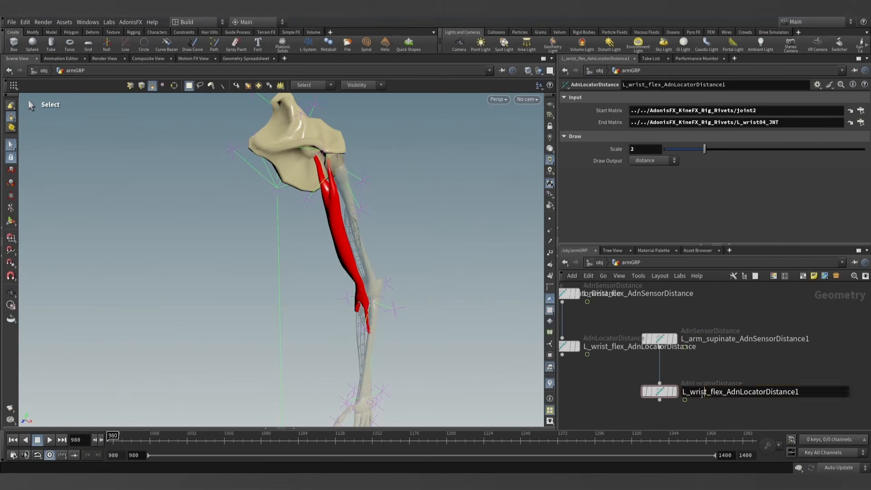
{"action": "left_click_drag", "start_coordinate": [724, 392], "coordinate": [663, 391]}
{"action": "key", "text": "ctrl+v"}
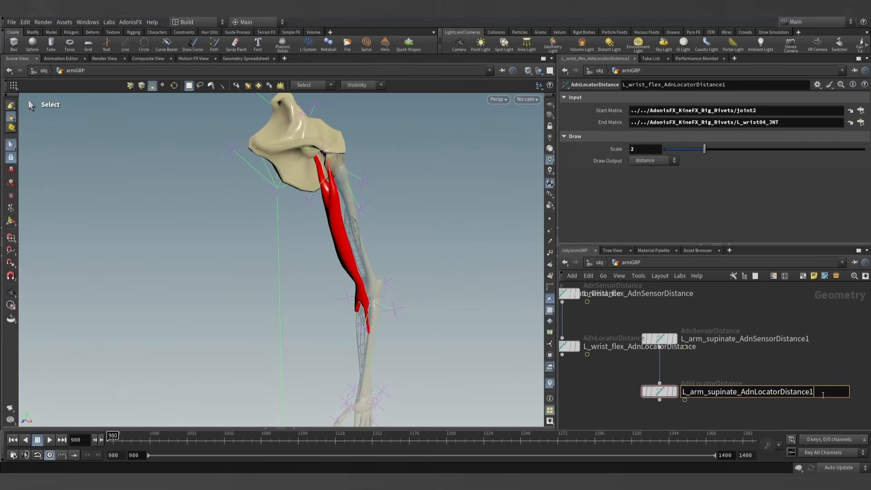
{"action": "left_click", "coordinate": [812, 374]}
{"action": "left_click", "coordinate": [809, 343]}
{"action": "key", "text": "BackSpace"}
{"action": "left_click", "coordinate": [809, 371]}
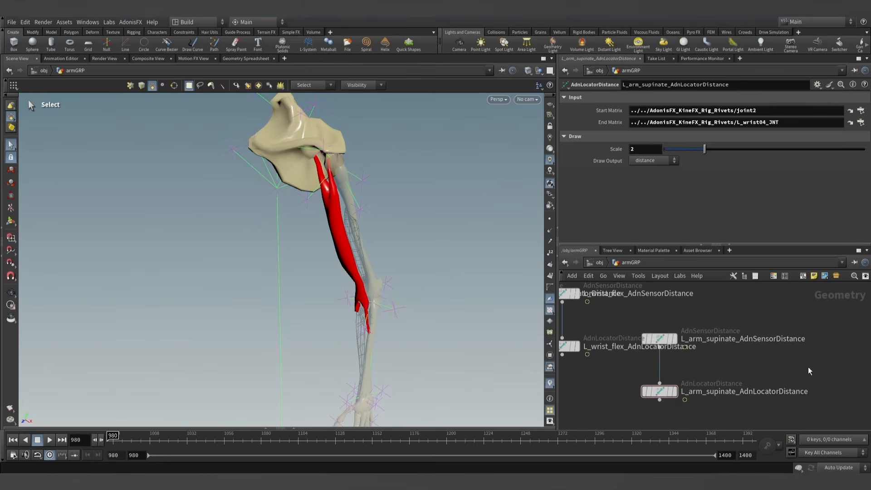
- Open the scene tree at the obj level and set the Start Matrix of L_arm_supinate_AdnLocatorDistance to joint1
{"action": "left_click", "coordinate": [659, 339]}
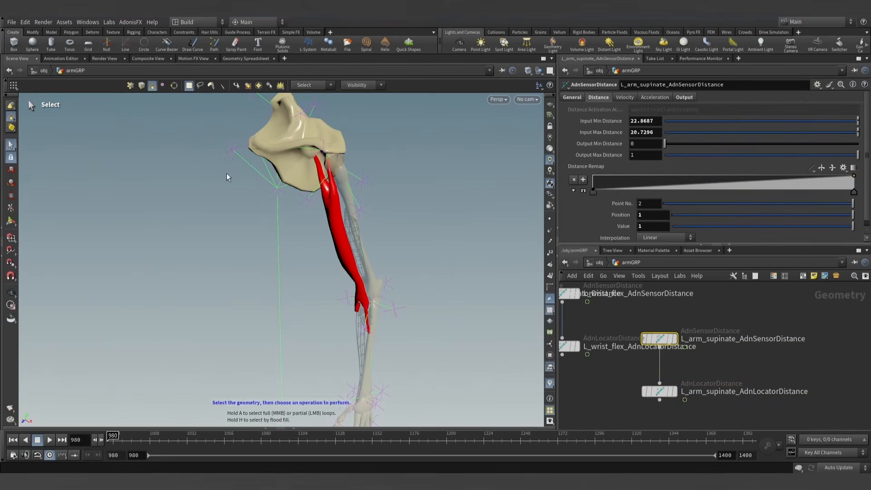
{"action": "left_click", "coordinate": [659, 391]}
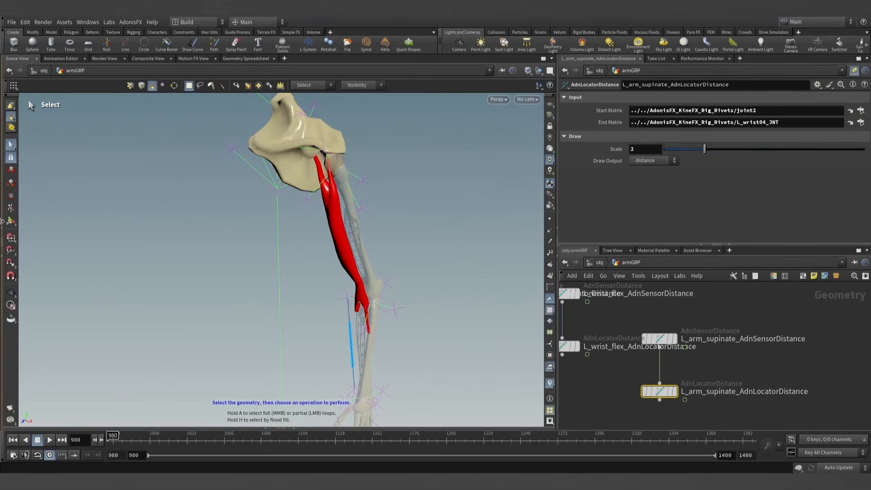
{"action": "left_click", "coordinate": [2, 227]}
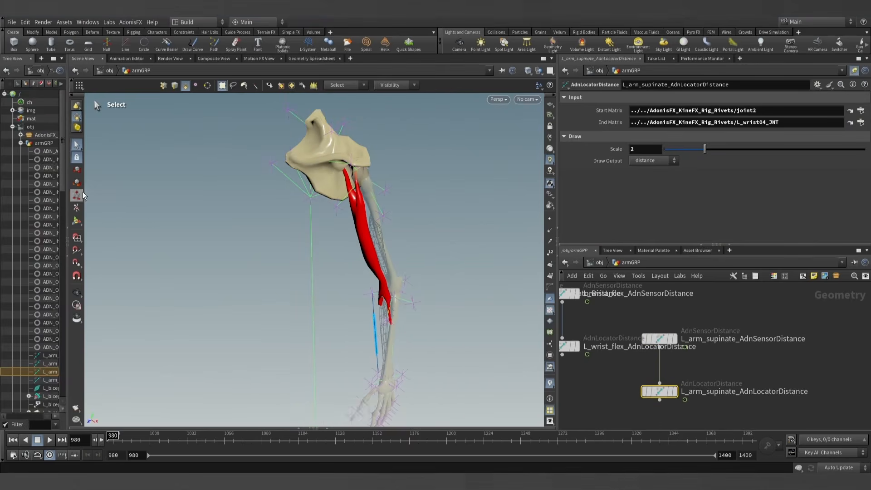
{"action": "left_click", "coordinate": [30, 127]}
{"action": "mouse_move", "coordinate": [412, 292]}
{"action": "left_mouse_down", "text": "alt"}
{"action": "mouse_move", "coordinate": [401, 303]}
{"action": "mouse_move", "coordinate": [437, 303]}
{"action": "mouse_move", "coordinate": [422, 284]}
{"action": "mouse_move", "coordinate": [393, 302]}
{"action": "mouse_move", "coordinate": [405, 289]}
{"action": "left_mouse_up", "text": "alt"}
{"action": "scroll", "coordinate": [401, 302], "scroll_direction": "up", "scroll_amount": 3}
{"action": "key", "text": "s"}
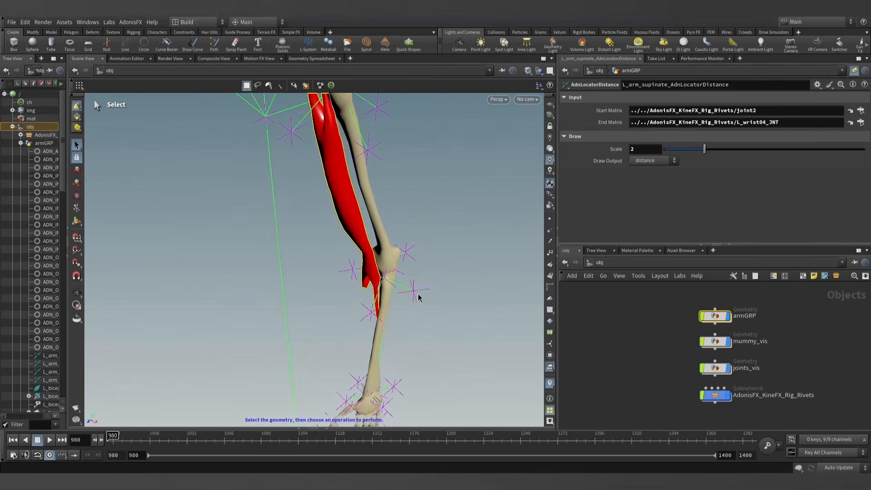
{"action": "left_click", "coordinate": [415, 291]}
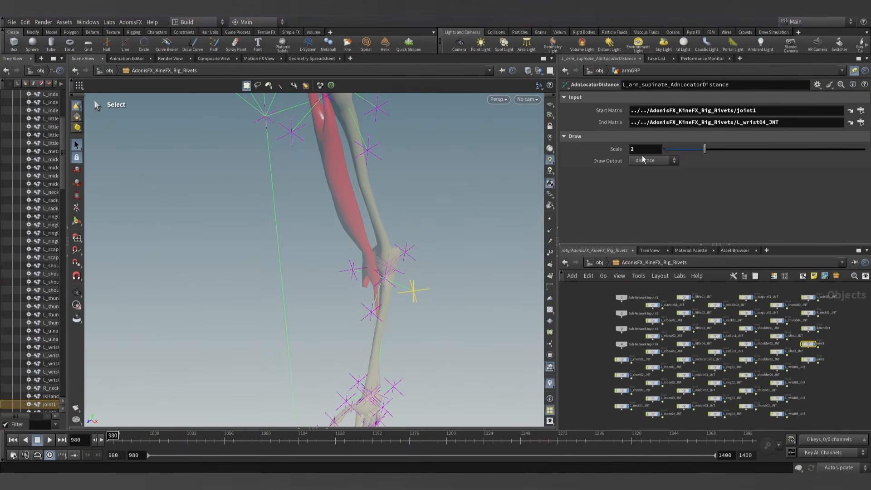
- Set the supinate locator's End Matrix to L_elbow03_JNT, return to armGRP and display the locator node
{"action": "left_click", "coordinate": [408, 254]}
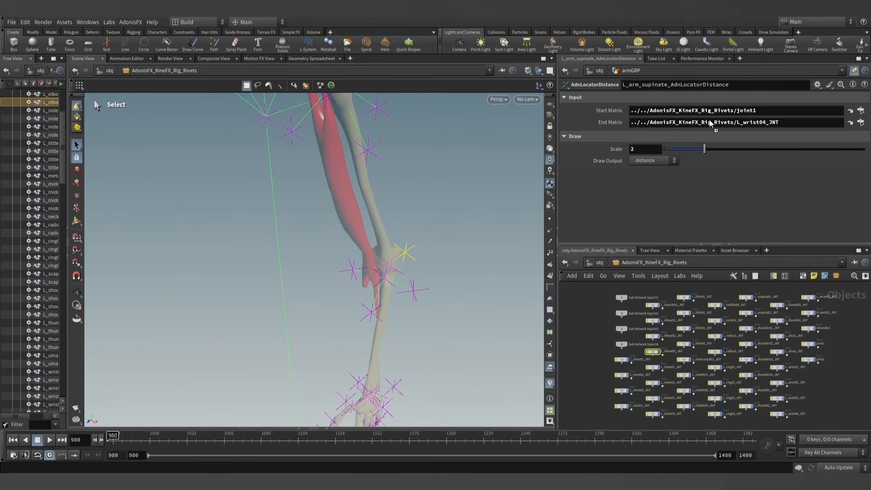
{"action": "left_click_drag", "start_coordinate": [710, 123], "coordinate": [710, 122]}
{"action": "key", "text": "u"}
{"action": "double_click", "coordinate": [721, 321]}
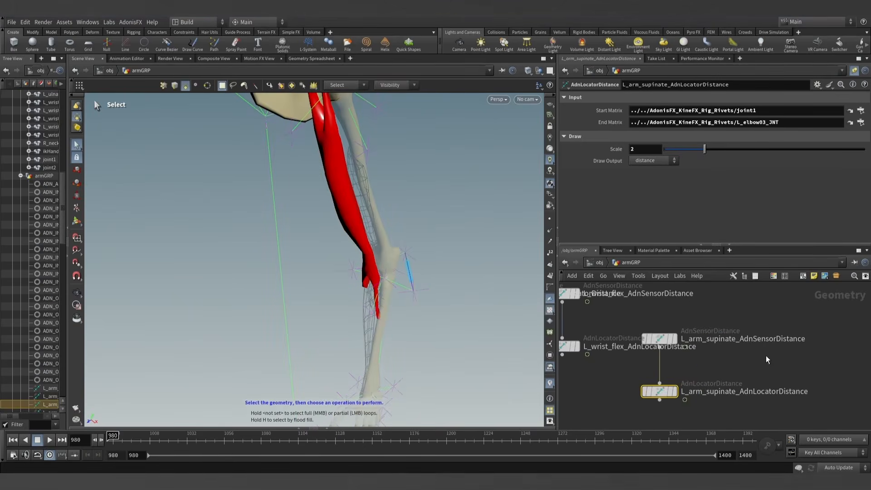
{"action": "left_click", "coordinate": [660, 391]}
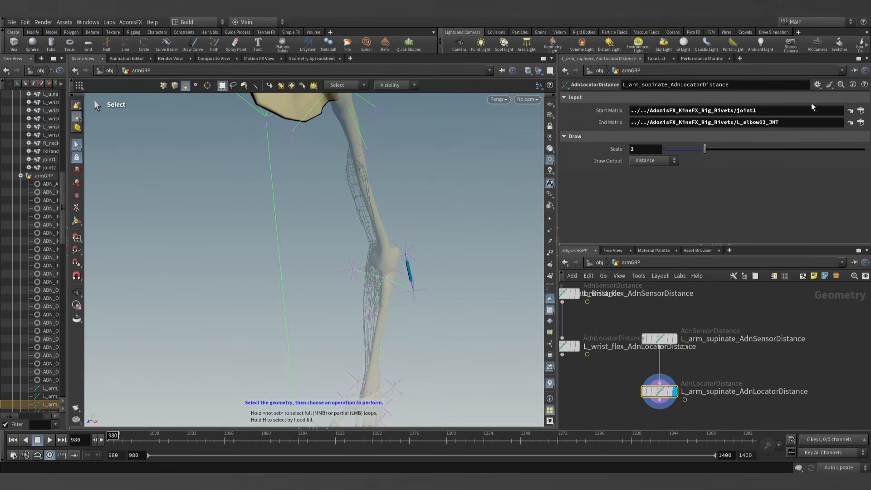
- Copy the locator's End Matrix path, L_elbow03_JNT, into the End Matrix of L_arm_supinate_AdnSensorDistance
{"action": "left_click", "coordinate": [769, 122]}
{"action": "left_click", "coordinate": [669, 338]}
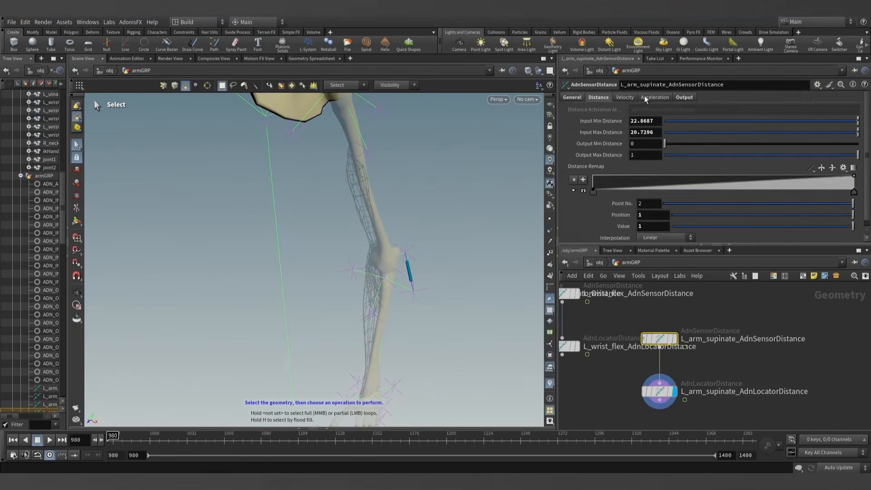
{"action": "left_click", "coordinate": [580, 98]}
{"action": "left_click", "coordinate": [774, 309]}
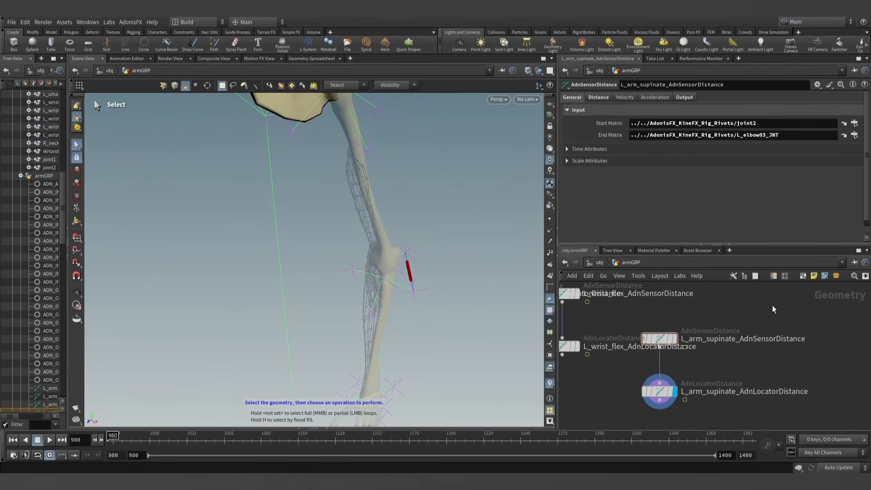
- Copy the Start Matrix path of L_arm_supinate_AdnLocatorDistance, joint1, into the Start Matrix of L_arm_supinate_AdnSensorDistance
{"action": "left_click", "coordinate": [661, 388]}
{"action": "left_click", "coordinate": [720, 111]}
{"action": "key", "text": "ctrl+c"}
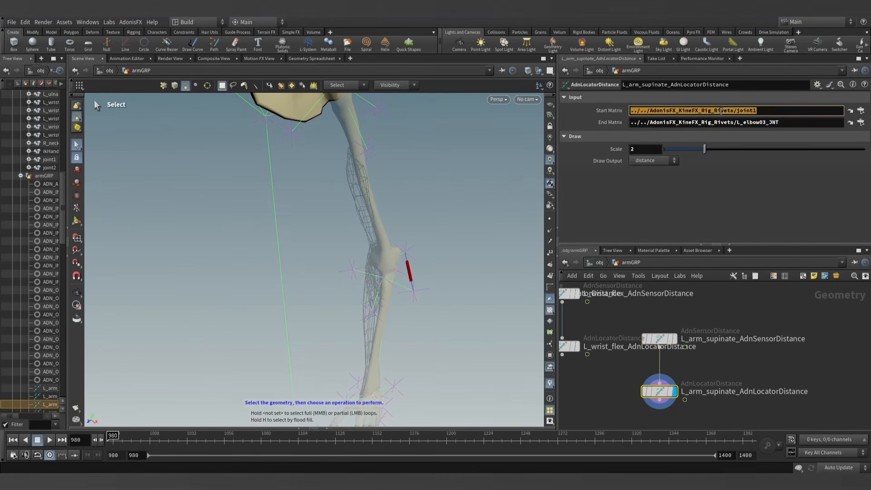
{"action": "left_click", "coordinate": [661, 336]}
{"action": "double_click", "coordinate": [676, 125]}
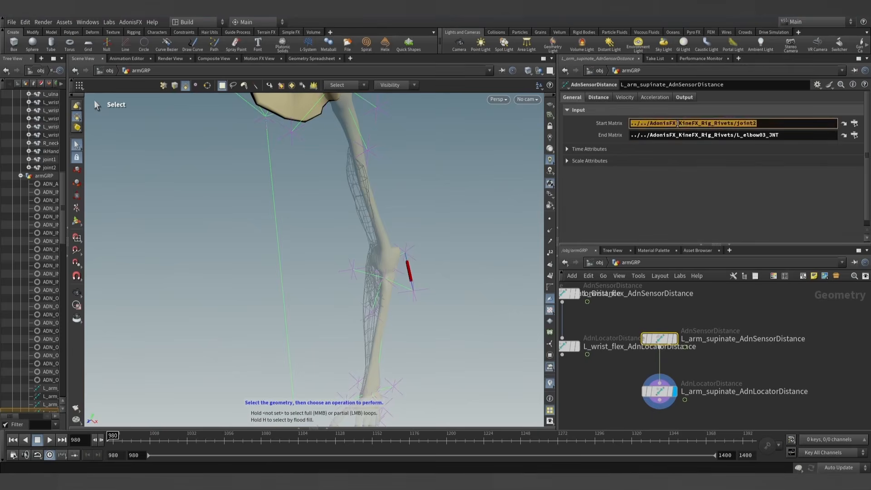
{"action": "key", "text": "ctrl+v"}
{"action": "left_click", "coordinate": [752, 304]}
- Copy the supinate sensor's Out Distance at frame 980 into its Input Min Distance as 9.2136
{"action": "mouse_move", "coordinate": [399, 289]}
{"action": "left_mouse_down", "text": "alt"}
{"action": "mouse_move", "coordinate": [424, 292]}
{"action": "mouse_move", "coordinate": [401, 289]}
{"action": "left_mouse_up", "text": "alt"}
{"action": "middle_click_drag", "start_coordinate": [407, 276], "coordinate": [388, 238], "text": "alt"}
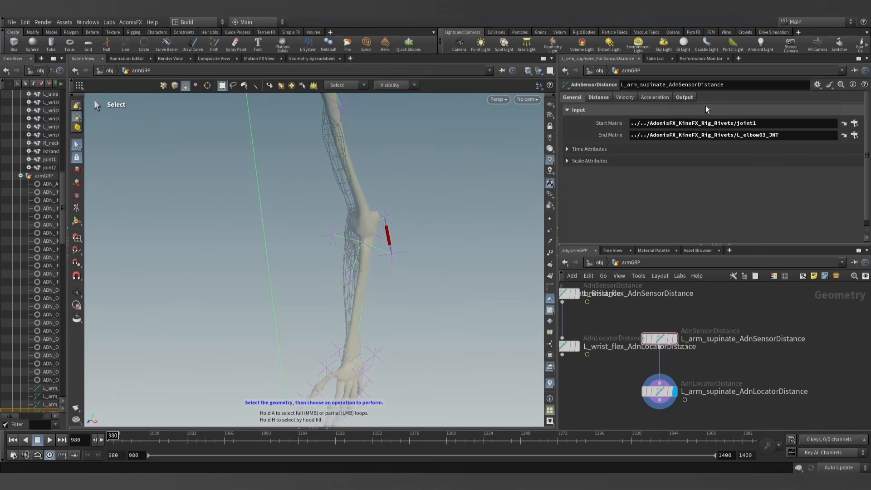
{"action": "left_click", "coordinate": [690, 97]}
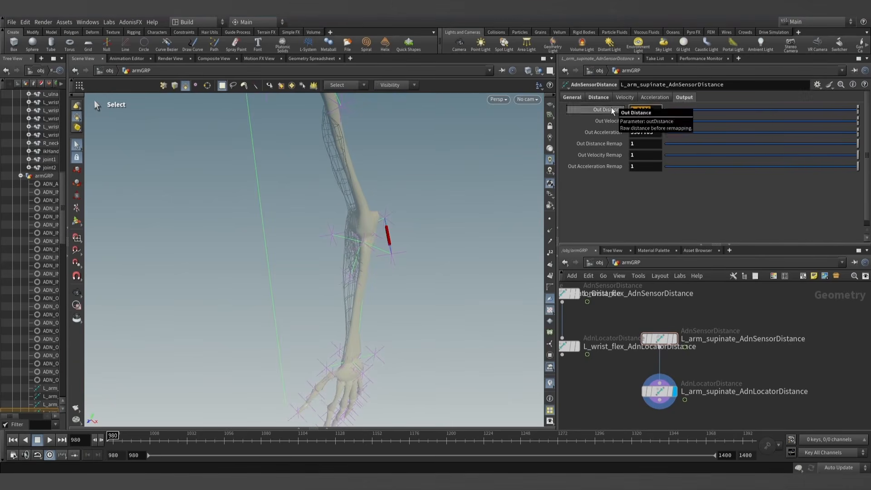
{"action": "left_click", "coordinate": [599, 97]}
{"action": "double_click", "coordinate": [659, 121]}
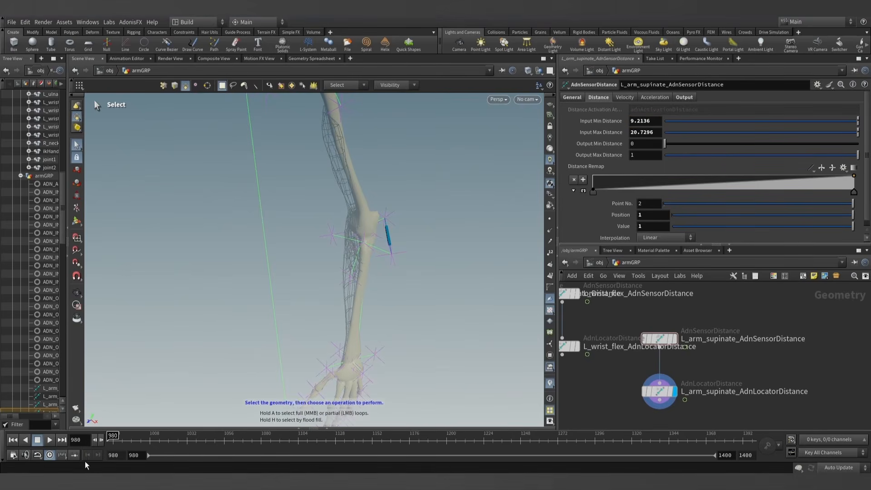
- Go to frame 1022 and copy the supinate sensor's Out Distance into its Input Max Distance as 3.32491
{"action": "left_click_drag", "start_coordinate": [112, 439], "coordinate": [175, 440]}
{"action": "left_click_drag", "start_coordinate": [232, 306], "coordinate": [205, 290], "text": "alt"}
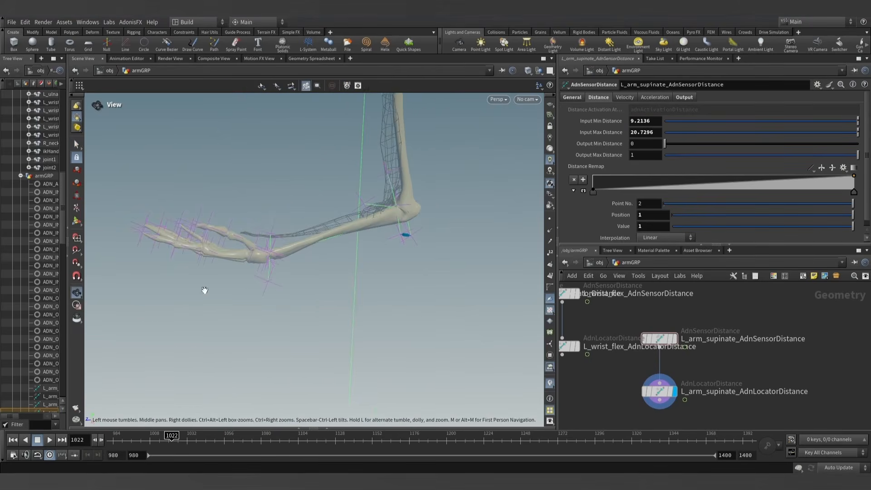
{"action": "left_click", "coordinate": [687, 99]}
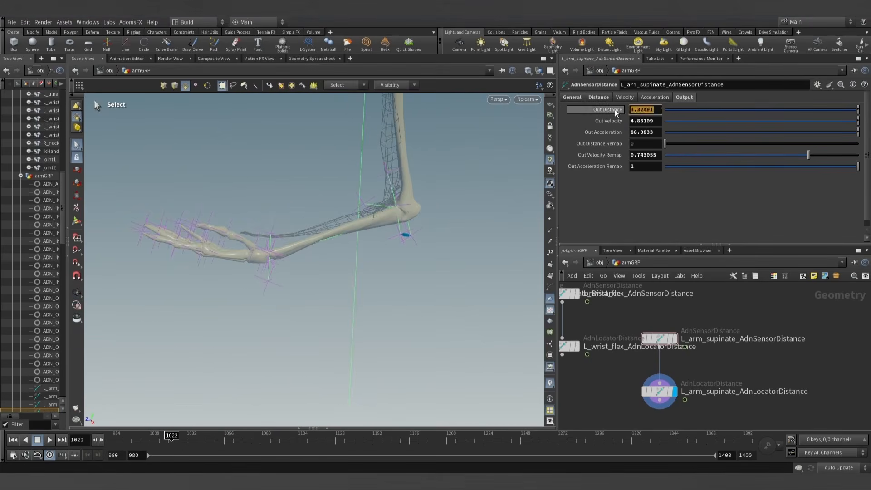
{"action": "left_click", "coordinate": [599, 98]}
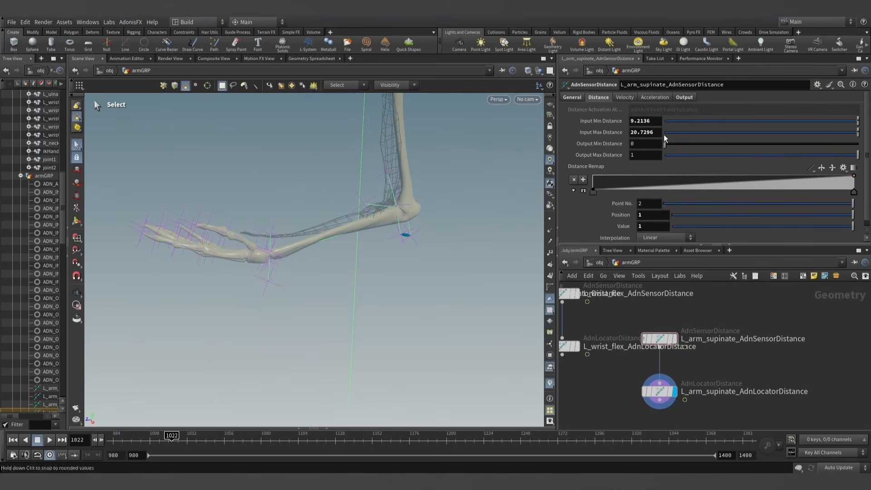
{"action": "type", "text": "3.32491"}
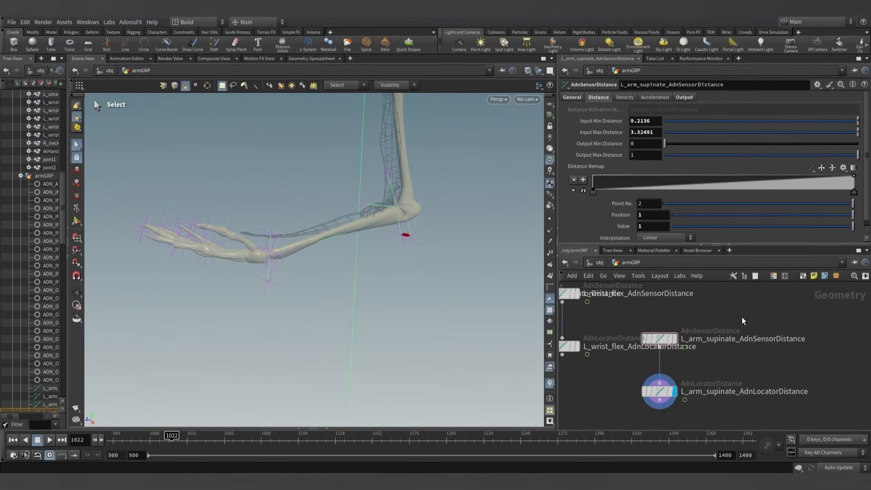
- Return to frame 980 and copy the node name L_arm_supinate_AdnLocatorDistance
{"action": "left_click_drag", "start_coordinate": [172, 442], "coordinate": [112, 442]}
{"action": "scroll", "coordinate": [722, 360], "scroll_direction": "down", "scroll_amount": 2}
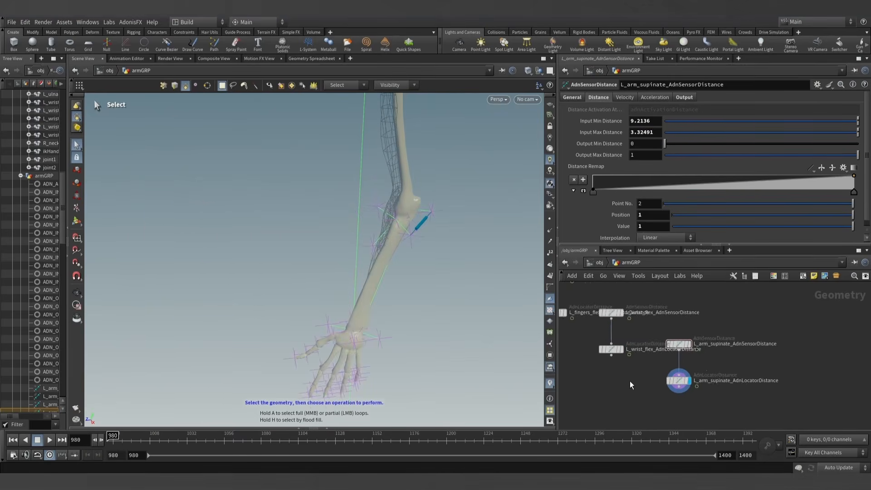
{"action": "scroll", "coordinate": [717, 376], "scroll_direction": "down", "scroll_amount": 2}
{"action": "scroll", "coordinate": [731, 381], "scroll_direction": "up", "scroll_amount": 3}
{"action": "double_click", "coordinate": [746, 361]}
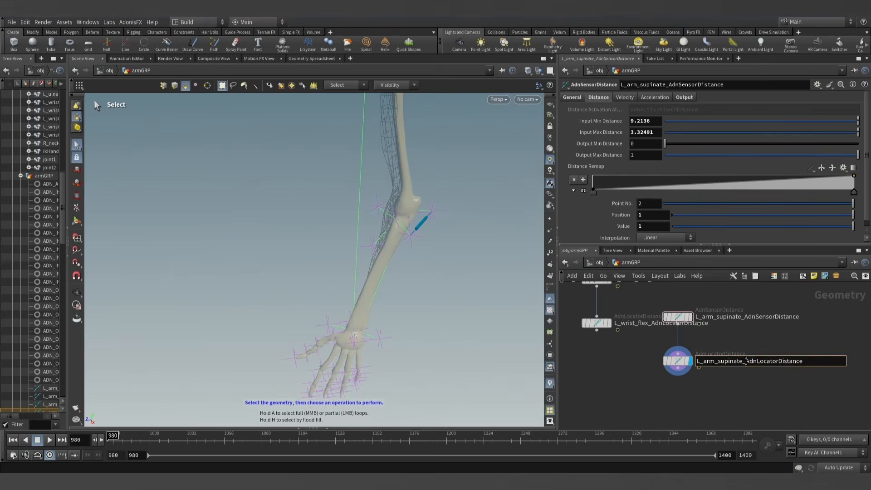
{"action": "double_click", "coordinate": [746, 361]}
{"action": "left_click", "coordinate": [640, 370]}
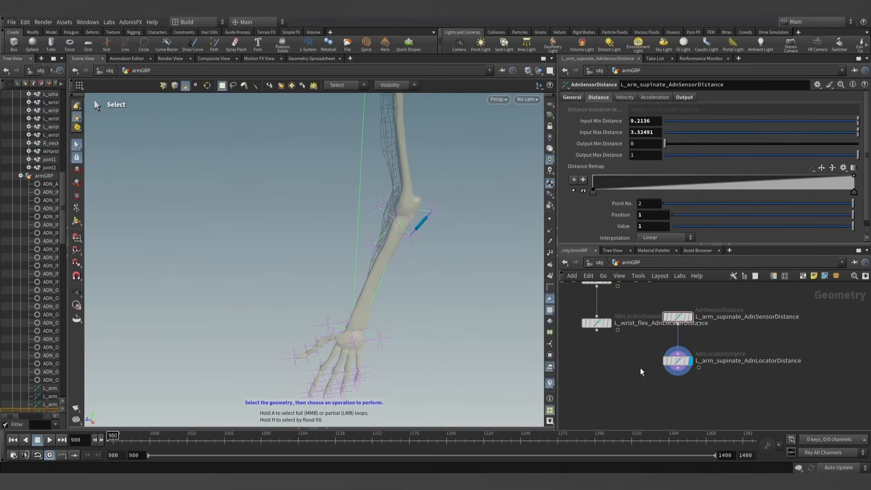
- Check the detail attribute names of the supinate nodes in the geometry spreadsheet, then collapse it
{"action": "left_click", "coordinate": [327, 428]}
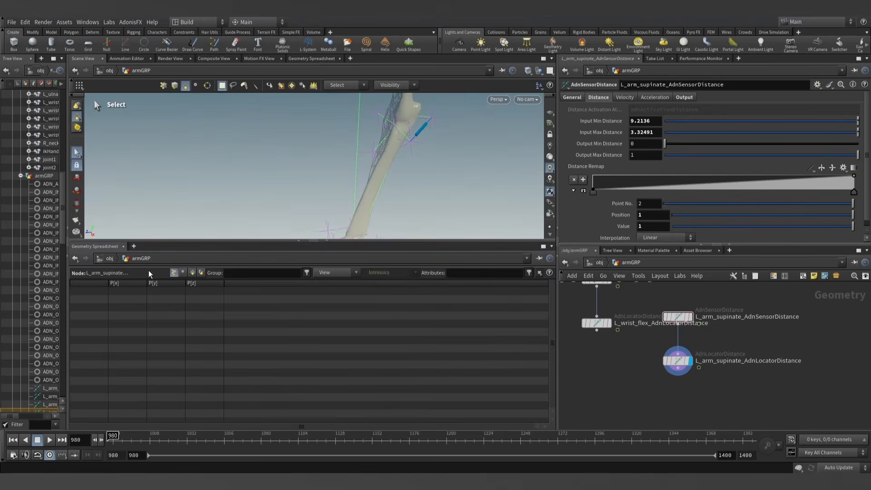
{"action": "left_click", "coordinate": [201, 273]}
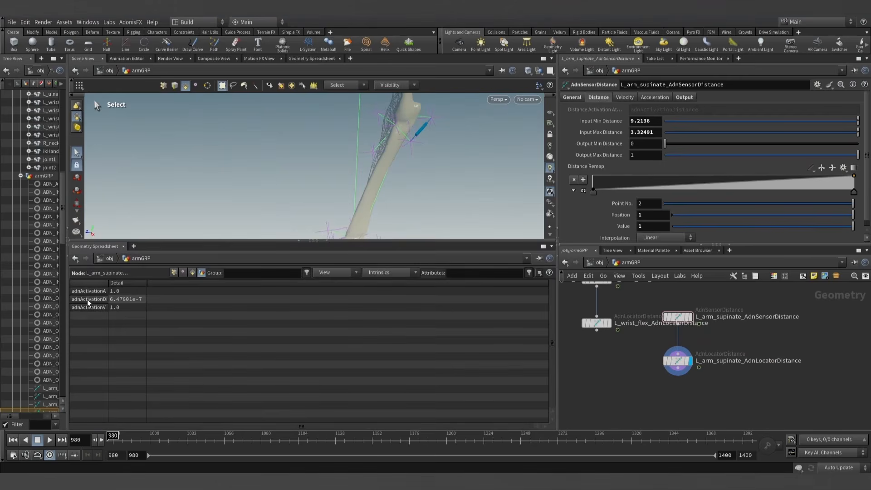
{"action": "left_click", "coordinate": [327, 241]}
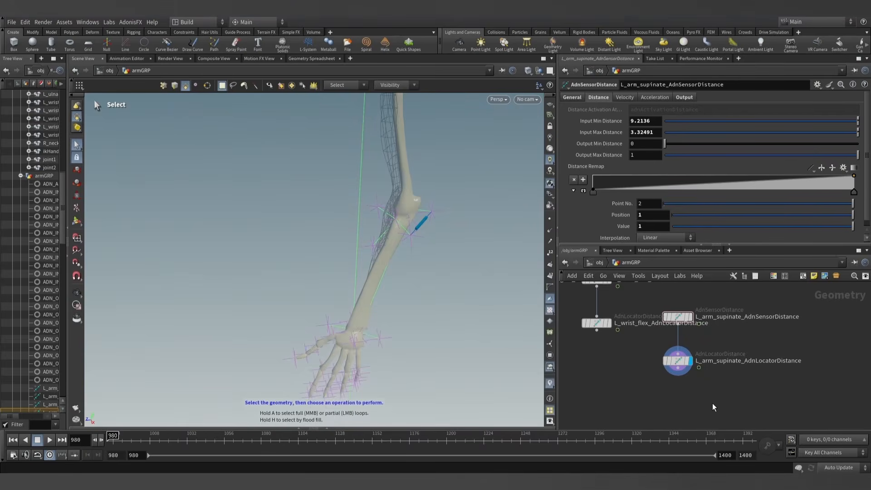
- Add a second activation list entry to L_bicepsBrachii_AdnMuscle with value 0.6 and the Mult operator
{"action": "scroll", "coordinate": [621, 386], "scroll_direction": "down", "scroll_amount": 3}
{"action": "scroll", "coordinate": [626, 384], "scroll_direction": "up", "scroll_amount": 5}
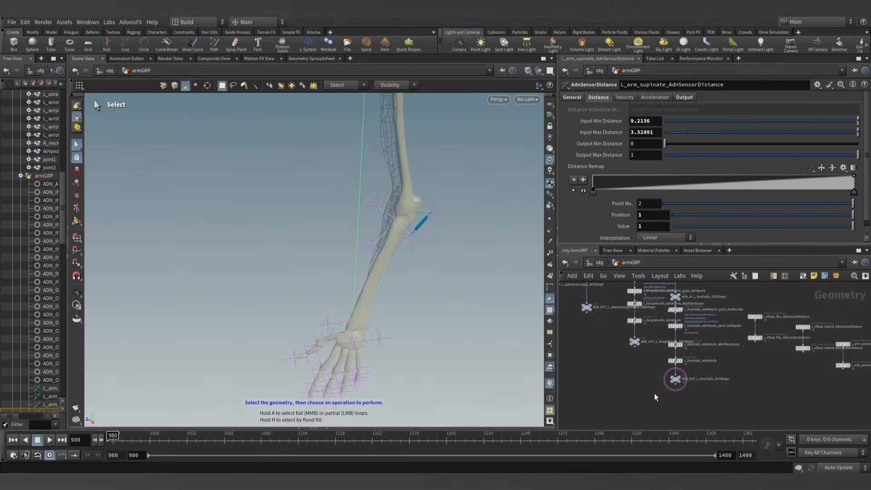
{"action": "middle_click_drag", "start_coordinate": [644, 362], "coordinate": [683, 412]}
{"action": "scroll", "coordinate": [671, 370], "scroll_direction": "up", "scroll_amount": 3}
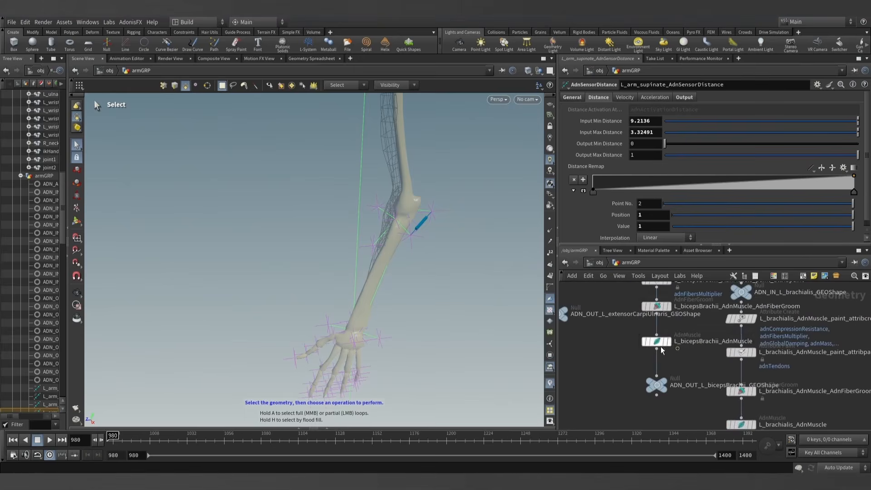
{"action": "left_click", "coordinate": [658, 341]}
{"action": "left_click_drag", "start_coordinate": [717, 245], "coordinate": [717, 280]}
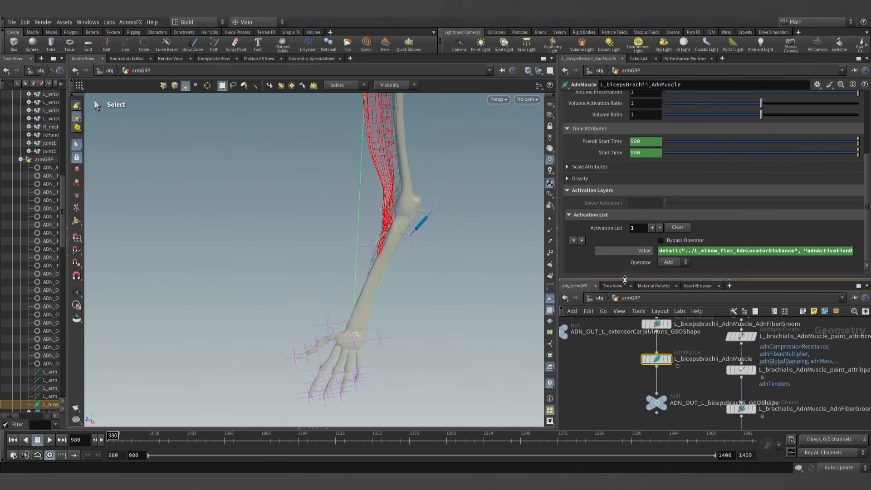
{"action": "left_click", "coordinate": [645, 251]}
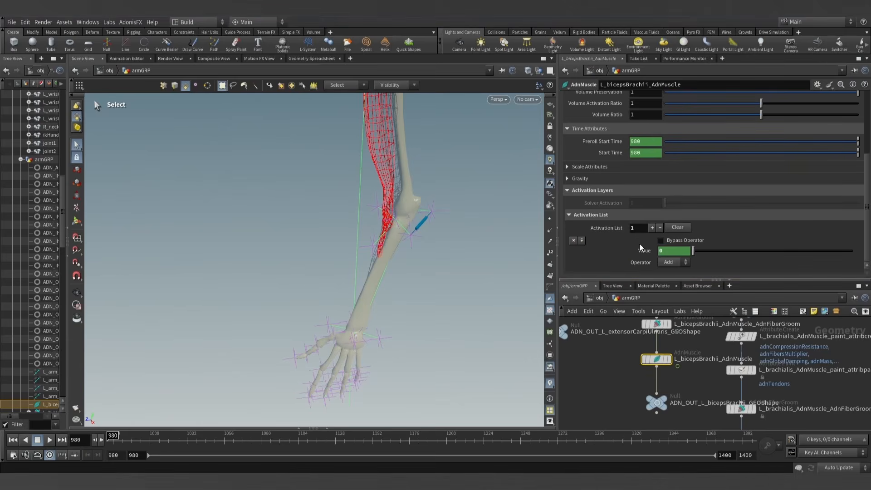
{"action": "left_click", "coordinate": [652, 228]}
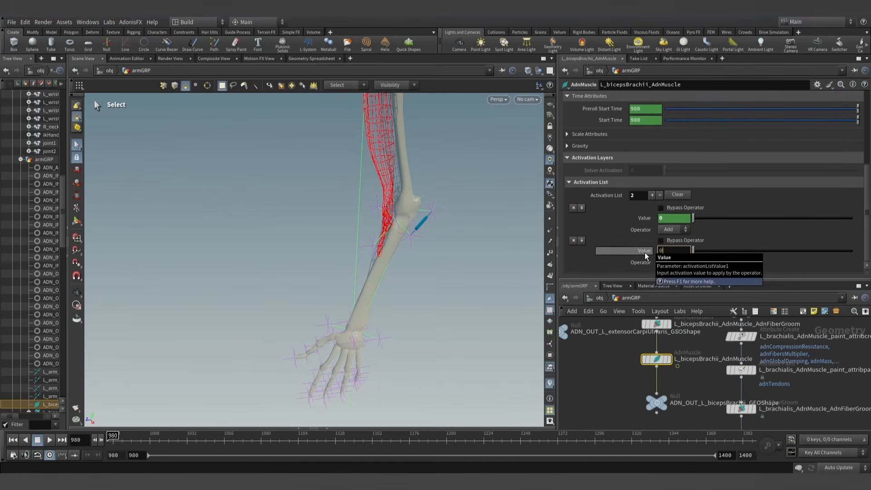
{"action": "left_click", "coordinate": [673, 263]}
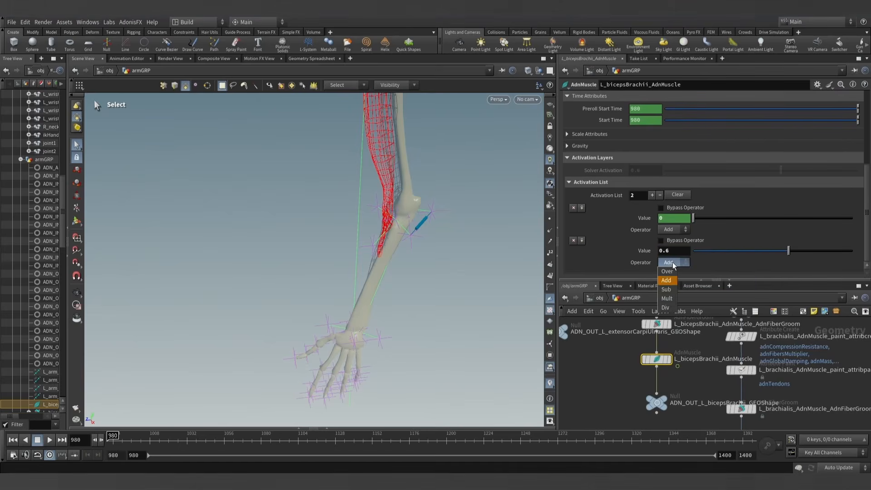
{"action": "left_click", "coordinate": [668, 299]}
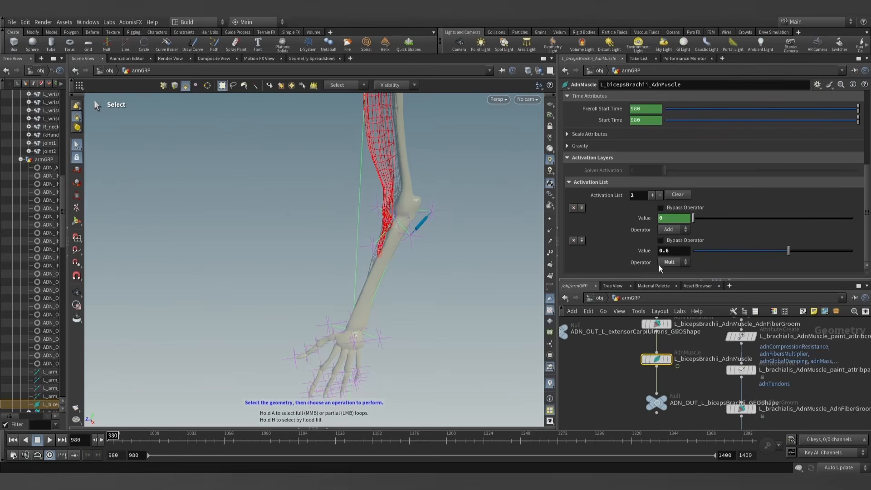
- Add a third biceps activation entry with the value expression detail("../L_arm_supinate_AdnLocatorDistance", "adnActivationDistance", 0)
{"action": "left_click", "coordinate": [652, 195]}
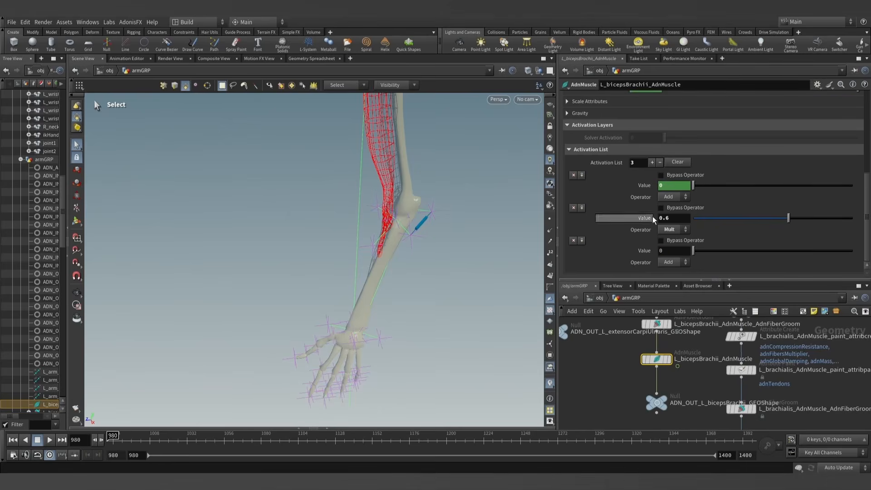
{"action": "left_click", "coordinate": [663, 250]}
{"action": "type", "text": "detail"}
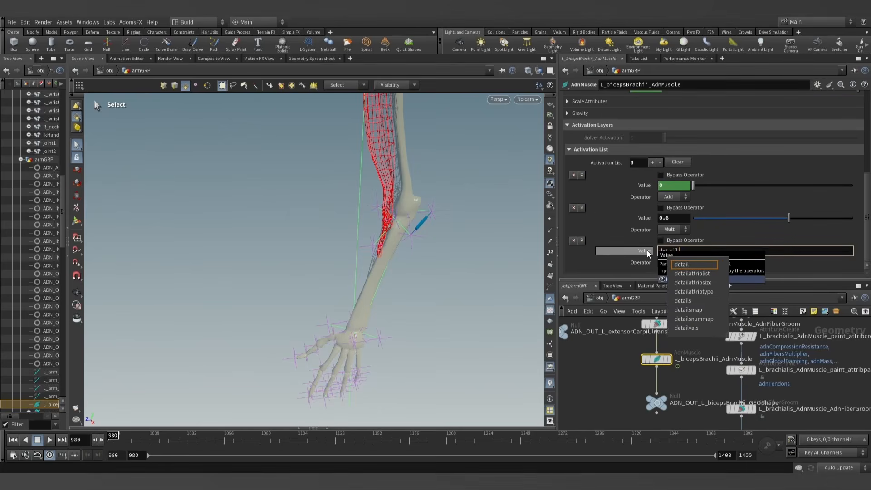
{"action": "type", "text": "(\""}
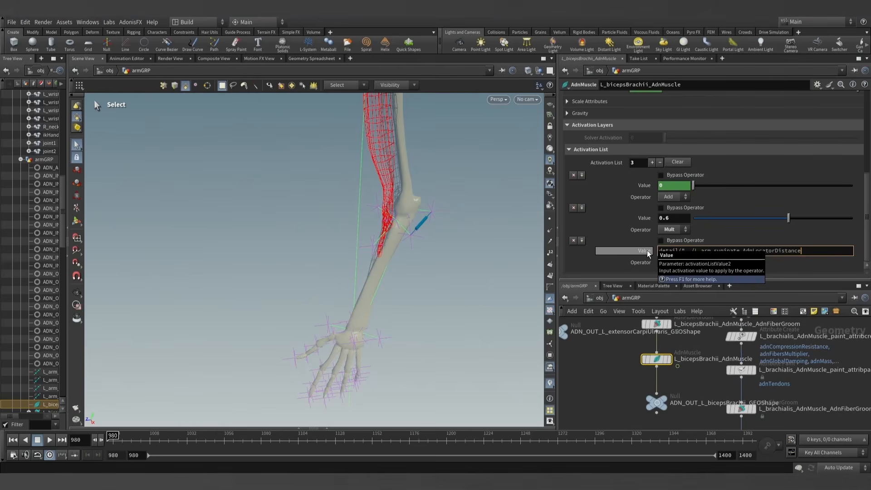
{"action": "type", "text": ", \"adnActivationDsi"}
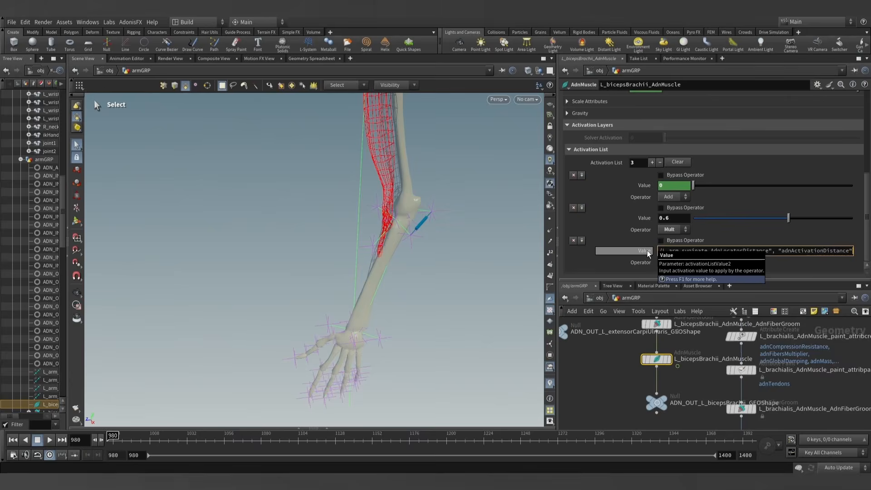
{"action": "type", "text": ", 0)"}
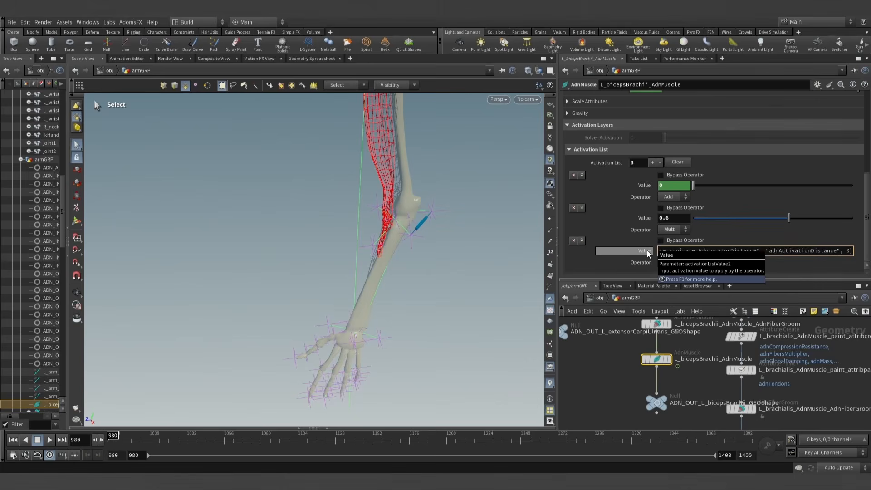
{"action": "left_click", "coordinate": [626, 376]}
{"action": "left_click", "coordinate": [644, 249]}
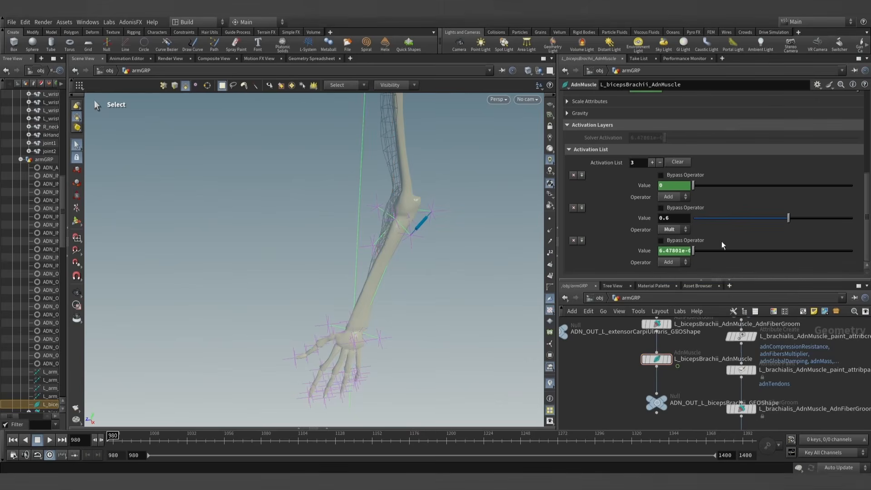
- Display the L_bicepsBrachii_AdnMuscle node and frame the upper arm in the viewport
{"action": "left_click_drag", "start_coordinate": [401, 223], "coordinate": [467, 214], "text": "alt"}
{"action": "right_click_drag", "start_coordinate": [467, 214], "coordinate": [387, 249], "text": "alt"}
{"action": "middle_click_drag", "start_coordinate": [388, 249], "coordinate": [444, 245], "text": "alt"}
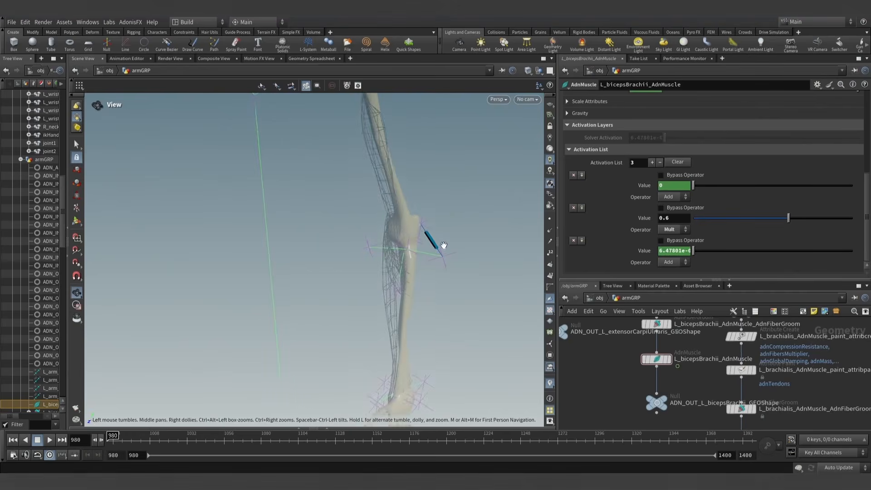
{"action": "scroll", "coordinate": [438, 247], "scroll_direction": "down", "scroll_amount": 2}
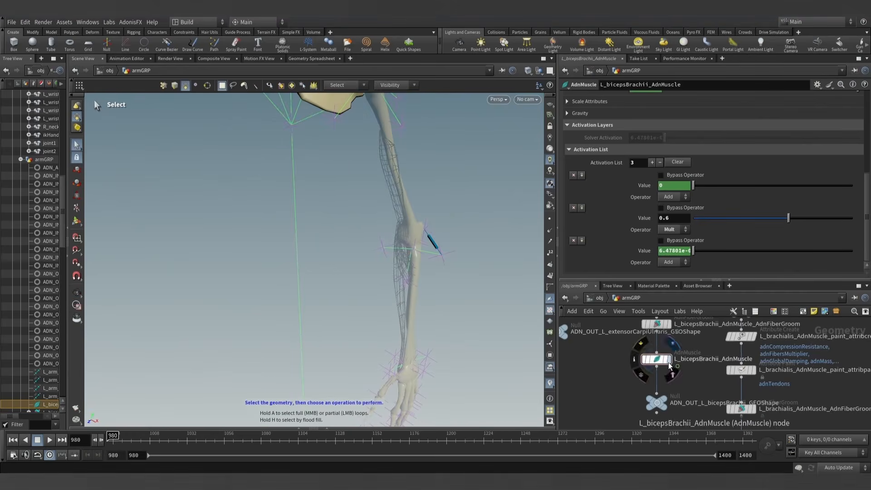
{"action": "left_click", "coordinate": [657, 359]}
{"action": "key", "text": "r"}
{"action": "mouse_move", "coordinate": [409, 217]}
{"action": "left_mouse_down", "text": "alt"}
{"action": "mouse_move", "coordinate": [451, 172]}
{"action": "mouse_move", "coordinate": [418, 219]}
{"action": "mouse_move", "coordinate": [385, 235]}
{"action": "mouse_move", "coordinate": [396, 218]}
{"action": "left_mouse_up", "text": "alt"}
{"action": "middle_click_drag", "start_coordinate": [397, 218], "coordinate": [401, 237], "text": "alt"}
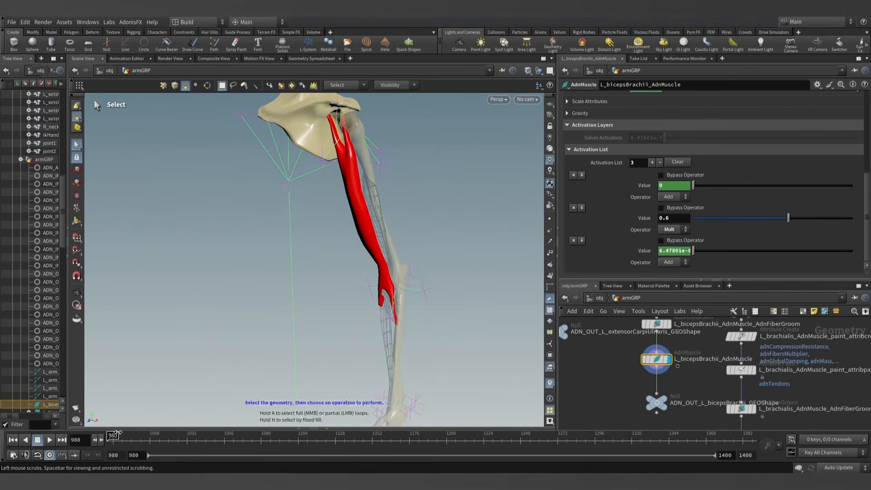
- Scrub the timeline to about frame 1118 to examine the biceps activation values, and return to frame 980
{"action": "left_click_drag", "start_coordinate": [118, 440], "coordinate": [280, 443]}
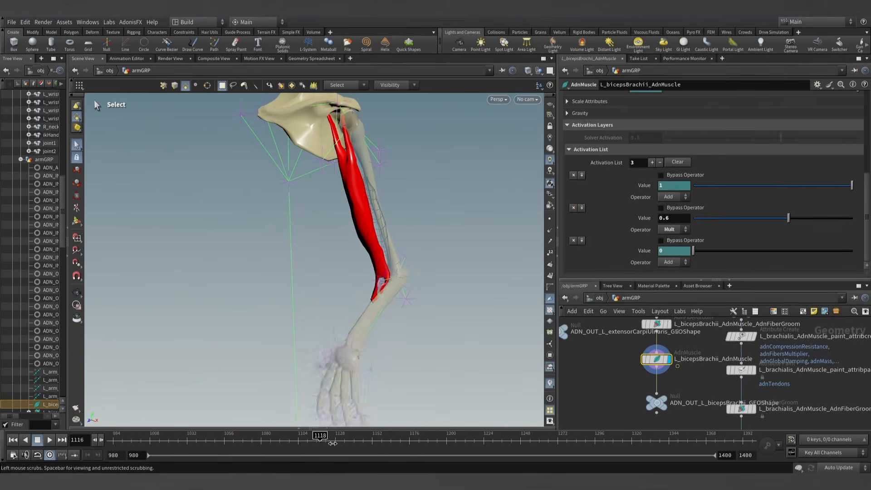
{"action": "left_click_drag", "start_coordinate": [333, 443], "coordinate": [106, 442]}
{"action": "scroll", "coordinate": [417, 193], "scroll_direction": "down", "scroll_amount": 2}
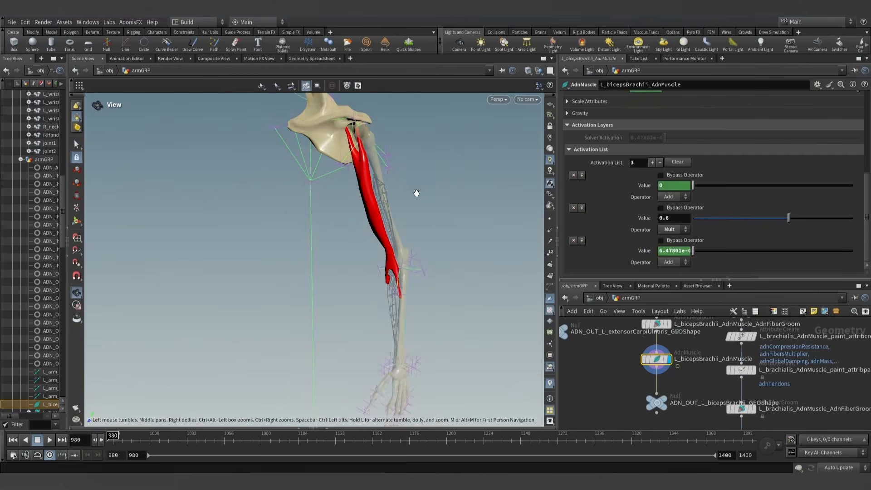
{"action": "left_click_drag", "start_coordinate": [416, 193], "coordinate": [378, 164]}
{"action": "key", "text": "s"}
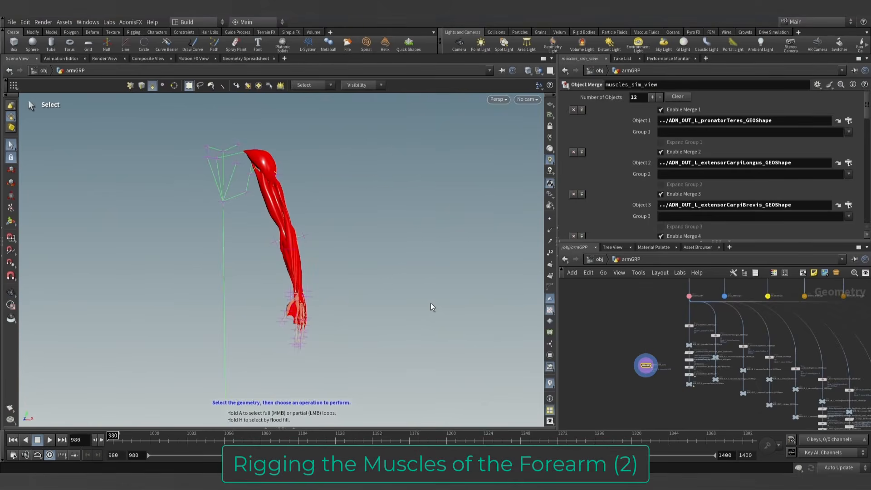
- Play the arm muscle simulation of muscles_sim_view from frame 980 and examine the muscles from several angles
{"action": "left_click_drag", "start_coordinate": [431, 307], "coordinate": [367, 295]}
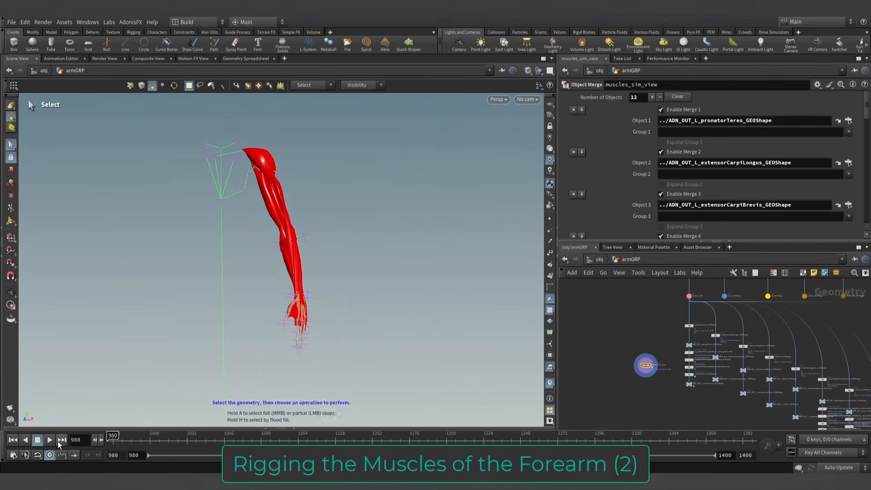
{"action": "left_click_drag", "start_coordinate": [383, 263], "coordinate": [413, 276], "text": "alt"}
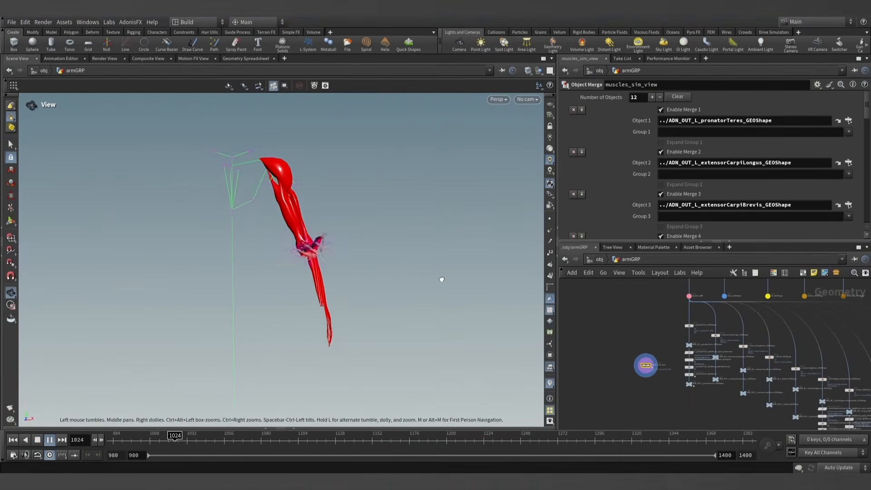
{"action": "left_click_drag", "start_coordinate": [465, 278], "coordinate": [494, 297], "text": "alt"}
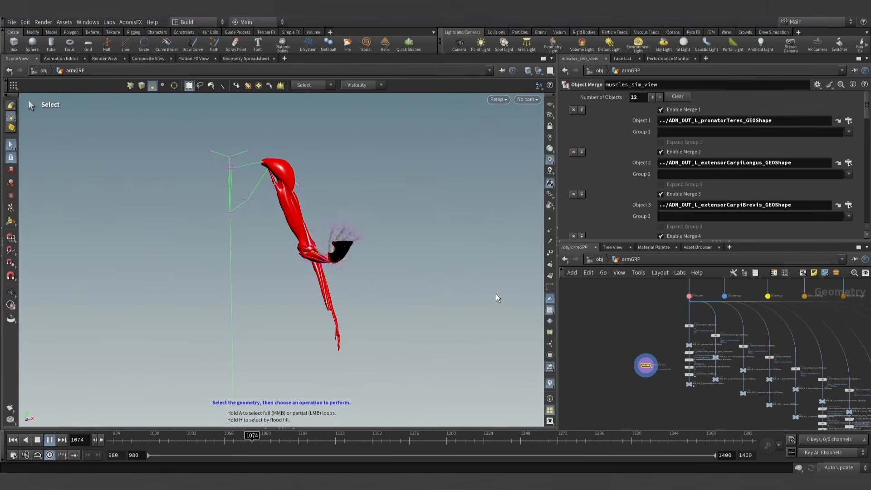
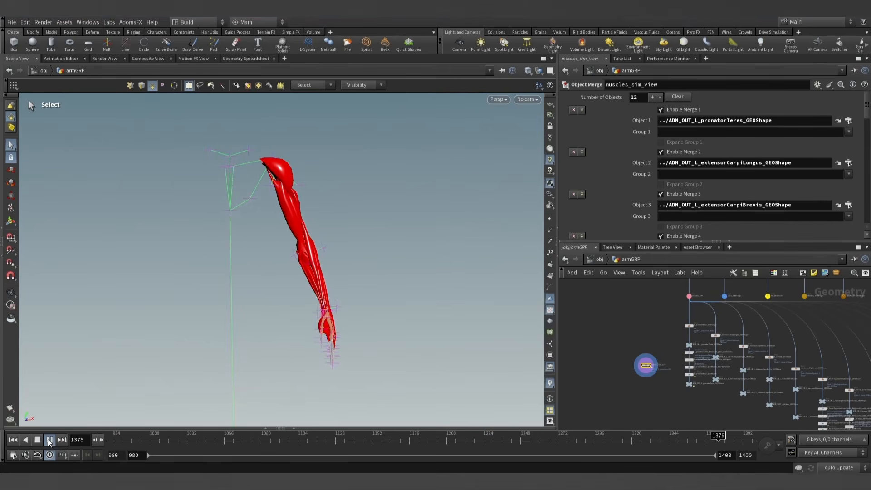
- Locate the ADN_OUT_L_extensorCarpiUlnaris_GEOShape null in the network and display its muscle, viewed from behind the forearm
{"action": "scroll", "coordinate": [692, 409], "scroll_direction": "down", "scroll_amount": 2}
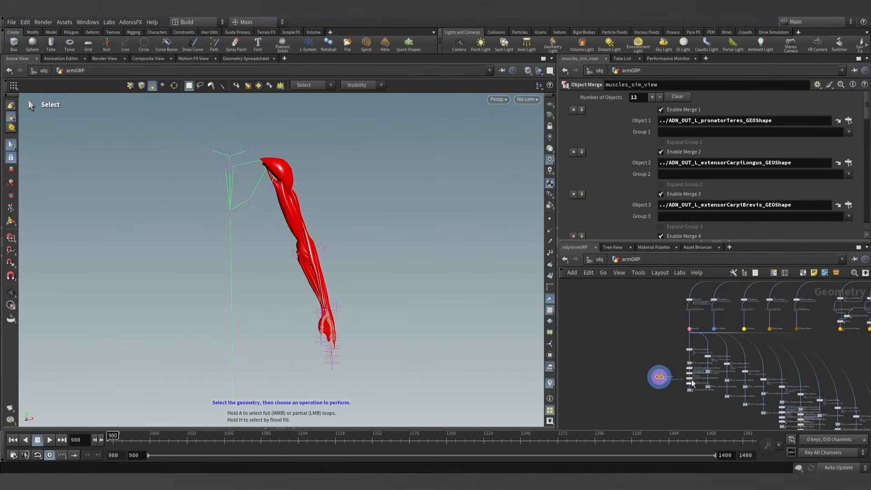
{"action": "left_click_drag", "start_coordinate": [658, 241], "coordinate": [659, 186]}
{"action": "middle_click_drag", "start_coordinate": [709, 387], "coordinate": [653, 375]}
{"action": "scroll", "coordinate": [654, 375], "scroll_direction": "up", "scroll_amount": 3}
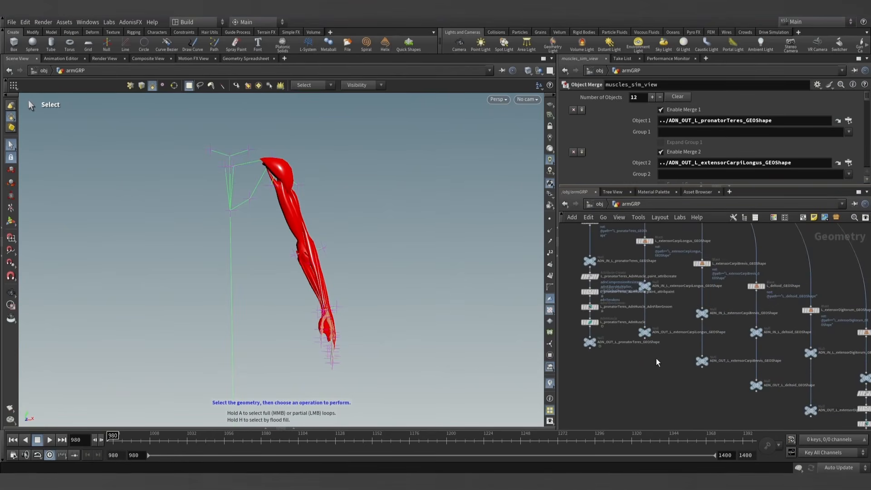
{"action": "middle_click_drag", "start_coordinate": [661, 369], "coordinate": [618, 358]}
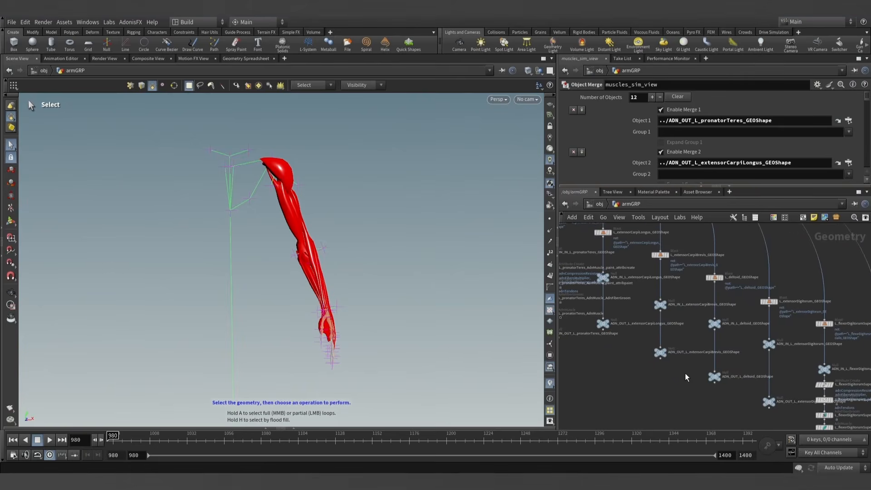
{"action": "middle_click_drag", "start_coordinate": [698, 384], "coordinate": [572, 331]}
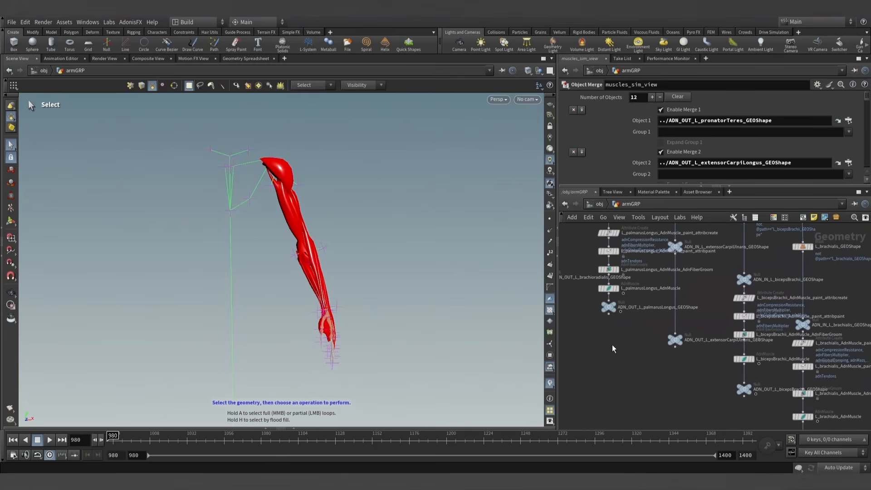
{"action": "scroll", "coordinate": [699, 361], "scroll_direction": "up", "scroll_amount": 3}
{"action": "left_click", "coordinate": [668, 335]}
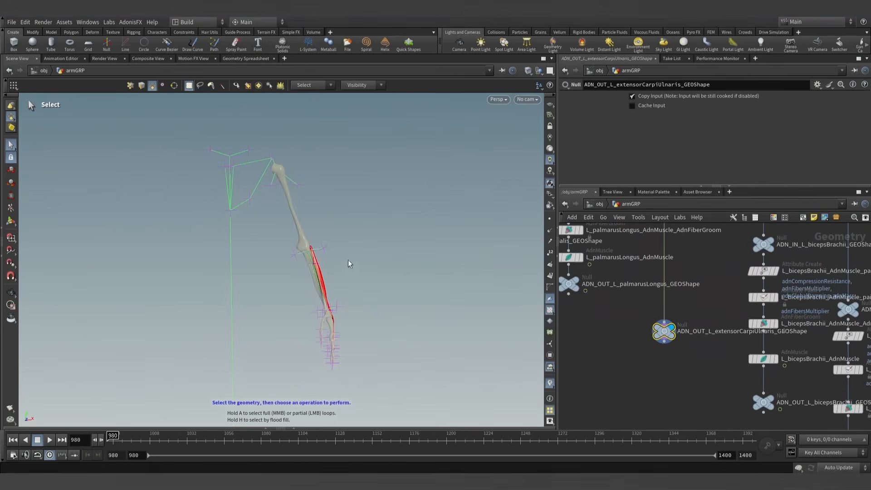
{"action": "left_click_drag", "start_coordinate": [249, 245], "coordinate": [482, 288], "text": "alt"}
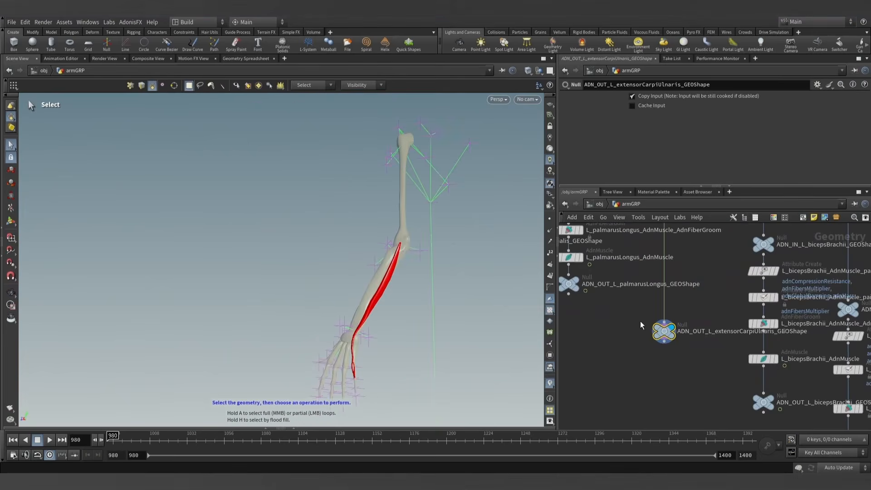
- Add an AdnMuscle node on the wire directly above the ADN_OUT_L_extensorCarpiUlnaris_GEOShape null
{"action": "middle_click_drag", "start_coordinate": [637, 322], "coordinate": [639, 342]}
{"action": "scroll", "coordinate": [637, 342], "scroll_direction": "up", "scroll_amount": 1}
{"action": "scroll", "coordinate": [637, 341], "scroll_direction": "down", "scroll_amount": 1}
{"action": "key", "text": "Tab"}
{"action": "type", "text": "adn"}
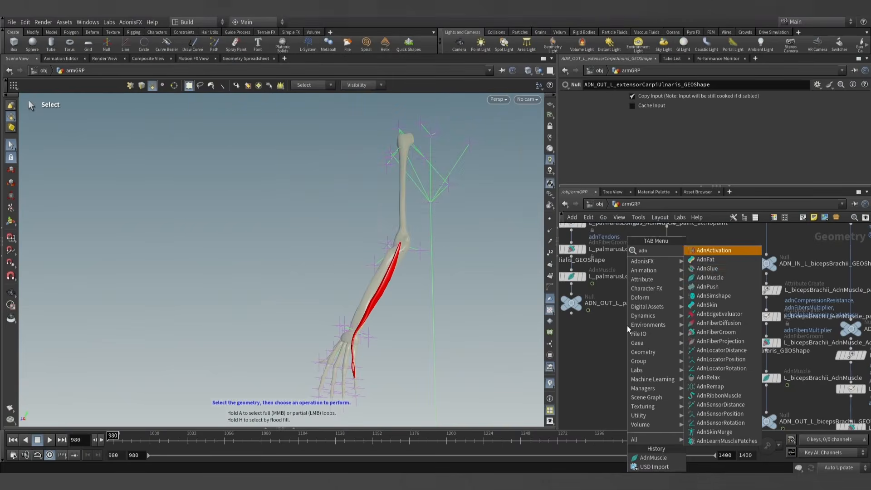
{"action": "key", "text": "Down"}
{"action": "key", "text": "Down"}
{"action": "key", "text": "Down"}
{"action": "key", "text": "Return"}
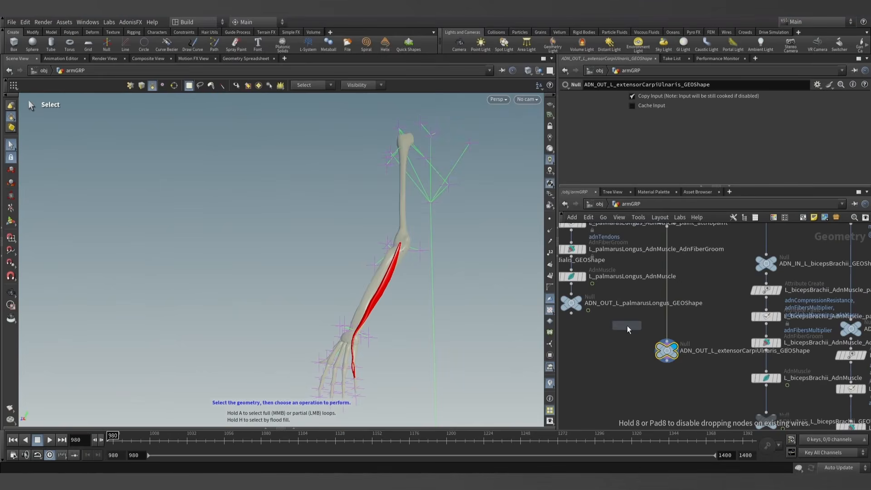
{"action": "left_click", "coordinate": [669, 312]}
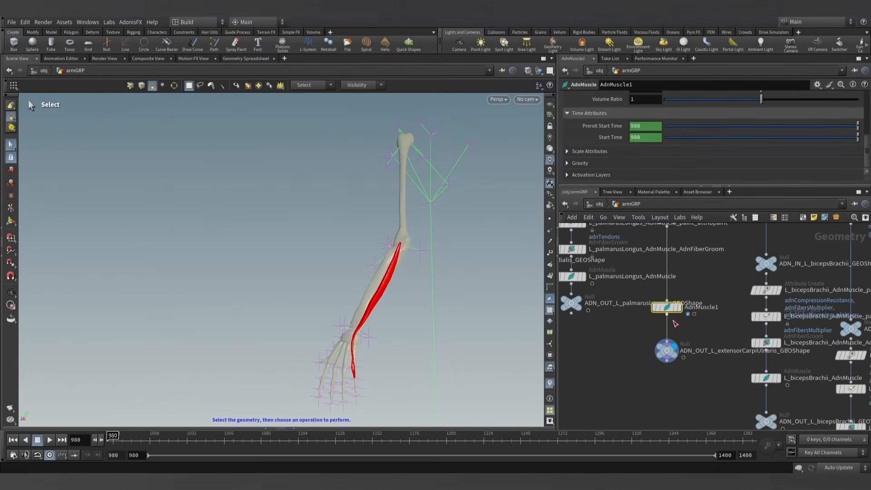
- Rename the new AdnMuscle node as L_extensorCarpiUlnaris_AdnMuscle
{"action": "double_click", "coordinate": [711, 351]}
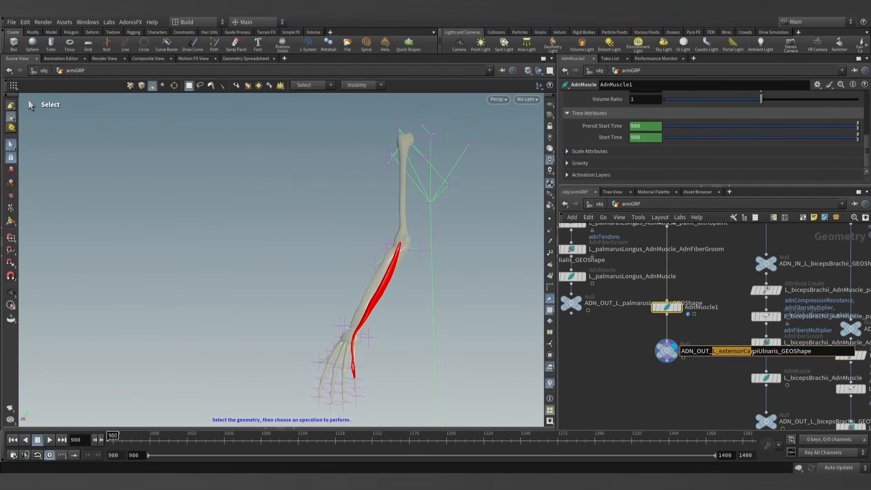
{"action": "double_click", "coordinate": [701, 307]}
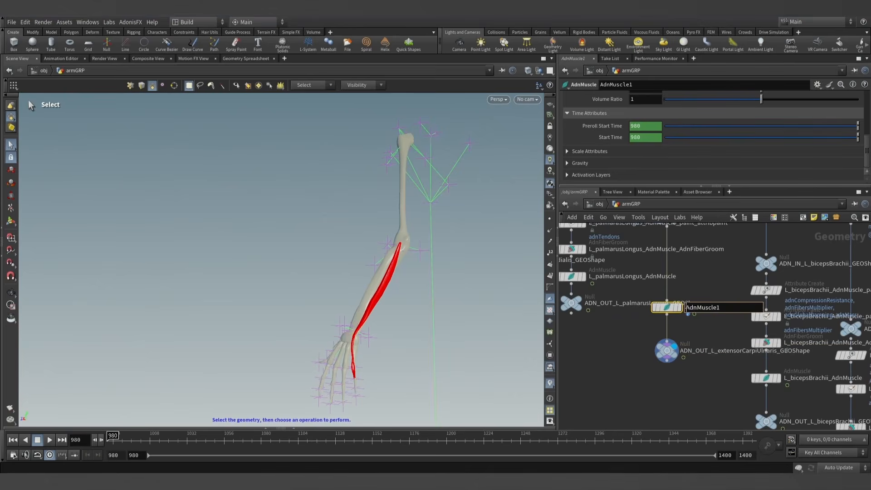
{"action": "left_click", "coordinate": [708, 280]}
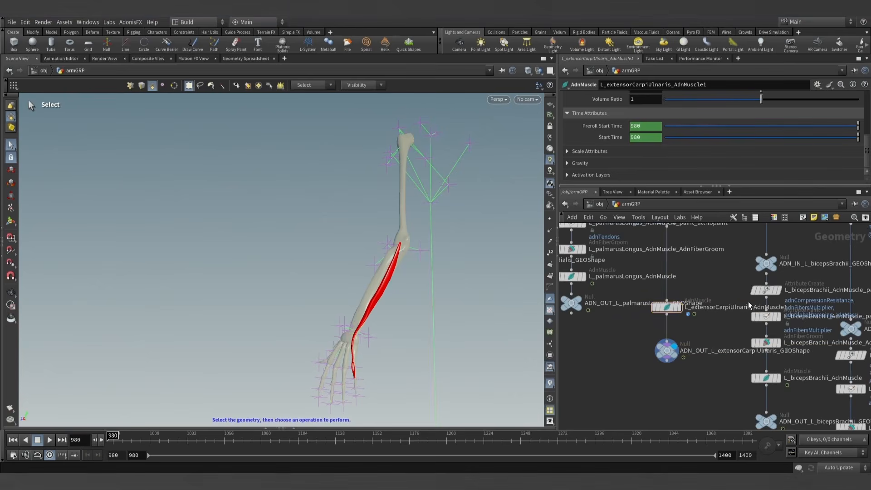
{"action": "left_click", "coordinate": [780, 306]}
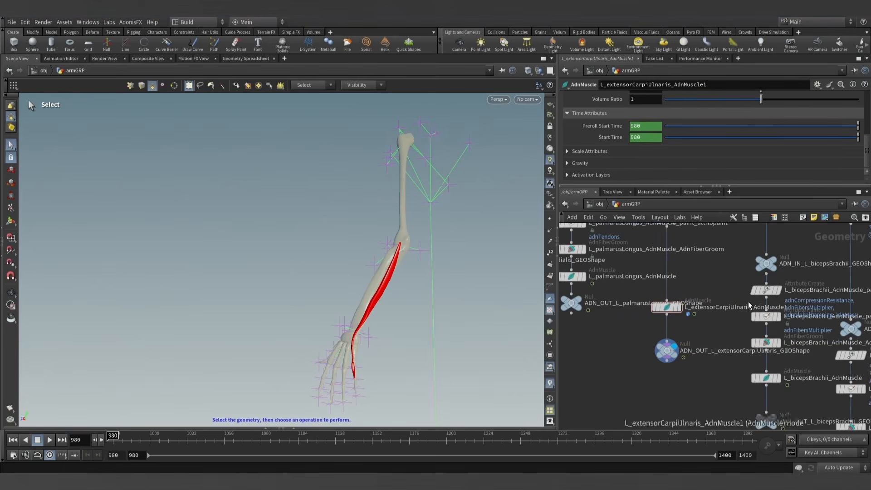
{"action": "double_click", "coordinate": [781, 307]}
{"action": "key", "text": "Return"}
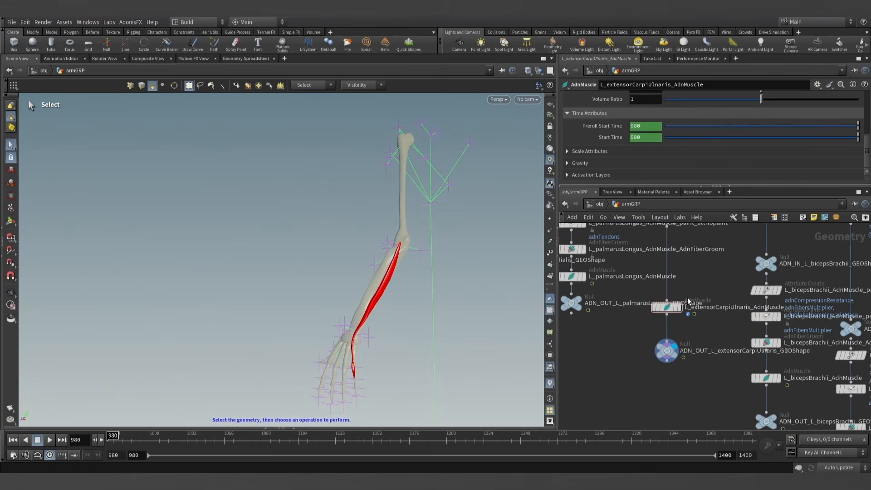
- Add one target to the L_extensorCarpiUlnaris_AdnMuscle node and set its Target World Mesh to ../mummy_arm_GEOShape
{"action": "left_click", "coordinate": [666, 307]}
{"action": "scroll", "coordinate": [617, 135], "scroll_direction": "up", "scroll_amount": 5}
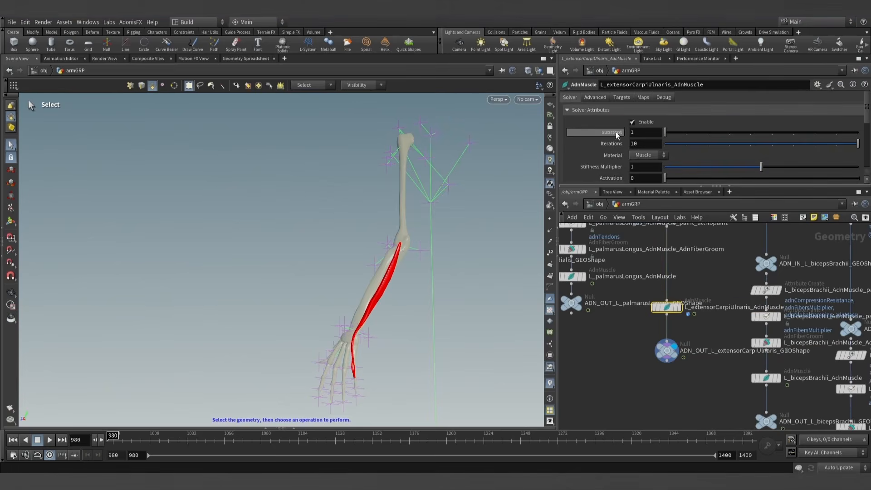
{"action": "left_click_drag", "start_coordinate": [616, 185], "coordinate": [616, 213]}
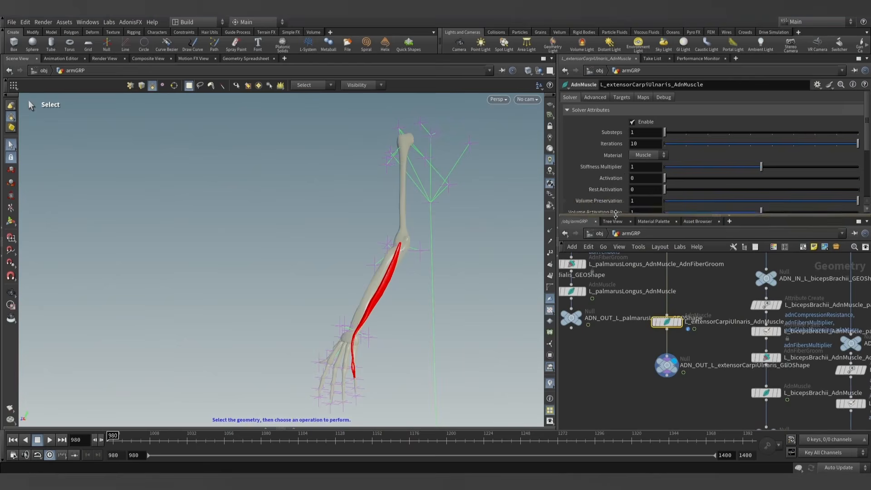
{"action": "left_click", "coordinate": [622, 97]}
{"action": "left_click", "coordinate": [651, 123]}
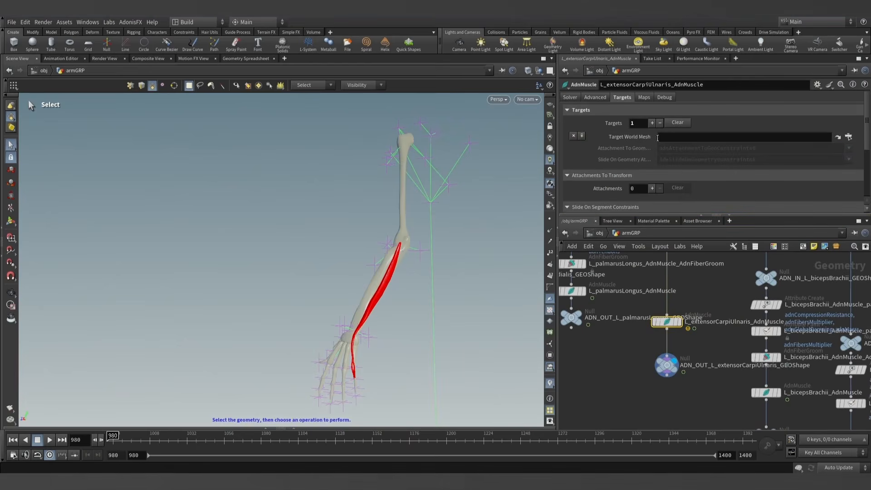
{"action": "scroll", "coordinate": [720, 300], "scroll_direction": "down", "scroll_amount": 9}
{"action": "middle_click_drag", "start_coordinate": [729, 281], "coordinate": [704, 365]}
{"action": "middle_click_drag", "start_coordinate": [736, 318], "coordinate": [733, 362]}
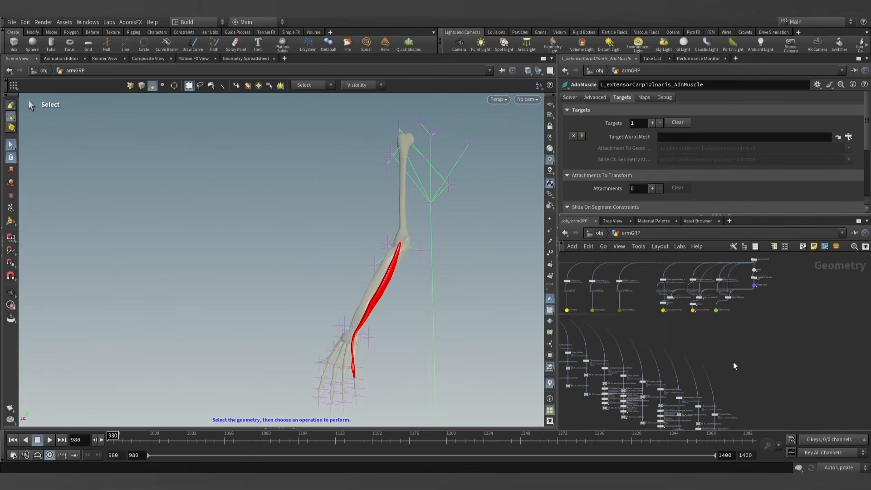
{"action": "scroll", "coordinate": [691, 315], "scroll_direction": "up", "scroll_amount": 9}
{"action": "middle_click_drag", "start_coordinate": [691, 319], "coordinate": [658, 369]}
{"action": "left_click_drag", "start_coordinate": [690, 351], "coordinate": [684, 144]}
{"action": "scroll", "coordinate": [698, 411], "scroll_direction": "down", "scroll_amount": 10}
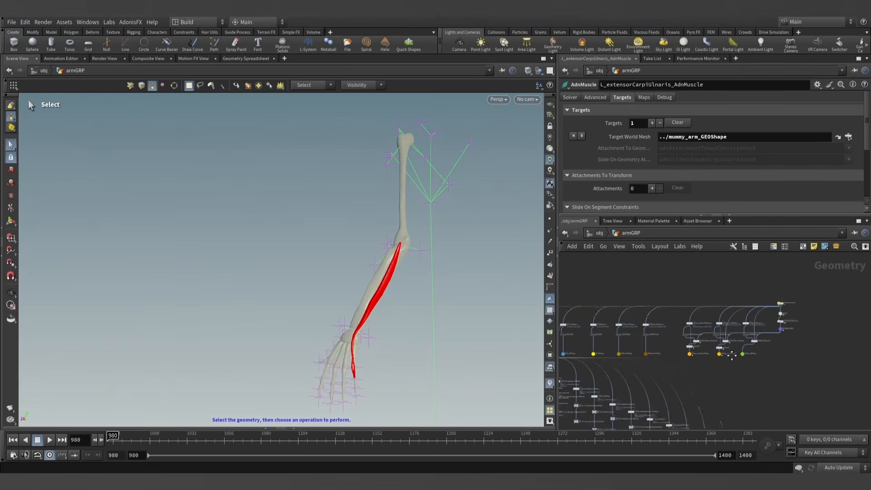
- Run AdonisFX Make Paintable on the L_extensorCarpiUlnaris_AdnMuscle node
{"action": "scroll", "coordinate": [710, 384], "scroll_direction": "up", "scroll_amount": 10}
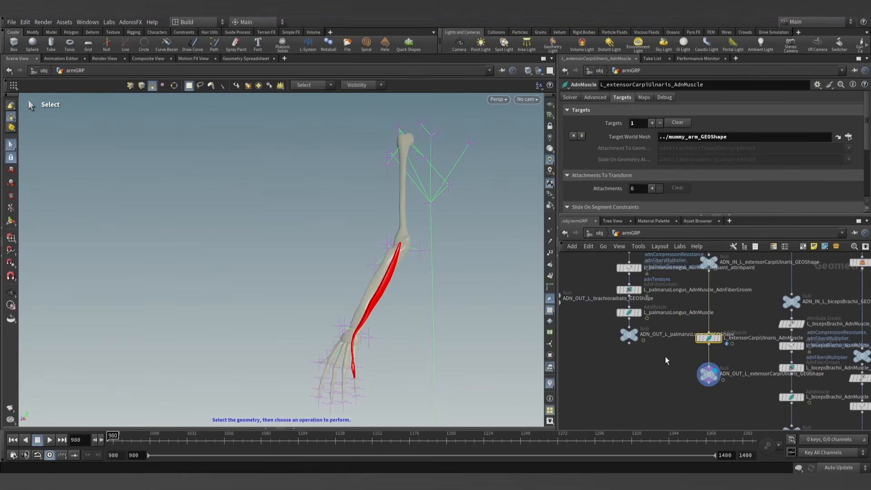
{"action": "left_click_drag", "start_coordinate": [443, 299], "coordinate": [430, 293], "text": "alt"}
{"action": "middle_click_drag", "start_coordinate": [429, 294], "coordinate": [412, 243], "text": "alt"}
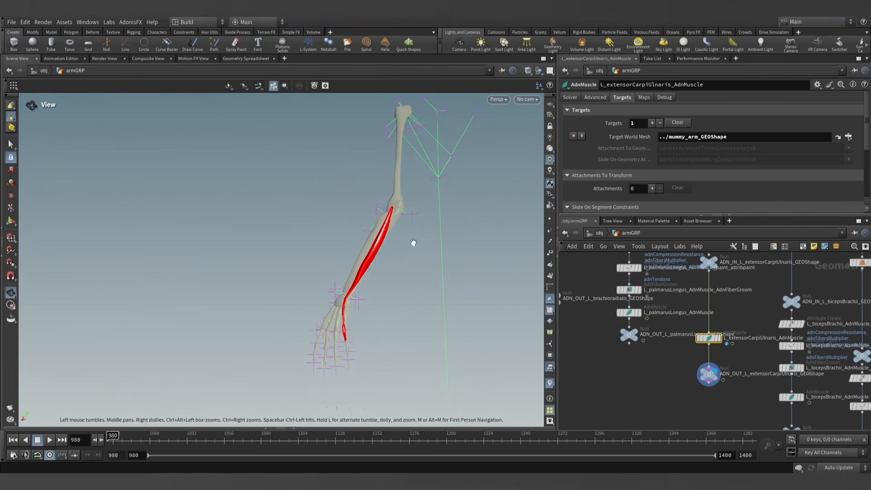
{"action": "left_click", "coordinate": [142, 22]}
{"action": "mouse_move", "coordinate": [134, 33]}
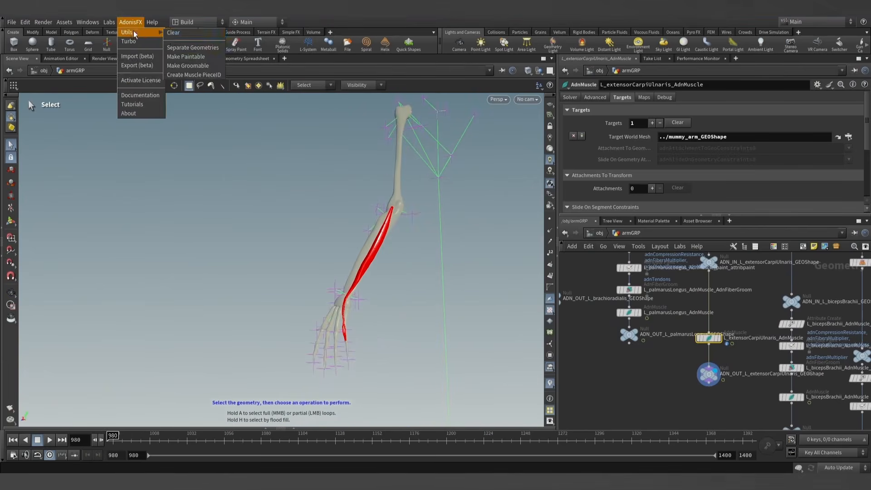
{"action": "left_click", "coordinate": [183, 57]}
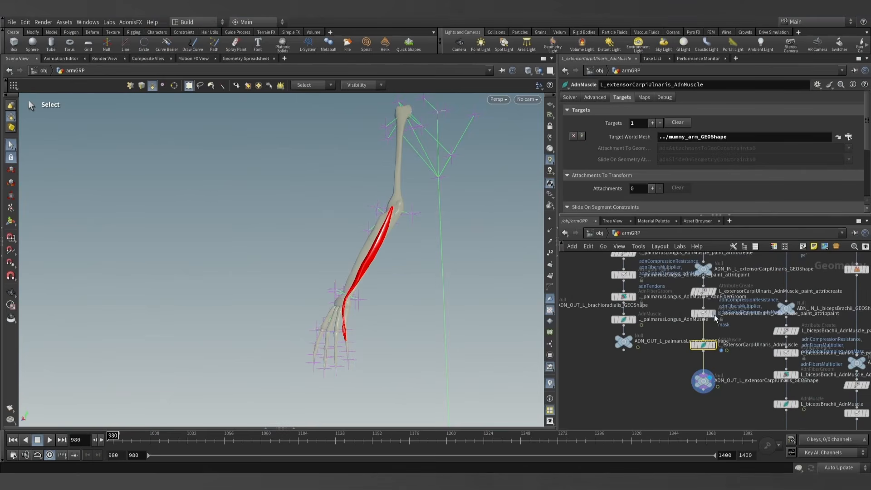
- Activate painting on L_extensorCarpiUlnaris_AdnMuscle_paint_attribpaint and choose adnAttachmentToGeoConstraints0 as the painted attribute
{"action": "left_click", "coordinate": [706, 316]}
{"action": "key", "text": "Return"}
{"action": "left_click_drag", "start_coordinate": [359, 273], "coordinate": [324, 268], "text": "alt"}
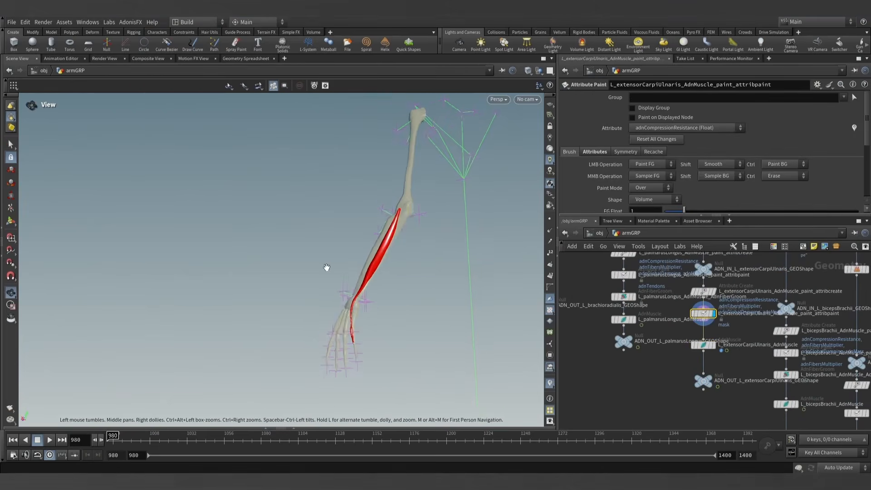
{"action": "right_click_drag", "start_coordinate": [325, 268], "coordinate": [415, 299], "text": "alt"}
{"action": "left_click_drag", "start_coordinate": [415, 299], "coordinate": [439, 309]}
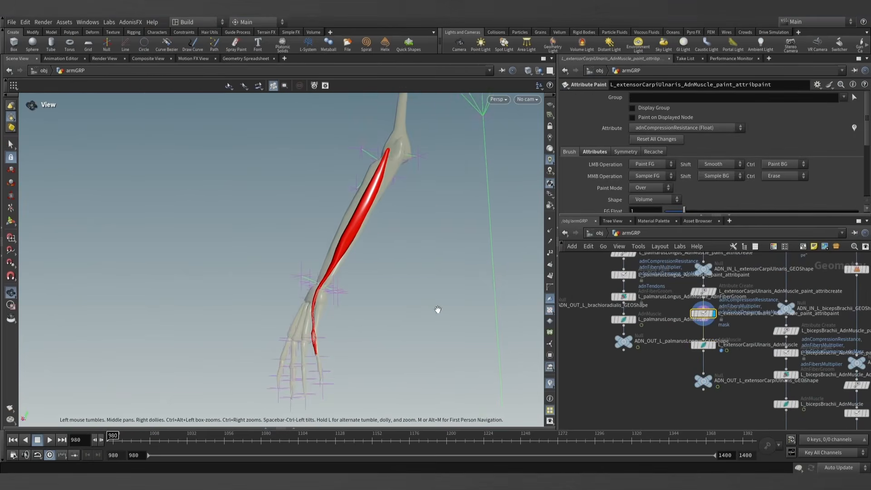
{"action": "left_click", "coordinate": [705, 128]}
{"action": "left_click", "coordinate": [680, 209]}
- Set the foreground value to 0.3 and paint the whole extensor carpi ulnaris muscle with an enlarged brush
{"action": "scroll", "coordinate": [626, 174], "scroll_direction": "down", "scroll_amount": 2}
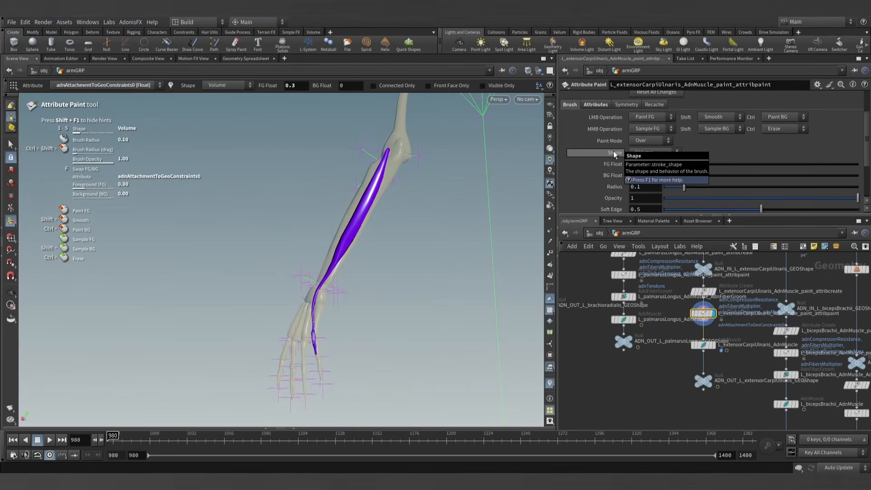
{"action": "scroll", "coordinate": [395, 228], "scroll_direction": "up", "scroll_amount": 1}
{"action": "scroll", "coordinate": [379, 223], "scroll_direction": "up", "scroll_amount": 13}
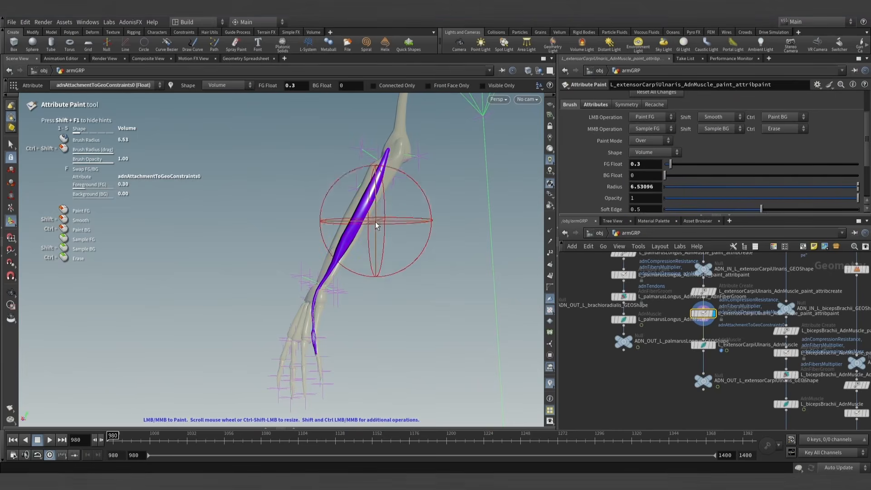
{"action": "left_click_drag", "start_coordinate": [392, 169], "coordinate": [324, 273]}
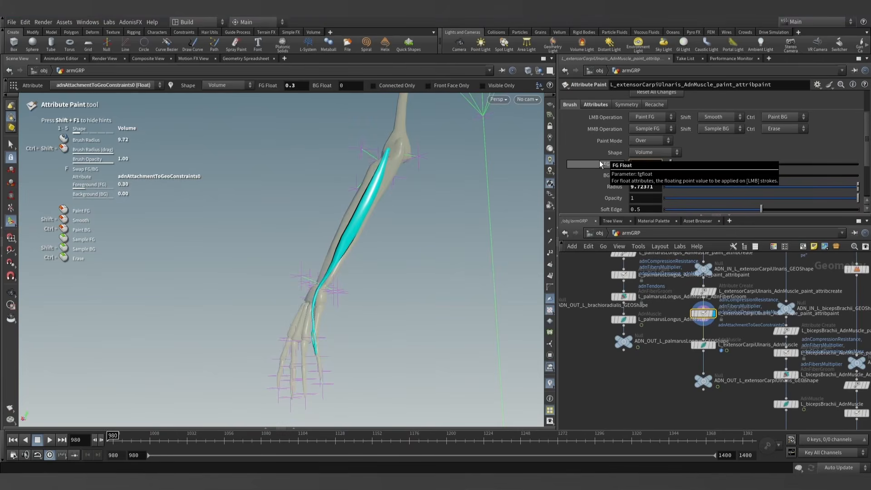
- Set the foreground value to 1 and paint the muscle's tendon from its tip at the hand up to the wrist
{"action": "type", "text": "1"}
{"action": "key", "text": "Return"}
{"action": "scroll", "coordinate": [354, 360], "scroll_direction": "down", "scroll_amount": 11}
{"action": "right_click_drag", "start_coordinate": [317, 340], "coordinate": [409, 350], "text": "alt"}
{"action": "left_click_drag", "start_coordinate": [408, 349], "coordinate": [442, 349], "text": "alt"}
{"action": "middle_click_drag", "start_coordinate": [294, 343], "coordinate": [335, 350], "text": "alt"}
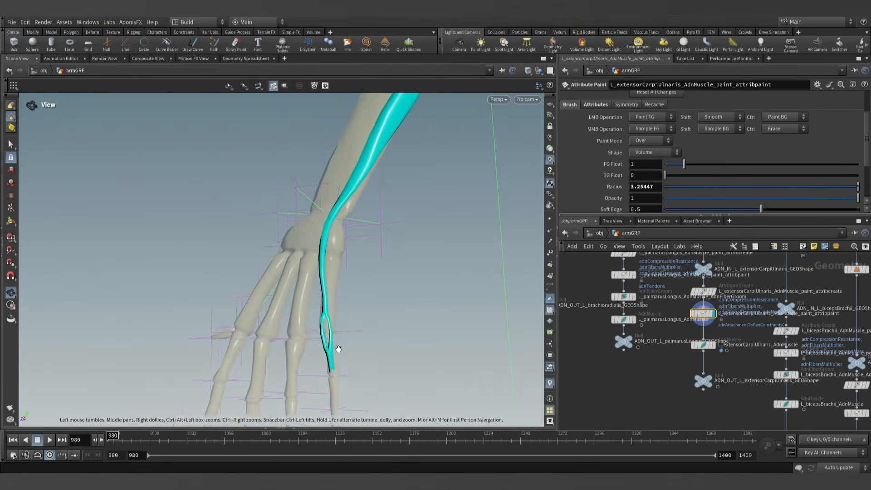
{"action": "scroll", "coordinate": [330, 356], "scroll_direction": "down", "scroll_amount": 6}
{"action": "left_click_drag", "start_coordinate": [330, 358], "coordinate": [324, 275]}
{"action": "scroll", "coordinate": [372, 247], "scroll_direction": "down", "scroll_amount": 5, "text": "alt"}
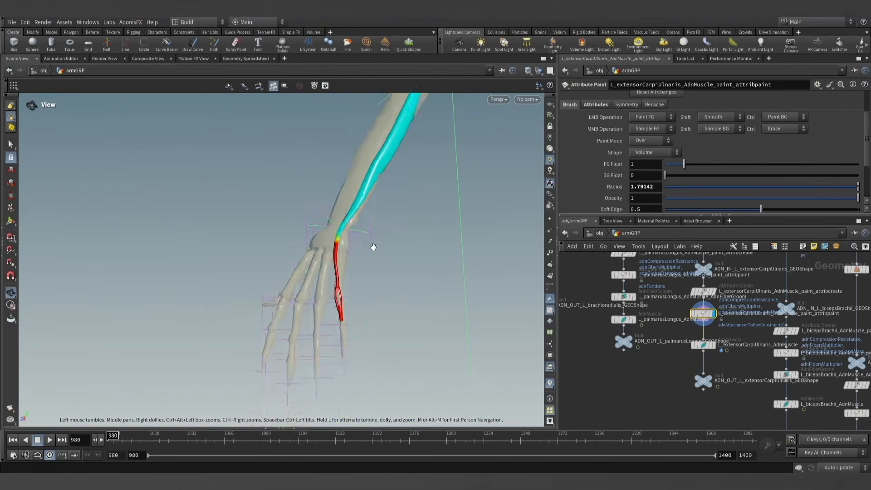
- Paint the muscle's upper end at the elbow with the attachment value of 1
{"action": "middle_click_drag", "start_coordinate": [456, 123], "coordinate": [418, 312], "text": "alt"}
{"action": "scroll", "coordinate": [383, 298], "scroll_direction": "up", "scroll_amount": 5, "text": "alt"}
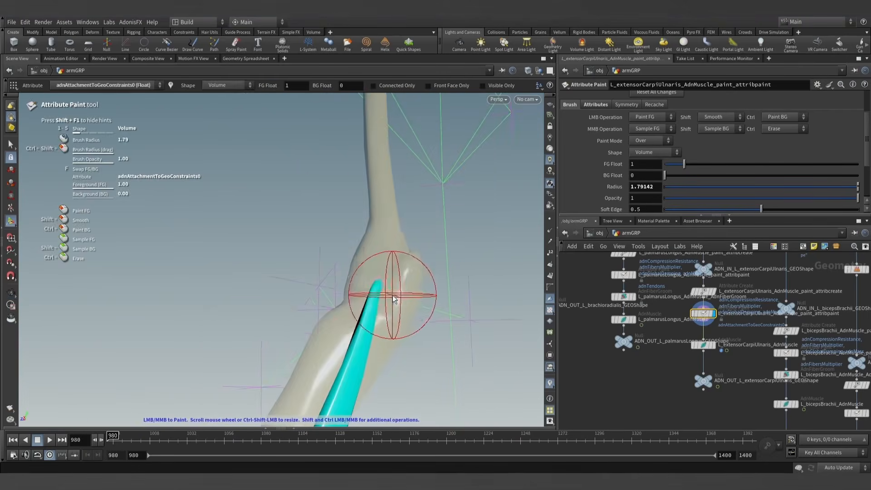
{"action": "left_click_drag", "start_coordinate": [384, 299], "coordinate": [363, 311]}
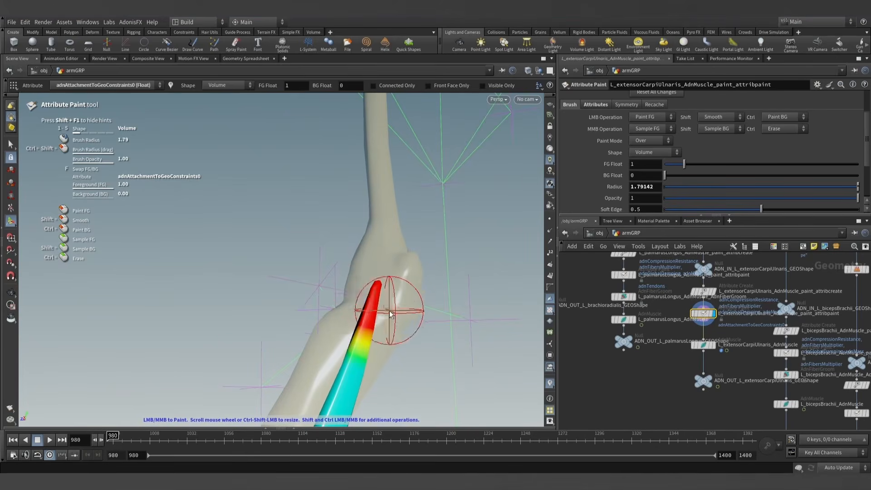
{"action": "scroll", "coordinate": [404, 297], "scroll_direction": "down", "scroll_amount": 6, "text": "alt"}
{"action": "mouse_move", "coordinate": [408, 350]}
{"action": "middle_mouse_down", "text": "alt"}
{"action": "mouse_move", "coordinate": [433, 289]}
{"action": "mouse_move", "coordinate": [428, 273]}
{"action": "middle_mouse_up", "text": "alt"}
{"action": "scroll", "coordinate": [434, 290], "scroll_direction": "down", "scroll_amount": 3, "text": "alt"}
{"action": "scroll", "coordinate": [427, 277], "scroll_direction": "down", "scroll_amount": 1, "text": "alt"}
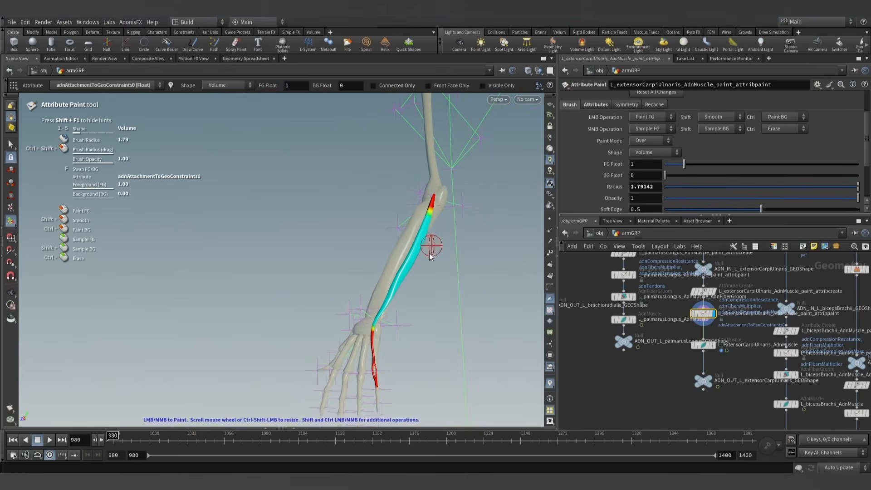
- Switch the painted attribute to adnTendons and paint the extensor carpi ulnaris muscle's forked end at the hand with a value of 1
{"action": "left_click", "coordinate": [597, 104]}
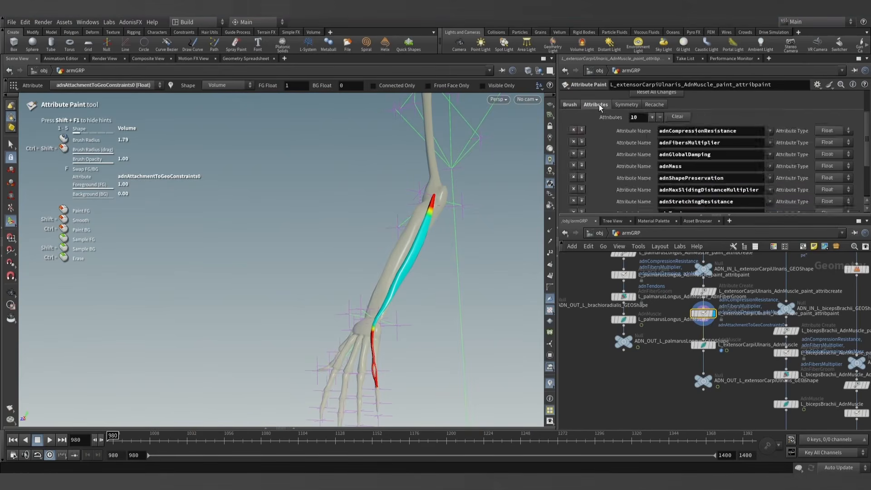
{"action": "left_click", "coordinate": [570, 105]}
{"action": "scroll", "coordinate": [672, 131], "scroll_direction": "up", "scroll_amount": 3}
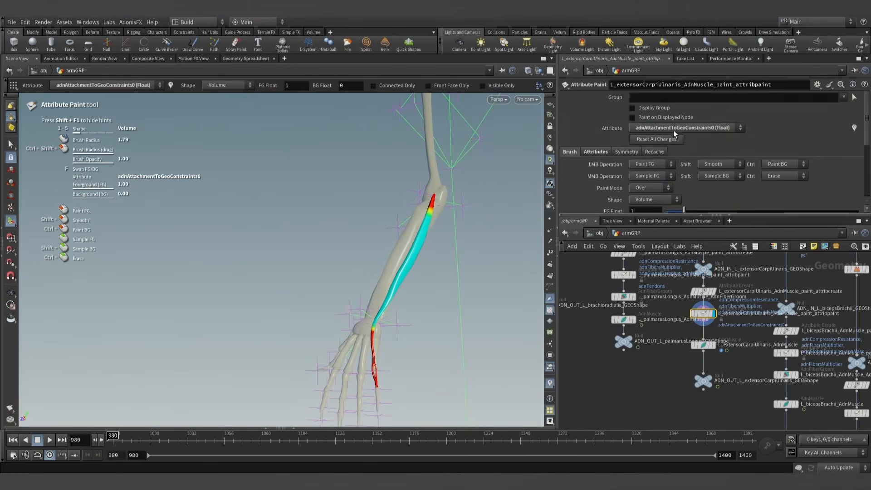
{"action": "left_click", "coordinate": [676, 130]}
{"action": "left_click", "coordinate": [680, 200]}
{"action": "key", "text": "Escape"}
{"action": "scroll", "coordinate": [381, 350], "scroll_direction": "up", "scroll_amount": 5}
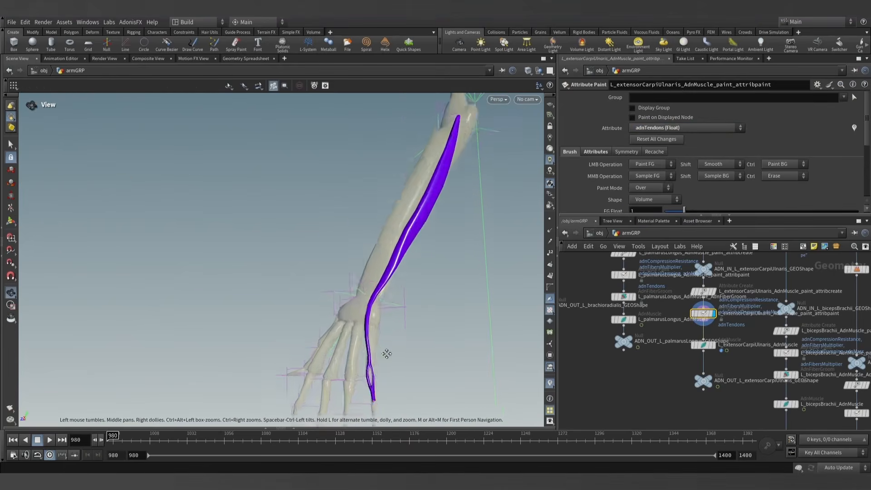
{"action": "scroll", "coordinate": [378, 304], "scroll_direction": "up", "scroll_amount": 2}
{"action": "key", "text": "Return"}
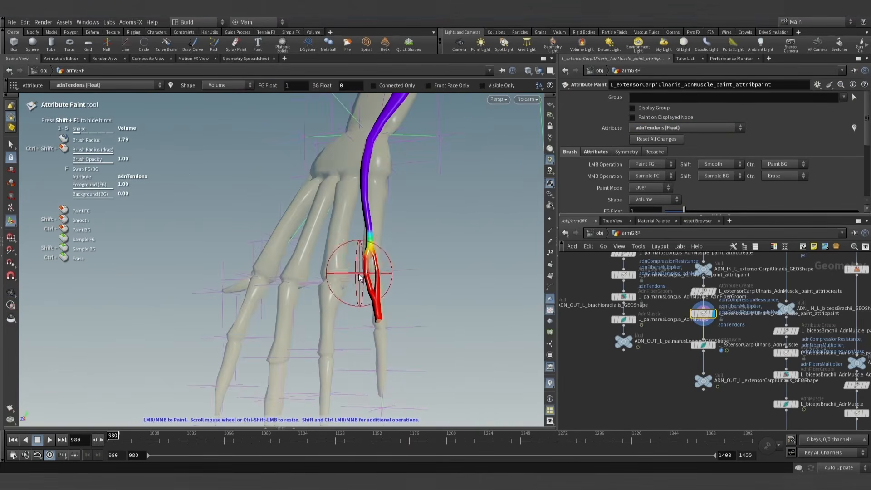
- Paint the muscle's upper tip at the elbow with the adnTendons value of 1
{"action": "key", "text": "Escape"}
{"action": "scroll", "coordinate": [360, 274], "scroll_direction": "down", "scroll_amount": 5}
{"action": "middle_click_drag", "start_coordinate": [406, 224], "coordinate": [386, 386]}
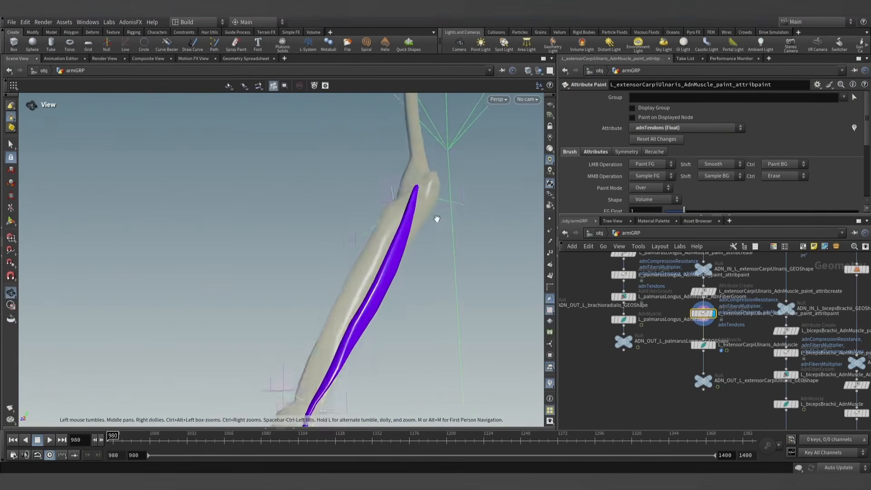
{"action": "scroll", "coordinate": [458, 205], "scroll_direction": "up", "scroll_amount": 5}
{"action": "left_click_drag", "start_coordinate": [478, 192], "coordinate": [458, 163], "text": "alt"}
{"action": "left_click", "coordinate": [412, 182]}
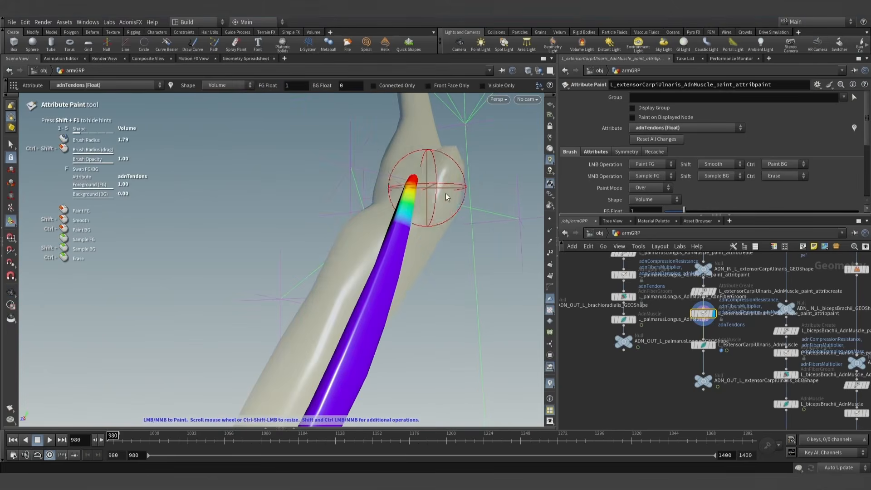
- Choose adnFibersMultiplier as the painted attribute, set the foreground value to 0 and paint the muscle's tendon from the hand to the wrist
{"action": "left_click_drag", "start_coordinate": [446, 195], "coordinate": [438, 252], "text": "alt"}
{"action": "scroll", "coordinate": [420, 362], "scroll_direction": "down", "scroll_amount": 6}
{"action": "middle_click_drag", "start_coordinate": [414, 368], "coordinate": [422, 235]}
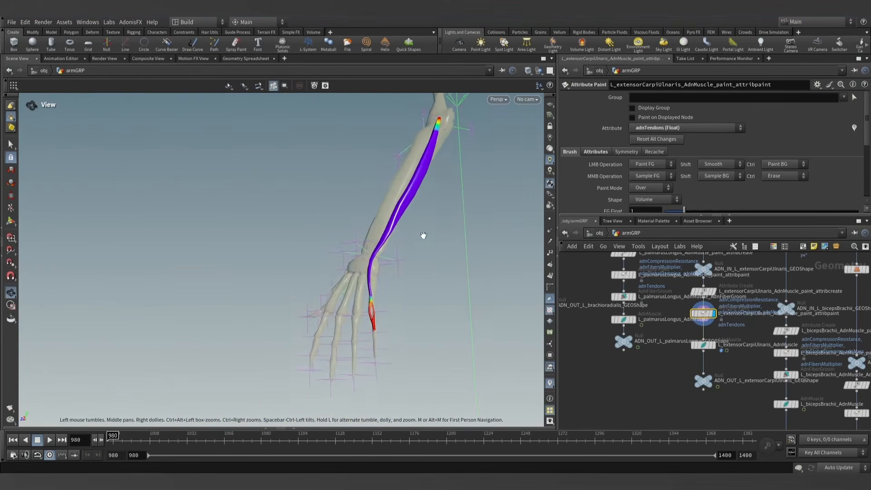
{"action": "scroll", "coordinate": [416, 279], "scroll_direction": "down", "scroll_amount": 1}
{"action": "key", "text": "Return"}
{"action": "left_click", "coordinate": [664, 128]}
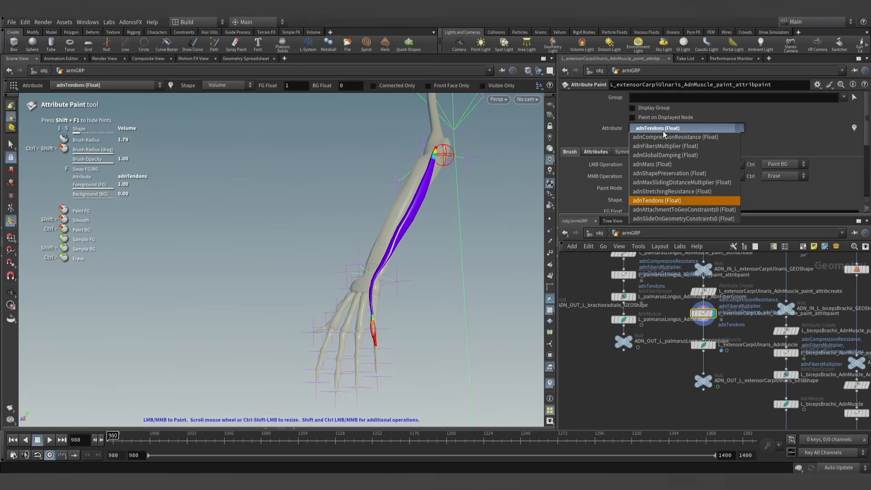
{"action": "left_click", "coordinate": [665, 146]}
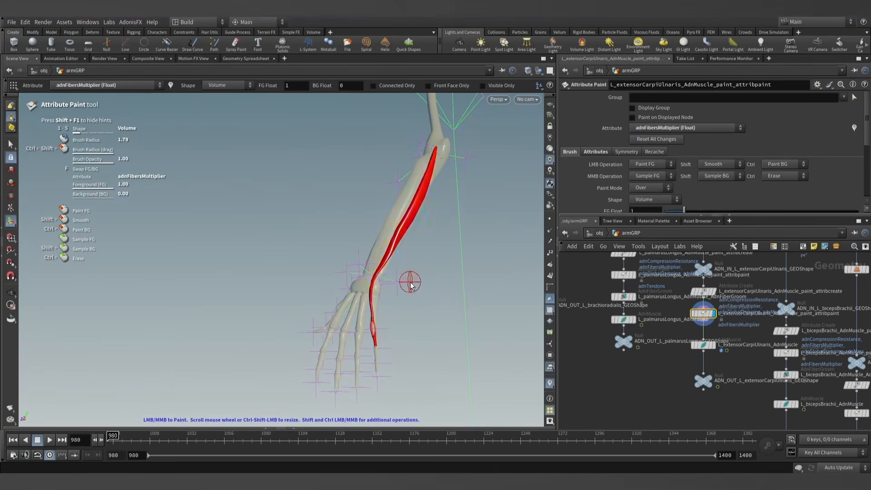
{"action": "scroll", "coordinate": [410, 286], "scroll_direction": "up", "scroll_amount": 1, "text": "alt"}
{"action": "left_click_drag", "start_coordinate": [677, 210], "coordinate": [659, 211]}
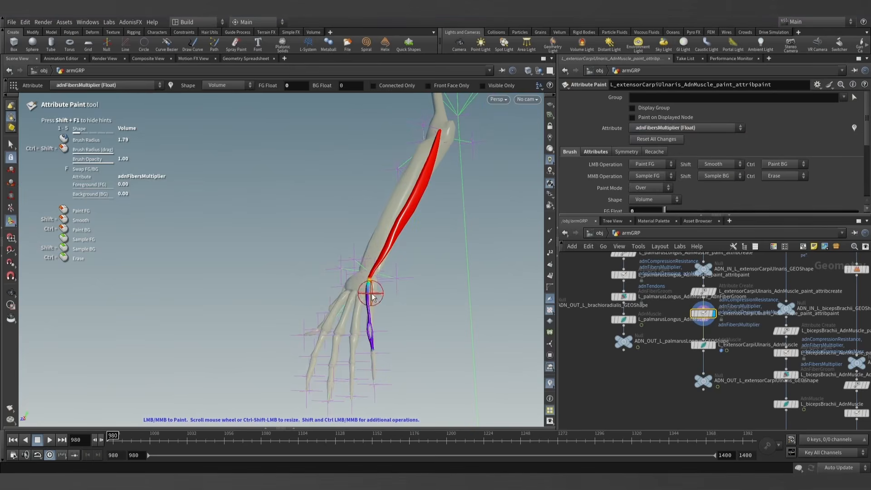
- Paint the muscle's upper end at the elbow with the adnFibersMultiplier value of 0
{"action": "scroll", "coordinate": [414, 229], "scroll_direction": "up", "scroll_amount": 6, "text": "alt"}
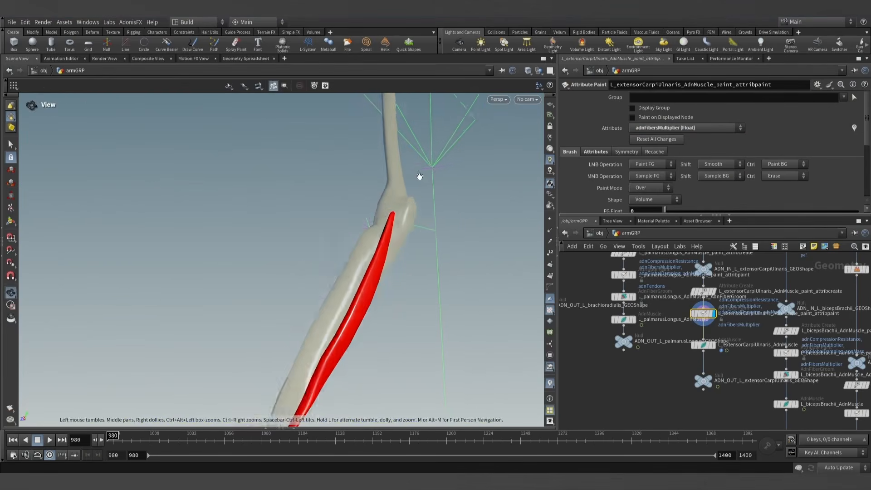
{"action": "mouse_move", "coordinate": [403, 234]}
{"action": "left_mouse_down"}
{"action": "mouse_move", "coordinate": [385, 229]}
{"action": "mouse_move", "coordinate": [411, 253]}
{"action": "left_mouse_up"}
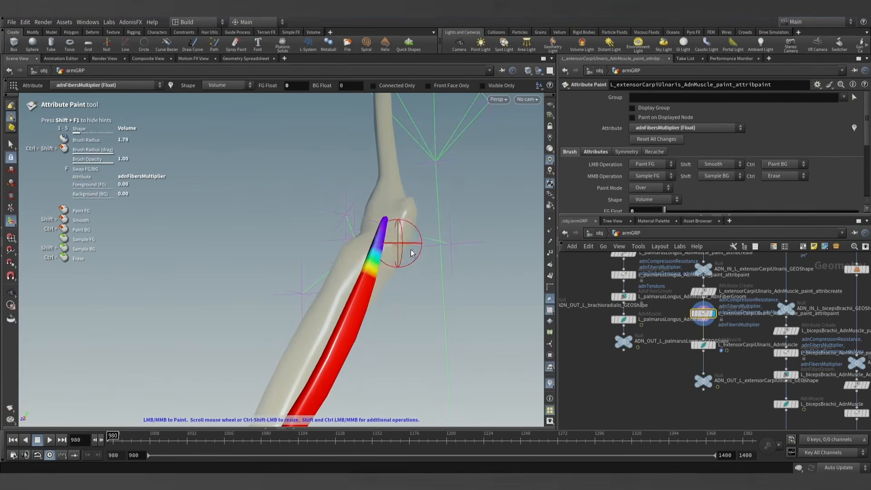
{"action": "scroll", "coordinate": [377, 224], "scroll_direction": "down", "scroll_amount": 6, "text": "alt"}
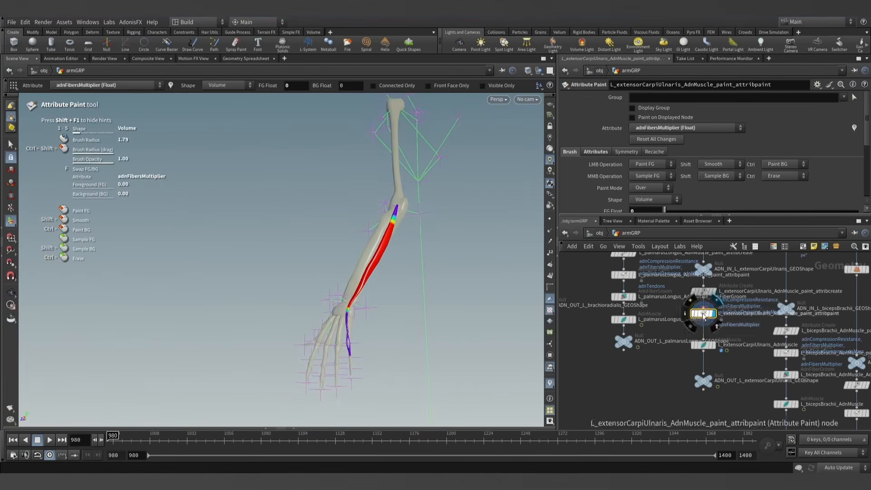
- Display the L_extensorCarpiUlnaris_AdnMuscle node and make it groomable with the AdonisFX utility
{"action": "left_click", "coordinate": [703, 346]}
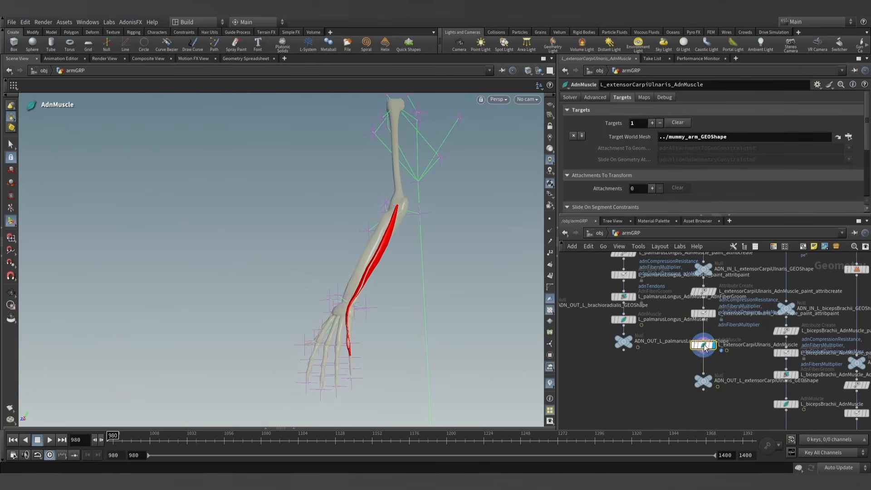
{"action": "left_click", "coordinate": [130, 22]}
{"action": "mouse_move", "coordinate": [134, 34]}
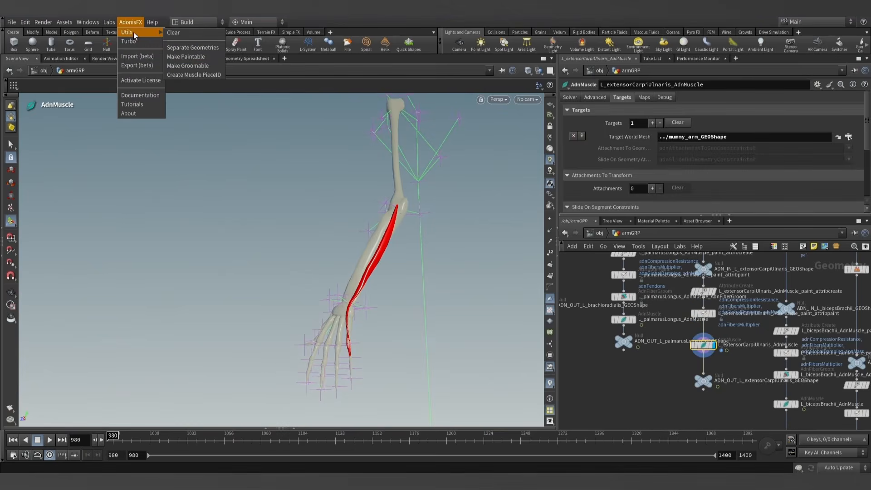
{"action": "left_click", "coordinate": [186, 56]}
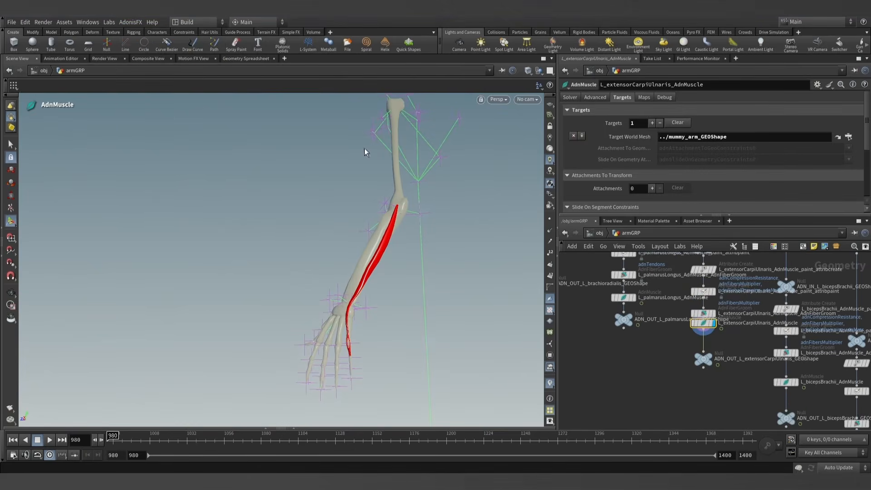
- Display the L_extensorCarpiUlnaris_AdnMuscle_AdnFiberGroom node and examine the fiber directions around the muscle
{"action": "scroll", "coordinate": [705, 324], "scroll_direction": "up", "scroll_amount": 3}
{"action": "left_click", "coordinate": [701, 316]}
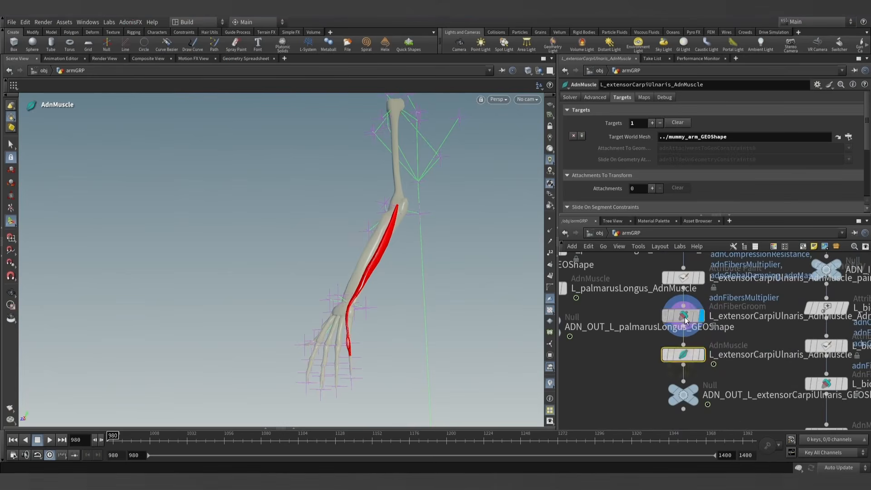
{"action": "left_click", "coordinate": [689, 316]}
{"action": "left_click_drag", "start_coordinate": [386, 248], "coordinate": [330, 245], "text": "alt"}
{"action": "right_click_drag", "start_coordinate": [330, 246], "coordinate": [419, 288], "text": "alt"}
{"action": "left_click_drag", "start_coordinate": [418, 287], "coordinate": [452, 298]}
{"action": "right_click_drag", "start_coordinate": [452, 298], "coordinate": [422, 299], "text": "alt"}
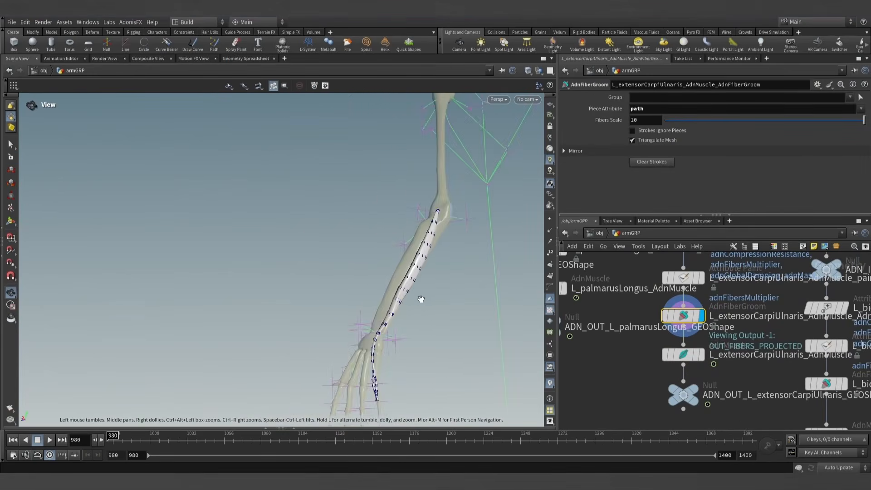
{"action": "left_click_drag", "start_coordinate": [422, 300], "coordinate": [431, 291], "text": "alt"}
- Display the AdnMuscle result through the ADN_OUT_L_extensorCarpiUlnaris_GEOShape null at frame 980
{"action": "left_click", "coordinate": [702, 355]}
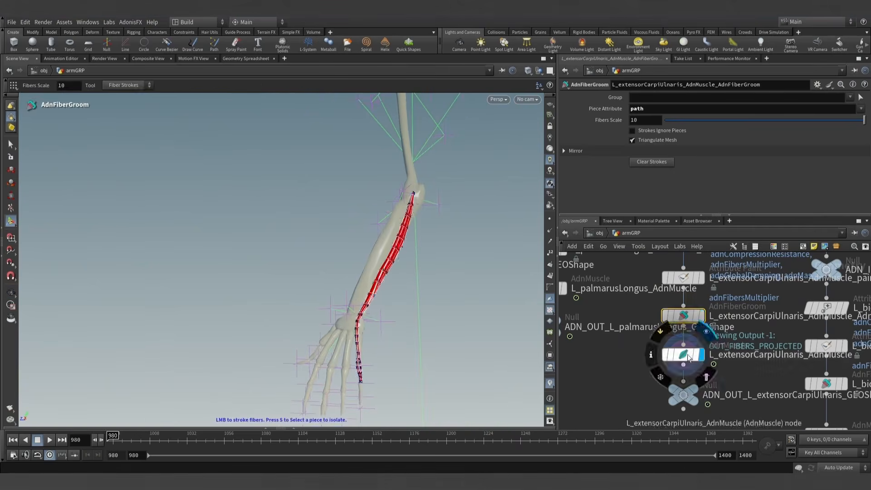
{"action": "left_click", "coordinate": [683, 393]}
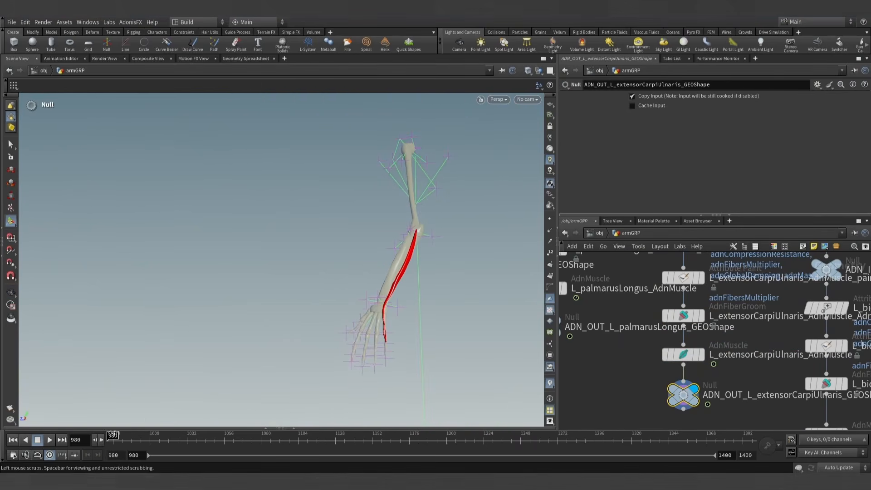
{"action": "mouse_move", "coordinate": [113, 435]}
{"action": "left_mouse_down"}
{"action": "mouse_move", "coordinate": [255, 435]}
{"action": "mouse_move", "coordinate": [108, 436]}
{"action": "left_mouse_up"}
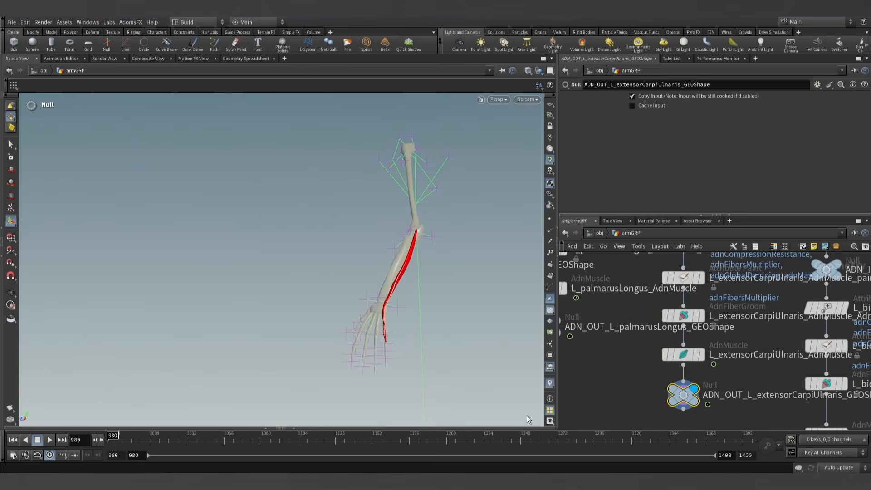
- Look through the armGRP node network for muscle chains that still have no AdnMuscle node
{"action": "scroll", "coordinate": [622, 384], "scroll_direction": "down", "scroll_amount": 10}
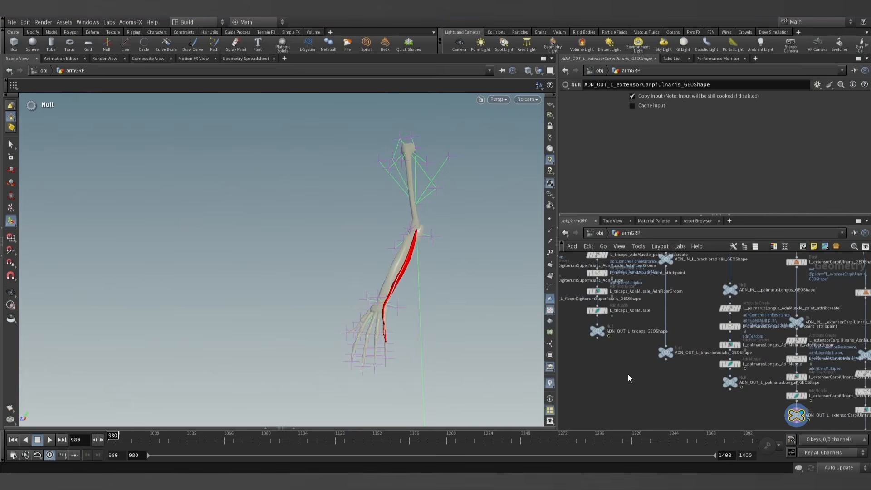
{"action": "middle_click_drag", "start_coordinate": [628, 375], "coordinate": [700, 399]}
{"action": "scroll", "coordinate": [611, 374], "scroll_direction": "down", "scroll_amount": 3}
{"action": "middle_click_drag", "start_coordinate": [611, 374], "coordinate": [675, 404]}
{"action": "scroll", "coordinate": [651, 361], "scroll_direction": "up", "scroll_amount": 5}
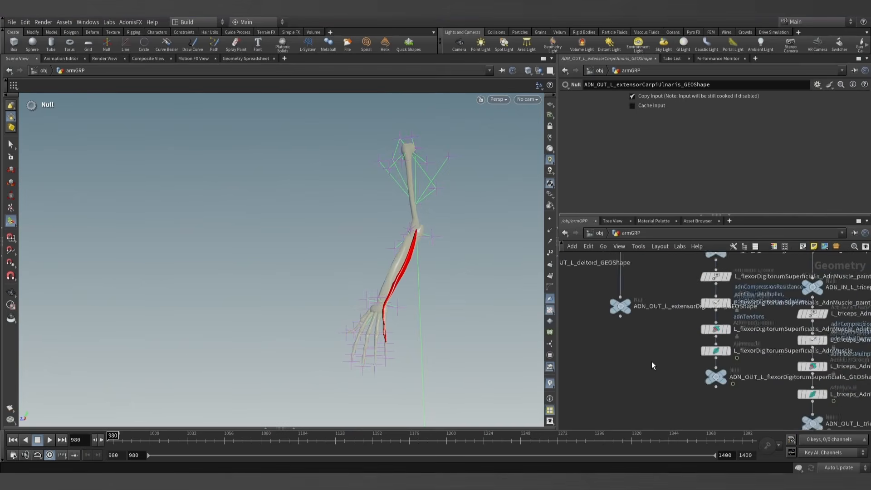
{"action": "scroll", "coordinate": [651, 358], "scroll_direction": "up", "scroll_amount": 2}
{"action": "middle_click_drag", "start_coordinate": [649, 347], "coordinate": [678, 383]}
{"action": "scroll", "coordinate": [677, 383], "scroll_direction": "down", "scroll_amount": 4}
{"action": "middle_click_drag", "start_coordinate": [604, 350], "coordinate": [708, 398]}
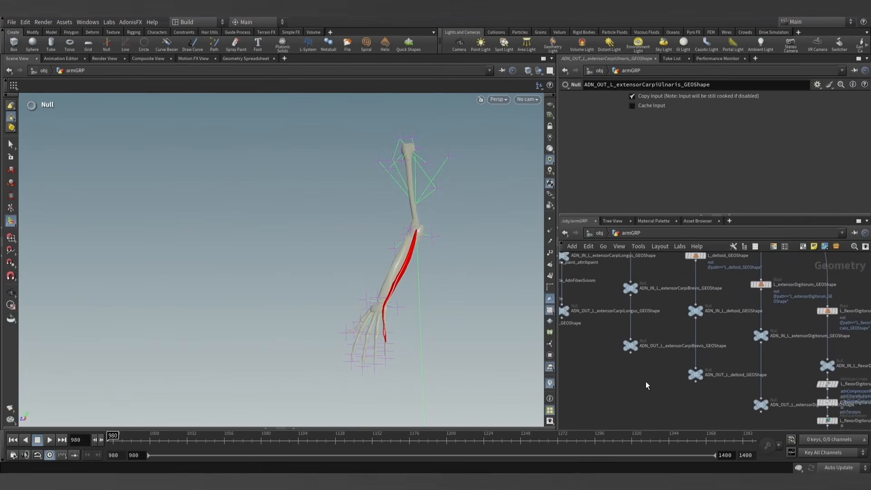
{"action": "middle_click_drag", "start_coordinate": [646, 381], "coordinate": [605, 371]}
{"action": "scroll", "coordinate": [699, 397], "scroll_direction": "down", "scroll_amount": 3}
{"action": "middle_click_drag", "start_coordinate": [685, 404], "coordinate": [602, 362]}
{"action": "middle_click_drag", "start_coordinate": [717, 412], "coordinate": [562, 351]}
{"action": "mouse_move", "coordinate": [663, 399]}
{"action": "middle_mouse_down"}
{"action": "mouse_move", "coordinate": [572, 355]}
{"action": "mouse_move", "coordinate": [594, 355]}
{"action": "mouse_move", "coordinate": [696, 407]}
{"action": "middle_mouse_up"}
{"action": "middle_click_drag", "start_coordinate": [644, 370], "coordinate": [666, 391]}
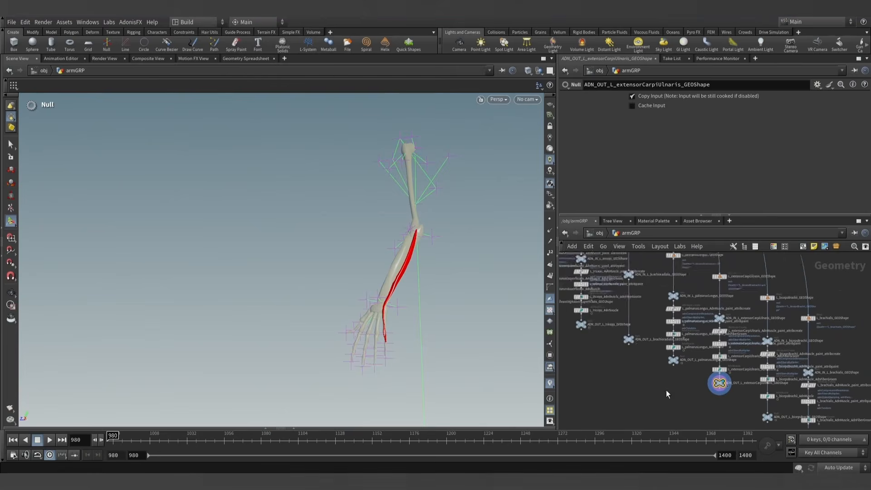
- Insert an AdnMuscle node above the ADN_OUT_L_extensorDigitorum_GEOShape null, display it and rename it _extensorDigitorum_AdnMuscle
{"action": "scroll", "coordinate": [633, 357], "scroll_direction": "up", "scroll_amount": 3}
{"action": "middle_click_drag", "start_coordinate": [638, 354], "coordinate": [730, 400]}
{"action": "middle_click_drag", "start_coordinate": [640, 376], "coordinate": [730, 411]}
{"action": "middle_click_drag", "start_coordinate": [641, 380], "coordinate": [692, 409]}
{"action": "middle_click_drag", "start_coordinate": [635, 355], "coordinate": [664, 373]}
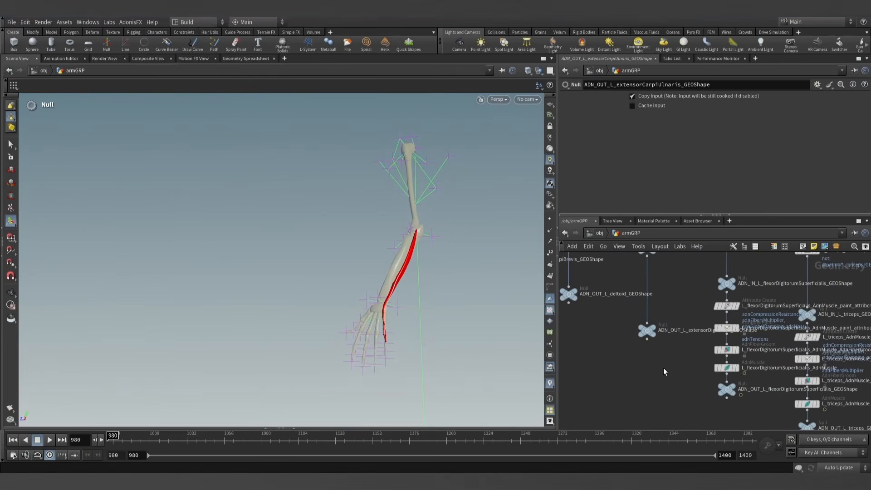
{"action": "left_click", "coordinate": [647, 334]}
{"action": "key", "text": "Tab"}
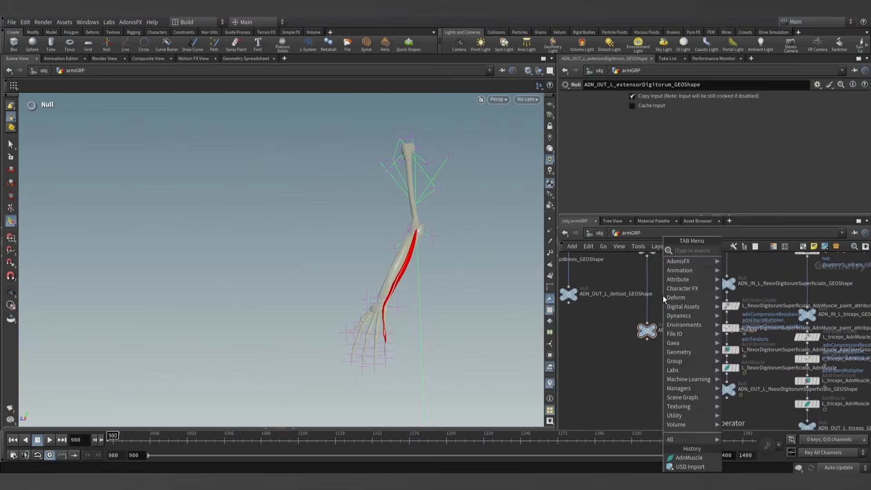
{"action": "type", "text": "adnm"}
{"action": "key", "text": "Return"}
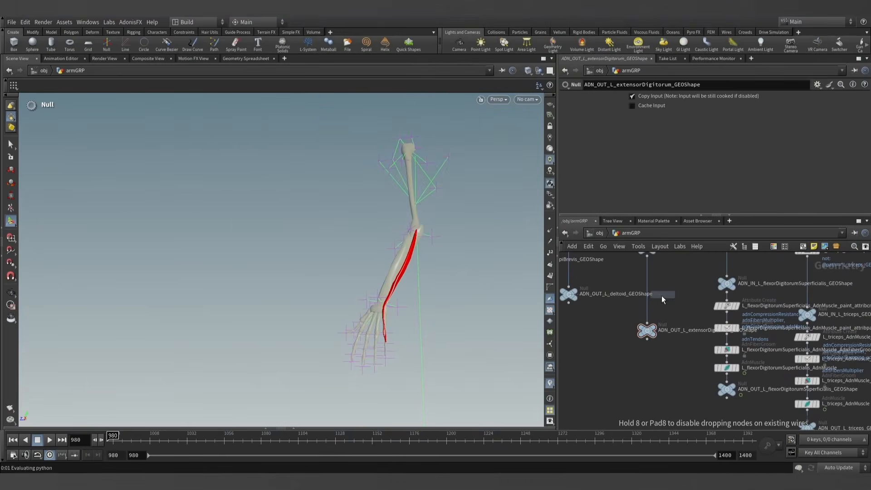
{"action": "left_click", "coordinate": [645, 298]}
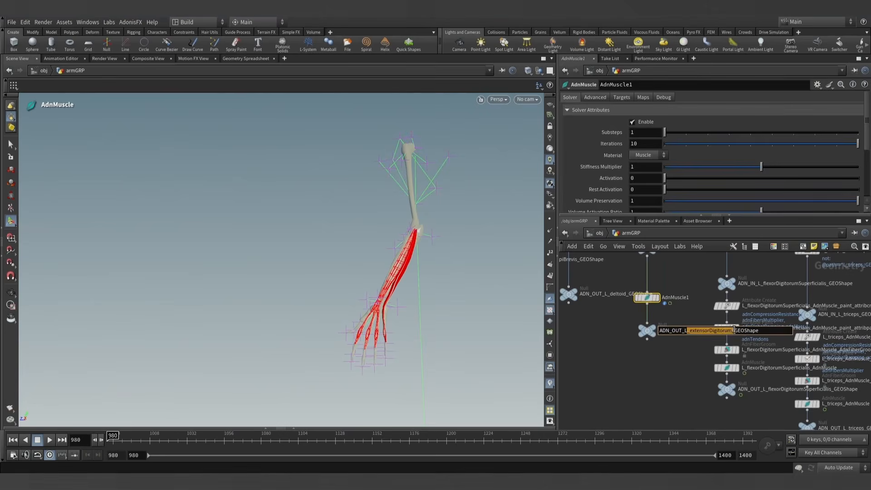
{"action": "double_click", "coordinate": [664, 298]}
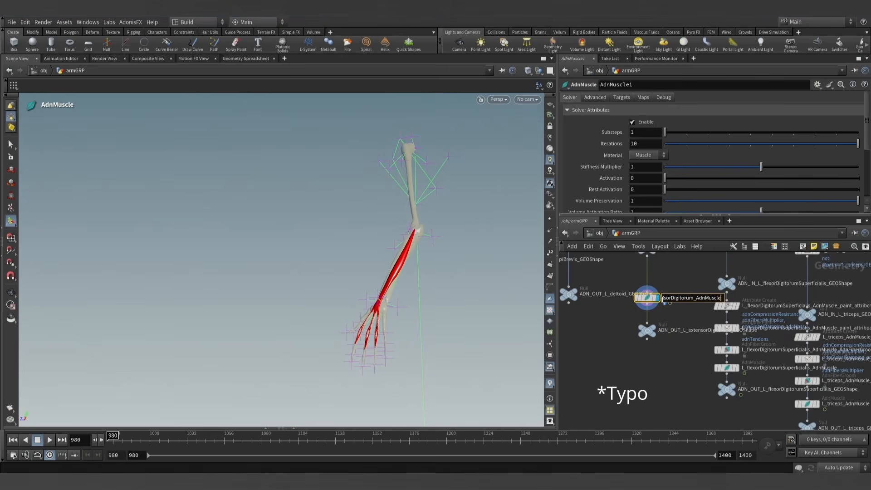
{"action": "key", "text": "Return"}
- Add one target to _extensorDigitorum_AdnMuscle with mummy_arm_GEOShape as its Target World Mesh
{"action": "middle_click_drag", "start_coordinate": [670, 274], "coordinate": [684, 312]}
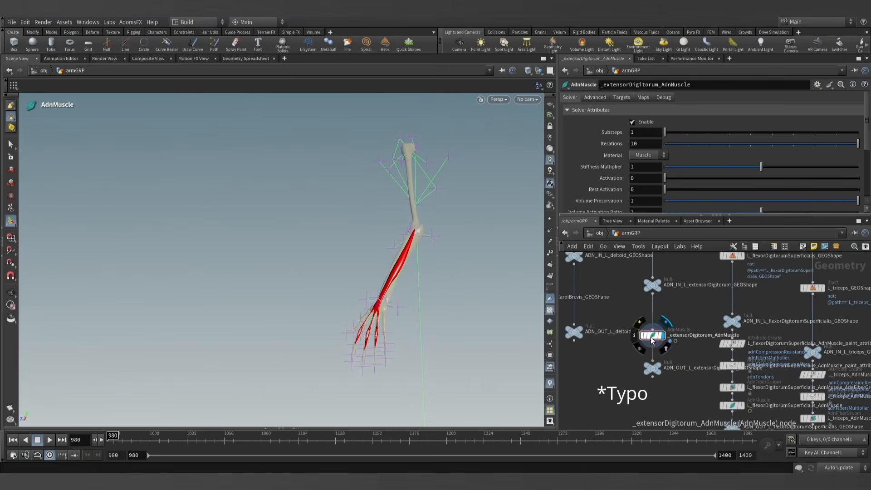
{"action": "left_click_drag", "start_coordinate": [450, 282], "coordinate": [494, 286], "text": "alt"}
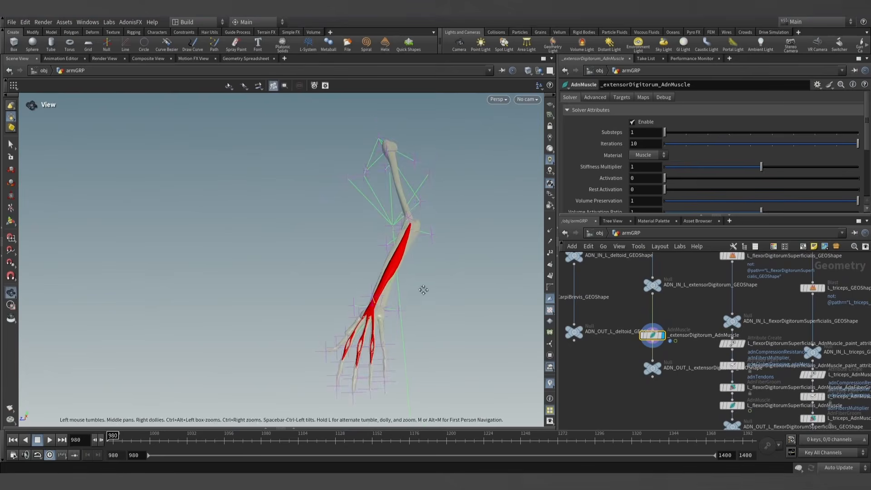
{"action": "middle_click_drag", "start_coordinate": [424, 289], "coordinate": [416, 266], "text": "alt"}
{"action": "left_click", "coordinate": [624, 99]}
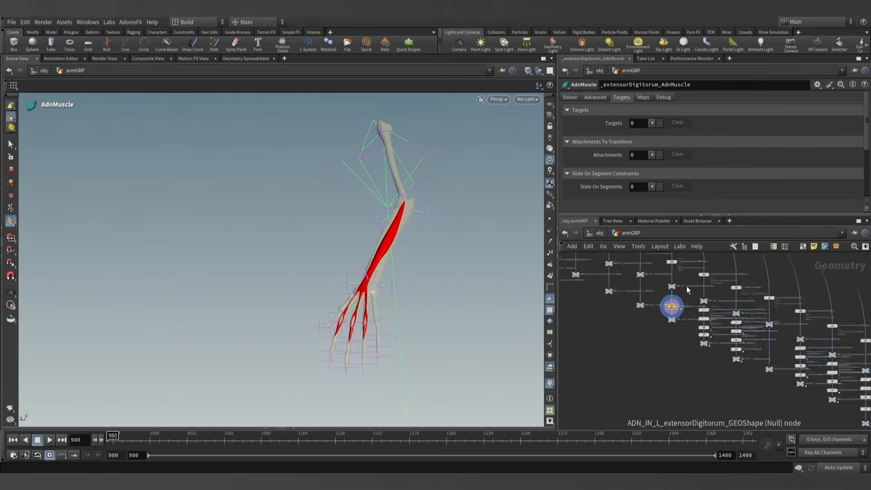
{"action": "scroll", "coordinate": [687, 286], "scroll_direction": "down", "scroll_amount": 6}
{"action": "scroll", "coordinate": [723, 342], "scroll_direction": "up", "scroll_amount": 6}
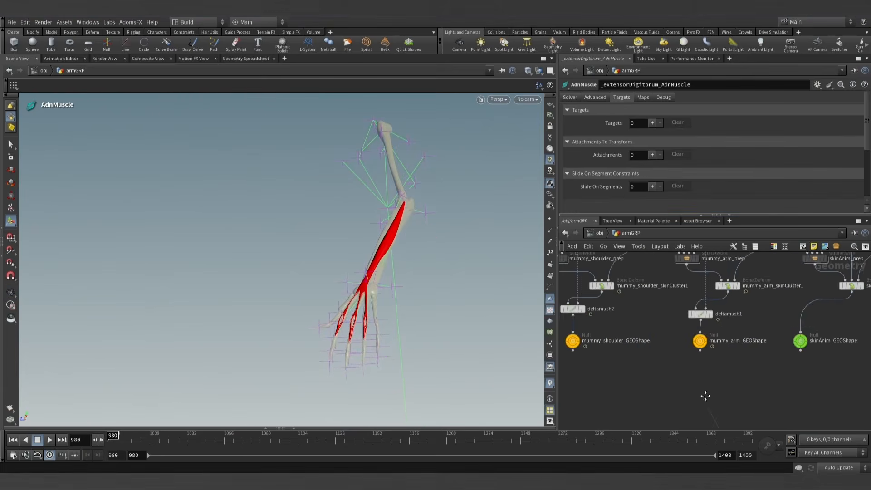
{"action": "left_click", "coordinate": [654, 123]}
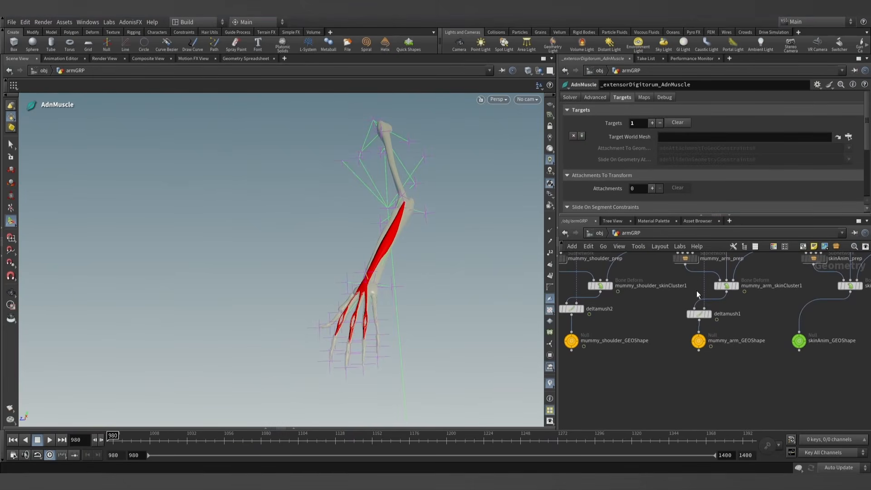
{"action": "left_click_drag", "start_coordinate": [699, 341], "coordinate": [679, 165]}
- Make the _extensorDigitorum_AdnMuscle node paintable with the AdonisFX Make Paintable utility
{"action": "scroll", "coordinate": [665, 340], "scroll_direction": "down", "scroll_amount": 5}
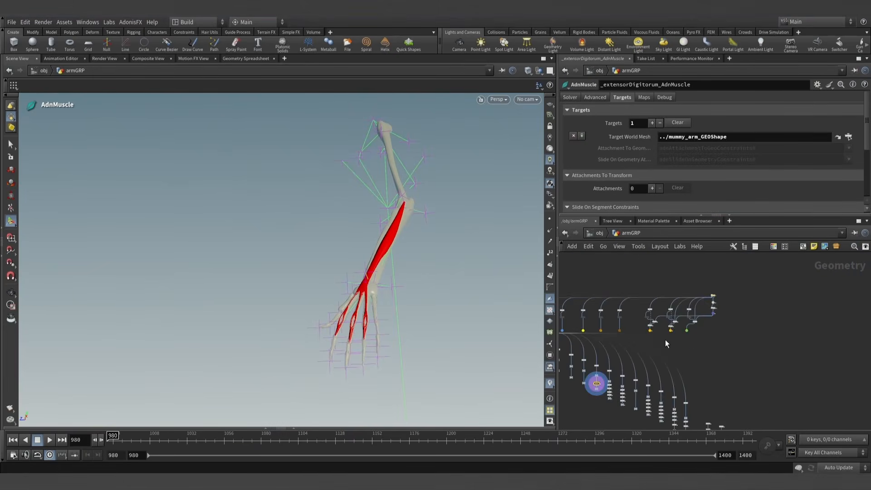
{"action": "scroll", "coordinate": [651, 371], "scroll_direction": "up", "scroll_amount": 6}
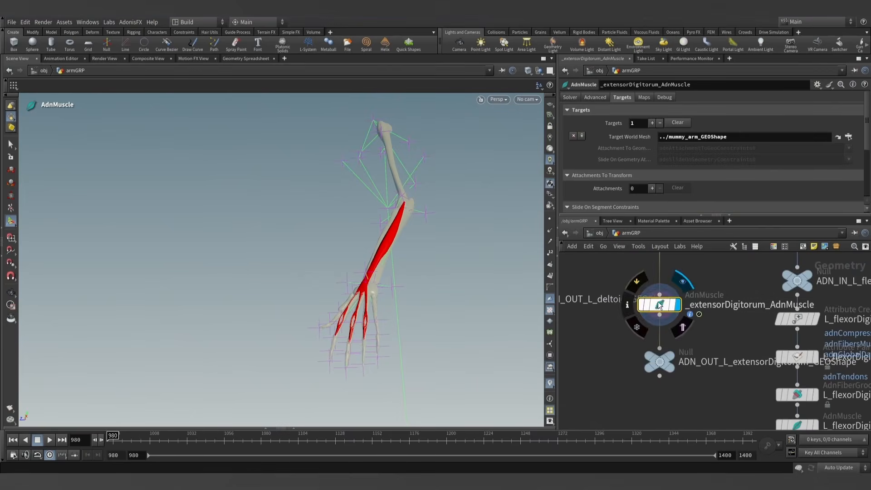
{"action": "left_click", "coordinate": [140, 23]}
{"action": "mouse_move", "coordinate": [136, 34]}
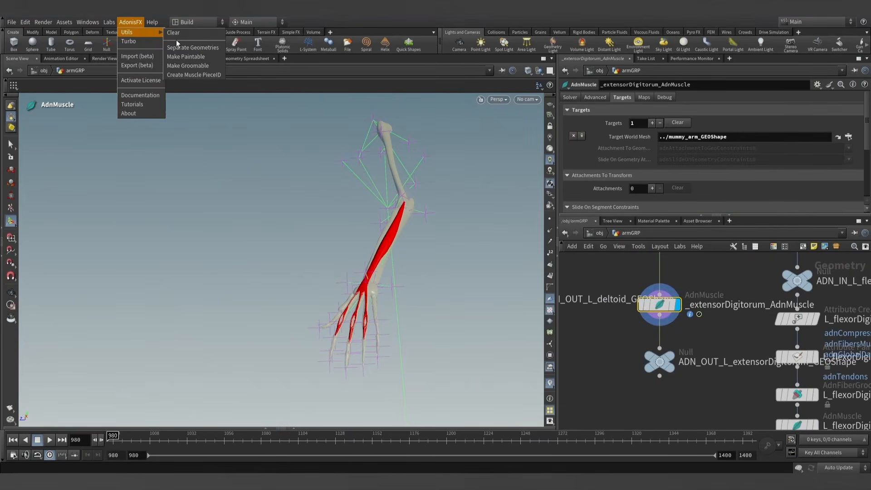
{"action": "left_click", "coordinate": [186, 56]}
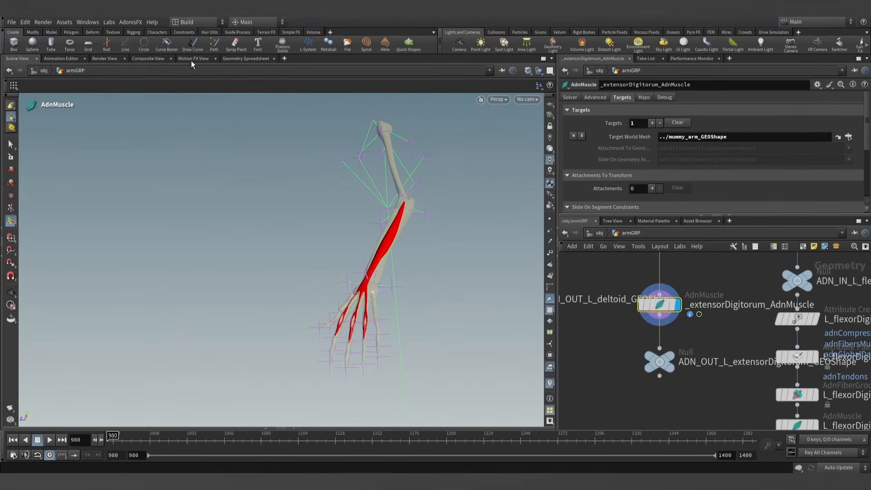
- Select _extensorDigitorum_AdnMuscle_paint_attribpaint and choose adnAttachmentToGeoConstraints0 as the attribute to paint
{"action": "left_click", "coordinate": [646, 281]}
{"action": "left_click", "coordinate": [674, 127]}
{"action": "left_click", "coordinate": [676, 209]}
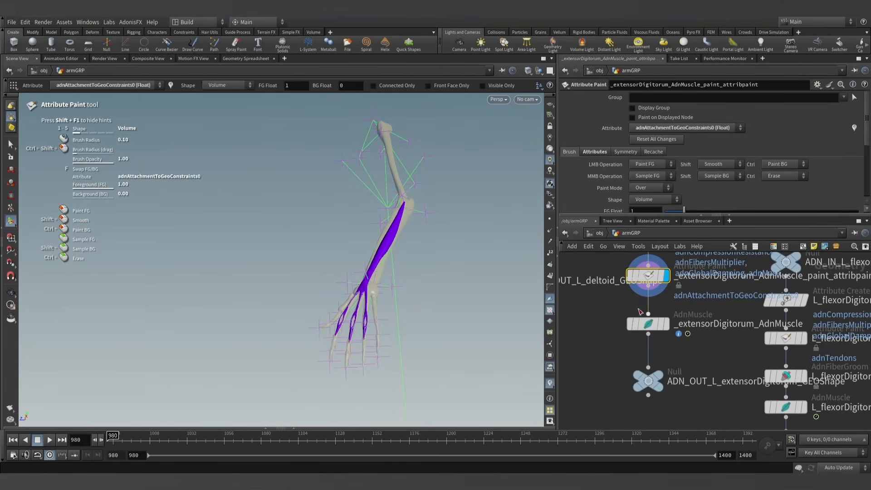
{"action": "middle_click_drag", "start_coordinate": [701, 306], "coordinate": [686, 320]}
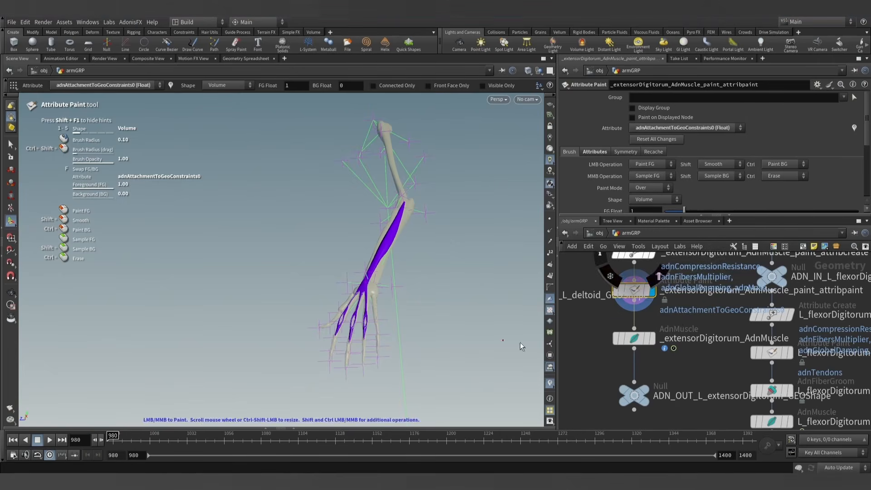
{"action": "left_click", "coordinate": [668, 129]}
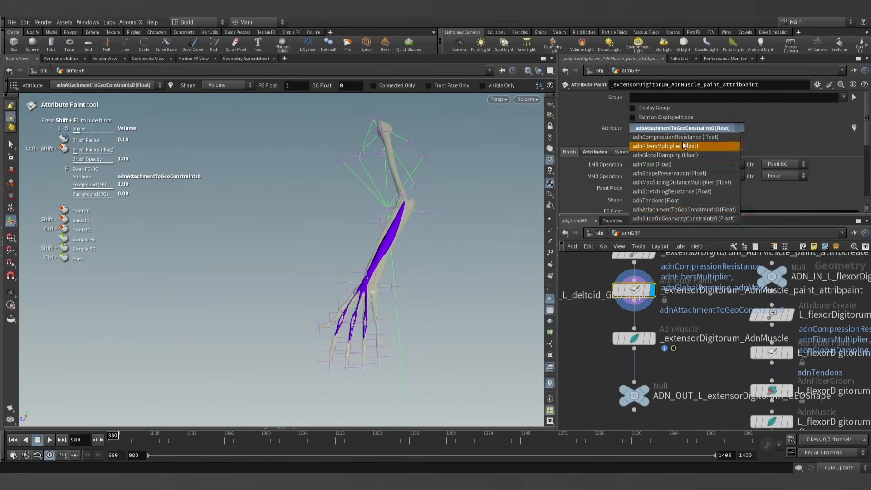
{"action": "left_click", "coordinate": [698, 323]}
{"action": "key", "text": "Escape"}
{"action": "key", "text": "Return"}
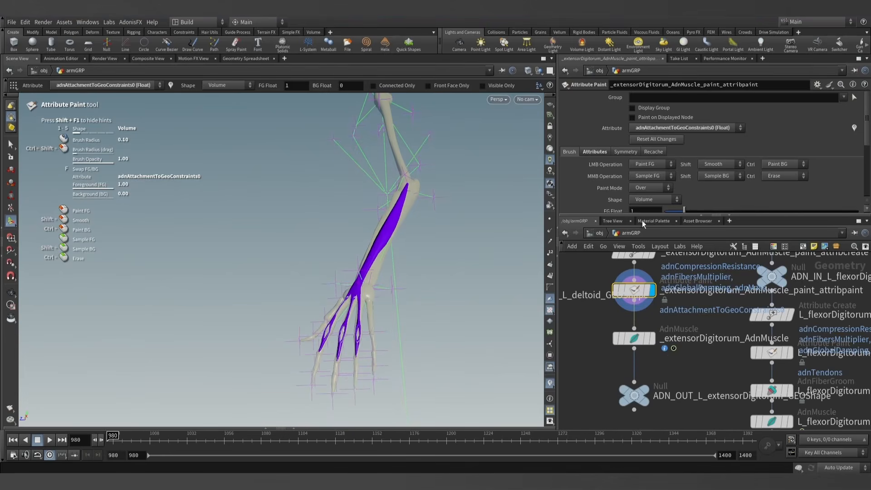
- Set the foreground value to 0.3 and paint the entire extensor digitorum with a large brush
{"action": "scroll", "coordinate": [657, 179], "scroll_direction": "down", "scroll_amount": 2}
{"action": "left_click", "coordinate": [627, 178]}
{"action": "type", "text": "0."}
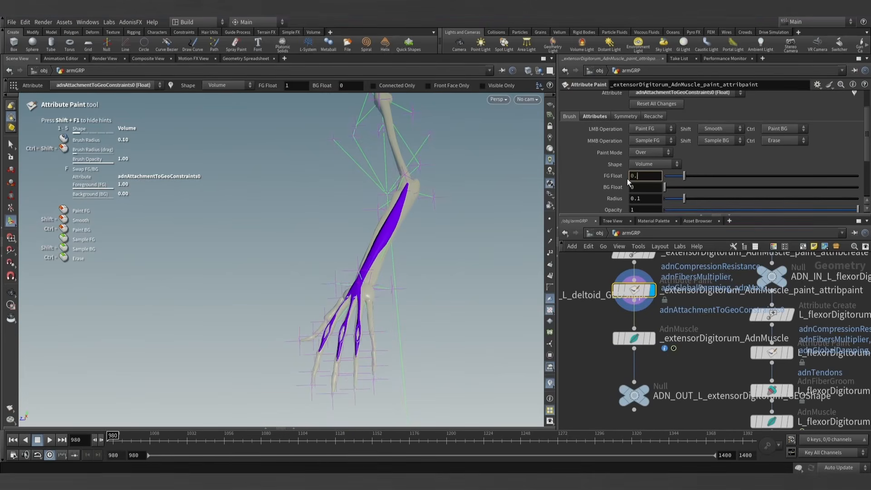
{"action": "type", "text": "3"}
{"action": "key", "text": "Return"}
{"action": "scroll", "coordinate": [389, 259], "scroll_direction": "up", "scroll_amount": 4}
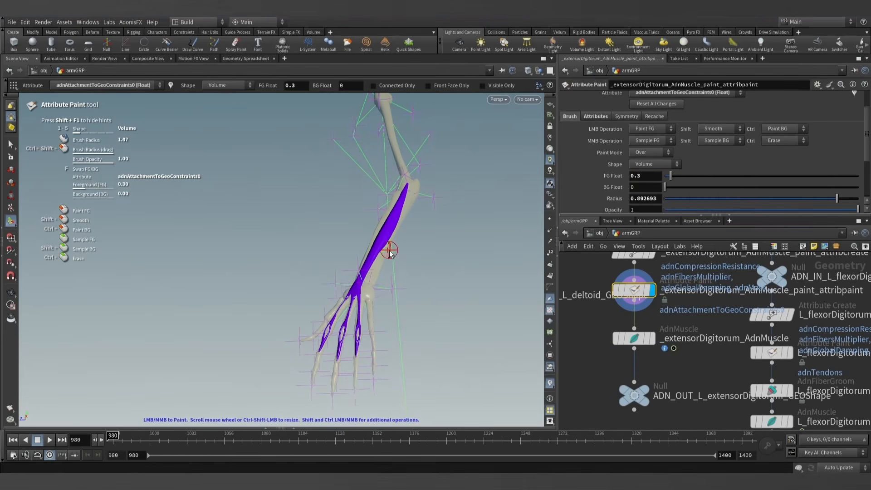
{"action": "mouse_move", "coordinate": [390, 255]}
{"action": "left_mouse_down"}
{"action": "mouse_move", "coordinate": [412, 198]}
{"action": "mouse_move", "coordinate": [327, 312]}
{"action": "mouse_move", "coordinate": [354, 370]}
{"action": "left_mouse_up"}
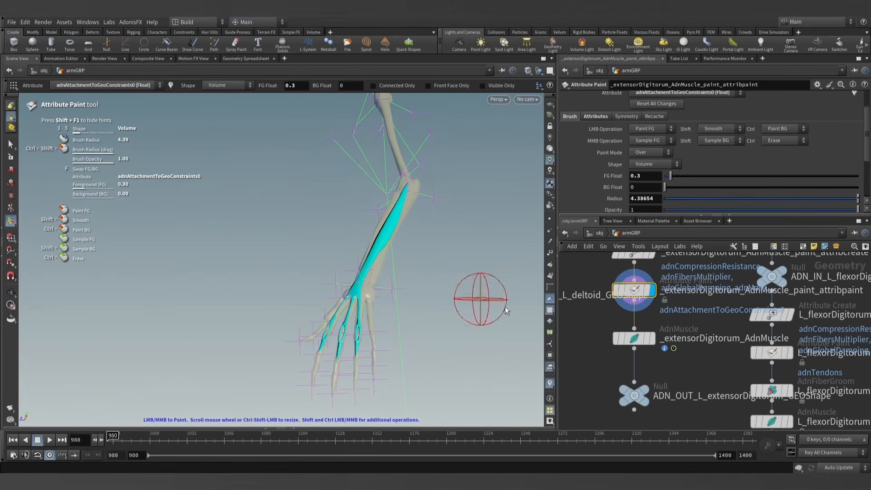
- Restore the foreground value to 1 and paint the attachment map on the elbow end, wrist and finger strands
{"action": "middle_click", "coordinate": [602, 177], "text": "ctrl"}
{"action": "right_click_drag", "start_coordinate": [438, 222], "coordinate": [464, 194], "text": "alt"}
{"action": "left_click_drag", "start_coordinate": [464, 194], "coordinate": [441, 248], "text": "alt"}
{"action": "right_click_drag", "start_coordinate": [441, 247], "coordinate": [469, 206], "text": "alt"}
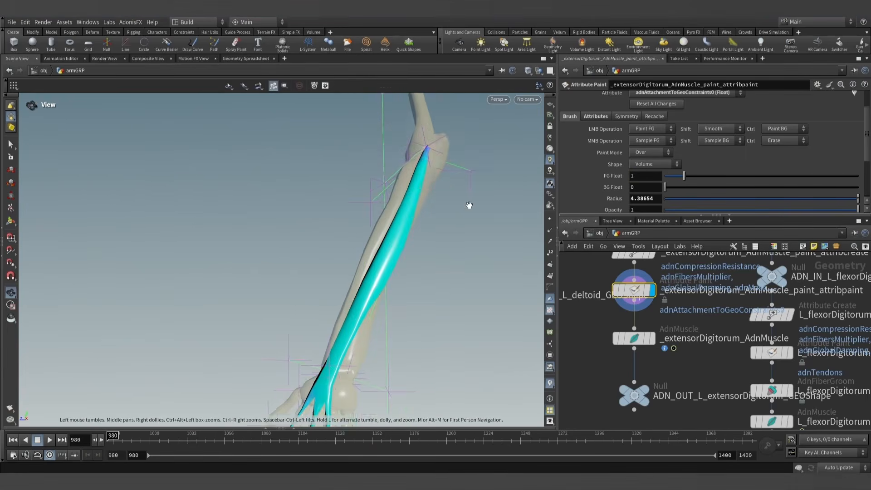
{"action": "key", "text": "Return"}
{"action": "scroll", "coordinate": [428, 153], "scroll_direction": "down", "scroll_amount": 3}
{"action": "middle_click_drag", "start_coordinate": [404, 296], "coordinate": [424, 181], "text": "alt"}
{"action": "mouse_move", "coordinate": [424, 181]}
{"action": "left_mouse_down", "text": "alt"}
{"action": "mouse_move", "coordinate": [394, 276]}
{"action": "mouse_move", "coordinate": [358, 289]}
{"action": "mouse_move", "coordinate": [414, 311]}
{"action": "mouse_move", "coordinate": [358, 216]}
{"action": "mouse_move", "coordinate": [331, 253]}
{"action": "mouse_move", "coordinate": [401, 213]}
{"action": "mouse_move", "coordinate": [394, 225]}
{"action": "left_mouse_up", "text": "alt"}
{"action": "right_click_drag", "start_coordinate": [393, 225], "coordinate": [427, 212], "text": "alt"}
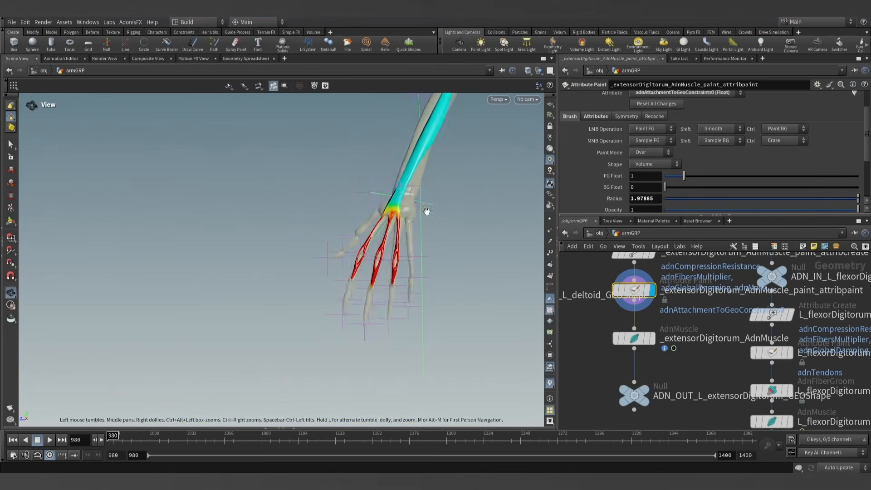
{"action": "middle_click_drag", "start_coordinate": [426, 211], "coordinate": [373, 313], "text": "alt"}
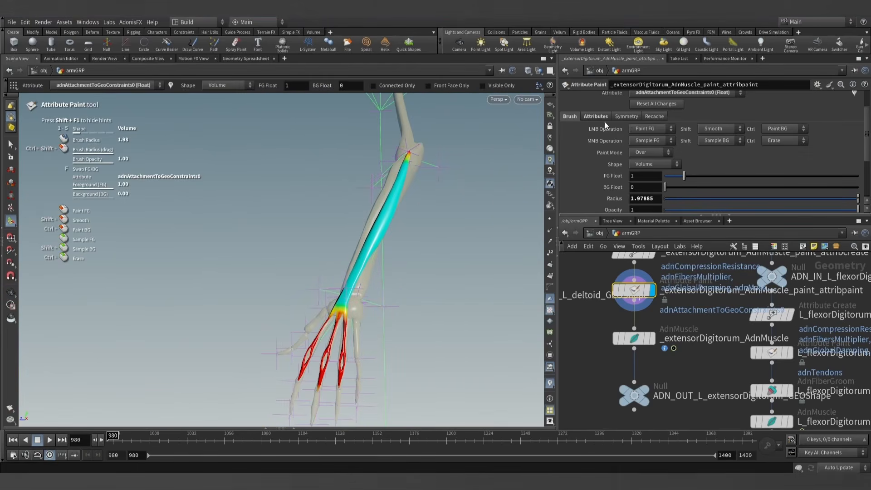
- Switch to the adnTendons attribute and paint value 1 on the tips of the three finger strands
{"action": "left_click", "coordinate": [671, 92]}
{"action": "left_click", "coordinate": [671, 165]}
{"action": "right_click_drag", "start_coordinate": [444, 225], "coordinate": [438, 232], "text": "alt"}
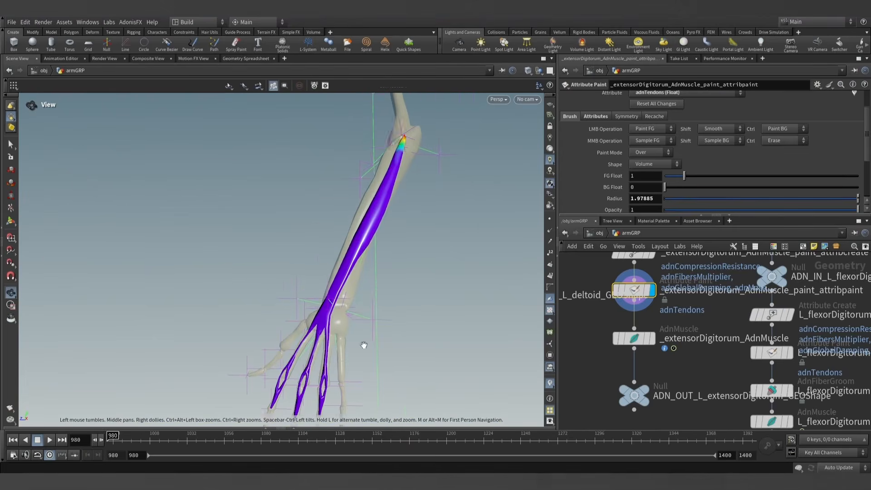
{"action": "middle_click_drag", "start_coordinate": [329, 399], "coordinate": [368, 320], "text": "alt"}
{"action": "scroll", "coordinate": [367, 320], "scroll_direction": "up", "scroll_amount": 1}
{"action": "right_click_drag", "start_coordinate": [367, 321], "coordinate": [356, 332], "text": "alt"}
{"action": "mouse_move", "coordinate": [364, 328]}
{"action": "left_mouse_down"}
{"action": "mouse_move", "coordinate": [279, 323]}
{"action": "mouse_move", "coordinate": [306, 321]}
{"action": "mouse_move", "coordinate": [320, 335]}
{"action": "mouse_move", "coordinate": [370, 327]}
{"action": "left_mouse_up"}
{"action": "right_click_drag", "start_coordinate": [369, 327], "coordinate": [385, 301], "text": "alt"}
{"action": "middle_click_drag", "start_coordinate": [385, 301], "coordinate": [369, 315], "text": "alt"}
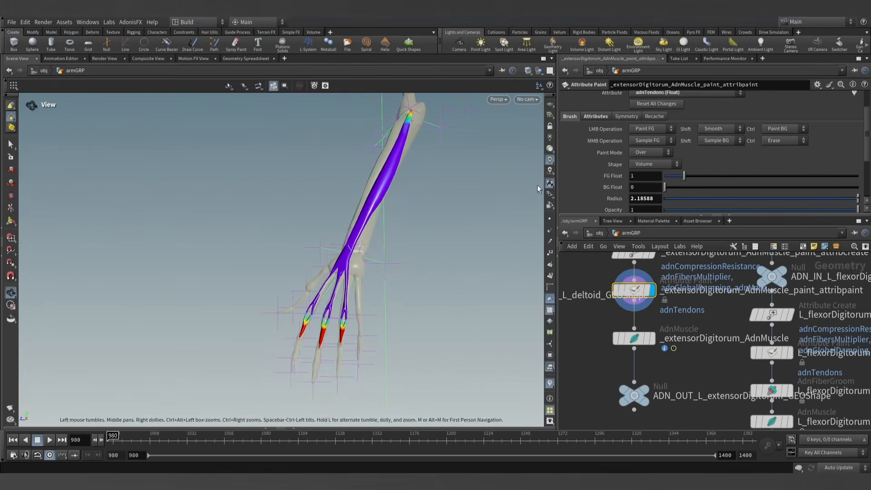
- Paint adnFibersMultiplier with foreground value 0 on the finger strands, wrist and elbow end of the muscle
{"action": "left_click", "coordinate": [677, 93]}
{"action": "left_click", "coordinate": [673, 112]}
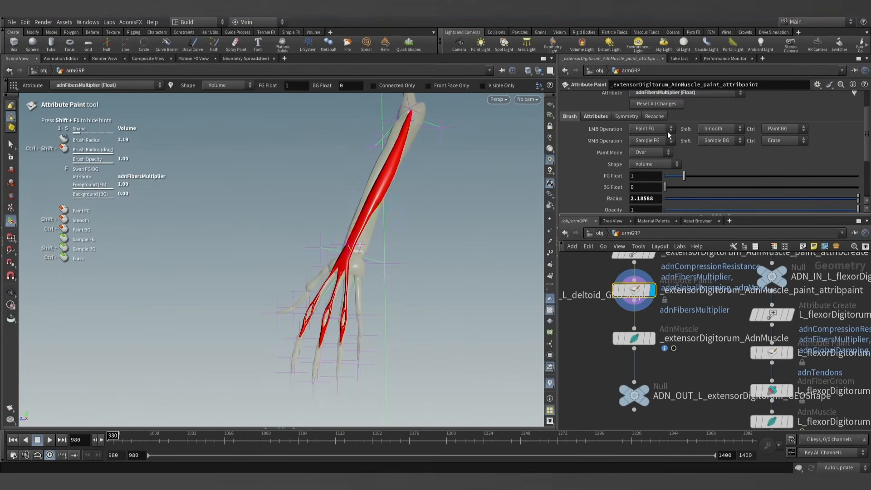
{"action": "left_click_drag", "start_coordinate": [687, 180], "coordinate": [663, 180]}
{"action": "left_click_drag", "start_coordinate": [361, 343], "coordinate": [323, 313]}
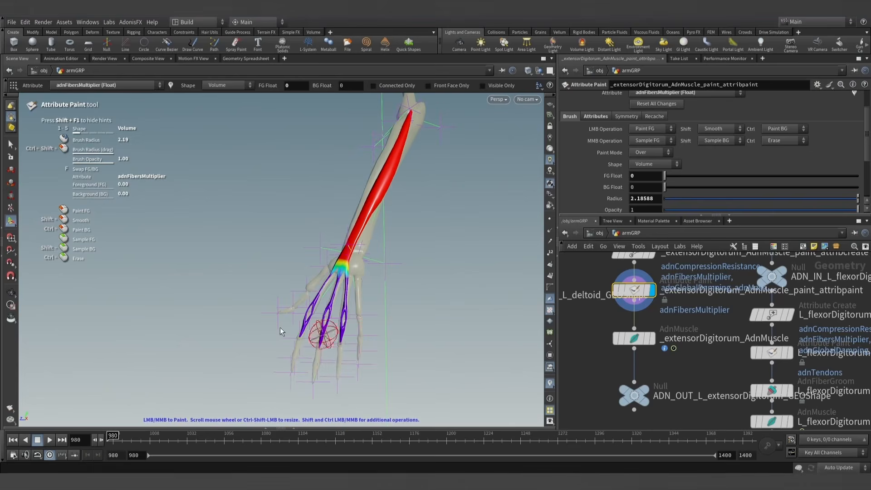
{"action": "middle_click_drag", "start_coordinate": [422, 129], "coordinate": [406, 235], "text": "alt"}
{"action": "scroll", "coordinate": [406, 235], "scroll_direction": "up", "scroll_amount": 6, "text": "alt"}
{"action": "mouse_move", "coordinate": [387, 219]}
{"action": "left_mouse_down"}
{"action": "mouse_move", "coordinate": [405, 232]}
{"action": "mouse_move", "coordinate": [390, 224]}
{"action": "left_mouse_up"}
{"action": "scroll", "coordinate": [393, 233], "scroll_direction": "down", "scroll_amount": 6}
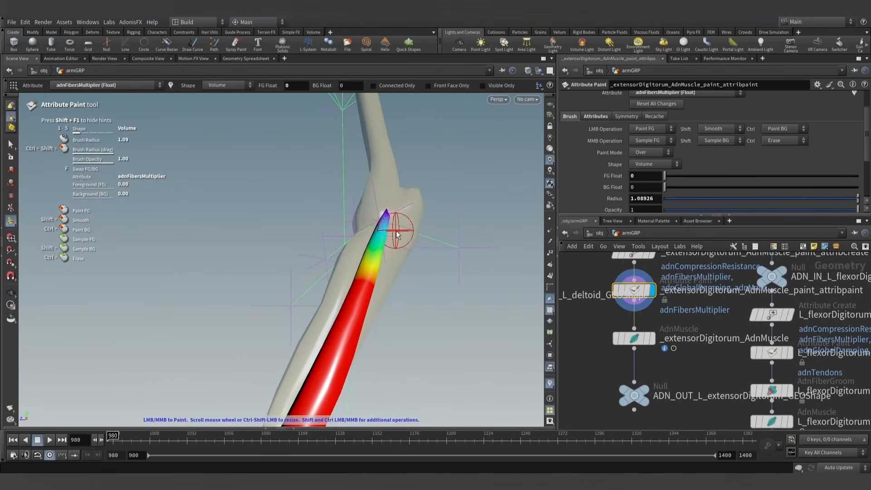
{"action": "scroll", "coordinate": [395, 235], "scroll_direction": "down", "scroll_amount": 10, "text": "alt"}
{"action": "middle_click_drag", "start_coordinate": [412, 317], "coordinate": [433, 238], "text": "alt"}
- Make _extensorDigitorum_AdnMuscle groomable with the AdonisFX Make Groomable utility and inspect its fiber directions
{"action": "left_click", "coordinate": [638, 339]}
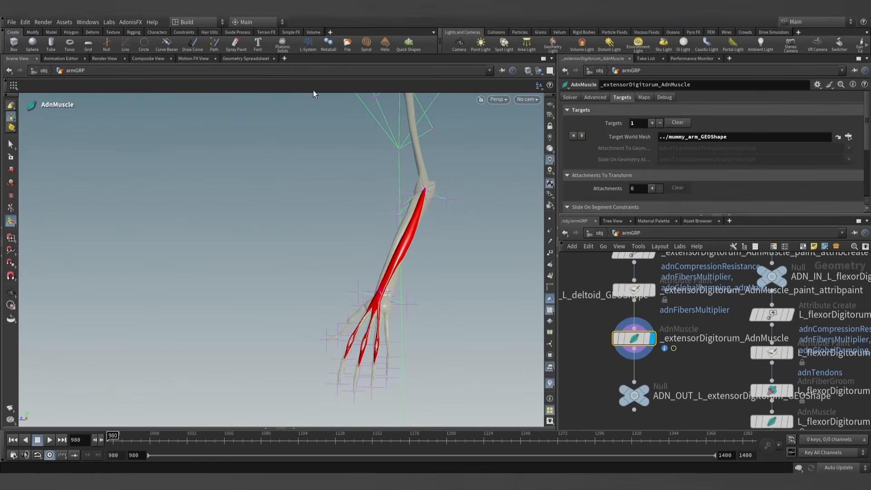
{"action": "left_click", "coordinate": [131, 22]}
{"action": "mouse_move", "coordinate": [134, 34]}
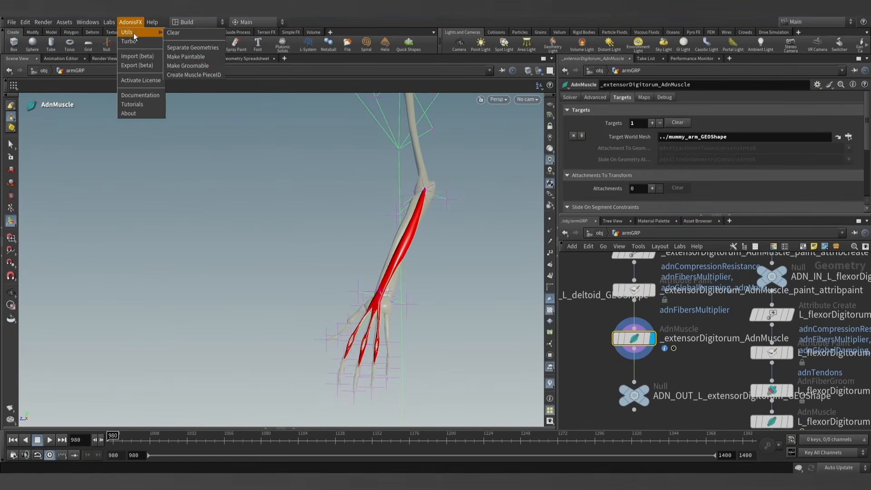
{"action": "left_click", "coordinate": [194, 66]}
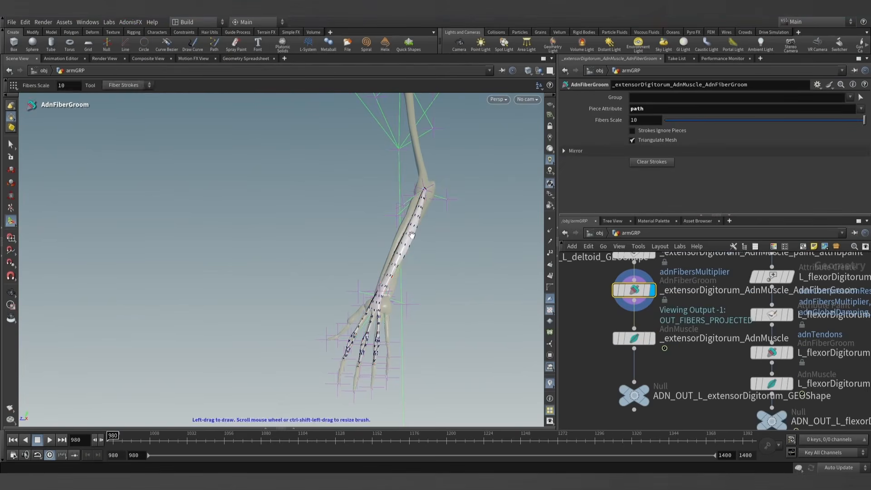
{"action": "mouse_move", "coordinate": [411, 235]}
{"action": "left_mouse_down", "text": "alt"}
{"action": "mouse_move", "coordinate": [420, 232]}
{"action": "mouse_move", "coordinate": [412, 265]}
{"action": "mouse_move", "coordinate": [218, 240]}
{"action": "mouse_move", "coordinate": [421, 259]}
{"action": "mouse_move", "coordinate": [403, 258]}
{"action": "left_mouse_up", "text": "alt"}
- Display _extensorDigitorum_AdnMuscle, play the simulation to check the muscle's deformation and return to frame 980
{"action": "left_click", "coordinate": [645, 339]}
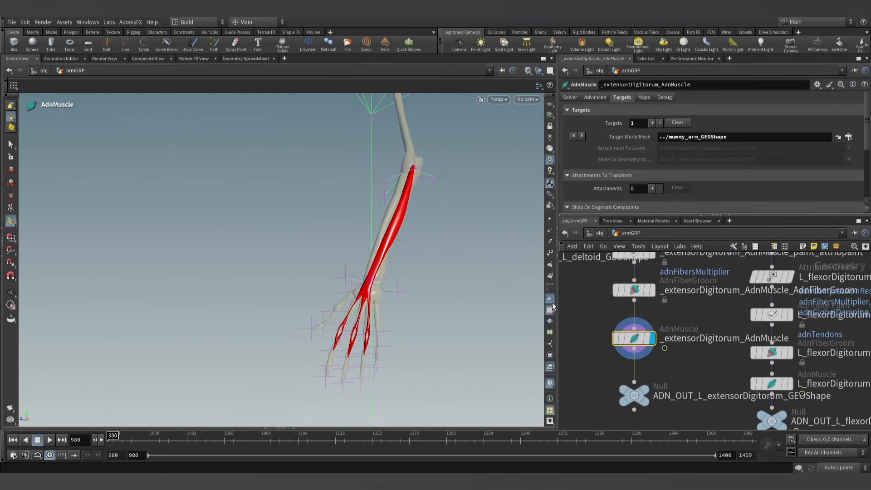
{"action": "scroll", "coordinate": [665, 316], "scroll_direction": "down", "scroll_amount": 3}
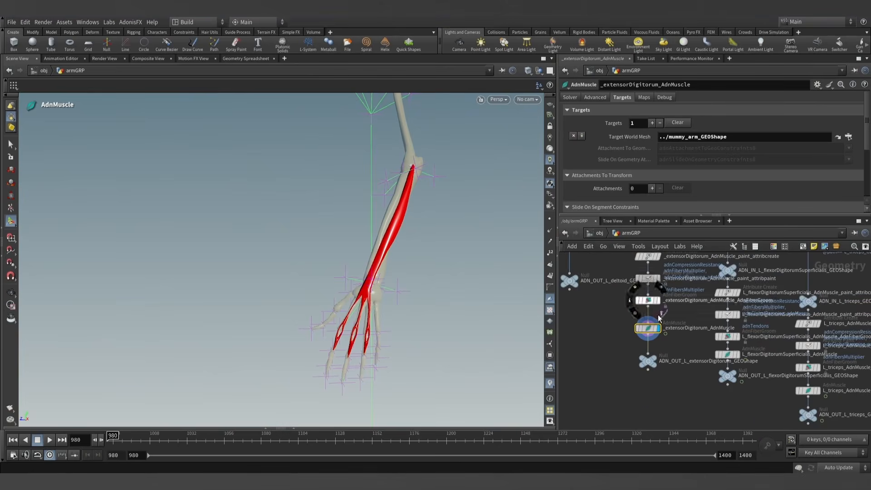
{"action": "left_click", "coordinate": [50, 440]}
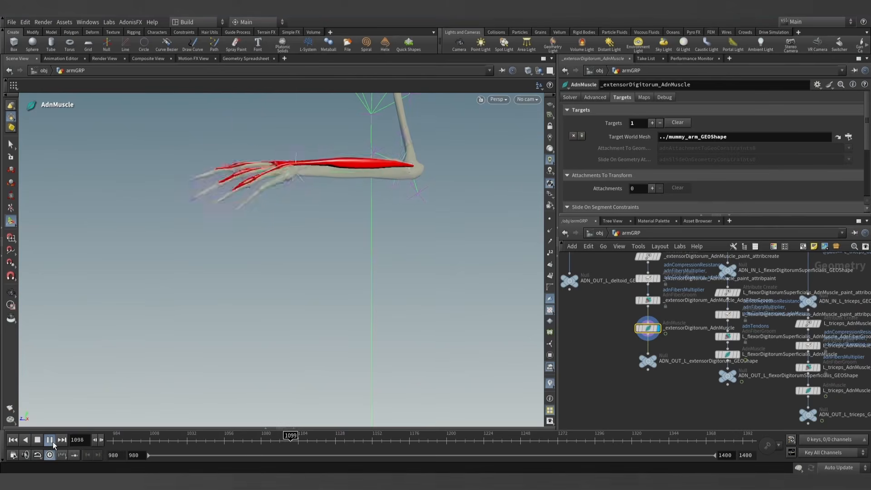
{"action": "key", "text": "Escape"}
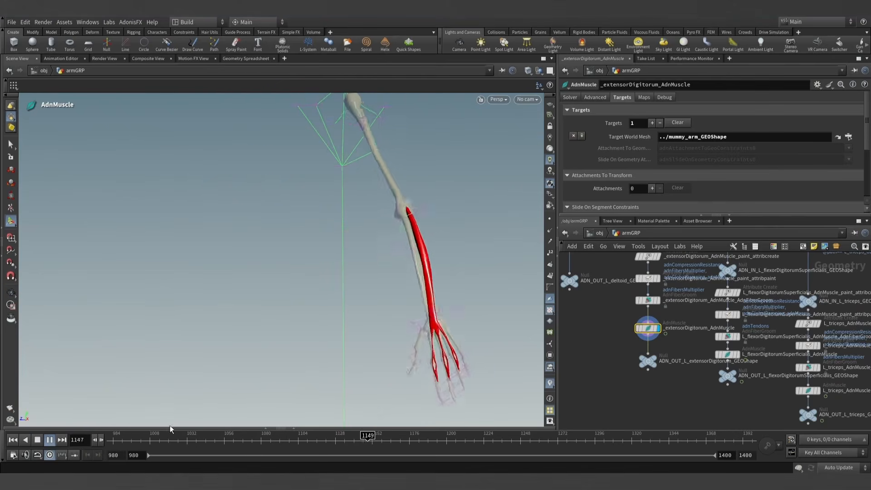
{"action": "left_click", "coordinate": [48, 440]}
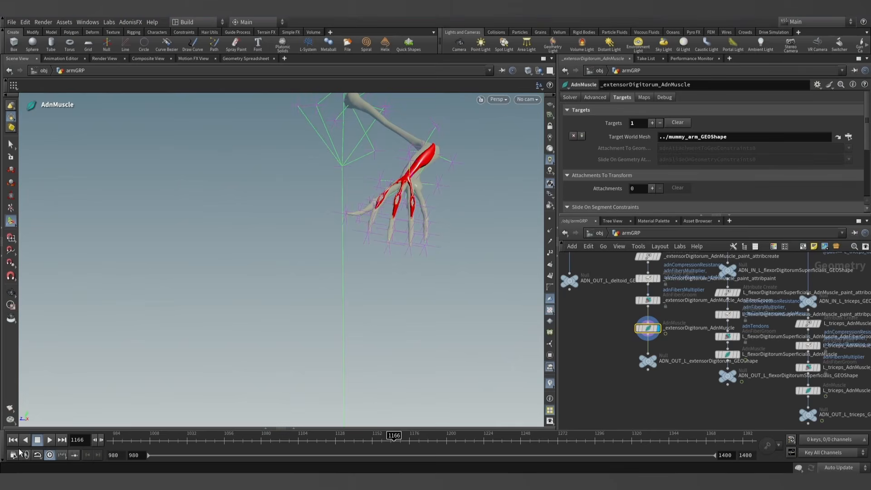
{"action": "left_click", "coordinate": [13, 439]}
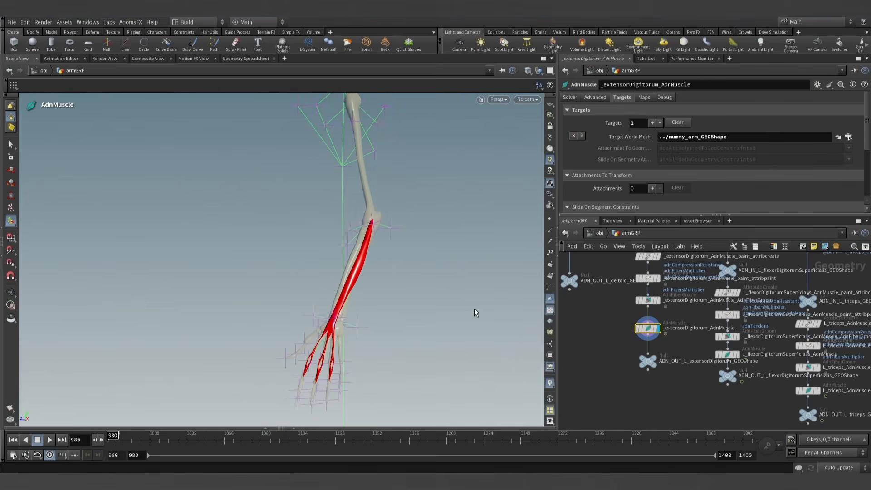
- Locate the extensor carpi brevis chain in armGRP and display its ADN_OUT_L_extensorCarpiBrevis_GEOShape null
{"action": "scroll", "coordinate": [613, 335], "scroll_direction": "down", "scroll_amount": 2}
{"action": "middle_click_drag", "start_coordinate": [611, 332], "coordinate": [636, 357]}
{"action": "scroll", "coordinate": [613, 326], "scroll_direction": "up", "scroll_amount": 5}
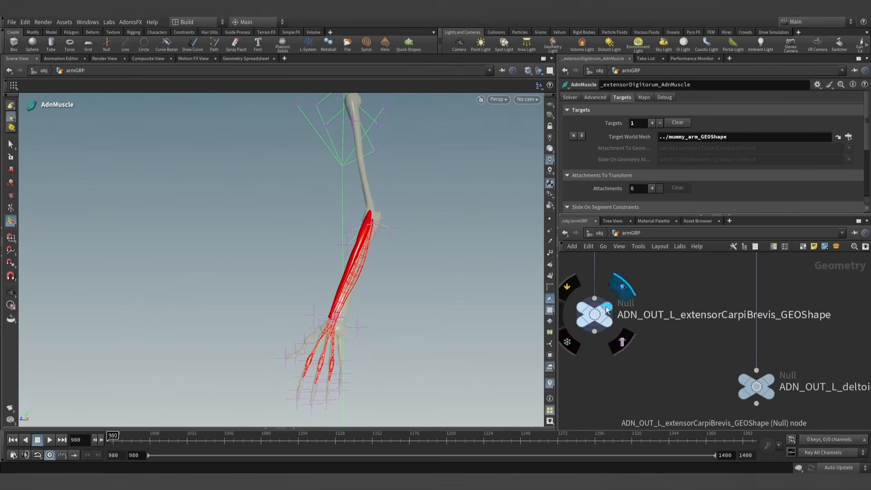
{"action": "left_click", "coordinate": [606, 311]}
{"action": "scroll", "coordinate": [622, 318], "scroll_direction": "down", "scroll_amount": 4}
{"action": "middle_click_drag", "start_coordinate": [658, 274], "coordinate": [656, 309]}
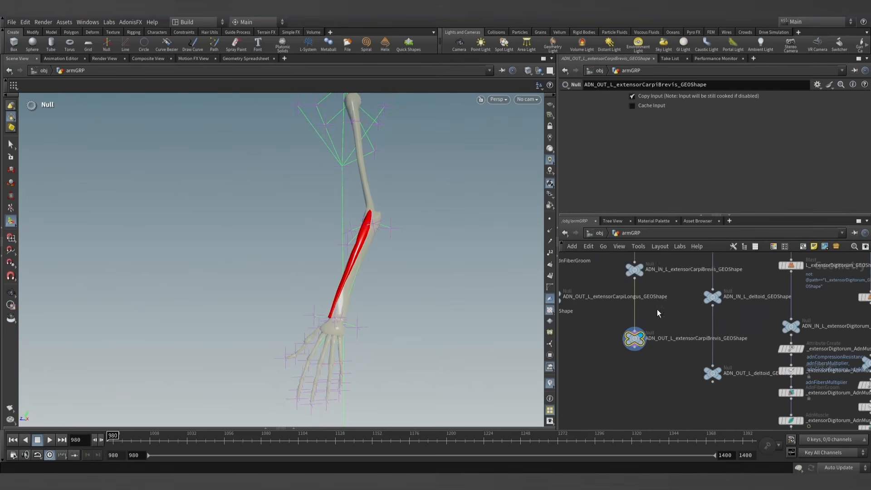
{"action": "key", "text": "Tab"}
{"action": "type", "text": "adn"}
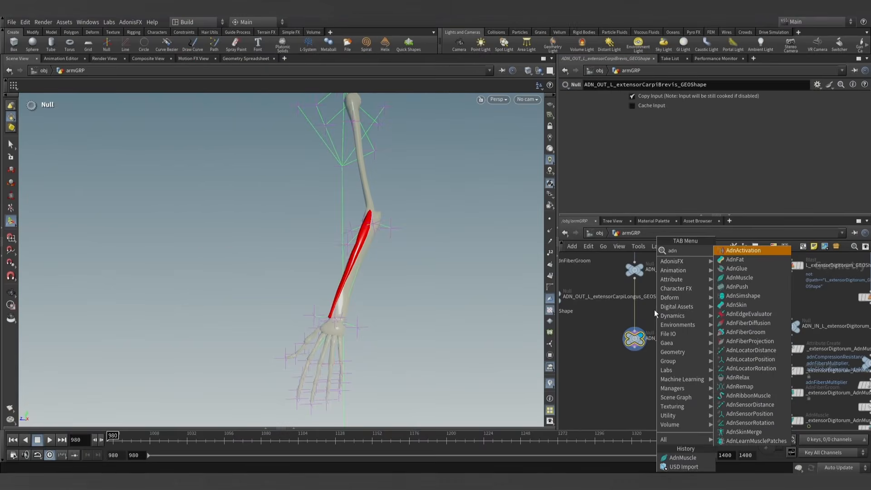
{"action": "left_click", "coordinate": [611, 317]}
- Copy the extensor digitorum's AdnMuscle node and insert the copy between the extensor carpi brevis ADN_IN and ADN_OUT nulls
{"action": "middle_click_drag", "start_coordinate": [723, 386], "coordinate": [705, 361]}
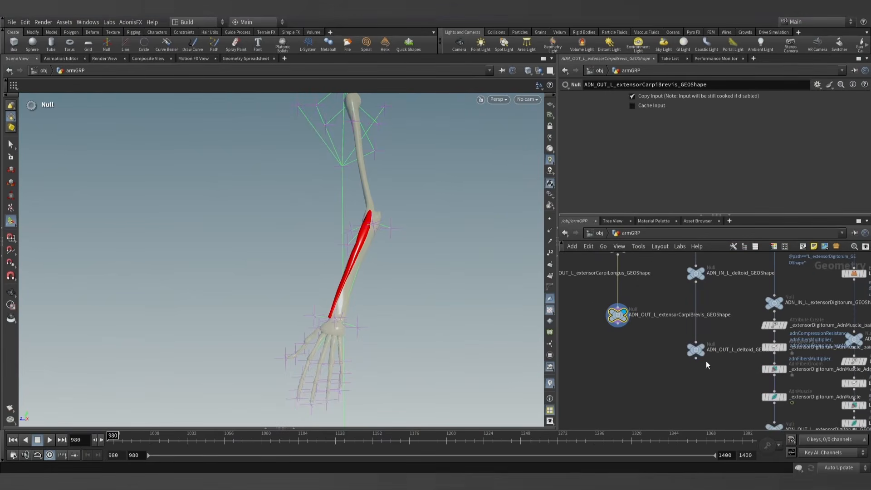
{"action": "scroll", "coordinate": [714, 378], "scroll_direction": "down", "scroll_amount": 1}
{"action": "left_click_drag", "start_coordinate": [764, 394], "coordinate": [655, 366], "text": "alt"}
{"action": "key", "text": "y"}
{"action": "mouse_move", "coordinate": [672, 337]}
{"action": "left_mouse_down"}
{"action": "mouse_move", "coordinate": [672, 352]}
{"action": "mouse_move", "coordinate": [638, 307]}
{"action": "left_mouse_up"}
- Rename the copied muscle node as L_extensorCarpiBrevis_AdnMuscle
{"action": "double_click", "coordinate": [668, 326]}
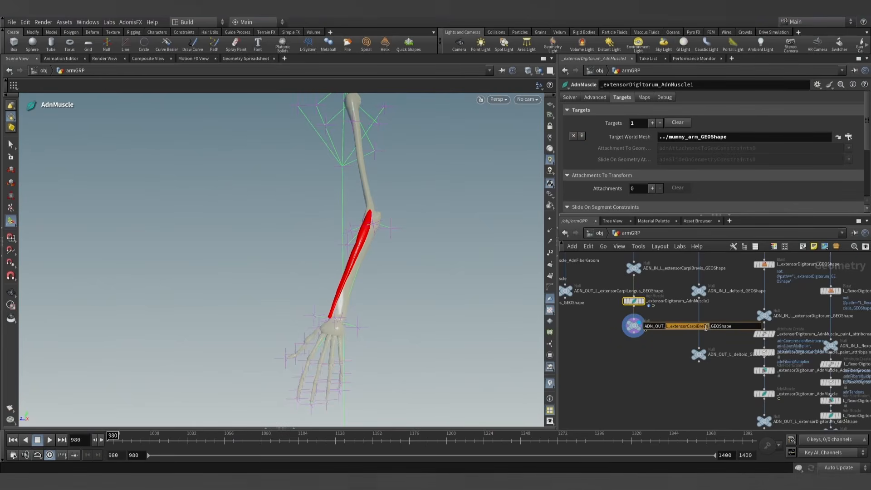
{"action": "scroll", "coordinate": [666, 303], "scroll_direction": "up", "scroll_amount": 3}
{"action": "double_click", "coordinate": [689, 301]}
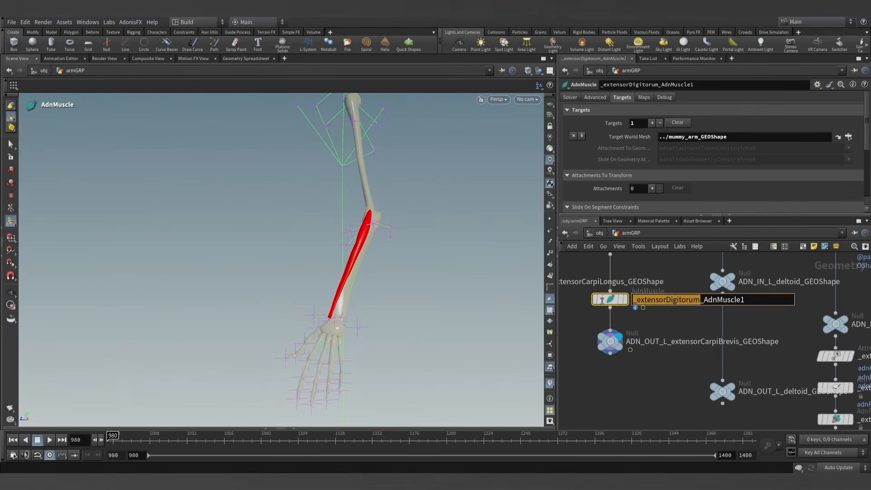
{"action": "left_click", "coordinate": [675, 325]}
{"action": "double_click", "coordinate": [737, 300]}
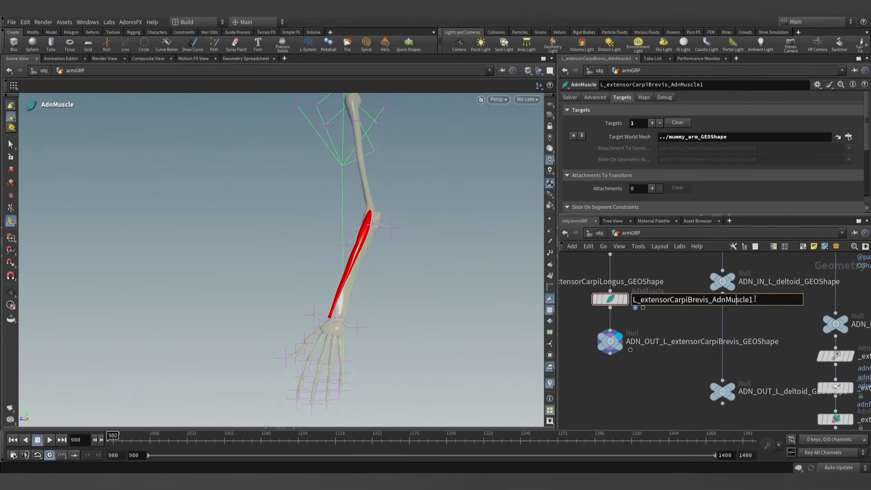
{"action": "key", "text": "BackSpace"}
{"action": "key", "text": "Return"}
- Add the missing L prefix to the names of the extensor digitorum's AdnMuscle, AdnFiberGroom, paint_attribpaint and paint_attribcreate nodes
{"action": "middle_click_drag", "start_coordinate": [760, 327], "coordinate": [654, 293]}
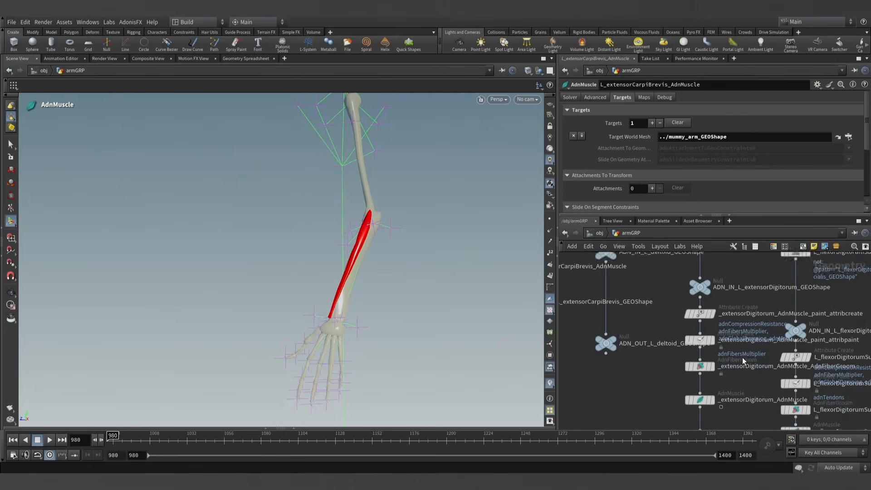
{"action": "middle_click_drag", "start_coordinate": [743, 361], "coordinate": [690, 319]}
{"action": "double_click", "coordinate": [669, 358]}
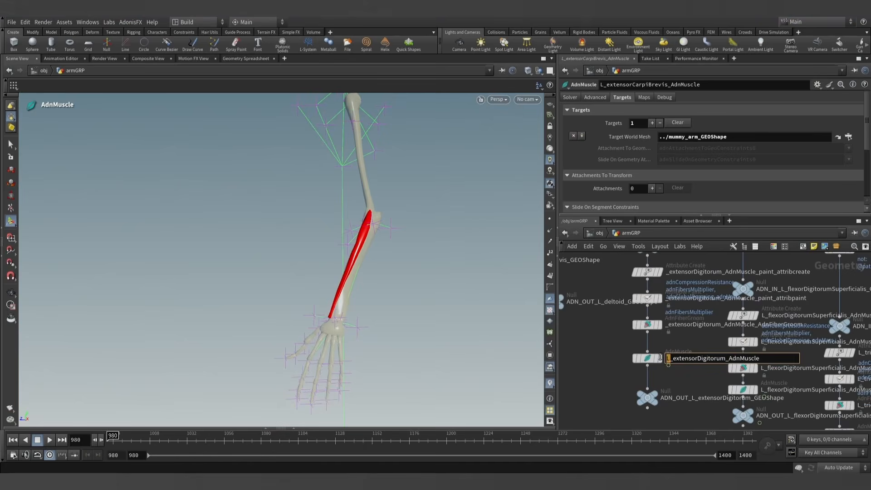
{"action": "double_click", "coordinate": [667, 325]}
{"action": "left_click", "coordinate": [691, 345]}
{"action": "middle_click_drag", "start_coordinate": [695, 342], "coordinate": [694, 373]}
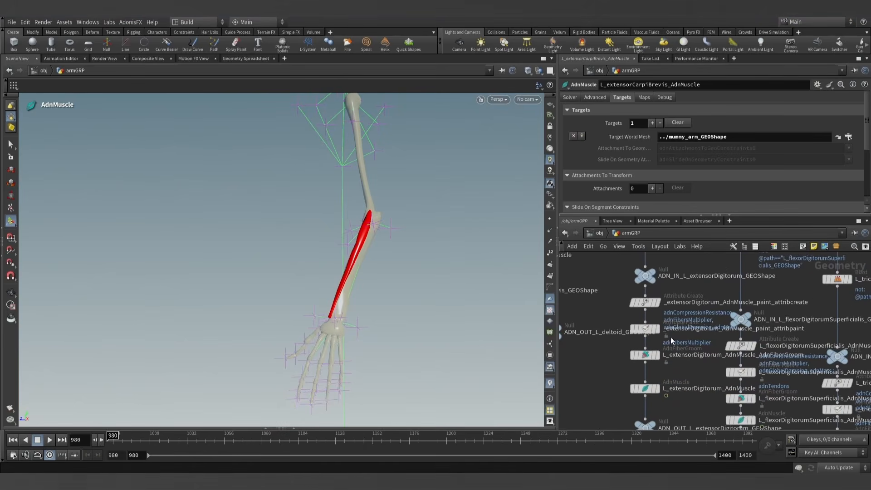
{"action": "double_click", "coordinate": [665, 330]}
{"action": "type", "text": "L"}
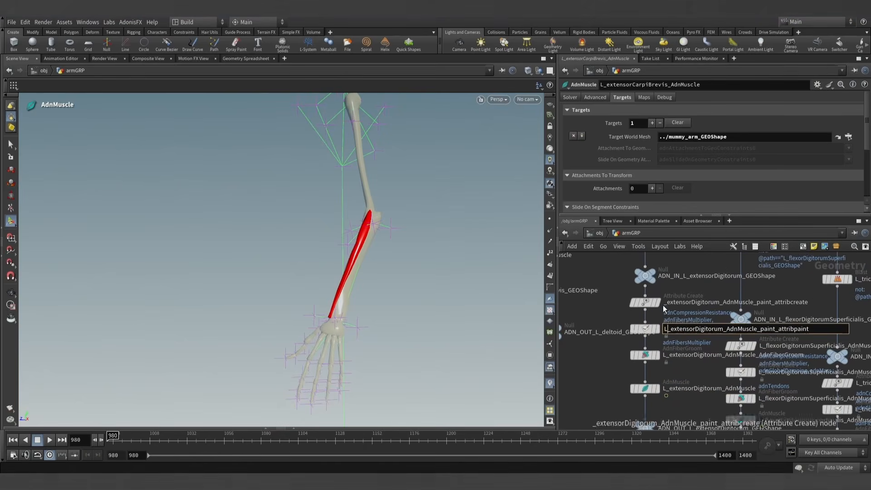
{"action": "double_click", "coordinate": [665, 303]}
{"action": "type", "text": "L"}
{"action": "left_click", "coordinate": [691, 404]}
{"action": "scroll", "coordinate": [691, 404], "scroll_direction": "down", "scroll_amount": 3}
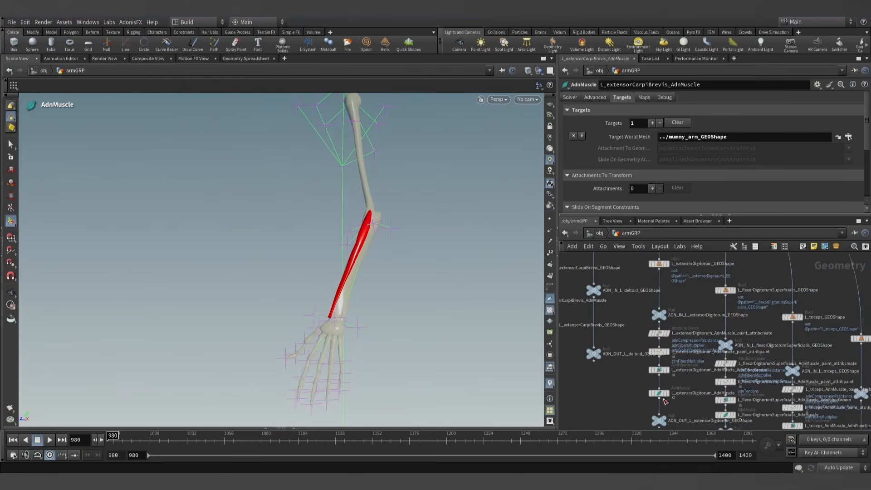
- Make L_extensorCarpiBrevis_AdnMuscle paintable with the AdonisFX Make Paintable utility and display its paint_attribpaint node
{"action": "middle_click_drag", "start_coordinate": [615, 397], "coordinate": [663, 389]}
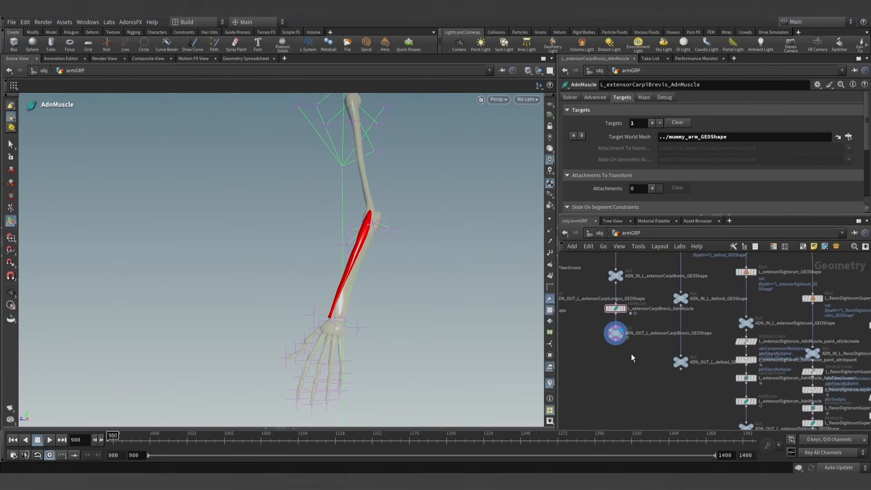
{"action": "left_click", "coordinate": [618, 309]}
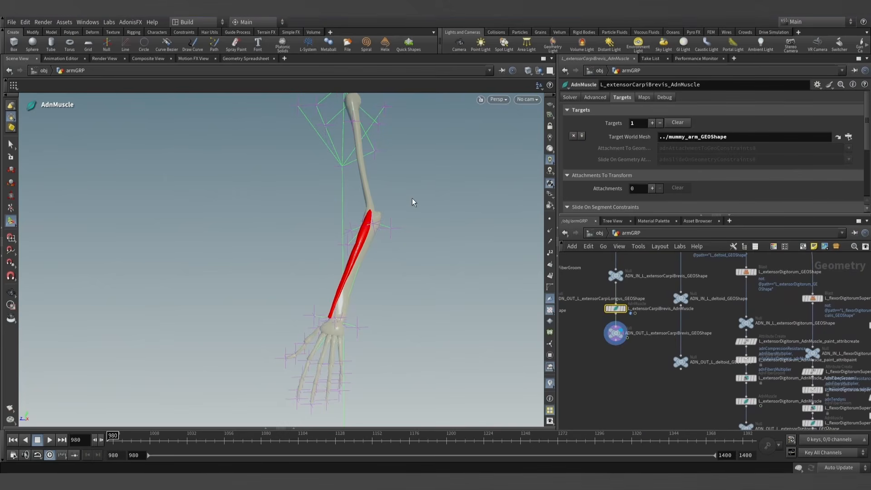
{"action": "left_click", "coordinate": [131, 22]}
{"action": "mouse_move", "coordinate": [133, 33]}
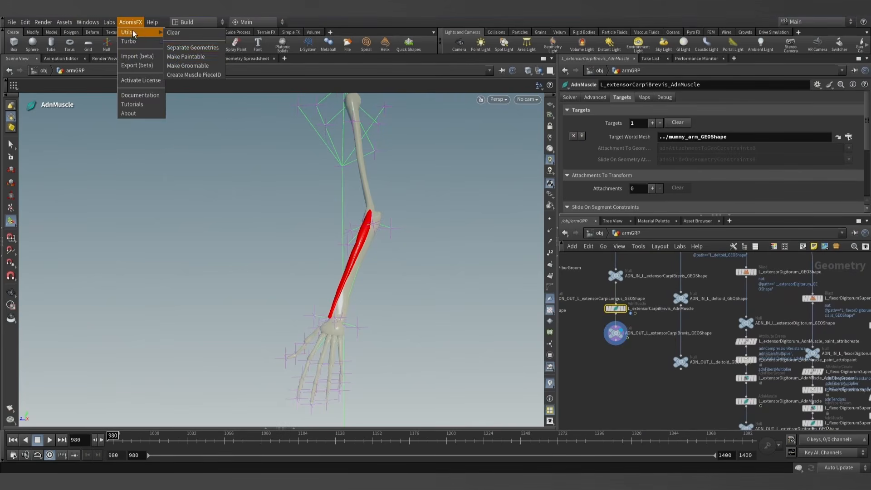
{"action": "left_click", "coordinate": [178, 56]}
{"action": "middle_click_drag", "start_coordinate": [637, 283], "coordinate": [639, 316]}
{"action": "scroll", "coordinate": [635, 315], "scroll_direction": "up", "scroll_amount": 4}
{"action": "left_click", "coordinate": [617, 301]}
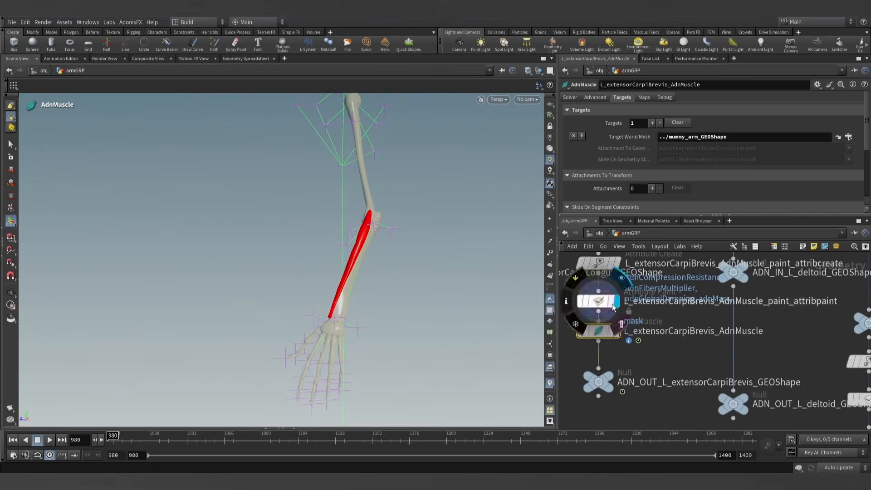
{"action": "left_click", "coordinate": [601, 301]}
- Paint adnAttachmentToGeoConstraints0 over the whole extensor carpi brevis with foreground value 0.3
{"action": "scroll", "coordinate": [661, 161], "scroll_direction": "up", "scroll_amount": 3}
{"action": "left_click", "coordinate": [686, 128]}
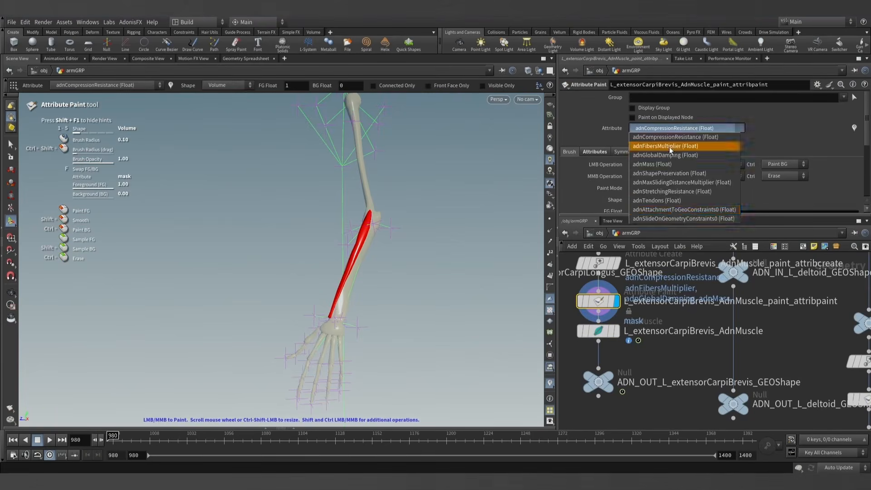
{"action": "left_click", "coordinate": [681, 208]}
{"action": "scroll", "coordinate": [629, 171], "scroll_direction": "down", "scroll_amount": 3}
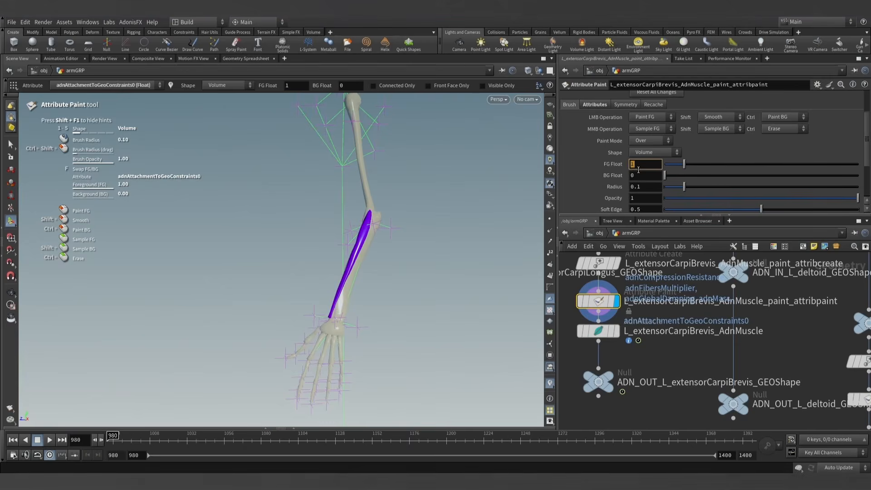
{"action": "key", "text": "Escape"}
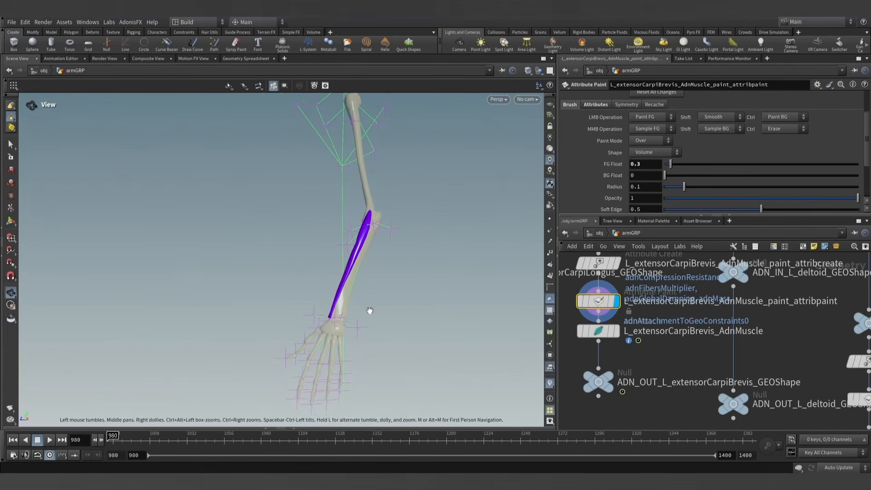
{"action": "scroll", "coordinate": [331, 292], "scroll_direction": "up", "scroll_amount": 5}
{"action": "right_click_drag", "start_coordinate": [433, 299], "coordinate": [369, 295], "text": "alt"}
{"action": "scroll", "coordinate": [390, 288], "scroll_direction": "up", "scroll_amount": 5}
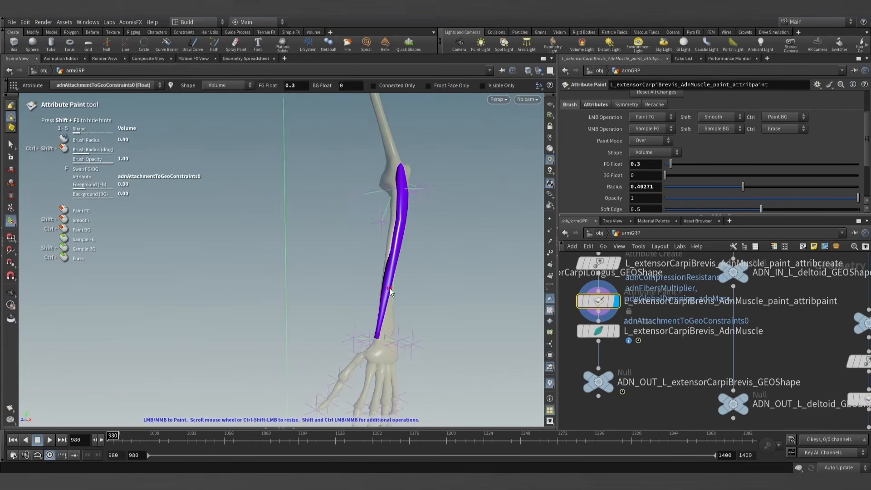
{"action": "scroll", "coordinate": [394, 245], "scroll_direction": "up", "scroll_amount": 10}
{"action": "left_click_drag", "start_coordinate": [399, 204], "coordinate": [379, 331]}
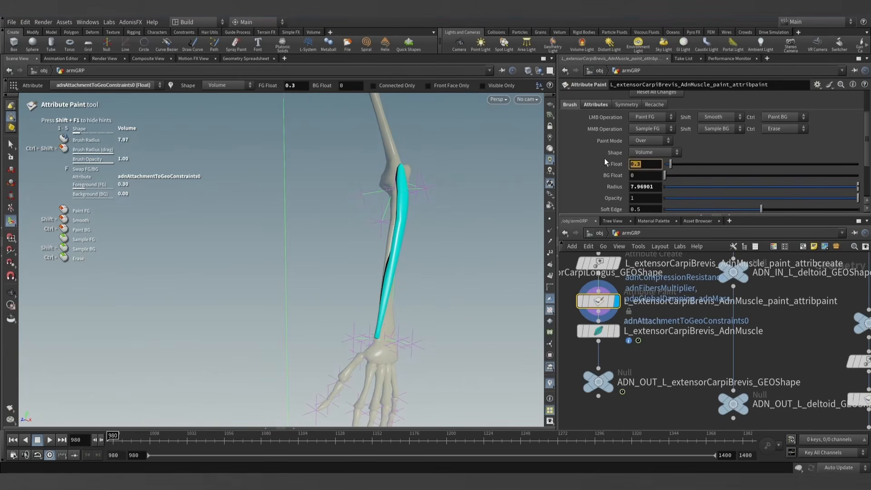
- Paint adnAttachmentToGeoConstraints0 with foreground value 1 on the elbow and wrist ends of the muscle
{"action": "right_click_drag", "start_coordinate": [356, 277], "coordinate": [437, 305], "text": "alt"}
{"action": "left_click_drag", "start_coordinate": [437, 305], "coordinate": [396, 298], "text": "alt"}
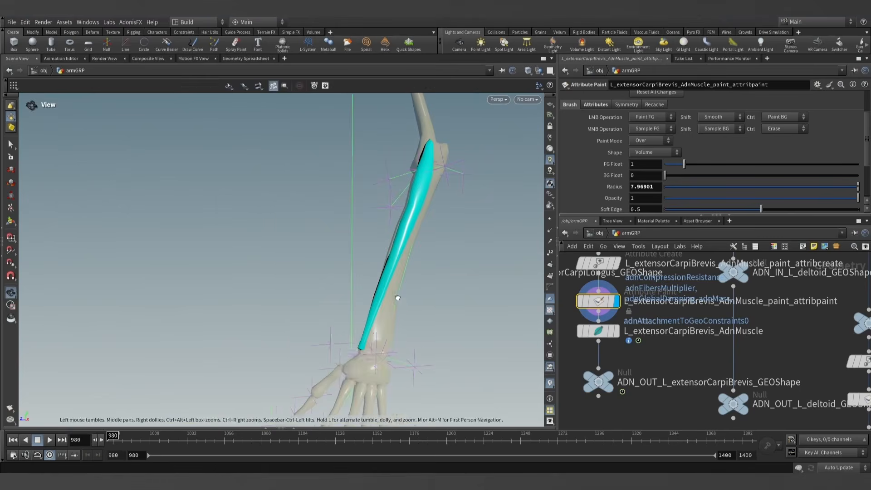
{"action": "scroll", "coordinate": [352, 358], "scroll_direction": "down", "scroll_amount": 7}
{"action": "scroll", "coordinate": [363, 348], "scroll_direction": "down", "scroll_amount": 7}
{"action": "left_click_drag", "start_coordinate": [427, 185], "coordinate": [419, 191], "text": "alt"}
{"action": "middle_click_drag", "start_coordinate": [420, 190], "coordinate": [401, 292], "text": "alt"}
{"action": "right_click_drag", "start_coordinate": [402, 293], "coordinate": [420, 263], "text": "alt"}
{"action": "mouse_move", "coordinate": [407, 248]}
{"action": "left_mouse_down"}
{"action": "mouse_move", "coordinate": [417, 254]}
{"action": "mouse_move", "coordinate": [402, 247]}
{"action": "left_mouse_up"}
{"action": "right_click_drag", "start_coordinate": [415, 262], "coordinate": [412, 334], "text": "alt"}
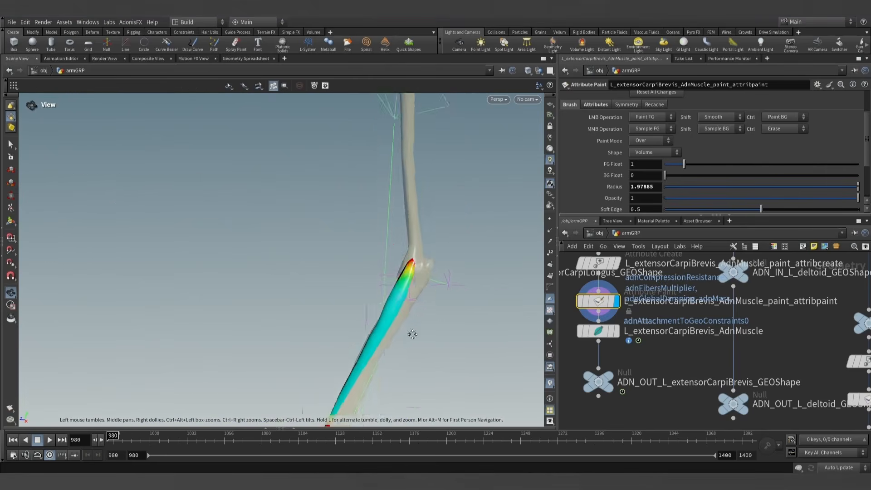
{"action": "middle_click_drag", "start_coordinate": [412, 335], "coordinate": [508, 177], "text": "alt"}
{"action": "right_click_drag", "start_coordinate": [394, 336], "coordinate": [399, 370], "text": "alt"}
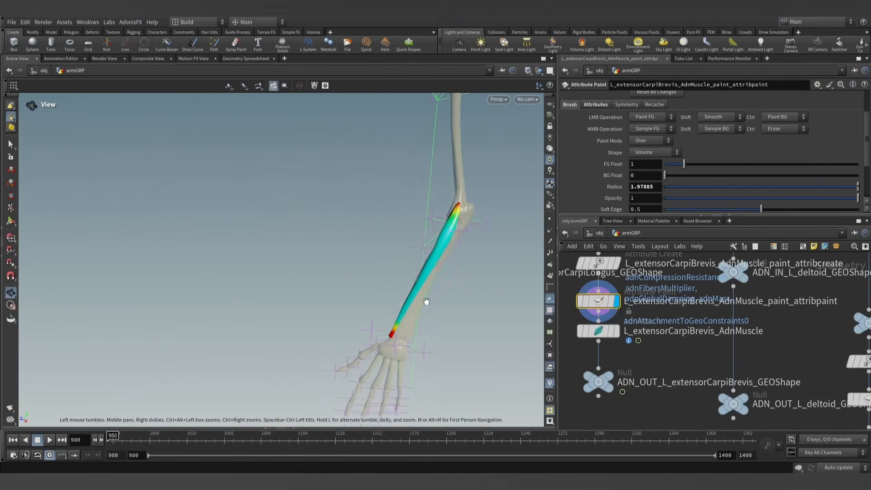
{"action": "left_click_drag", "start_coordinate": [437, 288], "coordinate": [471, 273], "text": "alt"}
{"action": "scroll", "coordinate": [606, 156], "scroll_direction": "up", "scroll_amount": 2}
- Paint adnTendons with foreground value 1 on the wrist and elbow ends of the extensor carpi brevis
{"action": "left_click", "coordinate": [657, 129]}
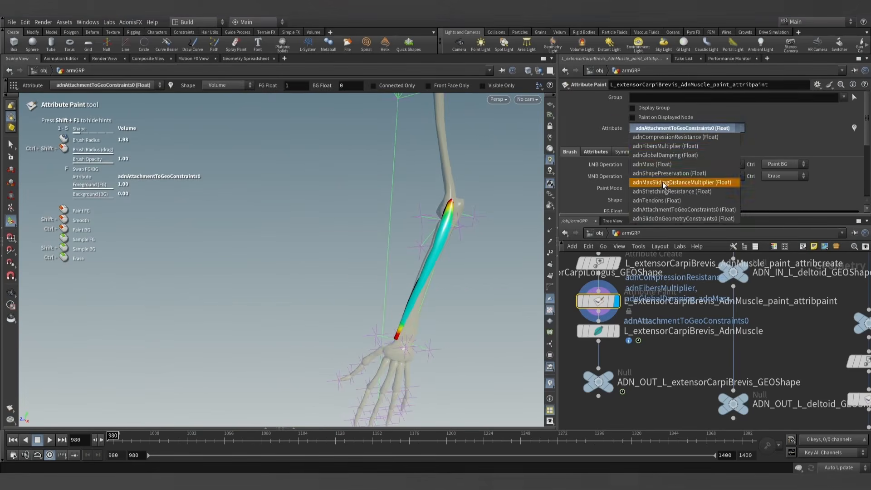
{"action": "left_click", "coordinate": [659, 203]}
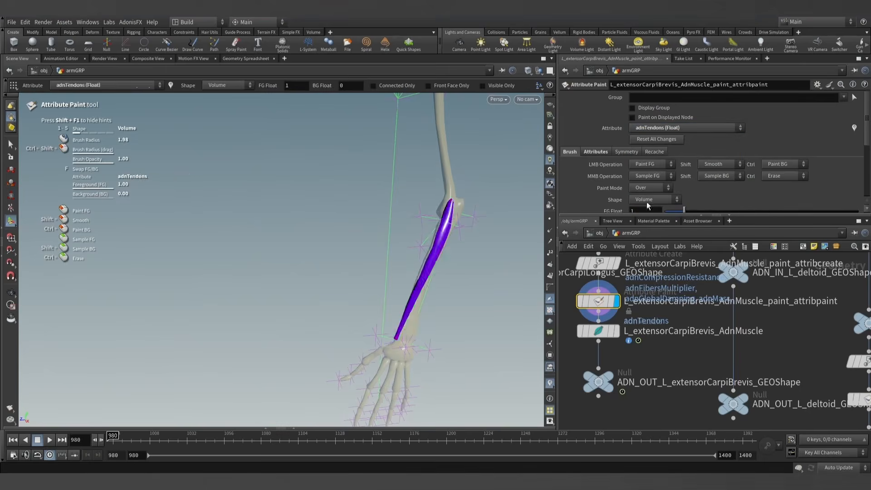
{"action": "left_click_drag", "start_coordinate": [396, 293], "coordinate": [394, 322], "text": "alt"}
{"action": "middle_click_drag", "start_coordinate": [406, 320], "coordinate": [400, 288], "text": "alt"}
{"action": "mouse_move", "coordinate": [399, 288]}
{"action": "left_mouse_down", "text": "alt"}
{"action": "mouse_move", "coordinate": [416, 285]}
{"action": "mouse_move", "coordinate": [406, 245]}
{"action": "mouse_move", "coordinate": [418, 235]}
{"action": "left_mouse_up", "text": "alt"}
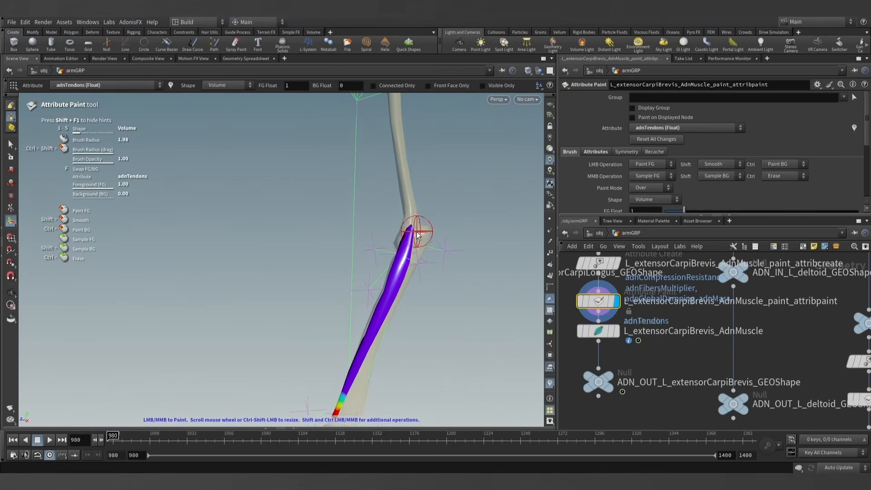
- Paint adnFibersMultiplier with foreground value 0 on the wrist and elbow ends of the extensor carpi brevis
{"action": "left_click", "coordinate": [661, 127]}
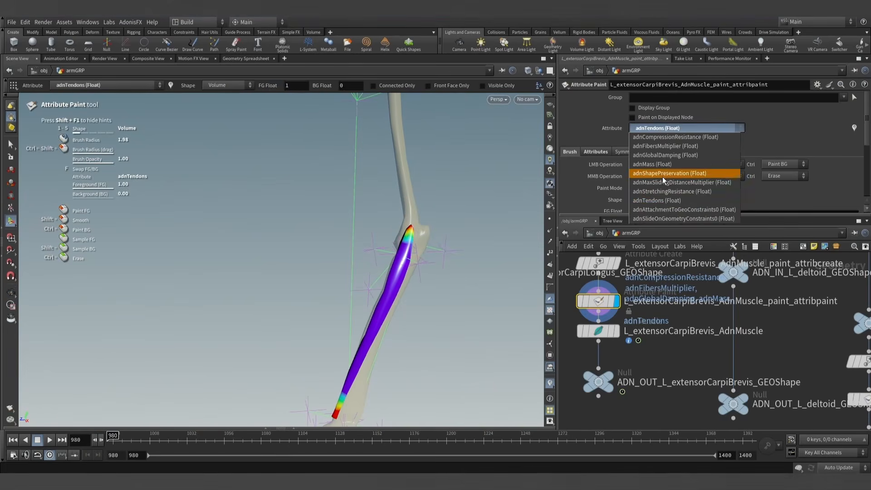
{"action": "left_click", "coordinate": [670, 147]}
{"action": "left_click_drag", "start_coordinate": [414, 382], "coordinate": [356, 371], "text": "alt"}
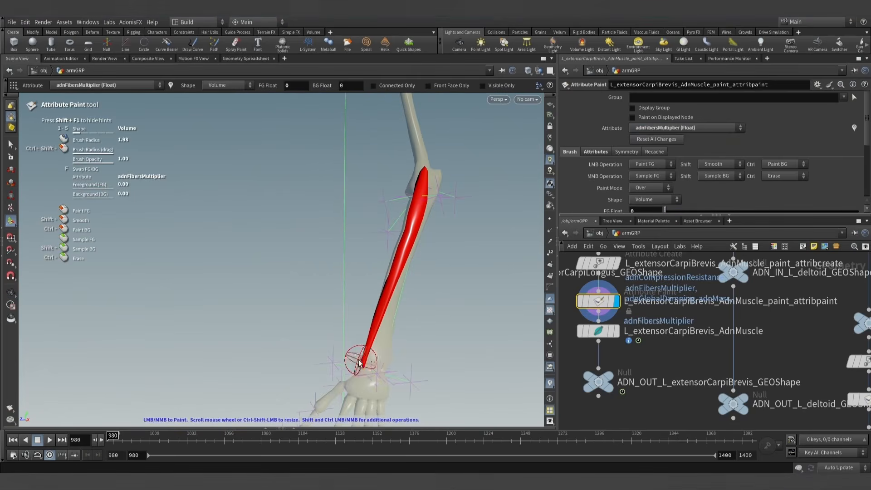
{"action": "left_click_drag", "start_coordinate": [420, 282], "coordinate": [434, 227], "text": "alt"}
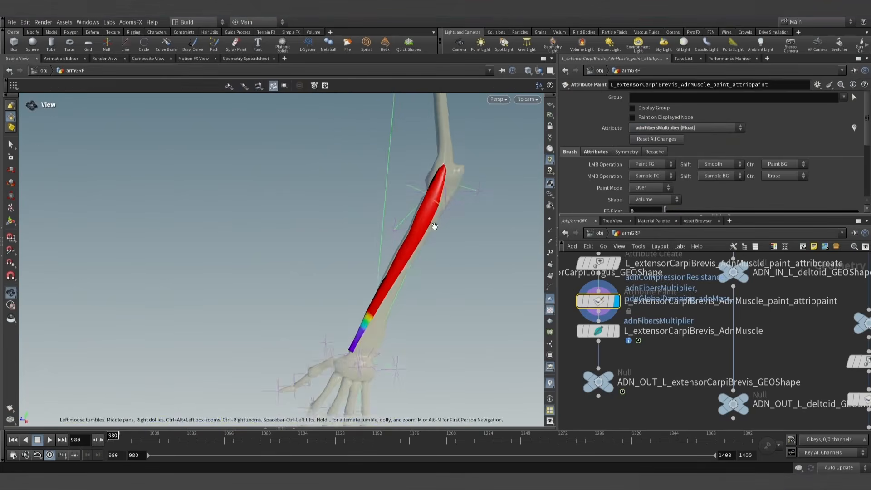
{"action": "middle_click_drag", "start_coordinate": [439, 200], "coordinate": [418, 282], "text": "alt"}
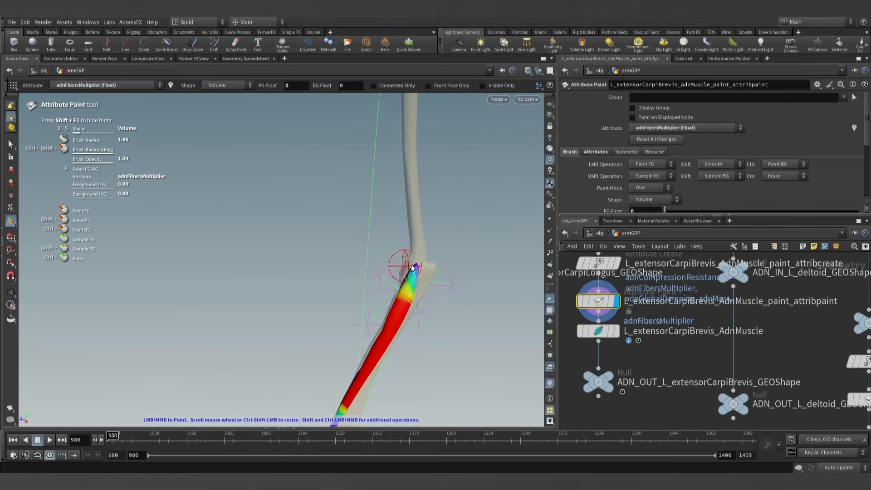
{"action": "right_click_drag", "start_coordinate": [412, 267], "coordinate": [414, 302], "text": "alt"}
{"action": "left_click_drag", "start_coordinate": [414, 301], "coordinate": [442, 313], "text": "alt"}
{"action": "middle_click_drag", "start_coordinate": [442, 313], "coordinate": [444, 272], "text": "alt"}
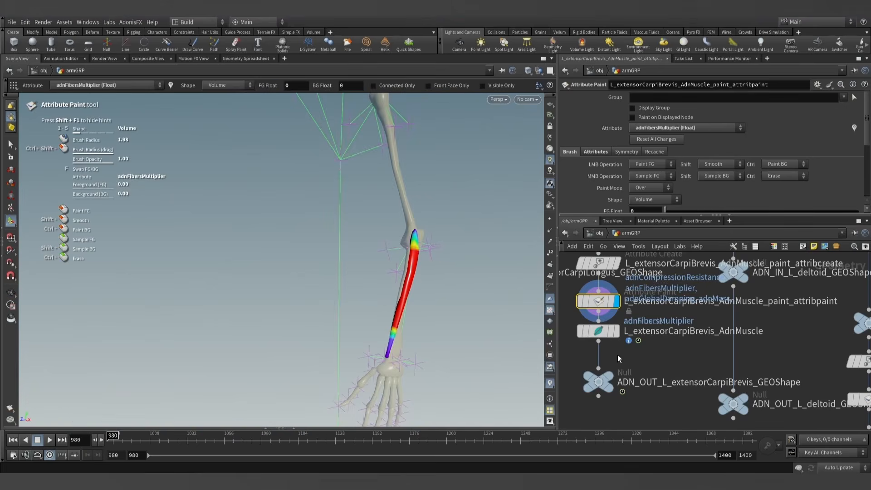
- Make L_extensorCarpiBrevis_AdnMuscle groomable with the AdonisFX Make Groomable utility and inspect its fiber directions
{"action": "left_click", "coordinate": [600, 331]}
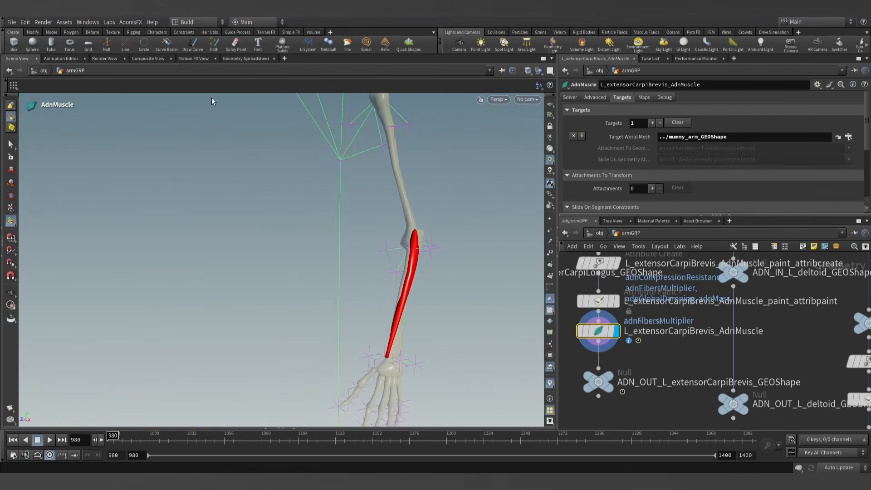
{"action": "left_click", "coordinate": [131, 22]}
{"action": "mouse_move", "coordinate": [141, 55]}
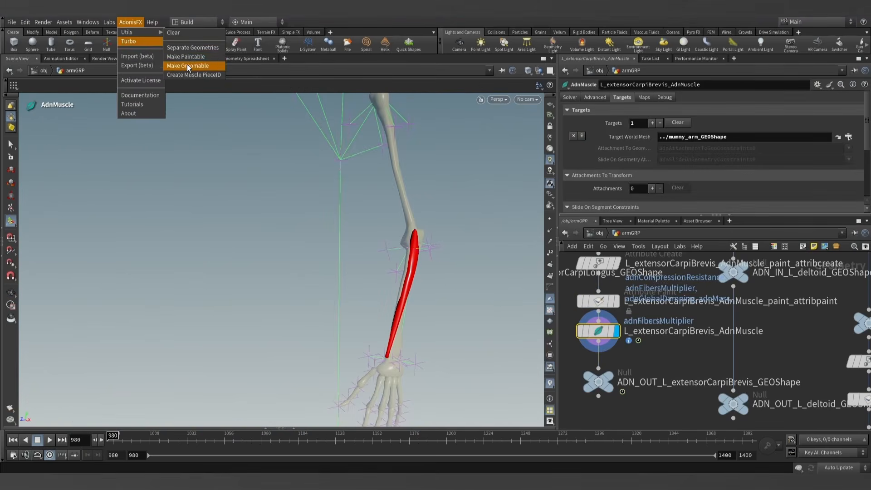
{"action": "left_click", "coordinate": [195, 64]}
{"action": "left_click", "coordinate": [615, 302]}
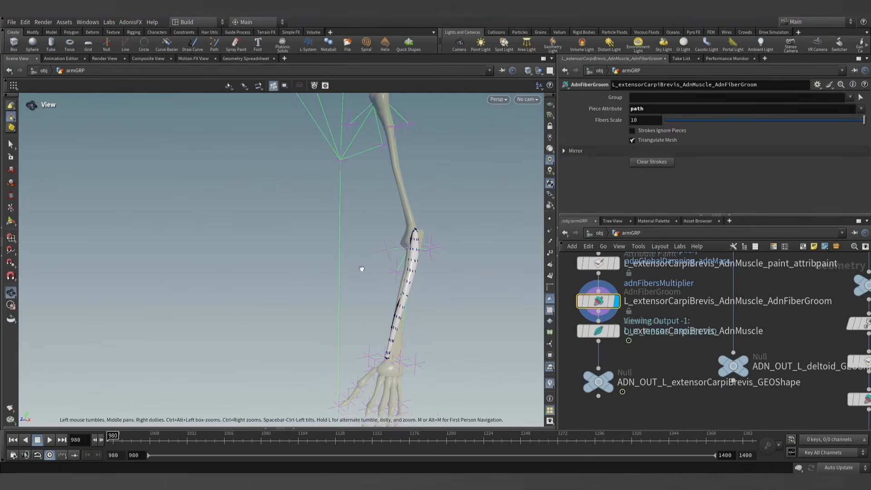
{"action": "left_click_drag", "start_coordinate": [362, 269], "coordinate": [372, 252], "text": "alt"}
{"action": "scroll", "coordinate": [404, 295], "scroll_direction": "up", "scroll_amount": 5}
{"action": "left_click_drag", "start_coordinate": [403, 294], "coordinate": [331, 298], "text": "alt"}
{"action": "scroll", "coordinate": [385, 294], "scroll_direction": "up", "scroll_amount": 3}
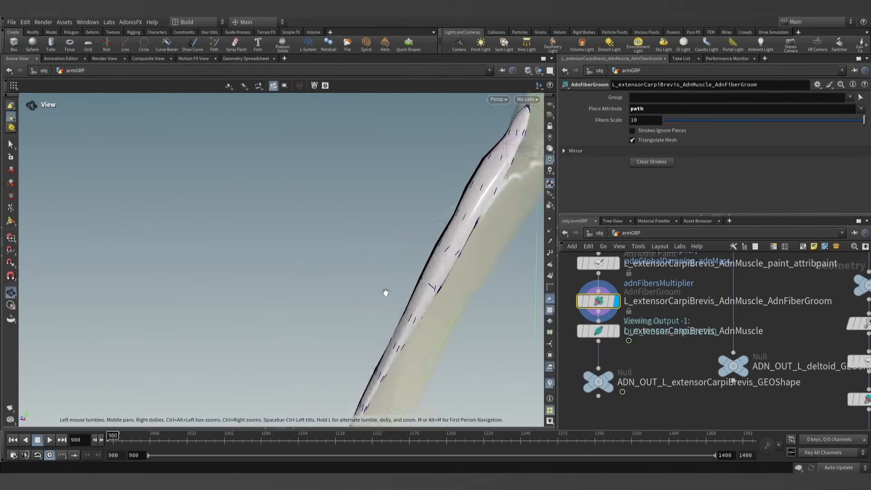
{"action": "left_click_drag", "start_coordinate": [385, 293], "coordinate": [414, 292], "text": "alt"}
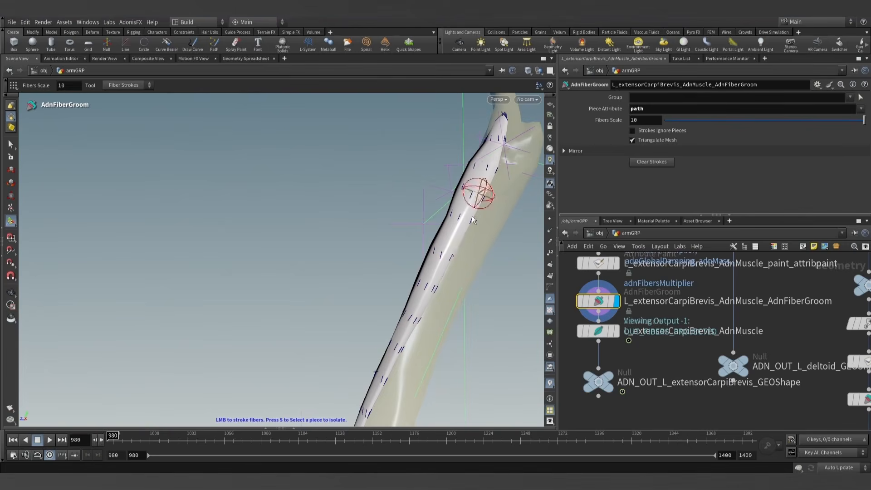
- Leave fiber grooming, display L_extensorCarpiBrevis_AdnMuscle, and play its simulation before returning to frame 980
{"action": "left_click_drag", "start_coordinate": [472, 220], "coordinate": [383, 240], "text": "alt"}
{"action": "left_click_drag", "start_coordinate": [418, 310], "coordinate": [425, 213], "text": "alt"}
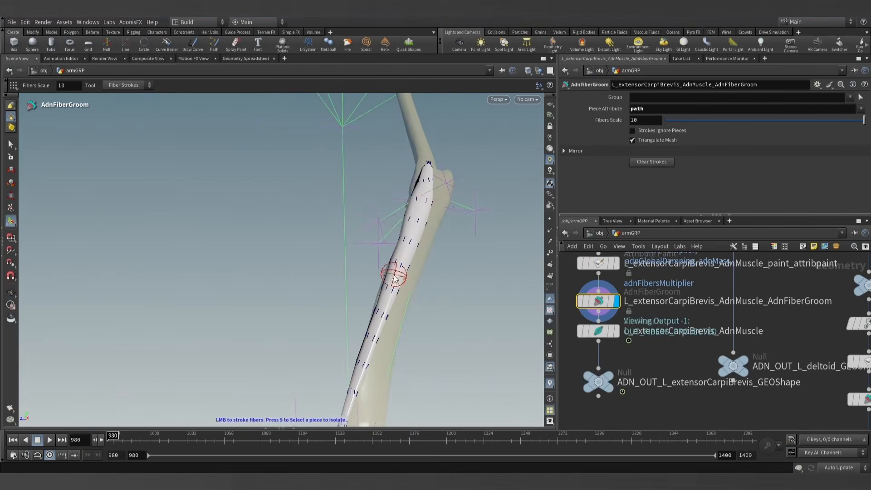
{"action": "right_click", "coordinate": [11, 144]}
{"action": "left_click", "coordinate": [269, 203]}
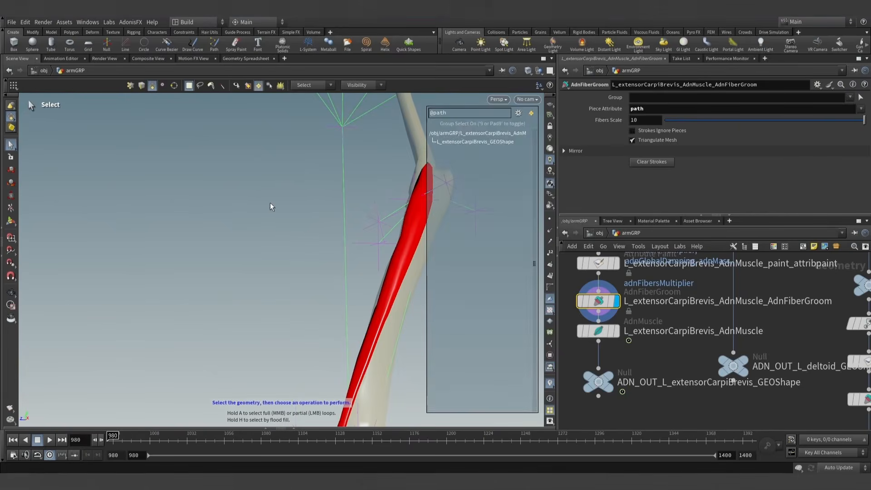
{"action": "key", "text": "9"}
{"action": "left_click", "coordinate": [607, 333]}
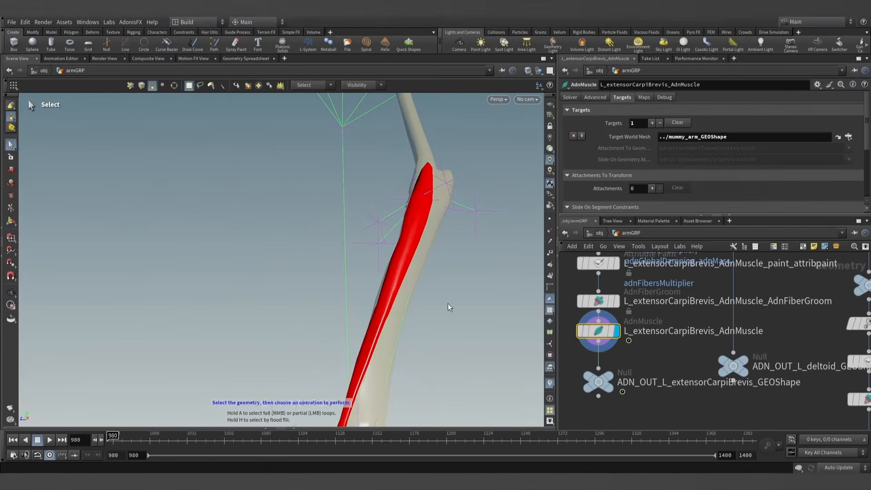
{"action": "scroll", "coordinate": [448, 308], "scroll_direction": "down", "scroll_amount": 4}
{"action": "middle_click_drag", "start_coordinate": [451, 311], "coordinate": [419, 291], "text": "alt"}
{"action": "left_click", "coordinate": [49, 440]}
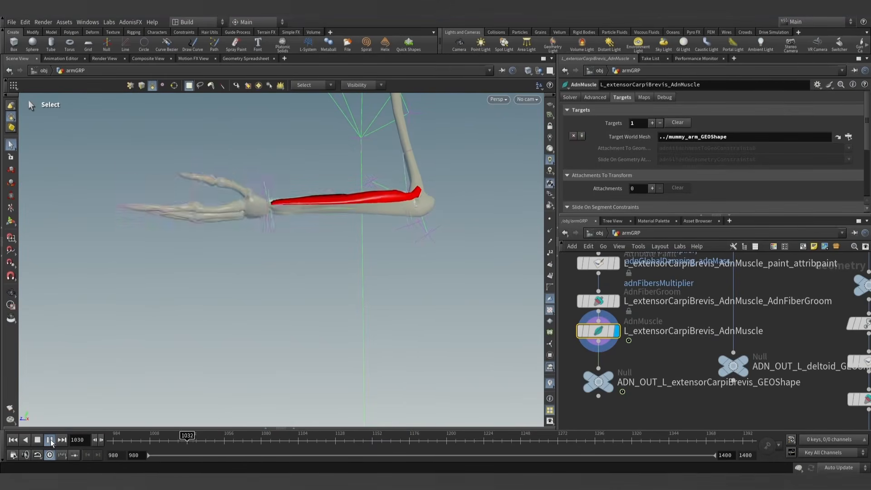
{"action": "left_click", "coordinate": [50, 440]}
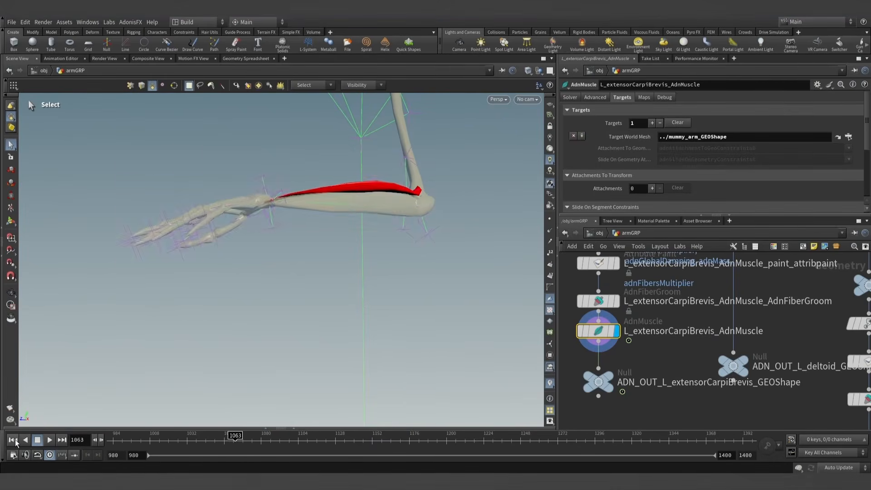
{"action": "left_click", "coordinate": [12, 440]}
- Move L_extensorCarpiBrevis_AdnMuscle and its output null slightly down to space them from the fiber groom node
{"action": "scroll", "coordinate": [637, 372], "scroll_direction": "down", "scroll_amount": 3}
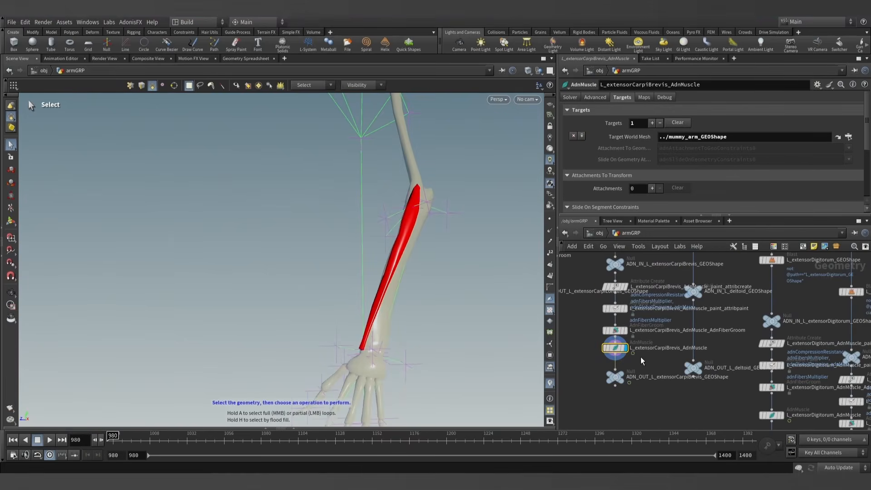
{"action": "left_click_drag", "start_coordinate": [608, 361], "coordinate": [608, 356]}
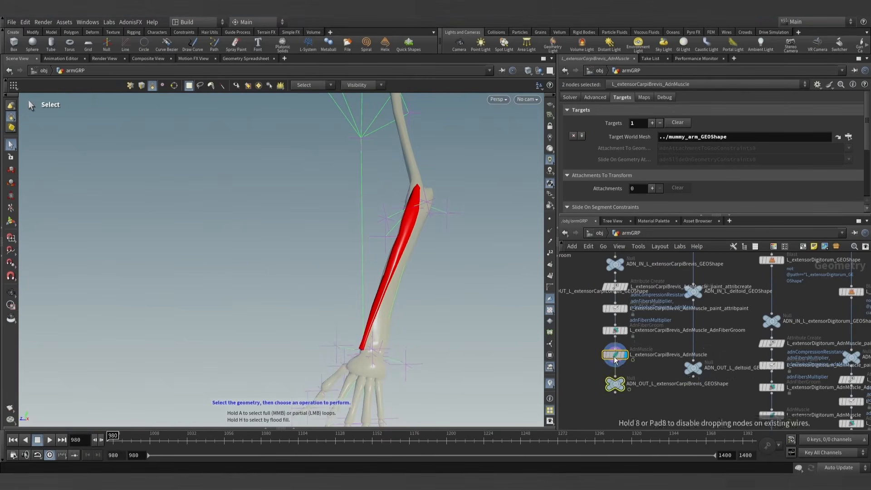
{"action": "scroll", "coordinate": [666, 385], "scroll_direction": "down", "scroll_amount": 3}
{"action": "scroll", "coordinate": [643, 344], "scroll_direction": "up", "scroll_amount": 3}
- Display the ADN_OUT_L_extensorCarpiLongus_GEOShape null to show the extensor carpi longus muscle
{"action": "middle_click_drag", "start_coordinate": [644, 344], "coordinate": [658, 349]}
{"action": "scroll", "coordinate": [659, 350], "scroll_direction": "down", "scroll_amount": 3}
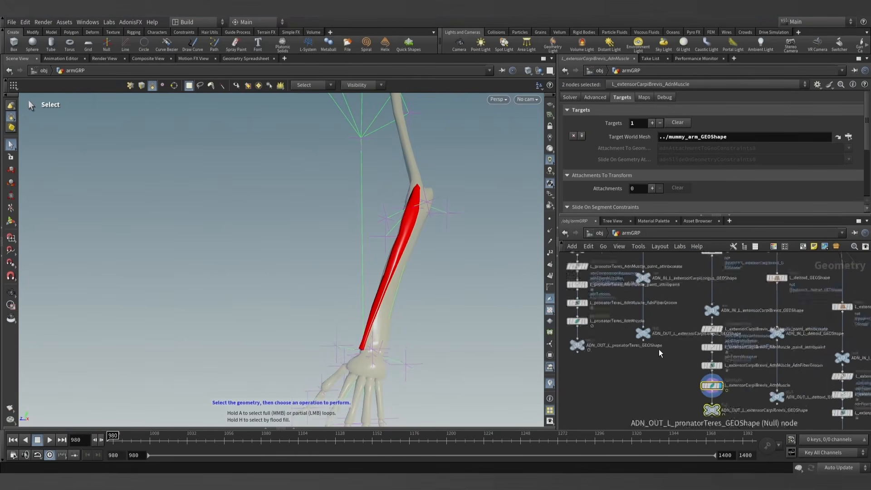
{"action": "left_click_drag", "start_coordinate": [421, 229], "coordinate": [381, 234], "text": "alt"}
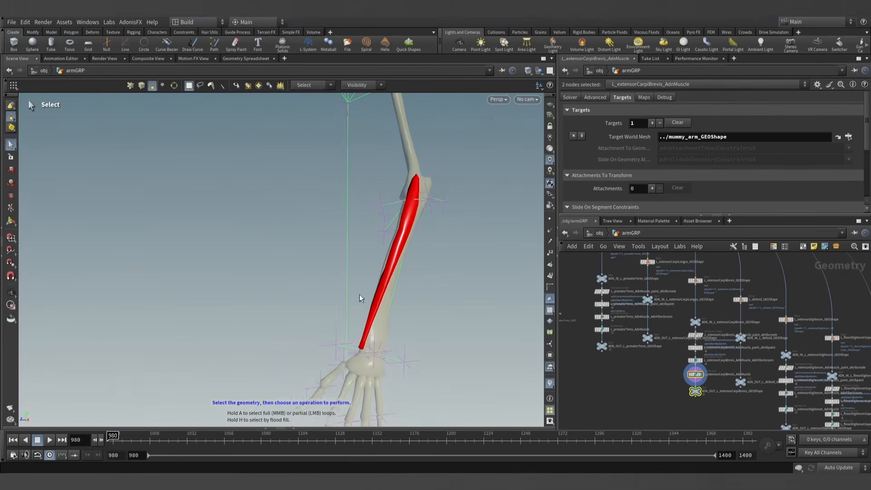
{"action": "scroll", "coordinate": [417, 163], "scroll_direction": "down", "scroll_amount": 2}
{"action": "middle_click_drag", "start_coordinate": [417, 163], "coordinate": [399, 192], "text": "alt"}
{"action": "scroll", "coordinate": [399, 193], "scroll_direction": "down", "scroll_amount": 2}
{"action": "scroll", "coordinate": [646, 359], "scroll_direction": "up", "scroll_amount": 5}
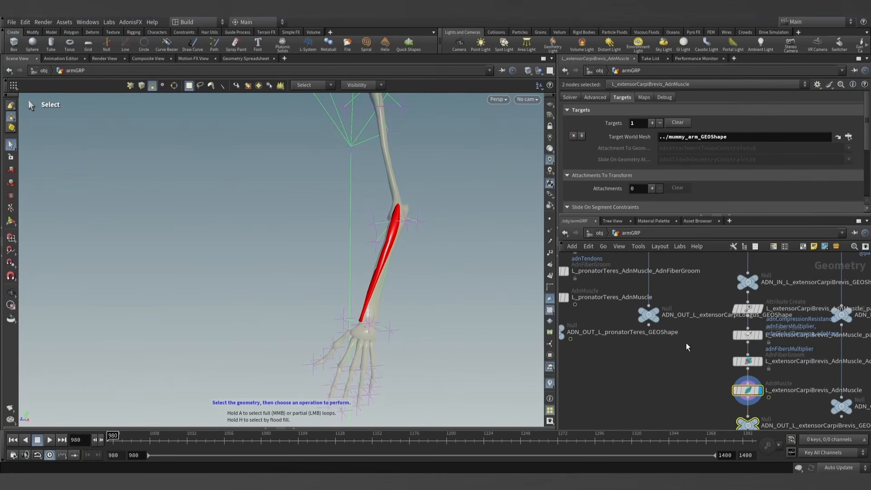
{"action": "scroll", "coordinate": [665, 355], "scroll_direction": "up", "scroll_amount": 5}
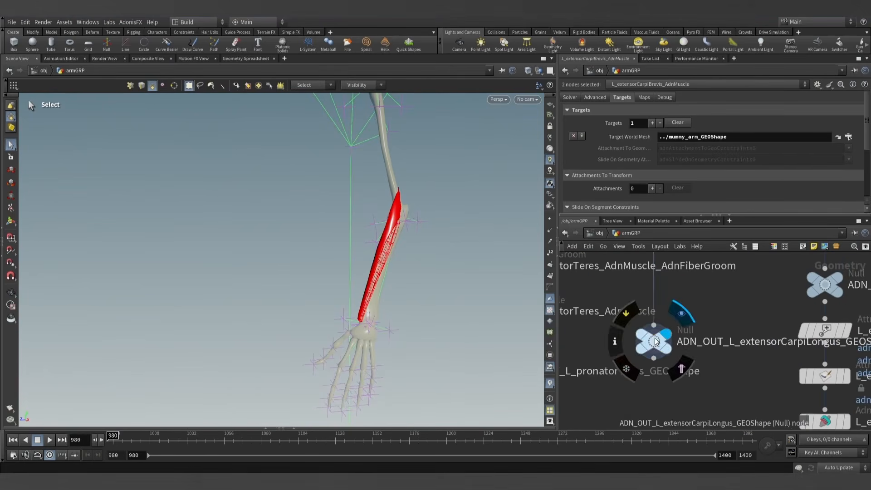
{"action": "left_click", "coordinate": [654, 341]}
{"action": "scroll", "coordinate": [682, 301], "scroll_direction": "down", "scroll_amount": 5}
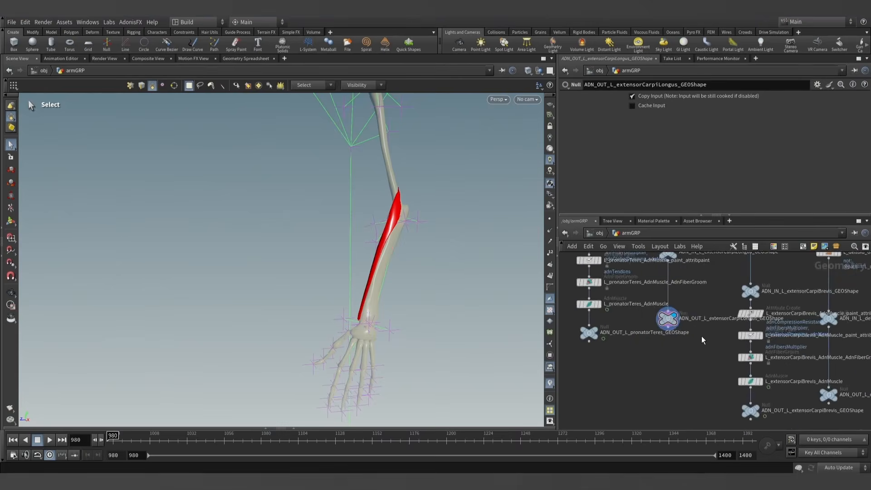
- Copy the extensor carpi brevis AdnMuscle node into the extensor carpi longus chain and rename it L_extensorCarpiLongus_AdnMuscle
{"action": "scroll", "coordinate": [701, 339], "scroll_direction": "down", "scroll_amount": 3}
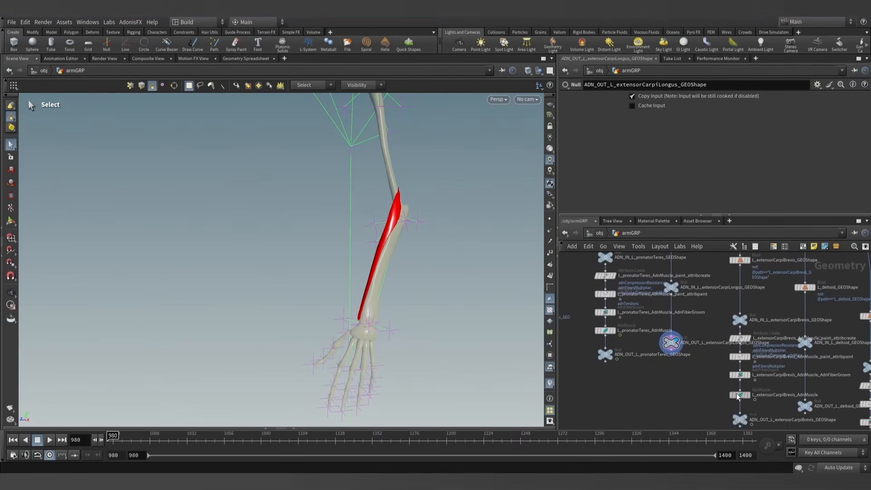
{"action": "left_click_drag", "start_coordinate": [740, 398], "coordinate": [671, 320], "text": "alt"}
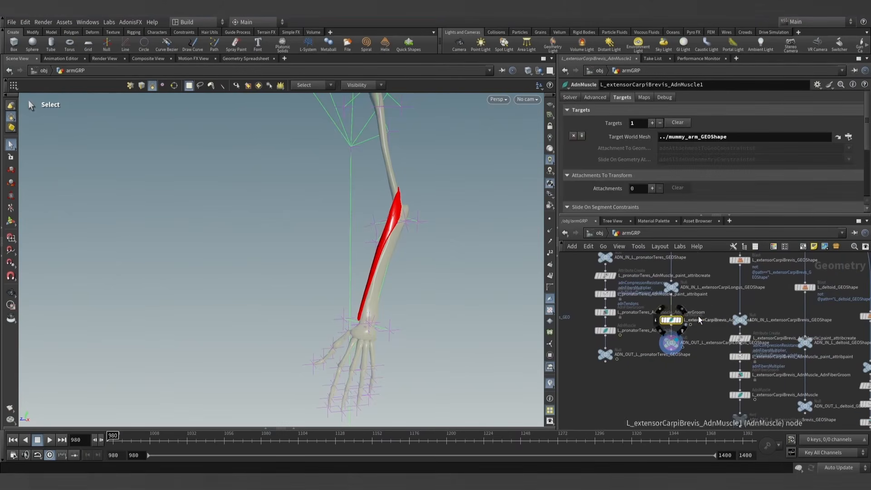
{"action": "scroll", "coordinate": [699, 313], "scroll_direction": "up", "scroll_amount": 3}
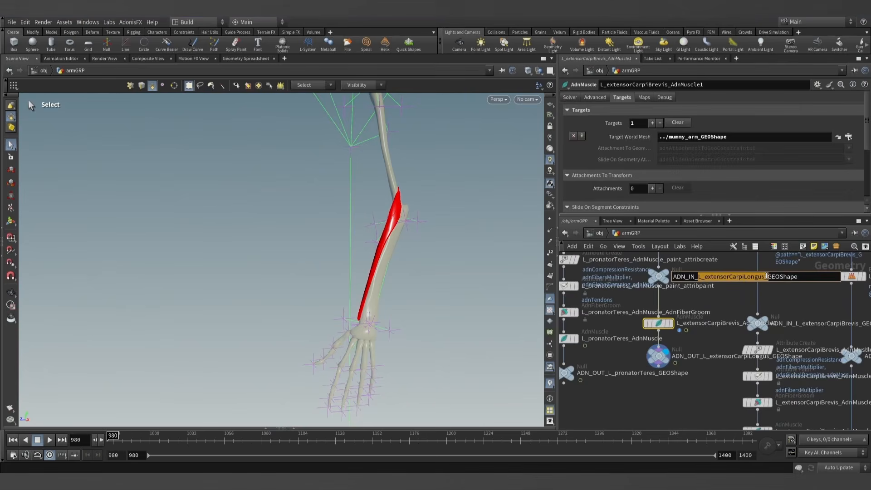
{"action": "double_click", "coordinate": [739, 323]}
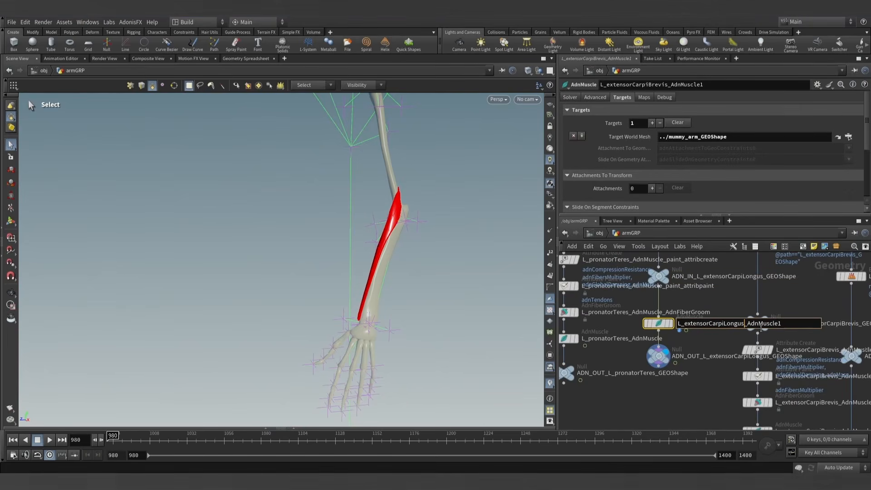
{"action": "key", "text": "Return"}
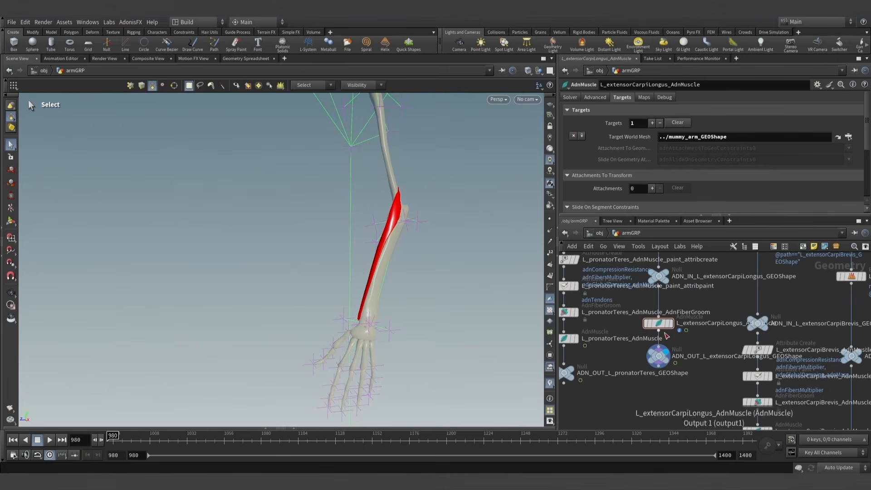
- Make L_extensorCarpiLongus_AdnMuscle paintable with the AdonisFX Make Paintable utility and space its nodes apart
{"action": "left_click", "coordinate": [130, 21]}
{"action": "mouse_move", "coordinate": [144, 33]}
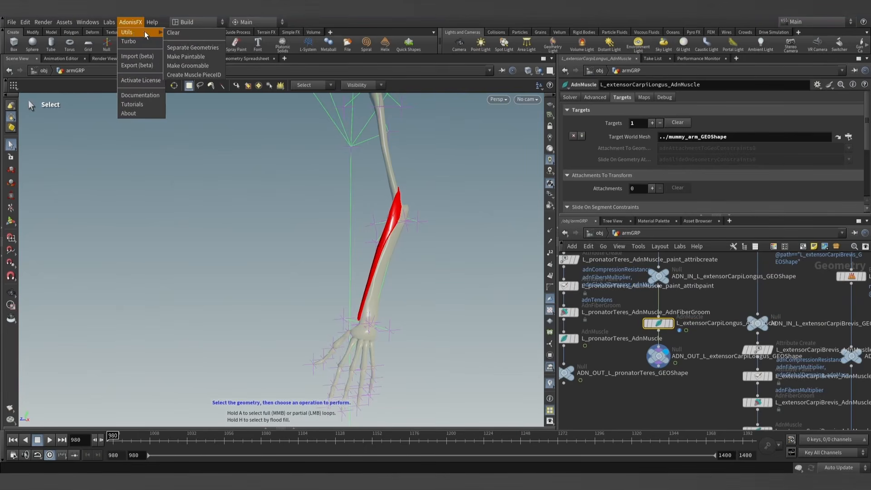
{"action": "left_click", "coordinate": [187, 56]}
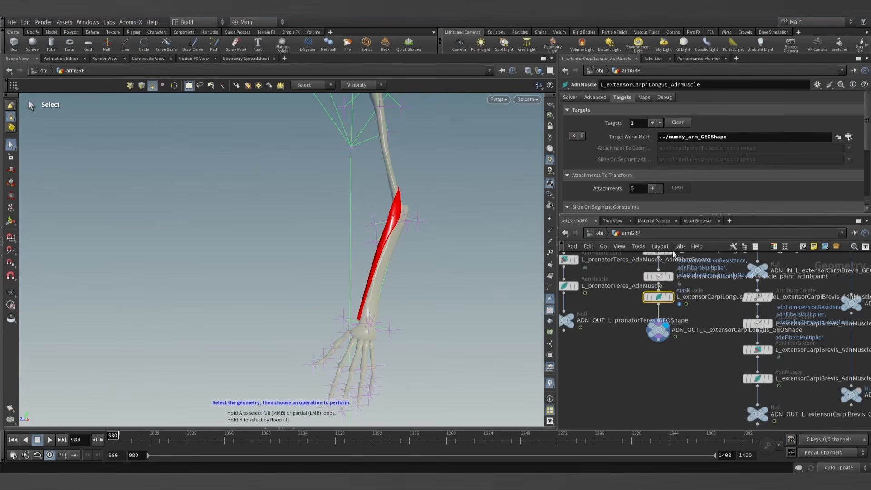
{"action": "mouse_move", "coordinate": [646, 330]}
{"action": "left_mouse_down"}
{"action": "mouse_move", "coordinate": [635, 309]}
{"action": "mouse_move", "coordinate": [655, 316]}
{"action": "left_mouse_up"}
{"action": "left_click", "coordinate": [635, 336]}
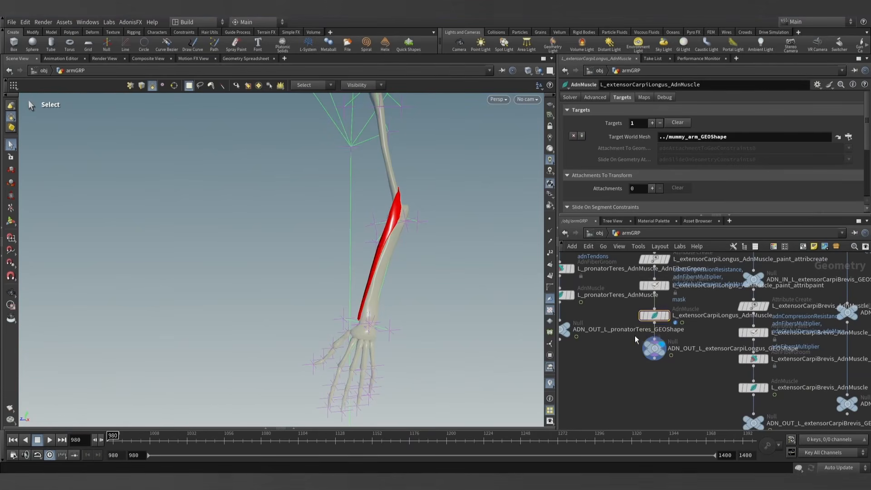
{"action": "left_click", "coordinate": [644, 97]}
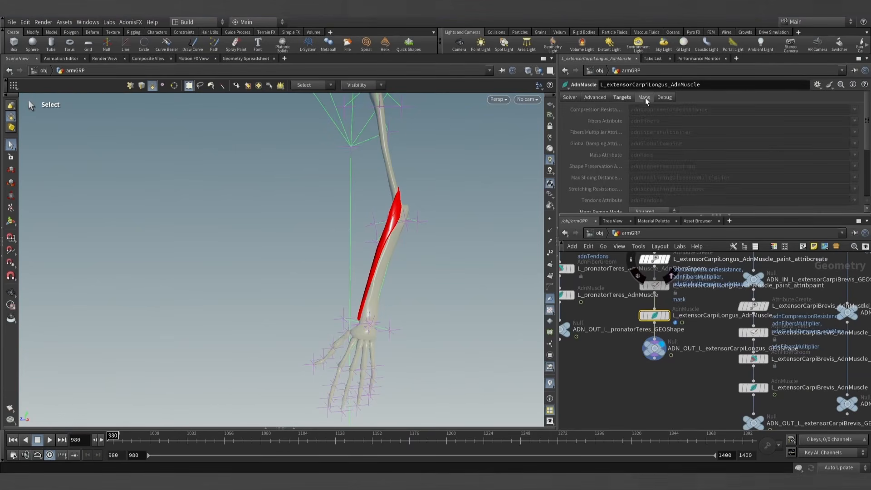
{"action": "right_click", "coordinate": [643, 171]}
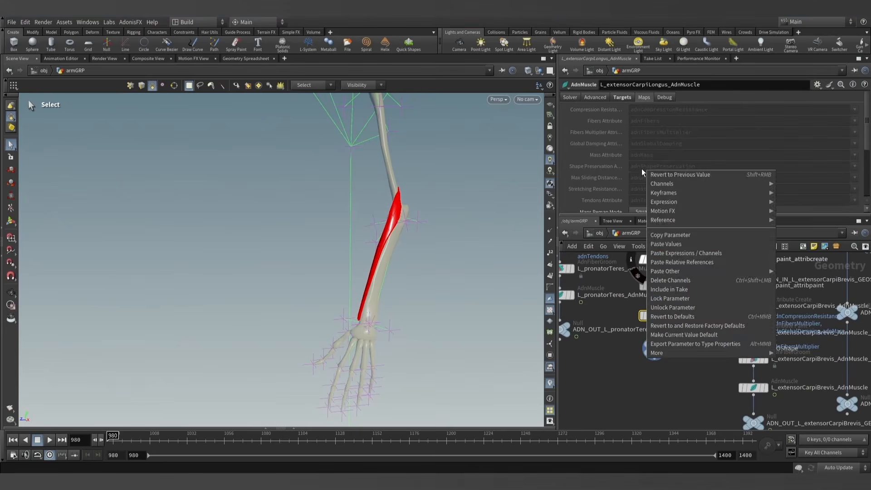
{"action": "left_click", "coordinate": [642, 170]}
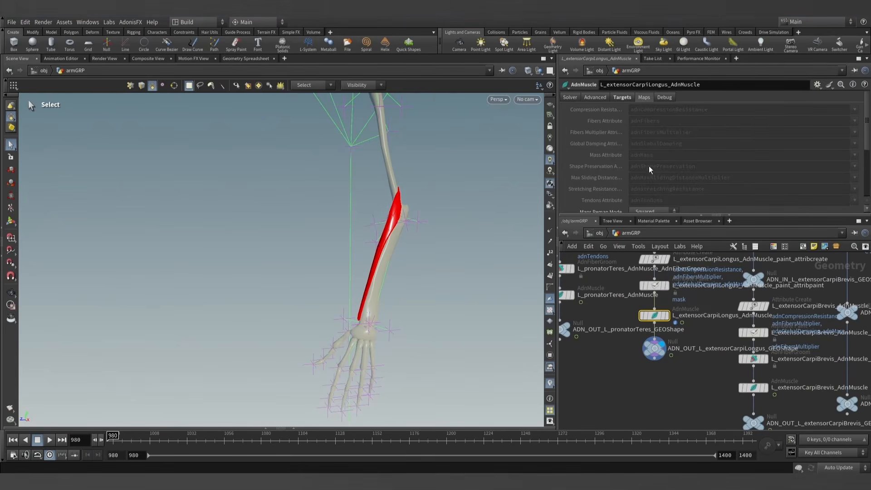
- Paint adnAttachmentToGeoConstraints0 with foreground value 0.3 over the whole extensor carpi longus using its attribute paint node
{"action": "left_click", "coordinate": [667, 286]}
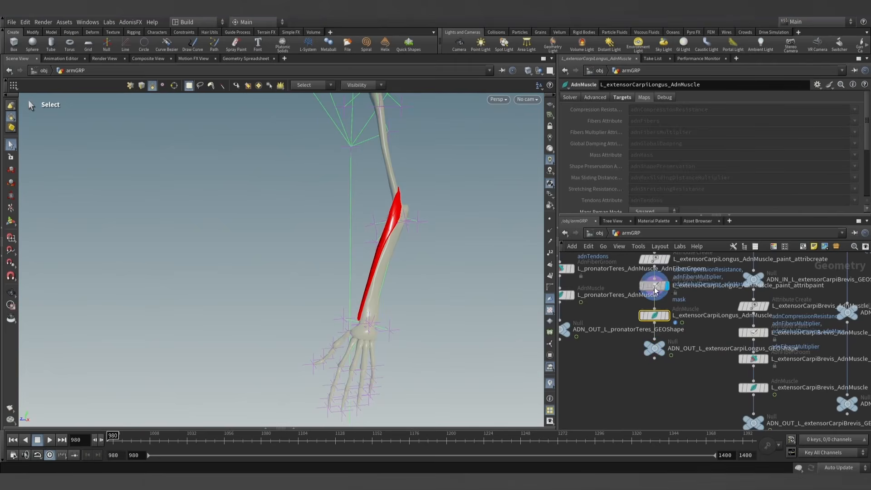
{"action": "left_click", "coordinate": [653, 130]}
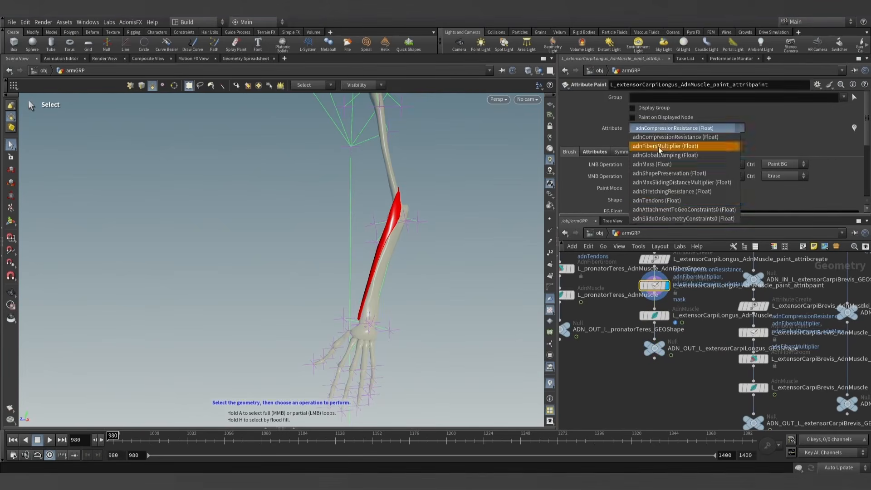
{"action": "left_click", "coordinate": [677, 208]}
{"action": "left_click_drag", "start_coordinate": [440, 230], "coordinate": [480, 266], "text": "alt"}
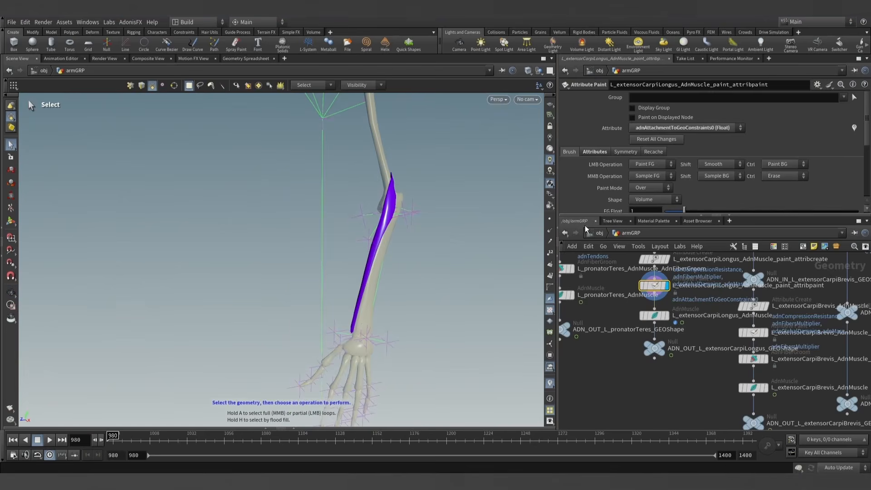
{"action": "type", "text": "0.3"}
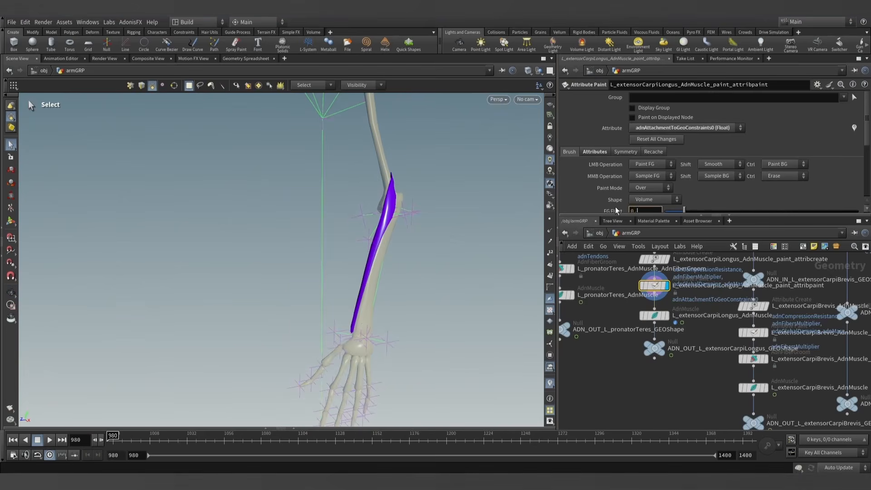
{"action": "key", "text": "Return"}
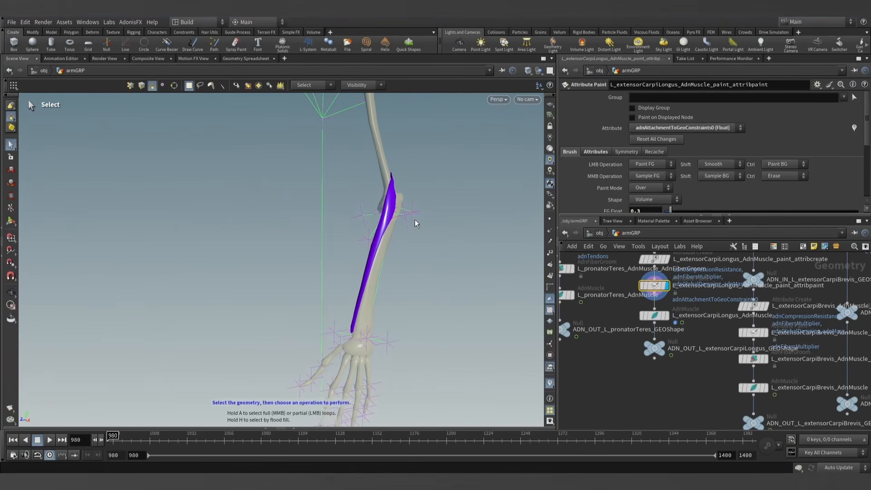
{"action": "key", "text": "Return"}
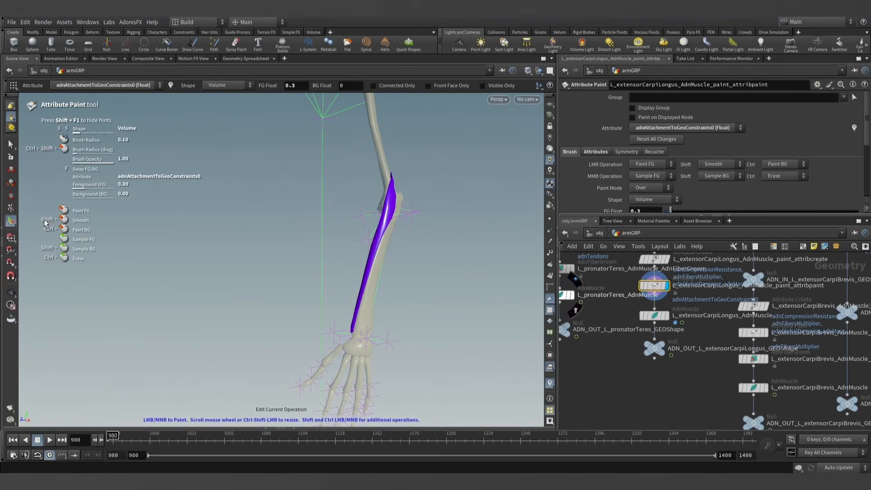
{"action": "mouse_move", "coordinate": [396, 200]}
{"action": "left_mouse_down", "text": "alt"}
{"action": "mouse_move", "coordinate": [406, 189]}
{"action": "mouse_move", "coordinate": [343, 291]}
{"action": "left_mouse_up", "text": "alt"}
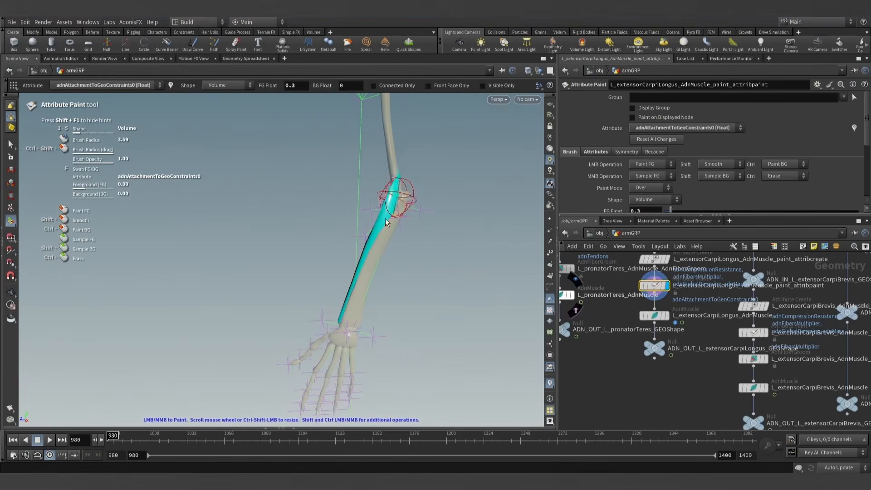
{"action": "left_click_drag", "start_coordinate": [386, 222], "coordinate": [406, 219], "text": "alt"}
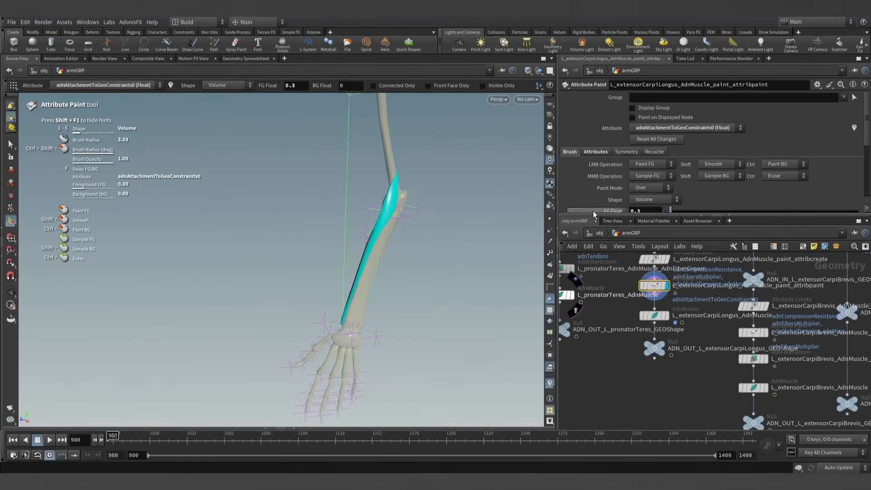
- Paint adnAttachmentToGeoConstraints0 with foreground value 1 on the wrist and elbow ends of the extensor carpi longus
{"action": "type", "text": "1"}
{"action": "key", "text": "Return"}
{"action": "left_click_drag", "start_coordinate": [438, 319], "coordinate": [430, 327], "text": "alt"}
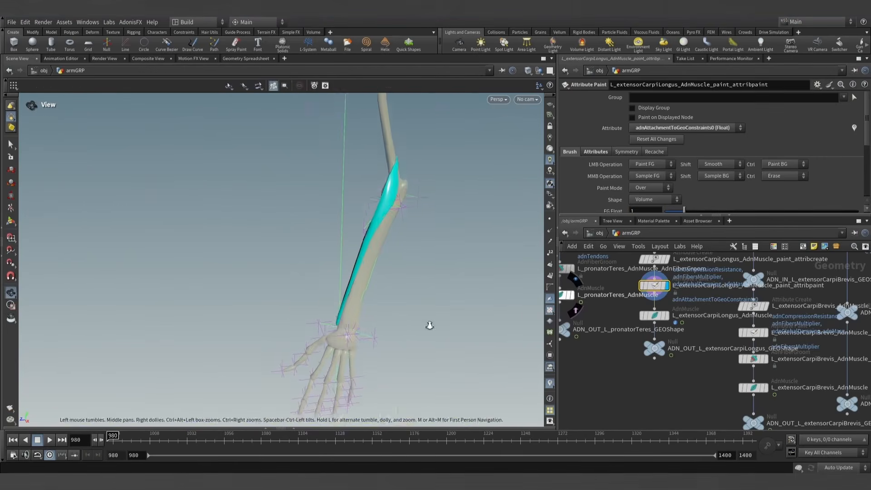
{"action": "right_click_drag", "start_coordinate": [429, 327], "coordinate": [397, 339], "text": "alt"}
{"action": "left_click_drag", "start_coordinate": [397, 339], "coordinate": [416, 349], "text": "alt"}
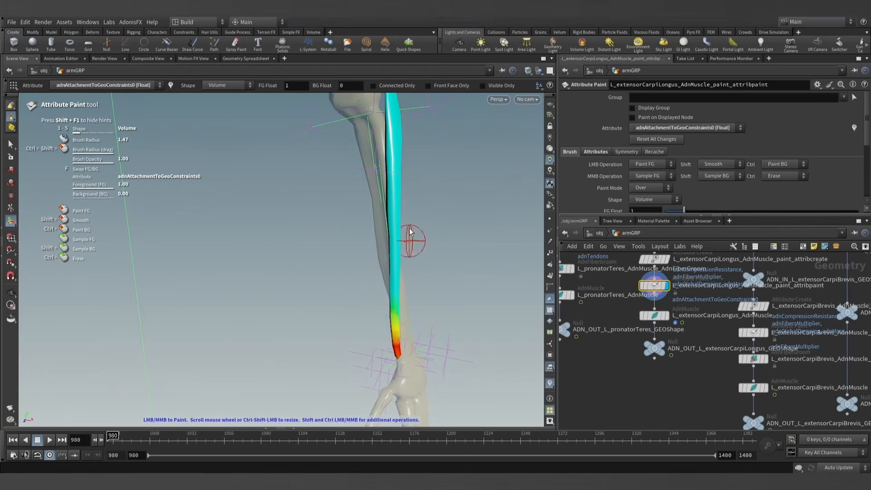
{"action": "mouse_move", "coordinate": [409, 232]}
{"action": "left_mouse_down", "text": "alt"}
{"action": "mouse_move", "coordinate": [272, 189]}
{"action": "mouse_move", "coordinate": [381, 356]}
{"action": "mouse_move", "coordinate": [391, 334]}
{"action": "mouse_move", "coordinate": [345, 305]}
{"action": "left_mouse_up", "text": "alt"}
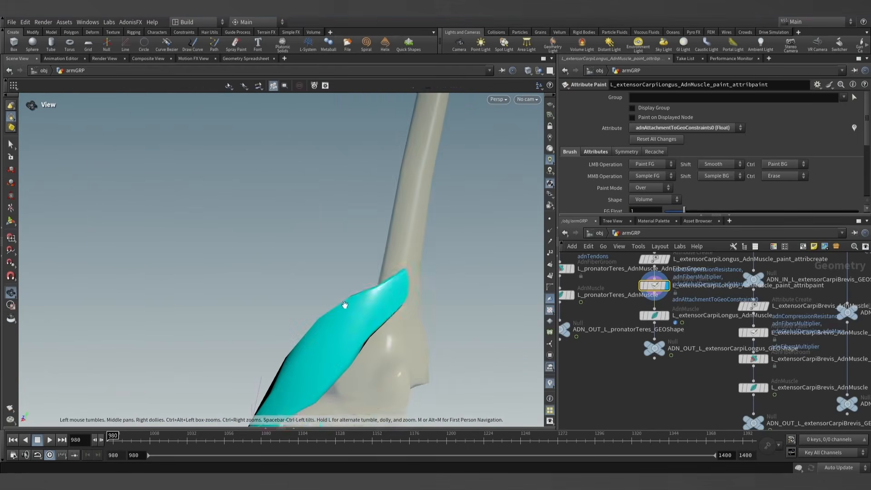
{"action": "mouse_move", "coordinate": [400, 282]}
{"action": "left_mouse_down"}
{"action": "mouse_move", "coordinate": [408, 310]}
{"action": "mouse_move", "coordinate": [437, 303]}
{"action": "mouse_move", "coordinate": [279, 311]}
{"action": "mouse_move", "coordinate": [374, 326]}
{"action": "mouse_move", "coordinate": [455, 243]}
{"action": "mouse_move", "coordinate": [362, 358]}
{"action": "mouse_move", "coordinate": [511, 369]}
{"action": "mouse_move", "coordinate": [381, 336]}
{"action": "mouse_move", "coordinate": [399, 265]}
{"action": "mouse_move", "coordinate": [413, 331]}
{"action": "mouse_move", "coordinate": [412, 317]}
{"action": "mouse_move", "coordinate": [462, 276]}
{"action": "mouse_move", "coordinate": [435, 259]}
{"action": "mouse_move", "coordinate": [434, 274]}
{"action": "left_mouse_up"}
- Paint adnTendons with foreground value 1 on the elbow end of the extensor carpi longus
{"action": "left_click", "coordinate": [690, 128]}
{"action": "left_click", "coordinate": [663, 202]}
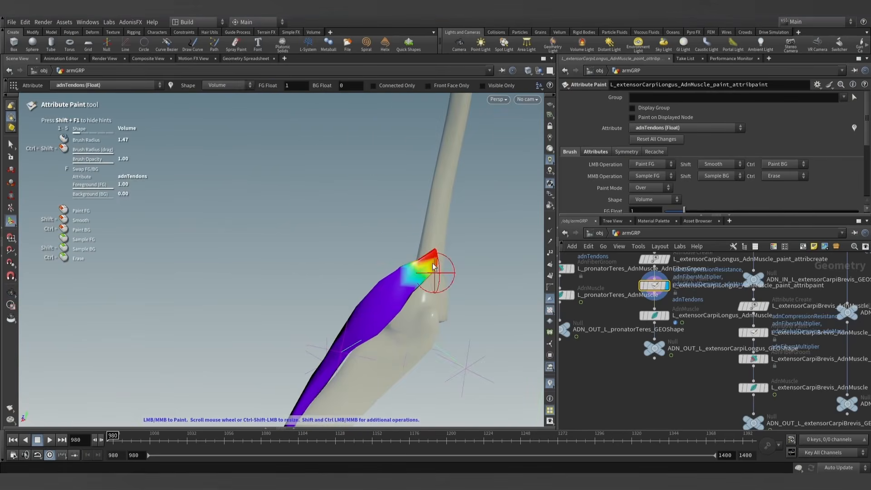
- Paint adnFibersMultiplier with foreground value 0 on the elbow end of the extensor carpi longus
{"action": "left_click", "coordinate": [688, 118]}
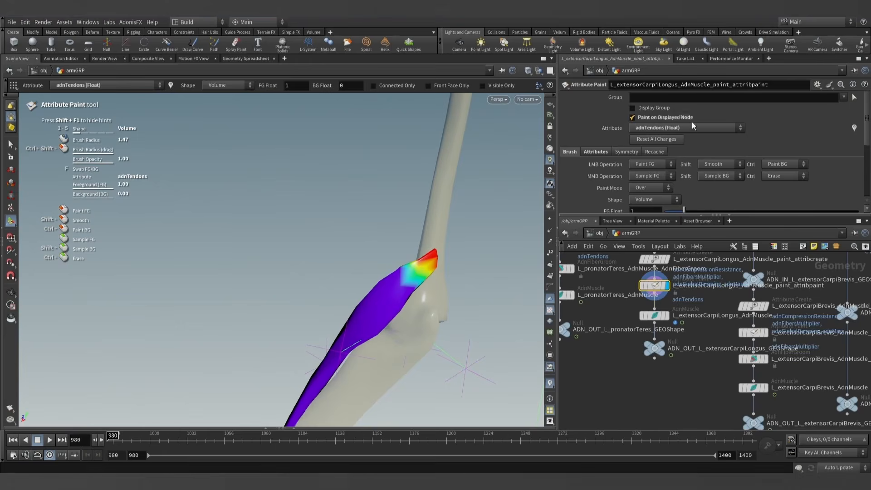
{"action": "left_click", "coordinate": [676, 130]}
{"action": "left_click", "coordinate": [676, 142]}
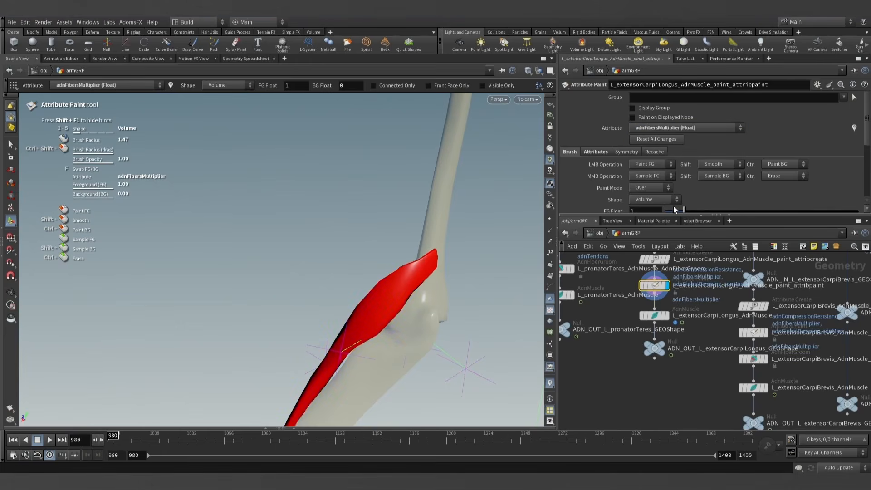
{"action": "left_click_drag", "start_coordinate": [434, 254], "coordinate": [430, 262]}
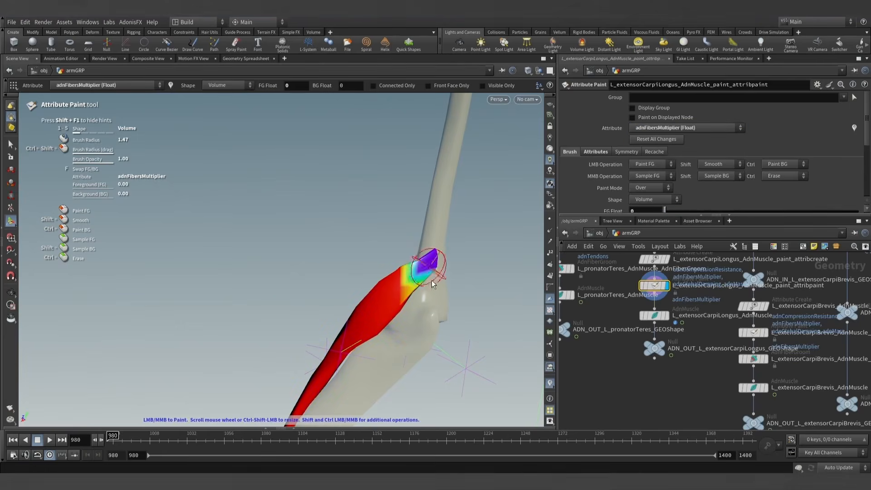
{"action": "scroll", "coordinate": [430, 288], "scroll_direction": "down", "scroll_amount": 4}
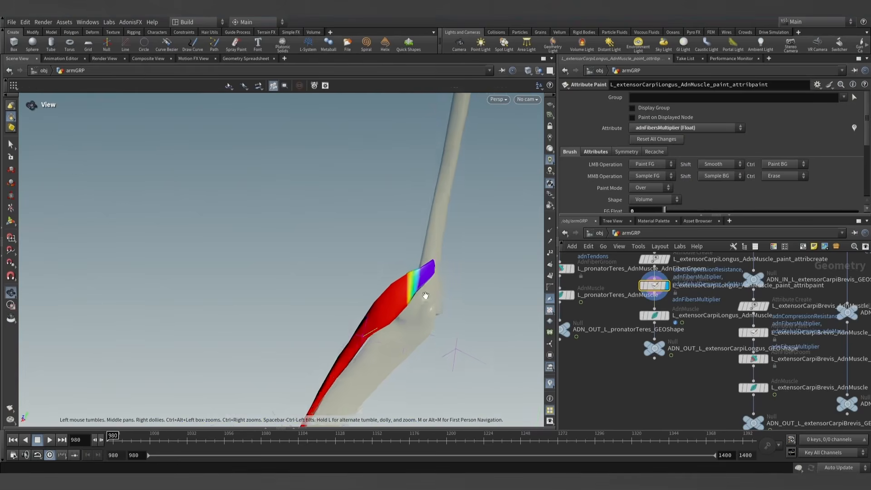
- Paint adnFibersMultiplier with foreground value 0 on the wrist end of the extensor carpi longus
{"action": "middle_click_drag", "start_coordinate": [402, 333], "coordinate": [422, 288], "text": "alt"}
{"action": "left_click_drag", "start_coordinate": [422, 287], "coordinate": [500, 353], "text": "alt"}
{"action": "scroll", "coordinate": [325, 349], "scroll_direction": "up", "scroll_amount": 3}
{"action": "mouse_move", "coordinate": [324, 349]}
{"action": "left_mouse_down", "text": "alt"}
{"action": "mouse_move", "coordinate": [321, 375]}
{"action": "mouse_move", "coordinate": [369, 350]}
{"action": "left_mouse_up", "text": "alt"}
{"action": "scroll", "coordinate": [365, 340], "scroll_direction": "down", "scroll_amount": 5}
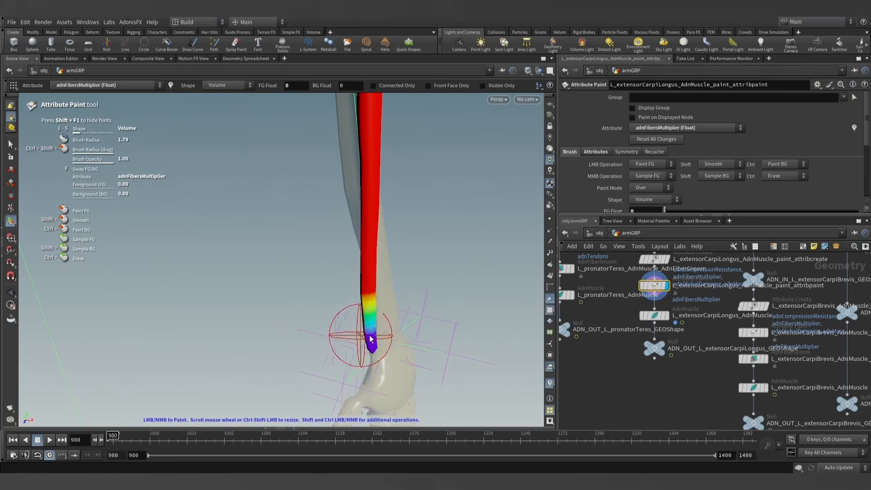
{"action": "left_click_drag", "start_coordinate": [359, 322], "coordinate": [381, 321]}
{"action": "mouse_move", "coordinate": [381, 320]}
{"action": "left_mouse_down"}
{"action": "mouse_move", "coordinate": [385, 304]}
{"action": "mouse_move", "coordinate": [342, 296]}
{"action": "mouse_move", "coordinate": [379, 250]}
{"action": "left_mouse_up"}
{"action": "scroll", "coordinate": [390, 308], "scroll_direction": "down", "scroll_amount": 5, "text": "alt"}
{"action": "scroll", "coordinate": [363, 283], "scroll_direction": "down", "scroll_amount": 4, "text": "alt"}
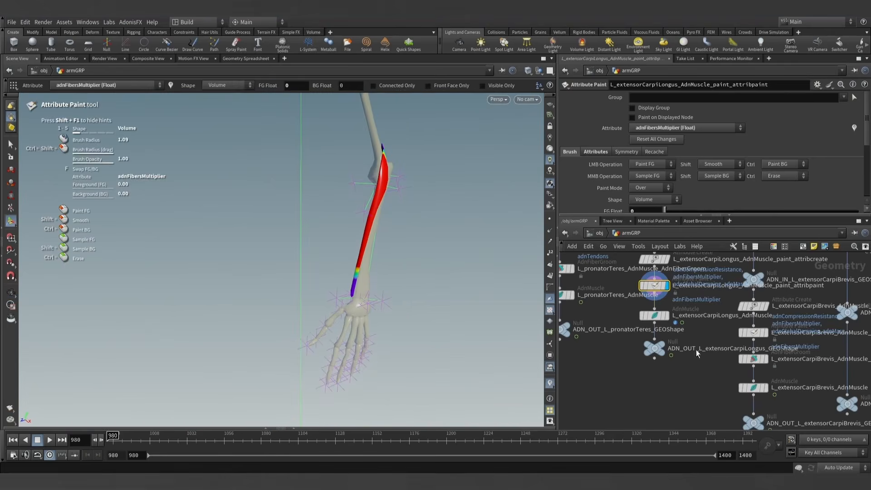
- Make L_extensorCarpiLongus_AdnMuscle groomable with the AdonisFX Make Groomable utility
{"action": "left_click", "coordinate": [654, 316]}
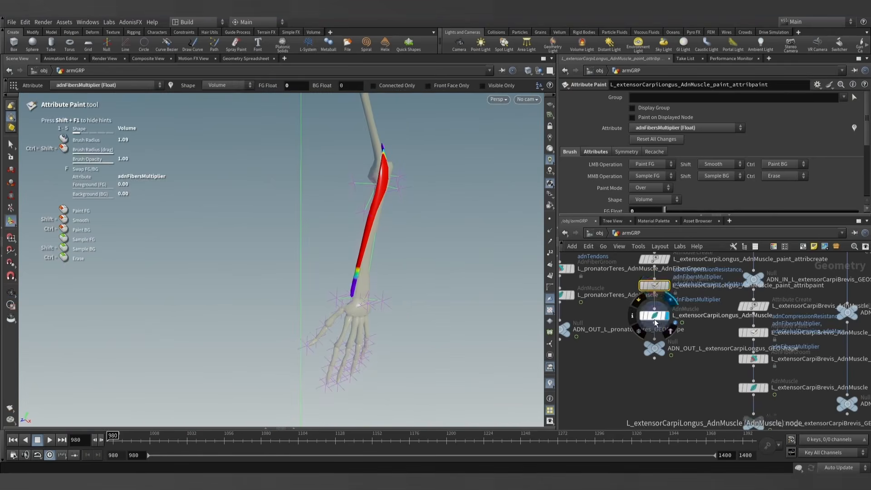
{"action": "left_click", "coordinate": [136, 23]}
{"action": "mouse_move", "coordinate": [137, 32]}
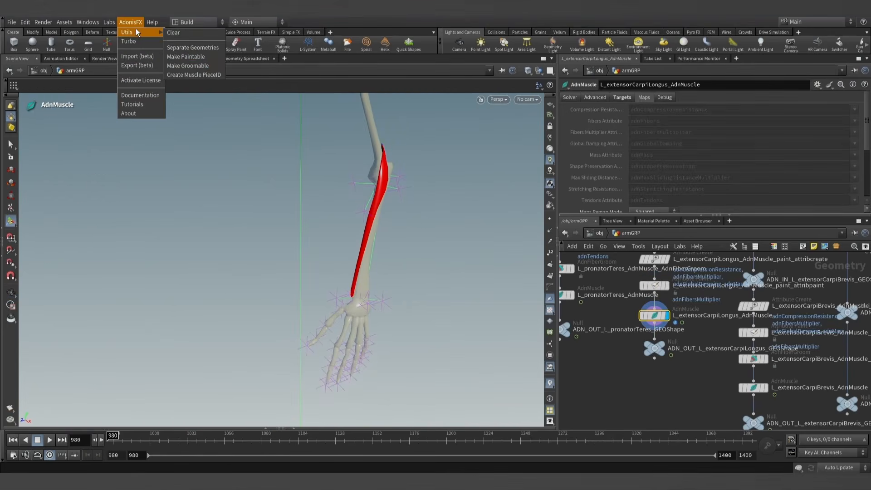
{"action": "left_click", "coordinate": [178, 66]}
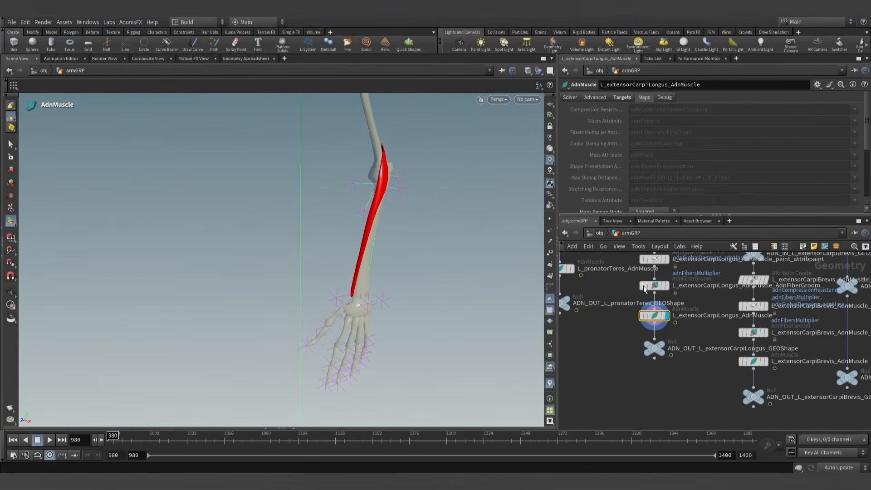
- Display the extensor carpi longus AdnFiberGroom node and groom its fibers along the muscle's length
{"action": "left_click", "coordinate": [666, 286]}
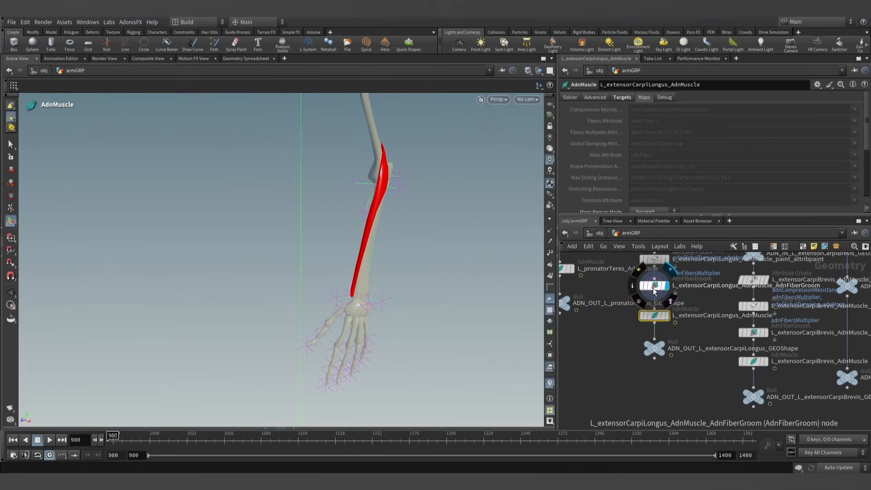
{"action": "mouse_move", "coordinate": [354, 222]}
{"action": "left_mouse_down", "text": "alt"}
{"action": "mouse_move", "coordinate": [391, 232]}
{"action": "mouse_move", "coordinate": [381, 269]}
{"action": "mouse_move", "coordinate": [313, 237]}
{"action": "mouse_move", "coordinate": [395, 210]}
{"action": "mouse_move", "coordinate": [458, 213]}
{"action": "mouse_move", "coordinate": [349, 204]}
{"action": "left_mouse_up", "text": "alt"}
{"action": "key", "text": "Return"}
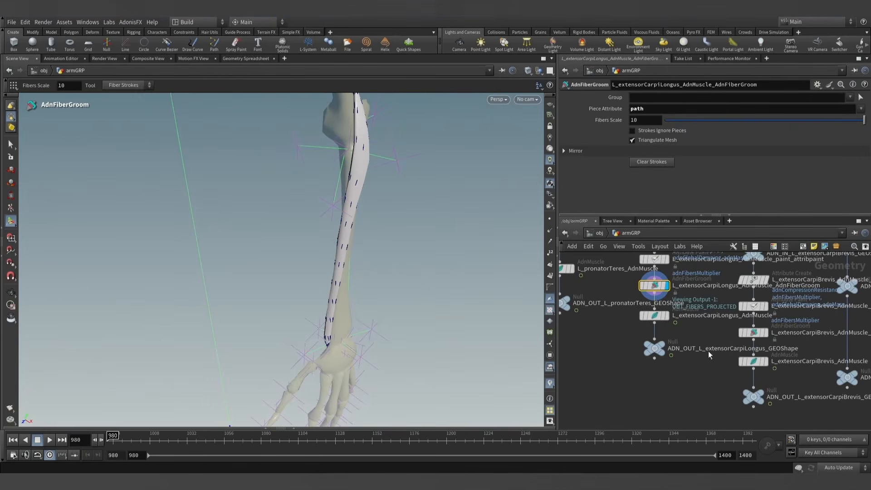
- Display L_extensorCarpiLongus_AdnMuscle and scrub to frame 1039 and back to 980 to check how the muscle follows the bending elbow
{"action": "left_click", "coordinate": [666, 315]}
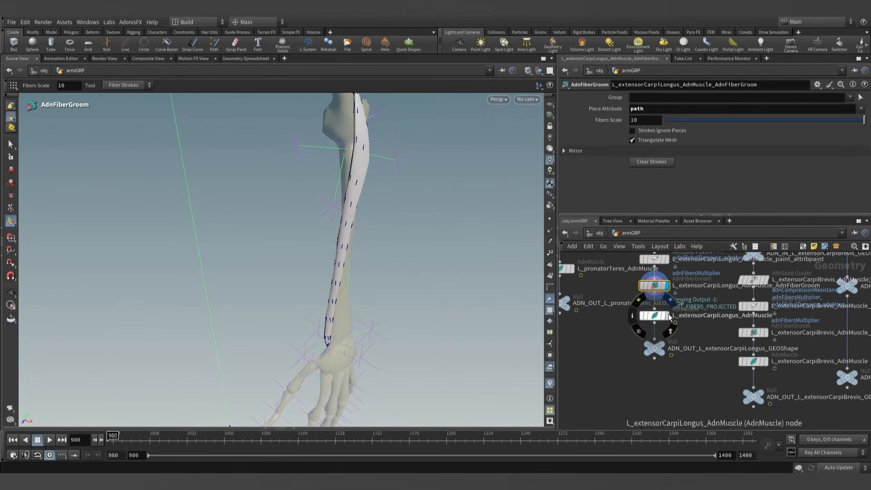
{"action": "left_click", "coordinate": [12, 147]}
{"action": "scroll", "coordinate": [320, 211], "scroll_direction": "down", "scroll_amount": 2}
{"action": "left_click_drag", "start_coordinate": [321, 211], "coordinate": [347, 198], "text": "alt"}
{"action": "key", "text": "9"}
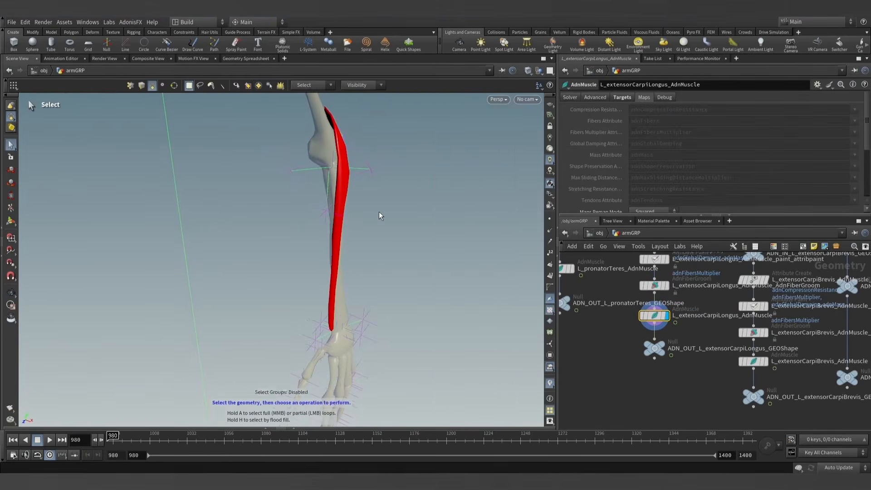
{"action": "left_click_drag", "start_coordinate": [140, 435], "coordinate": [207, 429]}
{"action": "left_click_drag", "start_coordinate": [318, 220], "coordinate": [210, 214], "text": "alt"}
{"action": "middle_click_drag", "start_coordinate": [386, 168], "coordinate": [344, 239], "text": "alt"}
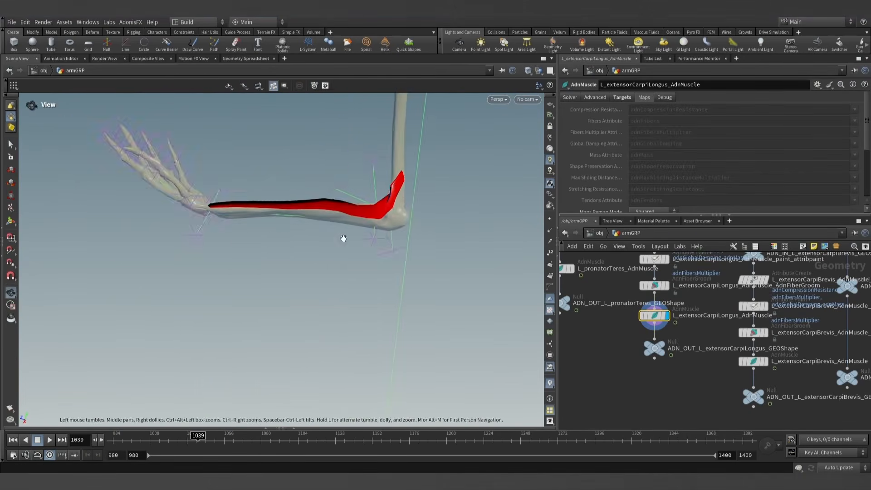
{"action": "scroll", "coordinate": [397, 165], "scroll_direction": "up", "scroll_amount": 3}
{"action": "mouse_move", "coordinate": [198, 439]}
{"action": "left_mouse_down"}
{"action": "mouse_move", "coordinate": [161, 439]}
{"action": "mouse_move", "coordinate": [215, 439]}
{"action": "mouse_move", "coordinate": [112, 435]}
{"action": "left_mouse_up"}
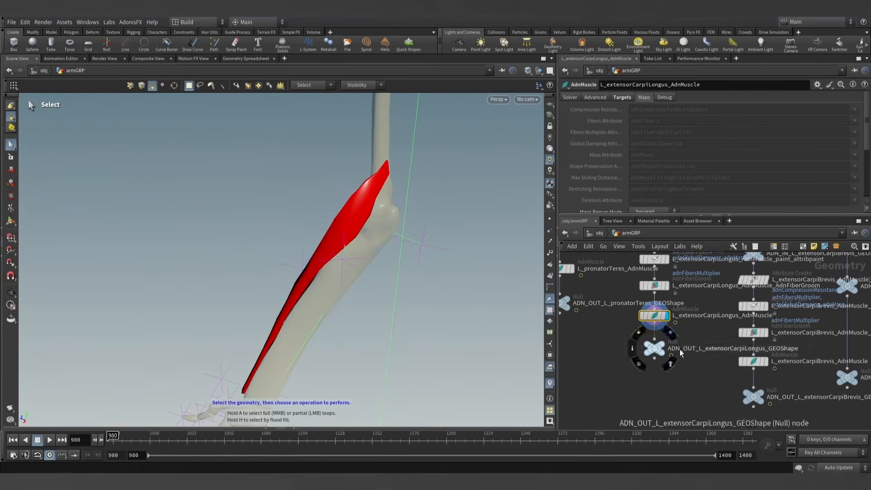
- Repaint adnAttachmentToGeoConstraints0 with foreground value 0.3 over the elbow end of the extensor carpi longus using its attribute paint node
{"action": "middle_click_drag", "start_coordinate": [689, 306], "coordinate": [670, 361]}
{"action": "left_click", "coordinate": [636, 314]}
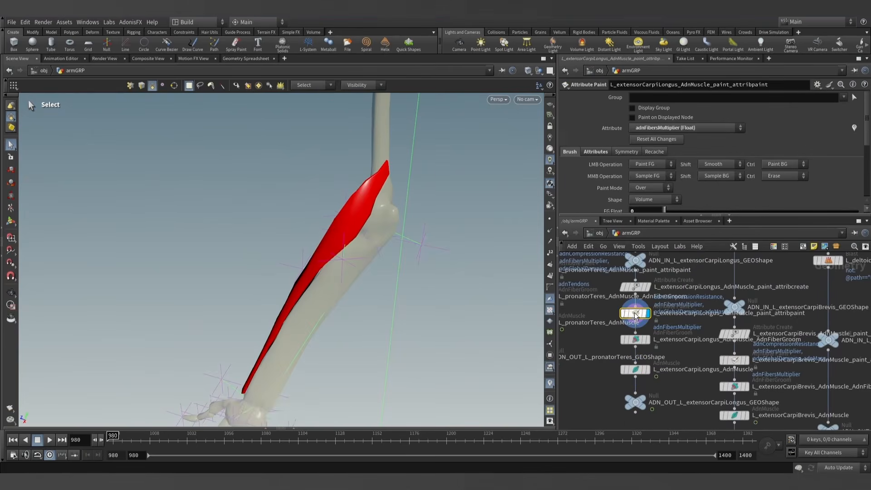
{"action": "left_click", "coordinate": [691, 132]}
{"action": "key", "text": "Down"}
{"action": "key", "text": "Down"}
{"action": "key", "text": "Down"}
{"action": "key", "text": "Down"}
{"action": "key", "text": "Down"}
{"action": "key", "text": "Down"}
{"action": "key", "text": "Down"}
{"action": "key", "text": "Return"}
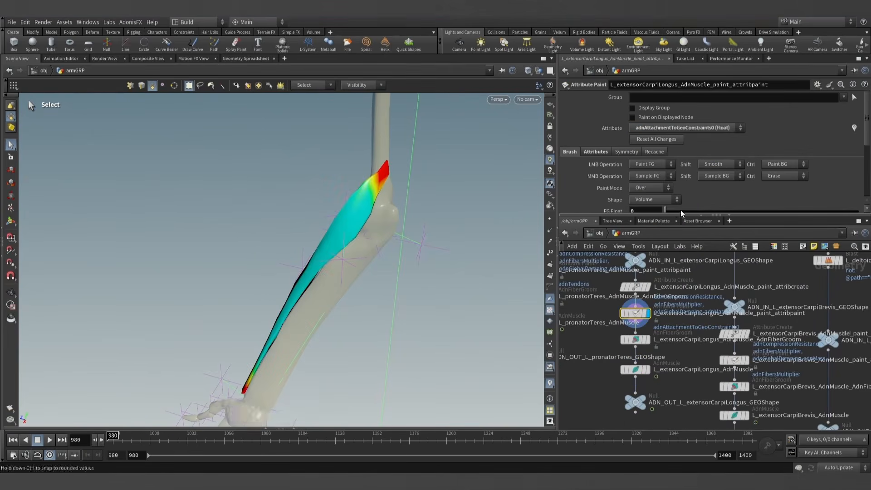
{"action": "left_click", "coordinate": [690, 129]}
{"action": "left_click", "coordinate": [689, 131]}
{"action": "scroll", "coordinate": [401, 172], "scroll_direction": "up", "scroll_amount": 5}
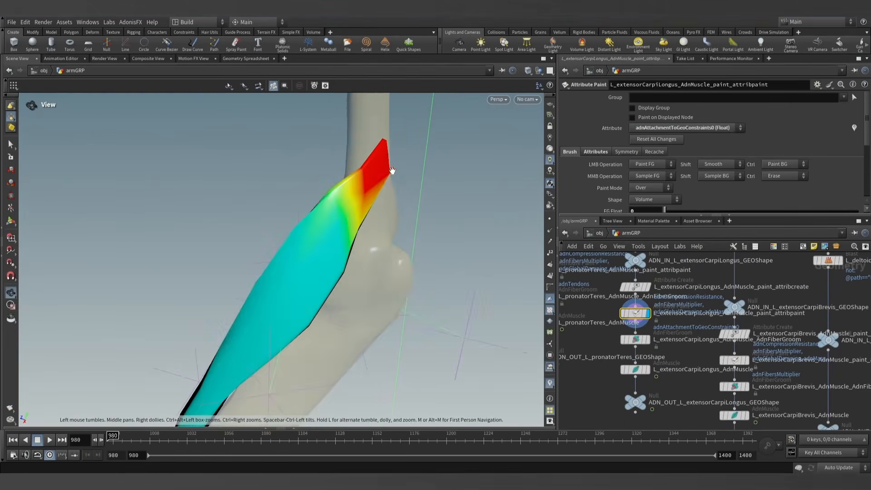
{"action": "left_click_drag", "start_coordinate": [390, 171], "coordinate": [295, 188], "text": "alt"}
{"action": "key", "text": "Return"}
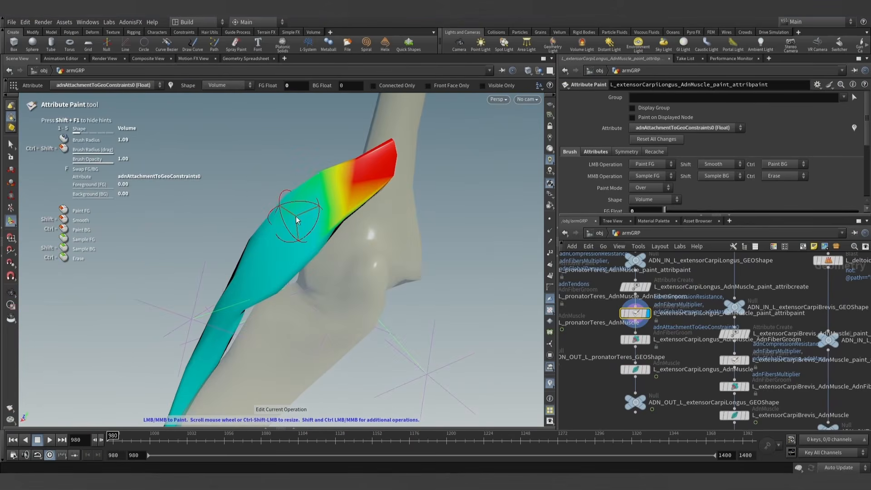
{"action": "left_click_drag", "start_coordinate": [360, 155], "coordinate": [357, 143]}
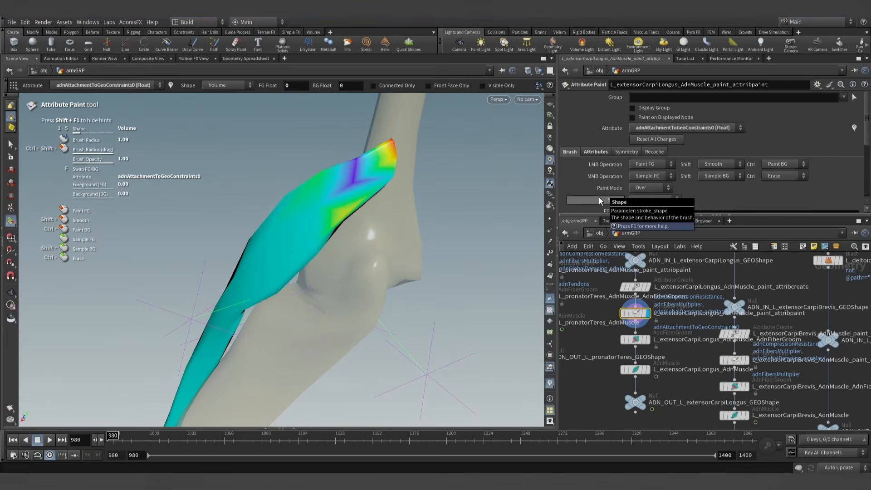
{"action": "mouse_move", "coordinate": [399, 218]}
{"action": "left_mouse_down"}
{"action": "mouse_move", "coordinate": [346, 161]}
{"action": "mouse_move", "coordinate": [388, 160]}
{"action": "left_mouse_up"}
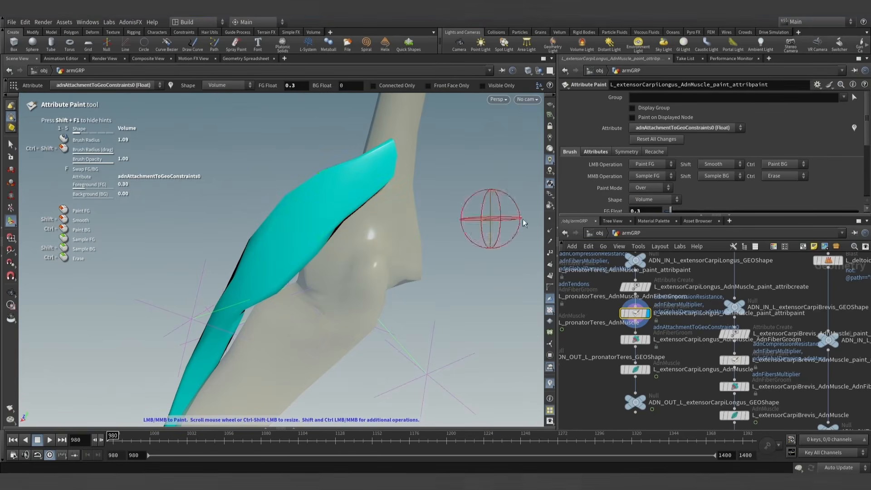
- Paint adnAttachmentToGeoConstraints0 with foreground value 1 and a smaller brush on only the upper tip of the muscle, and leave the paint tool
{"action": "type", "text": "1"}
{"action": "key", "text": "Return"}
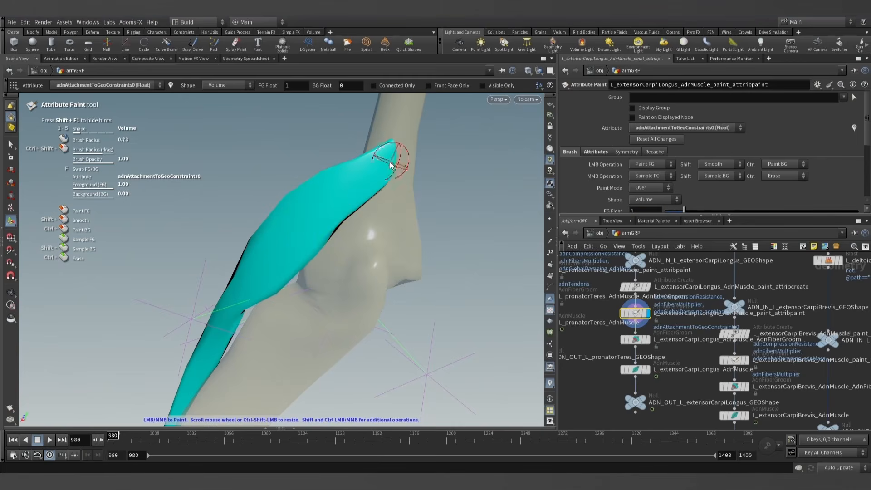
{"action": "left_click_drag", "start_coordinate": [391, 176], "coordinate": [376, 168], "text": "alt"}
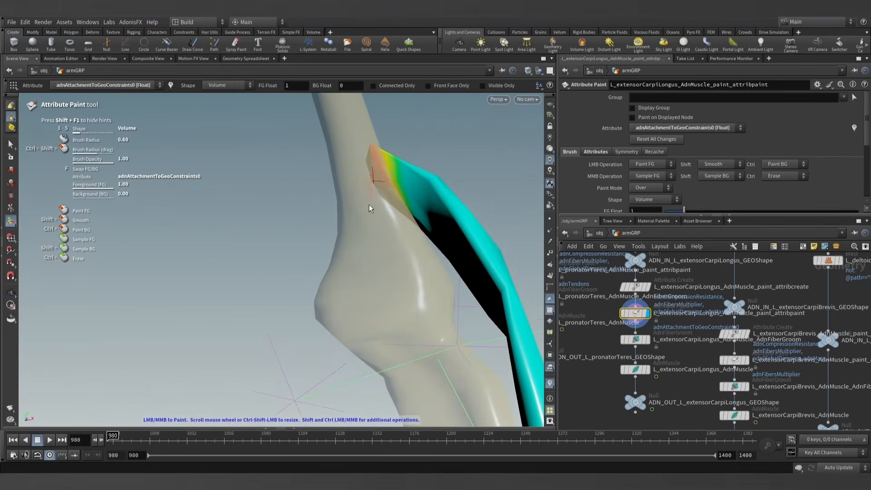
{"action": "mouse_move", "coordinate": [338, 212]}
{"action": "left_mouse_down", "text": "alt"}
{"action": "mouse_move", "coordinate": [195, 195]}
{"action": "mouse_move", "coordinate": [40, 158]}
{"action": "left_mouse_up", "text": "alt"}
{"action": "left_click", "coordinate": [11, 145]}
- Display ADN_OUT_L_extensorCarpiLongus_GEOShape, play the simulation to check the muscle, and return to frame 980
{"action": "mouse_move", "coordinate": [363, 240]}
{"action": "left_mouse_down", "text": "alt"}
{"action": "mouse_move", "coordinate": [433, 240]}
{"action": "mouse_move", "coordinate": [452, 285]}
{"action": "left_mouse_up", "text": "alt"}
{"action": "right_click_drag", "start_coordinate": [452, 285], "coordinate": [444, 309], "text": "alt"}
{"action": "middle_click_drag", "start_coordinate": [443, 308], "coordinate": [496, 259], "text": "alt"}
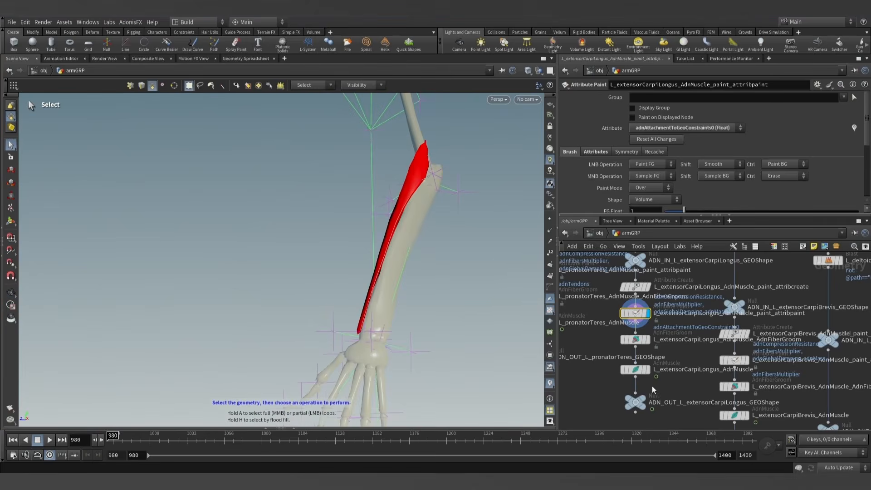
{"action": "left_click", "coordinate": [641, 399]}
{"action": "left_click", "coordinate": [49, 442]}
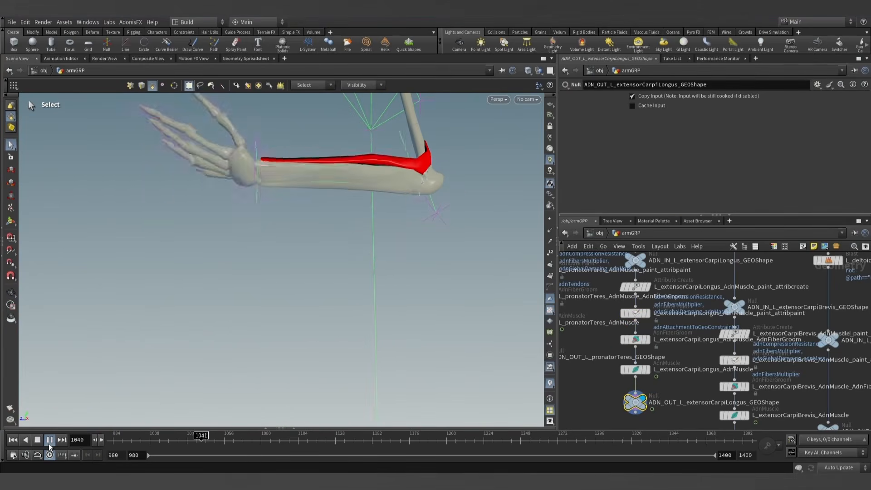
{"action": "key", "text": "Escape"}
{"action": "left_click_drag", "start_coordinate": [363, 260], "coordinate": [397, 231], "text": "alt"}
{"action": "key", "text": "s"}
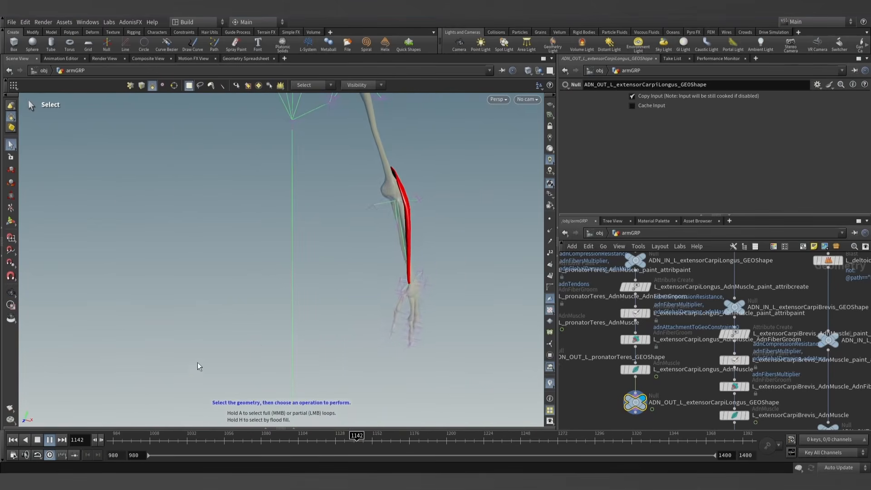
{"action": "left_click", "coordinate": [50, 439]}
{"action": "left_click", "coordinate": [13, 440]}
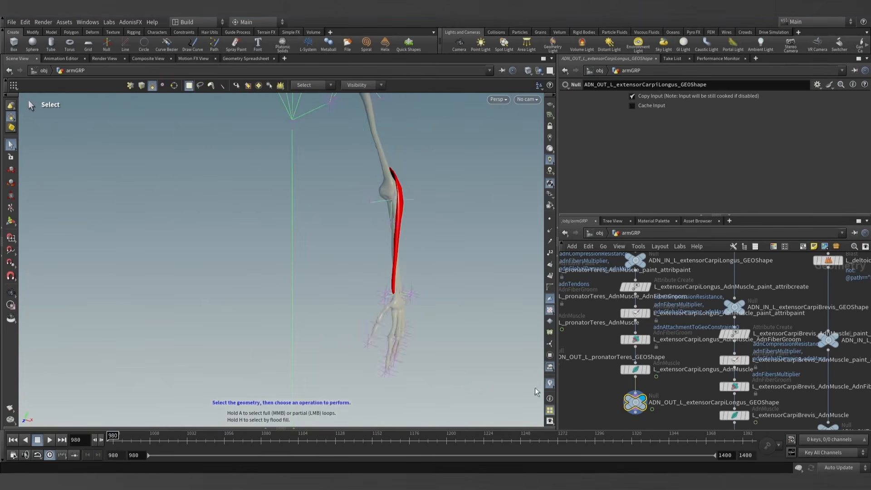
- Examine the muscle chains in the armGRP network for those that still lack an AdnMuscle node
{"action": "scroll", "coordinate": [640, 396], "scroll_direction": "down", "scroll_amount": 5}
{"action": "middle_click_drag", "start_coordinate": [640, 395], "coordinate": [611, 384]}
{"action": "scroll", "coordinate": [663, 371], "scroll_direction": "up", "scroll_amount": 4}
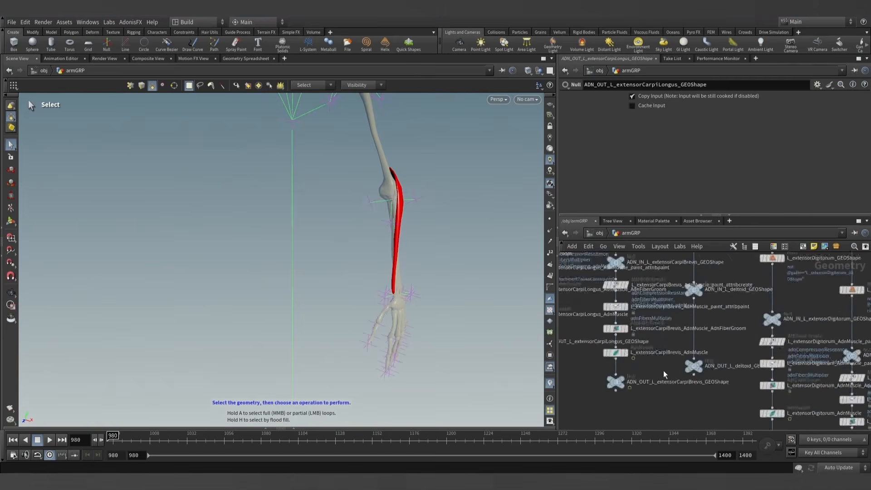
{"action": "middle_click_drag", "start_coordinate": [713, 391], "coordinate": [604, 328]}
{"action": "scroll", "coordinate": [605, 330], "scroll_direction": "down", "scroll_amount": 3}
{"action": "scroll", "coordinate": [726, 390], "scroll_direction": "up", "scroll_amount": 4}
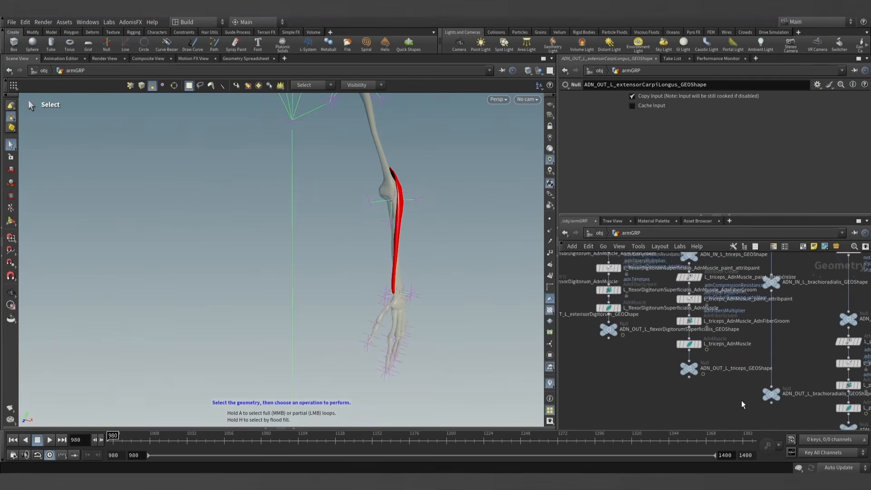
{"action": "middle_click_drag", "start_coordinate": [741, 400], "coordinate": [659, 374]}
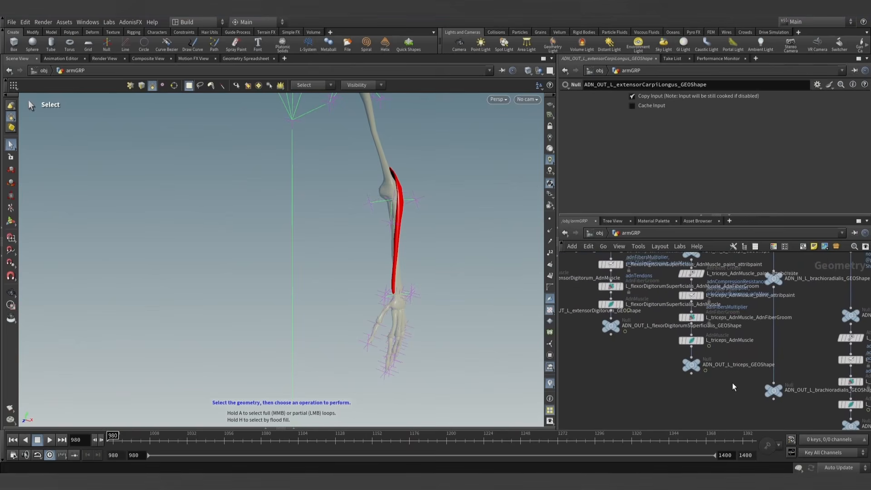
{"action": "middle_click_drag", "start_coordinate": [732, 383], "coordinate": [669, 379]}
{"action": "scroll", "coordinate": [703, 372], "scroll_direction": "down", "scroll_amount": 3}
{"action": "middle_click_drag", "start_coordinate": [575, 394], "coordinate": [632, 396]}
{"action": "scroll", "coordinate": [629, 333], "scroll_direction": "up", "scroll_amount": 2}
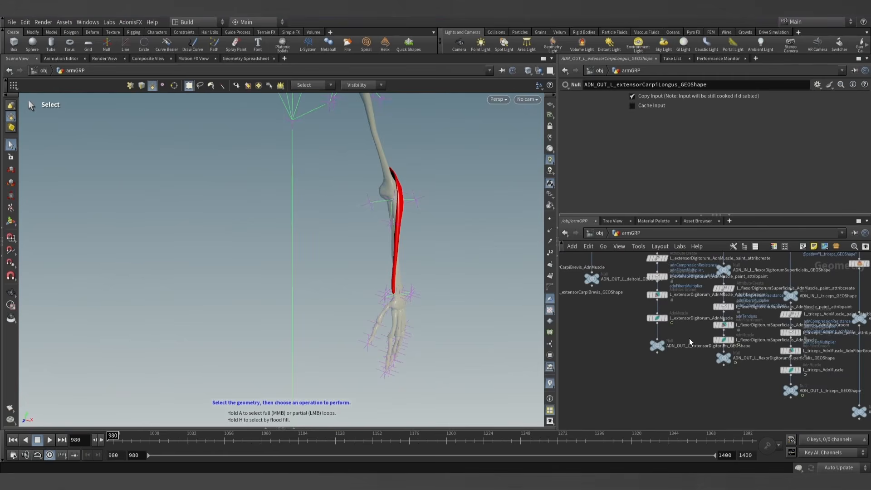
{"action": "scroll", "coordinate": [682, 337], "scroll_direction": "down", "scroll_amount": 3}
{"action": "middle_click_drag", "start_coordinate": [631, 347], "coordinate": [683, 351]}
{"action": "scroll", "coordinate": [632, 327], "scroll_direction": "up", "scroll_amount": 3}
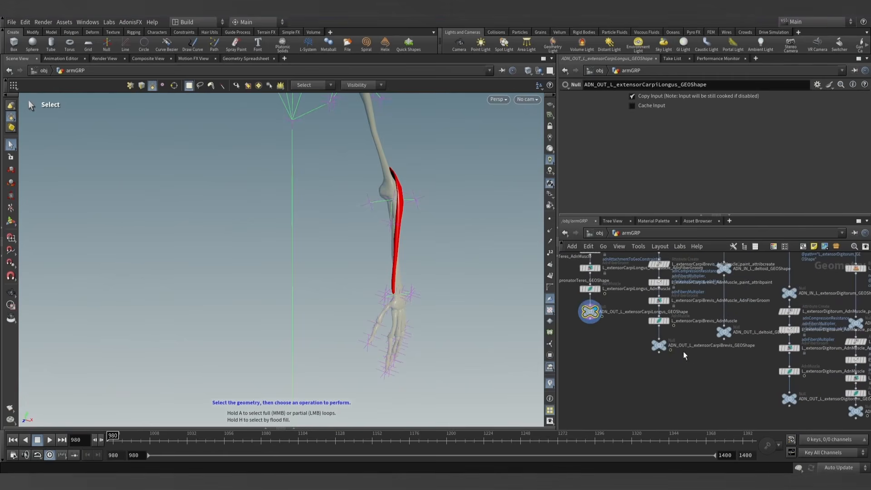
- Copy L_extensorCarpiLongus_AdnMuscle, detach the copy from its wire, and insert it directly above ADN_OUT_L_brachioradialis_GEOShape
{"action": "left_click_drag", "start_coordinate": [591, 289], "coordinate": [731, 409], "text": "alt"}
{"action": "middle_click_drag", "start_coordinate": [743, 377], "coordinate": [695, 339]}
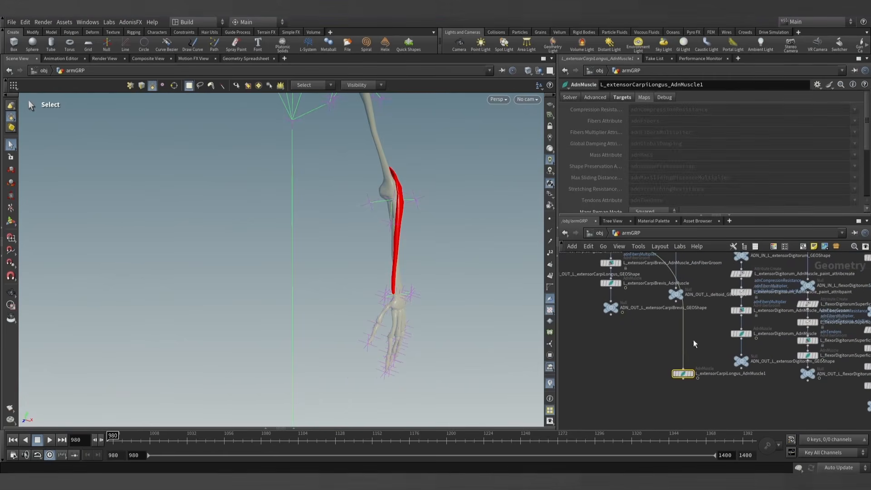
{"action": "key", "text": "y"}
{"action": "left_click_drag", "start_coordinate": [695, 338], "coordinate": [673, 348]}
{"action": "middle_click_drag", "start_coordinate": [689, 357], "coordinate": [667, 341]}
{"action": "scroll", "coordinate": [666, 341], "scroll_direction": "down", "scroll_amount": 3}
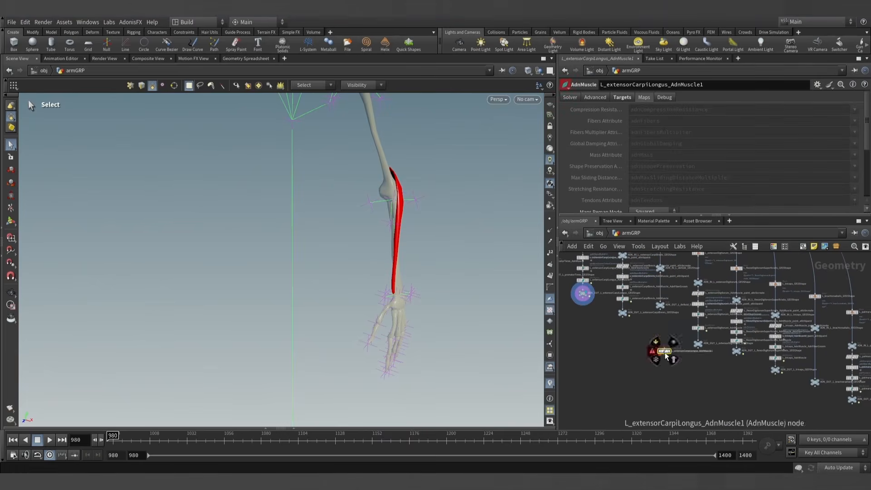
{"action": "left_click_drag", "start_coordinate": [666, 353], "coordinate": [815, 393]}
{"action": "scroll", "coordinate": [833, 371], "scroll_direction": "up", "scroll_amount": 5}
{"action": "middle_click_drag", "start_coordinate": [834, 371], "coordinate": [732, 350]}
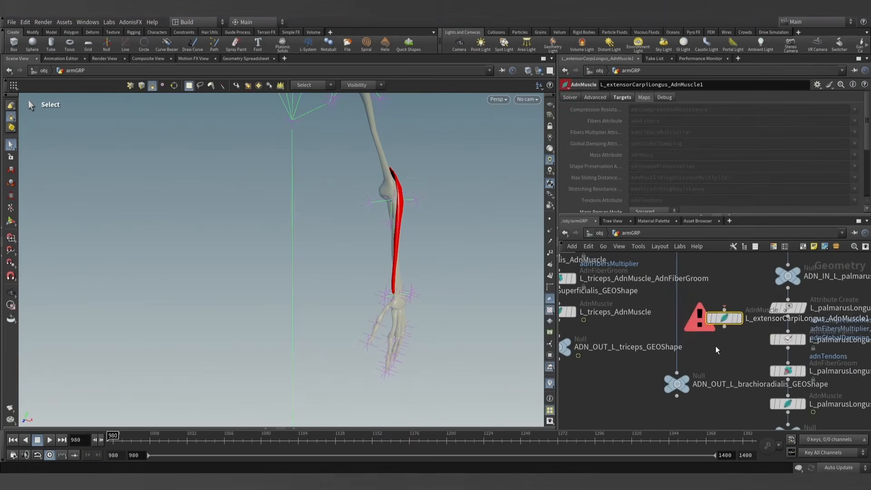
{"action": "left_click_drag", "start_coordinate": [718, 317], "coordinate": [671, 336]}
- Rename the copied muscle node to L_brachioradialis_AdnMuscle, matching the muscle name in the output null below it
{"action": "double_click", "coordinate": [737, 384]}
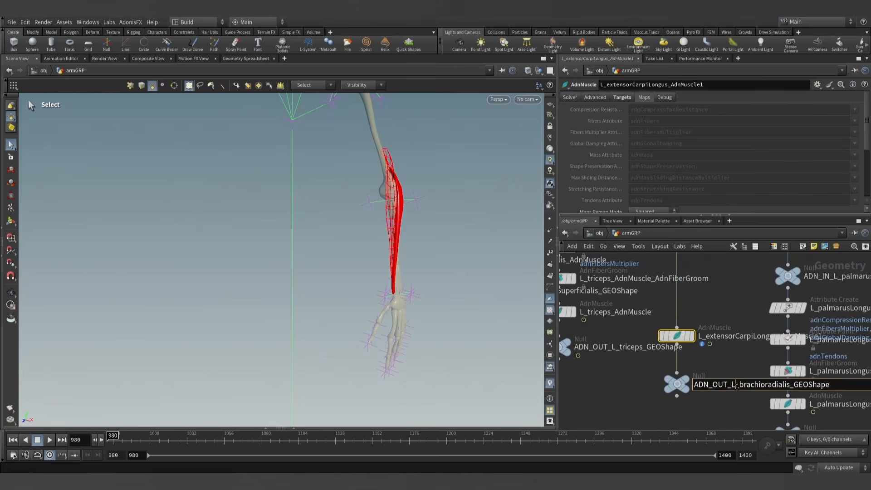
{"action": "left_click", "coordinate": [746, 336]}
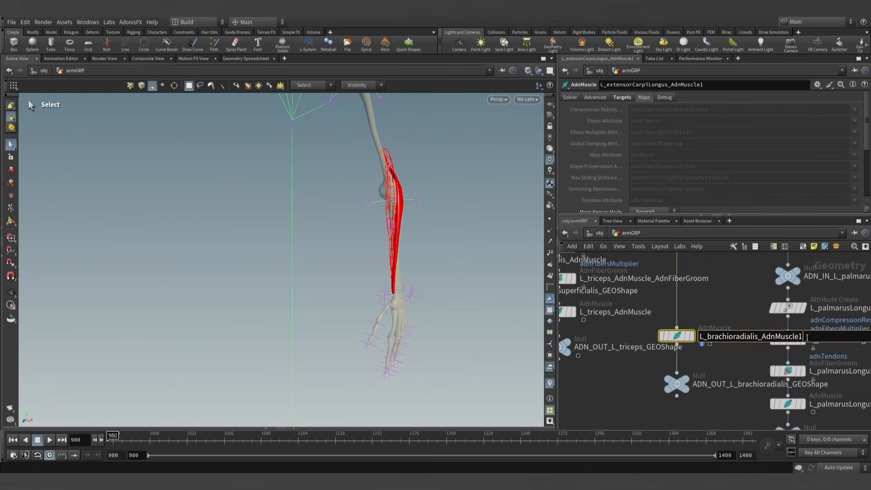
{"action": "key", "text": "Return"}
- Examine the other muscle chains in the armGRP network for the nodes that precede each AdnMuscle
{"action": "scroll", "coordinate": [721, 396], "scroll_direction": "down", "scroll_amount": 5}
{"action": "middle_click_drag", "start_coordinate": [590, 363], "coordinate": [698, 404]}
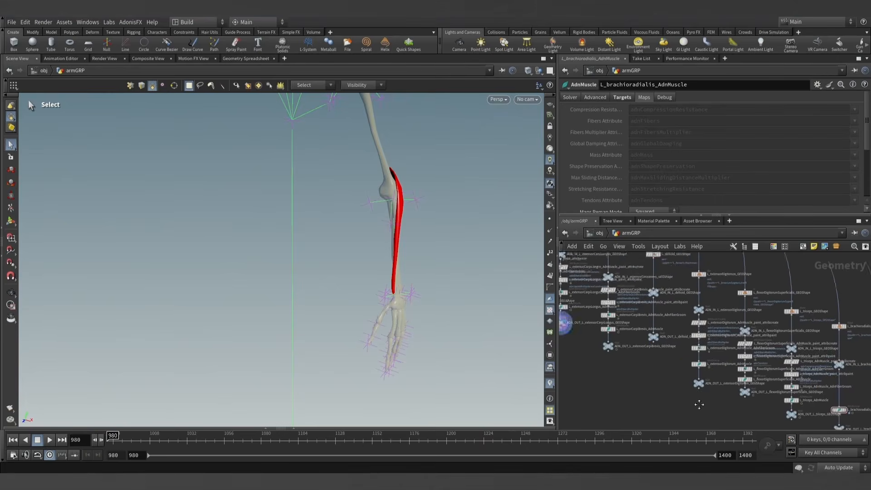
{"action": "scroll", "coordinate": [632, 349], "scroll_direction": "up", "scroll_amount": 3}
{"action": "middle_click_drag", "start_coordinate": [641, 317], "coordinate": [723, 385]}
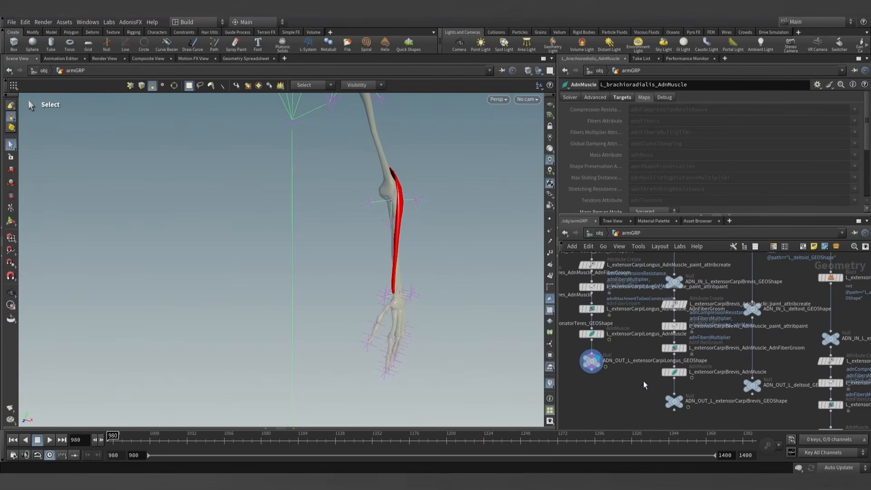
{"action": "middle_click_drag", "start_coordinate": [642, 377], "coordinate": [700, 401]}
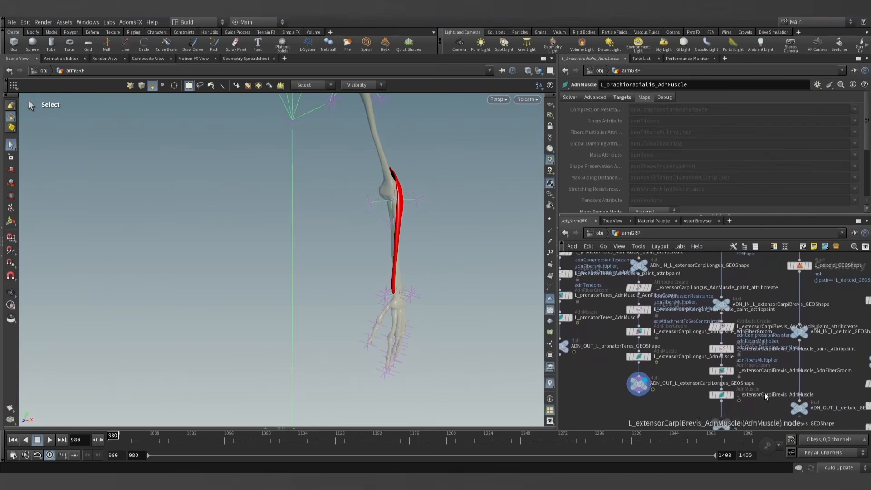
{"action": "middle_click_drag", "start_coordinate": [764, 393], "coordinate": [516, 313]}
{"action": "middle_click_drag", "start_coordinate": [764, 418], "coordinate": [690, 383]}
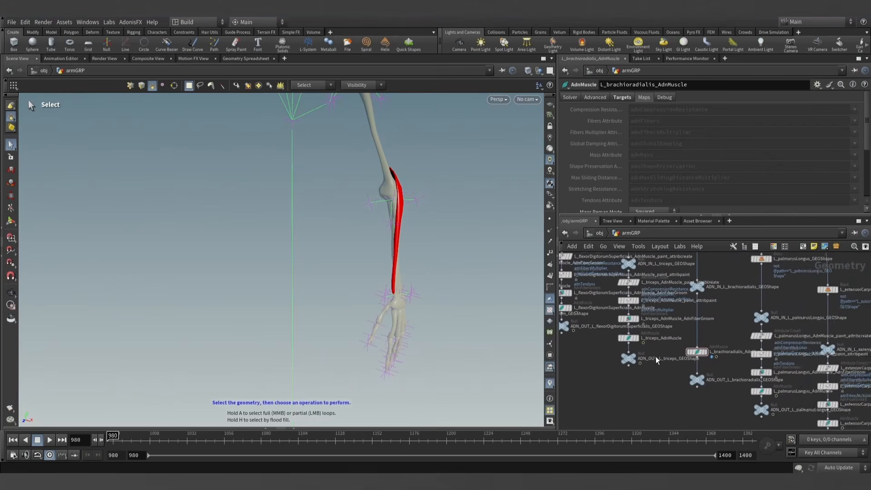
{"action": "scroll", "coordinate": [681, 353], "scroll_direction": "up", "scroll_amount": 3}
- Display L_brachioradialis_AdnMuscle and use AdonisFX to add its attribute create and attribute paint nodes upstream
{"action": "left_click", "coordinate": [722, 354]}
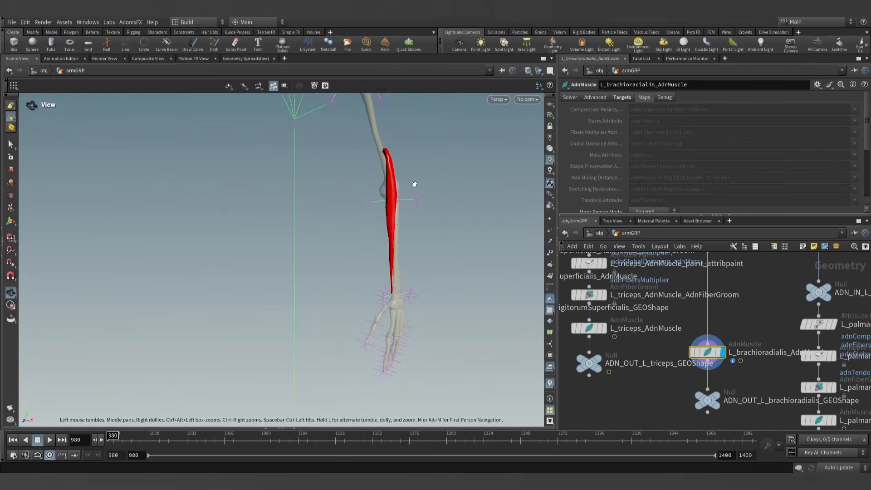
{"action": "left_click_drag", "start_coordinate": [414, 185], "coordinate": [384, 185], "text": "alt"}
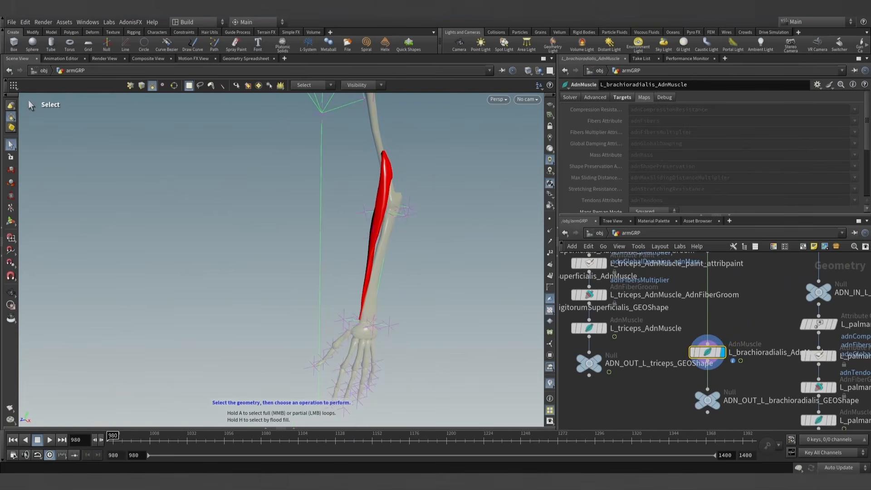
{"action": "left_click", "coordinate": [131, 22]}
{"action": "mouse_move", "coordinate": [145, 37]}
{"action": "left_click", "coordinate": [180, 57]}
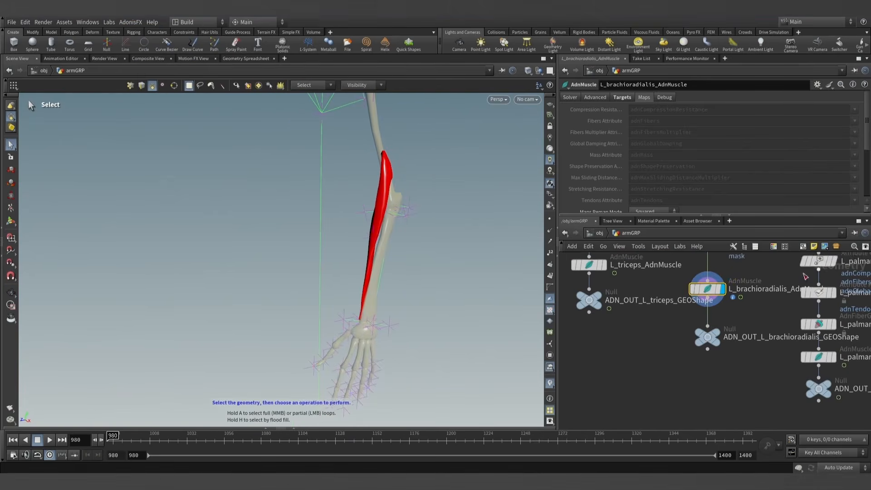
- Display the brachioradialis attribute paint node and paint adnAttachmentToGeoConstraints0 over the whole muscle with foreground value 0.3
{"action": "left_click", "coordinate": [686, 302]}
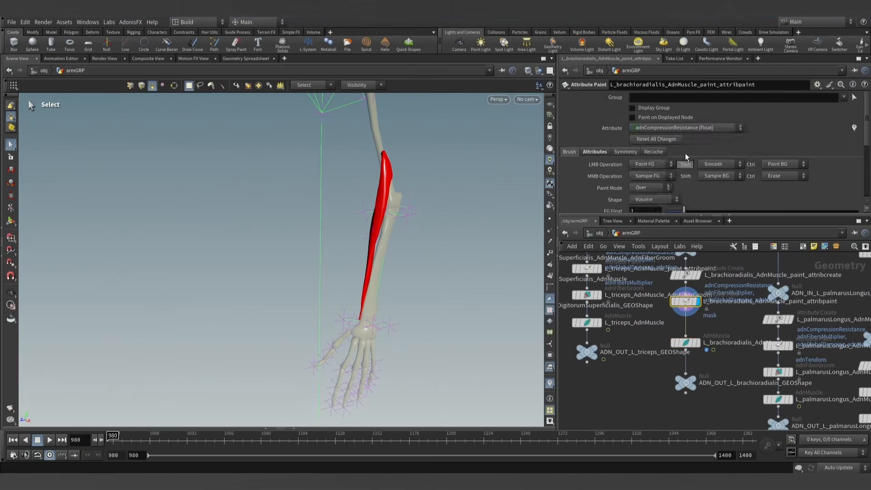
{"action": "left_click", "coordinate": [690, 128]}
{"action": "left_click", "coordinate": [679, 209]}
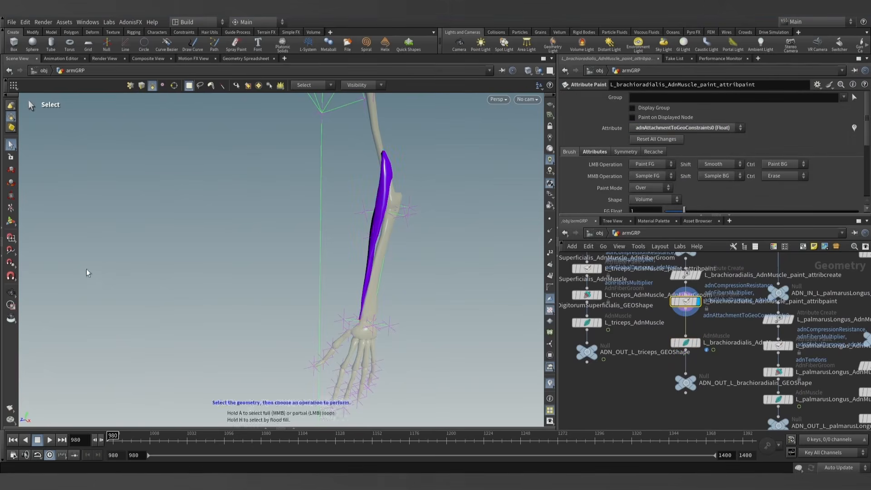
{"action": "left_click", "coordinate": [11, 221]}
{"action": "left_click", "coordinate": [649, 210]}
{"action": "type", "text": "0"}
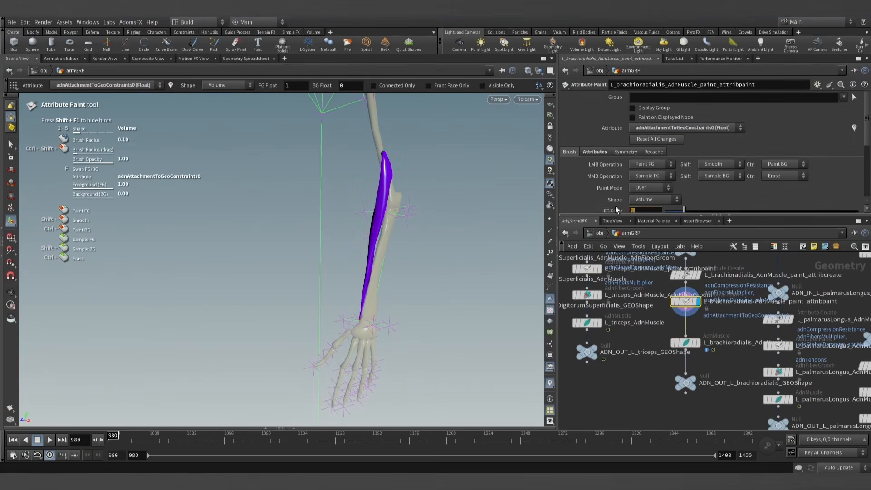
{"action": "type", "text": ".3"}
{"action": "key", "text": "Return"}
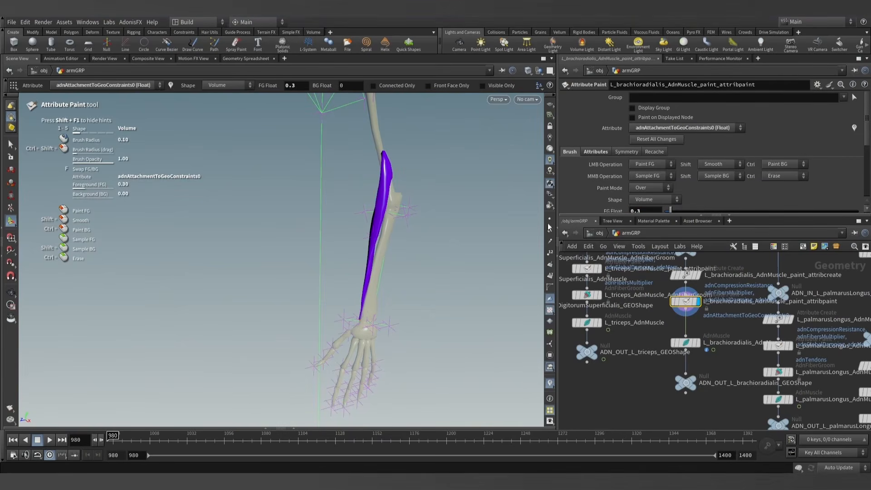
{"action": "left_click_drag", "start_coordinate": [387, 182], "coordinate": [383, 187], "text": "alt"}
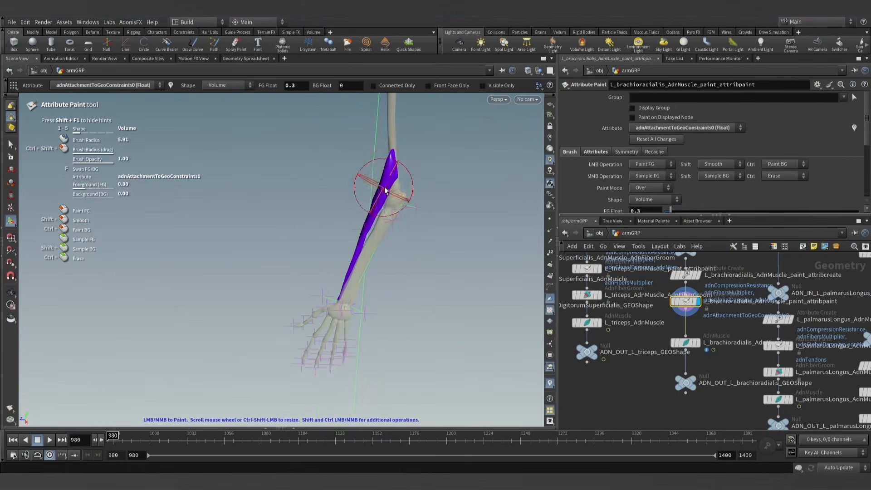
{"action": "left_click_drag", "start_coordinate": [396, 143], "coordinate": [382, 210]}
{"action": "left_click_drag", "start_coordinate": [349, 263], "coordinate": [387, 235], "text": "alt"}
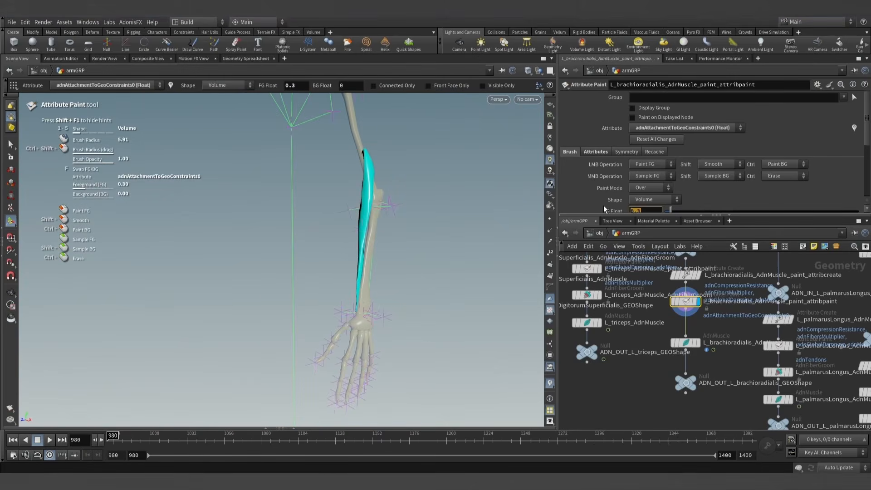
- Paint adnAttachmentToGeoConstraints0 with foreground value 1 and a smaller brush where the brachioradialis's upper end meets the humerus
{"action": "mouse_move", "coordinate": [379, 218]}
{"action": "left_mouse_down"}
{"action": "mouse_move", "coordinate": [381, 189]}
{"action": "mouse_move", "coordinate": [358, 190]}
{"action": "left_mouse_up"}
{"action": "right_click_drag", "start_coordinate": [358, 190], "coordinate": [414, 129], "text": "alt"}
{"action": "mouse_move", "coordinate": [414, 129]}
{"action": "middle_mouse_down", "text": "alt"}
{"action": "mouse_move", "coordinate": [325, 291]}
{"action": "mouse_move", "coordinate": [318, 288]}
{"action": "middle_mouse_up", "text": "alt"}
{"action": "scroll", "coordinate": [319, 286], "scroll_direction": "down", "scroll_amount": 8}
{"action": "mouse_move", "coordinate": [327, 272]}
{"action": "left_mouse_down", "text": "alt"}
{"action": "mouse_move", "coordinate": [303, 264]}
{"action": "mouse_move", "coordinate": [468, 247]}
{"action": "mouse_move", "coordinate": [379, 292]}
{"action": "left_mouse_up", "text": "alt"}
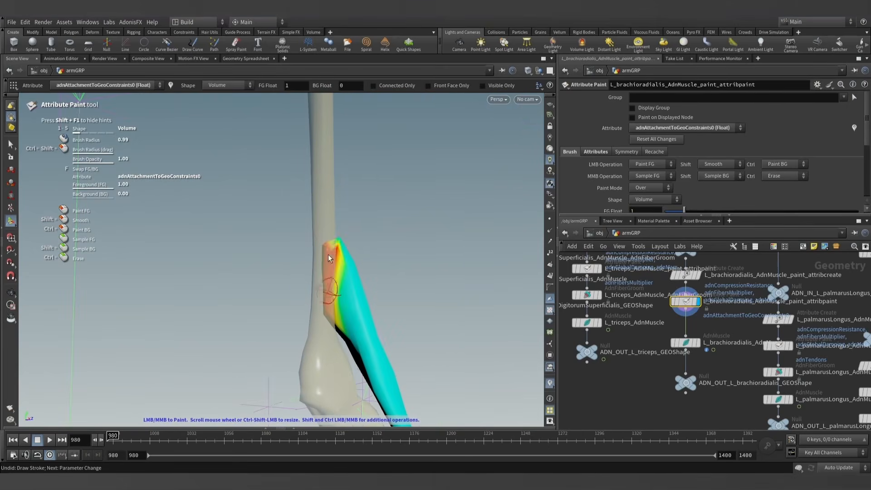
- Paint adnAttachmentToGeoConstraints0 with foreground value 1 on the wrist end of the brachioradialis
{"action": "right_click_drag", "start_coordinate": [330, 331], "coordinate": [373, 330], "text": "alt"}
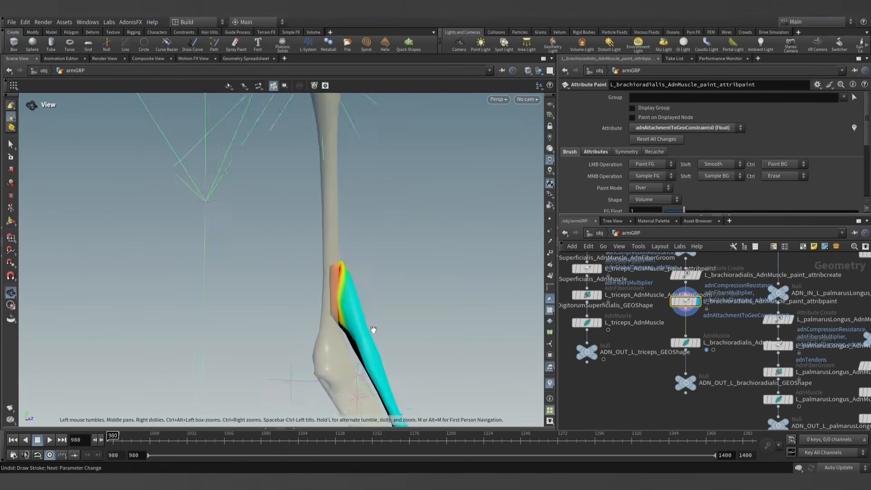
{"action": "middle_click_drag", "start_coordinate": [373, 330], "coordinate": [352, 169], "text": "alt"}
{"action": "right_click_drag", "start_coordinate": [352, 169], "coordinate": [379, 370], "text": "alt"}
{"action": "mouse_move", "coordinate": [379, 369]}
{"action": "left_mouse_down", "text": "alt"}
{"action": "mouse_move", "coordinate": [473, 360]}
{"action": "mouse_move", "coordinate": [420, 355]}
{"action": "mouse_move", "coordinate": [393, 338]}
{"action": "left_mouse_up", "text": "alt"}
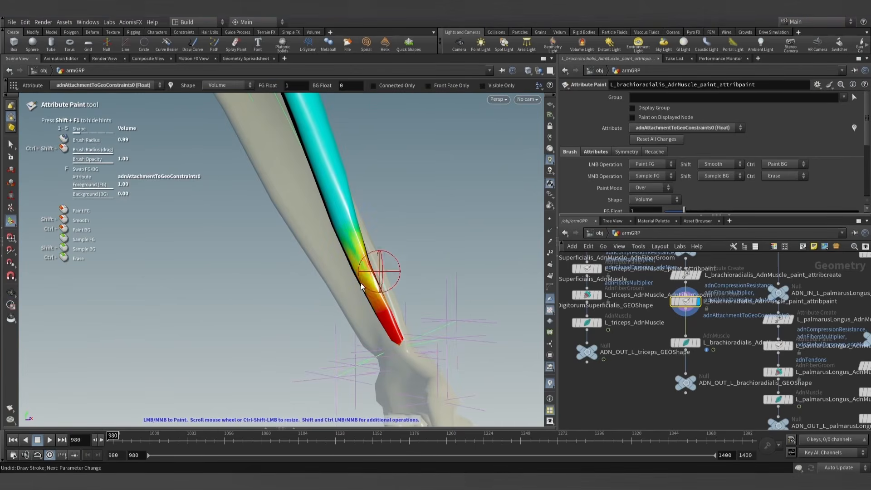
{"action": "mouse_move", "coordinate": [356, 298]}
{"action": "left_mouse_down", "text": "alt"}
{"action": "mouse_move", "coordinate": [379, 294]}
{"action": "mouse_move", "coordinate": [385, 251]}
{"action": "left_mouse_up", "text": "alt"}
{"action": "right_click_drag", "start_coordinate": [385, 250], "coordinate": [336, 243], "text": "alt"}
{"action": "left_click_drag", "start_coordinate": [336, 243], "coordinate": [391, 223], "text": "alt"}
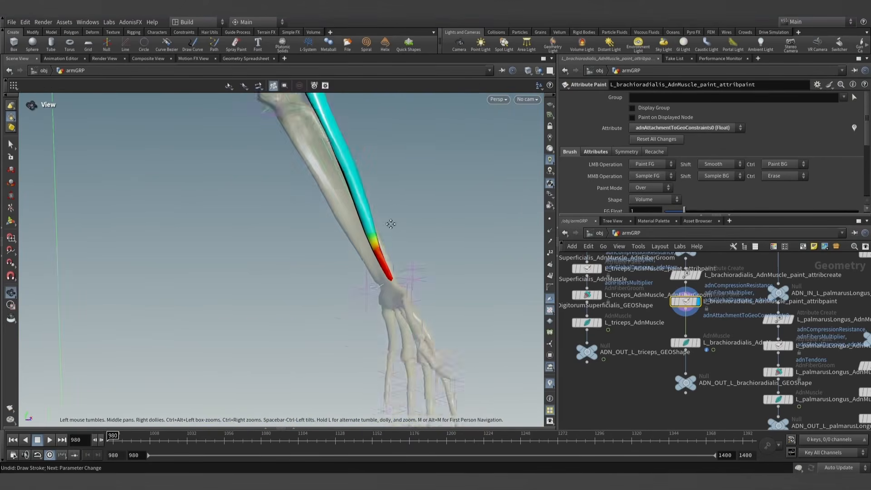
- Switch the painted attribute to adnTendons and paint it with foreground value 1 on the brachioradialis's wrist end
{"action": "middle_click_drag", "start_coordinate": [391, 223], "coordinate": [386, 290], "text": "alt"}
{"action": "right_click_drag", "start_coordinate": [386, 290], "coordinate": [379, 295], "text": "alt"}
{"action": "left_click_drag", "start_coordinate": [380, 295], "coordinate": [399, 285], "text": "alt"}
{"action": "left_click", "coordinate": [685, 127]}
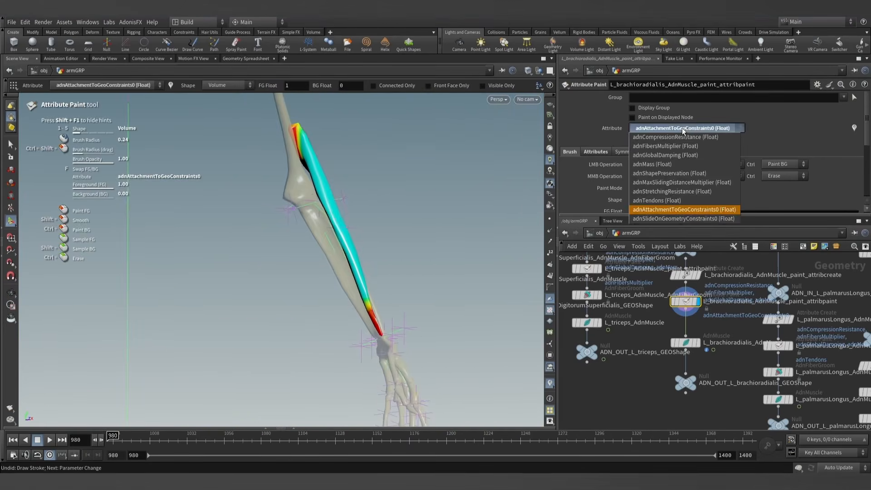
{"action": "left_click", "coordinate": [674, 200]}
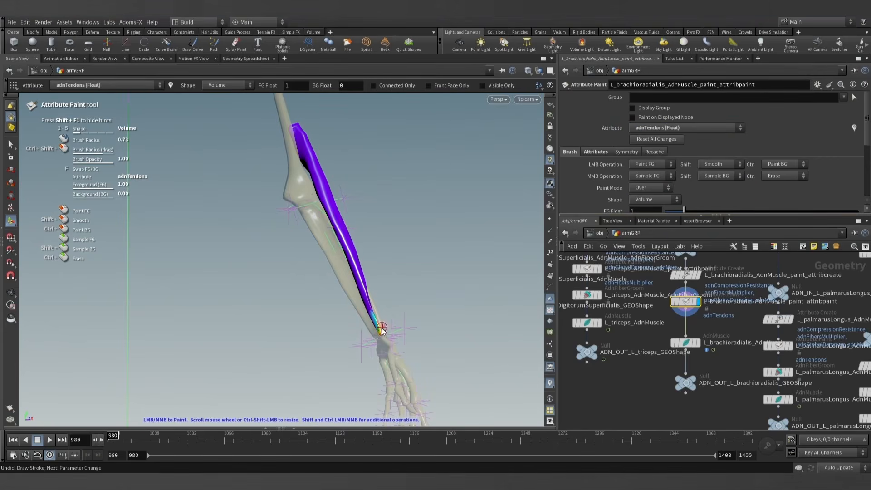
{"action": "left_click_drag", "start_coordinate": [383, 261], "coordinate": [365, 179], "text": "alt"}
- Paint adnTendons with foreground value 1 and a larger brush around the upper tip of the brachioradialis
{"action": "middle_click_drag", "start_coordinate": [365, 179], "coordinate": [370, 292], "text": "alt"}
{"action": "left_click_drag", "start_coordinate": [370, 291], "coordinate": [441, 282], "text": "alt"}
{"action": "right_click_drag", "start_coordinate": [441, 281], "coordinate": [463, 277], "text": "alt"}
{"action": "left_click_drag", "start_coordinate": [463, 276], "coordinate": [472, 271], "text": "alt"}
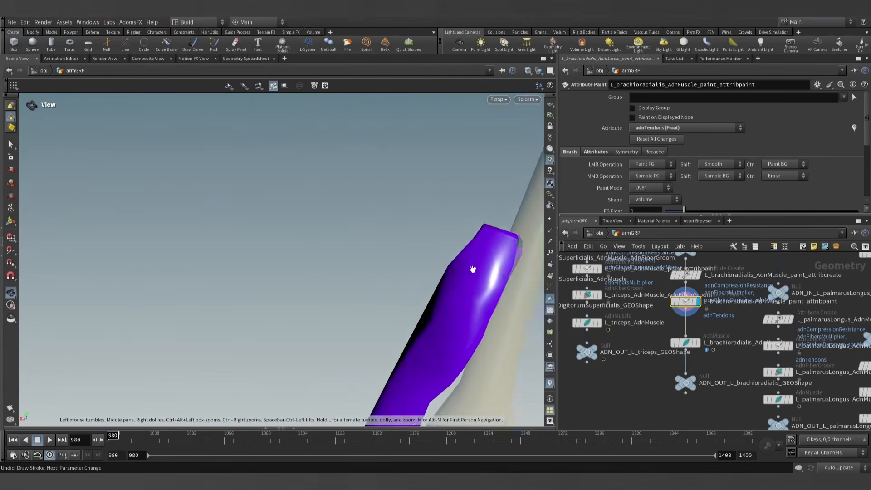
{"action": "middle_click_drag", "start_coordinate": [472, 270], "coordinate": [422, 278], "text": "alt"}
{"action": "scroll", "coordinate": [430, 239], "scroll_direction": "up", "scroll_amount": 5}
{"action": "mouse_move", "coordinate": [430, 239]}
{"action": "left_mouse_down"}
{"action": "mouse_move", "coordinate": [447, 255]}
{"action": "mouse_move", "coordinate": [529, 259]}
{"action": "left_mouse_up"}
{"action": "left_click_drag", "start_coordinate": [383, 247], "coordinate": [467, 242], "text": "alt"}
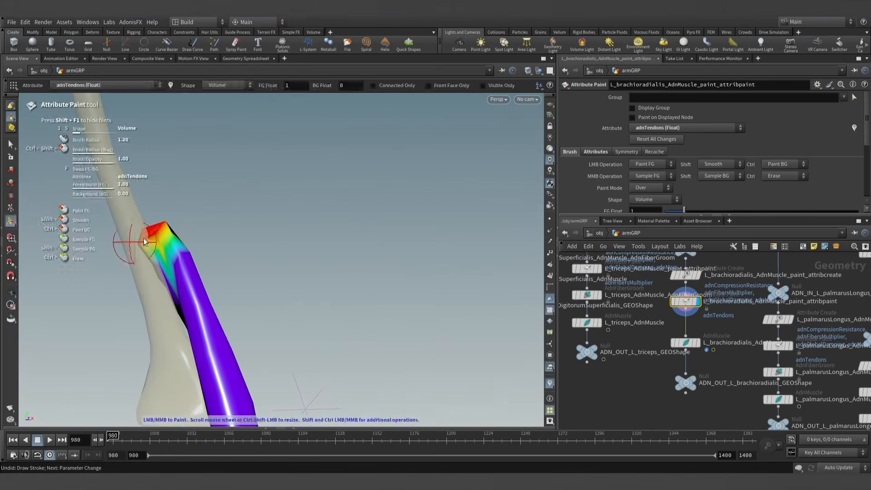
{"action": "scroll", "coordinate": [216, 249], "scroll_direction": "down", "scroll_amount": 5, "text": "alt"}
- Switch the painted attribute to adnFibersMultiplier and paint foreground value 0 around the brachioradialis's upper tip
{"action": "left_click_drag", "start_coordinate": [216, 249], "coordinate": [33, 321], "text": "alt"}
{"action": "scroll", "coordinate": [303, 329], "scroll_direction": "down", "scroll_amount": 5, "text": "alt"}
{"action": "middle_click_drag", "start_coordinate": [337, 321], "coordinate": [366, 277], "text": "alt"}
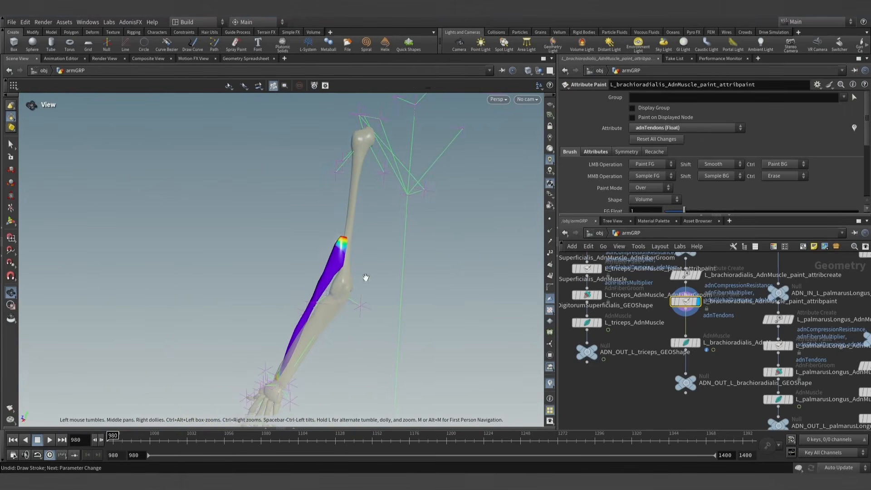
{"action": "left_click", "coordinate": [686, 127]}
{"action": "left_click", "coordinate": [671, 138]}
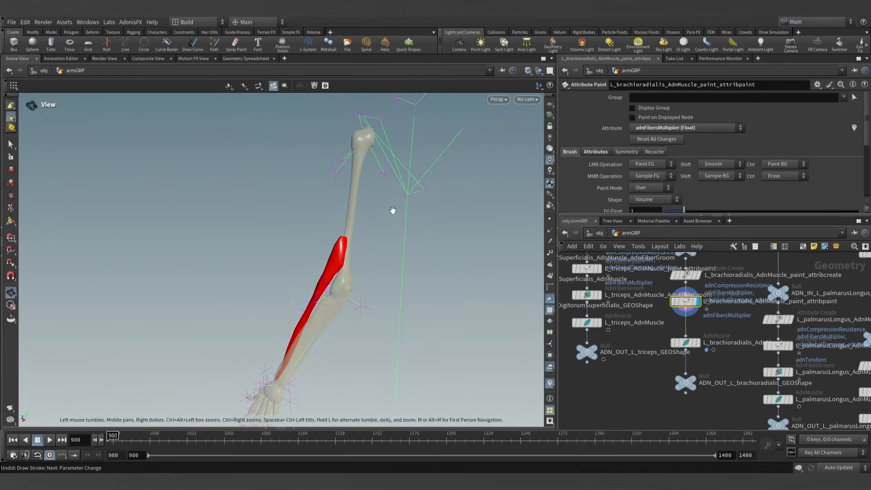
{"action": "scroll", "coordinate": [392, 210], "scroll_direction": "up", "scroll_amount": 5, "text": "alt"}
{"action": "left_click_drag", "start_coordinate": [487, 218], "coordinate": [241, 223], "text": "alt"}
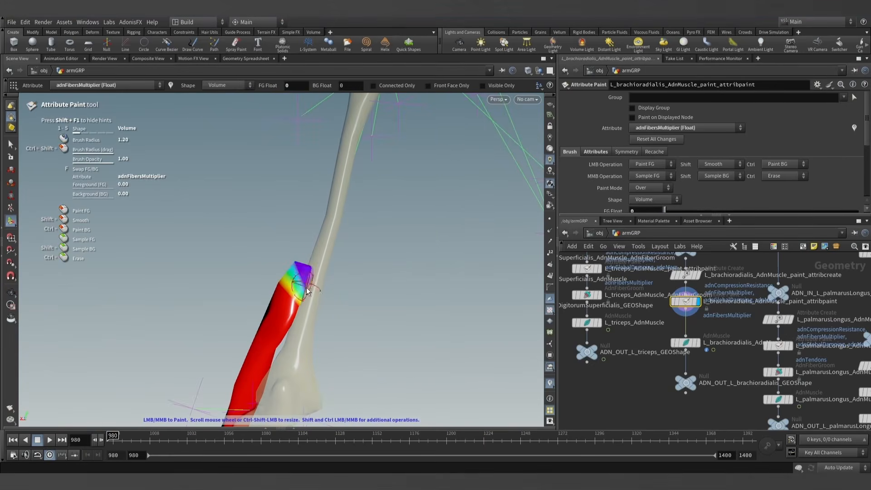
{"action": "mouse_move", "coordinate": [303, 287]}
{"action": "left_mouse_down", "text": "alt"}
{"action": "mouse_move", "coordinate": [488, 255]}
{"action": "mouse_move", "coordinate": [389, 262]}
{"action": "mouse_move", "coordinate": [319, 294]}
{"action": "left_mouse_up", "text": "alt"}
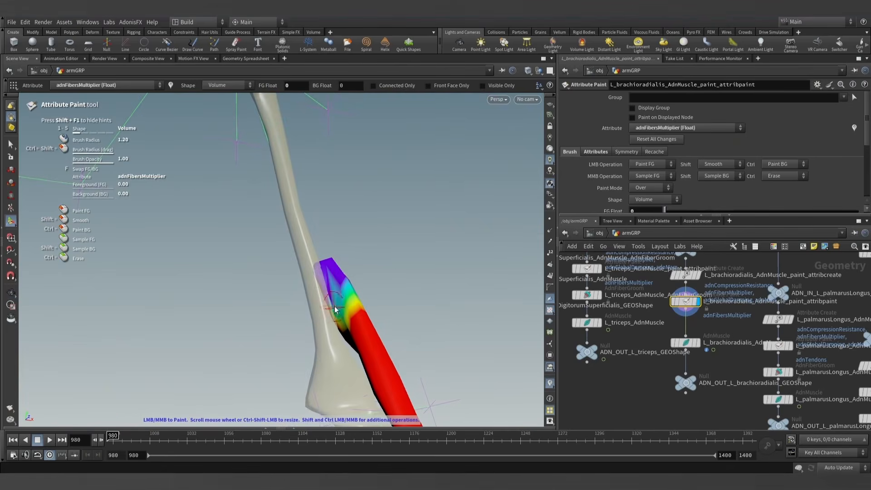
- Paint adnFibersMultiplier with foreground value 0 along the tendon at the brachioradialis's wrist end
{"action": "scroll", "coordinate": [340, 310], "scroll_direction": "down", "scroll_amount": 2, "text": "alt"}
{"action": "left_click_drag", "start_coordinate": [340, 309], "coordinate": [366, 276], "text": "alt"}
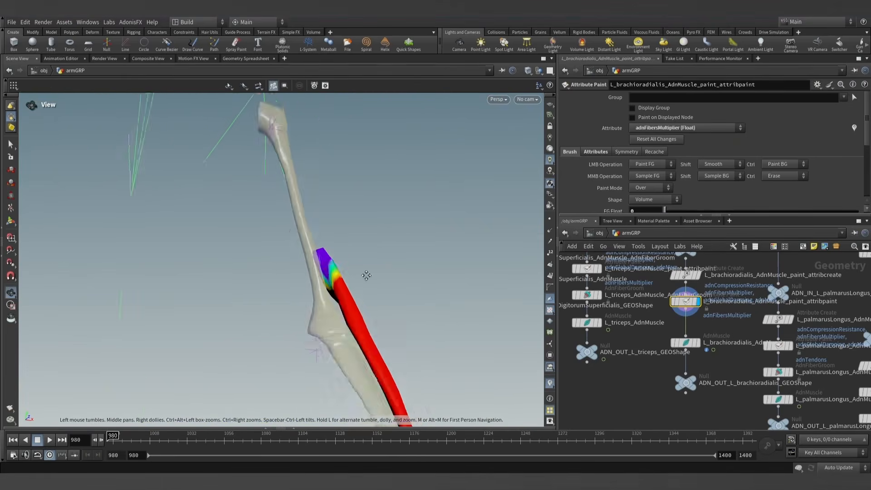
{"action": "scroll", "coordinate": [388, 271], "scroll_direction": "down", "scroll_amount": 4, "text": "alt"}
{"action": "mouse_move", "coordinate": [385, 313]}
{"action": "left_mouse_down", "text": "alt"}
{"action": "mouse_move", "coordinate": [313, 329]}
{"action": "mouse_move", "coordinate": [540, 317]}
{"action": "left_mouse_up", "text": "alt"}
{"action": "scroll", "coordinate": [379, 319], "scroll_direction": "up", "scroll_amount": 5, "text": "alt"}
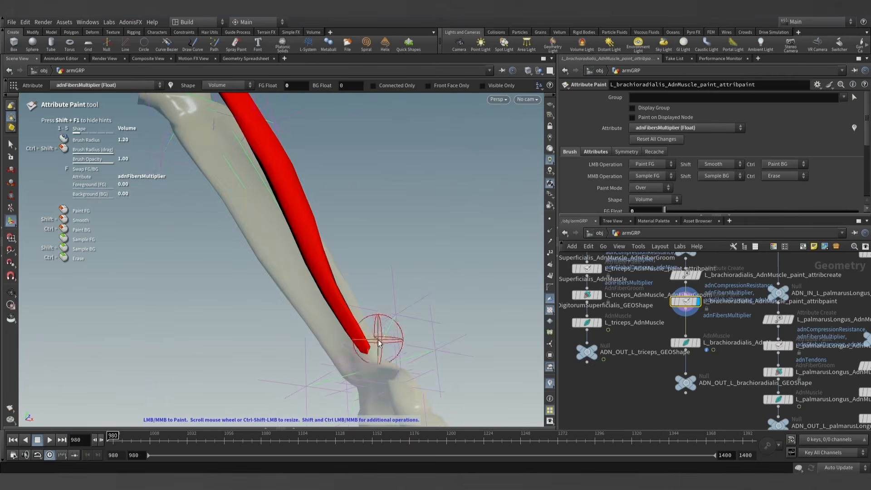
{"action": "mouse_move", "coordinate": [380, 337]}
{"action": "left_mouse_down"}
{"action": "mouse_move", "coordinate": [376, 317]}
{"action": "mouse_move", "coordinate": [341, 321]}
{"action": "mouse_move", "coordinate": [339, 296]}
{"action": "mouse_move", "coordinate": [195, 317]}
{"action": "mouse_move", "coordinate": [466, 245]}
{"action": "left_mouse_up"}
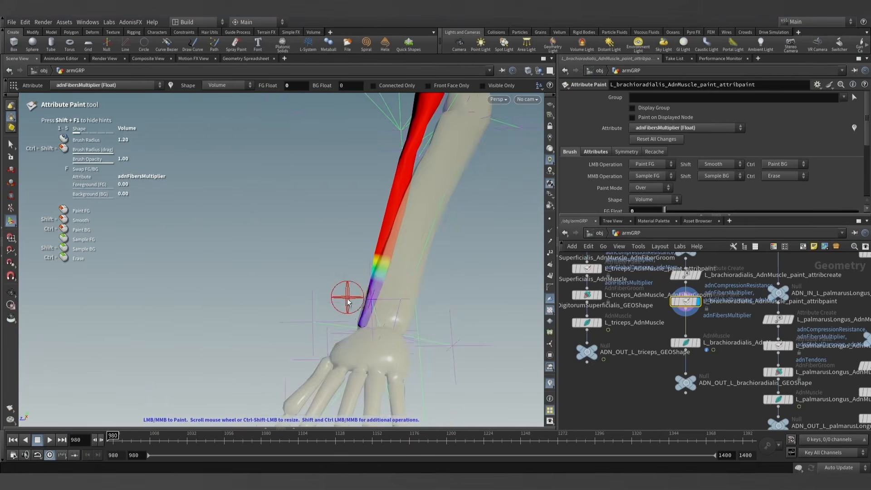
{"action": "scroll", "coordinate": [369, 311], "scroll_direction": "down", "scroll_amount": 5, "text": "alt"}
{"action": "mouse_move", "coordinate": [380, 302]}
{"action": "left_mouse_down", "text": "alt"}
{"action": "mouse_move", "coordinate": [424, 288]}
{"action": "mouse_move", "coordinate": [435, 265]}
{"action": "left_mouse_up", "text": "alt"}
{"action": "scroll", "coordinate": [417, 278], "scroll_direction": "down", "scroll_amount": 4, "text": "alt"}
- Leave the attribute paint tool and display L_brachioradialis_AdnMuscle
{"action": "key", "text": "Return"}
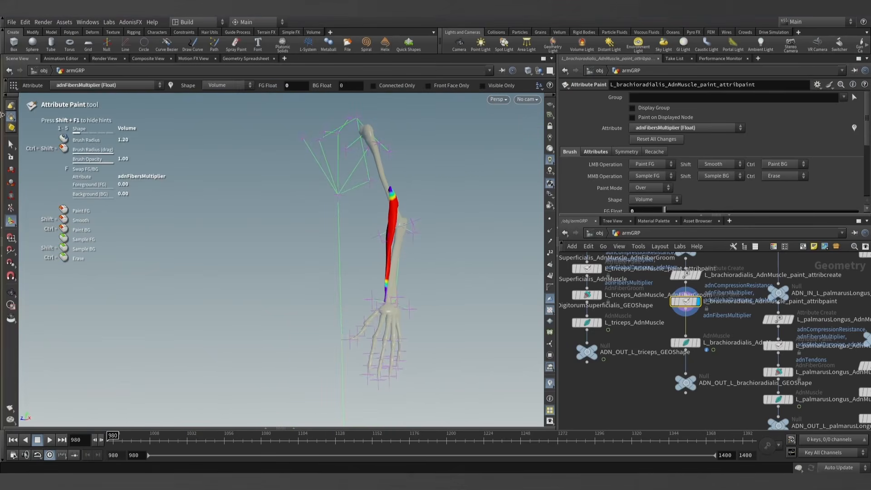
{"action": "left_click", "coordinate": [11, 144]}
{"action": "left_click", "coordinate": [699, 346]}
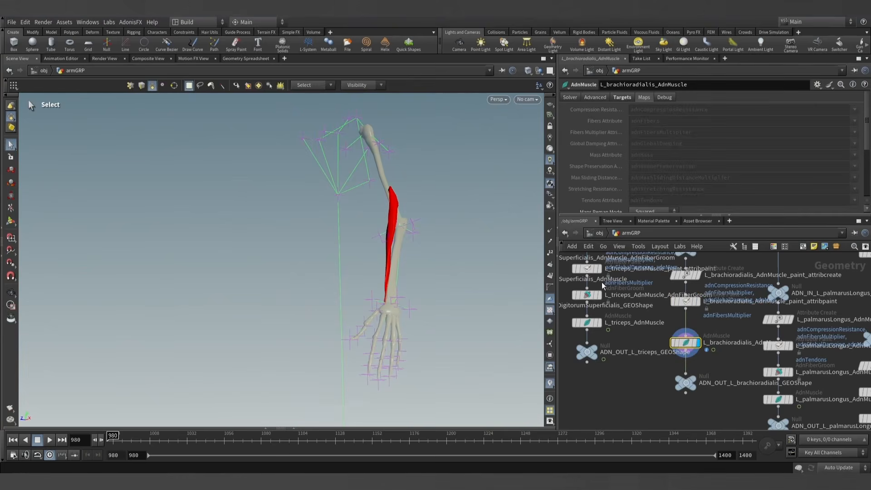
- Make L_brachioradialis_AdnMuscle groomable with the AdonisFX utility and display the resulting AdnFiberGroom node
{"action": "left_click", "coordinate": [130, 22]}
{"action": "mouse_move", "coordinate": [135, 33]}
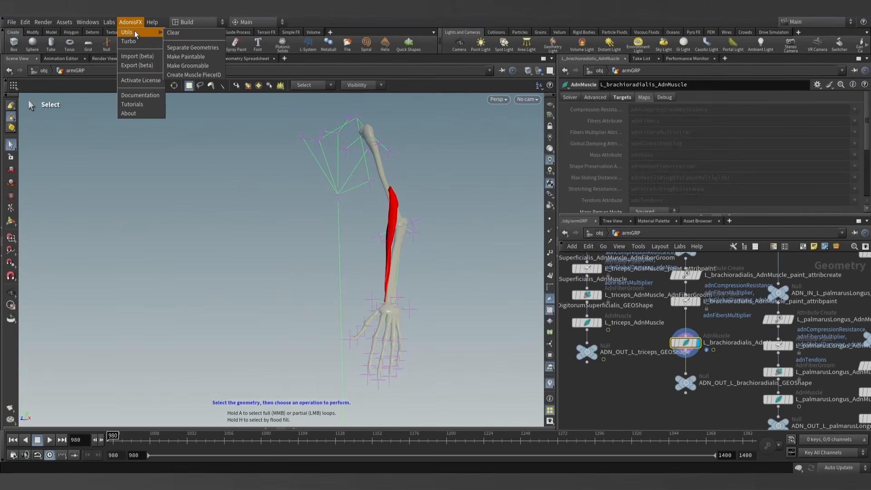
{"action": "left_click", "coordinate": [189, 66]}
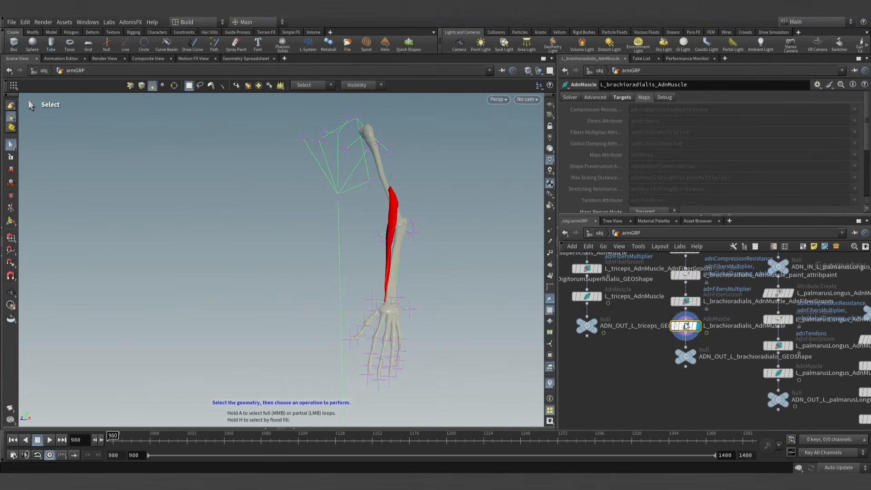
{"action": "left_click", "coordinate": [685, 301]}
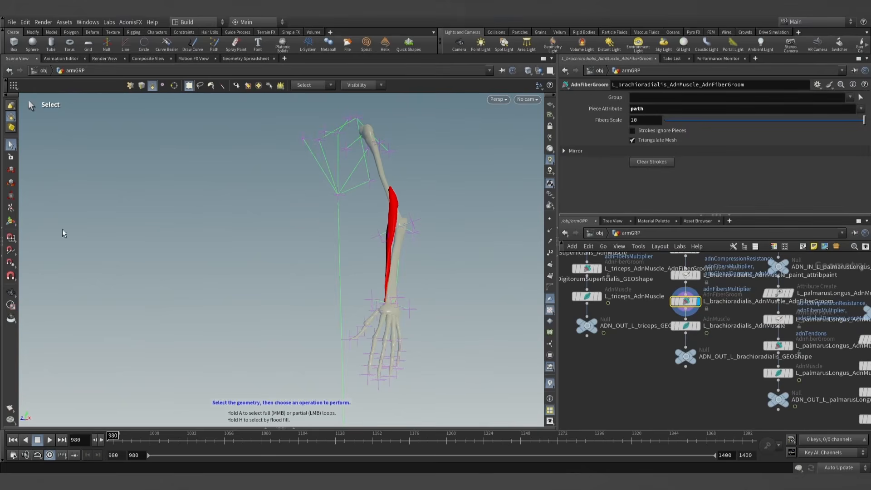
- Activate the fiber groom tool on the brachioradialis and set Fibers Scale to 15
{"action": "left_click", "coordinate": [12, 223]}
{"action": "left_click_drag", "start_coordinate": [327, 236], "coordinate": [390, 239], "text": "alt"}
{"action": "right_click_drag", "start_coordinate": [391, 239], "coordinate": [557, 278], "text": "alt"}
{"action": "middle_click_drag", "start_coordinate": [433, 220], "coordinate": [428, 273], "text": "alt"}
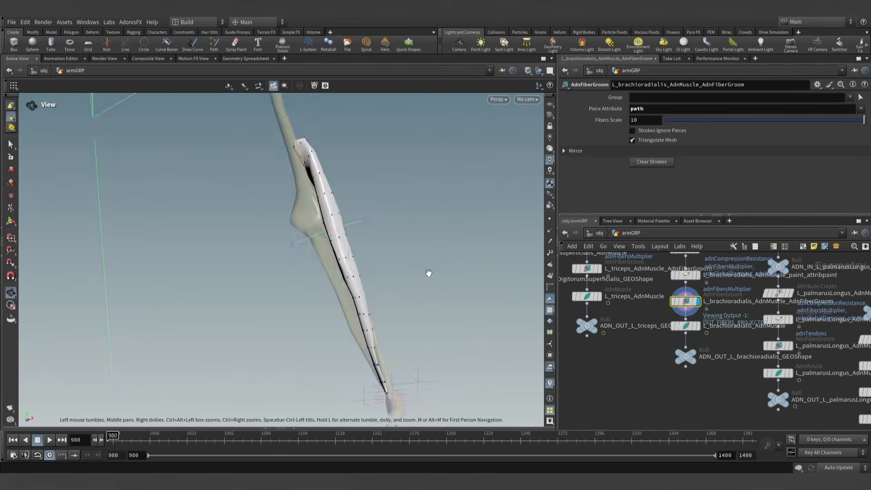
{"action": "left_click_drag", "start_coordinate": [428, 272], "coordinate": [368, 269], "text": "alt"}
{"action": "right_click_drag", "start_coordinate": [368, 270], "coordinate": [400, 256], "text": "alt"}
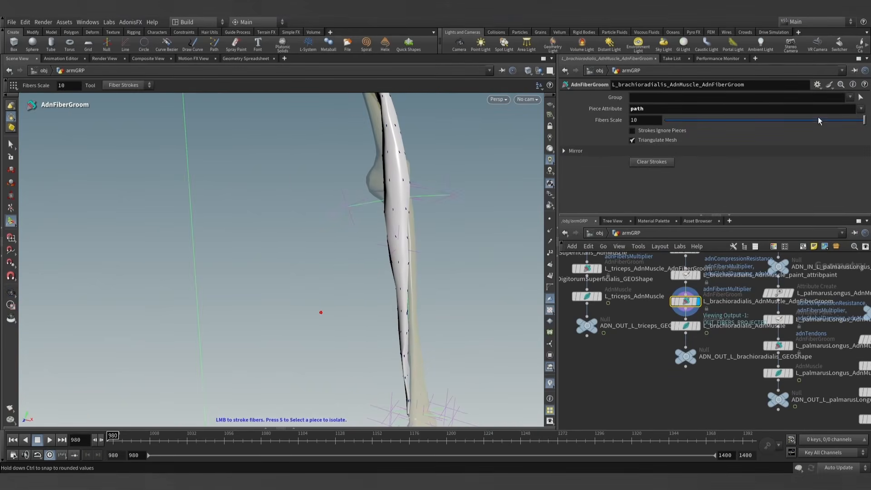
{"action": "type", "text": "1"}
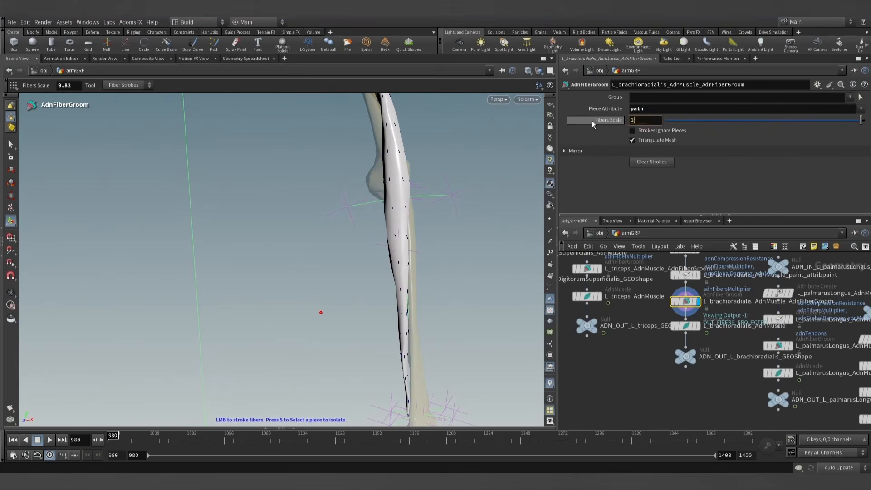
{"action": "type", "text": "5"}
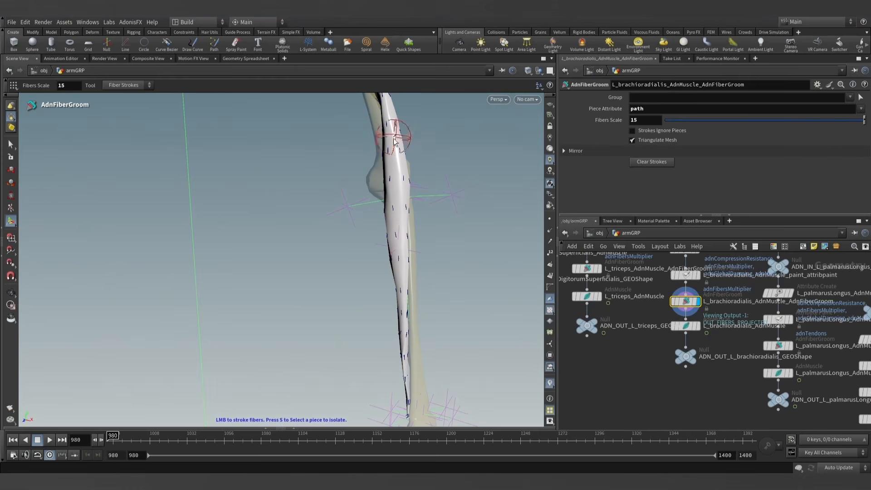
- Examine the fiber directions along the brachioradialis from several angles, and leave the groom tool
{"action": "left_click_drag", "start_coordinate": [407, 324], "coordinate": [375, 245], "text": "alt"}
{"action": "scroll", "coordinate": [439, 222], "scroll_direction": "up", "scroll_amount": 5}
{"action": "scroll", "coordinate": [437, 225], "scroll_direction": "up", "scroll_amount": 2, "text": "alt"}
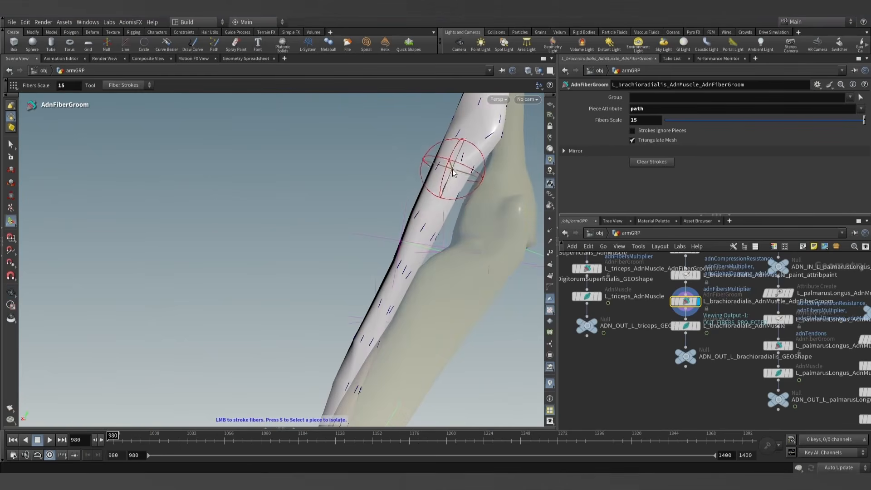
{"action": "scroll", "coordinate": [428, 224], "scroll_direction": "down", "scroll_amount": 5, "text": "alt"}
{"action": "mouse_move", "coordinate": [428, 224]}
{"action": "left_mouse_down", "text": "alt"}
{"action": "mouse_move", "coordinate": [464, 283]}
{"action": "mouse_move", "coordinate": [431, 309]}
{"action": "mouse_move", "coordinate": [488, 311]}
{"action": "left_mouse_up", "text": "alt"}
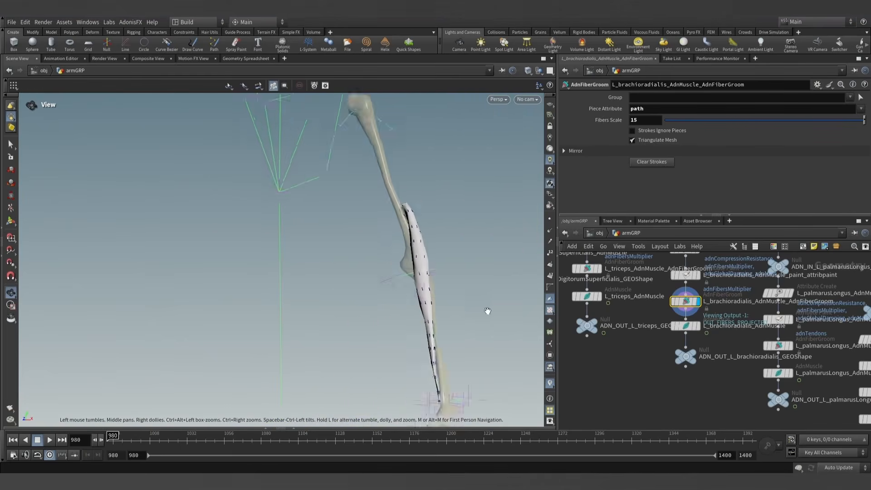
{"action": "middle_click_drag", "start_coordinate": [488, 311], "coordinate": [441, 254], "text": "alt"}
{"action": "key", "text": "s"}
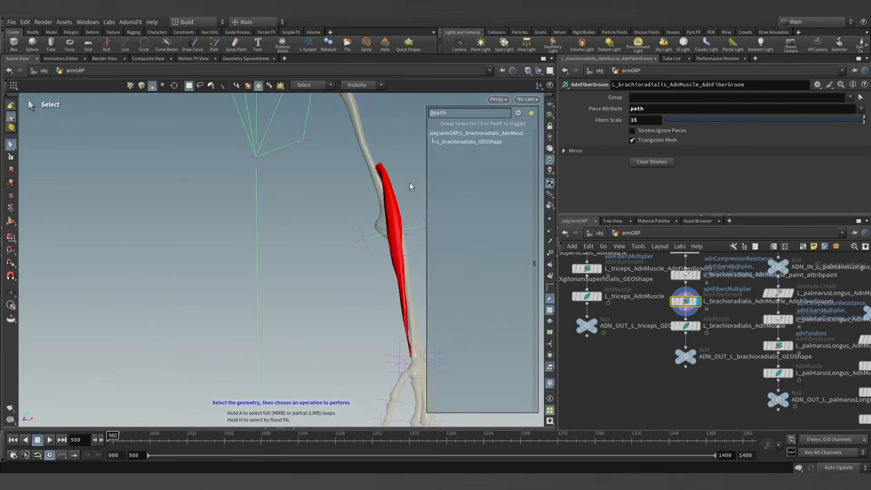
{"action": "key", "text": "9"}
- Display L_brachioradialis_AdnMuscle, play its simulation to check the muscle's deformation, and return to frame 980
{"action": "left_click", "coordinate": [685, 327]}
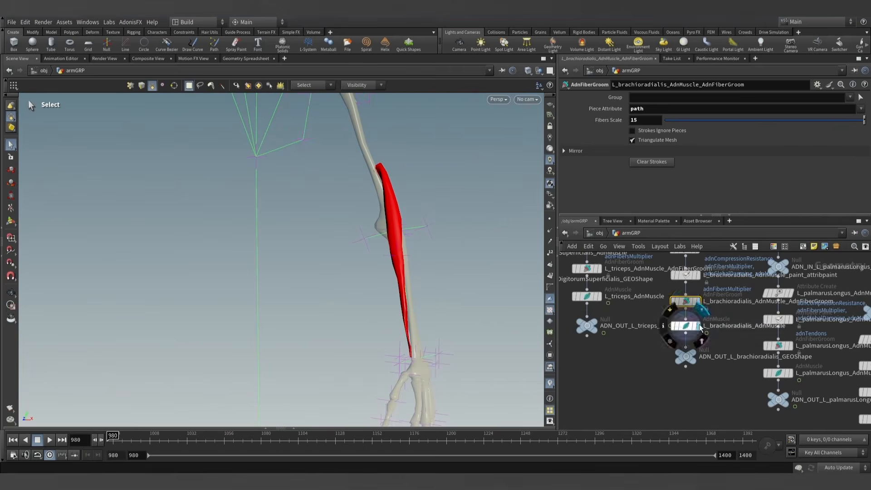
{"action": "left_click_drag", "start_coordinate": [689, 354], "coordinate": [685, 333]}
{"action": "scroll", "coordinate": [385, 239], "scroll_direction": "down", "scroll_amount": 3, "text": "alt"}
{"action": "key", "text": "s"}
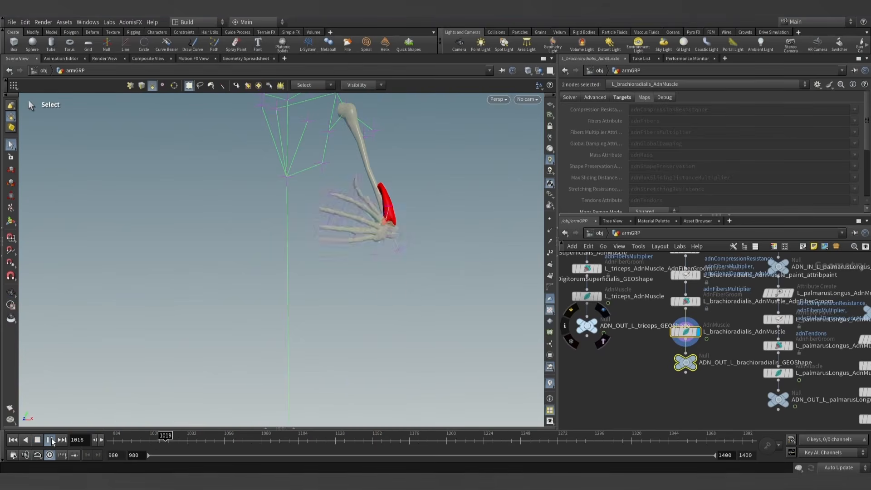
{"action": "key", "text": "Escape"}
{"action": "key", "text": "s"}
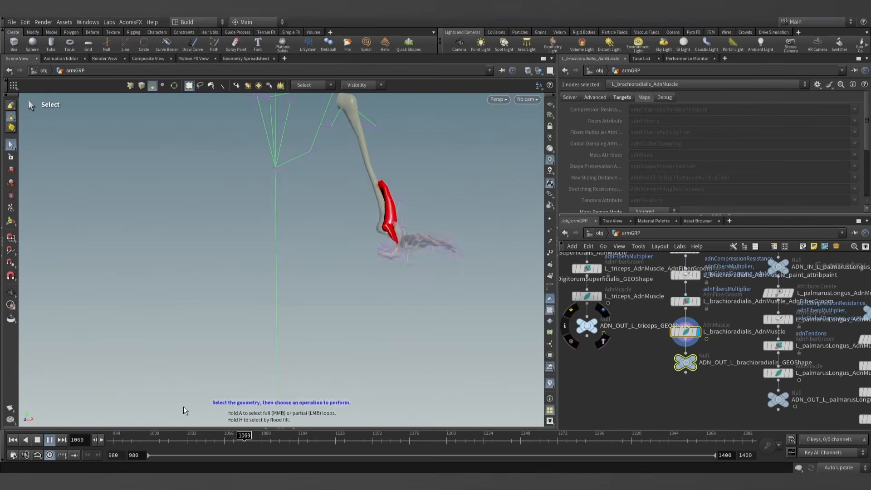
{"action": "left_click", "coordinate": [48, 440]}
{"action": "left_click", "coordinate": [12, 440]}
- Find the muscles_sim_view Object Merge node in the network and display its merged arm muscles
{"action": "scroll", "coordinate": [625, 403], "scroll_direction": "down", "scroll_amount": 10}
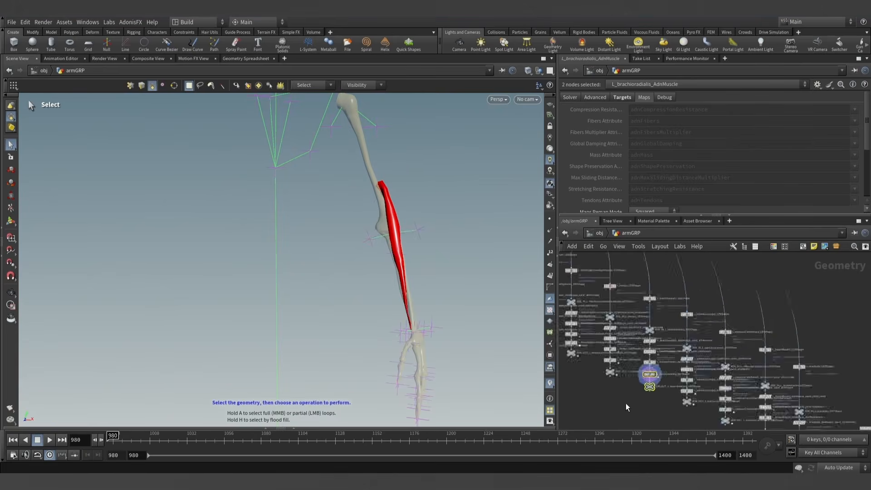
{"action": "middle_click_drag", "start_coordinate": [605, 398], "coordinate": [725, 385]}
{"action": "scroll", "coordinate": [649, 349], "scroll_direction": "up", "scroll_amount": 8}
{"action": "middle_click_drag", "start_coordinate": [634, 334], "coordinate": [676, 325]}
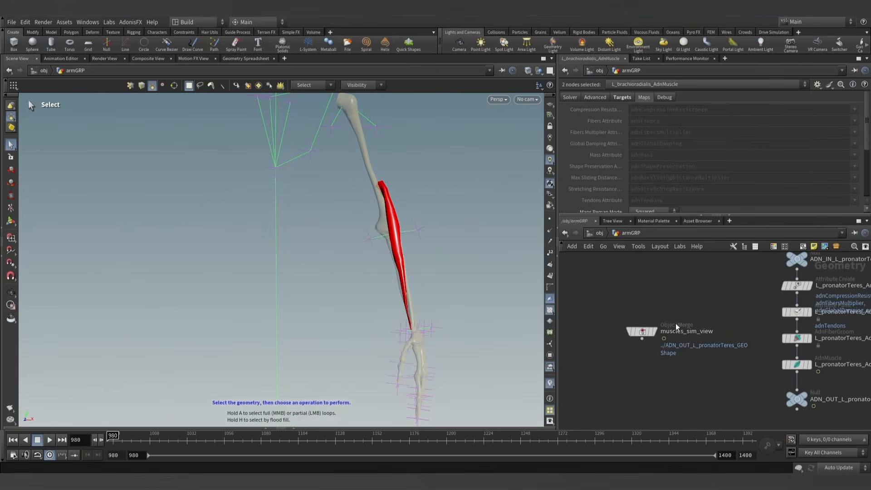
{"action": "left_click", "coordinate": [656, 333]}
{"action": "left_click", "coordinate": [644, 333]}
- Play the combined arm muscle simulation and examine it from different angles
{"action": "scroll", "coordinate": [439, 217], "scroll_direction": "down", "scroll_amount": 5}
{"action": "left_click_drag", "start_coordinate": [439, 217], "coordinate": [391, 230], "text": "alt"}
{"action": "middle_click_drag", "start_coordinate": [391, 230], "coordinate": [353, 242], "text": "alt"}
{"action": "scroll", "coordinate": [358, 242], "scroll_direction": "up", "scroll_amount": 1}
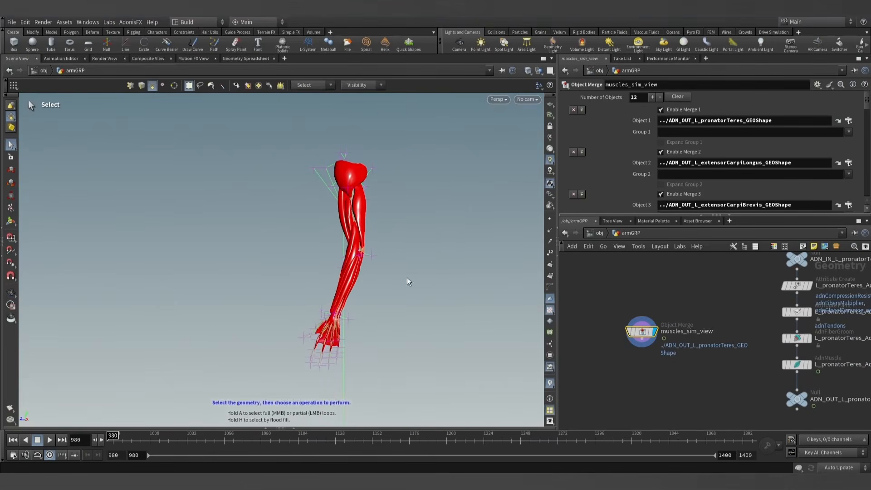
{"action": "left_click", "coordinate": [46, 440]}
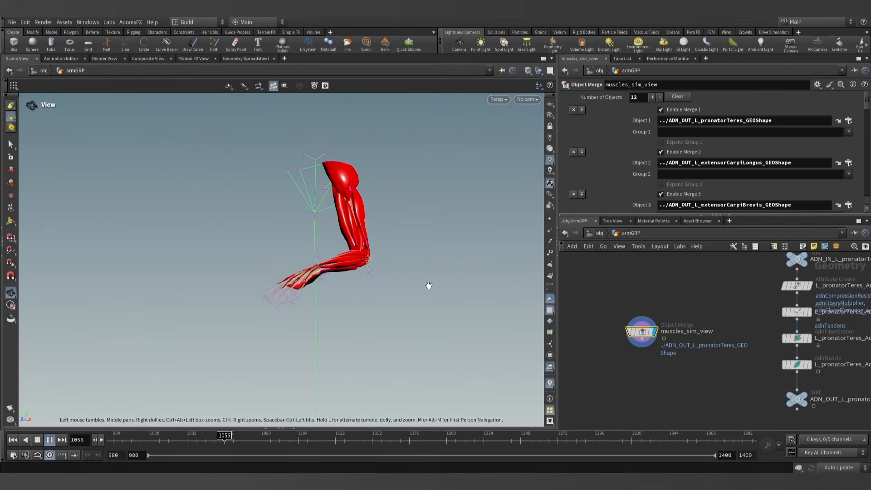
{"action": "key", "text": "Escape"}
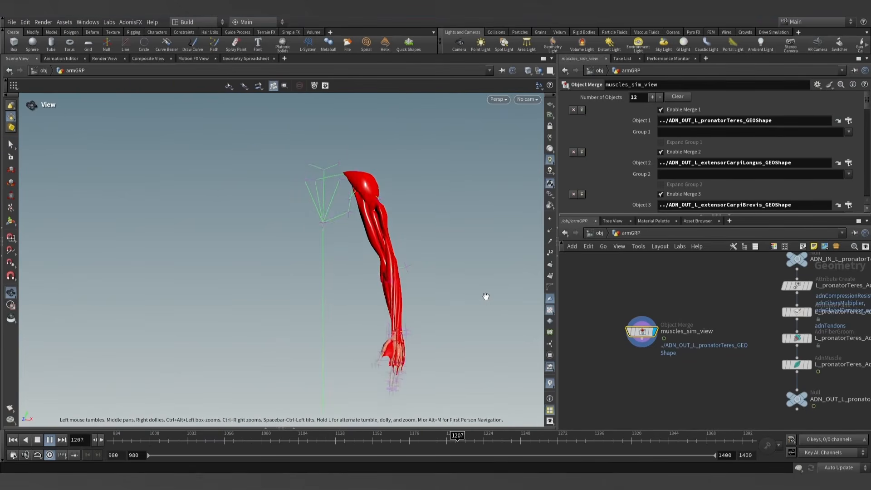
{"action": "left_click_drag", "start_coordinate": [485, 297], "coordinate": [428, 302], "text": "alt"}
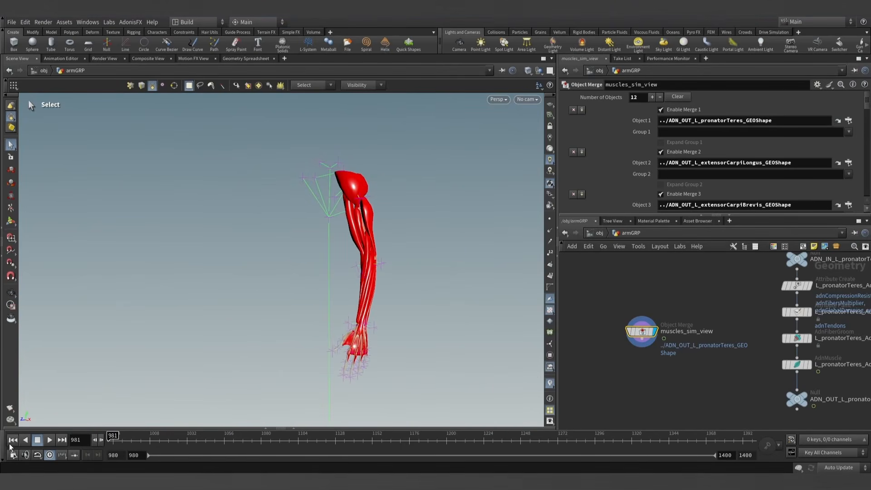
- Connect a Normal node after muscles_sim_view, display it with normals added to Points, and play the simulation
{"action": "left_click_drag", "start_coordinate": [647, 345], "coordinate": [644, 377]}
{"action": "type", "text": "normal"}
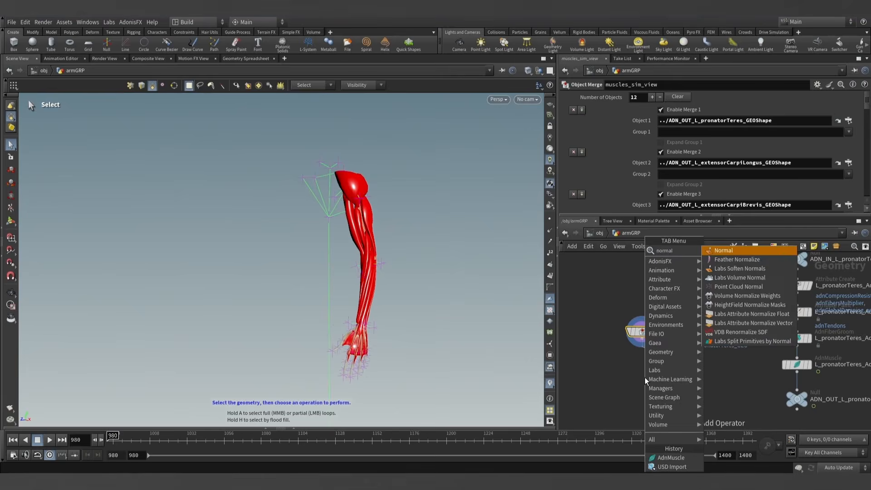
{"action": "key", "text": "Return"}
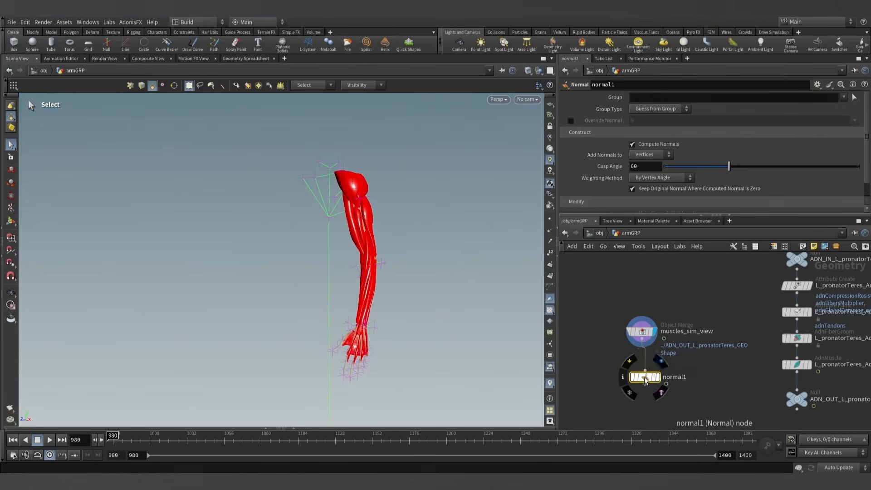
{"action": "left_click_drag", "start_coordinate": [647, 379], "coordinate": [644, 375]}
{"action": "left_click", "coordinate": [655, 374]}
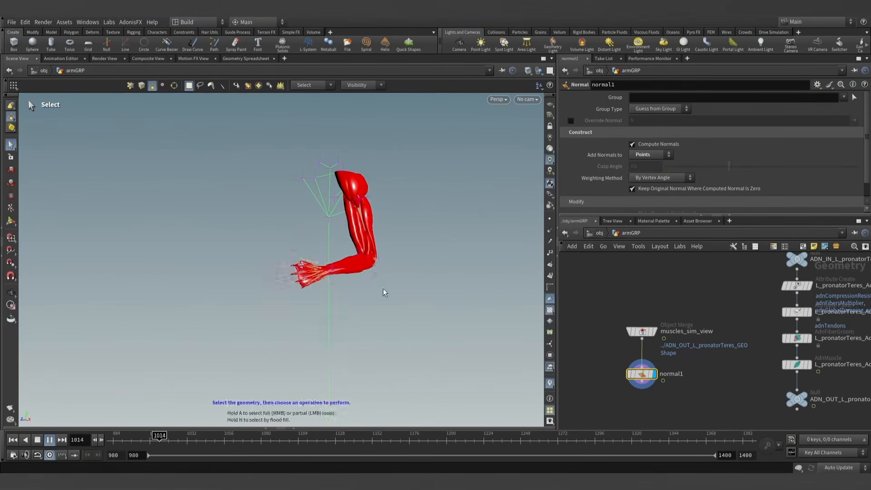
{"action": "key", "text": "Escape"}
{"action": "key", "text": "s"}
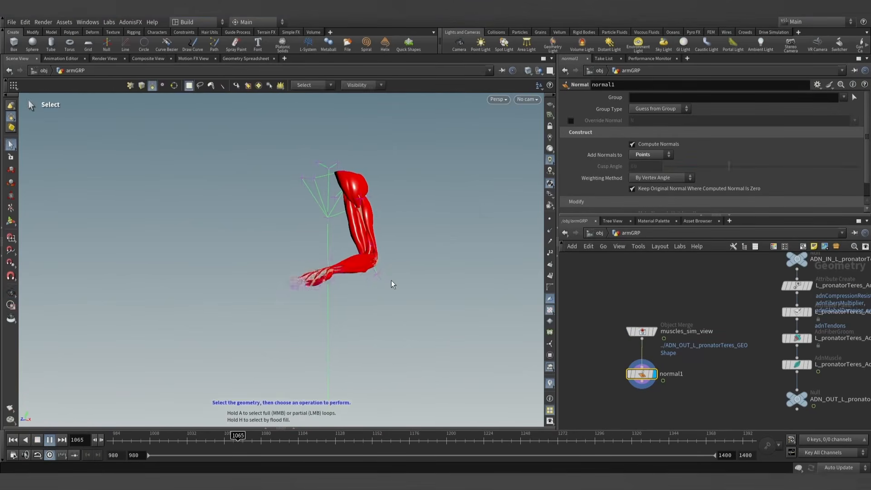
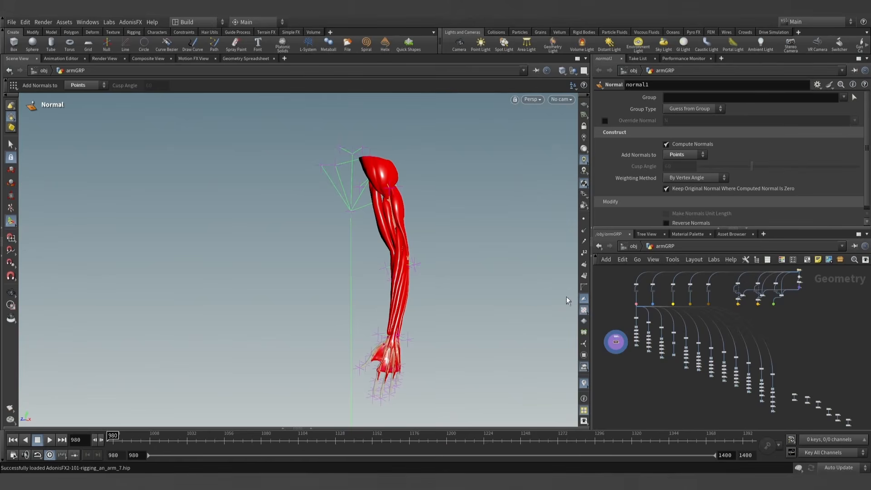
- Display L_elbow_extend_AdnLocatorDistance and examine its elbow locator at the start of the animation
{"action": "left_click_drag", "start_coordinate": [590, 216], "coordinate": [559, 216]}
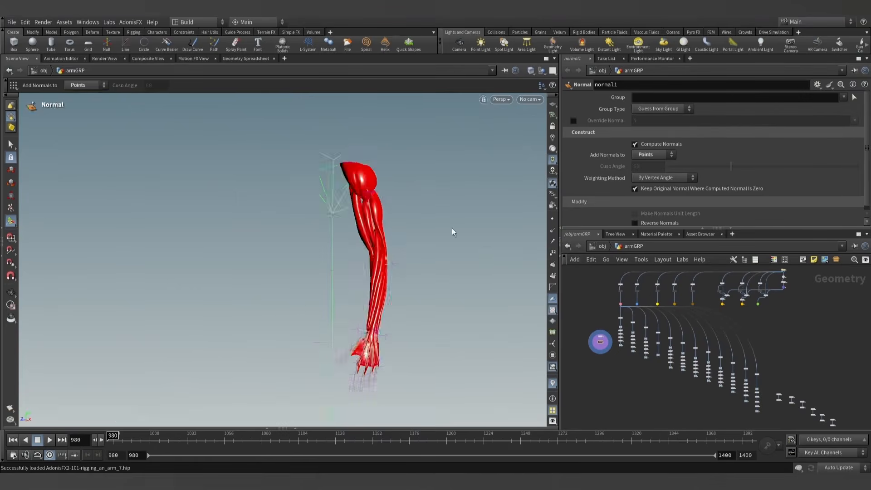
{"action": "key", "text": "Escape"}
{"action": "left_click_drag", "start_coordinate": [454, 241], "coordinate": [395, 241]}
{"action": "key", "text": "Return"}
{"action": "scroll", "coordinate": [635, 365], "scroll_direction": "up", "scroll_amount": 5}
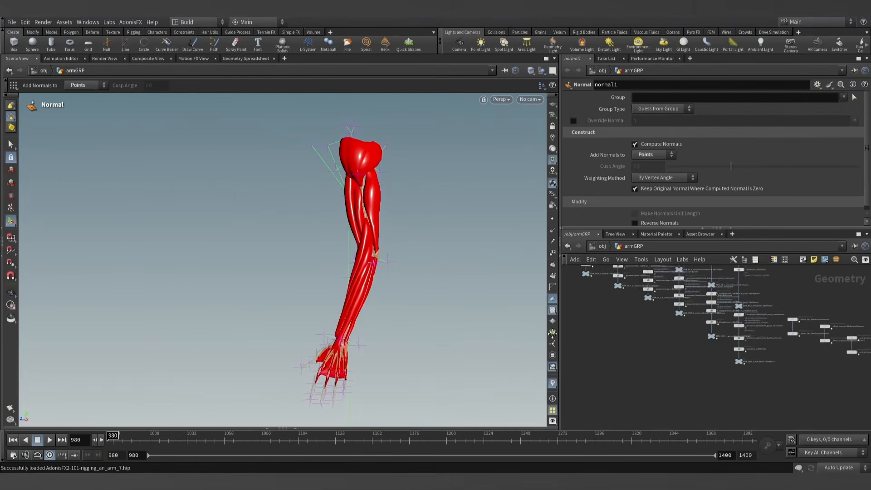
{"action": "scroll", "coordinate": [649, 330], "scroll_direction": "up", "scroll_amount": 2}
{"action": "middle_click_drag", "start_coordinate": [648, 329], "coordinate": [695, 383]}
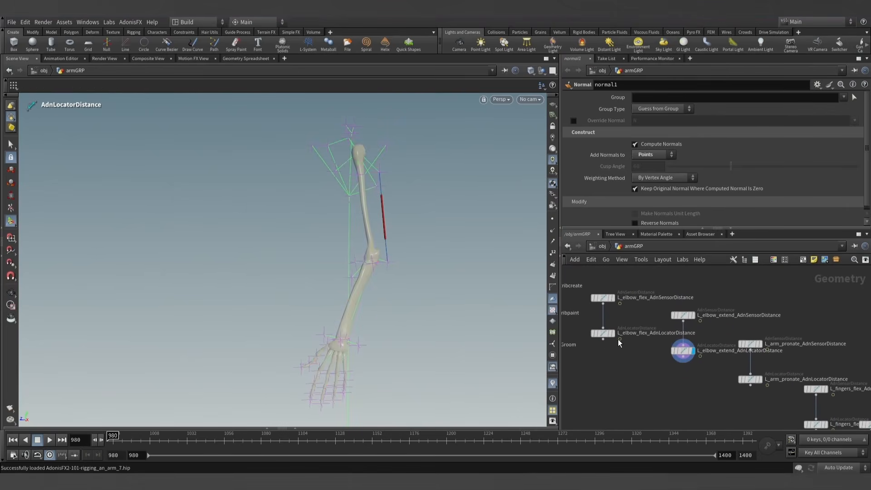
{"action": "key", "text": "Escape"}
{"action": "scroll", "coordinate": [504, 253], "scroll_direction": "up", "scroll_amount": 5}
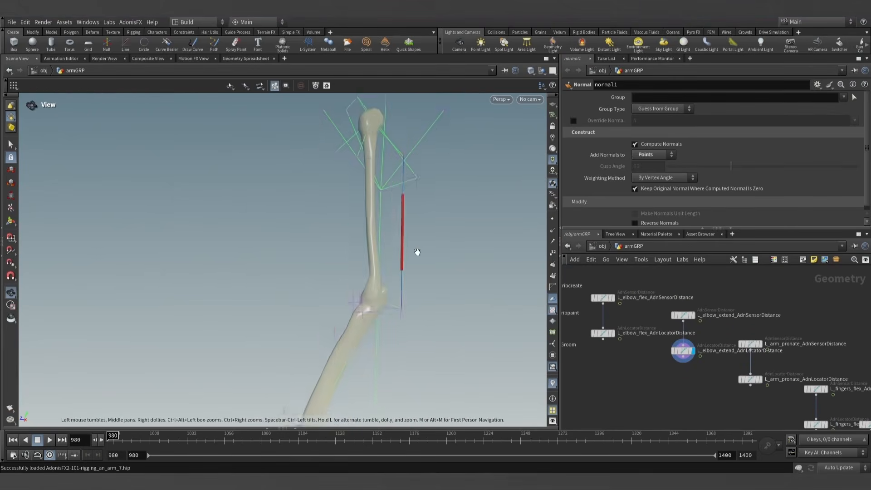
{"action": "key", "text": "Return"}
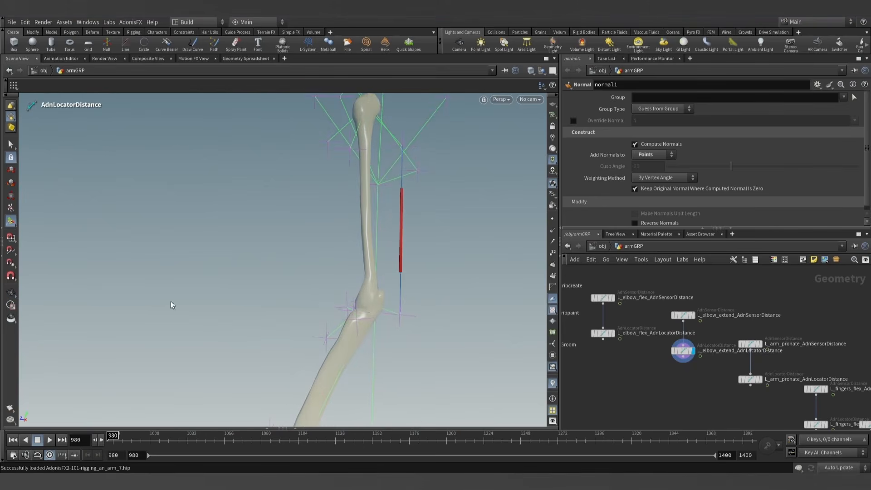
{"action": "scroll", "coordinate": [171, 305], "scroll_direction": "down", "scroll_amount": 5}
{"action": "left_click_drag", "start_coordinate": [114, 440], "coordinate": [79, 444]}
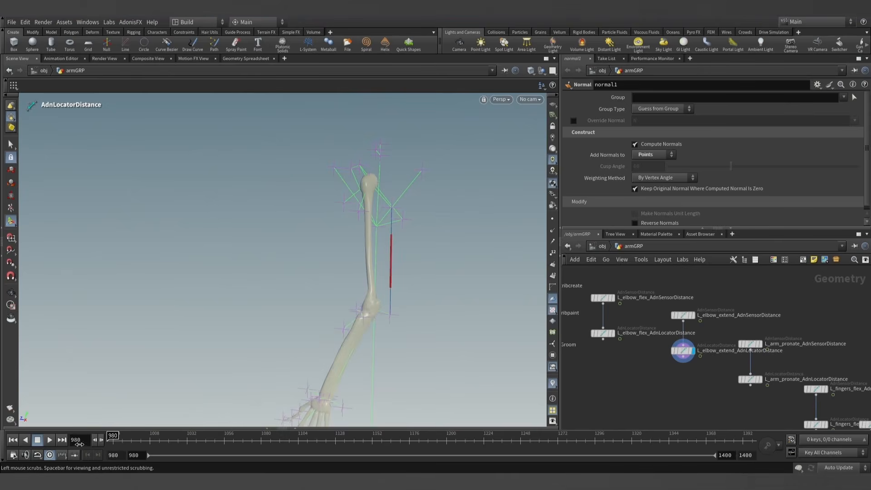
- Set the Input Min Distance of L_elbow_extend_AdnSensorDistance to its Out Distance at frame 980, 26.362
{"action": "left_click", "coordinate": [683, 350]}
{"action": "left_click", "coordinate": [683, 315]}
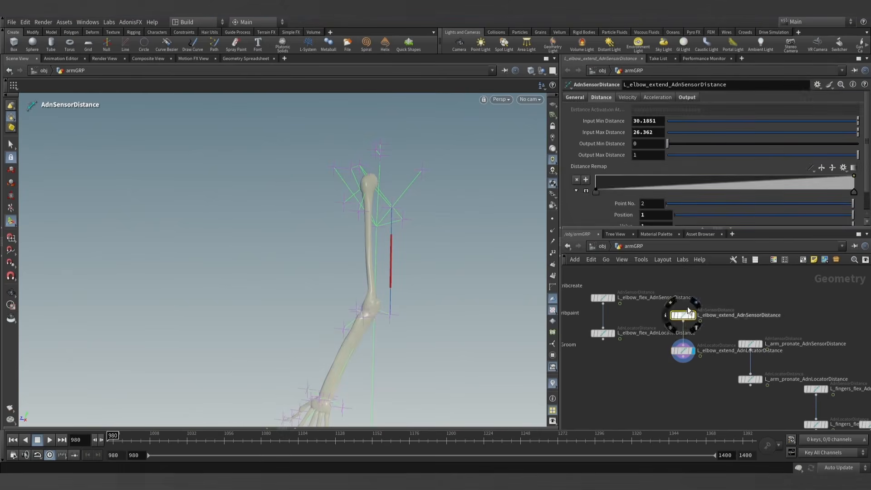
{"action": "left_click", "coordinate": [695, 101]}
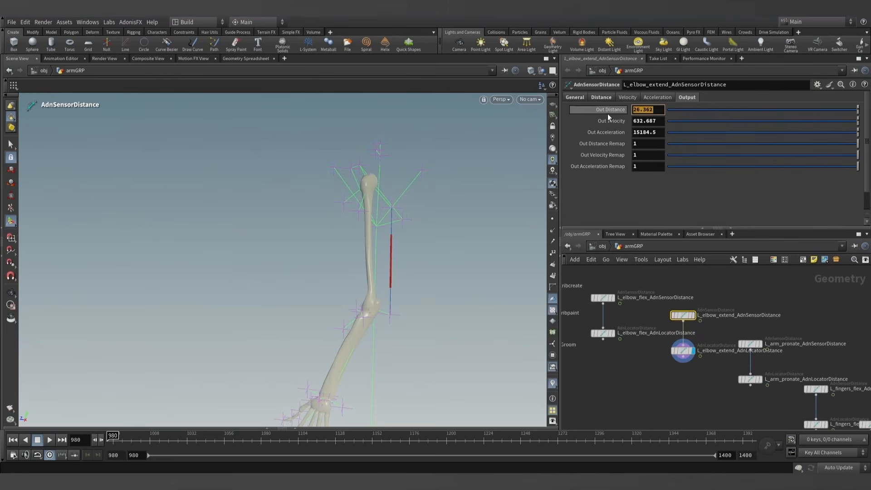
{"action": "left_click", "coordinate": [601, 97]}
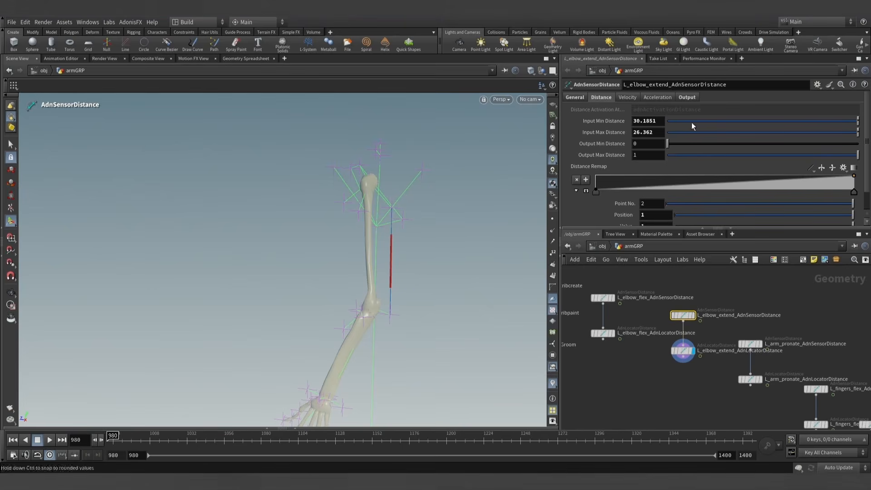
{"action": "left_click_drag", "start_coordinate": [637, 120], "coordinate": [615, 121]}
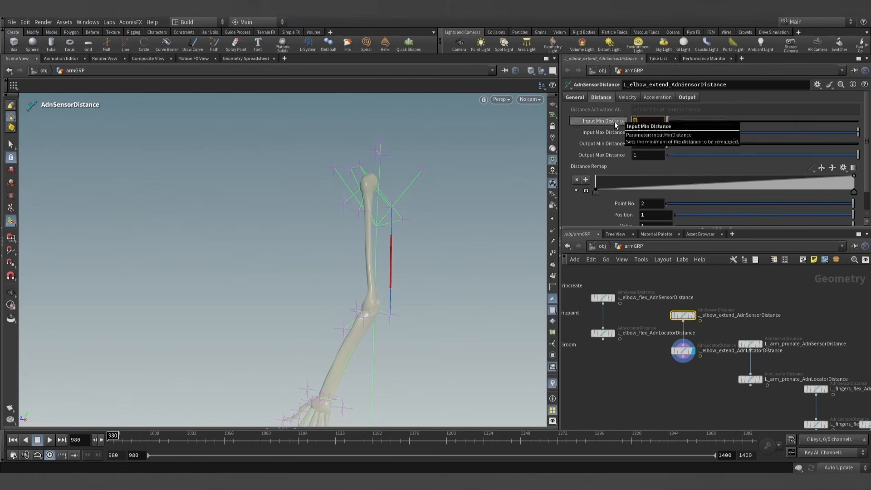
{"action": "type", "text": "26.362"}
{"action": "left_click", "coordinate": [643, 372]}
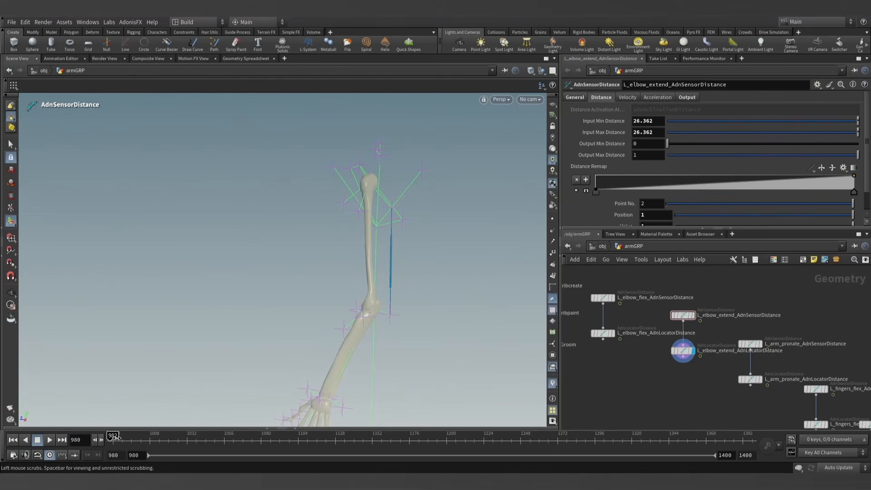
- Set the elbow extend sensor's Input Max Distance to its Out Distance at frame 1141, 24.0908, and return to frame 980
{"action": "left_click_drag", "start_coordinate": [113, 436], "coordinate": [361, 436]}
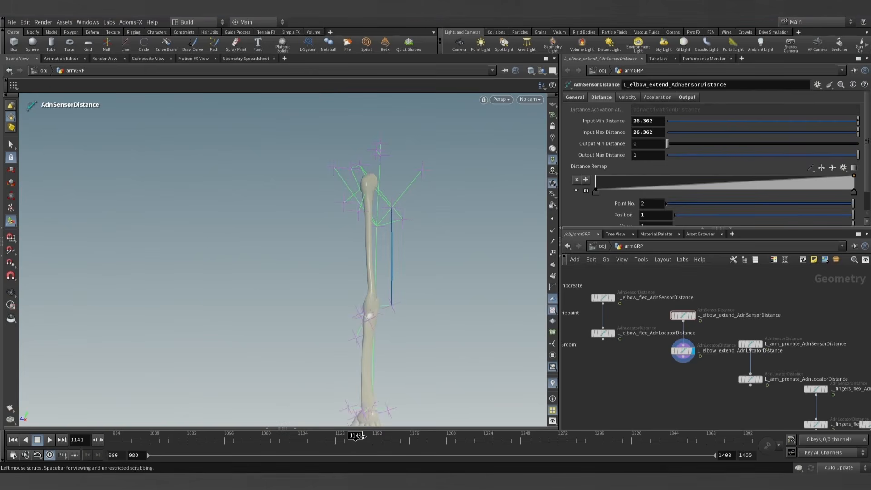
{"action": "left_click", "coordinate": [687, 97]}
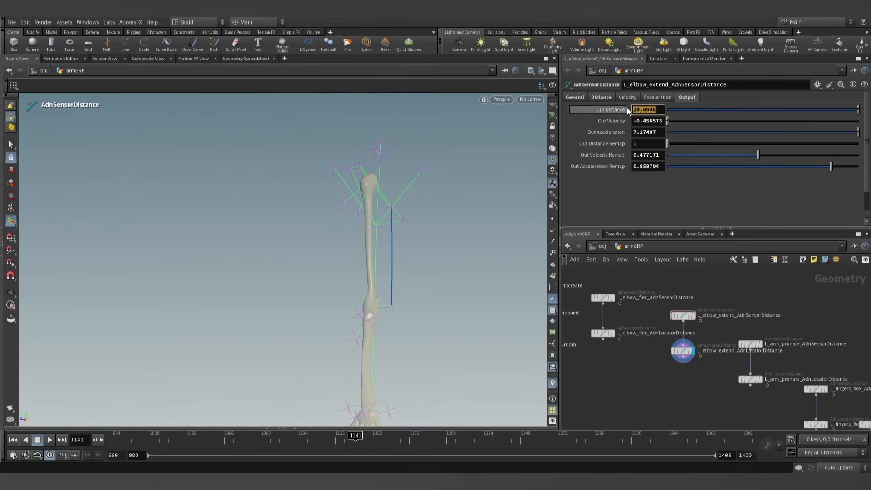
{"action": "left_click", "coordinate": [601, 97]}
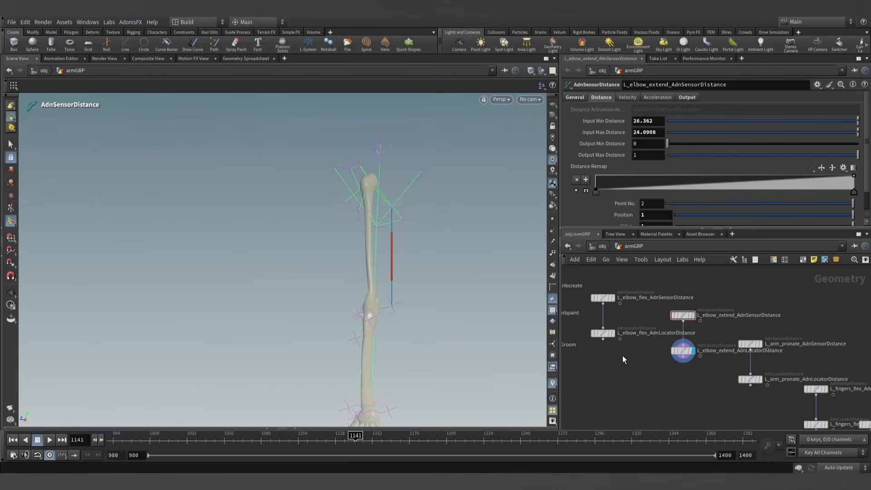
{"action": "scroll", "coordinate": [623, 358], "scroll_direction": "down", "scroll_amount": 5}
{"action": "left_click_drag", "start_coordinate": [303, 442], "coordinate": [100, 438]}
- Find the normal1 node below muscles_sim_view in the network and display it
{"action": "scroll", "coordinate": [620, 389], "scroll_direction": "up", "scroll_amount": 10}
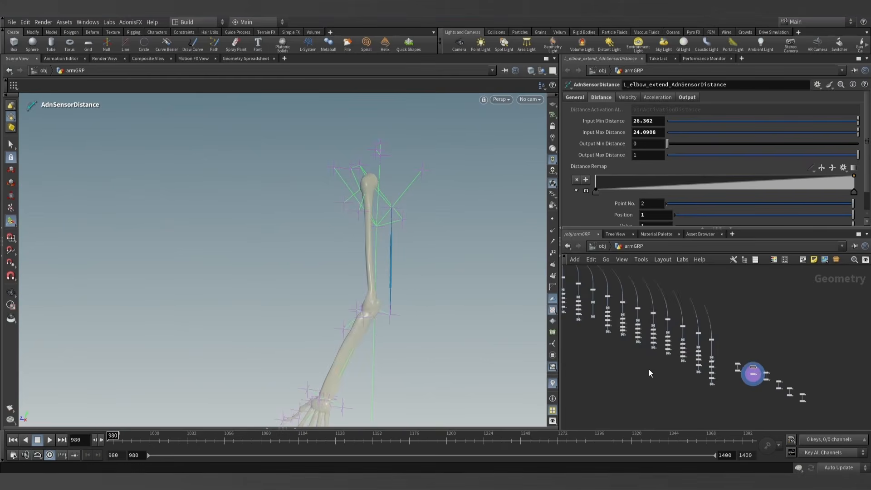
{"action": "middle_click_drag", "start_coordinate": [650, 363], "coordinate": [727, 411]}
{"action": "scroll", "coordinate": [628, 370], "scroll_direction": "down", "scroll_amount": 8}
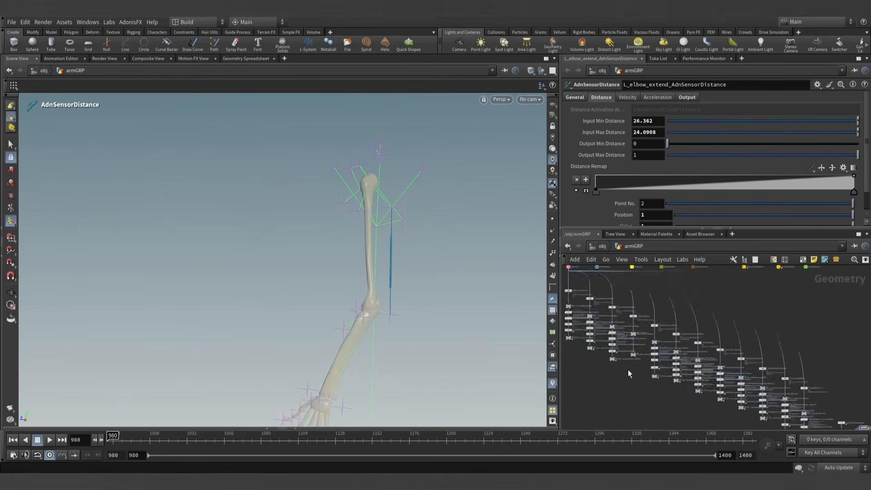
{"action": "middle_click_drag", "start_coordinate": [628, 370], "coordinate": [727, 417]}
{"action": "scroll", "coordinate": [638, 378], "scroll_direction": "up", "scroll_amount": 6}
{"action": "scroll", "coordinate": [638, 380], "scroll_direction": "up", "scroll_amount": 5}
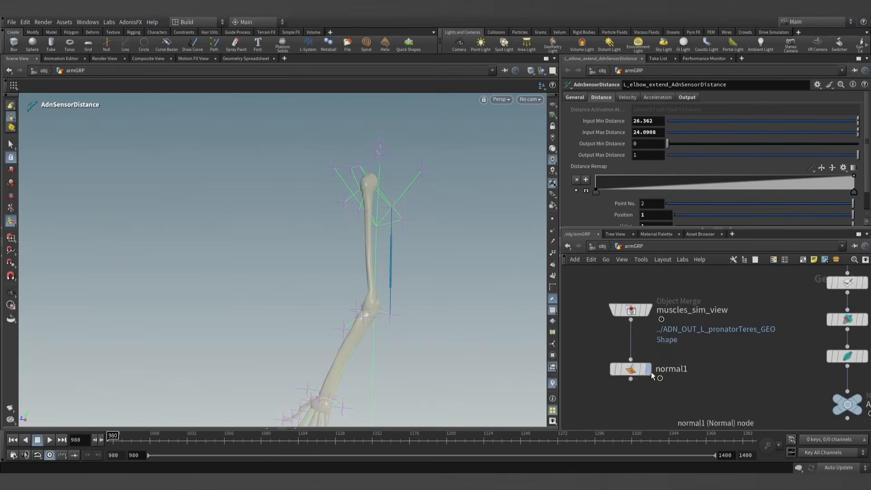
{"action": "left_click", "coordinate": [648, 369]}
{"action": "left_click", "coordinate": [630, 369]}
- Play the merged arm muscle simulation to check it with the adjusted elbow extend sensor
{"action": "middle_click_drag", "start_coordinate": [407, 286], "coordinate": [369, 253]}
{"action": "key", "text": "Return"}
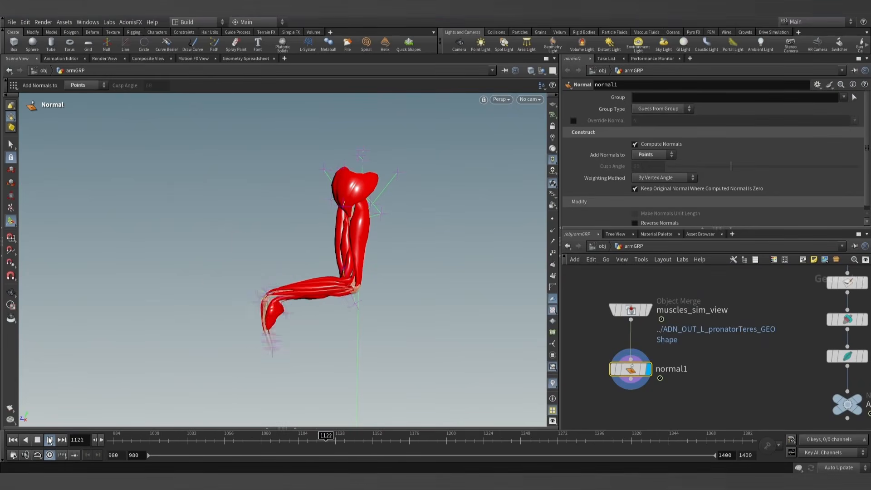
{"action": "left_click", "coordinate": [50, 440]}
{"action": "left_click", "coordinate": [50, 440]}
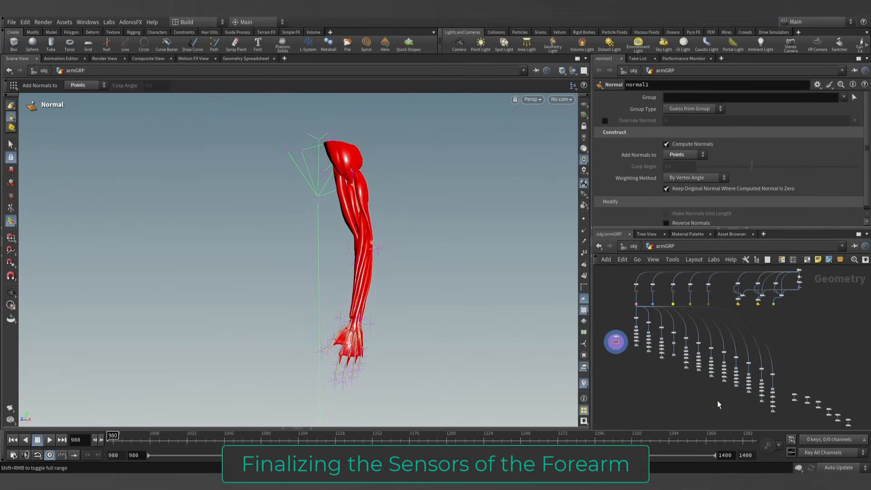
- Duplicate the L_wrist_flex sensor and locator distance nodes and place the copies beyond the L_arm_supinate pair
{"action": "key", "text": "Escape"}
{"action": "left_click_drag", "start_coordinate": [346, 272], "coordinate": [372, 281]}
{"action": "key", "text": "Return"}
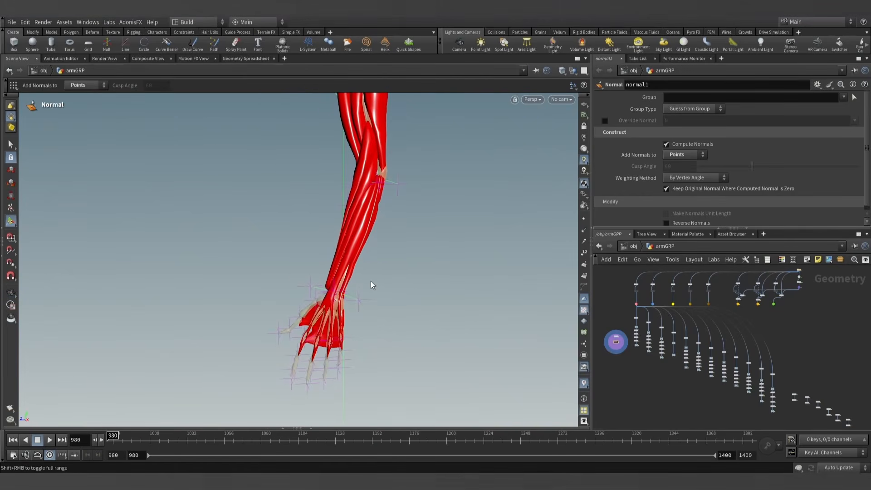
{"action": "middle_click_drag", "start_coordinate": [743, 402], "coordinate": [623, 354]}
{"action": "scroll", "coordinate": [698, 366], "scroll_direction": "up", "scroll_amount": 8}
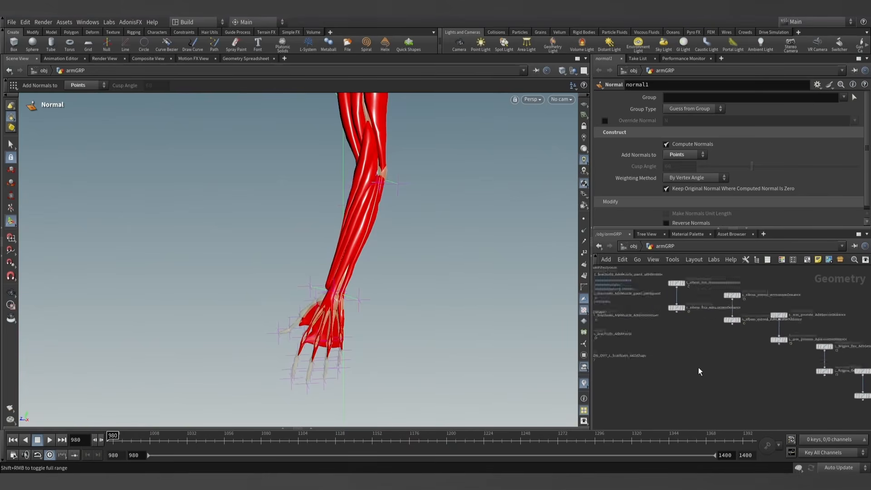
{"action": "middle_click_drag", "start_coordinate": [725, 357], "coordinate": [648, 374]}
{"action": "middle_click_drag", "start_coordinate": [715, 392], "coordinate": [671, 372]}
{"action": "mouse_move", "coordinate": [707, 399]}
{"action": "middle_mouse_down"}
{"action": "mouse_move", "coordinate": [653, 369]}
{"action": "mouse_move", "coordinate": [679, 392]}
{"action": "middle_mouse_up"}
{"action": "left_click_drag", "start_coordinate": [675, 340], "coordinate": [678, 336]}
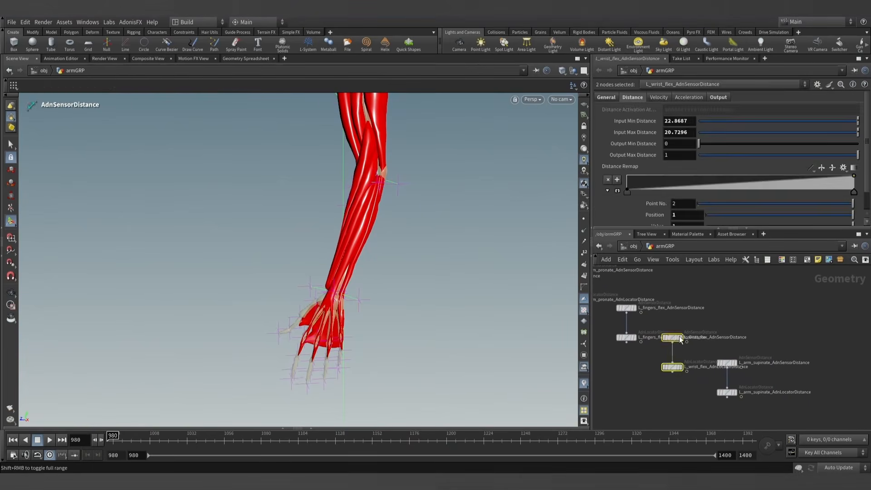
{"action": "left_click_drag", "start_coordinate": [678, 369], "coordinate": [795, 408], "text": "alt"}
{"action": "middle_click_drag", "start_coordinate": [844, 391], "coordinate": [771, 379]}
- Rename the duplicated nodes L_wrist_extend_AdnSensorDistance and L_wrist_extend_AdnLocatorDistance
{"action": "scroll", "coordinate": [771, 379], "scroll_direction": "up", "scroll_amount": 3}
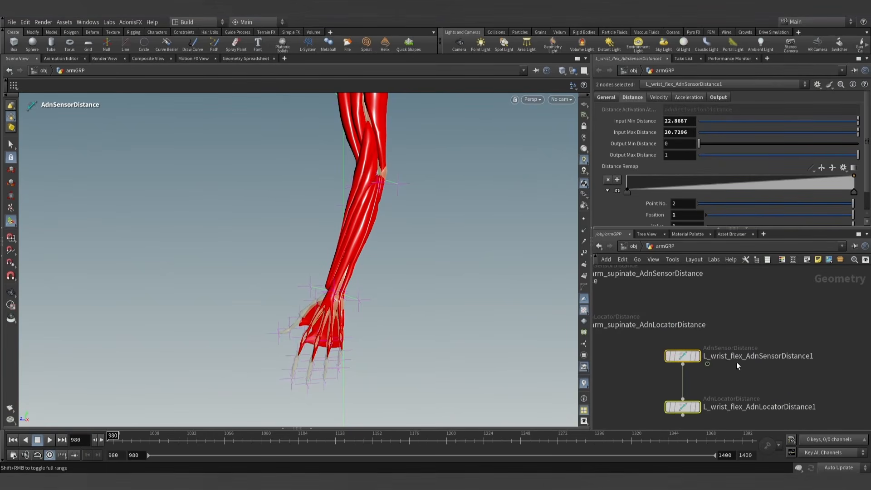
{"action": "double_click", "coordinate": [726, 357]}
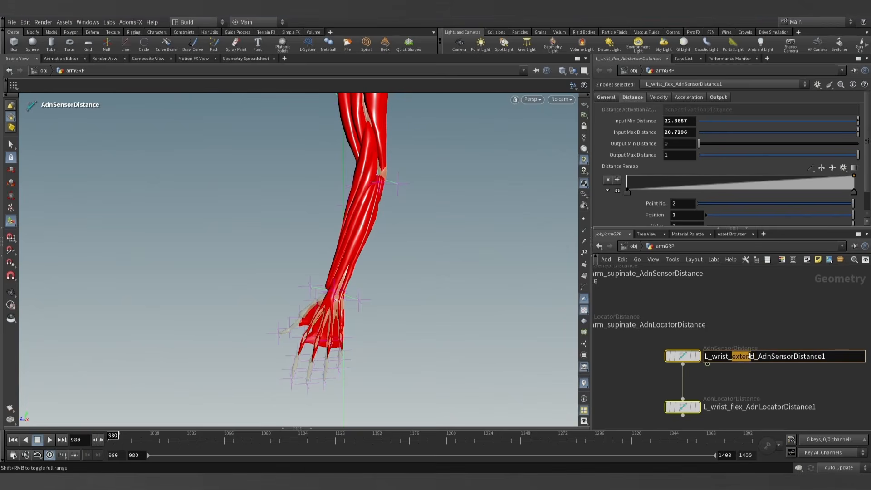
{"action": "double_click", "coordinate": [726, 407]}
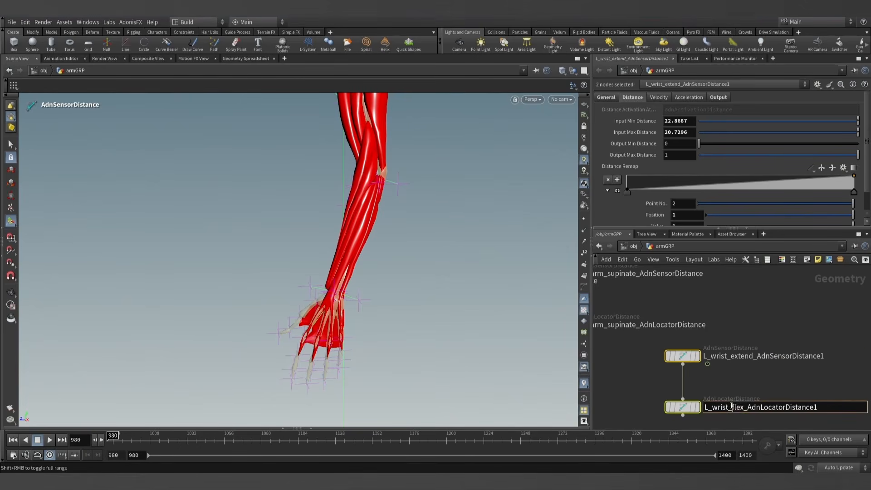
{"action": "double_click", "coordinate": [823, 356]}
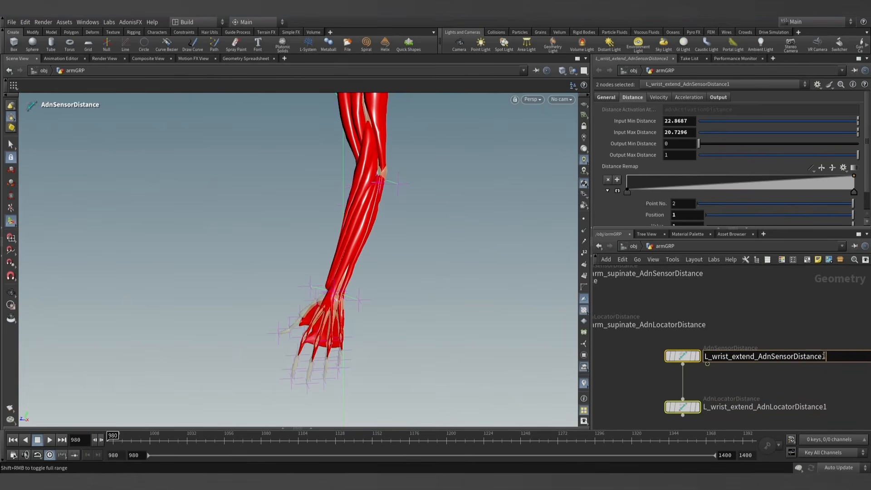
{"action": "left_click", "coordinate": [825, 406]}
{"action": "key", "text": "BackSpace"}
{"action": "left_click", "coordinate": [834, 380]}
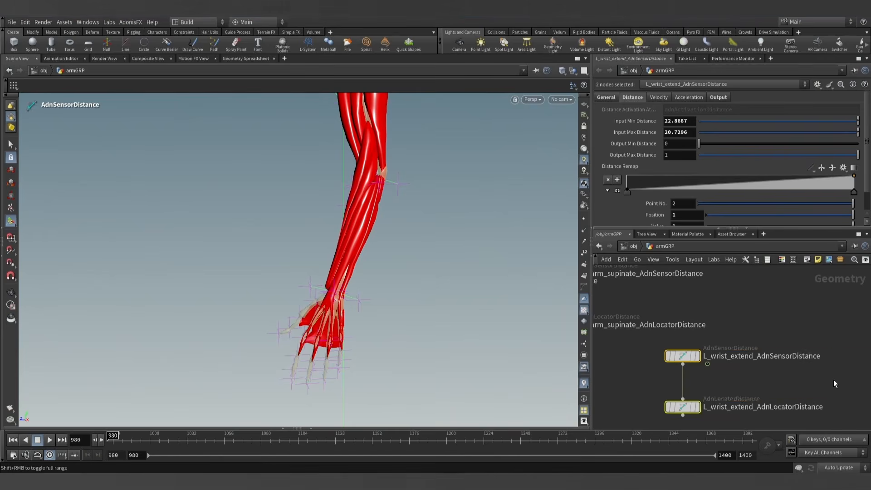
- Display L_wrist_extend_AdnLocatorDistance and keep its parameters pinned with the forearm in view
{"action": "scroll", "coordinate": [758, 384], "scroll_direction": "down", "scroll_amount": 2}
{"action": "middle_click_drag", "start_coordinate": [759, 384], "coordinate": [758, 372]}
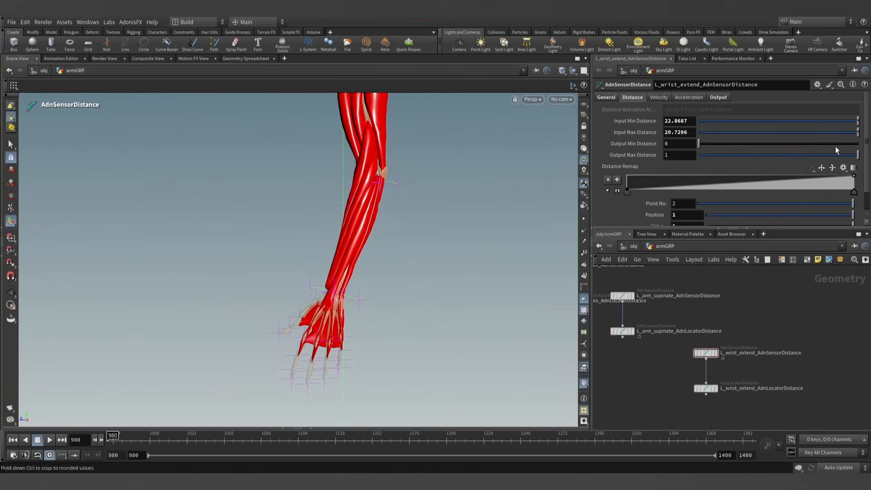
{"action": "left_click", "coordinate": [717, 390]}
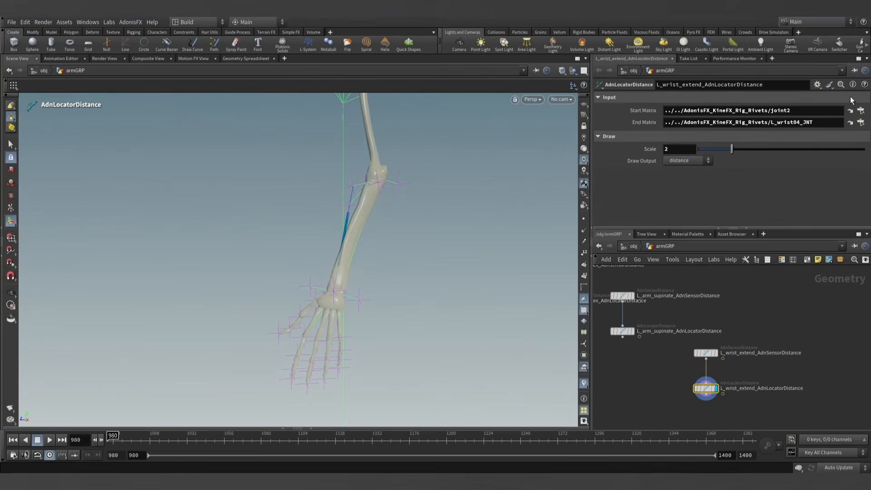
{"action": "left_click_drag", "start_coordinate": [420, 198], "coordinate": [403, 198], "text": "alt"}
{"action": "right_click_drag", "start_coordinate": [402, 198], "coordinate": [406, 233], "text": "alt"}
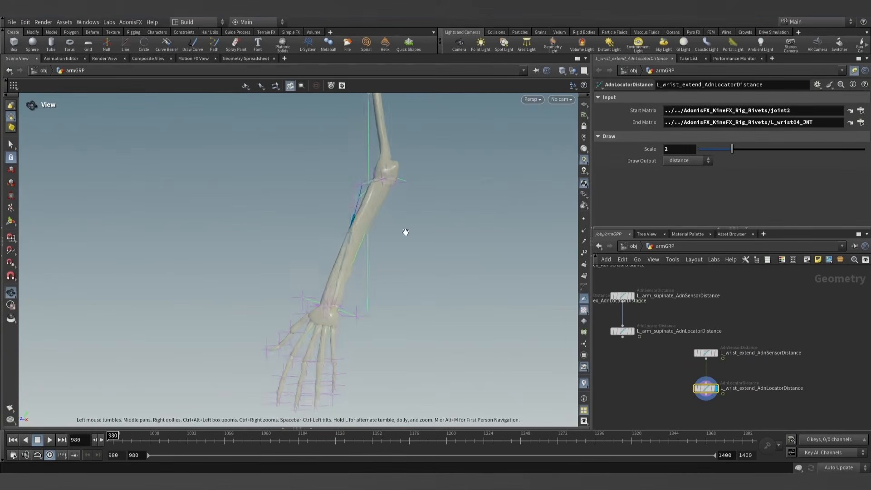
{"action": "left_click_drag", "start_coordinate": [406, 233], "coordinate": [422, 236], "text": "alt"}
- Show the scene tree, pick the L_wrist02_JNT joint and assign it as the wrist extend locator's Start Matrix
{"action": "left_click", "coordinate": [11, 107]}
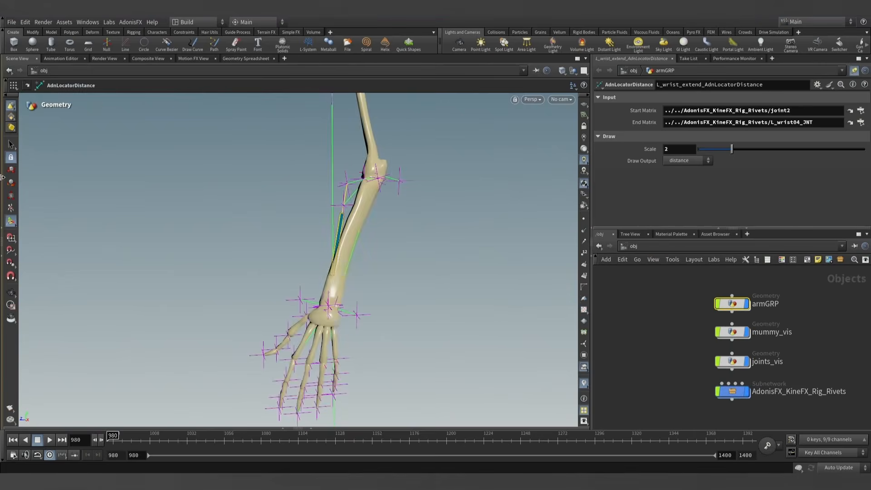
{"action": "left_click", "coordinate": [1, 227]}
{"action": "left_click_drag", "start_coordinate": [293, 223], "coordinate": [399, 243], "text": "alt"}
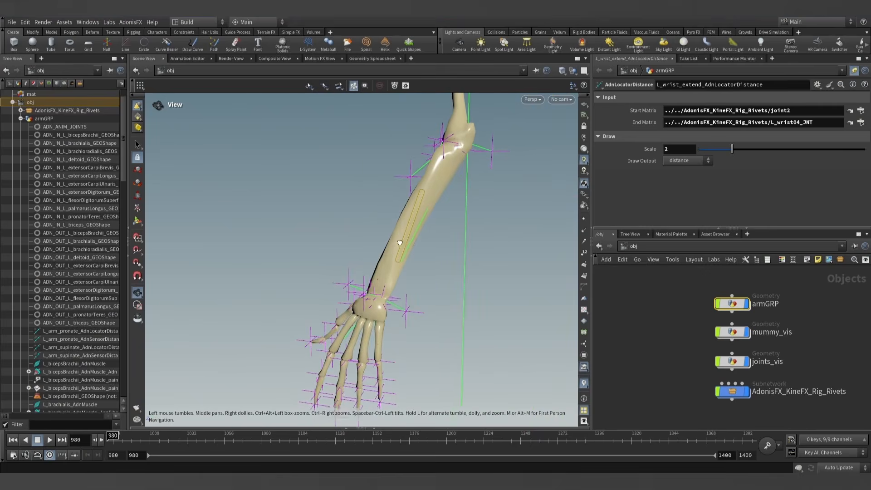
{"action": "key", "text": "s"}
{"action": "left_click", "coordinate": [364, 286]}
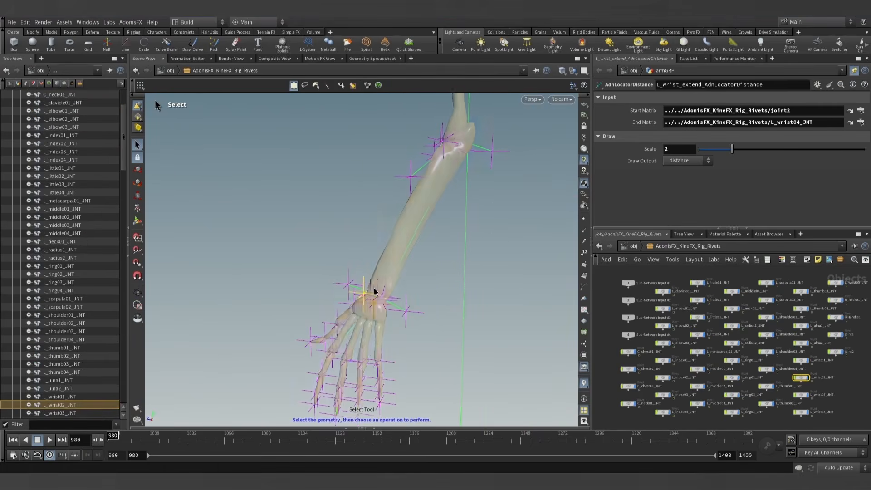
{"action": "left_click_drag", "start_coordinate": [375, 295], "coordinate": [395, 287], "text": "alt"}
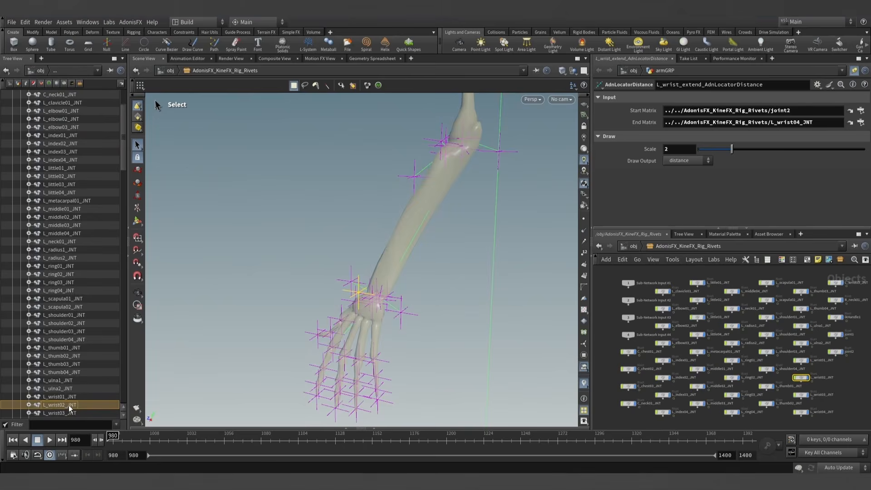
{"action": "left_click_drag", "start_coordinate": [793, 111], "coordinate": [792, 111]}
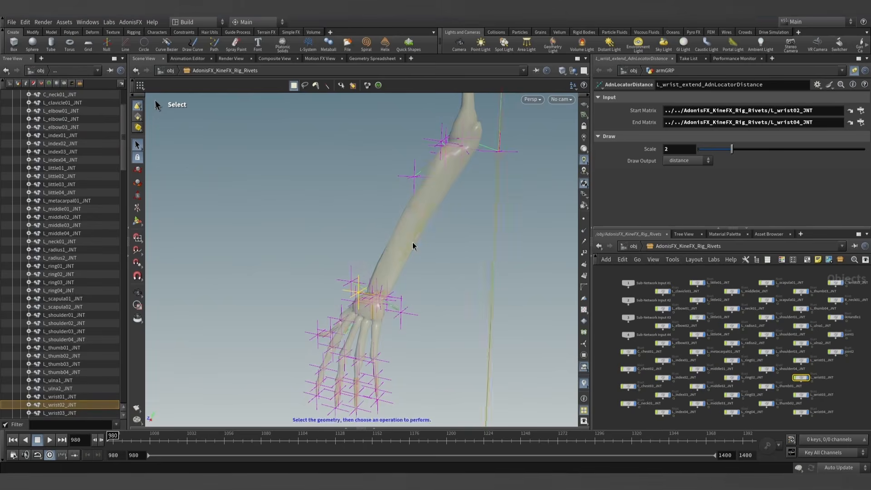
- Pick joint1 at the elbow and assign it as the wrist extend locator's End Matrix
{"action": "left_click_drag", "start_coordinate": [439, 179], "coordinate": [455, 197], "text": "alt"}
{"action": "left_click", "coordinate": [446, 140]}
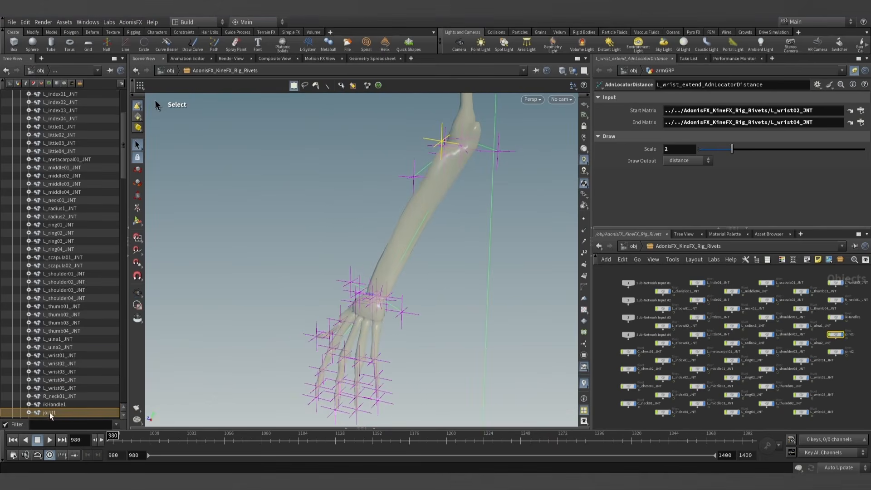
{"action": "left_click_drag", "start_coordinate": [411, 355], "coordinate": [447, 243], "text": "alt"}
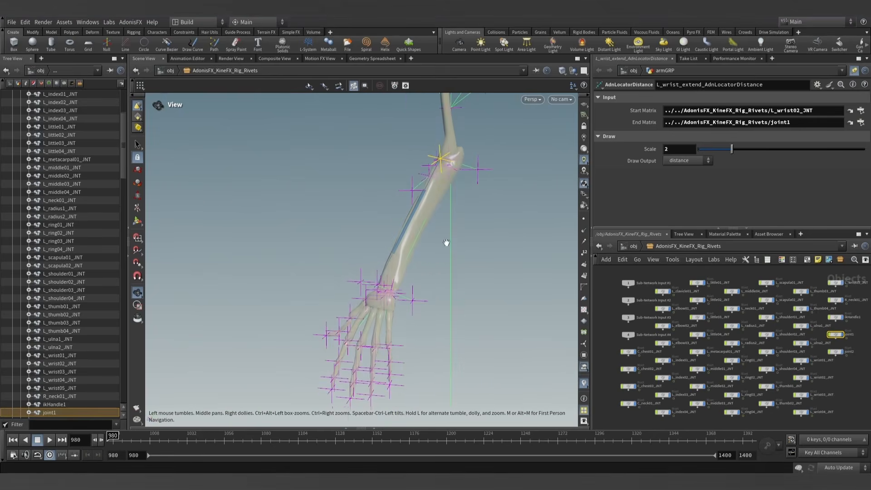
{"action": "key", "text": "s"}
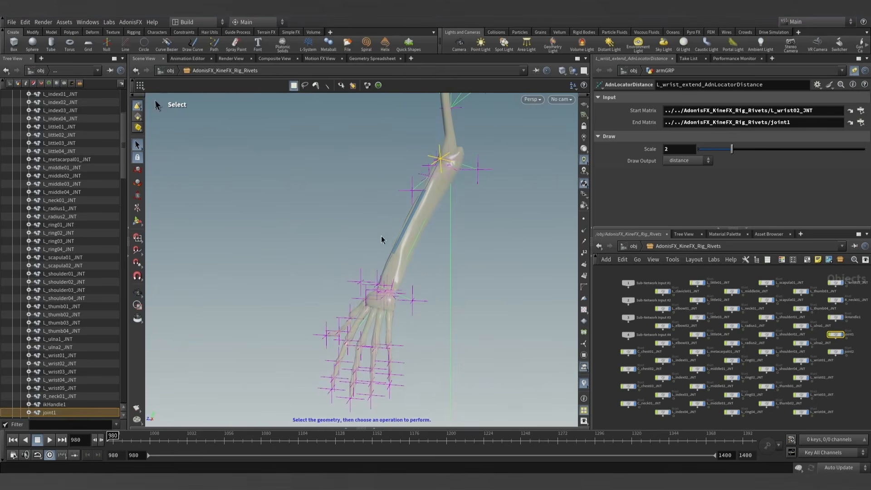
- Return to the armGRP network with the wrist extend nodes in view and hide the scene tree
{"action": "left_click", "coordinate": [629, 247]}
{"action": "double_click", "coordinate": [745, 310]}
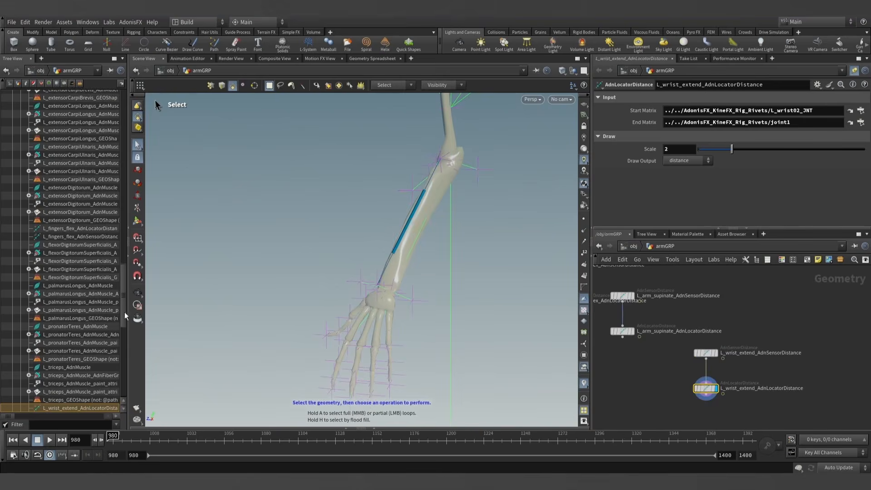
{"action": "left_click", "coordinate": [126, 233]}
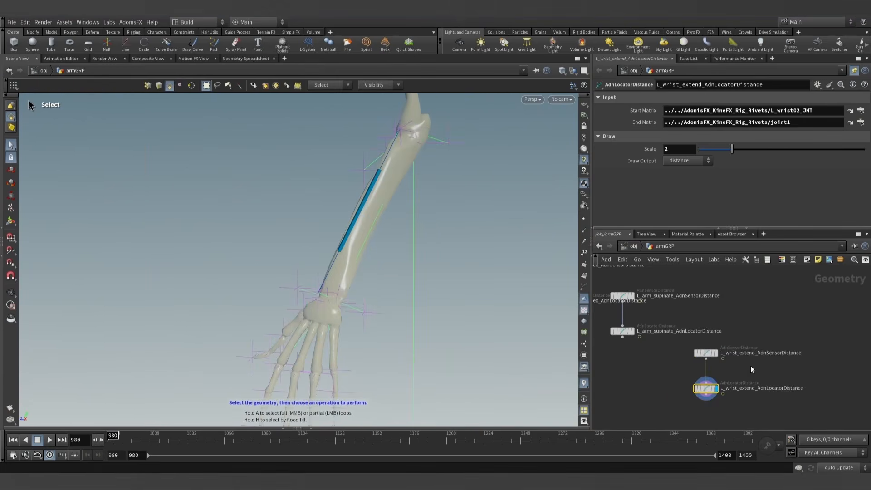
{"action": "scroll", "coordinate": [750, 368], "scroll_direction": "up", "scroll_amount": 2}
{"action": "middle_click_drag", "start_coordinate": [744, 362], "coordinate": [723, 324]}
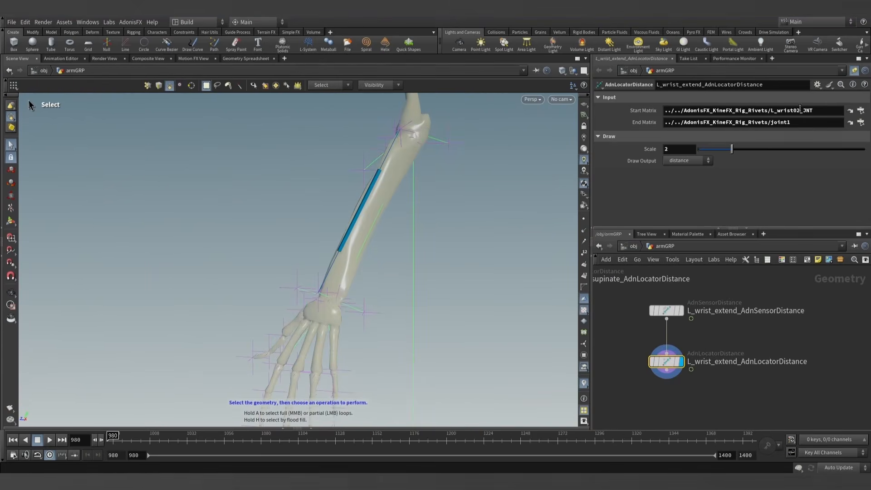
- Unpin the parameters and copy the locator's matrices to L_wrist_extend_AdnSensorDistance: L_wrist02_JNT as Start Matrix, joint1 as End Matrix
{"action": "left_click_drag", "start_coordinate": [750, 111], "coordinate": [632, 112]}
{"action": "left_click", "coordinate": [854, 73]}
{"action": "left_click", "coordinate": [663, 313]}
{"action": "left_click", "coordinate": [606, 97]}
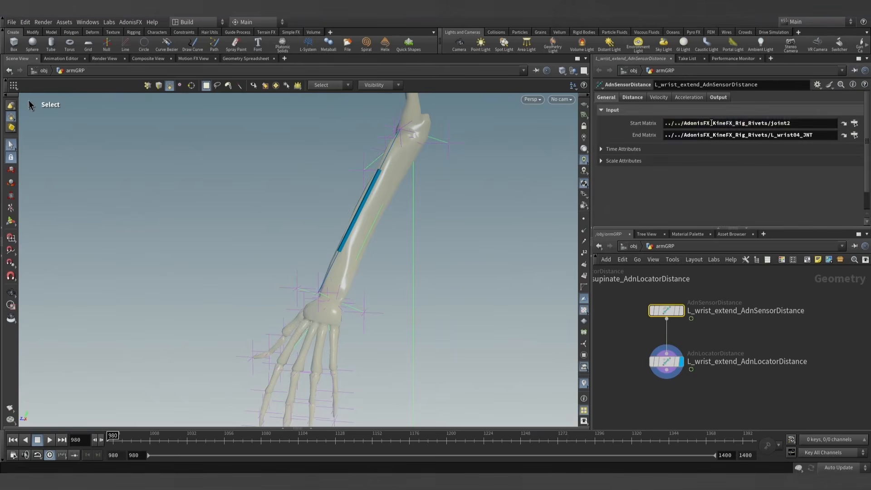
{"action": "left_click", "coordinate": [666, 355]}
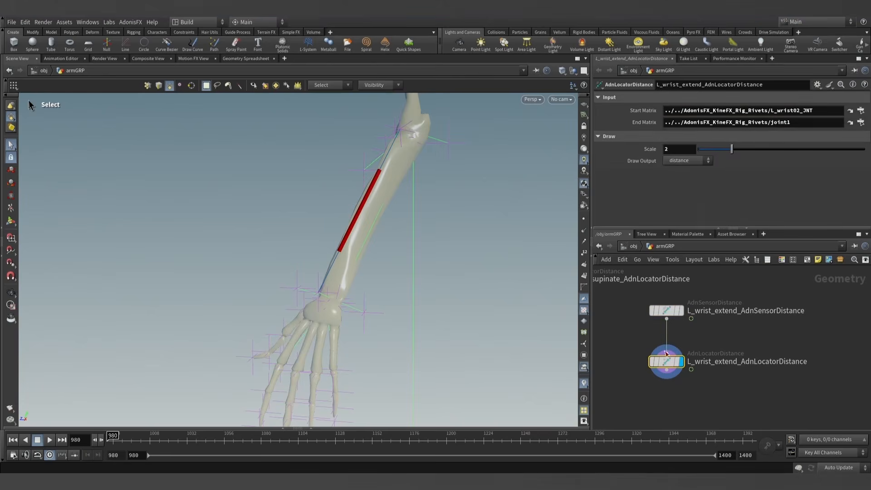
{"action": "left_click", "coordinate": [757, 122]}
{"action": "left_click", "coordinate": [666, 311]}
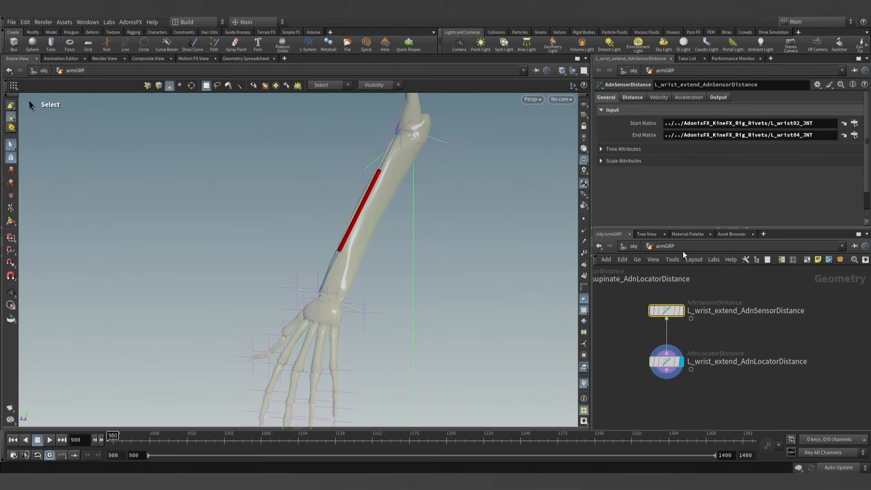
{"action": "key", "text": "Escape"}
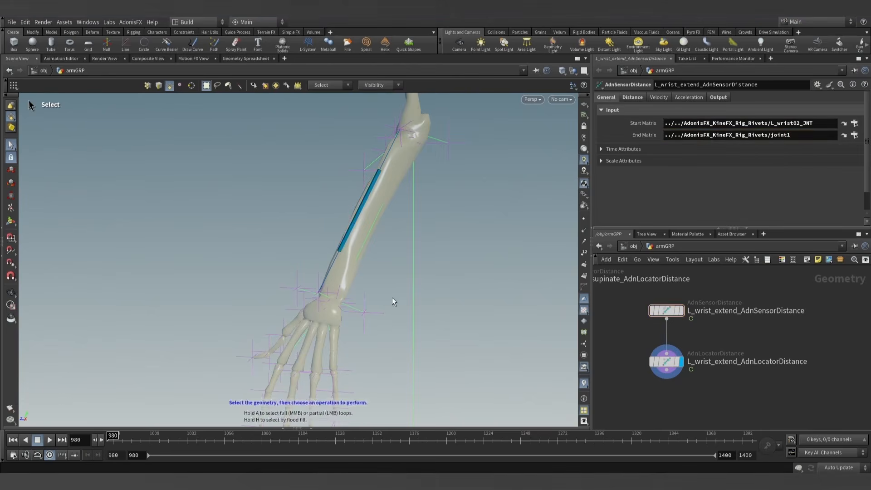
- Copy the wrist extend sensor's Out Distance at frame 980 into its Input Min Distance, 22.8655
{"action": "left_click_drag", "start_coordinate": [393, 302], "coordinate": [390, 275]}
{"action": "key", "text": "s"}
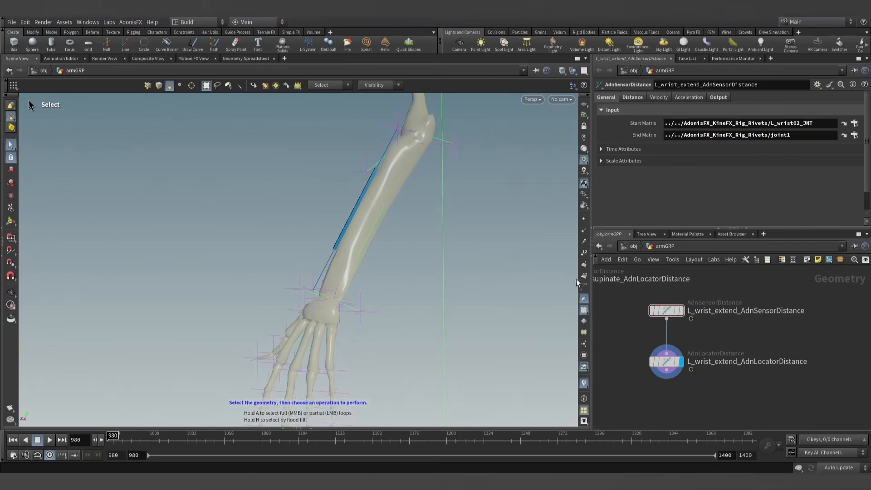
{"action": "left_click", "coordinate": [720, 97]}
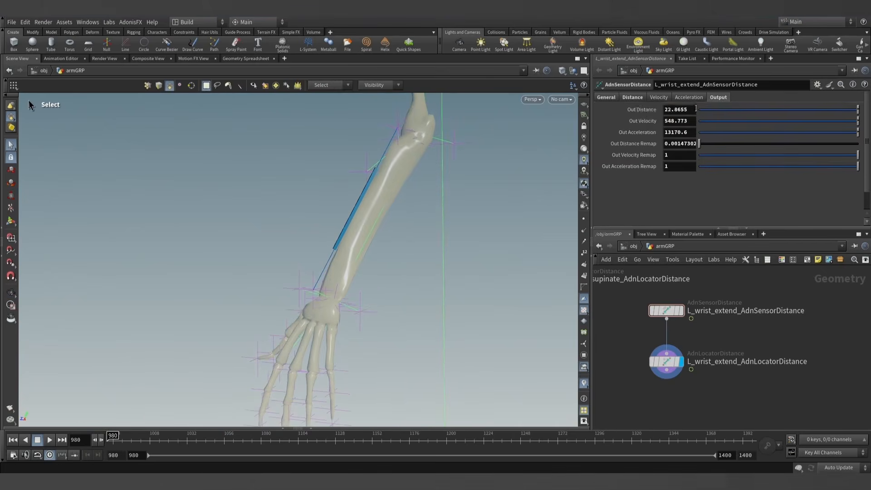
{"action": "left_click", "coordinate": [633, 97]}
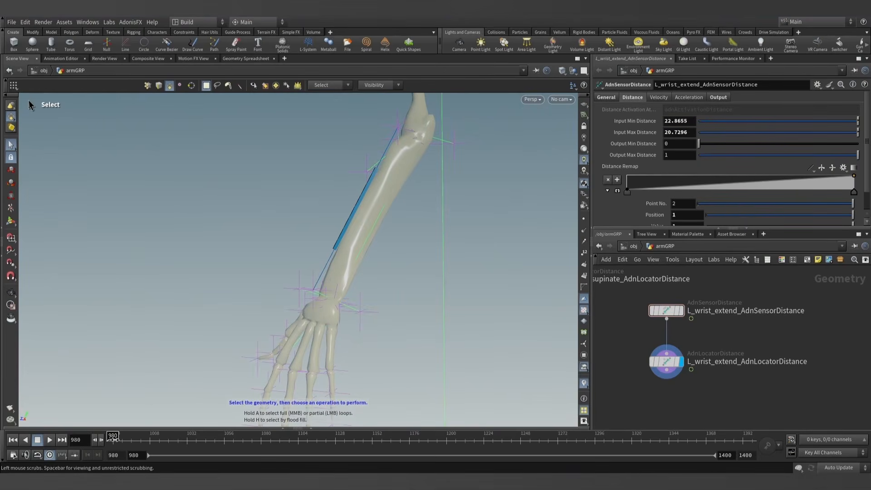
- Move to frame 1083 and copy the wrist extend sensor's Out Distance into its Input Max Distance, 19.2714
{"action": "left_click_drag", "start_coordinate": [112, 440], "coordinate": [224, 441]}
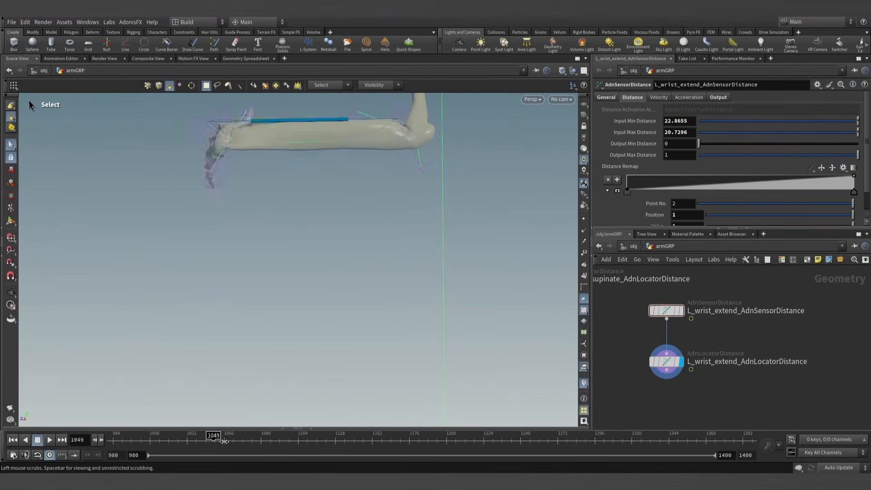
{"action": "middle_click_drag", "start_coordinate": [274, 244], "coordinate": [272, 333], "text": "alt"}
{"action": "left_click_drag", "start_coordinate": [224, 439], "coordinate": [266, 440]}
{"action": "key", "text": "Escape"}
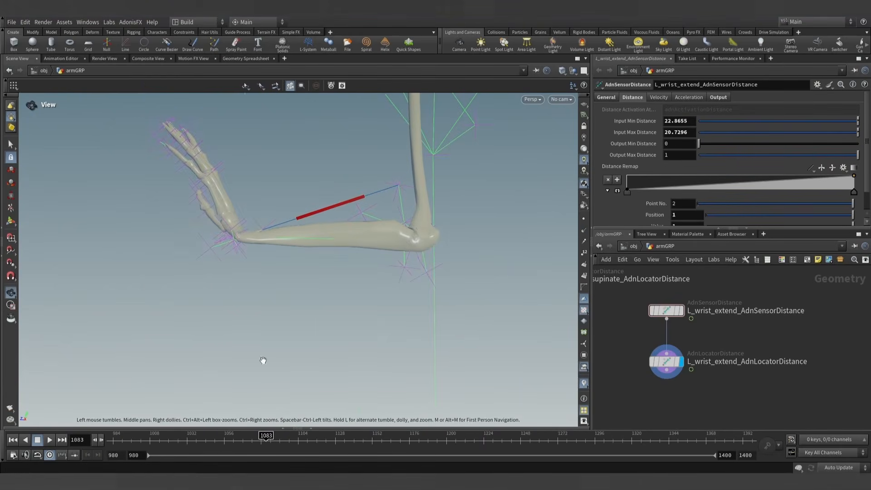
{"action": "left_click_drag", "start_coordinate": [415, 268], "coordinate": [387, 234], "text": "alt"}
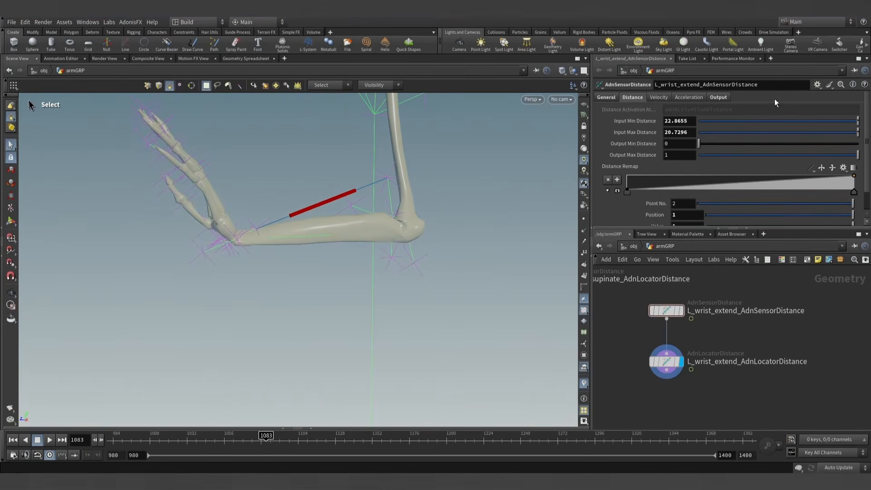
{"action": "left_click", "coordinate": [719, 97]}
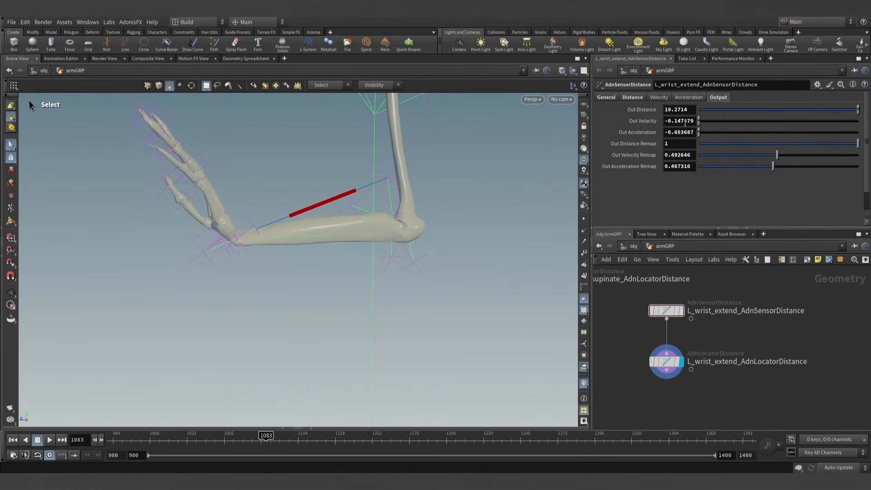
{"action": "left_click", "coordinate": [632, 97]}
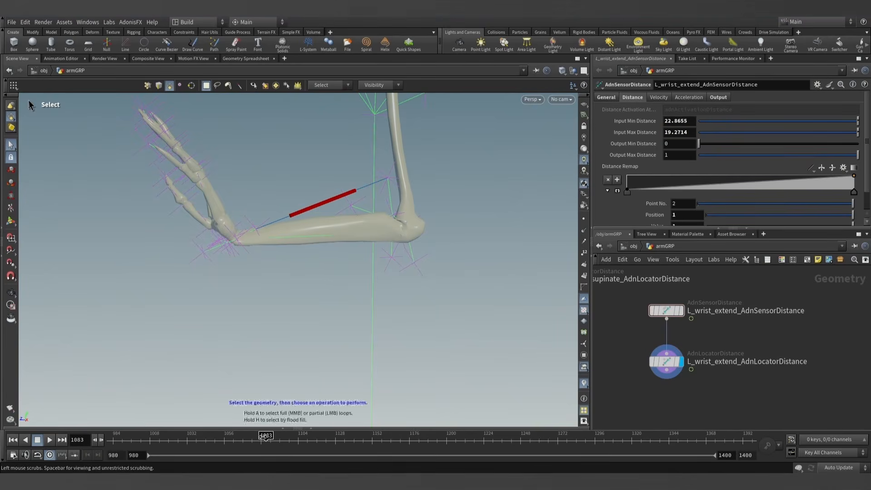
- Scrub the timeline back to frame 980 and inspect the wrist extend locator along the forearm
{"action": "left_click_drag", "start_coordinate": [265, 436], "coordinate": [108, 440]}
{"action": "scroll", "coordinate": [405, 270], "scroll_direction": "down", "scroll_amount": 3}
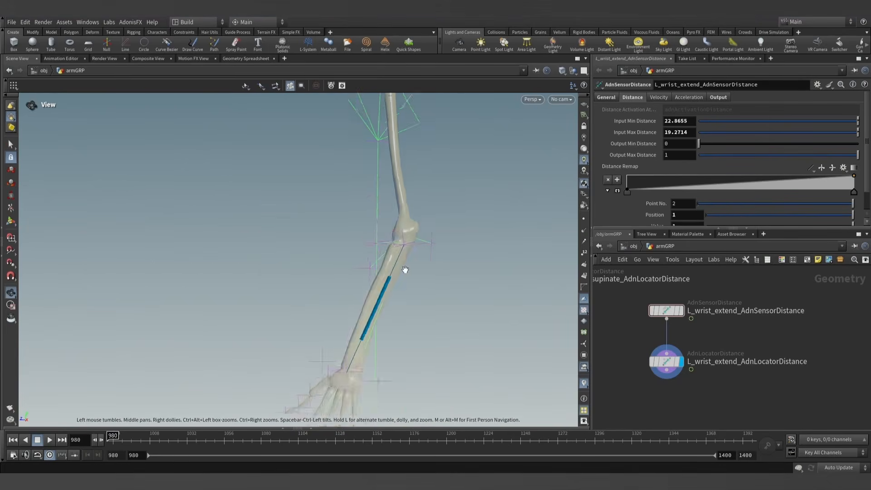
{"action": "left_click_drag", "start_coordinate": [404, 270], "coordinate": [394, 282], "text": "alt"}
{"action": "middle_click_drag", "start_coordinate": [394, 282], "coordinate": [389, 236], "text": "alt"}
{"action": "left_click_drag", "start_coordinate": [389, 236], "coordinate": [392, 276], "text": "alt"}
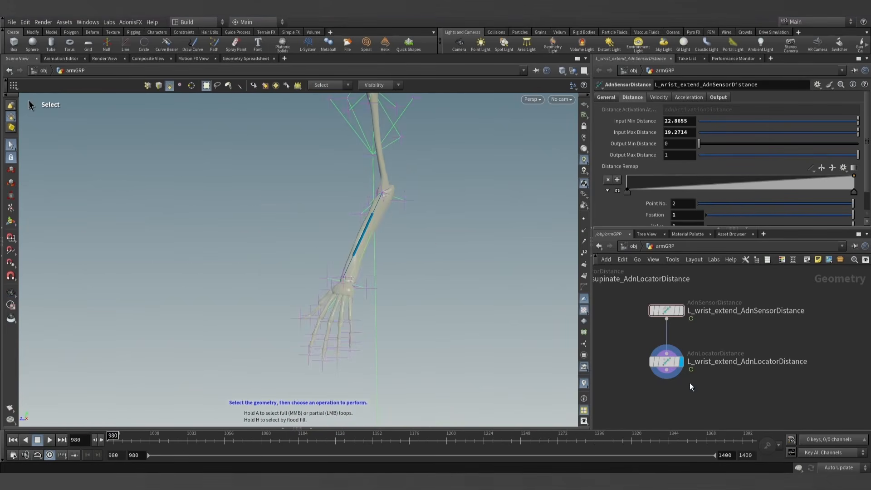
- Duplicate the L_fingers_flex sensor and locator distance nodes and place the copies beyond the L_wrist_extend pair
{"action": "scroll", "coordinate": [690, 385], "scroll_direction": "down", "scroll_amount": 2}
{"action": "scroll", "coordinate": [623, 374], "scroll_direction": "down", "scroll_amount": 2}
{"action": "middle_click_drag", "start_coordinate": [634, 370], "coordinate": [673, 381]}
{"action": "scroll", "coordinate": [663, 378], "scroll_direction": "up", "scroll_amount": 4}
{"action": "scroll", "coordinate": [663, 368], "scroll_direction": "down", "scroll_amount": 3}
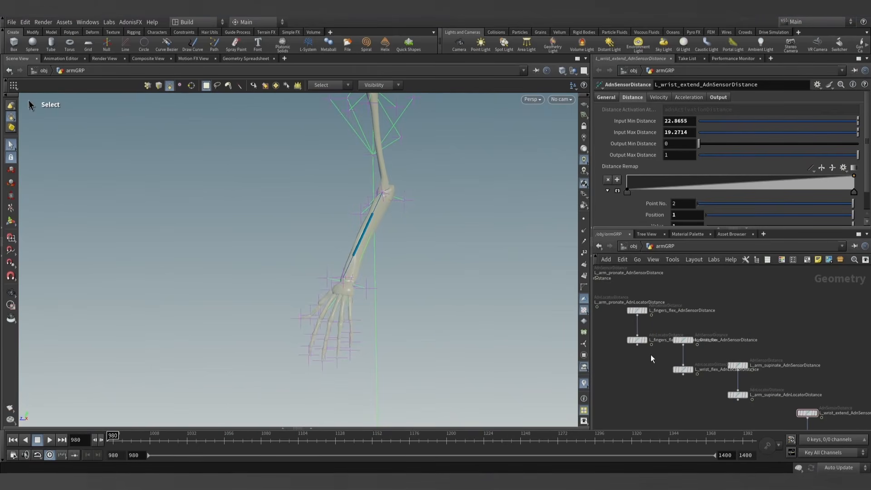
{"action": "left_click_drag", "start_coordinate": [651, 355], "coordinate": [627, 303]}
{"action": "scroll", "coordinate": [648, 368], "scroll_direction": "down", "scroll_amount": 3}
{"action": "middle_click_drag", "start_coordinate": [646, 370], "coordinate": [619, 330]}
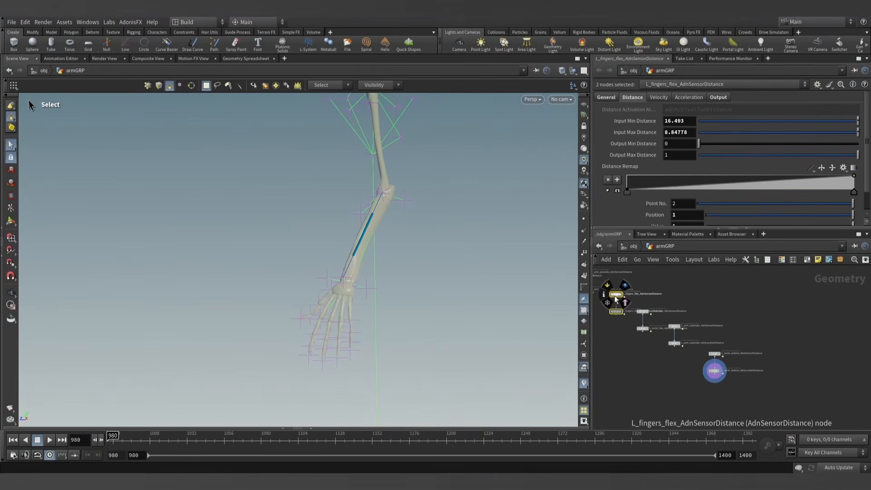
{"action": "left_click_drag", "start_coordinate": [615, 295], "coordinate": [742, 377], "text": "alt"}
{"action": "scroll", "coordinate": [775, 388], "scroll_direction": "up", "scroll_amount": 4}
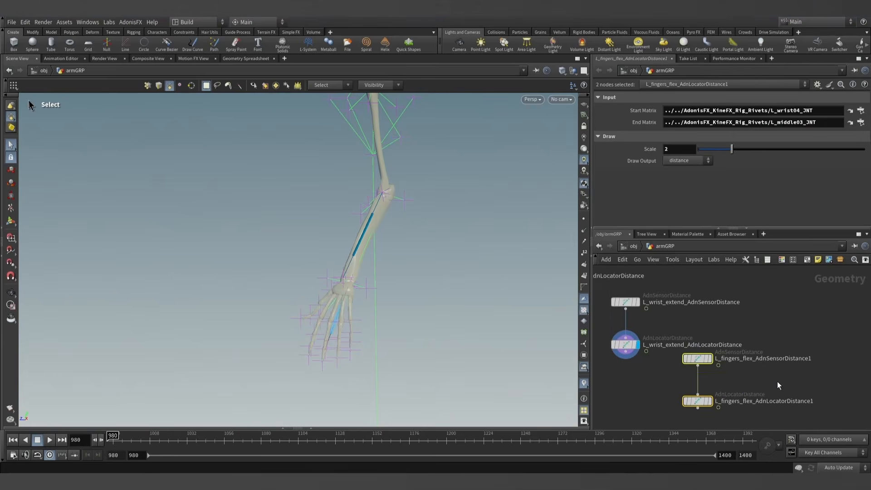
{"action": "middle_click_drag", "start_coordinate": [779, 385], "coordinate": [761, 369]}
- Rename the duplicated nodes L_fingers_extend_AdnSensorDistance and L_fingers_extend_AdnLocatorDistance
{"action": "double_click", "coordinate": [719, 343]}
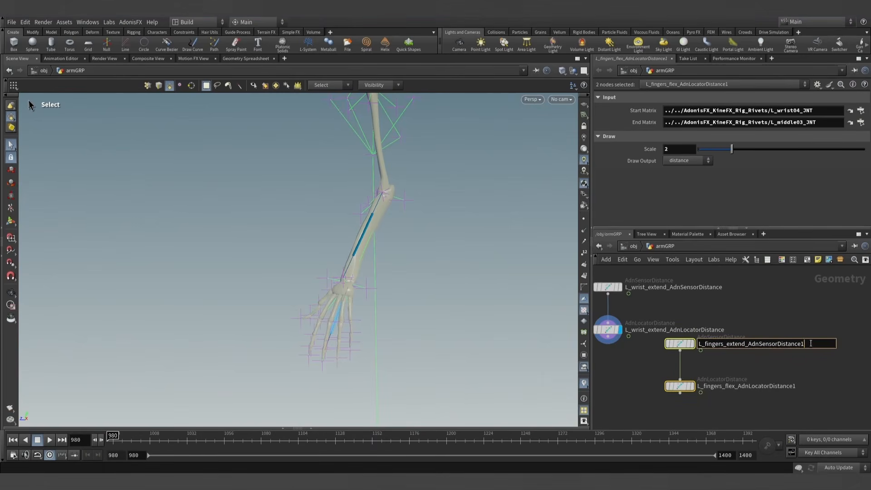
{"action": "double_click", "coordinate": [720, 387]}
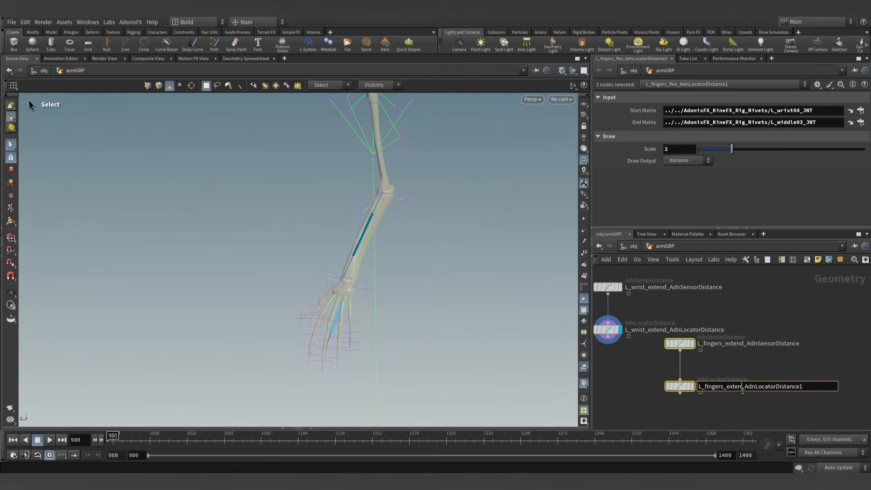
{"action": "key", "text": "Return"}
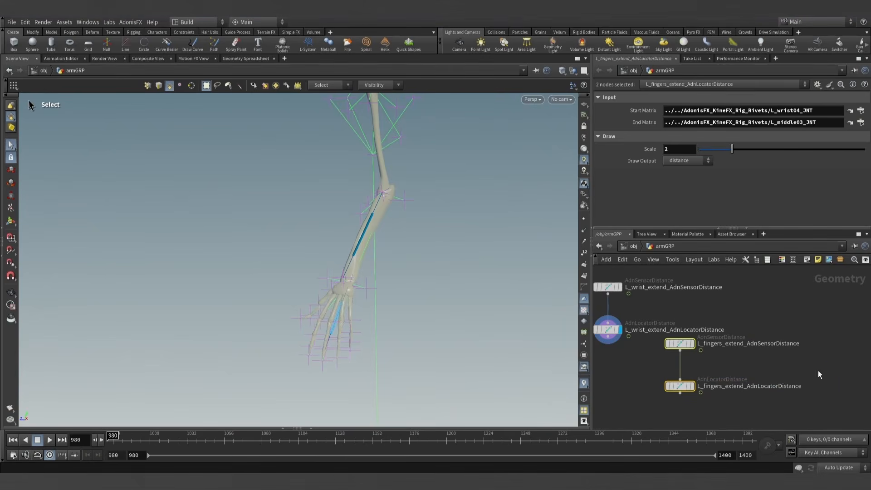
- Display L_fingers_extend_AdnLocatorDistance with the wrist and hand in close view
{"action": "left_click", "coordinate": [680, 343]}
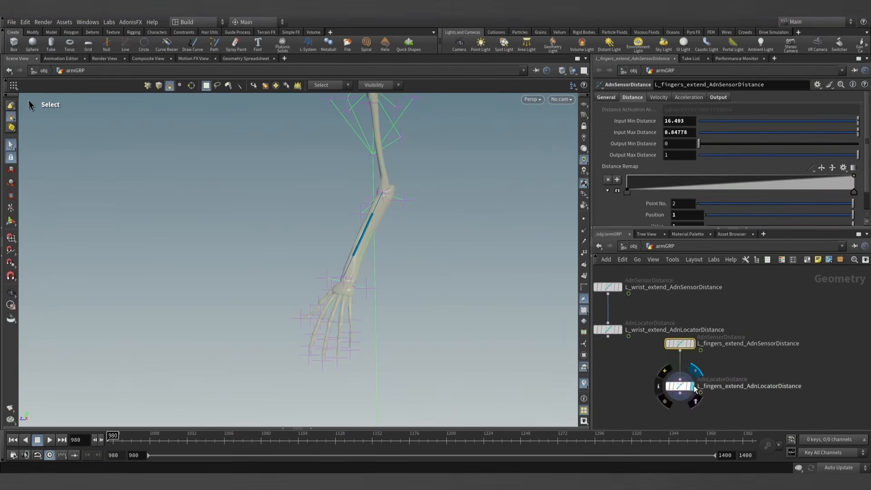
{"action": "key", "text": "Escape"}
{"action": "left_click_drag", "start_coordinate": [360, 282], "coordinate": [384, 276]}
{"action": "scroll", "coordinate": [310, 338], "scroll_direction": "up", "scroll_amount": 4}
{"action": "key", "text": "s"}
{"action": "left_click_drag", "start_coordinate": [334, 262], "coordinate": [431, 270], "text": "alt"}
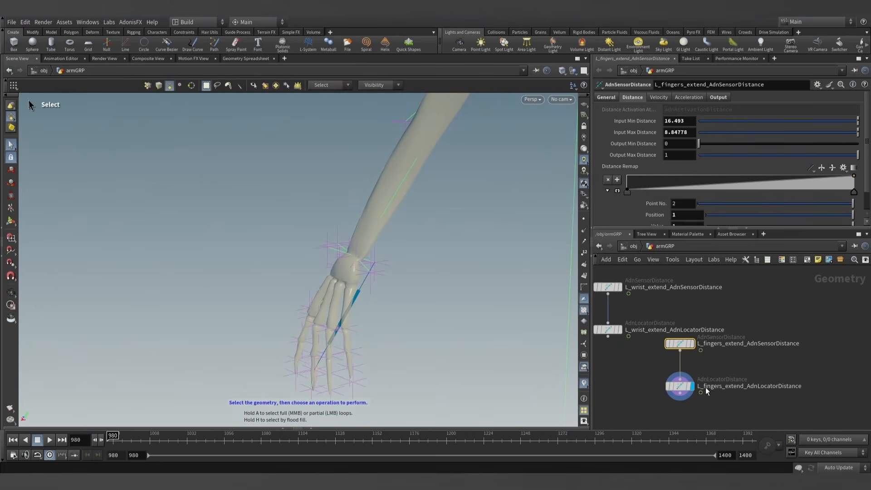
- Select L_fingers_extend_AdnLocatorDistance, keep its parameters pinned and show the scene tree
{"action": "left_click", "coordinate": [679, 386]}
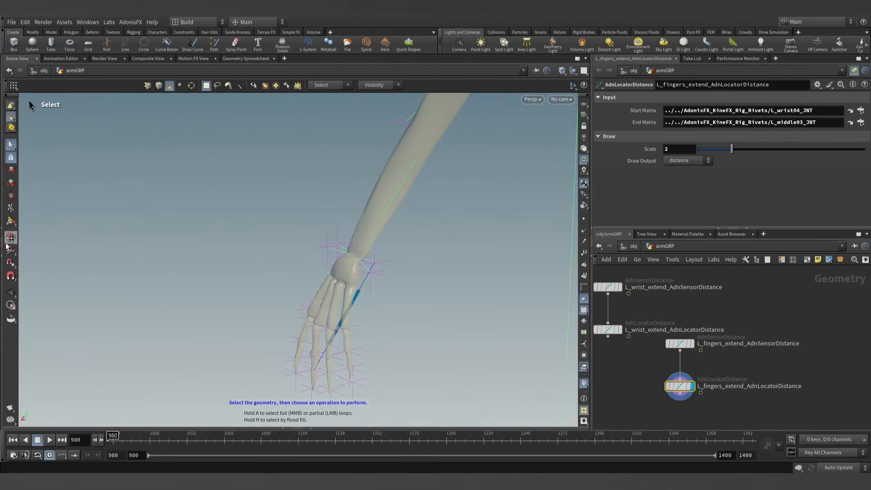
{"action": "left_click", "coordinate": [1, 255]}
{"action": "mouse_move", "coordinate": [418, 329]}
{"action": "left_mouse_down", "text": "alt"}
{"action": "mouse_move", "coordinate": [435, 327]}
{"action": "mouse_move", "coordinate": [395, 317]}
{"action": "mouse_move", "coordinate": [398, 301]}
{"action": "mouse_move", "coordinate": [384, 290]}
{"action": "mouse_move", "coordinate": [411, 330]}
{"action": "left_mouse_up", "text": "alt"}
{"action": "key", "text": "s"}
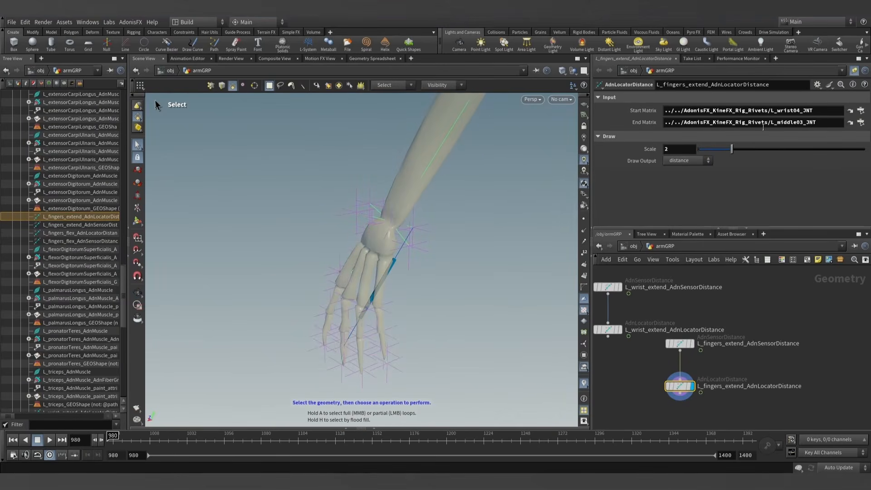
- Pick the L_wrist02_JNT joint, assign it as the fingers extend locator's Start Matrix and return to the object level
{"action": "left_click_drag", "start_coordinate": [377, 245], "coordinate": [335, 221], "text": "alt"}
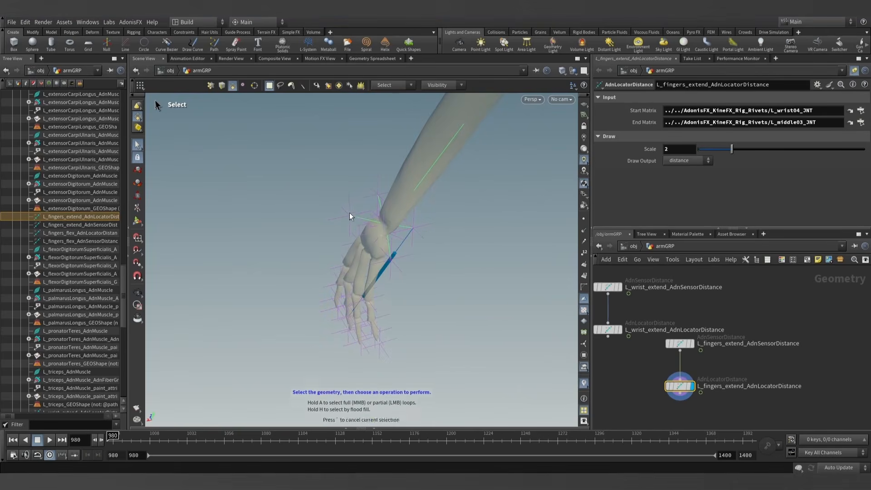
{"action": "left_click", "coordinate": [138, 105]}
{"action": "left_click", "coordinate": [349, 217]}
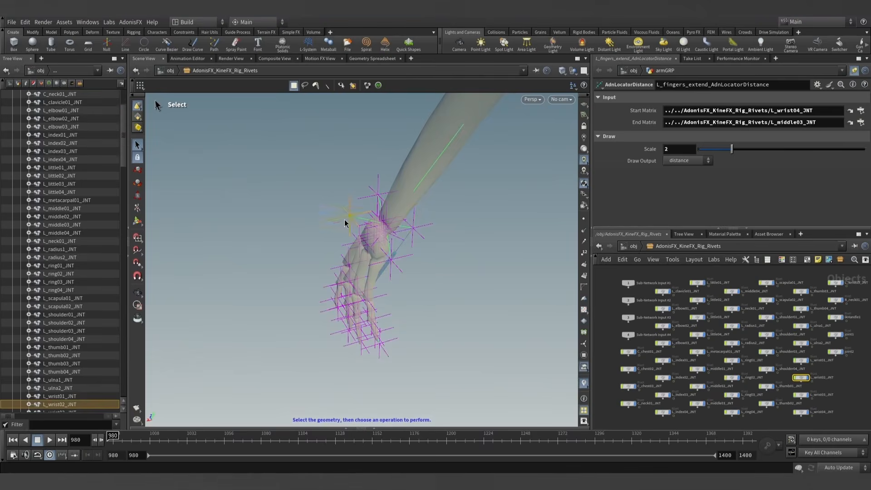
{"action": "left_click", "coordinate": [634, 246]}
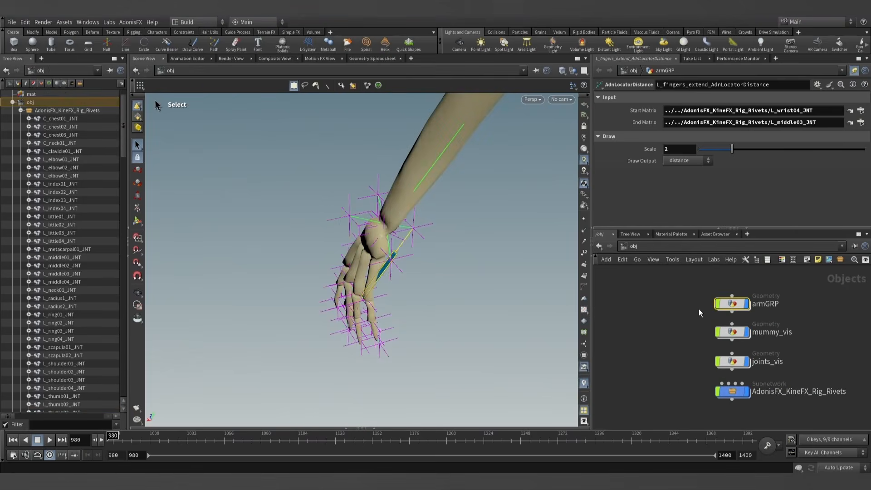
{"action": "left_click", "coordinate": [340, 217]}
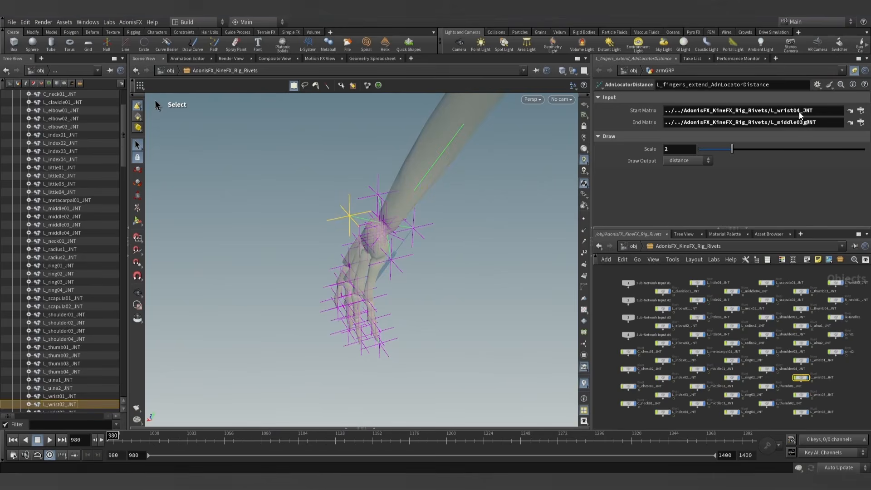
{"action": "left_click", "coordinate": [631, 247]}
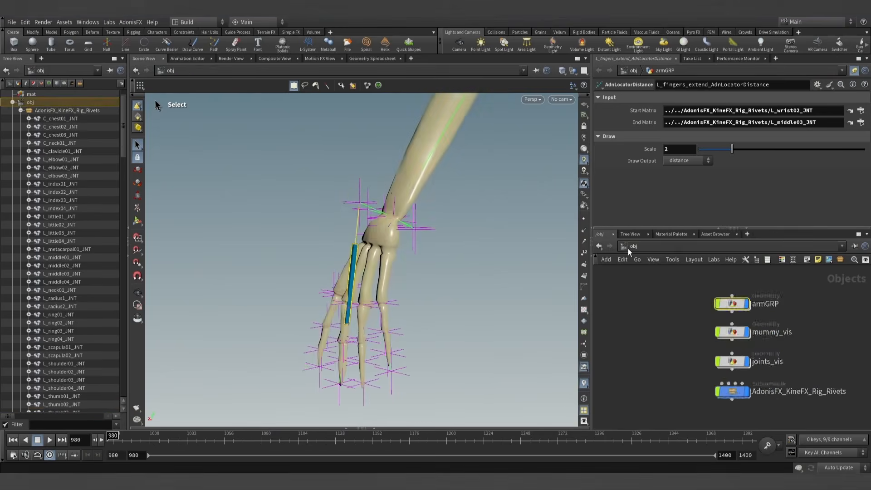
- Open the armGRP geometry network from the object level
{"action": "scroll", "coordinate": [762, 389], "scroll_direction": "up", "scroll_amount": 3}
{"action": "left_click_drag", "start_coordinate": [403, 281], "coordinate": [403, 249], "text": "alt"}
{"action": "scroll", "coordinate": [773, 317], "scroll_direction": "down", "scroll_amount": 3}
{"action": "middle_click_drag", "start_coordinate": [756, 290], "coordinate": [742, 339]}
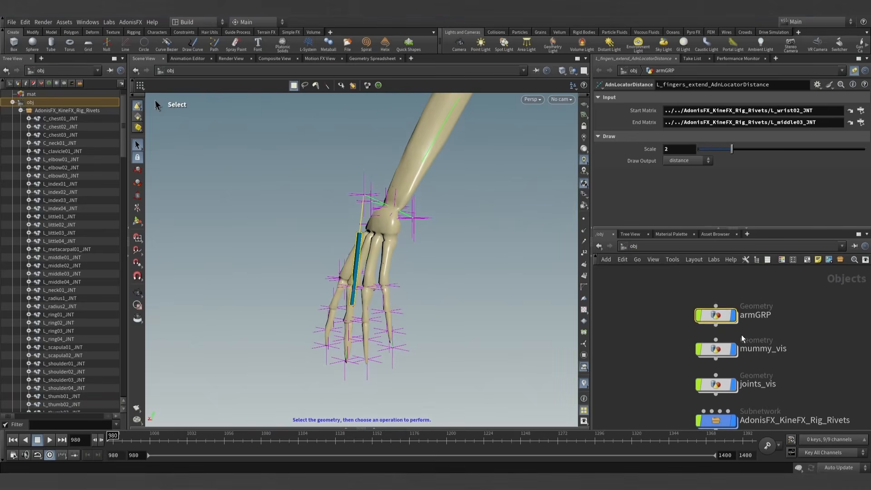
{"action": "double_click", "coordinate": [719, 316]}
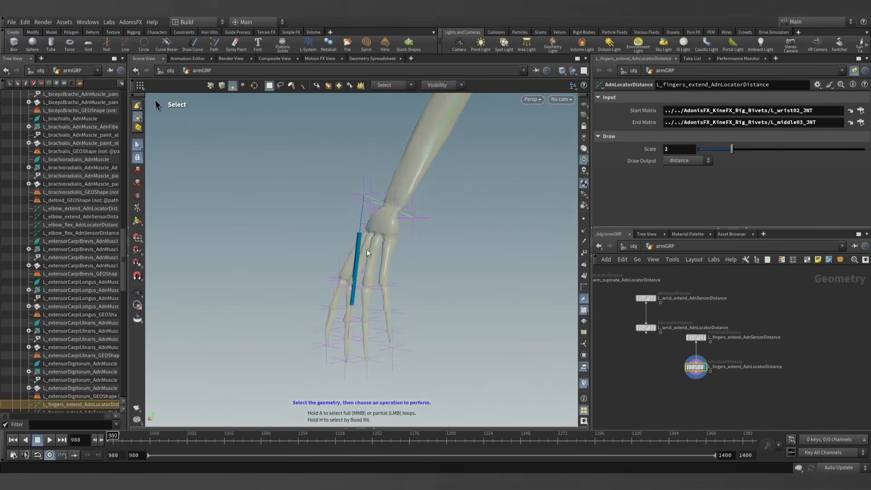
- Locate and select the rigpose1 node above compute_obj_rivet_N_up in the armGRP network
{"action": "key", "text": "Escape"}
{"action": "mouse_move", "coordinate": [435, 251]}
{"action": "left_mouse_down"}
{"action": "mouse_move", "coordinate": [471, 253]}
{"action": "mouse_move", "coordinate": [412, 247]}
{"action": "mouse_move", "coordinate": [431, 251]}
{"action": "left_mouse_up"}
{"action": "scroll", "coordinate": [723, 324], "scroll_direction": "down", "scroll_amount": 6}
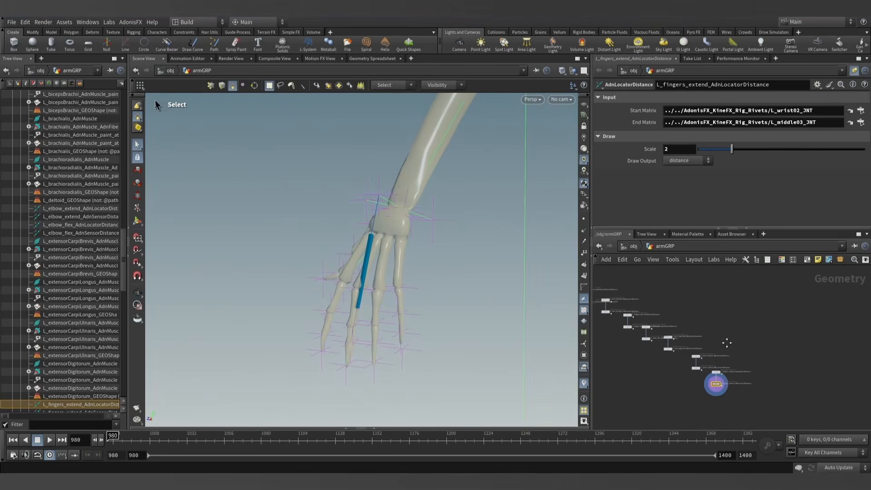
{"action": "middle_click_drag", "start_coordinate": [696, 307], "coordinate": [736, 370]}
{"action": "scroll", "coordinate": [721, 314], "scroll_direction": "up", "scroll_amount": 6}
{"action": "middle_click_drag", "start_coordinate": [714, 275], "coordinate": [752, 392]}
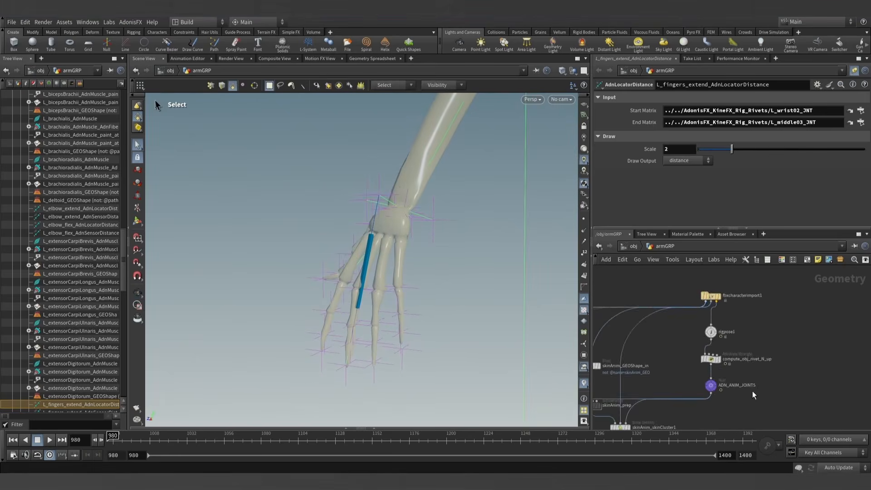
{"action": "scroll", "coordinate": [751, 390], "scroll_direction": "up", "scroll_amount": 2}
{"action": "left_click", "coordinate": [684, 297]}
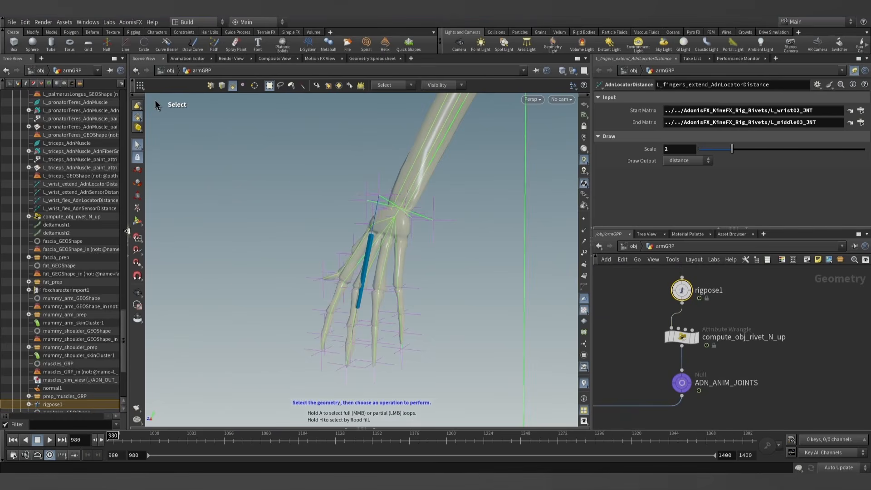
- Collapse the scene tree and rotate the L_middle01_JNT joint with the Rig Pose tool, about 45.4° in Z and -4.8° in X
{"action": "left_click", "coordinate": [128, 228]}
{"action": "key", "text": "Return"}
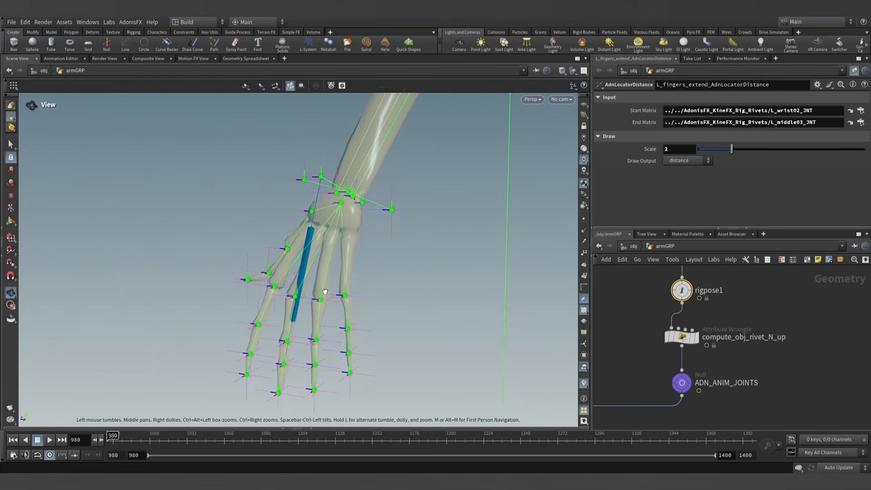
{"action": "left_click", "coordinate": [292, 297]}
{"action": "key", "text": "Escape"}
{"action": "left_click_drag", "start_coordinate": [306, 307], "coordinate": [363, 346]}
{"action": "key", "text": "Return"}
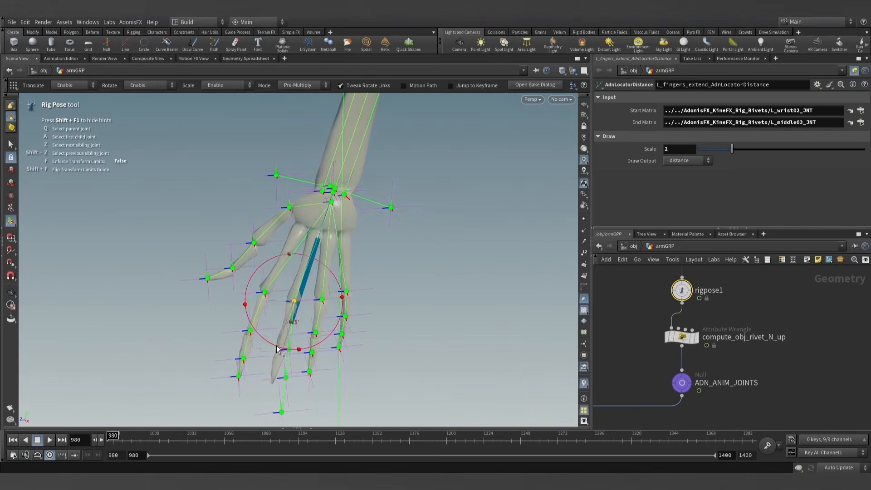
{"action": "left_click_drag", "start_coordinate": [273, 348], "coordinate": [292, 322]}
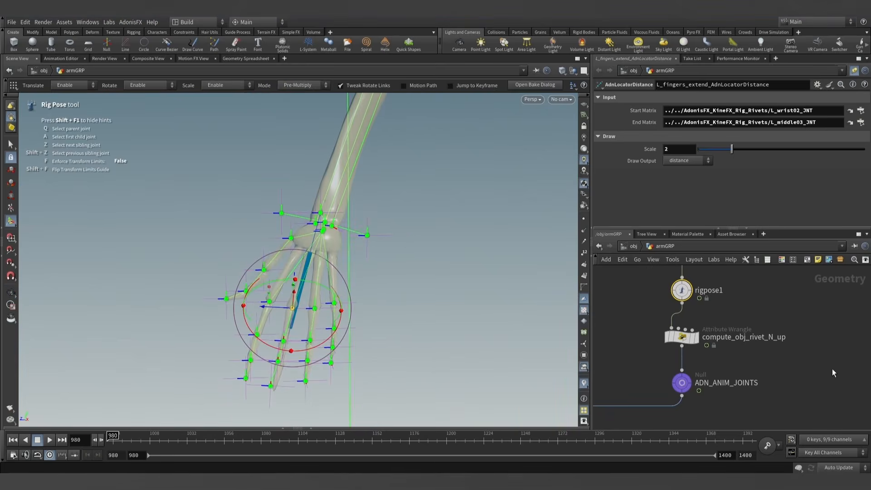
- Select L_fingers_extend_AdnLocatorDistance and refresh frame 980 to update the locator to the rotated middle finger
{"action": "scroll", "coordinate": [815, 374], "scroll_direction": "down", "scroll_amount": 8}
{"action": "middle_click_drag", "start_coordinate": [815, 375], "coordinate": [722, 371]}
{"action": "scroll", "coordinate": [736, 405], "scroll_direction": "up", "scroll_amount": 5}
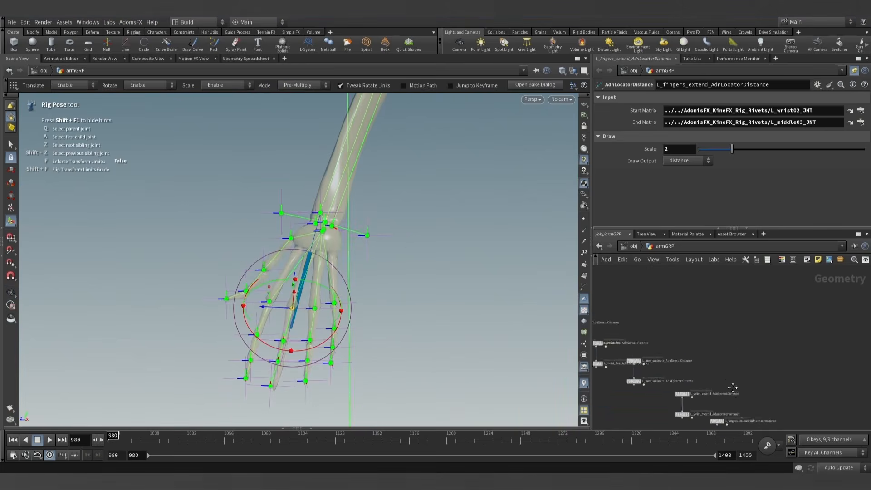
{"action": "middle_click_drag", "start_coordinate": [735, 408], "coordinate": [720, 355]}
{"action": "scroll", "coordinate": [720, 356], "scroll_direction": "up", "scroll_amount": 3}
{"action": "scroll", "coordinate": [705, 378], "scroll_direction": "up", "scroll_amount": 3}
{"action": "left_click", "coordinate": [676, 395]}
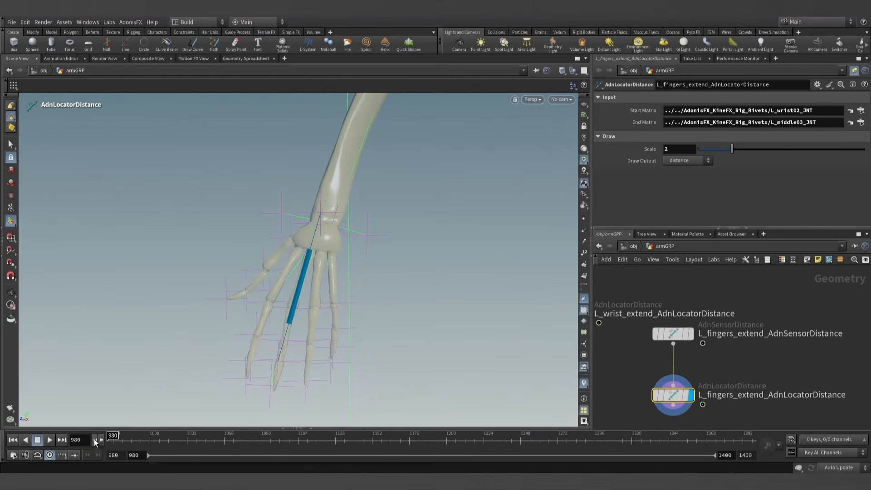
{"action": "key", "text": "Escape"}
{"action": "left_click_drag", "start_coordinate": [321, 311], "coordinate": [239, 287]}
{"action": "key", "text": "Return"}
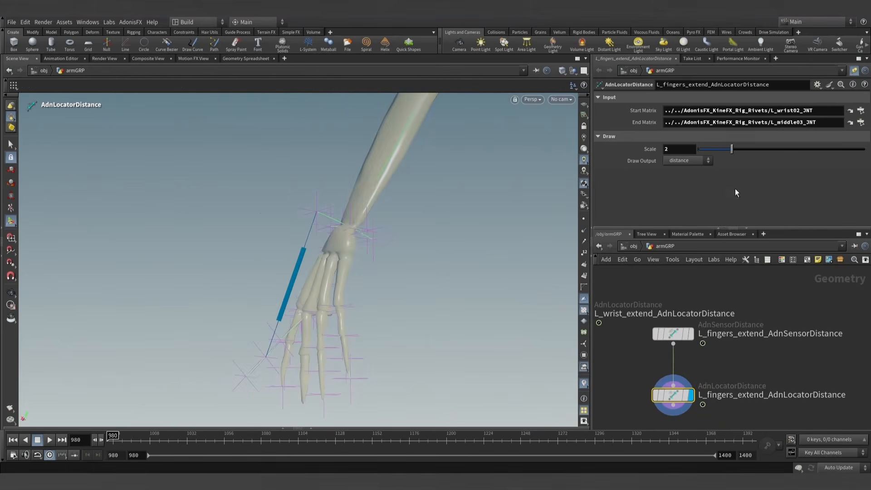
- Select L_fingers_extend_AdnSensorDistance, unpin the parameters and set its Start Matrix to ../../AdonisFX_KineFX_Rig_Rivets/L_wrist02_JNT
{"action": "scroll", "coordinate": [753, 341], "scroll_direction": "down", "scroll_amount": 1}
{"action": "left_click", "coordinate": [684, 336]}
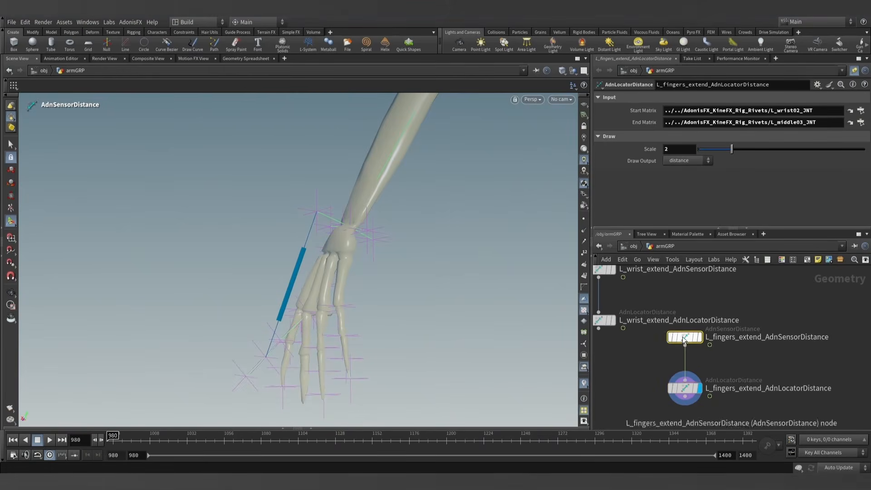
{"action": "left_click", "coordinate": [852, 71]}
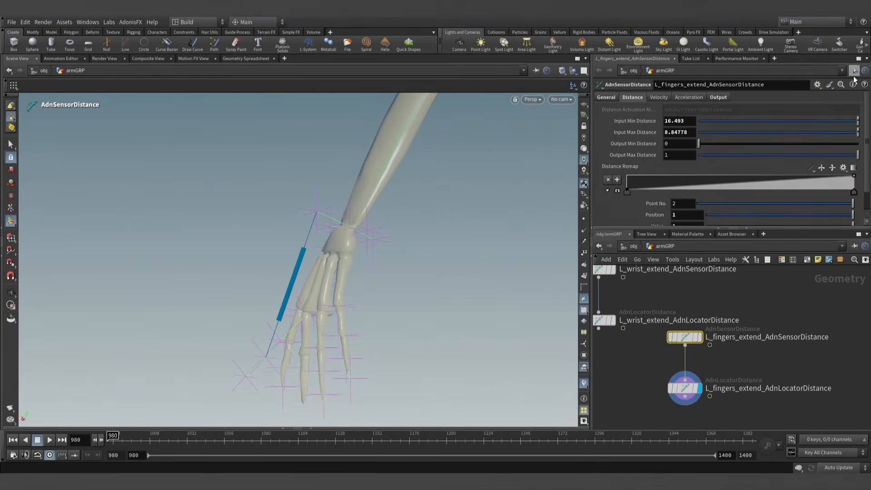
{"action": "left_click", "coordinate": [608, 97]}
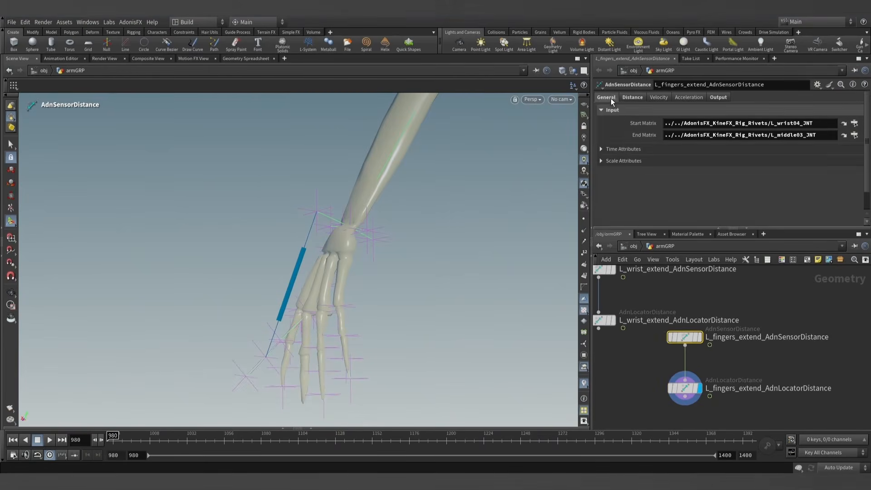
{"action": "left_click", "coordinate": [800, 122]}
{"action": "key", "text": "BackSpace"}
{"action": "type", "text": "2"}
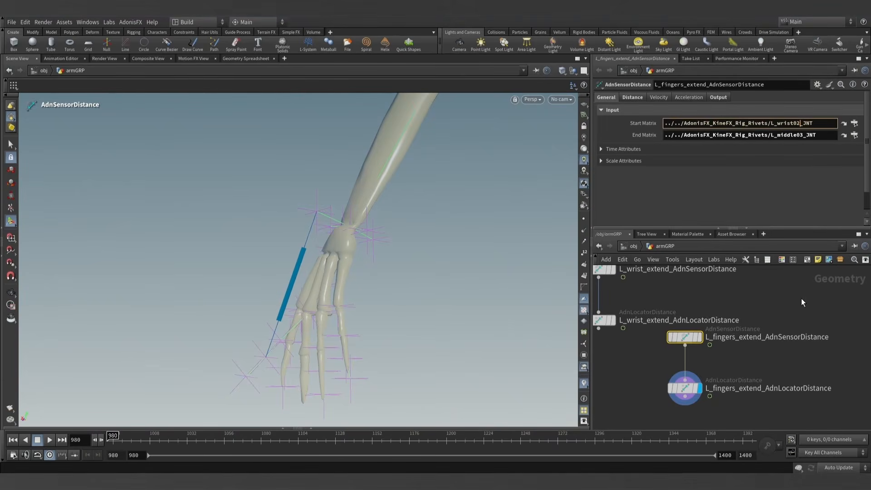
{"action": "left_click", "coordinate": [801, 296]}
- Copy the fingers extend sensor's Out Distance into its Input Min Distance, setting it to 16.3222
{"action": "left_click", "coordinate": [718, 97]}
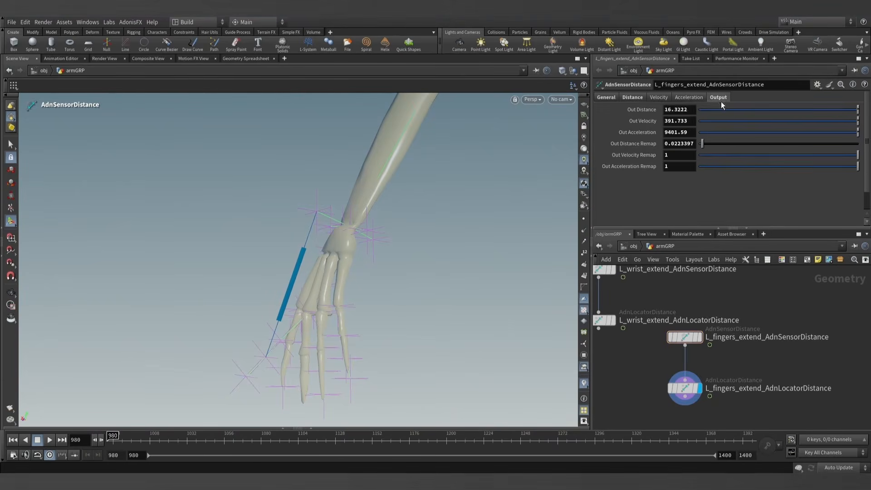
{"action": "left_click_drag", "start_coordinate": [688, 110], "coordinate": [648, 111]}
{"action": "left_click", "coordinate": [640, 98]}
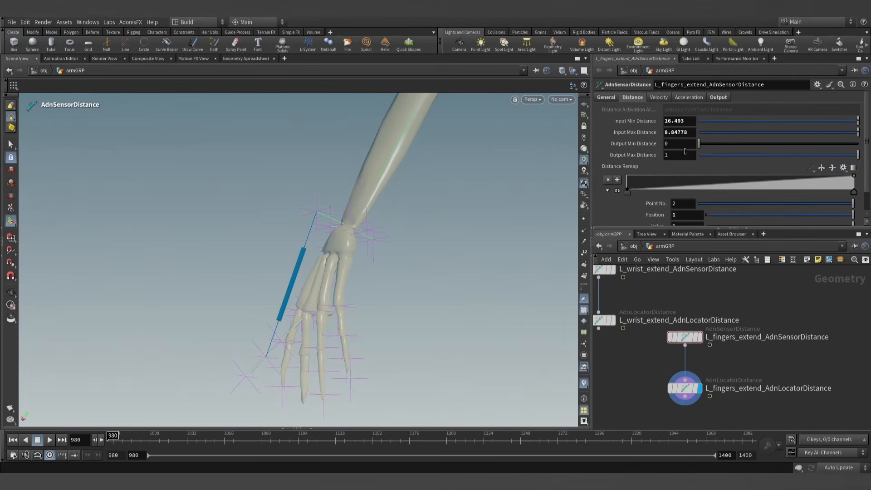
{"action": "left_click", "coordinate": [755, 301]}
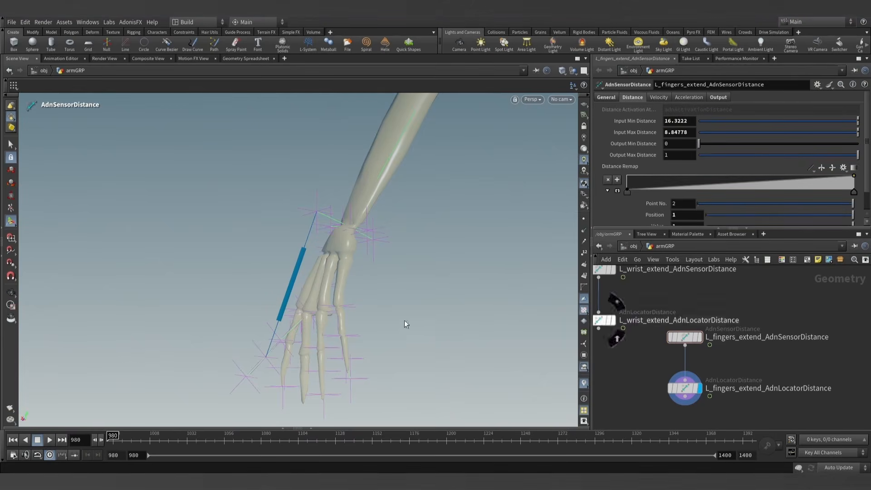
- Remove the L_middle01_JNT transformation from rigpose1 and refresh frame 980 with the hand in its rest pose
{"action": "scroll", "coordinate": [696, 295], "scroll_direction": "down", "scroll_amount": 9}
{"action": "middle_click_drag", "start_coordinate": [711, 283], "coordinate": [739, 408]}
{"action": "scroll", "coordinate": [743, 344], "scroll_direction": "up", "scroll_amount": 8}
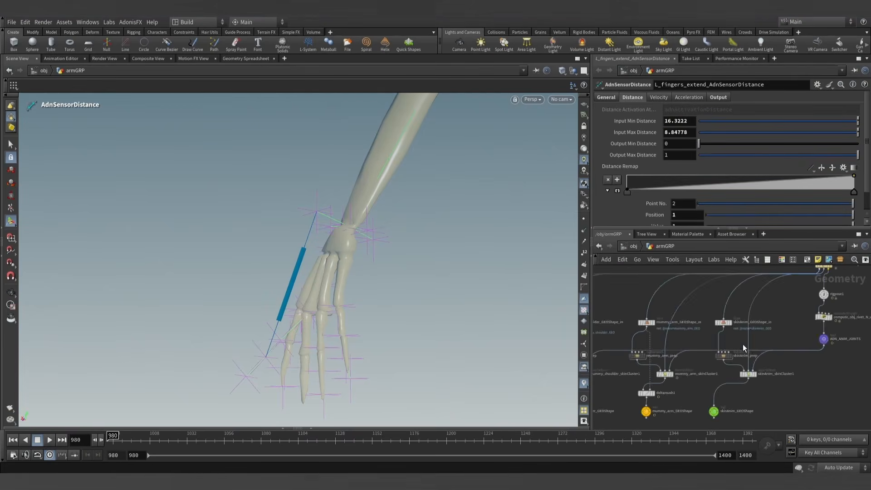
{"action": "left_click", "coordinate": [744, 310]}
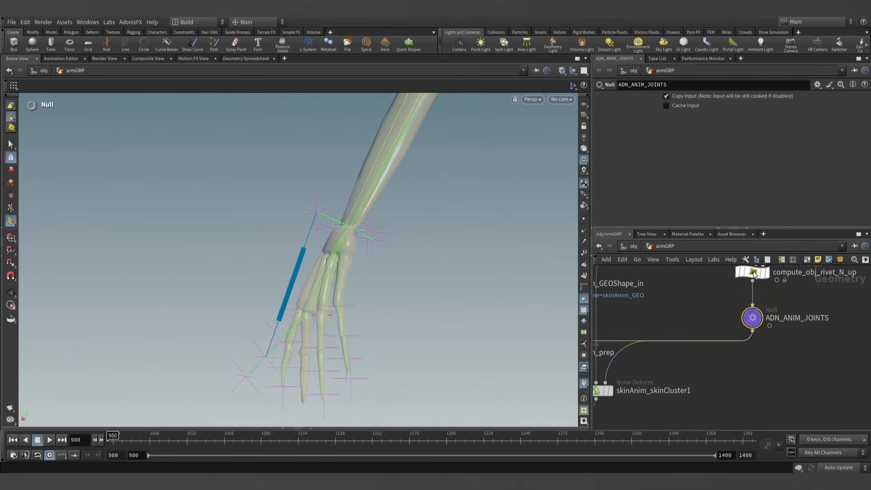
{"action": "left_click", "coordinate": [753, 272]}
{"action": "middle_click_drag", "start_coordinate": [721, 308], "coordinate": [682, 361]}
{"action": "scroll", "coordinate": [682, 360], "scroll_direction": "down", "scroll_amount": 3}
{"action": "left_click", "coordinate": [704, 303]}
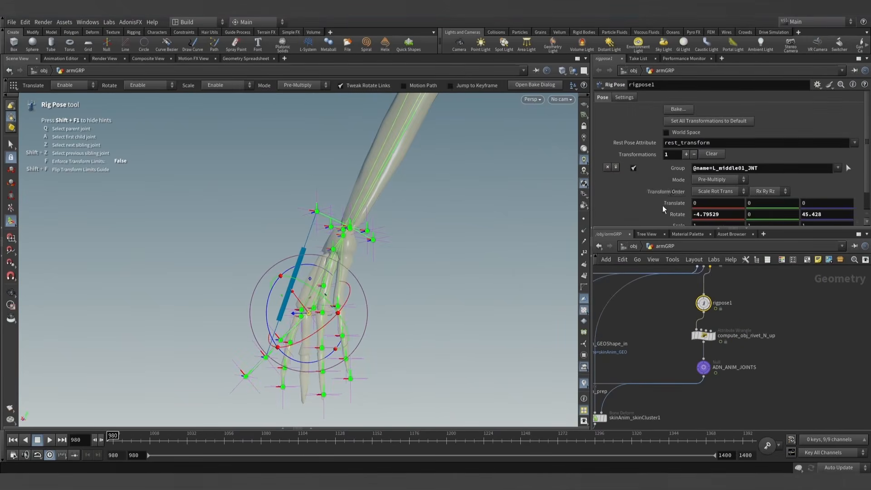
{"action": "scroll", "coordinate": [661, 202], "scroll_direction": "down", "scroll_amount": 2}
{"action": "left_click", "coordinate": [608, 146]}
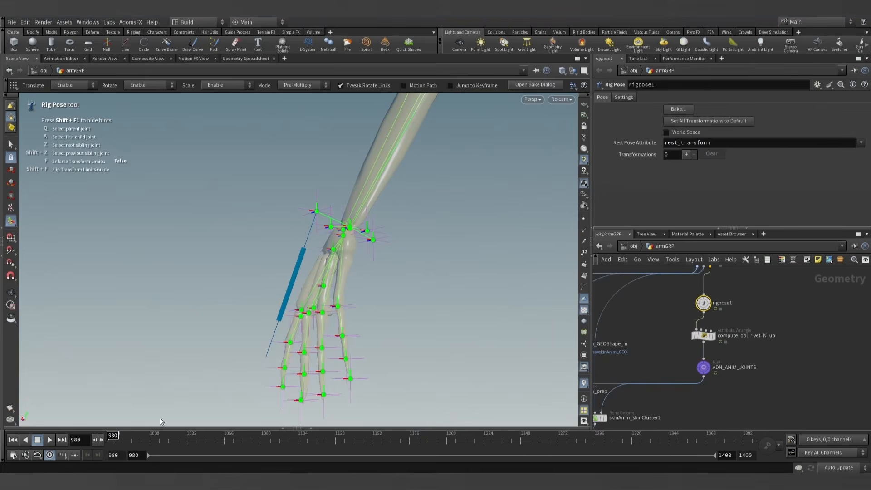
{"action": "left_click", "coordinate": [98, 443]}
- Set the fingers extend sensor's Input Max Distance to 17.6372 from its Out Distance and check the remapped output
{"action": "scroll", "coordinate": [763, 331], "scroll_direction": "down", "scroll_amount": 8}
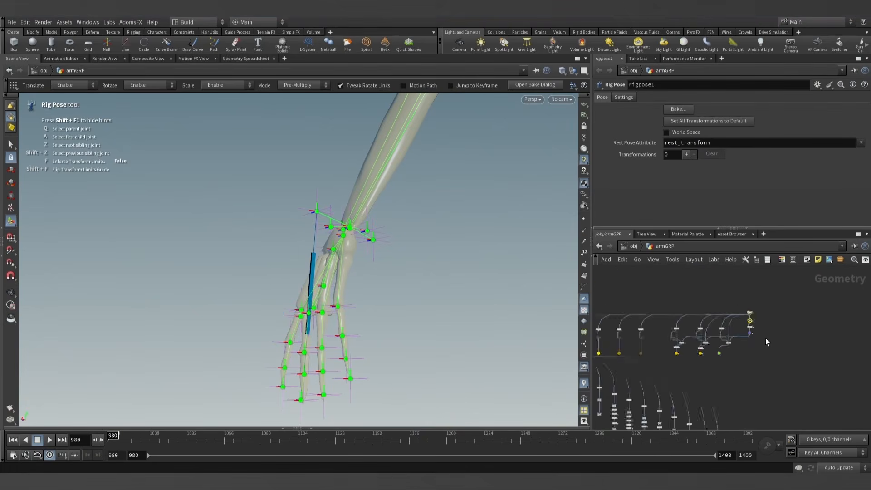
{"action": "middle_click_drag", "start_coordinate": [766, 337], "coordinate": [720, 267]}
{"action": "scroll", "coordinate": [755, 365], "scroll_direction": "up", "scroll_amount": 5}
{"action": "scroll", "coordinate": [745, 392], "scroll_direction": "up", "scroll_amount": 4}
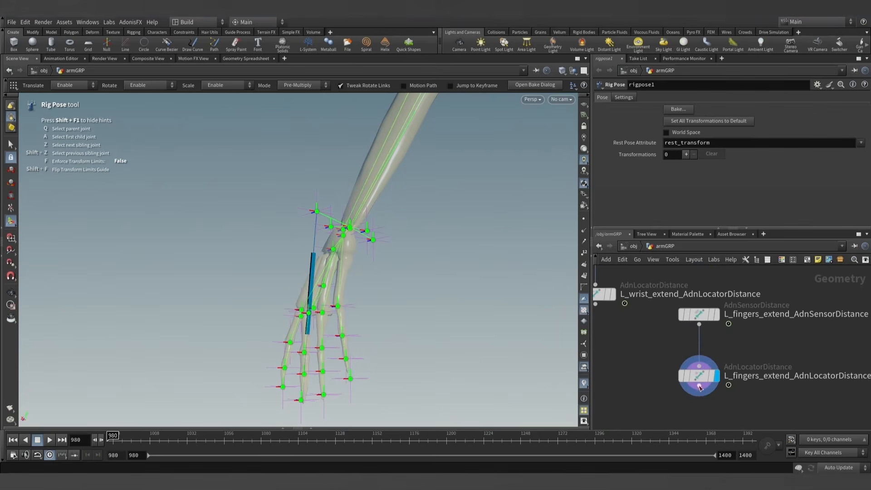
{"action": "left_click", "coordinate": [698, 315]}
{"action": "left_click", "coordinate": [719, 97]}
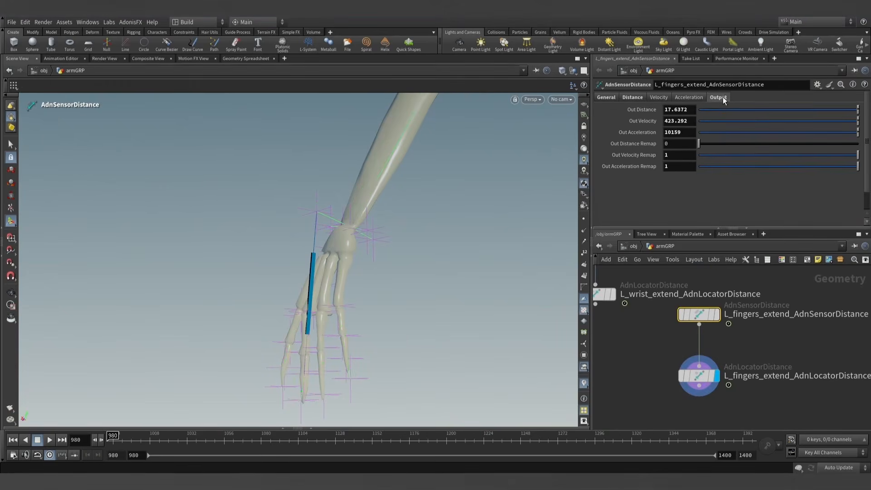
{"action": "left_click", "coordinate": [635, 97]}
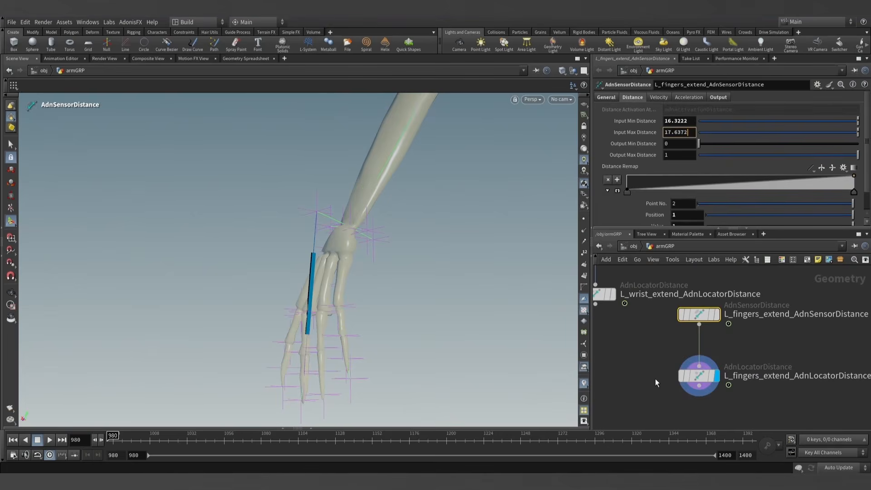
{"action": "left_click", "coordinate": [656, 366]}
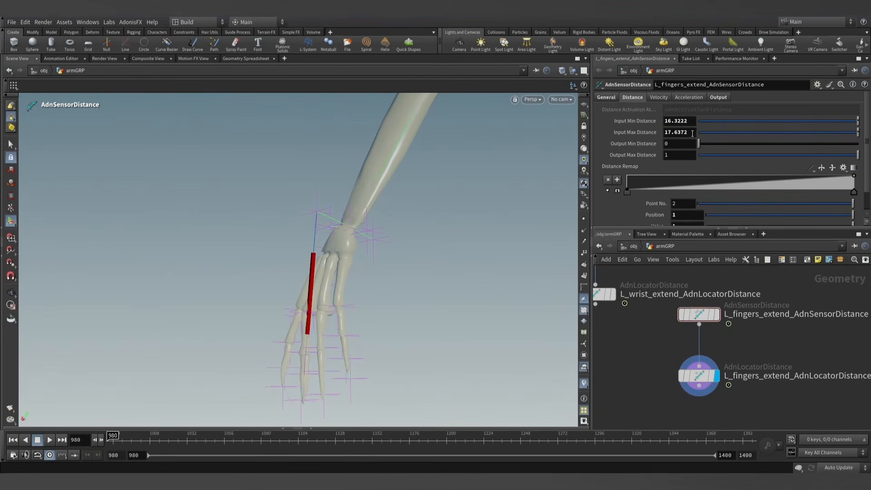
{"action": "left_click", "coordinate": [719, 97]}
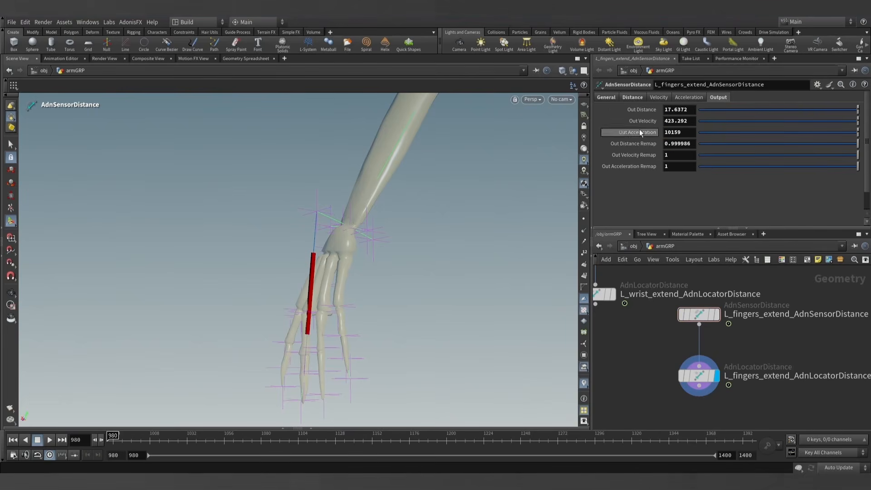
{"action": "left_click", "coordinate": [638, 97]}
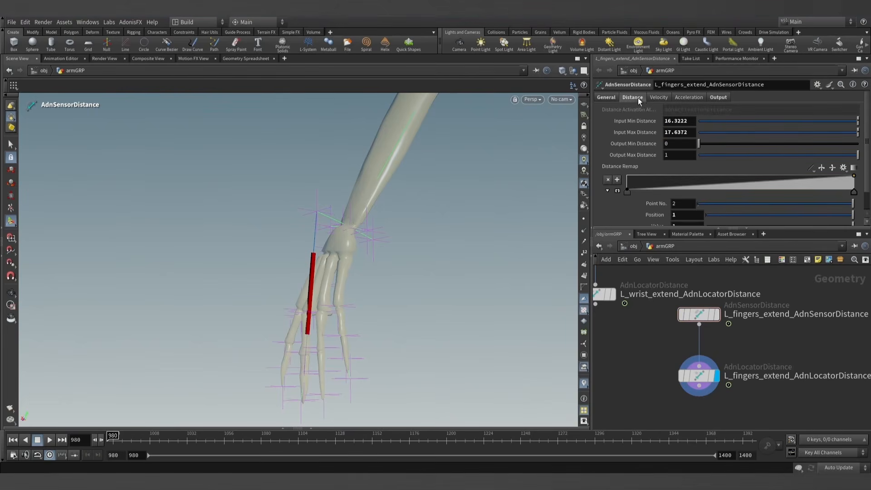
- Undo the Input Max Distance change and the removal of rigpose1's middle finger transformation, and refresh the frame
{"action": "key", "text": "ctrl+z"}
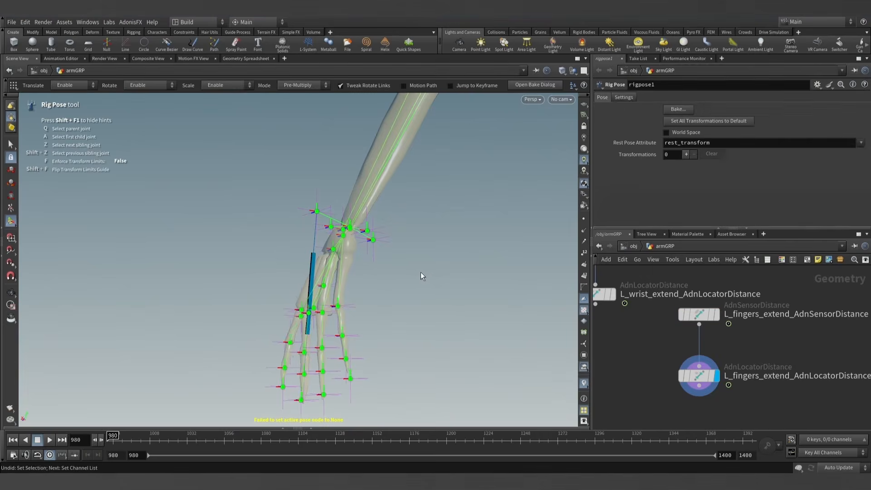
{"action": "key", "text": "ctrl+z"}
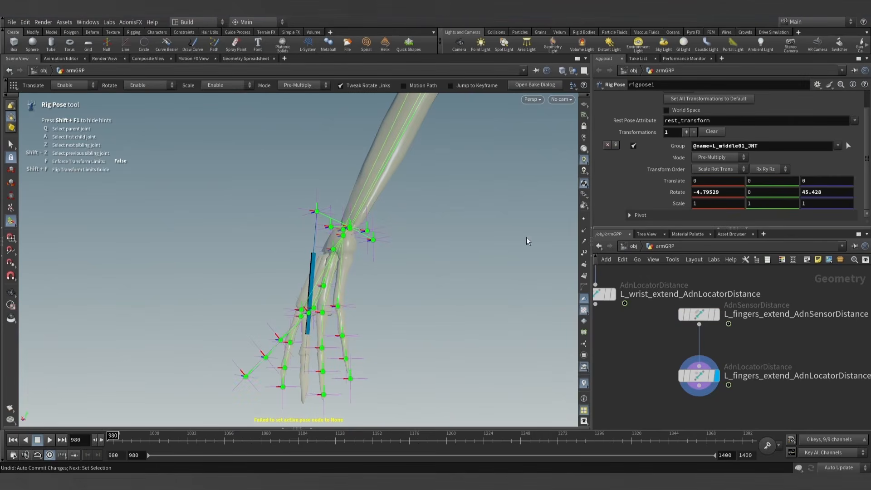
{"action": "left_click", "coordinate": [102, 439]}
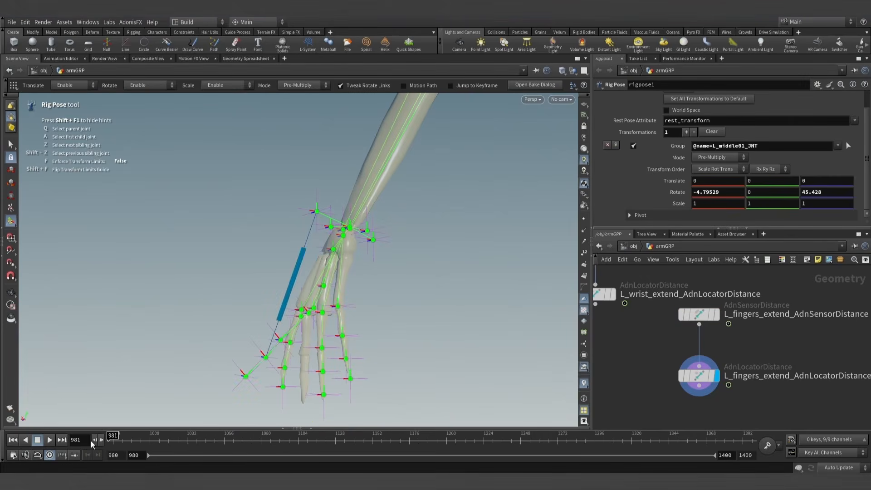
- Copy the fingers extend sensor's Out Distance into its Input Max Distance, setting it to 16.3222
{"action": "left_click", "coordinate": [701, 311]}
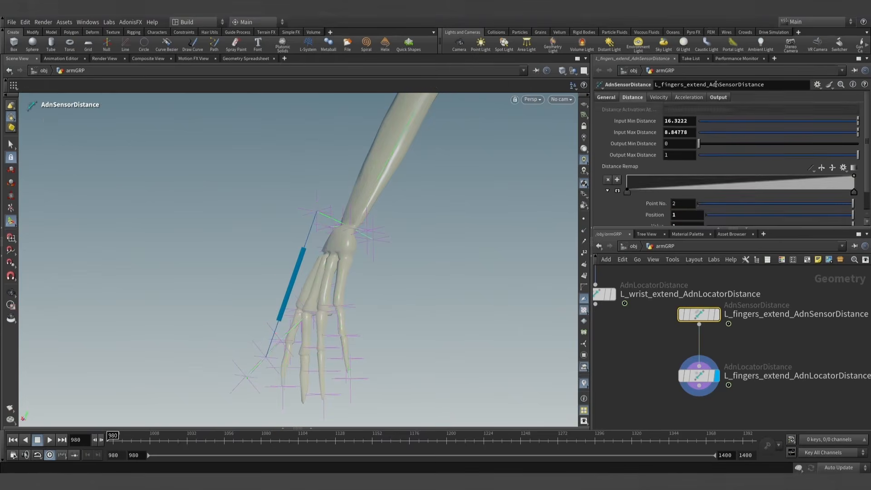
{"action": "left_click", "coordinate": [719, 97]}
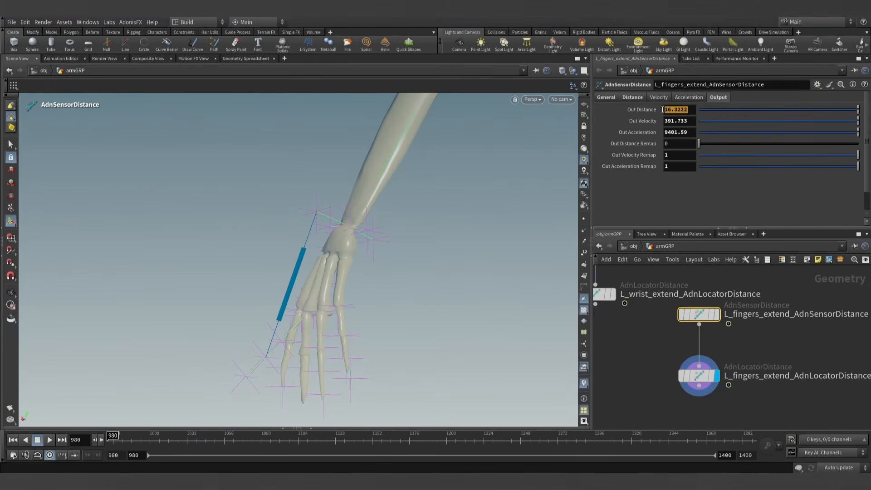
{"action": "left_click", "coordinate": [635, 98]}
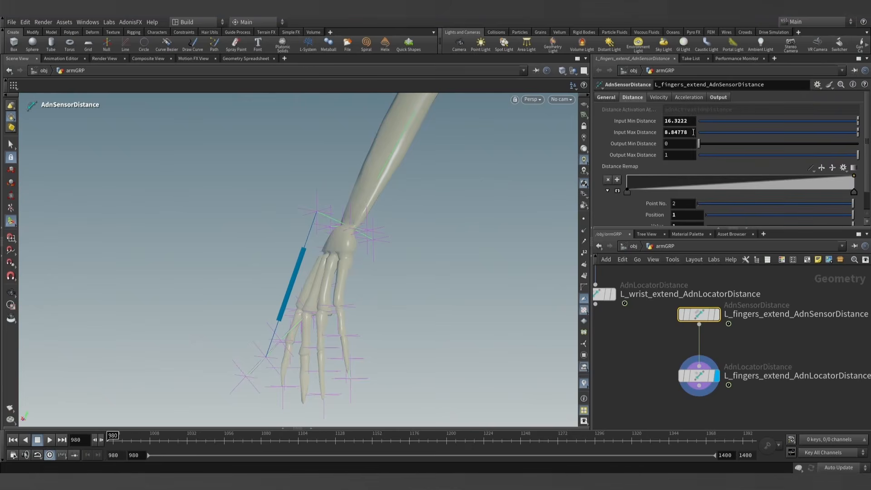
{"action": "type", "text": "16.3222"}
{"action": "left_click", "coordinate": [649, 338]}
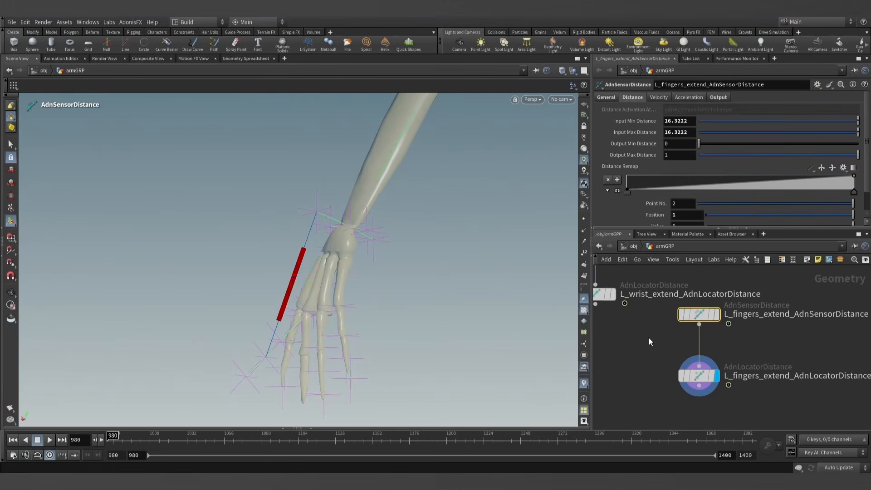
- Bypass the rigpose1 node to put the hand in its rest pose and refresh frame 980
{"action": "scroll", "coordinate": [692, 321], "scroll_direction": "down", "scroll_amount": 8}
{"action": "middle_click_drag", "start_coordinate": [690, 326], "coordinate": [712, 405]}
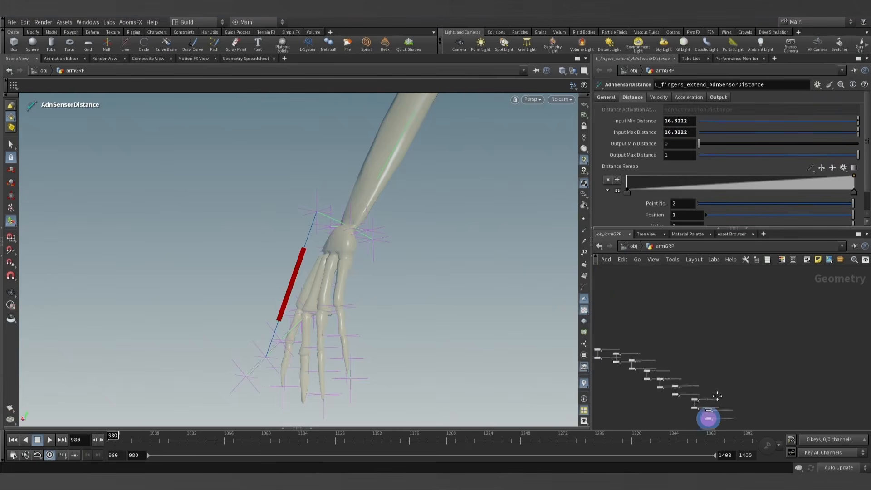
{"action": "scroll", "coordinate": [718, 400], "scroll_direction": "down", "scroll_amount": 4}
{"action": "scroll", "coordinate": [674, 313], "scroll_direction": "up", "scroll_amount": 10}
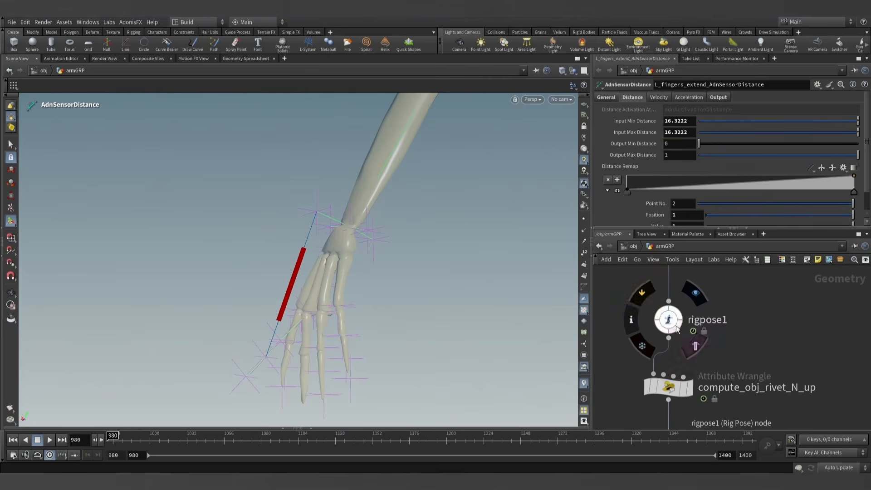
{"action": "left_click", "coordinate": [660, 310]}
{"action": "scroll", "coordinate": [749, 359], "scroll_direction": "down", "scroll_amount": 10}
{"action": "middle_click_drag", "start_coordinate": [765, 368], "coordinate": [706, 282]}
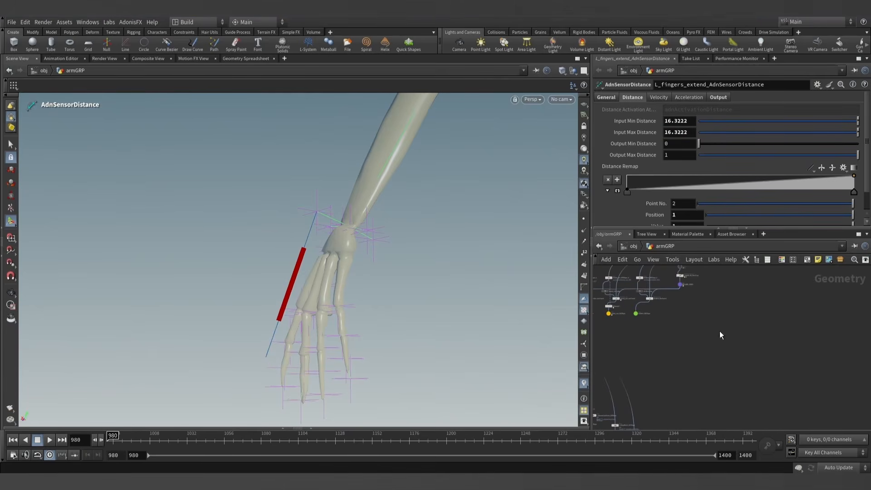
{"action": "left_click", "coordinate": [100, 440]}
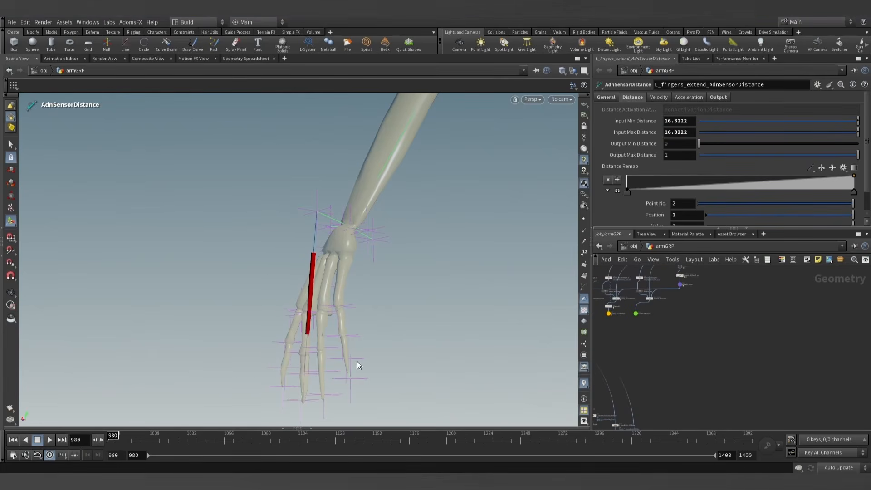
- Copy the fingers extend sensor's rest-pose Out Distance into its Input Min Distance, setting it to 17.6372
{"action": "scroll", "coordinate": [768, 360], "scroll_direction": "up", "scroll_amount": 10}
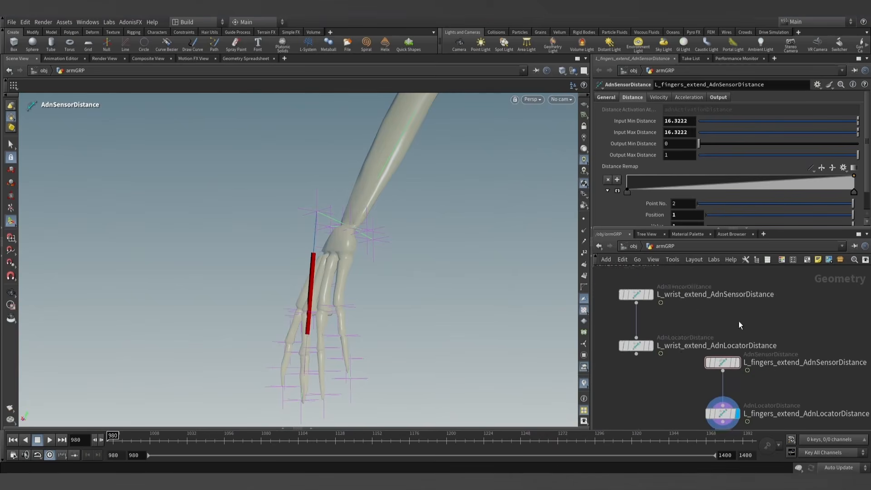
{"action": "middle_click_drag", "start_coordinate": [753, 321], "coordinate": [725, 265]}
{"action": "left_click", "coordinate": [718, 98]}
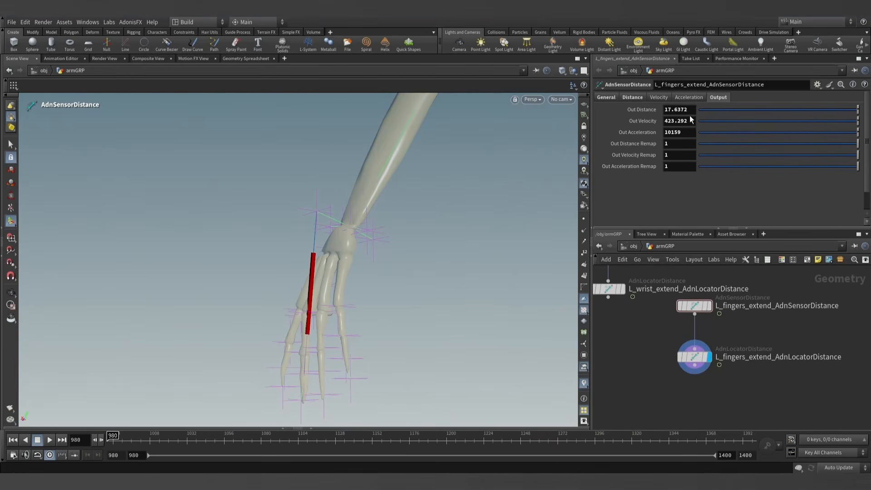
{"action": "left_click", "coordinate": [636, 97]}
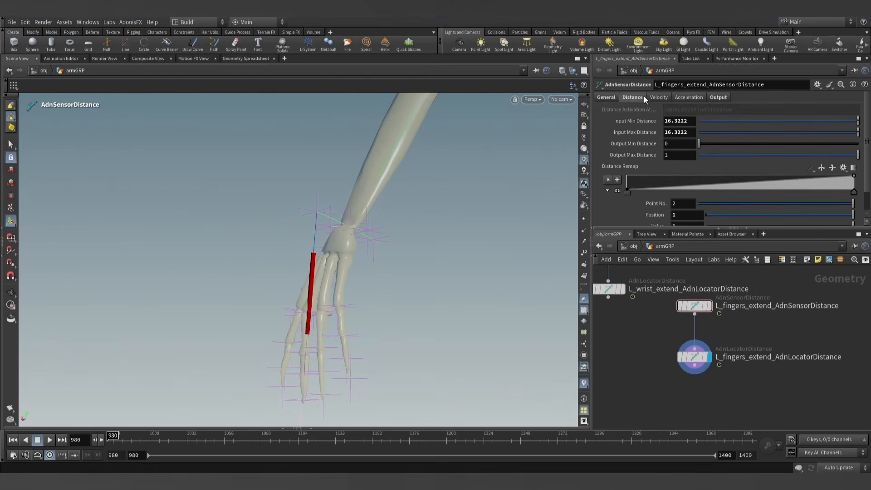
{"action": "left_click_drag", "start_coordinate": [689, 123], "coordinate": [638, 124]}
{"action": "type", "text": "17.6372"}
{"action": "left_click", "coordinate": [646, 355]}
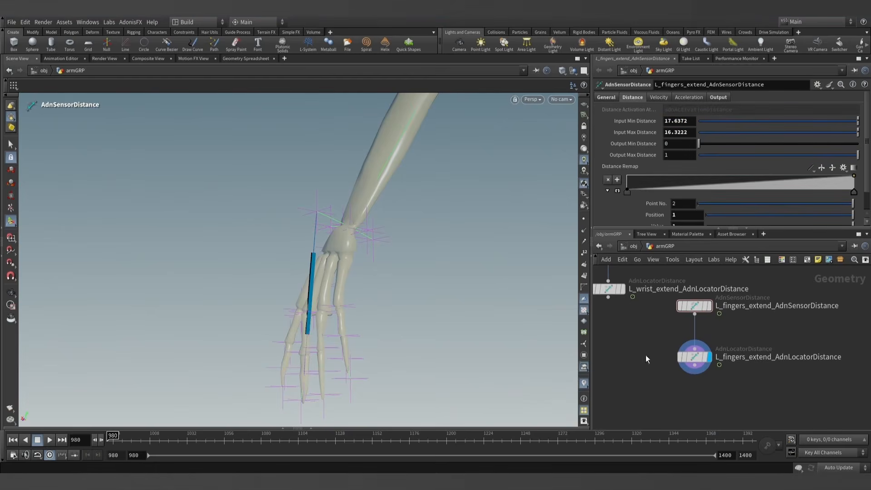
- Inspect the fingers extend locator along the forearm and hand, scrubbing the animation to frame 1004 and back to frame 980
{"action": "scroll", "coordinate": [657, 341], "scroll_direction": "down", "scroll_amount": 5}
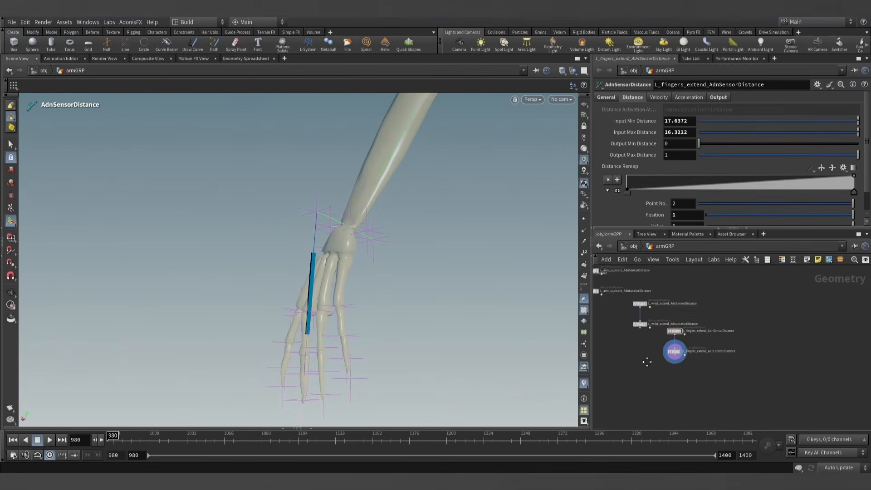
{"action": "right_click_drag", "start_coordinate": [478, 331], "coordinate": [377, 263], "text": "alt"}
{"action": "left_click_drag", "start_coordinate": [377, 262], "coordinate": [467, 311], "text": "alt"}
{"action": "right_click_drag", "start_coordinate": [467, 311], "coordinate": [398, 212], "text": "alt"}
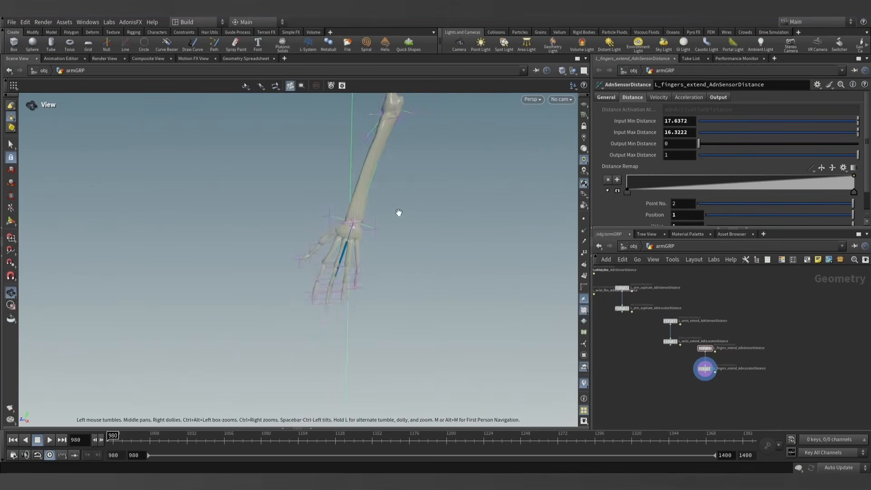
{"action": "middle_click_drag", "start_coordinate": [399, 212], "coordinate": [405, 302], "text": "alt"}
{"action": "mouse_move", "coordinate": [408, 290]}
{"action": "left_mouse_down", "text": "alt"}
{"action": "mouse_move", "coordinate": [410, 276]}
{"action": "mouse_move", "coordinate": [405, 292]}
{"action": "left_mouse_up", "text": "alt"}
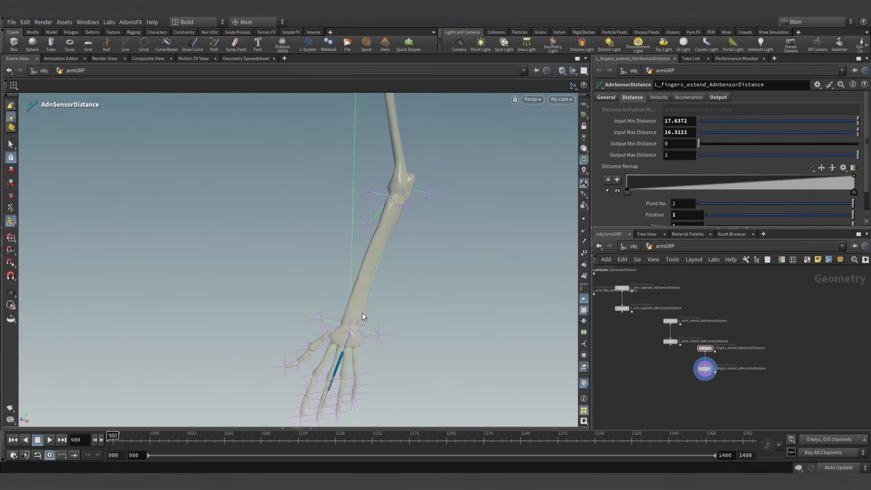
{"action": "mouse_move", "coordinate": [389, 251]}
{"action": "left_mouse_down", "text": "alt"}
{"action": "mouse_move", "coordinate": [397, 243]}
{"action": "mouse_move", "coordinate": [394, 263]}
{"action": "mouse_move", "coordinate": [381, 261]}
{"action": "mouse_move", "coordinate": [402, 273]}
{"action": "mouse_move", "coordinate": [412, 254]}
{"action": "mouse_move", "coordinate": [389, 243]}
{"action": "left_mouse_up", "text": "alt"}
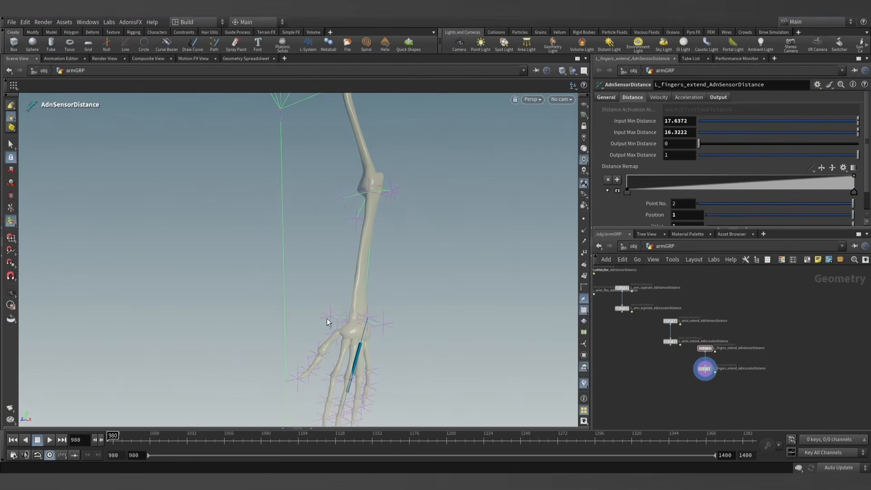
{"action": "scroll", "coordinate": [327, 318], "scroll_direction": "up", "scroll_amount": 4, "text": "alt"}
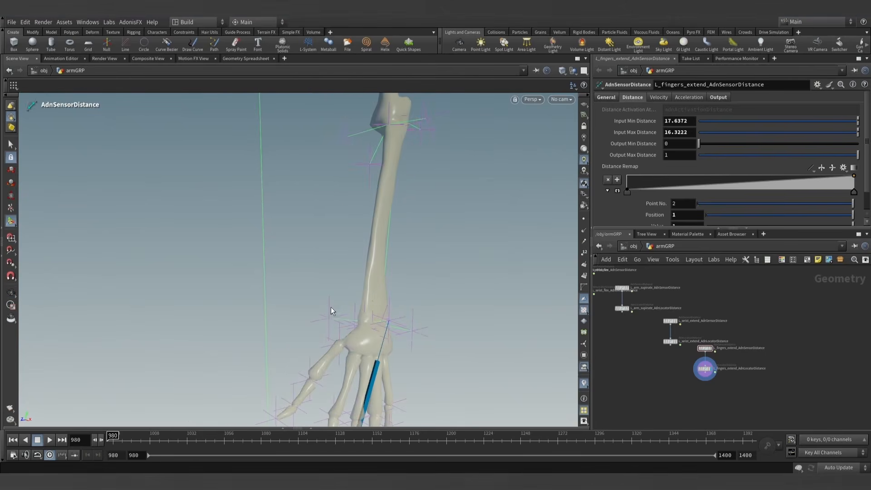
{"action": "left_click_drag", "start_coordinate": [365, 159], "coordinate": [420, 189], "text": "alt"}
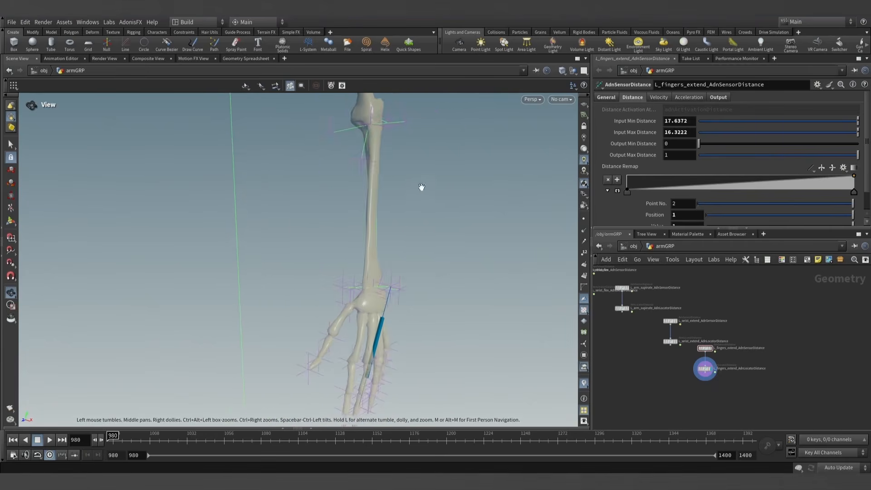
{"action": "left_click", "coordinate": [178, 441]}
{"action": "left_click_drag", "start_coordinate": [179, 441], "coordinate": [144, 442]}
{"action": "left_click_drag", "start_coordinate": [350, 113], "coordinate": [310, 249], "text": "alt"}
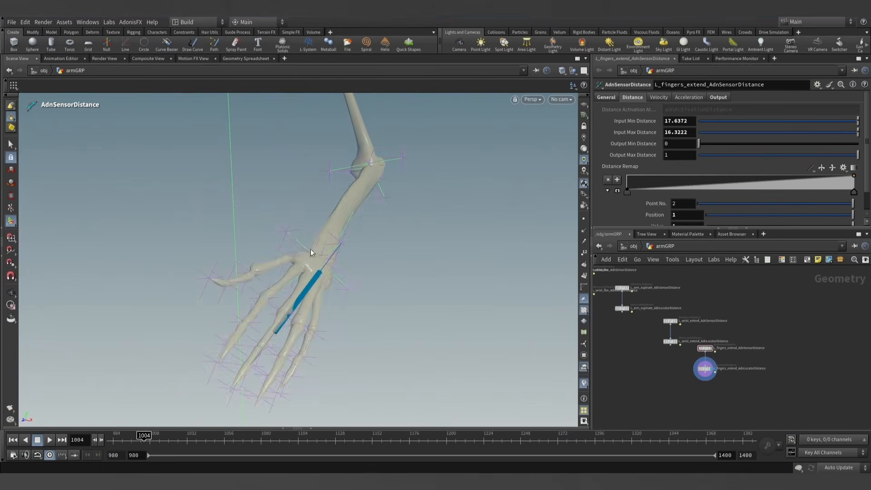
{"action": "left_click_drag", "start_coordinate": [146, 439], "coordinate": [108, 438]}
{"action": "left_click_drag", "start_coordinate": [405, 276], "coordinate": [404, 247], "text": "alt"}
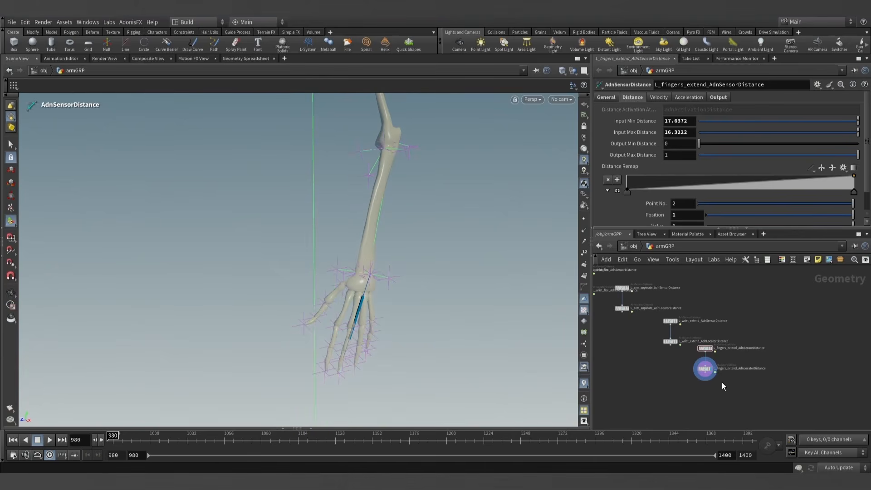
- Duplicate the fingers extend sensor and locator nodes and place the copies beside the originals
{"action": "scroll", "coordinate": [721, 379], "scroll_direction": "up", "scroll_amount": 2}
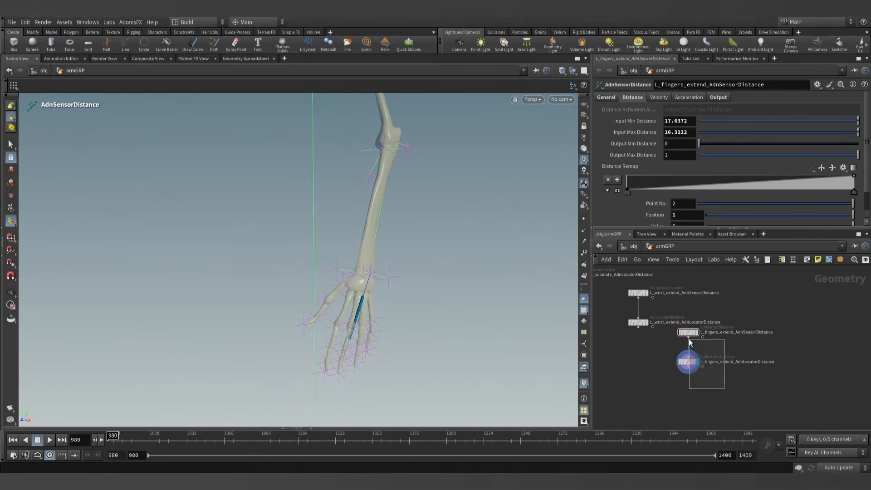
{"action": "left_click_drag", "start_coordinate": [688, 339], "coordinate": [678, 330]}
{"action": "middle_click_drag", "start_coordinate": [784, 362], "coordinate": [729, 347]}
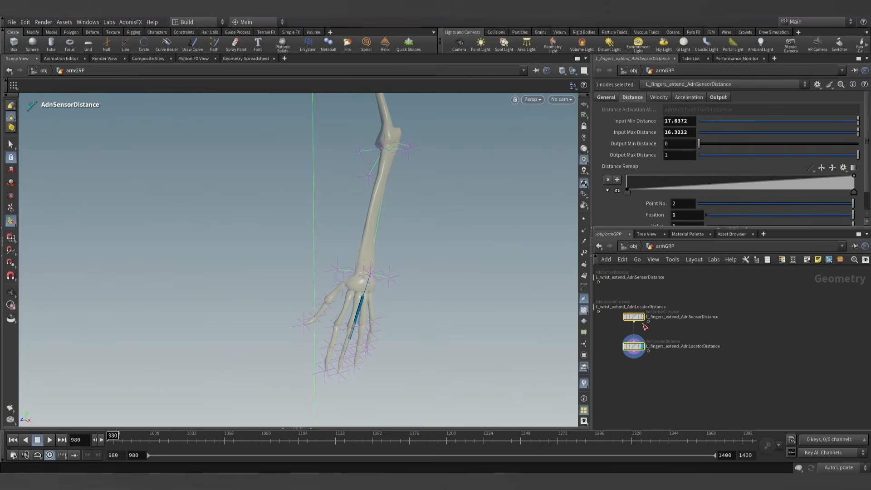
{"action": "left_click_drag", "start_coordinate": [638, 317], "coordinate": [704, 356], "text": "alt"}
{"action": "scroll", "coordinate": [761, 369], "scroll_direction": "up", "scroll_amount": 3}
{"action": "middle_click_drag", "start_coordinate": [761, 369], "coordinate": [750, 365]}
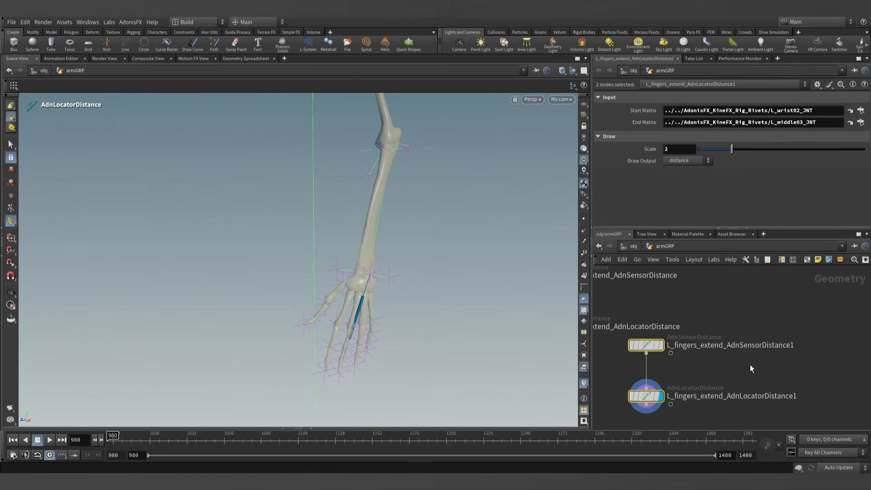
- Rename the duplicated sensor node as L_wrist_abduct_AdnSensorDistance
{"action": "left_click", "coordinate": [737, 354]}
{"action": "double_click", "coordinate": [695, 346]}
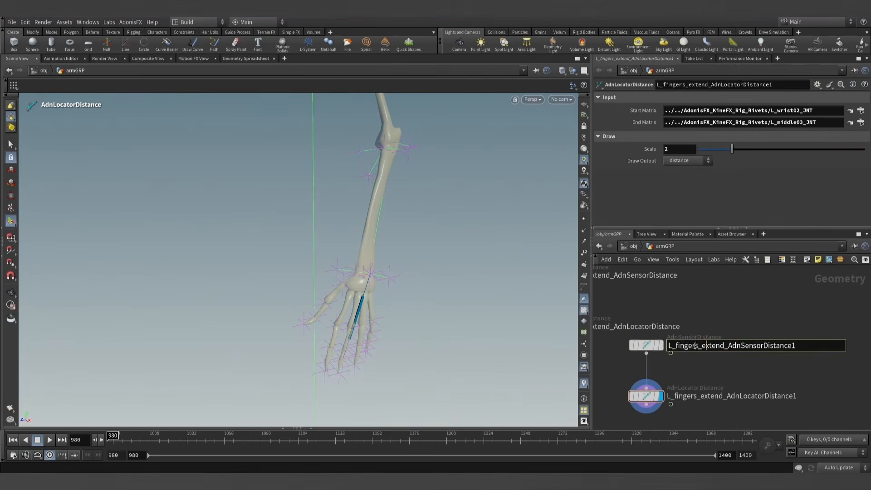
{"action": "type", "text": "wrist"}
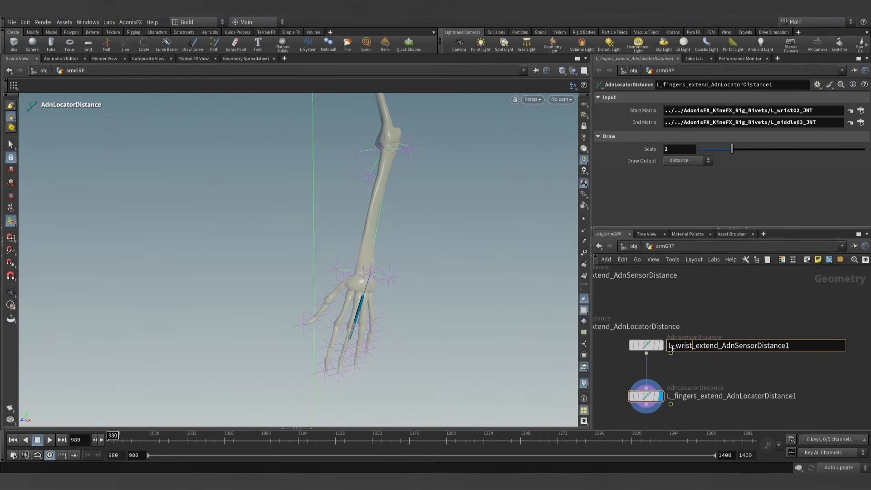
{"action": "key", "text": "BackSpace"}
{"action": "key", "text": "BackSpace"}
{"action": "key", "text": "BackSpace"}
{"action": "key", "text": "BackSpace"}
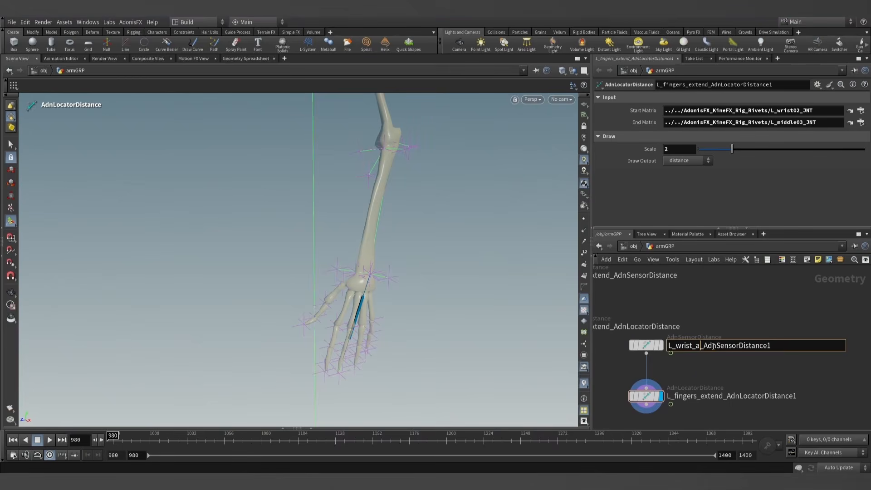
{"action": "type", "text": "abduc"}
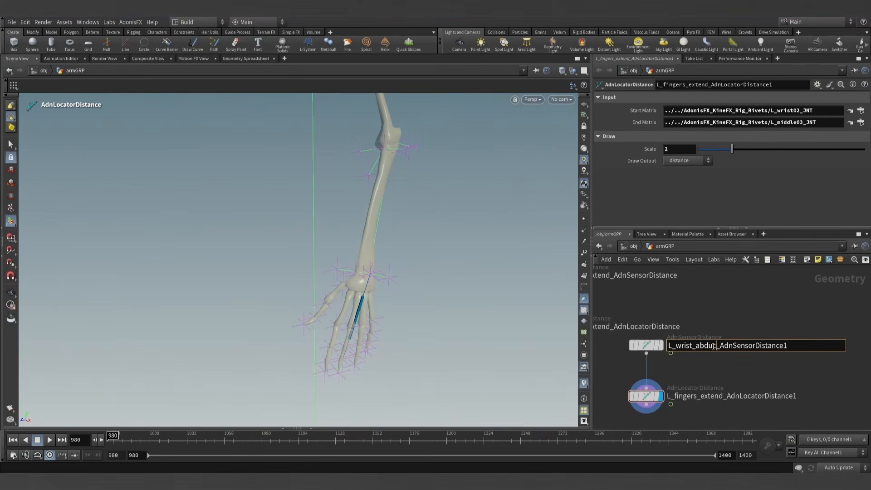
{"action": "type", "text": "t"}
{"action": "key", "text": "BackSpace"}
{"action": "key", "text": "Return"}
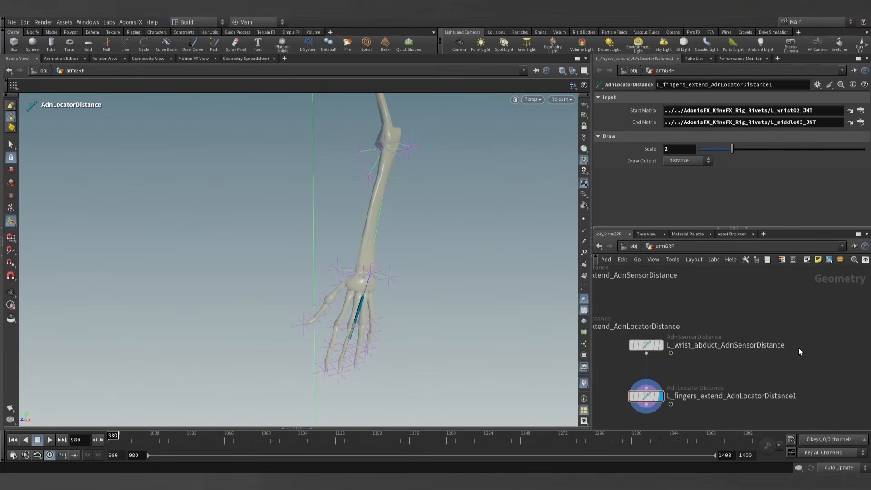
- Rename the duplicated locator node as L_wrist_abduct_AdnLocatorDistance, reusing the L_wrist_abduct prefix from the sensor's name
{"action": "left_click", "coordinate": [730, 346]}
{"action": "left_click_drag", "start_coordinate": [723, 346], "coordinate": [664, 344]}
{"action": "key", "text": "ctrl+c"}
{"action": "left_click", "coordinate": [697, 345]}
{"action": "left_click", "coordinate": [723, 396]}
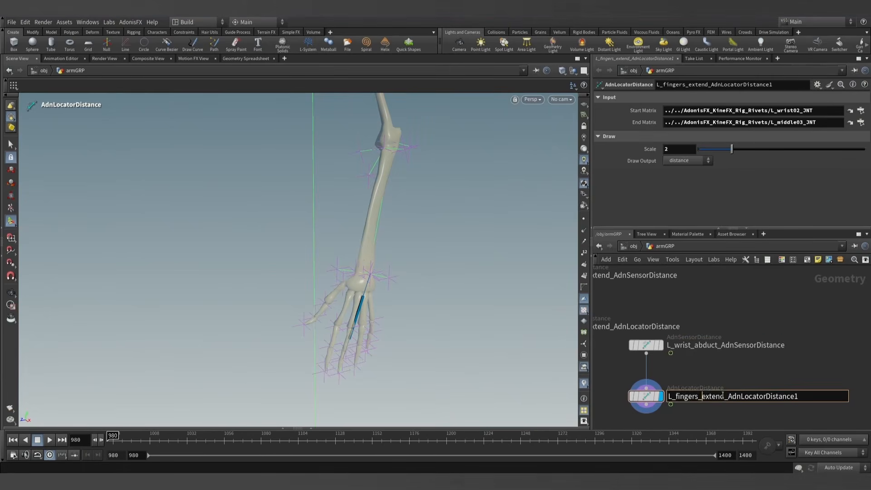
{"action": "left_click_drag", "start_coordinate": [725, 396], "coordinate": [636, 396]}
{"action": "key", "text": "ctrl+v"}
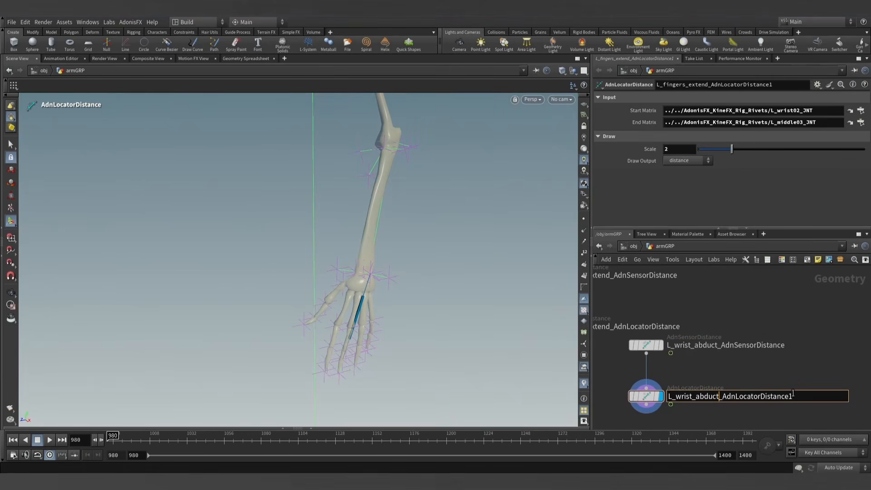
{"action": "key", "text": "Return"}
{"action": "scroll", "coordinate": [769, 374], "scroll_direction": "down", "scroll_amount": 2}
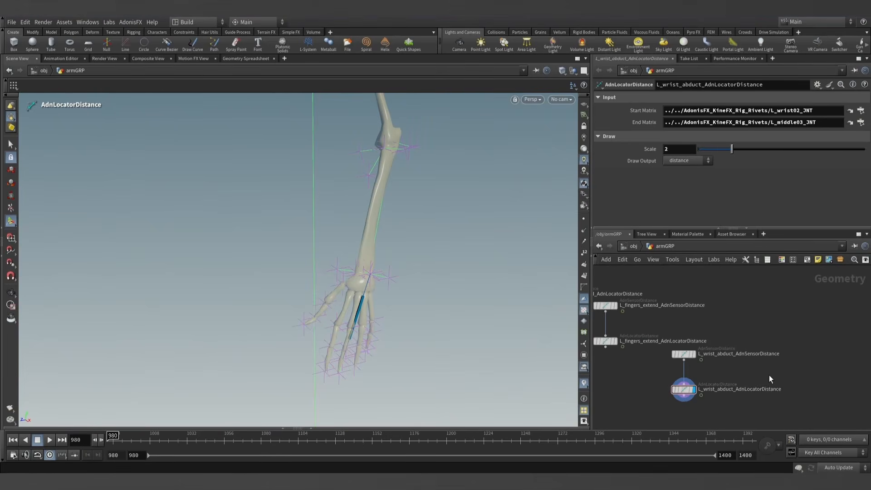
- Set the wrist abduct locator's Start Matrix to the L_wrist03_JNT rivet on the thumb side of the wrist
{"action": "left_click", "coordinate": [680, 390]}
{"action": "left_click", "coordinate": [13, 144]}
{"action": "left_click", "coordinate": [11, 106]}
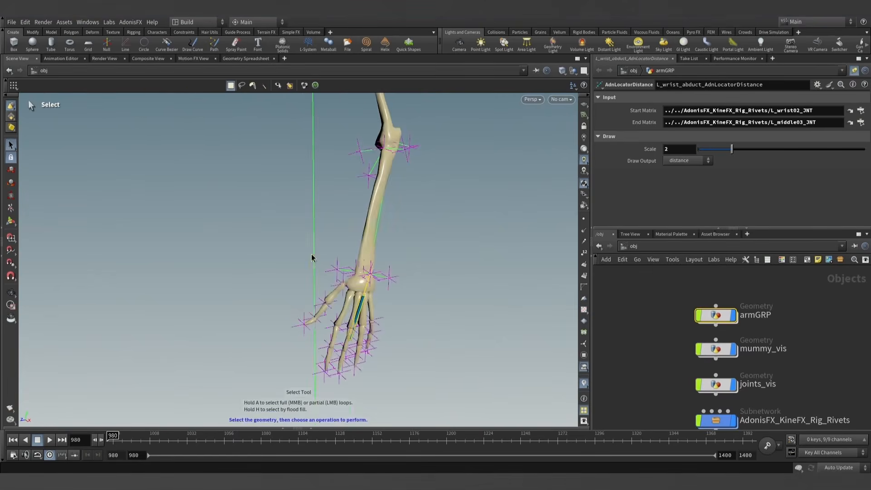
{"action": "left_click_drag", "start_coordinate": [311, 255], "coordinate": [302, 243], "text": "alt"}
{"action": "left_click", "coordinate": [332, 267]}
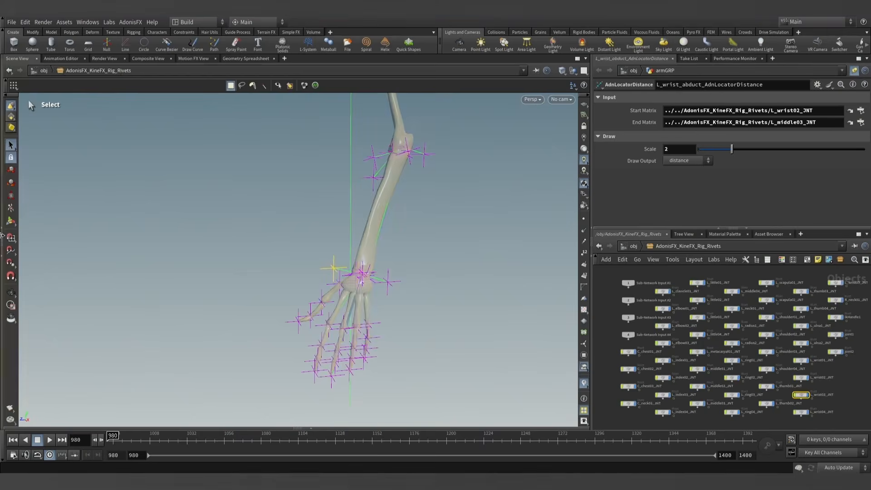
{"action": "left_click", "coordinate": [2, 228]}
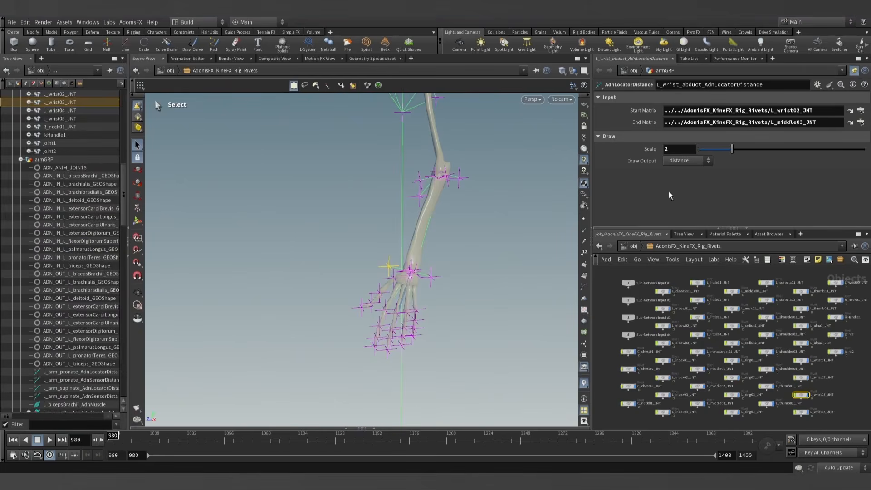
{"action": "left_click_drag", "start_coordinate": [71, 102], "coordinate": [710, 111]}
- Set the wrist abduct locator's End Matrix to the L_elbow02_JNT rivet near the elbow
{"action": "left_click", "coordinate": [421, 195]}
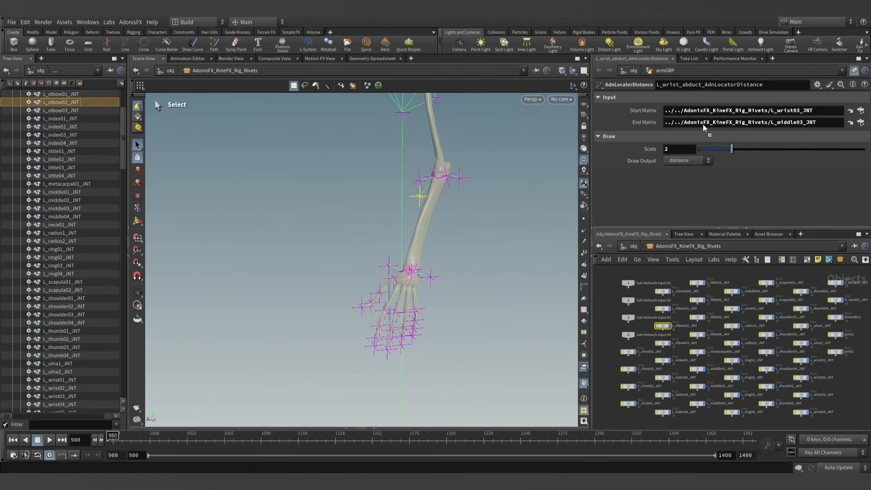
{"action": "left_click_drag", "start_coordinate": [703, 125], "coordinate": [702, 124]}
{"action": "mouse_move", "coordinate": [430, 261]}
{"action": "left_mouse_down", "text": "alt"}
{"action": "mouse_move", "coordinate": [385, 268]}
{"action": "mouse_move", "coordinate": [429, 270]}
{"action": "left_mouse_up", "text": "alt"}
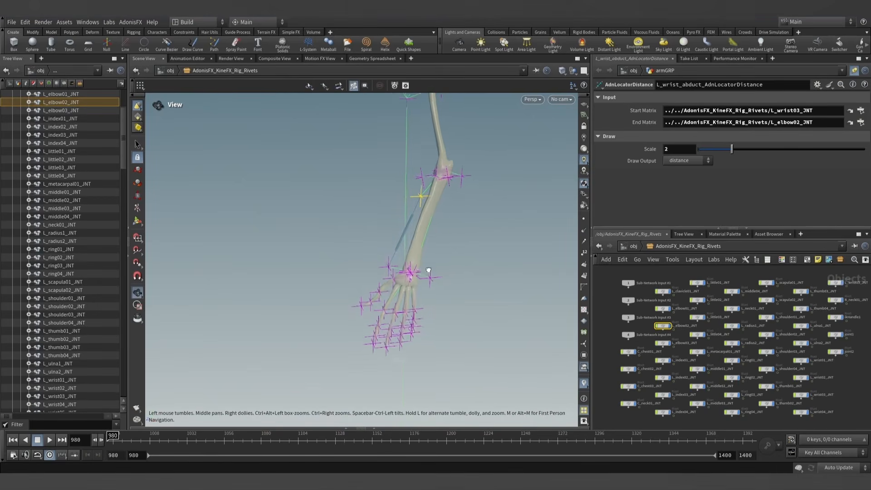
{"action": "middle_click_drag", "start_coordinate": [434, 258], "coordinate": [384, 265], "text": "alt"}
- Return to the armGRP network and duplicate the wrist abduct sensor and locator nodes, placing the copies beside the originals
{"action": "left_click", "coordinate": [634, 246]}
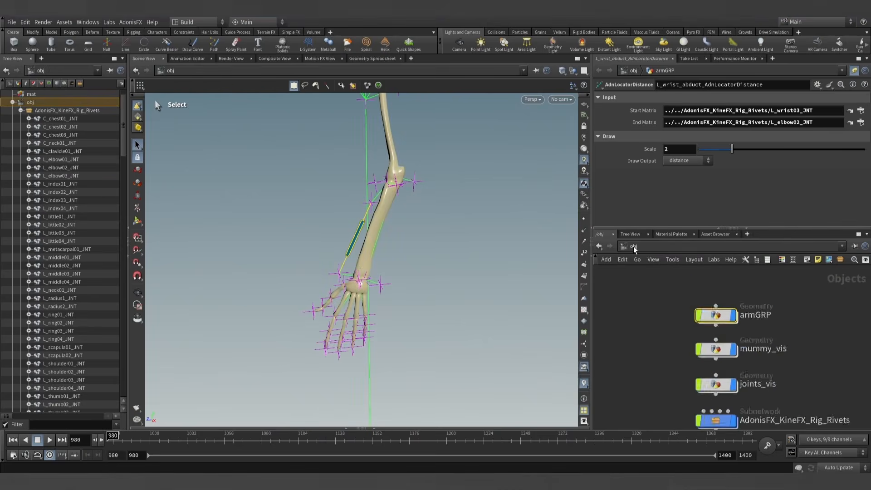
{"action": "key", "text": "h"}
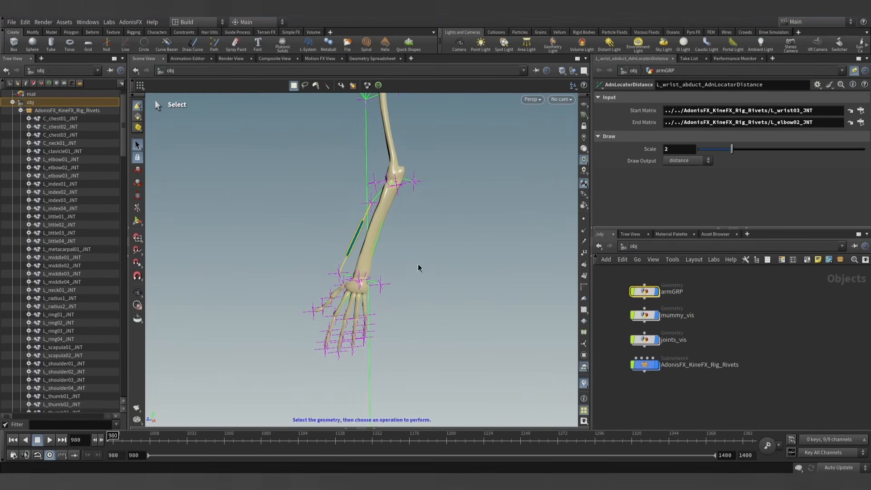
{"action": "double_click", "coordinate": [643, 291]}
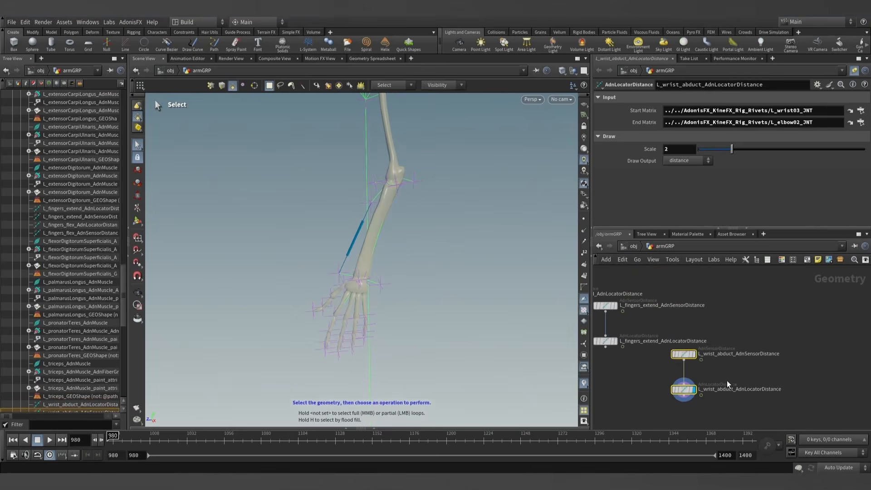
{"action": "middle_click_drag", "start_coordinate": [727, 381], "coordinate": [666, 348]}
{"action": "left_click_drag", "start_coordinate": [629, 333], "coordinate": [700, 380], "text": "alt"}
- Rename the duplicated nodes as L_wrist_adduct_AdnSensorDistance and L_wrist_adduct_AdnLocatorDistance
{"action": "double_click", "coordinate": [749, 341]}
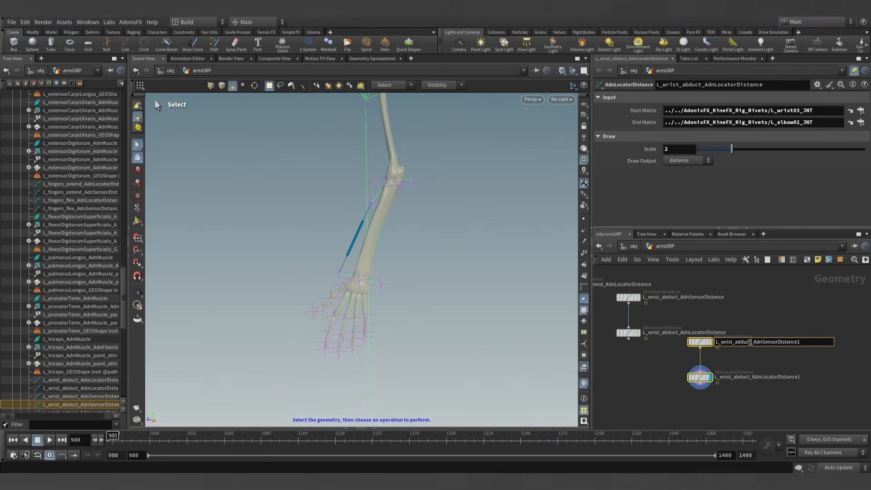
{"action": "double_click", "coordinate": [751, 377]}
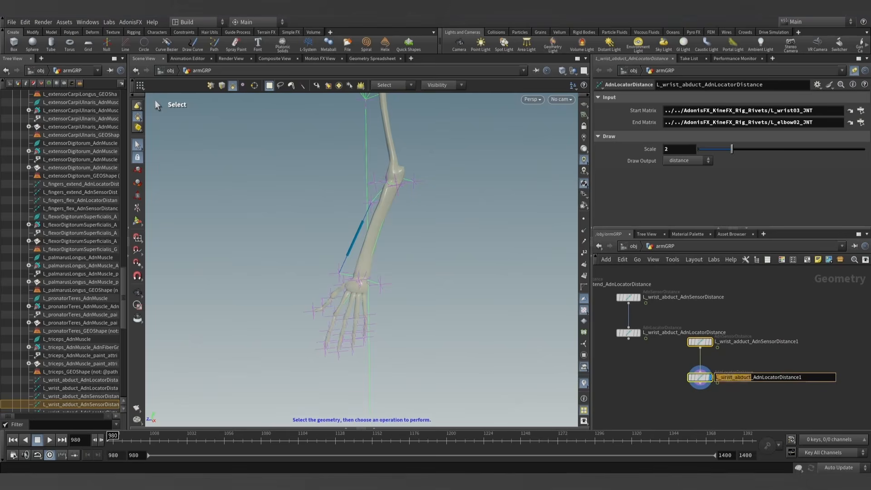
{"action": "type", "text": "L_wrist_adduct"}
{"action": "left_click", "coordinate": [827, 367]}
{"action": "left_click", "coordinate": [802, 378]}
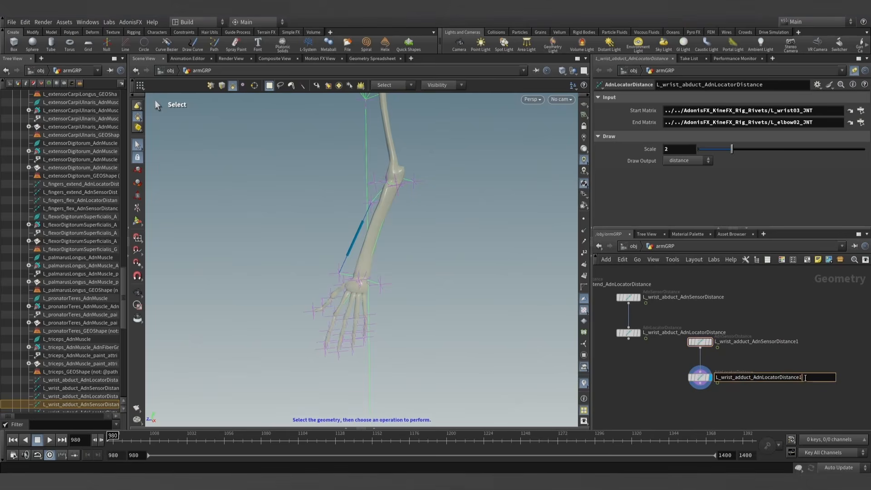
{"action": "double_click", "coordinate": [795, 341]}
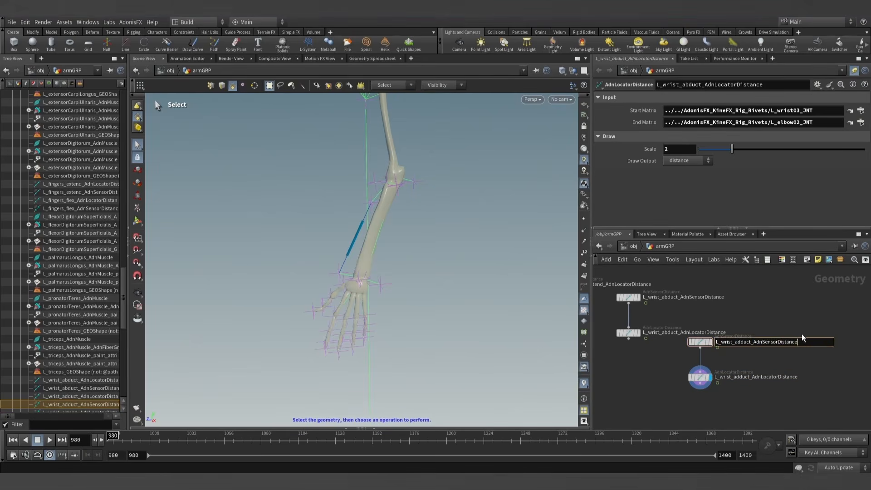
{"action": "left_click", "coordinate": [802, 331]}
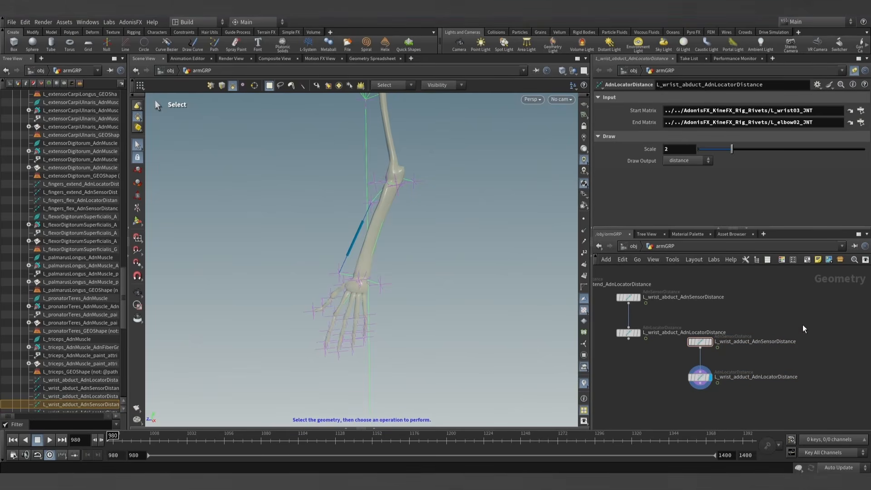
- Set the wrist adduct locator's Start Matrix to the L_wrist05_JNT rivet and its End Matrix to the L_elbow03_JNT rivet
{"action": "left_click", "coordinate": [706, 377]}
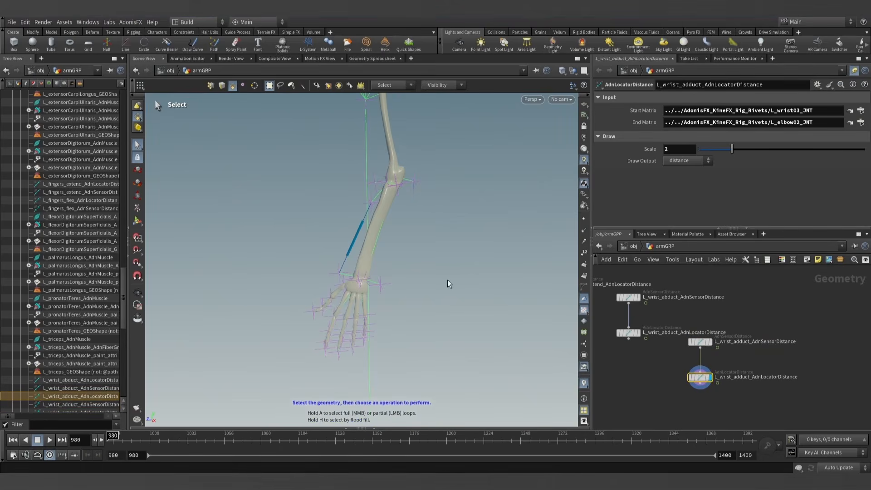
{"action": "key", "text": "u"}
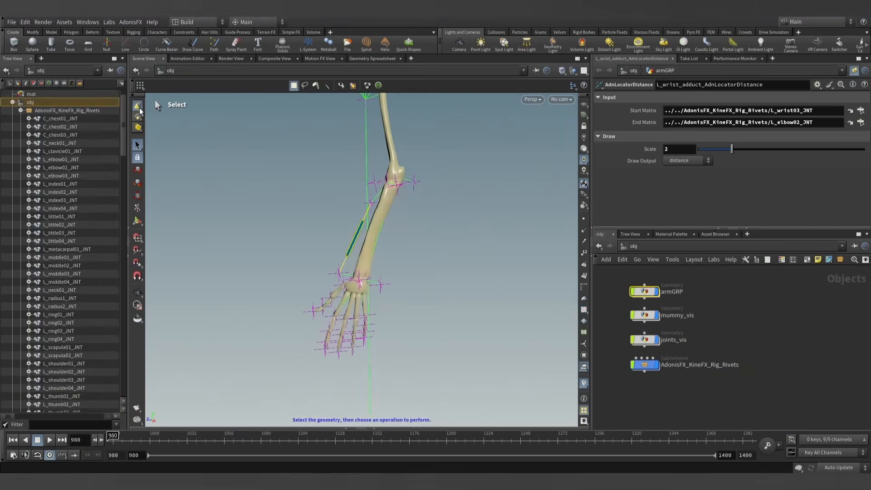
{"action": "left_click", "coordinate": [380, 287]}
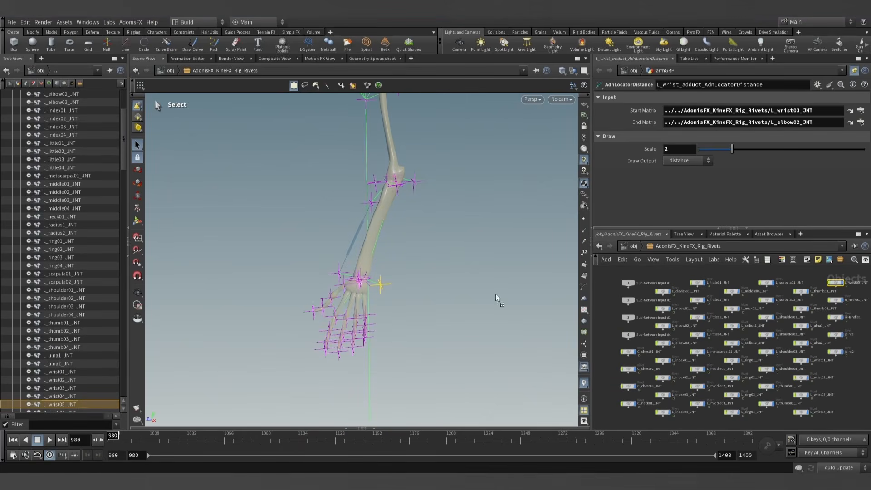
{"action": "left_click_drag", "start_coordinate": [728, 111], "coordinate": [727, 112]}
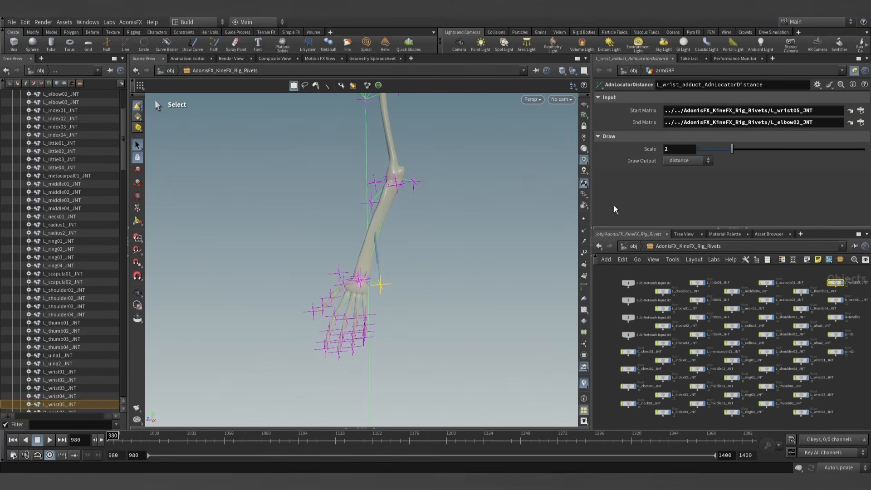
{"action": "left_click", "coordinate": [414, 182]}
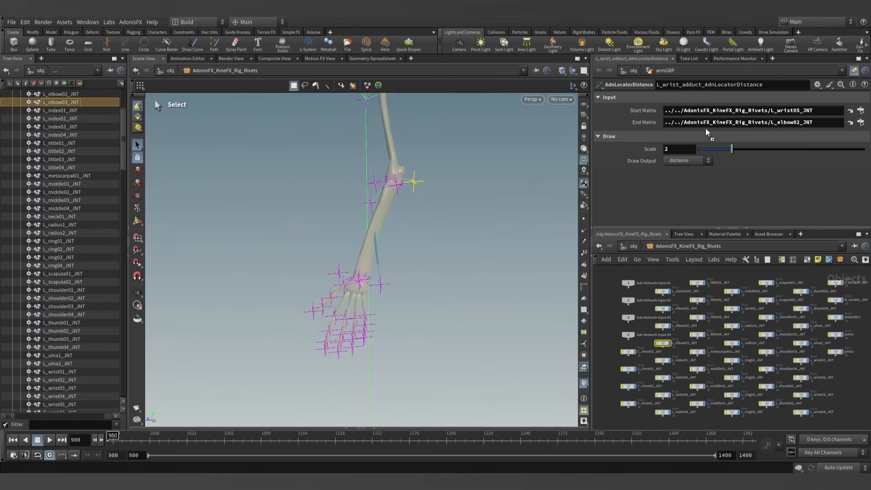
{"action": "left_click_drag", "start_coordinate": [706, 132], "coordinate": [708, 123]}
{"action": "left_click_drag", "start_coordinate": [434, 240], "coordinate": [434, 222], "text": "alt"}
- Copy the adduct locator's matrix paths to the wrist adduct sensor: L_wrist05_JNT as Start Matrix and L_elbow03_JNT as End Matrix
{"action": "key", "text": "u"}
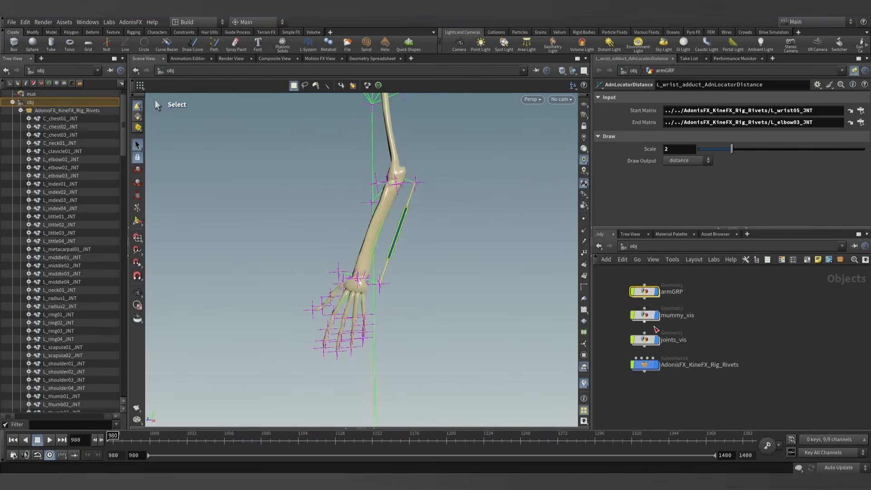
{"action": "double_click", "coordinate": [645, 291]}
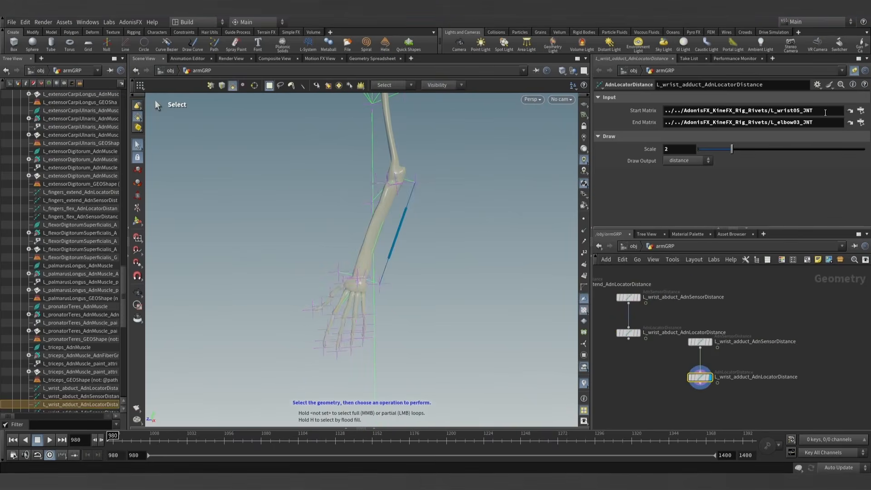
{"action": "left_click", "coordinate": [677, 109]}
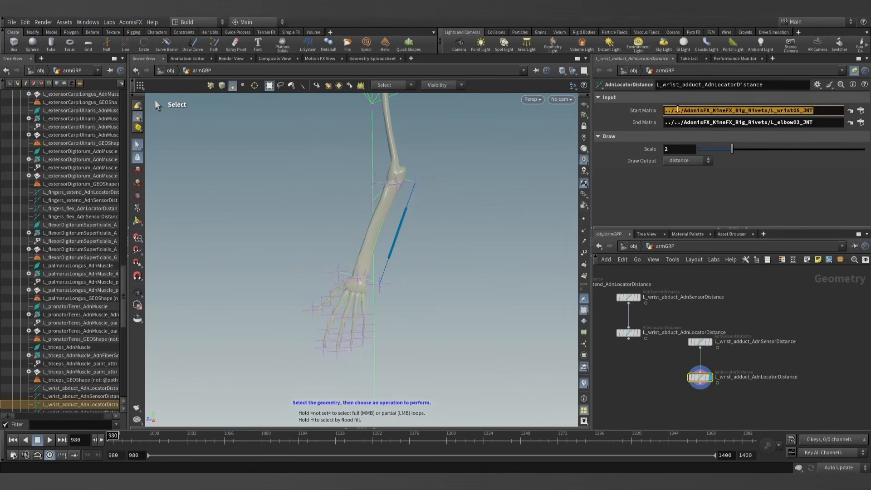
{"action": "left_click", "coordinate": [850, 72]}
{"action": "left_click", "coordinate": [700, 342]}
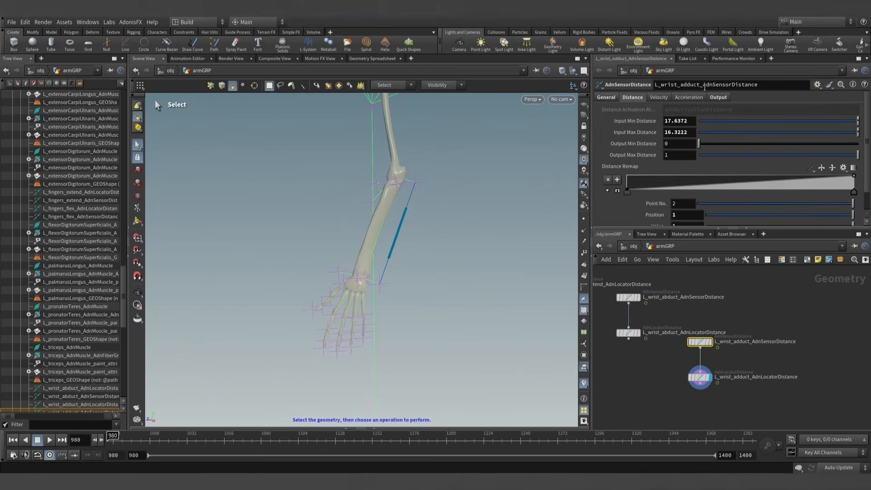
{"action": "left_click", "coordinate": [606, 97]}
{"action": "left_click", "coordinate": [730, 124]}
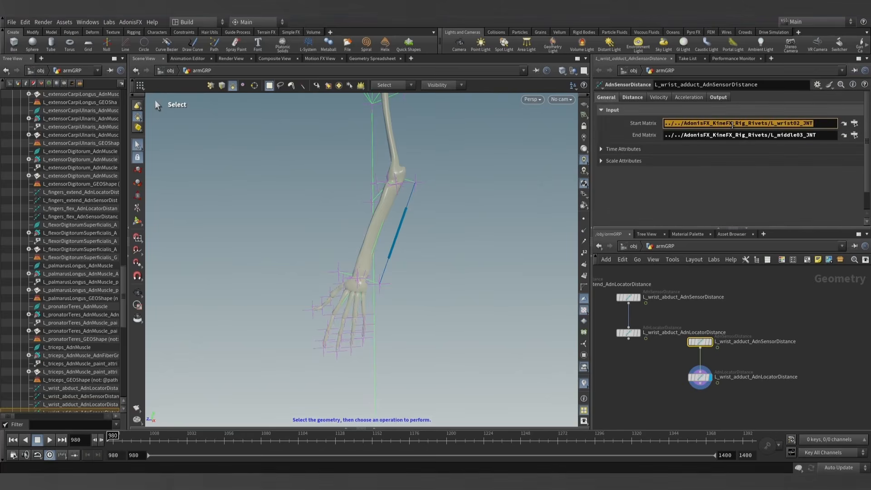
{"action": "left_click", "coordinate": [700, 376]}
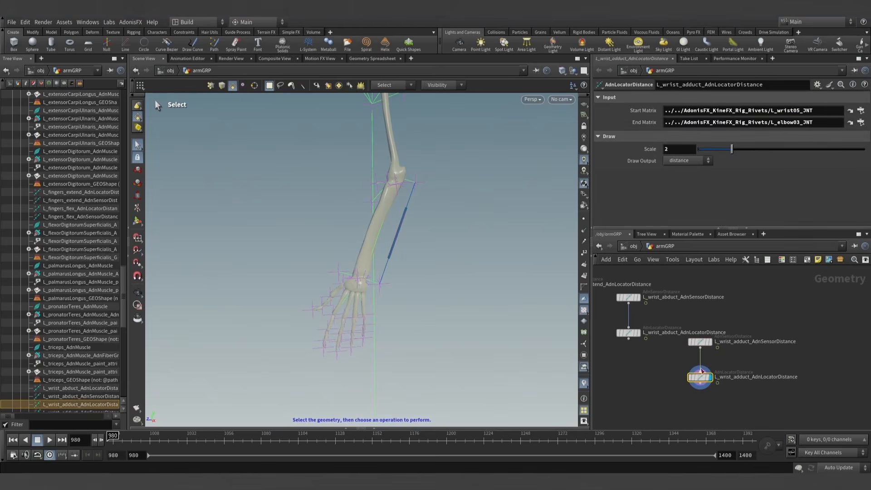
{"action": "left_click", "coordinate": [768, 122]}
{"action": "left_click", "coordinate": [702, 343]}
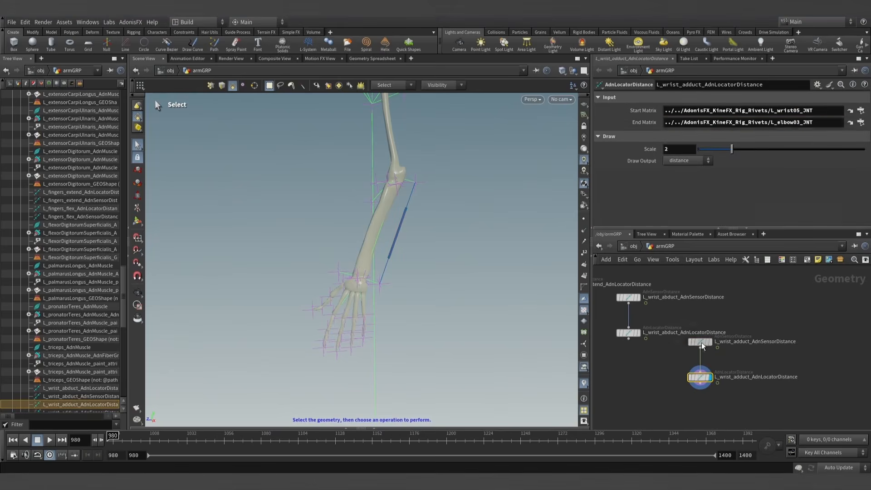
{"action": "left_click", "coordinate": [731, 135]}
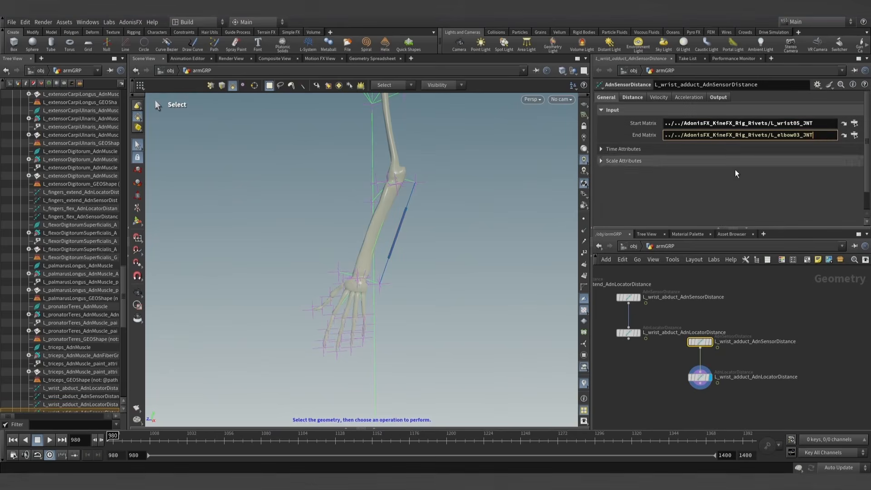
{"action": "left_click", "coordinate": [773, 313]}
- Copy the abduct locator's matrix paths to the wrist abduct sensor: L_wrist03_JNT as Start Matrix and L_elbow02_JNT as End Matrix
{"action": "left_click", "coordinate": [628, 333]}
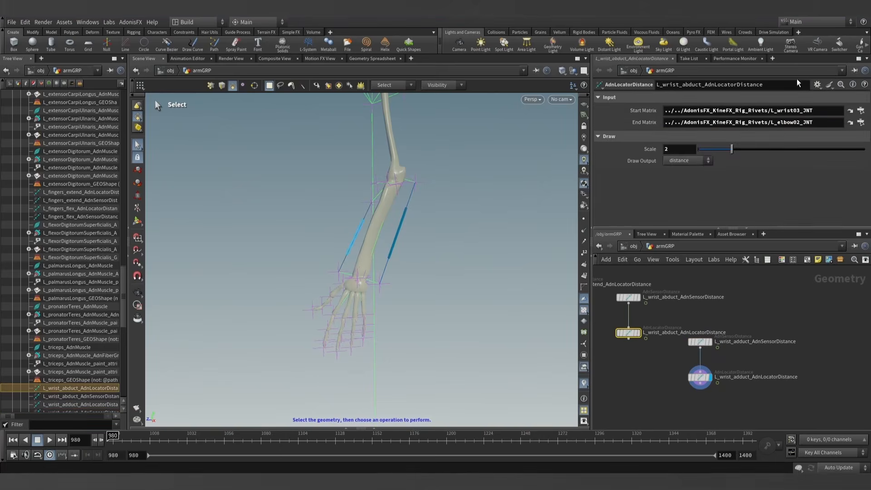
{"action": "triple_click", "coordinate": [795, 114]}
{"action": "left_click", "coordinate": [629, 297]}
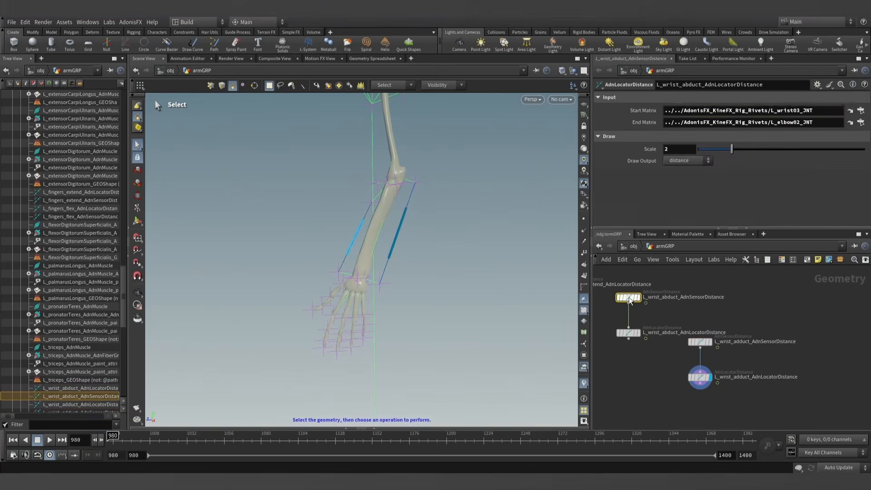
{"action": "left_click", "coordinate": [606, 97]}
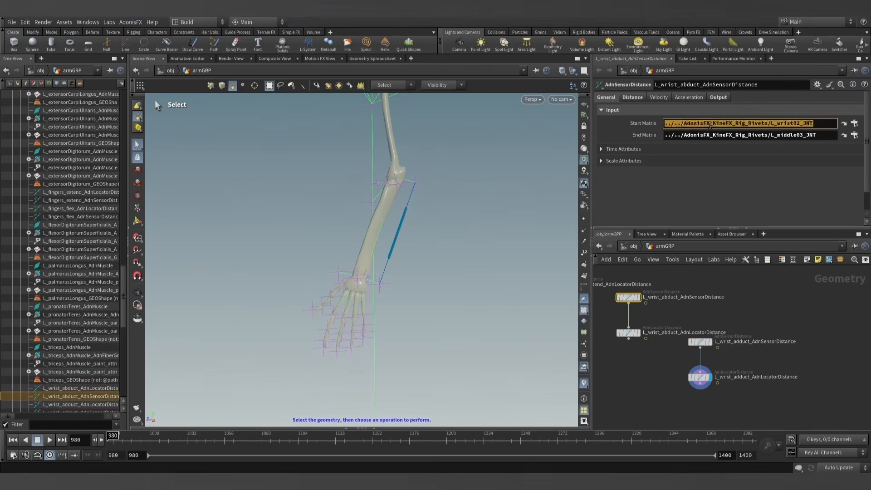
{"action": "left_click", "coordinate": [640, 335]}
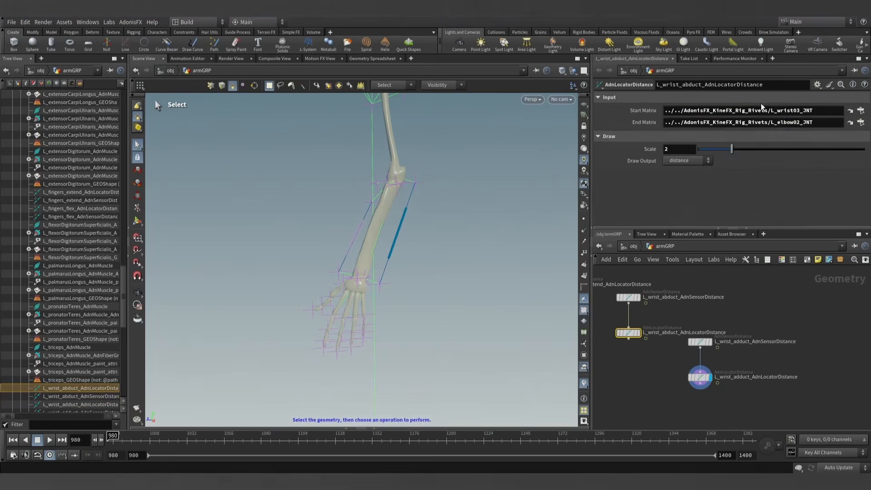
{"action": "left_click", "coordinate": [628, 298]}
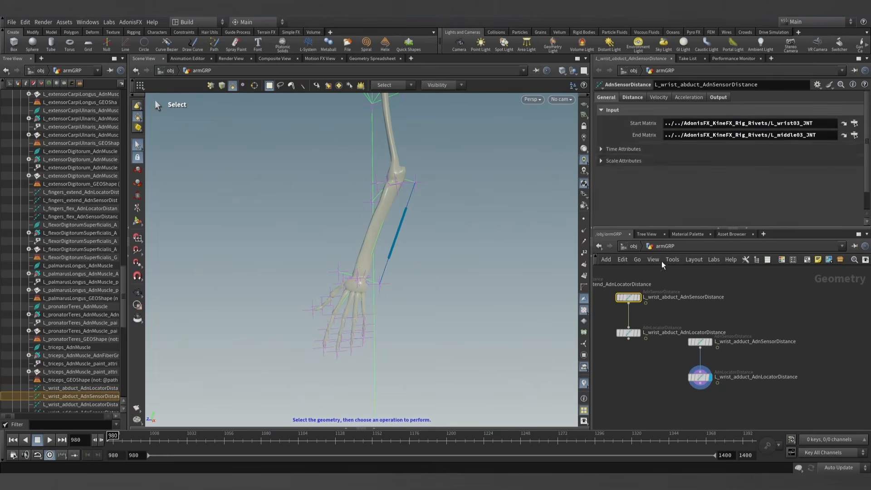
{"action": "left_click", "coordinate": [697, 135]}
{"action": "type", "text": "../../AdonisFX_KineFX_Rig_Rivets/L_elbow02_JNT"}
{"action": "left_click", "coordinate": [757, 321]}
- Set the wrist abduct sensor's Input Min Distance to 17.9998, copied from its Out Distance at the current frame
{"action": "left_click_drag", "start_coordinate": [410, 180], "coordinate": [404, 241], "text": "alt"}
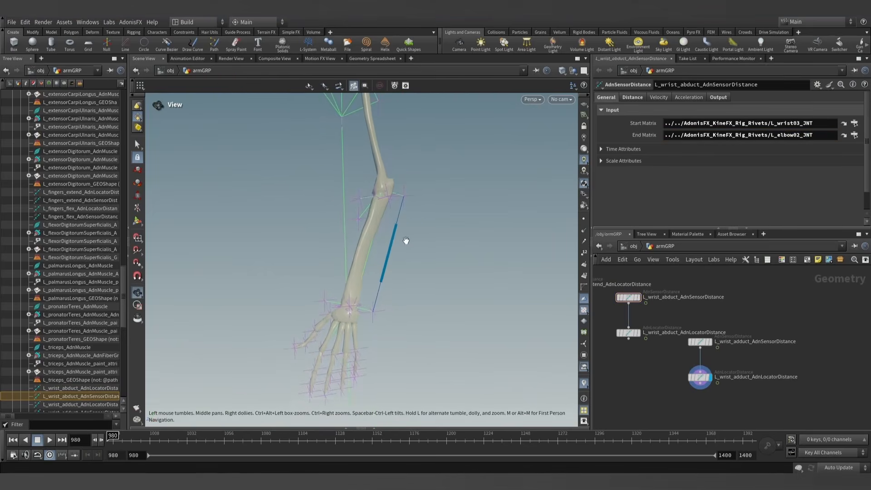
{"action": "left_click", "coordinate": [629, 334]}
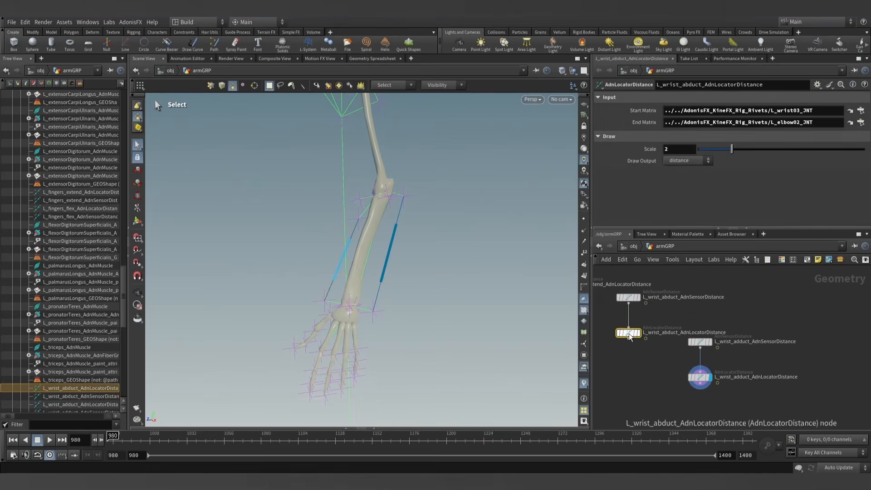
{"action": "left_click", "coordinate": [628, 298]}
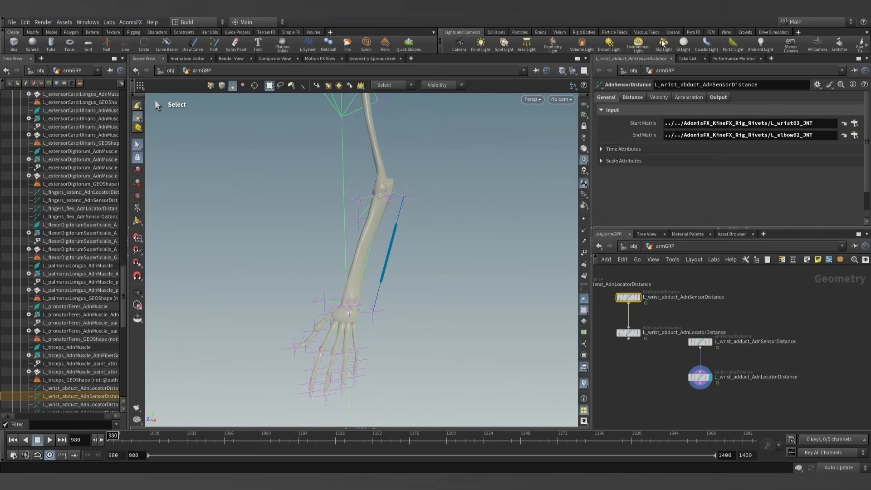
{"action": "left_click", "coordinate": [718, 97]}
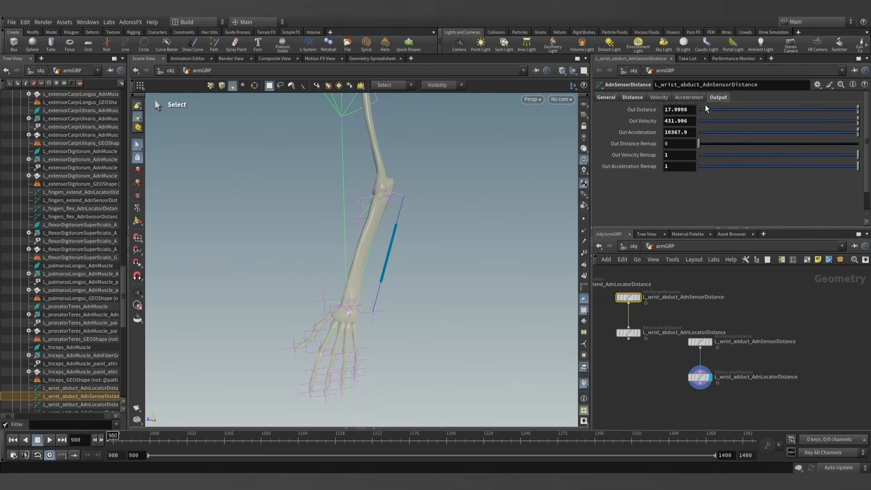
{"action": "left_click", "coordinate": [632, 98]}
{"action": "type", "text": "17.9998"}
{"action": "left_click", "coordinate": [774, 306]}
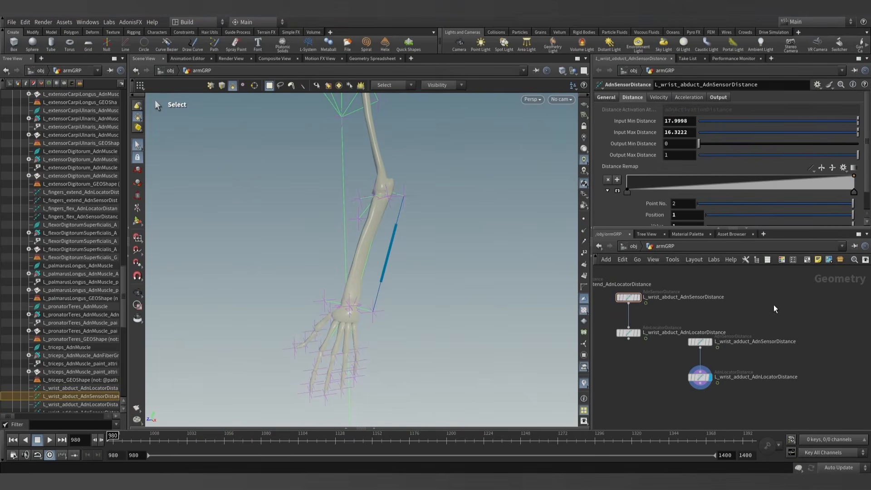
- Set the wrist adduct sensor's Input Min Distance to 25.6177, copied from its Out Distance at the current frame
{"action": "left_click", "coordinate": [700, 342]}
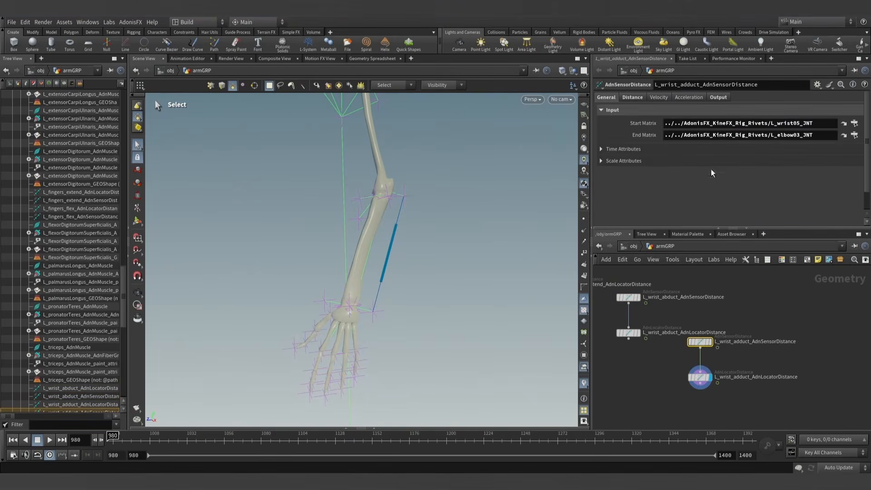
{"action": "left_click", "coordinate": [718, 97]}
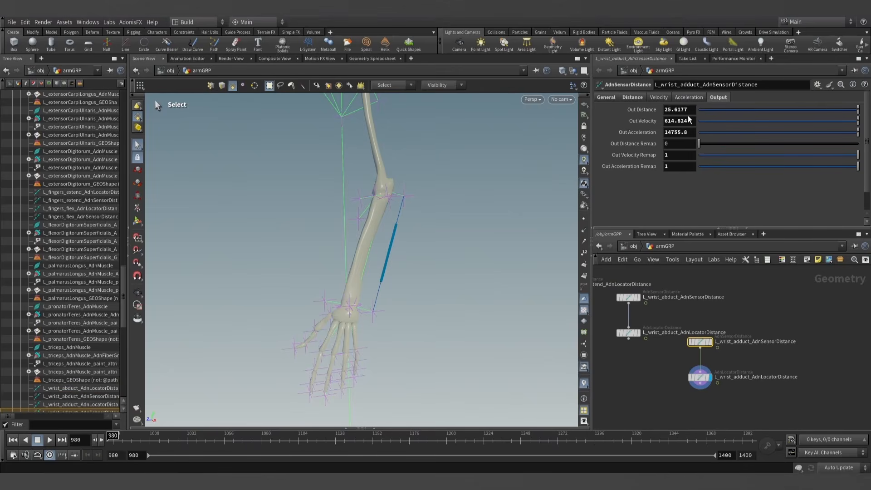
{"action": "left_click", "coordinate": [632, 97]}
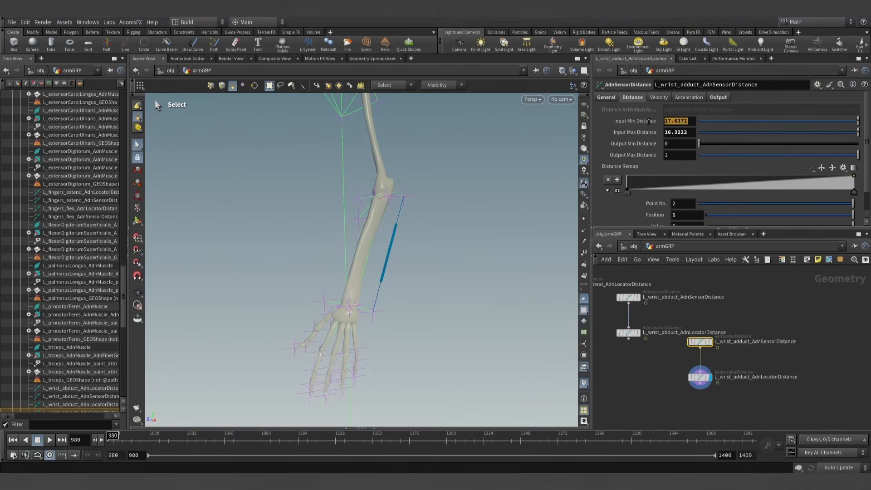
{"action": "left_click", "coordinate": [754, 308]}
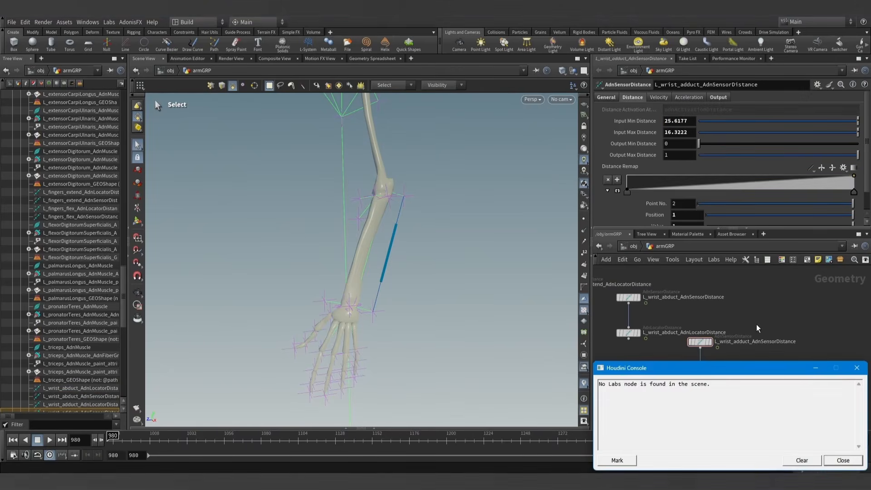
{"action": "left_click", "coordinate": [857, 369]}
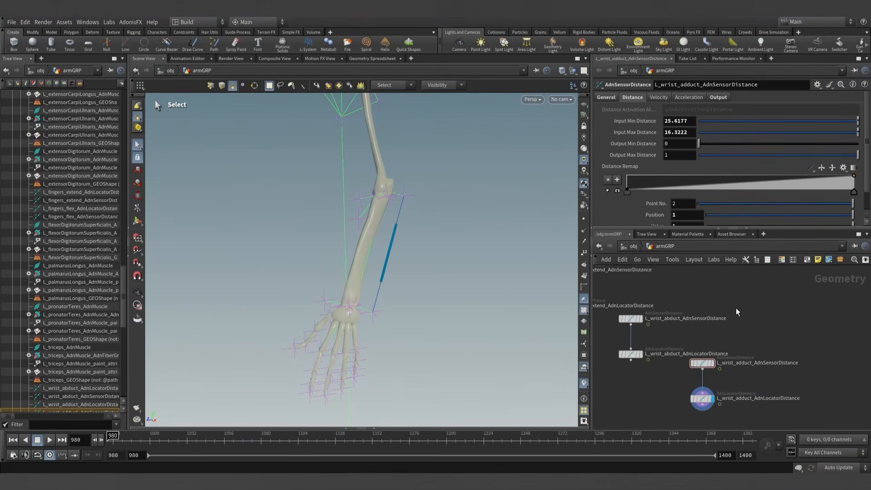
- Remove the L_middle01_JNT transformation from the rigpose1 node
{"action": "scroll", "coordinate": [704, 298], "scroll_direction": "down", "scroll_amount": 5}
{"action": "middle_click_drag", "start_coordinate": [704, 298], "coordinate": [715, 369]}
{"action": "scroll", "coordinate": [715, 369], "scroll_direction": "down", "scroll_amount": 5}
{"action": "middle_click_drag", "start_coordinate": [706, 315], "coordinate": [757, 397]}
{"action": "scroll", "coordinate": [667, 317], "scroll_direction": "up", "scroll_amount": 10}
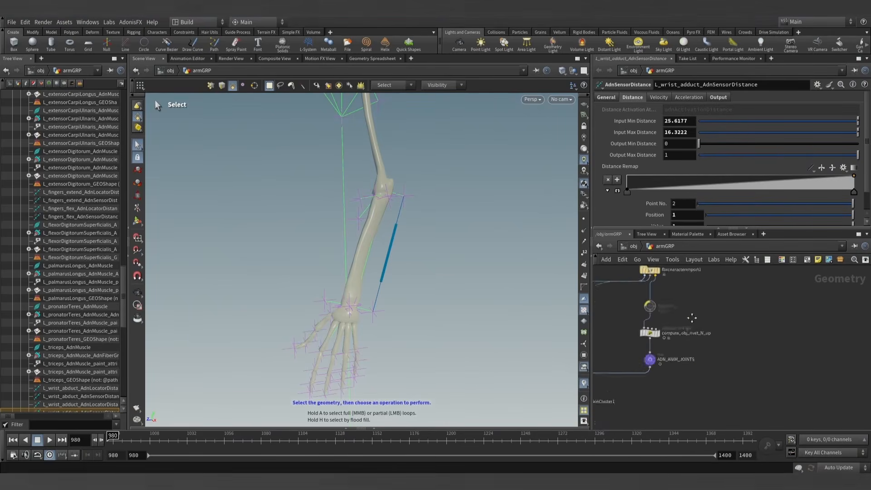
{"action": "left_click", "coordinate": [663, 303]}
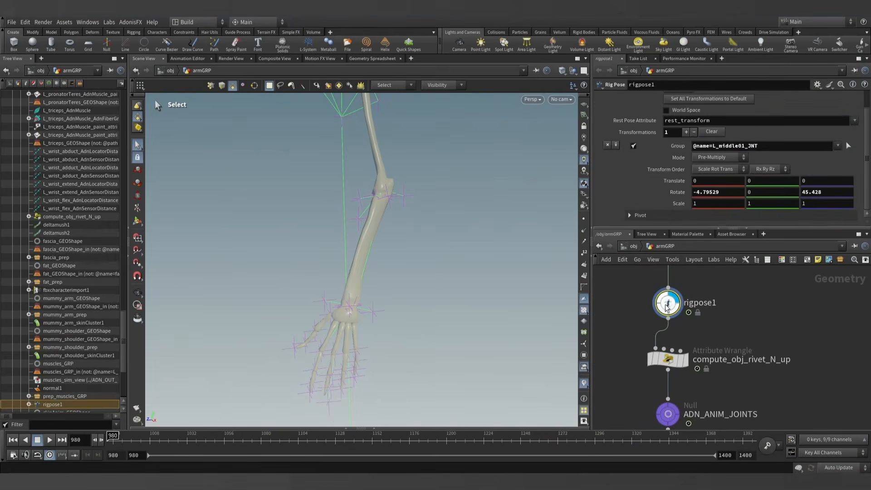
{"action": "left_click", "coordinate": [607, 145]}
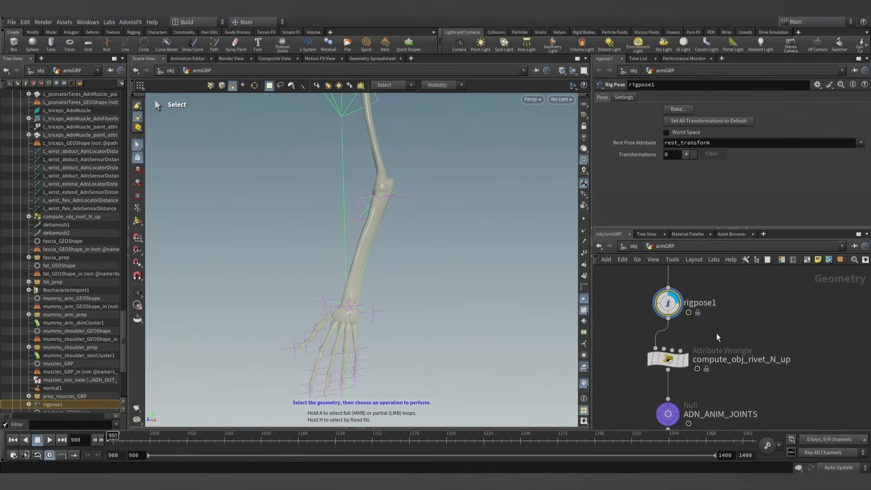
- Pose the L_wrist01_JNT joint in the viewport with a rotation of about -47.3, -14.5, -1.6 to bend the hand toward the thumb side
{"action": "left_click", "coordinate": [138, 221]}
{"action": "left_click_drag", "start_coordinate": [278, 307], "coordinate": [266, 293], "text": "alt"}
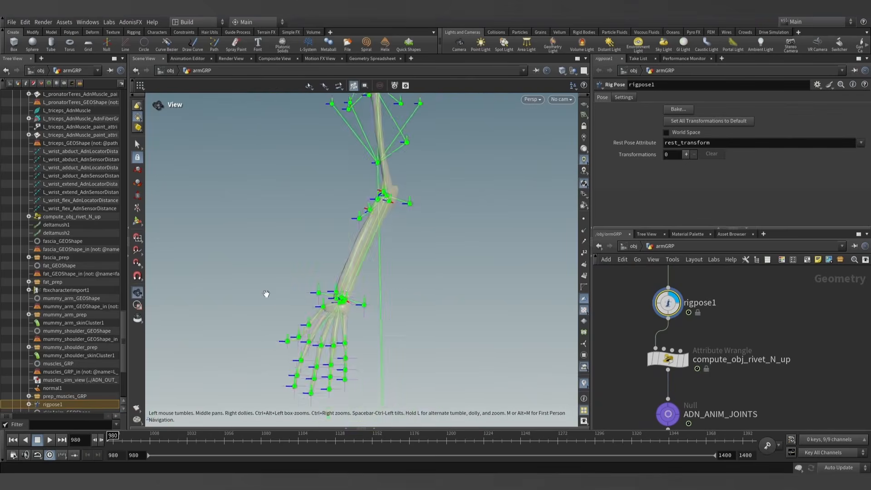
{"action": "right_click_drag", "start_coordinate": [266, 293], "coordinate": [441, 354], "text": "alt"}
{"action": "left_click_drag", "start_coordinate": [441, 355], "coordinate": [465, 355], "text": "alt"}
{"action": "left_click", "coordinate": [415, 286]}
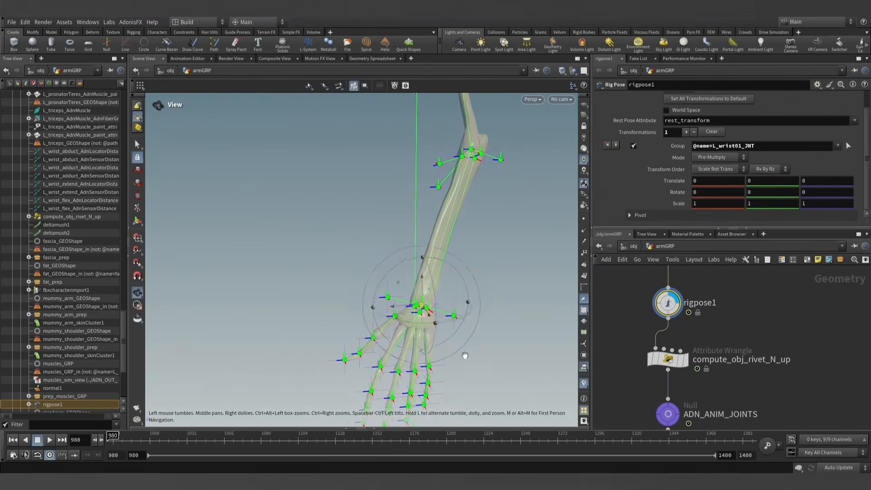
{"action": "left_click_drag", "start_coordinate": [461, 259], "coordinate": [522, 300]}
- Display the wrist adduct distance locator, and switch the display to the wrist abduct distance locator
{"action": "scroll", "coordinate": [772, 354], "scroll_direction": "down", "scroll_amount": 5}
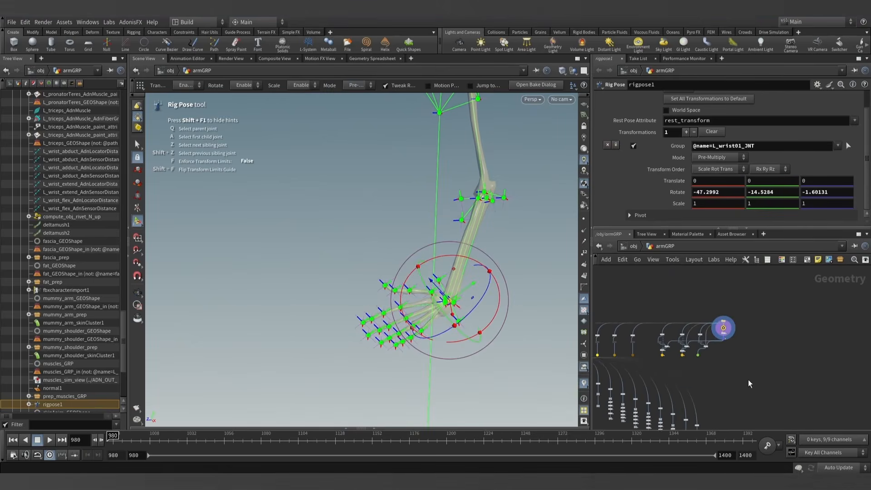
{"action": "scroll", "coordinate": [748, 363], "scroll_direction": "up", "scroll_amount": 8}
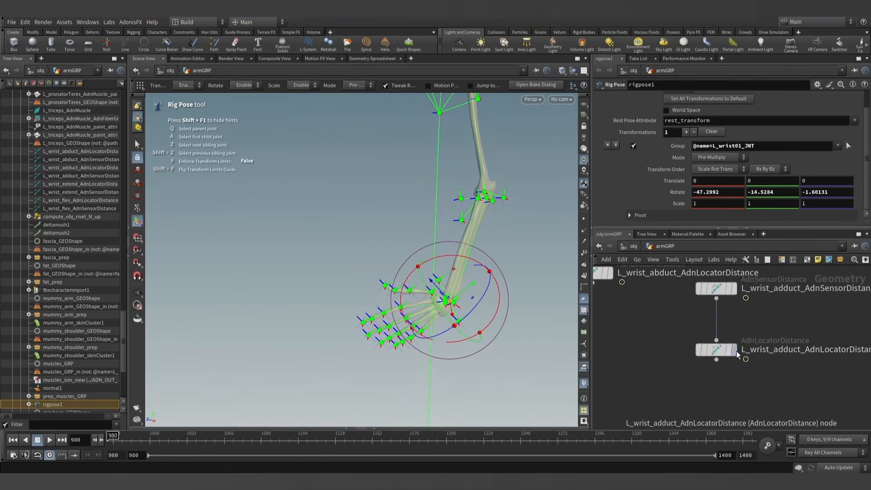
{"action": "left_click", "coordinate": [726, 350]}
{"action": "scroll", "coordinate": [617, 374], "scroll_direction": "up", "scroll_amount": 2}
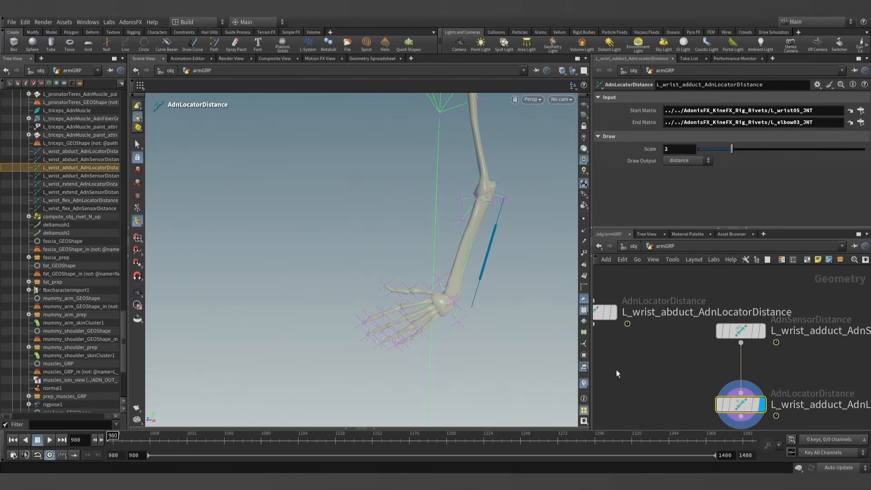
{"action": "middle_click_drag", "start_coordinate": [617, 373], "coordinate": [696, 370]}
{"action": "left_click", "coordinate": [671, 310]}
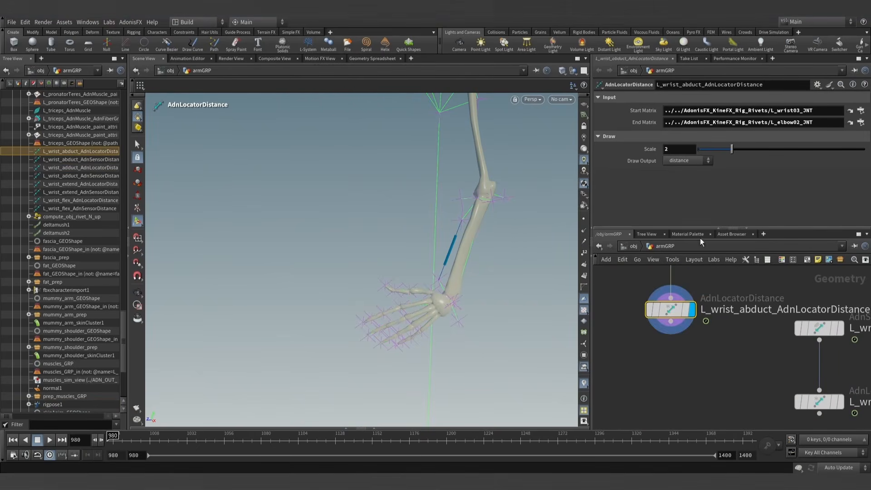
{"action": "middle_click_drag", "start_coordinate": [728, 332], "coordinate": [716, 354]}
{"action": "middle_click_drag", "start_coordinate": [690, 300], "coordinate": [692, 332]}
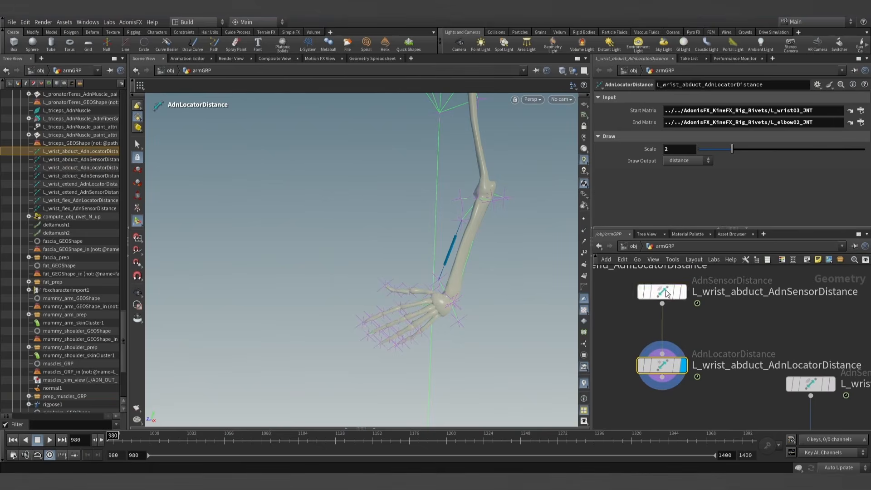
- Refresh the current frame and set the wrist abduct sensor's Input Max Distance to 13.8764, copied from its Out Distance
{"action": "left_click", "coordinate": [665, 289]}
{"action": "left_click", "coordinate": [718, 97]}
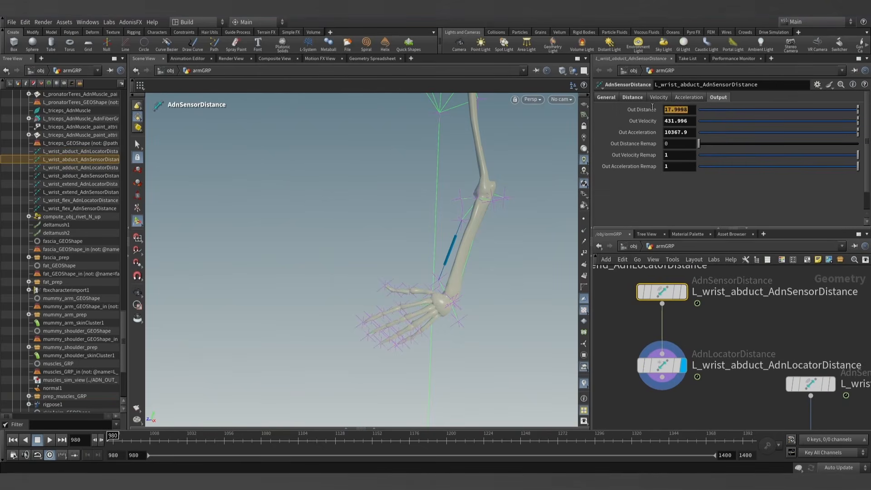
{"action": "left_click", "coordinate": [637, 97]}
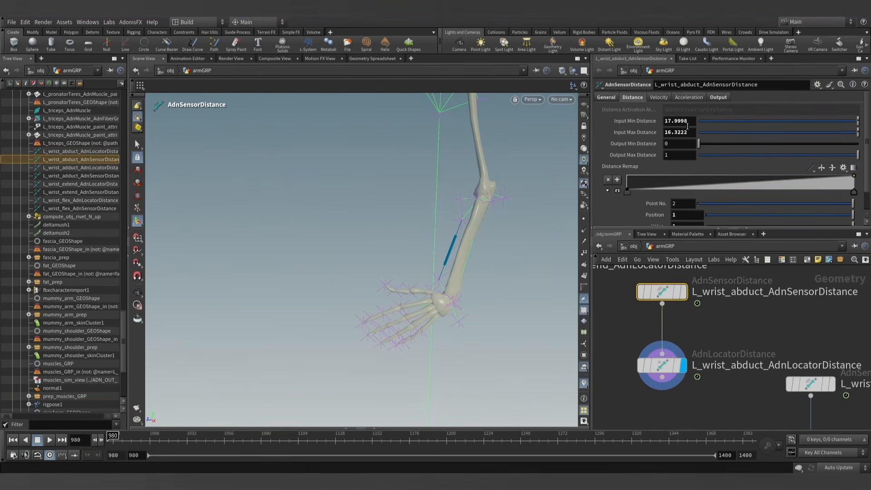
{"action": "type", "text": "17.9998"}
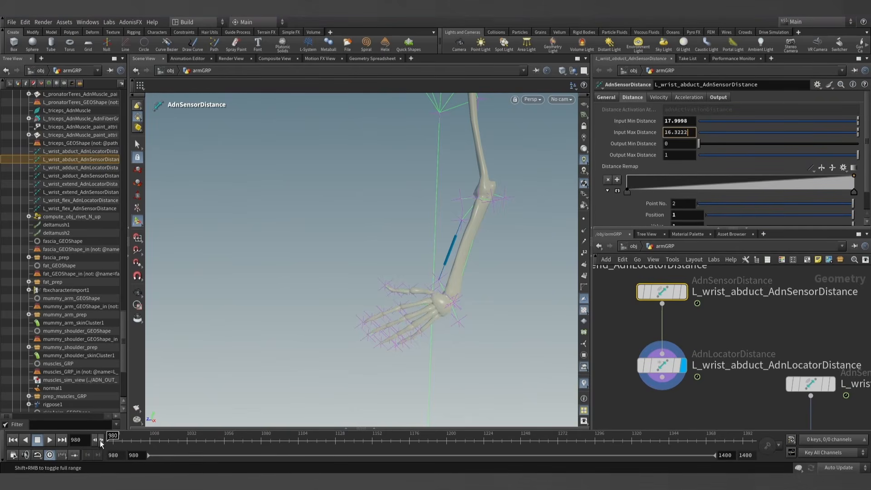
{"action": "key", "text": "Return"}
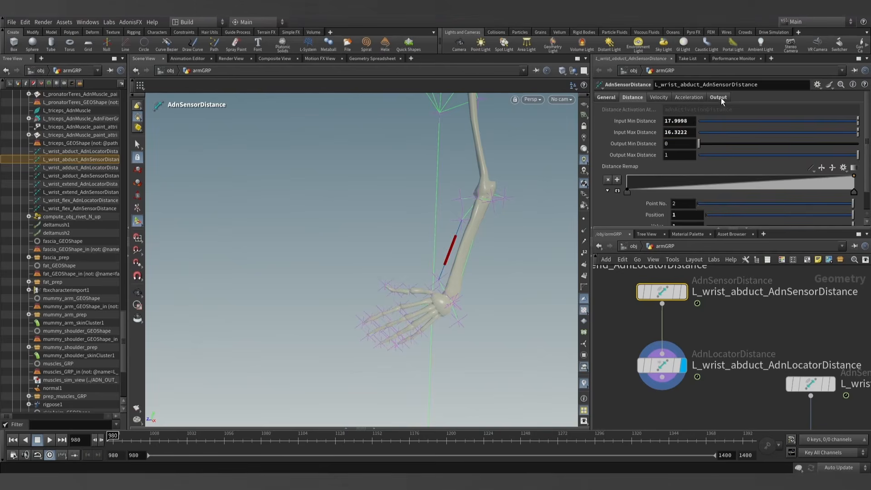
{"action": "left_click", "coordinate": [719, 97]}
{"action": "left_click", "coordinate": [626, 98]}
{"action": "double_click", "coordinate": [689, 132]}
{"action": "type", "text": "13.8764"}
{"action": "left_click", "coordinate": [630, 333]}
- Remove the L_wrist01_JNT transformation from the rigpose1 node to return the wrist to its rest pose
{"action": "scroll", "coordinate": [636, 338], "scroll_direction": "down", "scroll_amount": 3}
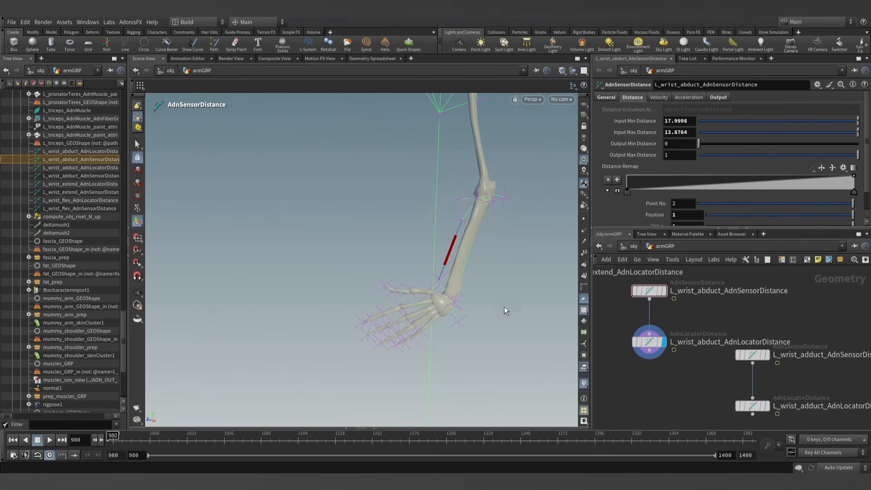
{"action": "scroll", "coordinate": [673, 302], "scroll_direction": "down", "scroll_amount": 3}
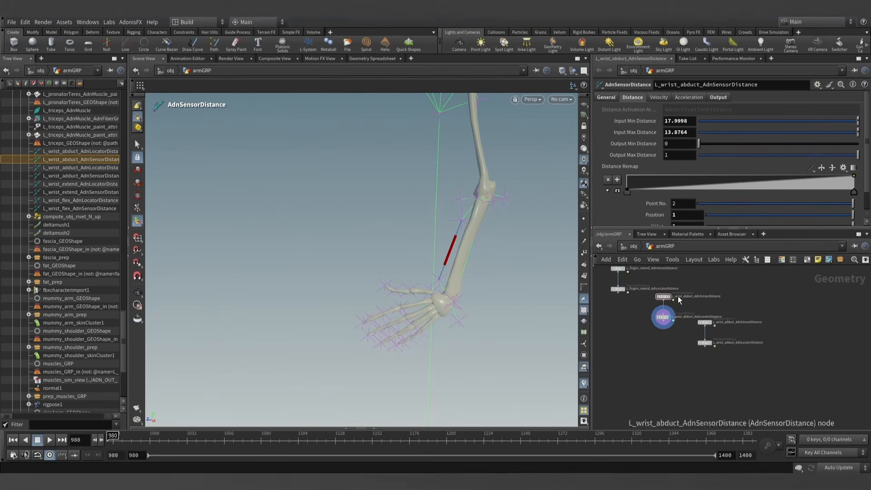
{"action": "scroll", "coordinate": [671, 303], "scroll_direction": "up", "scroll_amount": 3}
{"action": "middle_click_drag", "start_coordinate": [676, 306], "coordinate": [692, 357]}
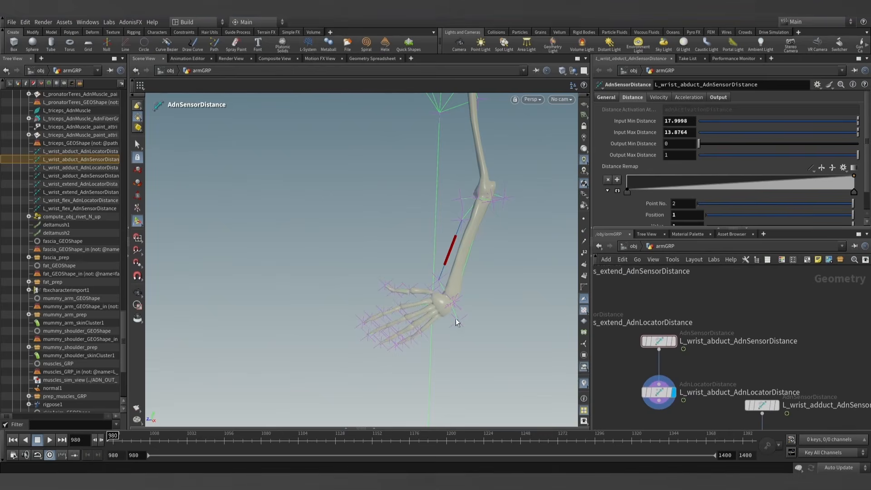
{"action": "middle_click_drag", "start_coordinate": [704, 301], "coordinate": [679, 269]}
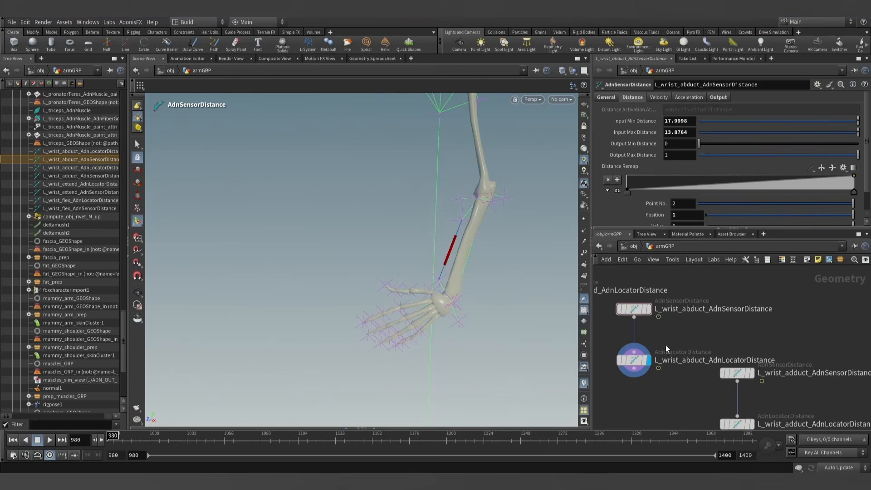
{"action": "scroll", "coordinate": [692, 351], "scroll_direction": "down", "scroll_amount": 8}
{"action": "middle_click_drag", "start_coordinate": [684, 320], "coordinate": [716, 427]}
{"action": "scroll", "coordinate": [658, 324], "scroll_direction": "up", "scroll_amount": 3}
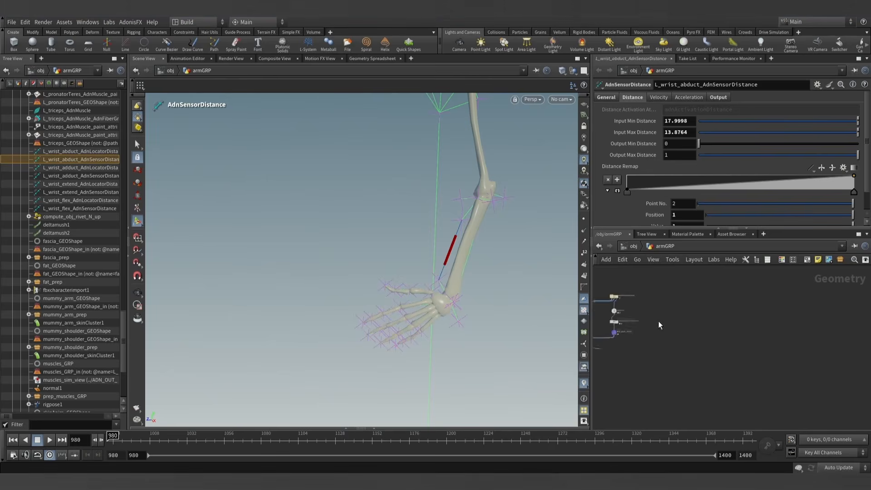
{"action": "scroll", "coordinate": [659, 325], "scroll_direction": "up", "scroll_amount": 5}
{"action": "left_click", "coordinate": [635, 311]}
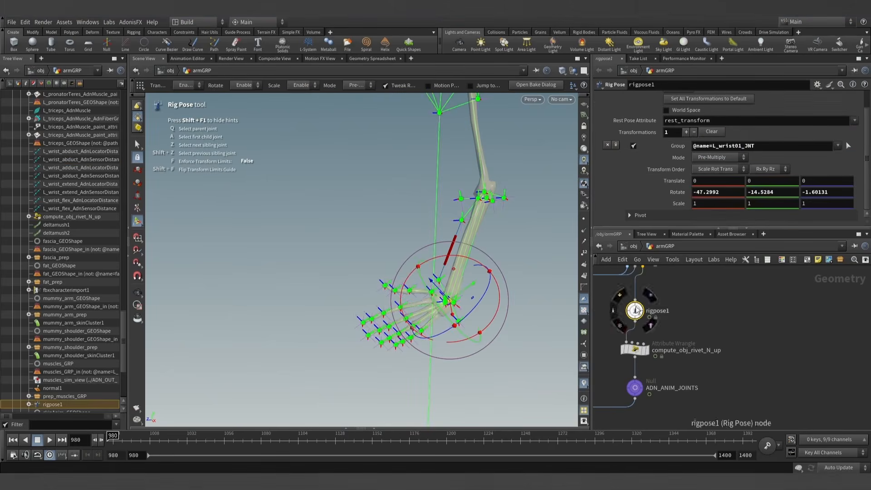
{"action": "left_click", "coordinate": [607, 144]}
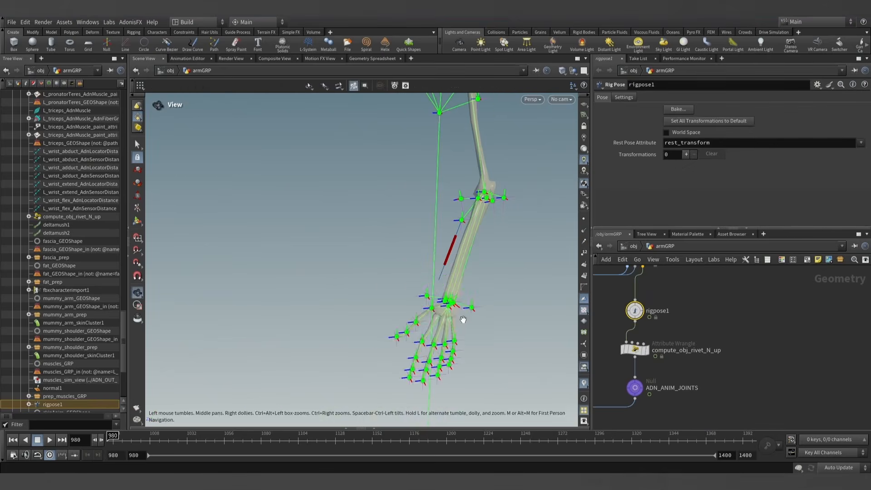
- Pose the L_wrist01_JNT joint the opposite way with a rotation of about 51.1, 15.1, 8.6 to bend the hand toward the little-finger side
{"action": "scroll", "coordinate": [422, 275], "scroll_direction": "up", "scroll_amount": 5}
{"action": "left_click", "coordinate": [422, 269]}
{"action": "scroll", "coordinate": [467, 275], "scroll_direction": "down", "scroll_amount": 3}
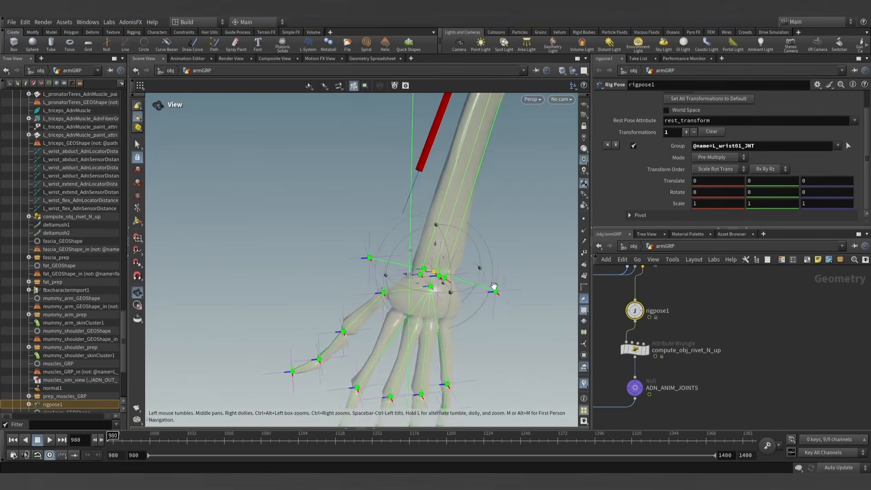
{"action": "mouse_move", "coordinate": [493, 287]}
{"action": "left_mouse_down", "text": "alt"}
{"action": "mouse_move", "coordinate": [478, 277]}
{"action": "mouse_move", "coordinate": [482, 284]}
{"action": "left_mouse_up", "text": "alt"}
{"action": "right_click_drag", "start_coordinate": [482, 285], "coordinate": [491, 248], "text": "alt"}
{"action": "middle_click_drag", "start_coordinate": [492, 247], "coordinate": [480, 278], "text": "alt"}
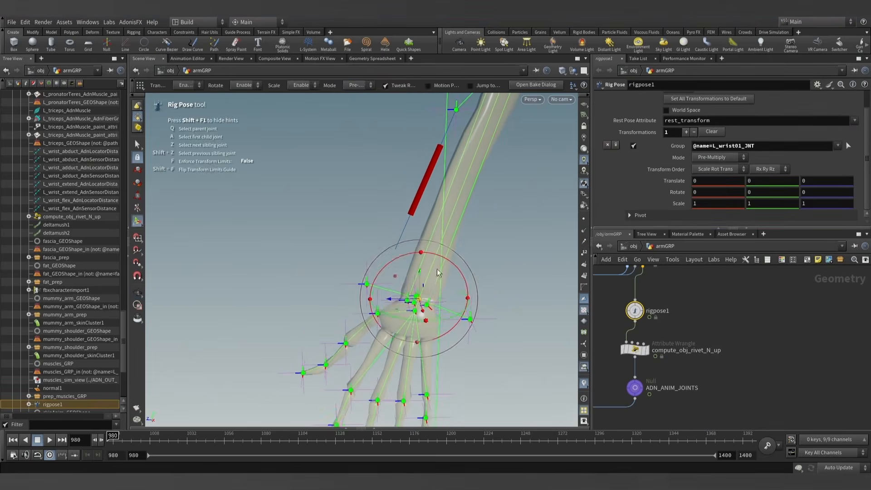
{"action": "left_click_drag", "start_coordinate": [391, 248], "coordinate": [469, 276]}
{"action": "scroll", "coordinate": [530, 266], "scroll_direction": "down", "scroll_amount": 4}
{"action": "middle_click_drag", "start_coordinate": [529, 265], "coordinate": [477, 266], "text": "alt"}
- Display the wrist adduct distance locator and refresh the current frame so it follows the new wrist pose
{"action": "scroll", "coordinate": [724, 356], "scroll_direction": "down", "scroll_amount": 7}
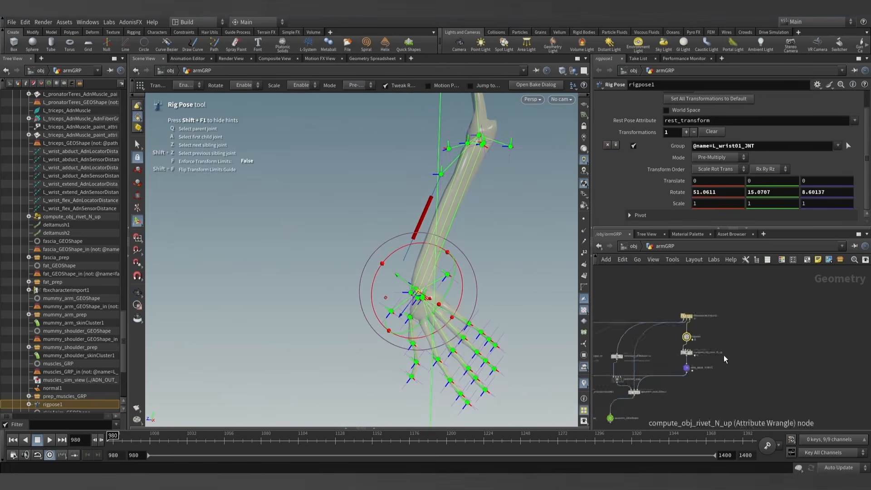
{"action": "scroll", "coordinate": [743, 382], "scroll_direction": "up", "scroll_amount": 10}
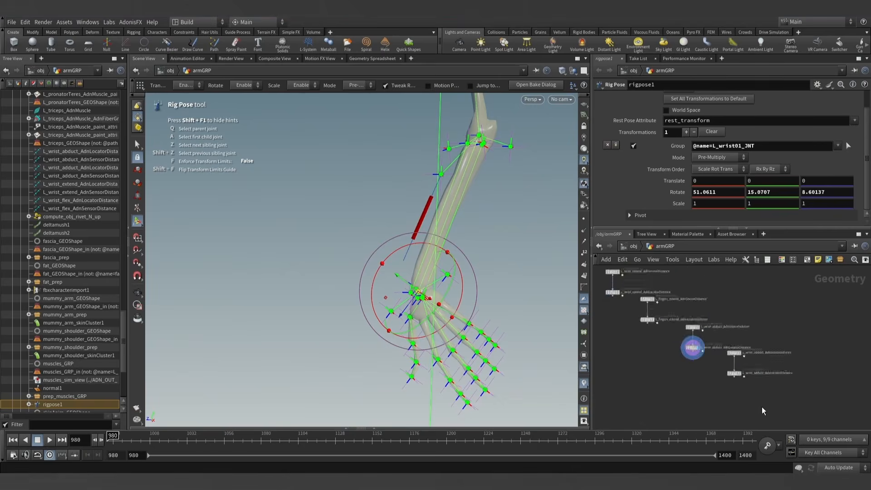
{"action": "scroll", "coordinate": [727, 355], "scroll_direction": "up", "scroll_amount": 3}
{"action": "left_click", "coordinate": [703, 365]}
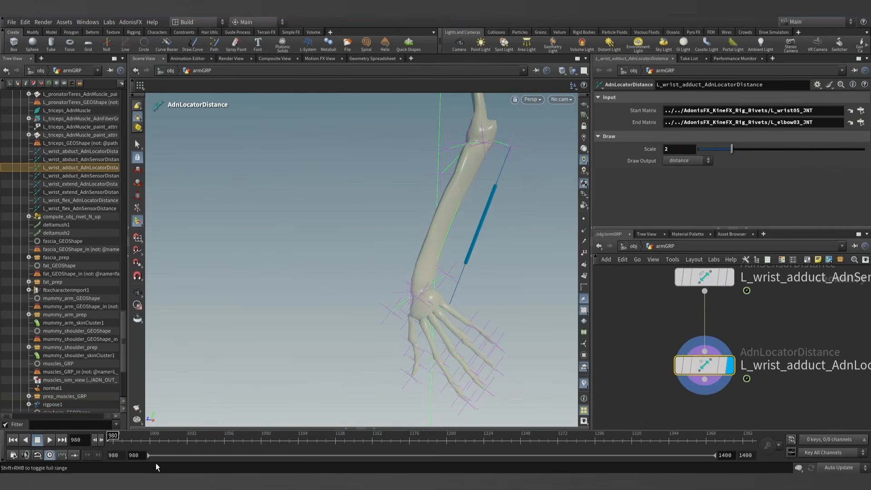
{"action": "left_click", "coordinate": [100, 439]}
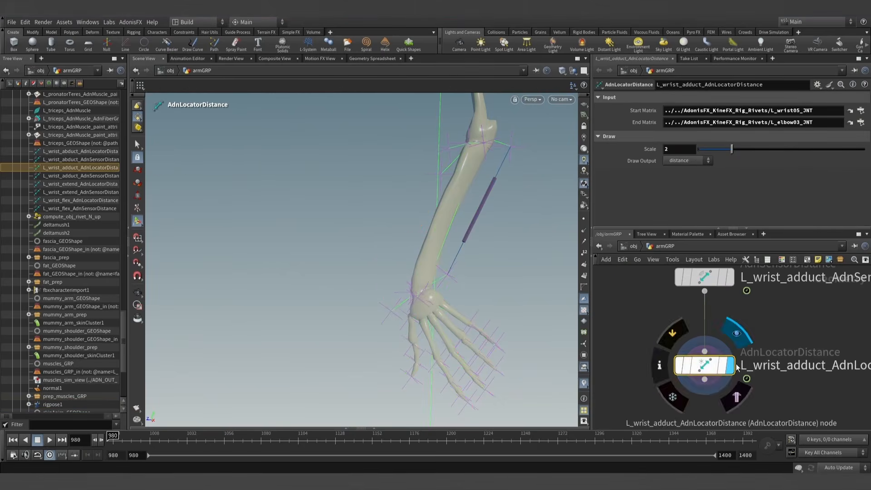
- Set the wrist adduct sensor's Input Max Distance to 21.8464, copied from its Out Distance in the posed wrist
{"action": "scroll", "coordinate": [703, 377], "scroll_direction": "down", "scroll_amount": 3}
{"action": "left_click", "coordinate": [701, 328]}
{"action": "left_click", "coordinate": [719, 98]}
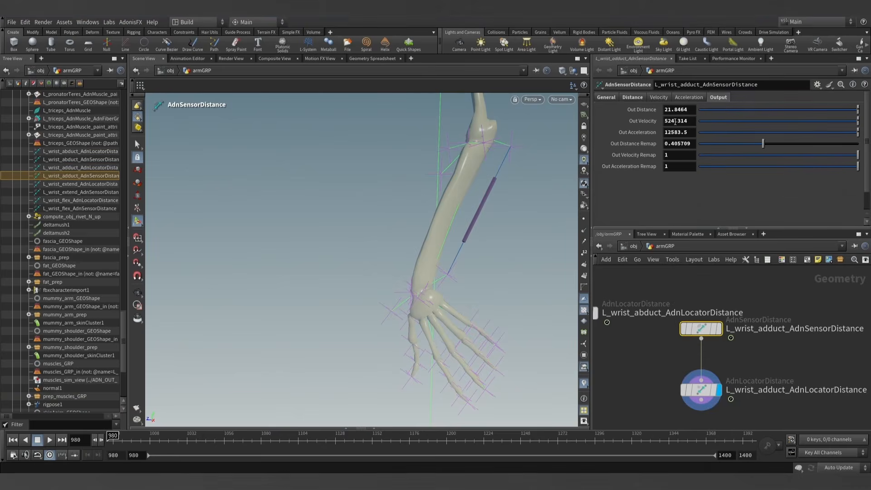
{"action": "left_click", "coordinate": [635, 98]}
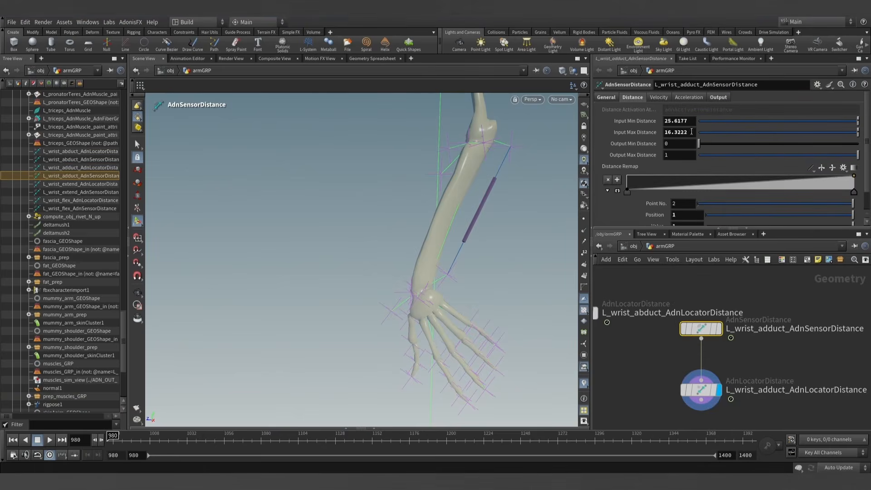
{"action": "left_click_drag", "start_coordinate": [692, 132], "coordinate": [651, 133]}
{"action": "type", "text": "21.8464"}
{"action": "left_click", "coordinate": [665, 372]}
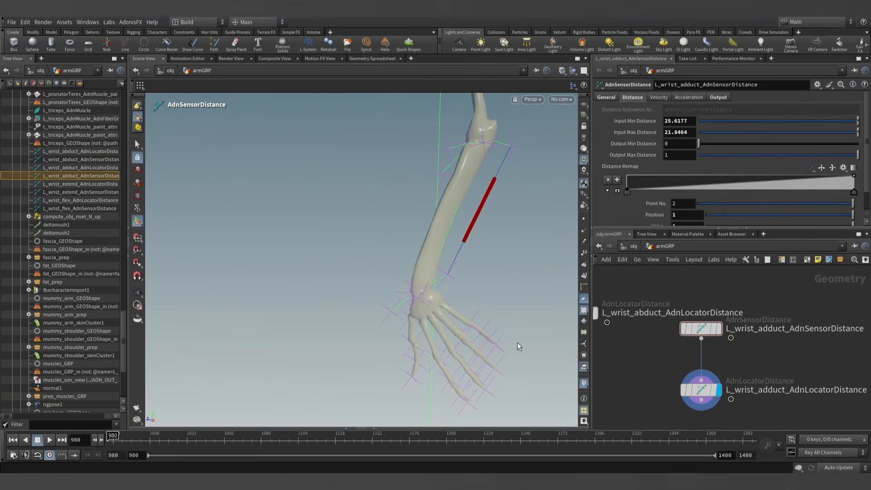
- Delete the L_wrist01_JNT transformation entry from the rigpose1 node so the wrist goes back to its rest pose
{"action": "key", "text": "h"}
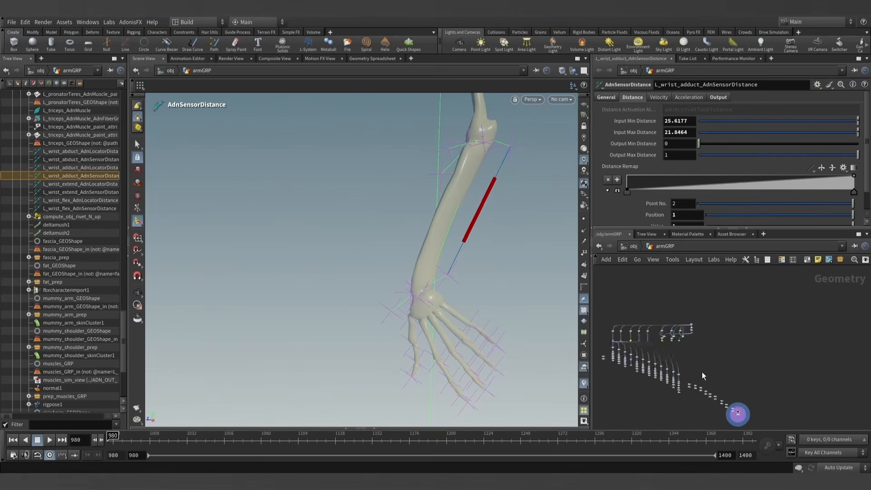
{"action": "scroll", "coordinate": [713, 334], "scroll_direction": "up", "scroll_amount": 5}
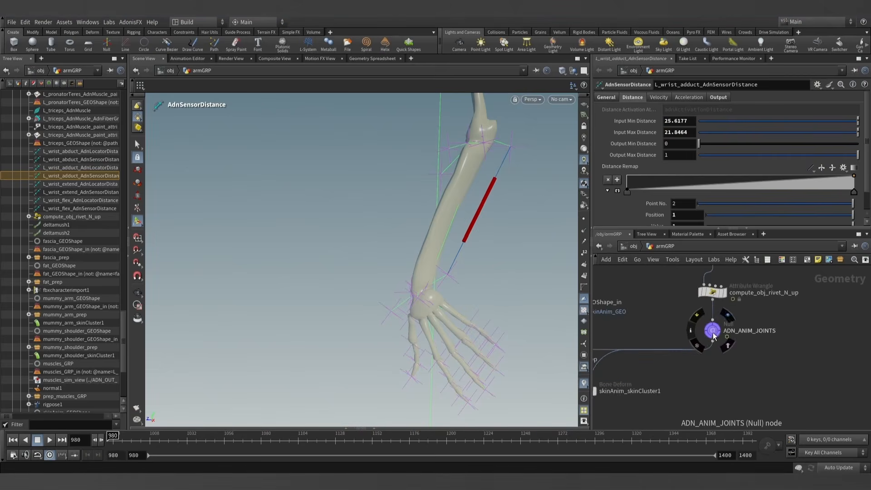
{"action": "scroll", "coordinate": [725, 356], "scroll_direction": "up", "scroll_amount": 3}
{"action": "left_click", "coordinate": [699, 325]}
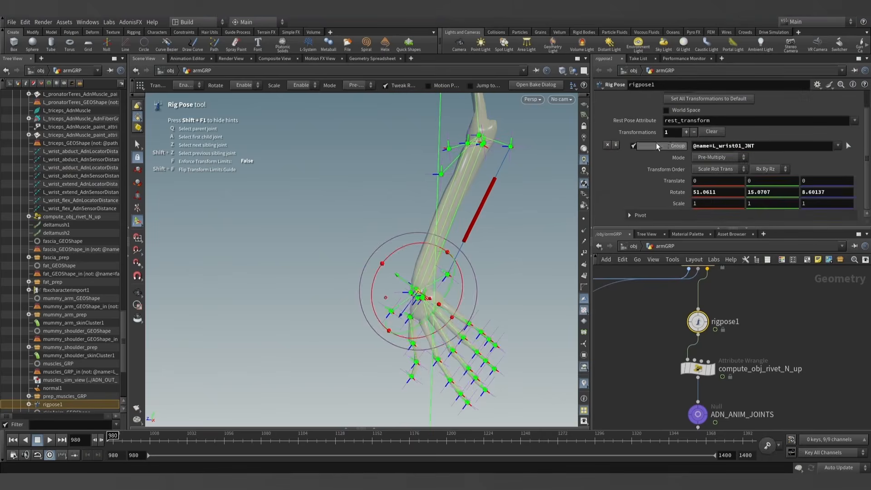
{"action": "left_click", "coordinate": [608, 145]}
- Select the wrist adduct distance locator and refresh frame 980 so its drawing follows the rest pose
{"action": "scroll", "coordinate": [750, 336], "scroll_direction": "down", "scroll_amount": 10}
{"action": "middle_click_drag", "start_coordinate": [755, 341], "coordinate": [733, 324]}
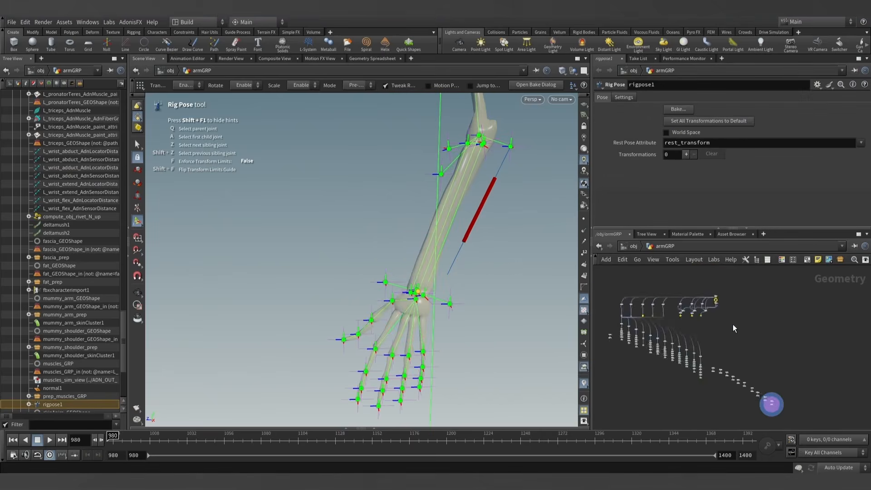
{"action": "scroll", "coordinate": [772, 402], "scroll_direction": "up", "scroll_amount": 4}
{"action": "scroll", "coordinate": [771, 399], "scroll_direction": "up", "scroll_amount": 5}
{"action": "left_click", "coordinate": [731, 352]}
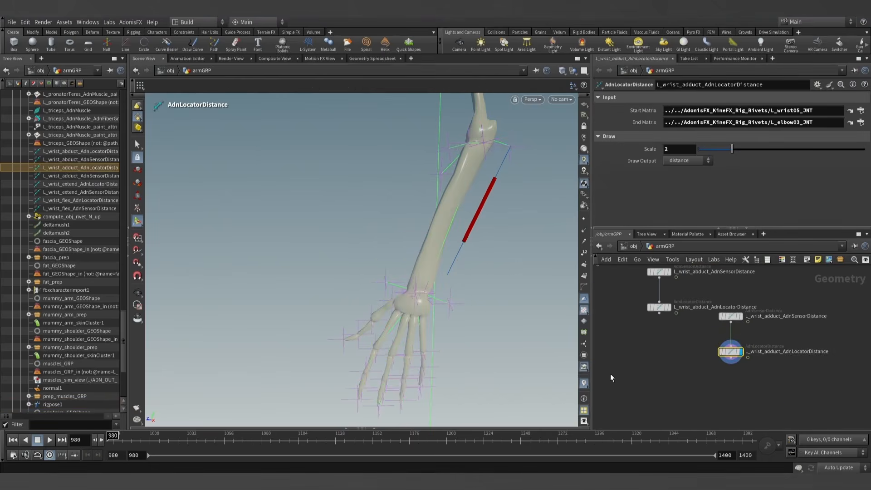
{"action": "mouse_move", "coordinate": [127, 437]}
{"action": "left_mouse_down"}
{"action": "mouse_move", "coordinate": [395, 440]}
{"action": "mouse_move", "coordinate": [125, 449]}
{"action": "left_mouse_up"}
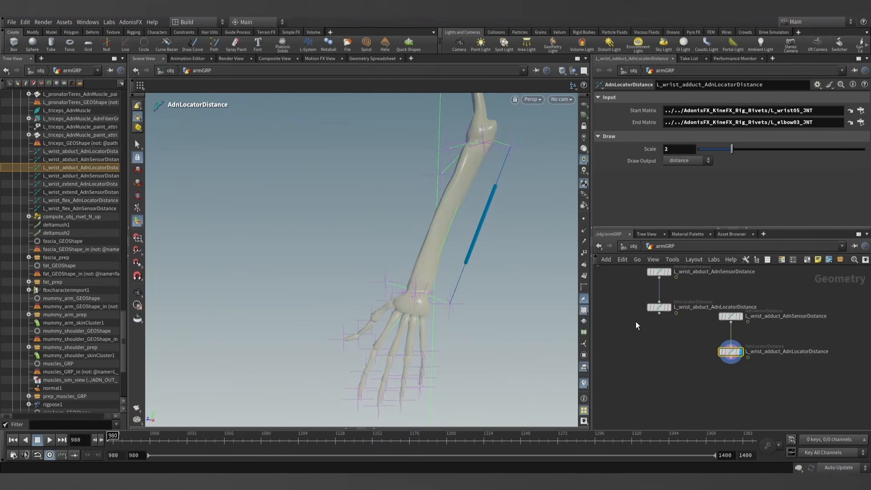
- Select the wrist abduct distance locator and make it the displayed node
{"action": "scroll", "coordinate": [690, 313], "scroll_direction": "up", "scroll_amount": 4}
{"action": "middle_click_drag", "start_coordinate": [687, 315], "coordinate": [709, 342]}
{"action": "scroll", "coordinate": [688, 351], "scroll_direction": "down", "scroll_amount": 2}
{"action": "left_click", "coordinate": [676, 336]}
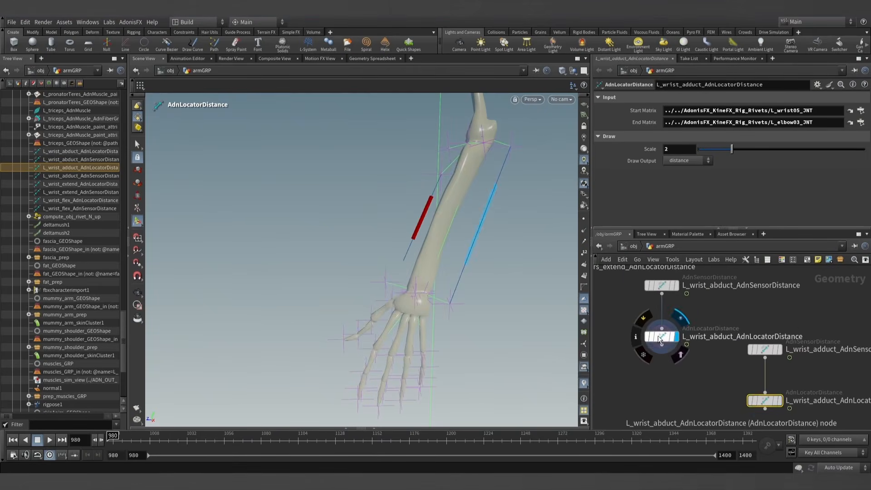
{"action": "left_click", "coordinate": [661, 338]}
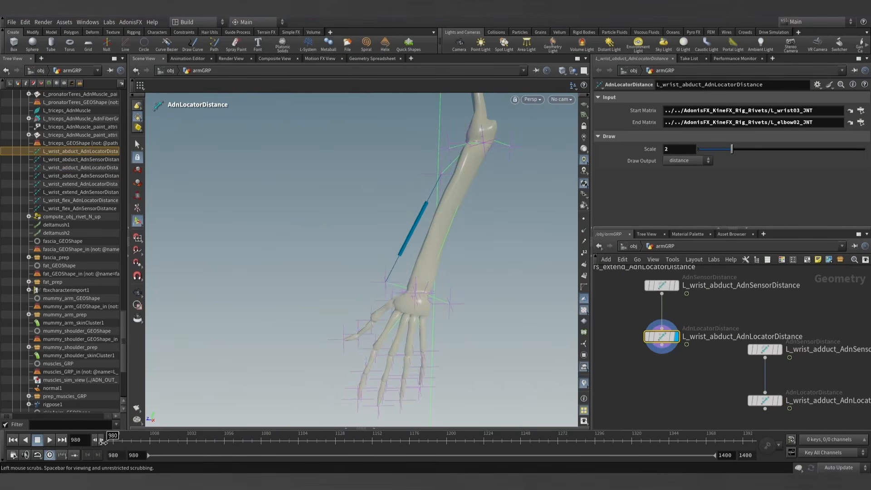
- Scrub the arm animation between frames 980 and 1052 to check how the wrist abduct locator responds, ending at frame 980
{"action": "left_click_drag", "start_coordinate": [136, 440], "coordinate": [231, 441]}
{"action": "middle_click_drag", "start_coordinate": [335, 247], "coordinate": [350, 304], "text": "alt"}
{"action": "left_click_drag", "start_coordinate": [349, 303], "coordinate": [425, 310], "text": "alt"}
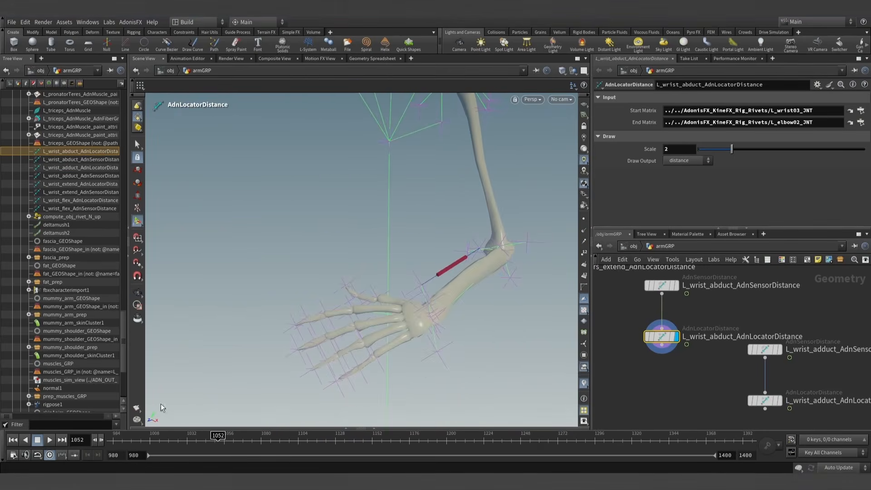
{"action": "left_click_drag", "start_coordinate": [210, 442], "coordinate": [68, 430]}
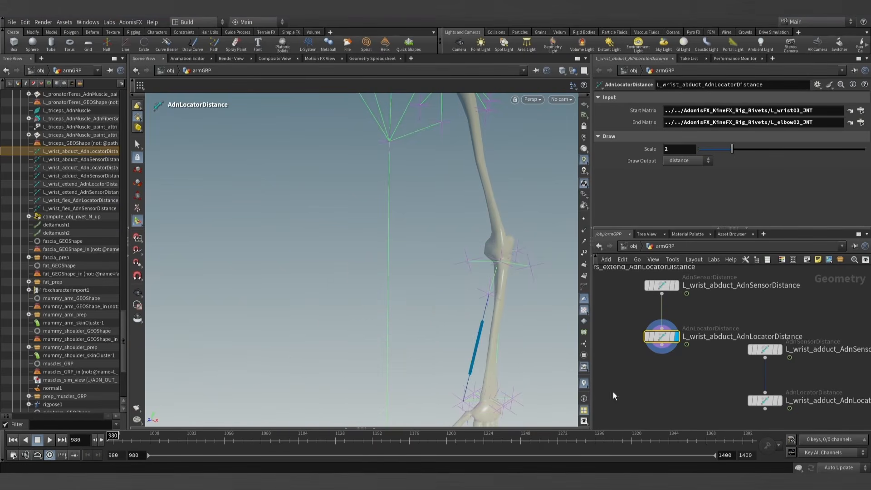
{"action": "scroll", "coordinate": [677, 374], "scroll_direction": "down", "scroll_amount": 8}
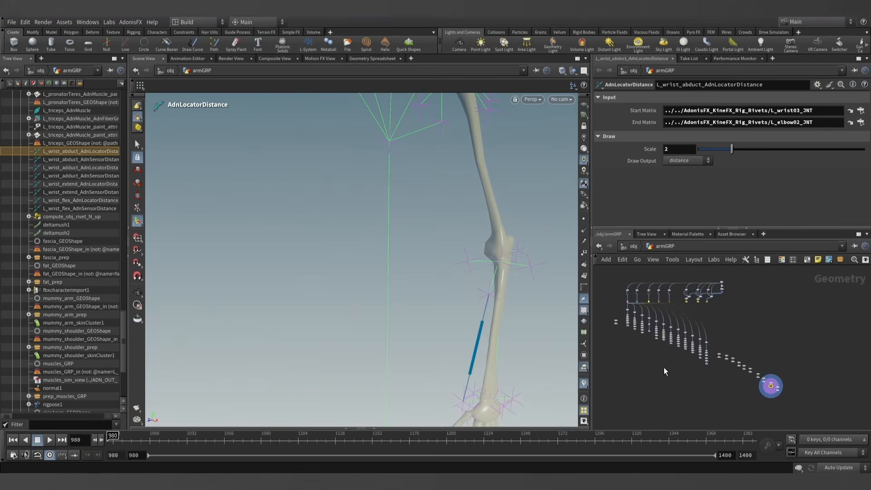
{"action": "middle_click_drag", "start_coordinate": [664, 367], "coordinate": [668, 369]}
{"action": "scroll", "coordinate": [461, 277], "scroll_direction": "down", "scroll_amount": 6}
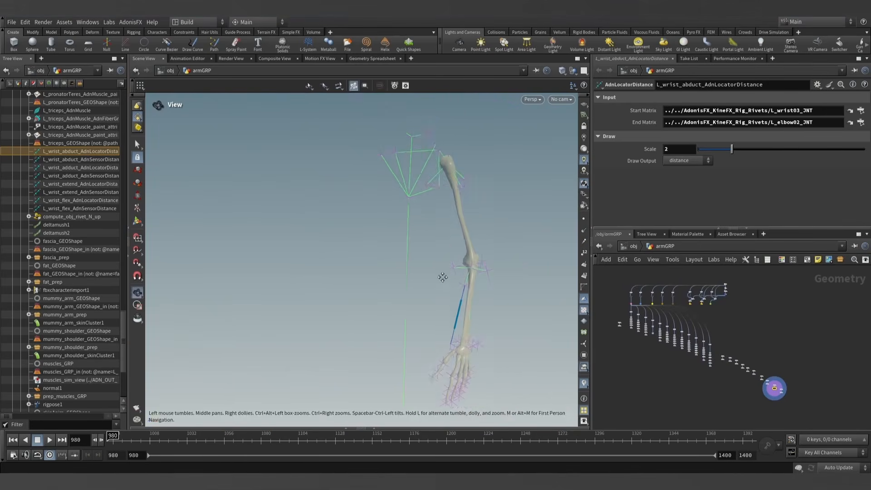
{"action": "middle_click_drag", "start_coordinate": [441, 276], "coordinate": [397, 252], "text": "alt"}
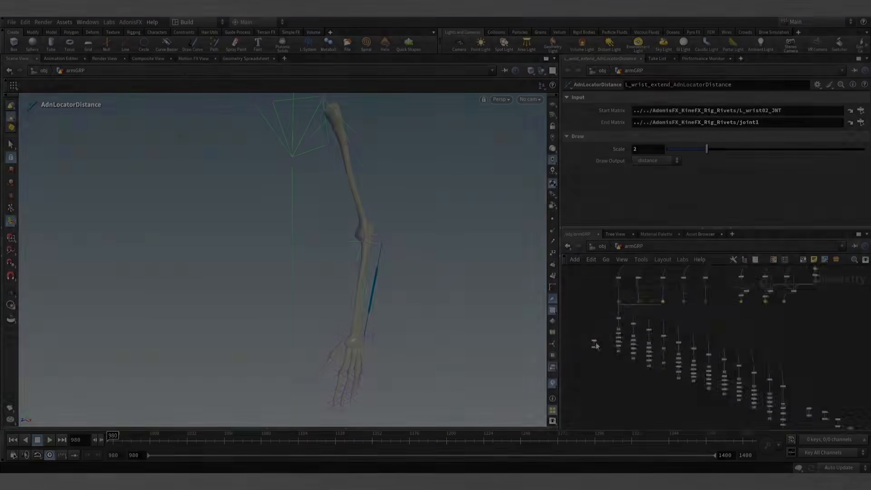
- Add an Object Merge node to the armGRP network beside the muscles_sim_view and normal1 nodes
{"action": "key", "text": "Tab"}
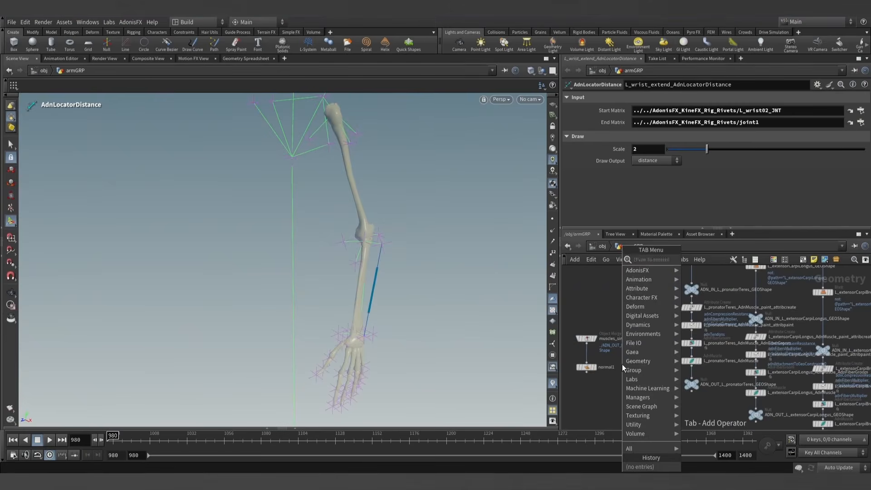
{"action": "type", "text": "obje"}
{"action": "key", "text": "Return"}
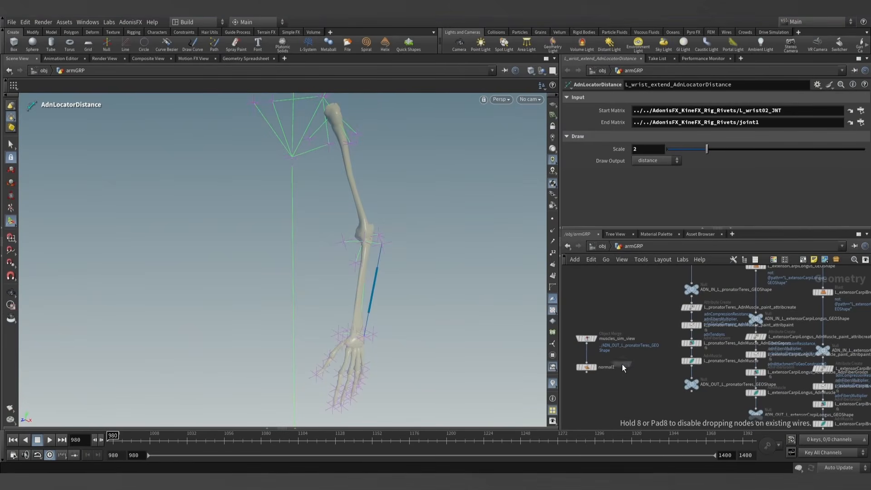
{"action": "left_click", "coordinate": [619, 380]}
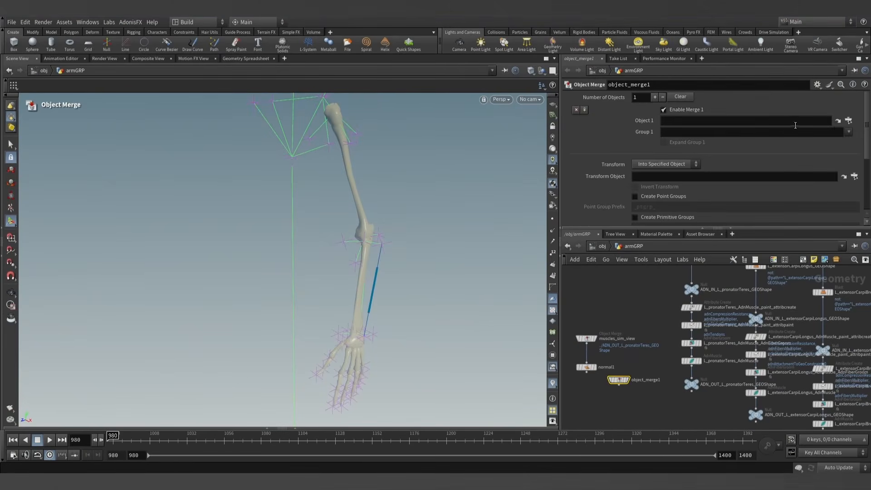
- Set the new Object Merge node's Object 1 source to /obj/armGRP/L_arm_supinate_AdnLocatorDistance
{"action": "left_click", "coordinate": [848, 122]}
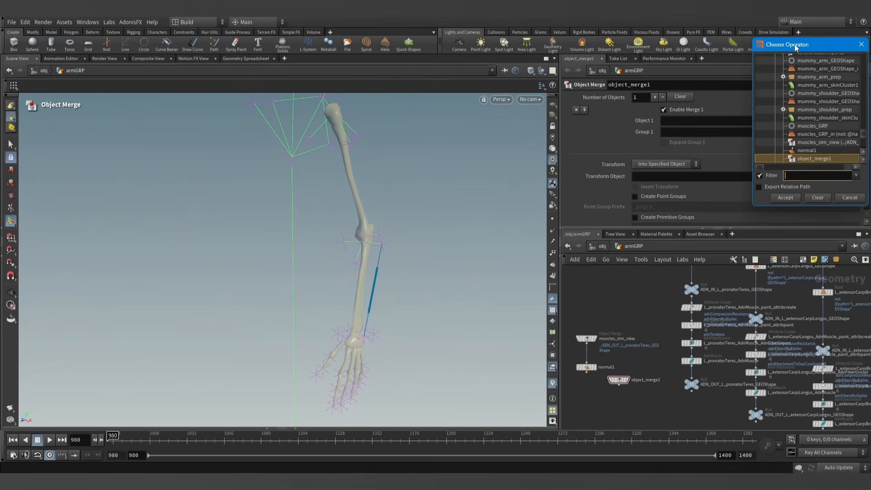
{"action": "left_click_drag", "start_coordinate": [795, 47], "coordinate": [686, 34]}
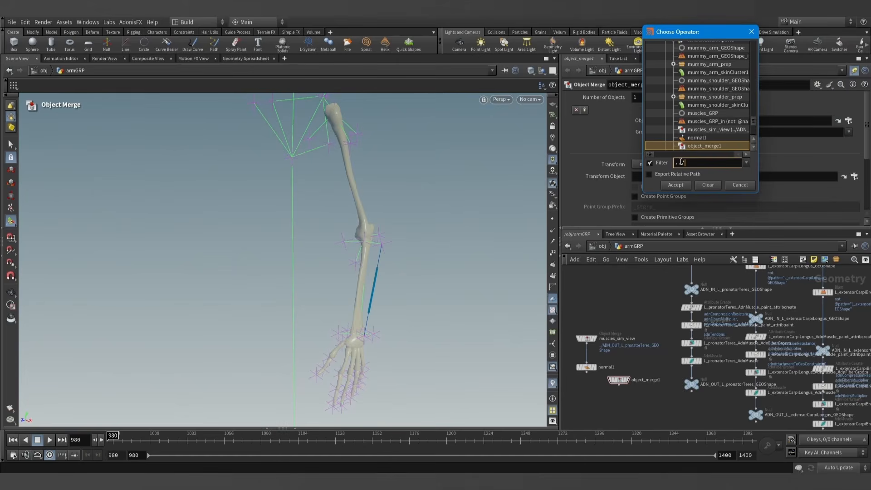
{"action": "scroll", "coordinate": [692, 118], "scroll_direction": "up", "scroll_amount": 4}
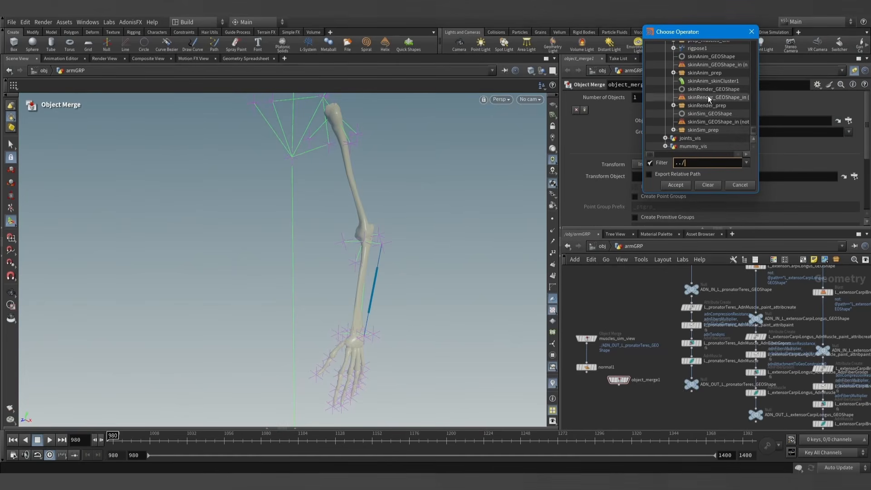
{"action": "scroll", "coordinate": [690, 122], "scroll_direction": "up", "scroll_amount": 10}
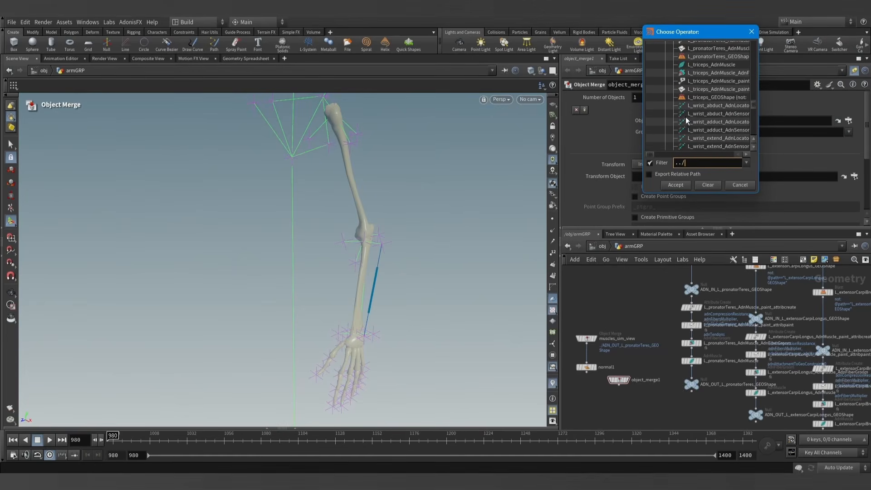
{"action": "key", "text": "Return"}
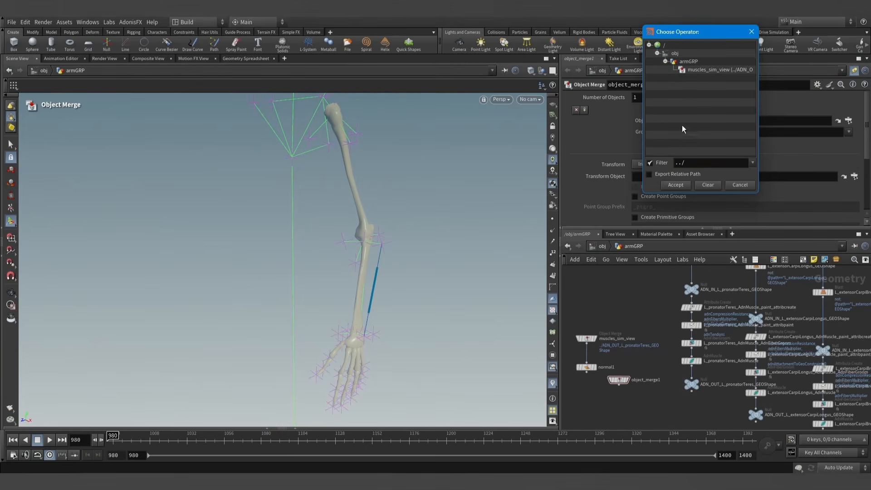
{"action": "key", "text": "BackSpace"}
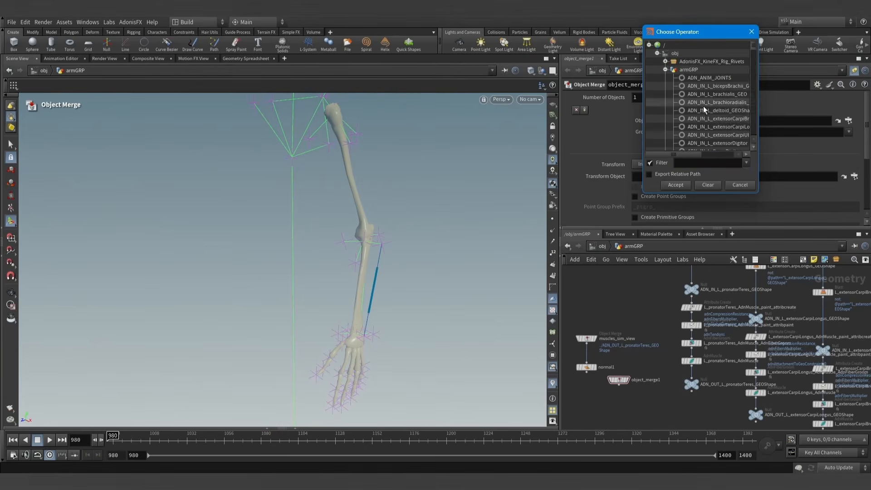
{"action": "scroll", "coordinate": [704, 108], "scroll_direction": "down", "scroll_amount": 10}
{"action": "scroll", "coordinate": [703, 107], "scroll_direction": "up", "scroll_amount": 4}
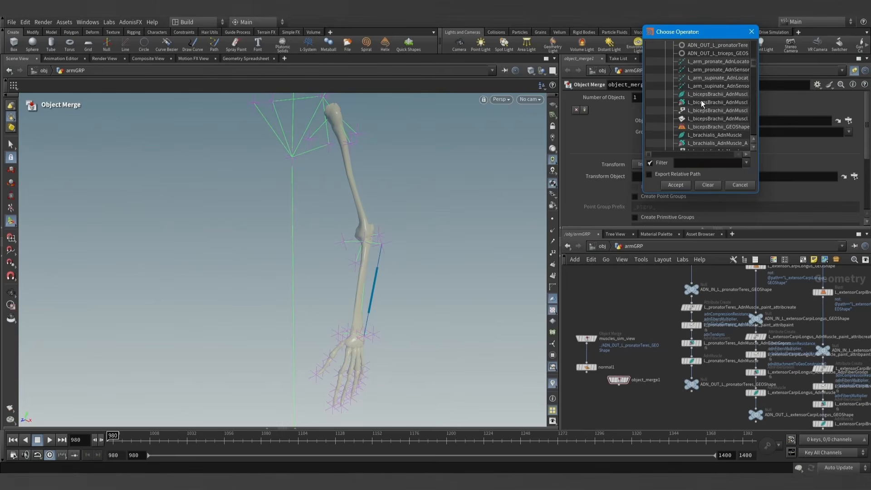
{"action": "double_click", "coordinate": [715, 78]}
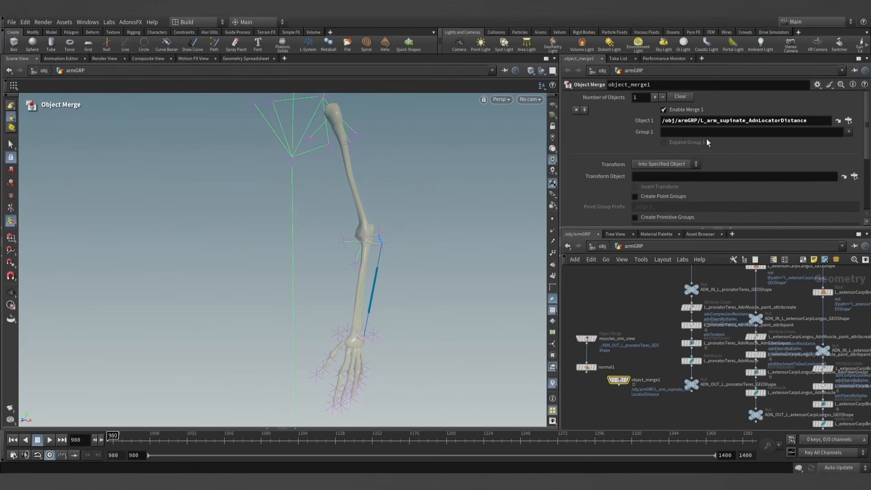
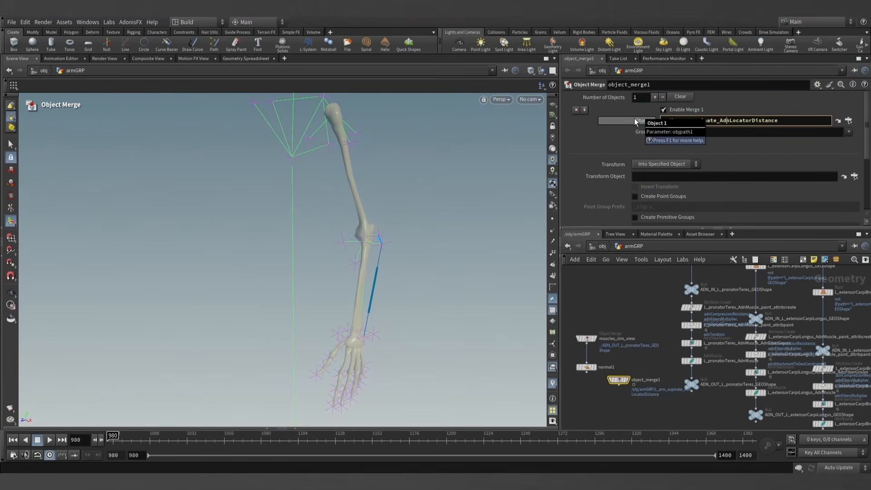
- Broaden the Object Merge's Object 1 source to ../*_AdnLocatorDistance and place the node beneath normal1
{"action": "key", "text": "Left"}
{"action": "key", "text": "Left"}
{"action": "key", "text": "Left"}
{"action": "key", "text": "BackSpace"}
{"action": "key", "text": "BackSpace"}
{"action": "key", "text": "BackSpace"}
{"action": "key", "text": "BackSpace"}
{"action": "key", "text": "BackSpace"}
{"action": "key", "text": "BackSpace"}
{"action": "key", "text": "BackSpace"}
{"action": "key", "text": "BackSpace"}
{"action": "key", "text": "BackSpace"}
{"action": "key", "text": "BackSpace"}
{"action": "key", "text": "BackSpace"}
{"action": "key", "text": "BackSpace"}
{"action": "key", "text": "BackSpace"}
{"action": "key", "text": "BackSpace"}
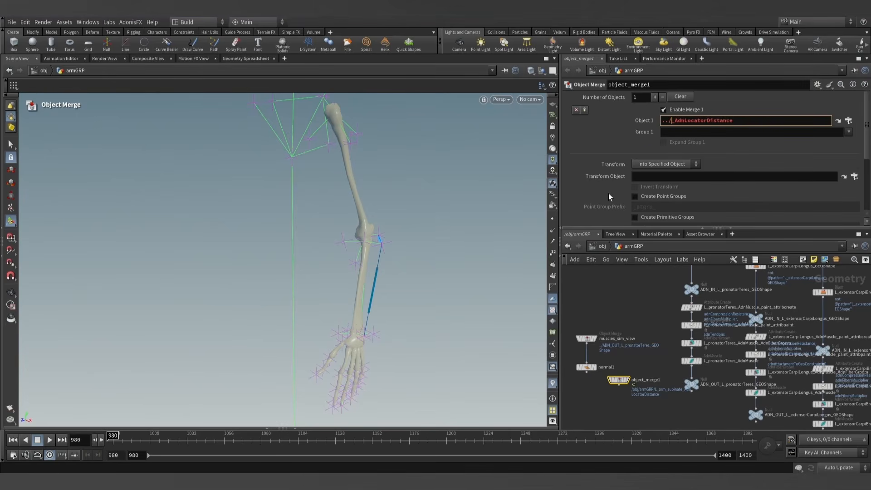
{"action": "type", "text": "*"}
{"action": "key", "text": "Return"}
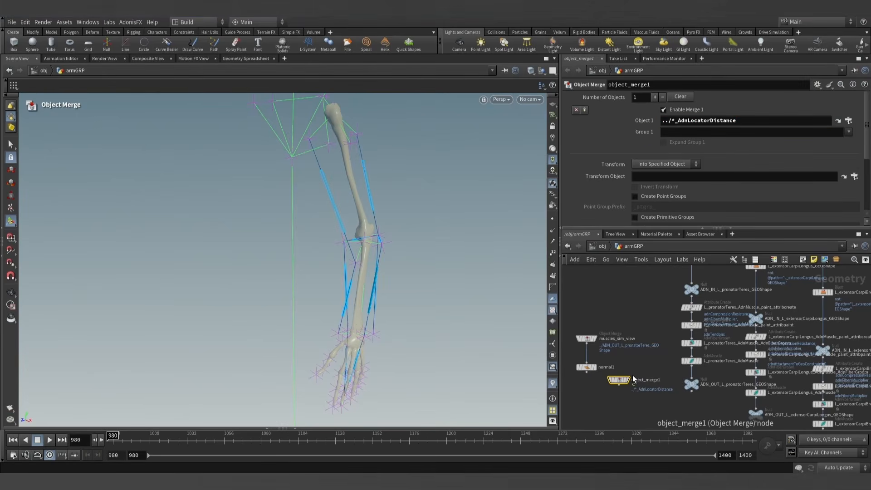
{"action": "left_click_drag", "start_coordinate": [628, 381], "coordinate": [593, 397]}
{"action": "middle_click_drag", "start_coordinate": [626, 377], "coordinate": [628, 355]}
- Scrub the arm animation to frame 1061, inspect the merged distance locators around the hand and elbow, and return to frame 980
{"action": "left_click_drag", "start_coordinate": [113, 435], "coordinate": [232, 435]}
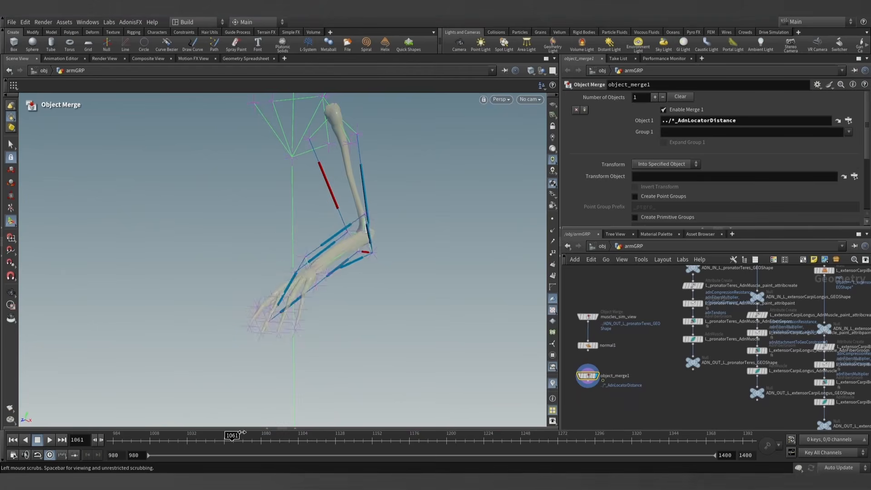
{"action": "right_click_drag", "start_coordinate": [263, 306], "coordinate": [516, 309], "text": "alt"}
{"action": "right_click_drag", "start_coordinate": [459, 296], "coordinate": [389, 327], "text": "alt"}
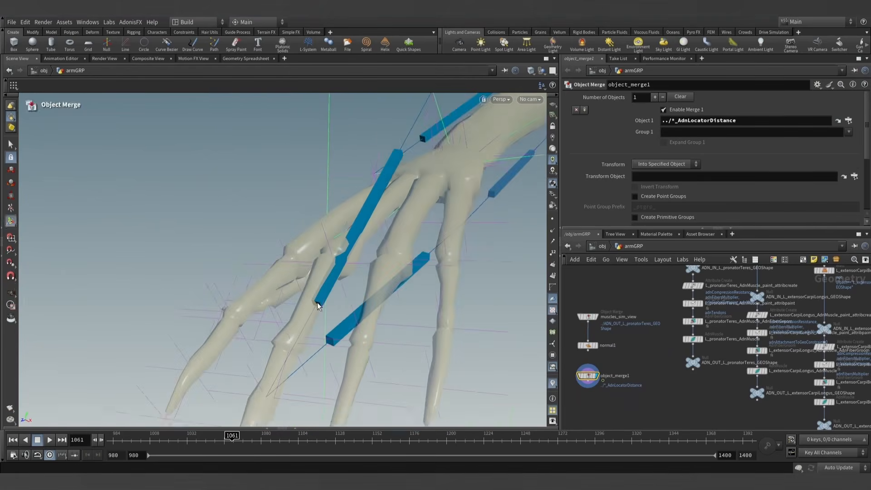
{"action": "left_click_drag", "start_coordinate": [320, 305], "coordinate": [396, 229], "text": "alt"}
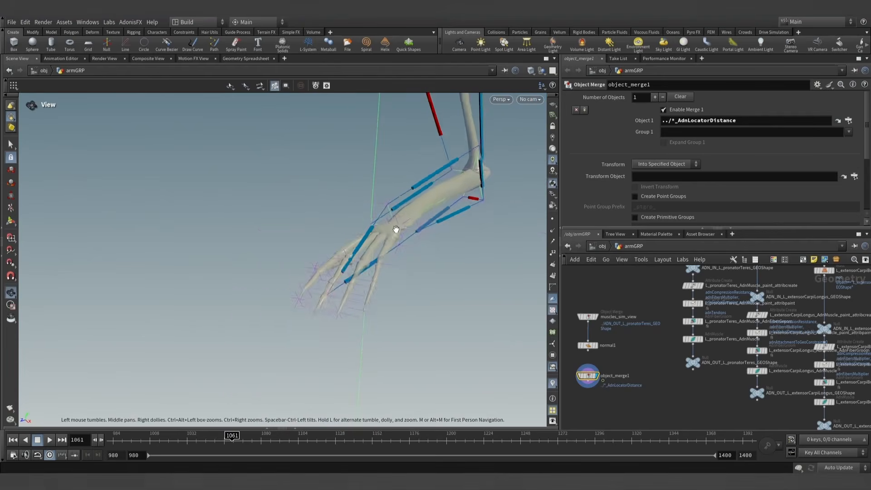
{"action": "right_click_drag", "start_coordinate": [396, 229], "coordinate": [364, 253], "text": "alt"}
{"action": "middle_click_drag", "start_coordinate": [364, 253], "coordinate": [340, 303], "text": "alt"}
{"action": "left_click_drag", "start_coordinate": [340, 303], "coordinate": [358, 295], "text": "alt"}
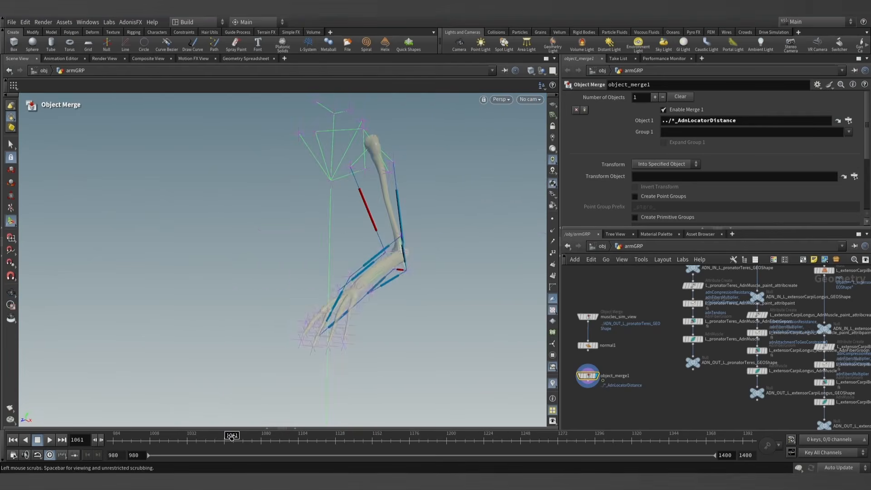
{"action": "left_click_drag", "start_coordinate": [231, 437], "coordinate": [90, 436]}
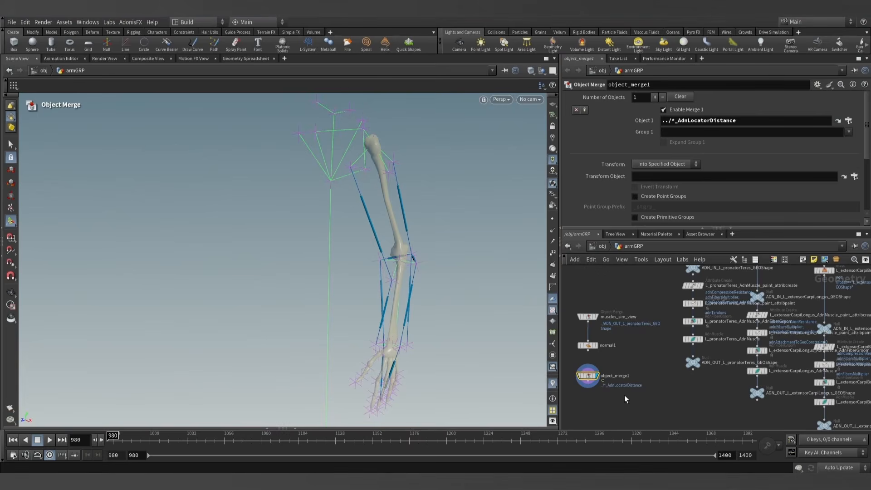
- Select and display L_brachialis_AdnMuscle in the armGRP network and review the value expression in its Activation List
{"action": "middle_click_drag", "start_coordinate": [708, 391], "coordinate": [616, 356]}
{"action": "scroll", "coordinate": [683, 392], "scroll_direction": "down", "scroll_amount": 1}
{"action": "middle_click_drag", "start_coordinate": [671, 388], "coordinate": [626, 376]}
{"action": "middle_click_drag", "start_coordinate": [701, 384], "coordinate": [635, 376]}
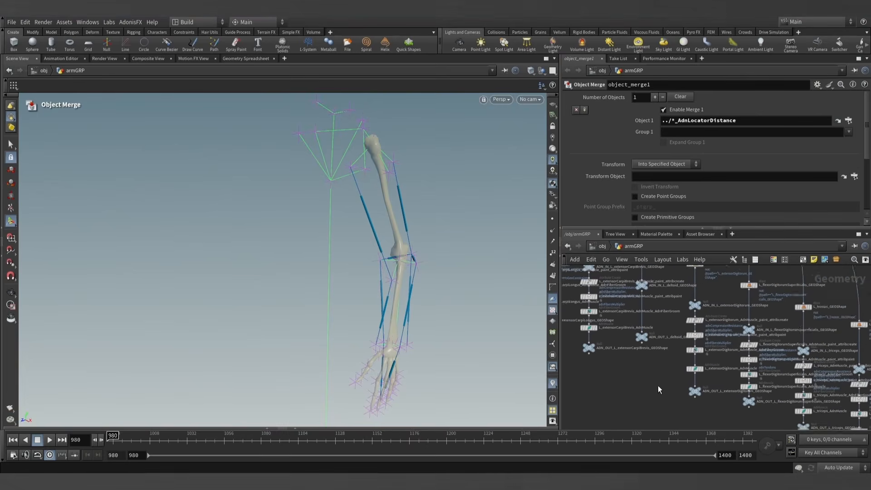
{"action": "middle_click_drag", "start_coordinate": [698, 417], "coordinate": [652, 373]}
{"action": "scroll", "coordinate": [687, 383], "scroll_direction": "up", "scroll_amount": 3}
{"action": "middle_click_drag", "start_coordinate": [708, 391], "coordinate": [622, 365]}
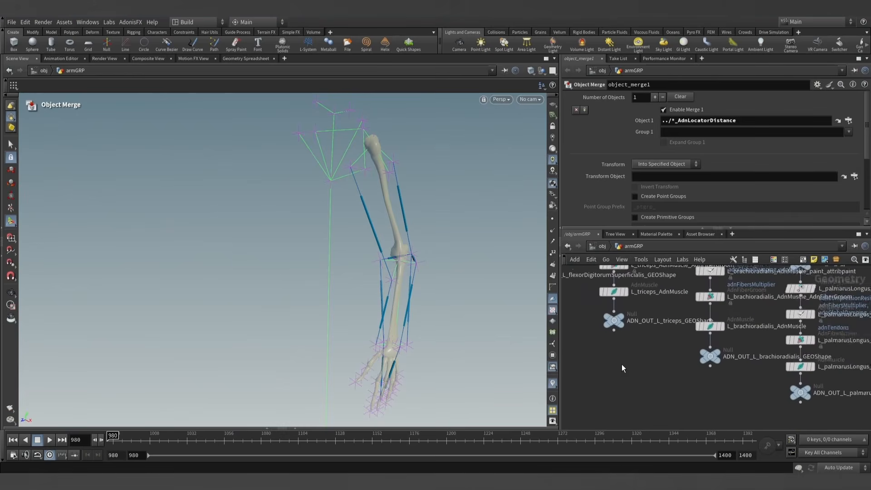
{"action": "scroll", "coordinate": [721, 397], "scroll_direction": "down", "scroll_amount": 3}
{"action": "middle_click_drag", "start_coordinate": [728, 399], "coordinate": [583, 329]}
{"action": "middle_click_drag", "start_coordinate": [684, 393], "coordinate": [621, 341]}
{"action": "scroll", "coordinate": [684, 368], "scroll_direction": "up", "scroll_amount": 4}
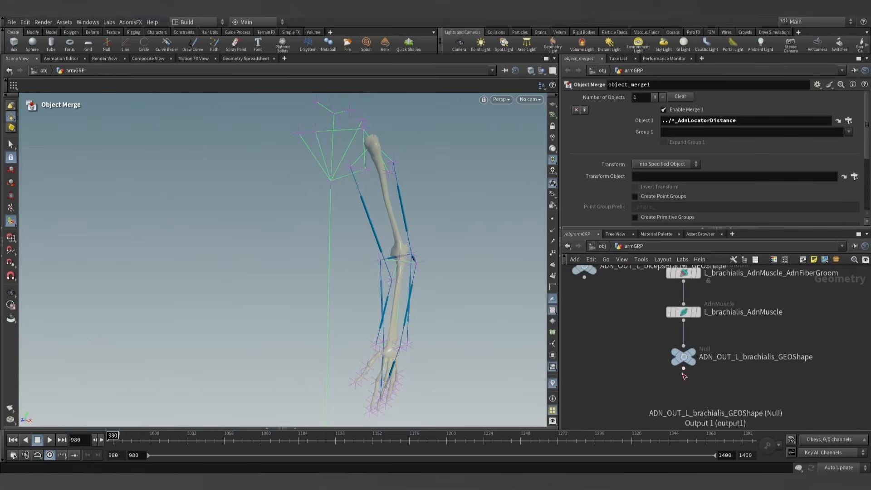
{"action": "middle_click_drag", "start_coordinate": [741, 326], "coordinate": [699, 371]}
{"action": "left_click", "coordinate": [659, 356]}
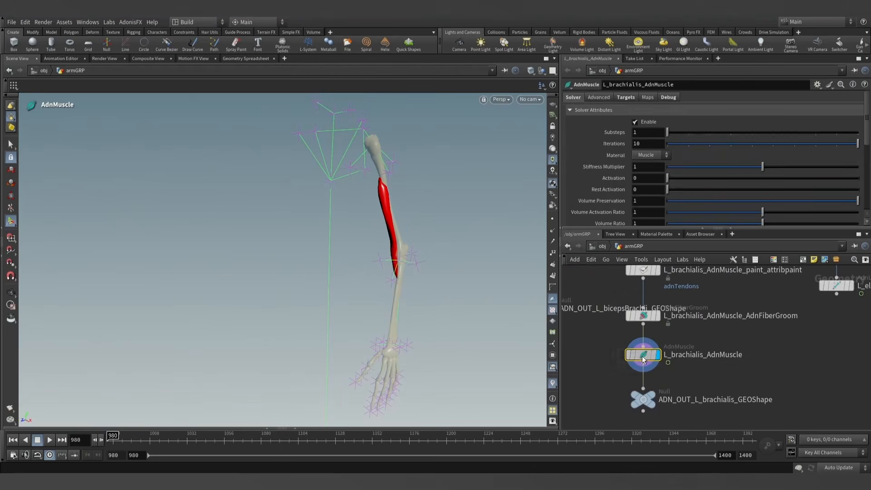
{"action": "scroll", "coordinate": [608, 191], "scroll_direction": "down", "scroll_amount": 10}
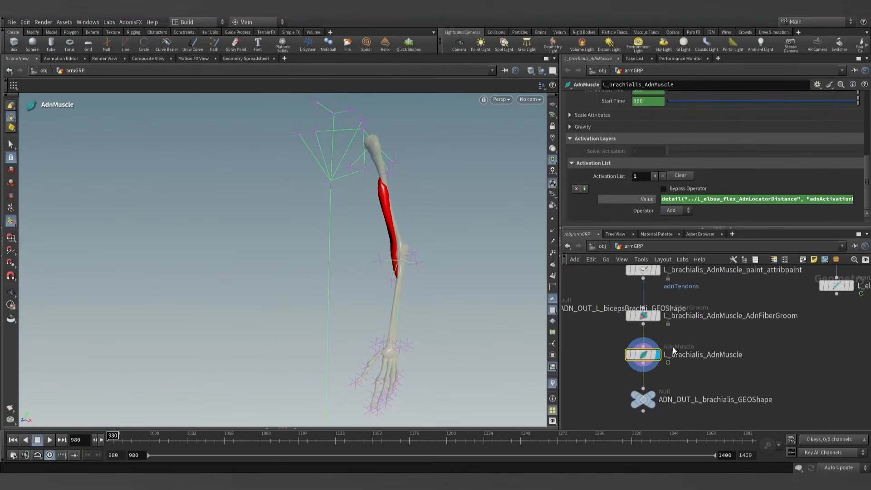
{"action": "scroll", "coordinate": [596, 351], "scroll_direction": "down", "scroll_amount": 4}
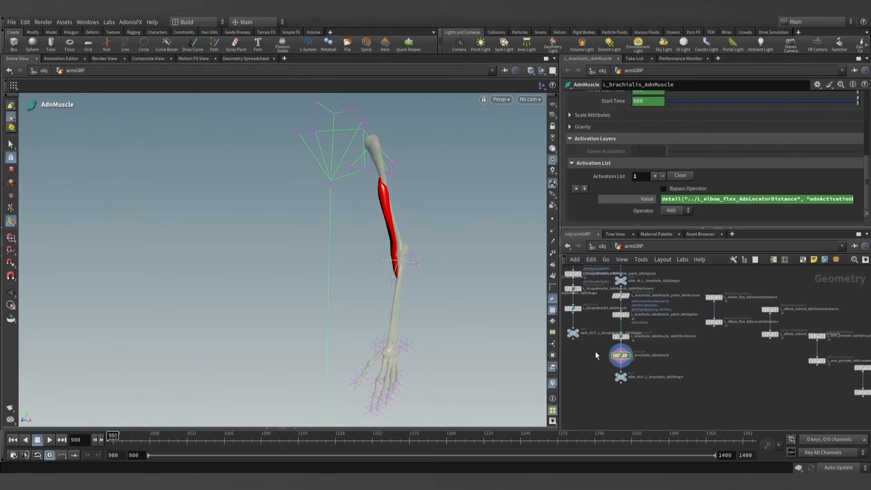
- Display and select L_brachioradialis_AdnMuscle and show its advanced settings
{"action": "middle_click_drag", "start_coordinate": [595, 351], "coordinate": [656, 379]}
{"action": "scroll", "coordinate": [646, 371], "scroll_direction": "up", "scroll_amount": 3}
{"action": "left_click", "coordinate": [663, 357]}
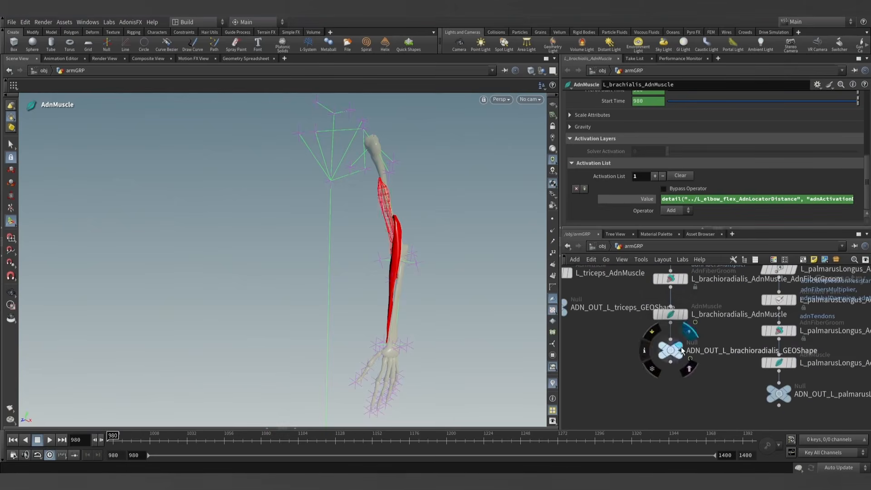
{"action": "middle_click_drag", "start_coordinate": [642, 349], "coordinate": [609, 375]}
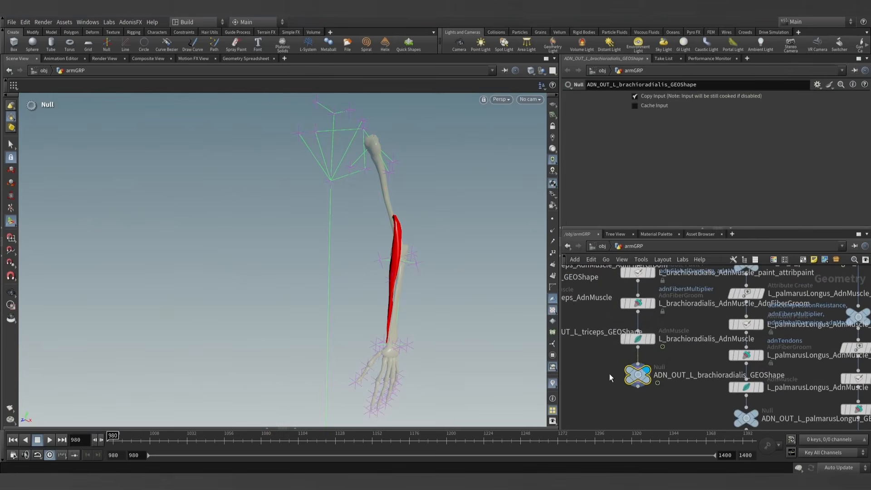
{"action": "left_click", "coordinate": [643, 339]}
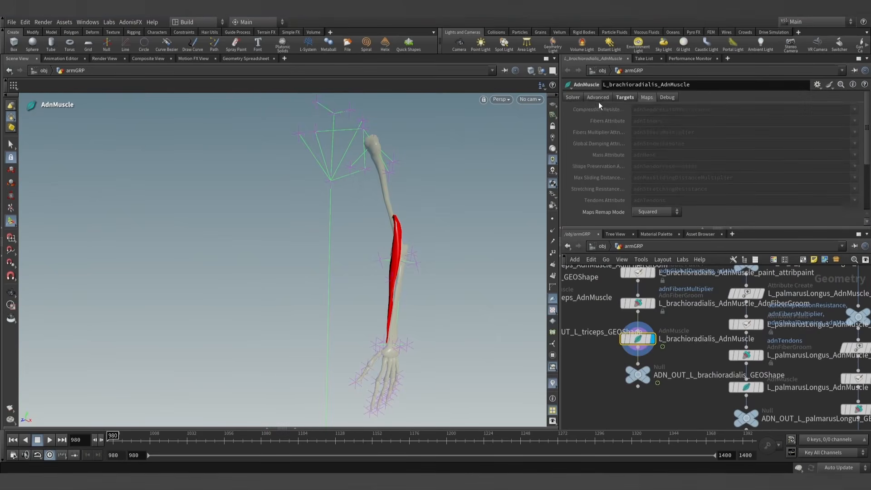
{"action": "left_click", "coordinate": [597, 97]}
{"action": "scroll", "coordinate": [594, 341], "scroll_direction": "down", "scroll_amount": 5}
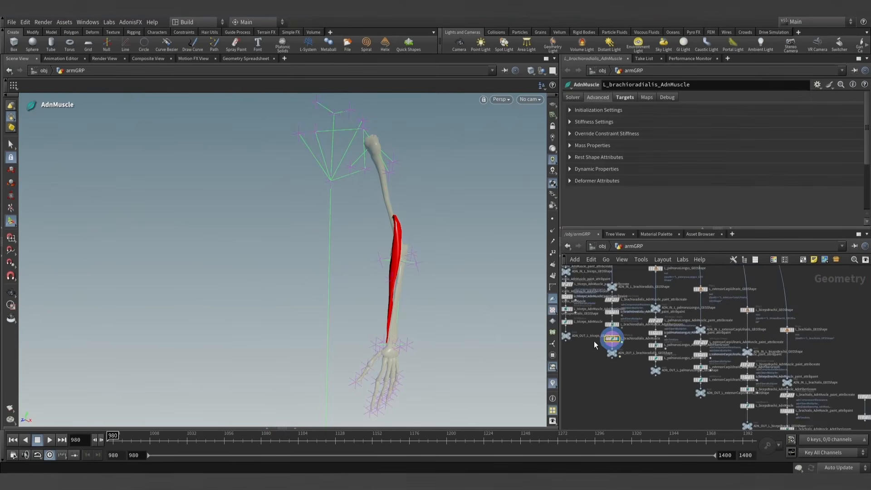
- Set the object_merge1 node of distance locators as a template so it shows alongside the brachioradialis muscle
{"action": "middle_click_drag", "start_coordinate": [587, 376], "coordinate": [771, 397]}
{"action": "scroll", "coordinate": [701, 378], "scroll_direction": "down", "scroll_amount": 4}
{"action": "scroll", "coordinate": [625, 348], "scroll_direction": "up", "scroll_amount": 8}
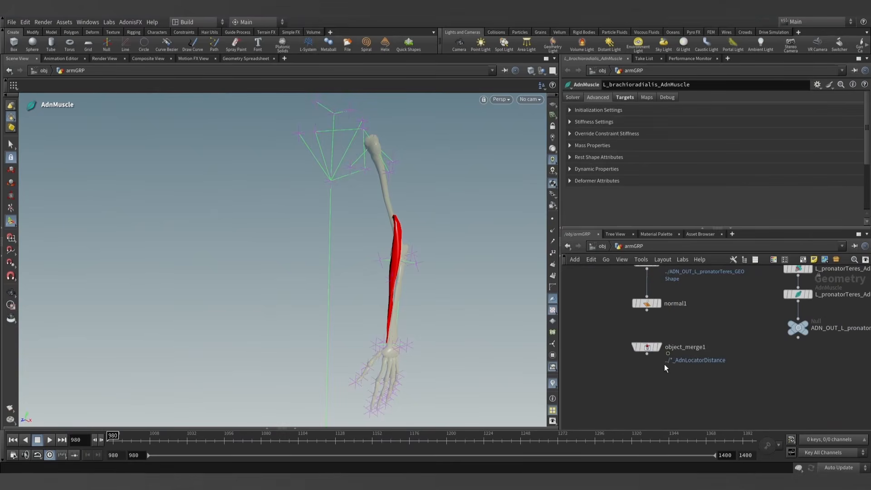
{"action": "left_click", "coordinate": [657, 348]}
- Examine the brachioradialis muscle from several angles against the templated distance locators around the elbow and forearm
{"action": "middle_click_drag", "start_coordinate": [684, 382], "coordinate": [569, 317]}
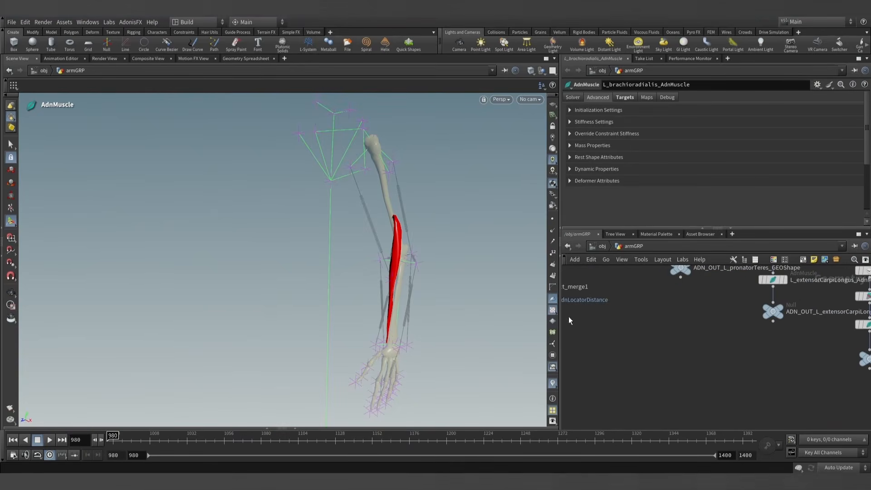
{"action": "right_click_drag", "start_coordinate": [372, 317], "coordinate": [379, 307], "text": "alt"}
{"action": "left_click_drag", "start_coordinate": [379, 307], "coordinate": [379, 297], "text": "alt"}
{"action": "right_click_drag", "start_coordinate": [379, 297], "coordinate": [458, 304], "text": "alt"}
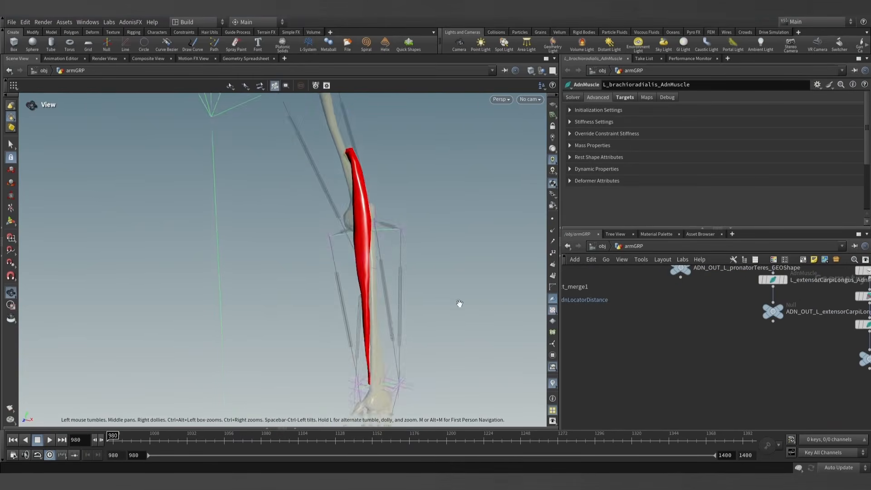
{"action": "left_click_drag", "start_coordinate": [459, 303], "coordinate": [436, 277], "text": "alt"}
{"action": "key", "text": "Return"}
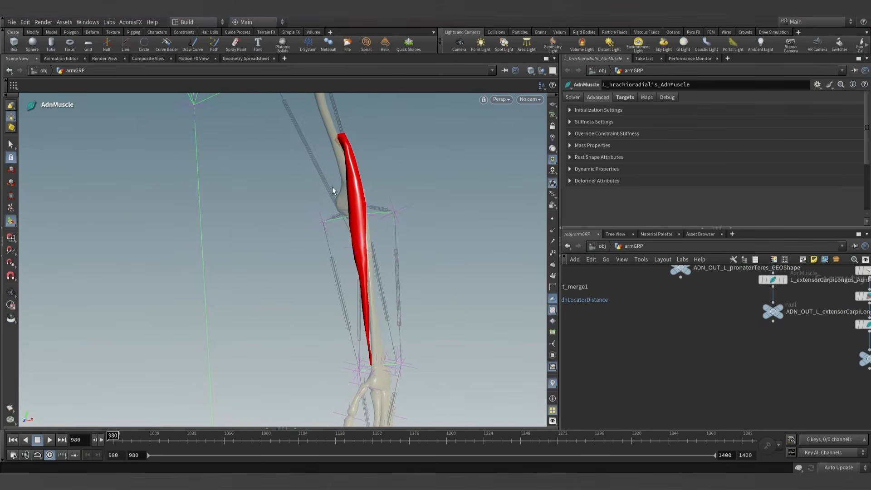
{"action": "key", "text": "Escape"}
{"action": "left_click_drag", "start_coordinate": [335, 197], "coordinate": [297, 272]}
{"action": "key", "text": "Return"}
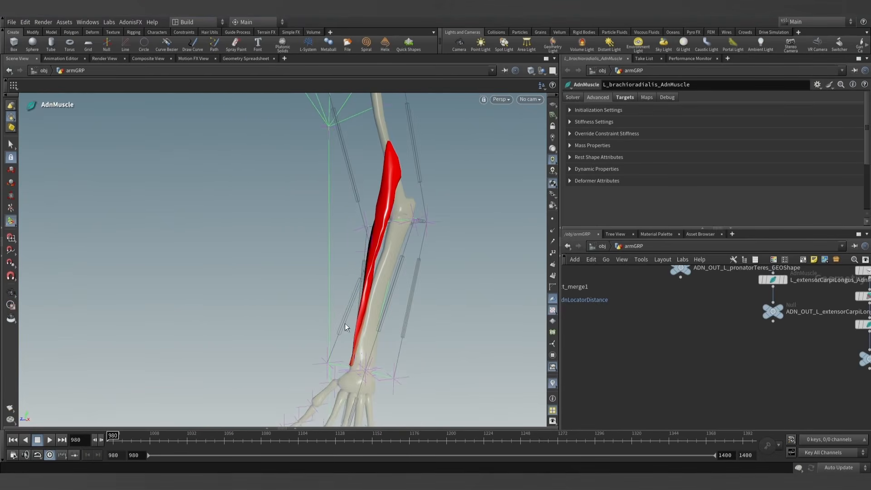
{"action": "scroll", "coordinate": [422, 259], "scroll_direction": "down", "scroll_amount": 6}
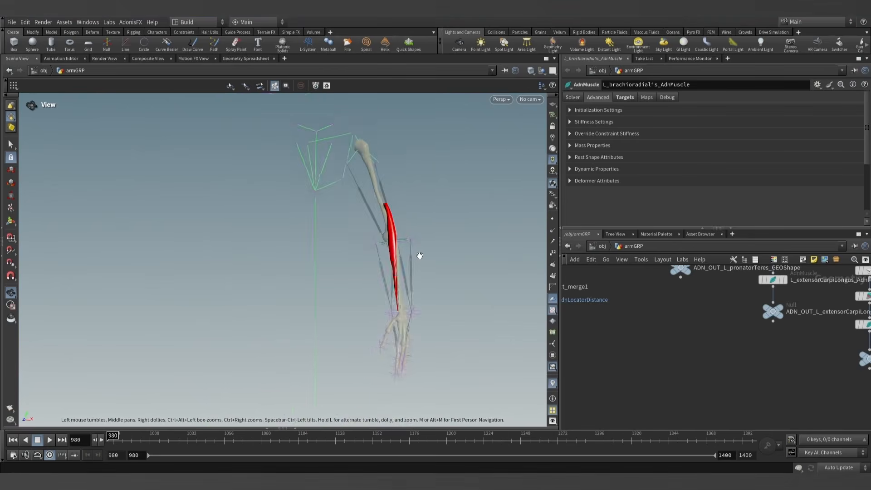
{"action": "scroll", "coordinate": [713, 379], "scroll_direction": "down", "scroll_amount": 5}
{"action": "scroll", "coordinate": [677, 365], "scroll_direction": "down", "scroll_amount": 4}
- Display L_elbow_flex_AdnLocatorDistance and scrub the first frames to check its response beside the brachioradialis, ending at frame 980
{"action": "middle_click_drag", "start_coordinate": [713, 380], "coordinate": [535, 310]}
{"action": "scroll", "coordinate": [703, 373], "scroll_direction": "up", "scroll_amount": 10}
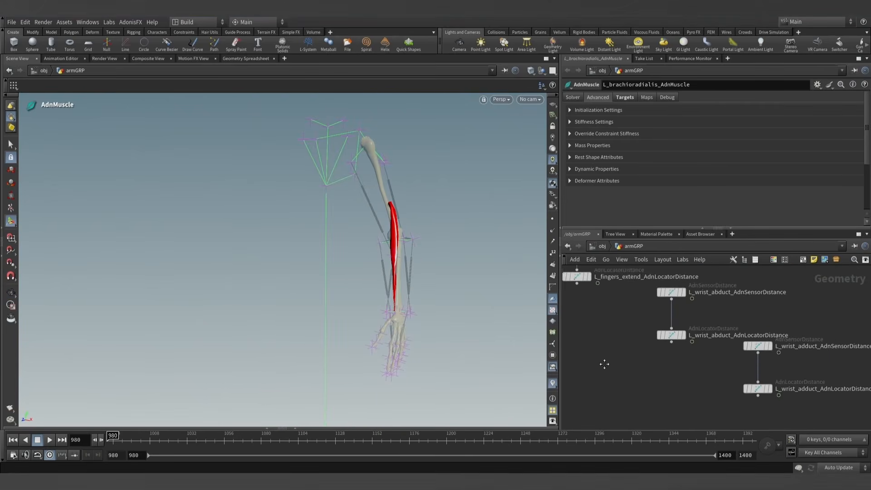
{"action": "mouse_move", "coordinate": [659, 361]}
{"action": "middle_mouse_down"}
{"action": "mouse_move", "coordinate": [649, 377]}
{"action": "mouse_move", "coordinate": [757, 423]}
{"action": "middle_mouse_up"}
{"action": "middle_click_drag", "start_coordinate": [606, 328], "coordinate": [660, 369]}
{"action": "scroll", "coordinate": [660, 370], "scroll_direction": "down", "scroll_amount": 2}
{"action": "mouse_move", "coordinate": [628, 344]}
{"action": "middle_mouse_down"}
{"action": "mouse_move", "coordinate": [662, 380]}
{"action": "mouse_move", "coordinate": [682, 382]}
{"action": "middle_mouse_up"}
{"action": "scroll", "coordinate": [673, 369], "scroll_direction": "up", "scroll_amount": 2}
{"action": "middle_click_drag", "start_coordinate": [634, 365], "coordinate": [686, 403]}
{"action": "scroll", "coordinate": [650, 368], "scroll_direction": "up", "scroll_amount": 2}
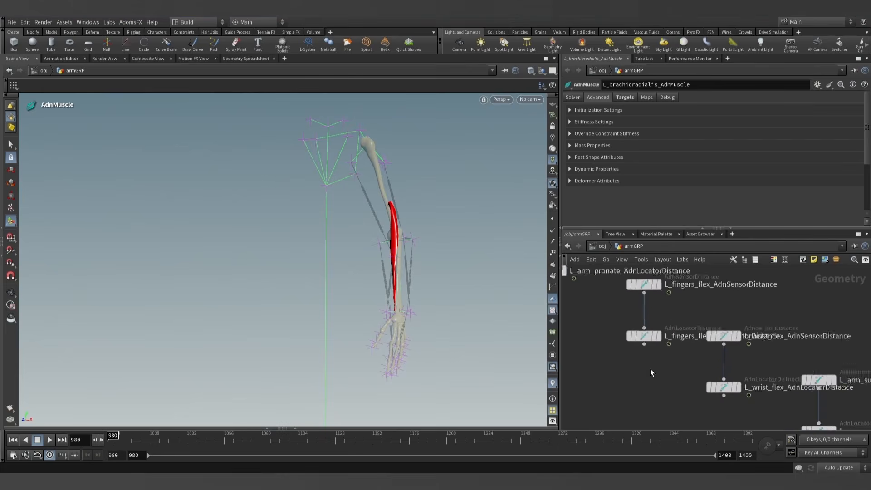
{"action": "middle_click_drag", "start_coordinate": [660, 377], "coordinate": [731, 414]}
{"action": "mouse_move", "coordinate": [637, 349]}
{"action": "middle_mouse_down"}
{"action": "mouse_move", "coordinate": [661, 383]}
{"action": "mouse_move", "coordinate": [712, 424]}
{"action": "middle_mouse_up"}
{"action": "middle_click_drag", "start_coordinate": [621, 365], "coordinate": [737, 411]}
{"action": "scroll", "coordinate": [709, 389], "scroll_direction": "down", "scroll_amount": 2}
{"action": "mouse_move", "coordinate": [654, 380]}
{"action": "middle_mouse_down"}
{"action": "mouse_move", "coordinate": [704, 399]}
{"action": "mouse_move", "coordinate": [704, 385]}
{"action": "mouse_move", "coordinate": [675, 379]}
{"action": "middle_mouse_up"}
{"action": "scroll", "coordinate": [665, 372], "scroll_direction": "up", "scroll_amount": 3}
{"action": "mouse_move", "coordinate": [657, 348]}
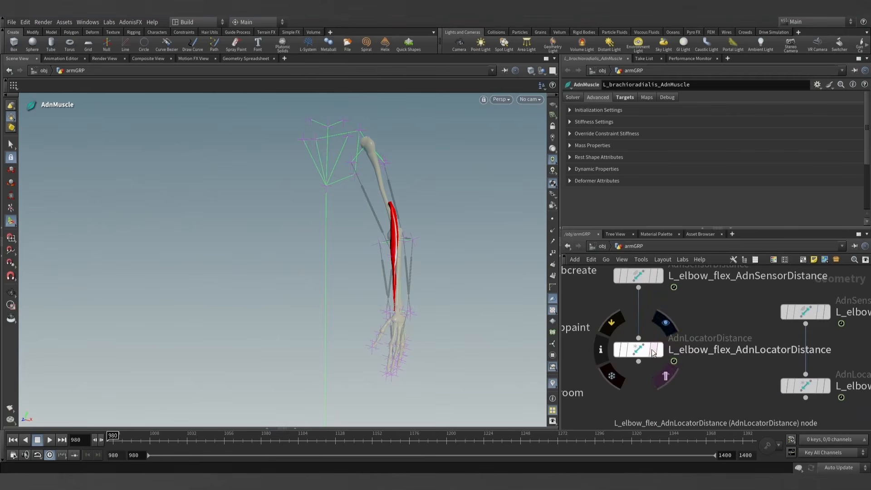
{"action": "left_click", "coordinate": [660, 353]}
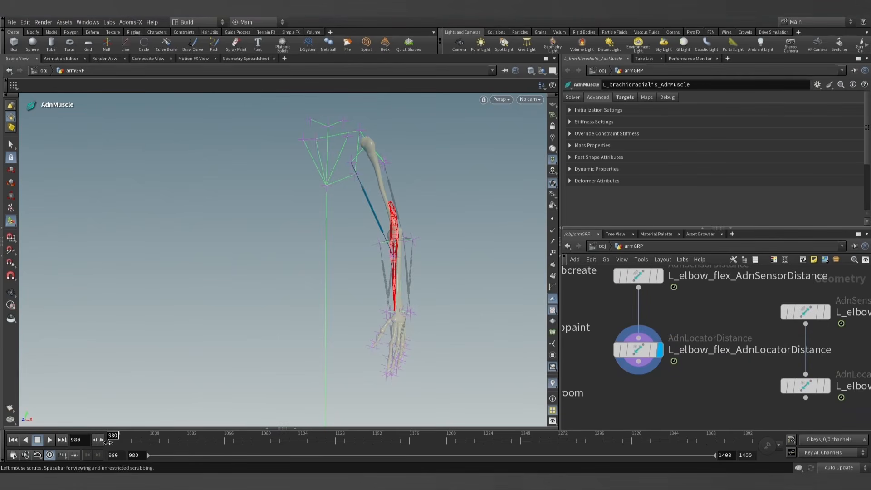
{"action": "left_click_drag", "start_coordinate": [136, 436], "coordinate": [100, 440]}
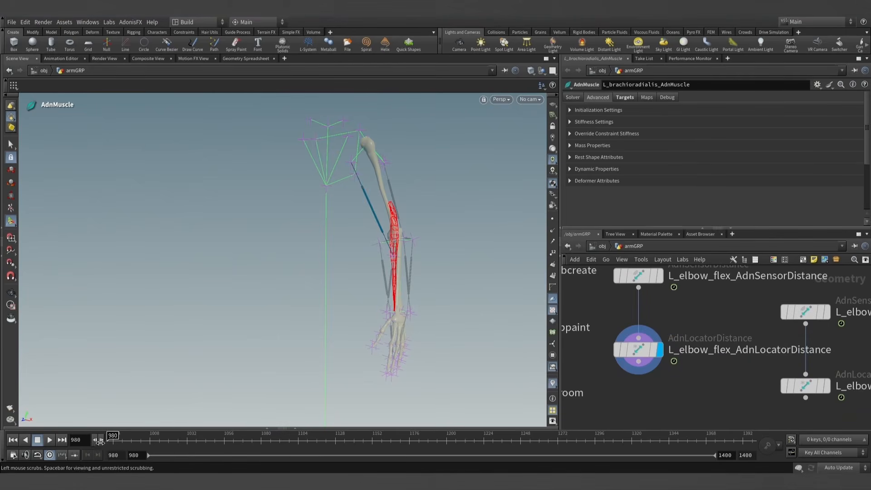
- Copy the name of the L_elbow_flex_AdnLocatorDistance node and go back to L_brachioradialis_AdnMuscle in the network
{"action": "double_click", "coordinate": [720, 350]}
{"action": "scroll", "coordinate": [703, 386], "scroll_direction": "down", "scroll_amount": 10}
{"action": "middle_click_drag", "start_coordinate": [624, 410], "coordinate": [669, 416]}
{"action": "scroll", "coordinate": [646, 378], "scroll_direction": "up", "scroll_amount": 8}
{"action": "middle_click_drag", "start_coordinate": [647, 378], "coordinate": [669, 430]}
{"action": "scroll", "coordinate": [654, 394], "scroll_direction": "up", "scroll_amount": 4}
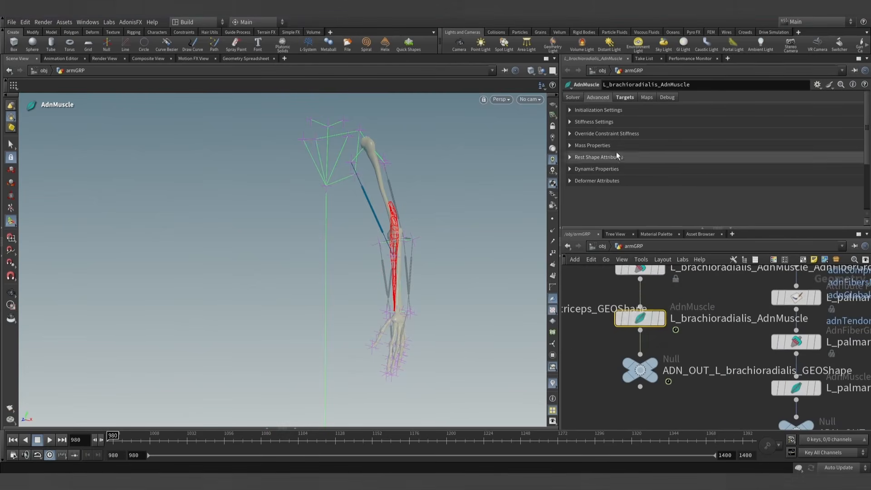
- Expand the brachioradialis solver's Activation Layers and add one entry to its Activation List
{"action": "left_click", "coordinate": [573, 97]}
{"action": "scroll", "coordinate": [612, 150], "scroll_direction": "down", "scroll_amount": 3}
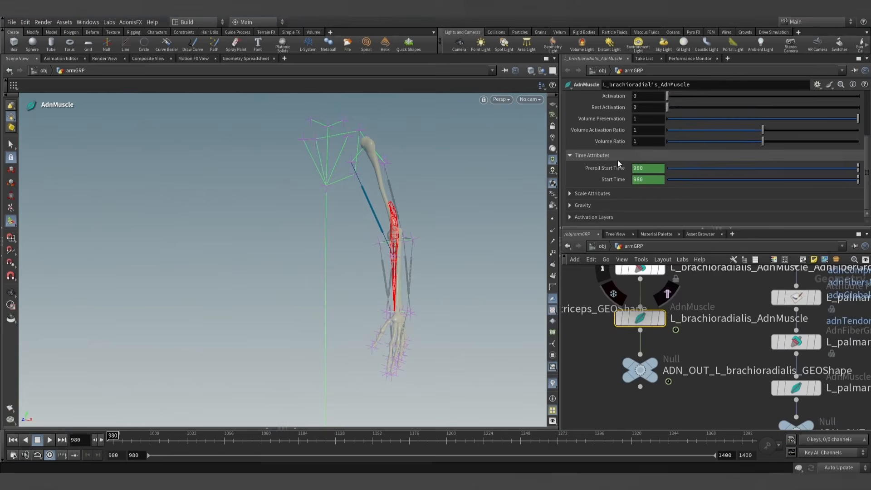
{"action": "scroll", "coordinate": [582, 213], "scroll_direction": "down", "scroll_amount": 1}
{"action": "left_click", "coordinate": [580, 215]}
{"action": "scroll", "coordinate": [603, 200], "scroll_direction": "down", "scroll_amount": 1}
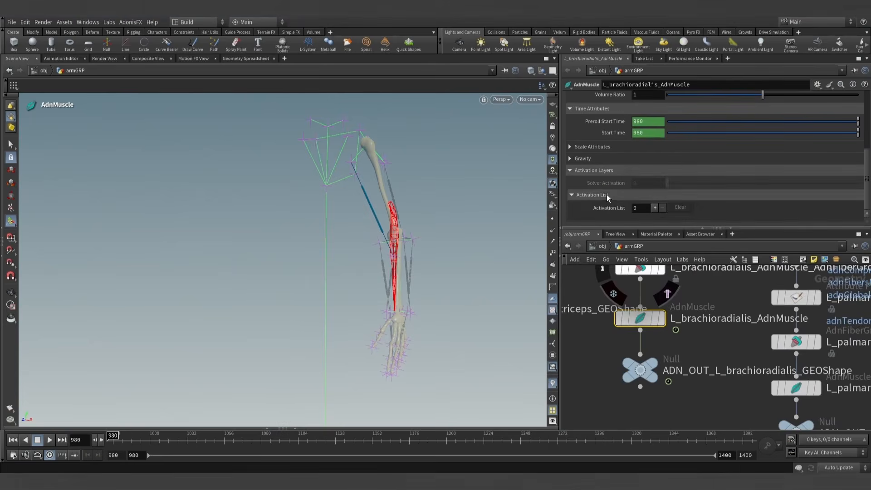
{"action": "left_click", "coordinate": [655, 208]}
- Set the brachioradialis activation entry's Value to the expression detail("../L_elbow_flex_AdnLocatorDistance", "adnActivationDistance", 0)
{"action": "left_click", "coordinate": [673, 200]}
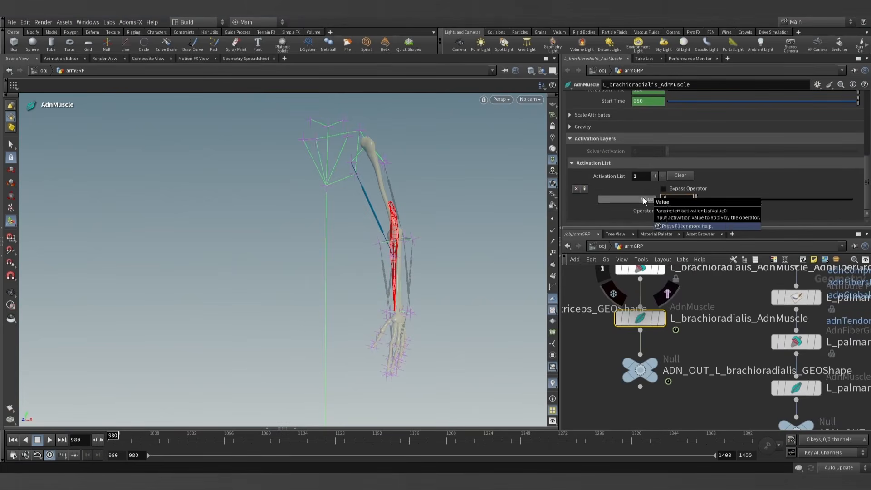
{"action": "type", "text": "detail(\""}
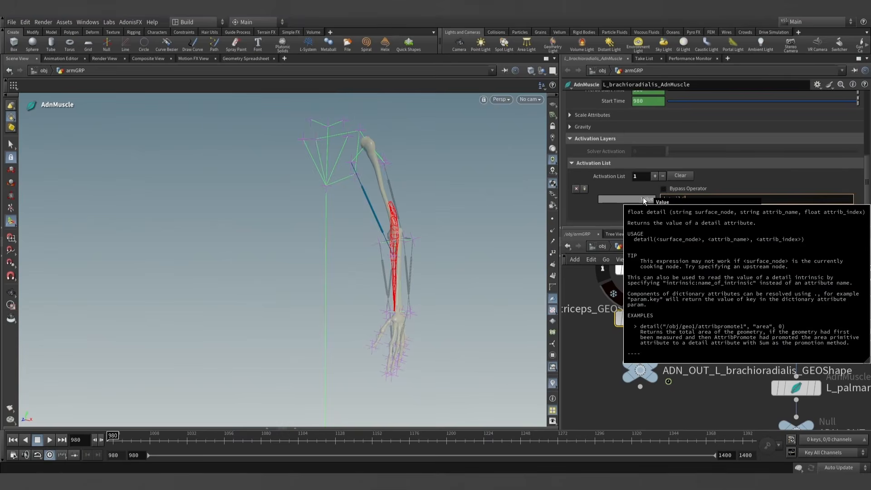
{"action": "type", "text": "../L_elbow_flex_AdnLocatorDistance"}
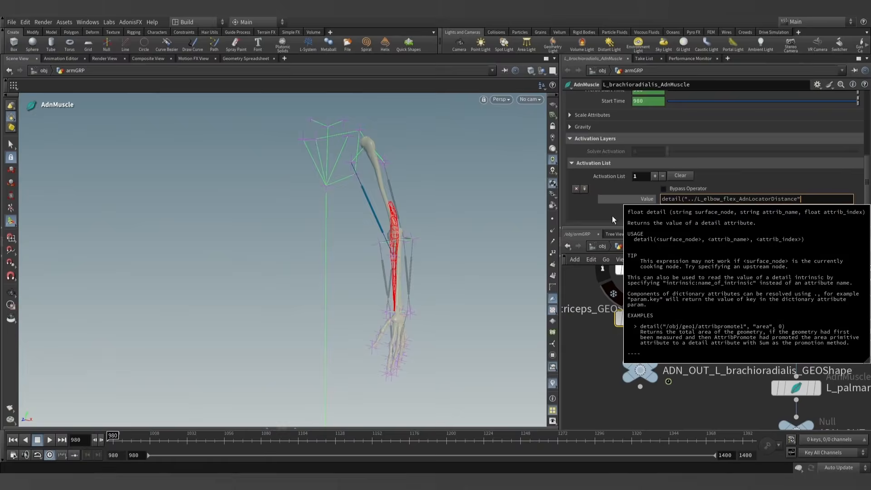
{"action": "type", "text": "\", 2"}
{"action": "key", "text": "BackSpace"}
{"action": "type", "text": "\""}
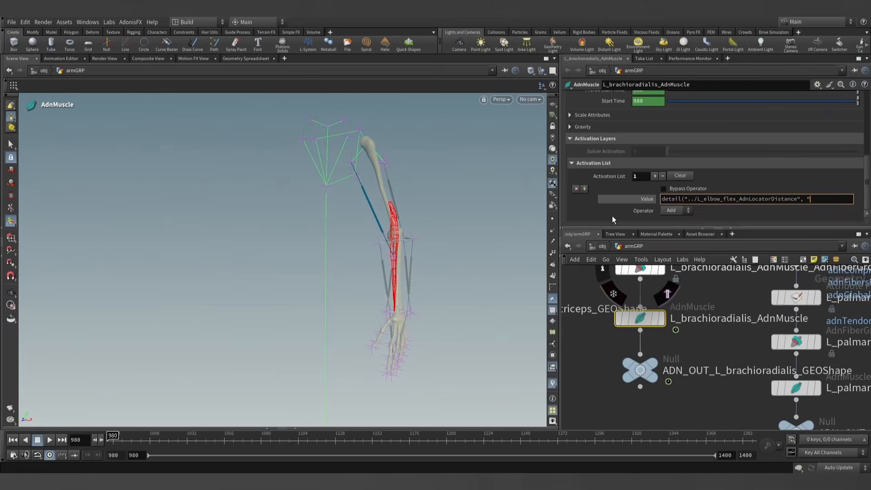
{"action": "type", "text": "adnActivationDistac"}
{"action": "type", "text": "e\", "}
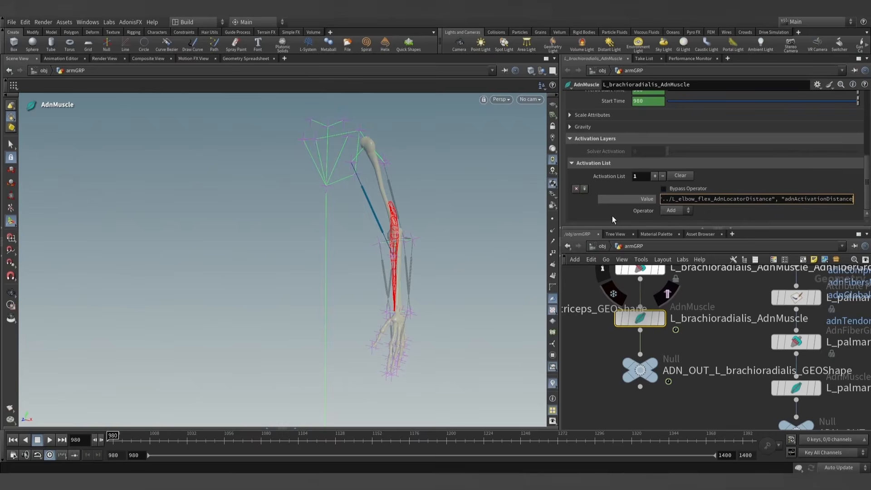
{"action": "type", "text": "0"}
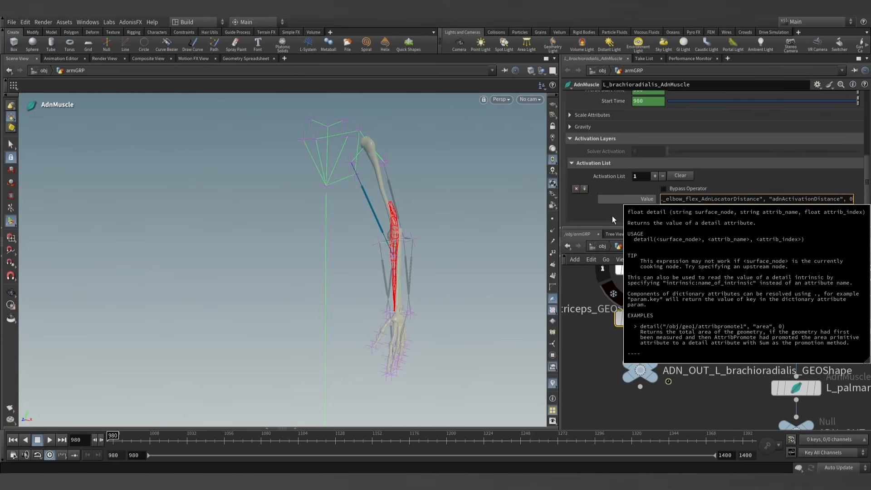
{"action": "type", "text": ")"}
{"action": "key", "text": "Return"}
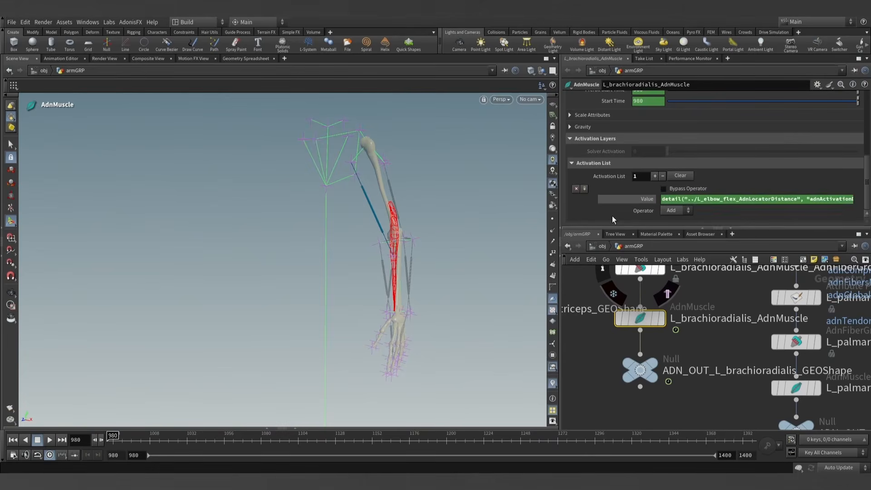
{"action": "left_click", "coordinate": [646, 198]}
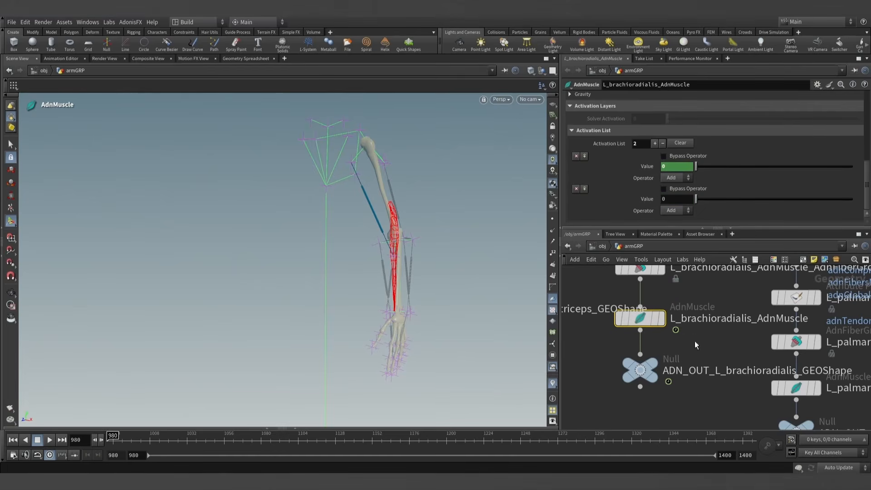
- Add a second Activation List entry on the brachioradialis solver and copy the elbow flex detail expression into its Value
{"action": "mouse_move", "coordinate": [622, 374]}
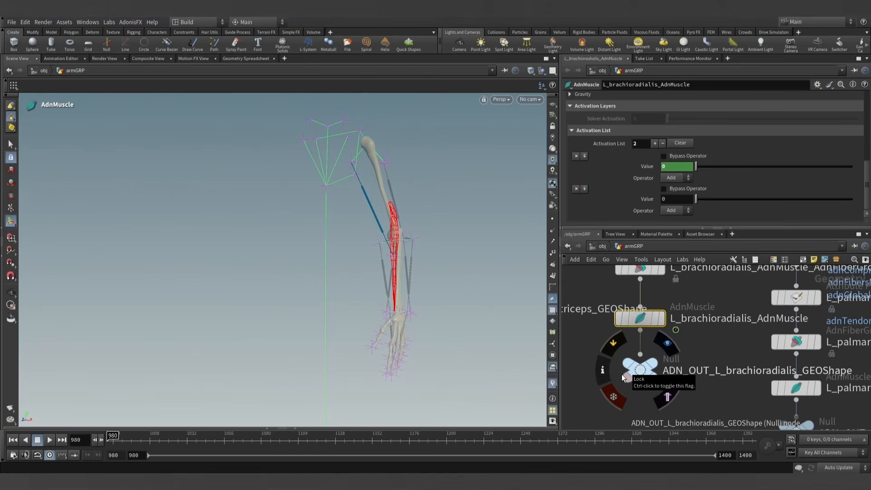
{"action": "scroll", "coordinate": [691, 377], "scroll_direction": "down", "scroll_amount": 4}
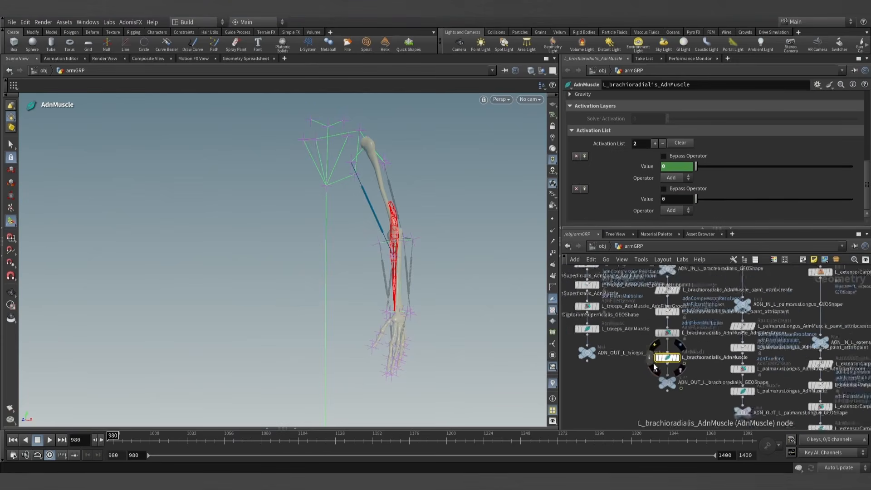
{"action": "scroll", "coordinate": [653, 366], "scroll_direction": "up", "scroll_amount": 2}
{"action": "left_click", "coordinate": [647, 166]}
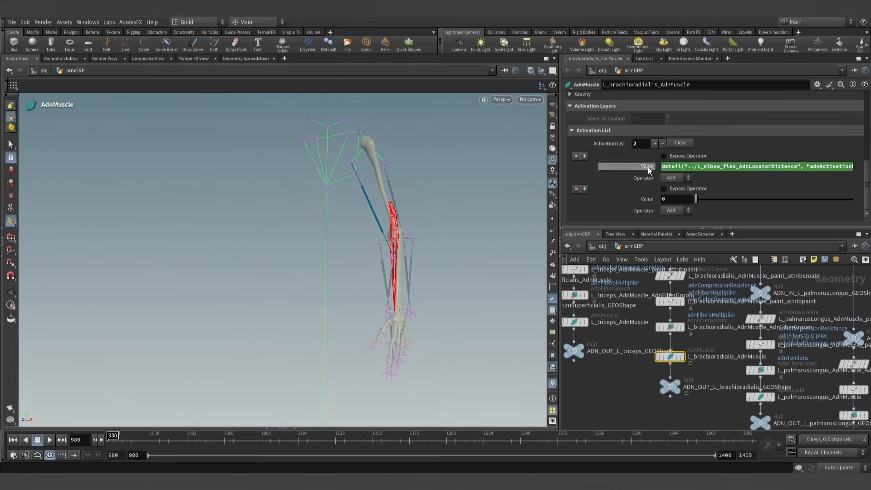
{"action": "left_click", "coordinate": [733, 164]}
{"action": "key", "text": "ctrl+c"}
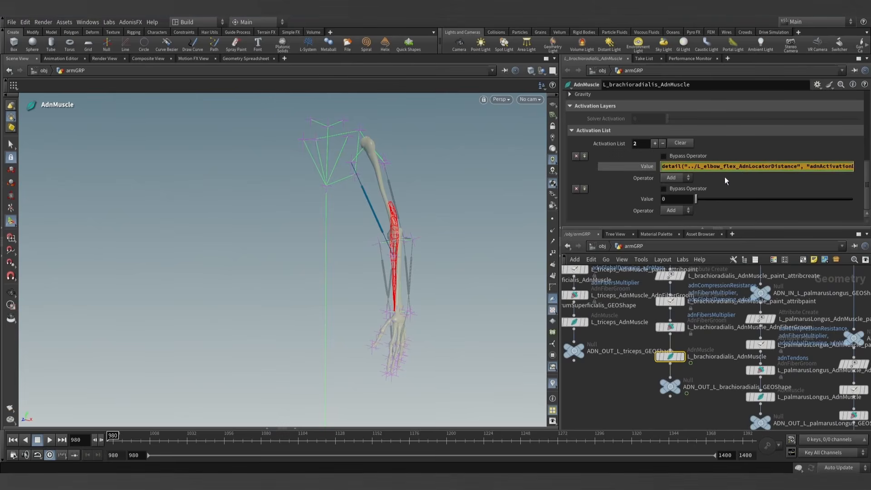
{"action": "left_click_drag", "start_coordinate": [668, 199], "coordinate": [656, 200]}
{"action": "key", "text": "ctrl+v"}
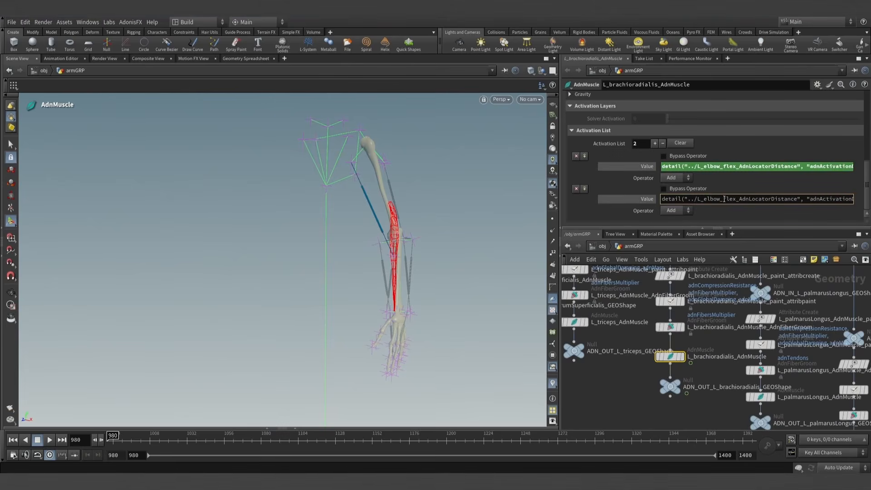
- Change the node referenced in the second entry's expression to L_wrist_abduct_AdnLocatorDistance
{"action": "left_click_drag", "start_coordinate": [724, 199], "coordinate": [735, 199]}
{"action": "type", "text": "wrist"}
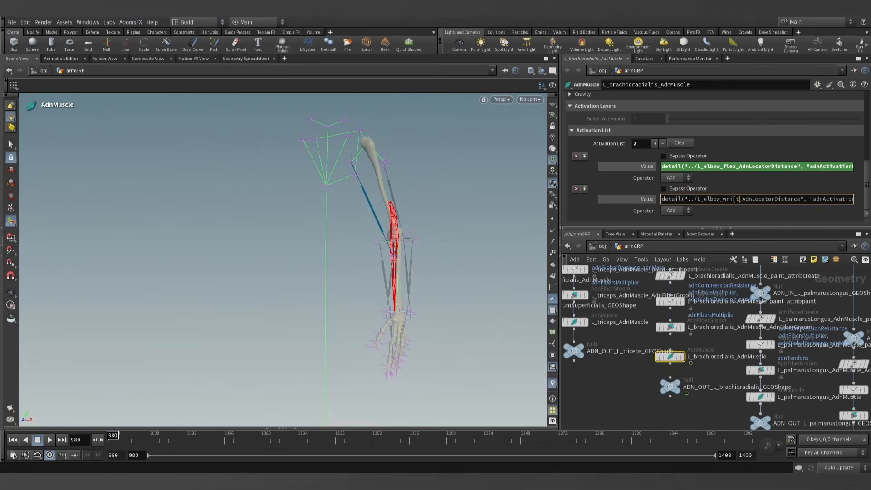
{"action": "key", "text": "BackSpace"}
{"action": "key", "text": "BackSpace"}
{"action": "key", "text": "BackSpace"}
{"action": "key", "text": "BackSpace"}
{"action": "key", "text": "BackSpace"}
{"action": "key", "text": "BackSpace"}
{"action": "key", "text": "BackSpace"}
{"action": "key", "text": "BackSpace"}
{"action": "key", "text": "BackSpace"}
{"action": "key", "text": "BackSpace"}
{"action": "key", "text": "BackSpace"}
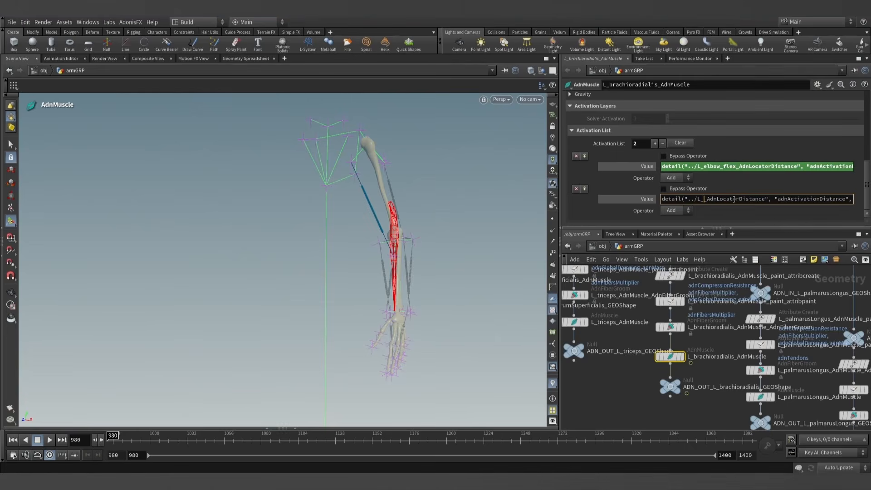
{"action": "type", "text": "wrist"}
{"action": "type", "text": "_adbuct"}
{"action": "key", "text": "BackSpace"}
{"action": "key", "text": "BackSpace"}
{"action": "key", "text": "BackSpace"}
{"action": "key", "text": "BackSpace"}
{"action": "key", "text": "BackSpace"}
{"action": "type", "text": "bduct"}
{"action": "key", "text": "Return"}
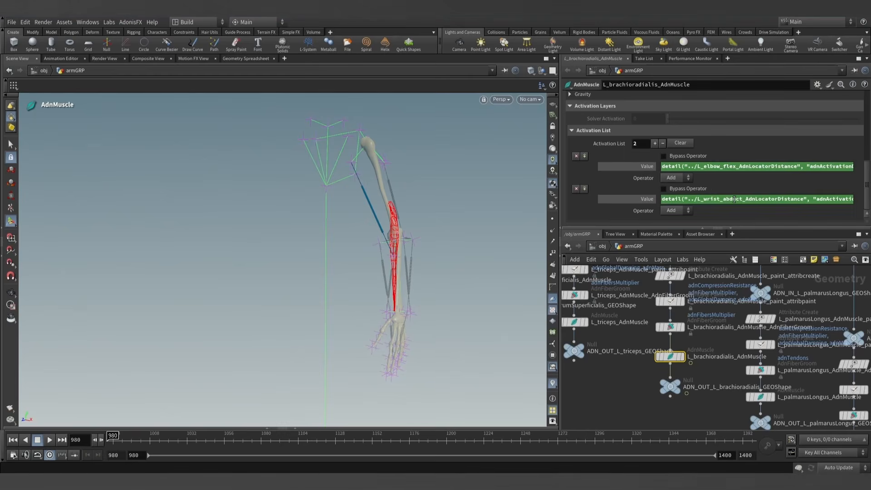
- Show the evaluated values of both activation entries and scrub the first frames to check them, ending at frame 980
{"action": "middle_click", "coordinate": [640, 198], "text": "ctrl"}
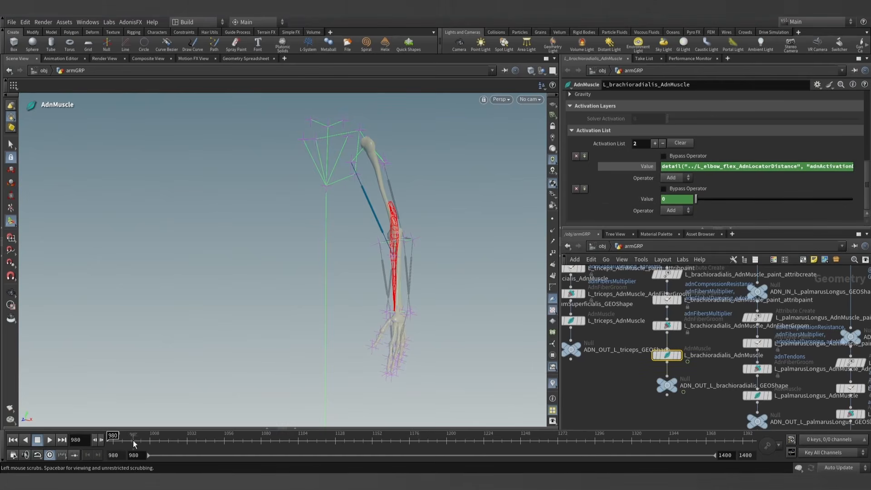
{"action": "left_click_drag", "start_coordinate": [157, 439], "coordinate": [112, 437]}
{"action": "left_click", "coordinate": [647, 166]}
- Locate the extensorCarpiLongus branch in the network and display ADN_OUT_L_extensorCarpiLongus_GEOShape
{"action": "middle_click_drag", "start_coordinate": [671, 417], "coordinate": [634, 383]}
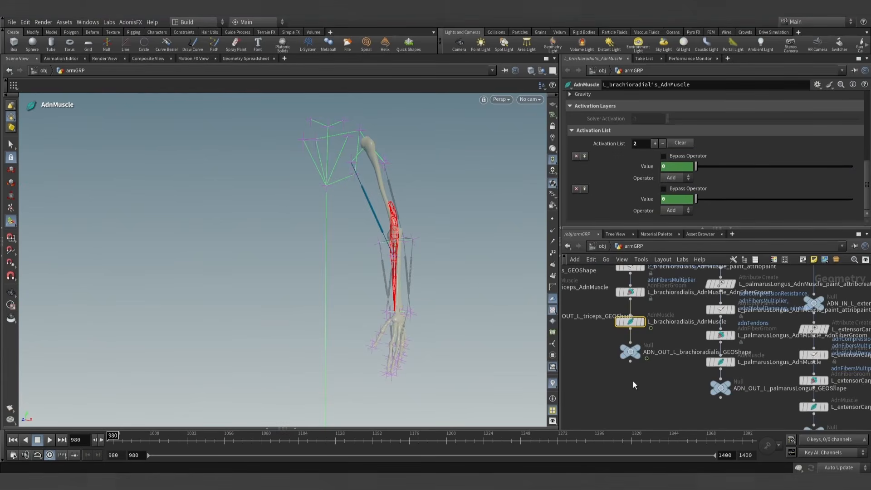
{"action": "middle_click_drag", "start_coordinate": [688, 411], "coordinate": [643, 372]}
{"action": "scroll", "coordinate": [657, 386], "scroll_direction": "down", "scroll_amount": 1}
{"action": "middle_click_drag", "start_coordinate": [690, 391], "coordinate": [645, 376]}
{"action": "mouse_move", "coordinate": [677, 393]}
{"action": "middle_mouse_down"}
{"action": "mouse_move", "coordinate": [634, 359]}
{"action": "mouse_move", "coordinate": [665, 381]}
{"action": "mouse_move", "coordinate": [649, 372]}
{"action": "mouse_move", "coordinate": [665, 396]}
{"action": "mouse_move", "coordinate": [615, 363]}
{"action": "mouse_move", "coordinate": [573, 360]}
{"action": "mouse_move", "coordinate": [676, 394]}
{"action": "middle_mouse_up"}
{"action": "scroll", "coordinate": [676, 395], "scroll_direction": "down", "scroll_amount": 1}
{"action": "middle_click_drag", "start_coordinate": [606, 355], "coordinate": [666, 382]}
{"action": "scroll", "coordinate": [665, 382], "scroll_direction": "down", "scroll_amount": 1}
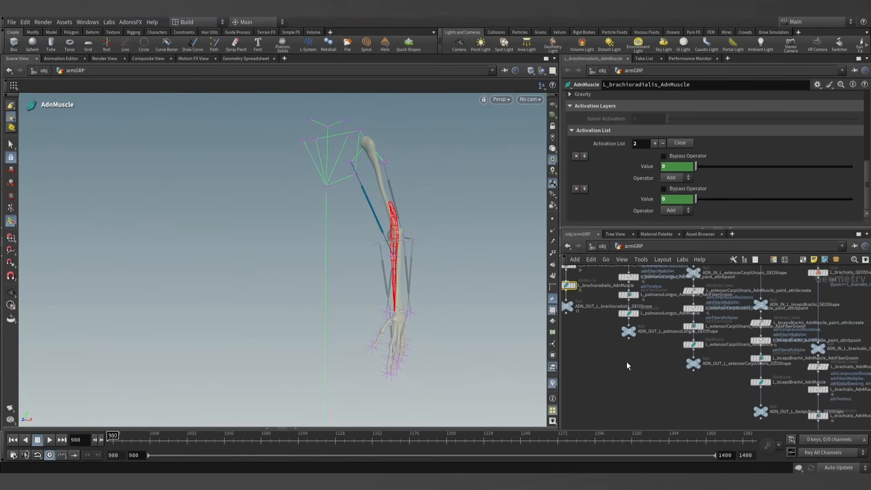
{"action": "middle_click_drag", "start_coordinate": [627, 361], "coordinate": [718, 402]}
{"action": "mouse_move", "coordinate": [657, 376]}
{"action": "middle_mouse_down"}
{"action": "mouse_move", "coordinate": [690, 394]}
{"action": "mouse_move", "coordinate": [715, 390]}
{"action": "mouse_move", "coordinate": [727, 408]}
{"action": "middle_mouse_up"}
{"action": "mouse_move", "coordinate": [650, 368]}
{"action": "middle_mouse_down"}
{"action": "mouse_move", "coordinate": [696, 388]}
{"action": "mouse_move", "coordinate": [753, 394]}
{"action": "middle_mouse_up"}
{"action": "mouse_move", "coordinate": [678, 371]}
{"action": "middle_mouse_down"}
{"action": "mouse_move", "coordinate": [722, 394]}
{"action": "mouse_move", "coordinate": [674, 381]}
{"action": "middle_mouse_up"}
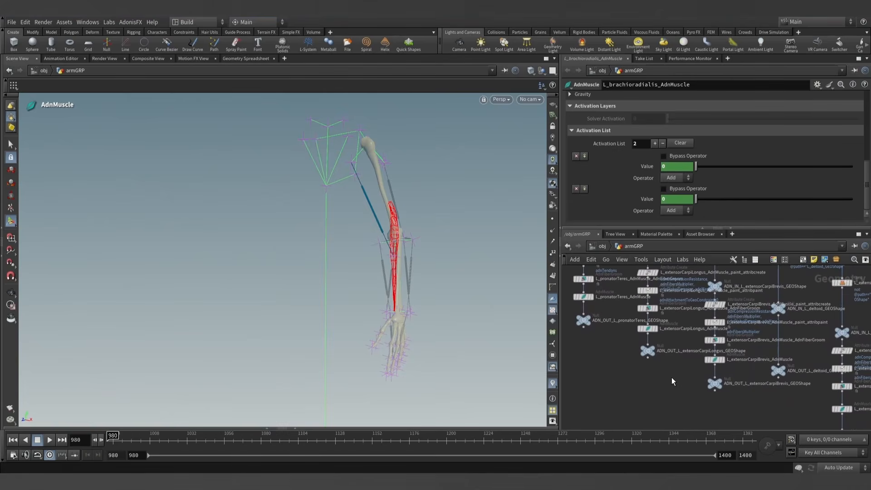
{"action": "scroll", "coordinate": [664, 362], "scroll_direction": "up", "scroll_amount": 5}
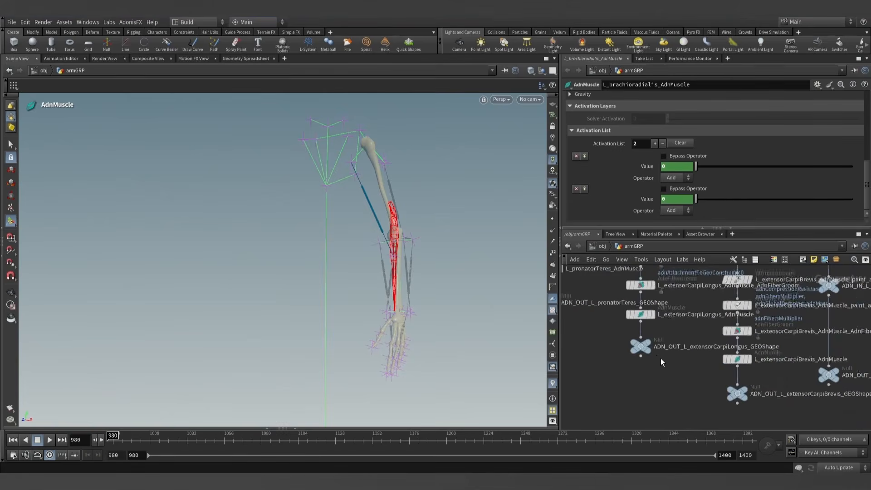
{"action": "left_click", "coordinate": [645, 342]}
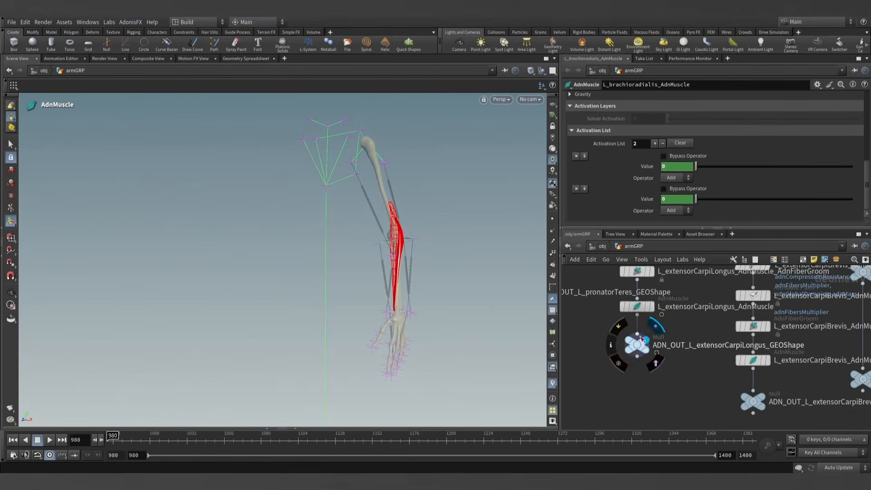
- Open the solver settings of L_extensorCarpiLongus_AdnMuscle and add one entry to its Activation List
{"action": "left_click", "coordinate": [637, 306]}
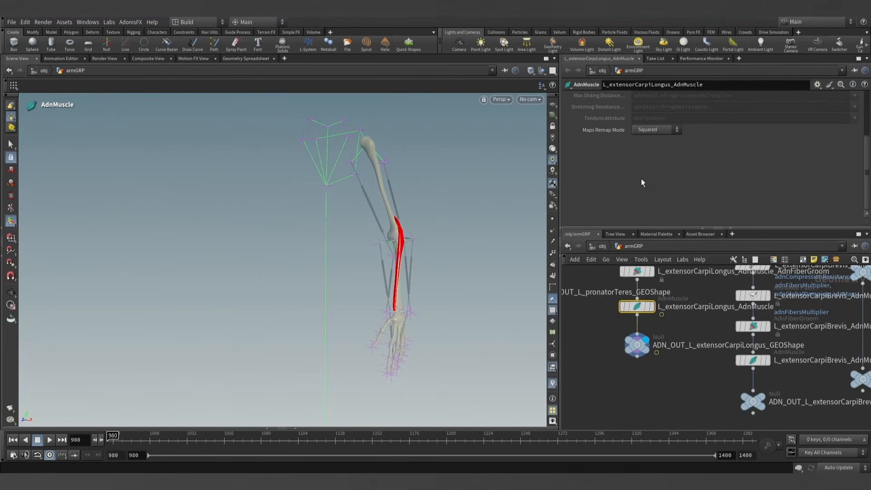
{"action": "scroll", "coordinate": [641, 178], "scroll_direction": "up", "scroll_amount": 5}
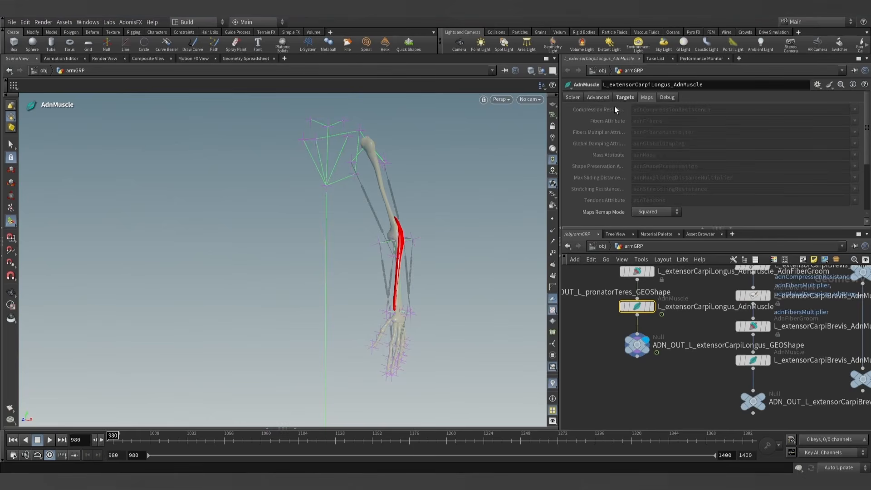
{"action": "left_click", "coordinate": [573, 98]}
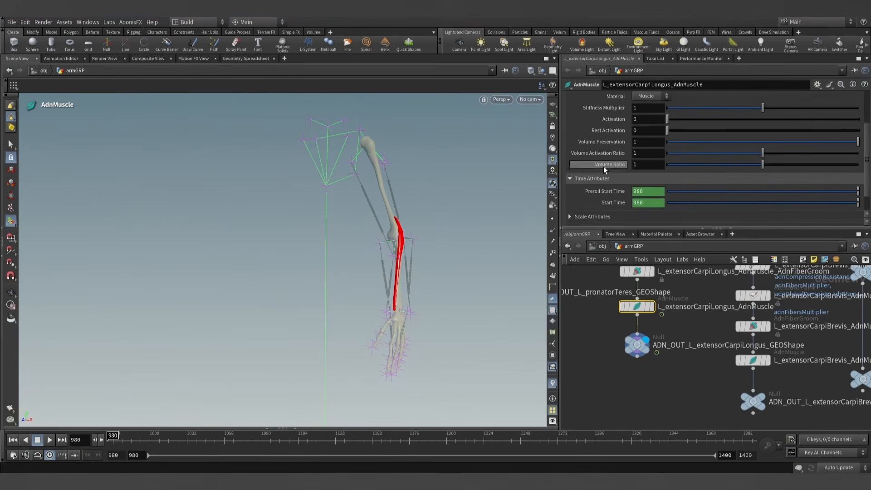
{"action": "scroll", "coordinate": [583, 205], "scroll_direction": "down", "scroll_amount": 3}
{"action": "scroll", "coordinate": [592, 200], "scroll_direction": "down", "scroll_amount": 4}
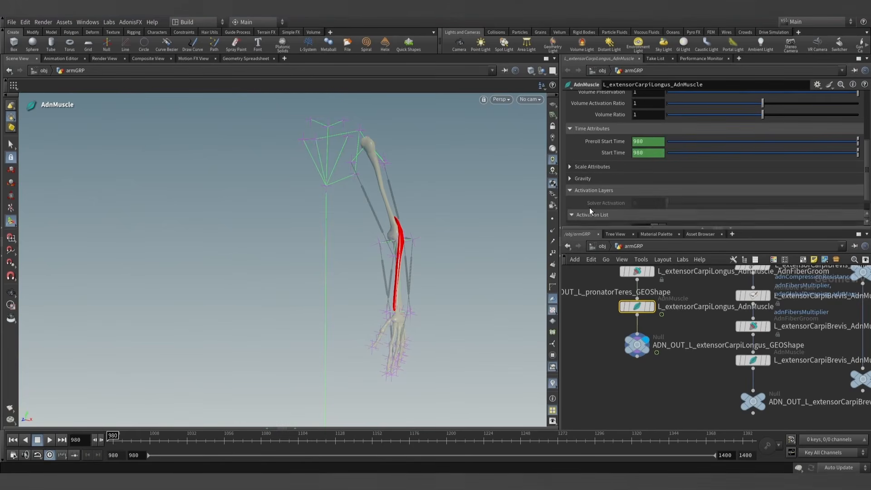
{"action": "scroll", "coordinate": [674, 368], "scroll_direction": "down", "scroll_amount": 6}
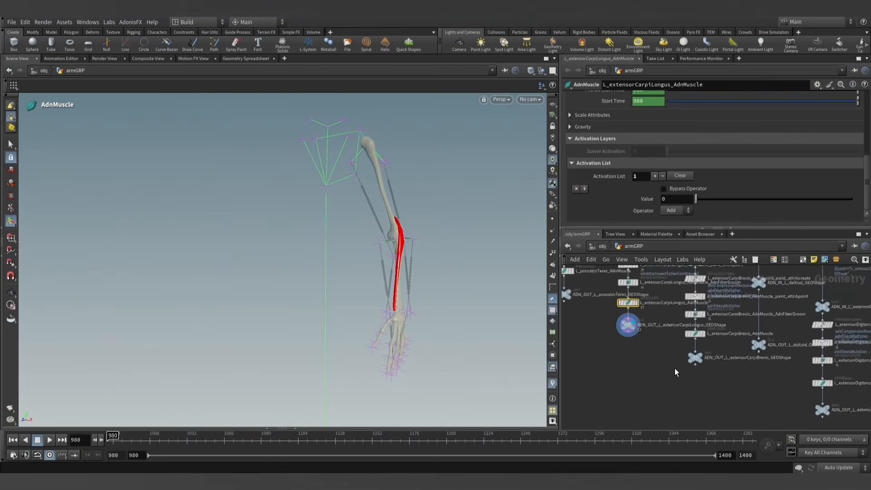
- Begin a detail expression in the Activation List entry's Value, referencing the node ../L_elbow_flex_AdnLocatorDistance
{"action": "middle_click_drag", "start_coordinate": [640, 367], "coordinate": [725, 389]}
{"action": "middle_click_drag", "start_coordinate": [786, 393], "coordinate": [738, 368]}
{"action": "scroll", "coordinate": [737, 367], "scroll_direction": "down", "scroll_amount": 2}
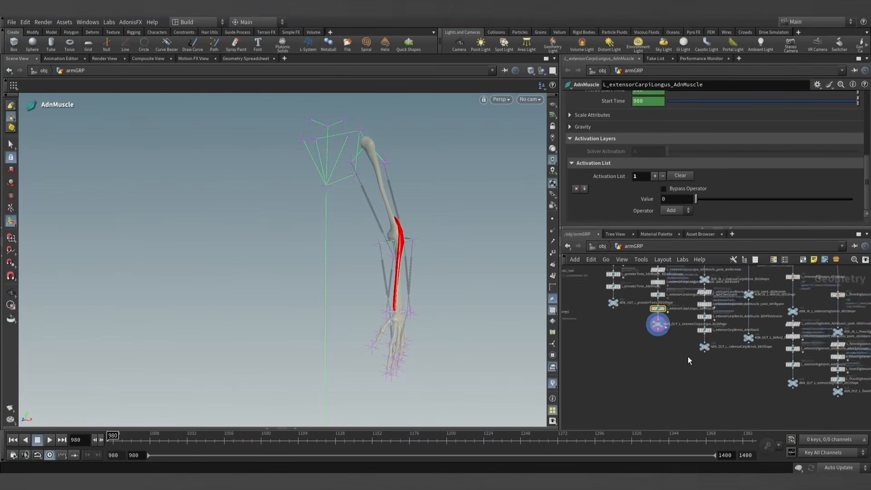
{"action": "left_click", "coordinate": [676, 197]}
{"action": "type", "text": "deta"}
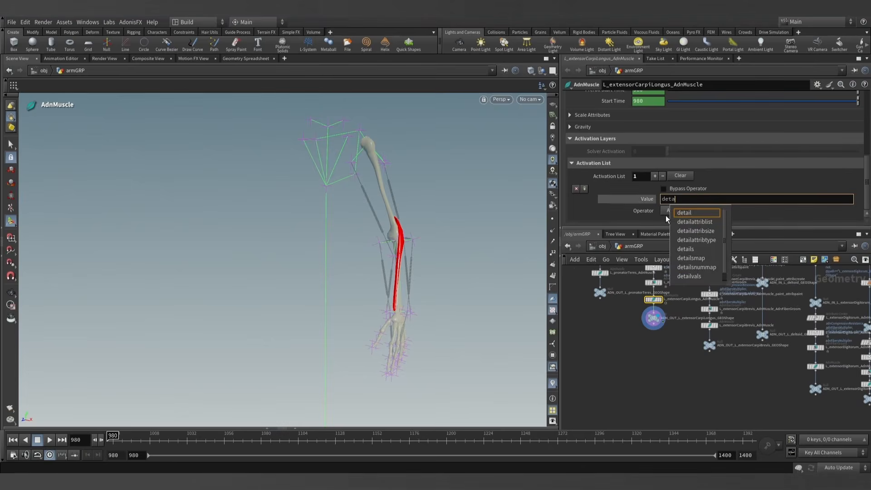
{"action": "type", "text": "il(\""}
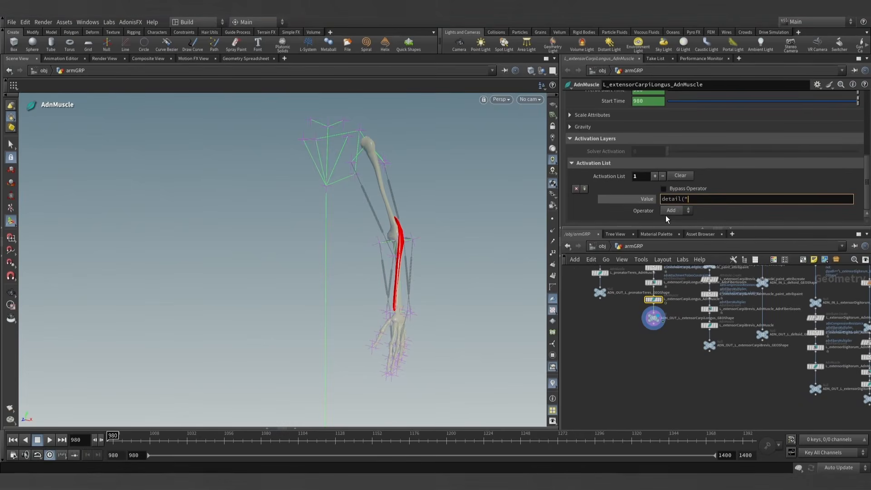
{"action": "type", "text": "../L"}
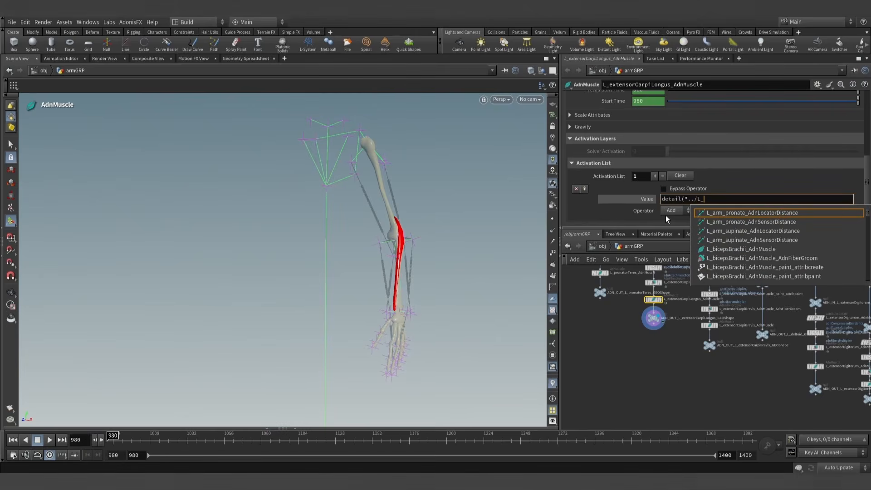
{"action": "type", "text": "_elbox"}
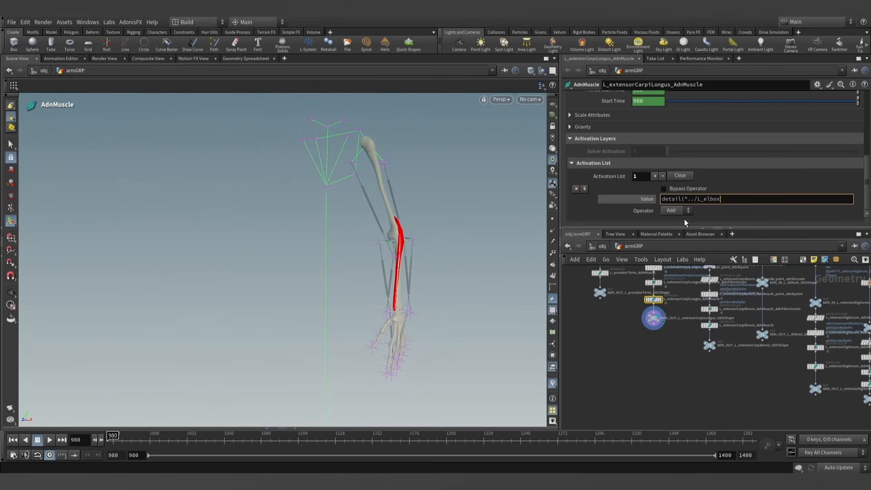
{"action": "key", "text": "BackSpace"}
{"action": "type", "text": "w_fle"}
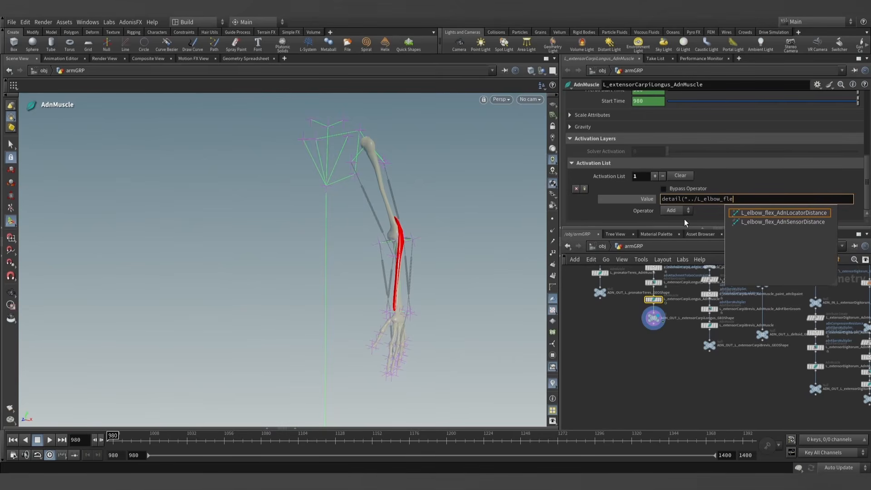
{"action": "left_click", "coordinate": [793, 212]}
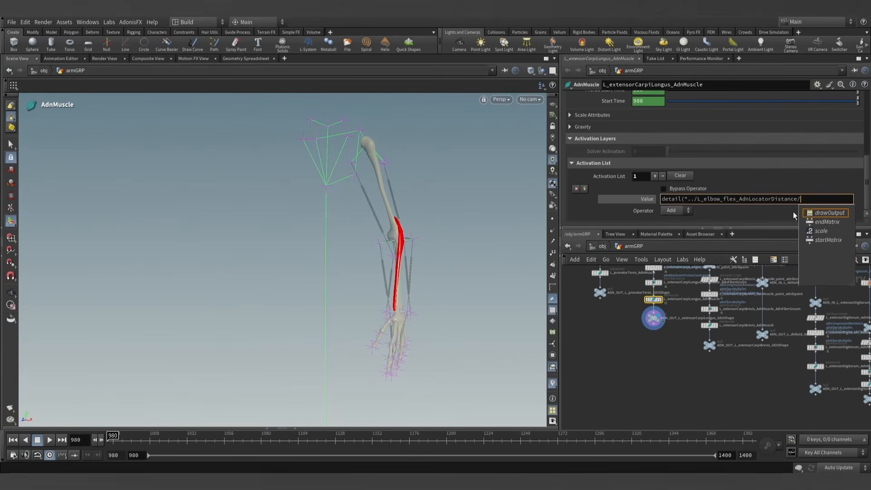
{"action": "key", "text": "BackSpace"}
- Complete the detail expression with the attribute "adnActivationDistance" and index 0
{"action": "type", "text": "\","}
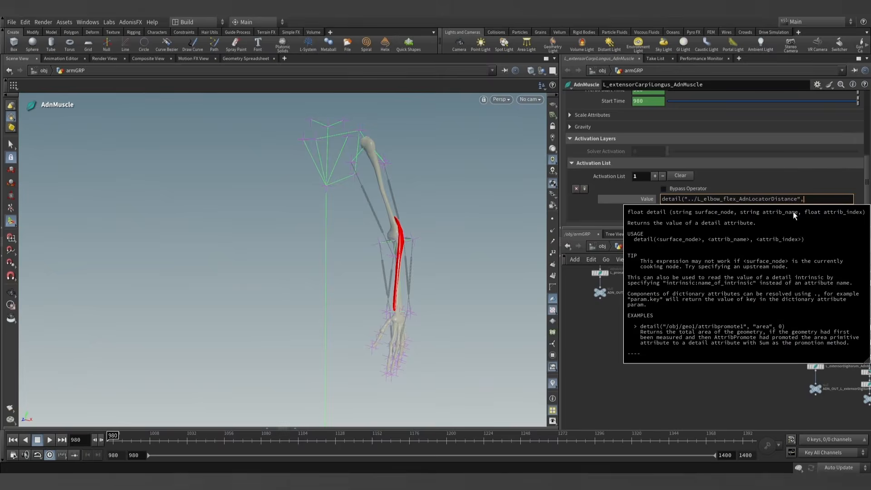
{"action": "type", "text": " \"ad"}
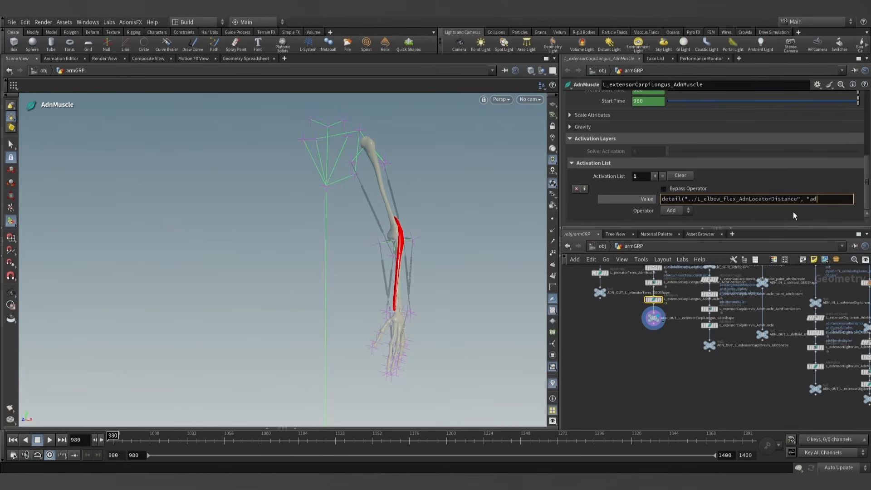
{"action": "type", "text": "nActivationDistance\""}
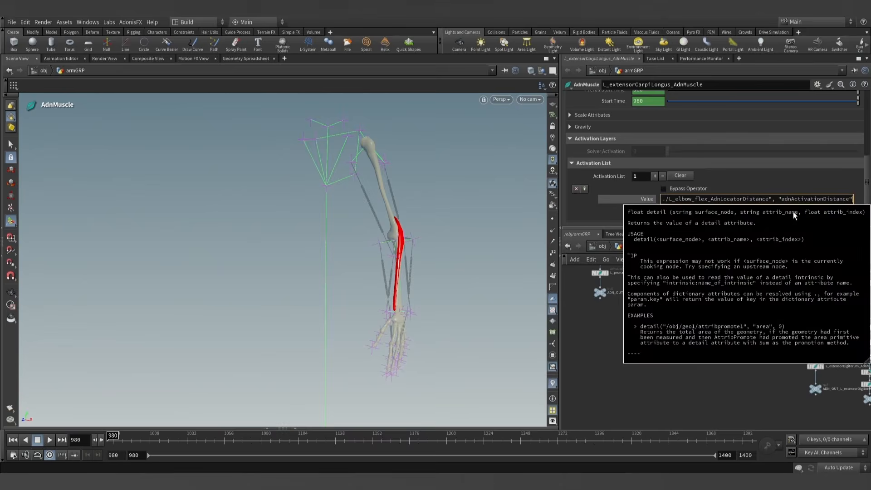
{"action": "type", "text": ", 0)"}
{"action": "key", "text": "Return"}
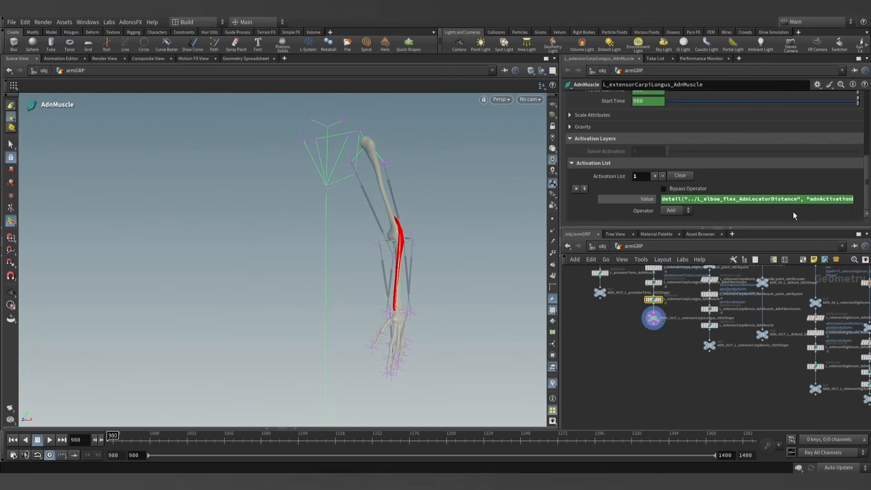
- Add a second Activation List entry and copy the first entry's detail expression into its Value
{"action": "triple_click", "coordinate": [730, 198]}
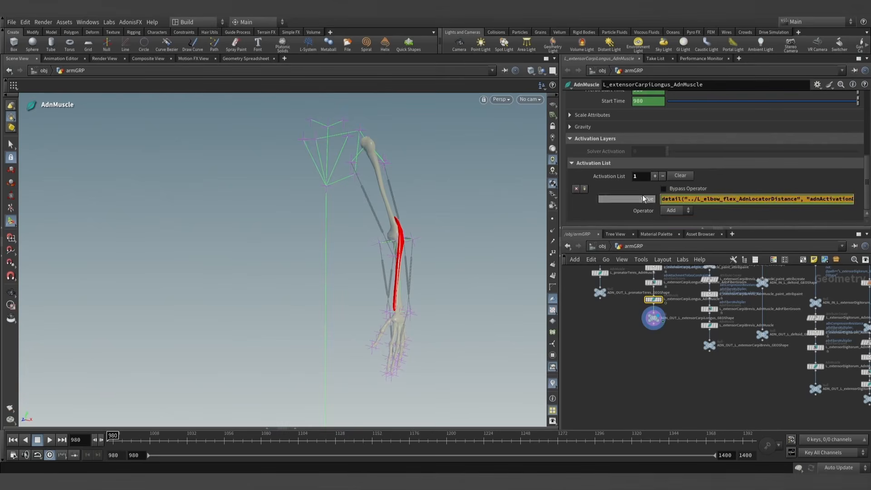
{"action": "left_click", "coordinate": [654, 176]}
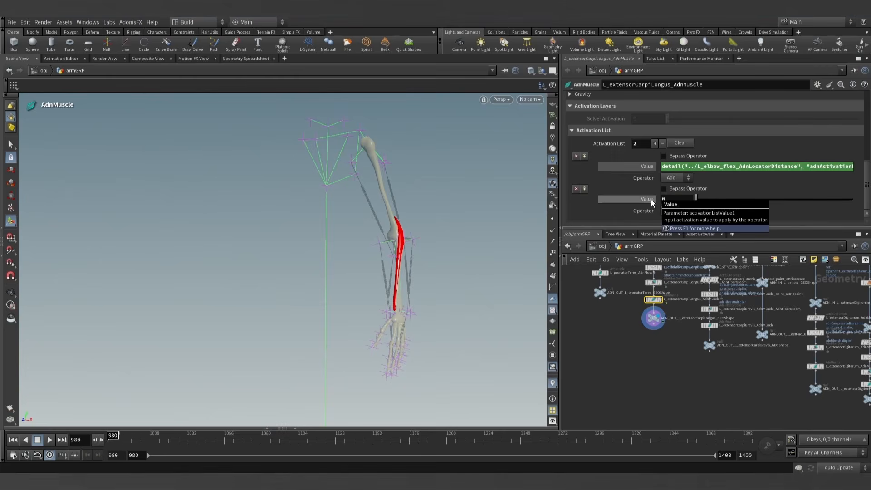
{"action": "left_click_drag", "start_coordinate": [678, 199], "coordinate": [652, 200]}
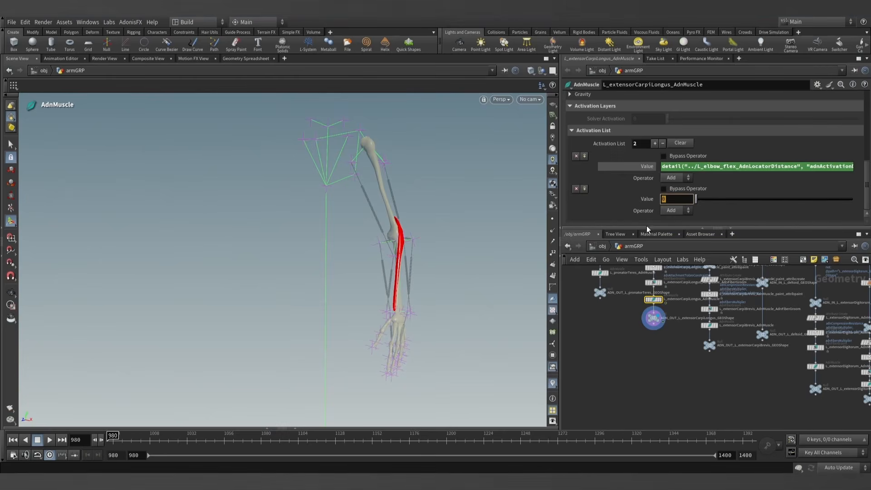
{"action": "key", "text": "ctrl+v"}
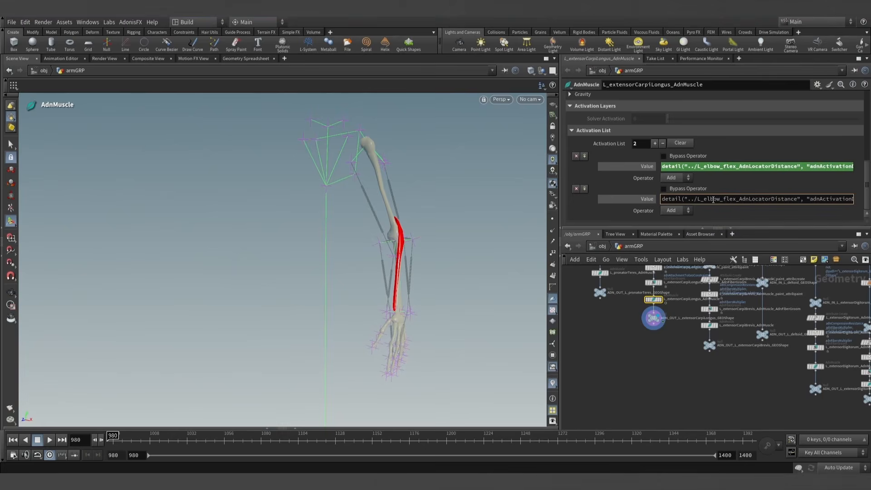
- Change the node referenced in the second entry's expression to L_arm_supinate_AdnLocatorDistance
{"action": "left_click_drag", "start_coordinate": [797, 199], "coordinate": [706, 199]}
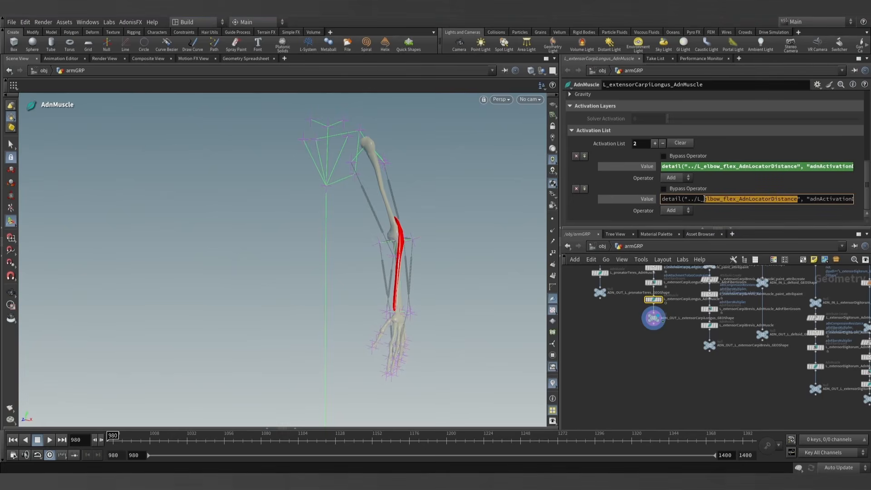
{"action": "key", "text": "BackSpace"}
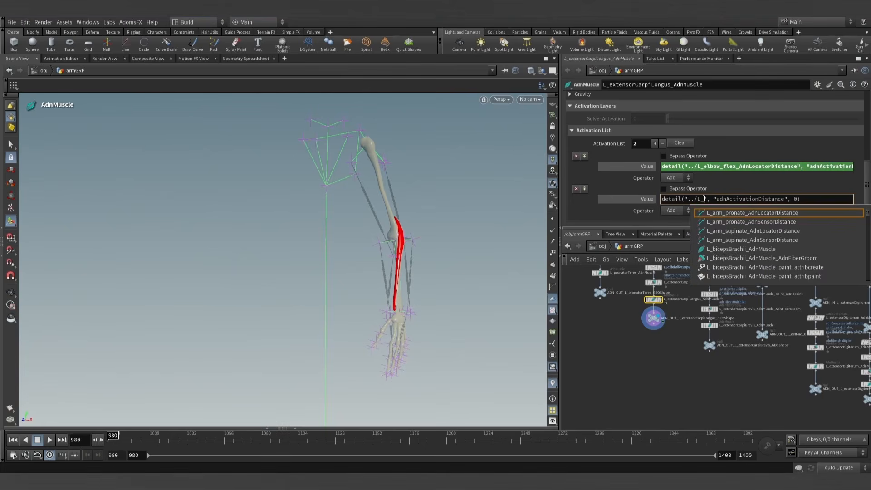
{"action": "type", "text": "wrist"}
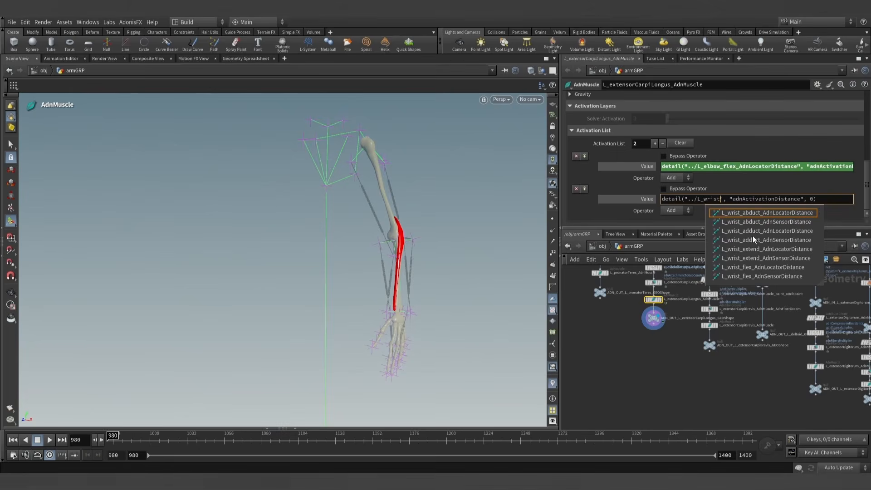
{"action": "key", "text": "BackSpace"}
{"action": "key", "text": "BackSpace"}
{"action": "key", "text": "BackSpace"}
{"action": "key", "text": "BackSpace"}
{"action": "key", "text": "BackSpace"}
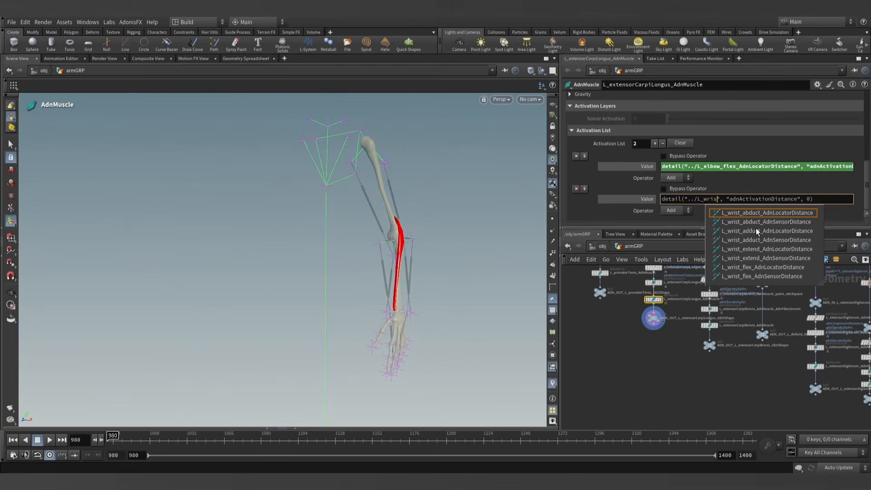
{"action": "type", "text": "arm"}
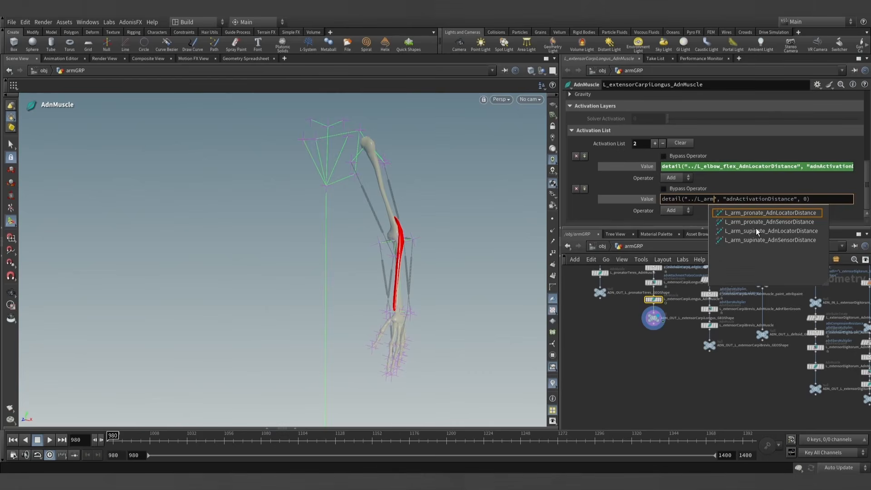
{"action": "left_click", "coordinate": [786, 230]}
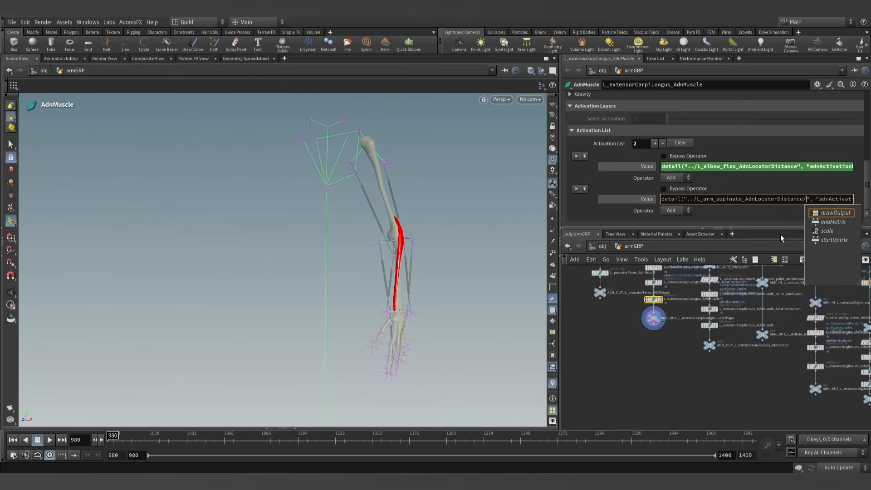
{"action": "key", "text": "BackSpace"}
{"action": "key", "text": "Return"}
- Show the evaluated values of both L_extensorCarpiLongus_AdnMuscle activation entries and check the forearm muscle closely at frame 980
{"action": "left_click", "coordinate": [647, 198]}
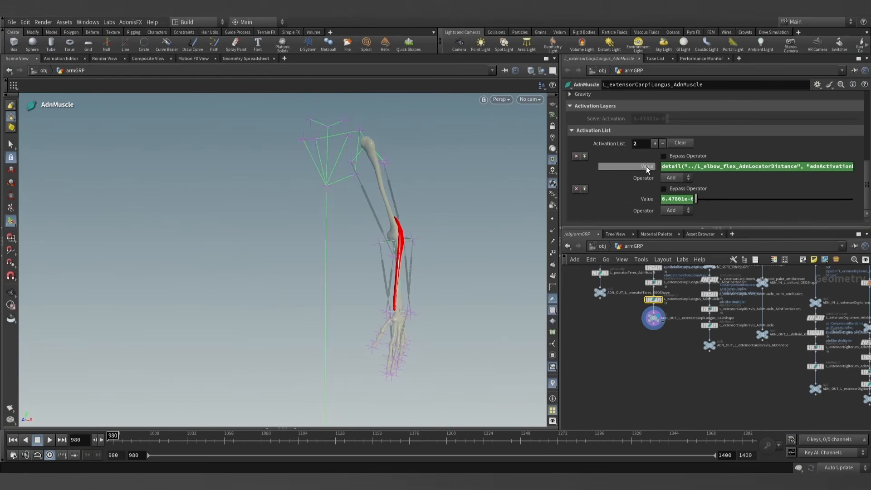
{"action": "left_click", "coordinate": [647, 167]}
{"action": "scroll", "coordinate": [404, 260], "scroll_direction": "up", "scroll_amount": 4, "text": "alt"}
{"action": "left_click_drag", "start_coordinate": [404, 260], "coordinate": [380, 264], "text": "alt"}
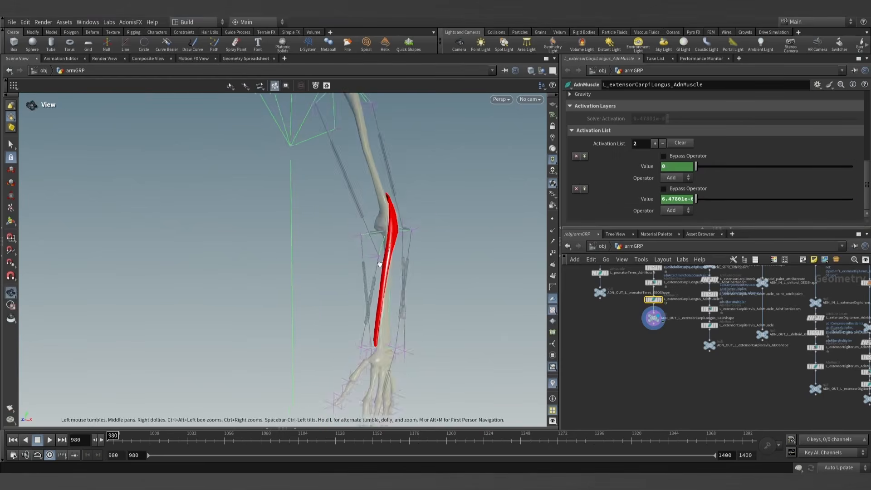
{"action": "scroll", "coordinate": [380, 266], "scroll_direction": "up", "scroll_amount": 3, "text": "alt"}
{"action": "left_click_drag", "start_coordinate": [112, 437], "coordinate": [44, 439]}
- Locate the extensorDigitorum branch in the network and display ADN_OUT_L_extensorDigitorum_GEOShape
{"action": "scroll", "coordinate": [605, 393], "scroll_direction": "down", "scroll_amount": 3}
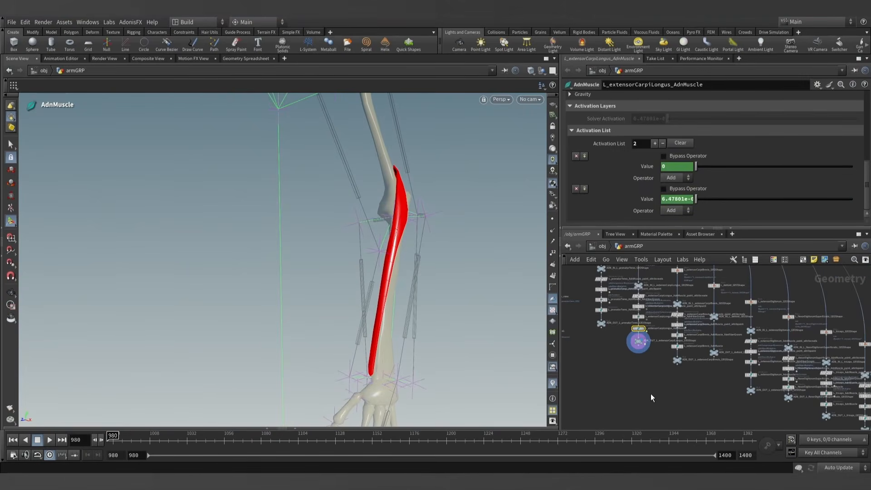
{"action": "middle_click_drag", "start_coordinate": [674, 388], "coordinate": [629, 374]}
{"action": "scroll", "coordinate": [638, 374], "scroll_direction": "down", "scroll_amount": 2}
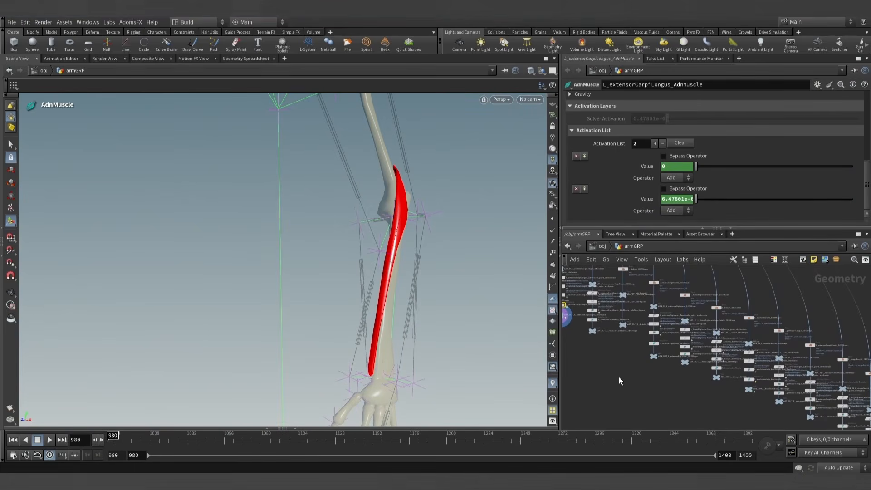
{"action": "scroll", "coordinate": [619, 377], "scroll_direction": "up", "scroll_amount": 5}
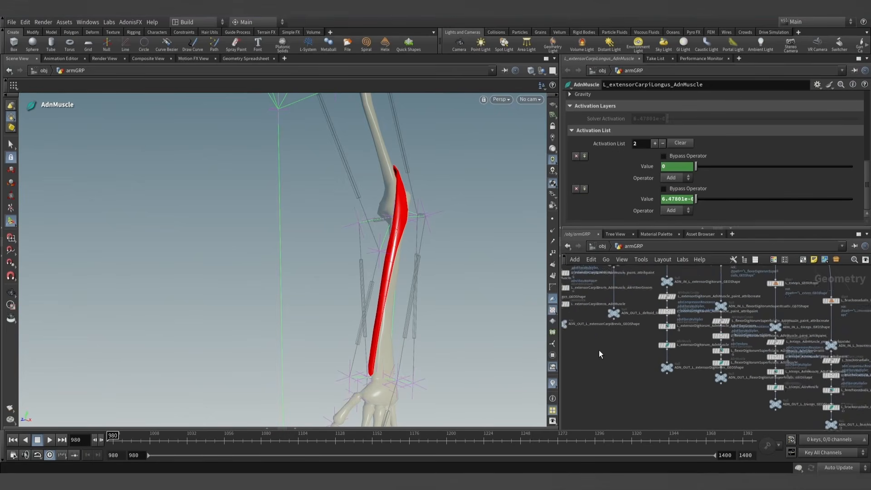
{"action": "middle_click_drag", "start_coordinate": [636, 384], "coordinate": [721, 413]}
{"action": "scroll", "coordinate": [647, 380], "scroll_direction": "up", "scroll_amount": 5}
{"action": "scroll", "coordinate": [721, 413], "scroll_direction": "down", "scroll_amount": 5}
{"action": "middle_click_drag", "start_coordinate": [674, 390], "coordinate": [536, 319]}
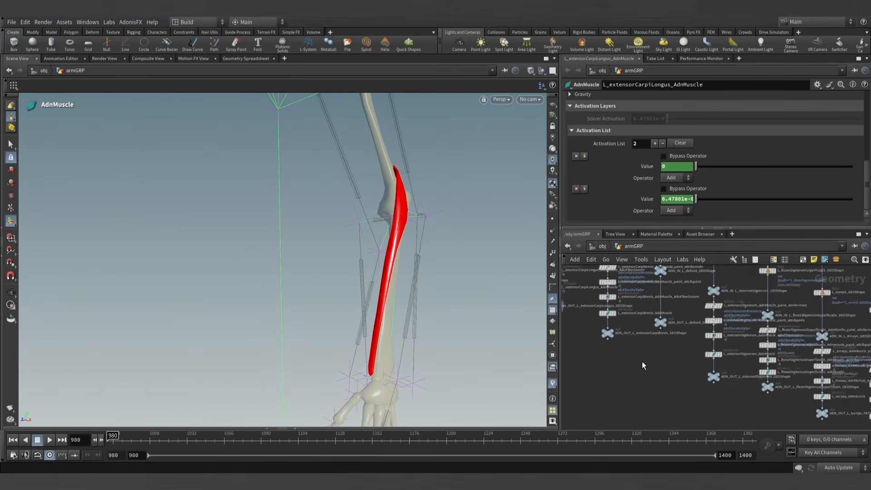
{"action": "scroll", "coordinate": [734, 396], "scroll_direction": "up", "scroll_amount": 3}
{"action": "middle_click_drag", "start_coordinate": [743, 397], "coordinate": [675, 374]}
{"action": "scroll", "coordinate": [675, 373], "scroll_direction": "up", "scroll_amount": 2}
{"action": "left_click", "coordinate": [661, 343]}
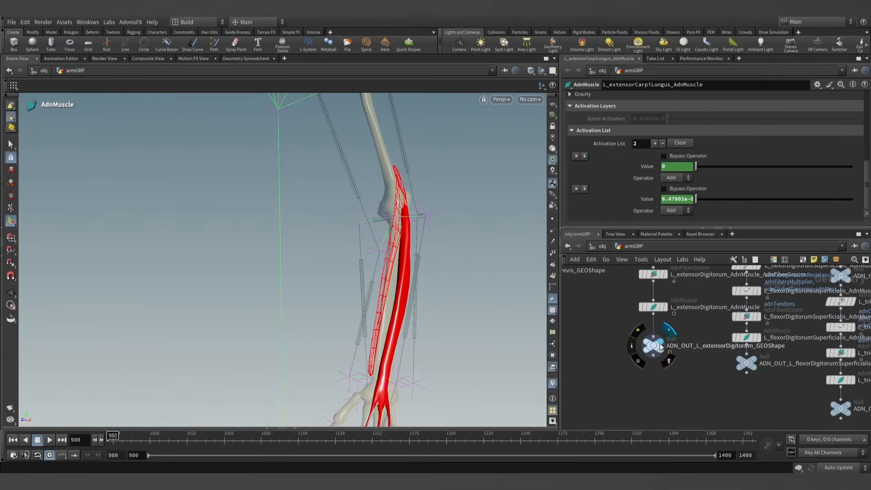
{"action": "left_click_drag", "start_coordinate": [418, 301], "coordinate": [386, 290]}
- Open the solver settings of L_extensorDigitorum_AdnMuscle and add two entries to its Activation List
{"action": "left_click", "coordinate": [649, 307]}
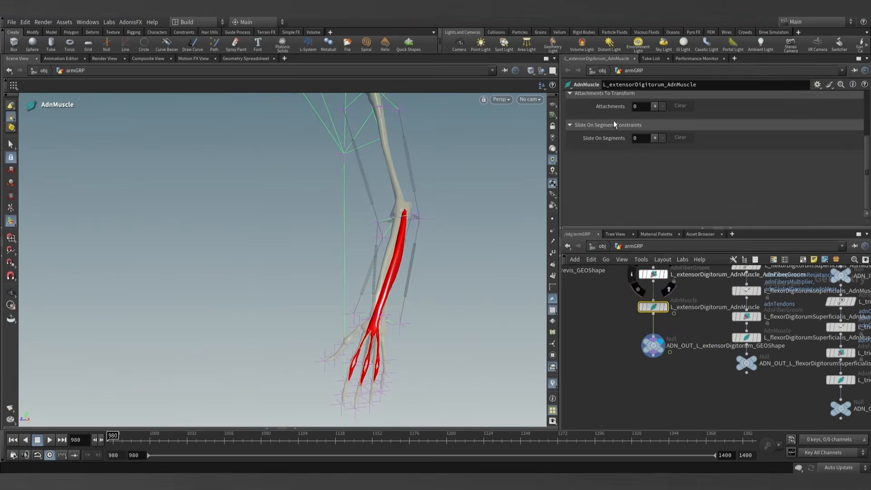
{"action": "scroll", "coordinate": [611, 170], "scroll_direction": "up", "scroll_amount": 3}
{"action": "left_click", "coordinate": [574, 97]}
{"action": "scroll", "coordinate": [604, 150], "scroll_direction": "down", "scroll_amount": 5}
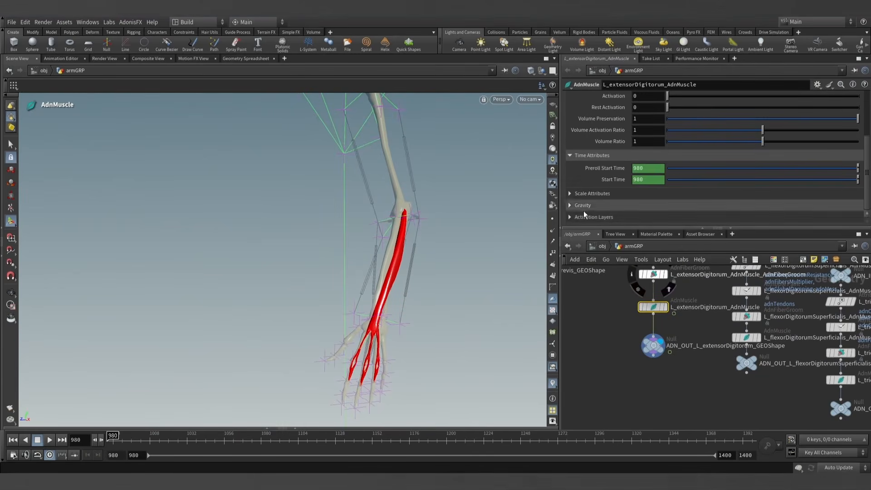
{"action": "left_click", "coordinate": [571, 217]}
{"action": "scroll", "coordinate": [576, 216], "scroll_direction": "down", "scroll_amount": 1}
{"action": "left_click", "coordinate": [572, 215]}
{"action": "scroll", "coordinate": [603, 204], "scroll_direction": "down", "scroll_amount": 1}
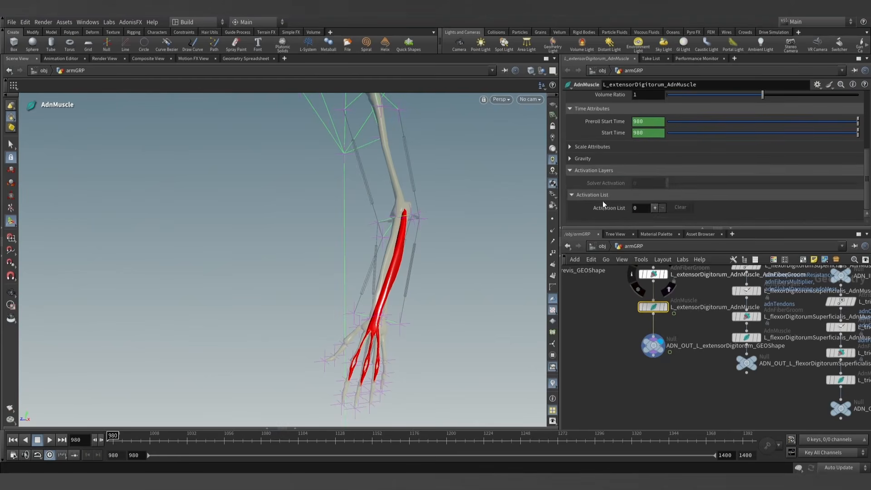
{"action": "left_click", "coordinate": [656, 208]}
{"action": "scroll", "coordinate": [627, 194], "scroll_direction": "down", "scroll_amount": 1}
{"action": "left_click", "coordinate": [654, 177]}
{"action": "scroll", "coordinate": [635, 192], "scroll_direction": "down", "scroll_amount": 1}
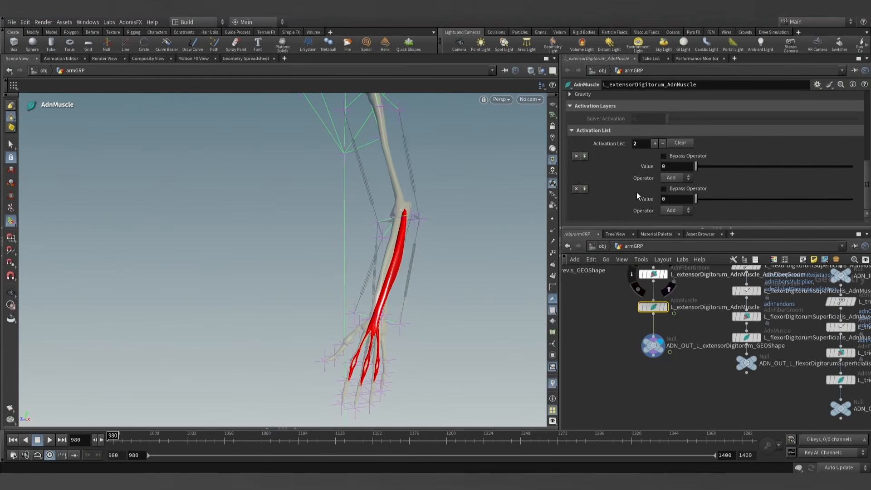
- Copy the first activation entry's expression from L_flexorDigitorumSuperficialis_AdnMuscle and return to the L_extensorDigitorum_AdnMuscle settings
{"action": "middle_click_drag", "start_coordinate": [666, 352], "coordinate": [692, 358]}
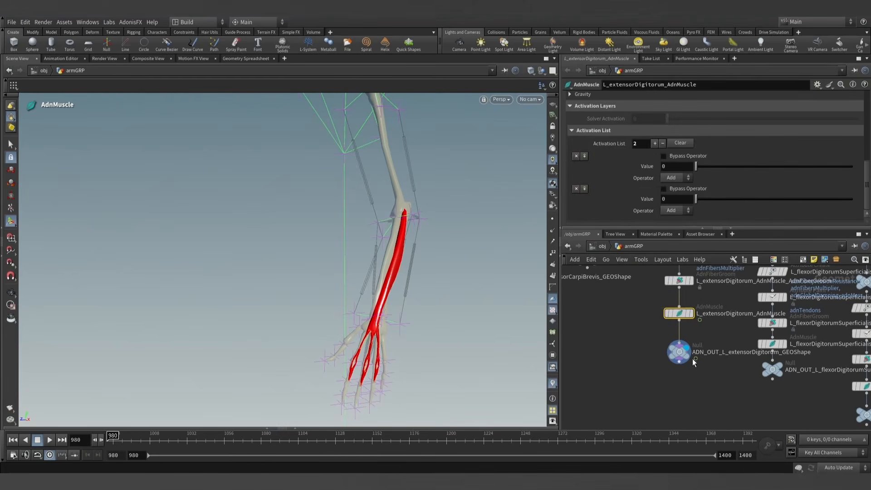
{"action": "left_click", "coordinate": [772, 343]}
{"action": "left_click", "coordinate": [646, 166]}
{"action": "double_click", "coordinate": [683, 166]}
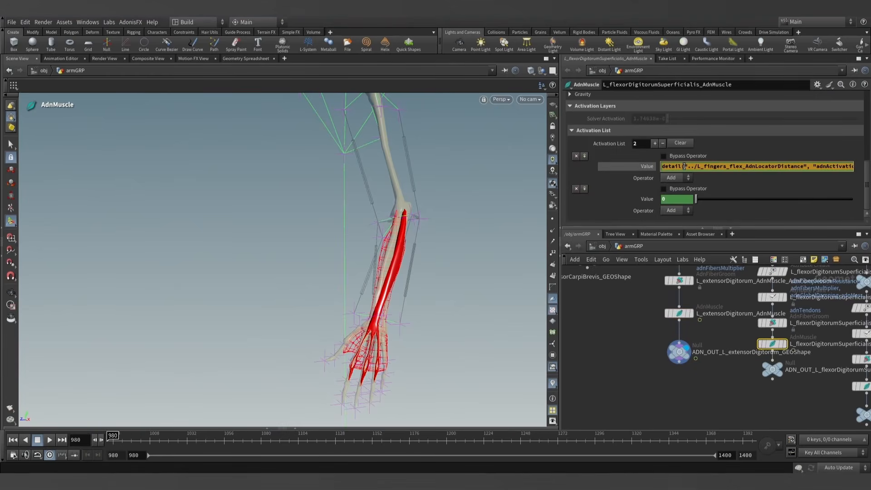
{"action": "left_click", "coordinate": [679, 312]}
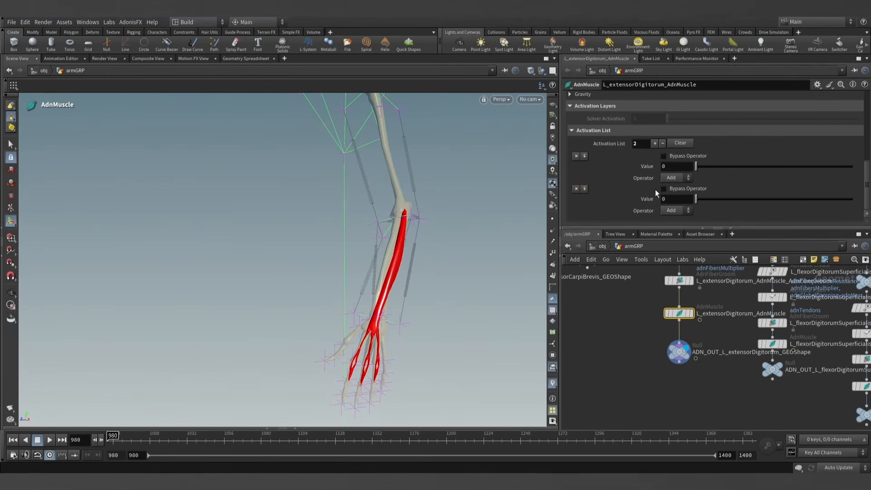
- Paste the copied expression into the first activation entry and change its referenced node to L_wrist_extend_AdnLocatorDistance
{"action": "left_click", "coordinate": [652, 165]}
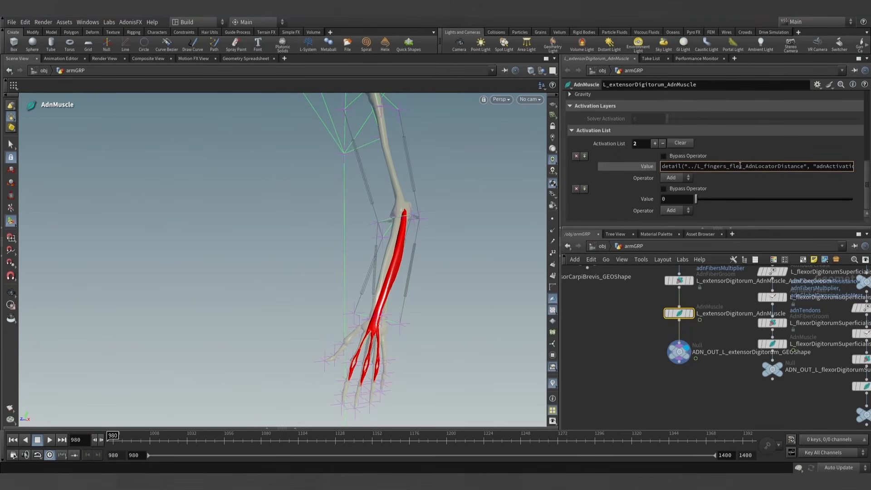
{"action": "left_click_drag", "start_coordinate": [804, 165], "coordinate": [701, 166]}
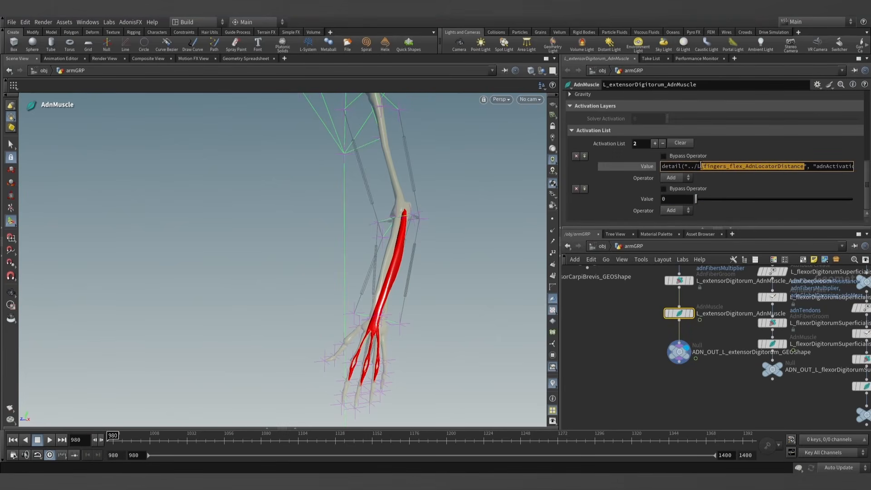
{"action": "type", "text": "_wrist"}
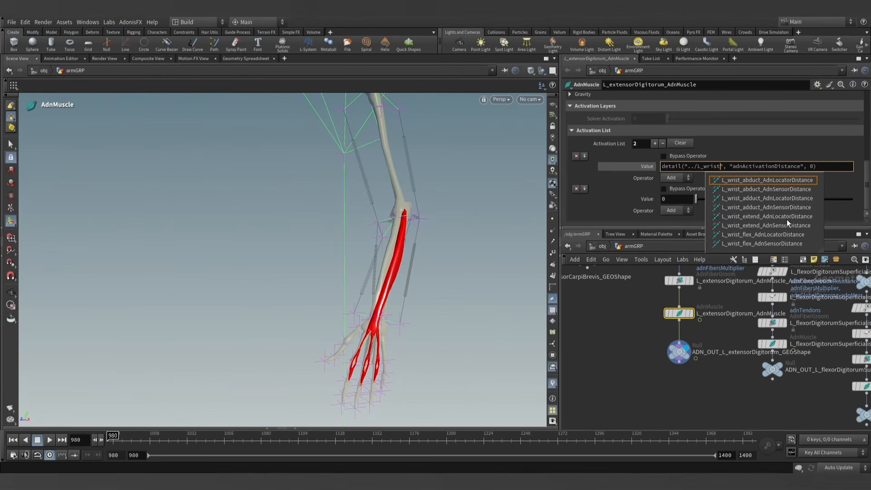
{"action": "left_click", "coordinate": [775, 217]}
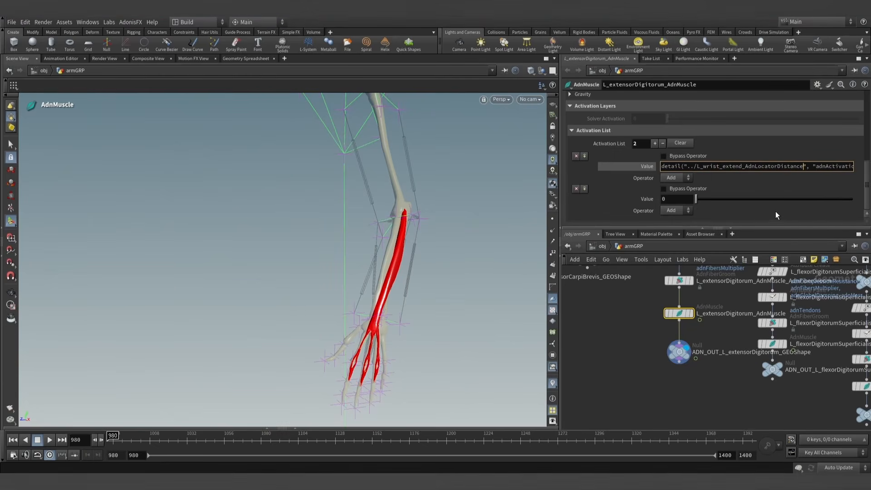
{"action": "key", "text": "Return"}
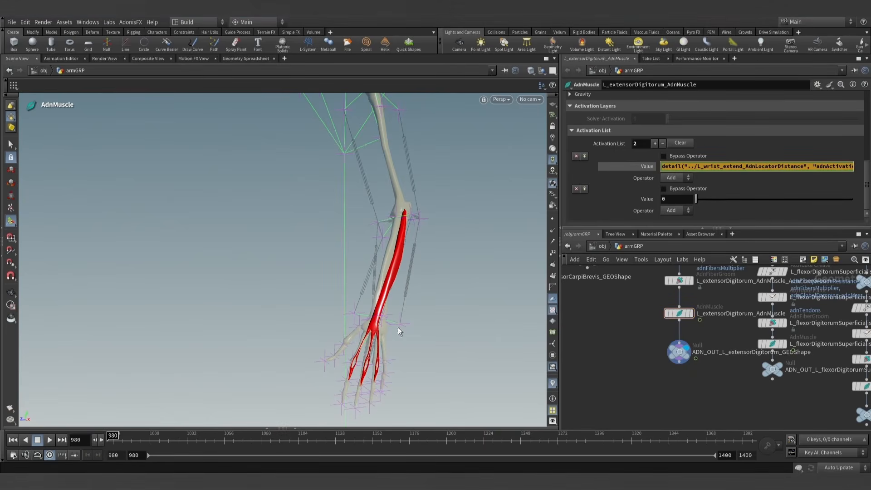
- Paste the expression into the second activation entry and change its referenced node to L_fingers_extend_AdnLocatorDistance
{"action": "left_click", "coordinate": [664, 198]}
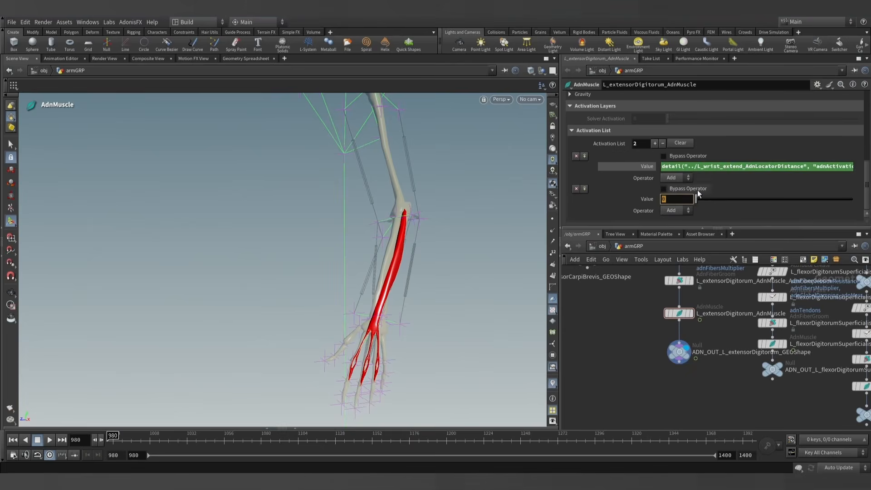
{"action": "key", "text": "ctrl+v"}
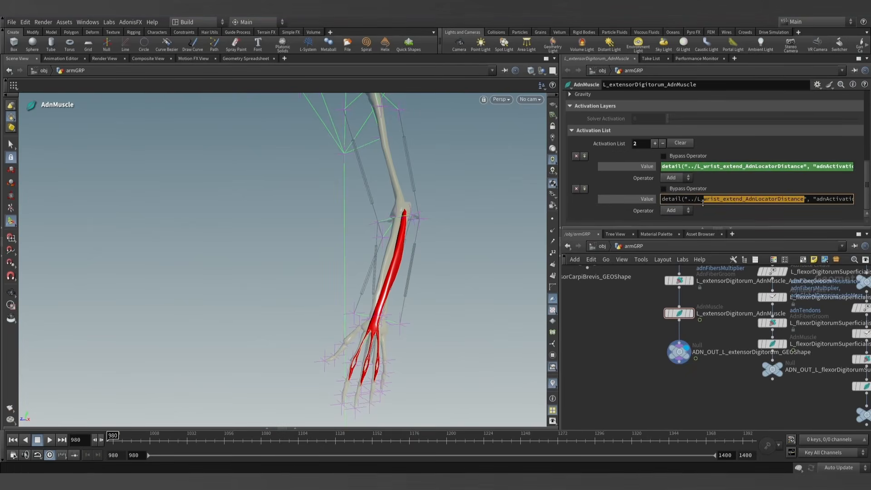
{"action": "type", "text": "finge"}
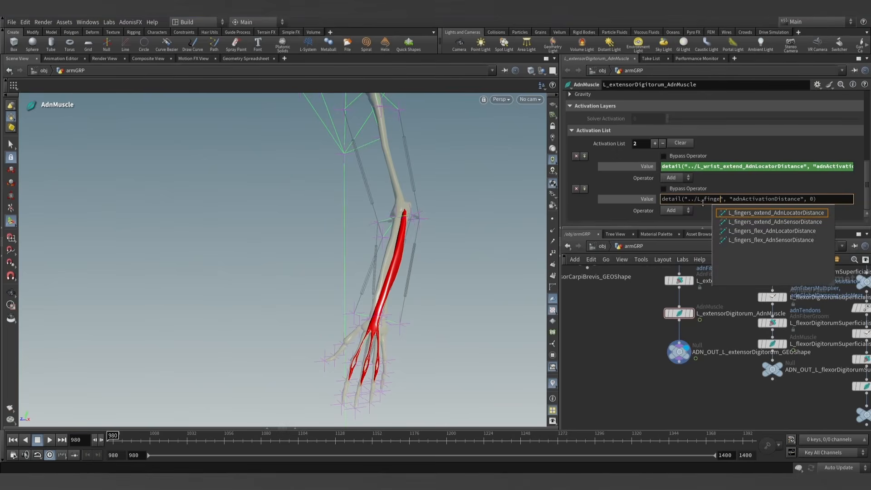
{"action": "left_click", "coordinate": [790, 212]}
{"action": "key", "text": "Return"}
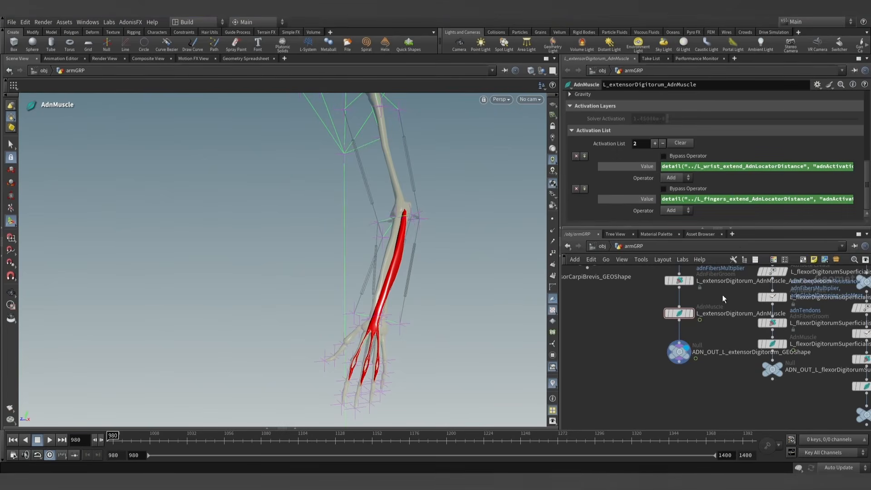
- Select ADN_OUT_L_extensorDigitorum_GEOShape and check the muscle's deformation from frame 980 to about 1077, returning to frame 980
{"action": "left_click", "coordinate": [679, 352]}
{"action": "left_click_drag", "start_coordinate": [114, 435], "coordinate": [257, 431]}
{"action": "middle_click_drag", "start_coordinate": [290, 239], "coordinate": [289, 298], "text": "alt"}
{"action": "left_click_drag", "start_coordinate": [288, 298], "coordinate": [278, 319], "text": "alt"}
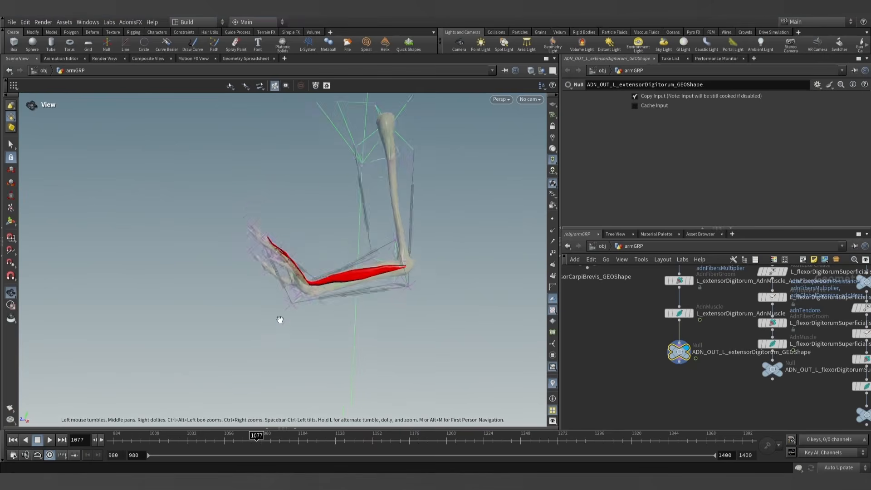
{"action": "right_click_drag", "start_coordinate": [278, 319], "coordinate": [367, 334], "text": "alt"}
{"action": "left_click_drag", "start_coordinate": [252, 436], "coordinate": [113, 435]}
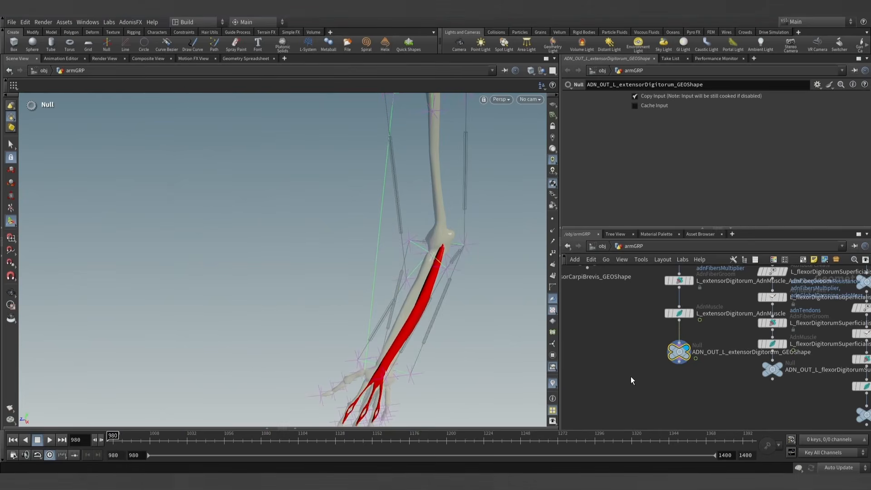
- Open the activation layers of L_extensorCarpiUlnaris_AdnMuscle and add one entry to its Activation List
{"action": "scroll", "coordinate": [639, 374], "scroll_direction": "down", "scroll_amount": 1}
{"action": "middle_click_drag", "start_coordinate": [687, 382], "coordinate": [646, 356]}
{"action": "mouse_move", "coordinate": [674, 382]}
{"action": "middle_mouse_down"}
{"action": "mouse_move", "coordinate": [622, 352]}
{"action": "mouse_move", "coordinate": [636, 377]}
{"action": "middle_mouse_up"}
{"action": "scroll", "coordinate": [692, 383], "scroll_direction": "up", "scroll_amount": 4}
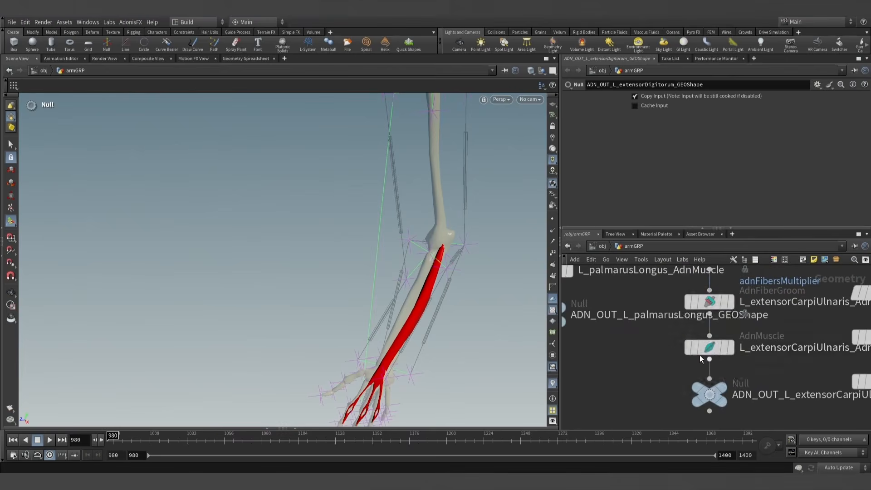
{"action": "left_click", "coordinate": [715, 347]}
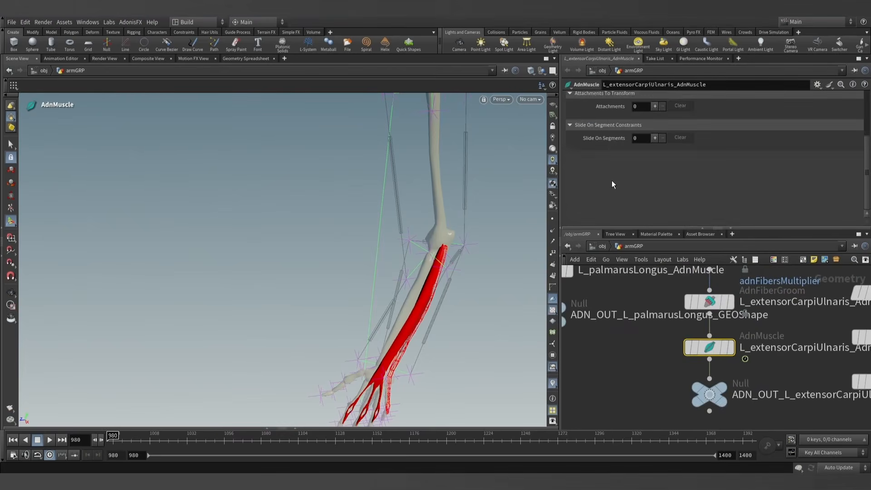
{"action": "scroll", "coordinate": [612, 181], "scroll_direction": "up", "scroll_amount": 10}
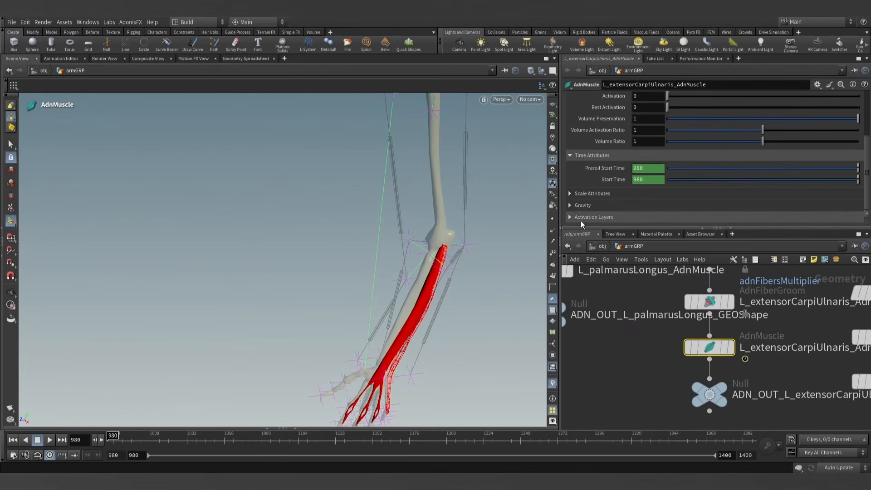
{"action": "left_click", "coordinate": [582, 217]}
{"action": "scroll", "coordinate": [606, 190], "scroll_direction": "down", "scroll_amount": 2}
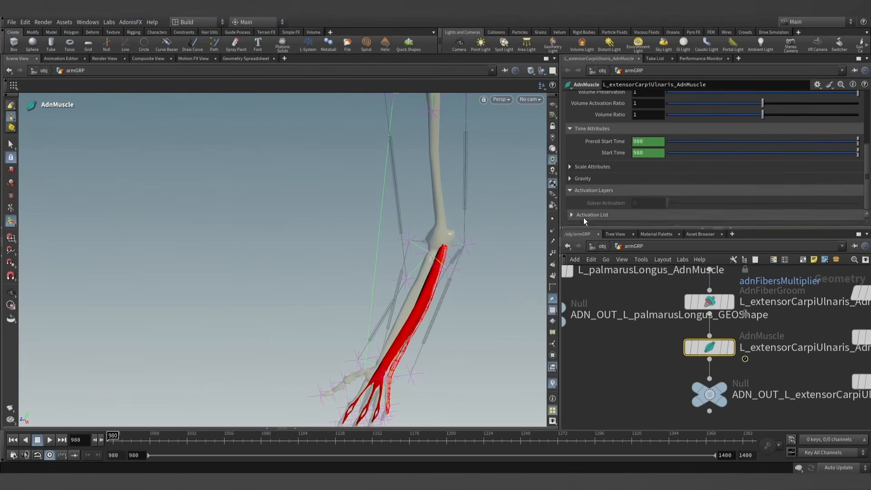
{"action": "scroll", "coordinate": [646, 221], "scroll_direction": "down", "scroll_amount": 4}
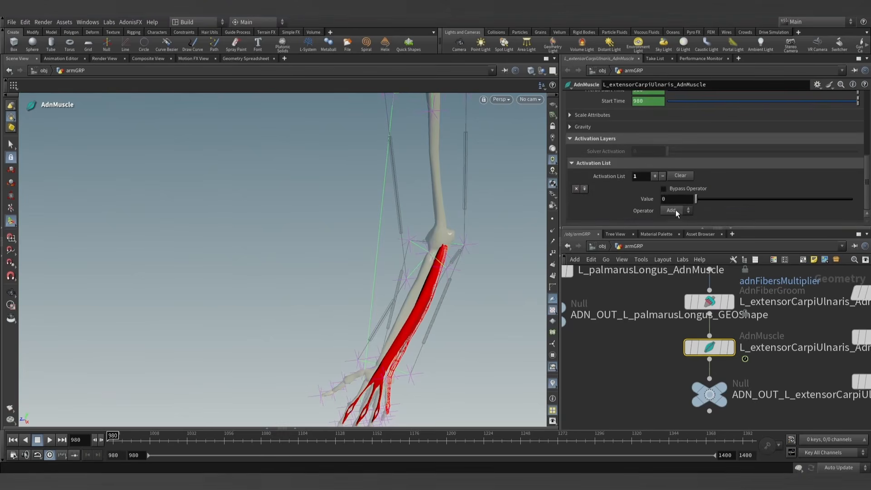
- Set the activation entry's value to the expression detail("../L_wrist_adduct_AdnLocatorDistance", "adnActivationDistance", 0)
{"action": "type", "text": "deta"}
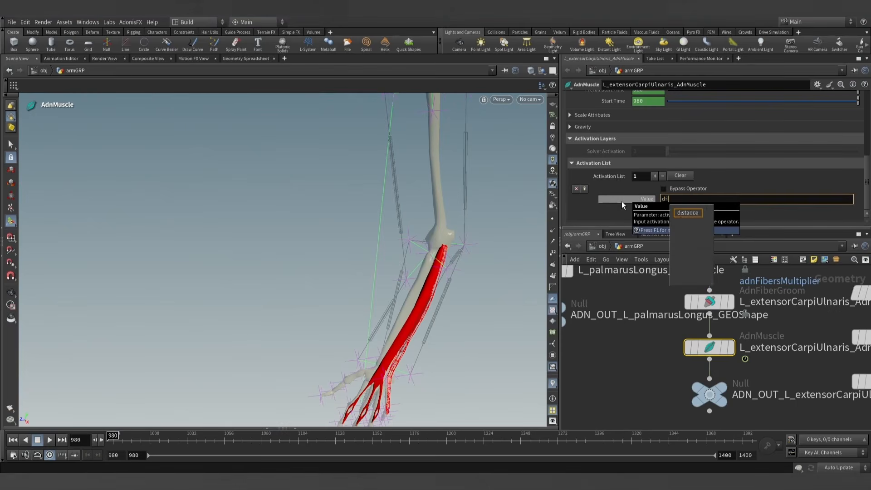
{"action": "type", "text": "il(\""}
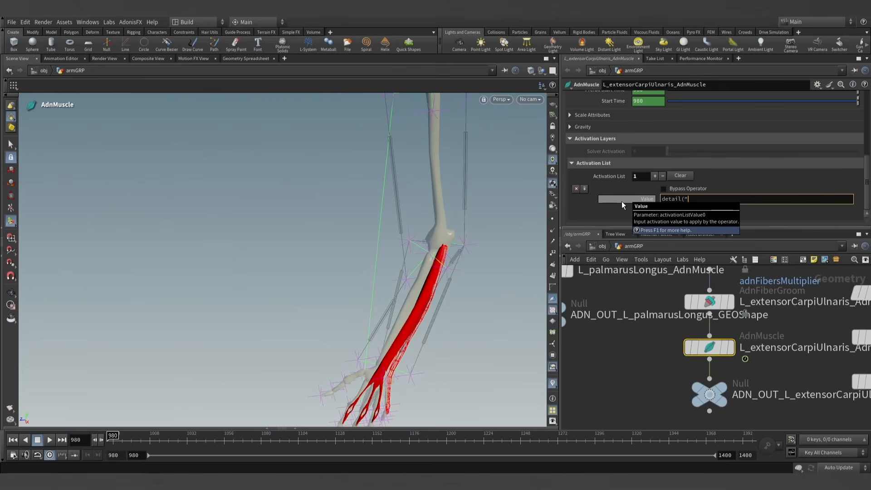
{"action": "type", "text": "."}
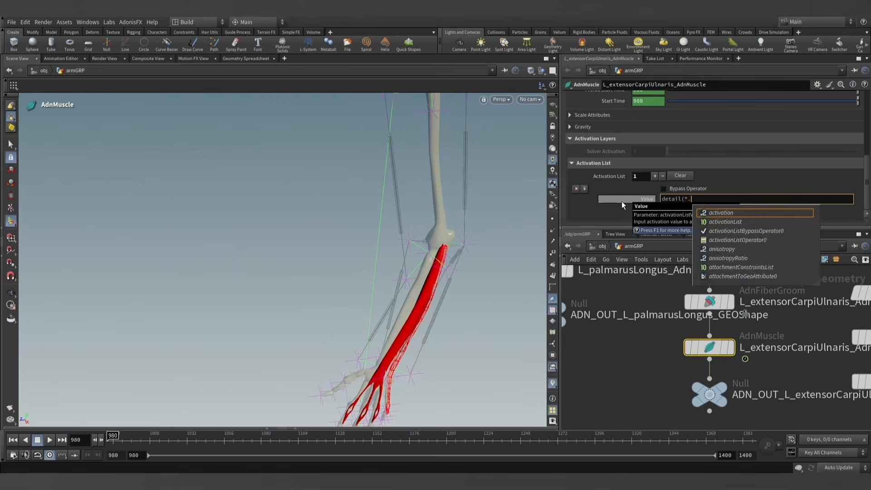
{"action": "type", "text": "./L"}
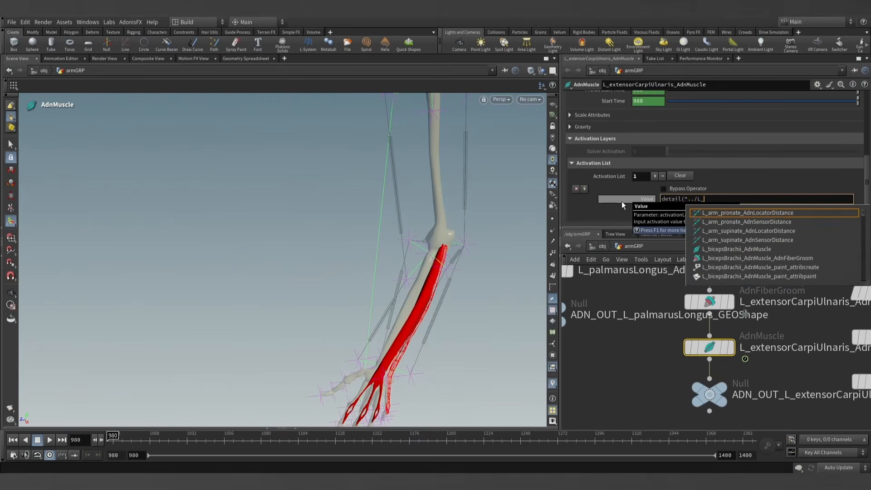
{"action": "type", "text": "_wris"}
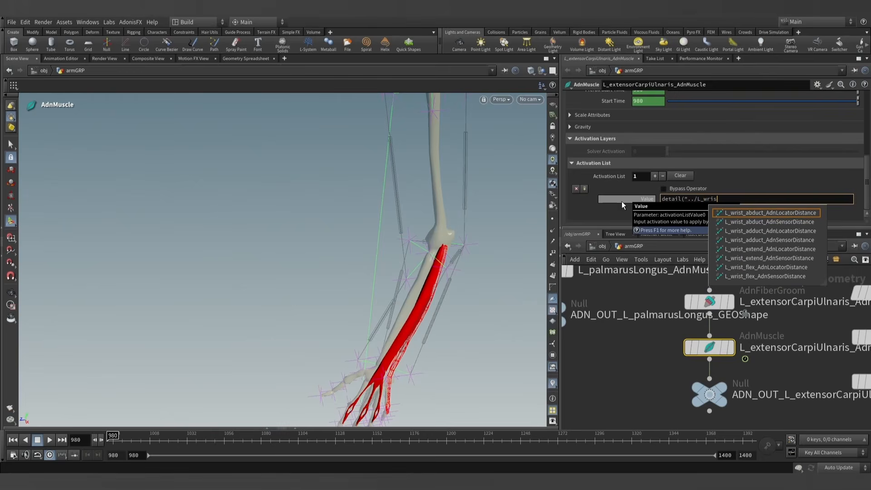
{"action": "left_click", "coordinate": [763, 230]}
{"action": "type", "text": ","}
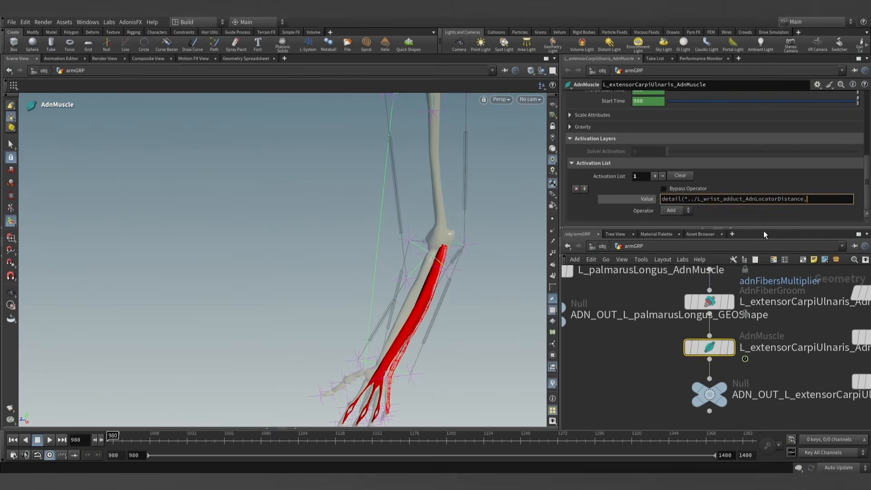
{"action": "key", "text": "BackSpace"}
{"action": "type", "text": "\", \"adnActivationDistance\""}
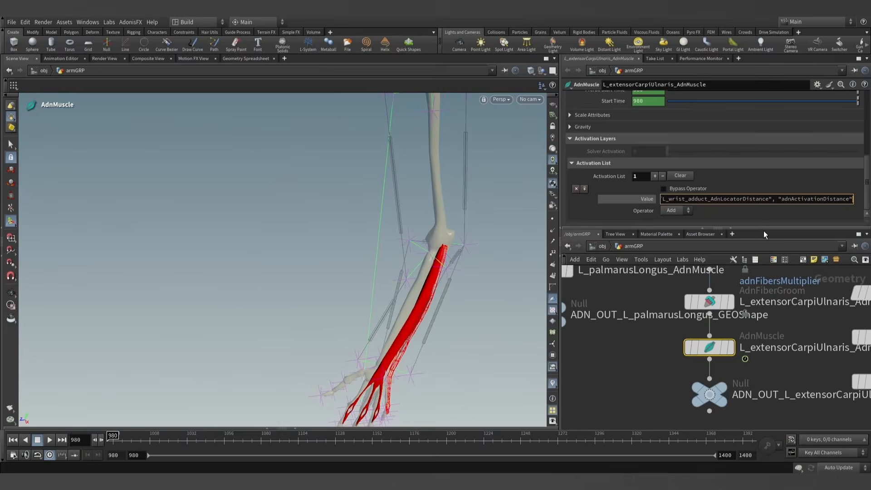
{"action": "type", "text": ", 0)"}
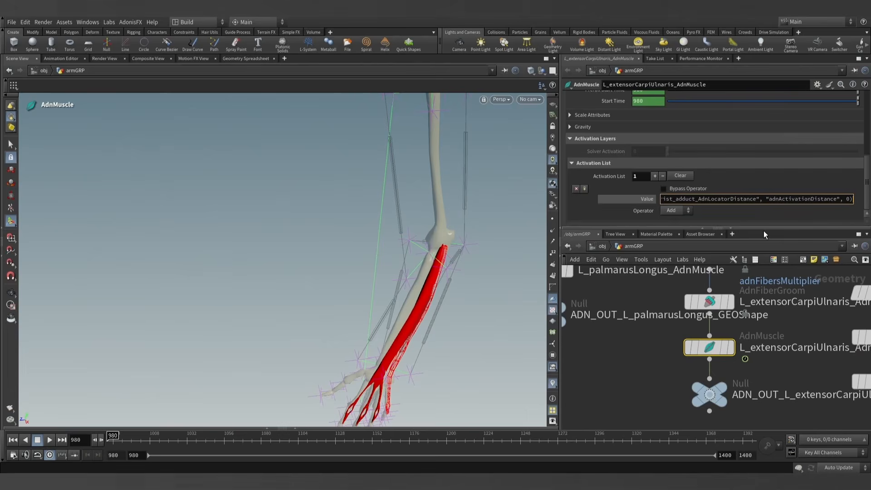
{"action": "left_click", "coordinate": [648, 339]}
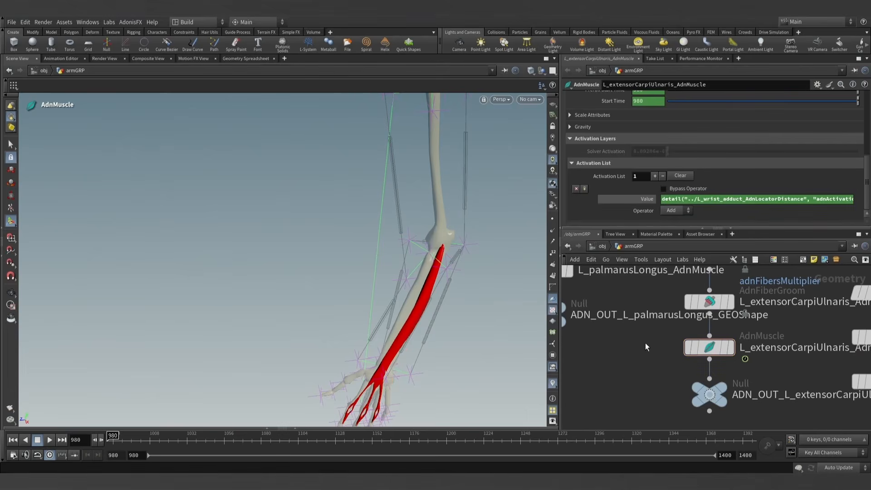
- Show the entry's evaluated value, display L_extensorCarpiUlnaris_AdnMuscle and check the muscle over the timeline, ending at frame 980
{"action": "left_click", "coordinate": [644, 199]}
{"action": "left_click", "coordinate": [731, 347]}
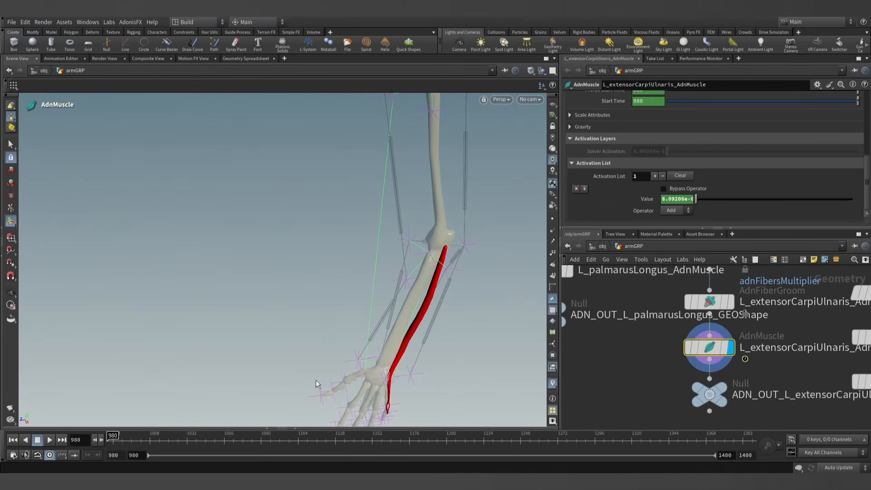
{"action": "middle_click_drag", "start_coordinate": [317, 384], "coordinate": [308, 321], "text": "alt"}
{"action": "right_click_drag", "start_coordinate": [309, 321], "coordinate": [283, 313], "text": "alt"}
{"action": "left_click_drag", "start_coordinate": [132, 437], "coordinate": [84, 437]}
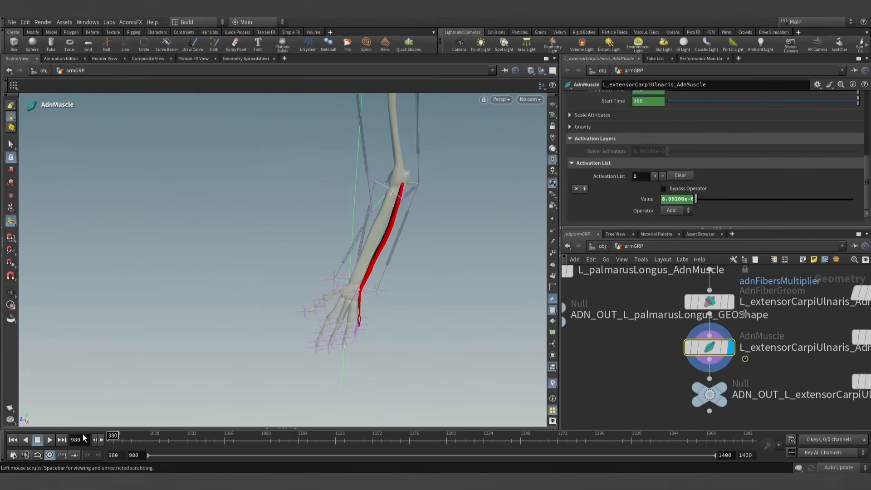
- Locate the normal1 node below muscles_sim_view in the network and display it
{"action": "scroll", "coordinate": [622, 372], "scroll_direction": "down", "scroll_amount": 10}
{"action": "middle_click_drag", "start_coordinate": [621, 376], "coordinate": [694, 379]}
{"action": "scroll", "coordinate": [679, 379], "scroll_direction": "down", "scroll_amount": 3}
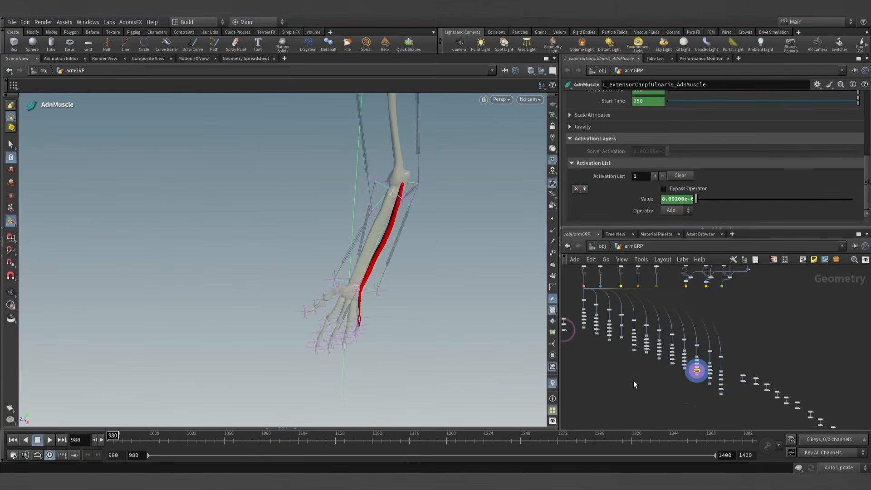
{"action": "middle_click_drag", "start_coordinate": [572, 338], "coordinate": [628, 352]}
{"action": "scroll", "coordinate": [628, 351], "scroll_direction": "up", "scroll_amount": 10}
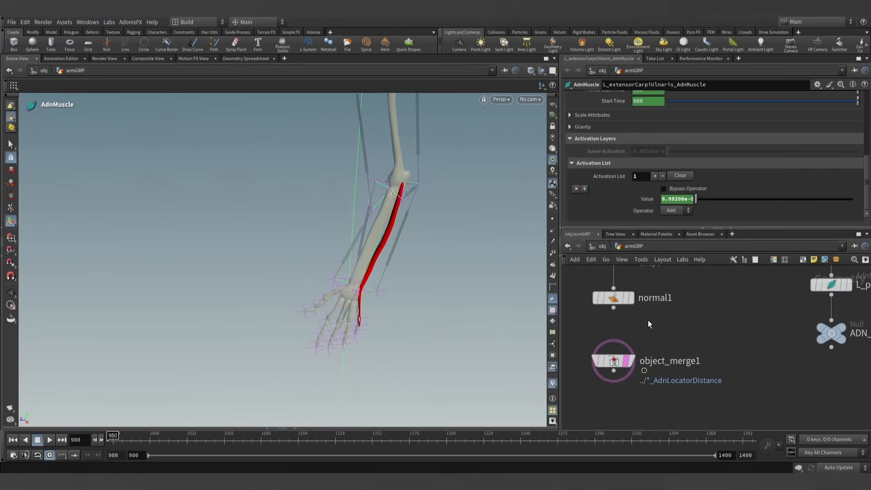
{"action": "left_click", "coordinate": [630, 344]}
{"action": "left_click", "coordinate": [618, 341]}
- Play the simulation from frame 980 and examine all the arm muscles together from different angles
{"action": "left_click_drag", "start_coordinate": [447, 233], "coordinate": [397, 256]}
{"action": "key", "text": "Return"}
{"action": "left_click", "coordinate": [49, 440]}
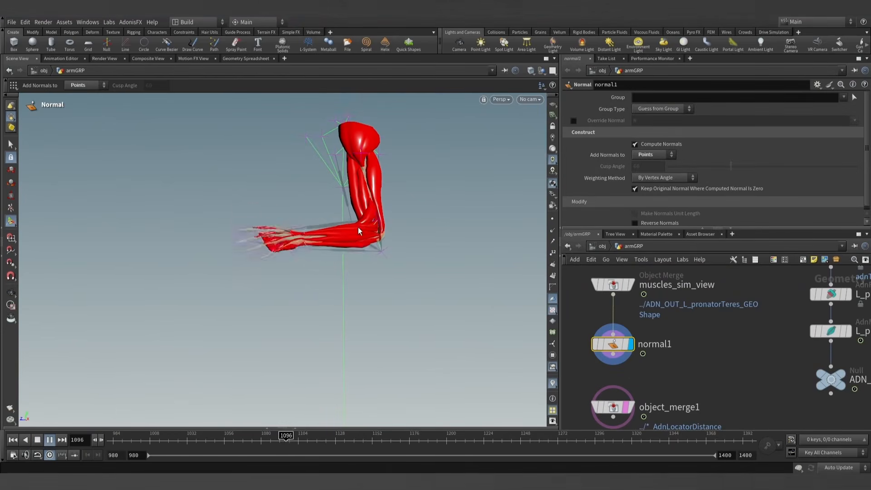
{"action": "key", "text": "Escape"}
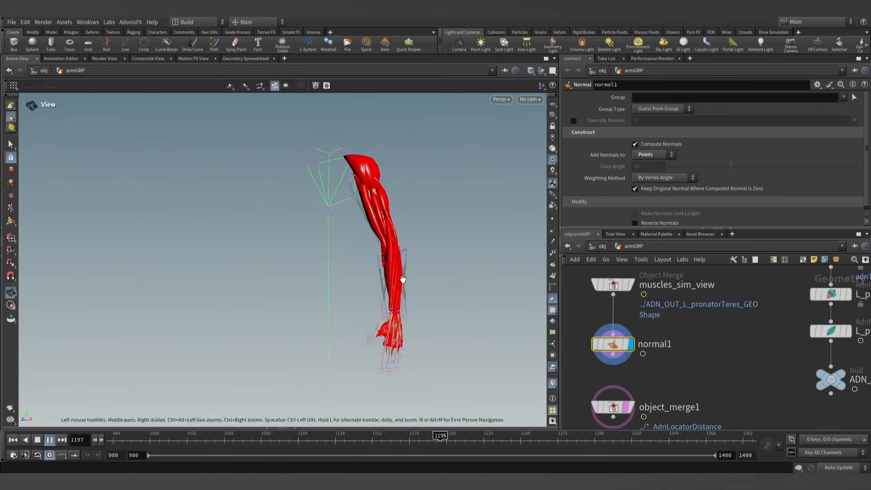
{"action": "key", "text": "Return"}
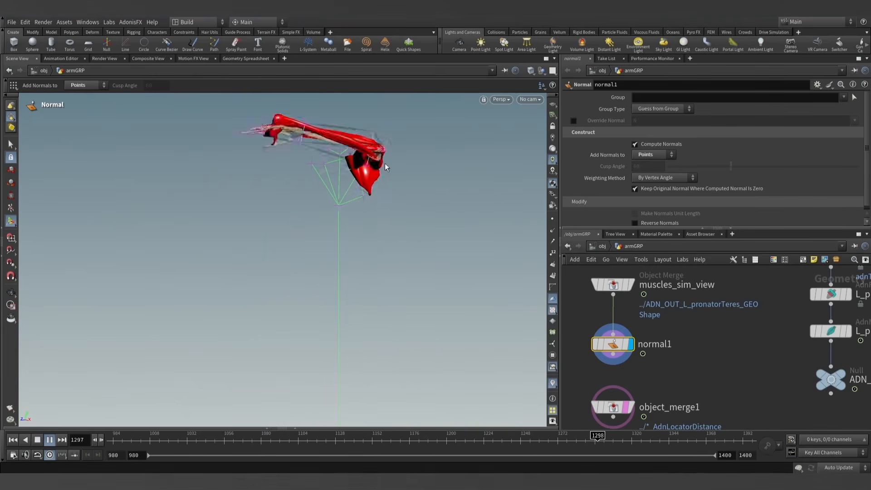
- Stop the arm simulation playback and return to the first frame, 980
{"action": "left_click", "coordinate": [43, 443]}
{"action": "left_click", "coordinate": [13, 440]}
{"action": "key", "text": "Escape"}
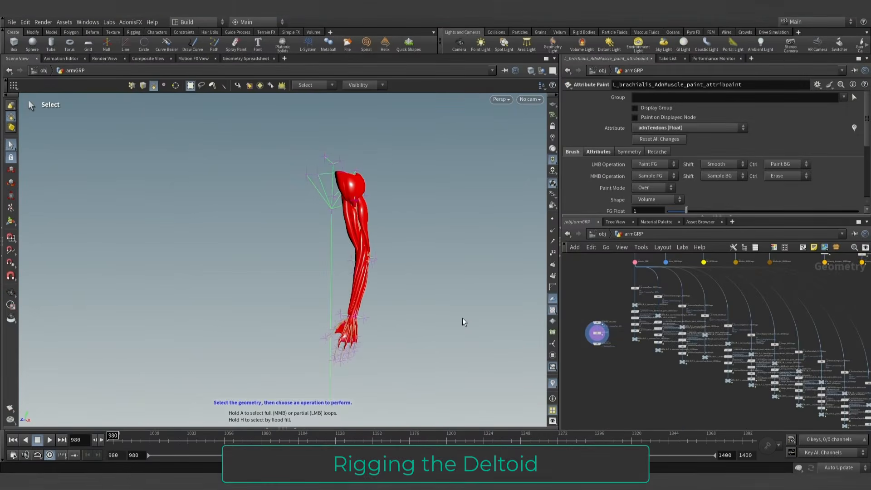
- Display ADN_OUT_L_deltoid_GEOShape and check the deltoid's motion over the start of the timeline, ending at frame 980
{"action": "scroll", "coordinate": [672, 381], "scroll_direction": "up", "scroll_amount": 6}
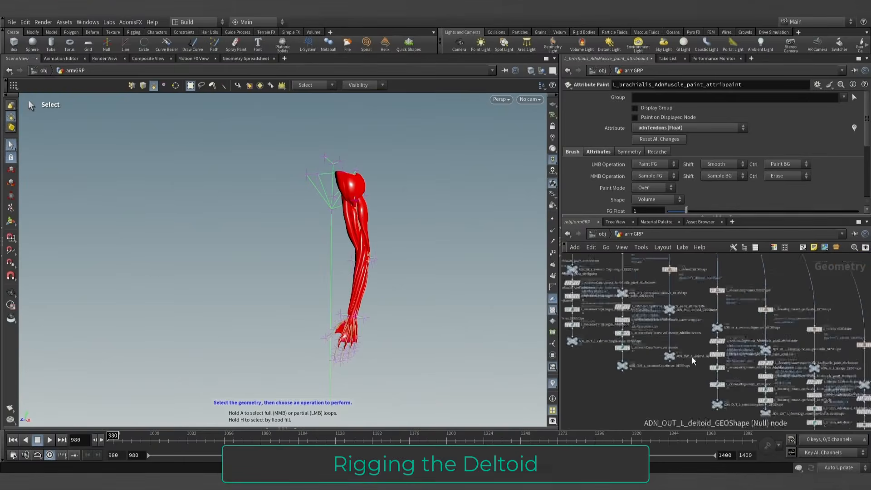
{"action": "left_click", "coordinate": [643, 377]}
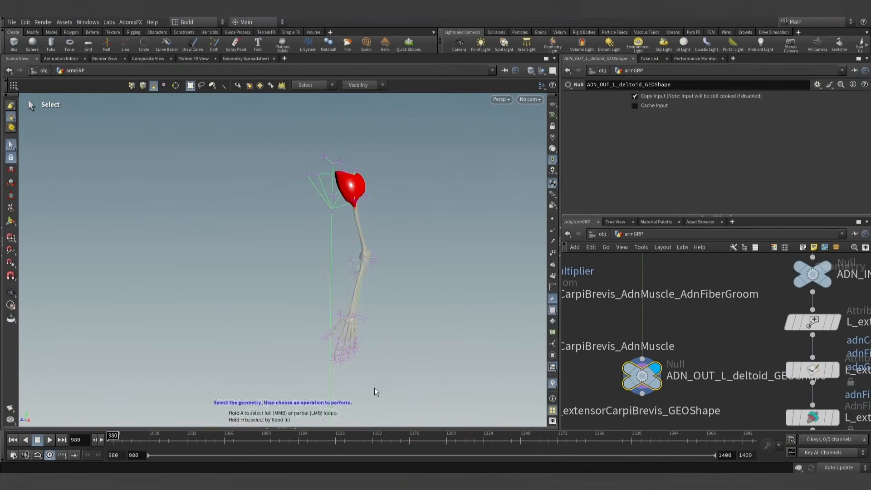
{"action": "left_click", "coordinate": [169, 439]}
{"action": "left_click_drag", "start_coordinate": [272, 445], "coordinate": [110, 440]}
- Add an AdnMuscle node between ADN_IN_L_deltoid_GEOShape and ADN_OUT_L_deltoid_GEOShape
{"action": "scroll", "coordinate": [655, 337], "scroll_direction": "down", "scroll_amount": 3}
{"action": "key", "text": "Tab"}
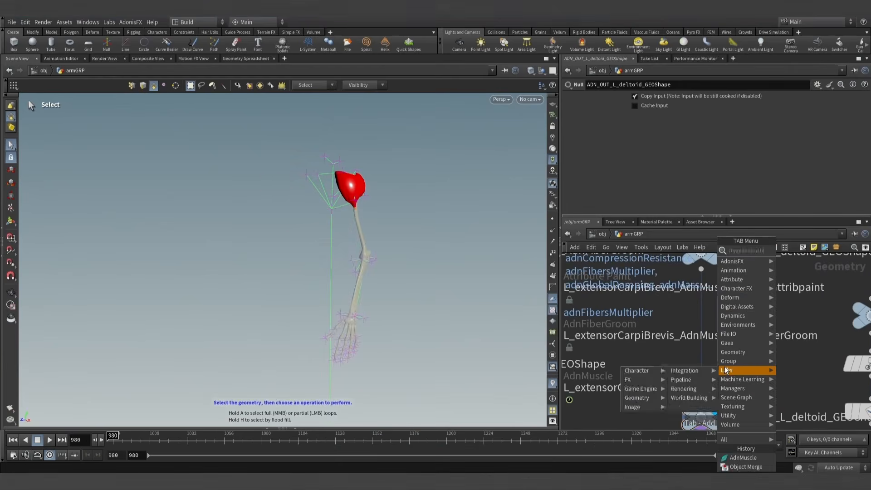
{"action": "type", "text": "admnu"}
{"action": "key", "text": "Return"}
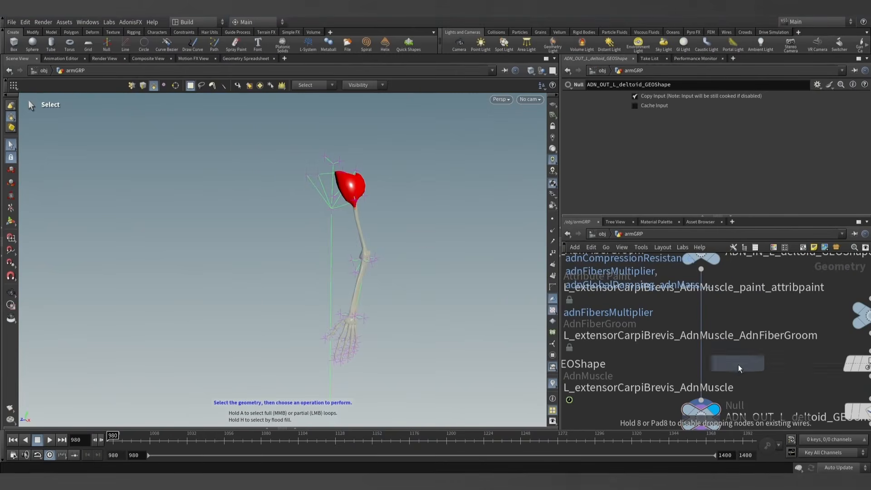
{"action": "left_click", "coordinate": [703, 345]}
{"action": "middle_click_drag", "start_coordinate": [763, 387], "coordinate": [726, 334]}
- Rename the new AdnMuscle node as L_deltoid_AdnMuscle
{"action": "left_click", "coordinate": [746, 364]}
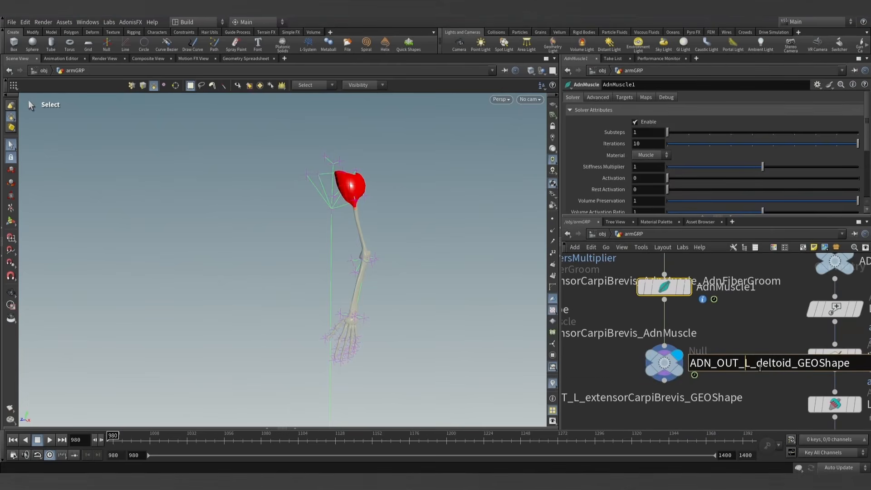
{"action": "left_click", "coordinate": [757, 327]}
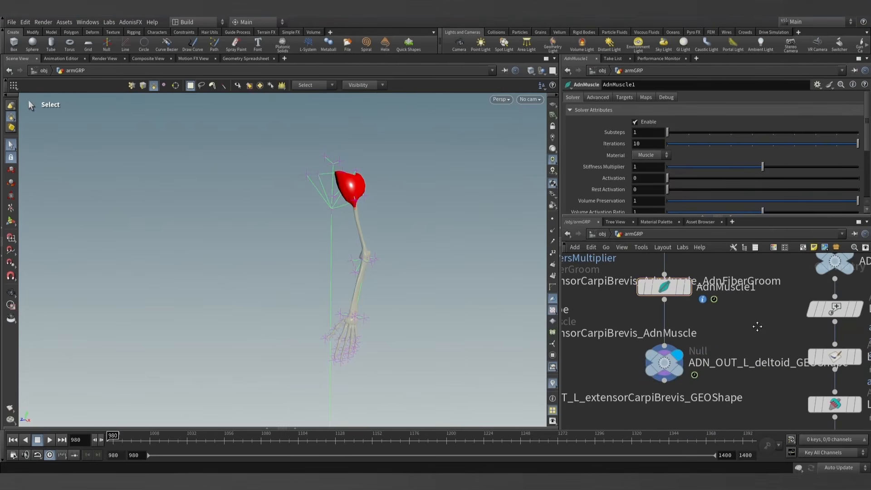
{"action": "middle_click_drag", "start_coordinate": [756, 327], "coordinate": [752, 339]}
{"action": "left_click", "coordinate": [695, 300]}
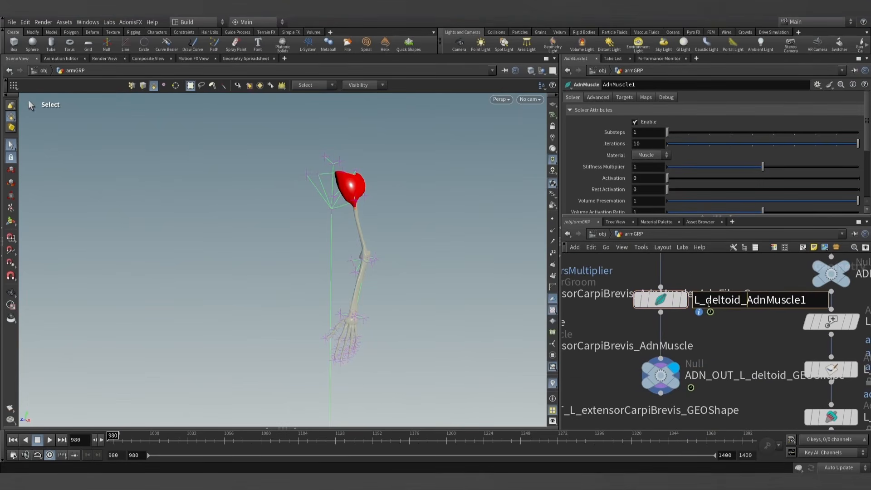
{"action": "key", "text": "BackSpace"}
{"action": "key", "text": "Return"}
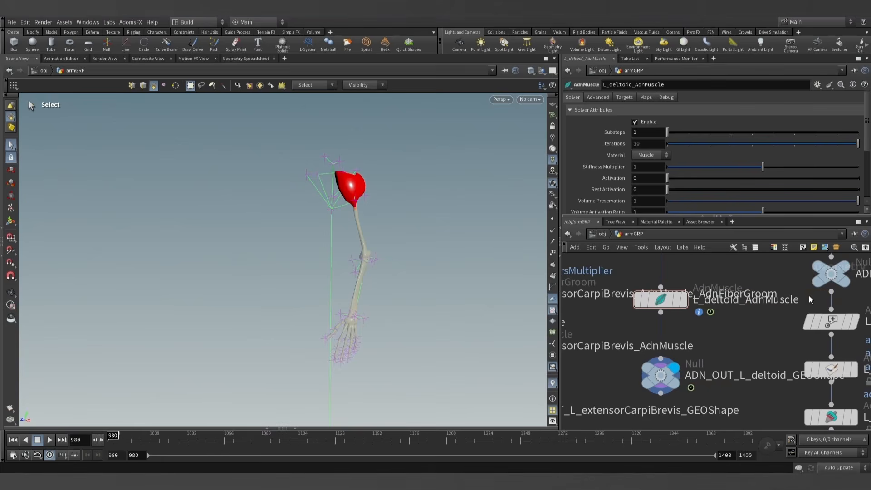
- Locate the mummy_shoulder_GEOShape and mummy_arm_GEOShape nodes in the network and display mummy_arm_GEOShape
{"action": "scroll", "coordinate": [721, 331], "scroll_direction": "down", "scroll_amount": 5}
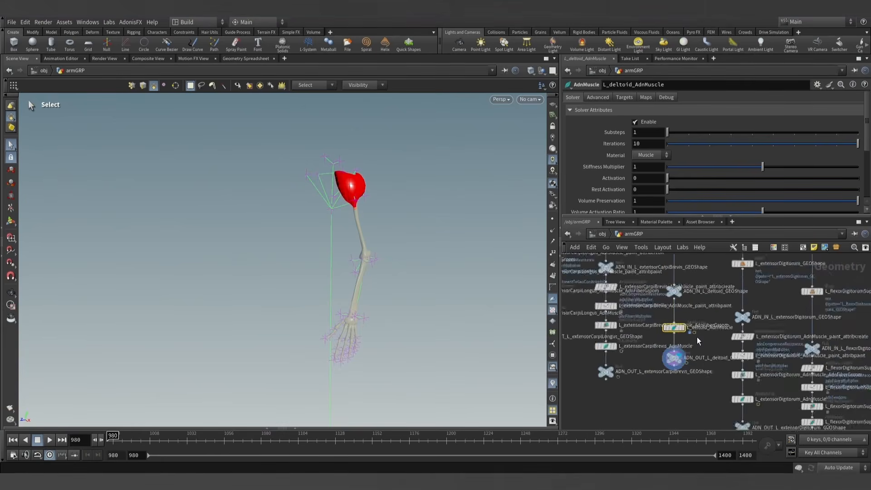
{"action": "scroll", "coordinate": [698, 338], "scroll_direction": "down", "scroll_amount": 3}
{"action": "middle_click_drag", "start_coordinate": [829, 293], "coordinate": [737, 373]}
{"action": "scroll", "coordinate": [706, 321], "scroll_direction": "up", "scroll_amount": 6}
{"action": "scroll", "coordinate": [635, 331], "scroll_direction": "up", "scroll_amount": 3}
{"action": "left_click", "coordinate": [634, 329]}
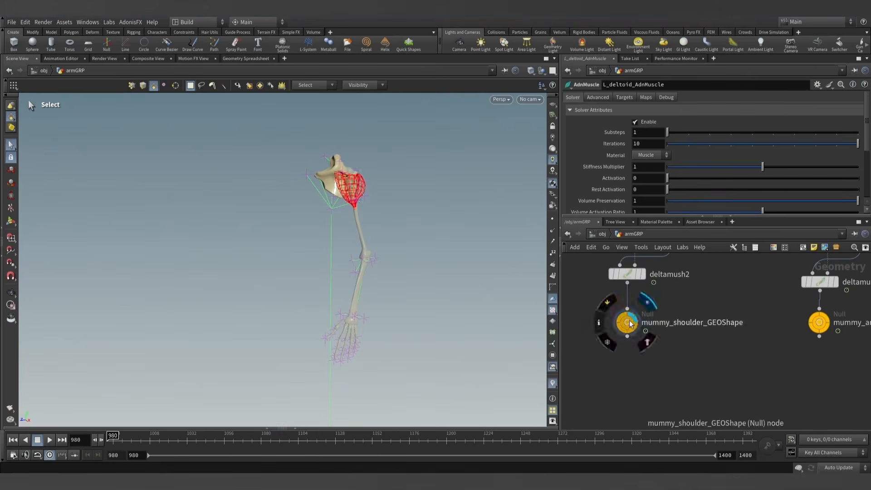
{"action": "left_click", "coordinate": [824, 321]}
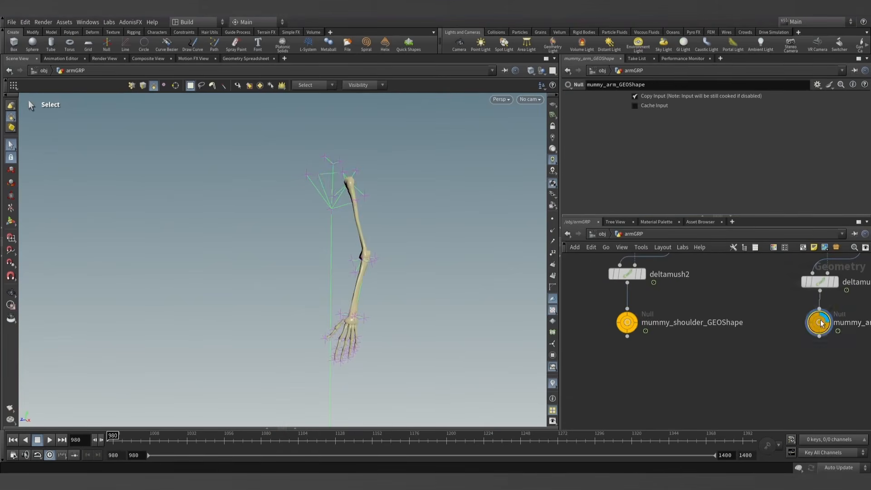
- Copy the name of the mummy_shoulder_GEOShape node
{"action": "left_click", "coordinate": [630, 324]}
{"action": "left_click", "coordinate": [701, 322]}
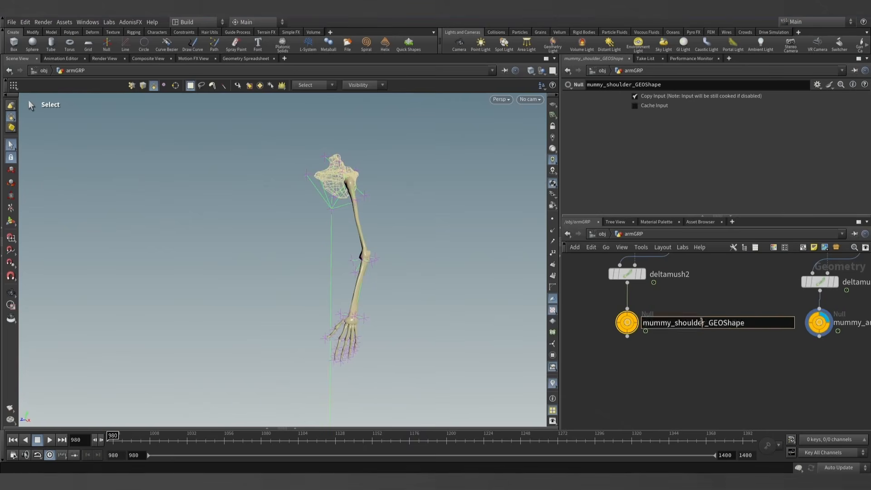
{"action": "double_click", "coordinate": [701, 322]}
{"action": "left_click", "coordinate": [701, 300]}
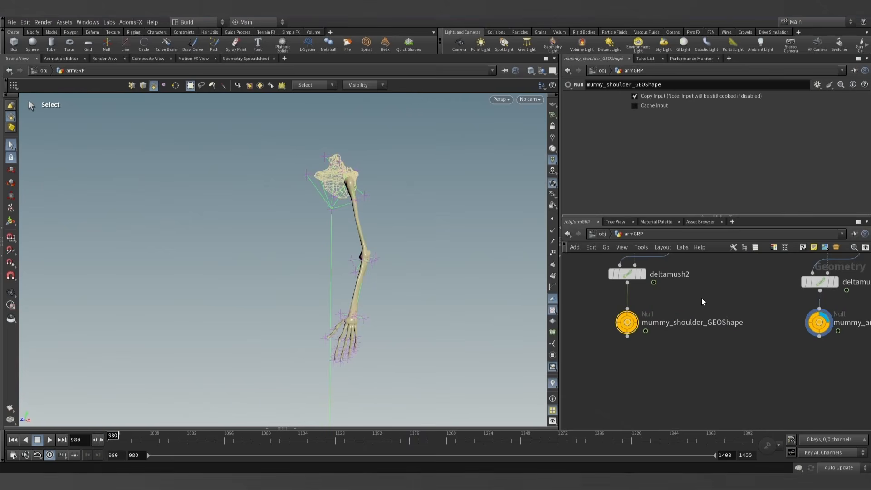
- Add /obj/armGRP/mummy_shoulder_GEOShape as the second object of object_merge1 inside mummy_vis
{"action": "left_click", "coordinate": [602, 234]}
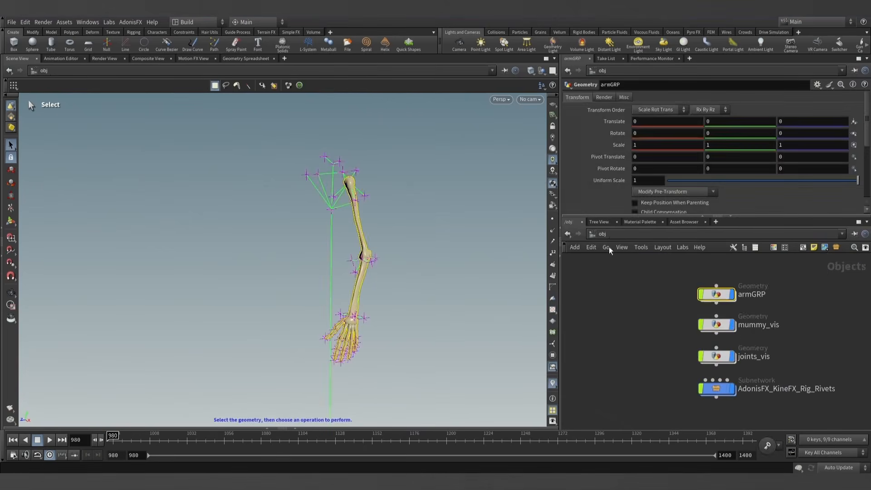
{"action": "double_click", "coordinate": [720, 323]}
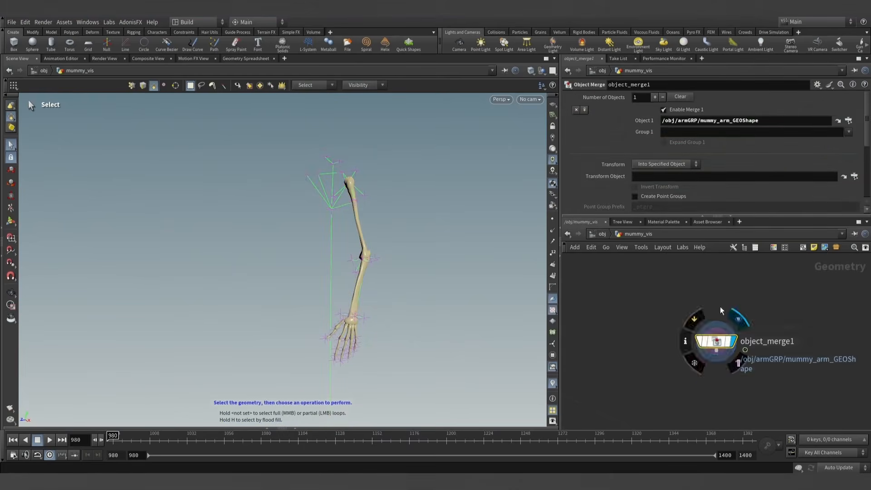
{"action": "left_click", "coordinate": [654, 97]}
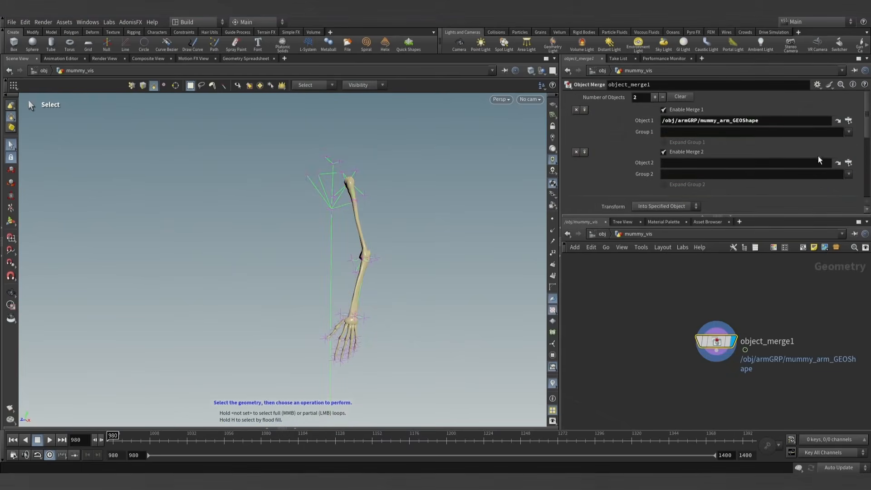
{"action": "left_click", "coordinate": [848, 163]}
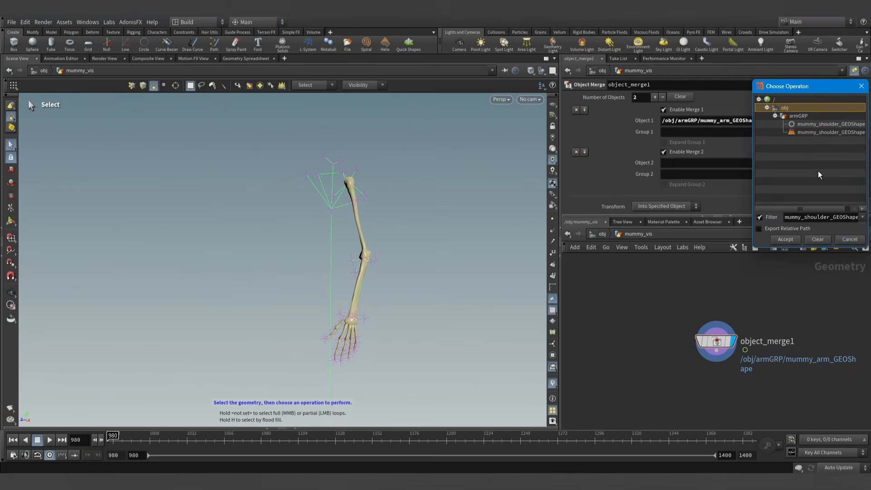
{"action": "double_click", "coordinate": [816, 123]}
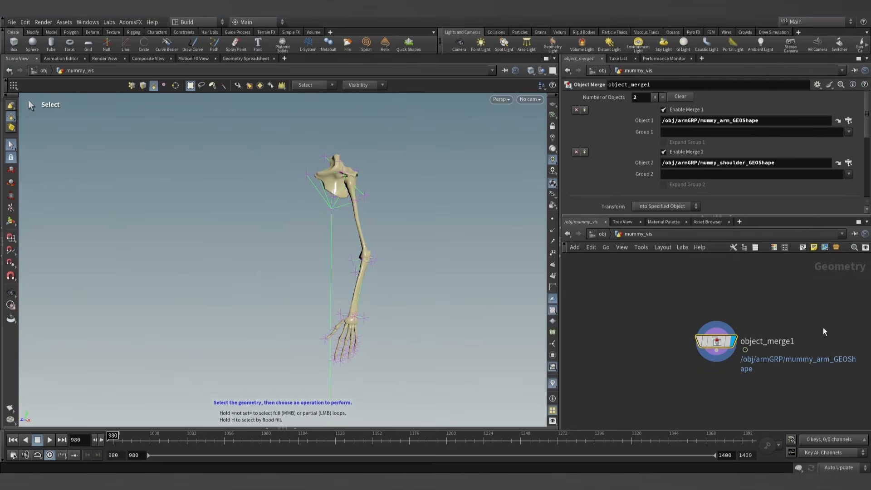
- Return to the armGRP network and select the mummy_shoulder_GEOShape and mummy_arm_GEOShape nodes together
{"action": "left_click", "coordinate": [604, 234]}
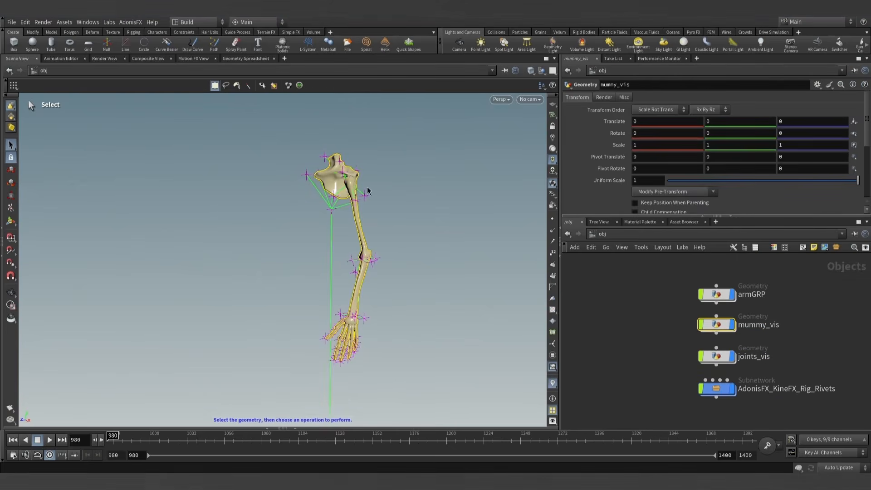
{"action": "double_click", "coordinate": [710, 297]}
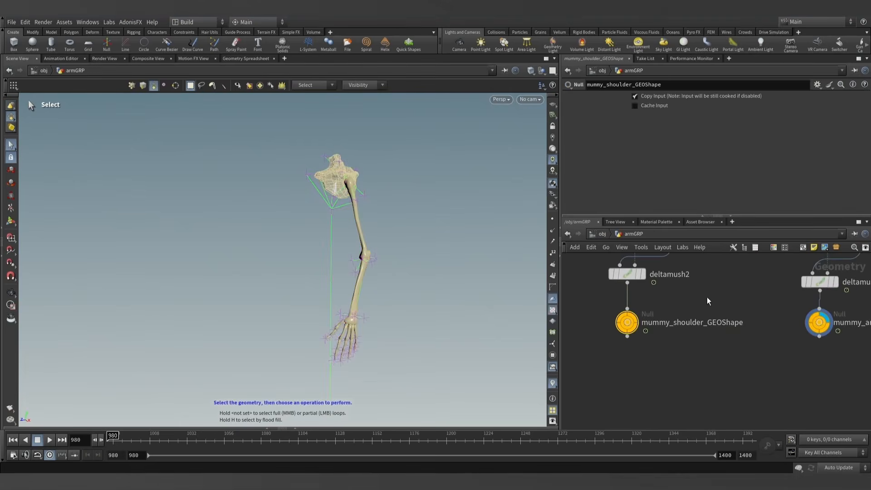
{"action": "scroll", "coordinate": [690, 351], "scroll_direction": "down", "scroll_amount": 5}
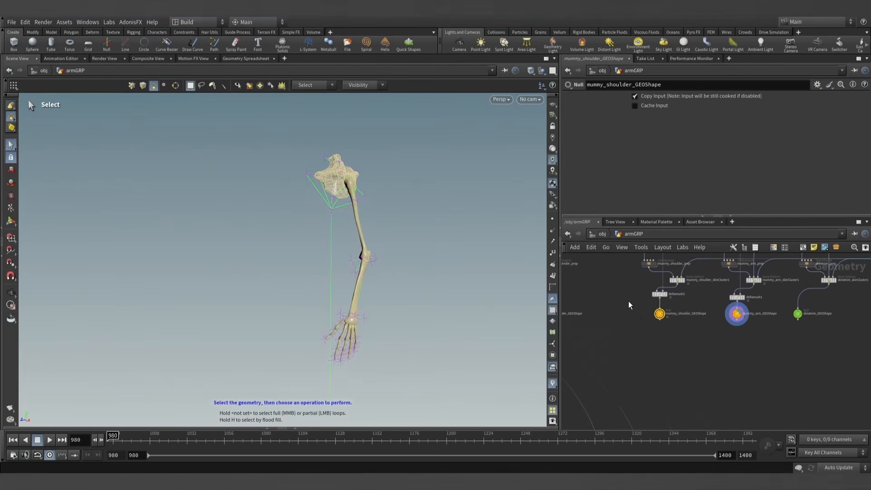
{"action": "left_click_drag", "start_coordinate": [761, 321], "coordinate": [761, 321]}
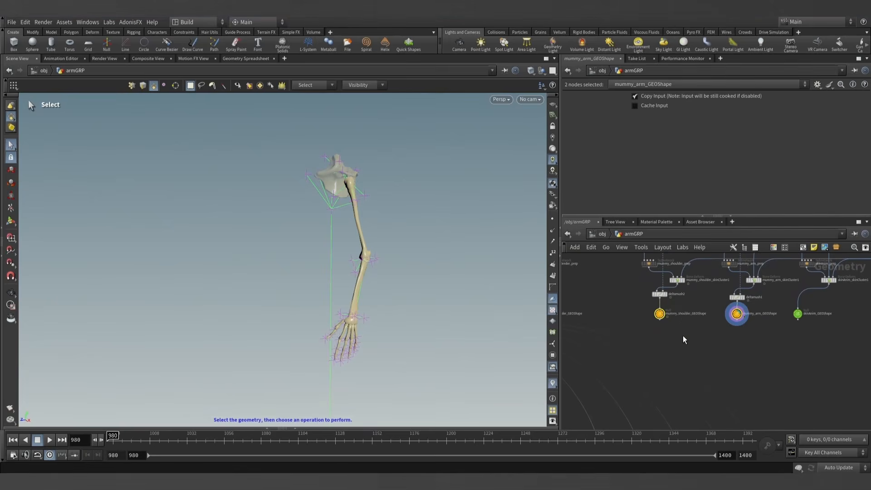
- Add two target entries to L_deltoid_AdnMuscle
{"action": "scroll", "coordinate": [685, 340], "scroll_direction": "down", "scroll_amount": 3}
{"action": "scroll", "coordinate": [609, 400], "scroll_direction": "up", "scroll_amount": 5}
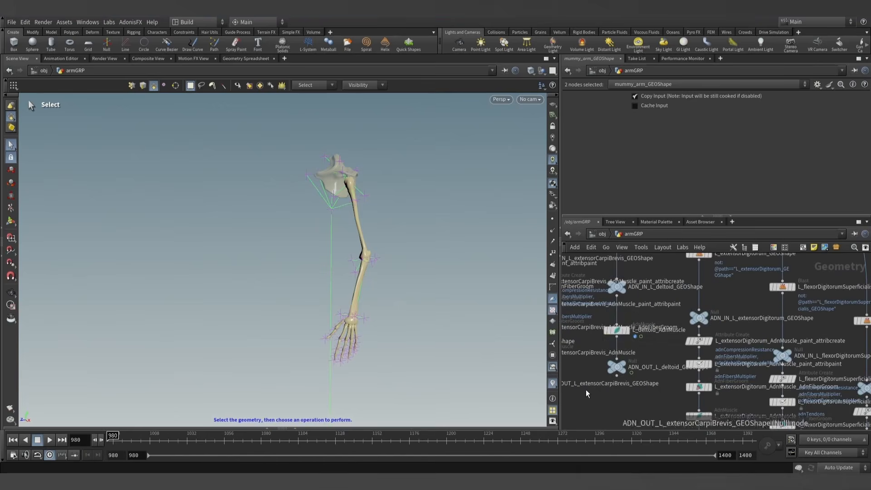
{"action": "left_click_drag", "start_coordinate": [616, 333], "coordinate": [617, 338]}
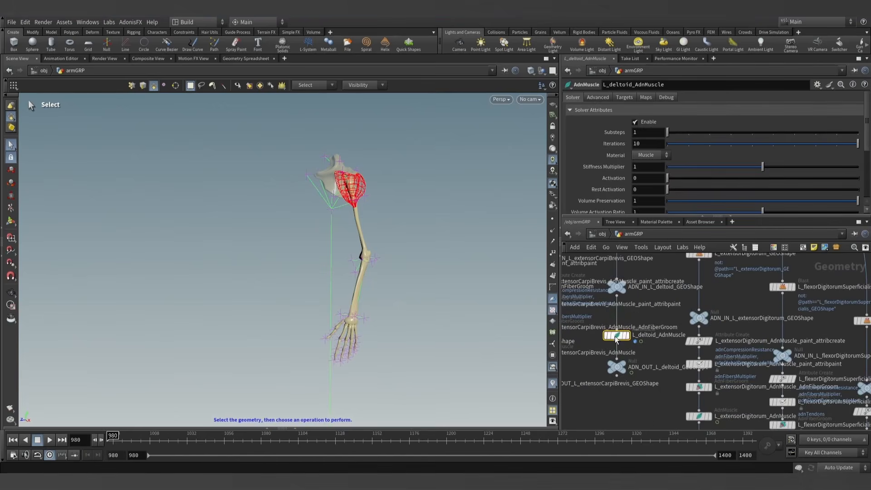
{"action": "left_click", "coordinate": [624, 97]}
{"action": "left_click", "coordinate": [655, 122]}
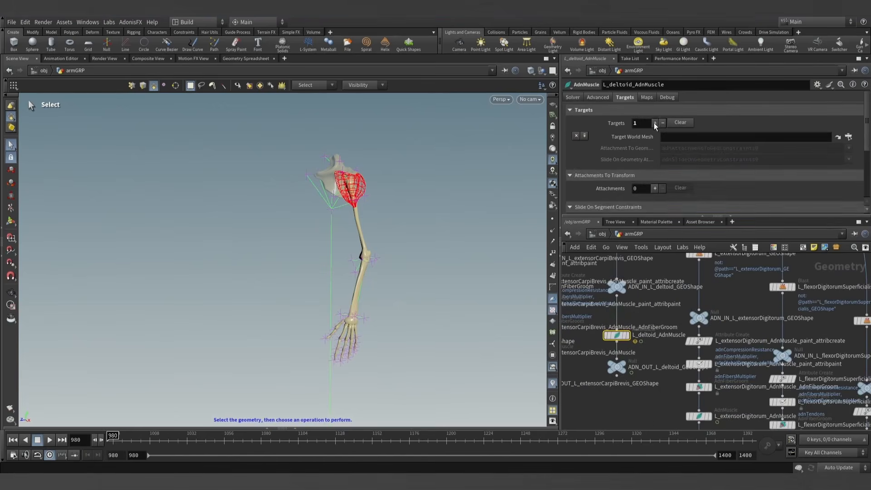
{"action": "left_click", "coordinate": [655, 123]}
- Assign mummy_shoulder_GEOShape as the first target world mesh of L_deltoid_AdnMuscle and mummy_arm_GEOShape as the second
{"action": "scroll", "coordinate": [752, 313], "scroll_direction": "down", "scroll_amount": 5}
{"action": "scroll", "coordinate": [726, 315], "scroll_direction": "up", "scroll_amount": 6}
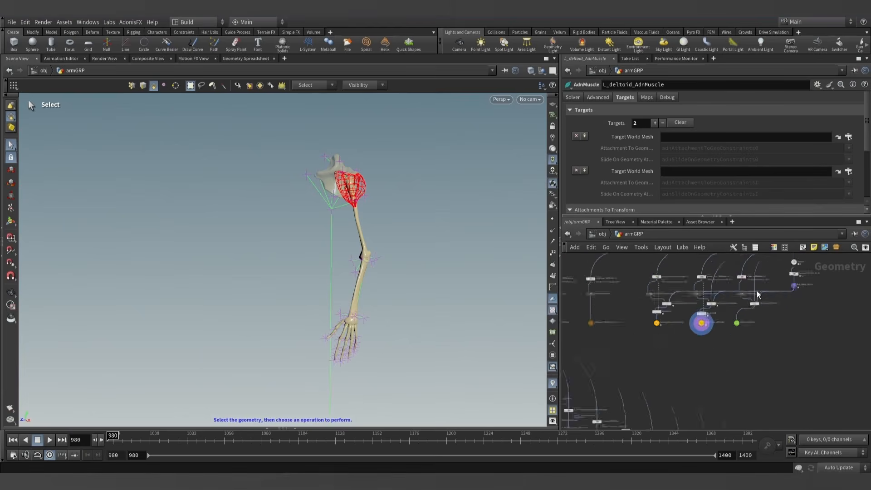
{"action": "left_click_drag", "start_coordinate": [646, 330], "coordinate": [693, 136]}
{"action": "left_click_drag", "start_coordinate": [762, 334], "coordinate": [705, 175]}
- Generate the AdonisFX paint attribute nodes for L_deltoid_AdnMuscle and display L_deltoid_AdnMuscle_paint_attribpaint
{"action": "scroll", "coordinate": [705, 355], "scroll_direction": "down", "scroll_amount": 3}
{"action": "middle_click_drag", "start_coordinate": [704, 352], "coordinate": [790, 299]}
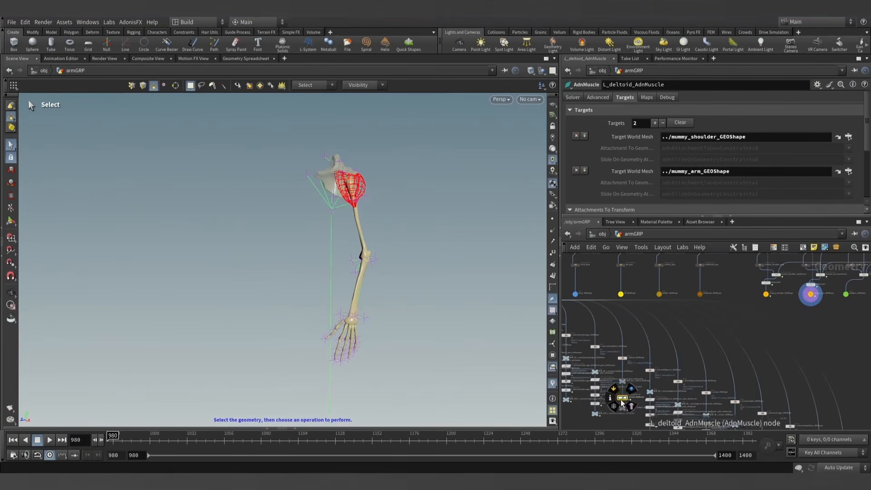
{"action": "scroll", "coordinate": [633, 398], "scroll_direction": "up", "scroll_amount": 6}
{"action": "middle_click_drag", "start_coordinate": [632, 390], "coordinate": [684, 327]}
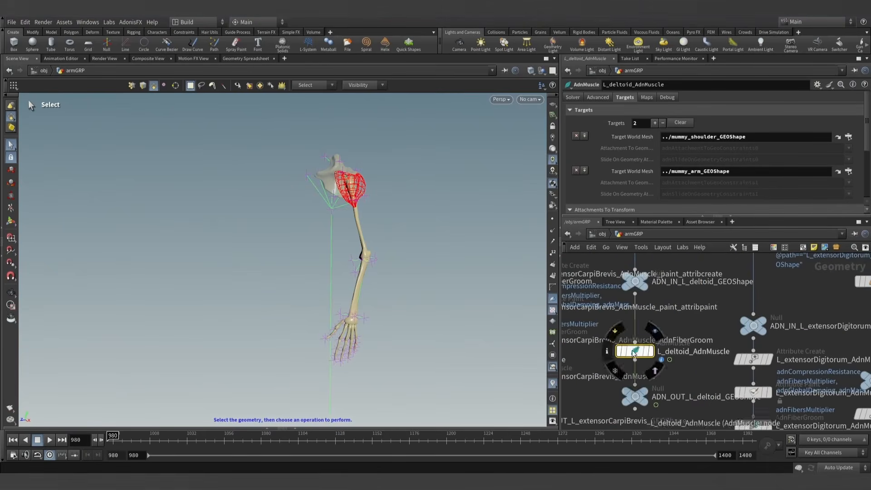
{"action": "left_click", "coordinate": [133, 23]}
{"action": "mouse_move", "coordinate": [135, 33]}
{"action": "left_click", "coordinate": [186, 56]}
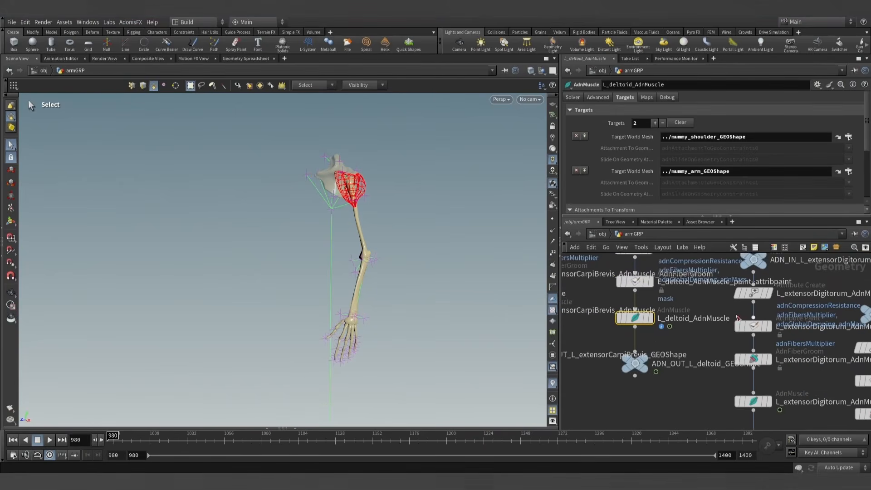
{"action": "left_click", "coordinate": [652, 320]}
{"action": "left_click", "coordinate": [635, 318]}
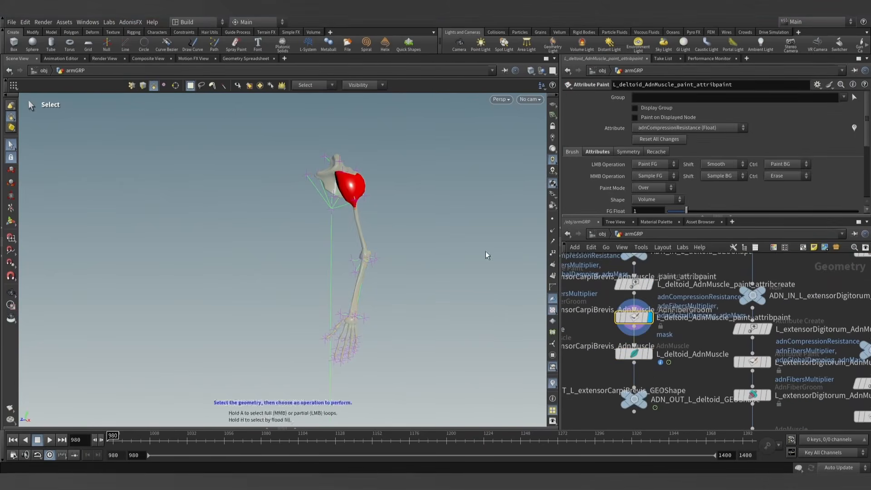
- Set the painted attribute to adnAttachmentToGeoConstraints0 and activate the Attribute Paint tool on the deltoid
{"action": "left_click_drag", "start_coordinate": [363, 215], "coordinate": [468, 240], "text": "alt"}
{"action": "middle_click_drag", "start_coordinate": [390, 213], "coordinate": [377, 336]}
{"action": "scroll", "coordinate": [376, 334], "scroll_direction": "up", "scroll_amount": 5}
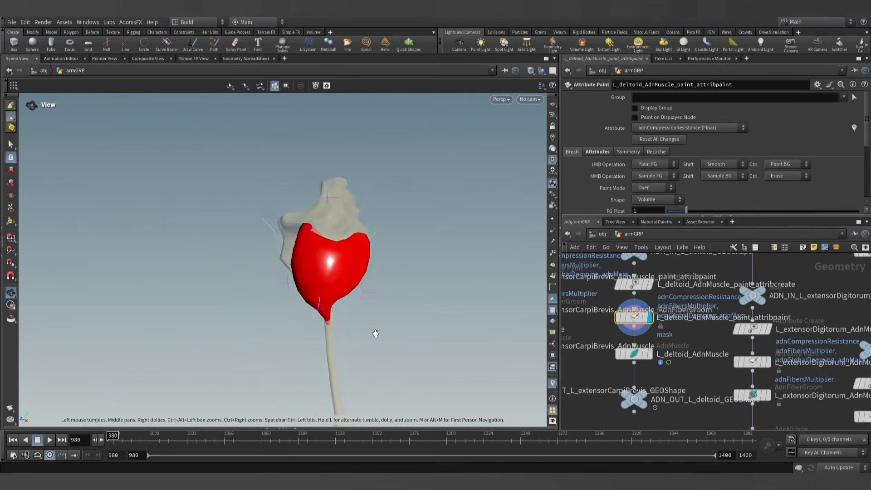
{"action": "mouse_move", "coordinate": [376, 299]}
{"action": "left_mouse_down"}
{"action": "mouse_move", "coordinate": [386, 344]}
{"action": "mouse_move", "coordinate": [370, 300]}
{"action": "left_mouse_up"}
{"action": "scroll", "coordinate": [356, 266], "scroll_direction": "up", "scroll_amount": 5}
{"action": "middle_click_drag", "start_coordinate": [348, 235], "coordinate": [383, 285], "text": "alt"}
{"action": "left_click", "coordinate": [710, 129]}
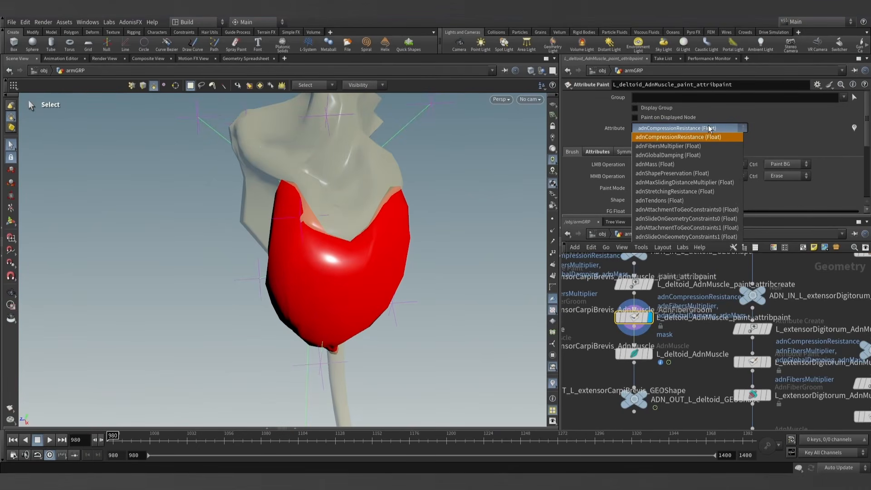
{"action": "left_click", "coordinate": [701, 209]}
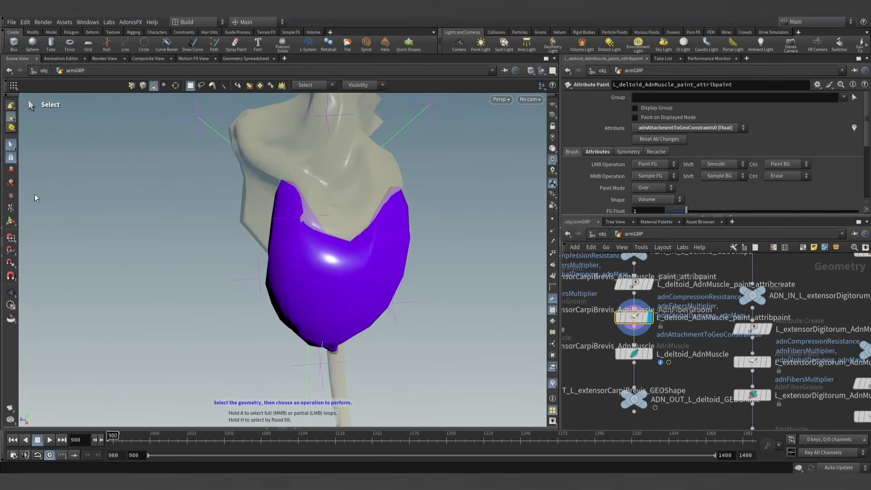
{"action": "left_click", "coordinate": [12, 224]}
{"action": "mouse_move", "coordinate": [296, 195]}
{"action": "left_mouse_down", "text": "alt"}
{"action": "mouse_move", "coordinate": [300, 208]}
{"action": "mouse_move", "coordinate": [357, 207]}
{"action": "mouse_move", "coordinate": [366, 225]}
{"action": "mouse_move", "coordinate": [352, 217]}
{"action": "left_mouse_up", "text": "alt"}
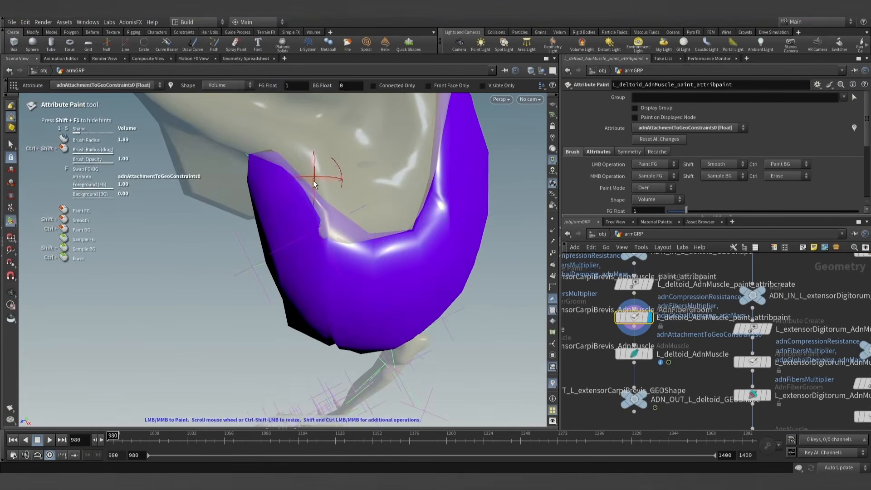
- Paint adnAttachmentToGeoConstraints0 with a value of 1 along the deltoid's upper rim where it meets the shoulder bone
{"action": "mouse_move", "coordinate": [312, 184]}
{"action": "left_mouse_down", "text": "alt"}
{"action": "mouse_move", "coordinate": [332, 205]}
{"action": "mouse_move", "coordinate": [298, 192]}
{"action": "left_mouse_up", "text": "alt"}
{"action": "mouse_move", "coordinate": [240, 182]}
{"action": "left_mouse_down"}
{"action": "mouse_move", "coordinate": [195, 186]}
{"action": "mouse_move", "coordinate": [147, 255]}
{"action": "mouse_move", "coordinate": [150, 354]}
{"action": "left_mouse_up"}
{"action": "key", "text": "Escape"}
{"action": "mouse_move", "coordinate": [168, 264]}
{"action": "left_mouse_down"}
{"action": "mouse_move", "coordinate": [184, 239]}
{"action": "mouse_move", "coordinate": [422, 197]}
{"action": "mouse_move", "coordinate": [480, 200]}
{"action": "mouse_move", "coordinate": [341, 227]}
{"action": "mouse_move", "coordinate": [402, 252]}
{"action": "mouse_move", "coordinate": [408, 233]}
{"action": "left_mouse_up"}
{"action": "key", "text": "Return"}
- Switch the painted attribute to adnAttachmentToGeoConstraints1 and cover the whole deltoid with a foreground value of 0.3, using an enlarged brush
{"action": "left_click", "coordinate": [714, 128]}
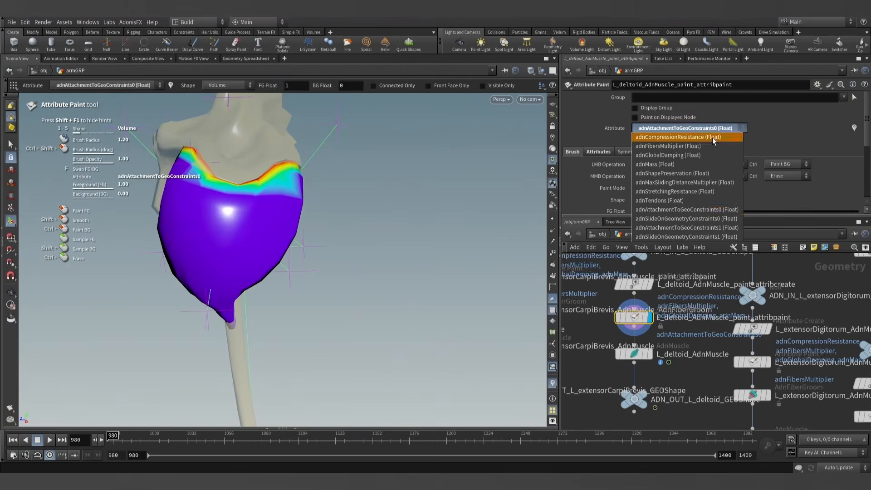
{"action": "left_click", "coordinate": [676, 227]}
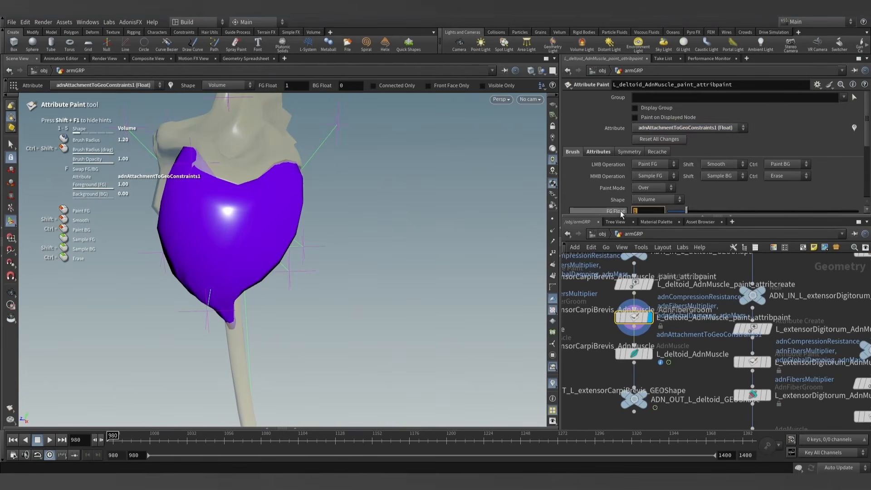
{"action": "type", "text": "0.3"}
{"action": "key", "text": "Return"}
{"action": "scroll", "coordinate": [224, 265], "scroll_direction": "up", "scroll_amount": 20}
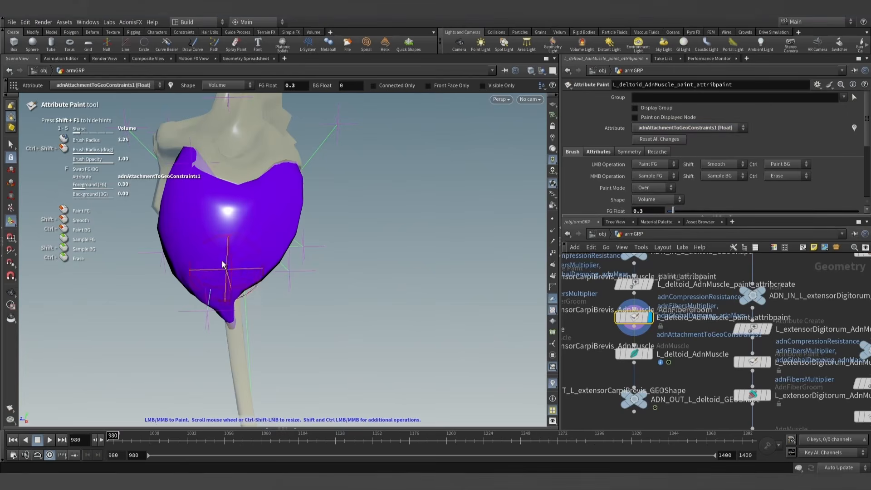
{"action": "left_click", "coordinate": [240, 233]}
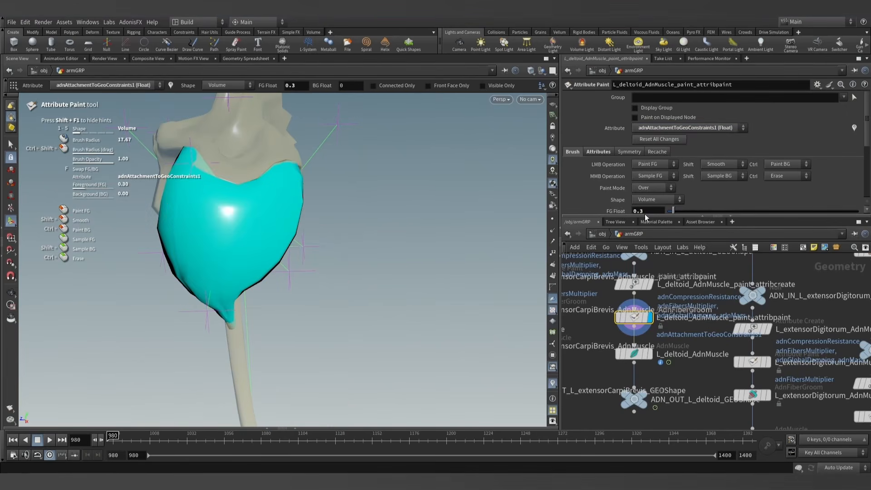
- Set the foreground value to 0 and paint adnAttachmentToGeoConstraints1 out along the deltoid's upper rim with a small brush
{"action": "left_click_drag", "start_coordinate": [671, 214], "coordinate": [664, 213]}
{"action": "left_click_drag", "start_coordinate": [237, 189], "coordinate": [267, 179], "text": "alt"}
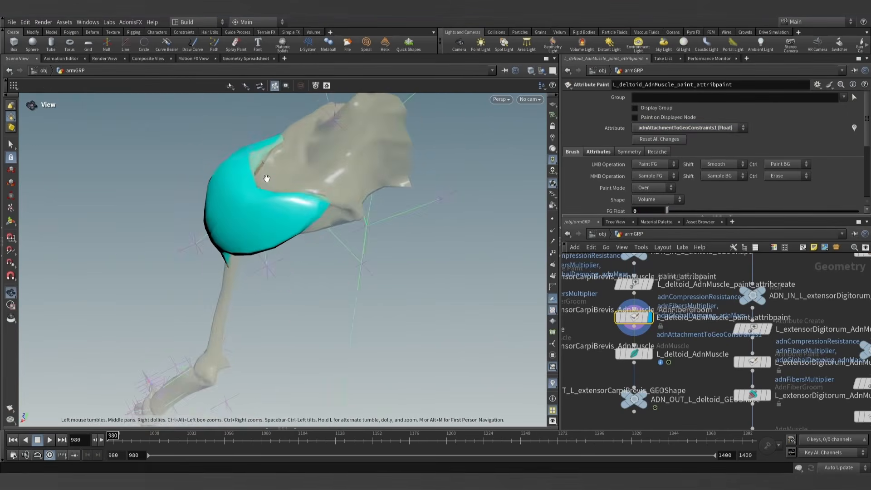
{"action": "right_click_drag", "start_coordinate": [268, 178], "coordinate": [274, 151], "text": "alt"}
{"action": "left_click_drag", "start_coordinate": [275, 151], "coordinate": [193, 159], "text": "alt"}
{"action": "right_click_drag", "start_coordinate": [193, 159], "coordinate": [278, 209], "text": "alt"}
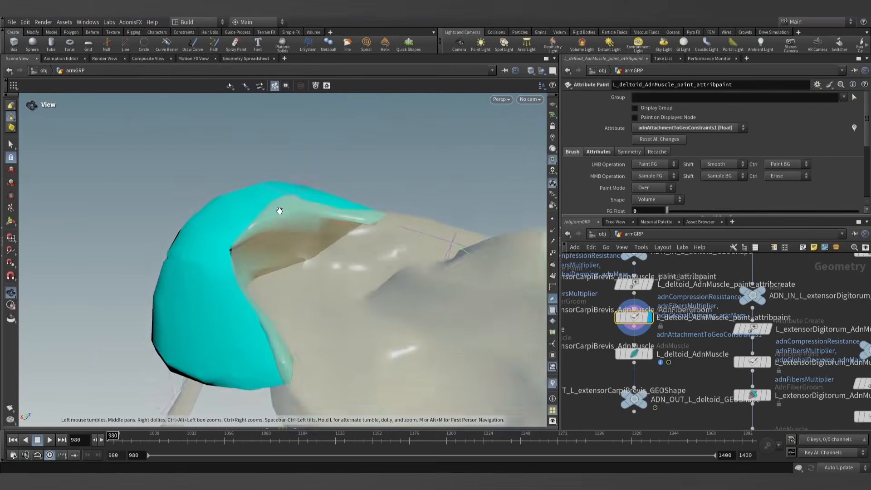
{"action": "left_click_drag", "start_coordinate": [278, 209], "coordinate": [245, 199], "text": "alt"}
{"action": "scroll", "coordinate": [336, 231], "scroll_direction": "down", "scroll_amount": 6}
{"action": "scroll", "coordinate": [338, 233], "scroll_direction": "down", "scroll_amount": 10}
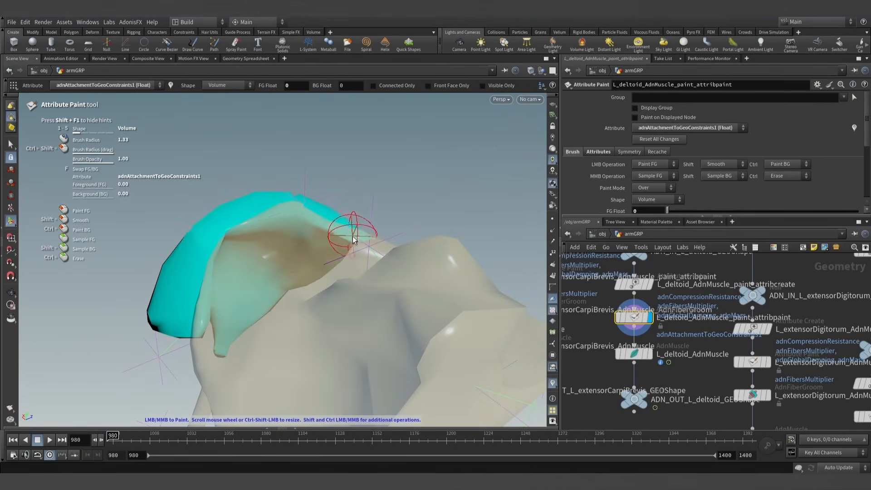
{"action": "mouse_move", "coordinate": [336, 232]}
{"action": "left_mouse_down"}
{"action": "mouse_move", "coordinate": [278, 214]}
{"action": "mouse_move", "coordinate": [257, 226]}
{"action": "left_mouse_up"}
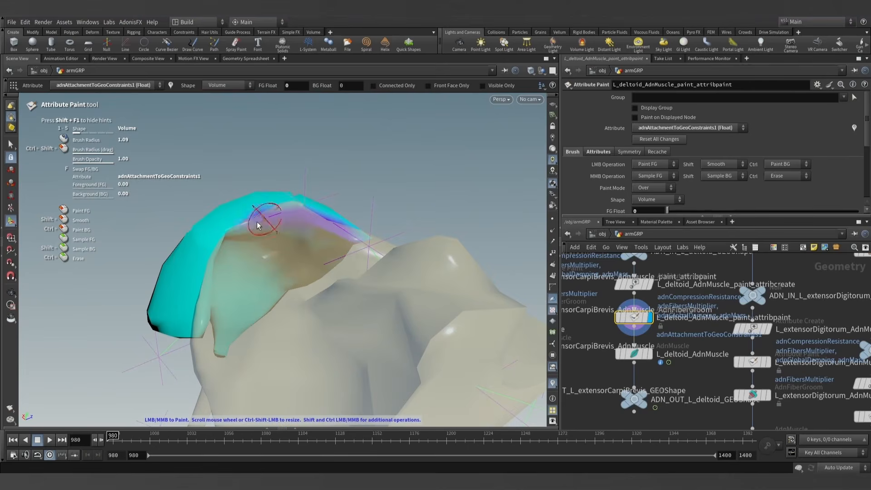
{"action": "left_click_drag", "start_coordinate": [206, 261], "coordinate": [197, 312]}
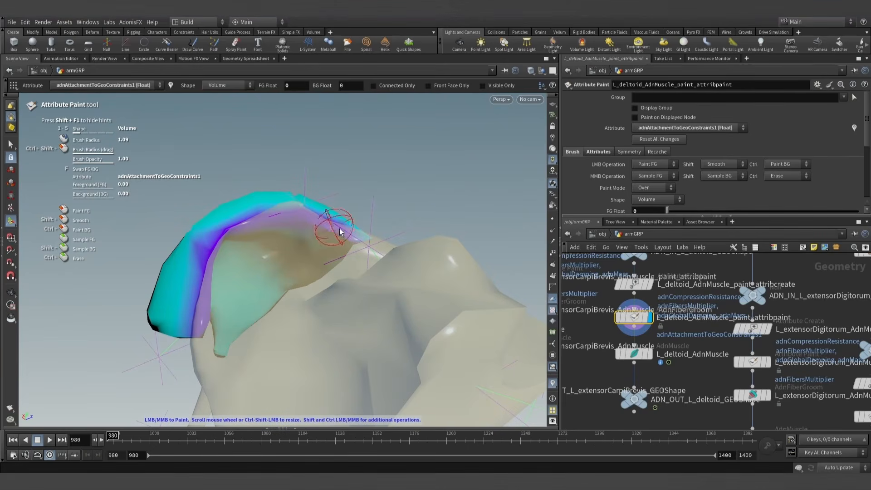
{"action": "left_click_drag", "start_coordinate": [340, 228], "coordinate": [284, 188], "text": "alt"}
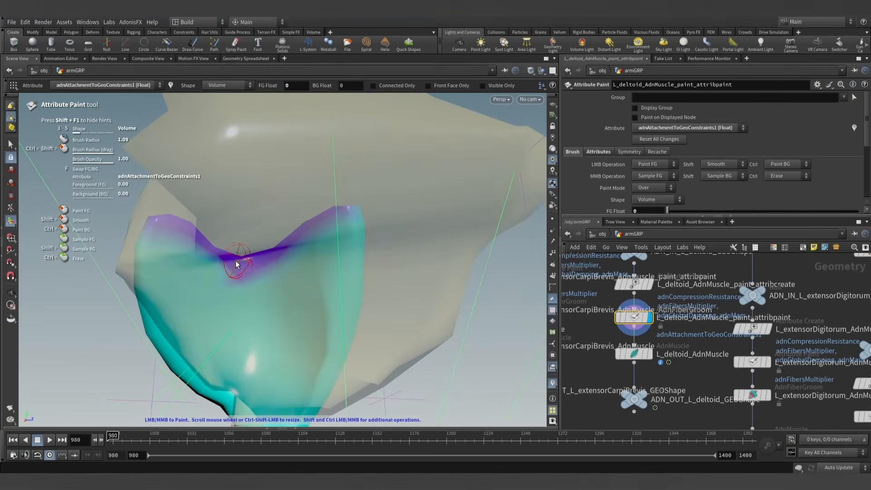
{"action": "scroll", "coordinate": [156, 223], "scroll_direction": "down", "scroll_amount": 2, "text": "alt"}
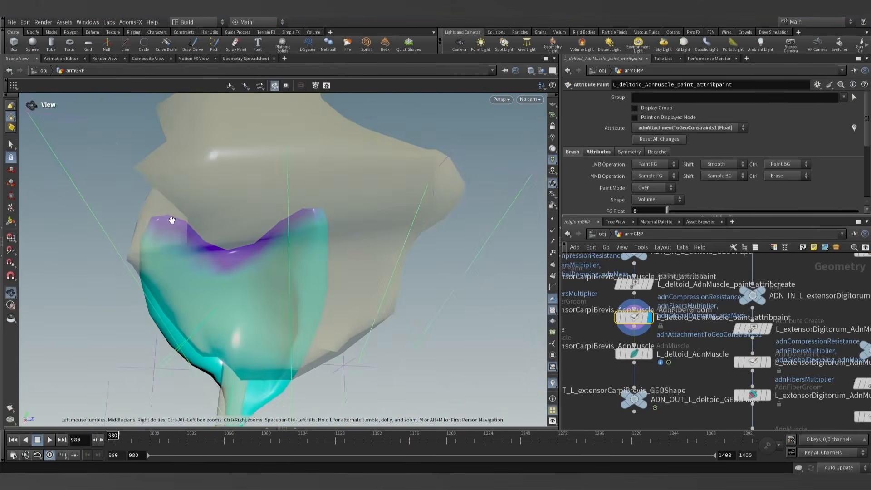
- Set the foreground value to 1 and paint adnAttachmentToGeoConstraints1 on the deltoid's lower tip at the arm bone
{"action": "left_click_drag", "start_coordinate": [171, 219], "coordinate": [389, 290], "text": "alt"}
{"action": "scroll", "coordinate": [164, 241], "scroll_direction": "down", "scroll_amount": 3, "text": "alt"}
{"action": "mouse_move", "coordinate": [164, 241]}
{"action": "left_mouse_down", "text": "alt"}
{"action": "mouse_move", "coordinate": [232, 250]}
{"action": "mouse_move", "coordinate": [245, 240]}
{"action": "left_mouse_up", "text": "alt"}
{"action": "middle_click_drag", "start_coordinate": [245, 240], "coordinate": [325, 179], "text": "alt"}
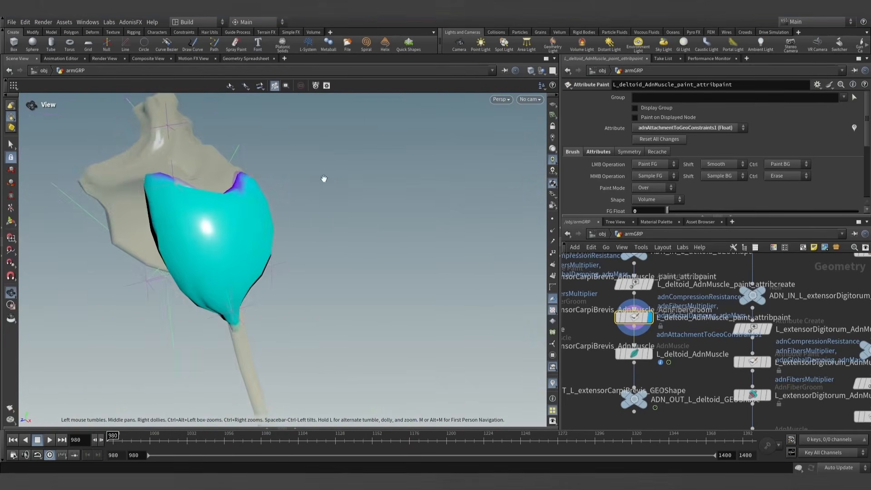
{"action": "scroll", "coordinate": [304, 231], "scroll_direction": "up", "scroll_amount": 3, "text": "alt"}
{"action": "middle_click_drag", "start_coordinate": [303, 231], "coordinate": [381, 180], "text": "alt"}
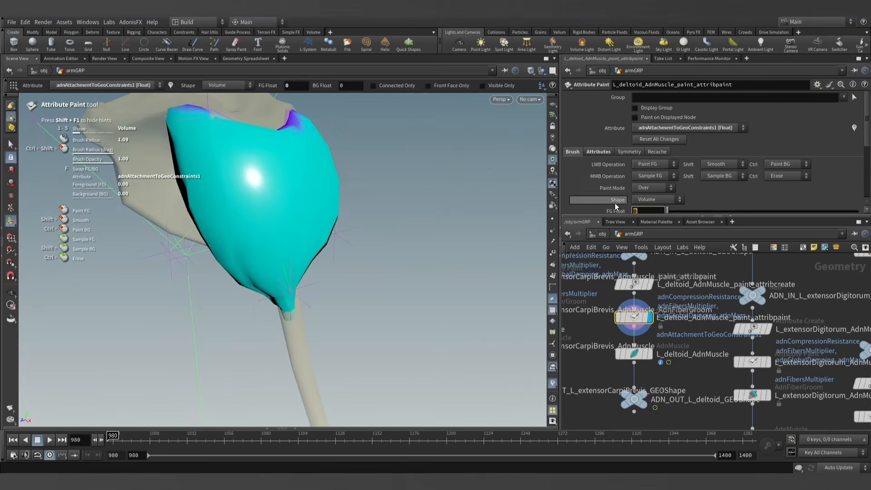
{"action": "type", "text": "1"}
{"action": "key", "text": "Return"}
{"action": "right_click_drag", "start_coordinate": [279, 313], "coordinate": [458, 306], "text": "alt"}
{"action": "left_click_drag", "start_coordinate": [287, 340], "coordinate": [277, 343]}
{"action": "left_click_drag", "start_coordinate": [278, 343], "coordinate": [383, 338], "text": "alt"}
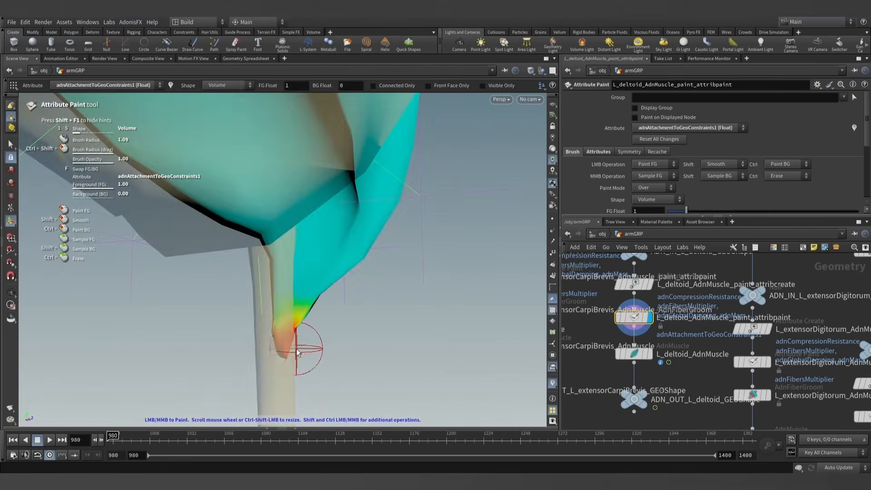
{"action": "left_click_drag", "start_coordinate": [296, 348], "coordinate": [334, 234], "text": "alt"}
- Switch the painted attribute to adnTendons and paint a value of 1 on the deltoid's lower tip
{"action": "left_click", "coordinate": [692, 129]}
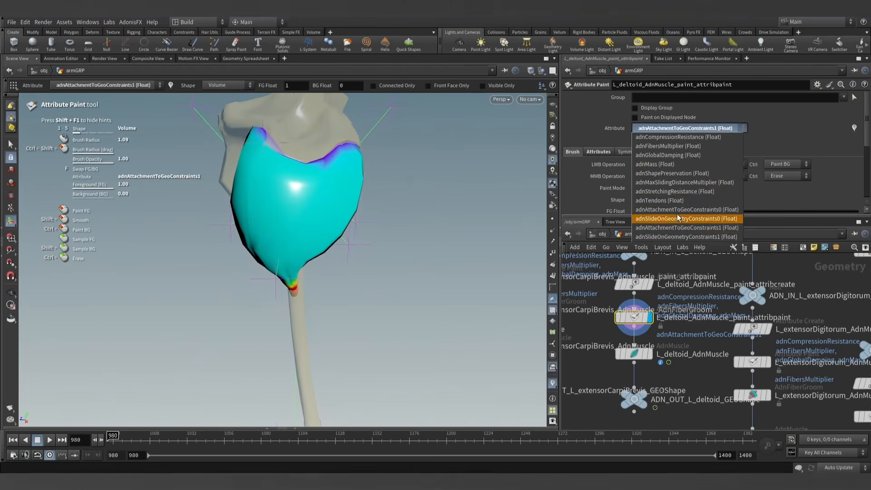
{"action": "left_click", "coordinate": [666, 201]}
{"action": "left_click_drag", "start_coordinate": [347, 256], "coordinate": [347, 211], "text": "alt"}
{"action": "right_click_drag", "start_coordinate": [347, 210], "coordinate": [321, 301], "text": "alt"}
{"action": "middle_click_drag", "start_coordinate": [321, 301], "coordinate": [330, 289], "text": "alt"}
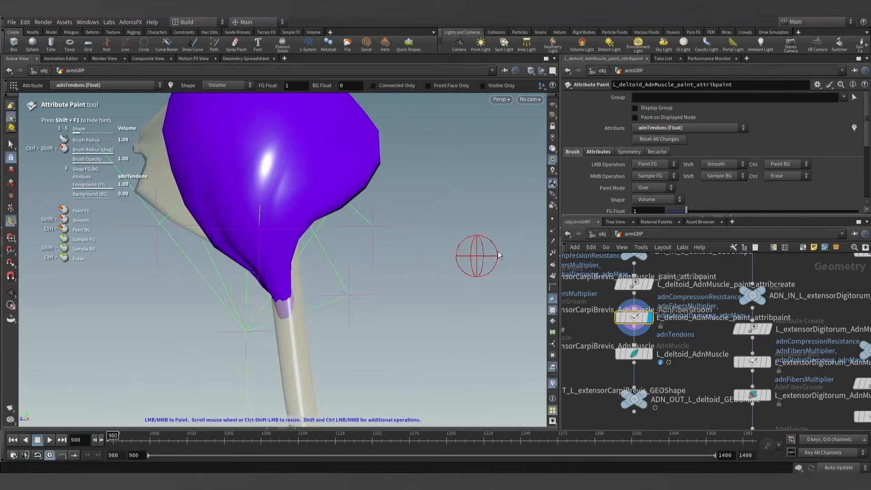
{"action": "left_click_drag", "start_coordinate": [273, 309], "coordinate": [274, 312]}
{"action": "right_click_drag", "start_coordinate": [265, 317], "coordinate": [266, 291], "text": "alt"}
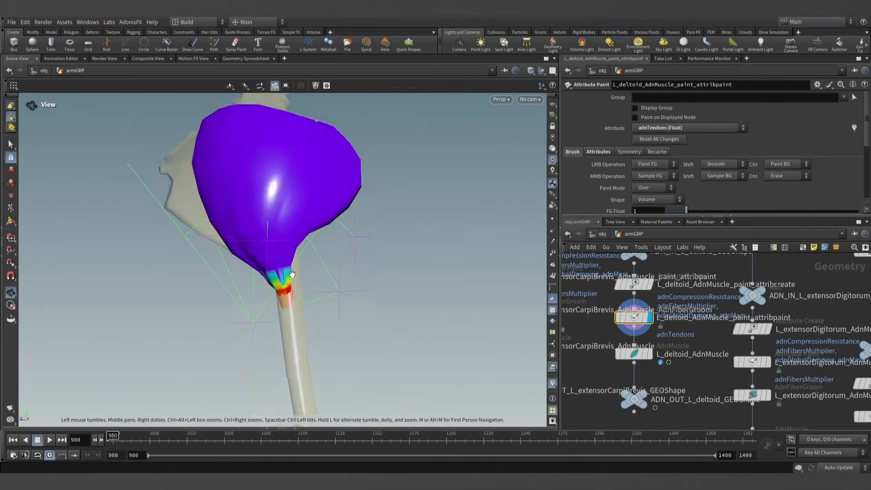
- Paint adnTendons with a value of 1 along the deltoid's entire upper rim at the shoulder bone
{"action": "left_click_drag", "start_coordinate": [267, 291], "coordinate": [285, 267], "text": "alt"}
{"action": "middle_click_drag", "start_coordinate": [285, 267], "coordinate": [276, 141], "text": "alt"}
{"action": "mouse_move", "coordinate": [276, 141]}
{"action": "left_mouse_down", "text": "alt"}
{"action": "mouse_move", "coordinate": [251, 204]}
{"action": "mouse_move", "coordinate": [252, 239]}
{"action": "left_mouse_up", "text": "alt"}
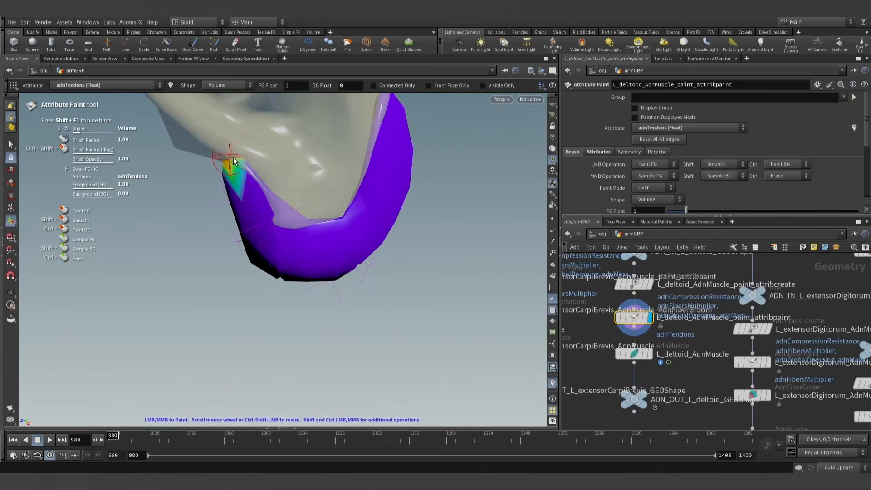
{"action": "left_click_drag", "start_coordinate": [240, 164], "coordinate": [263, 179]}
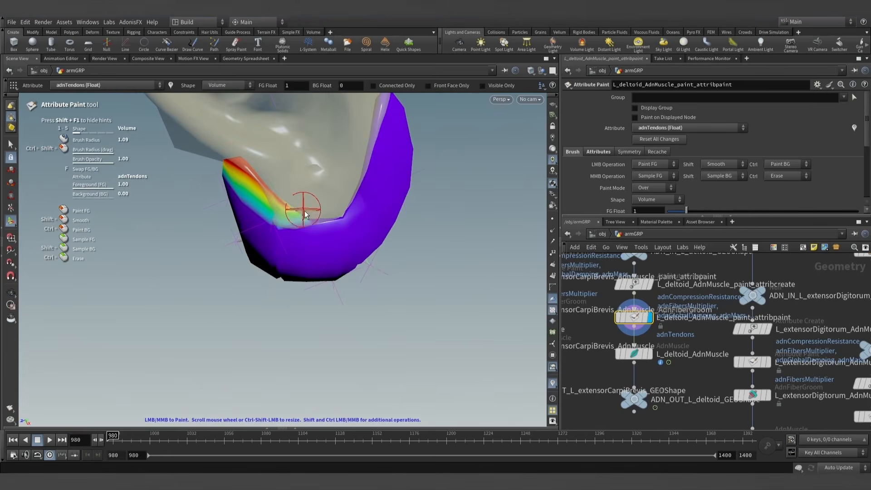
{"action": "mouse_move", "coordinate": [336, 217]}
{"action": "left_mouse_down"}
{"action": "mouse_move", "coordinate": [365, 180]}
{"action": "mouse_move", "coordinate": [385, 123]}
{"action": "left_mouse_up"}
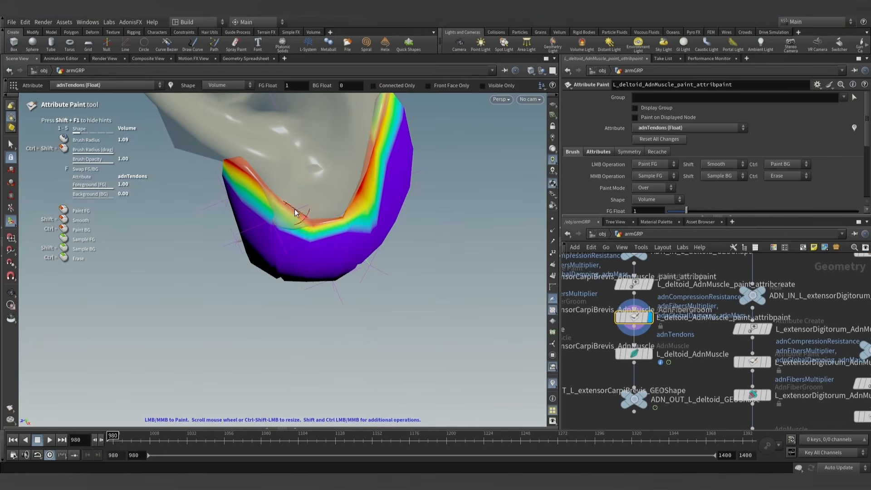
{"action": "left_click_drag", "start_coordinate": [295, 212], "coordinate": [365, 148], "text": "alt"}
{"action": "mouse_move", "coordinate": [376, 112]}
{"action": "left_mouse_down", "text": "alt"}
{"action": "mouse_move", "coordinate": [366, 155]}
{"action": "mouse_move", "coordinate": [392, 213]}
{"action": "mouse_move", "coordinate": [402, 222]}
{"action": "mouse_move", "coordinate": [407, 208]}
{"action": "mouse_move", "coordinate": [408, 238]}
{"action": "left_mouse_up", "text": "alt"}
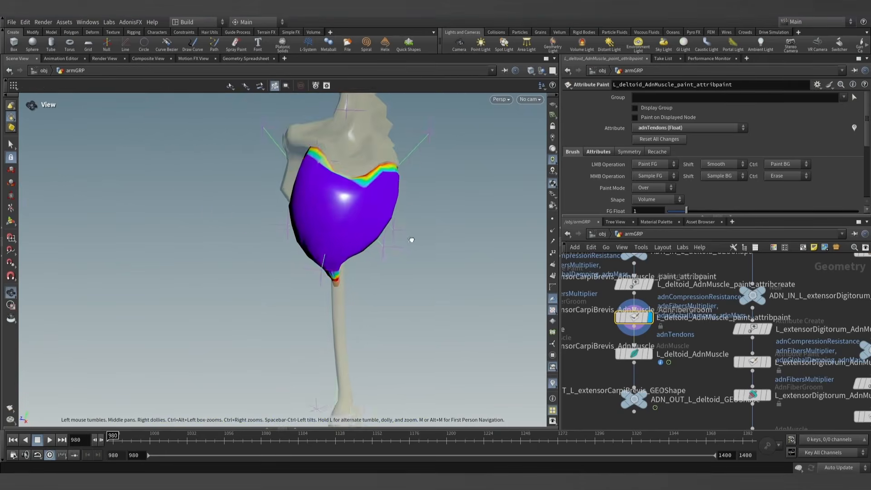
- Leave attribute painting and examine the node information and warnings of L_deltoid_AdnMuscle
{"action": "left_click", "coordinate": [11, 145]}
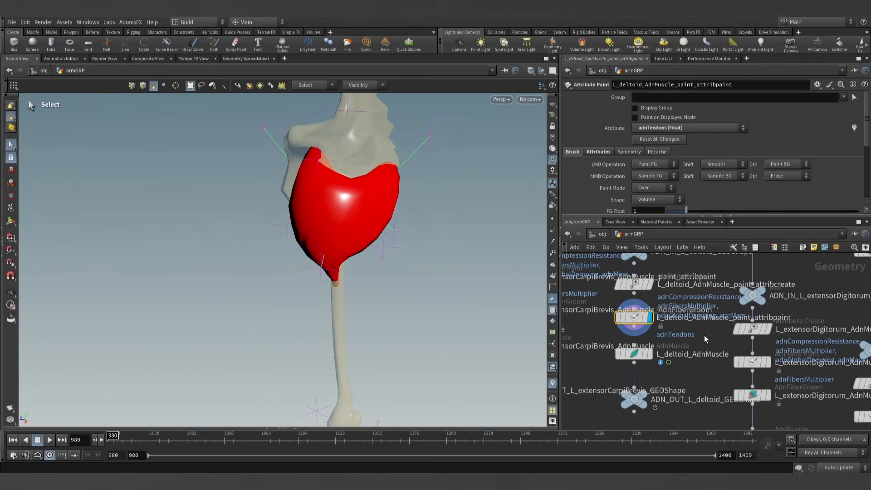
{"action": "left_click", "coordinate": [635, 359]}
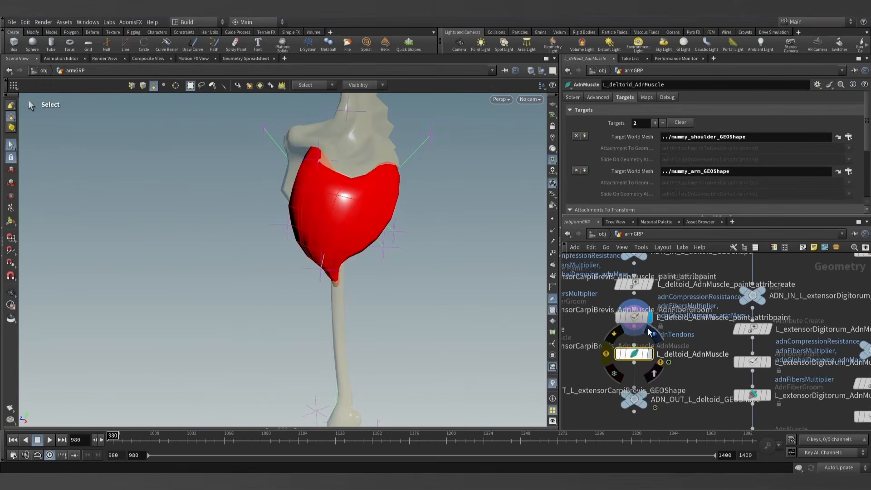
{"action": "left_click", "coordinate": [609, 354]}
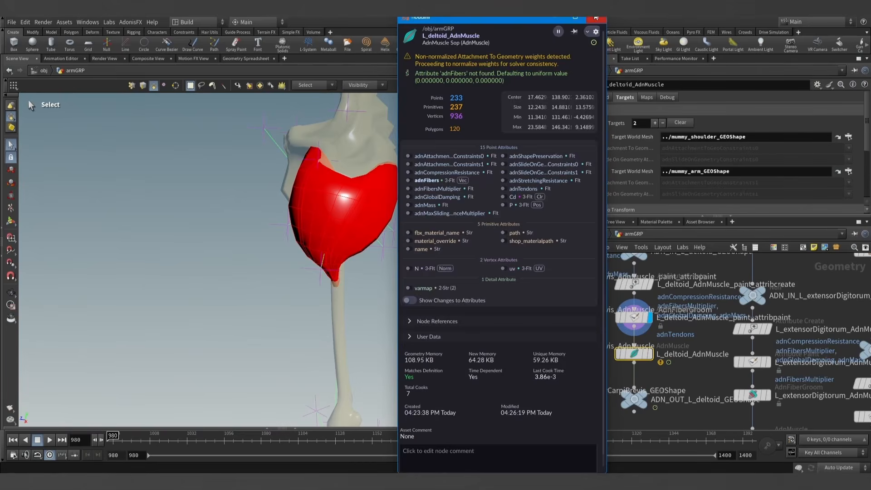
{"action": "left_click", "coordinate": [596, 18]}
{"action": "left_click_drag", "start_coordinate": [343, 176], "coordinate": [350, 217], "text": "alt"}
{"action": "middle_click_drag", "start_coordinate": [350, 218], "coordinate": [341, 278], "text": "alt"}
{"action": "scroll", "coordinate": [343, 276], "scroll_direction": "up", "scroll_amount": 4, "text": "alt"}
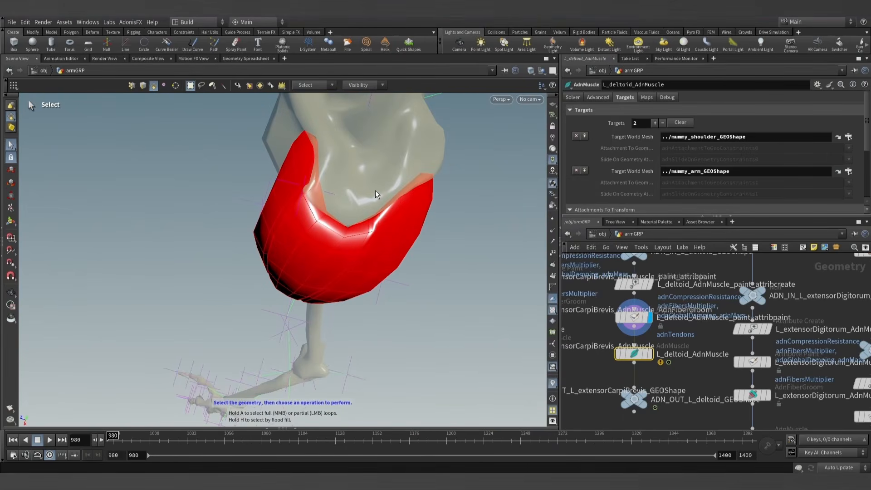
{"action": "middle_click_drag", "start_coordinate": [679, 341], "coordinate": [666, 330]}
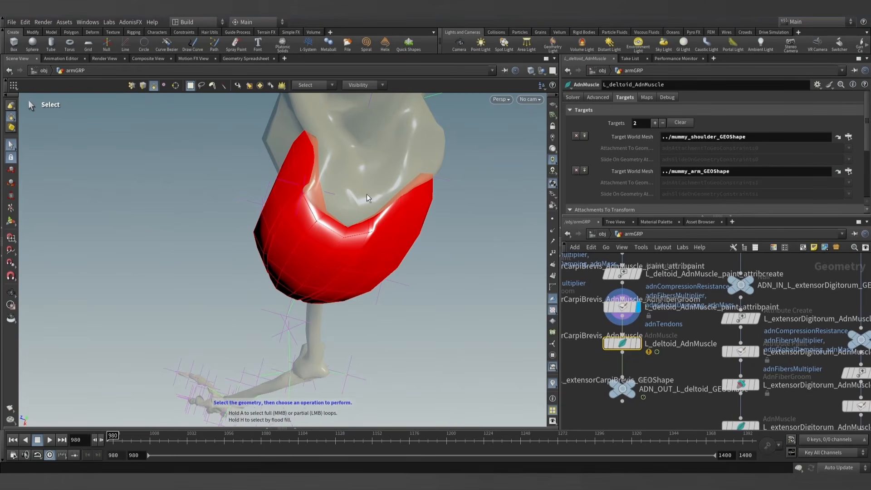
- Make L_deltoid_AdnMuscle groomable with the AdonisFX utility and display its L_deltoid_AdnMuscle_AdnFiberGroom node
{"action": "mouse_move", "coordinate": [645, 342]}
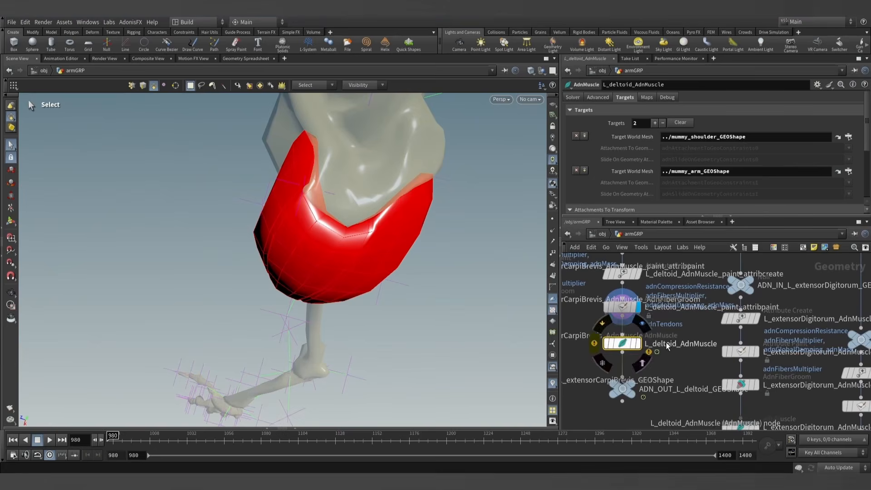
{"action": "left_click", "coordinate": [624, 306]}
{"action": "left_click", "coordinate": [623, 344]}
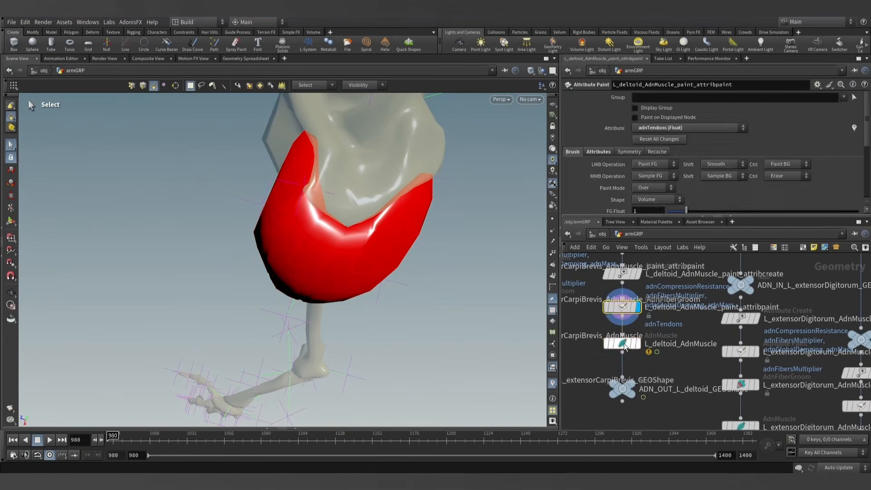
{"action": "left_click", "coordinate": [131, 22]}
{"action": "mouse_move", "coordinate": [132, 30]}
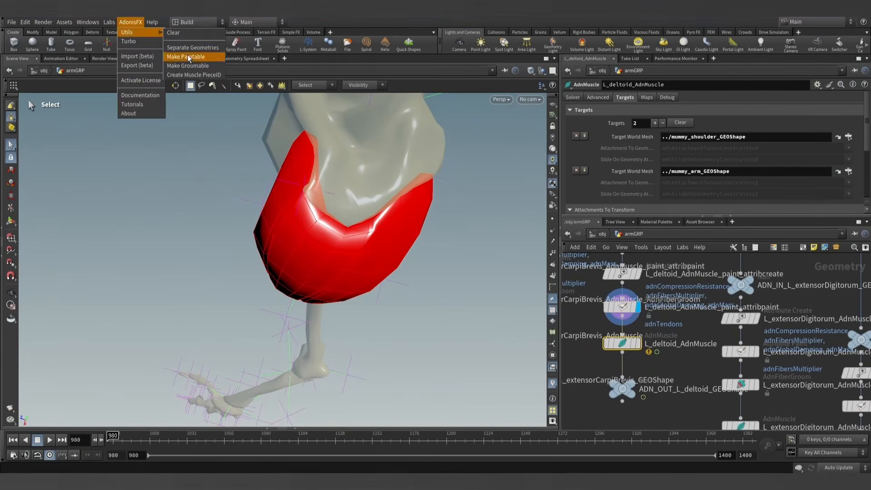
{"action": "left_click", "coordinate": [195, 63]}
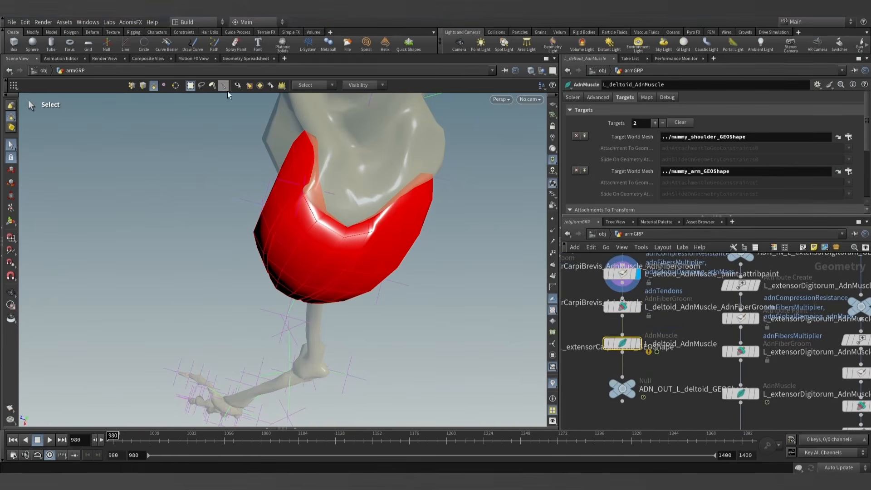
{"action": "left_click", "coordinate": [620, 311]}
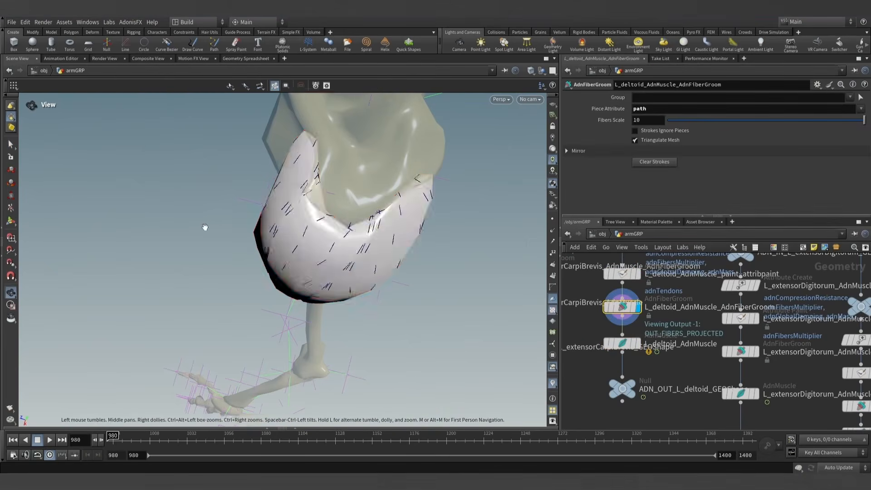
- Groom the deltoid's fibers around the whole muscle with Fiber Strokes running from the upper rim toward the lower tip
{"action": "left_click_drag", "start_coordinate": [205, 227], "coordinate": [168, 137]}
{"action": "key", "text": "Return"}
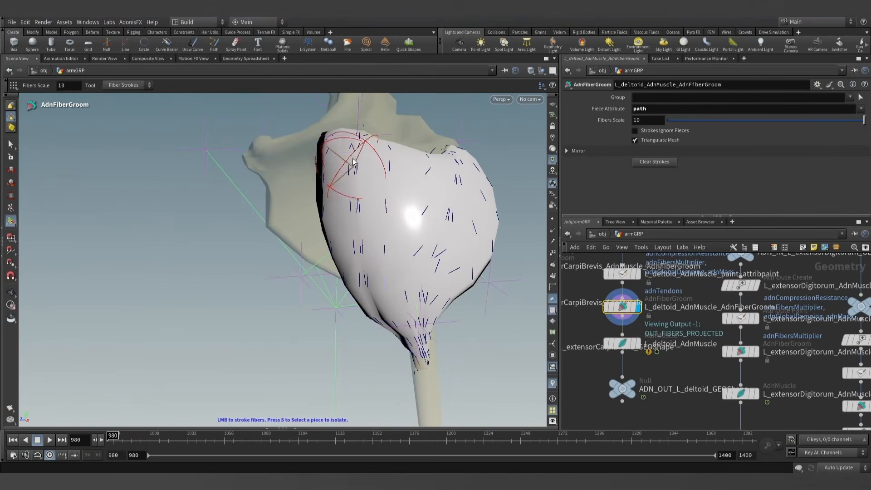
{"action": "left_click_drag", "start_coordinate": [352, 158], "coordinate": [418, 270], "text": "alt"}
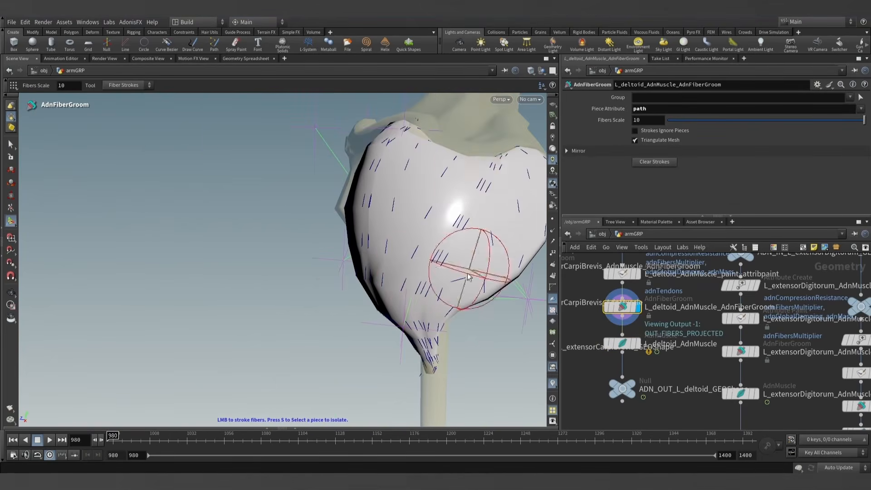
{"action": "left_click_drag", "start_coordinate": [466, 253], "coordinate": [467, 261], "text": "alt"}
{"action": "left_click_drag", "start_coordinate": [529, 205], "coordinate": [485, 232], "text": "alt"}
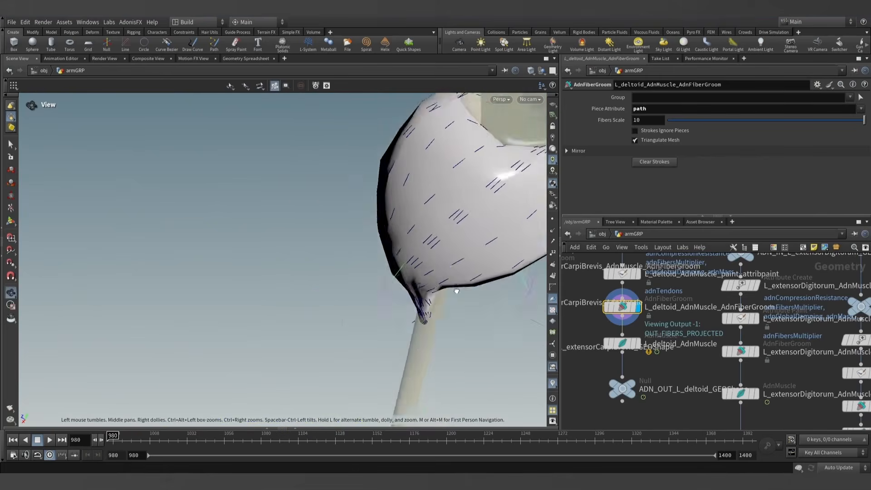
{"action": "middle_click_drag", "start_coordinate": [486, 231], "coordinate": [387, 283], "text": "alt"}
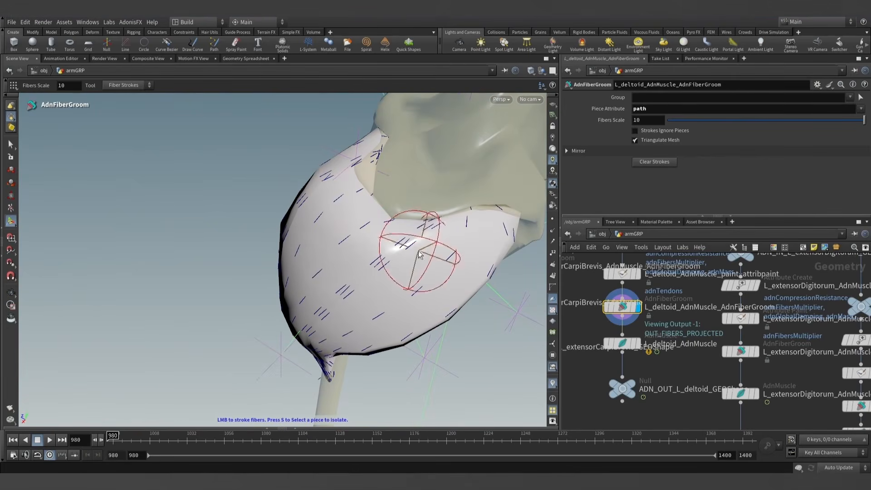
{"action": "left_click_drag", "start_coordinate": [503, 220], "coordinate": [288, 184], "text": "alt"}
{"action": "mouse_move", "coordinate": [351, 346]}
{"action": "left_mouse_down", "text": "alt"}
{"action": "mouse_move", "coordinate": [329, 295]}
{"action": "mouse_move", "coordinate": [241, 345]}
{"action": "mouse_move", "coordinate": [340, 384]}
{"action": "mouse_move", "coordinate": [414, 352]}
{"action": "mouse_move", "coordinate": [418, 325]}
{"action": "mouse_move", "coordinate": [354, 307]}
{"action": "mouse_move", "coordinate": [361, 263]}
{"action": "mouse_move", "coordinate": [383, 252]}
{"action": "mouse_move", "coordinate": [391, 303]}
{"action": "mouse_move", "coordinate": [382, 282]}
{"action": "left_mouse_up", "text": "alt"}
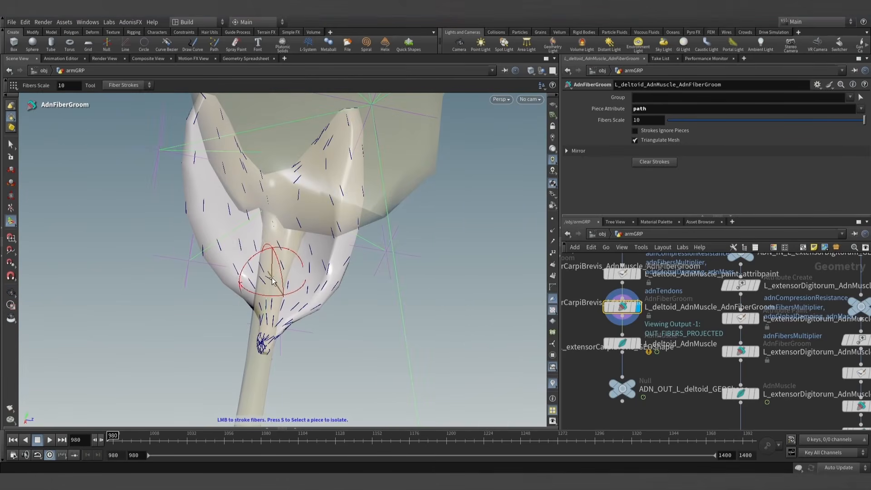
{"action": "mouse_move", "coordinate": [251, 218]}
{"action": "left_mouse_down"}
{"action": "mouse_move", "coordinate": [328, 267]}
{"action": "mouse_move", "coordinate": [347, 261]}
{"action": "left_mouse_up"}
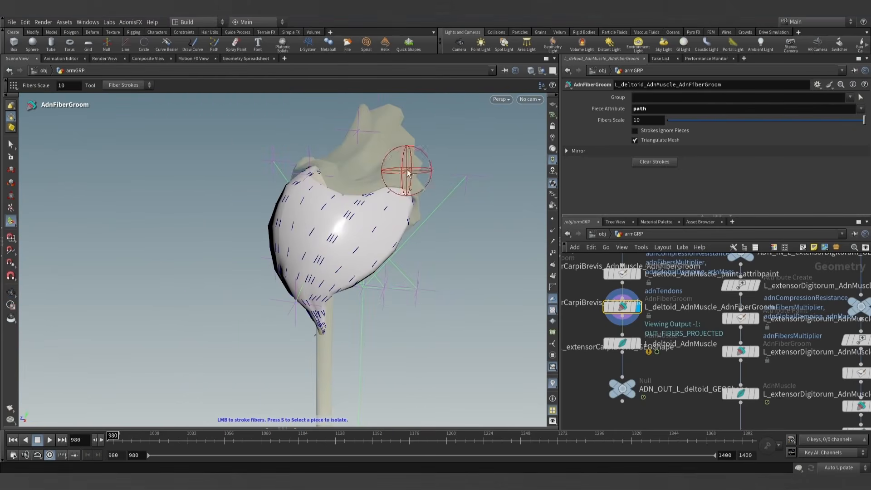
{"action": "scroll", "coordinate": [307, 294], "scroll_direction": "up", "scroll_amount": 5}
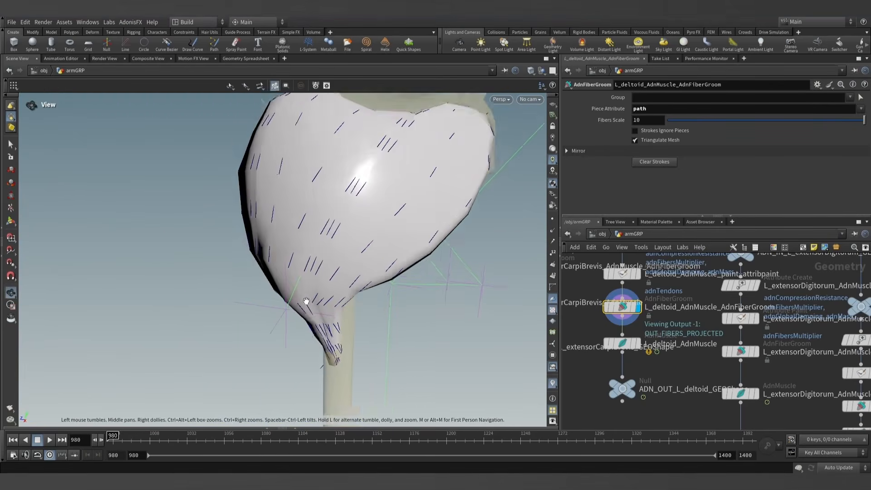
- Display the L_deltoid_AdnMuscle simulation node and play its simulation through the arm movement
{"action": "mouse_move", "coordinate": [320, 254]}
{"action": "left_mouse_down"}
{"action": "mouse_move", "coordinate": [374, 307]}
{"action": "mouse_move", "coordinate": [437, 295]}
{"action": "left_mouse_up"}
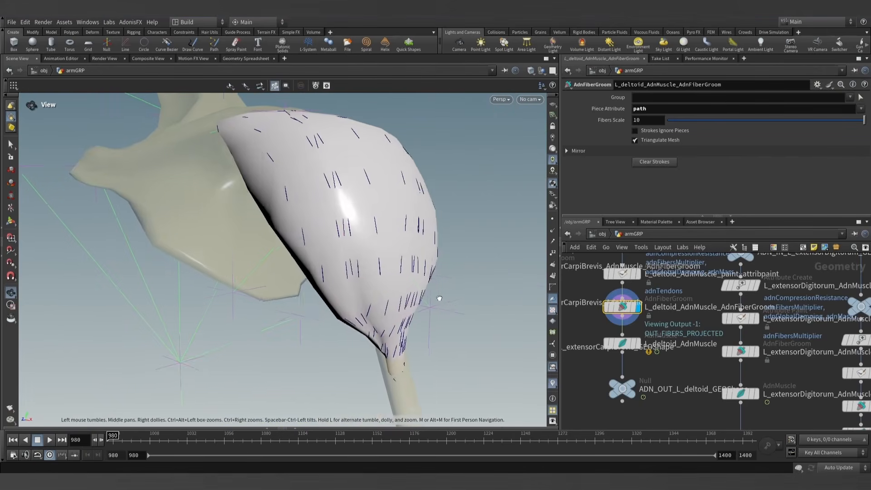
{"action": "mouse_move", "coordinate": [380, 329]}
{"action": "left_mouse_down"}
{"action": "mouse_move", "coordinate": [340, 327]}
{"action": "mouse_move", "coordinate": [3, 136]}
{"action": "left_mouse_up"}
{"action": "key", "text": "Escape"}
{"action": "left_click_drag", "start_coordinate": [258, 284], "coordinate": [392, 312]}
{"action": "key", "text": "s"}
{"action": "left_click", "coordinate": [634, 345]}
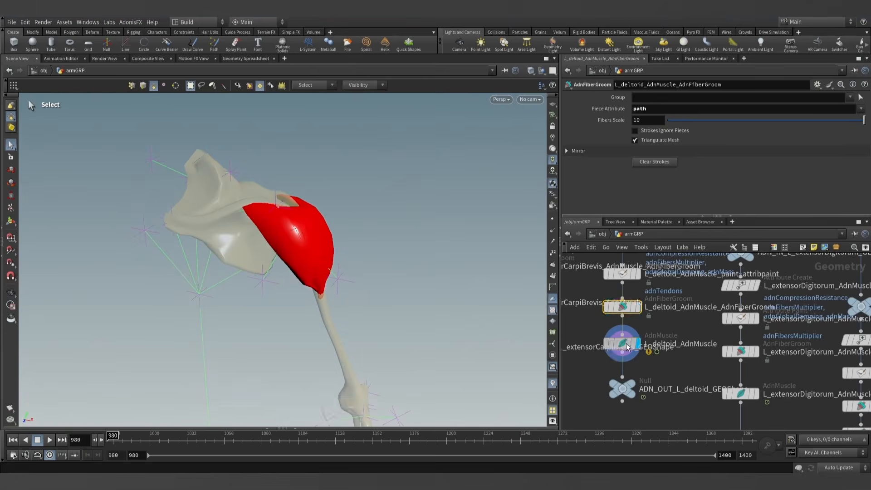
{"action": "left_click", "coordinate": [48, 440]}
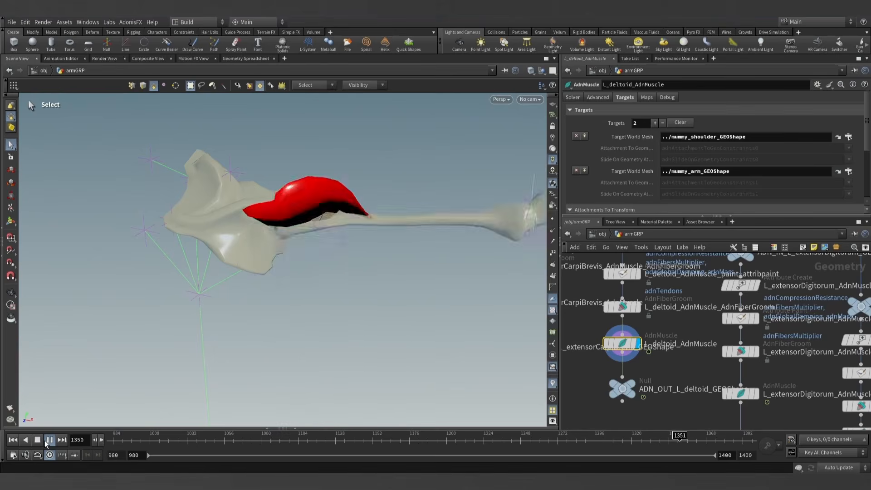
{"action": "left_click", "coordinate": [46, 444]}
- Examine the simulated deltoid from several angles and return the timeline to frame 980
{"action": "left_click_drag", "start_coordinate": [229, 226], "coordinate": [261, 218], "text": "alt"}
{"action": "left_click_drag", "start_coordinate": [376, 178], "coordinate": [342, 205], "text": "alt"}
{"action": "key", "text": "Escape"}
{"action": "left_click_drag", "start_coordinate": [264, 210], "coordinate": [291, 240]}
{"action": "key", "text": "s"}
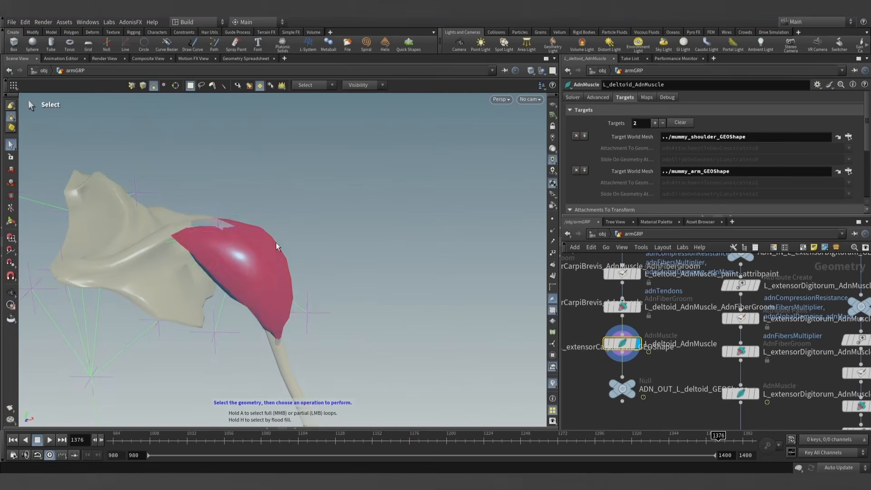
{"action": "scroll", "coordinate": [635, 360], "scroll_direction": "down", "scroll_amount": 6}
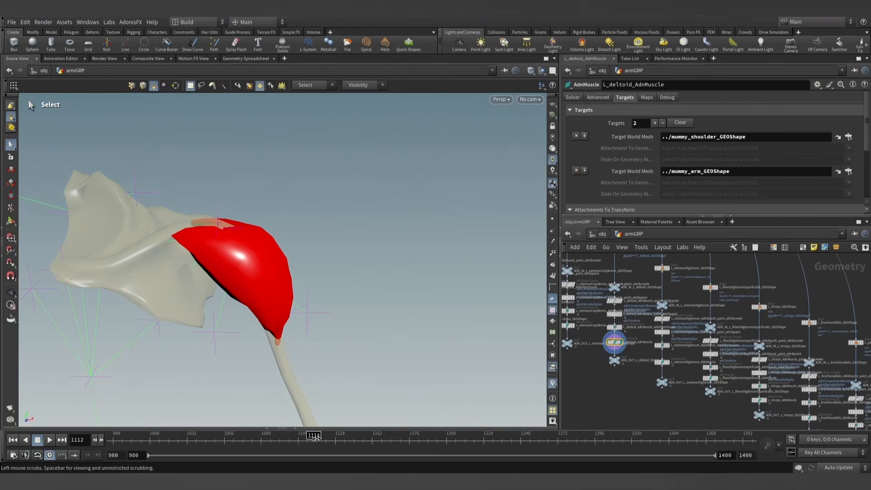
{"action": "left_click_drag", "start_coordinate": [314, 438], "coordinate": [112, 438]}
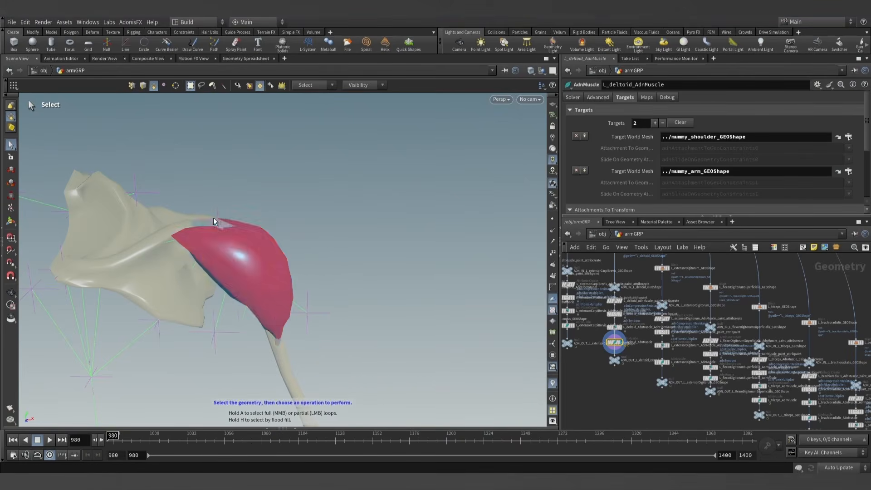
- Duplicate the L_wrist_adduct sensor and locator distance nodes and place the copies beside the originals
{"action": "scroll", "coordinate": [651, 402], "scroll_direction": "down", "scroll_amount": 5}
{"action": "middle_click_drag", "start_coordinate": [684, 417], "coordinate": [612, 338]}
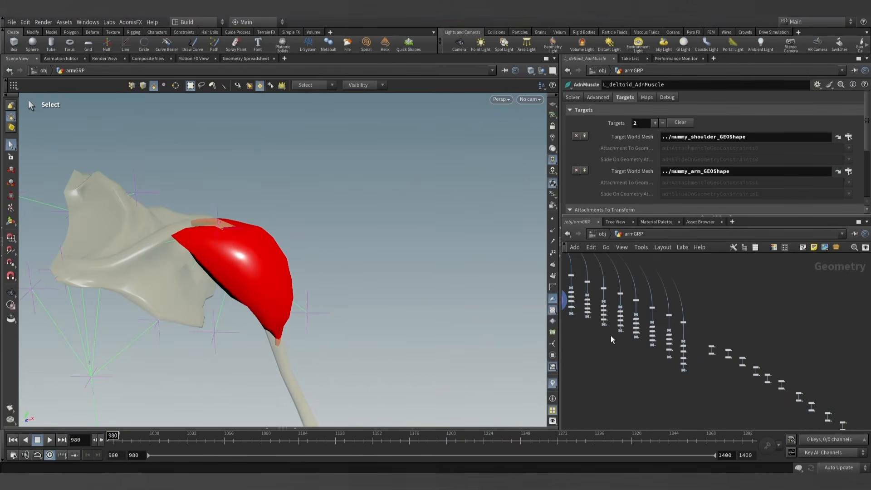
{"action": "middle_click_drag", "start_coordinate": [763, 407], "coordinate": [621, 341]}
{"action": "scroll", "coordinate": [715, 369], "scroll_direction": "up", "scroll_amount": 5}
{"action": "scroll", "coordinate": [716, 400], "scroll_direction": "up", "scroll_amount": 5}
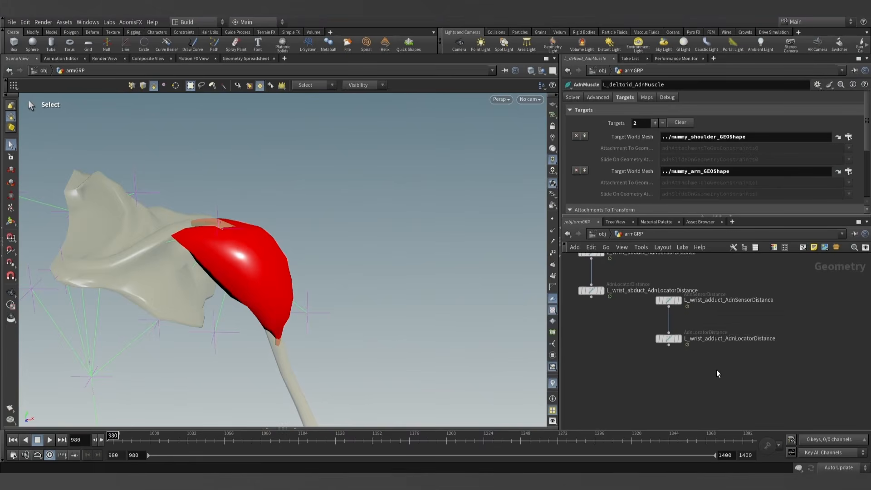
{"action": "left_click", "coordinate": [709, 393]}
{"action": "left_click_drag", "start_coordinate": [709, 389], "coordinate": [732, 361]}
{"action": "left_click", "coordinate": [774, 377]}
{"action": "middle_click_drag", "start_coordinate": [775, 374], "coordinate": [705, 376]}
- Rename the duplicated nodes as L_arm_elevate_AdnSensorDistance and L_arm_elevate_AdnLocatorDistance
{"action": "left_click", "coordinate": [697, 361]}
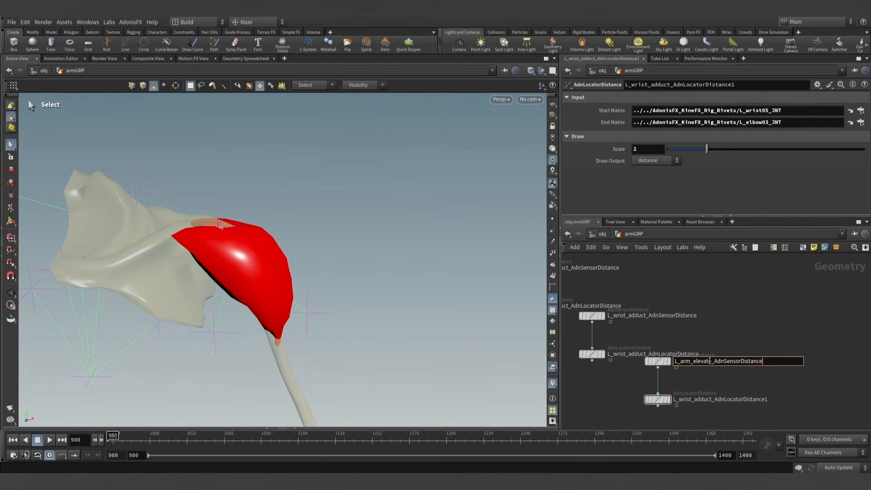
{"action": "double_click", "coordinate": [709, 400]}
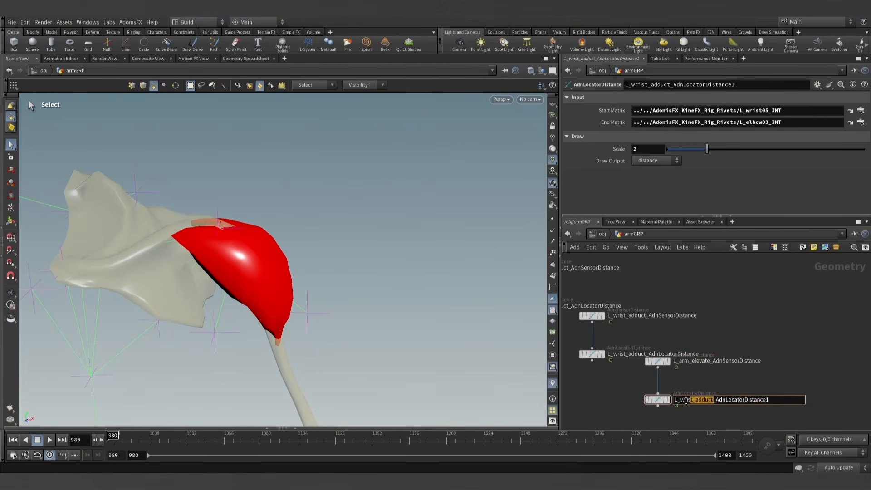
{"action": "key", "text": "BackSpace"}
{"action": "key", "text": "Return"}
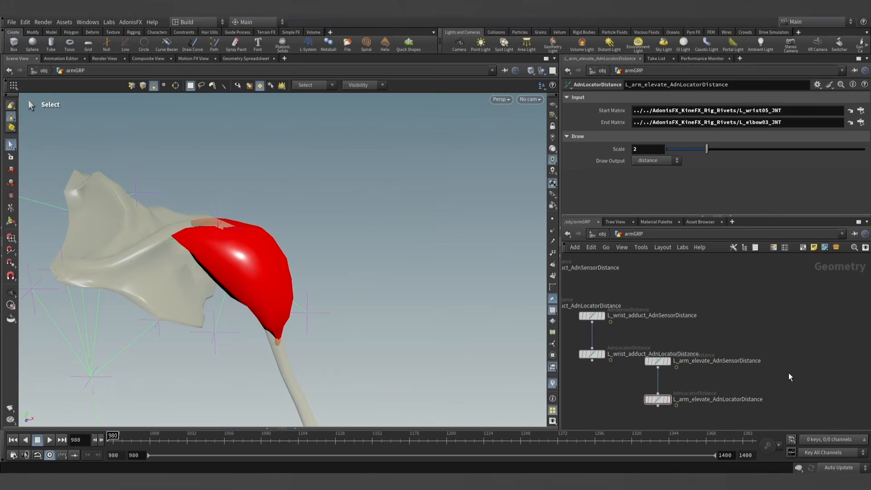
- Set L_arm_elevate_AdnLocatorDistance's Start Matrix to the L_scapula01_JNT joint and its End Matrix to L_shoulder02_JNT
{"action": "left_click", "coordinate": [658, 361]}
{"action": "left_click", "coordinate": [658, 399]}
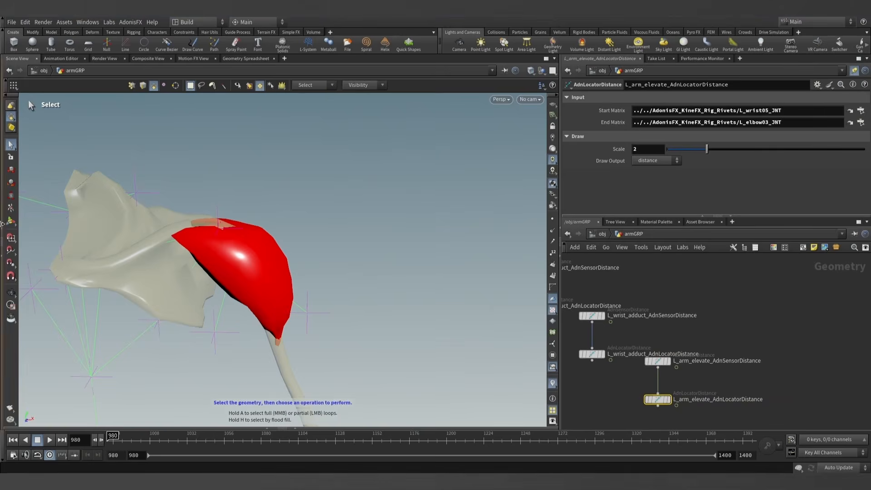
{"action": "left_click", "coordinate": [2, 183]}
{"action": "left_click", "coordinate": [133, 144]}
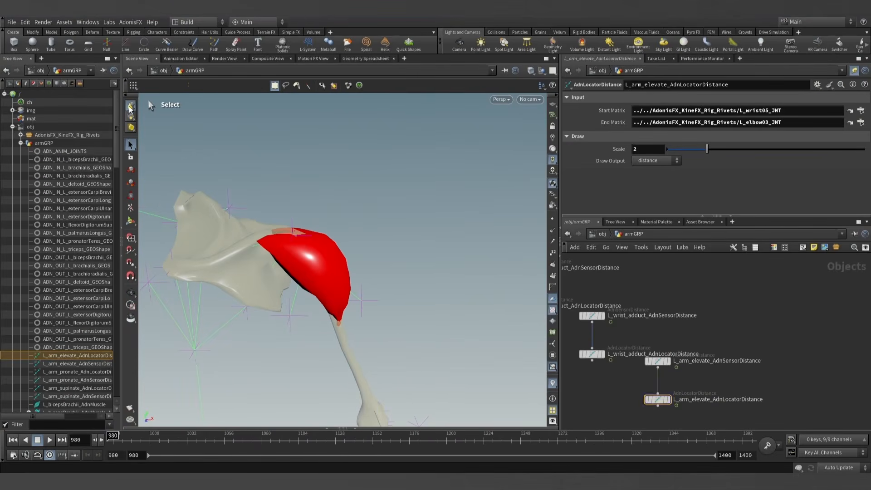
{"action": "left_click", "coordinate": [292, 224]}
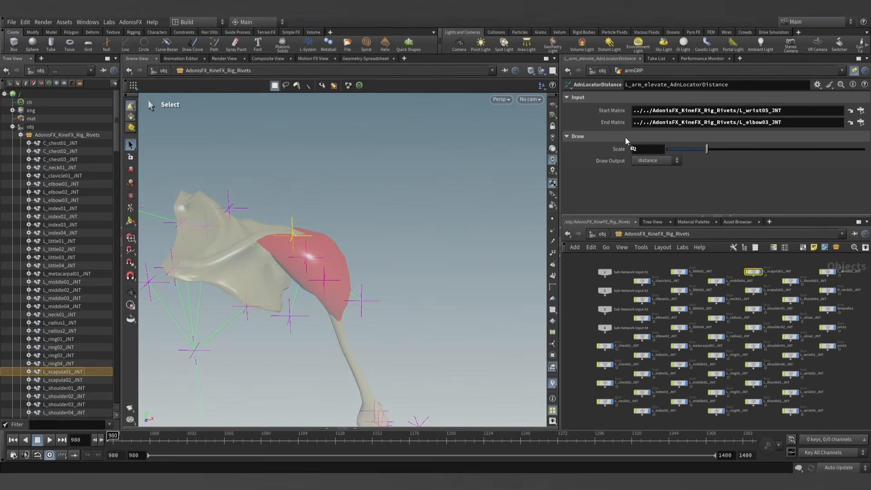
{"action": "left_click_drag", "start_coordinate": [681, 112], "coordinate": [681, 111]}
{"action": "left_click_drag", "start_coordinate": [347, 218], "coordinate": [359, 295], "text": "alt"}
{"action": "left_click", "coordinate": [361, 301]}
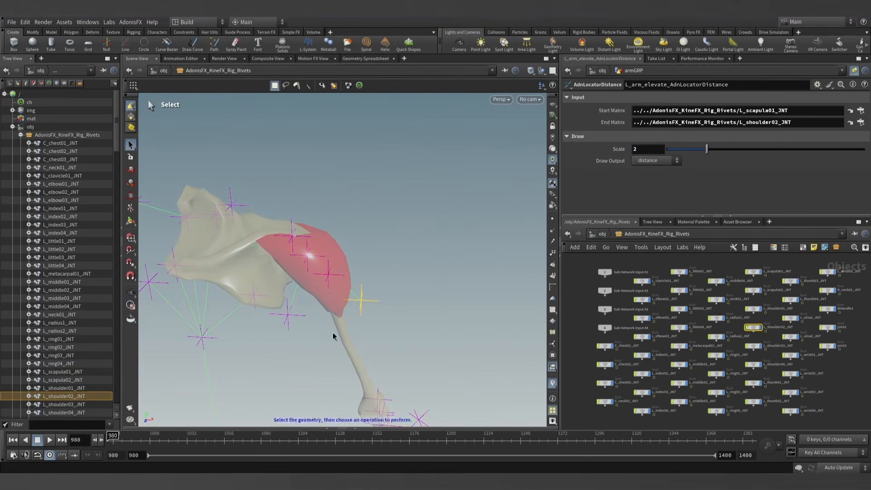
- Back in armGRP, copy the locator's L_scapula01_JNT start and L_shoulder02_JNT end matrix paths into L_arm_elevate_AdnSensorDistance
{"action": "mouse_move", "coordinate": [113, 438]}
{"action": "left_mouse_down"}
{"action": "mouse_move", "coordinate": [416, 439]}
{"action": "mouse_move", "coordinate": [112, 439]}
{"action": "left_mouse_up"}
{"action": "key", "text": "u"}
{"action": "double_click", "coordinate": [716, 300]}
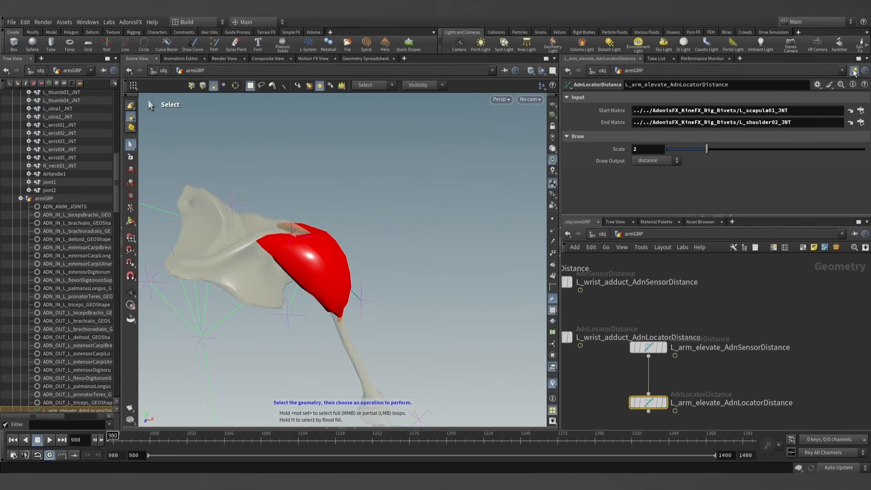
{"action": "left_click", "coordinate": [791, 109]}
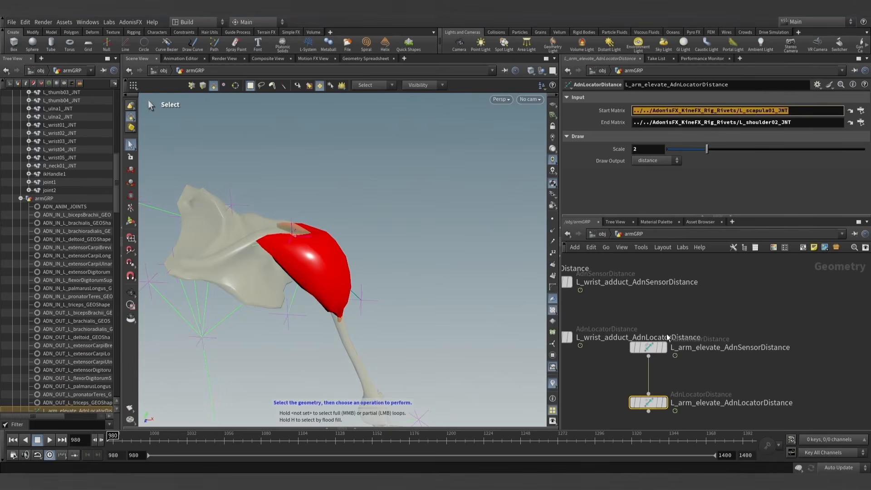
{"action": "left_click", "coordinate": [651, 345]}
{"action": "left_click", "coordinate": [581, 98]}
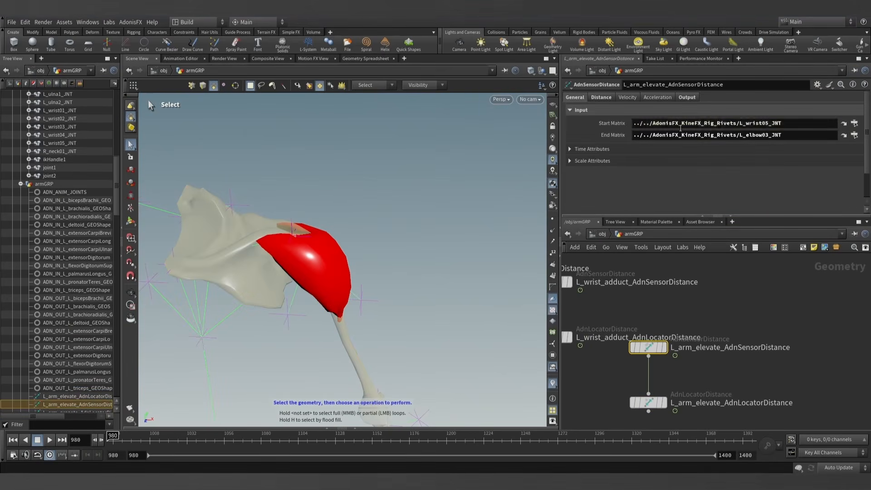
{"action": "left_click", "coordinate": [648, 403]}
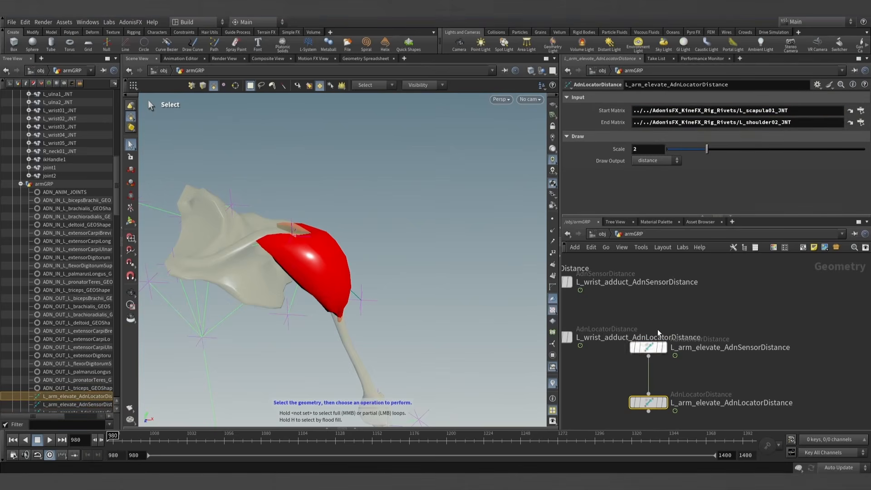
{"action": "left_click", "coordinate": [649, 347]}
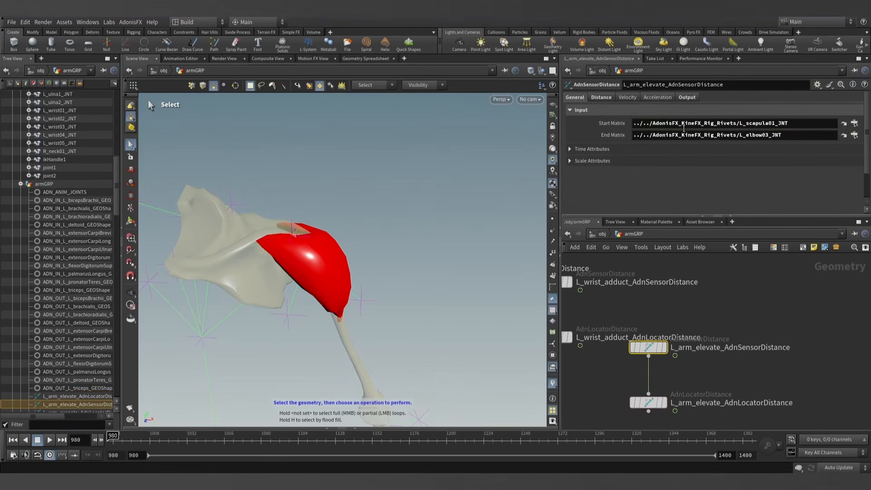
{"action": "triple_click", "coordinate": [694, 133]}
{"action": "type", "text": "../../AdonisFX_KineFX_Rig_Rivets/L_shoulder02_JNT"}
{"action": "left_click", "coordinate": [762, 293]}
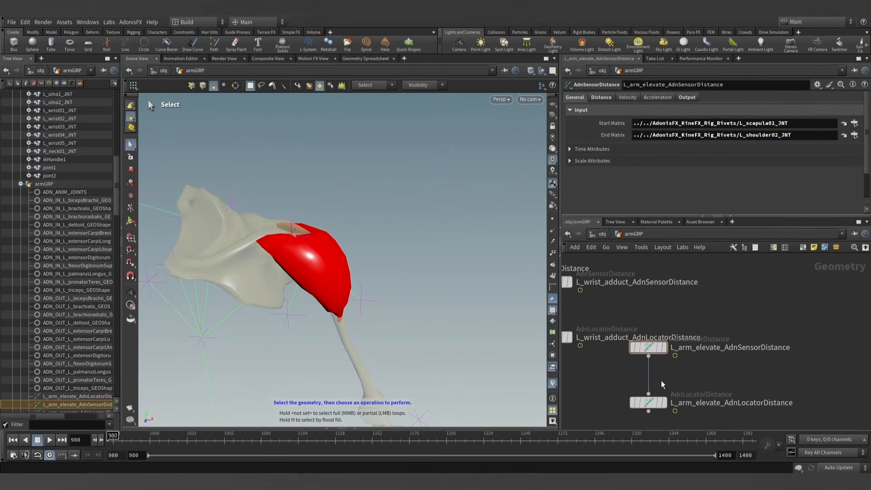
- Display L_arm_elevate_AdnLocatorDistance and copy the sensor's Out Distance at frame 980, 13.4658, into its Input Min Distance
{"action": "left_click", "coordinate": [649, 402]}
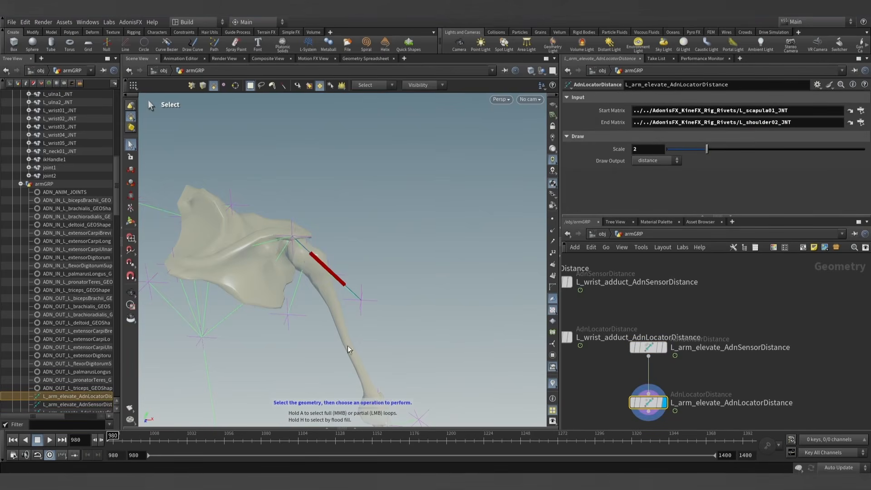
{"action": "left_click", "coordinate": [648, 347]}
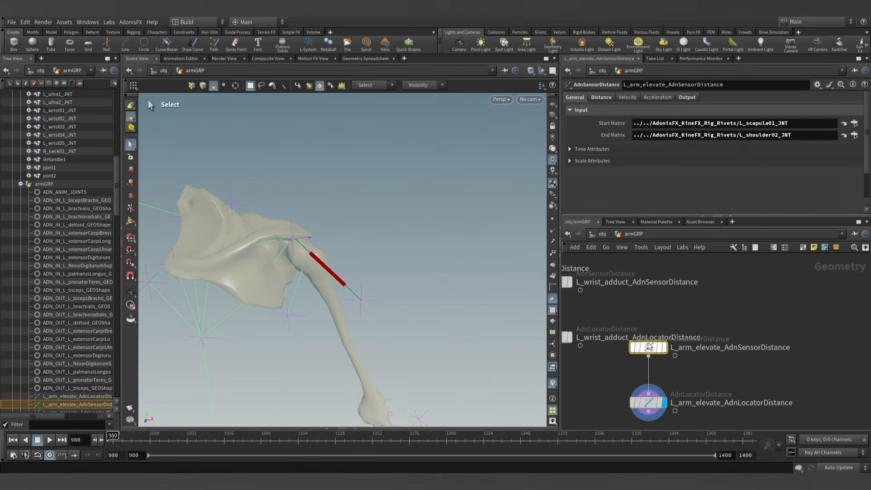
{"action": "left_click", "coordinate": [690, 97]}
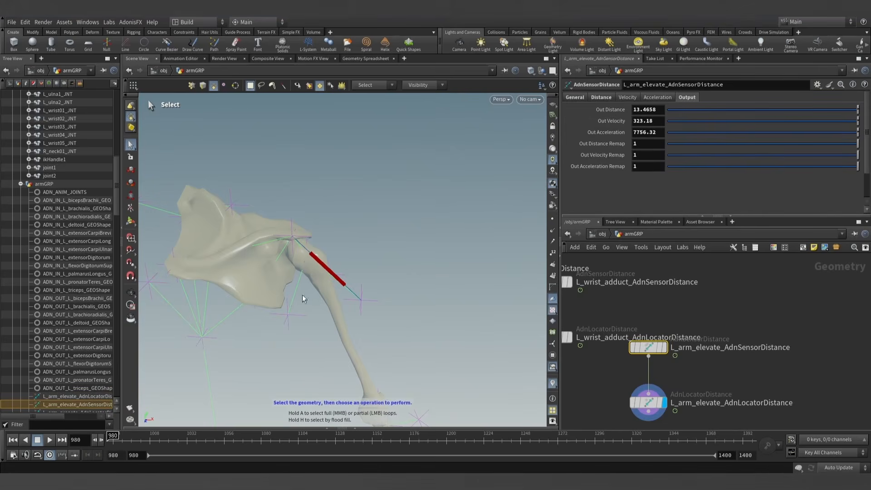
{"action": "left_click", "coordinate": [601, 97]}
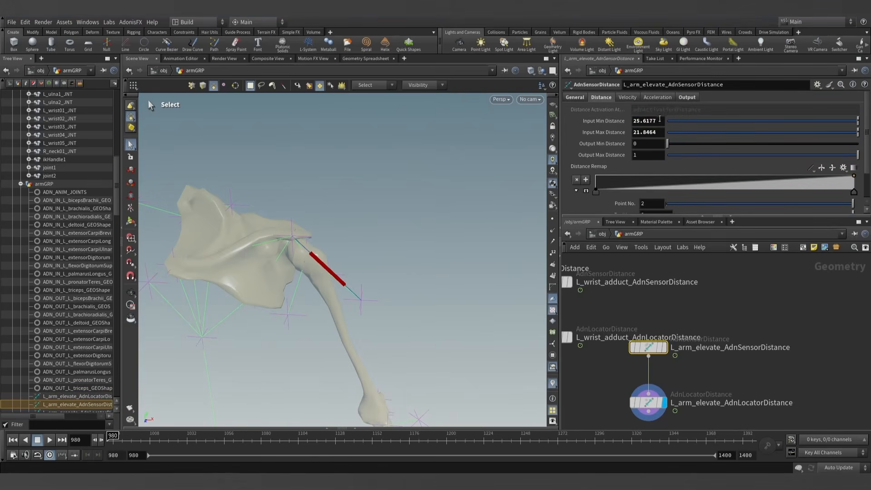
{"action": "left_click", "coordinate": [648, 121]}
{"action": "type", "text": "13.4658"}
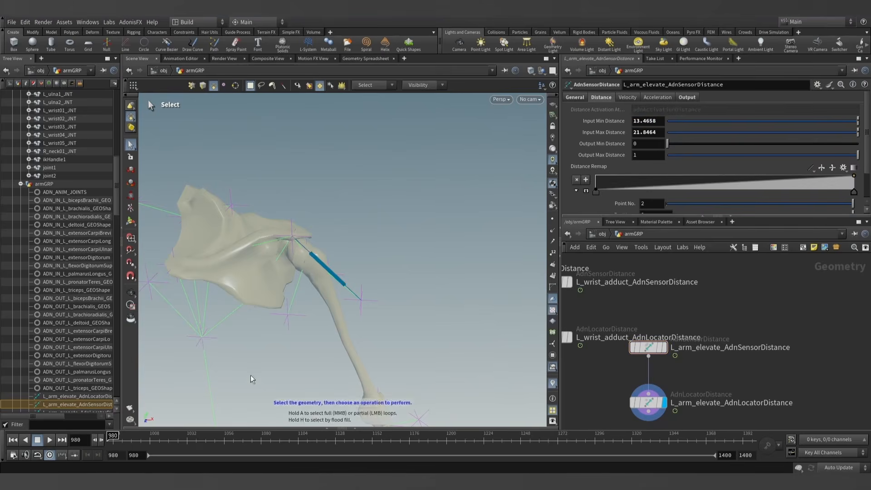
- Copy the arm-elevate sensor's Out Distance at frame 1176, 7.92715, into its Input Max Distance and return the timeline to frame 980
{"action": "left_click_drag", "start_coordinate": [120, 438], "coordinate": [124, 438]}
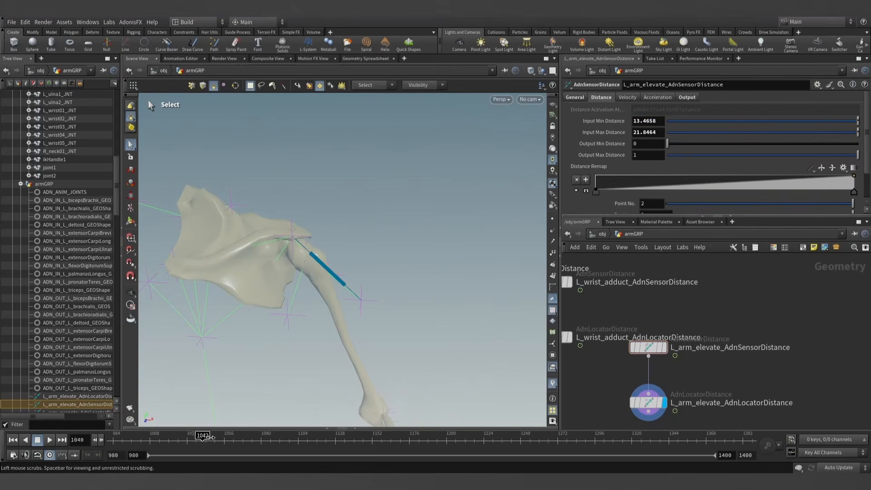
{"action": "left_click_drag", "start_coordinate": [359, 436], "coordinate": [410, 435]}
{"action": "key", "text": "Escape"}
{"action": "left_click_drag", "start_coordinate": [311, 239], "coordinate": [325, 258], "text": "alt"}
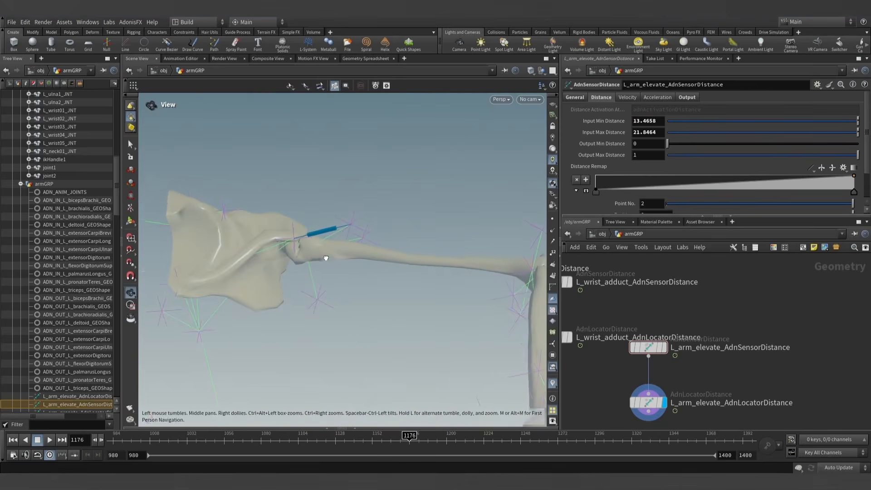
{"action": "left_click", "coordinate": [687, 99]}
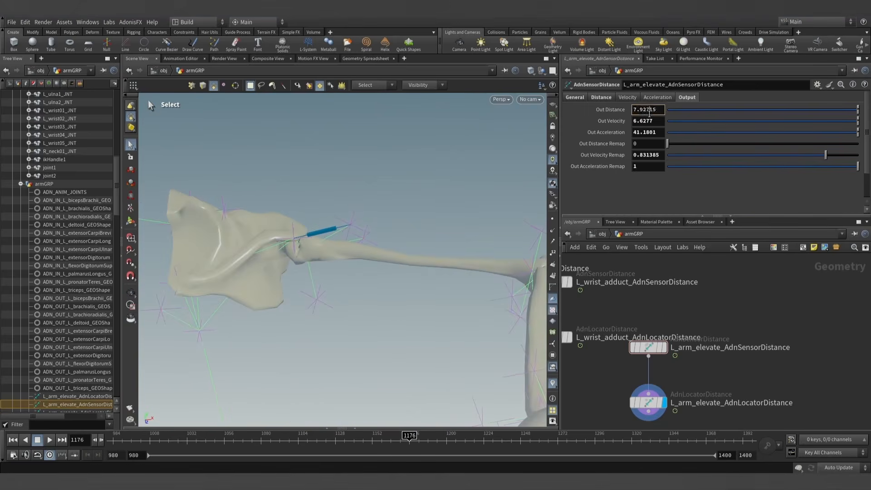
{"action": "left_click", "coordinate": [603, 99]}
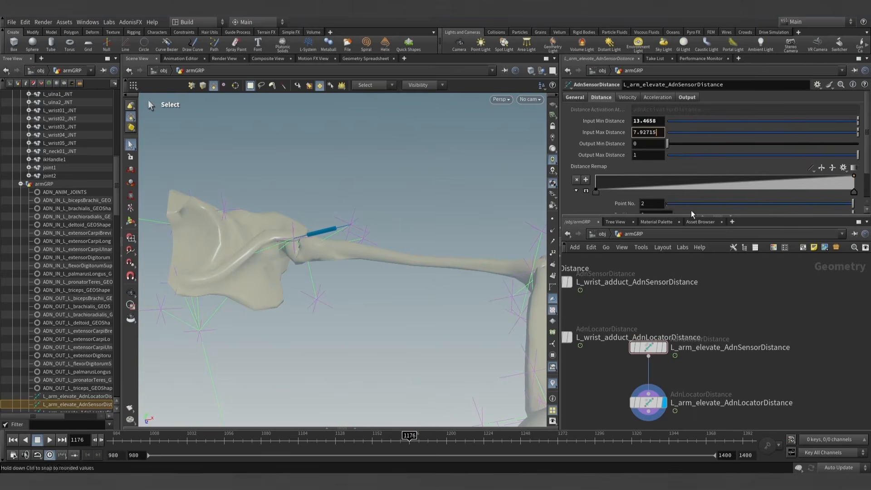
{"action": "left_click_drag", "start_coordinate": [311, 444], "coordinate": [112, 422]}
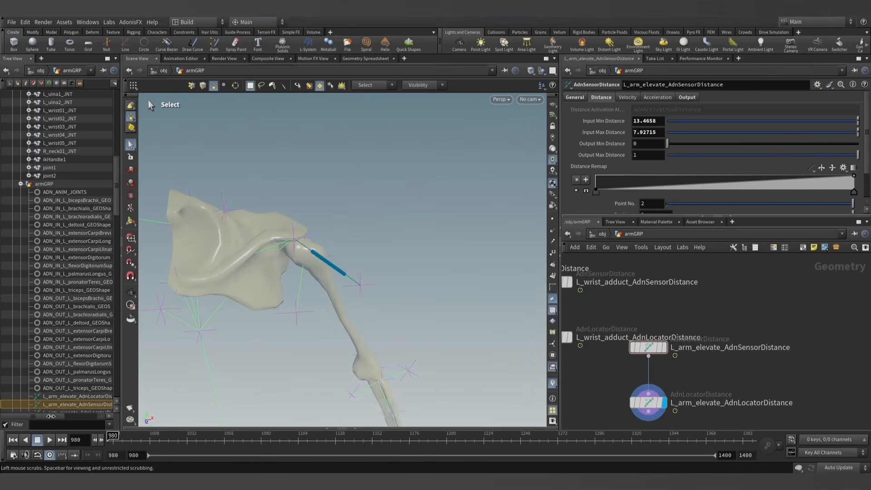
- Select the L_deltoid_AdnMuscle node in the armGRP network and show its Solver attributes in an enlarged parameter area
{"action": "scroll", "coordinate": [706, 310], "scroll_direction": "down", "scroll_amount": 5}
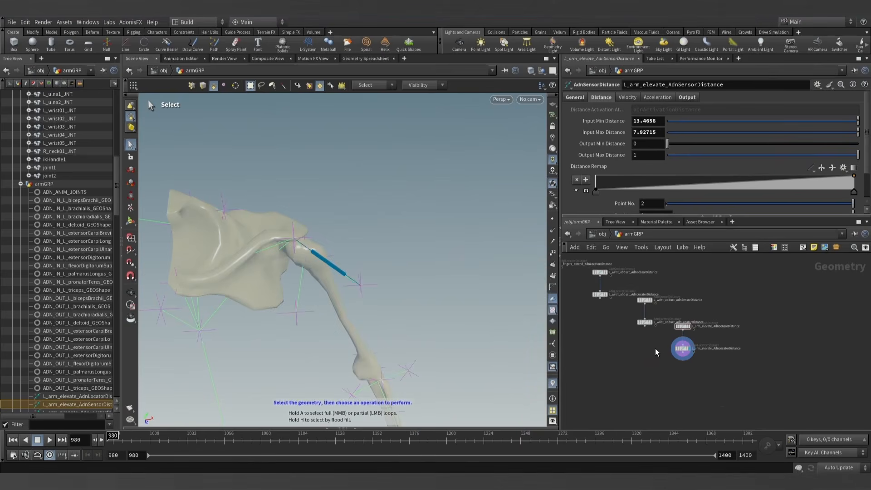
{"action": "scroll", "coordinate": [655, 352], "scroll_direction": "up", "scroll_amount": 3}
{"action": "double_click", "coordinate": [762, 347]}
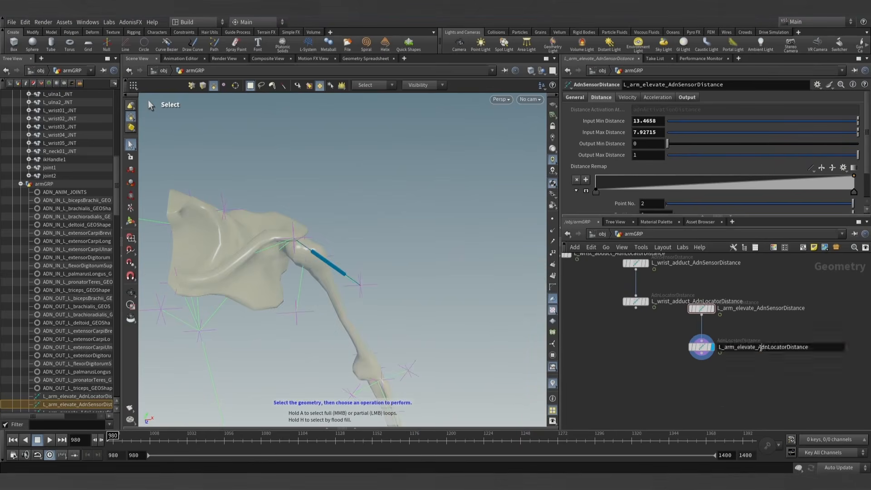
{"action": "left_click", "coordinate": [670, 380]}
{"action": "scroll", "coordinate": [612, 366], "scroll_direction": "down", "scroll_amount": 5}
{"action": "middle_click_drag", "start_coordinate": [613, 366], "coordinate": [744, 393]}
{"action": "scroll", "coordinate": [638, 369], "scroll_direction": "down", "scroll_amount": 3}
{"action": "middle_click_drag", "start_coordinate": [638, 369], "coordinate": [764, 402]}
{"action": "scroll", "coordinate": [662, 378], "scroll_direction": "down", "scroll_amount": 3}
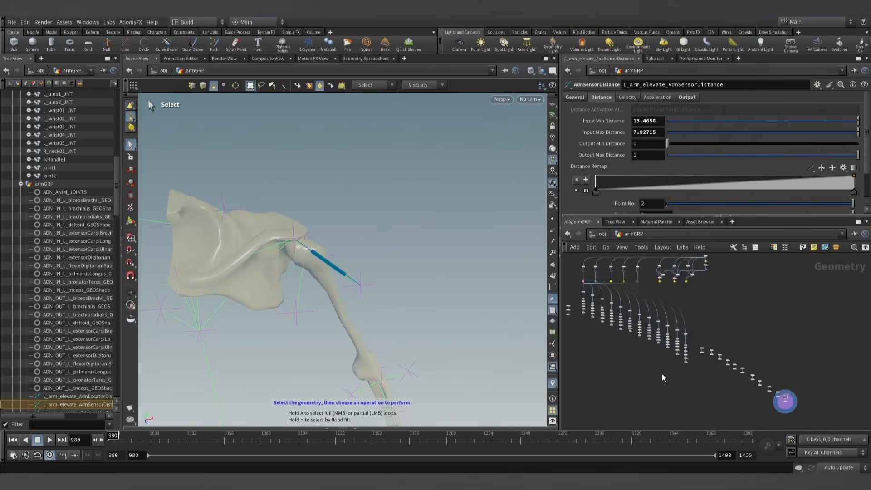
{"action": "scroll", "coordinate": [662, 378], "scroll_direction": "up", "scroll_amount": 8}
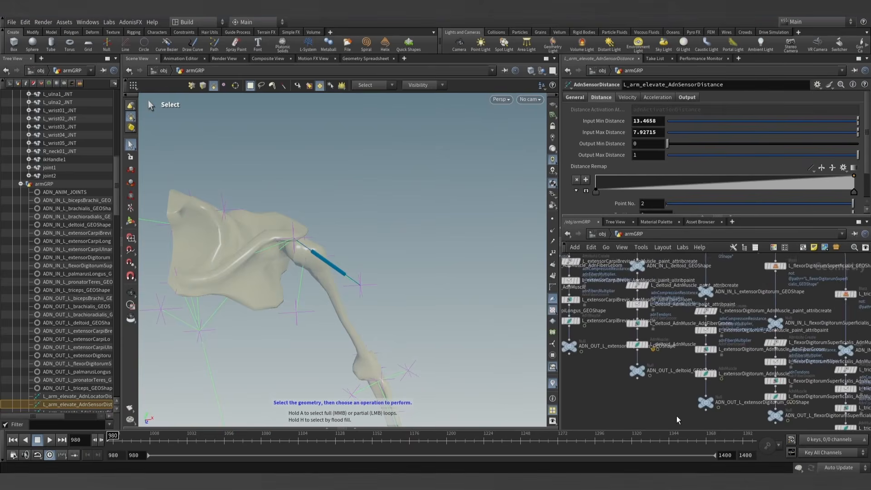
{"action": "scroll", "coordinate": [648, 340], "scroll_direction": "up", "scroll_amount": 3}
{"action": "left_click", "coordinate": [646, 336]}
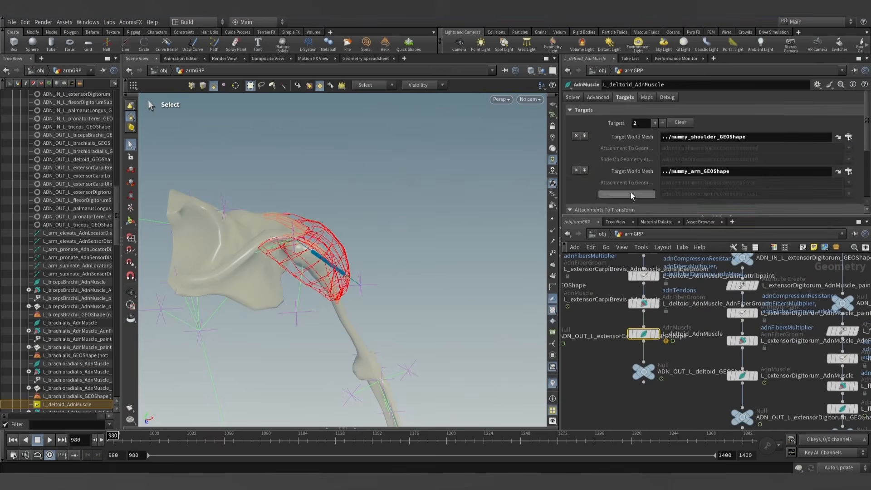
{"action": "left_click", "coordinate": [574, 98]}
{"action": "left_click_drag", "start_coordinate": [597, 215], "coordinate": [599, 268]}
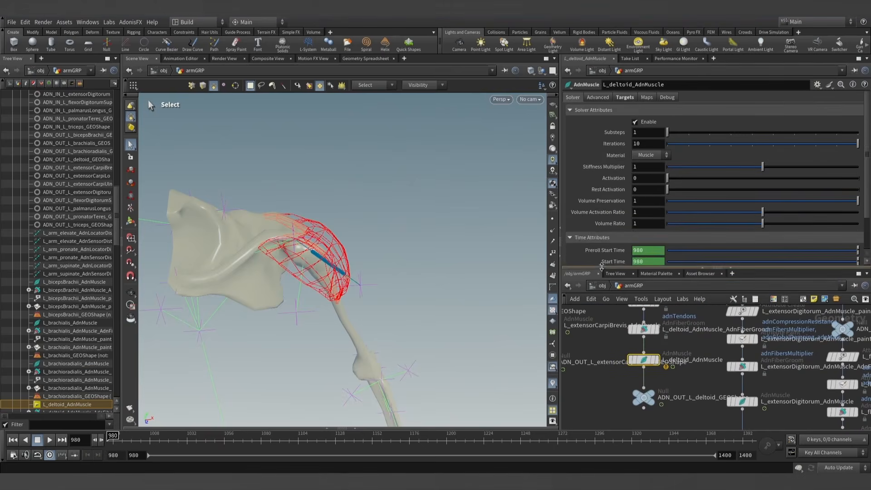
- Add one entry to the deltoid muscle's Activation List and start its Value expression with detail("..L
{"action": "scroll", "coordinate": [604, 245], "scroll_direction": "down", "scroll_amount": 4}
{"action": "left_click", "coordinate": [594, 254]}
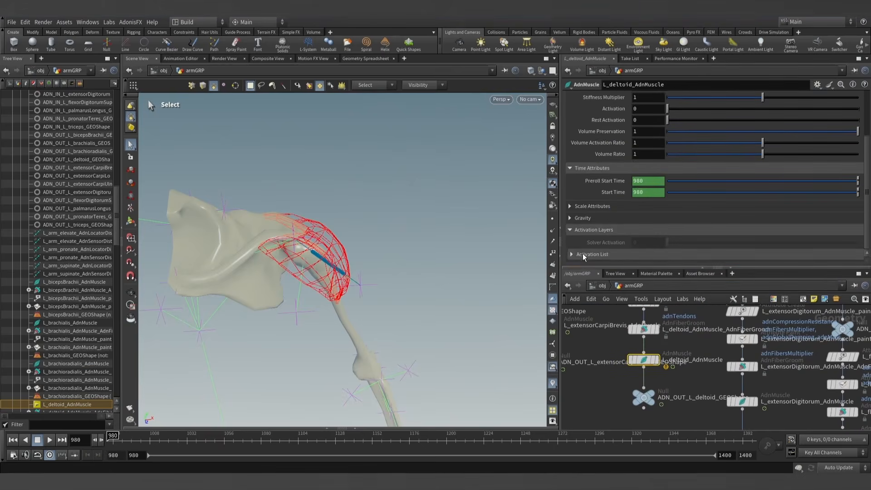
{"action": "scroll", "coordinate": [605, 245], "scroll_direction": "down", "scroll_amount": 1}
{"action": "left_click", "coordinate": [655, 247]}
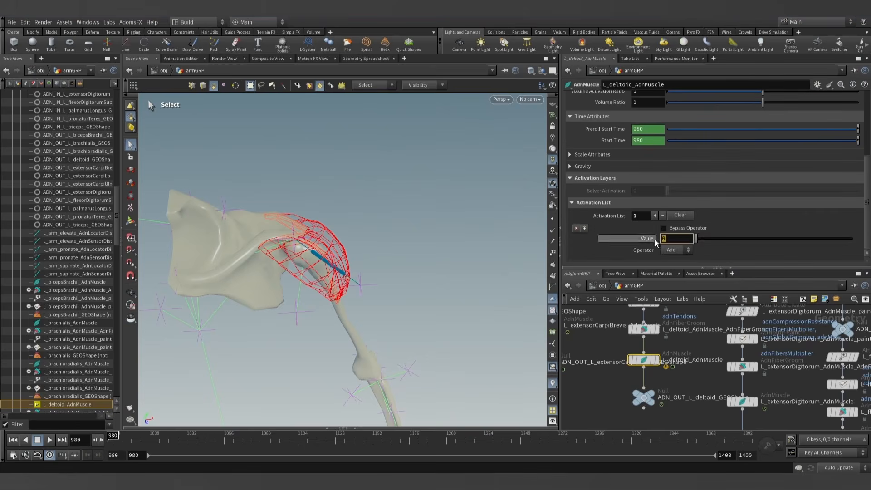
{"action": "type", "text": "detail("}
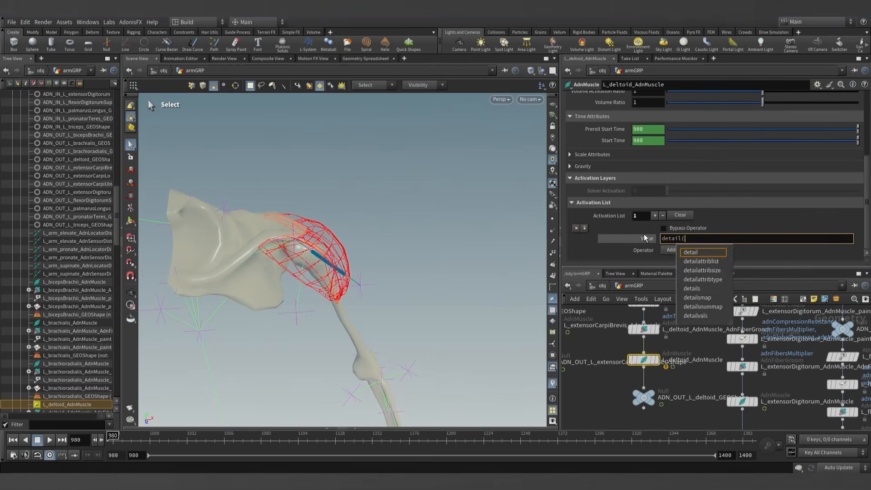
{"action": "type", "text": "\", \"adnActivationDistance\", 0"}
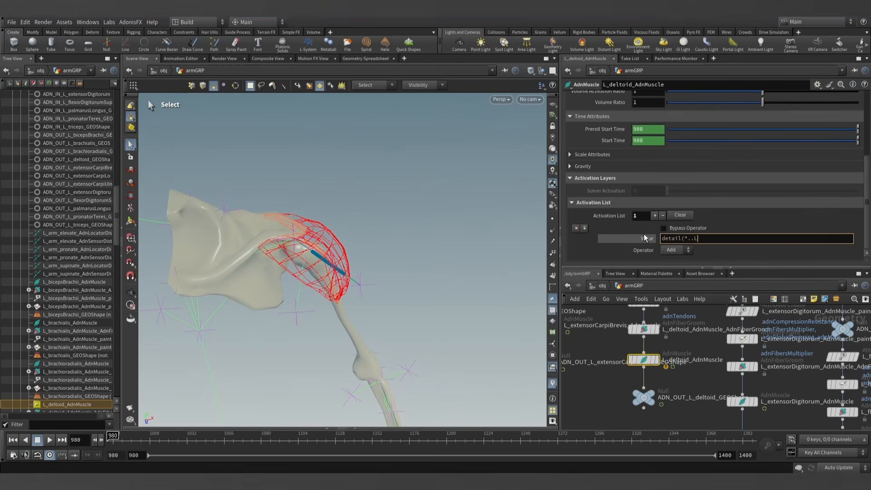
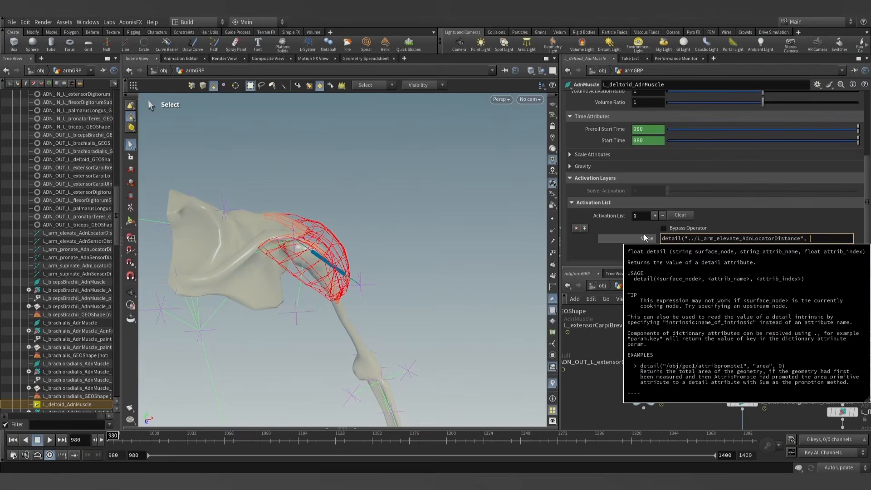
- Complete the deltoid activation Value expression as detail("../L_arm_elevate_AdnLocatorDistance", "adnActivationDistance", 0) and show its evaluated result
{"action": "type", "text": "\"adnAct"}
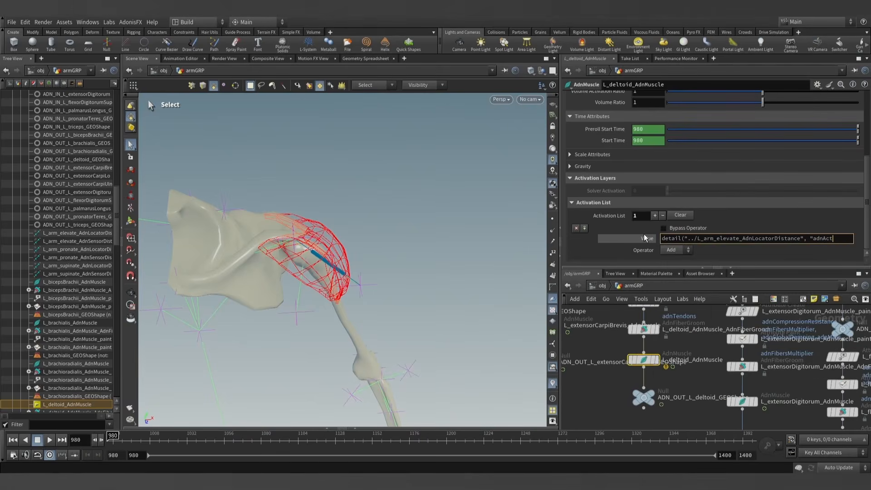
{"action": "type", "text": "ivationDistance\", 0"}
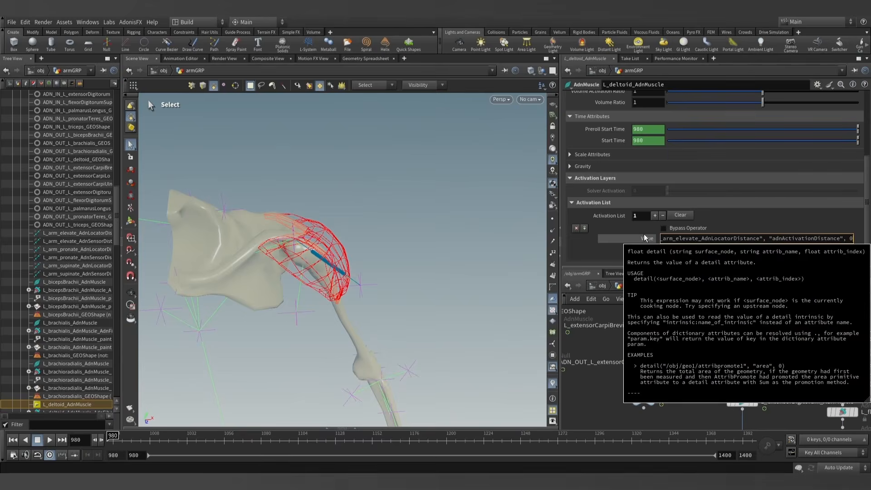
{"action": "type", "text": ")"}
{"action": "left_click", "coordinate": [610, 399]}
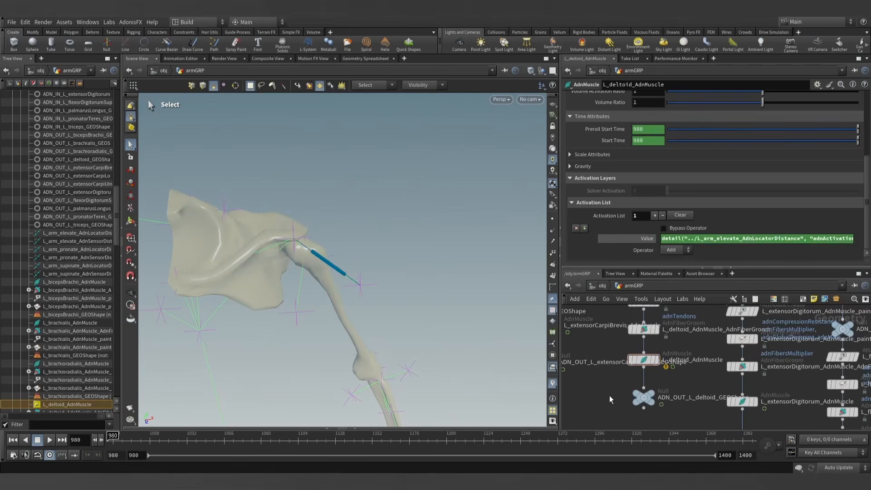
{"action": "left_click", "coordinate": [647, 239]}
- Display the L_deltoid_AdnMuscle node, scrub the early frames to check its activation response, and return to frame 980
{"action": "left_click_drag", "start_coordinate": [173, 447], "coordinate": [55, 448]}
{"action": "left_click", "coordinate": [657, 360]}
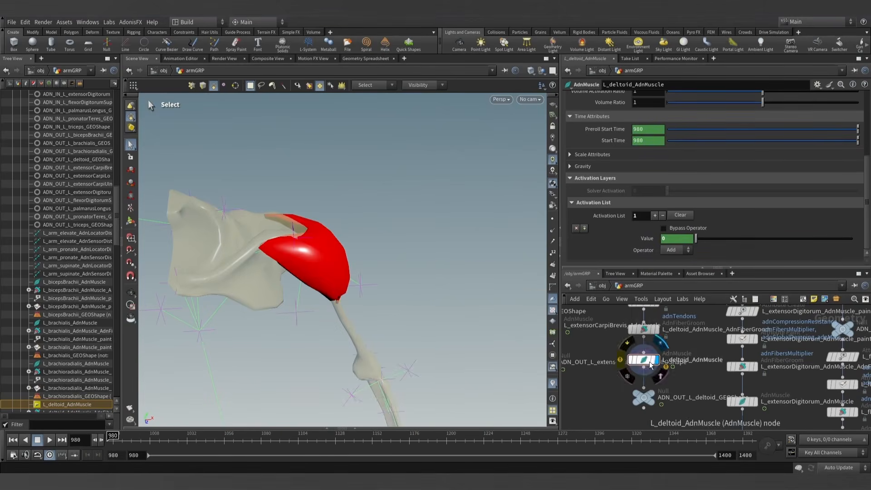
{"action": "left_click_drag", "start_coordinate": [114, 437], "coordinate": [262, 439]}
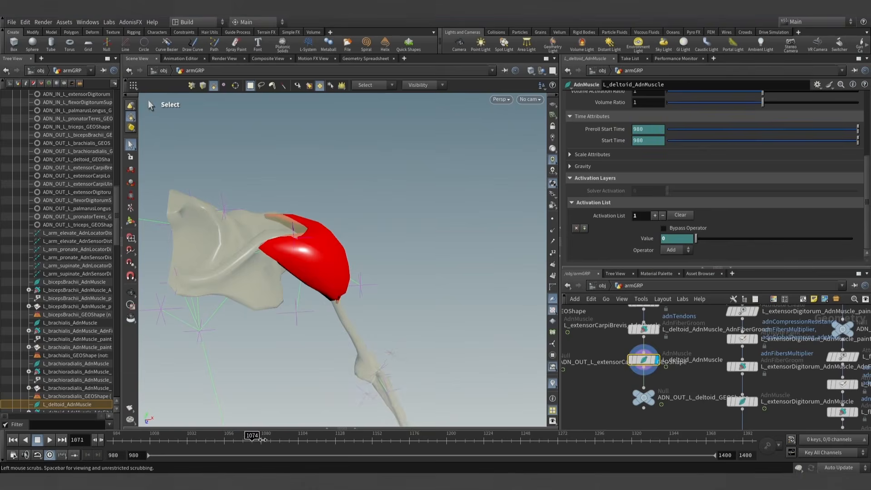
{"action": "left_click_drag", "start_coordinate": [335, 444], "coordinate": [264, 441]}
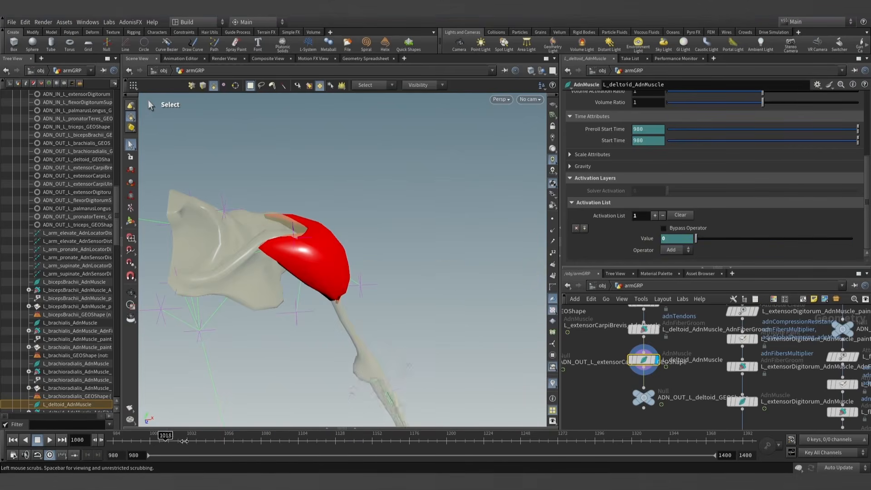
{"action": "left_click_drag", "start_coordinate": [183, 441], "coordinate": [47, 440]}
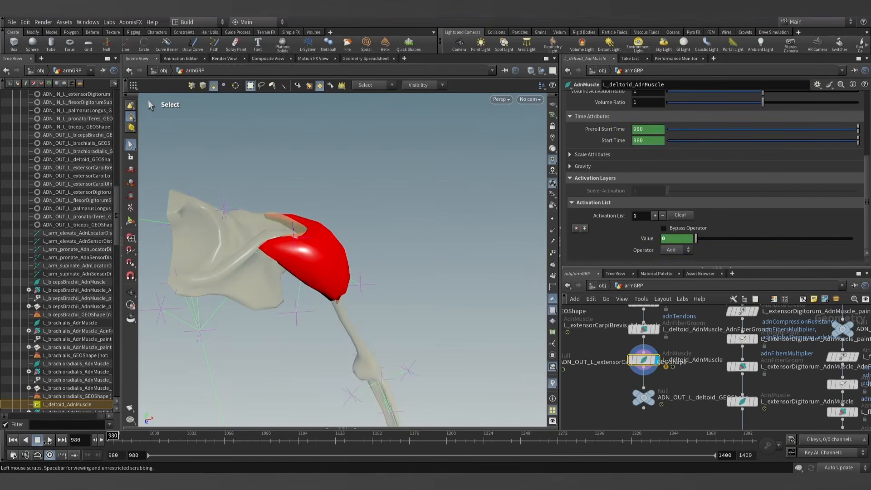
- Display and select L_deltoid_AdnMuscle_paint_attribpaint and choose adnAttachmentToGeoConstraints0 as the attribute to paint
{"action": "left_click_drag", "start_coordinate": [335, 260], "coordinate": [364, 240], "text": "alt"}
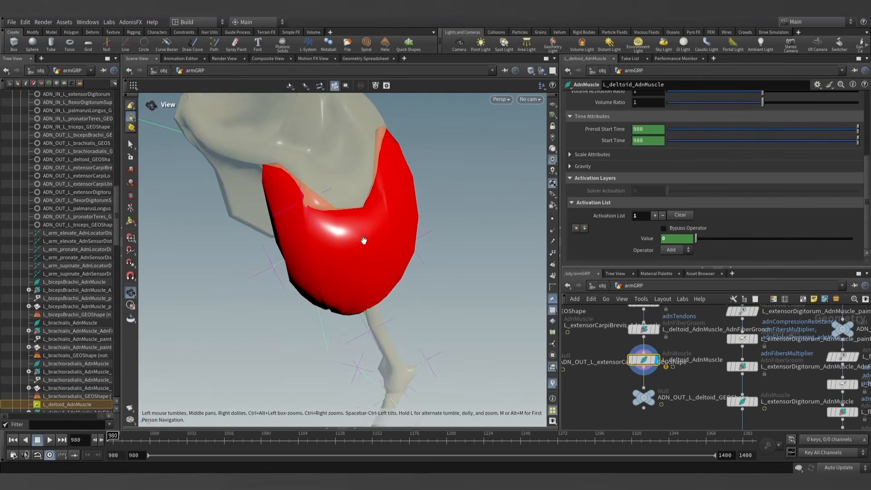
{"action": "middle_click_drag", "start_coordinate": [685, 360], "coordinate": [681, 402]}
{"action": "left_click", "coordinate": [651, 345]}
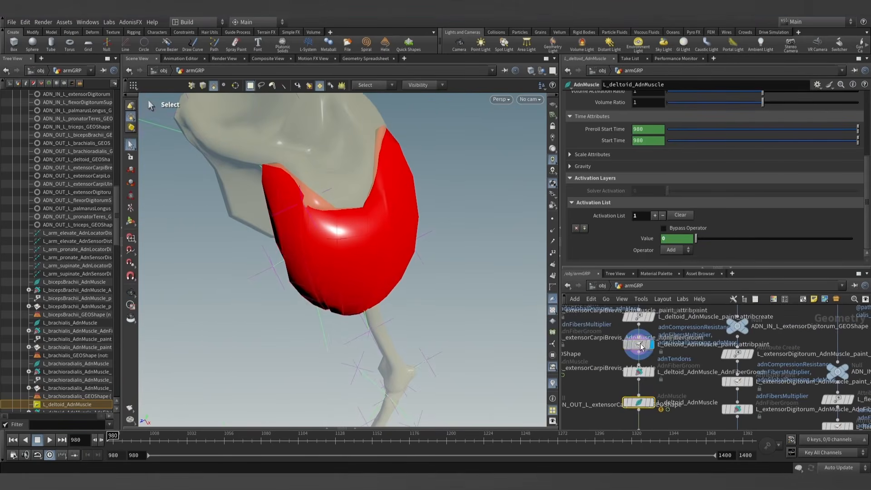
{"action": "left_click", "coordinate": [641, 347]}
{"action": "left_click_drag", "start_coordinate": [357, 180], "coordinate": [358, 230], "text": "alt"}
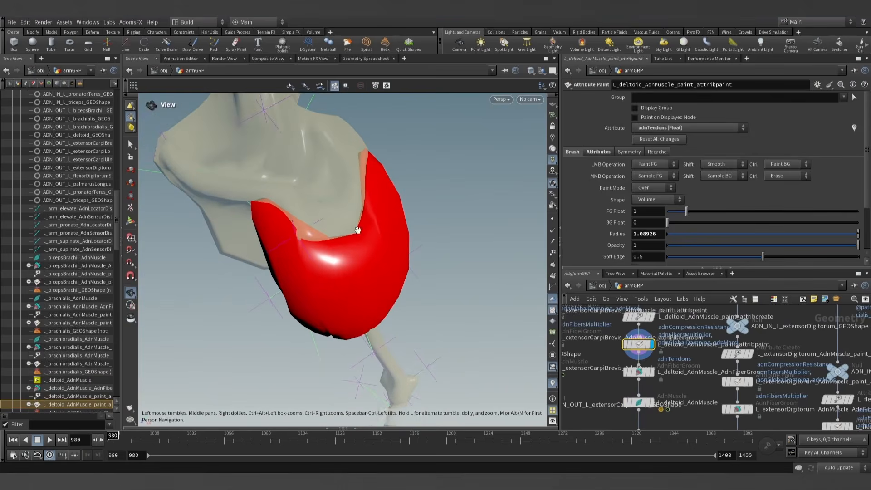
{"action": "left_click", "coordinate": [692, 128]}
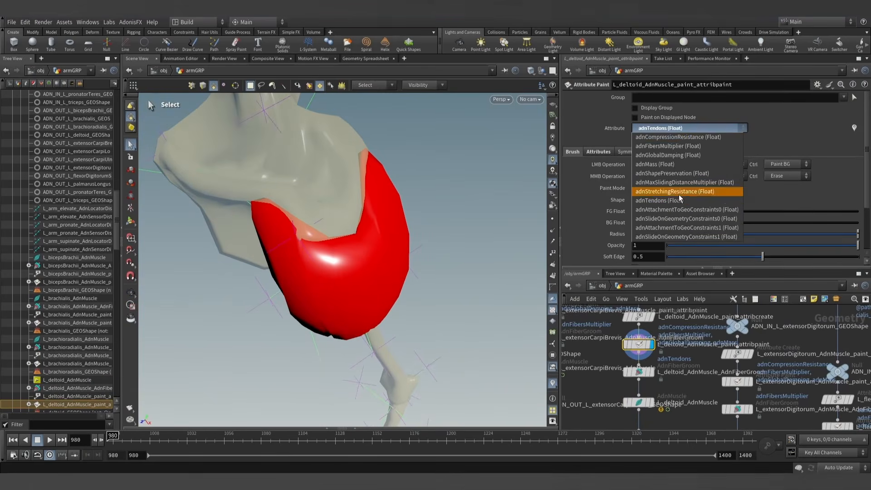
{"action": "left_click", "coordinate": [690, 210]}
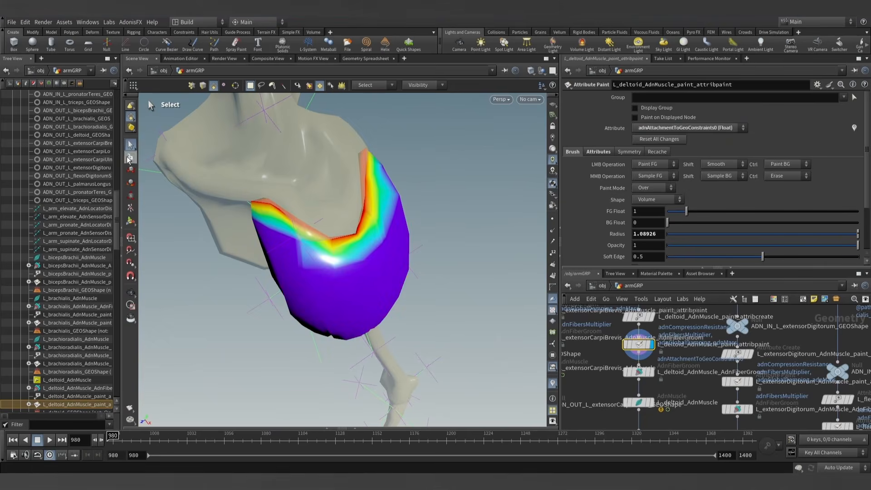
- In an enlarged viewport, paint adnAttachmentToGeoConstraints0 with foreground value 1 along the deltoid's upper edge, adjusting the brush radius, and exit painting
{"action": "left_click", "coordinate": [121, 227]}
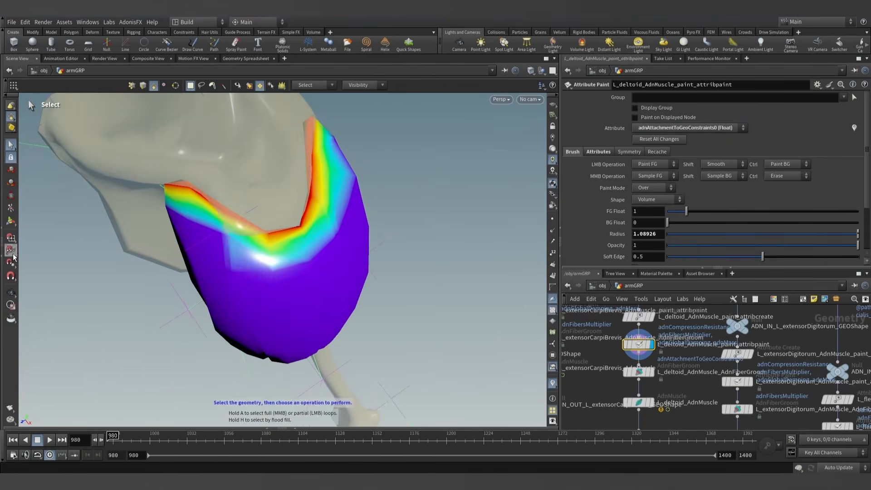
{"action": "left_click", "coordinate": [10, 292]}
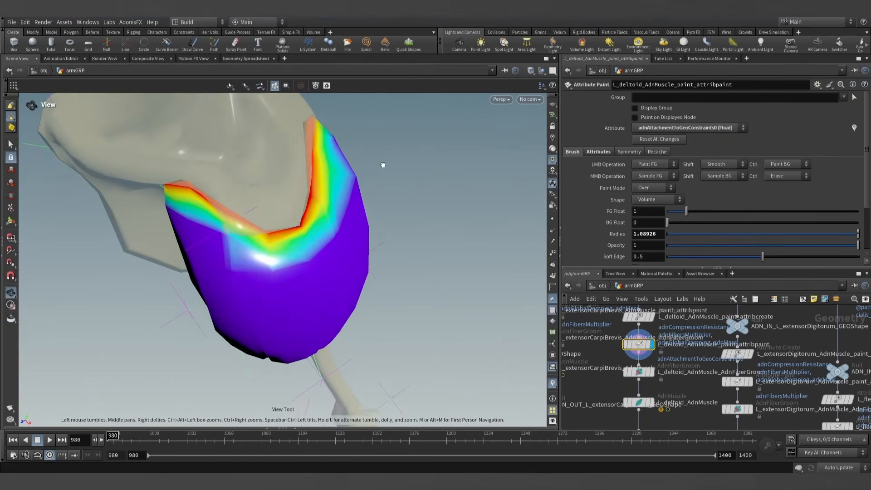
{"action": "mouse_move", "coordinate": [382, 166]}
{"action": "left_mouse_down"}
{"action": "mouse_move", "coordinate": [356, 171]}
{"action": "mouse_move", "coordinate": [360, 210]}
{"action": "mouse_move", "coordinate": [346, 253]}
{"action": "mouse_move", "coordinate": [354, 266]}
{"action": "left_mouse_up"}
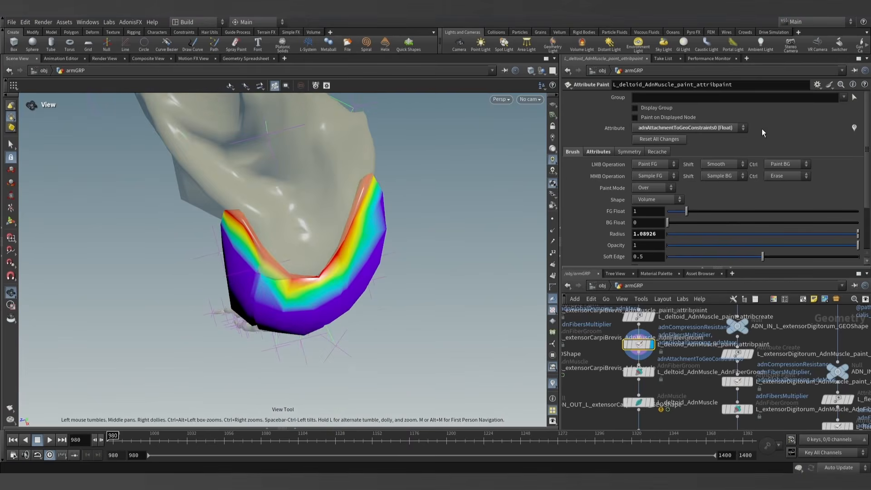
{"action": "left_click", "coordinate": [11, 222]}
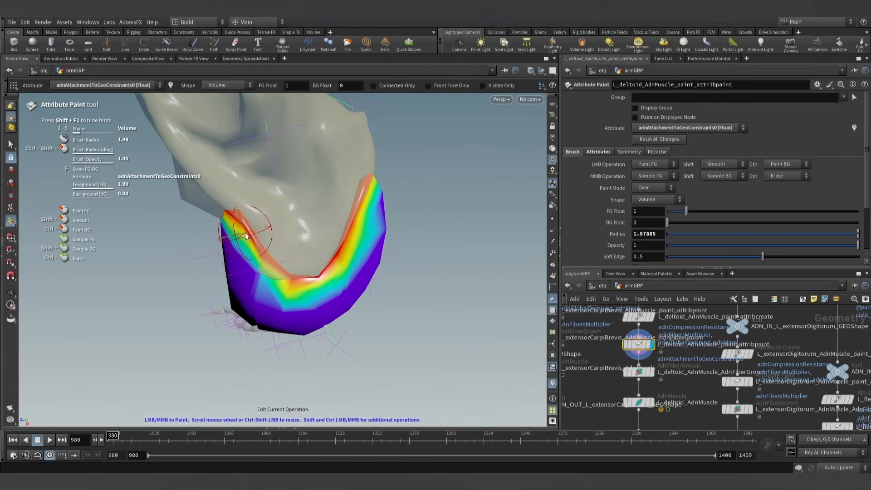
{"action": "scroll", "coordinate": [245, 237], "scroll_direction": "up", "scroll_amount": 1}
{"action": "mouse_move", "coordinate": [241, 223]}
{"action": "left_mouse_down"}
{"action": "mouse_move", "coordinate": [265, 264]}
{"action": "mouse_move", "coordinate": [317, 276]}
{"action": "mouse_move", "coordinate": [347, 247]}
{"action": "mouse_move", "coordinate": [370, 206]}
{"action": "mouse_move", "coordinate": [360, 222]}
{"action": "mouse_move", "coordinate": [336, 200]}
{"action": "mouse_move", "coordinate": [395, 180]}
{"action": "mouse_move", "coordinate": [368, 173]}
{"action": "mouse_move", "coordinate": [376, 151]}
{"action": "mouse_move", "coordinate": [381, 210]}
{"action": "left_mouse_up"}
{"action": "scroll", "coordinate": [379, 215], "scroll_direction": "up", "scroll_amount": 3}
{"action": "scroll", "coordinate": [373, 206], "scroll_direction": "up", "scroll_amount": 5}
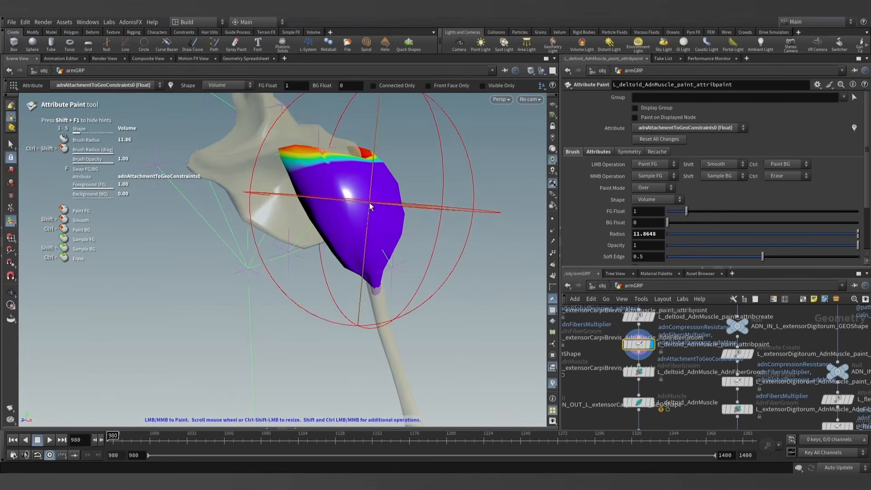
{"action": "key", "text": "s"}
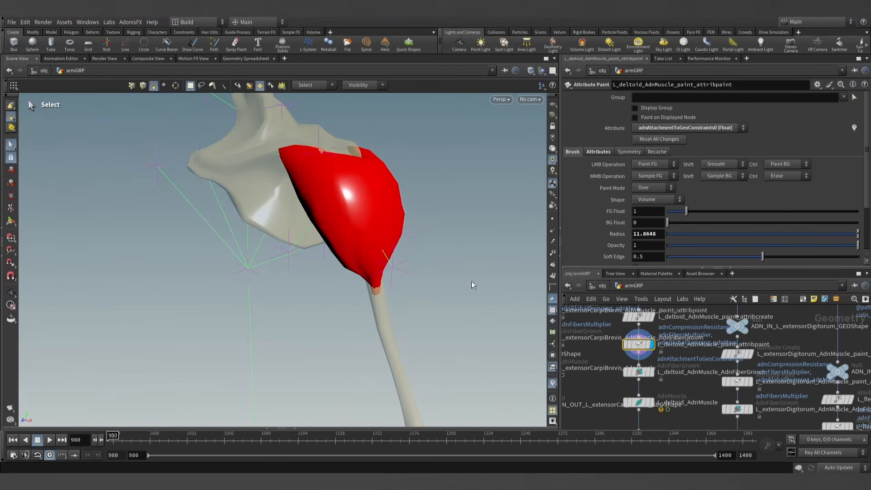
- Display L_deltoid_AdnMuscle, simulate it up to frame 1182, examine the contracted shape from several sides, and return to frame 980
{"action": "left_click", "coordinate": [640, 403]}
{"action": "left_click", "coordinate": [50, 441]}
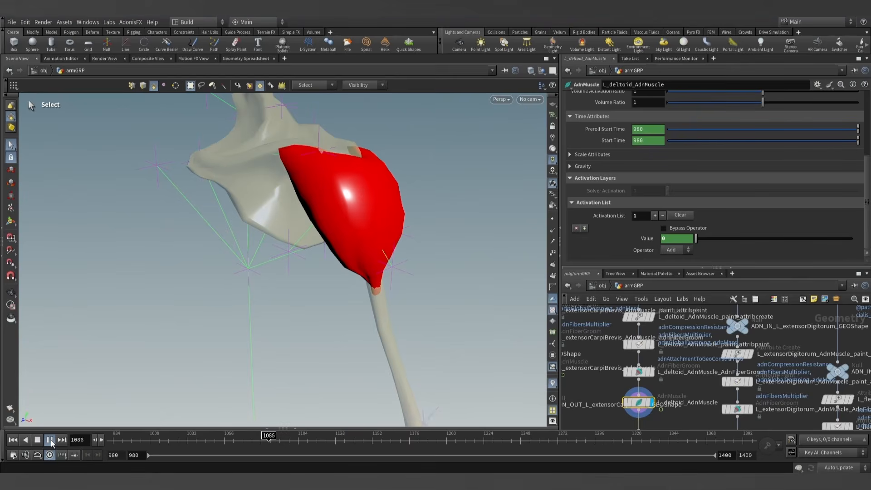
{"action": "left_click", "coordinate": [50, 440]}
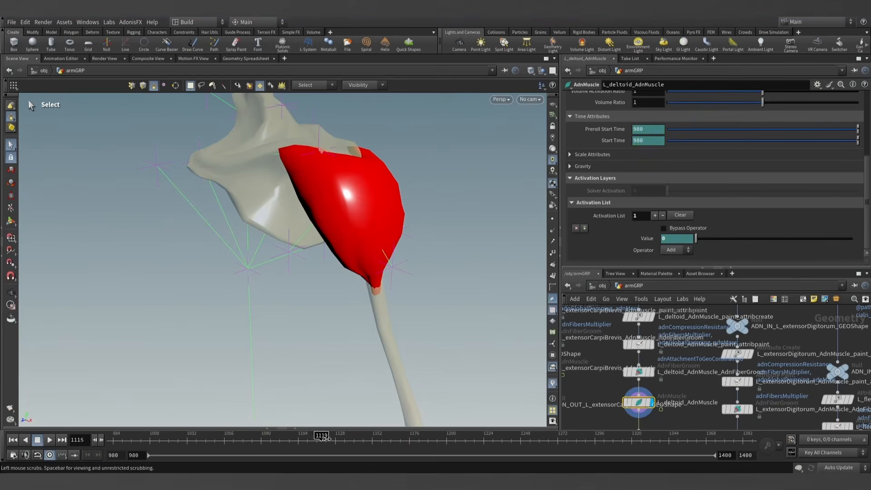
{"action": "left_click_drag", "start_coordinate": [317, 437], "coordinate": [419, 437]}
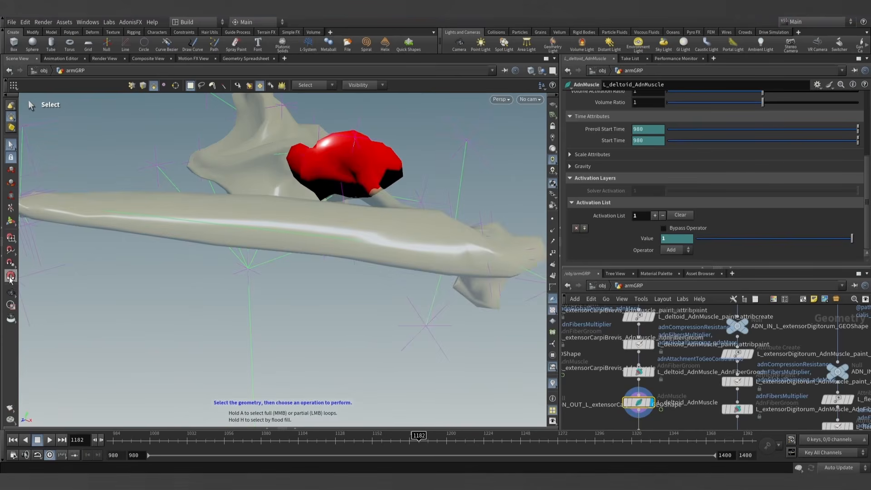
{"action": "left_click", "coordinate": [11, 292]}
{"action": "left_click_drag", "start_coordinate": [223, 266], "coordinate": [378, 235]}
{"action": "left_click_drag", "start_coordinate": [411, 202], "coordinate": [467, 200]}
{"action": "right_click_drag", "start_coordinate": [468, 199], "coordinate": [342, 362]}
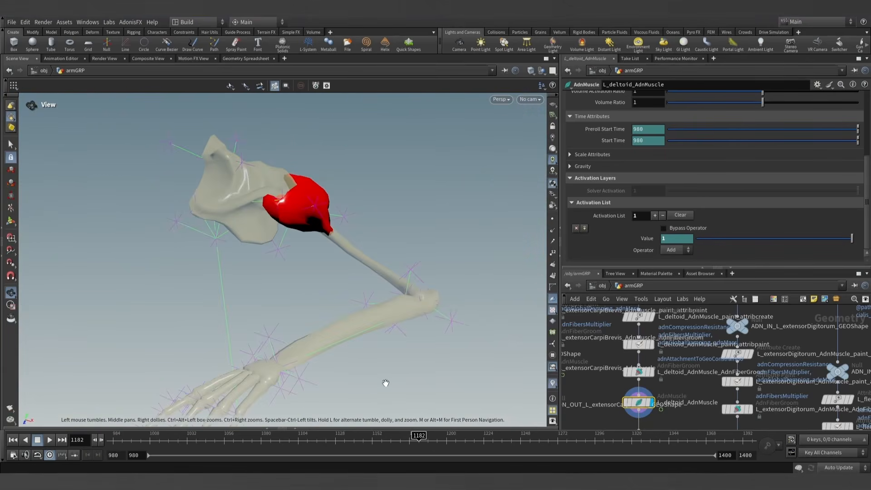
{"action": "left_click_drag", "start_coordinate": [403, 438], "coordinate": [111, 430]}
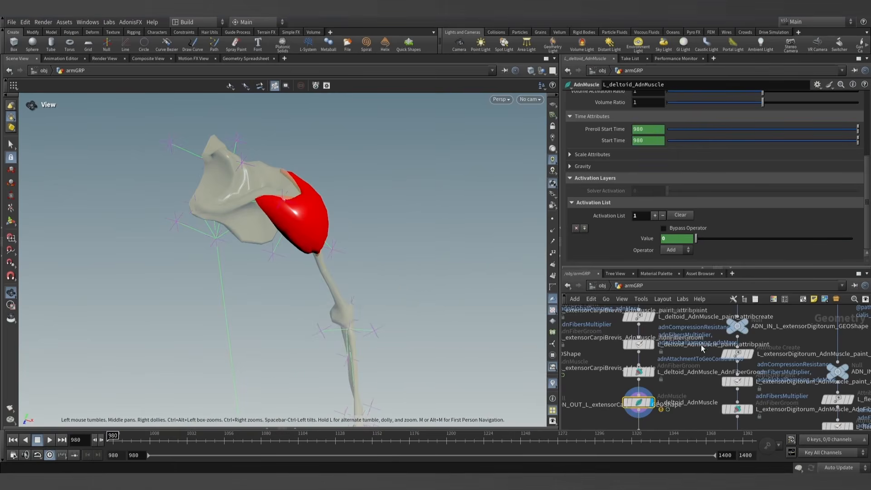
- Simulate the deltoid from frame 980 to frame 1183 again and examine its deformation around the shoulder
{"action": "middle_click_drag", "start_coordinate": [687, 367], "coordinate": [676, 307]}
{"action": "scroll", "coordinate": [676, 307], "scroll_direction": "down", "scroll_amount": 2}
{"action": "left_click_drag", "start_coordinate": [316, 213], "coordinate": [290, 167]}
{"action": "left_click_drag", "start_coordinate": [114, 435], "coordinate": [147, 436]}
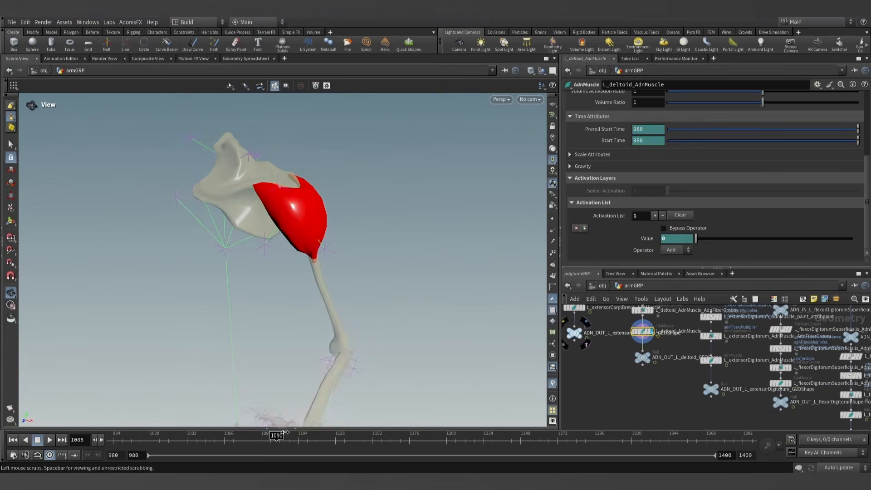
{"action": "left_click_drag", "start_coordinate": [284, 432], "coordinate": [420, 433]}
{"action": "left_click_drag", "start_coordinate": [338, 190], "coordinate": [404, 236]}
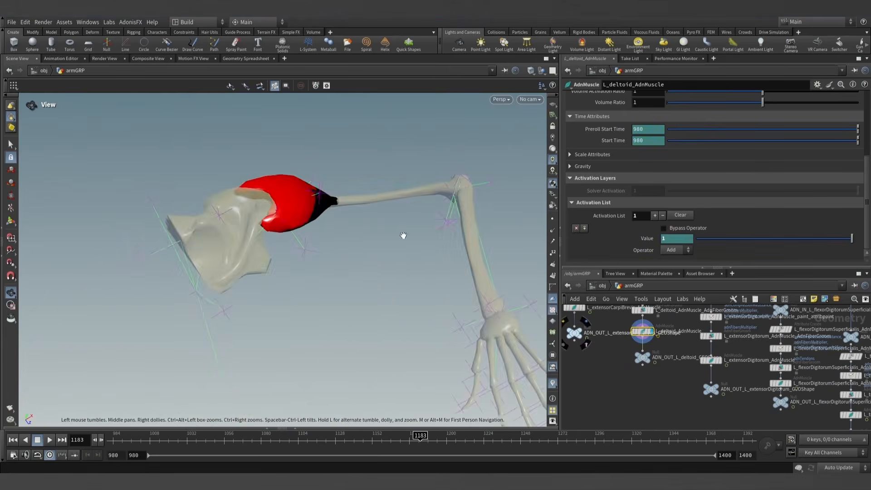
{"action": "left_click_drag", "start_coordinate": [328, 196], "coordinate": [341, 176]}
- Move the deltoid's ADN_OUT null further down and insert an AdnRelax node between it and L_deltoid_AdnMuscle
{"action": "scroll", "coordinate": [343, 183], "scroll_direction": "down", "scroll_amount": 2}
{"action": "mouse_move", "coordinate": [654, 391]}
{"action": "left_mouse_down"}
{"action": "mouse_move", "coordinate": [638, 332]}
{"action": "mouse_move", "coordinate": [643, 390]}
{"action": "left_mouse_up"}
{"action": "left_click", "coordinate": [646, 387]}
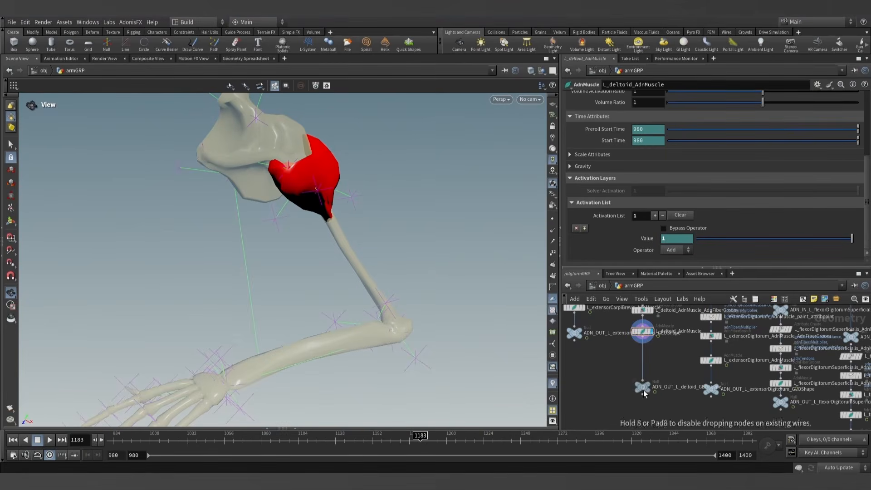
{"action": "key", "text": "Tab"}
{"action": "type", "text": "adnrela"}
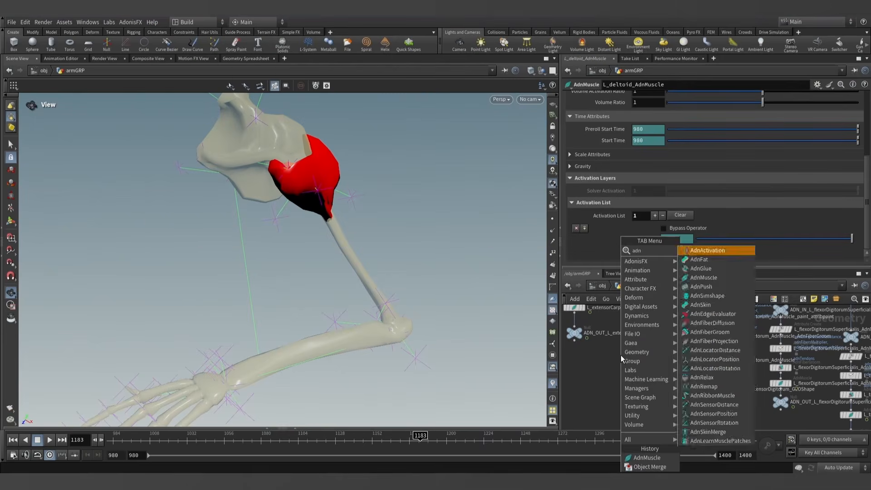
{"action": "key", "text": "Return"}
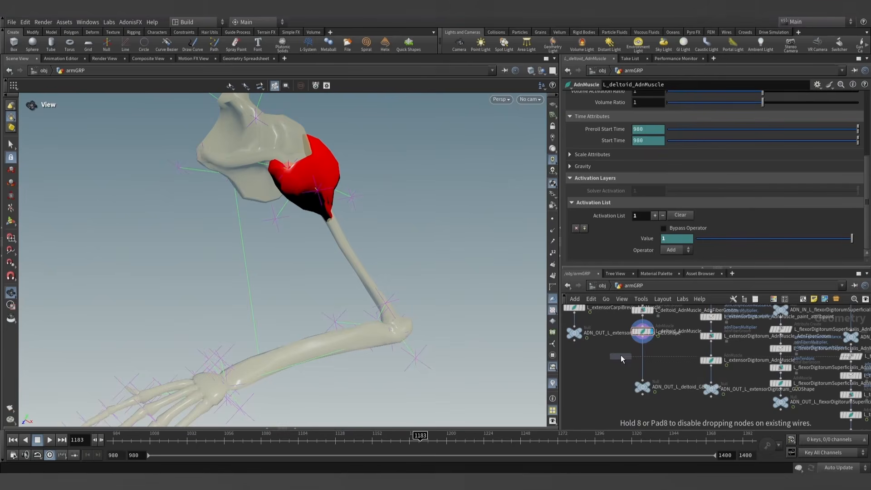
{"action": "left_click", "coordinate": [644, 361]}
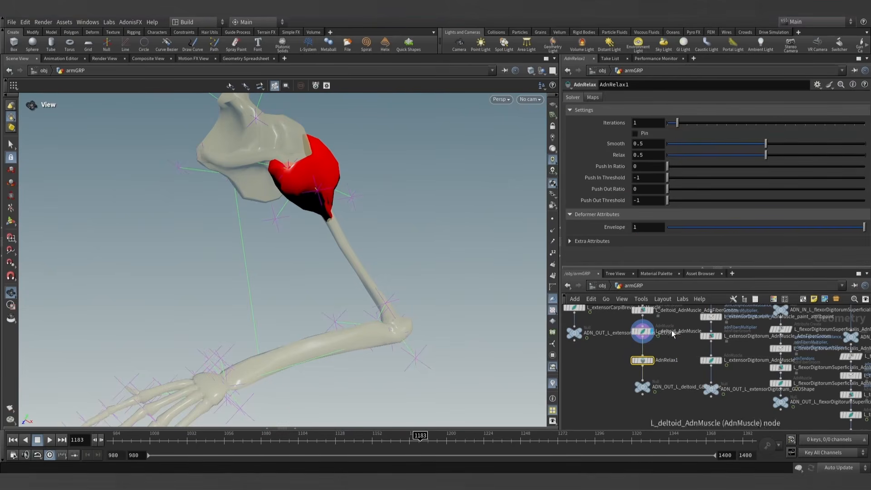
- Rename the new relax node as L_deltoid_AdnRelax1
{"action": "left_click", "coordinate": [661, 360]}
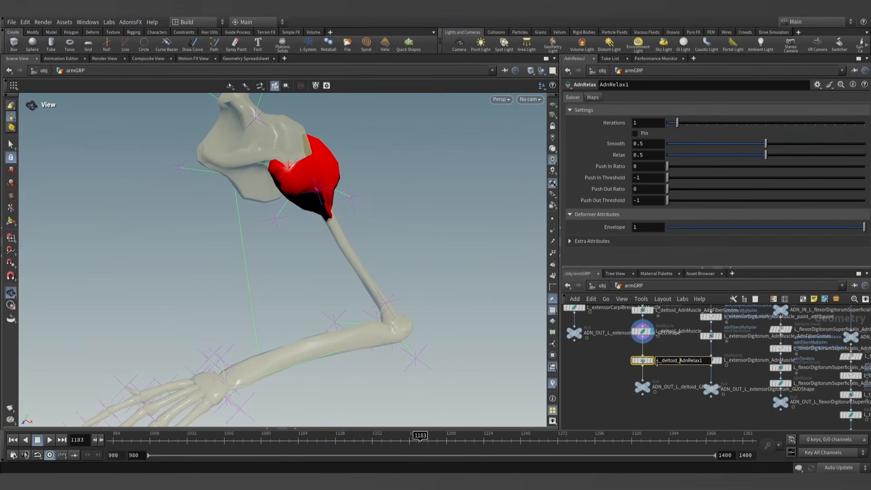
{"action": "type", "text": "L_deltoid_"}
{"action": "left_click", "coordinate": [617, 365]}
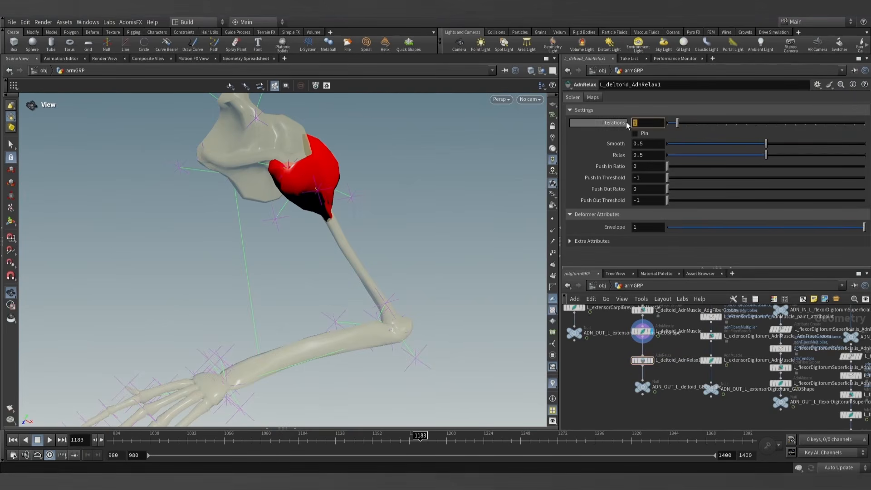
- Set the deltoid relax node's Iterations to 4 and display that node in the viewport
{"action": "type", "text": "4"}
{"action": "key", "text": "Return"}
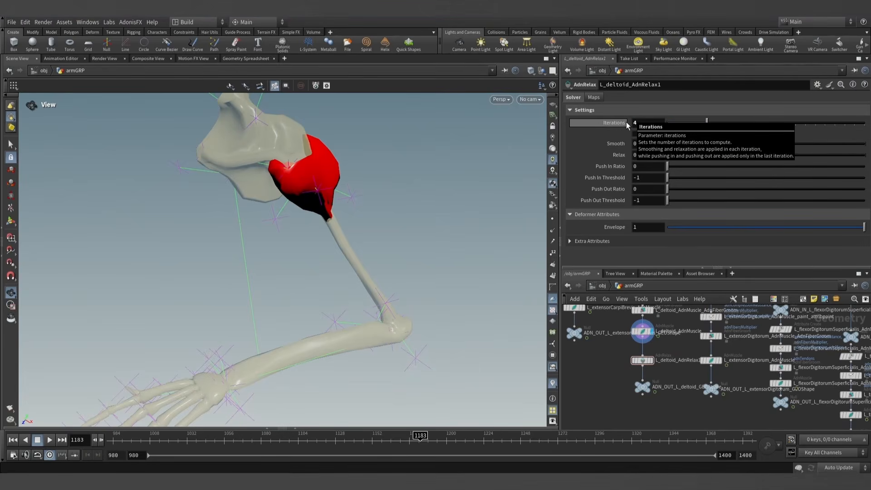
{"action": "left_click", "coordinate": [655, 363]}
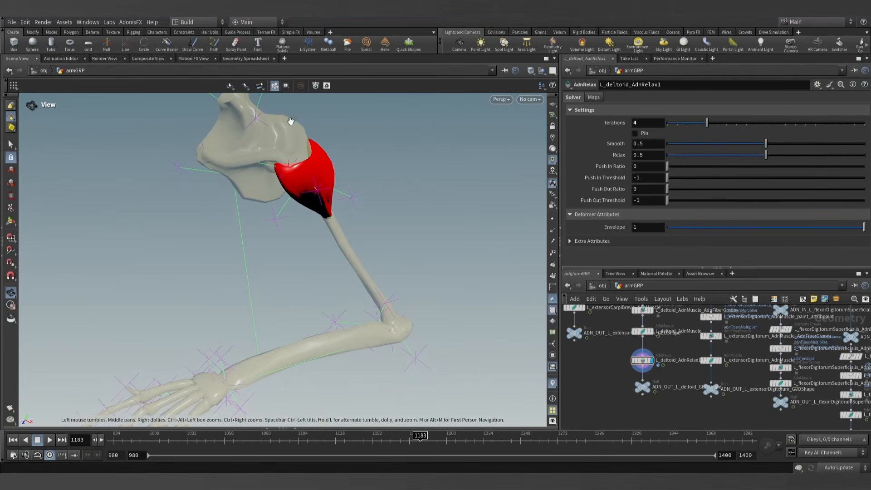
- Examine the relaxed deltoid from several sides, at the elevated pose and back at frame 980
{"action": "left_click_drag", "start_coordinate": [292, 121], "coordinate": [429, 218]}
{"action": "left_click_drag", "start_coordinate": [171, 441], "coordinate": [110, 440]}
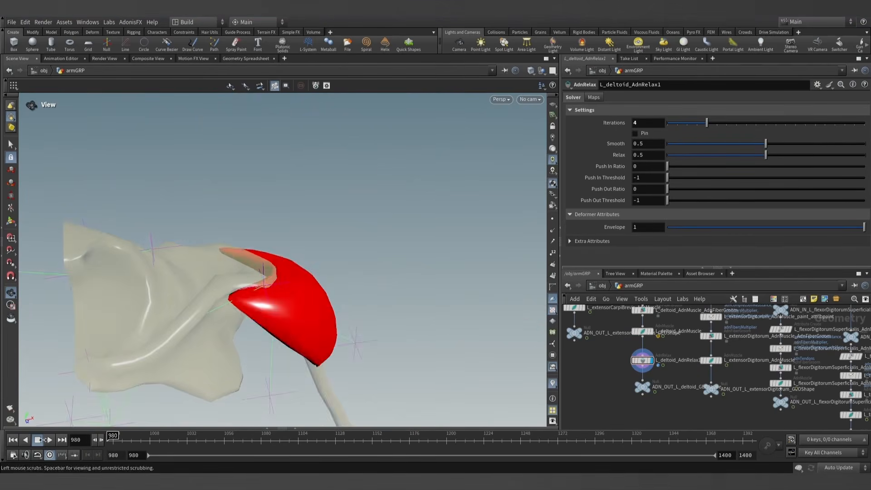
{"action": "left_click_drag", "start_coordinate": [281, 296], "coordinate": [193, 256]}
{"action": "left_click_drag", "start_coordinate": [331, 284], "coordinate": [423, 291]}
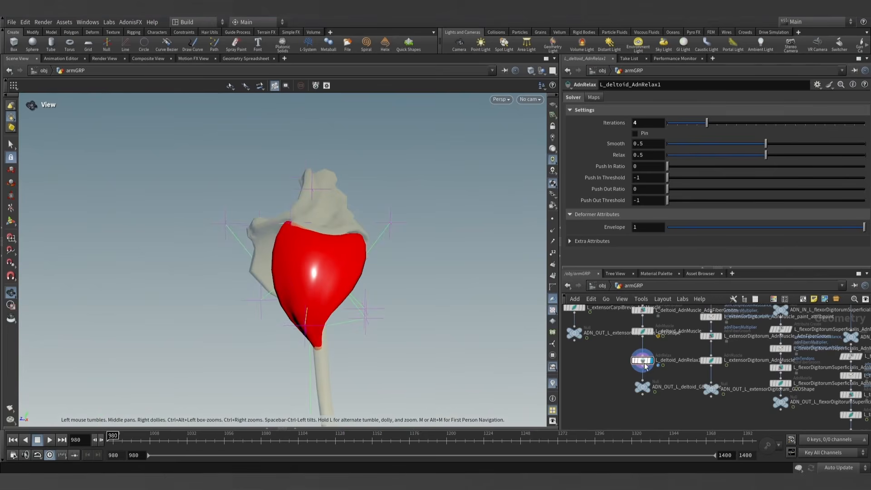
- Make L_deltoid_AdnRelax1 paintable with the AdonisFX utility and space its node and the ADN_OUT null further down the network
{"action": "left_click", "coordinate": [644, 385], "text": "shift"}
{"action": "left_click_drag", "start_coordinate": [638, 363], "coordinate": [639, 370]}
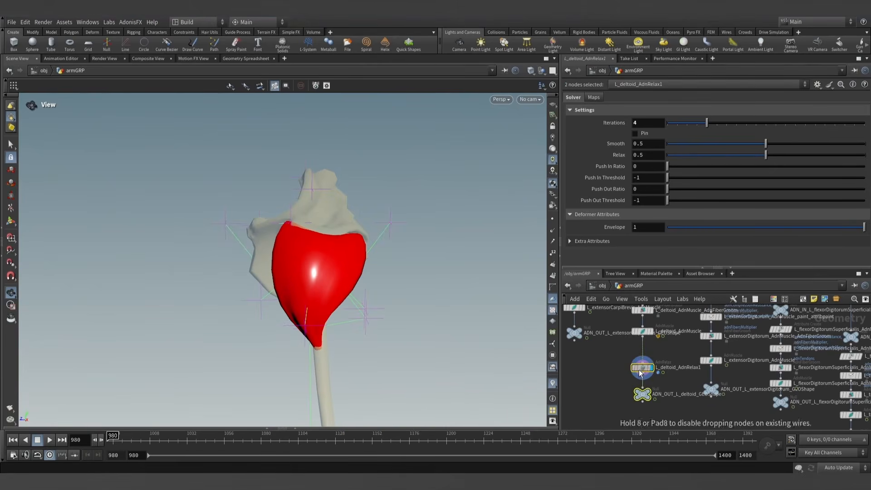
{"action": "left_click", "coordinate": [635, 367]}
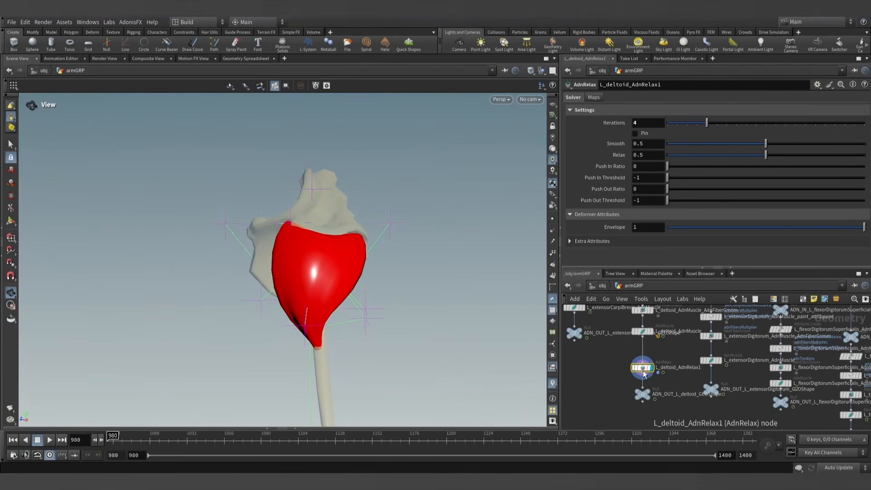
{"action": "left_click", "coordinate": [136, 22]}
{"action": "mouse_move", "coordinate": [133, 32]}
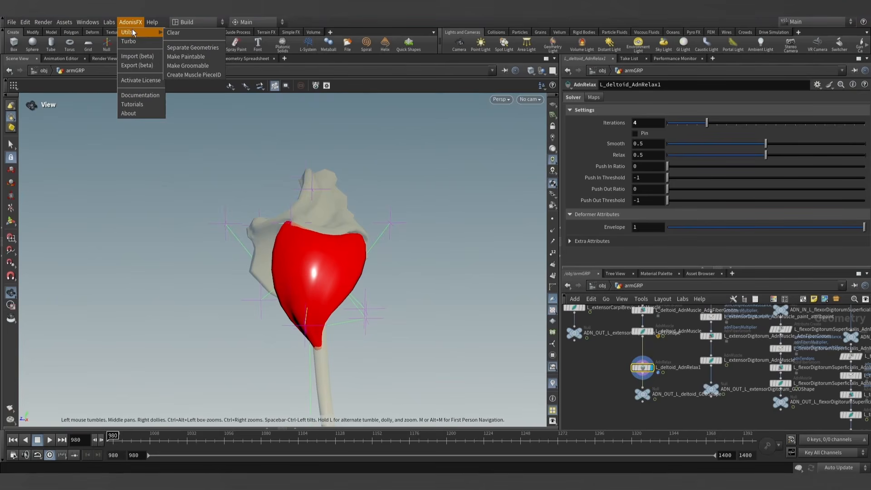
{"action": "left_click", "coordinate": [186, 56]}
{"action": "scroll", "coordinate": [640, 350], "scroll_direction": "up", "scroll_amount": 3}
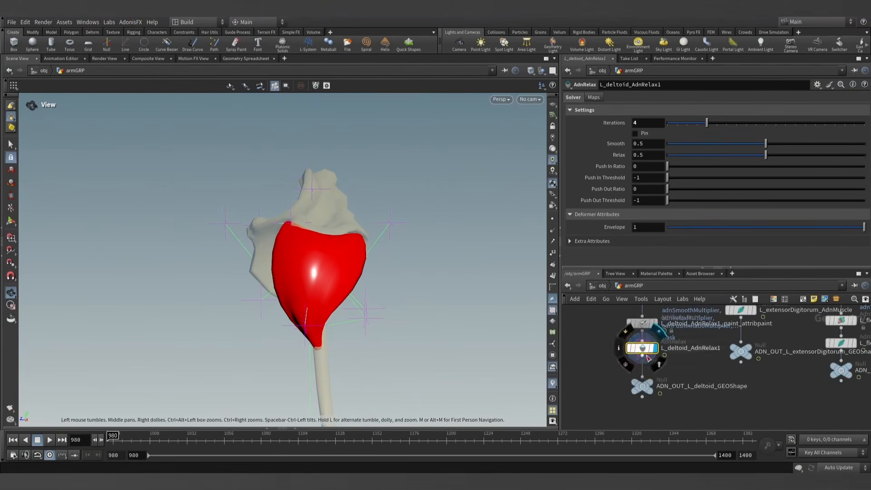
{"action": "left_click_drag", "start_coordinate": [636, 347], "coordinate": [640, 362]}
- Compare the deltoid's shape with and without relaxation by alternately displaying the relax paint node and L_deltoid_AdnRelax1
{"action": "left_click", "coordinate": [655, 323]}
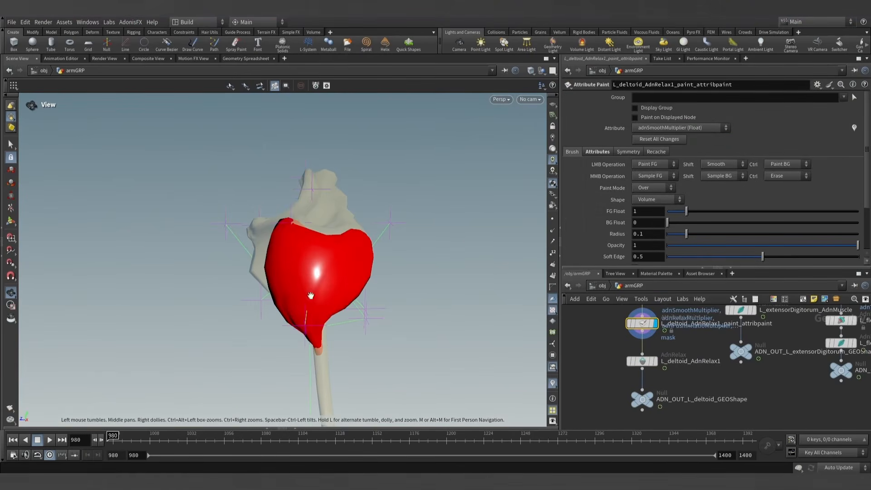
{"action": "left_click_drag", "start_coordinate": [310, 295], "coordinate": [351, 299]}
{"action": "left_click", "coordinate": [655, 362]}
{"action": "left_click", "coordinate": [641, 362]}
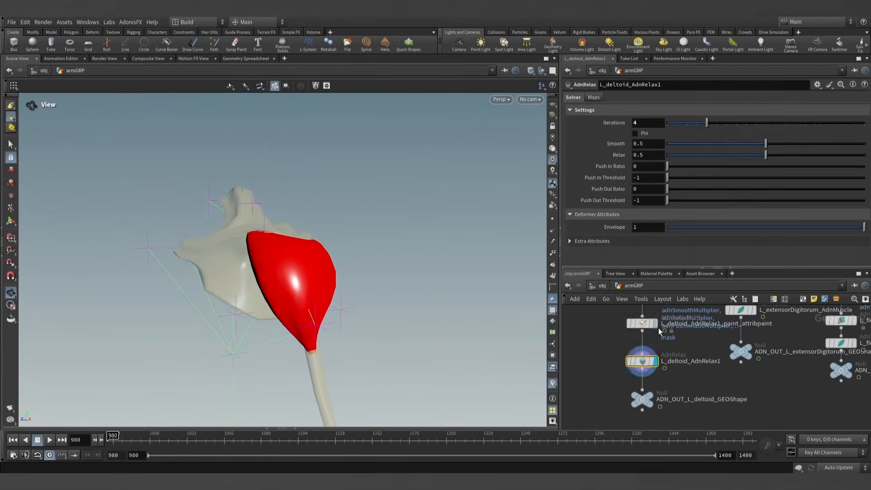
{"action": "left_click", "coordinate": [655, 324]}
{"action": "left_click", "coordinate": [642, 323]}
{"action": "mouse_move", "coordinate": [319, 237]}
{"action": "left_mouse_down"}
{"action": "mouse_move", "coordinate": [289, 273]}
{"action": "mouse_move", "coordinate": [292, 284]}
{"action": "left_mouse_up"}
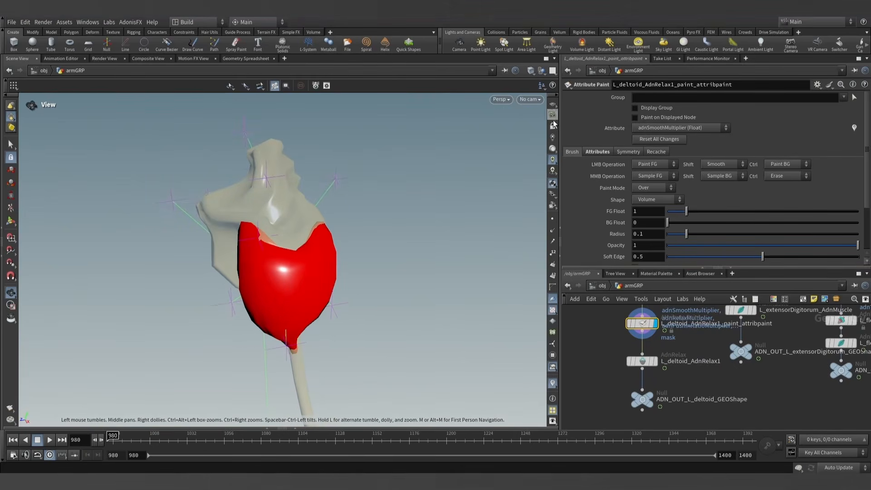
- Choose adnWeights as the attribute to paint on the deltoid's relax paint node and activate the Attribute Paint tool
{"action": "left_click", "coordinate": [606, 152]}
{"action": "left_click", "coordinate": [662, 129]}
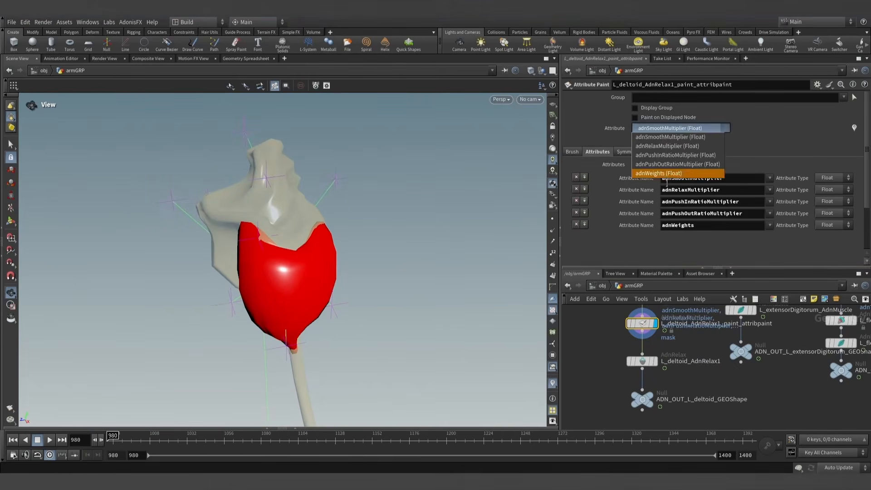
{"action": "left_click", "coordinate": [667, 174]}
{"action": "left_click", "coordinate": [11, 221]}
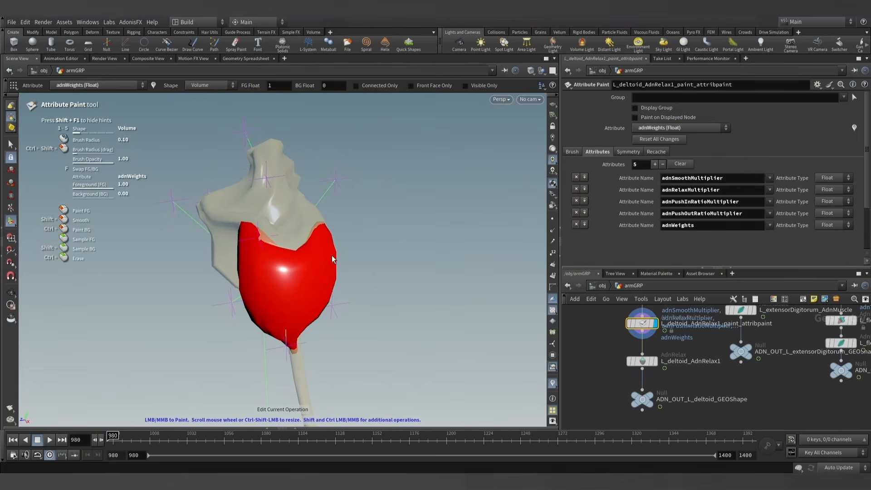
{"action": "scroll", "coordinate": [310, 276], "scroll_direction": "up", "scroll_amount": 10}
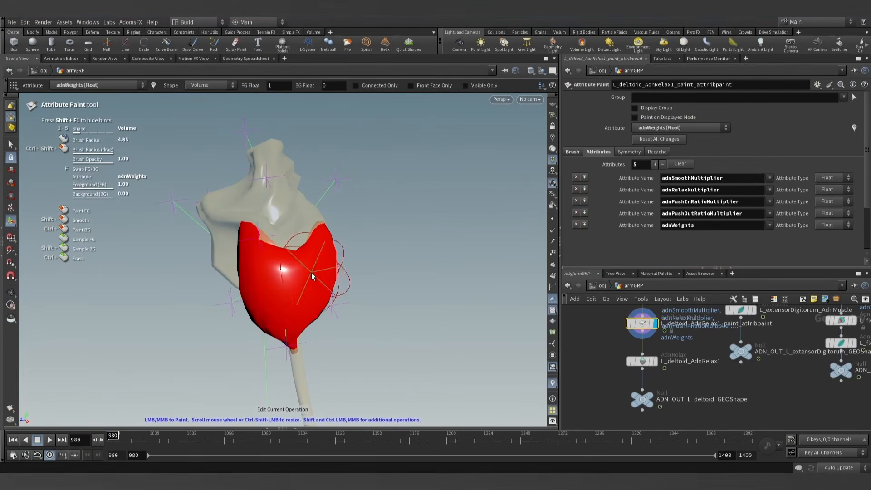
- Set the brush's foreground value to 0 and flood adnWeights over the whole deltoid with a large brush
{"action": "left_click", "coordinate": [572, 151]}
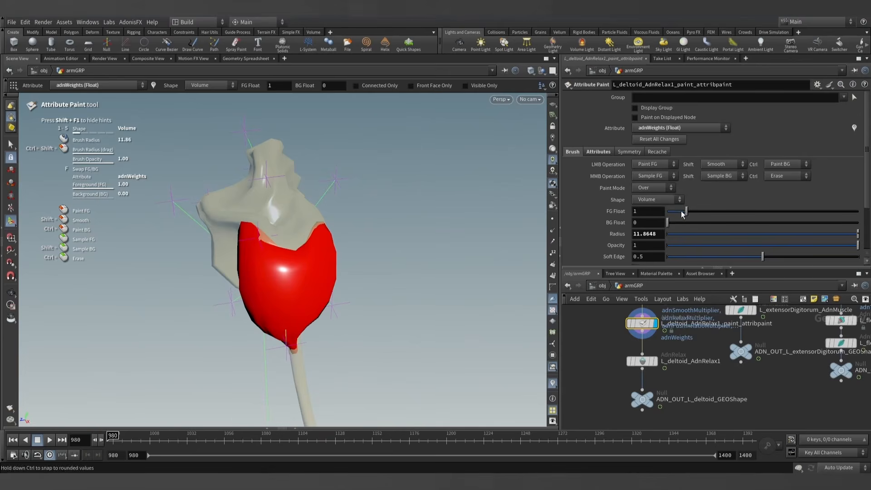
{"action": "left_click_drag", "start_coordinate": [683, 212], "coordinate": [666, 212]}
{"action": "mouse_move", "coordinate": [325, 257]}
{"action": "left_mouse_down"}
{"action": "mouse_move", "coordinate": [257, 275]}
{"action": "mouse_move", "coordinate": [272, 344]}
{"action": "mouse_move", "coordinate": [317, 159]}
{"action": "mouse_move", "coordinate": [484, 195]}
{"action": "mouse_move", "coordinate": [286, 295]}
{"action": "left_mouse_up"}
{"action": "scroll", "coordinate": [278, 266], "scroll_direction": "down", "scroll_amount": 2}
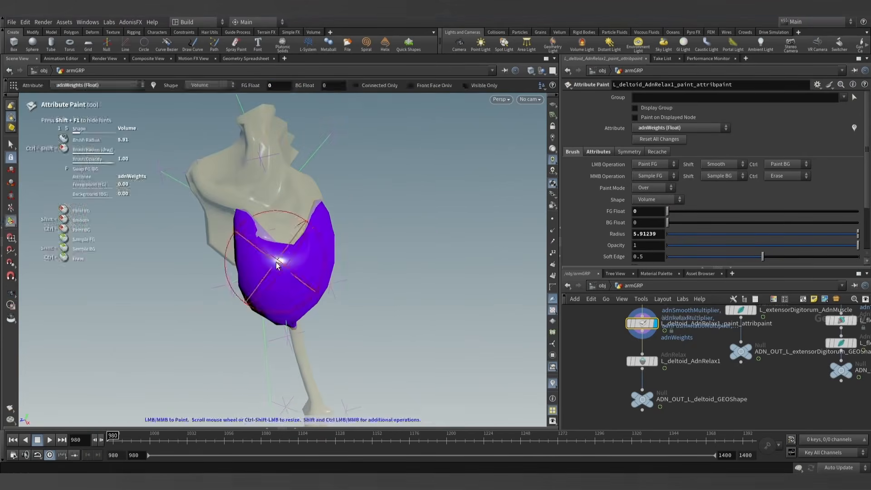
{"action": "scroll", "coordinate": [278, 265], "scroll_direction": "down", "scroll_amount": 4}
{"action": "left_click_drag", "start_coordinate": [278, 266], "coordinate": [265, 227], "text": "alt"}
{"action": "right_click_drag", "start_coordinate": [265, 227], "coordinate": [385, 274], "text": "alt"}
{"action": "middle_click_drag", "start_coordinate": [385, 274], "coordinate": [377, 248], "text": "alt"}
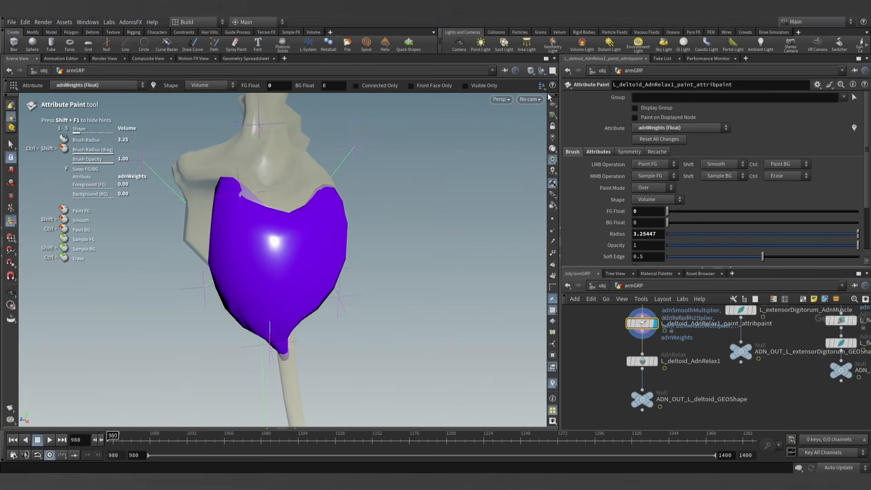
- Switch the viewport shading to Smooth Wire Shaded and frame the front of the deltoid
{"action": "left_click", "coordinate": [532, 71]}
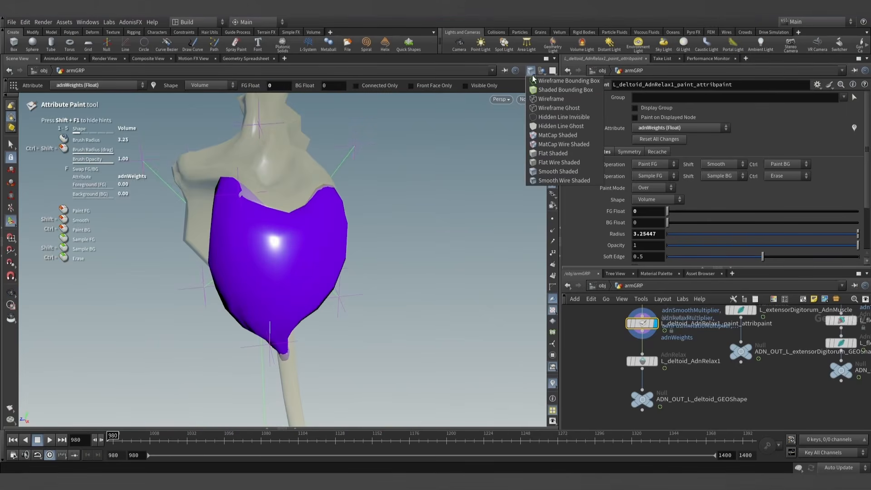
{"action": "left_click", "coordinate": [577, 183]}
{"action": "mouse_move", "coordinate": [241, 271]}
{"action": "left_mouse_down", "text": "alt"}
{"action": "mouse_move", "coordinate": [285, 249]}
{"action": "mouse_move", "coordinate": [334, 285]}
{"action": "mouse_move", "coordinate": [341, 262]}
{"action": "left_mouse_up", "text": "alt"}
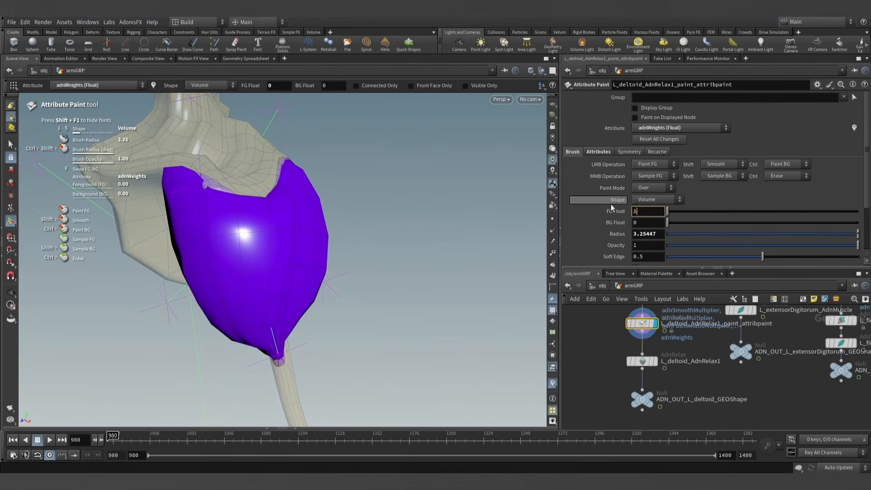
- Set the brush's foreground value to 1 and paint adnWeights over the deltoid's upper central area with a smaller brush
{"action": "key", "text": "Return"}
{"action": "scroll", "coordinate": [198, 245], "scroll_direction": "down", "scroll_amount": 2}
{"action": "scroll", "coordinate": [220, 208], "scroll_direction": "down", "scroll_amount": 2}
{"action": "mouse_move", "coordinate": [220, 207]}
{"action": "left_mouse_down"}
{"action": "mouse_move", "coordinate": [220, 200]}
{"action": "mouse_move", "coordinate": [229, 296]}
{"action": "mouse_move", "coordinate": [281, 288]}
{"action": "mouse_move", "coordinate": [289, 199]}
{"action": "mouse_move", "coordinate": [274, 236]}
{"action": "mouse_move", "coordinate": [240, 216]}
{"action": "left_mouse_up"}
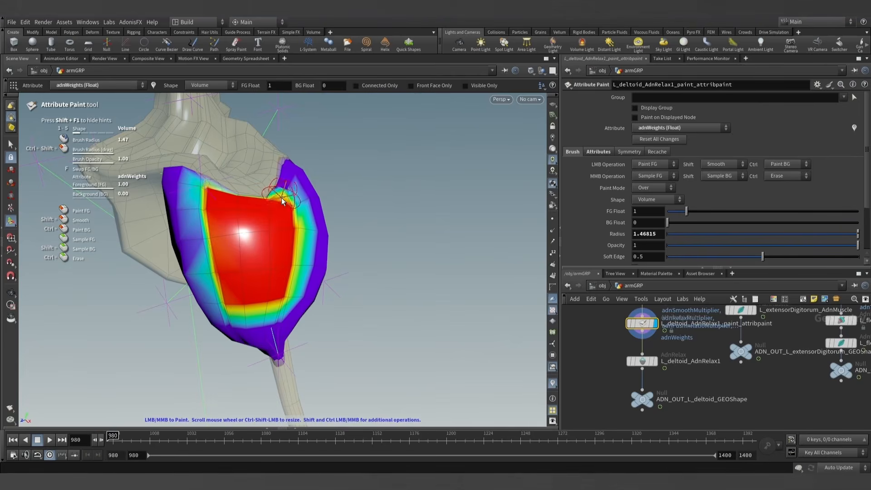
{"action": "left_click_drag", "start_coordinate": [278, 200], "coordinate": [241, 239], "text": "alt"}
- Smooth the painted adnWeights with a brush radius of 13.1061 so they fade gradually toward the deltoid's edges
{"action": "scroll", "coordinate": [266, 245], "scroll_direction": "up", "scroll_amount": 12}
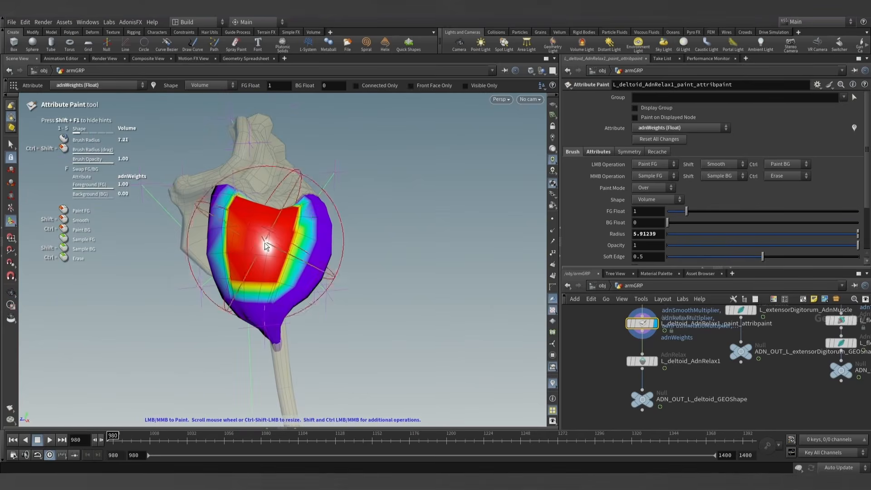
{"action": "left_click", "coordinate": [271, 252], "text": "shift"}
{"action": "left_click", "coordinate": [270, 252], "text": "shift"}
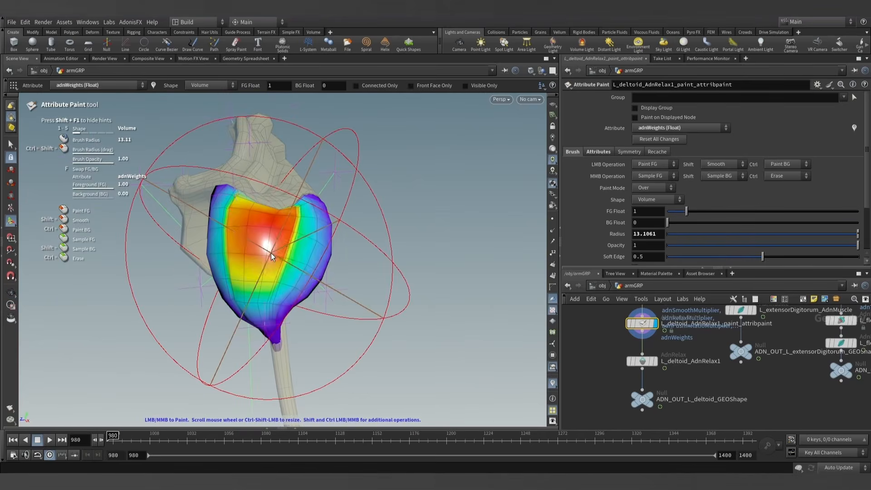
{"action": "left_click", "coordinate": [271, 252], "text": "shift"}
{"action": "mouse_move", "coordinate": [287, 251]}
{"action": "left_mouse_down", "text": "alt"}
{"action": "mouse_move", "coordinate": [363, 207]}
{"action": "mouse_move", "coordinate": [291, 247]}
{"action": "mouse_move", "coordinate": [305, 247]}
{"action": "left_mouse_up", "text": "alt"}
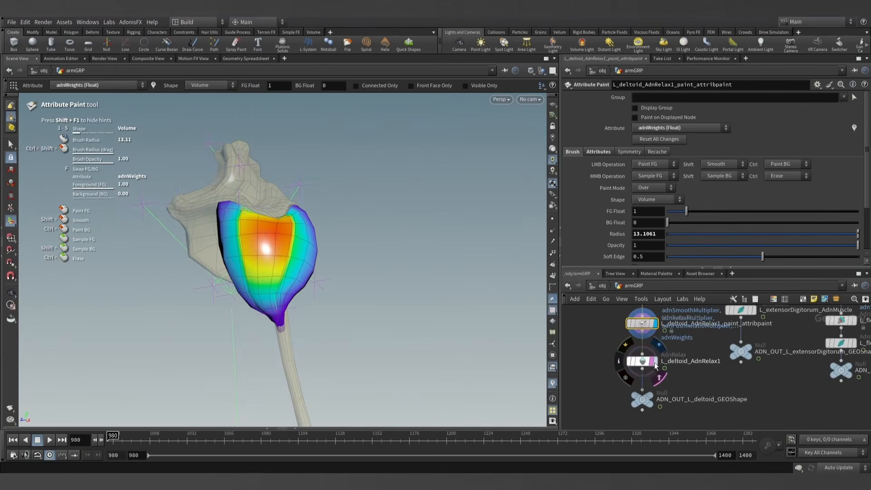
- Display L_deltoid_AdnRelax1 and scrub the arm elevation to examine the masked relaxation, returning to frame 980
{"action": "left_click", "coordinate": [653, 362]}
{"action": "left_click", "coordinate": [640, 365]}
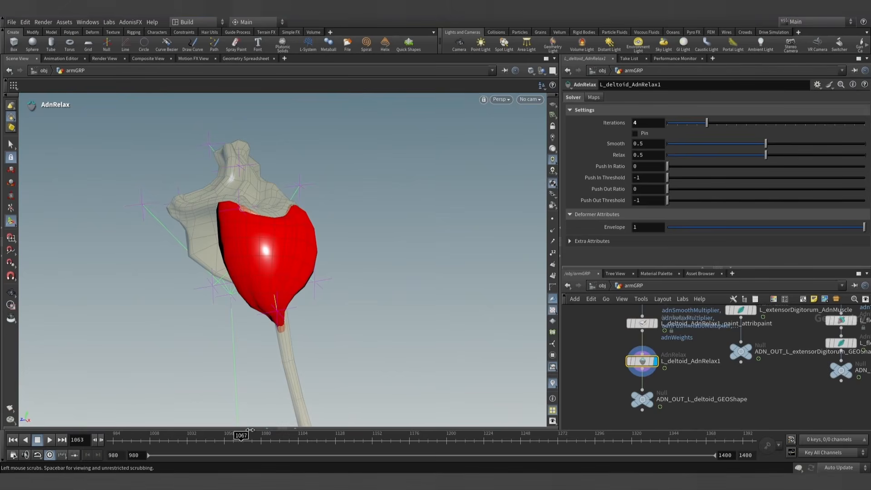
{"action": "left_click_drag", "start_coordinate": [323, 426], "coordinate": [424, 420]}
{"action": "left_click_drag", "start_coordinate": [273, 304], "coordinate": [355, 331], "text": "alt"}
{"action": "left_click_drag", "start_coordinate": [410, 434], "coordinate": [191, 436]}
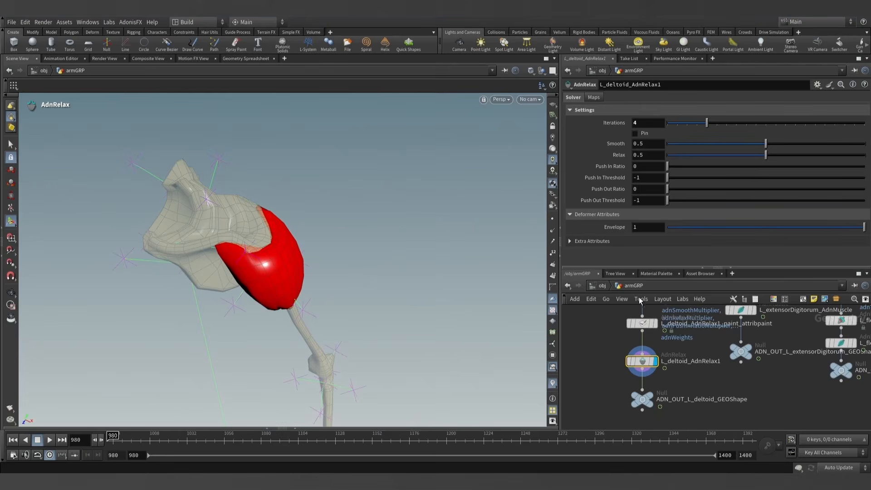
- Review the painted adnWeights from several sides, then scrub the relaxed deltoid from frame 980 to 1178
{"action": "left_click", "coordinate": [642, 323]}
{"action": "key", "text": "Return"}
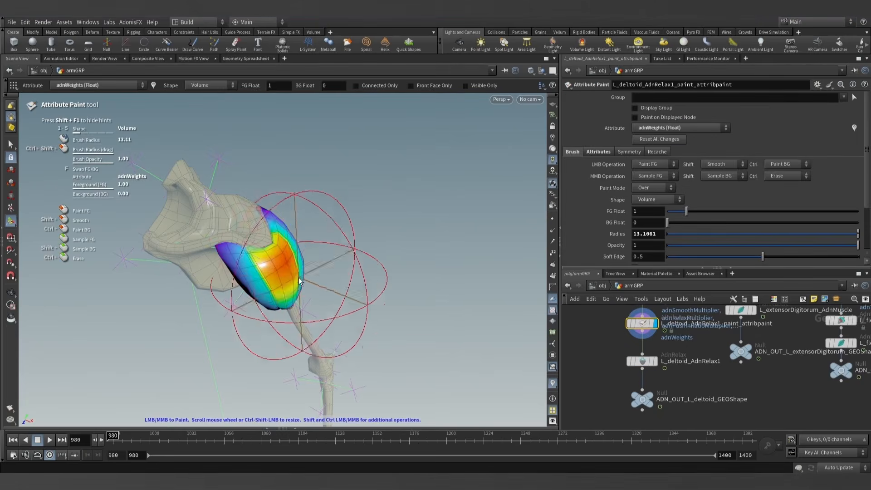
{"action": "mouse_move", "coordinate": [325, 287]}
{"action": "left_mouse_down", "text": "alt"}
{"action": "mouse_move", "coordinate": [263, 230]}
{"action": "mouse_move", "coordinate": [292, 192]}
{"action": "mouse_move", "coordinate": [420, 212]}
{"action": "mouse_move", "coordinate": [445, 270]}
{"action": "mouse_move", "coordinate": [287, 250]}
{"action": "mouse_move", "coordinate": [274, 222]}
{"action": "left_mouse_up", "text": "alt"}
{"action": "key", "text": "s"}
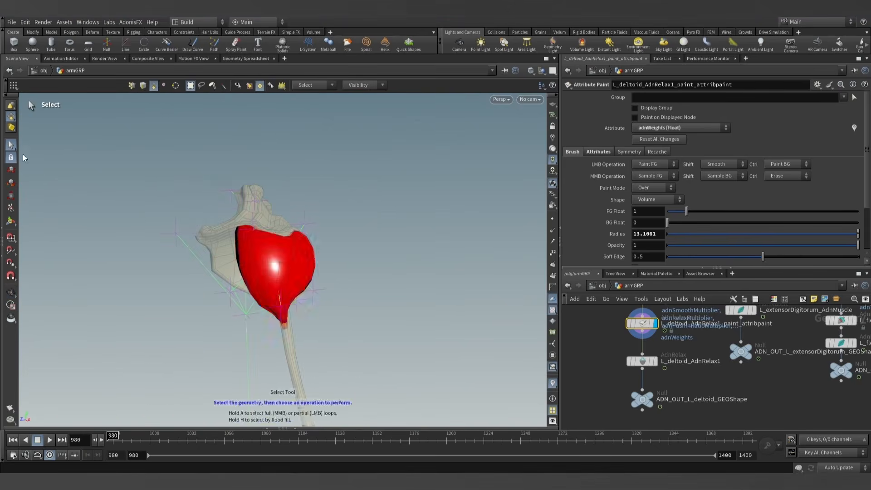
{"action": "left_click", "coordinate": [653, 361]}
{"action": "left_click_drag", "start_coordinate": [117, 436], "coordinate": [186, 436]}
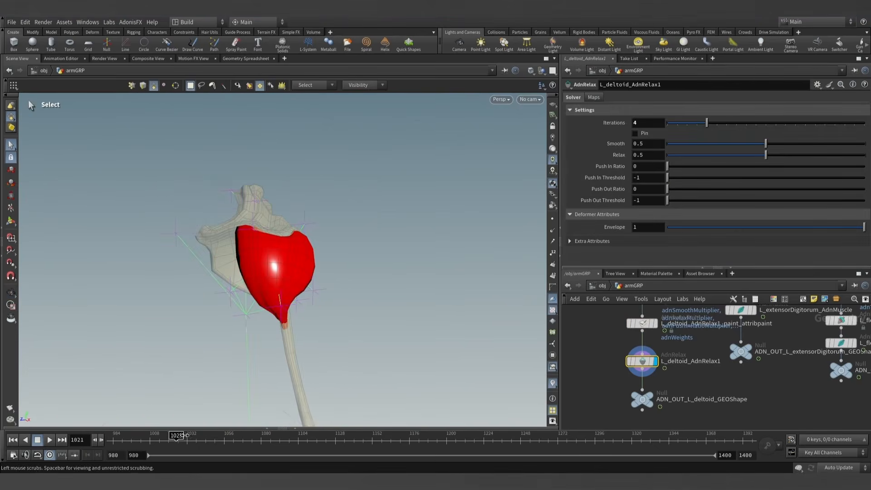
{"action": "left_click_drag", "start_coordinate": [332, 436], "coordinate": [418, 432]}
- Set the deltoid relax node's Envelope to 0 and switch the viewport to Smooth Shaded, ending at frame 980
{"action": "left_click", "coordinate": [743, 227]}
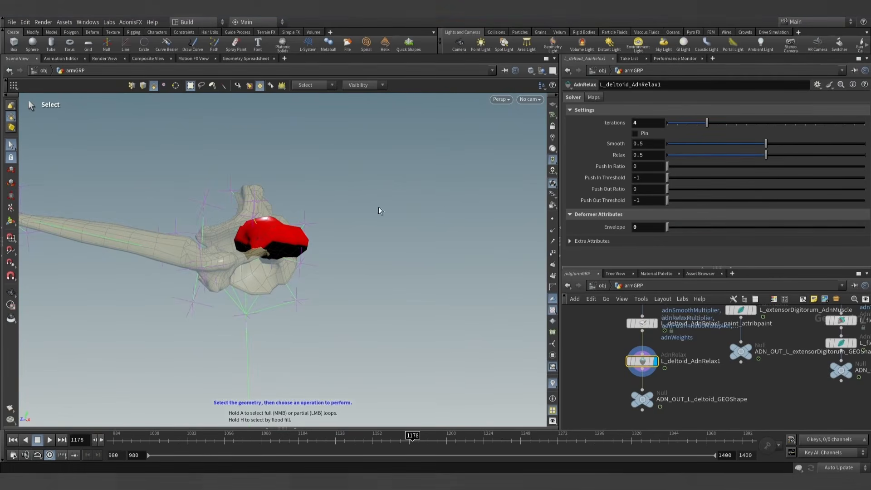
{"action": "left_click", "coordinate": [530, 72]}
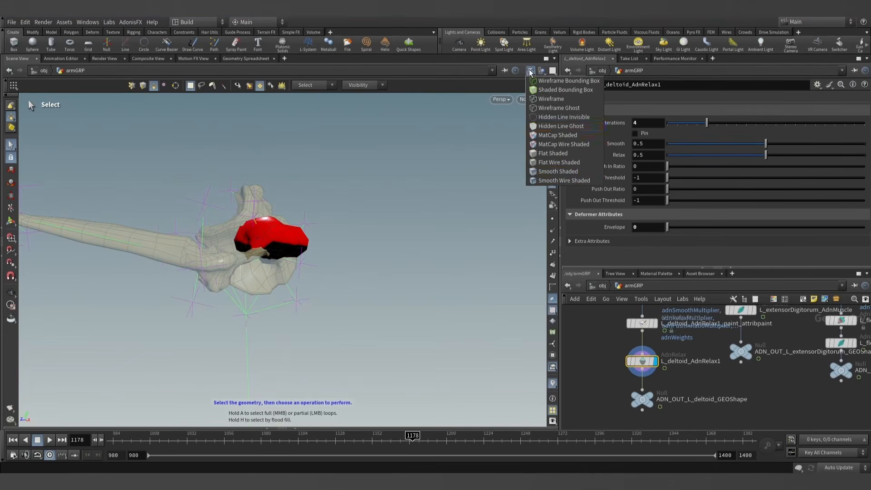
{"action": "left_click", "coordinate": [564, 176]}
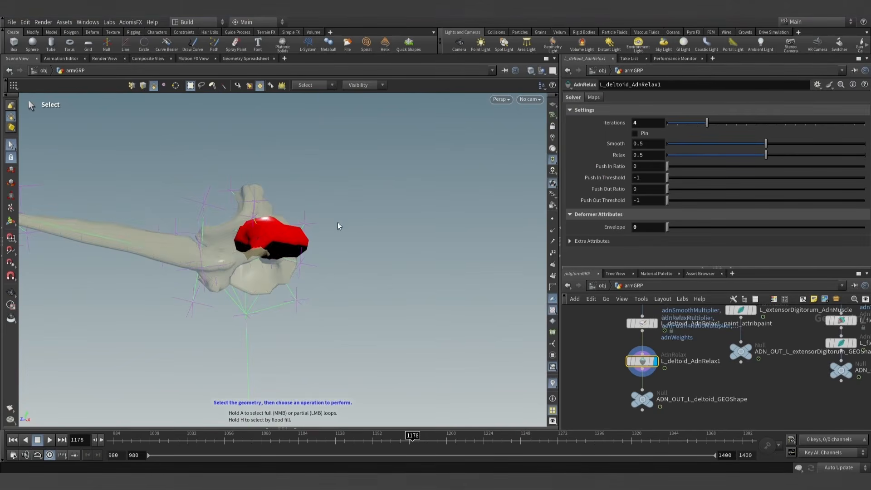
{"action": "key", "text": "ctrl+Up"}
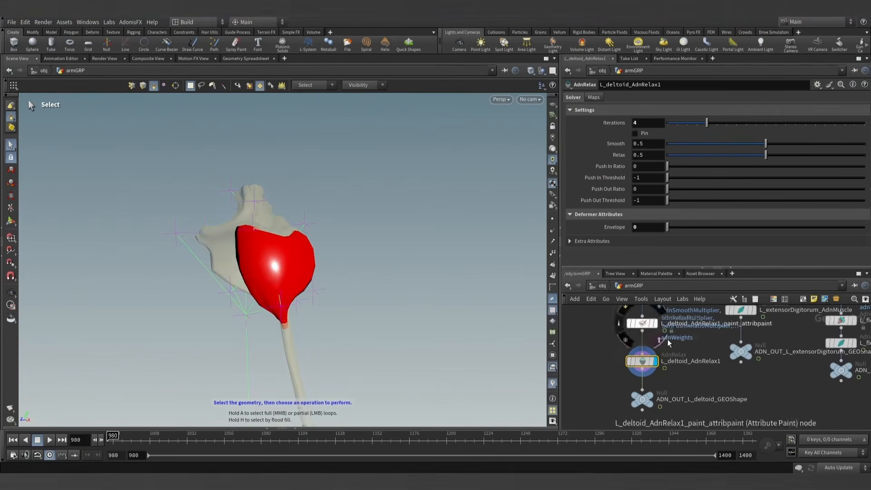
- Move L_deltoid_AdnRelax1_paint_attribpaint down in the network, closer to the relax node
{"action": "scroll", "coordinate": [635, 347], "scroll_direction": "down", "scroll_amount": 3}
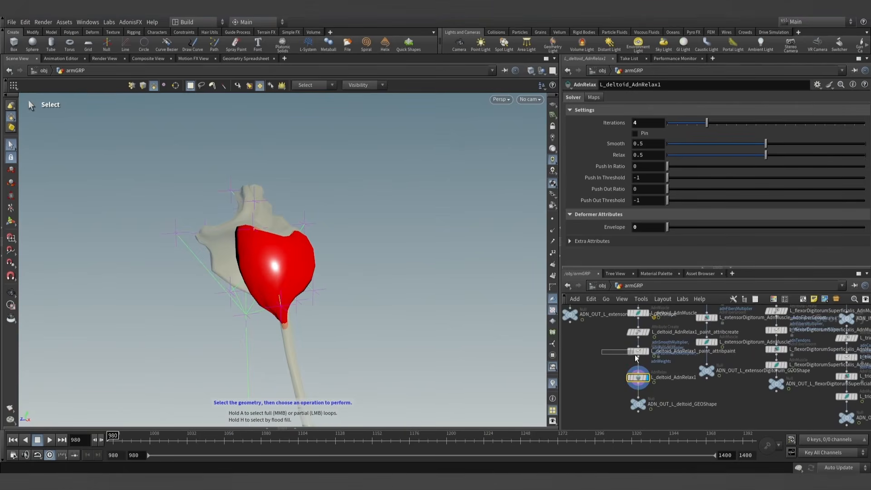
{"action": "left_click_drag", "start_coordinate": [636, 358], "coordinate": [638, 357]}
{"action": "middle_click_drag", "start_coordinate": [620, 346], "coordinate": [597, 367]}
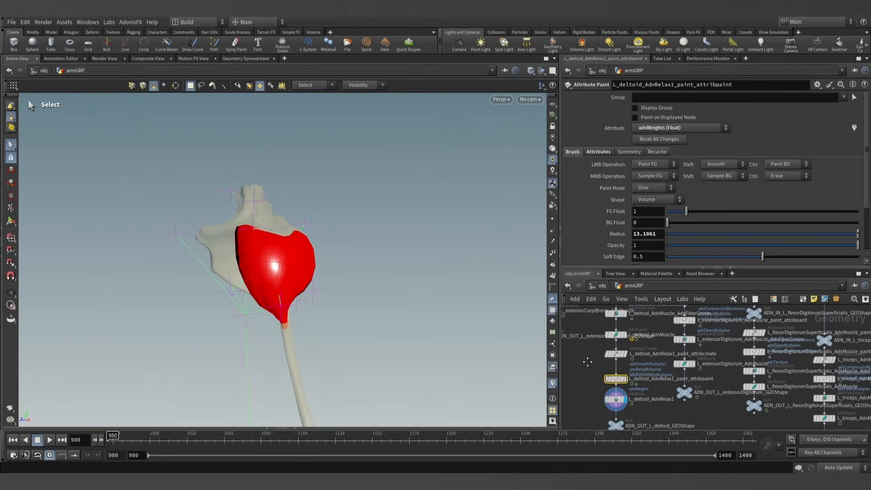
- Drive L_deltoid_AdnRelax1's Envelope with the L_arm_elevate_AdnLocatorDistance expression copied from the activation value of L_deltoid_AdnMuscle
{"action": "left_click", "coordinate": [616, 336]}
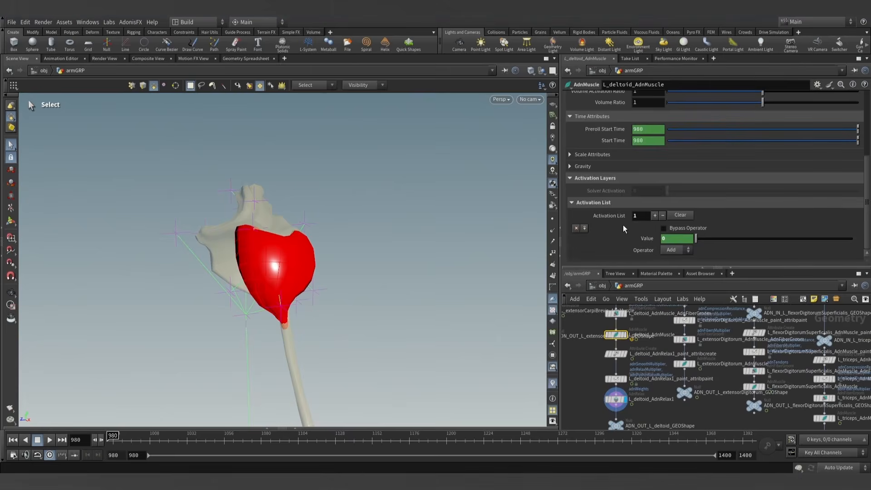
{"action": "left_click", "coordinate": [650, 239]}
{"action": "double_click", "coordinate": [710, 239]}
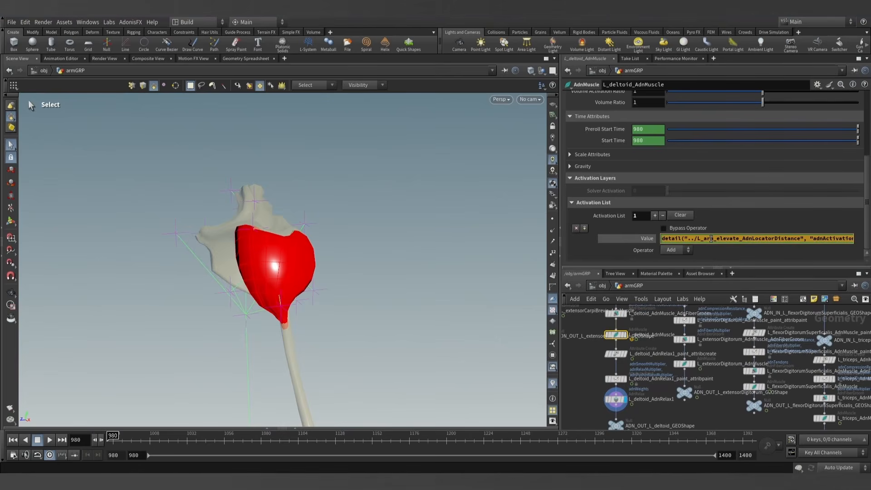
{"action": "left_click", "coordinate": [616, 400]}
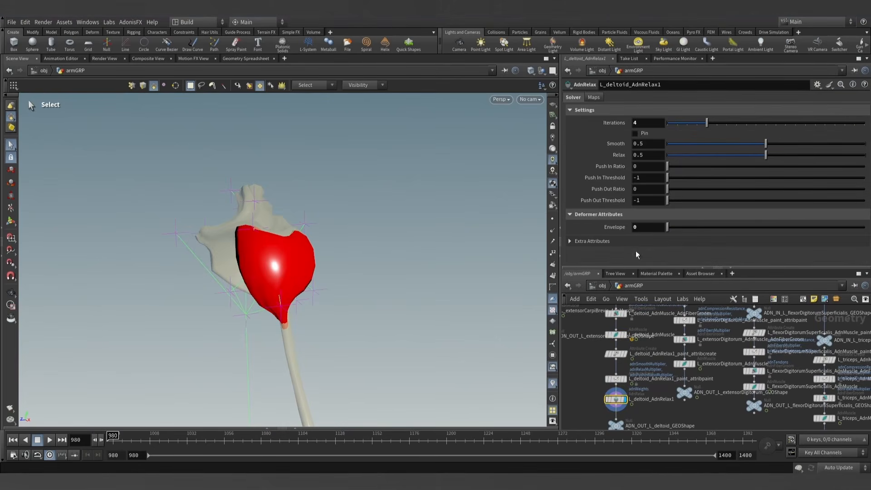
{"action": "left_click", "coordinate": [621, 228]}
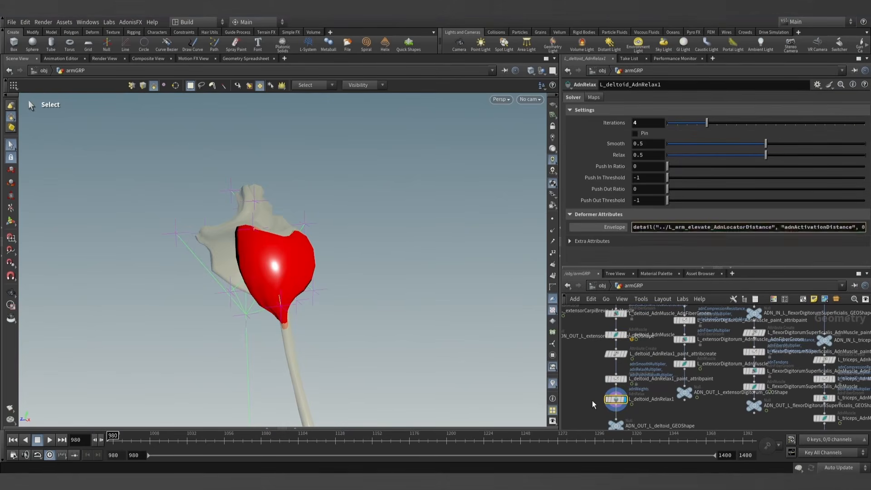
{"action": "left_click", "coordinate": [593, 401]}
{"action": "left_click", "coordinate": [615, 227]}
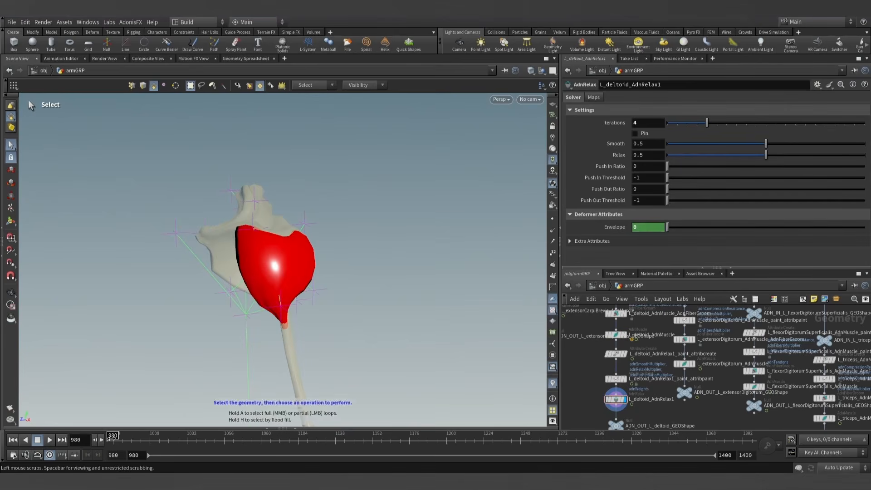
- Scrub the envelope-driven deltoid relax from frame 980 to about 1135 and return to frame 980
{"action": "left_click_drag", "start_coordinate": [109, 440], "coordinate": [182, 440]}
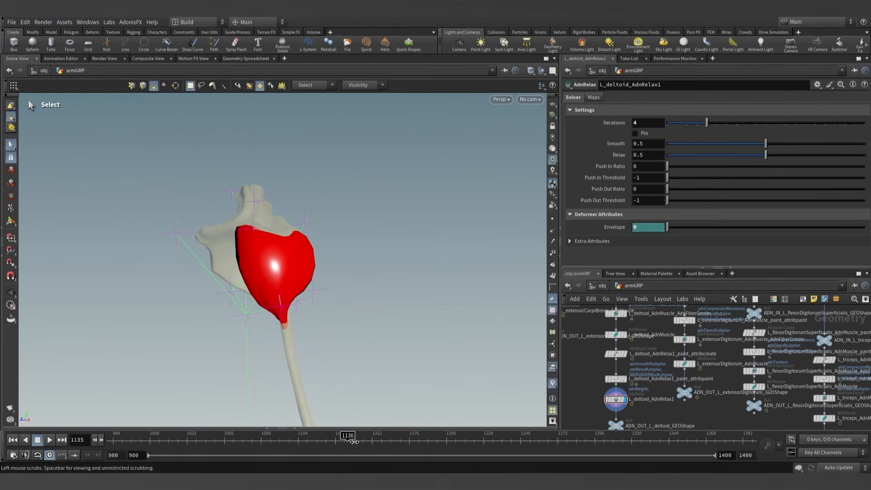
{"action": "left_click_drag", "start_coordinate": [354, 441], "coordinate": [273, 436]}
{"action": "left_click_drag", "start_coordinate": [127, 437], "coordinate": [111, 438]}
- Display the normal1 node below muscles_sim_view and frame the whole arm in the viewport
{"action": "scroll", "coordinate": [579, 365], "scroll_direction": "down", "scroll_amount": 5}
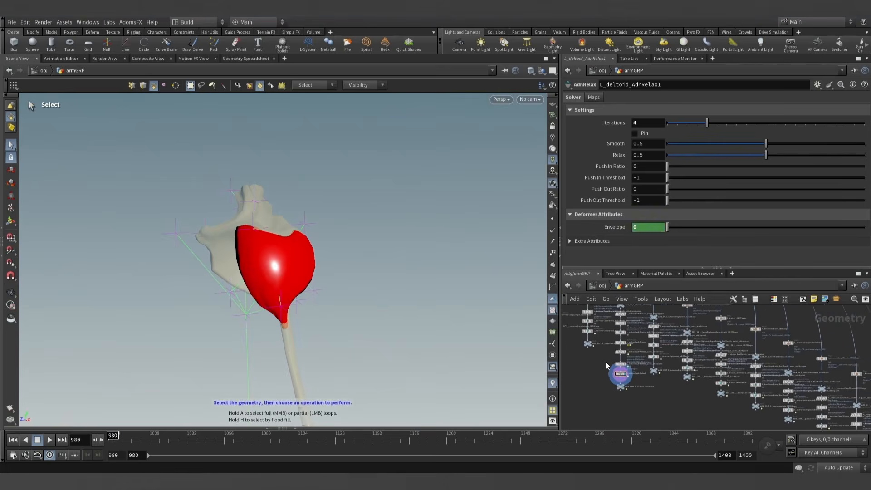
{"action": "middle_click_drag", "start_coordinate": [594, 375], "coordinate": [616, 375]}
{"action": "key", "text": "Escape"}
{"action": "left_click_drag", "start_coordinate": [252, 390], "coordinate": [331, 323]}
{"action": "key", "text": "s"}
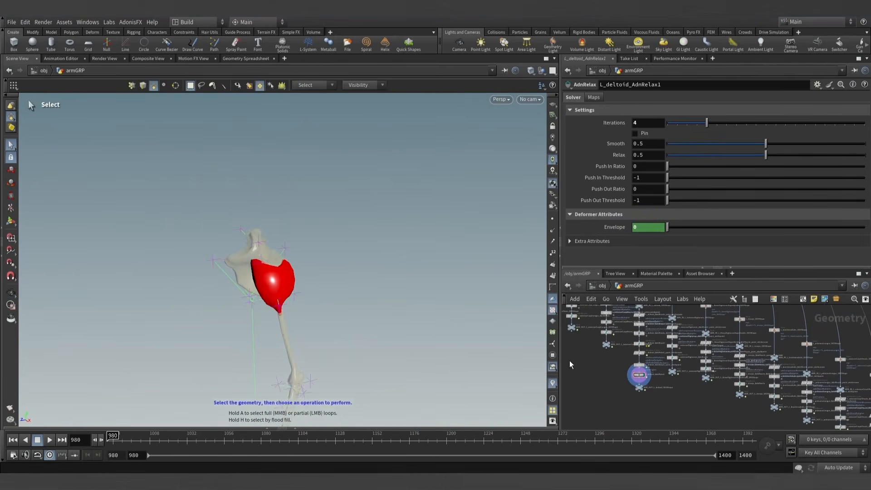
{"action": "scroll", "coordinate": [572, 365], "scroll_direction": "up", "scroll_amount": 8}
{"action": "scroll", "coordinate": [608, 361], "scroll_direction": "up", "scroll_amount": 2}
{"action": "middle_click_drag", "start_coordinate": [614, 315], "coordinate": [644, 377]}
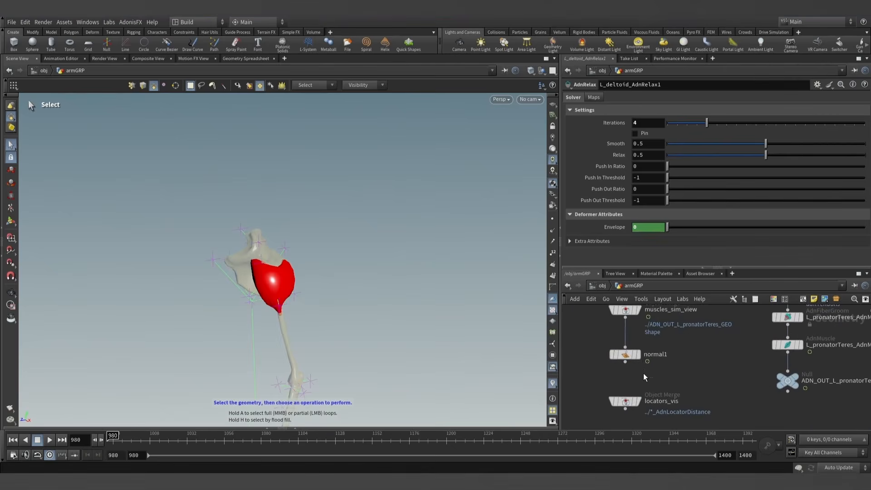
{"action": "left_click", "coordinate": [640, 358]}
{"action": "key", "text": "Escape"}
{"action": "left_click_drag", "start_coordinate": [339, 346], "coordinate": [347, 253]}
- Play the full arm simulation through the frame range, then stop and return to frame 980
{"action": "left_click", "coordinate": [50, 439]}
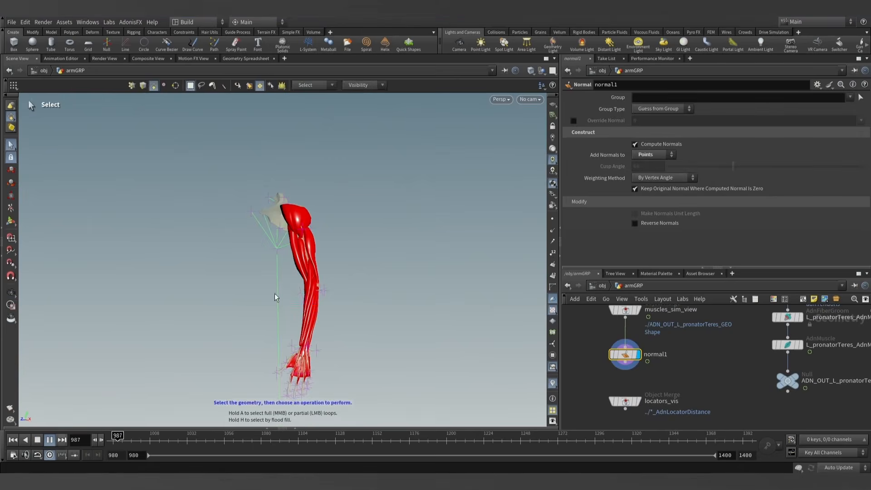
{"action": "key", "text": "s"}
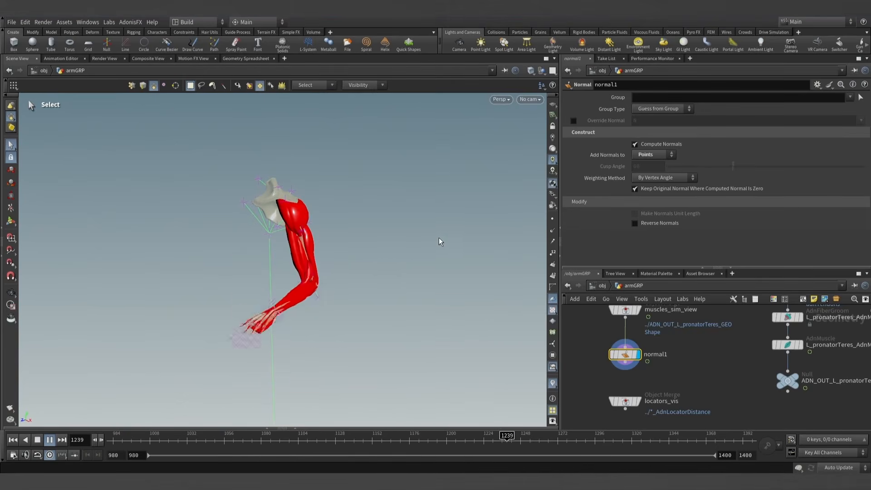
{"action": "key", "text": "Escape"}
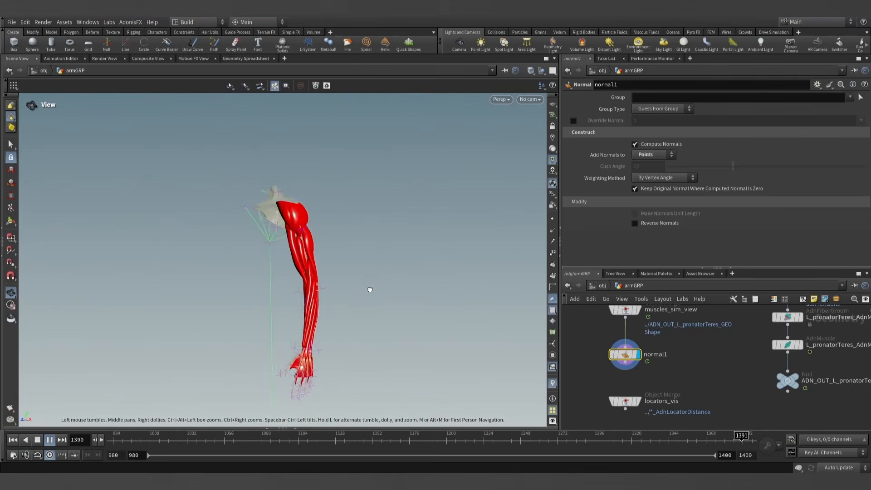
{"action": "key", "text": "s"}
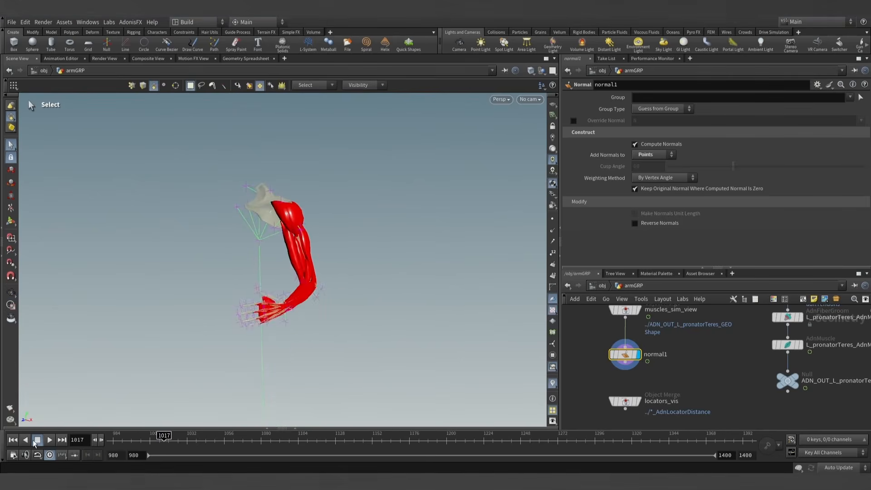
{"action": "left_click", "coordinate": [14, 440]}
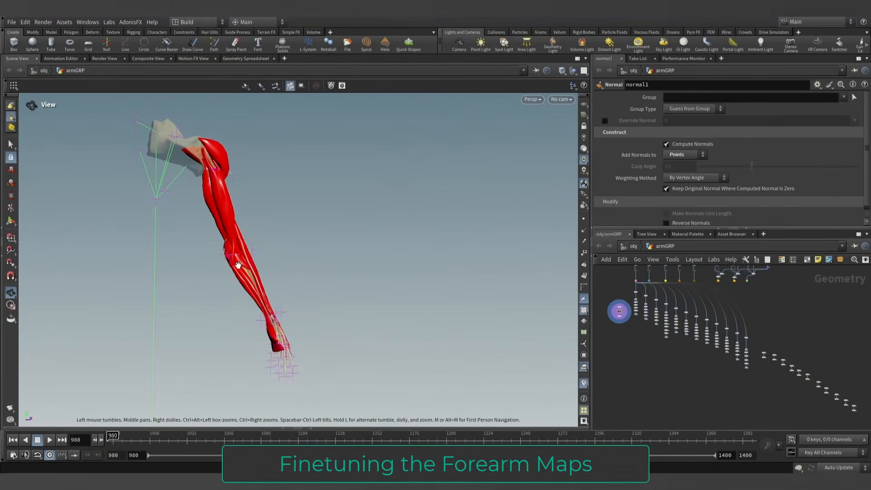
- Play the simulation while examining the forearm muscles up close, then return to frame 980
{"action": "mouse_move", "coordinate": [237, 261]}
{"action": "left_mouse_down"}
{"action": "mouse_move", "coordinate": [264, 269]}
{"action": "mouse_move", "coordinate": [237, 268]}
{"action": "left_mouse_up"}
{"action": "right_click_drag", "start_coordinate": [237, 268], "coordinate": [310, 311]}
{"action": "left_click_drag", "start_coordinate": [311, 311], "coordinate": [327, 333]}
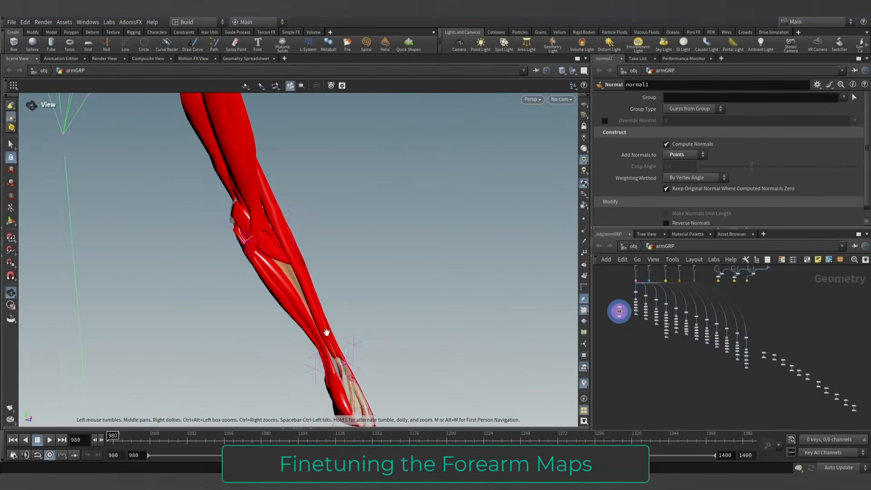
{"action": "right_click_drag", "start_coordinate": [327, 333], "coordinate": [342, 311]}
{"action": "middle_click_drag", "start_coordinate": [343, 311], "coordinate": [329, 270]}
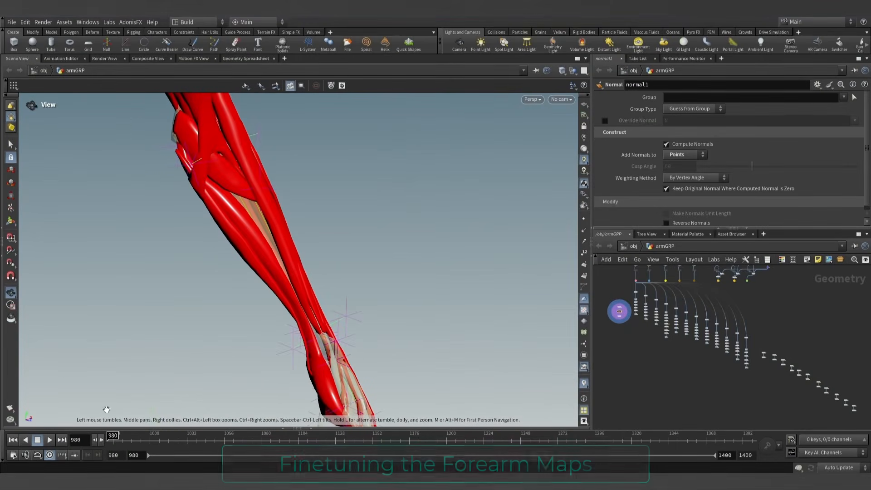
{"action": "left_click", "coordinate": [48, 440]}
{"action": "middle_click_drag", "start_coordinate": [331, 215], "coordinate": [300, 263]}
{"action": "left_click_drag", "start_coordinate": [299, 263], "coordinate": [286, 251]}
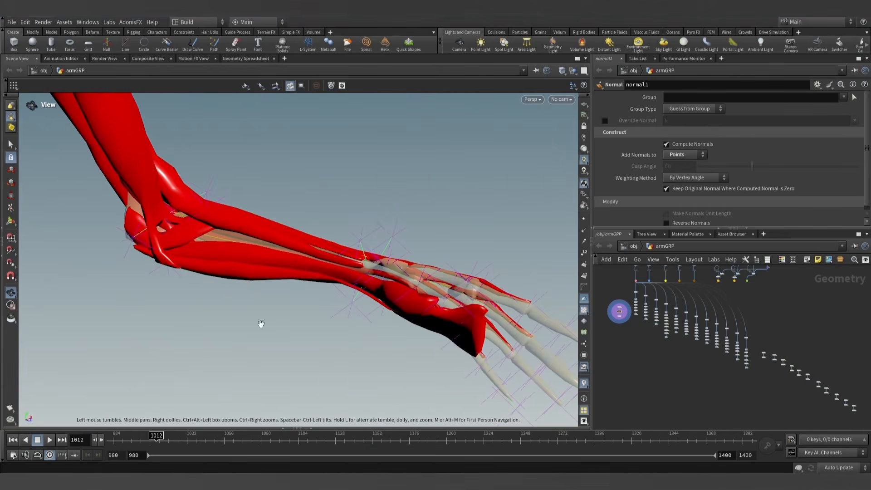
{"action": "left_click", "coordinate": [52, 439]}
{"action": "left_click", "coordinate": [53, 438]}
{"action": "left_click_drag", "start_coordinate": [204, 312], "coordinate": [249, 268]}
{"action": "left_click", "coordinate": [13, 440]}
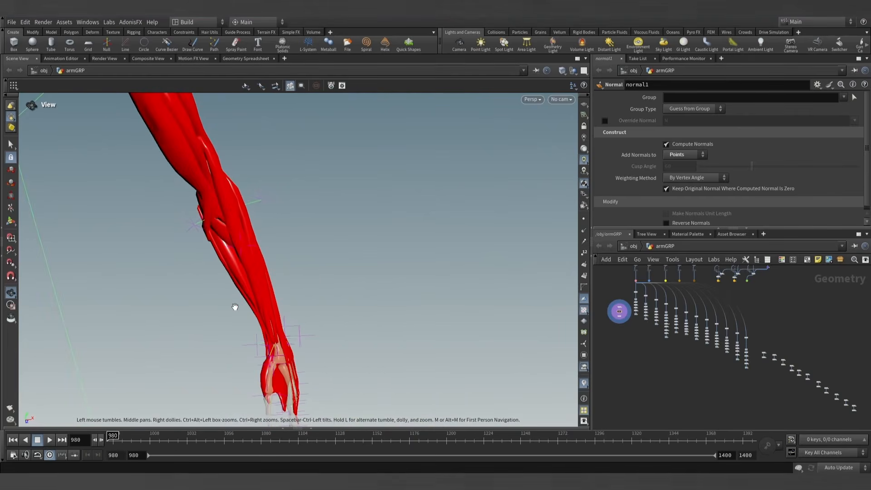
- Display ADN_OUT_L_brachioradialis_GEOShape and examine the brachioradialis along the forearm
{"action": "scroll", "coordinate": [625, 279], "scroll_direction": "up", "scroll_amount": 5}
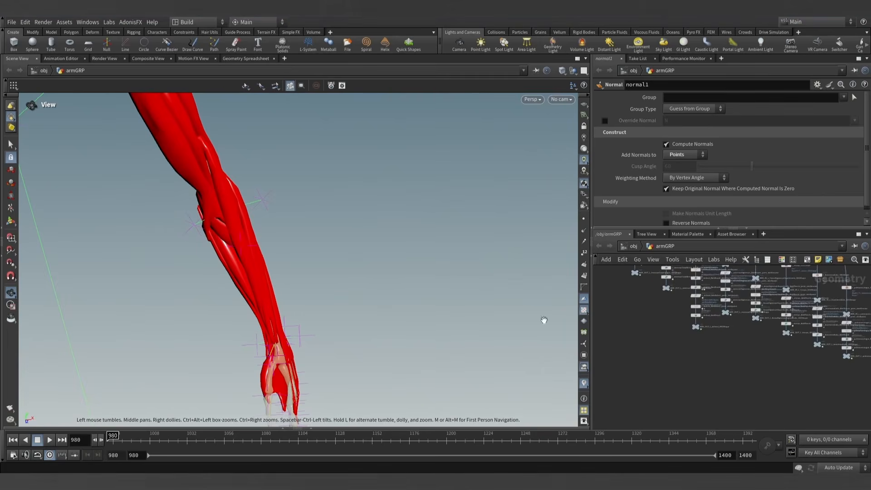
{"action": "scroll", "coordinate": [641, 305], "scroll_direction": "up", "scroll_amount": 5}
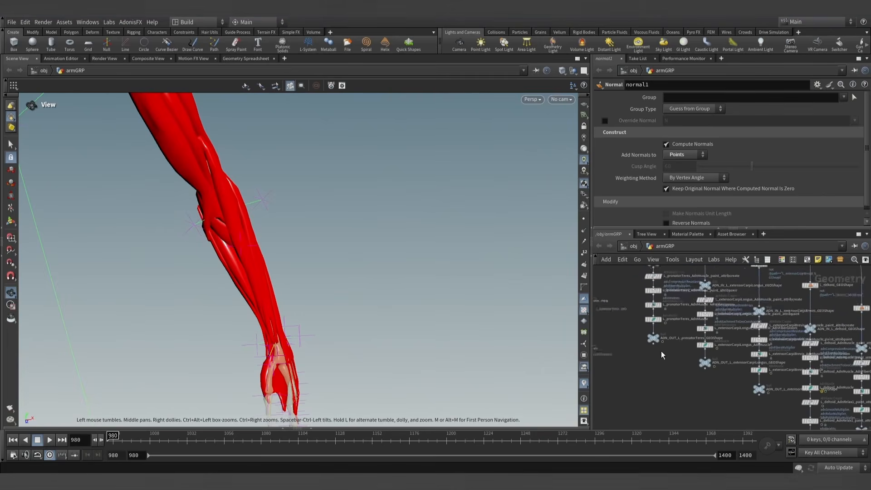
{"action": "mouse_move", "coordinate": [720, 392]}
{"action": "middle_mouse_down"}
{"action": "mouse_move", "coordinate": [645, 337]}
{"action": "mouse_move", "coordinate": [676, 364]}
{"action": "mouse_move", "coordinate": [614, 330]}
{"action": "middle_mouse_up"}
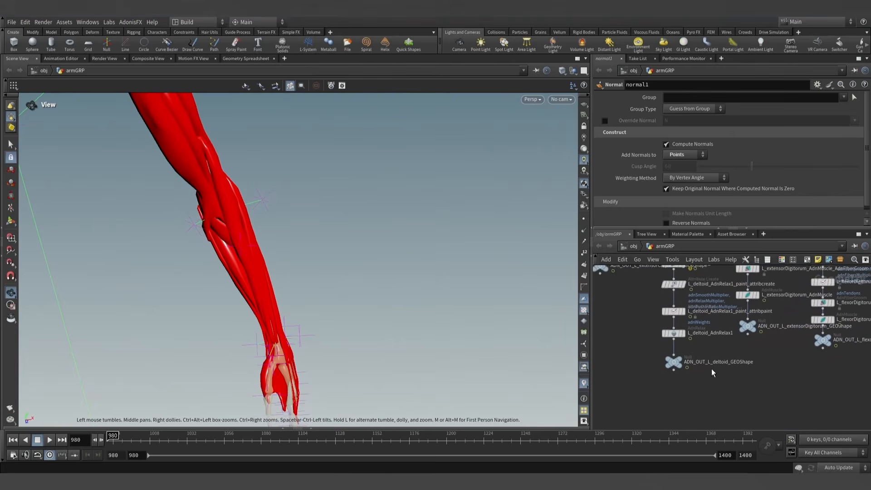
{"action": "middle_click_drag", "start_coordinate": [747, 377], "coordinate": [658, 382]}
{"action": "mouse_move", "coordinate": [721, 386]}
{"action": "middle_mouse_down"}
{"action": "mouse_move", "coordinate": [630, 360]}
{"action": "mouse_move", "coordinate": [692, 381]}
{"action": "mouse_move", "coordinate": [672, 376]}
{"action": "middle_mouse_up"}
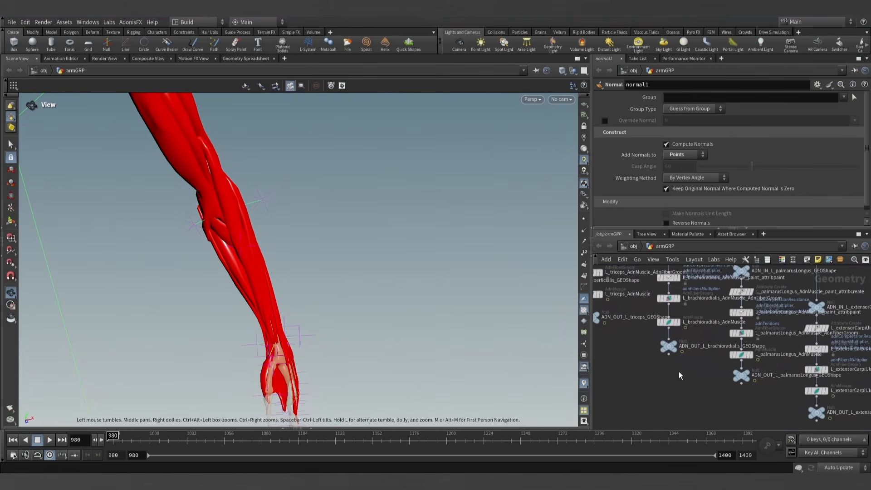
{"action": "scroll", "coordinate": [672, 365], "scroll_direction": "up", "scroll_amount": 2}
{"action": "left_click", "coordinate": [681, 328]}
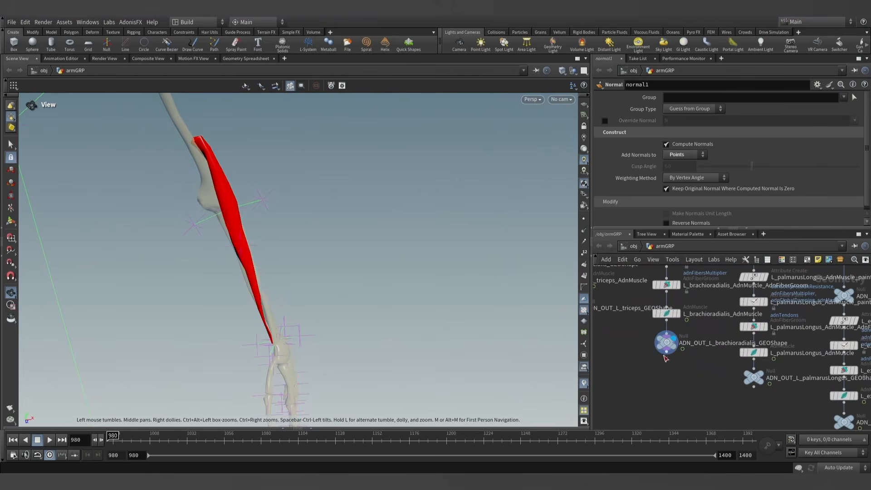
{"action": "left_click_drag", "start_coordinate": [284, 237], "coordinate": [301, 200]}
{"action": "scroll", "coordinate": [230, 303], "scroll_direction": "up", "scroll_amount": 3}
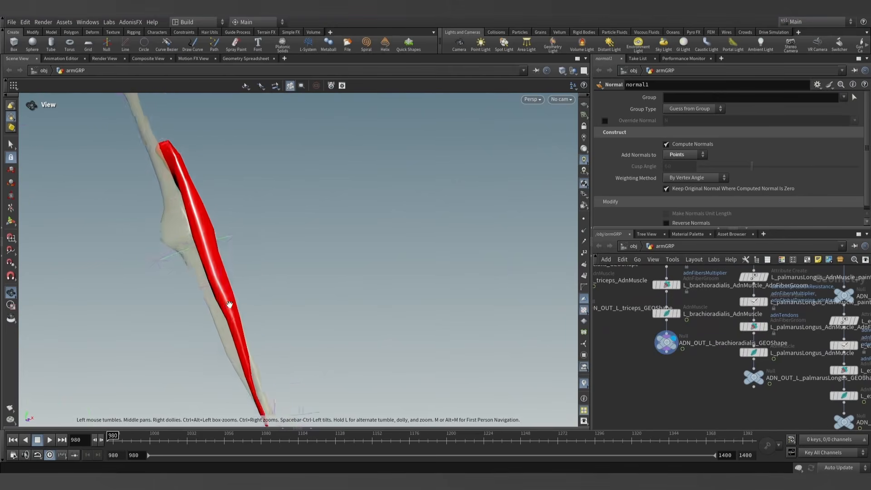
{"action": "middle_click_drag", "start_coordinate": [229, 303], "coordinate": [258, 272]}
{"action": "left_click_drag", "start_coordinate": [258, 272], "coordinate": [264, 260]}
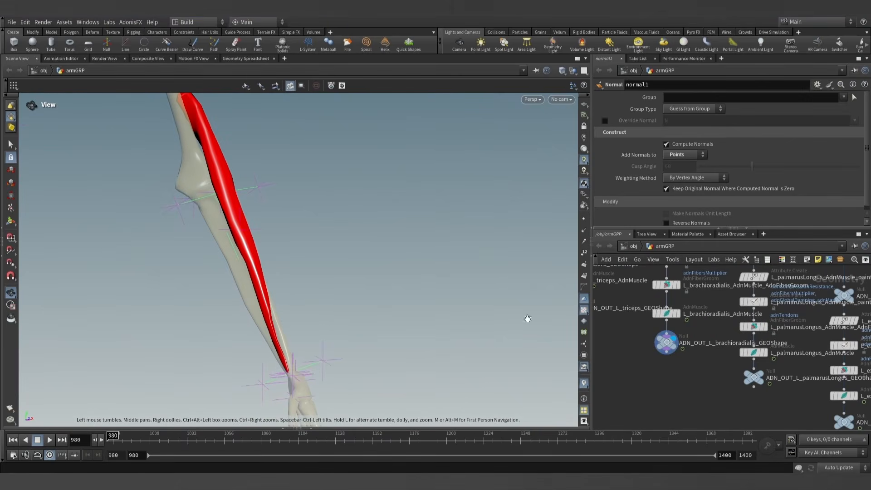
- Template ADN_OUT_L_flexorDigitorumSuperficialis_GEOShape so it shows as wireframe beside the brachioradialis
{"action": "scroll", "coordinate": [719, 380], "scroll_direction": "down", "scroll_amount": 6}
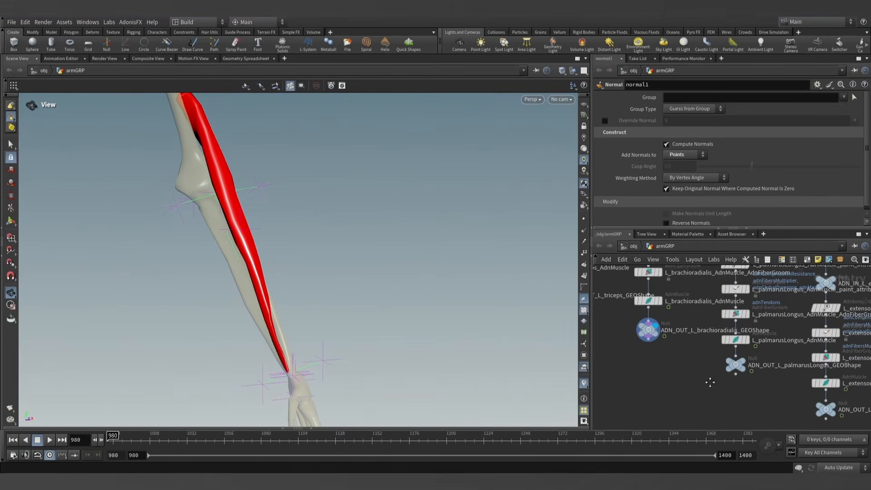
{"action": "middle_click_drag", "start_coordinate": [665, 383], "coordinate": [639, 312]}
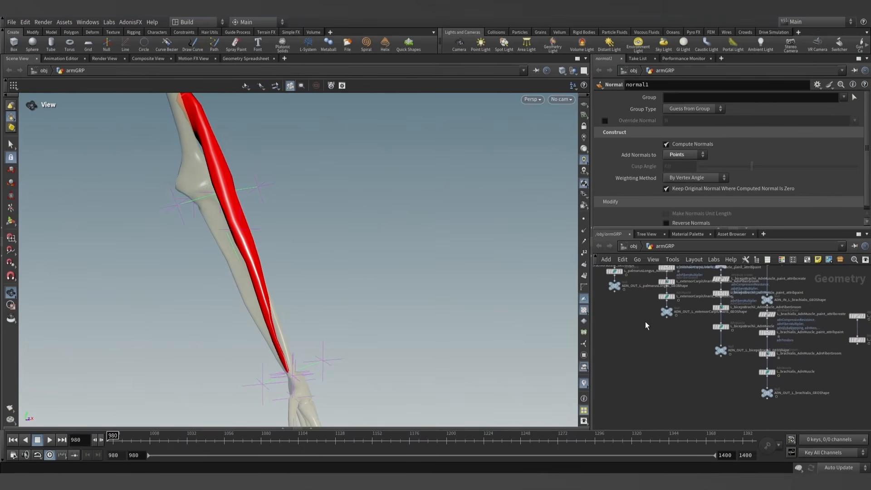
{"action": "middle_click_drag", "start_coordinate": [713, 365], "coordinate": [792, 419]}
{"action": "middle_click_drag", "start_coordinate": [675, 364], "coordinate": [756, 414]}
{"action": "scroll", "coordinate": [656, 344], "scroll_direction": "up", "scroll_amount": 4}
{"action": "middle_click_drag", "start_coordinate": [635, 347], "coordinate": [714, 397]}
{"action": "scroll", "coordinate": [687, 382], "scroll_direction": "up", "scroll_amount": 5}
{"action": "left_click", "coordinate": [685, 355]}
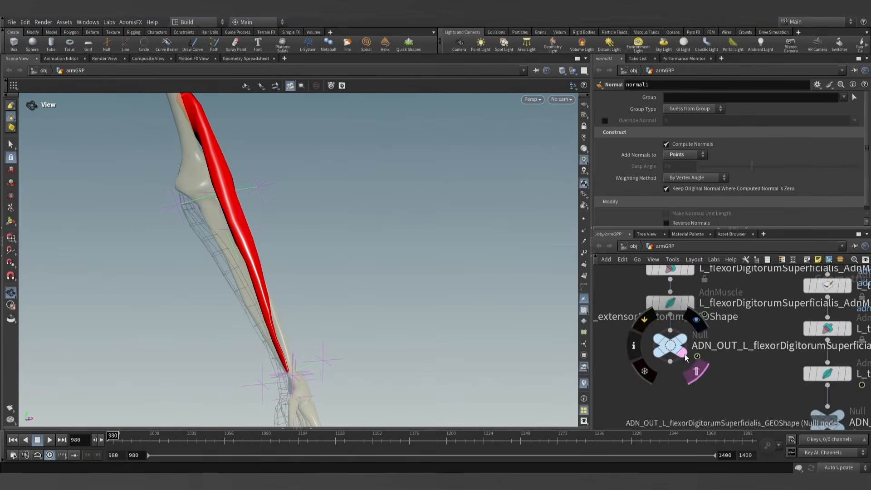
{"action": "left_click_drag", "start_coordinate": [319, 297], "coordinate": [383, 278]}
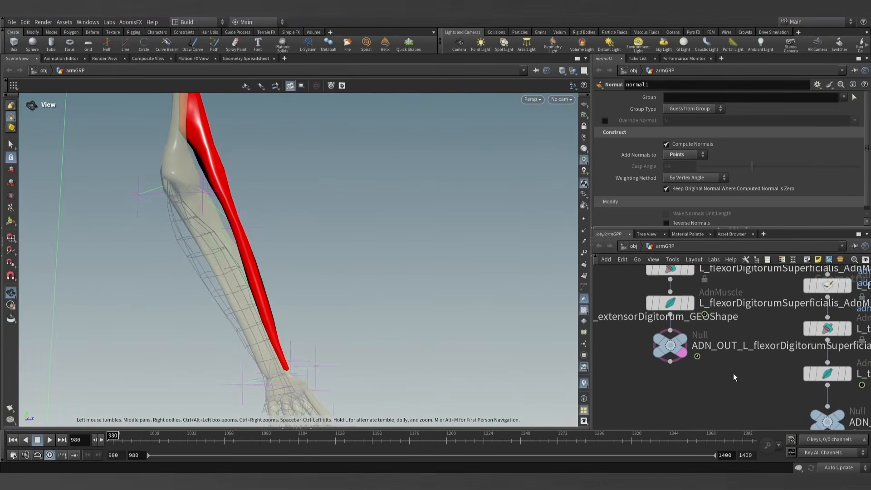
- Add a second target to L_brachioradialis_AdnMuscle using ADN_OUT_L_flexorDigitorumSuperficialis_GEOShape as its Target World Mesh
{"action": "middle_click_drag", "start_coordinate": [763, 371], "coordinate": [693, 372]}
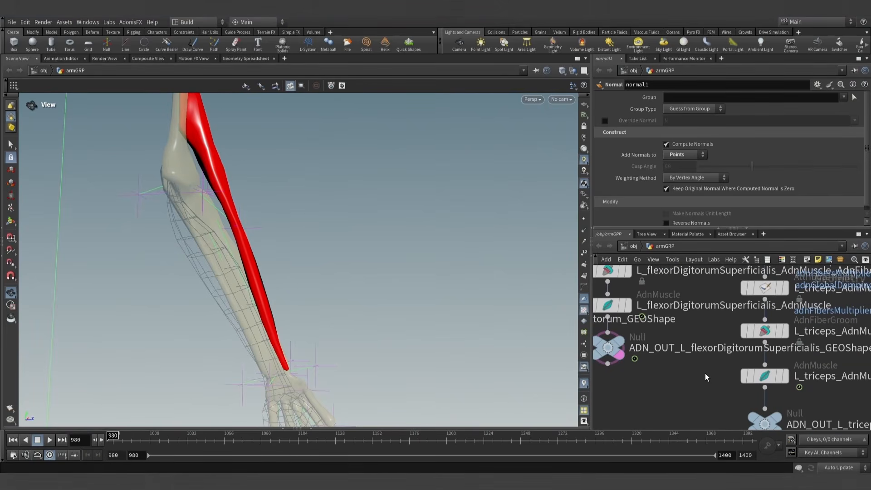
{"action": "scroll", "coordinate": [690, 377], "scroll_direction": "down", "scroll_amount": 8}
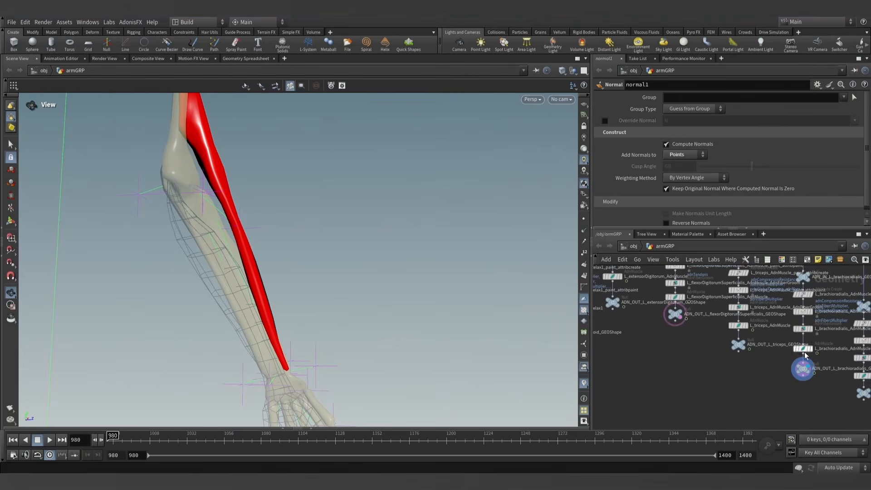
{"action": "left_click", "coordinate": [803, 348]}
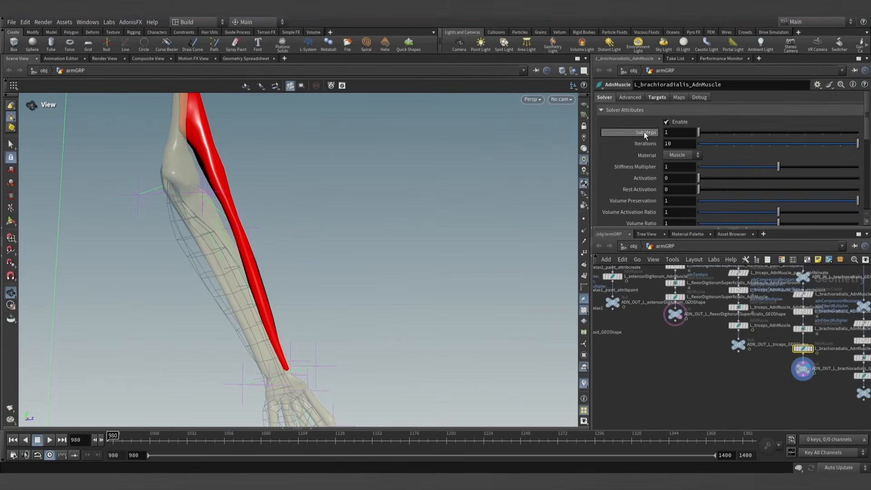
{"action": "left_click", "coordinate": [657, 98]}
{"action": "left_click", "coordinate": [686, 122]}
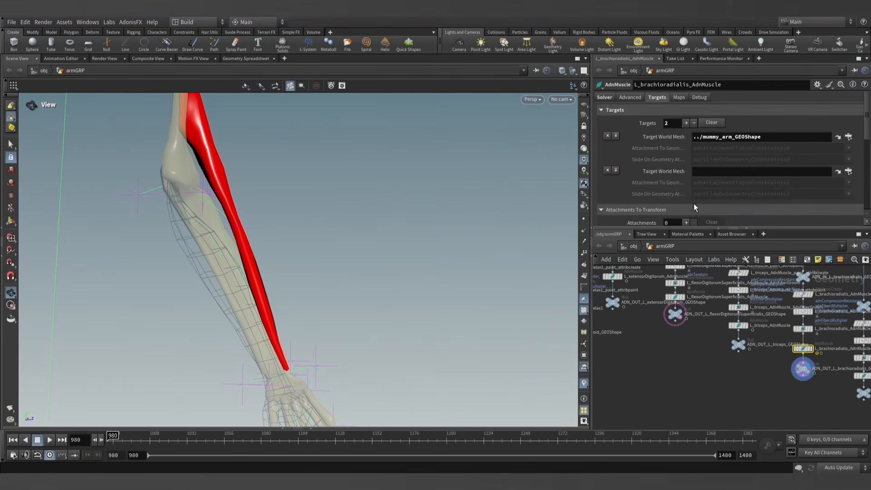
{"action": "left_click_drag", "start_coordinate": [675, 319], "coordinate": [709, 259]}
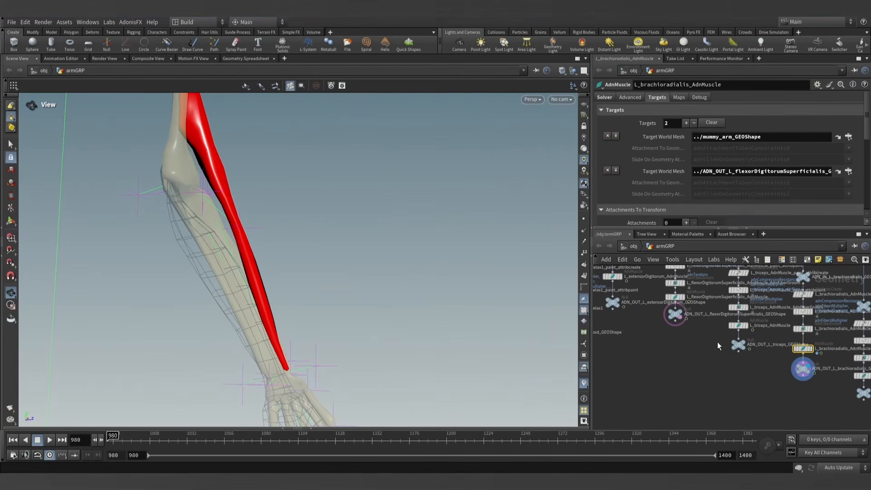
- Check the paintable attributes of L_brachioradialis_AdnMuscle_paint_attribpaint for the new target's constraint maps
{"action": "scroll", "coordinate": [717, 346], "scroll_direction": "up", "scroll_amount": 5}
{"action": "left_click", "coordinate": [687, 293]}
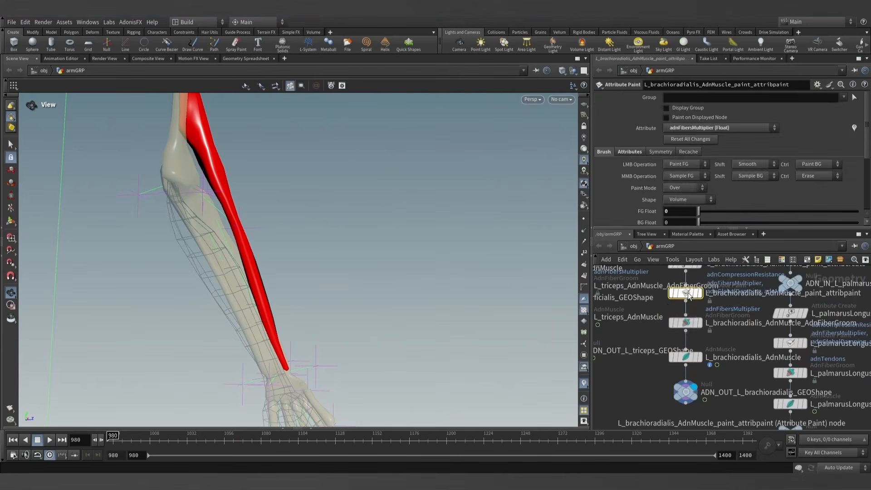
{"action": "left_click", "coordinate": [703, 128]}
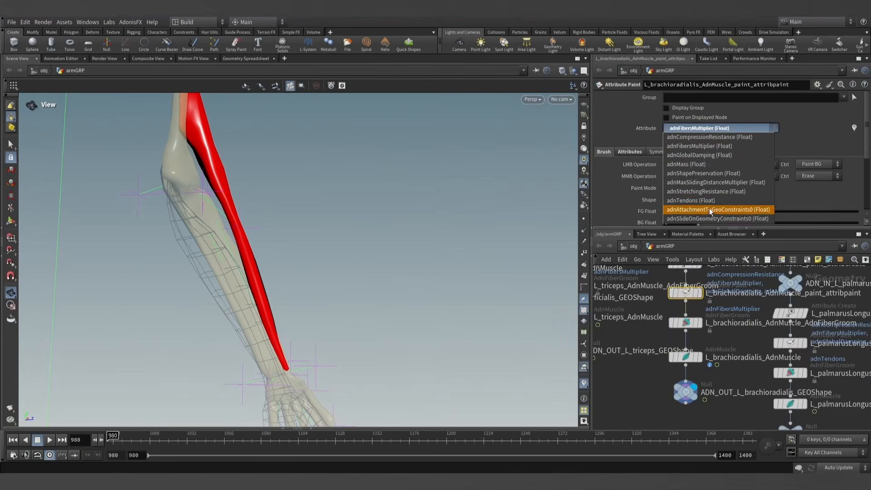
{"action": "left_click", "coordinate": [723, 132]}
- Update the paintable maps of L_brachioradialis_AdnMuscle with the AdonisFX tool to include the second target
{"action": "left_click", "coordinate": [681, 353]}
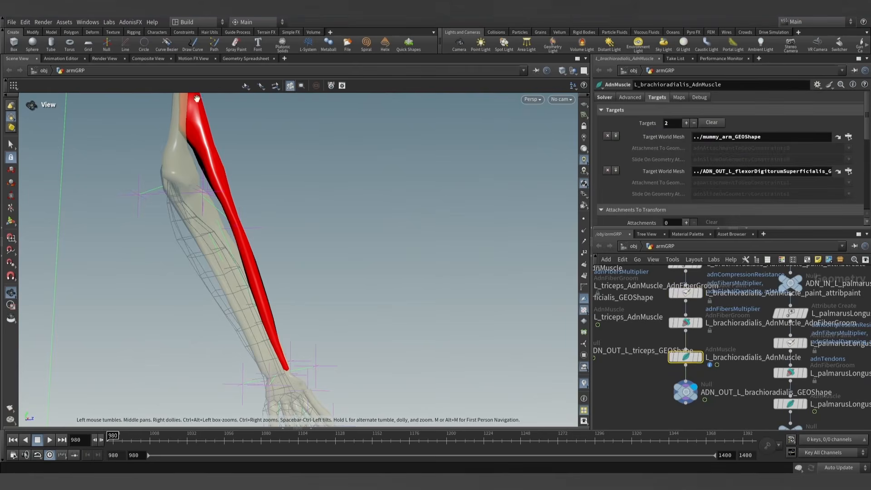
{"action": "left_click", "coordinate": [136, 24]}
{"action": "mouse_move", "coordinate": [138, 34]}
{"action": "left_click", "coordinate": [191, 57]}
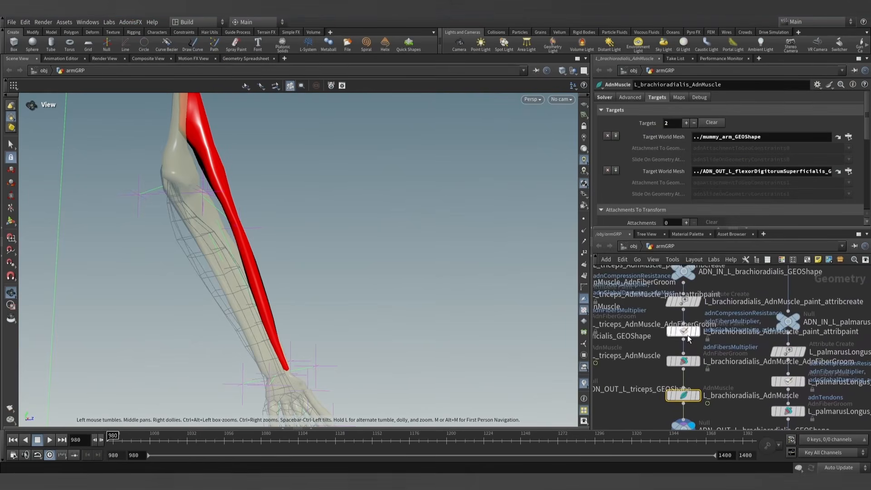
- Recheck the attribute list of L_brachioradialis_AdnMuscle_paint_attribpaint and display that paint node
{"action": "left_click", "coordinate": [675, 317]}
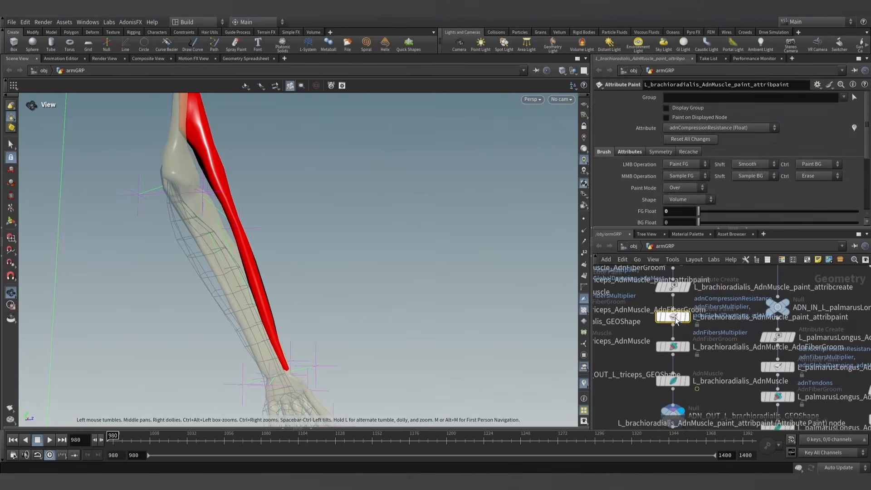
{"action": "left_click", "coordinate": [723, 129]}
{"action": "left_click", "coordinate": [723, 129]}
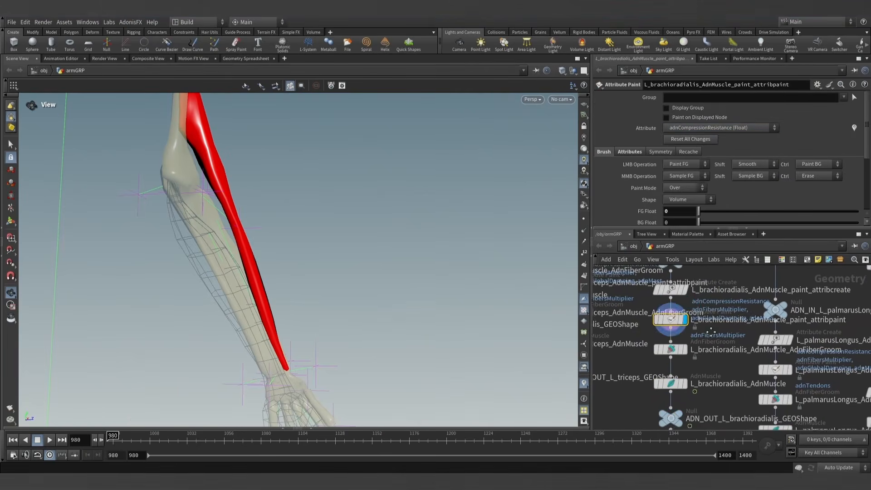
- Examine the point attributes of L_brachioradialis_AdnMuscle_paint_attribpaint, including the numbered attachment and slide constraint maps
{"action": "left_click", "coordinate": [642, 320]}
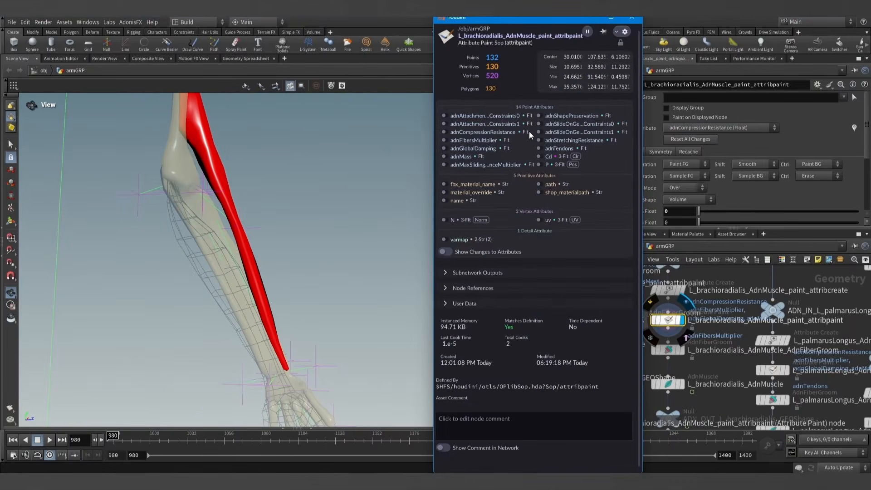
{"action": "left_click", "coordinate": [445, 117]}
{"action": "left_click", "coordinate": [445, 116]}
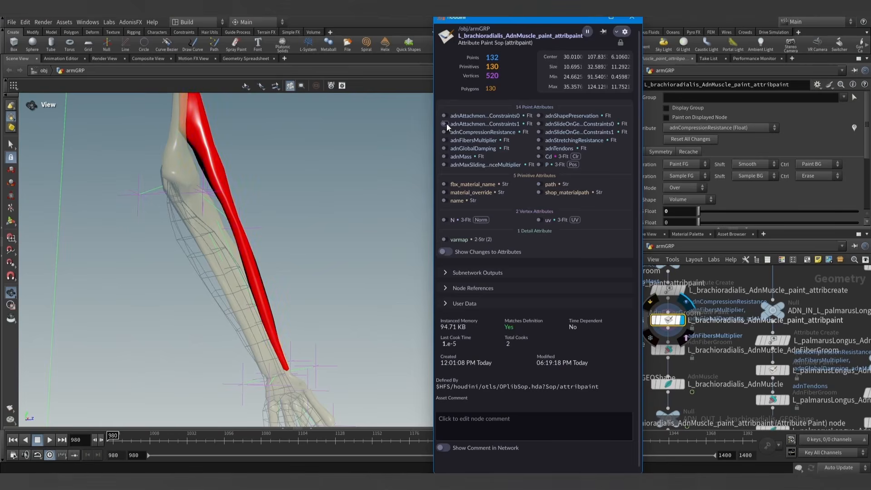
{"action": "left_click", "coordinate": [631, 19]}
{"action": "scroll", "coordinate": [713, 357], "scroll_direction": "down", "scroll_amount": 3}
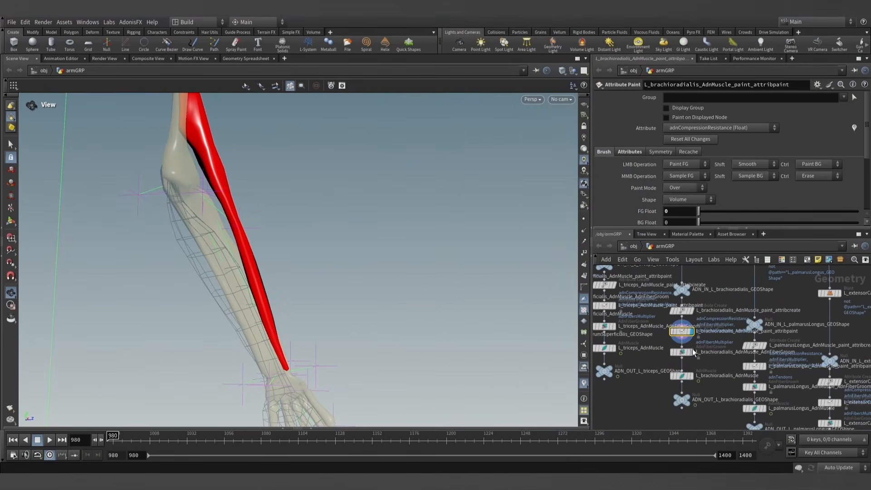
{"action": "scroll", "coordinate": [674, 338], "scroll_direction": "up", "scroll_amount": 2}
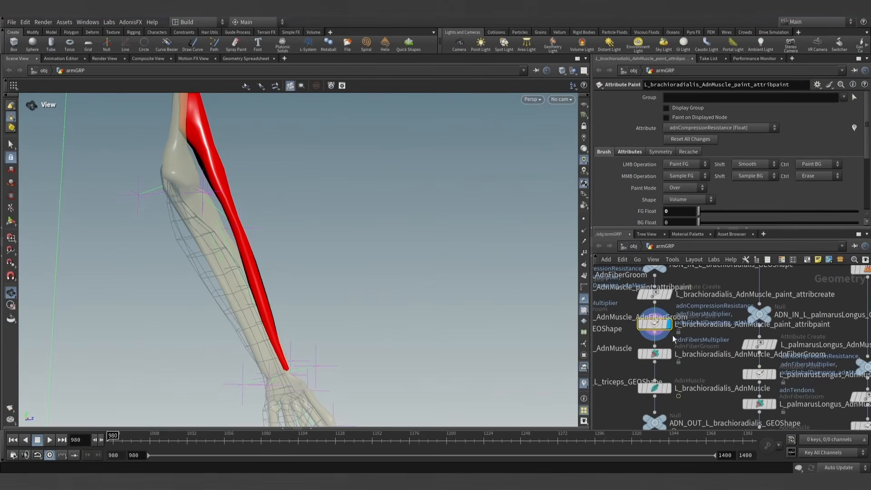
{"action": "scroll", "coordinate": [682, 345], "scroll_direction": "down", "scroll_amount": 5}
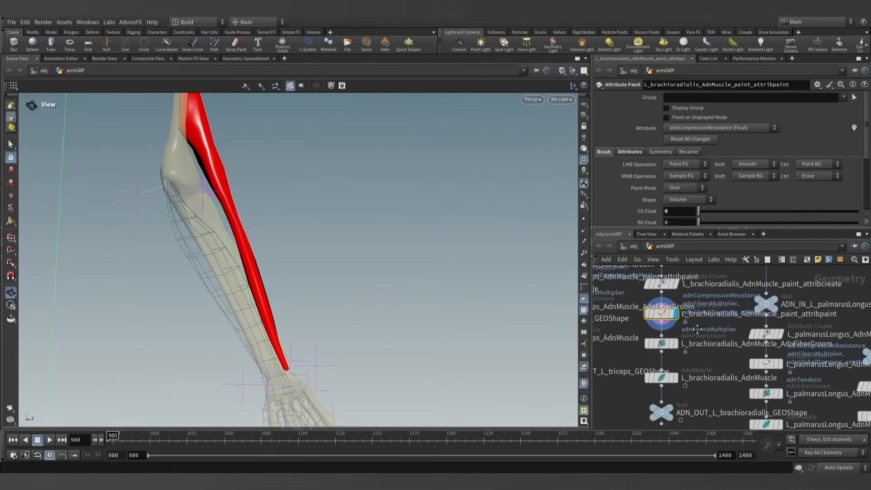
{"action": "scroll", "coordinate": [672, 312], "scroll_direction": "up", "scroll_amount": 5}
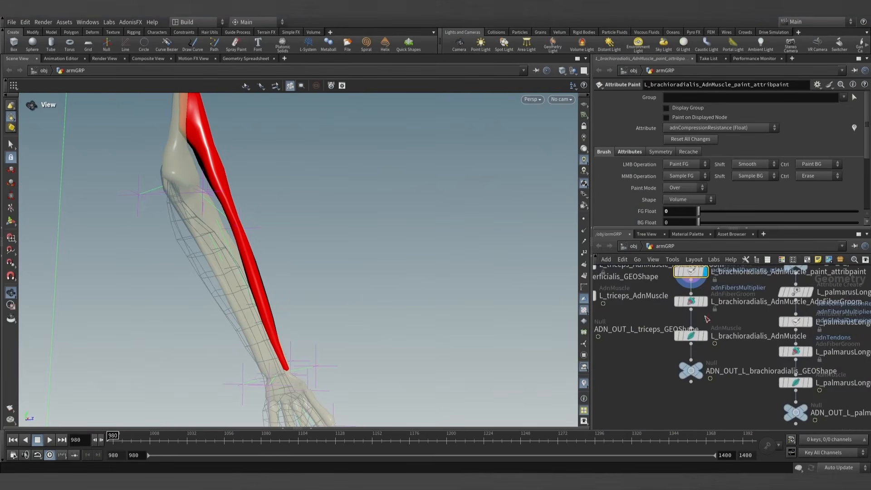
{"action": "scroll", "coordinate": [714, 377], "scroll_direction": "down", "scroll_amount": 6}
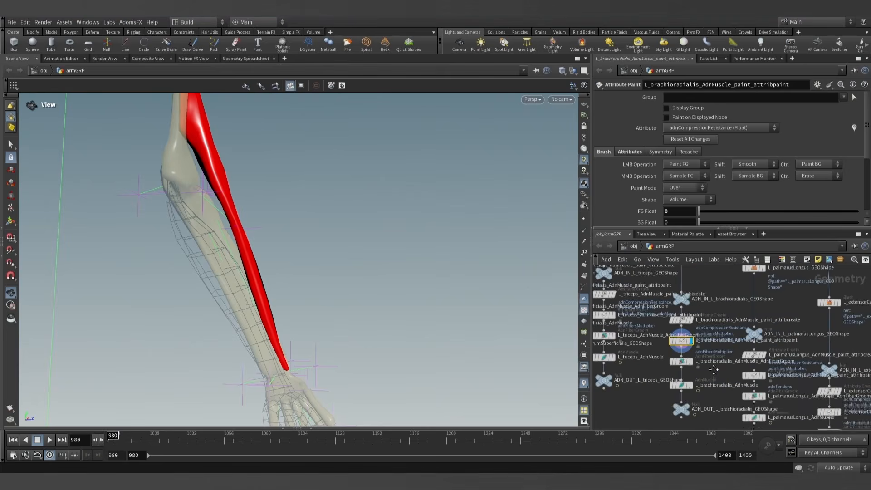
{"action": "scroll", "coordinate": [685, 351], "scroll_direction": "up", "scroll_amount": 2}
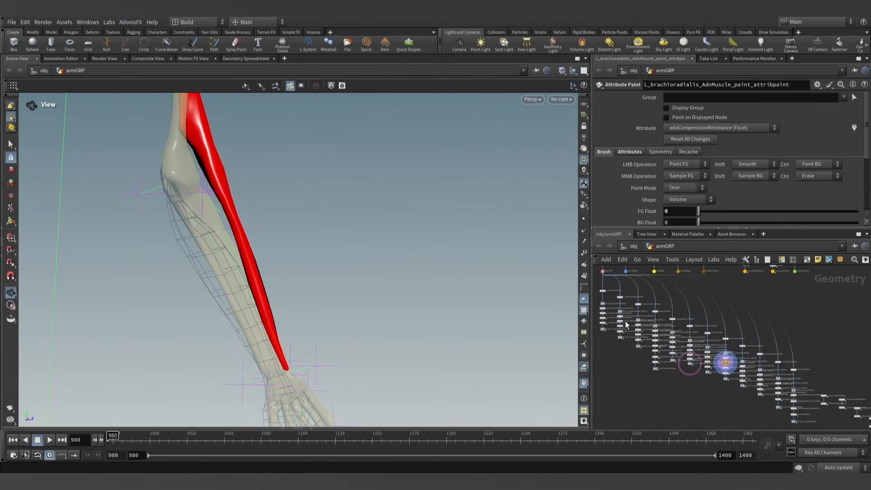
{"action": "scroll", "coordinate": [720, 384], "scroll_direction": "up", "scroll_amount": 6}
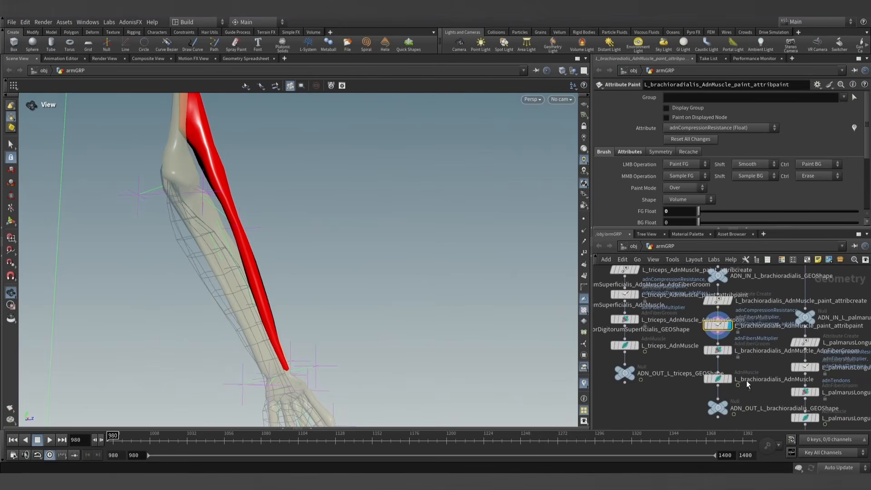
{"action": "scroll", "coordinate": [733, 336], "scroll_direction": "up", "scroll_amount": 3}
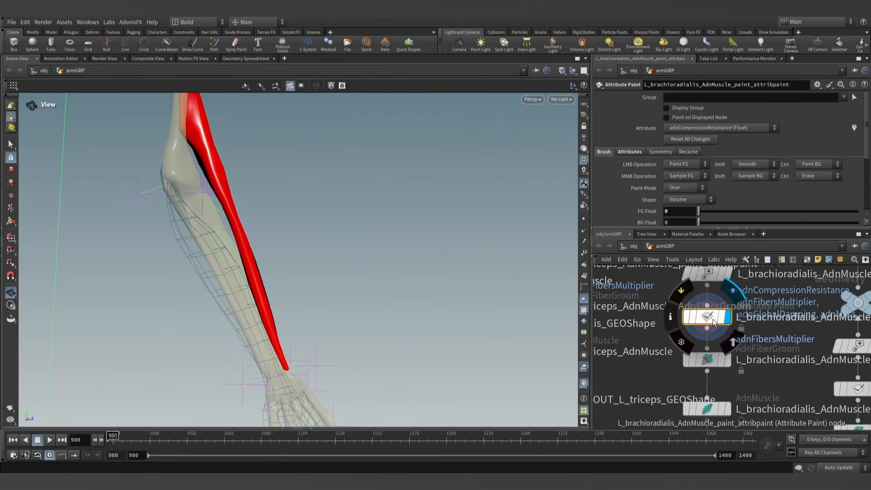
- Set the attribute painted by L_brachioradialis_AdnMuscle_paint_attribpaint to adnAttachmentToGeoConstraints1 and frame the lower forearm
{"action": "left_click_drag", "start_coordinate": [265, 310], "coordinate": [258, 282]}
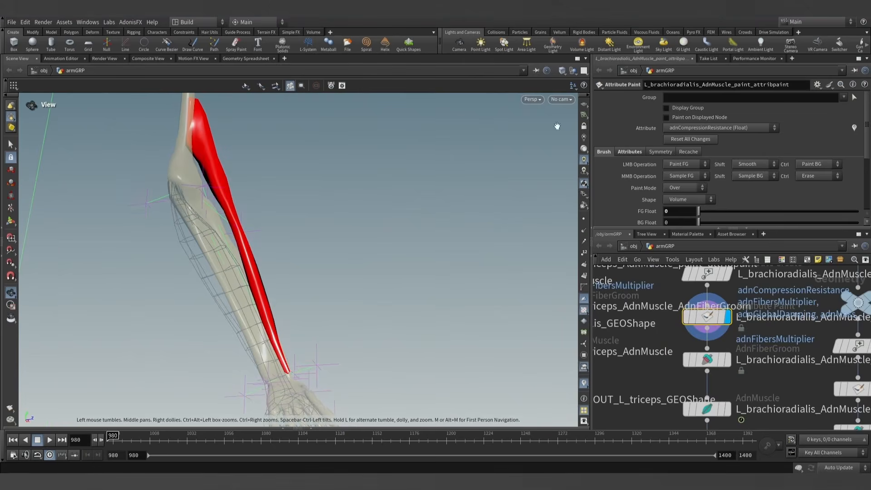
{"action": "key", "text": "Return"}
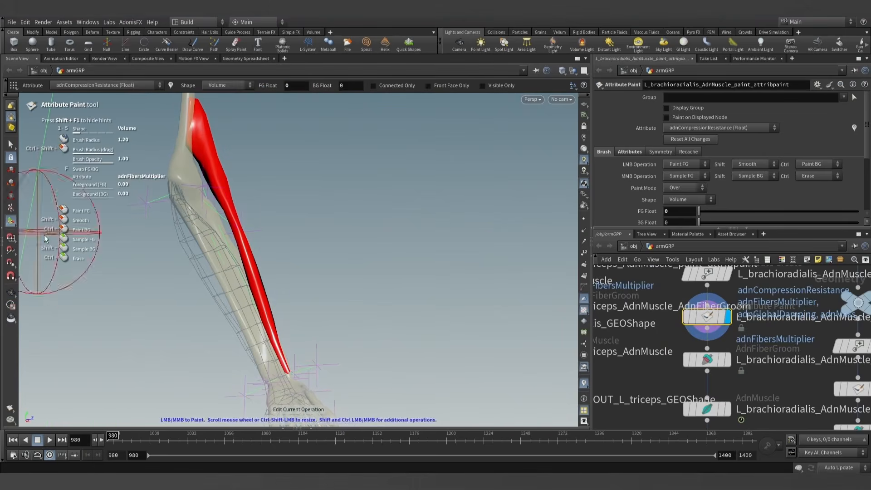
{"action": "left_click", "coordinate": [702, 128]}
{"action": "left_click", "coordinate": [704, 220]}
{"action": "key", "text": "Escape"}
{"action": "left_click_drag", "start_coordinate": [290, 254], "coordinate": [256, 326]}
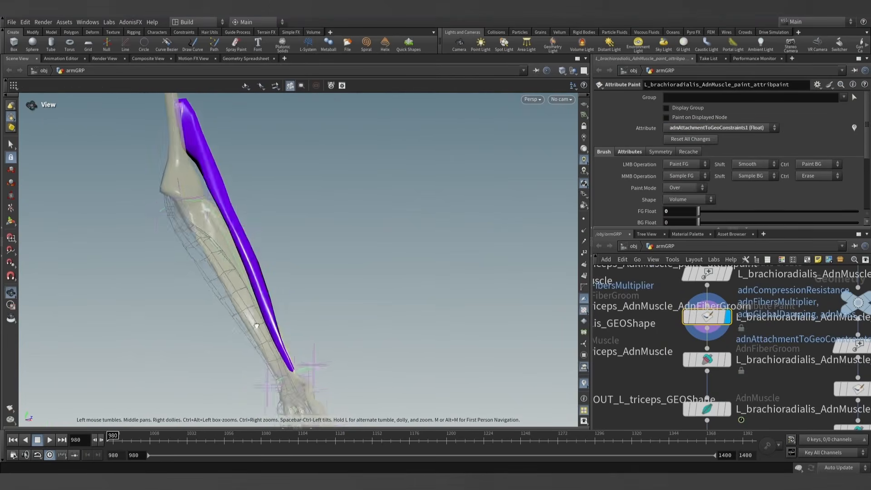
{"action": "mouse_move", "coordinate": [256, 325]}
{"action": "right_mouse_down", "text": "alt"}
{"action": "mouse_move", "coordinate": [319, 348]}
{"action": "mouse_move", "coordinate": [421, 358]}
{"action": "right_mouse_up", "text": "alt"}
{"action": "left_click_drag", "start_coordinate": [309, 324], "coordinate": [324, 319], "text": "alt"}
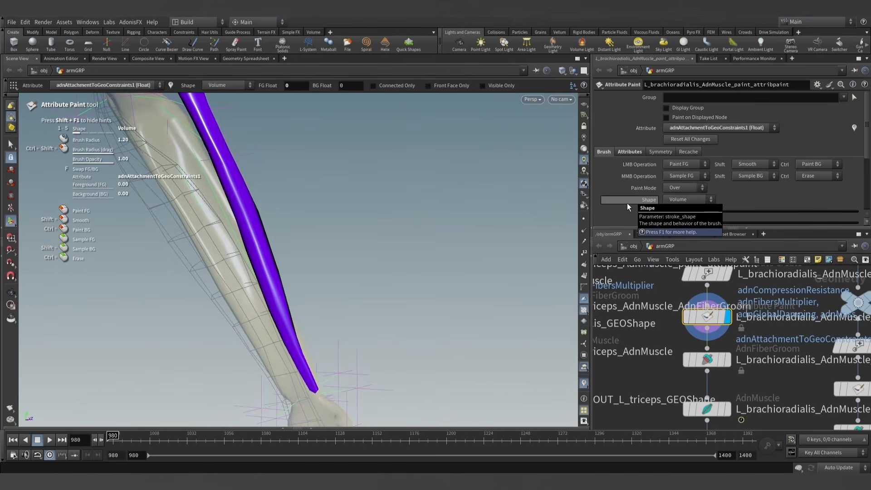
- Paint adnAttachmentToGeoConstraints1 with a foreground value of 0.5 along the inner side of the brachioradialis's lower half, down towards the wrist
{"action": "left_click_drag", "start_coordinate": [298, 267], "coordinate": [303, 210], "text": "alt"}
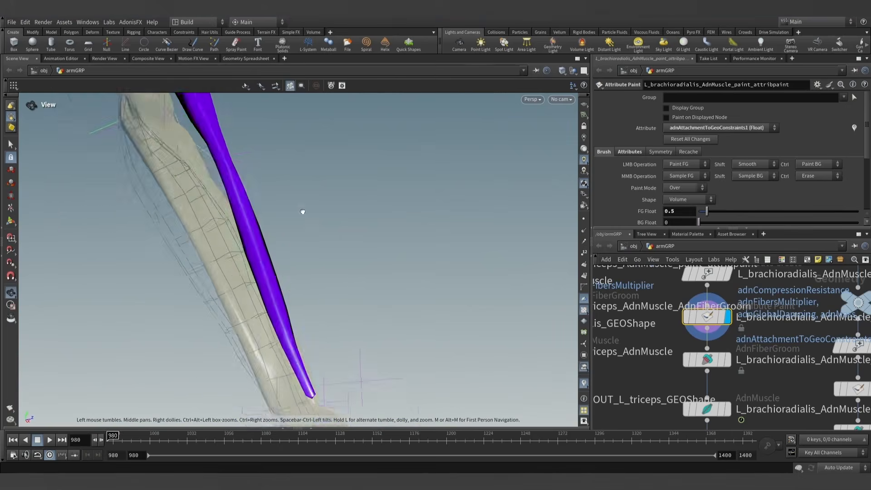
{"action": "right_click_drag", "start_coordinate": [303, 210], "coordinate": [401, 362], "text": "alt"}
{"action": "mouse_move", "coordinate": [400, 362]}
{"action": "left_mouse_down", "text": "alt"}
{"action": "mouse_move", "coordinate": [329, 336]}
{"action": "mouse_move", "coordinate": [292, 386]}
{"action": "mouse_move", "coordinate": [244, 272]}
{"action": "left_mouse_up", "text": "alt"}
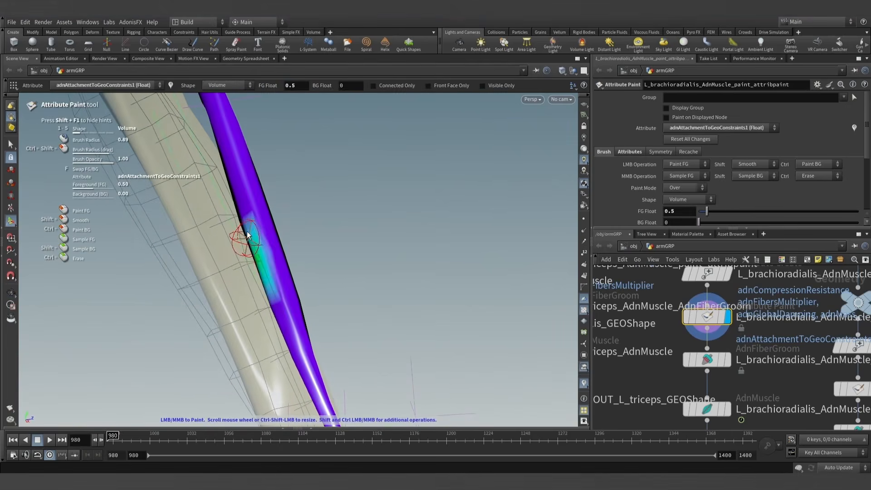
{"action": "mouse_move", "coordinate": [299, 375]}
{"action": "left_mouse_down", "text": "alt"}
{"action": "mouse_move", "coordinate": [391, 364]}
{"action": "mouse_move", "coordinate": [431, 372]}
{"action": "mouse_move", "coordinate": [367, 385]}
{"action": "mouse_move", "coordinate": [270, 341]}
{"action": "left_mouse_up", "text": "alt"}
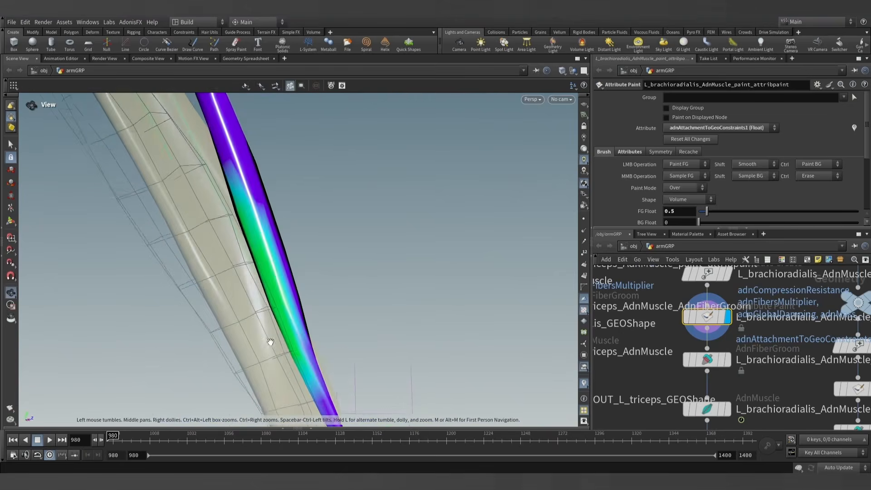
{"action": "mouse_move", "coordinate": [241, 211]}
{"action": "left_mouse_down", "text": "alt"}
{"action": "mouse_move", "coordinate": [319, 266]}
{"action": "mouse_move", "coordinate": [312, 292]}
{"action": "mouse_move", "coordinate": [324, 293]}
{"action": "left_mouse_up", "text": "alt"}
- Debug the Attachments To Geometry feature of L_brachioradialis_AdnMuscle in blue (0, 0, 1), inspect the attachments, and turn debug off
{"action": "scroll", "coordinate": [726, 385], "scroll_direction": "down", "scroll_amount": 1}
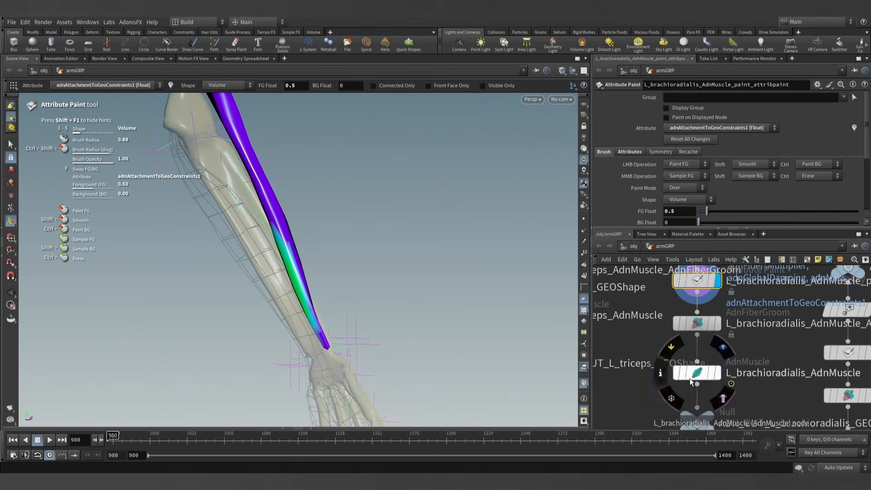
{"action": "left_click", "coordinate": [690, 375]}
{"action": "left_click", "coordinate": [701, 97]}
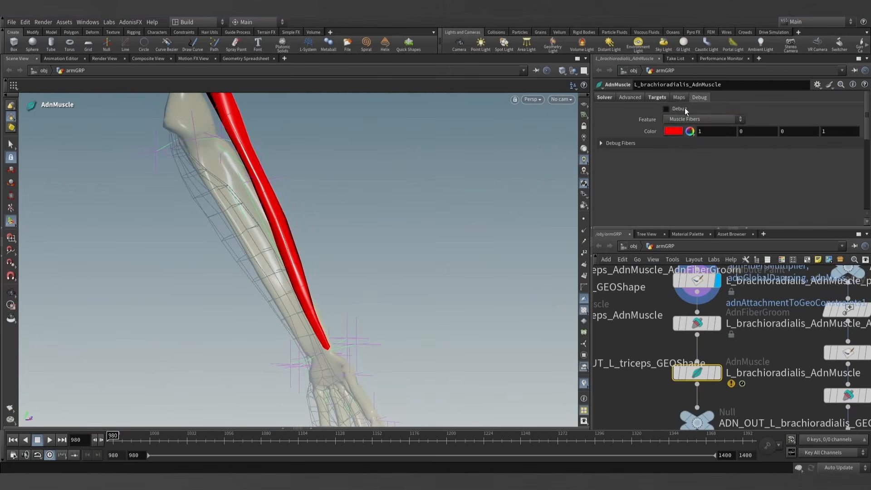
{"action": "left_click", "coordinate": [667, 109]}
{"action": "left_click", "coordinate": [672, 120]}
{"action": "left_click_drag", "start_coordinate": [340, 214], "coordinate": [275, 267], "text": "alt"}
{"action": "left_click", "coordinate": [680, 131]}
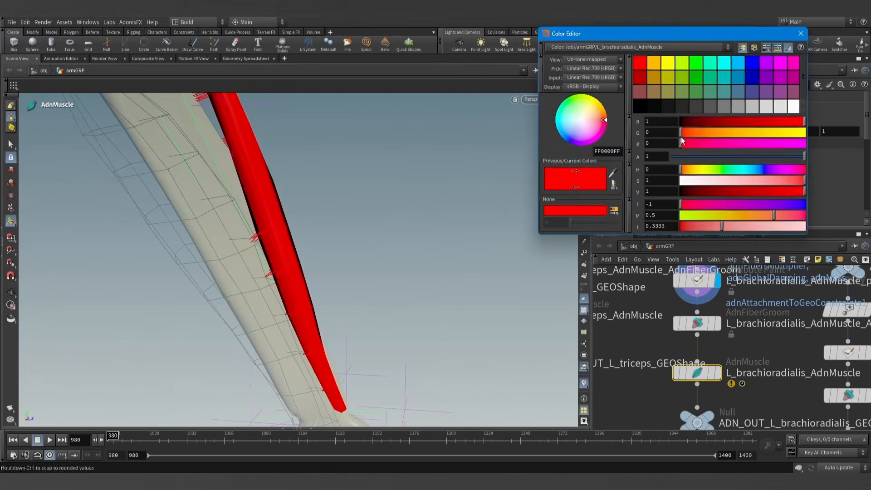
{"action": "left_click", "coordinate": [749, 63]}
{"action": "left_click", "coordinate": [800, 34]}
{"action": "left_click_drag", "start_coordinate": [370, 225], "coordinate": [304, 236], "text": "alt"}
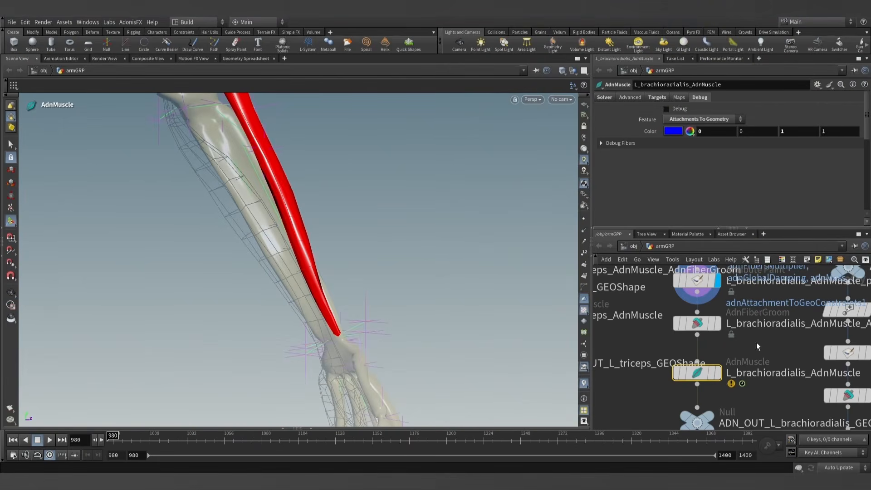
- Display the brachioradialis muscle node, and switch the display to the combined muscles through the normal1 node
{"action": "left_click", "coordinate": [718, 372]}
{"action": "left_click_drag", "start_coordinate": [334, 259], "coordinate": [366, 266]}
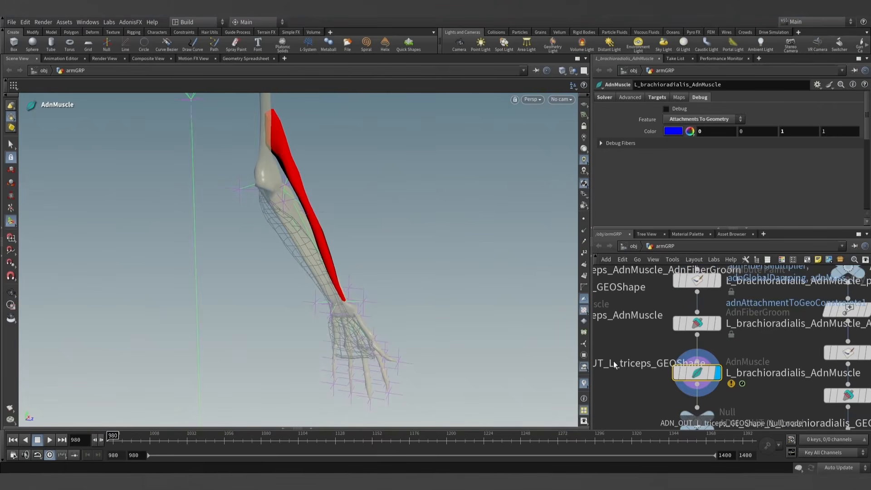
{"action": "scroll", "coordinate": [614, 366], "scroll_direction": "down", "scroll_amount": 8}
{"action": "middle_click_drag", "start_coordinate": [614, 385], "coordinate": [760, 408]}
{"action": "scroll", "coordinate": [657, 359], "scroll_direction": "up", "scroll_amount": 4}
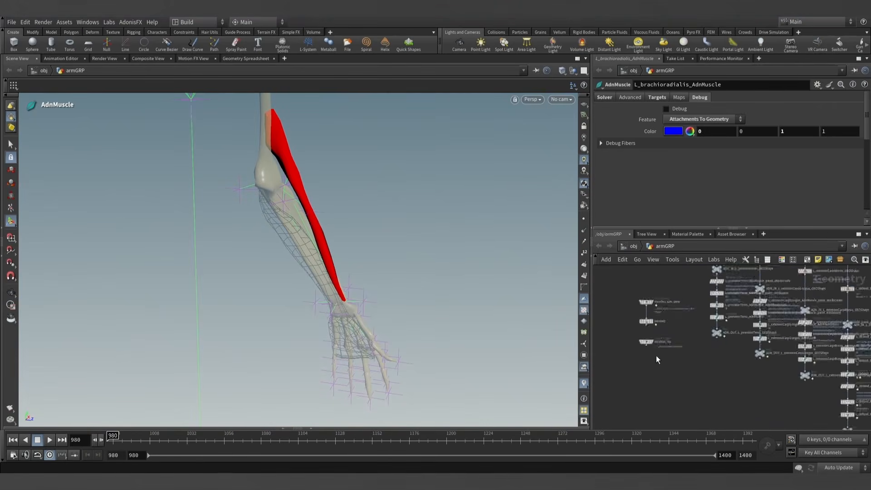
{"action": "scroll", "coordinate": [654, 345], "scroll_direction": "up", "scroll_amount": 5}
{"action": "left_click", "coordinate": [660, 333]}
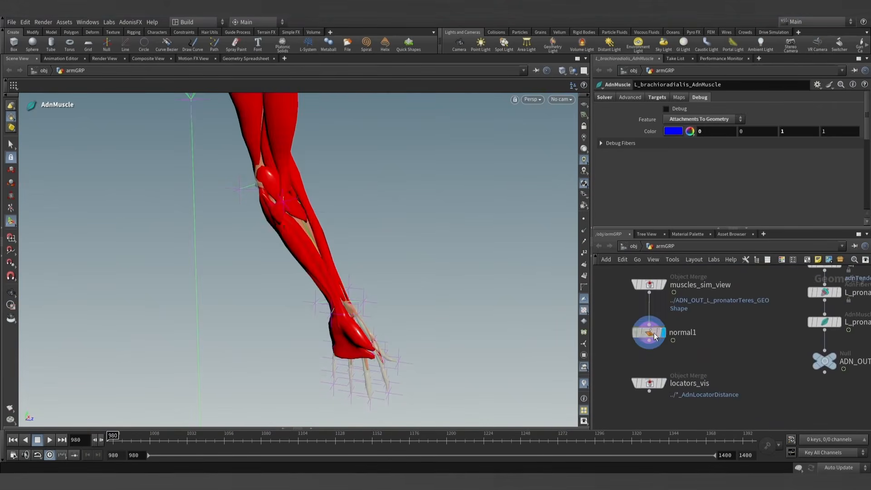
{"action": "left_click", "coordinate": [654, 333]}
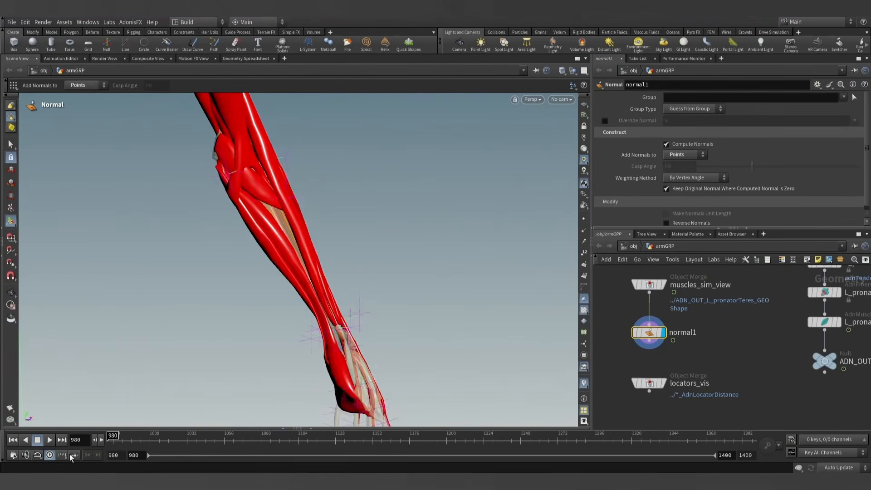
- Play the muscle simulation from frame 980, pausing it to inspect the forearm and wrist from another angle
{"action": "left_click", "coordinate": [48, 439]}
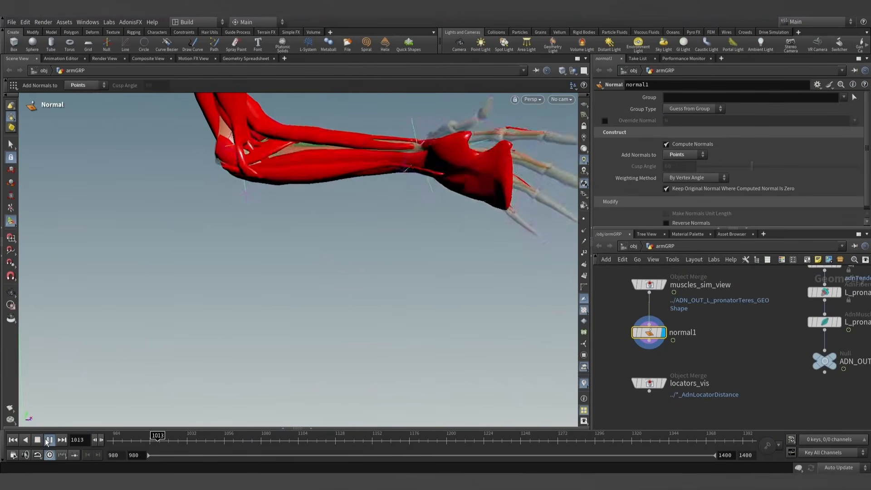
{"action": "left_click", "coordinate": [46, 439]}
{"action": "left_click_drag", "start_coordinate": [293, 195], "coordinate": [210, 350], "text": "alt"}
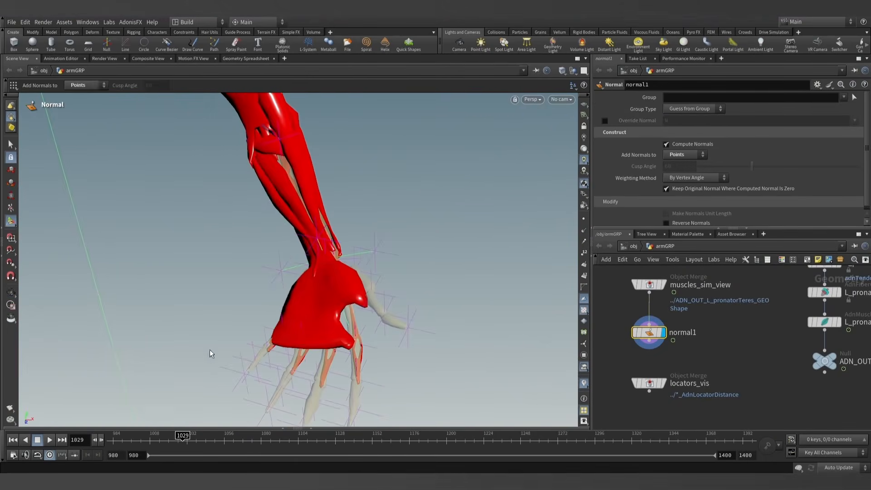
{"action": "left_click", "coordinate": [50, 440]}
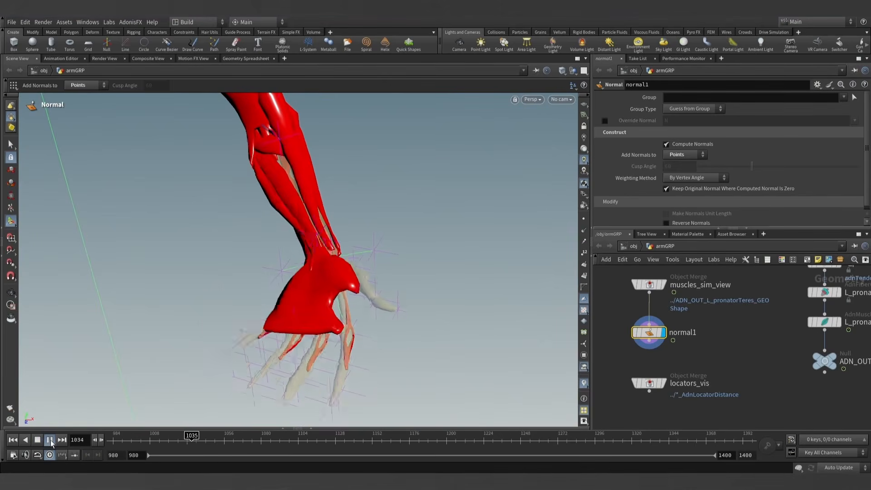
{"action": "left_click", "coordinate": [50, 439]}
- Resume the simulation up to frame 1254 and examine the bent arm's muscles from the side
{"action": "left_click_drag", "start_coordinate": [220, 268], "coordinate": [272, 281], "text": "alt"}
{"action": "key", "text": "Return"}
{"action": "left_click", "coordinate": [49, 440]}
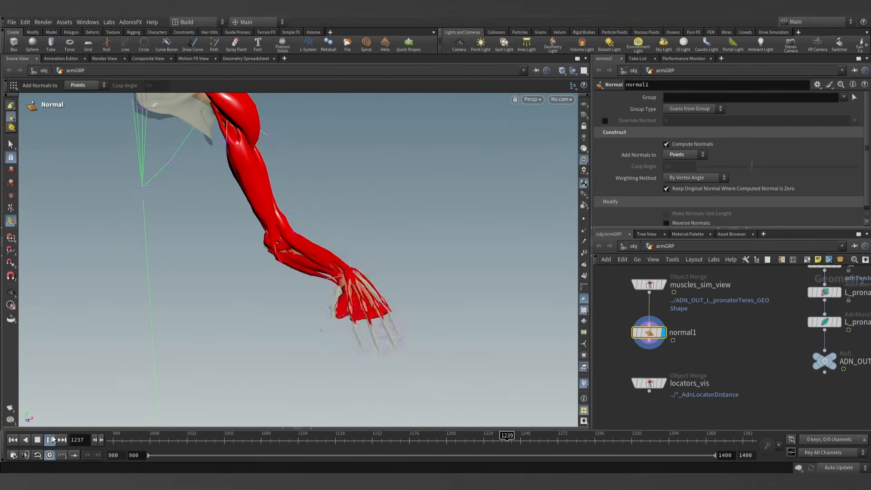
{"action": "left_click", "coordinate": [52, 439]}
{"action": "key", "text": "Escape"}
{"action": "left_click_drag", "start_coordinate": [225, 228], "coordinate": [301, 255]}
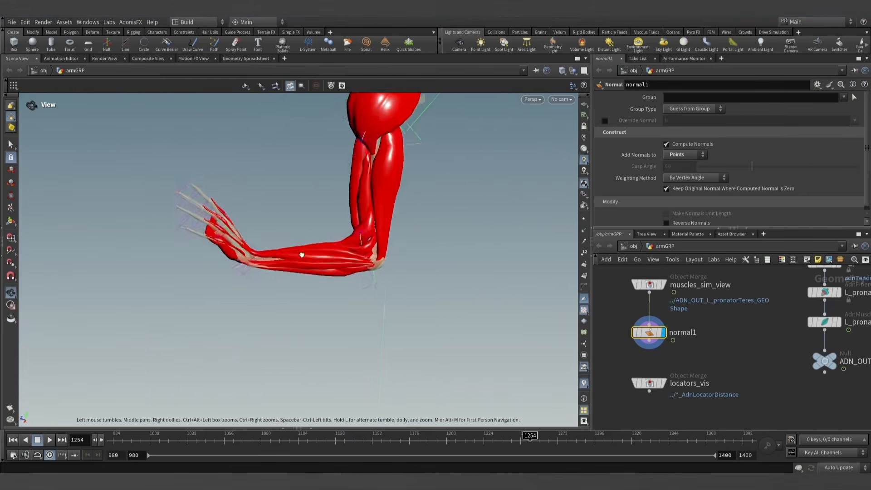
{"action": "right_click_drag", "start_coordinate": [301, 254], "coordinate": [350, 260], "text": "alt"}
{"action": "left_click_drag", "start_coordinate": [350, 261], "coordinate": [265, 272], "text": "alt"}
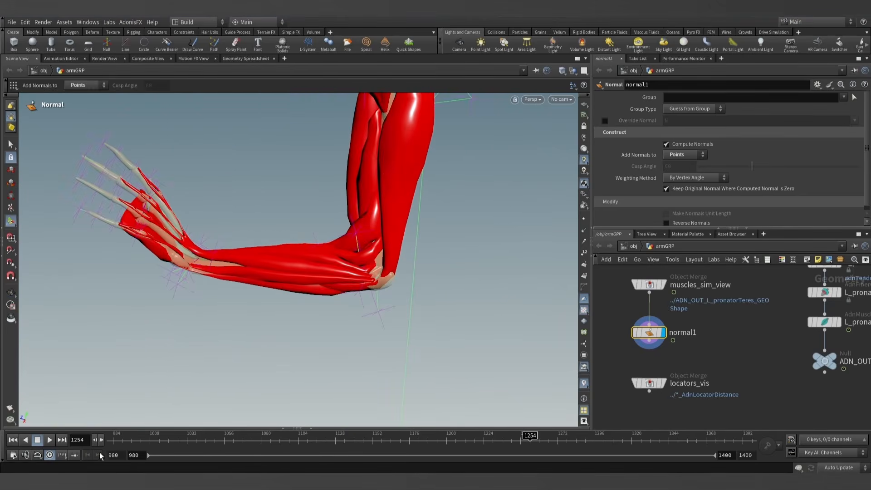
- Replay the muscle simulation from frame 980, pausing at frame 1096 to examine the elbow and forearm from another angle
{"action": "left_click", "coordinate": [12, 440]}
{"action": "left_click", "coordinate": [50, 440]}
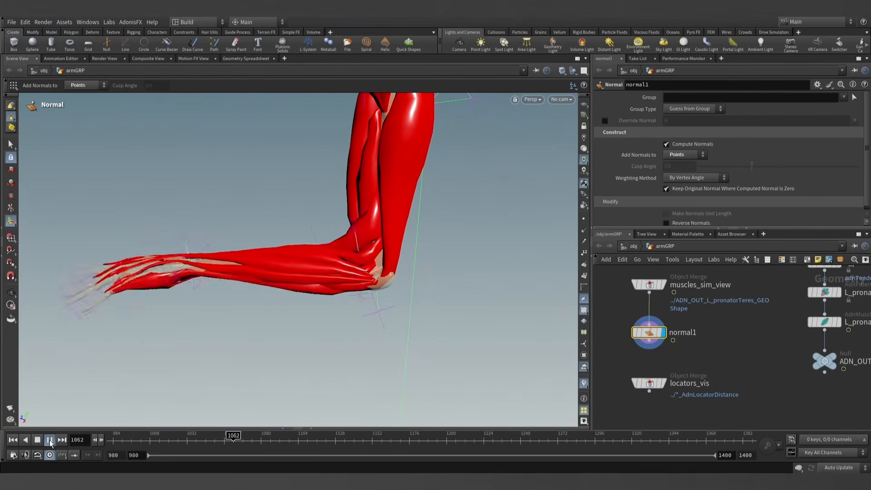
{"action": "left_click", "coordinate": [50, 439]}
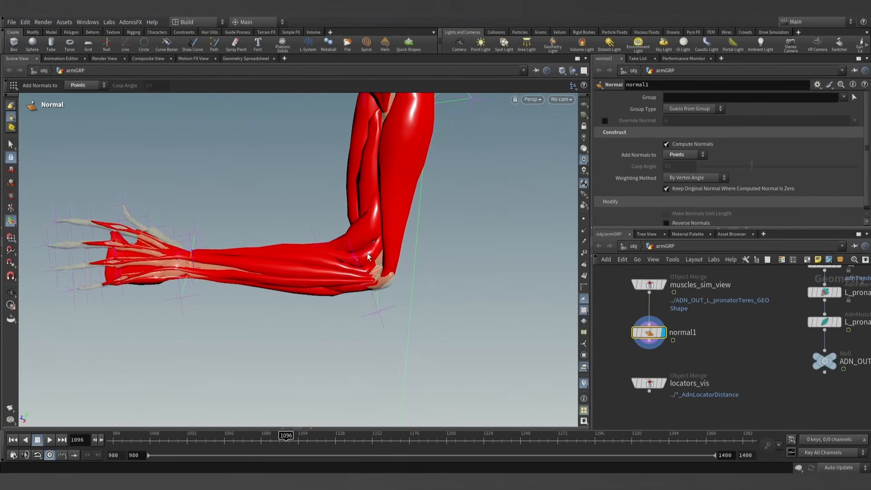
{"action": "key", "text": "Escape"}
{"action": "left_click_drag", "start_coordinate": [320, 278], "coordinate": [395, 275]}
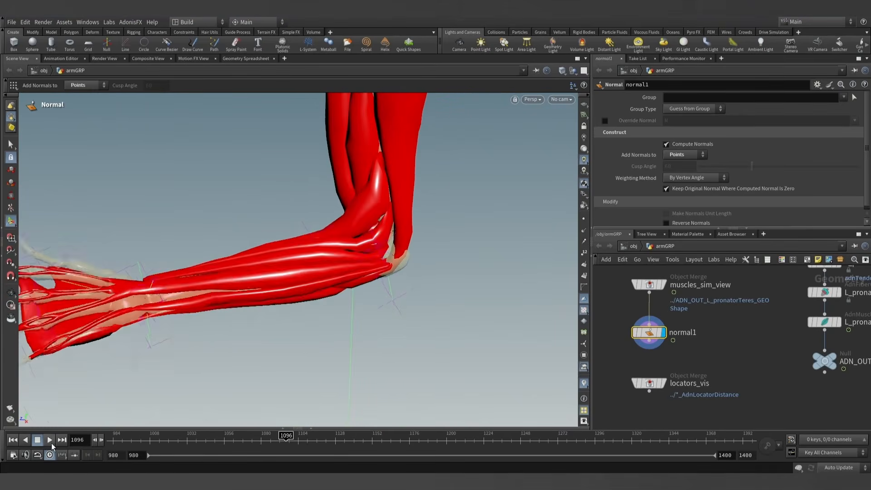
- Resume the simulation up to frame 1155 and examine the whole arm from several angles
{"action": "left_click", "coordinate": [50, 441]}
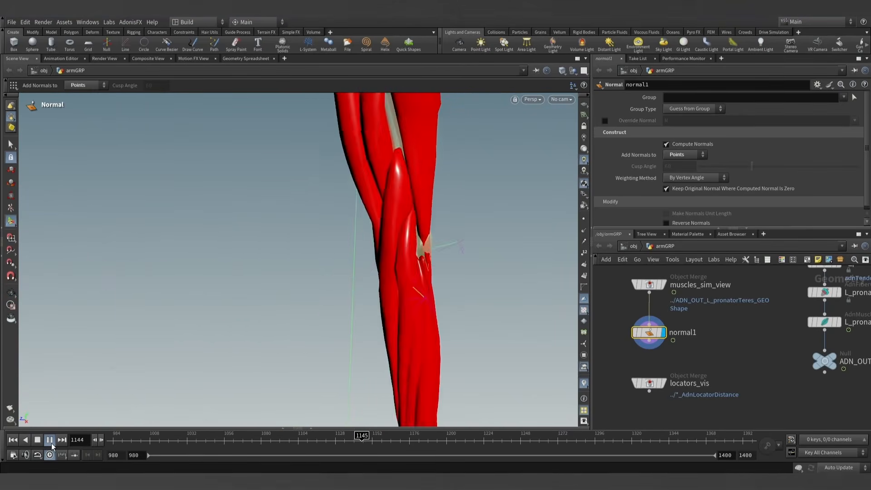
{"action": "left_click", "coordinate": [51, 442]}
{"action": "right_click_drag", "start_coordinate": [380, 247], "coordinate": [419, 271], "text": "alt"}
{"action": "middle_click_drag", "start_coordinate": [419, 271], "coordinate": [375, 237], "text": "alt"}
{"action": "left_click_drag", "start_coordinate": [375, 237], "coordinate": [307, 262], "text": "alt"}
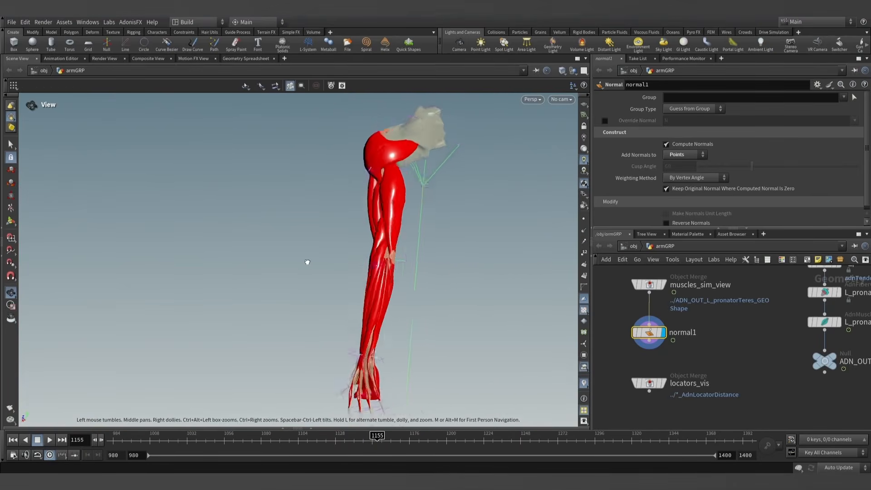
{"action": "key", "text": "Escape"}
- Play the simulation on to frame 1381 and review the full arm from the front and from further away
{"action": "left_click", "coordinate": [51, 441]}
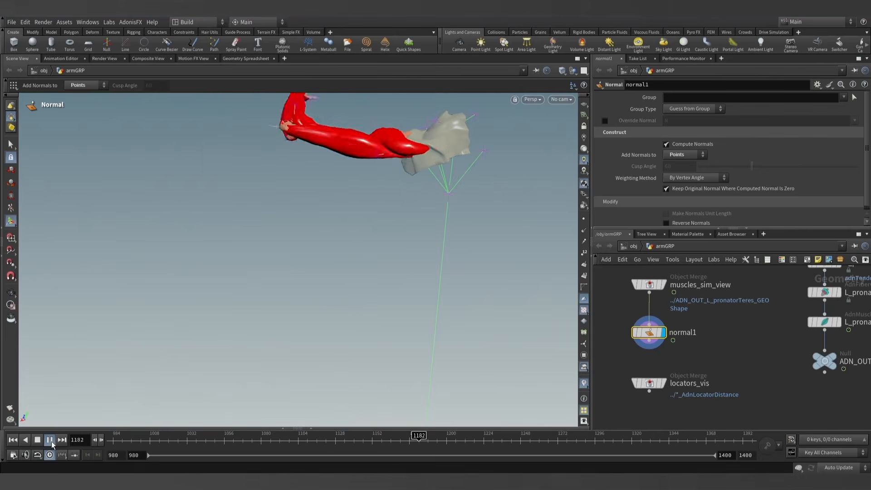
{"action": "key", "text": "Escape"}
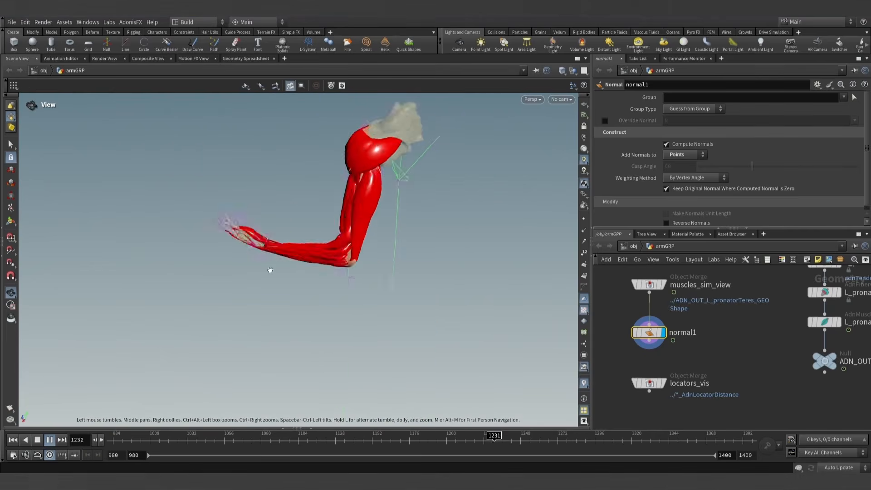
{"action": "left_click_drag", "start_coordinate": [270, 271], "coordinate": [312, 270], "text": "alt"}
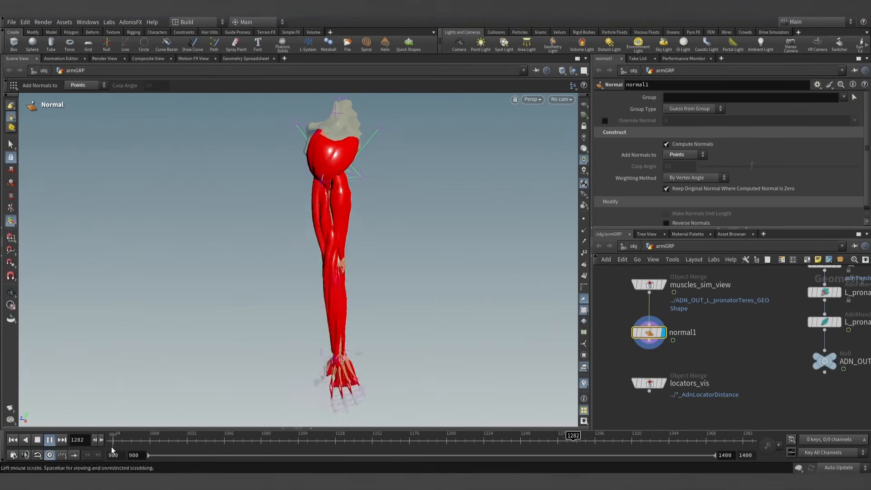
{"action": "left_click", "coordinate": [50, 440]}
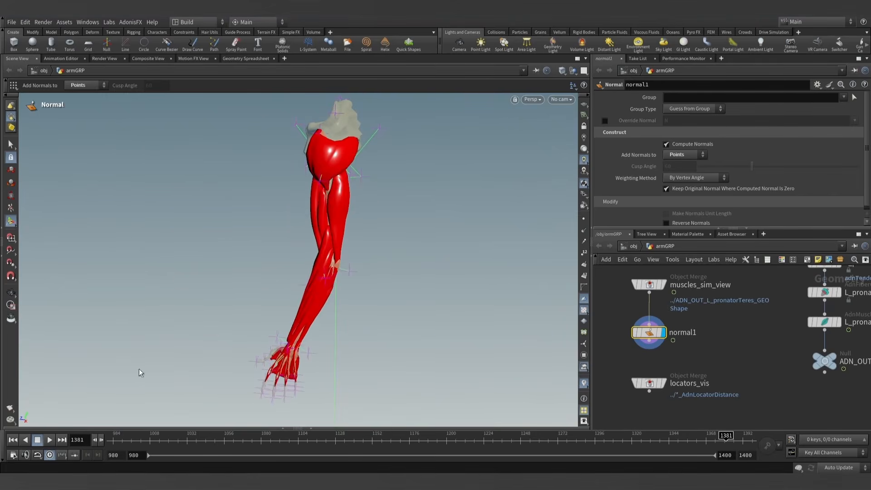
{"action": "left_click_drag", "start_coordinate": [139, 368], "coordinate": [404, 212], "text": "alt"}
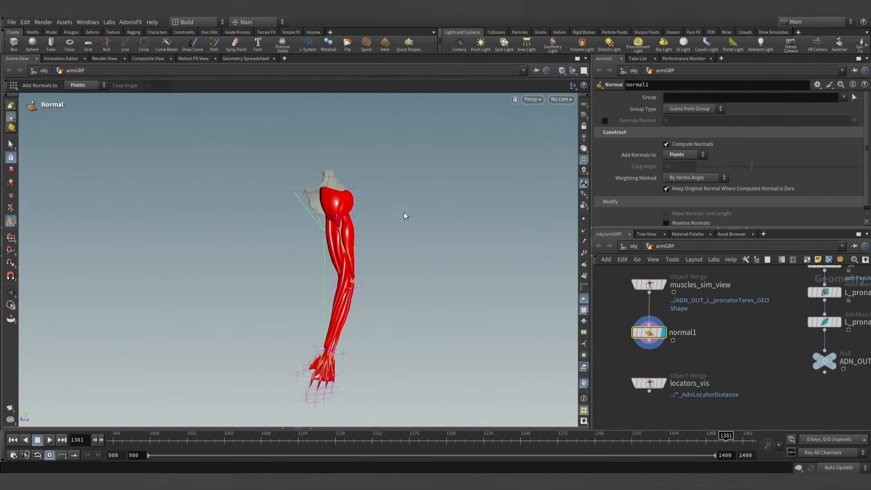
- Add an AdnGlue node in the empty area below the muscle output nulls of the armGRP network
{"action": "scroll", "coordinate": [732, 333], "scroll_direction": "down", "scroll_amount": 8}
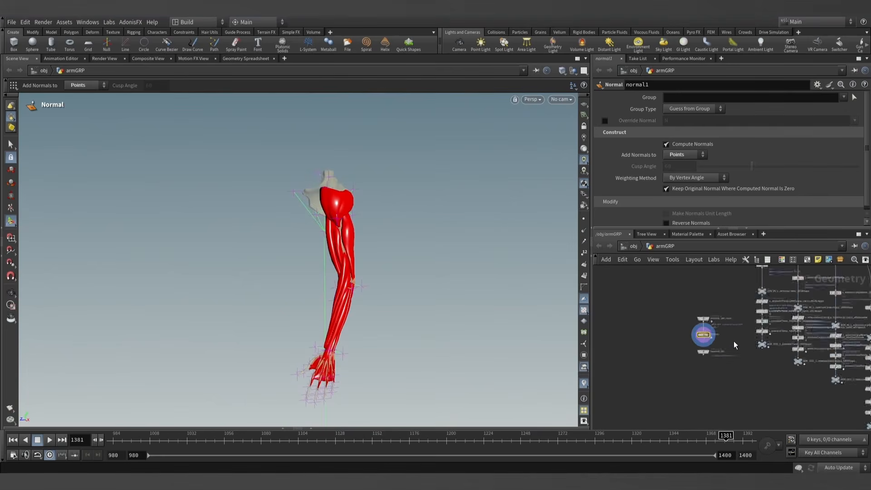
{"action": "scroll", "coordinate": [747, 378], "scroll_direction": "down", "scroll_amount": 3}
{"action": "middle_click_drag", "start_coordinate": [760, 379], "coordinate": [659, 378]}
{"action": "scroll", "coordinate": [659, 379], "scroll_direction": "down", "scroll_amount": 3}
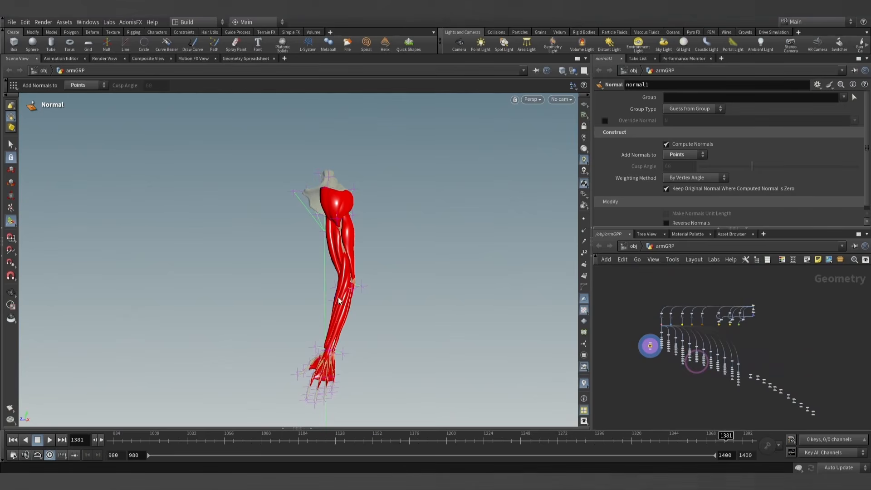
{"action": "right_click_drag", "start_coordinate": [337, 297], "coordinate": [355, 311], "text": "alt"}
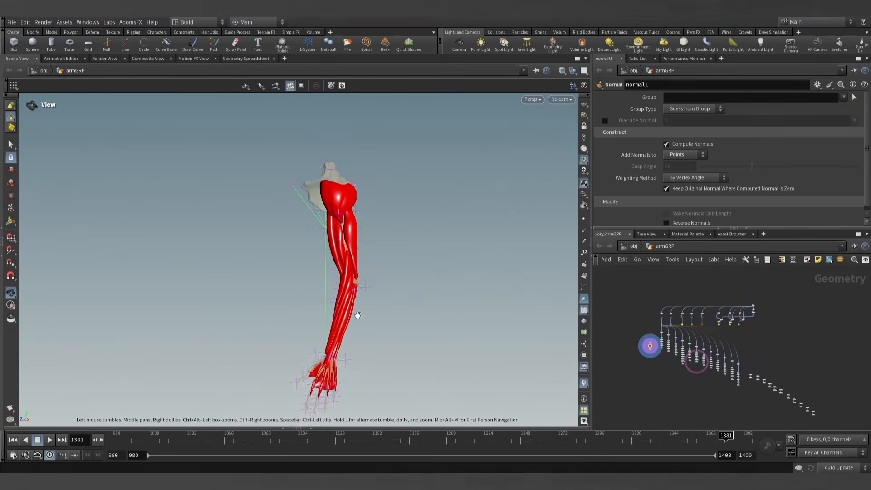
{"action": "middle_click_drag", "start_coordinate": [355, 311], "coordinate": [352, 286], "text": "alt"}
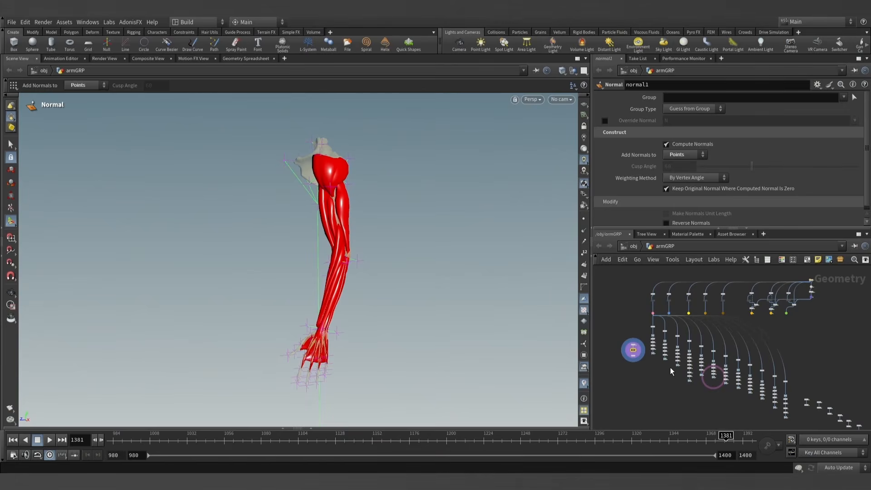
{"action": "scroll", "coordinate": [676, 394], "scroll_direction": "up", "scroll_amount": 5}
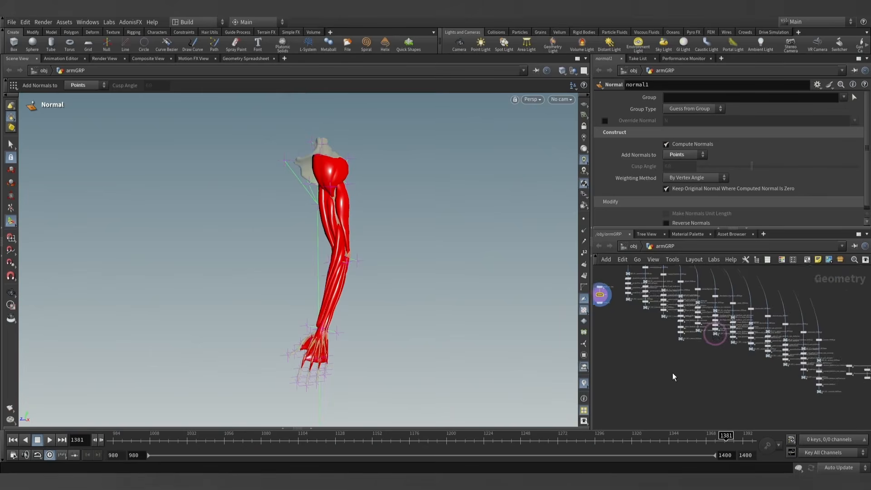
{"action": "key", "text": "Tab"}
{"action": "type", "text": "adnglue"}
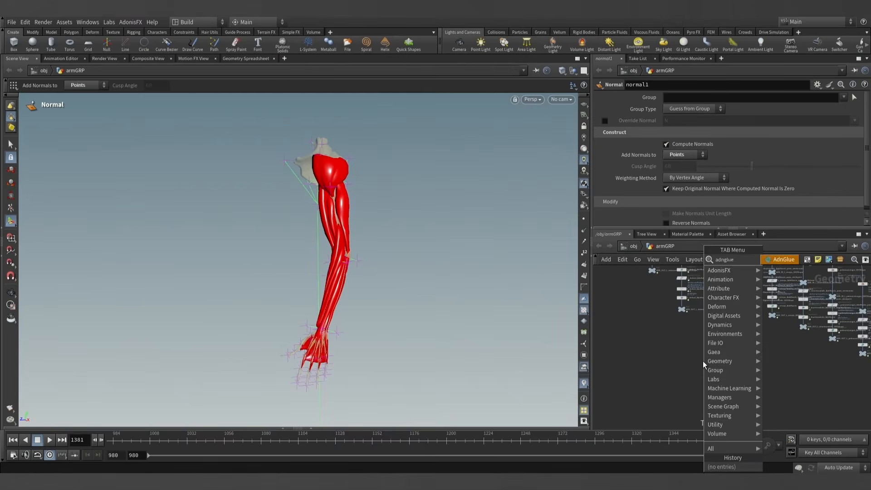
{"action": "key", "text": "Return"}
{"action": "left_click", "coordinate": [703, 346]}
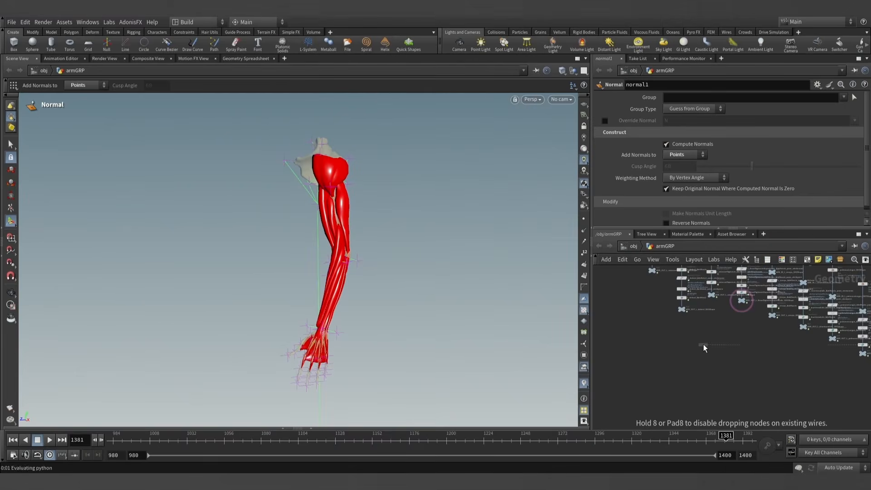
{"action": "scroll", "coordinate": [710, 358], "scroll_direction": "up", "scroll_amount": 4}
{"action": "middle_click_drag", "start_coordinate": [711, 359], "coordinate": [722, 381]}
{"action": "scroll", "coordinate": [706, 359], "scroll_direction": "down", "scroll_amount": 3}
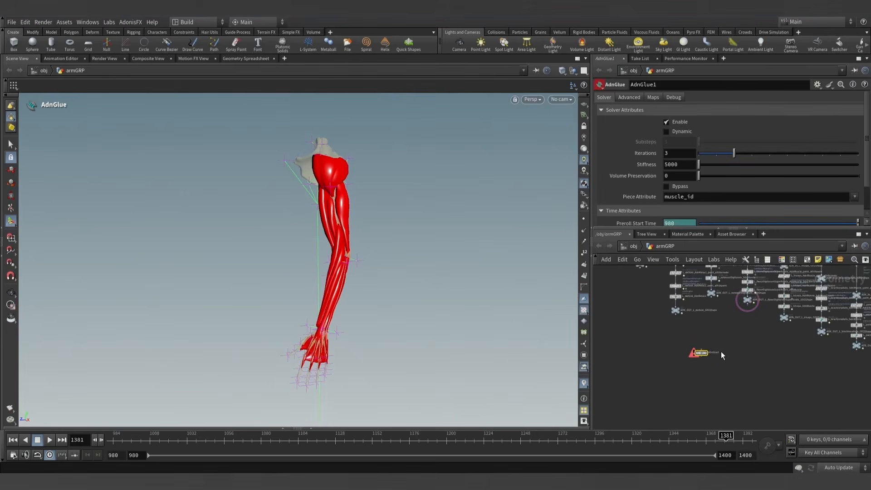
- Duplicate the deltoid output null above AdnGlue1 and rename the copy ADN_IN_AdnGlue1_GEOShape
{"action": "scroll", "coordinate": [697, 325], "scroll_direction": "up", "scroll_amount": 3}
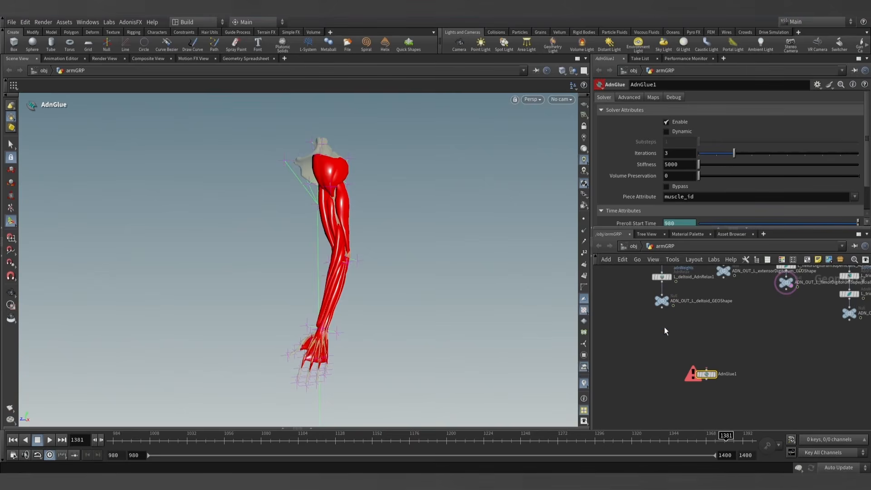
{"action": "middle_click_drag", "start_coordinate": [671, 335], "coordinate": [661, 353]}
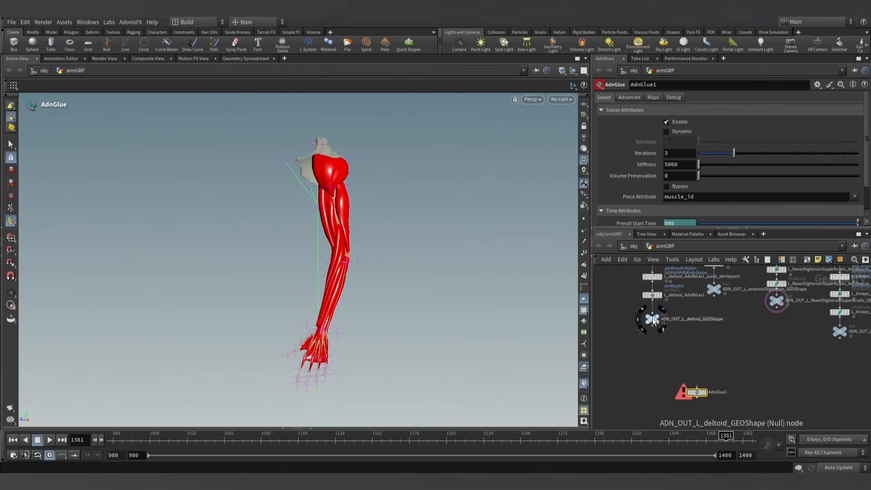
{"action": "left_click_drag", "start_coordinate": [654, 320], "coordinate": [695, 361], "text": "alt"}
{"action": "left_click", "coordinate": [709, 361]}
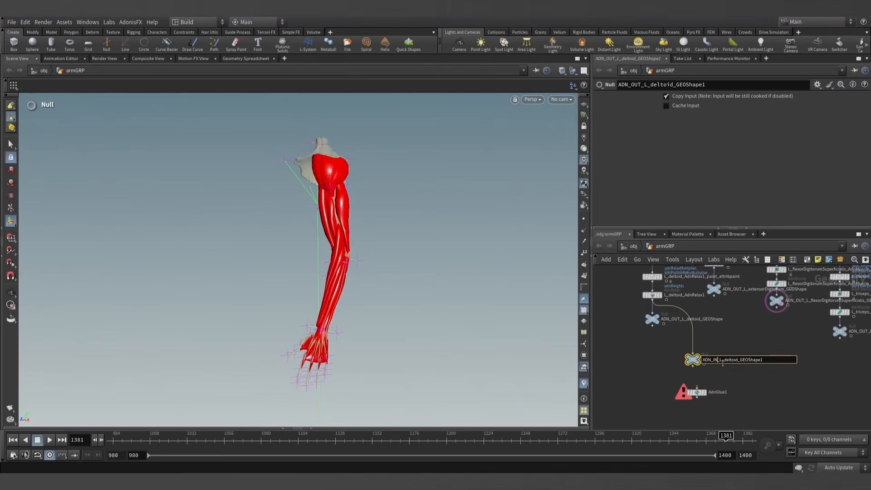
{"action": "left_click_drag", "start_coordinate": [764, 360], "coordinate": [721, 359]}
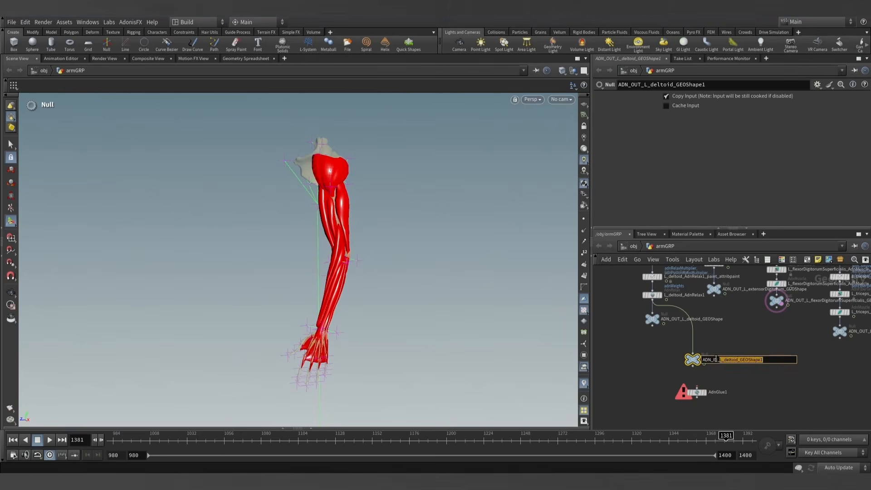
{"action": "type", "text": "_AdnGlue1"}
{"action": "key", "text": "Return"}
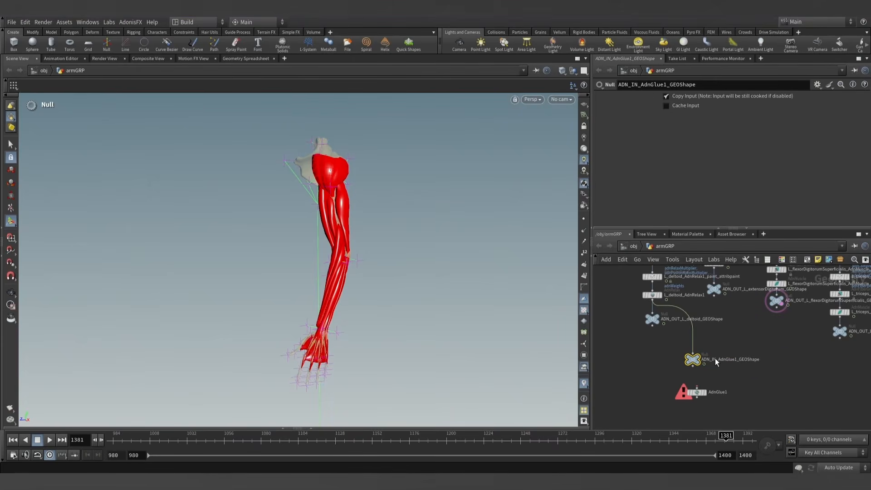
- Copy the glue input null below AdnGlue1, wire AdnGlue1's output into it, and rename it ADN_OUT_AdnGlue1_GEOShape1
{"action": "scroll", "coordinate": [740, 367], "scroll_direction": "down", "scroll_amount": 2}
{"action": "middle_click_drag", "start_coordinate": [740, 366], "coordinate": [738, 361]}
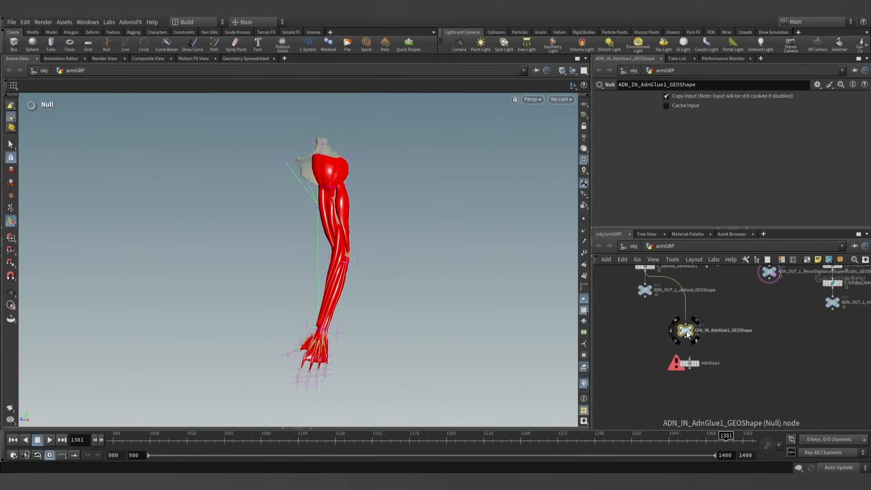
{"action": "left_click_drag", "start_coordinate": [687, 331], "coordinate": [691, 406], "text": "alt"}
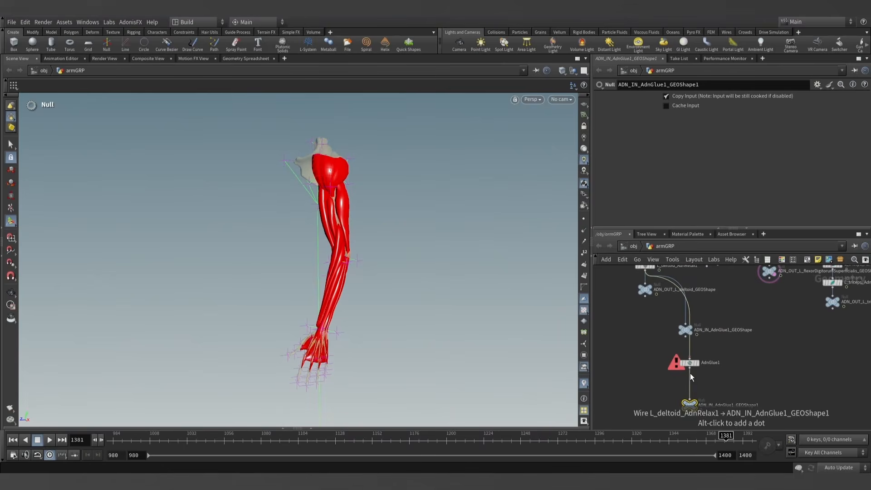
{"action": "left_click_drag", "start_coordinate": [689, 368], "coordinate": [689, 399]}
{"action": "left_click", "coordinate": [711, 405]}
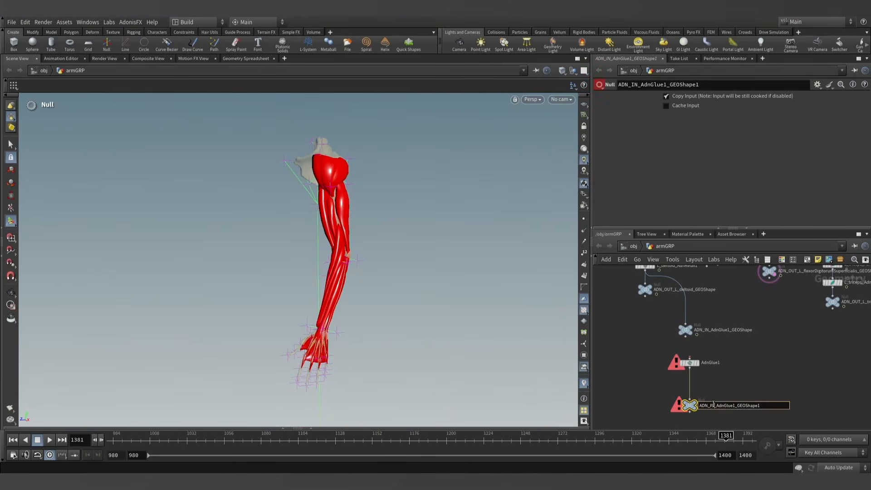
{"action": "key", "text": "BackSpace"}
{"action": "key", "text": "BackSpace"}
{"action": "type", "text": "OUT"}
{"action": "key", "text": "Return"}
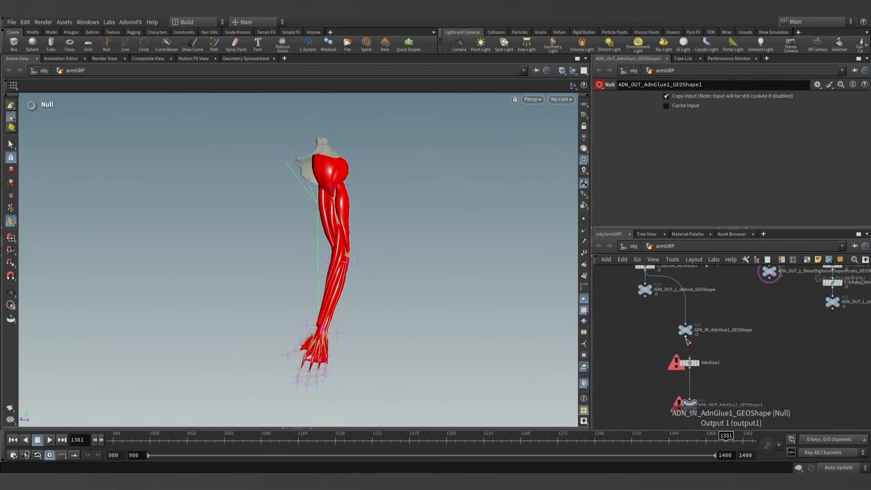
- Disconnect ADN_IN_AdnGlue1_GEOShape from the deltoid relax node and wire it into AdnGlue1, dismissing the console
{"action": "key", "text": "y"}
{"action": "mouse_move", "coordinate": [665, 314]}
{"action": "left_mouse_down"}
{"action": "mouse_move", "coordinate": [704, 313]}
{"action": "mouse_move", "coordinate": [690, 358]}
{"action": "mouse_move", "coordinate": [727, 359]}
{"action": "mouse_move", "coordinate": [465, 250]}
{"action": "mouse_move", "coordinate": [478, 242]}
{"action": "left_mouse_up"}
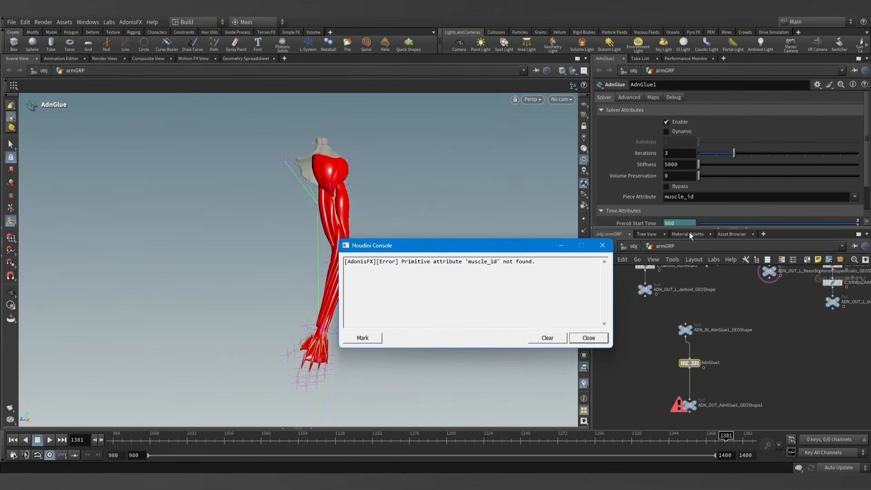
{"action": "left_click_drag", "start_coordinate": [679, 228], "coordinate": [675, 264]}
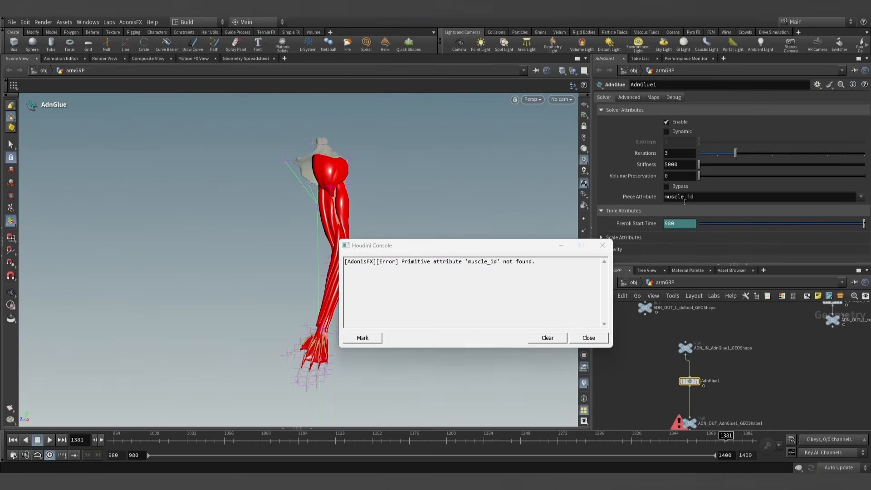
{"action": "left_click", "coordinate": [561, 246]}
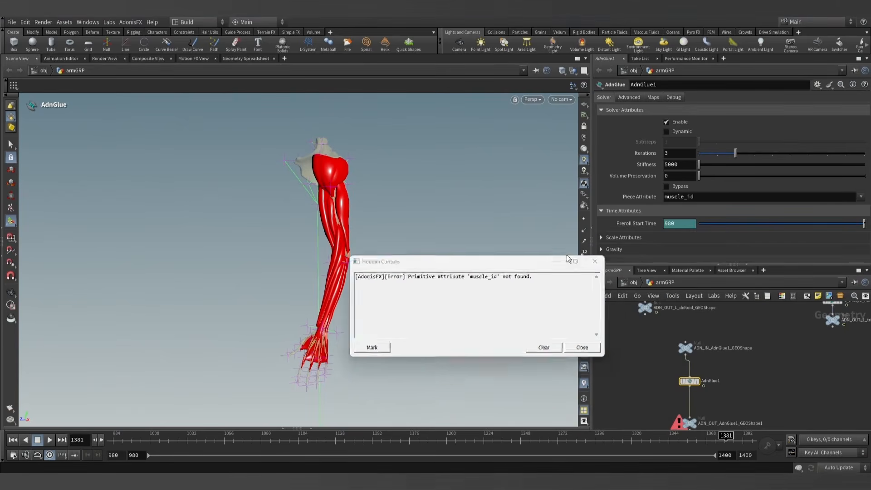
- Examine the primitive attributes of ADN_OUT_L_deltoid_GEOShape in the geometry spreadsheet, widening the path column
{"action": "scroll", "coordinate": [646, 372], "scroll_direction": "down", "scroll_amount": 3}
{"action": "scroll", "coordinate": [654, 359], "scroll_direction": "up", "scroll_amount": 3}
{"action": "left_click", "coordinate": [658, 343]}
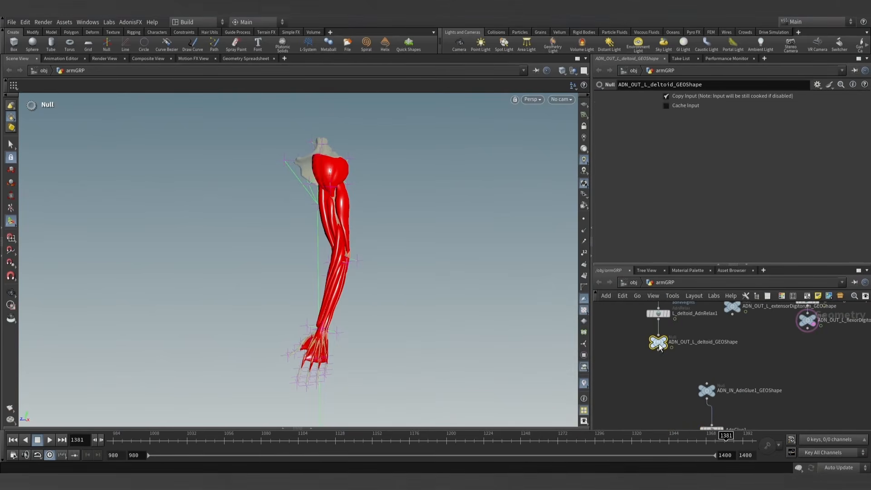
{"action": "left_click", "coordinate": [313, 429]}
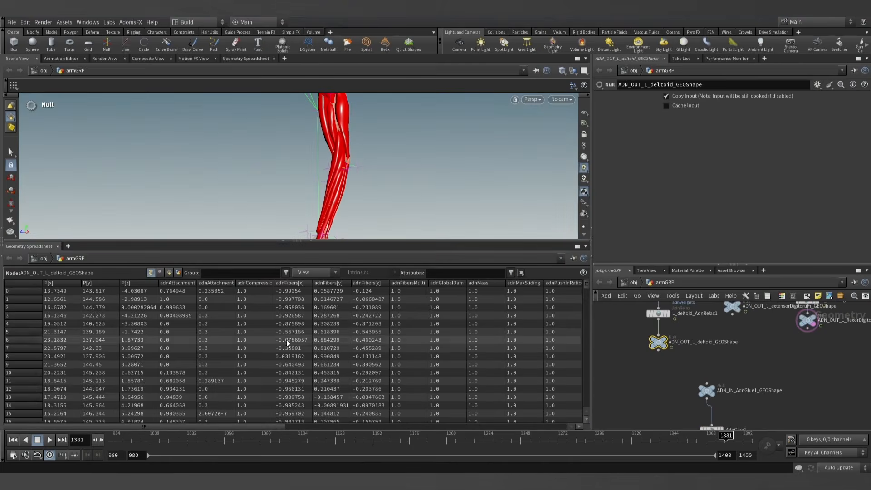
{"action": "left_click", "coordinate": [169, 273]}
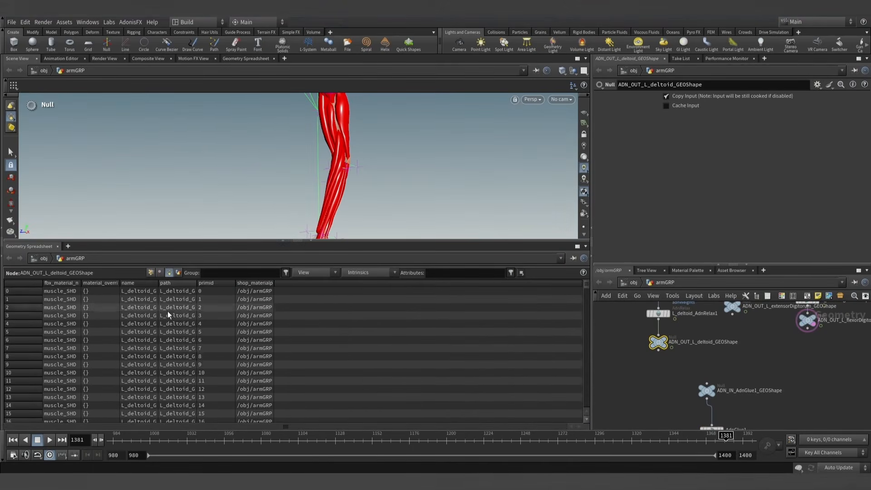
{"action": "left_click_drag", "start_coordinate": [196, 283], "coordinate": [256, 283]}
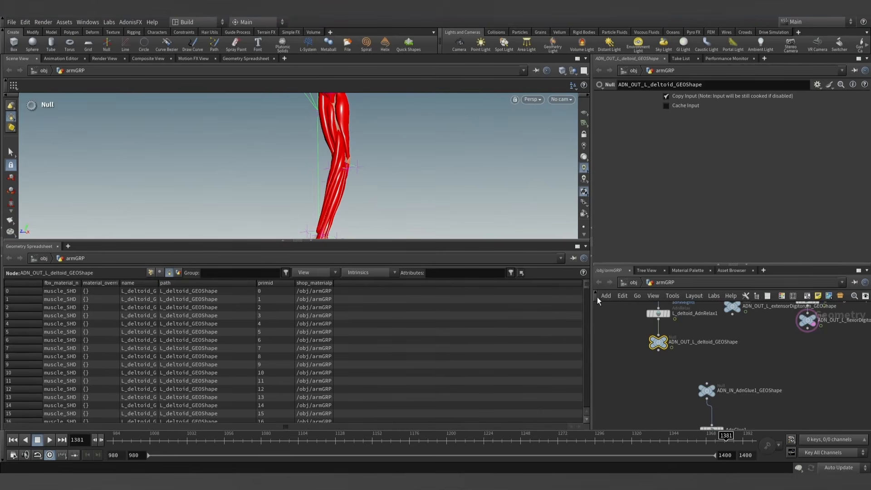
{"action": "mouse_move", "coordinate": [586, 292]}
{"action": "left_mouse_down"}
{"action": "mouse_move", "coordinate": [581, 422]}
{"action": "mouse_move", "coordinate": [585, 288]}
{"action": "left_mouse_up"}
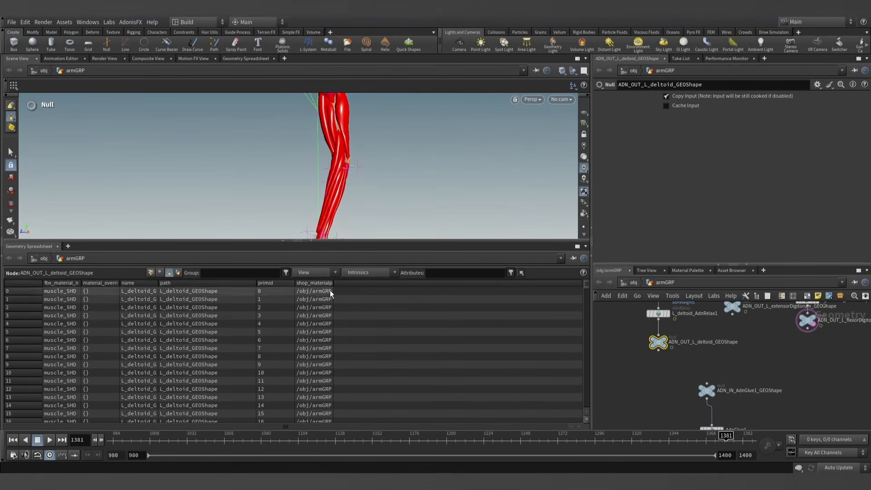
- Hide the geometry spreadsheet and set AdnGlue1's Piece Attribute to path
{"action": "left_click", "coordinate": [311, 242]}
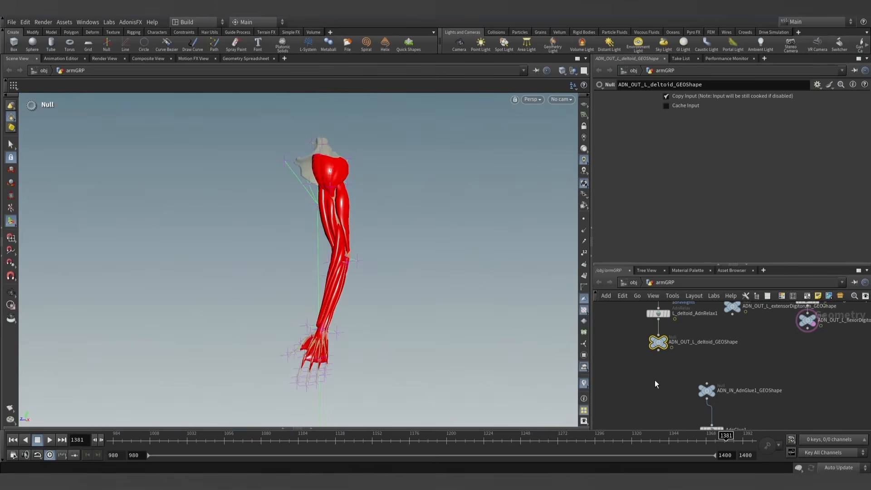
{"action": "middle_click_drag", "start_coordinate": [684, 369], "coordinate": [651, 361]}
{"action": "scroll", "coordinate": [652, 359], "scroll_direction": "down", "scroll_amount": 1}
{"action": "scroll", "coordinate": [657, 350], "scroll_direction": "down", "scroll_amount": 1}
{"action": "scroll", "coordinate": [652, 350], "scroll_direction": "down", "scroll_amount": 1}
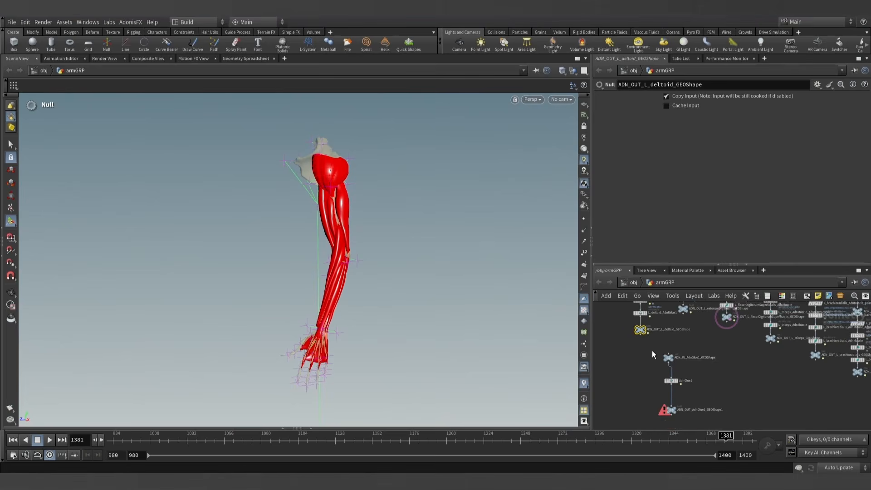
{"action": "left_click_drag", "start_coordinate": [668, 358], "coordinate": [673, 363]}
{"action": "left_click", "coordinate": [671, 383]}
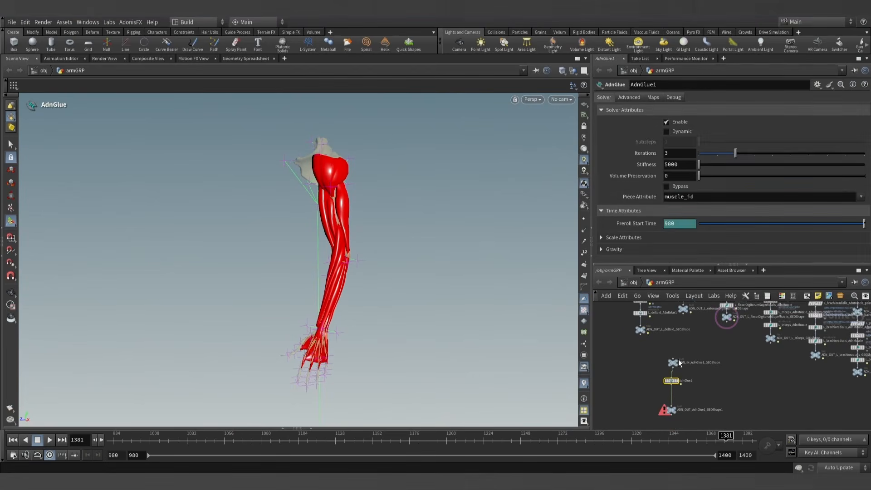
{"action": "double_click", "coordinate": [721, 196]}
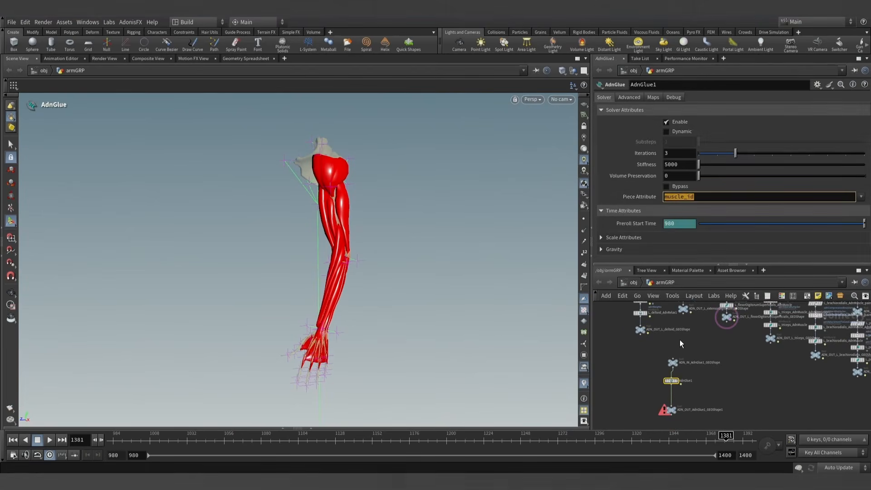
{"action": "type", "text": "path"}
{"action": "key", "text": "Return"}
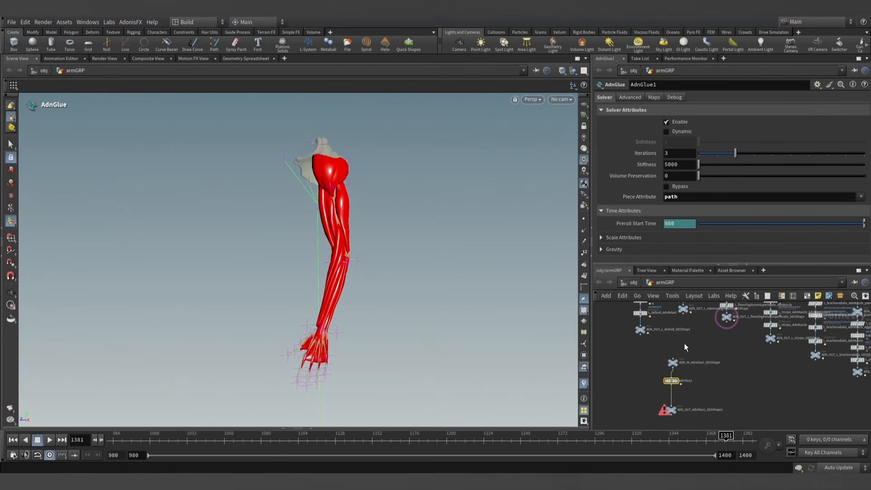
- Select the output nulls of the pronatorTeres, extensorCarpiLongus and extensorCarpiBrevis muscles together
{"action": "scroll", "coordinate": [687, 343], "scroll_direction": "down", "scroll_amount": 3}
{"action": "middle_click_drag", "start_coordinate": [687, 343], "coordinate": [742, 382]}
{"action": "scroll", "coordinate": [741, 383], "scroll_direction": "down", "scroll_amount": 2}
{"action": "middle_click_drag", "start_coordinate": [641, 338], "coordinate": [677, 363]}
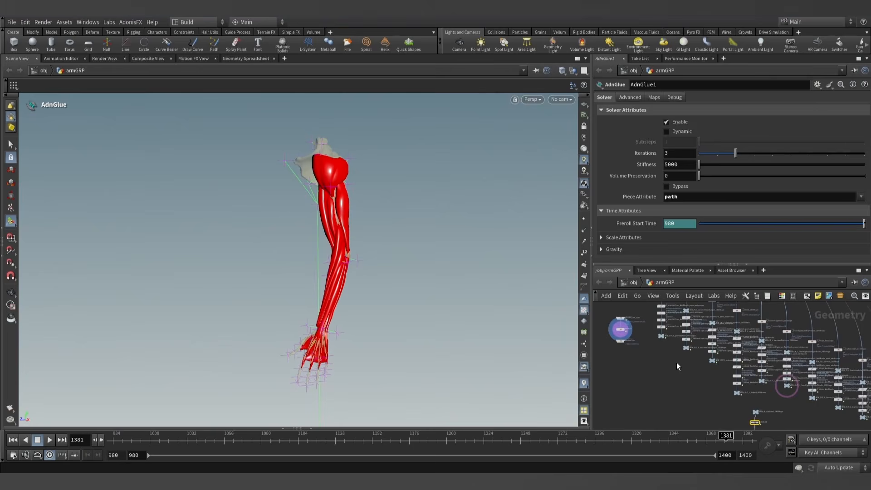
{"action": "left_click", "coordinate": [664, 338]}
{"action": "scroll", "coordinate": [681, 357], "scroll_direction": "up", "scroll_amount": 2}
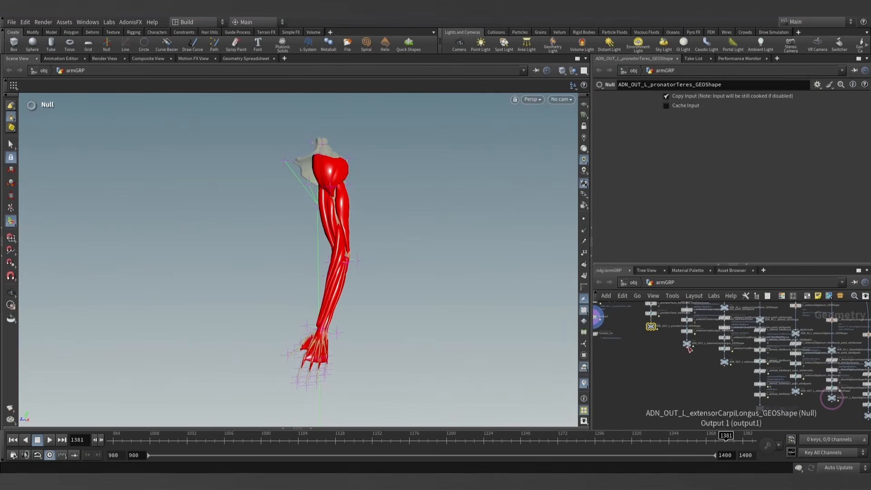
{"action": "left_click", "coordinate": [687, 345], "text": "shift"}
{"action": "scroll", "coordinate": [691, 359], "scroll_direction": "up", "scroll_amount": 2}
{"action": "left_click", "coordinate": [680, 342], "text": "shift"}
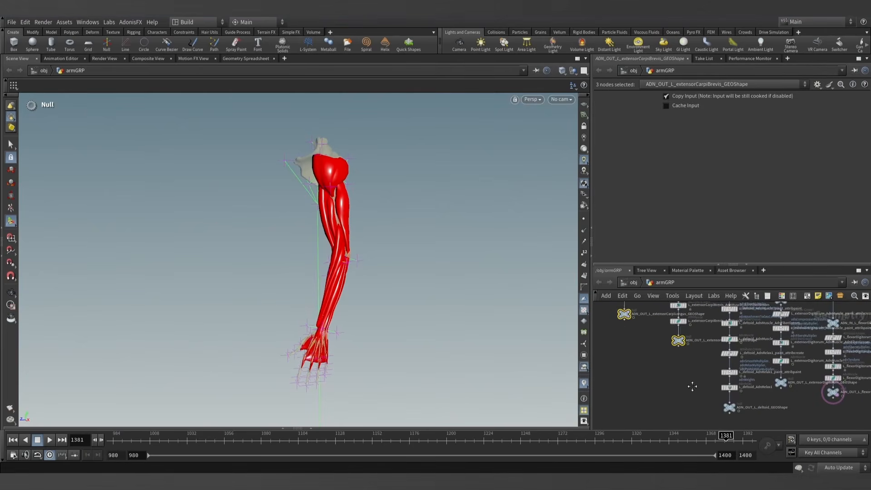
- Add the deltoid, extensorDigitorum, flexorDigitorumSuperficialis and triceps output nulls to the selection
{"action": "middle_click_drag", "start_coordinate": [692, 387], "coordinate": [659, 354]}
{"action": "left_click", "coordinate": [697, 375], "text": "shift"}
{"action": "middle_click_drag", "start_coordinate": [770, 382], "coordinate": [673, 375]}
{"action": "left_click", "coordinate": [700, 348], "text": "shift"}
{"action": "left_click", "coordinate": [699, 349], "text": "shift"}
{"action": "left_click", "coordinate": [752, 375], "text": "shift"}
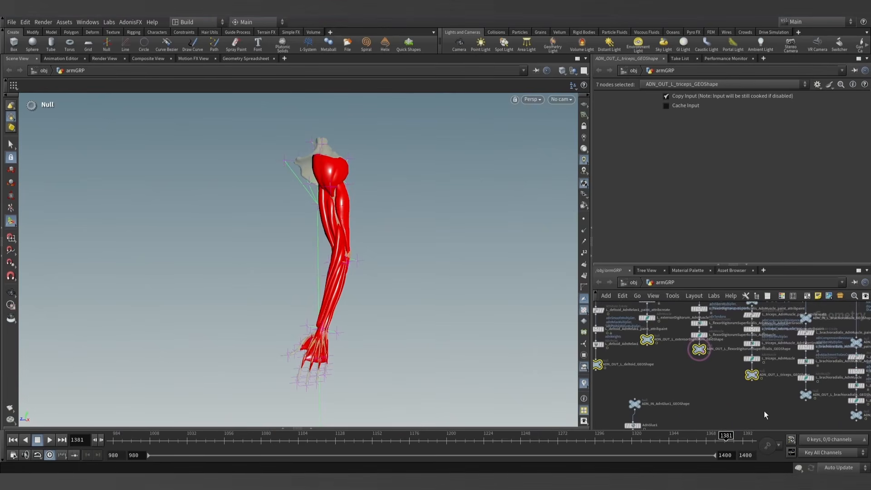
- Add the brachioradialis, palmarusLongus, extensorCarpiUlnaris, bicepsBrachii and brachialis output nulls to the selection
{"action": "middle_click_drag", "start_coordinate": [765, 415], "coordinate": [691, 379]}
{"action": "left_click", "coordinate": [648, 349], "text": "shift"}
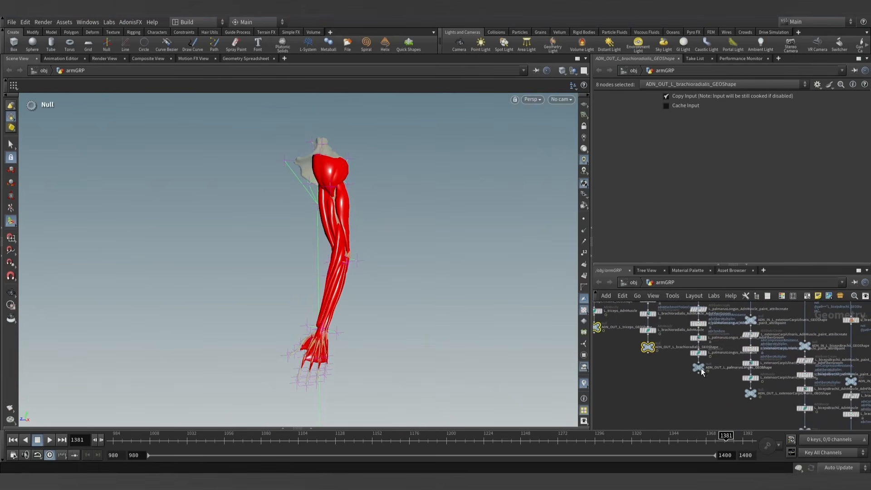
{"action": "left_click", "coordinate": [701, 368], "text": "shift"}
{"action": "middle_click_drag", "start_coordinate": [783, 414], "coordinate": [686, 368]}
{"action": "left_click", "coordinate": [678, 360], "text": "shift"}
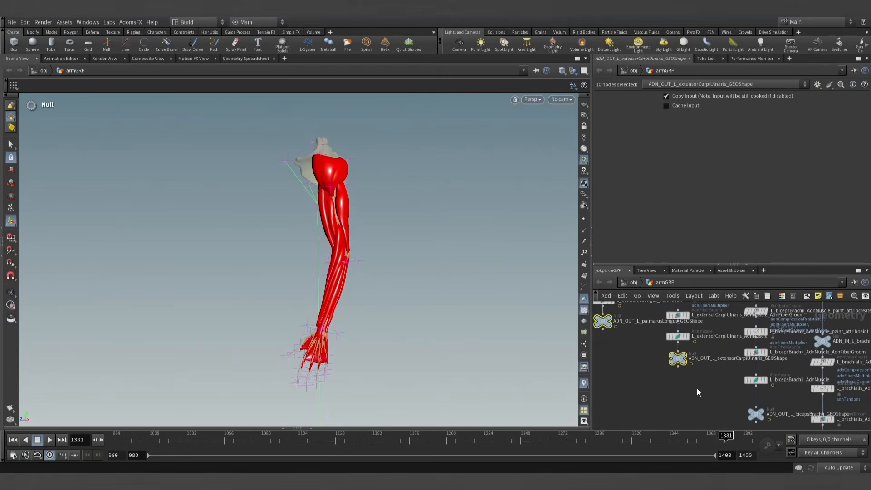
{"action": "middle_click_drag", "start_coordinate": [744, 413], "coordinate": [710, 393]}
{"action": "left_click", "coordinate": [714, 388], "text": "shift"}
{"action": "scroll", "coordinate": [695, 387], "scroll_direction": "down", "scroll_amount": 3}
{"action": "left_click", "coordinate": [710, 391], "text": "shift"}
{"action": "scroll", "coordinate": [662, 389], "scroll_direction": "down", "scroll_amount": 5}
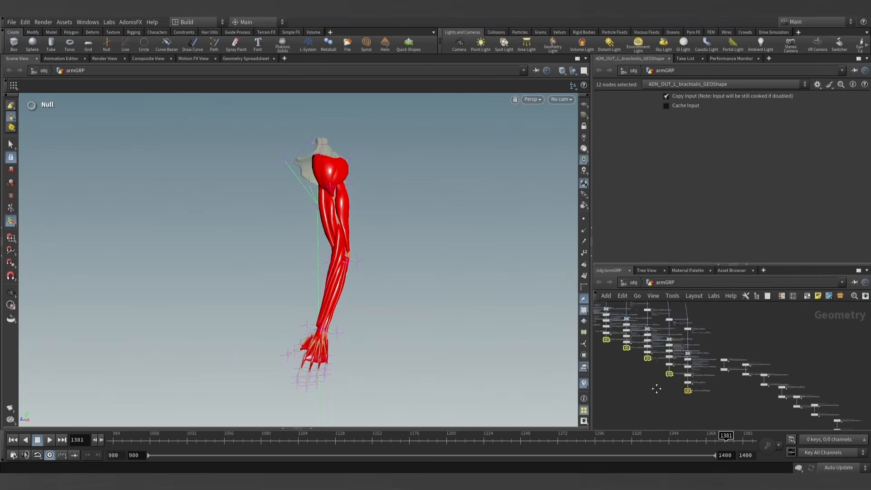
- Combine the twelve selected muscle output nulls in a new Merge node
{"action": "scroll", "coordinate": [653, 386], "scroll_direction": "up", "scroll_amount": 8}
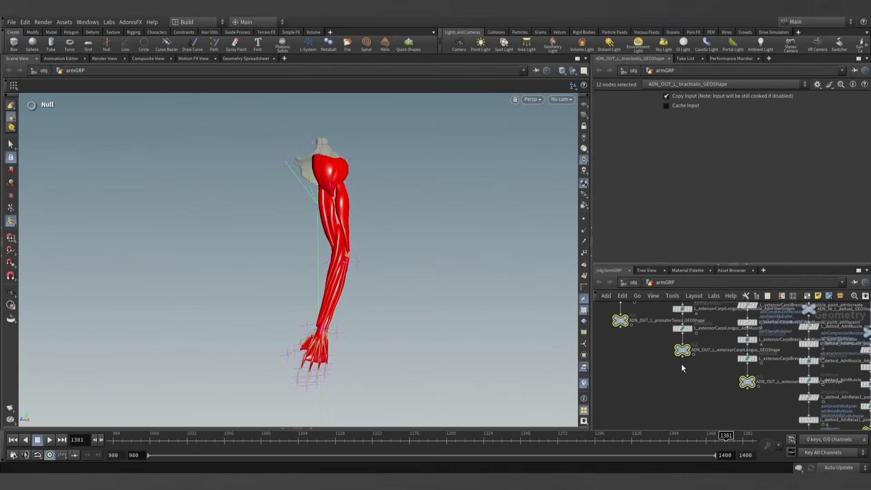
{"action": "scroll", "coordinate": [678, 377], "scroll_direction": "down", "scroll_amount": 5}
{"action": "key", "text": "Tab"}
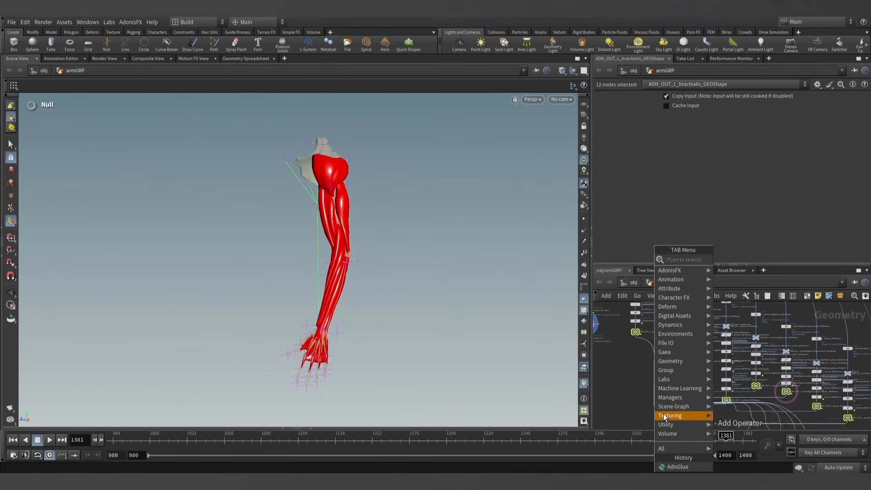
{"action": "type", "text": "merge"}
{"action": "key", "text": "Return"}
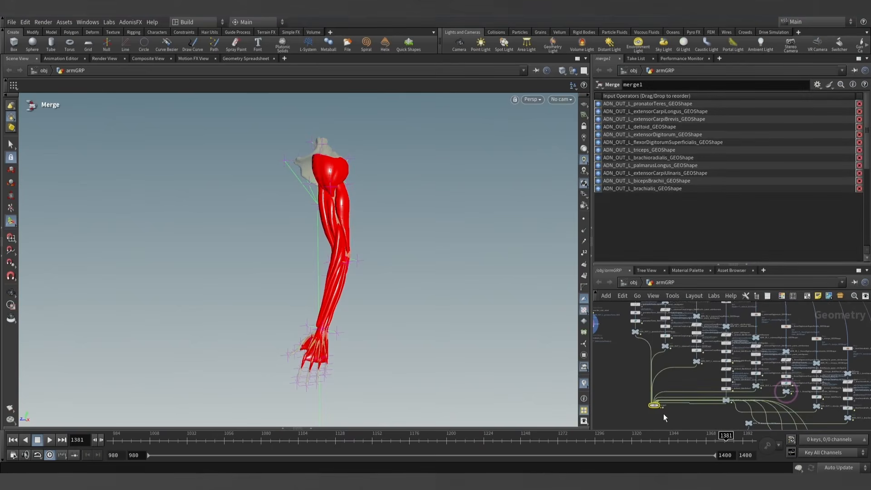
- Move the Merge node and the AdnGlue1 node chain into free space below the muscle networks
{"action": "left_click", "coordinate": [630, 358]}
{"action": "left_click_drag", "start_coordinate": [637, 360], "coordinate": [725, 365]}
{"action": "middle_click_drag", "start_coordinate": [741, 385], "coordinate": [739, 376]}
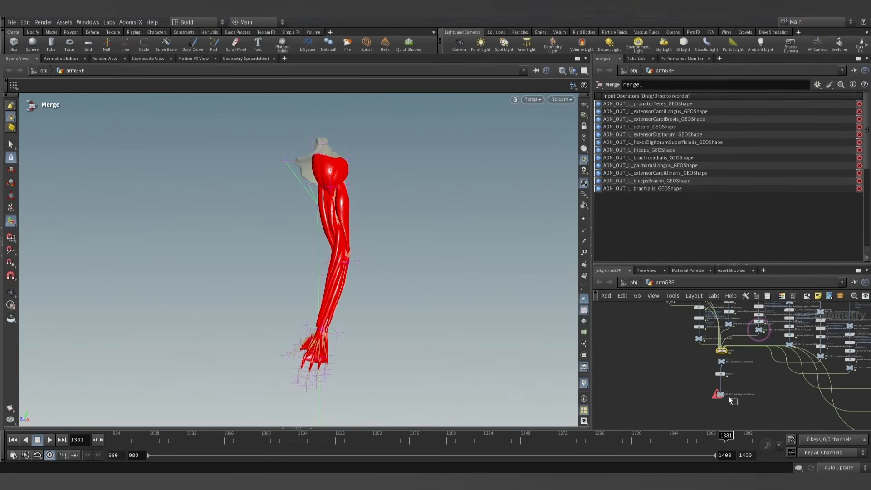
{"action": "left_click_drag", "start_coordinate": [737, 404], "coordinate": [723, 388]}
{"action": "scroll", "coordinate": [737, 371], "scroll_direction": "up", "scroll_amount": 2}
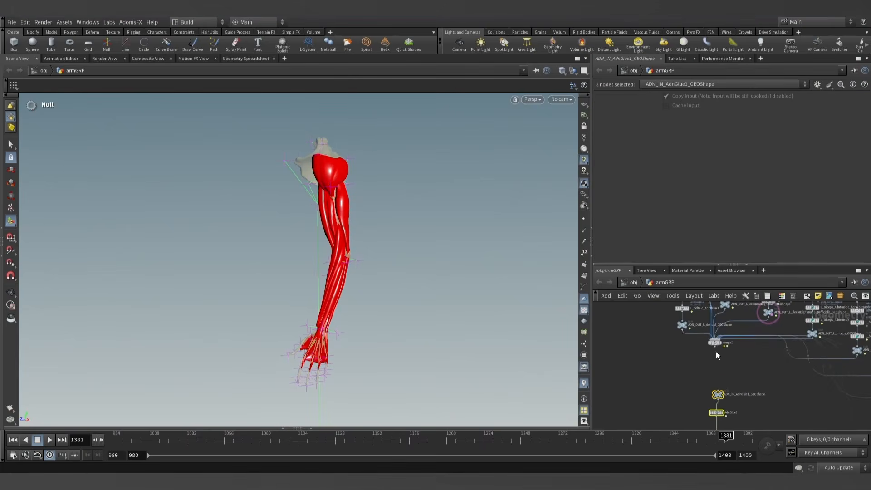
{"action": "left_click_drag", "start_coordinate": [715, 344], "coordinate": [626, 381]}
{"action": "scroll", "coordinate": [628, 382], "scroll_direction": "down", "scroll_amount": 4}
{"action": "middle_click_drag", "start_coordinate": [626, 398], "coordinate": [664, 369]}
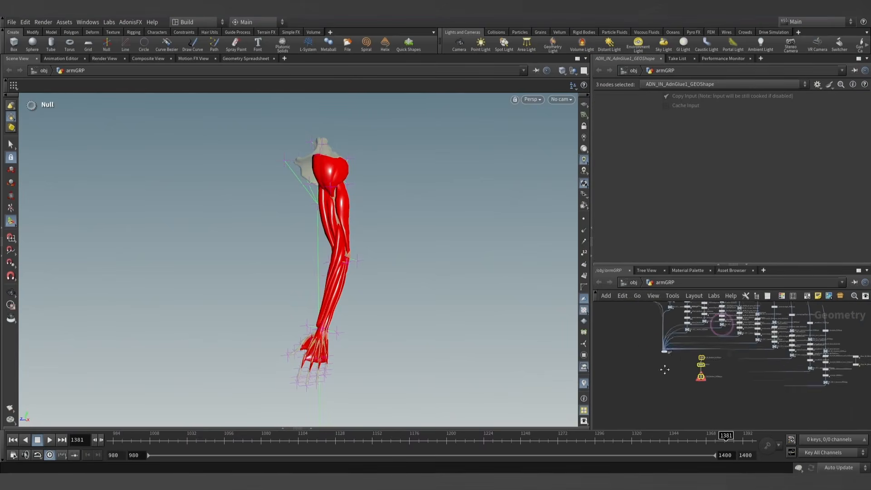
{"action": "scroll", "coordinate": [674, 367], "scroll_direction": "down", "scroll_amount": 3}
{"action": "left_click_drag", "start_coordinate": [662, 352], "coordinate": [625, 393], "text": "shift"}
{"action": "scroll", "coordinate": [624, 399], "scroll_direction": "up", "scroll_amount": 5}
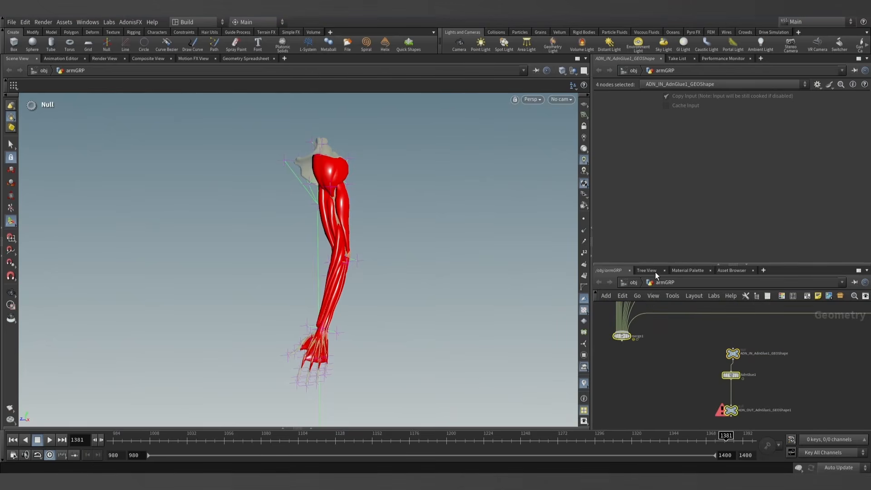
- Enlarge the network editor and place the AdnGlue1 node chain directly below the Merge node
{"action": "left_click_drag", "start_coordinate": [655, 265], "coordinate": [661, 163]}
{"action": "middle_click_drag", "start_coordinate": [649, 300], "coordinate": [685, 312]}
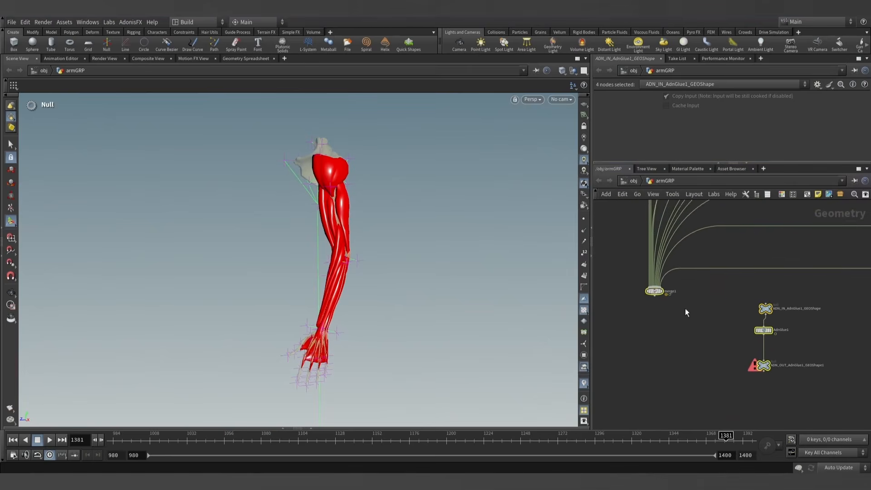
{"action": "left_click", "coordinate": [685, 313]}
{"action": "left_click_drag", "start_coordinate": [711, 300], "coordinate": [779, 386]}
{"action": "left_click_drag", "start_coordinate": [764, 306], "coordinate": [655, 332]}
{"action": "left_click", "coordinate": [672, 309]}
{"action": "scroll", "coordinate": [667, 318], "scroll_direction": "up", "scroll_amount": 2}
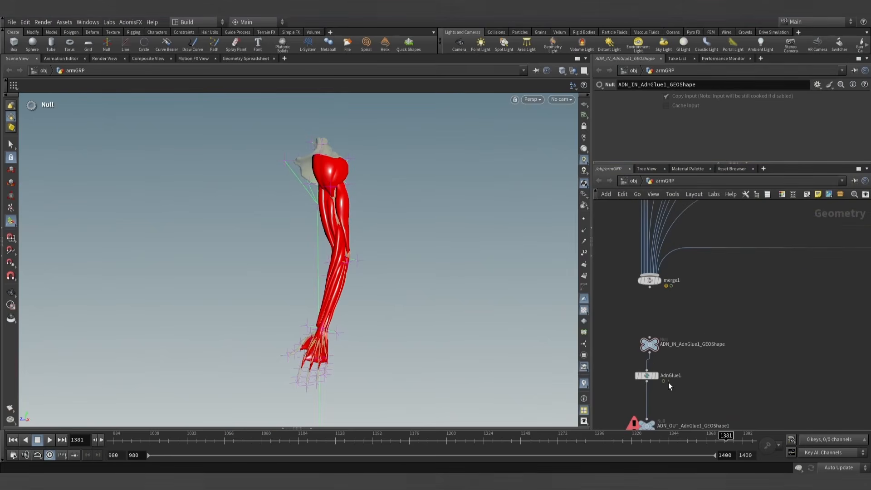
- Copy AdnGlue1_GEOShape from the glue input null's name and rename the Merge node with it
{"action": "double_click", "coordinate": [692, 345]}
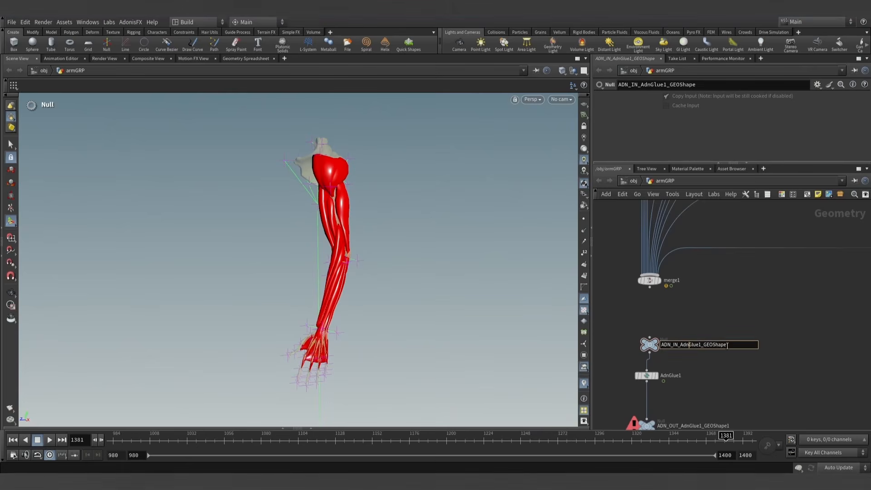
{"action": "left_click_drag", "start_coordinate": [679, 344], "coordinate": [720, 344]}
{"action": "double_click", "coordinate": [672, 280]}
{"action": "type", "text": "AdnGlue1_GEOShape"}
{"action": "left_click", "coordinate": [698, 318]}
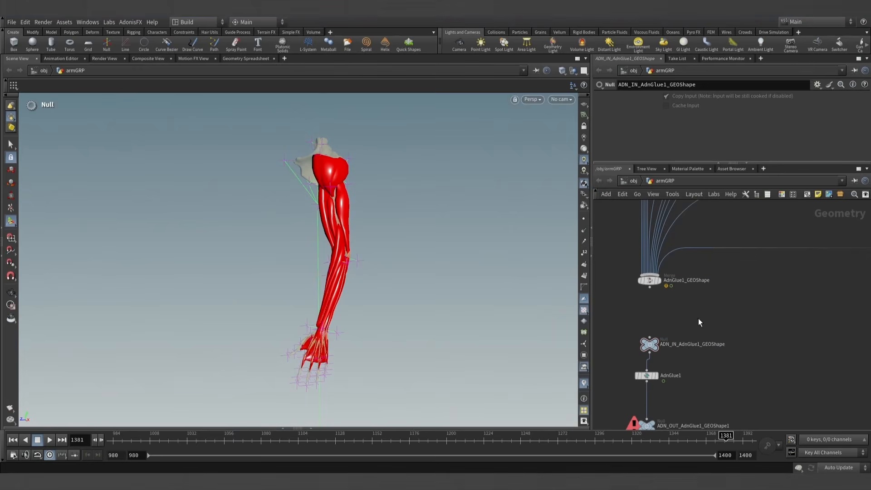
- Align AdnGlue1 and its output null vertically, and wire the Merge node into ADN_IN_AdnGlue1_GEOShape
{"action": "middle_click_drag", "start_coordinate": [697, 313], "coordinate": [697, 283]}
{"action": "left_click_drag", "start_coordinate": [649, 346], "coordinate": [652, 350]}
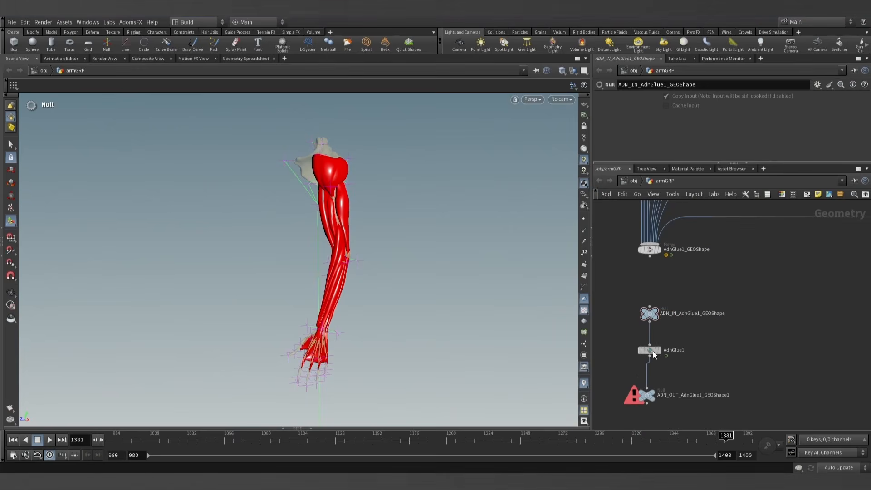
{"action": "left_click_drag", "start_coordinate": [648, 396], "coordinate": [648, 396]}
{"action": "left_click_drag", "start_coordinate": [649, 256], "coordinate": [655, 307]}
- Display and select AdnGlue1, then return the timeline to frame 980 and inspect the arm
{"action": "left_click", "coordinate": [658, 350]}
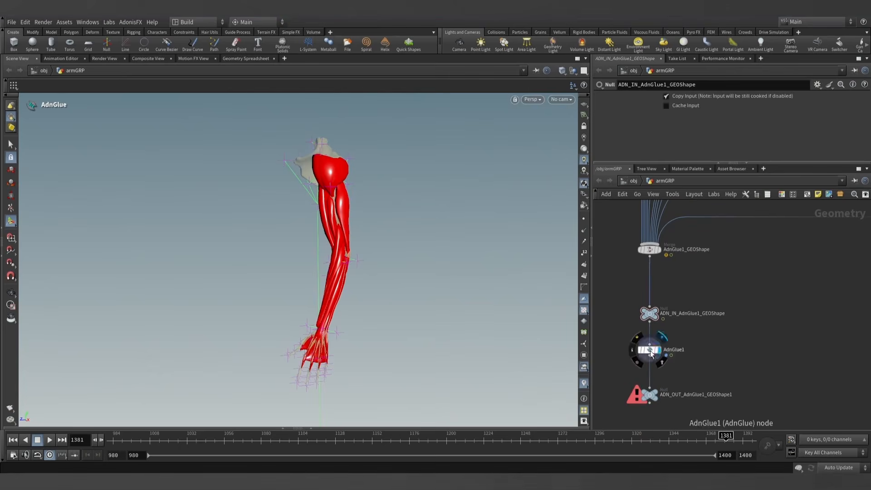
{"action": "left_click", "coordinate": [656, 392]}
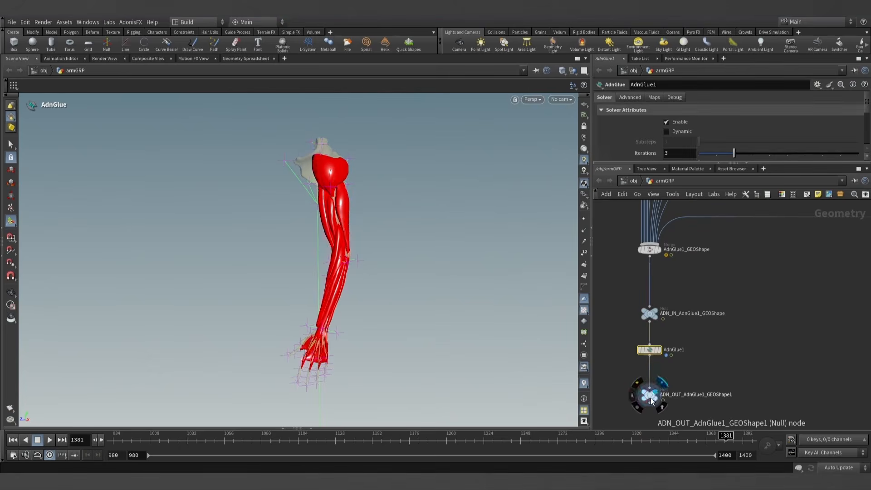
{"action": "left_click", "coordinate": [657, 350]}
{"action": "left_click_drag", "start_coordinate": [653, 164], "coordinate": [650, 223]}
{"action": "left_click_drag", "start_coordinate": [173, 439], "coordinate": [109, 439]}
{"action": "scroll", "coordinate": [723, 309], "scroll_direction": "down", "scroll_amount": 4}
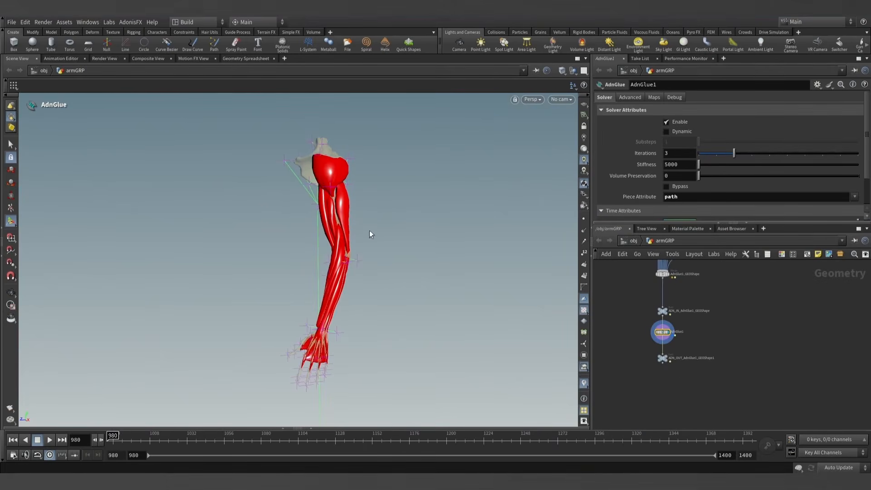
{"action": "left_click_drag", "start_coordinate": [369, 234], "coordinate": [319, 212], "text": "alt"}
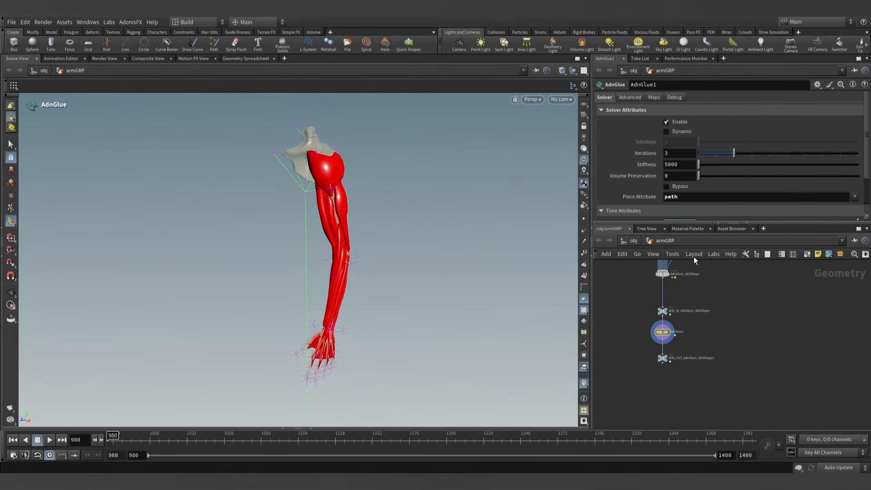
- Enable AdnGlue1's debug display for Glue Constraints in blue and return to its solver settings
{"action": "left_click_drag", "start_coordinate": [653, 223], "coordinate": [658, 251]}
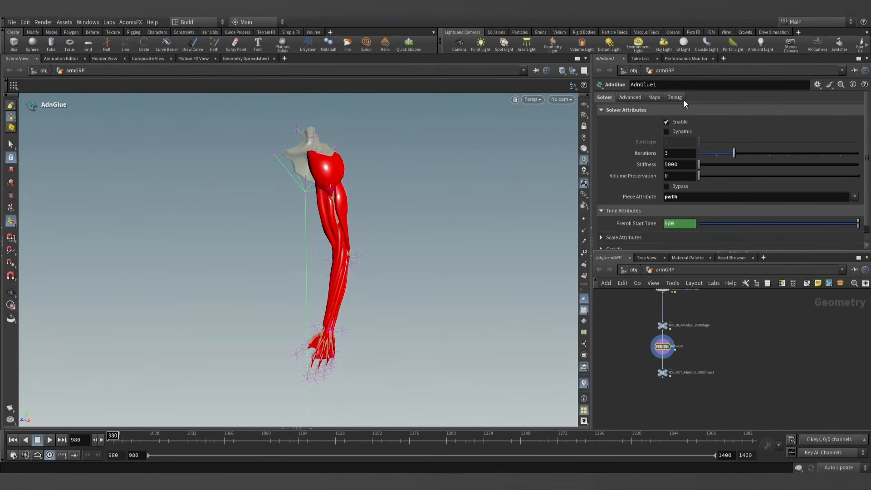
{"action": "left_click", "coordinate": [675, 97]}
{"action": "left_click", "coordinate": [674, 119]}
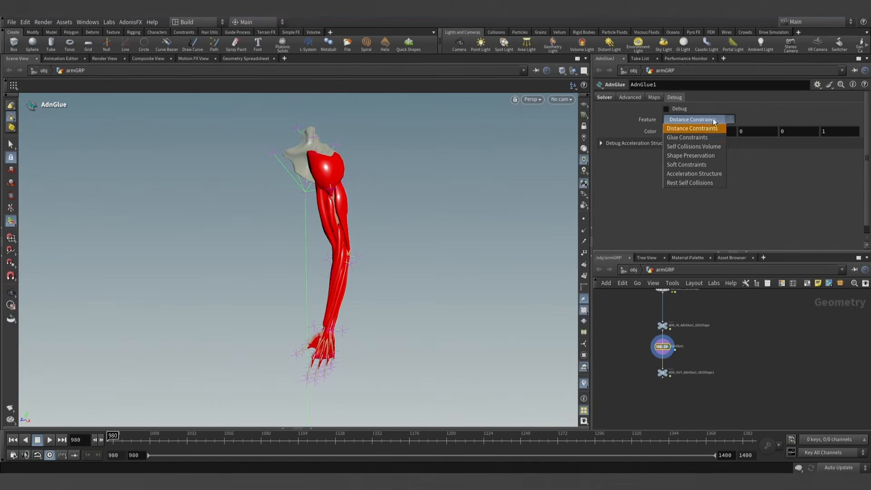
{"action": "left_click", "coordinate": [687, 136]}
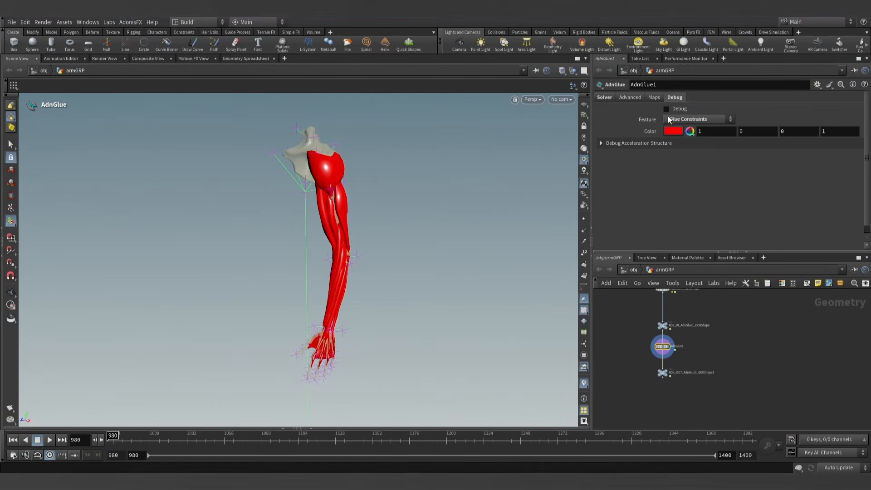
{"action": "left_click", "coordinate": [666, 110]}
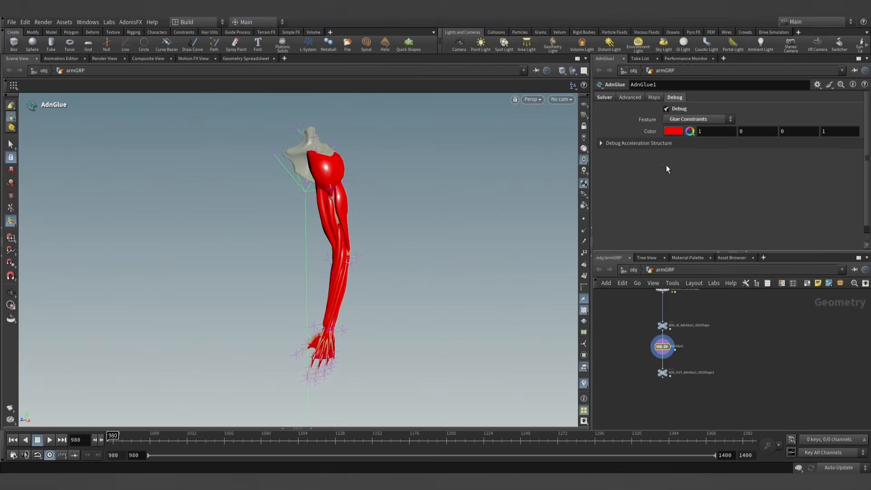
{"action": "left_click", "coordinate": [679, 133]}
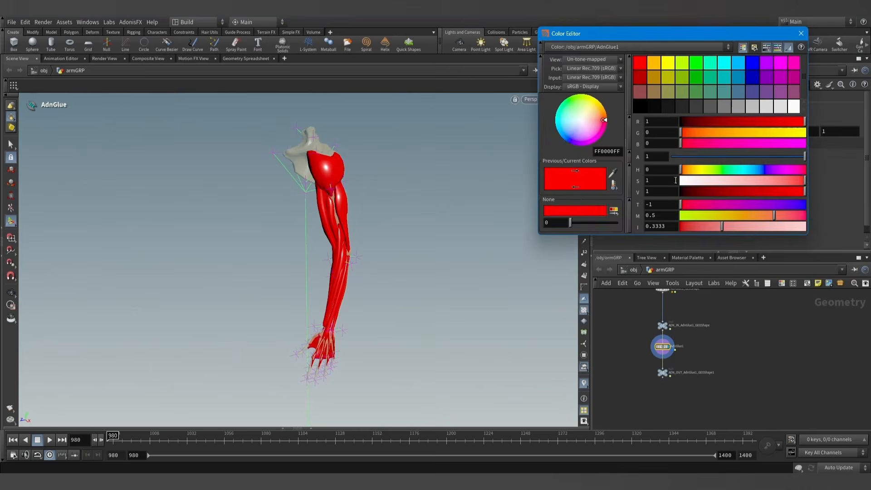
{"action": "left_click", "coordinate": [754, 62]}
{"action": "left_click", "coordinate": [799, 34]}
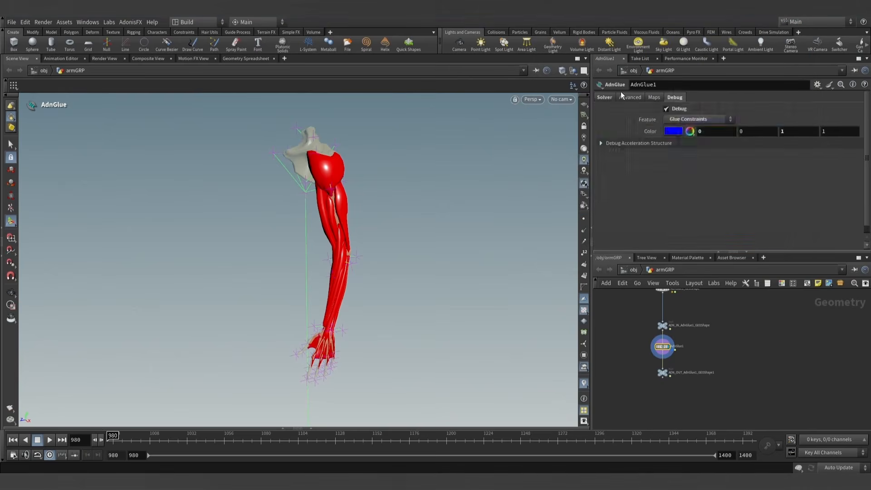
{"action": "left_click", "coordinate": [605, 97]}
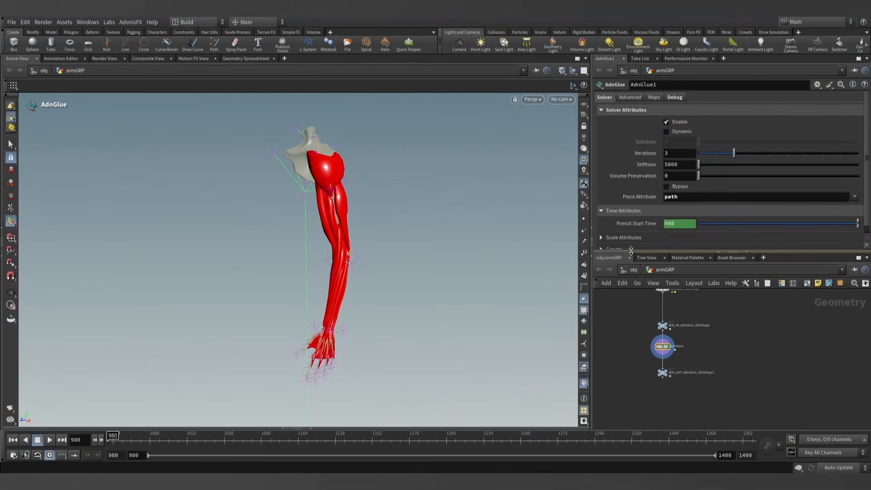
{"action": "left_click_drag", "start_coordinate": [631, 251], "coordinate": [631, 258]}
{"action": "scroll", "coordinate": [684, 348], "scroll_direction": "up", "scroll_amount": 4}
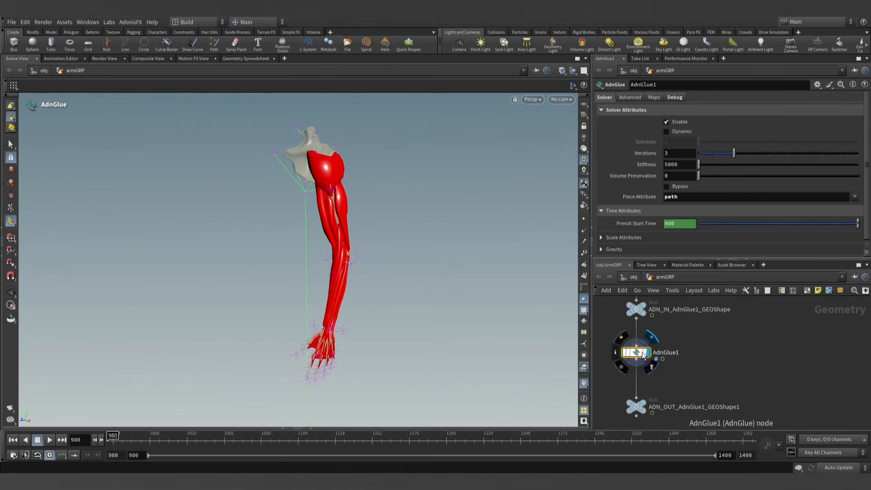
{"action": "scroll", "coordinate": [710, 332], "scroll_direction": "down", "scroll_amount": 2}
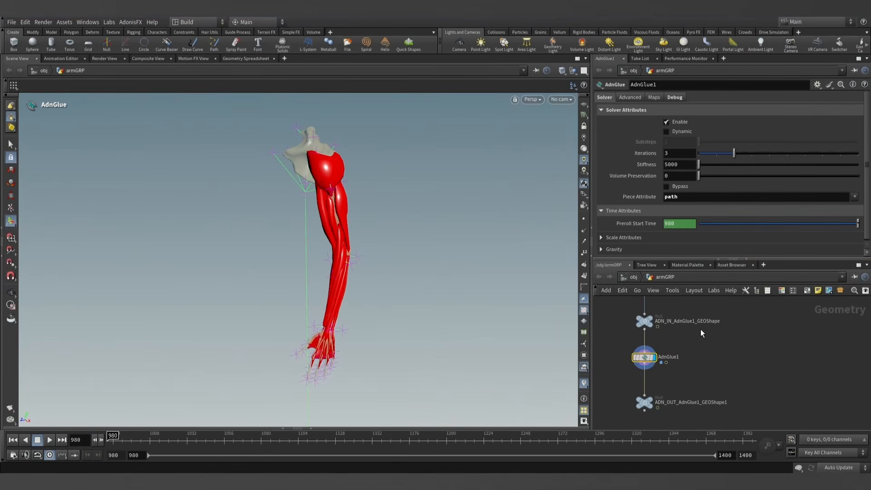
{"action": "double_click", "coordinate": [675, 320]}
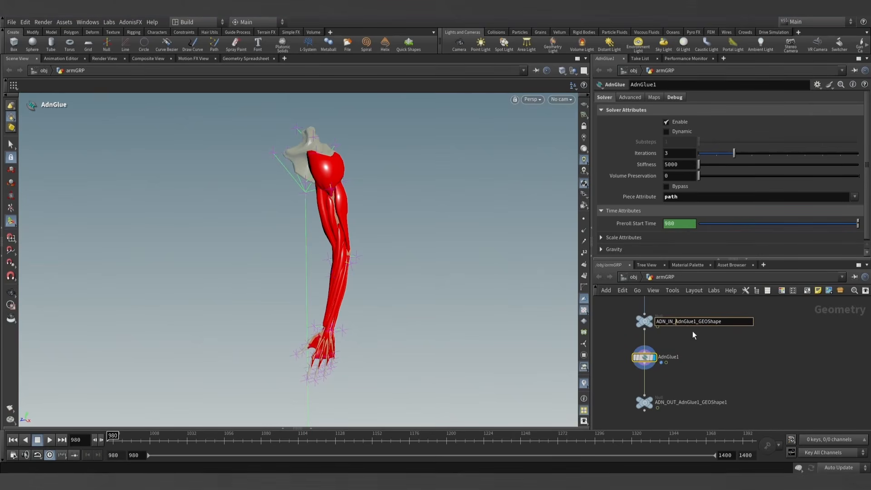
{"action": "left_click", "coordinate": [684, 356]}
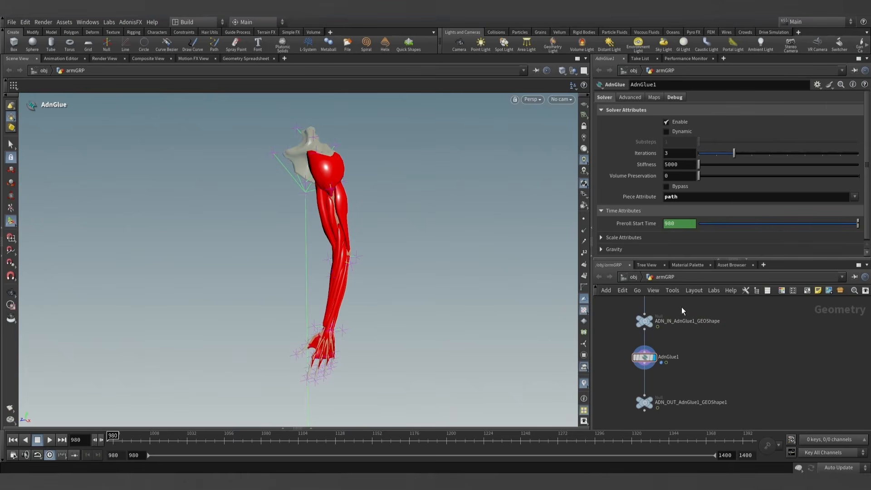
{"action": "scroll", "coordinate": [619, 204], "scroll_direction": "down", "scroll_amount": 1}
- Set AdnGlue1's Max Glue Distance to 1 in the advanced Dynamic Properties
{"action": "left_click", "coordinate": [632, 97]}
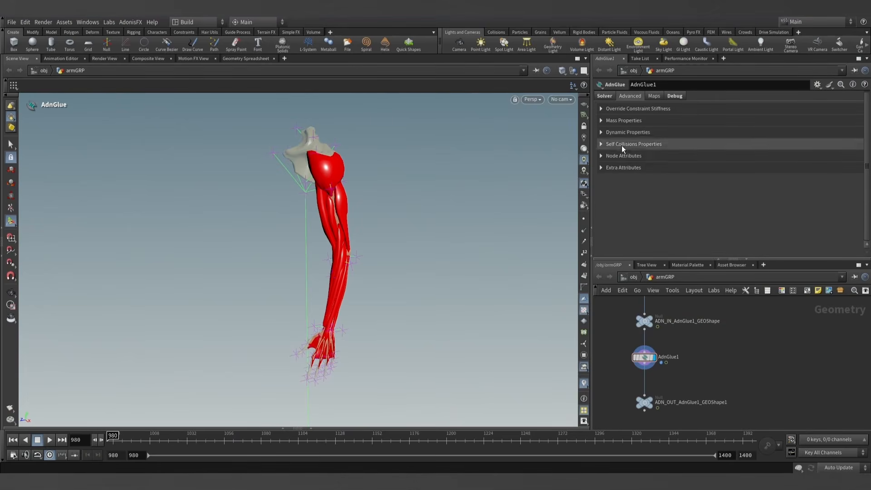
{"action": "left_click", "coordinate": [609, 133]}
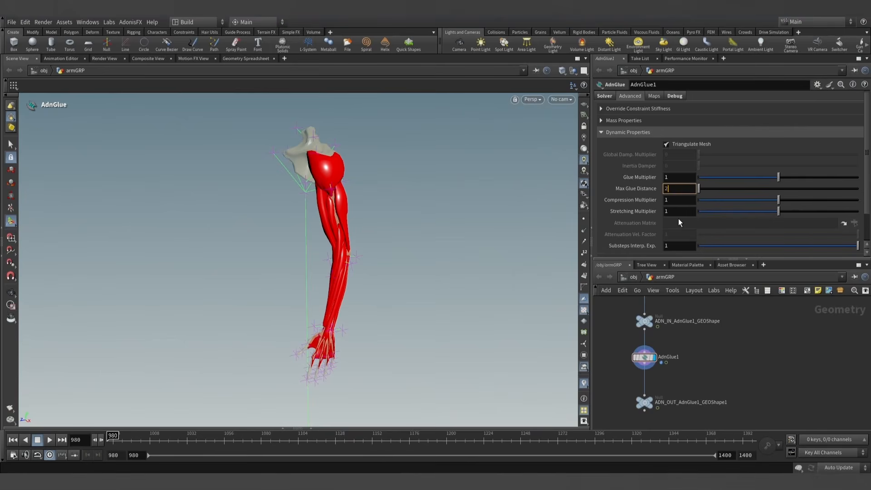
{"action": "key", "text": "BackSpace"}
{"action": "type", "text": "1"}
{"action": "key", "text": "Return"}
- Set AdnGlue1's Max Glue Distance to 2 and inspect the glue constraints between the muscles from several sides of the arm
{"action": "left_click_drag", "start_coordinate": [322, 232], "coordinate": [338, 236], "text": "alt"}
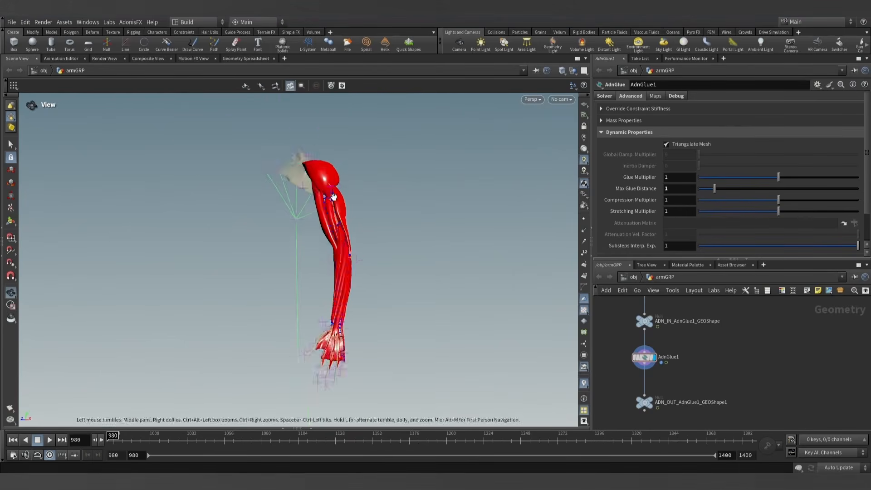
{"action": "right_click_drag", "start_coordinate": [338, 236], "coordinate": [373, 255], "text": "alt"}
{"action": "left_click_drag", "start_coordinate": [374, 254], "coordinate": [587, 253], "text": "alt"}
{"action": "middle_click_drag", "start_coordinate": [324, 293], "coordinate": [305, 233], "text": "alt"}
{"action": "left_click_drag", "start_coordinate": [298, 262], "coordinate": [274, 268], "text": "alt"}
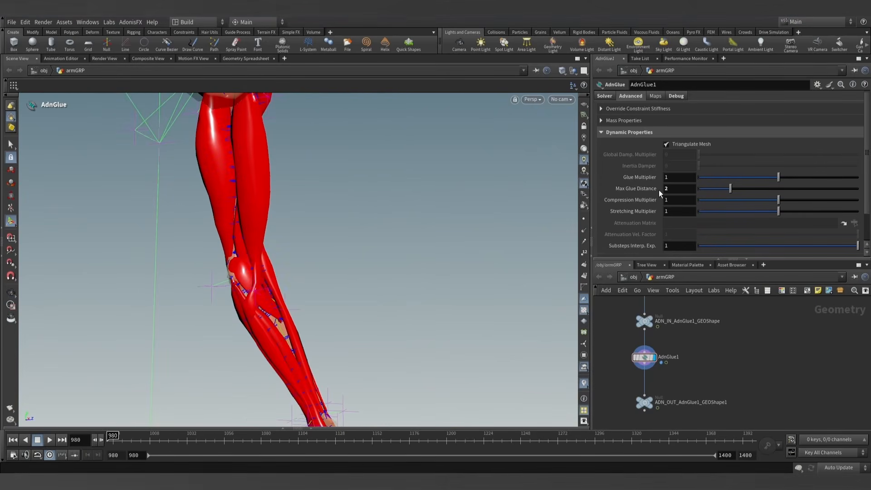
{"action": "left_click_drag", "start_coordinate": [264, 303], "coordinate": [266, 233], "text": "alt"}
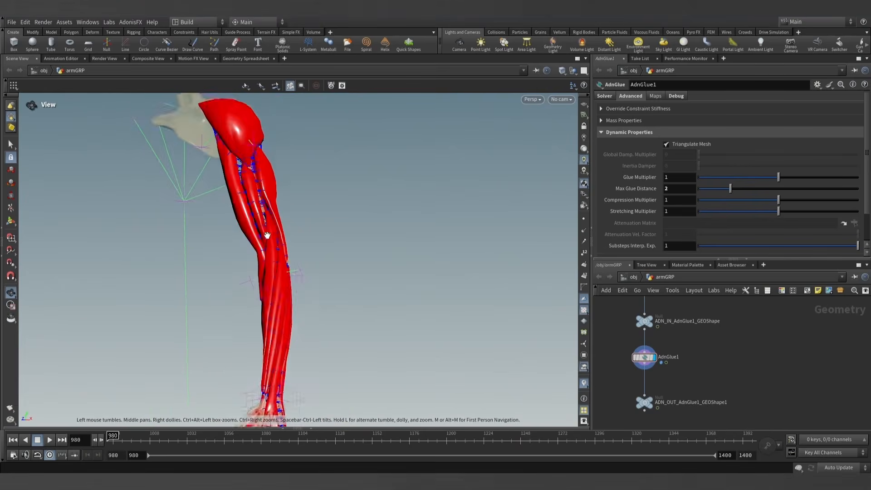
{"action": "middle_click_drag", "start_coordinate": [257, 191], "coordinate": [238, 220], "text": "alt"}
{"action": "right_click_drag", "start_coordinate": [238, 220], "coordinate": [222, 282], "text": "alt"}
{"action": "left_click_drag", "start_coordinate": [222, 282], "coordinate": [254, 285], "text": "alt"}
{"action": "middle_click_drag", "start_coordinate": [254, 286], "coordinate": [303, 243], "text": "alt"}
{"action": "right_click_drag", "start_coordinate": [292, 254], "coordinate": [297, 232], "text": "alt"}
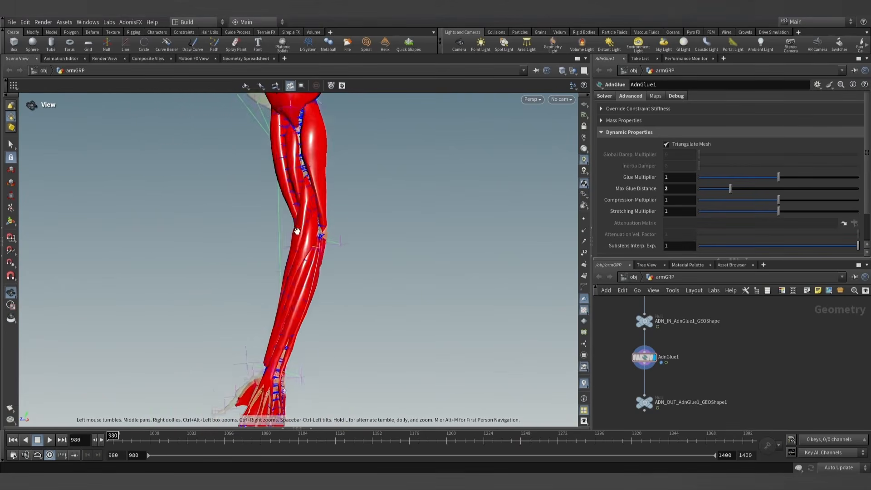
{"action": "left_click_drag", "start_coordinate": [297, 231], "coordinate": [295, 259], "text": "alt"}
- Try a Wire Width of 2.31 in the viewport's geometry display options and restore it to 1
{"action": "key", "text": "d"}
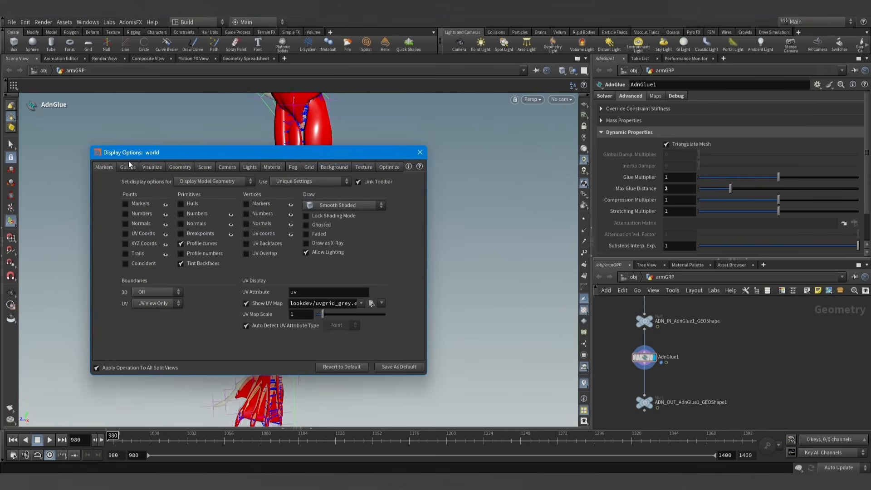
{"action": "left_click", "coordinate": [180, 167]}
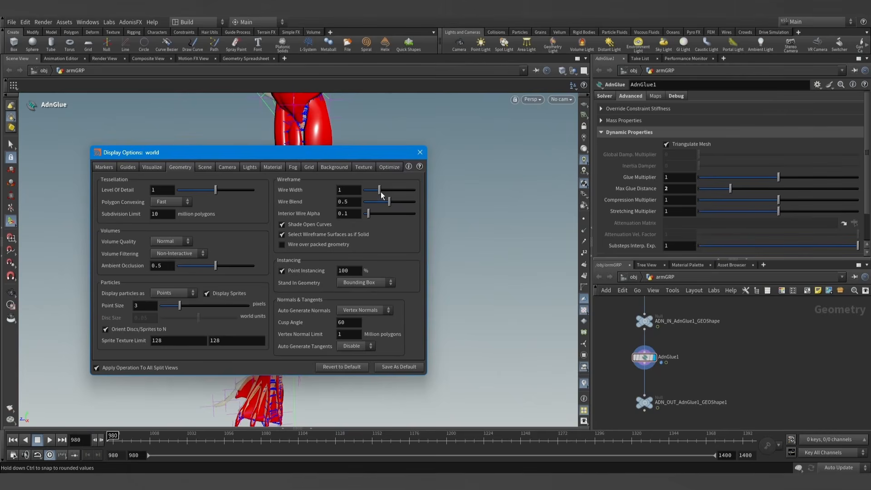
{"action": "left_click_drag", "start_coordinate": [371, 198], "coordinate": [373, 200]}
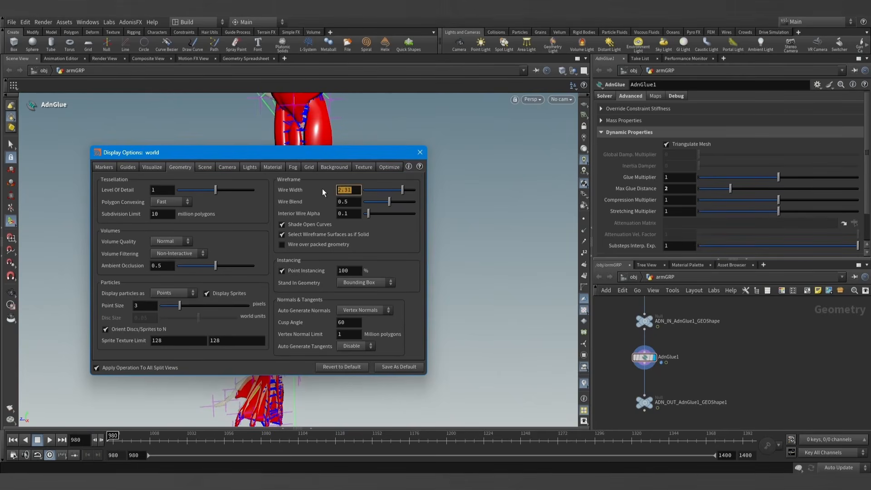
{"action": "key", "text": "Return"}
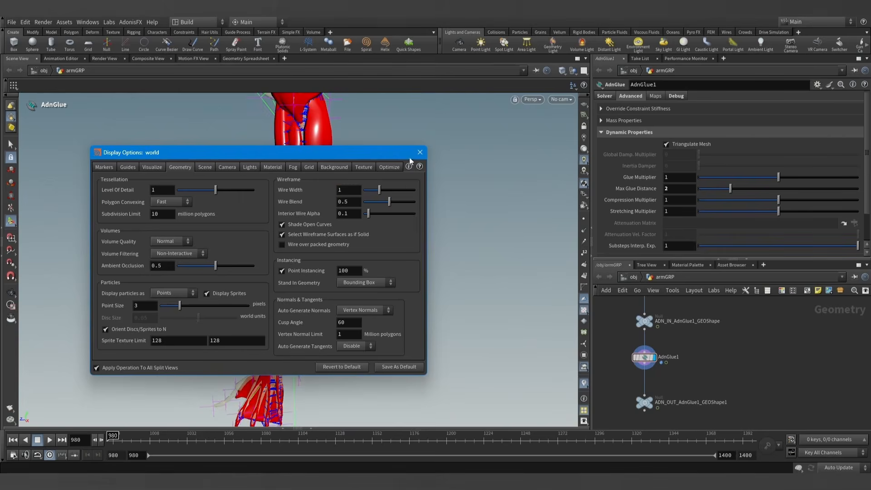
{"action": "left_click_drag", "start_coordinate": [349, 154], "coordinate": [577, 195]}
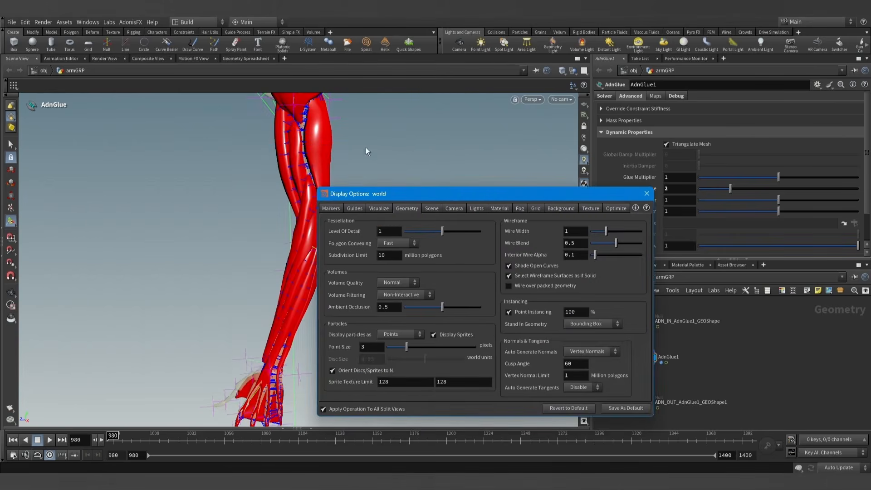
{"action": "left_click", "coordinate": [648, 195]}
- Play the simulation through to frame 1065 to watch the glue constraints while the arm bends
{"action": "left_click_drag", "start_coordinate": [318, 227], "coordinate": [249, 281], "text": "alt"}
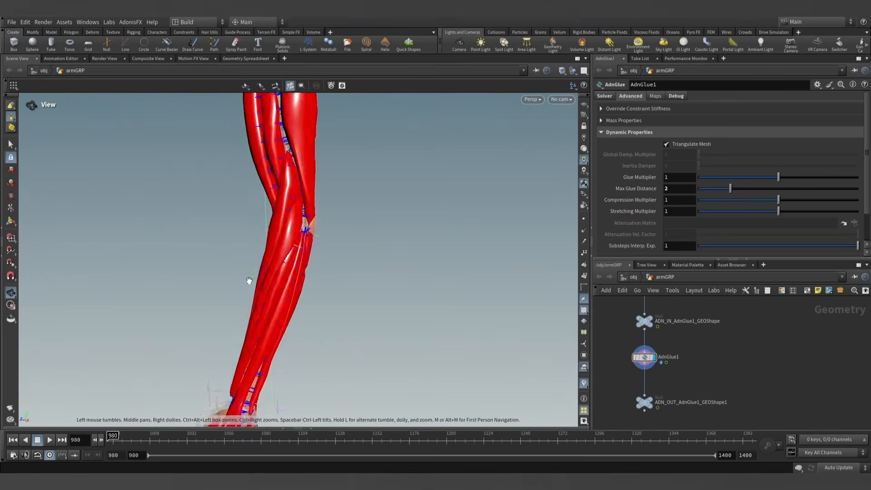
{"action": "scroll", "coordinate": [249, 280], "scroll_direction": "down", "scroll_amount": 3}
{"action": "left_click", "coordinate": [50, 440]}
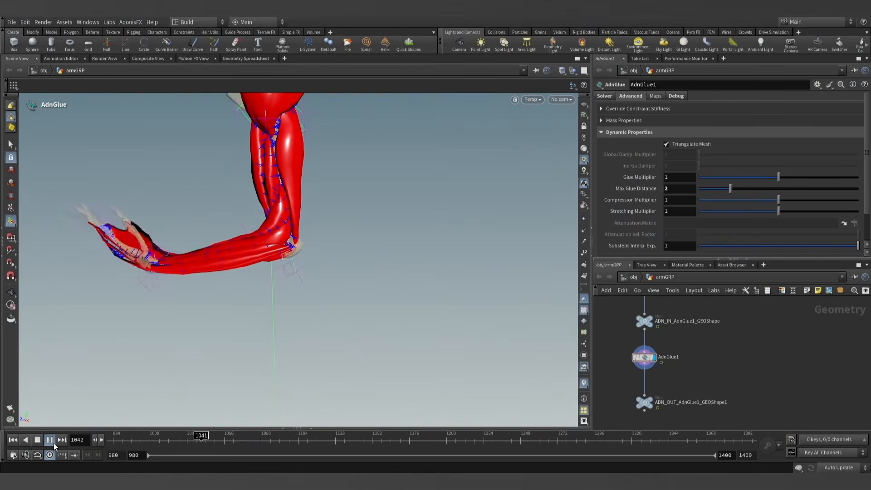
{"action": "left_click", "coordinate": [53, 442]}
- Look through AdnGlue1's Extra Attributes and Node Attributes, including the Envelope setting
{"action": "scroll", "coordinate": [634, 183], "scroll_direction": "down", "scroll_amount": 2}
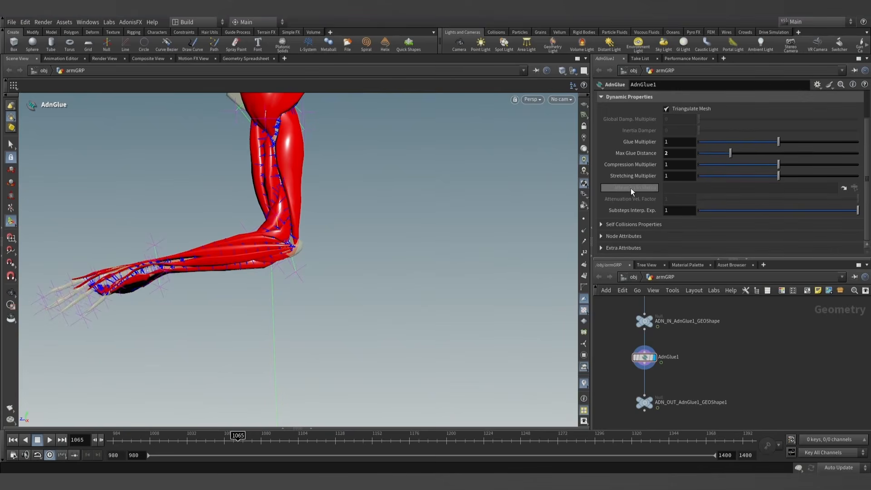
{"action": "left_click", "coordinate": [614, 247]}
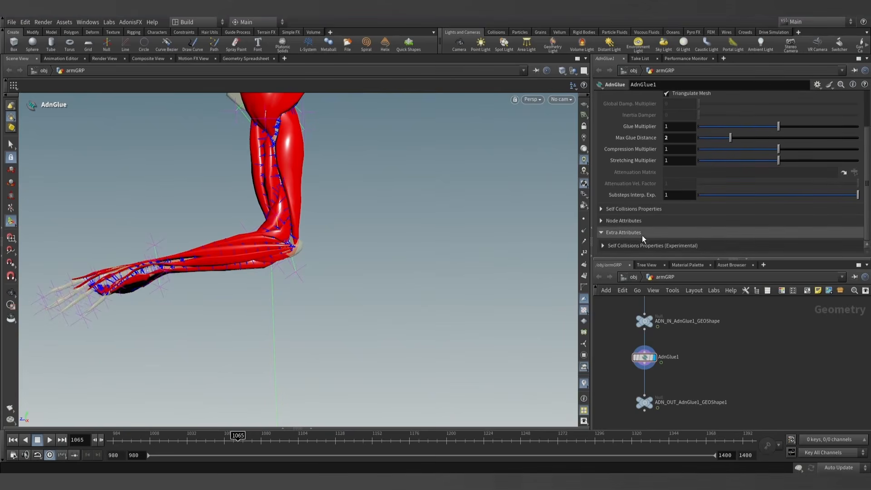
{"action": "left_click", "coordinate": [602, 232]}
{"action": "left_click", "coordinate": [606, 230]}
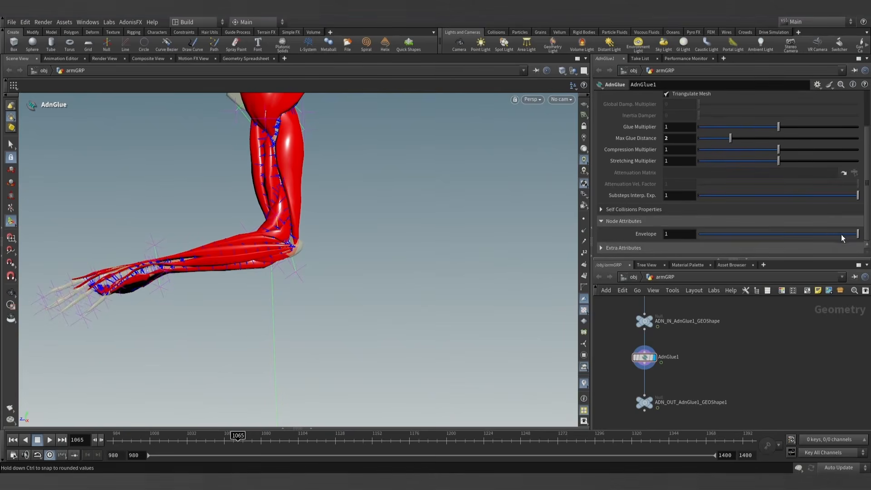
{"action": "left_click_drag", "start_coordinate": [841, 238], "coordinate": [859, 236]}
- Examine the glue constraints around the bent elbow while scrubbing to frame 1094, and return to frame 980
{"action": "key", "text": "Escape"}
{"action": "left_click_drag", "start_coordinate": [512, 234], "coordinate": [247, 277]}
{"action": "key", "text": "Return"}
{"action": "key", "text": "Escape"}
{"action": "key", "text": "Return"}
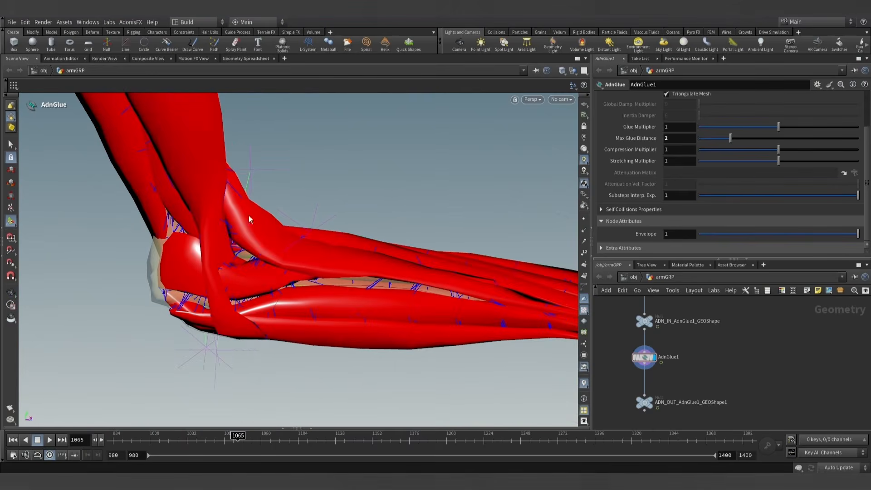
{"action": "left_click_drag", "start_coordinate": [224, 440], "coordinate": [283, 439]}
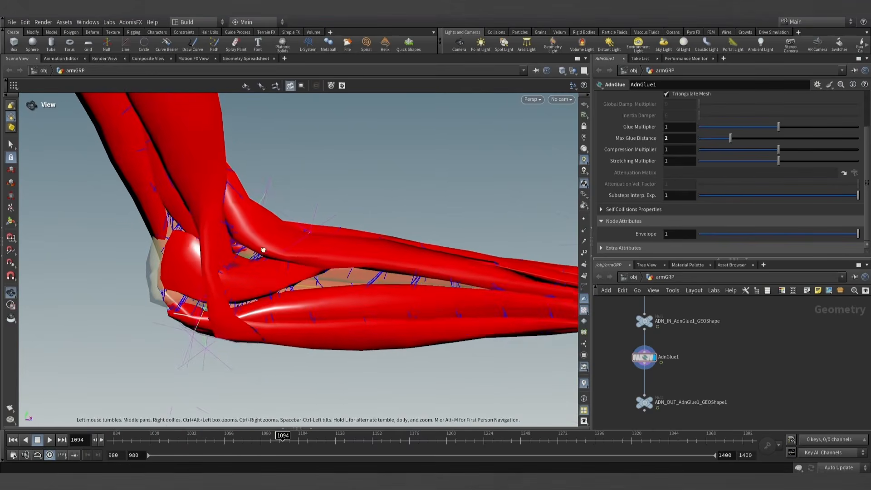
{"action": "mouse_move", "coordinate": [254, 254]}
{"action": "left_mouse_down", "text": "alt"}
{"action": "mouse_move", "coordinate": [276, 221]}
{"action": "mouse_move", "coordinate": [255, 250]}
{"action": "left_mouse_up", "text": "alt"}
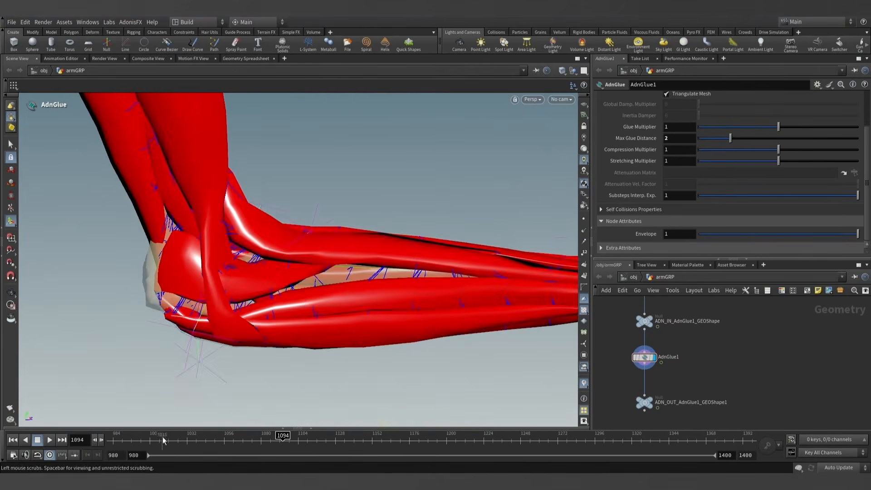
{"action": "left_click_drag", "start_coordinate": [163, 440], "coordinate": [94, 441]}
{"action": "scroll", "coordinate": [360, 247], "scroll_direction": "down", "scroll_amount": 8}
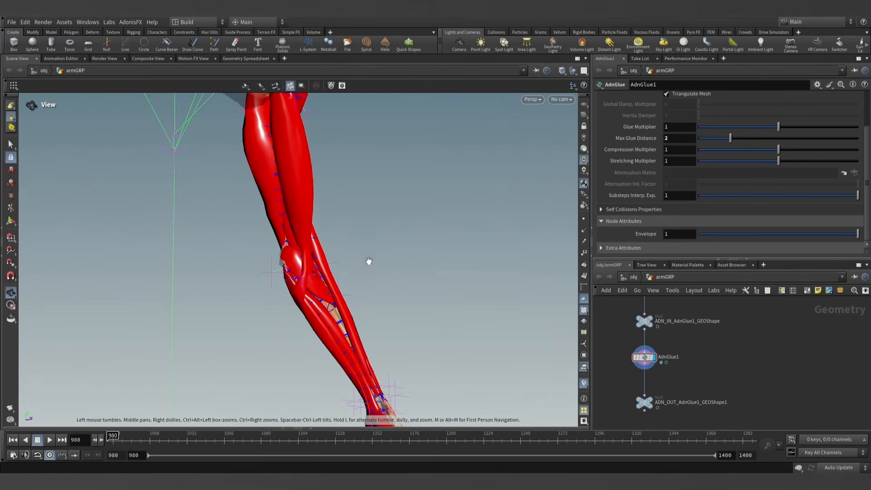
- Make AdnGlue1 paintable with the AdonisFX utility and arrange the resulting nodes
{"action": "middle_click_drag", "start_coordinate": [704, 363], "coordinate": [699, 353]}
{"action": "left_click_drag", "start_coordinate": [641, 347], "coordinate": [640, 353]}
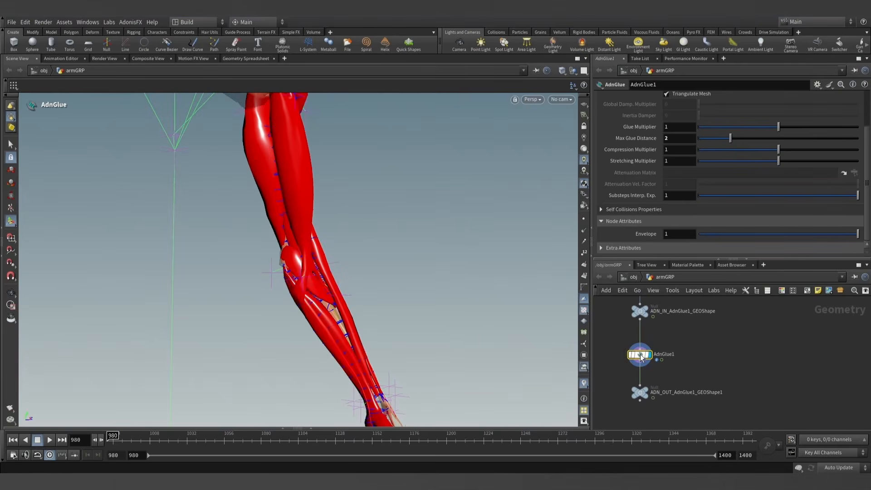
{"action": "left_click", "coordinate": [130, 21]}
{"action": "mouse_move", "coordinate": [134, 33]}
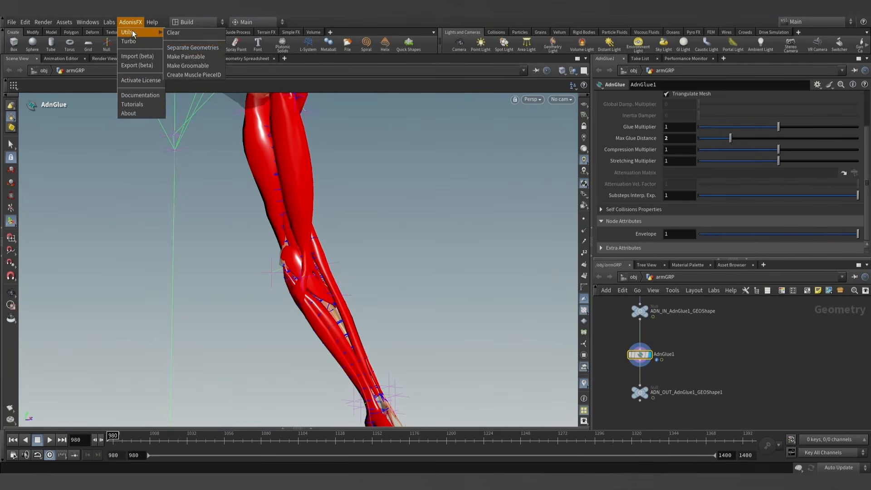
{"action": "left_click", "coordinate": [185, 56]}
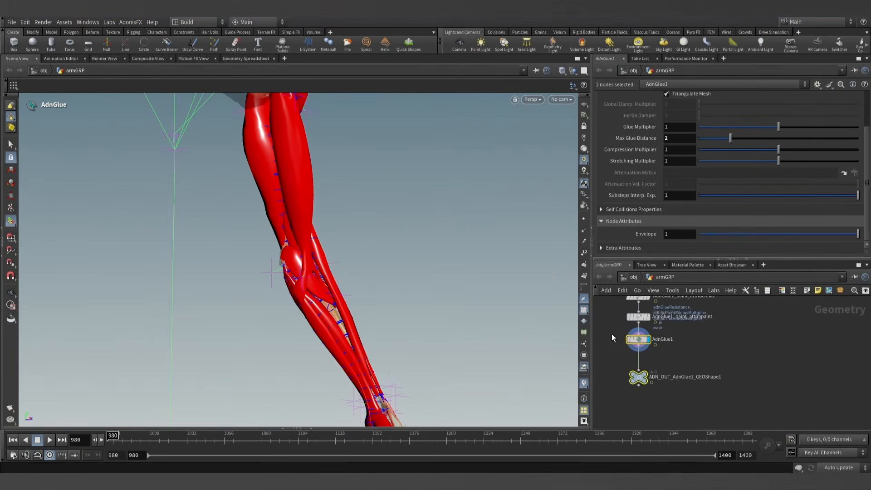
{"action": "middle_click_drag", "start_coordinate": [687, 339], "coordinate": [705, 348]}
- Activate AdnGlue1_paint_attribpaint and choose adnGlueResistance (Float) as the attribute to paint
{"action": "left_click", "coordinate": [667, 335]}
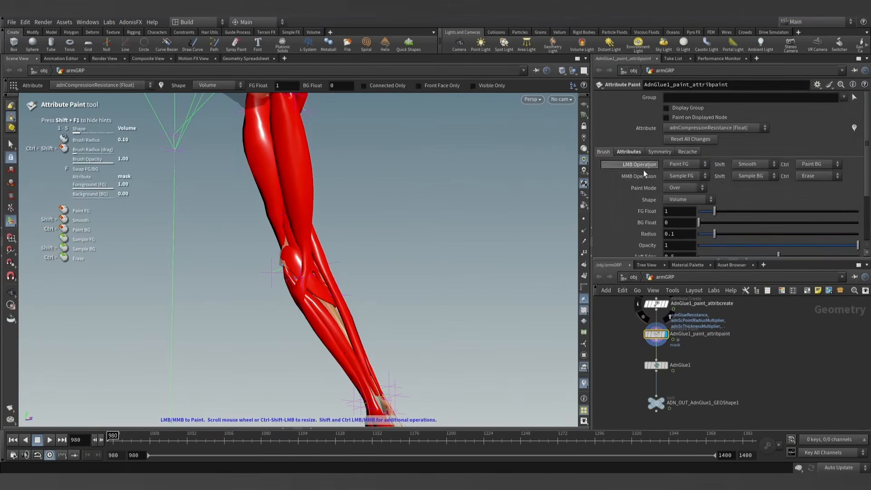
{"action": "left_click", "coordinate": [631, 152]}
{"action": "left_click", "coordinate": [701, 130]}
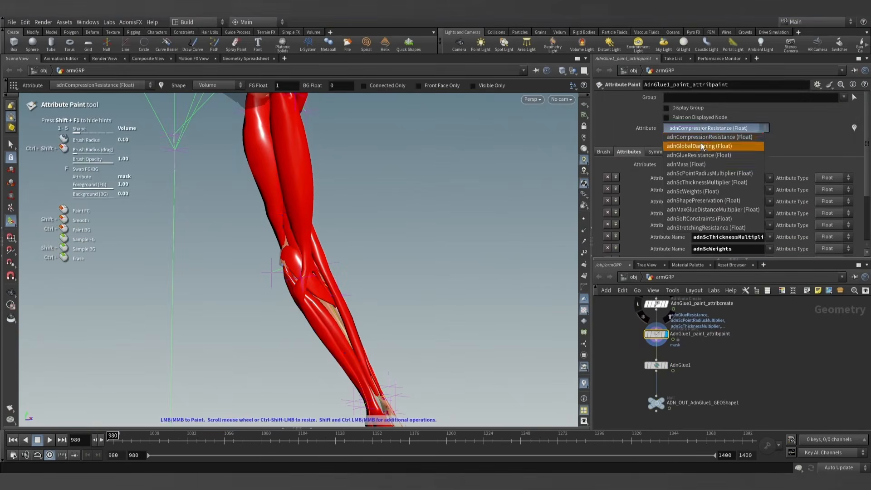
{"action": "left_click", "coordinate": [703, 155]}
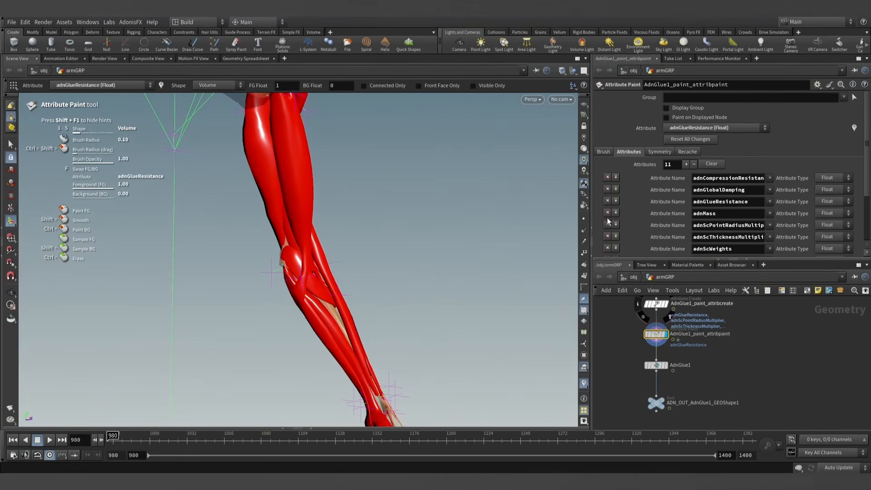
- Paint adnGlueResistance with a foreground value of 0 and a brush radius of about 0.99 along the forearm muscle near the elbow
{"action": "mouse_move", "coordinate": [311, 258]}
{"action": "right_mouse_down", "text": "alt"}
{"action": "mouse_move", "coordinate": [327, 243]}
{"action": "mouse_move", "coordinate": [293, 283]}
{"action": "mouse_move", "coordinate": [312, 255]}
{"action": "right_mouse_up", "text": "alt"}
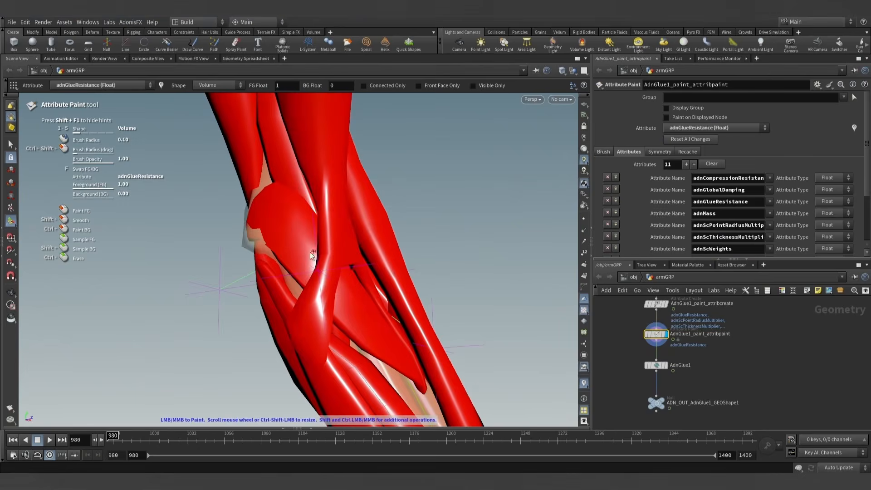
{"action": "left_click", "coordinate": [605, 152]}
{"action": "mouse_move", "coordinate": [411, 206]}
{"action": "left_mouse_down", "text": "alt"}
{"action": "mouse_move", "coordinate": [352, 192]}
{"action": "mouse_move", "coordinate": [368, 226]}
{"action": "mouse_move", "coordinate": [259, 215]}
{"action": "mouse_move", "coordinate": [301, 179]}
{"action": "mouse_move", "coordinate": [447, 331]}
{"action": "mouse_move", "coordinate": [394, 301]}
{"action": "mouse_move", "coordinate": [346, 212]}
{"action": "mouse_move", "coordinate": [365, 227]}
{"action": "mouse_move", "coordinate": [391, 279]}
{"action": "left_mouse_up", "text": "alt"}
{"action": "key", "text": "ctrl+z"}
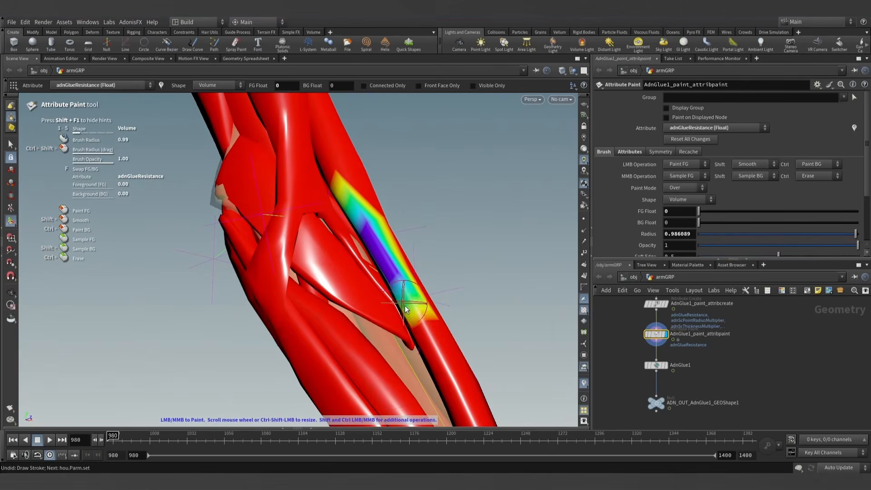
{"action": "left_click_drag", "start_coordinate": [406, 309], "coordinate": [398, 294]}
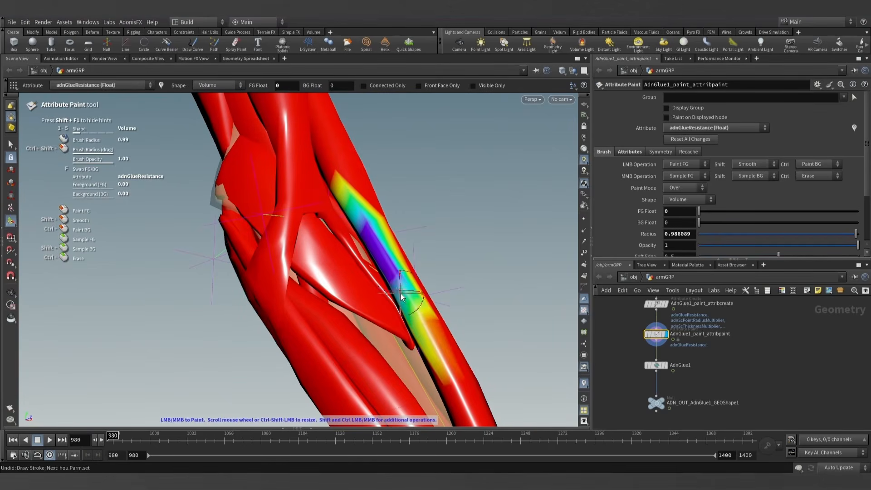
- Check AdnGlue1's result around the painted forearm muscle, and reactivate AdnGlue1_paint_attribpaint to inspect the painted adnGlueResistance strip
{"action": "left_click", "coordinate": [656, 365]}
{"action": "mouse_move", "coordinate": [444, 254]}
{"action": "left_mouse_down", "text": "alt"}
{"action": "mouse_move", "coordinate": [413, 230]}
{"action": "mouse_move", "coordinate": [414, 247]}
{"action": "mouse_move", "coordinate": [374, 247]}
{"action": "mouse_move", "coordinate": [405, 246]}
{"action": "mouse_move", "coordinate": [398, 216]}
{"action": "left_mouse_up", "text": "alt"}
{"action": "left_click", "coordinate": [655, 335]}
{"action": "key", "text": "Return"}
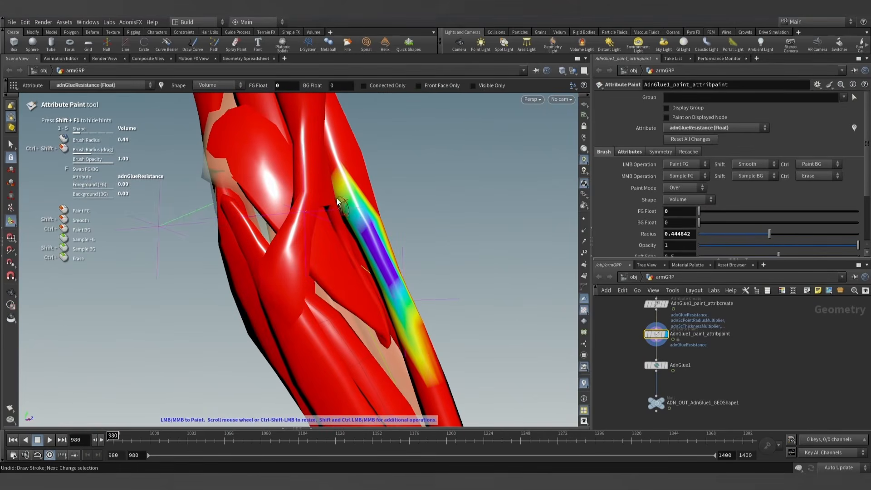
{"action": "left_click_drag", "start_coordinate": [338, 202], "coordinate": [366, 239], "text": "alt"}
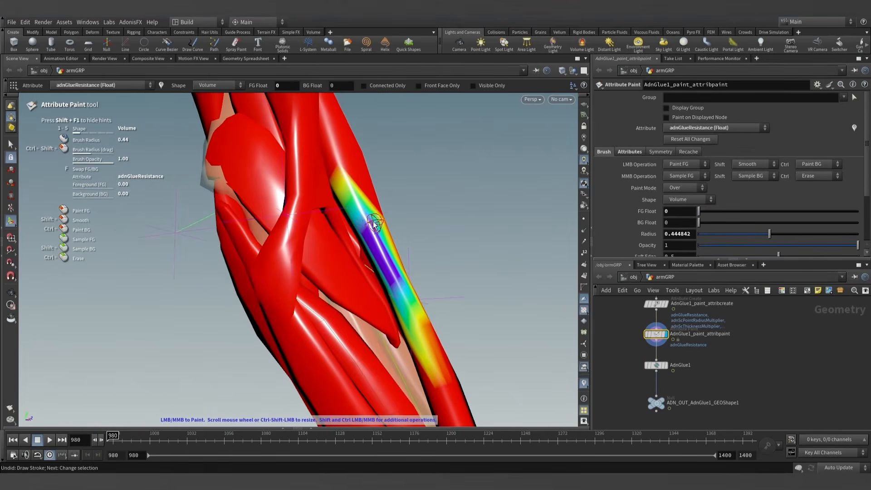
- Paint adnGlueResistance at 0 around the lower end of the upper-arm muscle, with a brush radius of about 1.09
{"action": "mouse_move", "coordinate": [347, 179]}
{"action": "left_mouse_down"}
{"action": "mouse_move", "coordinate": [343, 167]}
{"action": "mouse_move", "coordinate": [286, 210]}
{"action": "mouse_move", "coordinate": [327, 173]}
{"action": "mouse_move", "coordinate": [389, 170]}
{"action": "mouse_move", "coordinate": [320, 245]}
{"action": "mouse_move", "coordinate": [373, 255]}
{"action": "mouse_move", "coordinate": [326, 251]}
{"action": "left_mouse_up"}
{"action": "mouse_move", "coordinate": [316, 219]}
{"action": "left_mouse_down", "text": "alt"}
{"action": "mouse_move", "coordinate": [331, 235]}
{"action": "mouse_move", "coordinate": [311, 198]}
{"action": "left_mouse_up", "text": "alt"}
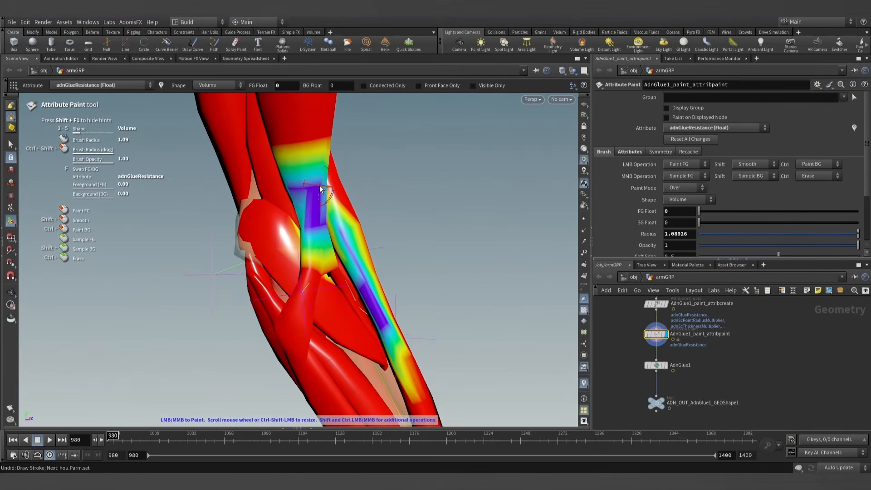
{"action": "left_click", "coordinate": [656, 365]}
{"action": "mouse_move", "coordinate": [279, 209]}
{"action": "left_mouse_down"}
{"action": "mouse_move", "coordinate": [227, 237]}
{"action": "mouse_move", "coordinate": [268, 258]}
{"action": "mouse_move", "coordinate": [322, 177]}
{"action": "mouse_move", "coordinate": [335, 246]}
{"action": "left_mouse_up"}
{"action": "left_click", "coordinate": [652, 336]}
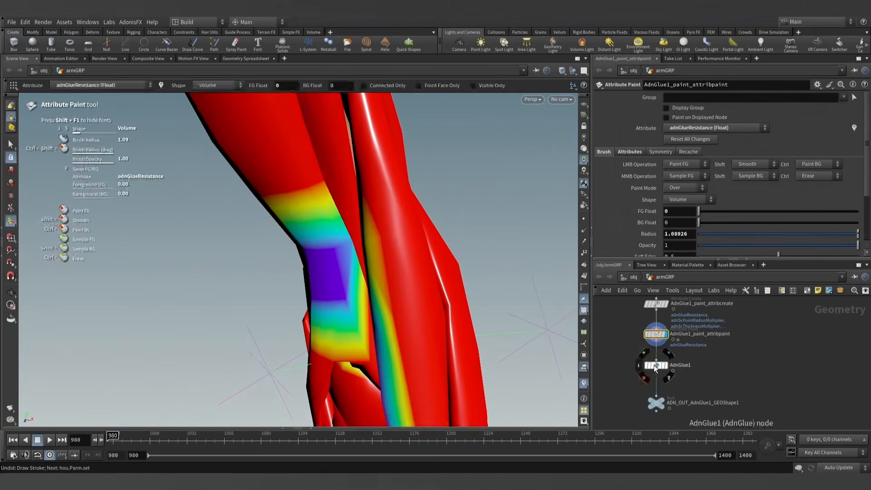
- Examine AdnGlue1's glue constraints up close where the upper-arm muscle meets the forearm muscles
{"action": "left_click", "coordinate": [656, 365]}
{"action": "left_click_drag", "start_coordinate": [352, 215], "coordinate": [404, 301]}
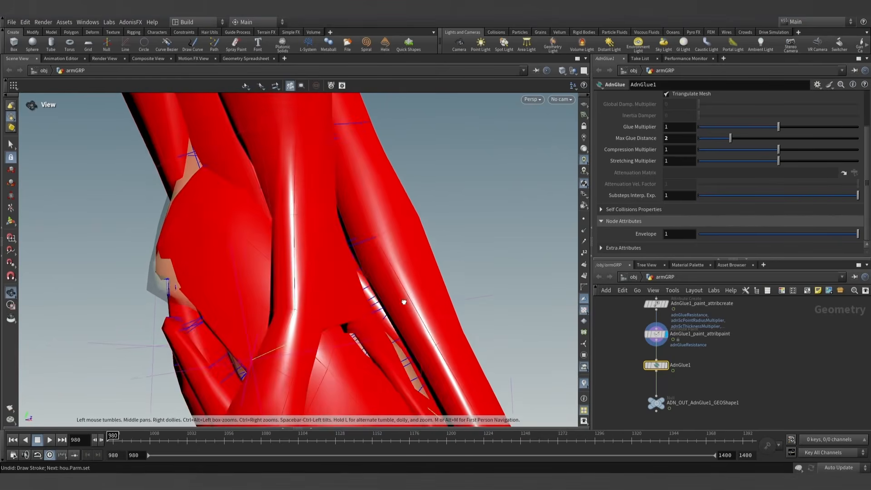
{"action": "scroll", "coordinate": [392, 310], "scroll_direction": "up", "scroll_amount": 2}
{"action": "right_click_drag", "start_coordinate": [392, 310], "coordinate": [408, 317]}
{"action": "middle_click_drag", "start_coordinate": [409, 317], "coordinate": [376, 278]}
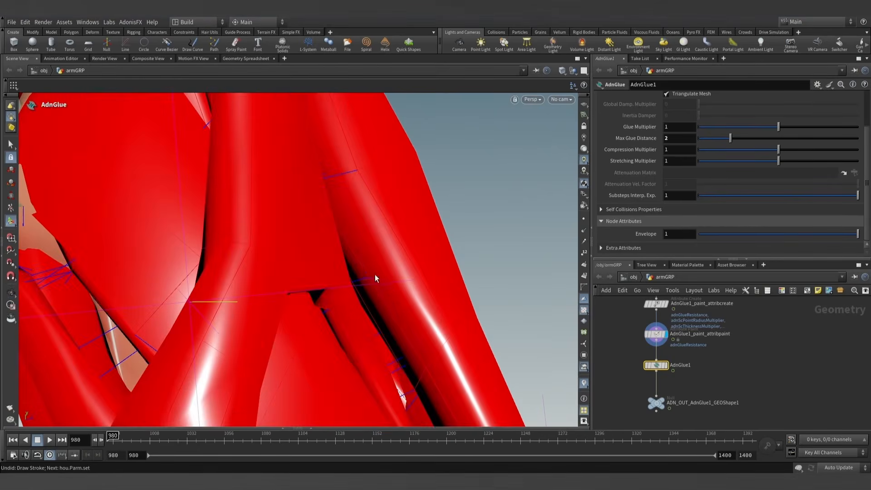
- Extend the adnGlueResistance painting at 0 down the upper-arm muscle's end at the elbow, with a brush radius of about 0.89
{"action": "left_click", "coordinate": [657, 336]}
{"action": "scroll", "coordinate": [361, 281], "scroll_direction": "down", "scroll_amount": 4}
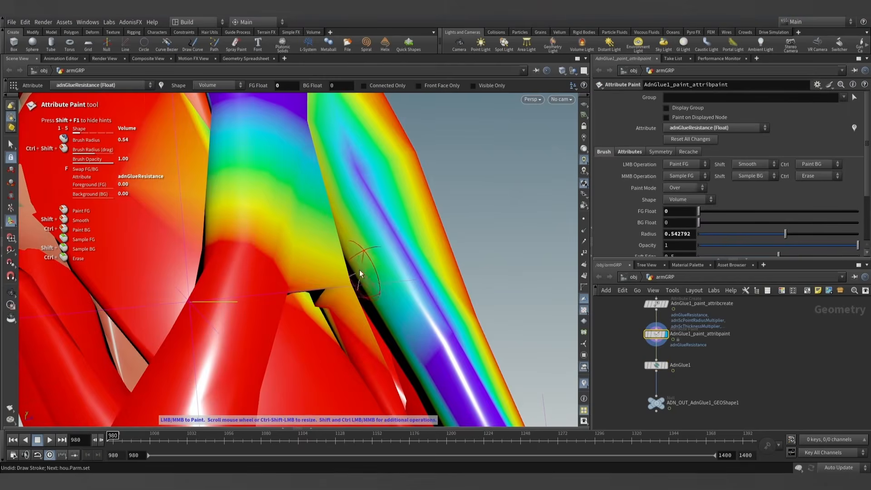
{"action": "scroll", "coordinate": [368, 274], "scroll_direction": "down", "scroll_amount": 4}
{"action": "scroll", "coordinate": [379, 280], "scroll_direction": "up", "scroll_amount": 2}
{"action": "mouse_move", "coordinate": [379, 279]}
{"action": "left_mouse_down"}
{"action": "mouse_move", "coordinate": [355, 246]}
{"action": "mouse_move", "coordinate": [356, 267]}
{"action": "mouse_move", "coordinate": [252, 292]}
{"action": "left_mouse_up"}
{"action": "left_click_drag", "start_coordinate": [303, 261], "coordinate": [315, 268]}
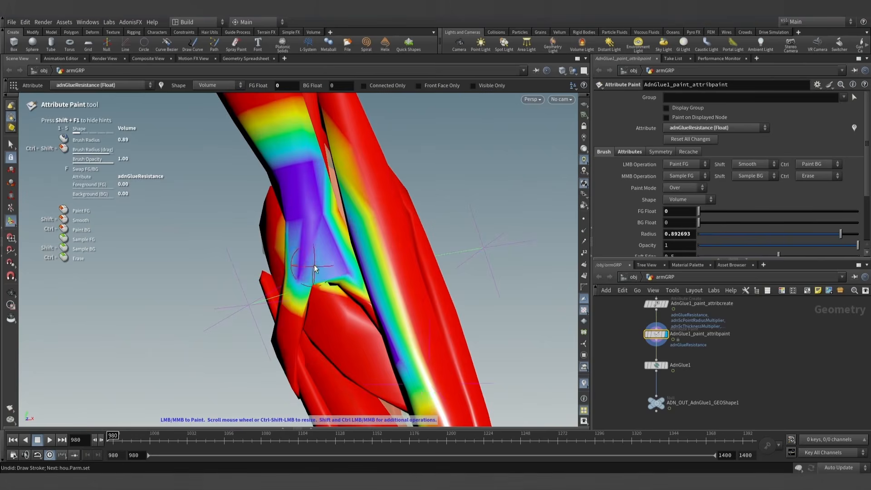
{"action": "mouse_move", "coordinate": [317, 229]}
{"action": "left_mouse_down", "text": "alt"}
{"action": "mouse_move", "coordinate": [412, 210]}
{"action": "mouse_move", "coordinate": [402, 266]}
{"action": "mouse_move", "coordinate": [391, 233]}
{"action": "mouse_move", "coordinate": [366, 281]}
{"action": "left_mouse_up", "text": "alt"}
- Display AdnGlue1 and play the simulation from frame 980 to review the painted elbow area and whole arm
{"action": "left_click", "coordinate": [652, 363]}
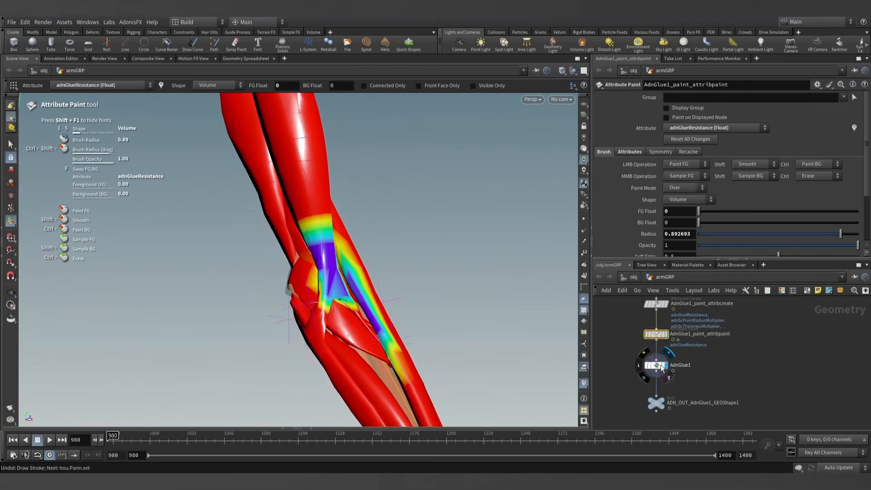
{"action": "left_click_drag", "start_coordinate": [346, 242], "coordinate": [337, 257], "text": "alt"}
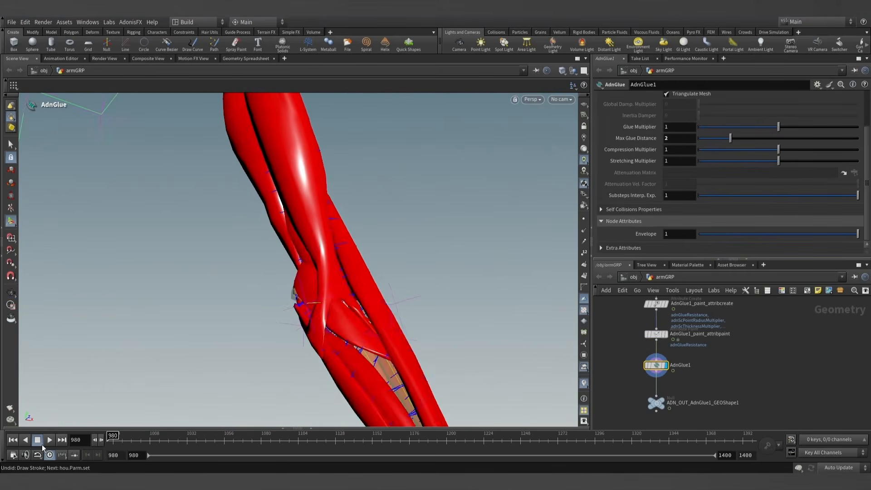
{"action": "left_click", "coordinate": [47, 441]}
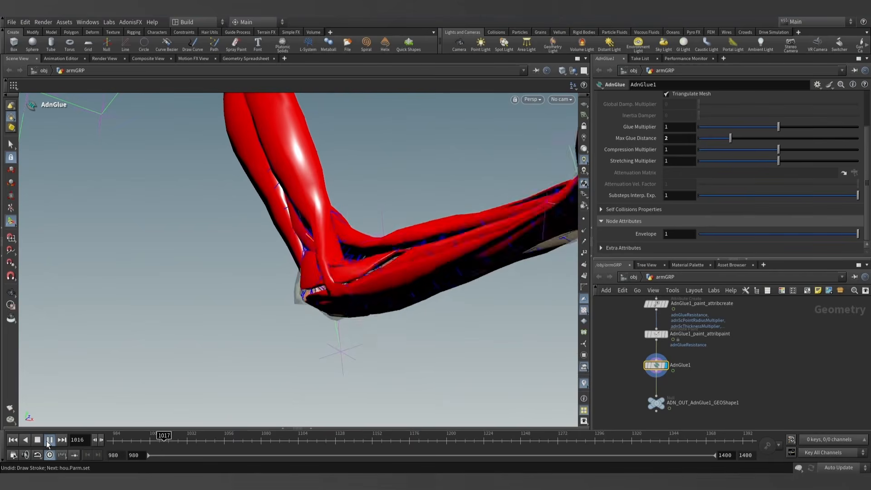
{"action": "left_click_drag", "start_coordinate": [331, 213], "coordinate": [332, 280], "text": "alt"}
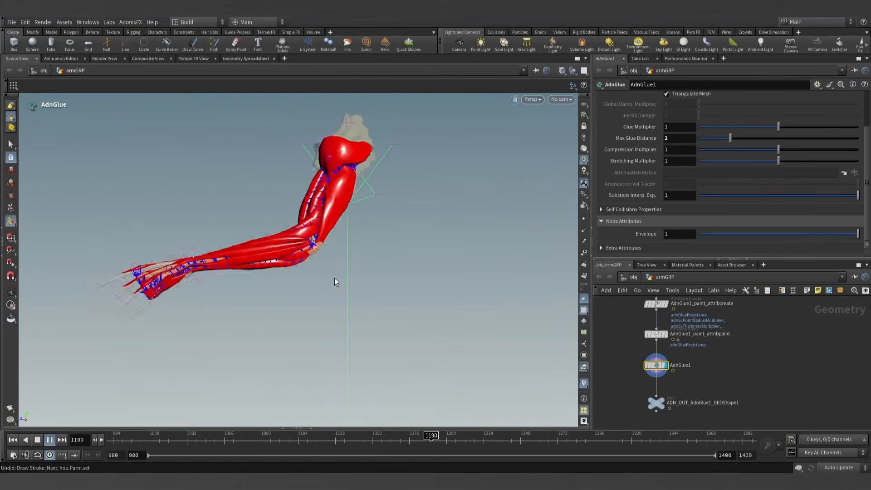
{"action": "scroll", "coordinate": [336, 303], "scroll_direction": "down", "scroll_amount": 1}
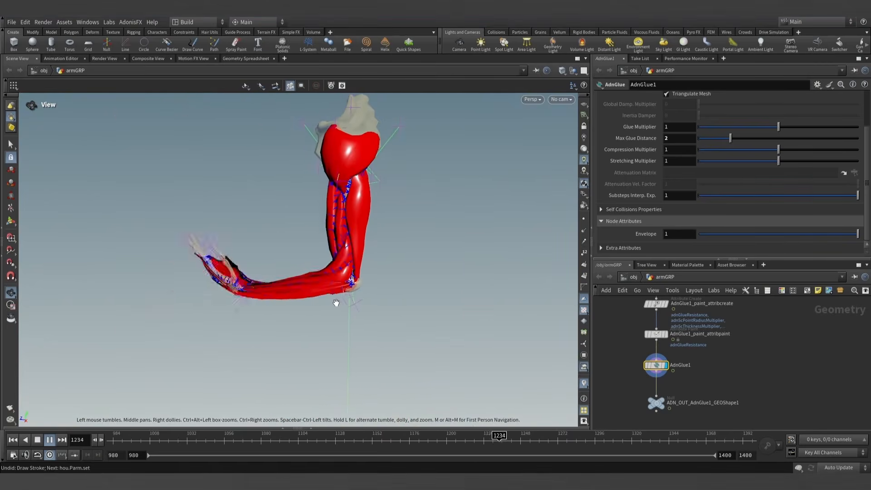
{"action": "left_click", "coordinate": [39, 440]}
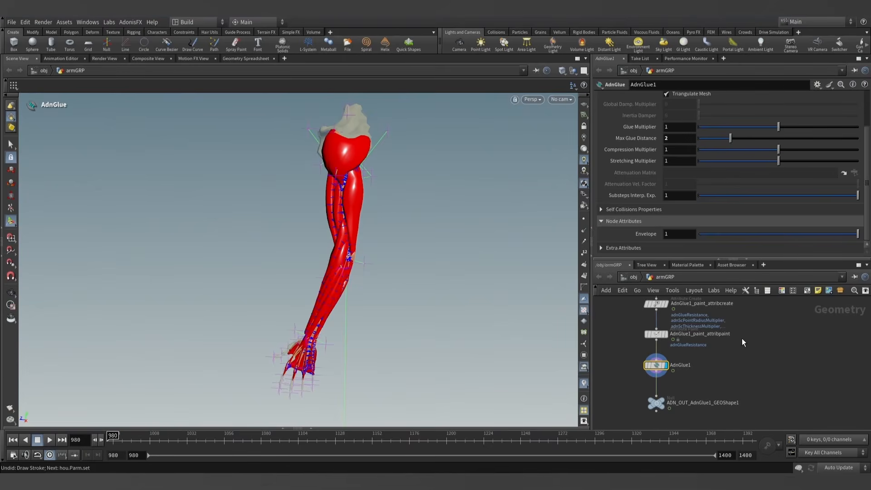
- Turn off Debug drawing of the Glue Constraints on AdnGlue1
{"action": "scroll", "coordinate": [620, 162], "scroll_direction": "up", "scroll_amount": 3}
{"action": "left_click", "coordinate": [676, 97]}
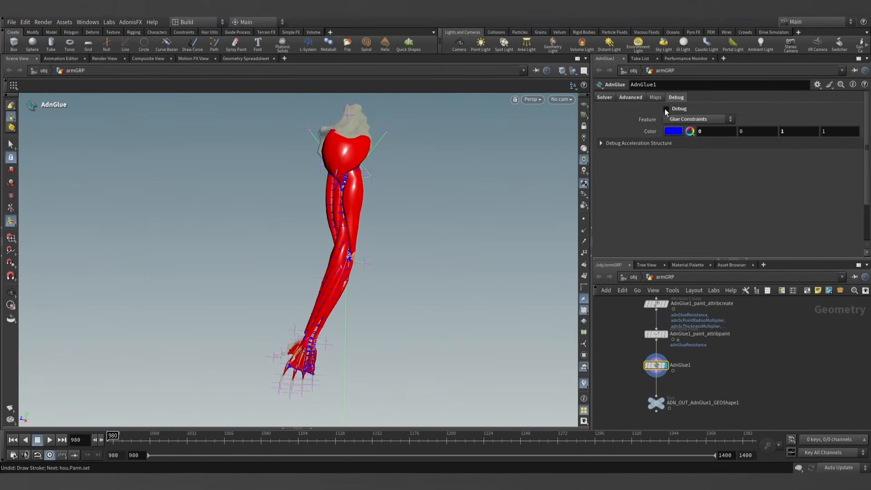
{"action": "left_click", "coordinate": [665, 108]}
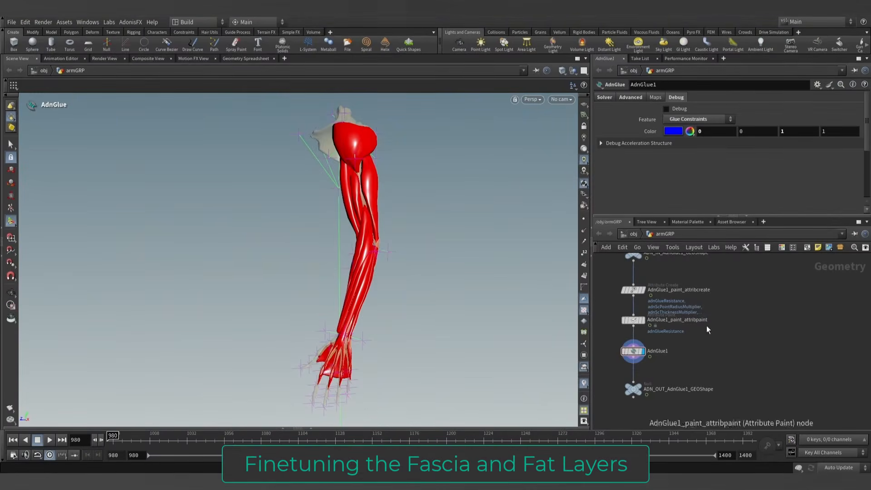
- Locate the fascia_GEOShape null in the network, display the fascia, and scrub its animation near frame 980
{"action": "scroll", "coordinate": [713, 329], "scroll_direction": "down", "scroll_amount": 3}
{"action": "middle_click_drag", "start_coordinate": [713, 328], "coordinate": [653, 391]}
{"action": "scroll", "coordinate": [719, 364], "scroll_direction": "down", "scroll_amount": 8}
{"action": "scroll", "coordinate": [715, 304], "scroll_direction": "up", "scroll_amount": 5}
{"action": "middle_click_drag", "start_coordinate": [700, 329], "coordinate": [835, 355]}
{"action": "scroll", "coordinate": [712, 329], "scroll_direction": "up", "scroll_amount": 5}
{"action": "middle_click_drag", "start_coordinate": [648, 319], "coordinate": [688, 327]}
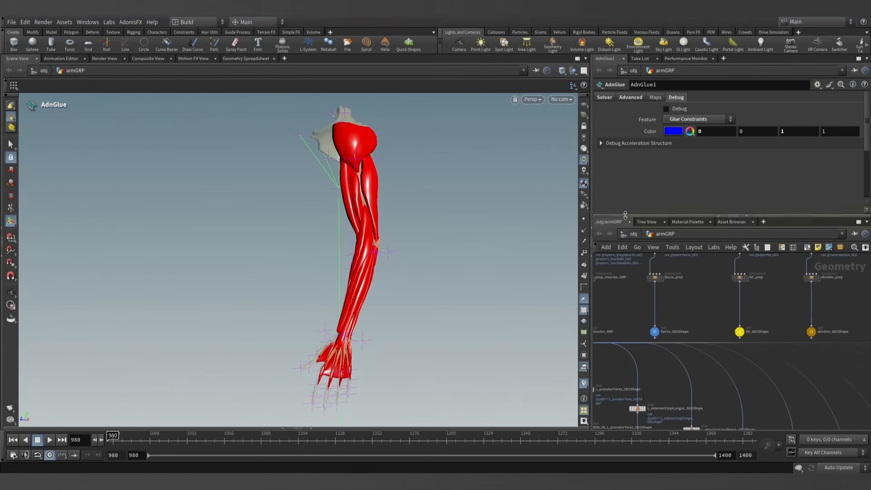
{"action": "left_click_drag", "start_coordinate": [626, 215], "coordinate": [626, 163]}
{"action": "scroll", "coordinate": [652, 312], "scroll_direction": "up", "scroll_amount": 4}
{"action": "left_click", "coordinate": [651, 354]}
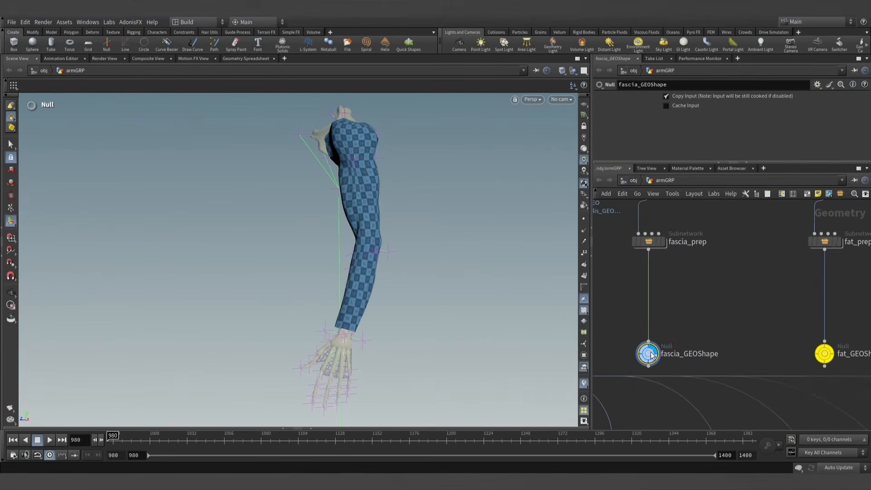
{"action": "left_click_drag", "start_coordinate": [140, 438], "coordinate": [111, 441]}
- Add an AdnSkin node wired from fascia_GEOShape, rename it fascia_AdnSkin, and place it below the AdnGlue1 output
{"action": "scroll", "coordinate": [705, 312], "scroll_direction": "down", "scroll_amount": 4}
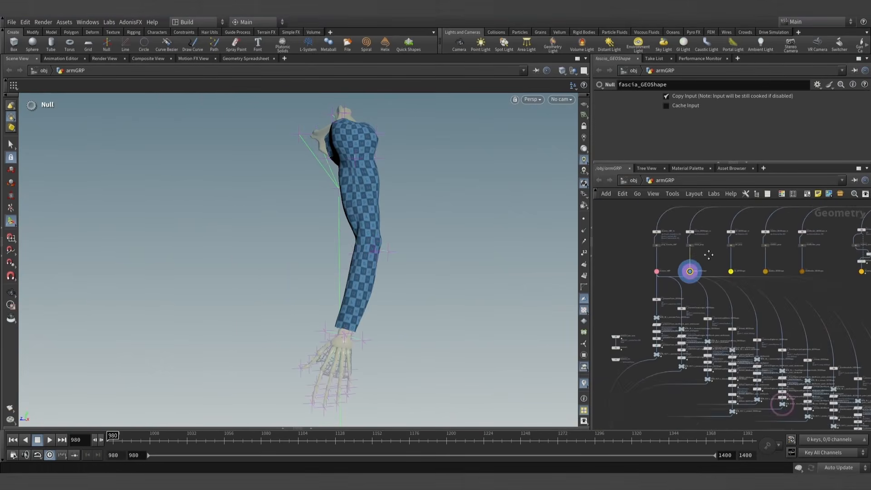
{"action": "scroll", "coordinate": [700, 265], "scroll_direction": "up", "scroll_amount": 2}
{"action": "scroll", "coordinate": [686, 295], "scroll_direction": "up", "scroll_amount": 3}
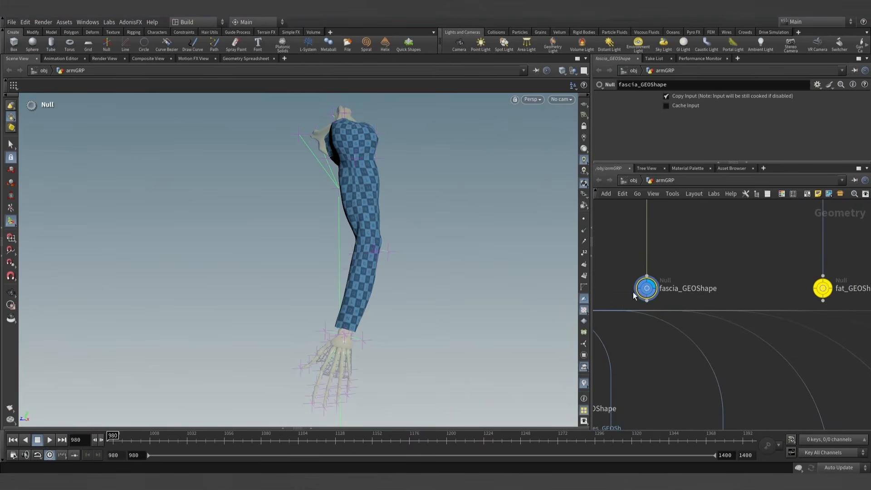
{"action": "middle_click_drag", "start_coordinate": [693, 279], "coordinate": [731, 270]}
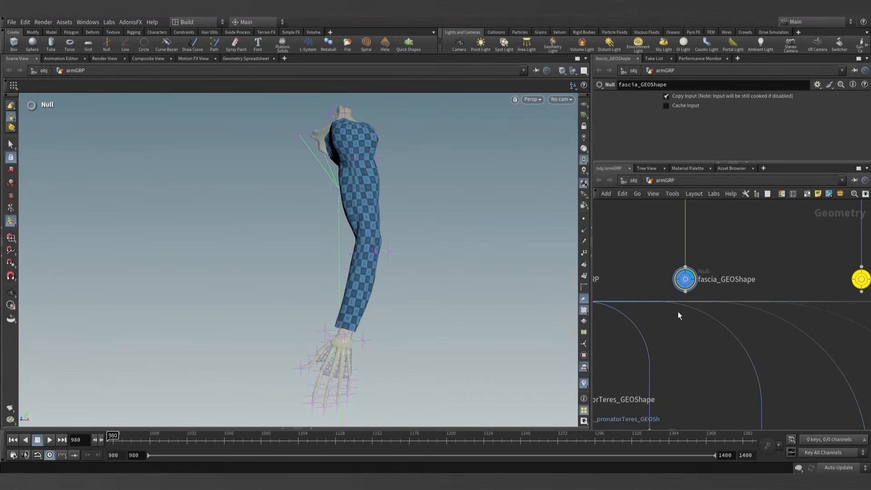
{"action": "left_click", "coordinate": [685, 292]}
{"action": "scroll", "coordinate": [687, 390], "scroll_direction": "down", "scroll_amount": 5}
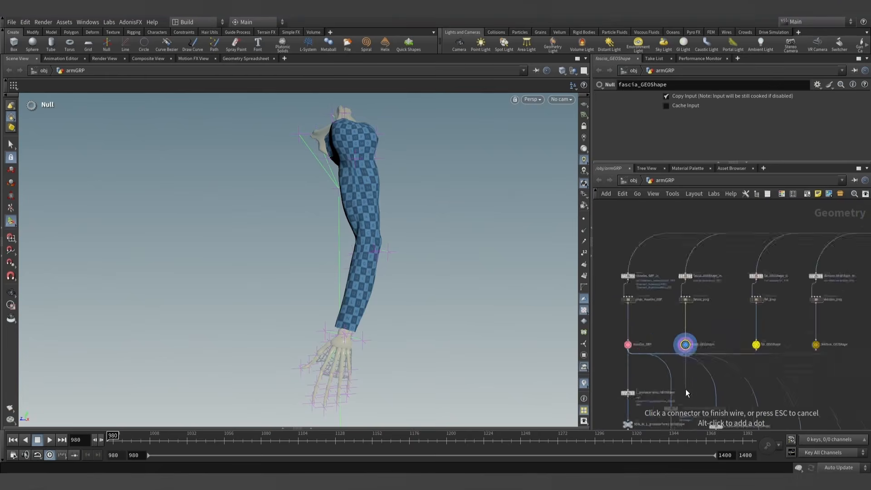
{"action": "scroll", "coordinate": [628, 356], "scroll_direction": "up", "scroll_amount": 2}
{"action": "middle_click_drag", "start_coordinate": [629, 356], "coordinate": [661, 238]}
{"action": "scroll", "coordinate": [744, 299], "scroll_direction": "up", "scroll_amount": 3}
{"action": "middle_click_drag", "start_coordinate": [744, 305], "coordinate": [786, 334]}
{"action": "key", "text": "Tab"}
{"action": "type", "text": "ad"}
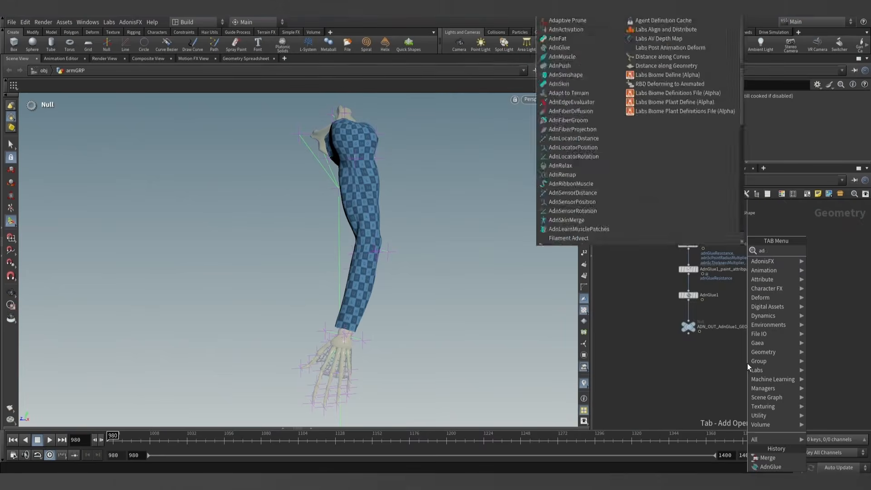
{"action": "type", "text": "nskin"}
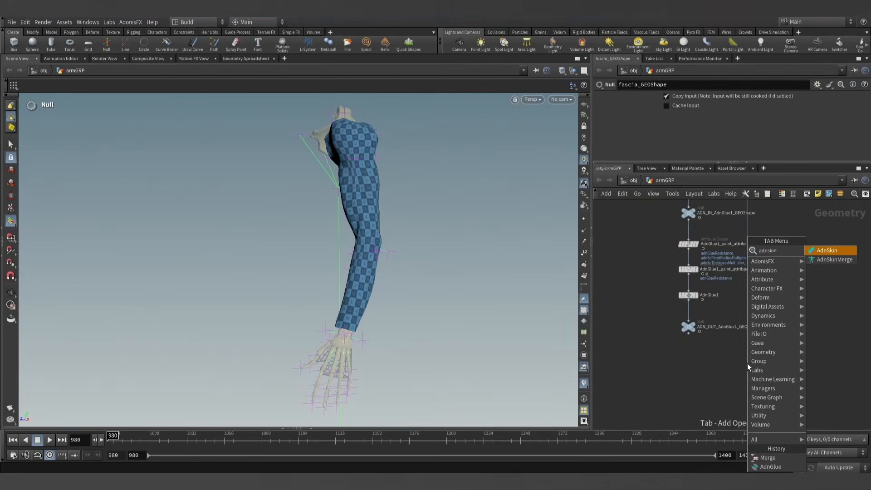
{"action": "key", "text": "Return"}
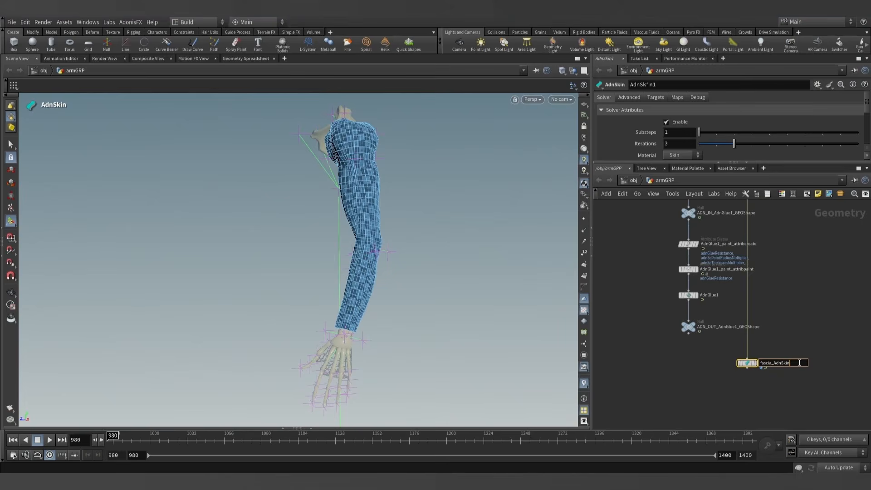
{"action": "scroll", "coordinate": [802, 313], "scroll_direction": "up", "scroll_amount": 3}
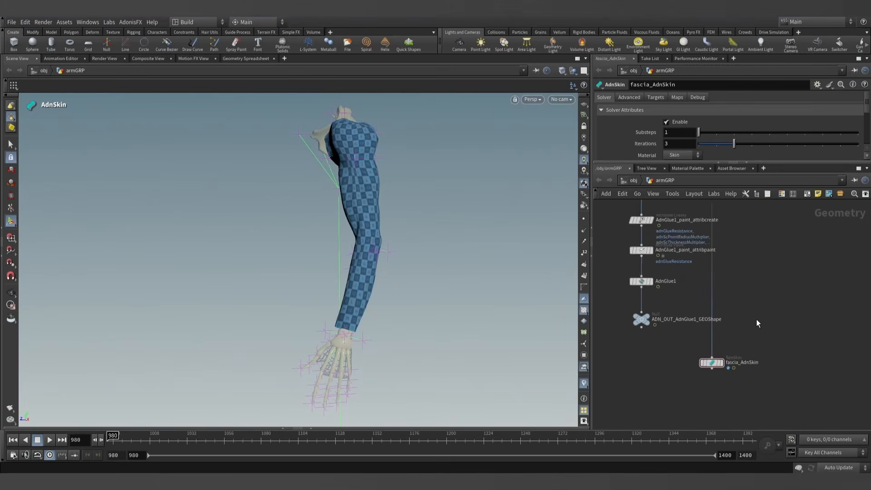
{"action": "left_click_drag", "start_coordinate": [704, 375], "coordinate": [692, 411]}
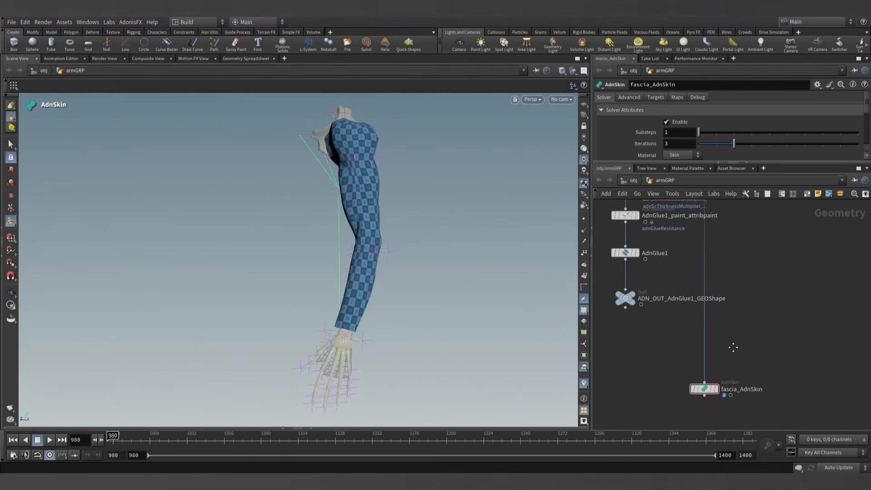
- Review fascia_AdnSkin's solver parameters and examine the fascia mesh from the shoulder down to the wrist
{"action": "left_click_drag", "start_coordinate": [653, 164], "coordinate": [681, 247]}
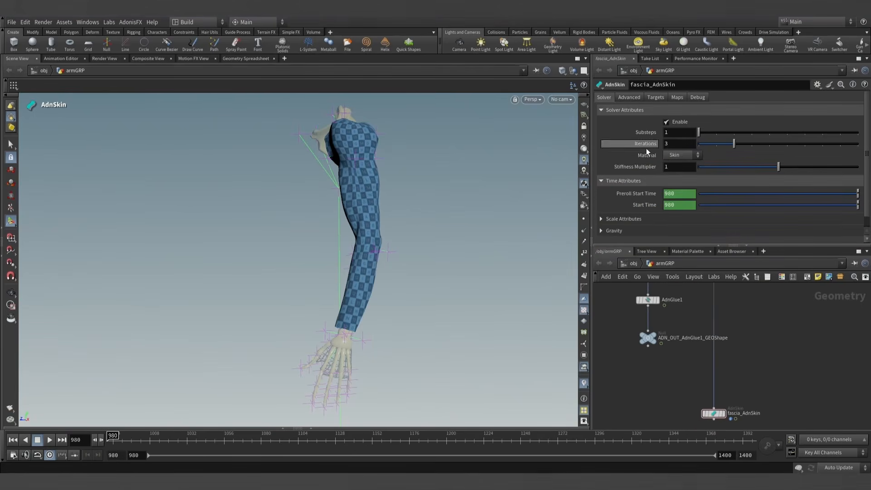
{"action": "left_click_drag", "start_coordinate": [334, 171], "coordinate": [414, 202], "text": "alt"}
{"action": "middle_click_drag", "start_coordinate": [393, 174], "coordinate": [413, 227], "text": "alt"}
{"action": "scroll", "coordinate": [354, 210], "scroll_direction": "up", "scroll_amount": 4}
{"action": "scroll", "coordinate": [399, 305], "scroll_direction": "down", "scroll_amount": 5}
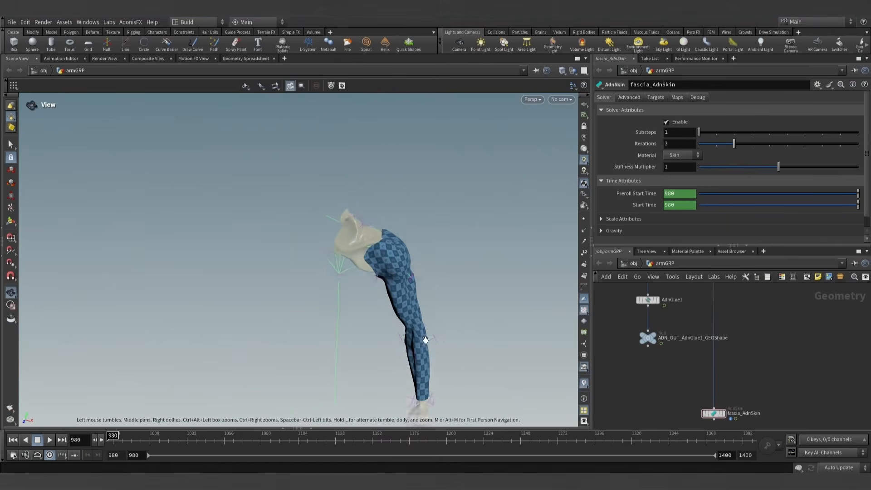
{"action": "middle_click_drag", "start_coordinate": [431, 387], "coordinate": [413, 291], "text": "alt"}
{"action": "scroll", "coordinate": [406, 281], "scroll_direction": "up", "scroll_amount": 4}
{"action": "scroll", "coordinate": [406, 280], "scroll_direction": "up", "scroll_amount": 4}
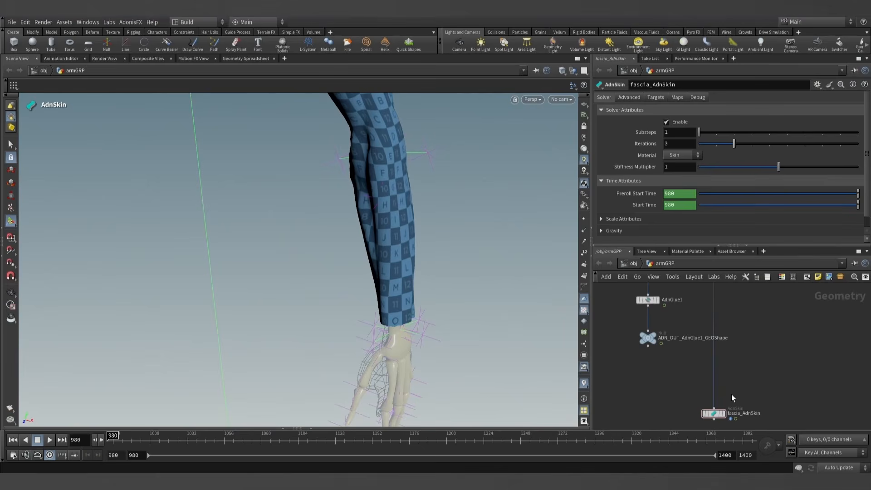
- Add three target entries to fascia_AdnSkin
{"action": "left_click", "coordinate": [655, 98]}
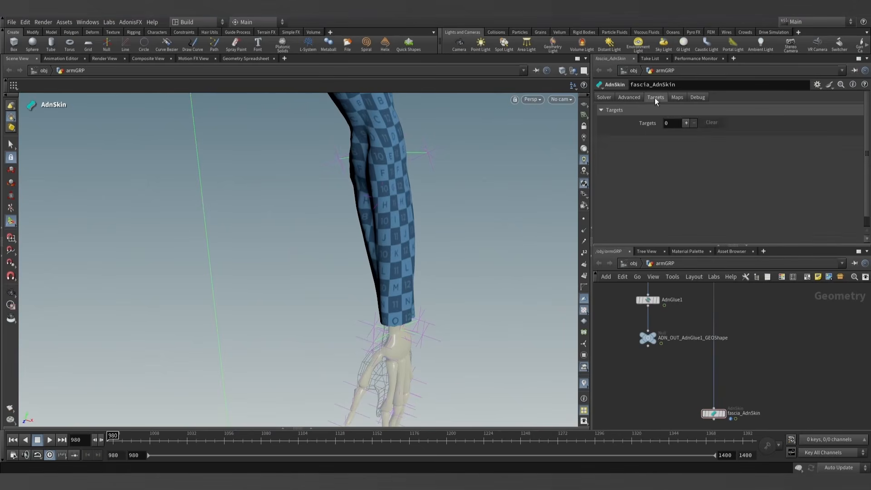
{"action": "left_click", "coordinate": [687, 123]}
{"action": "left_click", "coordinate": [686, 123]}
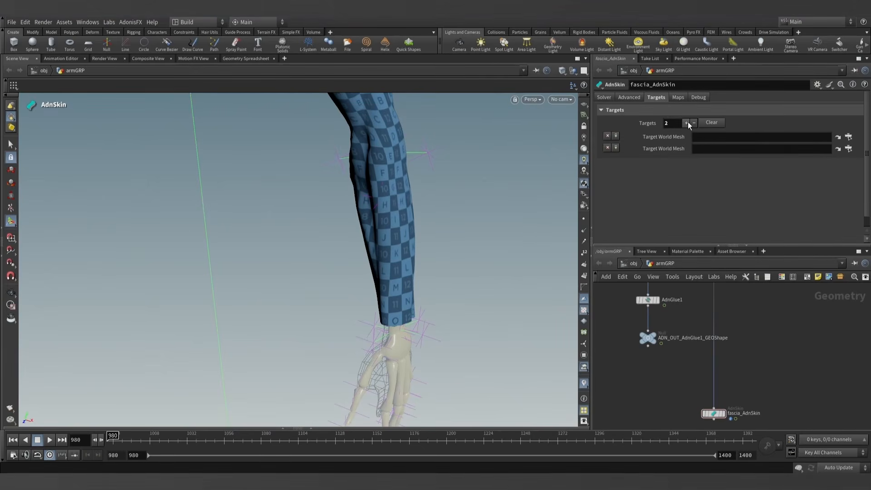
{"action": "left_click", "coordinate": [687, 123]}
- Assign mummy_shoulder_GEOShape and mummy_arm_GEOShape as the first and second Target World Mesh of fascia_AdnSkin
{"action": "scroll", "coordinate": [747, 344], "scroll_direction": "down", "scroll_amount": 8}
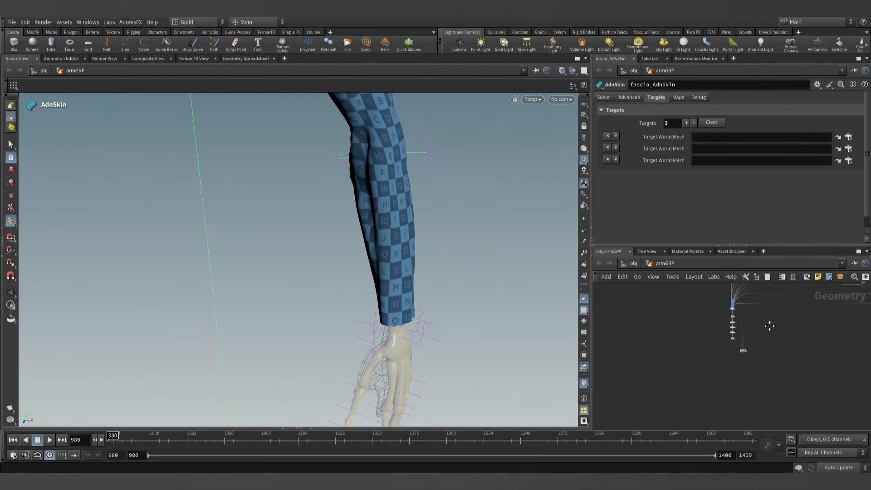
{"action": "middle_click_drag", "start_coordinate": [770, 325], "coordinate": [703, 385]}
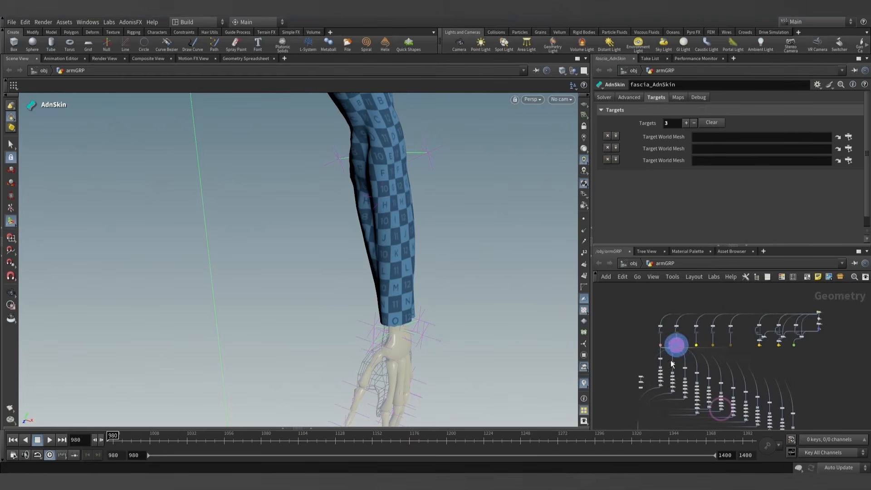
{"action": "scroll", "coordinate": [763, 352], "scroll_direction": "up", "scroll_amount": 10}
{"action": "middle_click_drag", "start_coordinate": [770, 312], "coordinate": [742, 328]}
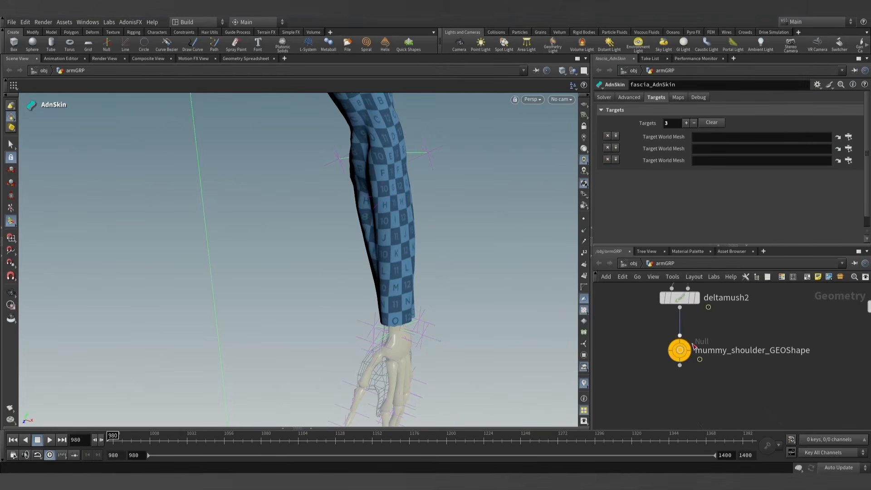
{"action": "left_click_drag", "start_coordinate": [679, 349], "coordinate": [710, 135]}
{"action": "middle_click_drag", "start_coordinate": [798, 328], "coordinate": [712, 326]}
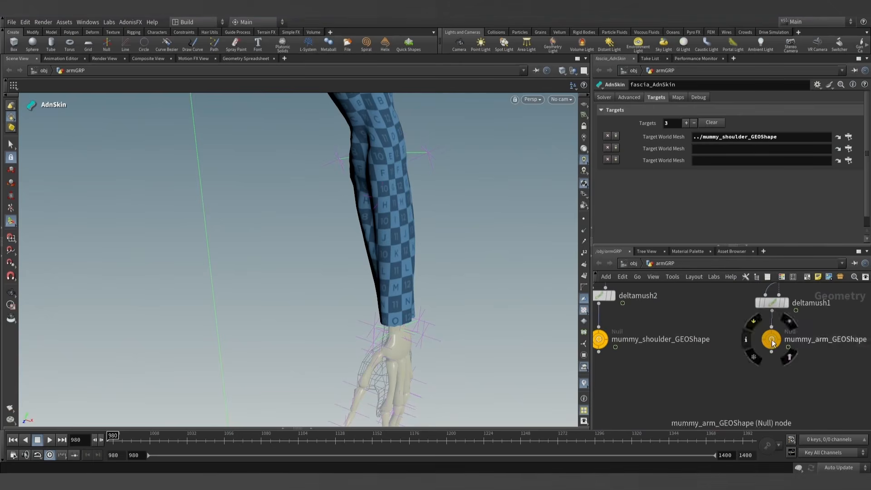
{"action": "left_click_drag", "start_coordinate": [772, 339], "coordinate": [717, 148]}
- Assign ADN_OUT_AdnGlue1_GEOShape as the third Target World Mesh of fascia_AdnSkin
{"action": "scroll", "coordinate": [726, 352], "scroll_direction": "down", "scroll_amount": 10}
{"action": "scroll", "coordinate": [726, 352], "scroll_direction": "down", "scroll_amount": 5}
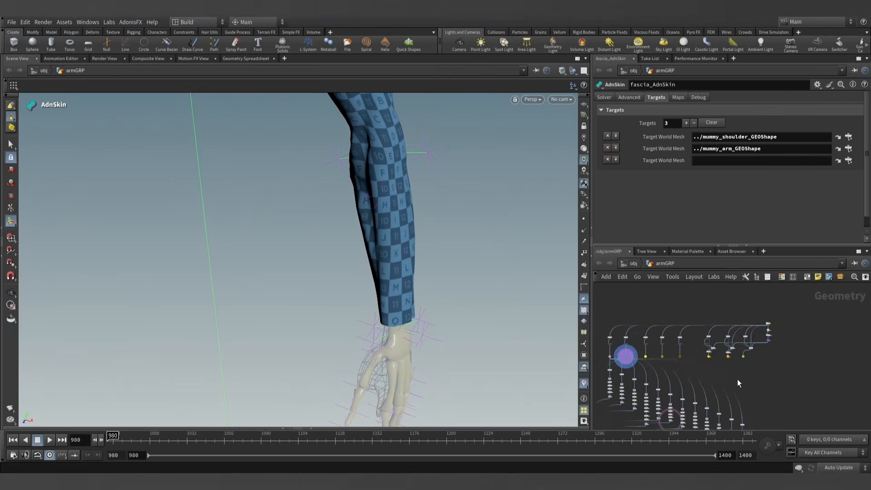
{"action": "middle_click_drag", "start_coordinate": [737, 379], "coordinate": [774, 306]}
{"action": "scroll", "coordinate": [775, 306], "scroll_direction": "down", "scroll_amount": 4}
{"action": "scroll", "coordinate": [685, 376], "scroll_direction": "up", "scroll_amount": 10}
{"action": "scroll", "coordinate": [681, 358], "scroll_direction": "up", "scroll_amount": 5}
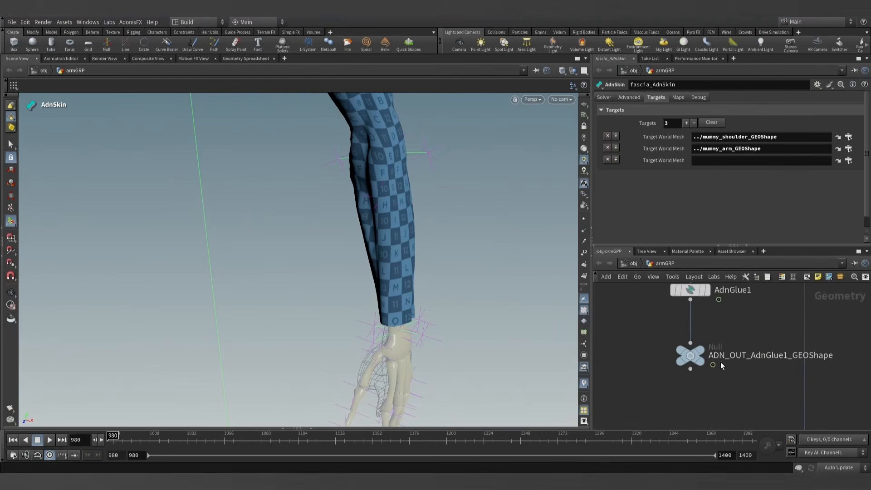
{"action": "scroll", "coordinate": [730, 345], "scroll_direction": "down", "scroll_amount": 4}
{"action": "mouse_move", "coordinate": [684, 354]}
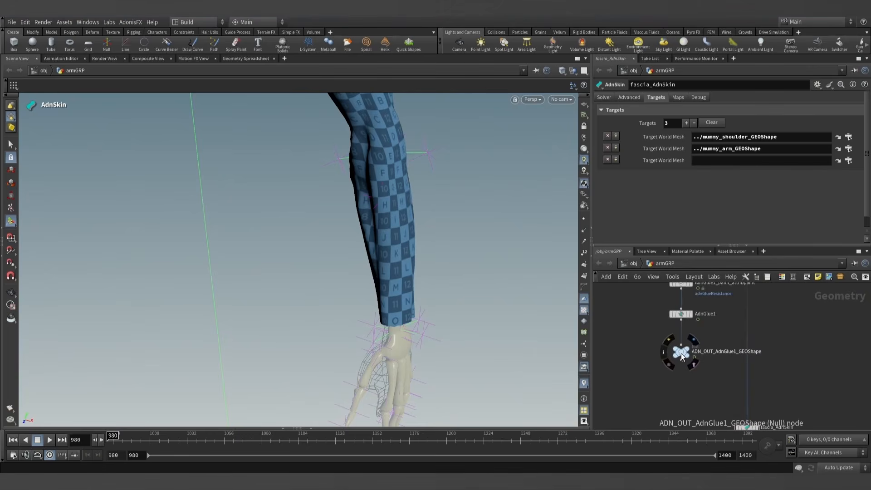
{"action": "left_click_drag", "start_coordinate": [682, 355], "coordinate": [717, 217]}
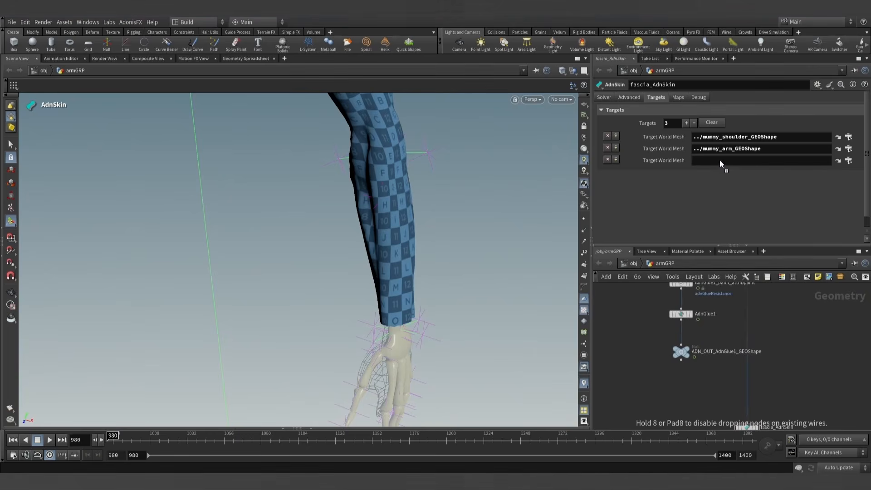
{"action": "left_click_drag", "start_coordinate": [719, 161], "coordinate": [721, 161]}
- Move fascia_AdnSkin up close beneath ADN_OUT_AdnGlue1_GEOShape and make it the displayed node
{"action": "scroll", "coordinate": [762, 402], "scroll_direction": "down", "scroll_amount": 4}
{"action": "middle_click_drag", "start_coordinate": [773, 390], "coordinate": [739, 360]}
{"action": "scroll", "coordinate": [734, 382], "scroll_direction": "up", "scroll_amount": 5}
{"action": "mouse_move", "coordinate": [706, 387]}
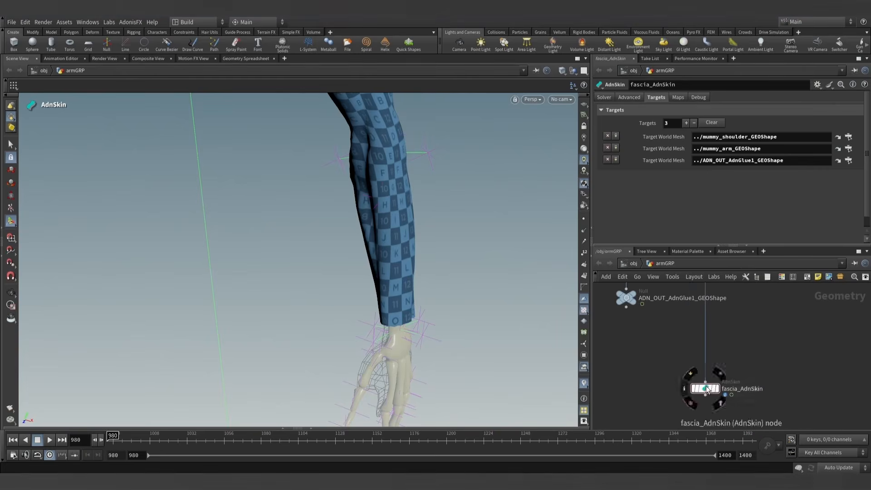
{"action": "left_click_drag", "start_coordinate": [706, 389], "coordinate": [680, 351]}
{"action": "middle_click_drag", "start_coordinate": [696, 353], "coordinate": [723, 381]}
{"action": "scroll", "coordinate": [724, 380], "scroll_direction": "down", "scroll_amount": 3}
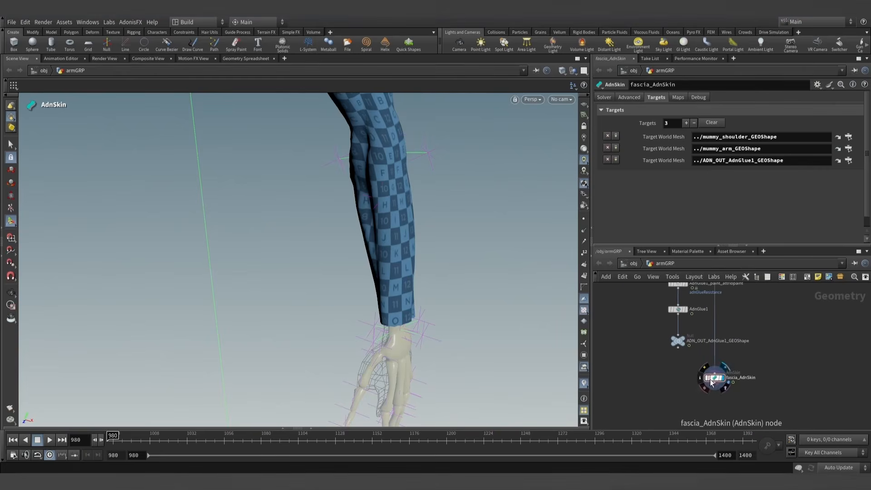
- Play the simulation from frame 980 to check how the fascia follows the whole arm
{"action": "scroll", "coordinate": [439, 263], "scroll_direction": "down", "scroll_amount": 6}
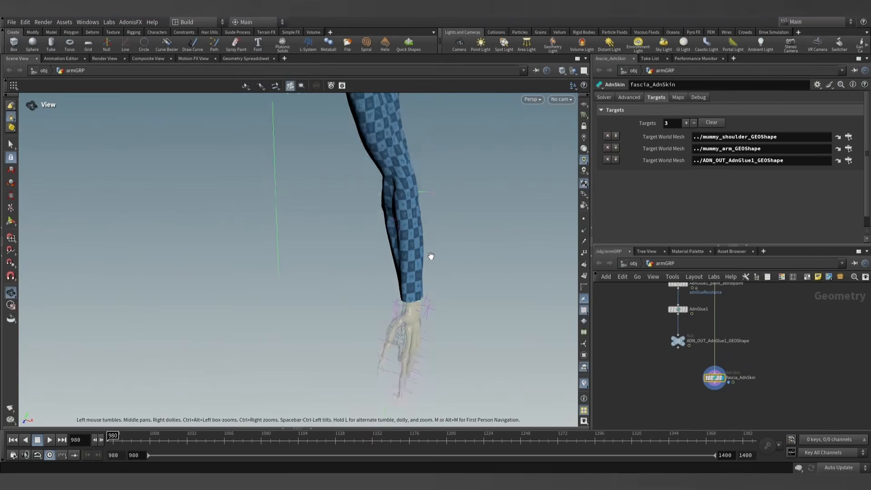
{"action": "left_click_drag", "start_coordinate": [433, 256], "coordinate": [385, 246], "text": "alt"}
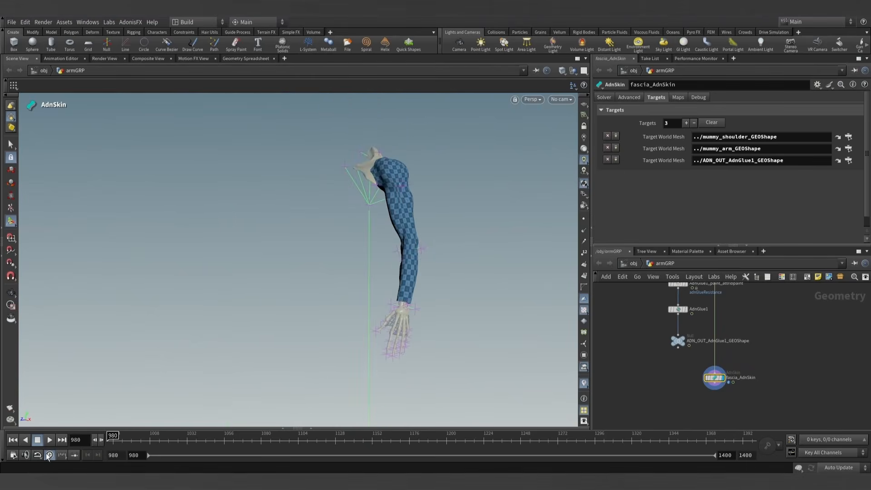
{"action": "left_click", "coordinate": [48, 442]}
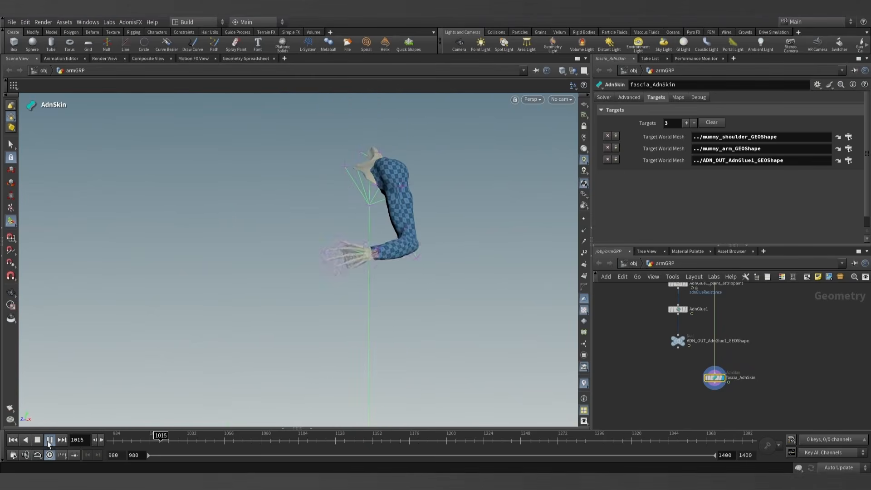
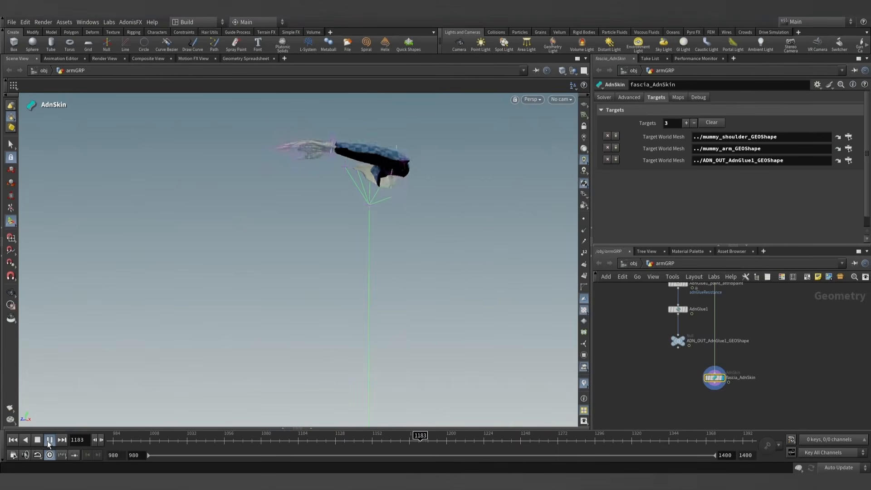
- Play the simulation forward and inspect how the fascia mesh deforms along the arm from several angles
{"action": "left_click", "coordinate": [47, 440]}
{"action": "left_click_drag", "start_coordinate": [424, 293], "coordinate": [423, 274], "text": "alt"}
{"action": "left_click_drag", "start_coordinate": [409, 309], "coordinate": [447, 261]}
{"action": "scroll", "coordinate": [413, 290], "scroll_direction": "up", "scroll_amount": 5}
{"action": "scroll", "coordinate": [348, 260], "scroll_direction": "up", "scroll_amount": 5}
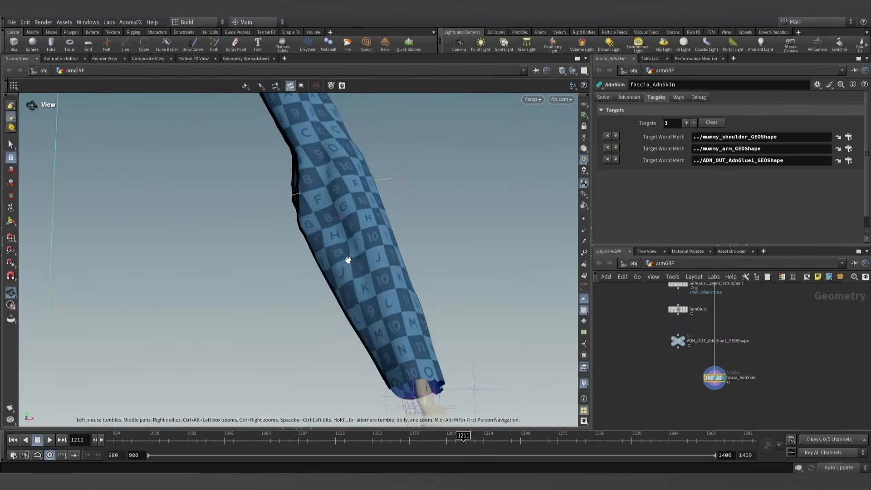
{"action": "scroll", "coordinate": [358, 265], "scroll_direction": "down", "scroll_amount": 3}
{"action": "left_click_drag", "start_coordinate": [375, 284], "coordinate": [379, 257], "text": "alt"}
{"action": "left_click", "coordinate": [48, 440]}
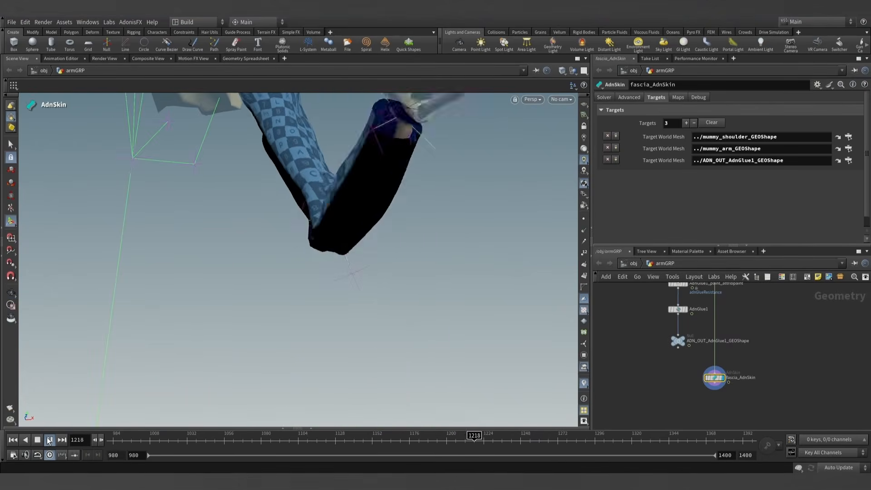
{"action": "key", "text": "Escape"}
{"action": "left_click_drag", "start_coordinate": [357, 326], "coordinate": [374, 235], "text": "alt"}
{"action": "scroll", "coordinate": [736, 395], "scroll_direction": "up", "scroll_amount": 4}
- Add a Normal node below fascia_AdnSkin and display its output
{"action": "middle_click_drag", "start_coordinate": [719, 387], "coordinate": [691, 368]}
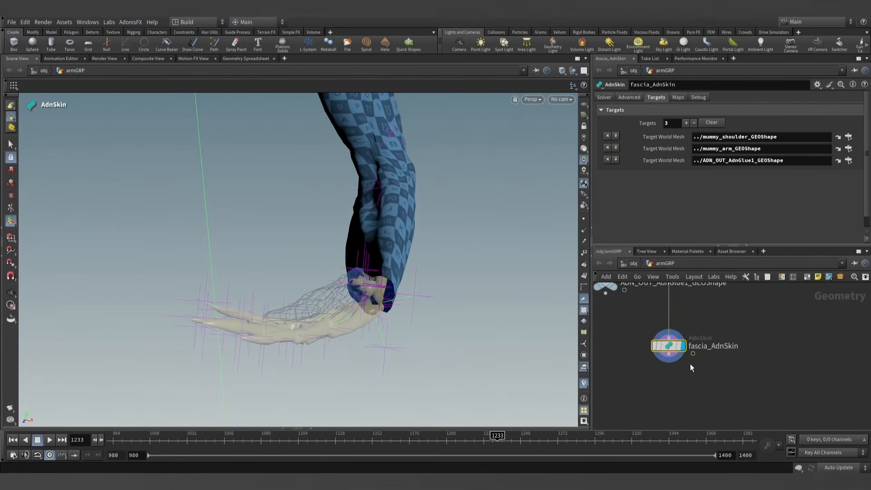
{"action": "key", "text": "Tab"}
{"action": "type", "text": "normal"}
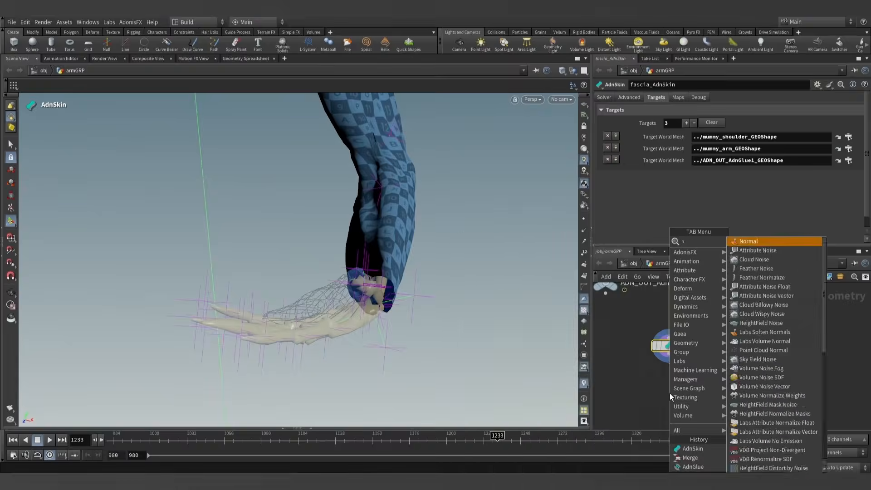
{"action": "key", "text": "Return"}
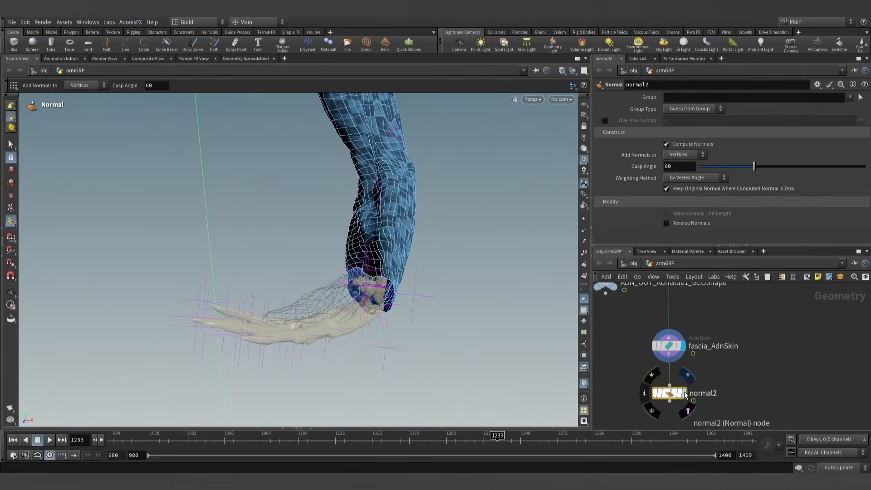
{"action": "left_click", "coordinate": [684, 393]}
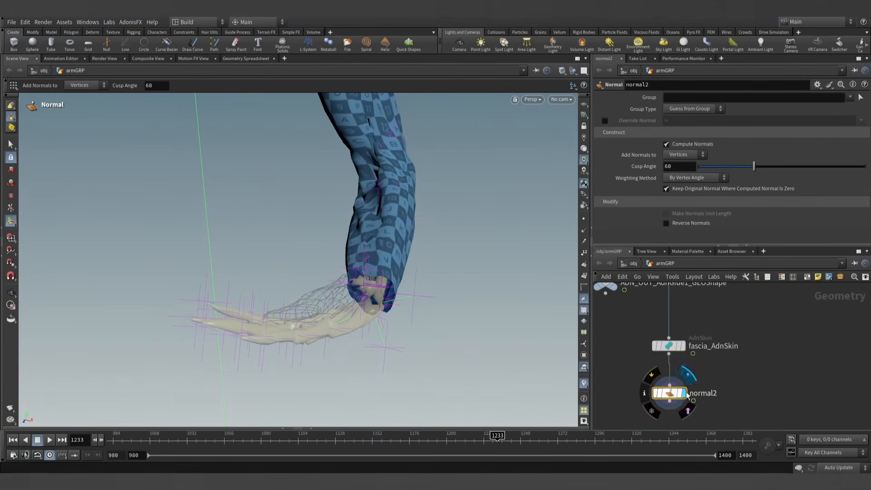
- Set the Normal node to add normals to Points with the Each Vertex Equally weighting method
{"action": "left_click", "coordinate": [683, 154]}
{"action": "left_click", "coordinate": [680, 176]}
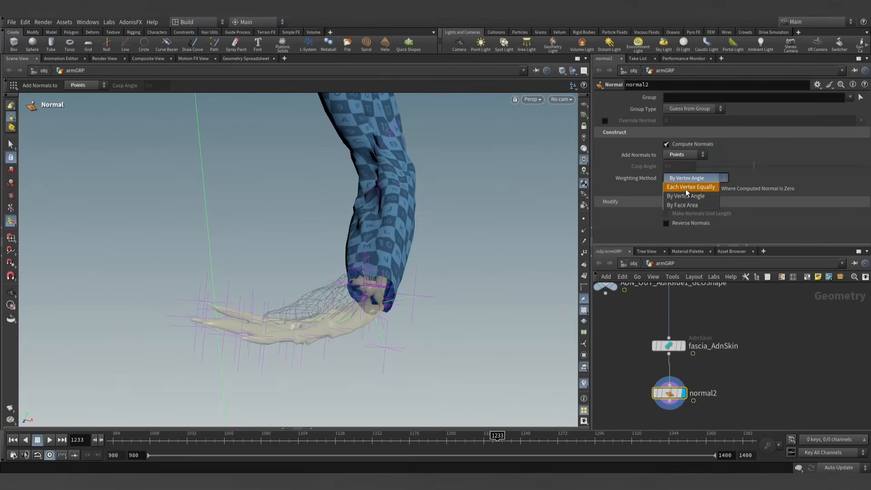
{"action": "left_click", "coordinate": [686, 187]}
{"action": "key", "text": "Escape"}
- Go to frame 1033 and examine the fascia's shading and wrinkles around the bent elbow and forearm
{"action": "left_click_drag", "start_coordinate": [461, 196], "coordinate": [560, 176]}
{"action": "left_click_drag", "start_coordinate": [299, 213], "coordinate": [282, 210]}
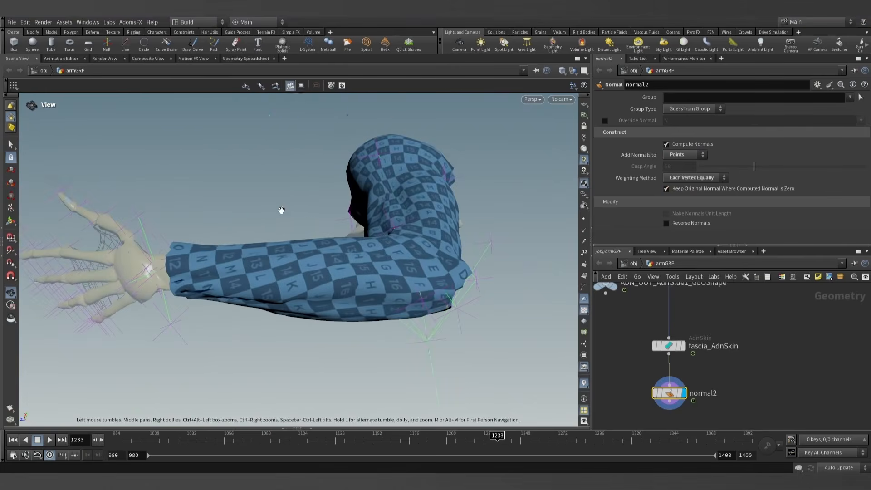
{"action": "left_click_drag", "start_coordinate": [215, 446], "coordinate": [190, 452]}
{"action": "left_click_drag", "start_coordinate": [250, 315], "coordinate": [227, 288], "text": "alt"}
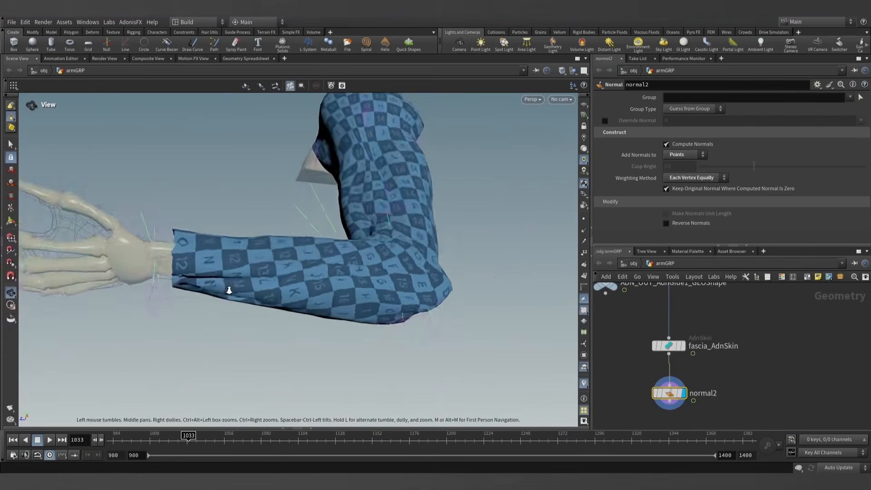
{"action": "mouse_move", "coordinate": [227, 287]}
{"action": "right_mouse_down"}
{"action": "mouse_move", "coordinate": [320, 252]}
{"action": "mouse_move", "coordinate": [86, 265]}
{"action": "right_mouse_up"}
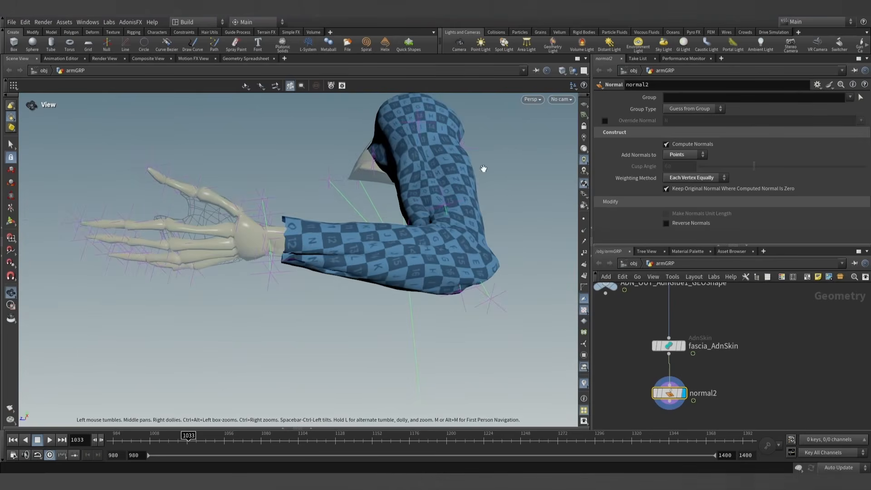
{"action": "left_click", "coordinate": [562, 72]}
{"action": "left_click", "coordinate": [592, 183]}
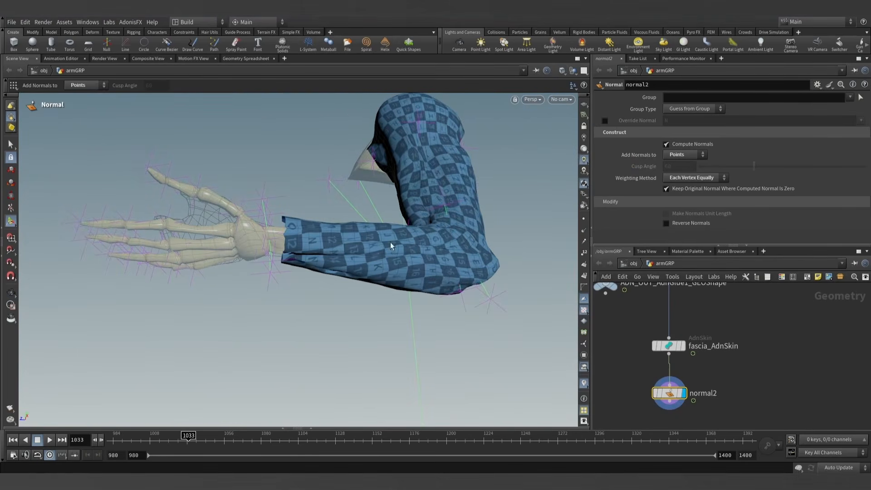
{"action": "mouse_move", "coordinate": [392, 245]}
{"action": "left_mouse_down", "text": "alt"}
{"action": "mouse_move", "coordinate": [356, 216]}
{"action": "mouse_move", "coordinate": [362, 263]}
{"action": "left_mouse_up", "text": "alt"}
- Insert an AdnRelax node between fascia_AdnSkin and normal2
{"action": "scroll", "coordinate": [702, 367], "scroll_direction": "down", "scroll_amount": 2}
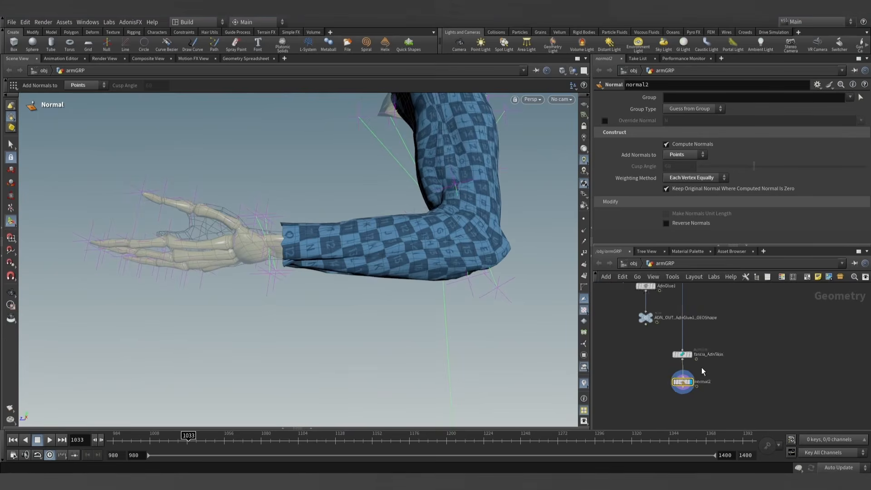
{"action": "left_click_drag", "start_coordinate": [677, 355], "coordinate": [676, 331]}
{"action": "key", "text": "Tab"}
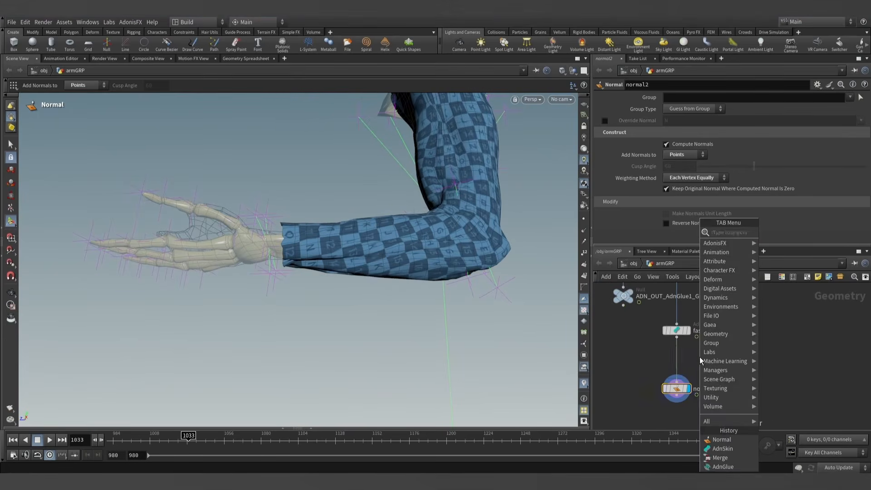
{"action": "type", "text": "adnrel"}
{"action": "key", "text": "Return"}
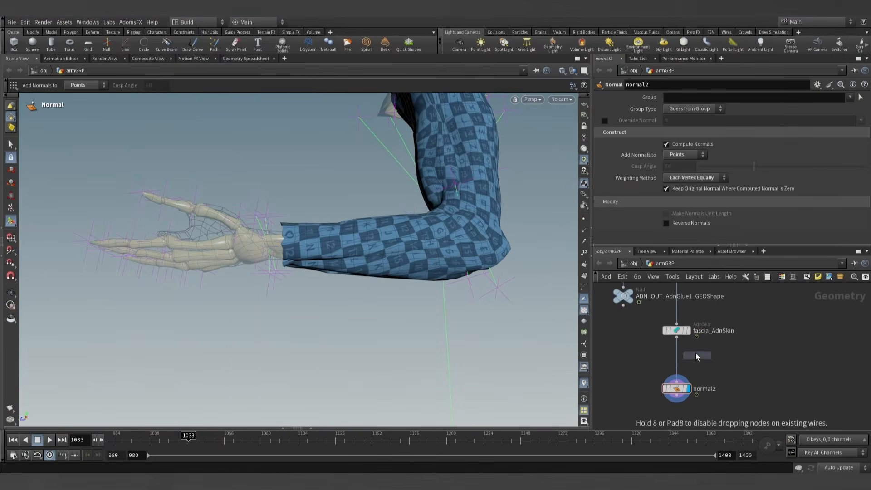
{"action": "left_click", "coordinate": [678, 357]}
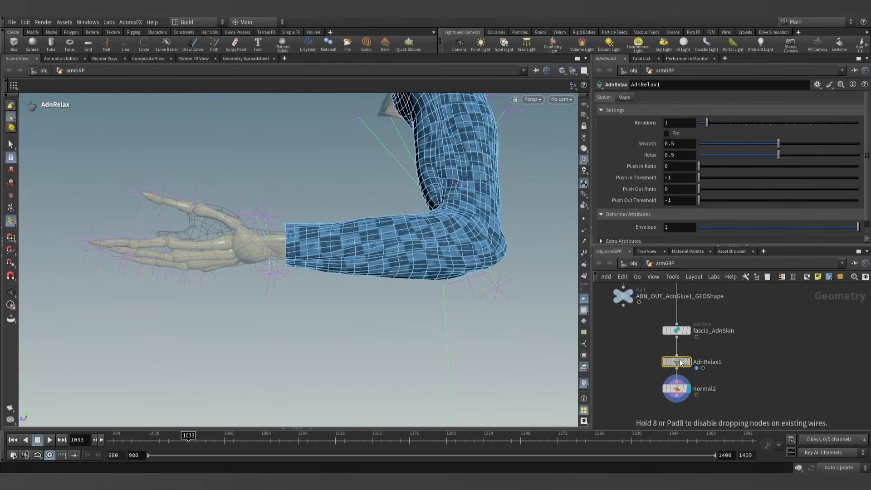
- Rename the relax node fascia_AdnRelax1 and space the skin, relax and normal nodes apart in the network
{"action": "double_click", "coordinate": [707, 331]}
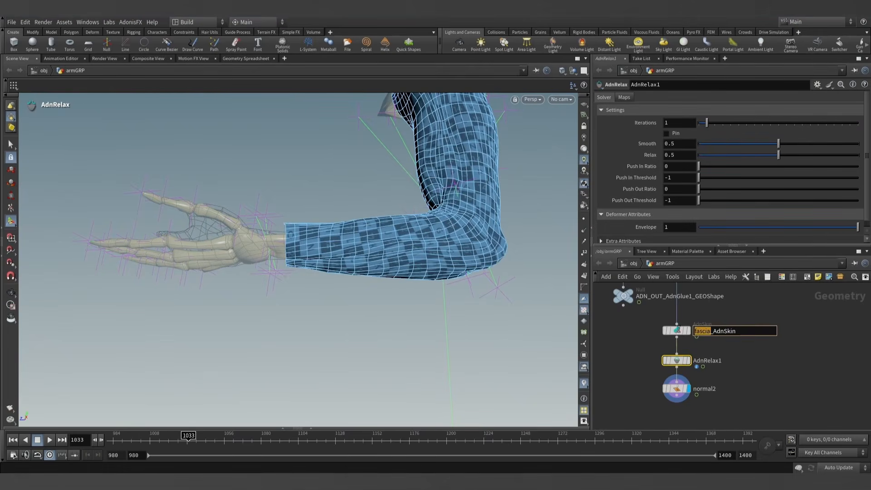
{"action": "double_click", "coordinate": [707, 360]}
{"action": "type", "text": "fascia_AdnRelax1"}
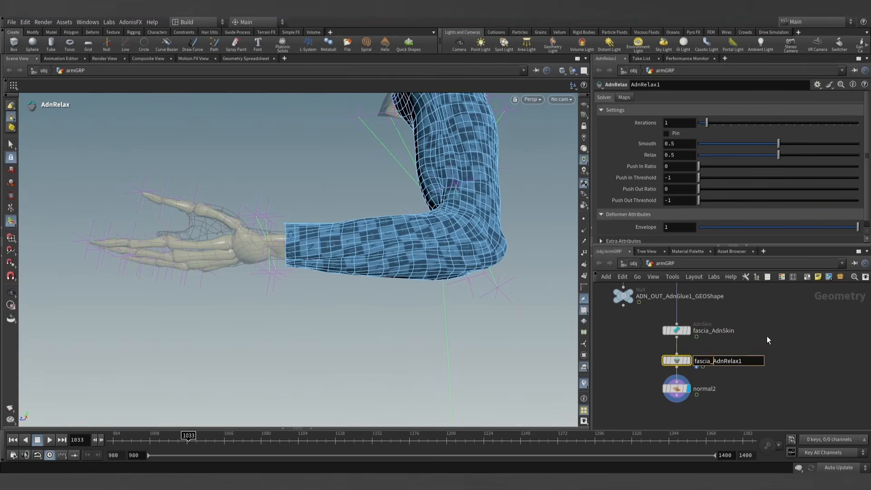
{"action": "left_click", "coordinate": [767, 336]}
{"action": "middle_click_drag", "start_coordinate": [747, 383], "coordinate": [746, 340]}
{"action": "left_click_drag", "start_coordinate": [716, 379], "coordinate": [676, 376]}
{"action": "left_click_drag", "start_coordinate": [678, 320], "coordinate": [678, 337]}
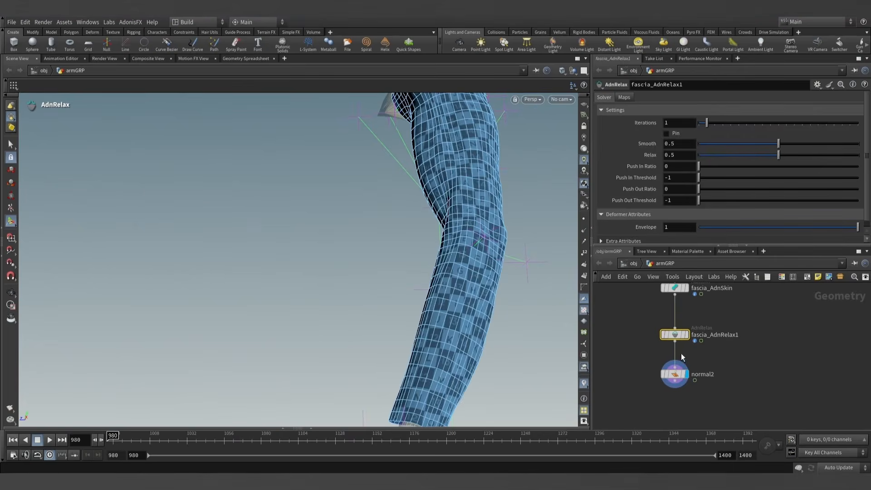
- Generate the attribute create and attribute paint nodes for fascia_AdnRelax1 using the AdonisFX utilities
{"action": "left_click", "coordinate": [130, 22]}
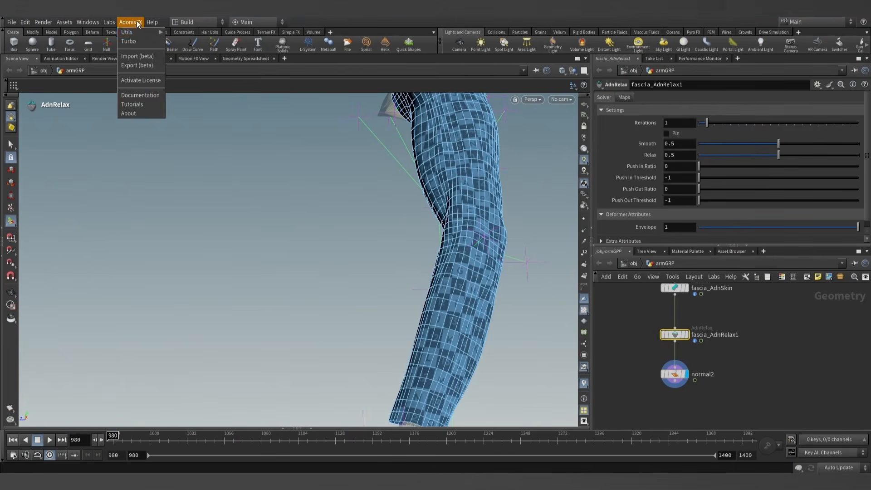
{"action": "mouse_move", "coordinate": [139, 38]}
{"action": "left_click", "coordinate": [182, 56]}
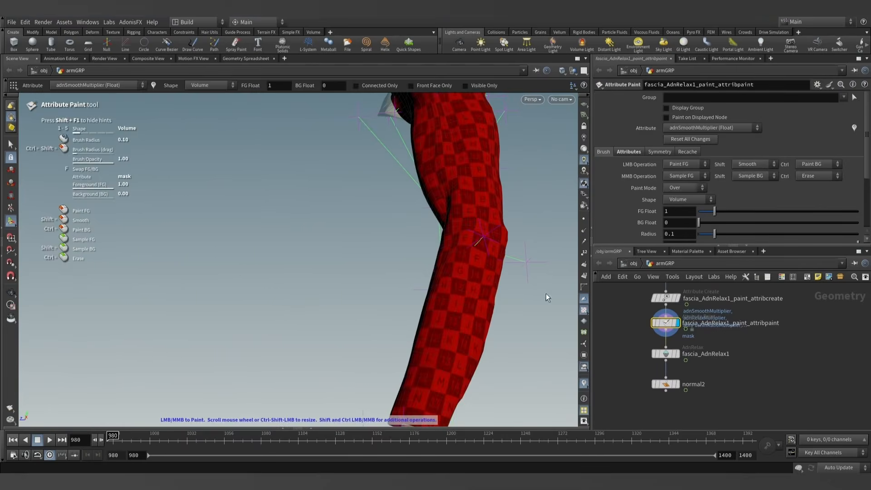
- Flood the whole arm's adnSmoothMultiplier map with 0 using the Fill brush shape
{"action": "scroll", "coordinate": [453, 278], "scroll_direction": "down", "scroll_amount": 3, "text": "alt"}
{"action": "mouse_move", "coordinate": [453, 278]}
{"action": "left_mouse_down", "text": "alt"}
{"action": "mouse_move", "coordinate": [454, 305]}
{"action": "mouse_move", "coordinate": [424, 219]}
{"action": "mouse_move", "coordinate": [406, 233]}
{"action": "left_mouse_up", "text": "alt"}
{"action": "left_click_drag", "start_coordinate": [714, 212], "coordinate": [698, 211]}
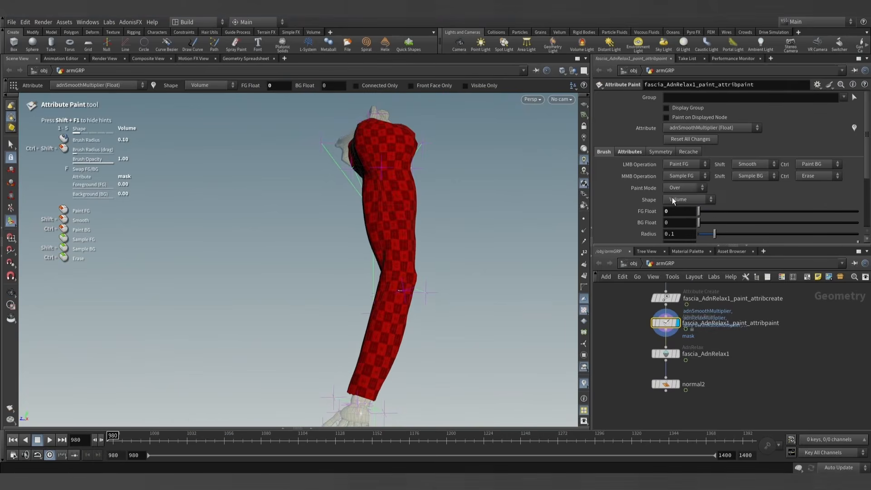
{"action": "left_click", "coordinate": [683, 187]}
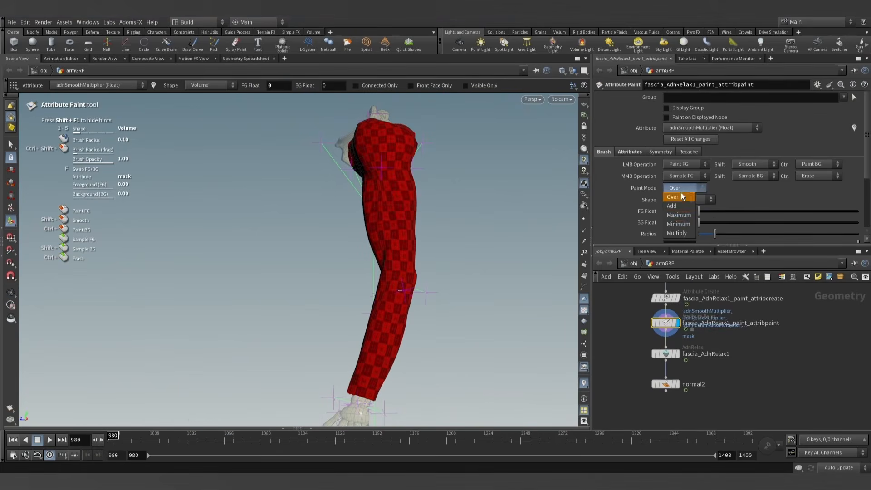
{"action": "left_click", "coordinate": [682, 196]}
{"action": "left_click", "coordinate": [682, 165]}
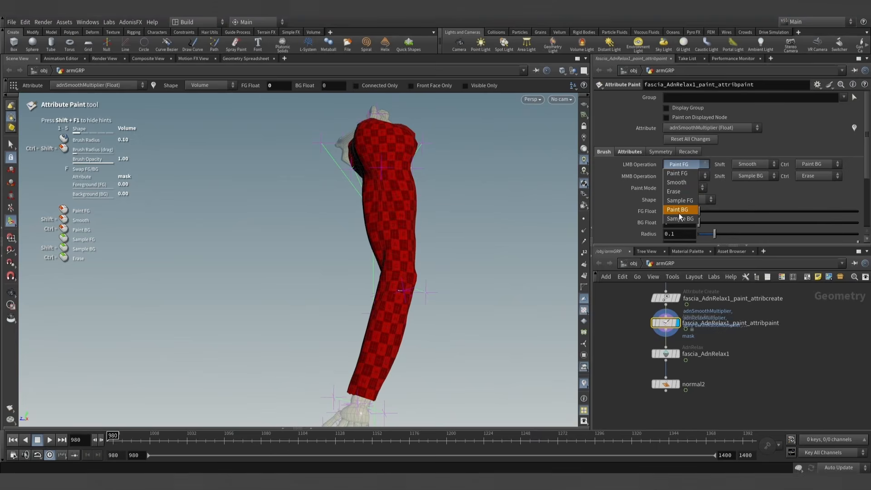
{"action": "left_click", "coordinate": [683, 171]}
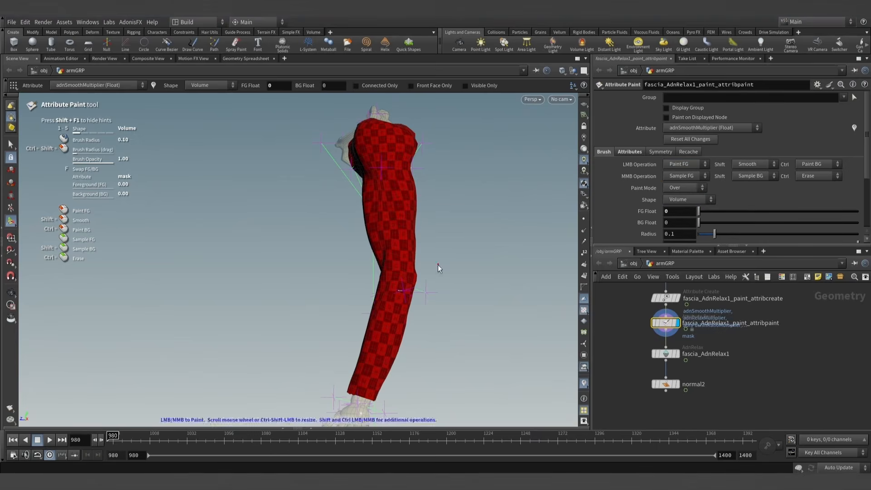
{"action": "left_click", "coordinate": [692, 200]}
{"action": "left_click", "coordinate": [683, 236]}
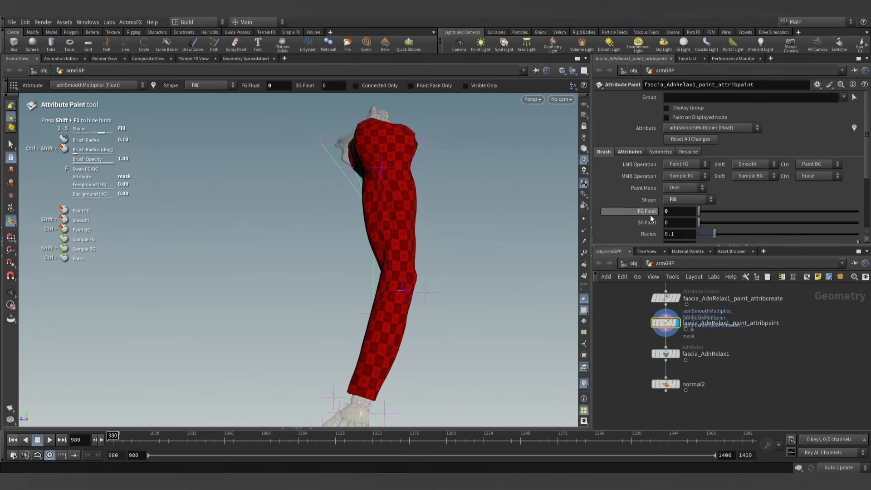
{"action": "left_click", "coordinate": [382, 295]}
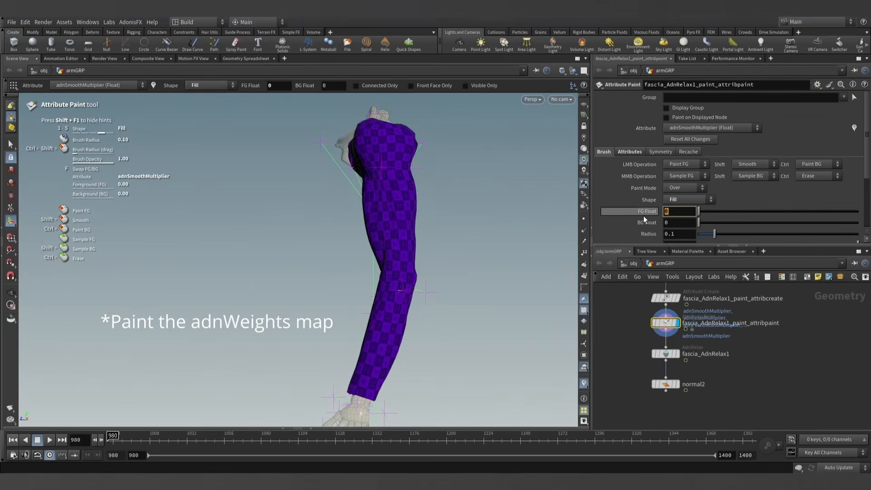
- Set the brush's foreground value to 0.5 and its shape to Volume
{"action": "type", "text": "0.5"}
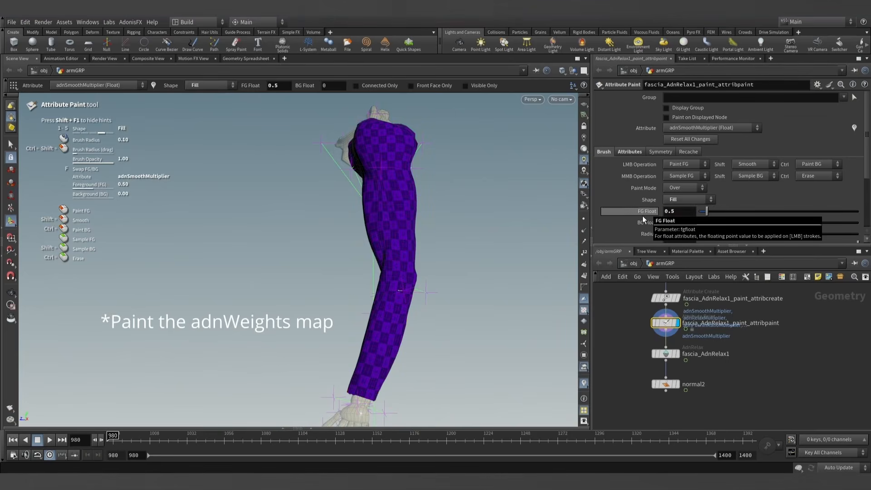
{"action": "scroll", "coordinate": [381, 311], "scroll_direction": "up", "scroll_amount": 3, "text": "alt"}
{"action": "middle_click_drag", "start_coordinate": [381, 311], "coordinate": [353, 278], "text": "alt"}
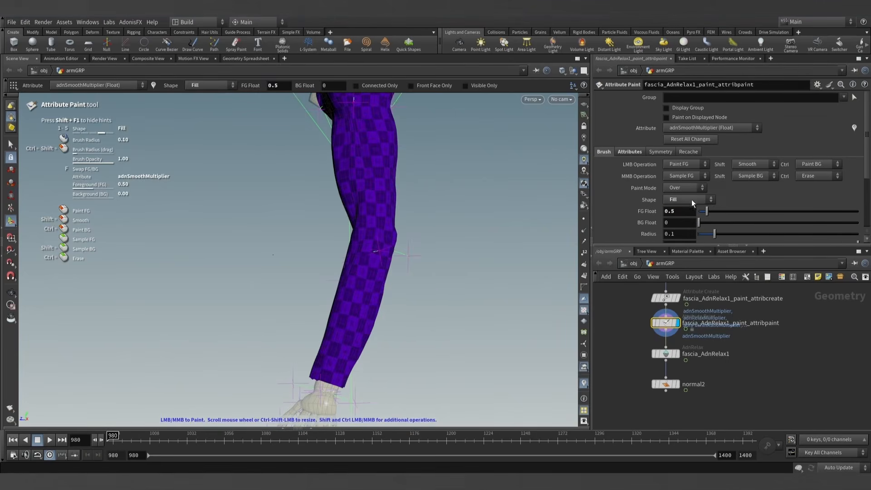
{"action": "left_click", "coordinate": [691, 201]}
{"action": "left_click", "coordinate": [684, 207]}
- Advance the simulation to frame 1032 and paint adnSmoothMultiplier along the wrinkled side of the forearm with a brush radius of about 1.62
{"action": "mouse_move", "coordinate": [391, 307]}
{"action": "left_mouse_down", "text": "alt"}
{"action": "mouse_move", "coordinate": [361, 326]}
{"action": "mouse_move", "coordinate": [313, 316]}
{"action": "left_mouse_up", "text": "alt"}
{"action": "scroll", "coordinate": [356, 317], "scroll_direction": "up", "scroll_amount": 3, "text": "alt"}
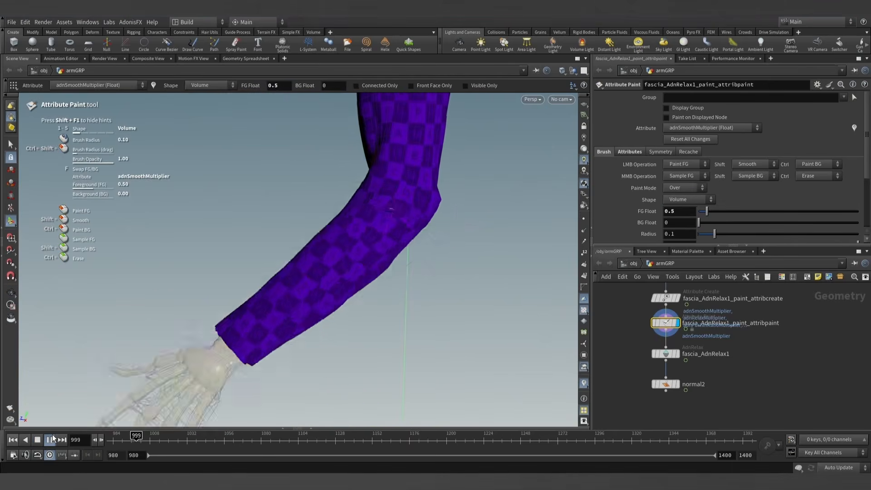
{"action": "left_click", "coordinate": [53, 439]}
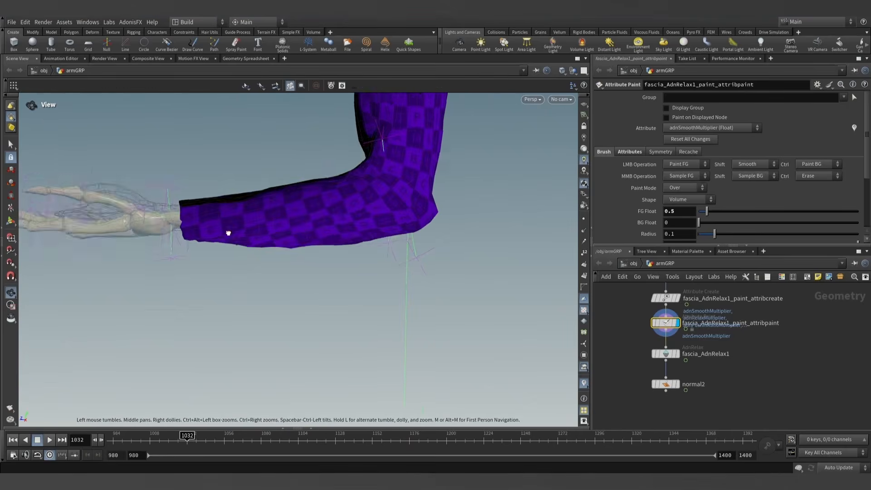
{"action": "right_click_drag", "start_coordinate": [228, 233], "coordinate": [243, 217], "text": "alt"}
{"action": "mouse_move", "coordinate": [243, 218]}
{"action": "left_mouse_down", "text": "alt"}
{"action": "mouse_move", "coordinate": [298, 249]}
{"action": "mouse_move", "coordinate": [246, 201]}
{"action": "left_mouse_up", "text": "alt"}
{"action": "scroll", "coordinate": [267, 257], "scroll_direction": "up", "scroll_amount": 5, "text": "alt"}
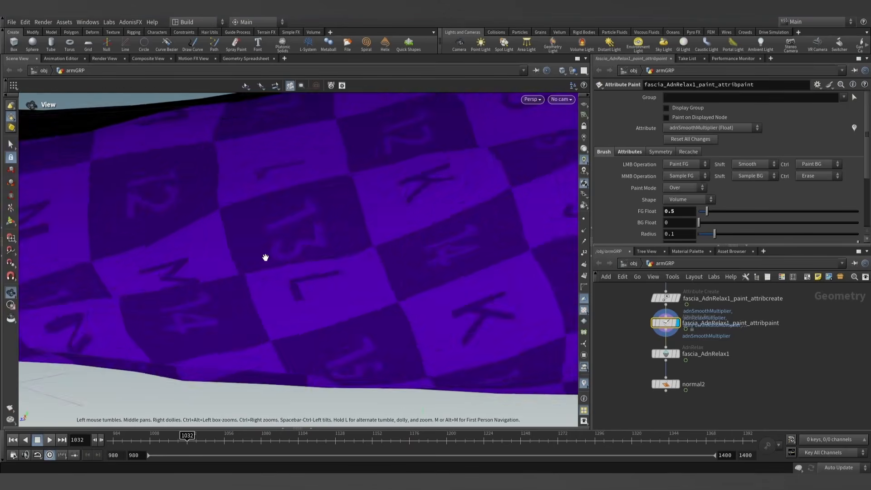
{"action": "scroll", "coordinate": [267, 256], "scroll_direction": "down", "scroll_amount": 5, "text": "alt"}
{"action": "scroll", "coordinate": [261, 268], "scroll_direction": "up", "scroll_amount": 5}
{"action": "scroll", "coordinate": [261, 268], "scroll_direction": "up", "scroll_amount": 15}
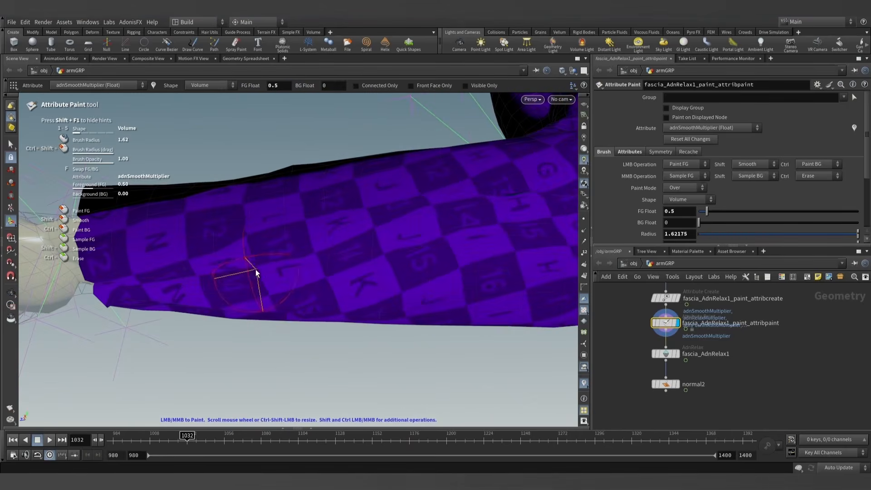
{"action": "mouse_move", "coordinate": [255, 268]}
{"action": "left_mouse_down"}
{"action": "mouse_move", "coordinate": [178, 276]}
{"action": "mouse_move", "coordinate": [366, 254]}
{"action": "mouse_move", "coordinate": [431, 235]}
{"action": "left_mouse_up"}
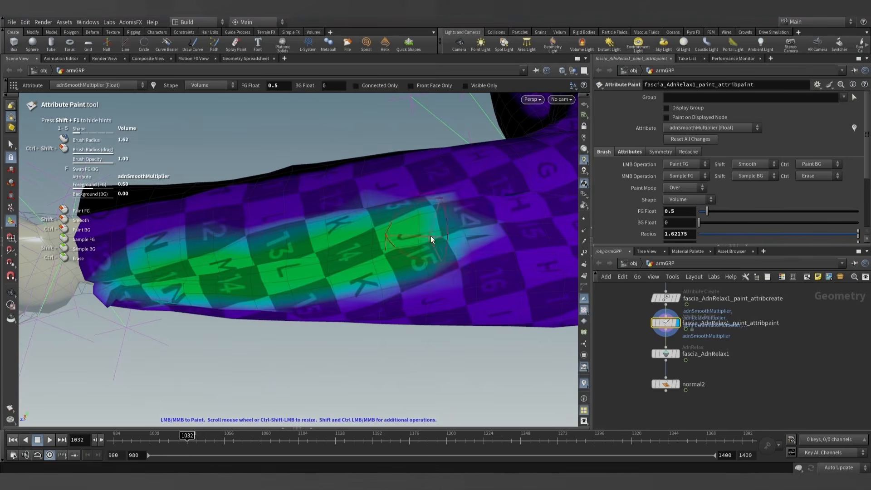
- Display the fascia_AdnRelax1 output and keep the attribute paint tool active for the other side of the forearm
{"action": "left_click", "coordinate": [676, 354]}
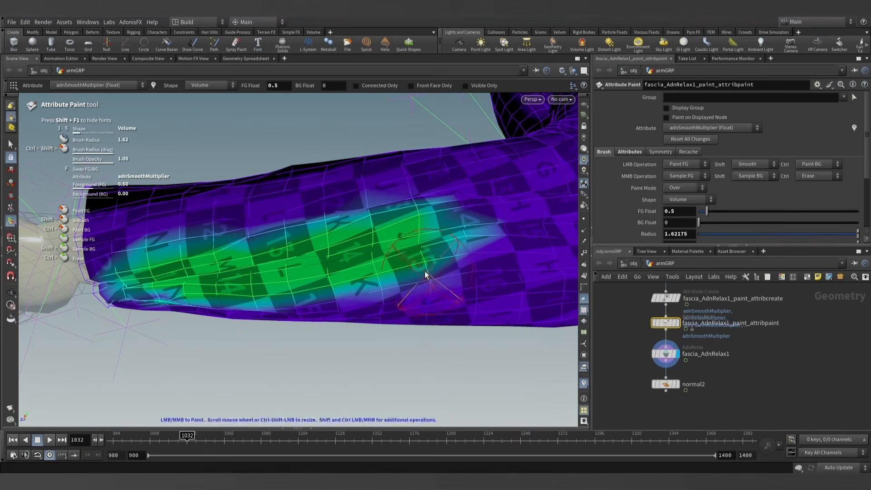
{"action": "key", "text": "Escape"}
{"action": "mouse_move", "coordinate": [414, 229]}
{"action": "left_mouse_down"}
{"action": "mouse_move", "coordinate": [412, 342]}
{"action": "mouse_move", "coordinate": [360, 225]}
{"action": "mouse_move", "coordinate": [537, 227]}
{"action": "mouse_move", "coordinate": [461, 253]}
{"action": "left_mouse_up"}
{"action": "key", "text": "Return"}
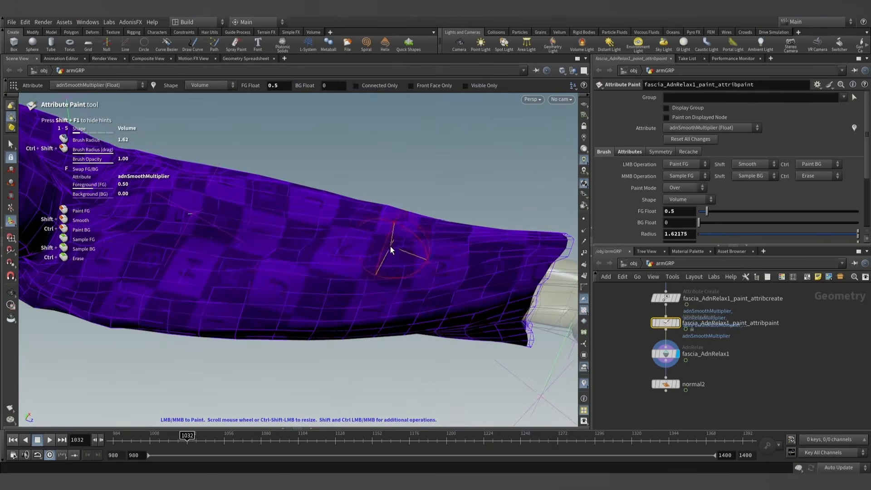
- Paint adnSmoothMultiplier at 0.5 along the unpainted sides of the forearm with a brush radius of about 1.62
{"action": "left_click_drag", "start_coordinate": [390, 246], "coordinate": [235, 238]}
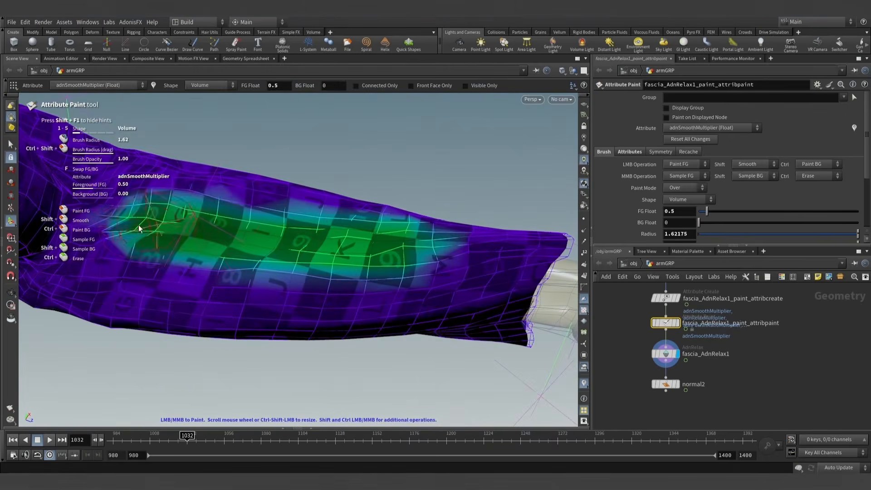
{"action": "mouse_move", "coordinate": [140, 229]}
{"action": "left_mouse_down", "text": "alt"}
{"action": "mouse_move", "coordinate": [241, 249]}
{"action": "mouse_move", "coordinate": [243, 197]}
{"action": "mouse_move", "coordinate": [232, 199]}
{"action": "left_mouse_up", "text": "alt"}
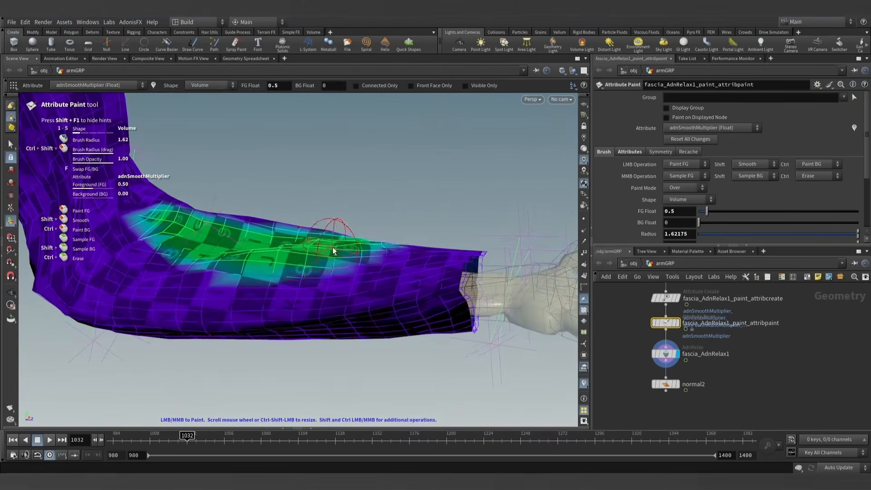
{"action": "mouse_move", "coordinate": [390, 254]}
{"action": "left_mouse_down", "text": "alt"}
{"action": "mouse_move", "coordinate": [281, 184]}
{"action": "mouse_move", "coordinate": [305, 133]}
{"action": "left_mouse_up", "text": "alt"}
{"action": "mouse_move", "coordinate": [274, 290]}
{"action": "left_mouse_down", "text": "alt"}
{"action": "mouse_move", "coordinate": [294, 401]}
{"action": "mouse_move", "coordinate": [182, 291]}
{"action": "left_mouse_up", "text": "alt"}
{"action": "mouse_move", "coordinate": [138, 209]}
{"action": "left_mouse_down", "text": "alt"}
{"action": "mouse_move", "coordinate": [91, 200]}
{"action": "mouse_move", "coordinate": [274, 194]}
{"action": "mouse_move", "coordinate": [290, 213]}
{"action": "left_mouse_up", "text": "alt"}
{"action": "left_click_drag", "start_coordinate": [247, 284], "coordinate": [513, 244]}
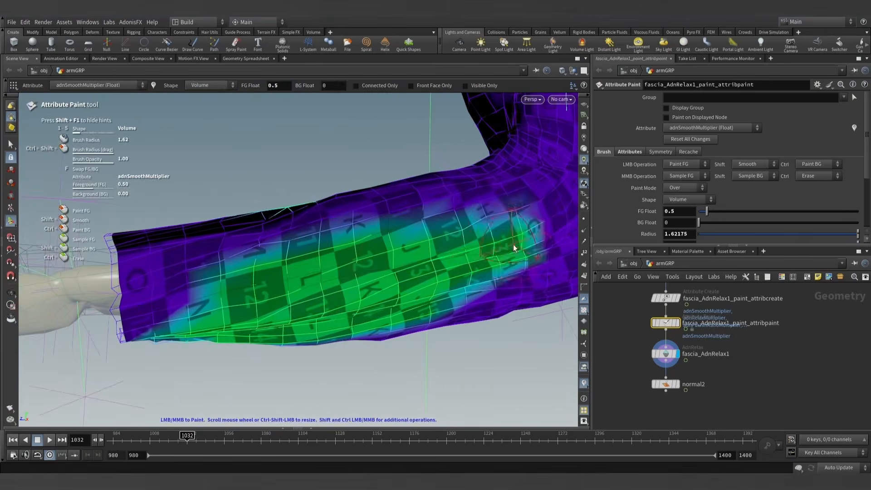
- Extend the 0.5 adnSmoothMultiplier area along the forearm up to the elbow
{"action": "middle_click_drag", "start_coordinate": [507, 244], "coordinate": [410, 238], "text": "alt"}
{"action": "left_click_drag", "start_coordinate": [410, 237], "coordinate": [354, 236], "text": "alt"}
{"action": "left_click_drag", "start_coordinate": [427, 259], "coordinate": [544, 244]}
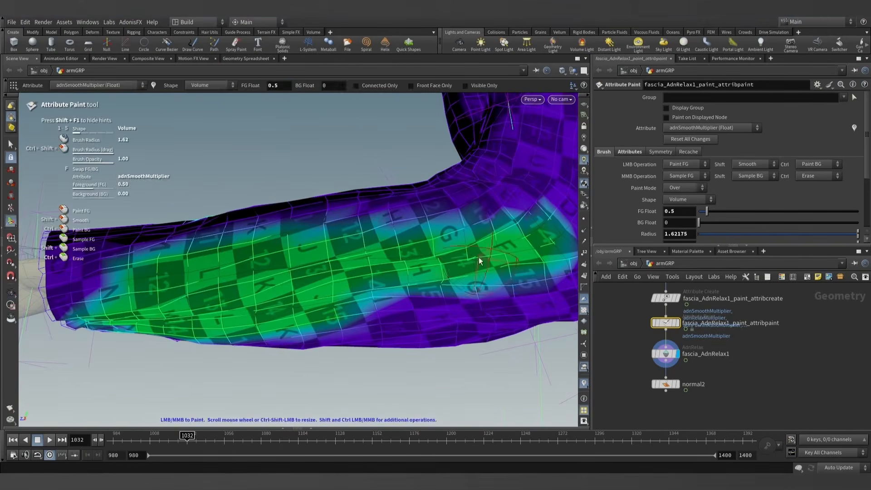
{"action": "scroll", "coordinate": [179, 289], "scroll_direction": "down", "scroll_amount": 4, "text": "alt"}
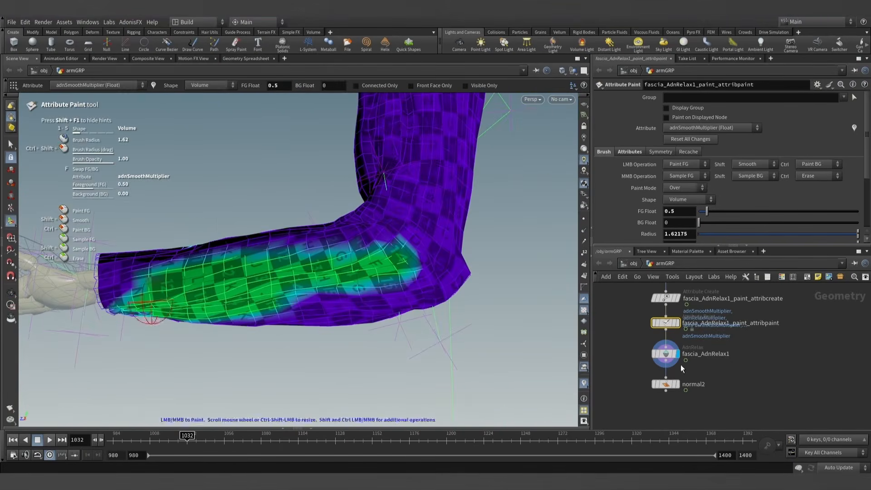
- Return to frame 980 and display fascia_AdnRelax1_paint_attribpaint, ready to paint with the inner upper arm in view
{"action": "left_click", "coordinate": [10, 440]}
{"action": "left_click_drag", "start_coordinate": [430, 328], "coordinate": [371, 325], "text": "alt"}
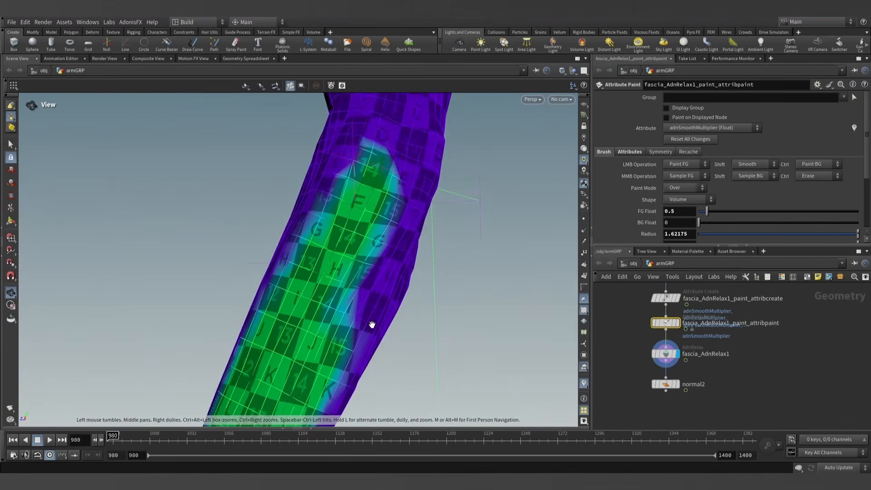
{"action": "middle_click_drag", "start_coordinate": [372, 325], "coordinate": [410, 248], "text": "alt"}
{"action": "left_click", "coordinate": [666, 354]}
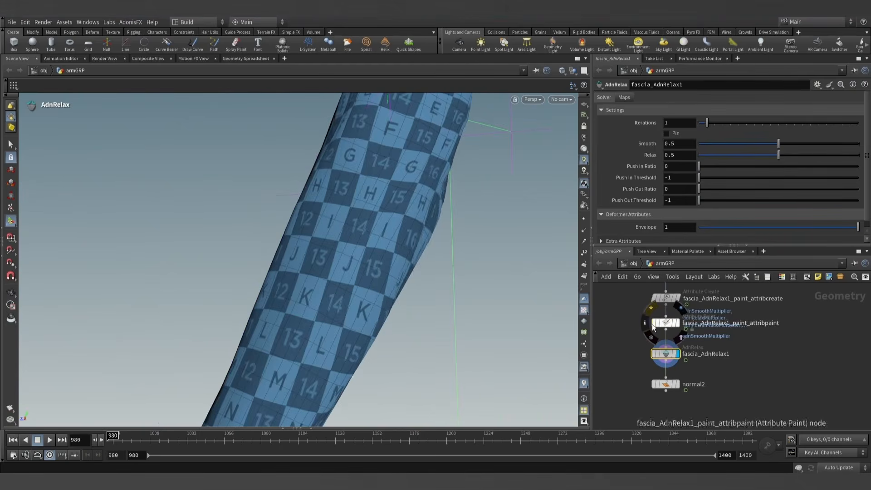
{"action": "left_click_drag", "start_coordinate": [369, 247], "coordinate": [403, 185], "text": "alt"}
{"action": "middle_click_drag", "start_coordinate": [403, 184], "coordinate": [399, 415], "text": "alt"}
{"action": "left_click_drag", "start_coordinate": [399, 414], "coordinate": [356, 342], "text": "alt"}
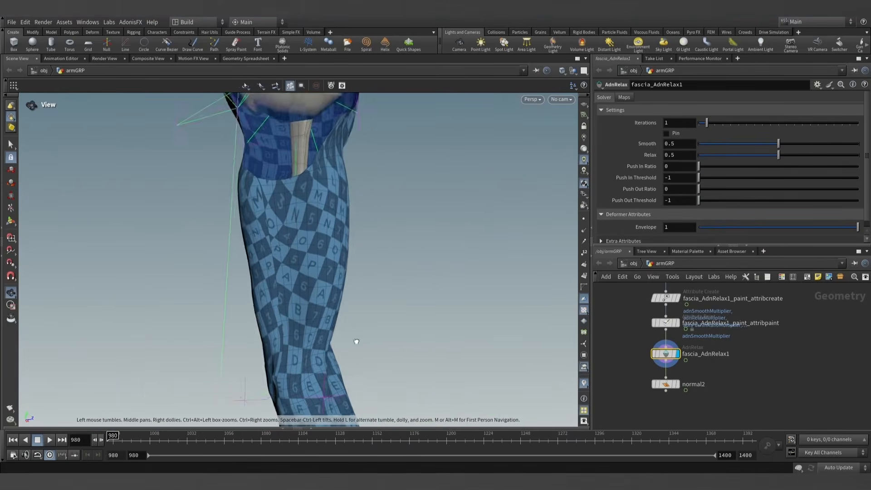
{"action": "middle_click_drag", "start_coordinate": [356, 342], "coordinate": [371, 320], "text": "alt"}
{"action": "left_click_drag", "start_coordinate": [371, 319], "coordinate": [386, 308], "text": "alt"}
{"action": "left_click", "coordinate": [676, 323]}
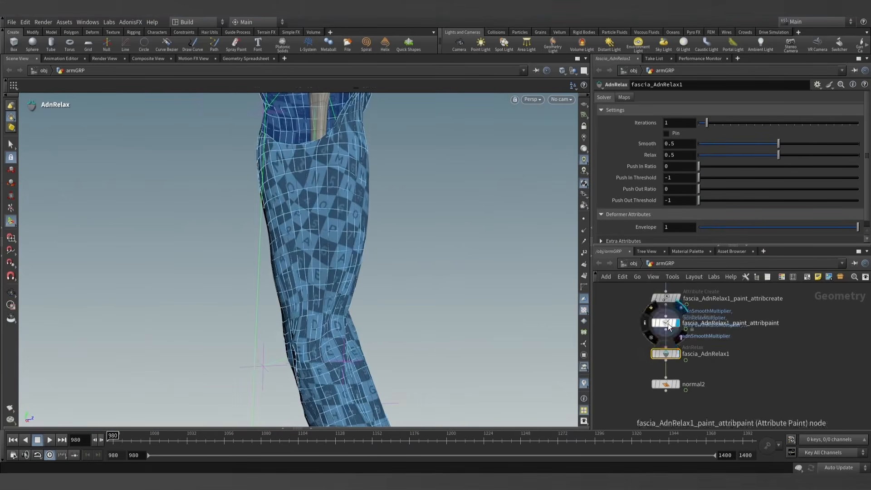
{"action": "left_click", "coordinate": [666, 323]}
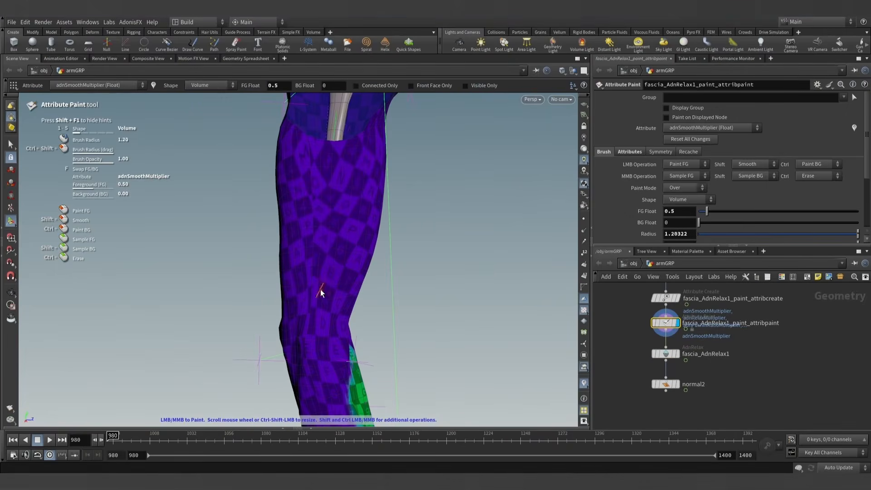
- Paint adnSmoothMultiplier at 0.5 along the inner side of the upper arm down to the elbow with a brush radius of about 2.41
{"action": "scroll", "coordinate": [317, 301], "scroll_direction": "up", "scroll_amount": 7}
{"action": "left_click_drag", "start_coordinate": [317, 299], "coordinate": [320, 198]}
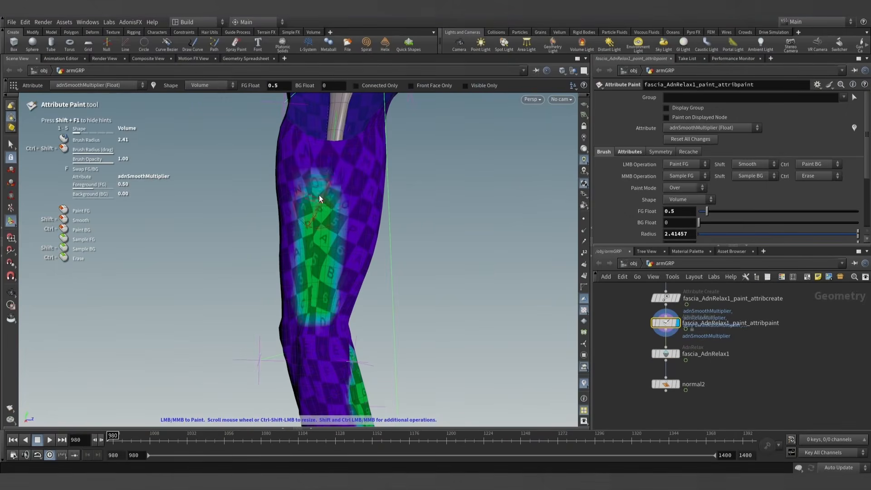
{"action": "right_click_drag", "start_coordinate": [317, 321], "coordinate": [368, 350], "text": "alt"}
{"action": "left_click_drag", "start_coordinate": [367, 349], "coordinate": [330, 385], "text": "alt"}
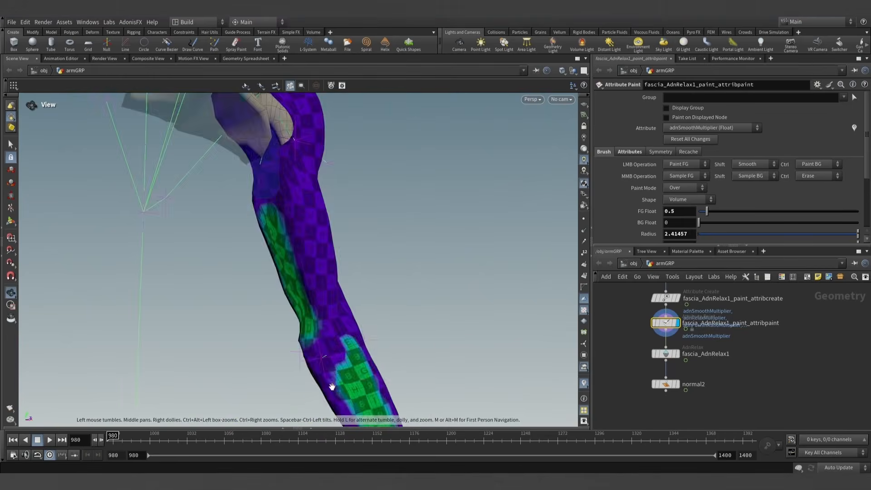
{"action": "middle_click_drag", "start_coordinate": [331, 385], "coordinate": [305, 231], "text": "alt"}
{"action": "mouse_move", "coordinate": [338, 290]}
{"action": "left_mouse_down", "text": "alt"}
{"action": "mouse_move", "coordinate": [453, 285]}
{"action": "mouse_move", "coordinate": [480, 221]}
{"action": "mouse_move", "coordinate": [460, 227]}
{"action": "left_mouse_up", "text": "alt"}
- Set the brush's foreground value to 1 and paint adnSmoothMultiplier along the unpainted inner side of the forearm
{"action": "right_click_drag", "start_coordinate": [323, 341], "coordinate": [325, 295], "text": "alt"}
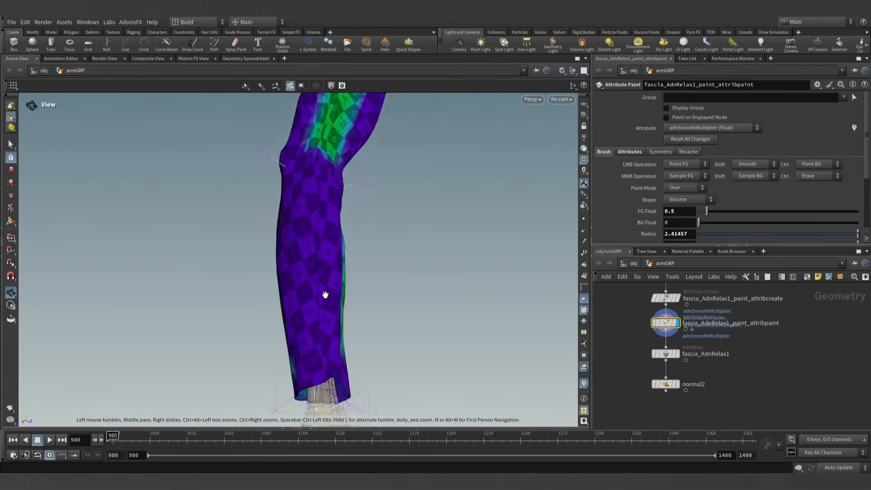
{"action": "right_click_drag", "start_coordinate": [317, 374], "coordinate": [318, 307], "text": "alt"}
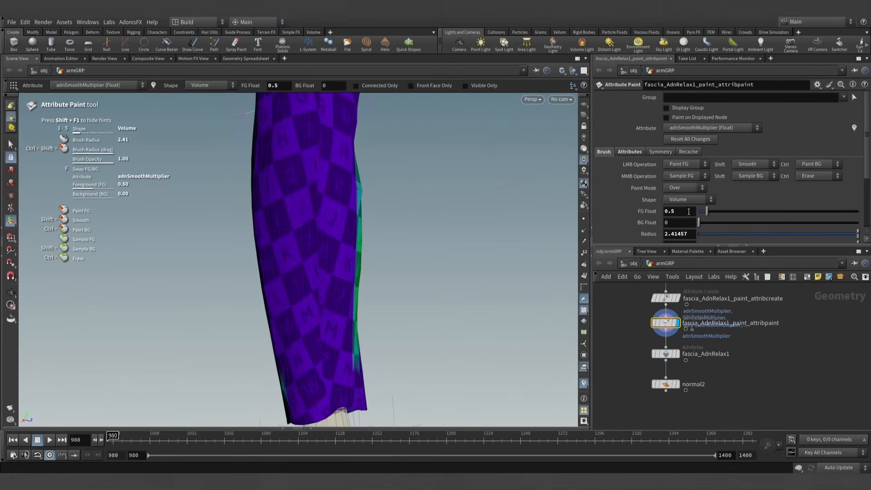
{"action": "type", "text": "1"}
{"action": "key", "text": "Return"}
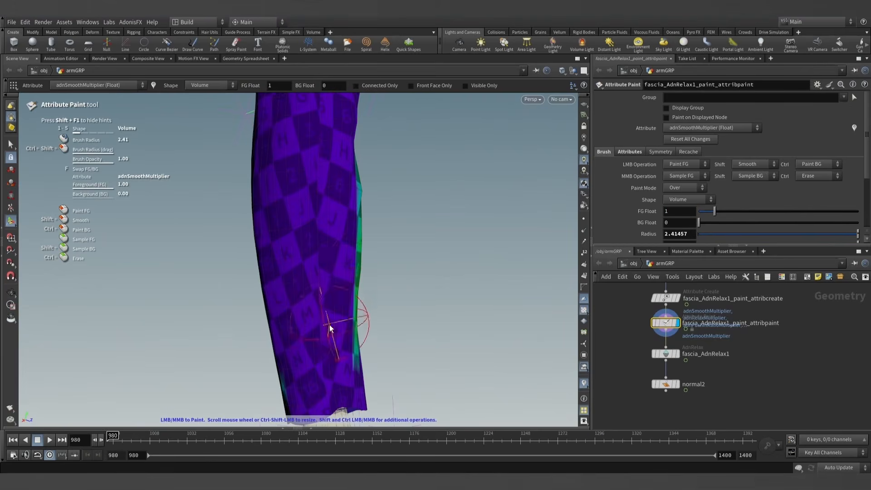
{"action": "left_click_drag", "start_coordinate": [330, 327], "coordinate": [328, 255]}
{"action": "mouse_move", "coordinate": [332, 179]}
{"action": "left_mouse_down", "text": "alt"}
{"action": "mouse_move", "coordinate": [233, 260]}
{"action": "mouse_move", "coordinate": [220, 260]}
{"action": "left_mouse_up", "text": "alt"}
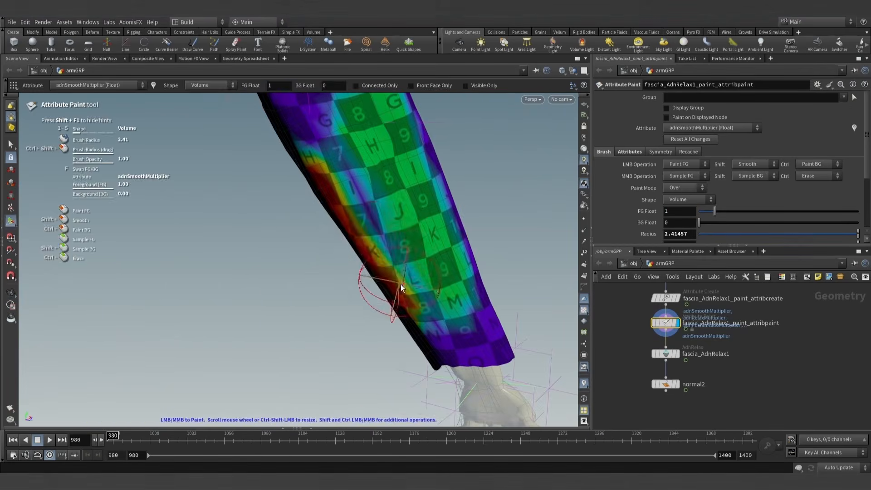
- Paint adnSmoothMultiplier at 1 over the remaining side of the forearm down to the wrist edge
{"action": "mouse_move", "coordinate": [402, 289]}
{"action": "left_mouse_down"}
{"action": "mouse_move", "coordinate": [343, 174]}
{"action": "mouse_move", "coordinate": [373, 195]}
{"action": "mouse_move", "coordinate": [307, 300]}
{"action": "mouse_move", "coordinate": [342, 295]}
{"action": "left_mouse_up"}
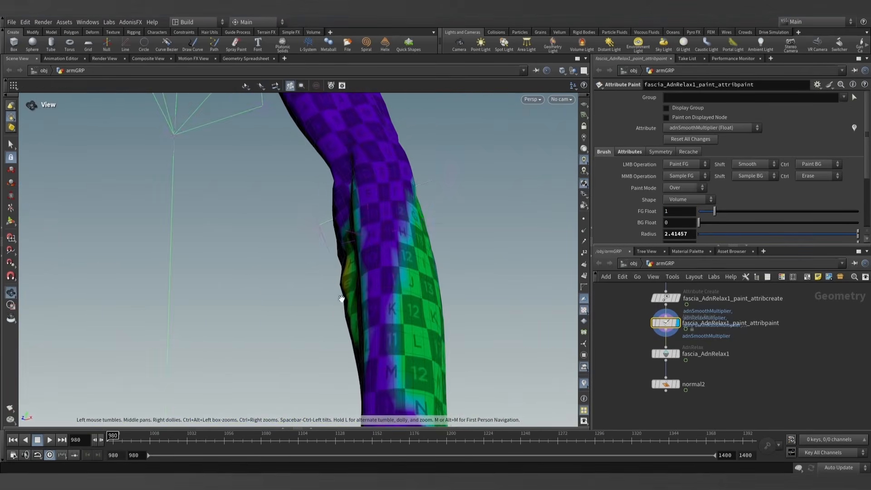
{"action": "mouse_move", "coordinate": [386, 369]}
{"action": "left_mouse_down"}
{"action": "mouse_move", "coordinate": [384, 287]}
{"action": "mouse_move", "coordinate": [399, 191]}
{"action": "mouse_move", "coordinate": [443, 230]}
{"action": "mouse_move", "coordinate": [506, 241]}
{"action": "mouse_move", "coordinate": [343, 231]}
{"action": "mouse_move", "coordinate": [358, 217]}
{"action": "mouse_move", "coordinate": [227, 259]}
{"action": "mouse_move", "coordinate": [158, 201]}
{"action": "left_mouse_up"}
{"action": "scroll", "coordinate": [352, 331], "scroll_direction": "up", "scroll_amount": 5}
{"action": "mouse_move", "coordinate": [306, 359]}
{"action": "left_mouse_down"}
{"action": "mouse_move", "coordinate": [354, 362]}
{"action": "mouse_move", "coordinate": [380, 335]}
{"action": "mouse_move", "coordinate": [311, 354]}
{"action": "mouse_move", "coordinate": [440, 340]}
{"action": "left_mouse_up"}
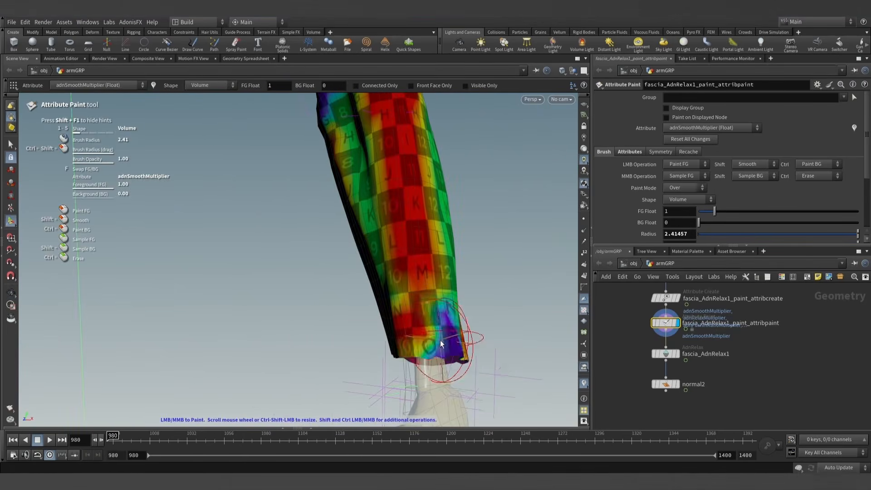
- Enable Pin on fascia_AdnRelax1, set its Iterations to 10, and display its output
{"action": "left_click", "coordinate": [666, 354]}
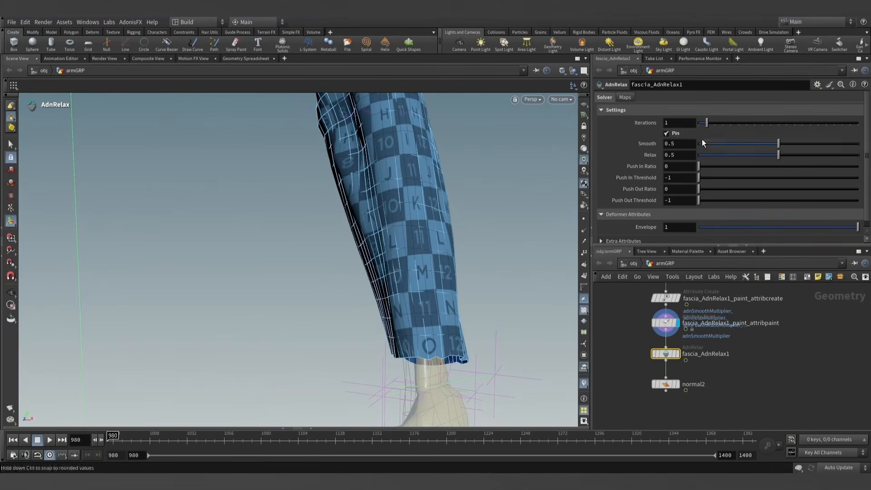
{"action": "left_click_drag", "start_coordinate": [706, 121], "coordinate": [777, 129]}
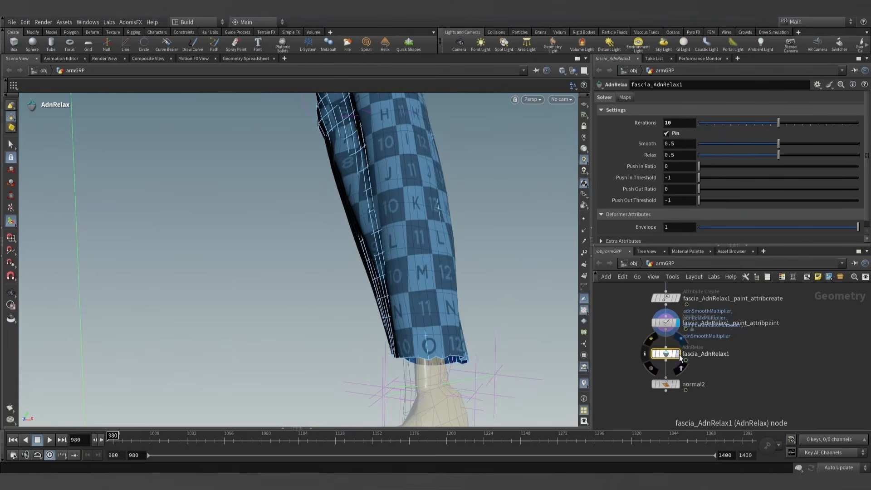
{"action": "scroll", "coordinate": [428, 202], "scroll_direction": "down", "scroll_amount": 6}
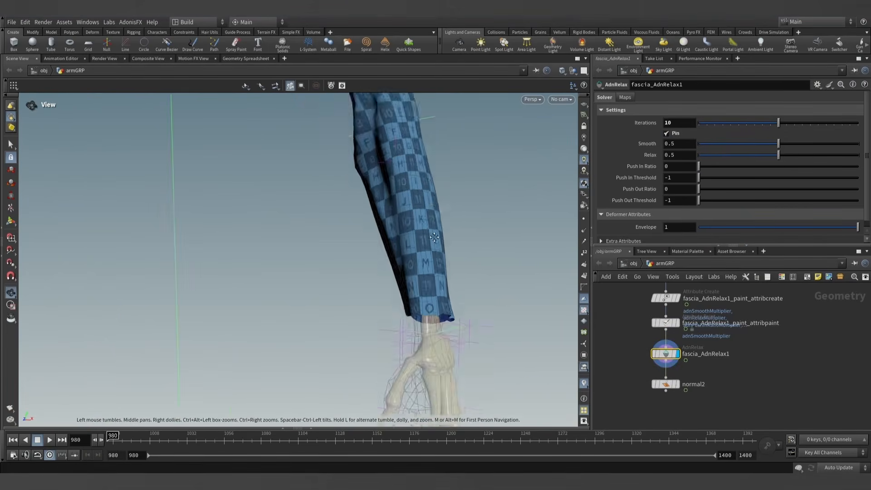
{"action": "middle_click_drag", "start_coordinate": [428, 203], "coordinate": [444, 363], "text": "alt"}
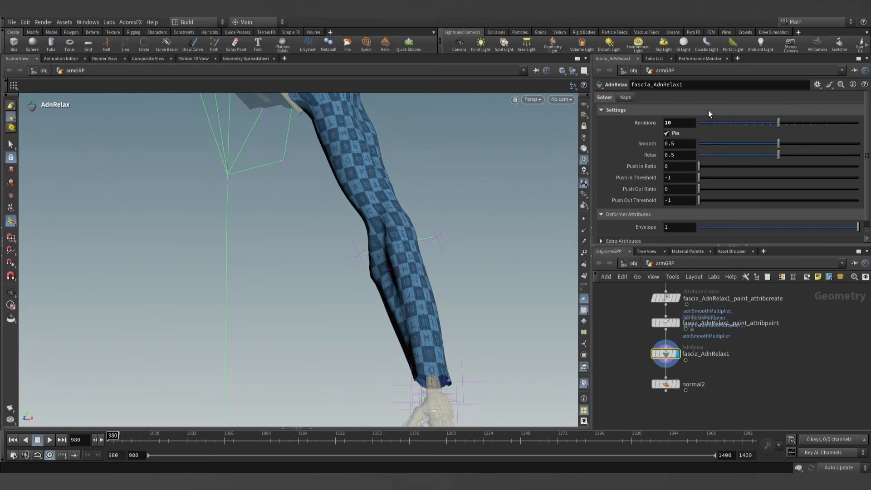
- Switch Pin off and on again to compare its effect on the wrist edge, and examine the relaxed arm from several angles
{"action": "left_click", "coordinate": [668, 133]}
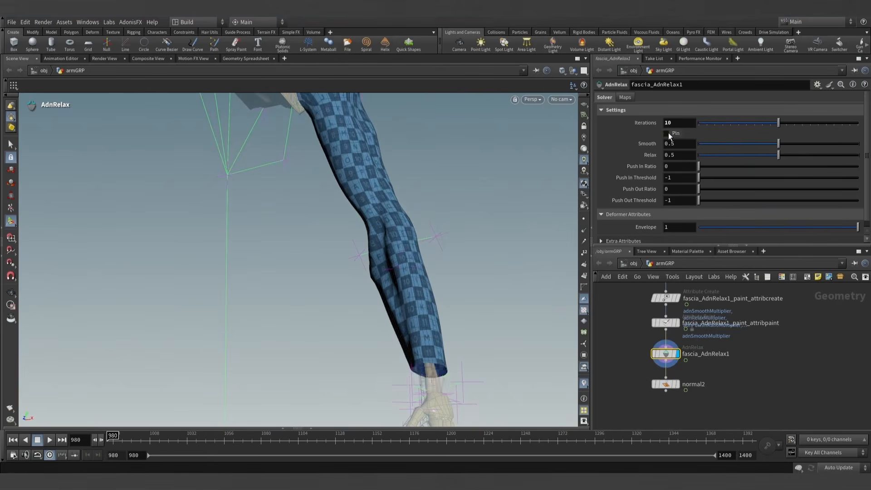
{"action": "left_click", "coordinate": [668, 133]}
{"action": "left_click_drag", "start_coordinate": [421, 320], "coordinate": [377, 341], "text": "alt"}
{"action": "scroll", "coordinate": [421, 228], "scroll_direction": "down", "scroll_amount": 3}
{"action": "scroll", "coordinate": [421, 228], "scroll_direction": "down", "scroll_amount": 2}
{"action": "middle_click_drag", "start_coordinate": [421, 229], "coordinate": [401, 252], "text": "alt"}
{"action": "scroll", "coordinate": [425, 291], "scroll_direction": "up", "scroll_amount": 3}
{"action": "left_click_drag", "start_coordinate": [424, 291], "coordinate": [409, 323], "text": "alt"}
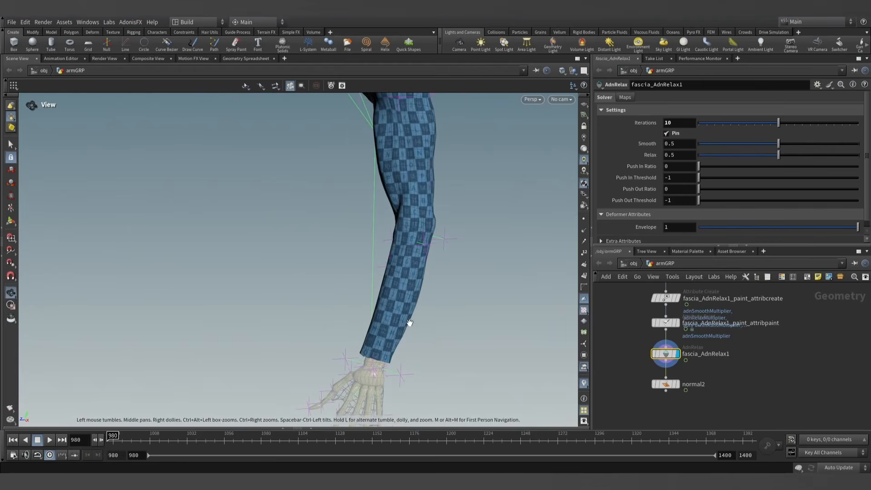
- Display the normal2 output, play the simulation up to frame 1083, and examine the elbow and forearm from both sides
{"action": "left_click", "coordinate": [678, 386]}
{"action": "left_click_drag", "start_coordinate": [479, 303], "coordinate": [492, 256], "text": "alt"}
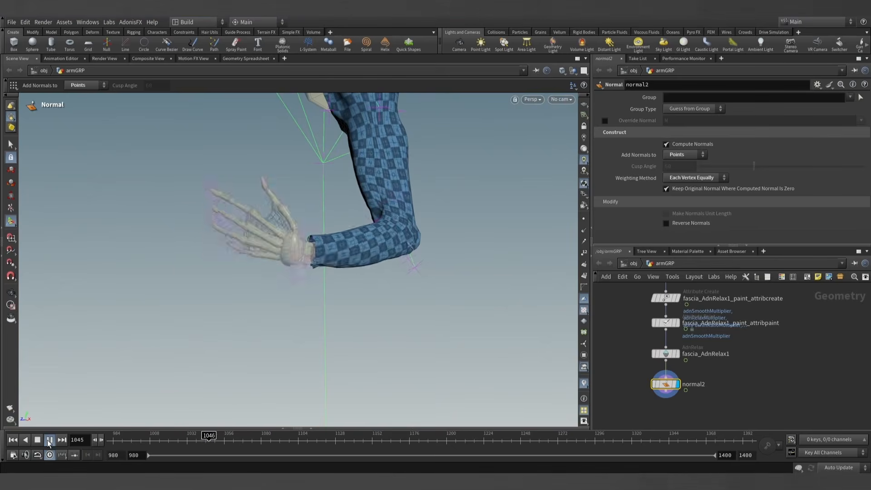
{"action": "left_click", "coordinate": [49, 443]}
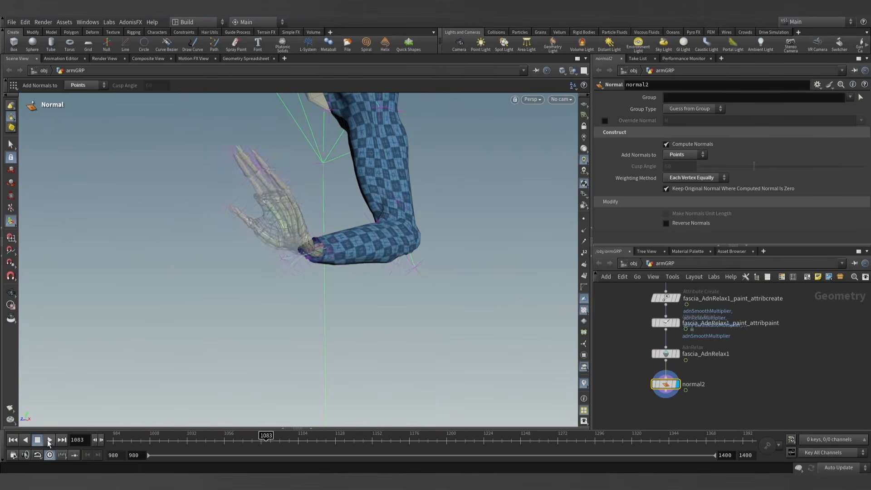
{"action": "left_click_drag", "start_coordinate": [254, 254], "coordinate": [445, 288], "text": "alt"}
{"action": "right_click_drag", "start_coordinate": [445, 288], "coordinate": [430, 303], "text": "alt"}
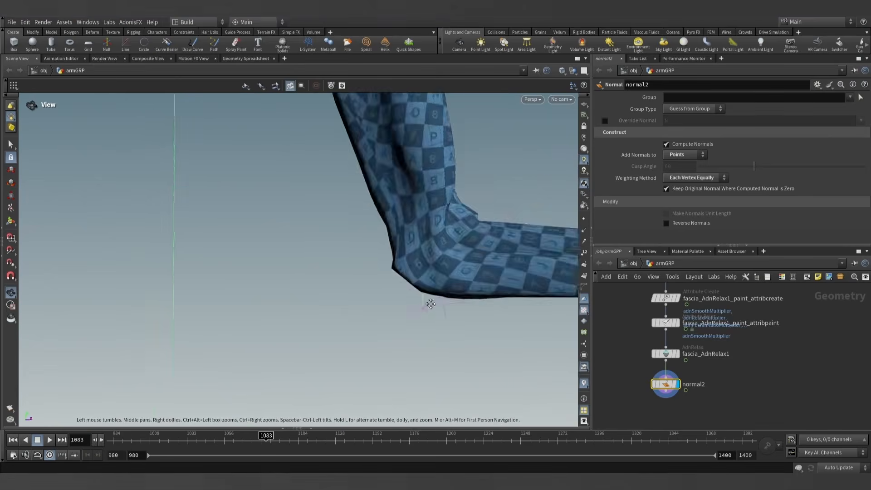
{"action": "middle_click_drag", "start_coordinate": [430, 303], "coordinate": [179, 335], "text": "alt"}
{"action": "left_click_drag", "start_coordinate": [232, 331], "coordinate": [88, 330], "text": "alt"}
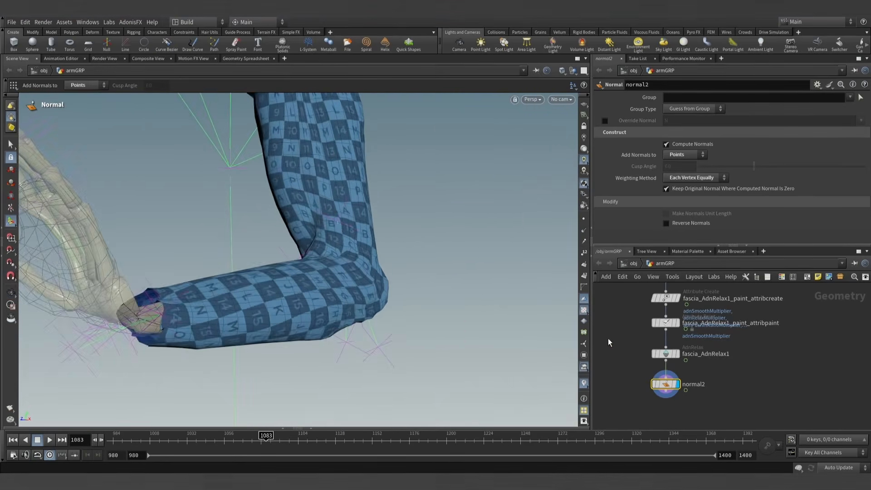
- Return to frame 980 and smooth the painted adnSmoothMultiplier values across the forearm with a brush radius of about 35.45
{"action": "left_click", "coordinate": [13, 440]}
{"action": "left_click", "coordinate": [679, 324]}
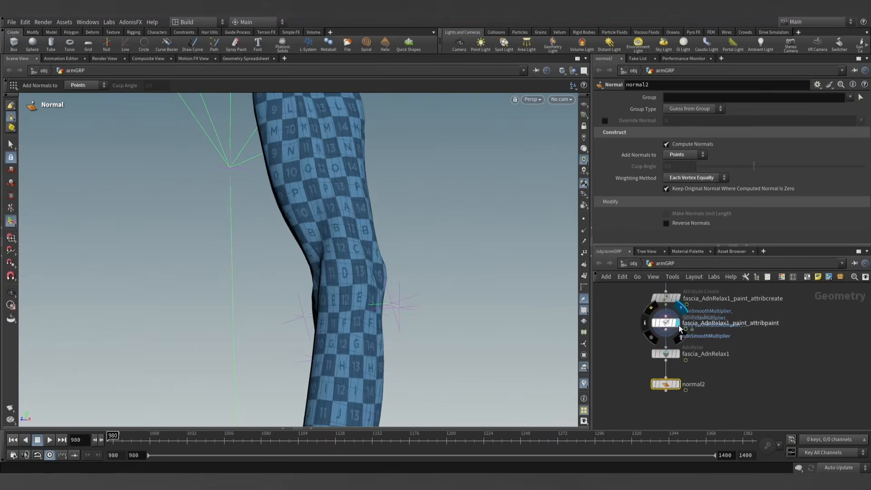
{"action": "right_click_drag", "start_coordinate": [404, 310], "coordinate": [423, 305], "text": "alt"}
{"action": "middle_click_drag", "start_coordinate": [424, 304], "coordinate": [393, 258], "text": "alt"}
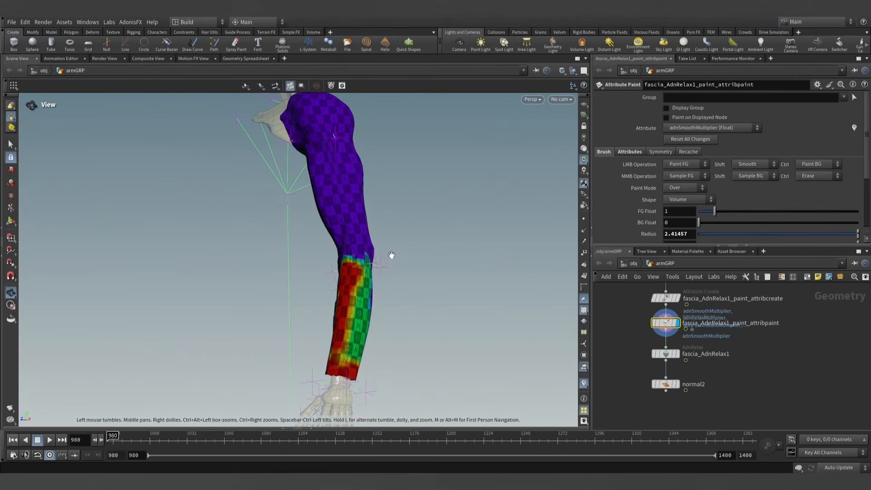
{"action": "scroll", "coordinate": [393, 259], "scroll_direction": "up", "scroll_amount": 20}
{"action": "scroll", "coordinate": [345, 263], "scroll_direction": "up", "scroll_amount": 1}
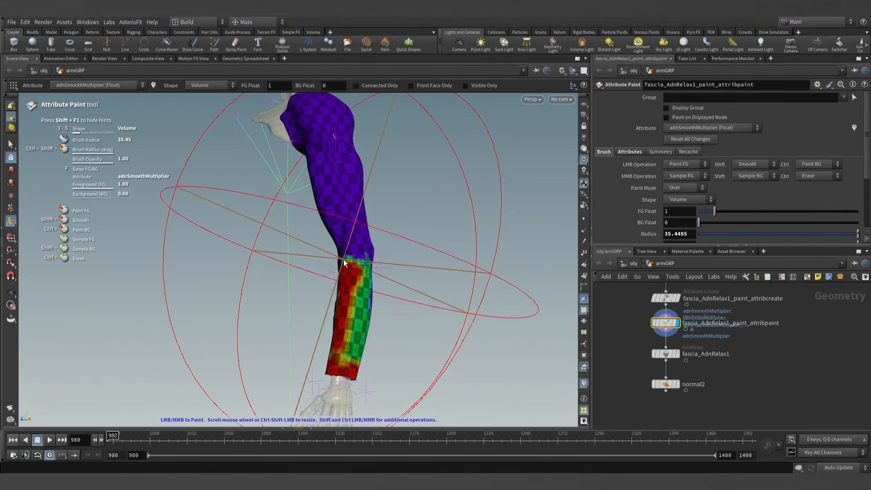
{"action": "mouse_move", "coordinate": [345, 262]}
{"action": "left_mouse_down", "text": "shift"}
{"action": "mouse_move", "coordinate": [507, 249]}
{"action": "mouse_move", "coordinate": [167, 260]}
{"action": "mouse_move", "coordinate": [132, 239]}
{"action": "mouse_move", "coordinate": [291, 245]}
{"action": "mouse_move", "coordinate": [399, 272]}
{"action": "mouse_move", "coordinate": [301, 252]}
{"action": "mouse_move", "coordinate": [611, 214]}
{"action": "mouse_move", "coordinate": [346, 248]}
{"action": "left_mouse_up", "text": "shift"}
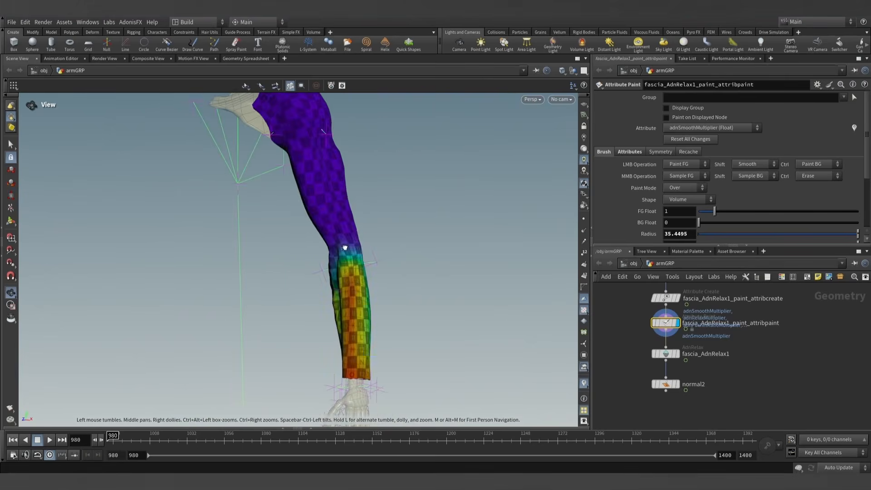
{"action": "left_click", "coordinate": [11, 144]}
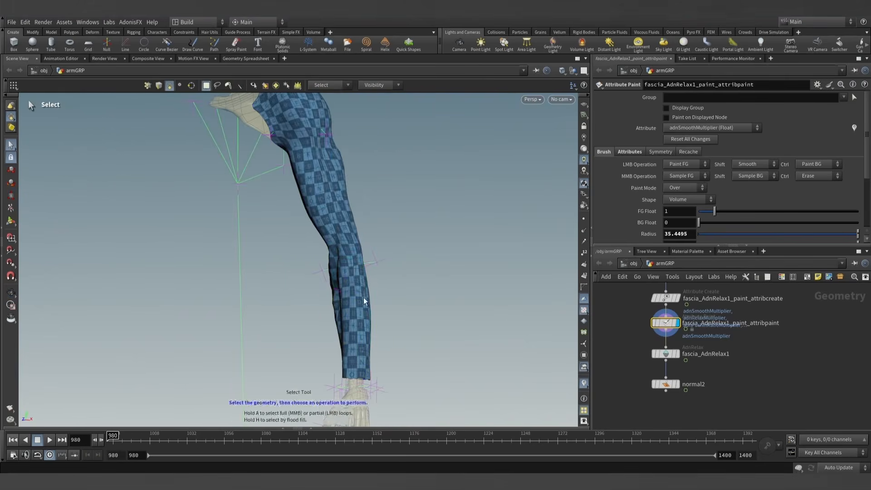
- Display the normal2 output, play the simulation up to frame 1301 while examining the elbow and wrist, and return to frame 980
{"action": "left_click", "coordinate": [678, 385]}
{"action": "left_click", "coordinate": [665, 384]}
{"action": "scroll", "coordinate": [330, 229], "scroll_direction": "down", "scroll_amount": 3}
{"action": "left_click_drag", "start_coordinate": [330, 230], "coordinate": [282, 293], "text": "alt"}
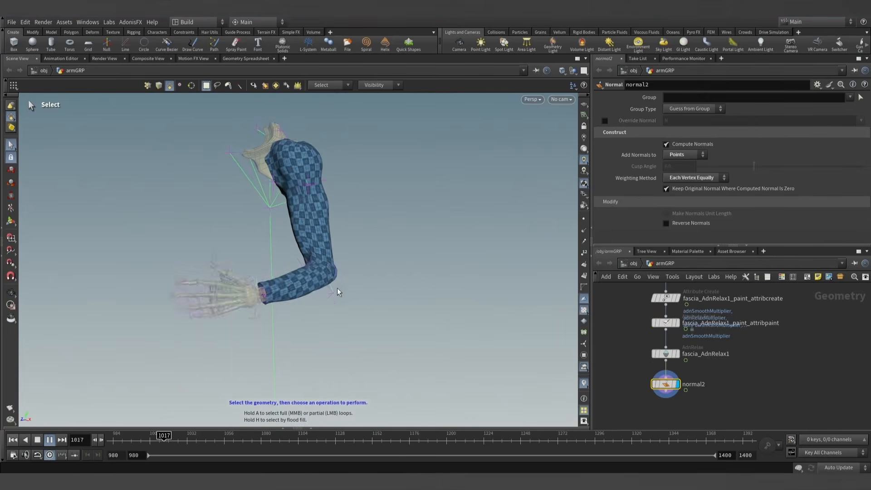
{"action": "key", "text": "Escape"}
{"action": "right_click_drag", "start_coordinate": [315, 295], "coordinate": [430, 291]}
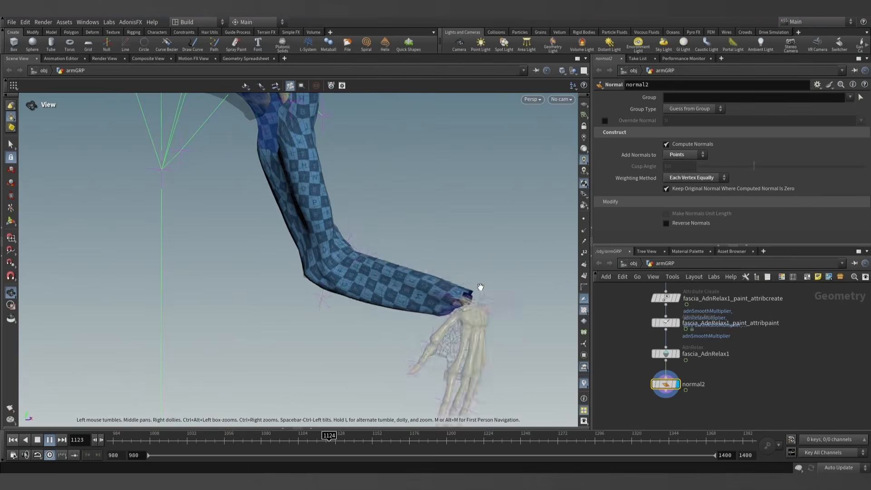
{"action": "key", "text": "s"}
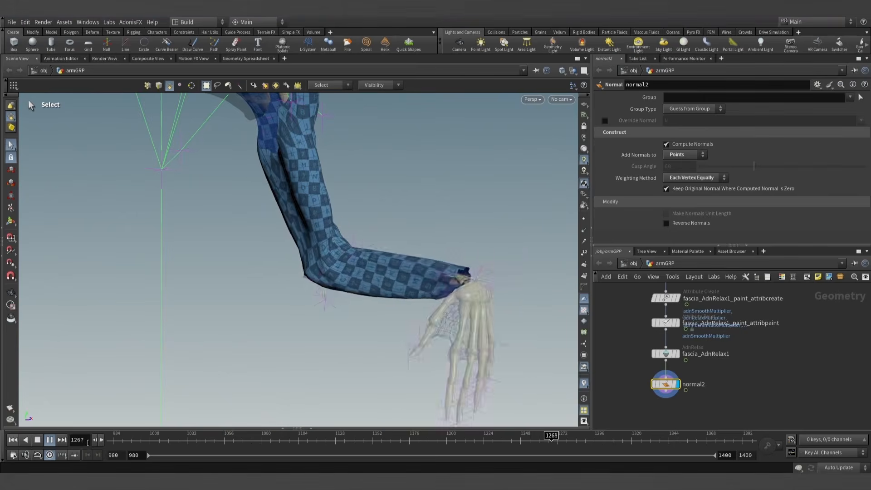
{"action": "left_click", "coordinate": [37, 440]}
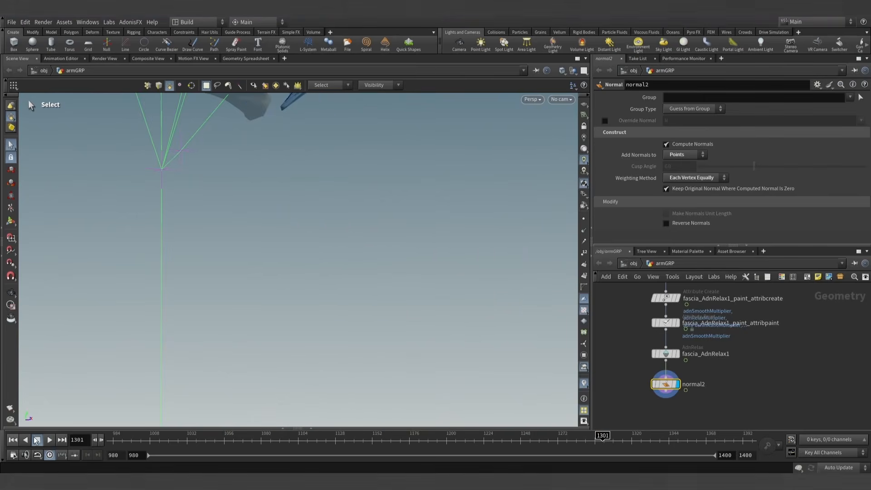
{"action": "left_click", "coordinate": [13, 440]}
{"action": "key", "text": "Escape"}
{"action": "left_click_drag", "start_coordinate": [444, 245], "coordinate": [327, 290]}
{"action": "key", "text": "s"}
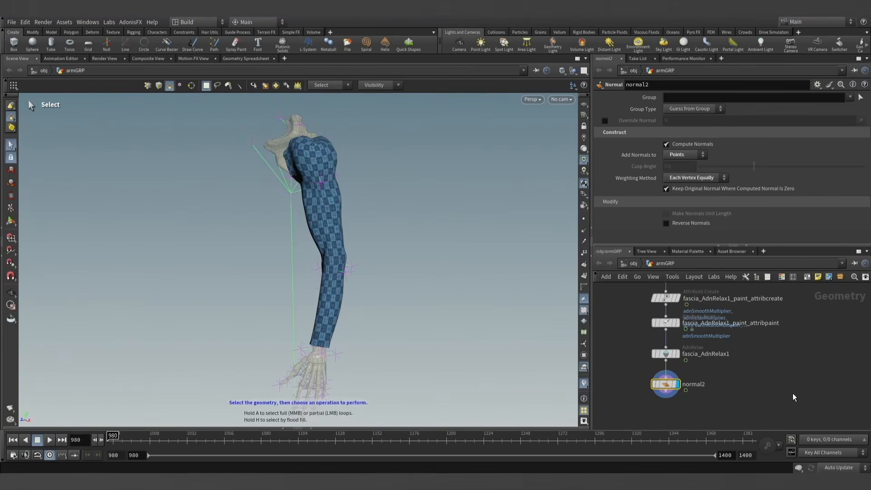
- Delete the normal2 node and move the fascia node chain farther away from the AdnGlue1 chain
{"action": "scroll", "coordinate": [715, 376], "scroll_direction": "down", "scroll_amount": 2}
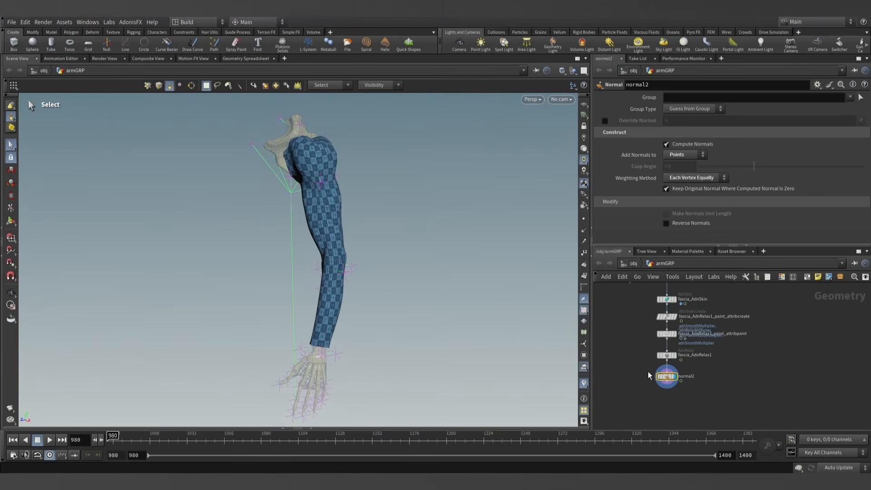
{"action": "key", "text": "Delete"}
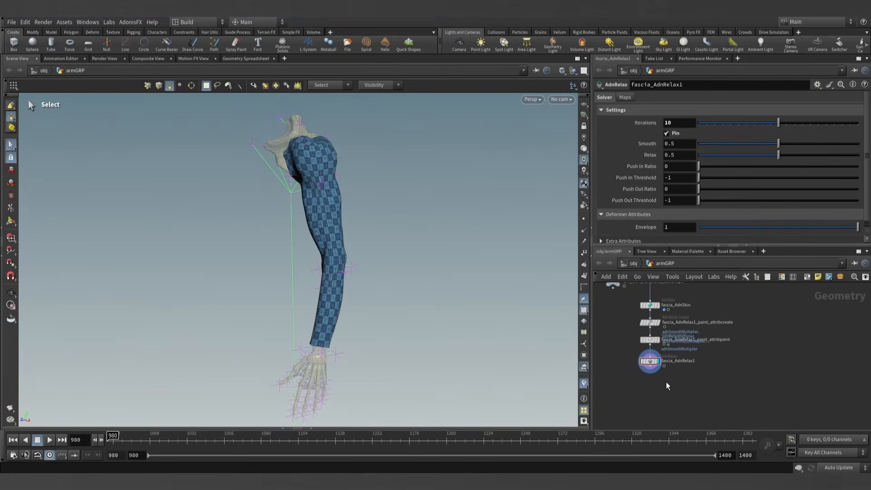
{"action": "scroll", "coordinate": [721, 316], "scroll_direction": "down", "scroll_amount": 2}
{"action": "middle_click_drag", "start_coordinate": [720, 313], "coordinate": [686, 343]}
{"action": "scroll", "coordinate": [705, 319], "scroll_direction": "up", "scroll_amount": 2}
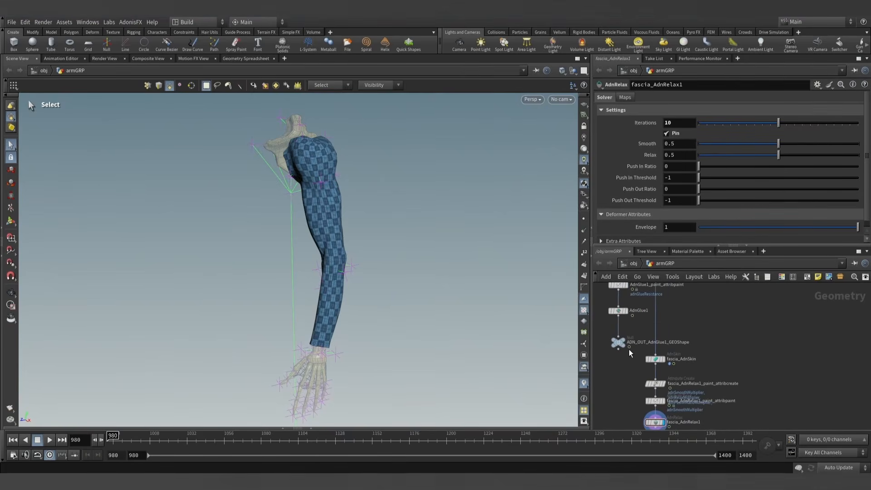
{"action": "scroll", "coordinate": [633, 370], "scroll_direction": "down", "scroll_amount": 2}
{"action": "scroll", "coordinate": [640, 384], "scroll_direction": "down", "scroll_amount": 2}
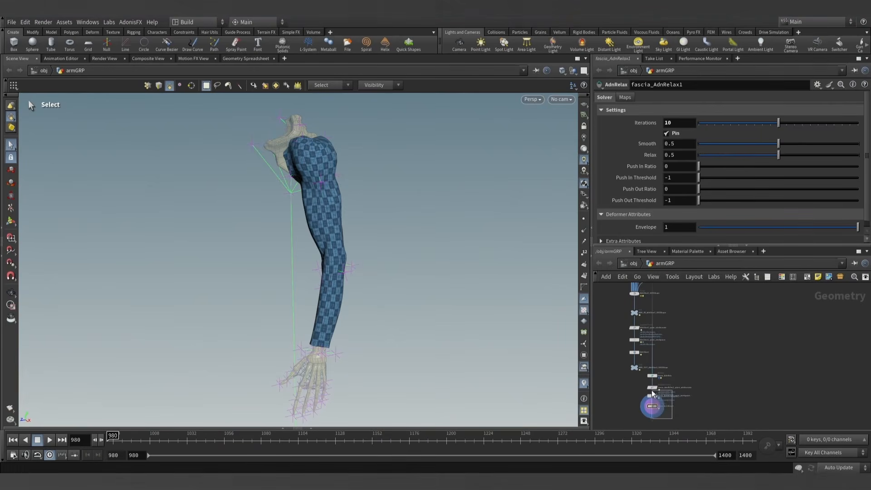
{"action": "left_click_drag", "start_coordinate": [652, 391], "coordinate": [676, 375]}
{"action": "scroll", "coordinate": [662, 359], "scroll_direction": "up", "scroll_amount": 2}
- Duplicate the ADN_IN_AdnGlue1_GEOShape null and insert the copy into the wire feeding fascia_AdnSkin
{"action": "left_click", "coordinate": [655, 303]}
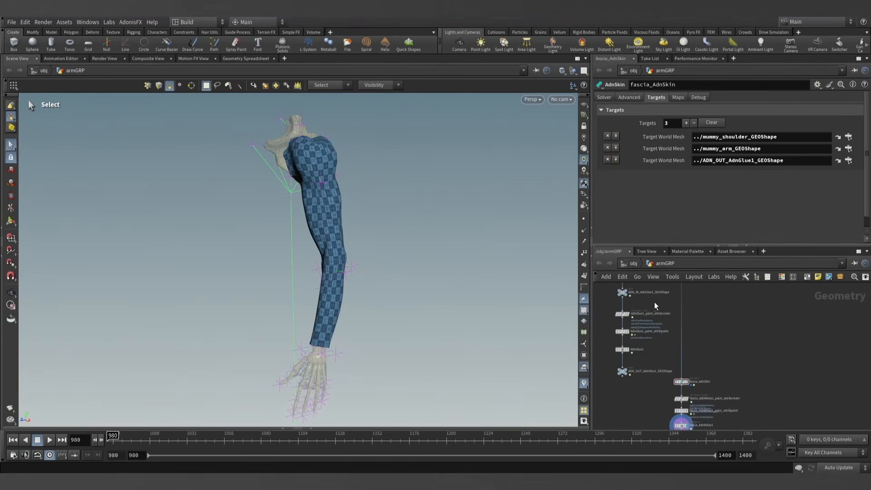
{"action": "left_click", "coordinate": [702, 347]}
{"action": "scroll", "coordinate": [702, 352], "scroll_direction": "up", "scroll_amount": 3}
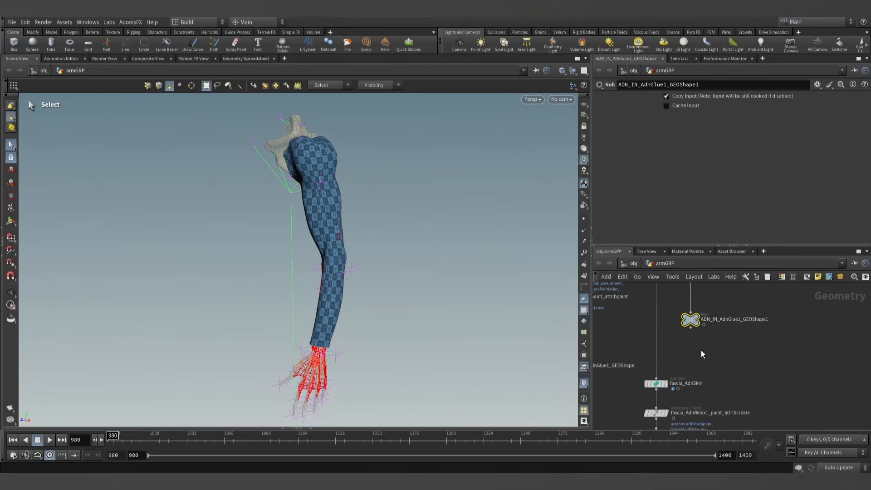
{"action": "left_click_drag", "start_coordinate": [689, 319], "coordinate": [662, 327]}
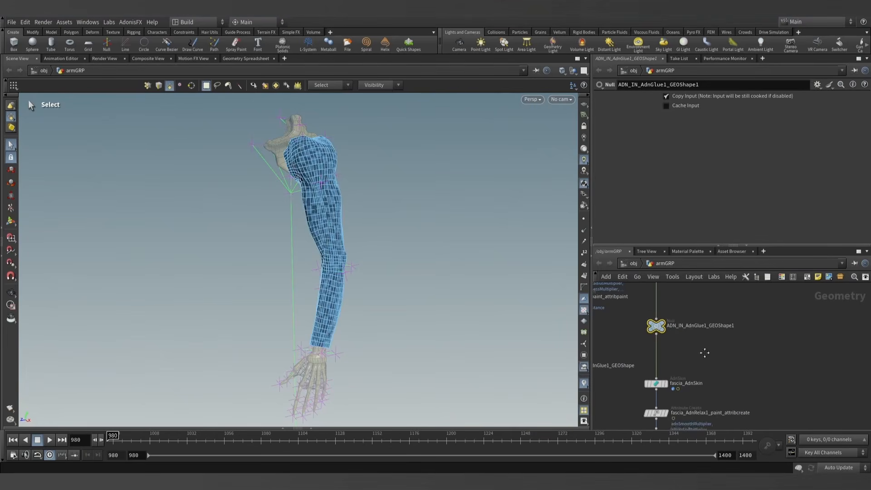
- Rename the inserted null as ADN_IN_fascia_GEOShape, taking the fascia name from the source fascia_GEOShape node
{"action": "scroll", "coordinate": [699, 352], "scroll_direction": "down", "scroll_amount": 6}
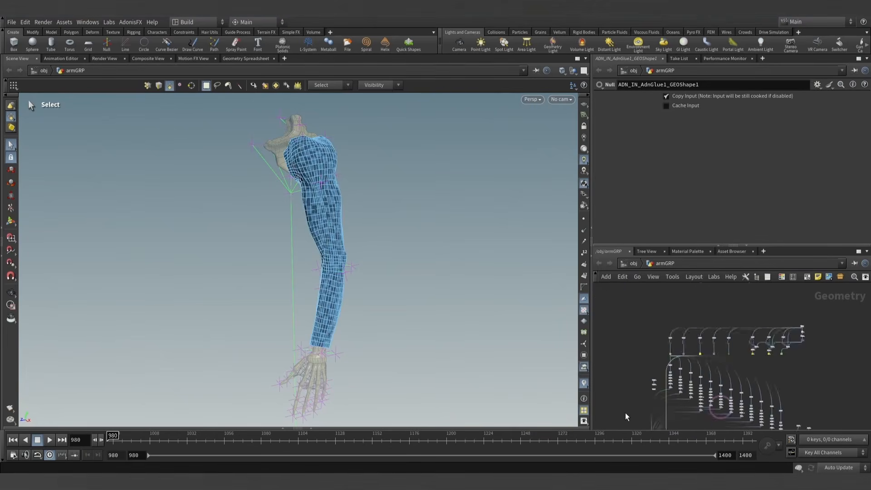
{"action": "scroll", "coordinate": [691, 332], "scroll_direction": "up", "scroll_amount": 6}
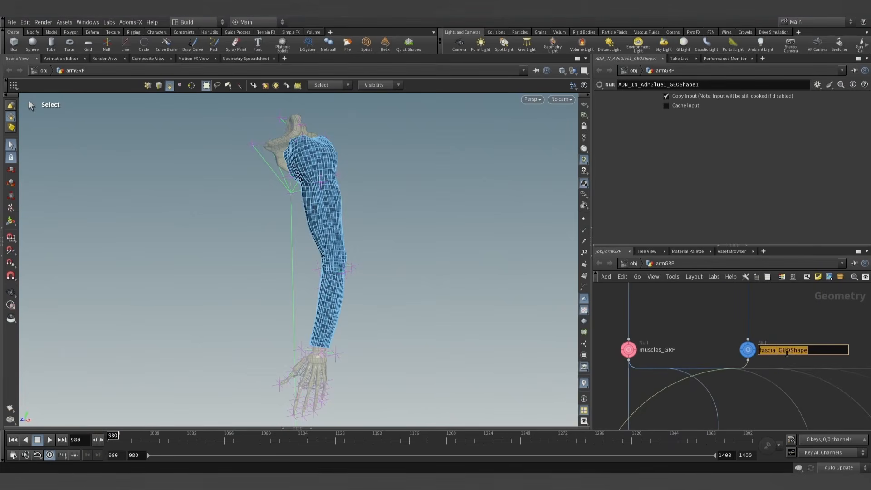
{"action": "scroll", "coordinate": [701, 334], "scroll_direction": "down", "scroll_amount": 6}
{"action": "scroll", "coordinate": [714, 356], "scroll_direction": "up", "scroll_amount": 6}
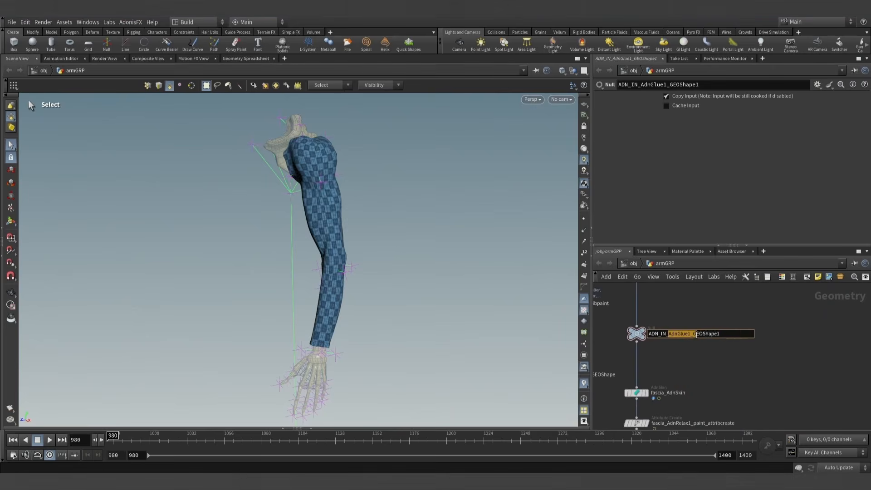
{"action": "scroll", "coordinate": [716, 362], "scroll_direction": "down", "scroll_amount": 2}
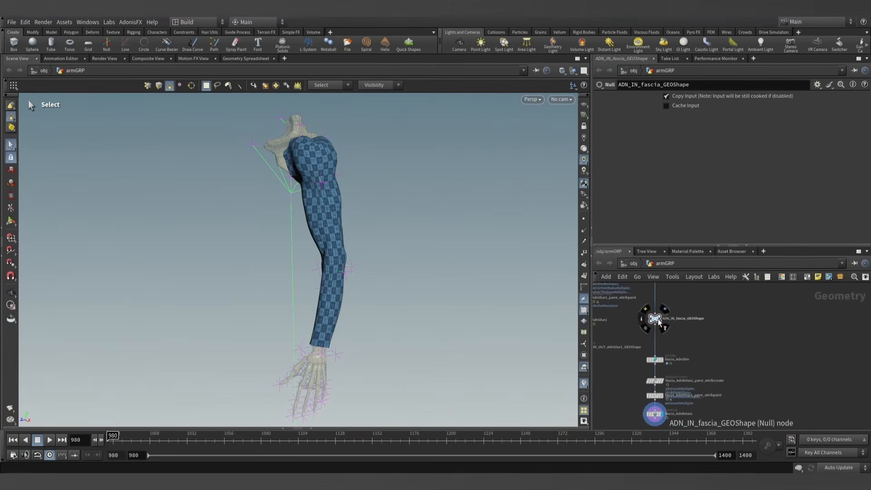
- Duplicate the ADN_IN_fascia_GEOShape null, connect the copy below fascia_AdnRelax1, and rename it ADN_OUT_fascia_GEOShape
{"action": "left_click_drag", "start_coordinate": [715, 373], "coordinate": [723, 384], "text": "alt"}
{"action": "middle_click_drag", "start_coordinate": [756, 357], "coordinate": [767, 307]}
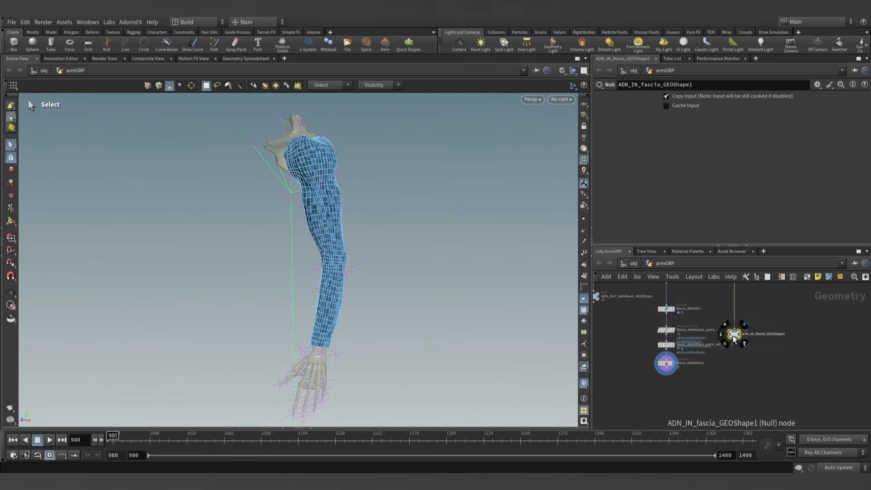
{"action": "left_click_drag", "start_coordinate": [732, 336], "coordinate": [675, 401]}
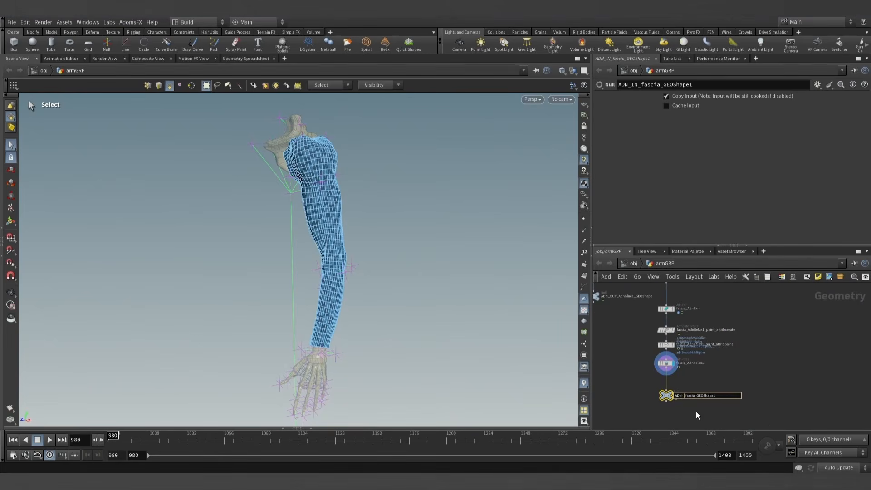
{"action": "key", "text": "Return"}
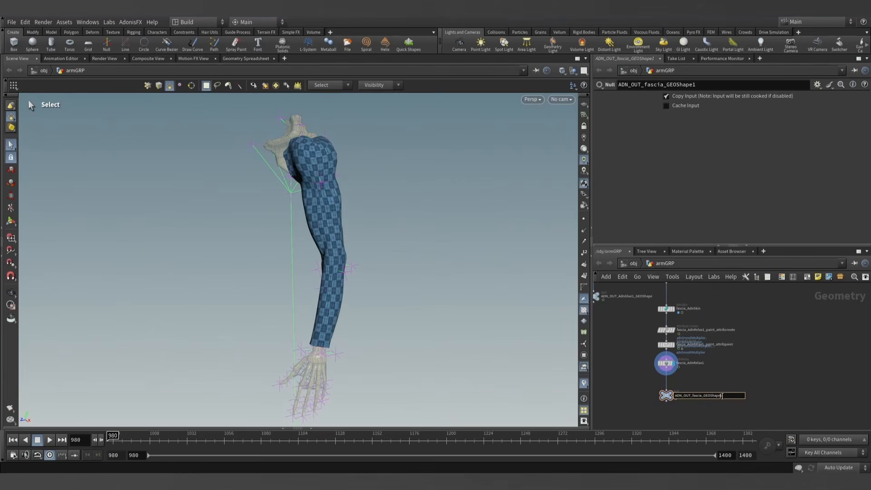
{"action": "scroll", "coordinate": [719, 383], "scroll_direction": "down", "scroll_amount": 2}
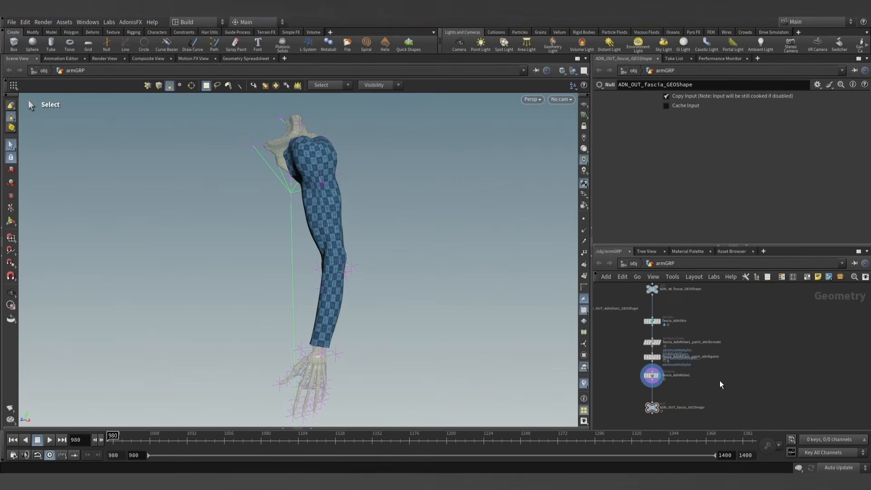
- Tidy the fascia node chain by moving its solver, paint, relax and output nodes closer to ADN_IN_fascia_GEOShape
{"action": "left_click_drag", "start_coordinate": [652, 358], "coordinate": [665, 371]}
{"action": "left_click", "coordinate": [686, 396]}
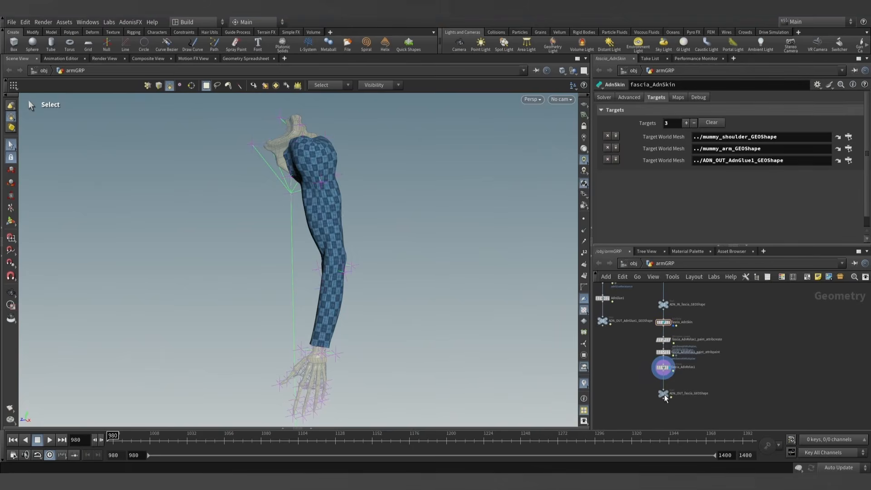
{"action": "scroll", "coordinate": [682, 380], "scroll_direction": "up", "scroll_amount": 3}
{"action": "mouse_move", "coordinate": [687, 380]}
{"action": "middle_mouse_down"}
{"action": "mouse_move", "coordinate": [666, 396]}
{"action": "mouse_move", "coordinate": [679, 393]}
{"action": "middle_mouse_up"}
{"action": "scroll", "coordinate": [666, 393], "scroll_direction": "down", "scroll_amount": 1}
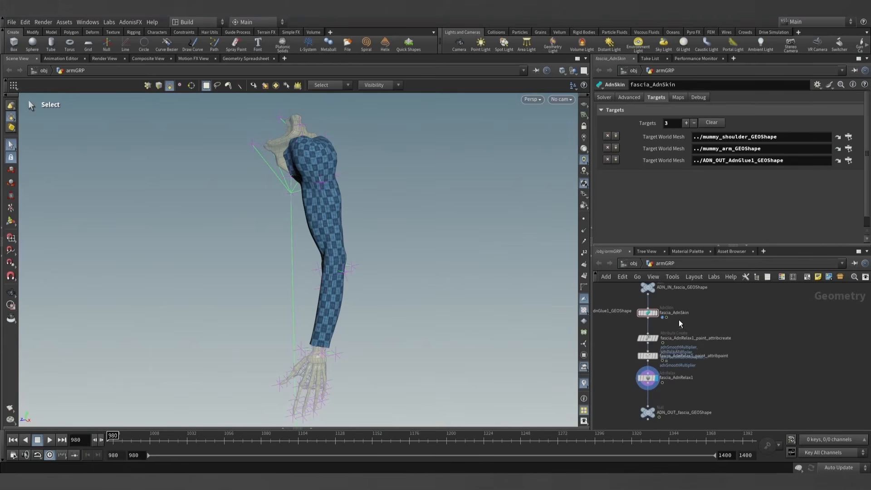
{"action": "scroll", "coordinate": [685, 331], "scroll_direction": "down", "scroll_amount": 1}
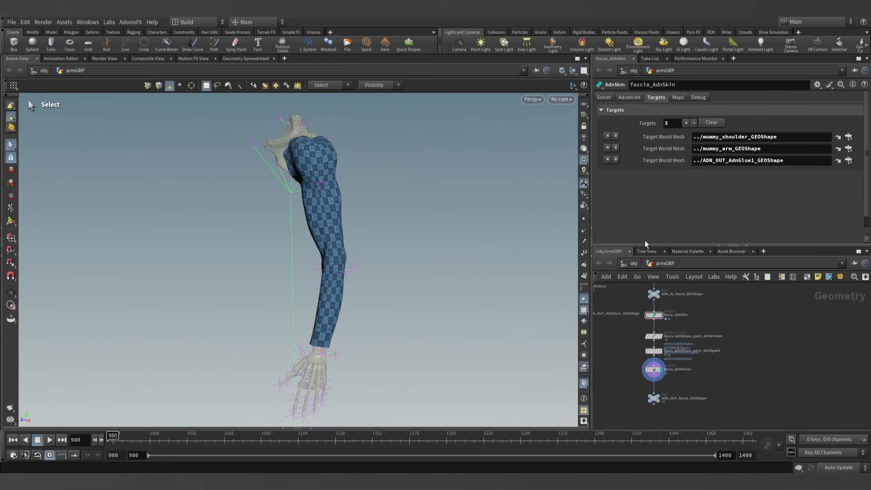
- Enlarge the network editor by making its pane taller and wider
{"action": "left_click_drag", "start_coordinate": [647, 246], "coordinate": [650, 231]}
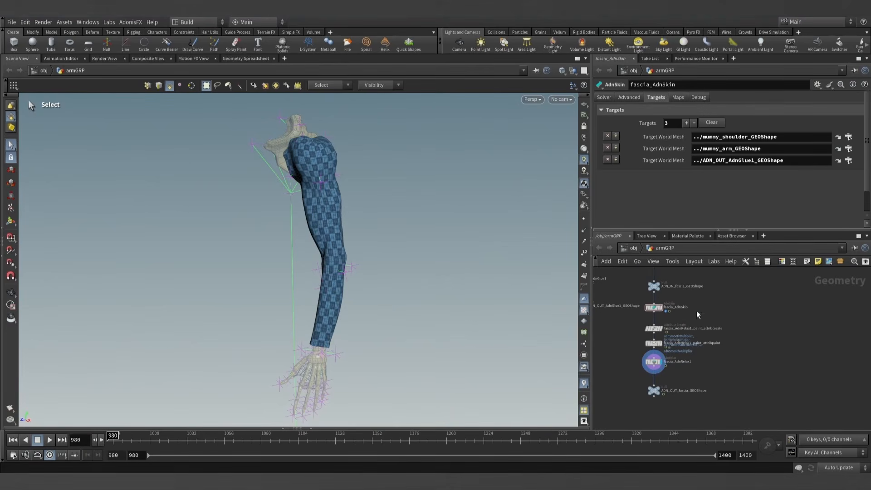
{"action": "middle_click_drag", "start_coordinate": [697, 314], "coordinate": [735, 319]}
{"action": "left_click_drag", "start_coordinate": [592, 270], "coordinate": [554, 299]}
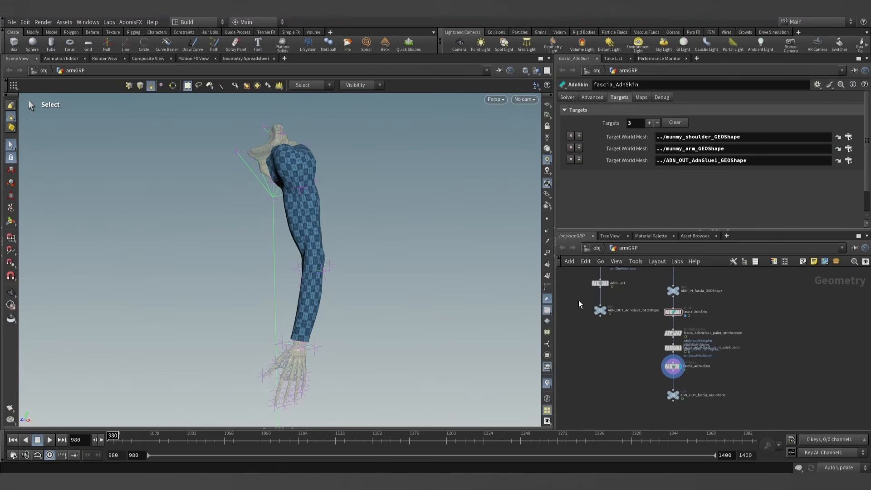
- Play the fascia_AdnRelax1 result from frame 980, examine the bending arm from several angles, and return to the first frame
{"action": "left_click", "coordinate": [49, 440]}
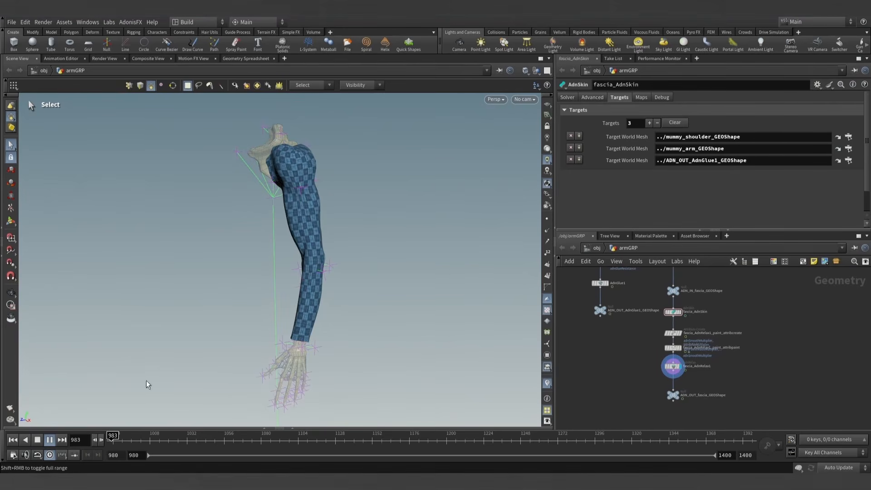
{"action": "key", "text": "Escape"}
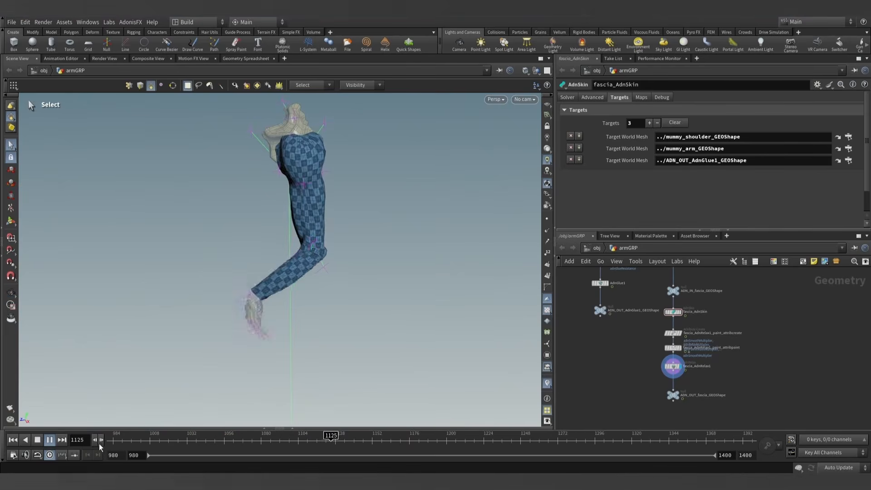
{"action": "left_click", "coordinate": [48, 441]}
{"action": "left_click", "coordinate": [14, 441]}
{"action": "left_click_drag", "start_coordinate": [375, 247], "coordinate": [299, 237], "text": "alt"}
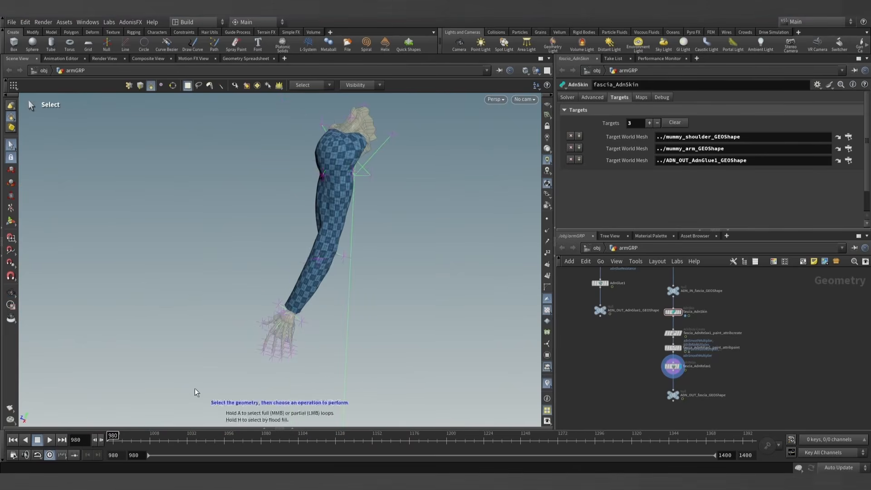
{"action": "left_click", "coordinate": [50, 443]}
{"action": "left_click_drag", "start_coordinate": [367, 230], "coordinate": [401, 229], "text": "alt"}
{"action": "left_click", "coordinate": [14, 442]}
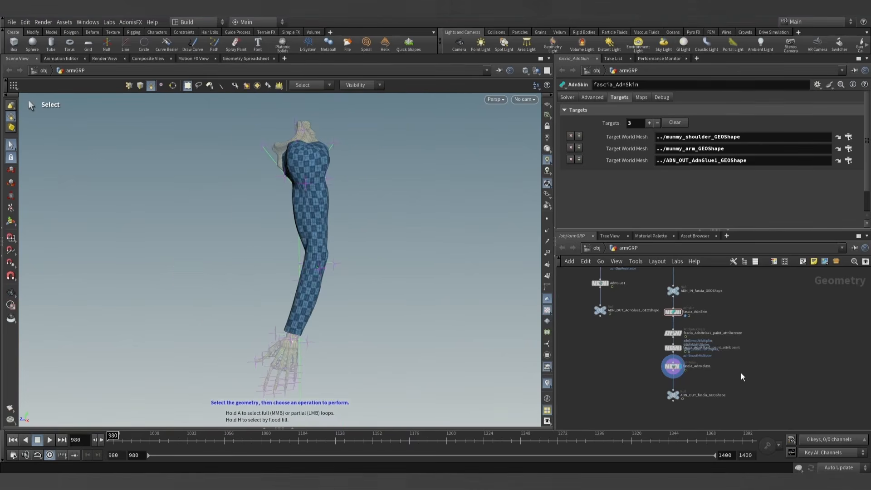
- Move the ADN_OUT_fascia_GEOShape null closer to fascia_AdnRelax1
{"action": "scroll", "coordinate": [703, 356], "scroll_direction": "down", "scroll_amount": 3}
{"action": "scroll", "coordinate": [702, 359], "scroll_direction": "up", "scroll_amount": 3}
{"action": "scroll", "coordinate": [663, 392], "scroll_direction": "up", "scroll_amount": 2}
{"action": "left_click_drag", "start_coordinate": [665, 373], "coordinate": [665, 366]}
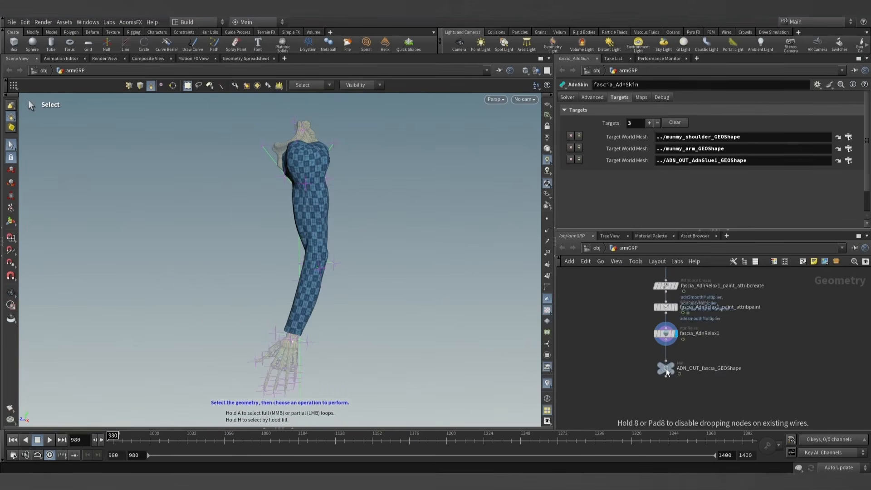
- Locate the fat_GEOShape null among the source geometry nodes and display its output
{"action": "scroll", "coordinate": [701, 355], "scroll_direction": "down", "scroll_amount": 7}
{"action": "middle_click_drag", "start_coordinate": [725, 350], "coordinate": [670, 432]}
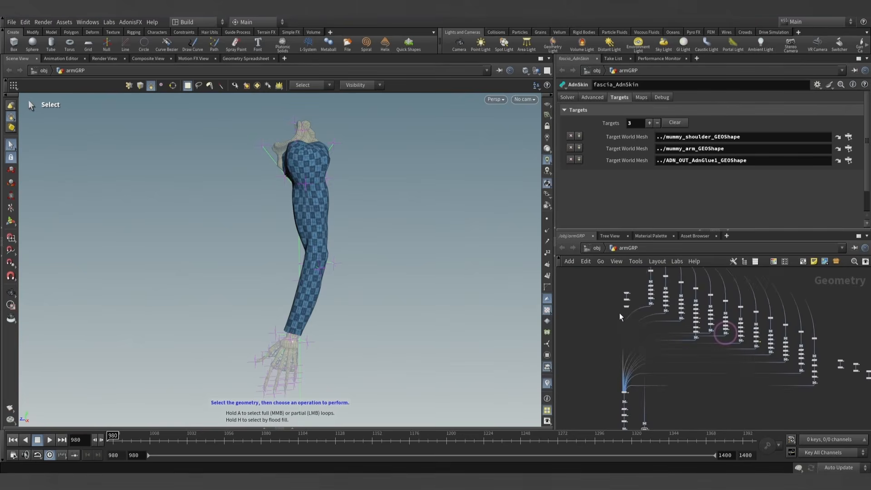
{"action": "scroll", "coordinate": [621, 316], "scroll_direction": "up", "scroll_amount": 6}
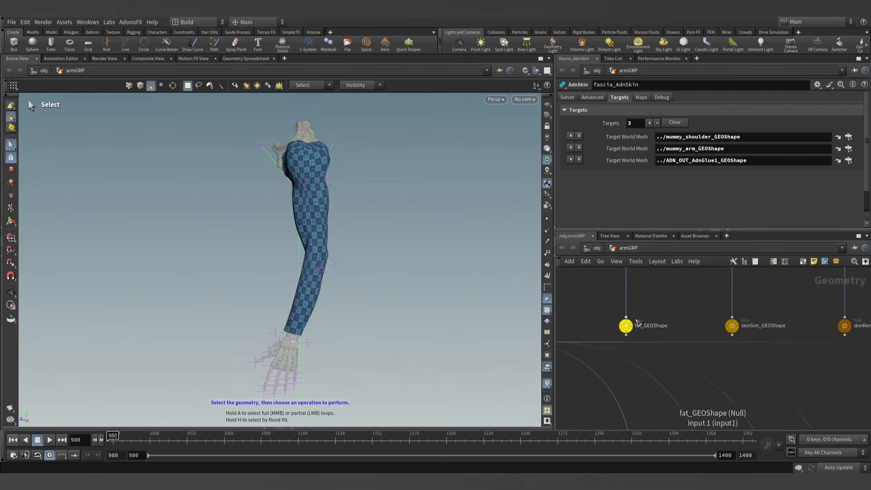
{"action": "left_click", "coordinate": [627, 325]}
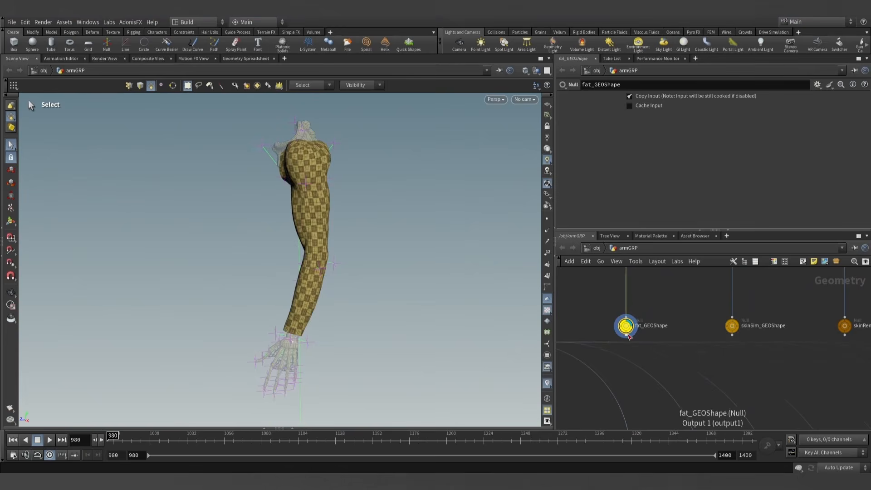
- Add a null wired to the output of fat_GEOShape, placed beside the ADN_IN_fascia_GEOShape null
{"action": "left_click", "coordinate": [626, 336]}
{"action": "scroll", "coordinate": [619, 340], "scroll_direction": "down", "scroll_amount": 4}
{"action": "middle_click_drag", "start_coordinate": [607, 408], "coordinate": [666, 335]}
{"action": "scroll", "coordinate": [645, 338], "scroll_direction": "up", "scroll_amount": 6}
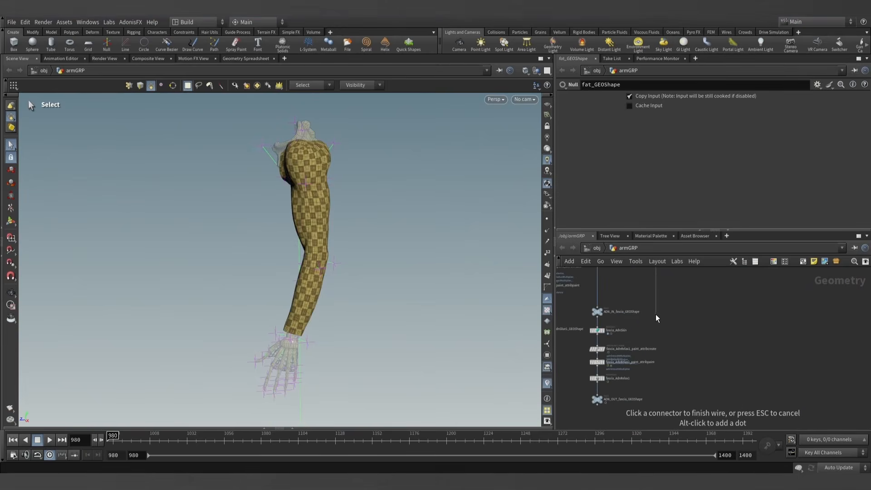
{"action": "scroll", "coordinate": [658, 318], "scroll_direction": "up", "scroll_amount": 1}
{"action": "key", "text": "Tab"}
{"action": "type", "text": "null"}
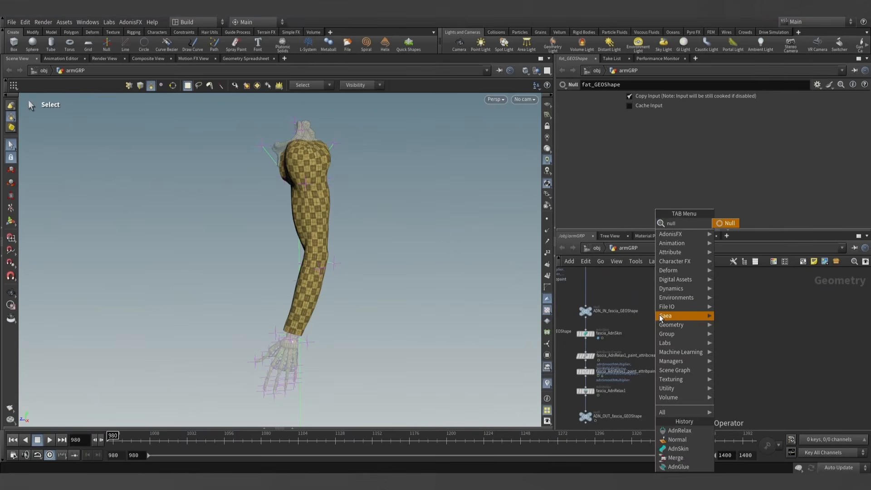
{"action": "key", "text": "Return"}
{"action": "left_click", "coordinate": [660, 317]}
- Rename the new null under fat_GEOShape as ADN_IN_fat_GEOShape
{"action": "double_click", "coordinate": [610, 311]}
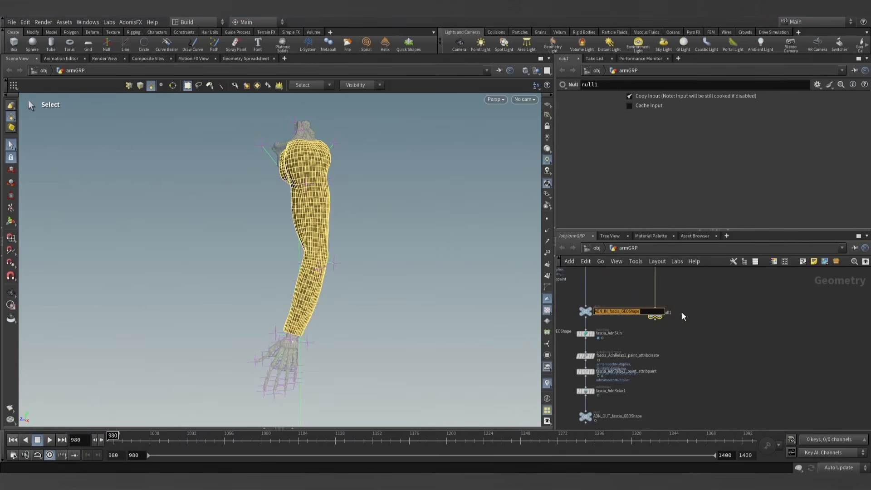
{"action": "left_click", "coordinate": [670, 316]}
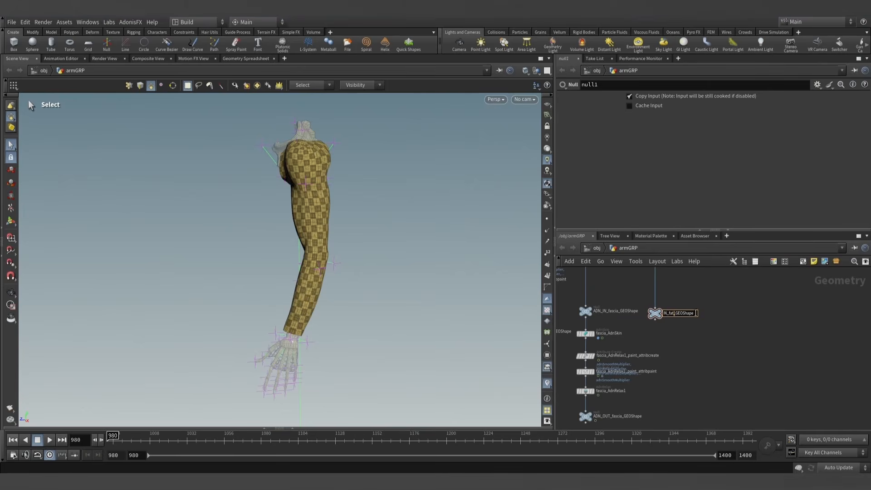
{"action": "key", "text": "Return"}
{"action": "middle_click_drag", "start_coordinate": [680, 334], "coordinate": [690, 322]}
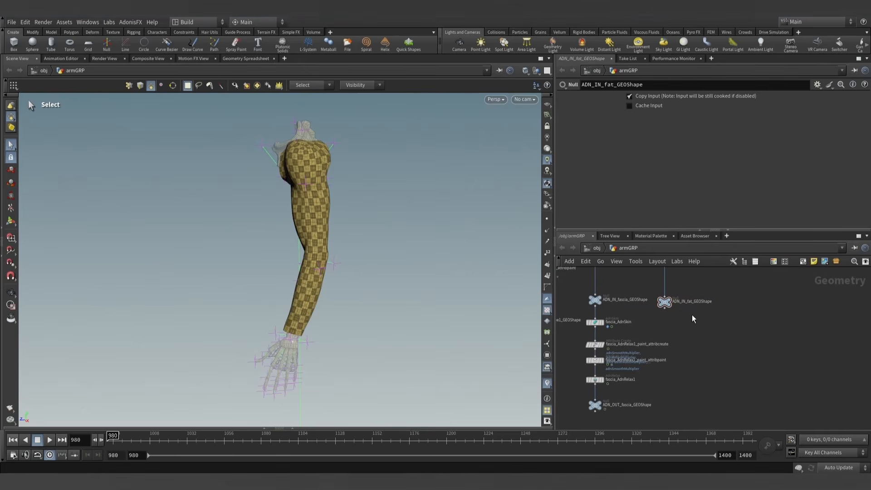
- Duplicate the ADN_IN_fat_GEOShape null below the original, keeping it wired in, and rename the copy ADN_OUT_fat_GEOShape
{"action": "left_click_drag", "start_coordinate": [664, 304], "coordinate": [664, 405]}
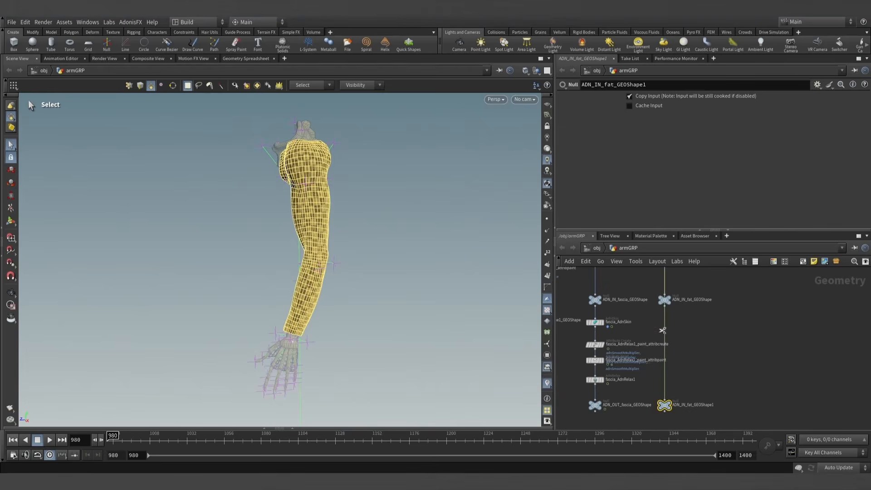
{"action": "left_click_drag", "start_coordinate": [662, 330], "coordinate": [664, 400]}
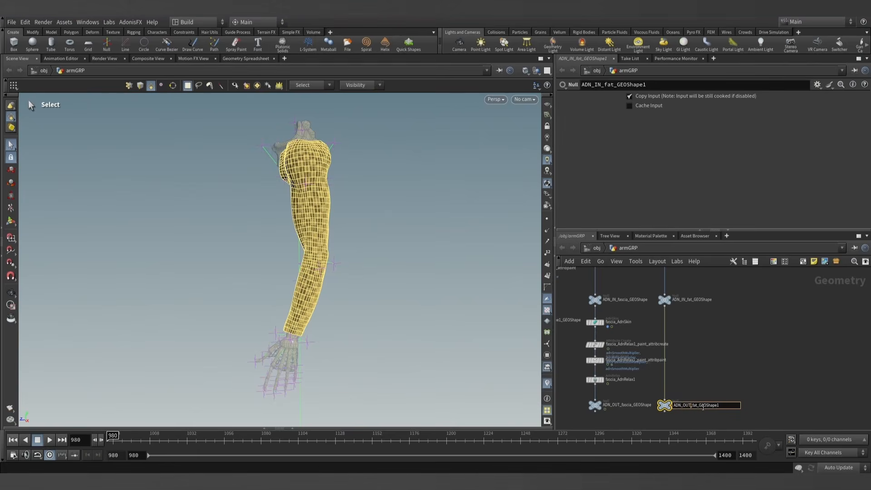
{"action": "key", "text": "Return"}
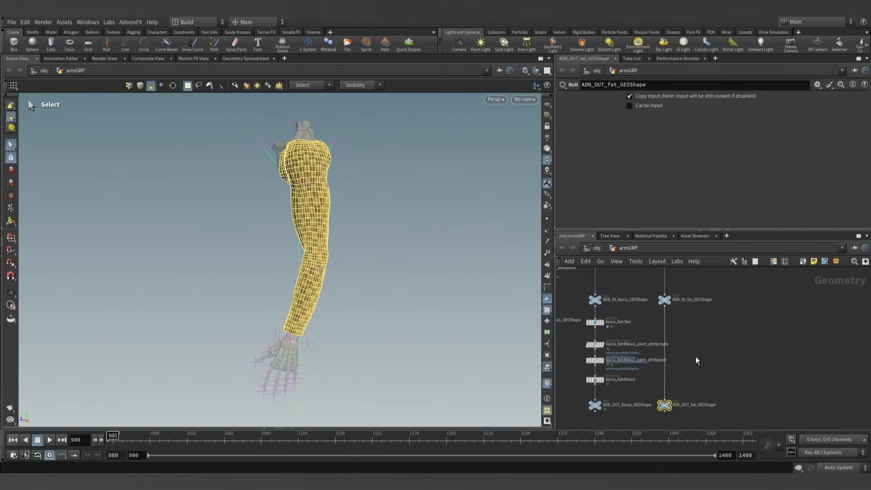
- Insert an AdnFat node between the ADN_IN and ADN_OUT fat nulls, rename it fat_AdnFat, and place it just above the output null
{"action": "key", "text": "Tab"}
{"action": "type", "text": "adnfat"}
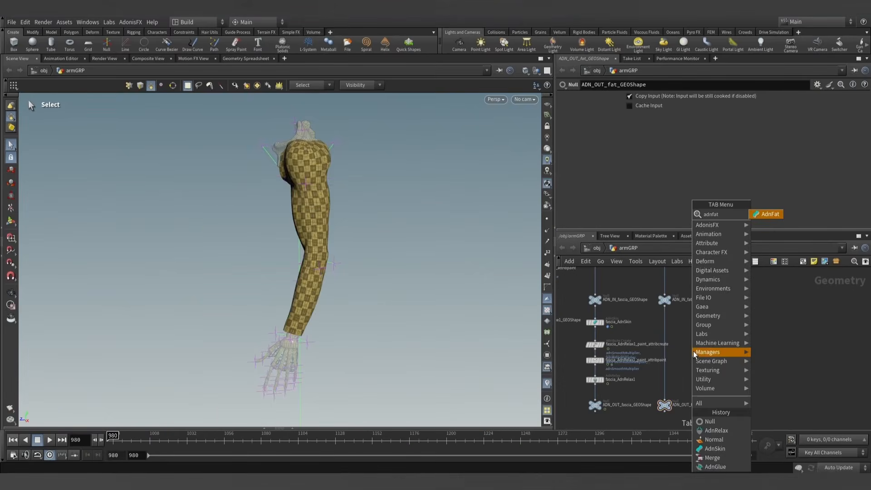
{"action": "key", "text": "Return"}
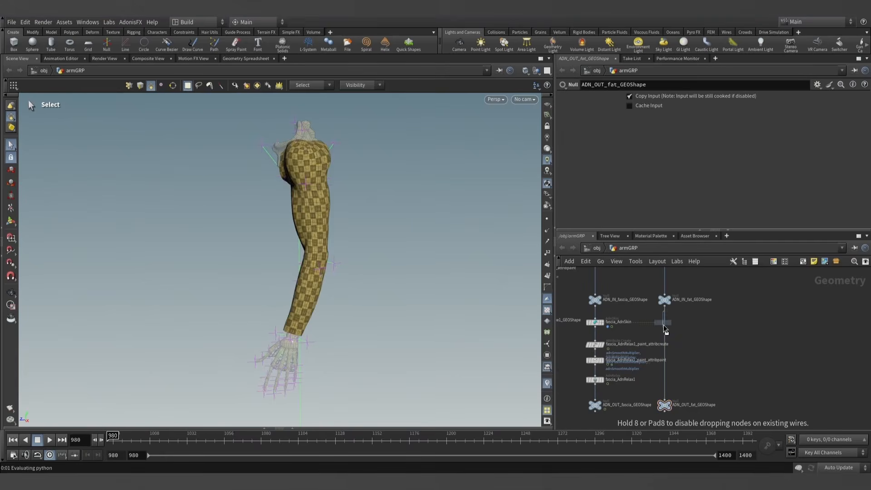
{"action": "left_click", "coordinate": [665, 330]}
{"action": "left_click_drag", "start_coordinate": [681, 321], "coordinate": [680, 337]}
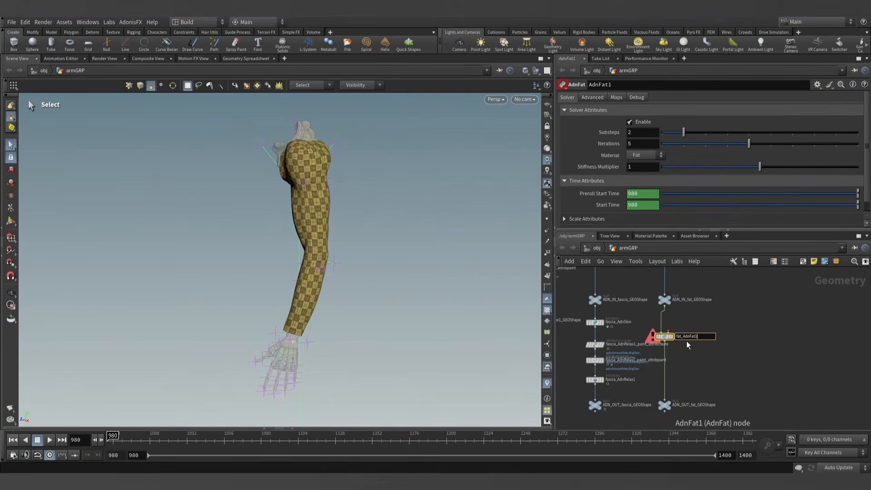
{"action": "key", "text": "Return"}
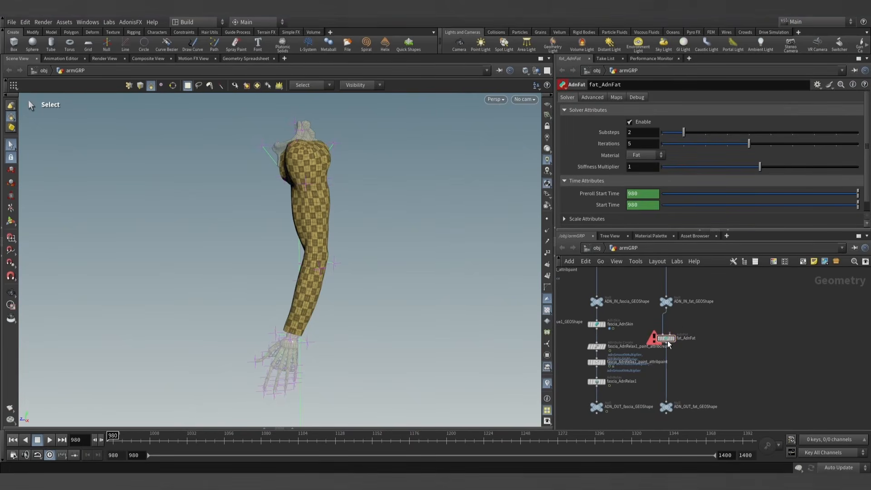
{"action": "left_click_drag", "start_coordinate": [668, 344], "coordinate": [668, 389]}
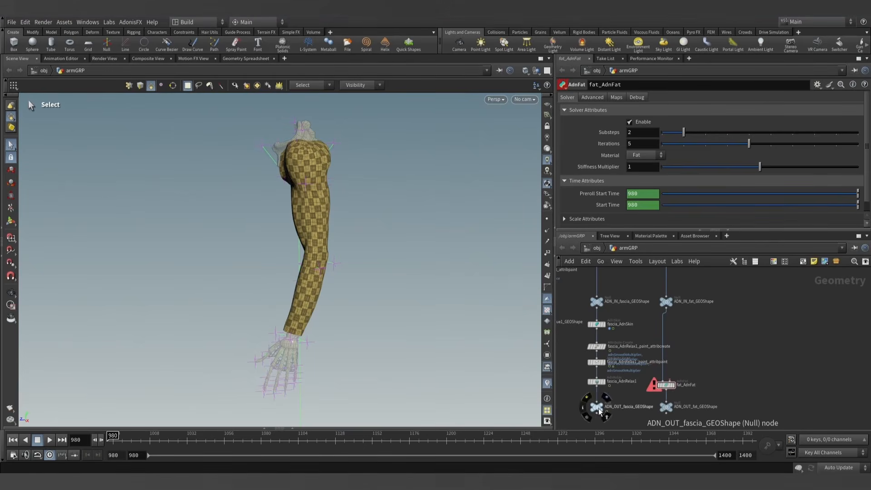
- Connect ADN_OUT_fascia_GEOShape to the second input of fat_AdnFat and display the fat_AdnFat output
{"action": "left_click_drag", "start_coordinate": [619, 412], "coordinate": [618, 407]}
{"action": "middle_click_drag", "start_coordinate": [618, 404], "coordinate": [612, 394]}
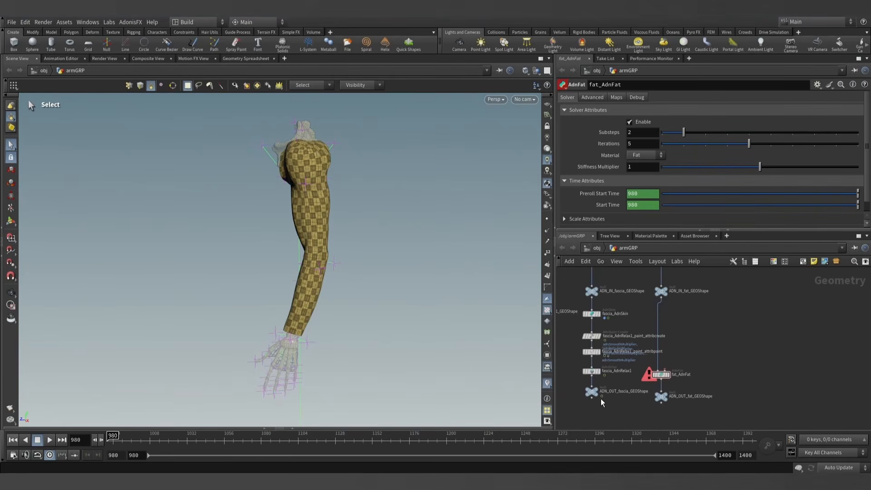
{"action": "scroll", "coordinate": [602, 402], "scroll_direction": "up", "scroll_amount": 4}
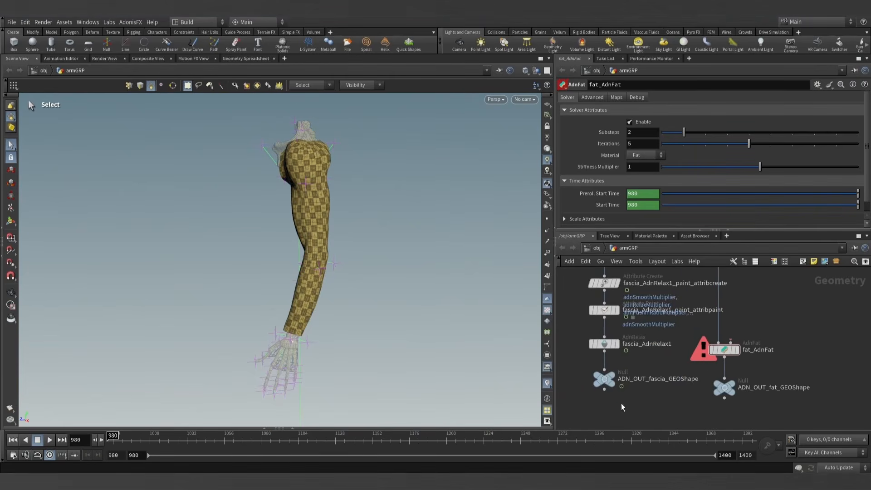
{"action": "left_click_drag", "start_coordinate": [613, 400], "coordinate": [731, 341]}
{"action": "left_click", "coordinate": [731, 350]}
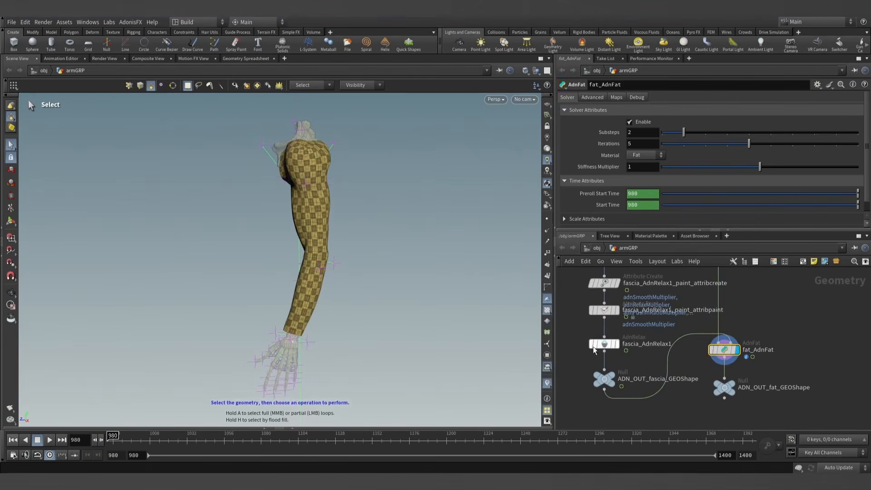
- Move ADN_OUT_fat_GEOShape farther below fat_AdnFat and display the null's output
{"action": "scroll", "coordinate": [635, 366], "scroll_direction": "down", "scroll_amount": 2}
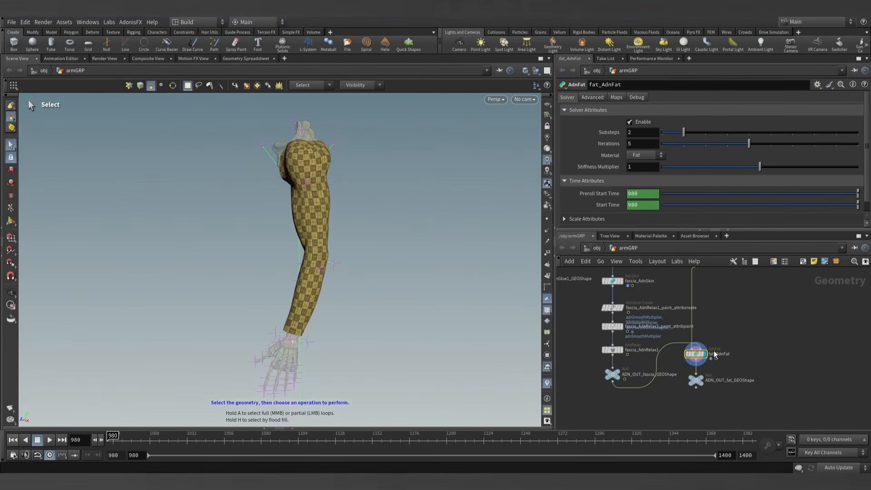
{"action": "left_click_drag", "start_coordinate": [699, 379], "coordinate": [699, 400]}
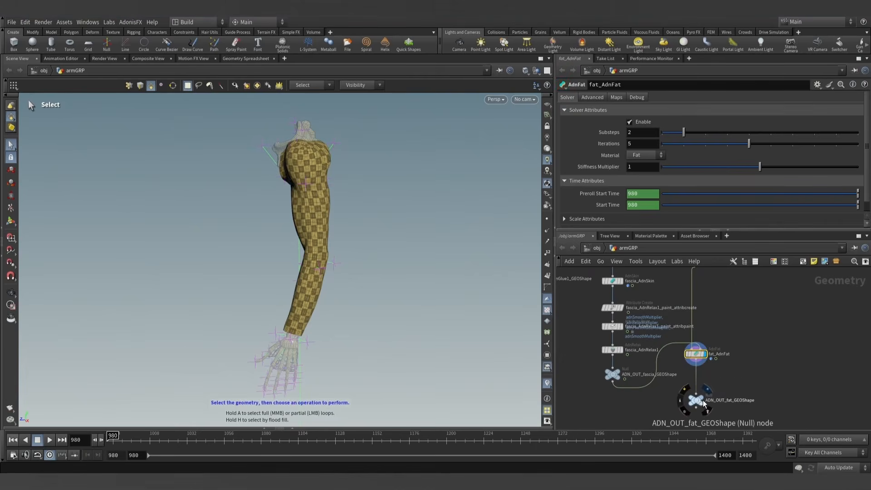
{"action": "left_click", "coordinate": [707, 389]}
{"action": "left_click", "coordinate": [697, 402]}
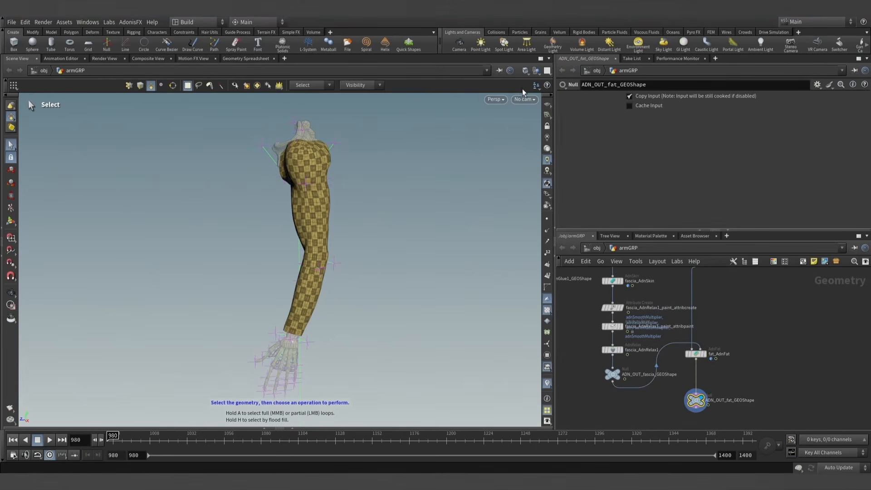
- Set the viewport shading mode to Smooth Shaded
{"action": "left_click", "coordinate": [536, 71]}
{"action": "left_click", "coordinate": [526, 71]}
{"action": "left_click", "coordinate": [525, 71]}
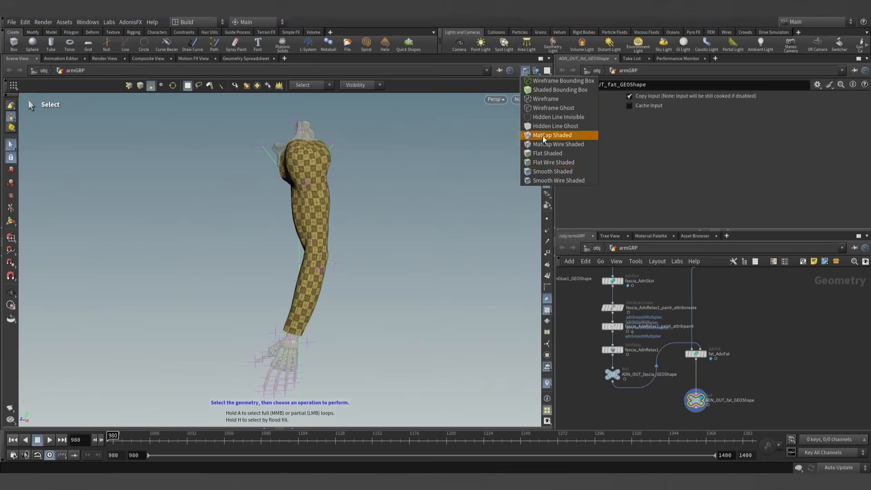
{"action": "left_click", "coordinate": [546, 172]}
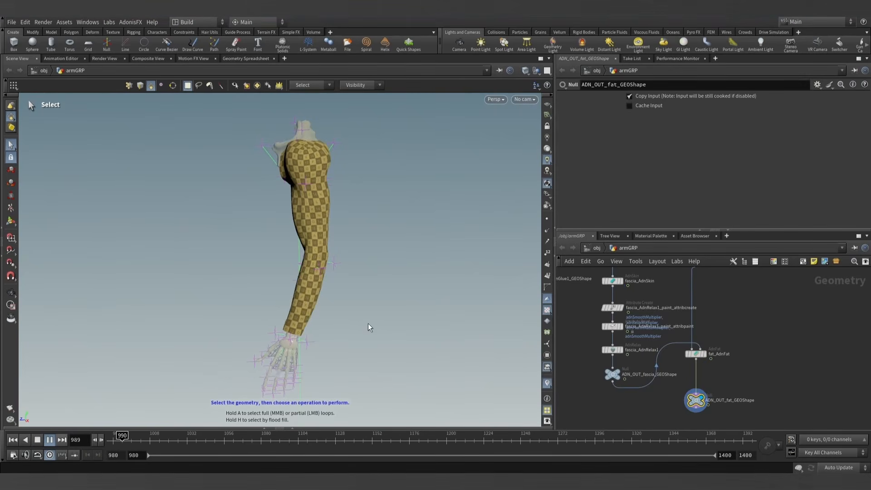
- Play the fat simulation from frame 980 and examine the bending arm up close and from different angles
{"action": "key", "text": "Escape"}
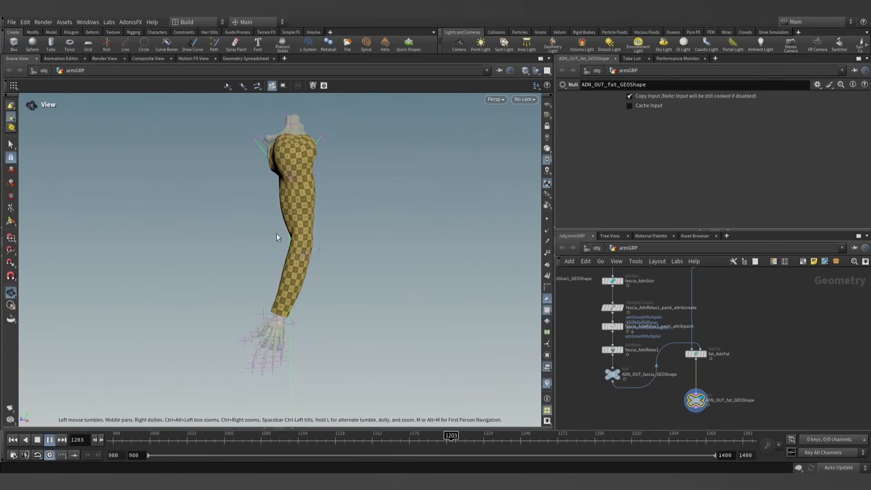
{"action": "key", "text": "s"}
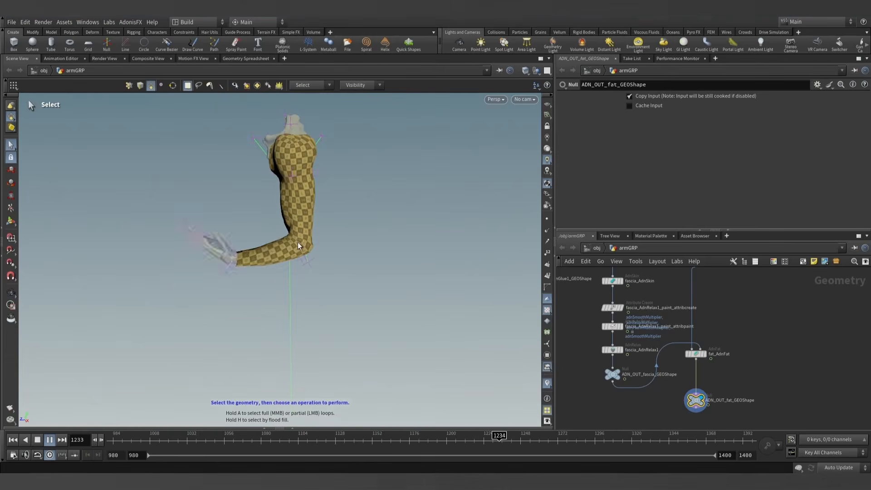
{"action": "scroll", "coordinate": [286, 209], "scroll_direction": "up", "scroll_amount": 5, "text": "alt"}
{"action": "middle_click_drag", "start_coordinate": [287, 211], "coordinate": [329, 275], "text": "alt"}
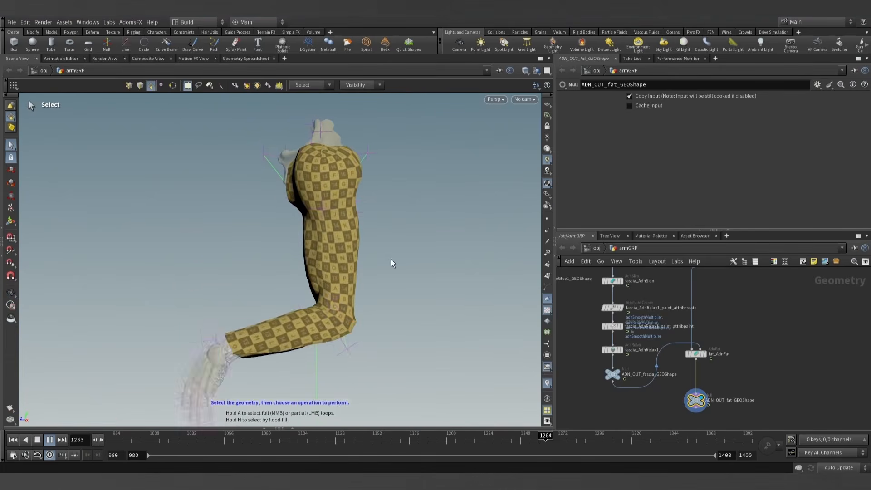
{"action": "left_click_drag", "start_coordinate": [401, 255], "coordinate": [385, 257], "text": "alt"}
{"action": "scroll", "coordinate": [361, 254], "scroll_direction": "down", "scroll_amount": 3, "text": "alt"}
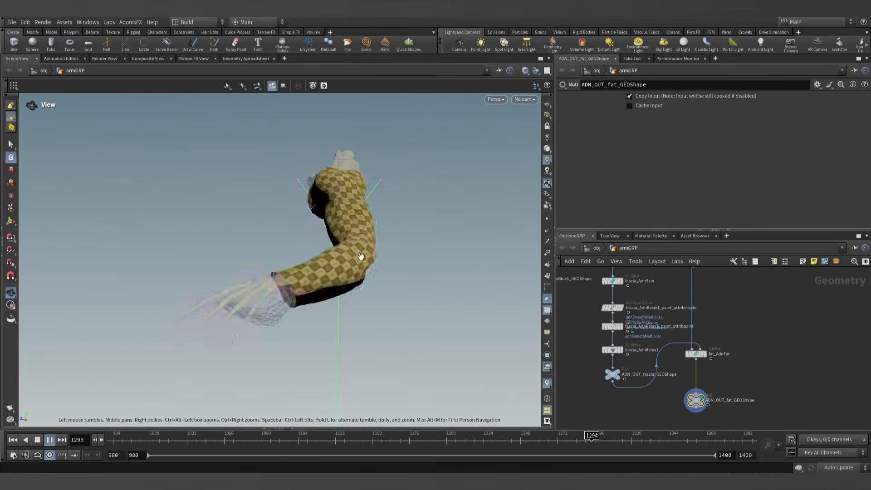
- Replay the fat simulation from frame 1054 and from a later frame, return to frame 980, and reframe the arm
{"action": "left_click", "coordinate": [225, 439]}
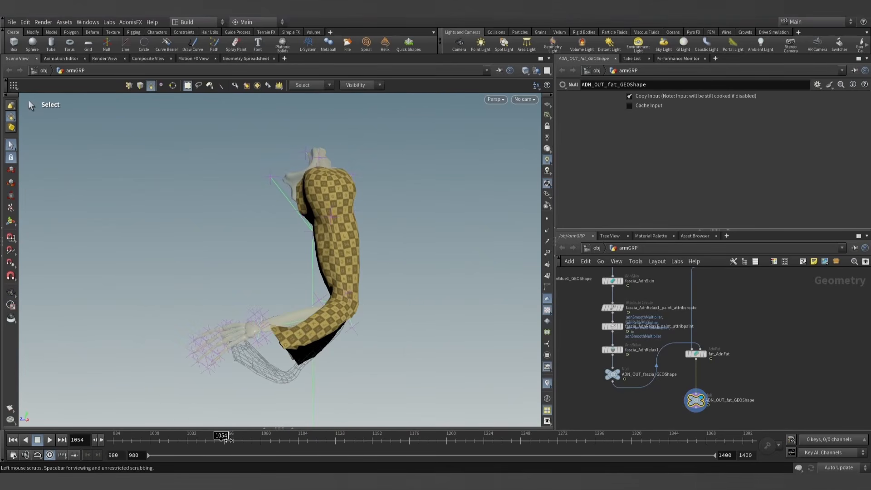
{"action": "left_click", "coordinate": [50, 441]}
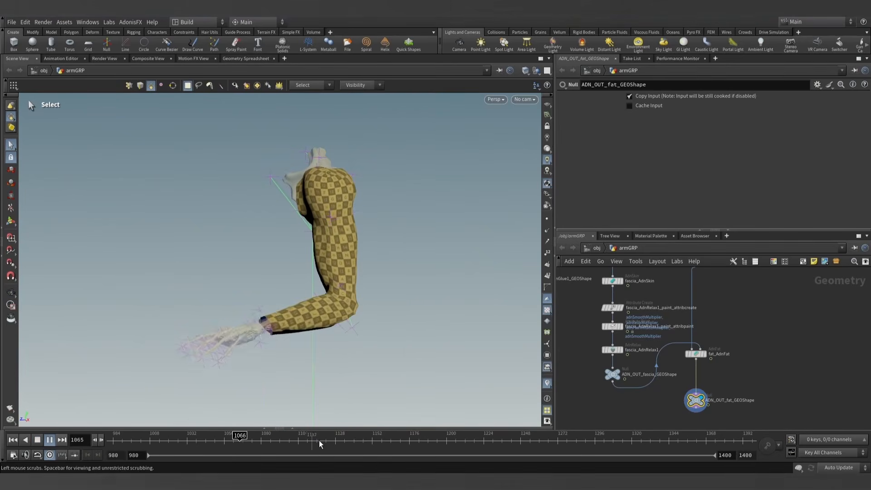
{"action": "left_click", "coordinate": [346, 443]}
{"action": "left_click", "coordinate": [49, 440]}
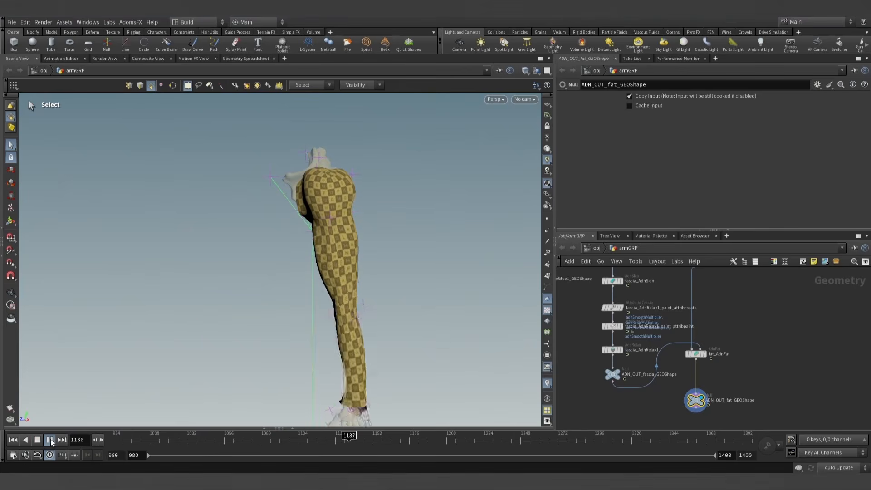
{"action": "left_click", "coordinate": [37, 439]}
{"action": "left_click", "coordinate": [14, 440]}
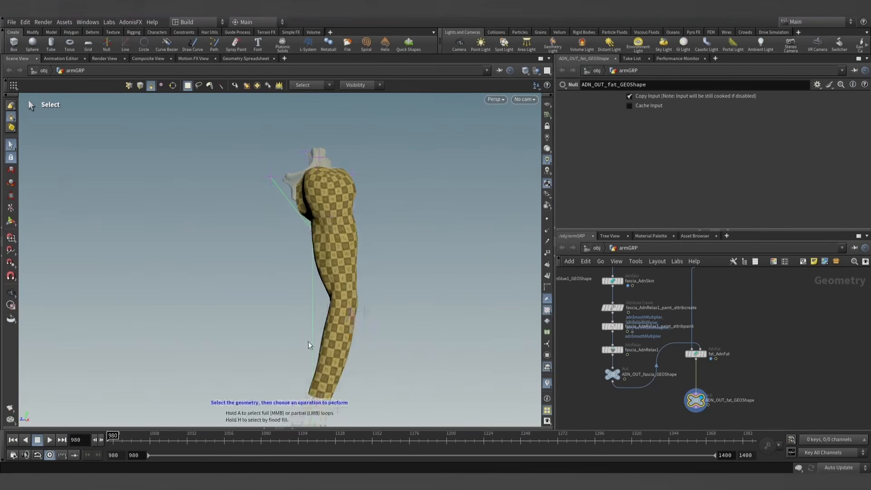
{"action": "right_click_drag", "start_coordinate": [326, 335], "coordinate": [371, 305], "text": "alt"}
{"action": "middle_click_drag", "start_coordinate": [370, 305], "coordinate": [350, 266], "text": "alt"}
{"action": "right_click_drag", "start_coordinate": [350, 266], "coordinate": [355, 273], "text": "alt"}
{"action": "middle_click_drag", "start_coordinate": [355, 273], "coordinate": [348, 263]}
{"action": "key", "text": "s"}
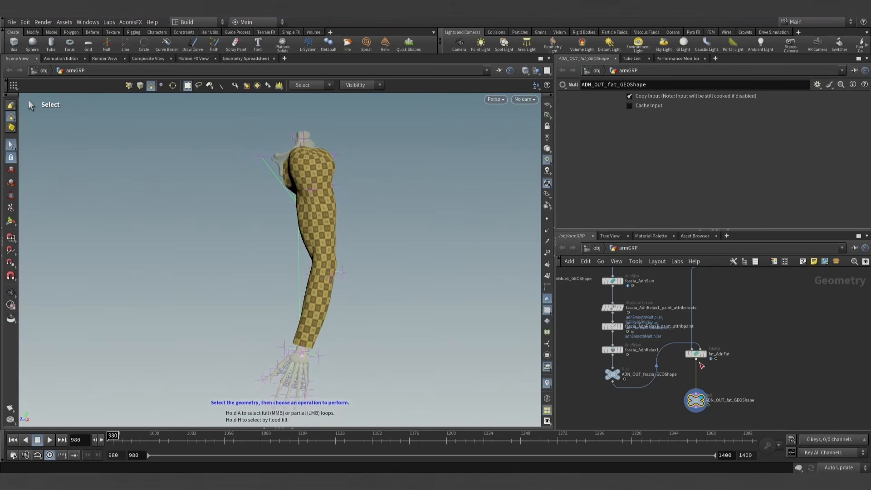
{"action": "scroll", "coordinate": [755, 371], "scroll_direction": "down", "scroll_amount": 2}
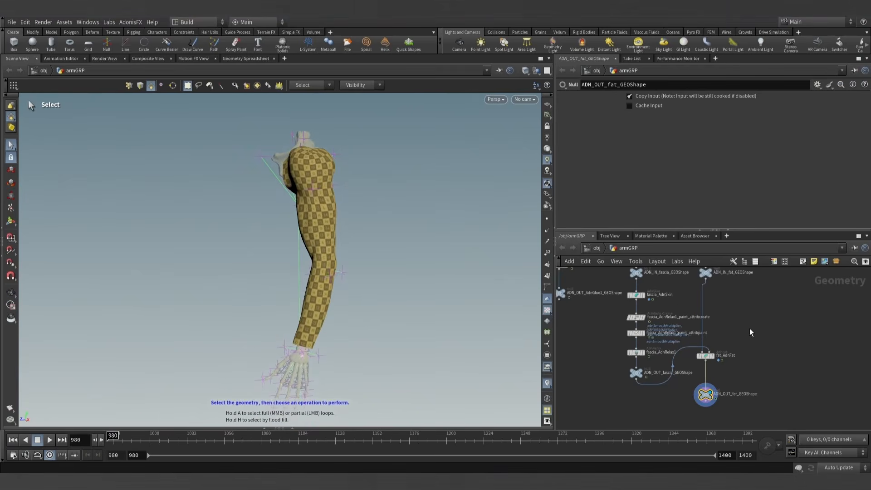
{"action": "middle_click_drag", "start_coordinate": [749, 333], "coordinate": [741, 353]}
{"action": "scroll", "coordinate": [748, 373], "scroll_direction": "down", "scroll_amount": 2}
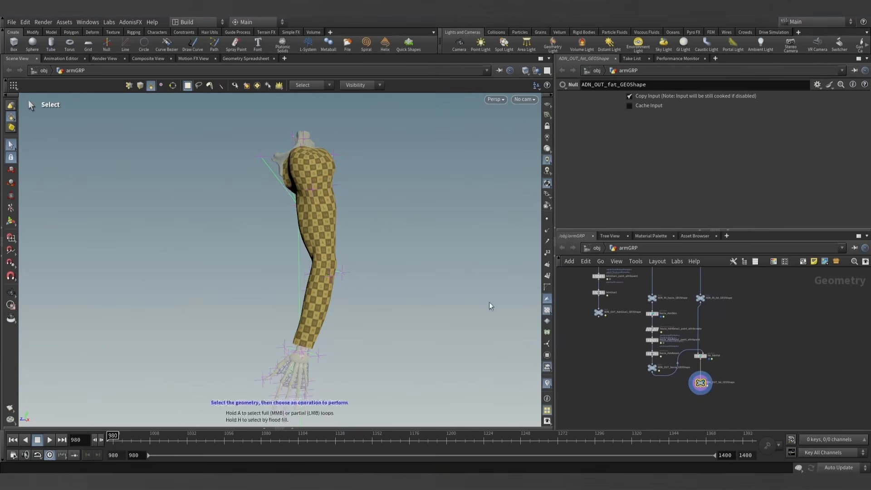
{"action": "middle_click_drag", "start_coordinate": [375, 248], "coordinate": [377, 225], "text": "alt"}
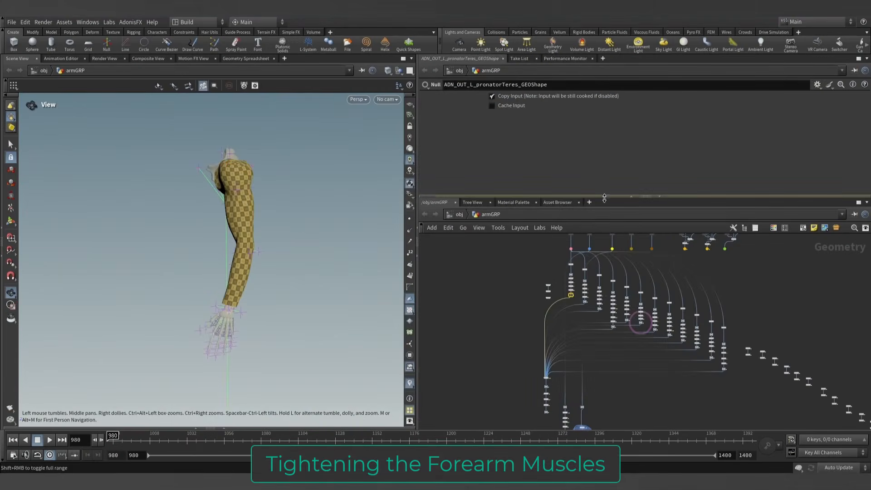
- Make the network editor pane taller and locate the forearm muscle chains around L_pronatorTeres and L_extensorCarpiLongus
{"action": "left_click_drag", "start_coordinate": [603, 197], "coordinate": [604, 144]}
{"action": "scroll", "coordinate": [533, 277], "scroll_direction": "up", "scroll_amount": 3}
{"action": "middle_click_drag", "start_coordinate": [535, 283], "coordinate": [461, 323]}
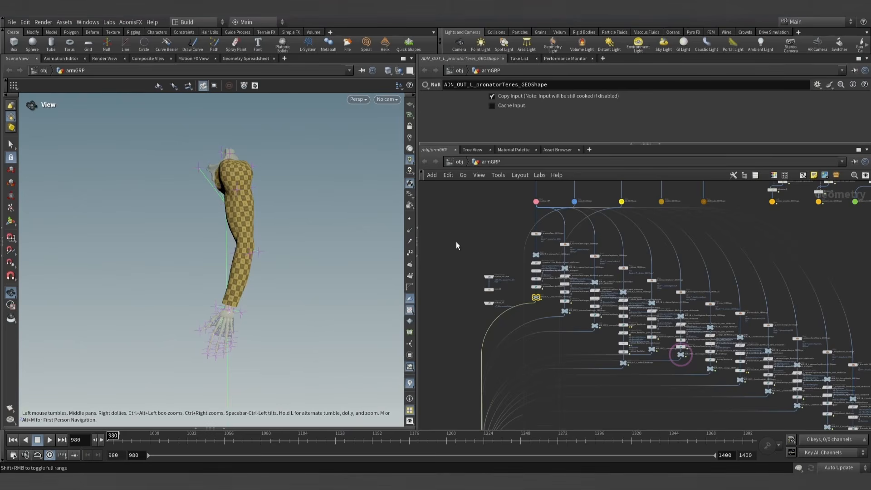
{"action": "scroll", "coordinate": [475, 292], "scroll_direction": "up", "scroll_amount": 5}
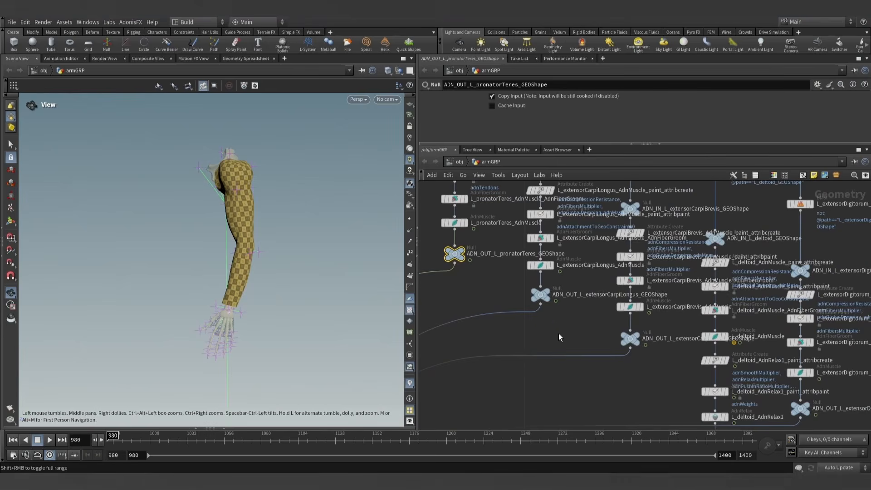
- Display the ADN_OUT null of L_flexorDigitorumSuperficialis and color the node blue
{"action": "middle_click_drag", "start_coordinate": [559, 333], "coordinate": [493, 301]}
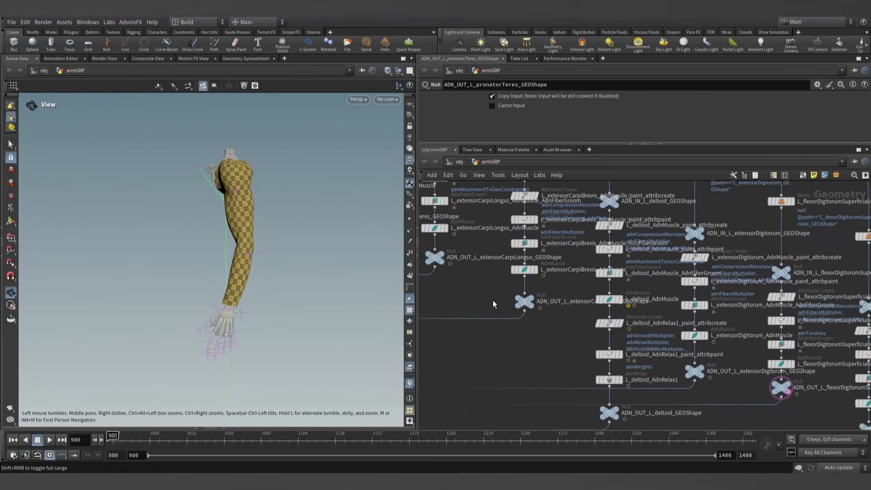
{"action": "middle_click_drag", "start_coordinate": [554, 335], "coordinate": [517, 301]}
{"action": "middle_click_drag", "start_coordinate": [643, 389], "coordinate": [515, 288]}
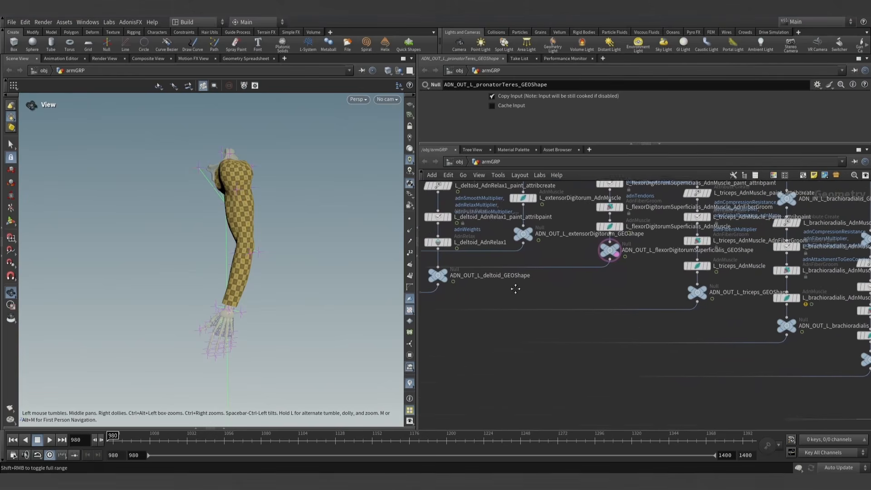
{"action": "middle_click_drag", "start_coordinate": [640, 324], "coordinate": [618, 357]}
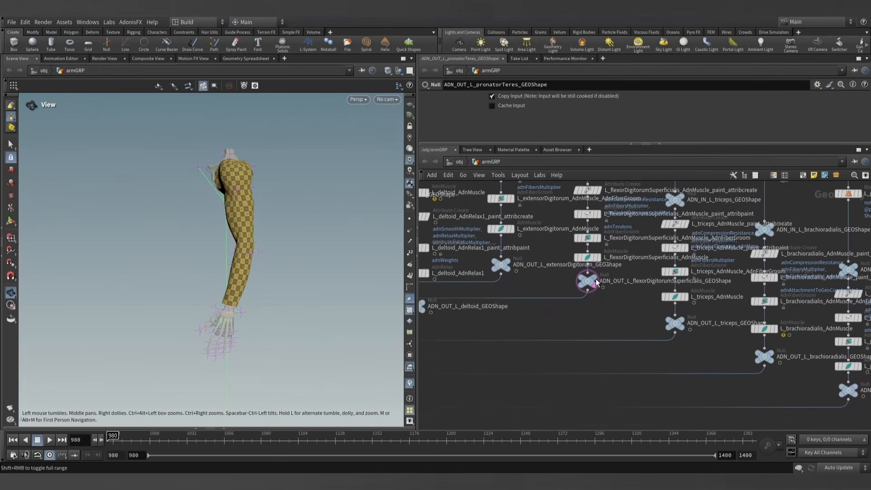
{"action": "left_click", "coordinate": [595, 279]}
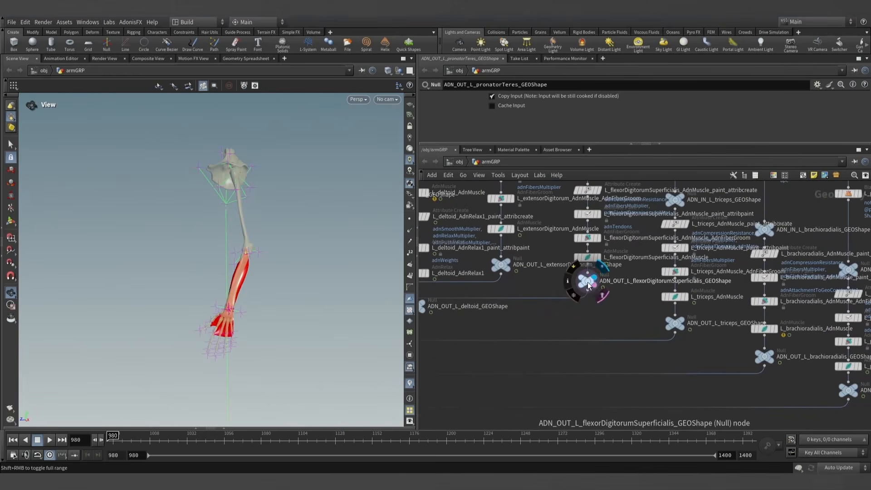
{"action": "left_click", "coordinate": [589, 284]}
{"action": "key", "text": "c"}
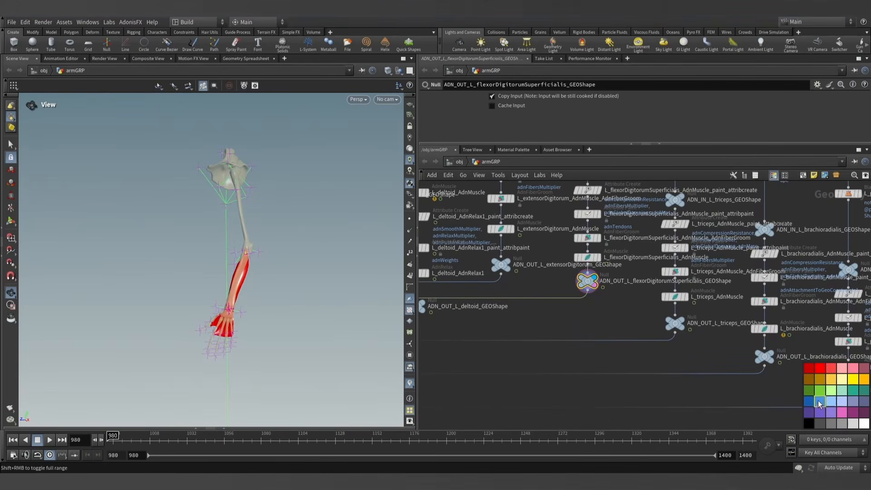
- Display the ADN_OUT null of L_extensorDigitorum and color the node blue
{"action": "middle_click_drag", "start_coordinate": [615, 311], "coordinate": [595, 319]}
{"action": "left_click", "coordinate": [472, 261]}
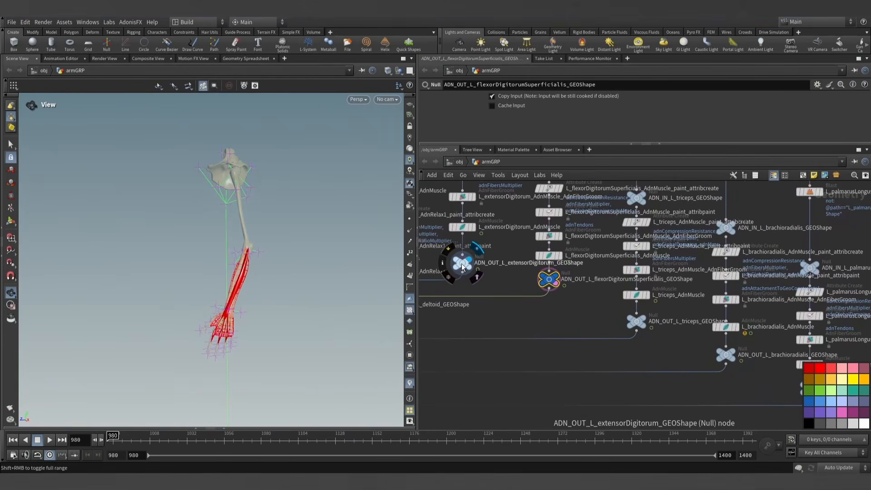
{"action": "left_click", "coordinate": [462, 267]}
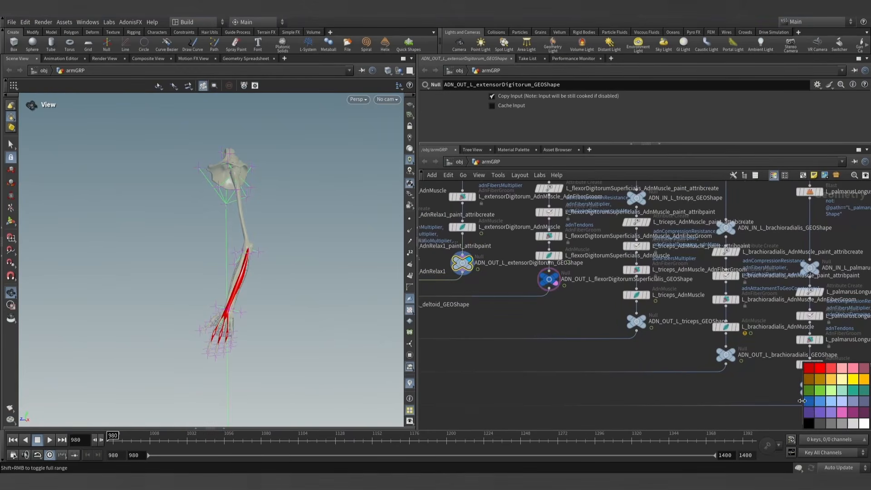
- Display the ADN_OUT nulls of L_brachioradialis and L_palmarusLongus one after the other and color both nodes blue
{"action": "middle_click_drag", "start_coordinate": [669, 347], "coordinate": [539, 317]}
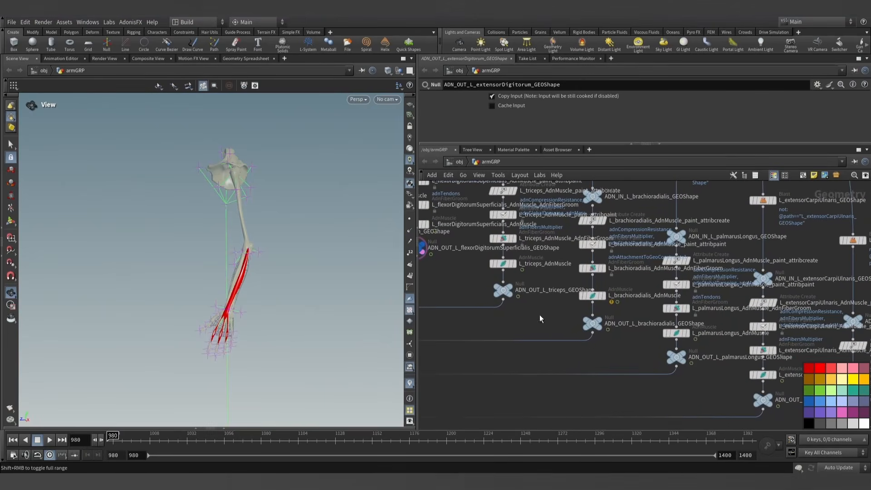
{"action": "mouse_move", "coordinate": [598, 324]}
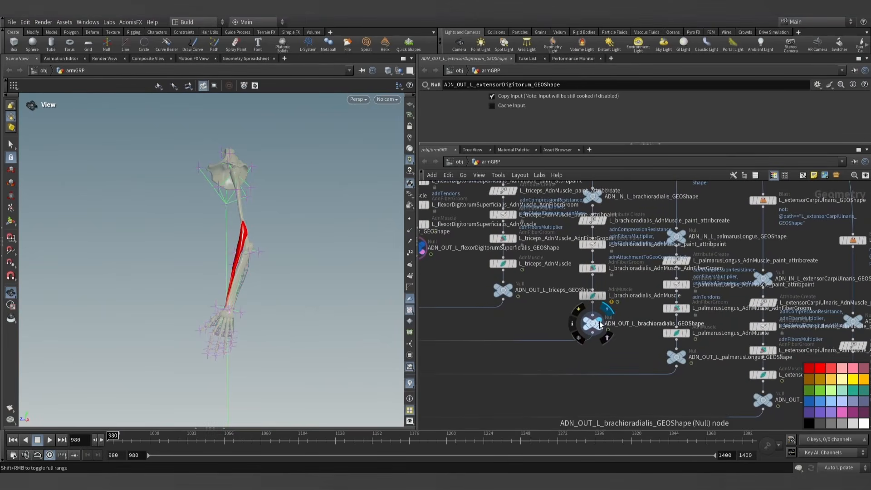
{"action": "left_click", "coordinate": [596, 326]}
{"action": "middle_click_drag", "start_coordinate": [718, 375], "coordinate": [638, 357]}
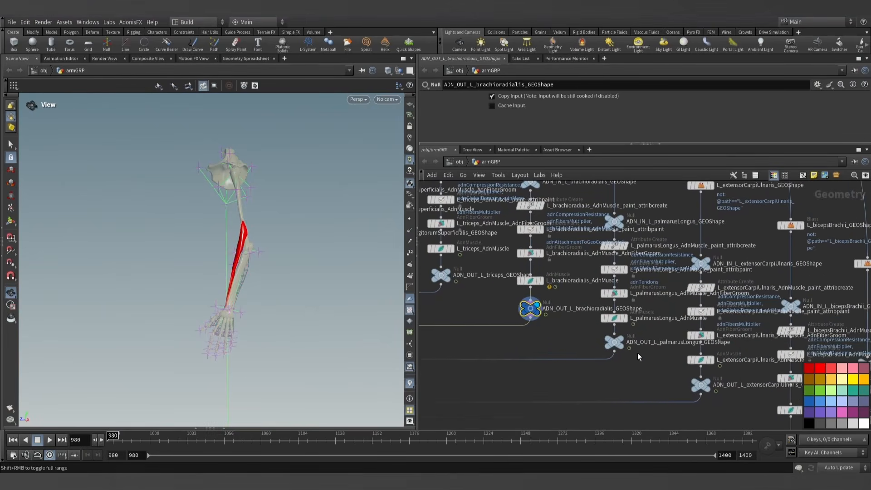
{"action": "left_click", "coordinate": [617, 343]}
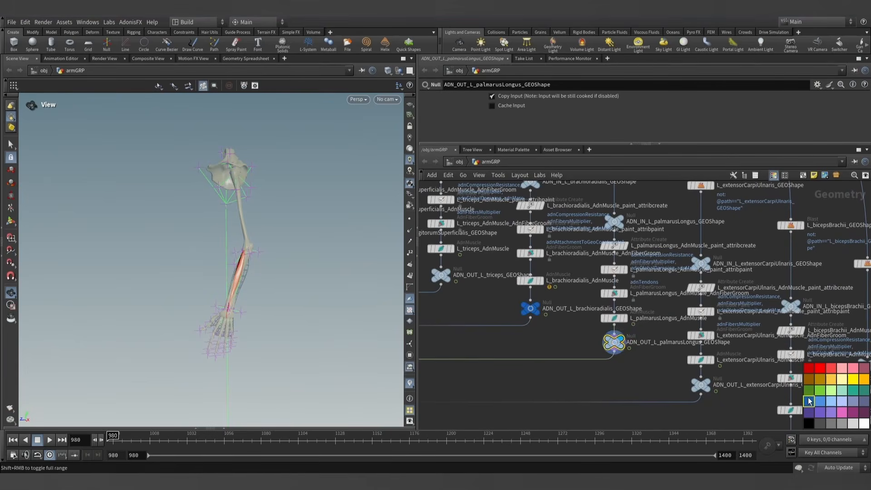
- Display the ADN_OUT null of L_extensorCarpiUlnaris and color the node blue
{"action": "middle_click_drag", "start_coordinate": [611, 347], "coordinate": [536, 304]}
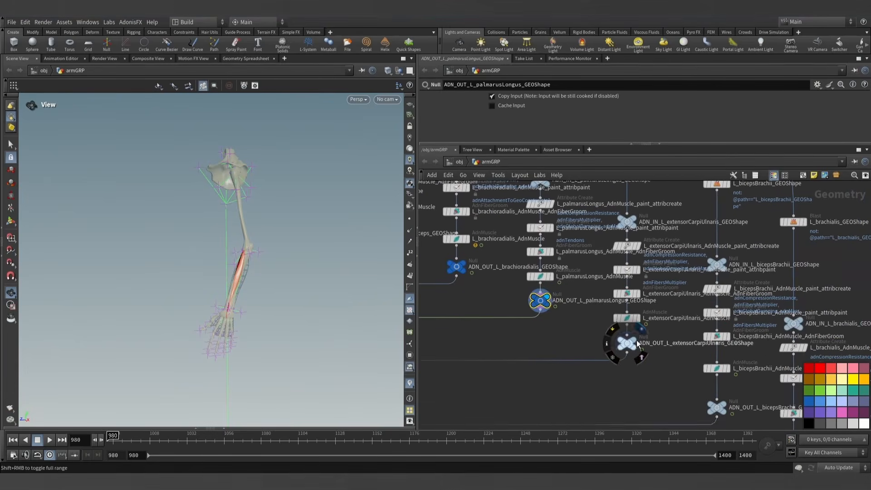
{"action": "left_click", "coordinate": [628, 345]}
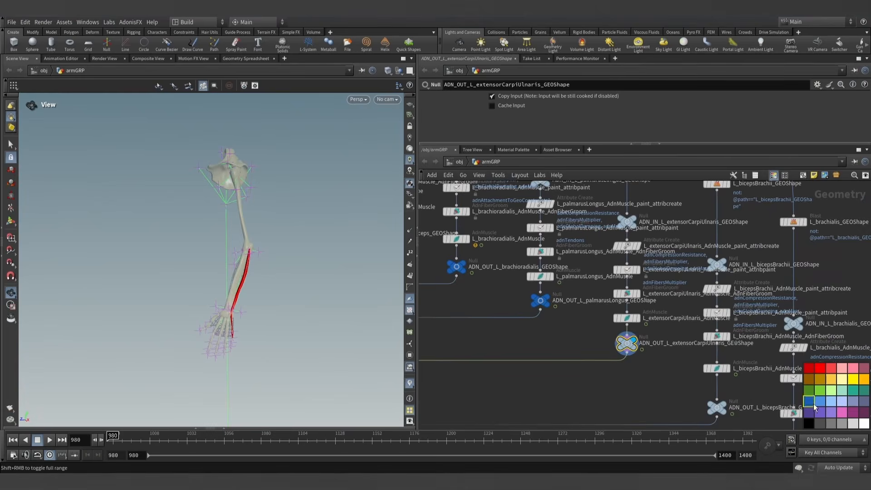
{"action": "middle_click_drag", "start_coordinate": [653, 376], "coordinate": [526, 282]}
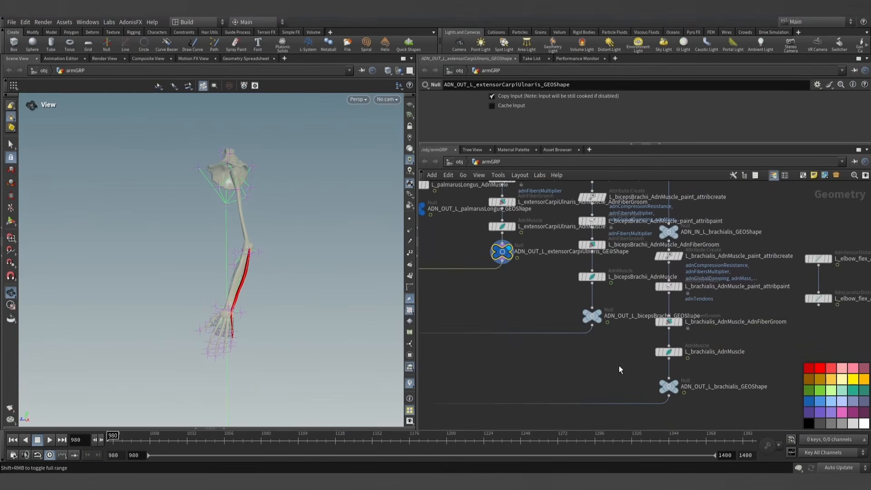
- Find the L_extensorCarpiBrevis chain, display its ADN_OUT null and color the node blue
{"action": "scroll", "coordinate": [505, 325], "scroll_direction": "down", "scroll_amount": 10}
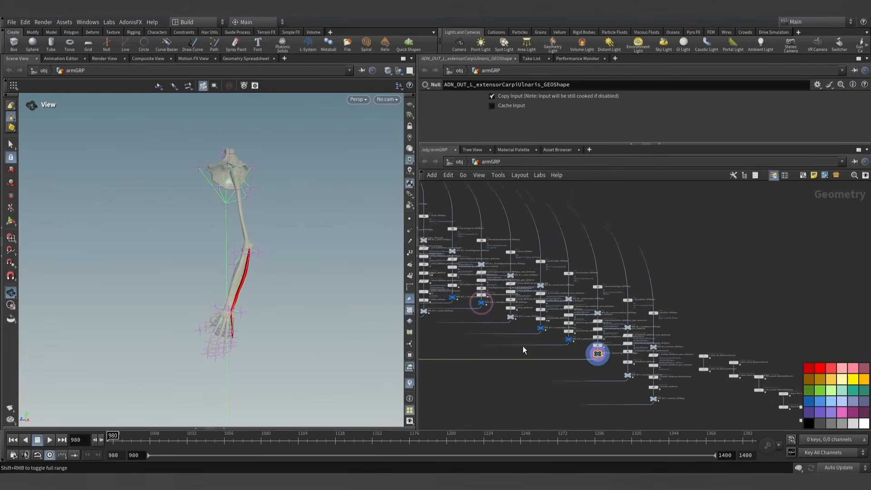
{"action": "scroll", "coordinate": [493, 347], "scroll_direction": "up", "scroll_amount": 8}
{"action": "middle_click_drag", "start_coordinate": [490, 348], "coordinate": [595, 377]}
{"action": "scroll", "coordinate": [597, 379], "scroll_direction": "down", "scroll_amount": 1}
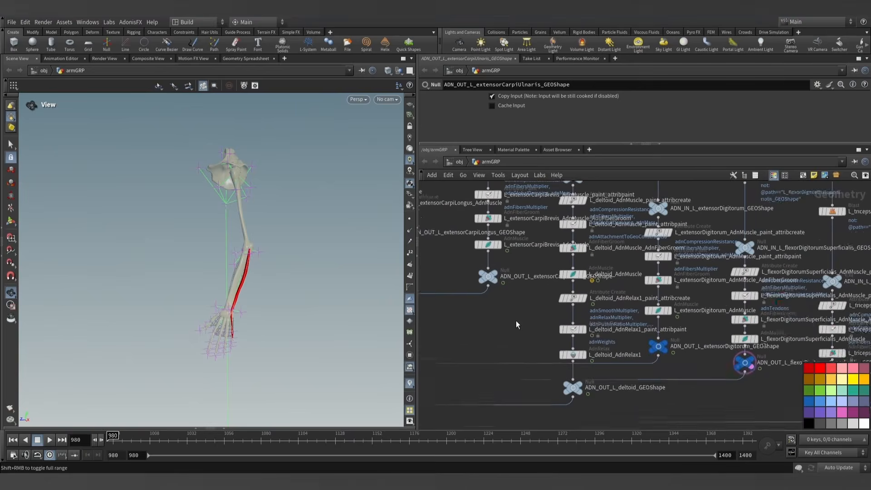
{"action": "middle_click_drag", "start_coordinate": [505, 293], "coordinate": [531, 356]}
{"action": "scroll", "coordinate": [528, 354], "scroll_direction": "up", "scroll_amount": 1}
{"action": "left_click", "coordinate": [528, 322]}
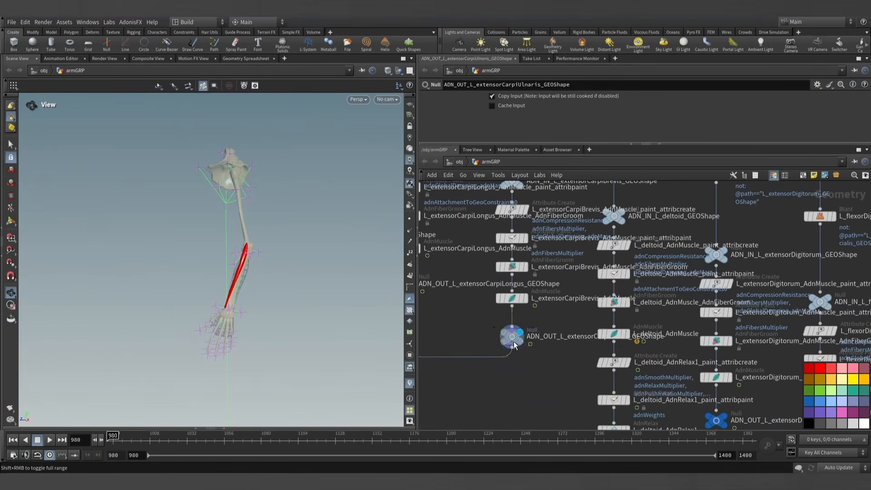
{"action": "left_click", "coordinate": [513, 337]}
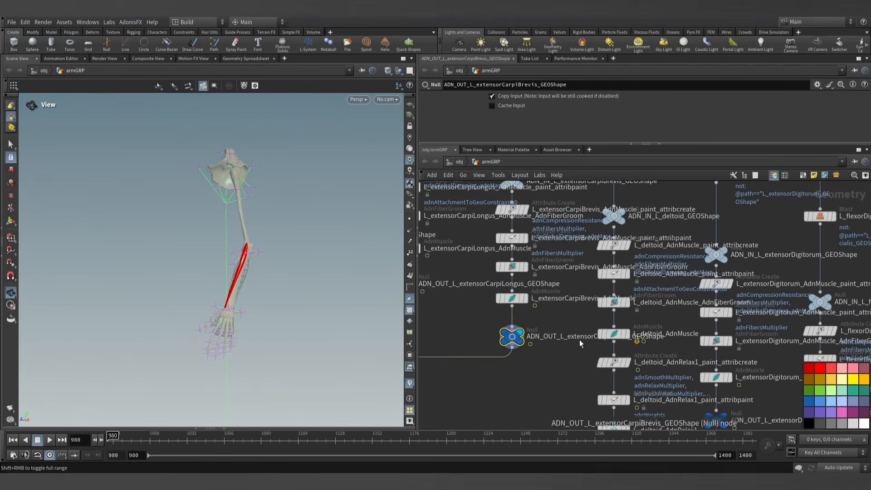
- Display the ADN_OUT null of L_extensorCarpiLongus and color the node blue
{"action": "middle_click_drag", "start_coordinate": [559, 374], "coordinate": [634, 400]}
{"action": "middle_click_drag", "start_coordinate": [555, 357], "coordinate": [627, 390]}
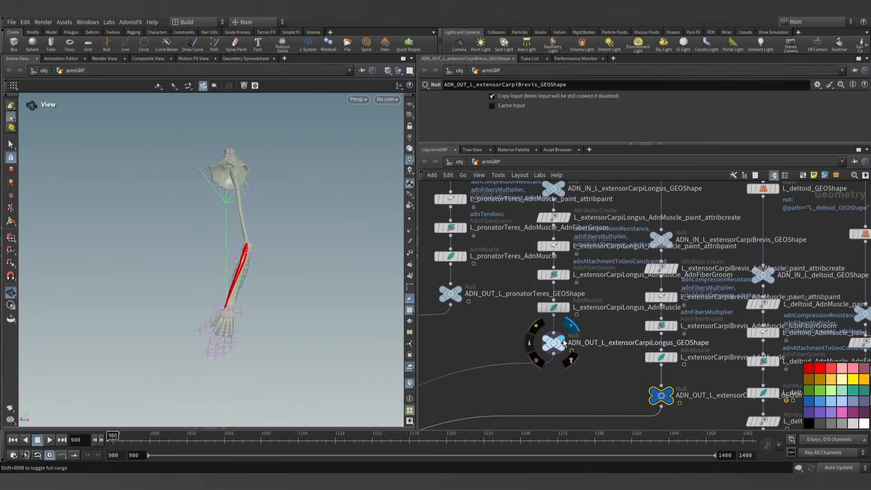
{"action": "left_click", "coordinate": [565, 343]}
{"action": "left_click", "coordinate": [554, 347]}
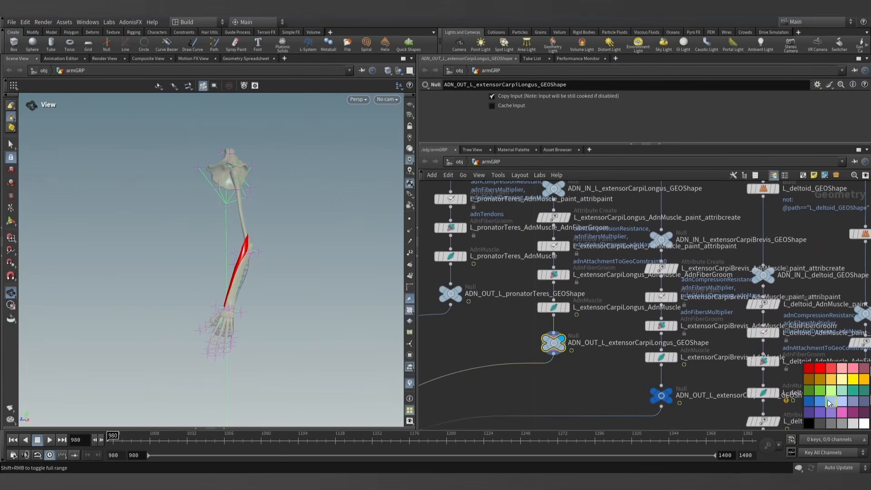
- Display the ADN_OUT null of L_pronatorTeres to check that muscle on the arm
{"action": "scroll", "coordinate": [567, 363], "scroll_direction": "down", "scroll_amount": 2}
{"action": "scroll", "coordinate": [541, 340], "scroll_direction": "up", "scroll_amount": 1}
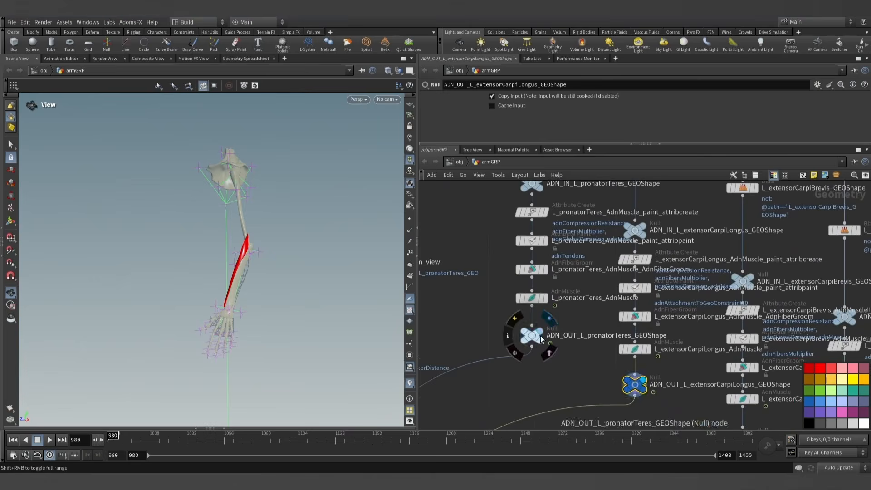
{"action": "scroll", "coordinate": [548, 370], "scroll_direction": "down", "scroll_amount": 8}
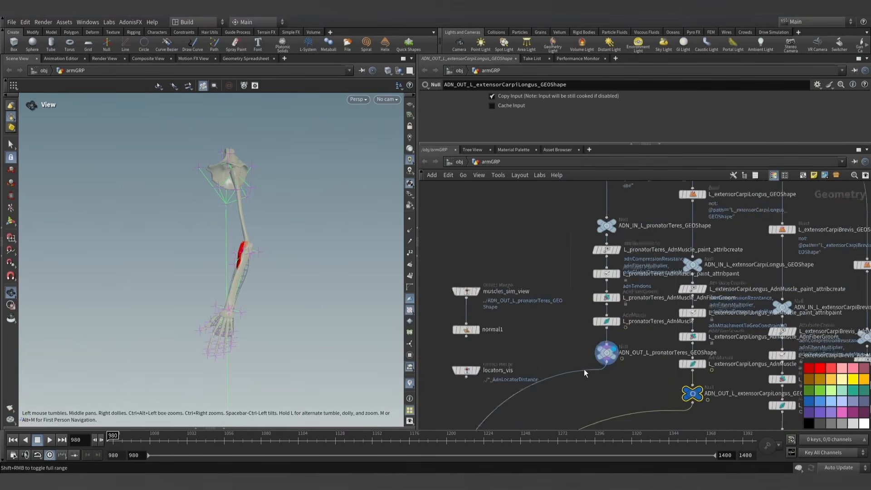
{"action": "scroll", "coordinate": [657, 384], "scroll_direction": "down", "scroll_amount": 3}
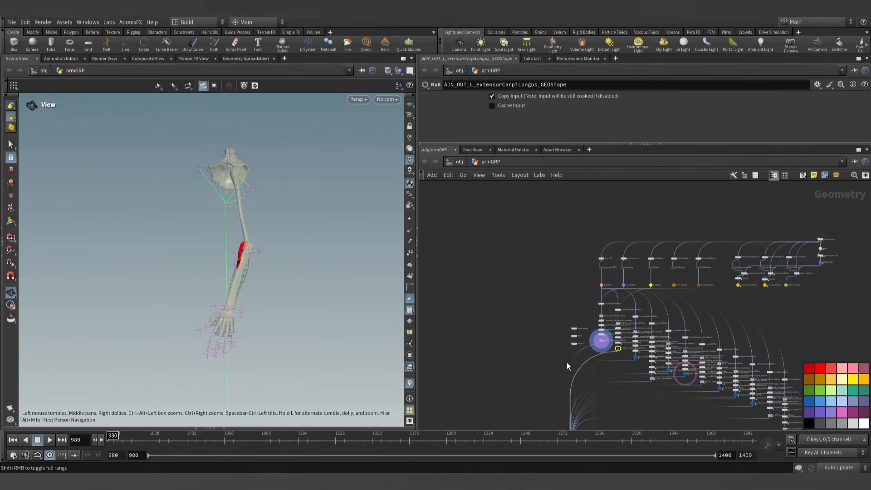
- Go back to the L_flexorDigitorumSuperficialis chain and display its ADN_OUT null
{"action": "middle_click_drag", "start_coordinate": [567, 362], "coordinate": [454, 300]}
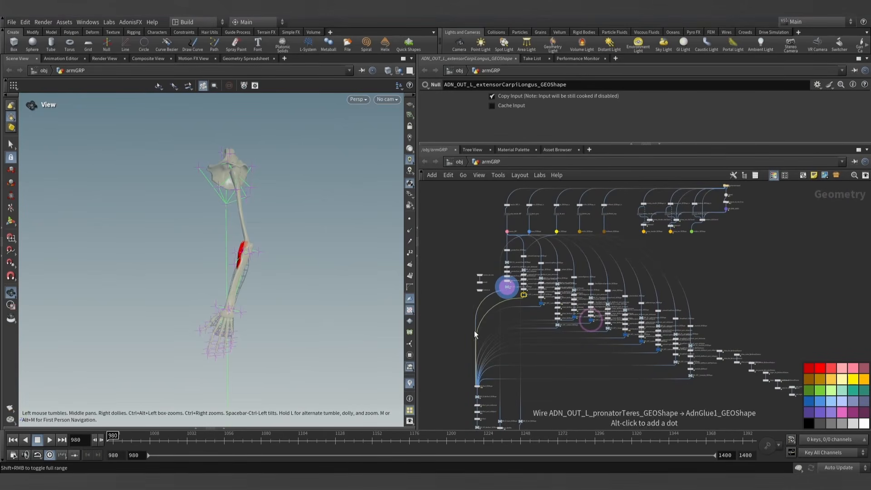
{"action": "scroll", "coordinate": [510, 329], "scroll_direction": "up", "scroll_amount": 8}
{"action": "middle_click_drag", "start_coordinate": [574, 286], "coordinate": [582, 344]}
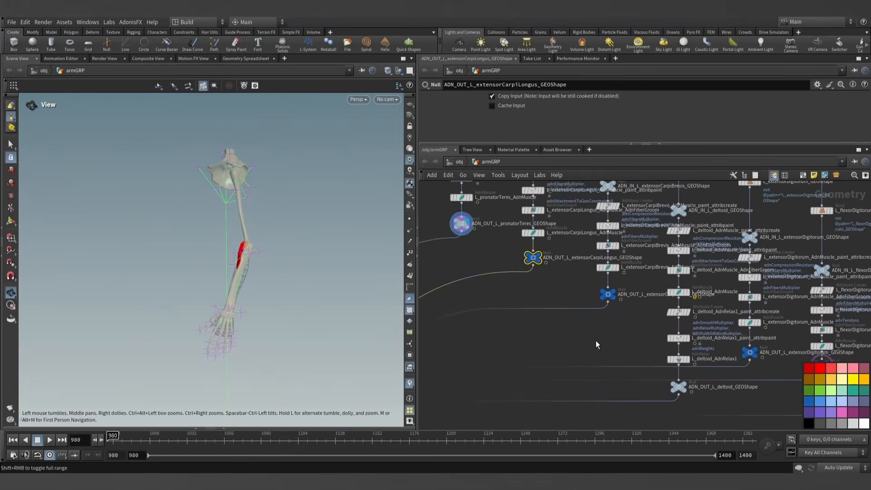
{"action": "middle_click_drag", "start_coordinate": [630, 331], "coordinate": [535, 308]}
{"action": "middle_click_drag", "start_coordinate": [705, 371], "coordinate": [558, 325]}
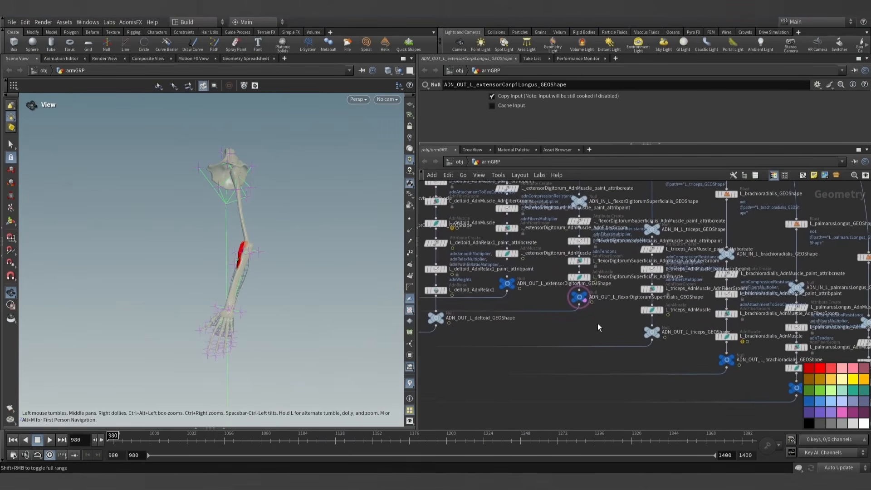
{"action": "middle_click_drag", "start_coordinate": [613, 328], "coordinate": [567, 323]}
{"action": "scroll", "coordinate": [551, 311], "scroll_direction": "up", "scroll_amount": 5}
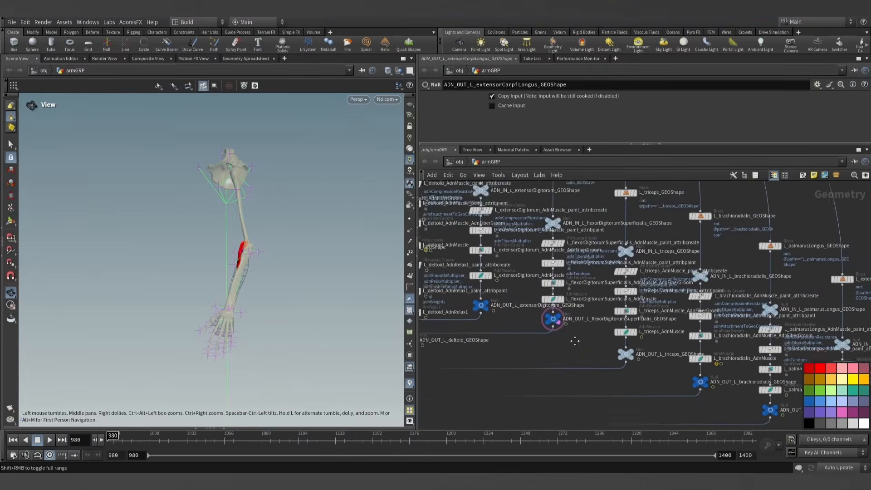
{"action": "left_click", "coordinate": [555, 316]}
{"action": "scroll", "coordinate": [317, 297], "scroll_direction": "up", "scroll_amount": 6}
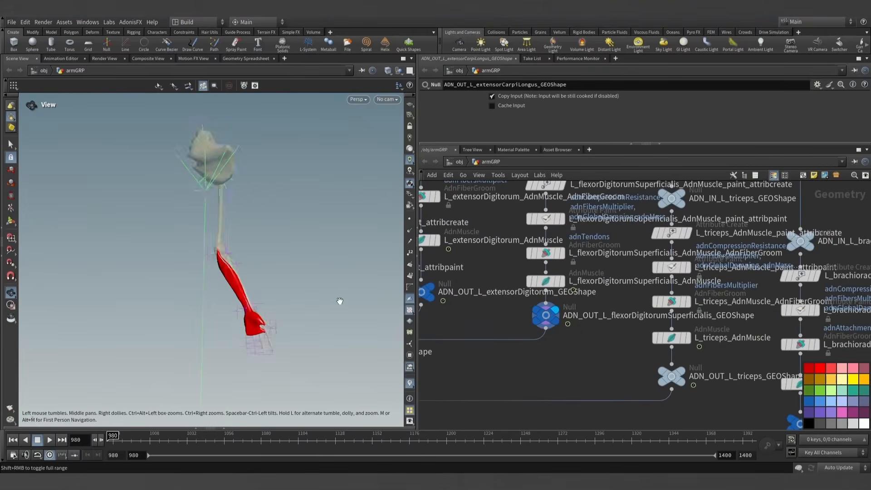
- Widen the 3D viewport pane and reframe the forearm muscle from the side
{"action": "middle_click_drag", "start_coordinate": [289, 289], "coordinate": [304, 275]}
{"action": "left_click_drag", "start_coordinate": [416, 197], "coordinate": [516, 199]}
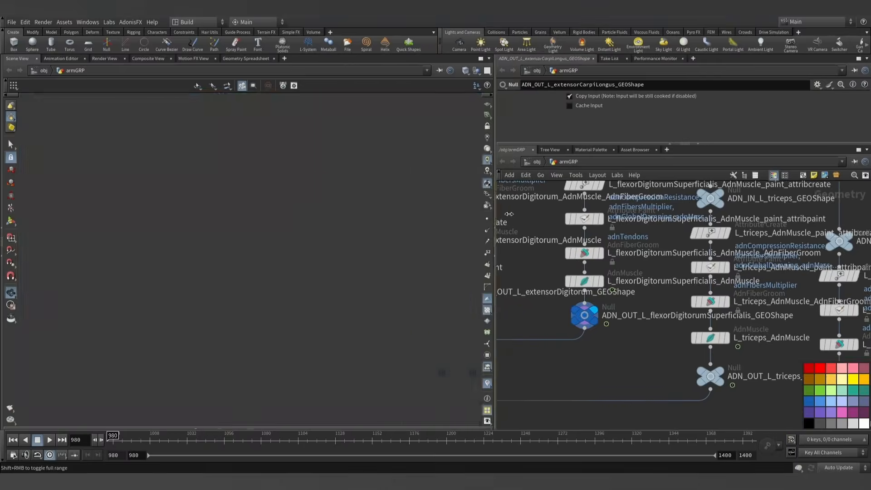
{"action": "middle_click_drag", "start_coordinate": [387, 259], "coordinate": [381, 295]}
{"action": "left_click_drag", "start_coordinate": [381, 296], "coordinate": [334, 317]}
- Play the simulation of the displayed flexor muscle and return to frame 980
{"action": "left_click", "coordinate": [49, 440]}
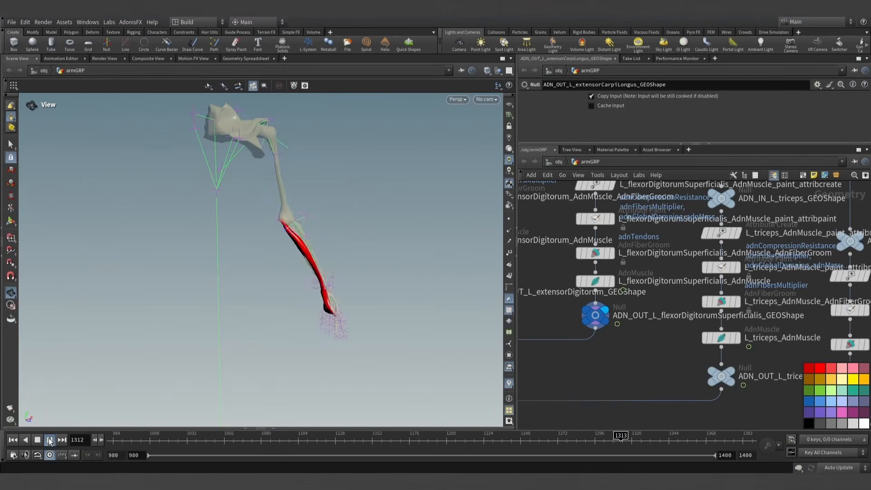
{"action": "left_click", "coordinate": [50, 441]}
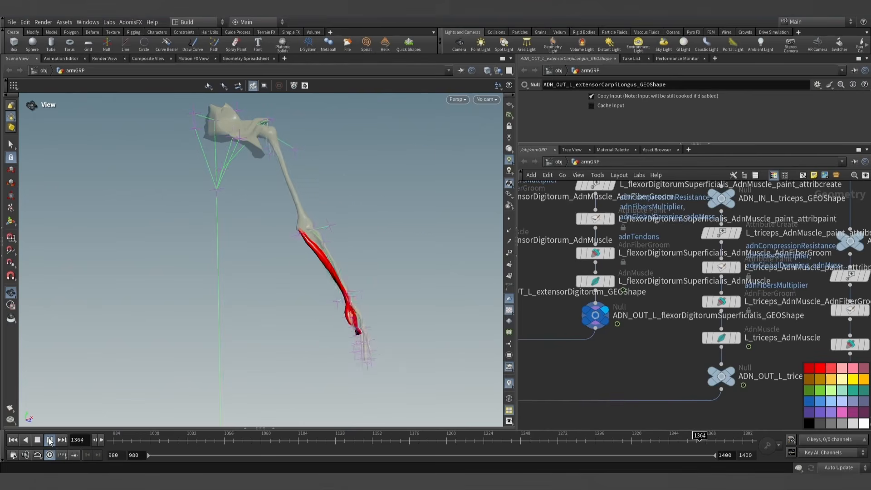
{"action": "left_click", "coordinate": [13, 440]}
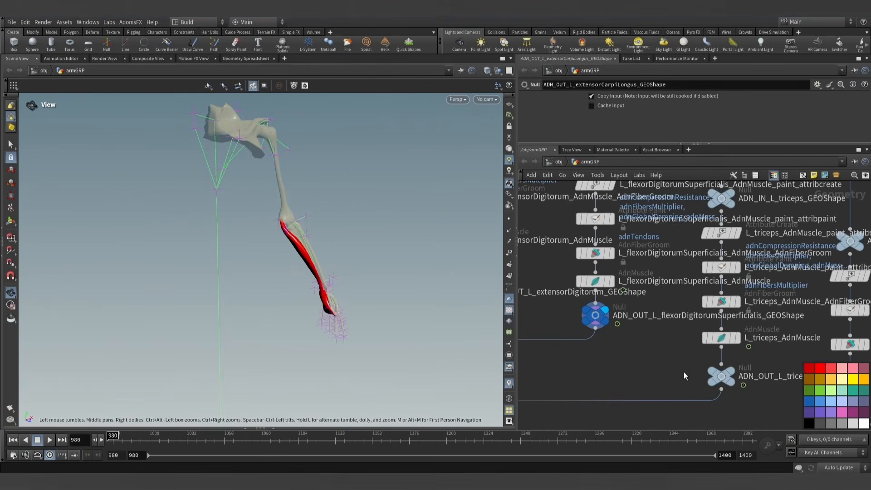
- Select the L_flexorDigitorumSuperficialis_AdnMuscle node, make its parameter pane taller and show its Targets settings
{"action": "left_click_drag", "start_coordinate": [605, 300], "coordinate": [605, 311]}
{"action": "left_click", "coordinate": [596, 281]}
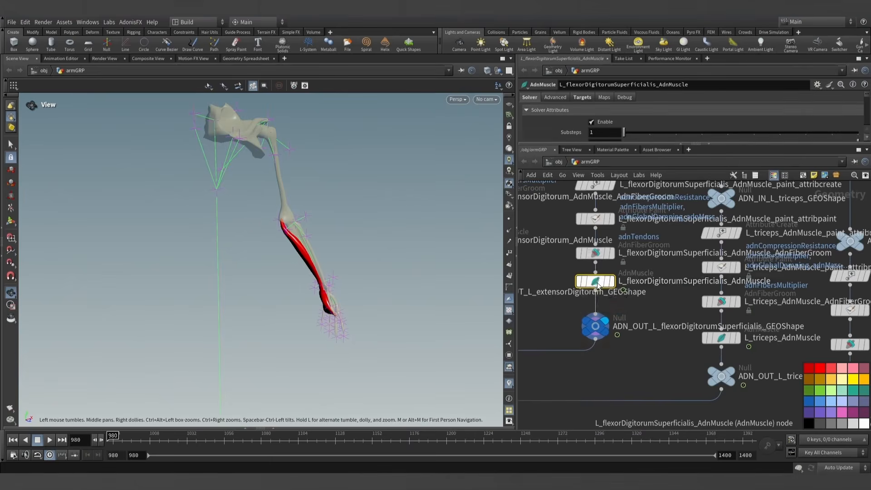
{"action": "left_click_drag", "start_coordinate": [595, 143], "coordinate": [593, 210]}
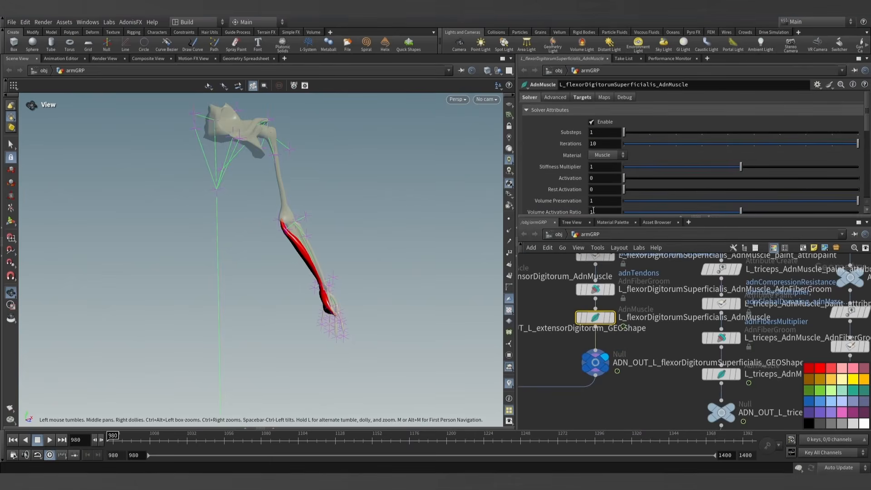
{"action": "left_click", "coordinate": [583, 98]}
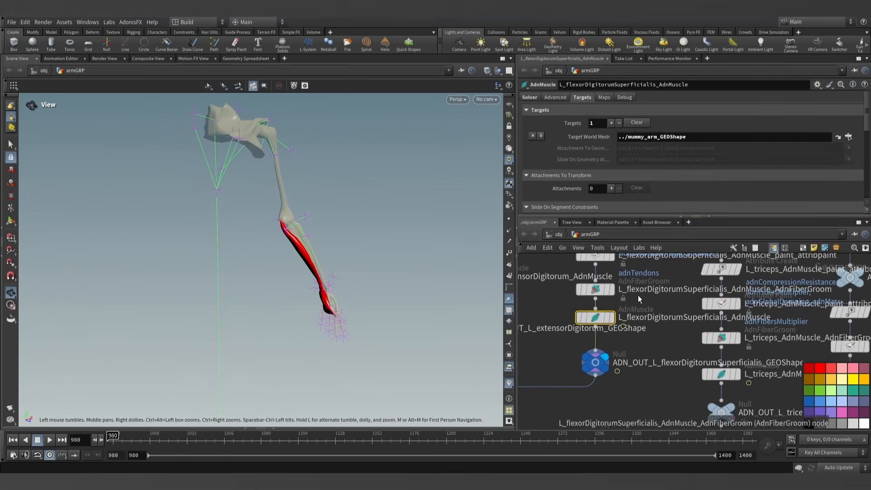
- Display and select the L_flexorDigitorumSuperficialis_AdnMuscle_paint_attribpaint node and switch its painted attribute to adnSlideOnGeometryConstraints0
{"action": "middle_click_drag", "start_coordinate": [639, 299], "coordinate": [645, 346]}
{"action": "left_click", "coordinate": [618, 301]}
{"action": "left_click", "coordinate": [602, 302]}
{"action": "left_click_drag", "start_coordinate": [331, 254], "coordinate": [410, 230]}
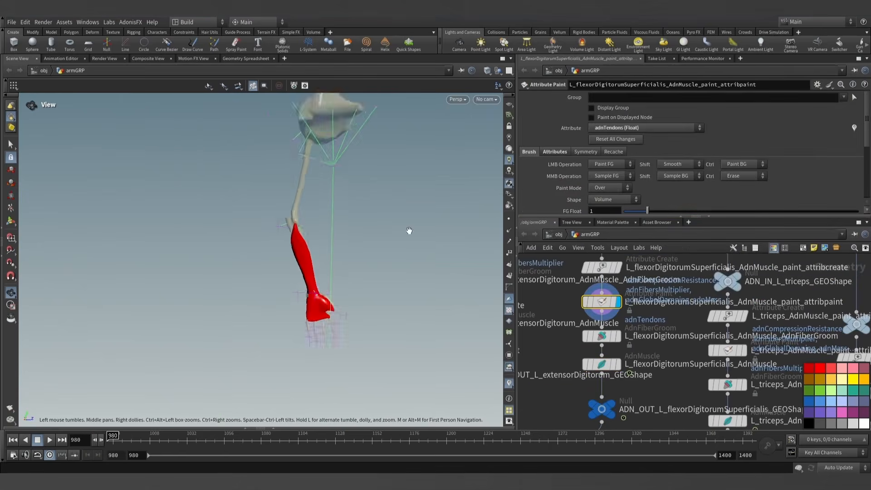
{"action": "scroll", "coordinate": [331, 252], "scroll_direction": "up", "scroll_amount": 7}
{"action": "left_click_drag", "start_coordinate": [330, 253], "coordinate": [347, 243]}
{"action": "left_click", "coordinate": [658, 128]}
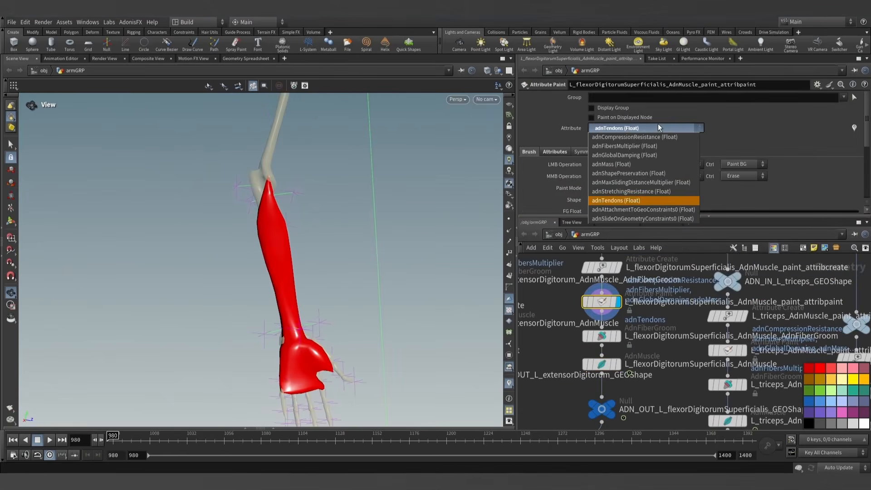
{"action": "left_click", "coordinate": [624, 219]}
{"action": "middle_click_drag", "start_coordinate": [307, 244], "coordinate": [328, 214]}
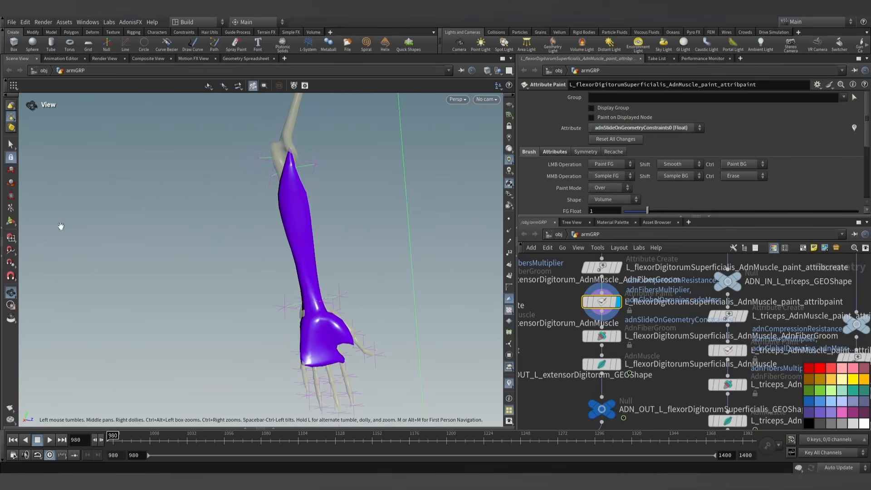
- Paint adnSlideOnGeometryConstraints0 with a foreground value of 0.5 along the middle of the forearm muscle, leaving both ends unpainted
{"action": "left_click", "coordinate": [11, 221]}
{"action": "key", "text": "Escape"}
{"action": "scroll", "coordinate": [314, 224], "scroll_direction": "up", "scroll_amount": 3}
{"action": "scroll", "coordinate": [314, 225], "scroll_direction": "down", "scroll_amount": 2}
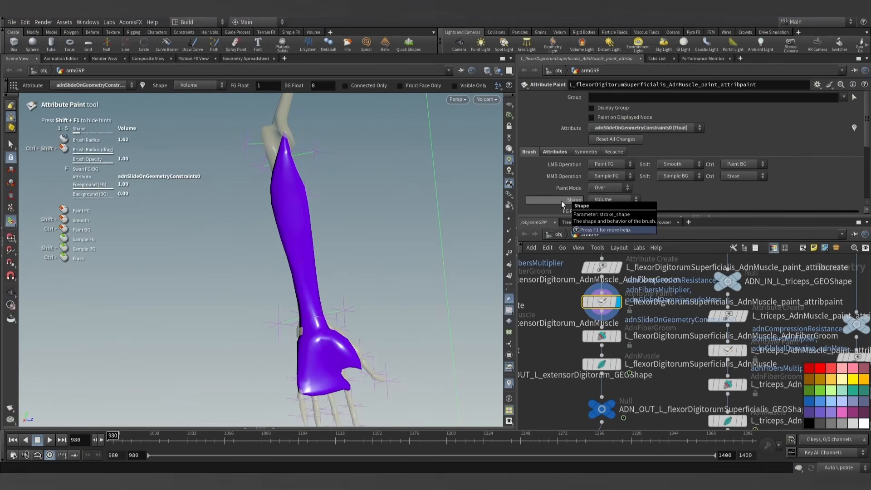
{"action": "type", "text": "0.5"}
{"action": "key", "text": "Return"}
{"action": "left_click_drag", "start_coordinate": [593, 215], "coordinate": [592, 244]}
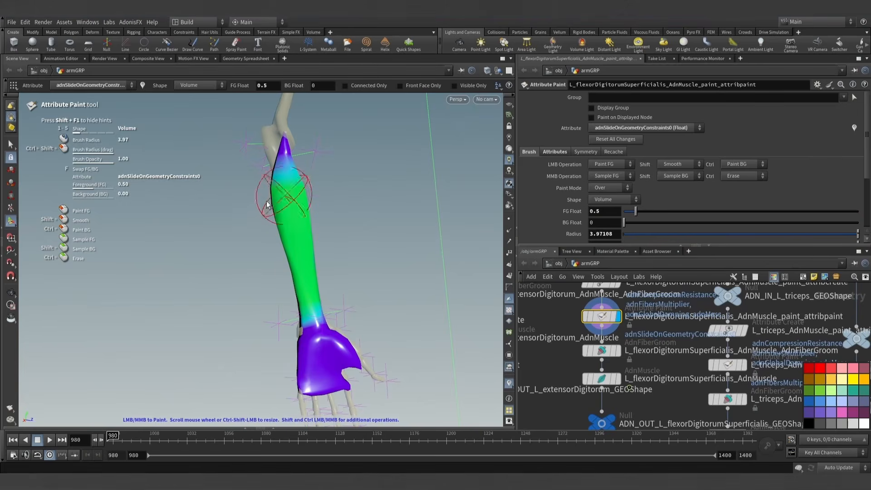
{"action": "mouse_move", "coordinate": [340, 291]}
{"action": "left_mouse_down", "text": "alt"}
{"action": "mouse_move", "coordinate": [93, 313]}
{"action": "mouse_move", "coordinate": [363, 309]}
{"action": "left_mouse_up", "text": "alt"}
- Set Max Sliding Distance to 1 in the Dynamic Properties of the L_flexorDigitorumSuperficialis_AdnMuscle node
{"action": "left_click", "coordinate": [602, 378]}
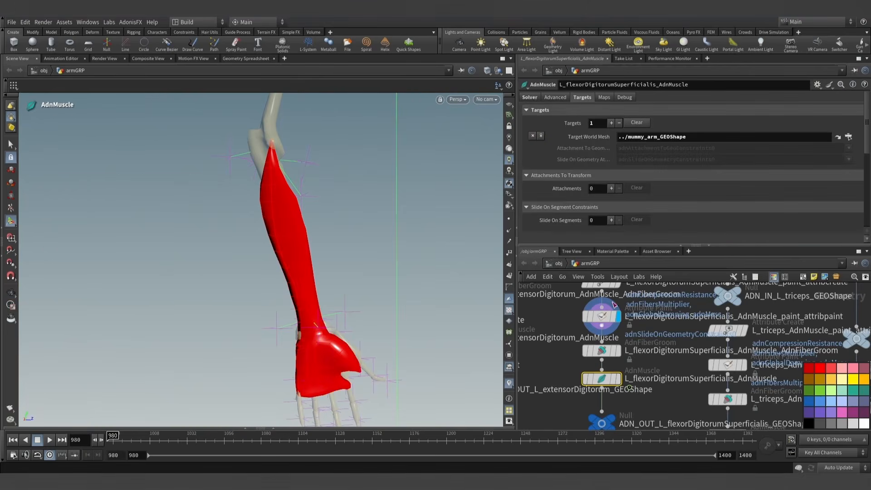
{"action": "left_click", "coordinate": [531, 98]}
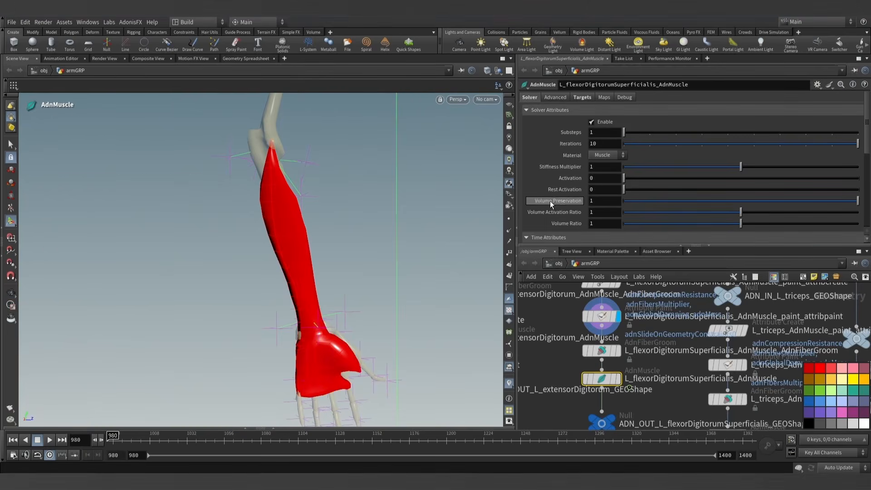
{"action": "scroll", "coordinate": [559, 159], "scroll_direction": "down", "scroll_amount": 6}
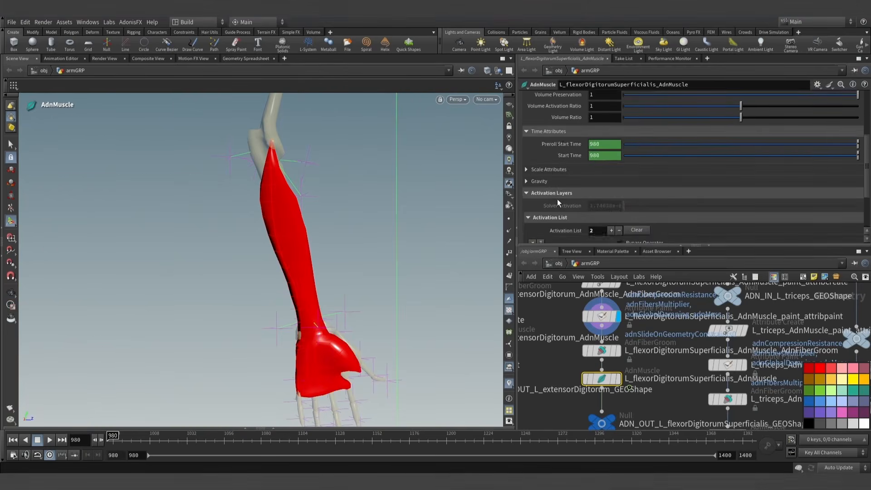
{"action": "scroll", "coordinate": [563, 186], "scroll_direction": "up", "scroll_amount": 8}
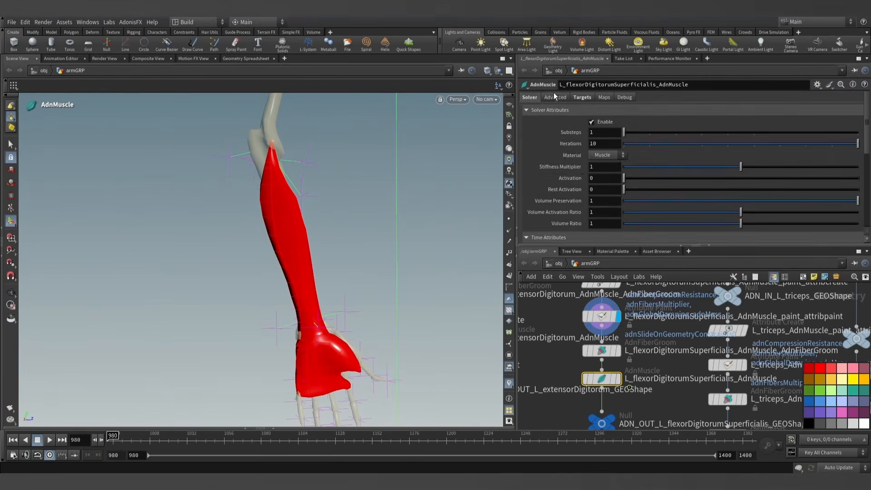
{"action": "left_click", "coordinate": [527, 170]}
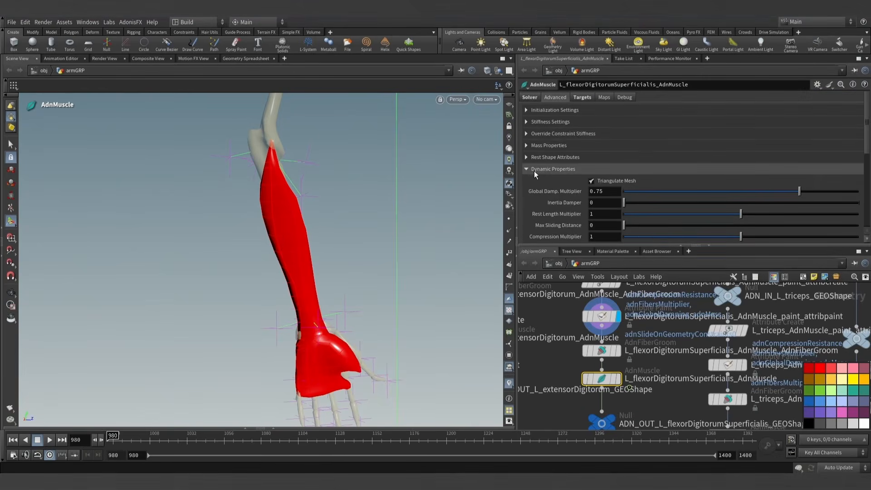
{"action": "scroll", "coordinate": [540, 174], "scroll_direction": "down", "scroll_amount": 1}
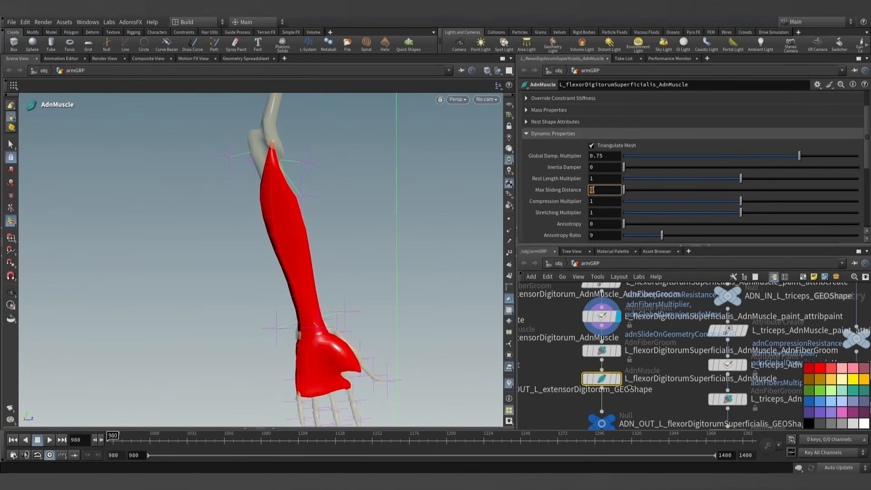
{"action": "key", "text": "Return"}
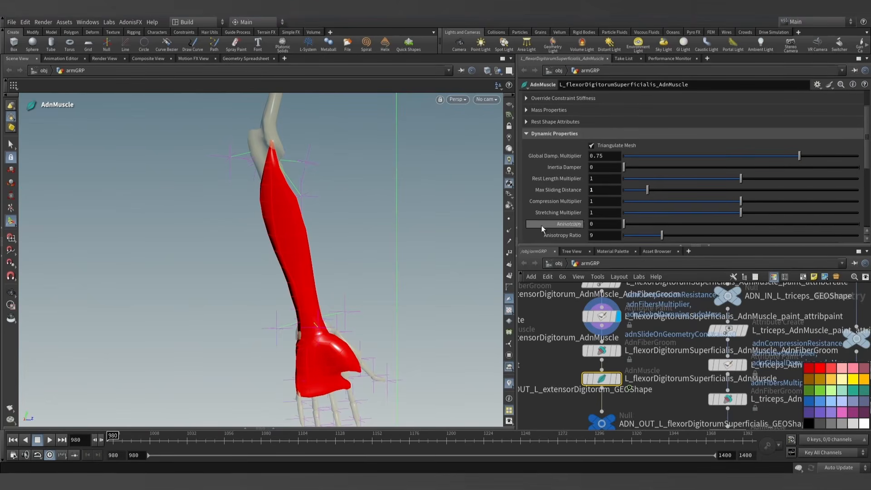
- Turn on the reference grid in the 3D viewport and reframe the forearm muscle
{"action": "left_click_drag", "start_coordinate": [374, 247], "coordinate": [387, 360], "text": "alt"}
{"action": "middle_click_drag", "start_coordinate": [387, 360], "coordinate": [312, 258], "text": "alt"}
{"action": "left_click", "coordinate": [507, 105]}
{"action": "left_click_drag", "start_coordinate": [323, 315], "coordinate": [342, 284], "text": "alt"}
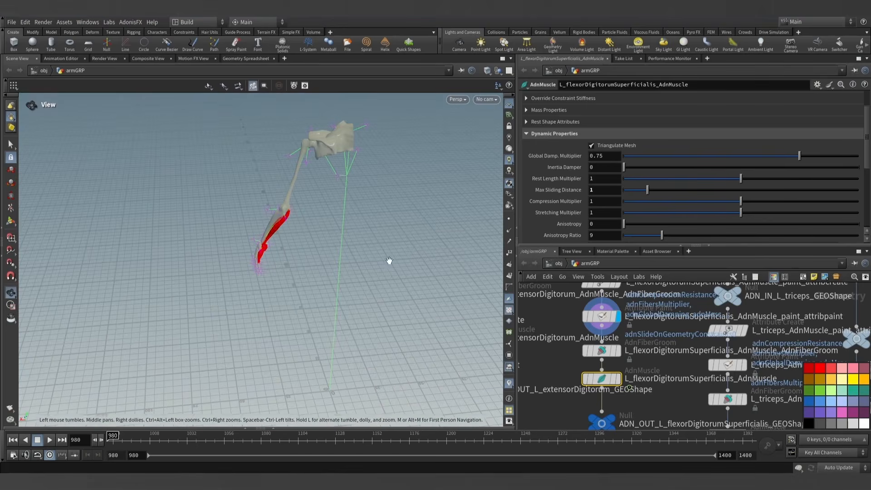
{"action": "left_click_drag", "start_coordinate": [387, 258], "coordinate": [363, 241], "text": "alt"}
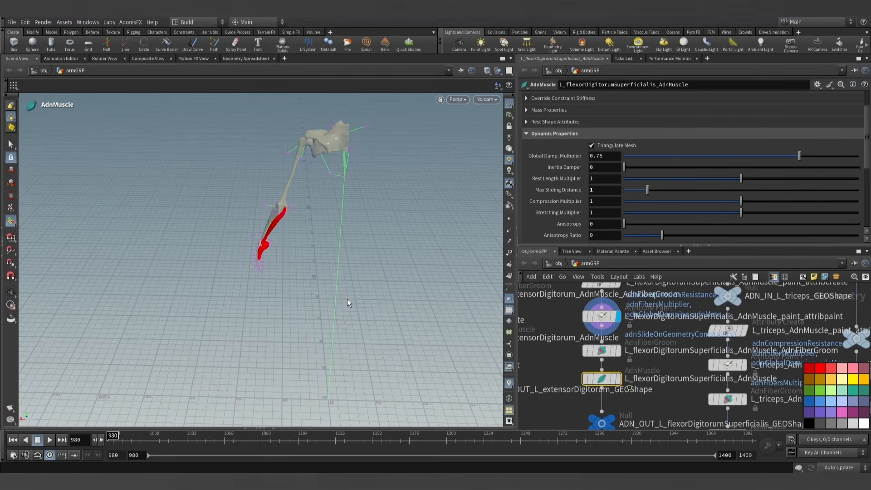
{"action": "left_click_drag", "start_coordinate": [359, 217], "coordinate": [300, 201], "text": "alt"}
{"action": "right_click_drag", "start_coordinate": [300, 201], "coordinate": [339, 227], "text": "alt"}
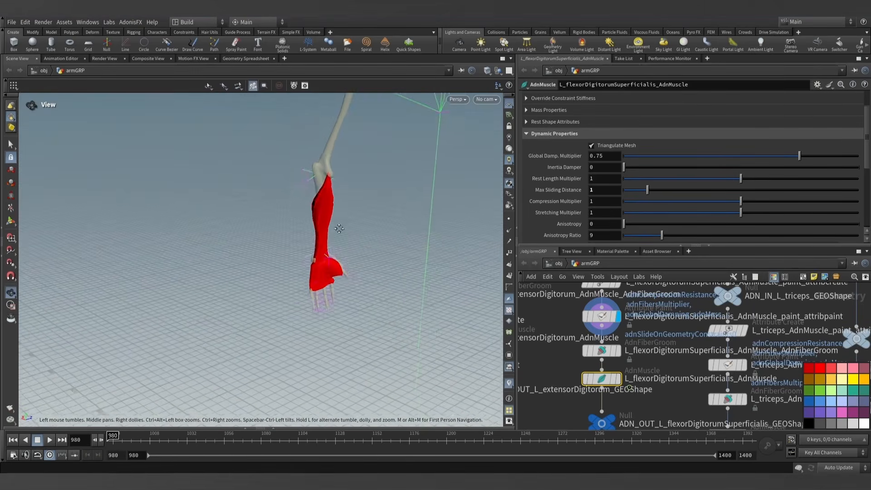
{"action": "left_click_drag", "start_coordinate": [339, 227], "coordinate": [331, 214], "text": "alt"}
- Display the L_flexorDigitorumSuperficialis_AdnMuscle node, play its simulation to frame 1056 and view the forearm close up
{"action": "left_click", "coordinate": [618, 380]}
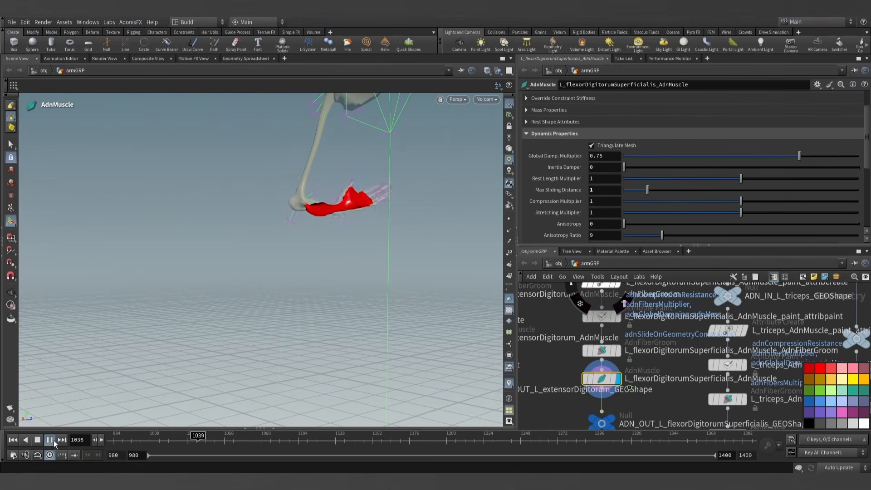
{"action": "left_click", "coordinate": [50, 440]}
{"action": "key", "text": "Escape"}
{"action": "left_click_drag", "start_coordinate": [381, 261], "coordinate": [348, 257]}
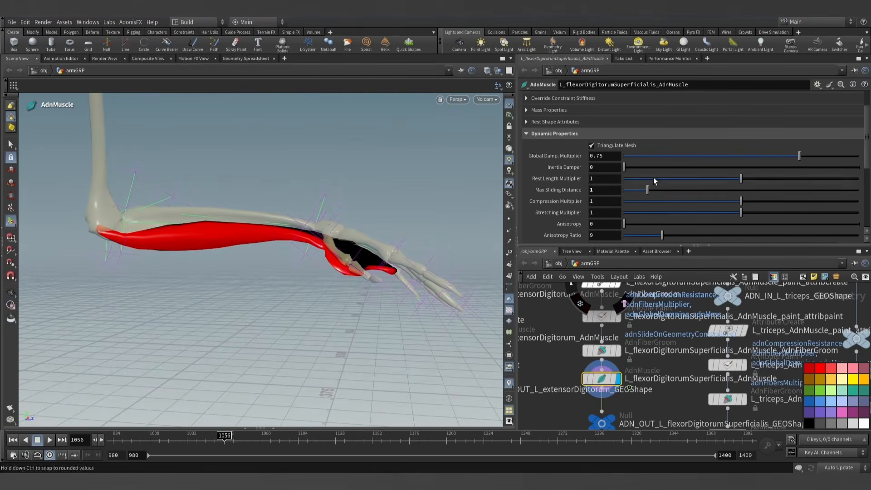
- Examine the muscle's Slide On Geometry constraints with debug drawing, and turn the drawing off again
{"action": "scroll", "coordinate": [597, 152], "scroll_direction": "up", "scroll_amount": 3}
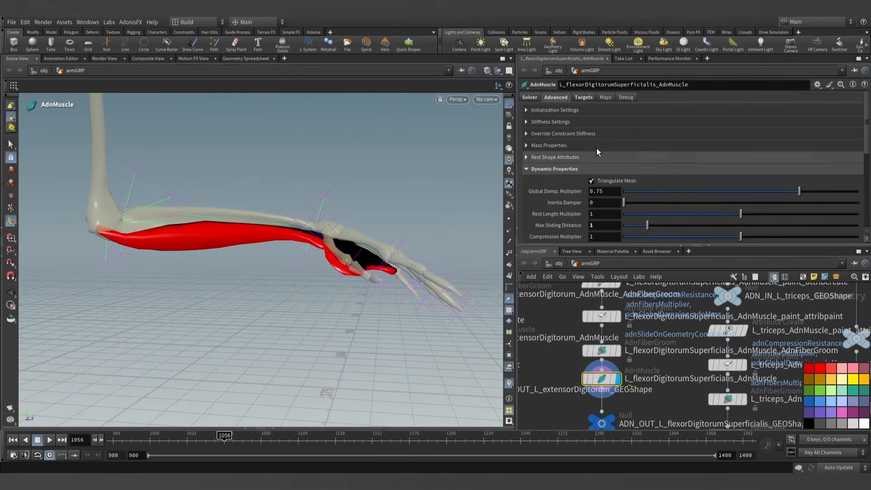
{"action": "left_click", "coordinate": [626, 97]}
{"action": "left_click", "coordinate": [606, 120]}
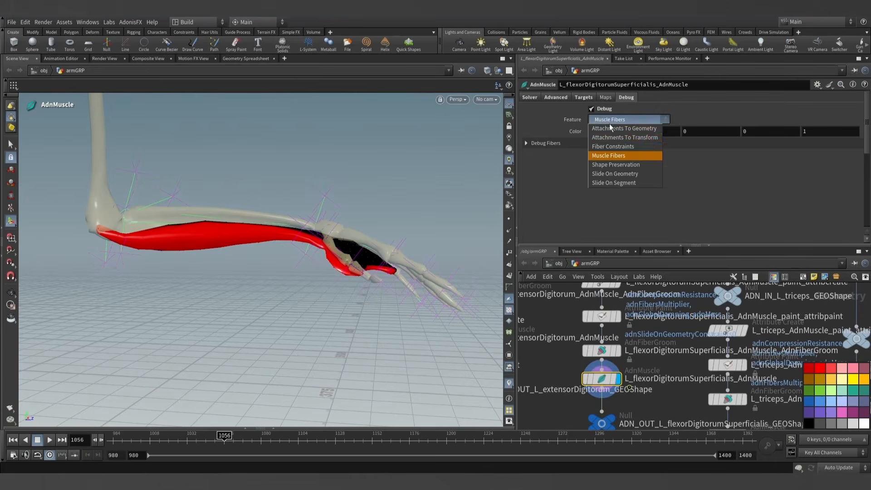
{"action": "left_click", "coordinate": [613, 173]}
{"action": "left_click_drag", "start_coordinate": [404, 247], "coordinate": [354, 236], "text": "alt"}
{"action": "scroll", "coordinate": [350, 227], "scroll_direction": "up", "scroll_amount": 4}
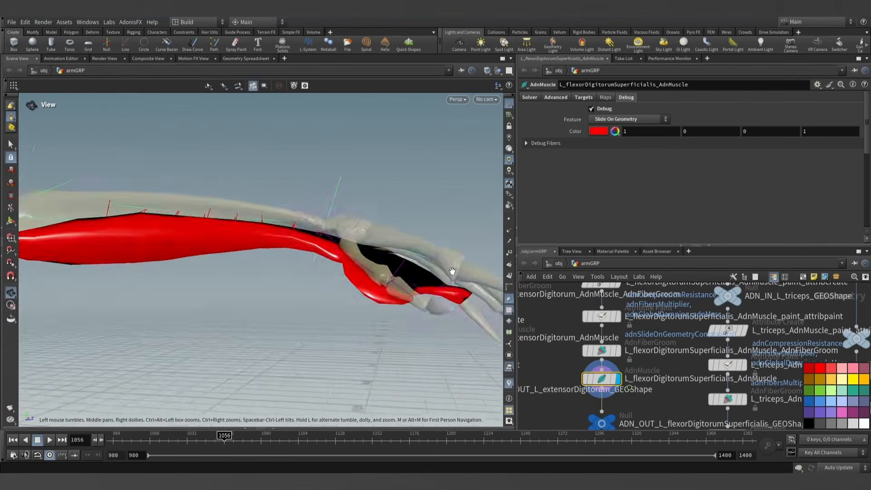
{"action": "left_click_drag", "start_coordinate": [338, 200], "coordinate": [260, 204], "text": "alt"}
{"action": "middle_click_drag", "start_coordinate": [259, 204], "coordinate": [317, 224], "text": "alt"}
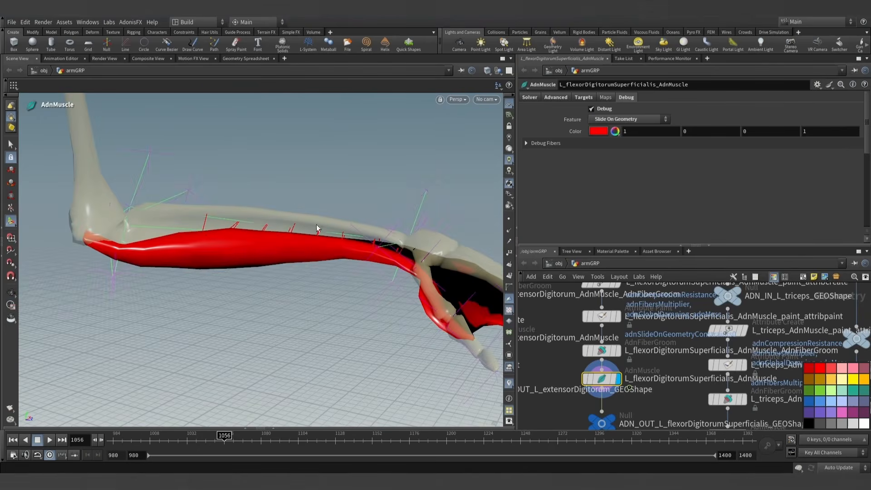
{"action": "left_click", "coordinate": [592, 109]}
- Play the muscle simulation to frame 1310, inspect the forearm and return to frame 980
{"action": "scroll", "coordinate": [447, 236], "scroll_direction": "down", "scroll_amount": 6}
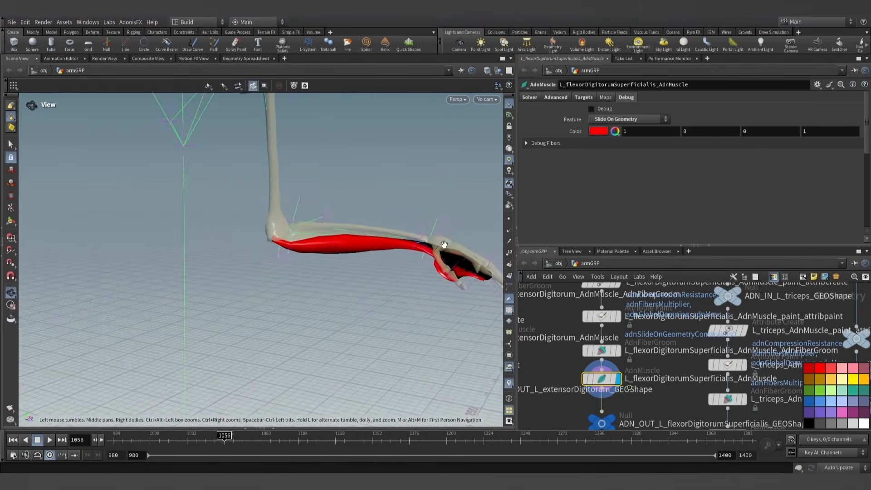
{"action": "left_click_drag", "start_coordinate": [443, 243], "coordinate": [330, 248], "text": "alt"}
{"action": "scroll", "coordinate": [350, 230], "scroll_direction": "down", "scroll_amount": 3}
{"action": "left_click", "coordinate": [51, 440]}
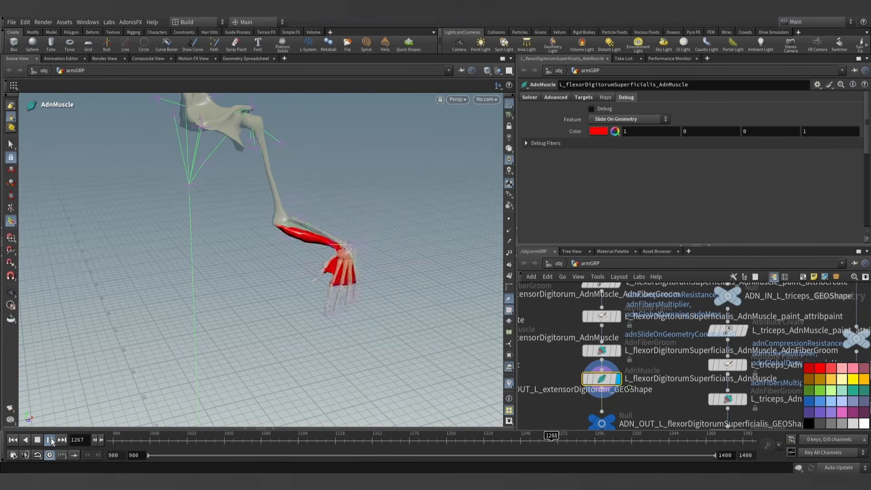
{"action": "left_click", "coordinate": [50, 439]}
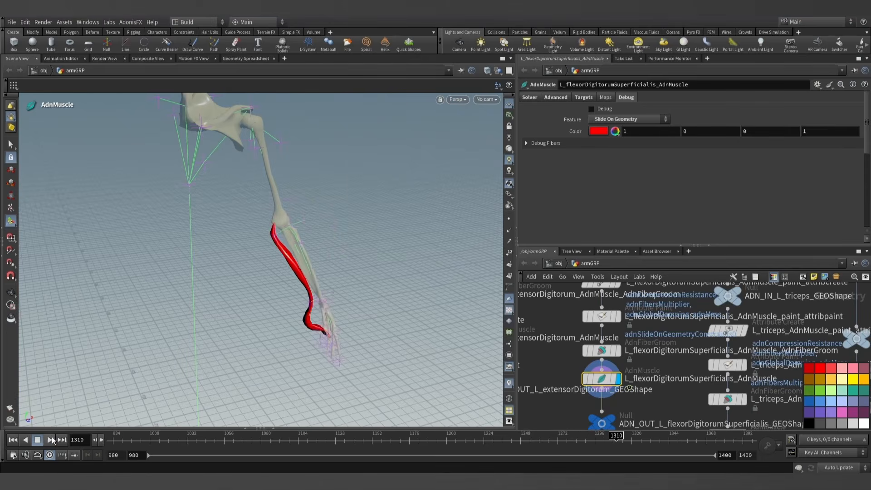
{"action": "key", "text": "Escape"}
{"action": "left_click_drag", "start_coordinate": [269, 307], "coordinate": [350, 235]}
{"action": "key", "text": "Return"}
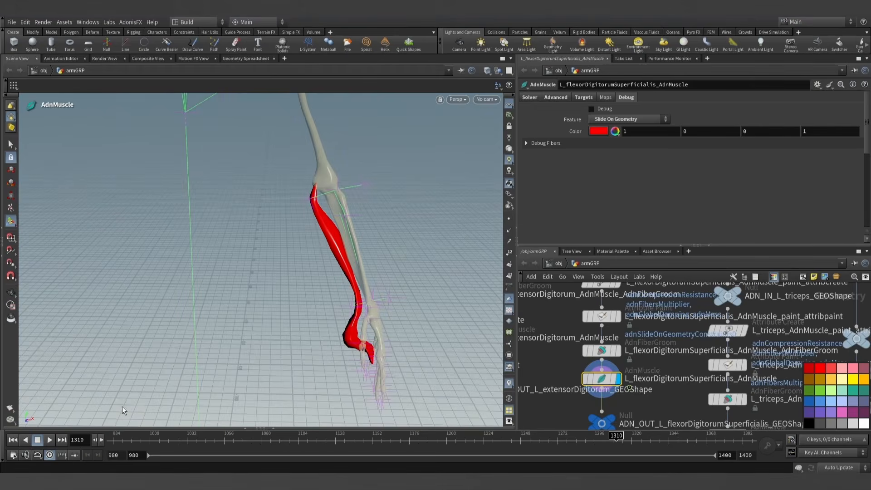
{"action": "left_click", "coordinate": [13, 440]}
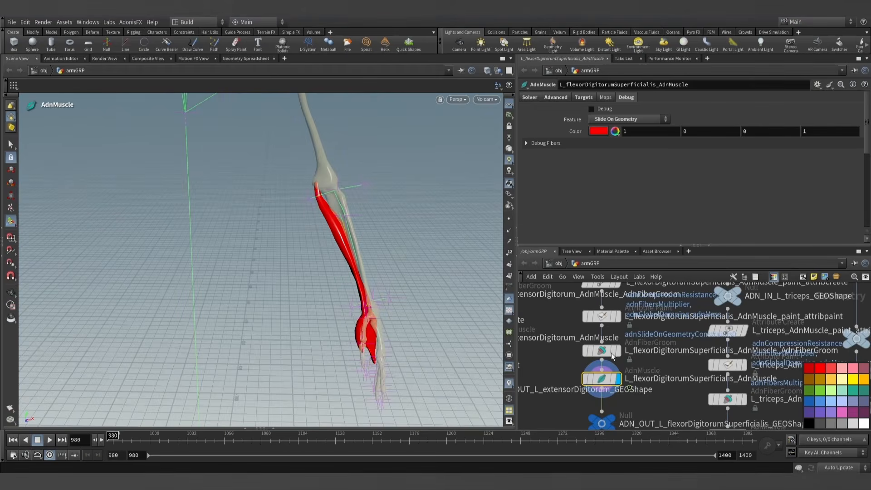
- Select the flexor muscle's attribute paint node and switch its painted attribute to adnAttachmentToGeoConstraints0
{"action": "left_click", "coordinate": [601, 316]}
{"action": "mouse_move", "coordinate": [475, 280]}
{"action": "left_mouse_down", "text": "alt"}
{"action": "mouse_move", "coordinate": [408, 257]}
{"action": "mouse_move", "coordinate": [295, 315]}
{"action": "mouse_move", "coordinate": [326, 276]}
{"action": "mouse_move", "coordinate": [194, 270]}
{"action": "mouse_move", "coordinate": [310, 276]}
{"action": "left_mouse_up", "text": "alt"}
{"action": "key", "text": "Return"}
{"action": "left_click", "coordinate": [658, 127]}
{"action": "left_click", "coordinate": [641, 211]}
- Paint adnAttachmentToGeoConstraints0 with a foreground value of 0.5 along the bone-facing and outer sides of the forearm muscle
{"action": "left_click_drag", "start_coordinate": [369, 288], "coordinate": [352, 286], "text": "alt"}
{"action": "left_click_drag", "start_coordinate": [305, 319], "coordinate": [386, 303], "text": "alt"}
{"action": "right_click_drag", "start_coordinate": [386, 303], "coordinate": [441, 316], "text": "alt"}
{"action": "middle_click_drag", "start_coordinate": [441, 316], "coordinate": [366, 308], "text": "alt"}
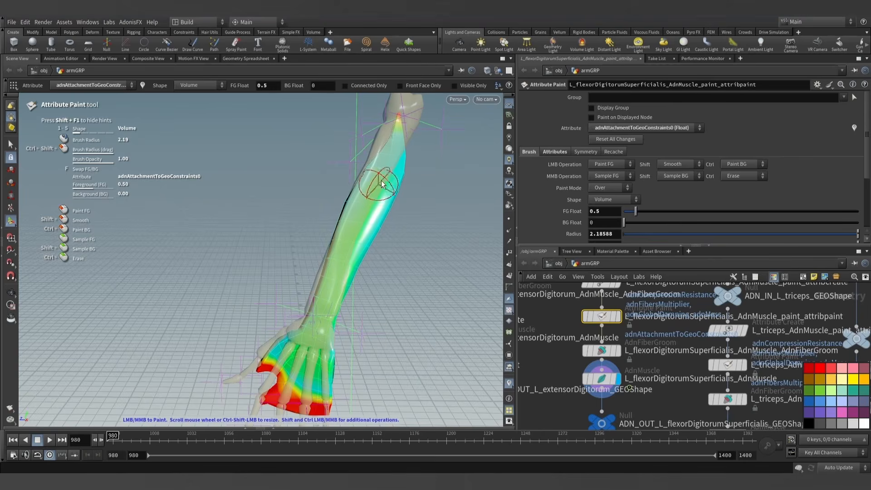
{"action": "left_click_drag", "start_coordinate": [357, 252], "coordinate": [362, 218], "text": "alt"}
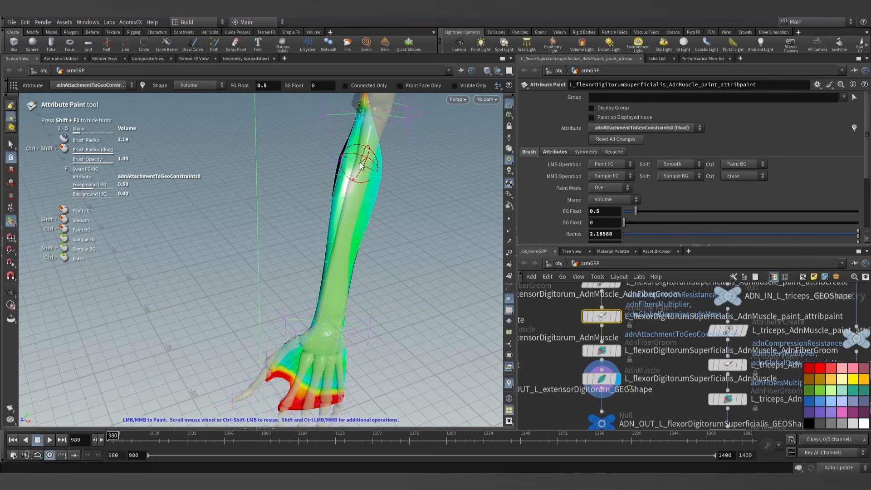
{"action": "right_click_drag", "start_coordinate": [361, 166], "coordinate": [346, 258], "text": "alt"}
{"action": "mouse_move", "coordinate": [346, 258]}
{"action": "left_mouse_down", "text": "alt"}
{"action": "mouse_move", "coordinate": [461, 255]}
{"action": "mouse_move", "coordinate": [422, 266]}
{"action": "mouse_move", "coordinate": [466, 257]}
{"action": "mouse_move", "coordinate": [456, 252]}
{"action": "left_mouse_up", "text": "alt"}
{"action": "scroll", "coordinate": [367, 273], "scroll_direction": "up", "scroll_amount": 4, "text": "alt"}
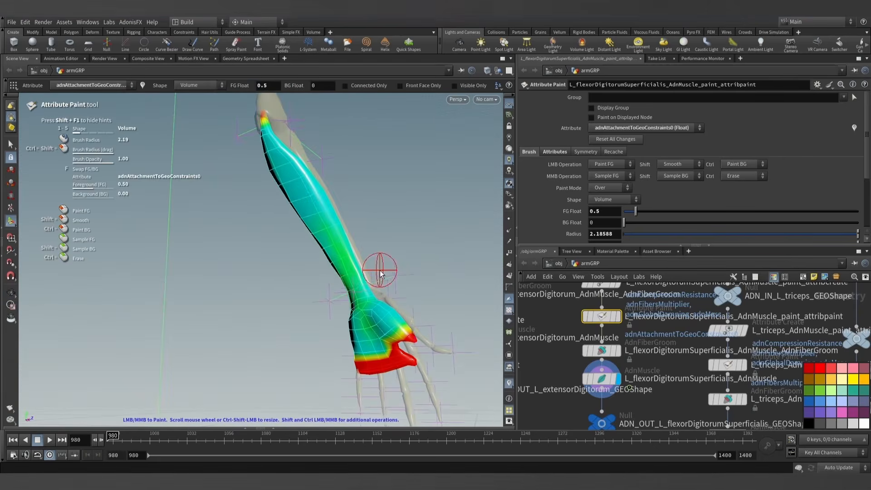
{"action": "mouse_move", "coordinate": [337, 225]}
{"action": "left_mouse_down", "text": "alt"}
{"action": "mouse_move", "coordinate": [352, 220]}
{"action": "mouse_move", "coordinate": [324, 228]}
{"action": "left_mouse_up", "text": "alt"}
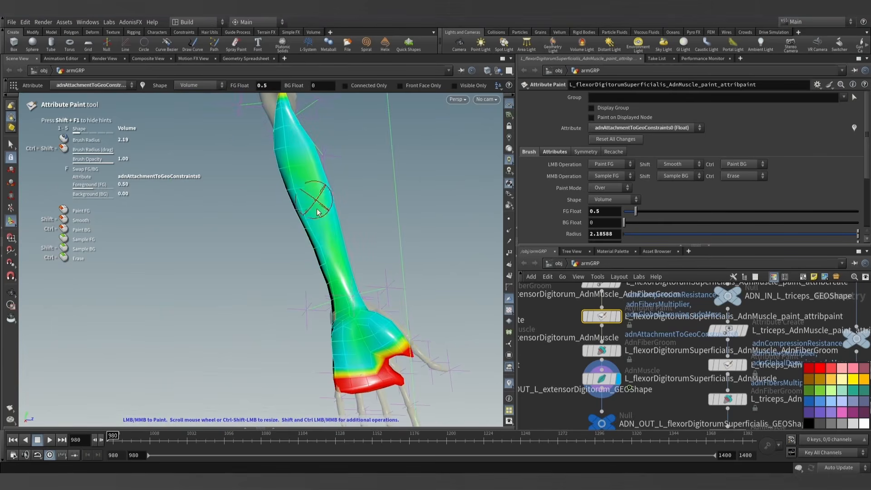
{"action": "mouse_move", "coordinate": [273, 217]}
{"action": "left_mouse_down", "text": "alt"}
{"action": "mouse_move", "coordinate": [204, 264]}
{"action": "mouse_move", "coordinate": [345, 252]}
{"action": "left_mouse_up", "text": "alt"}
{"action": "scroll", "coordinate": [344, 252], "scroll_direction": "down", "scroll_amount": 1}
{"action": "left_click", "coordinate": [11, 145]}
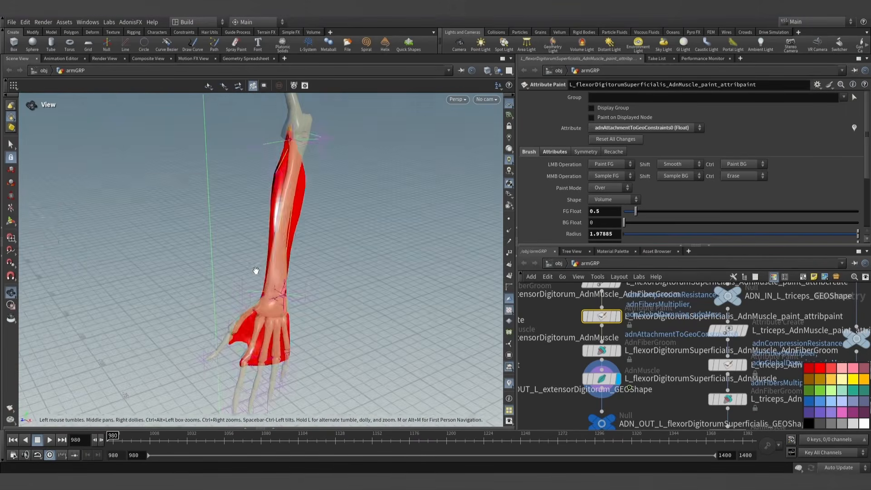
- Select the flexor's AdnMuscle node and play its simulation from frame 980 to frame 1308, watching the forearm
{"action": "left_click_drag", "start_coordinate": [253, 272], "coordinate": [327, 254], "text": "alt"}
{"action": "left_click", "coordinate": [612, 200]}
{"action": "left_click", "coordinate": [602, 208]}
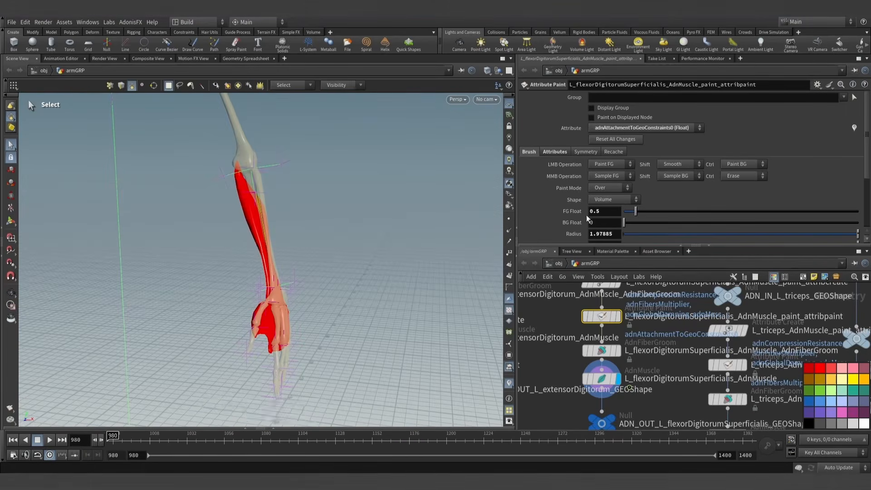
{"action": "left_click_drag", "start_coordinate": [227, 338], "coordinate": [291, 303], "text": "alt"}
{"action": "scroll", "coordinate": [291, 303], "scroll_direction": "down", "scroll_amount": 1}
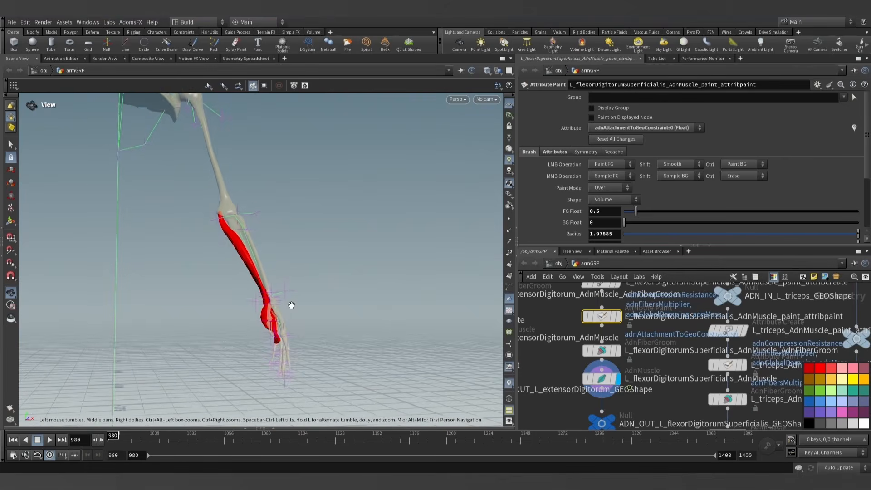
{"action": "middle_click_drag", "start_coordinate": [290, 303], "coordinate": [292, 286], "text": "alt"}
{"action": "left_click", "coordinate": [601, 378]}
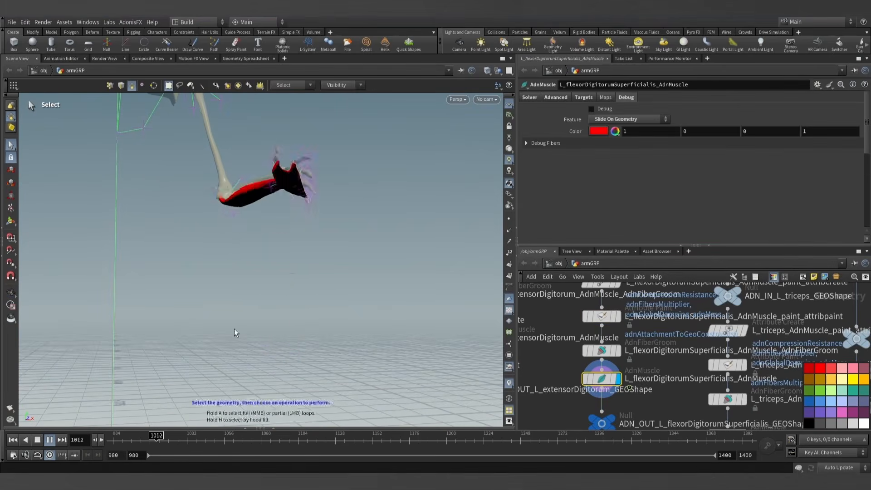
{"action": "left_click_drag", "start_coordinate": [236, 332], "coordinate": [290, 322], "text": "alt"}
{"action": "scroll", "coordinate": [288, 307], "scroll_direction": "down", "scroll_amount": 1}
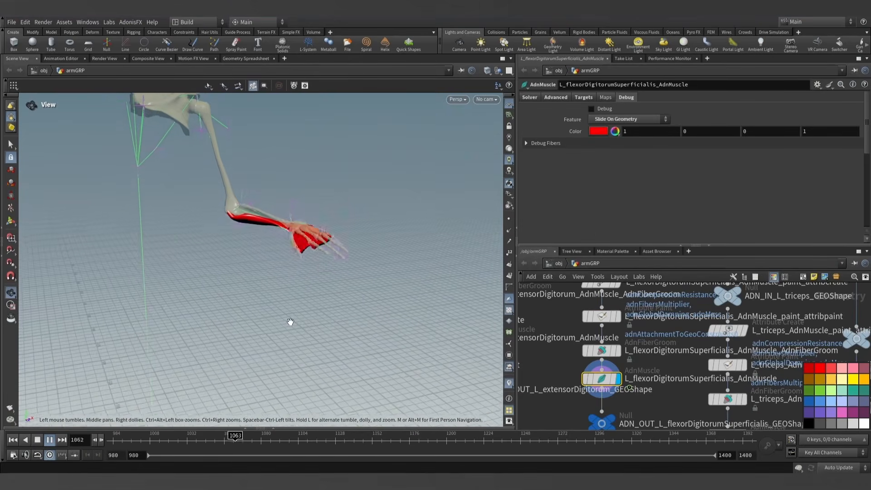
{"action": "middle_click_drag", "start_coordinate": [298, 328], "coordinate": [305, 343], "text": "alt"}
{"action": "left_click", "coordinate": [509, 115]}
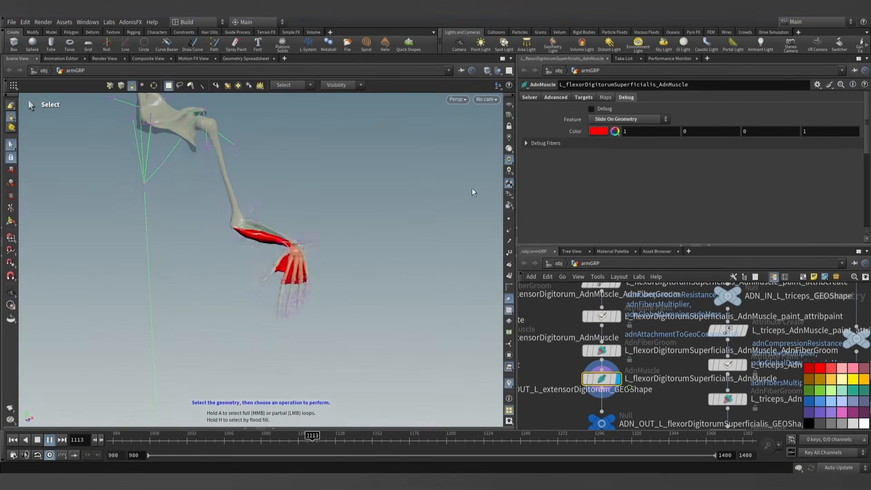
{"action": "left_click", "coordinate": [50, 440]}
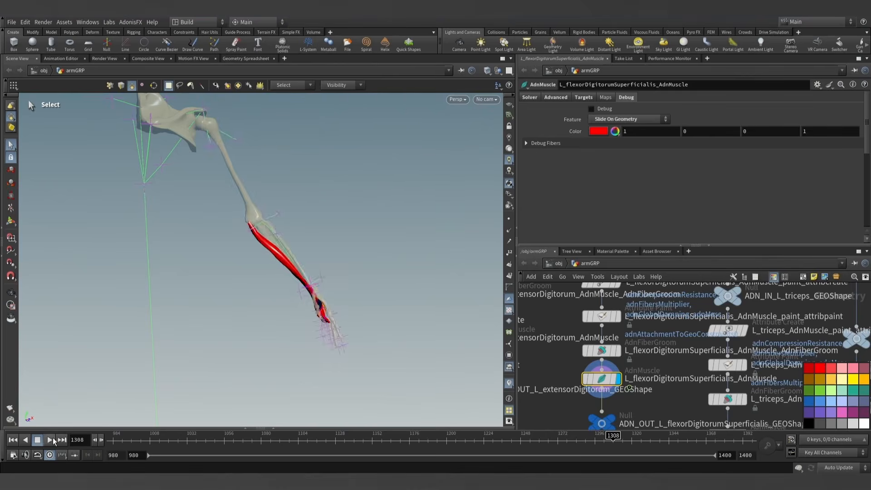
- Inspect the forearm muscle around the hand at frame 1308 and return to frame 980
{"action": "key", "text": "Escape"}
{"action": "left_click_drag", "start_coordinate": [146, 336], "coordinate": [151, 355]}
{"action": "key", "text": "s"}
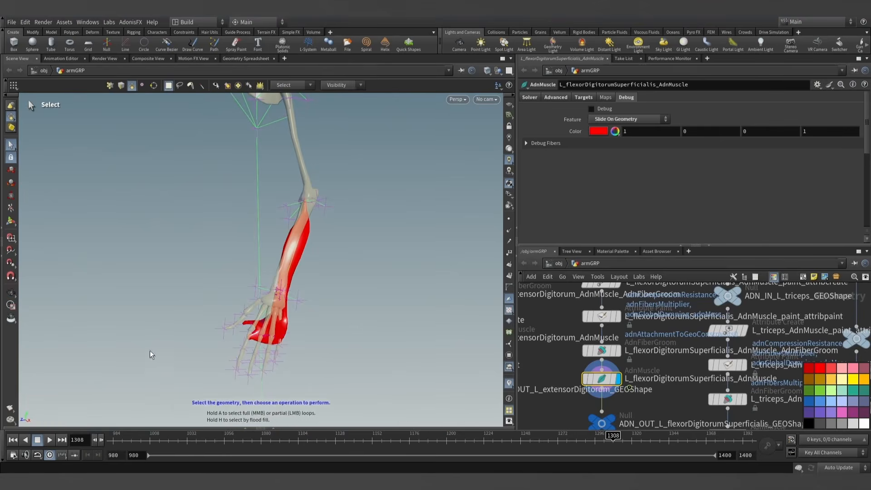
{"action": "left_click", "coordinate": [101, 439]}
{"action": "left_click", "coordinate": [102, 439]}
{"action": "left_click", "coordinate": [101, 439]}
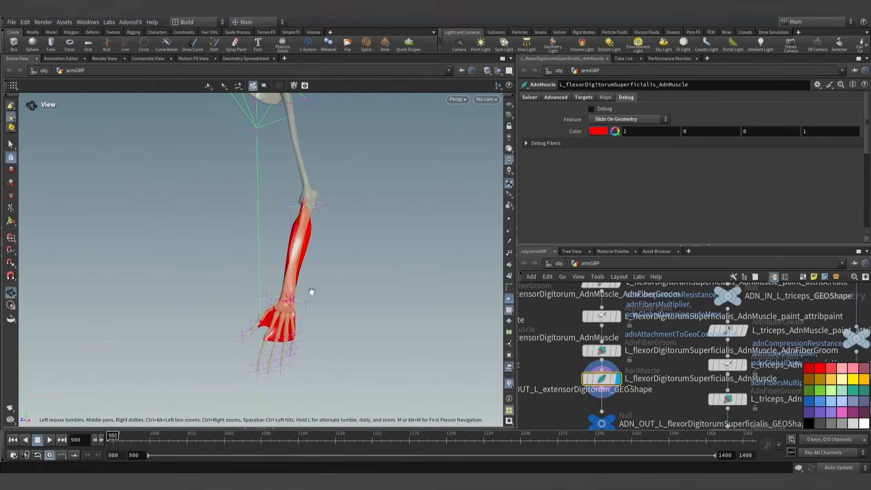
{"action": "mouse_move", "coordinate": [311, 291]}
{"action": "left_mouse_down", "text": "alt"}
{"action": "mouse_move", "coordinate": [431, 263]}
{"action": "mouse_move", "coordinate": [298, 287]}
{"action": "mouse_move", "coordinate": [316, 288]}
{"action": "left_mouse_up", "text": "alt"}
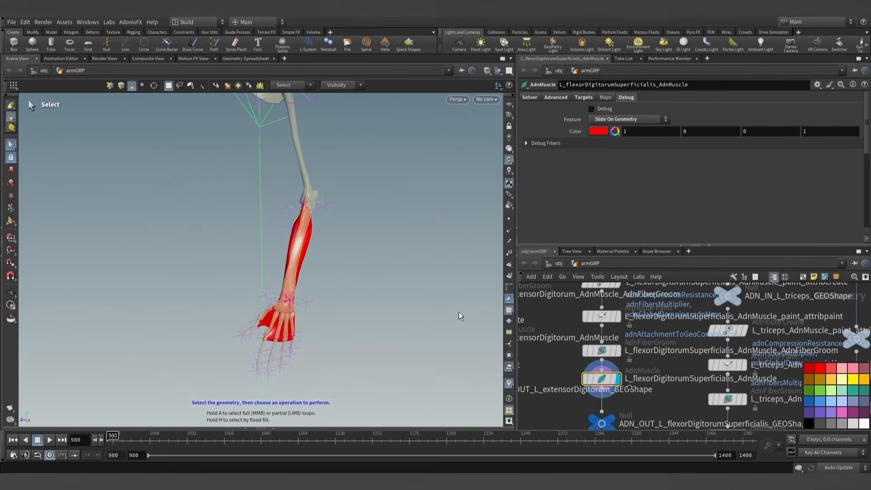
- Activate attribute painting on the flexor muscle's paint node with a foreground value of 1 and a Surface brush shape
{"action": "left_click", "coordinate": [617, 319]}
{"action": "left_click", "coordinate": [600, 318]}
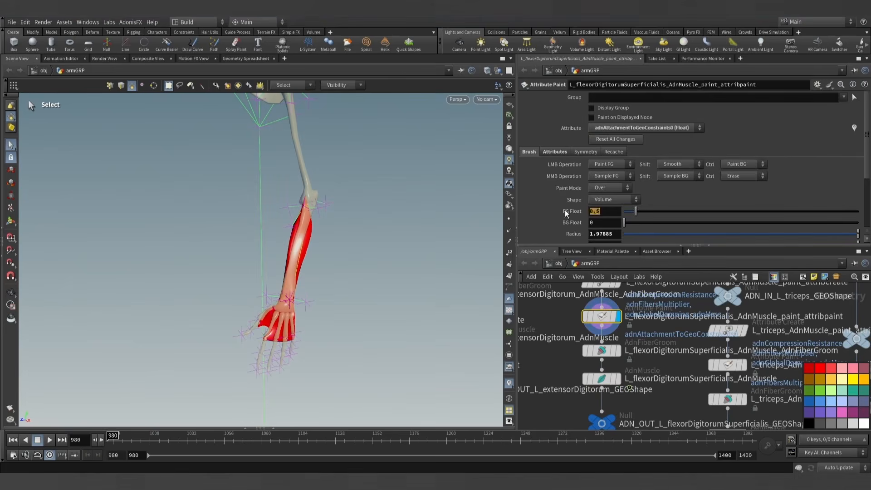
{"action": "type", "text": "1"}
{"action": "key", "text": "Return"}
{"action": "left_click", "coordinate": [12, 222]}
{"action": "mouse_move", "coordinate": [354, 241]}
{"action": "right_mouse_down", "text": "alt"}
{"action": "mouse_move", "coordinate": [445, 264]}
{"action": "mouse_move", "coordinate": [422, 261]}
{"action": "right_mouse_up", "text": "alt"}
{"action": "left_click_drag", "start_coordinate": [329, 252], "coordinate": [351, 267], "text": "alt"}
{"action": "scroll", "coordinate": [337, 249], "scroll_direction": "up", "scroll_amount": 4, "text": "alt"}
{"action": "left_click", "coordinate": [618, 201]}
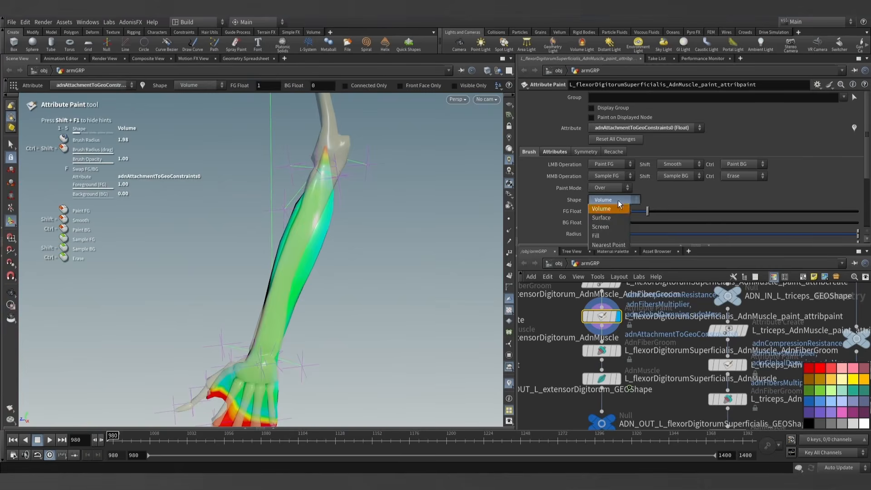
{"action": "left_click", "coordinate": [612, 208]}
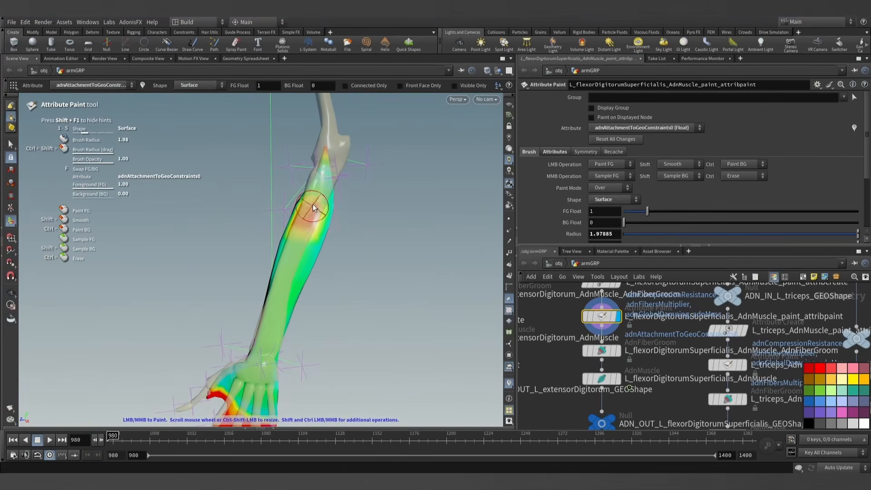
- Paint adnAttachmentToGeoConstraints0 at full value along the muscle's bone-facing side from elbow to wrist
{"action": "left_click_drag", "start_coordinate": [318, 197], "coordinate": [276, 317]}
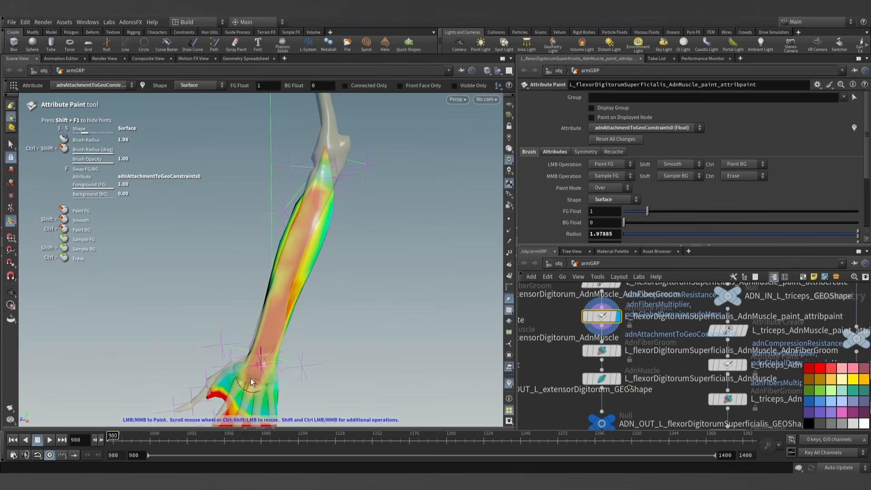
{"action": "left_click_drag", "start_coordinate": [250, 390], "coordinate": [260, 362]}
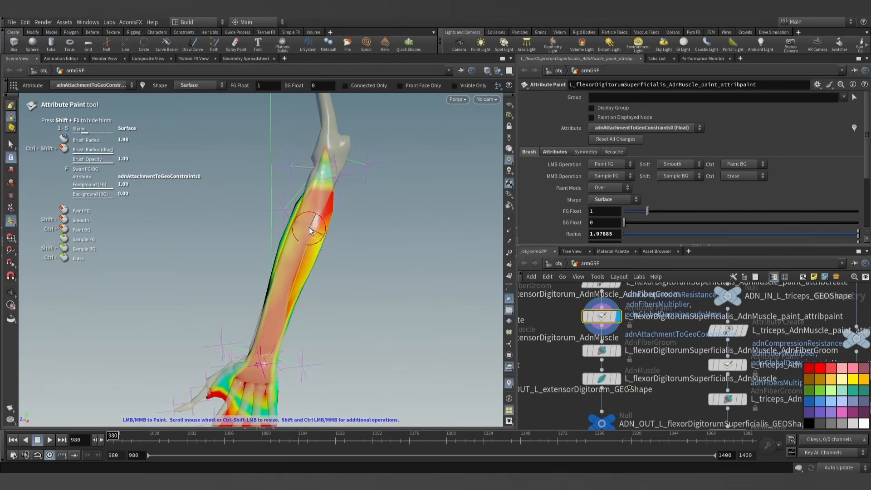
{"action": "mouse_move", "coordinate": [309, 228]}
{"action": "left_mouse_down", "text": "alt"}
{"action": "mouse_move", "coordinate": [301, 236]}
{"action": "mouse_move", "coordinate": [469, 223]}
{"action": "mouse_move", "coordinate": [357, 250]}
{"action": "mouse_move", "coordinate": [308, 228]}
{"action": "left_mouse_up", "text": "alt"}
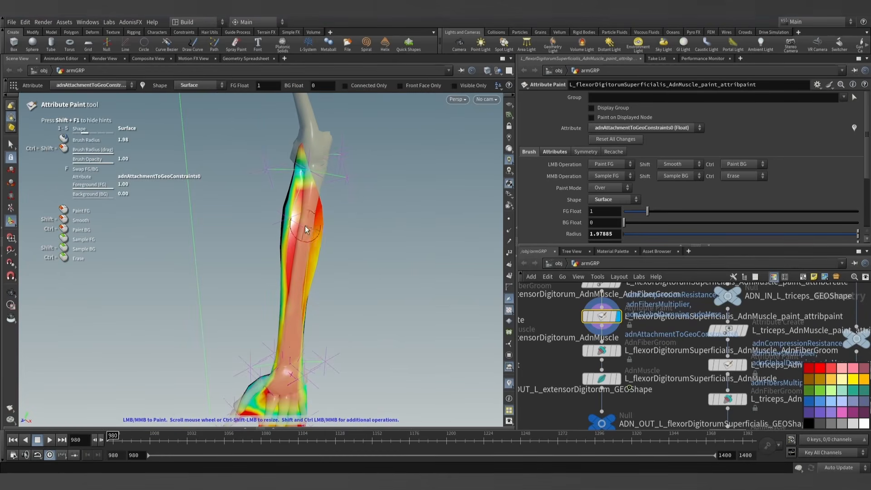
{"action": "mouse_move", "coordinate": [292, 312]}
{"action": "left_mouse_down", "text": "alt"}
{"action": "mouse_move", "coordinate": [352, 305]}
{"action": "mouse_move", "coordinate": [202, 292]}
{"action": "left_mouse_up", "text": "alt"}
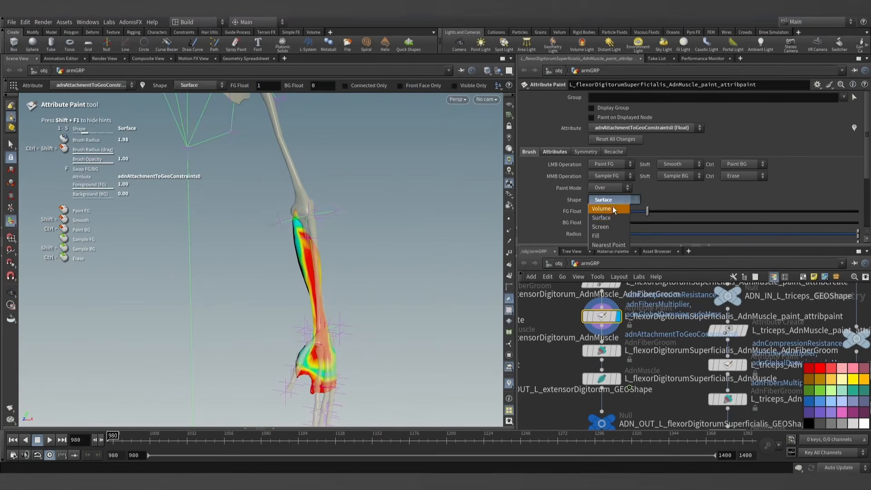
- Smooth the painted attachment weights with a Volume brush of radius 23.8098 and leave the paint tool
{"action": "left_click", "coordinate": [612, 208]}
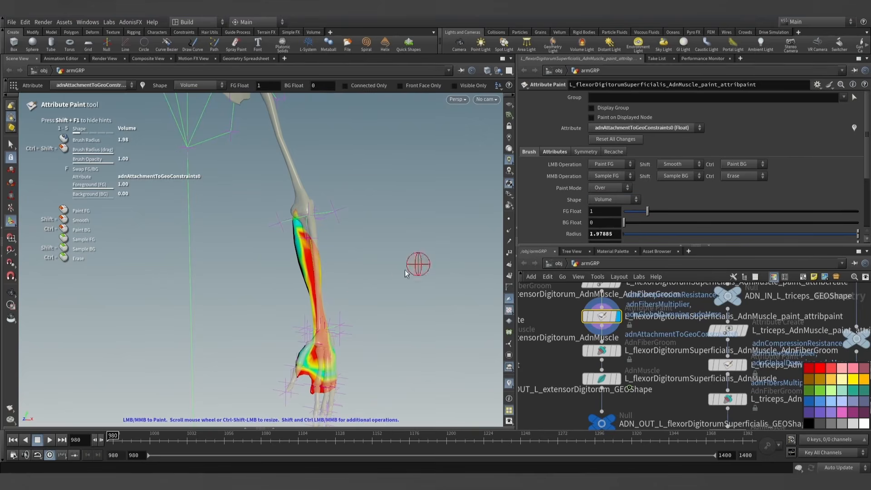
{"action": "left_click", "coordinate": [323, 310], "text": "shift"}
{"action": "mouse_move", "coordinate": [362, 259]}
{"action": "left_mouse_down", "text": "alt"}
{"action": "mouse_move", "coordinate": [517, 218]}
{"action": "mouse_move", "coordinate": [3, 226]}
{"action": "left_mouse_up", "text": "alt"}
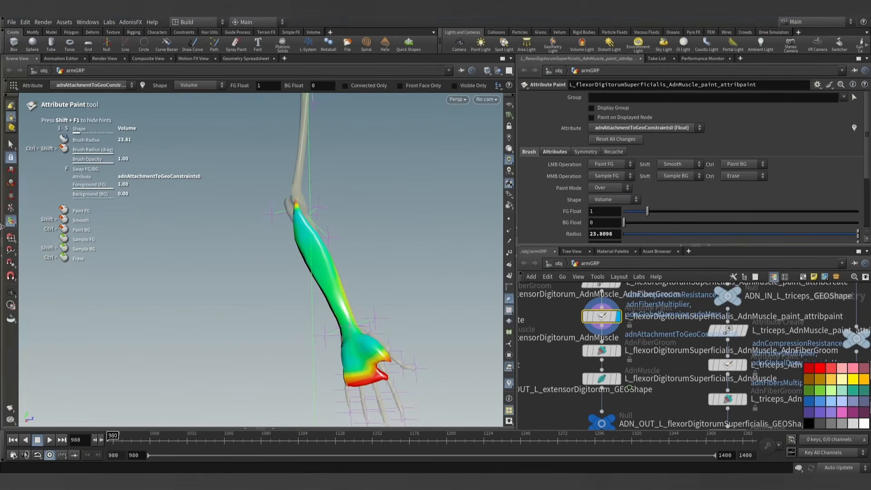
{"action": "left_click", "coordinate": [11, 146]}
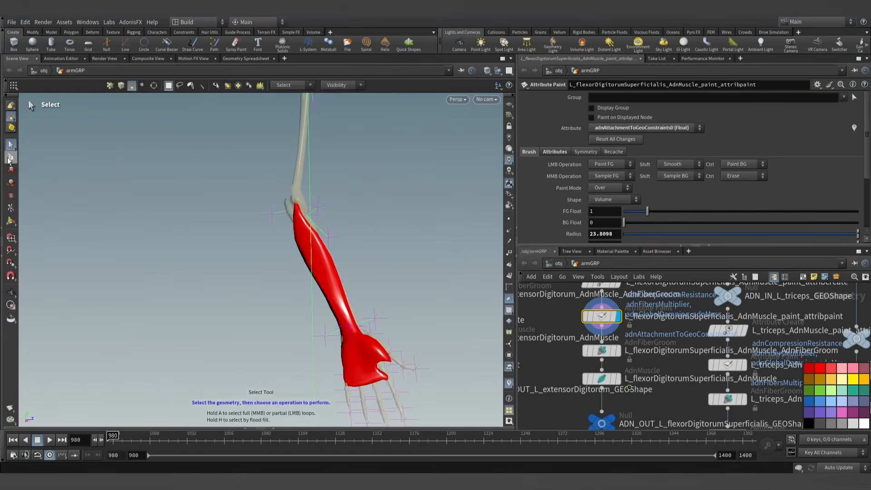
- Play the flexor AdnMuscle simulation with the repainted attachment weights and stop at frame 1311
{"action": "scroll", "coordinate": [363, 246], "scroll_direction": "down", "scroll_amount": 5}
{"action": "mouse_move", "coordinate": [365, 249]}
{"action": "left_mouse_down", "text": "alt"}
{"action": "mouse_move", "coordinate": [367, 290]}
{"action": "mouse_move", "coordinate": [399, 296]}
{"action": "left_mouse_up", "text": "alt"}
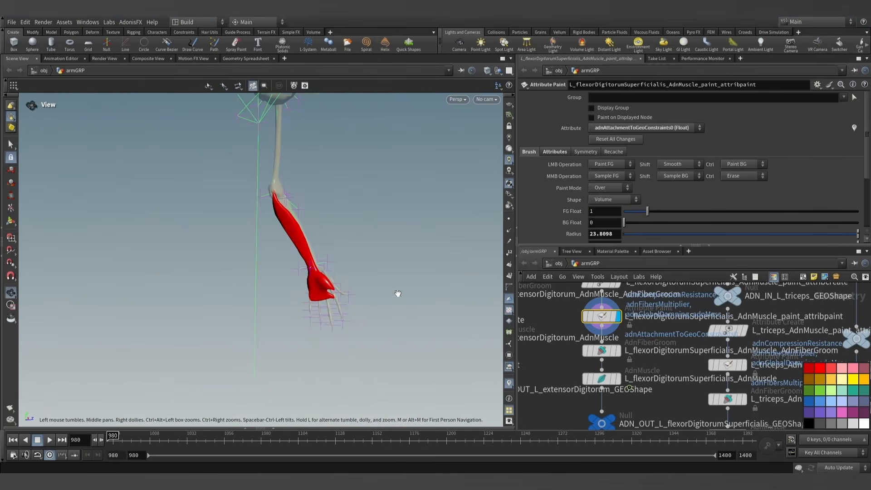
{"action": "left_click", "coordinate": [603, 380]}
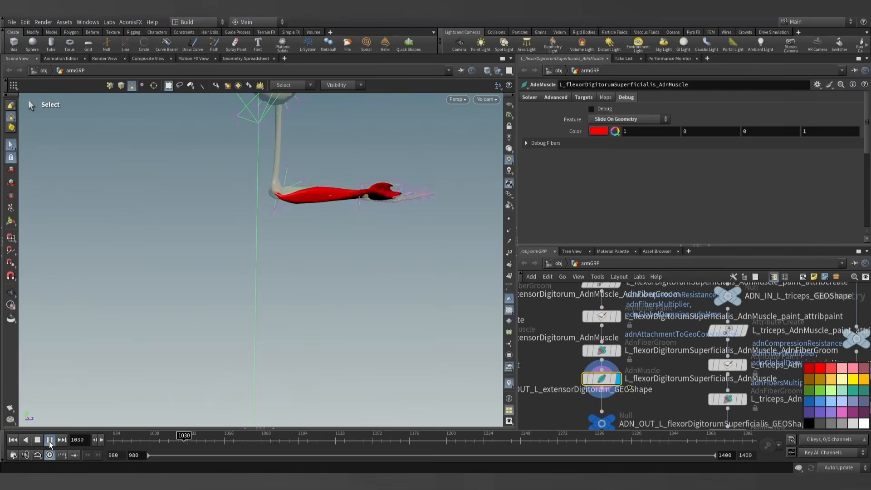
{"action": "left_click_drag", "start_coordinate": [406, 232], "coordinate": [370, 244], "text": "alt"}
{"action": "middle_click_drag", "start_coordinate": [370, 245], "coordinate": [315, 307], "text": "alt"}
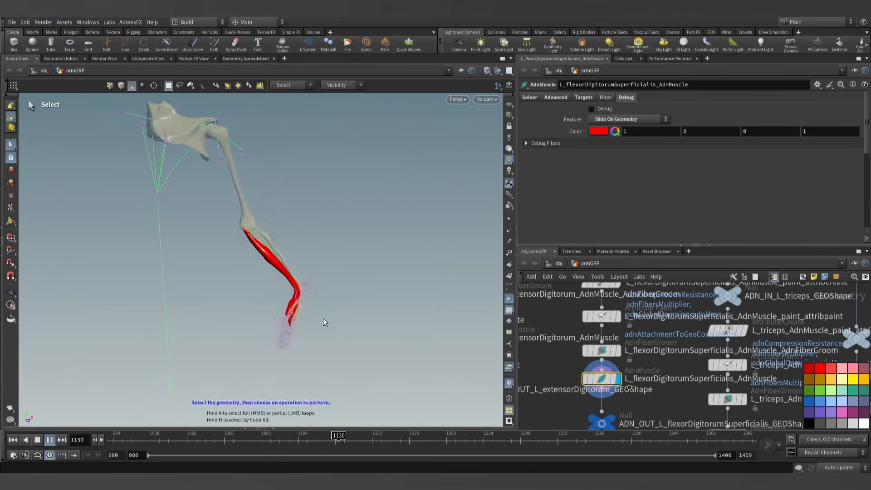
{"action": "left_click", "coordinate": [51, 440]}
- Inspect the forearm from several sides, continue playback to frame 1379 and return to frame 980
{"action": "left_click_drag", "start_coordinate": [184, 321], "coordinate": [146, 311], "text": "alt"}
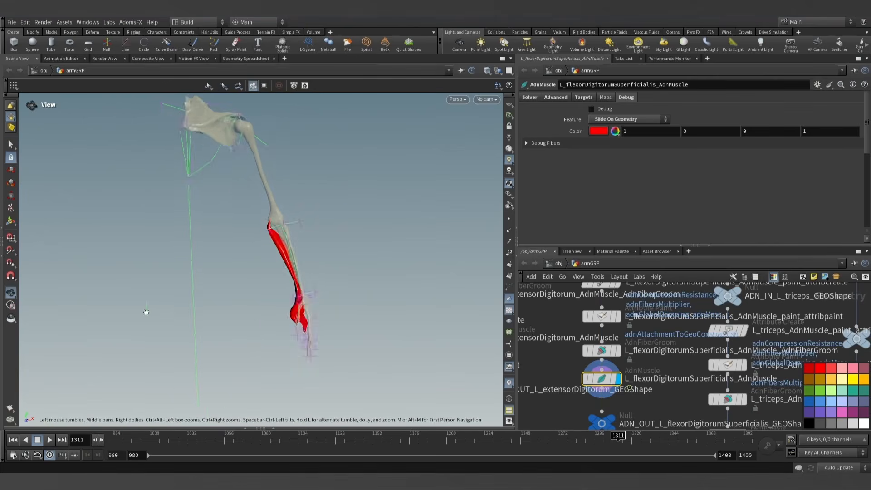
{"action": "middle_click_drag", "start_coordinate": [145, 311], "coordinate": [185, 309], "text": "alt"}
{"action": "right_click_drag", "start_coordinate": [185, 309], "coordinate": [230, 302], "text": "alt"}
{"action": "left_click_drag", "start_coordinate": [230, 302], "coordinate": [279, 273], "text": "alt"}
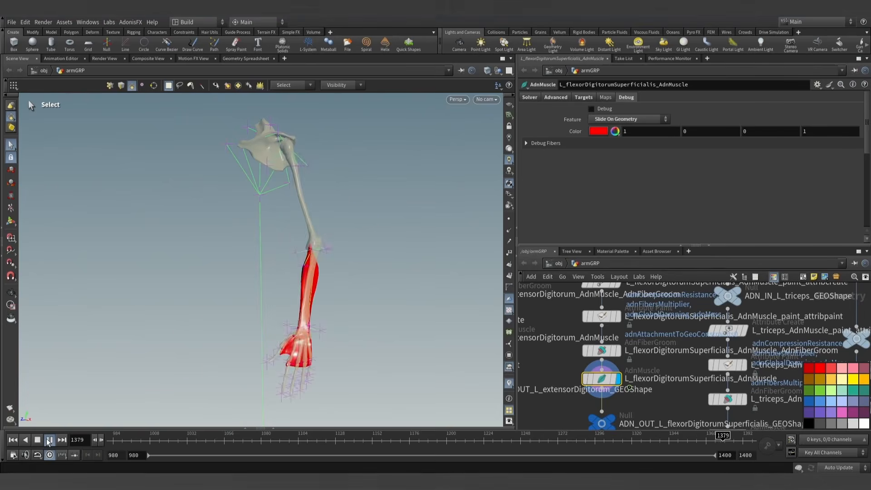
{"action": "left_click", "coordinate": [49, 440]}
{"action": "left_click_drag", "start_coordinate": [313, 313], "coordinate": [253, 340], "text": "alt"}
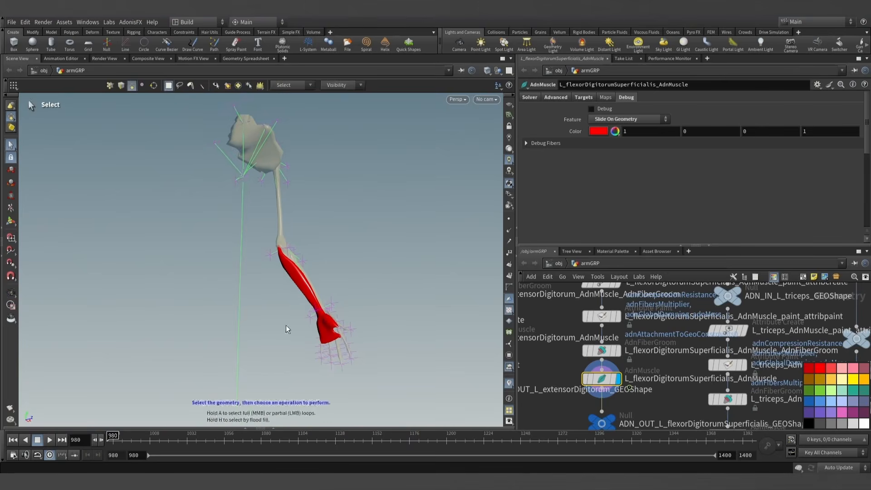
{"action": "middle_click_drag", "start_coordinate": [365, 288], "coordinate": [351, 272], "text": "alt"}
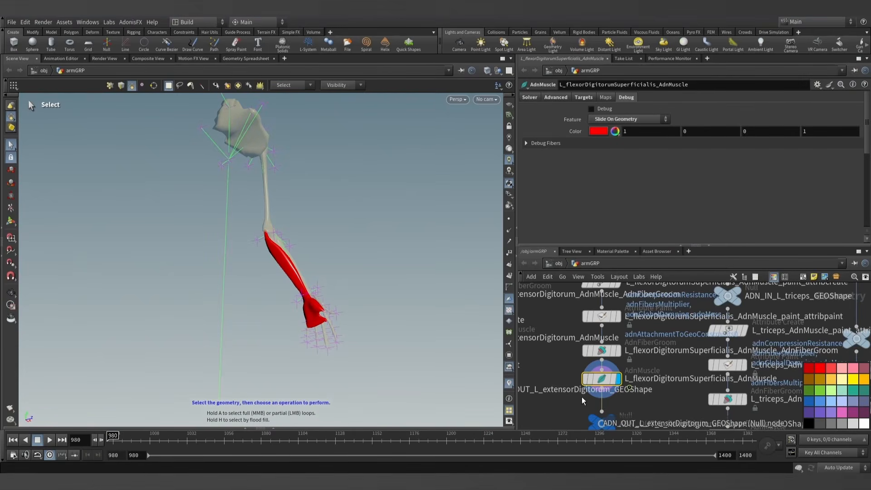
- Turn on the muscle's debug drawing for Slide On Geometry and examine the constraints along the forearm
{"action": "left_click", "coordinate": [606, 120]}
{"action": "left_click", "coordinate": [590, 109]}
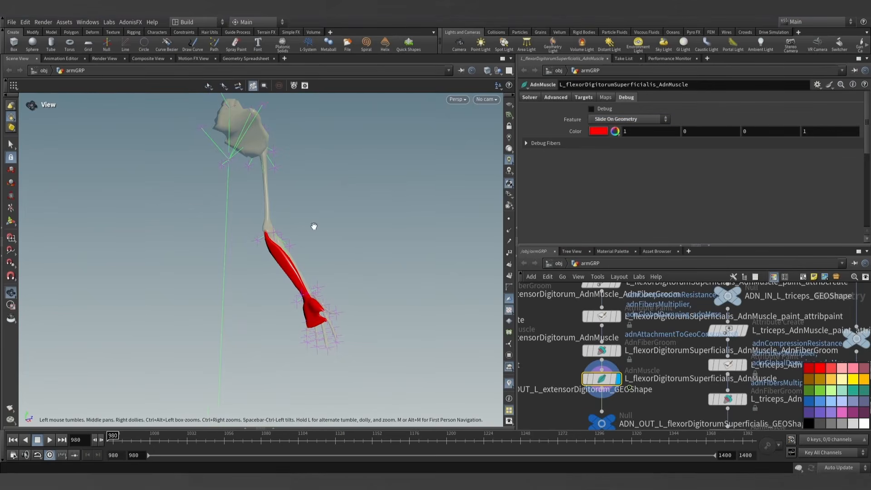
{"action": "left_click_drag", "start_coordinate": [315, 226], "coordinate": [321, 280], "text": "alt"}
{"action": "right_click_drag", "start_coordinate": [321, 279], "coordinate": [263, 316], "text": "alt"}
{"action": "middle_click_drag", "start_coordinate": [263, 316], "coordinate": [278, 277], "text": "alt"}
{"action": "left_click", "coordinate": [591, 108]}
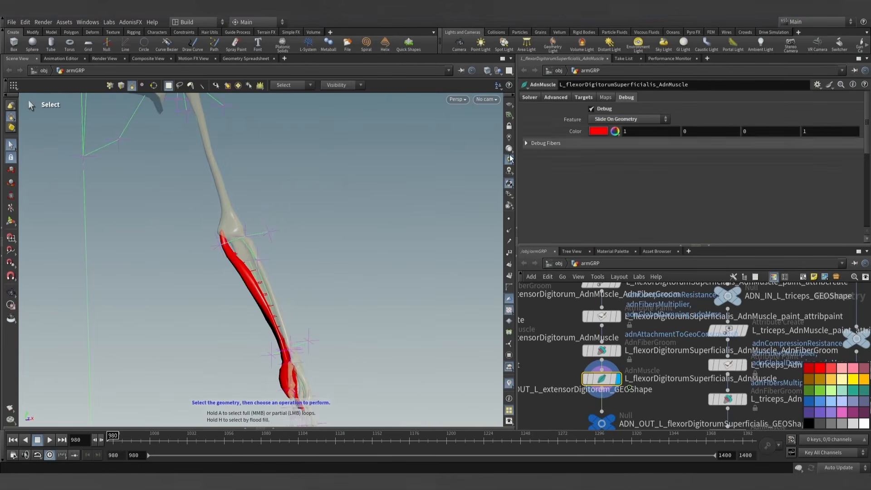
{"action": "right_click_drag", "start_coordinate": [361, 261], "coordinate": [326, 289], "text": "alt"}
{"action": "middle_click_drag", "start_coordinate": [325, 290], "coordinate": [306, 250], "text": "alt"}
{"action": "key", "text": "s"}
- Switch the debug feature to Attachments To Geometry and examine the attachments near the elbow
{"action": "left_click", "coordinate": [635, 120]}
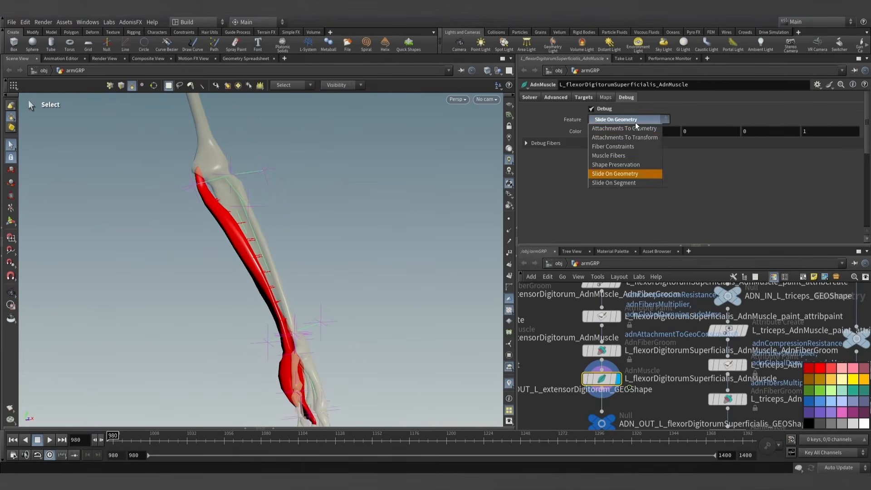
{"action": "left_click_drag", "start_coordinate": [352, 271], "coordinate": [313, 303], "text": "alt"}
{"action": "middle_click_drag", "start_coordinate": [313, 303], "coordinate": [315, 253], "text": "alt"}
{"action": "left_click_drag", "start_coordinate": [315, 253], "coordinate": [430, 219], "text": "alt"}
{"action": "key", "text": "s"}
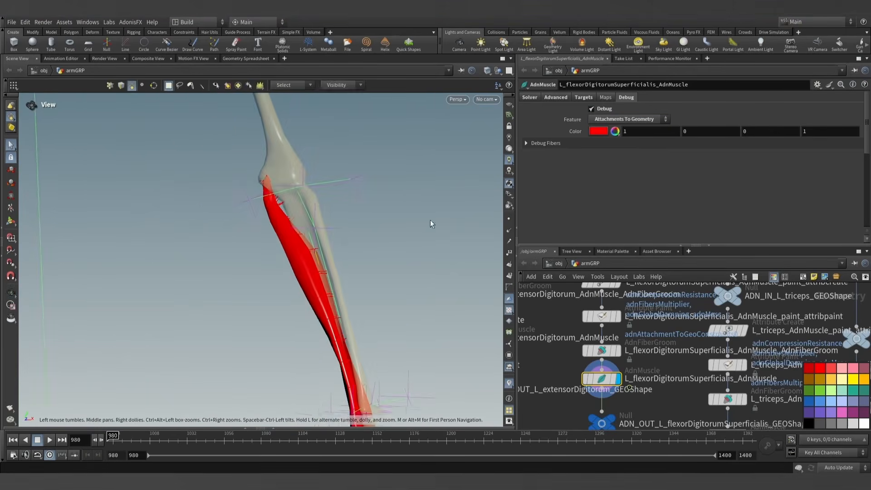
- Set the debug drawing's color to pure blue
{"action": "left_click", "coordinate": [598, 132]}
{"action": "left_click", "coordinate": [679, 65]}
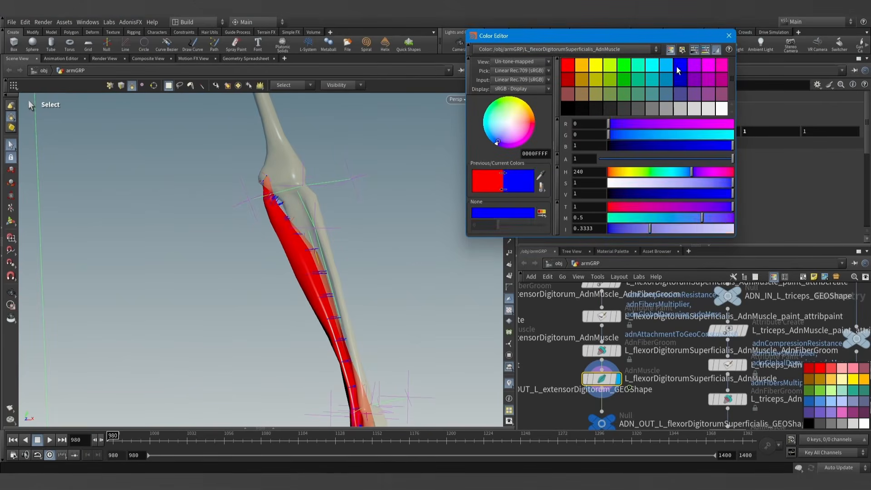
{"action": "left_click", "coordinate": [728, 36]}
{"action": "key", "text": "Escape"}
- Check the attachment constraints down to the hand and turn the muscle's debug drawing off
{"action": "left_click_drag", "start_coordinate": [346, 266], "coordinate": [382, 254]}
{"action": "key", "text": "s"}
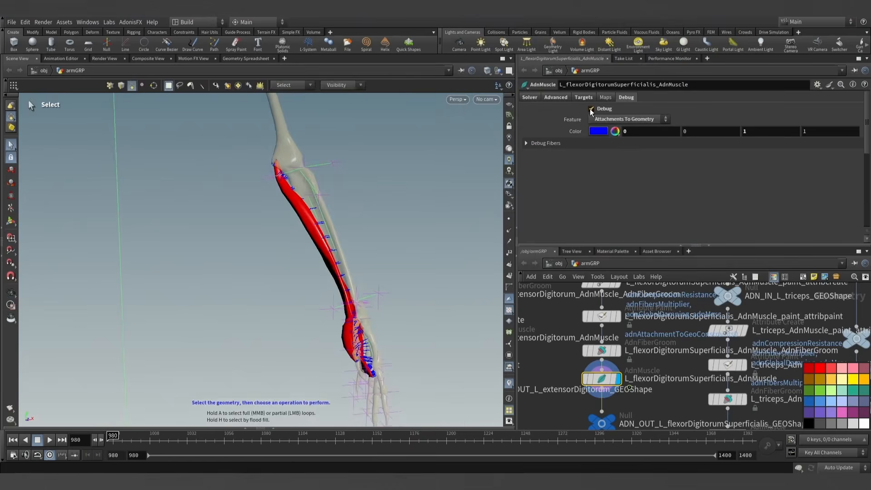
{"action": "left_click_drag", "start_coordinate": [413, 314], "coordinate": [361, 259]}
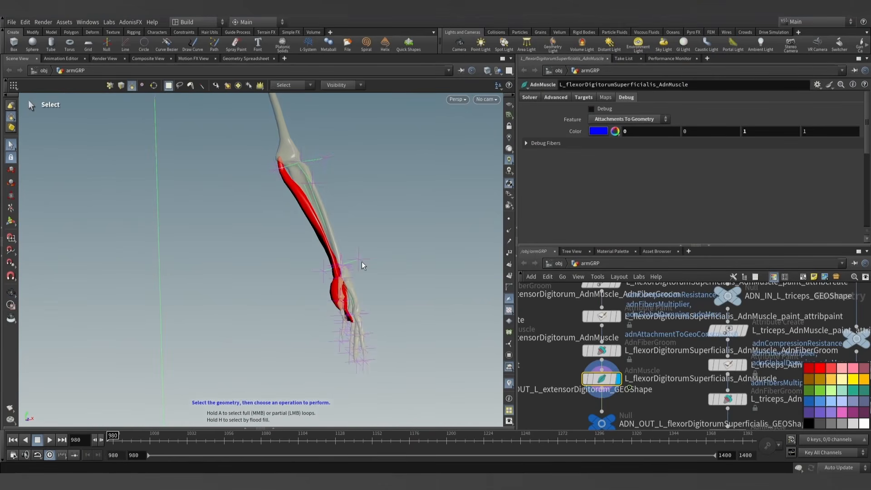
{"action": "left_click_drag", "start_coordinate": [346, 290], "coordinate": [439, 281], "text": "alt"}
- Display the output null of the left palmarus longus in the arm network
{"action": "scroll", "coordinate": [662, 382], "scroll_direction": "down", "scroll_amount": 4}
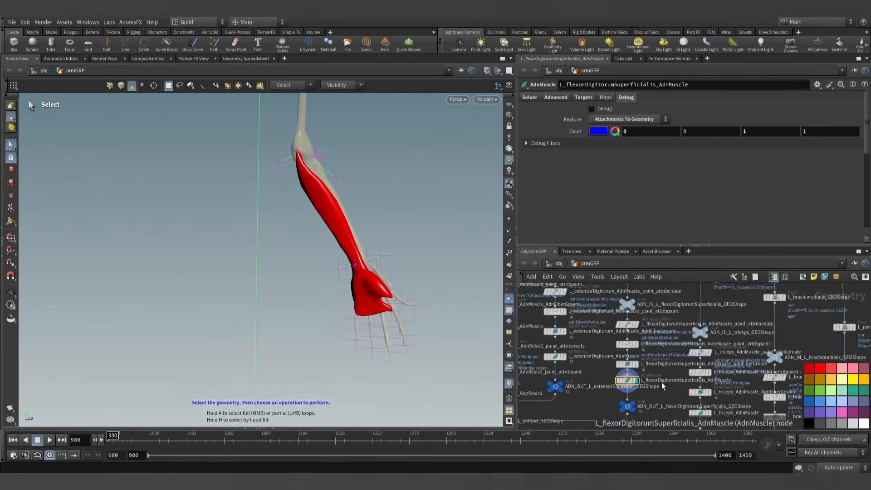
{"action": "mouse_move", "coordinate": [664, 399]}
{"action": "middle_mouse_down"}
{"action": "mouse_move", "coordinate": [629, 336]}
{"action": "mouse_move", "coordinate": [614, 355]}
{"action": "middle_mouse_up"}
{"action": "middle_click_drag", "start_coordinate": [663, 365], "coordinate": [619, 336]}
{"action": "scroll", "coordinate": [721, 391], "scroll_direction": "up", "scroll_amount": 3}
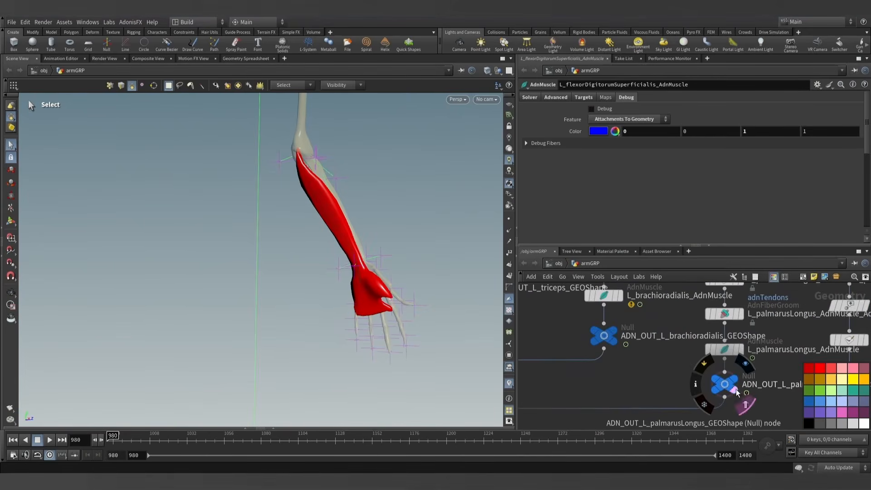
{"action": "left_click", "coordinate": [737, 373]}
{"action": "scroll", "coordinate": [652, 373], "scroll_direction": "down", "scroll_amount": 3}
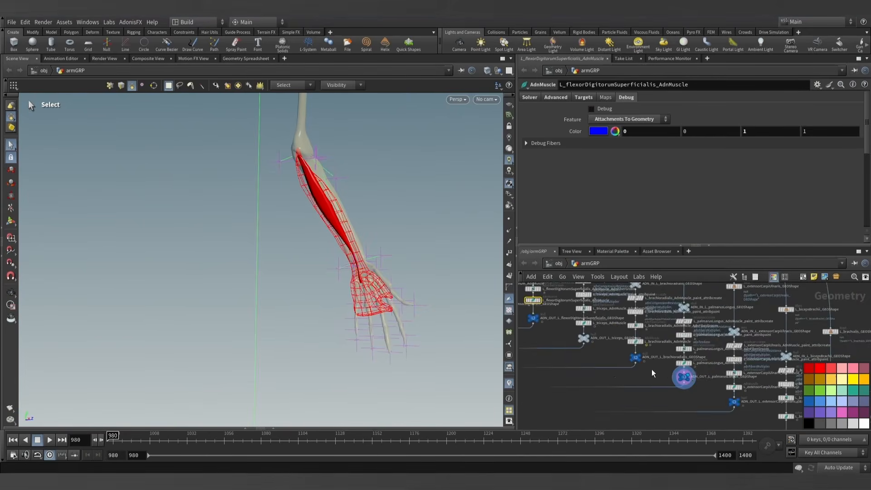
- Template the flexor digitorum superficialis output for reference and display the palmarus longus AdnMuscle node
{"action": "scroll", "coordinate": [567, 334], "scroll_direction": "up", "scroll_amount": 5}
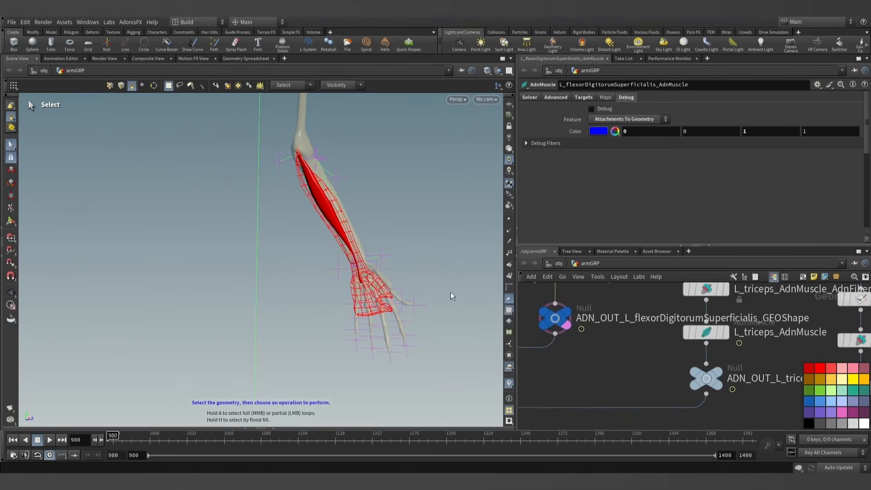
{"action": "mouse_move", "coordinate": [550, 327]}
{"action": "scroll", "coordinate": [581, 332], "scroll_direction": "down", "scroll_amount": 3}
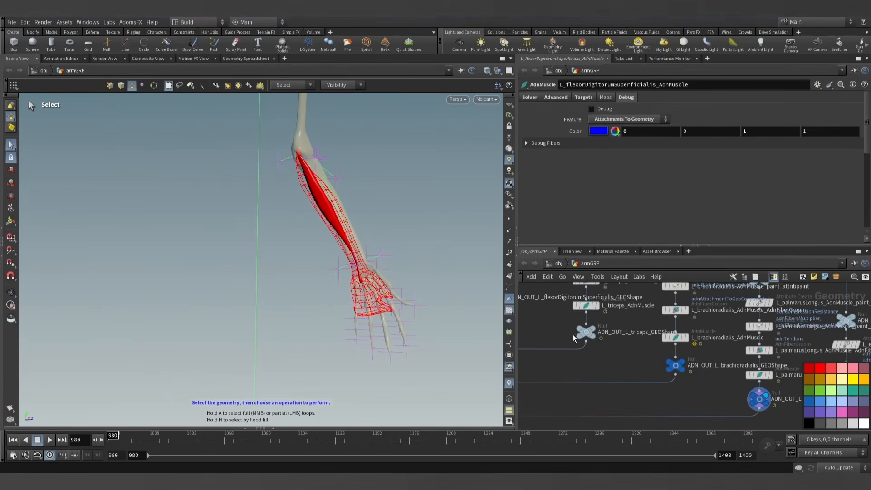
{"action": "middle_click_drag", "start_coordinate": [641, 347], "coordinate": [560, 341]}
{"action": "left_click", "coordinate": [688, 368]}
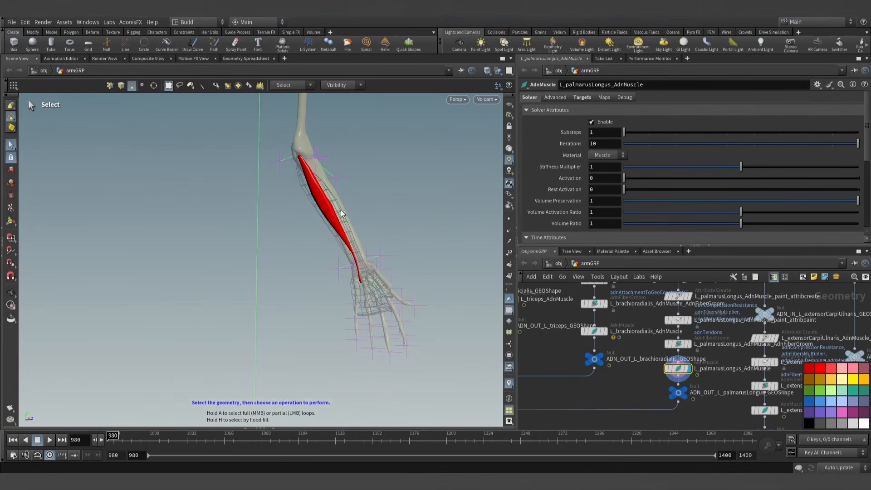
- In the palmarus longus attribute paint node, paint adnSlideOnGeometryConstraints0 with value 1 over the whole muscle
{"action": "left_click", "coordinate": [685, 323]}
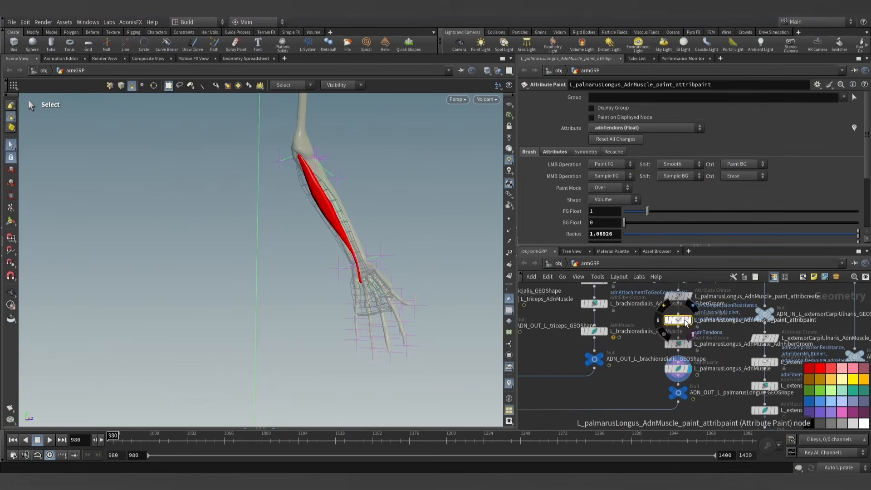
{"action": "left_click", "coordinate": [689, 320]}
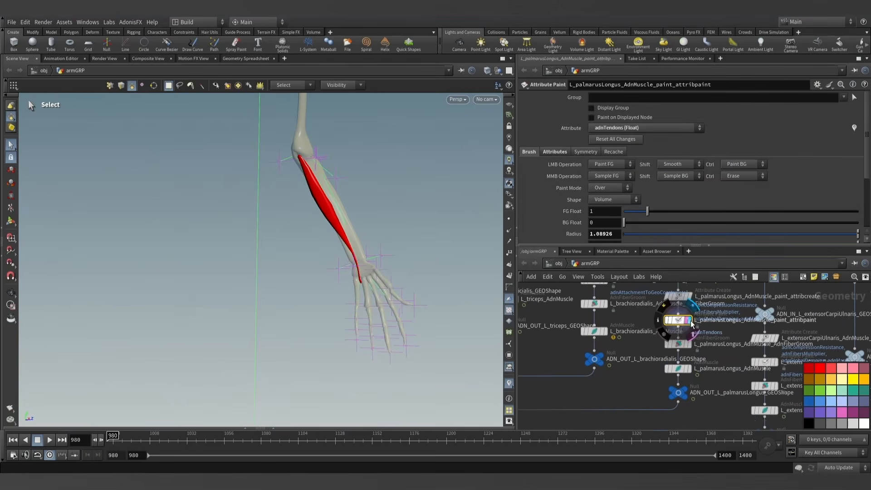
{"action": "left_click", "coordinate": [13, 224]}
{"action": "left_click_drag", "start_coordinate": [323, 225], "coordinate": [394, 253], "text": "alt"}
{"action": "left_click", "coordinate": [623, 129]}
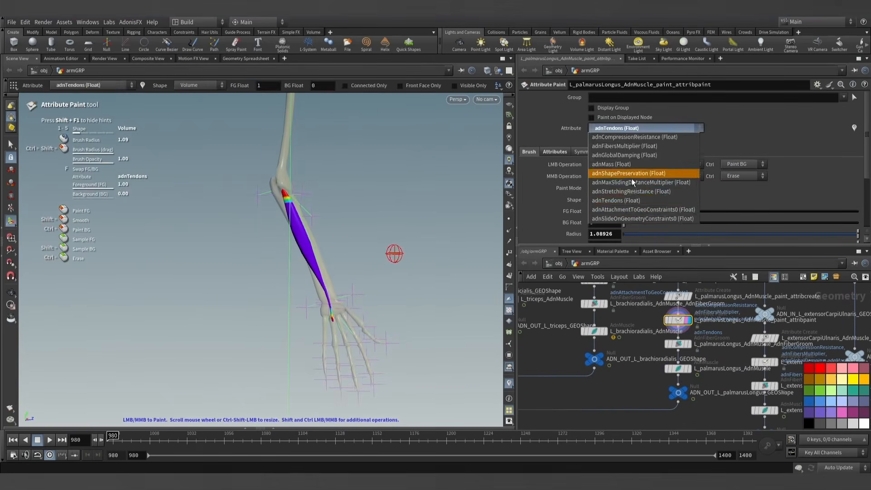
{"action": "left_click", "coordinate": [642, 218]}
{"action": "left_click_drag", "start_coordinate": [381, 216], "coordinate": [393, 240], "text": "alt"}
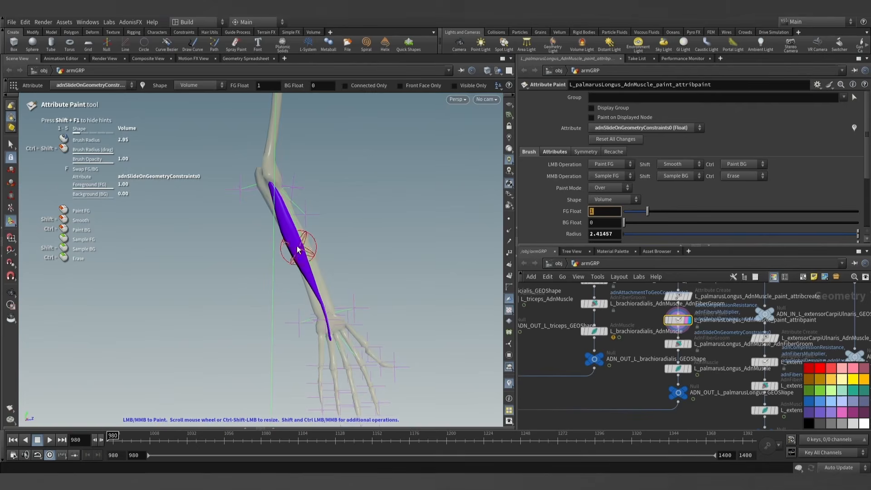
{"action": "left_click_drag", "start_coordinate": [277, 199], "coordinate": [336, 339]}
{"action": "left_click", "coordinate": [11, 144]}
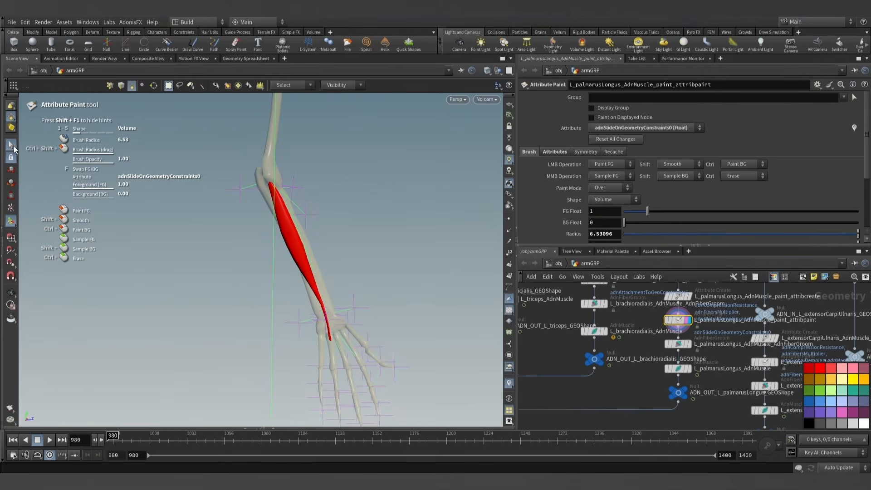
- Show the flexor digitorum superficialis output as a template wireframe beneath the palmarus longus
{"action": "middle_click_drag", "start_coordinate": [653, 389], "coordinate": [685, 383]}
{"action": "scroll", "coordinate": [686, 383], "scroll_direction": "down", "scroll_amount": 2}
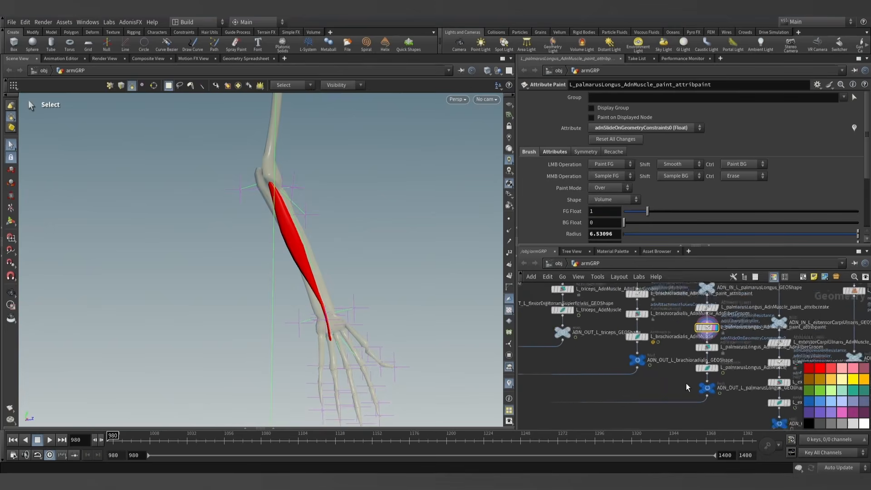
{"action": "middle_click_drag", "start_coordinate": [599, 364], "coordinate": [674, 380]}
{"action": "scroll", "coordinate": [685, 388], "scroll_direction": "down", "scroll_amount": 3}
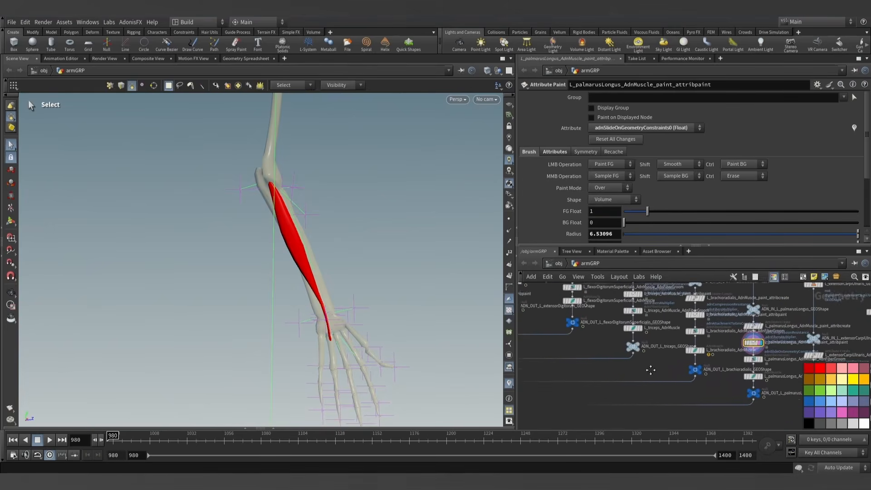
{"action": "scroll", "coordinate": [659, 377], "scroll_direction": "up", "scroll_amount": 10}
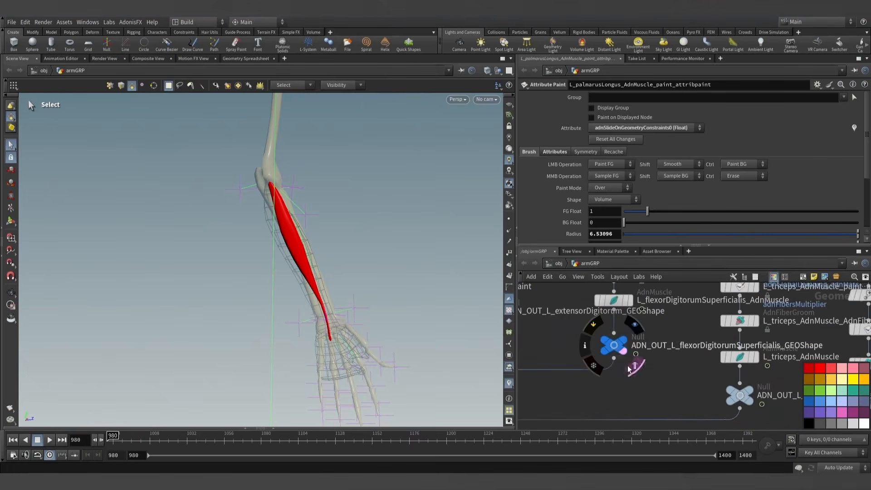
{"action": "scroll", "coordinate": [635, 362], "scroll_direction": "down", "scroll_amount": 4}
{"action": "scroll", "coordinate": [619, 359], "scroll_direction": "down", "scroll_amount": 3}
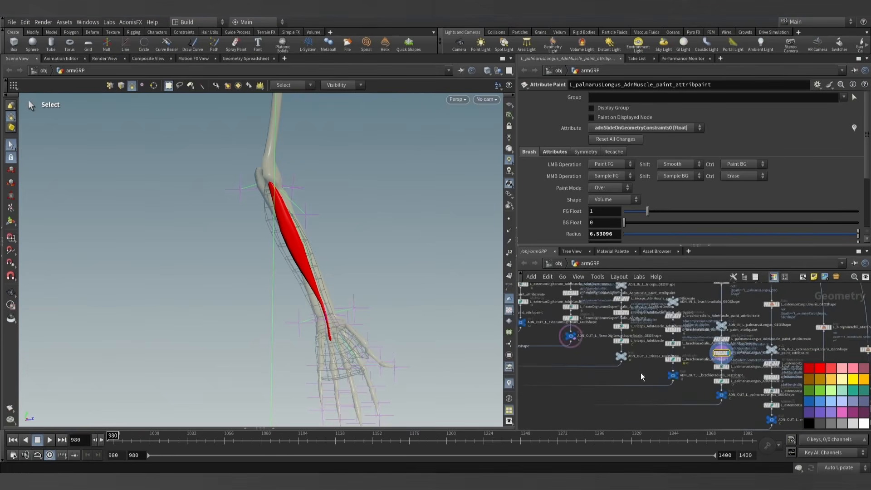
- Set the Max Sliding Distance of the palmarus longus AdnMuscle to 1
{"action": "scroll", "coordinate": [702, 374], "scroll_direction": "up", "scroll_amount": 6}
{"action": "left_click", "coordinate": [677, 358]}
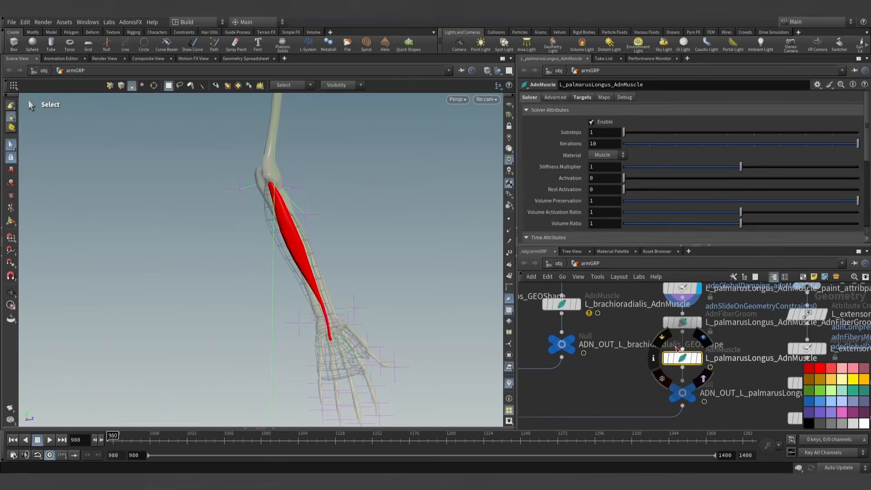
{"action": "left_click", "coordinate": [555, 98]}
{"action": "left_click", "coordinate": [529, 171]}
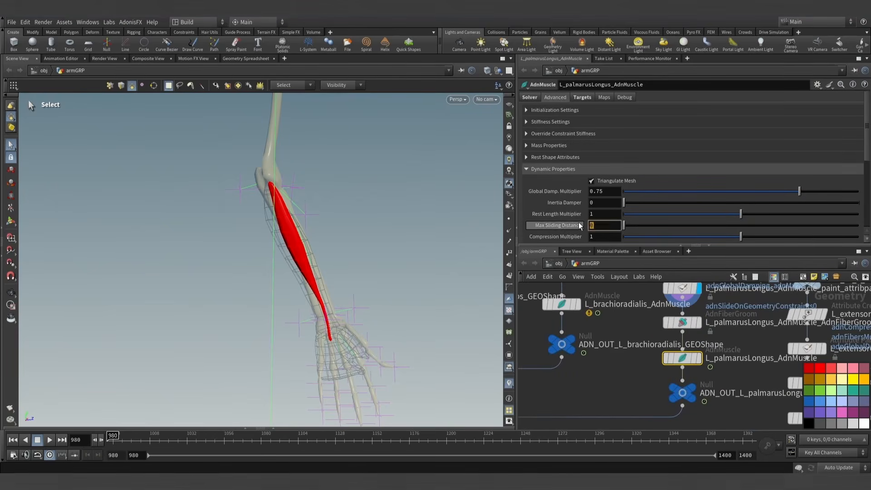
{"action": "type", "text": "1"}
{"action": "key", "text": "Return"}
{"action": "key", "text": "Escape"}
- Turn on the palmarus longus debug drawing for Slide On Geometry and examine the constraints along the muscle
{"action": "left_click_drag", "start_coordinate": [365, 255], "coordinate": [291, 286]}
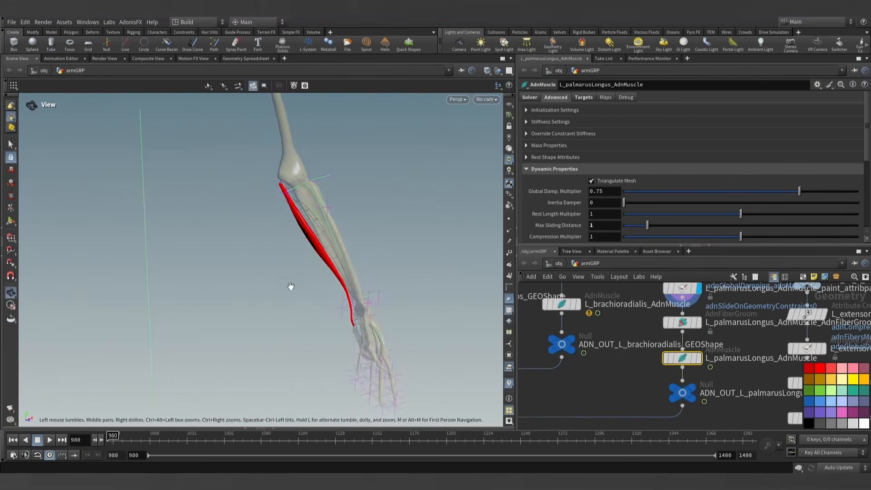
{"action": "scroll", "coordinate": [358, 221], "scroll_direction": "up", "scroll_amount": 3}
{"action": "left_click", "coordinate": [626, 98]}
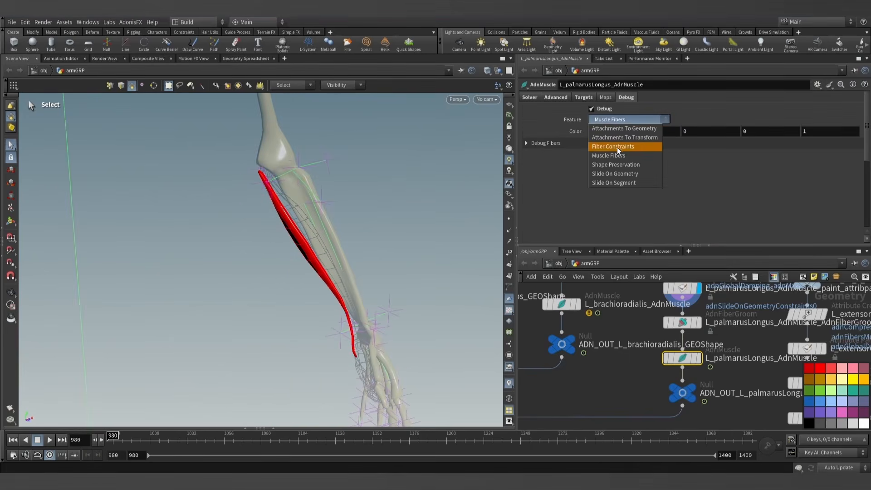
{"action": "left_click", "coordinate": [612, 174]}
{"action": "key", "text": "Escape"}
{"action": "left_click_drag", "start_coordinate": [318, 218], "coordinate": [379, 292]}
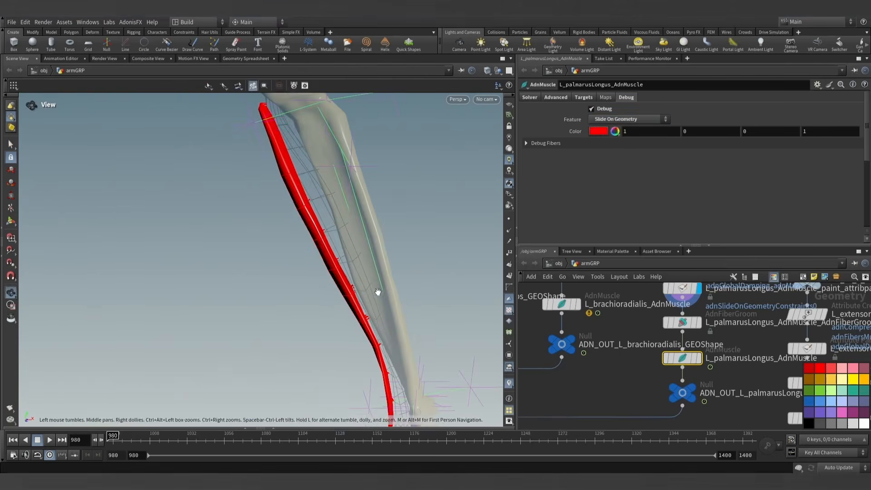
- Change the Slide On Geometry debug color to pure blue
{"action": "left_click", "coordinate": [598, 132]}
{"action": "left_click", "coordinate": [679, 65]}
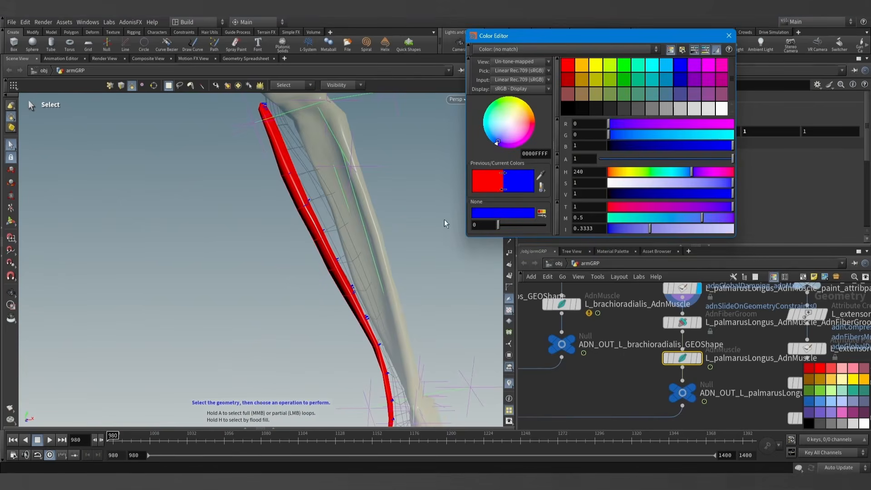
{"action": "left_click", "coordinate": [728, 35]}
{"action": "key", "text": "Escape"}
- Turn off the debug drawing and display the palmarus longus AdnMuscle node in the viewport
{"action": "left_click_drag", "start_coordinate": [354, 213], "coordinate": [463, 260]}
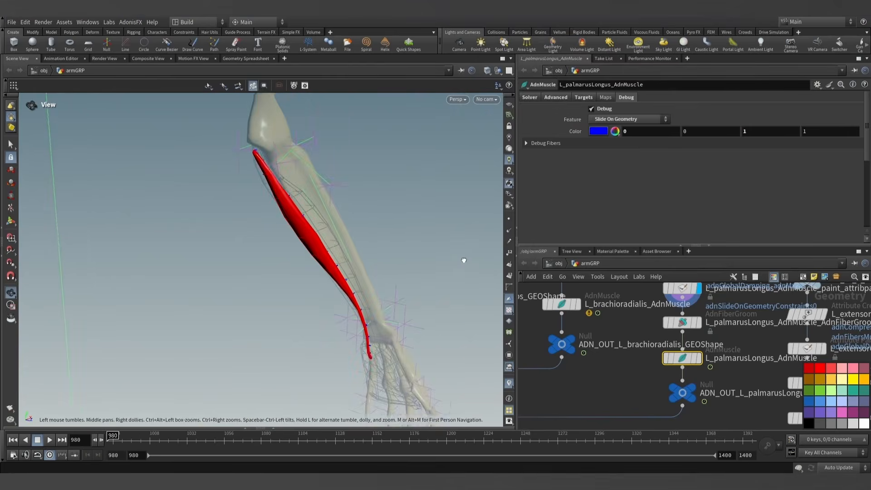
{"action": "left_click", "coordinate": [593, 109]}
{"action": "left_click_drag", "start_coordinate": [404, 254], "coordinate": [449, 249], "text": "alt"}
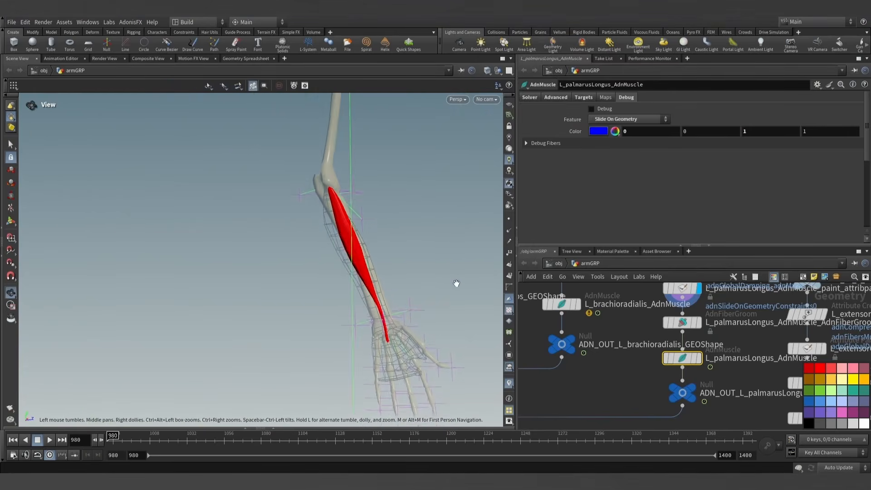
{"action": "middle_click_drag", "start_coordinate": [456, 283], "coordinate": [408, 265], "text": "alt"}
{"action": "key", "text": "r"}
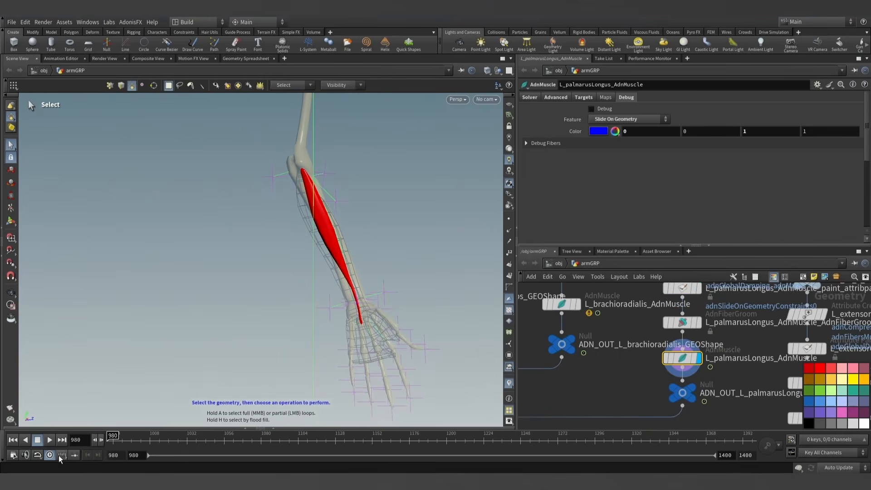
- Play the simulation from frame 980 to about frame 1341 and check the palmarus longus from the side
{"action": "left_click", "coordinate": [50, 440]}
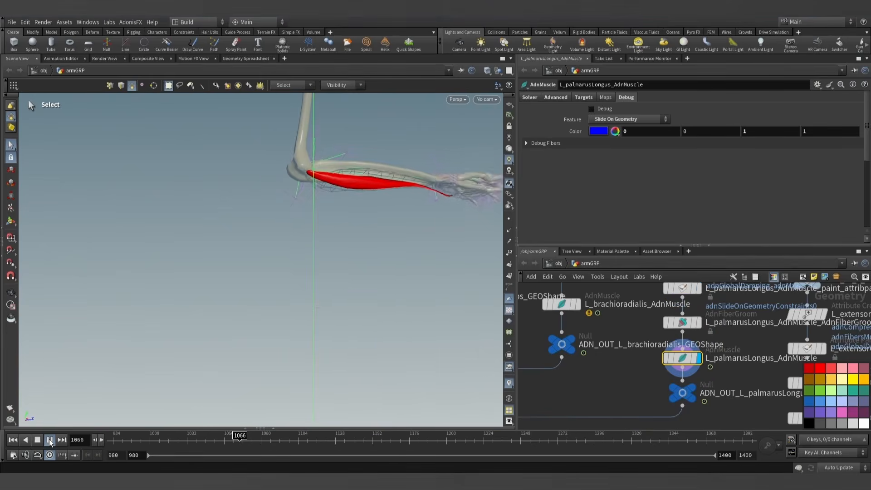
{"action": "key", "text": "alt"}
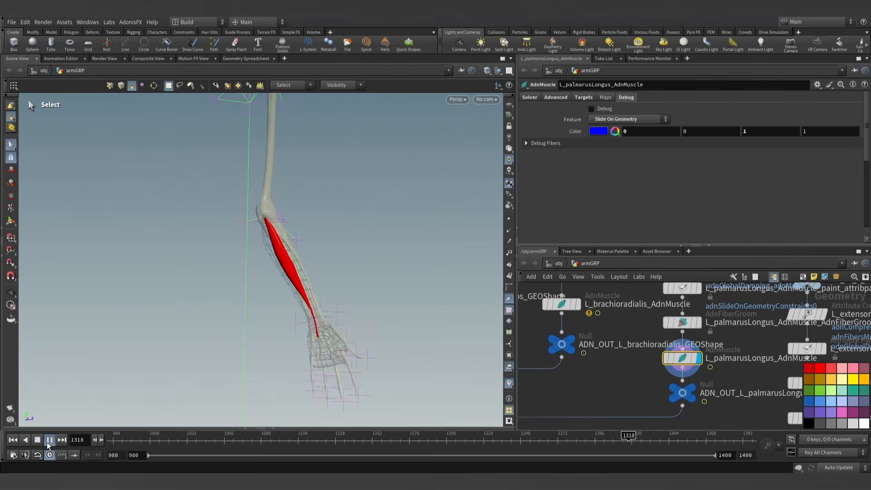
{"action": "left_click", "coordinate": [50, 440]}
{"action": "left_click_drag", "start_coordinate": [245, 293], "coordinate": [139, 315], "text": "alt"}
{"action": "left_click_drag", "start_coordinate": [349, 270], "coordinate": [192, 408], "text": "alt"}
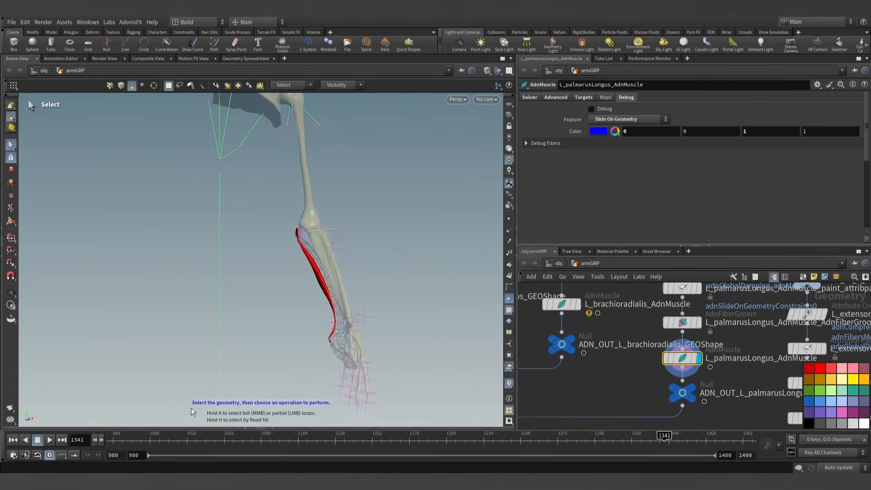
- Step forward frame by frame from 1341 past frame 1378, examining how the palmarus longus follows the forearm and wrist
{"action": "left_click", "coordinate": [100, 436]}
{"action": "left_click", "coordinate": [100, 437]}
{"action": "left_click", "coordinate": [100, 437]}
{"action": "left_click", "coordinate": [100, 436]}
{"action": "left_click", "coordinate": [100, 436]}
{"action": "left_click", "coordinate": [100, 437]}
{"action": "left_click", "coordinate": [100, 437]}
{"action": "left_click", "coordinate": [100, 436]}
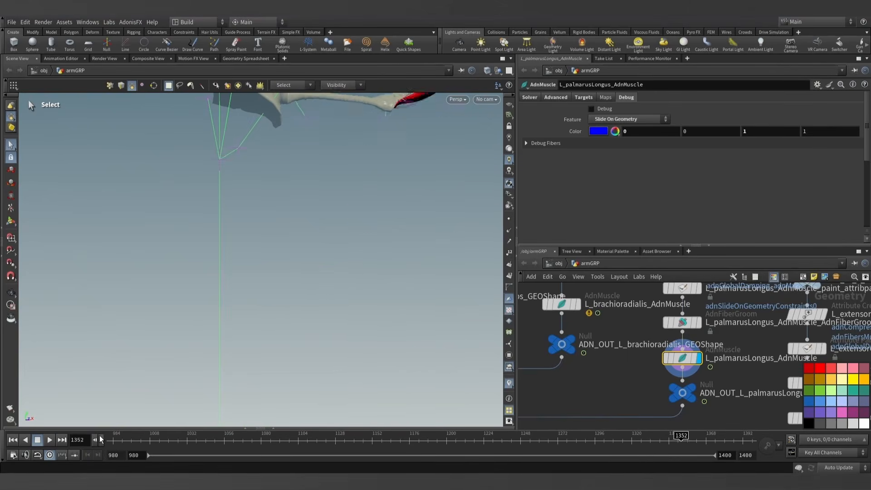
{"action": "left_click", "coordinate": [100, 436]}
{"action": "left_click", "coordinate": [100, 437]}
{"action": "left_click", "coordinate": [100, 436]}
{"action": "left_click", "coordinate": [100, 436]}
{"action": "left_click", "coordinate": [100, 436]}
{"action": "left_click", "coordinate": [100, 436]}
{"action": "left_click", "coordinate": [100, 437]}
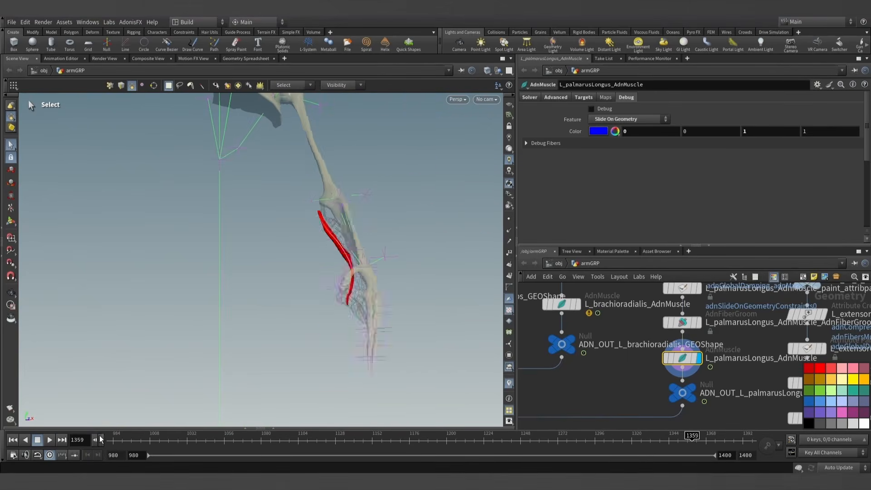
{"action": "left_click", "coordinate": [100, 436]}
{"action": "left_click_drag", "start_coordinate": [272, 297], "coordinate": [350, 283], "text": "alt"}
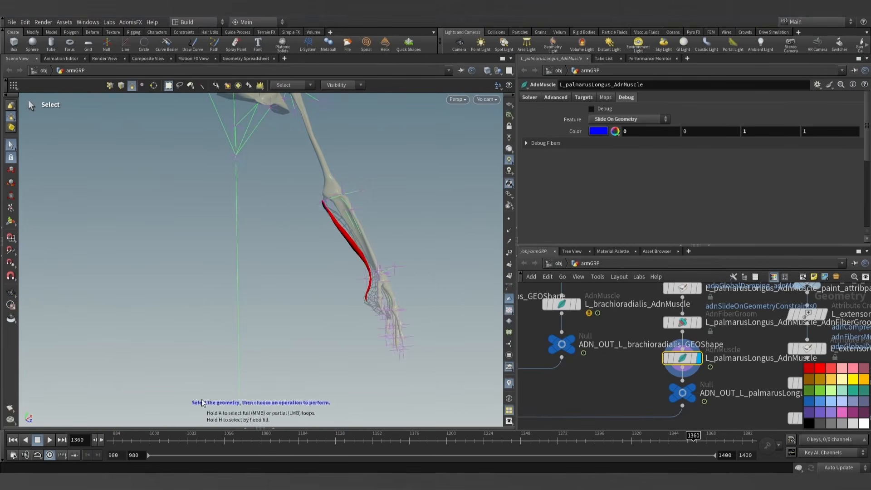
{"action": "left_click", "coordinate": [102, 439]}
{"action": "left_click", "coordinate": [101, 439]}
{"action": "left_click", "coordinate": [102, 439]}
{"action": "left_click", "coordinate": [101, 439]}
{"action": "left_click", "coordinate": [101, 439]}
{"action": "middle_click_drag", "start_coordinate": [349, 247], "coordinate": [334, 292], "text": "alt"}
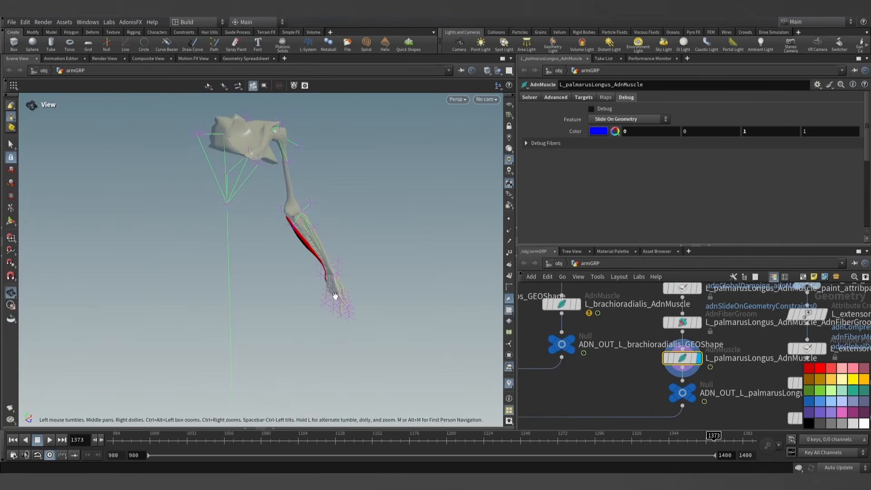
{"action": "left_click", "coordinate": [102, 439]}
{"action": "left_click", "coordinate": [102, 439]}
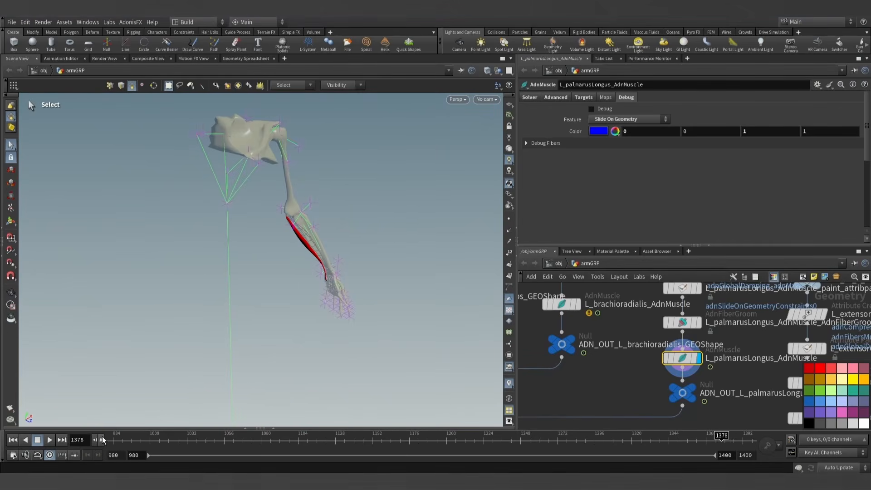
{"action": "left_click", "coordinate": [102, 439]}
- Return to frame 980 and examine the palmarus longus against the templated flexor from several angles
{"action": "left_click", "coordinate": [13, 439]}
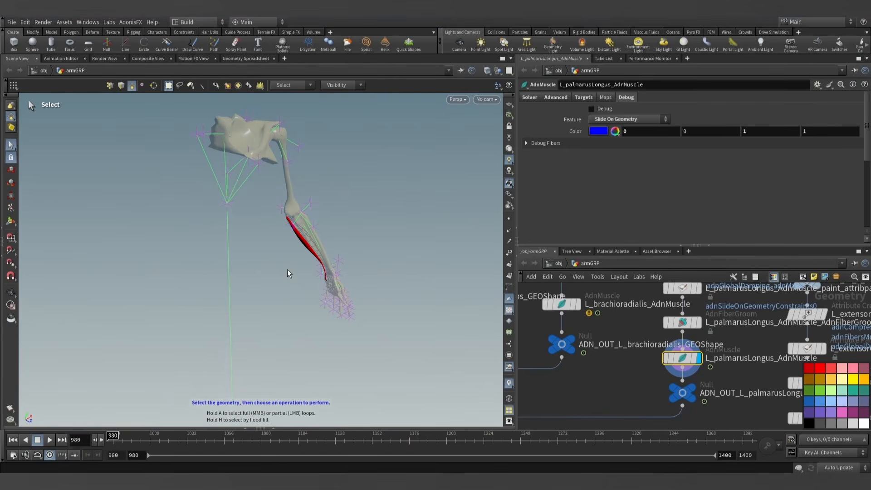
{"action": "left_click_drag", "start_coordinate": [441, 208], "coordinate": [293, 263], "text": "alt"}
{"action": "right_click_drag", "start_coordinate": [293, 263], "coordinate": [258, 299], "text": "alt"}
{"action": "left_click_drag", "start_coordinate": [240, 300], "coordinate": [229, 311], "text": "alt"}
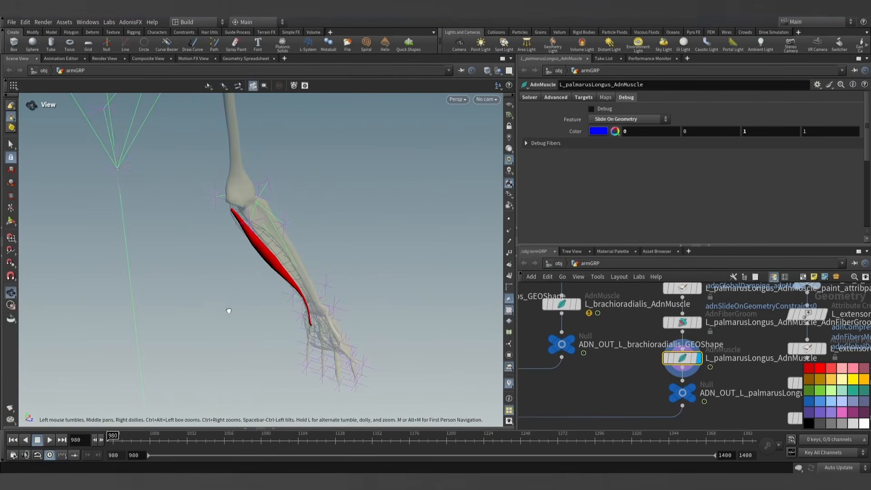
{"action": "key", "text": "s"}
{"action": "left_click_drag", "start_coordinate": [266, 267], "coordinate": [307, 215], "text": "alt"}
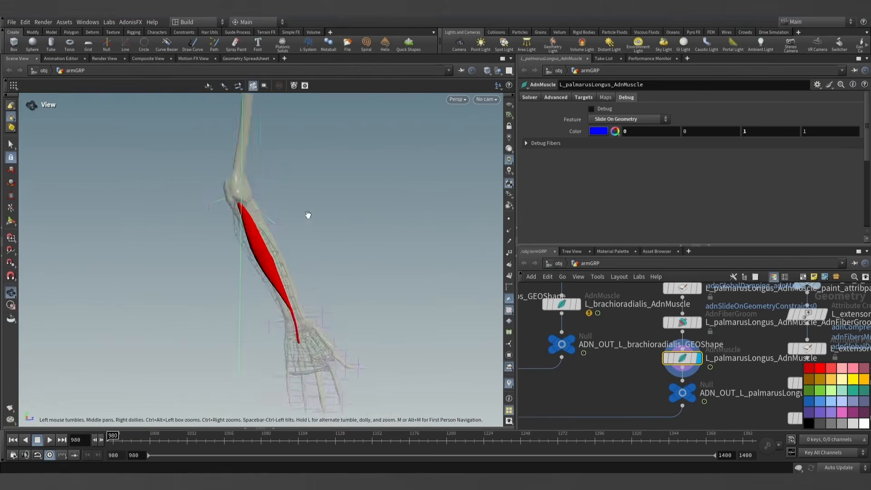
- Display the palmarus longus attribute paint node and choose adnAttachmentToGeoConstraints0 as the attribute to paint
{"action": "right_click_drag", "start_coordinate": [307, 215], "coordinate": [355, 287], "text": "alt"}
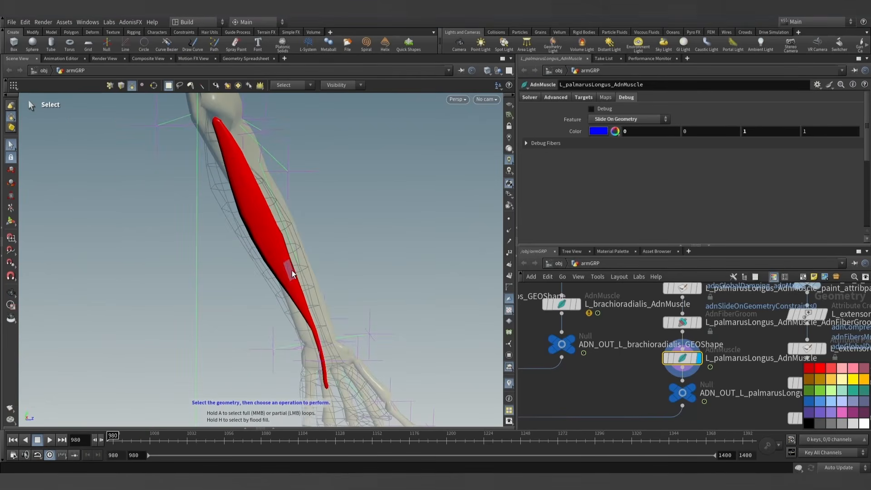
{"action": "left_click", "coordinate": [682, 289]}
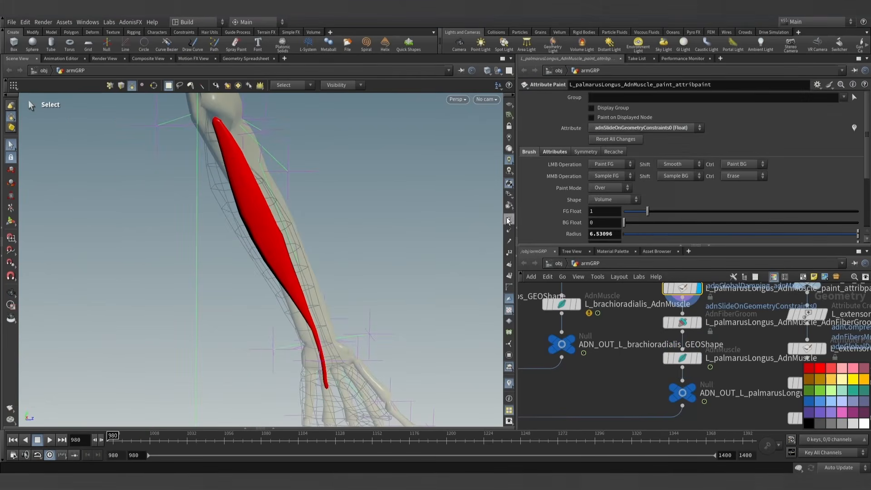
{"action": "left_click", "coordinate": [638, 127]}
{"action": "left_click", "coordinate": [625, 202]}
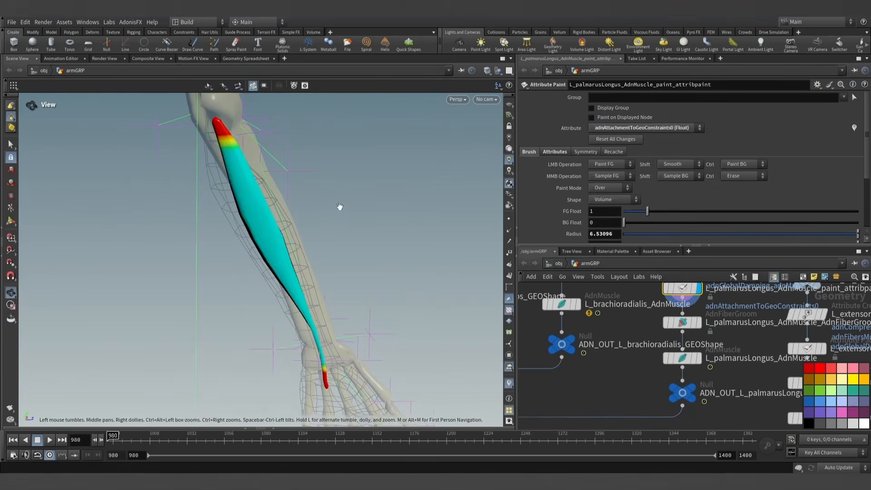
- Set the paint brush's foreground value to 0.5 and its shape to Surface
{"action": "left_click_drag", "start_coordinate": [337, 206], "coordinate": [496, 205], "text": "alt"}
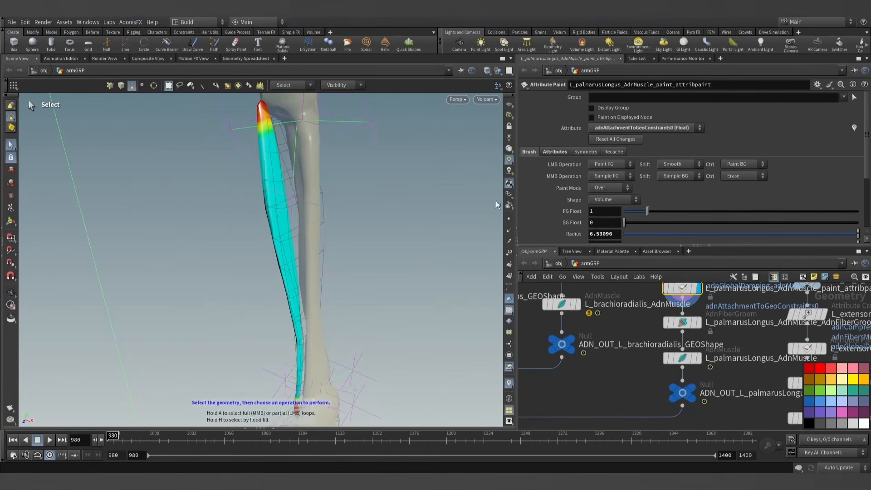
{"action": "left_click", "coordinate": [587, 207]}
{"action": "type", "text": "0.5"}
{"action": "key", "text": "Return"}
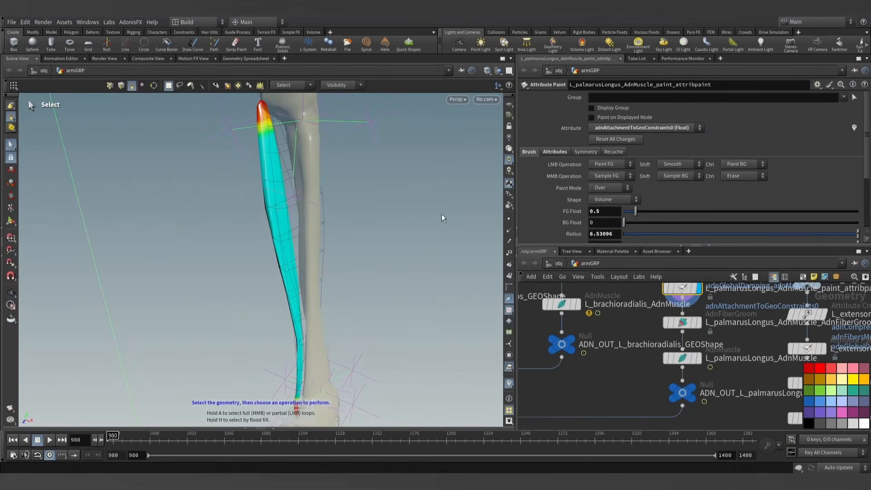
{"action": "key", "text": "alt"}
{"action": "left_click", "coordinate": [609, 200]}
{"action": "left_click", "coordinate": [608, 210]}
{"action": "left_click_drag", "start_coordinate": [127, 231], "coordinate": [214, 232], "text": "alt"}
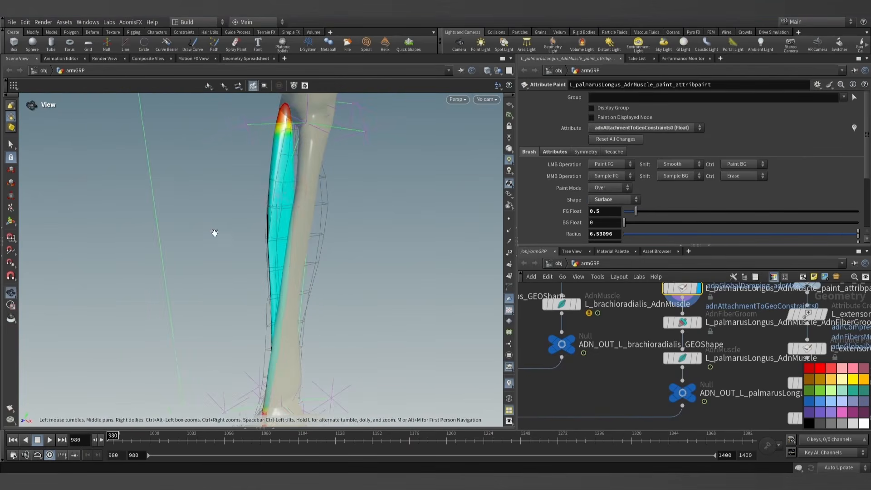
- Paint 0.5 attachment weight along the bone-facing side of the palmarus longus belly with a brush radius of about 1.47
{"action": "scroll", "coordinate": [281, 195], "scroll_direction": "down", "scroll_amount": 5}
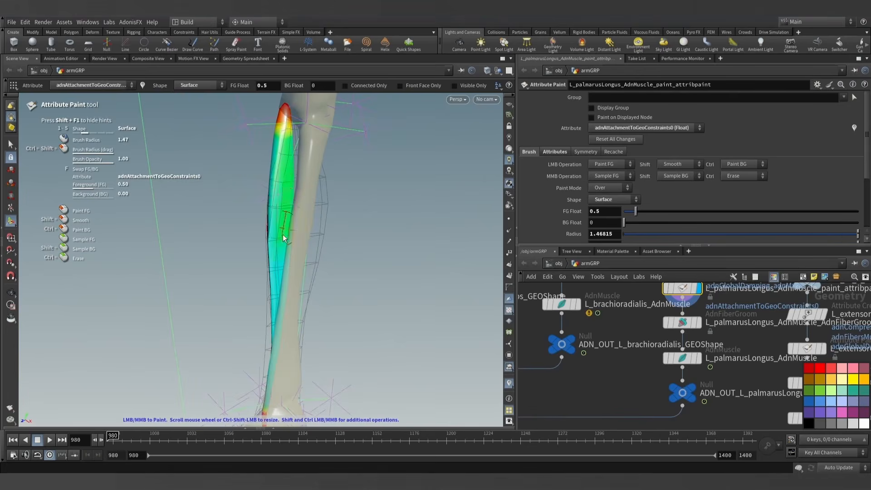
{"action": "mouse_move", "coordinate": [280, 274]}
{"action": "left_mouse_down", "text": "alt"}
{"action": "mouse_move", "coordinate": [254, 247]}
{"action": "mouse_move", "coordinate": [241, 262]}
{"action": "left_mouse_up", "text": "alt"}
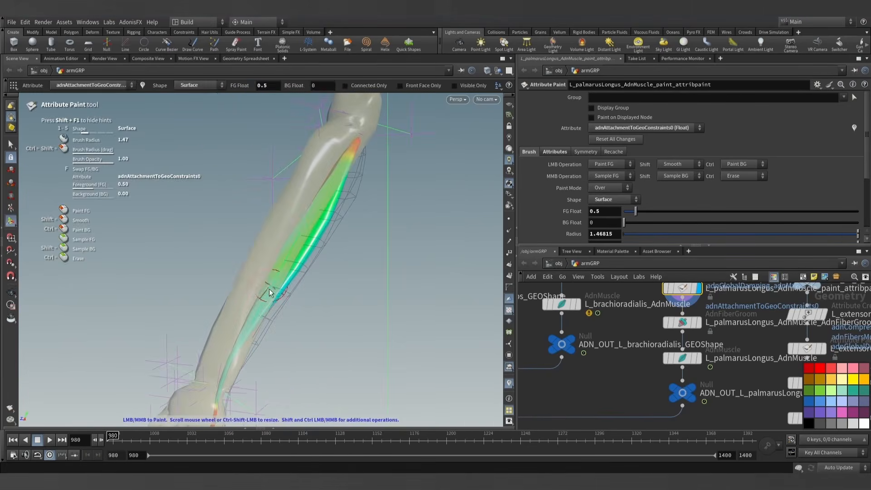
{"action": "mouse_move", "coordinate": [256, 315]}
{"action": "left_mouse_down", "text": "alt"}
{"action": "mouse_move", "coordinate": [264, 327]}
{"action": "mouse_move", "coordinate": [249, 339]}
{"action": "left_mouse_up", "text": "alt"}
{"action": "mouse_move", "coordinate": [291, 226]}
{"action": "left_mouse_down", "text": "alt"}
{"action": "mouse_move", "coordinate": [322, 214]}
{"action": "mouse_move", "coordinate": [563, 193]}
{"action": "mouse_move", "coordinate": [352, 220]}
{"action": "mouse_move", "coordinate": [359, 202]}
{"action": "mouse_move", "coordinate": [363, 290]}
{"action": "mouse_move", "coordinate": [369, 263]}
{"action": "mouse_move", "coordinate": [323, 265]}
{"action": "left_mouse_up", "text": "alt"}
{"action": "scroll", "coordinate": [308, 199], "scroll_direction": "down", "scroll_amount": 2, "text": "alt"}
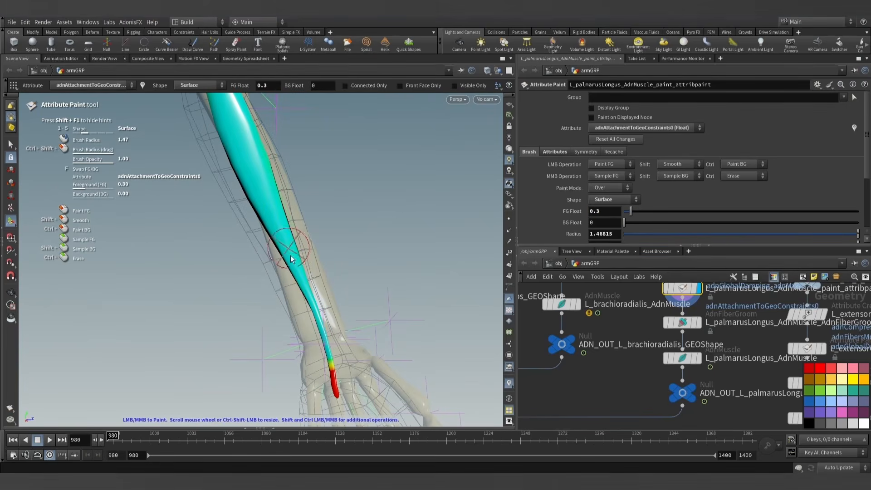
- Extend the 0.5 attachment weight down the bone-facing side of the tendon near the wrist, reducing the brush radius to about 0.66
{"action": "mouse_move", "coordinate": [363, 198]}
{"action": "left_mouse_down", "text": "alt"}
{"action": "mouse_move", "coordinate": [230, 255]}
{"action": "mouse_move", "coordinate": [274, 245]}
{"action": "mouse_move", "coordinate": [191, 265]}
{"action": "mouse_move", "coordinate": [204, 247]}
{"action": "mouse_move", "coordinate": [225, 259]}
{"action": "mouse_move", "coordinate": [202, 268]}
{"action": "left_mouse_up", "text": "alt"}
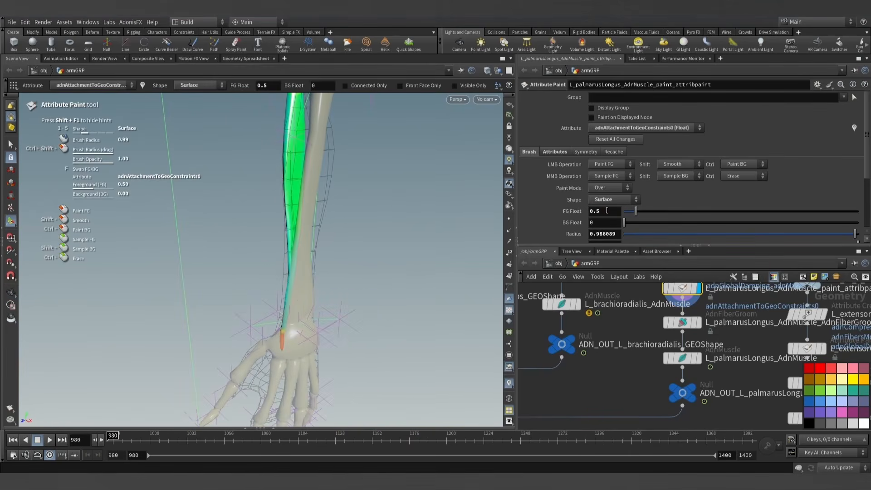
{"action": "left_click_drag", "start_coordinate": [236, 327], "coordinate": [237, 284], "text": "alt"}
{"action": "right_click_drag", "start_coordinate": [237, 284], "coordinate": [382, 303], "text": "alt"}
{"action": "middle_click_drag", "start_coordinate": [383, 304], "coordinate": [345, 272], "text": "alt"}
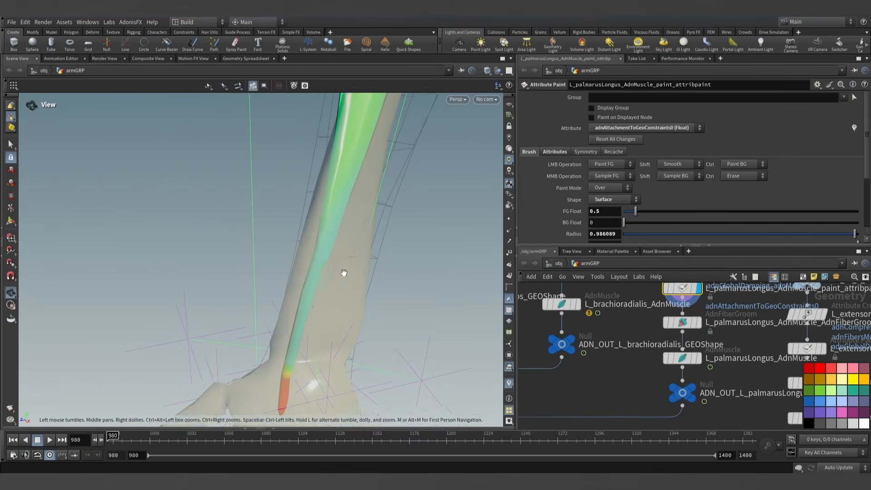
{"action": "scroll", "coordinate": [326, 236], "scroll_direction": "down", "scroll_amount": 4}
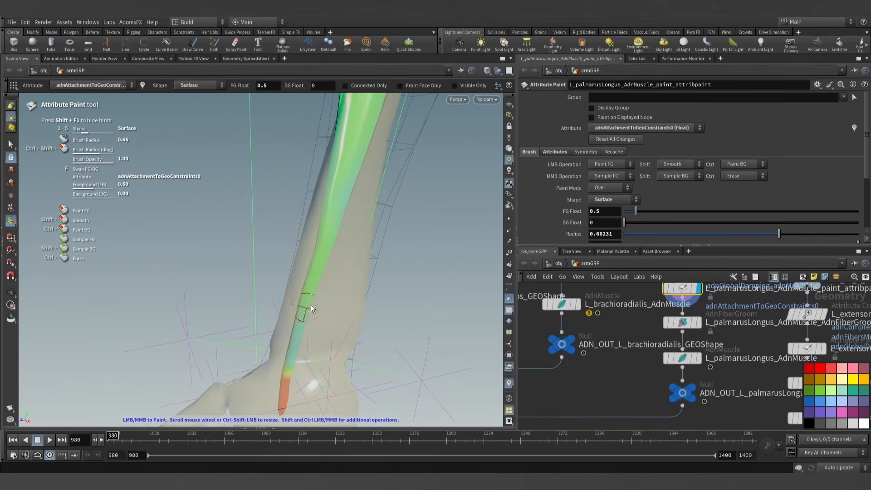
{"action": "right_click_drag", "start_coordinate": [311, 308], "coordinate": [374, 278], "text": "alt"}
- Leave painting and display the ADN_OUT_L_palmarusLongus_GEOShape output node with the whole forearm in view
{"action": "mouse_move", "coordinate": [373, 278]}
{"action": "left_mouse_down", "text": "alt"}
{"action": "mouse_move", "coordinate": [459, 206]}
{"action": "mouse_move", "coordinate": [444, 196]}
{"action": "left_mouse_up", "text": "alt"}
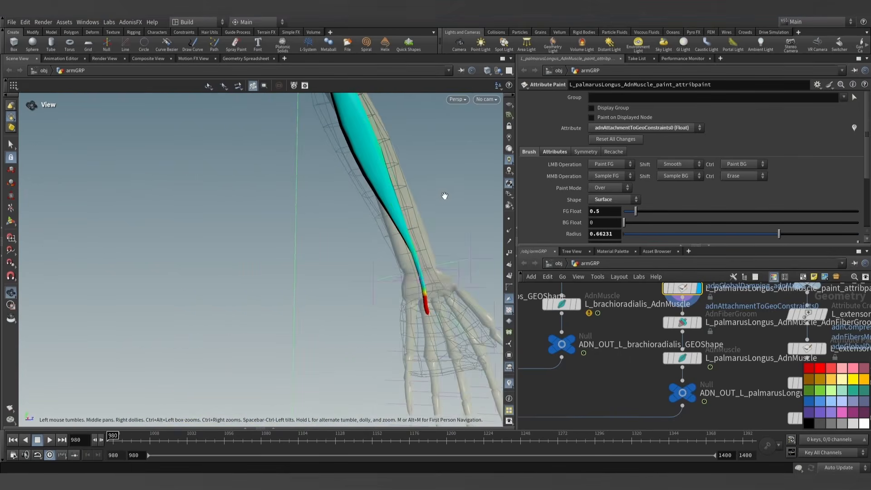
{"action": "right_click_drag", "start_coordinate": [444, 196], "coordinate": [344, 213], "text": "alt"}
{"action": "middle_click_drag", "start_coordinate": [345, 213], "coordinate": [328, 222], "text": "alt"}
{"action": "left_click", "coordinate": [12, 145]}
{"action": "right_click_drag", "start_coordinate": [313, 243], "coordinate": [354, 257], "text": "alt"}
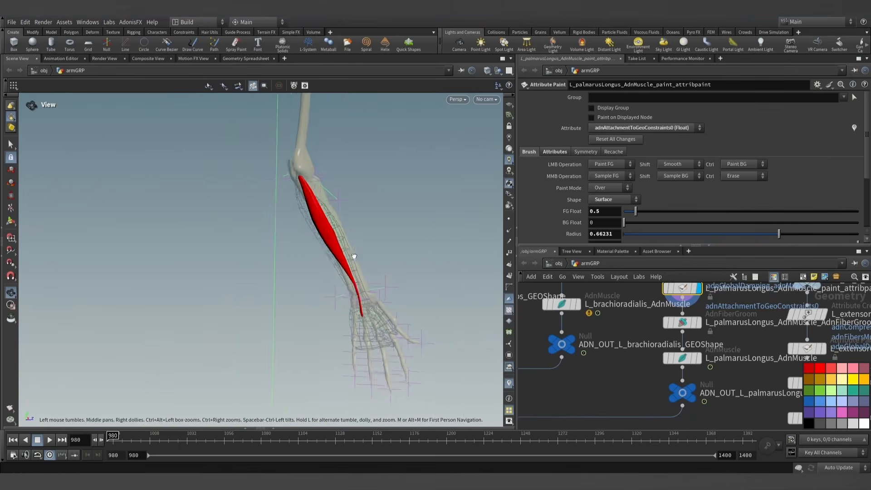
{"action": "left_click_drag", "start_coordinate": [353, 256], "coordinate": [379, 260], "text": "alt"}
{"action": "left_click", "coordinate": [691, 387]}
{"action": "left_click", "coordinate": [683, 393]}
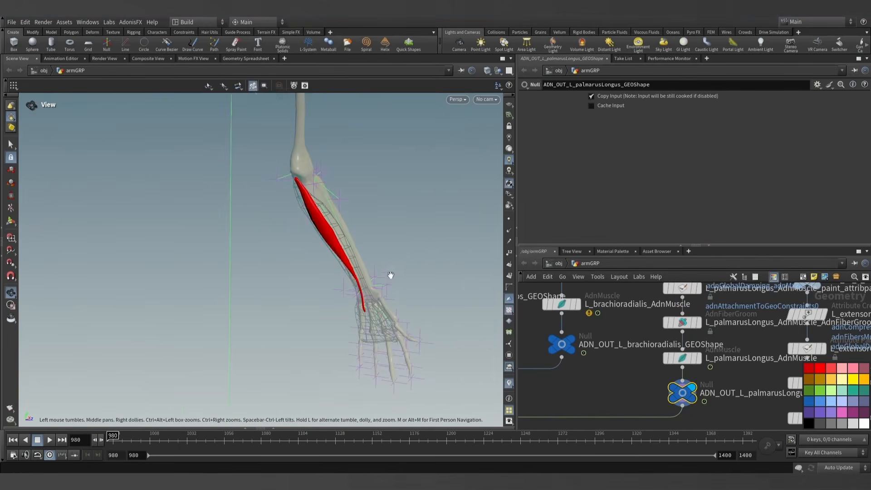
{"action": "right_click_drag", "start_coordinate": [389, 274], "coordinate": [369, 277], "text": "alt"}
{"action": "left_click_drag", "start_coordinate": [369, 277], "coordinate": [331, 291], "text": "alt"}
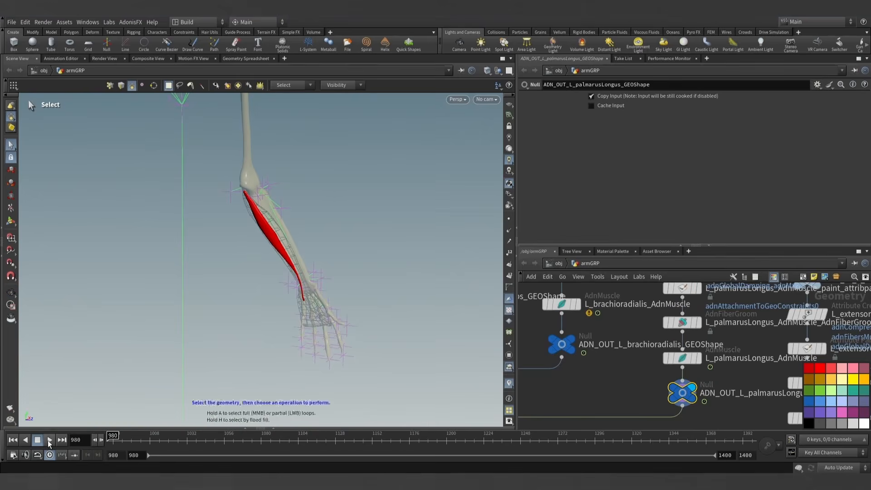
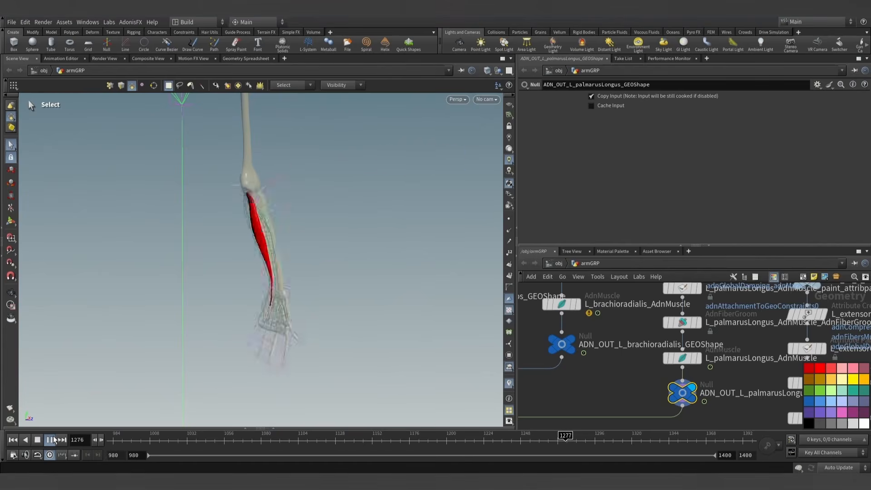
- Resume playback of the palmarus longus simulation and stop it at frame 1341
{"action": "left_click", "coordinate": [53, 440]}
{"action": "key", "text": "Escape"}
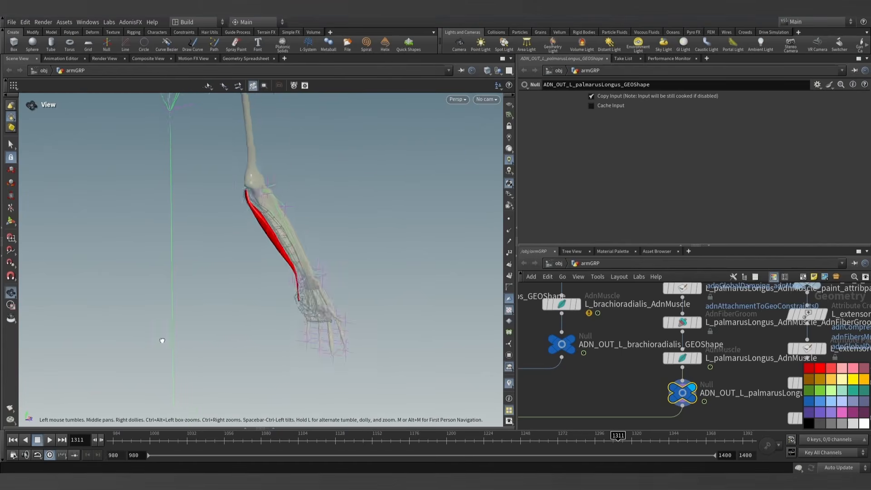
{"action": "left_click_drag", "start_coordinate": [162, 340], "coordinate": [181, 305]}
{"action": "key", "text": "s"}
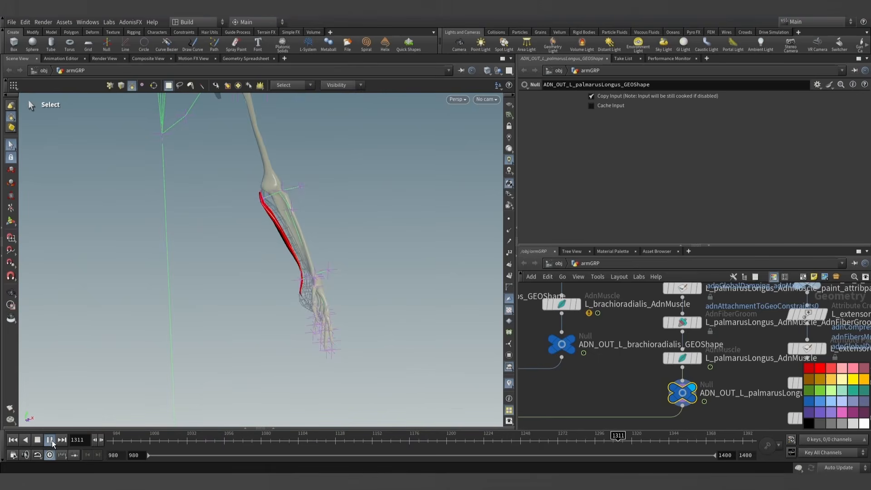
{"action": "left_click", "coordinate": [51, 440]}
{"action": "key", "text": "Escape"}
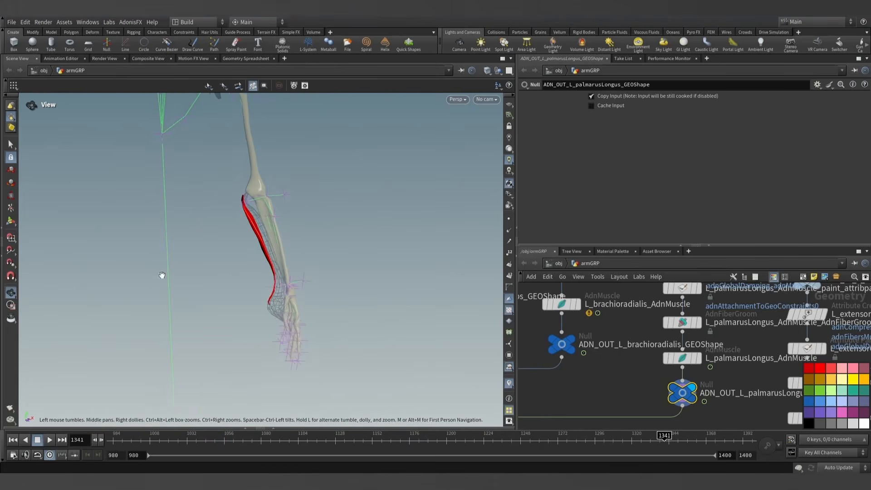
- Examine the simulated palmarus longus against the wireframe flexor and the bones, from elbow to wrist, at frame 1341
{"action": "mouse_move", "coordinate": [162, 275]}
{"action": "left_mouse_down"}
{"action": "mouse_move", "coordinate": [196, 270]}
{"action": "mouse_move", "coordinate": [210, 301]}
{"action": "mouse_move", "coordinate": [189, 257]}
{"action": "mouse_move", "coordinate": [158, 261]}
{"action": "left_mouse_up"}
{"action": "right_click_drag", "start_coordinate": [158, 260], "coordinate": [328, 254]}
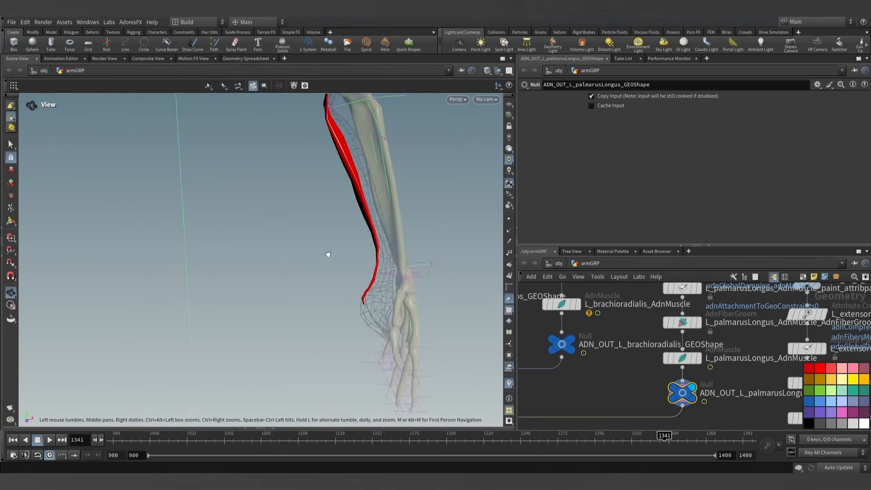
{"action": "middle_click_drag", "start_coordinate": [329, 254], "coordinate": [287, 294]}
{"action": "right_click_drag", "start_coordinate": [287, 294], "coordinate": [295, 245]}
{"action": "middle_click_drag", "start_coordinate": [295, 245], "coordinate": [295, 237]}
{"action": "right_click_drag", "start_coordinate": [333, 241], "coordinate": [351, 243]}
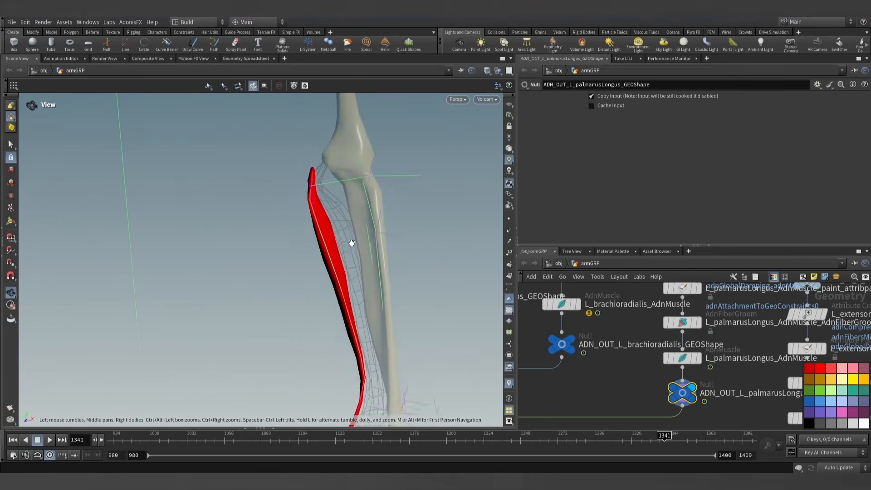
{"action": "left_click_drag", "start_coordinate": [352, 243], "coordinate": [400, 243]}
{"action": "right_click_drag", "start_coordinate": [401, 243], "coordinate": [223, 303]}
{"action": "middle_click_drag", "start_coordinate": [224, 303], "coordinate": [247, 266]}
{"action": "left_click_drag", "start_coordinate": [247, 267], "coordinate": [287, 257]}
{"action": "key", "text": "s"}
- Display the ADN_OUT_L_flexorDigitorumSuperficialis_GEOShape output node and view the muscle against the forearm bones
{"action": "scroll", "coordinate": [603, 353], "scroll_direction": "down", "scroll_amount": 5}
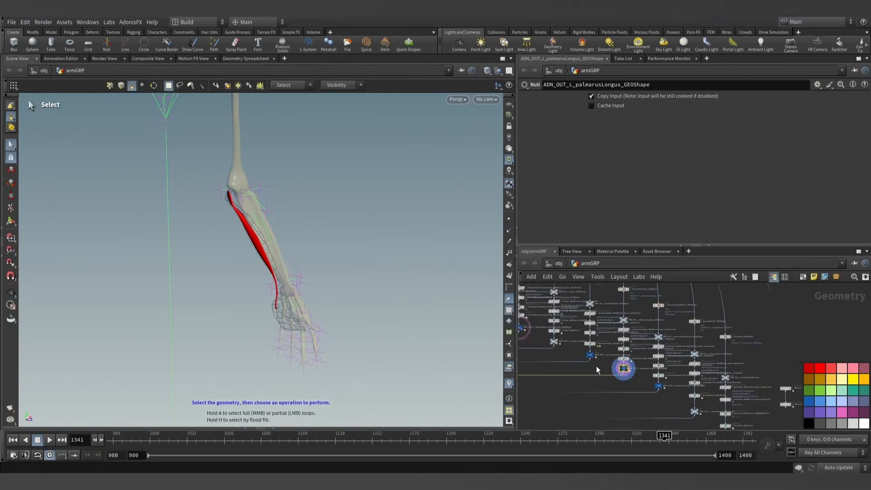
{"action": "scroll", "coordinate": [596, 366], "scroll_direction": "up", "scroll_amount": 10}
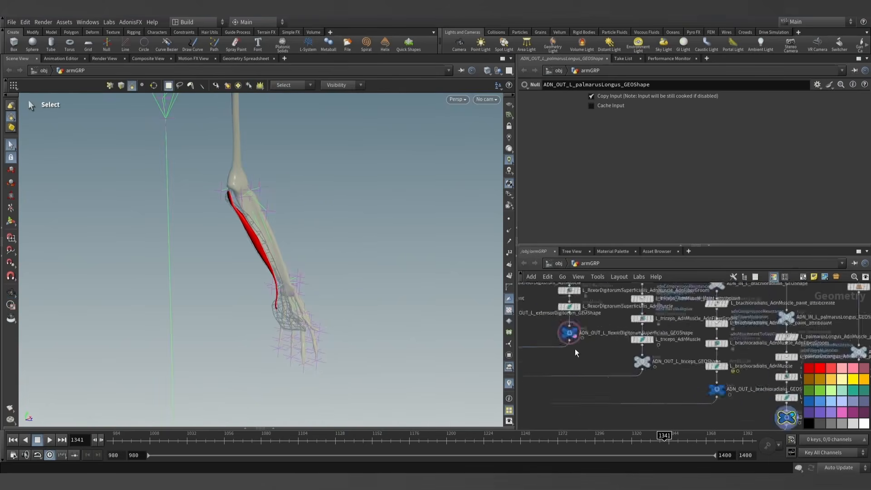
{"action": "left_click", "coordinate": [571, 318]}
{"action": "key", "text": "Escape"}
{"action": "left_click_drag", "start_coordinate": [414, 301], "coordinate": [472, 239]}
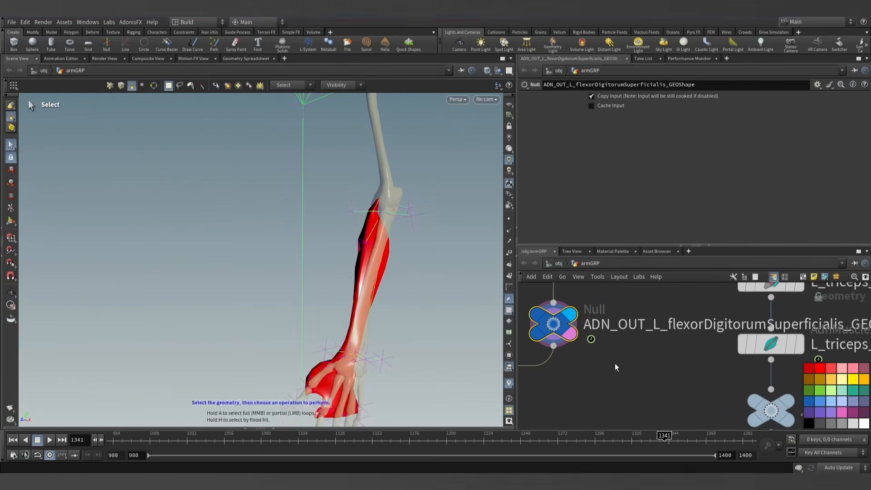
- Return to frame 980 and display the flexor digitorum superficialis's attribute paint node with adnAttachmentToGeoConstraints0 as the attribute
{"action": "left_click", "coordinate": [113, 439]}
{"action": "scroll", "coordinate": [661, 363], "scroll_direction": "down", "scroll_amount": 4}
{"action": "scroll", "coordinate": [652, 331], "scroll_direction": "up", "scroll_amount": 4}
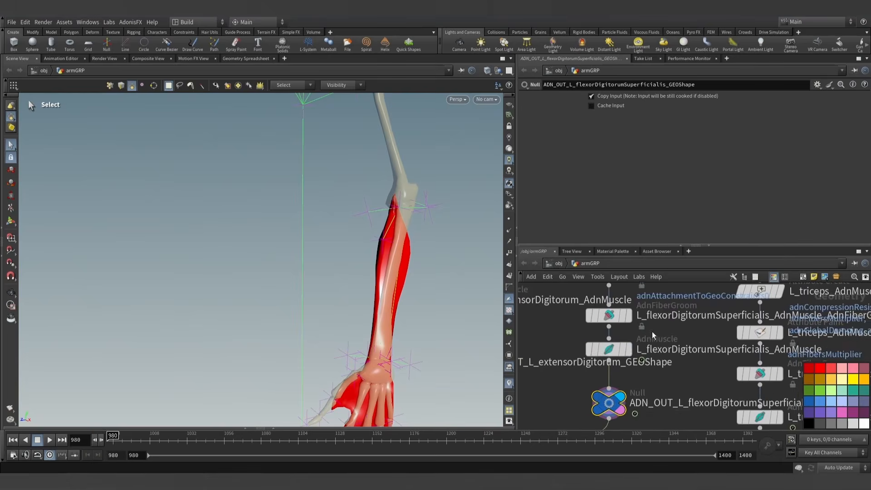
{"action": "middle_click_drag", "start_coordinate": [632, 358], "coordinate": [635, 379]}
{"action": "middle_click_drag", "start_coordinate": [645, 321], "coordinate": [646, 348]}
{"action": "left_click", "coordinate": [624, 325]}
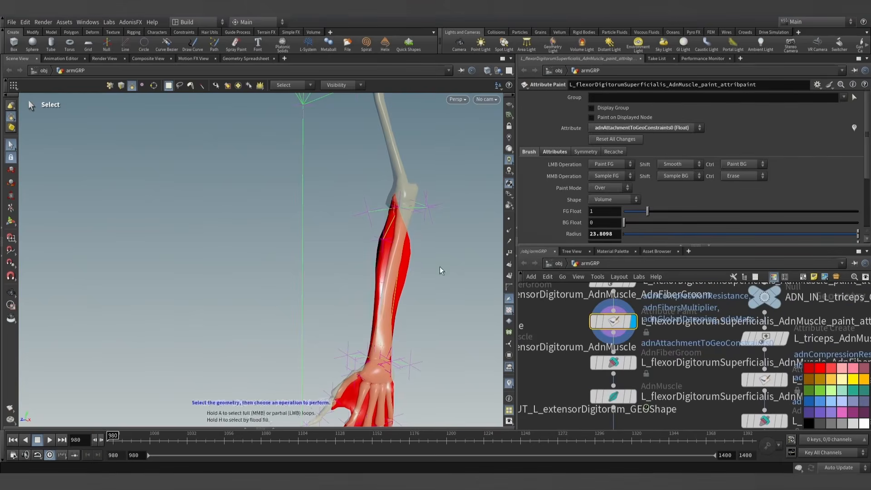
{"action": "left_click_drag", "start_coordinate": [439, 266], "coordinate": [421, 213], "text": "alt"}
{"action": "middle_click_drag", "start_coordinate": [422, 214], "coordinate": [403, 184], "text": "alt"}
{"action": "left_click", "coordinate": [633, 130]}
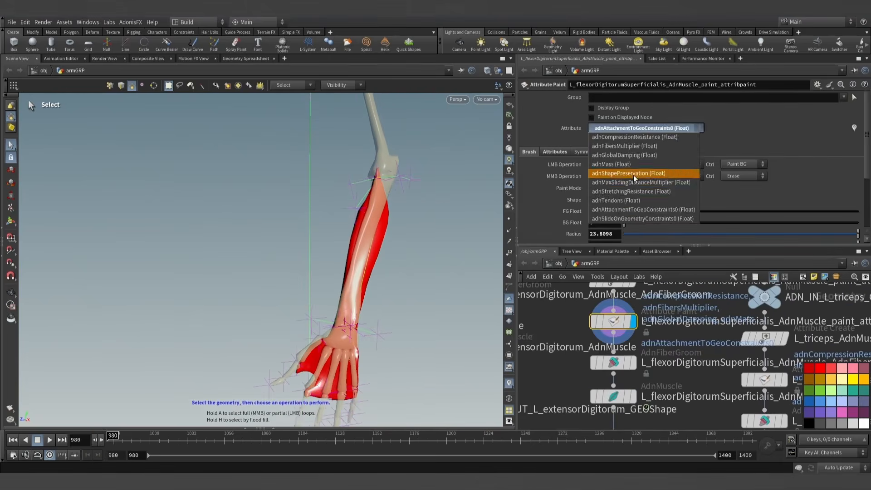
{"action": "left_click", "coordinate": [629, 210]}
- Start painting the flexor's attachment weights and set the brush shape to Surface with a radius of about 2.19
{"action": "left_click", "coordinate": [14, 221]}
{"action": "mouse_move", "coordinate": [324, 226]}
{"action": "left_mouse_down", "text": "alt"}
{"action": "mouse_move", "coordinate": [375, 220]}
{"action": "mouse_move", "coordinate": [445, 236]}
{"action": "left_mouse_up", "text": "alt"}
{"action": "scroll", "coordinate": [374, 222], "scroll_direction": "down", "scroll_amount": 5}
{"action": "scroll", "coordinate": [372, 218], "scroll_direction": "down", "scroll_amount": 18}
{"action": "mouse_move", "coordinate": [444, 236]}
{"action": "right_mouse_down", "text": "alt"}
{"action": "mouse_move", "coordinate": [453, 243]}
{"action": "mouse_move", "coordinate": [415, 257]}
{"action": "right_mouse_up", "text": "alt"}
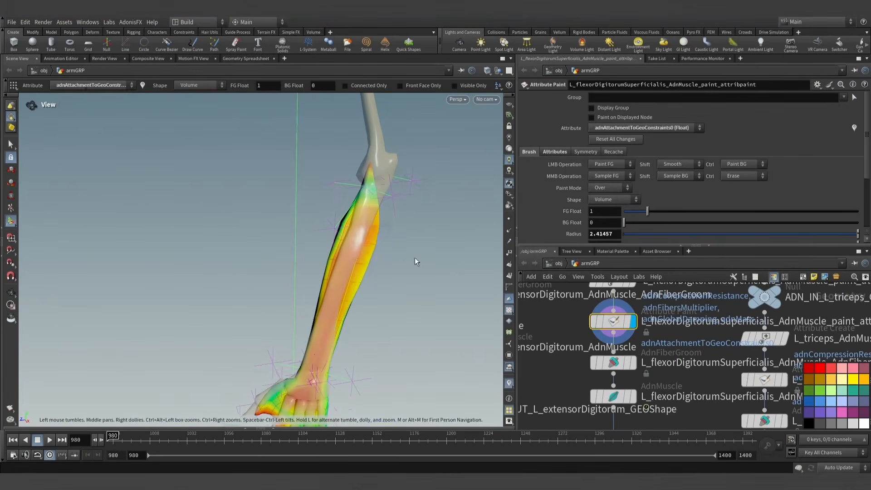
{"action": "scroll", "coordinate": [363, 225], "scroll_direction": "down", "scroll_amount": 1}
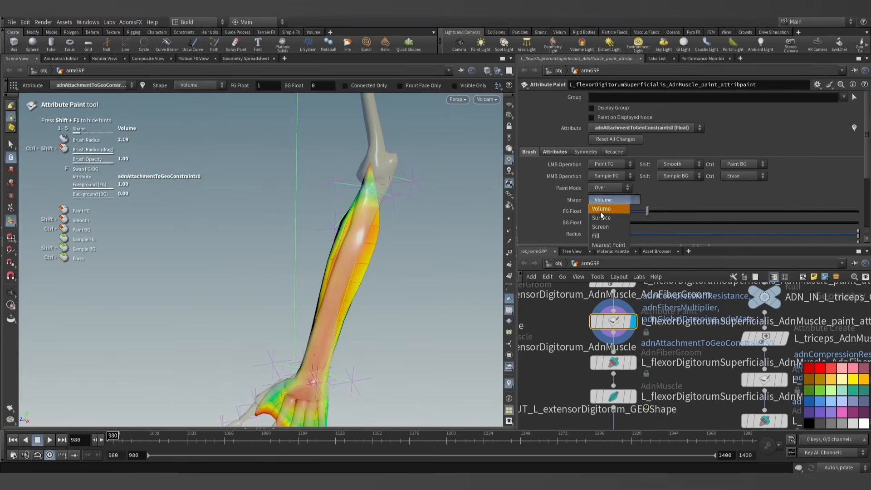
{"action": "left_click", "coordinate": [601, 217]}
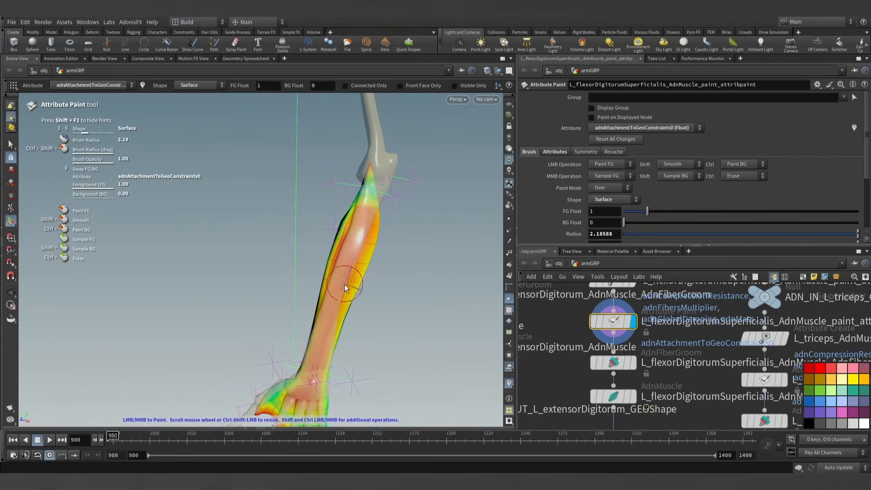
- Paint attachment weight 1 along the bone-facing side of the flexor up towards the elbow, and leave painting
{"action": "mouse_move", "coordinate": [356, 276]}
{"action": "left_mouse_down", "text": "alt"}
{"action": "mouse_move", "coordinate": [468, 254]}
{"action": "mouse_move", "coordinate": [377, 263]}
{"action": "left_mouse_up", "text": "alt"}
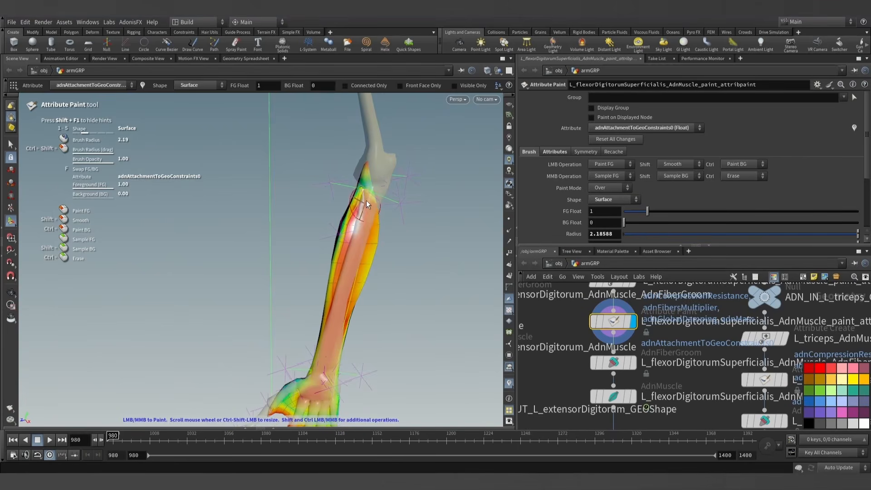
{"action": "mouse_move", "coordinate": [366, 200]}
{"action": "left_mouse_down", "text": "alt"}
{"action": "mouse_move", "coordinate": [388, 218]}
{"action": "mouse_move", "coordinate": [379, 239]}
{"action": "mouse_move", "coordinate": [369, 204]}
{"action": "mouse_move", "coordinate": [388, 220]}
{"action": "left_mouse_up", "text": "alt"}
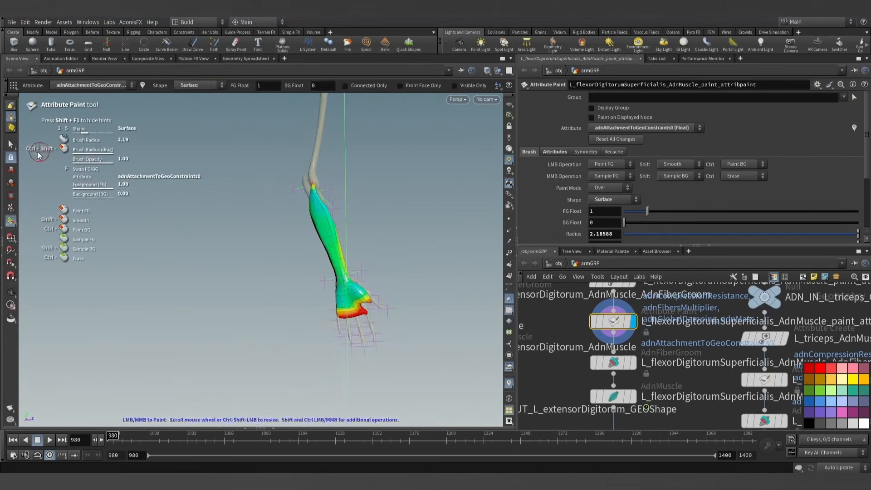
{"action": "left_click", "coordinate": [11, 144]}
{"action": "scroll", "coordinate": [336, 245], "scroll_direction": "down", "scroll_amount": 2}
{"action": "mouse_move", "coordinate": [361, 248]}
{"action": "left_mouse_down", "text": "alt"}
{"action": "mouse_move", "coordinate": [387, 248]}
{"action": "mouse_move", "coordinate": [303, 271]}
{"action": "left_mouse_up", "text": "alt"}
- Display the L_flexorDigitorumSuperficialis_AdnMuscle node and play its simulation to frame 1341
{"action": "left_click", "coordinate": [634, 395]}
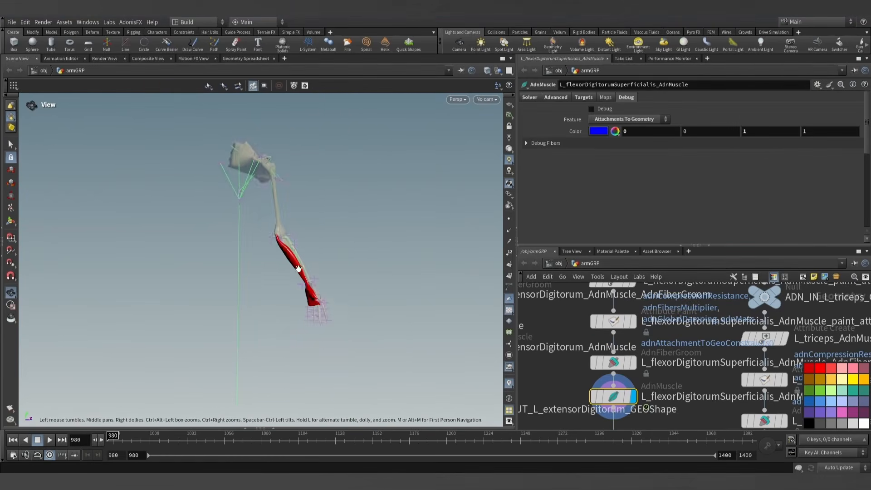
{"action": "scroll", "coordinate": [298, 269], "scroll_direction": "up", "scroll_amount": 2}
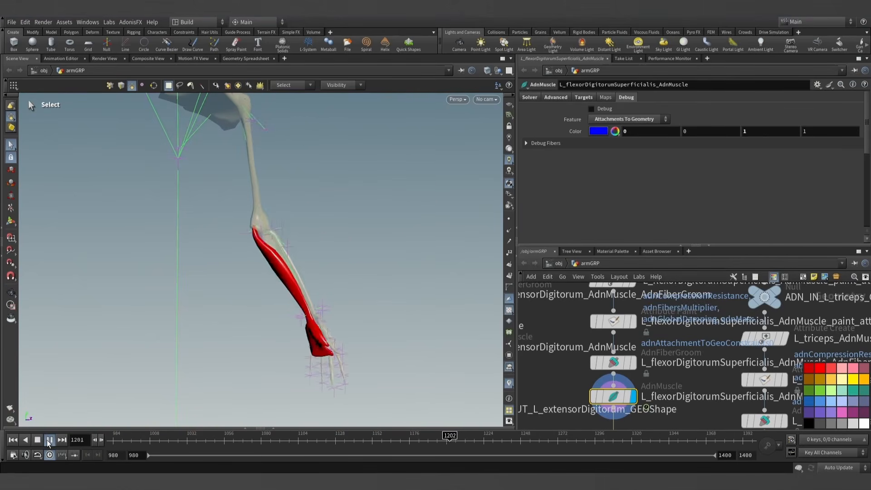
{"action": "key", "text": "Escape"}
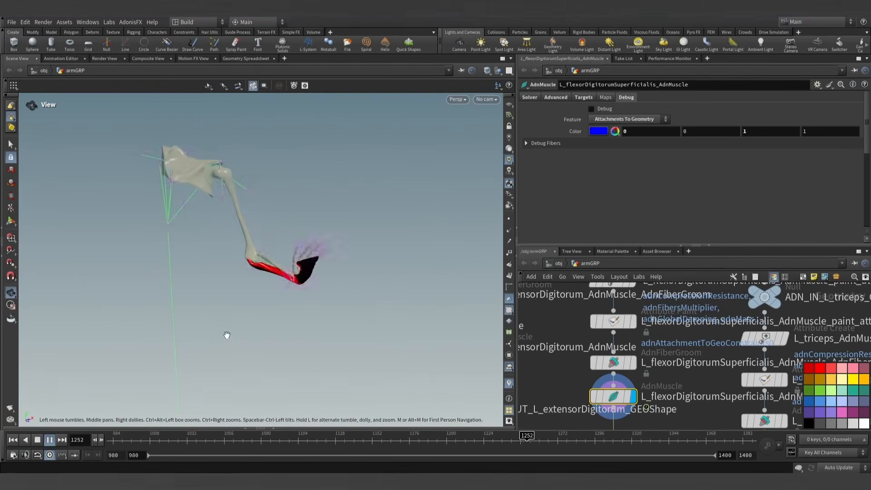
{"action": "key", "text": "s"}
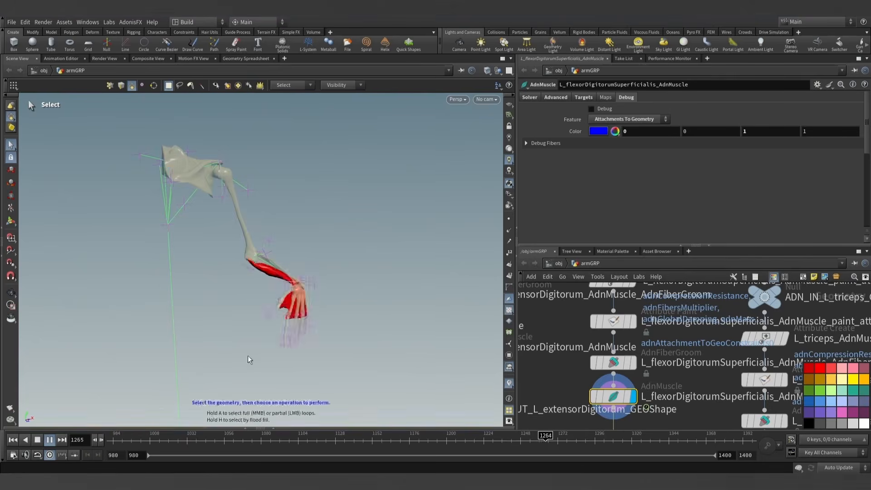
{"action": "left_click", "coordinate": [48, 442]}
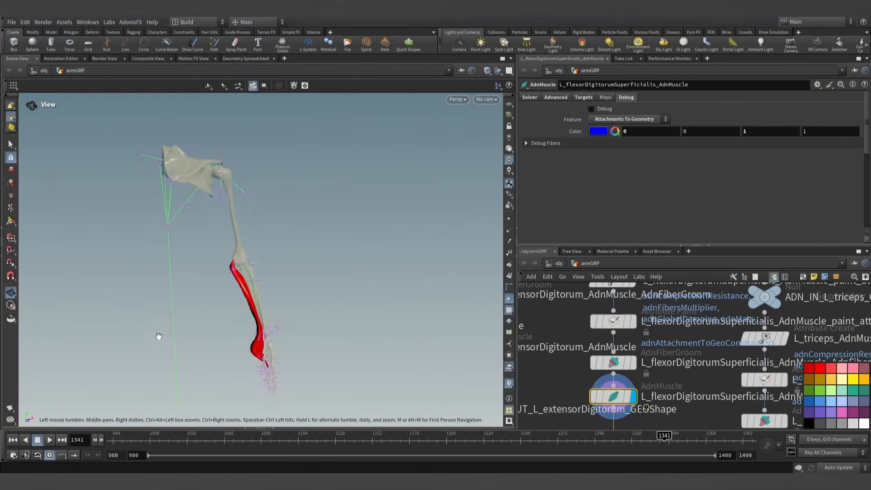
- Inspect how the simulated flexor digitorum superficialis fits the forearm bones from several sides
{"action": "left_click_drag", "start_coordinate": [160, 337], "coordinate": [161, 329], "text": "alt"}
{"action": "left_click_drag", "start_coordinate": [391, 269], "coordinate": [295, 356]}
{"action": "middle_click_drag", "start_coordinate": [296, 356], "coordinate": [287, 313], "text": "alt"}
{"action": "right_click_drag", "start_coordinate": [288, 313], "coordinate": [306, 288], "text": "alt"}
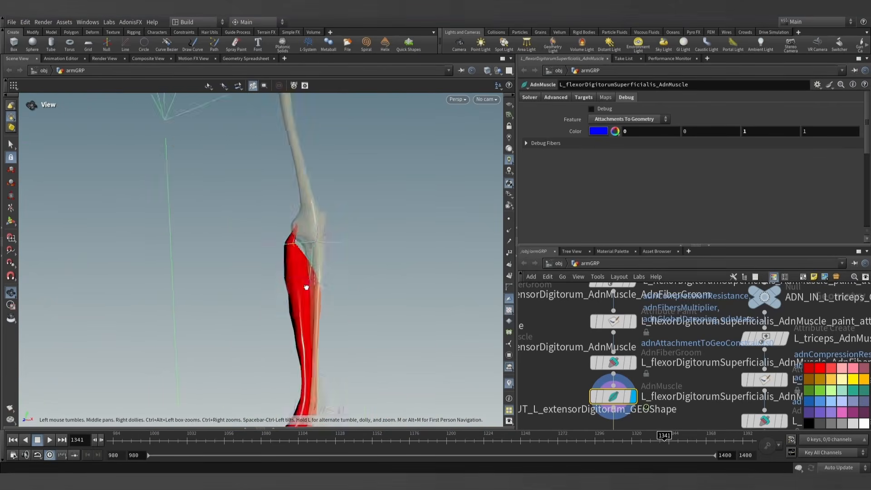
{"action": "left_click_drag", "start_coordinate": [306, 287], "coordinate": [457, 256], "text": "alt"}
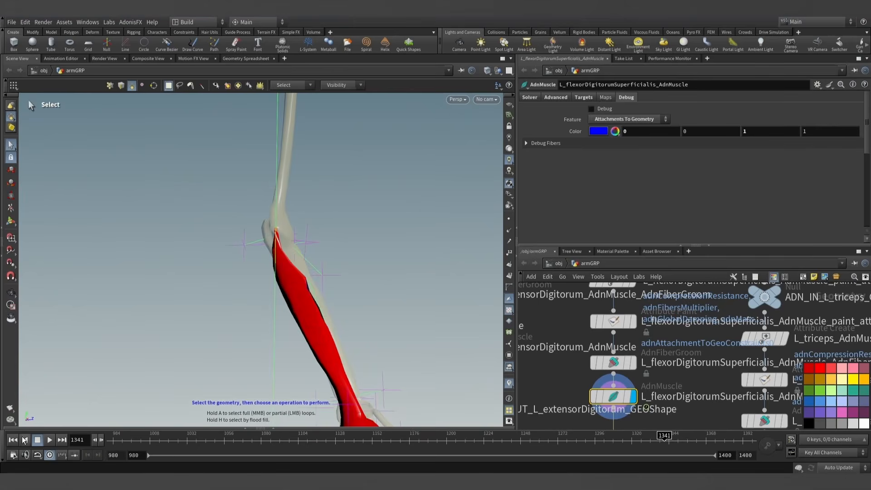
- Return to frame 980 and reopen the flexor digitorum superficialis's attachment weights for painting
{"action": "left_click", "coordinate": [13, 440]}
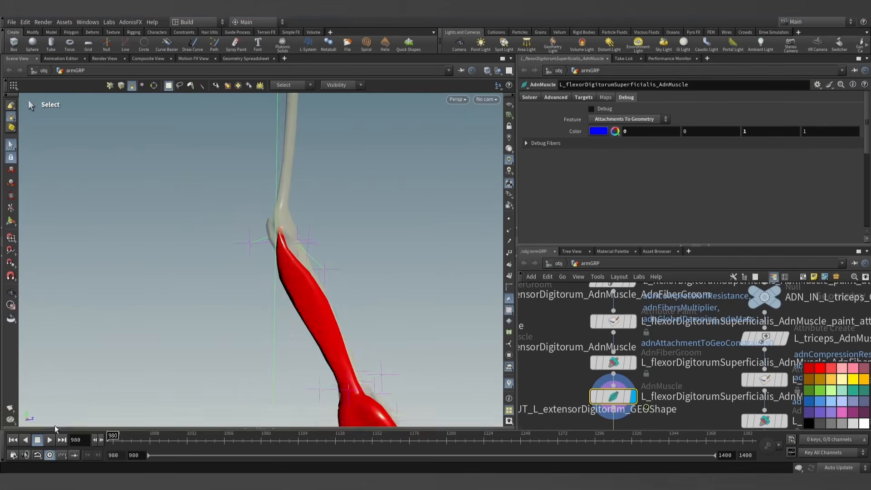
{"action": "left_click_drag", "start_coordinate": [317, 327], "coordinate": [174, 346], "text": "alt"}
{"action": "middle_click_drag", "start_coordinate": [173, 347], "coordinate": [148, 315], "text": "alt"}
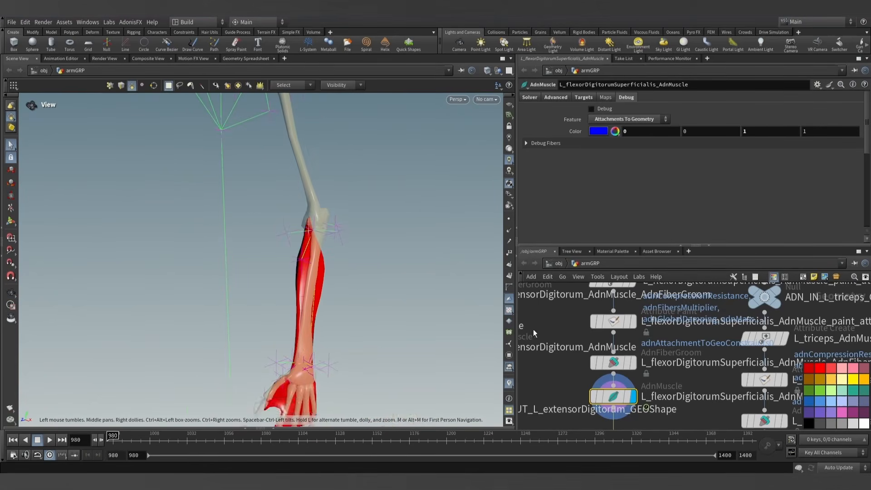
{"action": "middle_click_drag", "start_coordinate": [655, 325], "coordinate": [651, 343]}
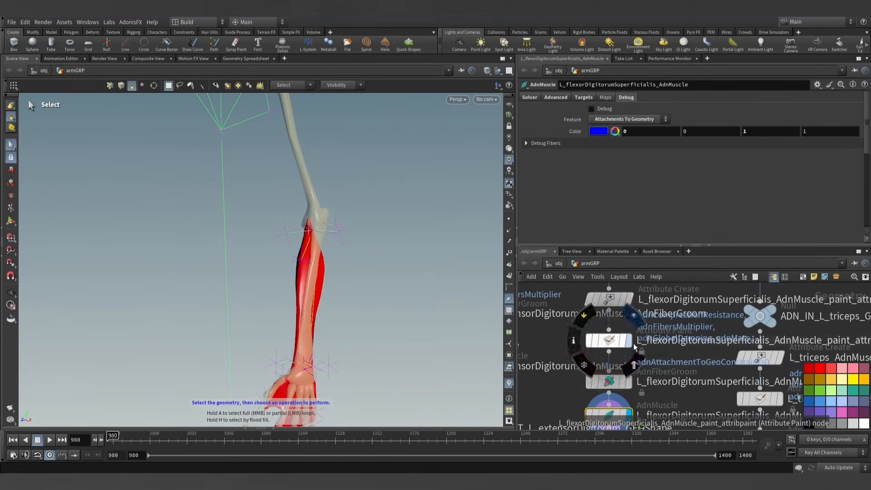
{"action": "left_click", "coordinate": [608, 346]}
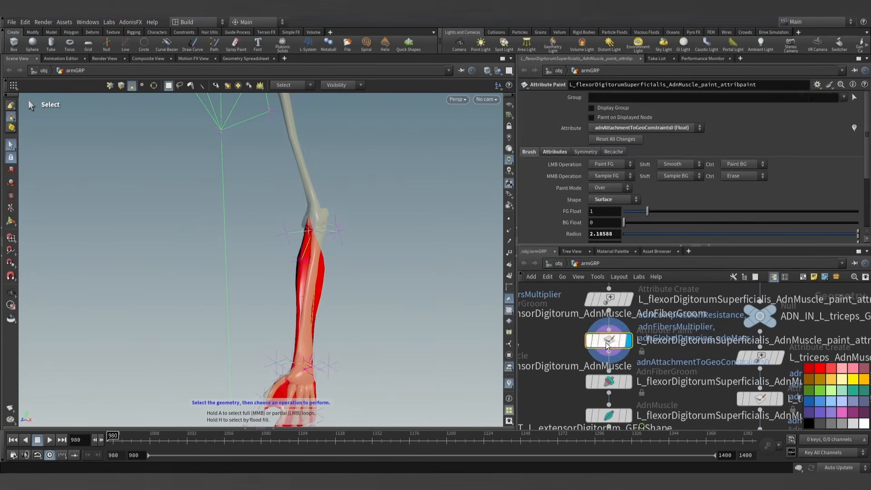
{"action": "left_click", "coordinate": [11, 221]}
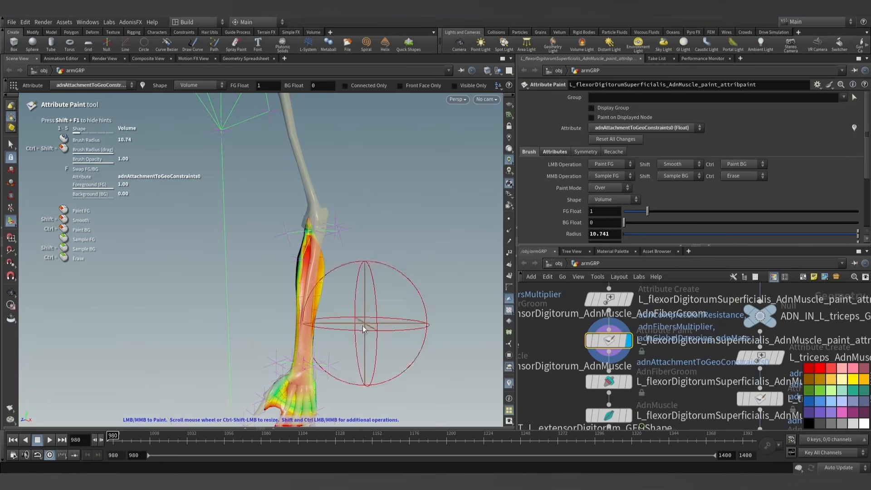
- Try a stroke on the flexor's attachment weights with a Volume brush of radius about 32.09, undo it and leave painting
{"action": "scroll", "coordinate": [318, 342], "scroll_direction": "up", "scroll_amount": 6}
{"action": "mouse_move", "coordinate": [319, 334]}
{"action": "left_mouse_down", "text": "shift"}
{"action": "mouse_move", "coordinate": [457, 298]}
{"action": "mouse_move", "coordinate": [422, 294]}
{"action": "mouse_move", "coordinate": [451, 274]}
{"action": "left_mouse_up", "text": "shift"}
{"action": "key", "text": "ctrl+z"}
{"action": "middle_click_drag", "start_coordinate": [434, 279], "coordinate": [382, 277], "text": "alt"}
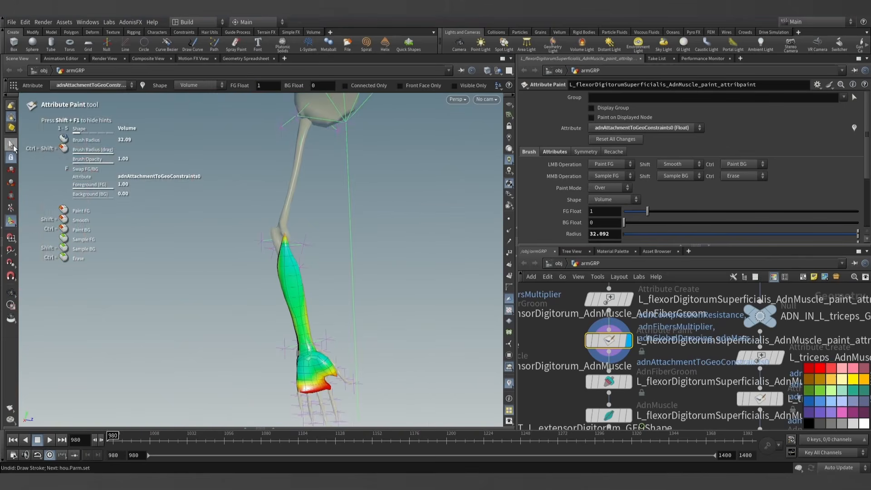
{"action": "left_click", "coordinate": [14, 149]}
{"action": "scroll", "coordinate": [262, 249], "scroll_direction": "down", "scroll_amount": 3, "text": "alt"}
{"action": "left_click_drag", "start_coordinate": [361, 290], "coordinate": [248, 331], "text": "alt"}
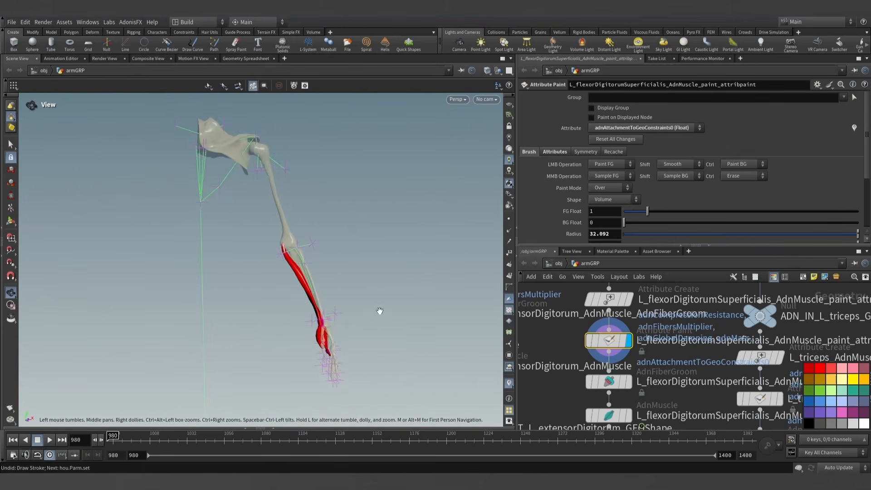
{"action": "middle_click_drag", "start_coordinate": [380, 311], "coordinate": [336, 277], "text": "alt"}
- Template the ADN_OUT_L_palmarusLongus_GEOShape output node as a wireframe reference beside the displayed flexor
{"action": "scroll", "coordinate": [681, 363], "scroll_direction": "down", "scroll_amount": 3}
{"action": "middle_click_drag", "start_coordinate": [682, 365], "coordinate": [645, 295]}
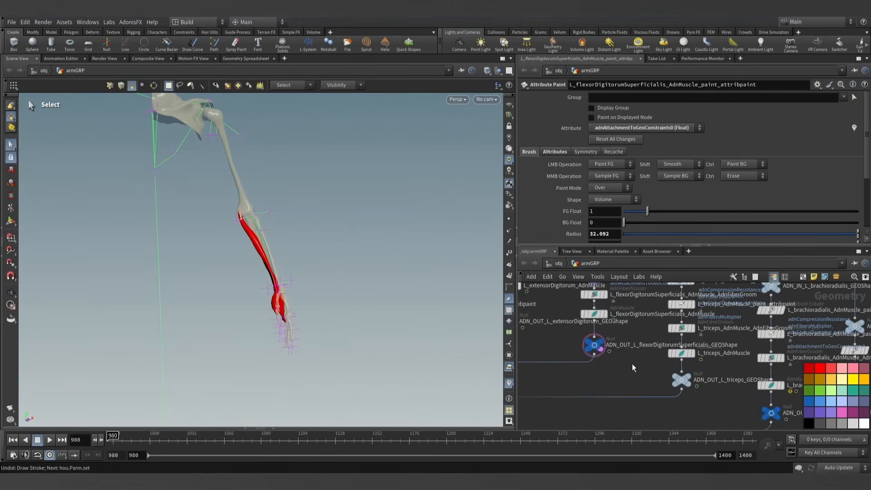
{"action": "middle_click_drag", "start_coordinate": [730, 420], "coordinate": [677, 395]}
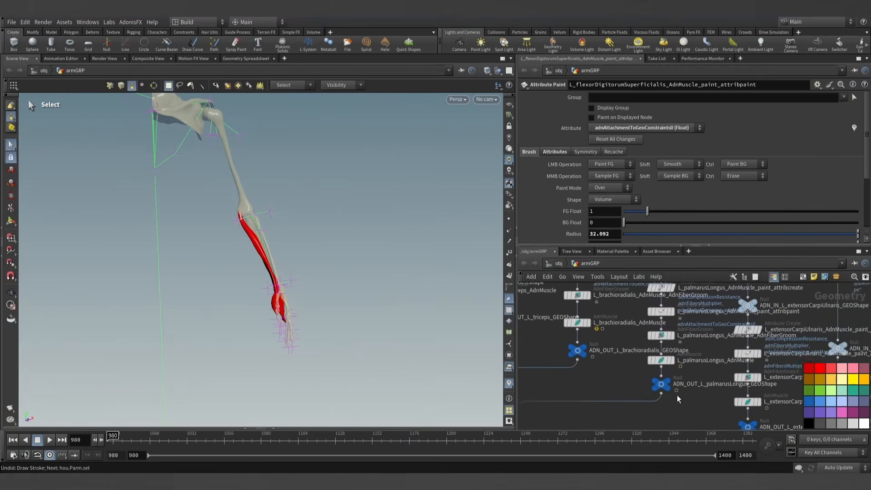
{"action": "scroll", "coordinate": [676, 394], "scroll_direction": "up", "scroll_amount": 3}
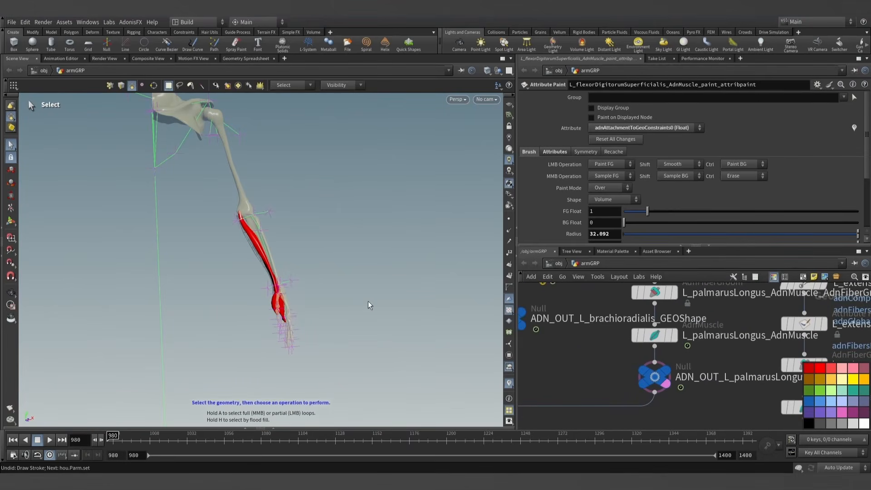
{"action": "scroll", "coordinate": [716, 401], "scroll_direction": "down", "scroll_amount": 2}
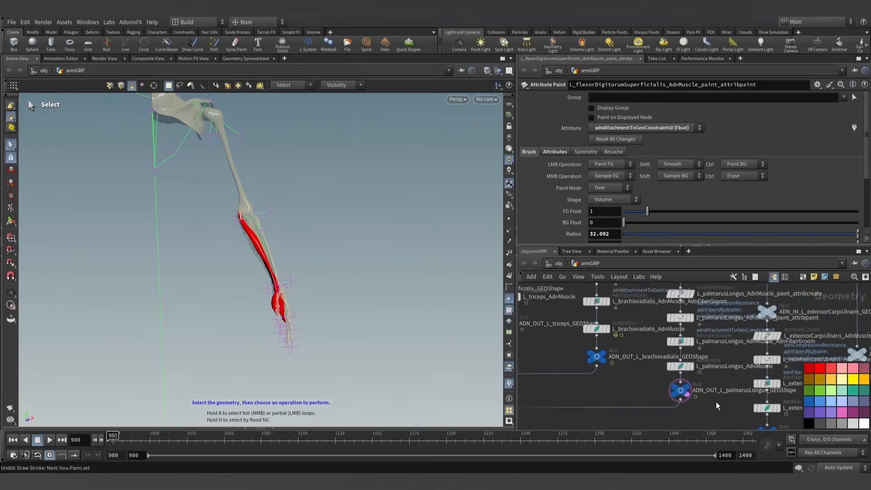
- Find the brachioradialis's branch in the arm network and display its ADN_OUT_L_brachioradialis_GEOShape output node
{"action": "middle_click_drag", "start_coordinate": [715, 402], "coordinate": [608, 345]}
{"action": "middle_click_drag", "start_coordinate": [669, 396], "coordinate": [708, 396]}
{"action": "scroll", "coordinate": [613, 356], "scroll_direction": "down", "scroll_amount": 3}
{"action": "scroll", "coordinate": [598, 363], "scroll_direction": "up", "scroll_amount": 6}
{"action": "middle_click_drag", "start_coordinate": [645, 381], "coordinate": [654, 325]}
{"action": "scroll", "coordinate": [674, 365], "scroll_direction": "down", "scroll_amount": 5}
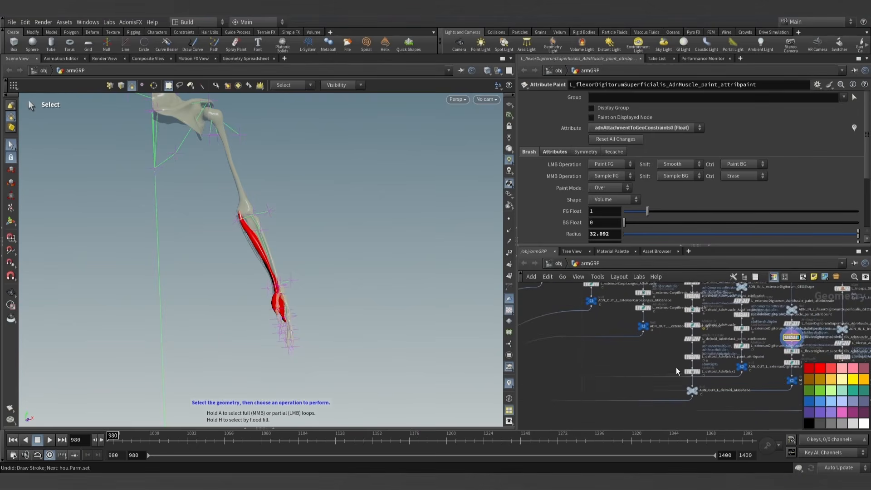
{"action": "scroll", "coordinate": [619, 374], "scroll_direction": "up", "scroll_amount": 3}
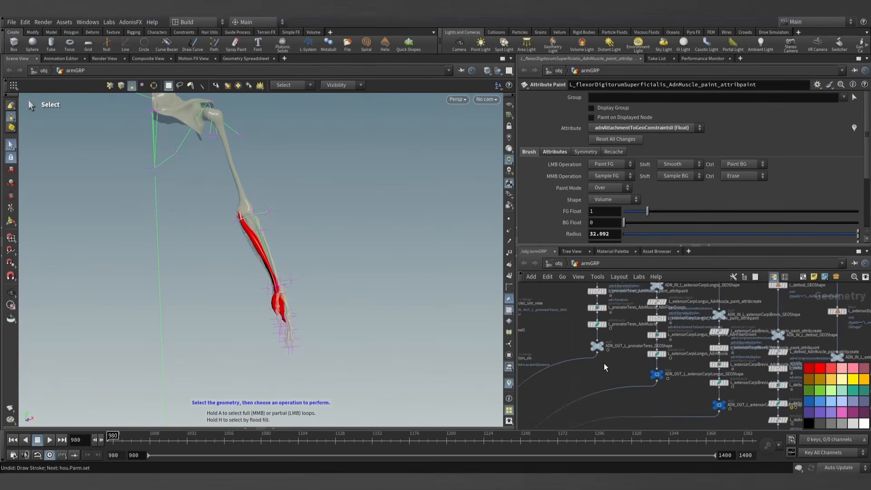
{"action": "middle_click_drag", "start_coordinate": [664, 363], "coordinate": [593, 319]}
{"action": "middle_click_drag", "start_coordinate": [686, 389], "coordinate": [622, 338]}
{"action": "middle_click_drag", "start_coordinate": [677, 360], "coordinate": [606, 353]}
{"action": "scroll", "coordinate": [635, 358], "scroll_direction": "up", "scroll_amount": 4}
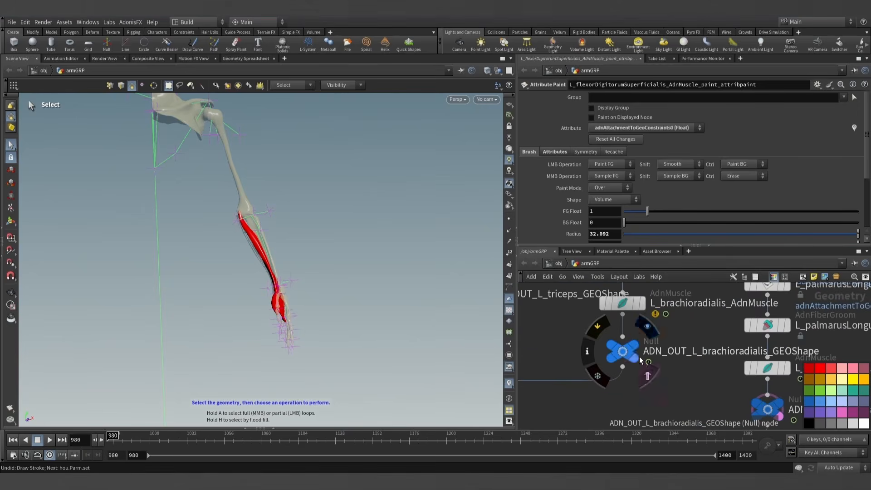
{"action": "left_click", "coordinate": [635, 347]}
- Examine the brachioradialis against the forearm bones and the templated neighbouring muscle from several sides
{"action": "left_click_drag", "start_coordinate": [274, 224], "coordinate": [352, 253], "text": "alt"}
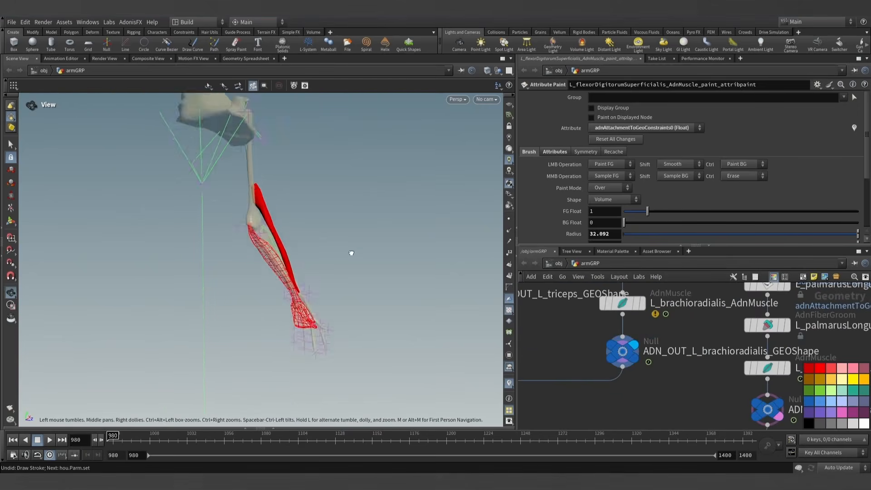
{"action": "scroll", "coordinate": [288, 268], "scroll_direction": "up", "scroll_amount": 4}
{"action": "left_click_drag", "start_coordinate": [288, 268], "coordinate": [130, 262], "text": "alt"}
{"action": "scroll", "coordinate": [331, 245], "scroll_direction": "up", "scroll_amount": 3}
{"action": "left_click_drag", "start_coordinate": [331, 245], "coordinate": [262, 317], "text": "alt"}
{"action": "scroll", "coordinate": [333, 277], "scroll_direction": "down", "scroll_amount": 2}
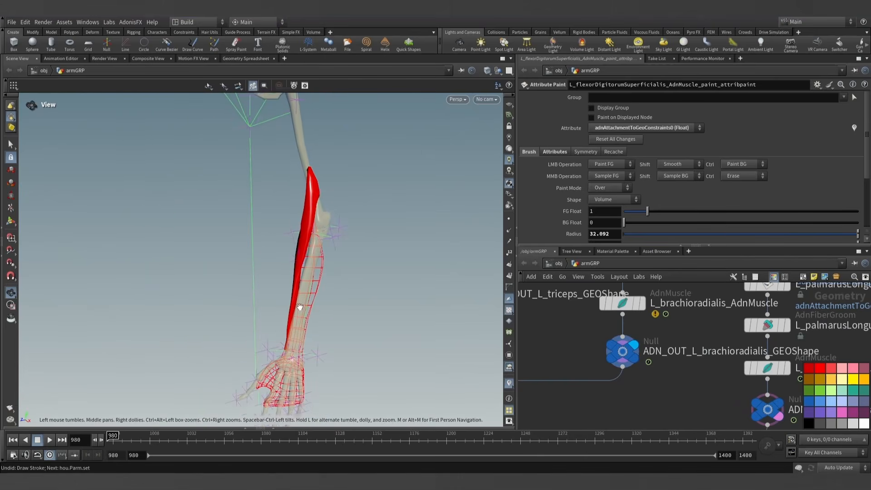
{"action": "scroll", "coordinate": [727, 354], "scroll_direction": "down", "scroll_amount": 3}
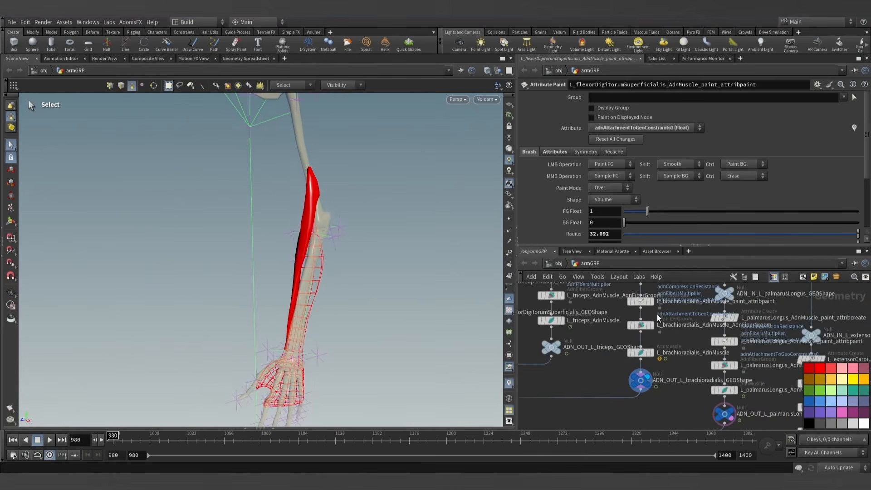
- Display the brachioradialis's attribute paint node and review the target meshes of L_brachioradialis_AdnMuscle
{"action": "scroll", "coordinate": [658, 317], "scroll_direction": "up", "scroll_amount": 1}
{"action": "left_click", "coordinate": [637, 302]}
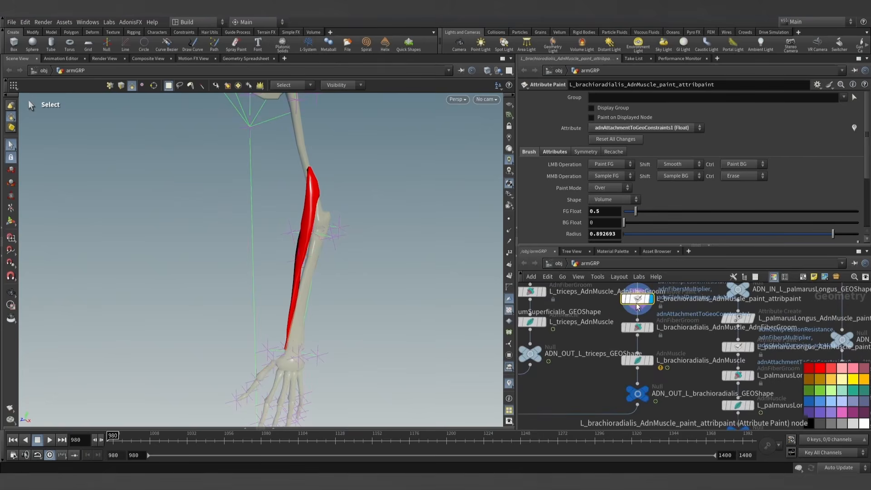
{"action": "left_click", "coordinate": [641, 357]}
{"action": "left_click", "coordinate": [584, 98]}
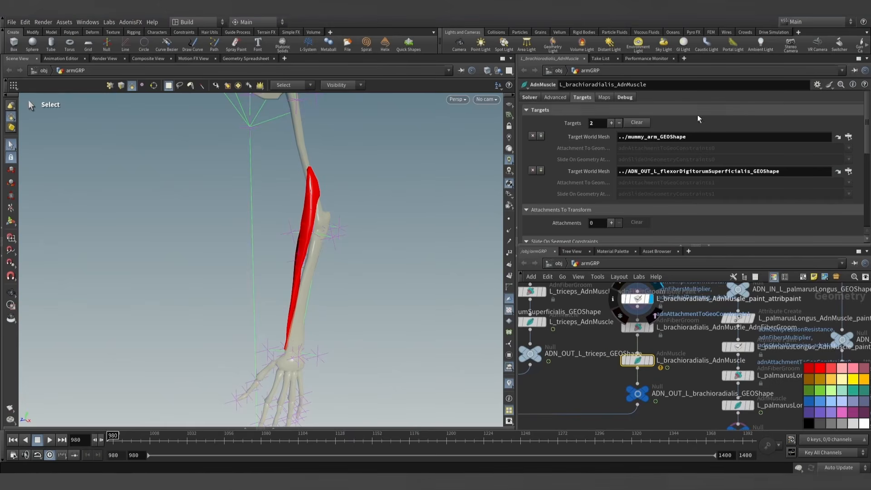
{"action": "middle_click_drag", "start_coordinate": [673, 343], "coordinate": [664, 353]}
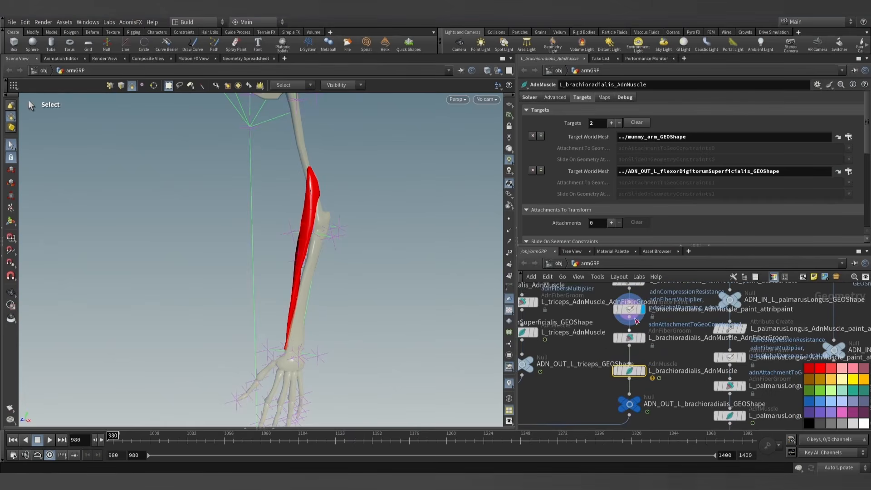
- Set up painting of the brachioradialis's adnSlideOnGeometryConstraints0 with a foreground value of 0.5 and a Volume brush radius of about 2.67
{"action": "left_click", "coordinate": [632, 313]}
{"action": "left_click", "coordinate": [619, 129]}
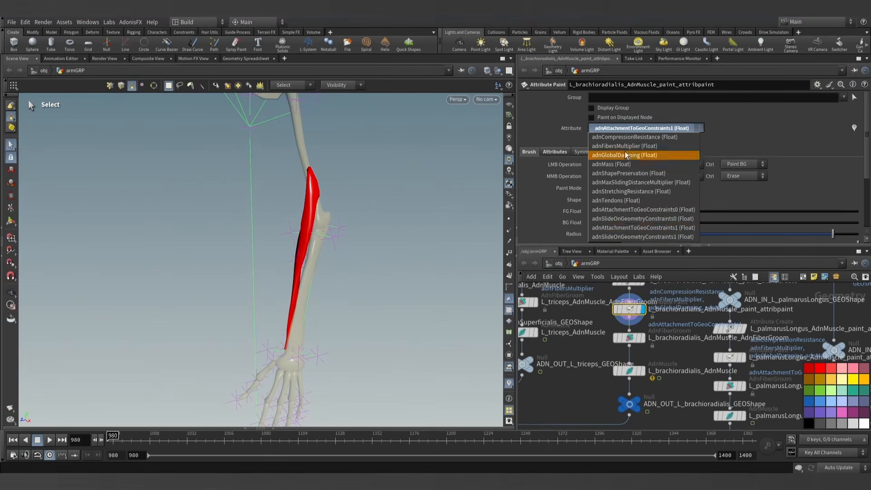
{"action": "left_click", "coordinate": [630, 219]}
{"action": "key", "text": "Return"}
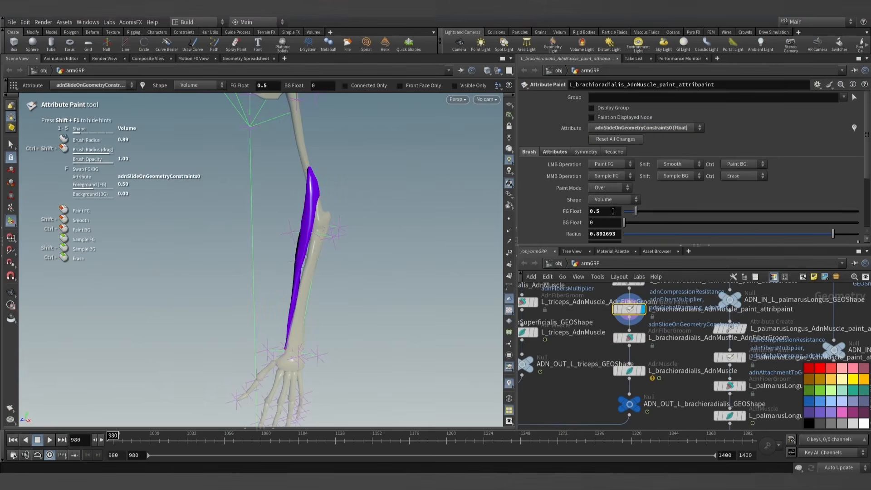
{"action": "type", "text": "1"}
{"action": "key", "text": "Return"}
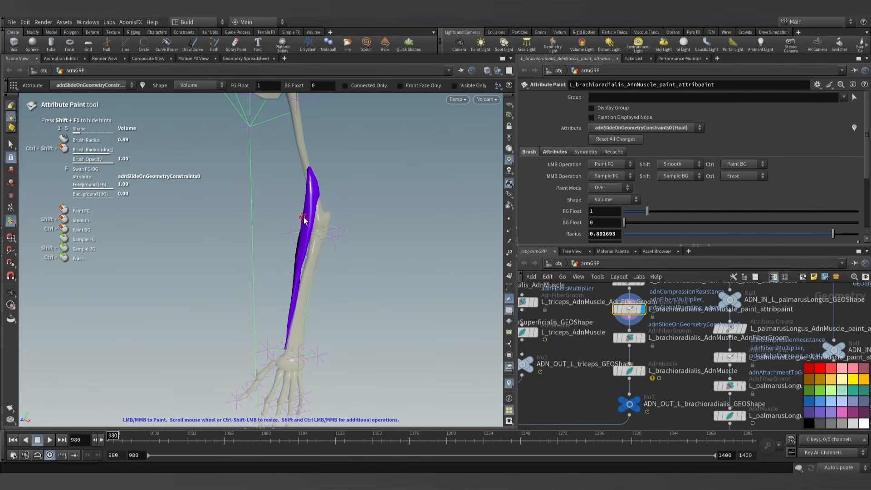
{"action": "left_click_drag", "start_coordinate": [309, 187], "coordinate": [346, 249], "text": "alt"}
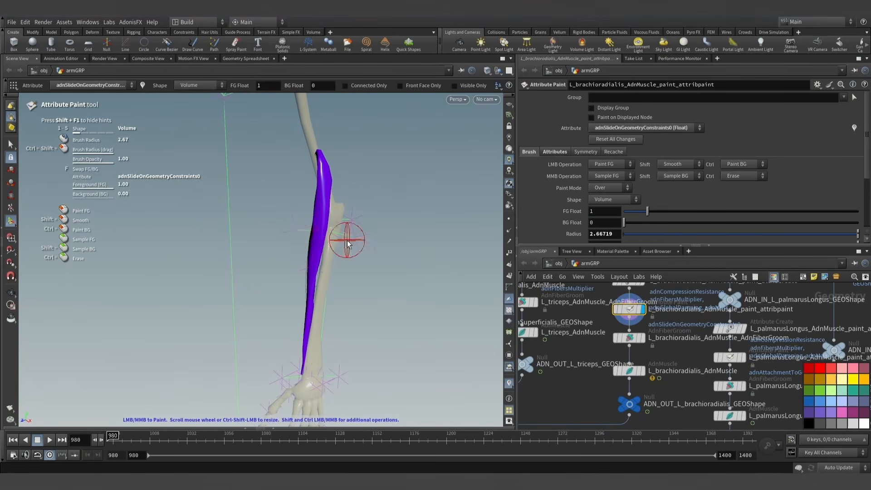
{"action": "left_click_drag", "start_coordinate": [324, 239], "coordinate": [302, 236], "text": "alt"}
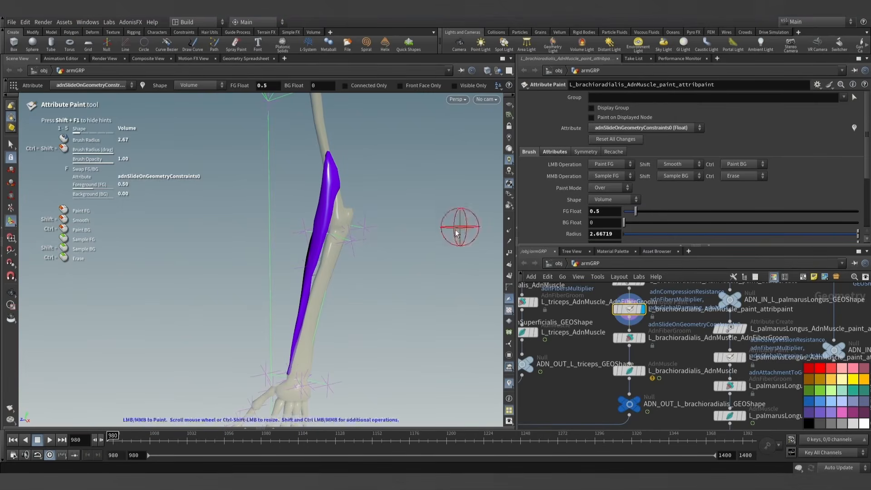
- Paint the slide-on-geometry weight of 0.5 along the brachioradialis's forearm section, from the elbow down to near the wrist
{"action": "left_click_drag", "start_coordinate": [387, 252], "coordinate": [316, 253], "text": "alt"}
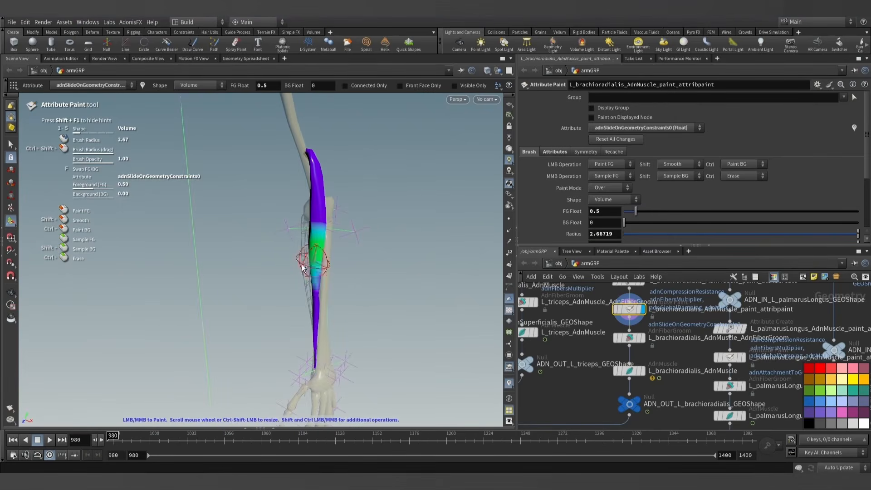
{"action": "left_click_drag", "start_coordinate": [321, 331], "coordinate": [270, 341], "text": "alt"}
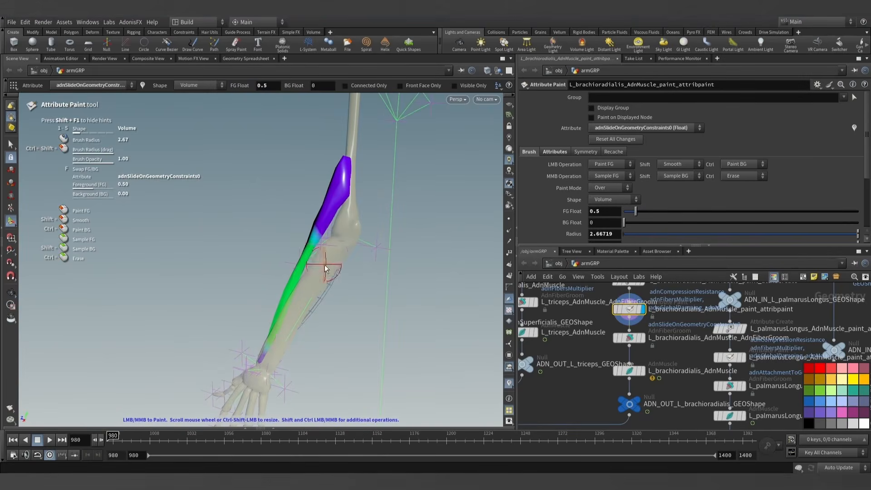
{"action": "mouse_move", "coordinate": [325, 268]}
{"action": "left_mouse_down", "text": "alt"}
{"action": "mouse_move", "coordinate": [381, 268]}
{"action": "mouse_move", "coordinate": [321, 242]}
{"action": "mouse_move", "coordinate": [474, 227]}
{"action": "left_mouse_up", "text": "alt"}
{"action": "right_click_drag", "start_coordinate": [266, 233], "coordinate": [282, 251], "text": "alt"}
{"action": "left_click_drag", "start_coordinate": [283, 251], "coordinate": [598, 285], "text": "alt"}
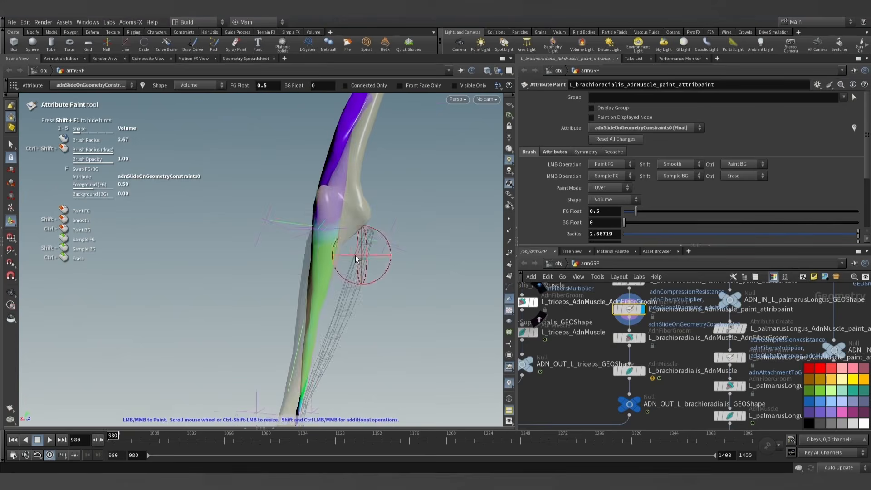
- Examine the painted slide weights on the brachioradialis from all around the arm
{"action": "mouse_move", "coordinate": [359, 249]}
{"action": "left_mouse_down", "text": "alt"}
{"action": "mouse_move", "coordinate": [336, 256]}
{"action": "mouse_move", "coordinate": [354, 245]}
{"action": "mouse_move", "coordinate": [305, 237]}
{"action": "mouse_move", "coordinate": [385, 250]}
{"action": "left_mouse_up", "text": "alt"}
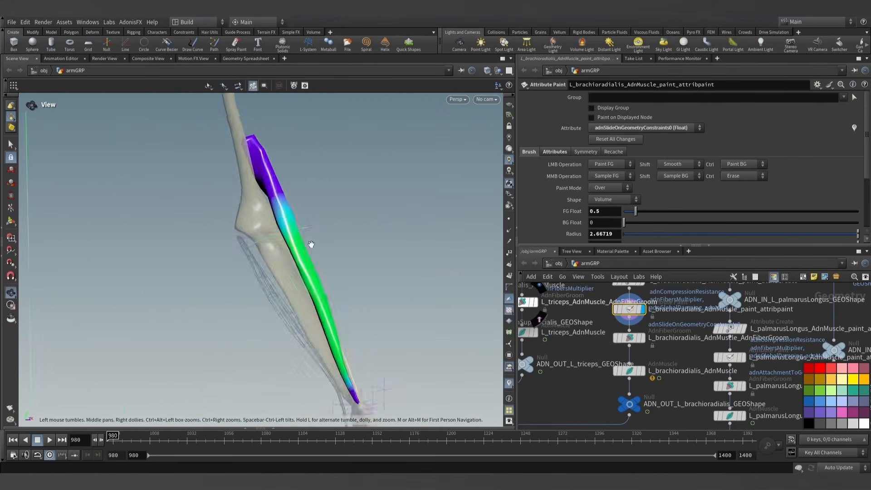
{"action": "right_click_drag", "start_coordinate": [352, 268], "coordinate": [347, 284], "text": "alt"}
{"action": "left_click_drag", "start_coordinate": [347, 284], "coordinate": [177, 292], "text": "alt"}
{"action": "right_click_drag", "start_coordinate": [297, 268], "coordinate": [302, 298], "text": "alt"}
{"action": "left_click_drag", "start_coordinate": [301, 298], "coordinate": [326, 304], "text": "alt"}
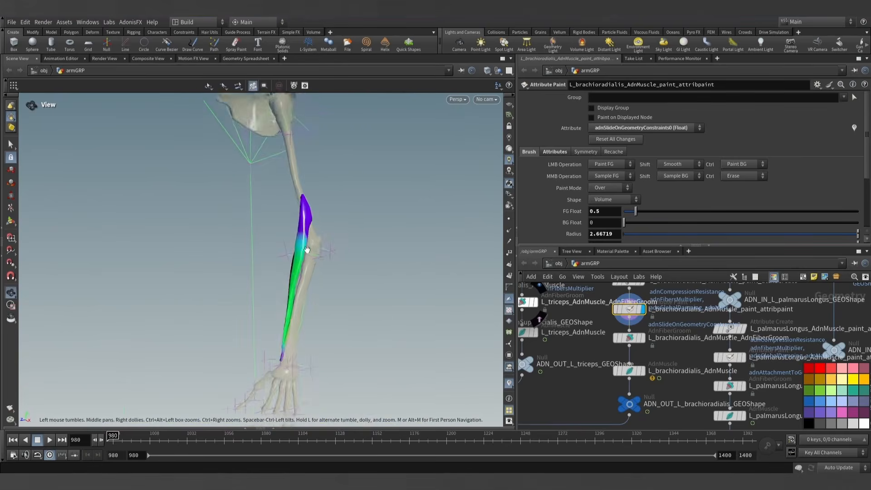
{"action": "left_click_drag", "start_coordinate": [305, 249], "coordinate": [288, 286], "text": "alt"}
{"action": "mouse_move", "coordinate": [267, 350]}
{"action": "left_mouse_down", "text": "alt"}
{"action": "mouse_move", "coordinate": [296, 258]}
{"action": "mouse_move", "coordinate": [308, 247]}
{"action": "left_mouse_up", "text": "alt"}
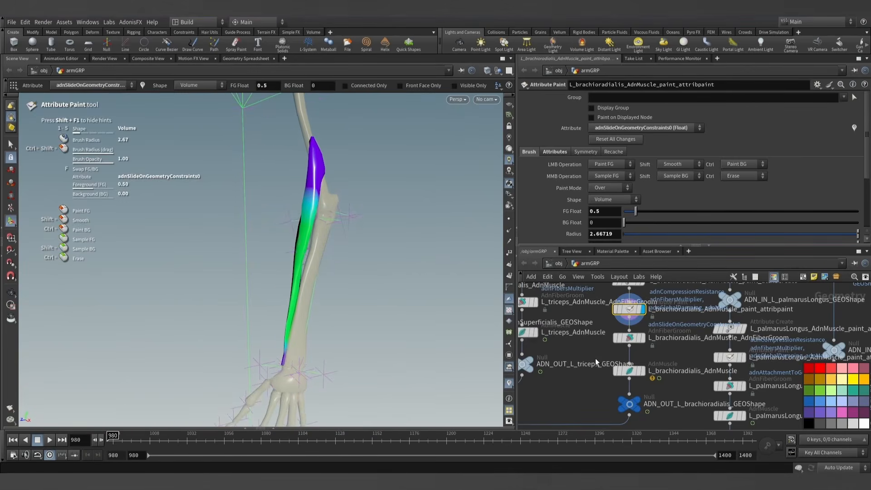
- Set the Max Sliding Distance of L_brachioradialis_AdnMuscle to 1 in its dynamic properties
{"action": "left_click", "coordinate": [662, 128]}
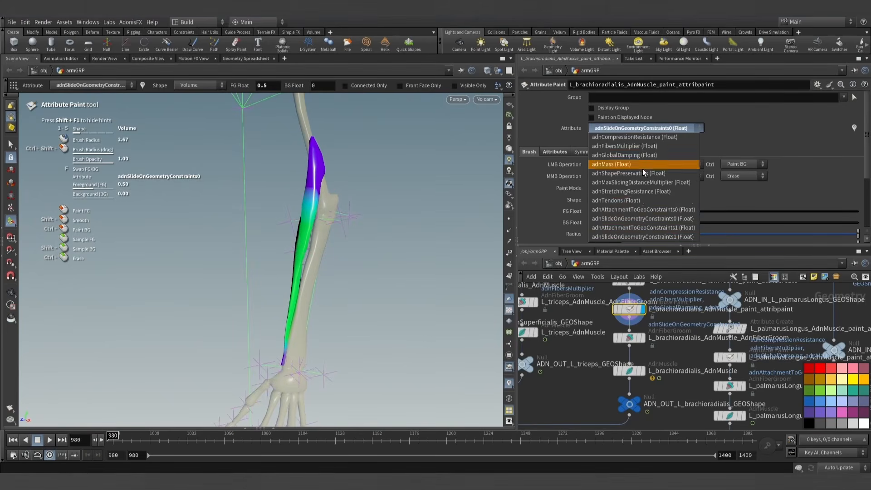
{"action": "left_click", "coordinate": [659, 129]}
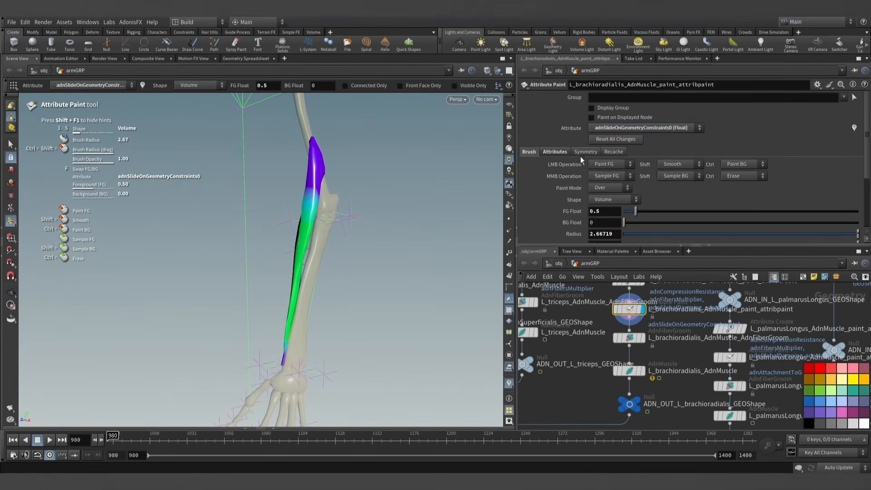
{"action": "left_click", "coordinate": [631, 371]}
{"action": "left_click", "coordinate": [556, 97]}
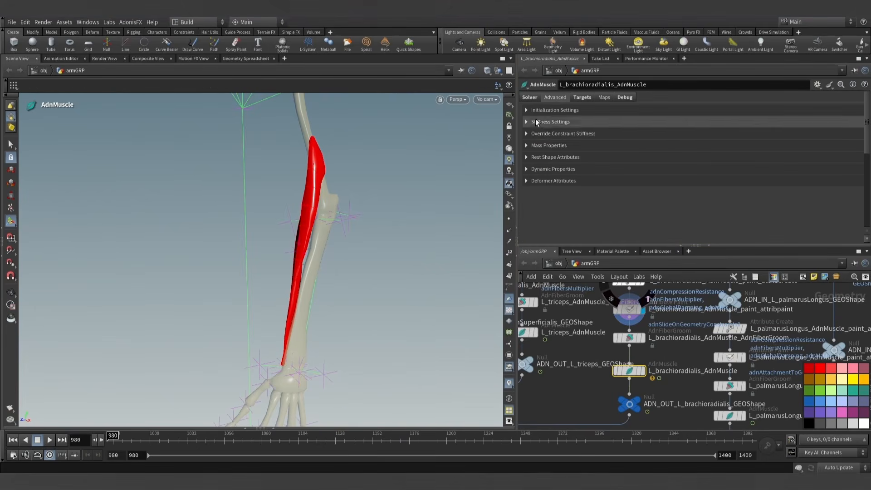
{"action": "left_click", "coordinate": [528, 169]}
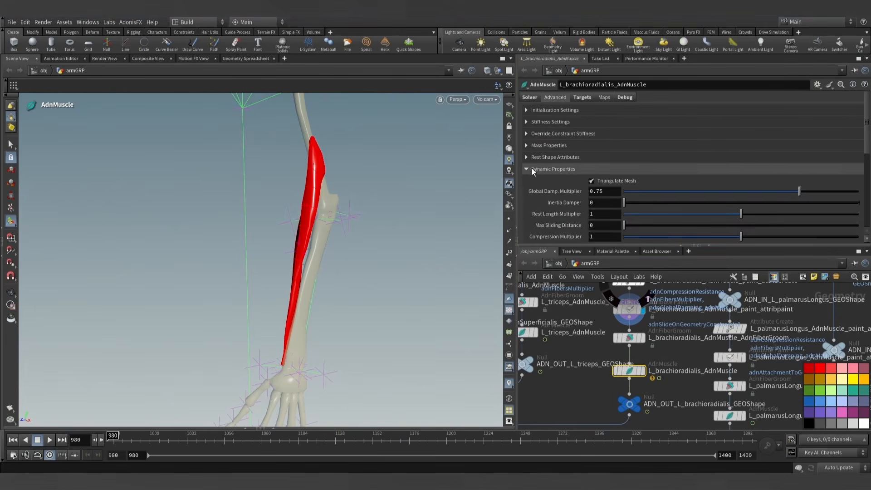
{"action": "type", "text": "1"}
{"action": "key", "text": "Return"}
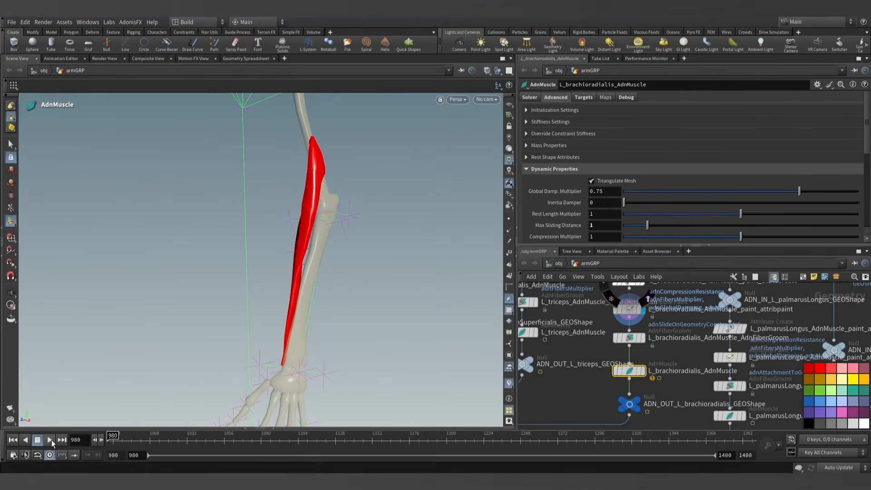
- Check the brachioradialis's Slide On Geometry constraints with the debug display and switch debugging off again
{"action": "left_click", "coordinate": [626, 97]}
{"action": "left_click", "coordinate": [602, 119]}
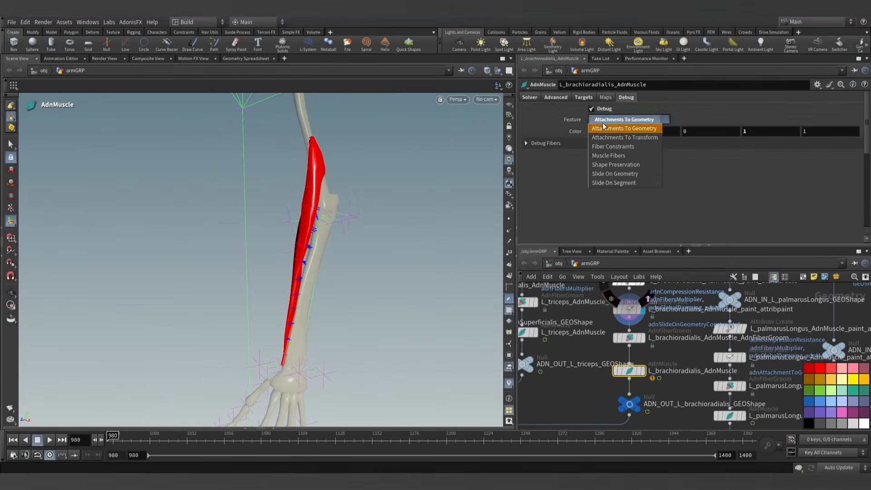
{"action": "left_click", "coordinate": [608, 173]}
{"action": "key", "text": "Escape"}
{"action": "mouse_move", "coordinate": [372, 218]}
{"action": "left_mouse_down"}
{"action": "mouse_move", "coordinate": [292, 219]}
{"action": "mouse_move", "coordinate": [376, 222]}
{"action": "mouse_move", "coordinate": [386, 209]}
{"action": "left_mouse_up"}
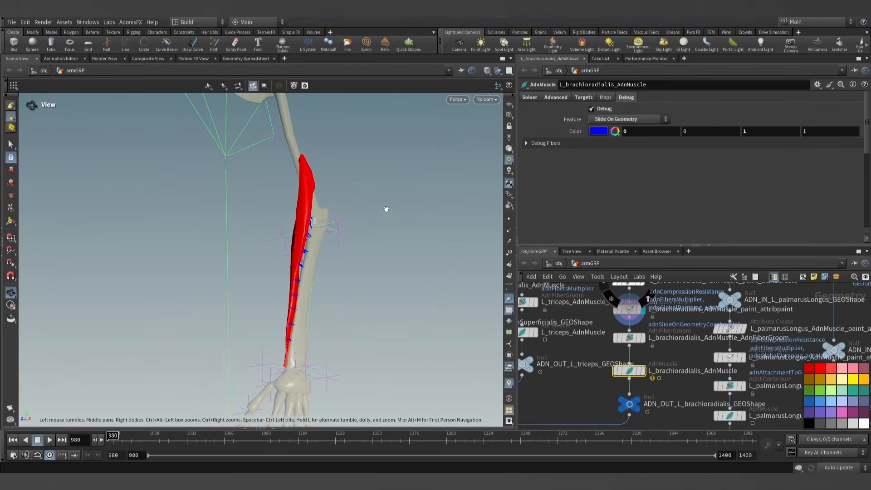
{"action": "left_click", "coordinate": [591, 109]}
- Template the ADN_OUT_L_flexorDigitorumSuperficialis_GEOShape output node beside the displayed brachioradialis
{"action": "scroll", "coordinate": [378, 229], "scroll_direction": "down", "scroll_amount": 5}
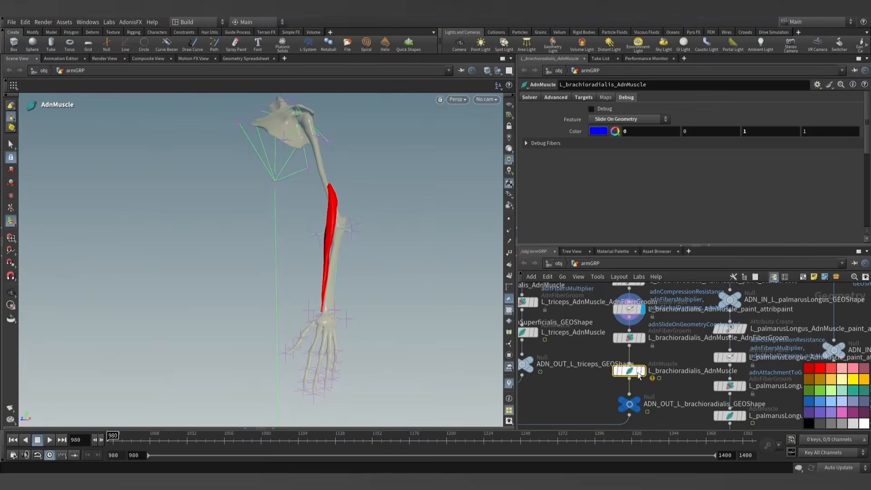
{"action": "scroll", "coordinate": [640, 373], "scroll_direction": "down", "scroll_amount": 1}
{"action": "scroll", "coordinate": [584, 381], "scroll_direction": "down", "scroll_amount": 5}
{"action": "middle_click_drag", "start_coordinate": [582, 382], "coordinate": [626, 363]}
{"action": "scroll", "coordinate": [603, 353], "scroll_direction": "up", "scroll_amount": 4}
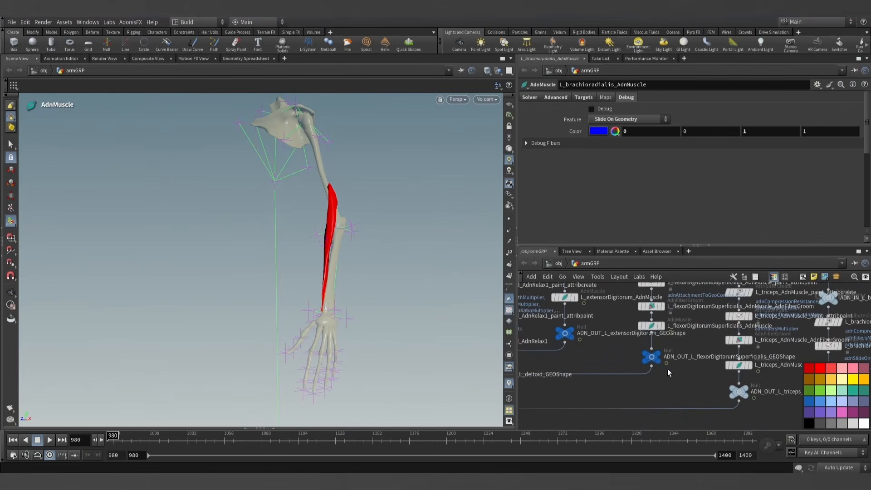
{"action": "left_click", "coordinate": [659, 358]}
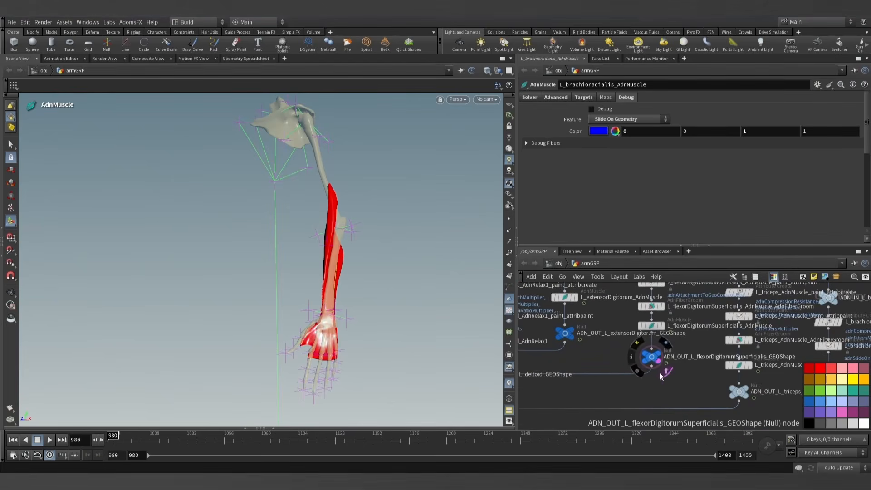
- Return to the brachioradialis's branch and display its AdnMuscle node alongside the templated forearm muscles
{"action": "scroll", "coordinate": [589, 347], "scroll_direction": "down", "scroll_amount": 4}
{"action": "middle_click_drag", "start_coordinate": [591, 348], "coordinate": [634, 352]}
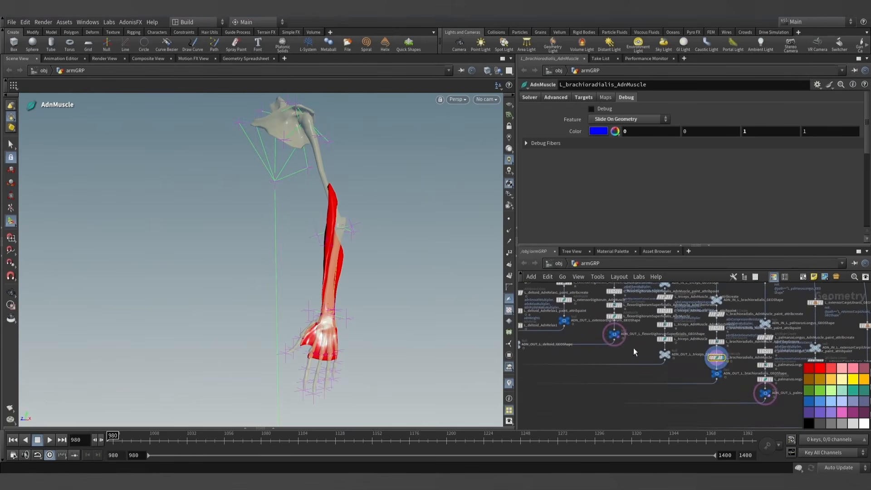
{"action": "scroll", "coordinate": [698, 378], "scroll_direction": "up", "scroll_amount": 4}
{"action": "middle_click_drag", "start_coordinate": [688, 369], "coordinate": [565, 334]}
{"action": "middle_click_drag", "start_coordinate": [645, 356], "coordinate": [714, 392]}
{"action": "scroll", "coordinate": [673, 371], "scroll_direction": "up", "scroll_amount": 2}
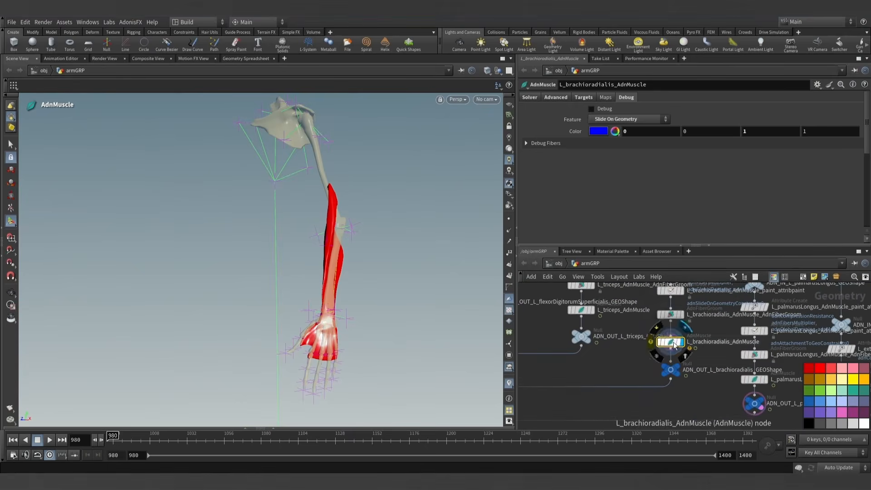
{"action": "key", "text": "Escape"}
{"action": "left_click_drag", "start_coordinate": [318, 261], "coordinate": [476, 259]}
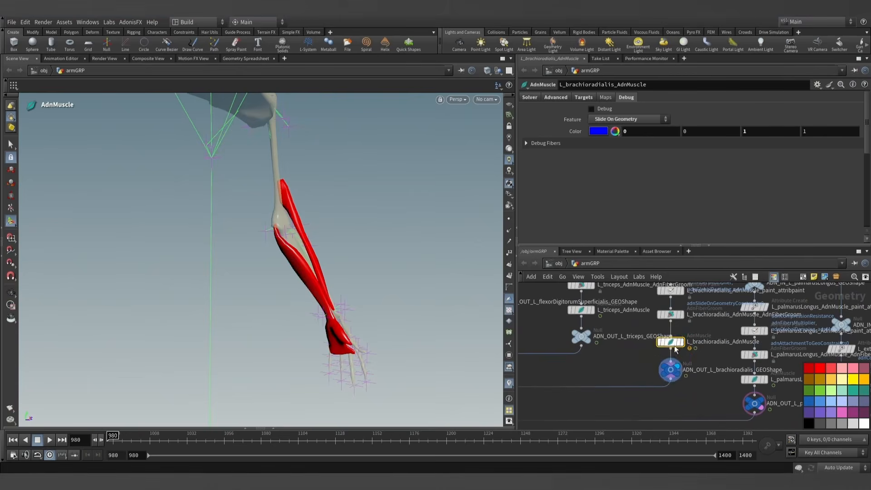
{"action": "left_click_drag", "start_coordinate": [303, 255], "coordinate": [266, 298], "text": "alt"}
- Play the simulation from frame 980 and watch how the brachioradialis moves with the flexor and bones
{"action": "scroll", "coordinate": [331, 249], "scroll_direction": "up", "scroll_amount": 3}
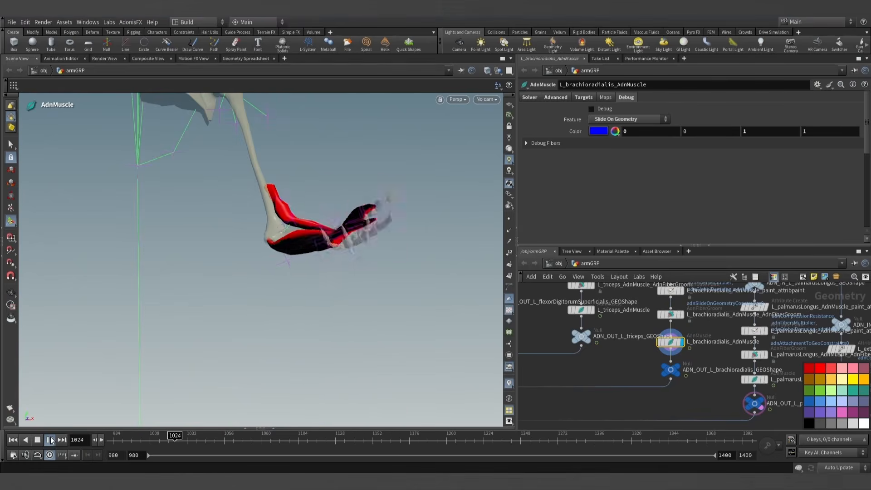
{"action": "left_click", "coordinate": [51, 440]}
{"action": "left_click_drag", "start_coordinate": [278, 230], "coordinate": [270, 281], "text": "alt"}
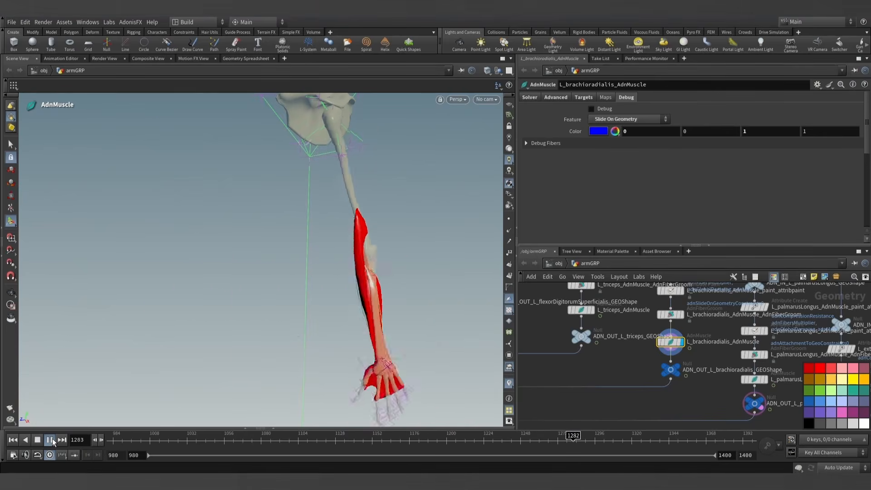
- Pause the playback and advance frame by frame, examining the brachioradialis against the flexor and bones from several sides
{"action": "left_click", "coordinate": [53, 438]}
{"action": "left_click_drag", "start_coordinate": [200, 267], "coordinate": [260, 370], "text": "alt"}
{"action": "key", "text": "Return"}
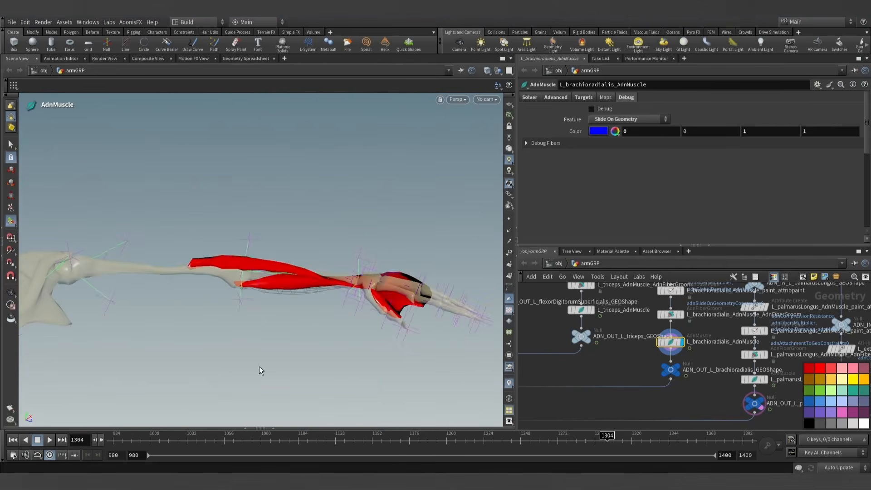
{"action": "left_click", "coordinate": [101, 439]}
{"action": "left_click", "coordinate": [101, 440]}
{"action": "left_click", "coordinate": [101, 439]}
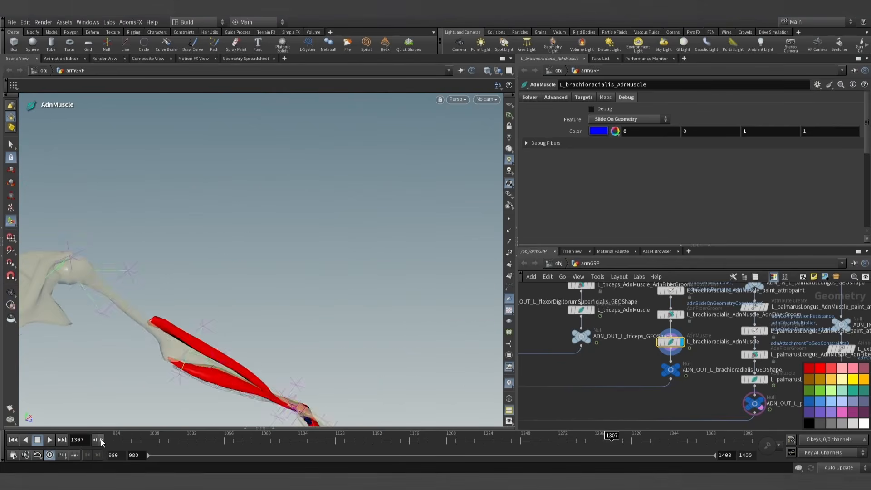
{"action": "left_click", "coordinate": [101, 439]}
{"action": "key", "text": "Escape"}
{"action": "left_click_drag", "start_coordinate": [199, 361], "coordinate": [317, 313]}
{"action": "key", "text": "Return"}
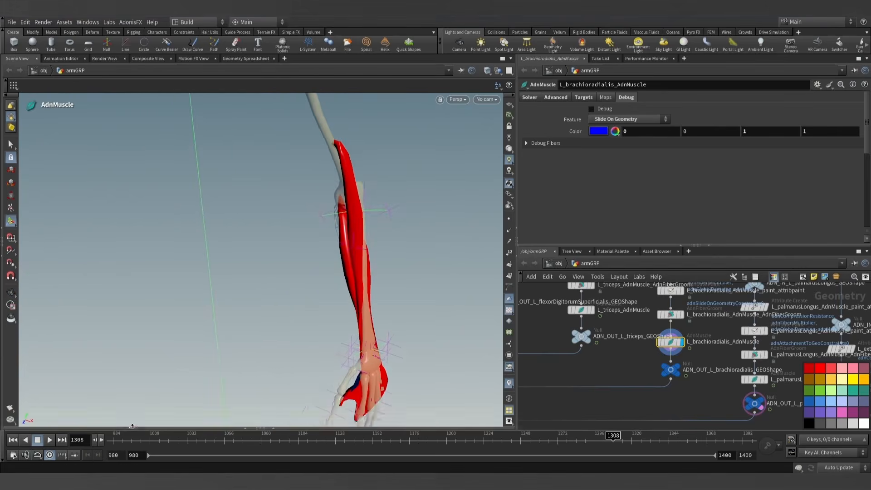
- Step forward to frame 1312 and examine how the brachioradialis sits along the forearm and at the wrist
{"action": "left_click", "coordinate": [100, 439]}
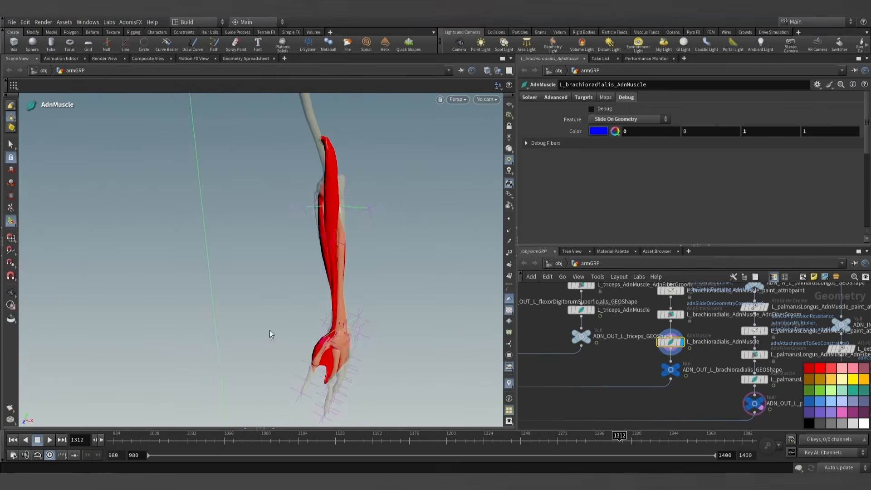
{"action": "key", "text": "Escape"}
{"action": "left_click_drag", "start_coordinate": [269, 330], "coordinate": [333, 294]}
{"action": "scroll", "coordinate": [276, 347], "scroll_direction": "up", "scroll_amount": 6}
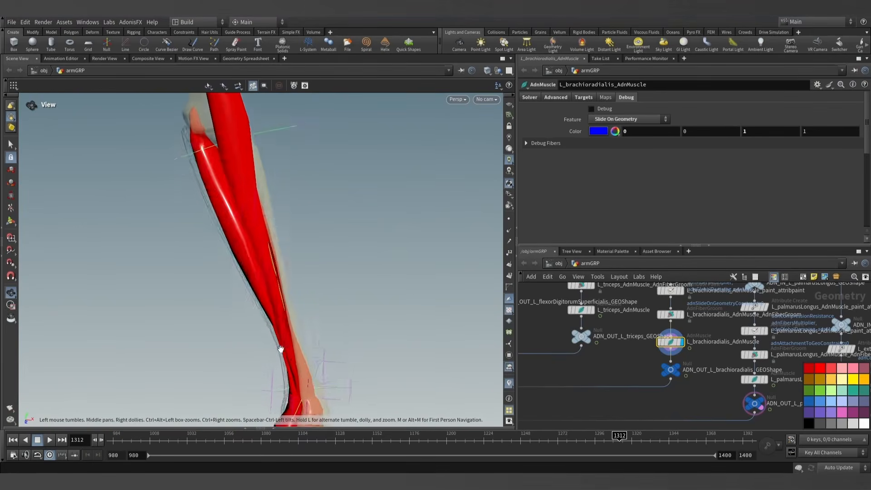
{"action": "left_click_drag", "start_coordinate": [280, 349], "coordinate": [275, 322]}
{"action": "key", "text": "Return"}
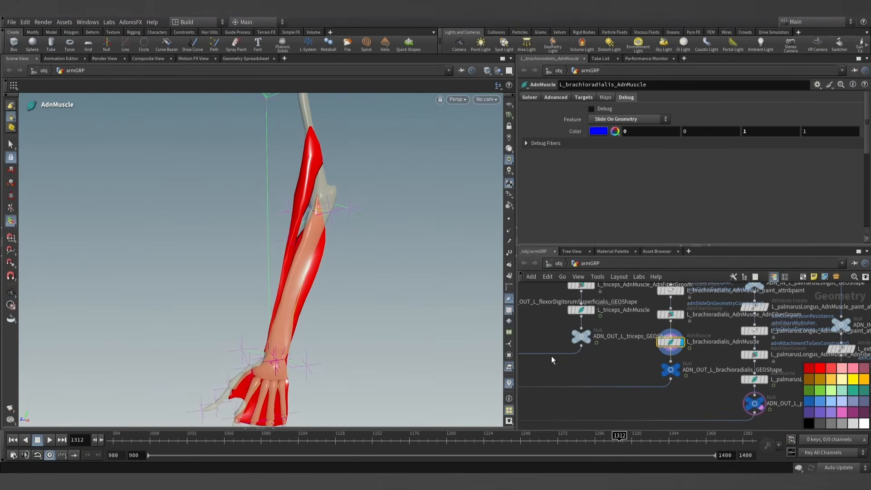
- Display the brachioradialis's attribute paint node and turn off the templates on the flexorDigitorumSuperficialis and palmarusLongus output nodes
{"action": "left_click", "coordinate": [682, 292]}
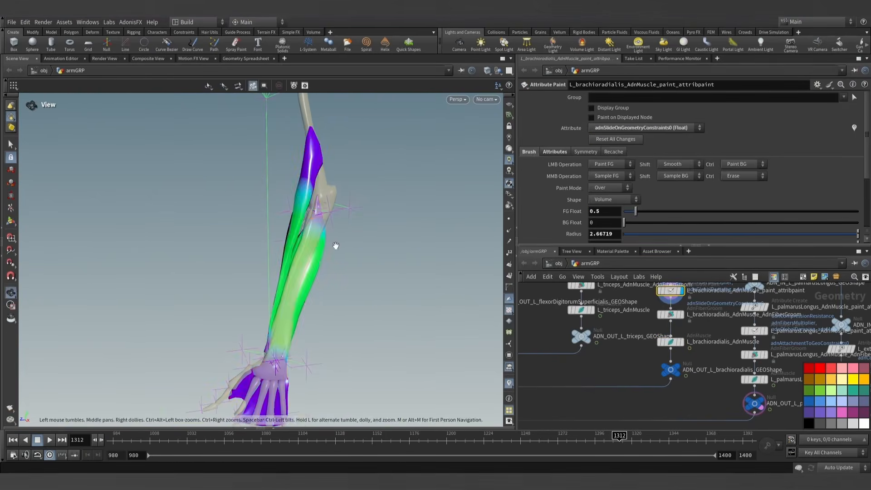
{"action": "mouse_move", "coordinate": [335, 247]}
{"action": "left_mouse_down", "text": "alt"}
{"action": "mouse_move", "coordinate": [394, 261]}
{"action": "mouse_move", "coordinate": [381, 266]}
{"action": "left_mouse_up", "text": "alt"}
{"action": "middle_click_drag", "start_coordinate": [686, 297], "coordinate": [663, 321]}
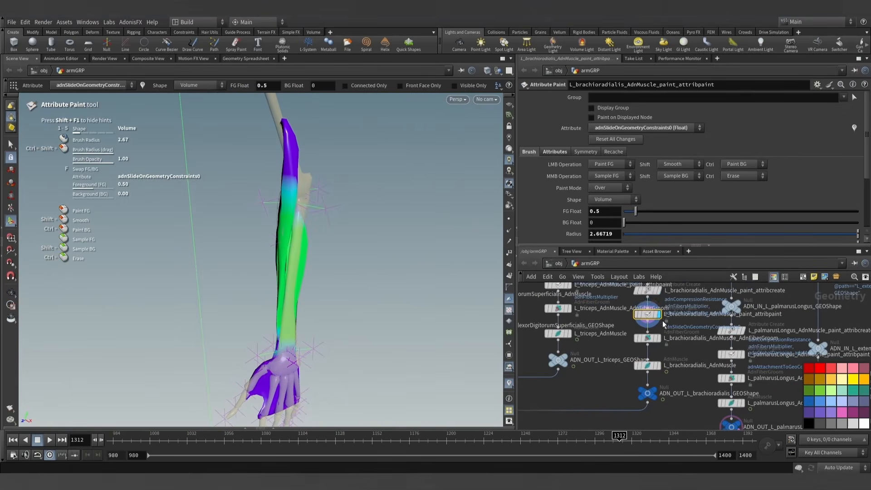
{"action": "scroll", "coordinate": [638, 322], "scroll_direction": "down", "scroll_amount": 6}
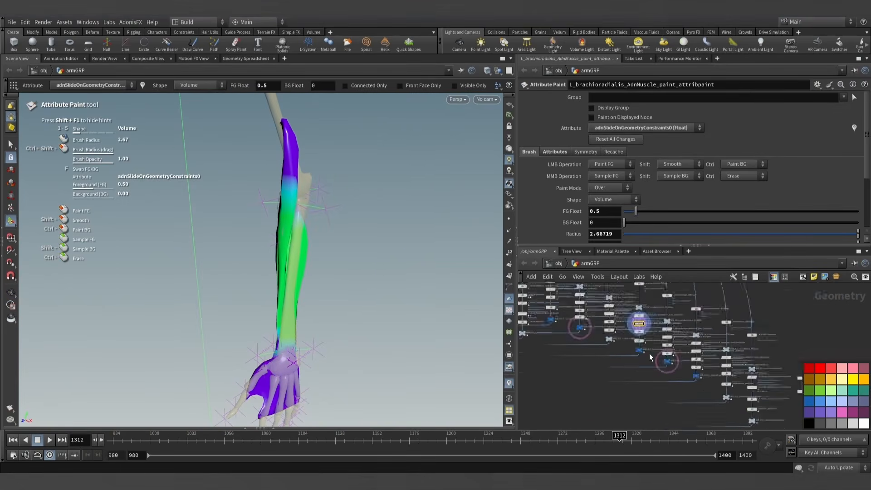
{"action": "scroll", "coordinate": [672, 362], "scroll_direction": "up", "scroll_amount": 5}
{"action": "left_click", "coordinate": [680, 368]}
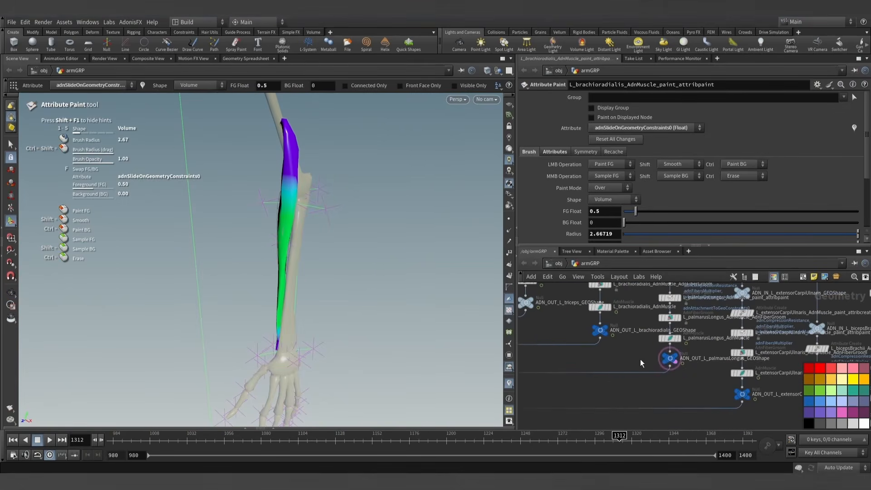
{"action": "middle_click_drag", "start_coordinate": [635, 359], "coordinate": [647, 425]}
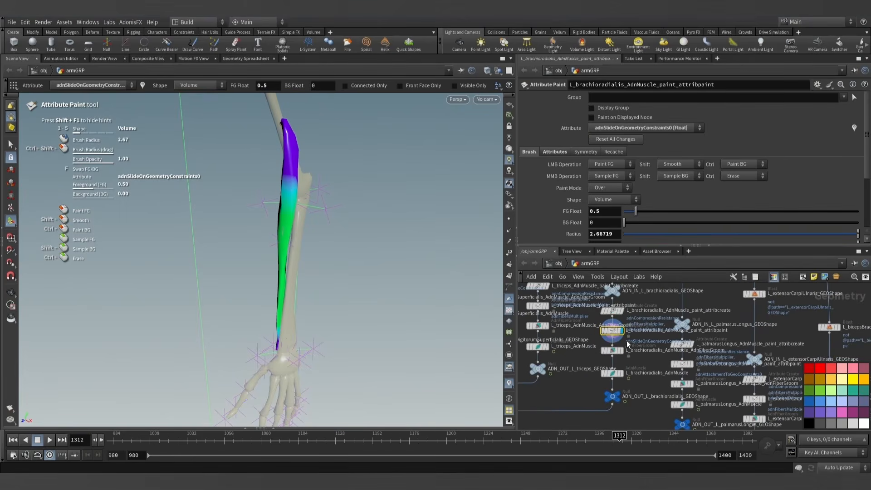
{"action": "mouse_move", "coordinate": [370, 249]}
{"action": "left_mouse_down", "text": "alt"}
{"action": "mouse_move", "coordinate": [440, 246]}
{"action": "mouse_move", "coordinate": [369, 243]}
{"action": "left_mouse_up", "text": "alt"}
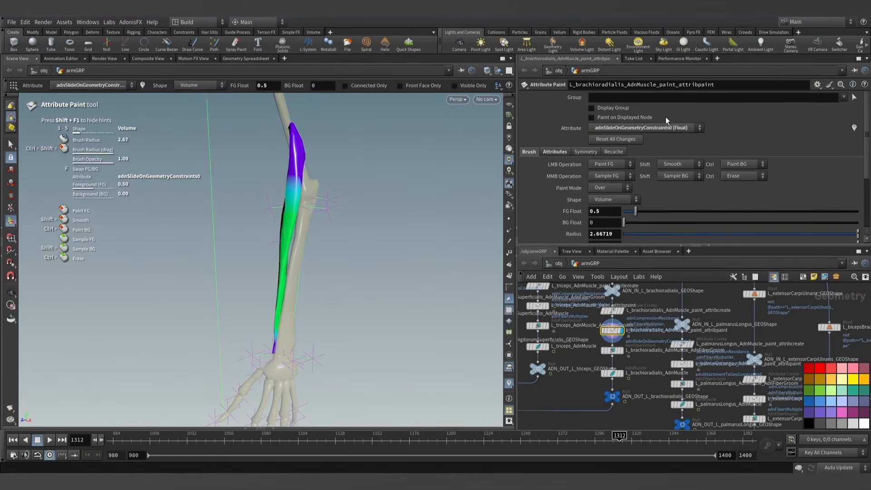
- Examine the brachioradialis's painted adnAttachmentToGeoConstraints0 map and then its adnAttachmentToGeoConstraints1 map
{"action": "left_click", "coordinate": [652, 128]}
{"action": "left_click", "coordinate": [643, 209]}
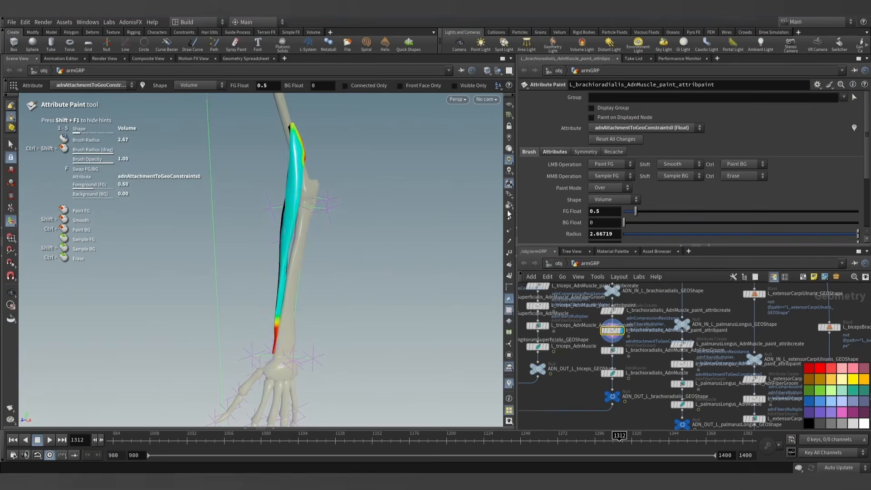
{"action": "left_click_drag", "start_coordinate": [354, 226], "coordinate": [316, 221], "text": "alt"}
{"action": "left_click", "coordinate": [637, 129]}
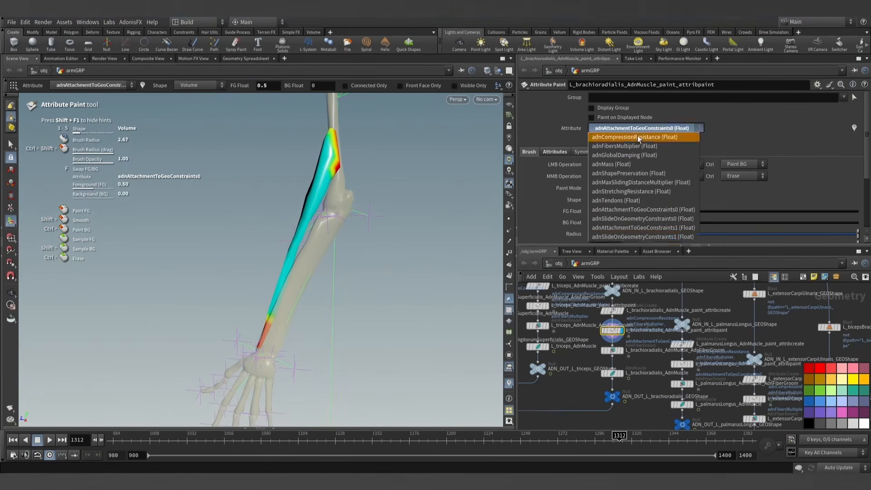
{"action": "left_click", "coordinate": [643, 227]}
{"action": "mouse_move", "coordinate": [349, 249]}
{"action": "left_mouse_down", "text": "alt"}
{"action": "mouse_move", "coordinate": [479, 226]}
{"action": "mouse_move", "coordinate": [313, 247]}
{"action": "mouse_move", "coordinate": [270, 243]}
{"action": "mouse_move", "coordinate": [578, 233]}
{"action": "mouse_move", "coordinate": [304, 245]}
{"action": "left_mouse_up", "text": "alt"}
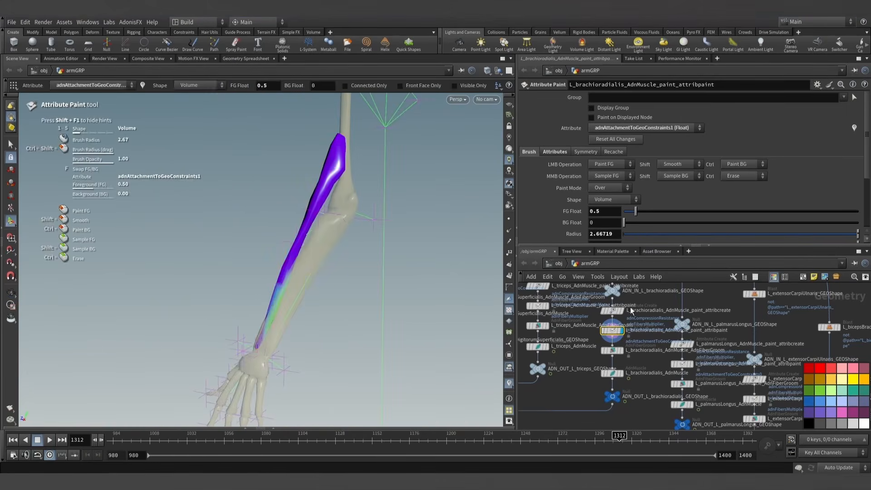
- Check the brachioradialis AdnMuscle's target meshes and compare them with its adnAttachmentToGeoConstraints1 map around the lower forearm
{"action": "left_click", "coordinate": [616, 376]}
{"action": "left_click", "coordinate": [583, 99]}
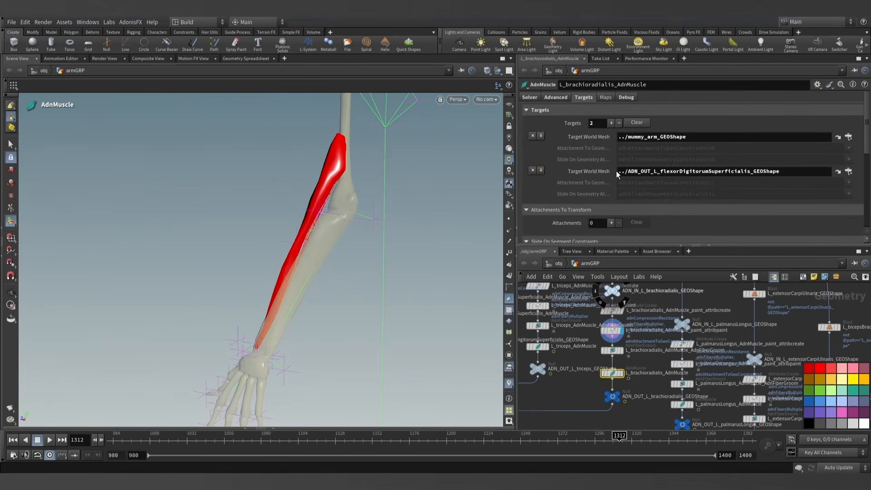
{"action": "left_click_drag", "start_coordinate": [381, 326], "coordinate": [529, 314], "text": "alt"}
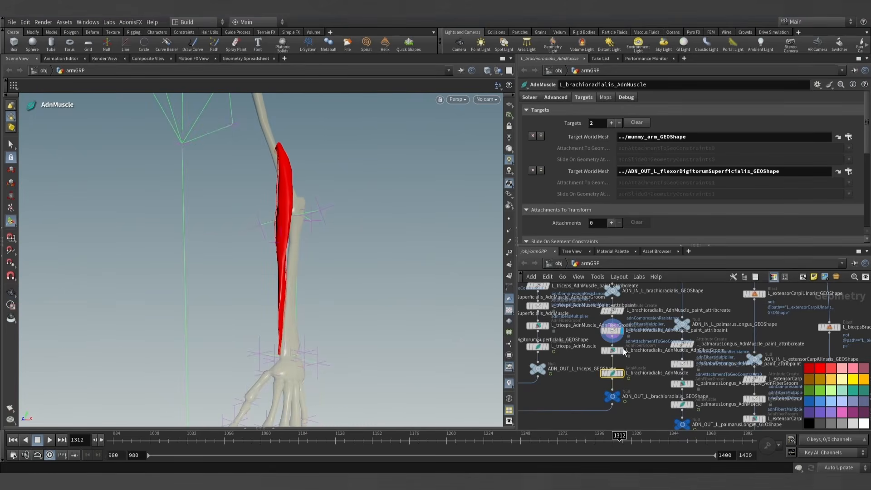
{"action": "left_click", "coordinate": [614, 333]}
{"action": "mouse_move", "coordinate": [340, 277]}
{"action": "left_mouse_down", "text": "alt"}
{"action": "mouse_move", "coordinate": [377, 292]}
{"action": "mouse_move", "coordinate": [363, 323]}
{"action": "mouse_move", "coordinate": [373, 318]}
{"action": "left_mouse_up", "text": "alt"}
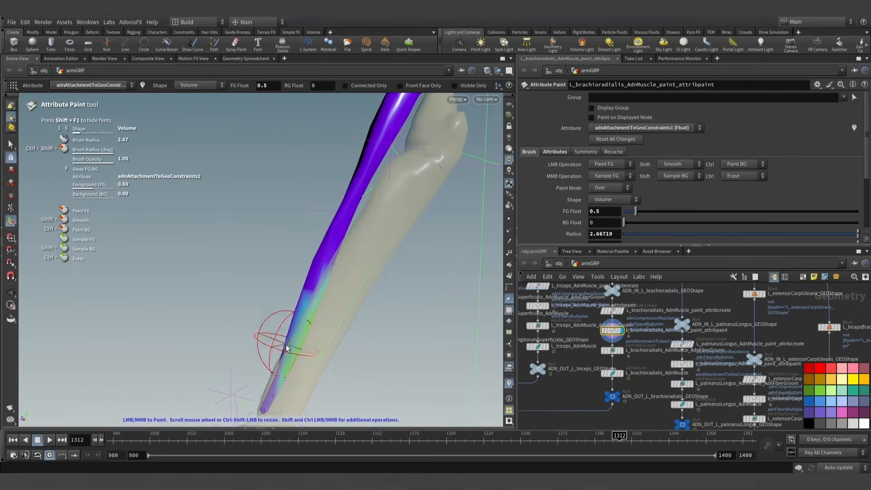
{"action": "mouse_move", "coordinate": [286, 349]}
{"action": "left_mouse_down"}
{"action": "mouse_move", "coordinate": [337, 272]}
{"action": "mouse_move", "coordinate": [373, 288]}
{"action": "mouse_move", "coordinate": [313, 277]}
{"action": "mouse_move", "coordinate": [380, 258]}
{"action": "mouse_move", "coordinate": [366, 268]}
{"action": "mouse_move", "coordinate": [468, 259]}
{"action": "mouse_move", "coordinate": [408, 273]}
{"action": "left_mouse_up"}
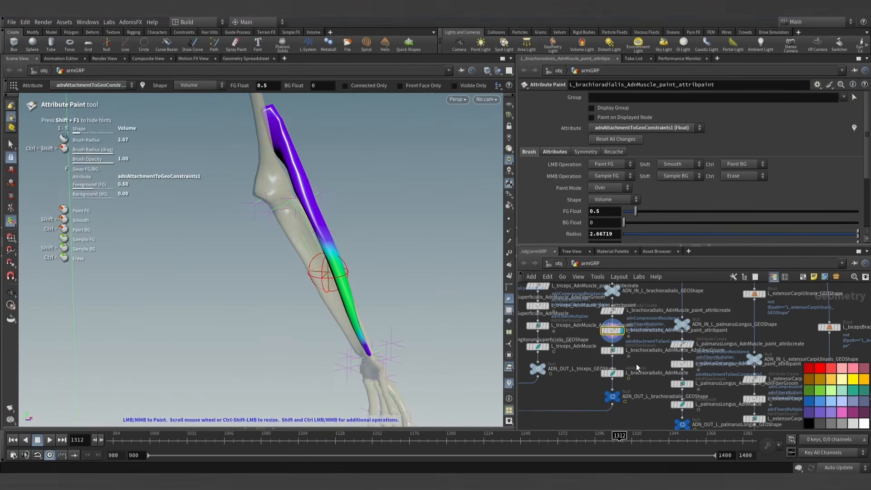
- Paint adnAttachmentToGeoConstraints0 at 0.5 along the lower brachioradialis above the wrist, using a Surface-shaped brush
{"action": "left_click", "coordinate": [640, 128]}
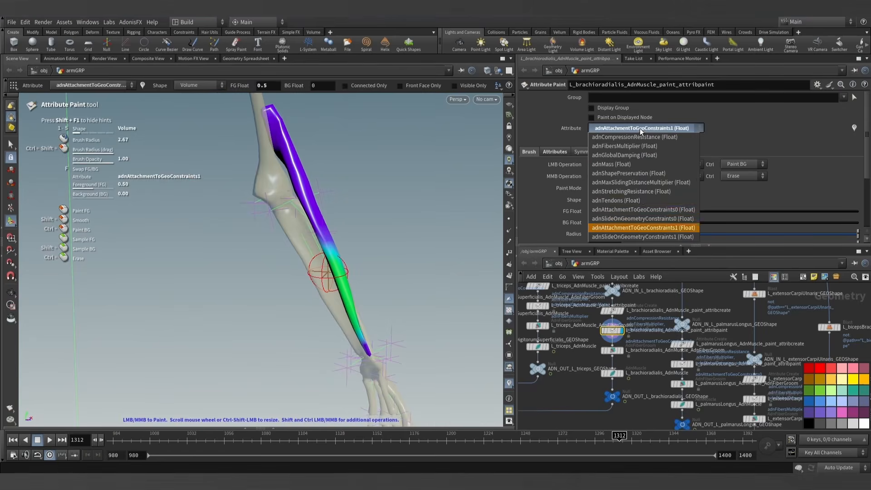
{"action": "left_click", "coordinate": [643, 212]}
{"action": "left_click_drag", "start_coordinate": [391, 212], "coordinate": [505, 194], "text": "alt"}
{"action": "left_click_drag", "start_coordinate": [573, 190], "coordinate": [526, 222], "text": "alt"}
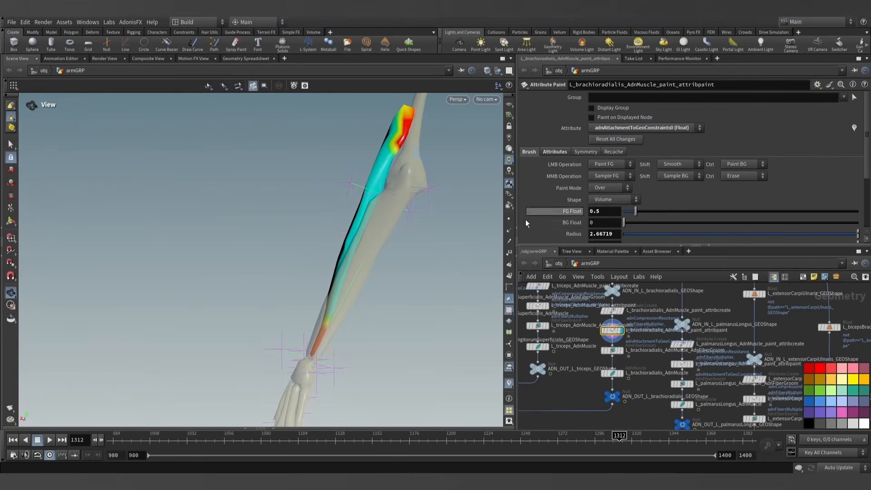
{"action": "right_click_drag", "start_coordinate": [349, 264], "coordinate": [481, 282], "text": "alt"}
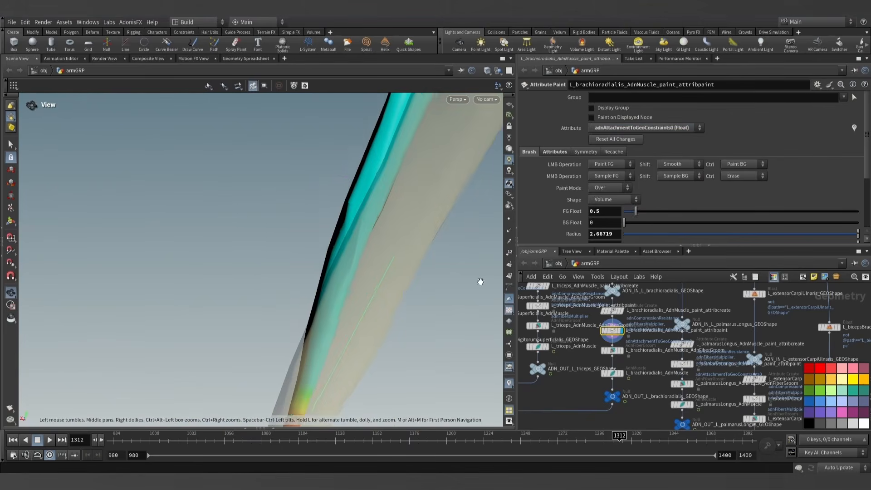
{"action": "right_click_drag", "start_coordinate": [425, 286], "coordinate": [409, 276], "text": "alt"}
{"action": "middle_click_drag", "start_coordinate": [409, 274], "coordinate": [392, 254], "text": "alt"}
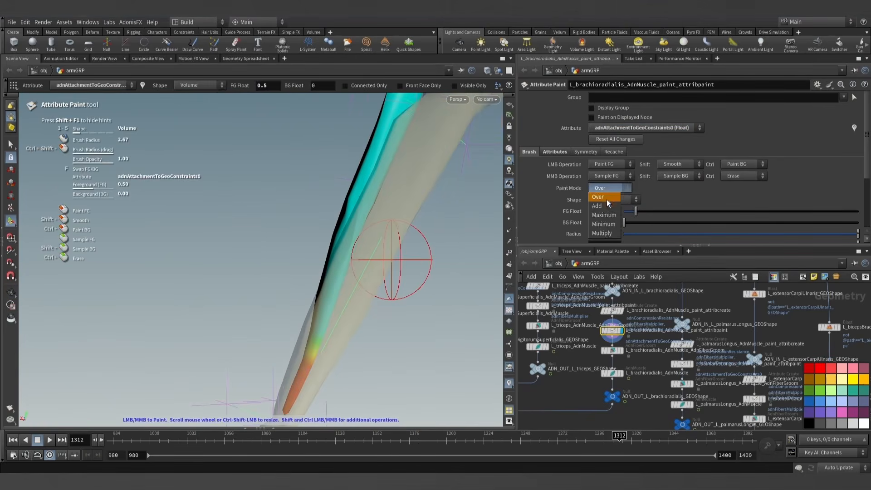
{"action": "left_click", "coordinate": [602, 217]}
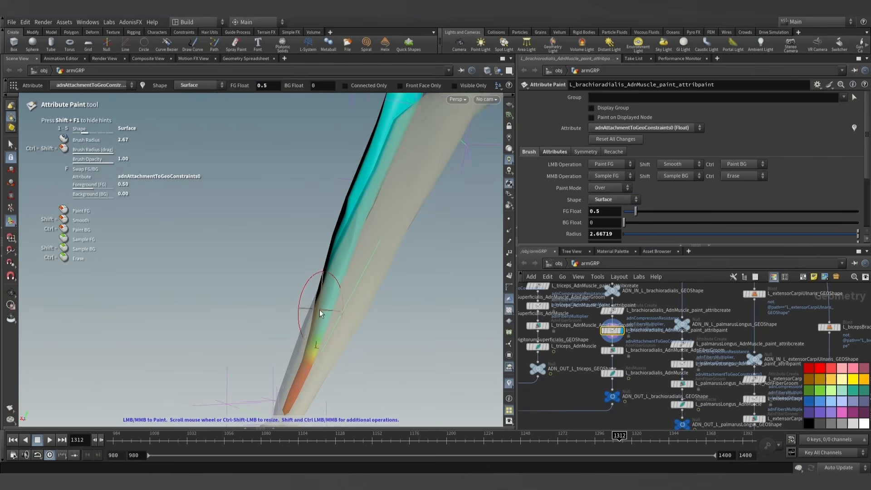
{"action": "mouse_move", "coordinate": [367, 214]}
{"action": "left_mouse_down", "text": "alt"}
{"action": "mouse_move", "coordinate": [428, 247]}
{"action": "mouse_move", "coordinate": [394, 252]}
{"action": "mouse_move", "coordinate": [375, 237]}
{"action": "mouse_move", "coordinate": [309, 232]}
{"action": "mouse_move", "coordinate": [305, 219]}
{"action": "mouse_move", "coordinate": [262, 216]}
{"action": "mouse_move", "coordinate": [432, 197]}
{"action": "left_mouse_up", "text": "alt"}
{"action": "mouse_move", "coordinate": [382, 174]}
{"action": "left_mouse_down", "text": "alt"}
{"action": "mouse_move", "coordinate": [334, 179]}
{"action": "mouse_move", "coordinate": [464, 216]}
{"action": "mouse_move", "coordinate": [428, 204]}
{"action": "left_mouse_up", "text": "alt"}
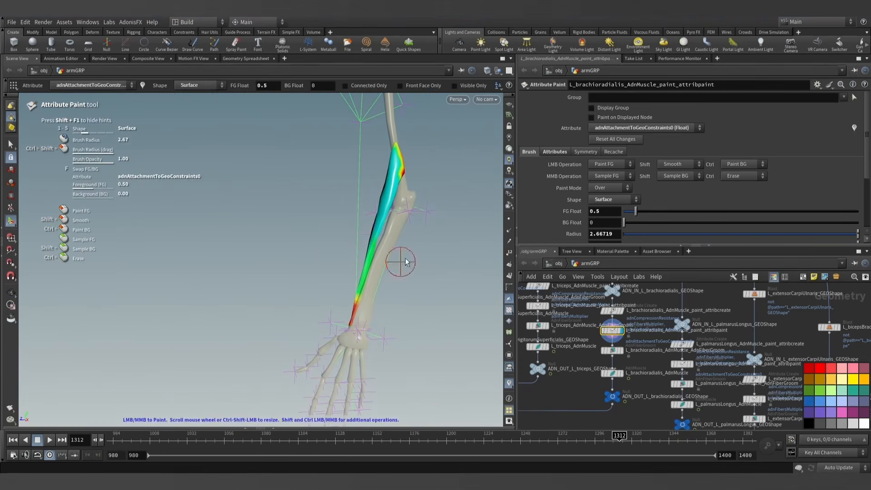
- Display the brachioradialis's AdnMuscle and output nodes, then show all arm muscles together through the normal1 node
{"action": "left_click", "coordinate": [613, 374]}
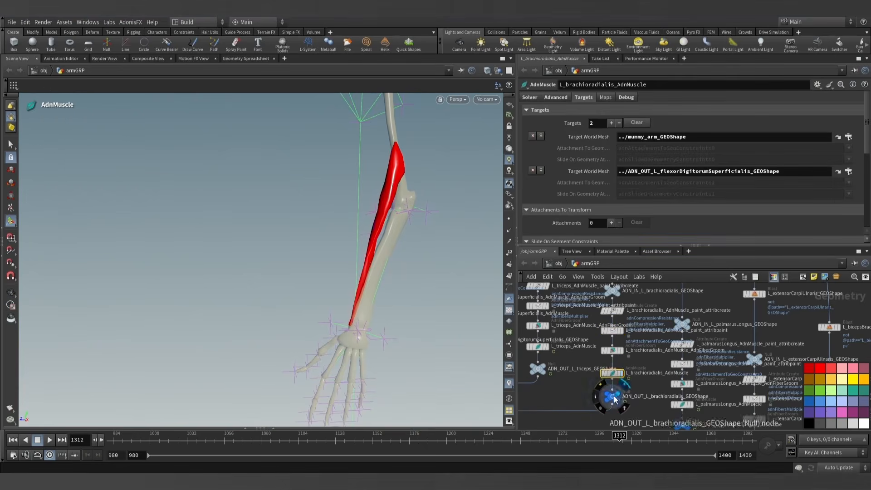
{"action": "left_click", "coordinate": [613, 398]}
{"action": "scroll", "coordinate": [600, 383], "scroll_direction": "down", "scroll_amount": 8}
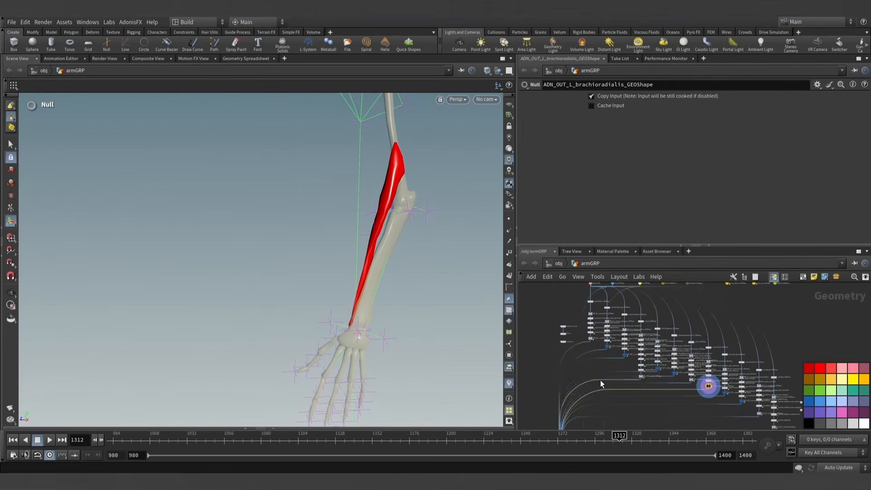
{"action": "scroll", "coordinate": [559, 326], "scroll_direction": "up", "scroll_amount": 10}
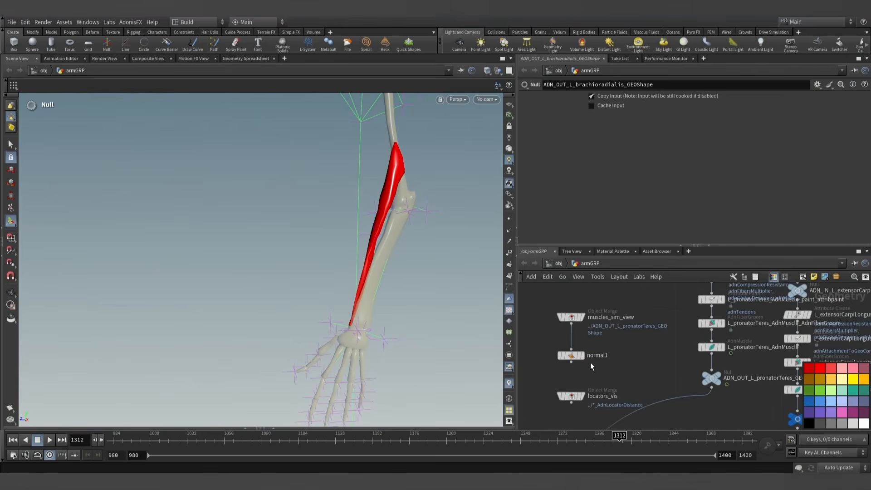
{"action": "left_click", "coordinate": [582, 355]}
{"action": "left_click_drag", "start_coordinate": [396, 281], "coordinate": [428, 262], "text": "alt"}
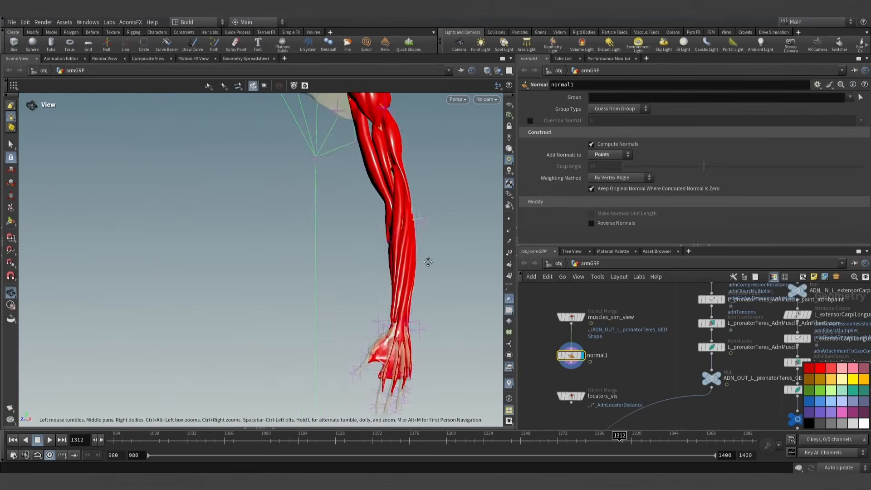
{"action": "scroll", "coordinate": [428, 262], "scroll_direction": "down", "scroll_amount": 4}
{"action": "left_click_drag", "start_coordinate": [385, 299], "coordinate": [351, 337]}
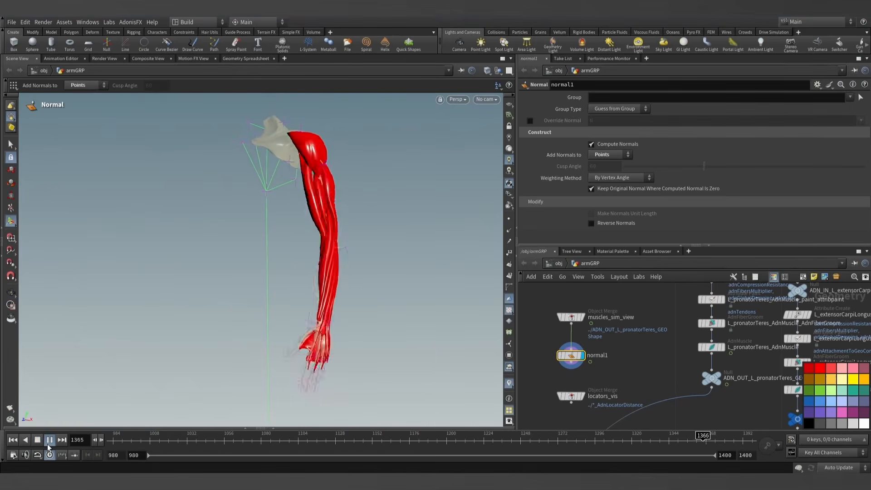
- Replay the full arm muscle simulation from frame 980 and pause it at frame 1309
{"action": "left_click", "coordinate": [48, 442]}
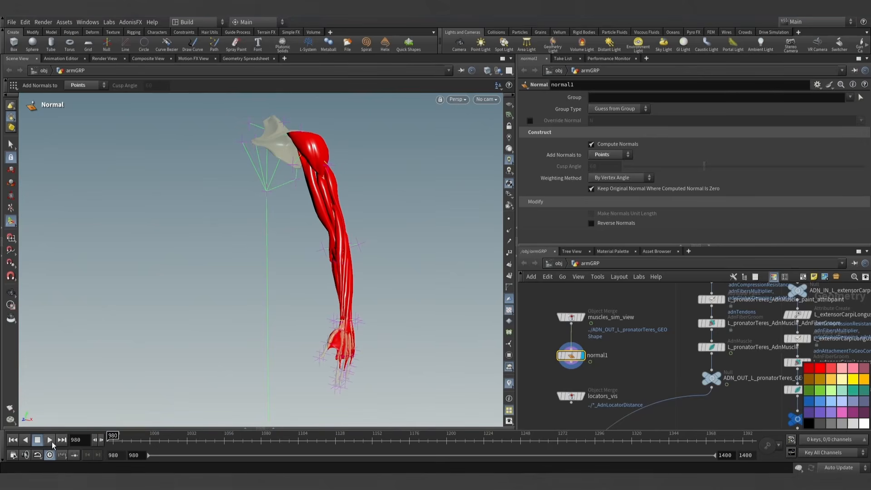
{"action": "left_click", "coordinate": [51, 441]}
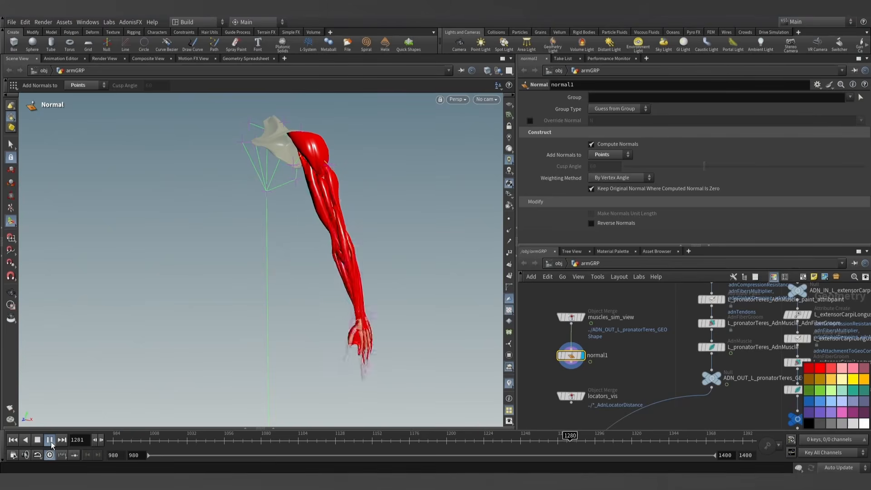
{"action": "left_click", "coordinate": [51, 442]}
- Examine the simulated arm muscles at frame 1309 from several sides, closing in on the forearm and wrist
{"action": "left_click_drag", "start_coordinate": [195, 345], "coordinate": [263, 331], "text": "alt"}
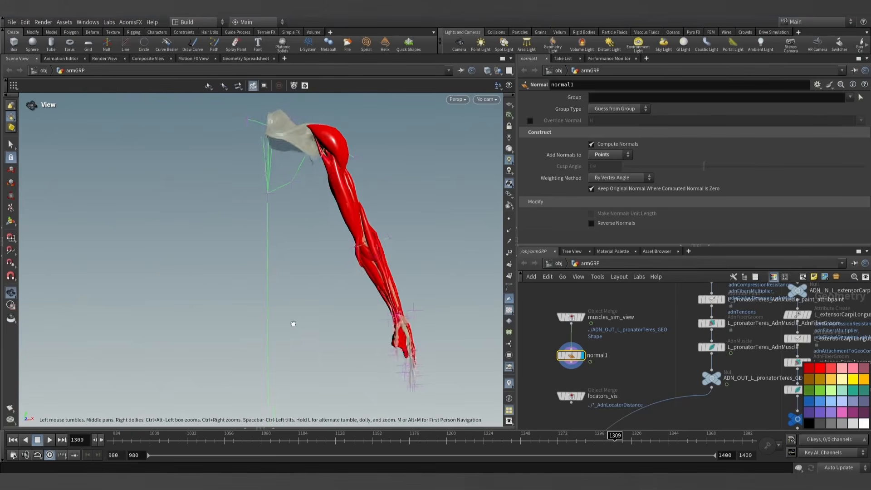
{"action": "right_click_drag", "start_coordinate": [263, 331], "coordinate": [348, 306], "text": "alt"}
{"action": "middle_click_drag", "start_coordinate": [348, 305], "coordinate": [211, 353], "text": "alt"}
{"action": "right_click_drag", "start_coordinate": [210, 353], "coordinate": [227, 350], "text": "alt"}
{"action": "middle_click_drag", "start_coordinate": [227, 350], "coordinate": [195, 364], "text": "alt"}
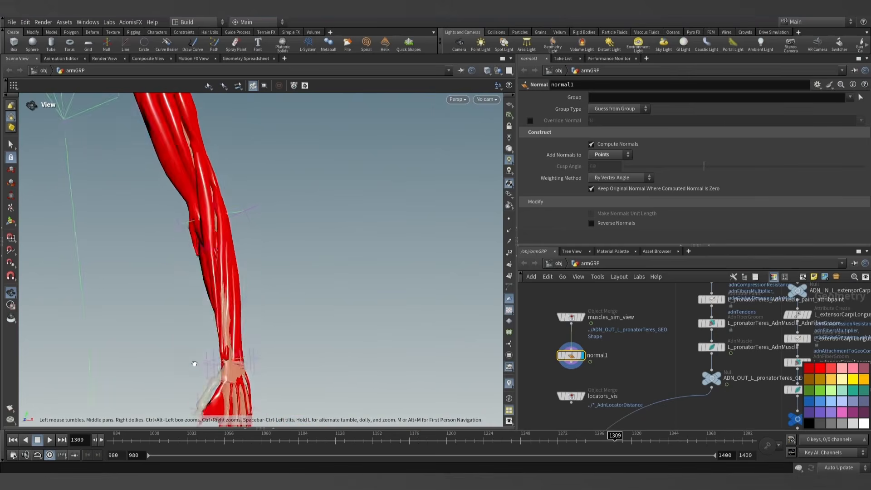
{"action": "left_click_drag", "start_coordinate": [195, 364], "coordinate": [280, 354], "text": "alt"}
{"action": "right_click_drag", "start_coordinate": [280, 354], "coordinate": [316, 329], "text": "alt"}
{"action": "left_click_drag", "start_coordinate": [316, 329], "coordinate": [325, 321], "text": "alt"}
{"action": "right_click_drag", "start_coordinate": [325, 320], "coordinate": [321, 324], "text": "alt"}
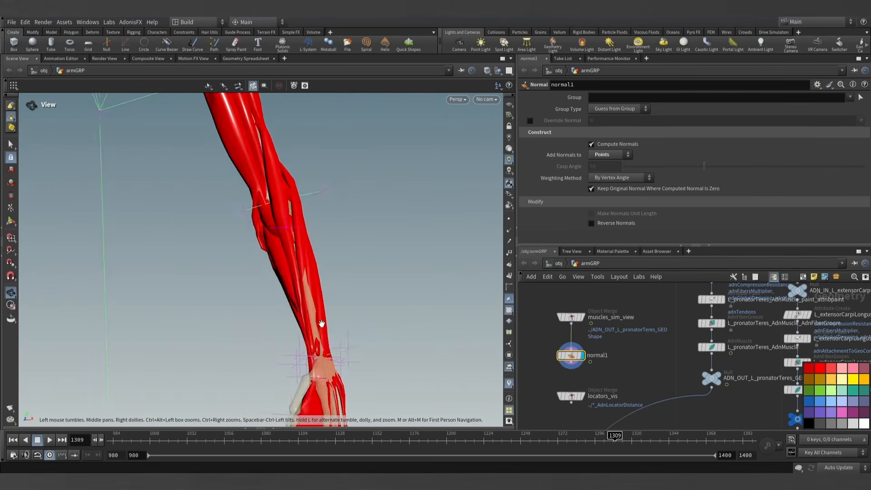
- Display the extensorCarpiLongus output node instead of all arm muscles and examine its shape along the forearm
{"action": "left_click_drag", "start_coordinate": [321, 324], "coordinate": [274, 299], "text": "alt"}
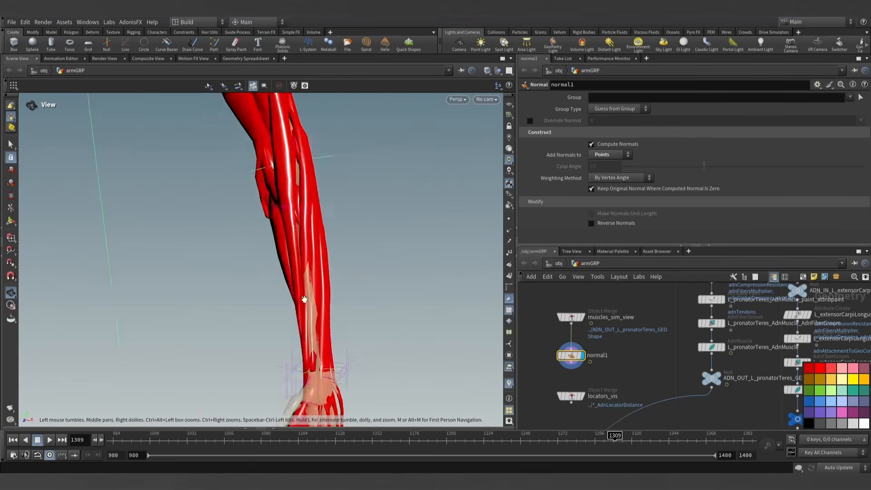
{"action": "mouse_move", "coordinate": [304, 298]}
{"action": "left_mouse_down"}
{"action": "mouse_move", "coordinate": [350, 282]}
{"action": "mouse_move", "coordinate": [285, 317]}
{"action": "mouse_move", "coordinate": [245, 303]}
{"action": "mouse_move", "coordinate": [278, 292]}
{"action": "mouse_move", "coordinate": [258, 307]}
{"action": "mouse_move", "coordinate": [180, 300]}
{"action": "mouse_move", "coordinate": [255, 292]}
{"action": "mouse_move", "coordinate": [321, 264]}
{"action": "mouse_move", "coordinate": [351, 312]}
{"action": "mouse_move", "coordinate": [383, 301]}
{"action": "mouse_move", "coordinate": [336, 315]}
{"action": "mouse_move", "coordinate": [247, 318]}
{"action": "mouse_move", "coordinate": [286, 306]}
{"action": "mouse_move", "coordinate": [301, 274]}
{"action": "mouse_move", "coordinate": [290, 270]}
{"action": "mouse_move", "coordinate": [389, 249]}
{"action": "mouse_move", "coordinate": [454, 248]}
{"action": "mouse_move", "coordinate": [291, 308]}
{"action": "left_mouse_up"}
{"action": "key", "text": "Return"}
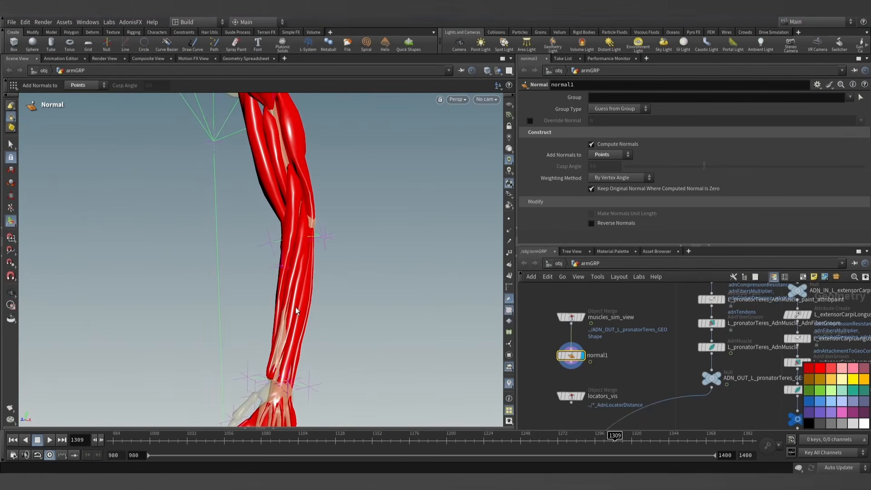
{"action": "scroll", "coordinate": [668, 377], "scroll_direction": "down", "scroll_amount": 4}
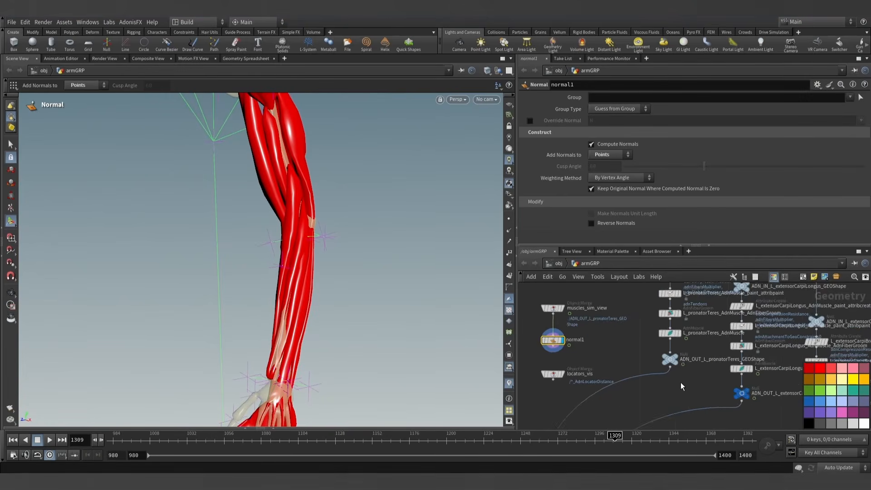
{"action": "middle_click_drag", "start_coordinate": [697, 372], "coordinate": [625, 329]}
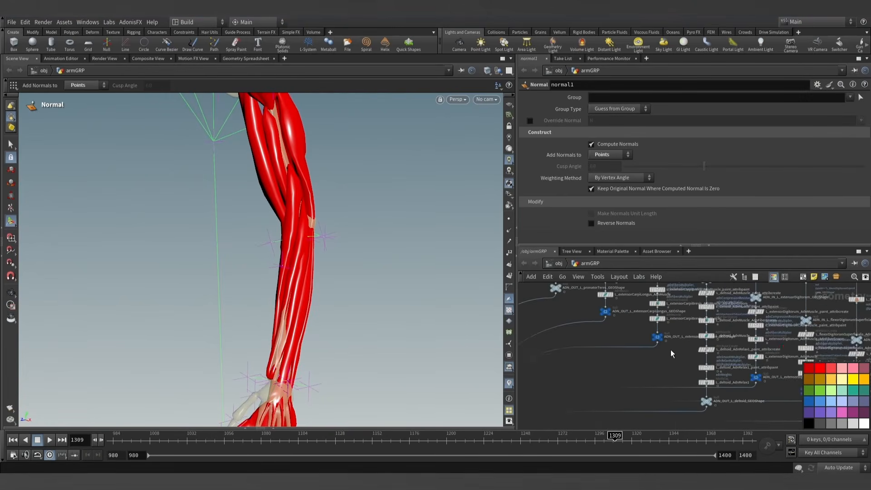
{"action": "scroll", "coordinate": [638, 325], "scroll_direction": "up", "scroll_amount": 4}
{"action": "left_click", "coordinate": [607, 349]}
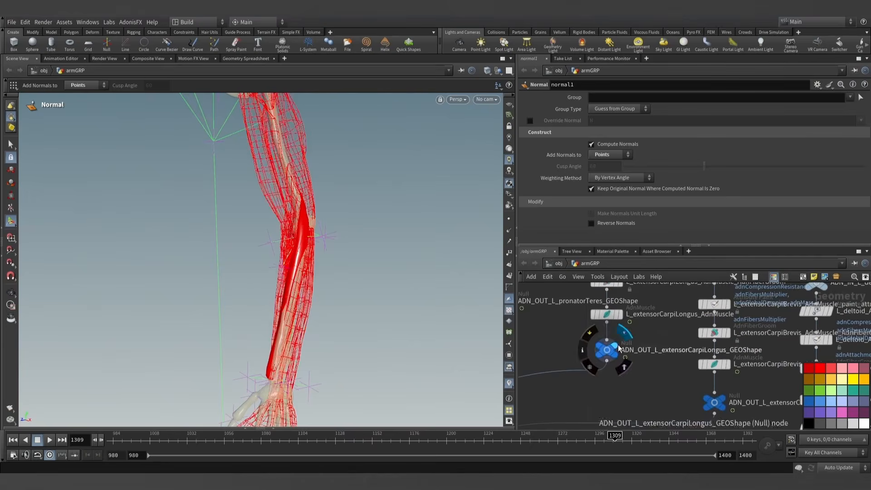
{"action": "left_click_drag", "start_coordinate": [394, 281], "coordinate": [352, 278]}
{"action": "key", "text": "Return"}
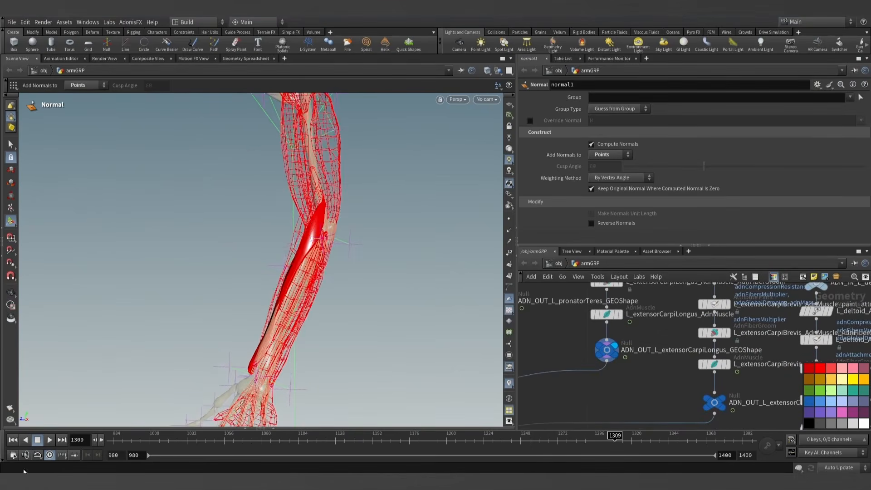
- Return to frame 980 and display the extensorCarpiLongus attribute paint node with its adnAttachmentToGeoConstraints0 map
{"action": "left_click", "coordinate": [13, 440]}
{"action": "key", "text": "Escape"}
{"action": "left_click_drag", "start_coordinate": [266, 335], "coordinate": [198, 330]}
{"action": "key", "text": "Return"}
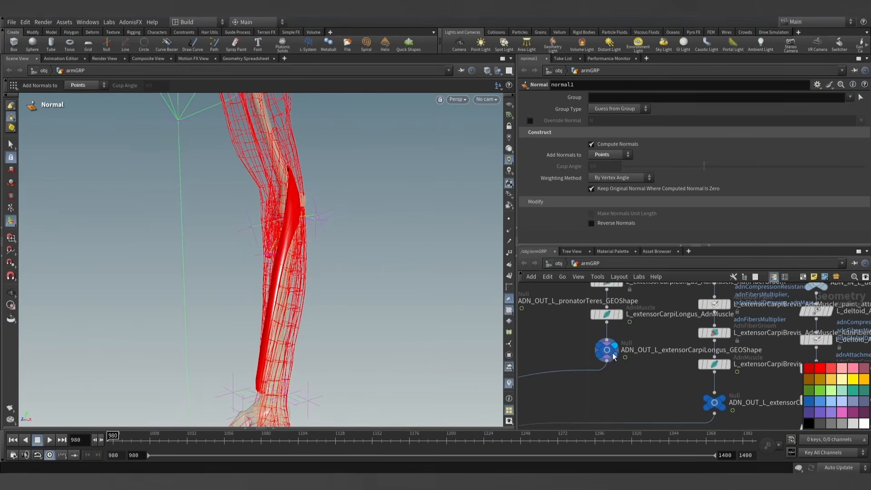
{"action": "scroll", "coordinate": [617, 349], "scroll_direction": "up", "scroll_amount": 3}
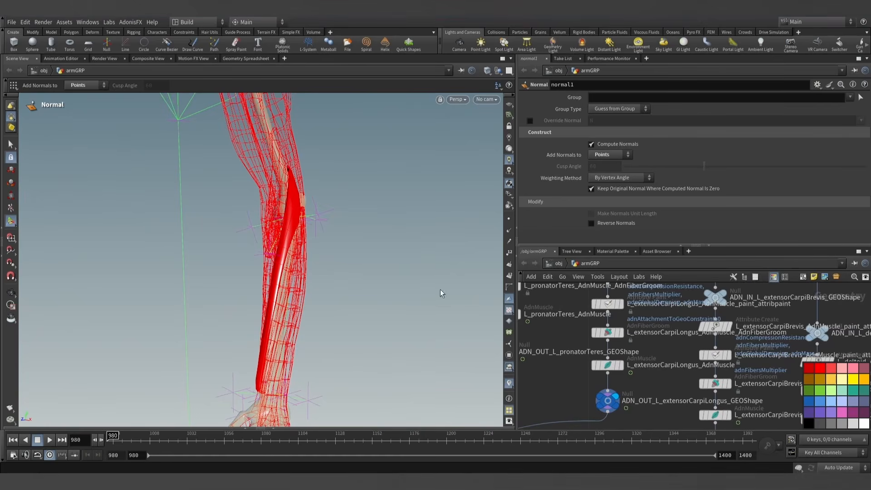
{"action": "left_click_drag", "start_coordinate": [334, 311], "coordinate": [500, 314]}
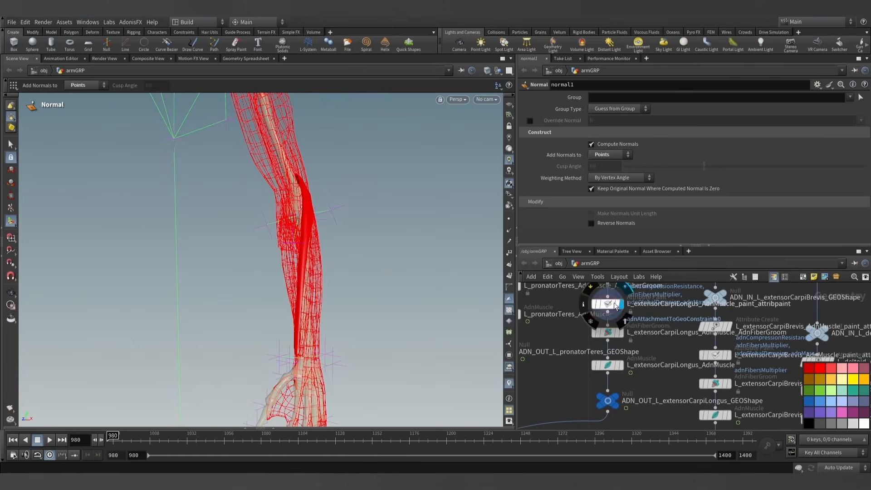
{"action": "left_click", "coordinate": [601, 306]}
{"action": "mouse_move", "coordinate": [344, 291]}
{"action": "left_mouse_down", "text": "alt"}
{"action": "mouse_move", "coordinate": [276, 286]}
{"action": "mouse_move", "coordinate": [455, 272]}
{"action": "mouse_move", "coordinate": [297, 302]}
{"action": "mouse_move", "coordinate": [295, 311]}
{"action": "left_mouse_up", "text": "alt"}
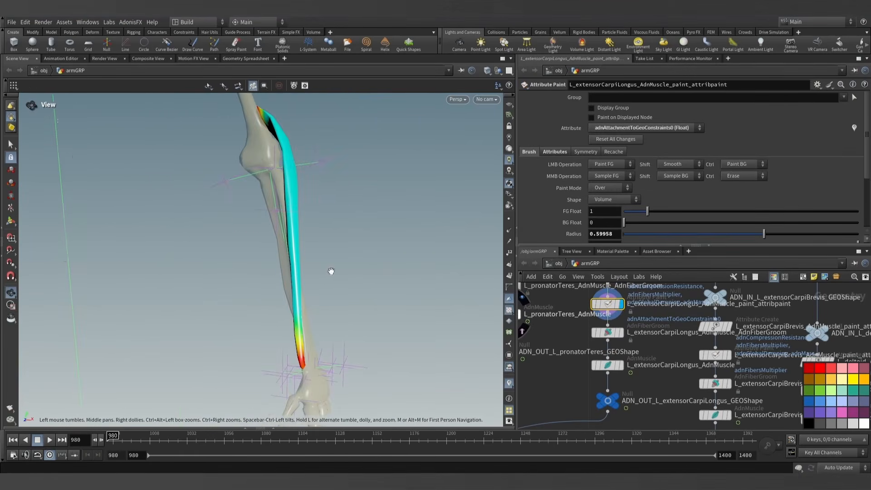
{"action": "mouse_move", "coordinate": [379, 270]}
{"action": "left_mouse_down", "text": "alt"}
{"action": "mouse_move", "coordinate": [427, 252]}
{"action": "mouse_move", "coordinate": [297, 284]}
{"action": "left_mouse_up", "text": "alt"}
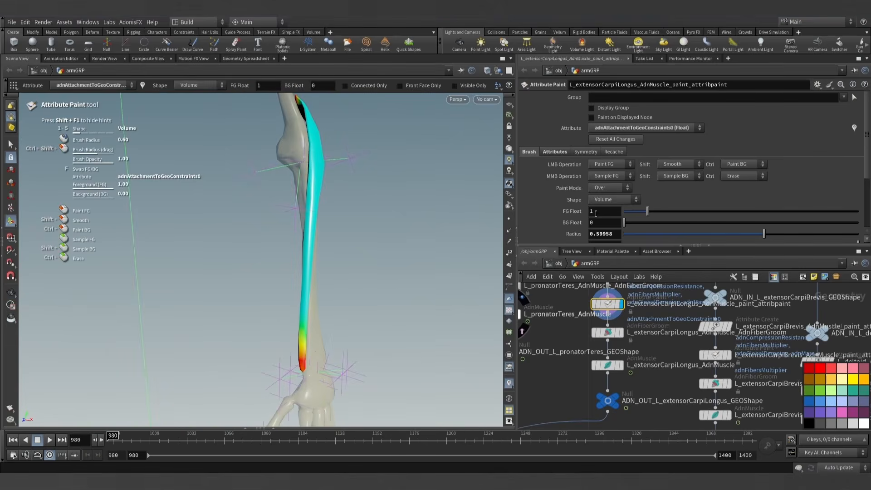
- Paint adnAttachmentToGeoConstraints0 at 0.5 along the lower extensorCarpiLongus up towards the elbow, using a Volume-shaped brush with radius 1.62
{"action": "type", "text": "0.5"}
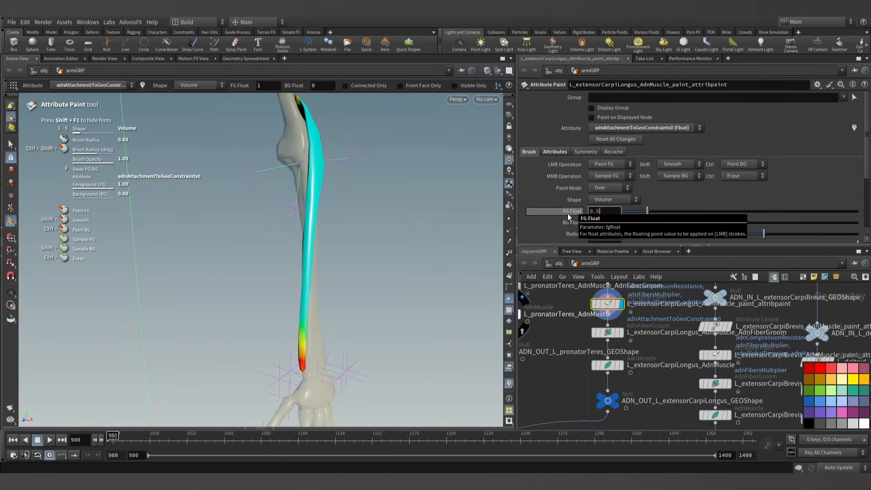
{"action": "key", "text": "Return"}
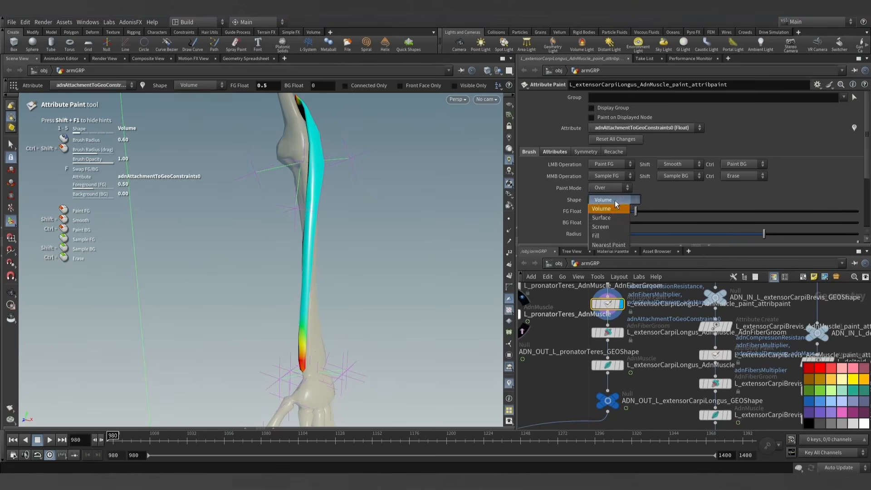
{"action": "left_click", "coordinate": [617, 207]}
{"action": "left_click_drag", "start_coordinate": [381, 297], "coordinate": [290, 327], "text": "alt"}
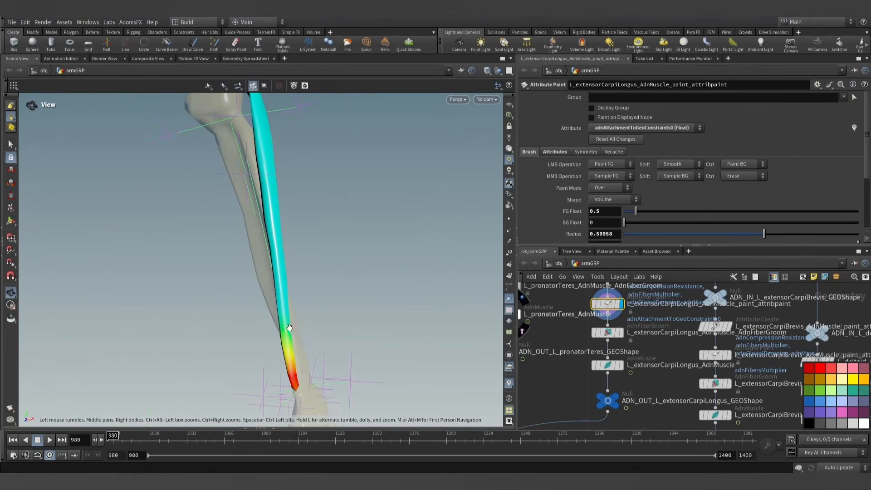
{"action": "scroll", "coordinate": [286, 346], "scroll_direction": "up", "scroll_amount": 5}
{"action": "mouse_move", "coordinate": [279, 242]}
{"action": "left_mouse_down", "text": "alt"}
{"action": "mouse_move", "coordinate": [228, 292]}
{"action": "mouse_move", "coordinate": [236, 268]}
{"action": "left_mouse_up", "text": "alt"}
{"action": "mouse_move", "coordinate": [319, 208]}
{"action": "left_mouse_down", "text": "alt"}
{"action": "mouse_move", "coordinate": [307, 230]}
{"action": "mouse_move", "coordinate": [327, 253]}
{"action": "mouse_move", "coordinate": [306, 252]}
{"action": "left_mouse_up", "text": "alt"}
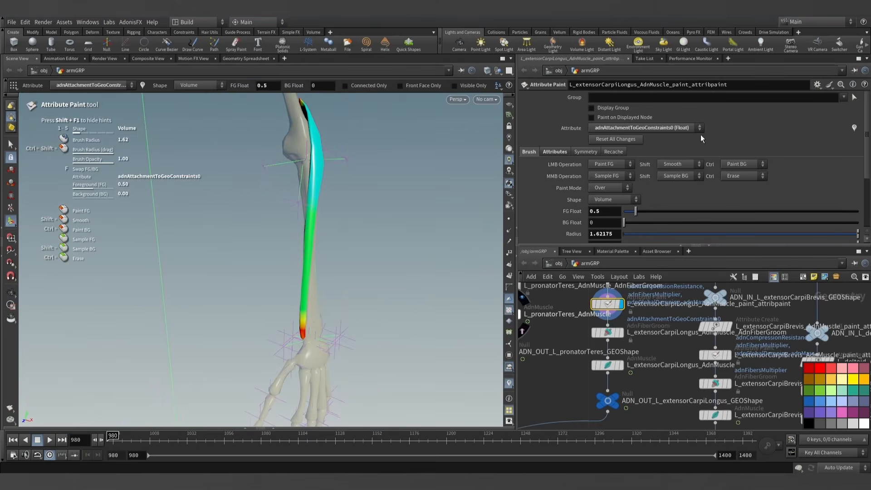
- Paint adnSlideOnGeometryConstraints0 at 0.5 further up the extensorCarpiLongus, towards the elbow
{"action": "left_click", "coordinate": [650, 128]}
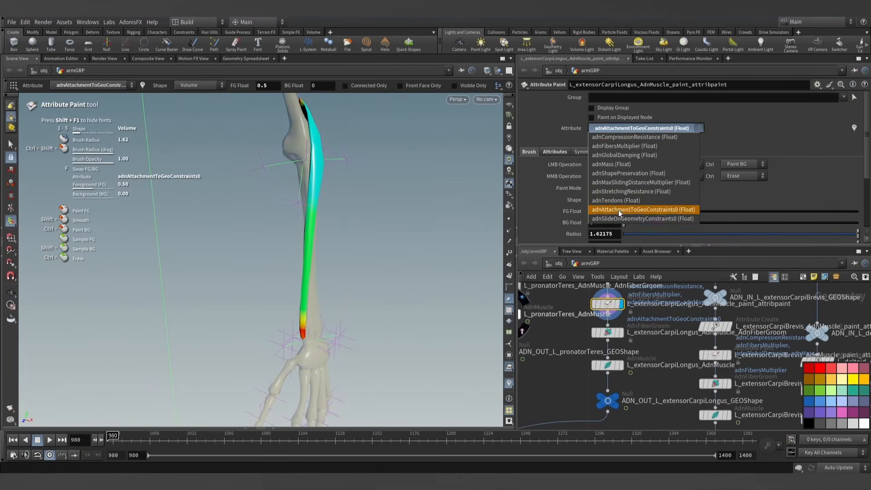
{"action": "left_click", "coordinate": [596, 220]}
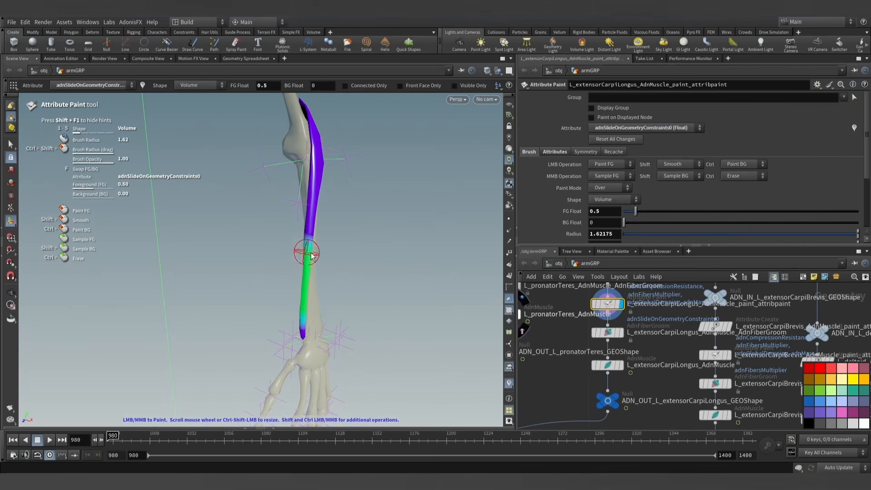
{"action": "mouse_move", "coordinate": [308, 232]}
{"action": "left_mouse_down", "text": "alt"}
{"action": "mouse_move", "coordinate": [140, 195]}
{"action": "mouse_move", "coordinate": [360, 224]}
{"action": "mouse_move", "coordinate": [308, 204]}
{"action": "mouse_move", "coordinate": [171, 229]}
{"action": "mouse_move", "coordinate": [320, 203]}
{"action": "left_mouse_up", "text": "alt"}
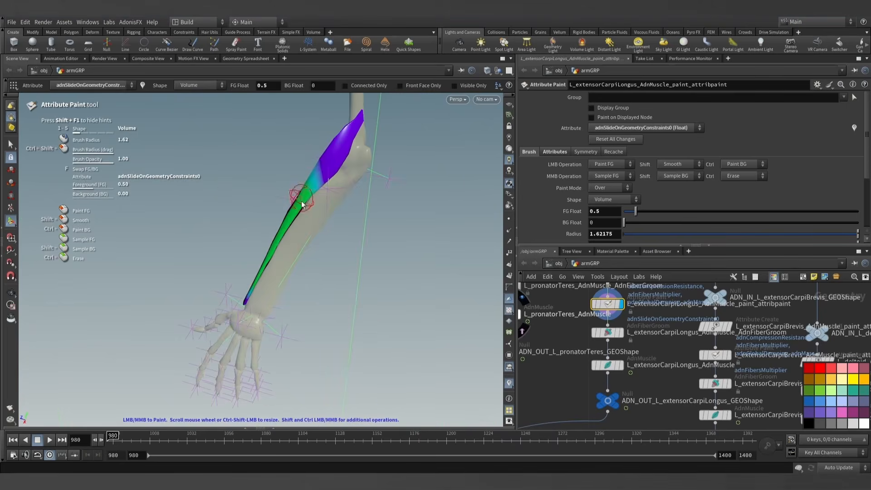
{"action": "left_click_drag", "start_coordinate": [262, 269], "coordinate": [345, 268], "text": "alt"}
- Show the advanced Dynamic Properties of the extensorCarpiLongus AdnMuscle node and check its Max Sliding Distance
{"action": "left_click", "coordinate": [609, 363]}
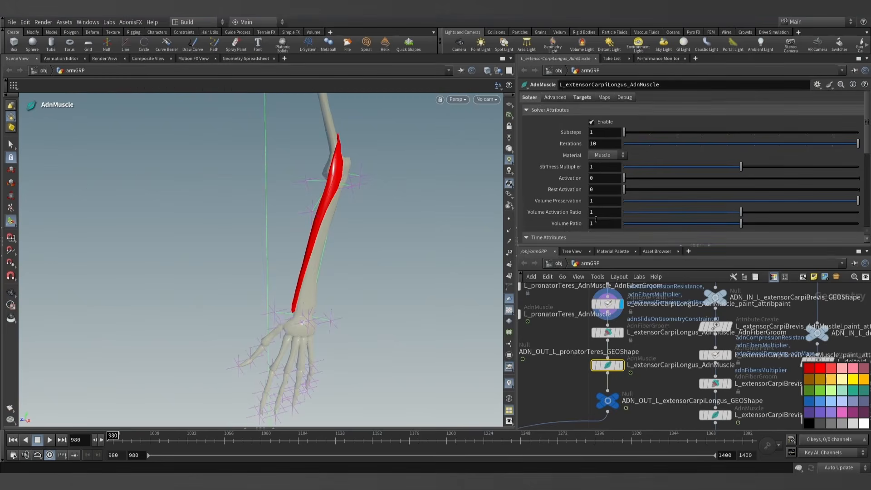
{"action": "scroll", "coordinate": [566, 208], "scroll_direction": "down", "scroll_amount": 5}
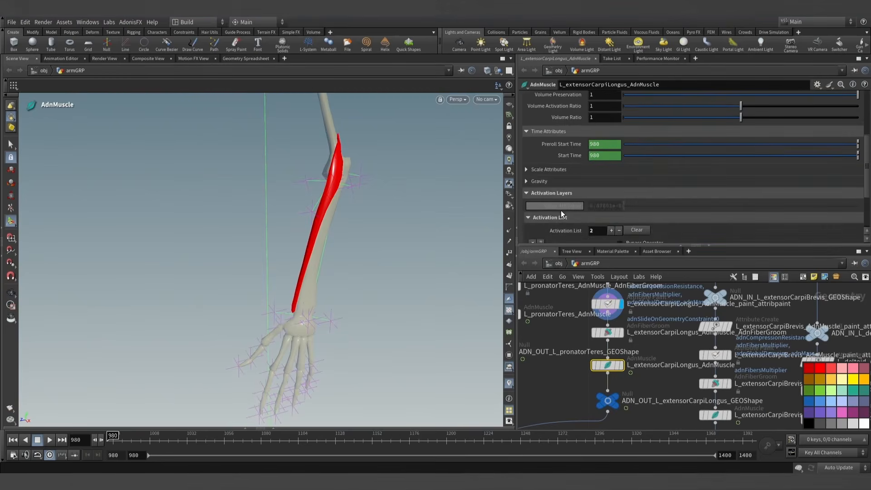
{"action": "scroll", "coordinate": [563, 195], "scroll_direction": "up", "scroll_amount": 3}
{"action": "scroll", "coordinate": [567, 119], "scroll_direction": "up", "scroll_amount": 2}
{"action": "left_click", "coordinate": [560, 98]}
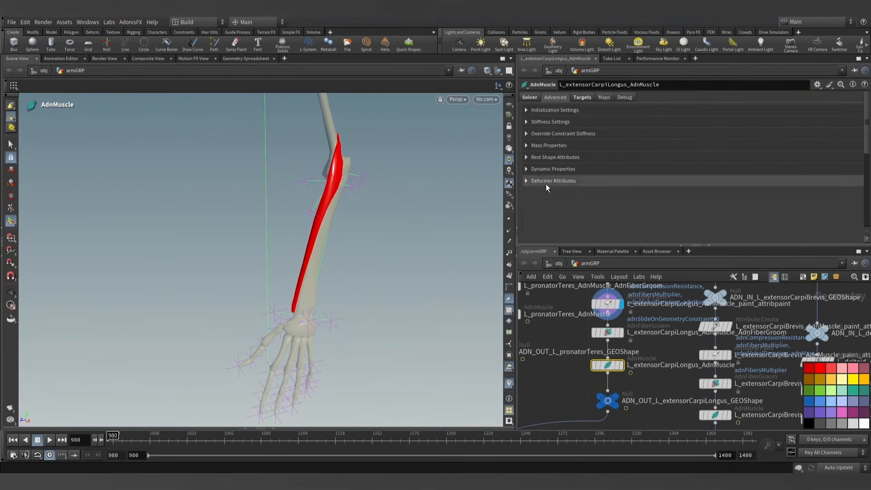
{"action": "left_click", "coordinate": [544, 169]}
{"action": "scroll", "coordinate": [560, 214], "scroll_direction": "down", "scroll_amount": 1}
{"action": "double_click", "coordinate": [593, 213]}
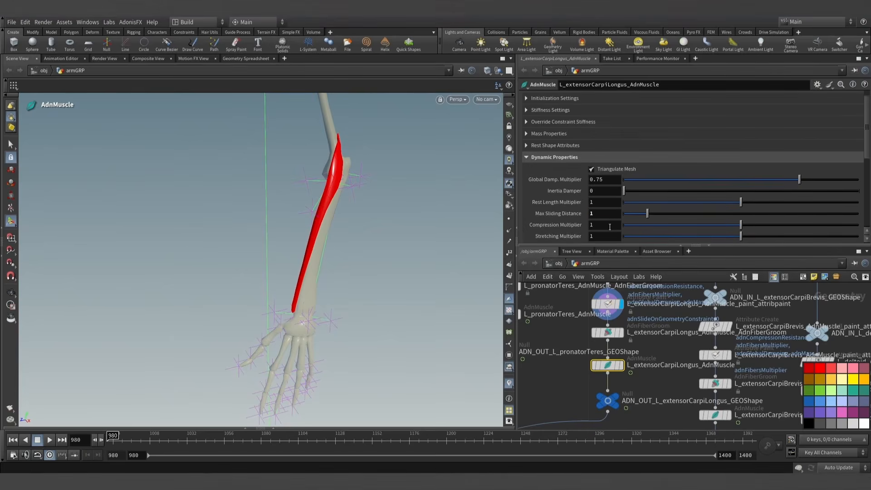
- Display the extensorCarpiLongus AdnMuscle node and play its simulation from frame 980, pausing once the arm hangs extended
{"action": "left_click", "coordinate": [622, 365]}
{"action": "left_click_drag", "start_coordinate": [320, 285], "coordinate": [333, 317], "text": "alt"}
{"action": "left_click", "coordinate": [48, 439]}
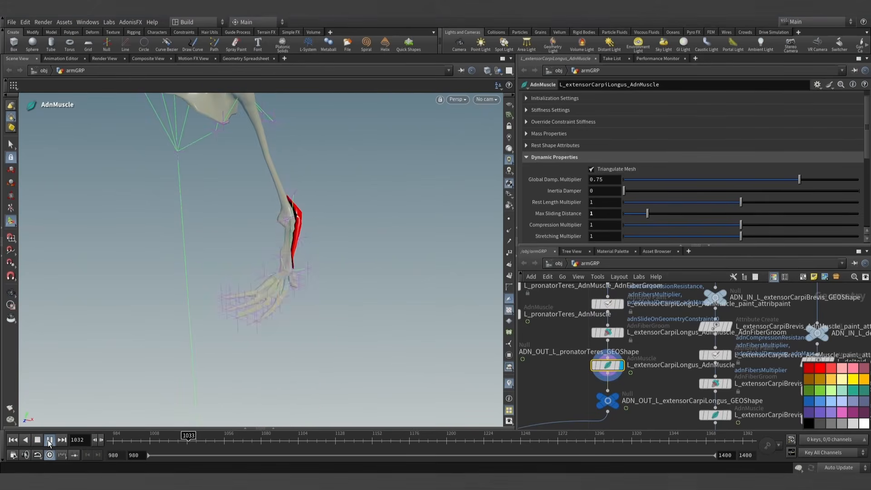
{"action": "left_click", "coordinate": [48, 439]}
{"action": "left_click_drag", "start_coordinate": [232, 247], "coordinate": [215, 254], "text": "alt"}
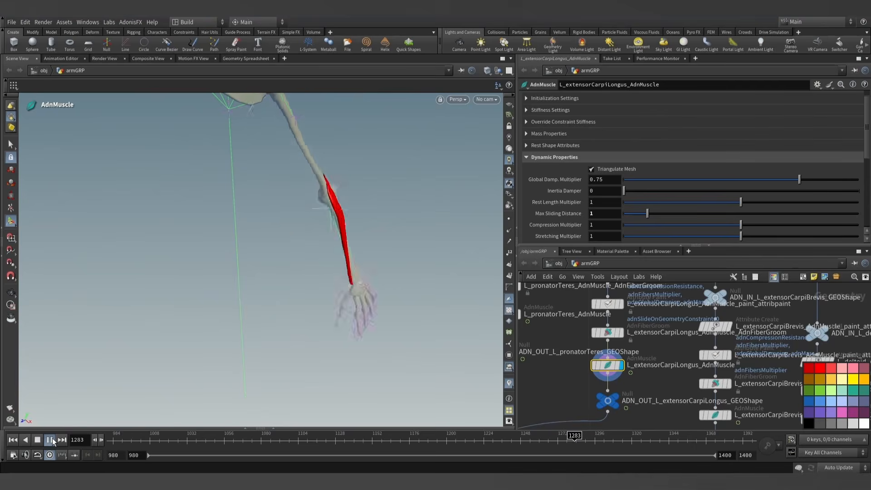
{"action": "left_click", "coordinate": [52, 440]}
- Examine the paused extensorCarpiLongus from several sides and distances for its fit against the forearm bones
{"action": "key", "text": "Escape"}
{"action": "left_click_drag", "start_coordinate": [224, 321], "coordinate": [232, 214]}
{"action": "scroll", "coordinate": [397, 328], "scroll_direction": "up", "scroll_amount": 2}
{"action": "scroll", "coordinate": [295, 304], "scroll_direction": "up", "scroll_amount": 4}
{"action": "scroll", "coordinate": [304, 250], "scroll_direction": "down", "scroll_amount": 2}
{"action": "scroll", "coordinate": [232, 214], "scroll_direction": "down", "scroll_amount": 2}
{"action": "middle_click_drag", "start_coordinate": [272, 222], "coordinate": [260, 251]}
{"action": "key", "text": "Escape"}
- Resume the extensorCarpiLongus simulation and pause it at frame 1339
{"action": "left_click", "coordinate": [50, 439]}
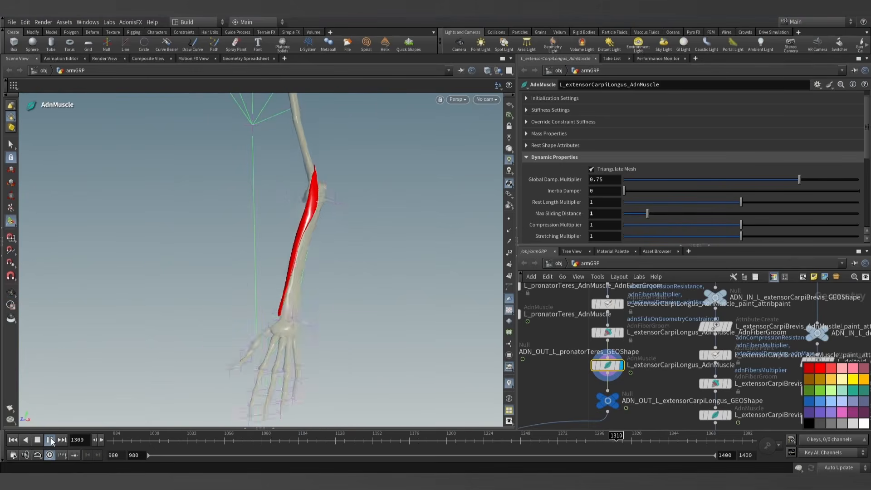
{"action": "left_click", "coordinate": [51, 441]}
{"action": "left_click_drag", "start_coordinate": [223, 294], "coordinate": [245, 311], "text": "alt"}
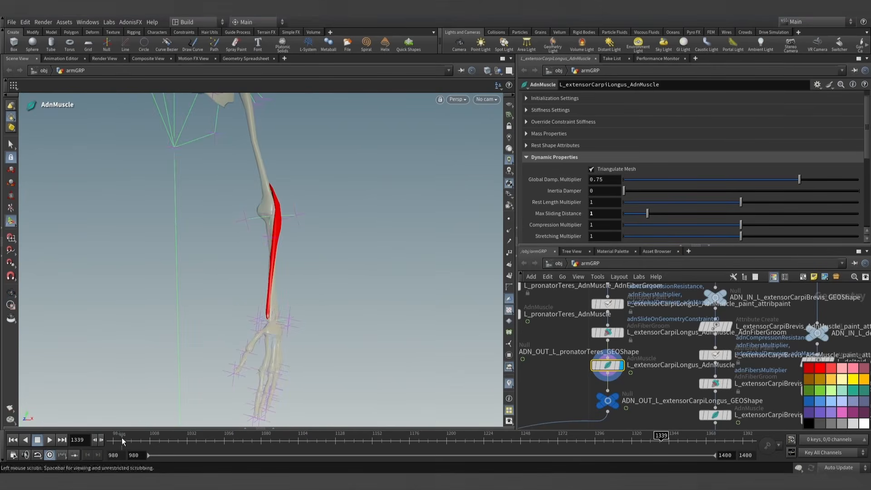
- Step the simulation forward frame by frame from 1339 to 1376, checking the extensorCarpiLongus from different sides
{"action": "left_click", "coordinate": [102, 438]}
{"action": "left_click", "coordinate": [101, 439]}
{"action": "left_click", "coordinate": [102, 439]}
{"action": "left_click", "coordinate": [102, 439]}
{"action": "left_click", "coordinate": [101, 439]}
{"action": "left_click", "coordinate": [101, 438]}
{"action": "left_click", "coordinate": [102, 438]}
{"action": "left_click", "coordinate": [102, 439]}
{"action": "left_click", "coordinate": [101, 439]}
{"action": "left_click", "coordinate": [101, 438]}
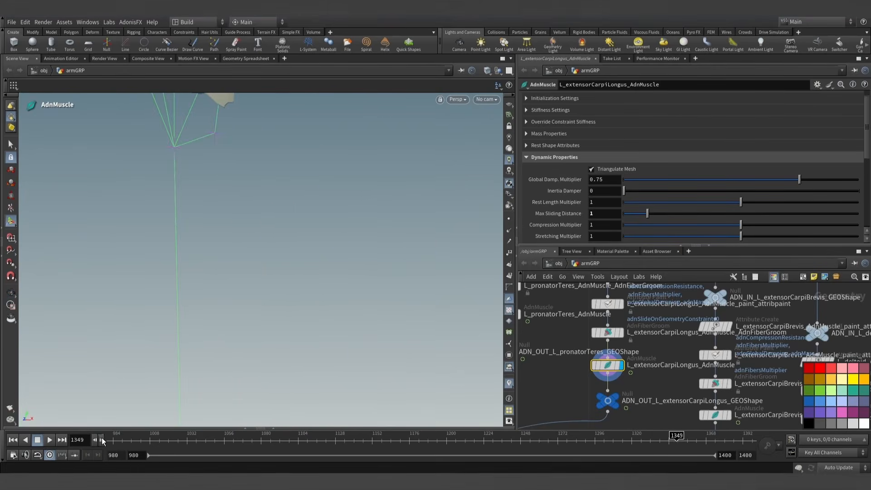
{"action": "left_click", "coordinate": [102, 439]}
{"action": "left_click", "coordinate": [101, 438]}
{"action": "left_click", "coordinate": [102, 438]}
{"action": "left_click", "coordinate": [101, 439]}
{"action": "left_click", "coordinate": [102, 439]}
{"action": "left_click", "coordinate": [101, 438]}
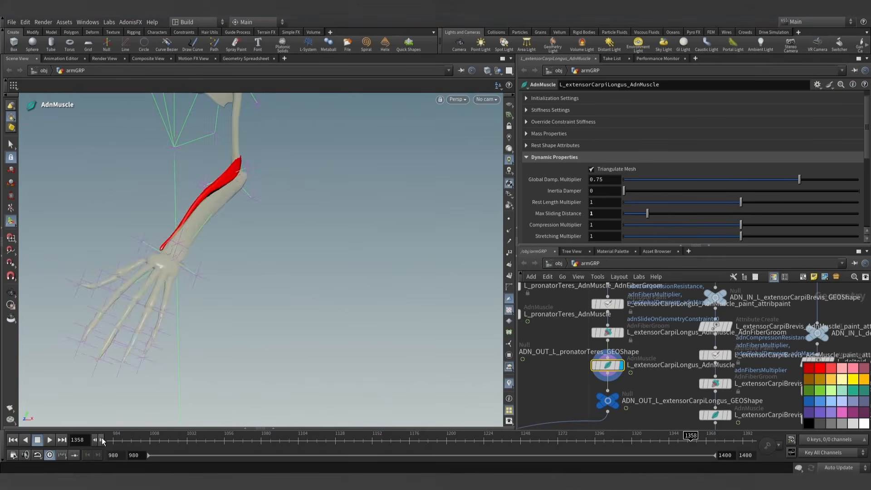
{"action": "left_click", "coordinate": [102, 439]}
{"action": "key", "text": "Escape"}
{"action": "left_click_drag", "start_coordinate": [115, 257], "coordinate": [238, 273]}
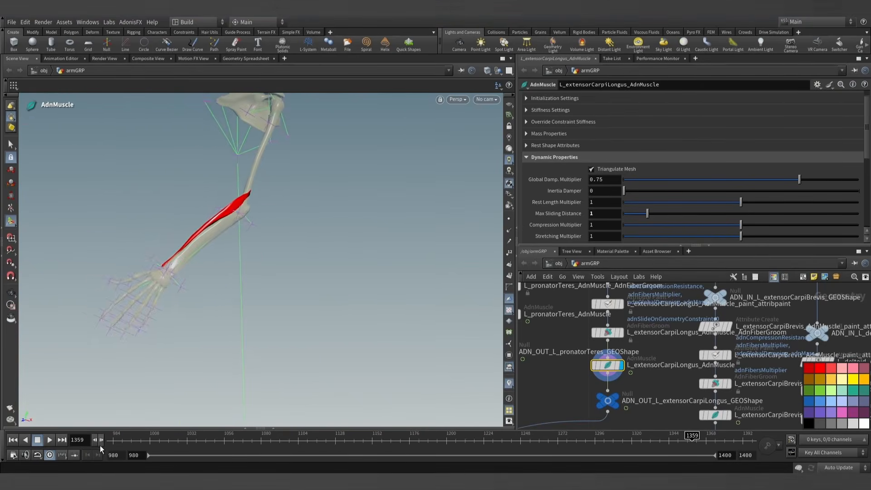
{"action": "left_click", "coordinate": [101, 440]}
{"action": "left_click", "coordinate": [100, 440]}
{"action": "left_click", "coordinate": [100, 439]}
{"action": "left_click", "coordinate": [101, 439]}
{"action": "left_click", "coordinate": [101, 439]}
{"action": "left_click", "coordinate": [101, 439]}
{"action": "left_click", "coordinate": [100, 440]}
{"action": "left_click", "coordinate": [101, 440]}
{"action": "left_click", "coordinate": [101, 439]}
{"action": "left_click", "coordinate": [101, 440]}
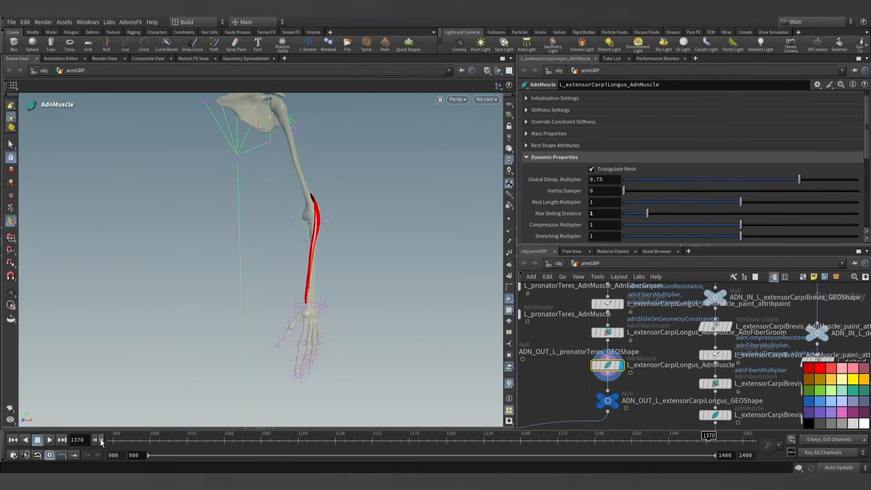
{"action": "left_click", "coordinate": [101, 440]}
{"action": "left_click", "coordinate": [101, 440]}
{"action": "left_click", "coordinate": [100, 440]}
{"action": "left_click_drag", "start_coordinate": [343, 218], "coordinate": [262, 236], "text": "alt"}
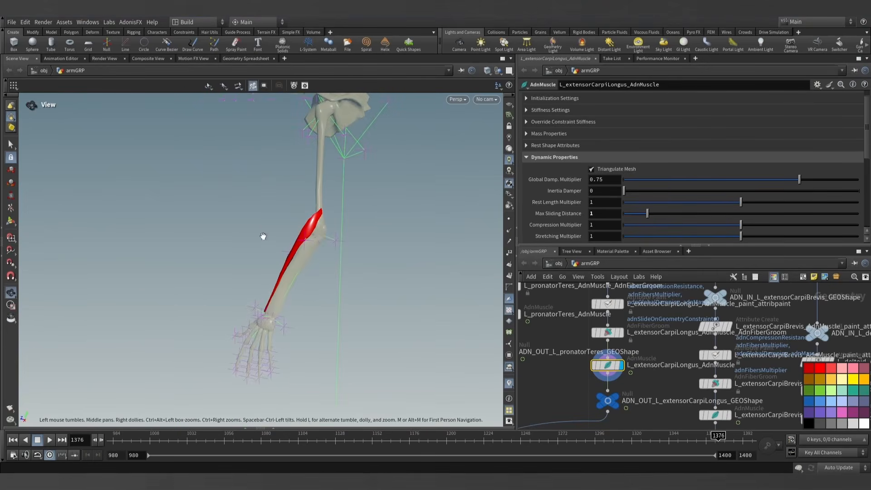
- Show the target settings of the extensorCarpiLongus AdnMuscle node
{"action": "scroll", "coordinate": [567, 379], "scroll_direction": "down", "scroll_amount": 5}
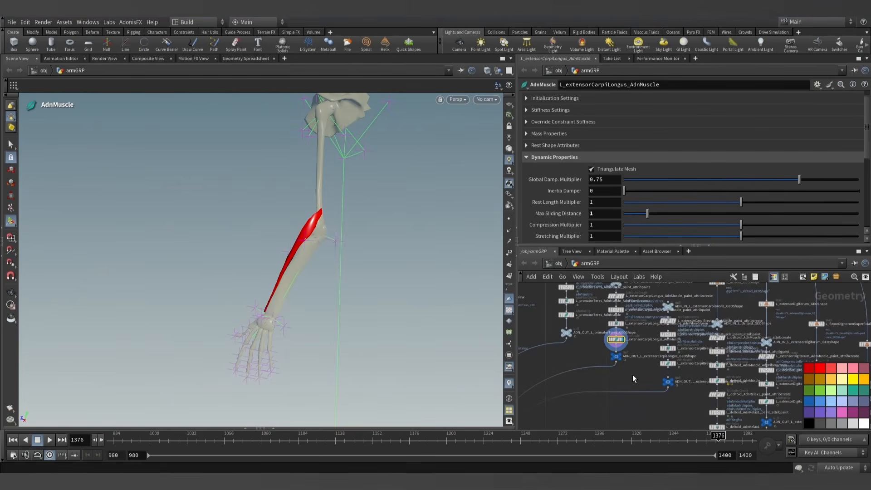
{"action": "scroll", "coordinate": [549, 362], "scroll_direction": "down", "scroll_amount": 4}
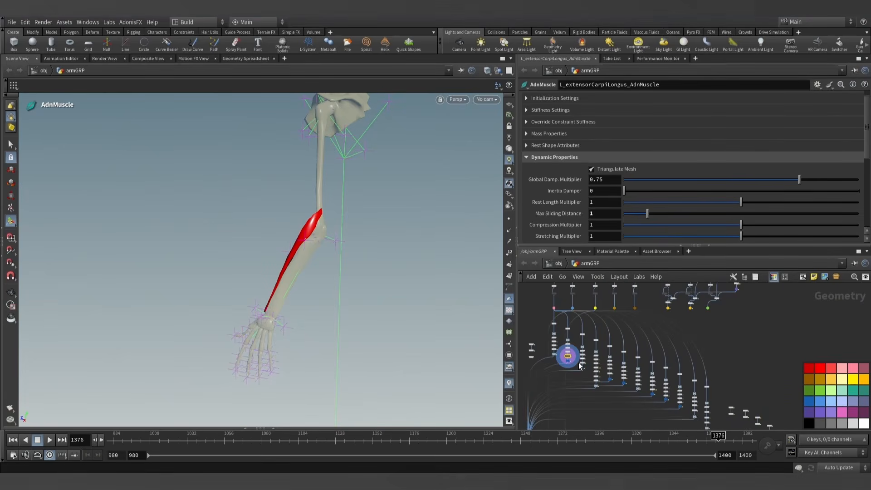
{"action": "scroll", "coordinate": [578, 365], "scroll_direction": "up", "scroll_amount": 4}
{"action": "scroll", "coordinate": [570, 149], "scroll_direction": "up", "scroll_amount": 3}
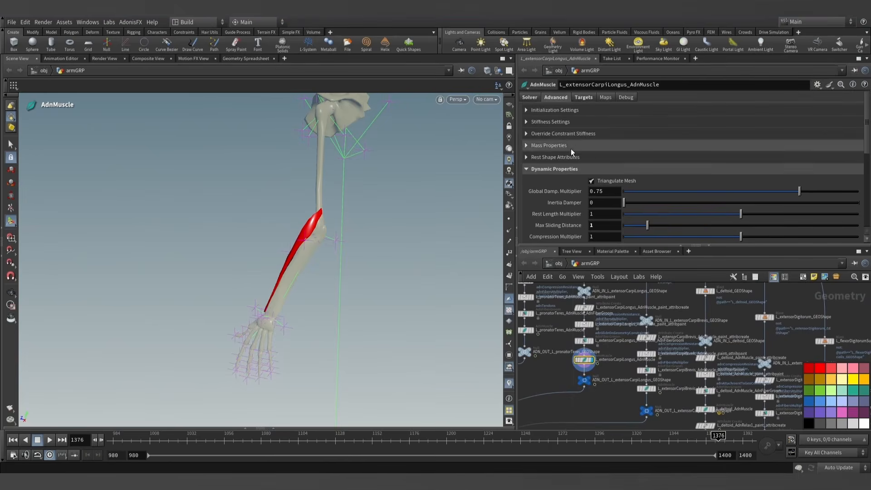
{"action": "left_click", "coordinate": [583, 97]}
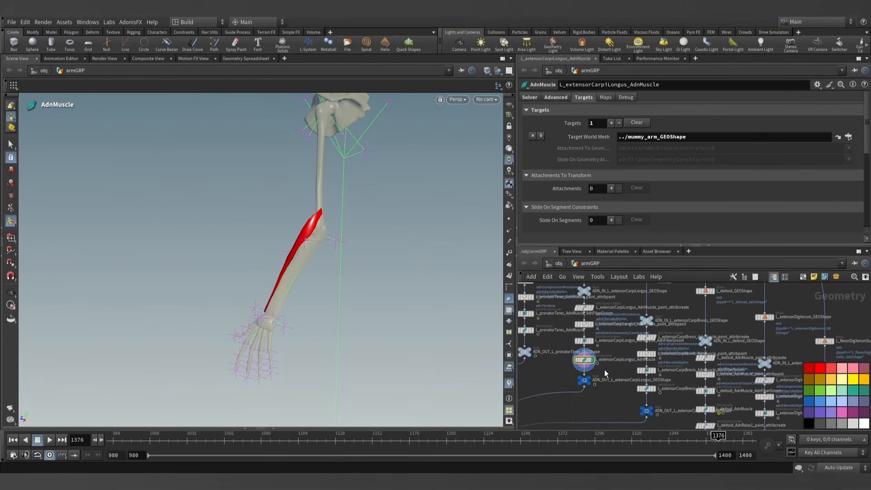
- Display the L_extensorDigitorum output geometry in the armGRP network and bring the muscle into view on the forearm
{"action": "middle_click_drag", "start_coordinate": [605, 377], "coordinate": [620, 374]}
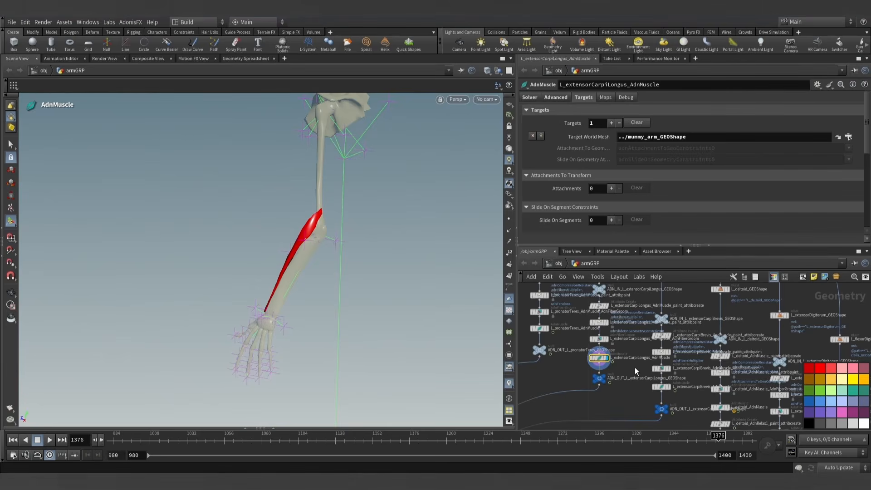
{"action": "middle_click_drag", "start_coordinate": [637, 372], "coordinate": [600, 347]}
{"action": "scroll", "coordinate": [641, 391], "scroll_direction": "up", "scroll_amount": 2}
{"action": "middle_click_drag", "start_coordinate": [650, 392], "coordinate": [560, 288]}
{"action": "middle_click_drag", "start_coordinate": [713, 379], "coordinate": [621, 383]}
{"action": "scroll", "coordinate": [648, 365], "scroll_direction": "up", "scroll_amount": 3}
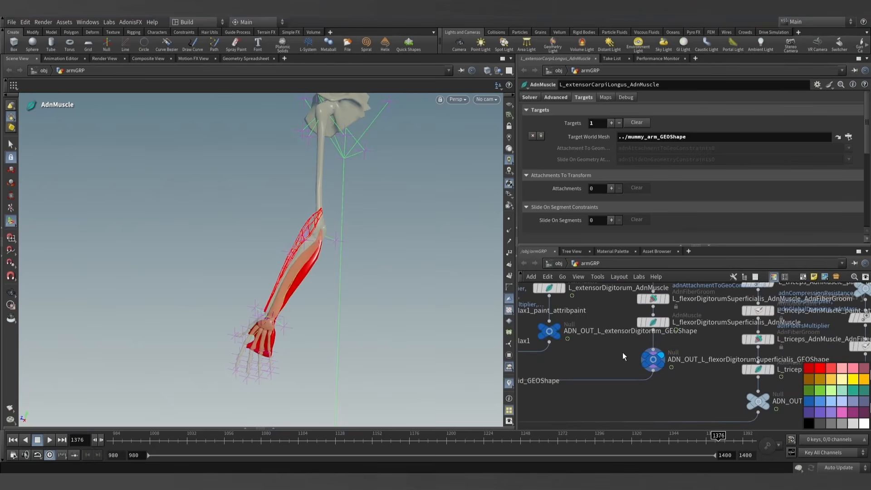
{"action": "left_click", "coordinate": [559, 331]}
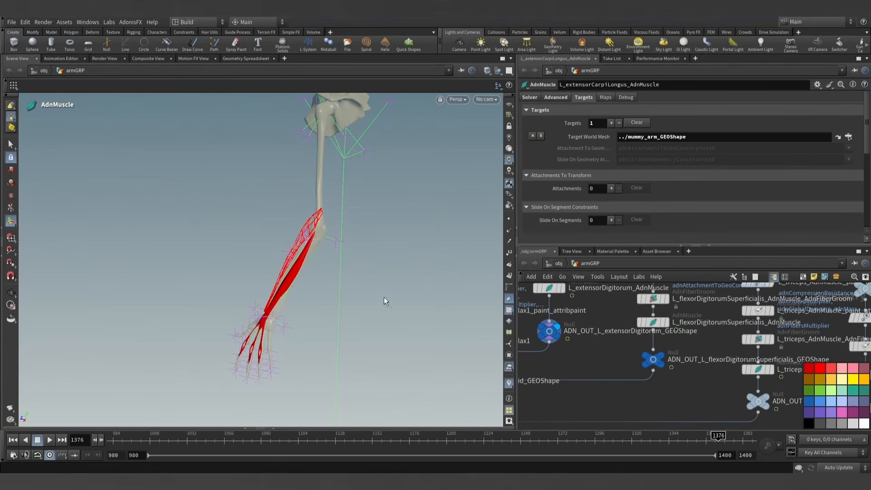
{"action": "left_click_drag", "start_coordinate": [315, 283], "coordinate": [304, 266], "text": "alt"}
{"action": "right_click_drag", "start_coordinate": [304, 266], "coordinate": [416, 284], "text": "alt"}
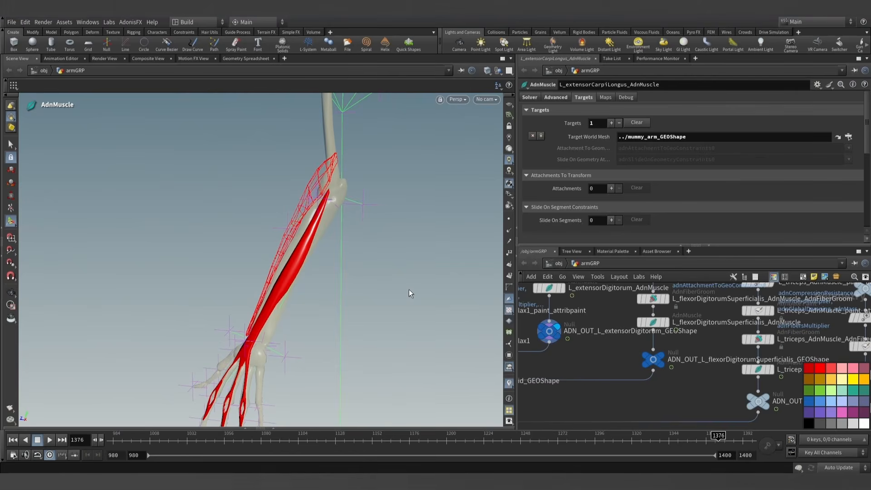
- Display the L_extensorDigitorum_AdnMuscle node and show its target settings
{"action": "scroll", "coordinate": [590, 341], "scroll_direction": "up", "scroll_amount": 3}
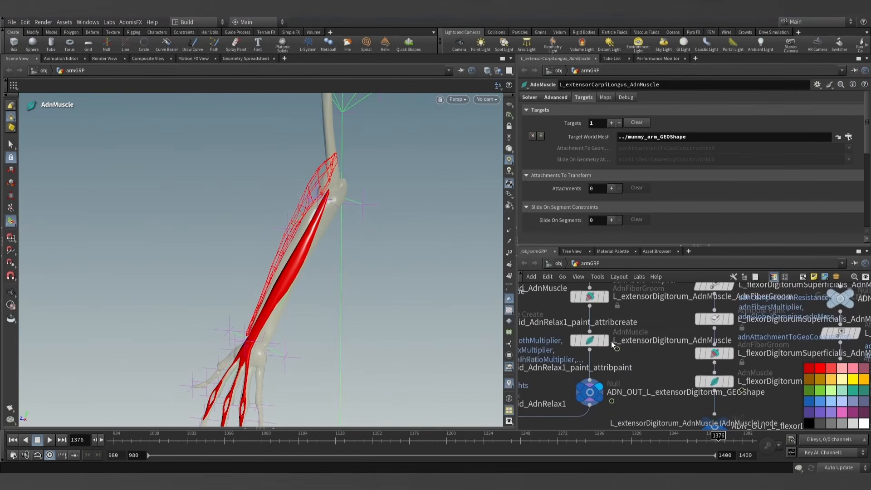
{"action": "left_click", "coordinate": [591, 341]}
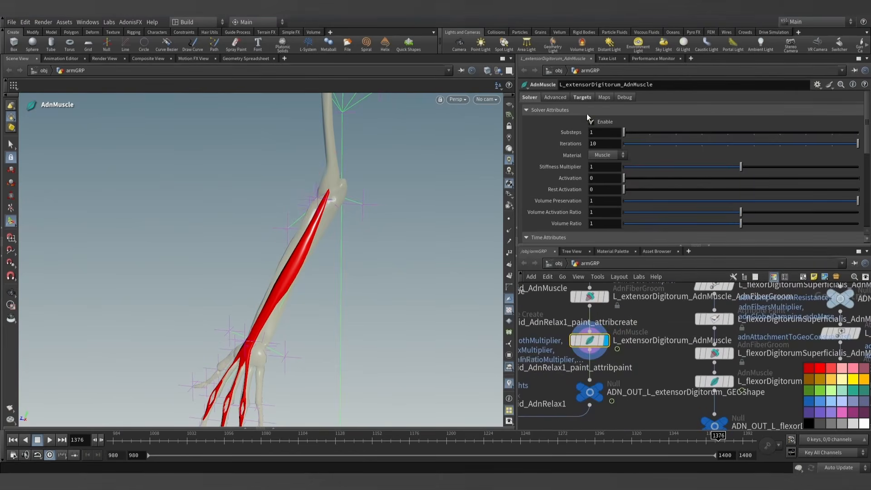
{"action": "left_click", "coordinate": [583, 97]}
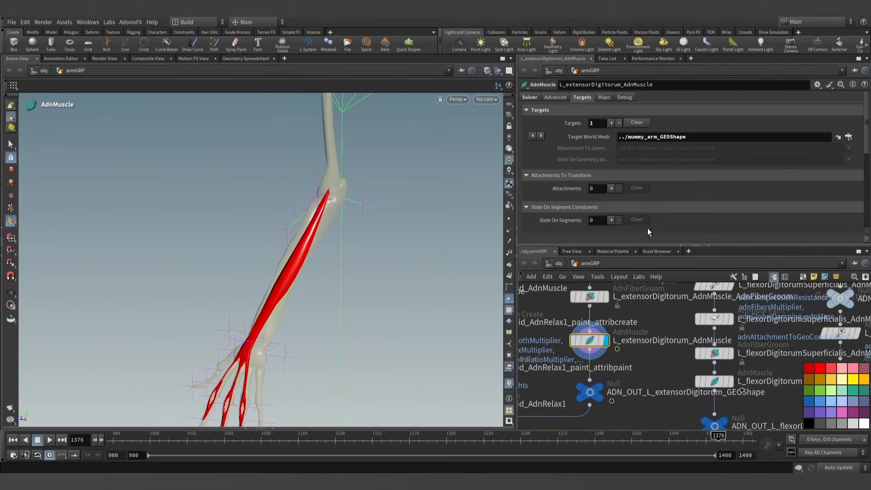
- Show the extensorDigitorum's adnAttachmentToGeoConstraints0 and adnSlideOnGeometryConstraints0 weights on its attribute paint node
{"action": "scroll", "coordinate": [628, 331], "scroll_direction": "down", "scroll_amount": 3}
{"action": "middle_click_drag", "start_coordinate": [634, 334], "coordinate": [637, 354]}
{"action": "left_click", "coordinate": [617, 306]}
{"action": "left_click", "coordinate": [609, 306]}
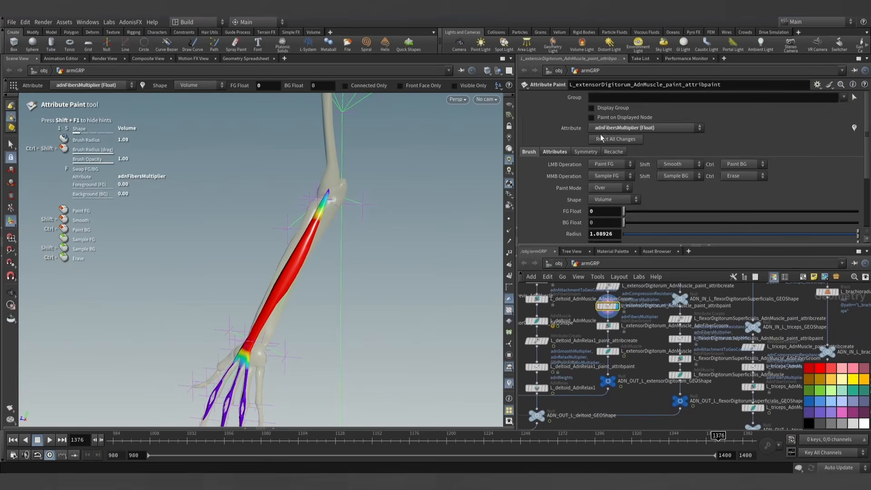
{"action": "left_click", "coordinate": [617, 128]}
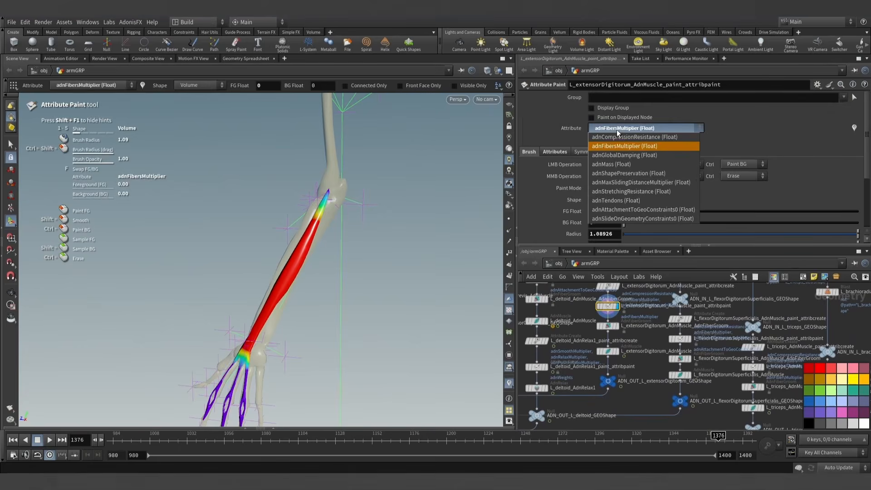
{"action": "left_click", "coordinate": [629, 210]}
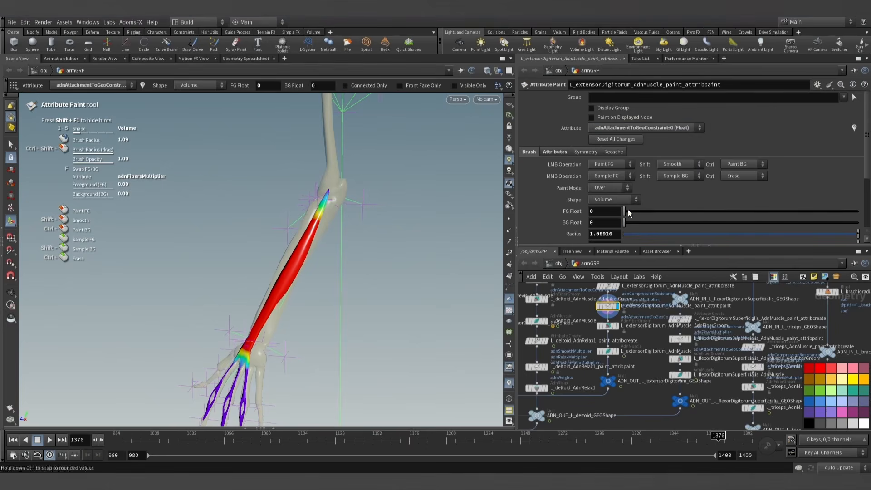
{"action": "left_click", "coordinate": [634, 130]}
{"action": "left_click", "coordinate": [634, 220]}
- Run the extensorDigitorum AdnMuscle simulation from frame 980 and pause it at frame 1300
{"action": "left_click_drag", "start_coordinate": [368, 273], "coordinate": [235, 393], "text": "alt"}
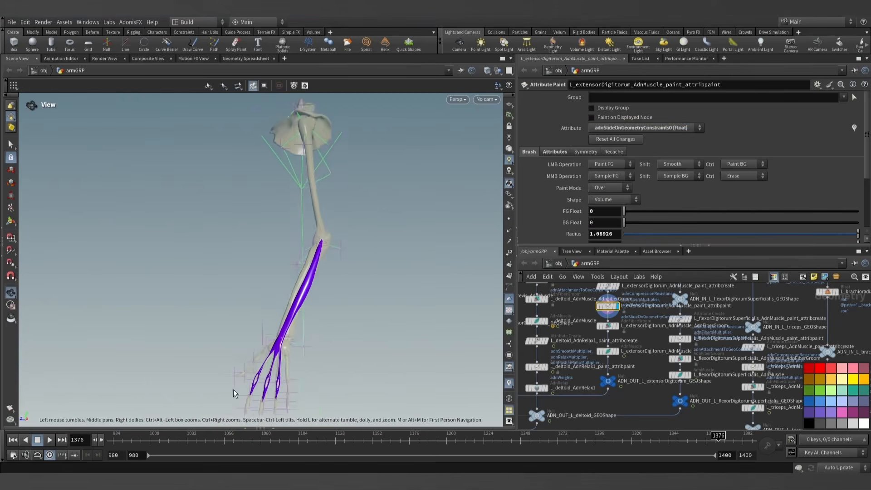
{"action": "middle_click_drag", "start_coordinate": [329, 323], "coordinate": [319, 293], "text": "alt"}
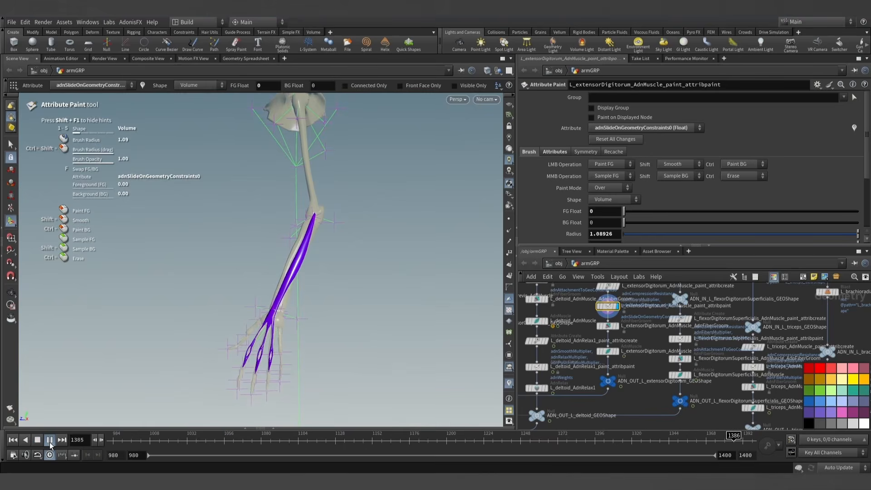
{"action": "left_click", "coordinate": [50, 441]}
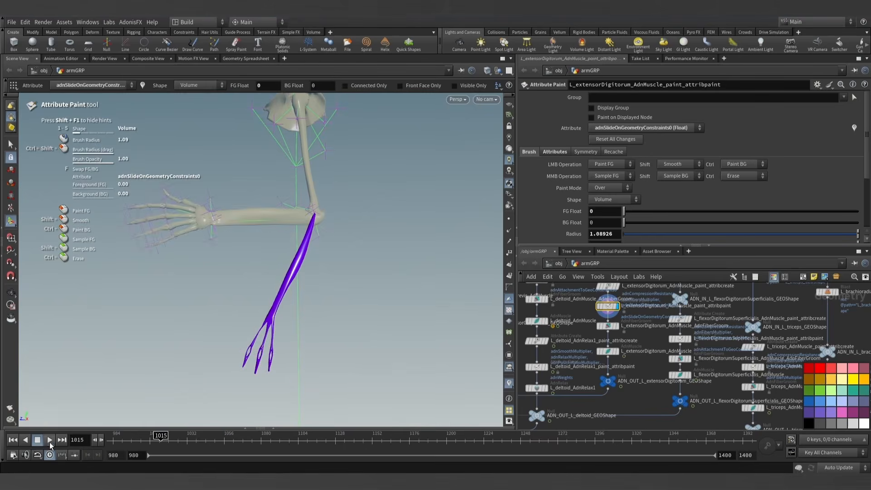
{"action": "left_click", "coordinate": [12, 440]}
{"action": "left_click", "coordinate": [617, 352]}
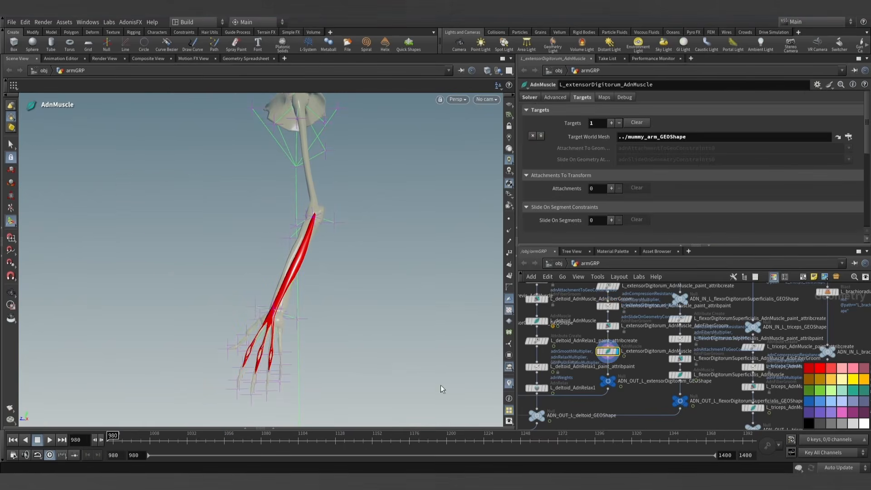
{"action": "left_click", "coordinate": [50, 440]}
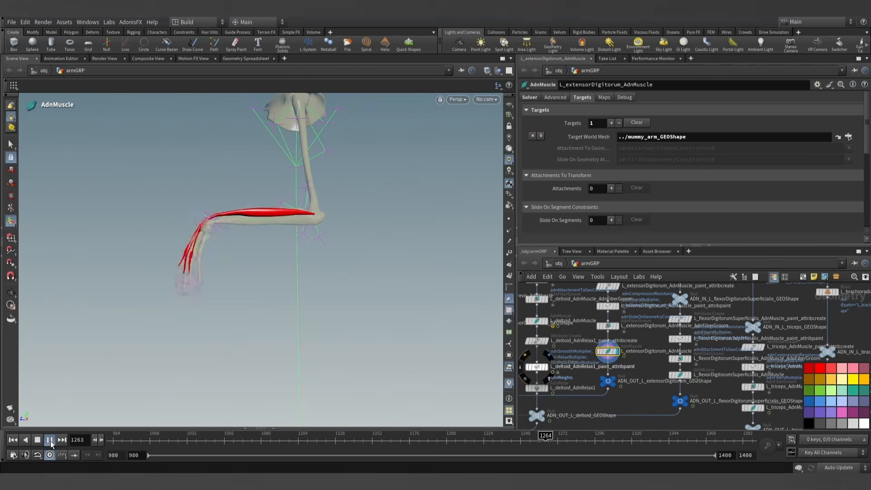
{"action": "left_click", "coordinate": [51, 442]}
- Step the simulation forward frame by frame from 1300, checking the extensorDigitorum against the bones from different sides
{"action": "scroll", "coordinate": [189, 235], "scroll_direction": "down", "scroll_amount": 3, "text": "alt"}
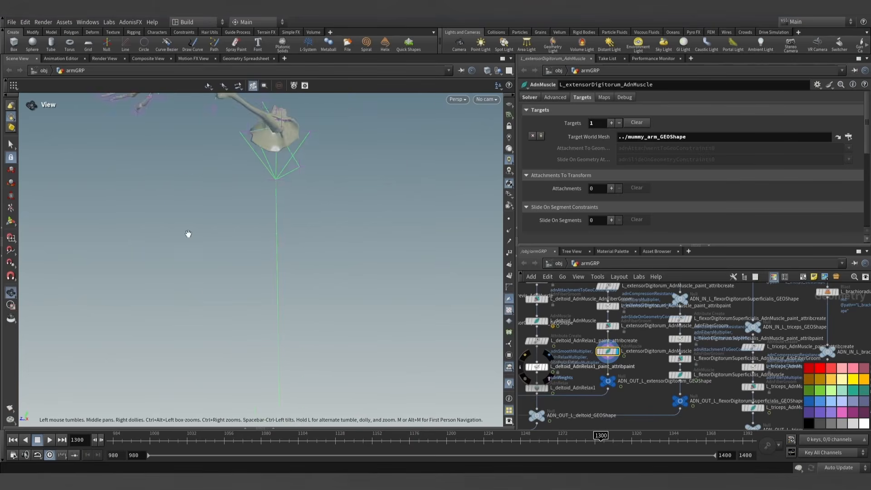
{"action": "middle_click_drag", "start_coordinate": [197, 254], "coordinate": [250, 339], "text": "alt"}
{"action": "left_click_drag", "start_coordinate": [250, 338], "coordinate": [205, 412]}
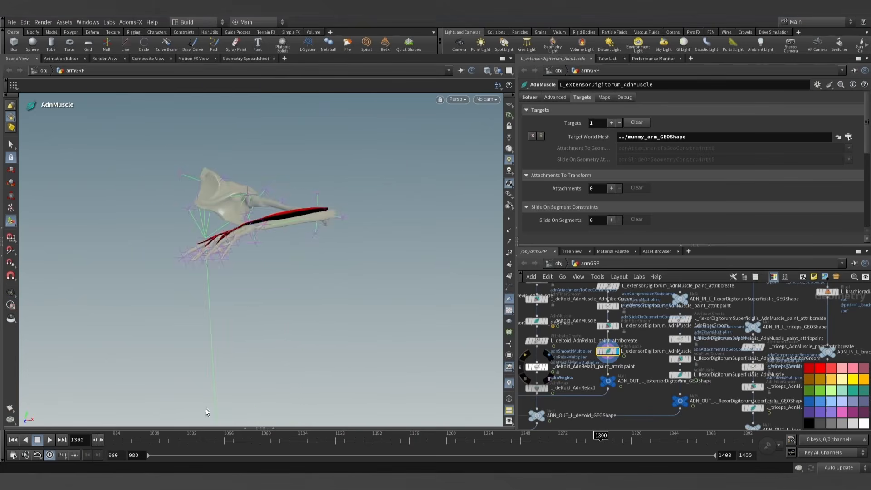
{"action": "left_click", "coordinate": [100, 439]}
{"action": "left_click", "coordinate": [100, 440]}
{"action": "left_click", "coordinate": [100, 440]}
{"action": "left_click", "coordinate": [100, 440]}
{"action": "left_click", "coordinate": [100, 440]}
{"action": "left_click", "coordinate": [100, 440]}
{"action": "left_click", "coordinate": [100, 440]}
{"action": "left_click", "coordinate": [100, 440]}
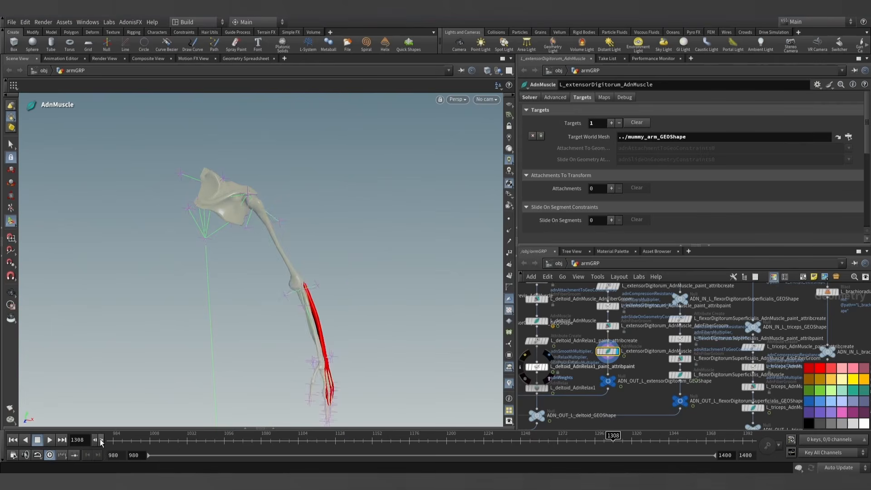
{"action": "key", "text": "Escape"}
{"action": "left_click_drag", "start_coordinate": [254, 342], "coordinate": [322, 325]}
{"action": "left_click", "coordinate": [102, 439]}
{"action": "left_click", "coordinate": [102, 440]}
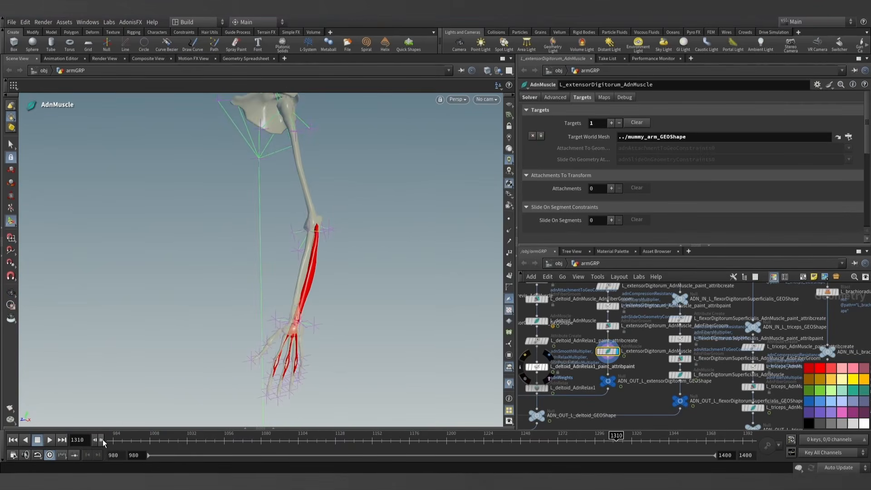
- Rewind to frame 980 and paint the extensorDigitorum's adnSlideOnGeometryConstraints0 at 0.5 along its belly from below the elbow to the wrist
{"action": "left_click", "coordinate": [13, 440]}
{"action": "left_click", "coordinate": [608, 305]}
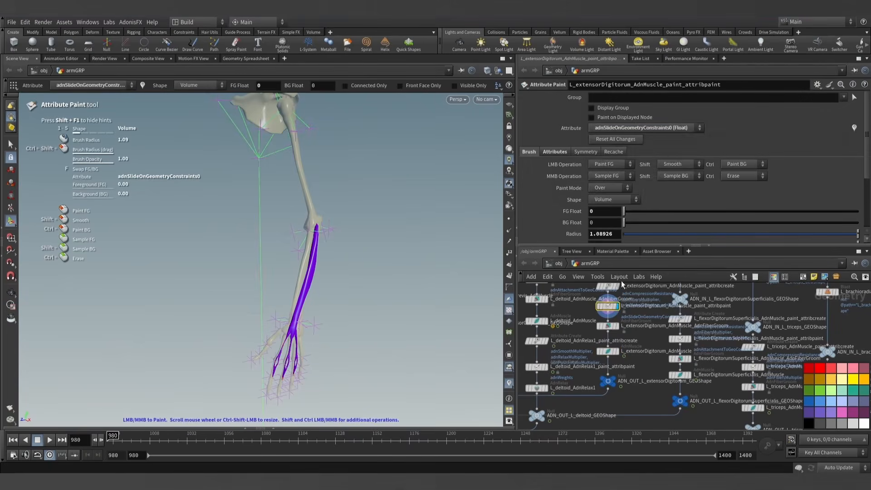
{"action": "left_click", "coordinate": [653, 128]}
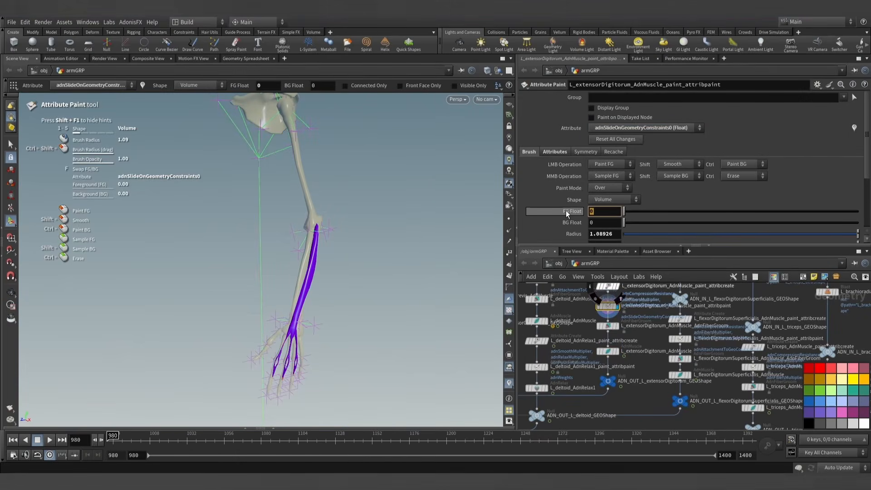
{"action": "type", "text": "0.5"}
{"action": "key", "text": "Return"}
{"action": "key", "text": "Escape"}
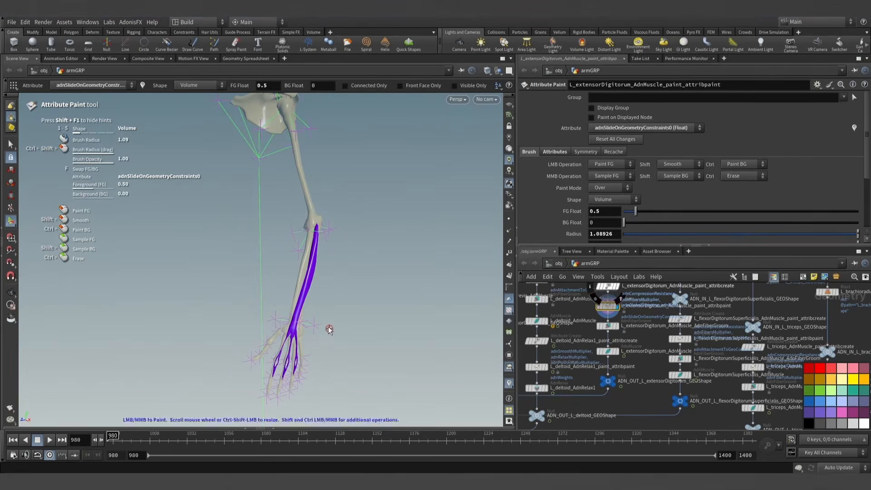
{"action": "mouse_move", "coordinate": [326, 328]}
{"action": "left_mouse_down"}
{"action": "mouse_move", "coordinate": [344, 317]}
{"action": "mouse_move", "coordinate": [291, 312]}
{"action": "left_mouse_up"}
{"action": "key", "text": "Return"}
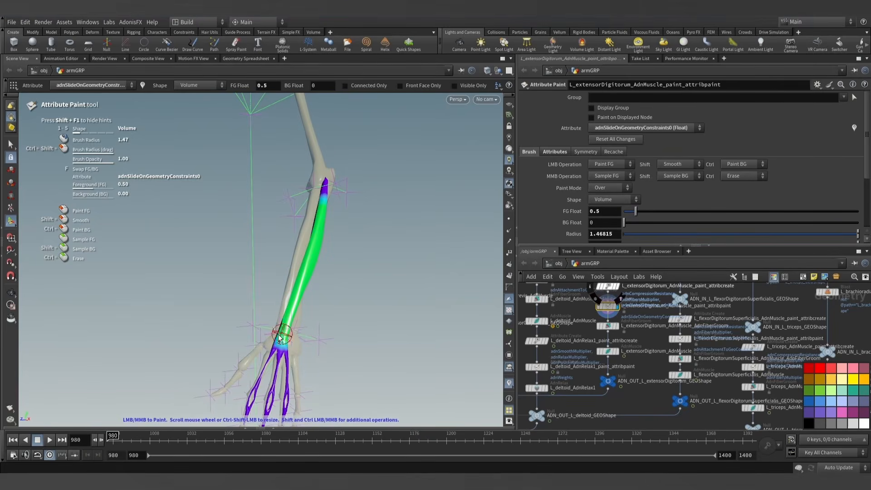
{"action": "key", "text": "Escape"}
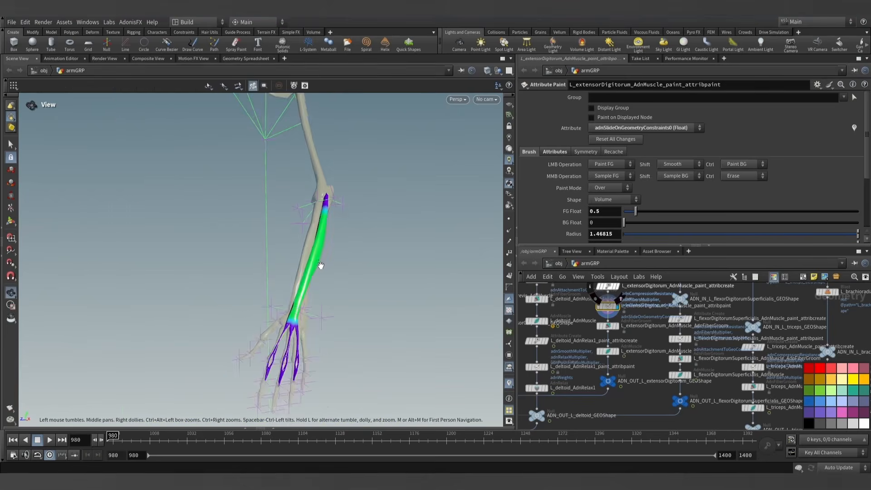
{"action": "mouse_move", "coordinate": [321, 265]}
{"action": "left_mouse_down"}
{"action": "mouse_move", "coordinate": [467, 266]}
{"action": "mouse_move", "coordinate": [369, 233]}
{"action": "mouse_move", "coordinate": [275, 269]}
{"action": "left_mouse_up"}
{"action": "key", "text": "Return"}
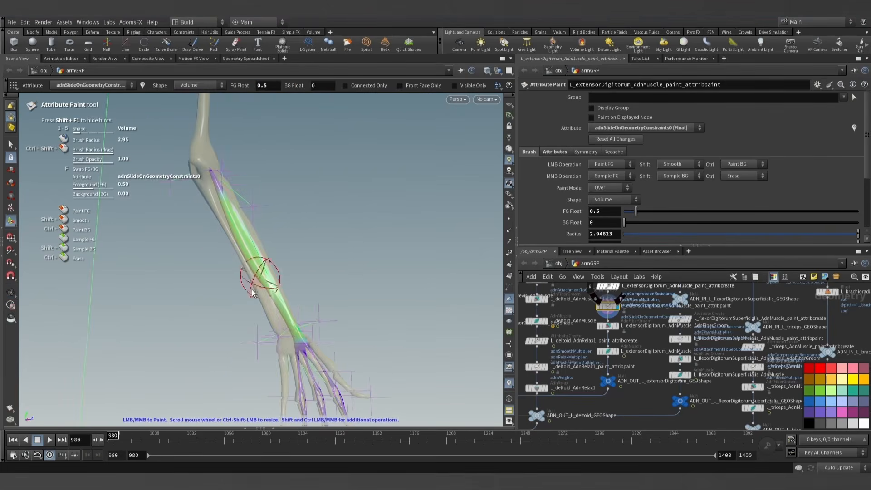
{"action": "mouse_move", "coordinate": [278, 318]}
{"action": "left_mouse_down"}
{"action": "mouse_move", "coordinate": [190, 265]}
{"action": "mouse_move", "coordinate": [317, 263]}
{"action": "mouse_move", "coordinate": [287, 264]}
{"action": "mouse_move", "coordinate": [302, 248]}
{"action": "left_mouse_up"}
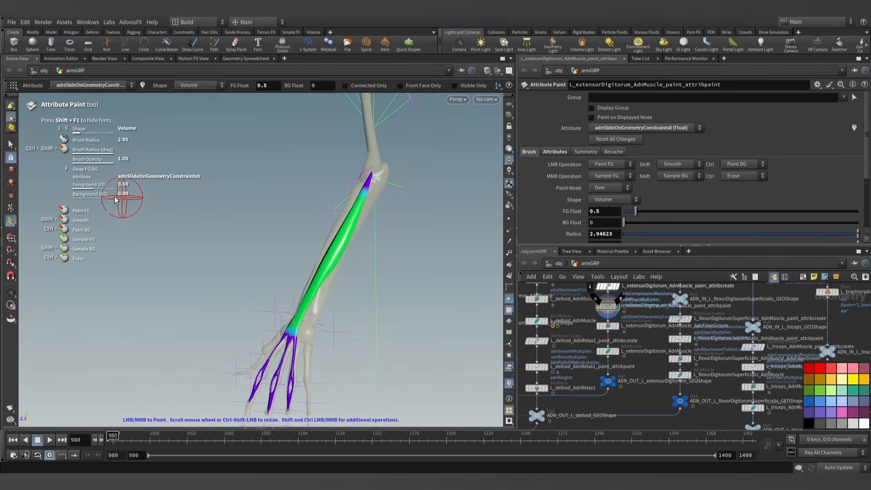
- Enable debug drawing of the Slide On Geometry feature on the extensorDigitorum AdnMuscle and inspect the muscle from several sides
{"action": "key", "text": "Escape"}
{"action": "mouse_move", "coordinate": [334, 295]}
{"action": "left_mouse_down"}
{"action": "mouse_move", "coordinate": [329, 212]}
{"action": "mouse_move", "coordinate": [208, 264]}
{"action": "mouse_move", "coordinate": [363, 297]}
{"action": "left_mouse_up"}
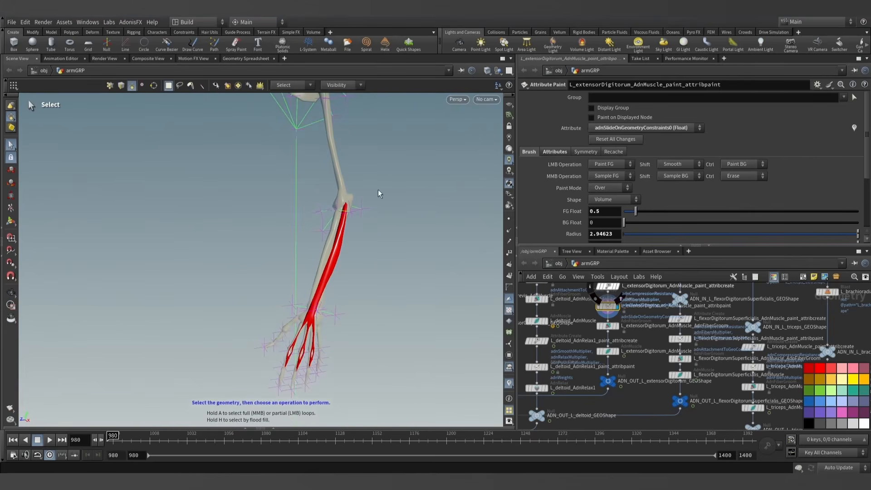
{"action": "mouse_move", "coordinate": [368, 249]}
{"action": "left_mouse_down"}
{"action": "mouse_move", "coordinate": [173, 266]}
{"action": "mouse_move", "coordinate": [337, 287]}
{"action": "mouse_move", "coordinate": [348, 307]}
{"action": "mouse_move", "coordinate": [313, 299]}
{"action": "mouse_move", "coordinate": [320, 290]}
{"action": "left_mouse_up"}
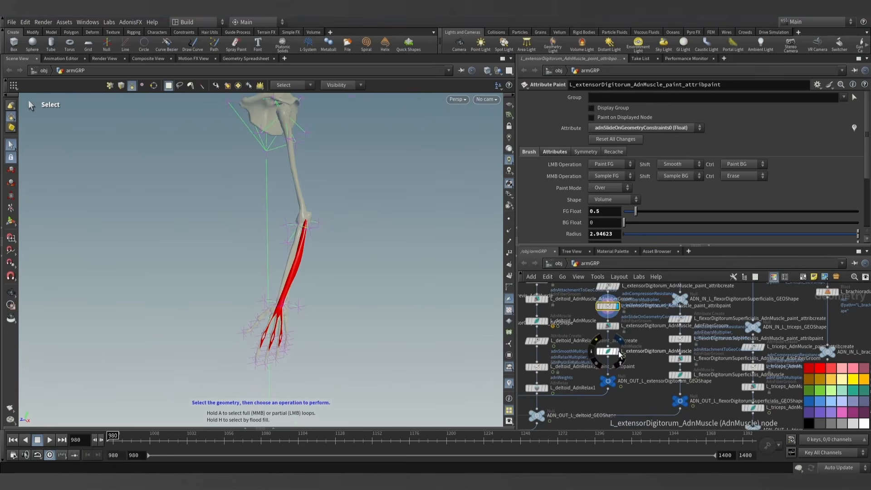
{"action": "left_click", "coordinate": [607, 353]}
{"action": "left_click", "coordinate": [625, 97]}
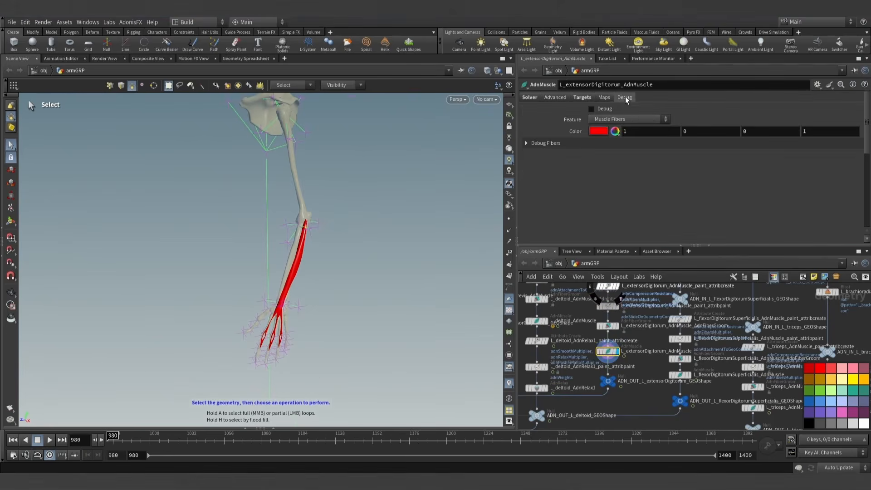
{"action": "left_click", "coordinate": [591, 110]}
{"action": "left_click", "coordinate": [612, 118]}
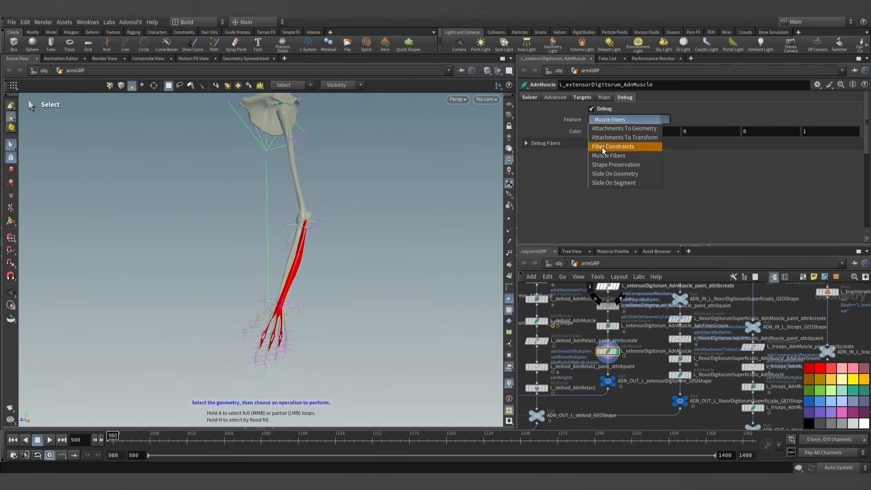
{"action": "left_click", "coordinate": [606, 176]}
{"action": "left_click_drag", "start_coordinate": [442, 245], "coordinate": [393, 250], "text": "alt"}
{"action": "right_click_drag", "start_coordinate": [393, 249], "coordinate": [406, 322], "text": "alt"}
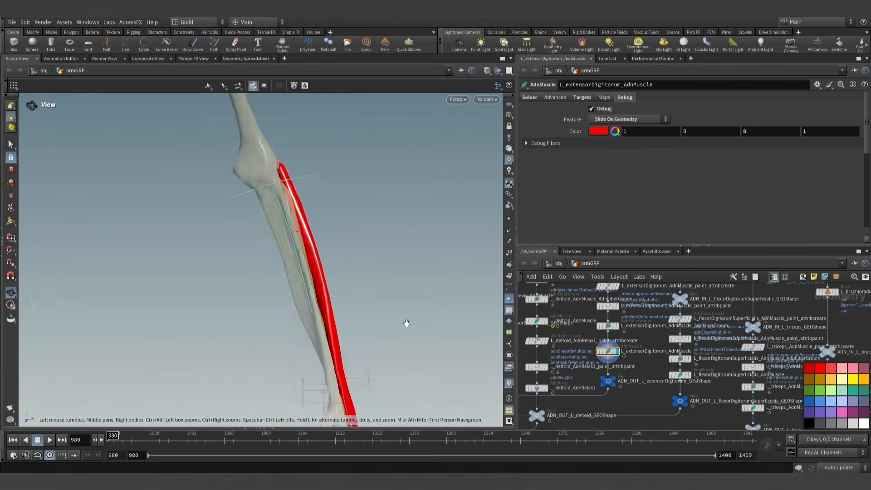
{"action": "left_click_drag", "start_coordinate": [407, 322], "coordinate": [343, 335], "text": "alt"}
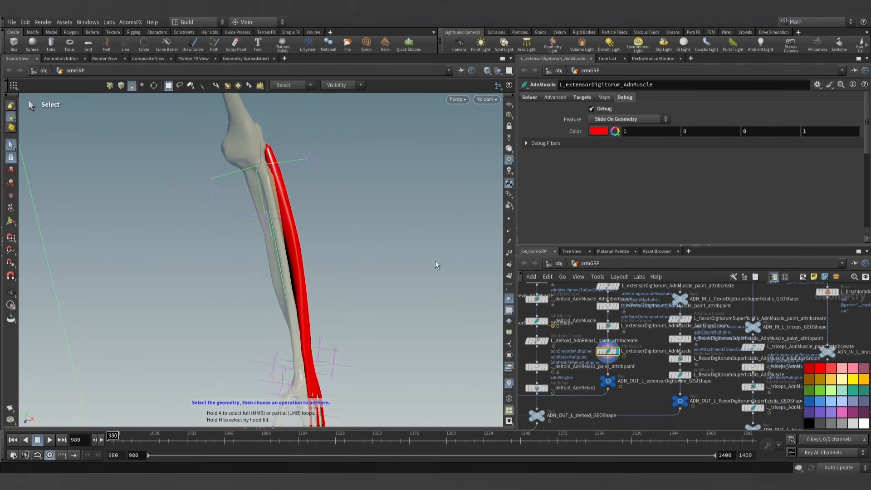
{"action": "left_click_drag", "start_coordinate": [436, 265], "coordinate": [317, 263], "text": "alt"}
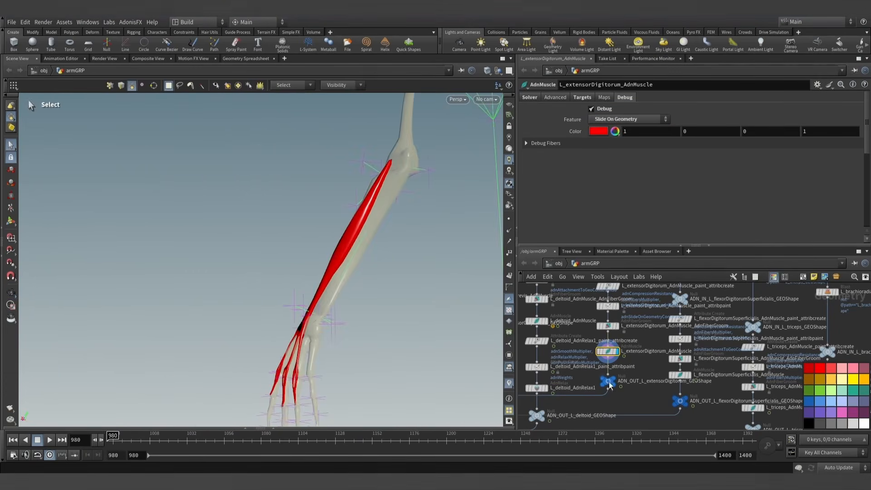
- Set the Max Sliding Distance of the extensorDigitorum AdnMuscle to 1 in its dynamic properties
{"action": "left_click", "coordinate": [561, 96]}
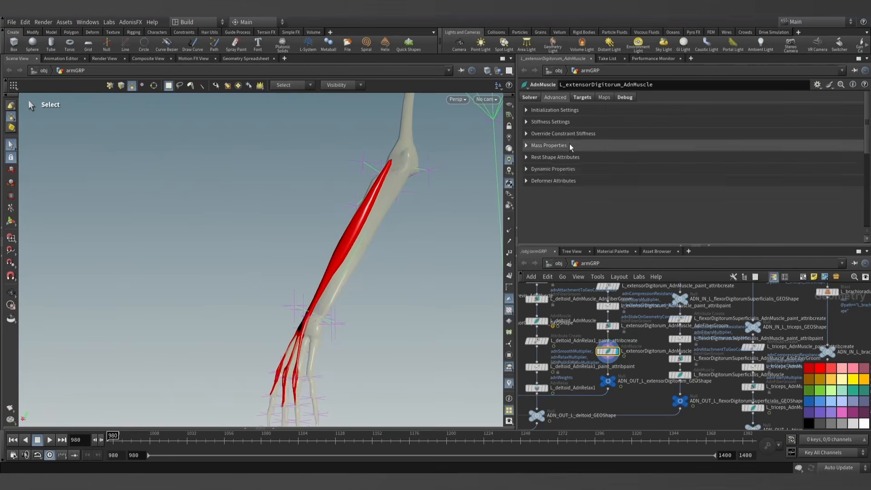
{"action": "left_click", "coordinate": [527, 168]}
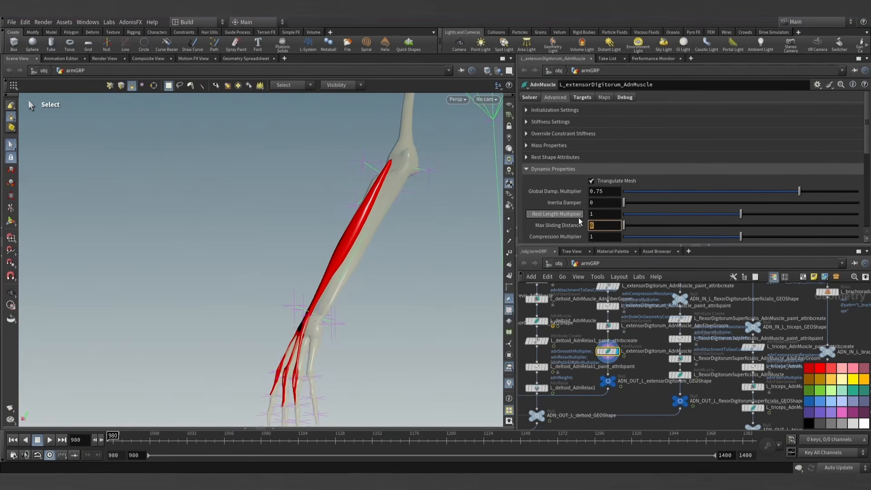
{"action": "type", "text": "1"}
{"action": "key", "text": "Return"}
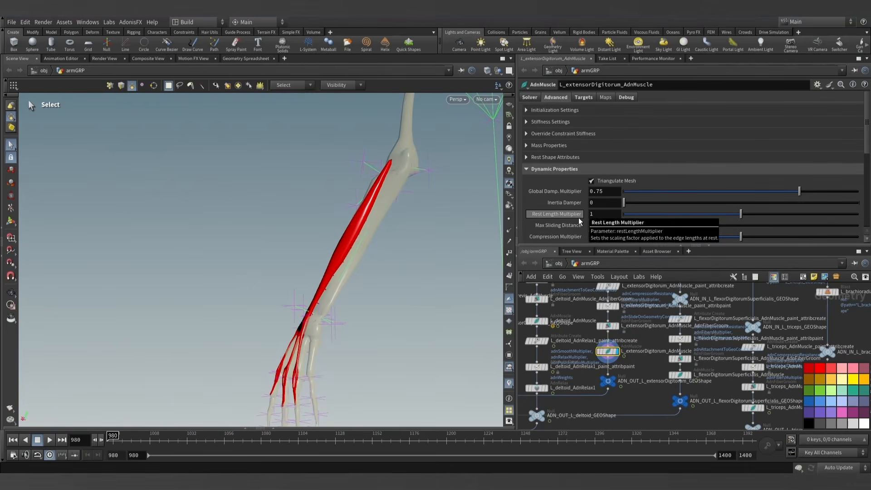
- Change the debug color of the extensorDigitorum's Slide On Geometry feature to pure blue
{"action": "left_click", "coordinate": [626, 97]}
{"action": "left_click", "coordinate": [628, 119]}
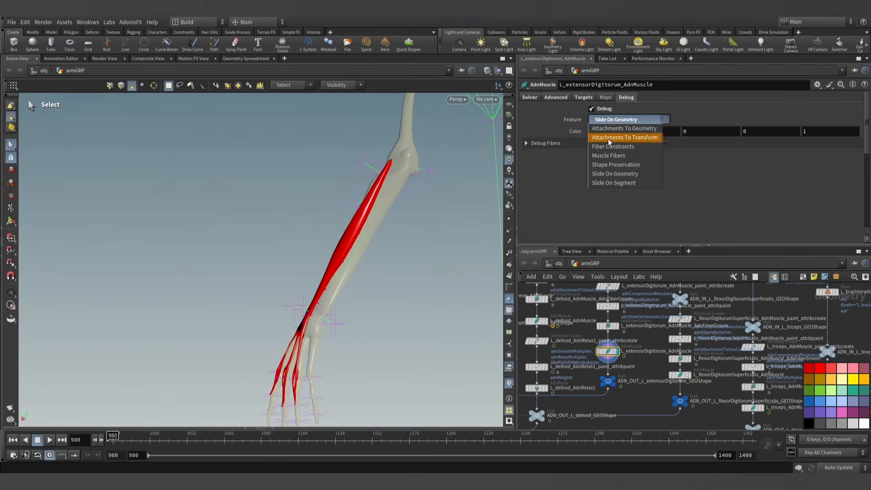
{"action": "left_click", "coordinate": [607, 128]}
{"action": "left_click", "coordinate": [598, 133]}
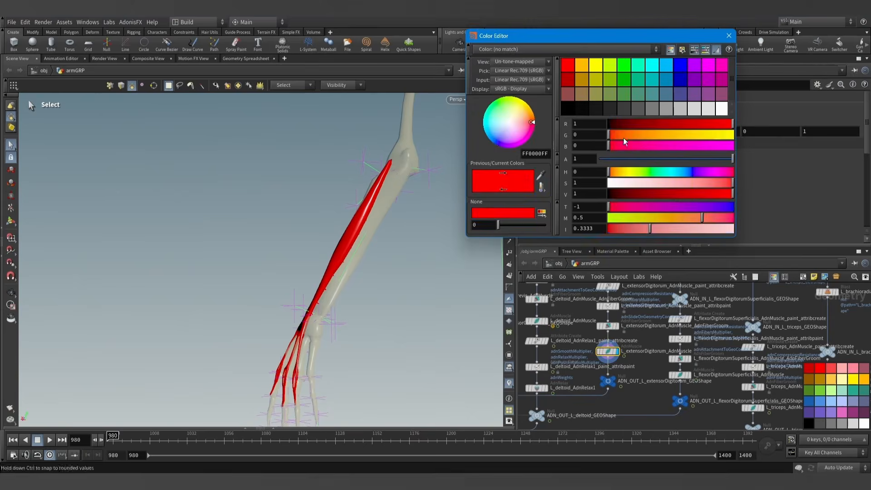
{"action": "left_click", "coordinate": [682, 67]}
{"action": "left_click", "coordinate": [729, 37]}
- Examine the extensorDigitorum's slide constraint lines against the bones from several sides, in Smooth Shaded and Wireframe Ghost display
{"action": "left_click_drag", "start_coordinate": [393, 204], "coordinate": [453, 257], "text": "alt"}
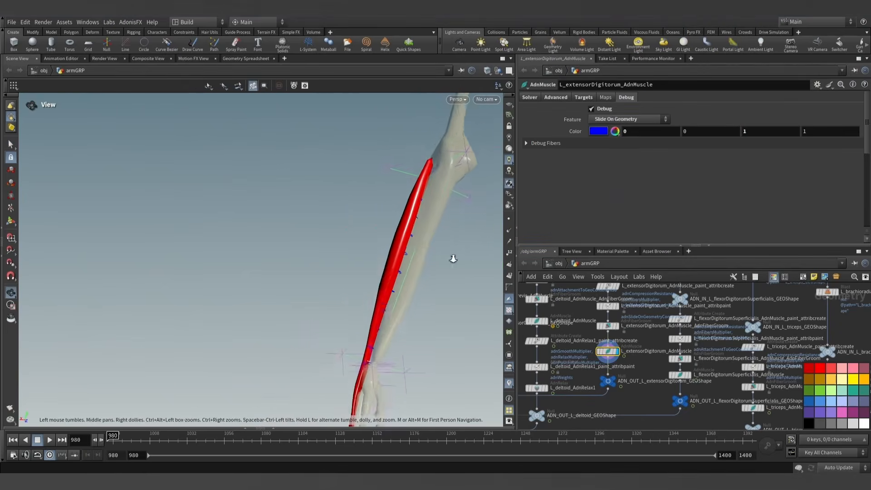
{"action": "middle_click_drag", "start_coordinate": [454, 257], "coordinate": [366, 194], "text": "alt"}
{"action": "left_click_drag", "start_coordinate": [366, 194], "coordinate": [373, 228], "text": "alt"}
{"action": "key", "text": "s"}
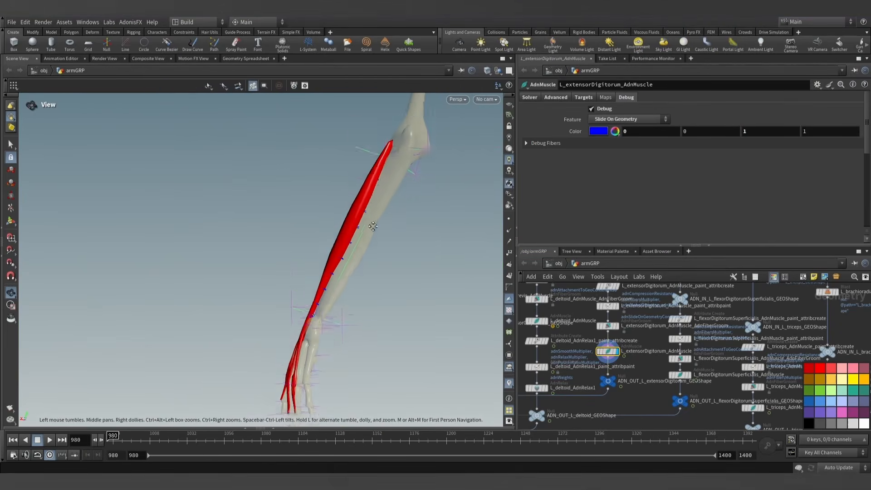
{"action": "right_click_drag", "start_coordinate": [373, 227], "coordinate": [345, 276], "text": "alt"}
{"action": "middle_click_drag", "start_coordinate": [345, 277], "coordinate": [383, 192], "text": "alt"}
{"action": "key", "text": "s"}
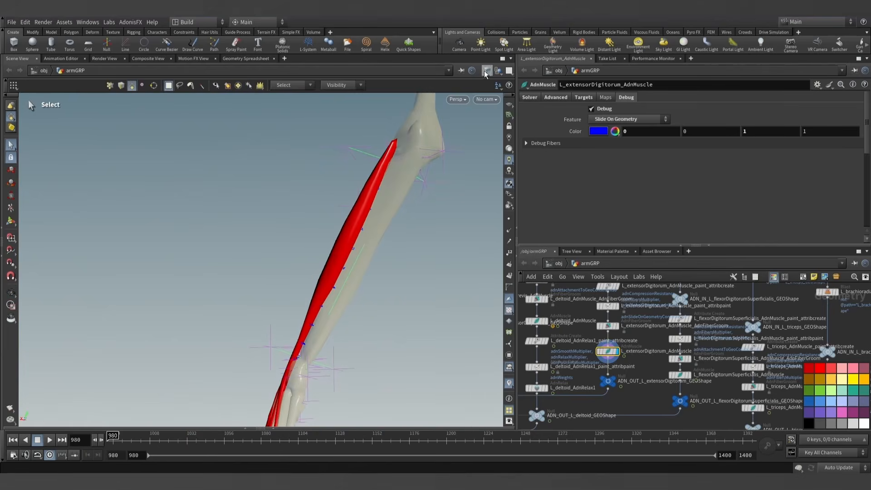
{"action": "left_click", "coordinate": [487, 71]}
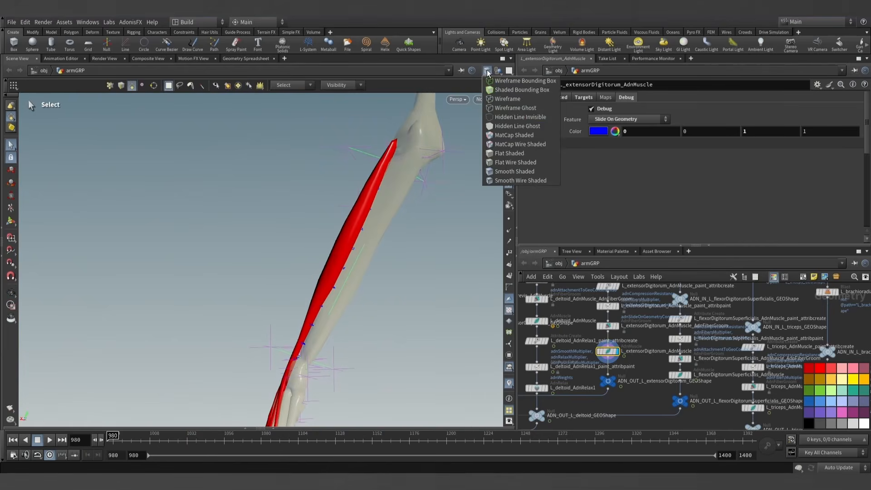
{"action": "left_click", "coordinate": [507, 111]}
{"action": "mouse_move", "coordinate": [382, 250]}
{"action": "left_mouse_down", "text": "alt"}
{"action": "mouse_move", "coordinate": [466, 252]}
{"action": "mouse_move", "coordinate": [369, 241]}
{"action": "mouse_move", "coordinate": [336, 249]}
{"action": "mouse_move", "coordinate": [337, 267]}
{"action": "mouse_move", "coordinate": [379, 239]}
{"action": "mouse_move", "coordinate": [431, 237]}
{"action": "mouse_move", "coordinate": [436, 132]}
{"action": "left_mouse_up", "text": "alt"}
{"action": "left_click", "coordinate": [487, 71]}
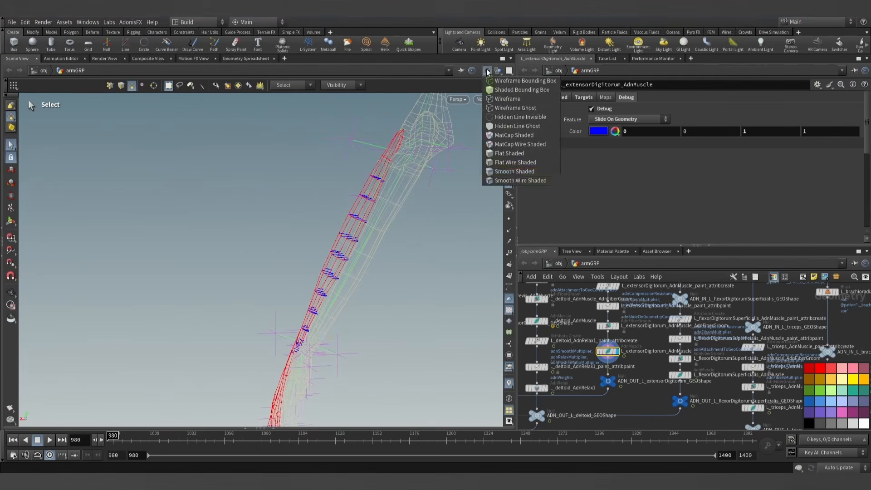
{"action": "left_click", "coordinate": [510, 173]}
{"action": "scroll", "coordinate": [393, 246], "scroll_direction": "down", "scroll_amount": 4, "text": "alt"}
{"action": "mouse_move", "coordinate": [356, 295]}
{"action": "left_mouse_down", "text": "alt"}
{"action": "mouse_move", "coordinate": [460, 295]}
{"action": "mouse_move", "coordinate": [317, 306]}
{"action": "mouse_move", "coordinate": [417, 339]}
{"action": "left_mouse_up", "text": "alt"}
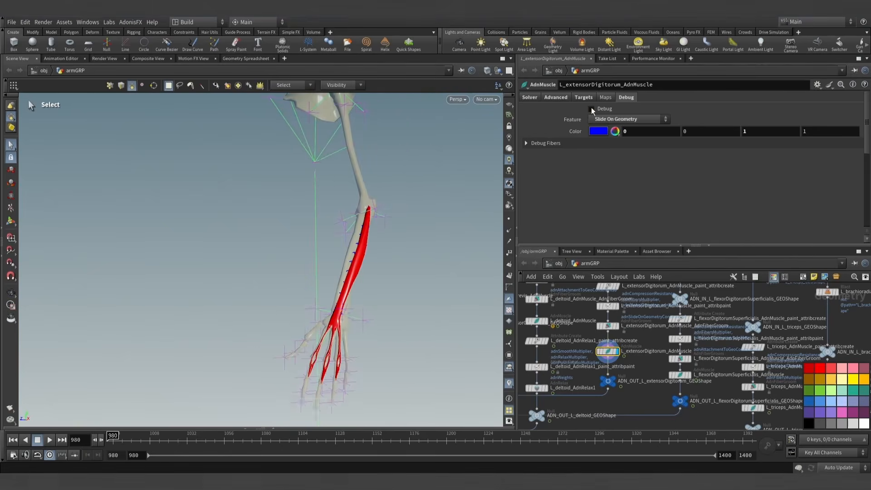
- Turn off the extensorDigitorum's debug drawing and run its simulation from frame 980, pausing at frame 1359 to inspect the forearm up close
{"action": "scroll", "coordinate": [598, 376], "scroll_direction": "down", "scroll_amount": 2}
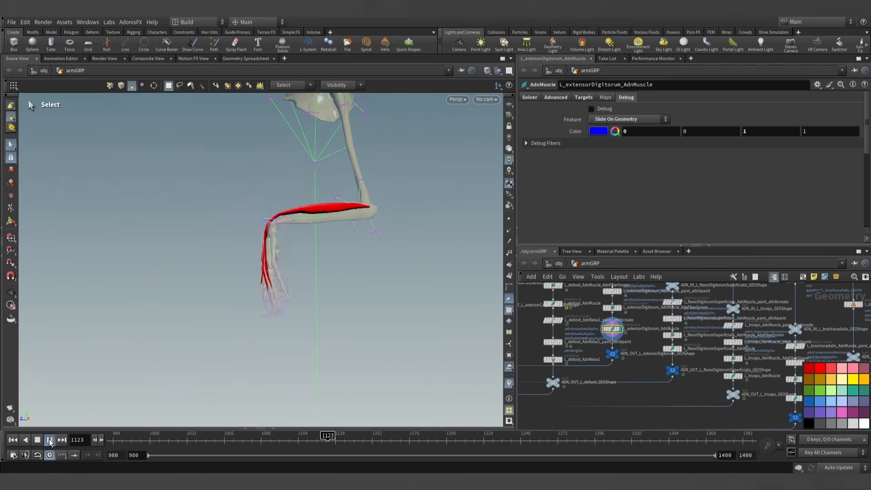
{"action": "key", "text": "Escape"}
{"action": "key", "text": "s"}
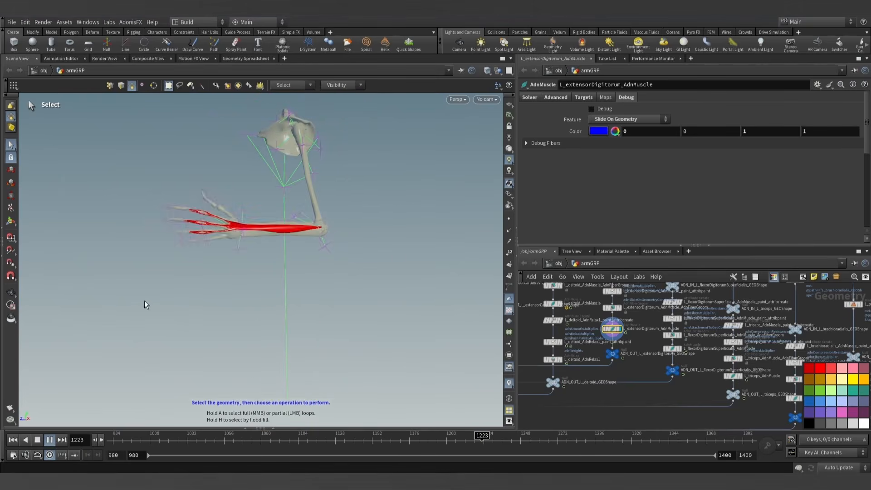
{"action": "key", "text": "Escape"}
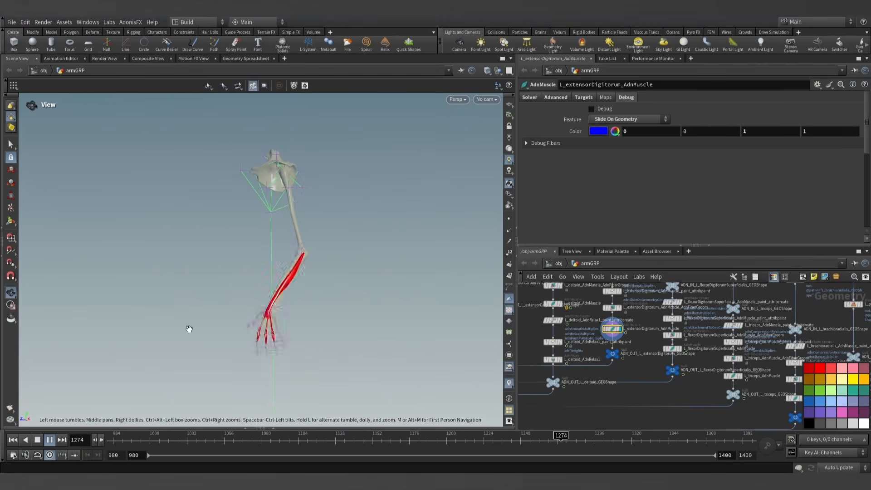
{"action": "key", "text": "s"}
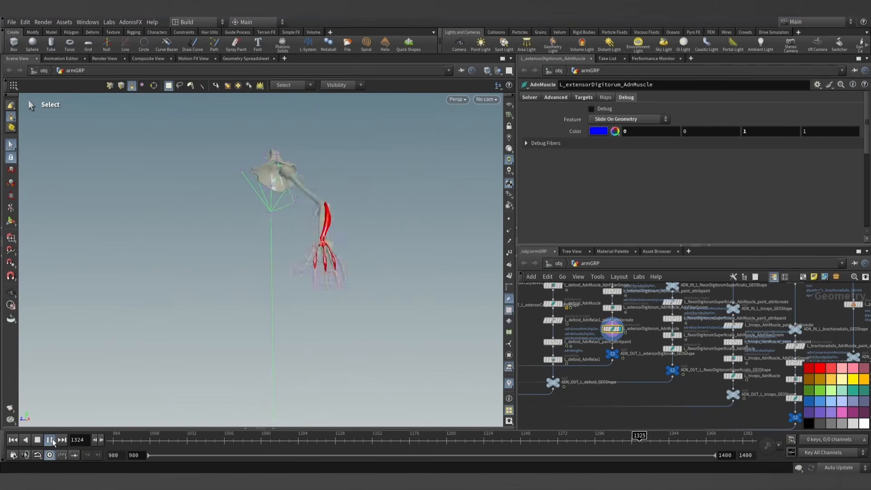
{"action": "left_click", "coordinate": [53, 442]}
{"action": "left_click_drag", "start_coordinate": [141, 299], "coordinate": [299, 303], "text": "alt"}
{"action": "right_click_drag", "start_coordinate": [299, 303], "coordinate": [274, 317], "text": "alt"}
{"action": "left_click_drag", "start_coordinate": [274, 317], "coordinate": [245, 281], "text": "alt"}
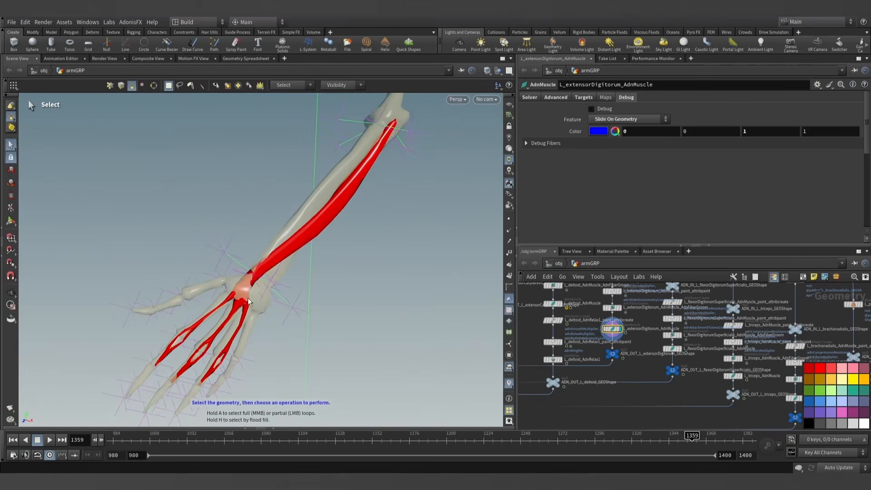
- Rewind to frame 980 and show the adnAttachmentToGeoConstraints0 map on the extensorDigitorum's attribute paint node
{"action": "left_click", "coordinate": [12, 440]}
{"action": "left_click_drag", "start_coordinate": [382, 298], "coordinate": [347, 289], "text": "alt"}
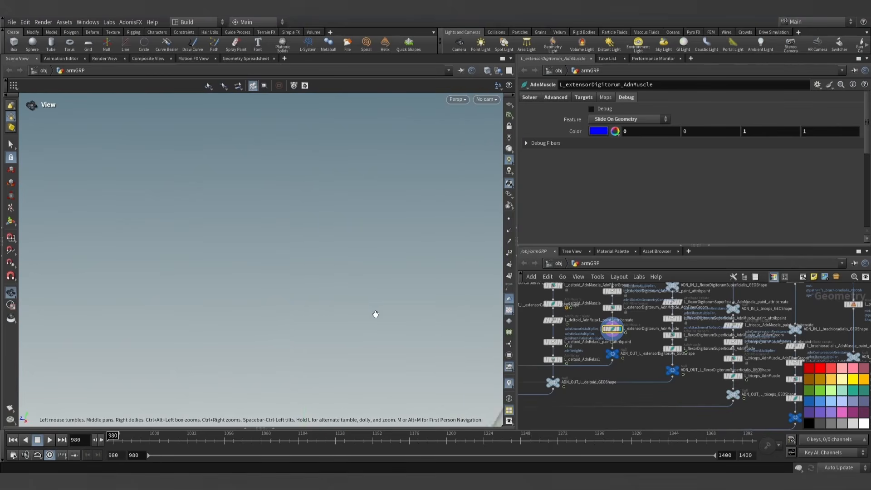
{"action": "left_click_drag", "start_coordinate": [376, 314], "coordinate": [401, 305], "text": "alt"}
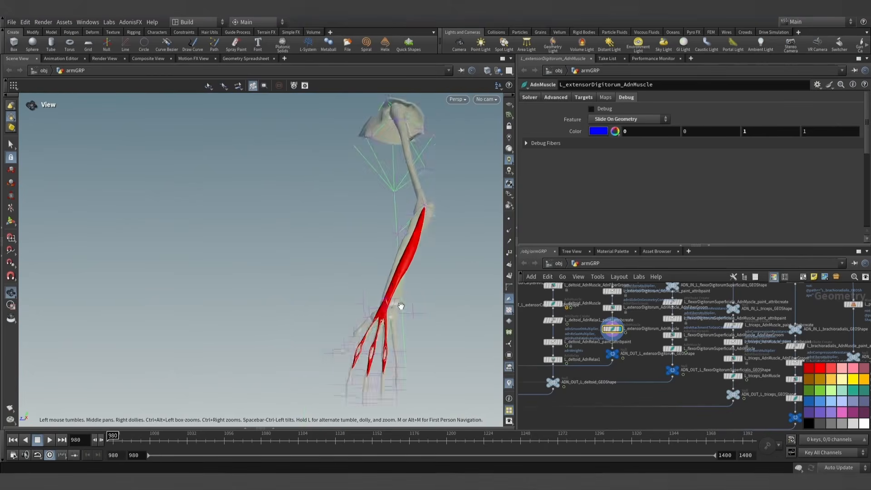
{"action": "scroll", "coordinate": [401, 306], "scroll_direction": "up", "scroll_amount": 5}
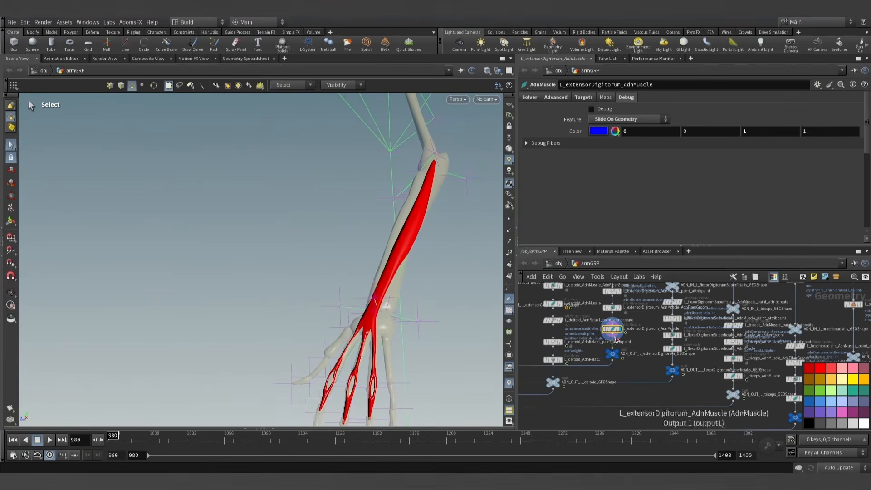
{"action": "scroll", "coordinate": [634, 313], "scroll_direction": "up", "scroll_amount": 4}
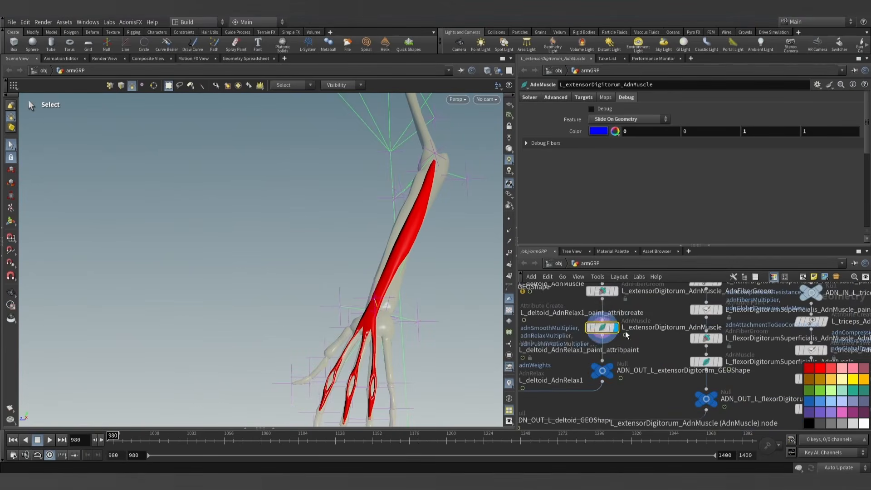
{"action": "left_click", "coordinate": [621, 315]}
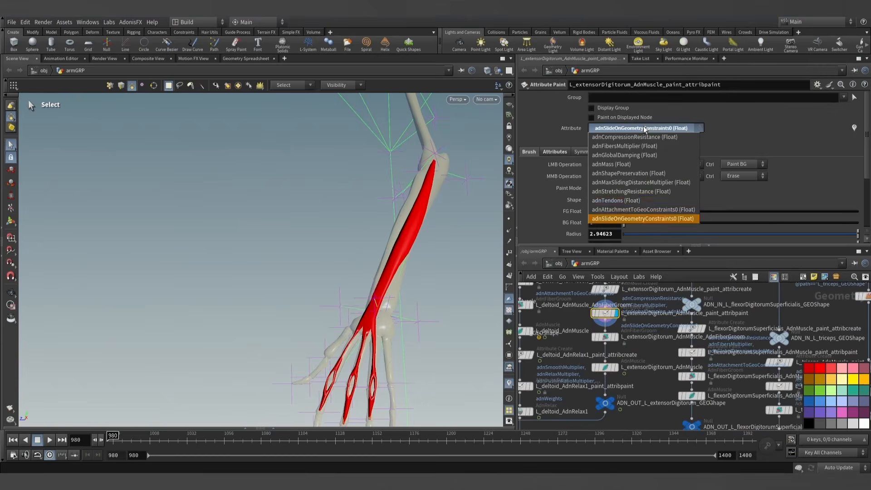
{"action": "left_click", "coordinate": [637, 209]}
- Inspect the attachment map around the forearm and wrist, and set the paint brush shape to Surface
{"action": "left_click_drag", "start_coordinate": [381, 331], "coordinate": [414, 344], "text": "alt"}
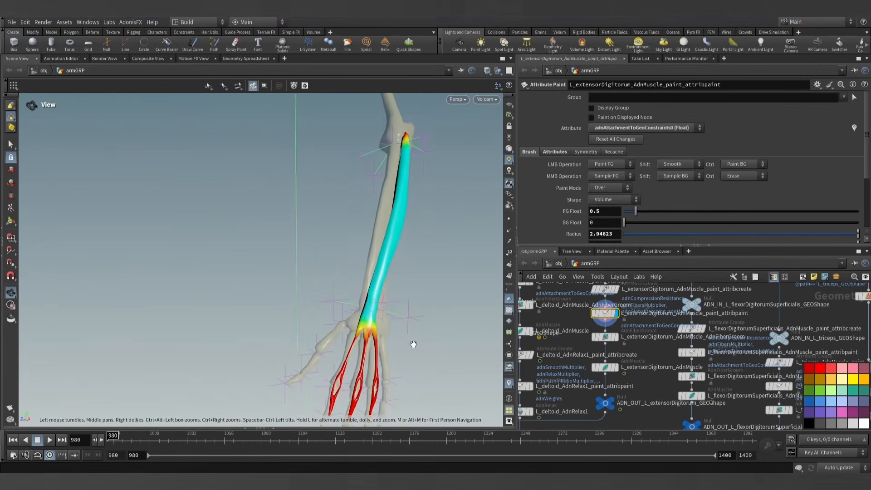
{"action": "left_click_drag", "start_coordinate": [418, 278], "coordinate": [306, 312]}
{"action": "scroll", "coordinate": [364, 340], "scroll_direction": "up", "scroll_amount": 5}
{"action": "scroll", "coordinate": [306, 312], "scroll_direction": "down", "scroll_amount": 4}
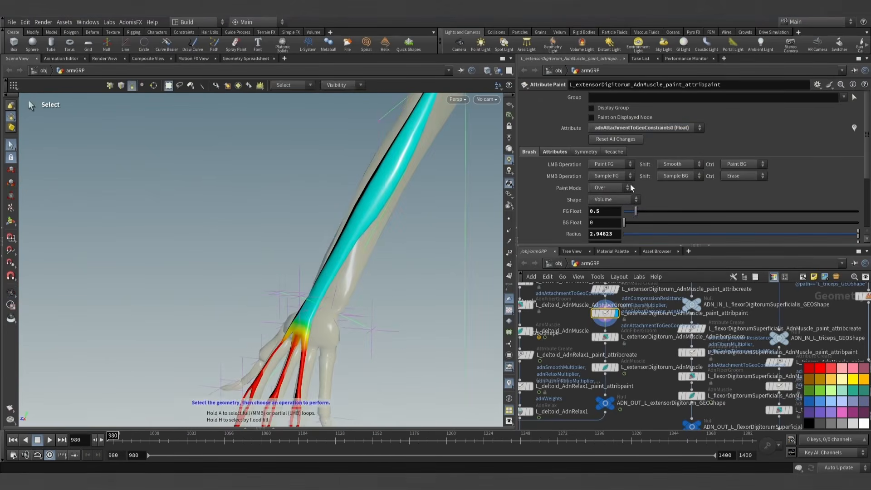
{"action": "left_click_drag", "start_coordinate": [349, 213], "coordinate": [264, 239], "text": "alt"}
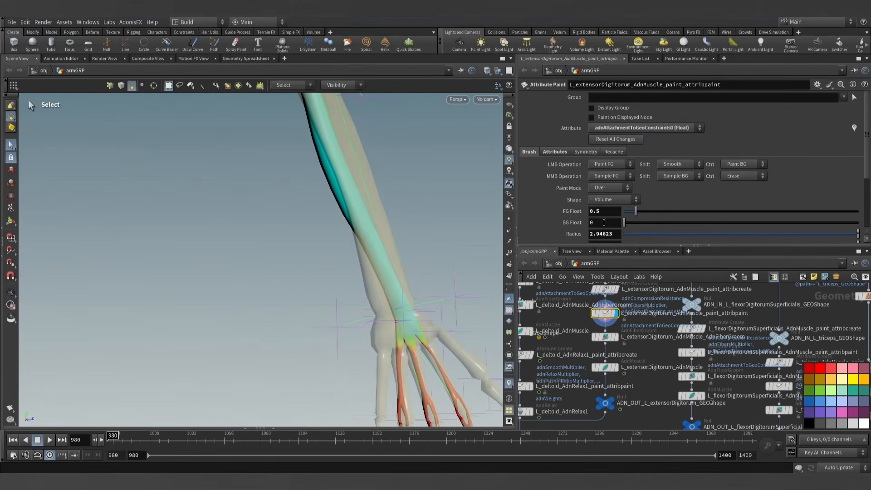
{"action": "left_click", "coordinate": [604, 201]}
{"action": "left_click", "coordinate": [601, 218]}
{"action": "key", "text": "Return"}
{"action": "scroll", "coordinate": [384, 282], "scroll_direction": "down", "scroll_amount": 9}
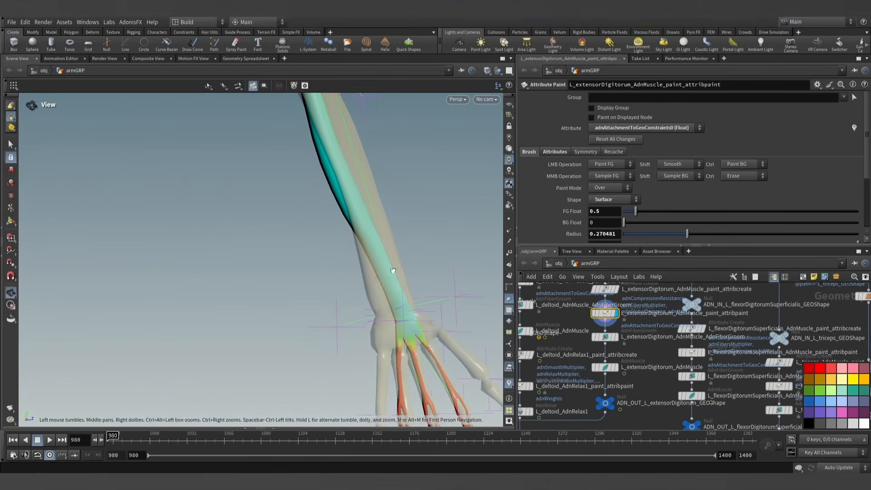
- Paint adnAttachmentToGeoConstraints0 at 0.5 with a 0.73 radius brush along the extensorDigitorum's bone-facing side from wrist to elbow
{"action": "mouse_move", "coordinate": [389, 267]}
{"action": "left_mouse_down", "text": "alt"}
{"action": "mouse_move", "coordinate": [388, 281]}
{"action": "mouse_move", "coordinate": [375, 251]}
{"action": "left_mouse_up", "text": "alt"}
{"action": "scroll", "coordinate": [389, 287], "scroll_direction": "up", "scroll_amount": 10}
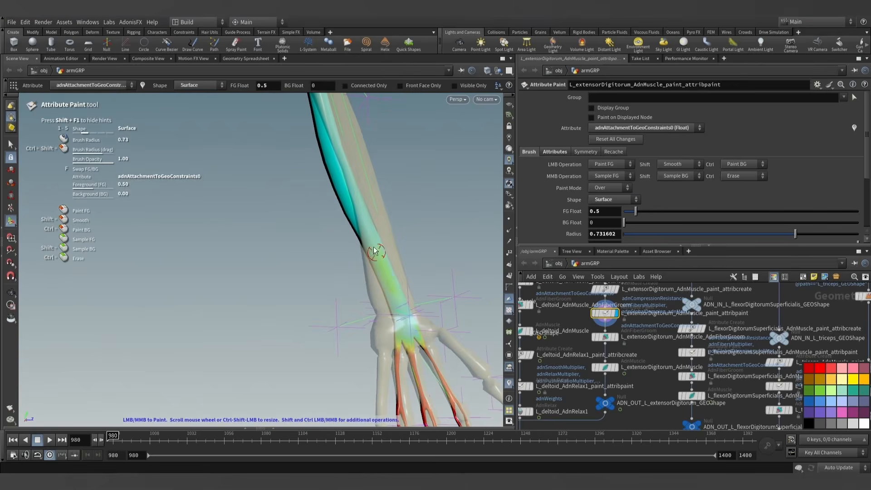
{"action": "middle_click_drag", "start_coordinate": [368, 182], "coordinate": [439, 312], "text": "alt"}
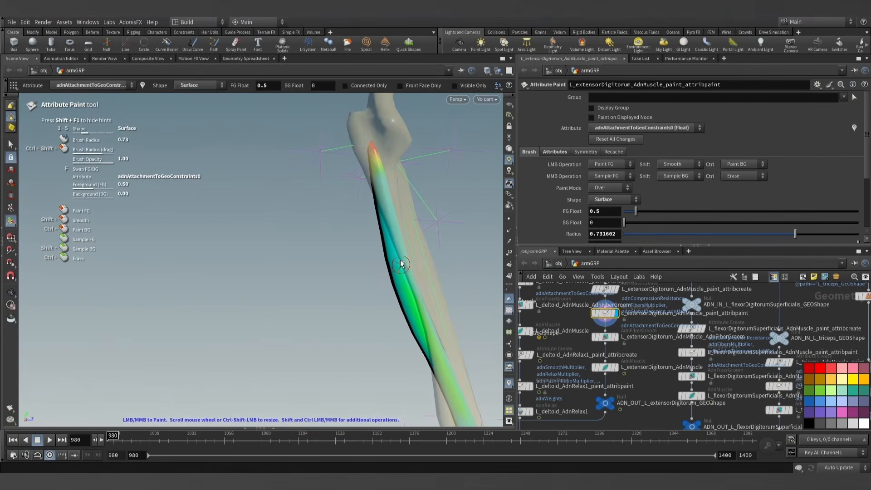
{"action": "right_click_drag", "start_coordinate": [435, 335], "coordinate": [458, 354], "text": "alt"}
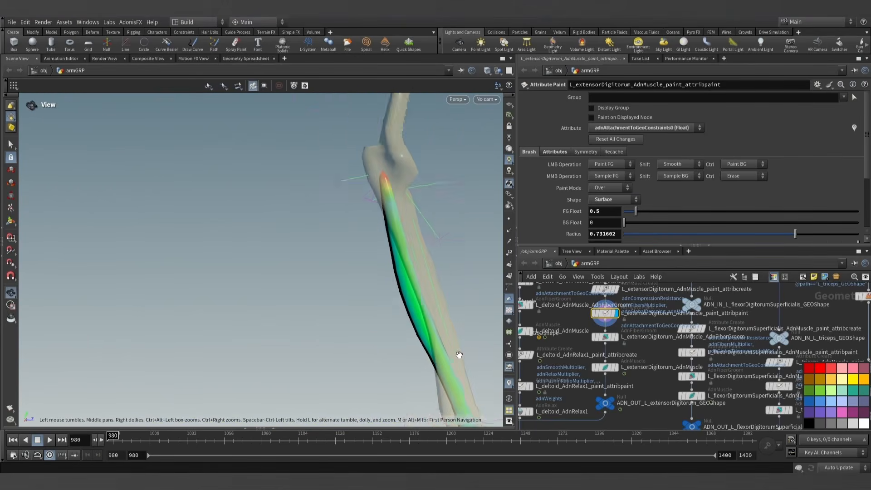
{"action": "middle_click_drag", "start_coordinate": [458, 354], "coordinate": [418, 259], "text": "alt"}
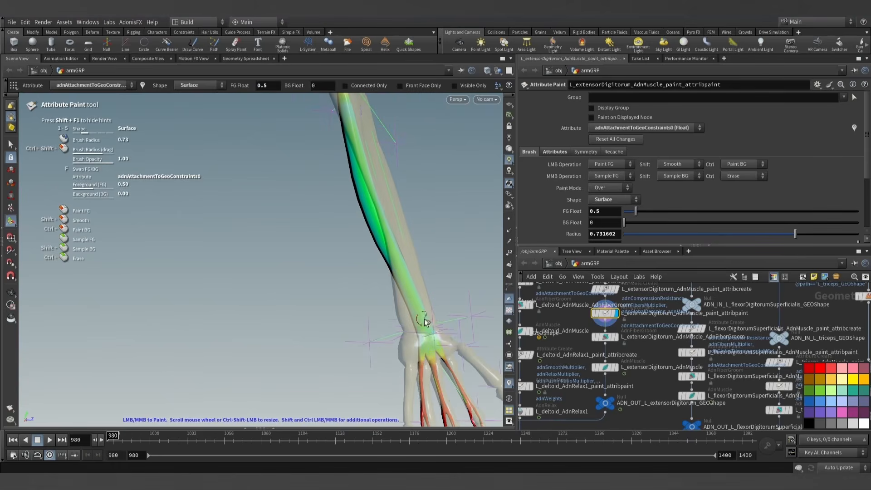
{"action": "mouse_move", "coordinate": [420, 318]}
{"action": "left_mouse_down", "text": "alt"}
{"action": "mouse_move", "coordinate": [562, 330]}
{"action": "mouse_move", "coordinate": [443, 313]}
{"action": "mouse_move", "coordinate": [474, 307]}
{"action": "left_mouse_up", "text": "alt"}
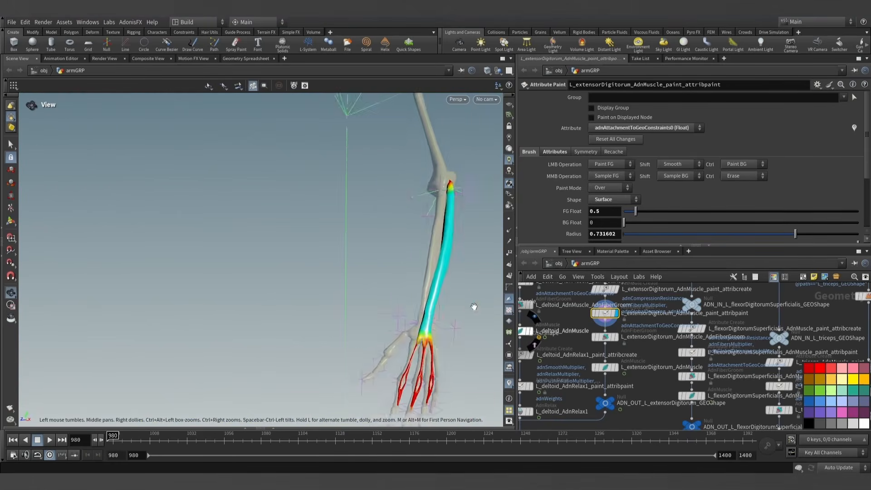
{"action": "mouse_move", "coordinate": [474, 306]}
{"action": "right_mouse_down", "text": "alt"}
{"action": "mouse_move", "coordinate": [412, 268]}
{"action": "mouse_move", "coordinate": [396, 241]}
{"action": "right_mouse_up", "text": "alt"}
{"action": "left_click_drag", "start_coordinate": [396, 240], "coordinate": [431, 276], "text": "alt"}
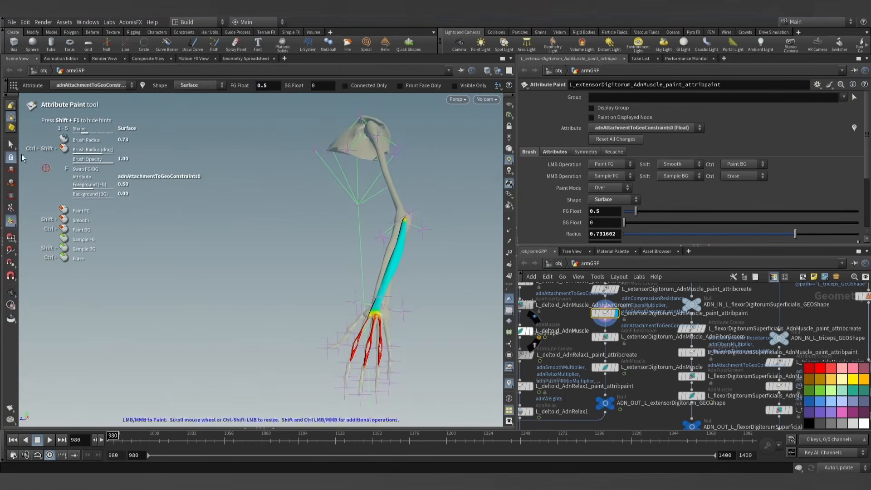
{"action": "left_click", "coordinate": [12, 146]}
{"action": "mouse_move", "coordinate": [377, 261]}
{"action": "left_mouse_down", "text": "alt"}
{"action": "mouse_move", "coordinate": [407, 310]}
{"action": "mouse_move", "coordinate": [442, 324]}
{"action": "left_mouse_up", "text": "alt"}
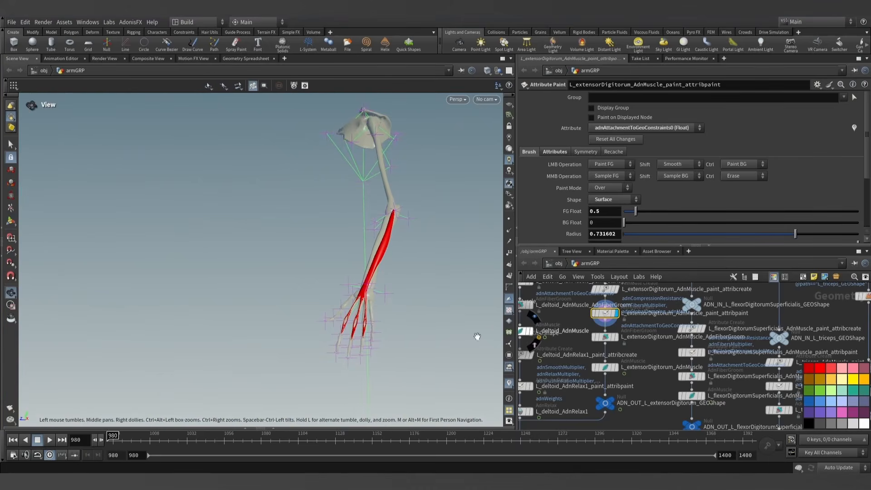
- Display the extensorDigitorum's AdnMuscle node and run its simulation from frame 980, pausing at 1193 and advancing to 1203
{"action": "left_click", "coordinate": [616, 370]}
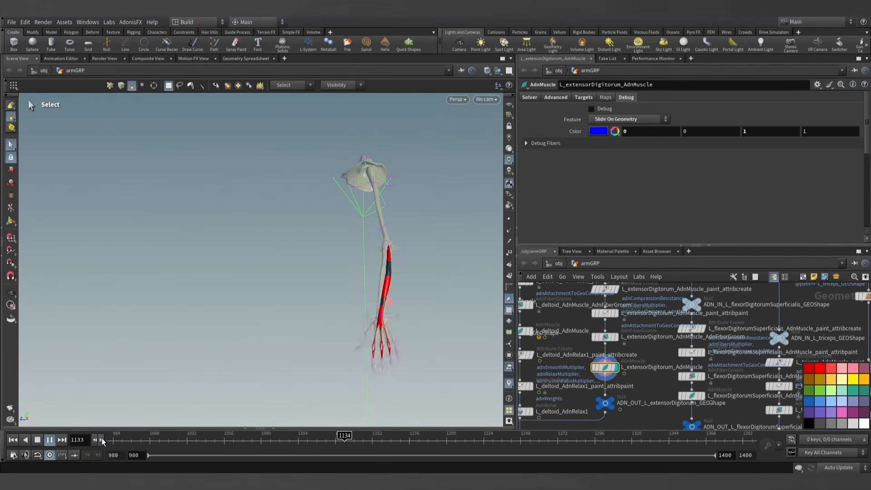
{"action": "left_click", "coordinate": [53, 444]}
{"action": "left_click_drag", "start_coordinate": [240, 355], "coordinate": [229, 386], "text": "alt"}
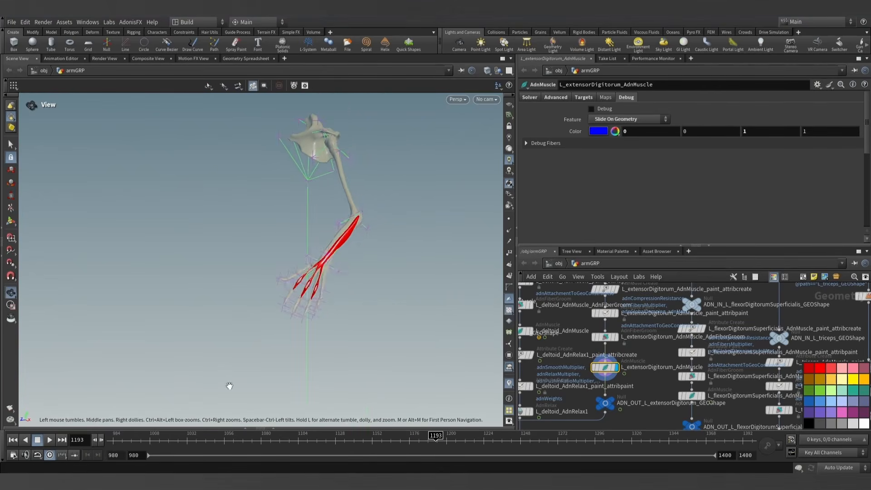
{"action": "left_click", "coordinate": [101, 440]}
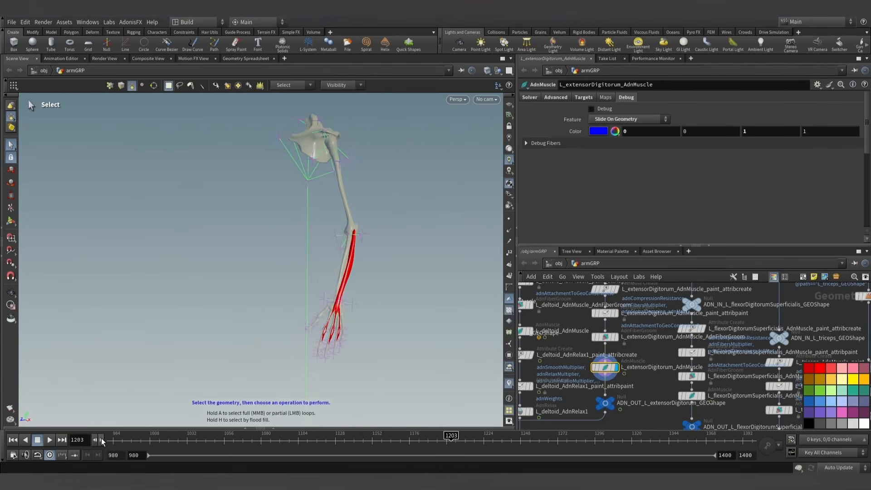
- Continue the extensorDigitorum simulation to frame 1312 and inspect the forearm and wrist up close
{"action": "left_click", "coordinate": [49, 440]}
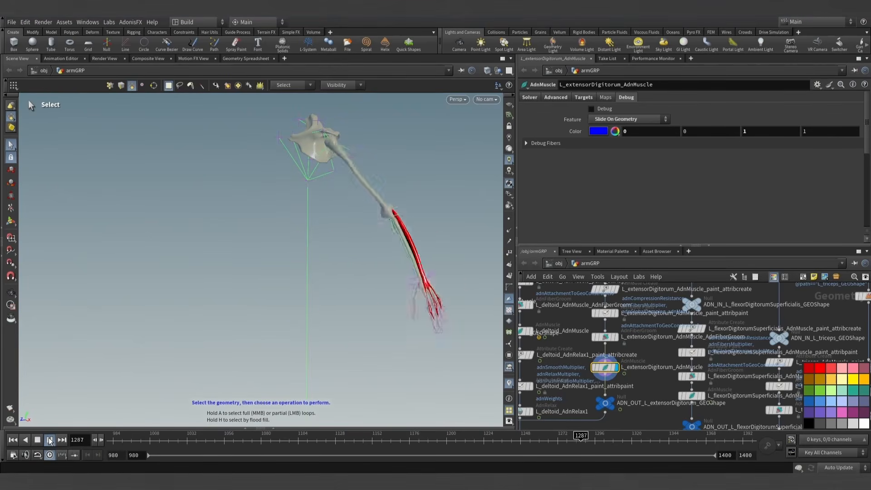
{"action": "left_click", "coordinate": [50, 440]}
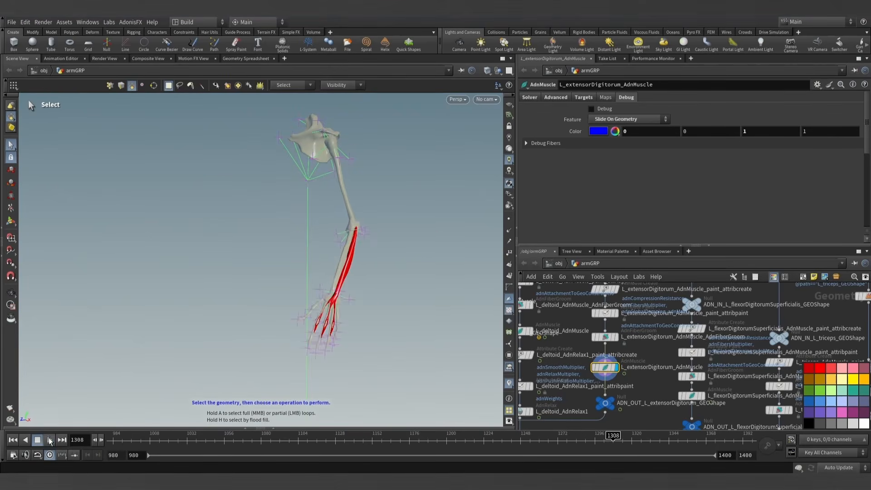
{"action": "left_click", "coordinate": [101, 440]}
{"action": "left_click_drag", "start_coordinate": [204, 361], "coordinate": [399, 350], "text": "alt"}
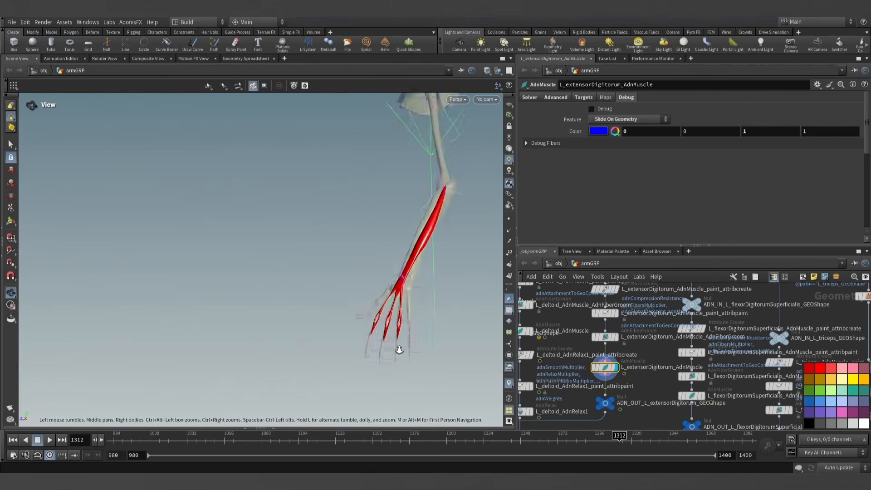
{"action": "middle_click_drag", "start_coordinate": [401, 308], "coordinate": [318, 315], "text": "alt"}
{"action": "scroll", "coordinate": [318, 314], "scroll_direction": "up", "scroll_amount": 3, "text": "alt"}
{"action": "key", "text": "s"}
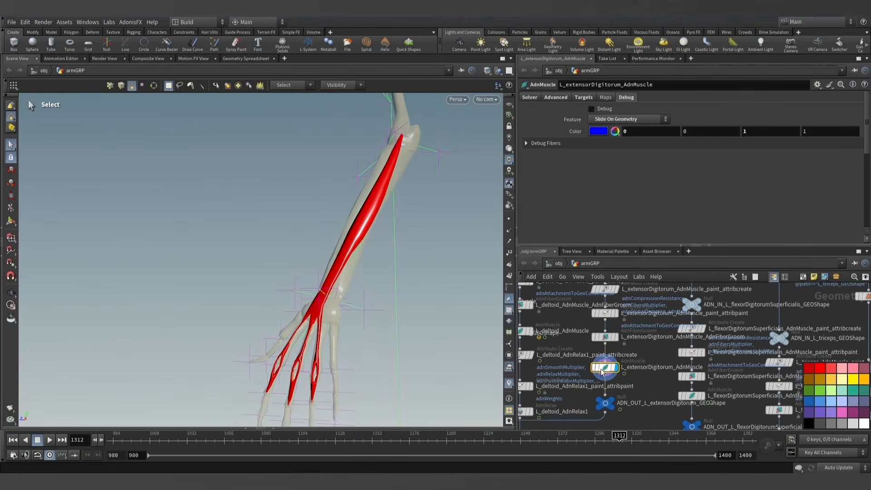
- Paint the extensorDigitorum's adnAttachmentToGeoConstraints0 map at 0.5 around the wrist and lower forearm, using a Volume brush about 1.62 to 1.98 in radius
{"action": "left_click", "coordinate": [615, 315]}
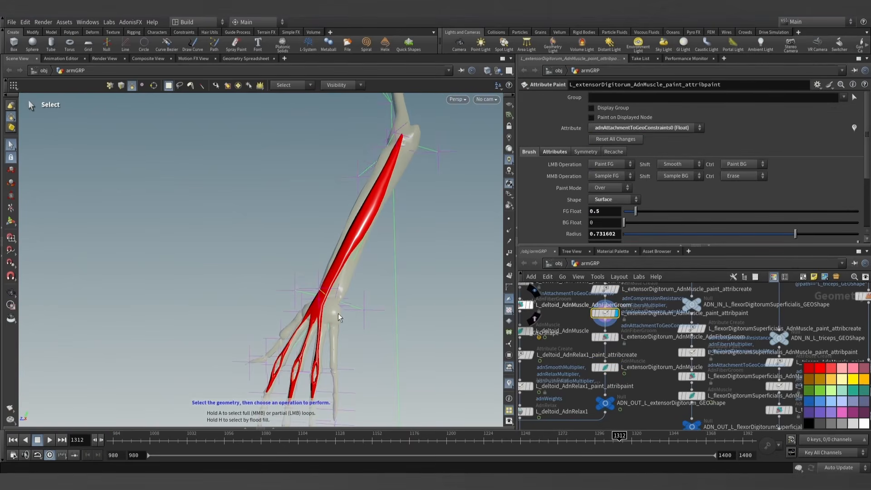
{"action": "key", "text": "Return"}
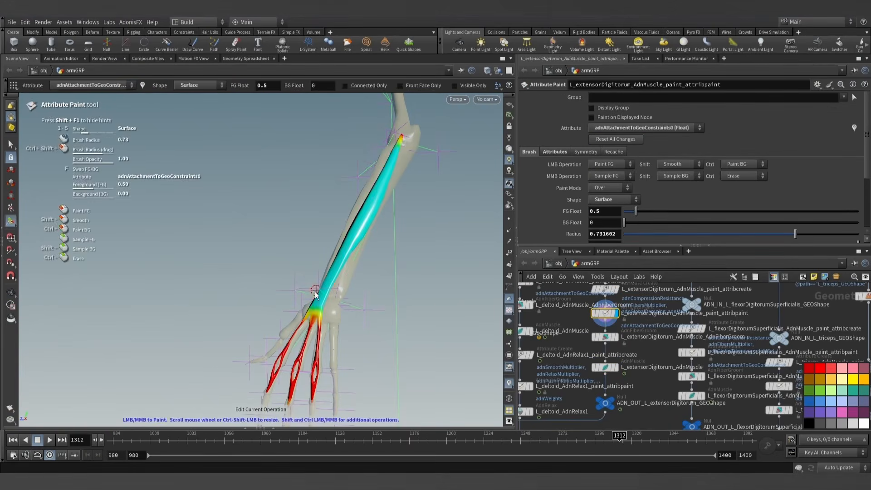
{"action": "left_click_drag", "start_coordinate": [316, 295], "coordinate": [322, 310], "text": "alt"}
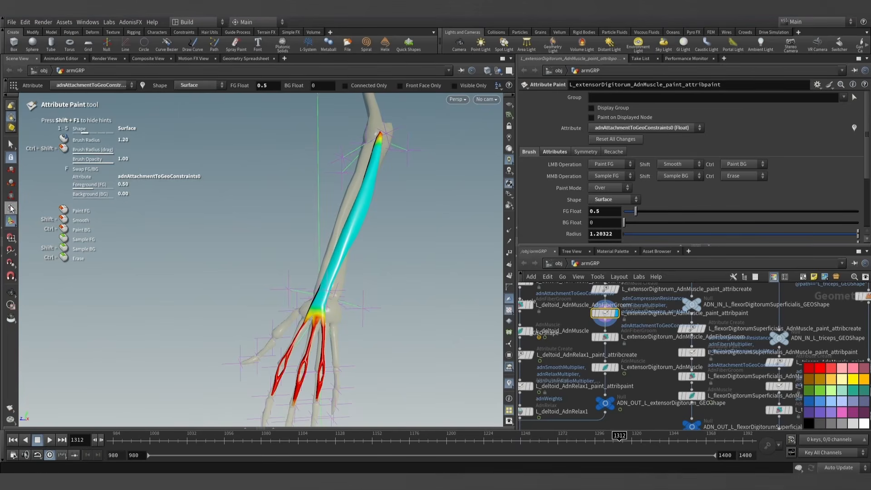
{"action": "left_click", "coordinate": [610, 200]}
{"action": "left_click", "coordinate": [602, 212]}
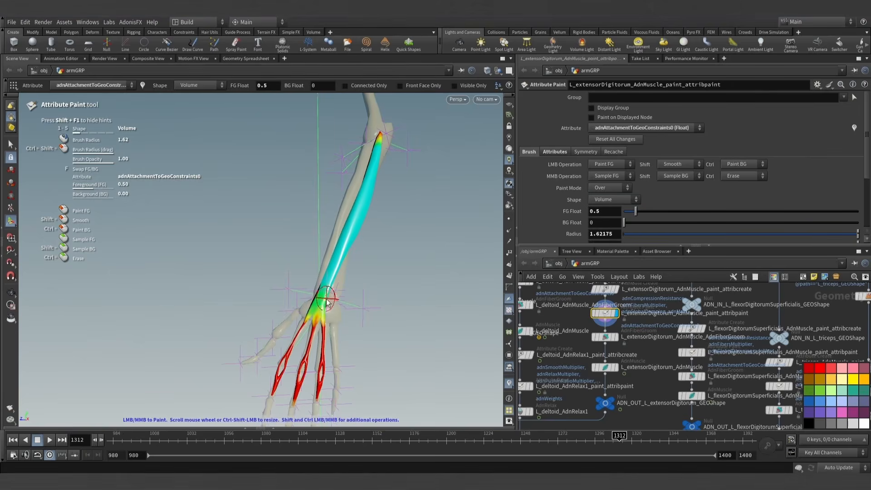
{"action": "mouse_move", "coordinate": [334, 306]}
{"action": "left_mouse_down", "text": "alt"}
{"action": "mouse_move", "coordinate": [334, 296]}
{"action": "mouse_move", "coordinate": [298, 300]}
{"action": "mouse_move", "coordinate": [492, 335]}
{"action": "left_mouse_up", "text": "alt"}
{"action": "left_click_drag", "start_coordinate": [346, 285], "coordinate": [315, 267], "text": "alt"}
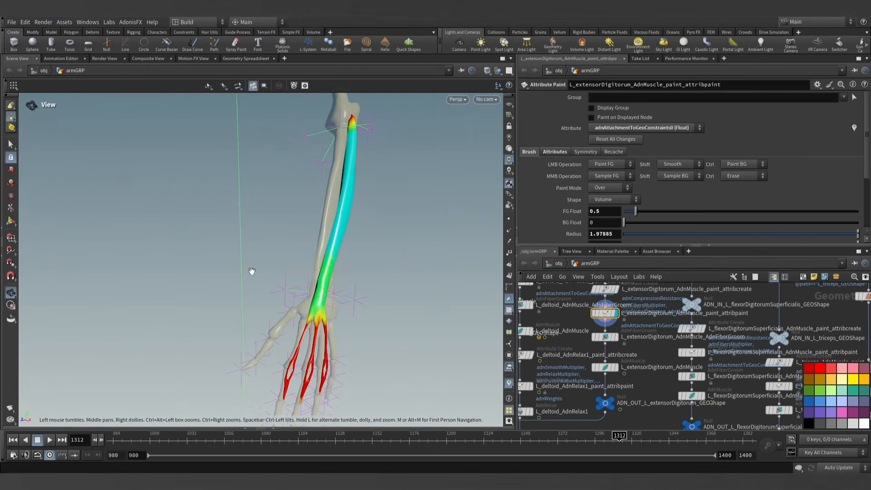
{"action": "mouse_move", "coordinate": [253, 272]}
{"action": "left_mouse_down", "text": "alt"}
{"action": "mouse_move", "coordinate": [131, 239]}
{"action": "mouse_move", "coordinate": [41, 195]}
{"action": "left_mouse_up", "text": "alt"}
{"action": "left_click", "coordinate": [9, 145]}
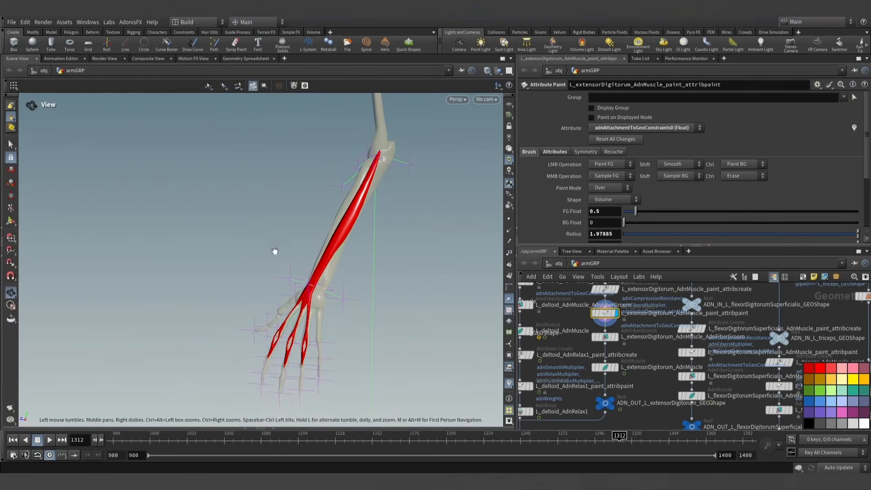
- Display the extensorDigitorum's AdnMuscle node again and re-simulate it up to about frame 1309
{"action": "left_click", "coordinate": [604, 367]}
{"action": "scroll", "coordinate": [384, 308], "scroll_direction": "down", "scroll_amount": 3}
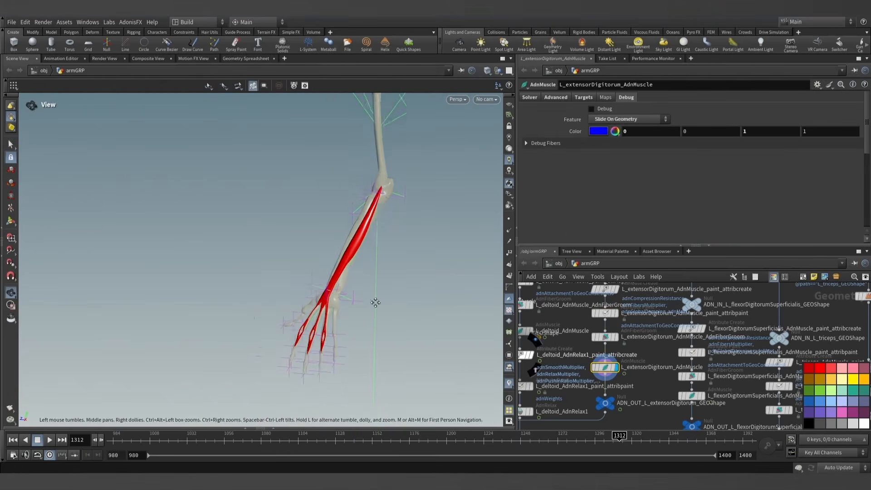
{"action": "middle_click_drag", "start_coordinate": [375, 302], "coordinate": [354, 291], "text": "alt"}
{"action": "left_click", "coordinate": [49, 440]}
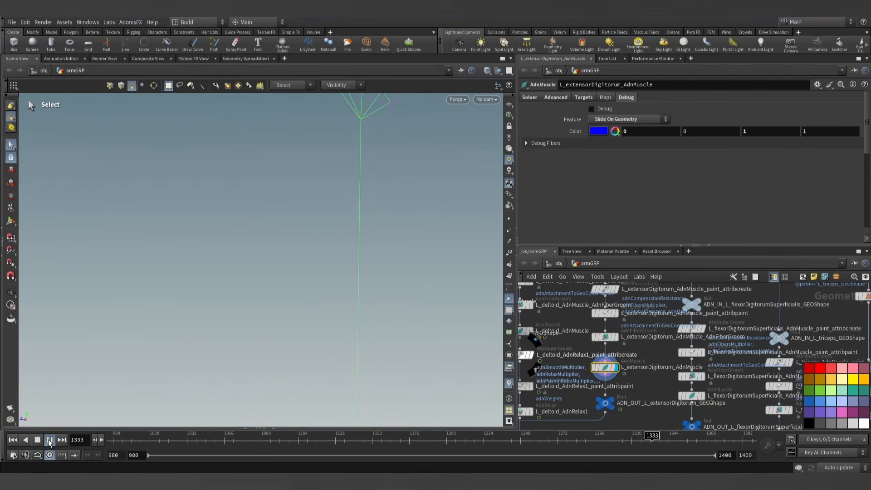
{"action": "left_click", "coordinate": [37, 440]}
{"action": "left_click_drag", "start_coordinate": [277, 247], "coordinate": [303, 273], "text": "alt"}
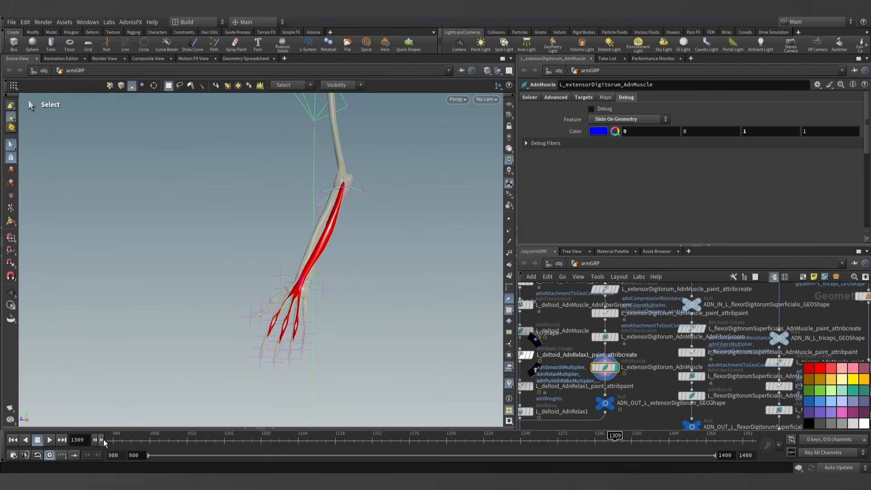
- Examine the simulated extensorDigitorum around the wrist and finger tendons at frame 1311
{"action": "left_click_drag", "start_coordinate": [383, 268], "coordinate": [336, 307], "text": "alt"}
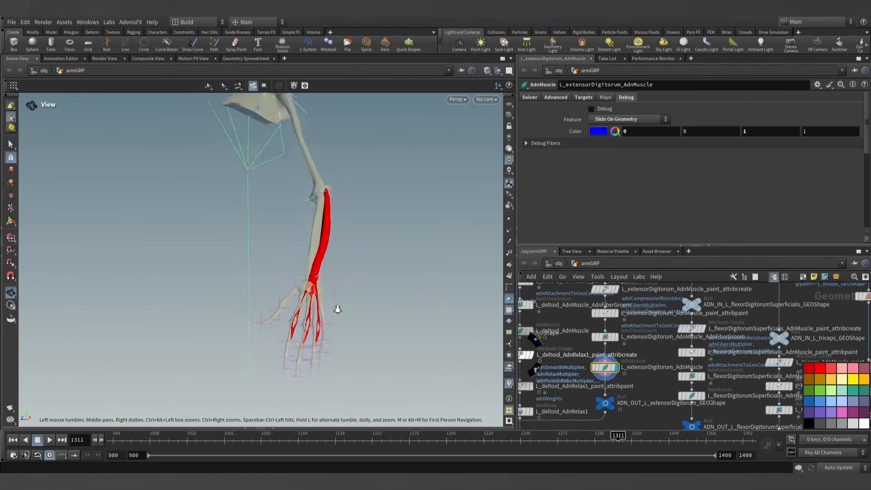
{"action": "right_click_drag", "start_coordinate": [336, 307], "coordinate": [375, 286], "text": "alt"}
{"action": "left_click_drag", "start_coordinate": [375, 286], "coordinate": [302, 305], "text": "alt"}
{"action": "right_click_drag", "start_coordinate": [301, 305], "coordinate": [318, 277], "text": "alt"}
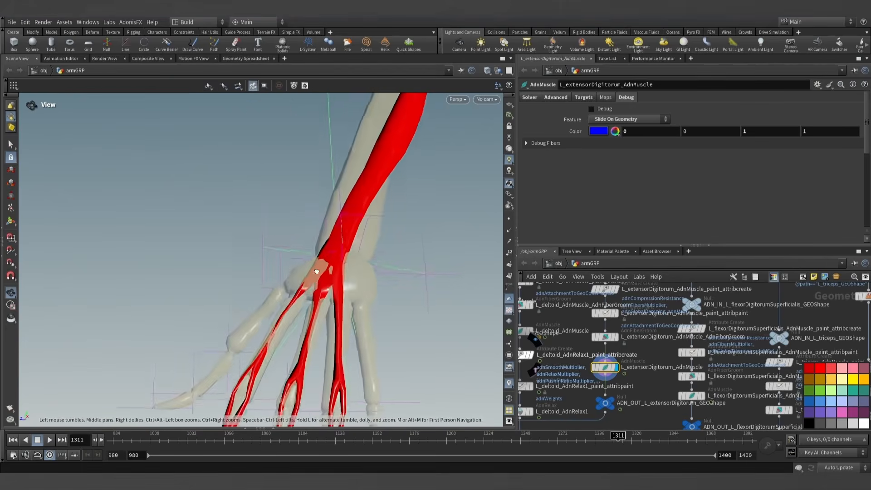
{"action": "left_click_drag", "start_coordinate": [318, 277], "coordinate": [313, 239], "text": "alt"}
{"action": "key", "text": "s"}
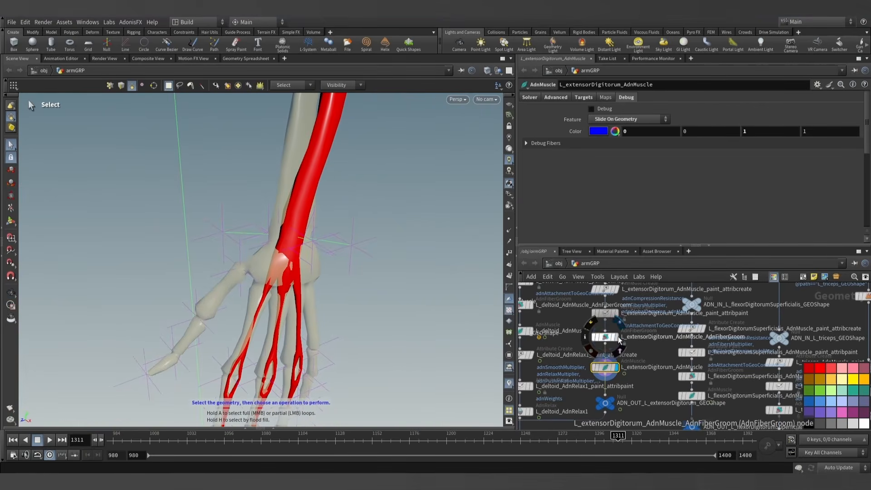
- Display the extensorDigitorum's AdnFiberGroom output to compare the unsimulated wrist shape, and rewind to frame 980
{"action": "left_click", "coordinate": [605, 338]}
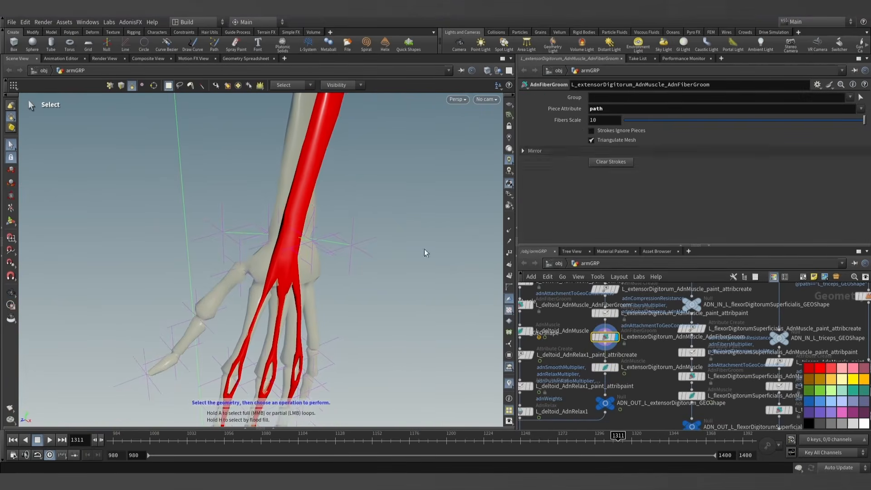
{"action": "key", "text": "Escape"}
{"action": "left_click_drag", "start_coordinate": [353, 261], "coordinate": [278, 292]}
{"action": "key", "text": "s"}
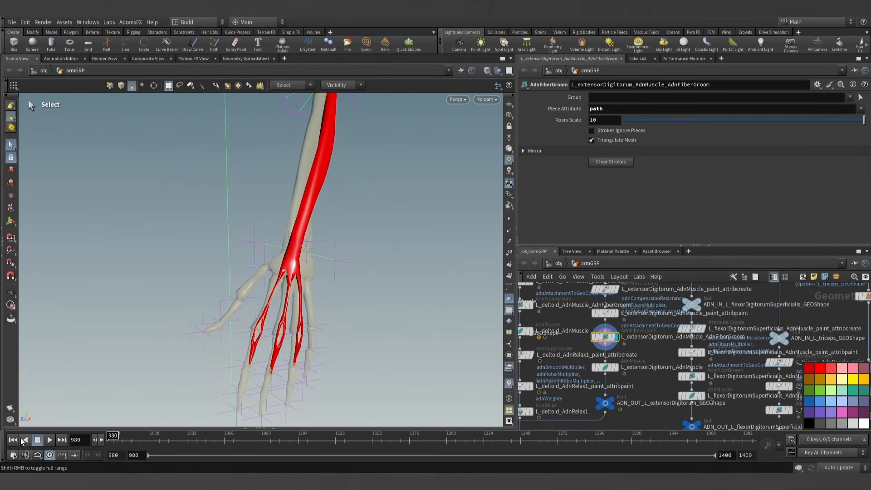
{"action": "scroll", "coordinate": [345, 242], "scroll_direction": "down", "scroll_amount": 5}
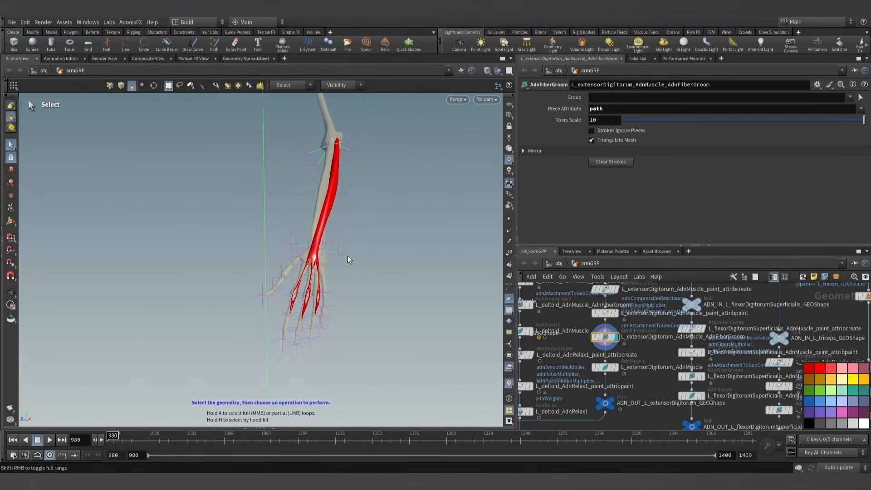
- Find the extensorCarpiUlnaris branch in the network and display its ADN_OUT null on the forearm
{"action": "middle_click_drag", "start_coordinate": [653, 390], "coordinate": [644, 370]}
{"action": "scroll", "coordinate": [644, 369], "scroll_direction": "down", "scroll_amount": 5}
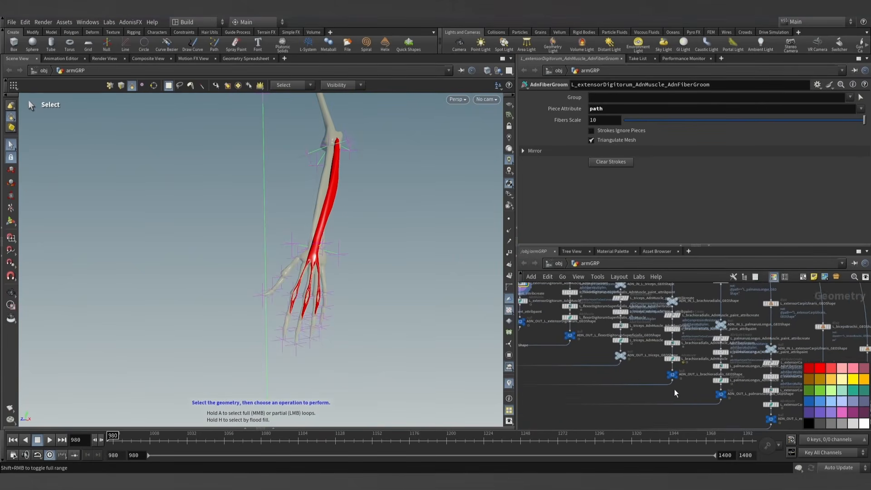
{"action": "scroll", "coordinate": [685, 393], "scroll_direction": "up", "scroll_amount": 5}
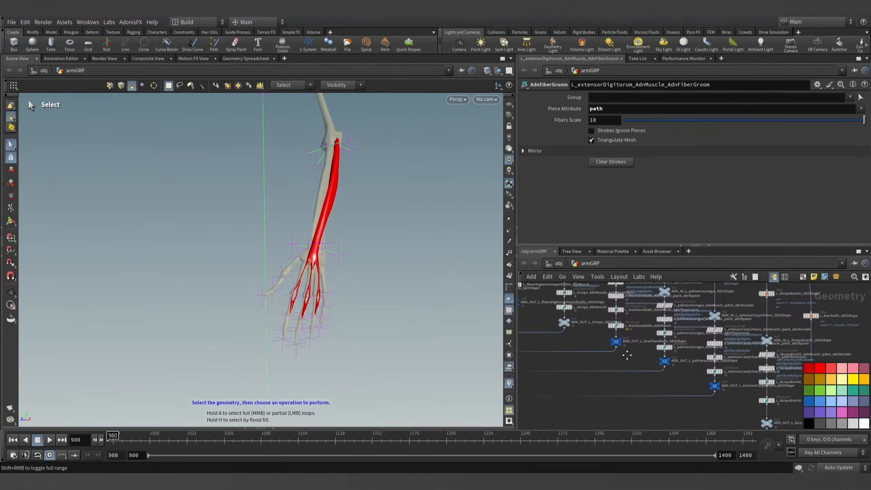
{"action": "scroll", "coordinate": [733, 388], "scroll_direction": "up", "scroll_amount": 2}
{"action": "left_click", "coordinate": [749, 367]}
{"action": "left_click_drag", "start_coordinate": [225, 236], "coordinate": [347, 317], "text": "alt"}
{"action": "key", "text": "s"}
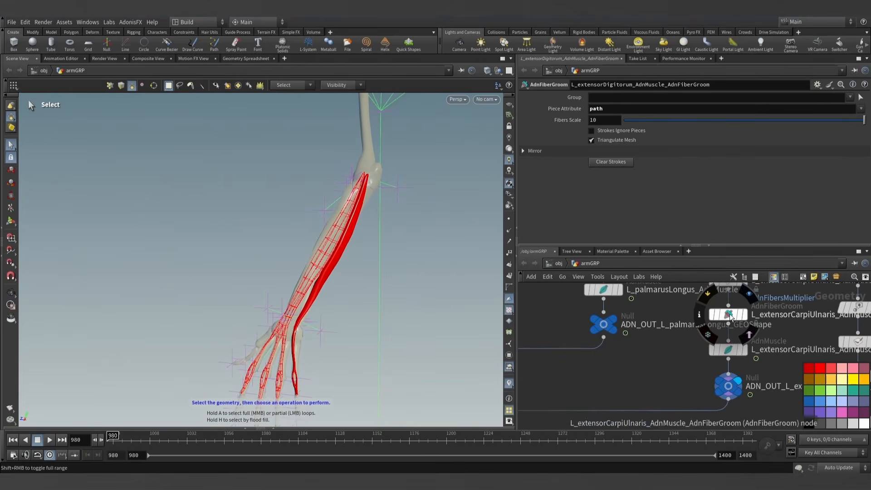
- Review the target geometry settings of the extensorCarpiUlnaris AdnMuscle node
{"action": "left_click", "coordinate": [729, 350]}
{"action": "left_click", "coordinate": [584, 98]}
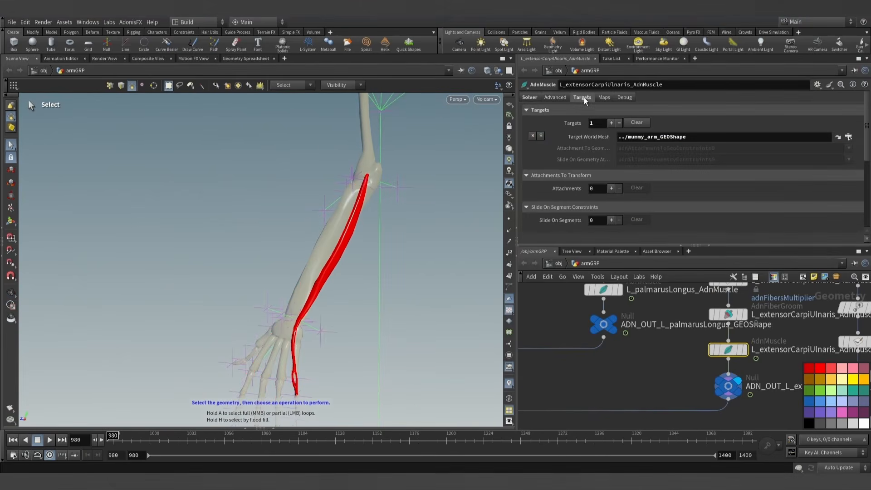
{"action": "mouse_move", "coordinate": [387, 259]}
{"action": "left_mouse_down"}
{"action": "mouse_move", "coordinate": [389, 251]}
{"action": "mouse_move", "coordinate": [376, 267]}
{"action": "left_mouse_up"}
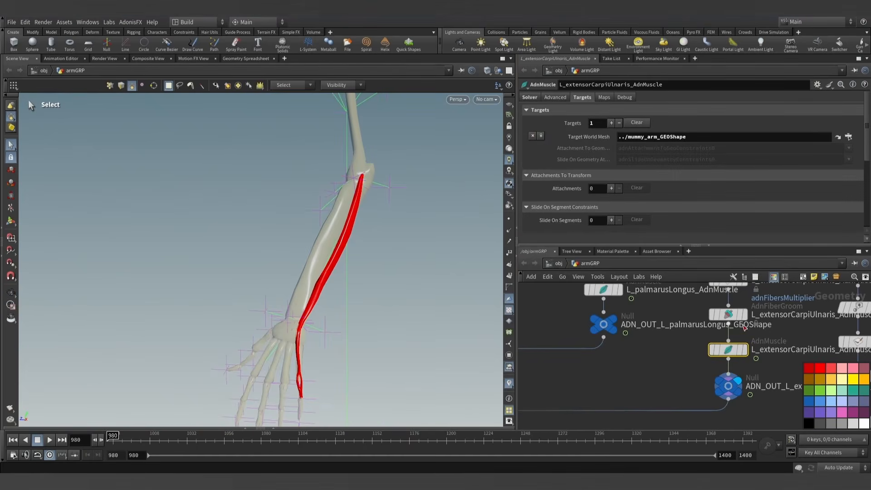
- Show the adnSlideOnGeometryConstraints0 map on the extensorCarpiUlnaris attribute paint node and activate painting
{"action": "middle_click_drag", "start_coordinate": [768, 333], "coordinate": [734, 366]}
{"action": "scroll", "coordinate": [734, 366], "scroll_direction": "down", "scroll_amount": 2}
{"action": "left_click", "coordinate": [716, 331]}
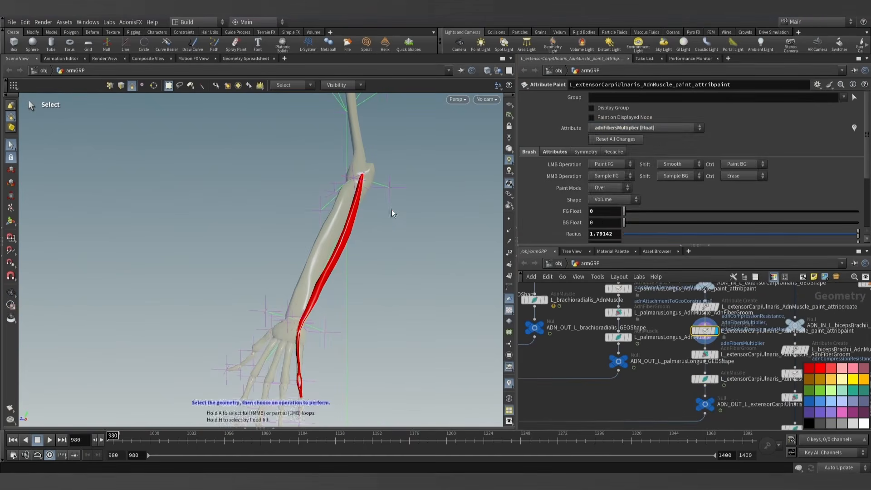
{"action": "left_click", "coordinate": [633, 128]}
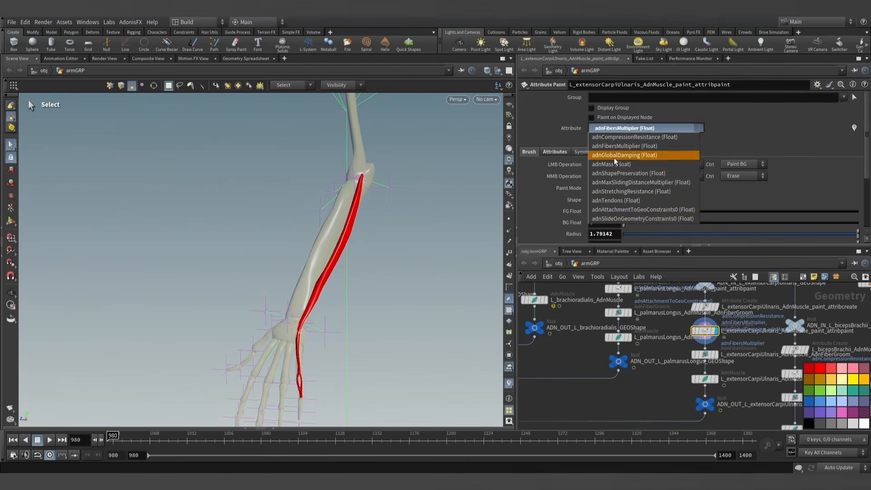
{"action": "left_click", "coordinate": [626, 219]}
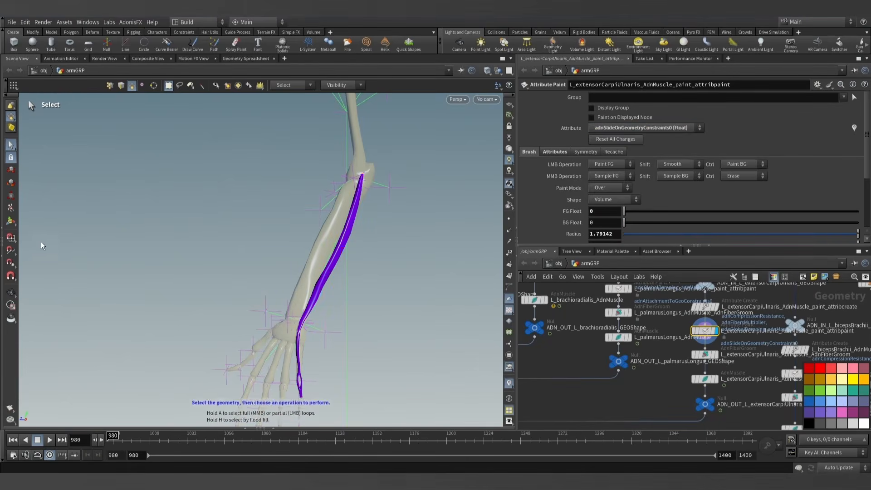
{"action": "left_click", "coordinate": [10, 221]}
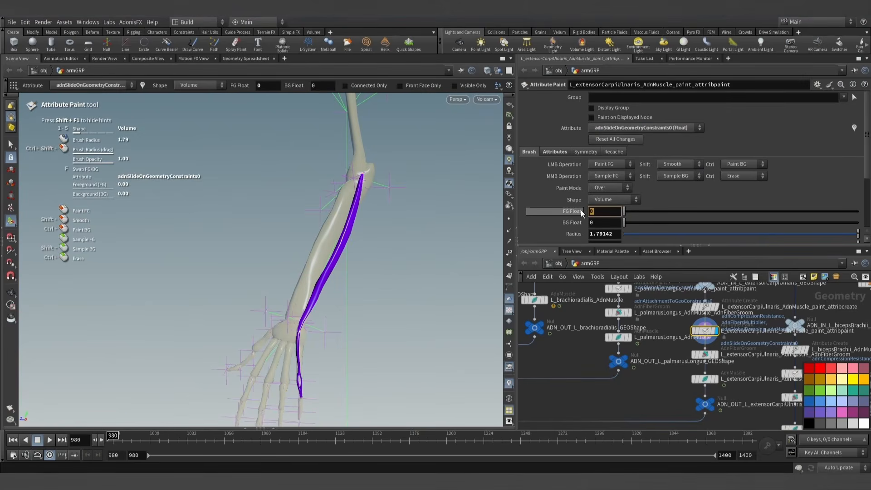
- Paint adnSlideOnGeometryConstraints0 at 0.5 with a 1.79 radius Volume brush along the extensorCarpiUlnaris between wrist and elbow
{"action": "type", "text": "0.5"}
{"action": "key", "text": "Return"}
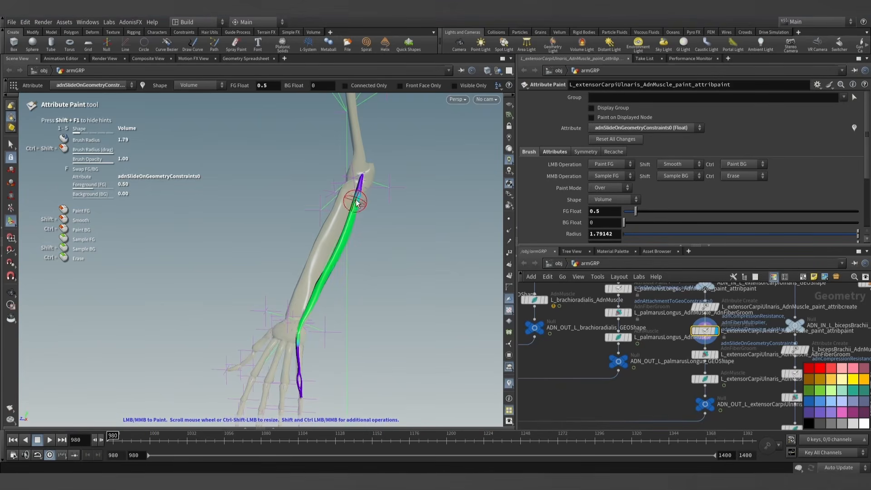
{"action": "mouse_move", "coordinate": [307, 311]}
{"action": "left_mouse_down", "text": "alt"}
{"action": "mouse_move", "coordinate": [292, 247]}
{"action": "mouse_move", "coordinate": [274, 250]}
{"action": "mouse_move", "coordinate": [340, 238]}
{"action": "left_mouse_up", "text": "alt"}
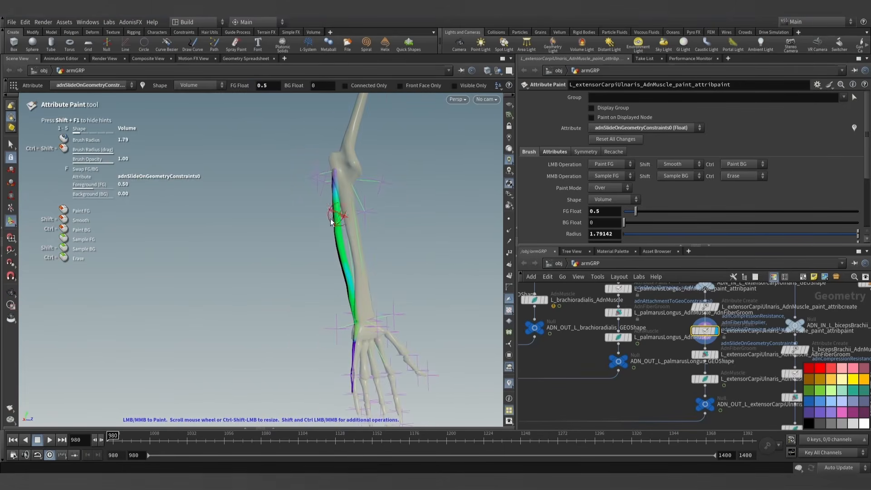
{"action": "key", "text": "Escape"}
{"action": "mouse_move", "coordinate": [352, 295]}
{"action": "left_mouse_down"}
{"action": "mouse_move", "coordinate": [208, 349]}
{"action": "mouse_move", "coordinate": [362, 305]}
{"action": "mouse_move", "coordinate": [473, 320]}
{"action": "mouse_move", "coordinate": [626, 313]}
{"action": "mouse_move", "coordinate": [540, 327]}
{"action": "left_mouse_up"}
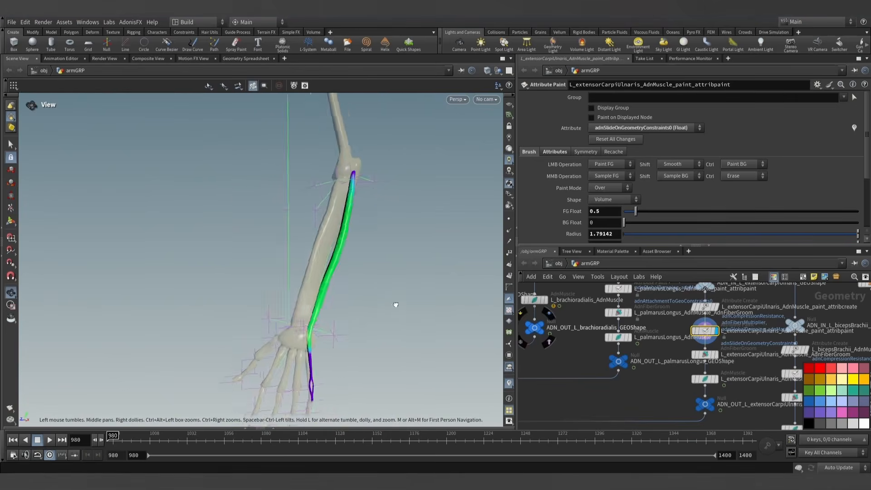
{"action": "left_click_drag", "start_coordinate": [395, 304], "coordinate": [522, 272], "text": "alt"}
- Paint adnAttachmentToGeoConstraints0 at 0.5 with a 1.62 radius Surface brush along the bone-facing side of the extensorCarpiUlnaris
{"action": "left_click", "coordinate": [631, 128]}
{"action": "left_click", "coordinate": [631, 202]}
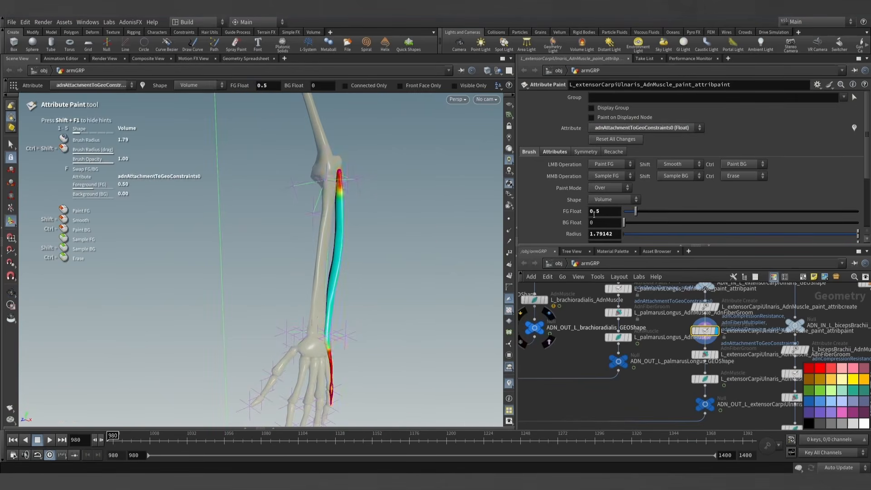
{"action": "key", "text": "Escape"}
{"action": "mouse_move", "coordinate": [363, 272]}
{"action": "left_mouse_down"}
{"action": "mouse_move", "coordinate": [403, 247]}
{"action": "mouse_move", "coordinate": [396, 255]}
{"action": "mouse_move", "coordinate": [419, 251]}
{"action": "mouse_move", "coordinate": [363, 262]}
{"action": "left_mouse_up"}
{"action": "left_click", "coordinate": [612, 200]}
{"action": "left_click", "coordinate": [610, 218]}
{"action": "scroll", "coordinate": [342, 269], "scroll_direction": "up", "scroll_amount": 3, "text": "alt"}
{"action": "scroll", "coordinate": [363, 262], "scroll_direction": "up", "scroll_amount": 2, "text": "alt"}
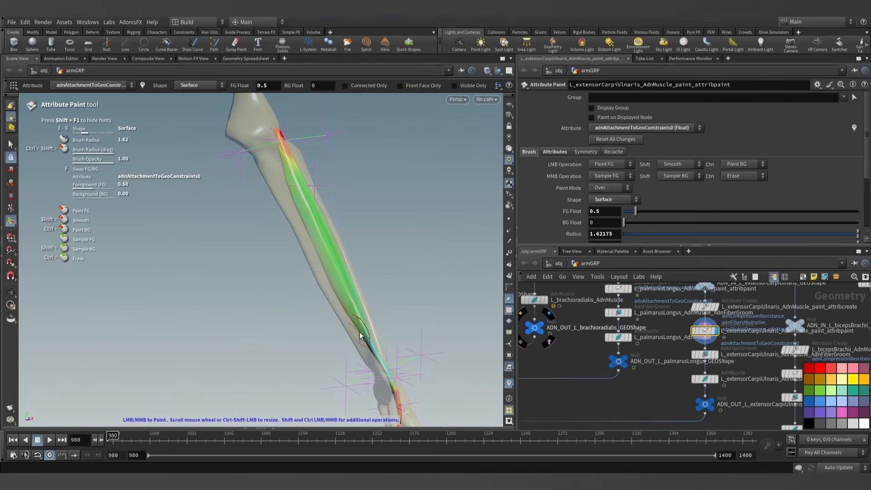
{"action": "mouse_move", "coordinate": [360, 336]}
{"action": "left_mouse_down", "text": "alt"}
{"action": "mouse_move", "coordinate": [366, 288]}
{"action": "mouse_move", "coordinate": [148, 278]}
{"action": "mouse_move", "coordinate": [272, 295]}
{"action": "mouse_move", "coordinate": [325, 282]}
{"action": "left_mouse_up", "text": "alt"}
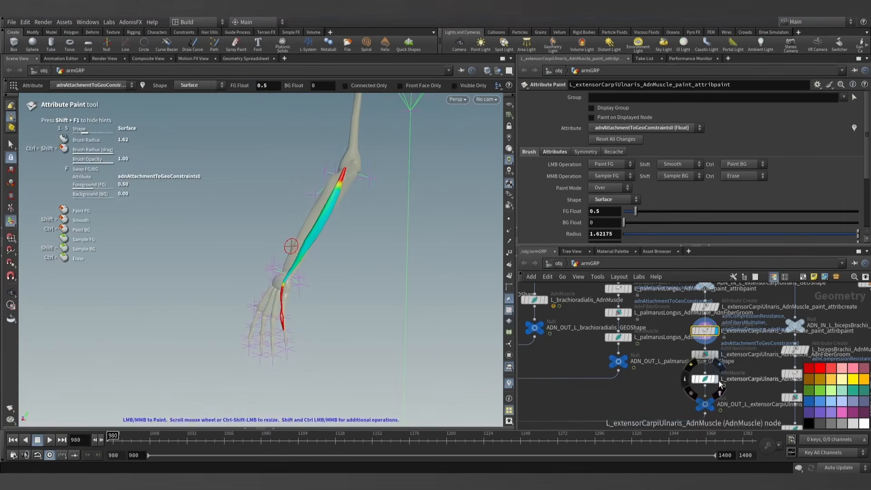
- Display the extensorCarpiUlnaris AdnMuscle node and run its simulation from frame 980 to about frame 1309
{"action": "left_click", "coordinate": [718, 380]}
{"action": "scroll", "coordinate": [350, 261], "scroll_direction": "down", "scroll_amount": 2, "text": "alt"}
{"action": "middle_click_drag", "start_coordinate": [349, 261], "coordinate": [349, 277], "text": "alt"}
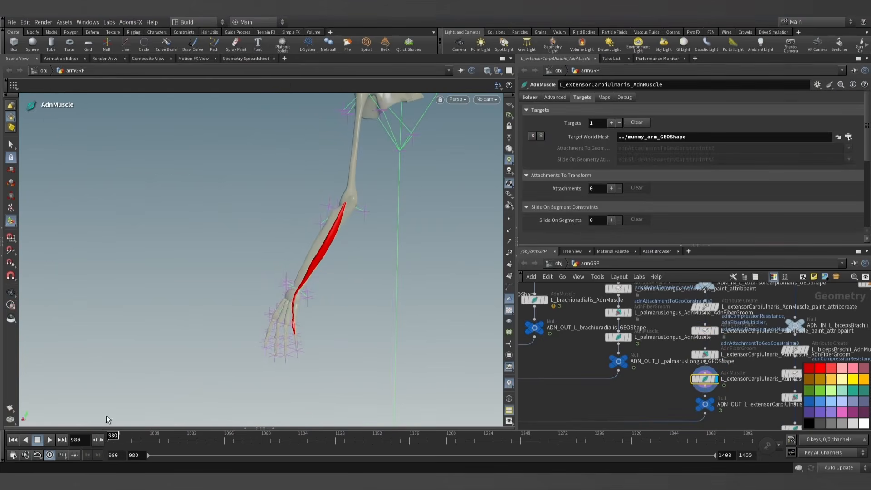
{"action": "left_click", "coordinate": [48, 440]}
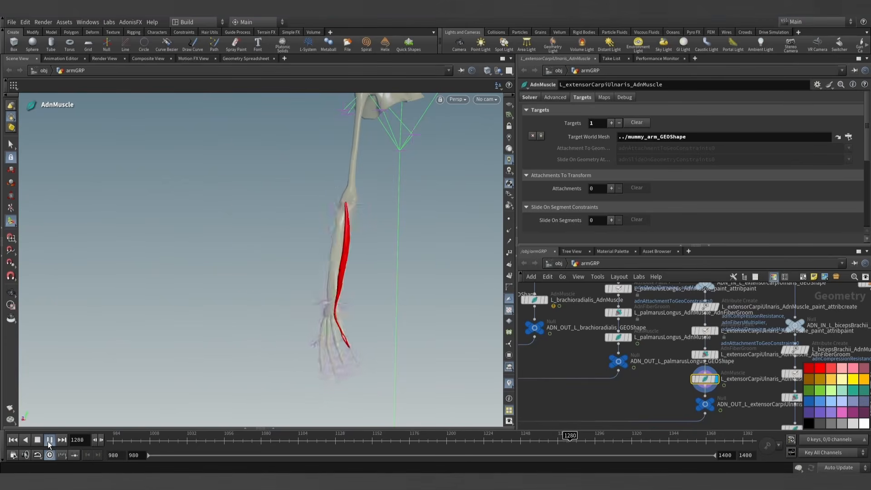
{"action": "left_click", "coordinate": [50, 439]}
- Inspect how the simulated extensorCarpiUlnaris follows the bones between elbow and wrist, and return to the first frame
{"action": "left_click_drag", "start_coordinate": [121, 368], "coordinate": [121, 274], "text": "alt"}
{"action": "right_click_drag", "start_coordinate": [120, 274], "coordinate": [451, 376], "text": "alt"}
{"action": "middle_click_drag", "start_coordinate": [435, 358], "coordinate": [205, 342], "text": "alt"}
{"action": "left_click_drag", "start_coordinate": [206, 342], "coordinate": [378, 366], "text": "alt"}
{"action": "right_click_drag", "start_coordinate": [378, 367], "coordinate": [305, 350], "text": "alt"}
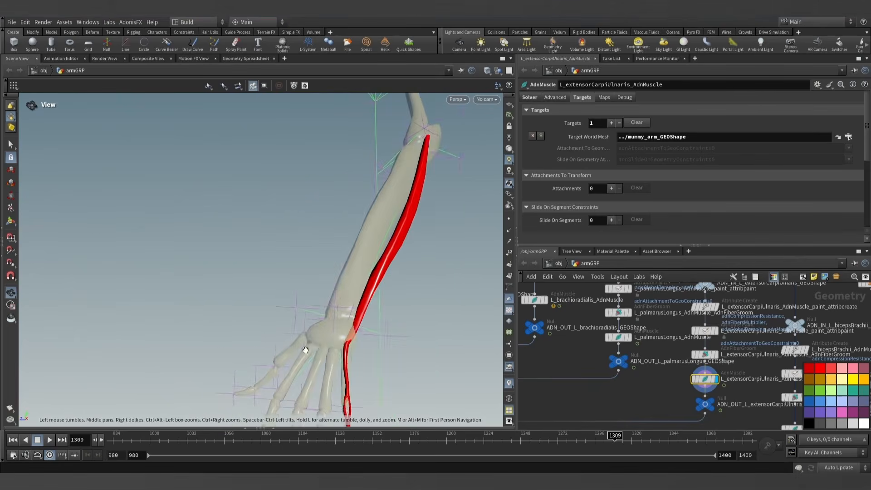
{"action": "left_click_drag", "start_coordinate": [305, 350], "coordinate": [286, 317], "text": "alt"}
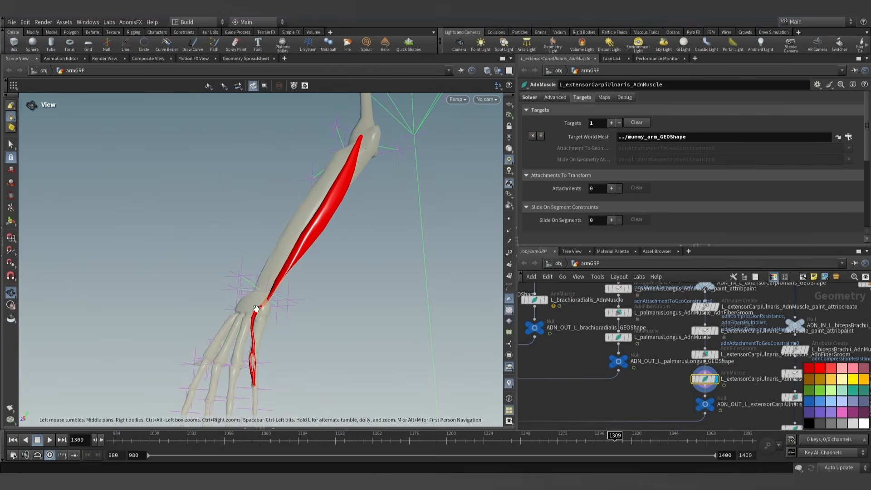
{"action": "left_click", "coordinate": [15, 441]}
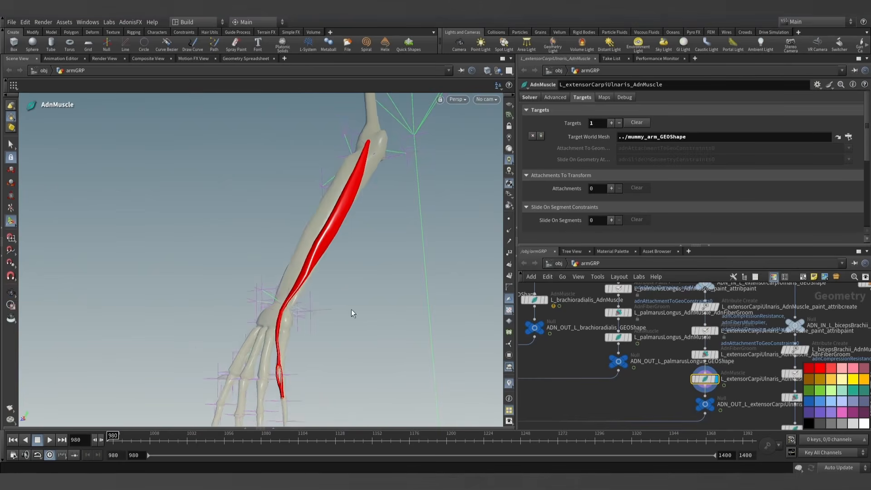
- Paint adnAttachmentToGeoConstraints0 at 1 with a 1.62 radius Volume brush on the extensorCarpiUlnaris tendon at the wrist
{"action": "left_click", "coordinate": [707, 356]}
{"action": "left_click", "coordinate": [703, 328]}
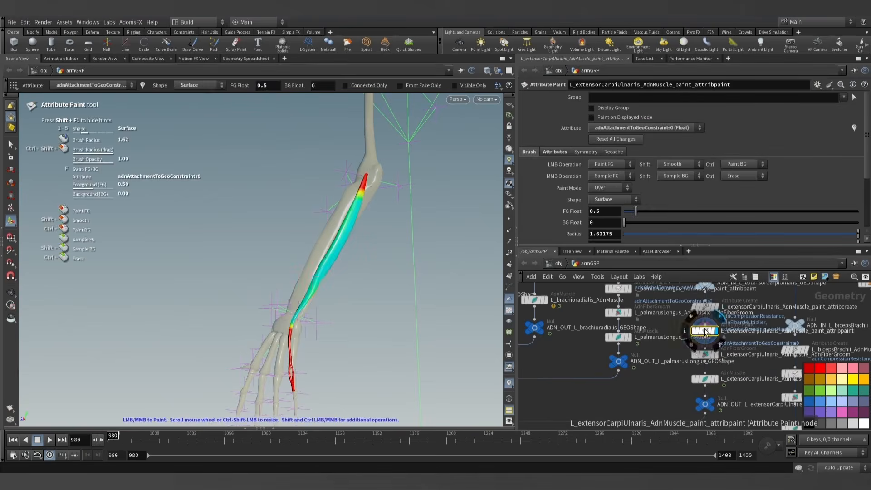
{"action": "key", "text": "Escape"}
{"action": "mouse_move", "coordinate": [295, 291]}
{"action": "left_mouse_down"}
{"action": "mouse_move", "coordinate": [355, 315]}
{"action": "mouse_move", "coordinate": [386, 340]}
{"action": "left_mouse_up"}
{"action": "scroll", "coordinate": [386, 340], "scroll_direction": "up", "scroll_amount": 2}
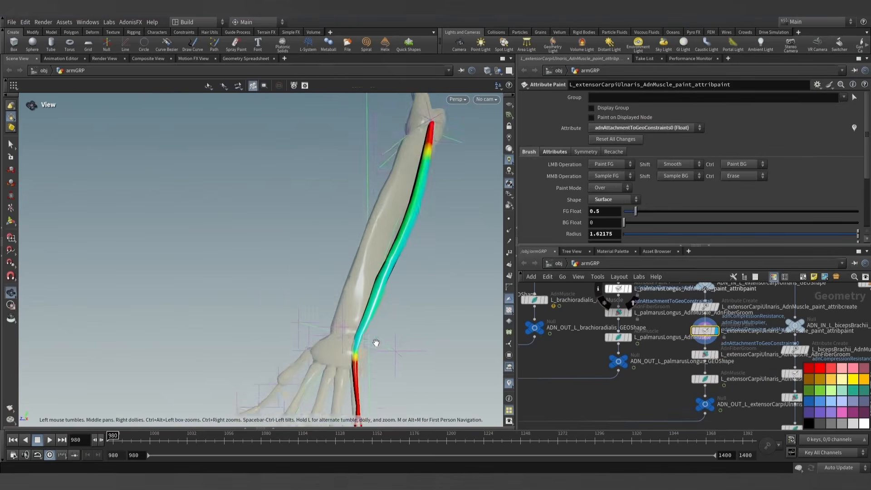
{"action": "scroll", "coordinate": [375, 344], "scroll_direction": "up", "scroll_amount": 2}
{"action": "key", "text": "Return"}
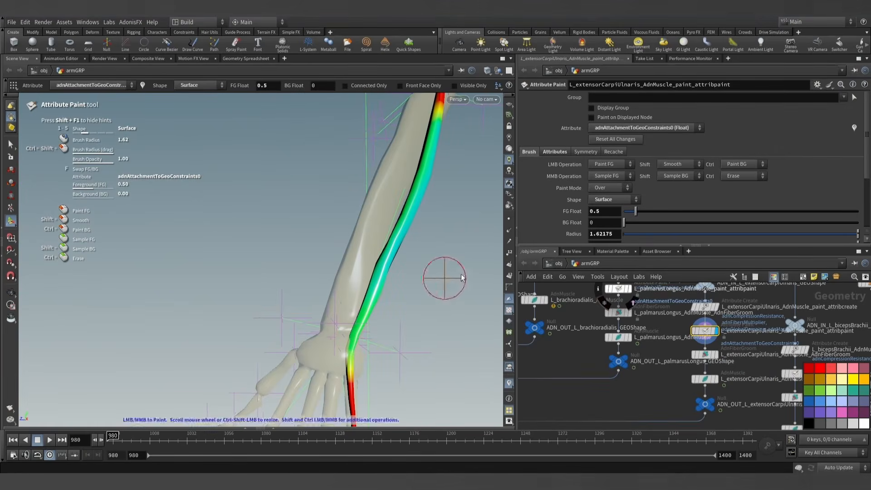
{"action": "left_click", "coordinate": [608, 210]}
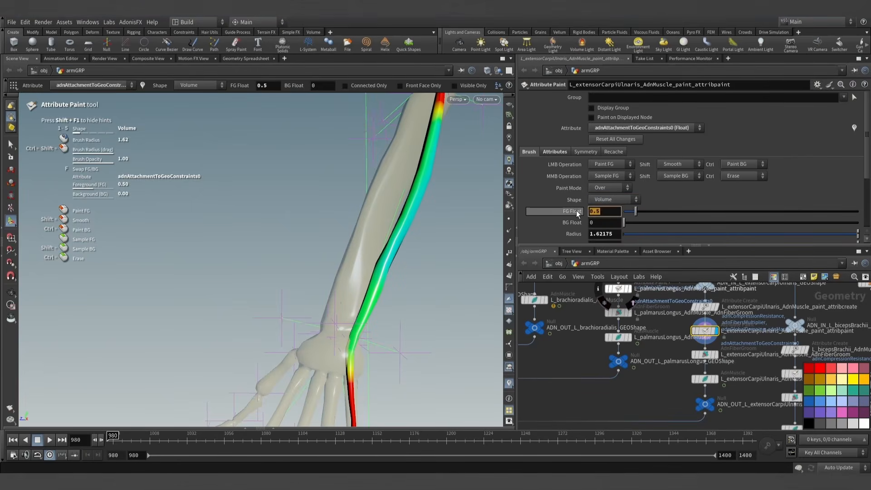
{"action": "type", "text": "1"}
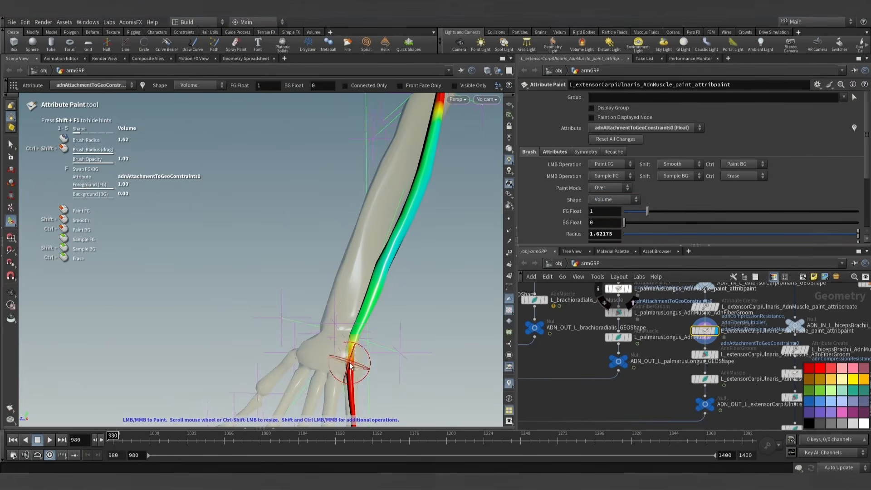
{"action": "key", "text": "Escape"}
{"action": "mouse_move", "coordinate": [394, 323]}
{"action": "left_mouse_down"}
{"action": "mouse_move", "coordinate": [395, 308]}
{"action": "mouse_move", "coordinate": [339, 293]}
{"action": "mouse_move", "coordinate": [214, 292]}
{"action": "mouse_move", "coordinate": [368, 305]}
{"action": "mouse_move", "coordinate": [383, 332]}
{"action": "mouse_move", "coordinate": [338, 310]}
{"action": "left_mouse_up"}
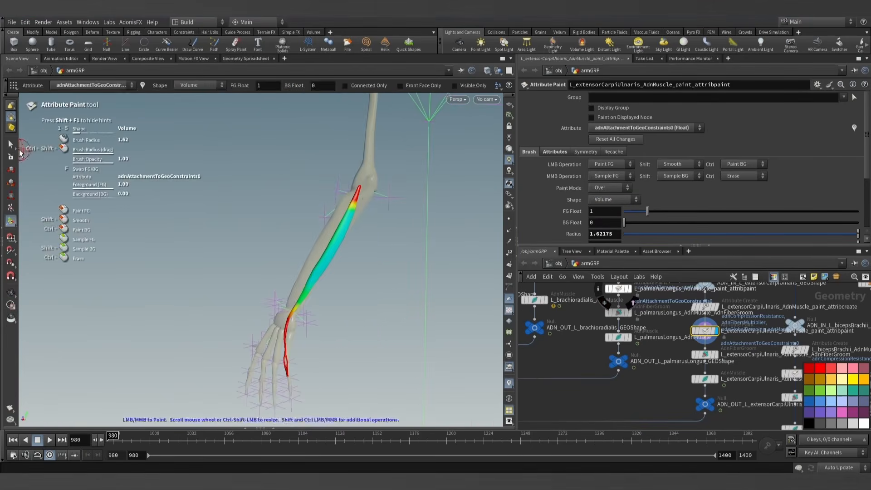
- Exit painting, display the extensorCarpiUlnaris AdnMuscle node, re-simulate the bending arm to check the muscle, and return to frame 980
{"action": "left_click", "coordinate": [11, 145]}
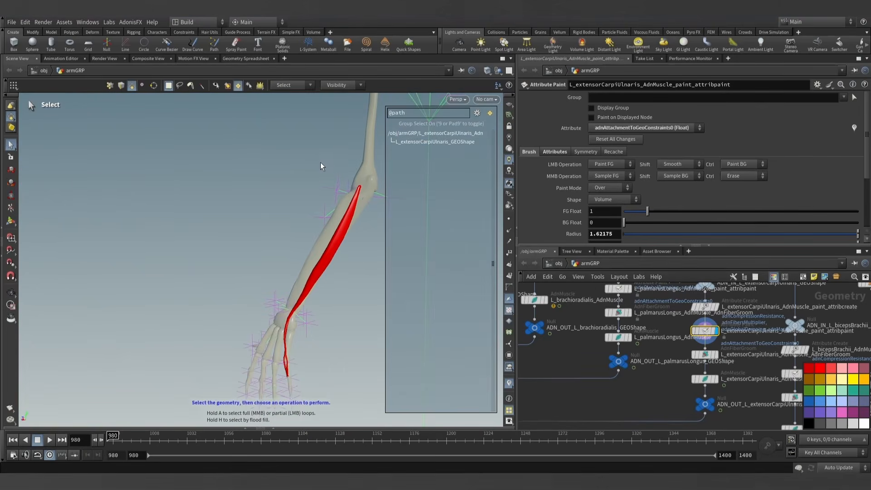
{"action": "key", "text": "9"}
{"action": "left_click", "coordinate": [717, 378]}
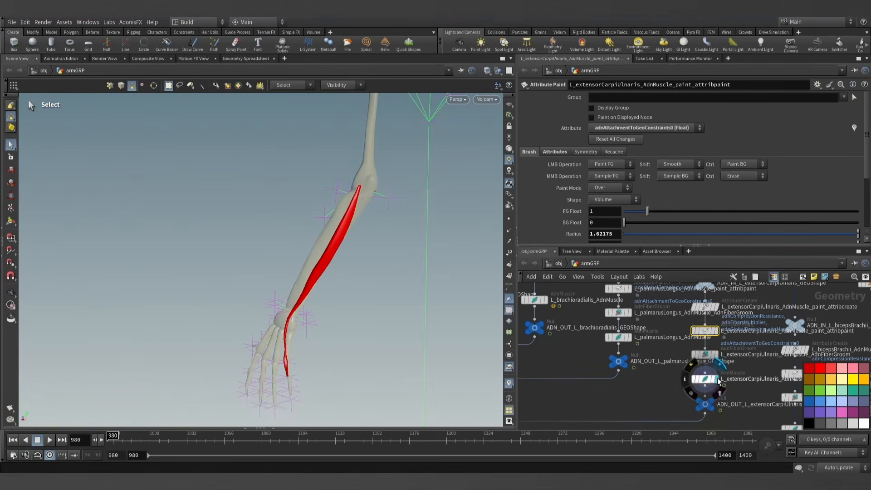
{"action": "left_click", "coordinate": [710, 380]}
{"action": "scroll", "coordinate": [391, 279], "scroll_direction": "down", "scroll_amount": 2}
{"action": "left_click_drag", "start_coordinate": [391, 279], "coordinate": [352, 284], "text": "alt"}
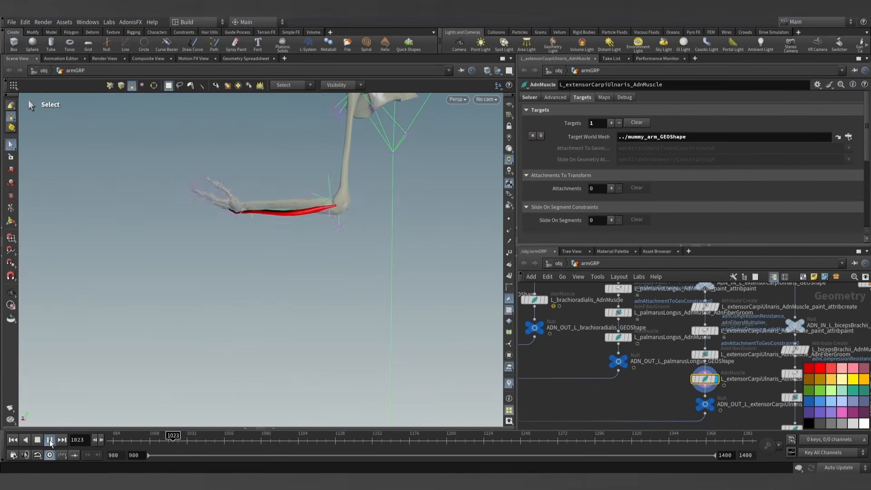
{"action": "left_click_drag", "start_coordinate": [225, 286], "coordinate": [264, 274], "text": "alt"}
{"action": "scroll", "coordinate": [267, 276], "scroll_direction": "down", "scroll_amount": 2}
{"action": "middle_click_drag", "start_coordinate": [268, 276], "coordinate": [273, 297], "text": "alt"}
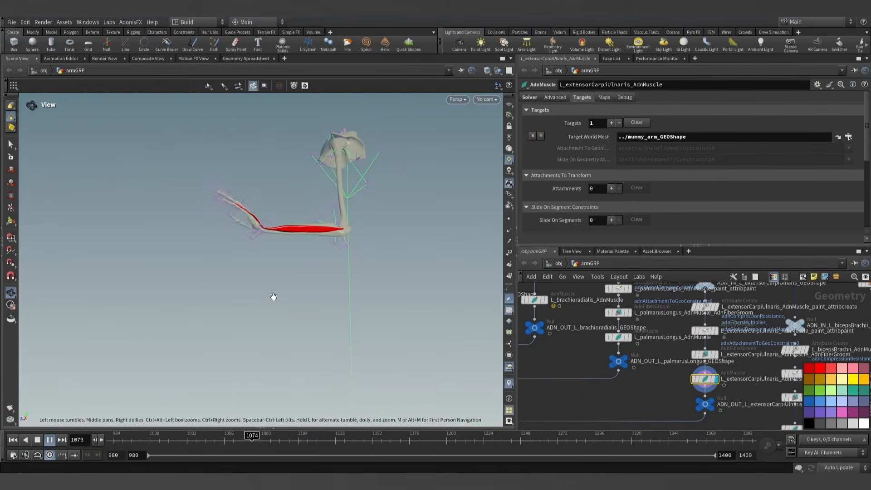
{"action": "key", "text": "s"}
{"action": "left_click", "coordinate": [48, 441]}
{"action": "left_click", "coordinate": [13, 442]}
- Display the normal1 node to show all merged arm muscles, widen the viewport and hide the network's color palette
{"action": "scroll", "coordinate": [616, 383], "scroll_direction": "down", "scroll_amount": 8}
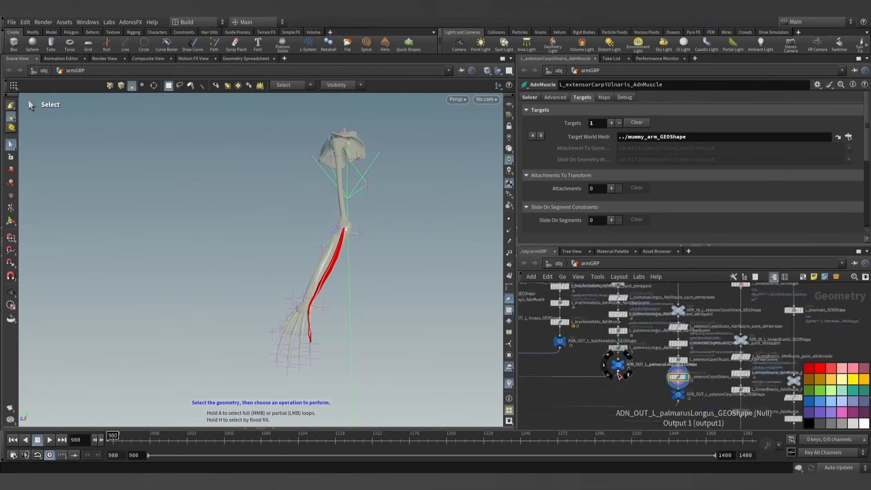
{"action": "scroll", "coordinate": [634, 340], "scroll_direction": "up", "scroll_amount": 10}
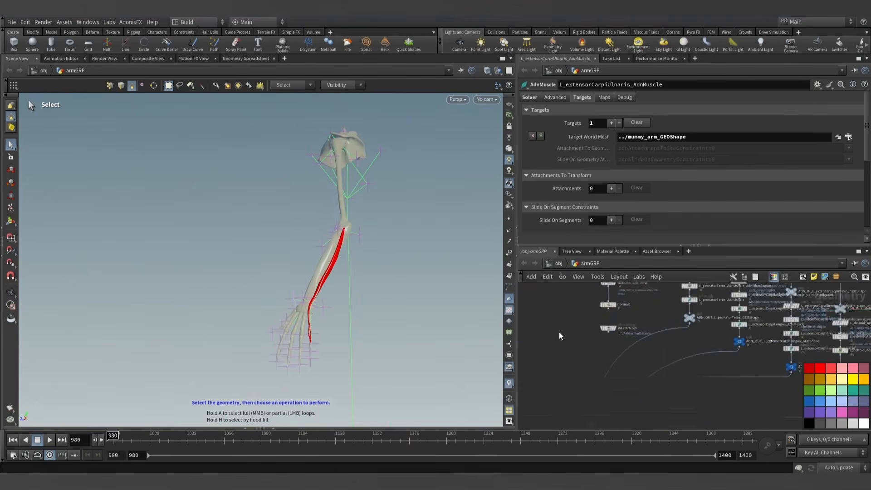
{"action": "left_click", "coordinate": [626, 333]}
{"action": "left_click", "coordinate": [610, 334]}
{"action": "left_click_drag", "start_coordinate": [380, 236], "coordinate": [361, 270], "text": "alt"}
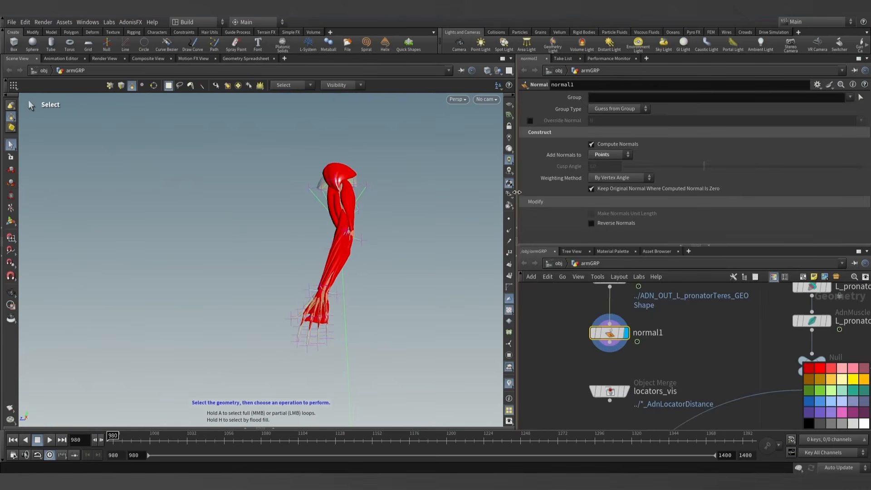
{"action": "left_click_drag", "start_coordinate": [517, 196], "coordinate": [594, 196]}
{"action": "key", "text": "c"}
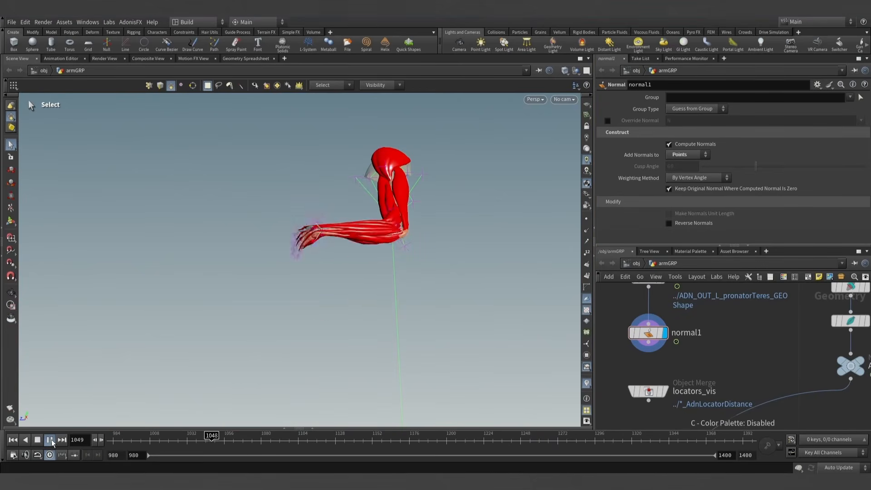
- Play the combined muscle simulation to about frame 1339 while viewing the whole arm from another angle
{"action": "key", "text": "Escape"}
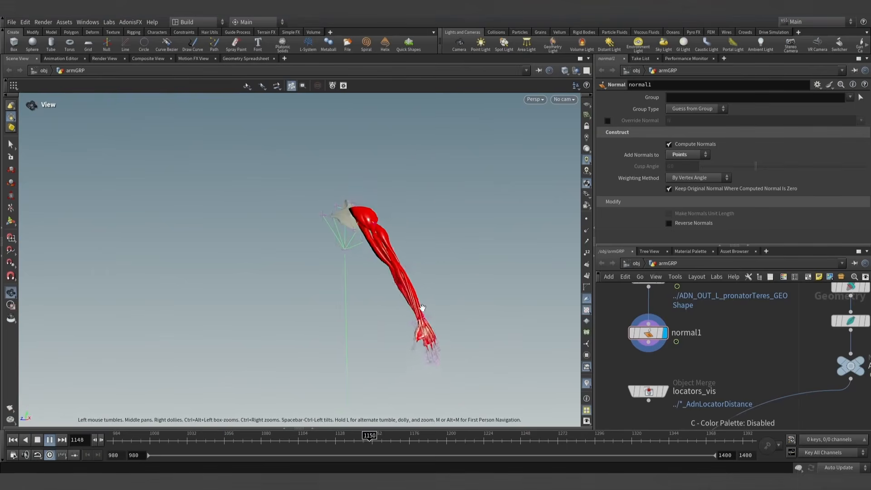
{"action": "key", "text": "s"}
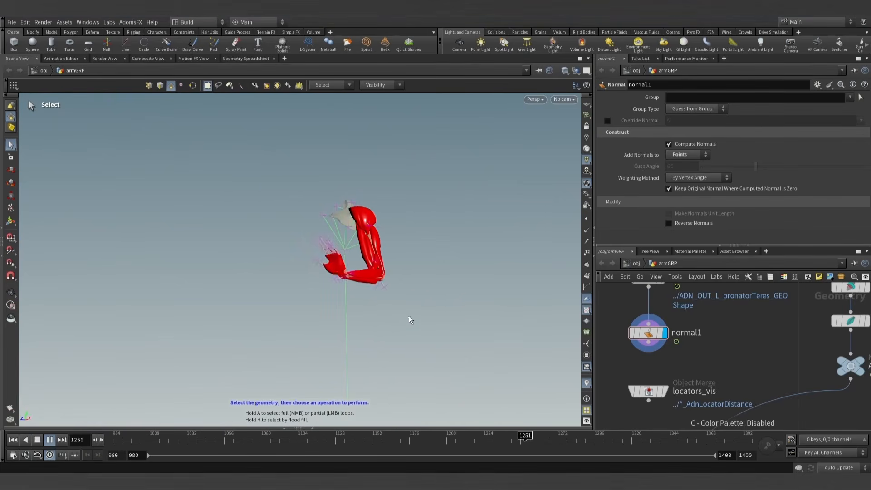
{"action": "key", "text": "Escape"}
{"action": "key", "text": "s"}
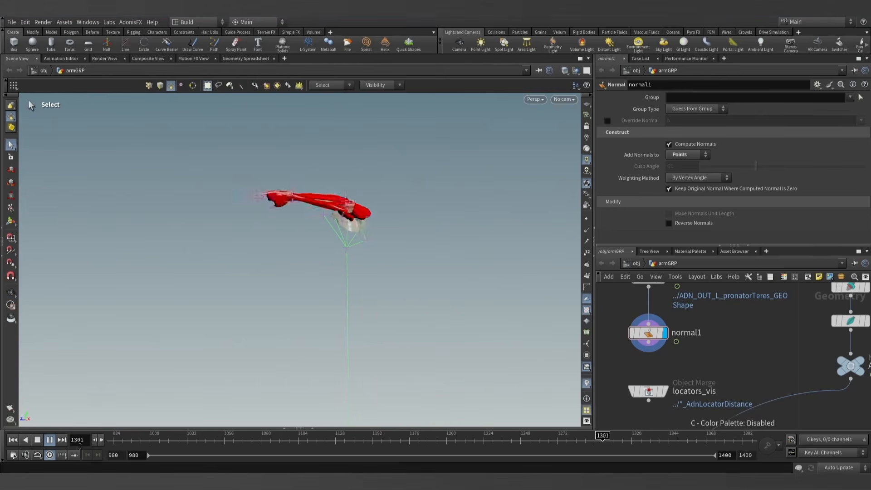
{"action": "left_click", "coordinate": [50, 440]}
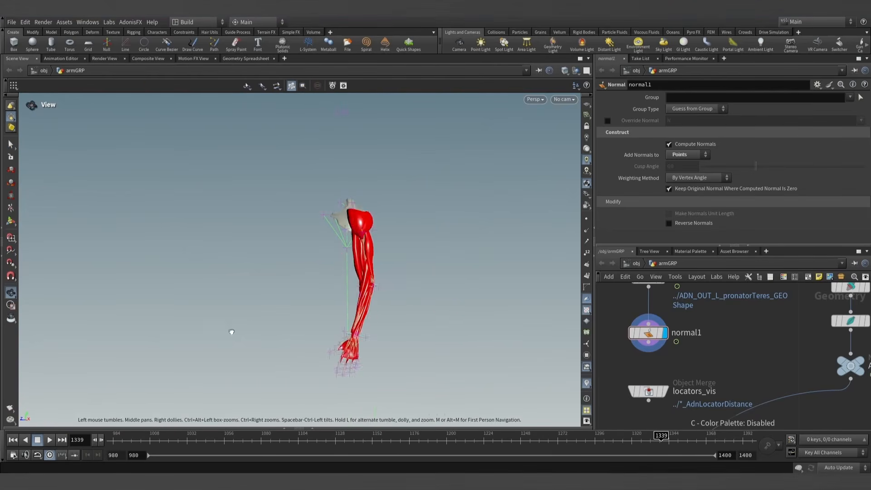
- Examine the simulated forearm muscles up close from the wrist and hand up to the elbow
{"action": "left_click_drag", "start_coordinate": [230, 331], "coordinate": [383, 326], "text": "alt"}
{"action": "right_click_drag", "start_coordinate": [383, 326], "coordinate": [485, 348], "text": "alt"}
{"action": "mouse_move", "coordinate": [400, 319]}
{"action": "left_mouse_down"}
{"action": "mouse_move", "coordinate": [398, 326]}
{"action": "mouse_move", "coordinate": [424, 326]}
{"action": "mouse_move", "coordinate": [369, 338]}
{"action": "mouse_move", "coordinate": [373, 321]}
{"action": "mouse_move", "coordinate": [394, 322]}
{"action": "left_mouse_up"}
{"action": "right_click_drag", "start_coordinate": [382, 330], "coordinate": [453, 347], "text": "alt"}
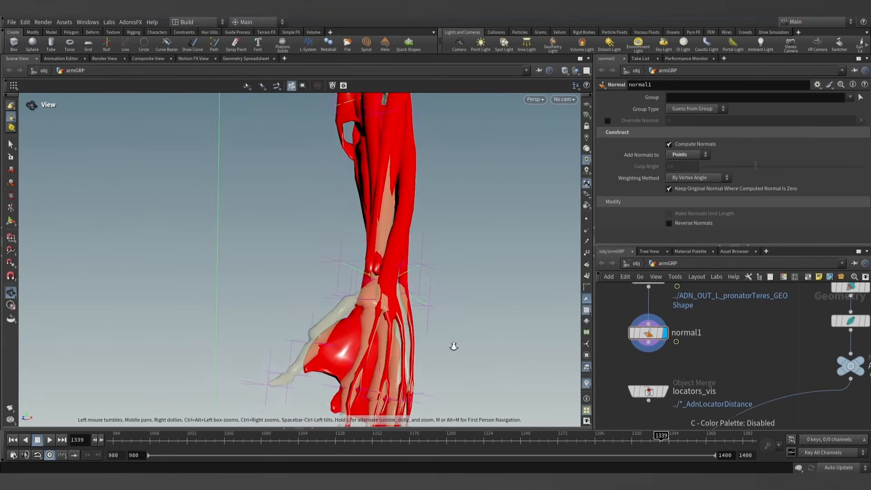
{"action": "middle_click_drag", "start_coordinate": [434, 281], "coordinate": [431, 332], "text": "alt"}
{"action": "left_click_drag", "start_coordinate": [393, 241], "coordinate": [383, 280], "text": "alt"}
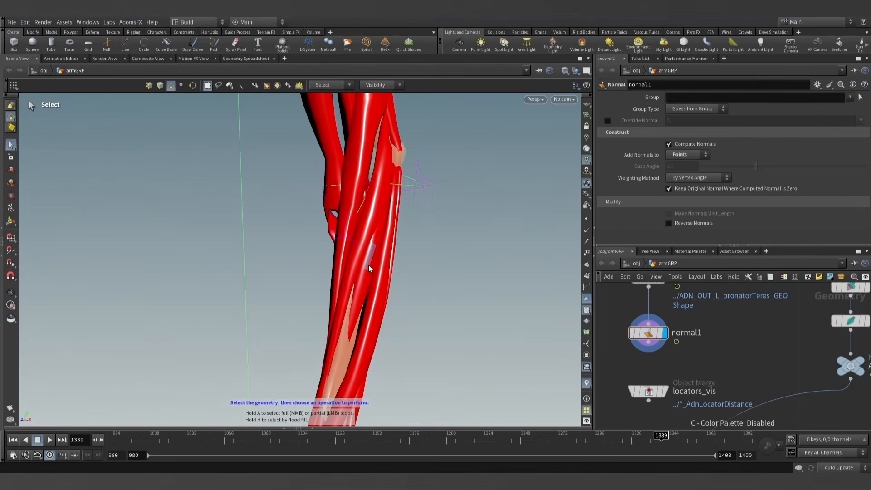
- Identify the muscle of the selected forearm face from its primitive name in the Geometry Spreadsheet filtered to the selection, and close the spreadsheet
{"action": "left_click", "coordinate": [319, 427]}
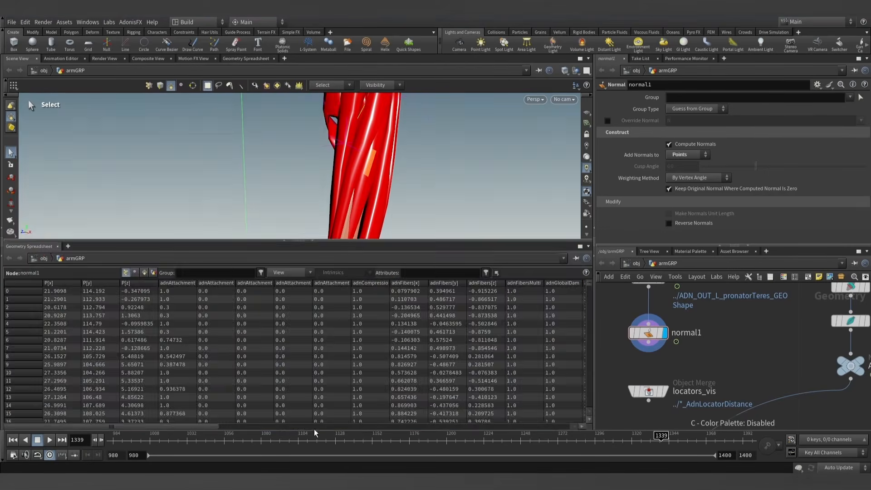
{"action": "left_click_drag", "start_coordinate": [343, 241], "coordinate": [316, 318]}
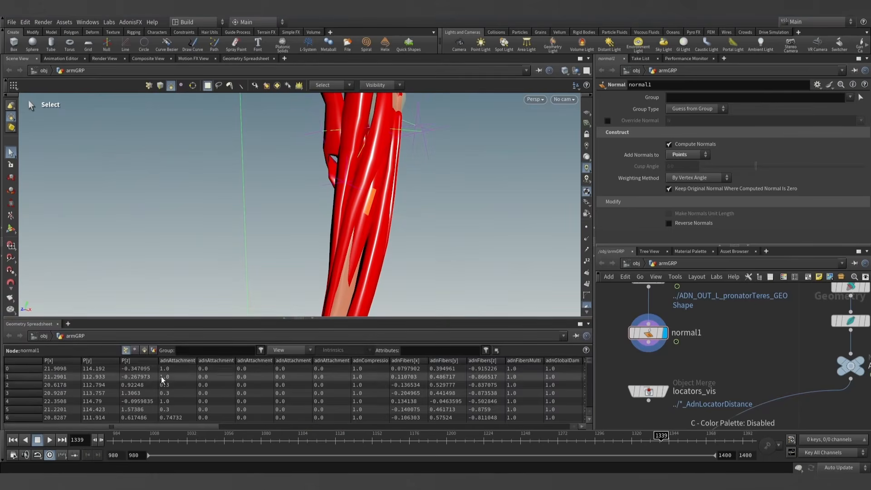
{"action": "left_click", "coordinate": [282, 351]}
{"action": "left_click", "coordinate": [315, 17]}
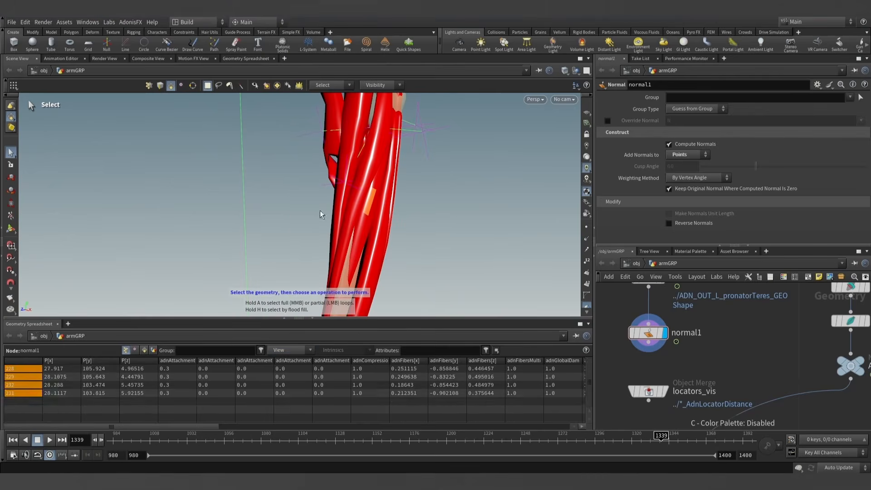
{"action": "left_click", "coordinate": [145, 351]}
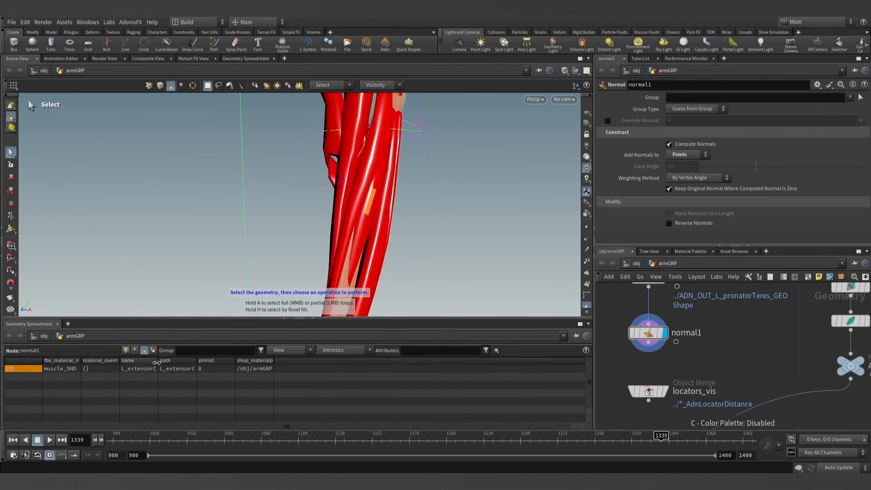
{"action": "key", "text": "Escape"}
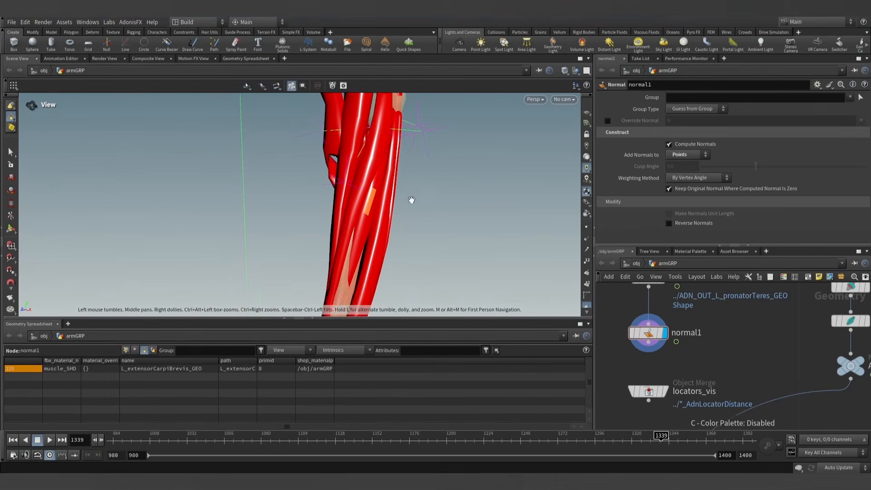
{"action": "left_click_drag", "start_coordinate": [410, 196], "coordinate": [422, 255]}
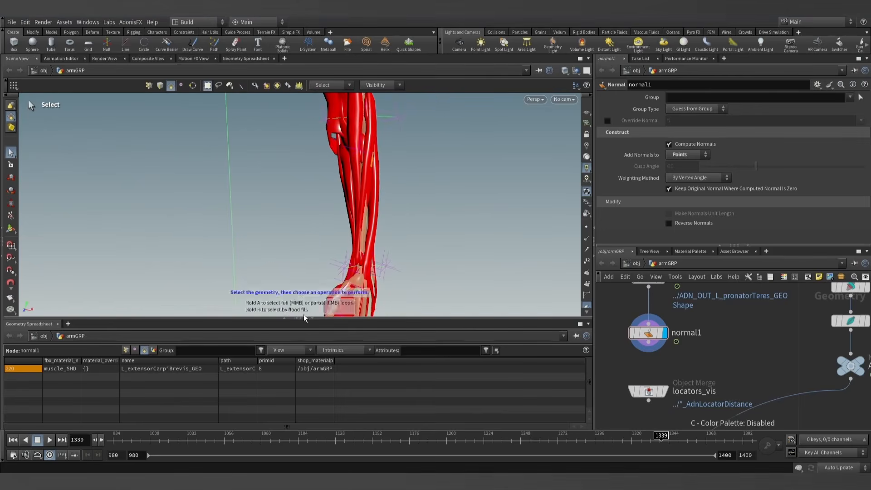
{"action": "left_click", "coordinate": [312, 318]}
- Find the ADN_OUT_L_extensorCarpiBrevis_GEOShape null in the network, display that muscle alone and return the timeline to frame 980
{"action": "scroll", "coordinate": [676, 340], "scroll_direction": "down", "scroll_amount": 5}
{"action": "middle_click_drag", "start_coordinate": [701, 343], "coordinate": [602, 294]}
{"action": "scroll", "coordinate": [716, 375], "scroll_direction": "down", "scroll_amount": 3}
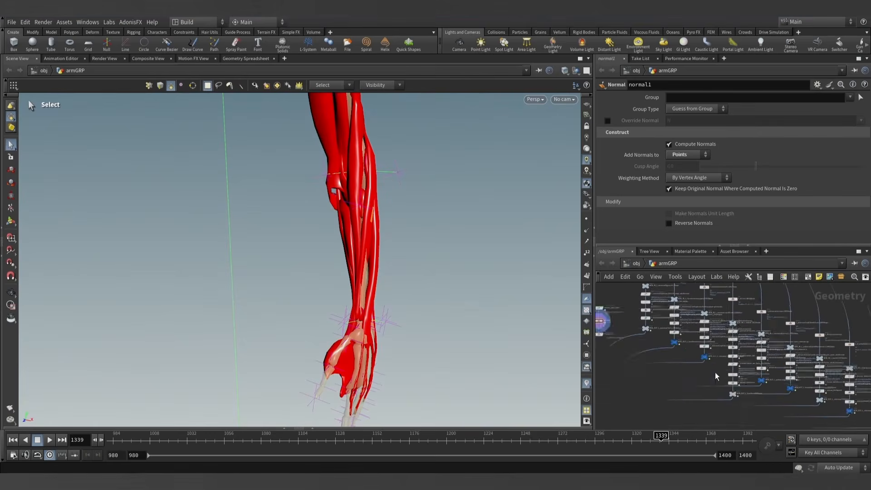
{"action": "middle_click_drag", "start_coordinate": [716, 376], "coordinate": [626, 325]}
{"action": "scroll", "coordinate": [659, 356], "scroll_direction": "up", "scroll_amount": 5}
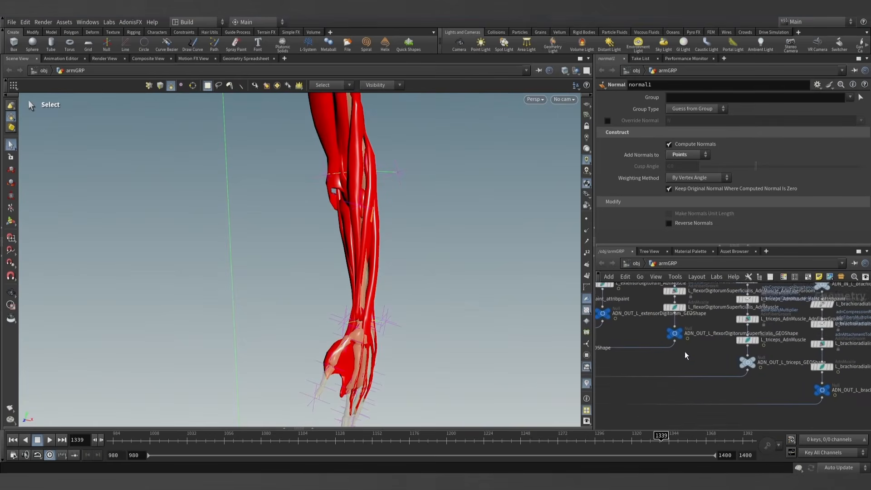
{"action": "middle_click_drag", "start_coordinate": [683, 353], "coordinate": [612, 338]}
{"action": "middle_click_drag", "start_coordinate": [719, 365], "coordinate": [670, 341]}
{"action": "middle_click_drag", "start_coordinate": [714, 367], "coordinate": [641, 353]}
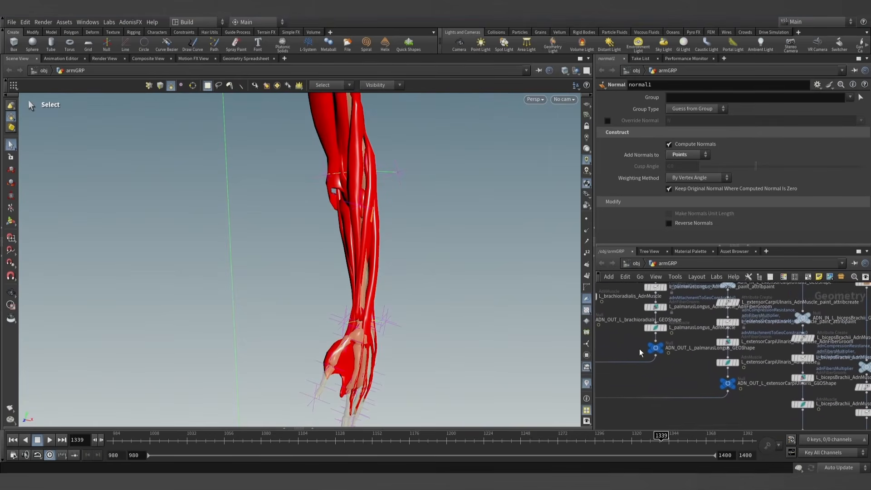
{"action": "middle_click_drag", "start_coordinate": [686, 374], "coordinate": [614, 331]}
{"action": "middle_click_drag", "start_coordinate": [670, 387], "coordinate": [789, 395]}
{"action": "middle_click_drag", "start_coordinate": [722, 359], "coordinate": [839, 423]}
{"action": "middle_click_drag", "start_coordinate": [631, 309], "coordinate": [756, 425]}
{"action": "middle_click_drag", "start_coordinate": [687, 407], "coordinate": [783, 400]}
{"action": "middle_click_drag", "start_coordinate": [707, 373], "coordinate": [740, 381]}
{"action": "middle_click_drag", "start_coordinate": [630, 348], "coordinate": [669, 381]}
{"action": "left_click", "coordinate": [653, 349]}
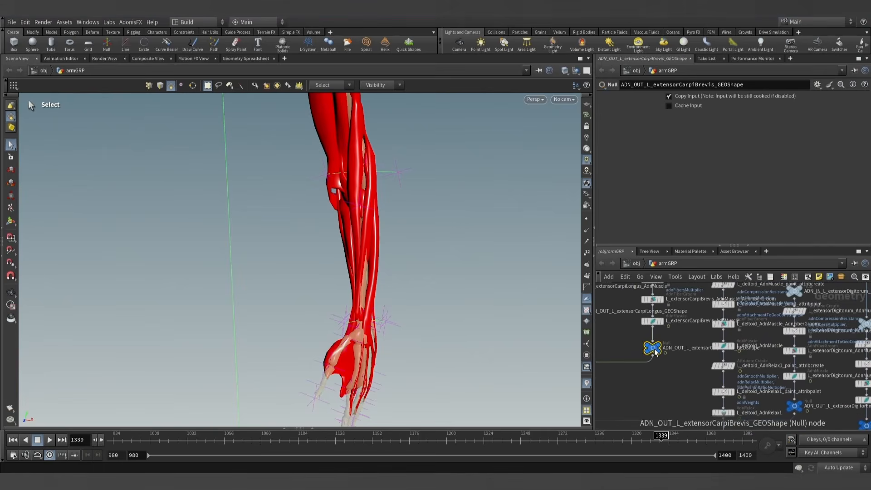
{"action": "left_click", "coordinate": [664, 336]}
{"action": "left_click_drag", "start_coordinate": [445, 257], "coordinate": [390, 268], "text": "alt"}
{"action": "key", "text": "s"}
{"action": "left_click", "coordinate": [13, 440]}
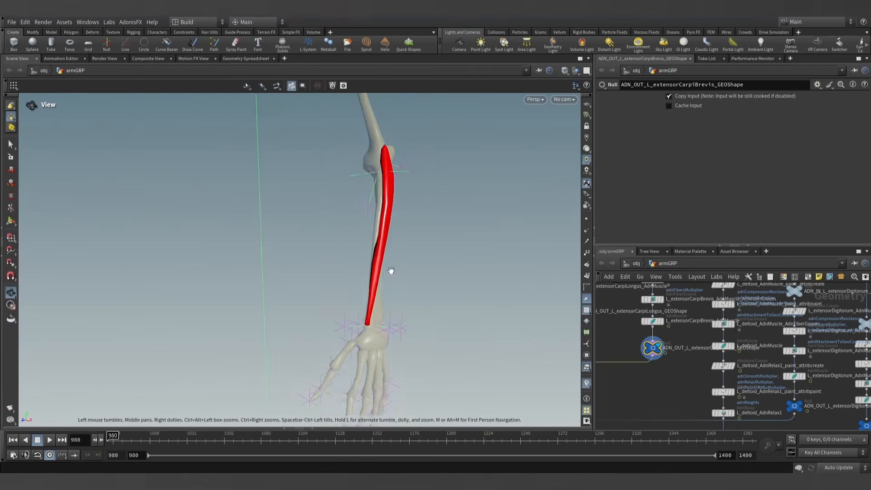
- Display the L_extensorCarpiBrevis_AdnMuscle_paint_attribpaint node and activate the Attribute Paint tool on the muscle
{"action": "scroll", "coordinate": [393, 270], "scroll_direction": "up", "scroll_amount": 3}
{"action": "middle_click_drag", "start_coordinate": [681, 313], "coordinate": [695, 361]}
{"action": "scroll", "coordinate": [655, 330], "scroll_direction": "up", "scroll_amount": 3}
{"action": "left_click", "coordinate": [660, 327]}
{"action": "left_click", "coordinate": [646, 327]}
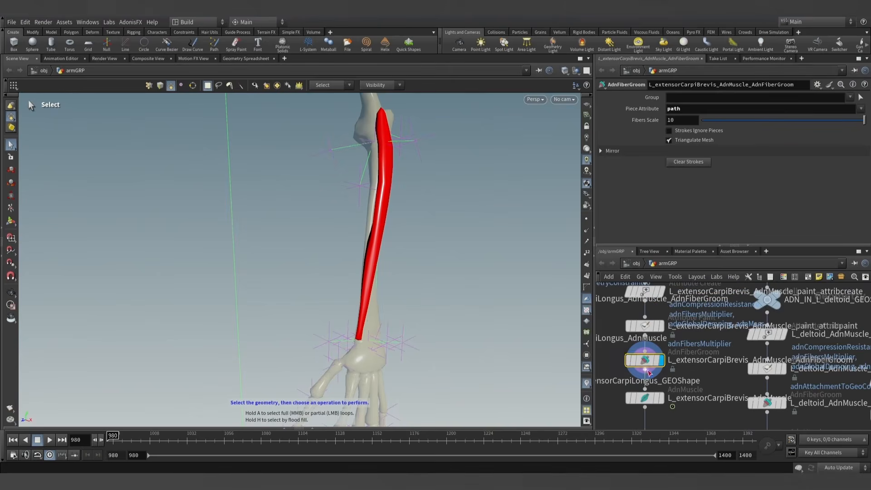
{"action": "left_click", "coordinate": [652, 405]}
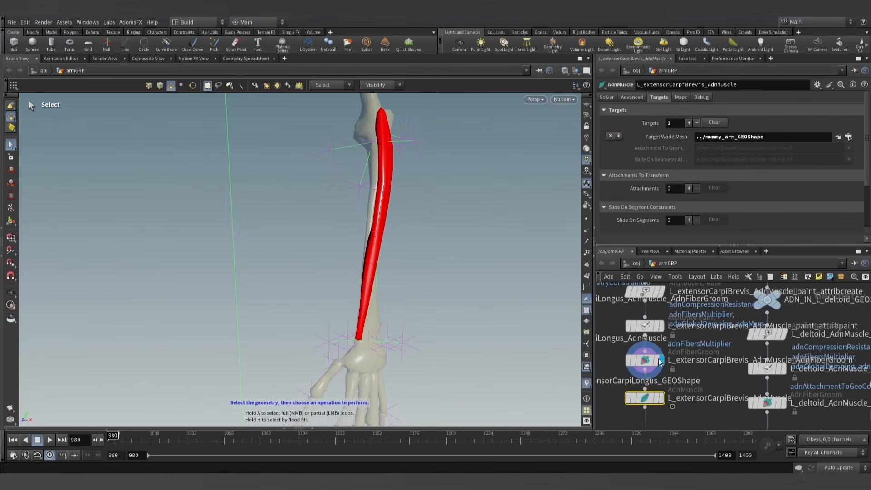
{"action": "left_click", "coordinate": [661, 326]}
{"action": "left_click", "coordinate": [645, 325]}
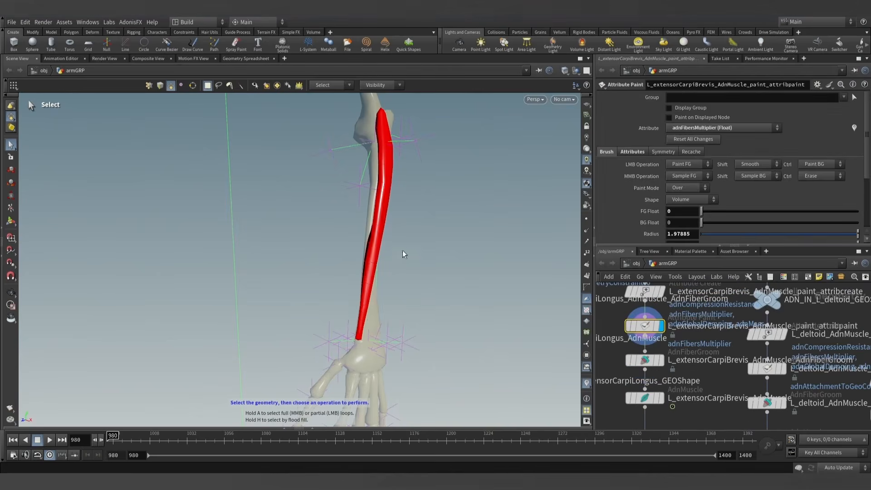
{"action": "key", "text": "Return"}
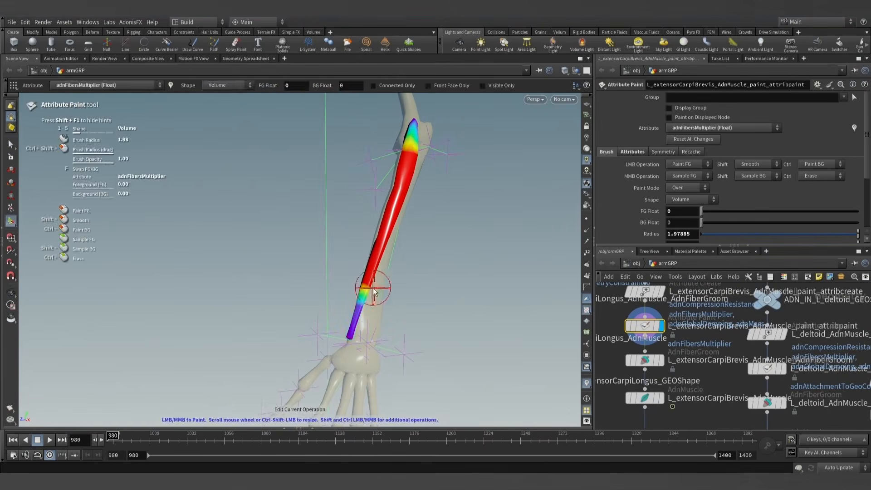
- Inspect the muscle's painted adnFibersMultiplier and adnAttachmentToGeoConstraints0 maps from different angles
{"action": "left_click_drag", "start_coordinate": [373, 292], "coordinate": [408, 277], "text": "alt"}
{"action": "left_click", "coordinate": [717, 129]}
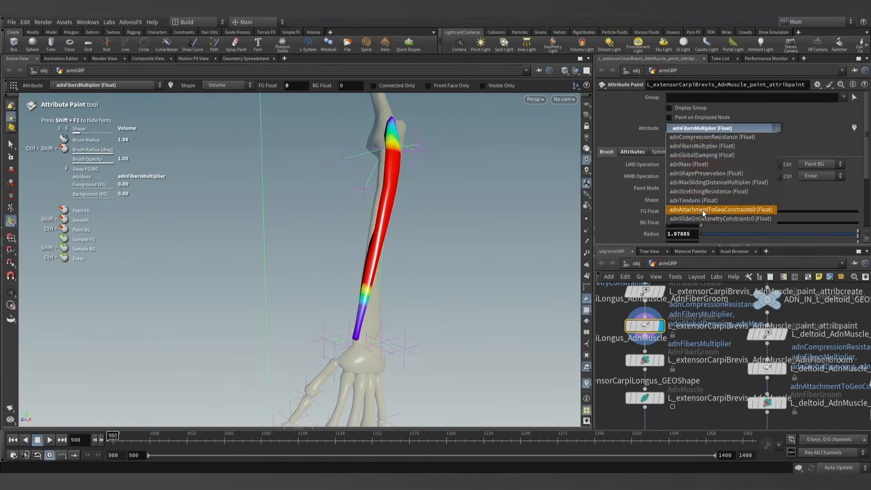
{"action": "left_click", "coordinate": [702, 210]}
{"action": "mouse_move", "coordinate": [490, 254]}
{"action": "left_mouse_down", "text": "alt"}
{"action": "mouse_move", "coordinate": [720, 236]}
{"action": "mouse_move", "coordinate": [661, 234]}
{"action": "mouse_move", "coordinate": [463, 258]}
{"action": "mouse_move", "coordinate": [472, 241]}
{"action": "left_mouse_up", "text": "alt"}
- Paint the adnSlideOnGeometryConstraints0 map with a foreground value of 0.5 along the muscle, leaving both ends unpainted
{"action": "left_click", "coordinate": [717, 128]}
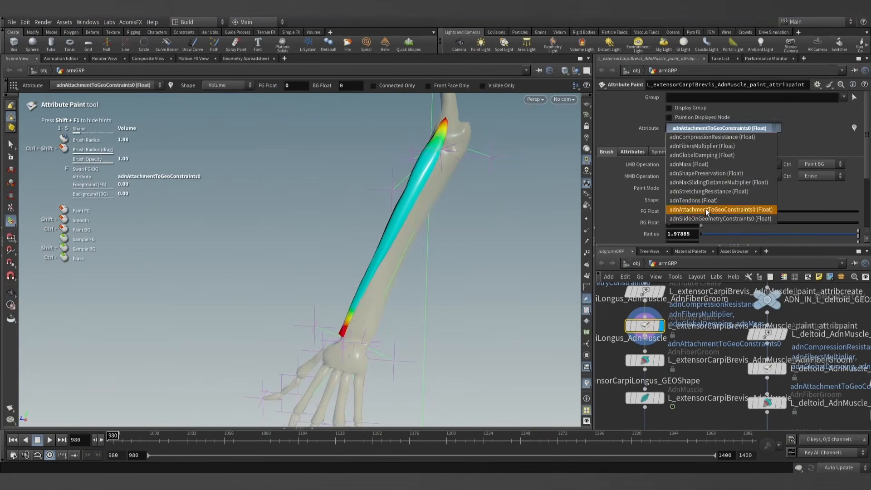
{"action": "left_click", "coordinate": [708, 218]}
{"action": "left_click_drag", "start_coordinate": [549, 311], "coordinate": [398, 276], "text": "alt"}
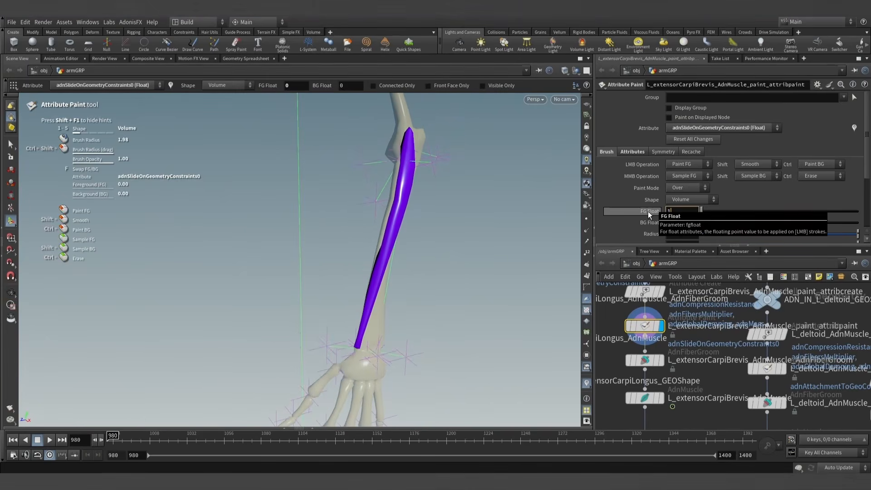
{"action": "type", "text": "1"}
{"action": "key", "text": "Return"}
{"action": "type", "text": "0.5"}
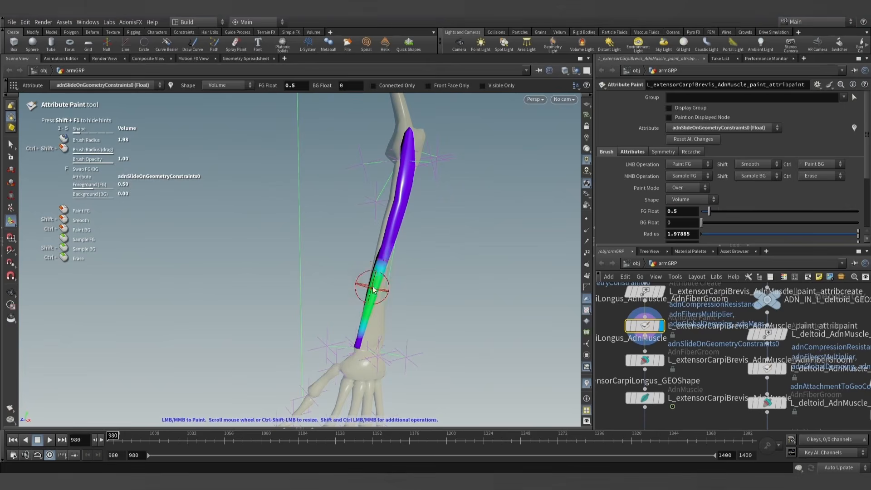
{"action": "mouse_move", "coordinate": [384, 251]}
{"action": "left_mouse_down", "text": "alt"}
{"action": "mouse_move", "coordinate": [382, 200]}
{"action": "mouse_move", "coordinate": [175, 176]}
{"action": "mouse_move", "coordinate": [399, 238]}
{"action": "mouse_move", "coordinate": [262, 224]}
{"action": "mouse_move", "coordinate": [379, 254]}
{"action": "left_mouse_up", "text": "alt"}
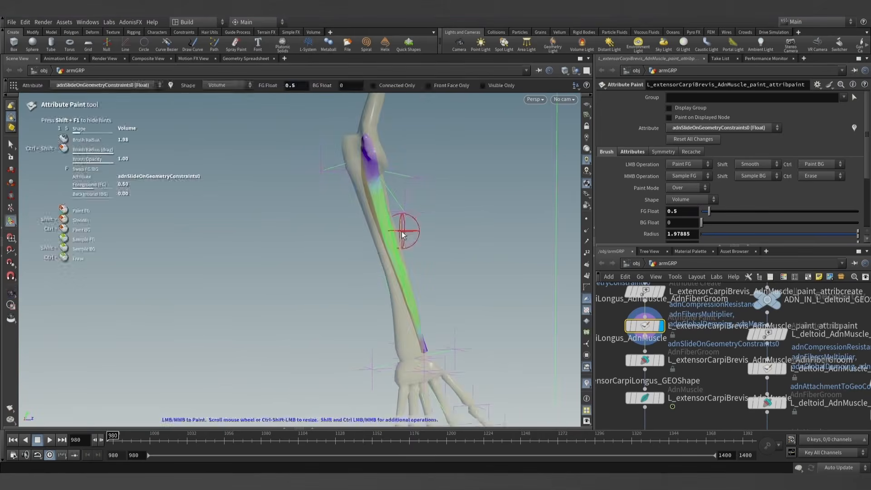
{"action": "mouse_move", "coordinate": [407, 227]}
{"action": "left_mouse_down", "text": "alt"}
{"action": "mouse_move", "coordinate": [218, 299]}
{"action": "mouse_move", "coordinate": [547, 199]}
{"action": "left_mouse_up", "text": "alt"}
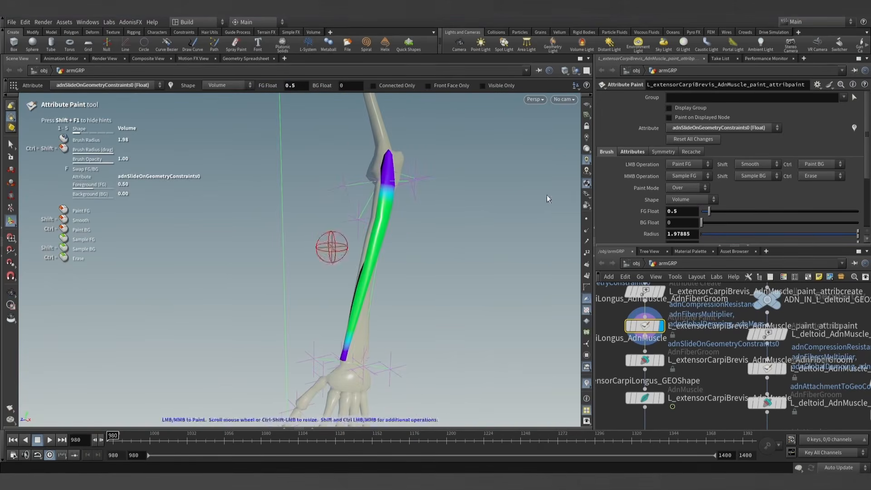
- Paint adnAttachmentToGeoConstraints0 at 0.5 along the muscle's bone-facing side with a Surface-shaped brush of radius about 1.47
{"action": "left_click", "coordinate": [697, 130]}
{"action": "left_click", "coordinate": [696, 212]}
{"action": "left_click_drag", "start_coordinate": [393, 303], "coordinate": [579, 277], "text": "alt"}
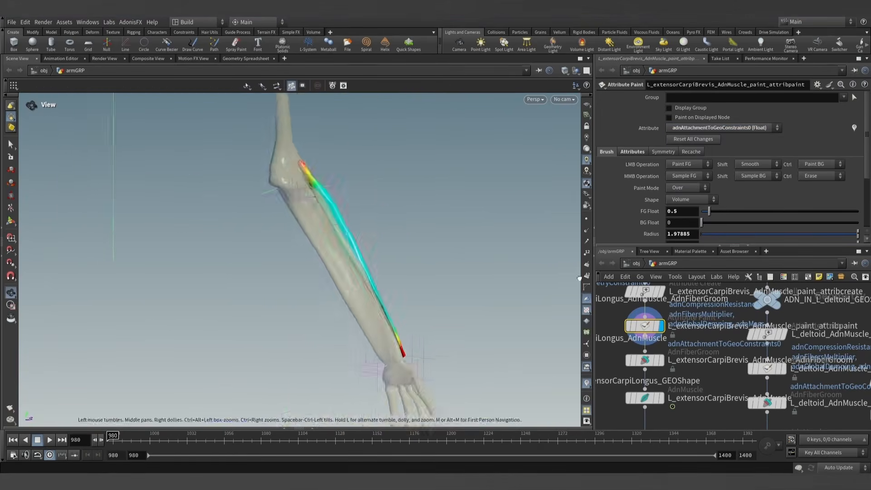
{"action": "right_click_drag", "start_coordinate": [354, 293], "coordinate": [535, 264], "text": "alt"}
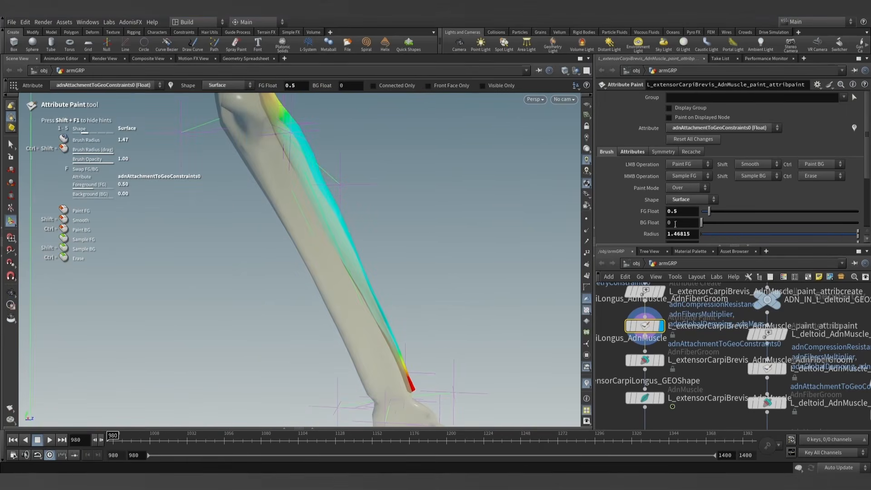
{"action": "left_click_drag", "start_coordinate": [447, 298], "coordinate": [399, 303], "text": "alt"}
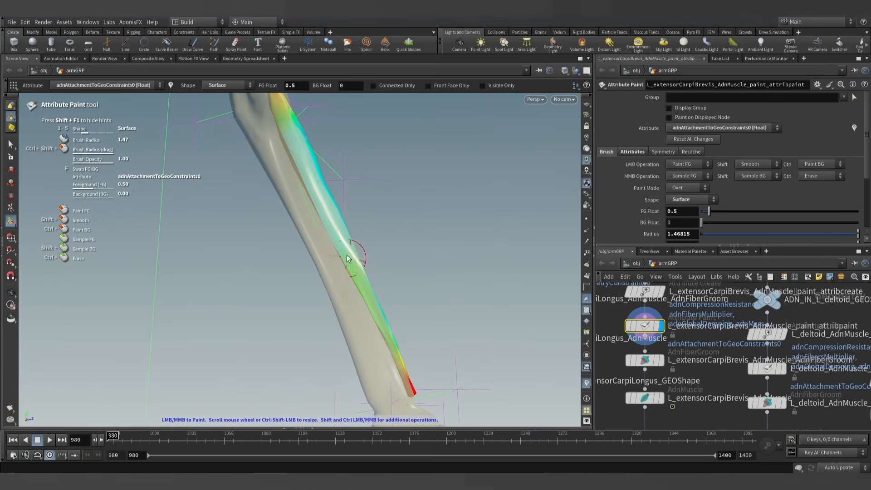
{"action": "mouse_move", "coordinate": [298, 146]}
{"action": "left_mouse_down", "text": "alt"}
{"action": "mouse_move", "coordinate": [175, 268]}
{"action": "mouse_move", "coordinate": [268, 295]}
{"action": "mouse_move", "coordinate": [241, 281]}
{"action": "mouse_move", "coordinate": [298, 288]}
{"action": "mouse_move", "coordinate": [383, 254]}
{"action": "mouse_move", "coordinate": [384, 271]}
{"action": "left_mouse_up", "text": "alt"}
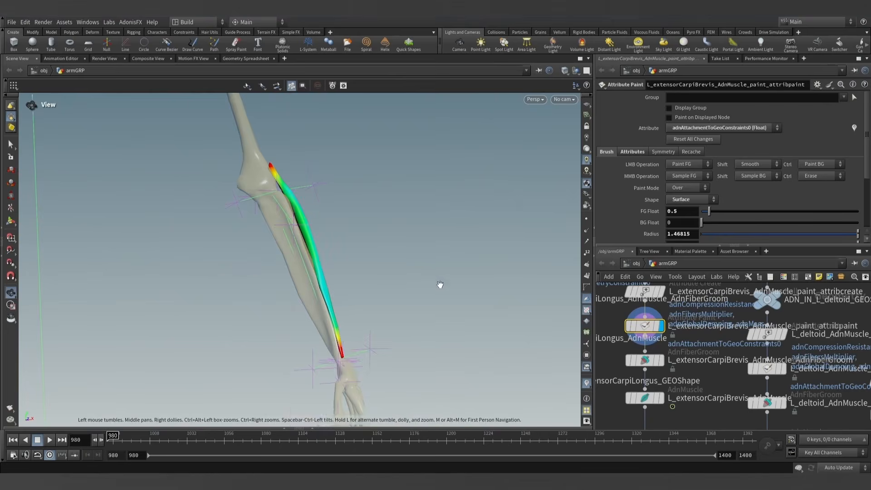
- Display the L_extensorCarpiBrevis_AdnMuscle solver and set its Max Sliding Distance to 1 in the dynamic properties
{"action": "left_click", "coordinate": [658, 398]}
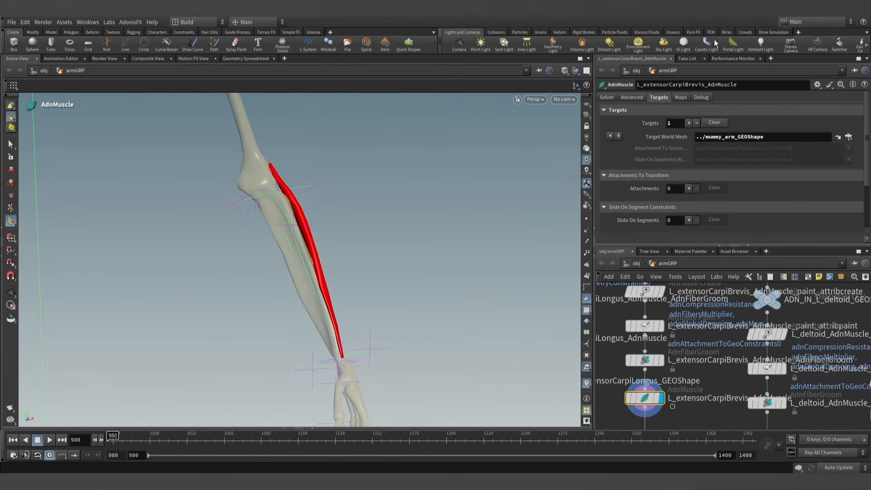
{"action": "left_click", "coordinate": [607, 97]}
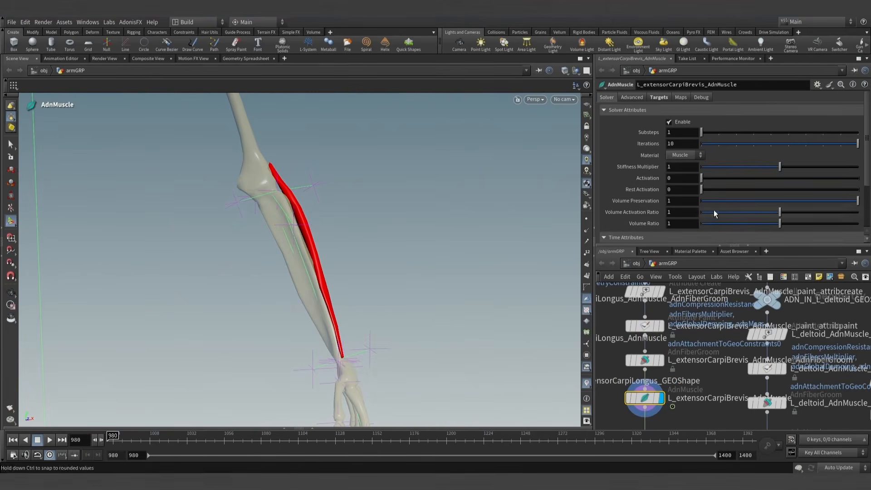
{"action": "scroll", "coordinate": [636, 200], "scroll_direction": "down", "scroll_amount": 4}
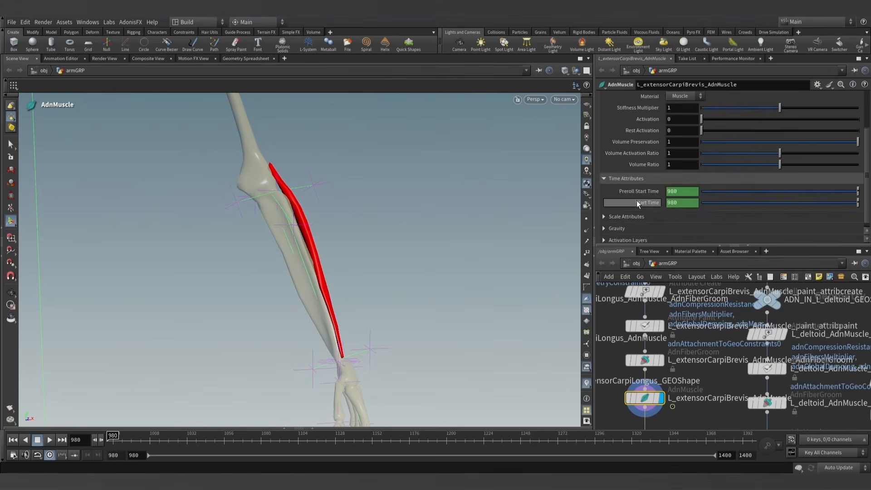
{"action": "scroll", "coordinate": [636, 195], "scroll_direction": "up", "scroll_amount": 4}
{"action": "left_click", "coordinate": [635, 110]}
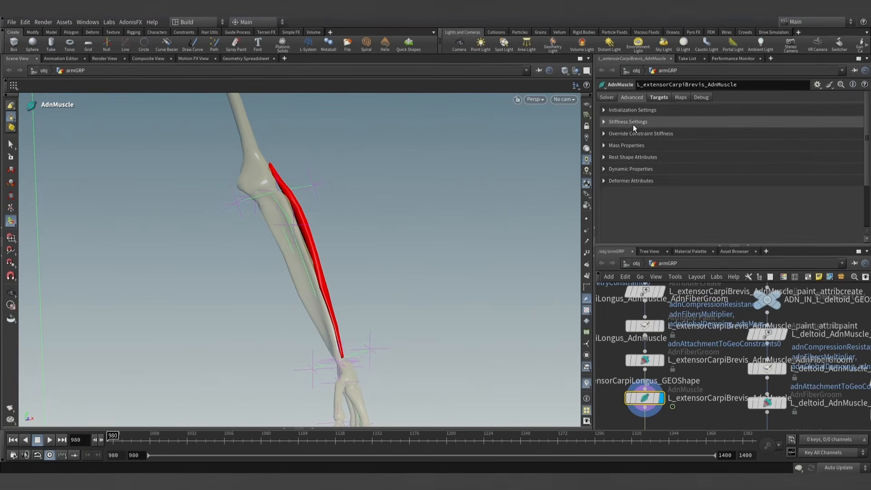
{"action": "left_click", "coordinate": [621, 158]}
{"action": "scroll", "coordinate": [644, 177], "scroll_direction": "down", "scroll_amount": 1}
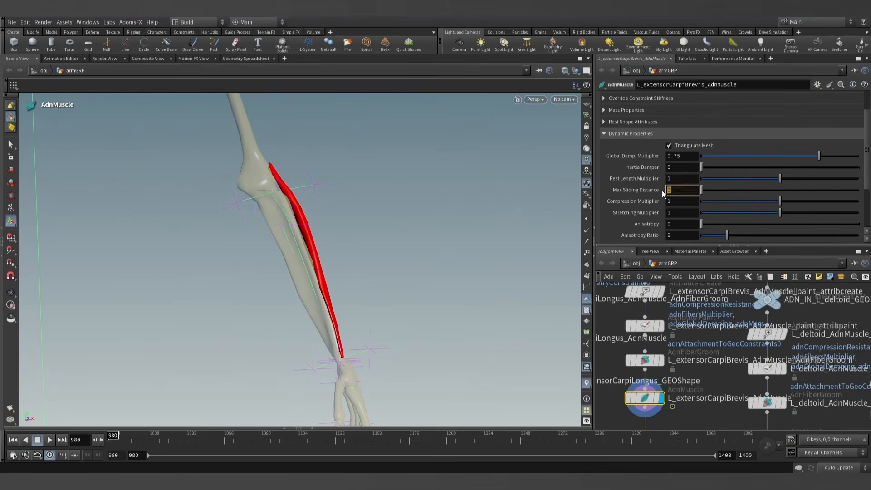
{"action": "type", "text": "1"}
{"action": "key", "text": "Return"}
- Play the extensorCarpiBrevis simulation from frame 980 while viewing the bending forearm
{"action": "scroll", "coordinate": [705, 382], "scroll_direction": "down", "scroll_amount": 5}
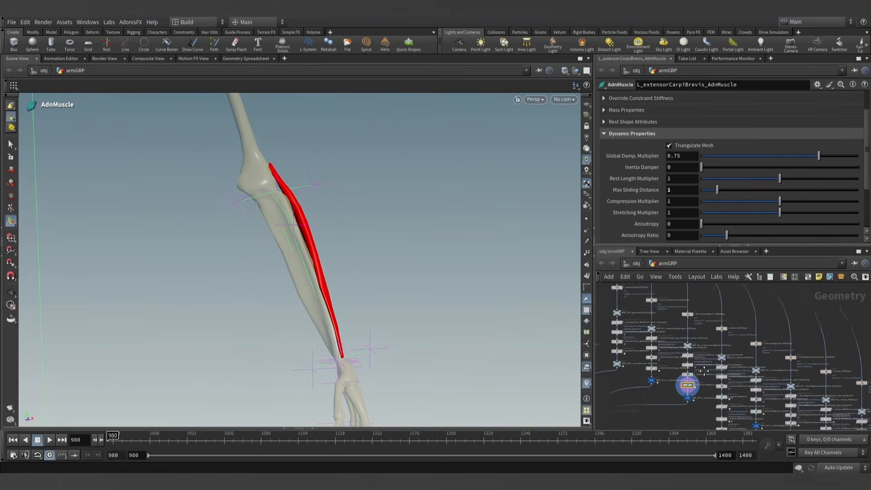
{"action": "middle_click_drag", "start_coordinate": [704, 371], "coordinate": [692, 333]}
{"action": "left_click_drag", "start_coordinate": [269, 343], "coordinate": [152, 353], "text": "alt"}
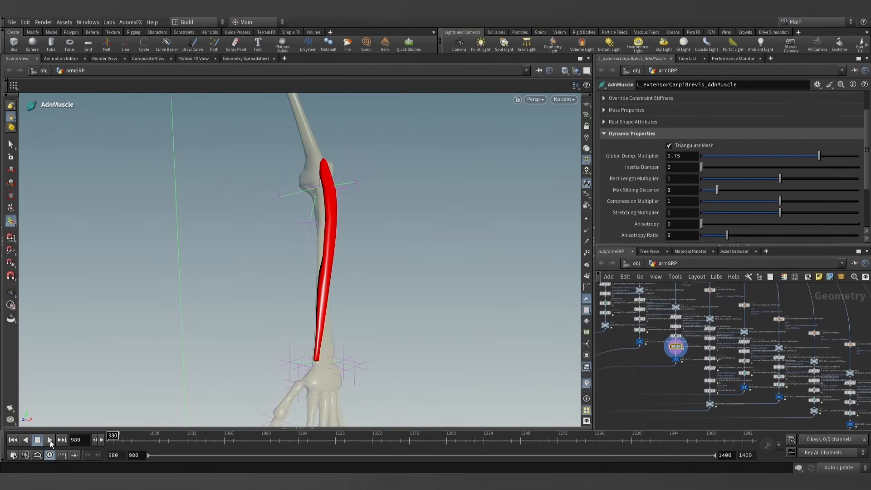
{"action": "left_click", "coordinate": [51, 444]}
{"action": "left_click_drag", "start_coordinate": [347, 247], "coordinate": [381, 240], "text": "alt"}
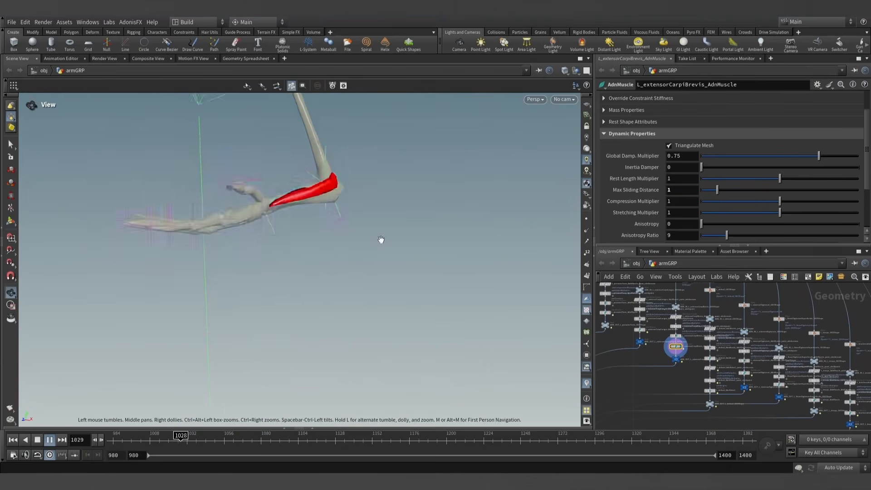
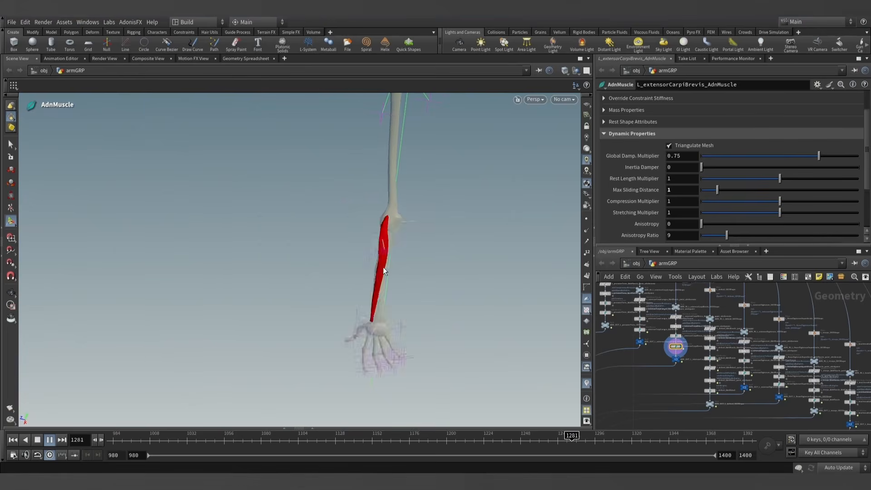
- Stop the simulation, inspect the extensorCarpiBrevis on the bent forearm, and rewind to frame 980
{"action": "left_click", "coordinate": [50, 439]}
{"action": "left_click_drag", "start_coordinate": [187, 294], "coordinate": [216, 246]}
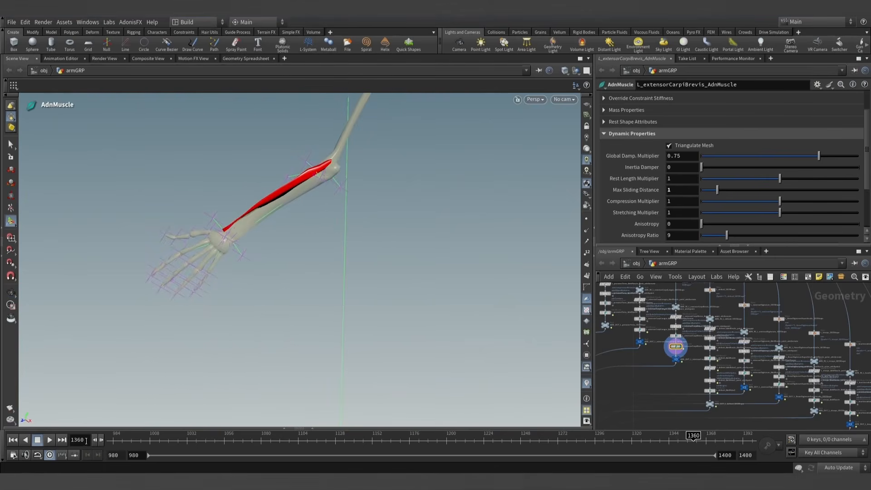
{"action": "left_click", "coordinate": [13, 439]}
{"action": "key", "text": "Escape"}
{"action": "left_click_drag", "start_coordinate": [475, 241], "coordinate": [411, 248]}
{"action": "scroll", "coordinate": [673, 356], "scroll_direction": "up", "scroll_amount": 5}
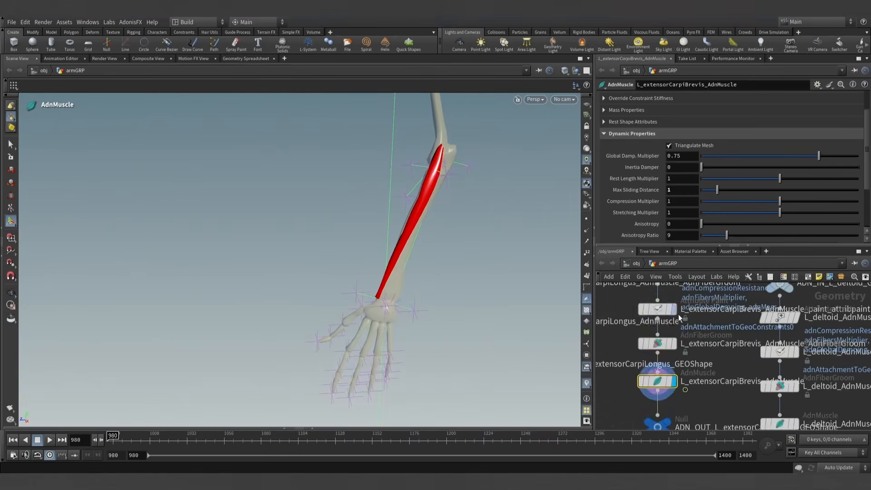
- Paint adnAttachmentToGeoConstraints0 at 1 around the extensorCarpiBrevis wrist end with a Volume-shaped brush of radius about 1.47
{"action": "left_click", "coordinate": [657, 310]}
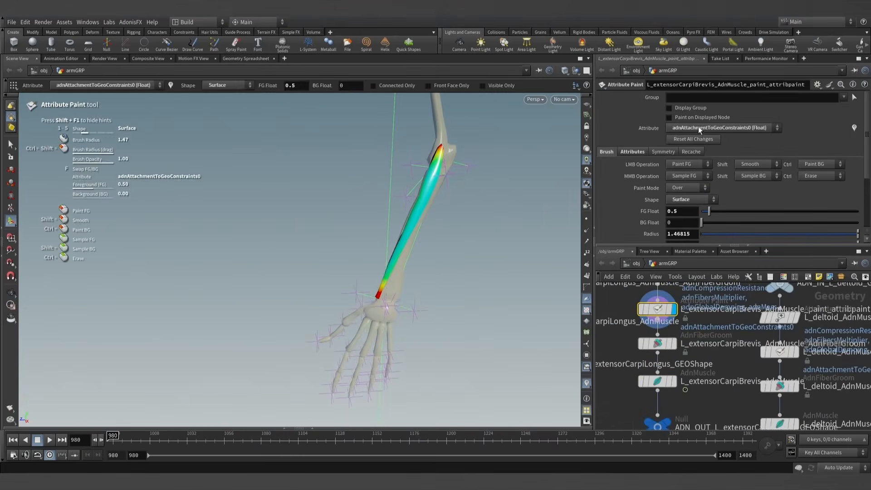
{"action": "left_click_drag", "start_coordinate": [438, 288], "coordinate": [522, 278], "text": "alt"}
{"action": "scroll", "coordinate": [521, 278], "scroll_direction": "up", "scroll_amount": 3}
{"action": "middle_click_drag", "start_coordinate": [439, 278], "coordinate": [445, 323], "text": "alt"}
{"action": "scroll", "coordinate": [394, 320], "scroll_direction": "up", "scroll_amount": 3}
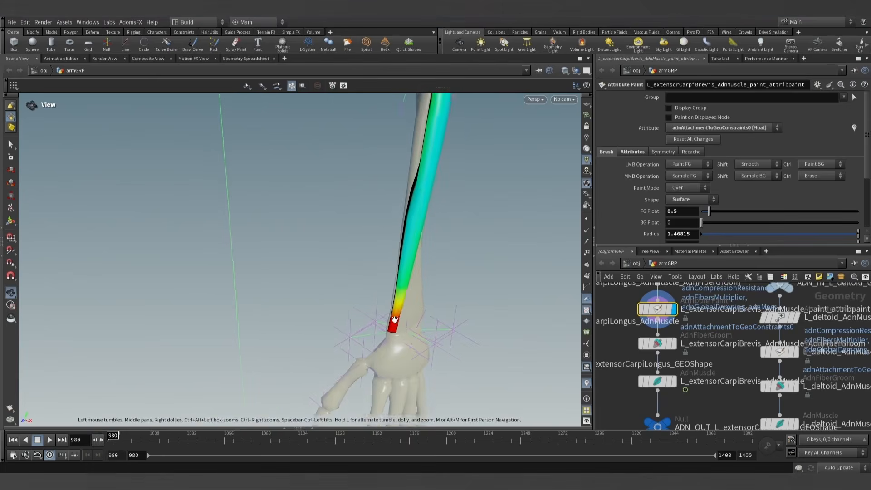
{"action": "key", "text": "Return"}
{"action": "type", "text": "1"}
{"action": "key", "text": "Return"}
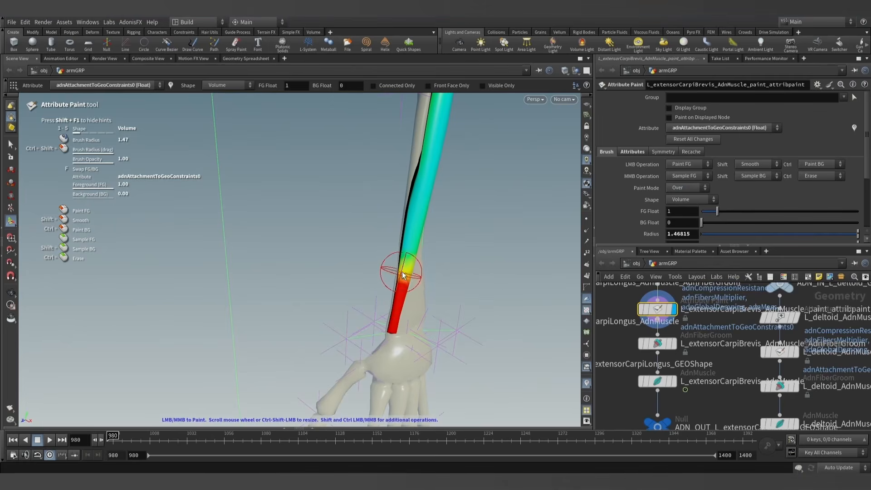
{"action": "mouse_move", "coordinate": [404, 278]}
{"action": "left_mouse_down", "text": "alt"}
{"action": "mouse_move", "coordinate": [470, 270]}
{"action": "mouse_move", "coordinate": [430, 280]}
{"action": "left_mouse_up", "text": "alt"}
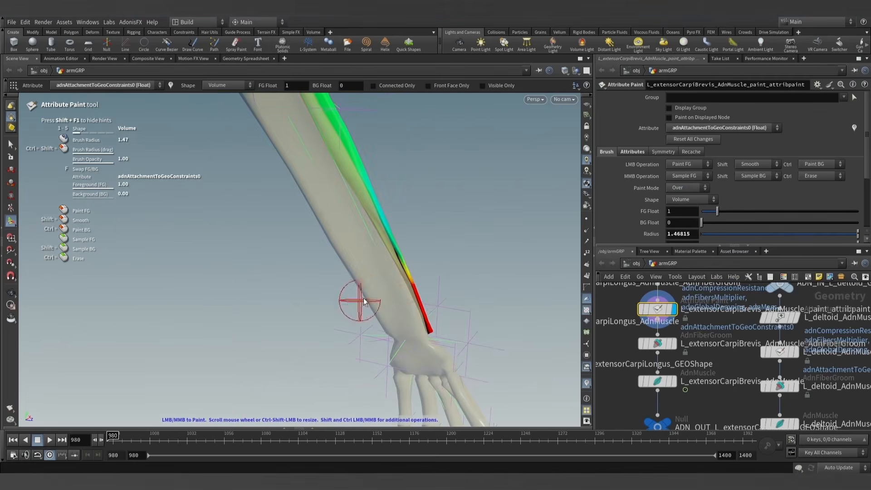
{"action": "mouse_move", "coordinate": [419, 311]}
{"action": "left_mouse_down", "text": "alt"}
{"action": "mouse_move", "coordinate": [362, 311]}
{"action": "mouse_move", "coordinate": [430, 281]}
{"action": "mouse_move", "coordinate": [239, 260]}
{"action": "left_mouse_up", "text": "alt"}
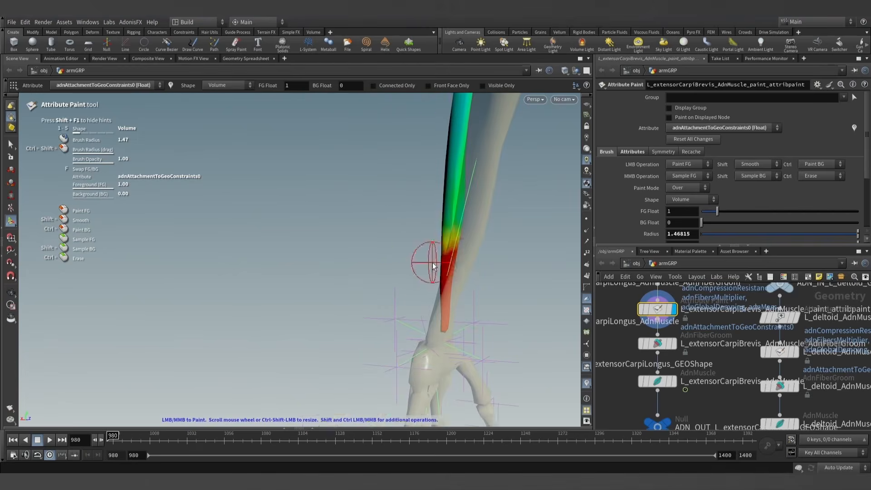
{"action": "mouse_move", "coordinate": [426, 256]}
{"action": "left_mouse_down", "text": "alt"}
{"action": "mouse_move", "coordinate": [445, 272]}
{"action": "mouse_move", "coordinate": [508, 293]}
{"action": "mouse_move", "coordinate": [480, 257]}
{"action": "mouse_move", "coordinate": [408, 288]}
{"action": "mouse_move", "coordinate": [413, 274]}
{"action": "left_mouse_up", "text": "alt"}
{"action": "left_click", "coordinate": [11, 145]}
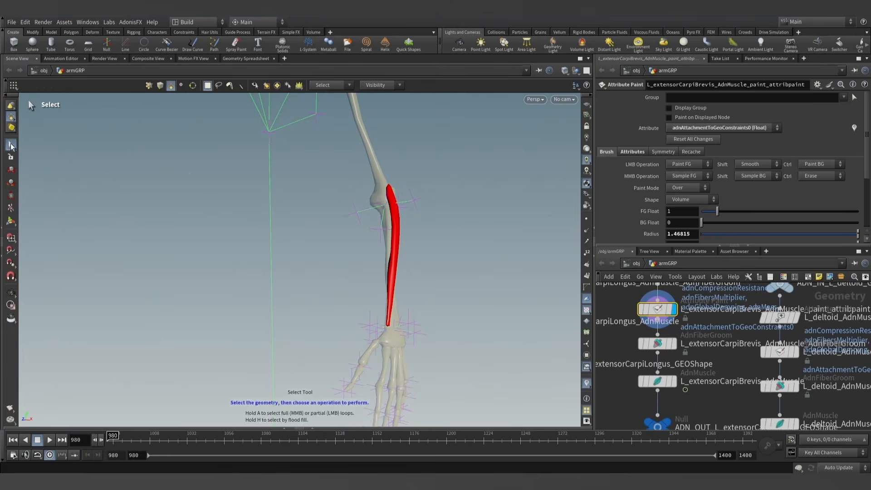
- Display the L_extensorCarpiBrevis_AdnMuscle solver, simulate it to frame 1307, and inspect how the muscle follows the bones
{"action": "left_click", "coordinate": [674, 384]}
{"action": "scroll", "coordinate": [434, 295], "scroll_direction": "down", "scroll_amount": 2}
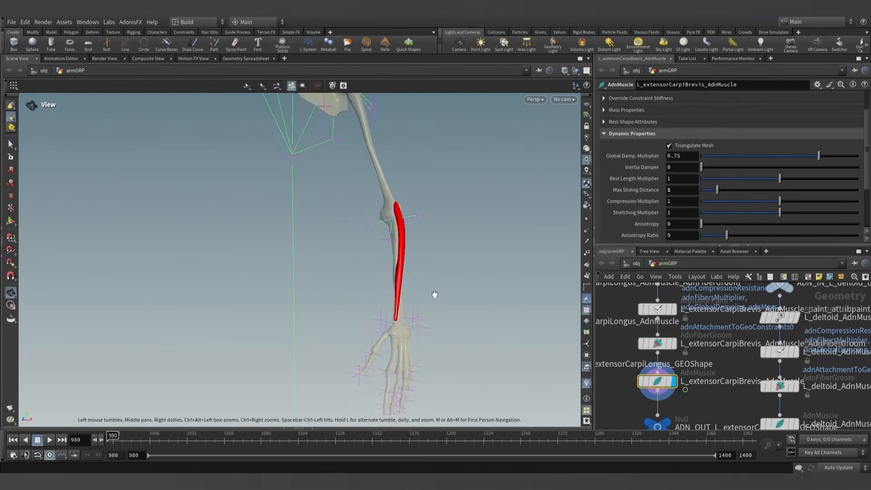
{"action": "left_click_drag", "start_coordinate": [433, 295], "coordinate": [416, 301], "text": "alt"}
{"action": "middle_click_drag", "start_coordinate": [416, 301], "coordinate": [400, 301], "text": "alt"}
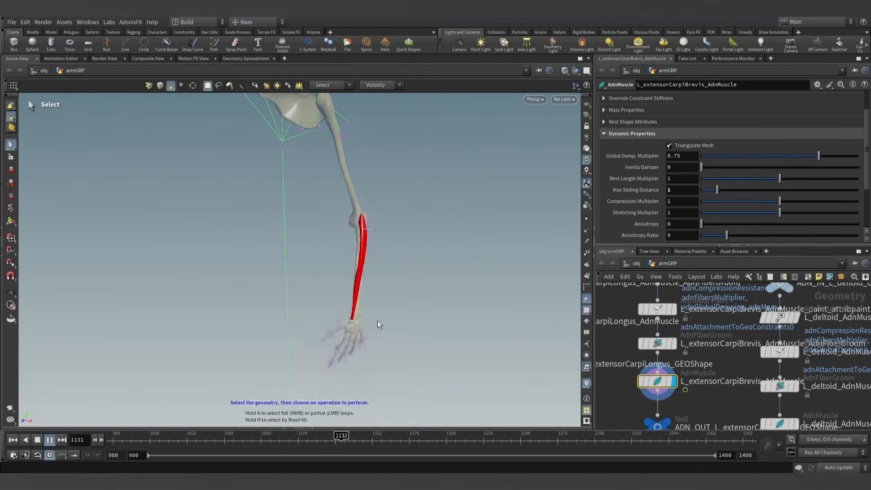
{"action": "left_click", "coordinate": [50, 440]}
{"action": "left_click_drag", "start_coordinate": [264, 317], "coordinate": [342, 301]}
{"action": "right_click_drag", "start_coordinate": [342, 301], "coordinate": [477, 296]}
{"action": "left_click_drag", "start_coordinate": [476, 296], "coordinate": [376, 298]}
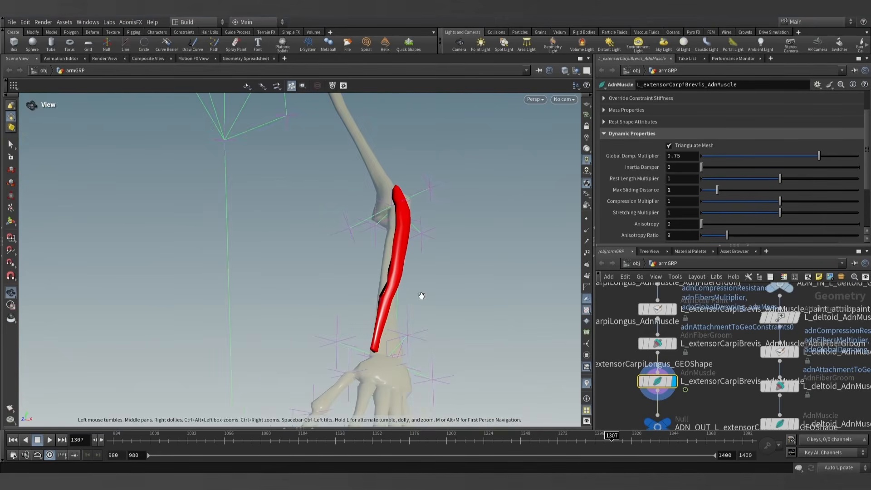
{"action": "key", "text": "s"}
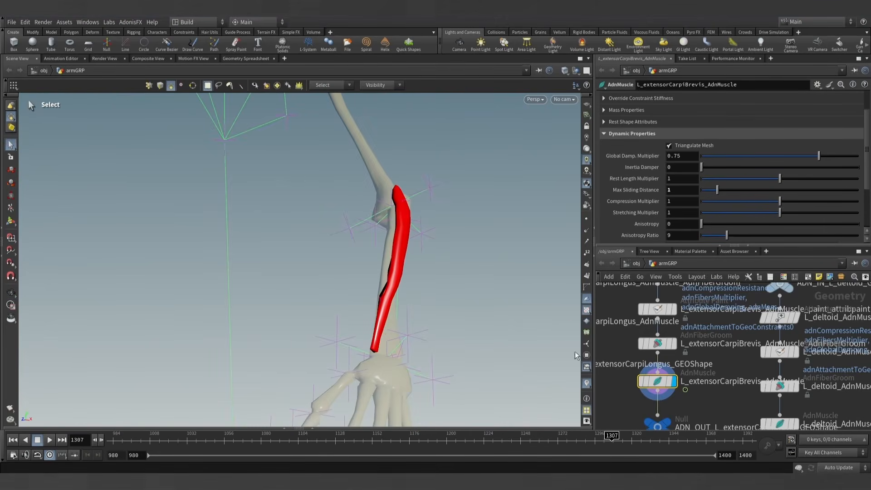
- Rewind to frame 980 and smooth the adnAttachmentToGeoConstraints0 falloff above the wrist with a Volume brush of radius about 2.95
{"action": "left_click", "coordinate": [674, 309]}
{"action": "left_click", "coordinate": [658, 309]}
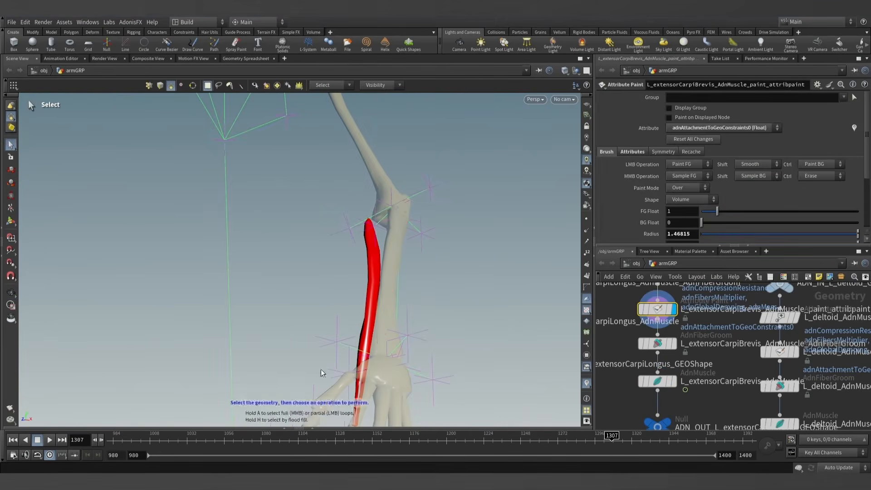
{"action": "left_click", "coordinate": [12, 440]}
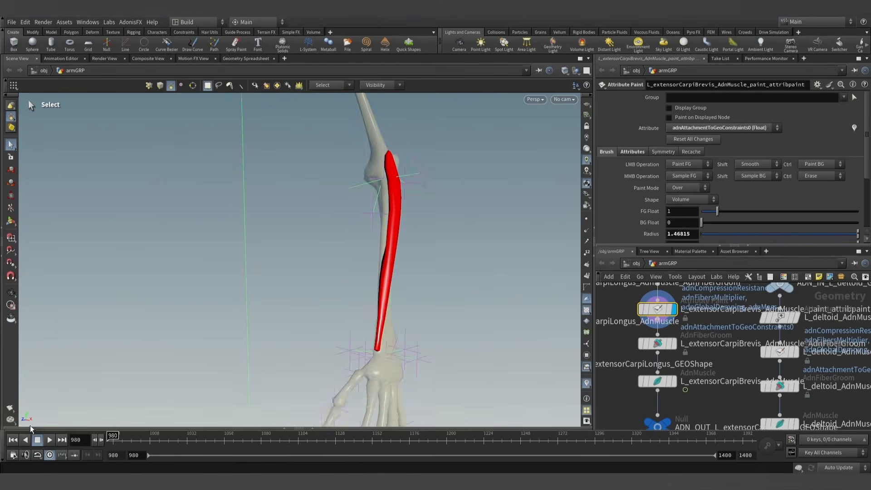
{"action": "left_click", "coordinate": [8, 225]}
{"action": "left_click_drag", "start_coordinate": [341, 313], "coordinate": [543, 317], "text": "alt"}
{"action": "mouse_move", "coordinate": [188, 331]}
{"action": "left_mouse_down", "text": "alt"}
{"action": "mouse_move", "coordinate": [182, 339]}
{"action": "mouse_move", "coordinate": [59, 354]}
{"action": "mouse_move", "coordinate": [88, 351]}
{"action": "left_mouse_up", "text": "alt"}
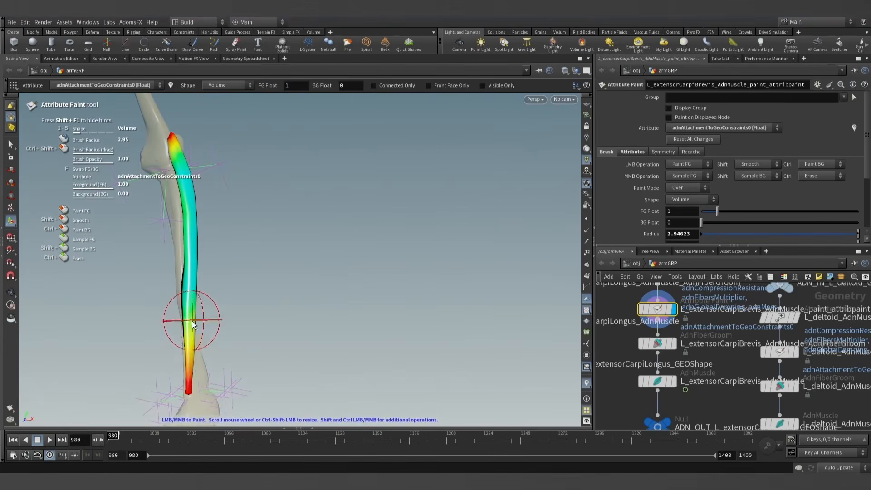
{"action": "mouse_move", "coordinate": [193, 325]}
{"action": "left_mouse_down", "text": "alt"}
{"action": "mouse_move", "coordinate": [354, 303]}
{"action": "mouse_move", "coordinate": [193, 328]}
{"action": "mouse_move", "coordinate": [142, 321]}
{"action": "mouse_move", "coordinate": [208, 317]}
{"action": "left_mouse_up", "text": "alt"}
{"action": "scroll", "coordinate": [208, 317], "scroll_direction": "down", "scroll_amount": 4, "text": "alt"}
{"action": "left_click", "coordinate": [11, 145]}
- Display the normal1 node below muscles_sim_view to show all the simulated arm muscles
{"action": "scroll", "coordinate": [277, 287], "scroll_direction": "down", "scroll_amount": 2, "text": "alt"}
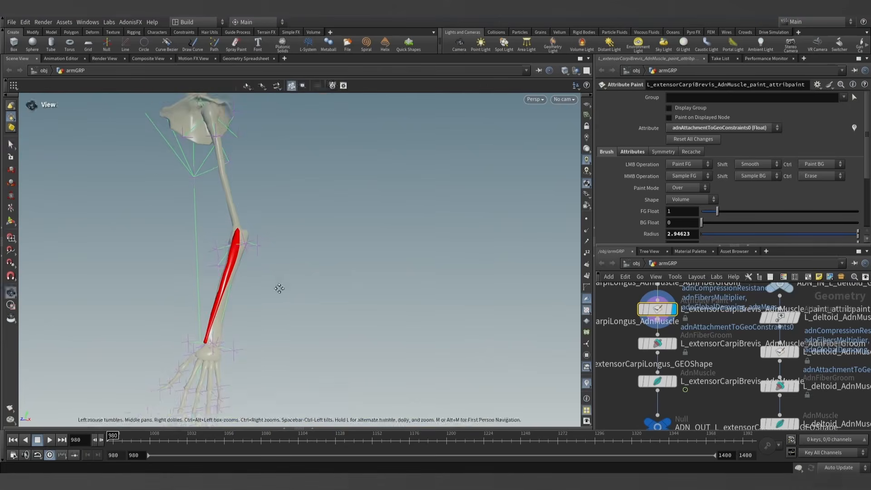
{"action": "middle_click_drag", "start_coordinate": [279, 288], "coordinate": [293, 278], "text": "alt"}
{"action": "scroll", "coordinate": [627, 381], "scroll_direction": "down", "scroll_amount": 6}
{"action": "middle_click_drag", "start_coordinate": [625, 398], "coordinate": [835, 354]}
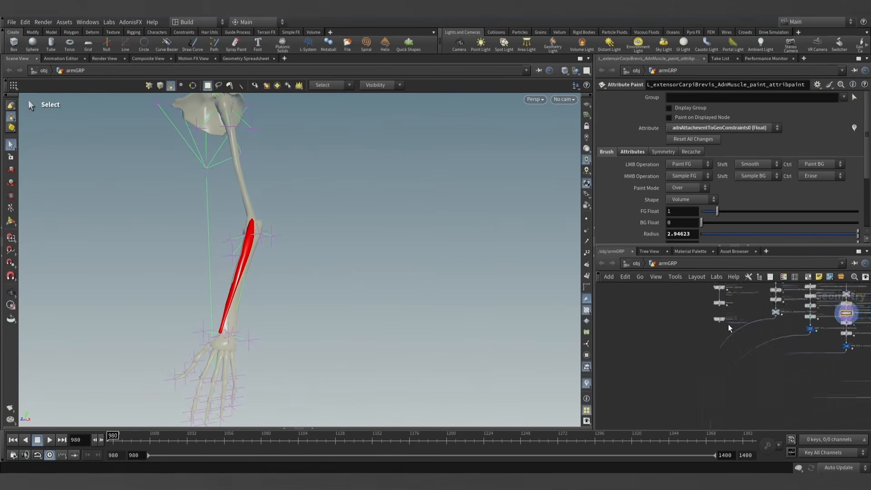
{"action": "scroll", "coordinate": [688, 350], "scroll_direction": "up", "scroll_amount": 5}
{"action": "left_click", "coordinate": [678, 340]}
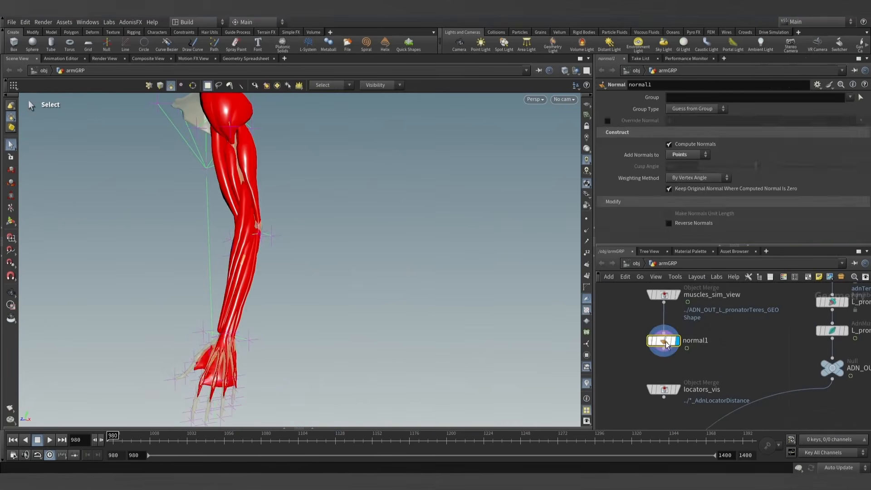
{"action": "scroll", "coordinate": [288, 263], "scroll_direction": "down", "scroll_amount": 4, "text": "alt"}
{"action": "middle_click_drag", "start_coordinate": [285, 286], "coordinate": [303, 292], "text": "alt"}
{"action": "scroll", "coordinate": [305, 308], "scroll_direction": "up", "scroll_amount": 2, "text": "alt"}
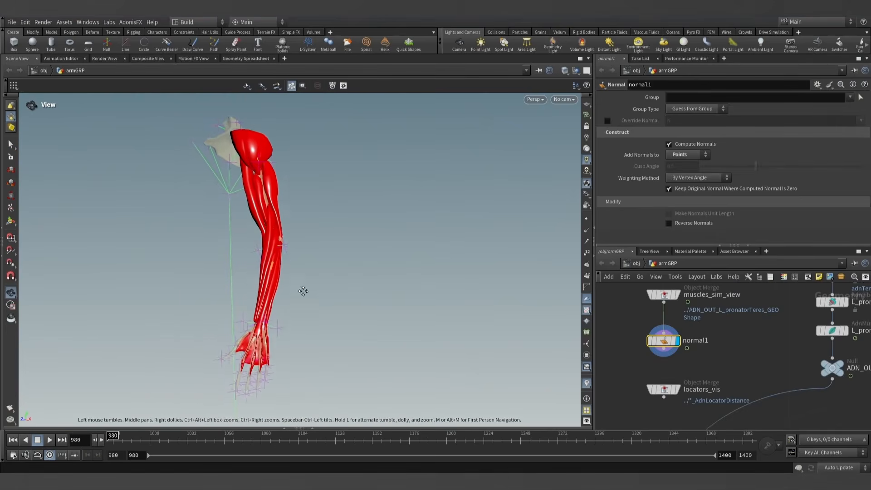
- Advance the whole-arm simulation to frame 1238 and inspect the muscles of the bent forearm
{"action": "left_click_drag", "start_coordinate": [241, 439], "coordinate": [505, 439]}
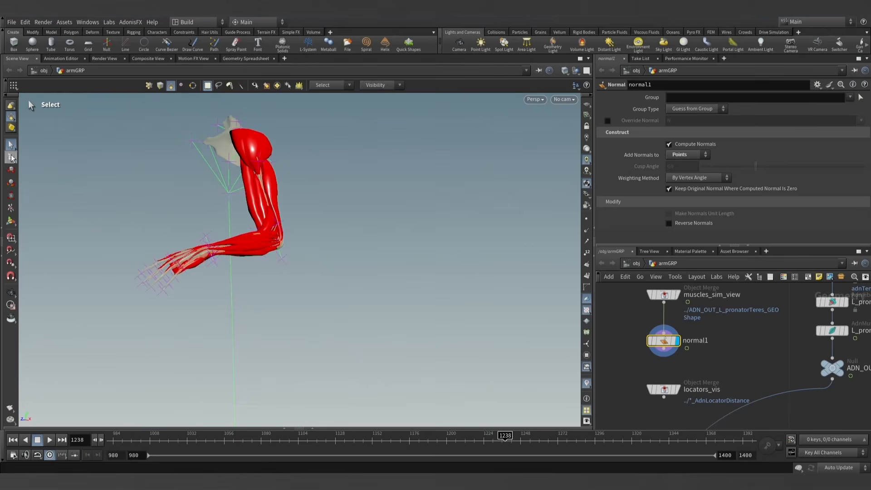
{"action": "left_click", "coordinate": [11, 105]}
{"action": "left_click", "coordinate": [12, 116]}
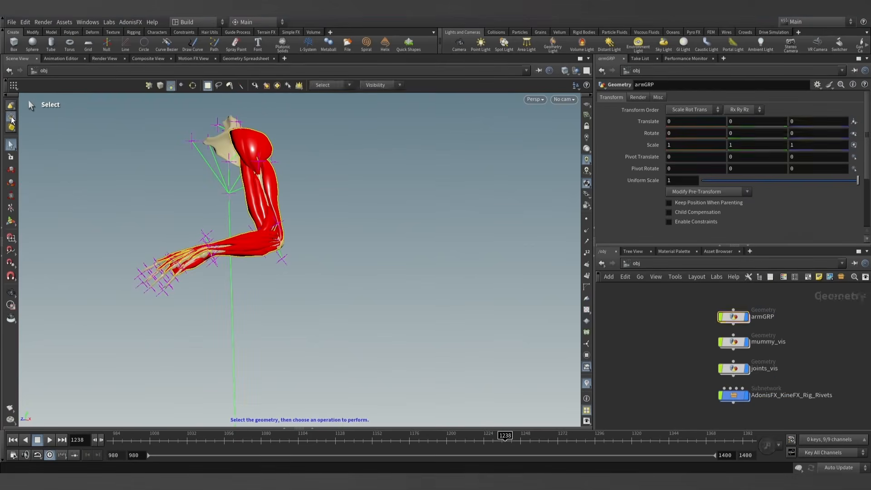
{"action": "scroll", "coordinate": [179, 224], "scroll_direction": "up", "scroll_amount": 5}
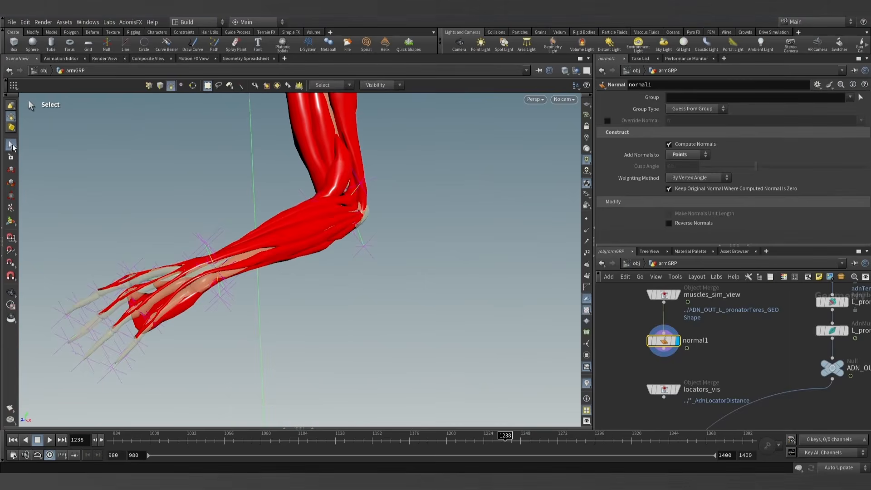
{"action": "left_click", "coordinate": [12, 292]}
{"action": "left_click_drag", "start_coordinate": [384, 196], "coordinate": [337, 353]}
{"action": "middle_click_drag", "start_coordinate": [337, 353], "coordinate": [324, 308]}
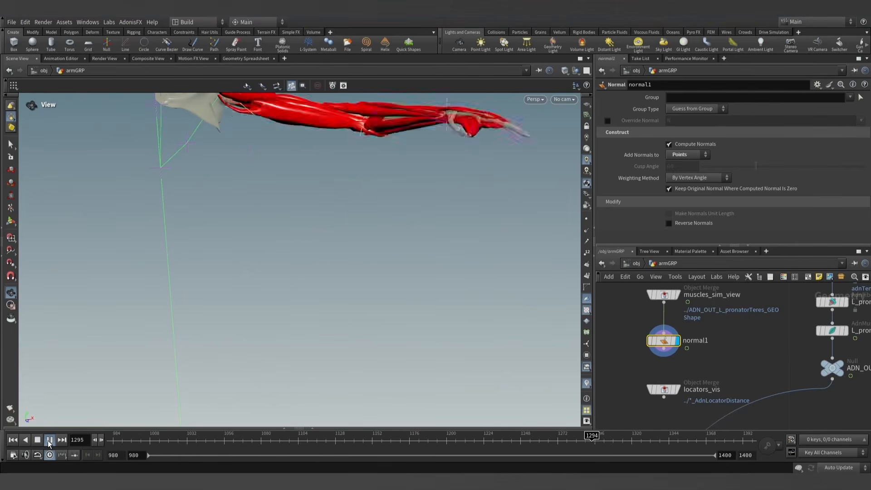
- Stop the continued whole-arm playback, step forward to frame 1310, and examine the forearm muscles near the wrist
{"action": "left_click", "coordinate": [49, 443]}
{"action": "left_click_drag", "start_coordinate": [267, 247], "coordinate": [266, 281]}
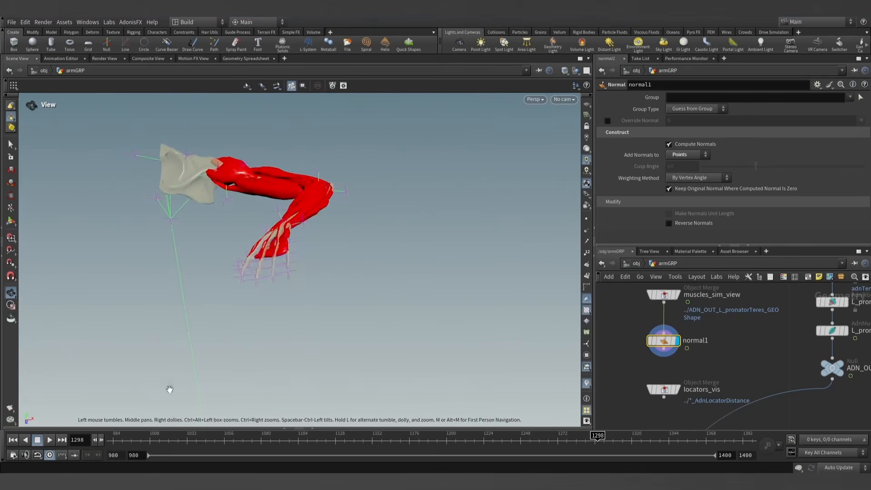
{"action": "left_click", "coordinate": [103, 439]}
{"action": "left_click", "coordinate": [102, 439]}
{"action": "left_click", "coordinate": [102, 439]}
{"action": "left_click", "coordinate": [102, 439]}
{"action": "left_click", "coordinate": [103, 439]}
{"action": "left_click", "coordinate": [103, 439]}
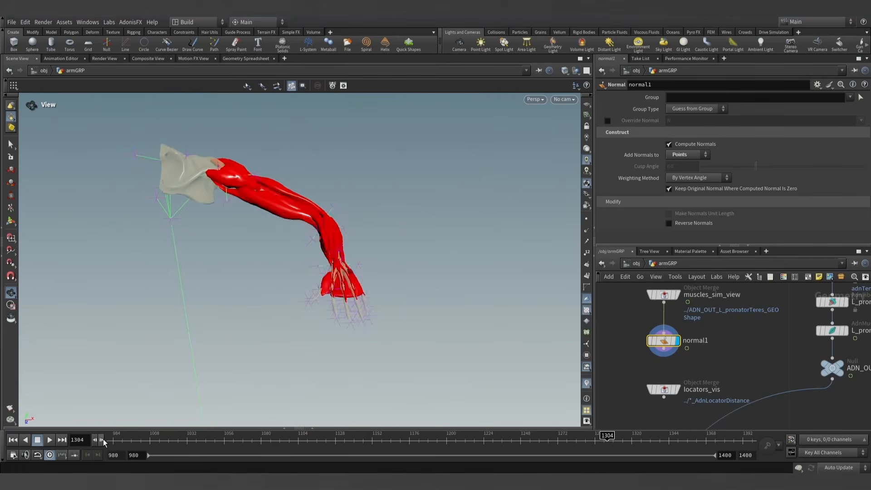
{"action": "left_click", "coordinate": [103, 439]}
{"action": "left_click", "coordinate": [102, 439]}
{"action": "left_click", "coordinate": [103, 440]}
{"action": "left_click", "coordinate": [102, 439]}
{"action": "left_click", "coordinate": [103, 439]}
{"action": "left_click", "coordinate": [103, 439]}
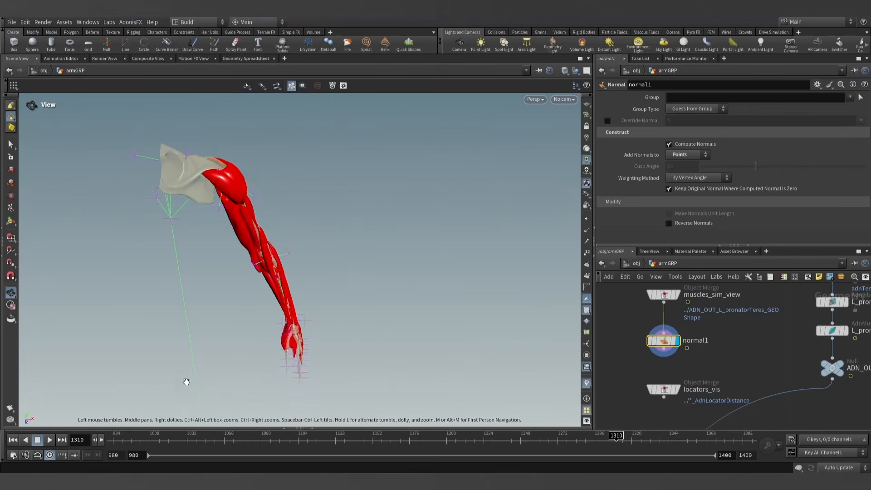
{"action": "left_click_drag", "start_coordinate": [185, 381], "coordinate": [238, 319]}
{"action": "right_click_drag", "start_coordinate": [238, 319], "coordinate": [245, 340]}
{"action": "left_click_drag", "start_coordinate": [245, 340], "coordinate": [270, 340]}
{"action": "right_click_drag", "start_coordinate": [270, 340], "coordinate": [341, 324]}
{"action": "mouse_move", "coordinate": [341, 324]}
{"action": "left_mouse_down"}
{"action": "mouse_move", "coordinate": [419, 338]}
{"action": "mouse_move", "coordinate": [318, 301]}
{"action": "mouse_move", "coordinate": [290, 301]}
{"action": "mouse_move", "coordinate": [334, 330]}
{"action": "left_mouse_up"}
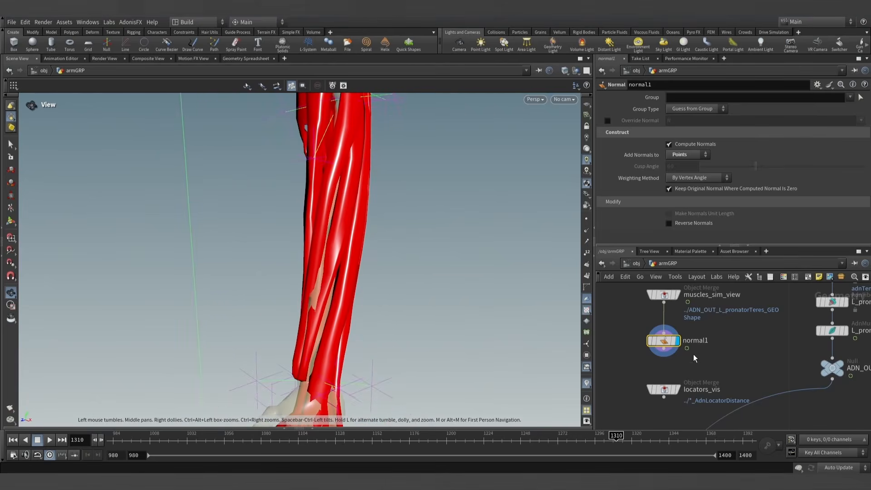
- Locate the extensorCarpiBrevis output null in the arm network and display it alone on the bones
{"action": "scroll", "coordinate": [699, 356], "scroll_direction": "down", "scroll_amount": 5}
{"action": "middle_click_drag", "start_coordinate": [747, 386], "coordinate": [633, 287]}
{"action": "scroll", "coordinate": [744, 336], "scroll_direction": "up", "scroll_amount": 5}
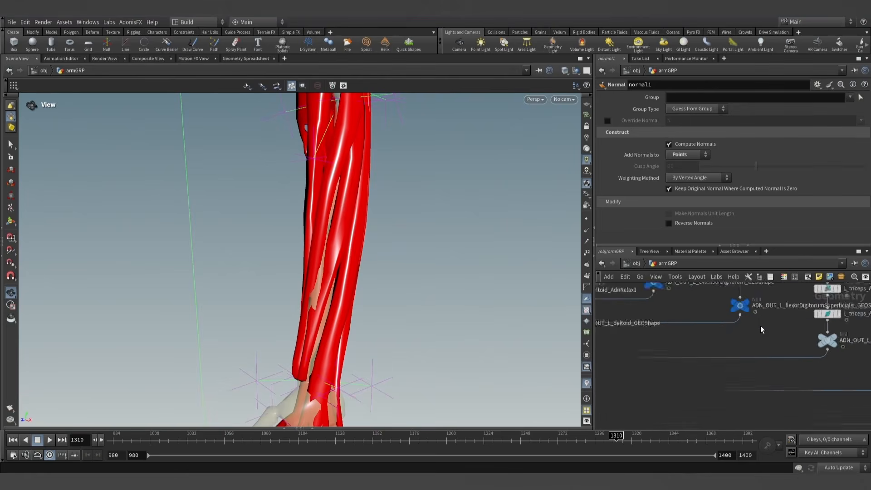
{"action": "scroll", "coordinate": [760, 326], "scroll_direction": "up", "scroll_amount": 3}
{"action": "middle_click_drag", "start_coordinate": [753, 324], "coordinate": [706, 349]}
{"action": "scroll", "coordinate": [694, 329], "scroll_direction": "down", "scroll_amount": 4}
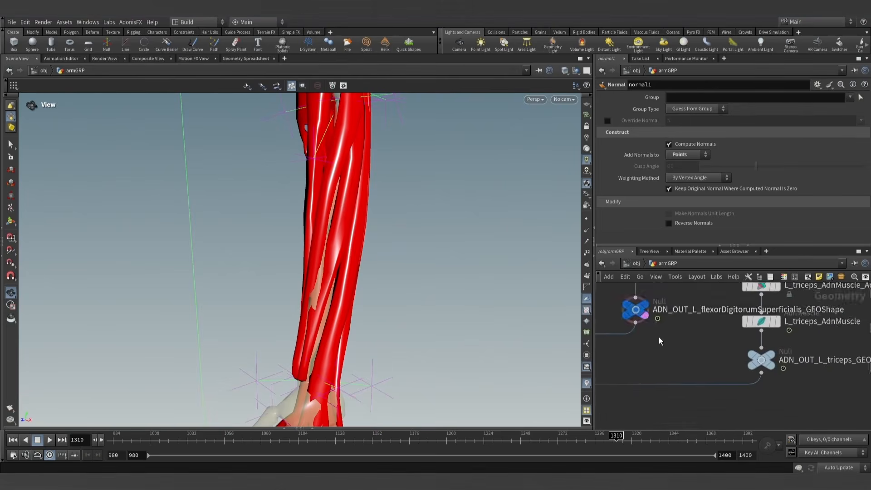
{"action": "middle_click_drag", "start_coordinate": [714, 364], "coordinate": [740, 387]}
{"action": "scroll", "coordinate": [640, 358], "scroll_direction": "down", "scroll_amount": 3}
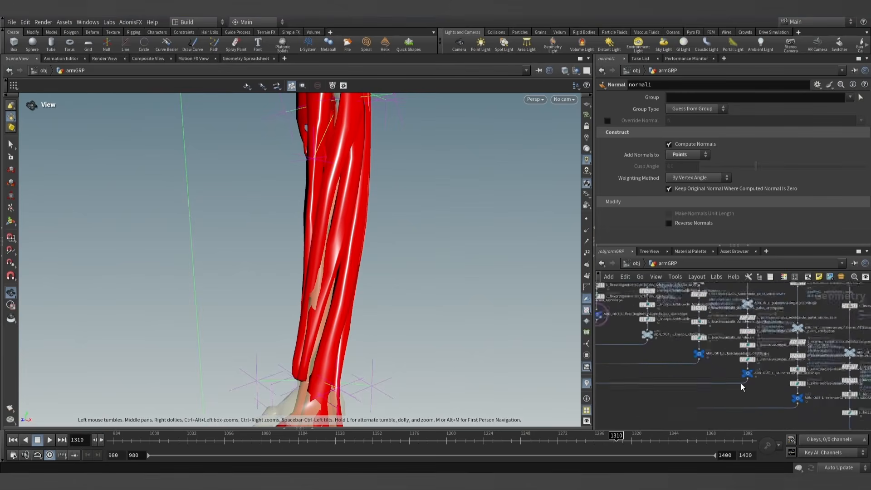
{"action": "middle_click_drag", "start_coordinate": [662, 356], "coordinate": [750, 399]}
{"action": "scroll", "coordinate": [712, 365], "scroll_direction": "up", "scroll_amount": 4}
{"action": "middle_click_drag", "start_coordinate": [713, 366], "coordinate": [770, 391]}
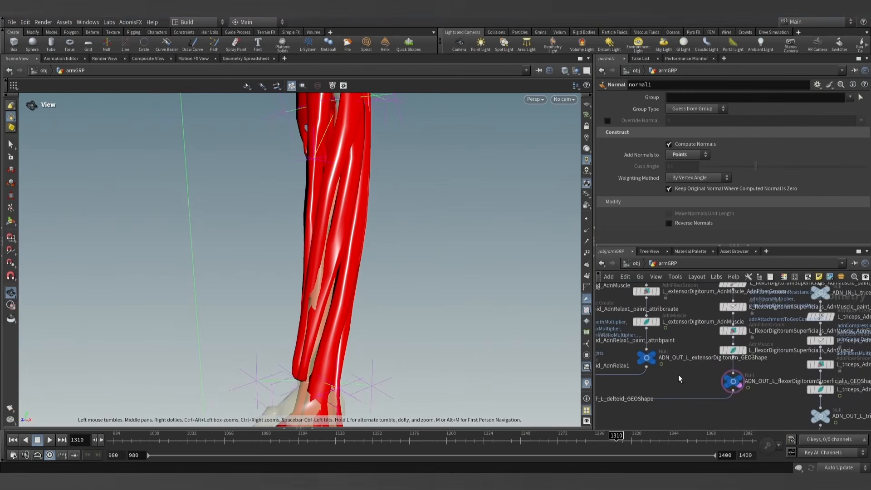
{"action": "scroll", "coordinate": [675, 374], "scroll_direction": "up", "scroll_amount": 1}
{"action": "middle_click_drag", "start_coordinate": [676, 374], "coordinate": [783, 410]}
{"action": "middle_click_drag", "start_coordinate": [698, 368], "coordinate": [737, 379]}
{"action": "scroll", "coordinate": [763, 370], "scroll_direction": "down", "scroll_amount": 2}
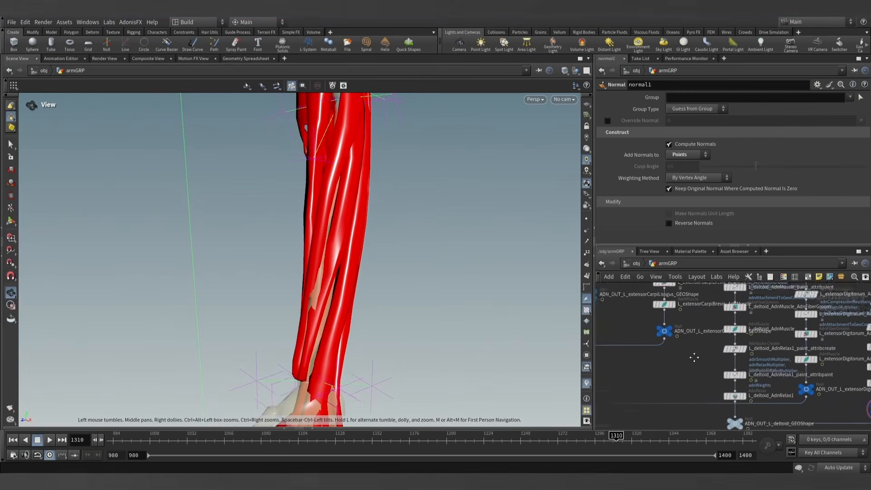
{"action": "scroll", "coordinate": [674, 343], "scroll_direction": "up", "scroll_amount": 3}
{"action": "left_click", "coordinate": [671, 328]}
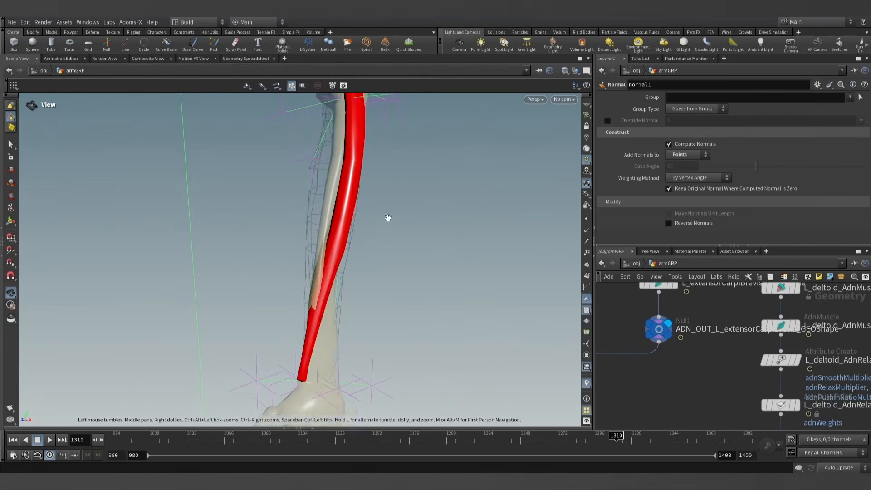
- Examine the isolated extensorCarpiBrevis against the bone at frame 1310 and again at frame 980
{"action": "left_click_drag", "start_coordinate": [387, 217], "coordinate": [306, 325]}
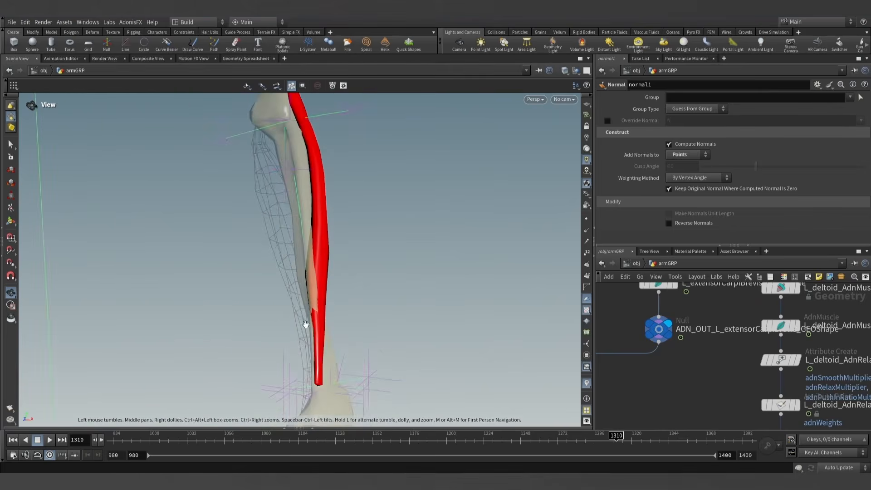
{"action": "left_click", "coordinate": [12, 440]}
{"action": "mouse_move", "coordinate": [311, 258]}
{"action": "left_mouse_down"}
{"action": "mouse_move", "coordinate": [325, 253]}
{"action": "mouse_move", "coordinate": [321, 272]}
{"action": "left_mouse_up"}
{"action": "scroll", "coordinate": [319, 272], "scroll_direction": "up", "scroll_amount": 3}
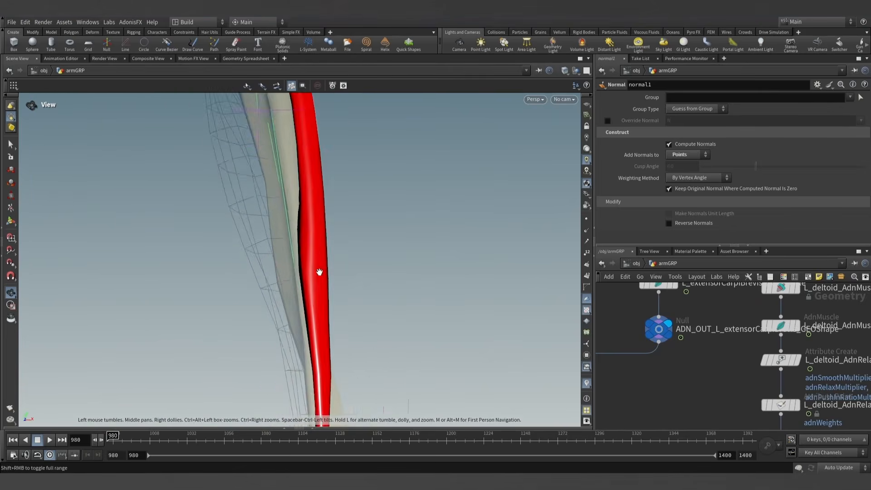
- Find the extensorCarpiBrevis Attribute Paint node above its muscle solver and show its adnAttachmentToGeoConstraints0 map on the muscle
{"action": "scroll", "coordinate": [320, 273], "scroll_direction": "down", "scroll_amount": 2}
{"action": "scroll", "coordinate": [704, 328], "scroll_direction": "down", "scroll_amount": 4}
{"action": "middle_click_drag", "start_coordinate": [706, 323], "coordinate": [701, 361]}
{"action": "scroll", "coordinate": [692, 342], "scroll_direction": "up", "scroll_amount": 3}
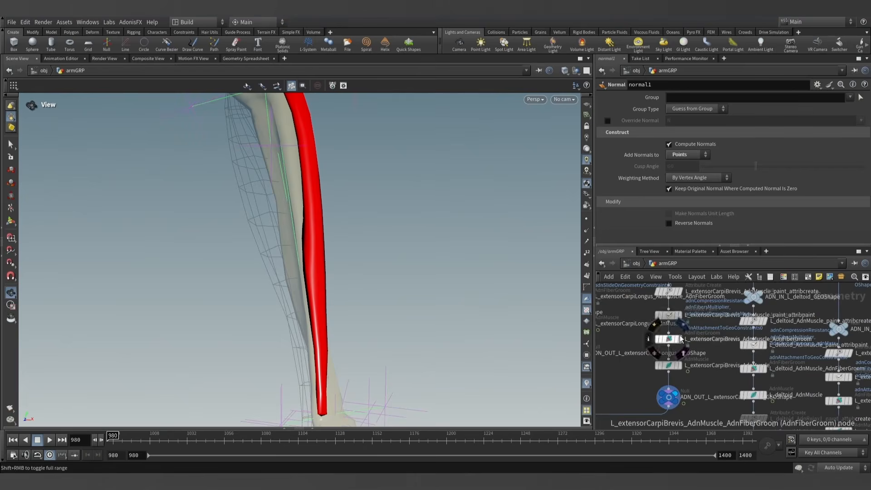
{"action": "left_click", "coordinate": [668, 315]}
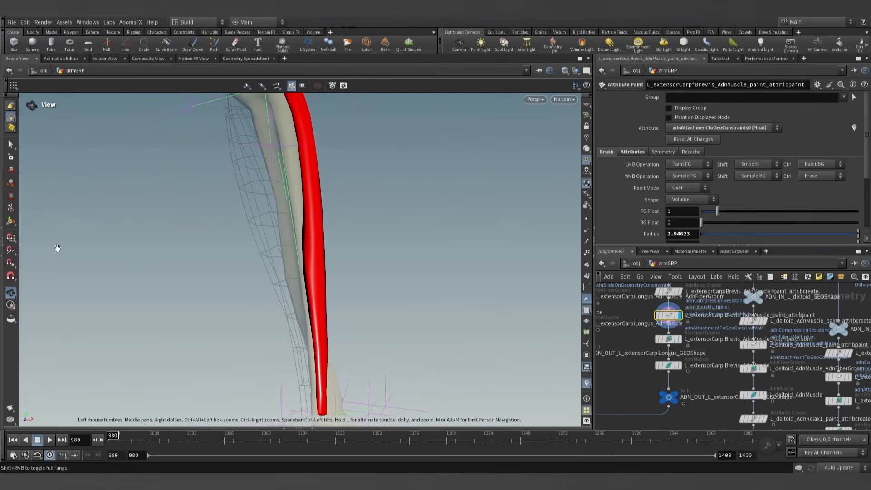
{"action": "left_click", "coordinate": [10, 223]}
{"action": "mouse_move", "coordinate": [331, 242]}
{"action": "left_mouse_down", "text": "alt"}
{"action": "mouse_move", "coordinate": [352, 233]}
{"action": "mouse_move", "coordinate": [530, 227]}
{"action": "mouse_move", "coordinate": [351, 270]}
{"action": "mouse_move", "coordinate": [323, 264]}
{"action": "mouse_move", "coordinate": [325, 254]}
{"action": "mouse_move", "coordinate": [305, 256]}
{"action": "left_mouse_up", "text": "alt"}
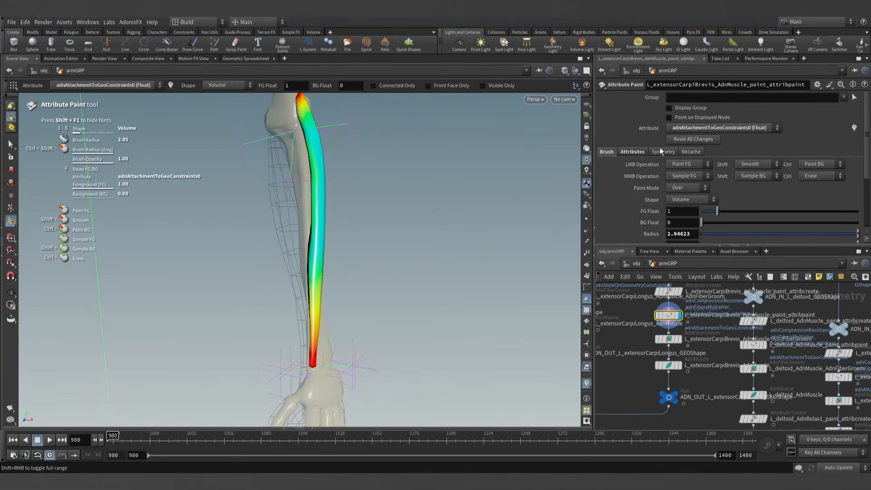
- Paint adnSlideOnGeometryConstraints0 with a foreground value of 0.8 along the middle and lower length of extensorCarpiBrevis, leaving its ends unpainted
{"action": "left_click", "coordinate": [700, 128]}
{"action": "left_click", "coordinate": [697, 219]}
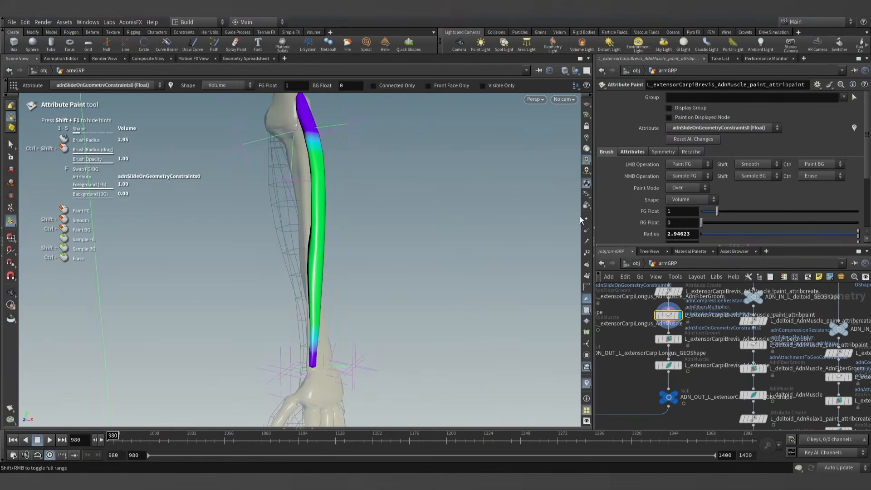
{"action": "mouse_move", "coordinate": [358, 242]}
{"action": "left_mouse_down", "text": "alt"}
{"action": "mouse_move", "coordinate": [477, 221]}
{"action": "mouse_move", "coordinate": [368, 248]}
{"action": "mouse_move", "coordinate": [190, 267]}
{"action": "left_mouse_up", "text": "alt"}
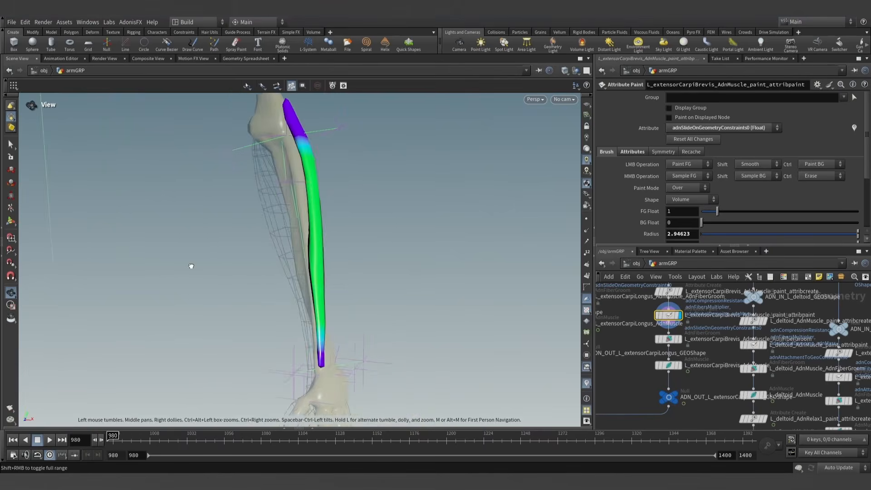
{"action": "type", "text": "0"}
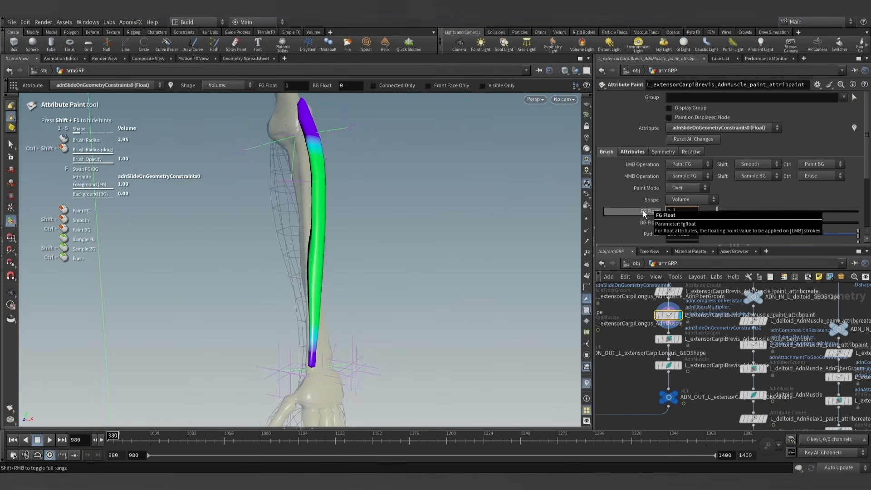
{"action": "type", "text": ".8"}
{"action": "key", "text": "Return"}
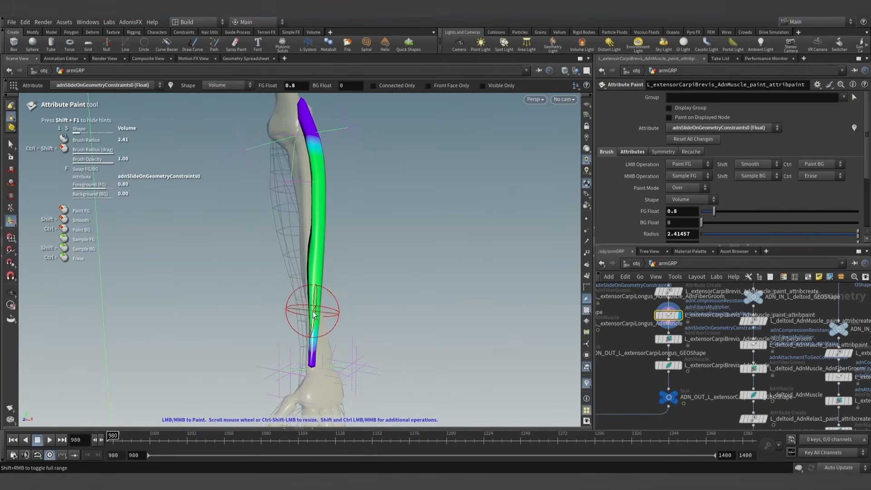
{"action": "mouse_move", "coordinate": [316, 257]}
{"action": "left_mouse_down", "text": "alt"}
{"action": "mouse_move", "coordinate": [320, 238]}
{"action": "mouse_move", "coordinate": [454, 247]}
{"action": "mouse_move", "coordinate": [301, 232]}
{"action": "mouse_move", "coordinate": [328, 253]}
{"action": "left_mouse_up", "text": "alt"}
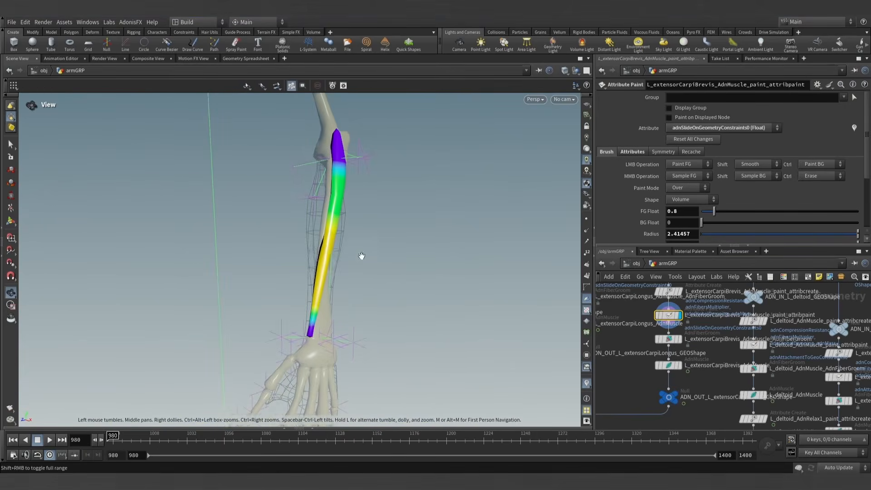
{"action": "left_click", "coordinate": [9, 147]}
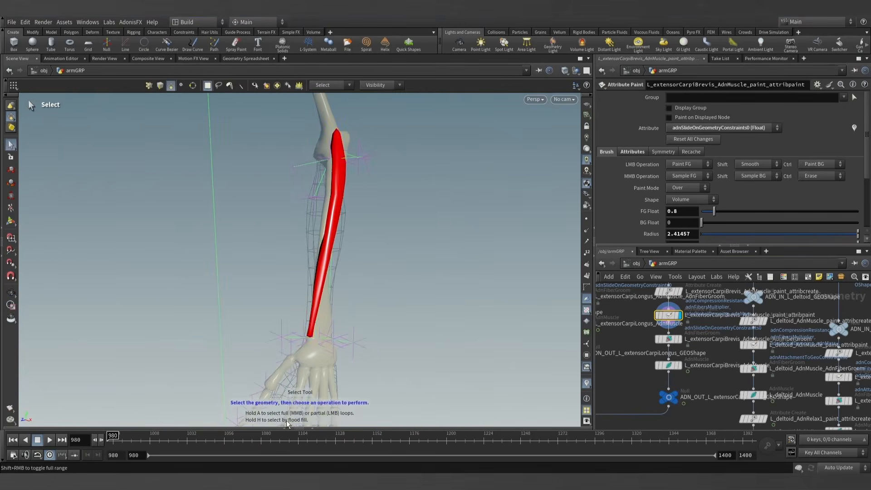
- Return to frame 980, display the extensorCarpiBrevis AdnMuscle result, and play the simulation to about frame 1308
{"action": "left_click_drag", "start_coordinate": [112, 439], "coordinate": [398, 435]}
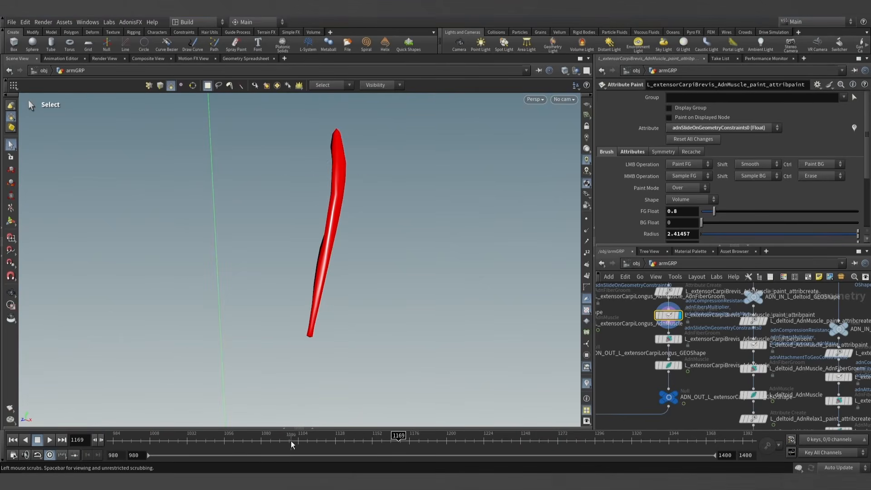
{"action": "left_click", "coordinate": [13, 439]}
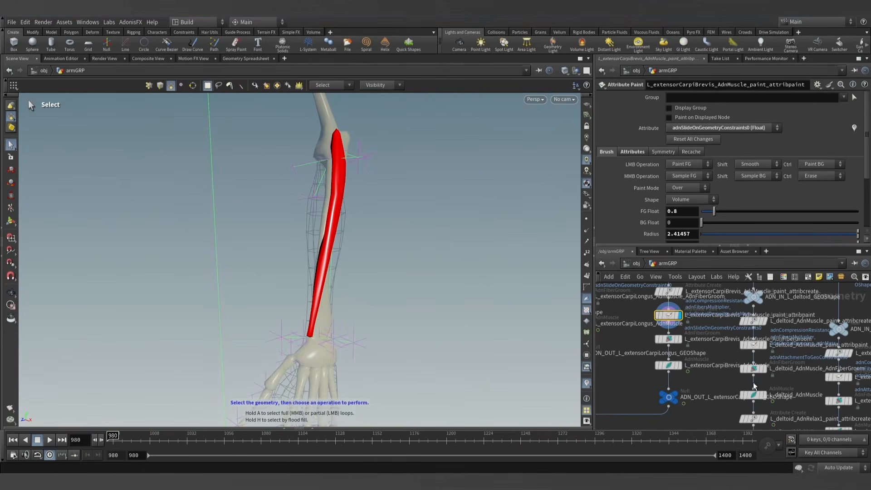
{"action": "left_click", "coordinate": [669, 366]}
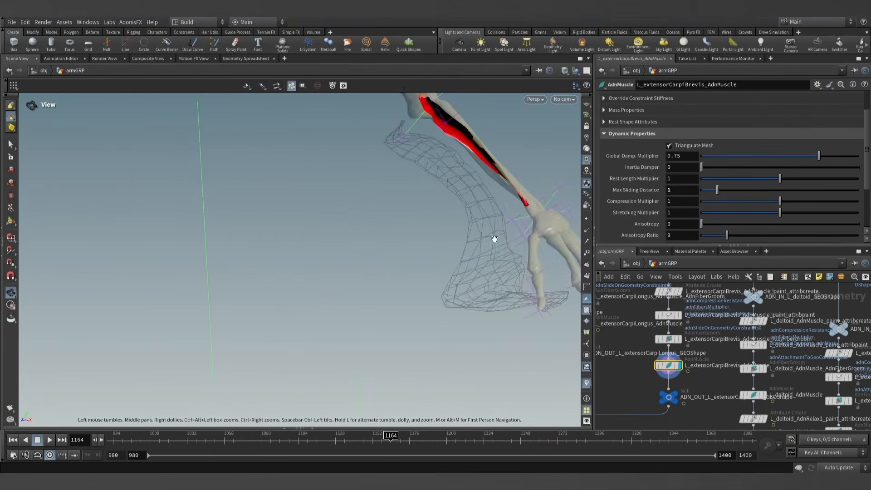
{"action": "left_click_drag", "start_coordinate": [494, 239], "coordinate": [480, 209], "text": "alt"}
{"action": "key", "text": "s"}
{"action": "left_click", "coordinate": [49, 439]}
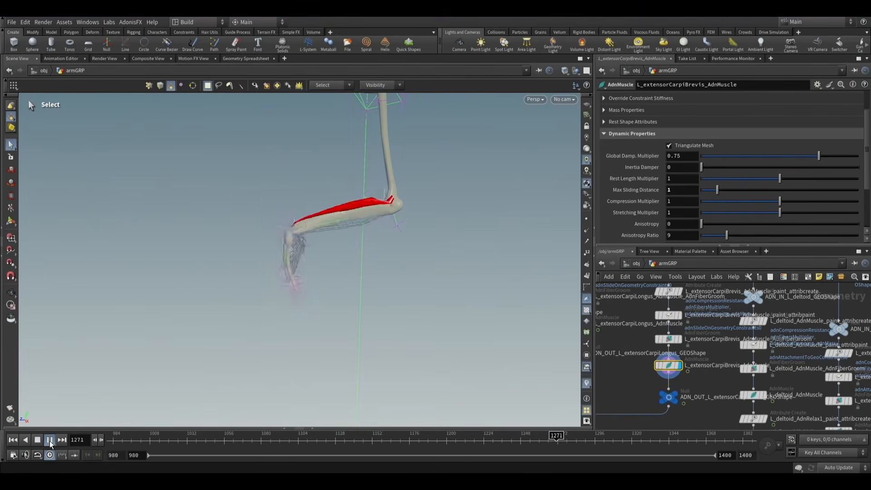
{"action": "left_click", "coordinate": [51, 441]}
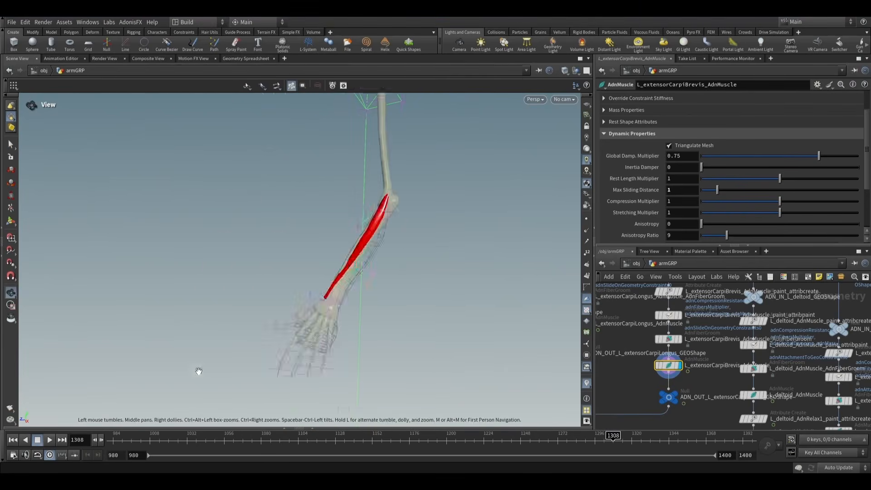
- Step the extensorCarpiBrevis simulation forward to frame 1342 and examine where the muscle meets the bone near the wrist
{"action": "left_click_drag", "start_coordinate": [199, 371], "coordinate": [286, 359]}
{"action": "mouse_move", "coordinate": [354, 311]}
{"action": "left_mouse_down"}
{"action": "mouse_move", "coordinate": [375, 297]}
{"action": "mouse_move", "coordinate": [367, 291]}
{"action": "mouse_move", "coordinate": [351, 322]}
{"action": "left_mouse_up"}
{"action": "key", "text": "s"}
{"action": "left_click", "coordinate": [101, 440]}
{"action": "left_click", "coordinate": [101, 440]}
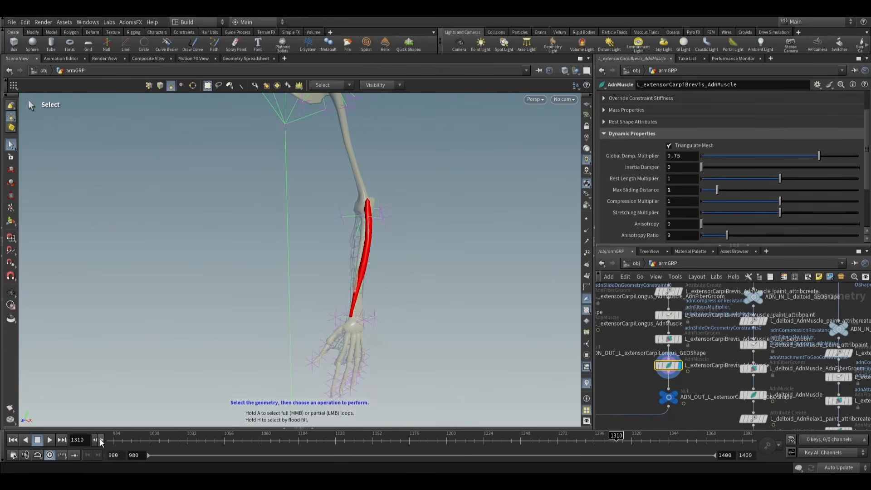
{"action": "left_click", "coordinate": [101, 440]}
{"action": "left_click", "coordinate": [101, 440]}
{"action": "left_click", "coordinate": [101, 440]}
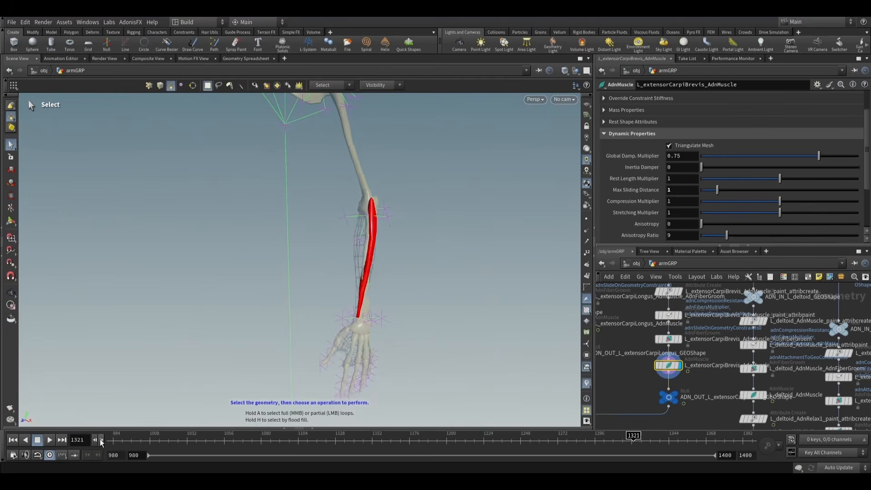
{"action": "left_click", "coordinate": [101, 439]}
{"action": "left_click", "coordinate": [101, 440]}
{"action": "left_click", "coordinate": [100, 440]}
{"action": "left_click", "coordinate": [100, 440]}
{"action": "left_click", "coordinate": [101, 440]}
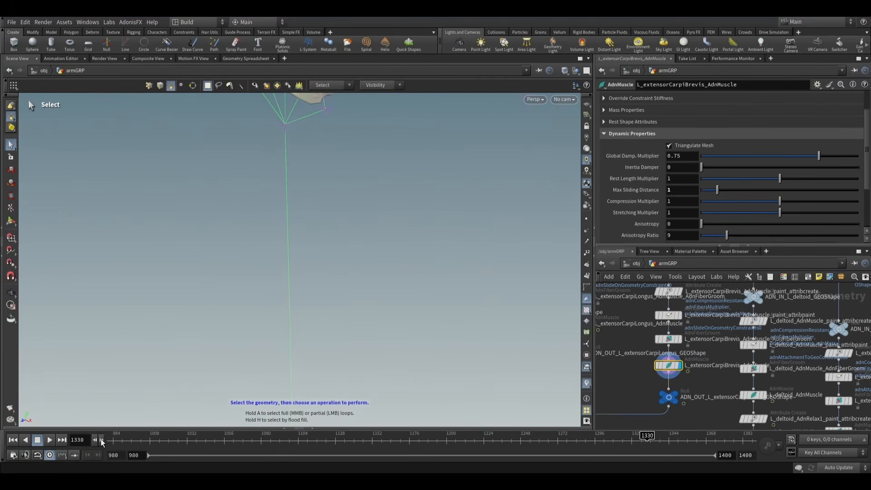
{"action": "left_click", "coordinate": [101, 440]}
{"action": "left_click", "coordinate": [101, 440]}
{"action": "left_click", "coordinate": [101, 440]}
{"action": "left_click", "coordinate": [101, 440]}
{"action": "left_click", "coordinate": [101, 440]}
{"action": "left_click", "coordinate": [101, 440]}
{"action": "left_click", "coordinate": [101, 440]}
{"action": "left_click", "coordinate": [100, 440]}
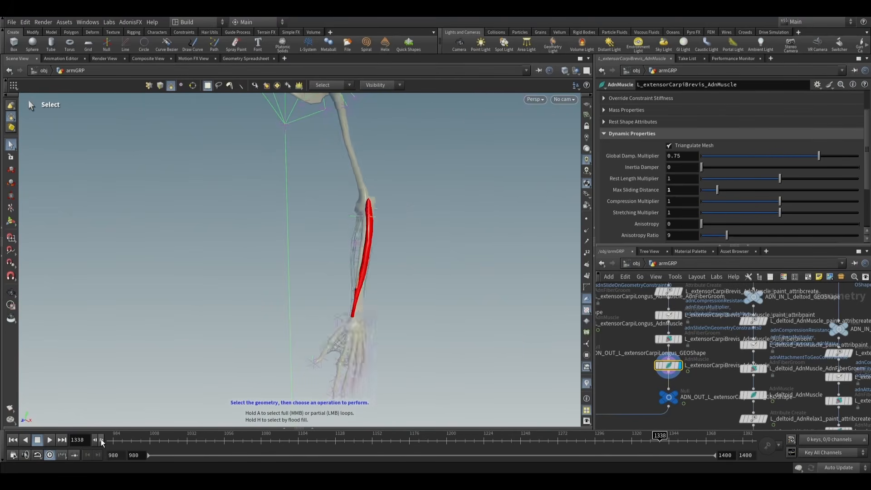
{"action": "left_click", "coordinate": [101, 440]}
{"action": "left_click", "coordinate": [101, 440]}
{"action": "left_click", "coordinate": [100, 440]}
{"action": "left_click", "coordinate": [100, 440]}
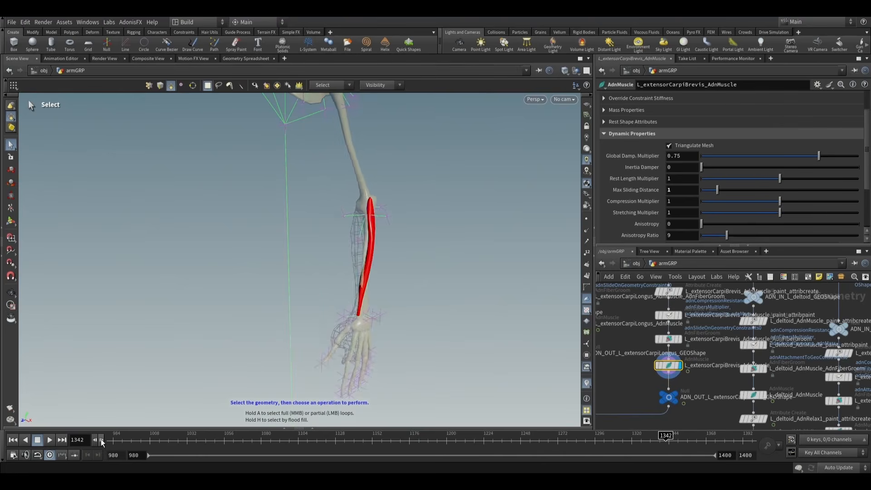
{"action": "left_click_drag", "start_coordinate": [336, 245], "coordinate": [408, 221], "text": "alt"}
{"action": "scroll", "coordinate": [377, 271], "scroll_direction": "up", "scroll_amount": 6}
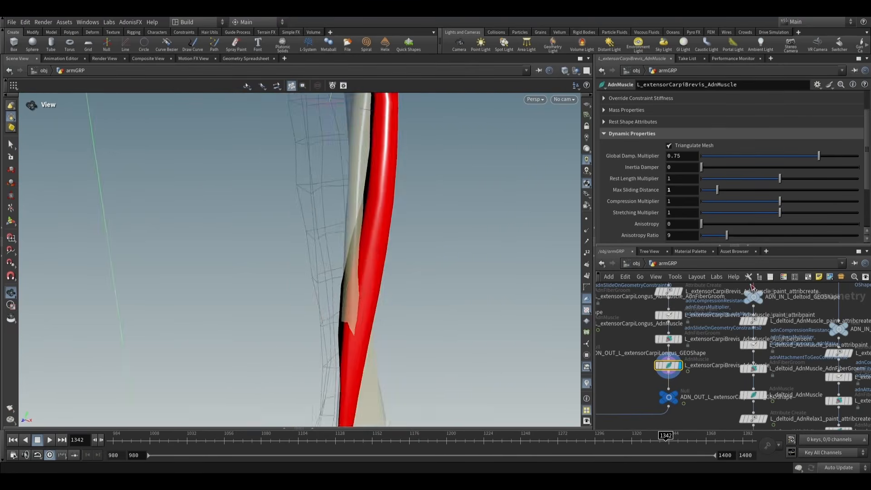
{"action": "left_click_drag", "start_coordinate": [377, 271], "coordinate": [400, 270]}
{"action": "key", "text": "s"}
- Reopen extensorCarpiBrevis for attribute painting with adnAttachmentToGeoConstraints0 as the painted attribute
{"action": "left_click", "coordinate": [668, 314]}
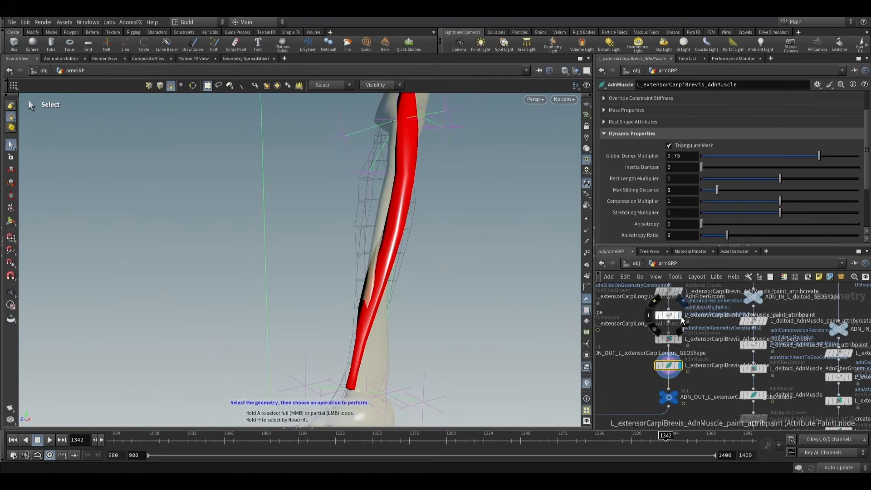
{"action": "left_click", "coordinate": [11, 222]}
{"action": "left_click", "coordinate": [701, 128]}
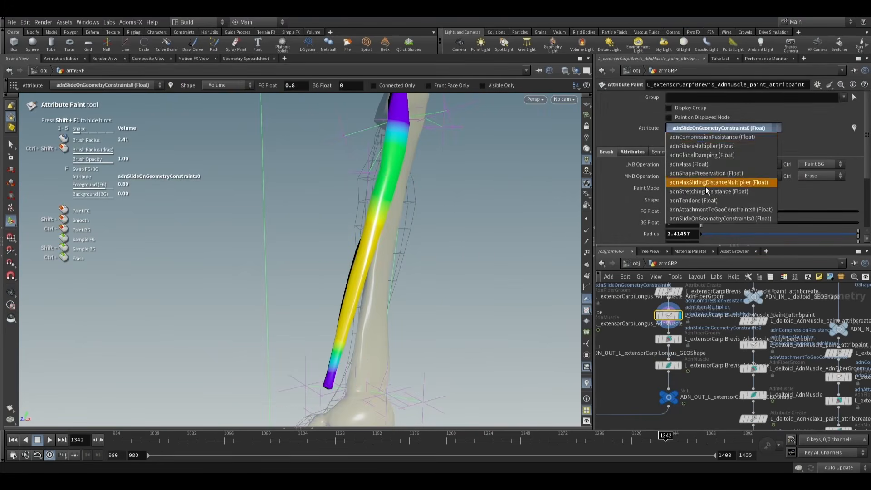
{"action": "left_click", "coordinate": [705, 211]}
{"action": "left_click_drag", "start_coordinate": [434, 268], "coordinate": [454, 286], "text": "alt"}
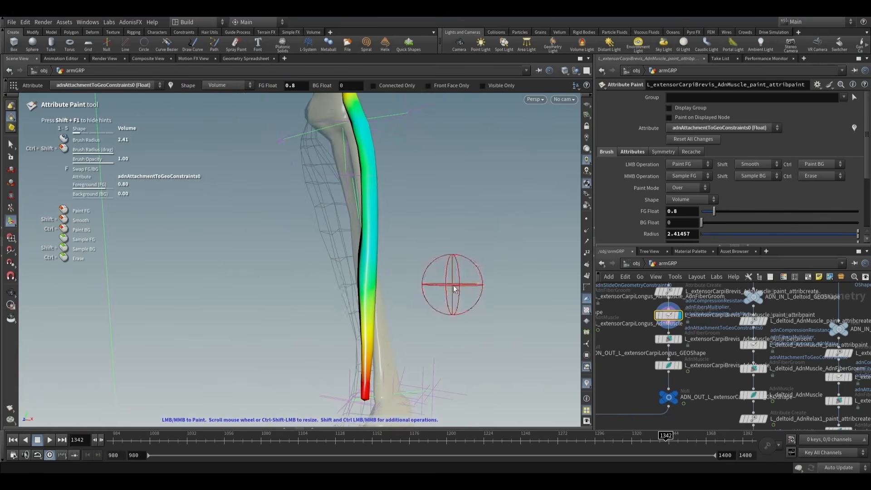
- Paint the extensorCarpiBrevis attachment weights at 0.5 along its middle, extending up toward the elbow with a larger brush
{"action": "left_click", "coordinate": [684, 211]}
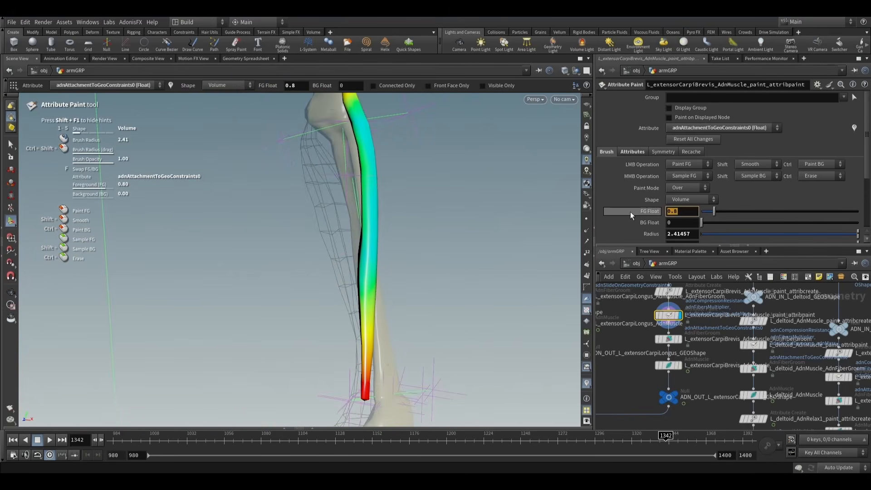
{"action": "type", "text": "0.5"}
{"action": "key", "text": "Return"}
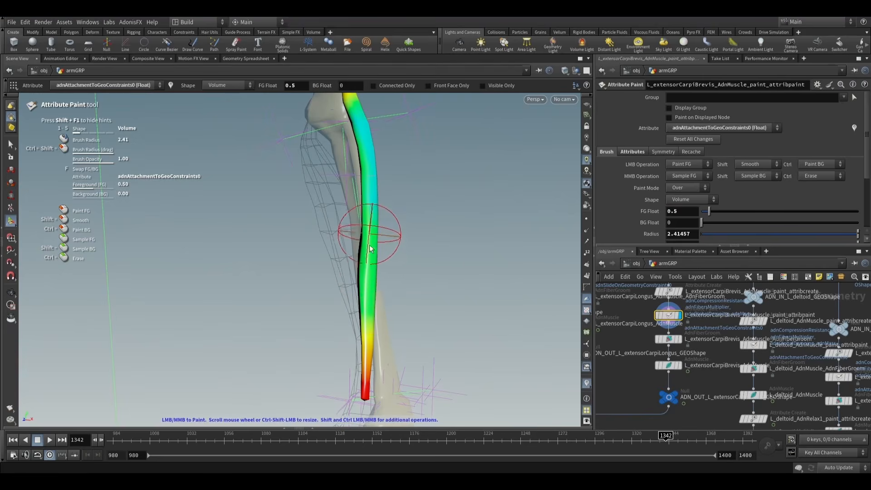
{"action": "mouse_move", "coordinate": [370, 236]}
{"action": "left_mouse_down", "text": "alt"}
{"action": "mouse_move", "coordinate": [423, 251]}
{"action": "mouse_move", "coordinate": [504, 248]}
{"action": "mouse_move", "coordinate": [198, 263]}
{"action": "left_mouse_up", "text": "alt"}
{"action": "scroll", "coordinate": [385, 188], "scroll_direction": "up", "scroll_amount": 4}
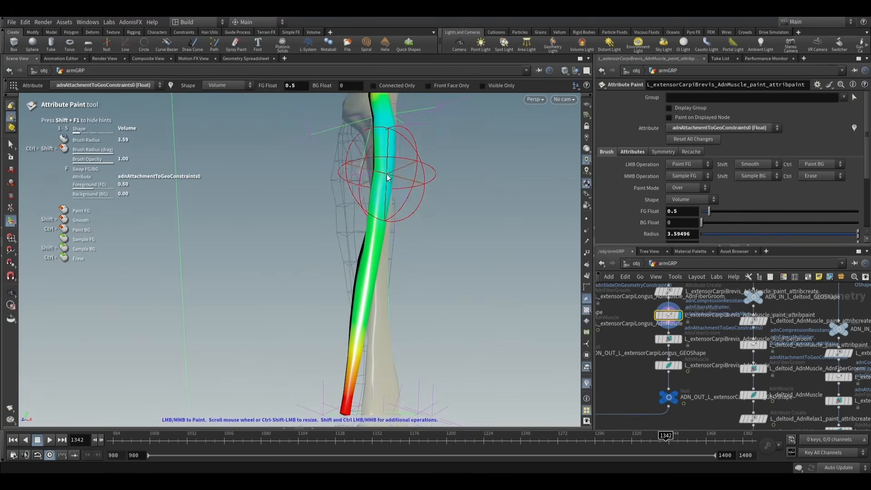
{"action": "mouse_move", "coordinate": [393, 172]}
{"action": "left_mouse_down", "text": "alt"}
{"action": "mouse_move", "coordinate": [352, 155]}
{"action": "mouse_move", "coordinate": [342, 188]}
{"action": "mouse_move", "coordinate": [393, 221]}
{"action": "mouse_move", "coordinate": [404, 217]}
{"action": "left_mouse_up", "text": "alt"}
{"action": "scroll", "coordinate": [342, 189], "scroll_direction": "down", "scroll_amount": 4, "text": "alt"}
{"action": "key", "text": "s"}
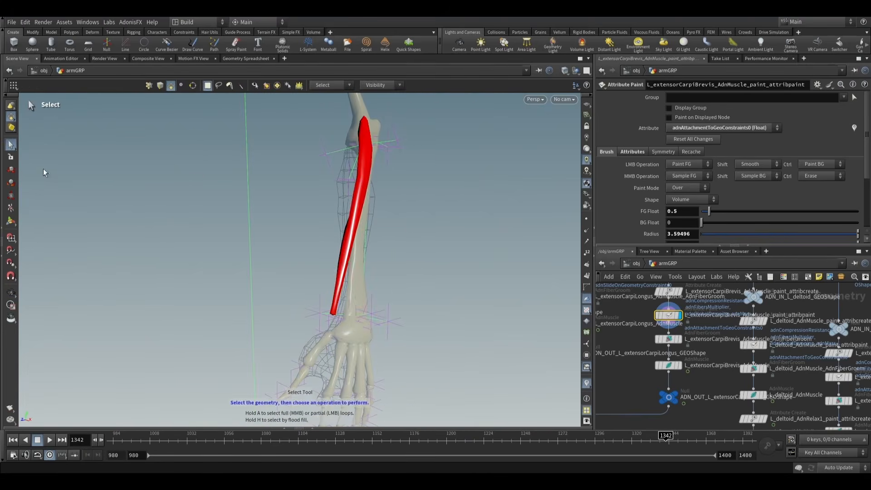
- Display the extensorCarpiBrevis AdnMuscle result again and replay the simulation from the start to about frame 1320
{"action": "left_click", "coordinate": [668, 365]}
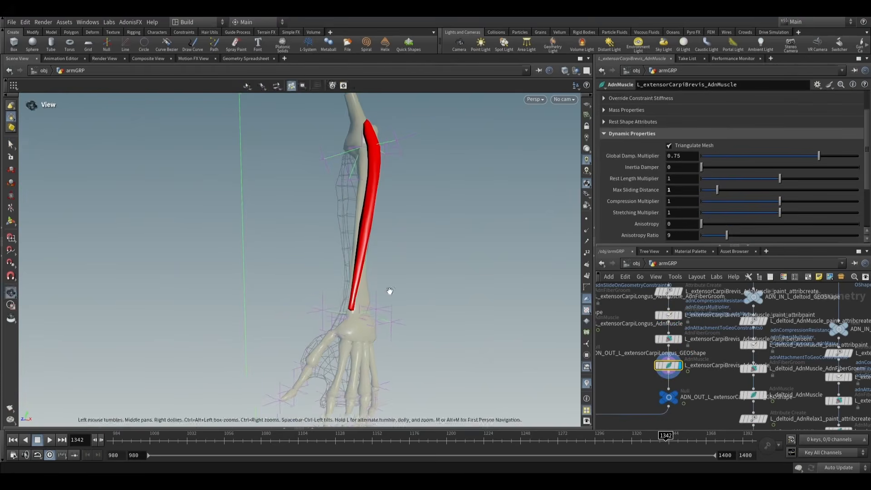
{"action": "left_click", "coordinate": [133, 437]}
{"action": "left_click_drag", "start_coordinate": [133, 436], "coordinate": [113, 436]}
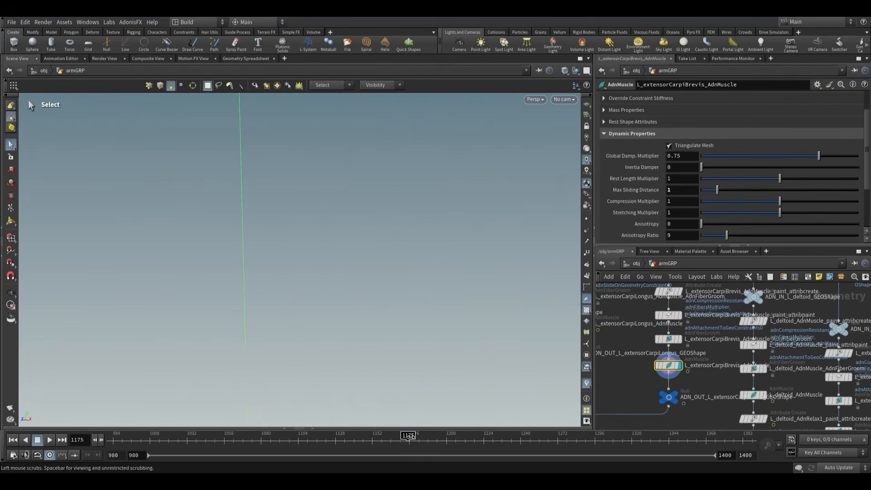
{"action": "left_click", "coordinate": [50, 443]}
{"action": "middle_click_drag", "start_coordinate": [392, 253], "coordinate": [434, 309], "text": "alt"}
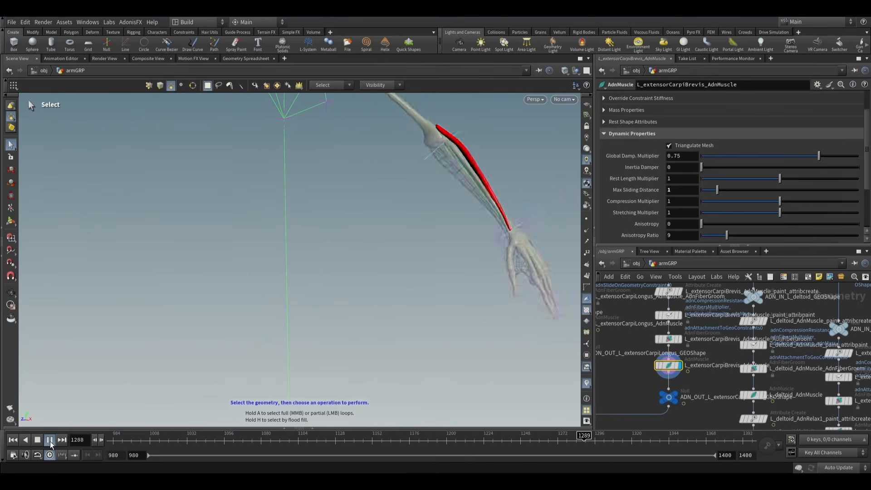
{"action": "left_click", "coordinate": [50, 441]}
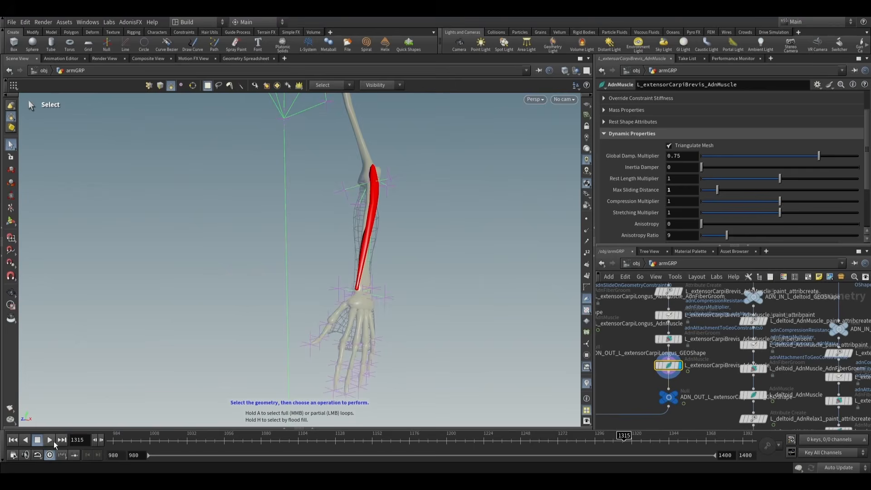
- Advance the repainted extensorCarpiBrevis to frame 1342 and inspect its fit against the forearm bone from several angles
{"action": "left_click", "coordinate": [102, 439]}
{"action": "left_click", "coordinate": [102, 439]}
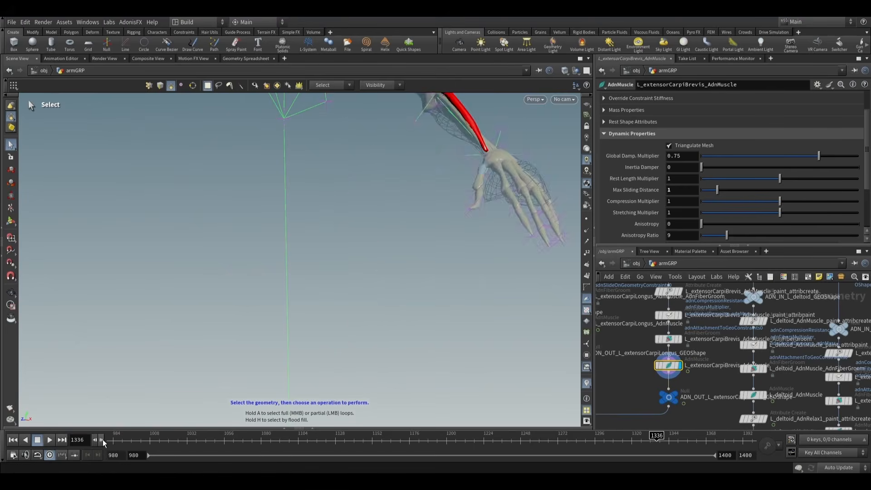
{"action": "left_click", "coordinate": [103, 439]}
{"action": "left_click", "coordinate": [102, 439]}
{"action": "left_click", "coordinate": [103, 439]}
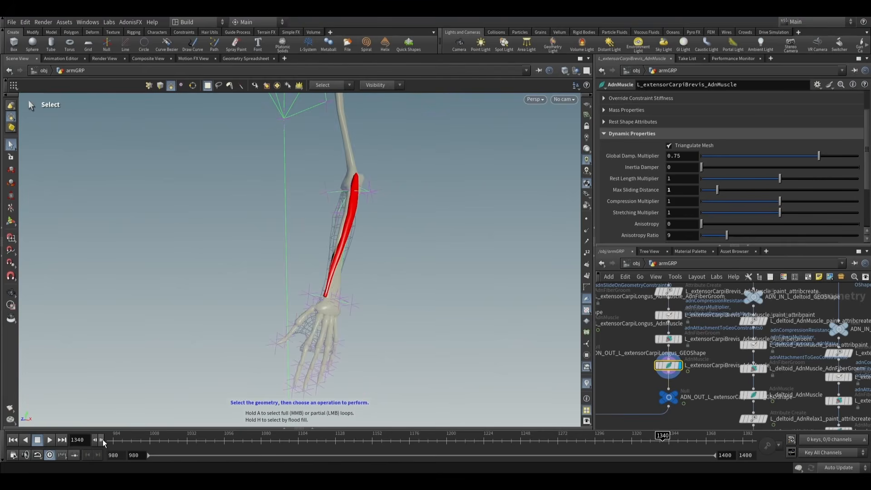
{"action": "left_click_drag", "start_coordinate": [326, 274], "coordinate": [344, 270], "text": "alt"}
{"action": "right_click_drag", "start_coordinate": [343, 271], "coordinate": [426, 259], "text": "alt"}
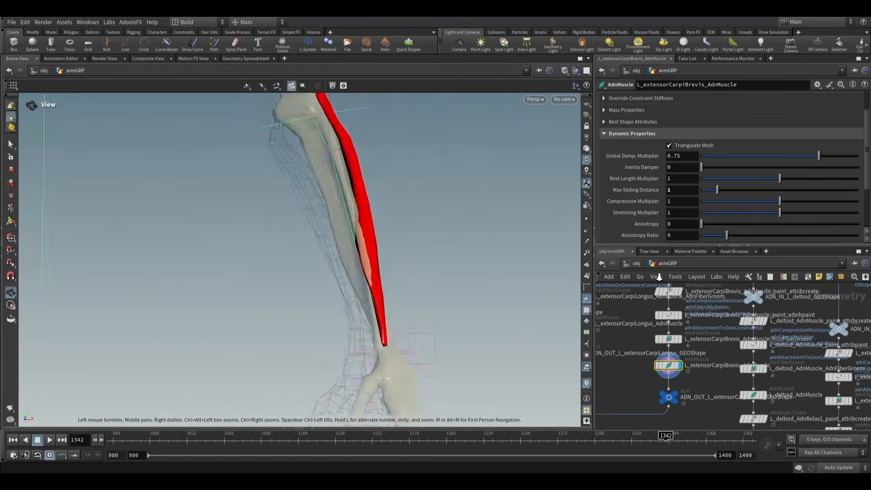
{"action": "left_click_drag", "start_coordinate": [435, 256], "coordinate": [368, 278], "text": "alt"}
{"action": "scroll", "coordinate": [368, 278], "scroll_direction": "down", "scroll_amount": 3}
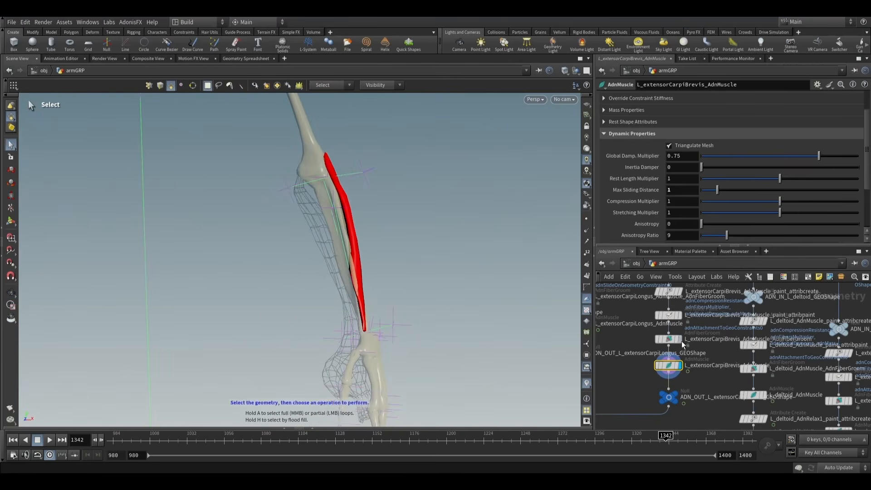
- Display the extensorCarpiBrevis attribute paint node at start frame 980 and check its list of paintable attributes
{"action": "left_click", "coordinate": [668, 315]}
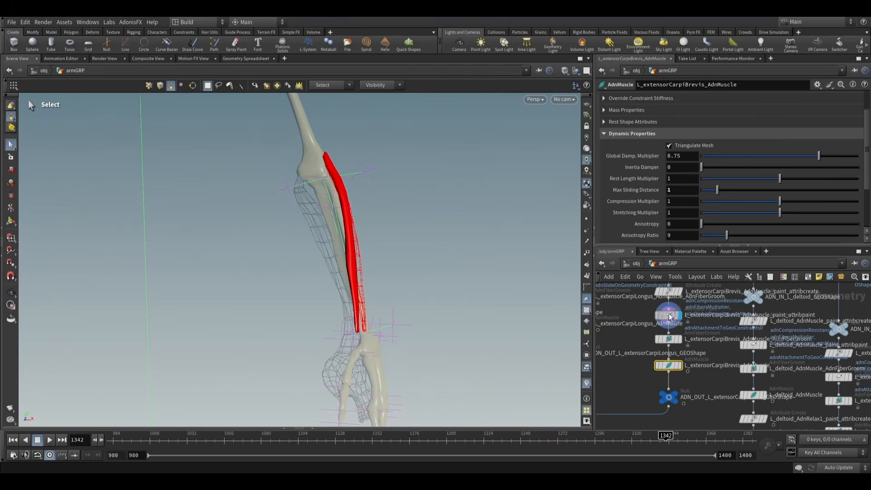
{"action": "left_click", "coordinate": [12, 439]}
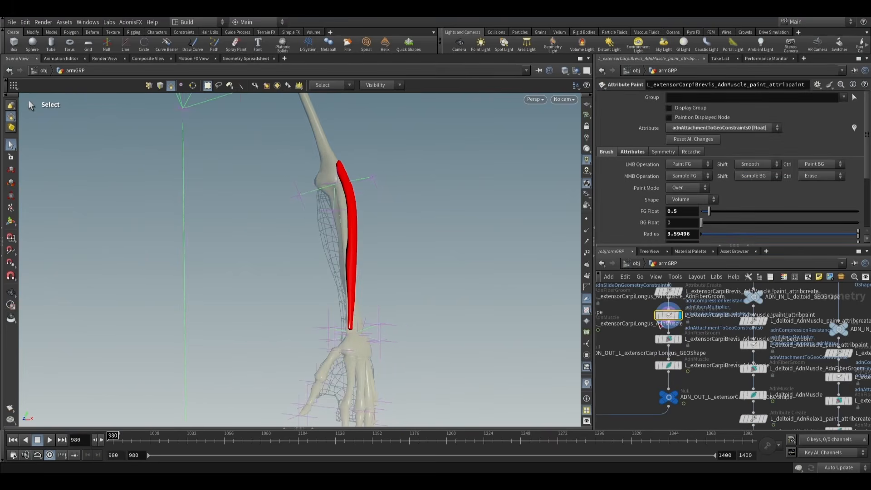
{"action": "left_click", "coordinate": [668, 365]}
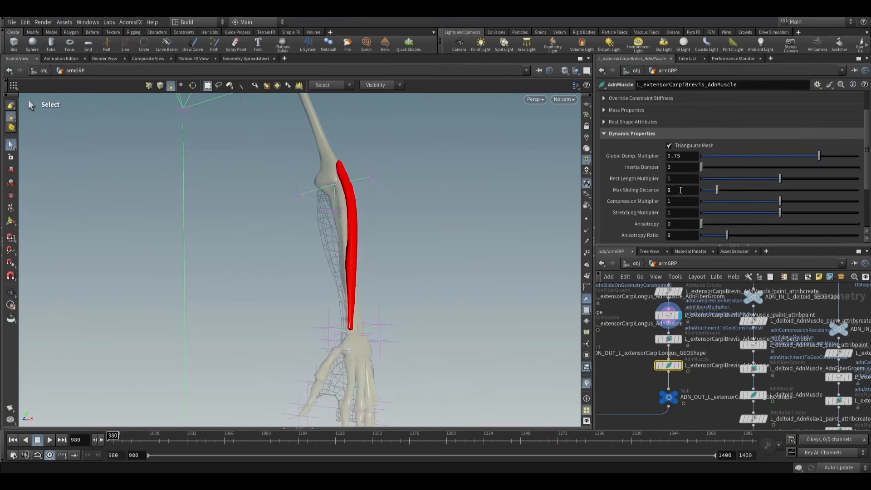
{"action": "middle_click_drag", "start_coordinate": [706, 330], "coordinate": [699, 341]}
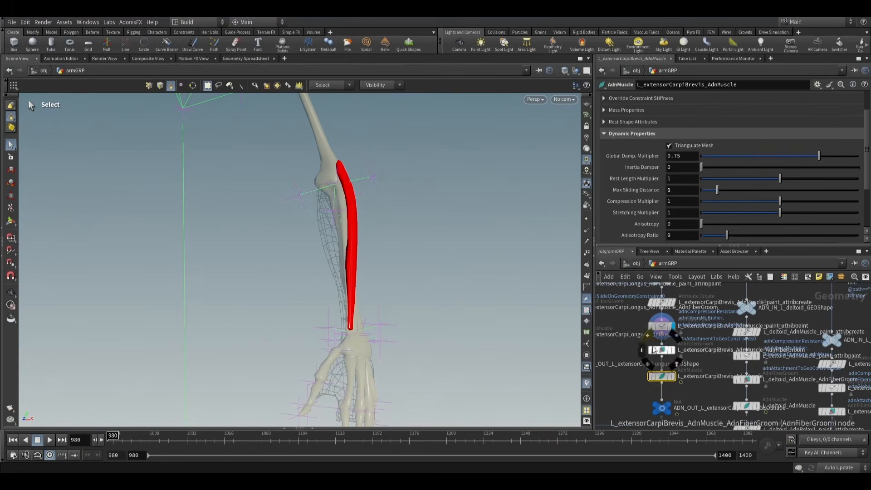
{"action": "left_click", "coordinate": [649, 327]}
{"action": "left_click", "coordinate": [712, 130]}
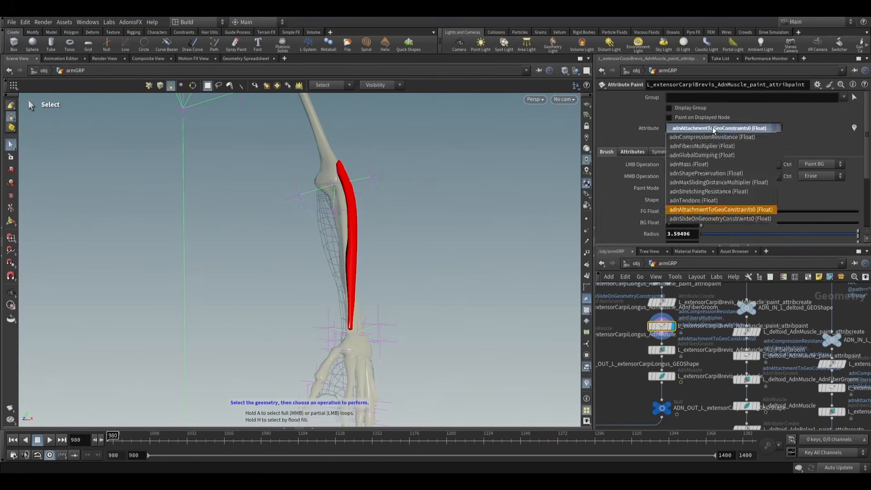
{"action": "left_click", "coordinate": [713, 129]}
- Review the target settings of the extensorCarpiBrevis AdnMuscle node
{"action": "left_click", "coordinate": [664, 377]}
{"action": "left_click", "coordinate": [635, 98]}
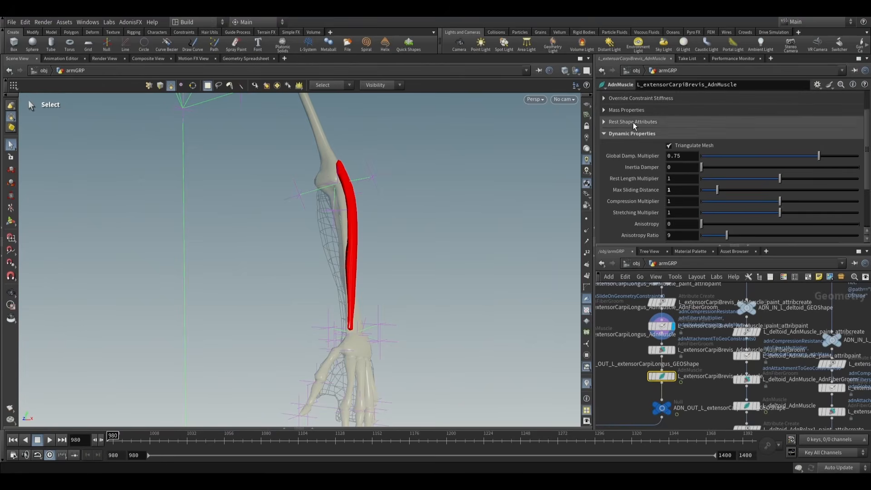
{"action": "left_click", "coordinate": [661, 98]}
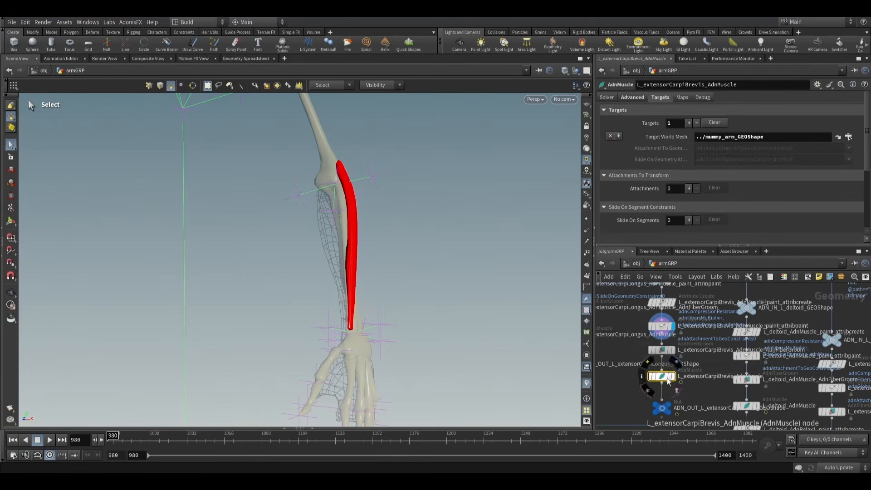
- Paint the extensorCarpiBrevis adnAttachmentToGeoConstraints0 weights at 1 from the wrist up to about mid-forearm
{"action": "left_click", "coordinate": [664, 326]}
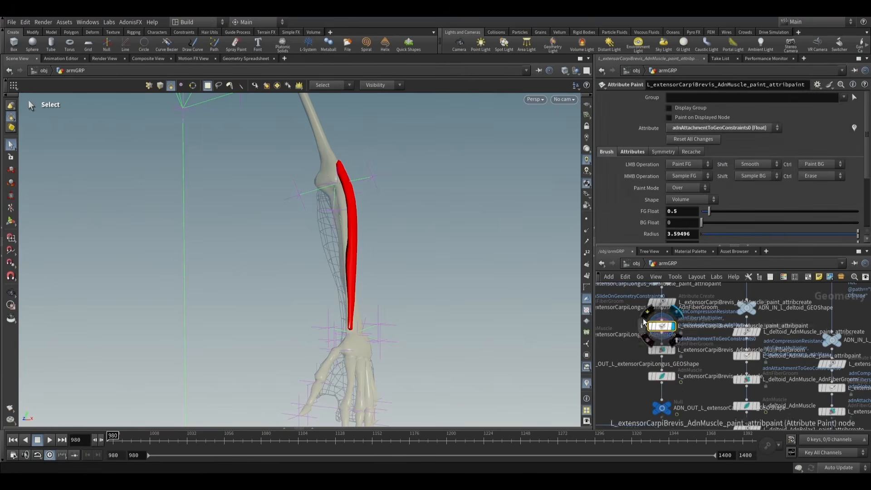
{"action": "left_click", "coordinate": [716, 128]}
{"action": "left_click", "coordinate": [700, 210]}
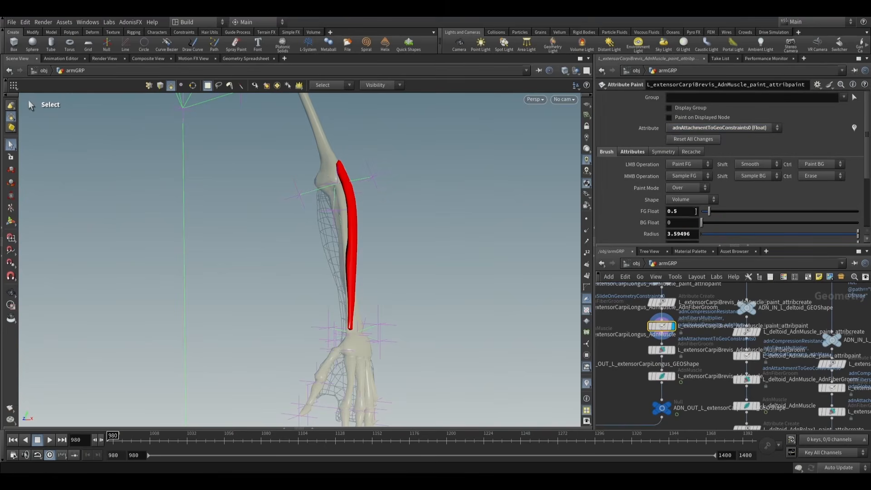
{"action": "left_click", "coordinate": [7, 225]}
{"action": "left_click_drag", "start_coordinate": [262, 238], "coordinate": [329, 246], "text": "alt"}
{"action": "right_click_drag", "start_coordinate": [328, 246], "coordinate": [377, 280], "text": "alt"}
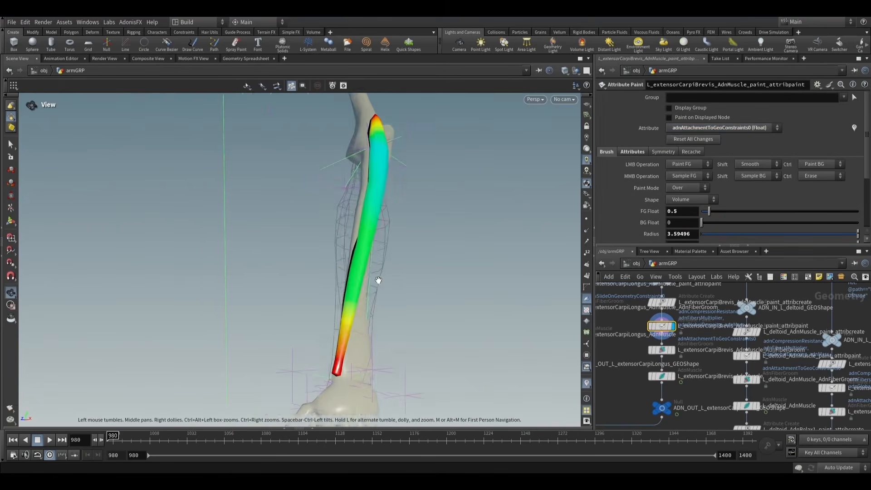
{"action": "mouse_move", "coordinate": [377, 280]}
{"action": "left_mouse_down", "text": "alt"}
{"action": "mouse_move", "coordinate": [354, 293]}
{"action": "mouse_move", "coordinate": [367, 320]}
{"action": "mouse_move", "coordinate": [189, 276]}
{"action": "mouse_move", "coordinate": [394, 274]}
{"action": "mouse_move", "coordinate": [476, 287]}
{"action": "mouse_move", "coordinate": [386, 295]}
{"action": "left_mouse_up", "text": "alt"}
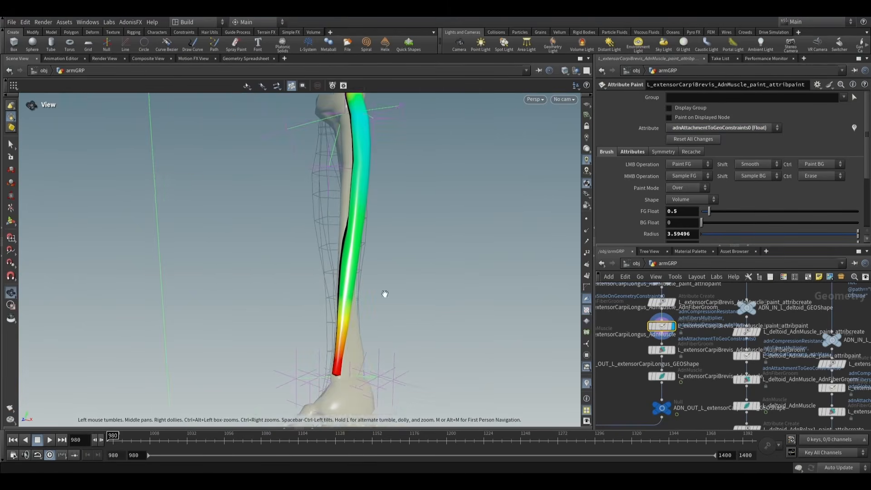
{"action": "key", "text": "Return"}
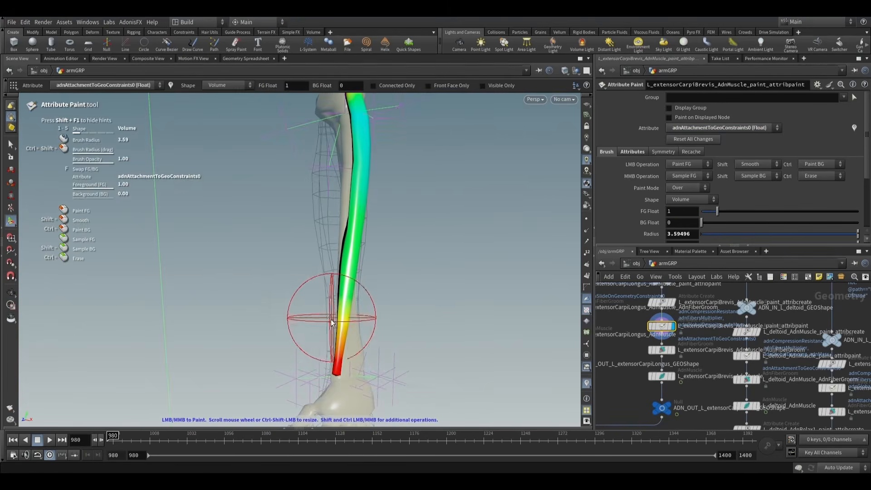
{"action": "scroll", "coordinate": [341, 328], "scroll_direction": "down", "scroll_amount": 4}
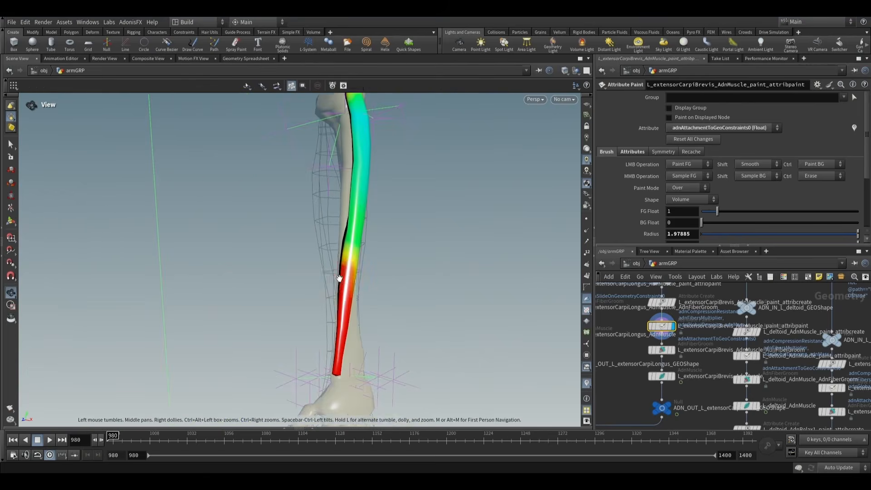
{"action": "mouse_move", "coordinate": [342, 278]}
{"action": "left_mouse_down", "text": "alt"}
{"action": "mouse_move", "coordinate": [411, 286]}
{"action": "mouse_move", "coordinate": [196, 298]}
{"action": "mouse_move", "coordinate": [341, 283]}
{"action": "mouse_move", "coordinate": [165, 268]}
{"action": "mouse_move", "coordinate": [338, 272]}
{"action": "mouse_move", "coordinate": [360, 264]}
{"action": "mouse_move", "coordinate": [181, 210]}
{"action": "left_mouse_up", "text": "alt"}
{"action": "scroll", "coordinate": [337, 279], "scroll_direction": "up", "scroll_amount": 6}
{"action": "key", "text": "s"}
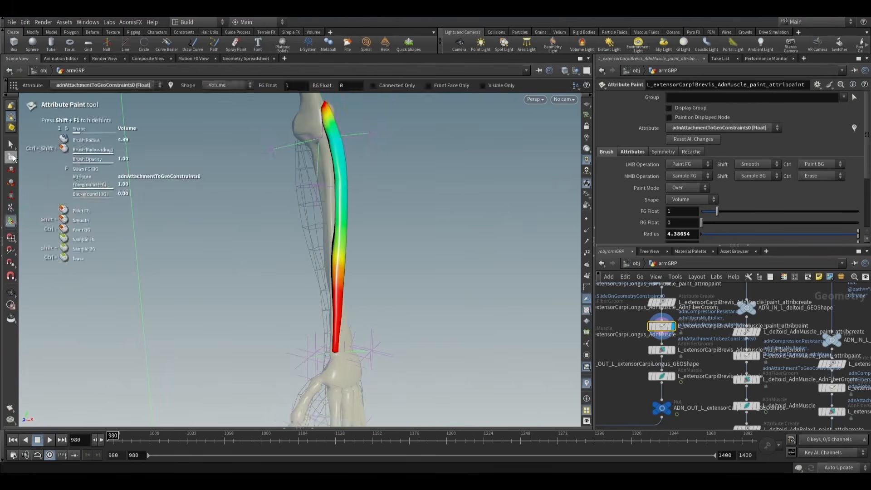
- Display the extensorCarpiBrevis AdnMuscle result and play its simulation up to frame 1310
{"action": "left_click", "coordinate": [662, 375]}
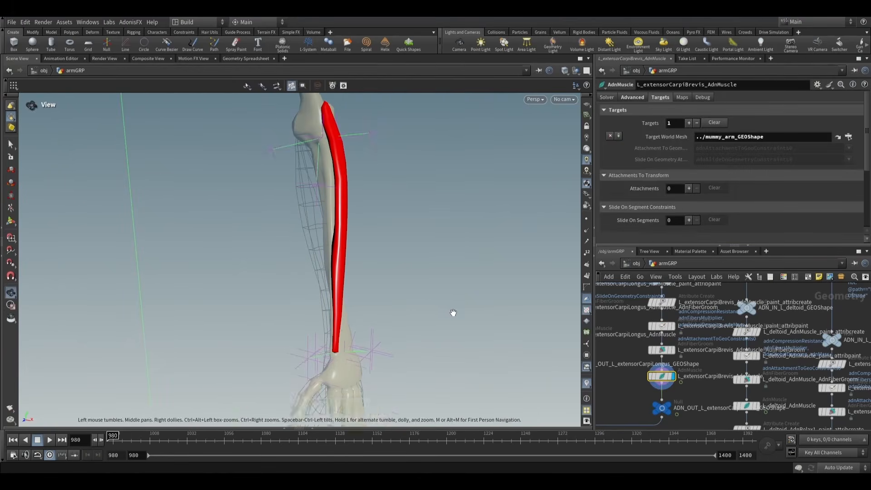
{"action": "left_click_drag", "start_coordinate": [451, 313], "coordinate": [422, 272], "text": "alt"}
{"action": "left_click", "coordinate": [416, 436]}
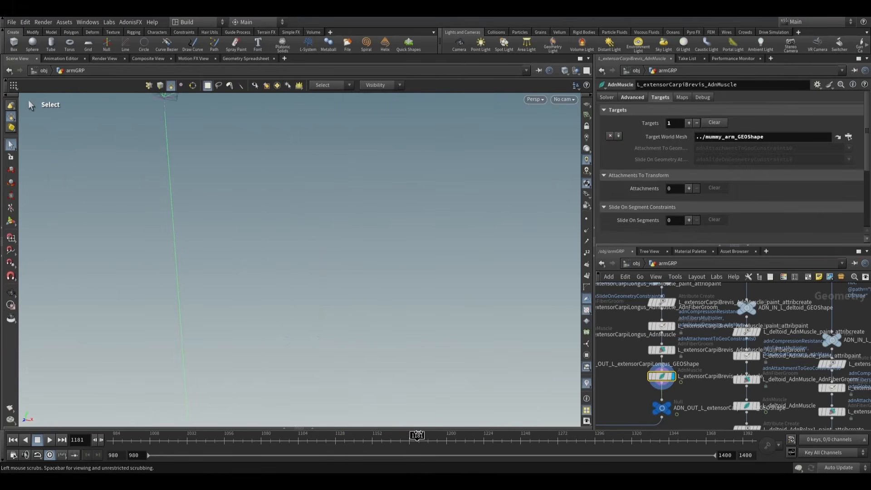
{"action": "left_click", "coordinate": [49, 439]}
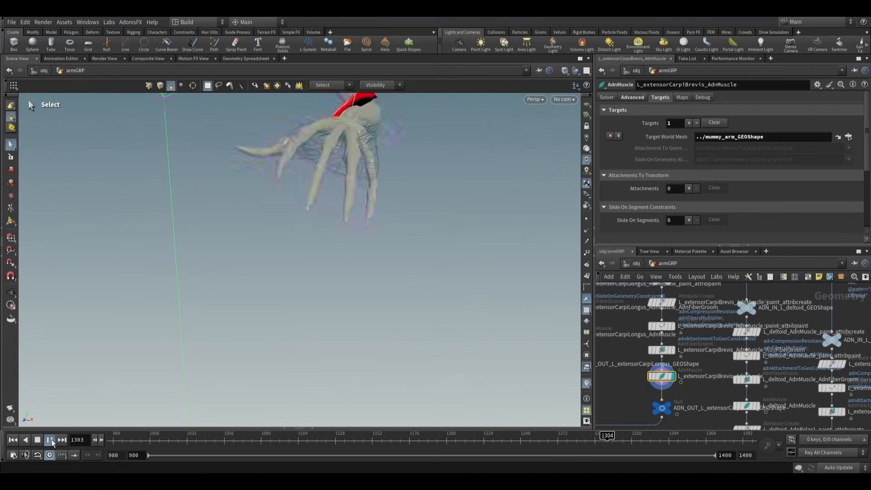
{"action": "left_click", "coordinate": [50, 439]}
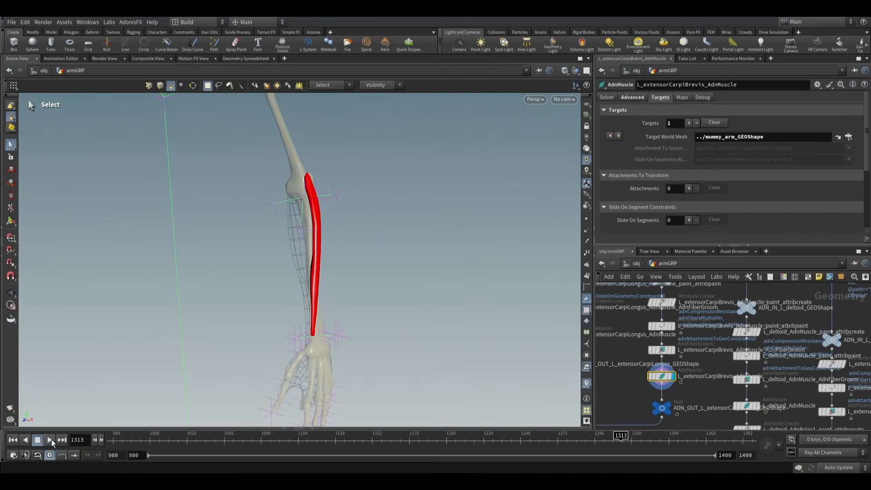
- Step the extensorCarpiBrevis simulation from frame 1310 to frame 1358 and check how the muscle follows the forearm bone
{"action": "left_click", "coordinate": [102, 441]}
{"action": "left_click", "coordinate": [102, 441]}
{"action": "left_click", "coordinate": [101, 441]}
{"action": "left_click", "coordinate": [101, 441]}
{"action": "left_click", "coordinate": [102, 441]}
{"action": "left_click", "coordinate": [101, 441]}
{"action": "left_click", "coordinate": [102, 441]}
{"action": "left_click", "coordinate": [102, 441]}
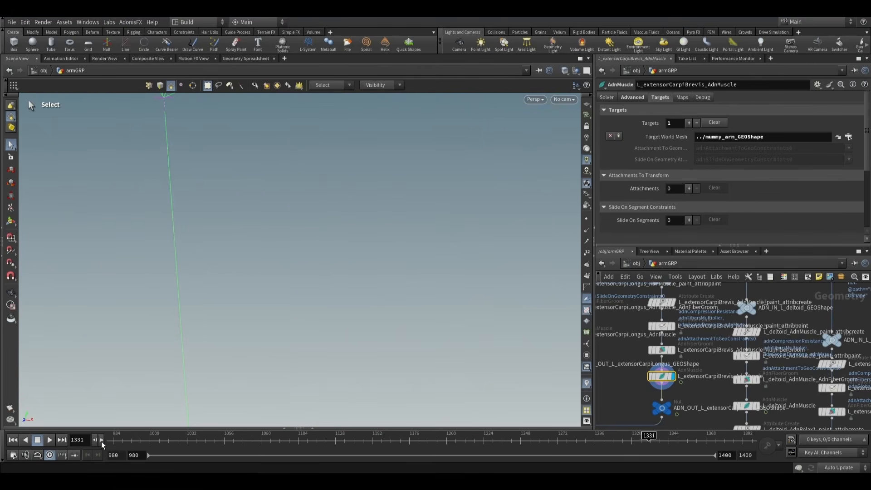
{"action": "left_click", "coordinate": [102, 441]}
{"action": "left_click", "coordinate": [101, 441]}
{"action": "left_click", "coordinate": [101, 441]}
{"action": "left_click", "coordinate": [102, 441]}
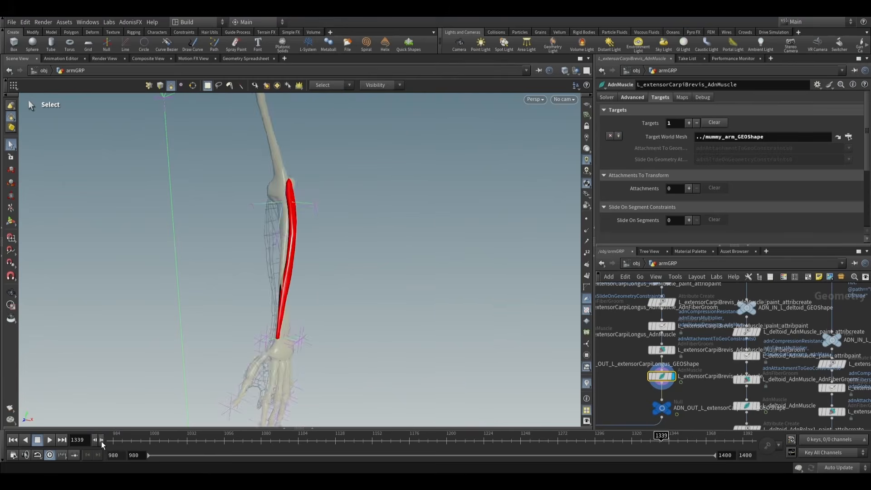
{"action": "left_click", "coordinate": [102, 441]}
{"action": "left_click", "coordinate": [102, 441]}
{"action": "left_click", "coordinate": [102, 441]}
{"action": "left_click", "coordinate": [101, 441]}
{"action": "left_click", "coordinate": [101, 441]}
{"action": "left_click", "coordinate": [101, 440]}
{"action": "left_click", "coordinate": [101, 441]}
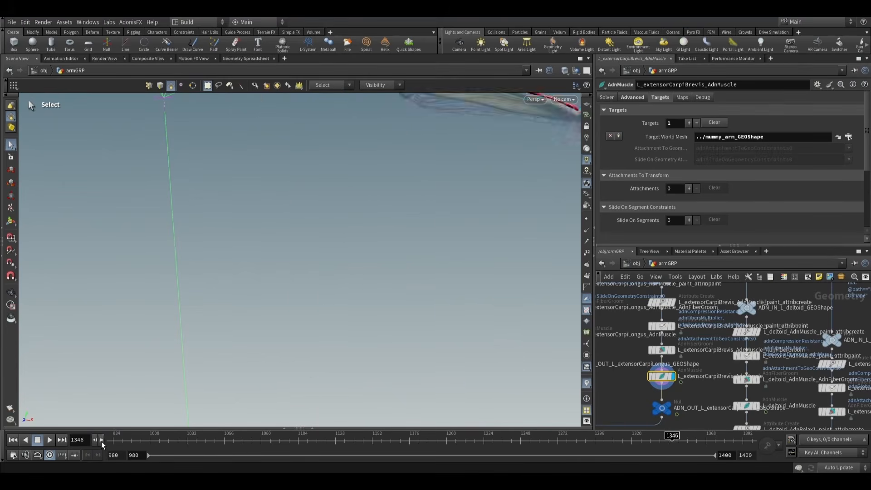
{"action": "left_click", "coordinate": [101, 441]}
{"action": "left_click", "coordinate": [102, 441]}
{"action": "left_click", "coordinate": [102, 441]}
{"action": "left_click", "coordinate": [101, 441]}
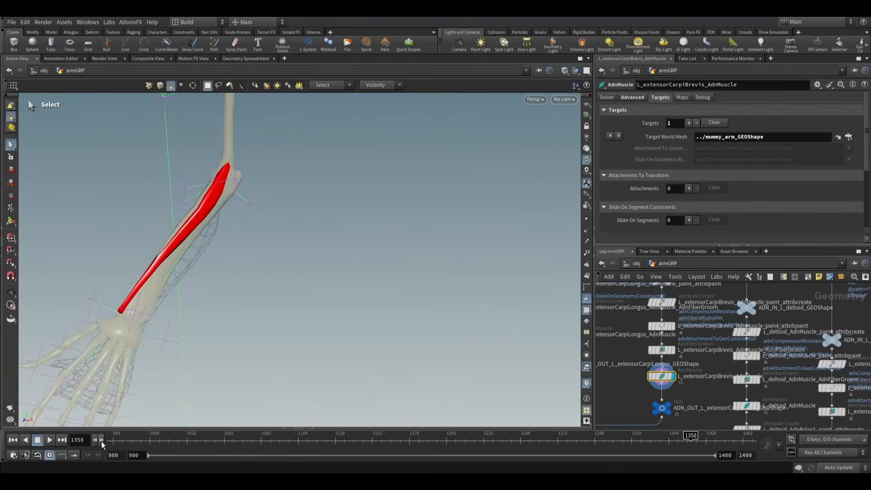
- Return to frame 980 and display the normal1 node under muscles_sim_view to show all the arm muscles together
{"action": "left_click", "coordinate": [13, 439]}
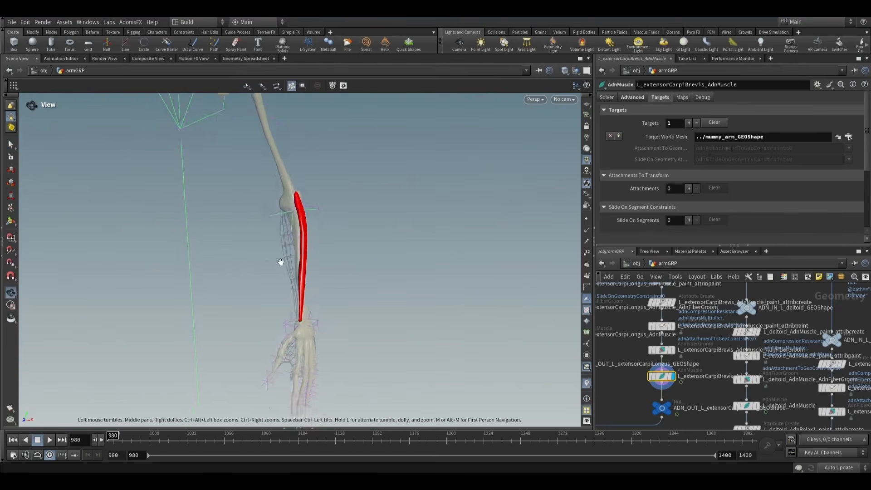
{"action": "scroll", "coordinate": [651, 389], "scroll_direction": "down", "scroll_amount": 5}
{"action": "scroll", "coordinate": [652, 390], "scroll_direction": "up", "scroll_amount": 5}
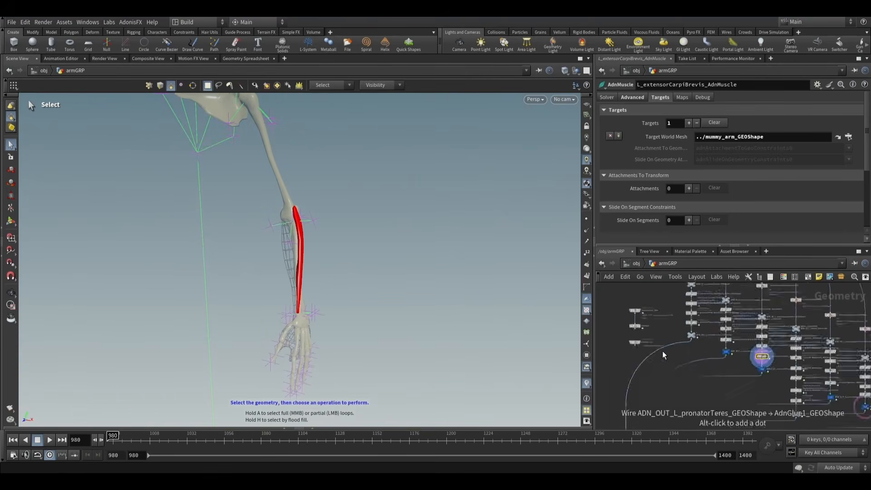
{"action": "left_click", "coordinate": [648, 346]}
{"action": "left_click", "coordinate": [640, 346]}
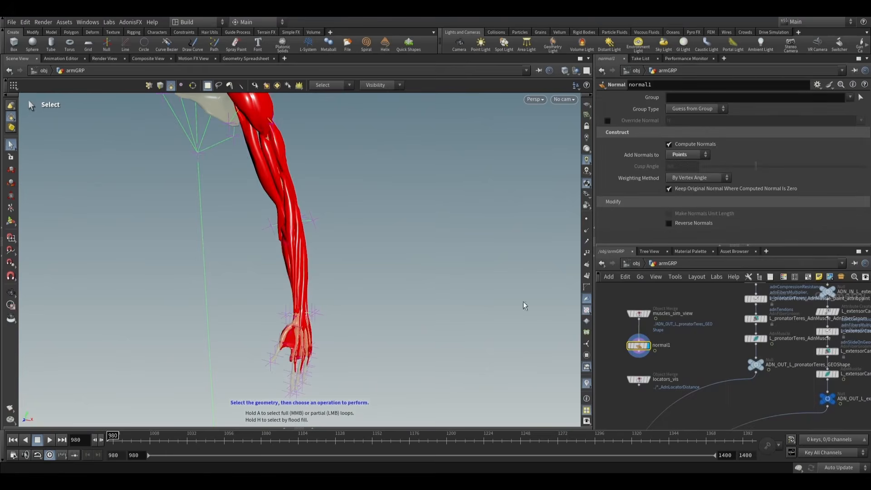
{"action": "scroll", "coordinate": [349, 203], "scroll_direction": "down", "scroll_amount": 3}
{"action": "left_click_drag", "start_coordinate": [348, 204], "coordinate": [317, 237], "text": "alt"}
- Play the combined arm muscle simulation from the start to frame 1311, watching it from different angles
{"action": "key", "text": "s"}
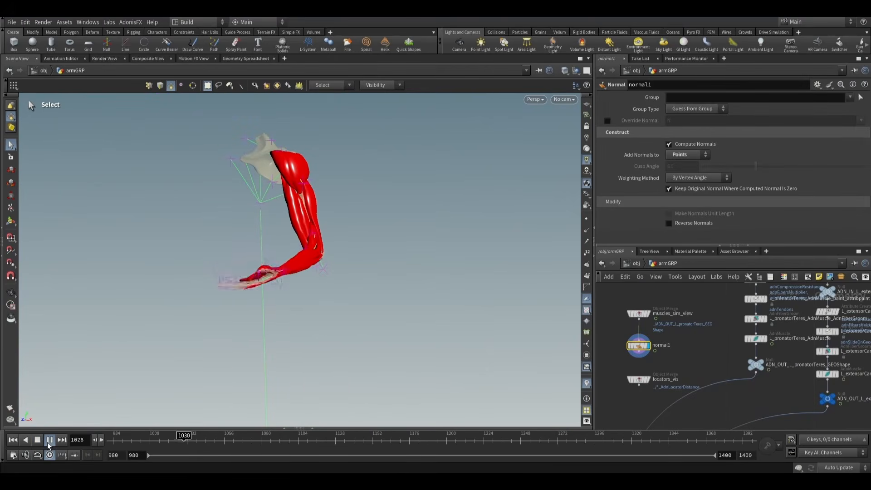
{"action": "key", "text": "Escape"}
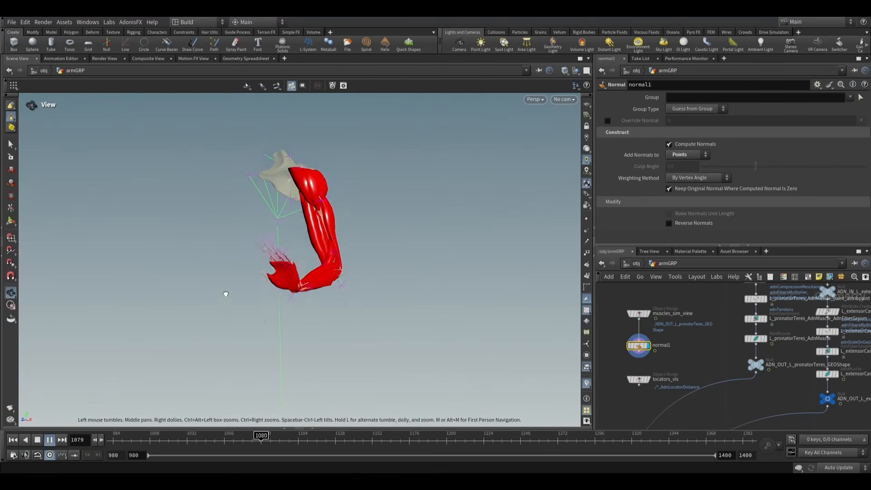
{"action": "key", "text": "s"}
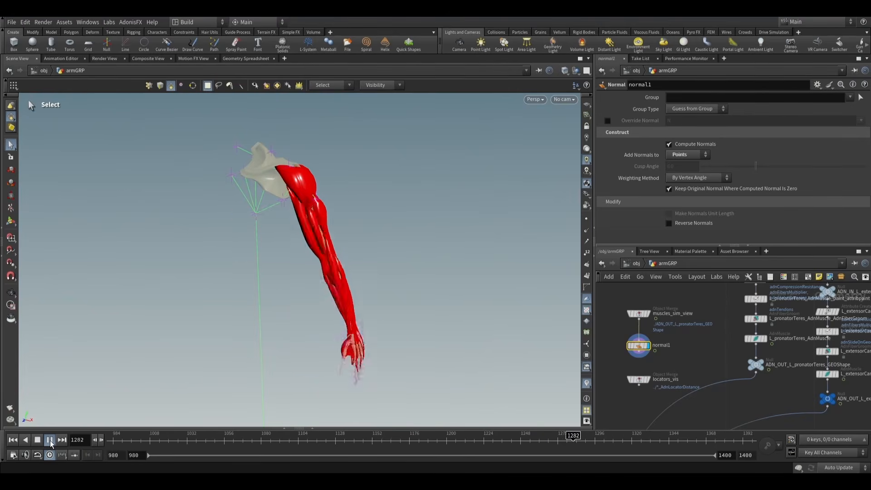
{"action": "key", "text": "Escape"}
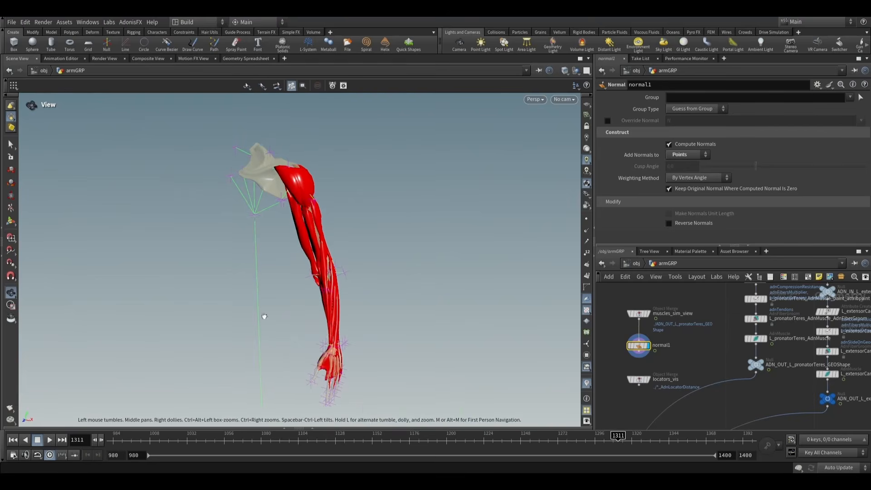
- Continue the combined simulation to frame 1359 and inspect the forearm muscles from several angles
{"action": "left_click_drag", "start_coordinate": [265, 316], "coordinate": [300, 305]}
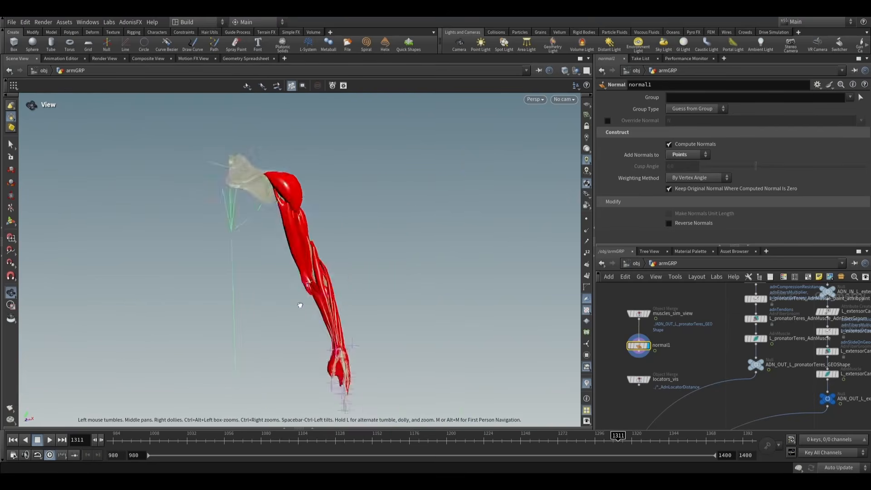
{"action": "key", "text": "s"}
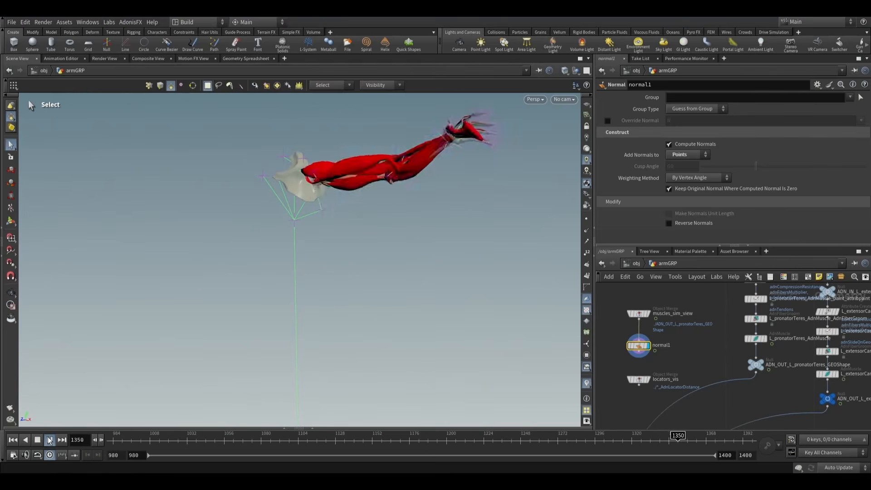
{"action": "key", "text": "Escape"}
{"action": "left_click_drag", "start_coordinate": [295, 301], "coordinate": [283, 347]}
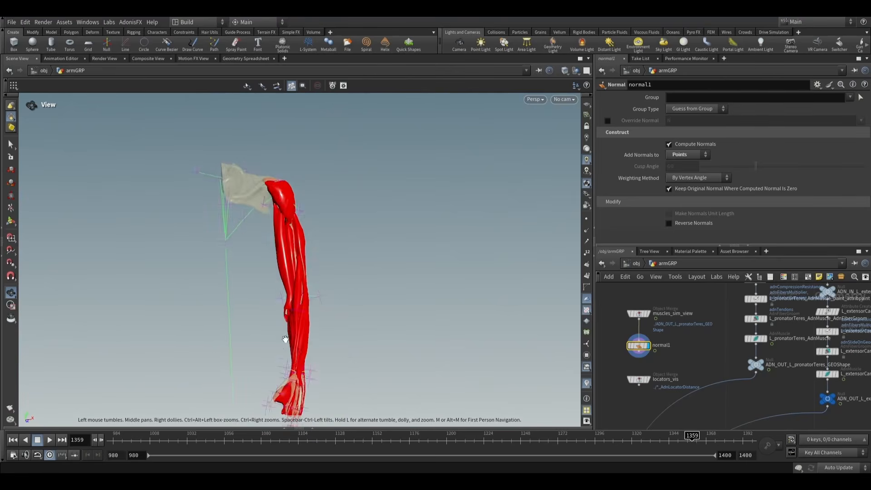
{"action": "scroll", "coordinate": [285, 339], "scroll_direction": "down", "scroll_amount": 3}
{"action": "middle_click_drag", "start_coordinate": [303, 316], "coordinate": [321, 269]}
{"action": "left_click_drag", "start_coordinate": [321, 268], "coordinate": [303, 285]}
- Return the combined muscle simulation to frame 980 and examine the whole arm from several angles
{"action": "left_click", "coordinate": [100, 438]}
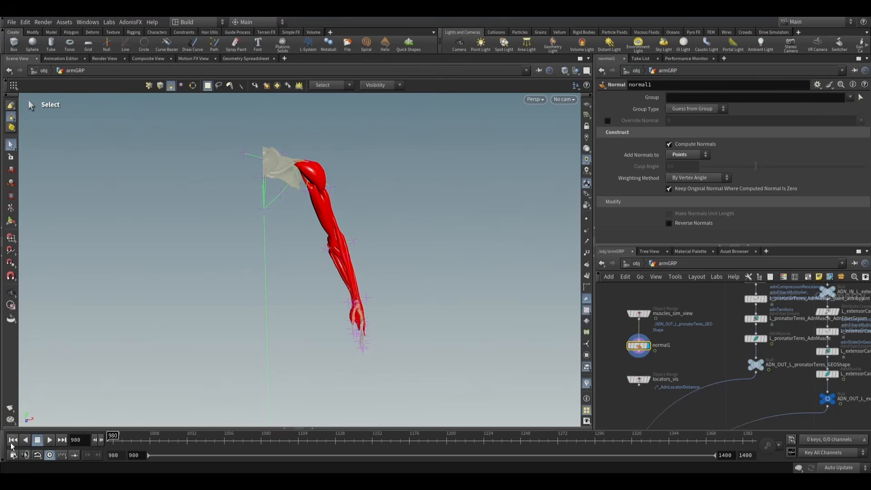
{"action": "key", "text": "Escape"}
{"action": "left_click_drag", "start_coordinate": [449, 297], "coordinate": [418, 315]}
{"action": "key", "text": "s"}
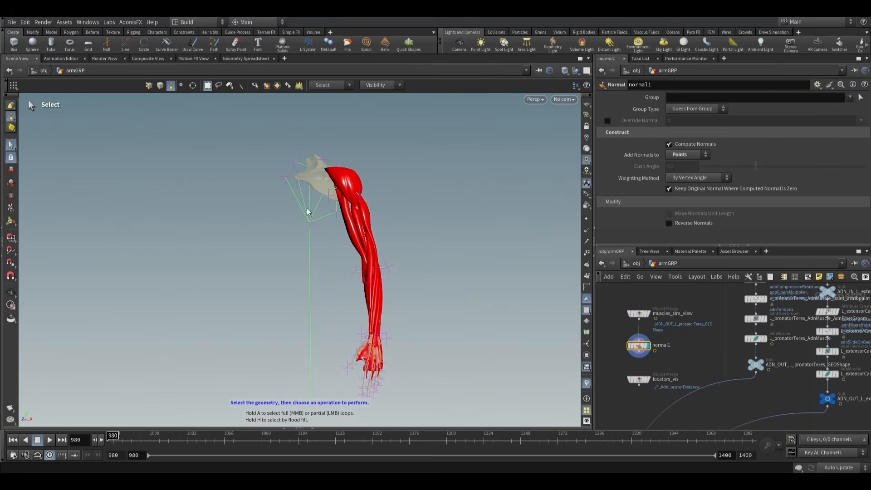
{"action": "left_click_drag", "start_coordinate": [385, 212], "coordinate": [352, 200]}
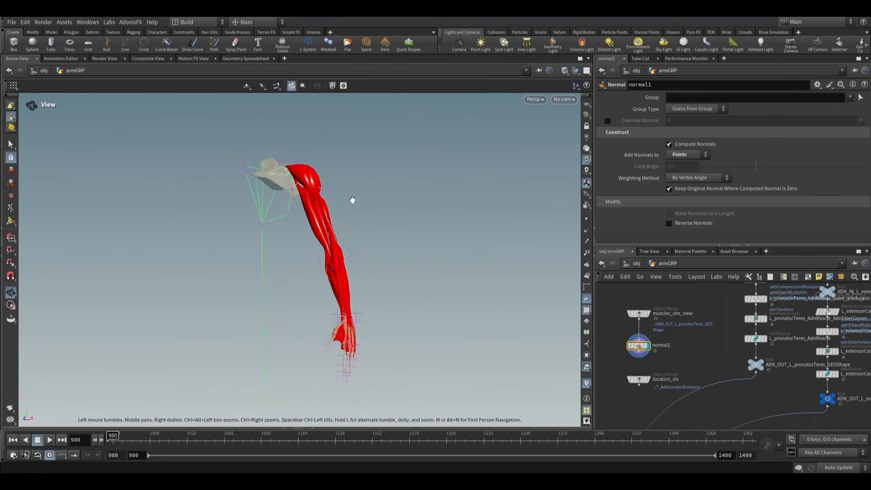
- Display the L_extensorCarpiLongus_AdnMuscle node so that this forearm muscle can be edited on its own
{"action": "left_click_drag", "start_coordinate": [348, 264], "coordinate": [384, 207]}
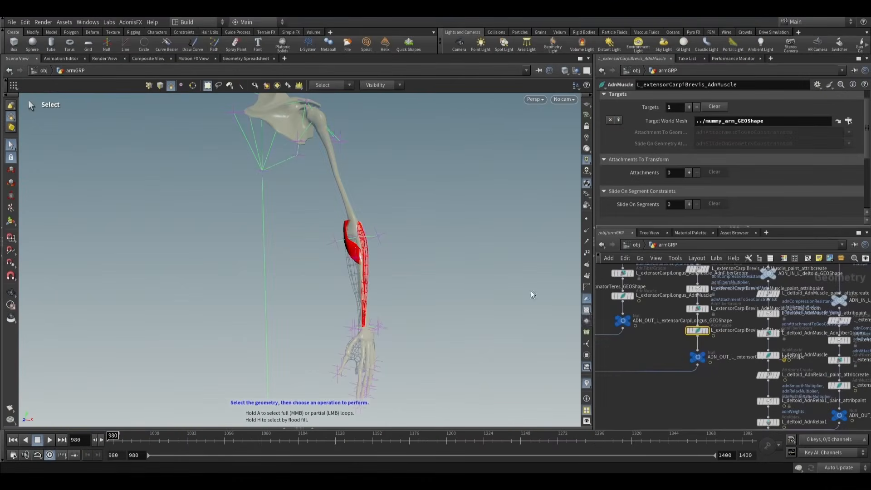
{"action": "scroll", "coordinate": [699, 383], "scroll_direction": "up", "scroll_amount": 4}
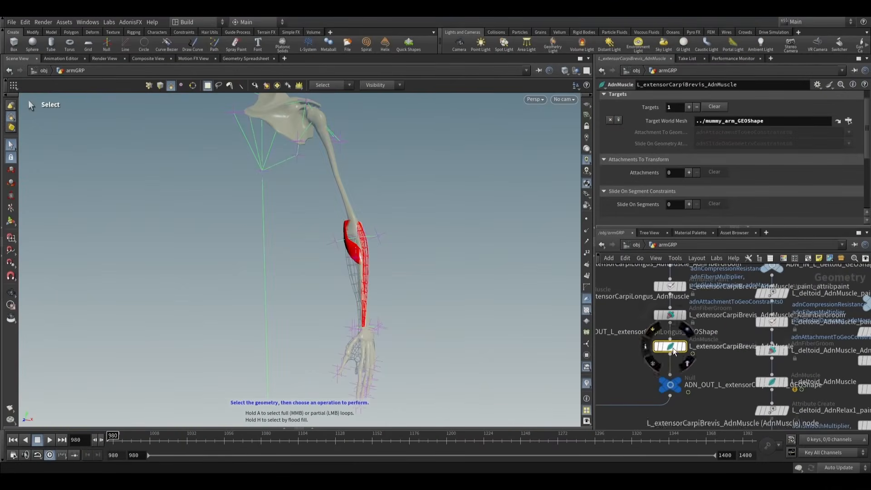
{"action": "left_click_drag", "start_coordinate": [394, 235], "coordinate": [292, 243], "text": "alt"}
{"action": "right_click_drag", "start_coordinate": [292, 243], "coordinate": [466, 287], "text": "alt"}
{"action": "left_click_drag", "start_coordinate": [467, 288], "coordinate": [488, 299], "text": "alt"}
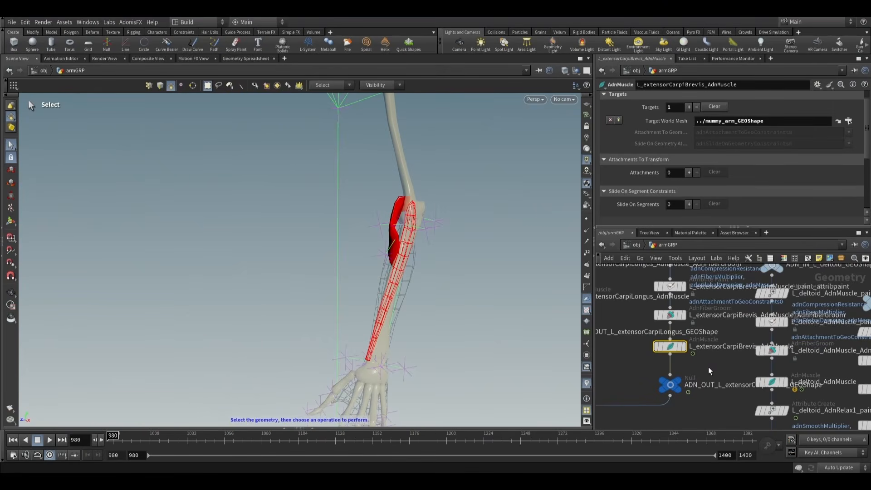
{"action": "scroll", "coordinate": [709, 366], "scroll_direction": "down", "scroll_amount": 3}
{"action": "middle_click_drag", "start_coordinate": [717, 371], "coordinate": [785, 358]}
{"action": "scroll", "coordinate": [723, 346], "scroll_direction": "up", "scroll_amount": 1}
{"action": "middle_click_drag", "start_coordinate": [722, 347], "coordinate": [755, 374]}
{"action": "scroll", "coordinate": [714, 355], "scroll_direction": "up", "scroll_amount": 2}
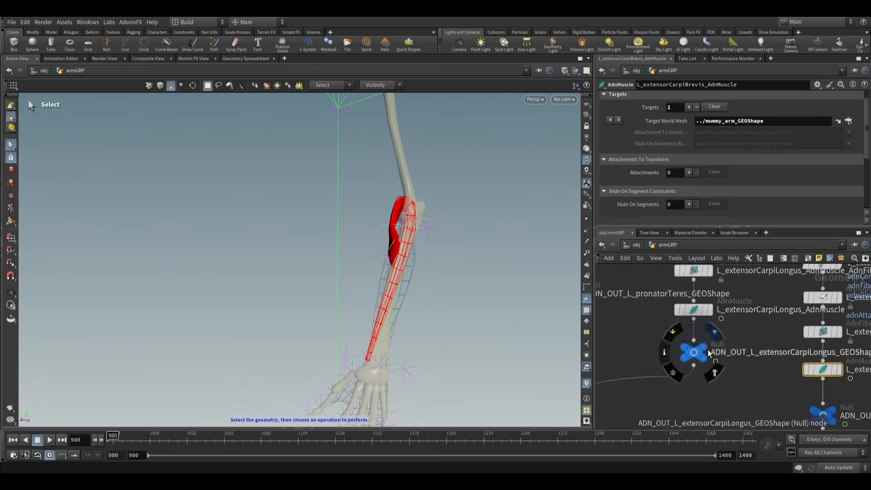
{"action": "left_click", "coordinate": [691, 311]}
{"action": "left_click", "coordinate": [710, 312]}
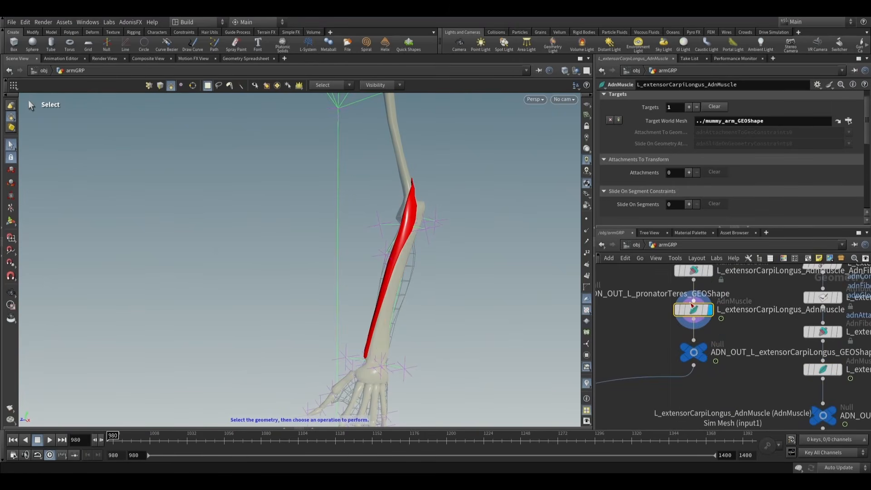
- Inspect the extensorCarpiLongus muscle and add two empty target slots, bringing its Targets to 3
{"action": "left_click_drag", "start_coordinate": [465, 270], "coordinate": [425, 271], "text": "alt"}
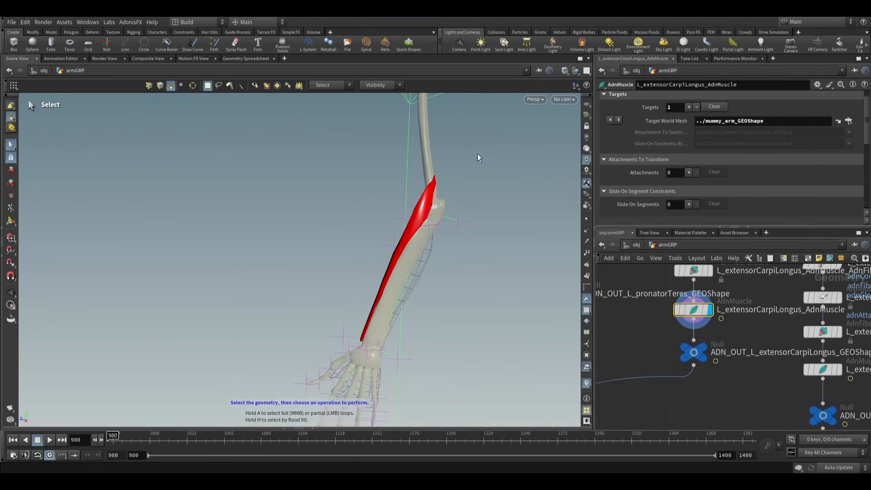
{"action": "left_click_drag", "start_coordinate": [405, 214], "coordinate": [462, 245], "text": "alt"}
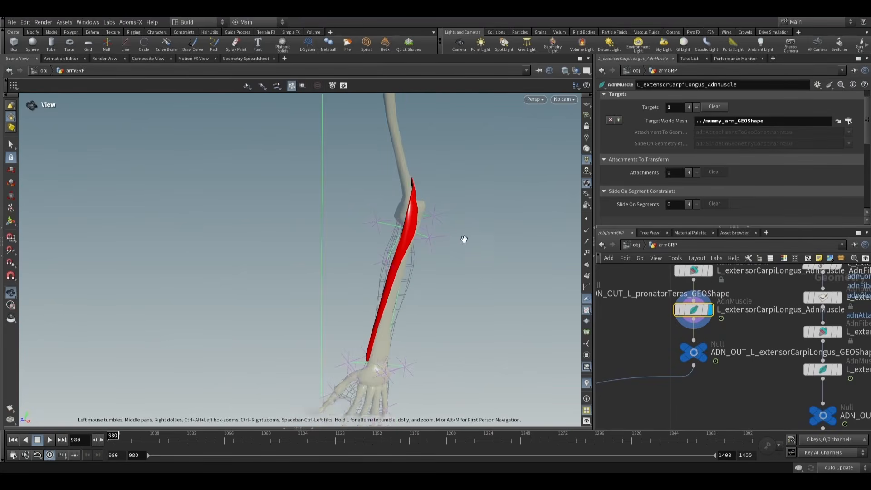
{"action": "scroll", "coordinate": [715, 361], "scroll_direction": "down", "scroll_amount": 4}
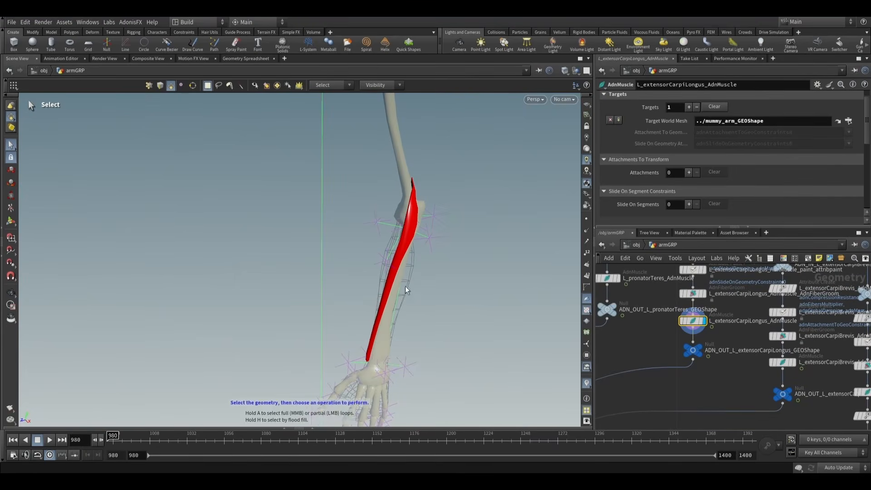
{"action": "left_click", "coordinate": [689, 107]}
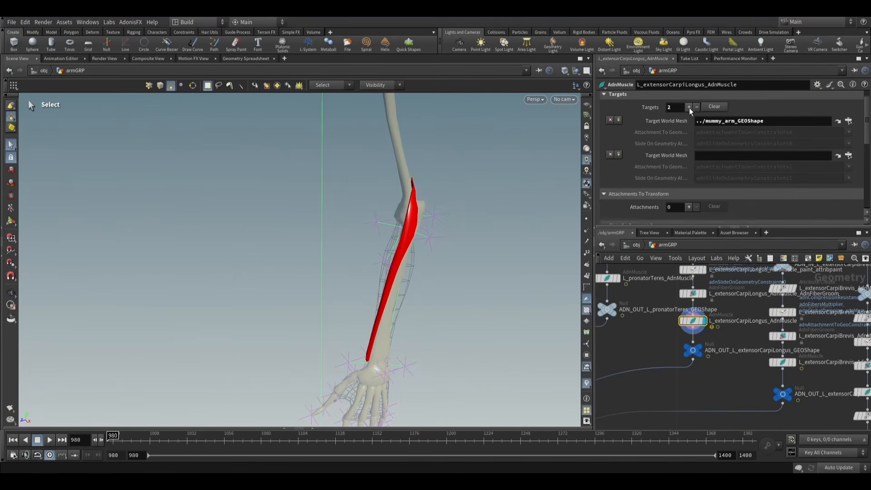
{"action": "left_click", "coordinate": [689, 107]}
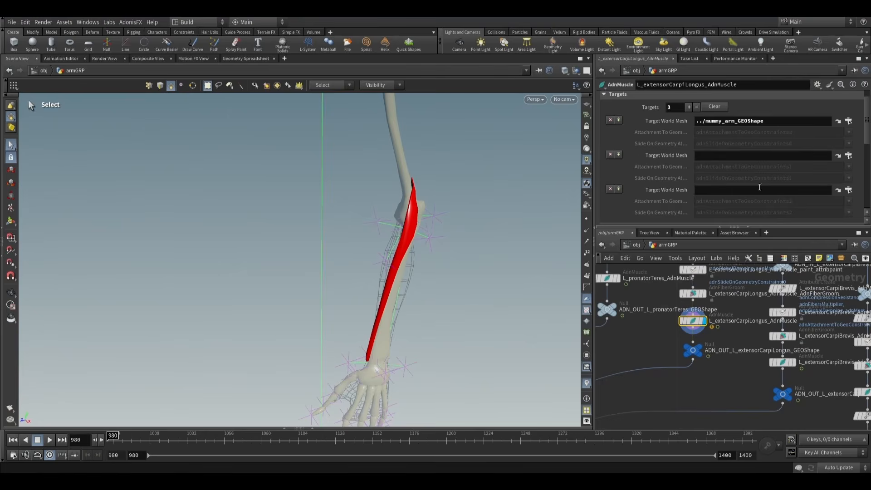
- Locate the ADN_OUT_L_brachioradialis_GEOShape node in the network and show it as a template wireframe
{"action": "middle_click_drag", "start_coordinate": [725, 365], "coordinate": [721, 352]}
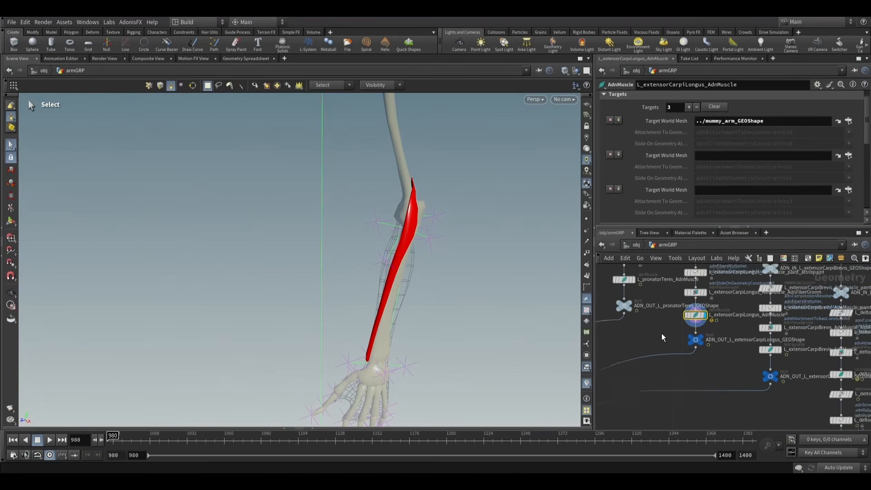
{"action": "middle_click_drag", "start_coordinate": [662, 333], "coordinate": [735, 352]}
{"action": "scroll", "coordinate": [718, 372], "scroll_direction": "down", "scroll_amount": 4}
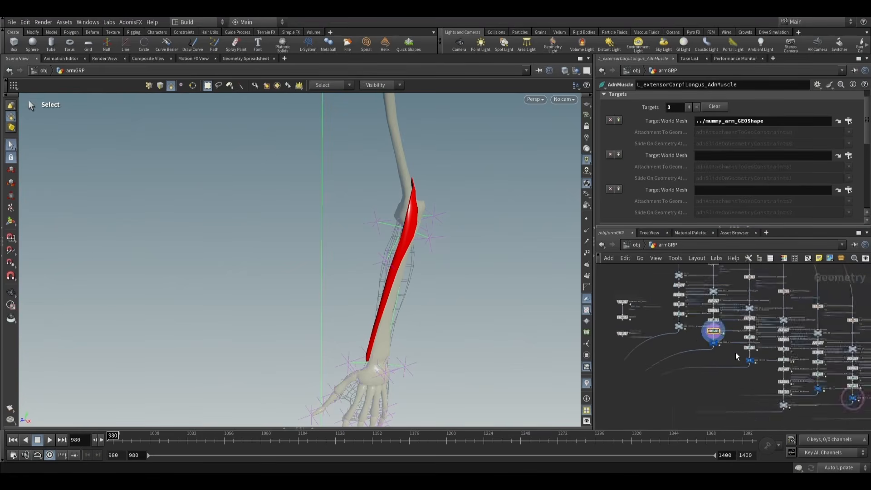
{"action": "scroll", "coordinate": [741, 358], "scroll_direction": "up", "scroll_amount": 4}
{"action": "middle_click_drag", "start_coordinate": [783, 388], "coordinate": [689, 302]}
{"action": "middle_click_drag", "start_coordinate": [814, 350], "coordinate": [689, 347]}
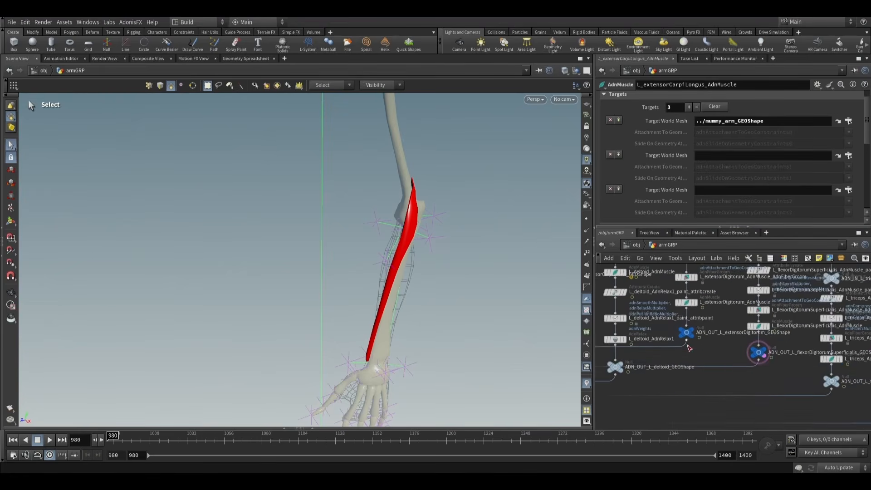
{"action": "middle_click_drag", "start_coordinate": [768, 369], "coordinate": [677, 367]}
{"action": "middle_click_drag", "start_coordinate": [777, 402], "coordinate": [698, 365]}
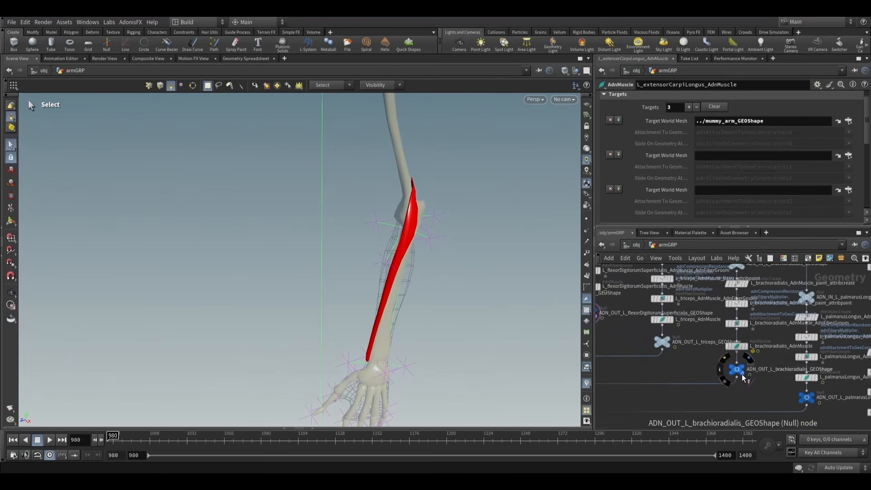
{"action": "scroll", "coordinate": [743, 373], "scroll_direction": "up", "scroll_amount": 3}
{"action": "left_click", "coordinate": [743, 375]}
- Set the second Target World Mesh of L_extensorCarpiLongus_AdnMuscle to ../ADN_OUT_L_brachioradialis_GEOShape
{"action": "key", "text": "alt"}
{"action": "left_click_drag", "start_coordinate": [461, 248], "coordinate": [391, 226]}
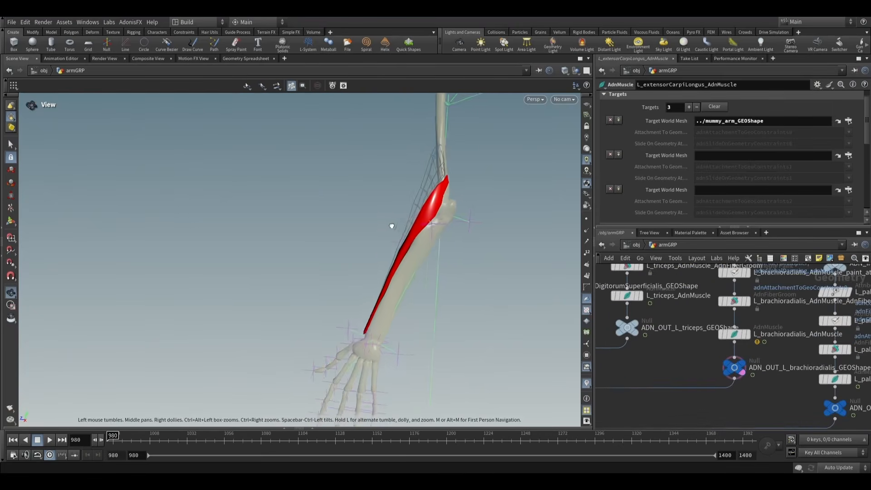
{"action": "middle_click_drag", "start_coordinate": [448, 207], "coordinate": [458, 246], "text": "alt"}
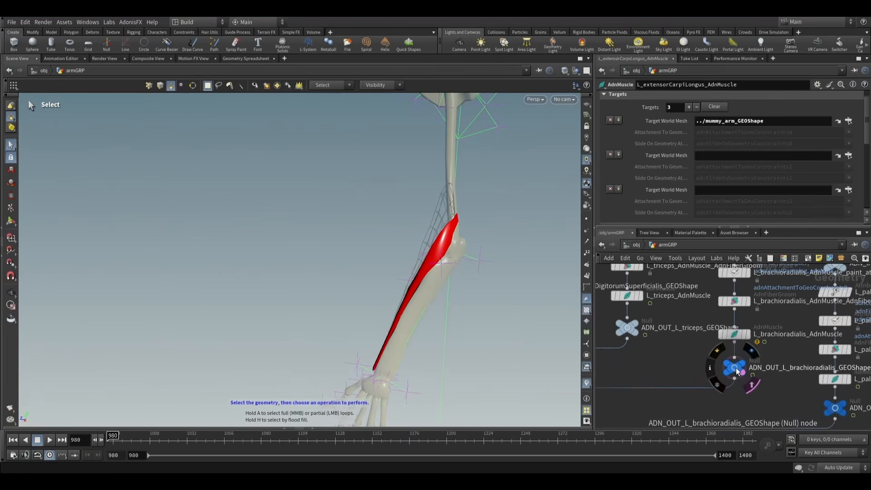
{"action": "key", "text": "Delete"}
{"action": "left_click_drag", "start_coordinate": [724, 156], "coordinate": [720, 153]}
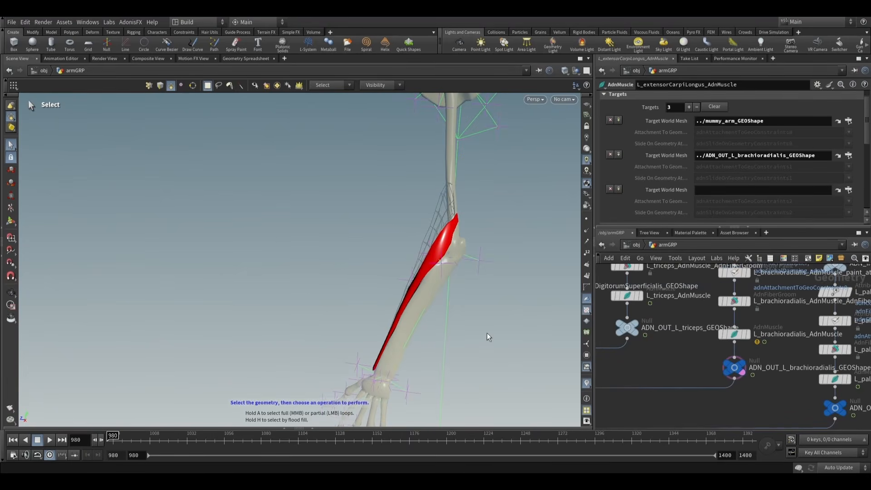
- Set the third Target World Mesh of L_extensorCarpiLongus_AdnMuscle to ../ADN_OUT_L_extensorCarpiBrevis_GEOShape
{"action": "scroll", "coordinate": [649, 361], "scroll_direction": "down", "scroll_amount": 3}
{"action": "middle_click_drag", "start_coordinate": [649, 361], "coordinate": [777, 398]}
{"action": "middle_click_drag", "start_coordinate": [719, 375], "coordinate": [754, 399]}
{"action": "mouse_move", "coordinate": [675, 357]}
{"action": "middle_mouse_down"}
{"action": "mouse_move", "coordinate": [758, 372]}
{"action": "mouse_move", "coordinate": [756, 387]}
{"action": "mouse_move", "coordinate": [800, 398]}
{"action": "middle_mouse_up"}
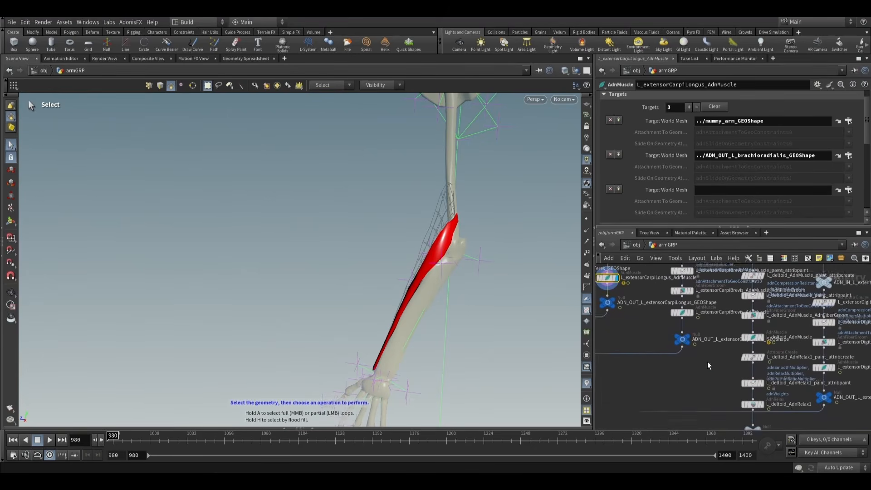
{"action": "mouse_move", "coordinate": [712, 365]}
{"action": "middle_mouse_down"}
{"action": "mouse_move", "coordinate": [771, 396]}
{"action": "mouse_move", "coordinate": [717, 377]}
{"action": "middle_mouse_up"}
{"action": "scroll", "coordinate": [770, 396], "scroll_direction": "up", "scroll_amount": 2}
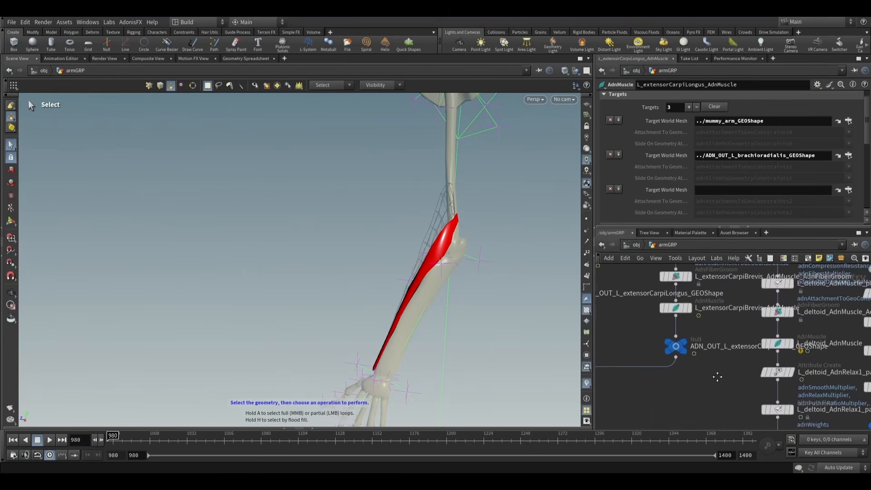
{"action": "left_click", "coordinate": [674, 347]}
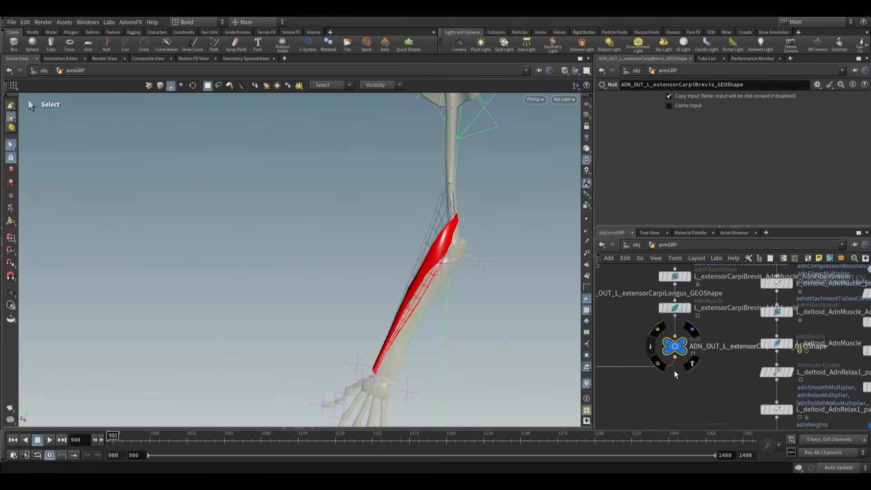
{"action": "scroll", "coordinate": [674, 372], "scroll_direction": "down", "scroll_amount": 3}
{"action": "middle_click_drag", "start_coordinate": [638, 356], "coordinate": [684, 368]}
{"action": "scroll", "coordinate": [684, 368], "scroll_direction": "up", "scroll_amount": 2}
{"action": "left_click", "coordinate": [668, 332]}
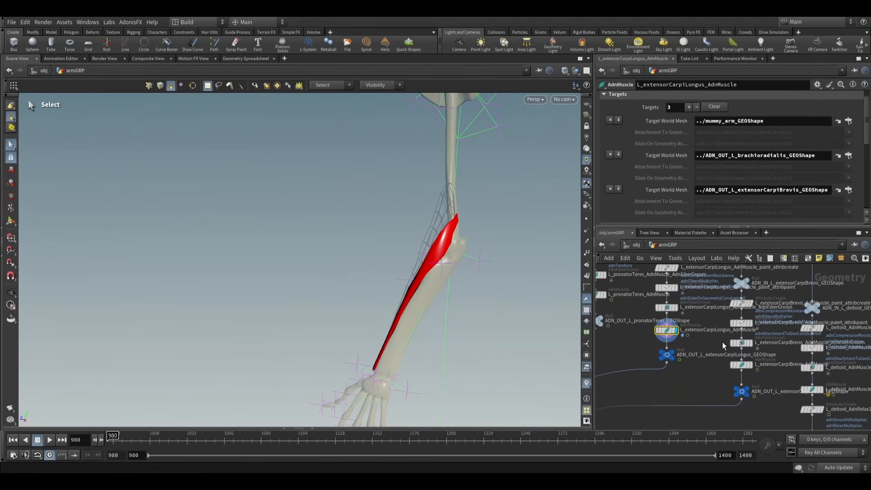
- Show ADN_OUT_L_extensorCarpiBrevis_GEOShape as a template wireframe and compare it with the extensorCarpiLongus muscle
{"action": "mouse_move", "coordinate": [746, 394]}
{"action": "key", "text": "Escape"}
{"action": "left_click_drag", "start_coordinate": [477, 286], "coordinate": [425, 247]}
{"action": "key", "text": "s"}
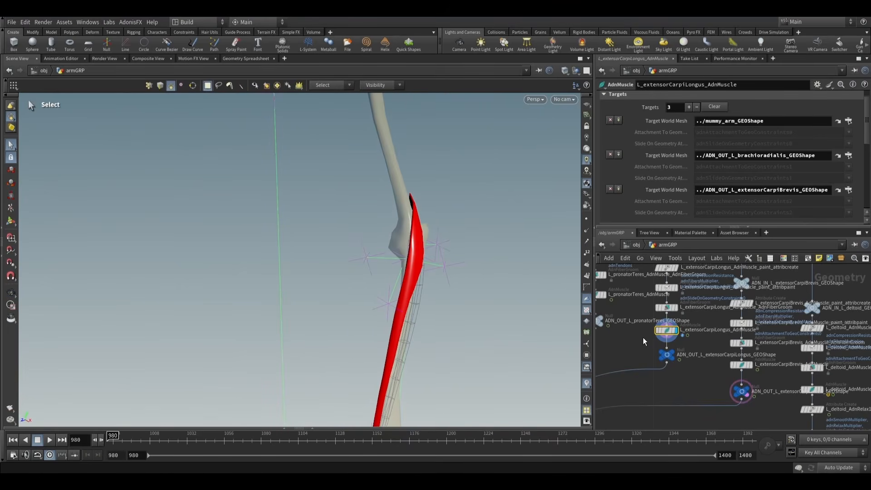
{"action": "middle_click_drag", "start_coordinate": [643, 338], "coordinate": [656, 356]}
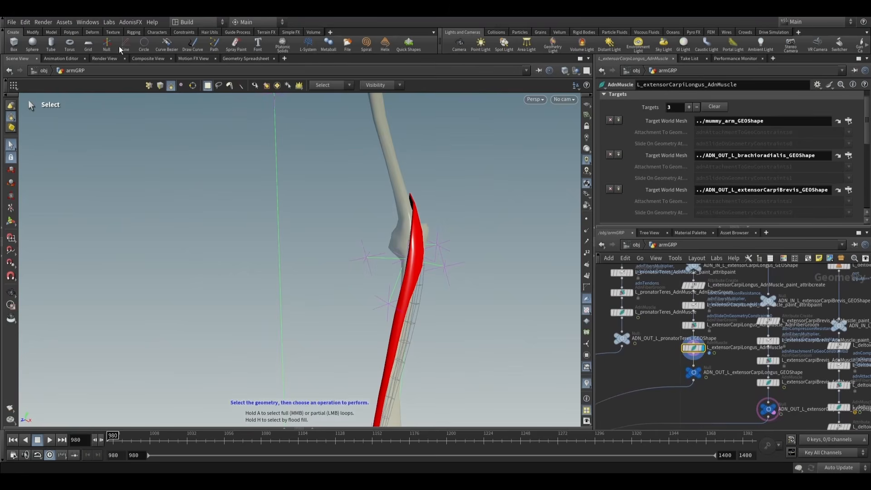
- Select L_extensorCarpiLongus_AdnMuscle_paint_attribpaint, view its adnAttachmentToGeoConstraints0 map, and make adnAttachmentToGeoConstraints1 the attribute for painting
{"action": "left_click", "coordinate": [187, 60]}
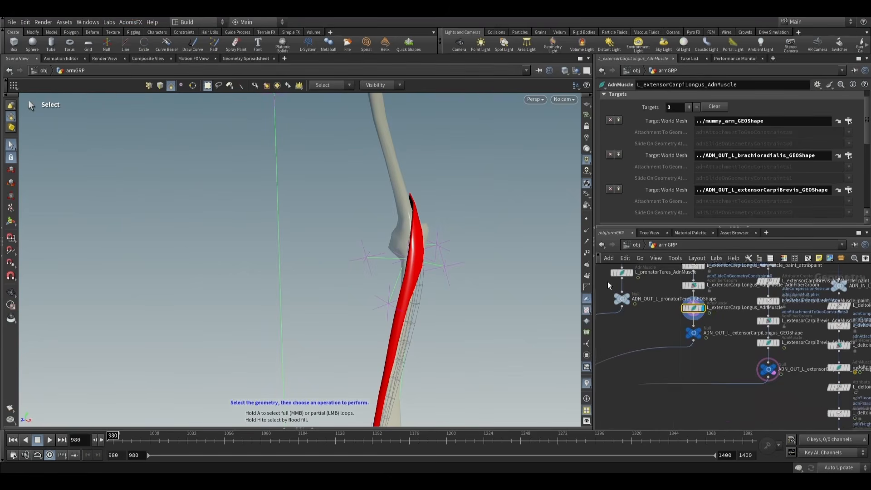
{"action": "middle_click_drag", "start_coordinate": [723, 317], "coordinate": [718, 386]}
{"action": "scroll", "coordinate": [698, 355], "scroll_direction": "up", "scroll_amount": 3}
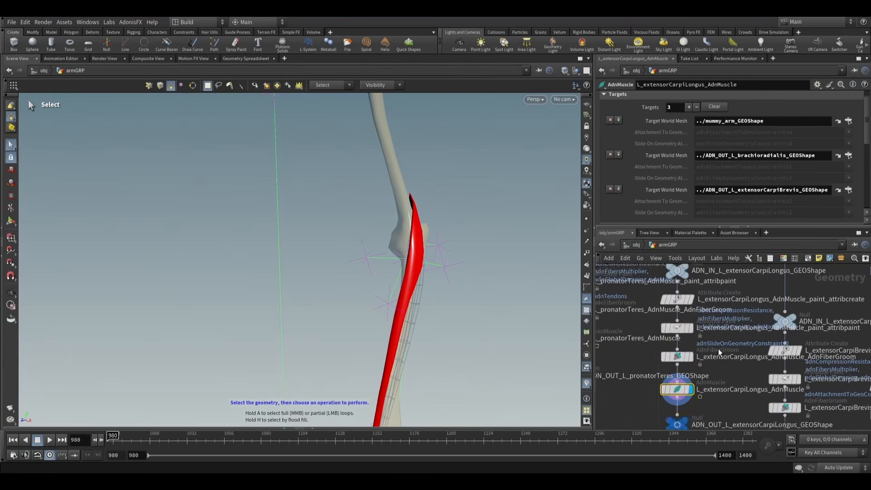
{"action": "left_click", "coordinate": [673, 326]}
{"action": "scroll", "coordinate": [630, 184], "scroll_direction": "down", "scroll_amount": 2}
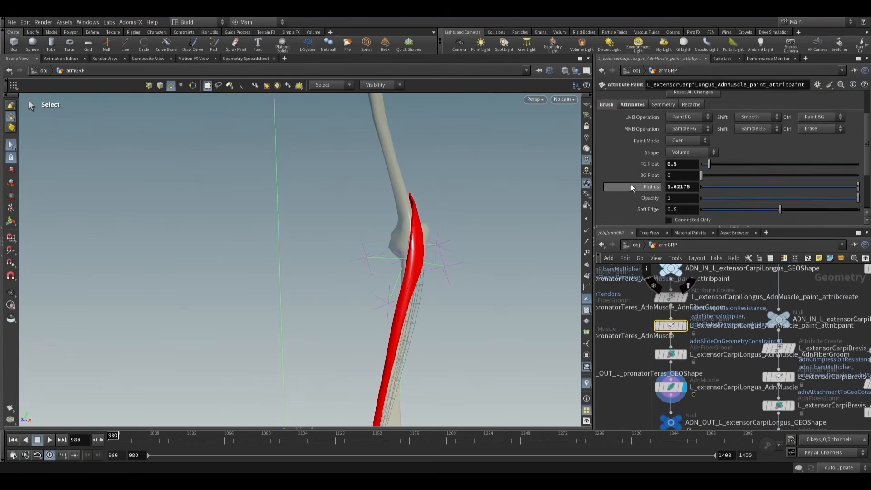
{"action": "scroll", "coordinate": [630, 183], "scroll_direction": "up", "scroll_amount": 2}
{"action": "left_click", "coordinate": [640, 152]}
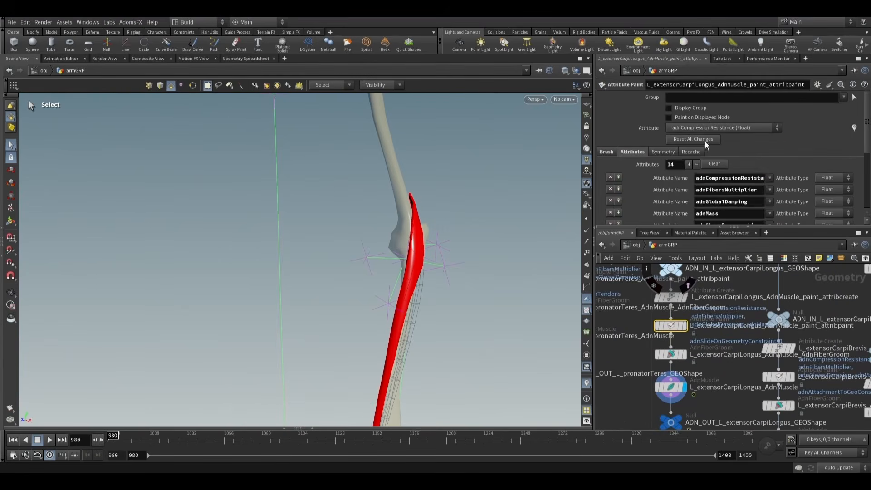
{"action": "left_click", "coordinate": [712, 129]}
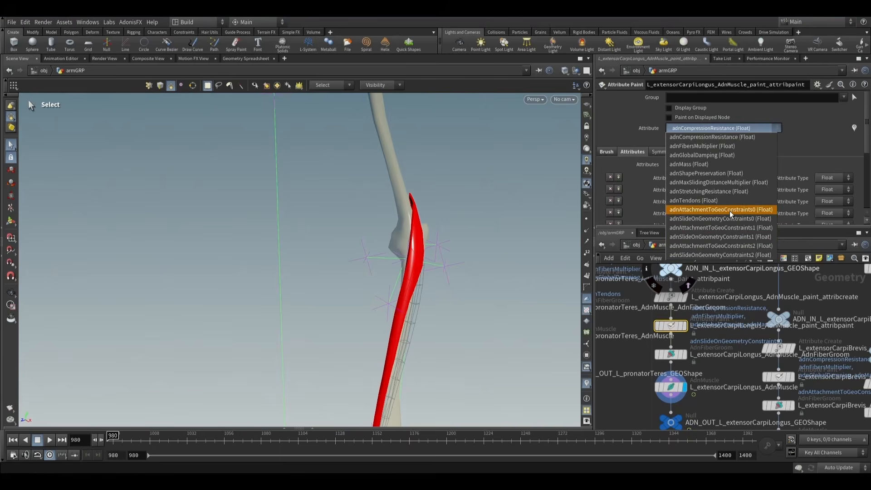
{"action": "left_click", "coordinate": [729, 211]}
{"action": "left_click_drag", "start_coordinate": [473, 255], "coordinate": [415, 245], "text": "alt"}
{"action": "left_click", "coordinate": [725, 129]}
{"action": "left_click", "coordinate": [694, 226]}
- Show ADN_OUT_L_brachioradialis_GEOShape as a template wireframe and view closely where it meets the extensorCarpiLongus near the elbow
{"action": "middle_click_drag", "start_coordinate": [705, 369], "coordinate": [662, 344]}
{"action": "scroll", "coordinate": [719, 301], "scroll_direction": "down", "scroll_amount": 3}
{"action": "middle_click_drag", "start_coordinate": [749, 379], "coordinate": [682, 316]}
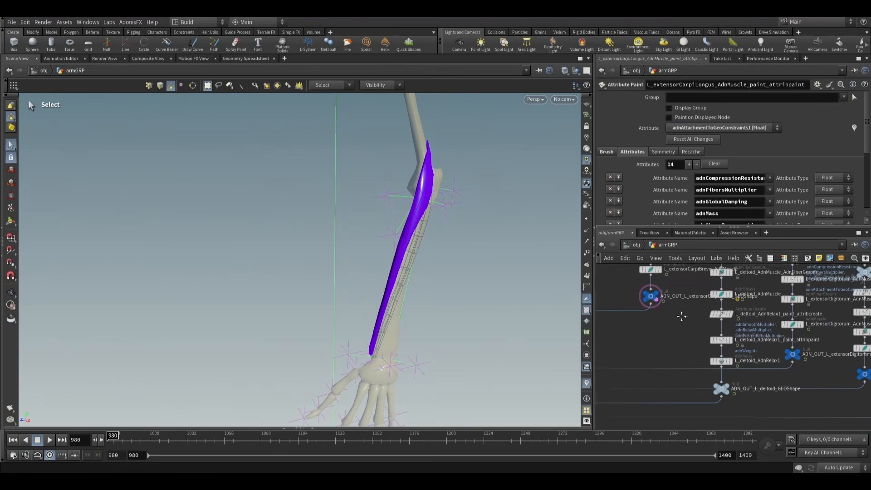
{"action": "middle_click_drag", "start_coordinate": [811, 368], "coordinate": [703, 360]}
{"action": "scroll", "coordinate": [790, 378], "scroll_direction": "up", "scroll_amount": 2}
{"action": "middle_click_drag", "start_coordinate": [789, 376], "coordinate": [670, 348]}
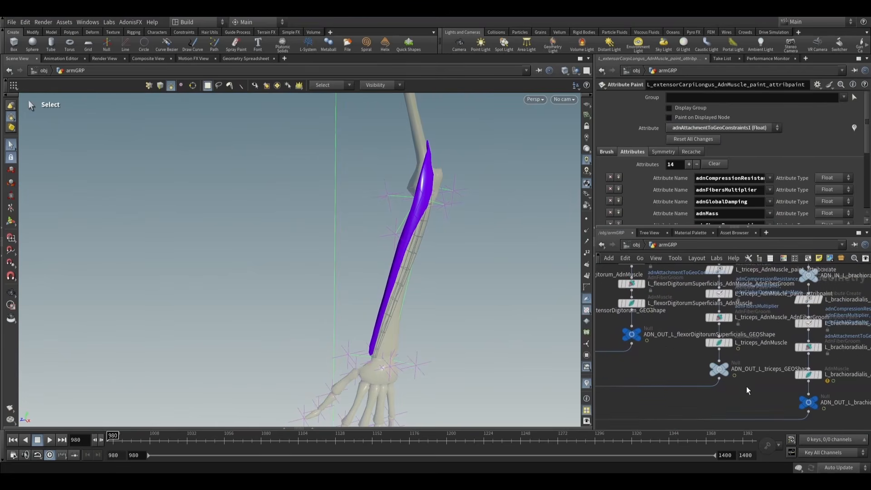
{"action": "scroll", "coordinate": [844, 414], "scroll_direction": "up", "scroll_amount": 1}
{"action": "middle_click_drag", "start_coordinate": [844, 414], "coordinate": [771, 397]}
{"action": "left_click", "coordinate": [760, 392]}
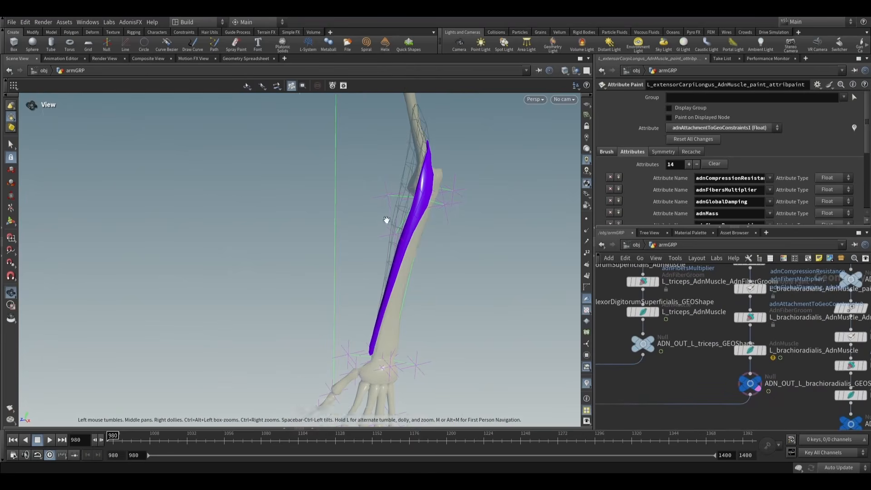
{"action": "mouse_move", "coordinate": [385, 219]}
{"action": "left_mouse_down", "text": "alt"}
{"action": "mouse_move", "coordinate": [381, 202]}
{"action": "mouse_move", "coordinate": [517, 237]}
{"action": "mouse_move", "coordinate": [433, 217]}
{"action": "mouse_move", "coordinate": [472, 203]}
{"action": "mouse_move", "coordinate": [460, 224]}
{"action": "mouse_move", "coordinate": [432, 219]}
{"action": "mouse_move", "coordinate": [456, 223]}
{"action": "left_mouse_up", "text": "alt"}
{"action": "scroll", "coordinate": [433, 218], "scroll_direction": "up", "scroll_amount": 2}
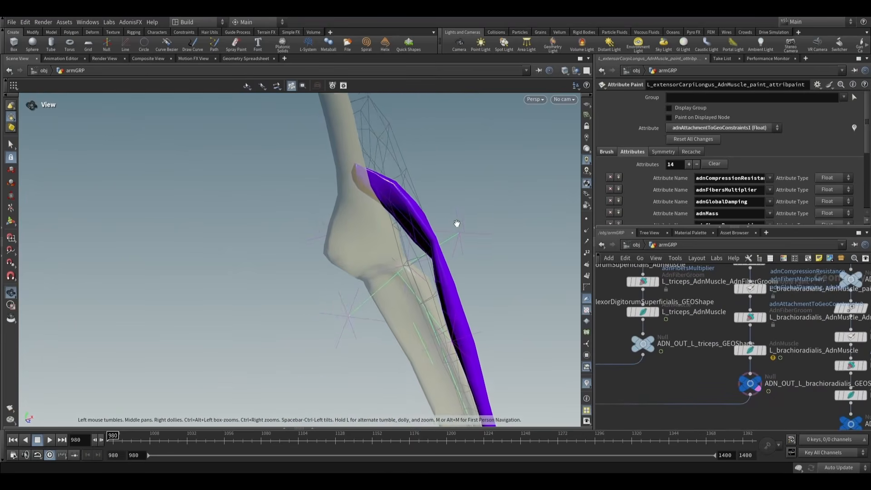
- Paint adnAttachmentToGeoConstraints1 with a foreground value of 0.3 on the upper part of extensorCarpiLongus beside the elbow
{"action": "key", "text": "s"}
{"action": "left_click", "coordinate": [607, 152]}
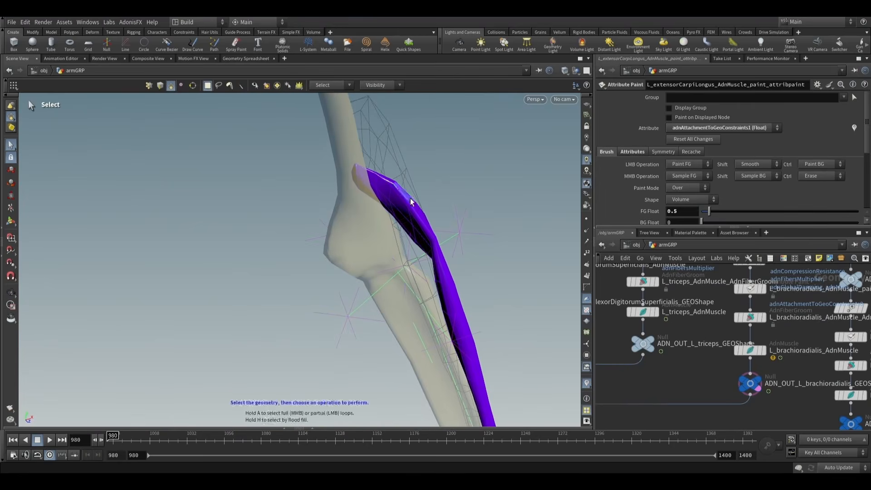
{"action": "left_click", "coordinate": [10, 221]}
{"action": "scroll", "coordinate": [415, 209], "scroll_direction": "down", "scroll_amount": 4}
{"action": "mouse_move", "coordinate": [415, 209]}
{"action": "left_mouse_down", "text": "alt"}
{"action": "mouse_move", "coordinate": [241, 210]}
{"action": "mouse_move", "coordinate": [362, 212]}
{"action": "mouse_move", "coordinate": [393, 197]}
{"action": "left_mouse_up", "text": "alt"}
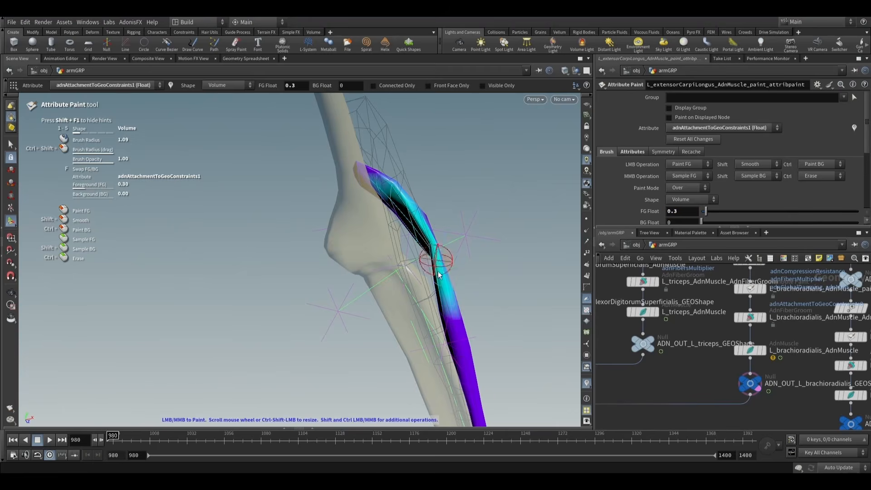
- Continue painting adnAttachmentToGeoConstraints1 with foreground value 0.3 along the side of extensorCarpiLongus facing brachioradialis, from the upper end to below the elbow
{"action": "key", "text": "Escape"}
{"action": "mouse_move", "coordinate": [470, 374]}
{"action": "left_mouse_down"}
{"action": "mouse_move", "coordinate": [444, 216]}
{"action": "mouse_move", "coordinate": [356, 225]}
{"action": "mouse_move", "coordinate": [290, 206]}
{"action": "mouse_move", "coordinate": [307, 199]}
{"action": "mouse_move", "coordinate": [510, 249]}
{"action": "mouse_move", "coordinate": [428, 257]}
{"action": "left_mouse_up"}
{"action": "key", "text": "Return"}
{"action": "key", "text": "Escape"}
{"action": "key", "text": "Return"}
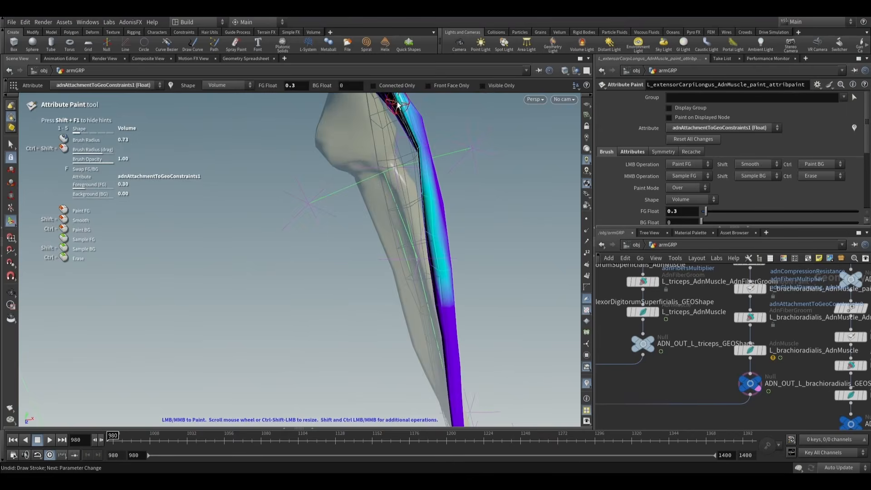
{"action": "key", "text": "Escape"}
{"action": "mouse_move", "coordinate": [397, 105]}
{"action": "left_mouse_down"}
{"action": "mouse_move", "coordinate": [456, 196]}
{"action": "mouse_move", "coordinate": [461, 284]}
{"action": "mouse_move", "coordinate": [255, 253]}
{"action": "mouse_move", "coordinate": [272, 232]}
{"action": "mouse_move", "coordinate": [505, 252]}
{"action": "left_mouse_up"}
{"action": "key", "text": "Return"}
{"action": "key", "text": "Escape"}
{"action": "key", "text": "Return"}
{"action": "scroll", "coordinate": [427, 249], "scroll_direction": "up", "scroll_amount": 5}
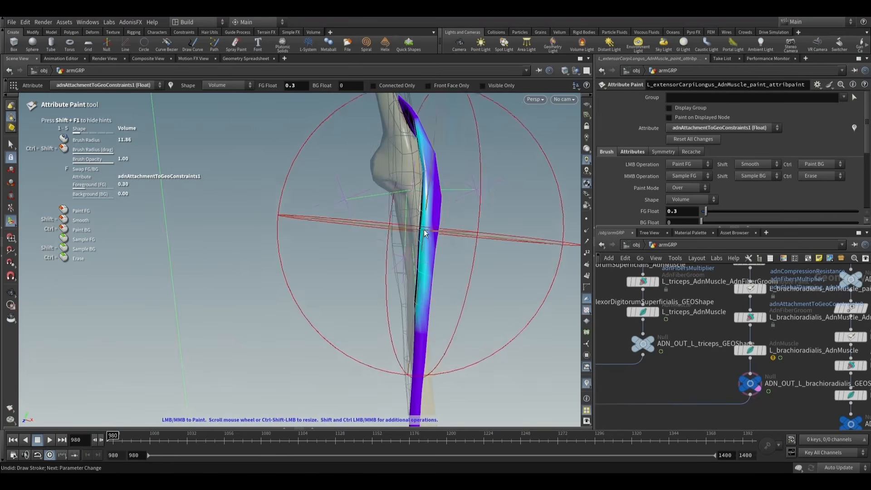
{"action": "key", "text": "Escape"}
{"action": "mouse_move", "coordinate": [436, 245]}
{"action": "left_mouse_down"}
{"action": "mouse_move", "coordinate": [380, 236]}
{"action": "mouse_move", "coordinate": [502, 243]}
{"action": "mouse_move", "coordinate": [431, 229]}
{"action": "mouse_move", "coordinate": [521, 260]}
{"action": "left_mouse_up"}
{"action": "key", "text": "Return"}
- Select the L_extensorCarpiLongus_AdnMuscle node and check the order of its target world meshes
{"action": "middle_click_drag", "start_coordinate": [780, 373], "coordinate": [740, 342]}
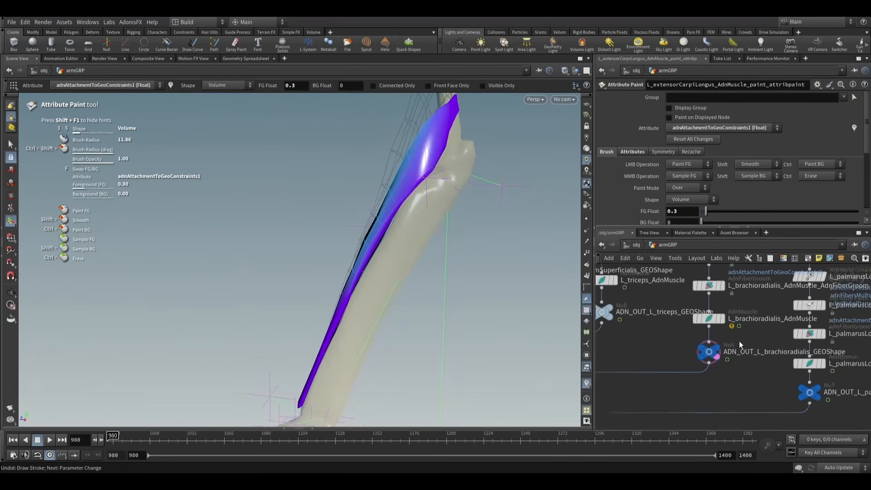
{"action": "scroll", "coordinate": [739, 341], "scroll_direction": "down", "scroll_amount": 3}
{"action": "middle_click_drag", "start_coordinate": [681, 342], "coordinate": [755, 394]}
{"action": "scroll", "coordinate": [753, 392], "scroll_direction": "down", "scroll_amount": 4}
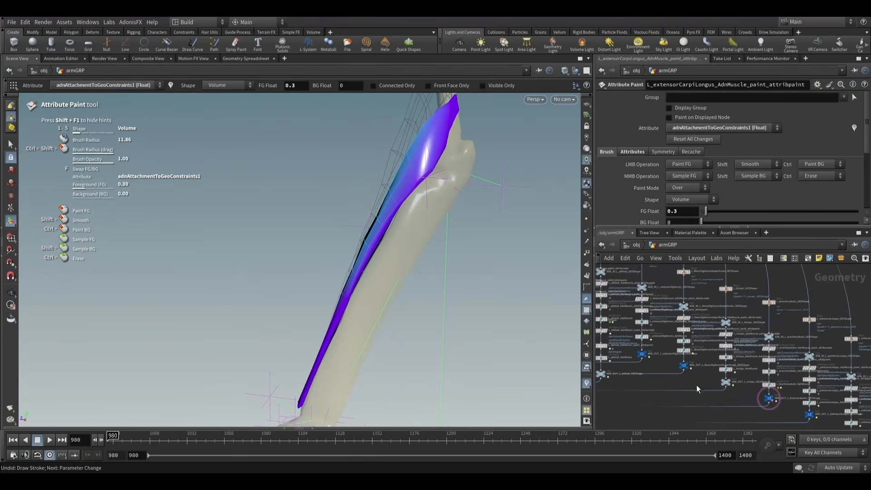
{"action": "middle_click_drag", "start_coordinate": [670, 378], "coordinate": [745, 402]}
{"action": "middle_click_drag", "start_coordinate": [687, 391], "coordinate": [741, 413]}
{"action": "scroll", "coordinate": [679, 363], "scroll_direction": "up", "scroll_amount": 6}
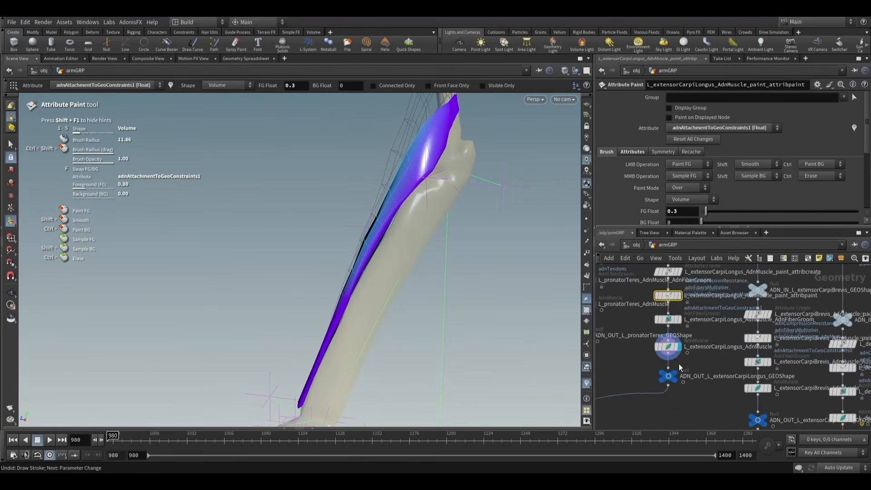
{"action": "left_click", "coordinate": [670, 336]}
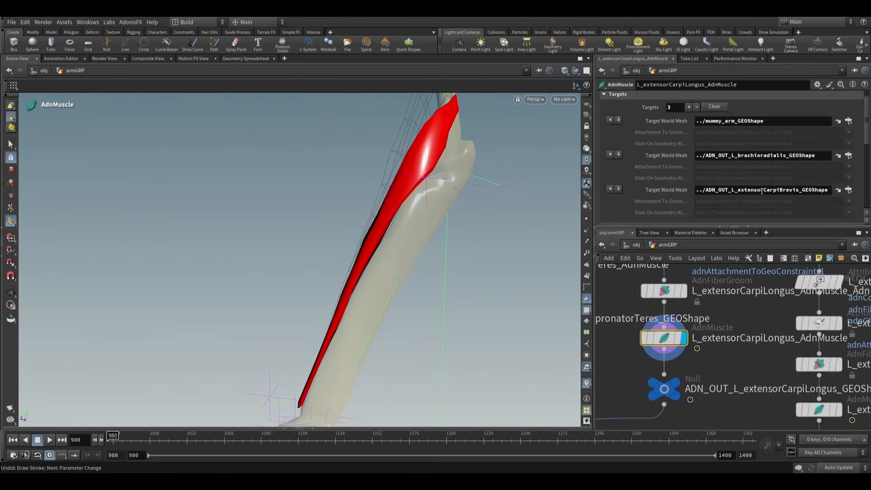
{"action": "scroll", "coordinate": [757, 369], "scroll_direction": "down", "scroll_amount": 4}
- Hide the ADN_OUT_L_brachioradialis_GEOShape template and show ADN_OUT_L_extensorCarpiBrevis_GEOShape as a template wireframe beside extensorCarpiLongus
{"action": "middle_click_drag", "start_coordinate": [818, 404], "coordinate": [720, 322]}
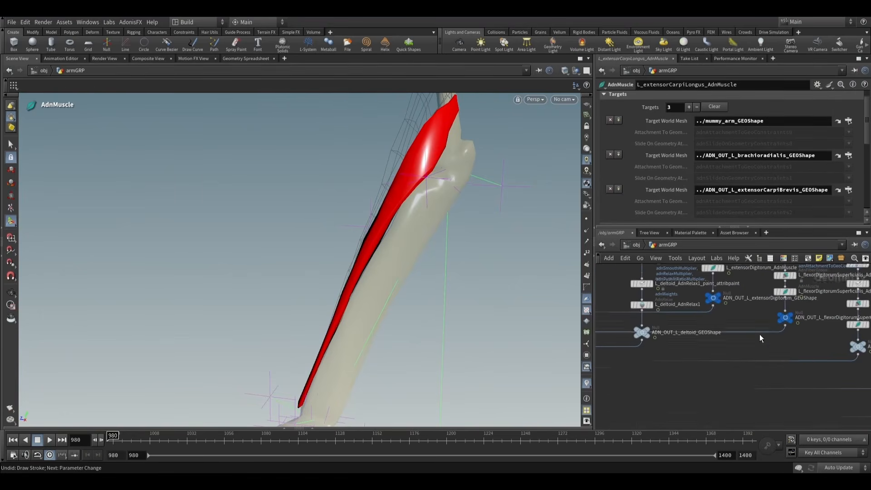
{"action": "middle_click_drag", "start_coordinate": [801, 343], "coordinate": [604, 338]}
{"action": "middle_click_drag", "start_coordinate": [752, 390], "coordinate": [812, 398]}
{"action": "middle_click_drag", "start_coordinate": [668, 347], "coordinate": [793, 396]}
{"action": "middle_click_drag", "start_coordinate": [736, 361], "coordinate": [832, 406]}
{"action": "middle_click_drag", "start_coordinate": [691, 352], "coordinate": [742, 373]}
{"action": "scroll", "coordinate": [719, 363], "scroll_direction": "up", "scroll_amount": 3}
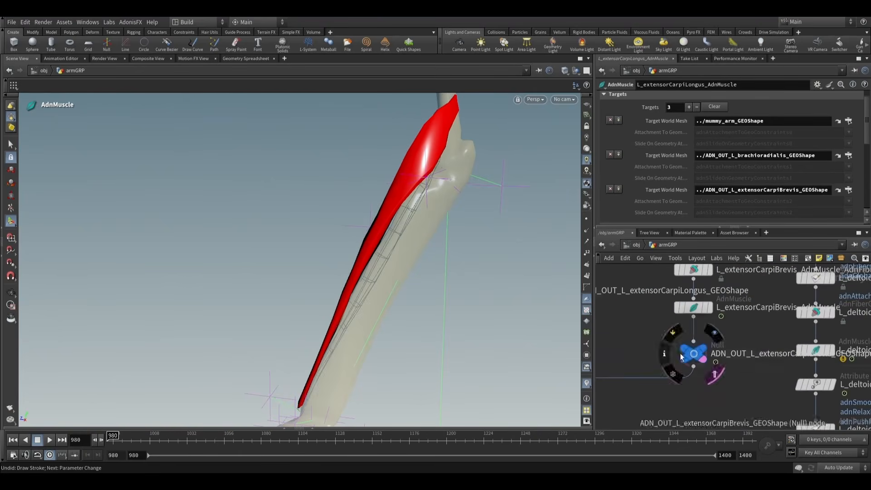
{"action": "left_click_drag", "start_coordinate": [345, 165], "coordinate": [432, 207], "text": "alt"}
{"action": "middle_click_drag", "start_coordinate": [450, 214], "coordinate": [400, 200], "text": "alt"}
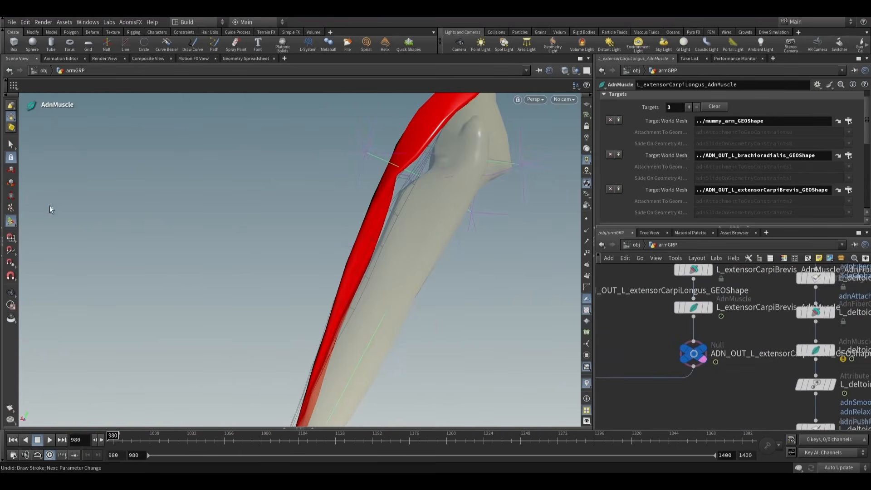
- Select L_extensorCarpiLongus_AdnMuscle_paint_attribpaint and make adnAttachmentToGeoConstraints2 the attribute for painting
{"action": "scroll", "coordinate": [653, 194], "scroll_direction": "up", "scroll_amount": 1}
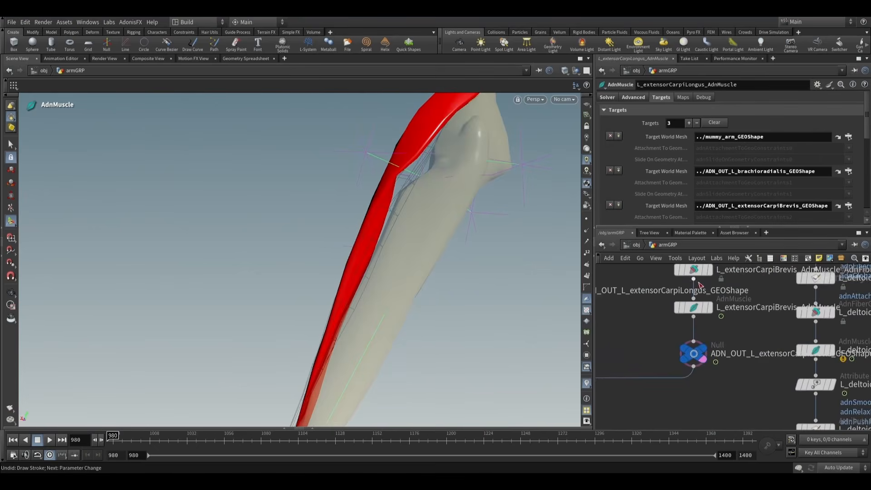
{"action": "scroll", "coordinate": [730, 338], "scroll_direction": "down", "scroll_amount": 4}
{"action": "scroll", "coordinate": [731, 338], "scroll_direction": "up", "scroll_amount": 5}
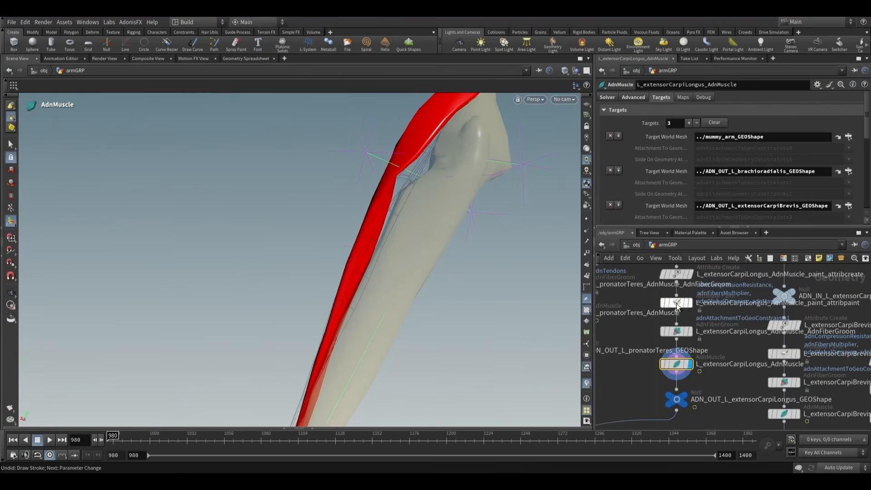
{"action": "left_click", "coordinate": [676, 303]}
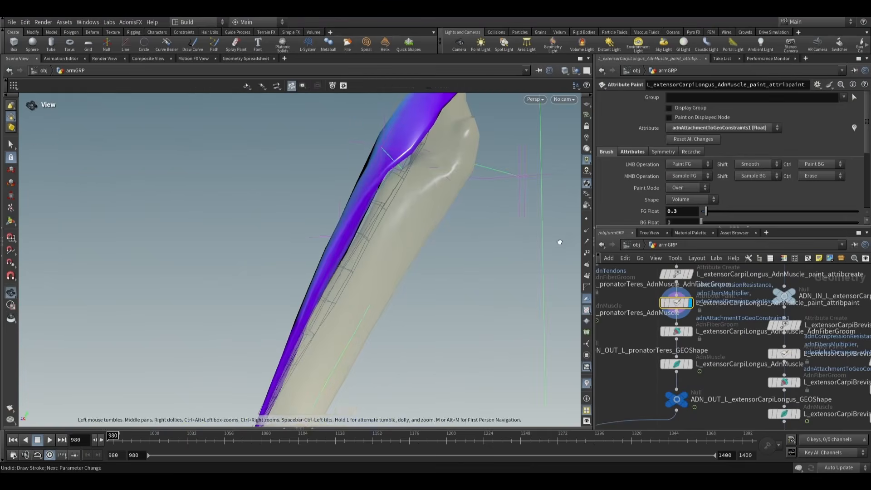
{"action": "left_click", "coordinate": [709, 127]}
{"action": "left_click", "coordinate": [699, 245]}
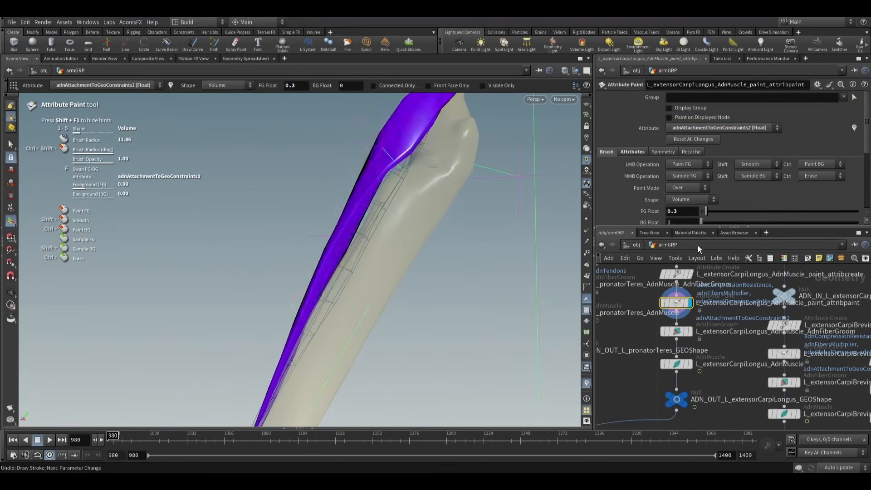
- Paint adnAttachmentToGeoConstraints2 with foreground value 0.3 along the side of extensorCarpiLongus facing extensorCarpiBrevis, from below the elbow down the forearm
{"action": "scroll", "coordinate": [453, 247], "scroll_direction": "down", "scroll_amount": 5, "text": "alt"}
{"action": "left_click_drag", "start_coordinate": [391, 266], "coordinate": [398, 282], "text": "alt"}
{"action": "scroll", "coordinate": [398, 282], "scroll_direction": "up", "scroll_amount": 5, "text": "alt"}
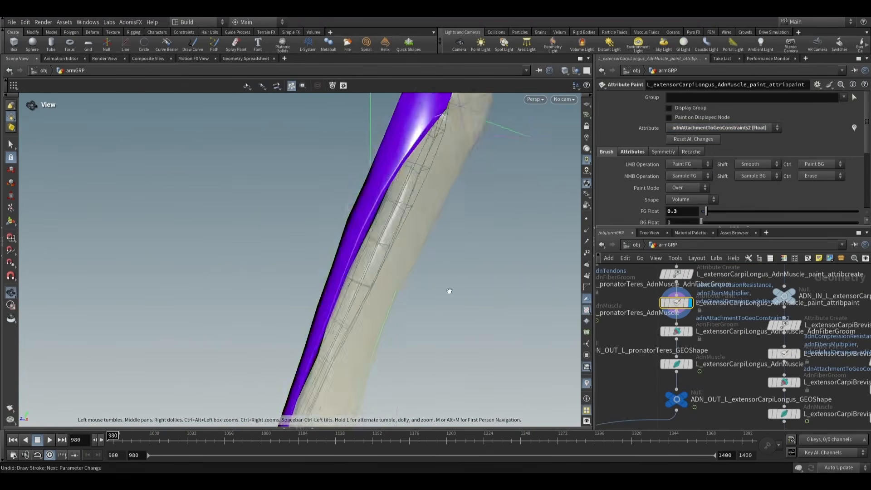
{"action": "left_click_drag", "start_coordinate": [449, 292], "coordinate": [314, 247], "text": "alt"}
{"action": "scroll", "coordinate": [347, 253], "scroll_direction": "down", "scroll_amount": 5}
{"action": "key", "text": "Return"}
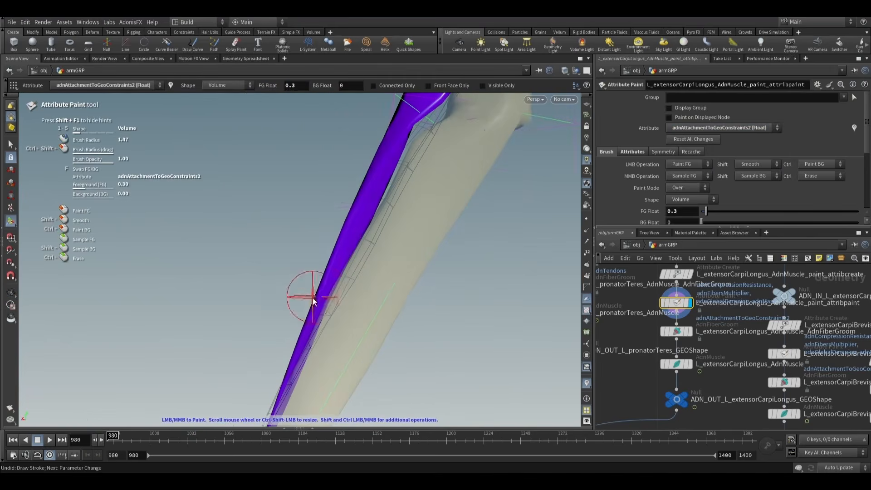
{"action": "key", "text": "Escape"}
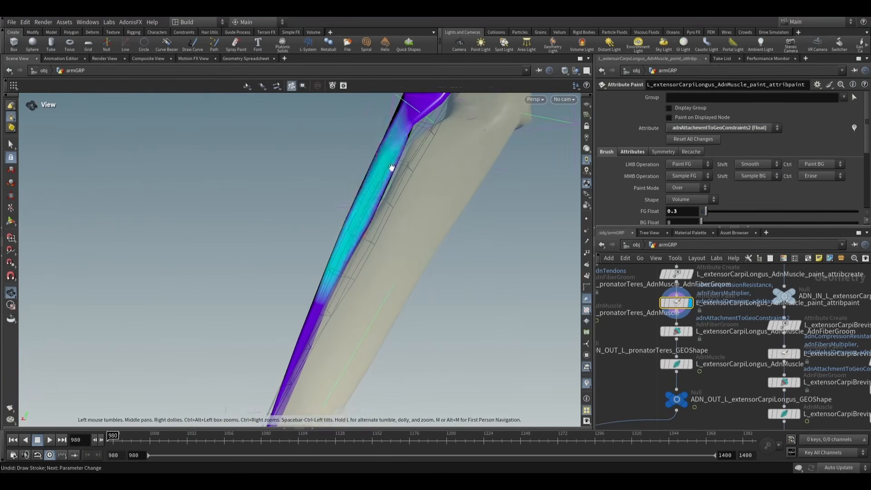
{"action": "mouse_move", "coordinate": [389, 169]}
{"action": "left_mouse_down"}
{"action": "mouse_move", "coordinate": [352, 171]}
{"action": "mouse_move", "coordinate": [365, 236]}
{"action": "mouse_move", "coordinate": [520, 261]}
{"action": "mouse_move", "coordinate": [375, 247]}
{"action": "mouse_move", "coordinate": [466, 258]}
{"action": "left_mouse_up"}
{"action": "key", "text": "Return"}
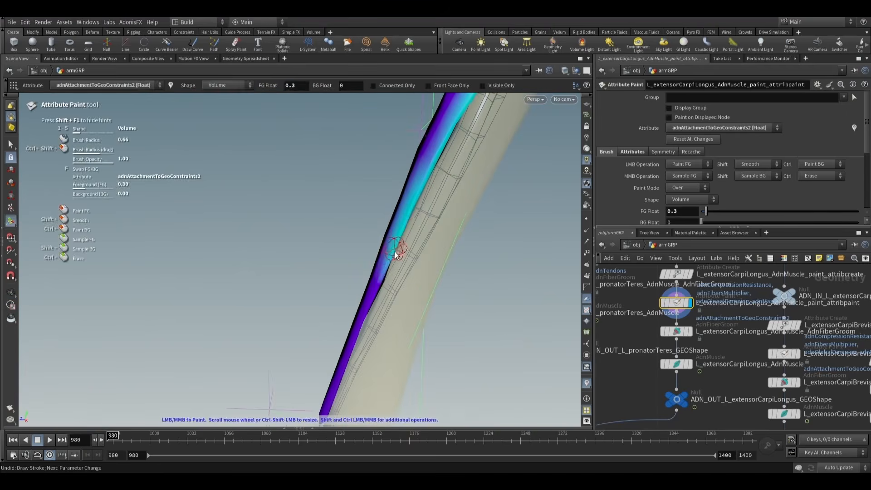
{"action": "key", "text": "Escape"}
{"action": "mouse_move", "coordinate": [387, 278]}
{"action": "left_mouse_down"}
{"action": "mouse_move", "coordinate": [441, 300]}
{"action": "mouse_move", "coordinate": [321, 264]}
{"action": "left_mouse_up"}
{"action": "key", "text": "Return"}
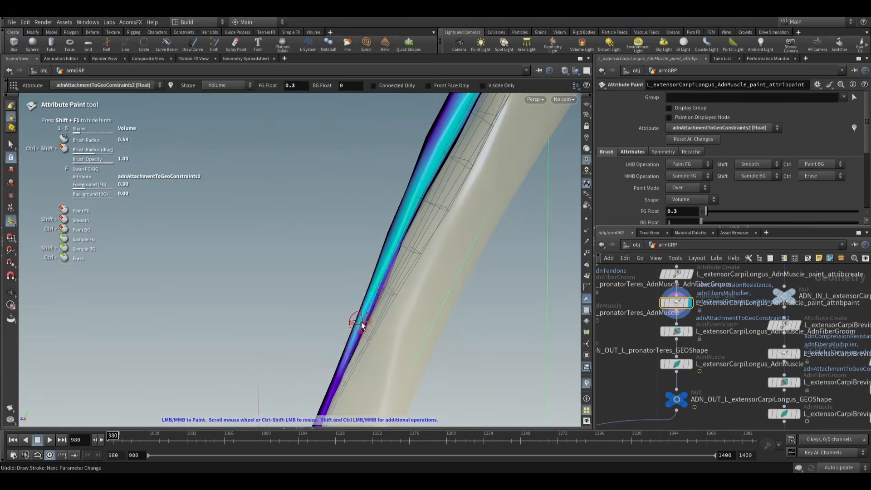
{"action": "key", "text": "Escape"}
{"action": "mouse_move", "coordinate": [361, 322]}
{"action": "left_mouse_down"}
{"action": "mouse_move", "coordinate": [542, 291]}
{"action": "mouse_move", "coordinate": [406, 237]}
{"action": "mouse_move", "coordinate": [434, 290]}
{"action": "left_mouse_up"}
{"action": "key", "text": "Return"}
{"action": "scroll", "coordinate": [429, 260], "scroll_direction": "up", "scroll_amount": 10}
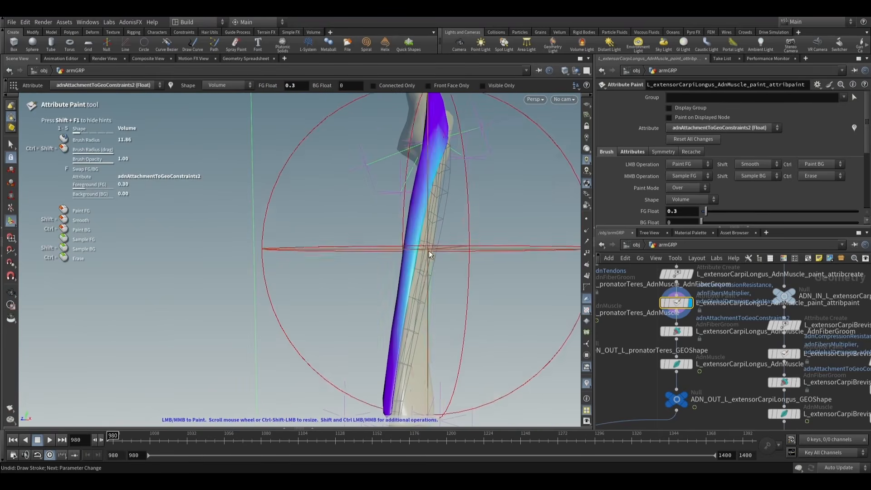
{"action": "mouse_move", "coordinate": [429, 255]}
{"action": "left_mouse_down", "text": "alt"}
{"action": "mouse_move", "coordinate": [333, 260]}
{"action": "mouse_move", "coordinate": [492, 291]}
{"action": "left_mouse_up", "text": "alt"}
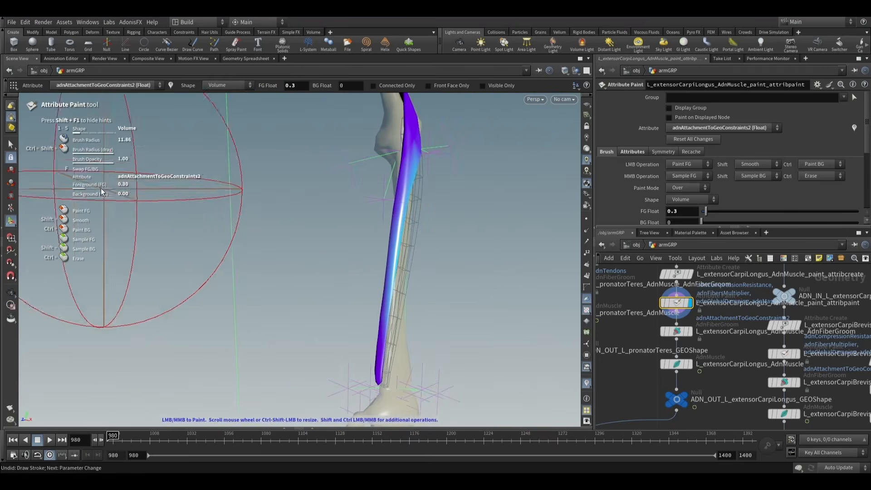
{"action": "left_click_drag", "start_coordinate": [468, 238], "coordinate": [463, 238], "text": "alt"}
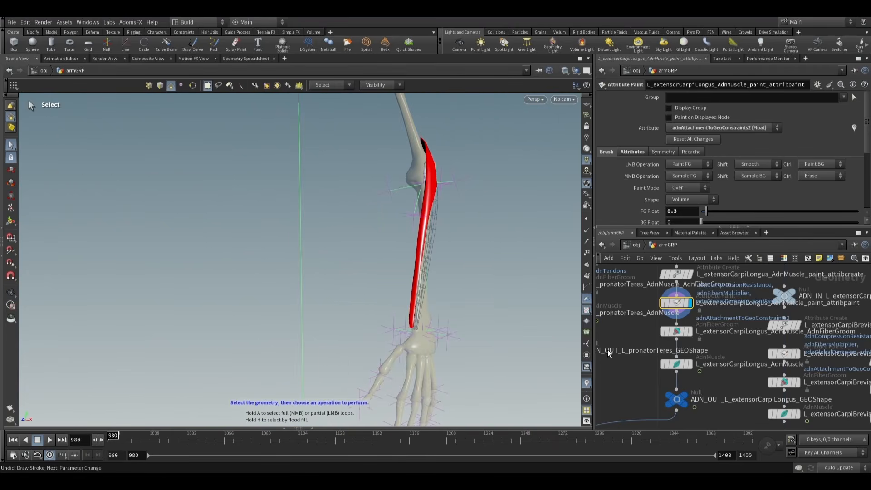
- Display the normal1 node below muscles_sim_view so all the arm's simulated muscles are shown
{"action": "scroll", "coordinate": [608, 351], "scroll_direction": "down", "scroll_amount": 6}
{"action": "middle_click_drag", "start_coordinate": [609, 356], "coordinate": [671, 366]}
{"action": "scroll", "coordinate": [623, 351], "scroll_direction": "up", "scroll_amount": 6}
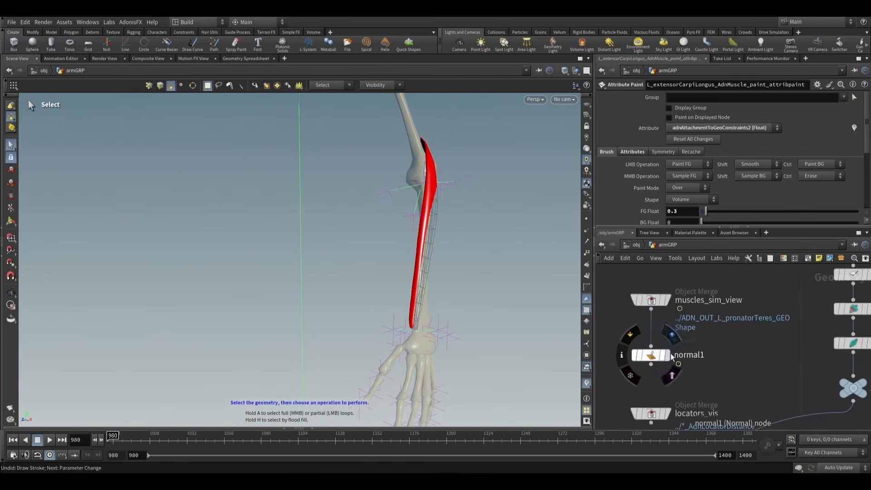
{"action": "left_click", "coordinate": [667, 356]}
{"action": "left_click", "coordinate": [652, 356]}
{"action": "left_click_drag", "start_coordinate": [430, 251], "coordinate": [362, 261], "text": "alt"}
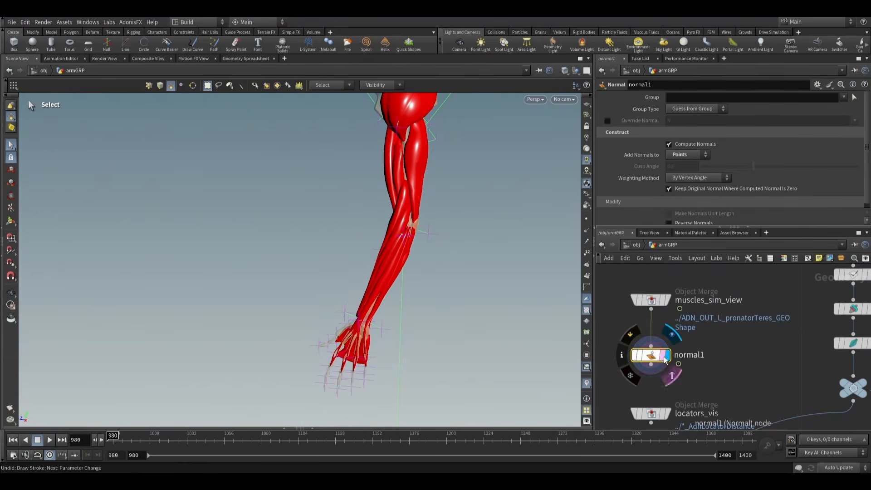
- Play the arm simulation from frame 980, pause at frame 1070, and examine the forearm muscles around the bent elbow
{"action": "left_click", "coordinate": [50, 439]}
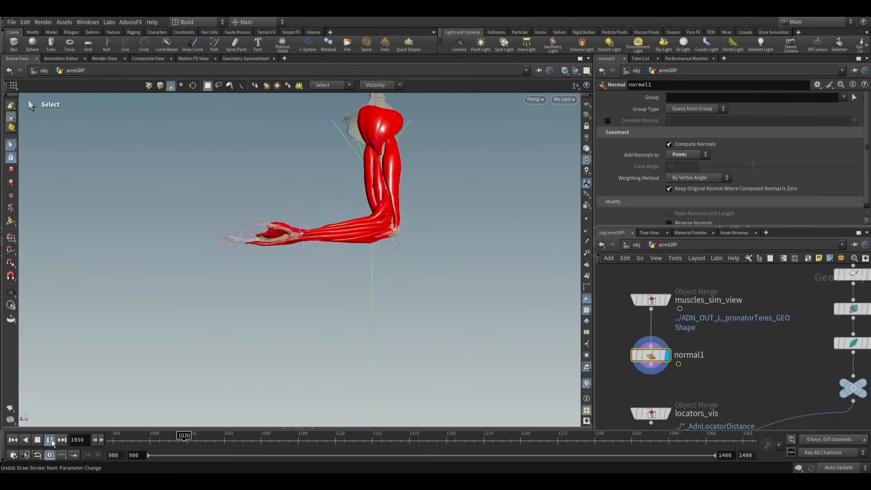
{"action": "left_click", "coordinate": [49, 439]}
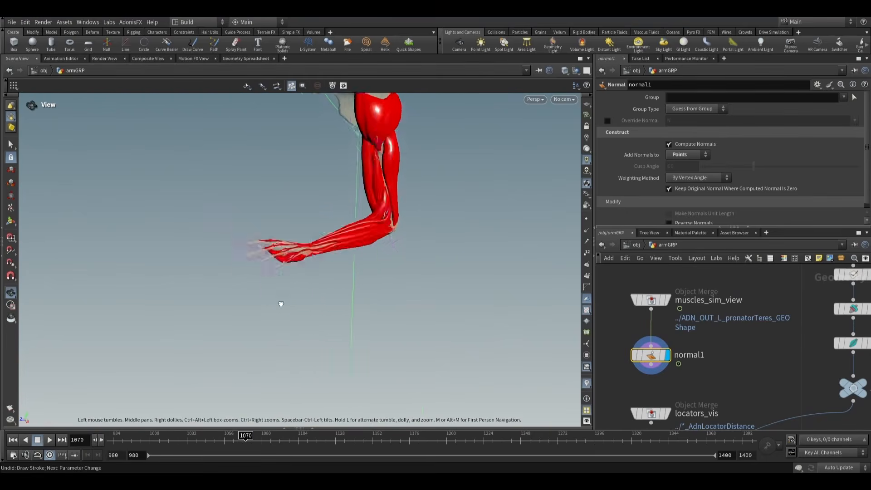
{"action": "right_click_drag", "start_coordinate": [281, 303], "coordinate": [578, 241]}
{"action": "left_click_drag", "start_coordinate": [577, 241], "coordinate": [435, 210]}
{"action": "middle_click_drag", "start_coordinate": [436, 210], "coordinate": [321, 276]}
{"action": "scroll", "coordinate": [325, 272], "scroll_direction": "up", "scroll_amount": 5}
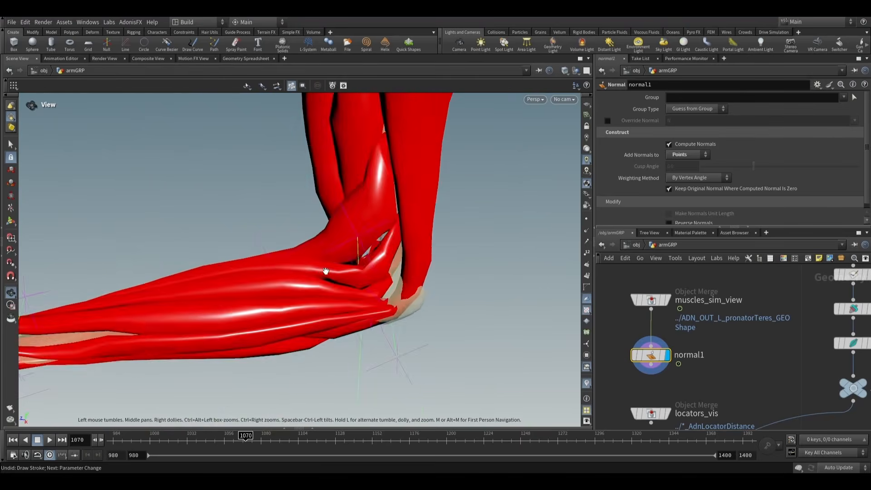
{"action": "left_click_drag", "start_coordinate": [326, 271], "coordinate": [365, 297]}
{"action": "key", "text": "s"}
- Resume the simulation through frame 1193 to frame 1272 and examine the elbow and forearm muscles closely
{"action": "left_click", "coordinate": [50, 440]}
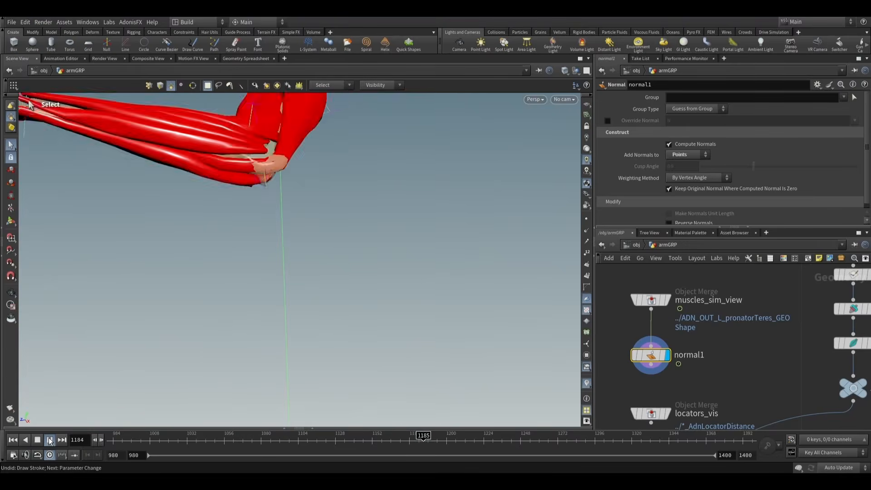
{"action": "left_click", "coordinate": [50, 440]}
{"action": "scroll", "coordinate": [210, 283], "scroll_direction": "down", "scroll_amount": 4}
{"action": "left_click_drag", "start_coordinate": [208, 283], "coordinate": [222, 285], "text": "alt"}
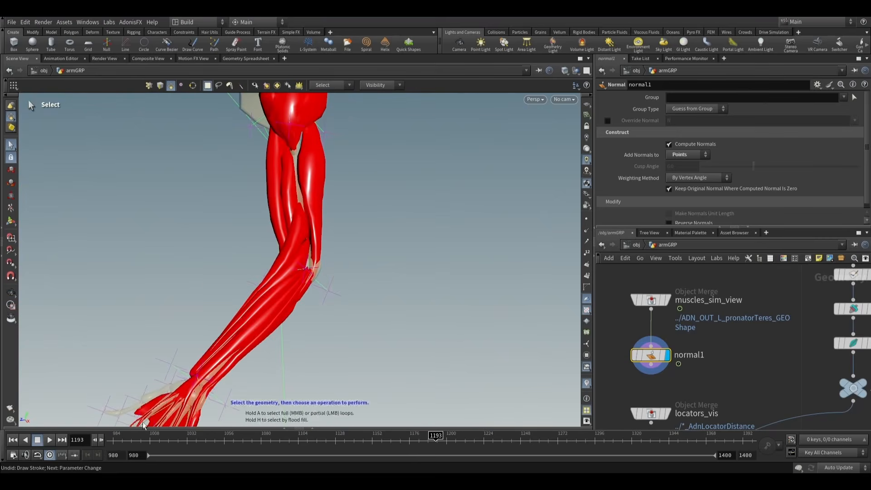
{"action": "left_click", "coordinate": [50, 440]}
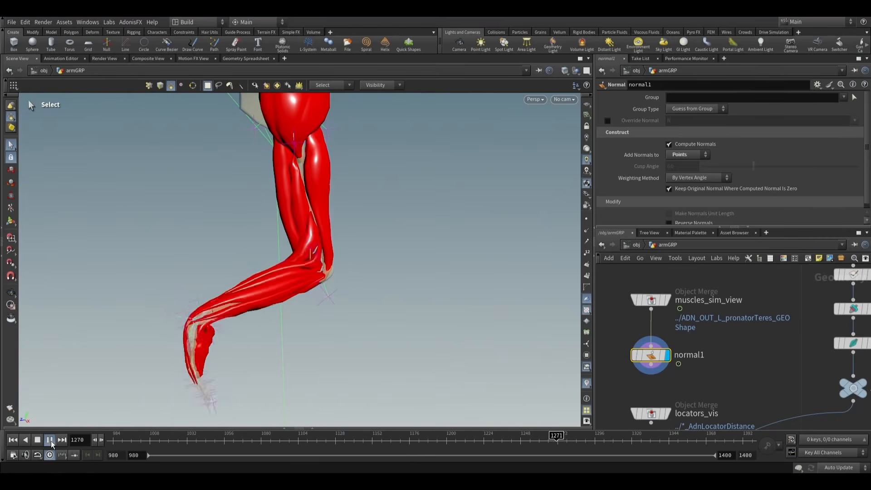
{"action": "left_click", "coordinate": [50, 440]}
{"action": "right_click_drag", "start_coordinate": [263, 264], "coordinate": [488, 286], "text": "alt"}
{"action": "left_click_drag", "start_coordinate": [488, 286], "coordinate": [466, 268], "text": "alt"}
{"action": "right_click_drag", "start_coordinate": [466, 268], "coordinate": [428, 290], "text": "alt"}
{"action": "scroll", "coordinate": [752, 344], "scroll_direction": "down", "scroll_amount": 5}
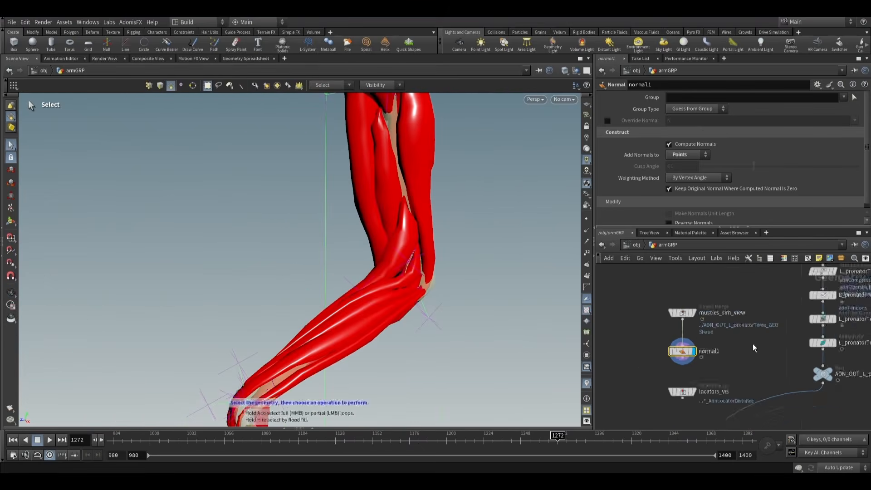
- Display ADN_OUT_L_extensorCarpiLongus_GEOShape instead of the full muscle view and inspect its shape at the bent elbow
{"action": "middle_click_drag", "start_coordinate": [762, 350], "coordinate": [633, 323]}
{"action": "scroll", "coordinate": [753, 355], "scroll_direction": "up", "scroll_amount": 5}
{"action": "middle_click_drag", "start_coordinate": [753, 355], "coordinate": [664, 275]}
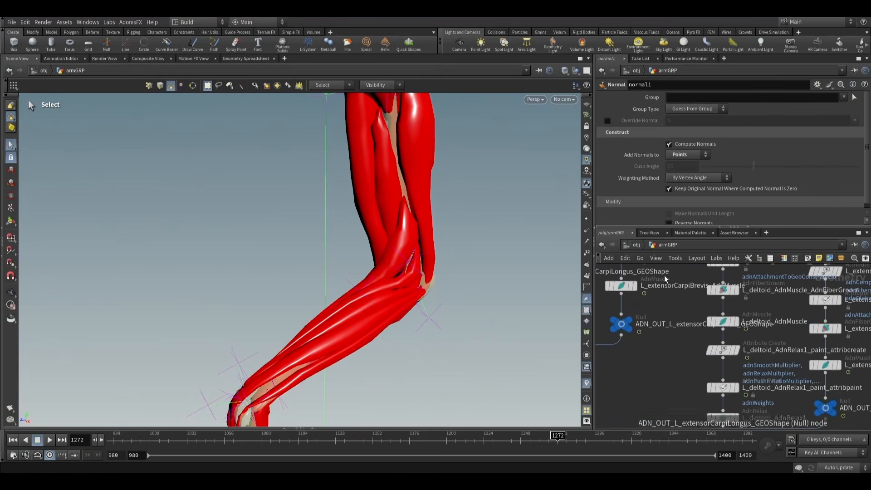
{"action": "scroll", "coordinate": [674, 317], "scroll_direction": "down", "scroll_amount": 5}
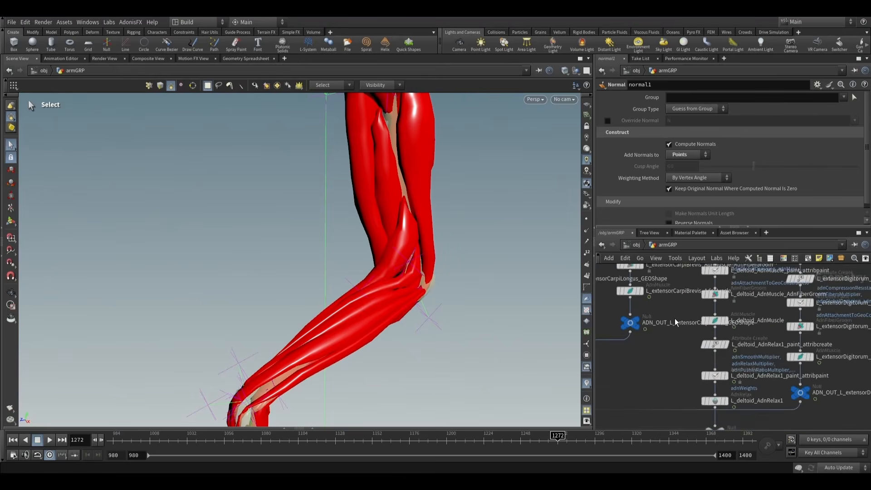
{"action": "middle_click_drag", "start_coordinate": [673, 348], "coordinate": [753, 374]}
{"action": "scroll", "coordinate": [752, 369], "scroll_direction": "up", "scroll_amount": 4}
{"action": "left_click", "coordinate": [746, 337]}
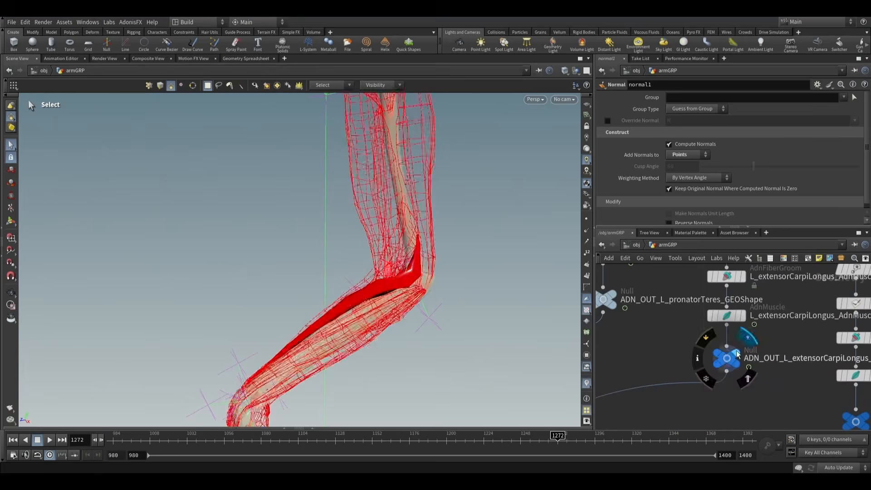
{"action": "left_click_drag", "start_coordinate": [406, 299], "coordinate": [424, 335], "text": "alt"}
{"action": "left_click_drag", "start_coordinate": [379, 304], "coordinate": [412, 289], "text": "alt"}
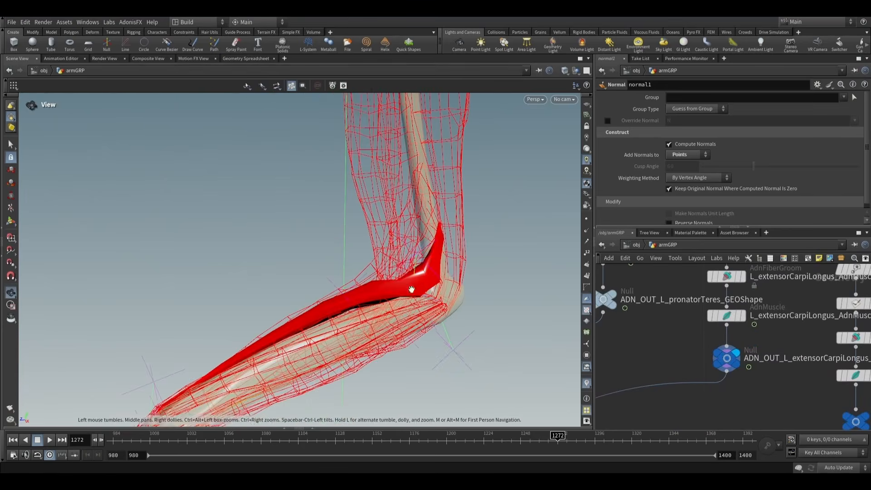
- Return the simulation to frame 980 and select the L_extensorCarpiLongus_AdnMuscle node
{"action": "left_click", "coordinate": [14, 440]}
{"action": "left_click_drag", "start_coordinate": [314, 295], "coordinate": [371, 257], "text": "alt"}
{"action": "left_click", "coordinate": [728, 317]}
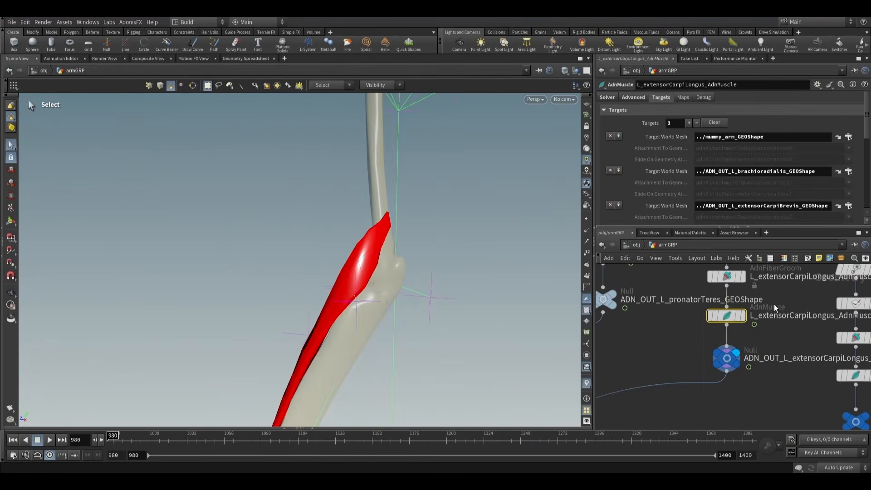
- Display the L_extensorCarpiLongus_AdnMuscle_paint_attribpaint node and activate attribute painting to inspect the adnAttachmentToGeoConstraints2 map around the elbow
{"action": "middle_click_drag", "start_coordinate": [774, 304], "coordinate": [762, 344]}
{"action": "left_click", "coordinate": [716, 322]}
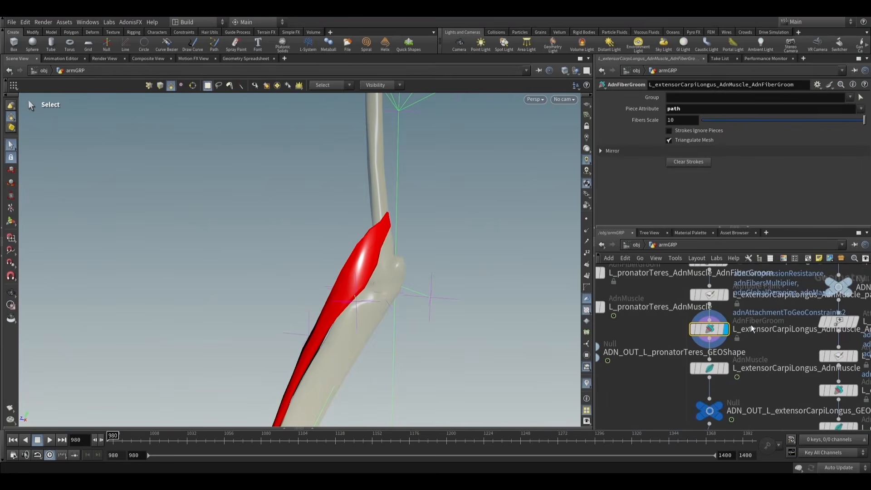
{"action": "middle_click_drag", "start_coordinate": [751, 324], "coordinate": [700, 311]}
{"action": "left_click", "coordinate": [700, 308]}
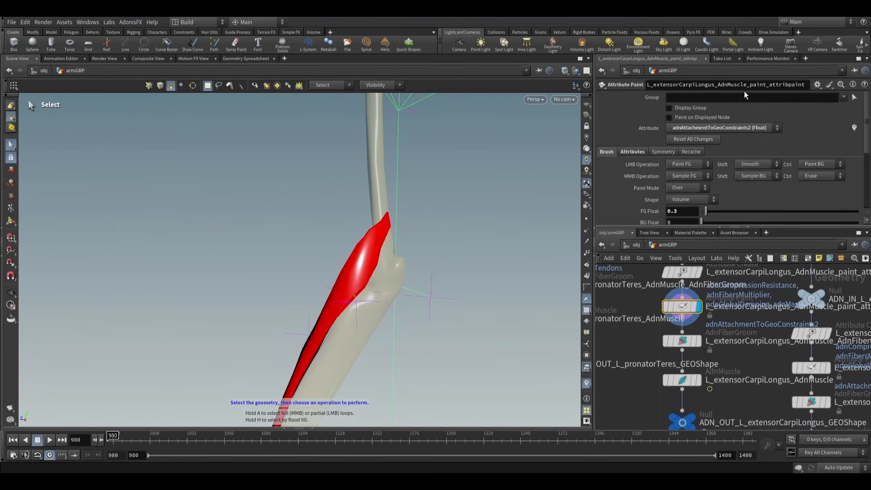
{"action": "left_click", "coordinate": [11, 222]}
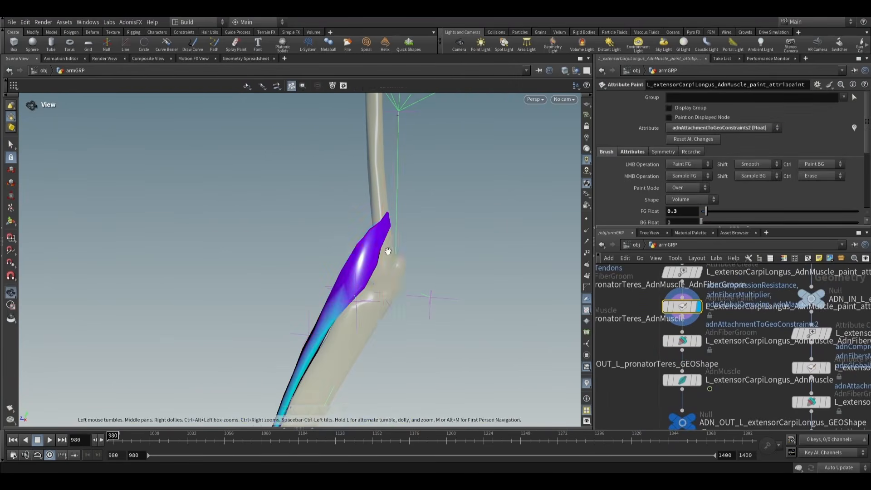
{"action": "mouse_move", "coordinate": [387, 251]}
{"action": "left_mouse_down", "text": "alt"}
{"action": "mouse_move", "coordinate": [292, 233]}
{"action": "mouse_move", "coordinate": [529, 208]}
{"action": "left_mouse_up", "text": "alt"}
- Switch to adnAttachmentToGeoConstraints1 and paint value 0 over the upper part of extensorCarpiLongus near the elbow
{"action": "left_click", "coordinate": [722, 128]}
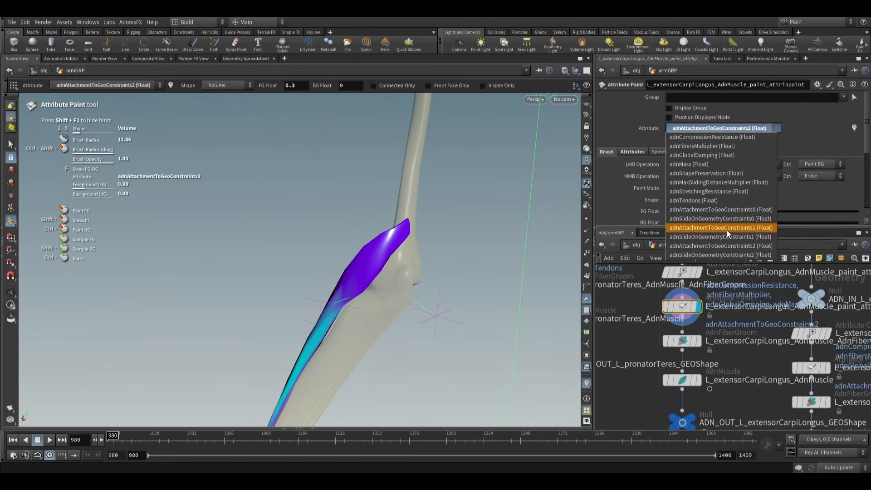
{"action": "left_click", "coordinate": [727, 229]}
{"action": "mouse_move", "coordinate": [447, 274]}
{"action": "left_mouse_down", "text": "alt"}
{"action": "mouse_move", "coordinate": [523, 281]}
{"action": "mouse_move", "coordinate": [626, 257]}
{"action": "mouse_move", "coordinate": [375, 288]}
{"action": "mouse_move", "coordinate": [381, 263]}
{"action": "mouse_move", "coordinate": [413, 297]}
{"action": "left_mouse_up", "text": "alt"}
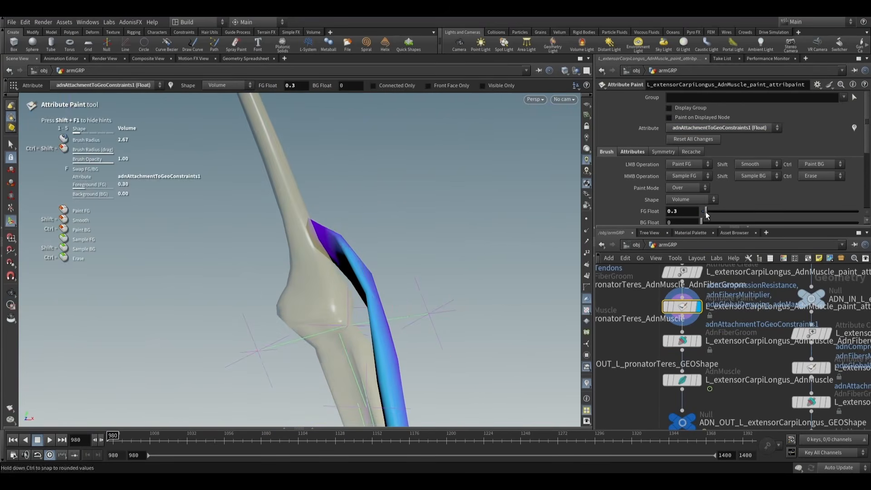
{"action": "mouse_move", "coordinate": [357, 269]}
{"action": "left_mouse_down", "text": "alt"}
{"action": "mouse_move", "coordinate": [338, 272]}
{"action": "mouse_move", "coordinate": [355, 255]}
{"action": "left_mouse_up", "text": "alt"}
{"action": "left_click_drag", "start_coordinate": [369, 298], "coordinate": [255, 310], "text": "alt"}
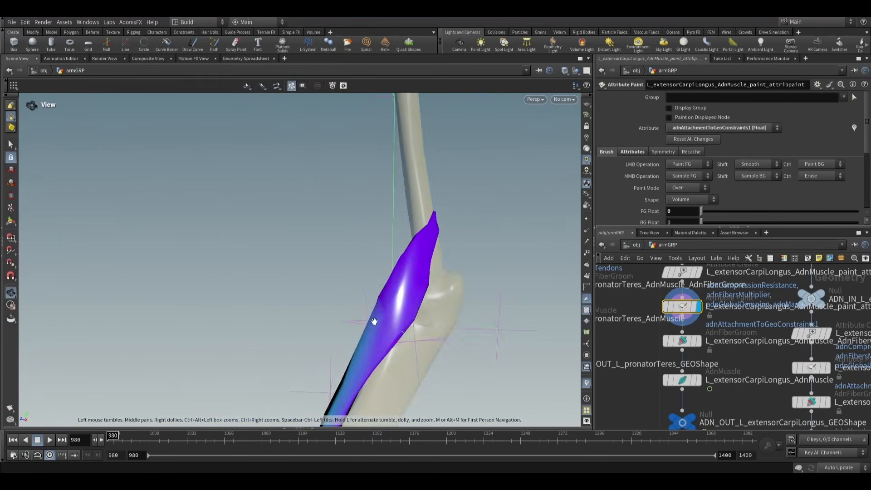
{"action": "middle_click_drag", "start_coordinate": [373, 319], "coordinate": [442, 256], "text": "alt"}
{"action": "scroll", "coordinate": [422, 285], "scroll_direction": "up", "scroll_amount": 6}
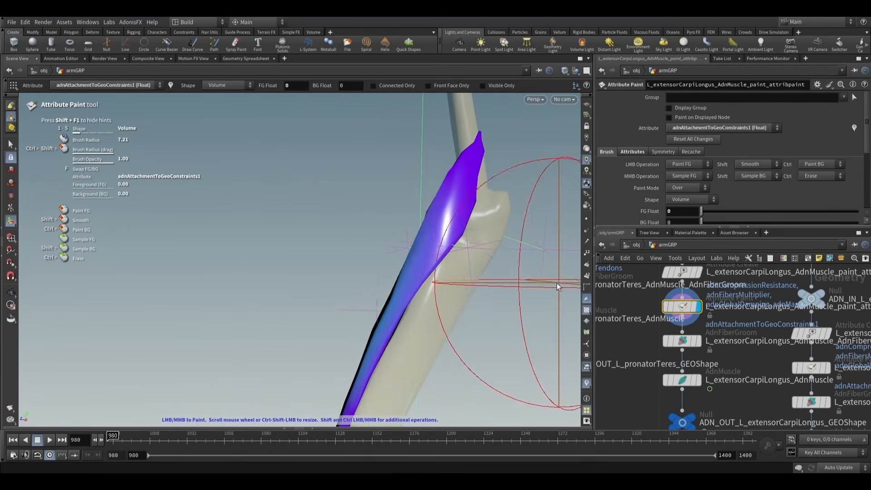
- Lower and smooth the adnAttachmentToGeoConstraints2 map along the forearm length of extensorCarpiLongus, then leave attribute painting
{"action": "left_click", "coordinate": [736, 126]}
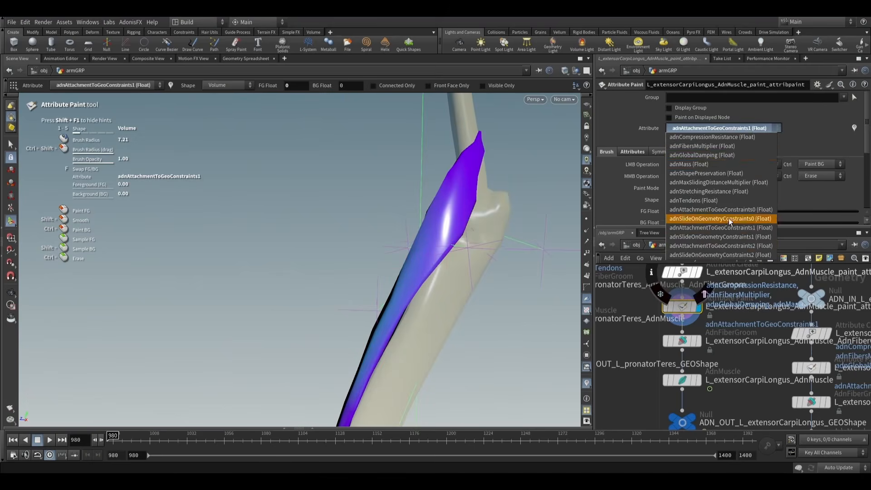
{"action": "left_click", "coordinate": [723, 245]}
{"action": "left_click_drag", "start_coordinate": [466, 247], "coordinate": [432, 302], "text": "alt"}
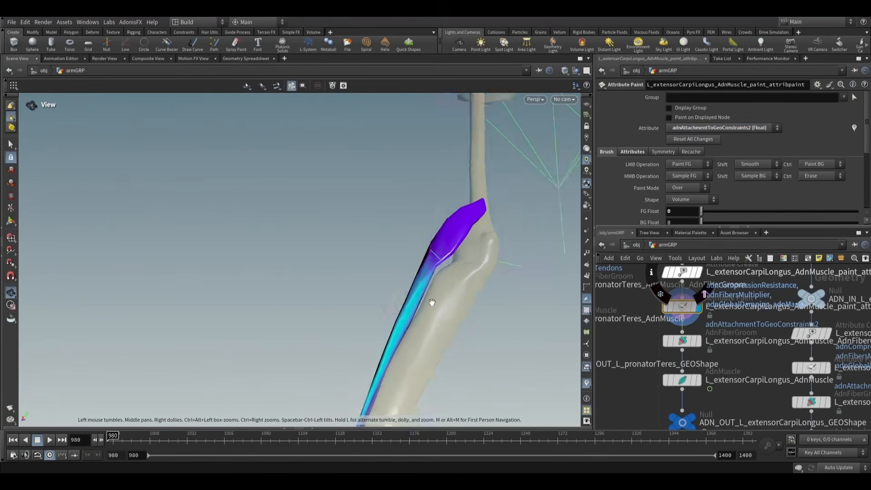
{"action": "middle_click_drag", "start_coordinate": [431, 303], "coordinate": [455, 260], "text": "alt"}
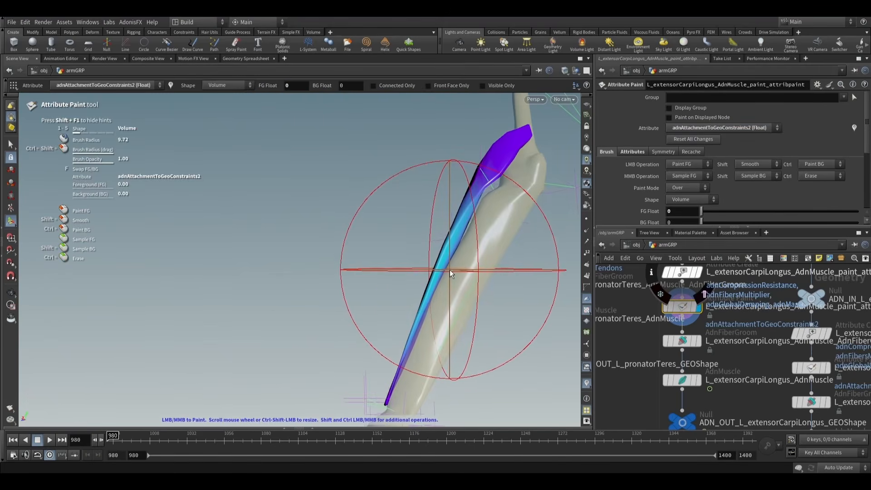
{"action": "key", "text": "Escape"}
{"action": "left_click_drag", "start_coordinate": [450, 271], "coordinate": [568, 312]}
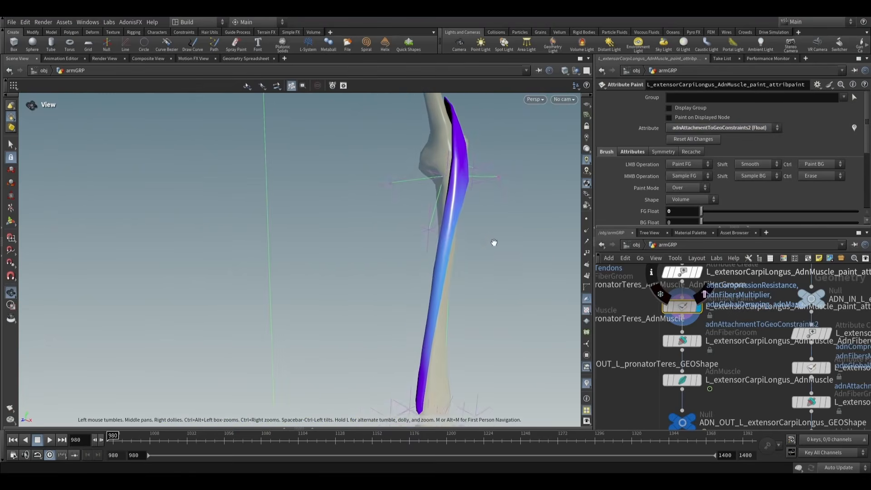
{"action": "middle_click_drag", "start_coordinate": [494, 242], "coordinate": [462, 267]}
{"action": "mouse_move", "coordinate": [462, 266]}
{"action": "left_mouse_down"}
{"action": "mouse_move", "coordinate": [366, 259]}
{"action": "mouse_move", "coordinate": [414, 253]}
{"action": "left_mouse_up"}
{"action": "key", "text": "Return"}
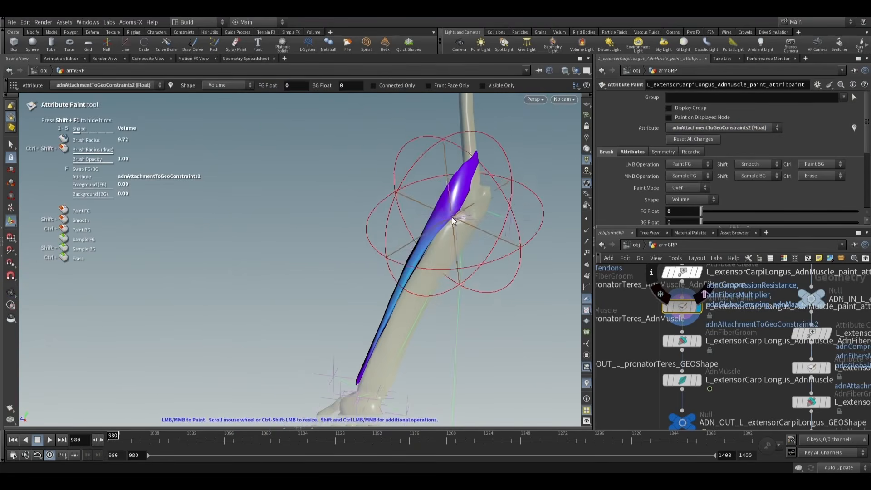
{"action": "mouse_move", "coordinate": [486, 270]}
{"action": "left_mouse_down", "text": "alt"}
{"action": "mouse_move", "coordinate": [422, 271]}
{"action": "mouse_move", "coordinate": [420, 263]}
{"action": "left_mouse_up", "text": "alt"}
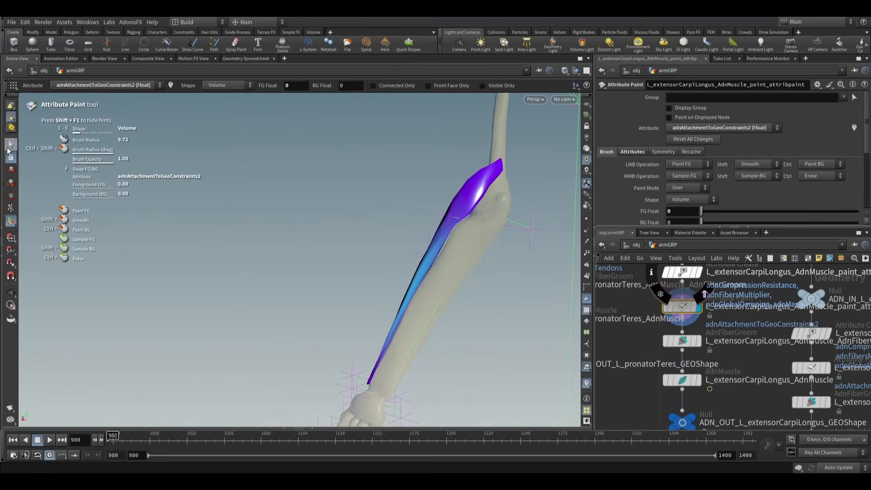
{"action": "left_click", "coordinate": [11, 144]}
- Display L_extensorCarpiLongus_AdnMuscle, play the simulation from frame 980 to 1259, and examine the muscle at the bent elbow
{"action": "scroll", "coordinate": [685, 327], "scroll_direction": "down", "scroll_amount": 3}
{"action": "scroll", "coordinate": [702, 340], "scroll_direction": "up", "scroll_amount": 2}
{"action": "left_click", "coordinate": [694, 355]}
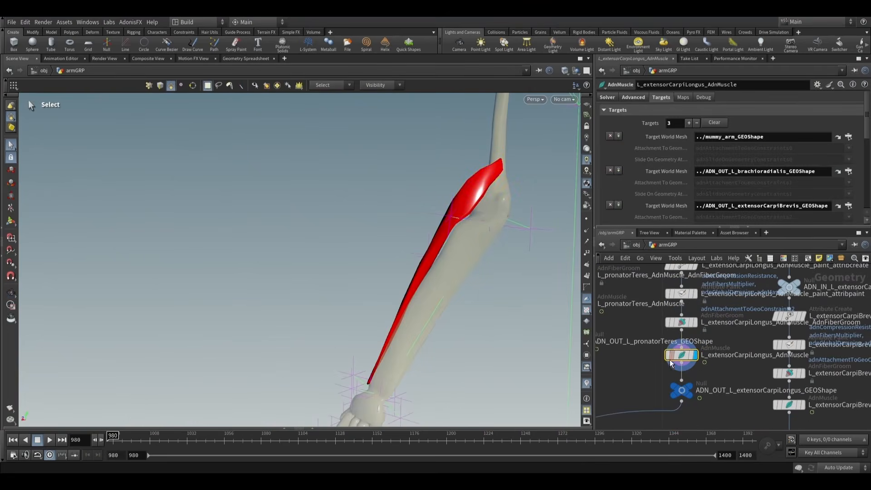
{"action": "left_click_drag", "start_coordinate": [544, 290], "coordinate": [515, 291], "text": "alt"}
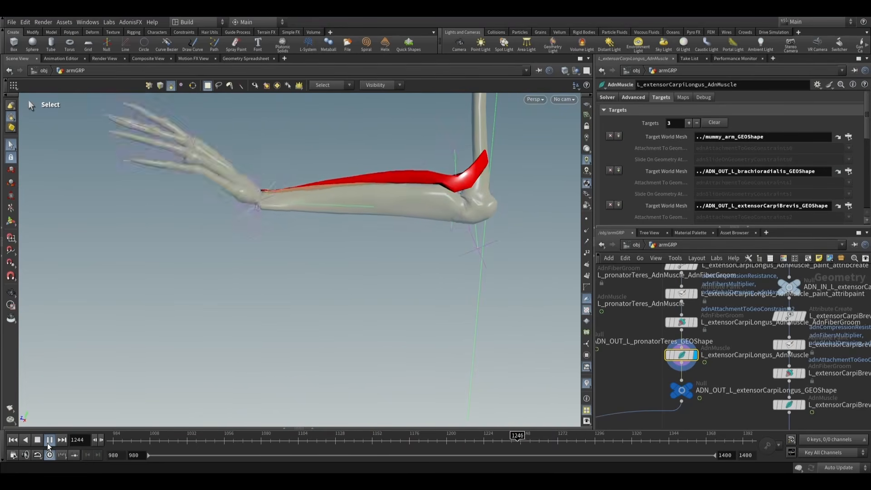
{"action": "left_click", "coordinate": [48, 442]}
{"action": "left_click_drag", "start_coordinate": [325, 295], "coordinate": [420, 304], "text": "alt"}
{"action": "left_click_drag", "start_coordinate": [420, 188], "coordinate": [550, 266]}
- Remove the brachioradialis and extensorCarpiBrevis targets from L_extensorCarpiLongus_AdnMuscle, leaving only mummy_arm_GEOShape
{"action": "scroll", "coordinate": [434, 235], "scroll_direction": "down", "scroll_amount": 2}
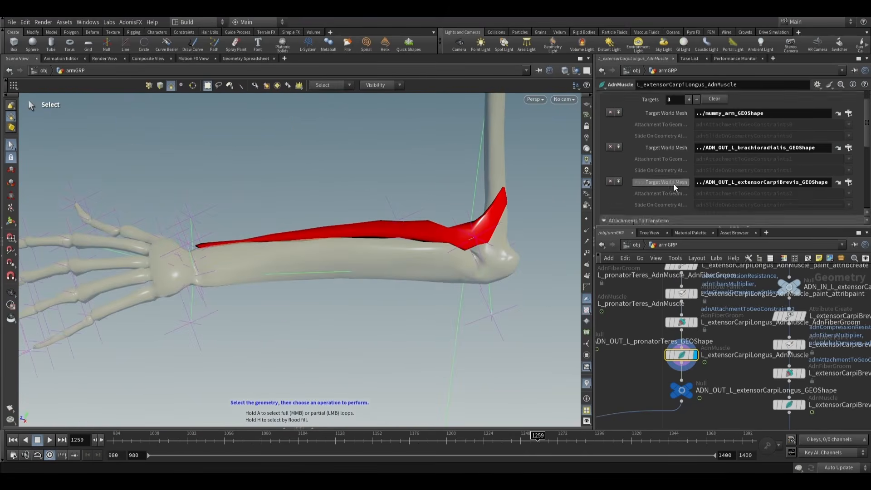
{"action": "scroll", "coordinate": [673, 184], "scroll_direction": "down", "scroll_amount": 1}
{"action": "left_click", "coordinate": [610, 158]}
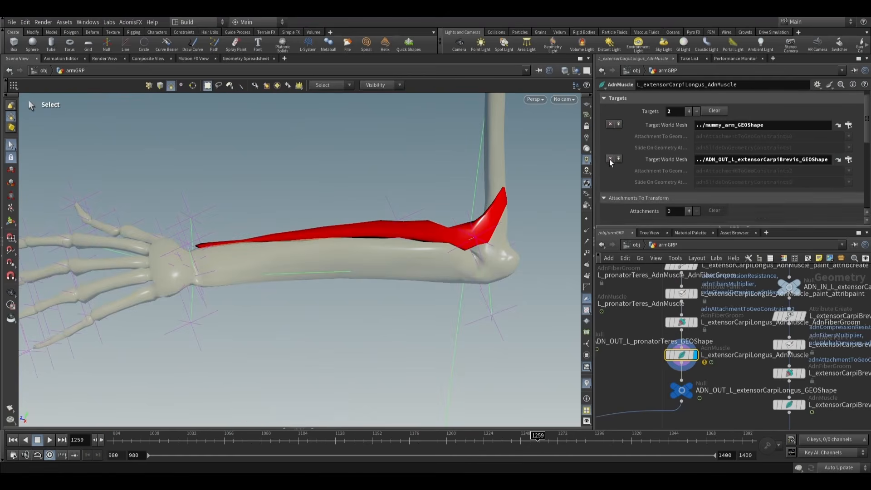
{"action": "left_click", "coordinate": [609, 159]}
- Play the simulation from frame 980 to about 1087, return to frame 980, and undo both target removals
{"action": "left_click", "coordinate": [115, 443]}
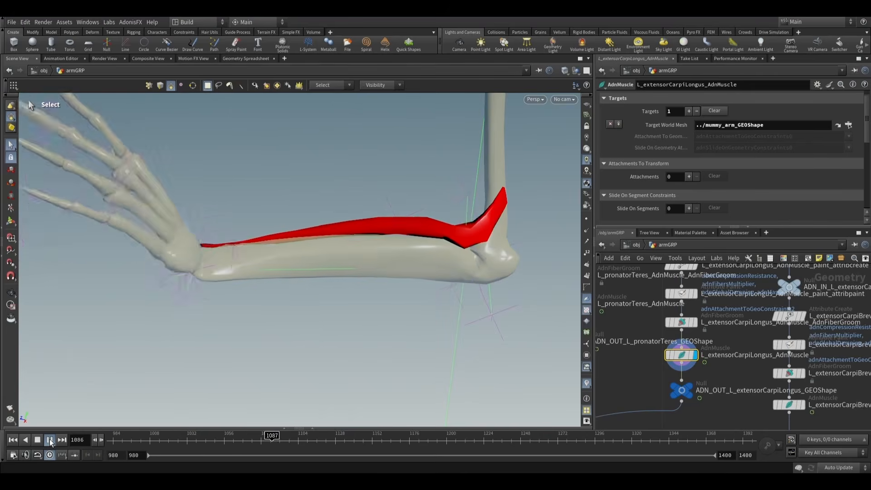
{"action": "left_click", "coordinate": [50, 439]}
{"action": "left_click", "coordinate": [14, 440]}
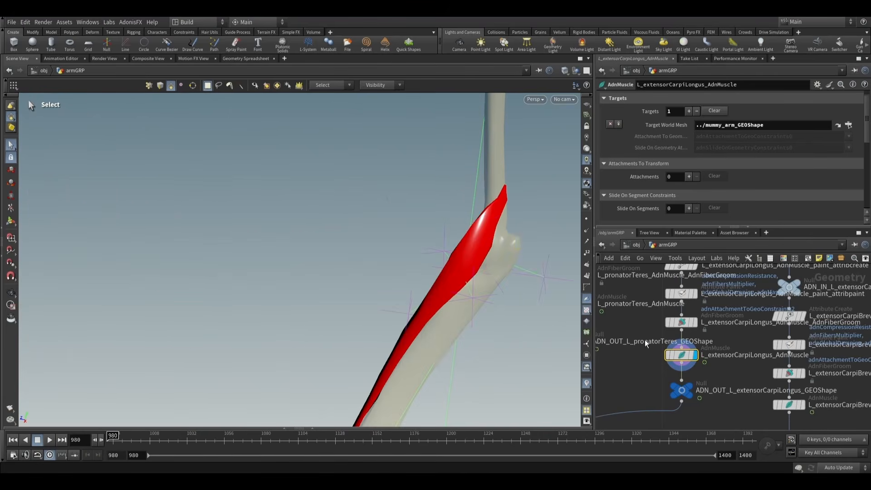
{"action": "key", "text": "ctrl+z"}
{"action": "key", "text": "ctrl+z"}
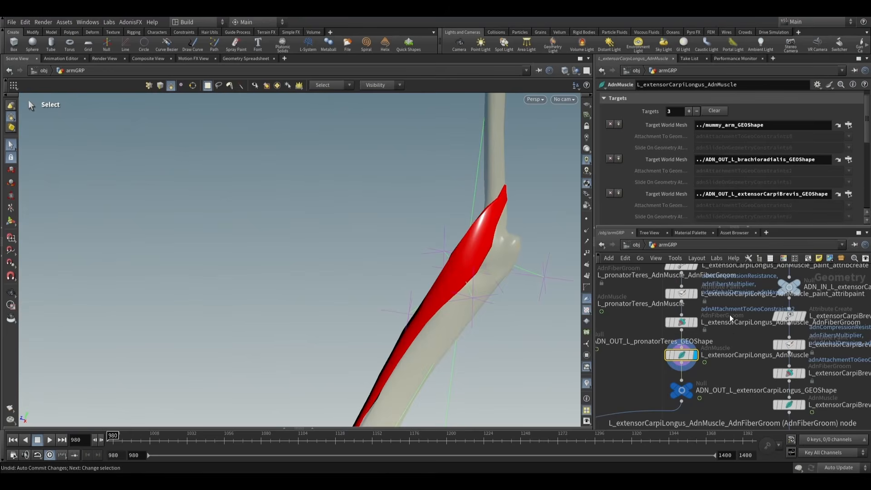
- Reopen L_extensorCarpiLongus_AdnMuscle_paint_attribpaint for painting and display its adnAttachmentToGeoConstraints0 map
{"action": "scroll", "coordinate": [692, 192], "scroll_direction": "down", "scroll_amount": 1}
{"action": "scroll", "coordinate": [694, 374], "scroll_direction": "up", "scroll_amount": 5}
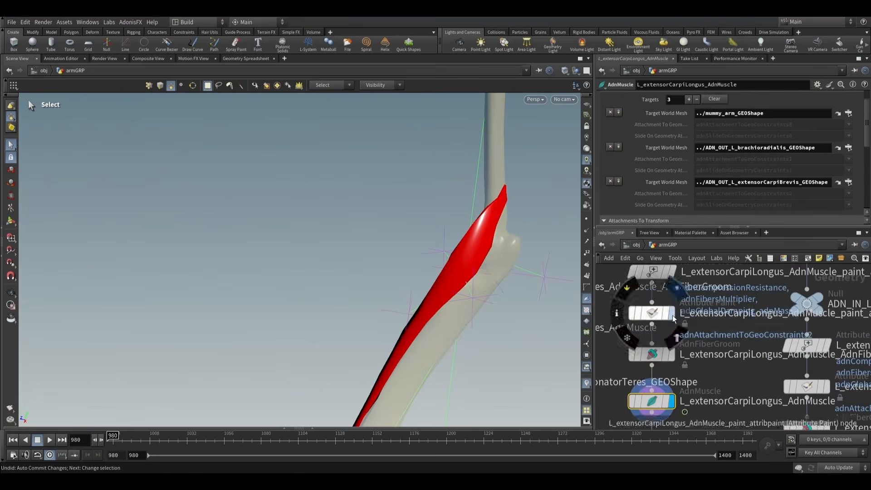
{"action": "left_click", "coordinate": [653, 317]}
{"action": "left_click_drag", "start_coordinate": [482, 249], "coordinate": [530, 264], "text": "alt"}
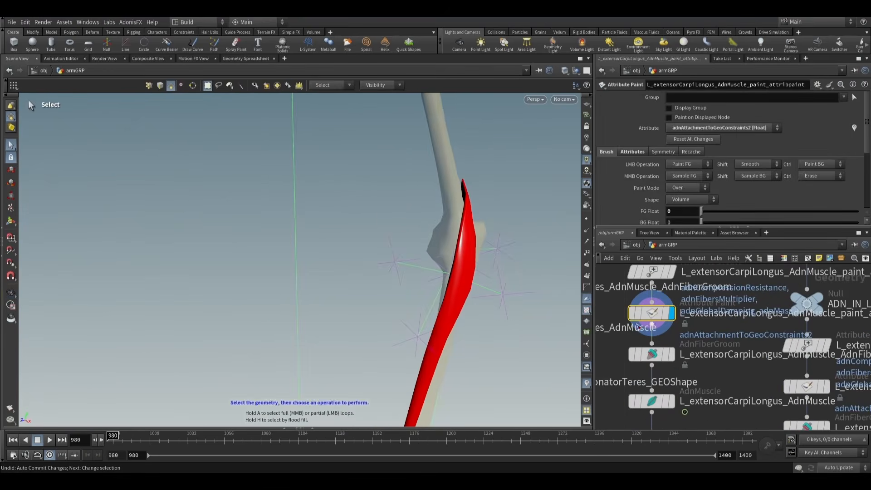
{"action": "left_click", "coordinate": [8, 226]}
{"action": "mouse_move", "coordinate": [500, 217]}
{"action": "left_mouse_down", "text": "alt"}
{"action": "mouse_move", "coordinate": [428, 216]}
{"action": "mouse_move", "coordinate": [484, 208]}
{"action": "mouse_move", "coordinate": [344, 208]}
{"action": "mouse_move", "coordinate": [400, 219]}
{"action": "mouse_move", "coordinate": [307, 209]}
{"action": "mouse_move", "coordinate": [467, 214]}
{"action": "mouse_move", "coordinate": [431, 213]}
{"action": "left_mouse_up", "text": "alt"}
{"action": "left_click", "coordinate": [730, 131]}
{"action": "left_click", "coordinate": [735, 209]}
- Paint adnAttachmentToGeoConstraints1 with a foreground value of 0.1 along the upper extensorCarpiLongus belly around the elbow
{"action": "left_click", "coordinate": [723, 128]}
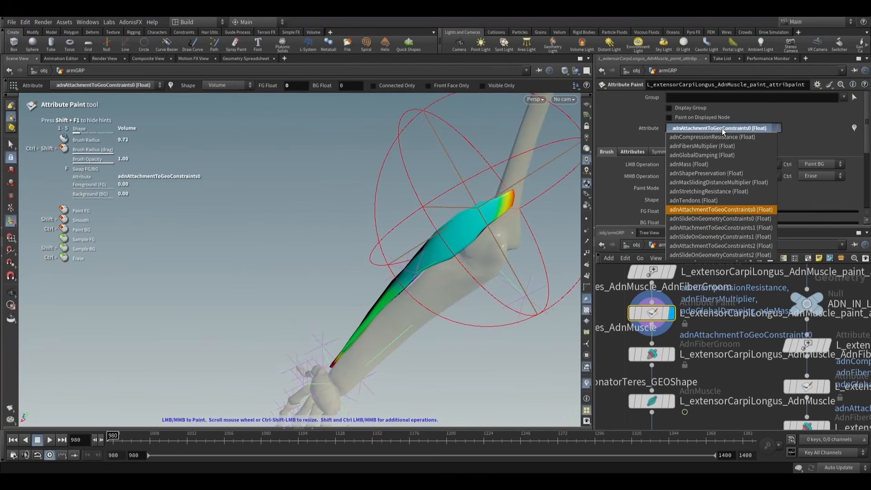
{"action": "left_click", "coordinate": [740, 226]}
{"action": "mouse_move", "coordinate": [495, 218]}
{"action": "left_mouse_down", "text": "alt"}
{"action": "mouse_move", "coordinate": [532, 236]}
{"action": "mouse_move", "coordinate": [423, 229]}
{"action": "mouse_move", "coordinate": [391, 246]}
{"action": "mouse_move", "coordinate": [468, 249]}
{"action": "left_mouse_up", "text": "alt"}
{"action": "right_click_drag", "start_coordinate": [468, 249], "coordinate": [547, 271], "text": "alt"}
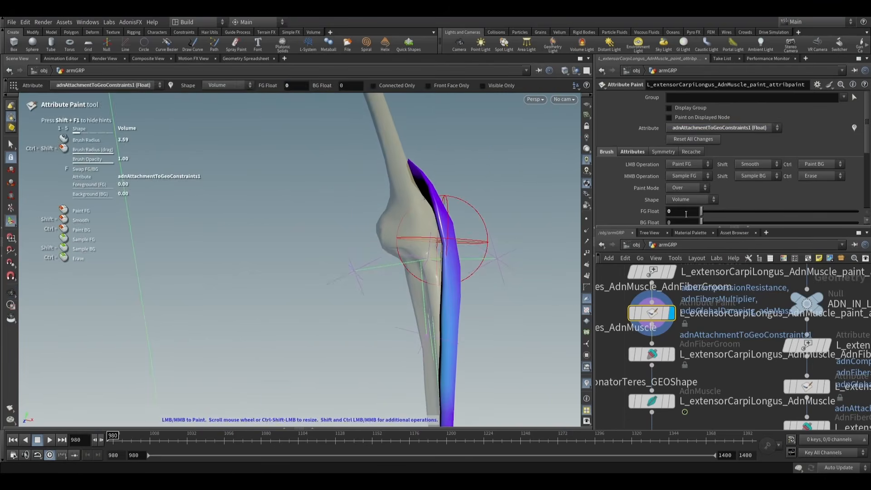
{"action": "type", "text": "0.1"}
{"action": "key", "text": "Return"}
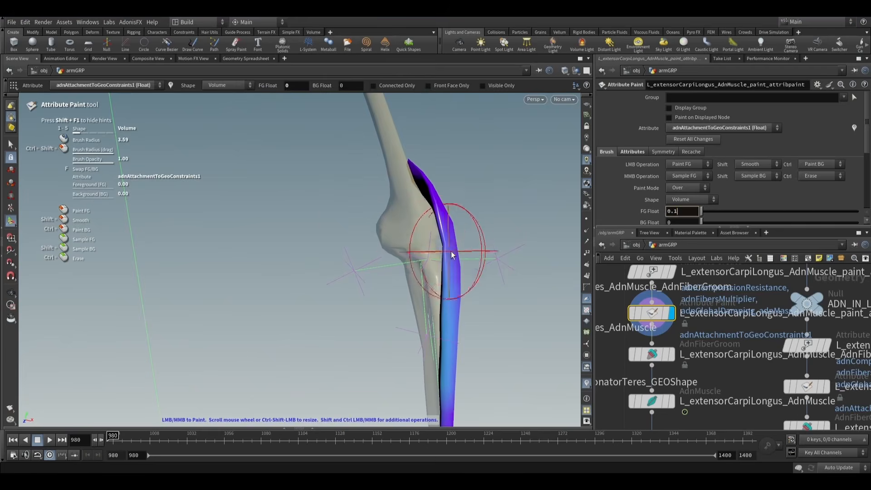
{"action": "right_click_drag", "start_coordinate": [464, 227], "coordinate": [542, 261], "text": "alt"}
{"action": "scroll", "coordinate": [440, 274], "scroll_direction": "down", "scroll_amount": 5}
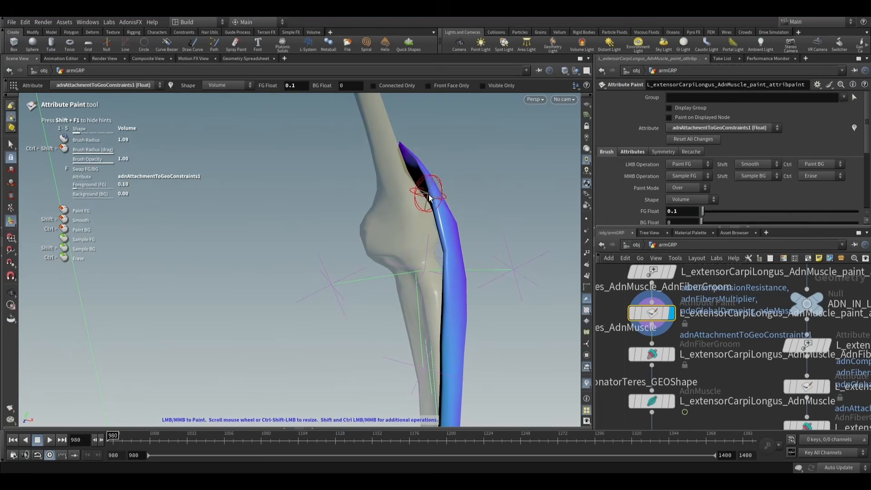
{"action": "mouse_move", "coordinate": [450, 304]}
{"action": "left_mouse_down", "text": "alt"}
{"action": "mouse_move", "coordinate": [276, 277]}
{"action": "mouse_move", "coordinate": [363, 271]}
{"action": "left_mouse_up", "text": "alt"}
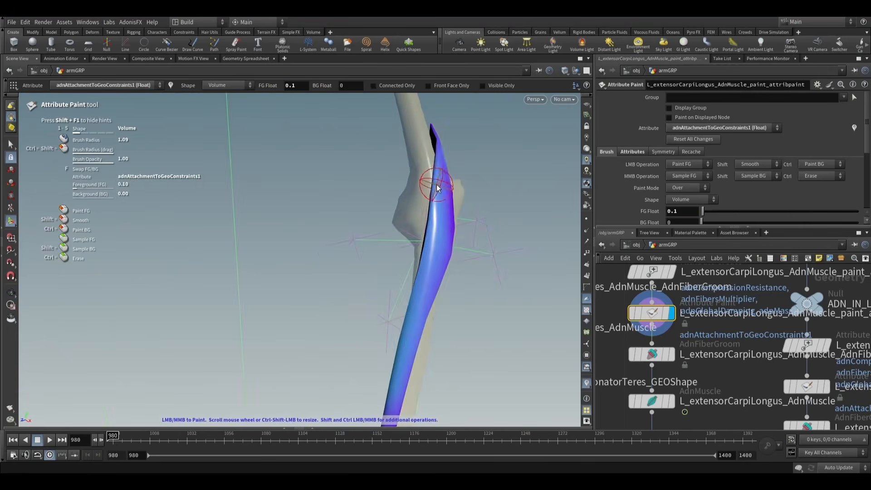
{"action": "mouse_move", "coordinate": [439, 170]}
{"action": "left_mouse_down", "text": "alt"}
{"action": "mouse_move", "coordinate": [320, 219]}
{"action": "mouse_move", "coordinate": [471, 210]}
{"action": "mouse_move", "coordinate": [431, 191]}
{"action": "mouse_move", "coordinate": [467, 200]}
{"action": "mouse_move", "coordinate": [462, 188]}
{"action": "mouse_move", "coordinate": [421, 187]}
{"action": "left_mouse_up", "text": "alt"}
- Inspect the adnAttachmentToGeoConstraints2 map along extensorCarpiLongus and leave attribute painting
{"action": "left_click", "coordinate": [711, 129]}
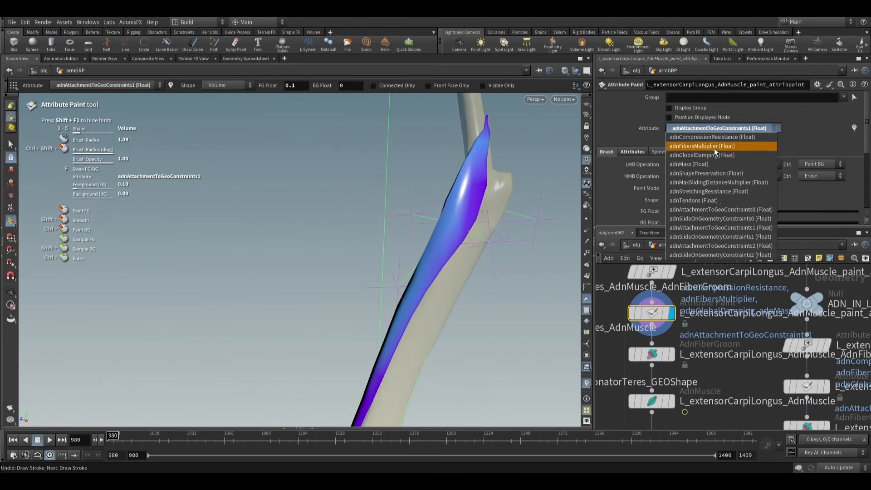
{"action": "left_click", "coordinate": [717, 244]}
{"action": "left_click_drag", "start_coordinate": [487, 213], "coordinate": [471, 243], "text": "alt"}
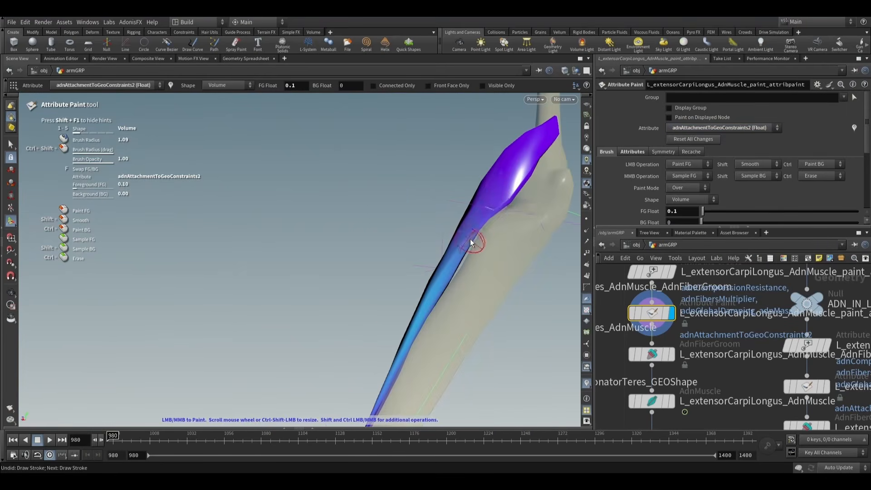
{"action": "mouse_move", "coordinate": [442, 280]}
{"action": "left_mouse_down", "text": "alt"}
{"action": "mouse_move", "coordinate": [499, 303]}
{"action": "mouse_move", "coordinate": [477, 322]}
{"action": "left_mouse_up", "text": "alt"}
{"action": "left_click", "coordinate": [10, 144]}
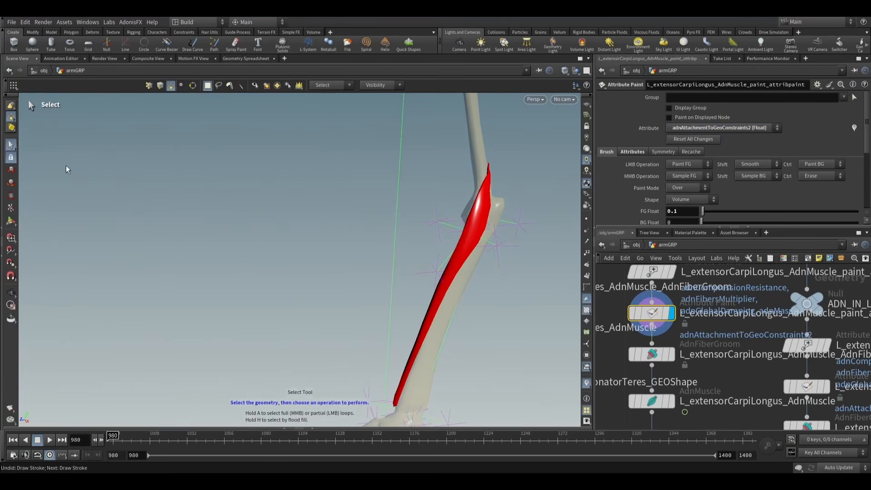
- Display L_extensorCarpiLongus_AdnMuscle, play the simulation from frame 980 to about 1367 while examining its deformation, and return to the first frame
{"action": "left_click", "coordinate": [656, 403]}
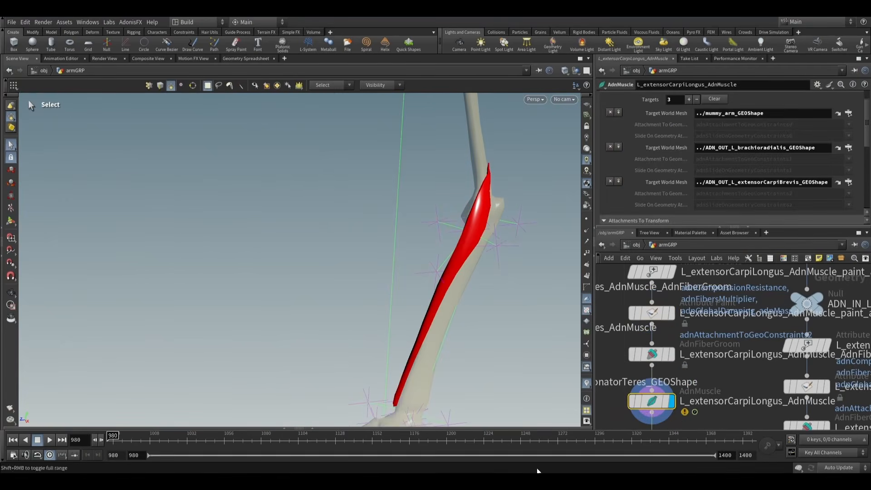
{"action": "scroll", "coordinate": [718, 382], "scroll_direction": "down", "scroll_amount": 3}
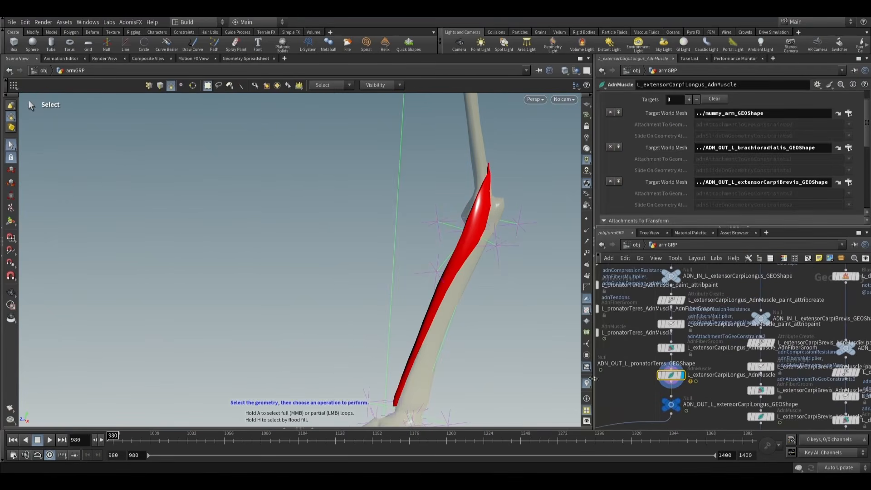
{"action": "left_click", "coordinate": [50, 440]}
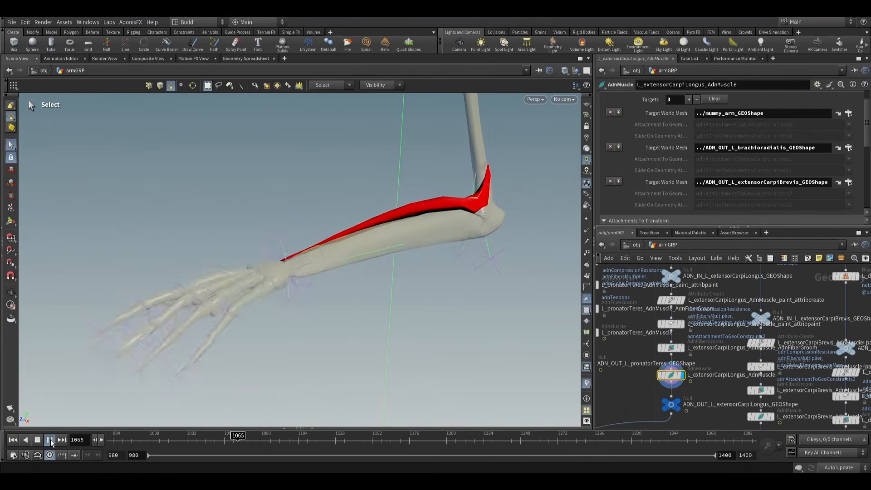
{"action": "left_click_drag", "start_coordinate": [424, 262], "coordinate": [462, 274], "text": "alt"}
{"action": "middle_click_drag", "start_coordinate": [463, 274], "coordinate": [422, 289], "text": "alt"}
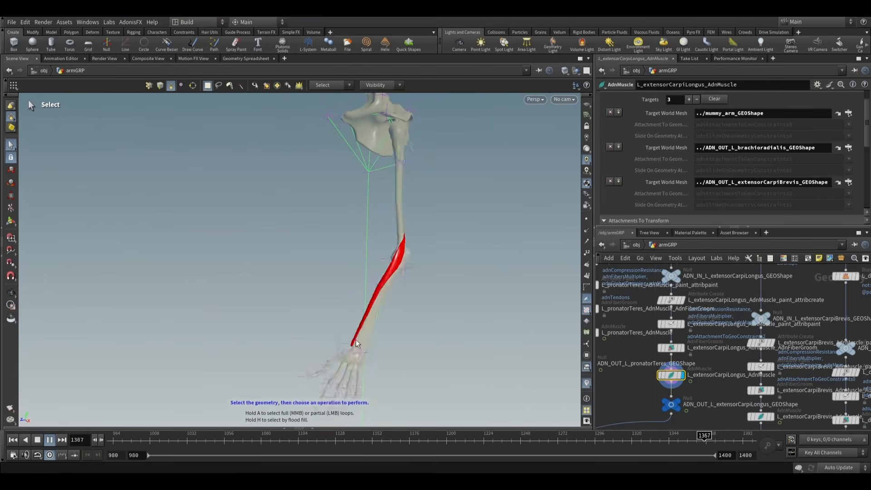
{"action": "left_click", "coordinate": [50, 443]}
{"action": "left_click", "coordinate": [4, 440]}
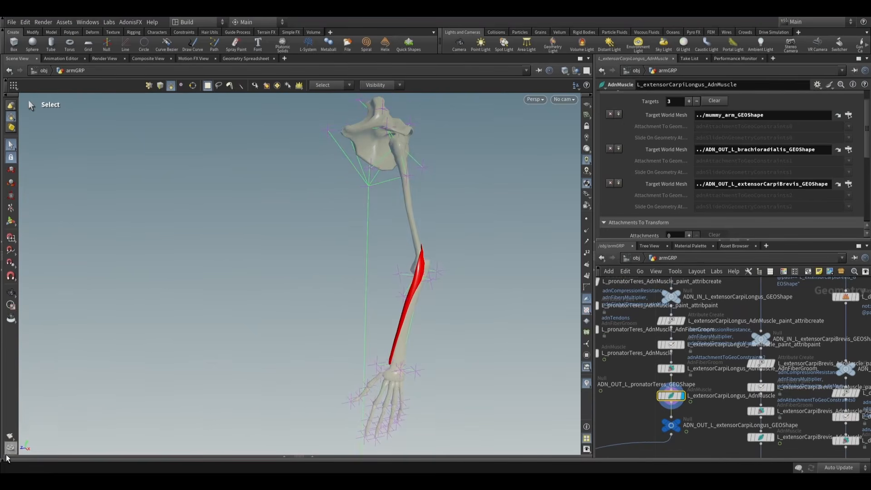
- Display normal1 and play the whole-arm simulation from frame 980 to about 1379 while examining how all the muscles deform
{"action": "left_click", "coordinate": [5, 460]}
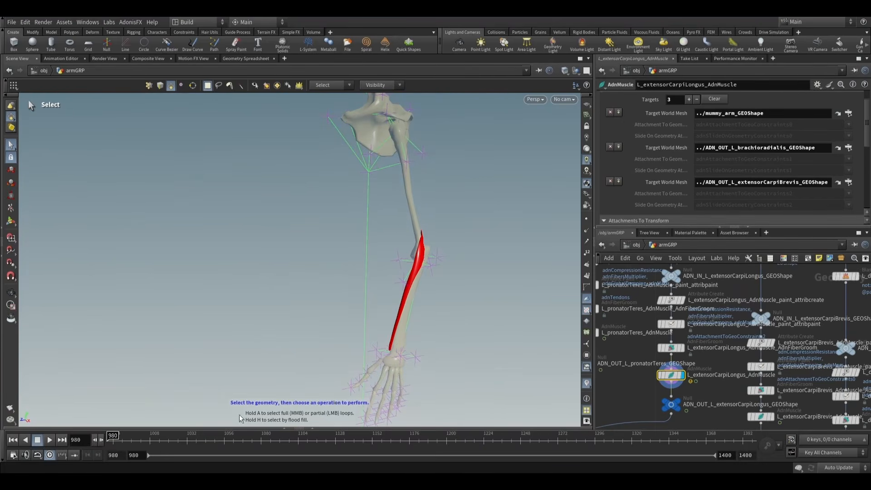
{"action": "scroll", "coordinate": [754, 332], "scroll_direction": "down", "scroll_amount": 8}
{"action": "scroll", "coordinate": [684, 351], "scroll_direction": "up", "scroll_amount": 9}
{"action": "left_click", "coordinate": [664, 313]}
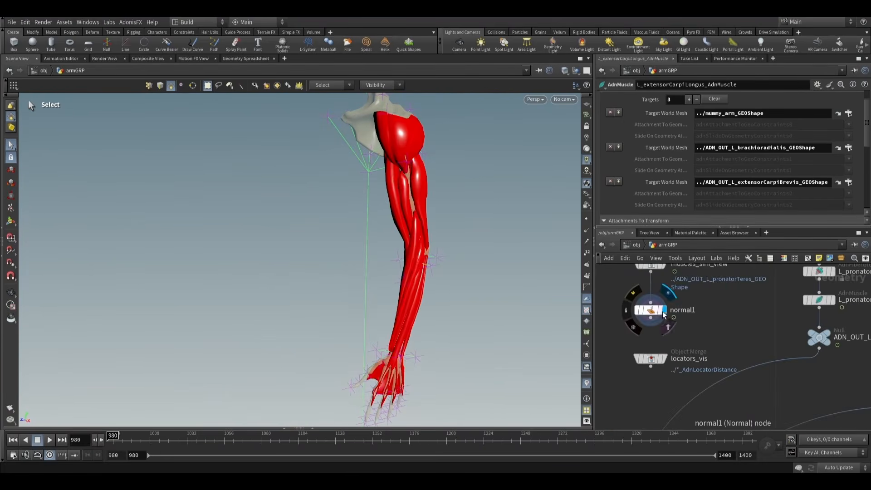
{"action": "left_click", "coordinate": [653, 311]}
{"action": "right_click_drag", "start_coordinate": [435, 190], "coordinate": [442, 218], "text": "alt"}
{"action": "left_click_drag", "start_coordinate": [442, 218], "coordinate": [423, 226], "text": "alt"}
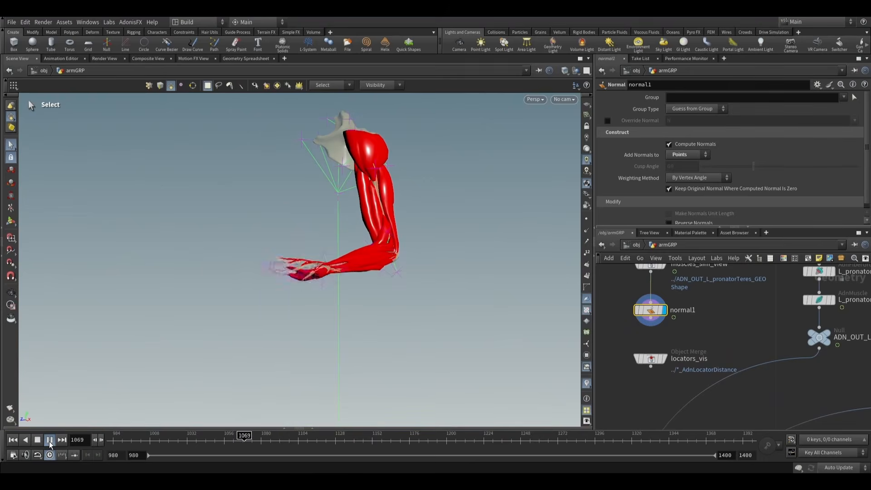
{"action": "key", "text": "Escape"}
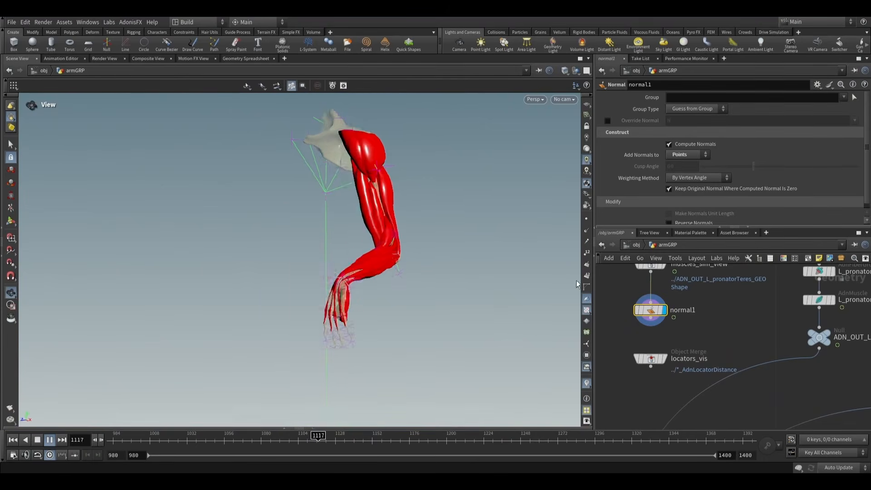
{"action": "key", "text": "s"}
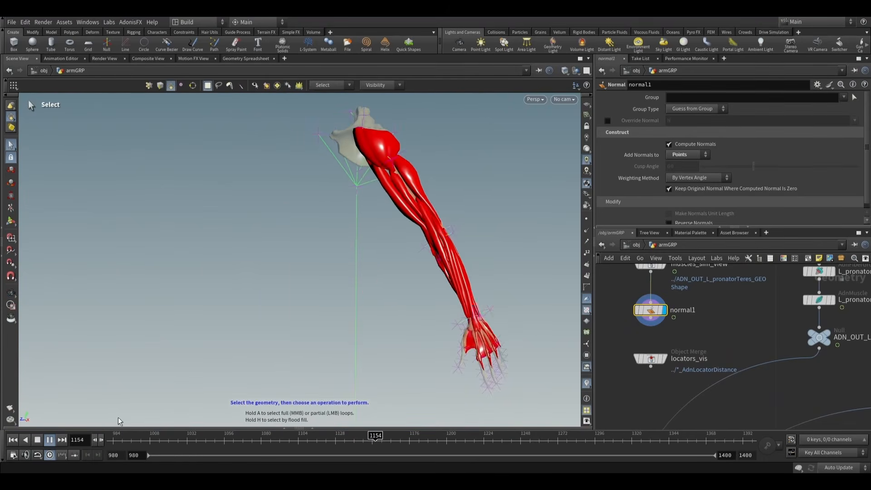
{"action": "left_click", "coordinate": [49, 442]}
{"action": "left_click_drag", "start_coordinate": [318, 286], "coordinate": [472, 293], "text": "alt"}
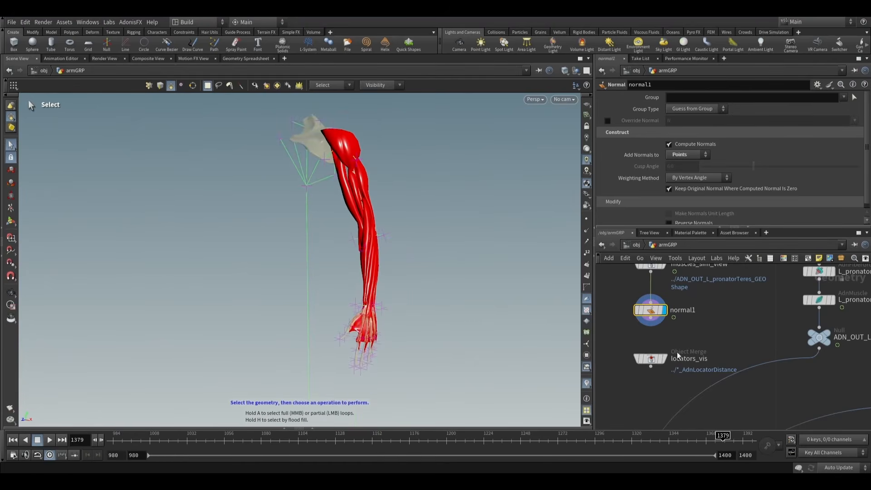
{"action": "scroll", "coordinate": [676, 352], "scroll_direction": "down", "scroll_amount": 5}
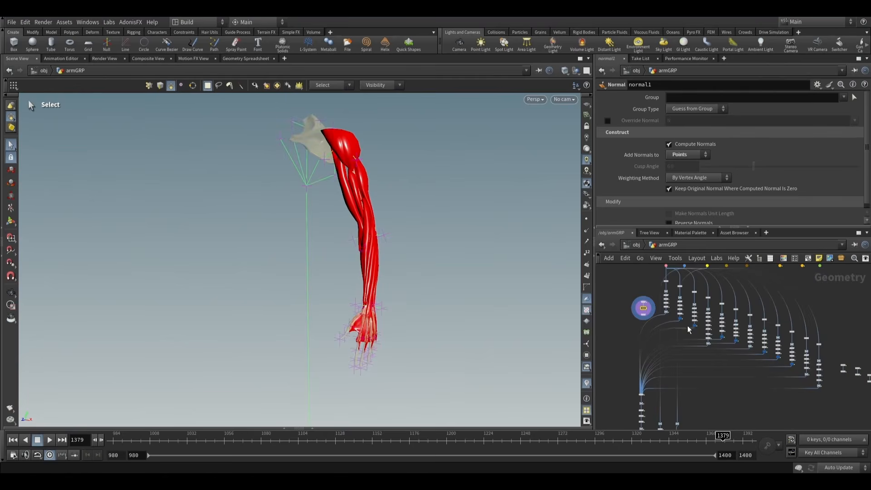
{"action": "scroll", "coordinate": [735, 323], "scroll_direction": "down", "scroll_amount": 2}
{"action": "scroll", "coordinate": [788, 317], "scroll_direction": "up", "scroll_amount": 3}
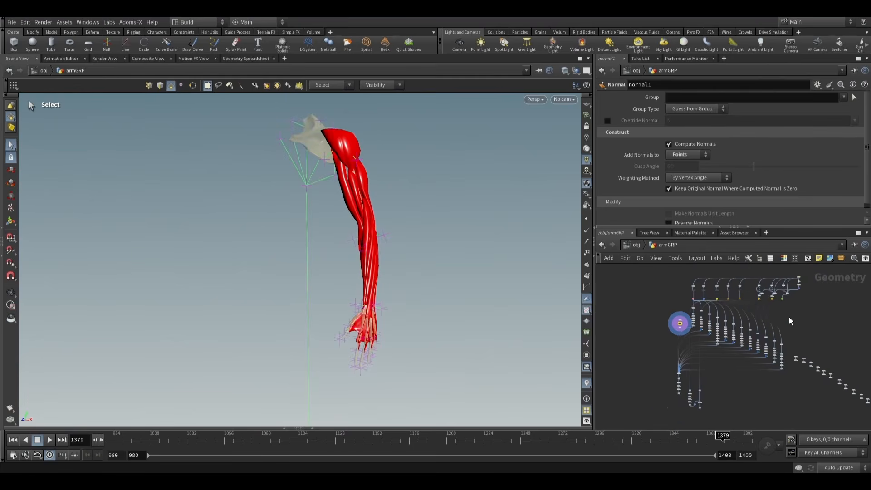
{"action": "middle_click_drag", "start_coordinate": [657, 300], "coordinate": [650, 318]}
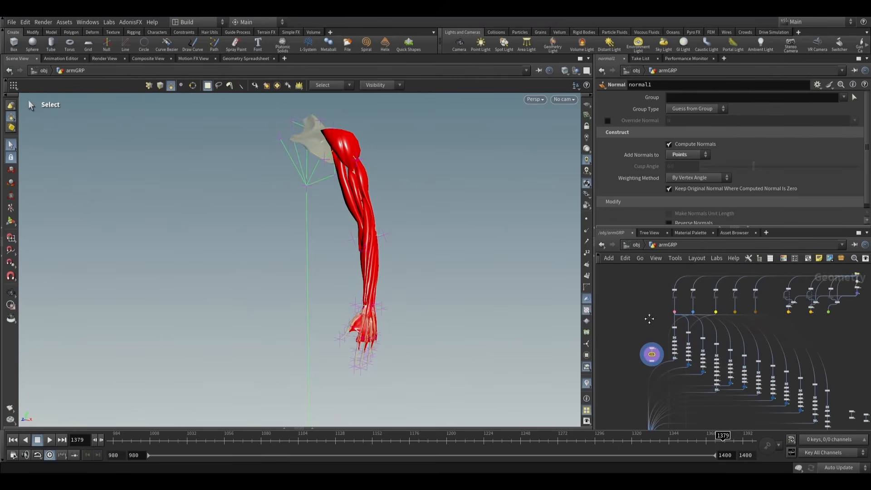
{"action": "scroll", "coordinate": [713, 383], "scroll_direction": "up", "scroll_amount": 3}
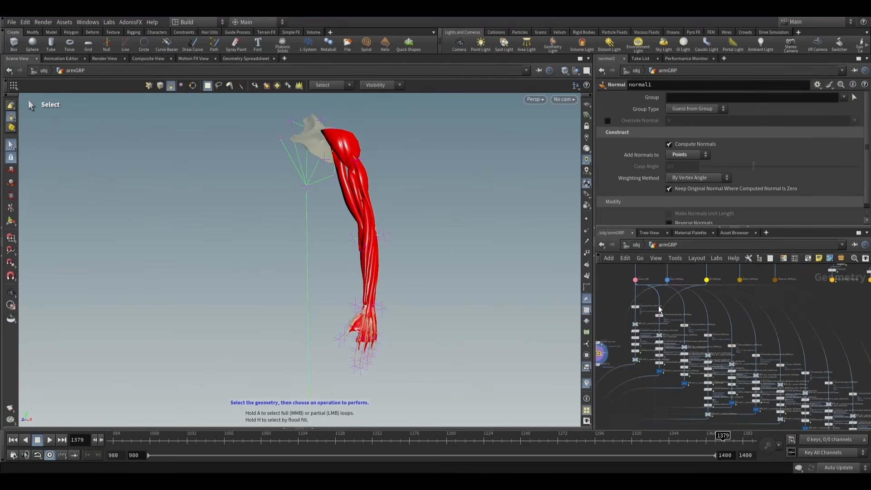
{"action": "scroll", "coordinate": [659, 309], "scroll_direction": "down", "scroll_amount": 3}
{"action": "mouse_move", "coordinate": [785, 323]}
{"action": "middle_mouse_down"}
{"action": "mouse_move", "coordinate": [778, 302]}
{"action": "mouse_move", "coordinate": [774, 322]}
{"action": "middle_mouse_up"}
{"action": "scroll", "coordinate": [773, 323], "scroll_direction": "down", "scroll_amount": 2}
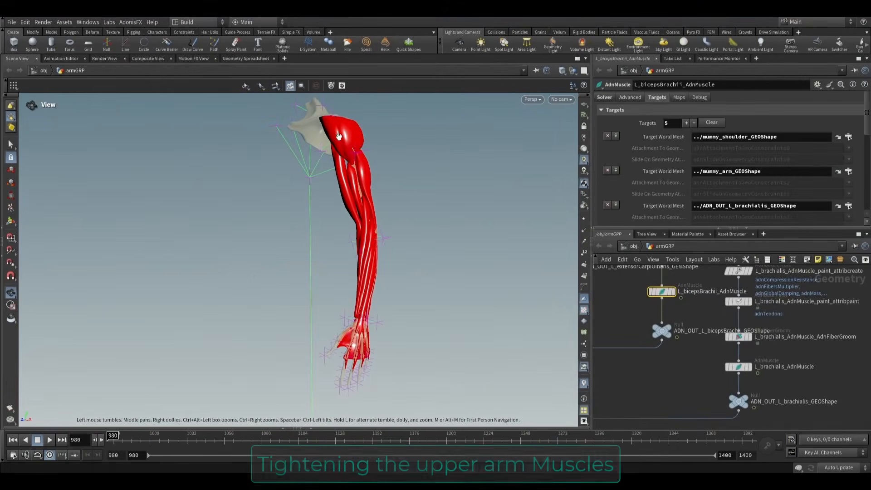
- Select the normal1 node, play the complete arm simulation to examine the upper arm muscles, and return to frame 980
{"action": "left_click_drag", "start_coordinate": [370, 195], "coordinate": [385, 156]}
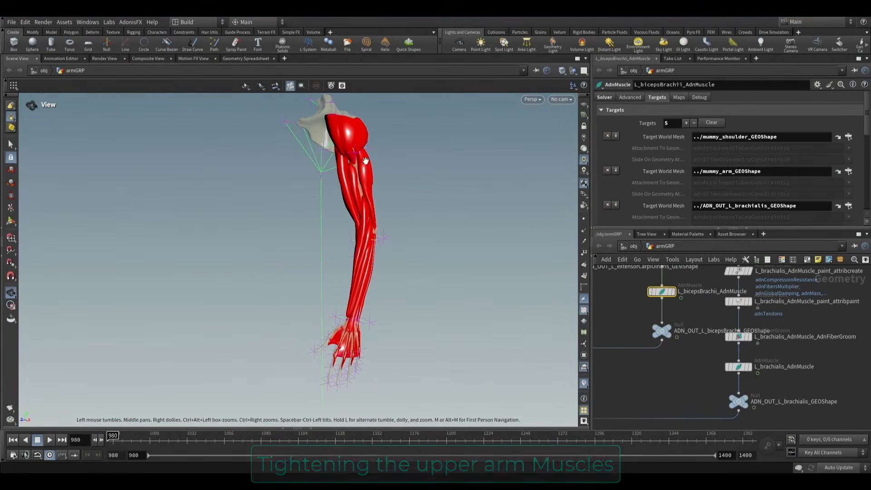
{"action": "scroll", "coordinate": [668, 380], "scroll_direction": "down", "scroll_amount": 10}
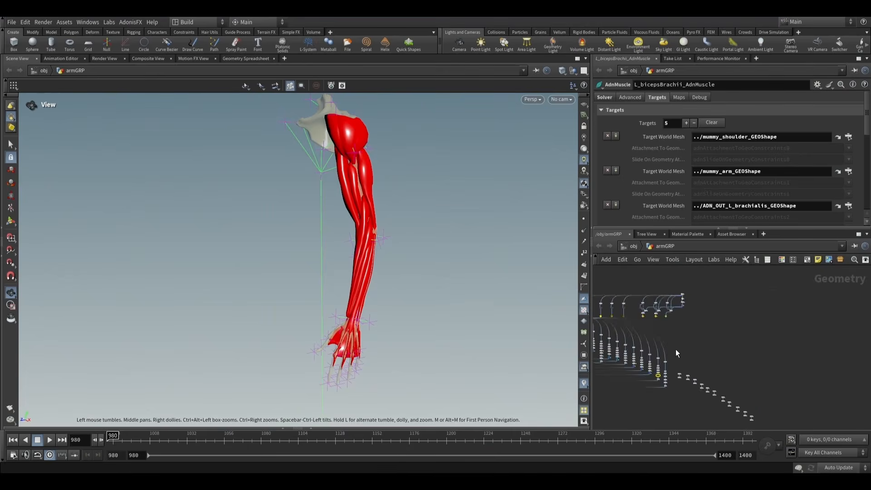
{"action": "middle_click_drag", "start_coordinate": [676, 350], "coordinate": [674, 375]}
{"action": "scroll", "coordinate": [765, 368], "scroll_direction": "up", "scroll_amount": 6}
{"action": "scroll", "coordinate": [699, 317], "scroll_direction": "up", "scroll_amount": 3}
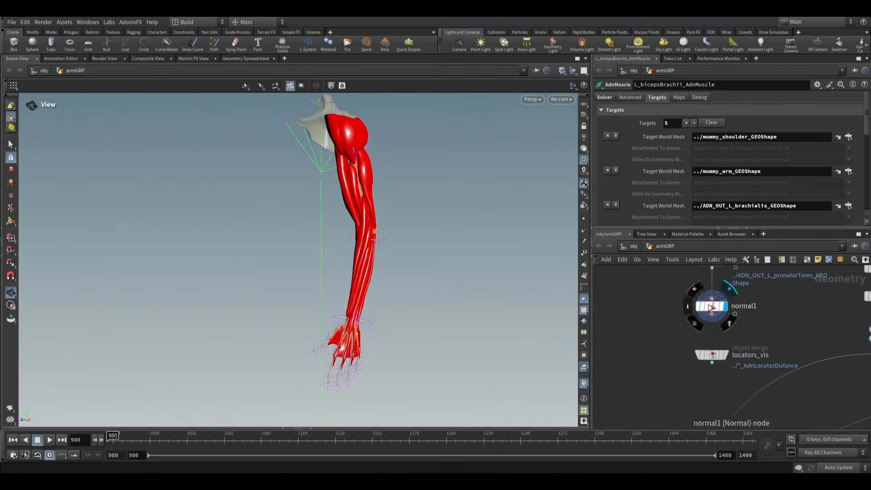
{"action": "left_click", "coordinate": [712, 306]}
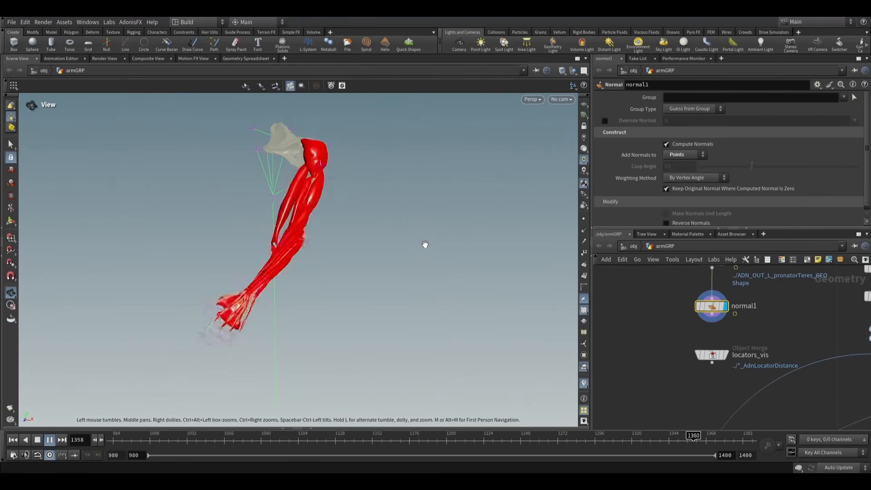
{"action": "left_click", "coordinate": [50, 443]}
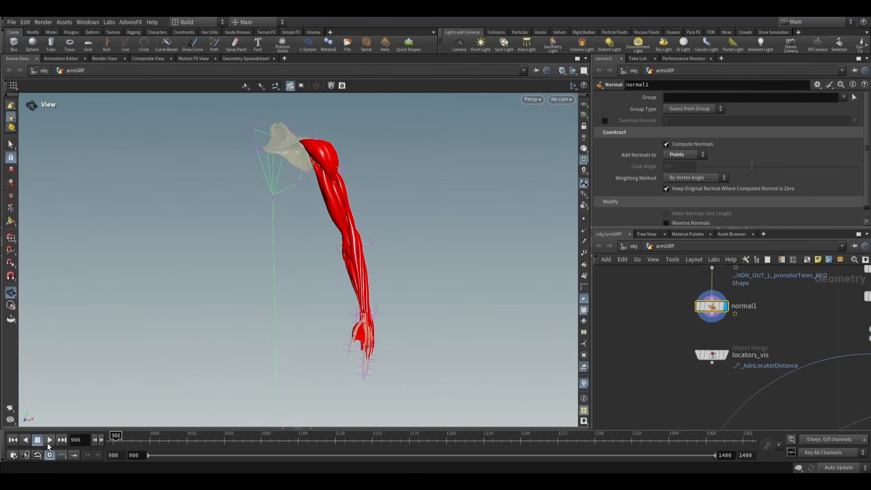
{"action": "left_click", "coordinate": [13, 441]}
- Colour the ADN_OUT null nodes of pronatorTeres, deltoid, triceps, bicepsBrachii and brachialis pink, and close the colour palette
{"action": "scroll", "coordinate": [713, 355], "scroll_direction": "down", "scroll_amount": 5}
{"action": "middle_click_drag", "start_coordinate": [770, 363], "coordinate": [683, 350]}
{"action": "scroll", "coordinate": [695, 368], "scroll_direction": "up", "scroll_amount": 5}
{"action": "left_click", "coordinate": [663, 326]}
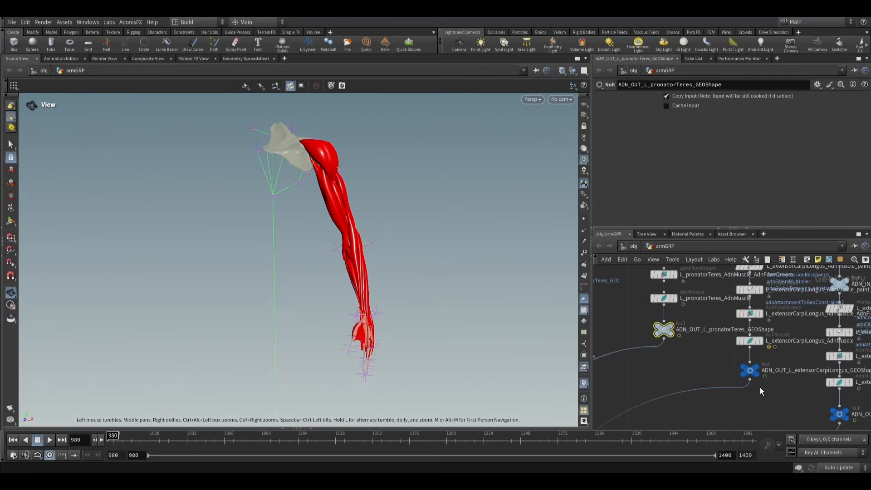
{"action": "scroll", "coordinate": [761, 388], "scroll_direction": "down", "scroll_amount": 4}
{"action": "middle_click_drag", "start_coordinate": [773, 375], "coordinate": [707, 328]}
{"action": "scroll", "coordinate": [752, 375], "scroll_direction": "down", "scroll_amount": 4}
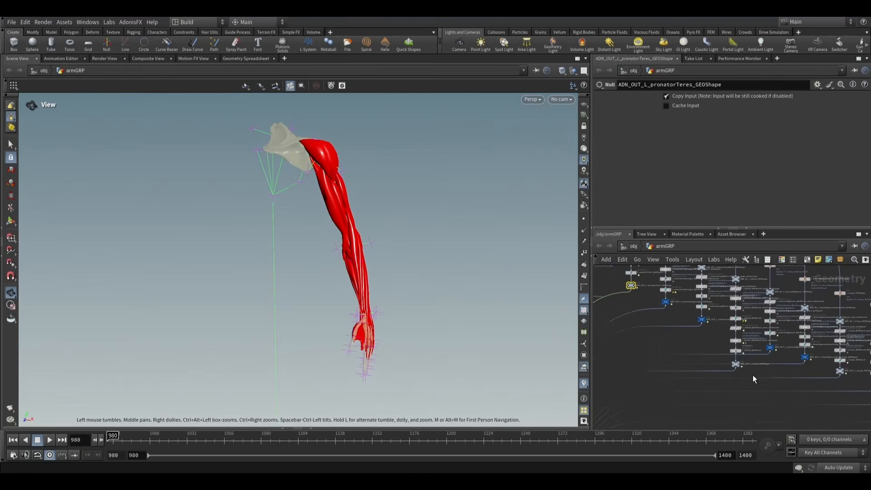
{"action": "middle_click_drag", "start_coordinate": [753, 375], "coordinate": [721, 369]}
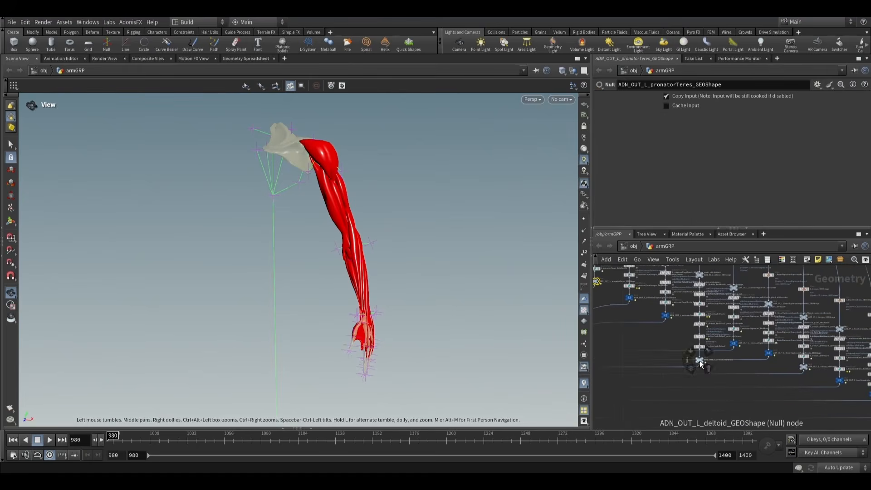
{"action": "scroll", "coordinate": [708, 366], "scroll_direction": "up", "scroll_amount": 5}
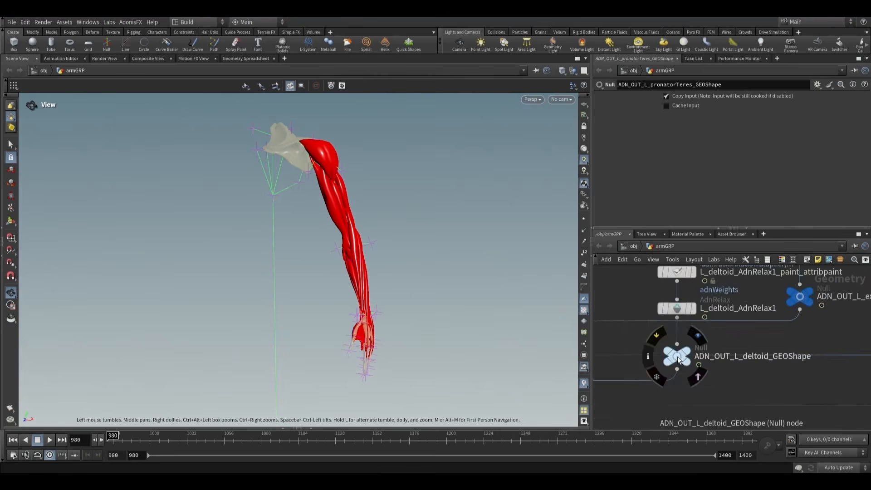
{"action": "left_click", "coordinate": [676, 357], "text": "shift"}
{"action": "scroll", "coordinate": [753, 365], "scroll_direction": "down", "scroll_amount": 5}
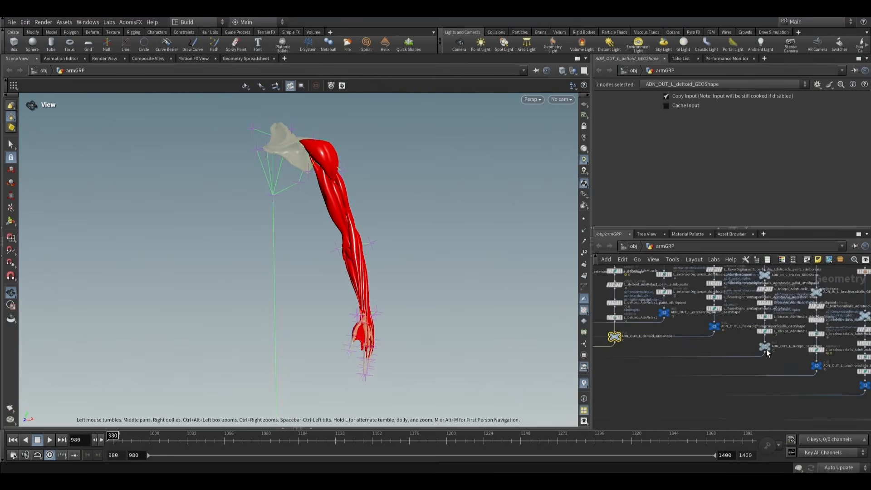
{"action": "left_click", "coordinate": [766, 349], "text": "shift"}
{"action": "middle_click_drag", "start_coordinate": [800, 354], "coordinate": [667, 313]}
{"action": "middle_click_drag", "start_coordinate": [816, 403], "coordinate": [718, 347]}
{"action": "left_click", "coordinate": [743, 358], "text": "shift"}
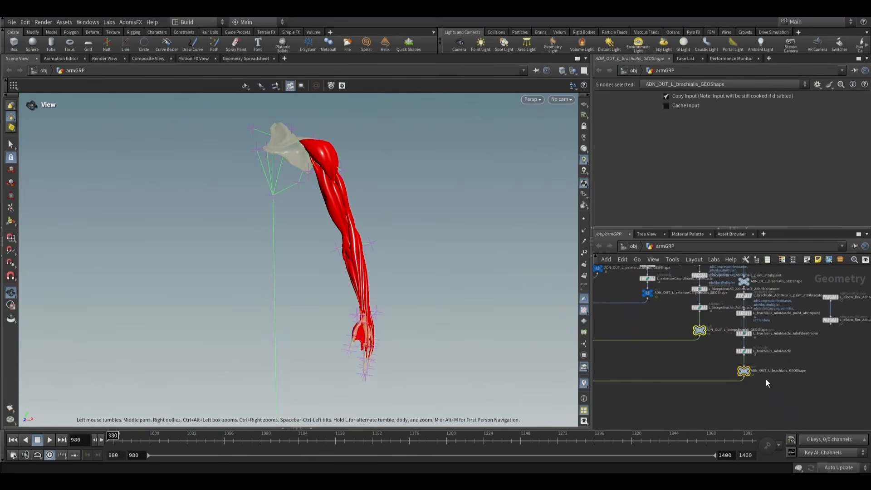
{"action": "key", "text": "c"}
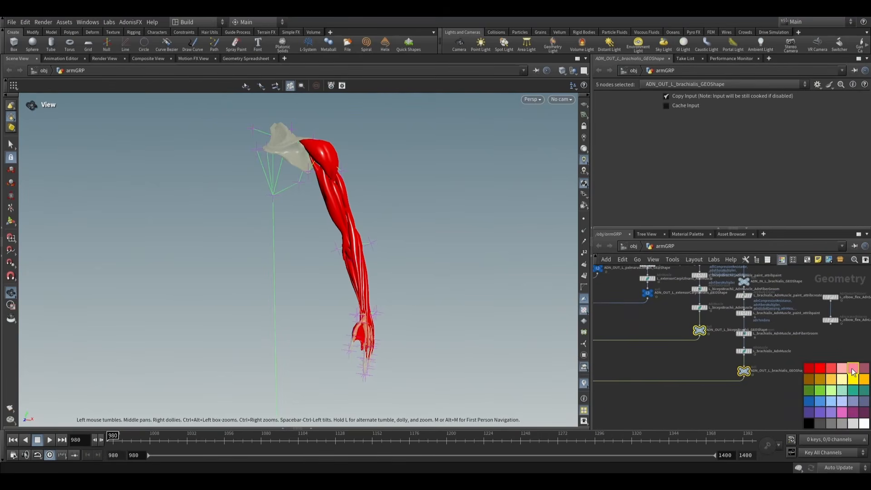
{"action": "scroll", "coordinate": [780, 346], "scroll_direction": "down", "scroll_amount": 6}
{"action": "left_click", "coordinate": [742, 367]}
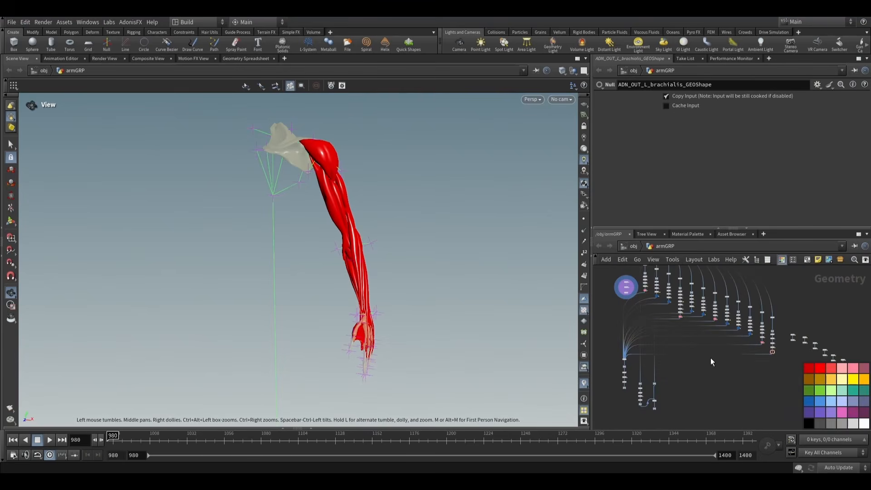
{"action": "scroll", "coordinate": [649, 299], "scroll_direction": "up", "scroll_amount": 4}
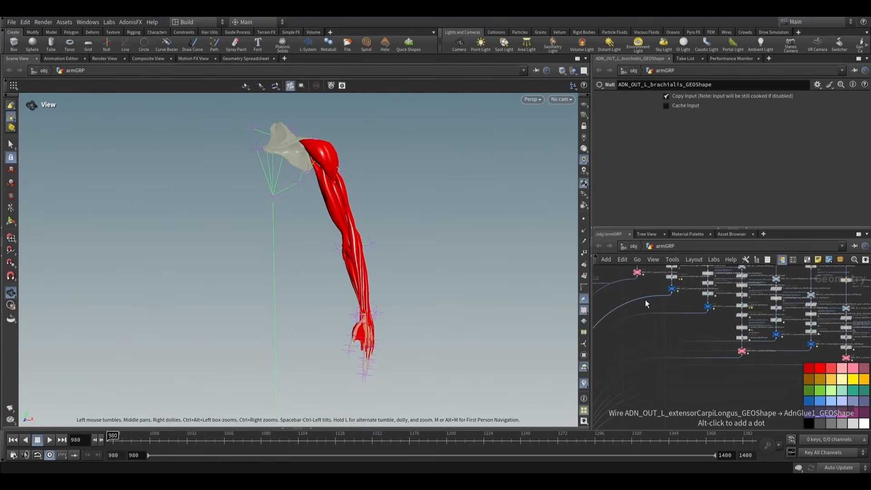
{"action": "scroll", "coordinate": [755, 364], "scroll_direction": "up", "scroll_amount": 5}
{"action": "middle_click_drag", "start_coordinate": [755, 364], "coordinate": [666, 332]}
{"action": "scroll", "coordinate": [666, 333], "scroll_direction": "down", "scroll_amount": 4}
{"action": "key", "text": "c"}
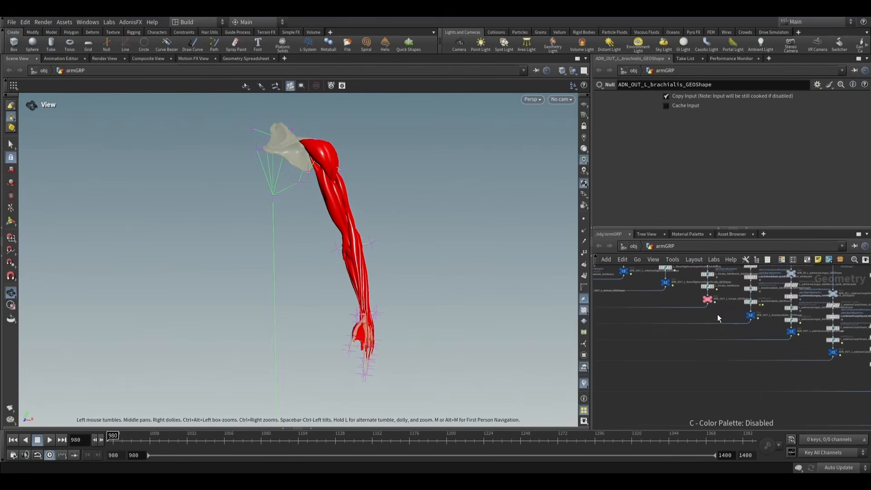
- Display ADN_OUT_L_brachialis_GEOShape, scrub through the animation to check how the brachialis deforms, and return to the first frame
{"action": "middle_click_drag", "start_coordinate": [717, 314], "coordinate": [710, 359]}
{"action": "middle_click_drag", "start_coordinate": [779, 377], "coordinate": [669, 355]}
{"action": "scroll", "coordinate": [721, 378], "scroll_direction": "up", "scroll_amount": 4}
{"action": "middle_click_drag", "start_coordinate": [751, 402], "coordinate": [675, 347]}
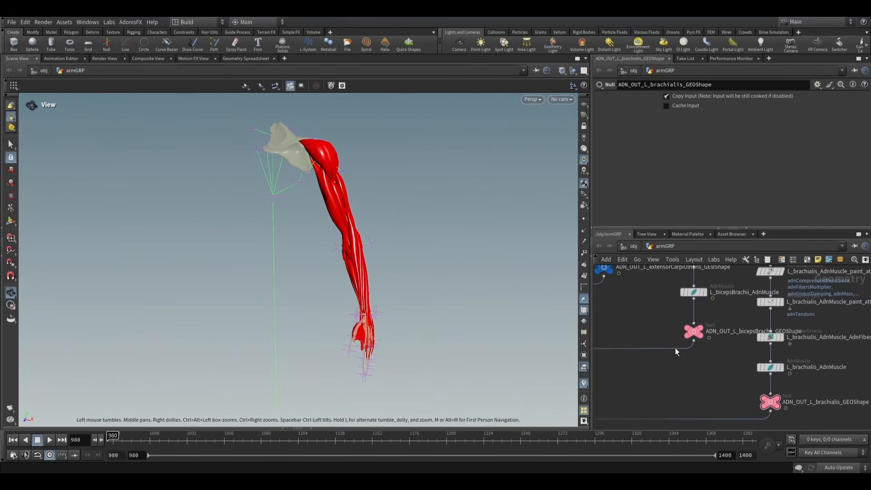
{"action": "scroll", "coordinate": [702, 380], "scroll_direction": "down", "scroll_amount": 2}
{"action": "middle_click_drag", "start_coordinate": [702, 380], "coordinate": [654, 341]}
{"action": "scroll", "coordinate": [694, 368], "scroll_direction": "up", "scroll_amount": 4}
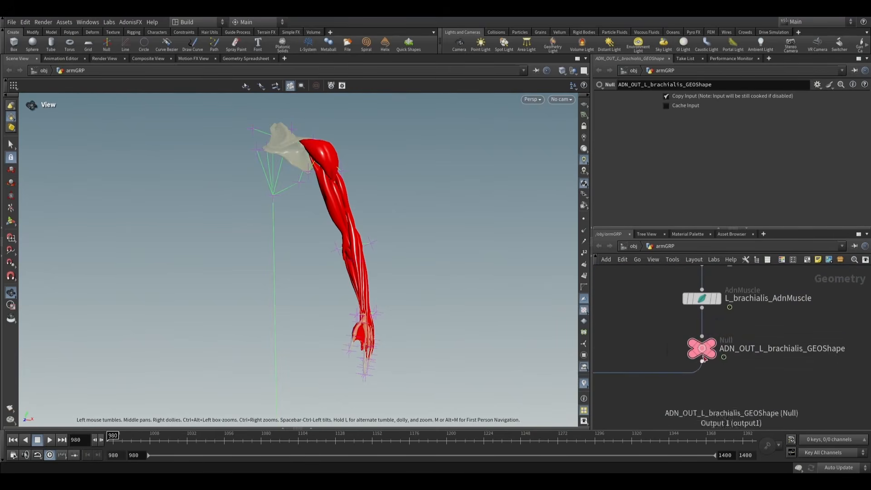
{"action": "left_click", "coordinate": [717, 340]}
{"action": "left_click_drag", "start_coordinate": [350, 213], "coordinate": [396, 261]}
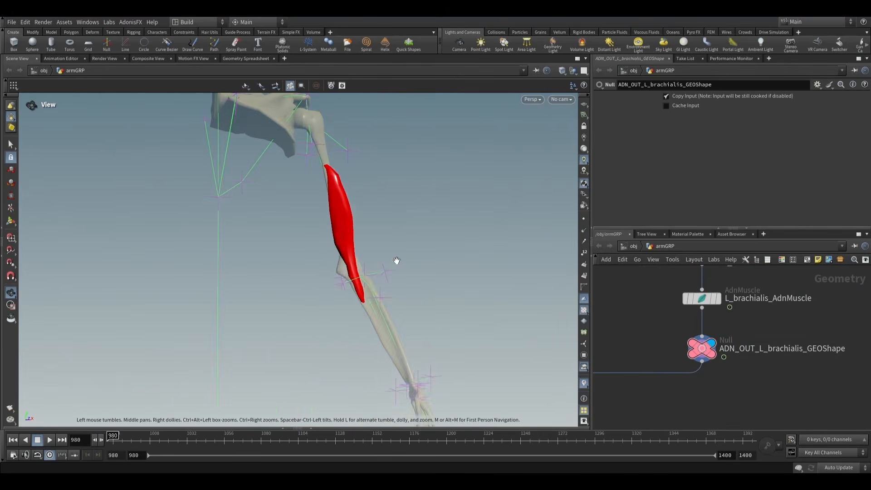
{"action": "left_click_drag", "start_coordinate": [116, 441], "coordinate": [636, 432]}
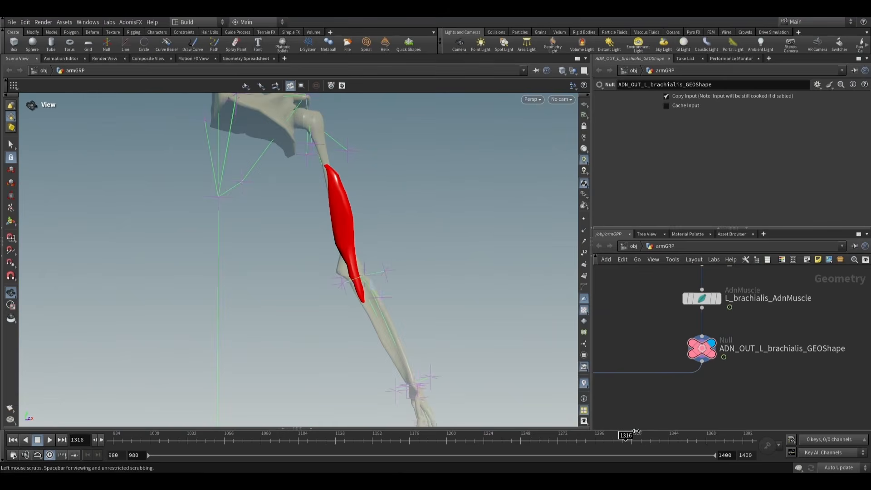
{"action": "left_click", "coordinate": [13, 439]}
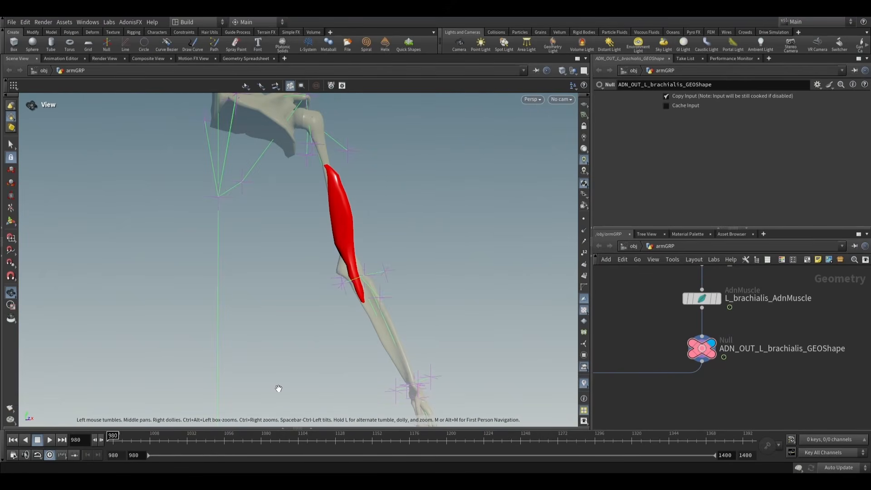
- Display L_brachialis_AdnMuscle_paint_attribpaint and set its paint attribute to adnSlideOnGeometryConstraints0
{"action": "scroll", "coordinate": [751, 358], "scroll_direction": "down", "scroll_amount": 3}
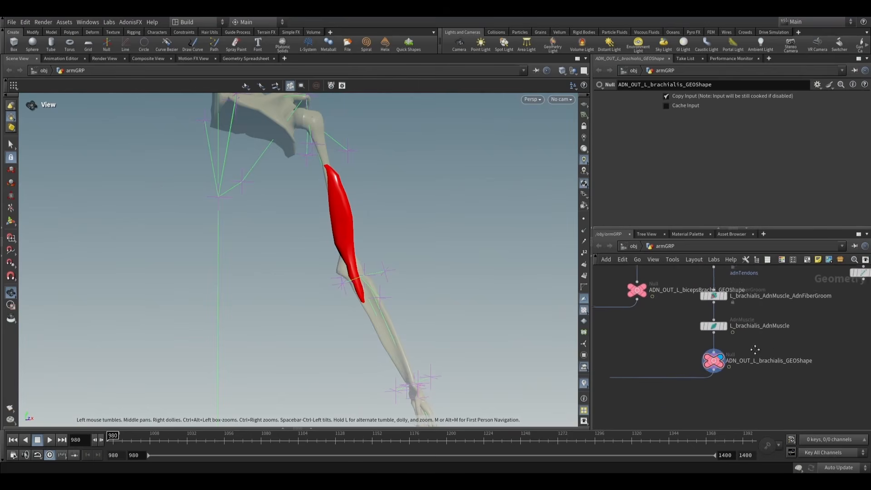
{"action": "left_click", "coordinate": [692, 300]}
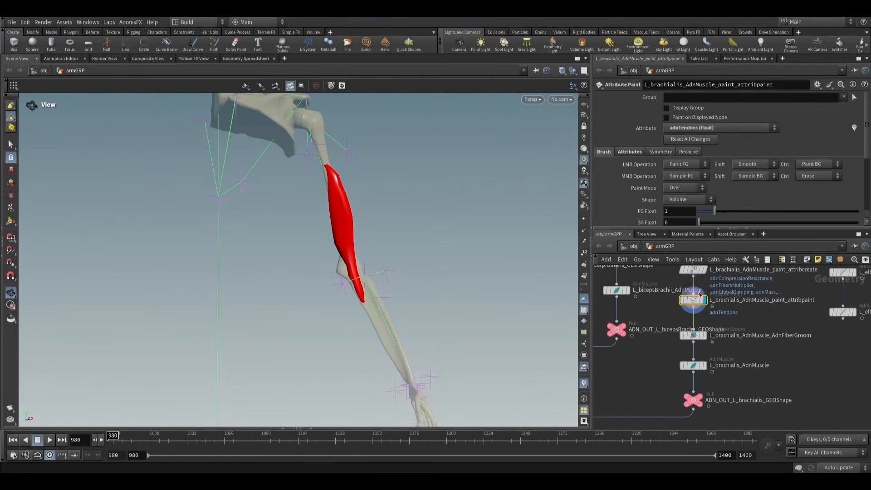
{"action": "left_click", "coordinate": [724, 127]}
{"action": "left_click", "coordinate": [721, 217]}
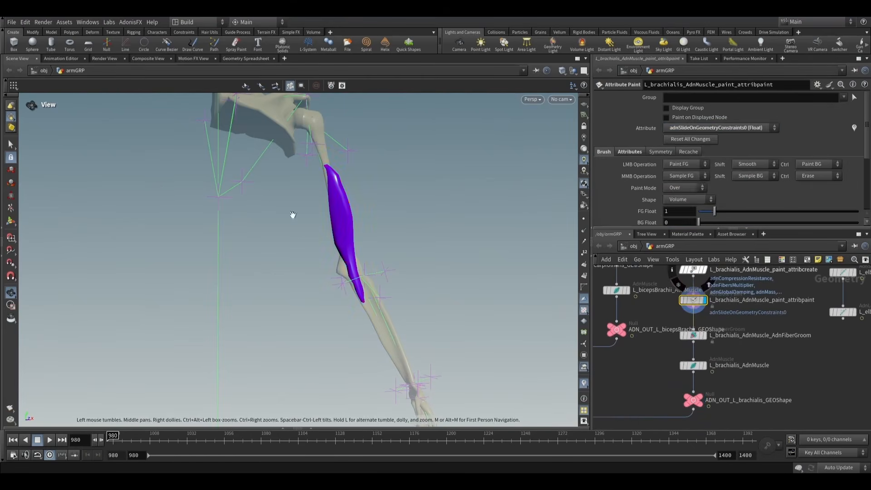
- Paint adnSlideOnGeometryConstraints0 at value 1 over the front and back of the brachialis, leaving both ends unpainted, and exit painting
{"action": "left_click_drag", "start_coordinate": [287, 226], "coordinate": [382, 230]}
{"action": "middle_click_drag", "start_coordinate": [381, 229], "coordinate": [327, 241]}
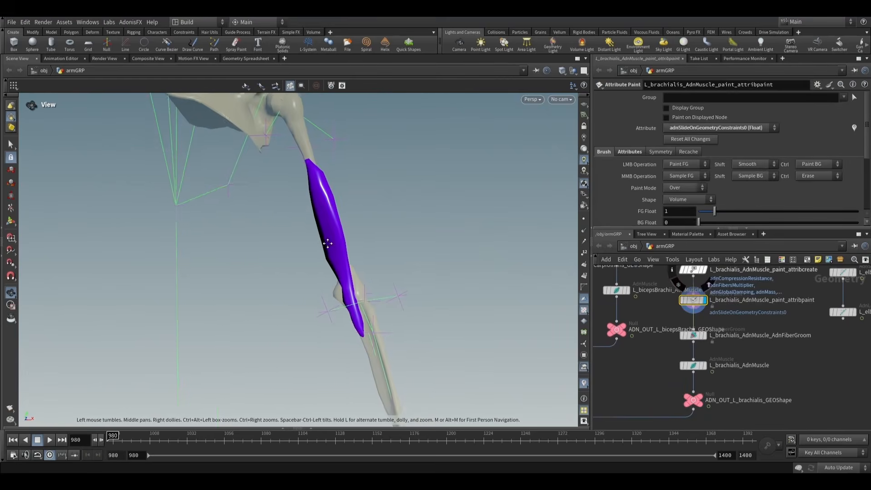
{"action": "left_click_drag", "start_coordinate": [327, 241], "coordinate": [333, 242]}
{"action": "key", "text": "Return"}
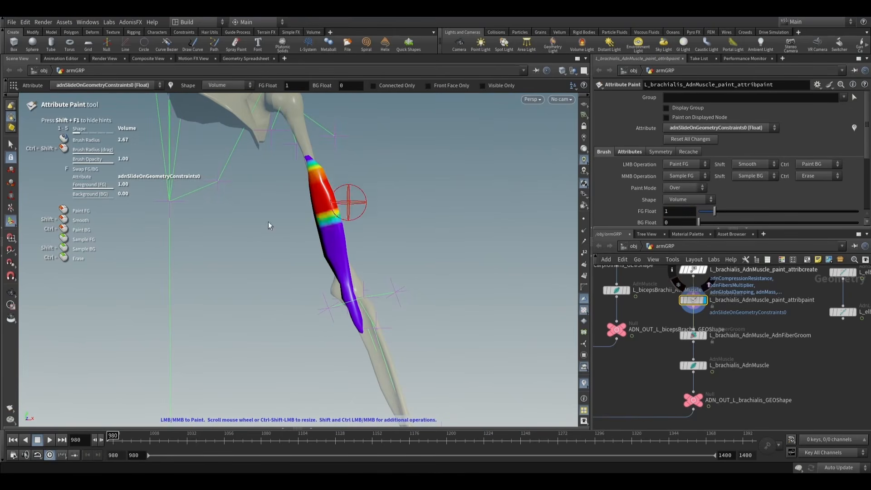
{"action": "left_click_drag", "start_coordinate": [329, 220], "coordinate": [346, 266]}
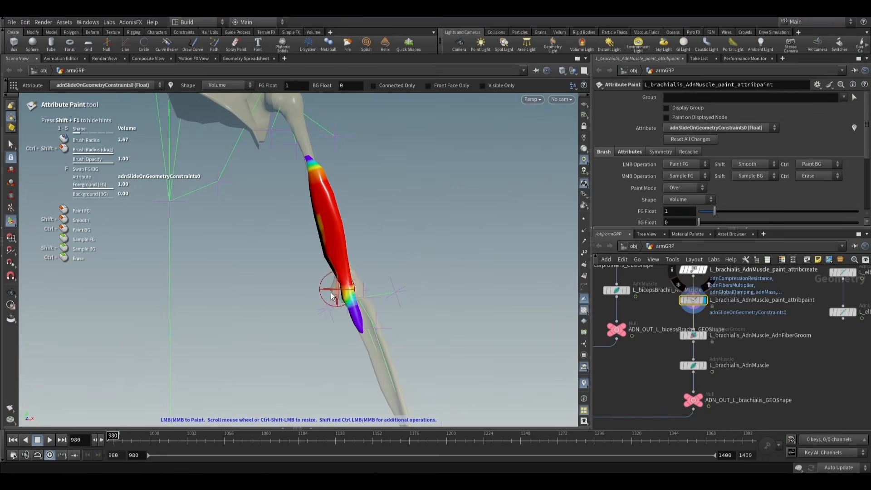
{"action": "mouse_move", "coordinate": [278, 225]}
{"action": "left_mouse_down", "text": "alt"}
{"action": "mouse_move", "coordinate": [348, 219]}
{"action": "mouse_move", "coordinate": [447, 245]}
{"action": "left_mouse_up", "text": "alt"}
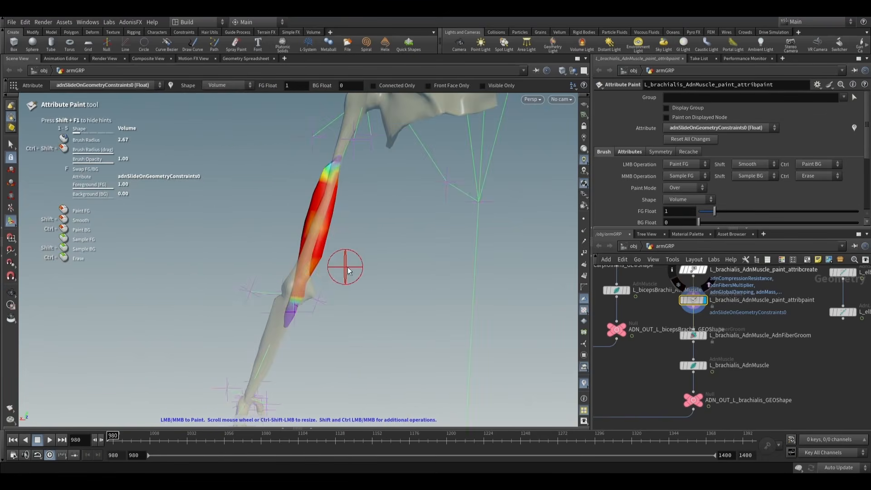
{"action": "mouse_move", "coordinate": [306, 223]}
{"action": "left_mouse_down", "text": "alt"}
{"action": "mouse_move", "coordinate": [227, 231]}
{"action": "mouse_move", "coordinate": [410, 228]}
{"action": "mouse_move", "coordinate": [324, 199]}
{"action": "left_mouse_up", "text": "alt"}
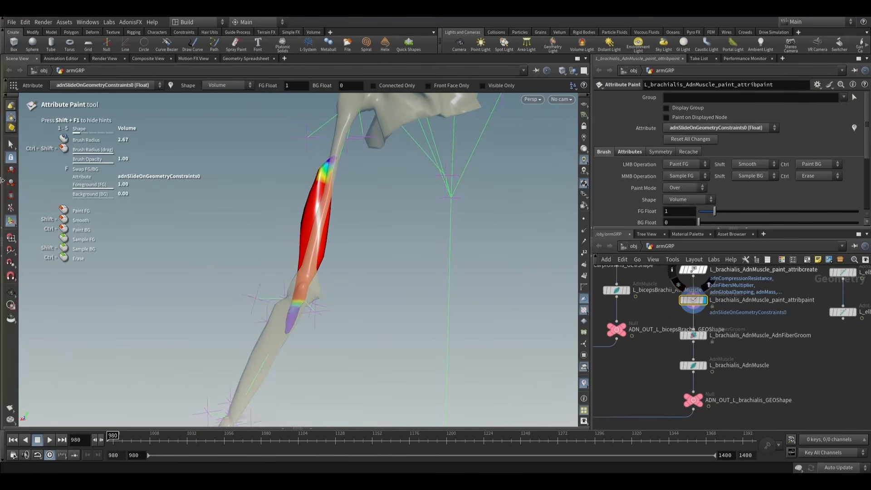
{"action": "left_click", "coordinate": [10, 145]}
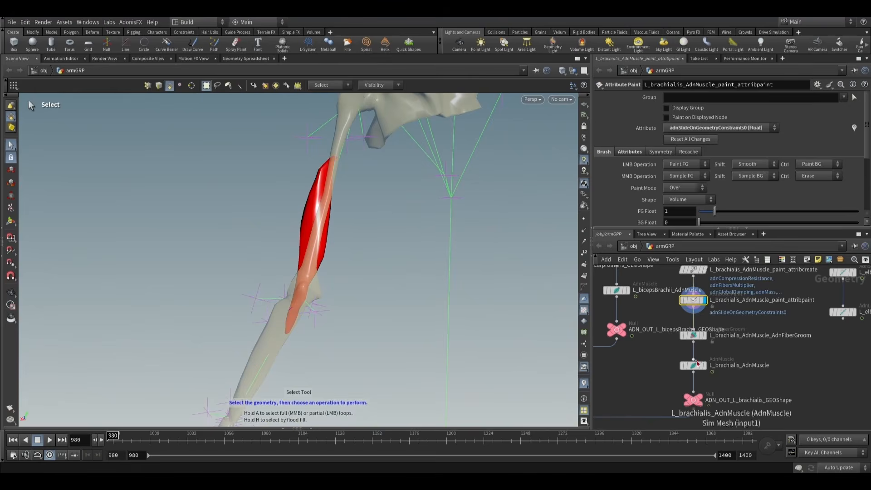
- Set the Max Sliding Distance of L_brachialis_AdnMuscle to 1 in its dynamic properties
{"action": "left_click", "coordinate": [698, 363]}
{"action": "scroll", "coordinate": [641, 191], "scroll_direction": "down", "scroll_amount": 2}
{"action": "scroll", "coordinate": [642, 174], "scroll_direction": "up", "scroll_amount": 2}
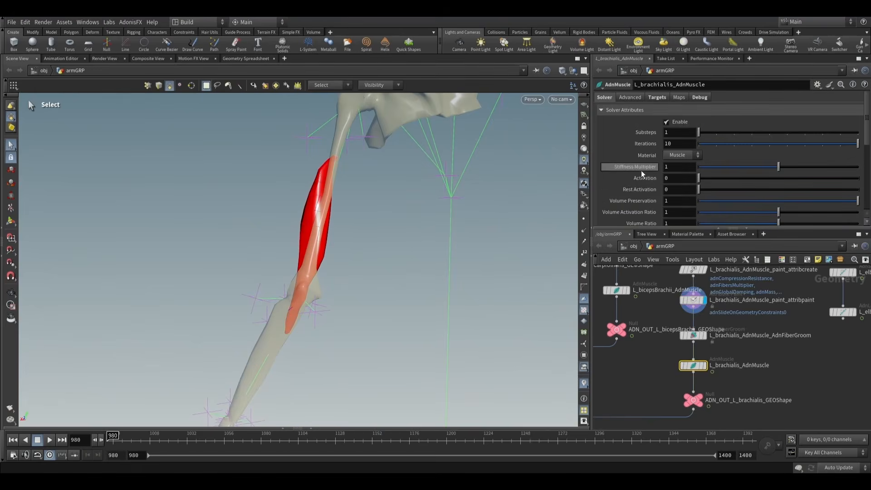
{"action": "left_click", "coordinate": [630, 97]}
{"action": "left_click", "coordinate": [611, 178]}
{"action": "scroll", "coordinate": [634, 187], "scroll_direction": "down", "scroll_amount": 3}
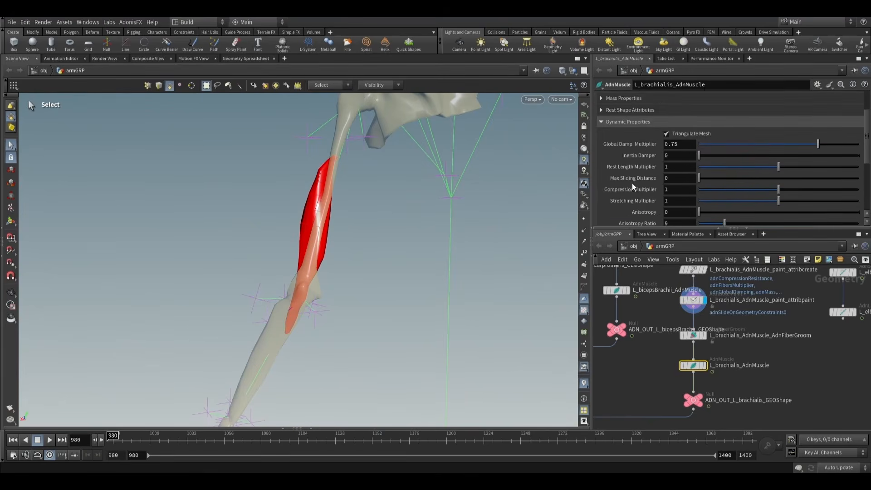
{"action": "scroll", "coordinate": [634, 188], "scroll_direction": "down", "scroll_amount": 2}
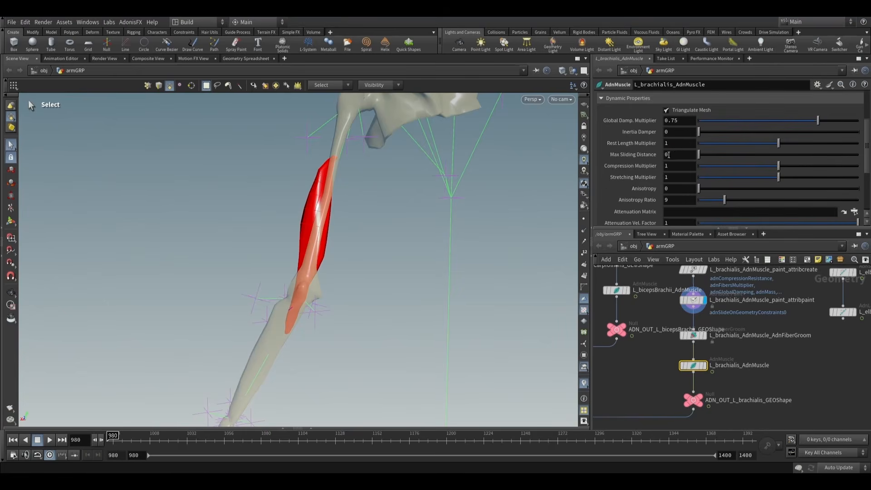
{"action": "type", "text": "1"}
{"action": "key", "text": "Return"}
{"action": "key", "text": "Escape"}
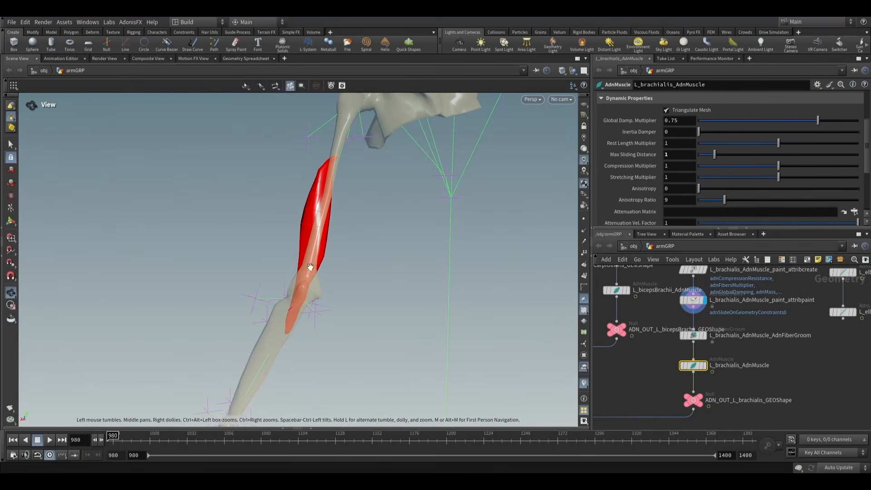
- Enable debug drawing on L_brachialis_AdnMuscle with the Slide On Geometry feature and examine the constraint lines along the bone
{"action": "left_click_drag", "start_coordinate": [307, 266], "coordinate": [461, 245]}
{"action": "key", "text": "s"}
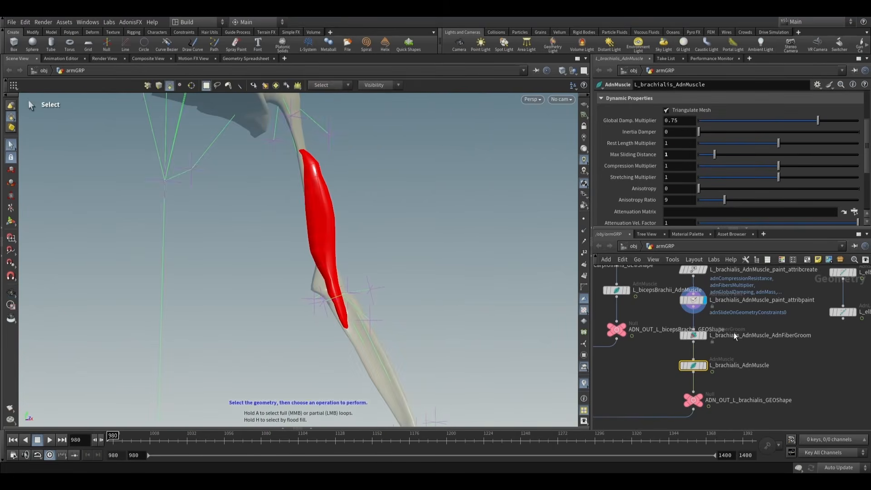
{"action": "scroll", "coordinate": [700, 157], "scroll_direction": "up", "scroll_amount": 5}
{"action": "left_click", "coordinate": [699, 97]}
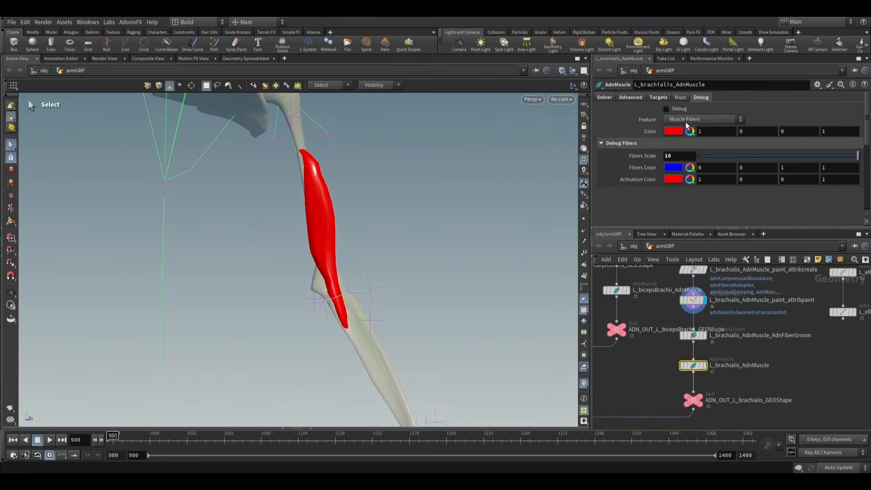
{"action": "left_click", "coordinate": [677, 120]}
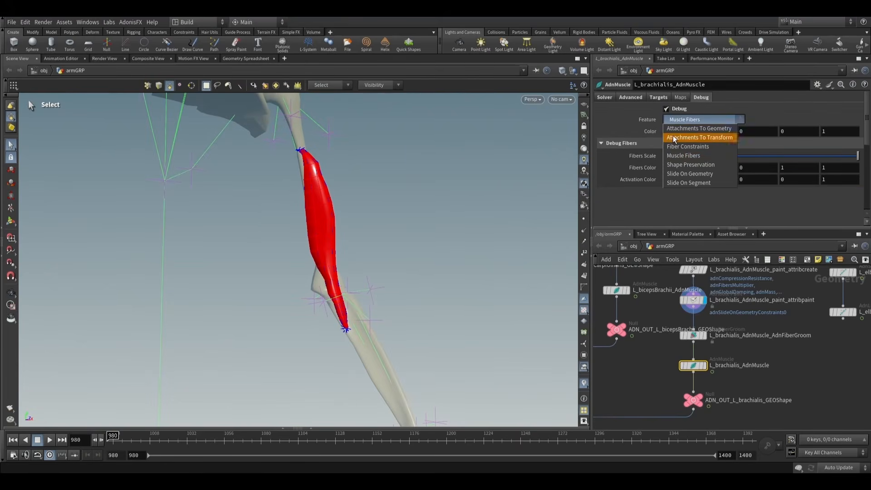
{"action": "left_click", "coordinate": [687, 176]}
{"action": "left_click_drag", "start_coordinate": [330, 224], "coordinate": [512, 231], "text": "alt"}
{"action": "scroll", "coordinate": [354, 194], "scroll_direction": "up", "scroll_amount": 5, "text": "alt"}
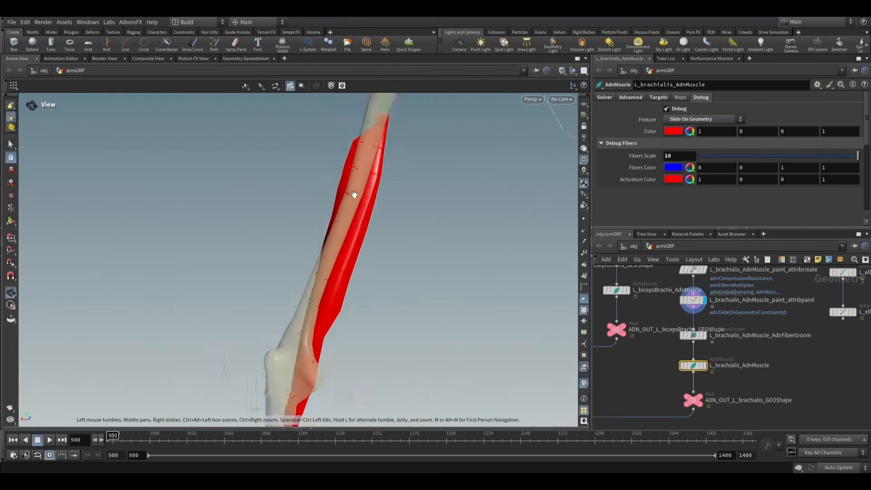
{"action": "key", "text": "s"}
- Set the slide-on-geometry debug colour to blue, examine the constraint lines around the muscle, and turn debug drawing off
{"action": "left_click", "coordinate": [676, 132]}
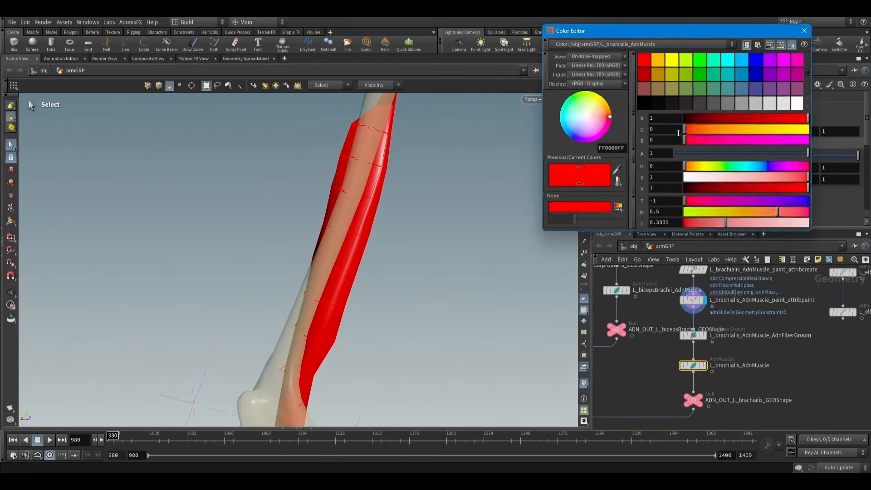
{"action": "left_click", "coordinate": [755, 60]}
{"action": "left_click", "coordinate": [807, 31]}
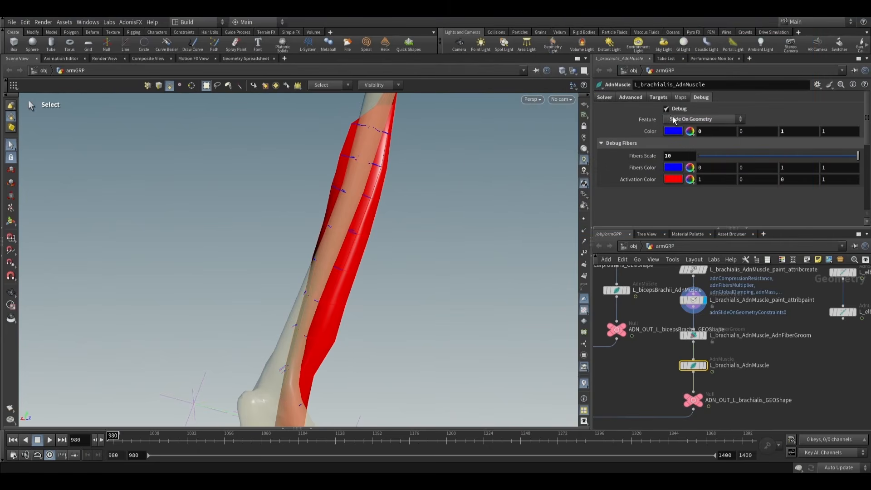
{"action": "scroll", "coordinate": [471, 169], "scroll_direction": "down", "scroll_amount": 5}
{"action": "left_click_drag", "start_coordinate": [475, 186], "coordinate": [327, 199], "text": "alt"}
{"action": "left_click_drag", "start_coordinate": [387, 216], "coordinate": [492, 213], "text": "alt"}
- Display L_brachialis_AdnMuscle, play the simulation to check how the brachialis slides, and return to frame 980
{"action": "left_click", "coordinate": [705, 365]}
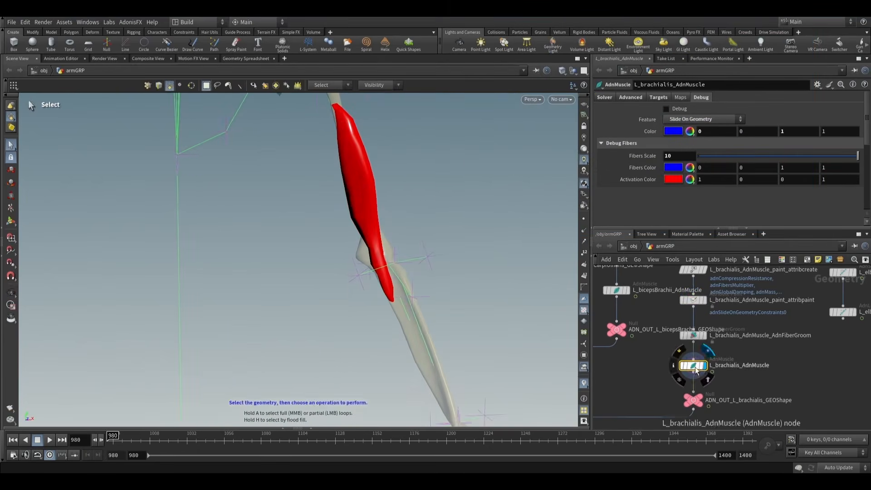
{"action": "scroll", "coordinate": [425, 227], "scroll_direction": "down", "scroll_amount": 2}
{"action": "middle_click_drag", "start_coordinate": [424, 225], "coordinate": [424, 270], "text": "alt"}
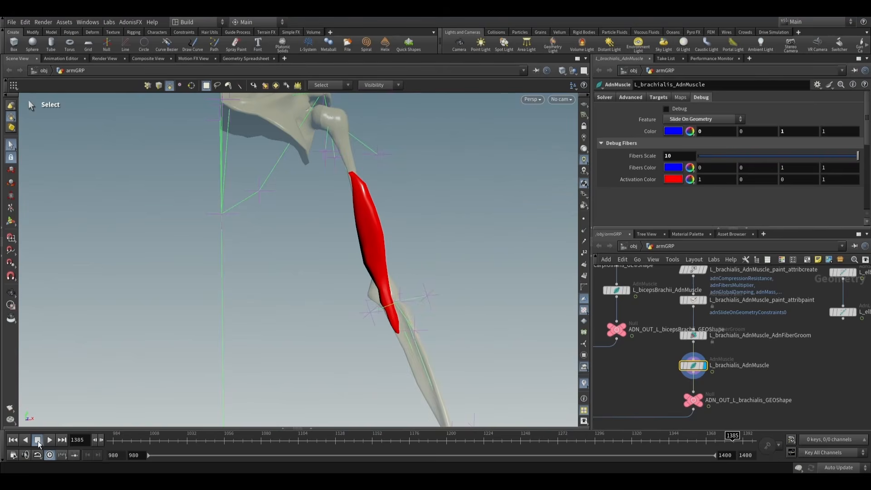
{"action": "middle_click_drag", "start_coordinate": [756, 353], "coordinate": [725, 366]}
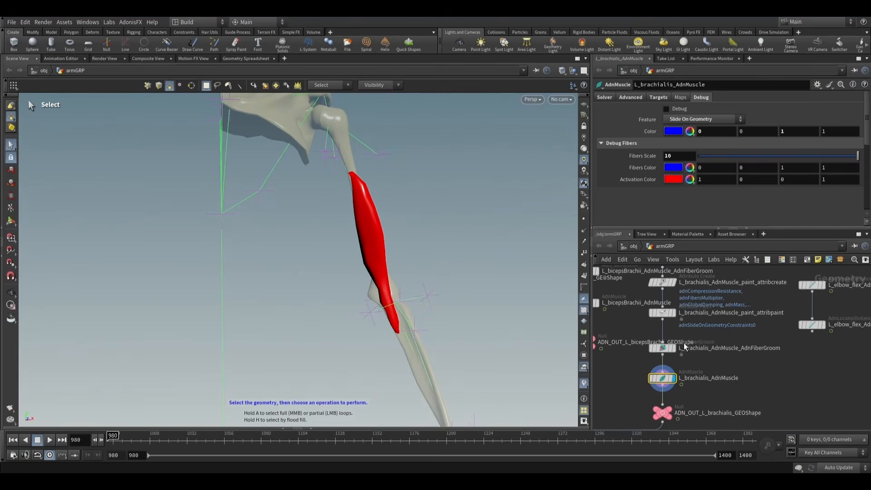
- On L_brachialis_AdnMuscle_paint_attribpaint, set the foreground value to 0.3 and paint the brachialis's lower end near the elbow
{"action": "left_click", "coordinate": [662, 313]}
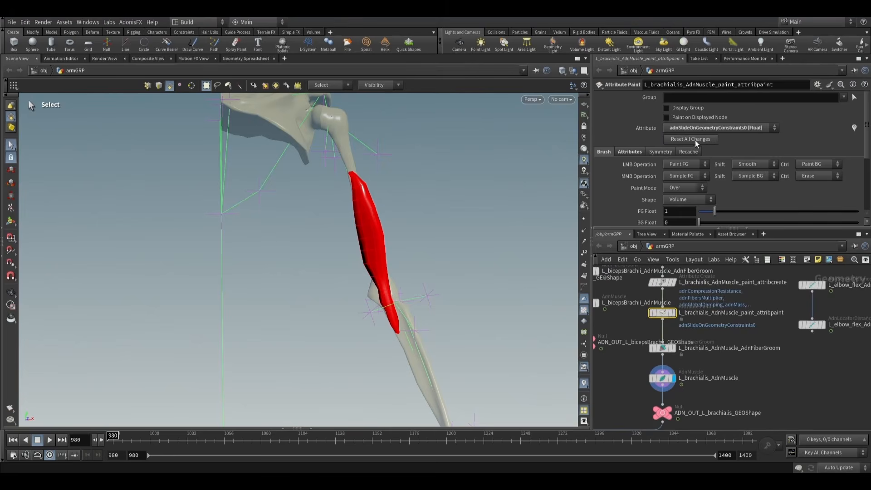
{"action": "left_click", "coordinate": [11, 221]}
{"action": "mouse_move", "coordinate": [411, 305]}
{"action": "right_mouse_down", "text": "alt"}
{"action": "mouse_move", "coordinate": [464, 305]}
{"action": "mouse_move", "coordinate": [469, 286]}
{"action": "right_mouse_up", "text": "alt"}
{"action": "left_click_drag", "start_coordinate": [692, 211], "coordinate": [638, 210]}
{"action": "type", "text": "0."}
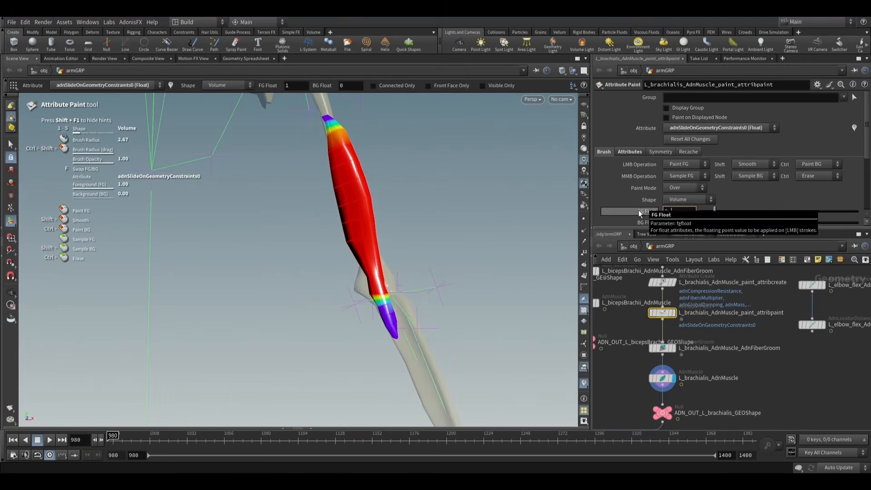
{"action": "type", "text": "3"}
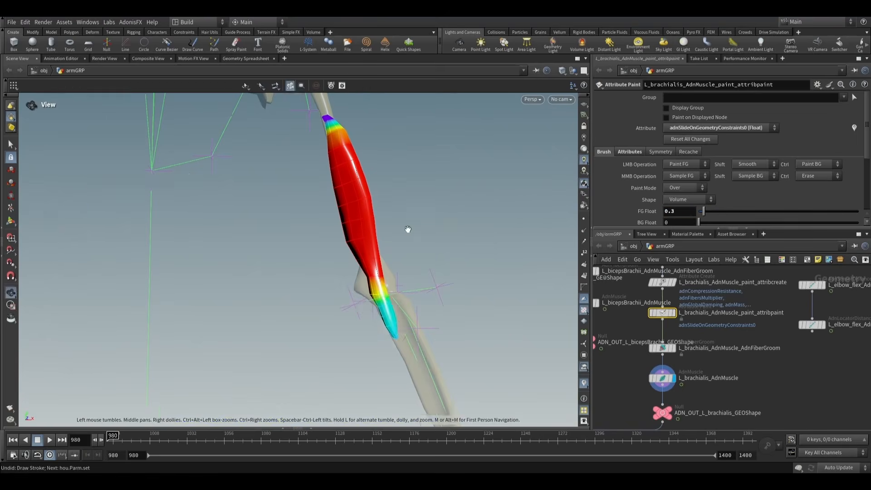
- Paint the brachialis's upper end at 0.3 using a brush radius of 1.47, check the map, and exit painting
{"action": "middle_click_drag", "start_coordinate": [407, 230], "coordinate": [418, 281], "text": "alt"}
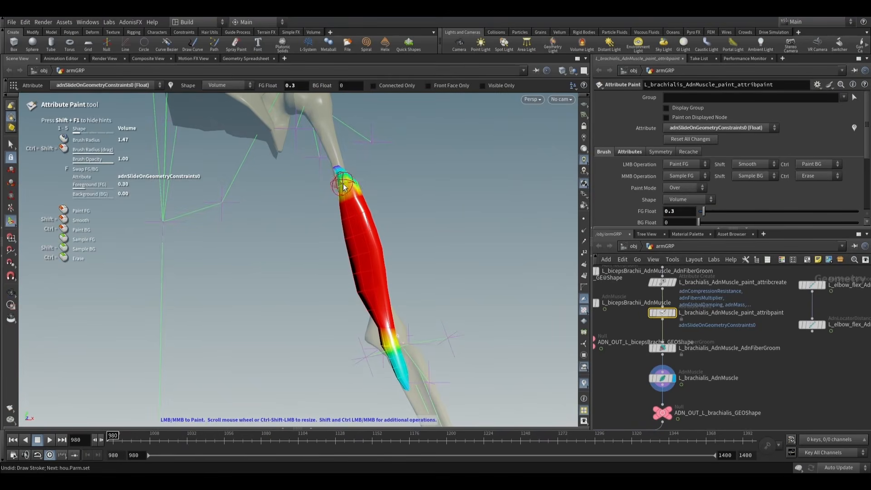
{"action": "left_click_drag", "start_coordinate": [346, 183], "coordinate": [362, 184]}
{"action": "scroll", "coordinate": [368, 177], "scroll_direction": "down", "scroll_amount": 1, "text": "alt"}
{"action": "mouse_move", "coordinate": [410, 280]}
{"action": "left_mouse_down", "text": "alt"}
{"action": "mouse_move", "coordinate": [376, 262]}
{"action": "mouse_move", "coordinate": [431, 231]}
{"action": "mouse_move", "coordinate": [409, 203]}
{"action": "mouse_move", "coordinate": [222, 278]}
{"action": "mouse_move", "coordinate": [356, 265]}
{"action": "mouse_move", "coordinate": [226, 263]}
{"action": "left_mouse_up", "text": "alt"}
{"action": "left_click", "coordinate": [11, 144]}
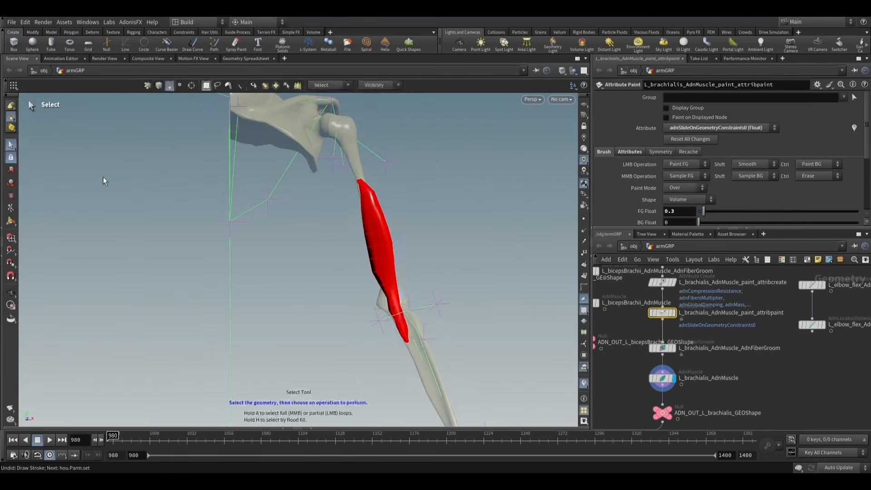
- Select the L_brachialis_AdnMuscle node to recheck the brachialis simulation
{"action": "scroll", "coordinate": [291, 224], "scroll_direction": "down", "scroll_amount": 1, "text": "alt"}
{"action": "middle_click_drag", "start_coordinate": [405, 227], "coordinate": [394, 199], "text": "alt"}
{"action": "left_click", "coordinate": [663, 379]}
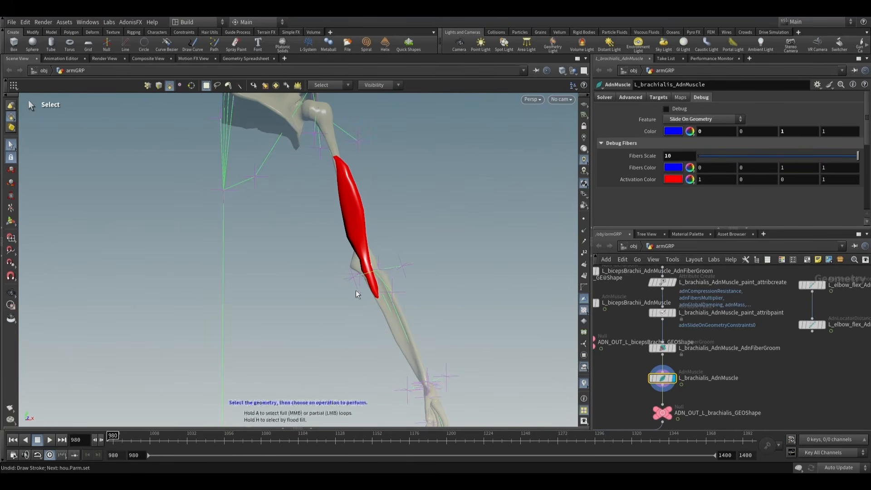
- Select the L_brachialis_AdnMuscle_paint_attribpaint node and switch its painted attribute to adnAttachmentToGeoConstraints0
{"action": "left_click_drag", "start_coordinate": [356, 291], "coordinate": [241, 270], "text": "alt"}
{"action": "scroll", "coordinate": [394, 257], "scroll_direction": "up", "scroll_amount": 5}
{"action": "mouse_move", "coordinate": [399, 257]}
{"action": "left_mouse_down", "text": "alt"}
{"action": "mouse_move", "coordinate": [417, 285]}
{"action": "mouse_move", "coordinate": [448, 276]}
{"action": "mouse_move", "coordinate": [469, 239]}
{"action": "mouse_move", "coordinate": [529, 301]}
{"action": "left_mouse_up", "text": "alt"}
{"action": "left_click", "coordinate": [662, 313]}
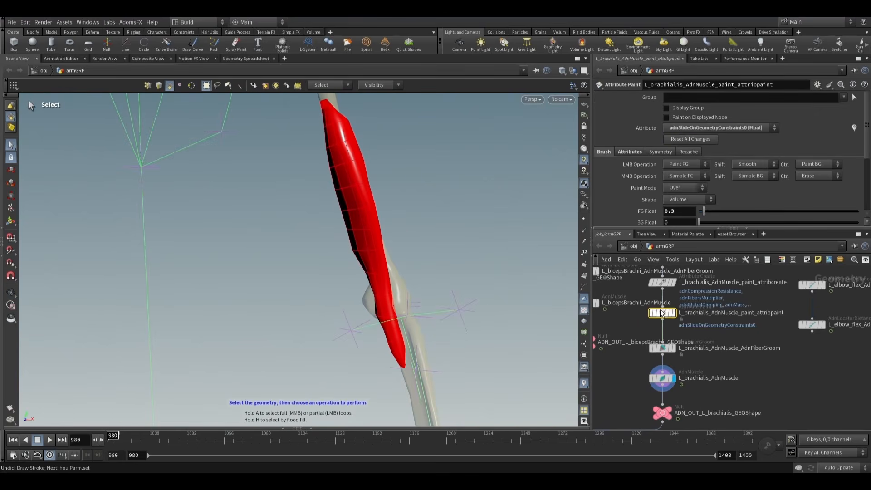
{"action": "left_click", "coordinate": [725, 128]}
{"action": "left_click", "coordinate": [710, 208]}
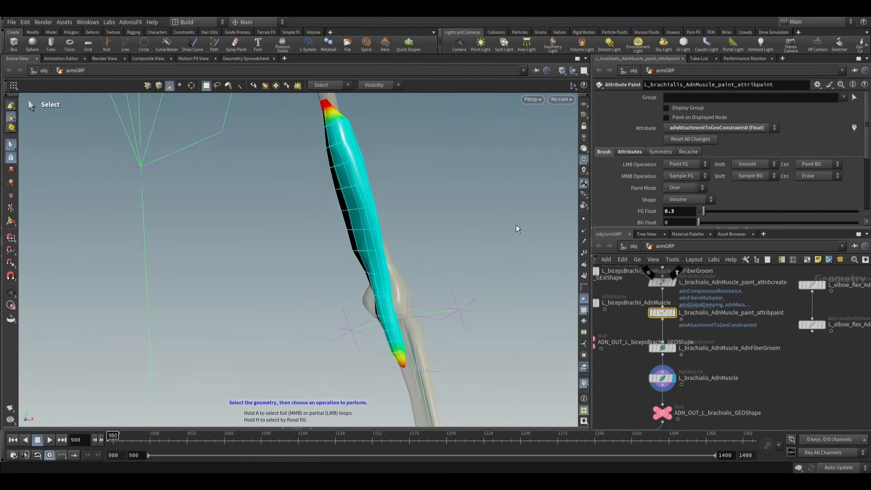
{"action": "mouse_move", "coordinate": [517, 228]}
{"action": "left_mouse_down", "text": "alt"}
{"action": "mouse_move", "coordinate": [339, 237]}
{"action": "mouse_move", "coordinate": [492, 259]}
{"action": "mouse_move", "coordinate": [596, 236]}
{"action": "left_mouse_up", "text": "alt"}
- Paint adnAttachmentToGeoConstraints0 with a foreground value of 0.5 along the bone-facing side of the brachialis muscle
{"action": "key", "text": "s"}
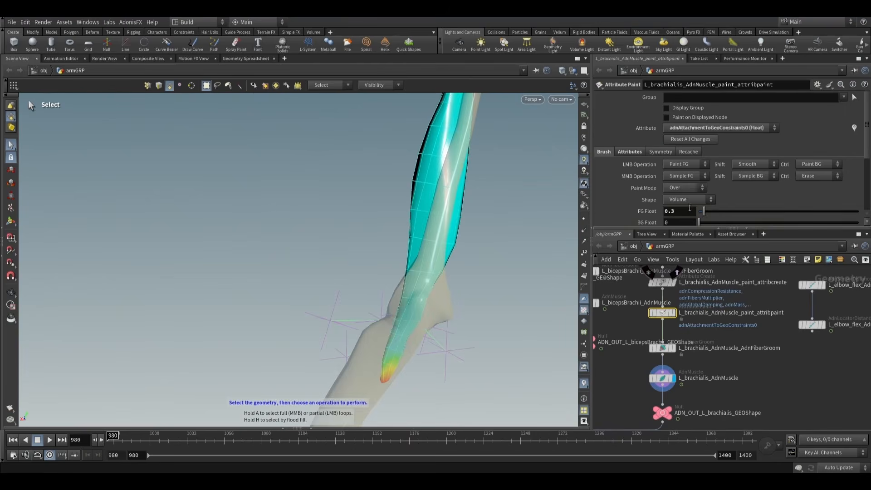
{"action": "left_click_drag", "start_coordinate": [688, 211], "coordinate": [617, 214]}
{"action": "type", "text": "0"}
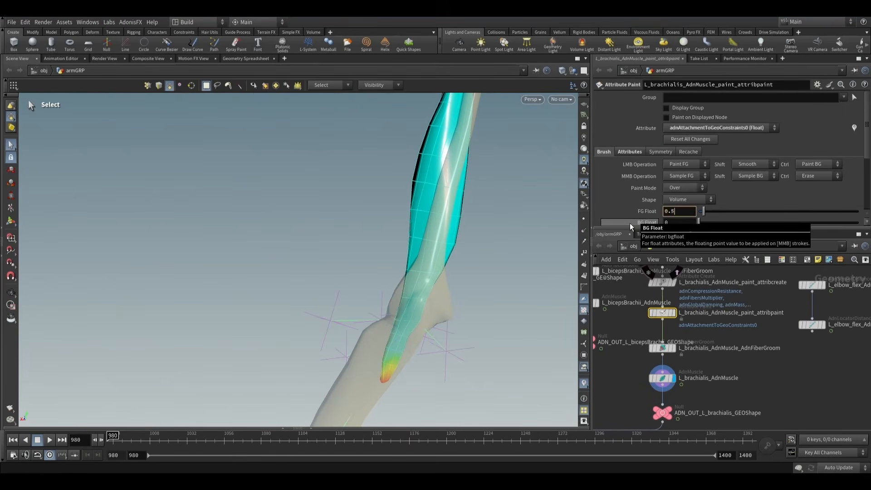
{"action": "key", "text": "Return"}
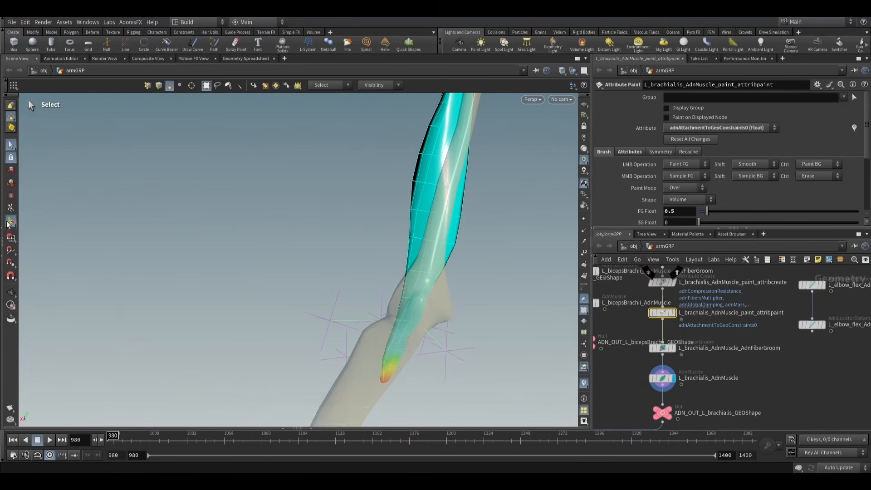
{"action": "scroll", "coordinate": [422, 313], "scroll_direction": "down", "scroll_amount": 10}
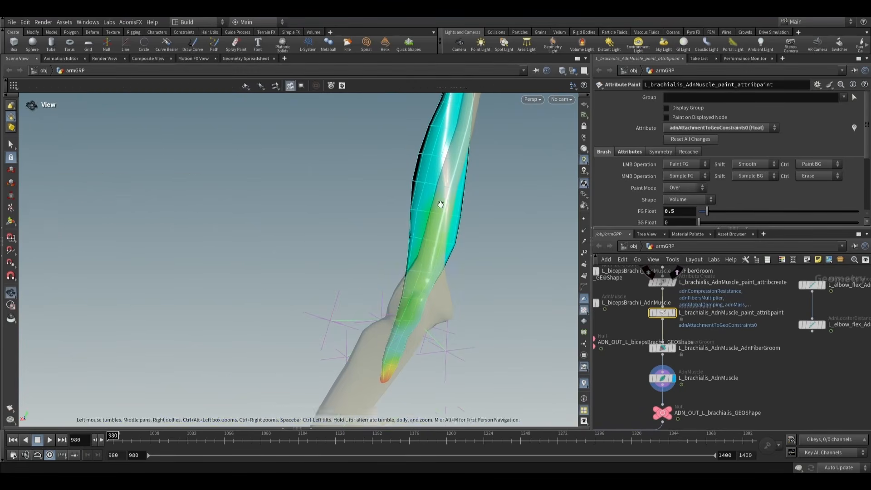
{"action": "left_click_drag", "start_coordinate": [421, 276], "coordinate": [436, 276], "text": "alt"}
{"action": "mouse_move", "coordinate": [456, 177]}
{"action": "left_mouse_down", "text": "alt"}
{"action": "mouse_move", "coordinate": [438, 268]}
{"action": "mouse_move", "coordinate": [693, 255]}
{"action": "mouse_move", "coordinate": [773, 238]}
{"action": "mouse_move", "coordinate": [456, 265]}
{"action": "mouse_move", "coordinate": [414, 346]}
{"action": "mouse_move", "coordinate": [445, 370]}
{"action": "left_mouse_up", "text": "alt"}
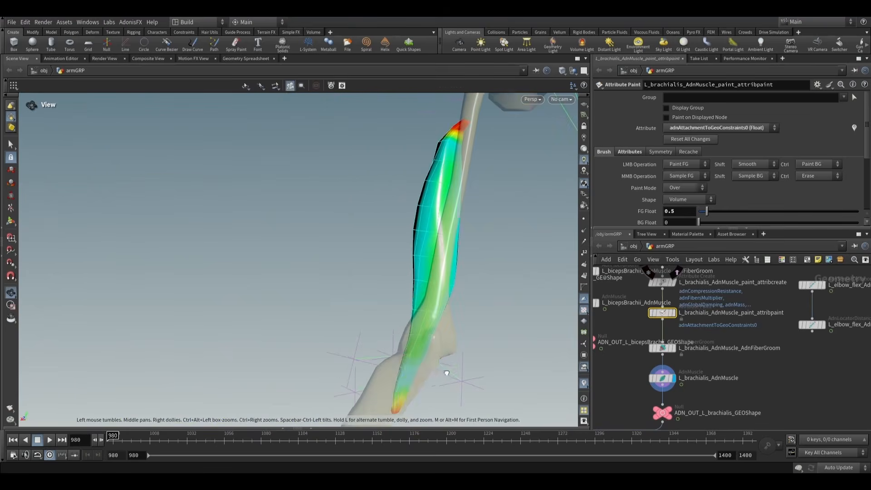
- Play the L_brachialis_AdnMuscle simulation to check the muscle in motion, and return to frame 980
{"action": "left_click", "coordinate": [11, 144]}
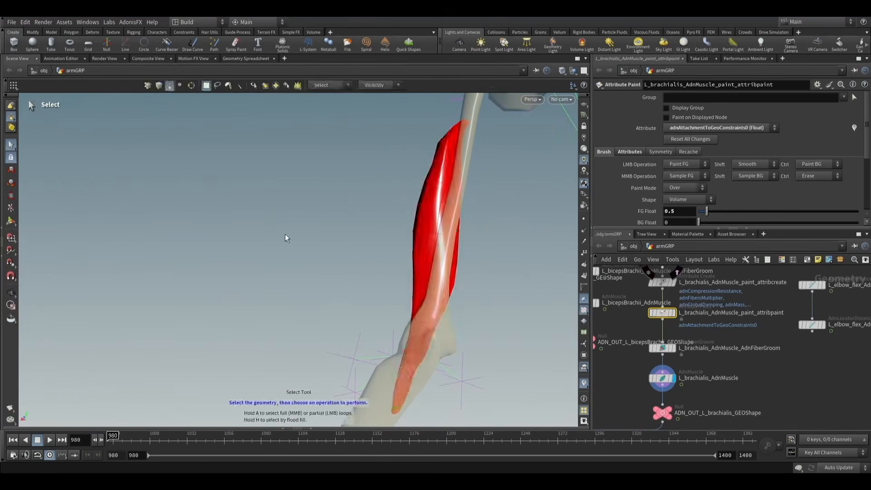
{"action": "mouse_move", "coordinate": [288, 237]}
{"action": "left_mouse_down", "text": "alt"}
{"action": "mouse_move", "coordinate": [349, 266]}
{"action": "mouse_move", "coordinate": [480, 266]}
{"action": "left_mouse_up", "text": "alt"}
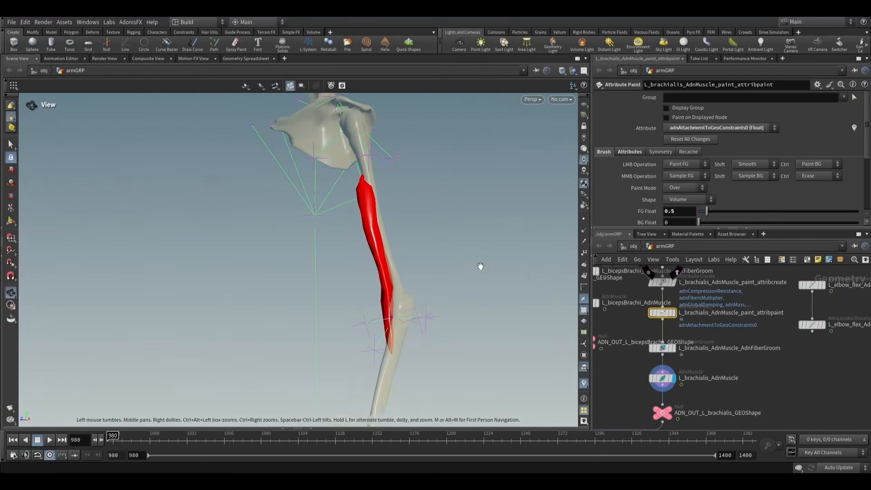
{"action": "left_click", "coordinate": [664, 379]}
{"action": "left_click_drag", "start_coordinate": [496, 326], "coordinate": [460, 276], "text": "alt"}
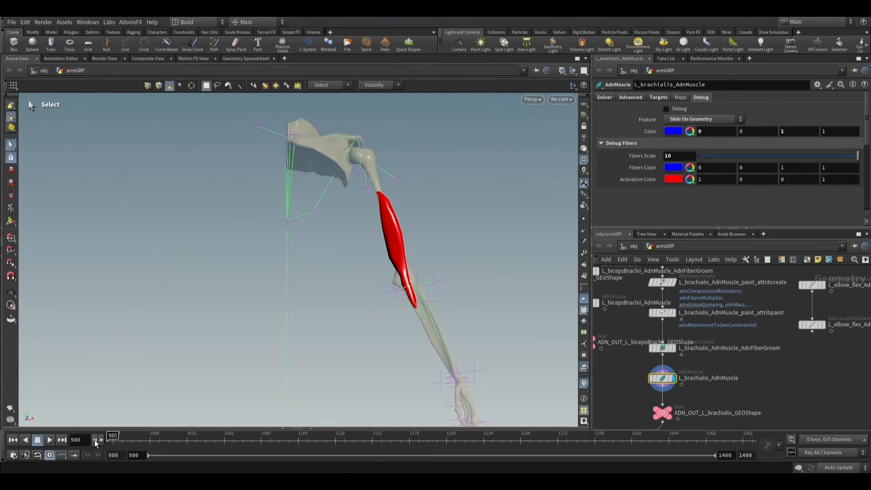
{"action": "middle_click_drag", "start_coordinate": [479, 243], "coordinate": [450, 259], "text": "alt"}
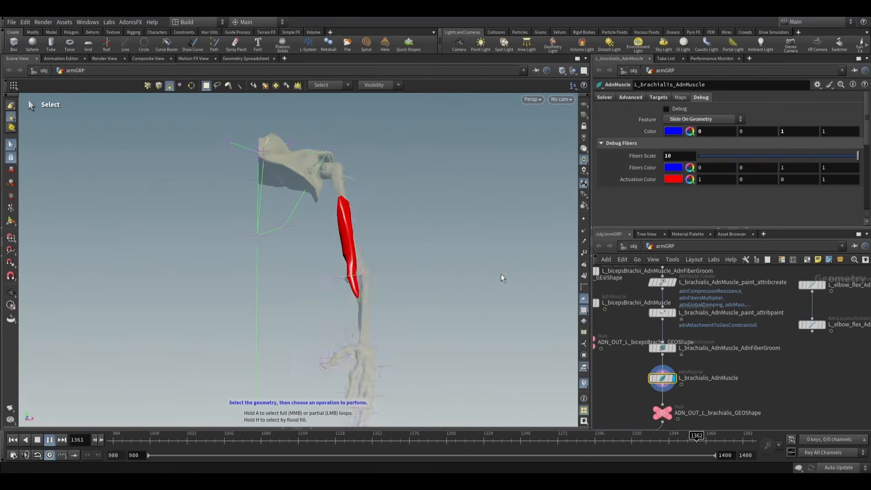
{"action": "key", "text": "Escape"}
{"action": "key", "text": "s"}
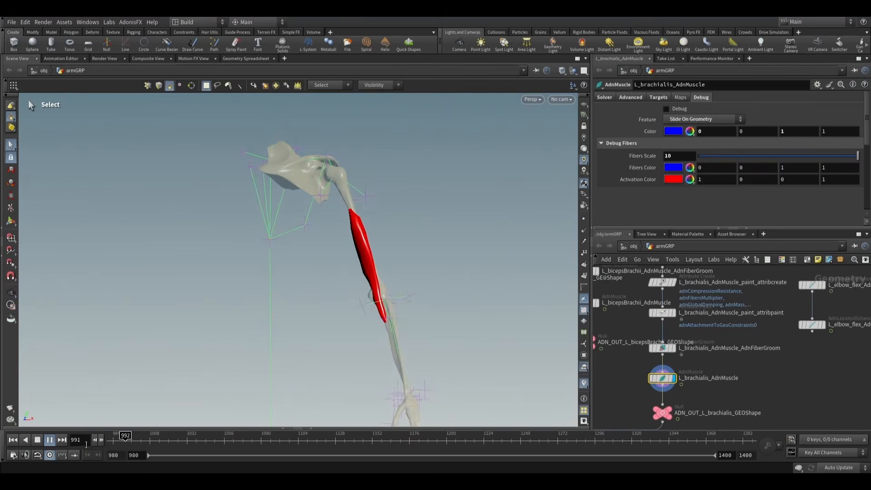
{"action": "left_click", "coordinate": [14, 440]}
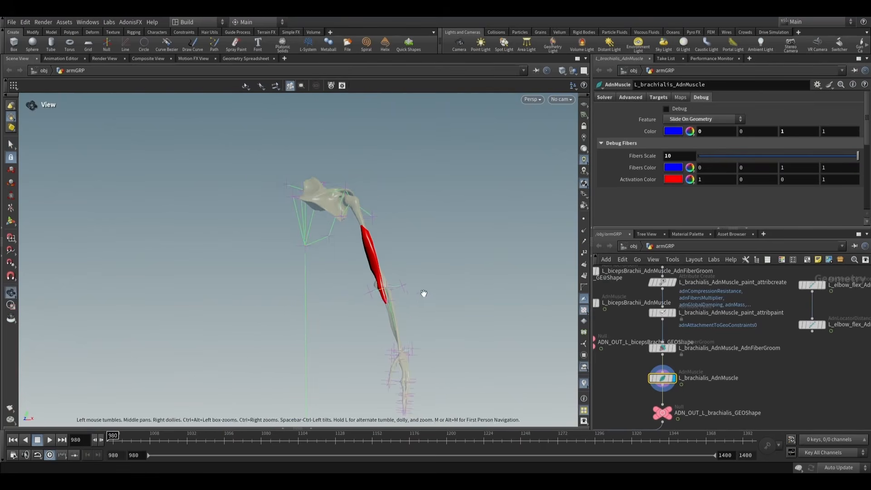
- Display the ADN_OUT_L_bicepsBrachii_GEOShape node and frame the biceps muscle in the viewport
{"action": "scroll", "coordinate": [785, 338], "scroll_direction": "down", "scroll_amount": 5}
{"action": "scroll", "coordinate": [740, 357], "scroll_direction": "up", "scroll_amount": 5}
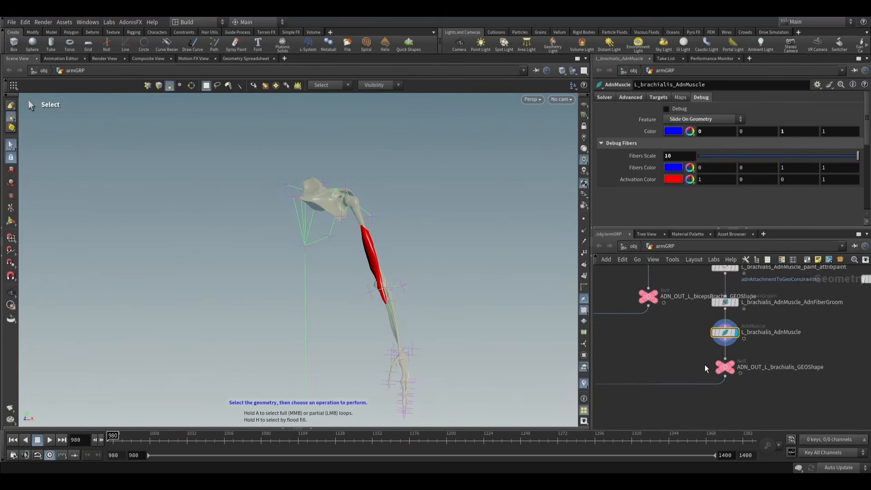
{"action": "scroll", "coordinate": [678, 332], "scroll_direction": "down", "scroll_amount": 1}
{"action": "middle_click_drag", "start_coordinate": [680, 333], "coordinate": [706, 373]}
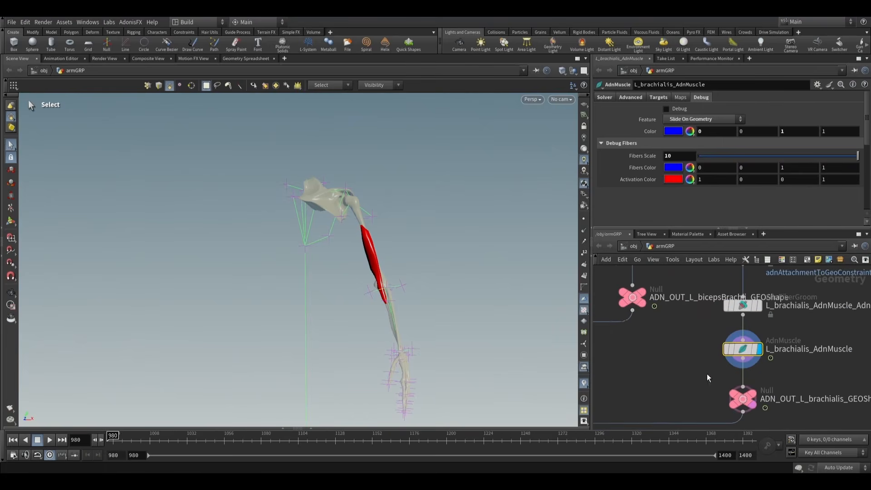
{"action": "left_click", "coordinate": [643, 296]}
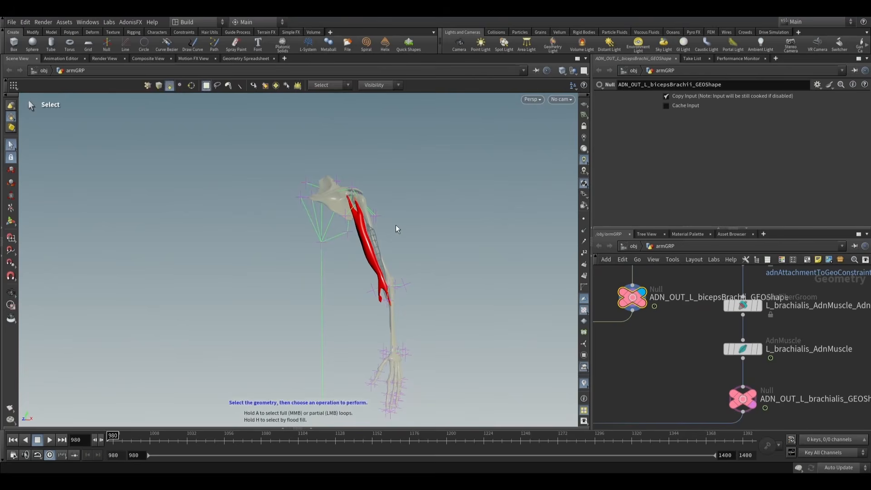
{"action": "key", "text": "Escape"}
{"action": "left_click_drag", "start_coordinate": [395, 228], "coordinate": [404, 302]}
{"action": "scroll", "coordinate": [405, 302], "scroll_direction": "up", "scroll_amount": 1}
{"action": "middle_click_drag", "start_coordinate": [404, 302], "coordinate": [409, 289], "text": "alt"}
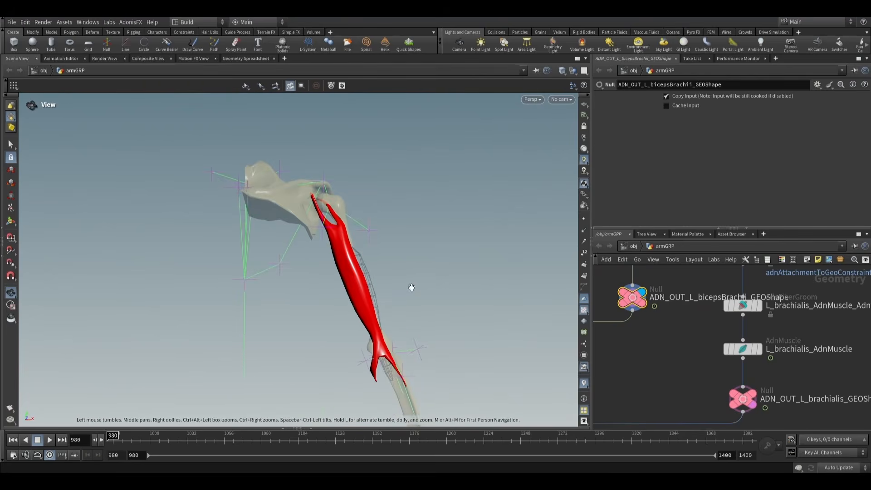
- Display the L_bicepsBrachii_AdnMuscle_paint_attribpaint node and look through its paintable attributes
{"action": "scroll", "coordinate": [652, 333], "scroll_direction": "down", "scroll_amount": 5}
{"action": "middle_click_drag", "start_coordinate": [662, 309], "coordinate": [666, 353]}
{"action": "scroll", "coordinate": [663, 351], "scroll_direction": "up", "scroll_amount": 4}
{"action": "middle_click_drag", "start_coordinate": [661, 302], "coordinate": [674, 341]}
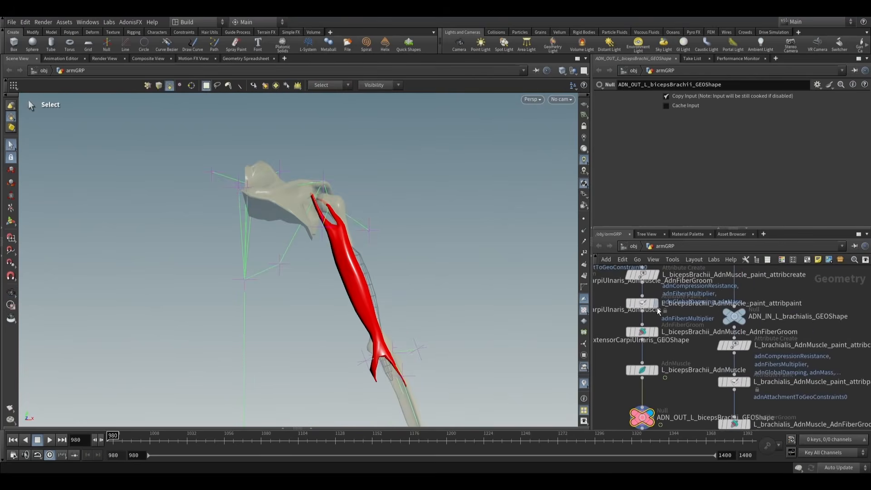
{"action": "left_click", "coordinate": [654, 303]}
{"action": "left_click", "coordinate": [717, 127]}
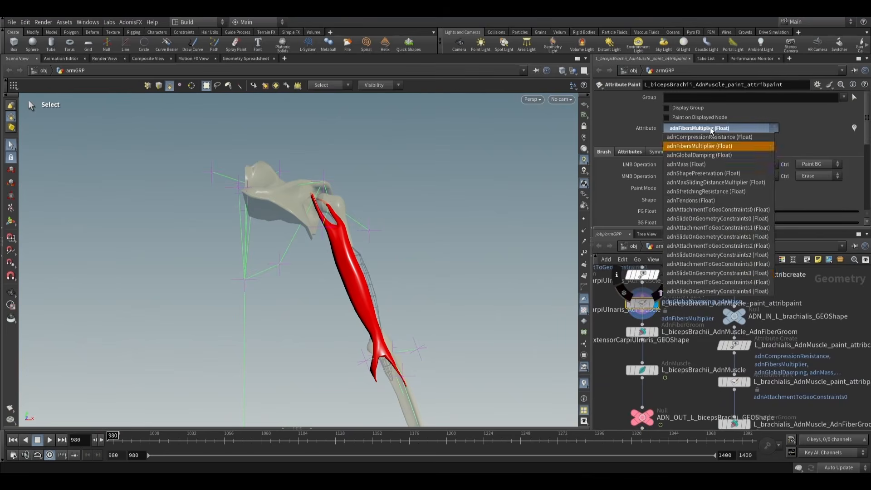
{"action": "left_click", "coordinate": [668, 291]}
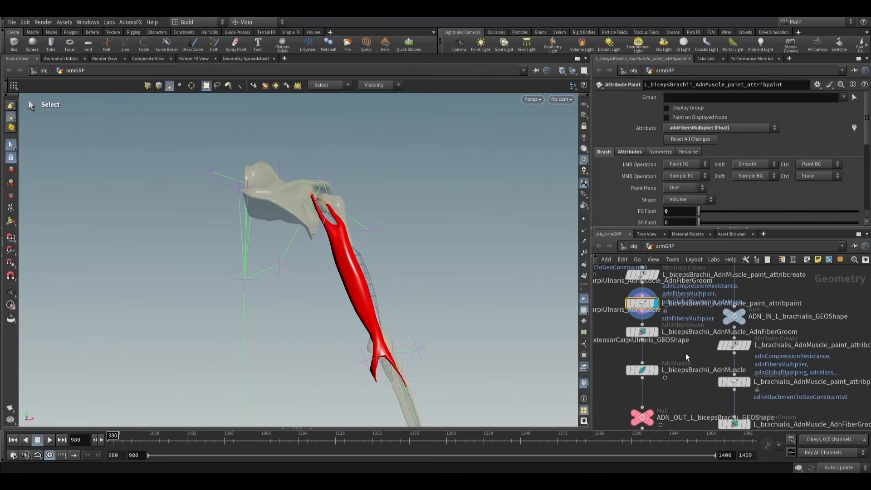
- Check the target meshes of L_bicepsBrachii_AdnMuscle and set its paint node's attribute to adnSlideOnGeometryConstraints2
{"action": "left_click", "coordinate": [641, 370]}
{"action": "scroll", "coordinate": [723, 159], "scroll_direction": "down", "scroll_amount": 1}
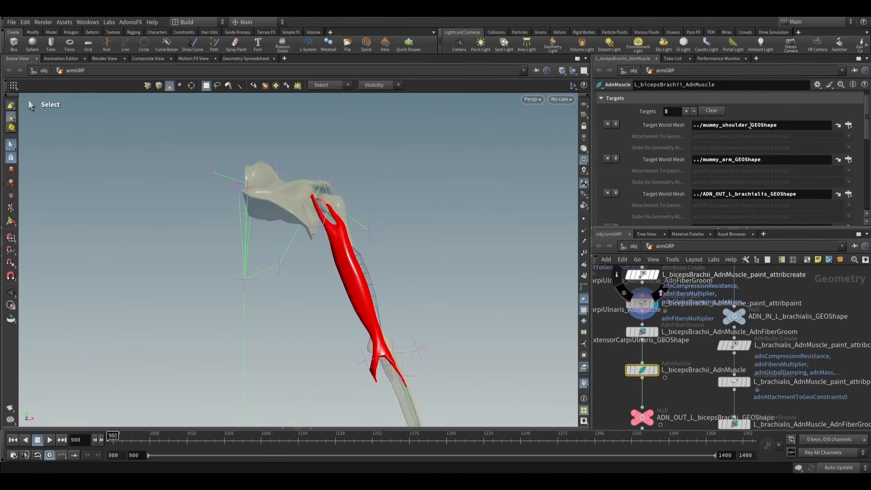
{"action": "scroll", "coordinate": [729, 194], "scroll_direction": "down", "scroll_amount": 2}
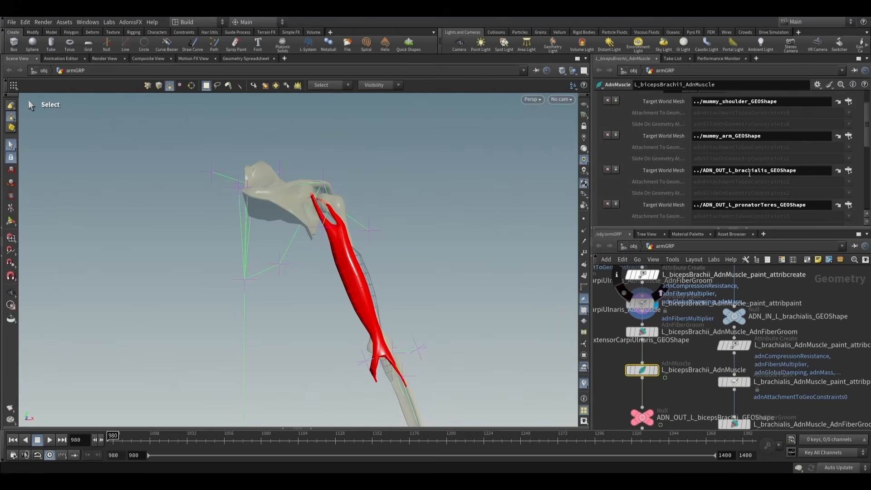
{"action": "left_click", "coordinate": [643, 304]}
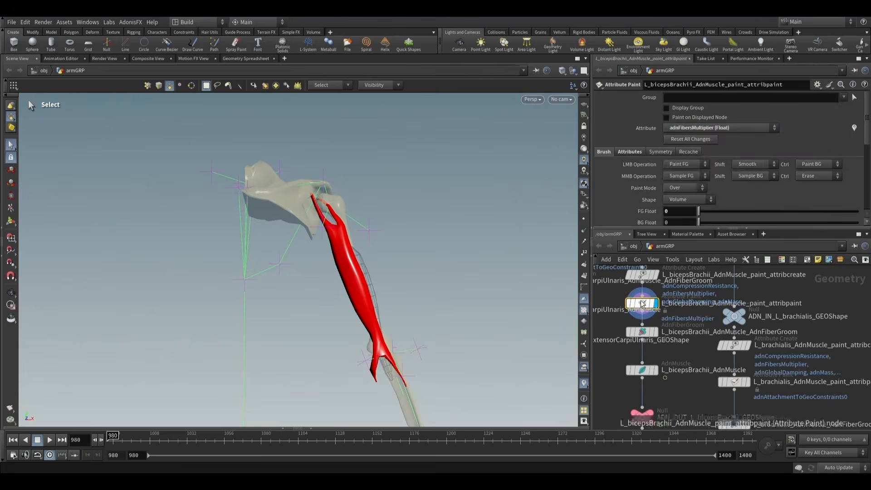
{"action": "left_click", "coordinate": [708, 127]}
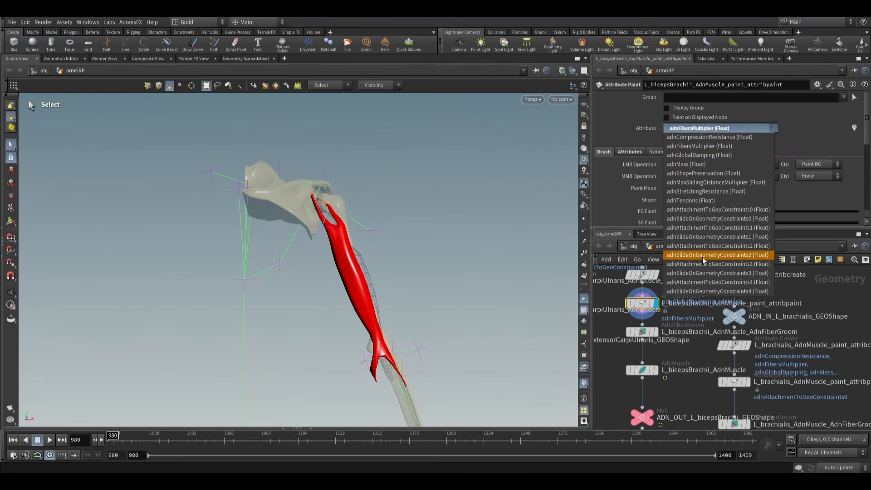
{"action": "left_click", "coordinate": [716, 255]}
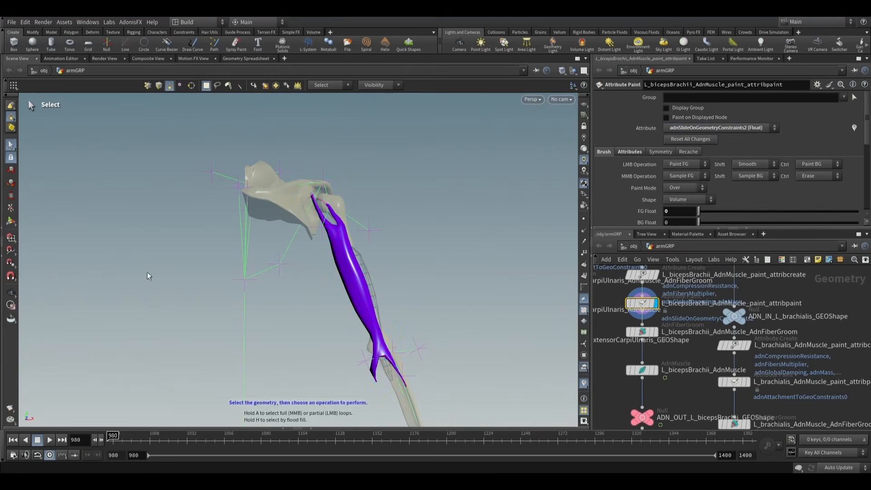
- Paint adnSlideOnGeometryConstraints2 at 0.5 around the whole biceps belly with a brush radius of about 4.85, excluding the tendon ends
{"action": "left_click", "coordinate": [7, 225]}
{"action": "mouse_move", "coordinate": [259, 260]}
{"action": "left_mouse_down", "text": "alt"}
{"action": "mouse_move", "coordinate": [214, 268]}
{"action": "mouse_move", "coordinate": [323, 286]}
{"action": "left_mouse_up", "text": "alt"}
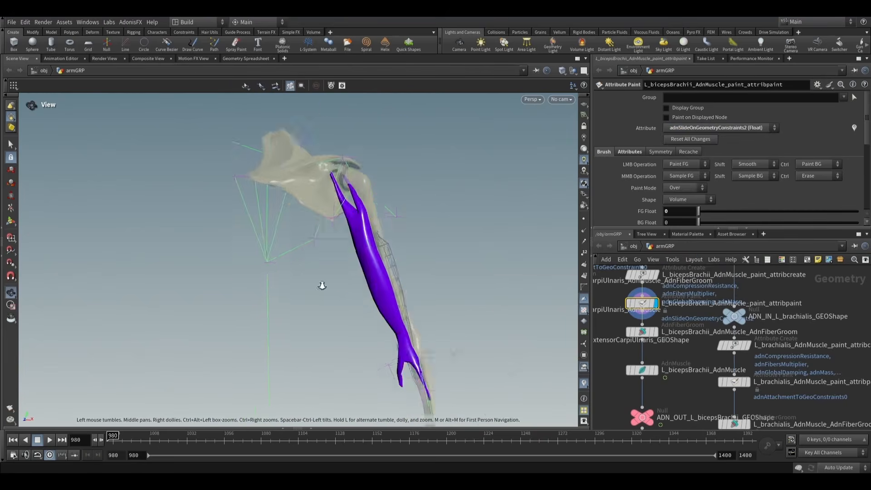
{"action": "right_click_drag", "start_coordinate": [323, 285], "coordinate": [482, 283], "text": "alt"}
{"action": "left_click_drag", "start_coordinate": [482, 283], "coordinate": [480, 282], "text": "alt"}
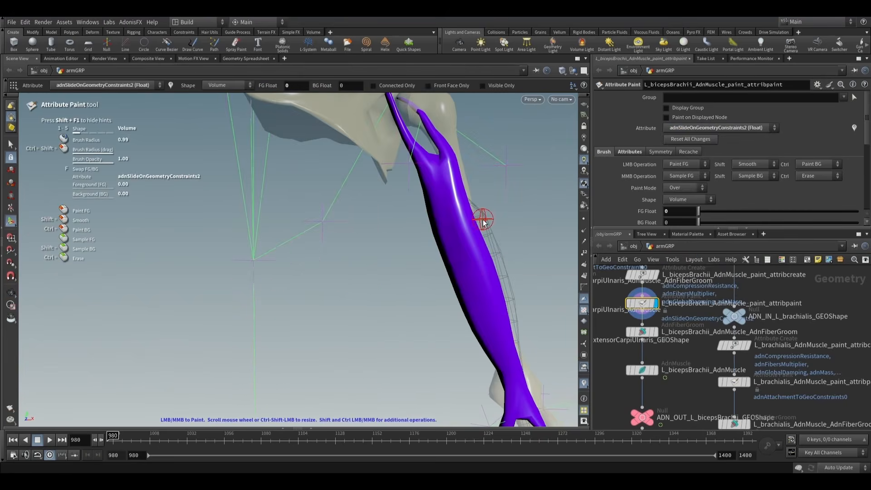
{"action": "middle_click_drag", "start_coordinate": [483, 222], "coordinate": [466, 224], "text": "alt"}
{"action": "right_click_drag", "start_coordinate": [467, 223], "coordinate": [437, 220], "text": "alt"}
{"action": "middle_click_drag", "start_coordinate": [438, 220], "coordinate": [422, 202], "text": "alt"}
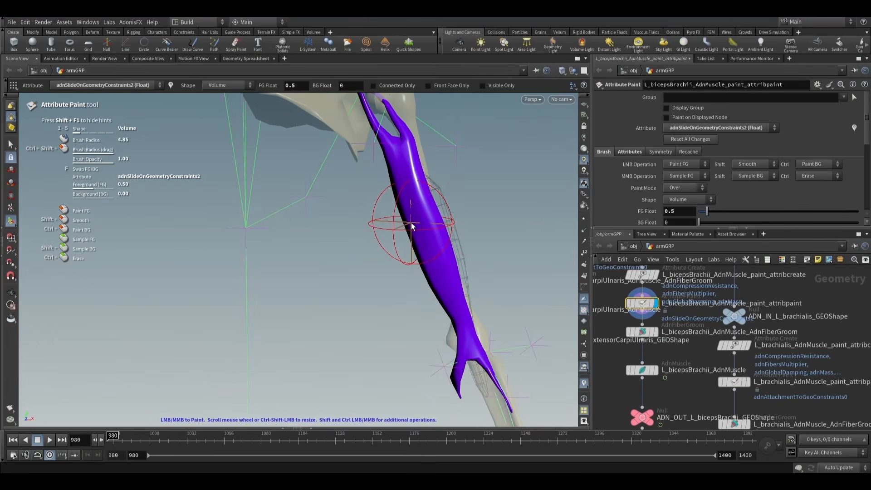
{"action": "mouse_move", "coordinate": [412, 227]}
{"action": "left_mouse_down"}
{"action": "mouse_move", "coordinate": [443, 199]}
{"action": "mouse_move", "coordinate": [431, 252]}
{"action": "mouse_move", "coordinate": [474, 284]}
{"action": "mouse_move", "coordinate": [466, 309]}
{"action": "mouse_move", "coordinate": [227, 316]}
{"action": "left_mouse_up"}
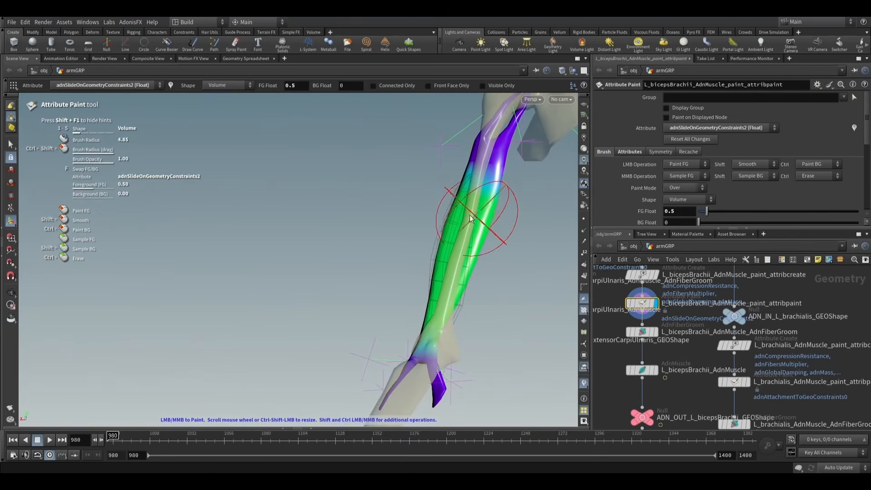
{"action": "left_click_drag", "start_coordinate": [469, 219], "coordinate": [681, 254], "text": "alt"}
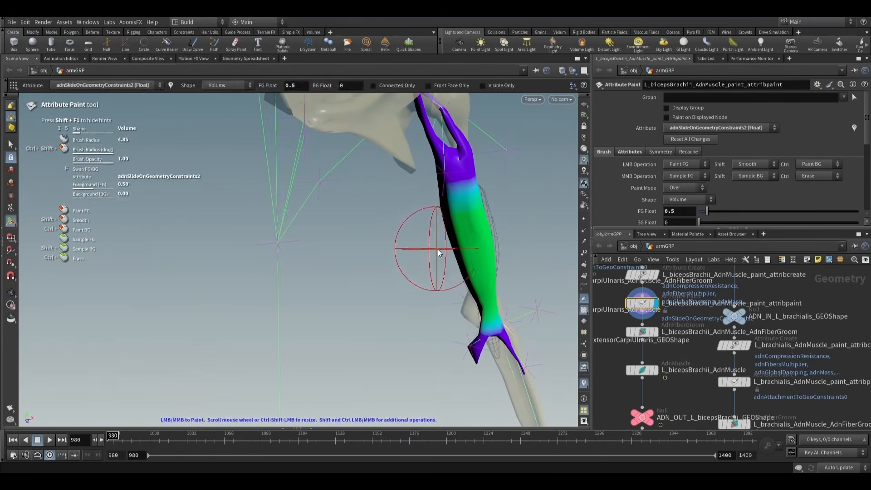
{"action": "scroll", "coordinate": [455, 253], "scroll_direction": "down", "scroll_amount": 1, "text": "alt"}
{"action": "mouse_move", "coordinate": [456, 253]}
{"action": "left_mouse_down", "text": "alt"}
{"action": "mouse_move", "coordinate": [471, 220]}
{"action": "mouse_move", "coordinate": [461, 204]}
{"action": "mouse_move", "coordinate": [435, 219]}
{"action": "mouse_move", "coordinate": [447, 249]}
{"action": "mouse_move", "coordinate": [410, 263]}
{"action": "mouse_move", "coordinate": [422, 258]}
{"action": "left_mouse_up", "text": "alt"}
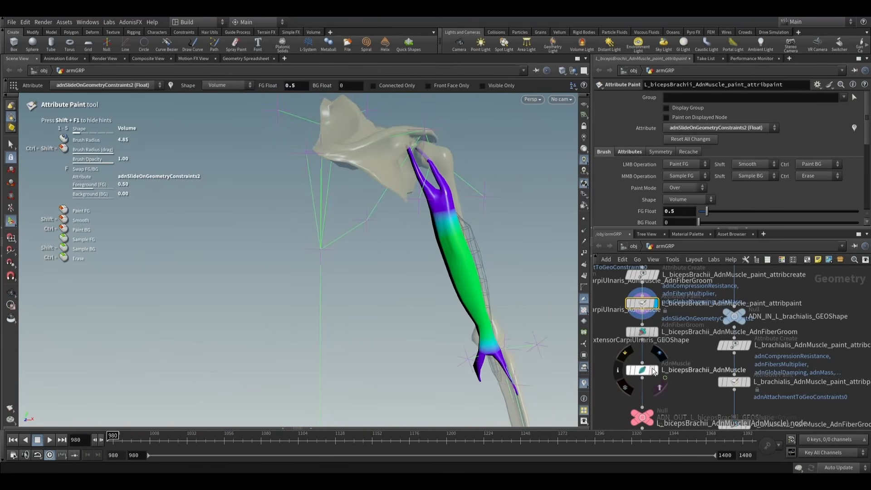
- Recheck the biceps muscle's target meshes and switch the paint node's attribute to adnSlideOnGeometryConstraints1
{"action": "left_click", "coordinate": [639, 373]}
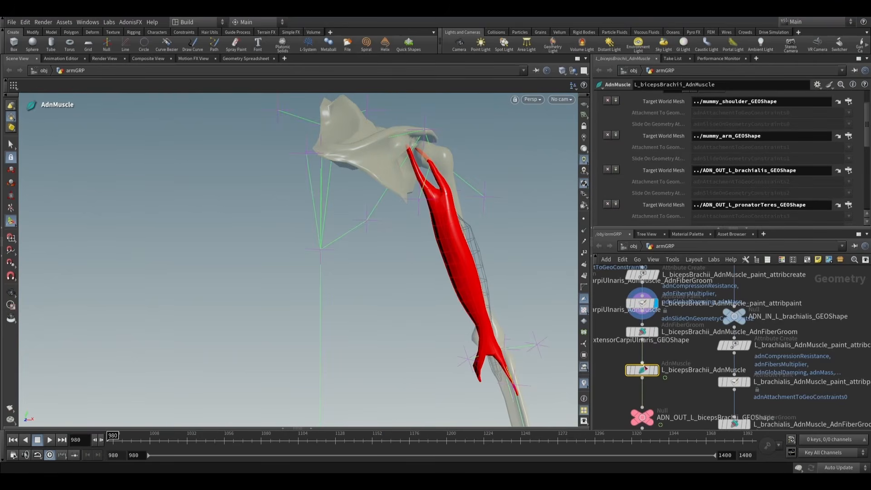
{"action": "left_click", "coordinate": [642, 303]}
{"action": "left_click", "coordinate": [718, 129]}
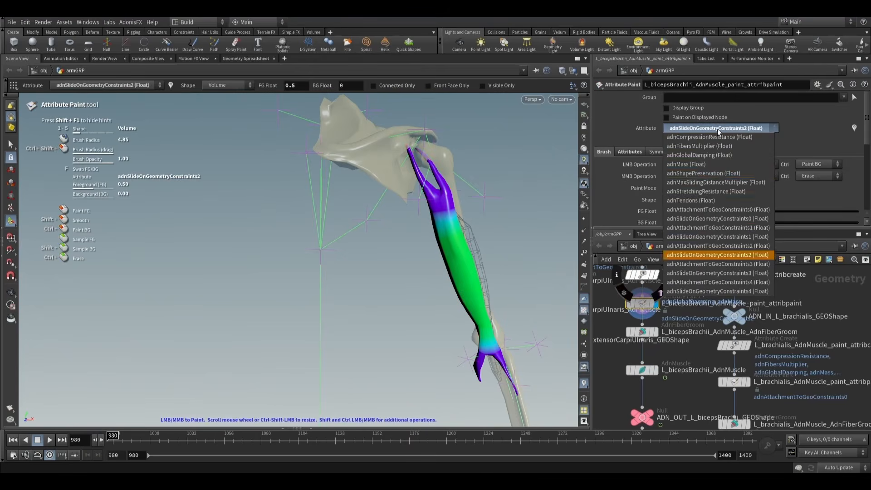
{"action": "left_click", "coordinate": [692, 237]}
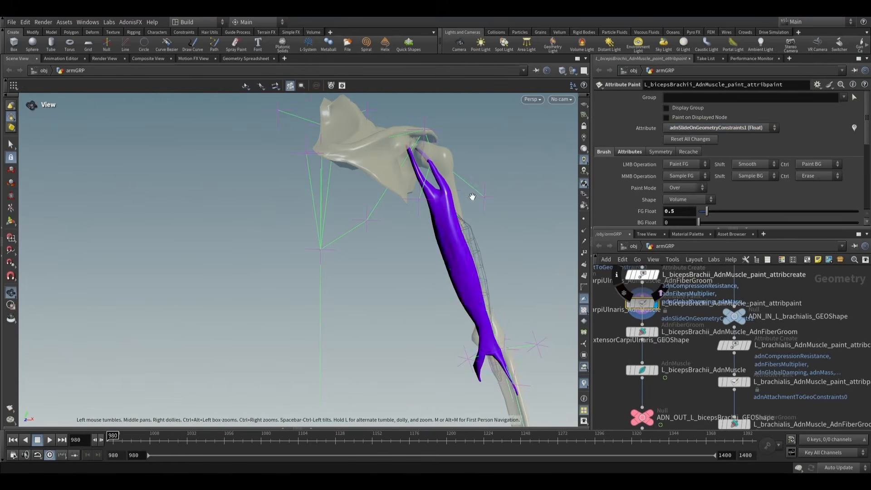
- Paint adnSlideOnGeometryConstraints1 at 0.5 on the biceps' outer upper tendon with a brush radius of about 2.19
{"action": "left_click_drag", "start_coordinate": [470, 197], "coordinate": [447, 191], "text": "alt"}
{"action": "right_click_drag", "start_coordinate": [447, 191], "coordinate": [490, 218], "text": "alt"}
{"action": "middle_click_drag", "start_coordinate": [454, 212], "coordinate": [442, 265], "text": "alt"}
{"action": "right_click_drag", "start_coordinate": [443, 264], "coordinate": [542, 272], "text": "alt"}
{"action": "left_click_drag", "start_coordinate": [440, 287], "coordinate": [433, 264]}
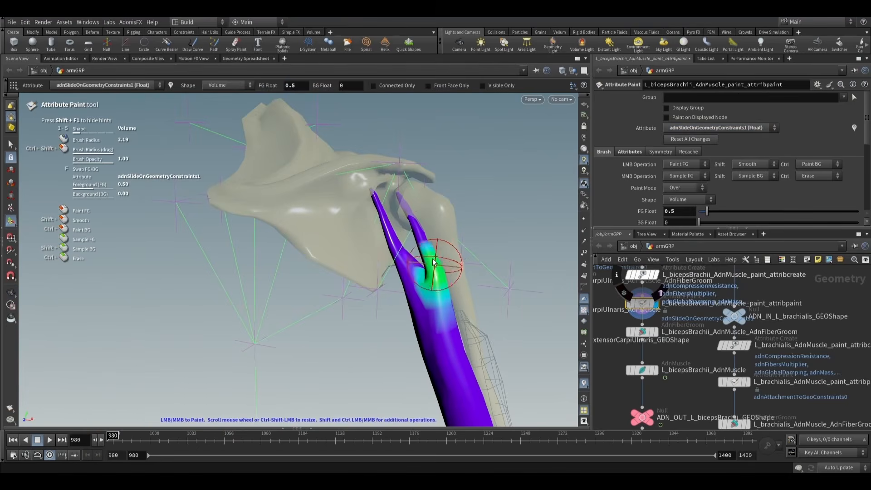
{"action": "left_click_drag", "start_coordinate": [416, 231], "coordinate": [311, 249], "text": "alt"}
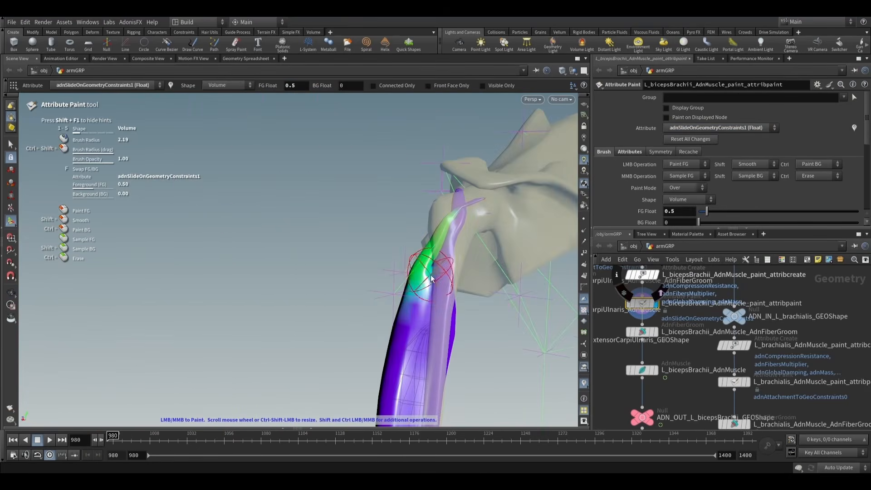
{"action": "mouse_move", "coordinate": [433, 273]}
{"action": "left_mouse_down", "text": "alt"}
{"action": "mouse_move", "coordinate": [381, 270]}
{"action": "mouse_move", "coordinate": [454, 279]}
{"action": "mouse_move", "coordinate": [517, 268]}
{"action": "mouse_move", "coordinate": [508, 295]}
{"action": "mouse_move", "coordinate": [327, 284]}
{"action": "mouse_move", "coordinate": [524, 314]}
{"action": "mouse_move", "coordinate": [445, 239]}
{"action": "mouse_move", "coordinate": [394, 311]}
{"action": "left_mouse_up", "text": "alt"}
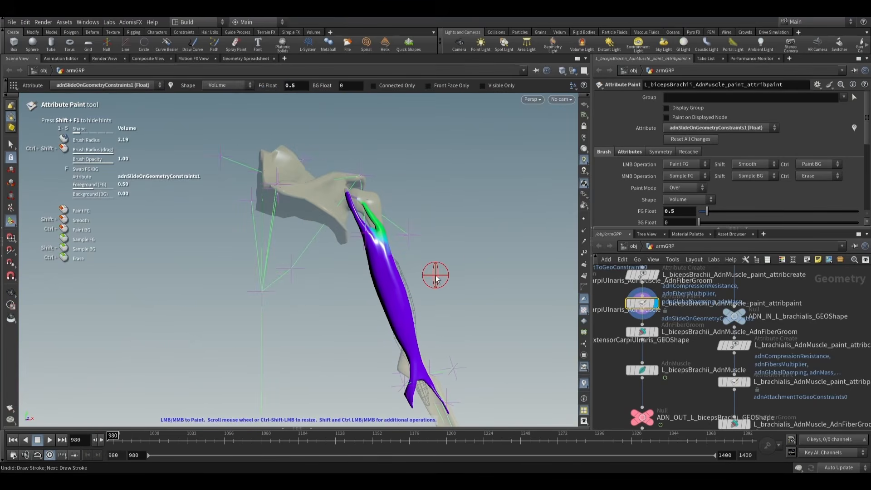
- Paint adnSlideOnGeometryConstraints1 at 0.5 along the biceps' lower tendon branch that runs onto the forearm bone
{"action": "mouse_move", "coordinate": [435, 278]}
{"action": "left_mouse_down", "text": "alt"}
{"action": "mouse_move", "coordinate": [427, 238]}
{"action": "mouse_move", "coordinate": [358, 321]}
{"action": "mouse_move", "coordinate": [566, 323]}
{"action": "mouse_move", "coordinate": [425, 309]}
{"action": "mouse_move", "coordinate": [461, 366]}
{"action": "mouse_move", "coordinate": [438, 308]}
{"action": "mouse_move", "coordinate": [232, 306]}
{"action": "mouse_move", "coordinate": [297, 303]}
{"action": "left_mouse_up", "text": "alt"}
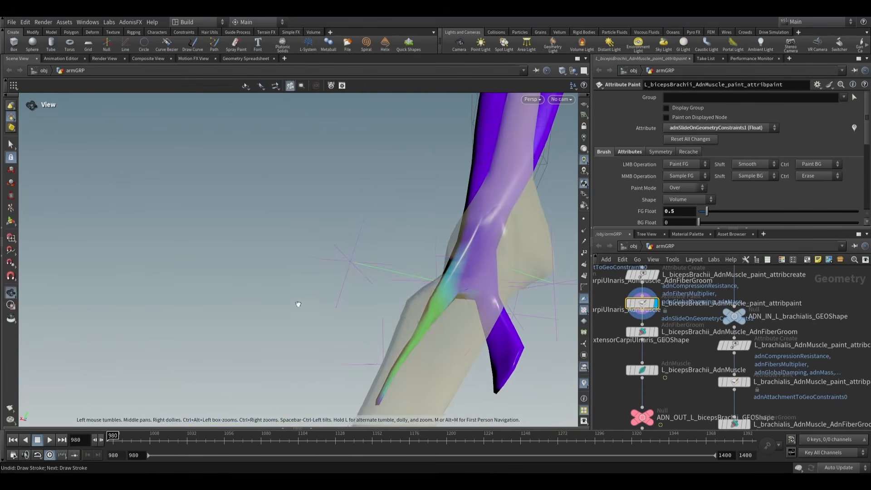
{"action": "scroll", "coordinate": [433, 331], "scroll_direction": "down", "scroll_amount": 2, "text": "alt"}
{"action": "mouse_move", "coordinate": [431, 331]}
{"action": "left_mouse_down", "text": "alt"}
{"action": "mouse_move", "coordinate": [609, 338]}
{"action": "mouse_move", "coordinate": [506, 296]}
{"action": "left_mouse_up", "text": "alt"}
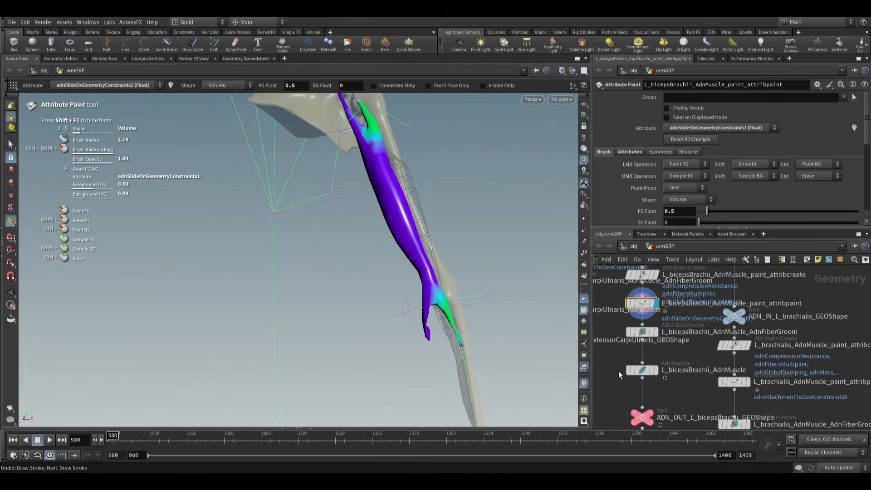
{"action": "left_click_drag", "start_coordinate": [414, 253], "coordinate": [193, 227], "text": "alt"}
- Set the Max Sliding Distance of L_bicepsBrachii_AdnMuscle to 1 in its dynamic properties
{"action": "left_click", "coordinate": [641, 369]}
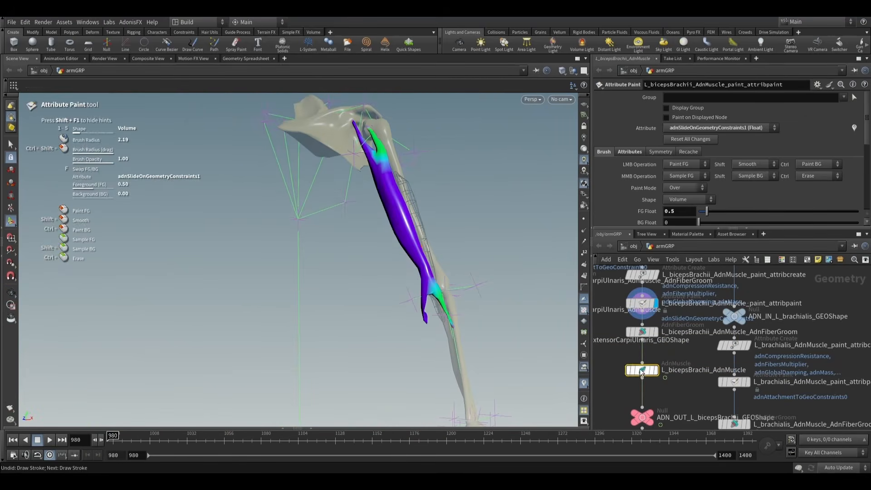
{"action": "scroll", "coordinate": [651, 166], "scroll_direction": "up", "scroll_amount": 2}
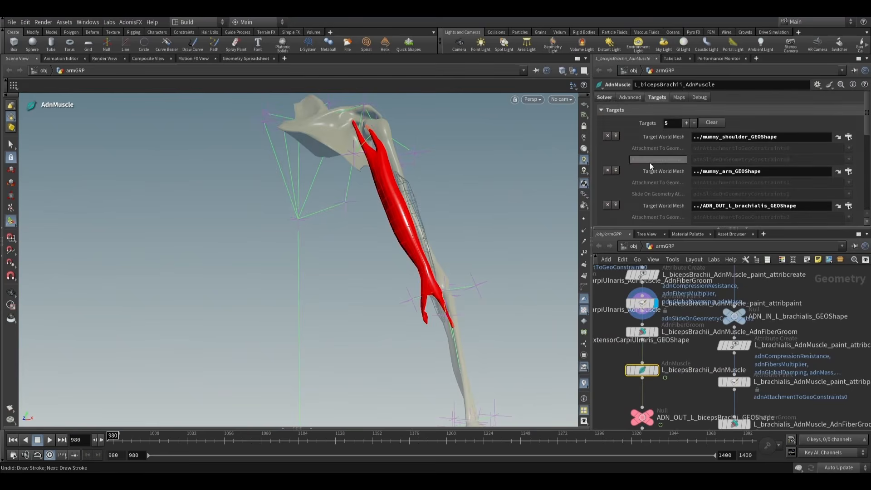
{"action": "left_click", "coordinate": [625, 98]}
{"action": "left_click", "coordinate": [611, 169]}
{"action": "scroll", "coordinate": [630, 167], "scroll_direction": "down", "scroll_amount": 4}
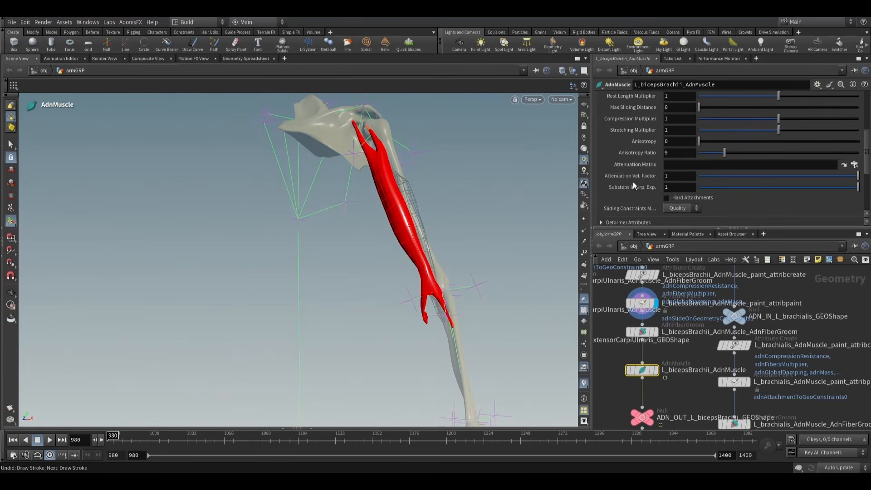
{"action": "scroll", "coordinate": [645, 177], "scroll_direction": "up", "scroll_amount": 3}
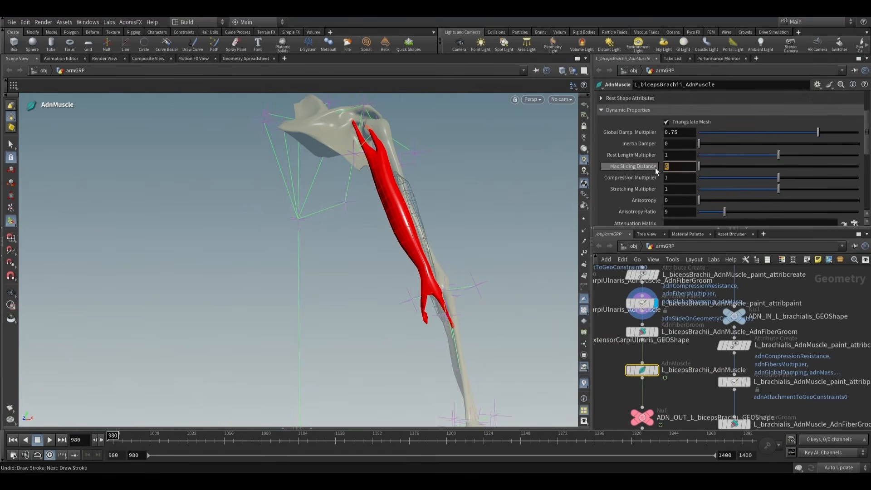
{"action": "type", "text": "1"}
{"action": "key", "text": "Return"}
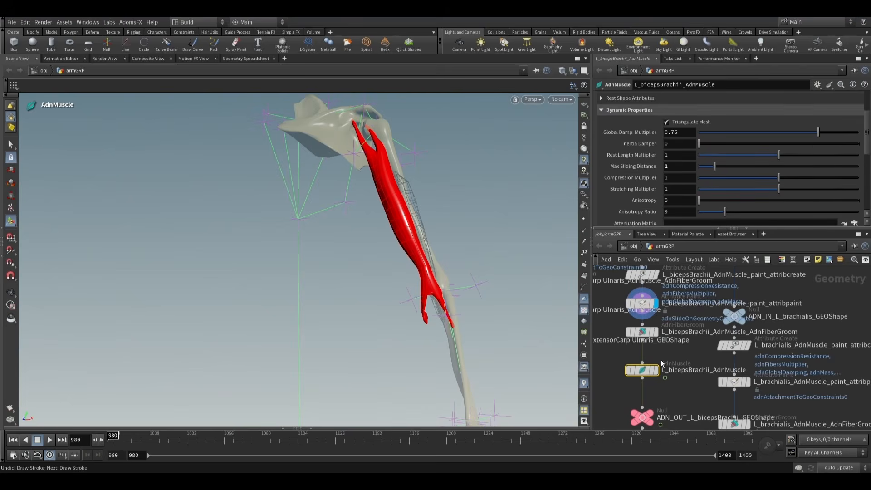
- Display L_bicepsBrachii_AdnMuscle and play its simulation from frame 980 to inspect the biceps, then return to the start frame
{"action": "middle_click_drag", "start_coordinate": [668, 376], "coordinate": [665, 357]}
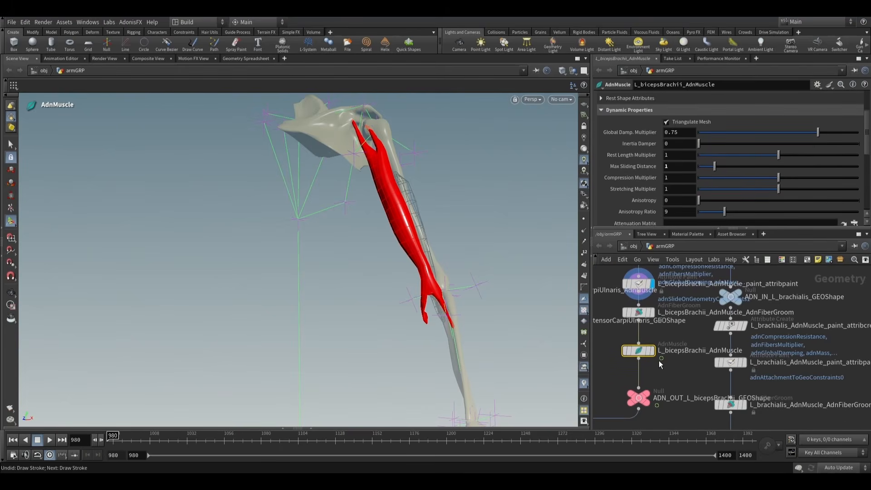
{"action": "scroll", "coordinate": [537, 246], "scroll_direction": "down", "scroll_amount": 4}
{"action": "middle_click_drag", "start_coordinate": [494, 251], "coordinate": [410, 257], "text": "alt"}
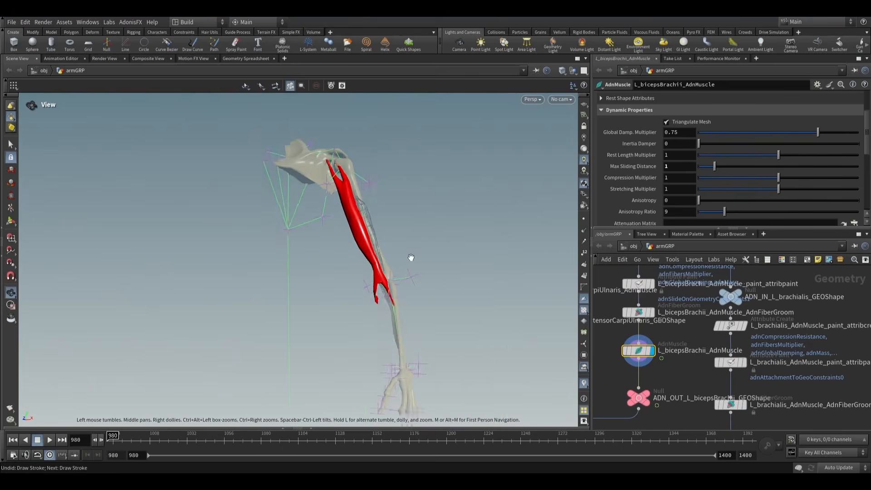
{"action": "left_click_drag", "start_coordinate": [410, 256], "coordinate": [381, 292], "text": "alt"}
{"action": "key", "text": "Return"}
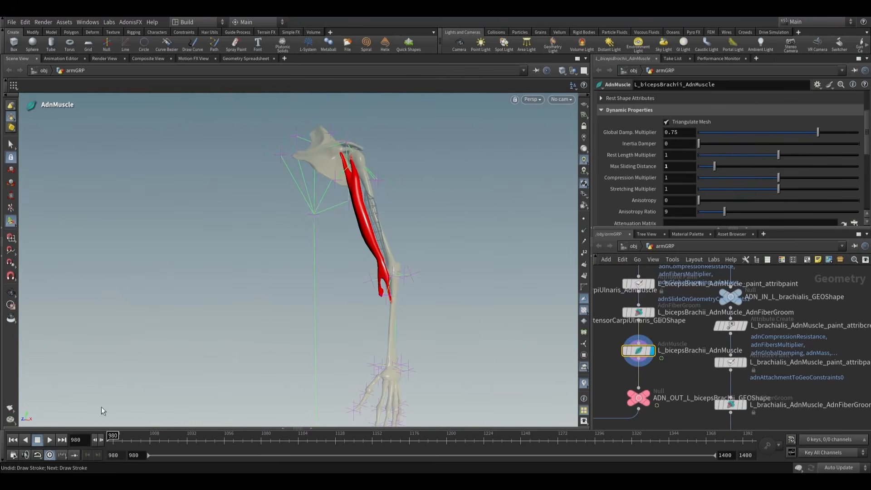
{"action": "left_click", "coordinate": [48, 440]}
{"action": "key", "text": "Escape"}
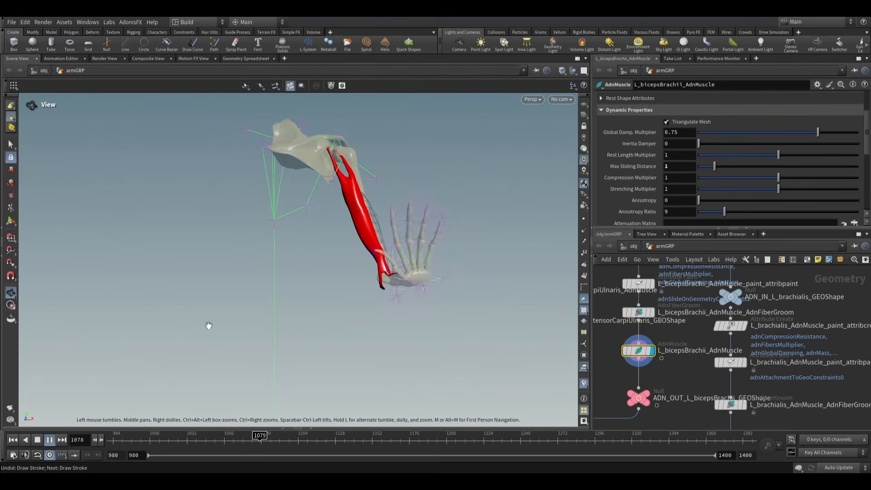
{"action": "left_click_drag", "start_coordinate": [227, 321], "coordinate": [212, 321], "text": "alt"}
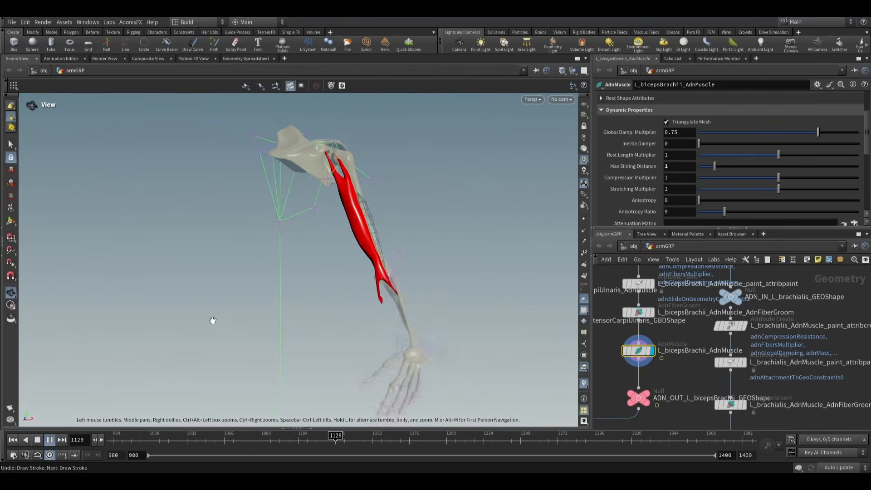
{"action": "scroll", "coordinate": [213, 321], "scroll_direction": "down", "scroll_amount": 1}
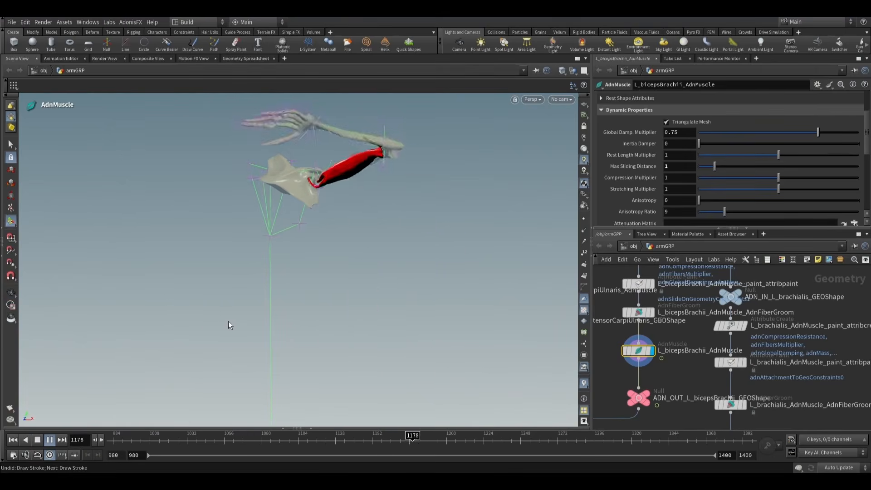
{"action": "key", "text": "alt"}
{"action": "left_click_drag", "start_coordinate": [228, 321], "coordinate": [205, 322], "text": "alt"}
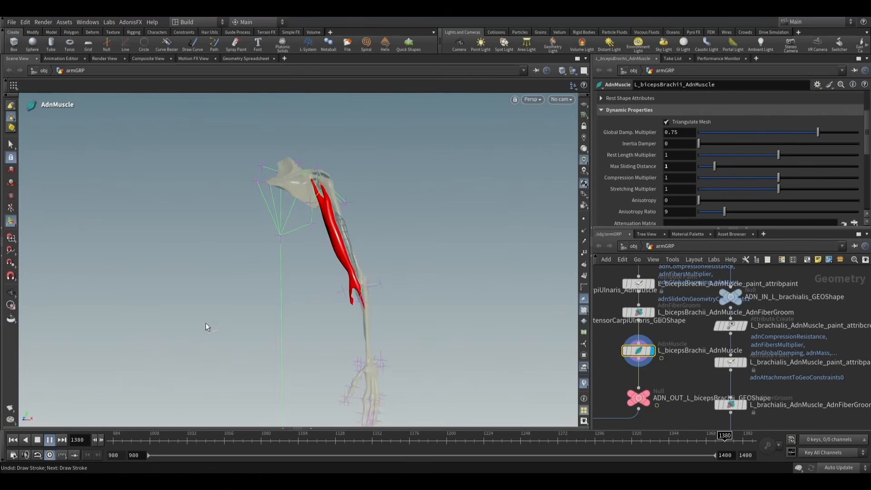
{"action": "left_click_drag", "start_coordinate": [206, 322], "coordinate": [186, 374], "text": "alt"}
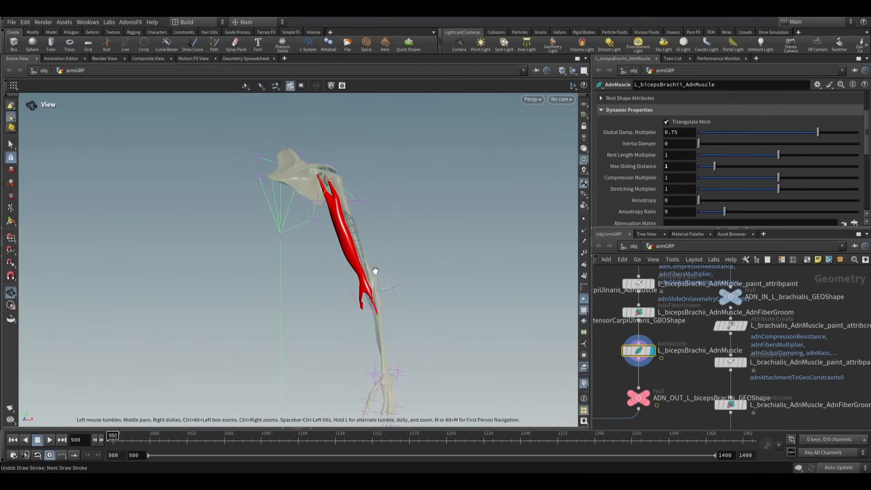
- Select the biceps' paint_attribpaint node and set its paint attribute to adnFibersMultiplier
{"action": "right_click_drag", "start_coordinate": [347, 286], "coordinate": [494, 323], "text": "alt"}
{"action": "middle_click_drag", "start_coordinate": [422, 310], "coordinate": [362, 300], "text": "alt"}
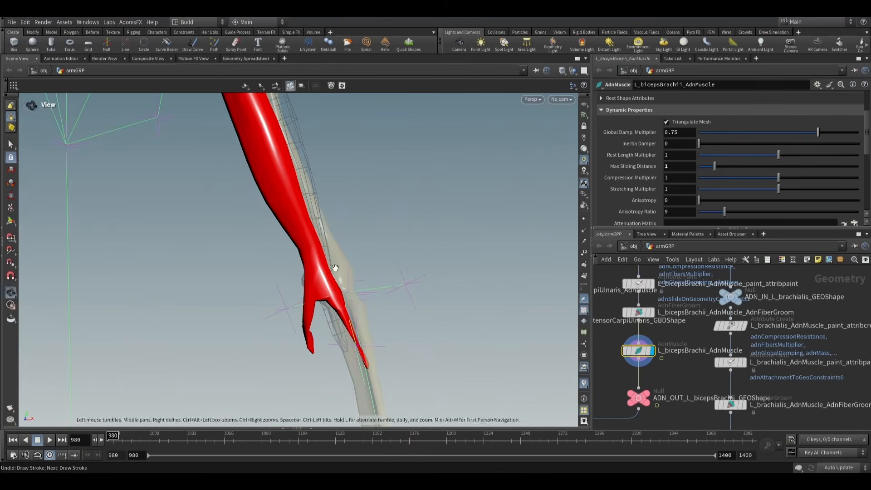
{"action": "middle_click_drag", "start_coordinate": [334, 268], "coordinate": [365, 281], "text": "alt"}
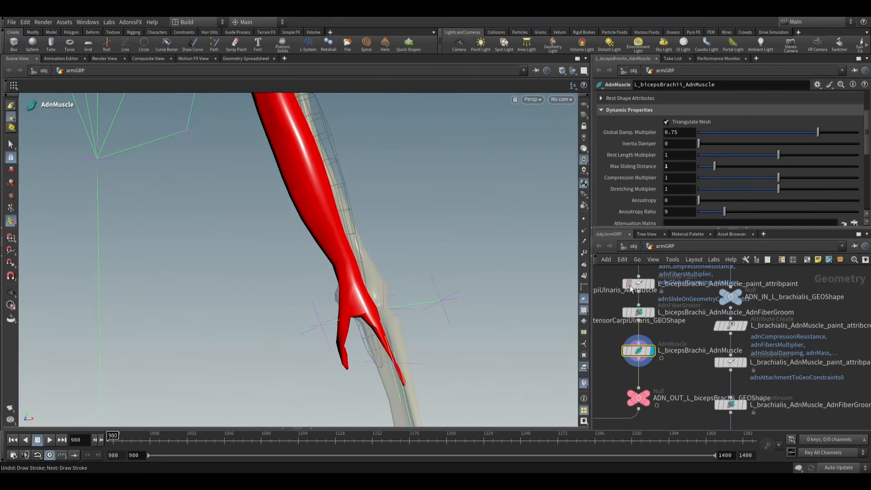
{"action": "left_click", "coordinate": [633, 284]}
{"action": "left_click", "coordinate": [708, 127]}
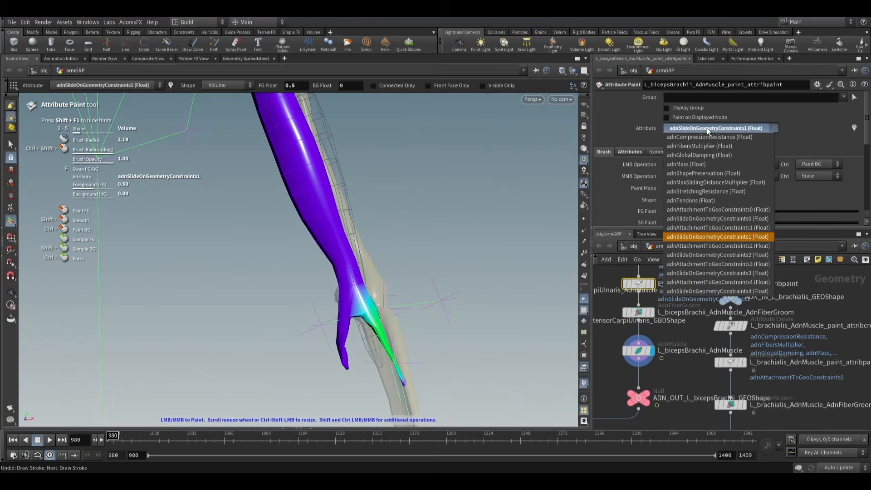
{"action": "left_click", "coordinate": [701, 146]}
{"action": "key", "text": "Escape"}
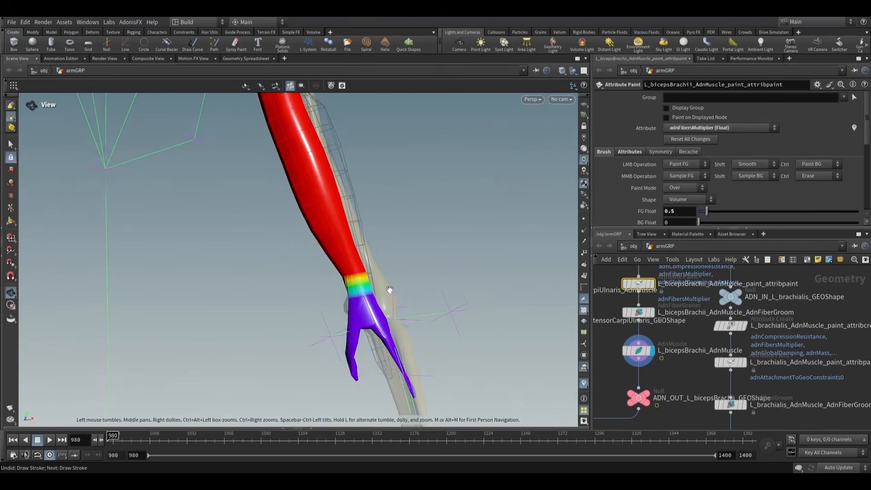
- Set the foreground value to 1 and paint adnFibersMultiplier down from the lower biceps belly into the forearm tendon branch
{"action": "left_click_drag", "start_coordinate": [389, 290], "coordinate": [396, 324]}
{"action": "key", "text": "Return"}
{"action": "middle_click_drag", "start_coordinate": [392, 325], "coordinate": [376, 262], "text": "alt"}
{"action": "scroll", "coordinate": [368, 251], "scroll_direction": "up", "scroll_amount": 1}
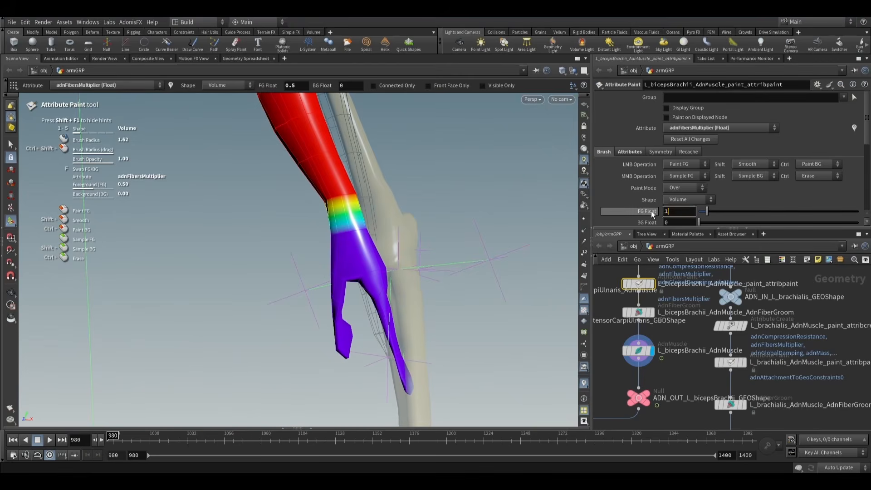
{"action": "key", "text": "Return"}
{"action": "left_click_drag", "start_coordinate": [373, 278], "coordinate": [361, 251]}
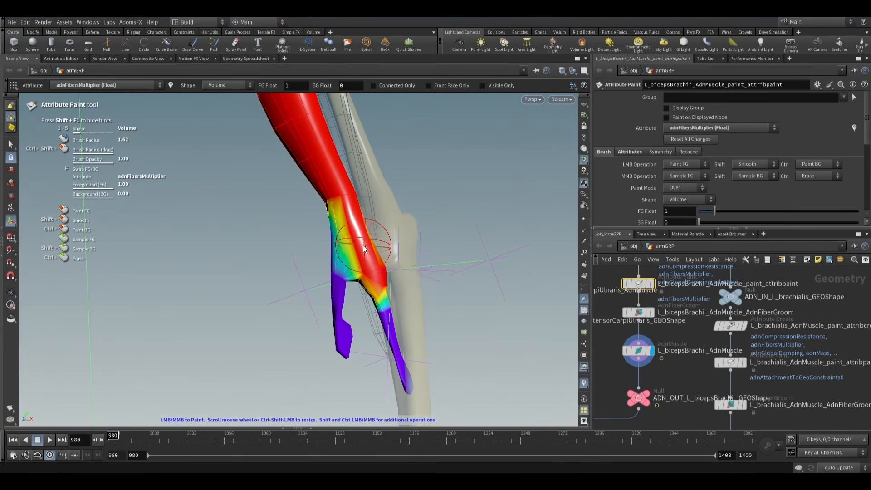
{"action": "key", "text": "Escape"}
{"action": "mouse_move", "coordinate": [360, 254]}
{"action": "left_mouse_down"}
{"action": "mouse_move", "coordinate": [311, 236]}
{"action": "mouse_move", "coordinate": [230, 241]}
{"action": "mouse_move", "coordinate": [150, 227]}
{"action": "left_mouse_up"}
{"action": "key", "text": "Return"}
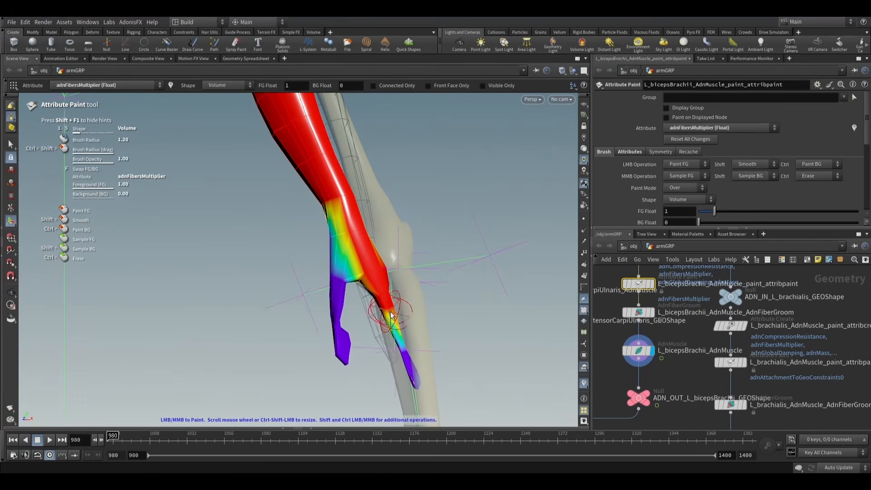
{"action": "key", "text": "Escape"}
- Display the normal1 node below muscles_sim_view to show all the simulated arm muscles together
{"action": "mouse_move", "coordinate": [385, 237]}
{"action": "left_mouse_down"}
{"action": "mouse_move", "coordinate": [403, 231]}
{"action": "mouse_move", "coordinate": [415, 260]}
{"action": "left_mouse_up"}
{"action": "key", "text": "s"}
{"action": "scroll", "coordinate": [675, 388], "scroll_direction": "down", "scroll_amount": 10}
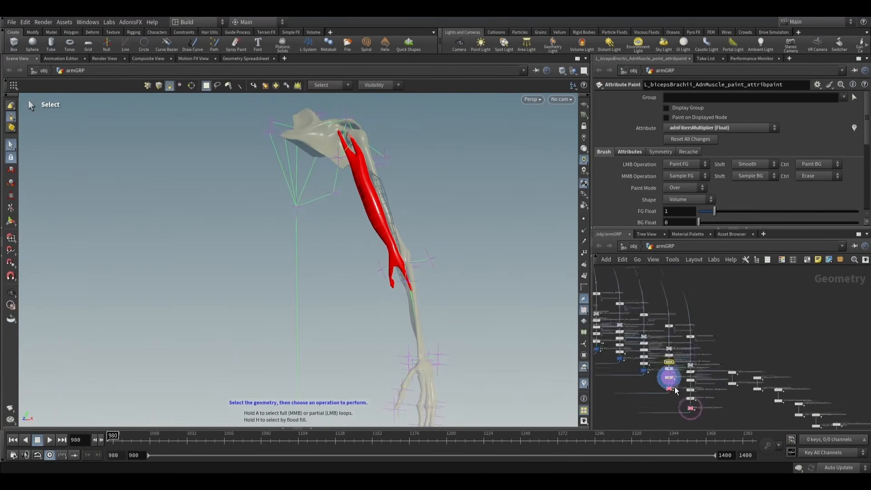
{"action": "middle_click_drag", "start_coordinate": [700, 342], "coordinate": [851, 344]}
{"action": "scroll", "coordinate": [674, 344], "scroll_direction": "up", "scroll_amount": 10}
{"action": "middle_click_drag", "start_coordinate": [675, 332], "coordinate": [598, 375]}
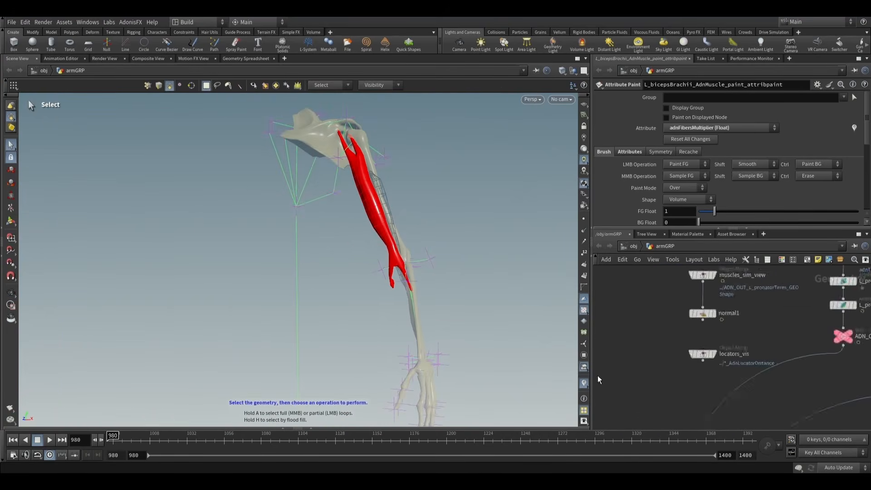
{"action": "scroll", "coordinate": [725, 323], "scroll_direction": "up", "scroll_amount": 3}
{"action": "left_click", "coordinate": [687, 309]}
{"action": "left_click", "coordinate": [688, 309]}
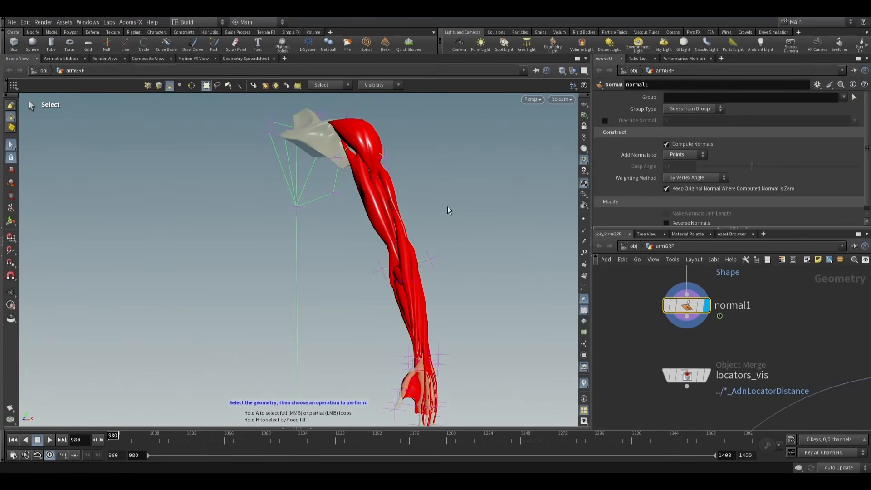
- Play the full arm muscle simulation while viewing it from several angles, and return to frame 980
{"action": "key", "text": "Escape"}
{"action": "left_click_drag", "start_coordinate": [463, 200], "coordinate": [422, 263]}
{"action": "key", "text": "s"}
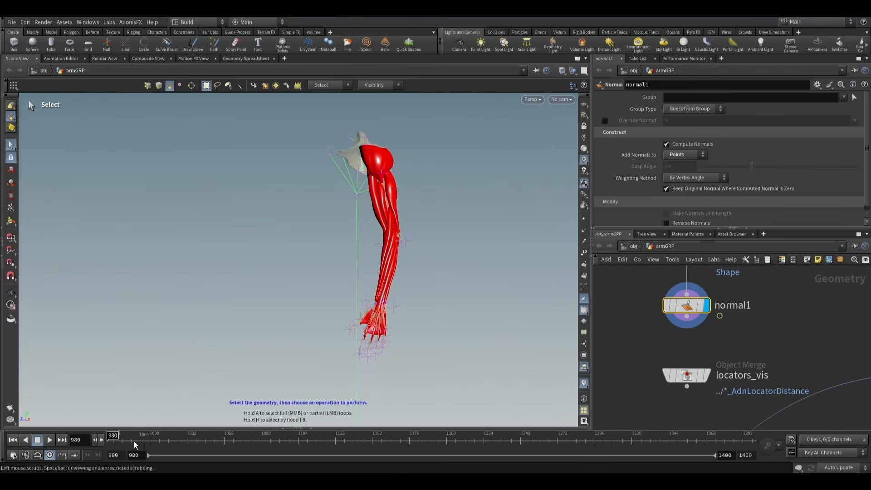
{"action": "left_click", "coordinate": [50, 441]}
{"action": "key", "text": "Escape"}
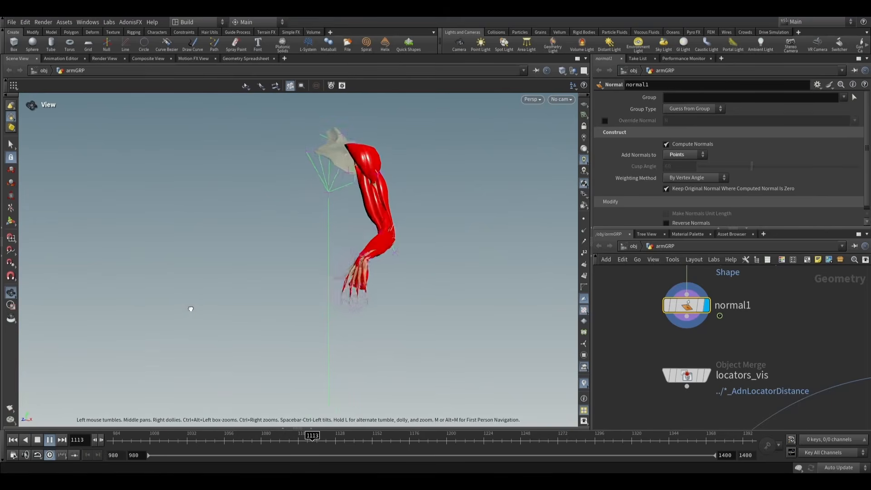
{"action": "key", "text": "s"}
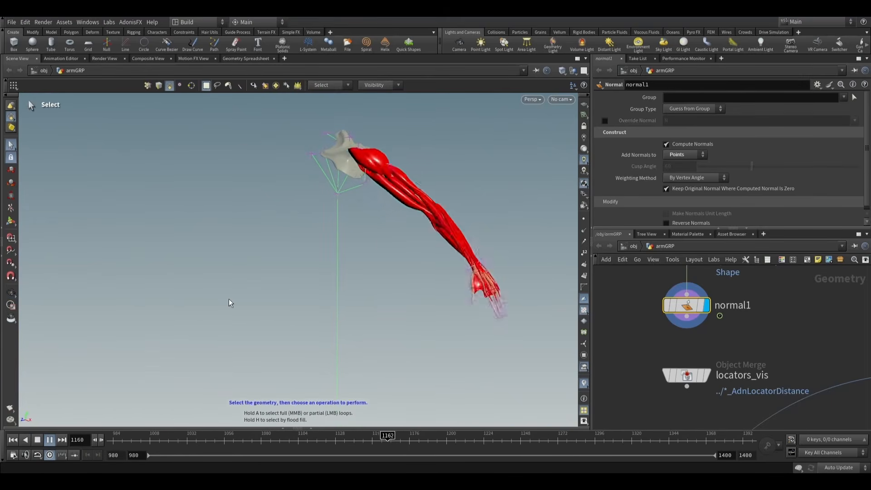
{"action": "key", "text": "Escape"}
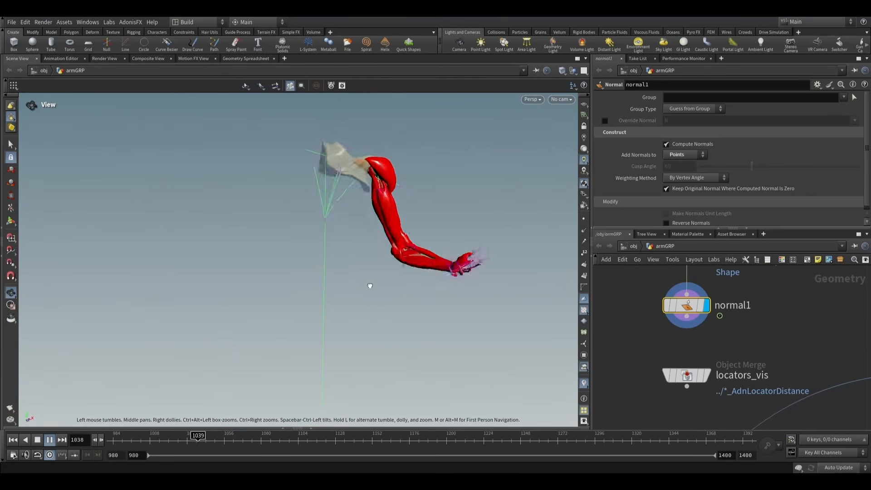
{"action": "key", "text": "s"}
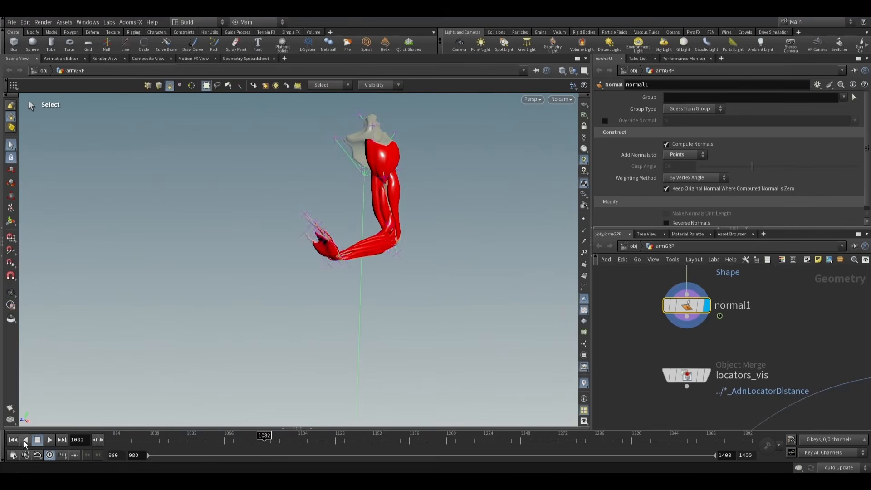
{"action": "left_click", "coordinate": [13, 439]}
{"action": "left_click_drag", "start_coordinate": [403, 207], "coordinate": [453, 211], "text": "alt"}
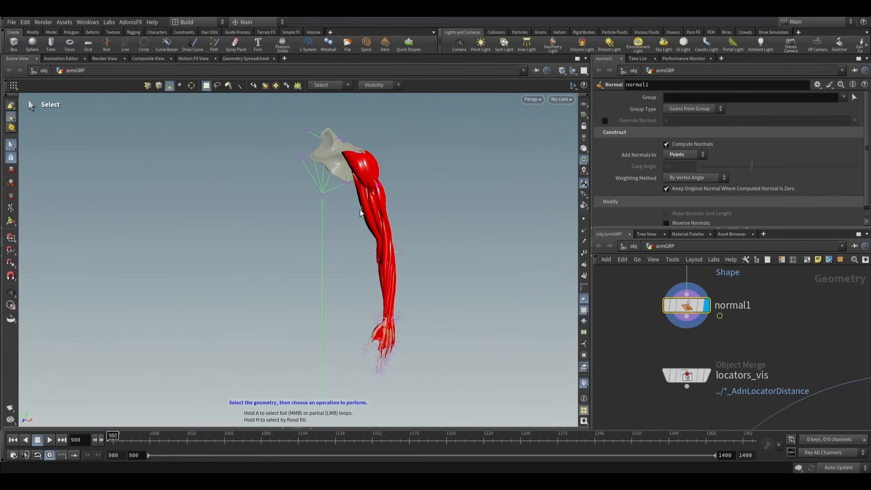
{"action": "left_click_drag", "start_coordinate": [360, 213], "coordinate": [377, 218], "text": "alt"}
{"action": "scroll", "coordinate": [377, 219], "scroll_direction": "up", "scroll_amount": 3}
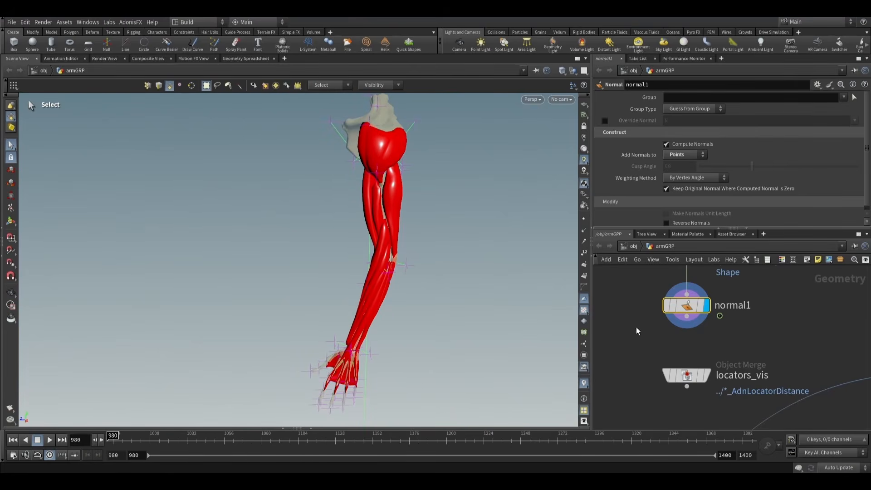
- Display the triceps output node ADN_OUT_L_triceps_GEOShape to show that muscle alone on the arm bones
{"action": "scroll", "coordinate": [760, 333], "scroll_direction": "down", "scroll_amount": 8}
{"action": "middle_click_drag", "start_coordinate": [762, 334], "coordinate": [656, 340]}
{"action": "scroll", "coordinate": [709, 358], "scroll_direction": "up", "scroll_amount": 2}
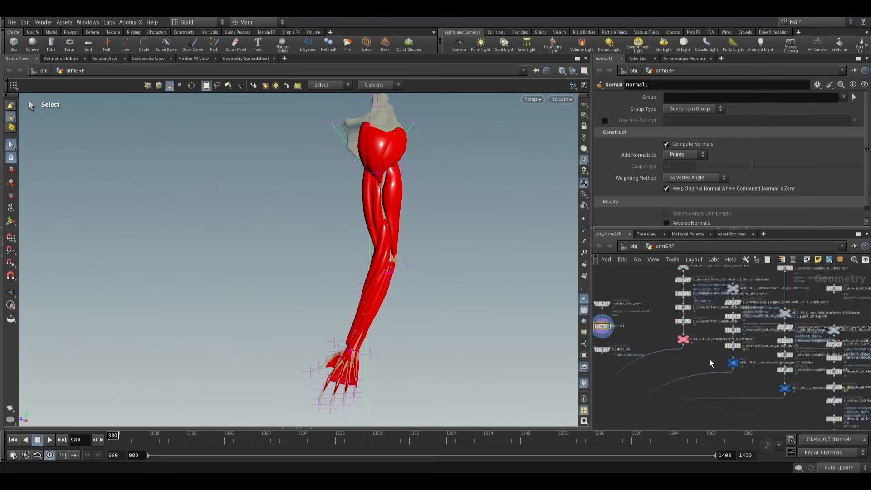
{"action": "scroll", "coordinate": [710, 359], "scroll_direction": "up", "scroll_amount": 3}
{"action": "middle_click_drag", "start_coordinate": [711, 359], "coordinate": [690, 333]}
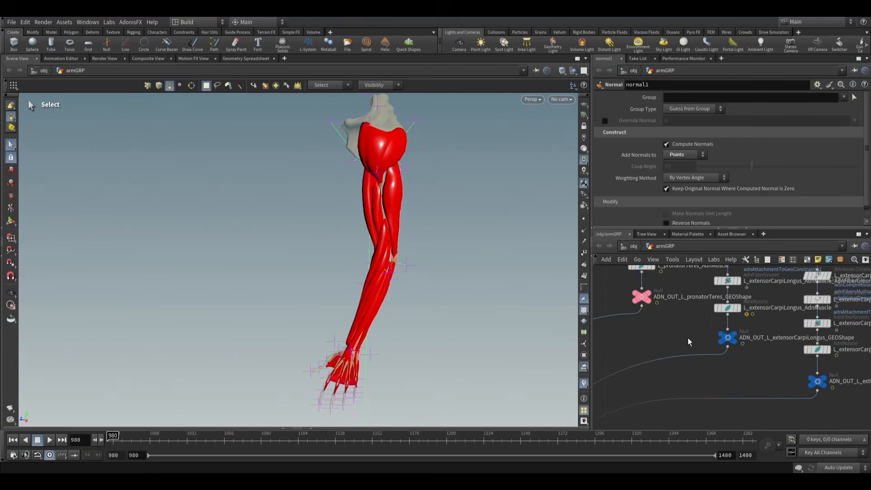
{"action": "left_click", "coordinate": [651, 293]}
{"action": "left_click_drag", "start_coordinate": [417, 280], "coordinate": [509, 276]}
{"action": "key", "text": "s"}
{"action": "scroll", "coordinate": [668, 336], "scroll_direction": "down", "scroll_amount": 3}
{"action": "middle_click_drag", "start_coordinate": [765, 393], "coordinate": [704, 343]}
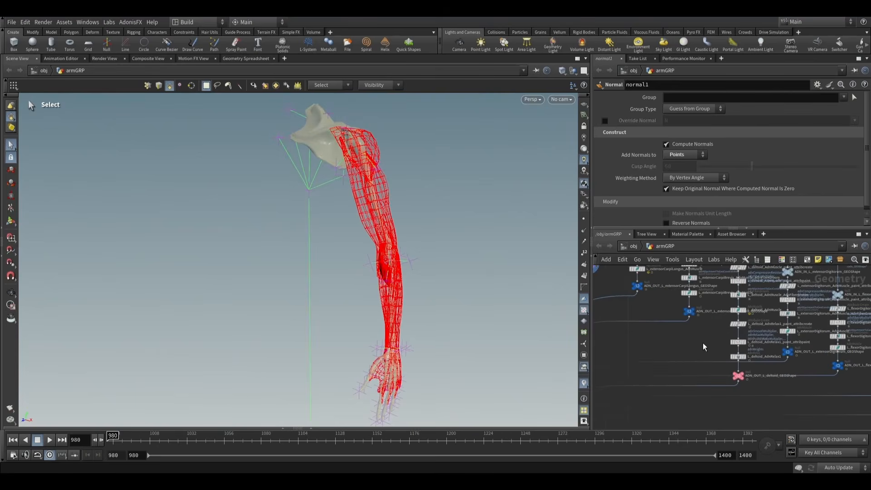
{"action": "middle_click_drag", "start_coordinate": [801, 403], "coordinate": [681, 345]}
{"action": "scroll", "coordinate": [681, 345], "scroll_direction": "down", "scroll_amount": 2}
{"action": "scroll", "coordinate": [732, 341], "scroll_direction": "up", "scroll_amount": 5}
{"action": "scroll", "coordinate": [762, 334], "scroll_direction": "up", "scroll_amount": 3}
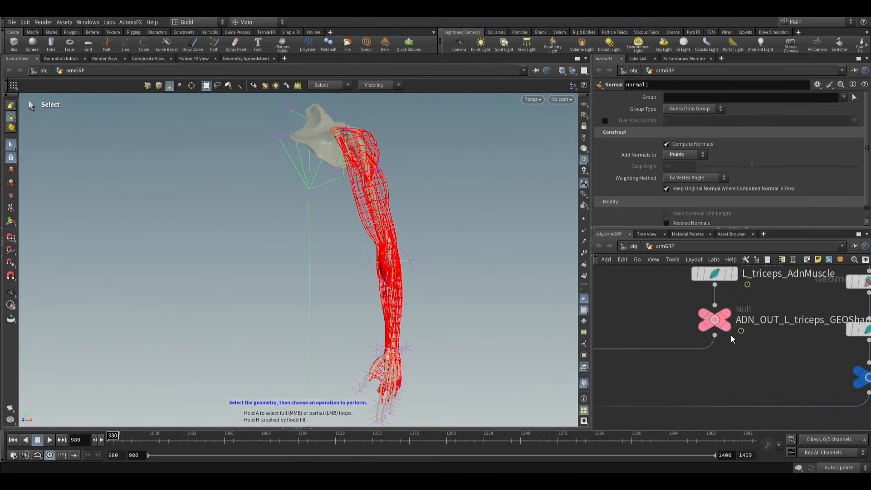
{"action": "left_click", "coordinate": [724, 319]}
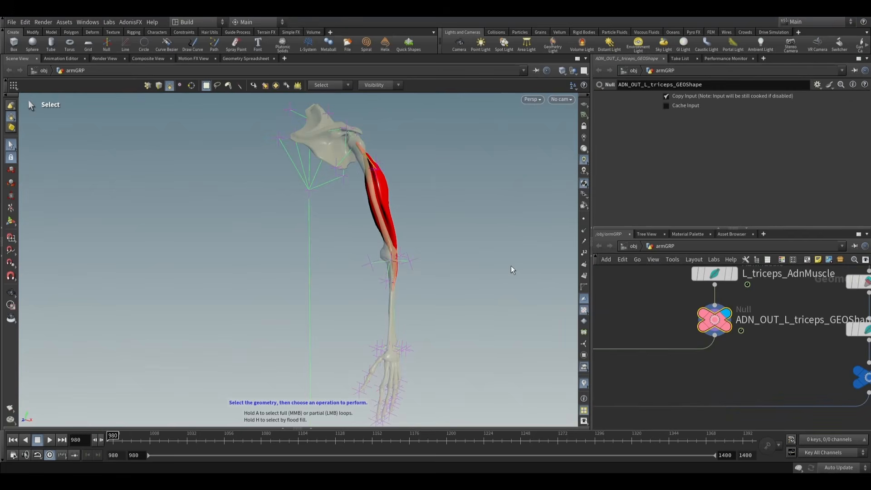
- Display and select the L_bicepsBrachii_AdnMuscle node above the biceps output
{"action": "scroll", "coordinate": [636, 313], "scroll_direction": "down", "scroll_amount": 6}
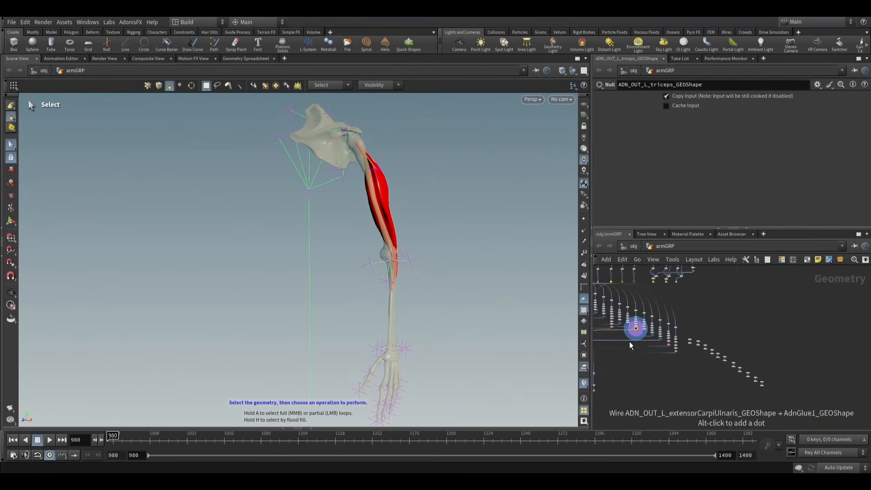
{"action": "scroll", "coordinate": [630, 341], "scroll_direction": "up", "scroll_amount": 6}
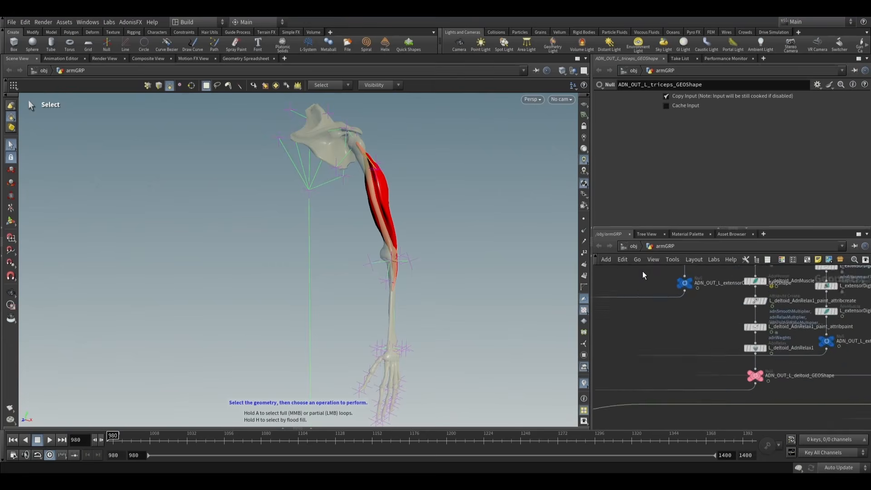
{"action": "middle_click_drag", "start_coordinate": [687, 336], "coordinate": [576, 269]}
{"action": "scroll", "coordinate": [721, 353], "scroll_direction": "down", "scroll_amount": 4}
{"action": "middle_click_drag", "start_coordinate": [737, 350], "coordinate": [578, 287]}
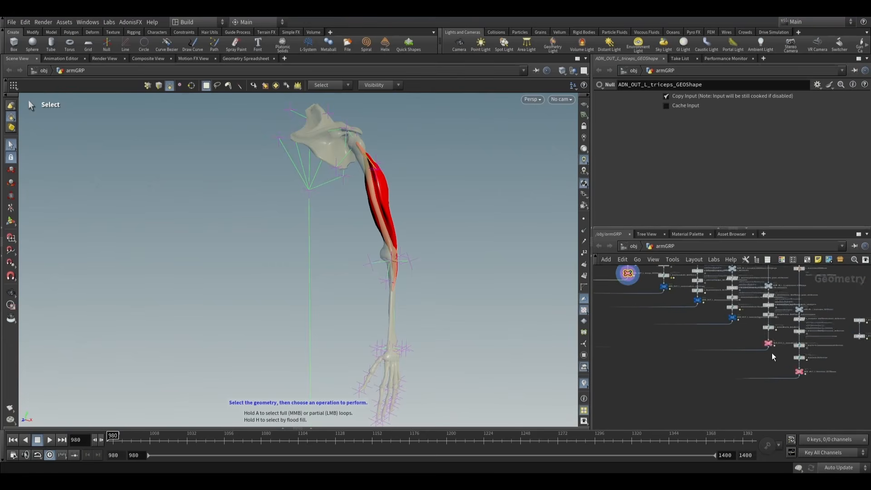
{"action": "scroll", "coordinate": [772, 354], "scroll_direction": "up", "scroll_amount": 5}
{"action": "middle_click_drag", "start_coordinate": [771, 307], "coordinate": [764, 339]}
{"action": "left_click", "coordinate": [755, 326]}
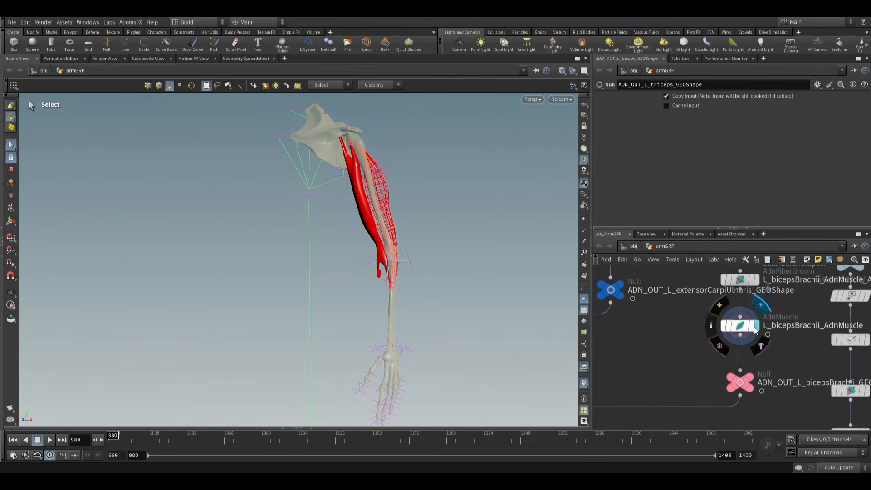
{"action": "left_click", "coordinate": [743, 326]}
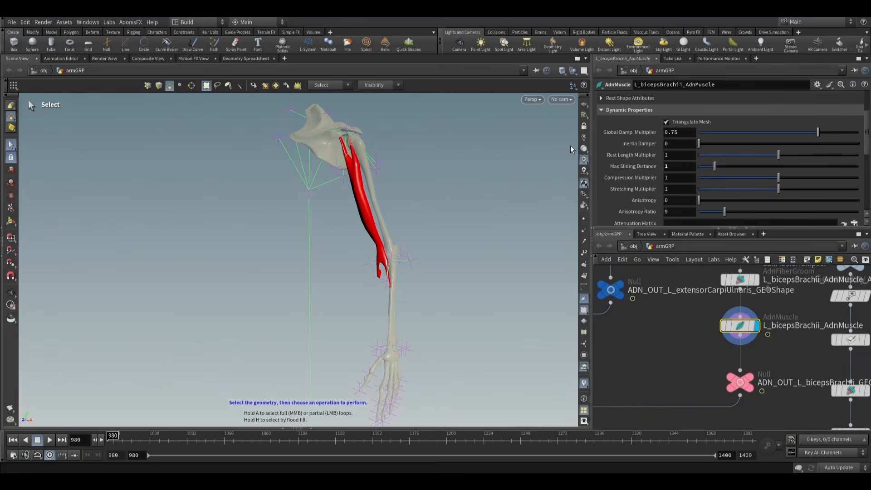
- Compare the target meshes of the biceps' AdnMuscle node with the constraint attributes in its paint_attribpaint node
{"action": "scroll", "coordinate": [687, 328], "scroll_direction": "down", "scroll_amount": 3}
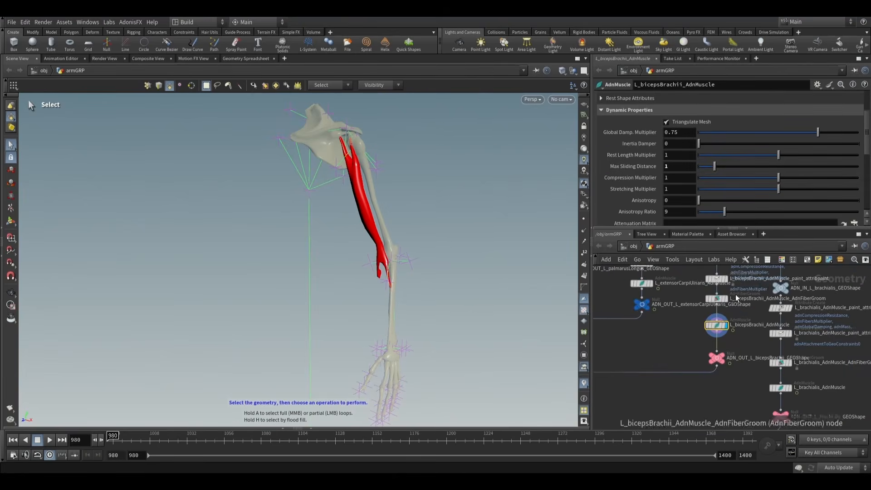
{"action": "left_click", "coordinate": [717, 277]}
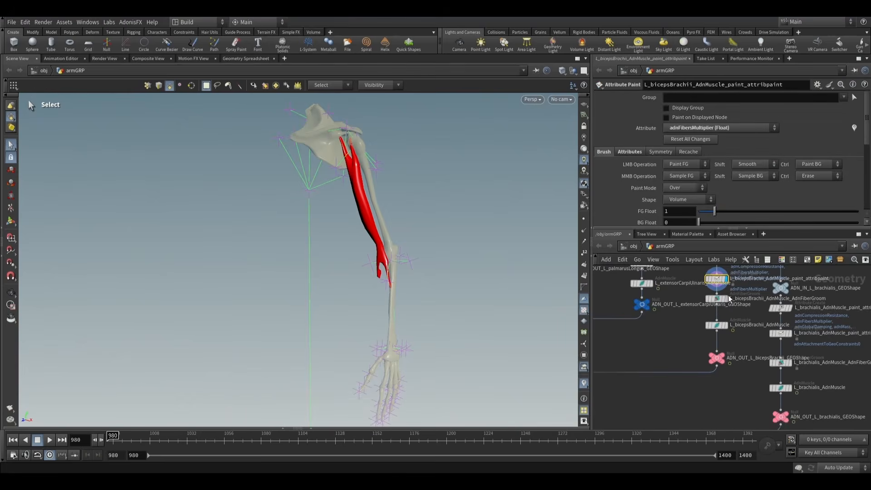
{"action": "middle_click_drag", "start_coordinate": [729, 298], "coordinate": [717, 351]}
{"action": "left_click", "coordinate": [717, 128]}
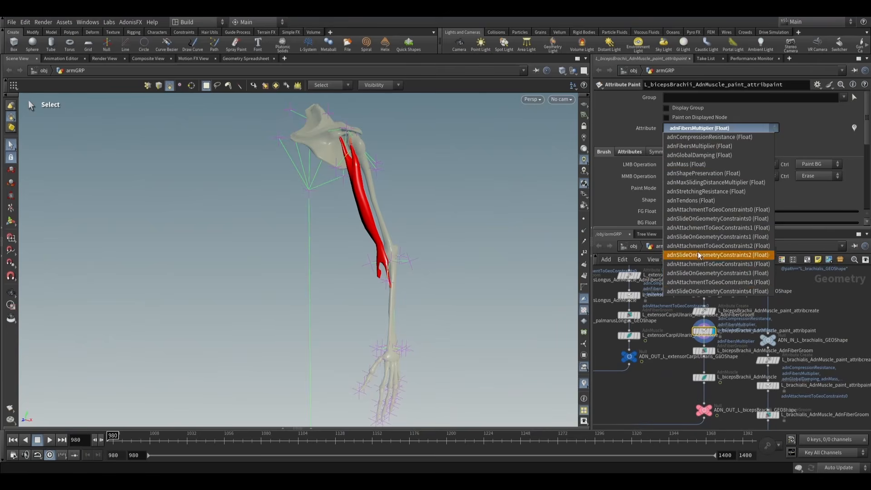
{"action": "left_click", "coordinate": [674, 380]}
{"action": "left_click", "coordinate": [705, 378]}
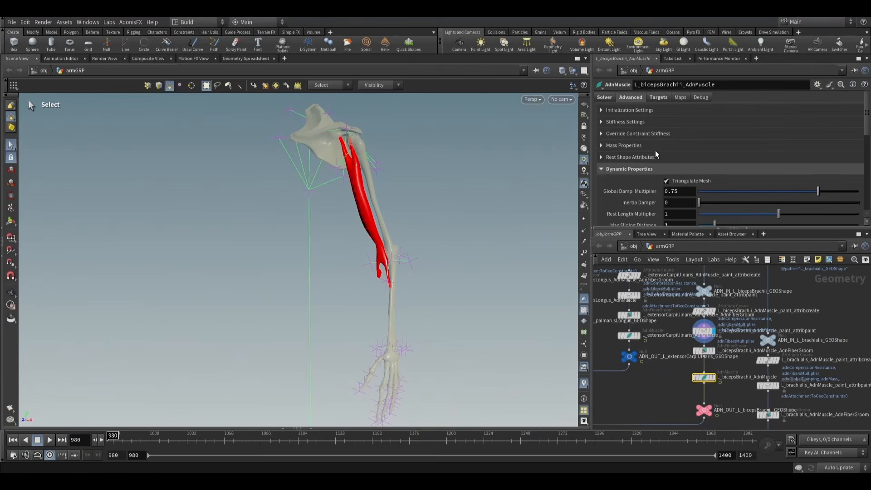
{"action": "left_click", "coordinate": [658, 97]}
{"action": "scroll", "coordinate": [735, 176], "scroll_direction": "down", "scroll_amount": 1}
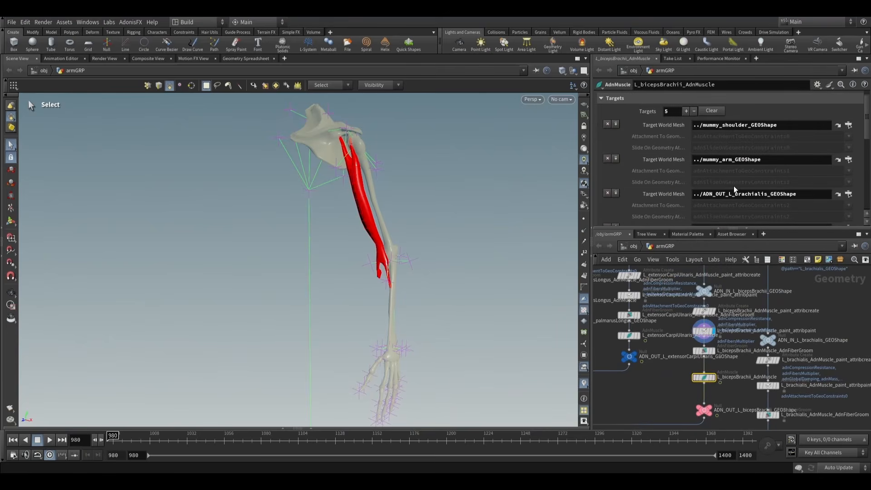
{"action": "left_click", "coordinate": [710, 382]}
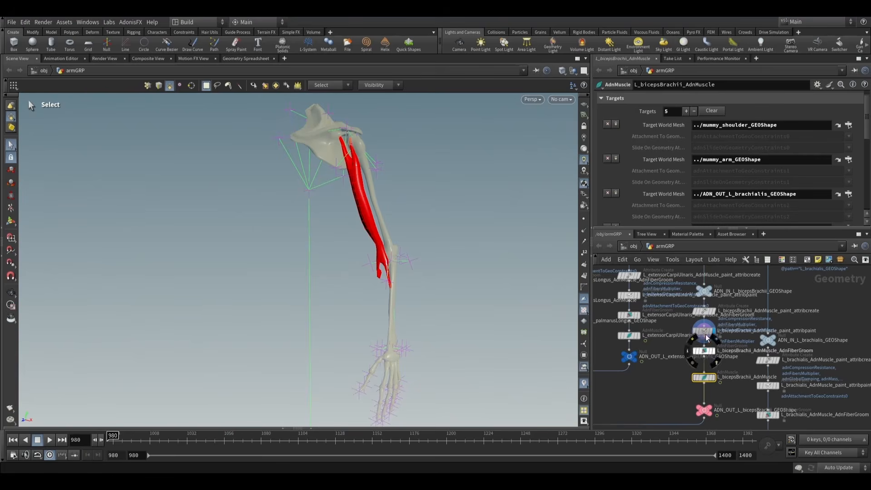
{"action": "left_click", "coordinate": [715, 326]}
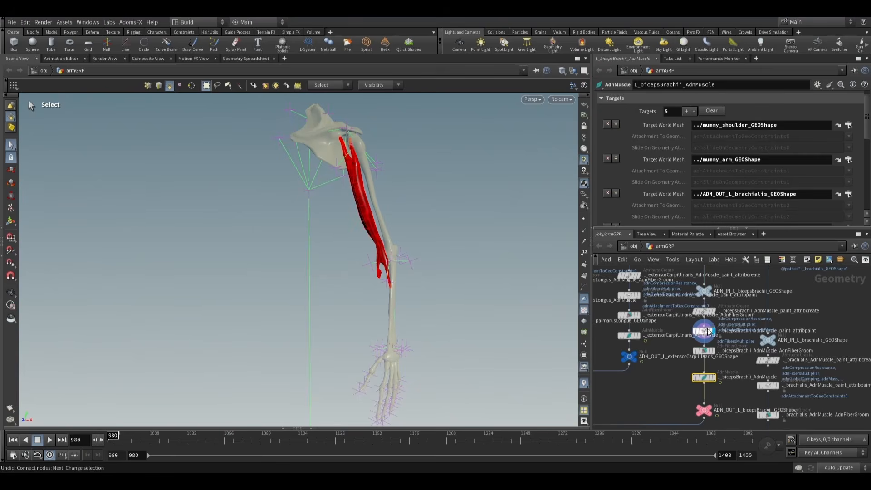
- Set the paint attribute of the biceps' paint_attribpaint node to adnAttachmentToGeoConstraints2
{"action": "left_click", "coordinate": [704, 331]}
{"action": "left_click", "coordinate": [731, 128]}
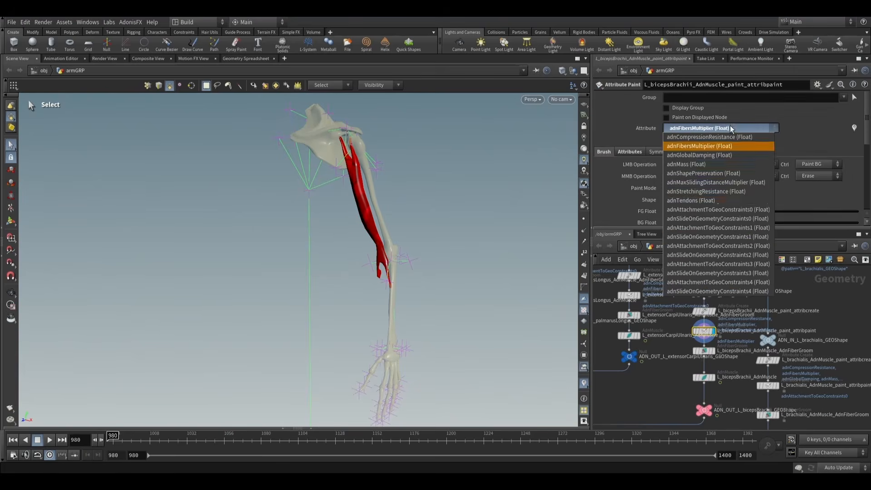
{"action": "left_click", "coordinate": [706, 247]}
{"action": "left_click_drag", "start_coordinate": [267, 200], "coordinate": [378, 224], "text": "alt"}
{"action": "scroll", "coordinate": [404, 216], "scroll_direction": "up", "scroll_amount": 4}
{"action": "left_click_drag", "start_coordinate": [378, 223], "coordinate": [384, 238]}
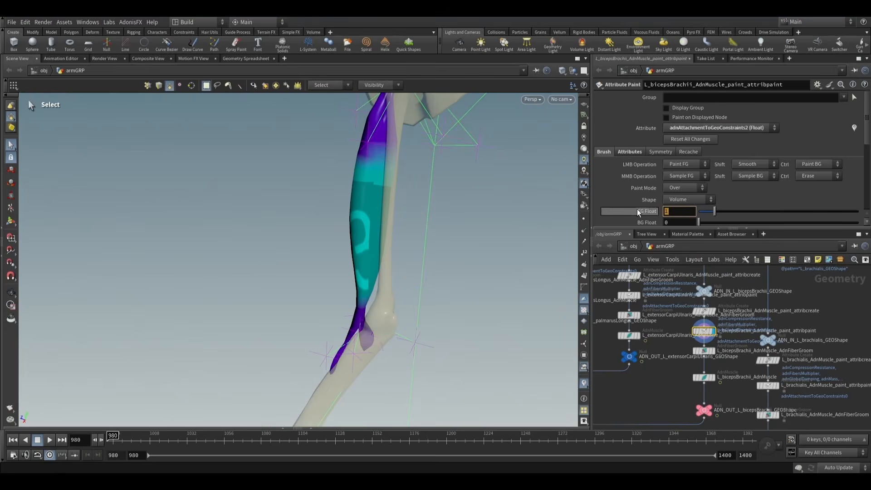
- Set the foreground value to 0.5 and paint adnAttachmentToGeoConstraints2 over the middle and lower biceps belly with an enlarged brush
{"action": "left_click", "coordinate": [9, 220]}
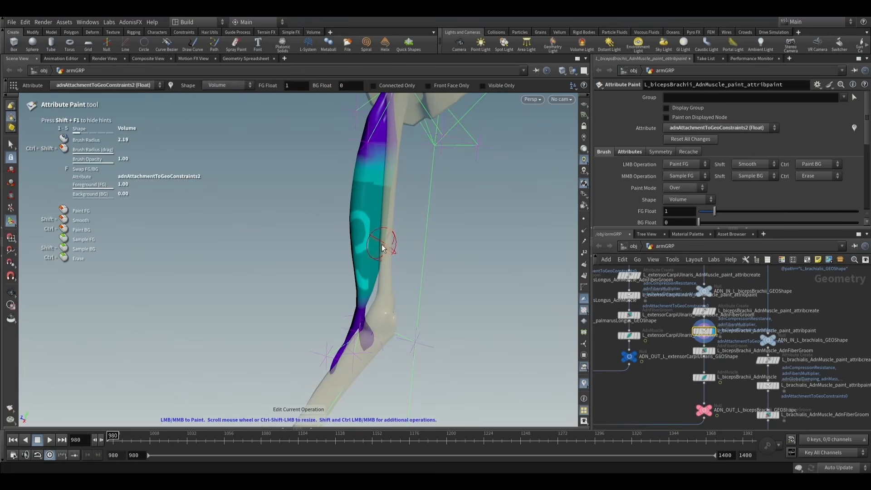
{"action": "key", "text": "Escape"}
{"action": "mouse_move", "coordinate": [338, 259]}
{"action": "left_mouse_down"}
{"action": "mouse_move", "coordinate": [428, 215]}
{"action": "mouse_move", "coordinate": [192, 210]}
{"action": "mouse_move", "coordinate": [365, 208]}
{"action": "mouse_move", "coordinate": [410, 219]}
{"action": "mouse_move", "coordinate": [361, 229]}
{"action": "mouse_move", "coordinate": [351, 228]}
{"action": "mouse_move", "coordinate": [428, 219]}
{"action": "left_mouse_up"}
{"action": "key", "text": "Return"}
{"action": "type", "text": "0.5"}
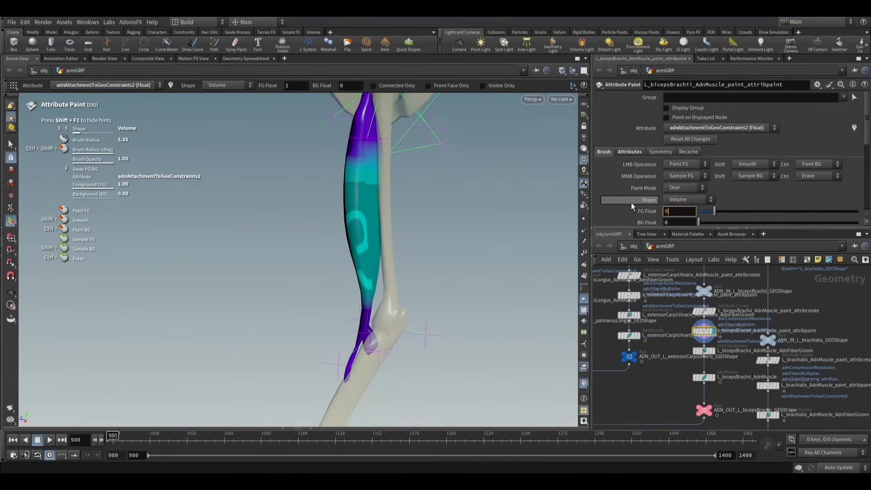
{"action": "key", "text": "Return"}
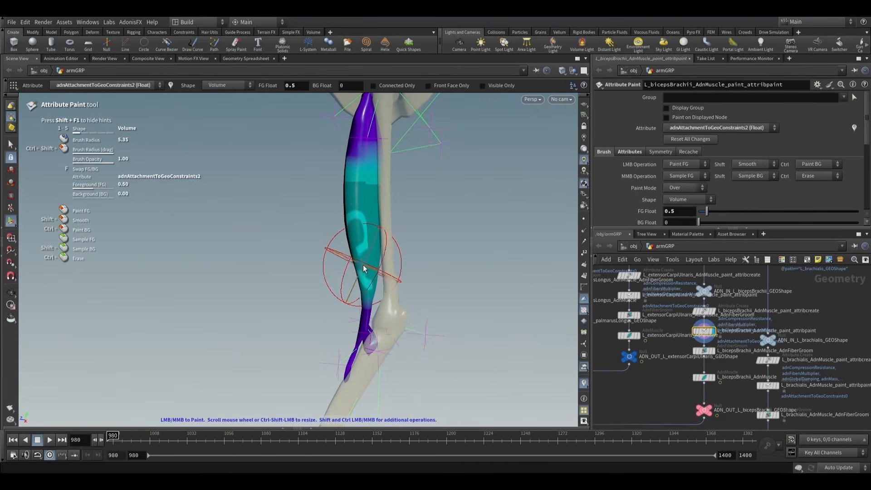
{"action": "left_click_drag", "start_coordinate": [364, 268], "coordinate": [383, 264]}
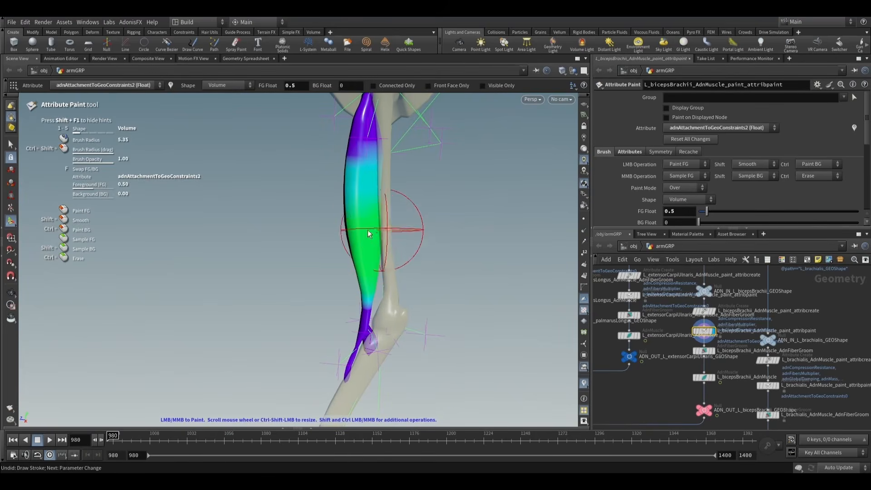
- Leave the paint tool and display and select the L_bicepsBrachii_AdnMuscle node
{"action": "mouse_move", "coordinate": [375, 196]}
{"action": "left_mouse_down", "text": "alt"}
{"action": "mouse_move", "coordinate": [467, 223]}
{"action": "mouse_move", "coordinate": [386, 233]}
{"action": "mouse_move", "coordinate": [398, 241]}
{"action": "mouse_move", "coordinate": [250, 218]}
{"action": "left_mouse_up", "text": "alt"}
{"action": "scroll", "coordinate": [386, 238], "scroll_direction": "up", "scroll_amount": 8}
{"action": "left_click", "coordinate": [10, 144]}
{"action": "mouse_move", "coordinate": [146, 213]}
{"action": "left_mouse_down", "text": "alt"}
{"action": "mouse_move", "coordinate": [206, 225]}
{"action": "mouse_move", "coordinate": [389, 223]}
{"action": "left_mouse_up", "text": "alt"}
{"action": "scroll", "coordinate": [389, 224], "scroll_direction": "down", "scroll_amount": 3, "text": "alt"}
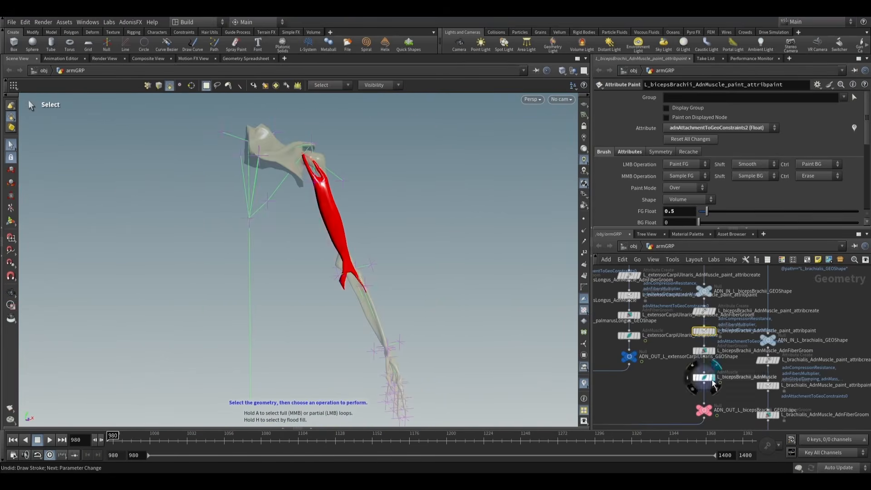
{"action": "left_click", "coordinate": [710, 380]}
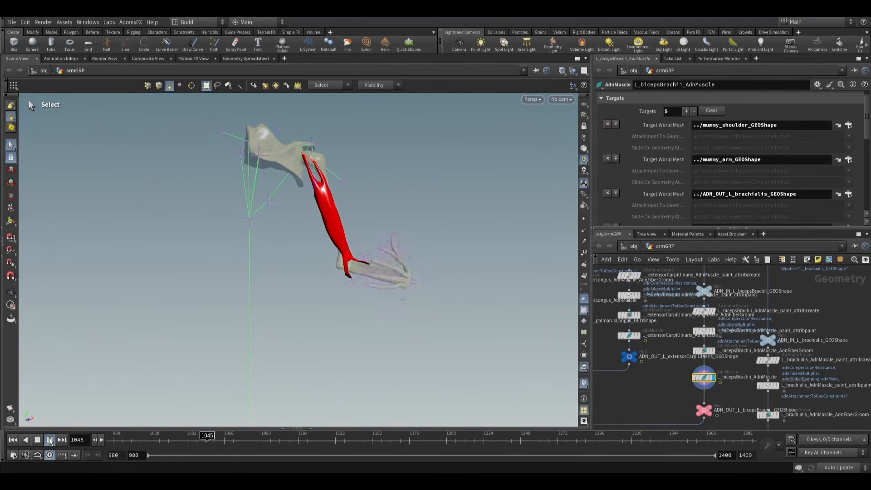
- Play the biceps simulation while viewing it from several angles, and return to frame 980
{"action": "left_click_drag", "start_coordinate": [486, 268], "coordinate": [401, 292], "text": "alt"}
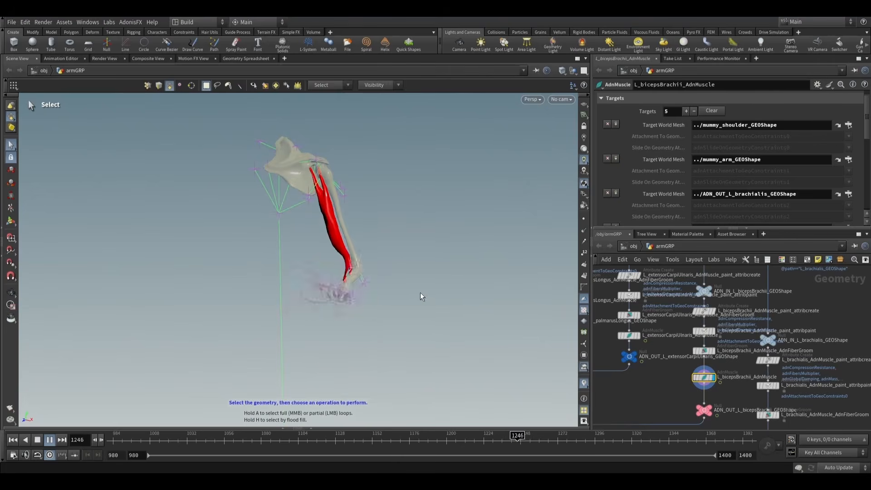
{"action": "left_click_drag", "start_coordinate": [420, 292], "coordinate": [448, 278], "text": "alt"}
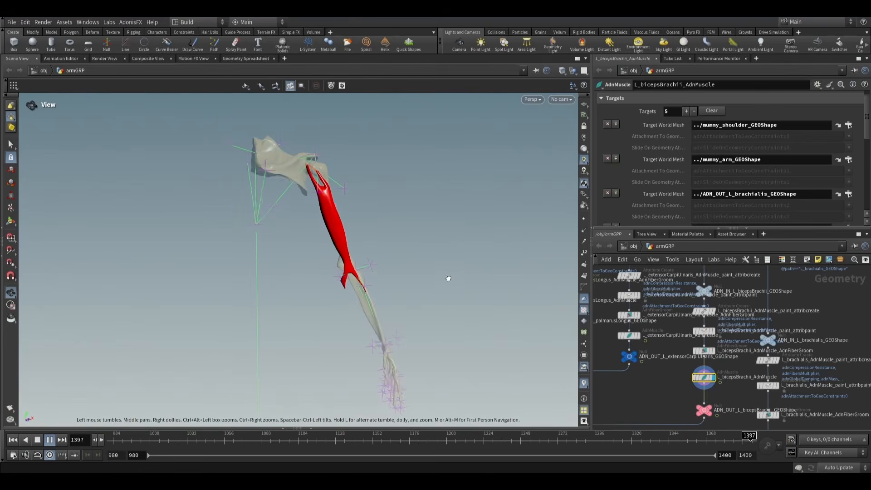
{"action": "left_click", "coordinate": [50, 440]}
{"action": "left_click", "coordinate": [13, 440]}
{"action": "scroll", "coordinate": [438, 242], "scroll_direction": "down", "scroll_amount": 3, "text": "alt"}
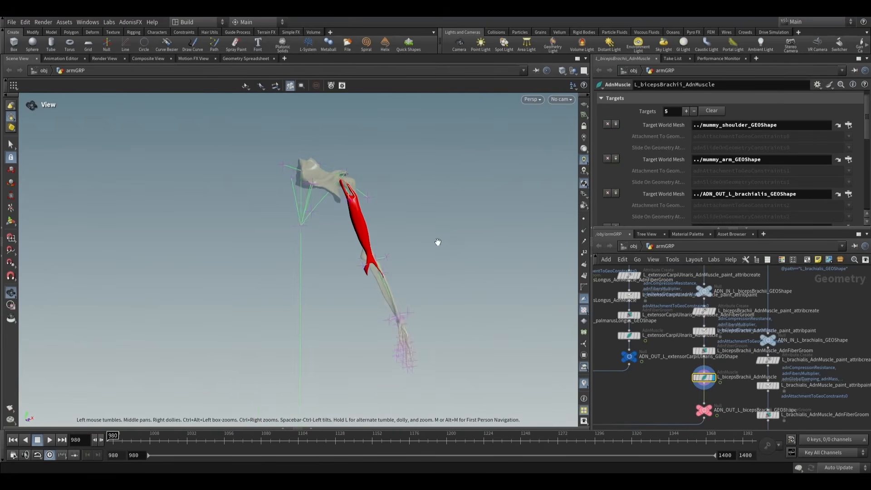
- Switch the display from the biceps muscle to the ADN_OUT_L_triceps_GEOShape node and view the back of the arm
{"action": "left_click_drag", "start_coordinate": [438, 242], "coordinate": [445, 242], "text": "alt"}
{"action": "scroll", "coordinate": [686, 407], "scroll_direction": "down", "scroll_amount": 4}
{"action": "middle_click_drag", "start_coordinate": [761, 349], "coordinate": [756, 301]}
{"action": "scroll", "coordinate": [732, 385], "scroll_direction": "up", "scroll_amount": 4}
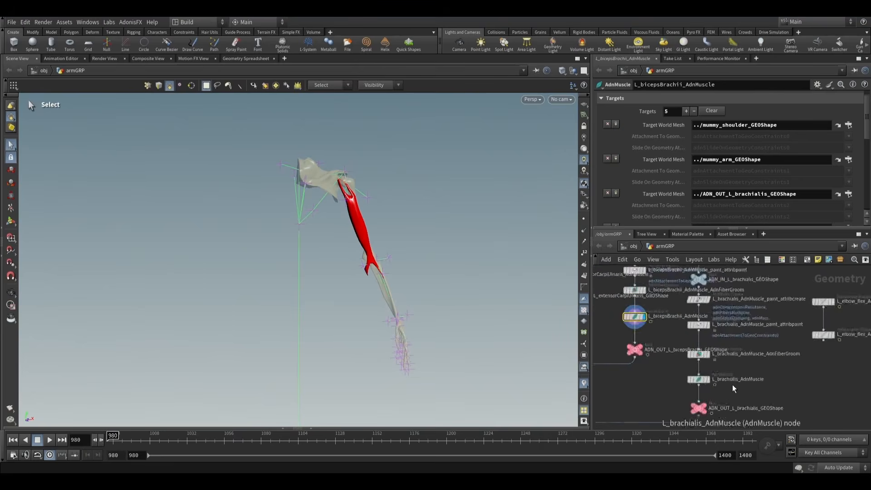
{"action": "middle_click_drag", "start_coordinate": [747, 396], "coordinate": [752, 374]}
{"action": "scroll", "coordinate": [753, 373], "scroll_direction": "down", "scroll_amount": 4}
{"action": "middle_click_drag", "start_coordinate": [662, 369], "coordinate": [724, 394]}
{"action": "middle_click_drag", "start_coordinate": [599, 313], "coordinate": [667, 358]}
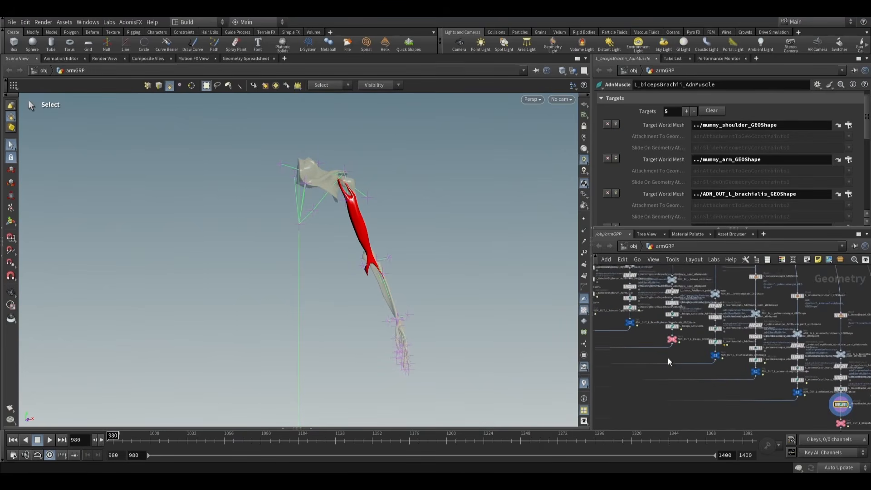
{"action": "scroll", "coordinate": [684, 342], "scroll_direction": "up", "scroll_amount": 6}
{"action": "left_click", "coordinate": [659, 329]}
{"action": "left_click", "coordinate": [650, 334]}
{"action": "left_click_drag", "start_coordinate": [385, 264], "coordinate": [378, 212], "text": "alt"}
{"action": "middle_click_drag", "start_coordinate": [708, 304], "coordinate": [724, 355]}
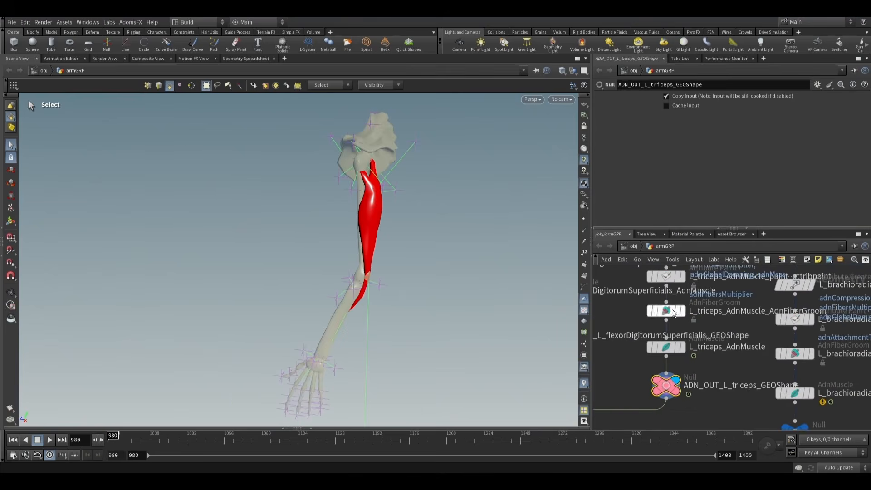
- Check the target meshes of L_triceps_AdnMuscle and set its paint_attribpaint node's attribute to adnSlideOnGeometryConstraints1
{"action": "left_click", "coordinate": [663, 349]}
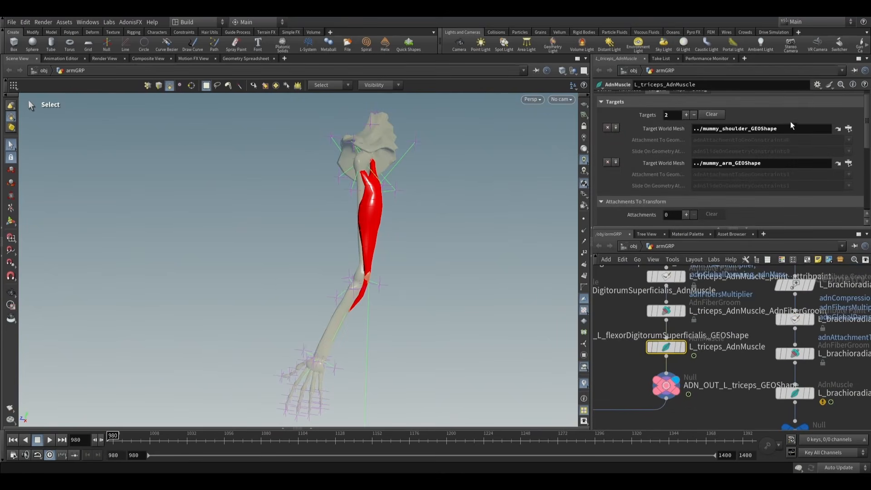
{"action": "left_click", "coordinate": [768, 166]}
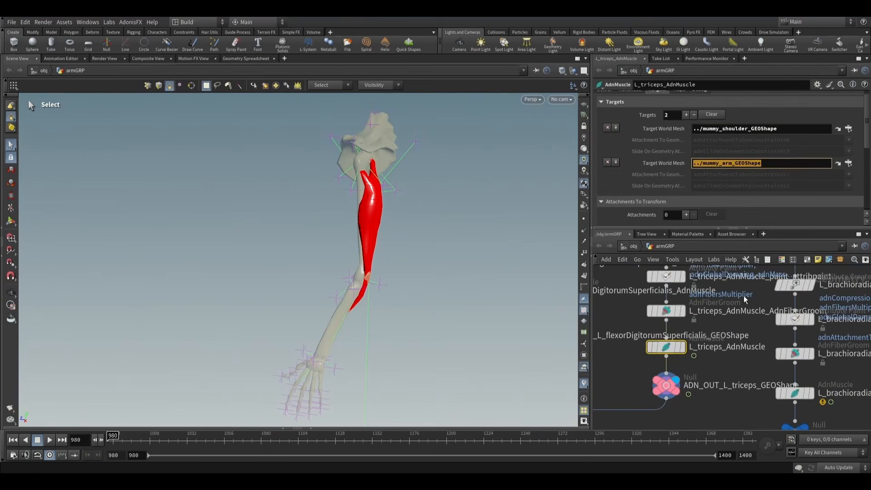
{"action": "scroll", "coordinate": [744, 295], "scroll_direction": "down", "scroll_amount": 2}
{"action": "left_click", "coordinate": [684, 301]}
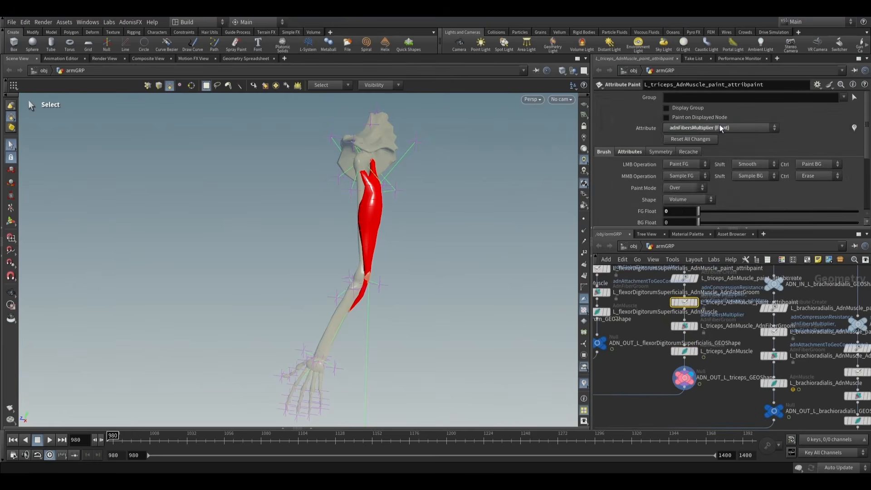
{"action": "left_click", "coordinate": [721, 128]}
{"action": "left_click", "coordinate": [716, 236]}
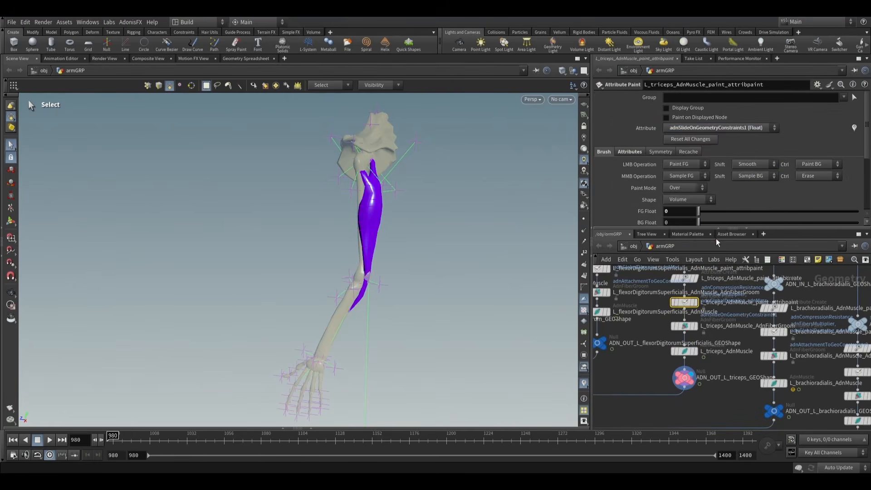
- Paint adnSlideOnGeometryConstraints1 at a foreground value of 0.5 along the outer back of the triceps, leaving both ends unpainted
{"action": "left_click", "coordinate": [9, 222]}
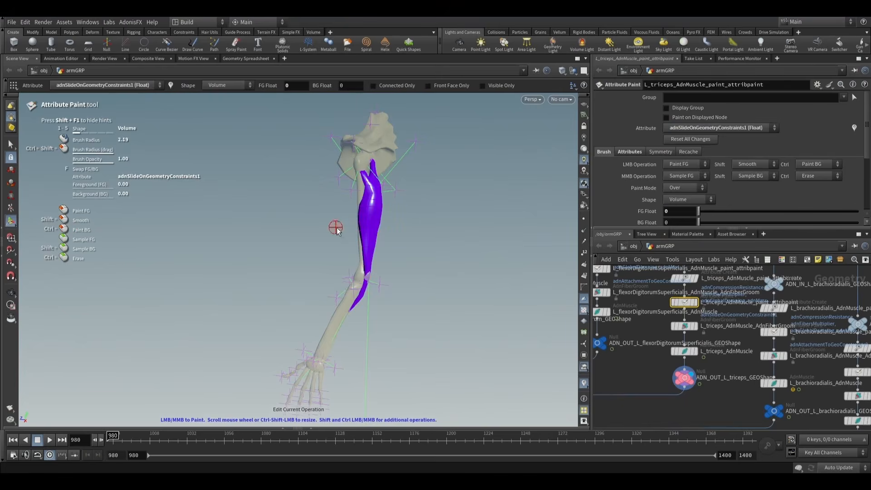
{"action": "left_click_drag", "start_coordinate": [363, 234], "coordinate": [256, 232], "text": "alt"}
{"action": "right_click_drag", "start_coordinate": [256, 232], "coordinate": [423, 225], "text": "alt"}
{"action": "middle_click_drag", "start_coordinate": [423, 225], "coordinate": [378, 214], "text": "alt"}
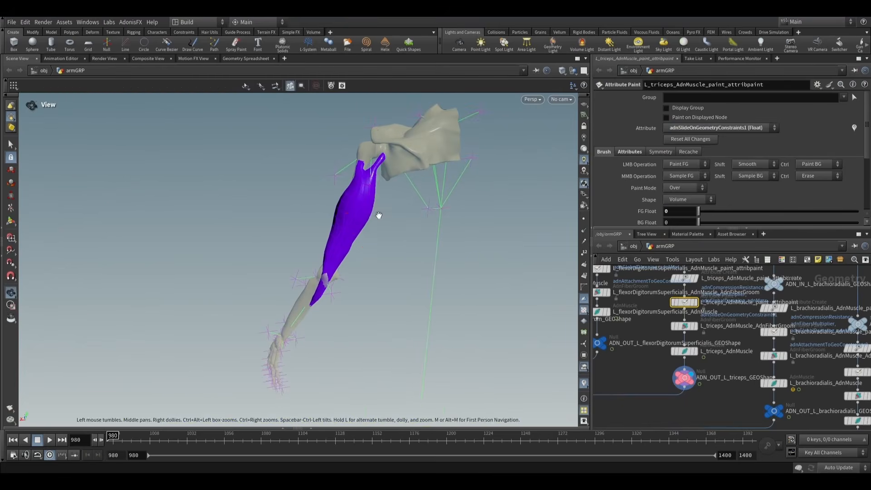
{"action": "scroll", "coordinate": [380, 215], "scroll_direction": "up", "scroll_amount": 4}
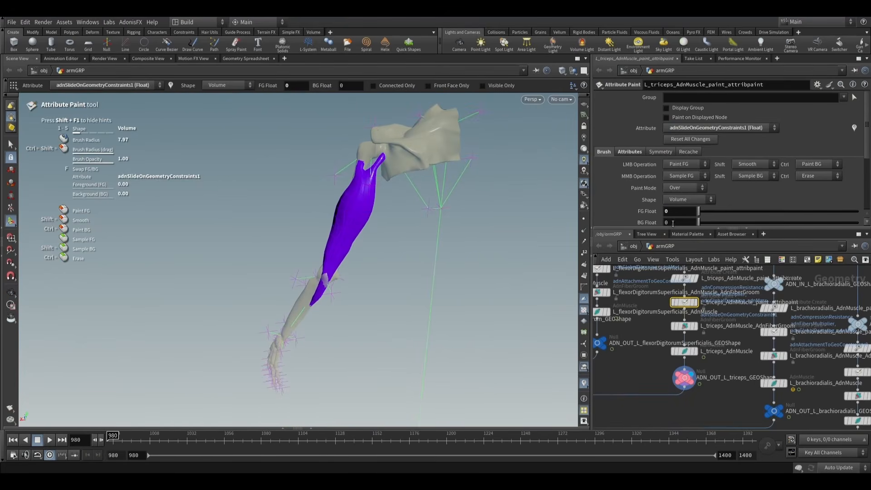
{"action": "type", "text": "0.5"}
{"action": "key", "text": "Return"}
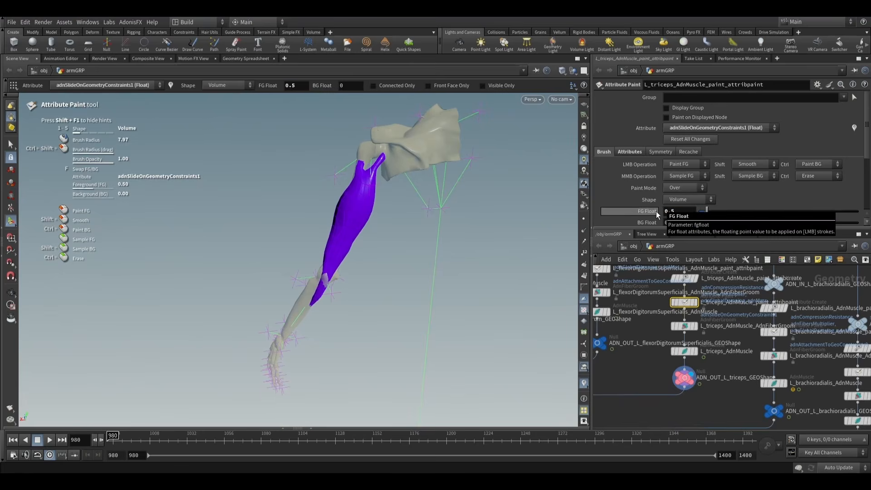
{"action": "left_click_drag", "start_coordinate": [364, 210], "coordinate": [357, 244], "text": "alt"}
{"action": "right_click_drag", "start_coordinate": [357, 244], "coordinate": [387, 292], "text": "alt"}
{"action": "scroll", "coordinate": [332, 302], "scroll_direction": "down", "scroll_amount": 7}
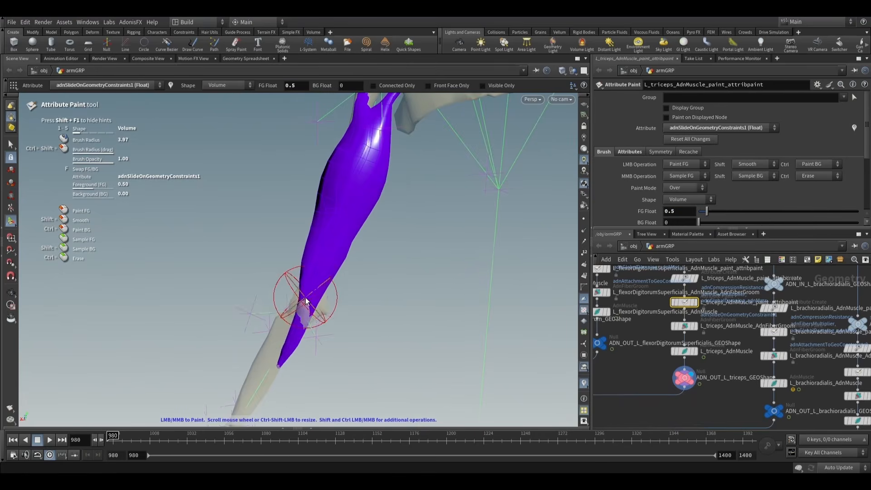
{"action": "mouse_move", "coordinate": [303, 302]}
{"action": "left_mouse_down"}
{"action": "mouse_move", "coordinate": [263, 218]}
{"action": "mouse_move", "coordinate": [350, 244]}
{"action": "mouse_move", "coordinate": [368, 182]}
{"action": "mouse_move", "coordinate": [318, 160]}
{"action": "left_mouse_up"}
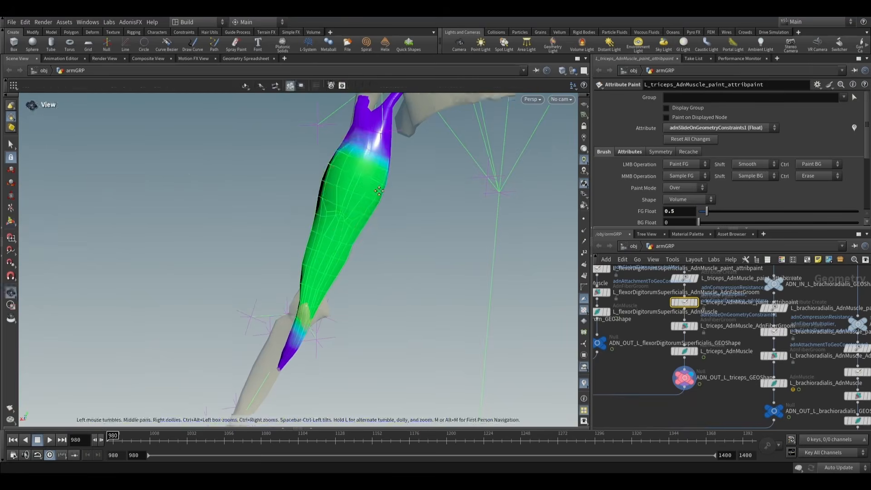
- Extend the 0.5 sliding weights over the bone-facing side of the triceps and leave the paint tool
{"action": "middle_click_drag", "start_coordinate": [318, 155], "coordinate": [320, 223], "text": "alt"}
{"action": "mouse_move", "coordinate": [341, 223]}
{"action": "left_mouse_down"}
{"action": "mouse_move", "coordinate": [382, 216]}
{"action": "mouse_move", "coordinate": [340, 281]}
{"action": "mouse_move", "coordinate": [383, 263]}
{"action": "left_mouse_up"}
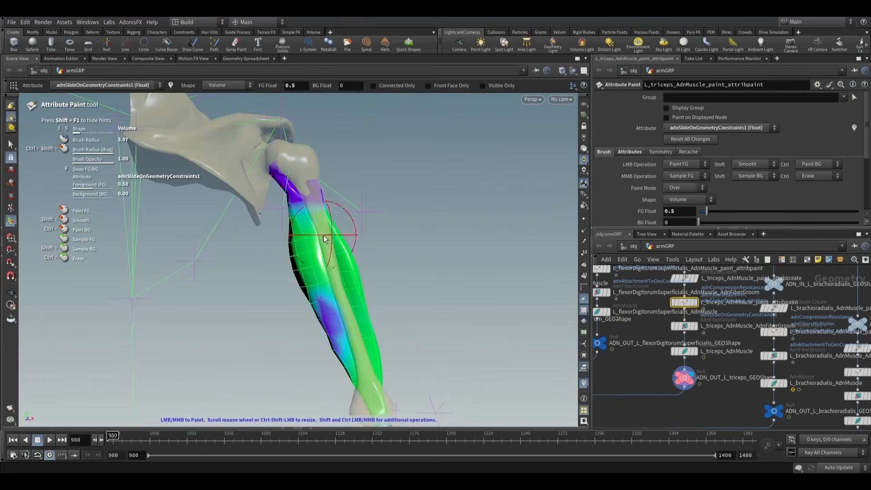
{"action": "left_click_drag", "start_coordinate": [331, 263], "coordinate": [317, 330]}
{"action": "middle_click_drag", "start_coordinate": [362, 295], "coordinate": [402, 240], "text": "alt"}
{"action": "mouse_move", "coordinate": [380, 291]}
{"action": "left_mouse_down"}
{"action": "mouse_move", "coordinate": [322, 309]}
{"action": "mouse_move", "coordinate": [419, 329]}
{"action": "mouse_move", "coordinate": [239, 300]}
{"action": "mouse_move", "coordinate": [352, 272]}
{"action": "left_mouse_up"}
{"action": "left_click", "coordinate": [8, 147]}
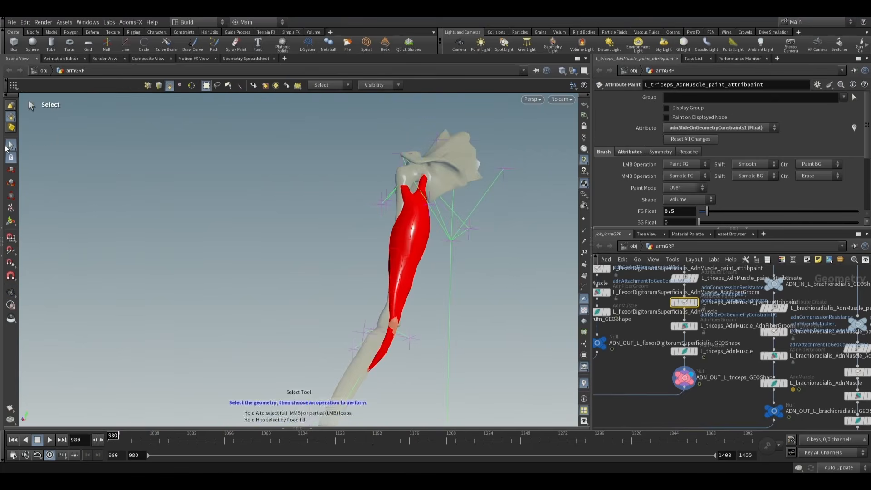
- Set Max Sliding Distance to 1 in the dynamic properties of L_triceps_AdnMuscle
{"action": "left_click", "coordinate": [684, 351]}
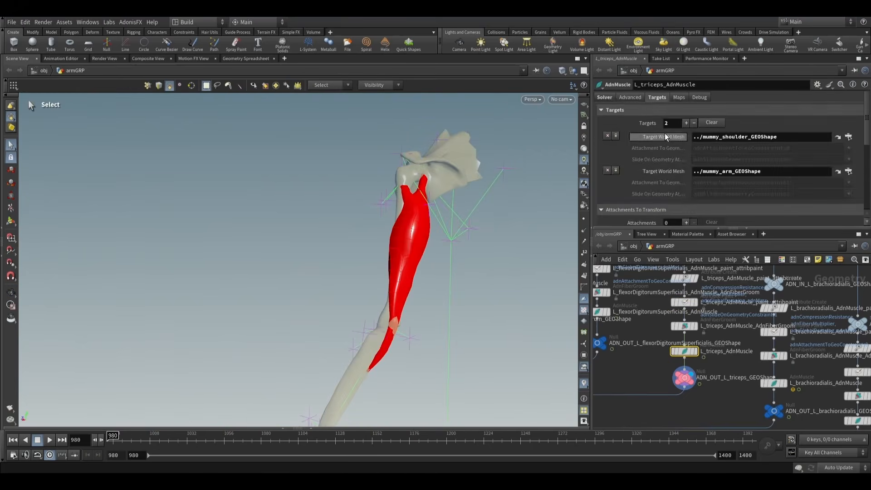
{"action": "left_click", "coordinate": [635, 98]}
{"action": "scroll", "coordinate": [640, 144], "scroll_direction": "down", "scroll_amount": 3}
{"action": "left_click", "coordinate": [602, 135]}
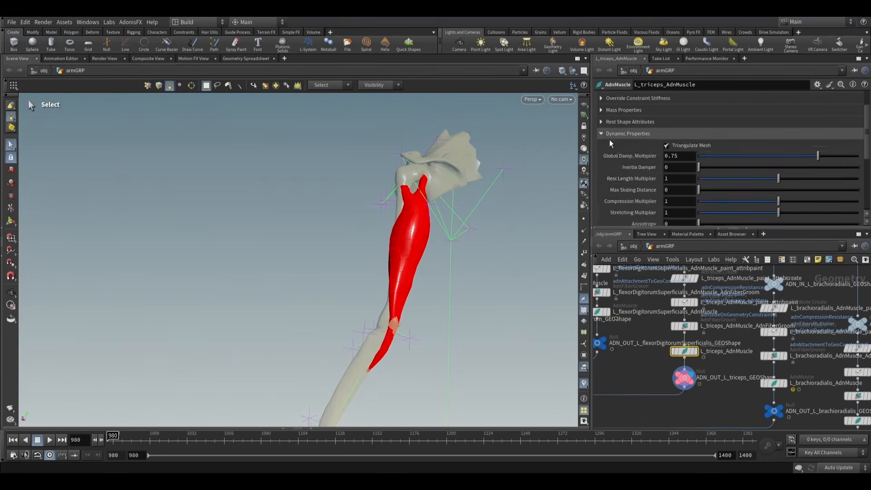
{"action": "scroll", "coordinate": [641, 186], "scroll_direction": "down", "scroll_amount": 3}
{"action": "scroll", "coordinate": [641, 187], "scroll_direction": "down", "scroll_amount": 3}
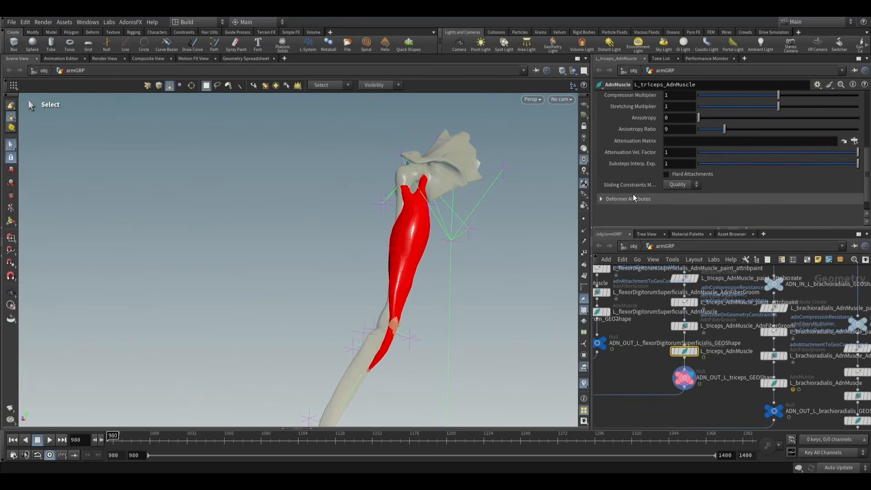
{"action": "scroll", "coordinate": [645, 170], "scroll_direction": "up", "scroll_amount": 2}
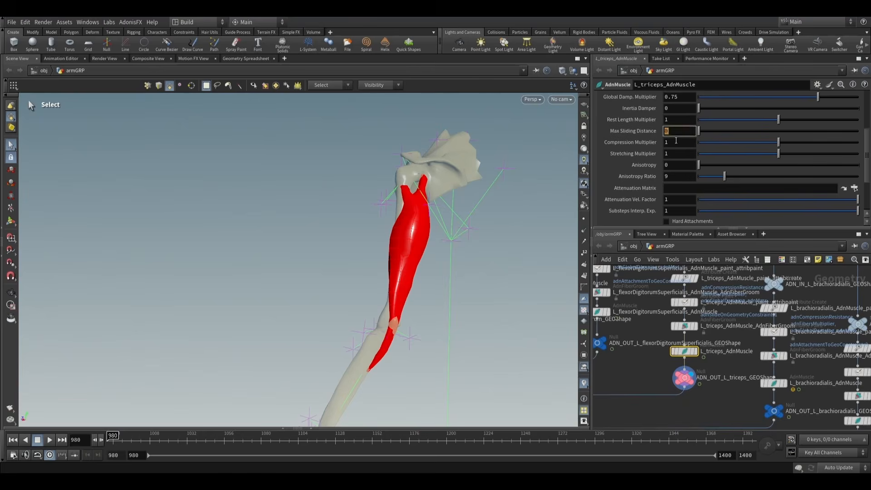
{"action": "scroll", "coordinate": [661, 143], "scroll_direction": "up", "scroll_amount": 5}
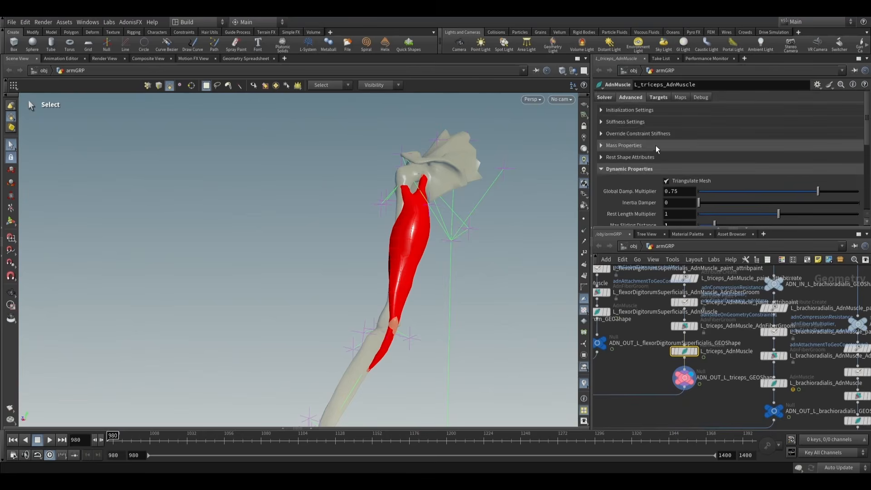
- Show the triceps' Slide On Geometry debug lines in blue, inspect them along the bone, and turn debug off
{"action": "left_click", "coordinate": [700, 97]}
{"action": "left_click", "coordinate": [683, 120]}
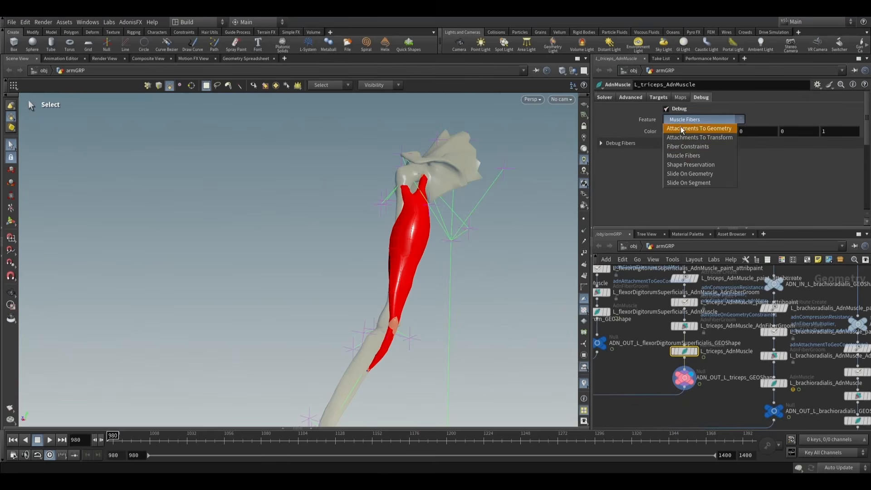
{"action": "left_click", "coordinate": [688, 175]}
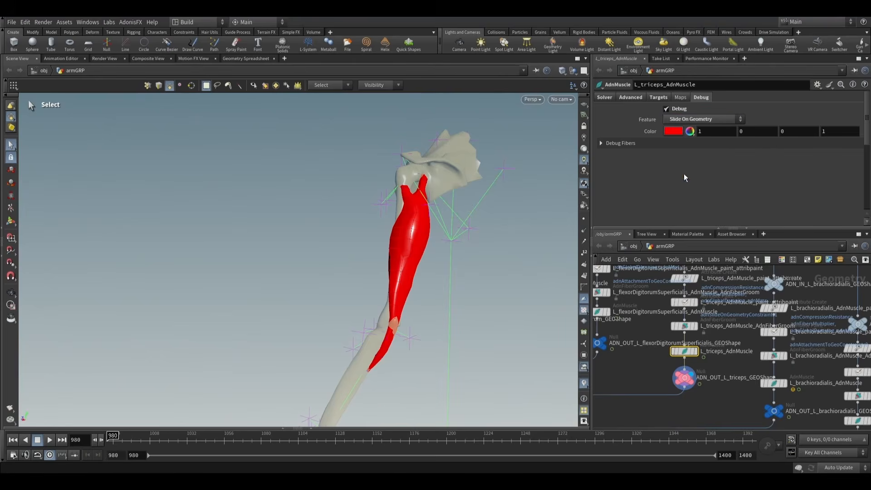
{"action": "left_click_drag", "start_coordinate": [345, 256], "coordinate": [468, 261], "text": "alt"}
{"action": "right_click_drag", "start_coordinate": [468, 261], "coordinate": [573, 263], "text": "alt"}
{"action": "left_click", "coordinate": [676, 133]}
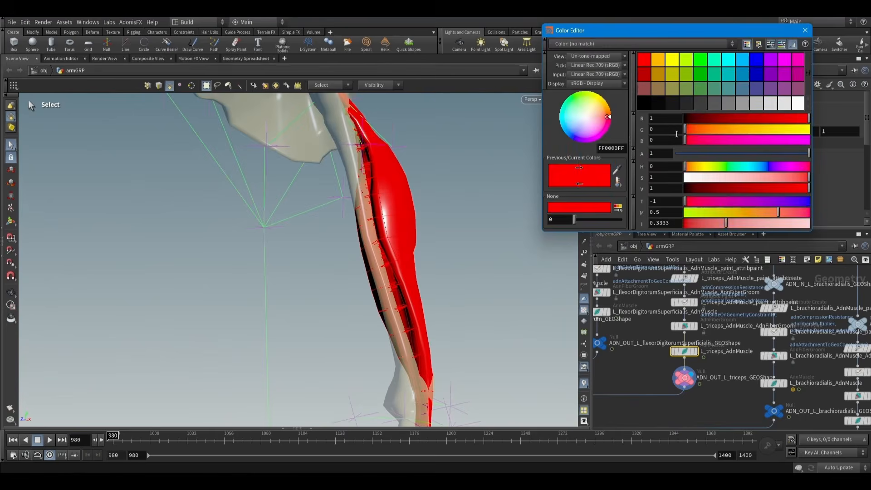
{"action": "left_click", "coordinate": [756, 59]}
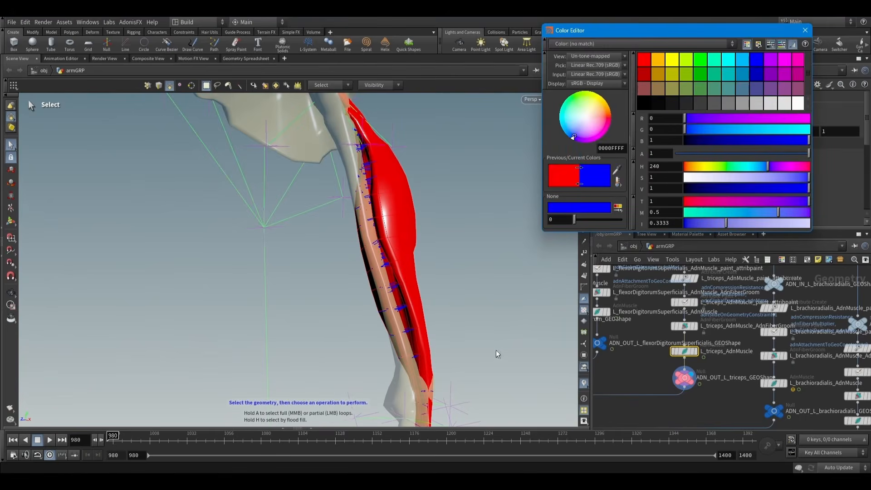
{"action": "left_click", "coordinate": [805, 30]}
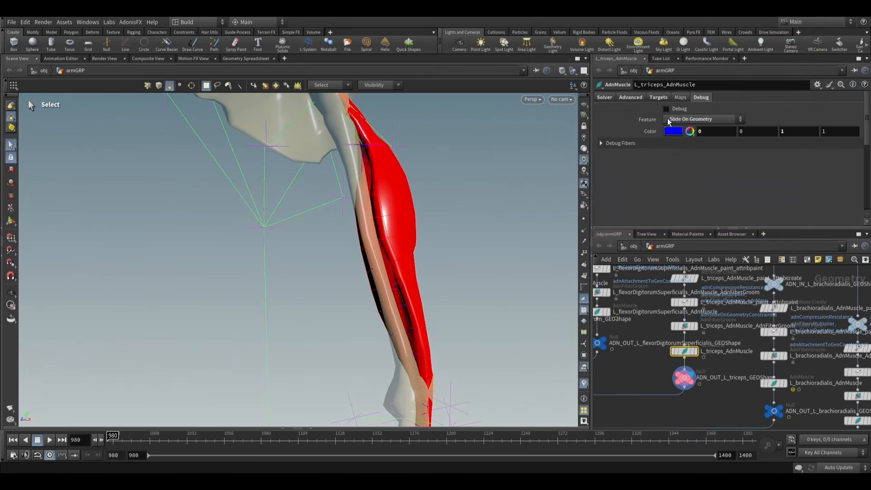
- Display the normal1 node below muscles_sim_view to show all of the arm muscles together
{"action": "scroll", "coordinate": [416, 241], "scroll_direction": "down", "scroll_amount": 5}
{"action": "left_click_drag", "start_coordinate": [415, 241], "coordinate": [369, 267], "text": "alt"}
{"action": "scroll", "coordinate": [369, 266], "scroll_direction": "down", "scroll_amount": 3}
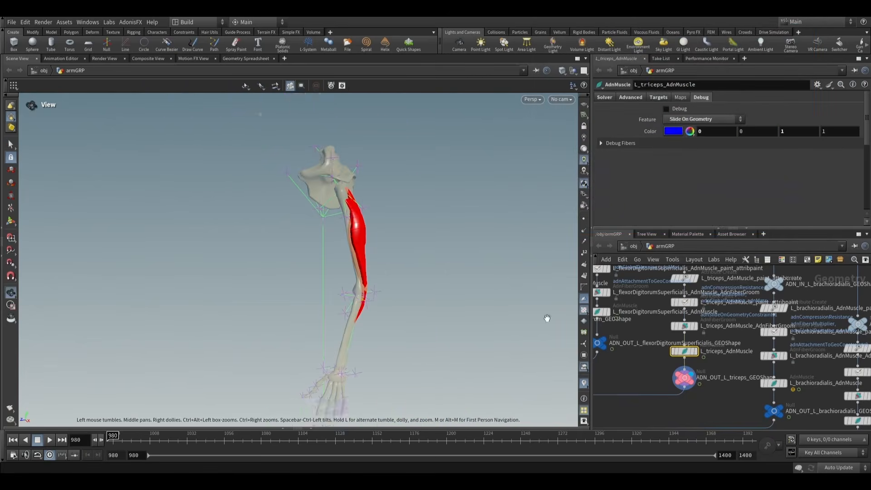
{"action": "scroll", "coordinate": [646, 365], "scroll_direction": "down", "scroll_amount": 9}
{"action": "middle_click_drag", "start_coordinate": [616, 358], "coordinate": [667, 359]}
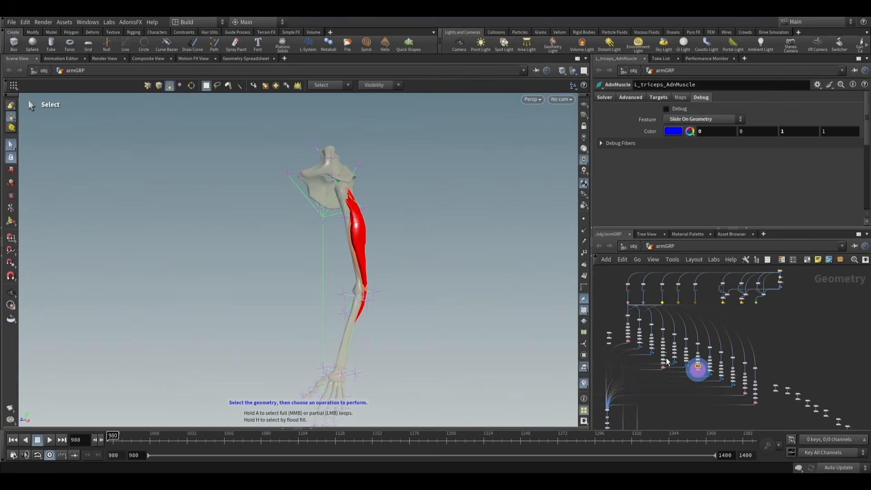
{"action": "scroll", "coordinate": [647, 357], "scroll_direction": "up", "scroll_amount": 8}
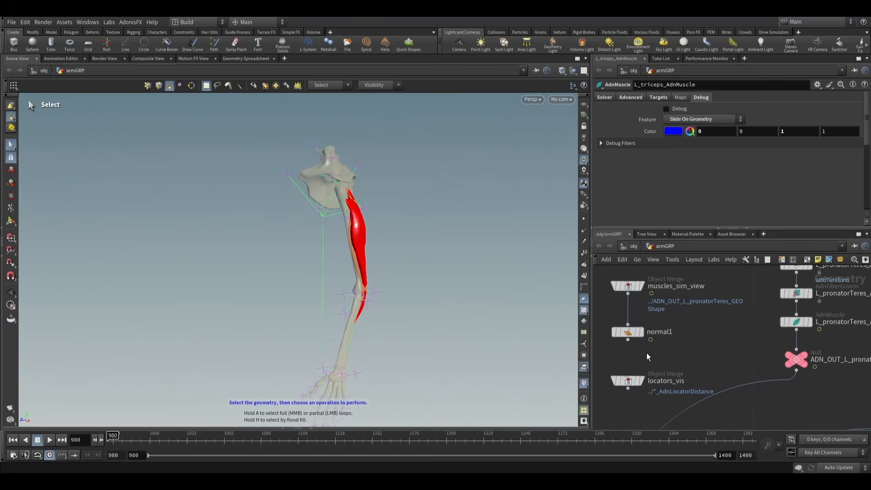
{"action": "left_click", "coordinate": [643, 336]}
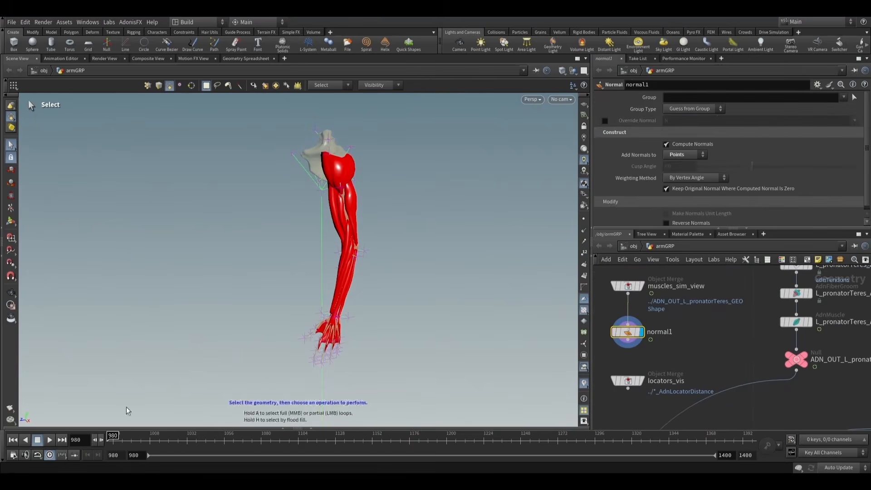
- Play the simulation of all arm muscles while viewing it from another angle, and return to frame 980
{"action": "left_click", "coordinate": [48, 443]}
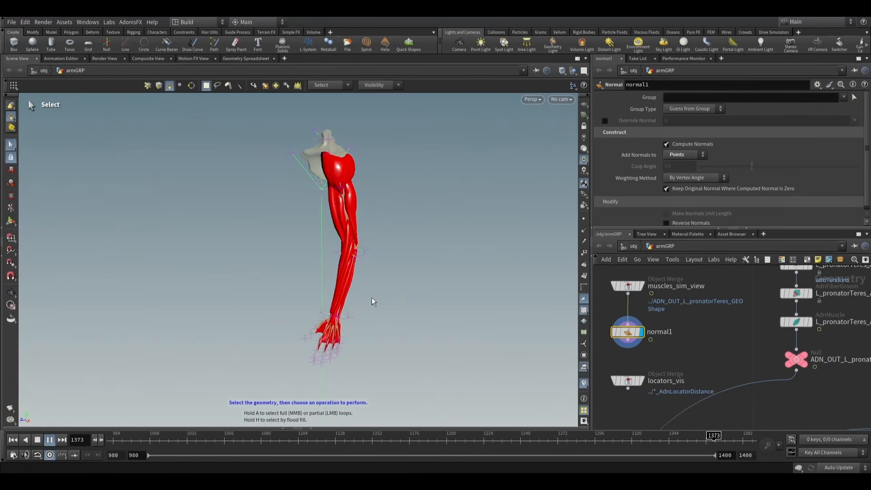
{"action": "key", "text": "Escape"}
{"action": "left_click_drag", "start_coordinate": [465, 279], "coordinate": [342, 293]}
{"action": "key", "text": "s"}
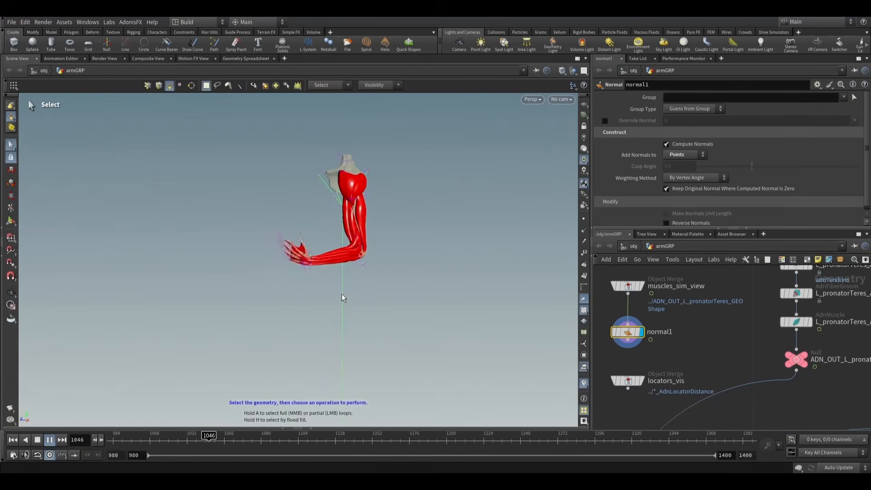
{"action": "left_click", "coordinate": [49, 439]}
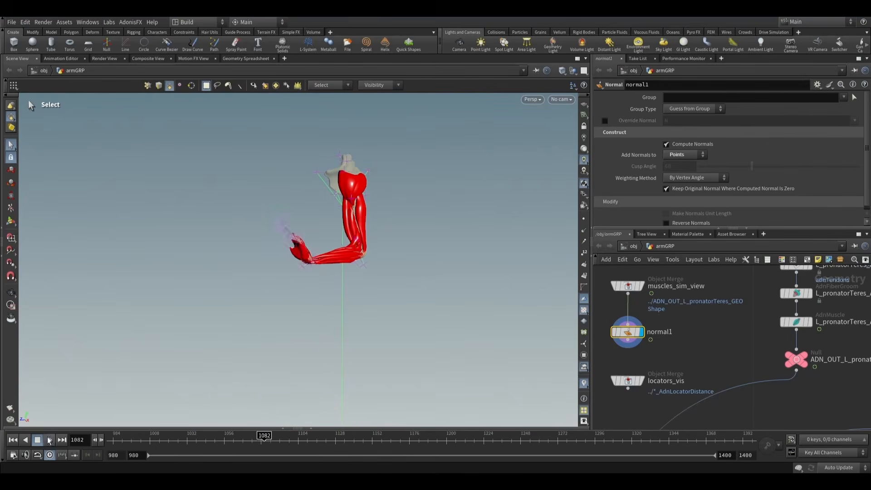
{"action": "left_click", "coordinate": [13, 440]}
- Switch the display to the ADN_OUT_fat_GEOShape node and frame the checkered arm
{"action": "scroll", "coordinate": [711, 330], "scroll_direction": "down", "scroll_amount": 5}
{"action": "middle_click_drag", "start_coordinate": [694, 344], "coordinate": [666, 330]}
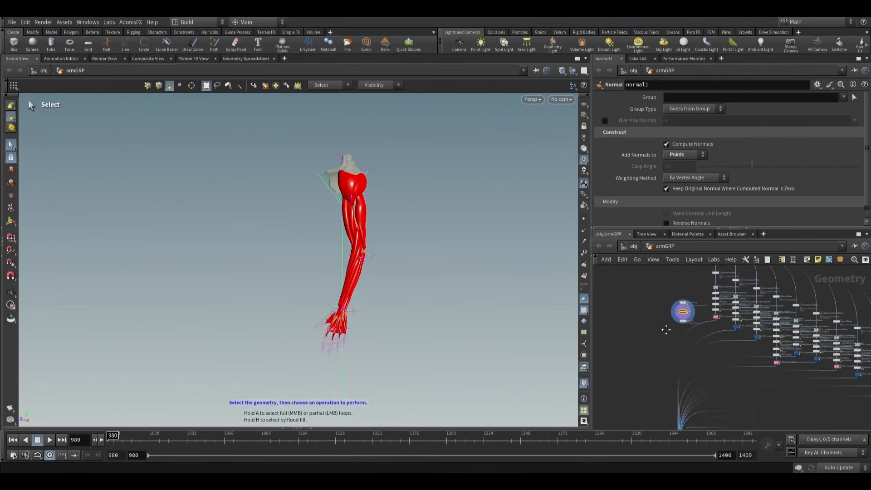
{"action": "scroll", "coordinate": [684, 365], "scroll_direction": "up", "scroll_amount": 8}
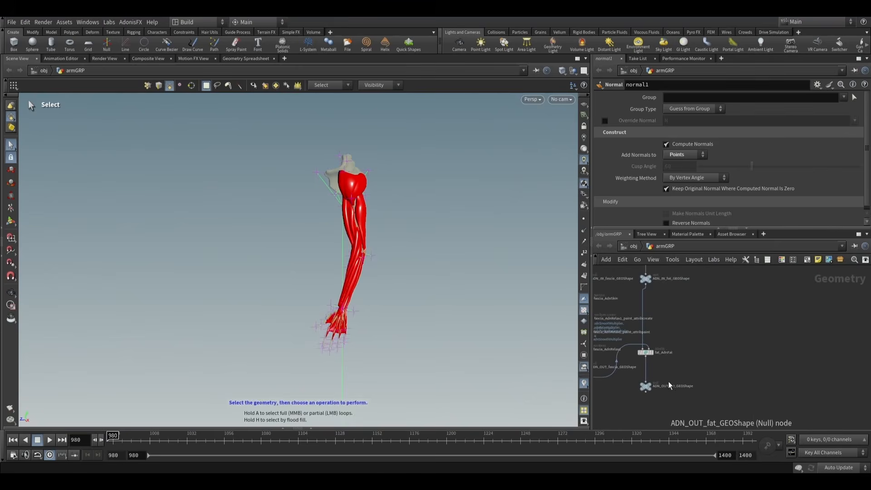
{"action": "scroll", "coordinate": [663, 370], "scroll_direction": "up", "scroll_amount": 6}
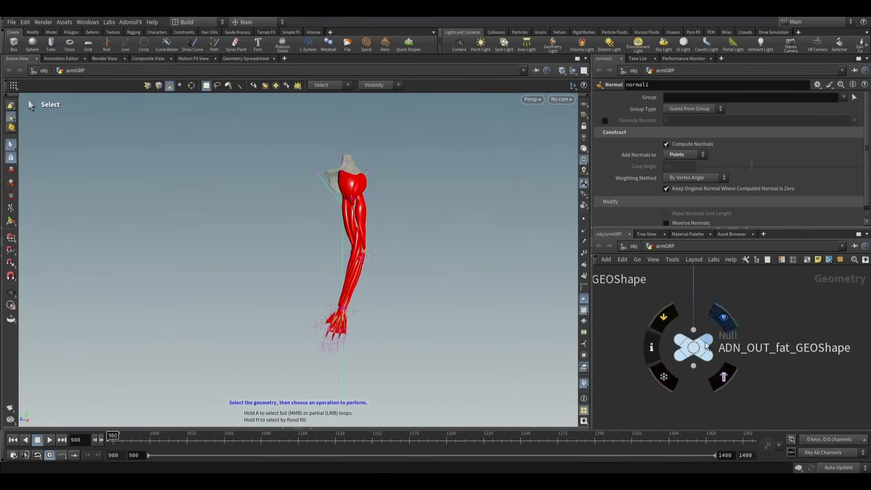
{"action": "left_click", "coordinate": [705, 344]}
{"action": "left_click_drag", "start_coordinate": [437, 291], "coordinate": [148, 404]}
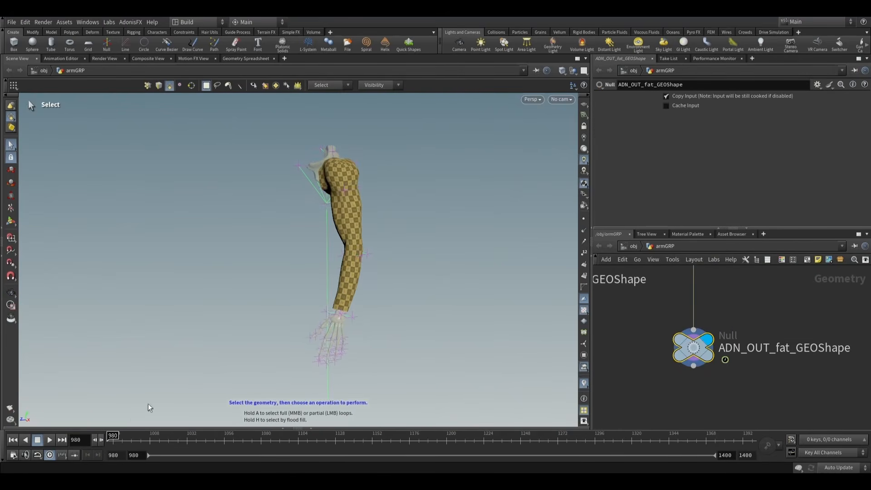
- Play the fat layer simulation while viewing it from several angles, and return to frame 980
{"action": "left_click", "coordinate": [50, 439]}
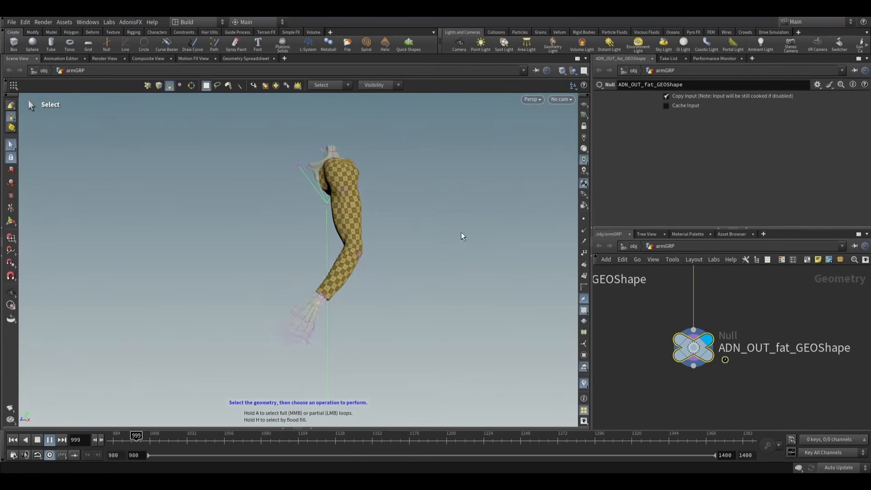
{"action": "key", "text": "Escape"}
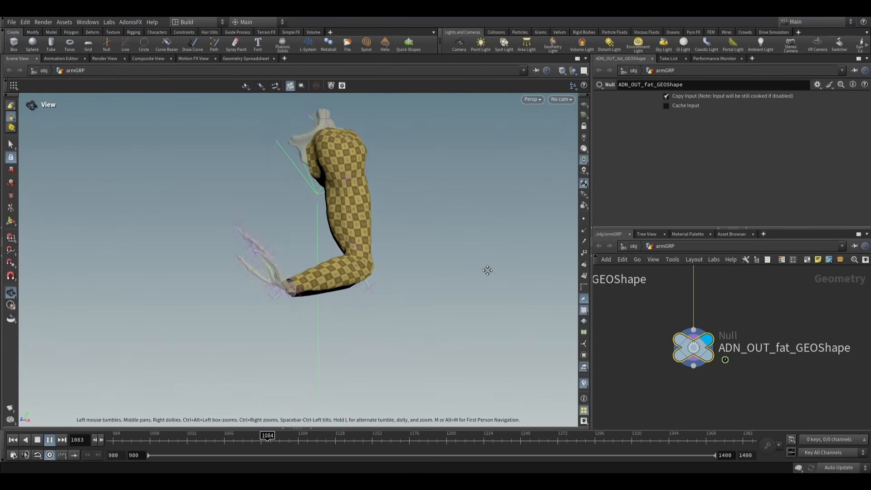
{"action": "key", "text": "s"}
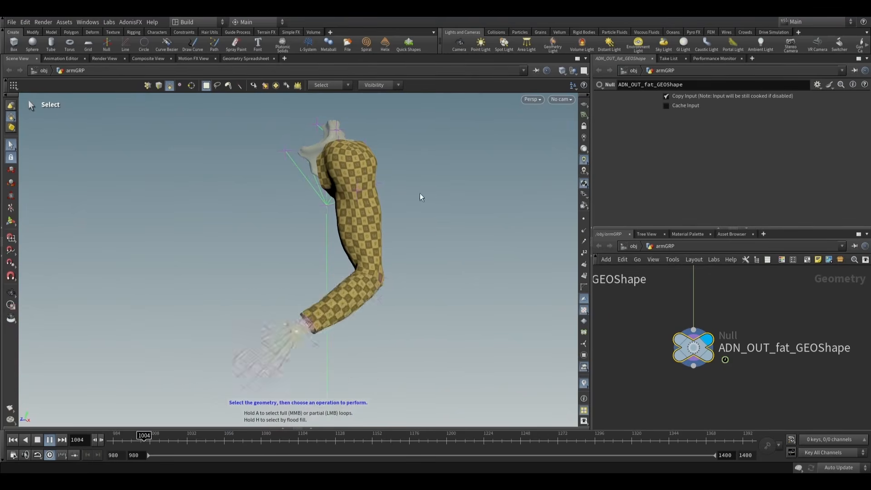
{"action": "key", "text": "Escape"}
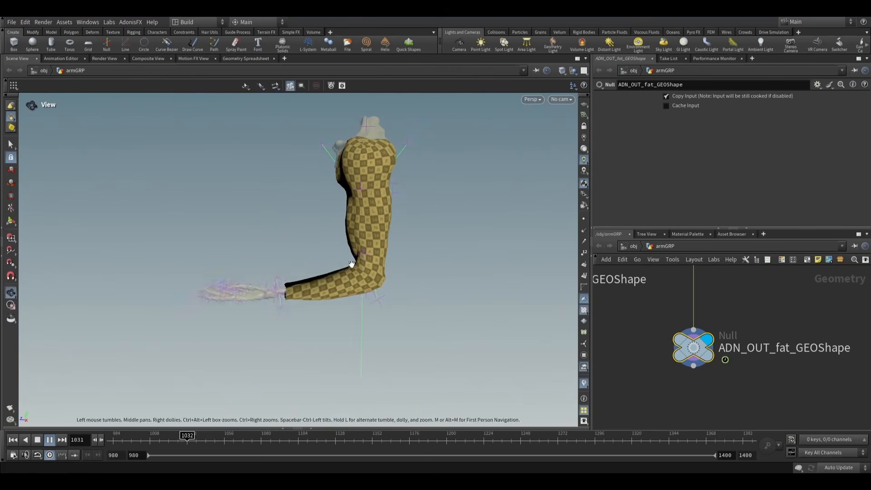
{"action": "key", "text": "s"}
{"action": "left_click", "coordinate": [37, 439]}
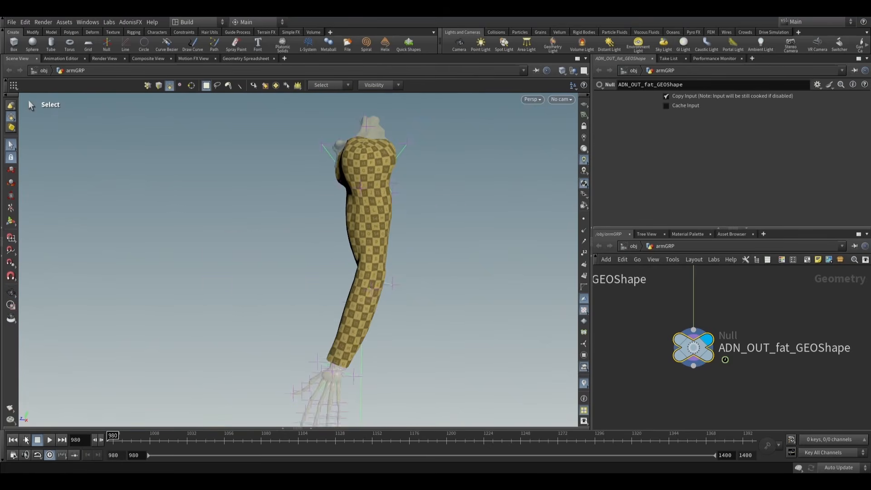
{"action": "scroll", "coordinate": [624, 317], "scroll_direction": "down", "scroll_amount": 5}
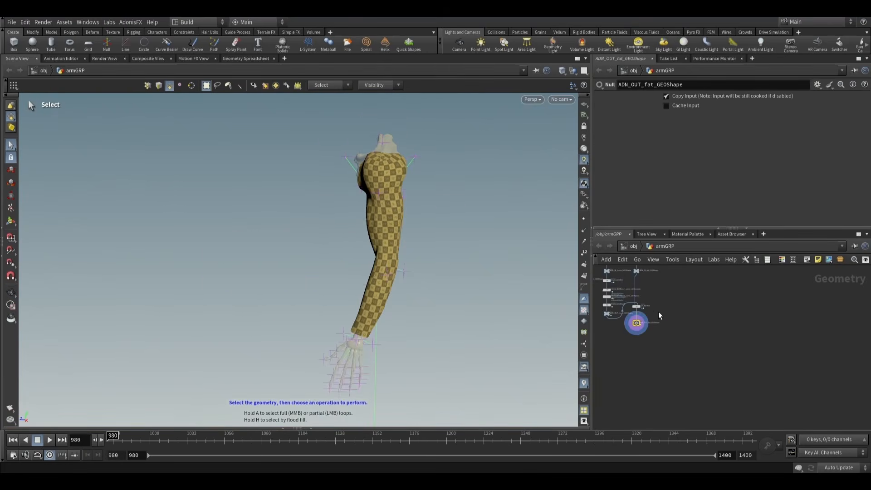
- Add a Null node wired from skinSim_GEOShape and place it beside the ADN_IN_fat_GEOShape node
{"action": "middle_click_drag", "start_coordinate": [658, 313], "coordinate": [694, 392]}
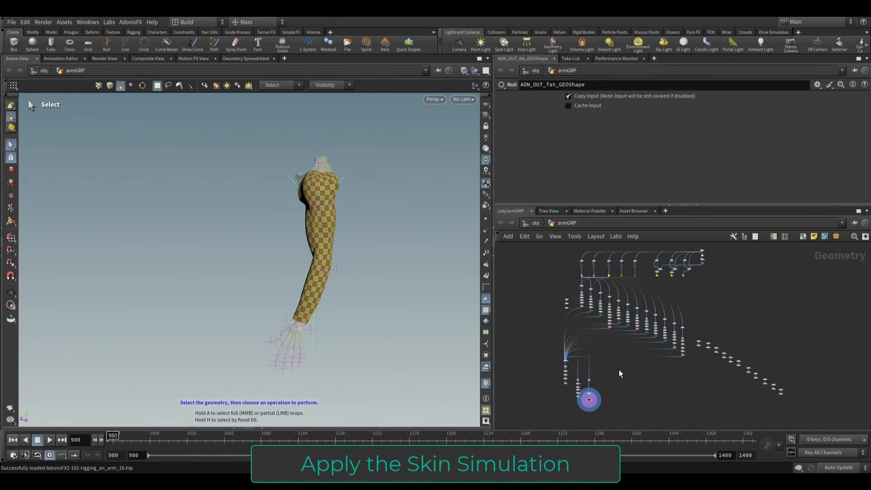
{"action": "scroll", "coordinate": [676, 290], "scroll_direction": "up", "scroll_amount": 5}
{"action": "scroll", "coordinate": [677, 290], "scroll_direction": "up", "scroll_amount": 10}
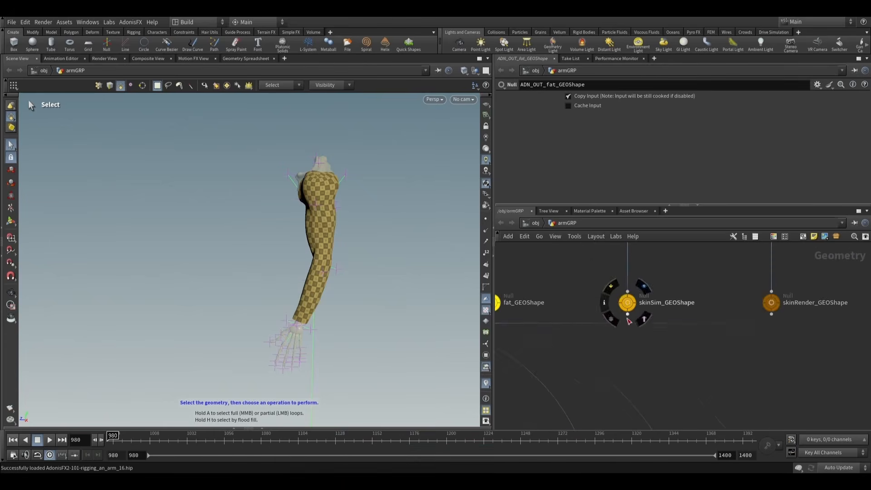
{"action": "left_click", "coordinate": [627, 313]}
{"action": "scroll", "coordinate": [599, 318], "scroll_direction": "down", "scroll_amount": 10}
{"action": "scroll", "coordinate": [592, 303], "scroll_direction": "up", "scroll_amount": 10}
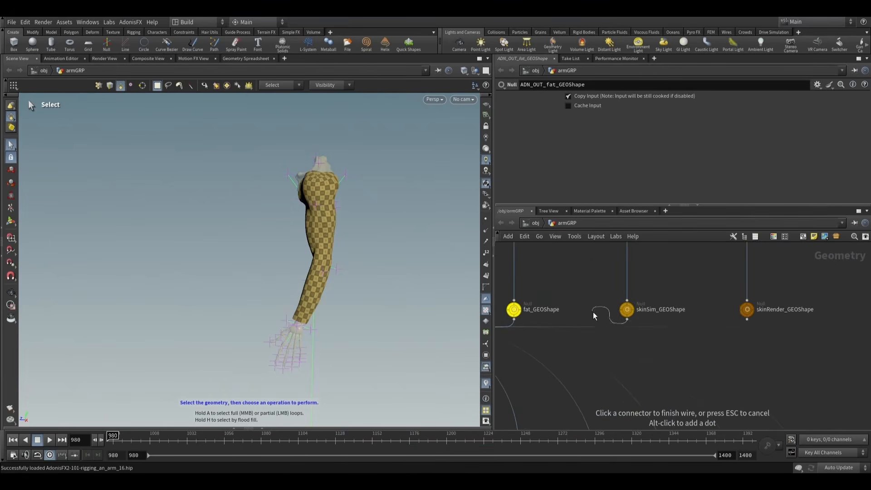
{"action": "scroll", "coordinate": [595, 303], "scroll_direction": "down", "scroll_amount": 10}
{"action": "middle_click_drag", "start_coordinate": [603, 403], "coordinate": [620, 328]}
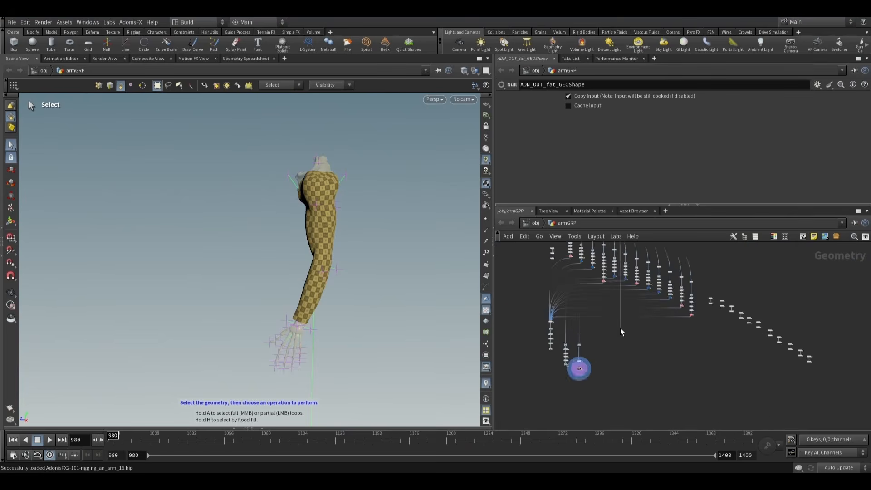
{"action": "scroll", "coordinate": [586, 353], "scroll_direction": "up", "scroll_amount": 7}
{"action": "scroll", "coordinate": [606, 341], "scroll_direction": "up", "scroll_amount": 5}
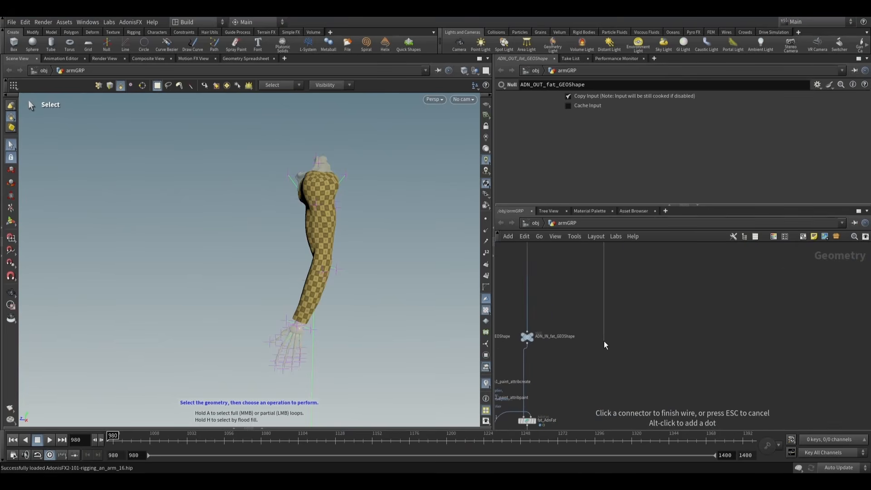
{"action": "key", "text": "Tab"}
{"action": "type", "text": "null"}
{"action": "key", "text": "Return"}
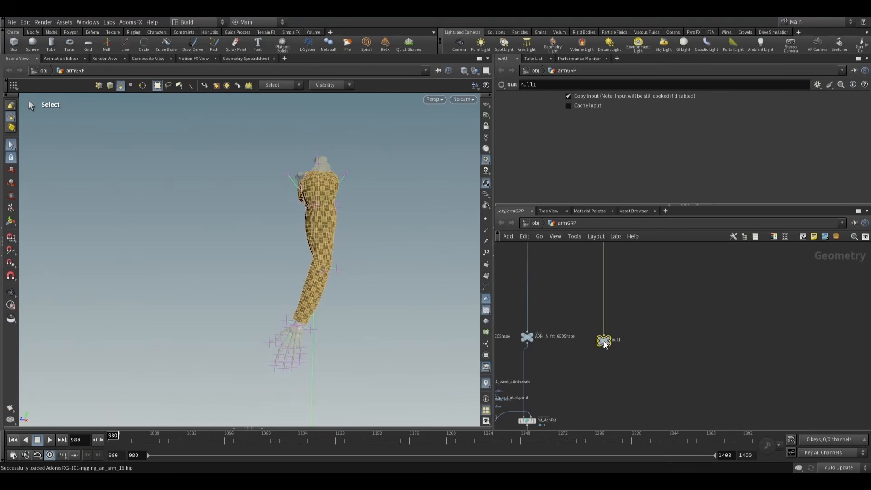
- Rename the new null as ADN_IN_skinSim_GEOShape, reusing the name of the skinSim_GEOShape source node
{"action": "scroll", "coordinate": [680, 282], "scroll_direction": "down", "scroll_amount": 5}
{"action": "middle_click_drag", "start_coordinate": [679, 285], "coordinate": [657, 414]}
{"action": "middle_click_drag", "start_coordinate": [652, 341], "coordinate": [632, 429]}
{"action": "scroll", "coordinate": [659, 257], "scroll_direction": "up", "scroll_amount": 5}
{"action": "double_click", "coordinate": [688, 255]}
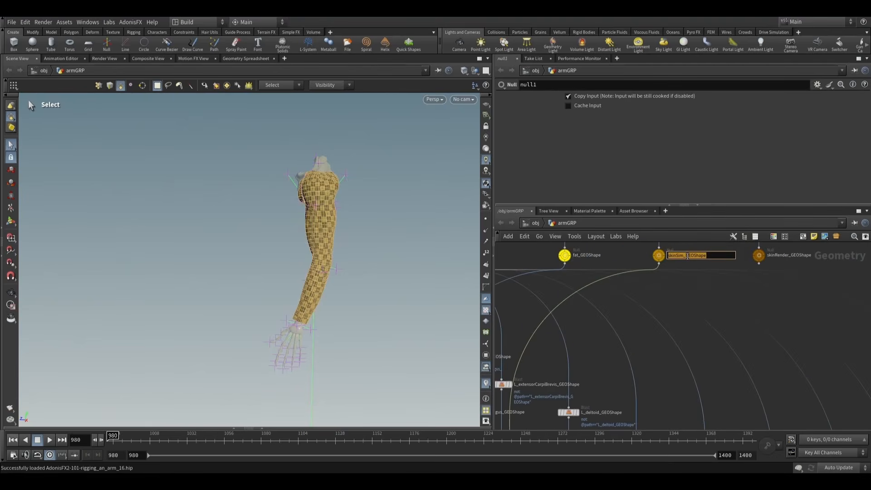
{"action": "scroll", "coordinate": [693, 354], "scroll_direction": "down", "scroll_amount": 6}
{"action": "middle_click_drag", "start_coordinate": [675, 425], "coordinate": [663, 338]}
{"action": "scroll", "coordinate": [641, 388], "scroll_direction": "up", "scroll_amount": 5}
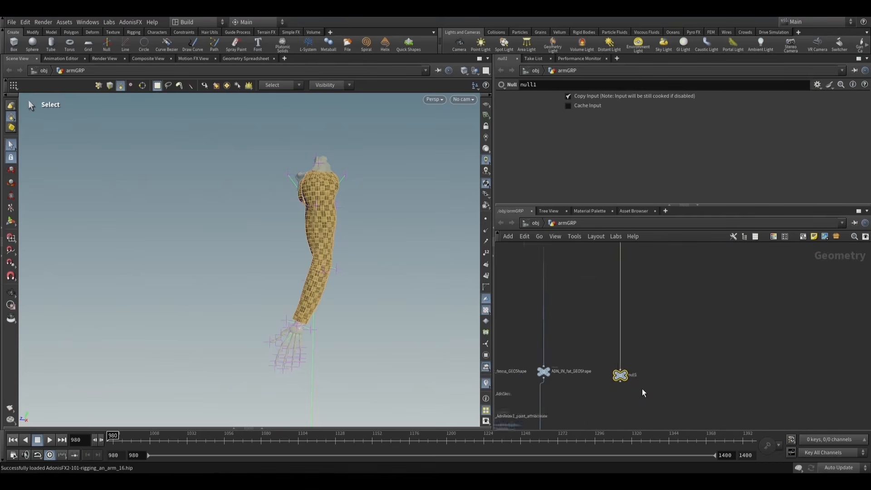
{"action": "scroll", "coordinate": [642, 392], "scroll_direction": "up", "scroll_amount": 1}
{"action": "double_click", "coordinate": [629, 372]}
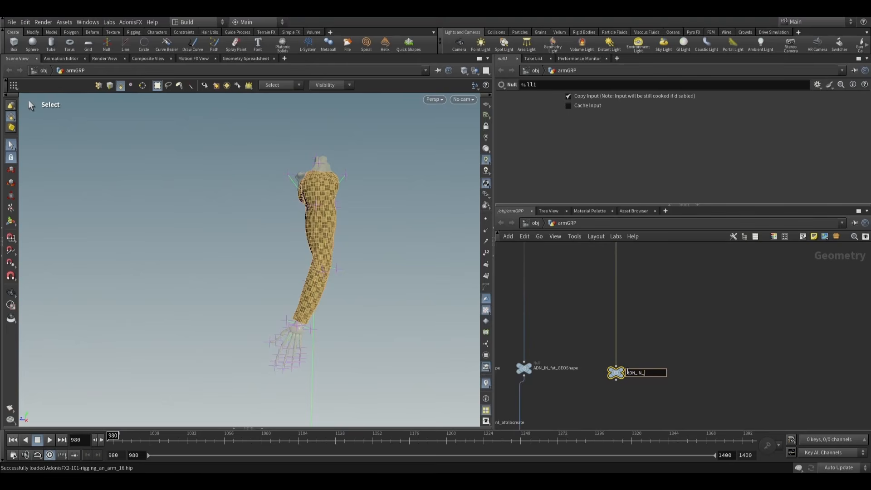
{"action": "left_click", "coordinate": [657, 324]}
- Duplicate the ADN_IN_skinSim_GEOShape null below the original and keep the copy wired to it
{"action": "middle_click_drag", "start_coordinate": [664, 330], "coordinate": [668, 274]}
{"action": "scroll", "coordinate": [668, 273], "scroll_direction": "down", "scroll_amount": 3}
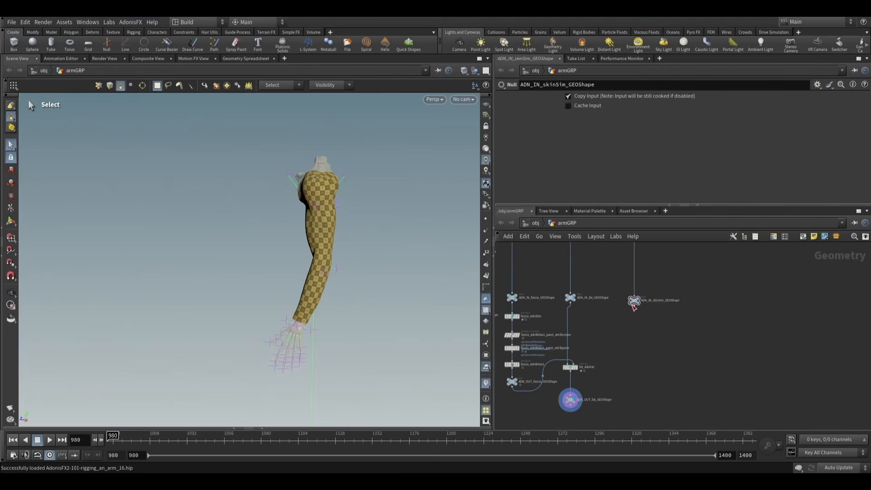
{"action": "left_click_drag", "start_coordinate": [633, 302], "coordinate": [653, 361], "text": "alt"}
{"action": "scroll", "coordinate": [656, 363], "scroll_direction": "up", "scroll_amount": 4}
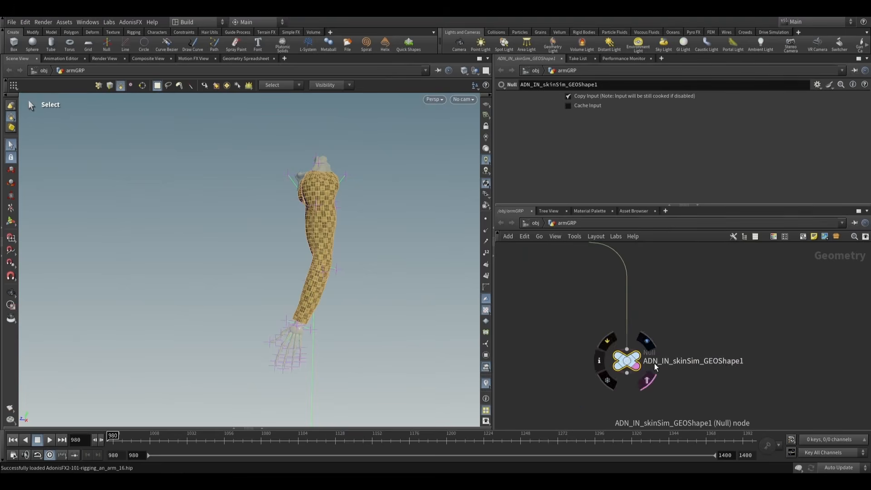
- Rename the duplicated null as ADN_OUT_skinSim_GEOShape and align it directly below ADN_IN_skinSim_GEOShape
{"action": "double_click", "coordinate": [667, 362]}
{"action": "key", "text": "BackSpace"}
{"action": "key", "text": "BackSpace"}
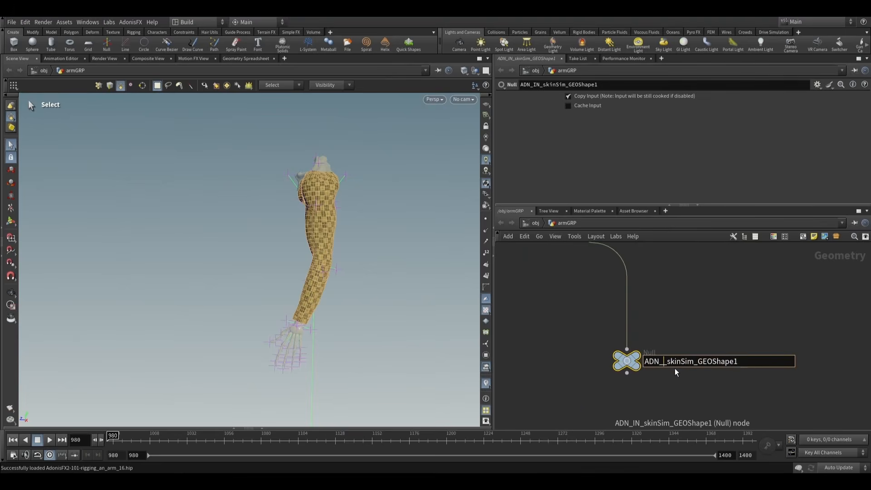
{"action": "type", "text": "OUT"}
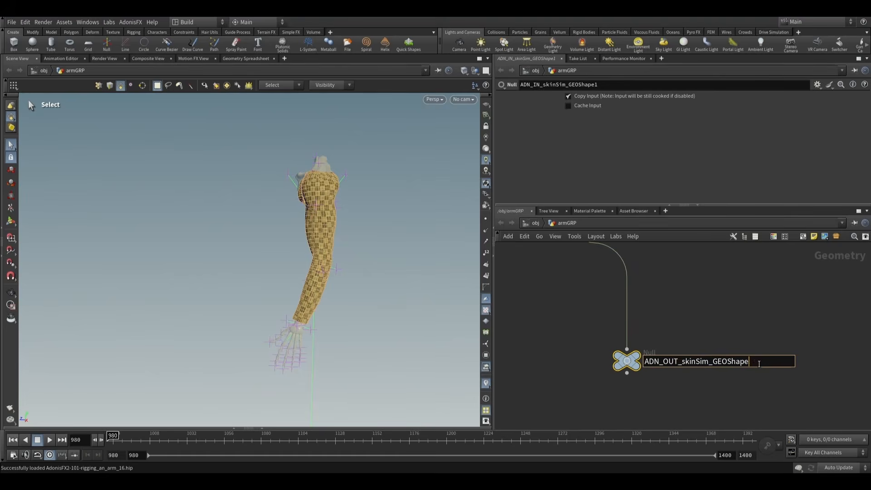
{"action": "key", "text": "Return"}
{"action": "scroll", "coordinate": [737, 296], "scroll_direction": "down", "scroll_amount": 5}
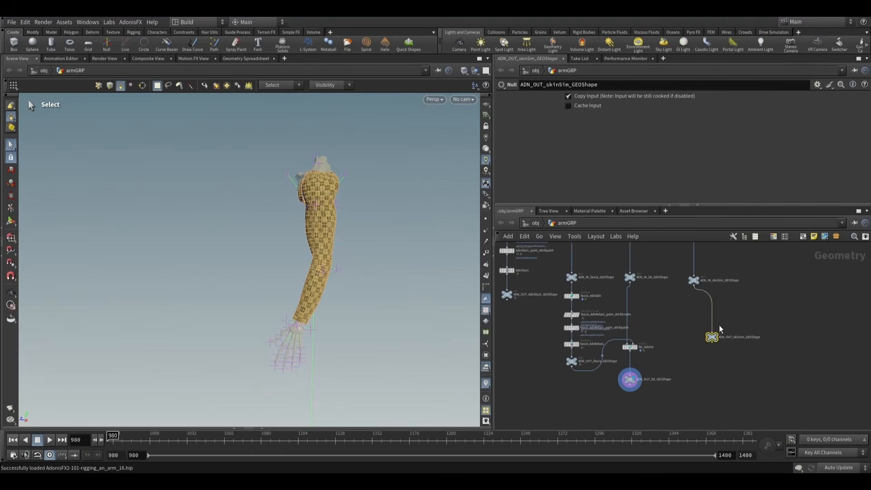
{"action": "left_click_drag", "start_coordinate": [710, 338], "coordinate": [692, 364]}
{"action": "scroll", "coordinate": [738, 371], "scroll_direction": "up", "scroll_amount": 3}
{"action": "scroll", "coordinate": [705, 330], "scroll_direction": "down", "scroll_amount": 3}
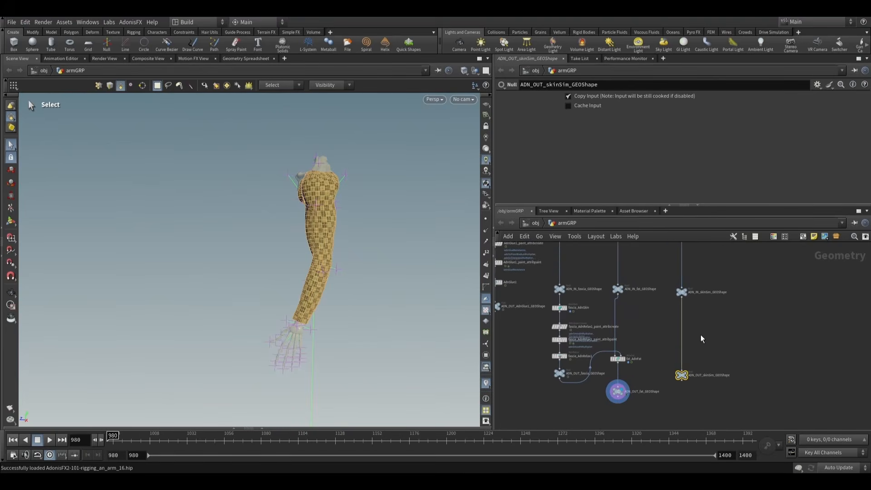
- Insert an AdnSkin node on the wire between ADN_IN_skinSim_GEOShape and ADN_OUT_skinSim_GEOShape
{"action": "key", "text": "Tab"}
{"action": "type", "text": "adnsk"}
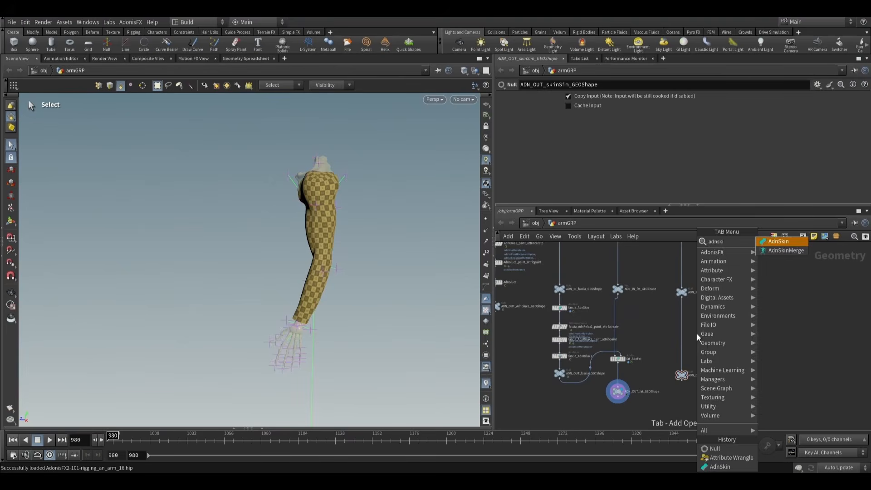
{"action": "key", "text": "Return"}
{"action": "scroll", "coordinate": [697, 334], "scroll_direction": "up", "scroll_amount": 3}
{"action": "left_click", "coordinate": [679, 353]}
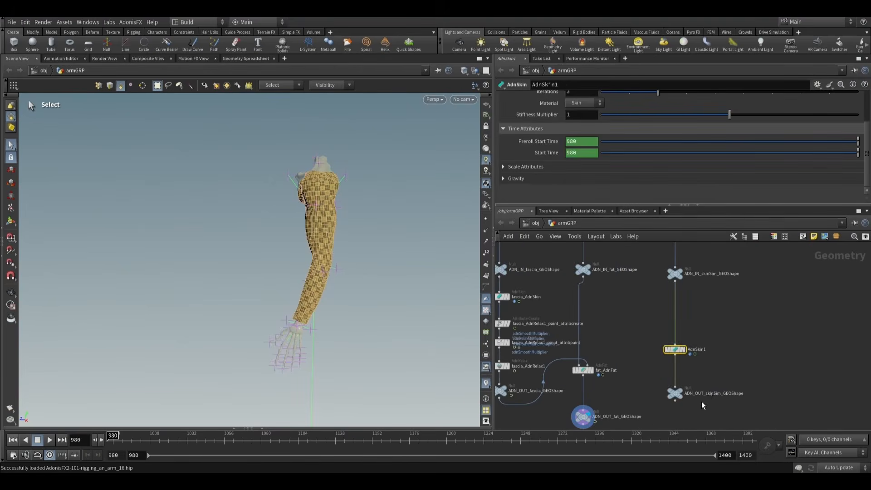
- Rename the AdnSkin node as skinSim_AdnSkin
{"action": "double_click", "coordinate": [715, 395]}
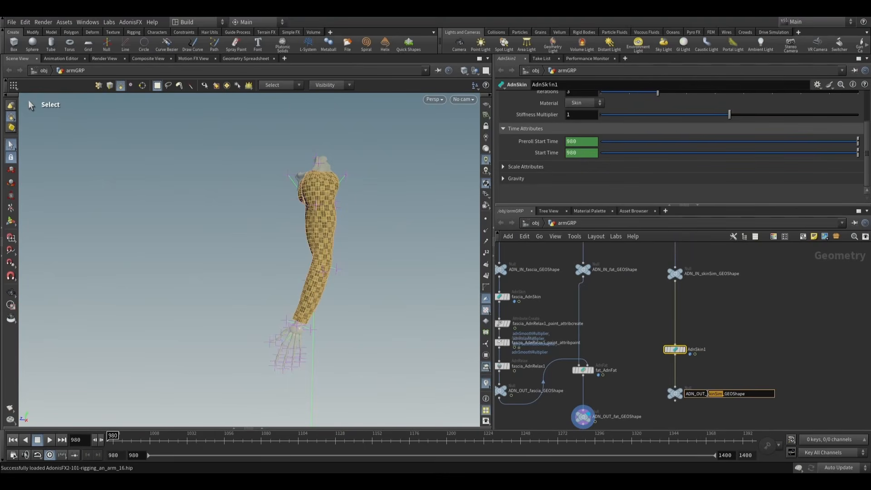
{"action": "double_click", "coordinate": [691, 349]}
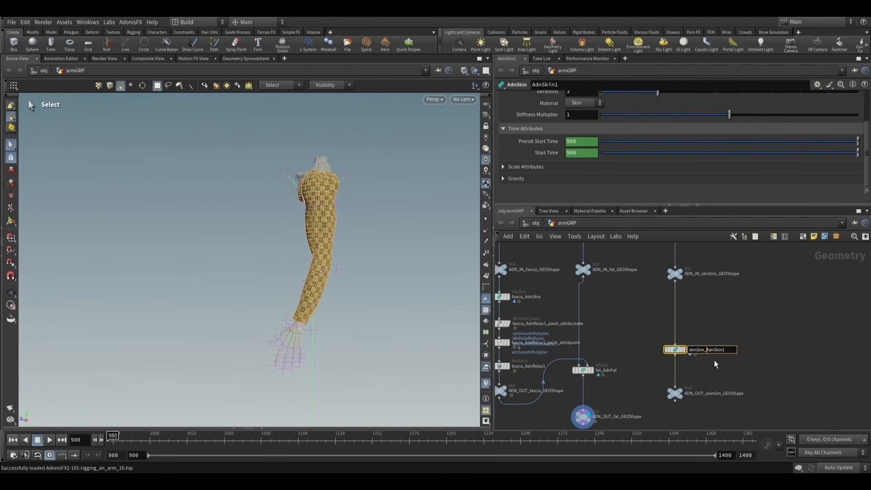
{"action": "type", "text": "skinSim_"}
{"action": "key", "text": "Return"}
{"action": "key", "text": "BackSpace"}
{"action": "key", "text": "Return"}
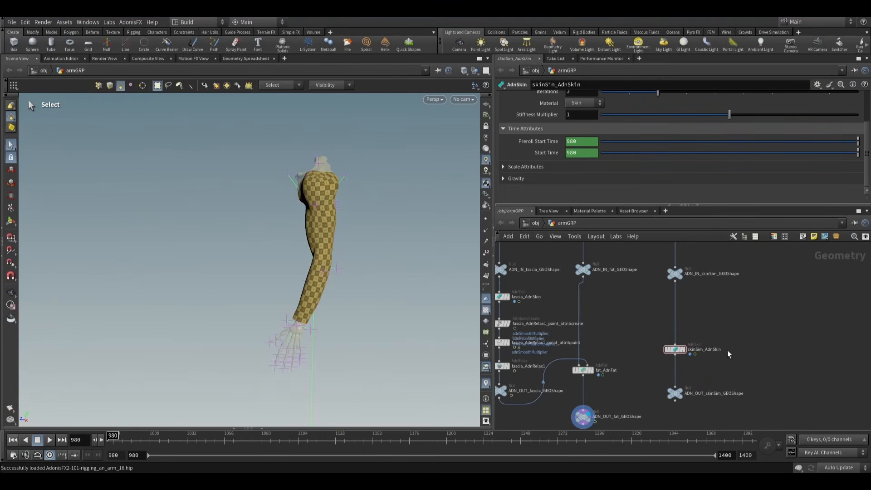
- Add one target to skinSim_AdnSkin and set its Target World Mesh to ../ADN_OUT_fat_GEOShape
{"action": "left_click", "coordinate": [675, 349]}
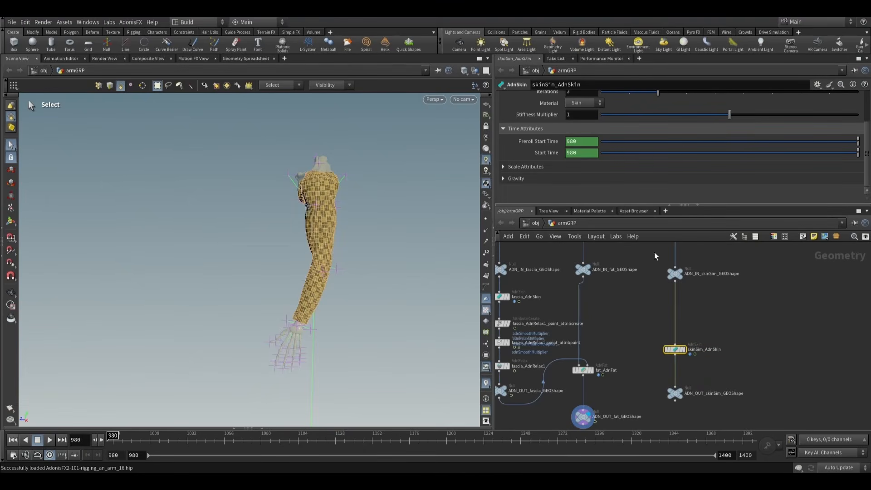
{"action": "scroll", "coordinate": [610, 123], "scroll_direction": "up", "scroll_amount": 5}
{"action": "left_click", "coordinate": [557, 98]}
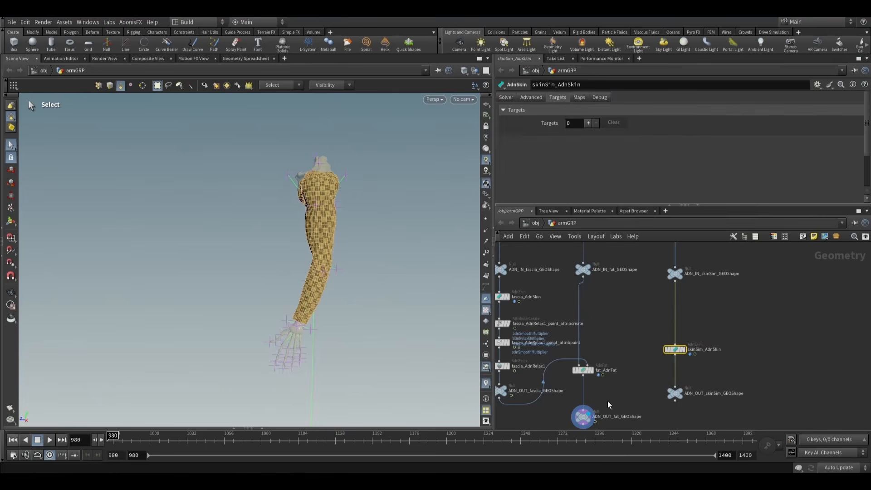
{"action": "scroll", "coordinate": [612, 383], "scroll_direction": "down", "scroll_amount": 3}
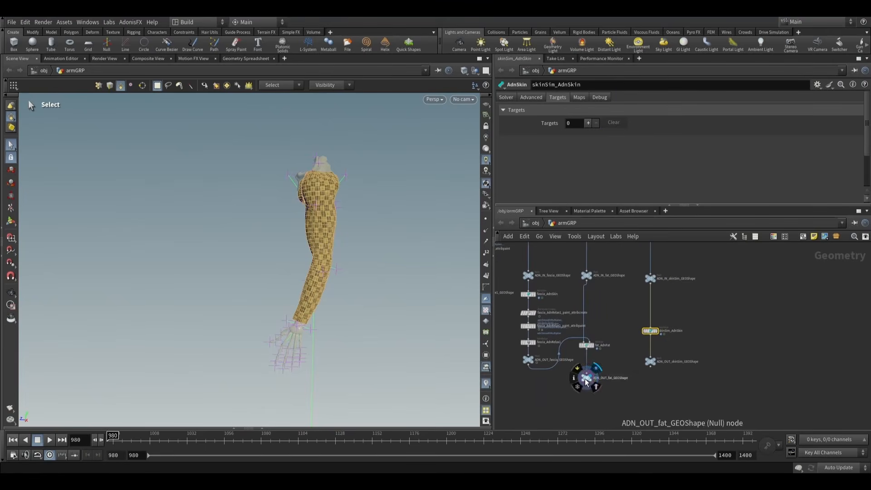
{"action": "left_click", "coordinate": [588, 123]}
{"action": "mouse_move", "coordinate": [585, 384]}
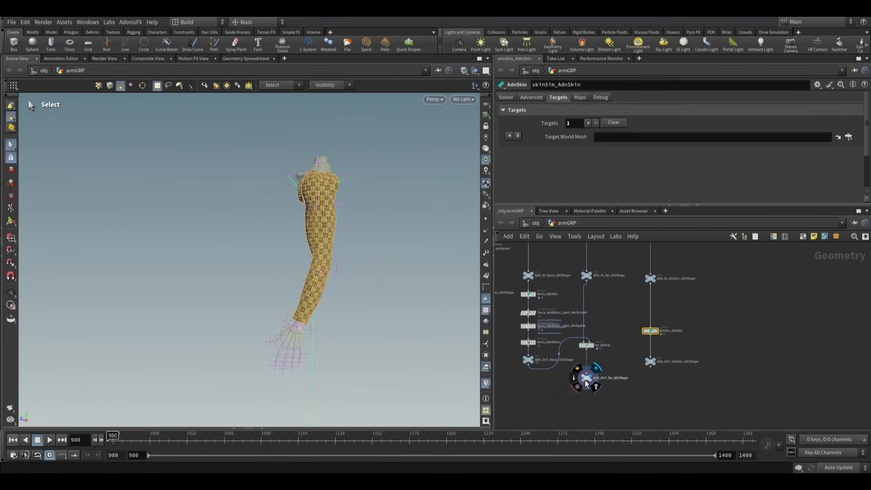
{"action": "left_click_drag", "start_coordinate": [588, 380], "coordinate": [635, 137]}
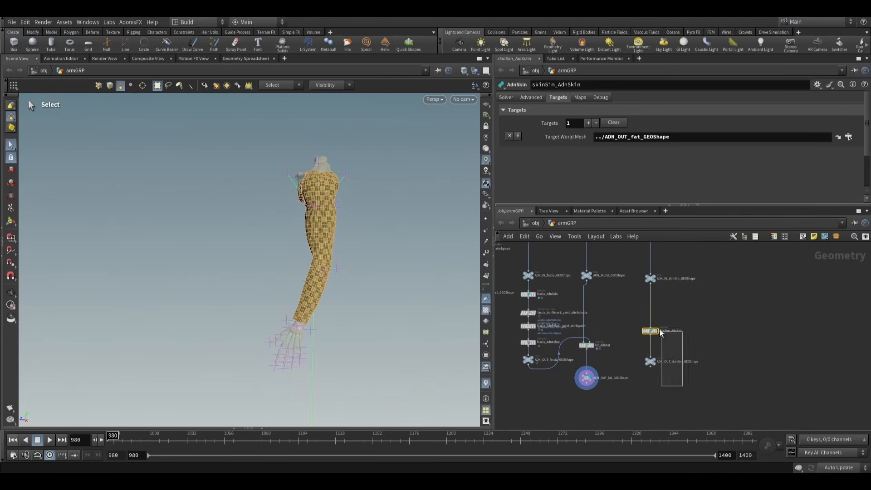
- Move skinSim_AdnSkin and ADN_OUT_skinSim_GEOShape further down to leave room below ADN_IN_skinSim_GEOShape
{"action": "left_click_drag", "start_coordinate": [660, 332], "coordinate": [658, 378]}
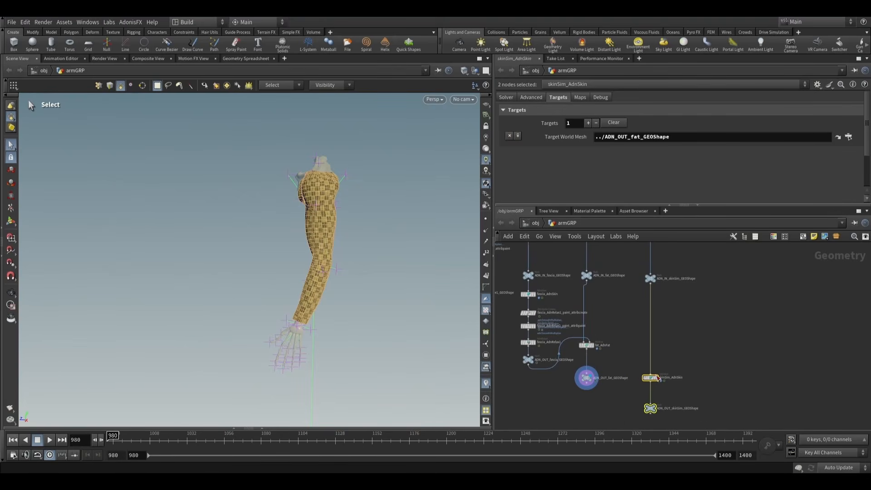
{"action": "scroll", "coordinate": [665, 313], "scroll_direction": "down", "scroll_amount": 3}
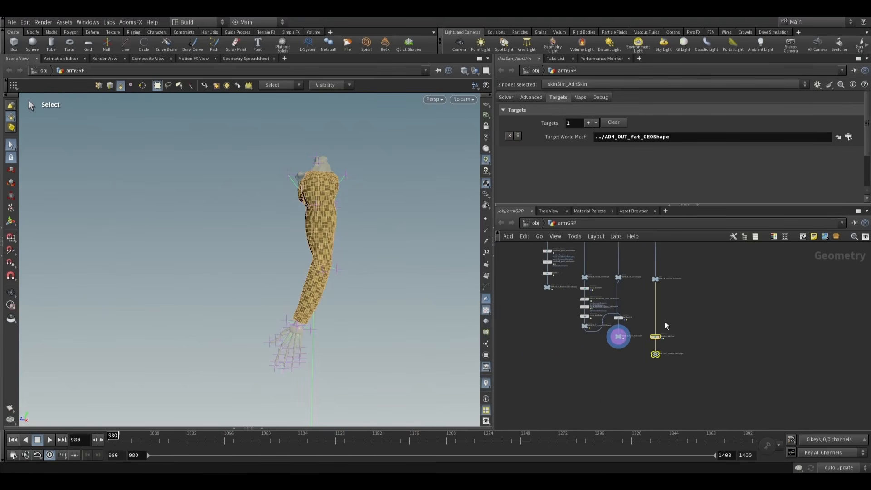
{"action": "scroll", "coordinate": [665, 321], "scroll_direction": "up", "scroll_amount": 3}
{"action": "scroll", "coordinate": [673, 313], "scroll_direction": "up", "scroll_amount": 2}
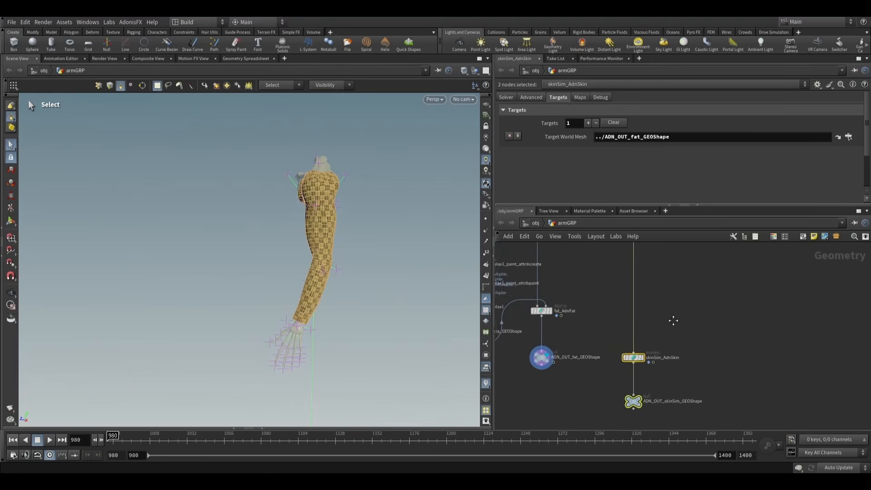
{"action": "scroll", "coordinate": [665, 320], "scroll_direction": "down", "scroll_amount": 2}
{"action": "scroll", "coordinate": [665, 322], "scroll_direction": "up", "scroll_amount": 2}
- Make skinSim_AdnSkin paintable with the AdonisFX Make Paintable utility
{"action": "left_click", "coordinate": [629, 364]}
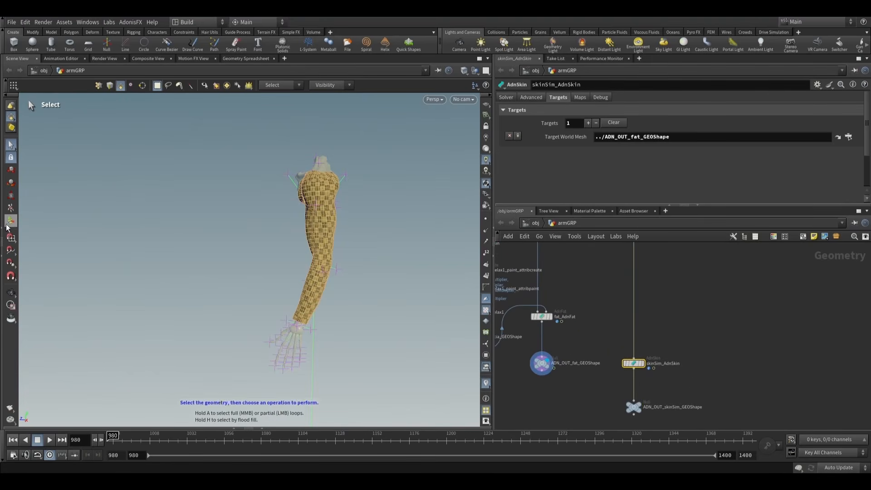
{"action": "left_click", "coordinate": [131, 23]}
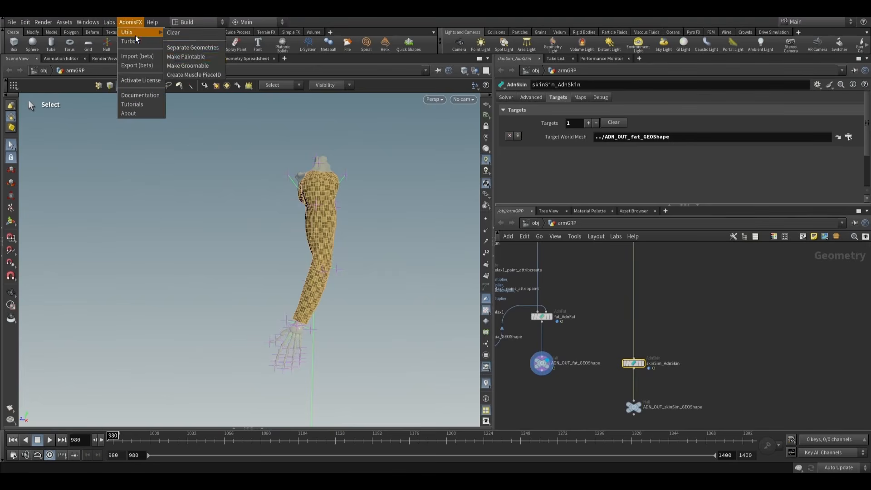
{"action": "left_click", "coordinate": [192, 48]}
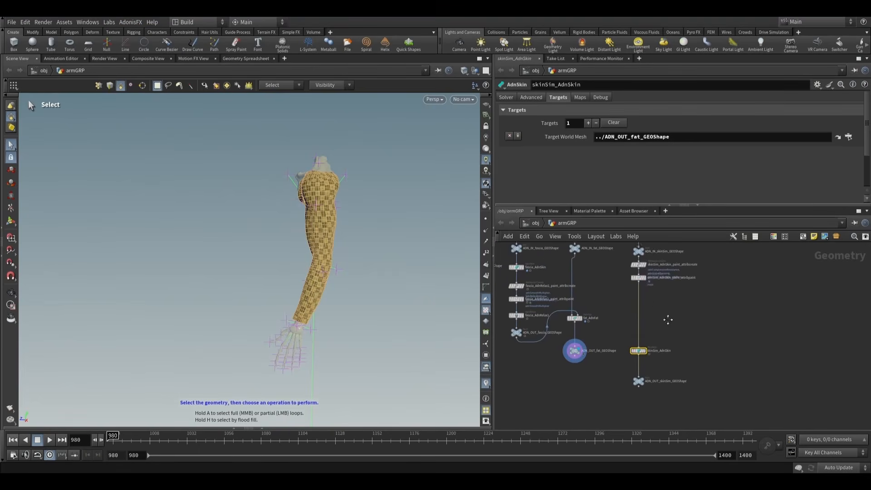
- Move the skinSim_AdnSkin attribute create and paint nodes lower and space them apart above the skin solver
{"action": "left_click_drag", "start_coordinate": [625, 284], "coordinate": [630, 301]}
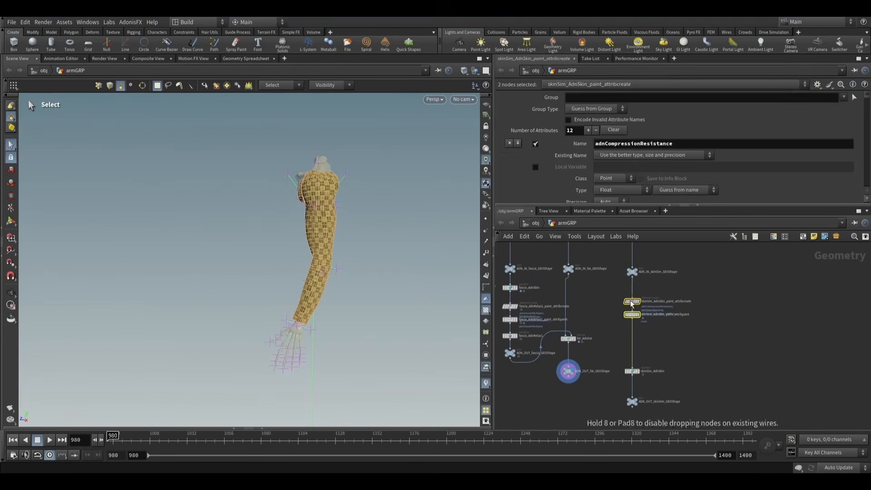
{"action": "left_click", "coordinate": [655, 329]}
{"action": "scroll", "coordinate": [652, 327], "scroll_direction": "up", "scroll_amount": 3}
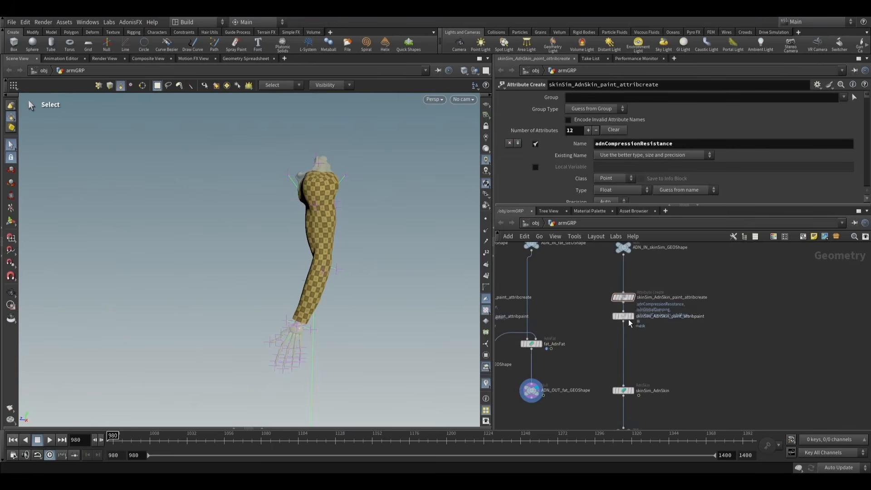
- Review the attributes in skinSim_AdnSkin_paint_attribcreate and the matching map entries of skinSim_AdnSkin
{"action": "scroll", "coordinate": [571, 159], "scroll_direction": "down", "scroll_amount": 10}
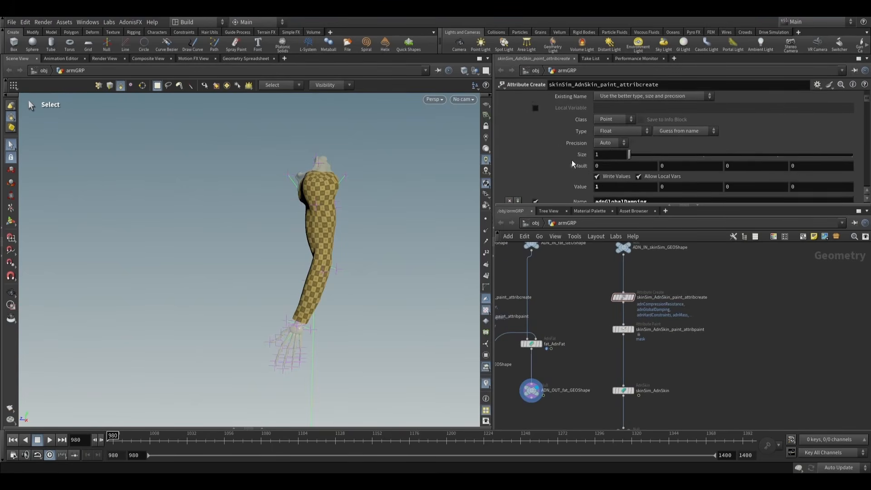
{"action": "scroll", "coordinate": [575, 163], "scroll_direction": "down", "scroll_amount": 8}
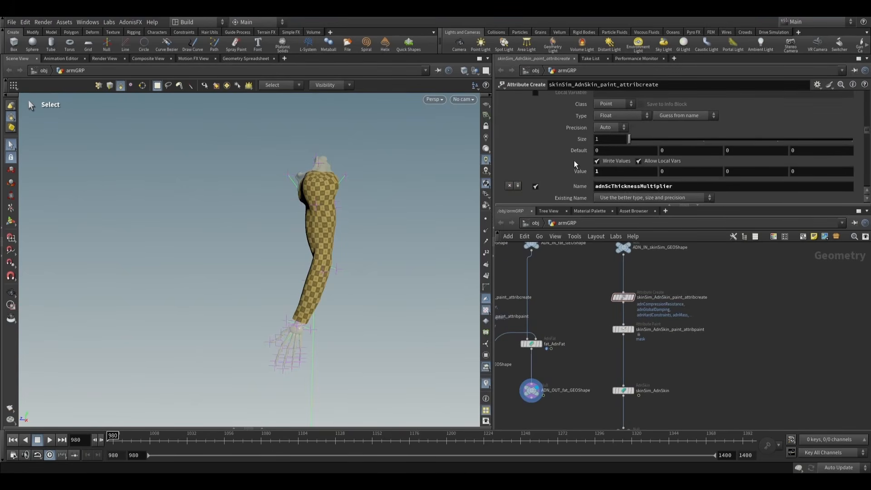
{"action": "scroll", "coordinate": [573, 159], "scroll_direction": "down", "scroll_amount": 6}
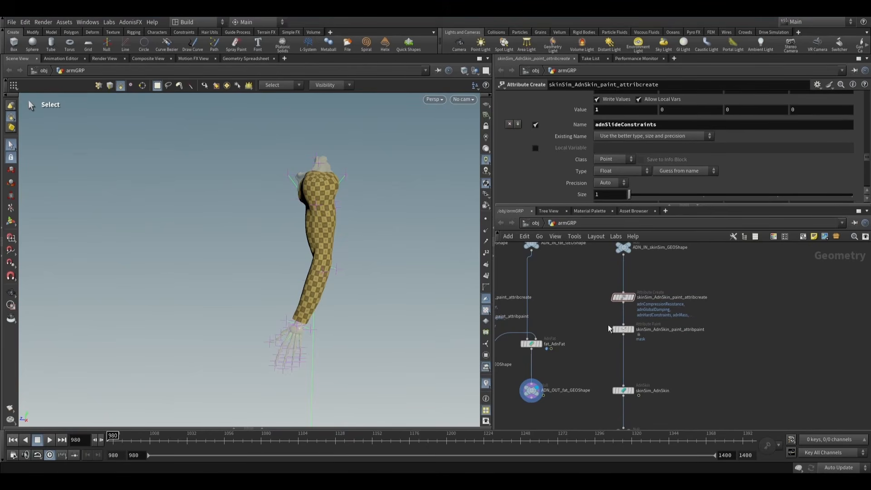
{"action": "left_click", "coordinate": [623, 390]}
{"action": "left_click", "coordinate": [580, 98]}
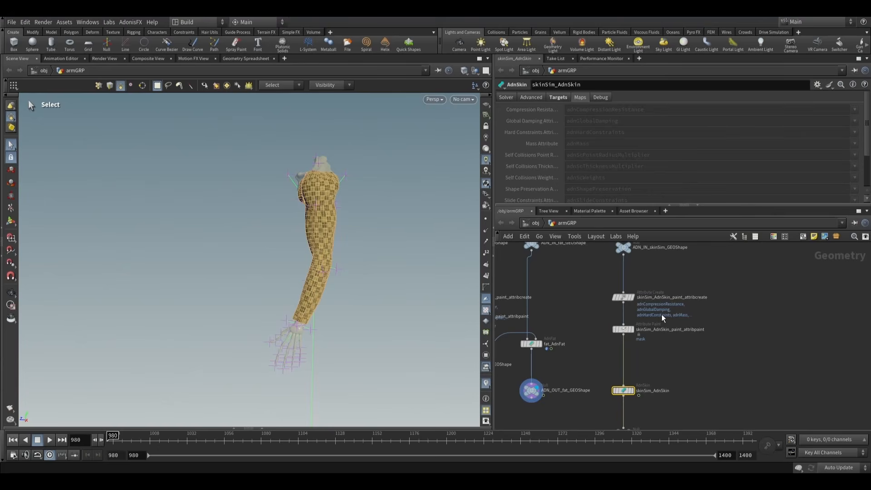
- Check which attributes can be chosen for painting in skinSim_AdnSkin_paint_attribpaint
{"action": "left_click", "coordinate": [623, 330]}
{"action": "scroll", "coordinate": [522, 152], "scroll_direction": "up", "scroll_amount": 3}
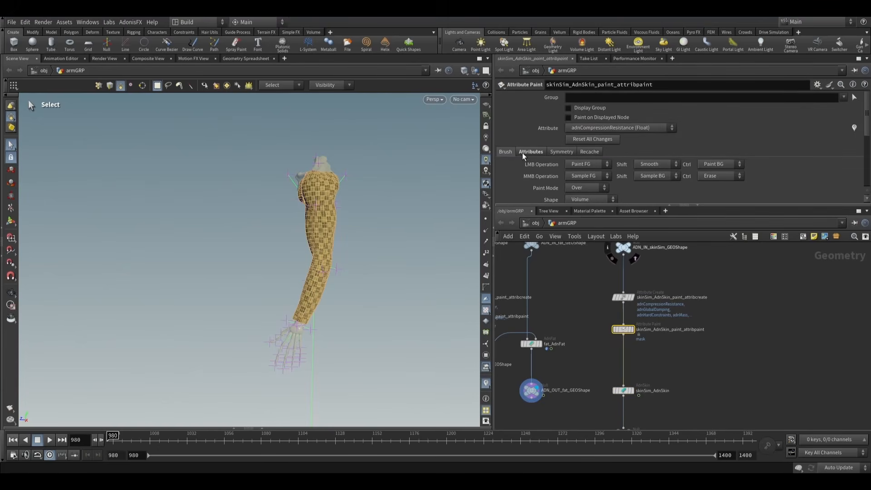
{"action": "left_click", "coordinate": [614, 128]}
{"action": "left_click", "coordinate": [600, 126]}
{"action": "left_click", "coordinate": [599, 127]}
{"action": "left_click", "coordinate": [601, 127]}
{"action": "scroll", "coordinate": [642, 316], "scroll_direction": "up", "scroll_amount": 3}
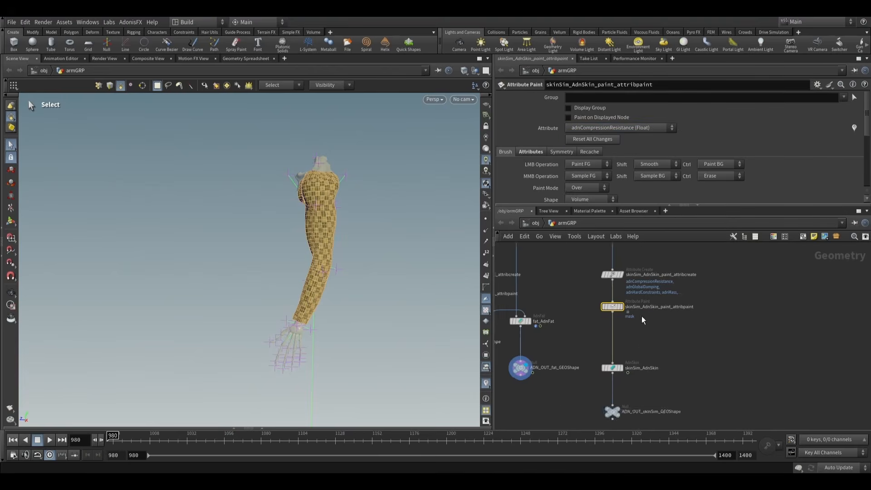
- Display skinSim_AdnSkin_paint_attribpaint and choose adnSlideConstraints as the attribute to paint
{"action": "left_click", "coordinate": [617, 381]}
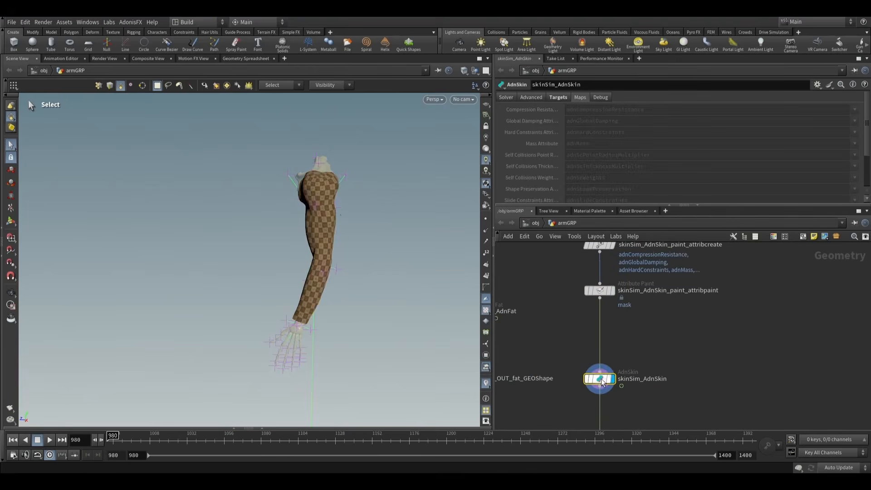
{"action": "left_click_drag", "start_coordinate": [346, 213], "coordinate": [428, 233]}
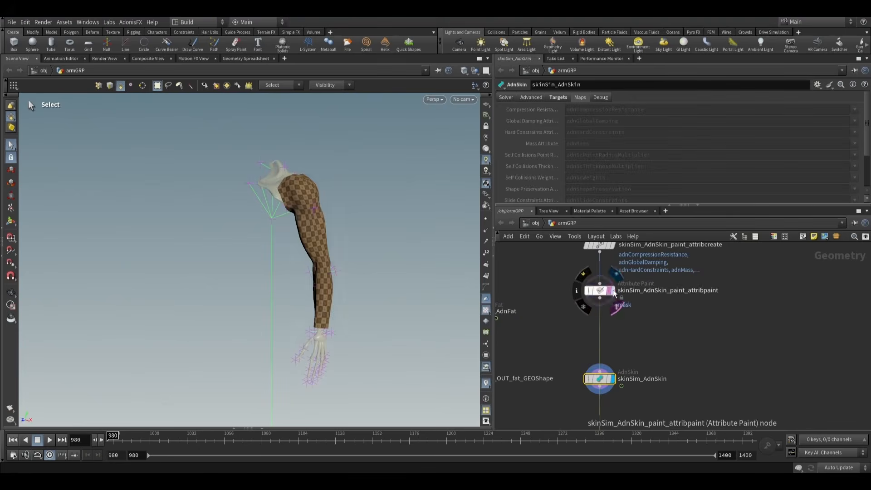
{"action": "left_click", "coordinate": [612, 290]}
{"action": "left_click", "coordinate": [599, 290]}
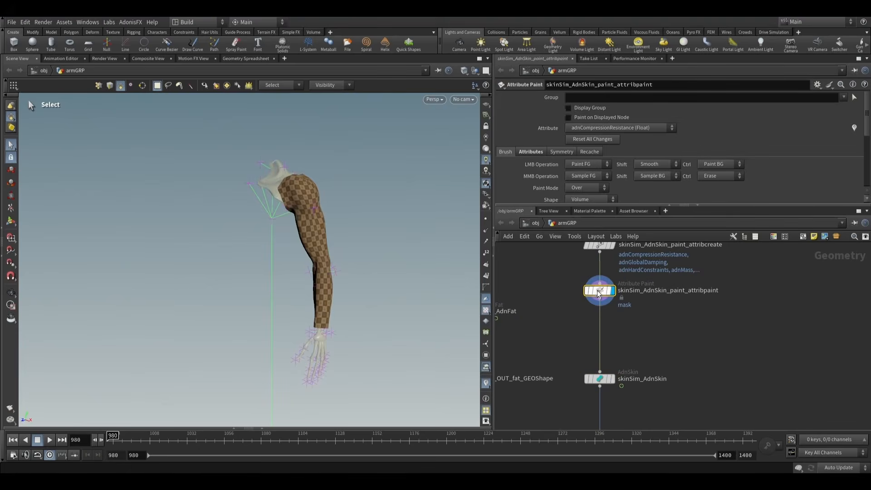
{"action": "left_click", "coordinate": [611, 128]}
{"action": "left_click", "coordinate": [604, 210]}
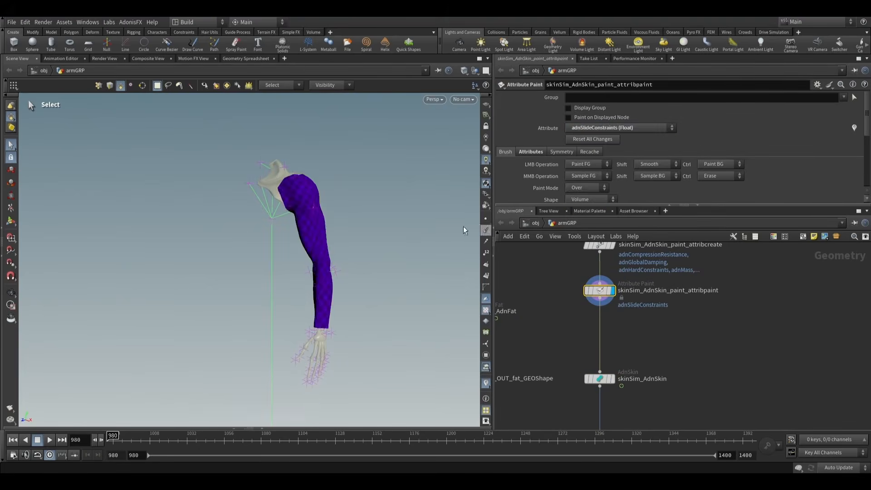
- Start the Attribute Paint tool on the arm, enlarge the parameter area and set FG Float to 0.7
{"action": "left_click_drag", "start_coordinate": [464, 226], "coordinate": [138, 213]}
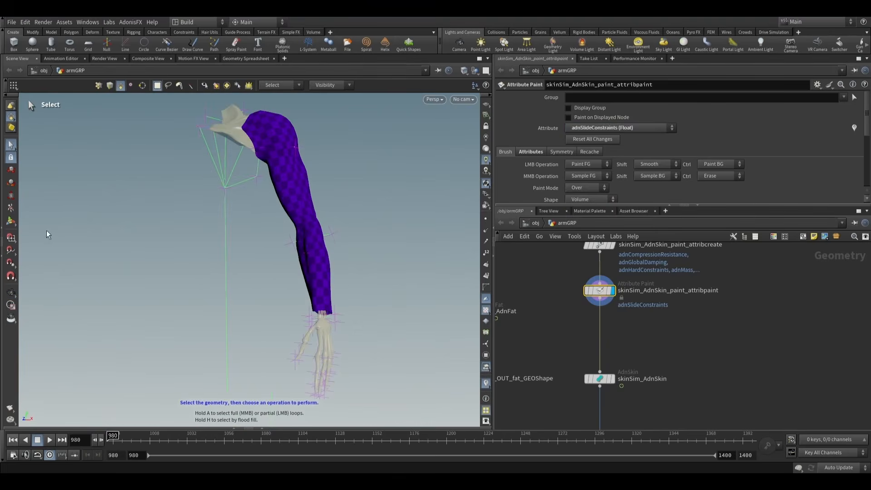
{"action": "key", "text": "Return"}
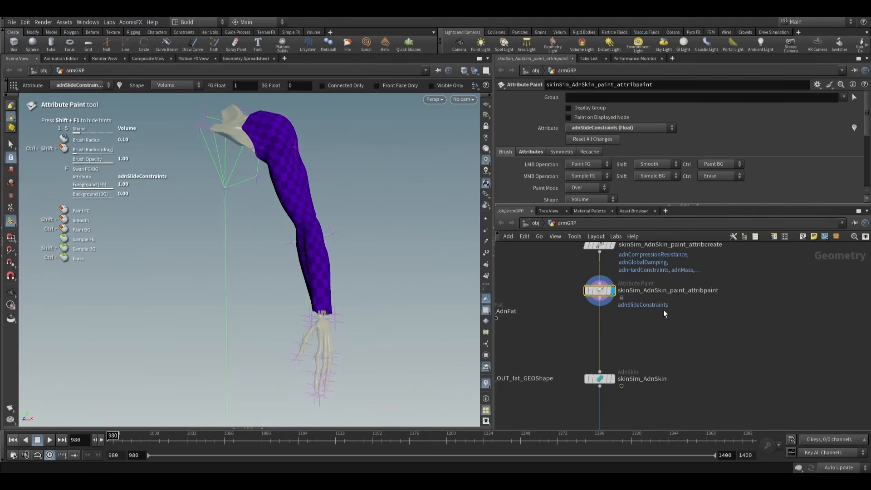
{"action": "middle_click_drag", "start_coordinate": [648, 314], "coordinate": [645, 334]}
{"action": "left_click_drag", "start_coordinate": [603, 205], "coordinate": [604, 257]}
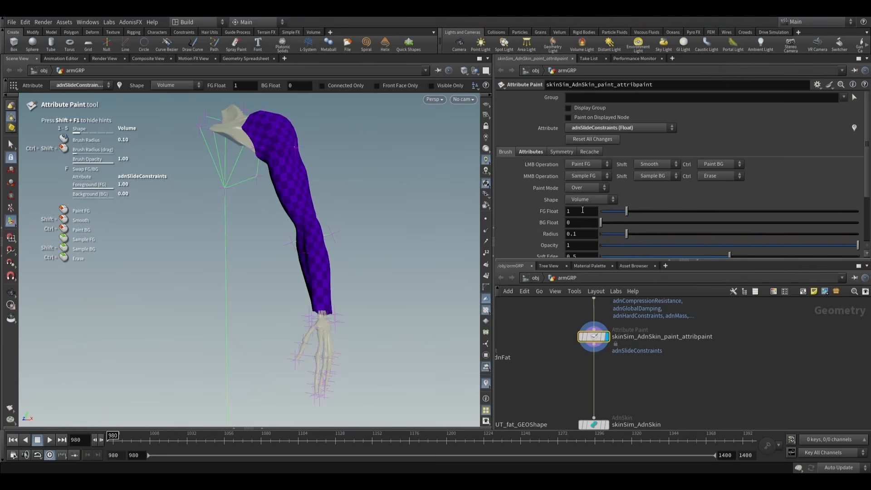
{"action": "type", "text": "0.7"}
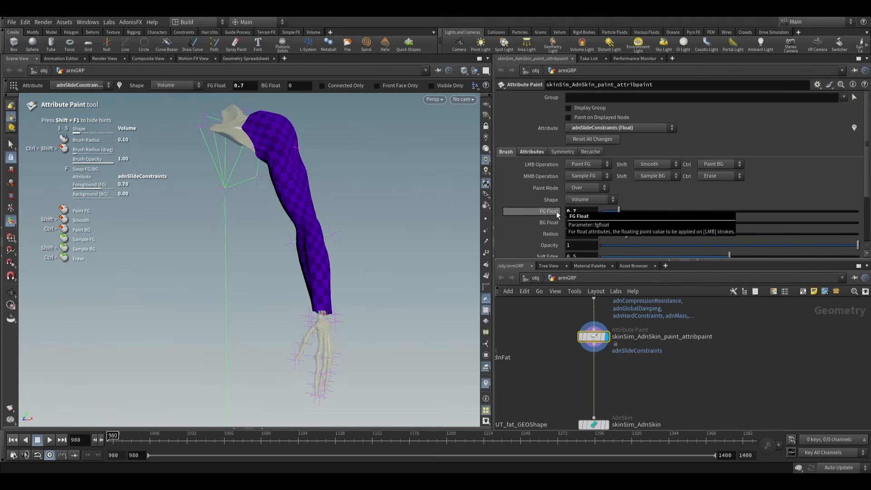
- Paint adnSlideConstraints at 0.7 along the inner arm from below the shoulder to above the wrist, with a brush radius of about 5.35
{"action": "left_click_drag", "start_coordinate": [361, 261], "coordinate": [346, 259], "text": "alt"}
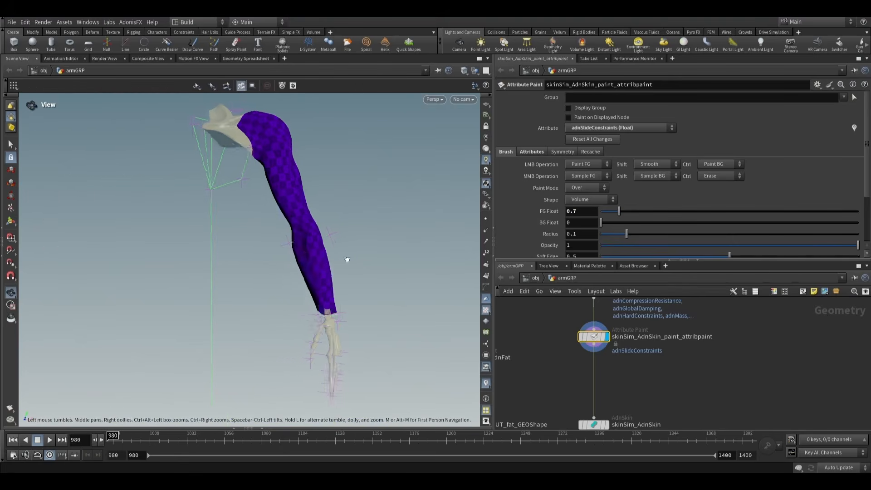
{"action": "scroll", "coordinate": [330, 249], "scroll_direction": "up", "scroll_amount": 4, "text": "alt"}
{"action": "middle_click_drag", "start_coordinate": [331, 272], "coordinate": [354, 367], "text": "alt"}
{"action": "mouse_move", "coordinate": [354, 367]}
{"action": "left_mouse_down", "text": "alt"}
{"action": "mouse_move", "coordinate": [332, 307]}
{"action": "mouse_move", "coordinate": [361, 300]}
{"action": "mouse_move", "coordinate": [333, 301]}
{"action": "left_mouse_up", "text": "alt"}
{"action": "scroll", "coordinate": [269, 226], "scroll_direction": "up", "scroll_amount": 1}
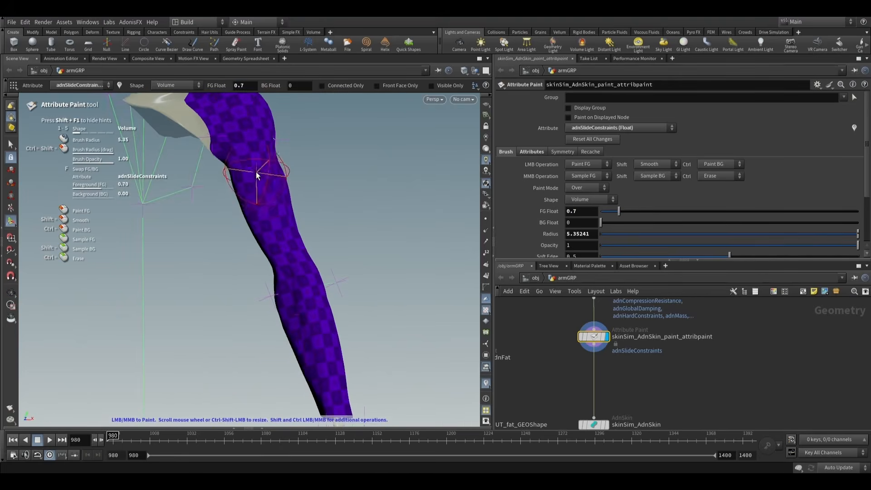
{"action": "mouse_move", "coordinate": [255, 175]}
{"action": "left_mouse_down"}
{"action": "mouse_move", "coordinate": [249, 150]}
{"action": "mouse_move", "coordinate": [272, 219]}
{"action": "mouse_move", "coordinate": [264, 165]}
{"action": "left_mouse_up"}
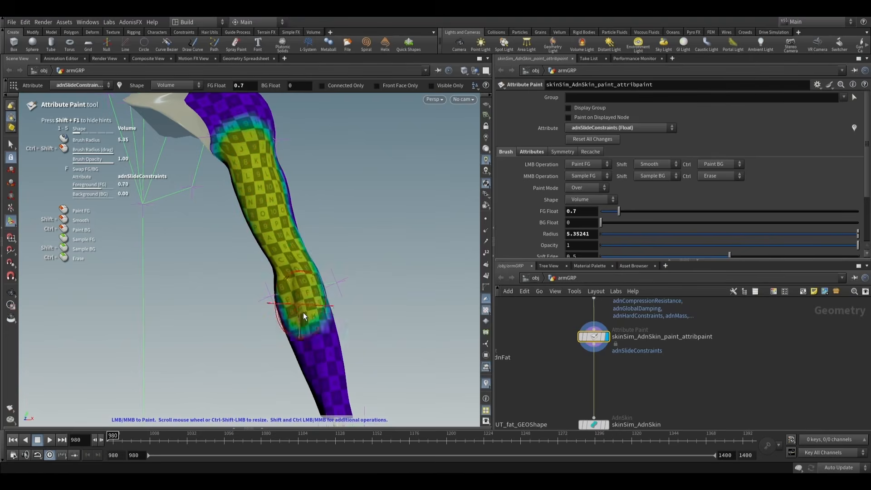
{"action": "left_click_drag", "start_coordinate": [307, 311], "coordinate": [312, 221], "text": "alt"}
{"action": "mouse_move", "coordinate": [316, 261]}
{"action": "left_mouse_down"}
{"action": "mouse_move", "coordinate": [323, 274]}
{"action": "mouse_move", "coordinate": [444, 271]}
{"action": "mouse_move", "coordinate": [333, 229]}
{"action": "mouse_move", "coordinate": [262, 188]}
{"action": "mouse_move", "coordinate": [311, 204]}
{"action": "left_mouse_up"}
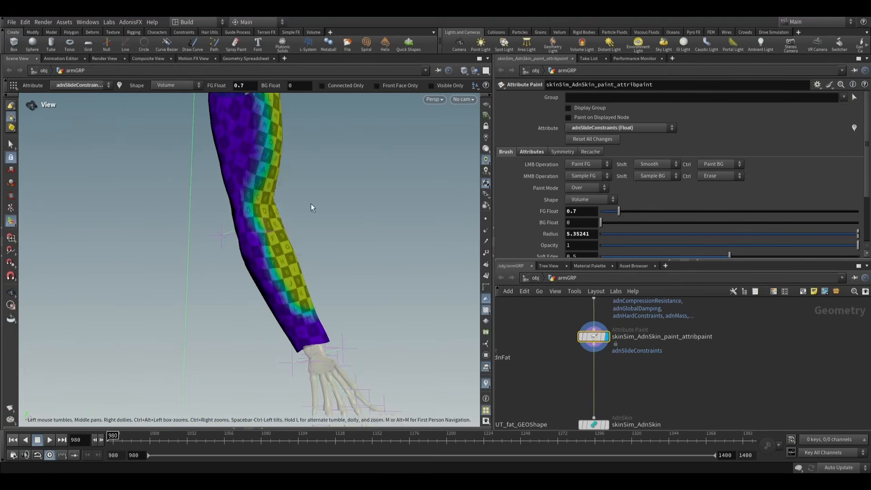
- Touch up the adnSlideConstraints painting across the inner elbow and forearm, stopping before the wrist
{"action": "mouse_move", "coordinate": [261, 129]}
{"action": "left_mouse_down", "text": "alt"}
{"action": "mouse_move", "coordinate": [278, 181]}
{"action": "mouse_move", "coordinate": [140, 201]}
{"action": "mouse_move", "coordinate": [65, 224]}
{"action": "mouse_move", "coordinate": [251, 235]}
{"action": "mouse_move", "coordinate": [283, 266]}
{"action": "left_mouse_up", "text": "alt"}
{"action": "scroll", "coordinate": [284, 261], "scroll_direction": "up", "scroll_amount": 3}
{"action": "left_click_drag", "start_coordinate": [278, 236], "coordinate": [289, 248], "text": "shift"}
{"action": "left_click_drag", "start_coordinate": [325, 224], "coordinate": [343, 254], "text": "alt"}
{"action": "middle_click_drag", "start_coordinate": [299, 323], "coordinate": [294, 278], "text": "alt"}
{"action": "scroll", "coordinate": [294, 278], "scroll_direction": "up", "scroll_amount": 5}
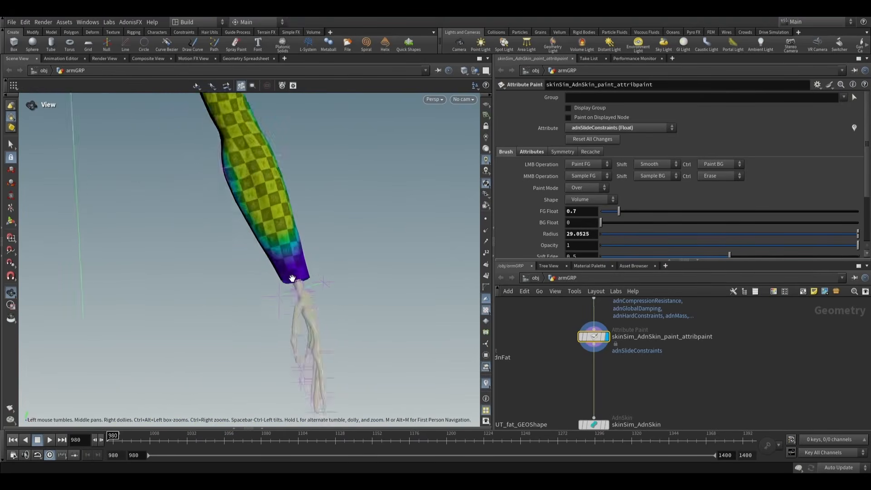
{"action": "mouse_move", "coordinate": [273, 272]}
{"action": "left_mouse_down", "text": "alt"}
{"action": "mouse_move", "coordinate": [267, 252]}
{"action": "mouse_move", "coordinate": [319, 266]}
{"action": "mouse_move", "coordinate": [296, 286]}
{"action": "mouse_move", "coordinate": [178, 283]}
{"action": "mouse_move", "coordinate": [437, 228]}
{"action": "left_mouse_up", "text": "alt"}
{"action": "scroll", "coordinate": [267, 253], "scroll_direction": "down", "scroll_amount": 5}
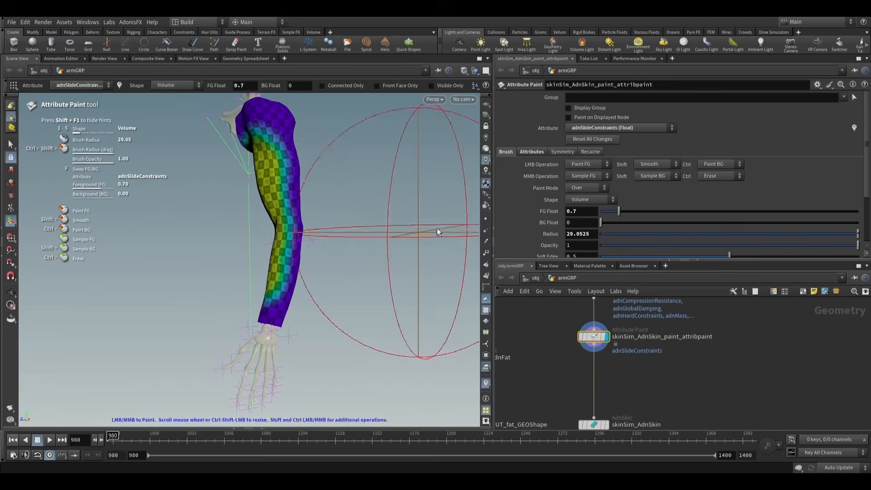
- Switch the painted attribute to adnHardConstraints and set FG Float to 0.3
{"action": "left_click", "coordinate": [636, 129]}
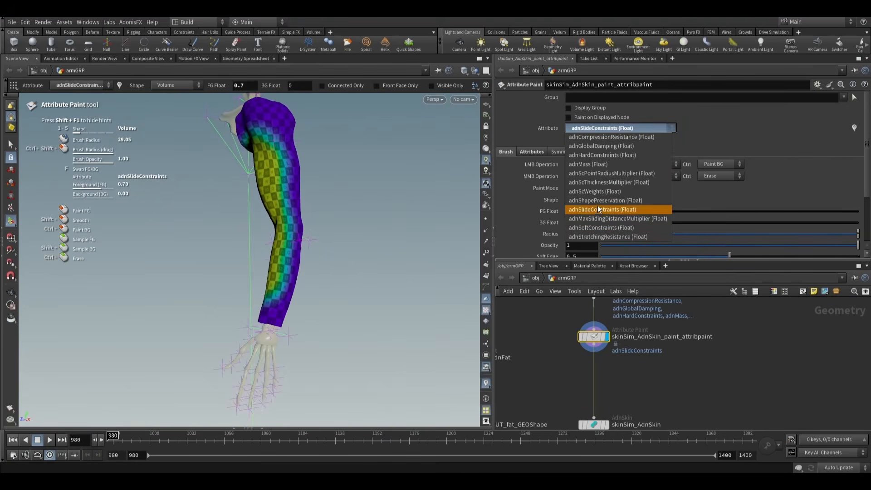
{"action": "left_click", "coordinate": [599, 155]}
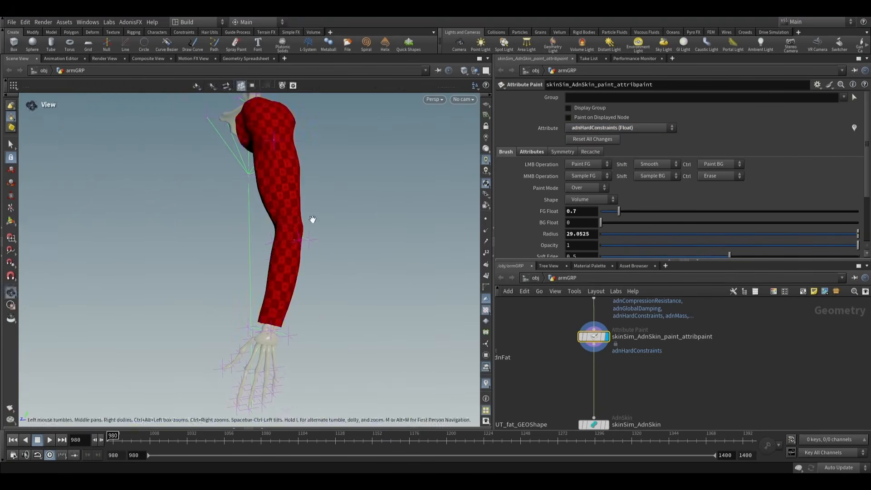
{"action": "left_click_drag", "start_coordinate": [311, 218], "coordinate": [422, 227], "text": "alt"}
{"action": "scroll", "coordinate": [568, 346], "scroll_direction": "down", "scroll_amount": 3}
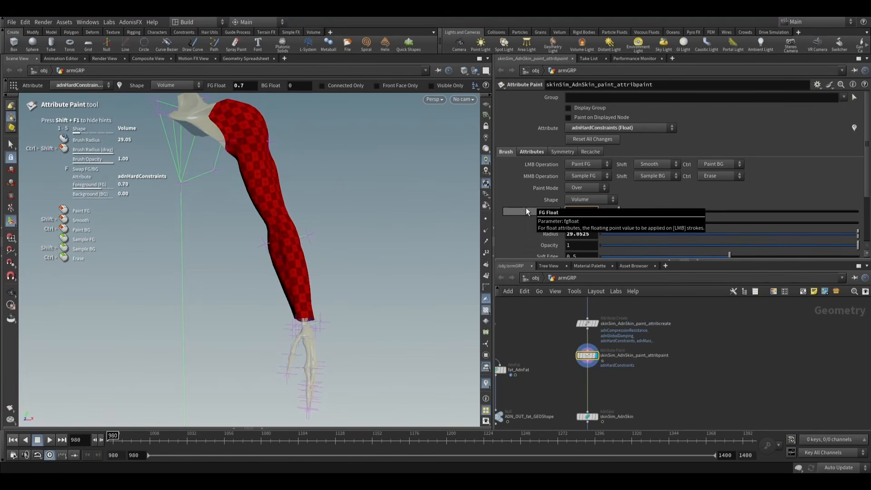
{"action": "type", "text": "0.3"}
{"action": "key", "text": "Return"}
{"action": "key", "text": "space"}
{"action": "right_click_drag", "start_coordinate": [297, 190], "coordinate": [393, 216]}
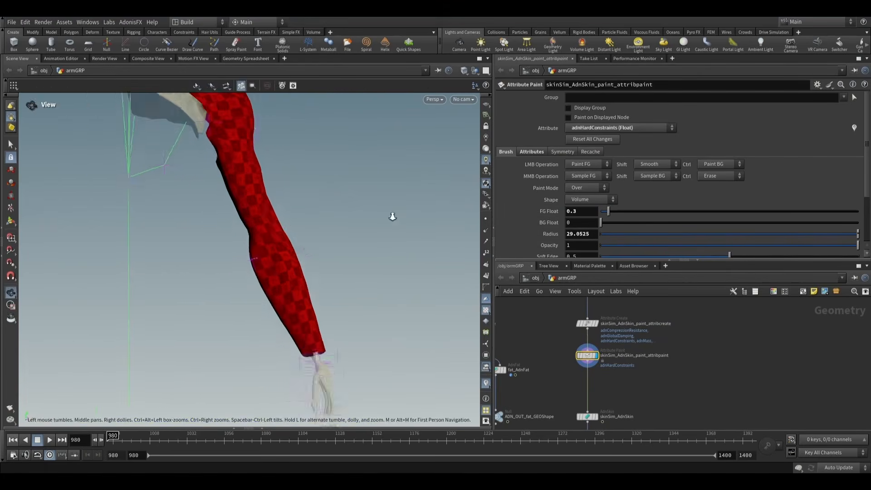
{"action": "left_click_drag", "start_coordinate": [393, 215], "coordinate": [301, 227]}
{"action": "scroll", "coordinate": [242, 188], "scroll_direction": "down", "scroll_amount": 10}
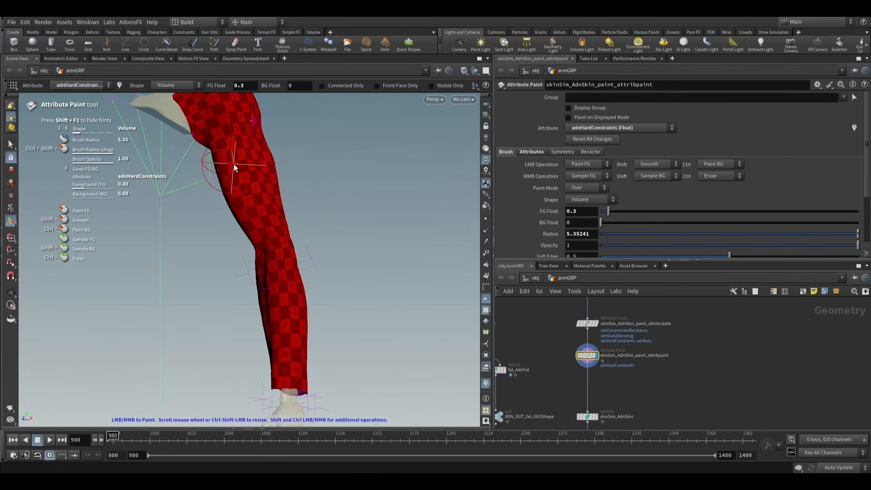
{"action": "scroll", "coordinate": [233, 164], "scroll_direction": "up", "scroll_amount": 3}
{"action": "mouse_move", "coordinate": [232, 160]}
{"action": "left_mouse_down"}
{"action": "mouse_move", "coordinate": [251, 234]}
{"action": "mouse_move", "coordinate": [301, 247]}
{"action": "mouse_move", "coordinate": [266, 260]}
{"action": "mouse_move", "coordinate": [288, 305]}
{"action": "left_mouse_up"}
{"action": "scroll", "coordinate": [268, 261], "scroll_direction": "down", "scroll_amount": 1}
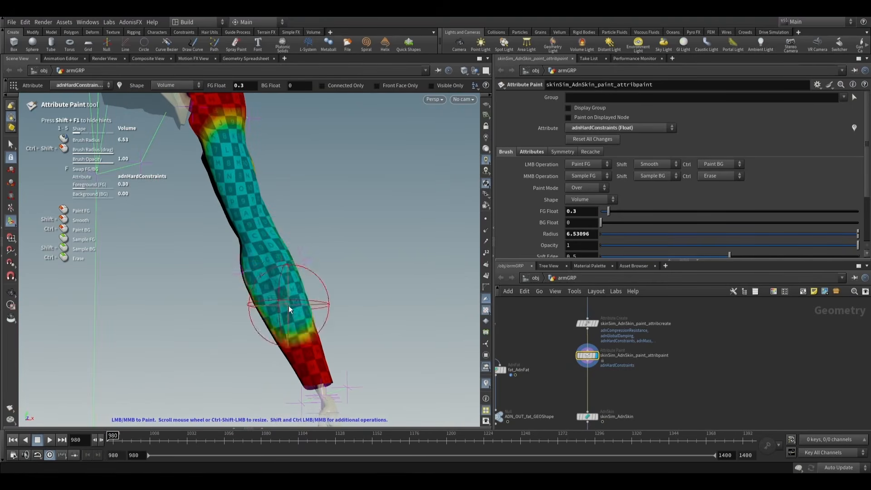
{"action": "key", "text": "ctrl+z"}
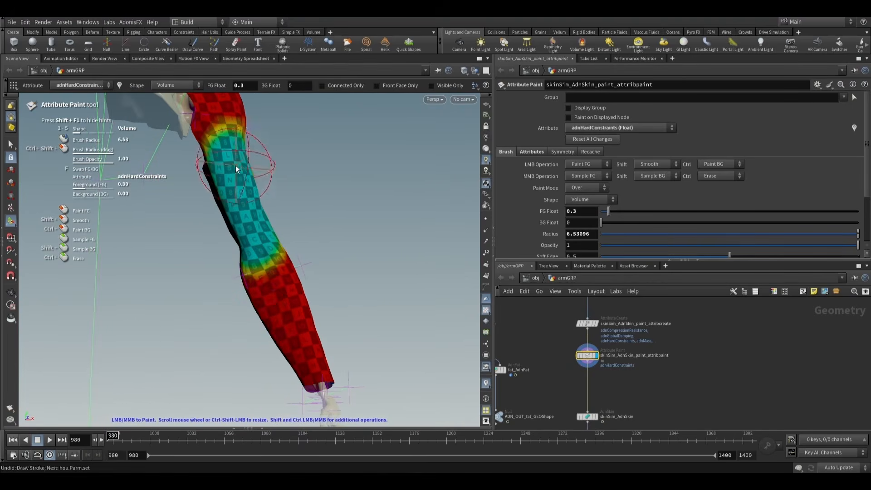
{"action": "key", "text": "ctrl+z"}
{"action": "key", "text": "ctrl+z"}
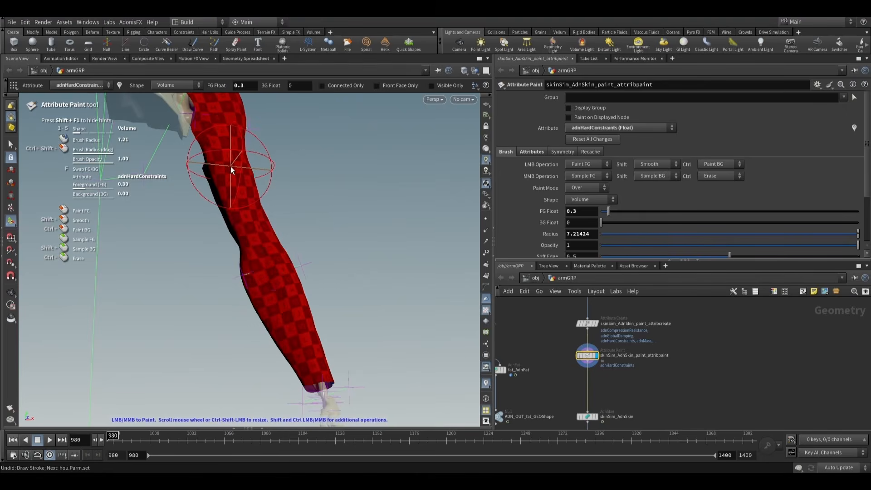
- Paint adnHardConstraints at 0.3 along the inner arm from the upper arm to above the wrist, with a brush radius of about 5.35
{"action": "scroll", "coordinate": [230, 166], "scroll_direction": "down", "scroll_amount": 3}
{"action": "left_click_drag", "start_coordinate": [224, 158], "coordinate": [253, 218]}
{"action": "key", "text": "Escape"}
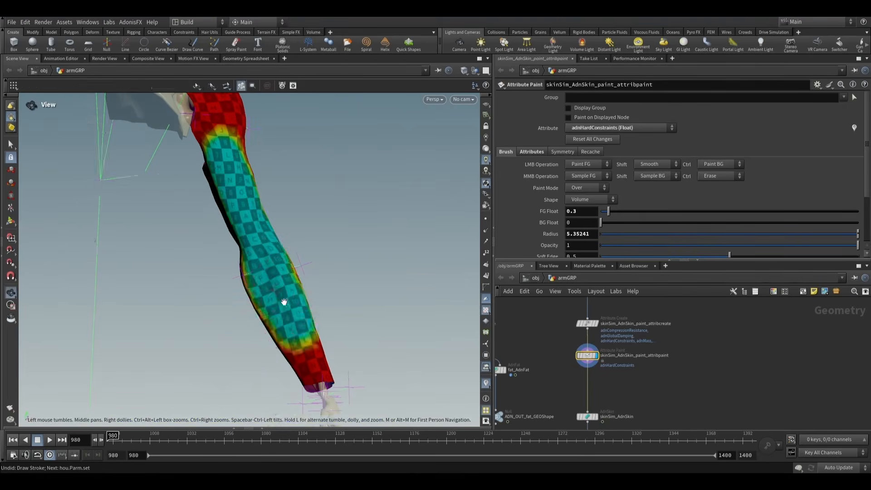
{"action": "mouse_move", "coordinate": [284, 303]}
{"action": "left_mouse_down"}
{"action": "mouse_move", "coordinate": [108, 308]}
{"action": "mouse_move", "coordinate": [210, 321]}
{"action": "mouse_move", "coordinate": [240, 275]}
{"action": "mouse_move", "coordinate": [387, 244]}
{"action": "left_mouse_up"}
{"action": "key", "text": "Return"}
- Compare the painted adnSlideConstraints map with the adnHardConstraints map on the arm
{"action": "left_click", "coordinate": [631, 127]}
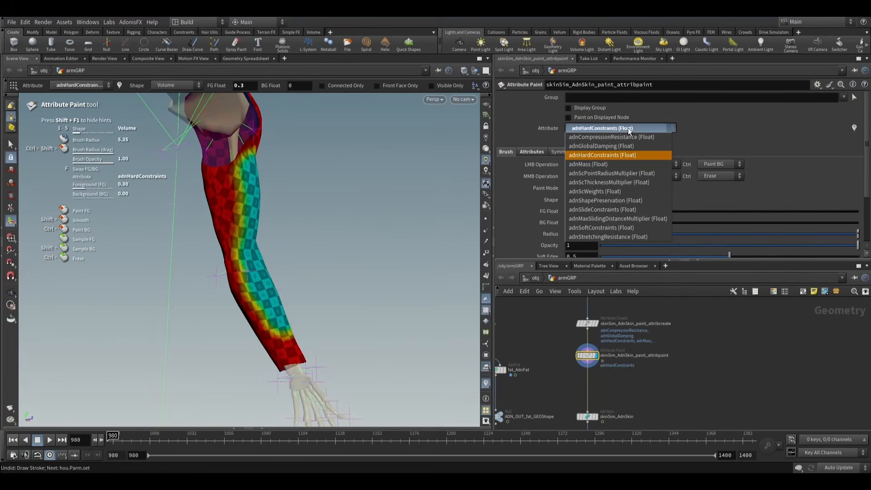
{"action": "left_click", "coordinate": [604, 210]}
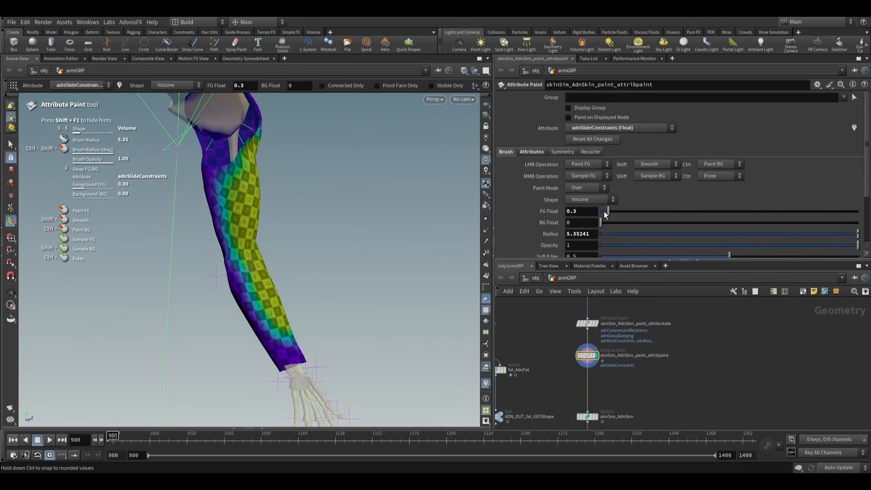
{"action": "left_click", "coordinate": [611, 128]}
{"action": "left_click", "coordinate": [606, 155]}
{"action": "scroll", "coordinate": [290, 251], "scroll_direction": "up", "scroll_amount": 10}
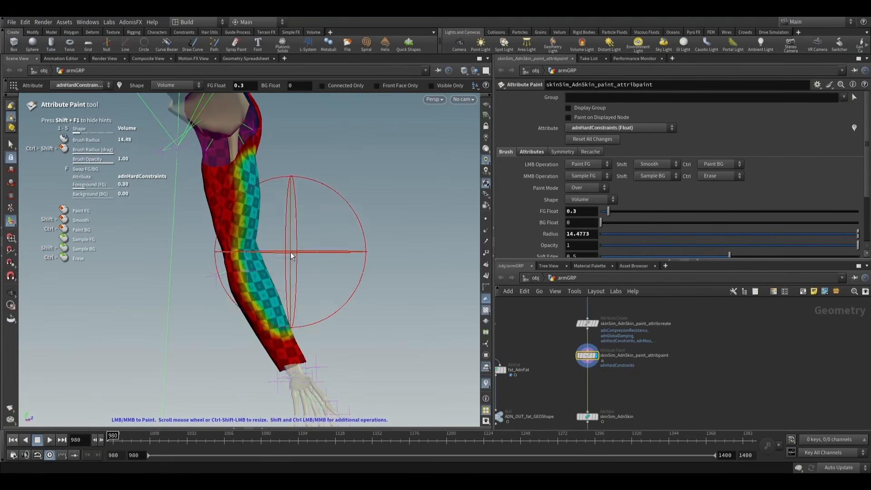
{"action": "scroll", "coordinate": [295, 295], "scroll_direction": "down", "scroll_amount": 3}
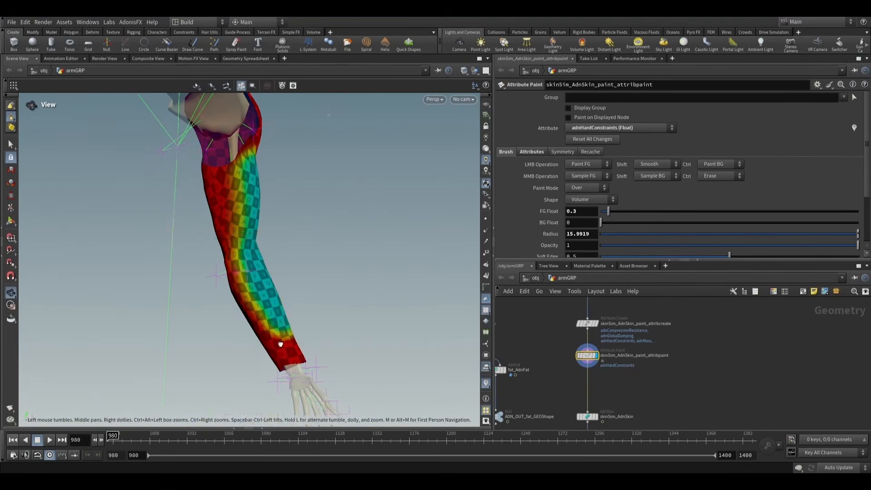
- Set FG Float to 1 and paint adnHardConstraints over the back of the elbow with a brush radius of about 3.6
{"action": "left_click_drag", "start_coordinate": [280, 344], "coordinate": [66, 361], "text": "alt"}
{"action": "mouse_move", "coordinate": [287, 283]}
{"action": "left_mouse_down", "text": "alt"}
{"action": "mouse_move", "coordinate": [321, 243]}
{"action": "mouse_move", "coordinate": [109, 298]}
{"action": "mouse_move", "coordinate": [292, 298]}
{"action": "left_mouse_up", "text": "alt"}
{"action": "scroll", "coordinate": [292, 298], "scroll_direction": "down", "scroll_amount": 8}
{"action": "mouse_move", "coordinate": [301, 264]}
{"action": "left_mouse_down", "text": "alt"}
{"action": "mouse_move", "coordinate": [185, 306]}
{"action": "mouse_move", "coordinate": [320, 305]}
{"action": "mouse_move", "coordinate": [330, 289]}
{"action": "left_mouse_up", "text": "alt"}
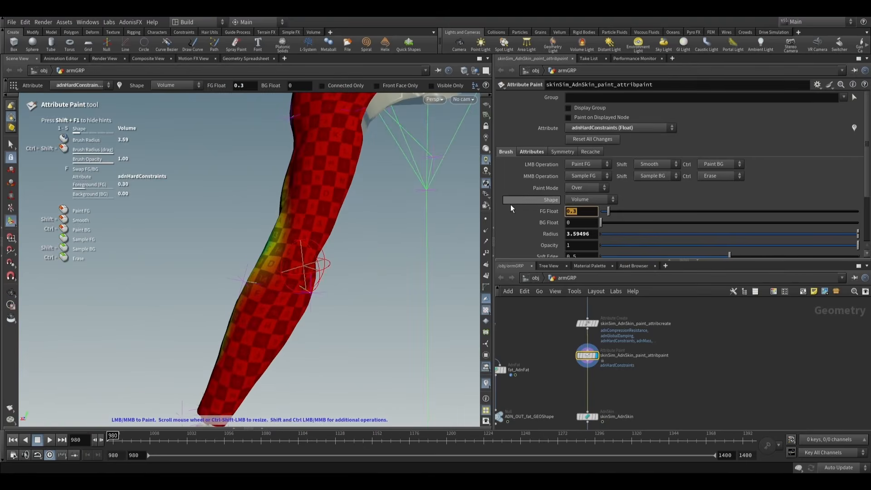
{"action": "type", "text": "1"}
{"action": "key", "text": "Return"}
{"action": "mouse_move", "coordinate": [302, 241]}
{"action": "left_mouse_down", "text": "alt"}
{"action": "mouse_move", "coordinate": [322, 256]}
{"action": "mouse_move", "coordinate": [297, 267]}
{"action": "mouse_move", "coordinate": [249, 335]}
{"action": "mouse_move", "coordinate": [270, 366]}
{"action": "mouse_move", "coordinate": [304, 350]}
{"action": "mouse_move", "coordinate": [252, 353]}
{"action": "mouse_move", "coordinate": [307, 301]}
{"action": "mouse_move", "coordinate": [243, 354]}
{"action": "mouse_move", "coordinate": [52, 360]}
{"action": "mouse_move", "coordinate": [270, 260]}
{"action": "mouse_move", "coordinate": [286, 230]}
{"action": "mouse_move", "coordinate": [308, 263]}
{"action": "mouse_move", "coordinate": [320, 250]}
{"action": "mouse_move", "coordinate": [335, 257]}
{"action": "left_mouse_up", "text": "alt"}
{"action": "key", "text": "Return"}
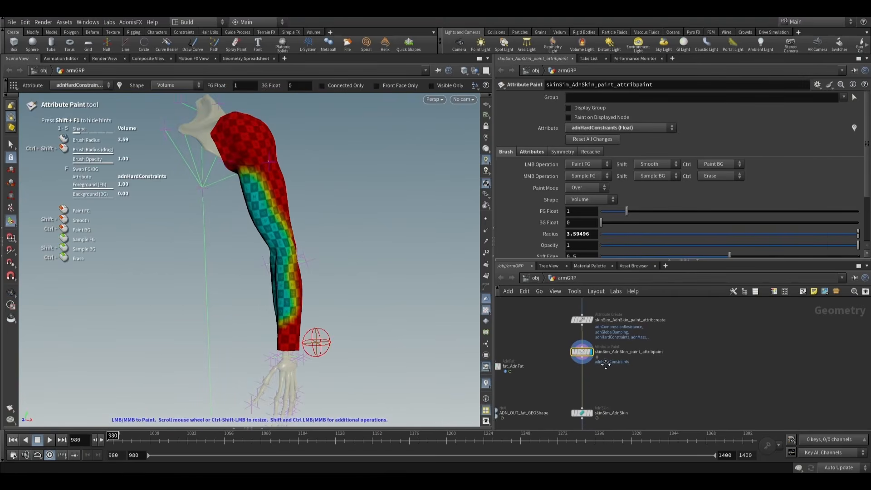
- Leave attribute painting and set skinSim_AdnSkin's Max Sliding Distance to 1 in its advanced dynamic properties
{"action": "left_click", "coordinate": [10, 145]}
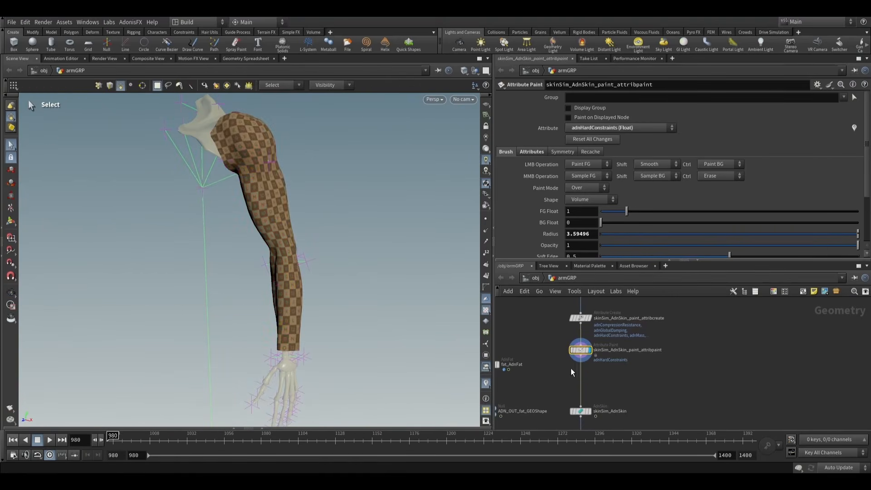
{"action": "left_click", "coordinate": [592, 415]}
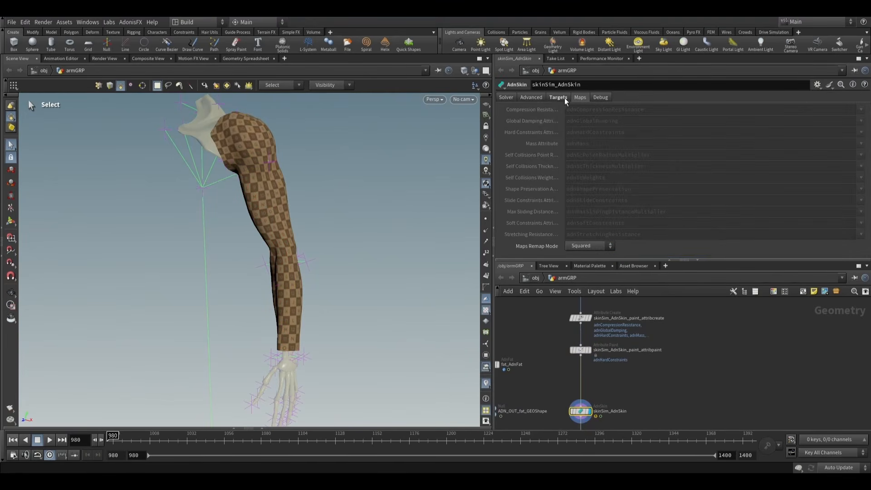
{"action": "left_click", "coordinate": [565, 99]}
{"action": "left_click", "coordinate": [504, 181]}
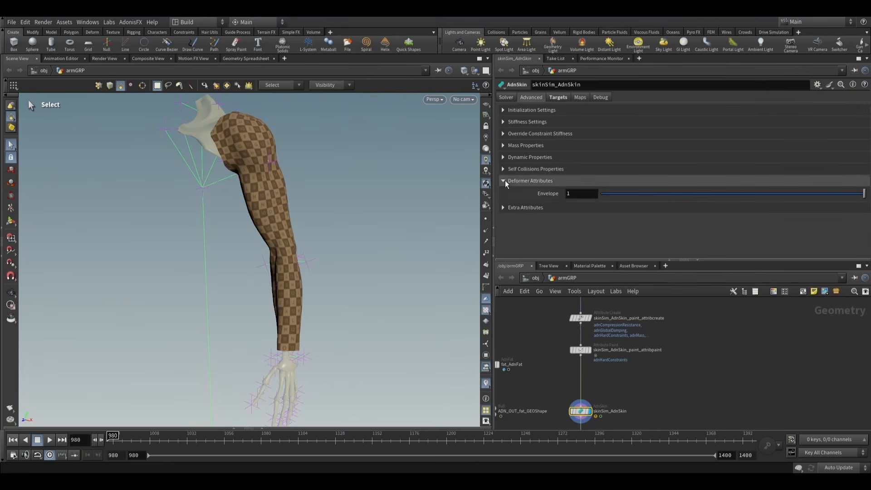
{"action": "left_click", "coordinate": [504, 157]}
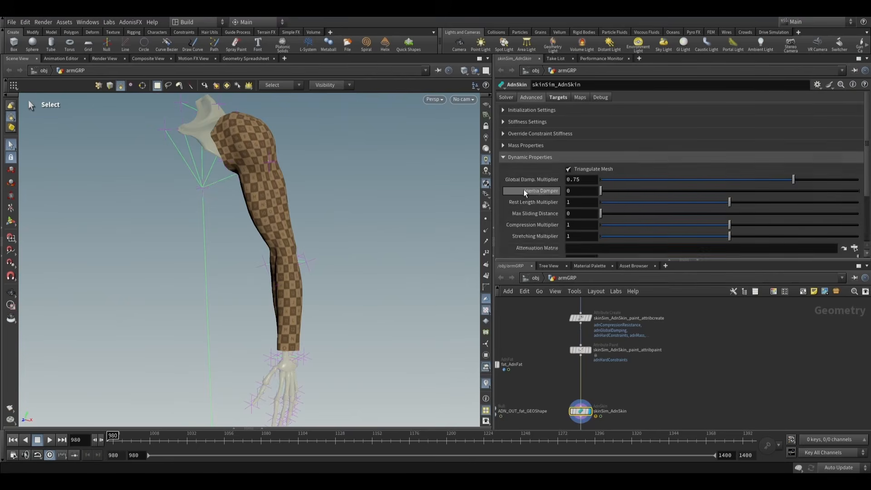
{"action": "scroll", "coordinate": [528, 193], "scroll_direction": "down", "scroll_amount": 3}
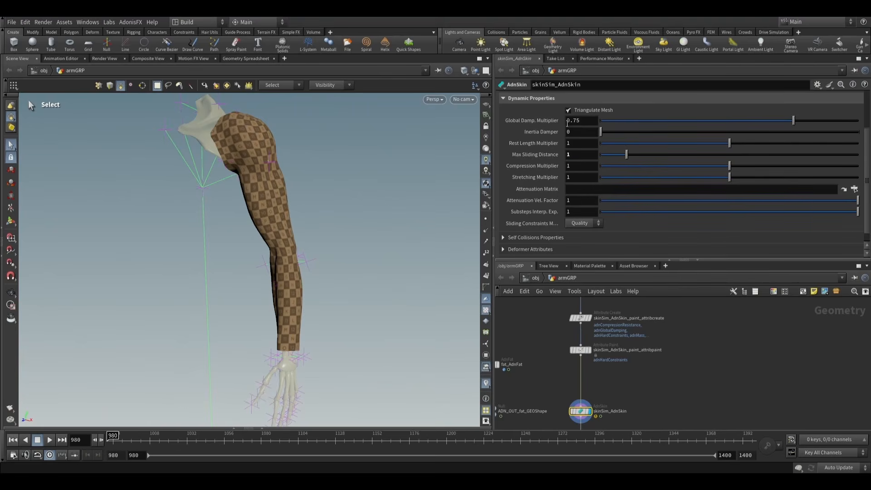
{"action": "scroll", "coordinate": [346, 229], "scroll_direction": "down", "scroll_amount": 3}
- Play the skin simulation from frame 980 to 1381 and examine the arm's deformation from several angles
{"action": "middle_click_drag", "start_coordinate": [339, 295], "coordinate": [350, 256], "text": "alt"}
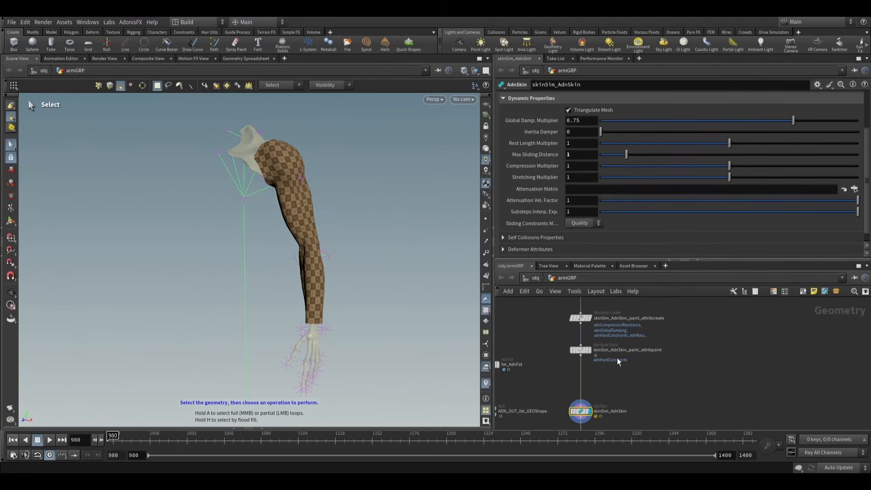
{"action": "scroll", "coordinate": [571, 392], "scroll_direction": "up", "scroll_amount": 3}
{"action": "right_click_drag", "start_coordinate": [287, 278], "coordinate": [349, 303], "text": "alt"}
{"action": "middle_click_drag", "start_coordinate": [349, 303], "coordinate": [348, 316], "text": "alt"}
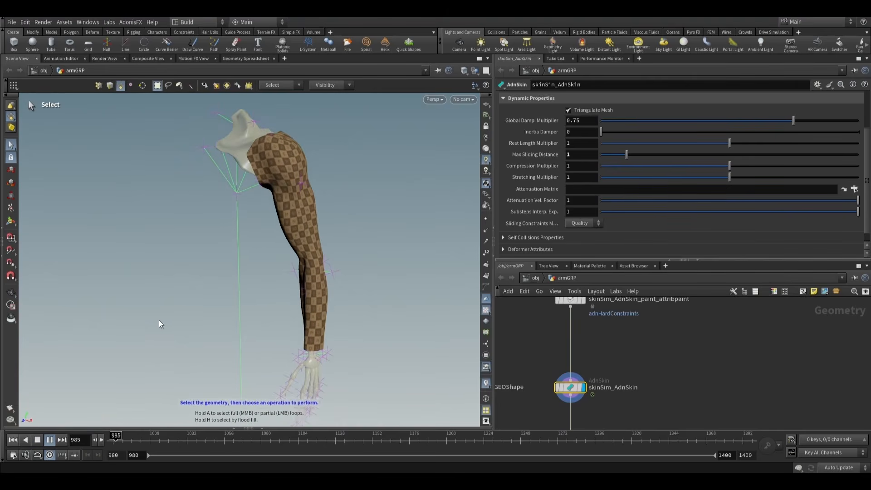
{"action": "left_click_drag", "start_coordinate": [175, 307], "coordinate": [297, 271], "text": "alt"}
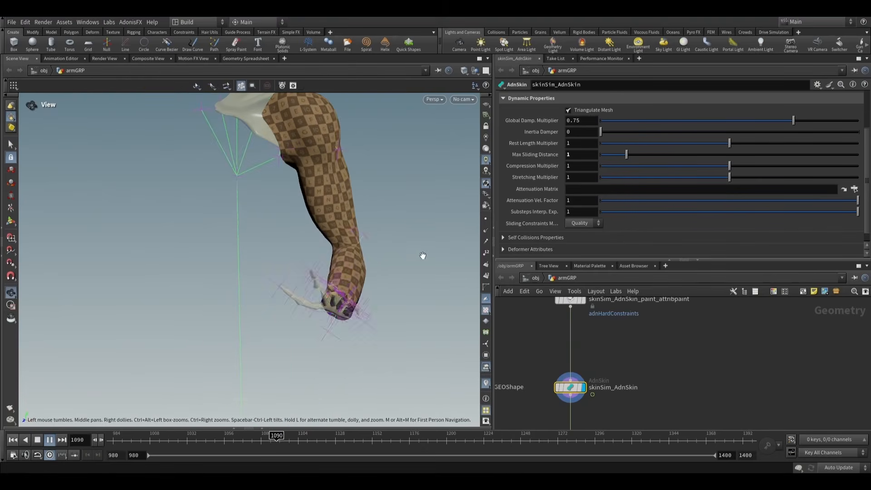
{"action": "left_click_drag", "start_coordinate": [362, 266], "coordinate": [398, 253], "text": "alt"}
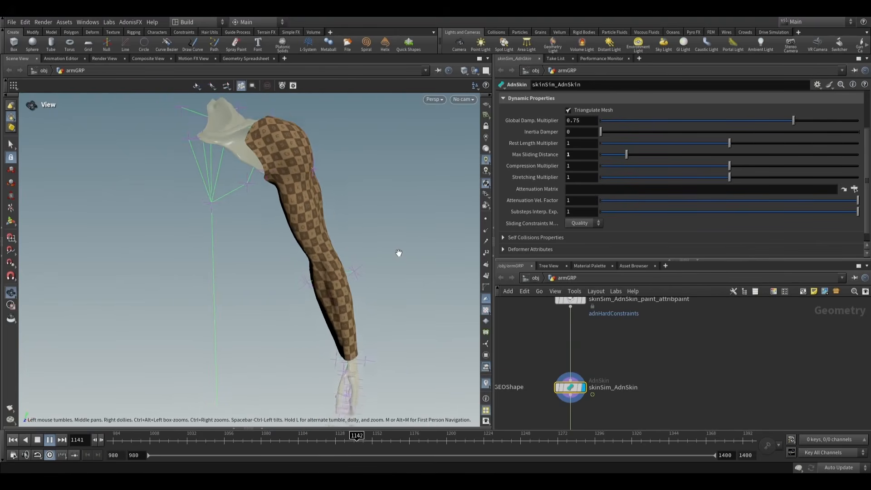
{"action": "middle_click_drag", "start_coordinate": [340, 280], "coordinate": [333, 288], "text": "alt"}
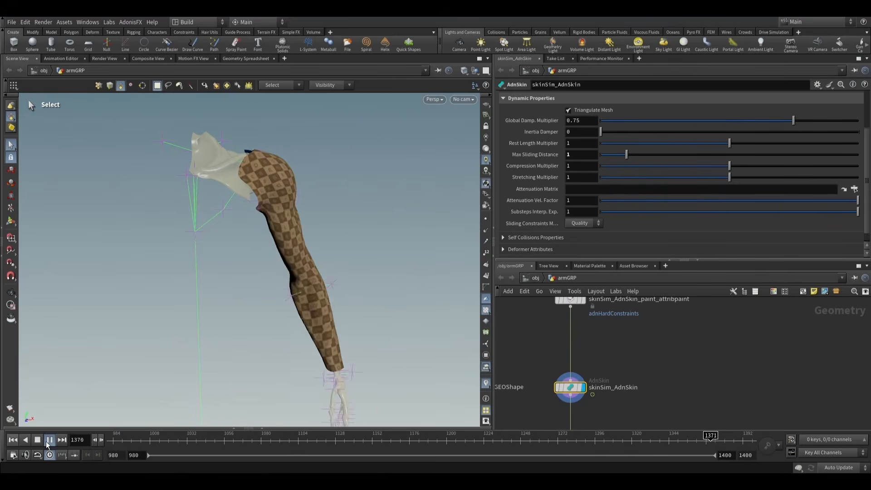
{"action": "left_click_drag", "start_coordinate": [407, 282], "coordinate": [266, 247], "text": "alt"}
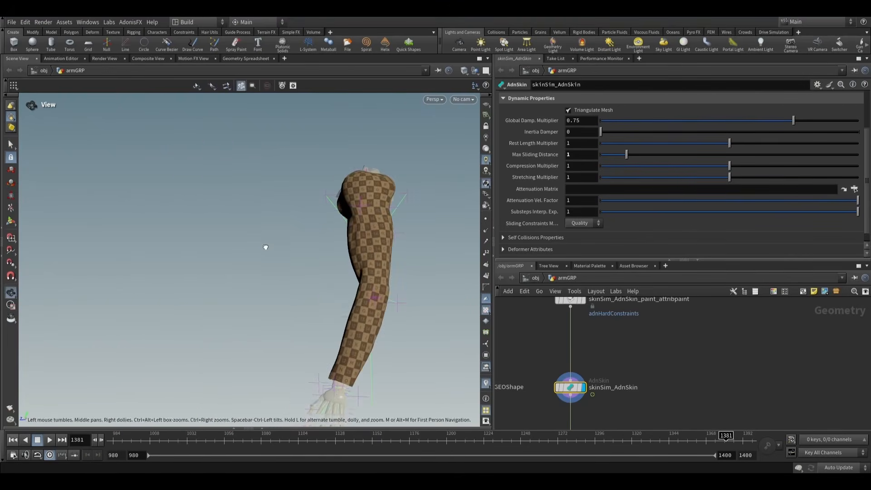
{"action": "mouse_move", "coordinate": [333, 325]}
{"action": "left_mouse_down", "text": "alt"}
{"action": "mouse_move", "coordinate": [292, 345]}
{"action": "mouse_move", "coordinate": [321, 307]}
{"action": "mouse_move", "coordinate": [327, 330]}
{"action": "left_mouse_up", "text": "alt"}
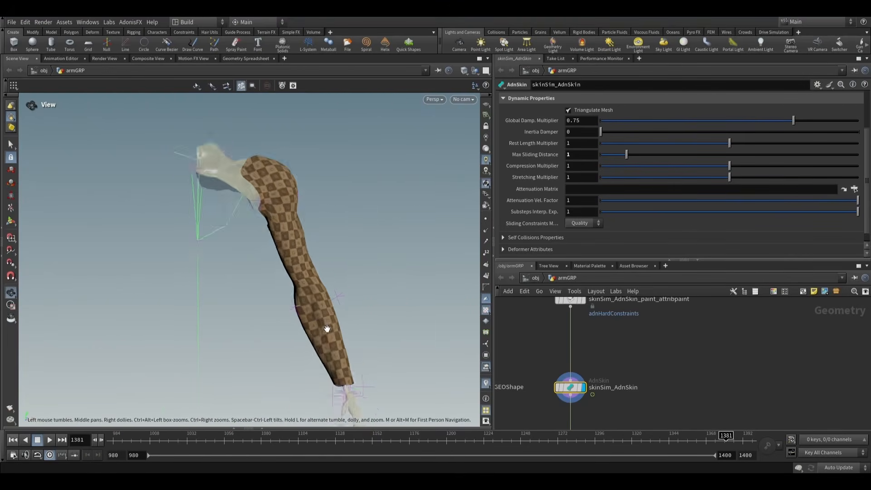
{"action": "scroll", "coordinate": [326, 330], "scroll_direction": "up", "scroll_amount": 3}
{"action": "middle_click_drag", "start_coordinate": [326, 330], "coordinate": [318, 284], "text": "alt"}
{"action": "left_click_drag", "start_coordinate": [318, 283], "coordinate": [281, 310], "text": "alt"}
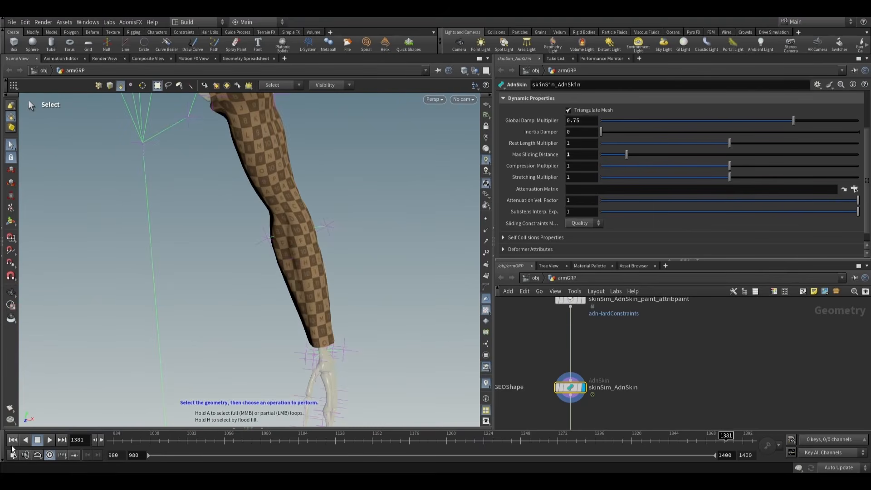
- Replay the simulation from the start frame, pause at frame 1047 and examine the skin folding at the bent elbow
{"action": "middle_click_drag", "start_coordinate": [227, 282], "coordinate": [234, 311], "text": "alt"}
{"action": "scroll", "coordinate": [270, 249], "scroll_direction": "up", "scroll_amount": 4}
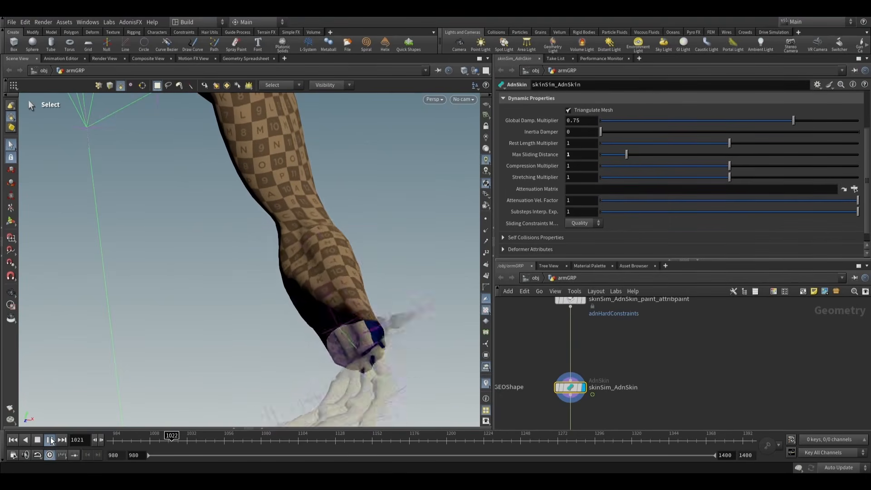
{"action": "left_click", "coordinate": [50, 440]}
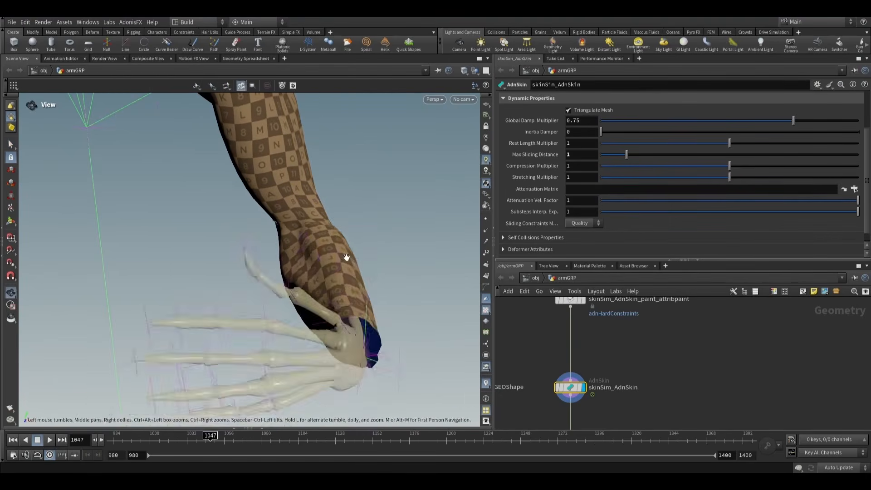
{"action": "left_click_drag", "start_coordinate": [346, 257], "coordinate": [324, 249], "text": "alt"}
{"action": "scroll", "coordinate": [317, 220], "scroll_direction": "up", "scroll_amount": 7}
{"action": "scroll", "coordinate": [321, 236], "scroll_direction": "down", "scroll_amount": 8}
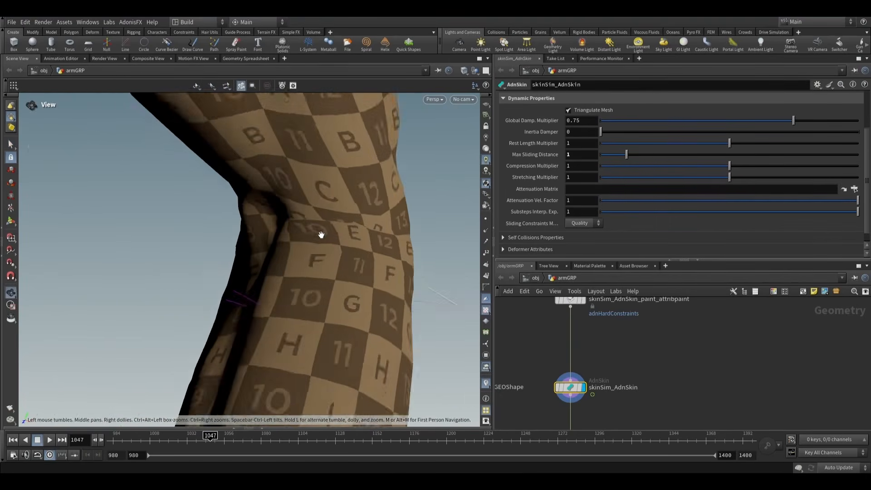
{"action": "scroll", "coordinate": [323, 270], "scroll_direction": "down", "scroll_amount": 2}
{"action": "middle_click_drag", "start_coordinate": [323, 270], "coordinate": [336, 235], "text": "alt"}
{"action": "left_click_drag", "start_coordinate": [336, 234], "coordinate": [346, 232], "text": "alt"}
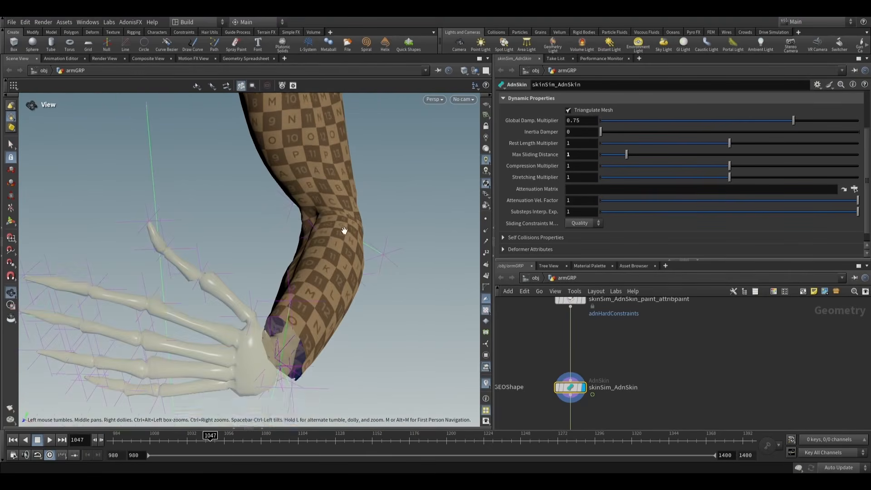
- Insert an AdnRelax node between skinSim_AdnSkin and ADN_OUT_skinSim_GEOShape, with the timeline reset to frame 980
{"action": "middle_click_drag", "start_coordinate": [597, 408], "coordinate": [574, 320]}
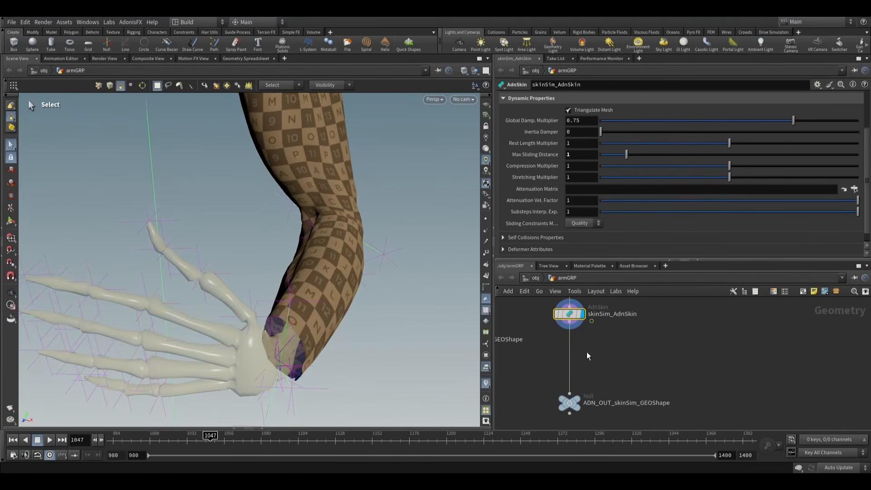
{"action": "key", "text": "Tab"}
{"action": "type", "text": "adnre"}
{"action": "key", "text": "Return"}
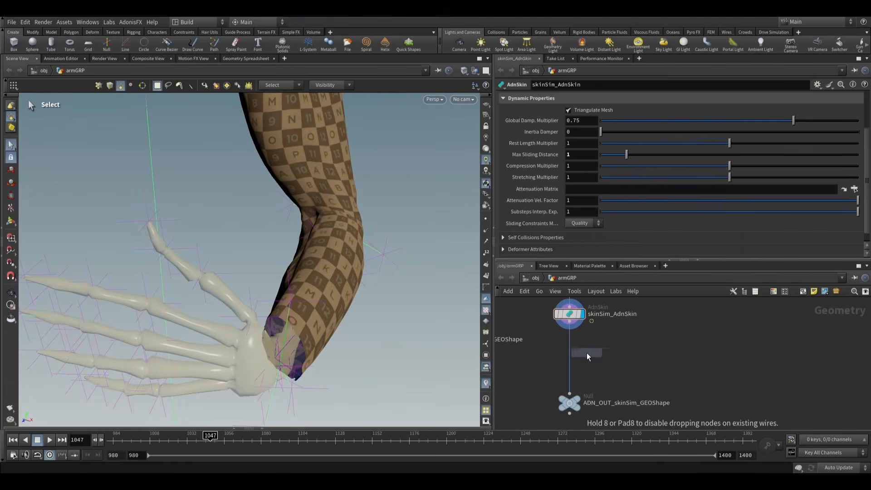
{"action": "left_click", "coordinate": [588, 357]}
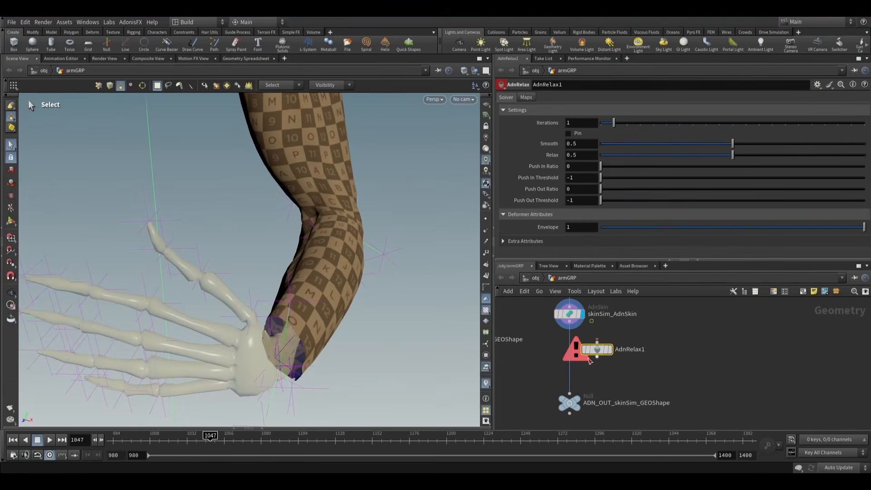
{"action": "left_click", "coordinate": [12, 439]}
{"action": "left_click_drag", "start_coordinate": [570, 358], "coordinate": [570, 358]}
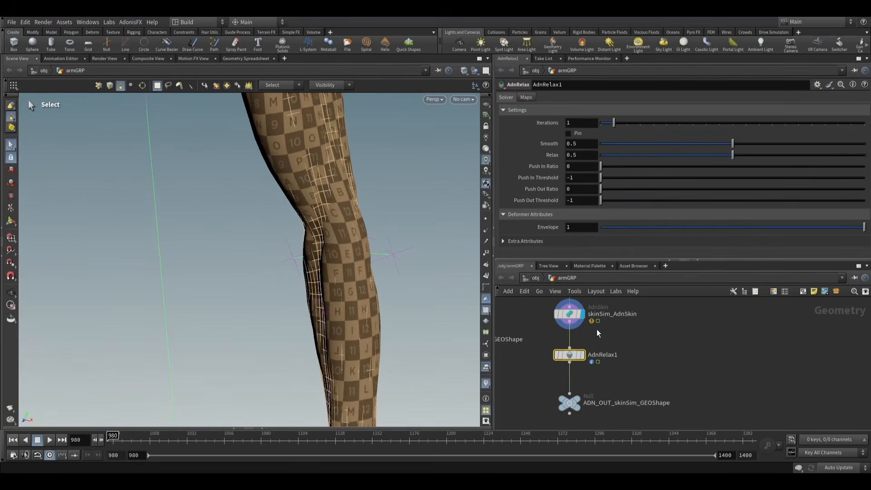
- Rename the relax node to skinSim_AdnRelax1 and enable its Pin option
{"action": "double_click", "coordinate": [603, 357]}
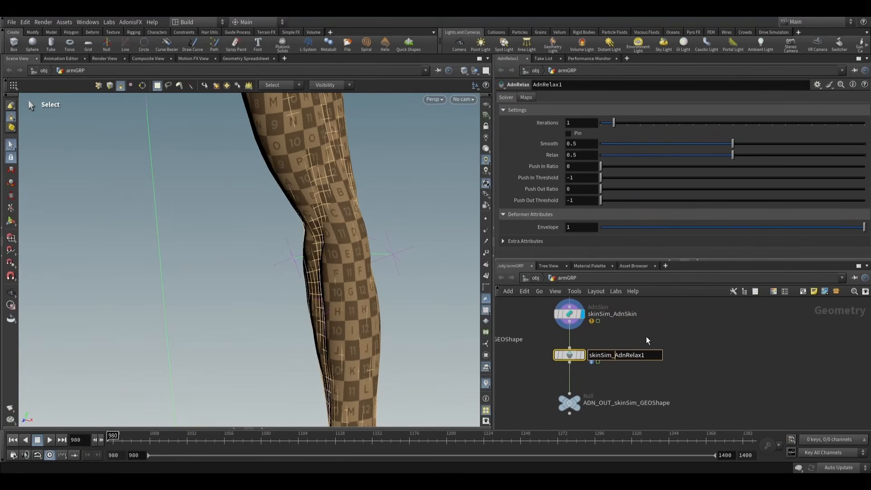
{"action": "key", "text": "Return"}
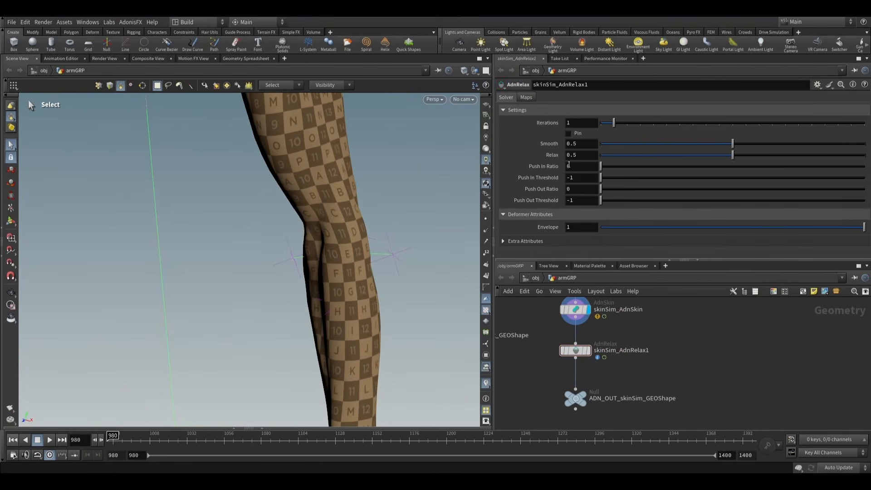
{"action": "left_click", "coordinate": [579, 353]}
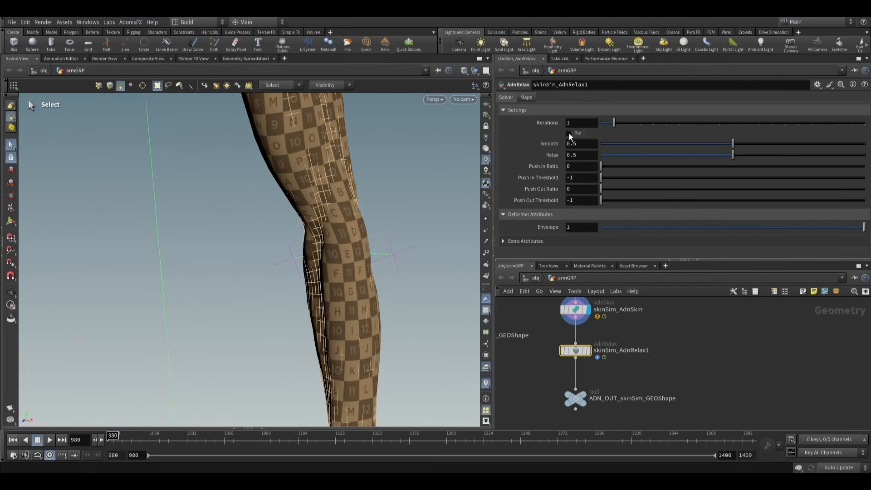
{"action": "left_click_drag", "start_coordinate": [576, 352], "coordinate": [576, 365]}
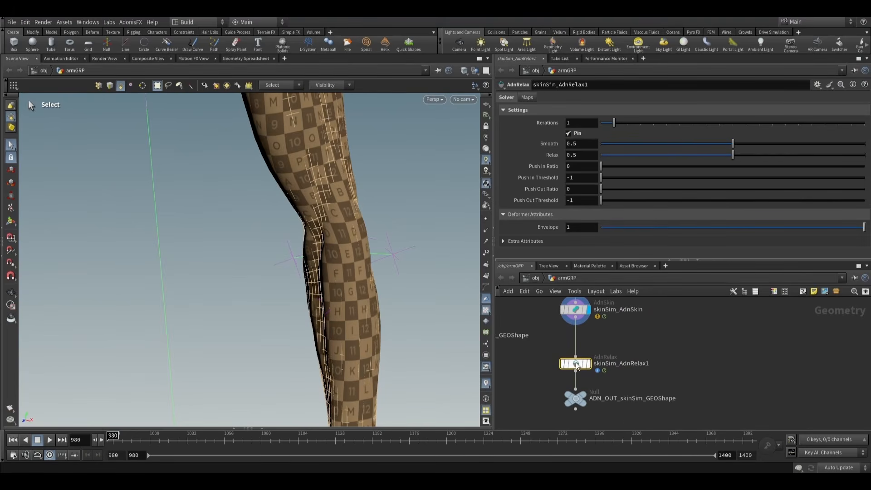
- Make skinSim_AdnRelax1 paintable with the AdonisFX utility and start painting on its attribute paint node
{"action": "left_click", "coordinate": [131, 22]}
{"action": "mouse_move", "coordinate": [136, 33]}
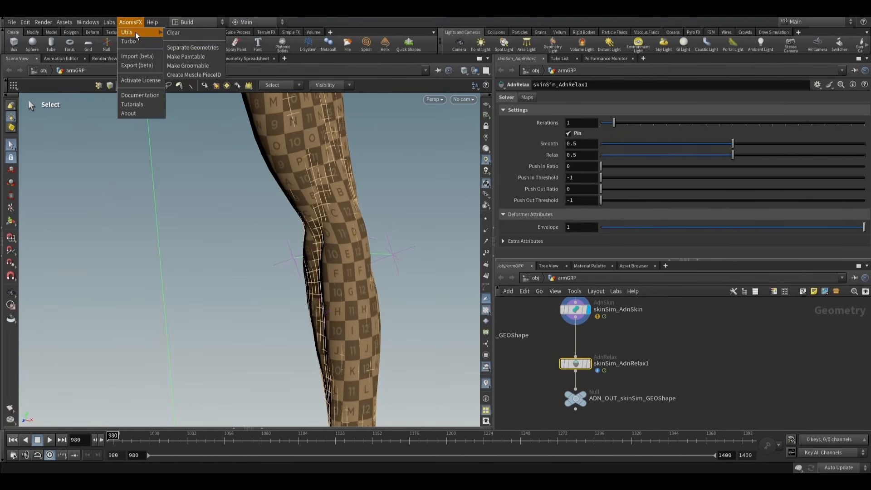
{"action": "left_click", "coordinate": [186, 56]}
{"action": "middle_click_drag", "start_coordinate": [665, 337], "coordinate": [663, 361]}
{"action": "scroll", "coordinate": [664, 361], "scroll_direction": "down", "scroll_amount": 1}
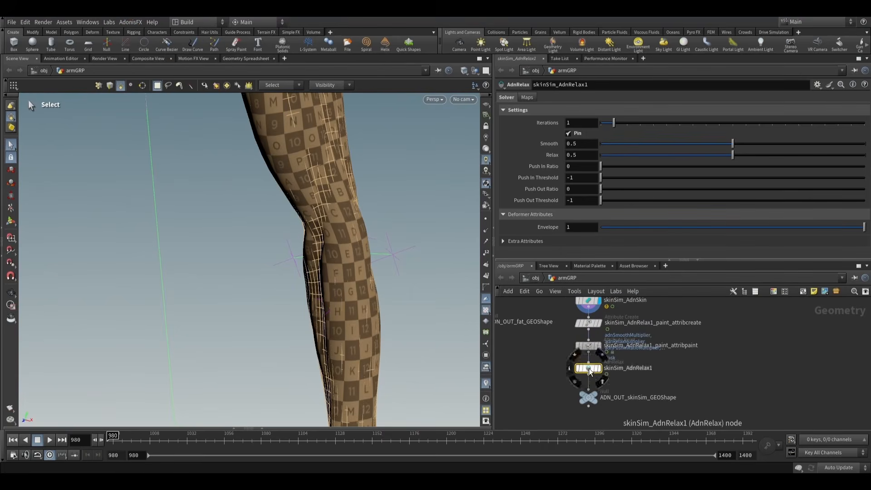
{"action": "left_click", "coordinate": [588, 345]}
{"action": "left_click", "coordinate": [10, 221]}
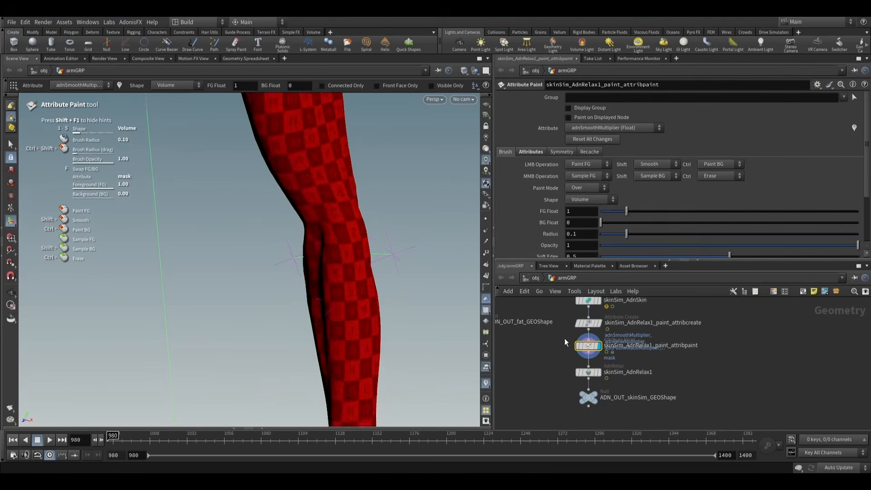
- Set FG Float to 0, choose adnWeights and flood the whole arm with a brush radius of about 43.26
{"action": "left_click_drag", "start_coordinate": [363, 263], "coordinate": [390, 235], "text": "alt"}
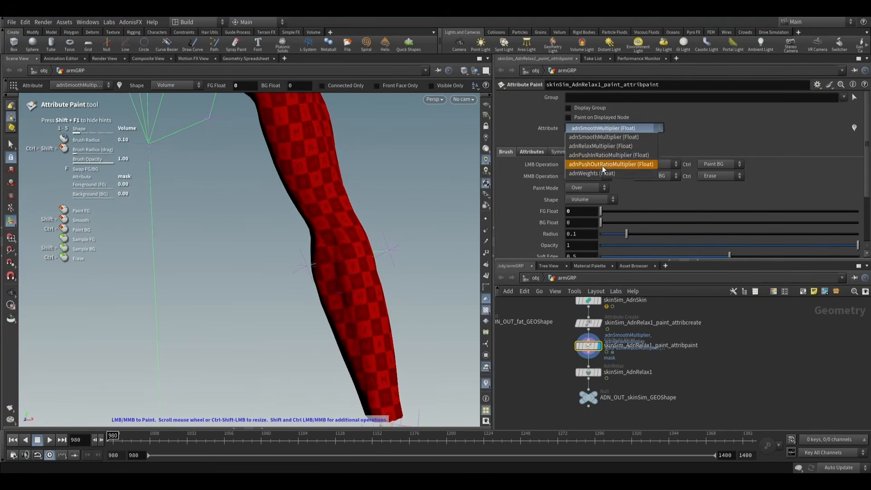
{"action": "left_click", "coordinate": [598, 173]}
{"action": "scroll", "coordinate": [345, 234], "scroll_direction": "up", "scroll_amount": 8}
{"action": "right_click_drag", "start_coordinate": [350, 221], "coordinate": [186, 261], "text": "alt"}
{"action": "scroll", "coordinate": [352, 206], "scroll_direction": "up", "scroll_amount": 10}
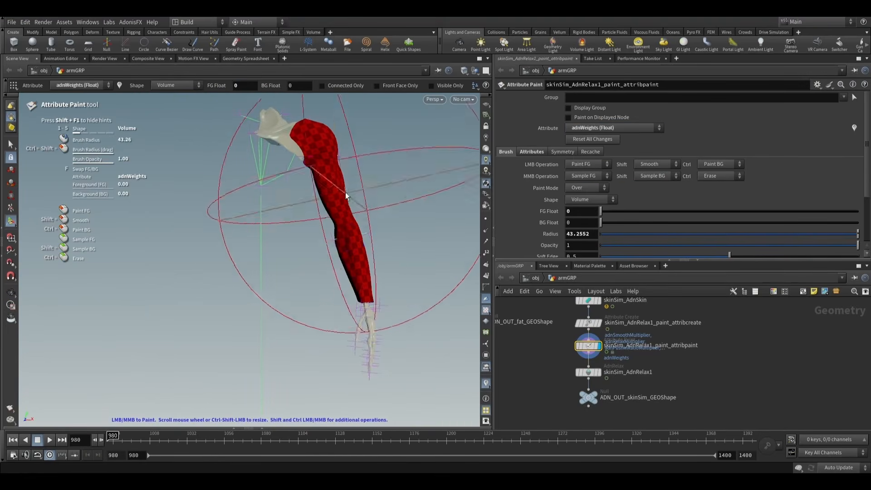
{"action": "left_click_drag", "start_coordinate": [346, 195], "coordinate": [367, 279]}
{"action": "mouse_move", "coordinate": [342, 213]}
{"action": "left_mouse_down", "text": "alt"}
{"action": "mouse_move", "coordinate": [130, 199]}
{"action": "mouse_move", "coordinate": [340, 211]}
{"action": "left_mouse_up", "text": "alt"}
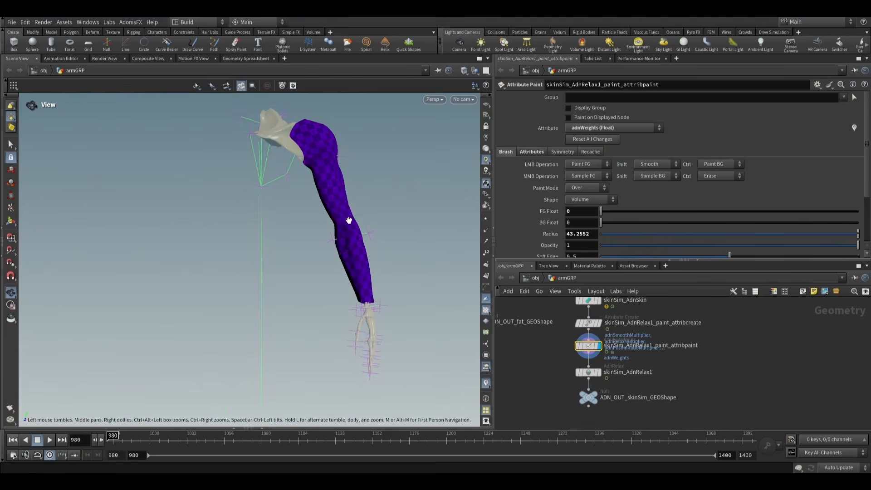
- Set FG Float to 0.1 and flood adnWeights over the whole arm with that value
{"action": "scroll", "coordinate": [349, 220], "scroll_direction": "up", "scroll_amount": 4, "text": "alt"}
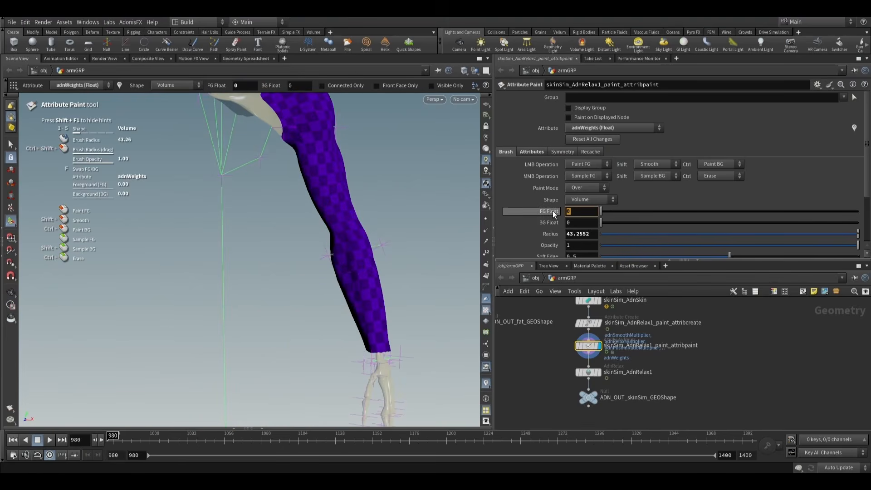
{"action": "type", "text": "0.1"}
{"action": "key", "text": "Return"}
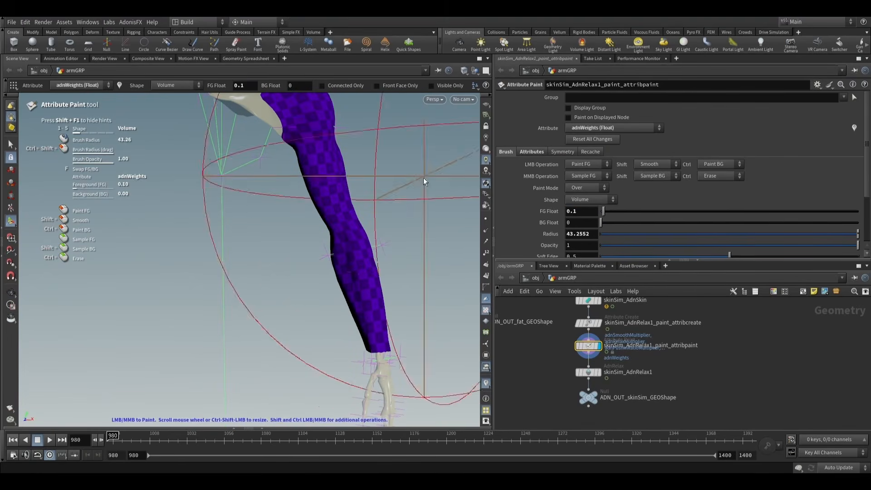
{"action": "mouse_move", "coordinate": [330, 192]}
{"action": "left_mouse_down"}
{"action": "mouse_move", "coordinate": [344, 215]}
{"action": "mouse_move", "coordinate": [367, 224]}
{"action": "left_mouse_up"}
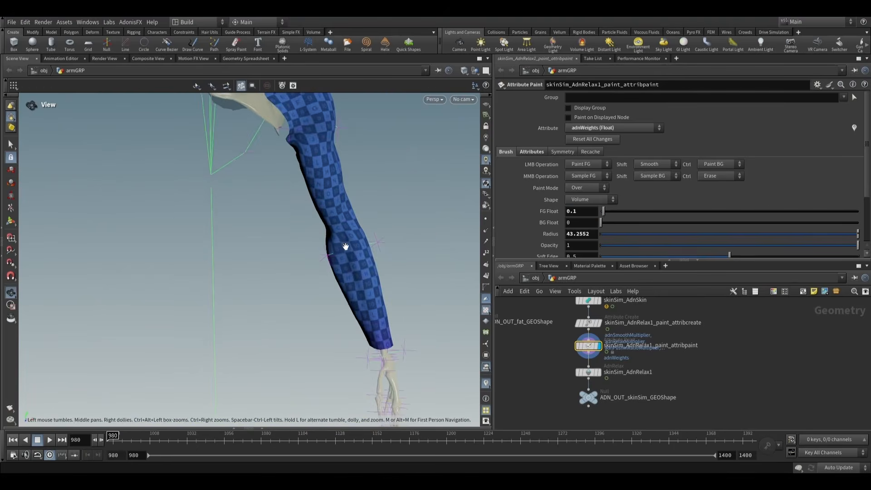
{"action": "scroll", "coordinate": [345, 246], "scroll_direction": "up", "scroll_amount": 4, "text": "alt"}
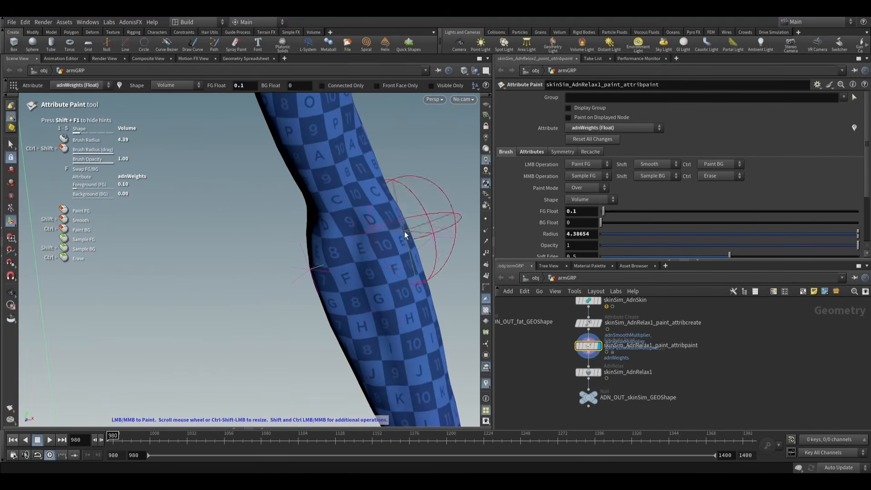
- Set FG Float to 1 and paint adnWeights over the inner elbow with a brush radius of about 5.14
{"action": "left_click_drag", "start_coordinate": [584, 212], "coordinate": [540, 213]}
{"action": "type", "text": "1"}
{"action": "key", "text": "Return"}
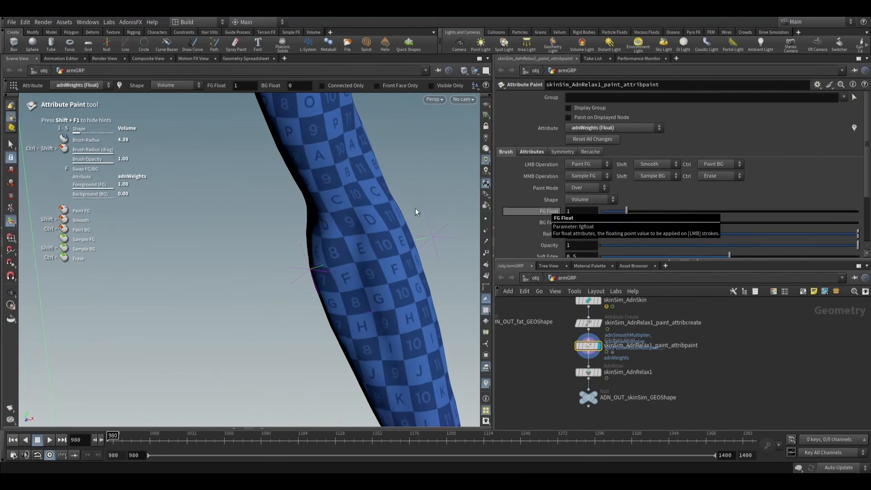
{"action": "mouse_move", "coordinate": [349, 240]}
{"action": "left_mouse_down"}
{"action": "mouse_move", "coordinate": [368, 247]}
{"action": "mouse_move", "coordinate": [345, 249]}
{"action": "mouse_move", "coordinate": [363, 233]}
{"action": "left_mouse_up"}
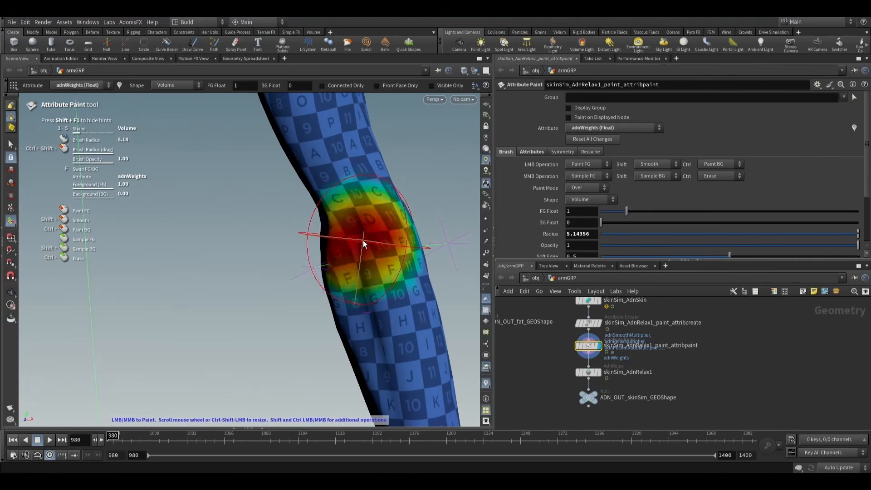
{"action": "mouse_move", "coordinate": [371, 244]}
{"action": "left_mouse_down"}
{"action": "mouse_move", "coordinate": [465, 169]}
{"action": "mouse_move", "coordinate": [331, 206]}
{"action": "mouse_move", "coordinate": [413, 242]}
{"action": "left_mouse_up"}
- Display skinSim_AdnRelax1 and play the simulation up to frame 1076, examining the elbow crease as the arm bends
{"action": "left_click", "coordinate": [589, 373]}
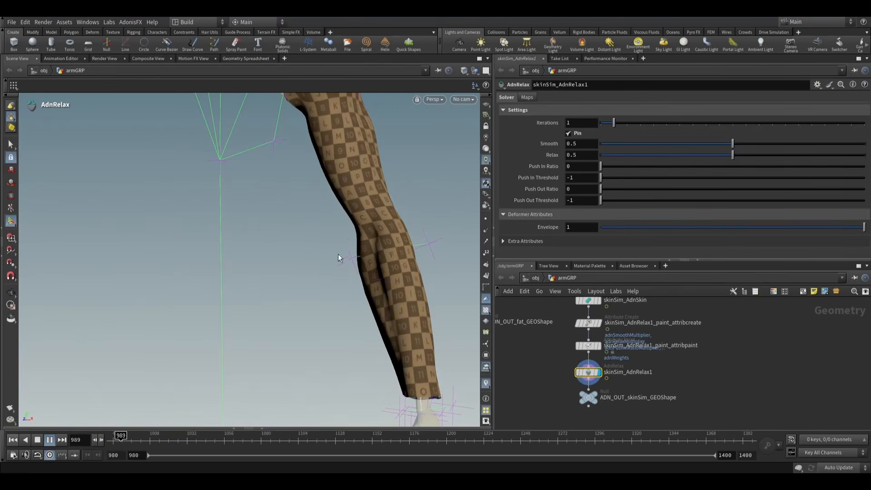
{"action": "left_click_drag", "start_coordinate": [327, 257], "coordinate": [327, 271], "text": "alt"}
{"action": "left_click_drag", "start_coordinate": [327, 274], "coordinate": [383, 255]}
{"action": "right_click_drag", "start_coordinate": [382, 255], "coordinate": [389, 213]}
{"action": "left_click_drag", "start_coordinate": [389, 214], "coordinate": [379, 235]}
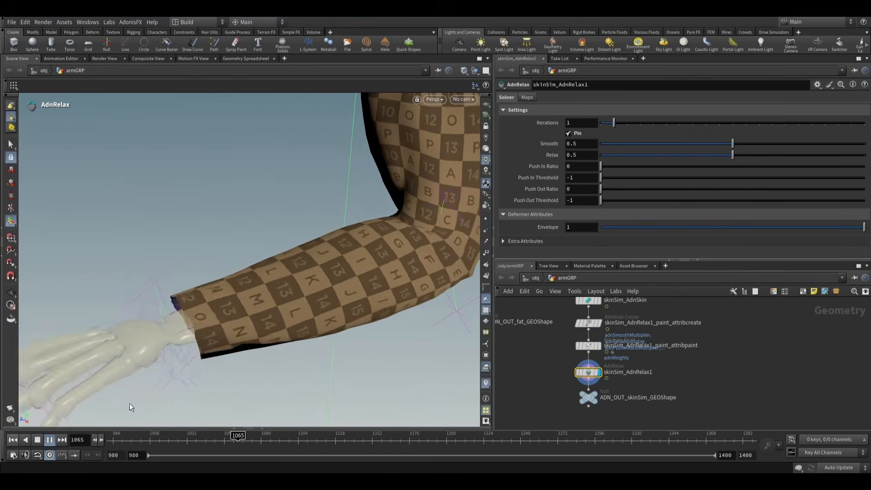
{"action": "left_click", "coordinate": [50, 440]}
{"action": "left_click_drag", "start_coordinate": [297, 350], "coordinate": [354, 255], "text": "alt"}
{"action": "mouse_move", "coordinate": [409, 226]}
{"action": "right_mouse_down", "text": "alt"}
{"action": "mouse_move", "coordinate": [434, 249]}
{"action": "mouse_move", "coordinate": [420, 233]}
{"action": "right_mouse_up", "text": "alt"}
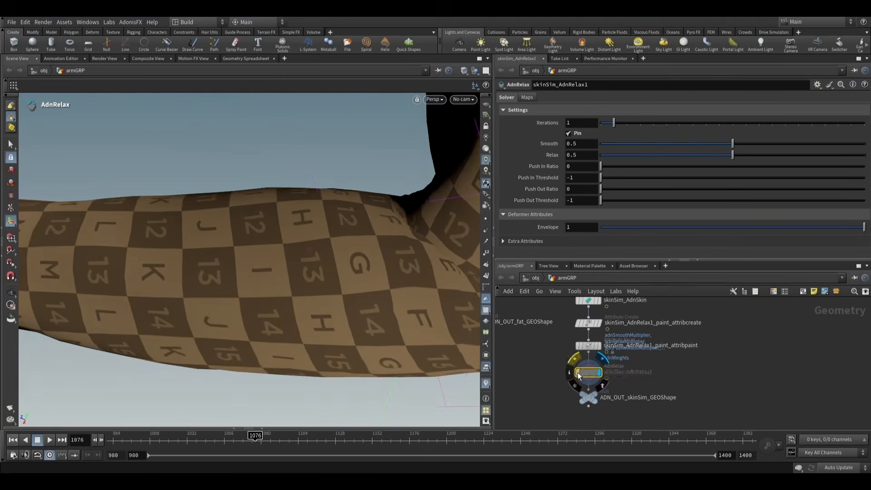
- Return to skinSim_AdnRelax1_paint_attribpaint and paint adnWeights of 1 along the bent elbow crease with a brush radius of about 1.56
{"action": "left_click", "coordinate": [599, 346]}
{"action": "left_click", "coordinate": [588, 346]}
{"action": "mouse_move", "coordinate": [436, 240]}
{"action": "left_mouse_down", "text": "alt"}
{"action": "mouse_move", "coordinate": [451, 259]}
{"action": "mouse_move", "coordinate": [437, 198]}
{"action": "mouse_move", "coordinate": [357, 218]}
{"action": "left_mouse_up", "text": "alt"}
{"action": "right_click_drag", "start_coordinate": [350, 232], "coordinate": [348, 236], "text": "alt"}
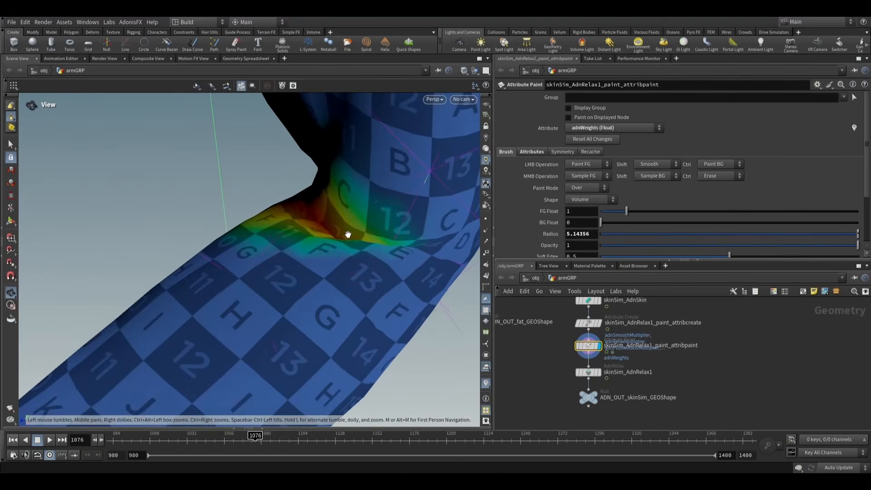
{"action": "scroll", "coordinate": [331, 241], "scroll_direction": "down", "scroll_amount": 6}
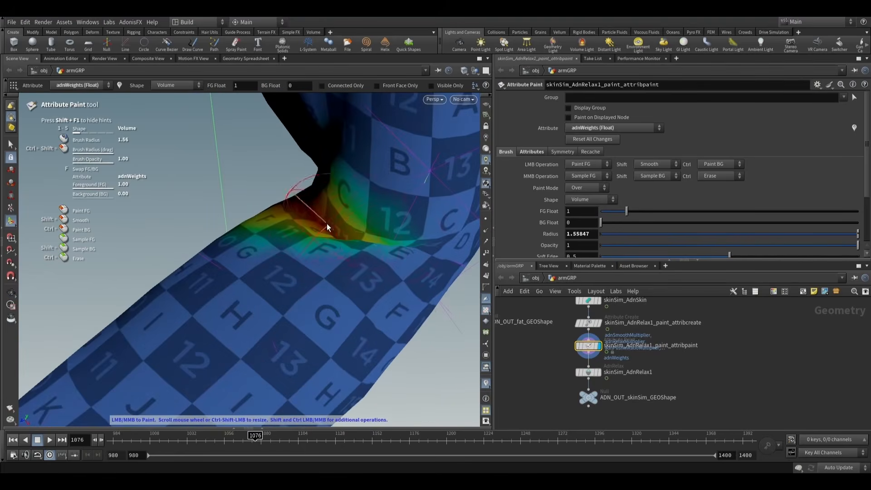
{"action": "left_click_drag", "start_coordinate": [327, 223], "coordinate": [349, 239]}
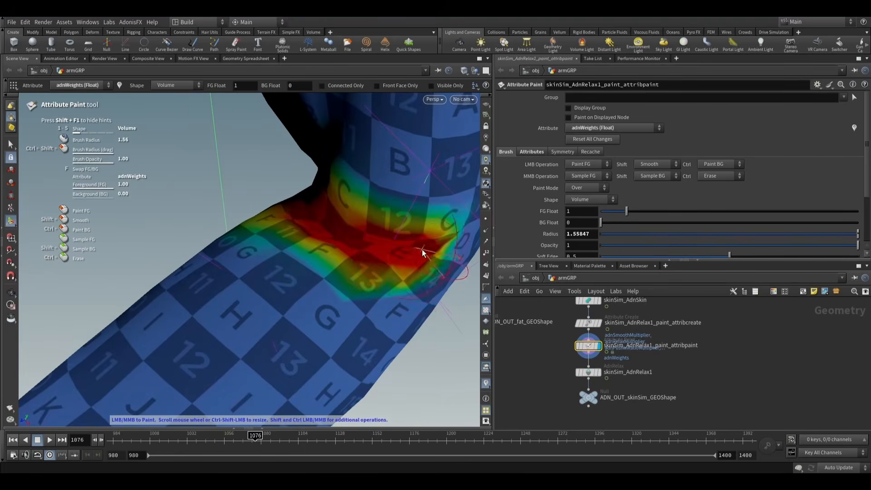
{"action": "mouse_move", "coordinate": [417, 257]}
{"action": "left_mouse_down", "text": "alt"}
{"action": "mouse_move", "coordinate": [389, 237]}
{"action": "mouse_move", "coordinate": [331, 268]}
{"action": "mouse_move", "coordinate": [360, 223]}
{"action": "mouse_move", "coordinate": [292, 283]}
{"action": "left_mouse_up", "text": "alt"}
{"action": "mouse_move", "coordinate": [321, 251]}
{"action": "left_mouse_down", "text": "alt"}
{"action": "mouse_move", "coordinate": [284, 290]}
{"action": "mouse_move", "coordinate": [170, 279]}
{"action": "mouse_move", "coordinate": [295, 292]}
{"action": "mouse_move", "coordinate": [276, 276]}
{"action": "left_mouse_up", "text": "alt"}
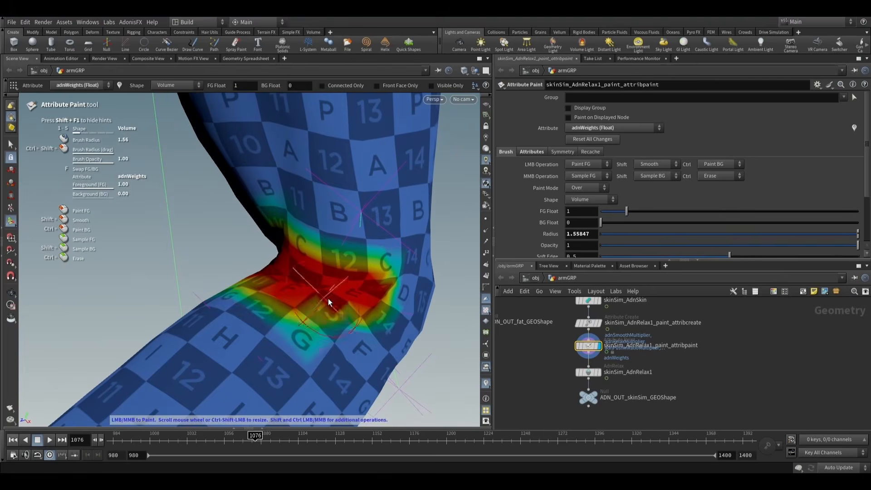
{"action": "left_click_drag", "start_coordinate": [328, 298], "coordinate": [353, 295]}
- Display skinSim_AdnRelax1, rewind to frame 980 and play to frame 1196 to check how the elbow skin relaxes
{"action": "left_click", "coordinate": [599, 372]}
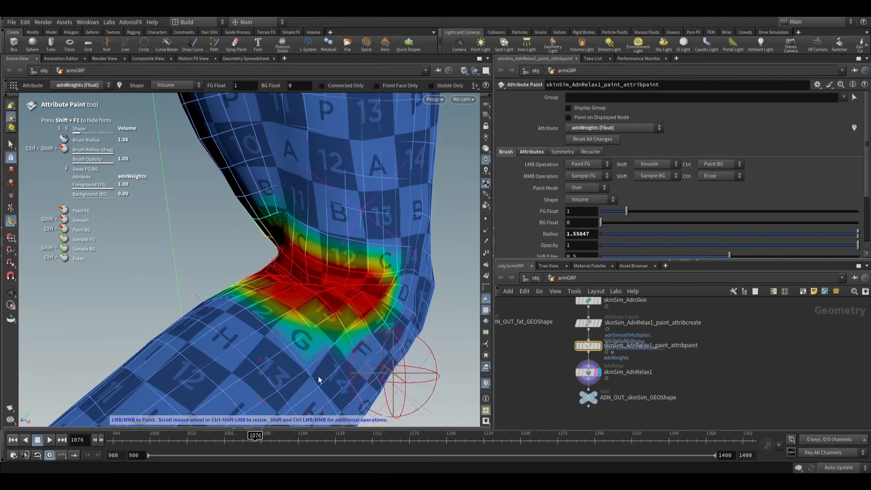
{"action": "left_click", "coordinate": [14, 441]}
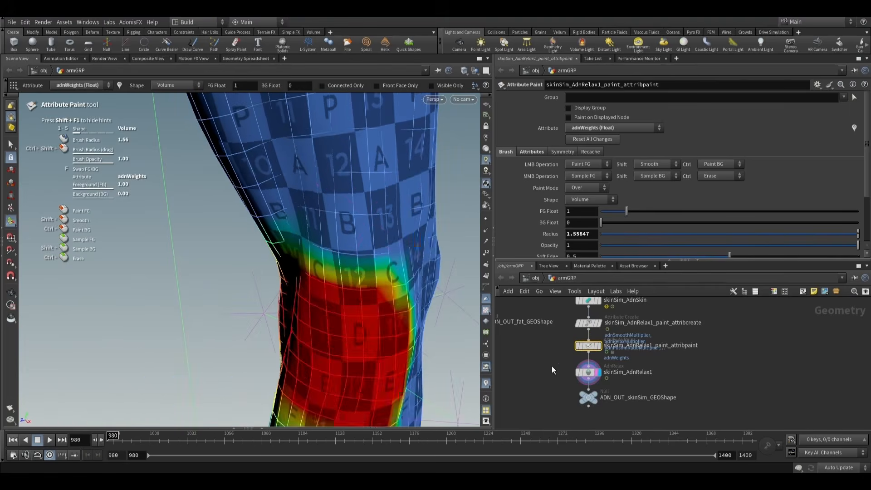
{"action": "left_click", "coordinate": [589, 375]}
{"action": "middle_click_drag", "start_coordinate": [561, 358], "coordinate": [570, 291]}
{"action": "scroll", "coordinate": [380, 284], "scroll_direction": "down", "scroll_amount": 6, "text": "alt"}
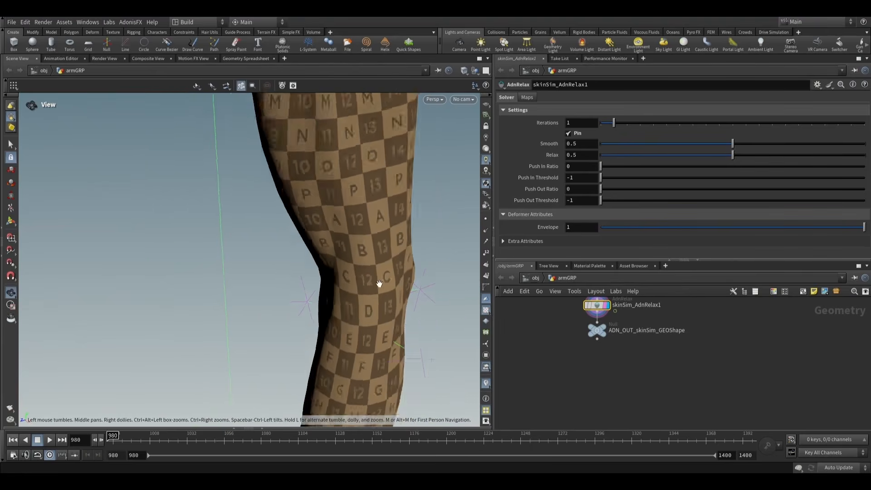
{"action": "left_click_drag", "start_coordinate": [382, 287], "coordinate": [399, 257], "text": "alt"}
{"action": "middle_click_drag", "start_coordinate": [397, 282], "coordinate": [353, 239], "text": "alt"}
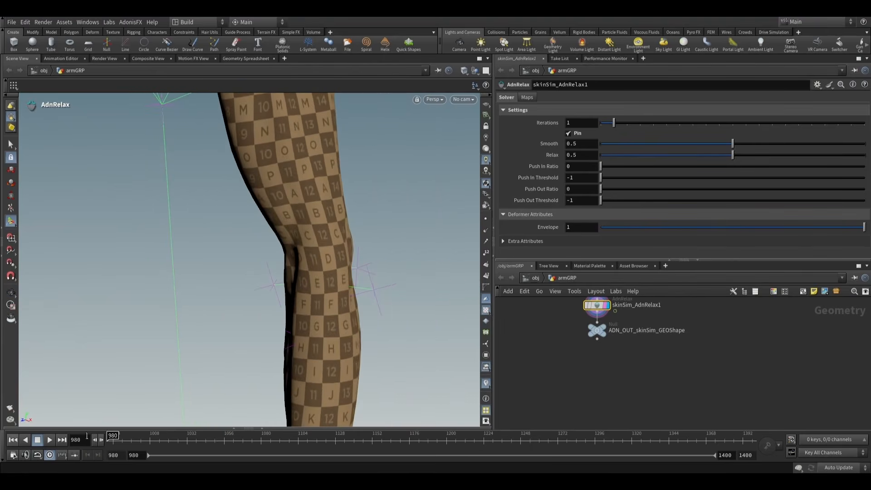
{"action": "left_click", "coordinate": [51, 442]}
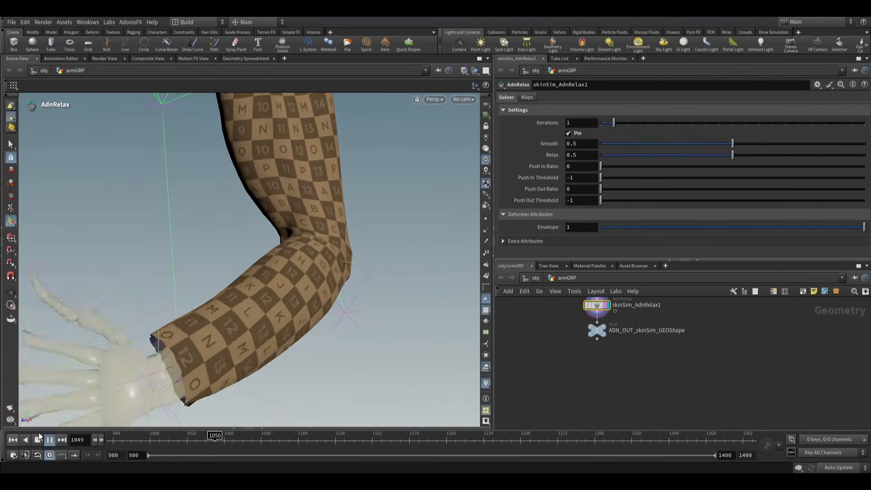
{"action": "key", "text": "Escape"}
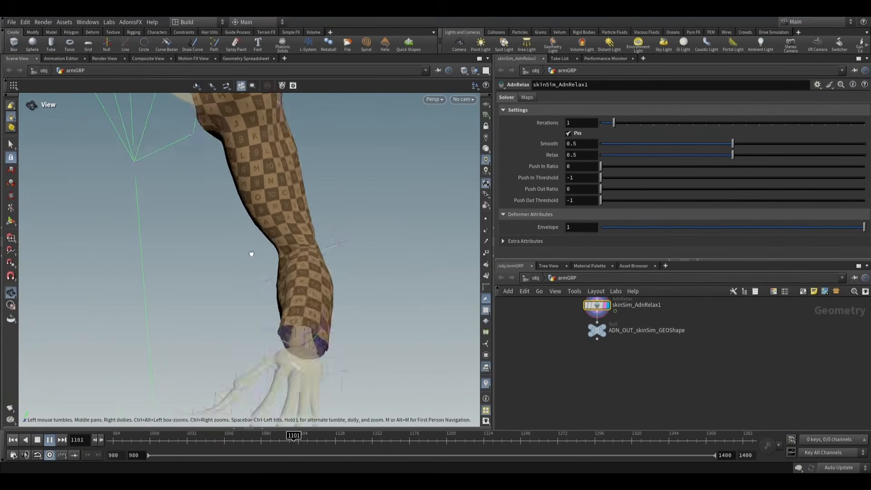
{"action": "key", "text": "Return"}
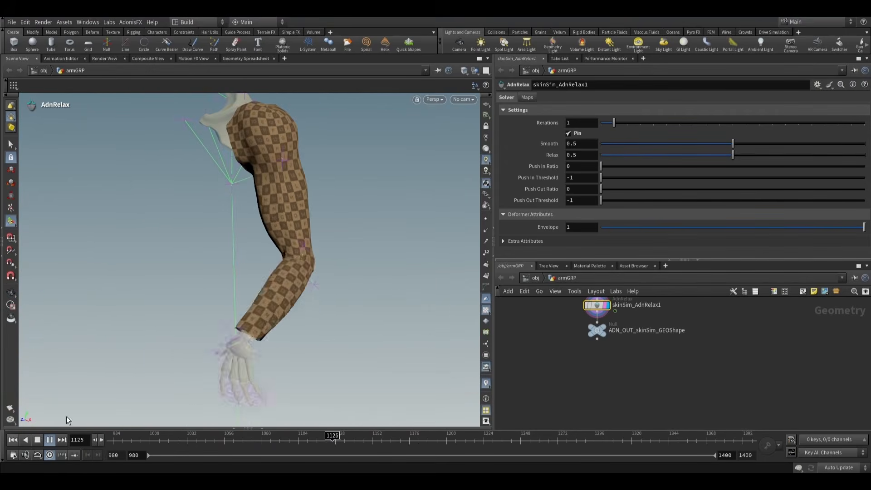
{"action": "left_click", "coordinate": [51, 439]}
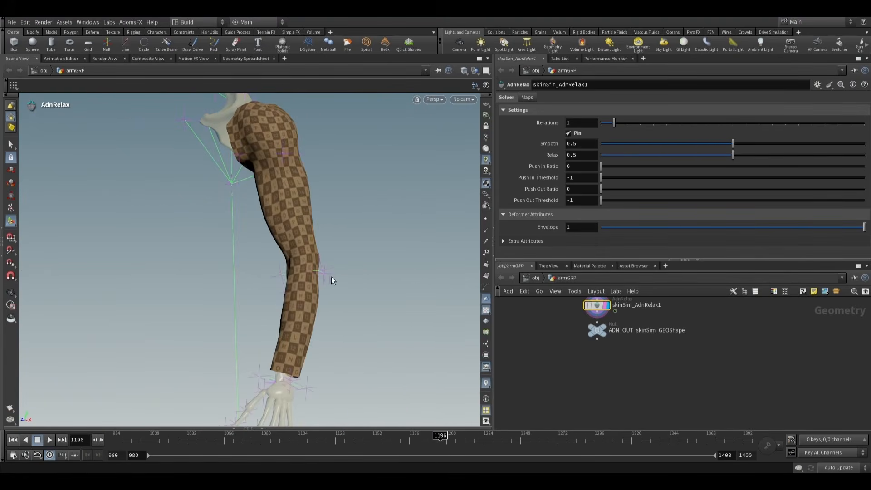
- Resume playback up to frame 1339 and examine the skin around the elbow and forearm
{"action": "scroll", "coordinate": [579, 381], "scroll_direction": "down", "scroll_amount": 3}
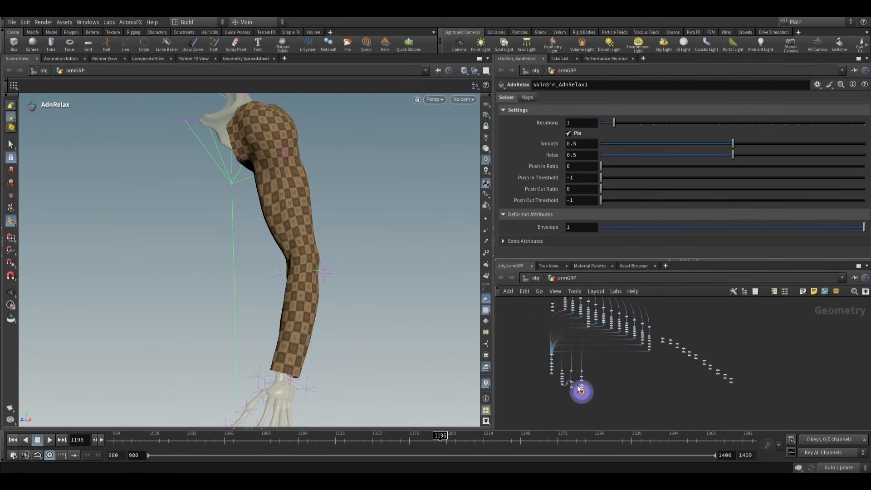
{"action": "left_click", "coordinate": [50, 439]}
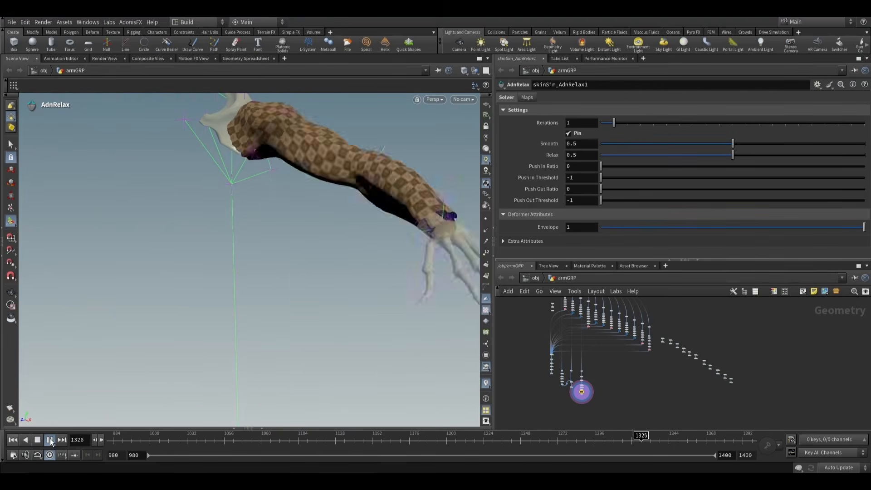
{"action": "left_click", "coordinate": [50, 440]}
{"action": "left_click_drag", "start_coordinate": [168, 384], "coordinate": [414, 238], "text": "alt"}
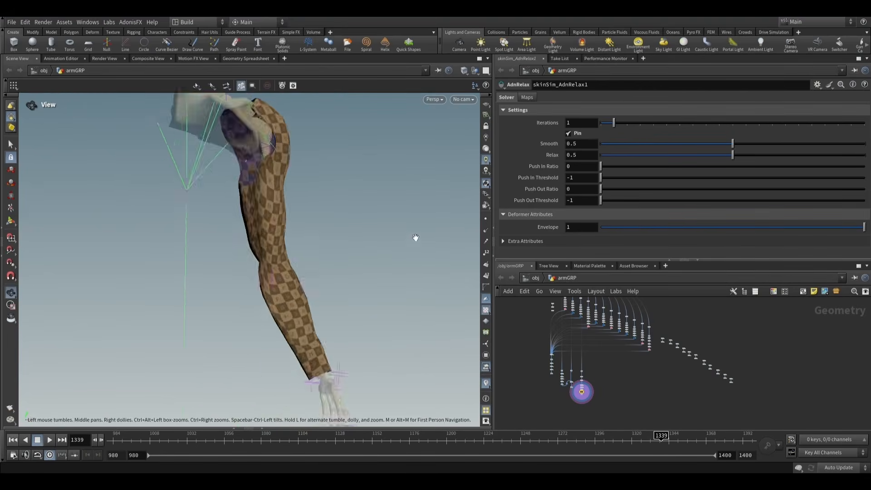
{"action": "right_click_drag", "start_coordinate": [256, 333], "coordinate": [330, 325], "text": "alt"}
{"action": "left_click_drag", "start_coordinate": [331, 325], "coordinate": [301, 330], "text": "alt"}
{"action": "right_click_drag", "start_coordinate": [301, 331], "coordinate": [315, 336], "text": "alt"}
{"action": "left_click_drag", "start_coordinate": [315, 336], "coordinate": [326, 298]}
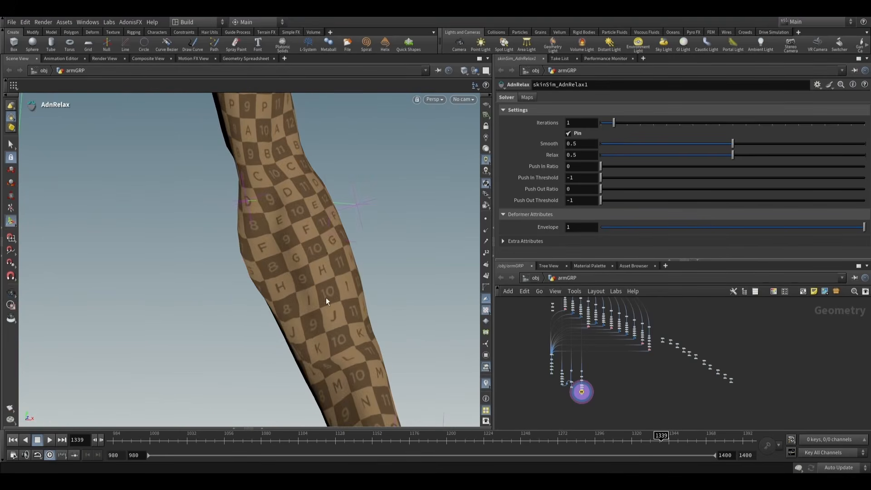
{"action": "right_click_drag", "start_coordinate": [325, 298], "coordinate": [361, 249], "text": "alt"}
{"action": "left_click_drag", "start_coordinate": [362, 249], "coordinate": [306, 220], "text": "alt"}
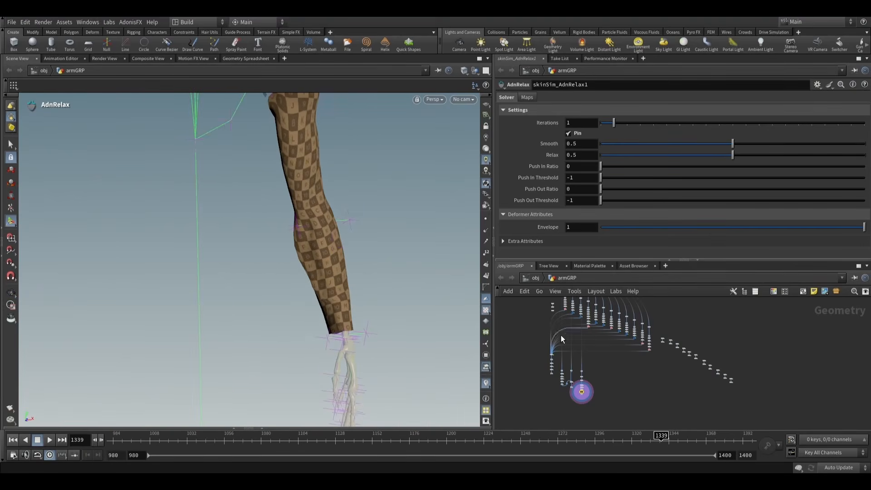
- Select and display skinSim_AdnSkin_paint_attribpaint in the arm network to edit its adnHardConstraints map
{"action": "scroll", "coordinate": [561, 335], "scroll_direction": "up", "scroll_amount": 8}
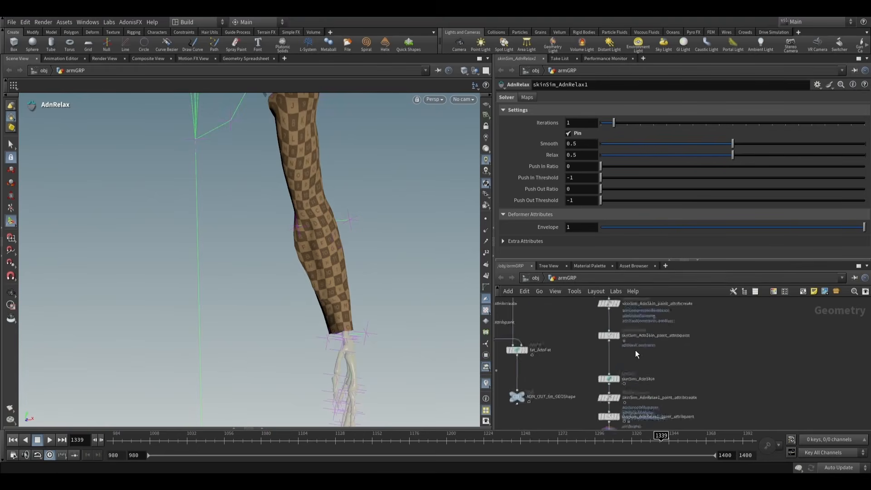
{"action": "scroll", "coordinate": [635, 350], "scroll_direction": "up", "scroll_amount": 4}
{"action": "middle_click_drag", "start_coordinate": [712, 363], "coordinate": [711, 341]}
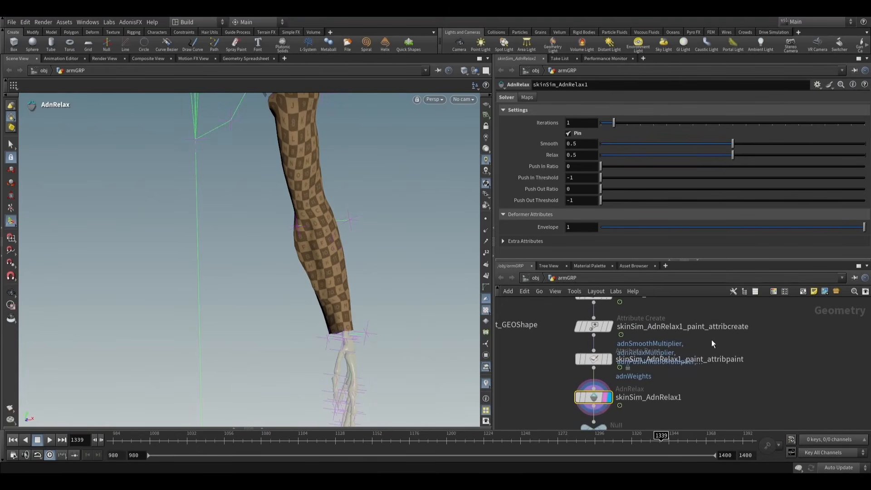
{"action": "middle_click_drag", "start_coordinate": [684, 308], "coordinate": [681, 380]}
{"action": "scroll", "coordinate": [681, 358], "scroll_direction": "down", "scroll_amount": 4}
{"action": "scroll", "coordinate": [667, 363], "scroll_direction": "up", "scroll_amount": 5}
{"action": "left_click", "coordinate": [586, 329]}
{"action": "left_click", "coordinate": [603, 331]}
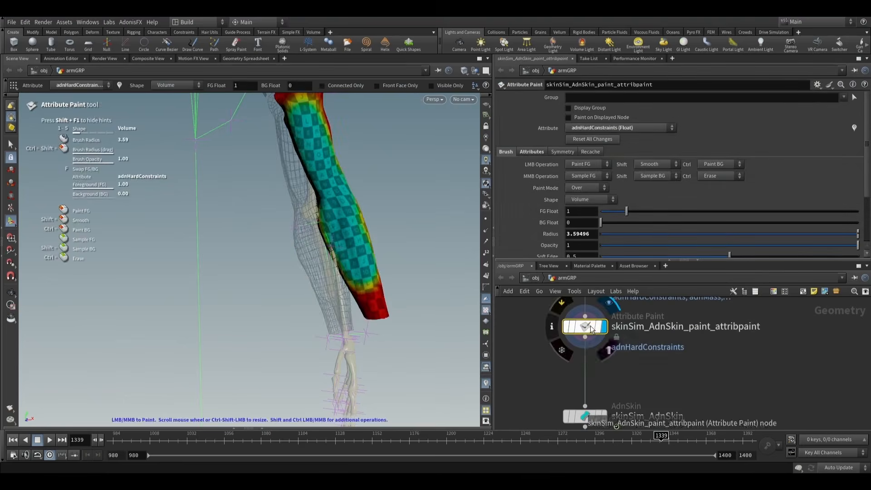
- Multiply adnHardConstraints over the whole arm by an FG Float of 1.2 with a brush radius of about 32.09, and exit painting
{"action": "left_click_drag", "start_coordinate": [389, 218], "coordinate": [346, 193], "text": "alt"}
{"action": "middle_click_drag", "start_coordinate": [357, 168], "coordinate": [355, 221], "text": "alt"}
{"action": "key", "text": "Return"}
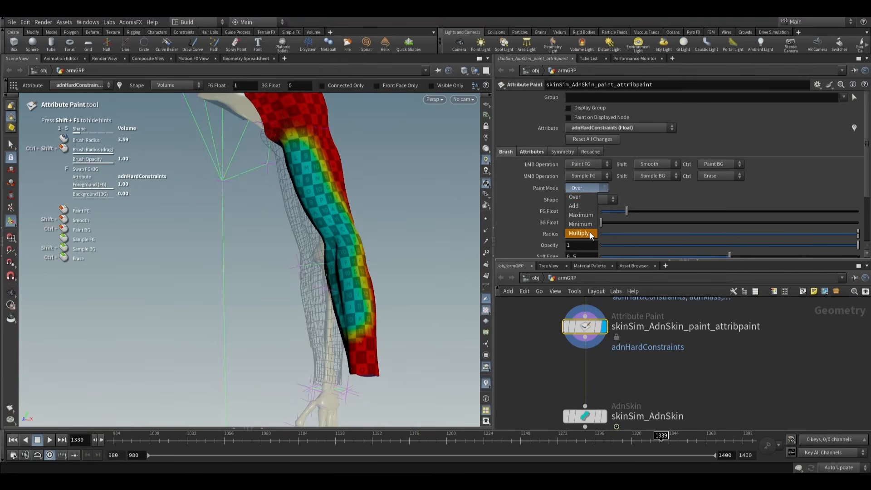
{"action": "left_click", "coordinate": [590, 233]}
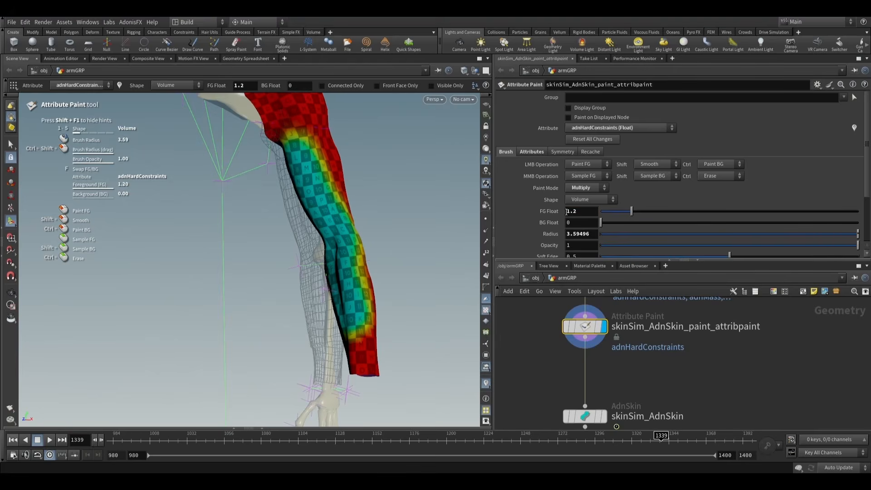
{"action": "scroll", "coordinate": [354, 235], "scroll_direction": "up", "scroll_amount": 6}
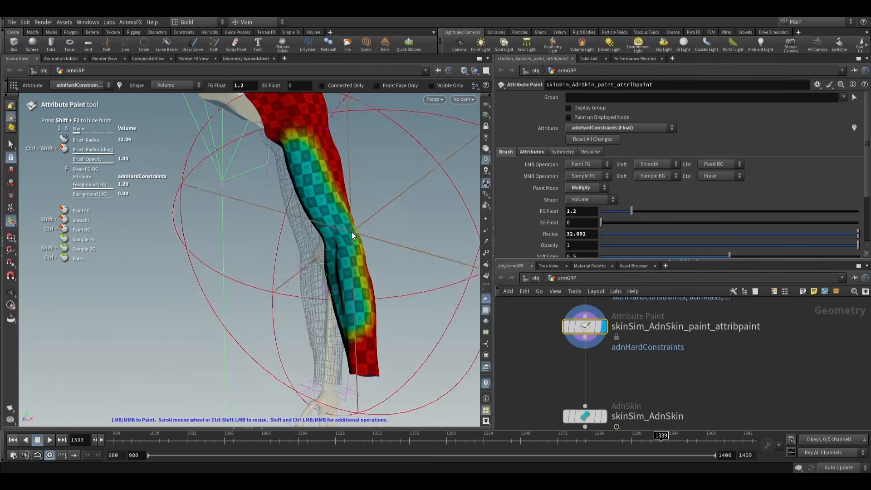
{"action": "left_click", "coordinate": [345, 233]}
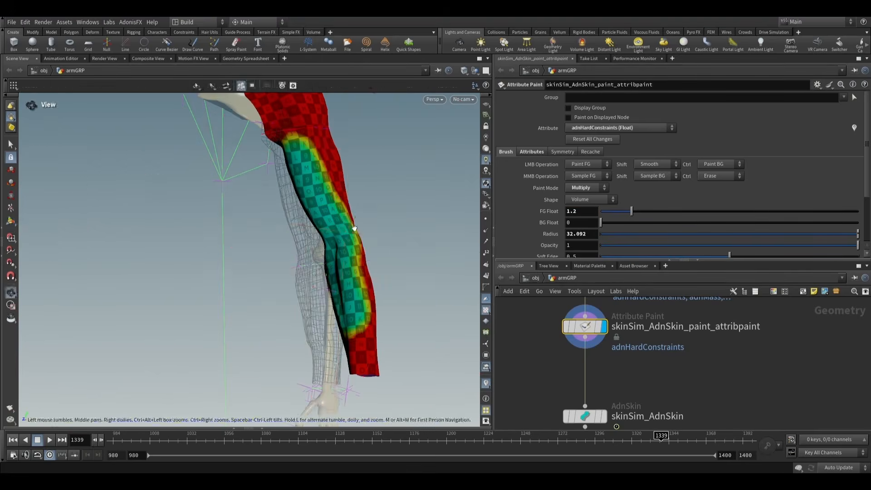
{"action": "left_click_drag", "start_coordinate": [355, 228], "coordinate": [403, 212], "text": "alt"}
{"action": "left_click", "coordinate": [346, 227]}
{"action": "mouse_move", "coordinate": [348, 226]}
{"action": "left_mouse_down", "text": "alt"}
{"action": "mouse_move", "coordinate": [272, 235]}
{"action": "mouse_move", "coordinate": [363, 234]}
{"action": "mouse_move", "coordinate": [338, 230]}
{"action": "mouse_move", "coordinate": [354, 229]}
{"action": "left_mouse_up", "text": "alt"}
{"action": "left_click", "coordinate": [10, 145]}
- Rewind the simulation to frame 980 with skinSim_AdnSkin displayed, and switch the display to skinSim_AdnRelax1
{"action": "scroll", "coordinate": [361, 229], "scroll_direction": "down", "scroll_amount": 3, "text": "alt"}
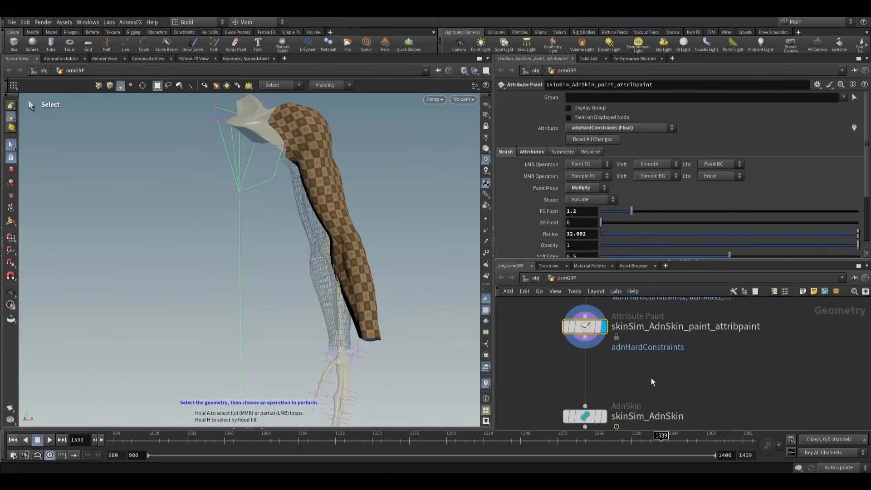
{"action": "scroll", "coordinate": [653, 383], "scroll_direction": "down", "scroll_amount": 3}
{"action": "middle_click_drag", "start_coordinate": [654, 412], "coordinate": [655, 344]}
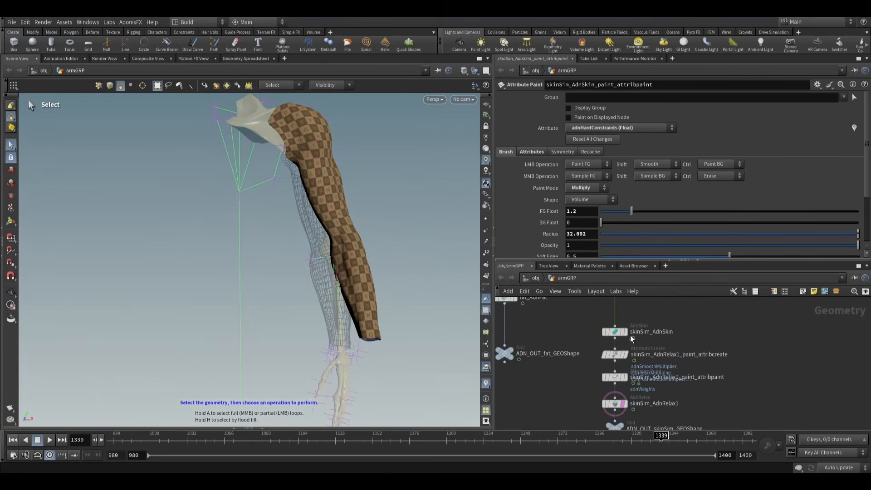
{"action": "left_click", "coordinate": [625, 332]}
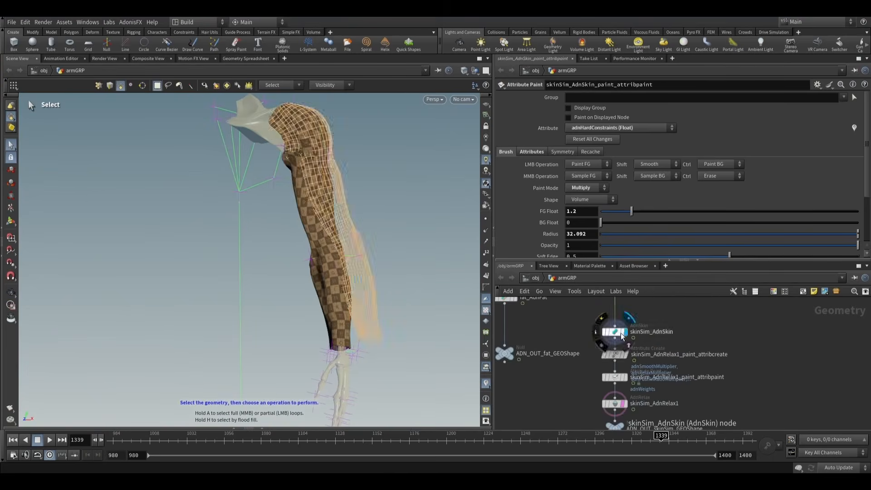
{"action": "left_click", "coordinate": [13, 440]}
{"action": "left_click", "coordinate": [622, 406]}
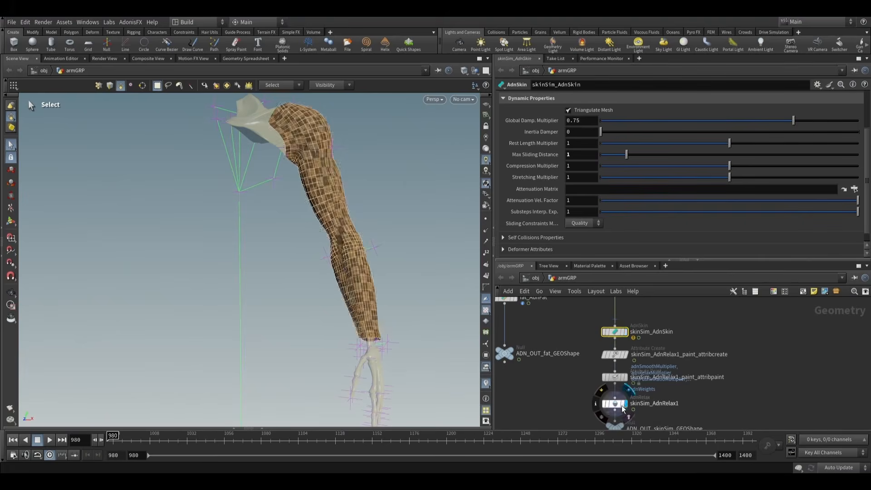
- Play the simulation from frame 980 and examine the bending arm skin from several angles
{"action": "key", "text": "Escape"}
{"action": "left_click_drag", "start_coordinate": [352, 239], "coordinate": [282, 260]}
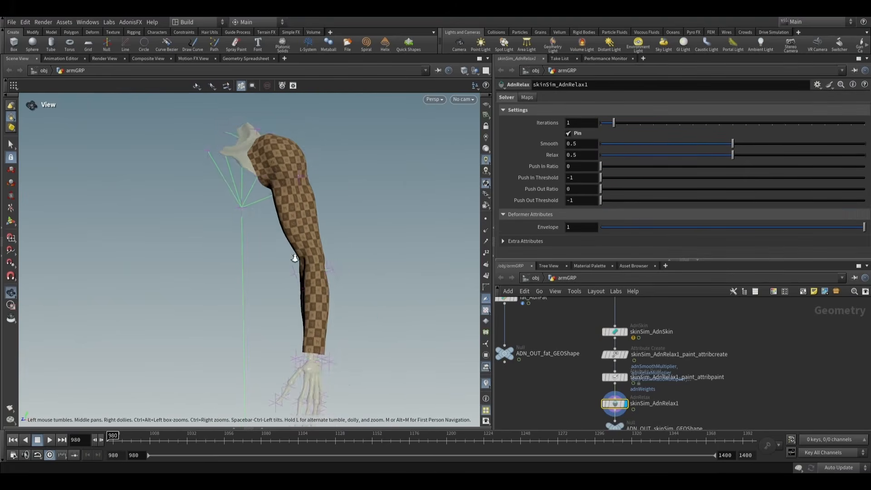
{"action": "right_click_drag", "start_coordinate": [293, 257], "coordinate": [327, 281], "text": "alt"}
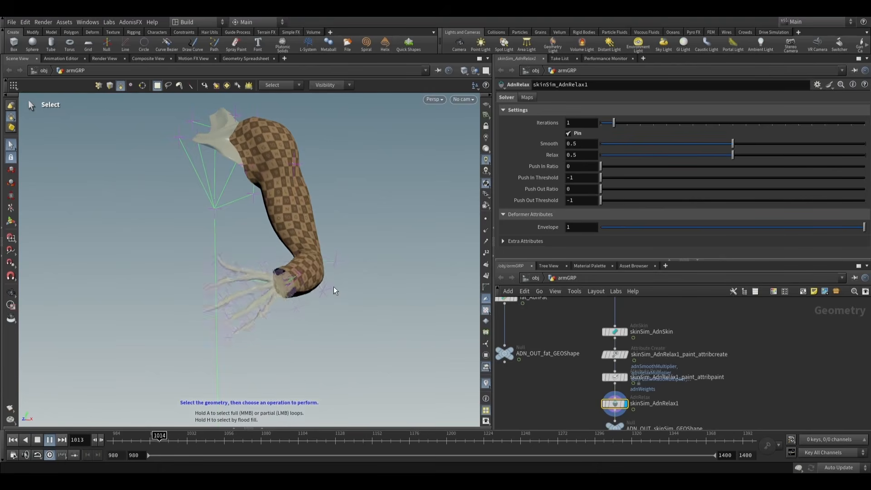
{"action": "mouse_move", "coordinate": [335, 290]}
{"action": "left_mouse_down", "text": "alt"}
{"action": "mouse_move", "coordinate": [344, 307]}
{"action": "mouse_move", "coordinate": [333, 302]}
{"action": "left_mouse_up", "text": "alt"}
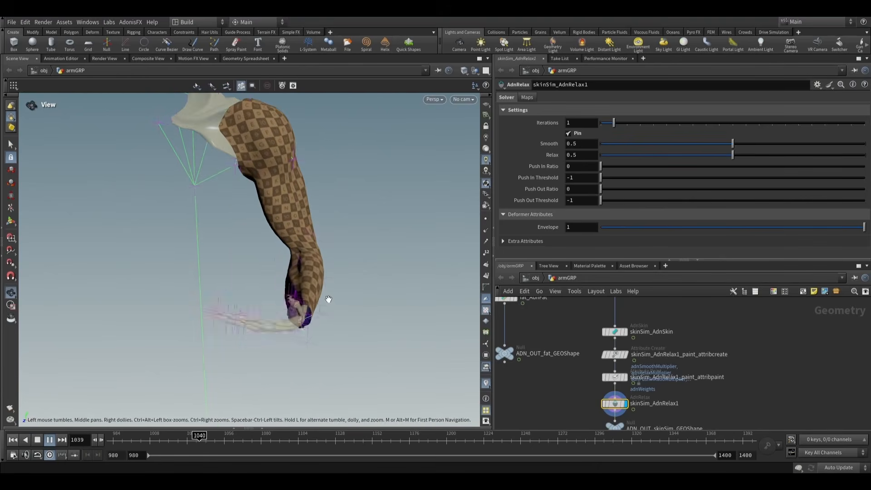
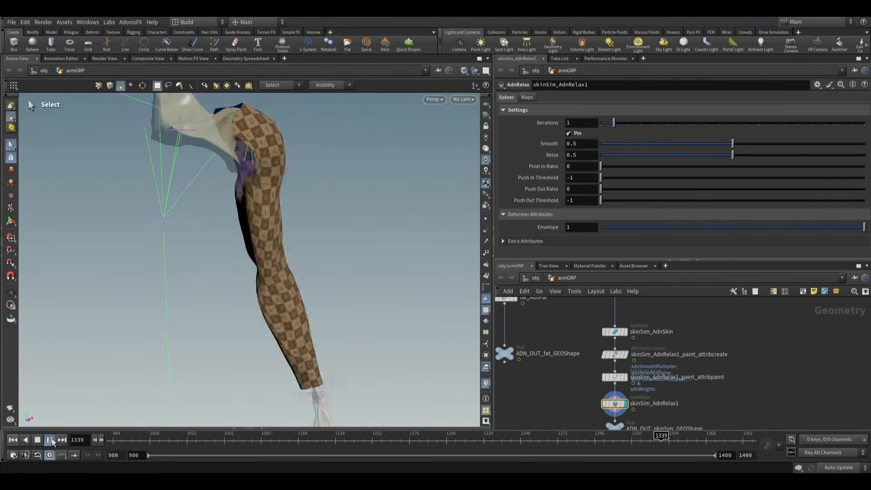
- Stop the playback, inspect the arm skin from other angles, and rewind the simulation to frame 980
{"action": "left_click", "coordinate": [50, 440]}
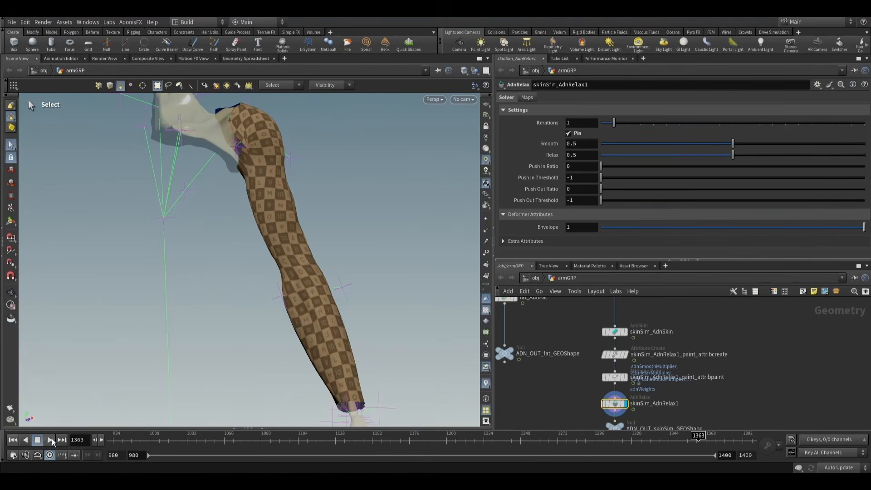
{"action": "left_click_drag", "start_coordinate": [287, 331], "coordinate": [350, 287]}
{"action": "key", "text": "Escape"}
{"action": "left_click_drag", "start_coordinate": [392, 263], "coordinate": [410, 262]}
{"action": "left_click", "coordinate": [227, 205]}
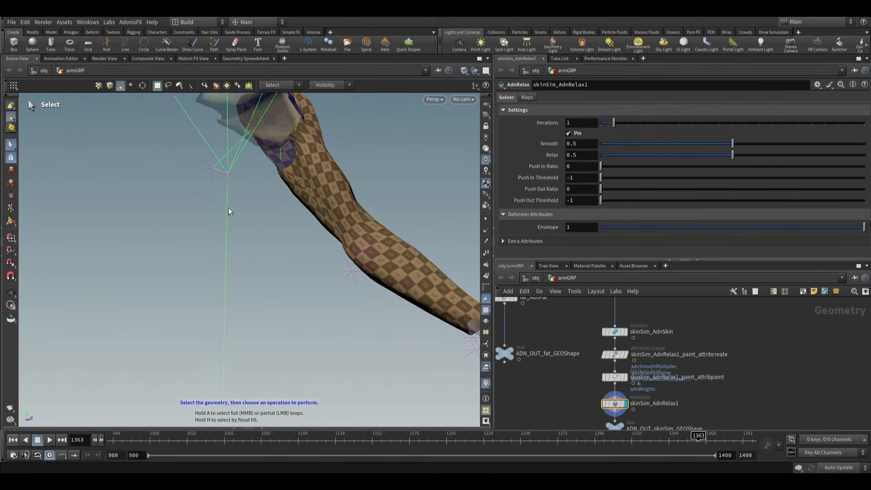
{"action": "scroll", "coordinate": [291, 282], "scroll_direction": "down", "scroll_amount": 3}
{"action": "left_click_drag", "start_coordinate": [290, 282], "coordinate": [274, 284], "text": "alt"}
{"action": "left_click", "coordinate": [13, 439]}
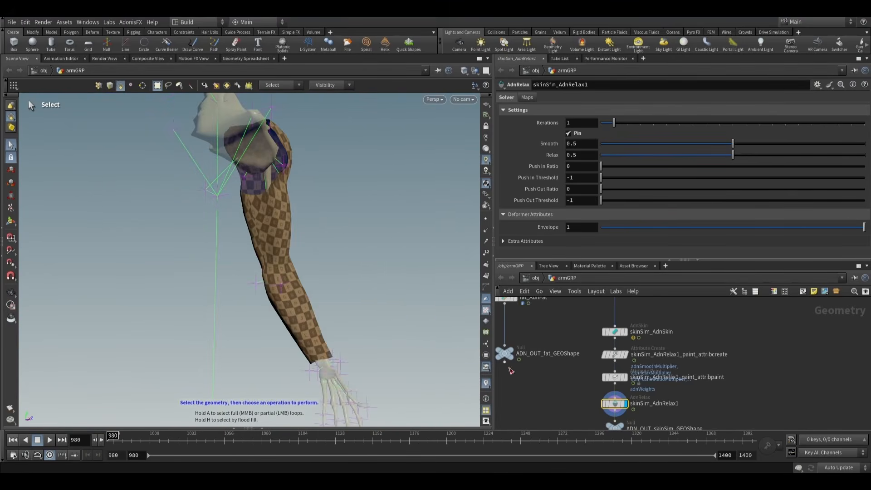
- Select and display fascia_AdnRelax1_paint_attribpaint in the arm network, and set its paint attribute to adnWeights
{"action": "scroll", "coordinate": [613, 395], "scroll_direction": "down", "scroll_amount": 5}
{"action": "scroll", "coordinate": [570, 346], "scroll_direction": "up", "scroll_amount": 6}
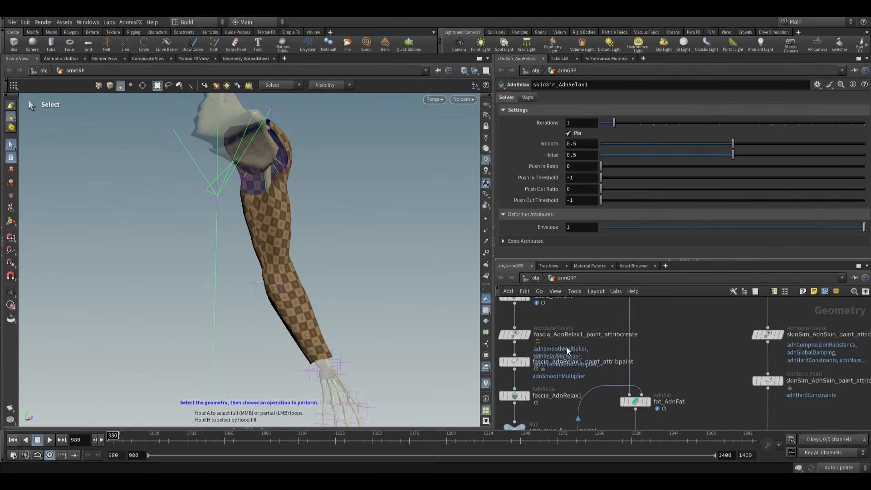
{"action": "scroll", "coordinate": [576, 386], "scroll_direction": "up", "scroll_amount": 2}
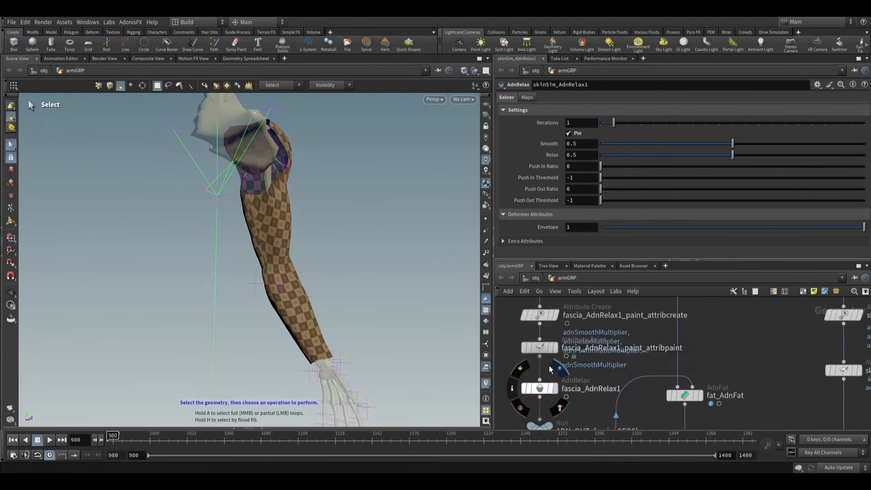
{"action": "left_click", "coordinate": [540, 348]}
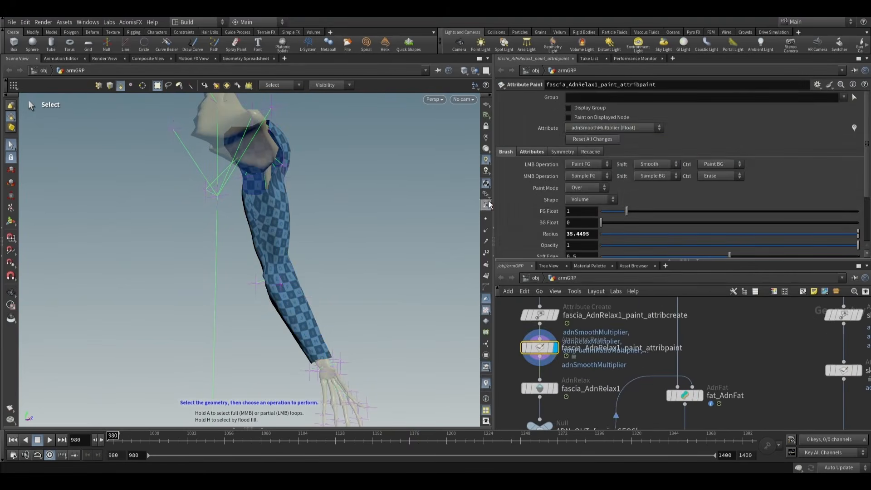
{"action": "left_click", "coordinate": [597, 130]}
{"action": "left_click", "coordinate": [595, 174]}
{"action": "left_click_drag", "start_coordinate": [320, 272], "coordinate": [106, 310], "text": "alt"}
{"action": "key", "text": "s"}
{"action": "scroll", "coordinate": [633, 379], "scroll_direction": "down", "scroll_amount": 3}
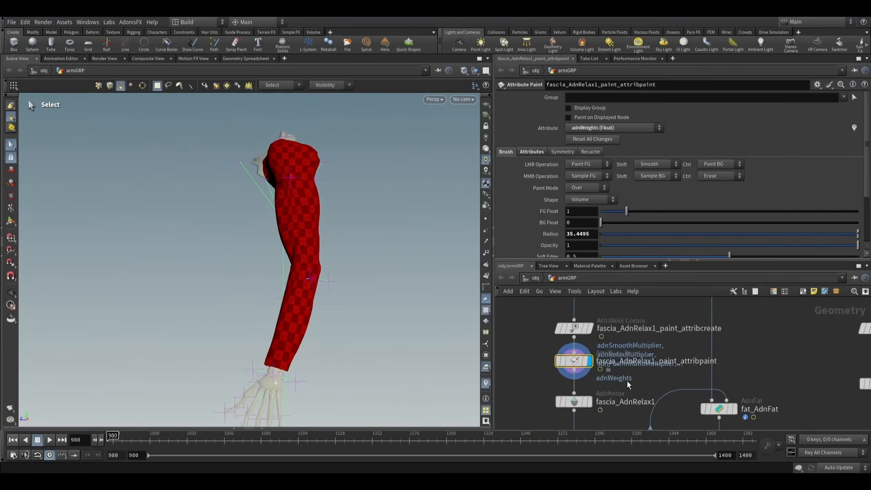
{"action": "scroll", "coordinate": [633, 378], "scroll_direction": "up", "scroll_amount": 4}
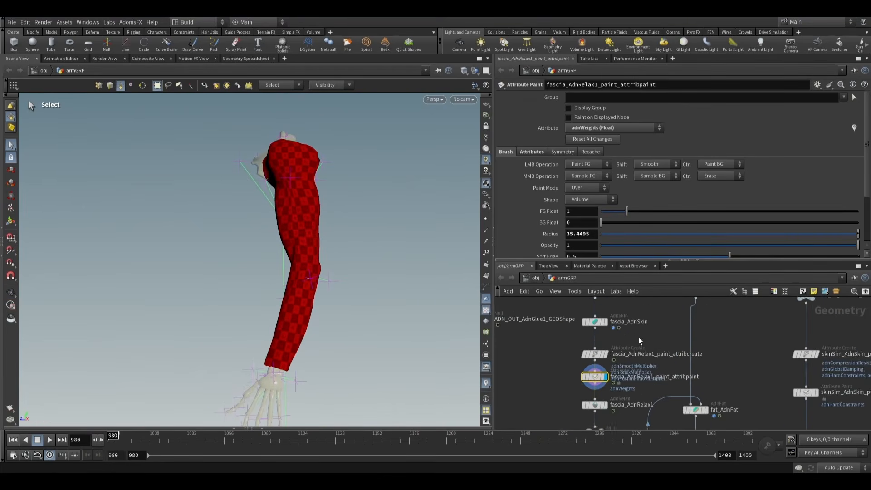
{"action": "middle_click_drag", "start_coordinate": [638, 354], "coordinate": [635, 342]}
- Switch the paint attribute to adnSmoothMultiplier and paint the whole arm at FG Float 1 with a brush radius of about 64.40
{"action": "left_click", "coordinate": [621, 132]}
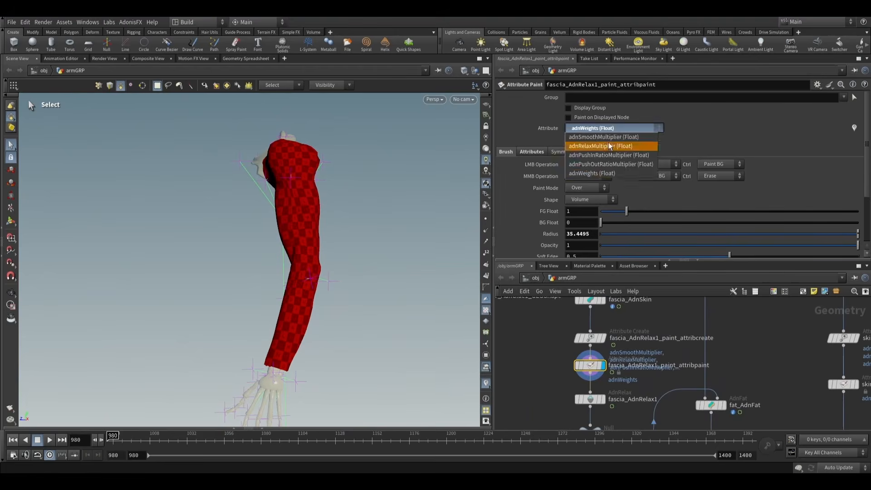
{"action": "left_click", "coordinate": [616, 126]}
{"action": "key", "text": "Escape"}
{"action": "mouse_move", "coordinate": [386, 272]}
{"action": "left_mouse_down"}
{"action": "mouse_move", "coordinate": [395, 267]}
{"action": "mouse_move", "coordinate": [419, 307]}
{"action": "mouse_move", "coordinate": [367, 275]}
{"action": "mouse_move", "coordinate": [421, 299]}
{"action": "mouse_move", "coordinate": [440, 284]}
{"action": "mouse_move", "coordinate": [299, 303]}
{"action": "mouse_move", "coordinate": [383, 303]}
{"action": "mouse_move", "coordinate": [385, 279]}
{"action": "left_mouse_up"}
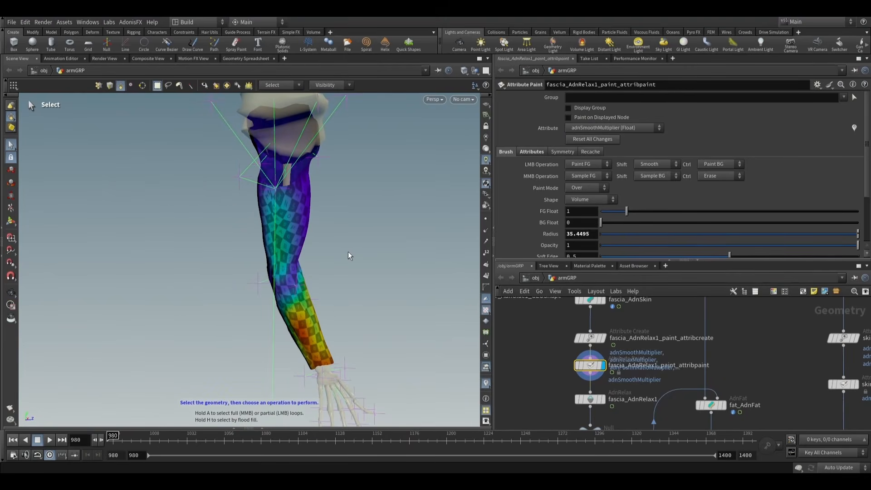
{"action": "left_click_drag", "start_coordinate": [350, 247], "coordinate": [308, 242], "text": "alt"}
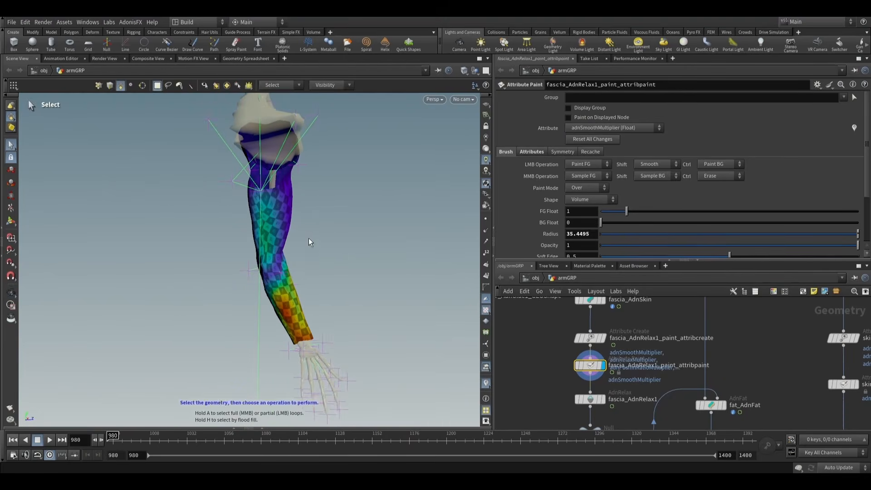
{"action": "left_click", "coordinate": [11, 220]}
{"action": "scroll", "coordinate": [273, 269], "scroll_direction": "up", "scroll_amount": 5}
{"action": "mouse_move", "coordinate": [275, 263]}
{"action": "left_mouse_down"}
{"action": "mouse_move", "coordinate": [290, 271]}
{"action": "mouse_move", "coordinate": [72, 275]}
{"action": "mouse_move", "coordinate": [334, 264]}
{"action": "left_mouse_up"}
{"action": "key", "text": "Return"}
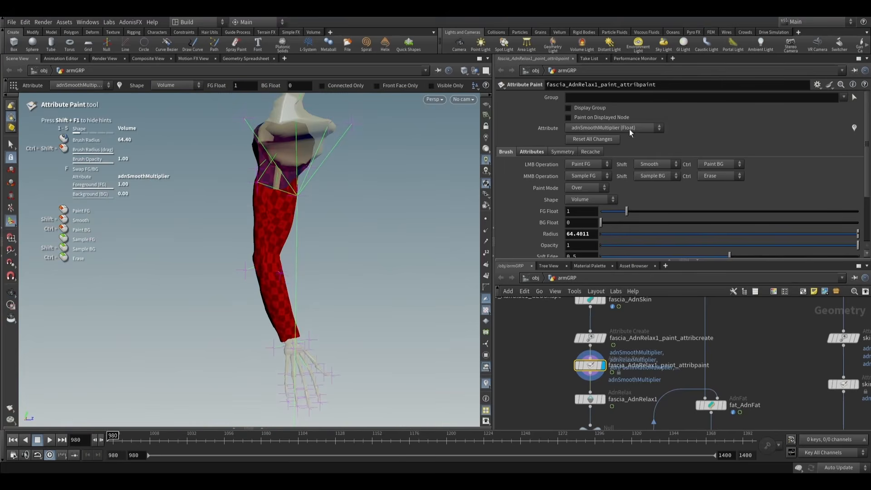
- Set the paint attribute to adnWeights and paint the whole arm with an FG Float of 0.1
{"action": "left_click", "coordinate": [592, 173]}
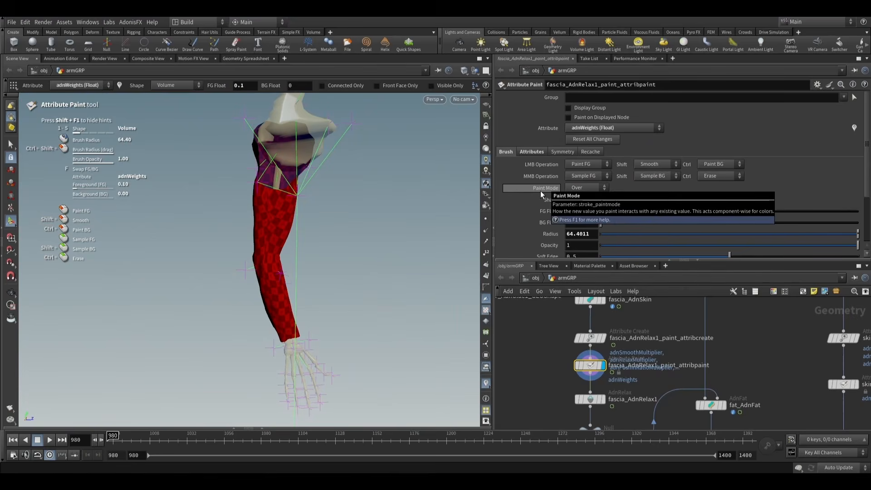
{"action": "key", "text": "Escape"}
{"action": "mouse_move", "coordinate": [244, 269]}
{"action": "left_mouse_down"}
{"action": "mouse_move", "coordinate": [185, 274]}
{"action": "mouse_move", "coordinate": [274, 279]}
{"action": "mouse_move", "coordinate": [298, 261]}
{"action": "left_mouse_up"}
{"action": "scroll", "coordinate": [281, 288], "scroll_direction": "down", "scroll_amount": 18}
{"action": "right_click_drag", "start_coordinate": [298, 260], "coordinate": [317, 305], "text": "alt"}
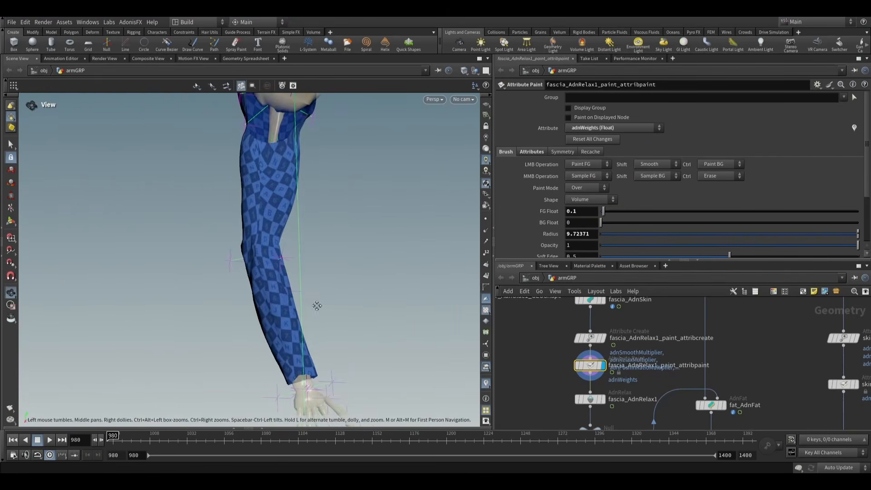
{"action": "middle_click_drag", "start_coordinate": [317, 306], "coordinate": [315, 280], "text": "alt"}
{"action": "mouse_move", "coordinate": [315, 280]}
{"action": "left_mouse_down", "text": "alt"}
{"action": "mouse_move", "coordinate": [313, 317]}
{"action": "mouse_move", "coordinate": [321, 314]}
{"action": "left_mouse_up", "text": "alt"}
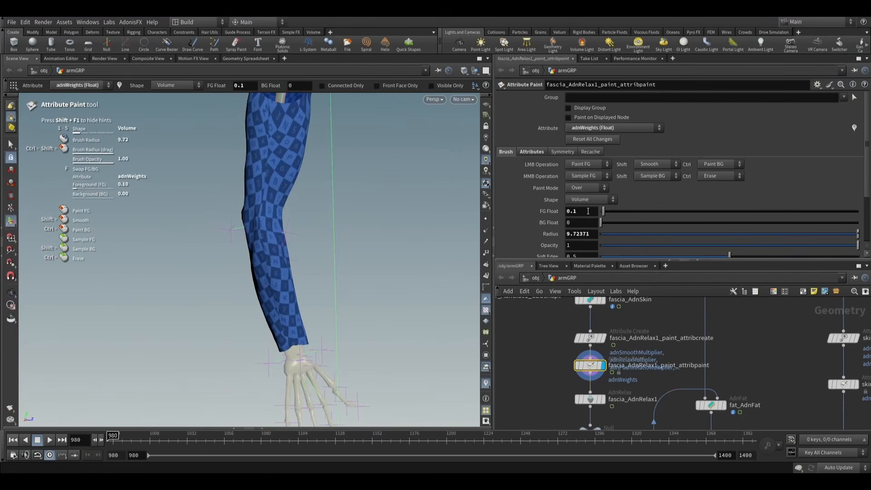
- Set FG Float to 1 and paint an adnWeights strip along the forearm up from the wrist, with a brush radius of about 1.79
{"action": "left_click_drag", "start_coordinate": [588, 210], "coordinate": [545, 211]}
{"action": "type", "text": "1"}
{"action": "key", "text": "Return"}
{"action": "right_click_drag", "start_coordinate": [342, 313], "coordinate": [295, 319], "text": "alt"}
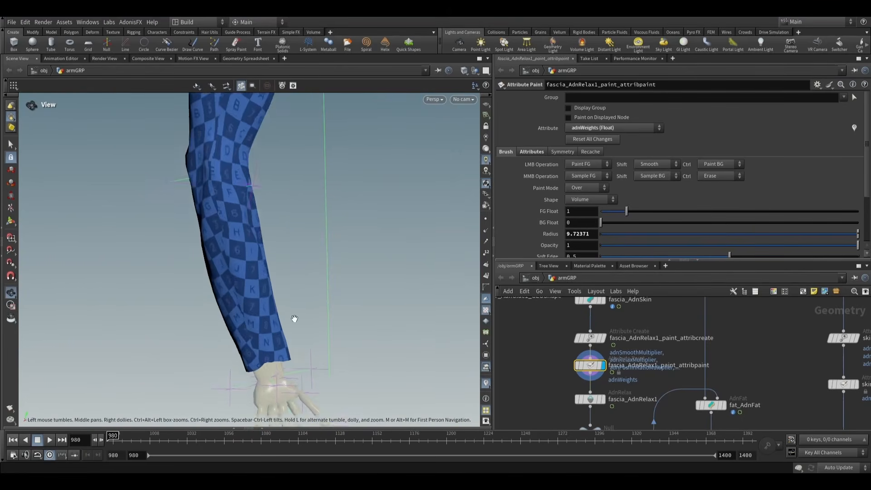
{"action": "left_click_drag", "start_coordinate": [295, 318], "coordinate": [281, 315], "text": "alt"}
{"action": "right_click_drag", "start_coordinate": [282, 315], "coordinate": [266, 321], "text": "alt"}
{"action": "scroll", "coordinate": [235, 330], "scroll_direction": "down", "scroll_amount": 12}
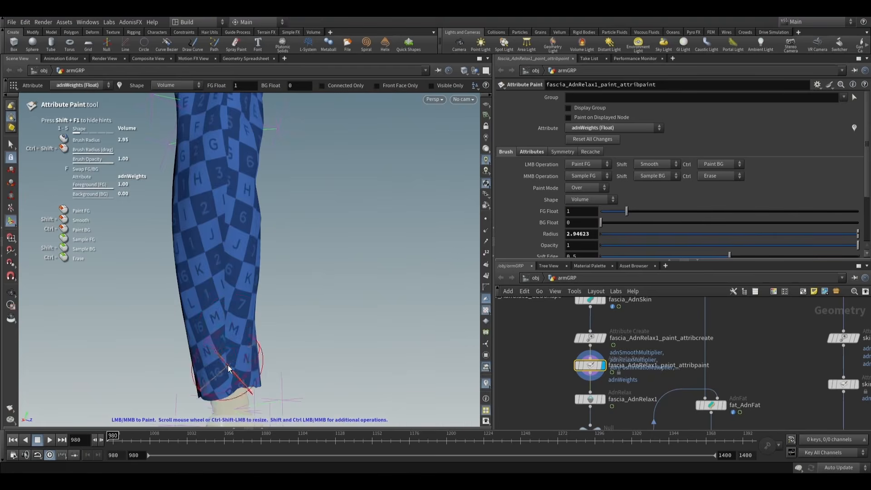
{"action": "left_click_drag", "start_coordinate": [224, 225], "coordinate": [124, 222], "text": "alt"}
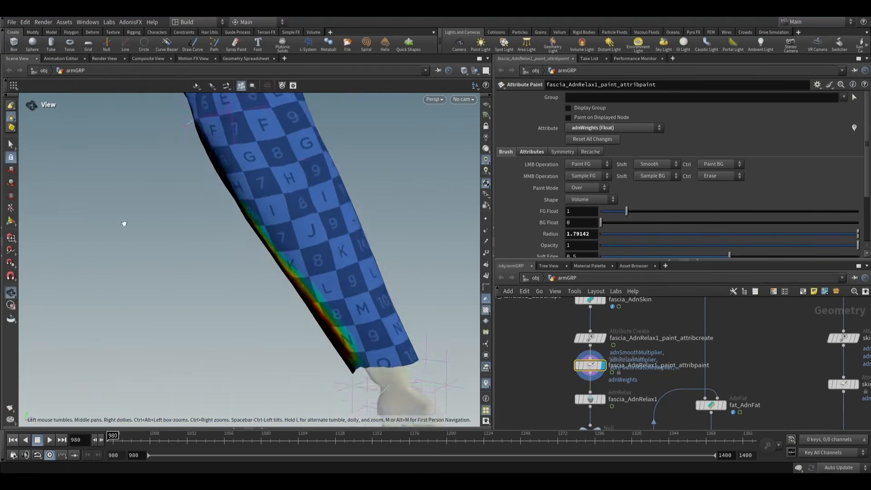
- Paint adnWeights at 1 across the inner elbow and onto the upper forearm with a brush radius of about 1.79
{"action": "middle_click_drag", "start_coordinate": [261, 215], "coordinate": [255, 279], "text": "alt"}
{"action": "mouse_move", "coordinate": [311, 274]}
{"action": "left_mouse_down"}
{"action": "mouse_move", "coordinate": [257, 175]}
{"action": "mouse_move", "coordinate": [224, 195]}
{"action": "mouse_move", "coordinate": [307, 210]}
{"action": "mouse_move", "coordinate": [297, 265]}
{"action": "left_mouse_up"}
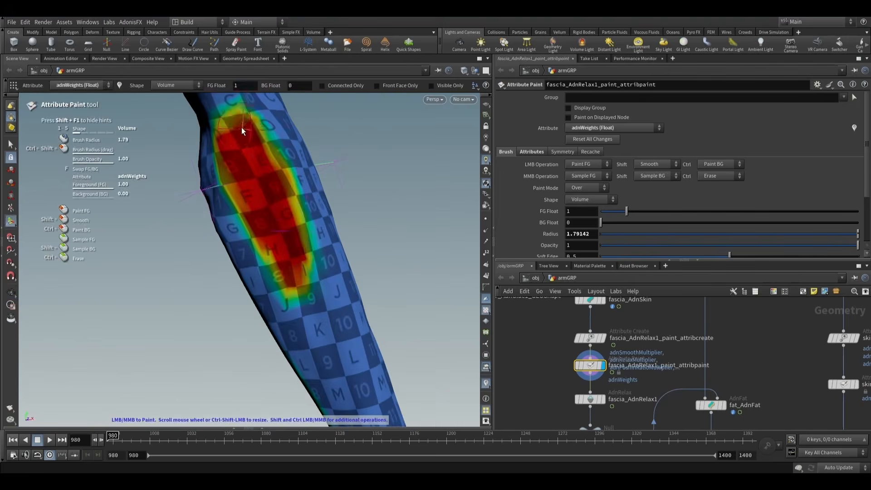
{"action": "right_click_drag", "start_coordinate": [241, 131], "coordinate": [292, 208], "text": "alt"}
{"action": "mouse_move", "coordinate": [341, 261]}
{"action": "left_mouse_down", "text": "alt"}
{"action": "mouse_move", "coordinate": [276, 278]}
{"action": "mouse_move", "coordinate": [181, 247]}
{"action": "mouse_move", "coordinate": [142, 223]}
{"action": "mouse_move", "coordinate": [214, 288]}
{"action": "left_mouse_up", "text": "alt"}
{"action": "left_click_drag", "start_coordinate": [347, 178], "coordinate": [339, 211]}
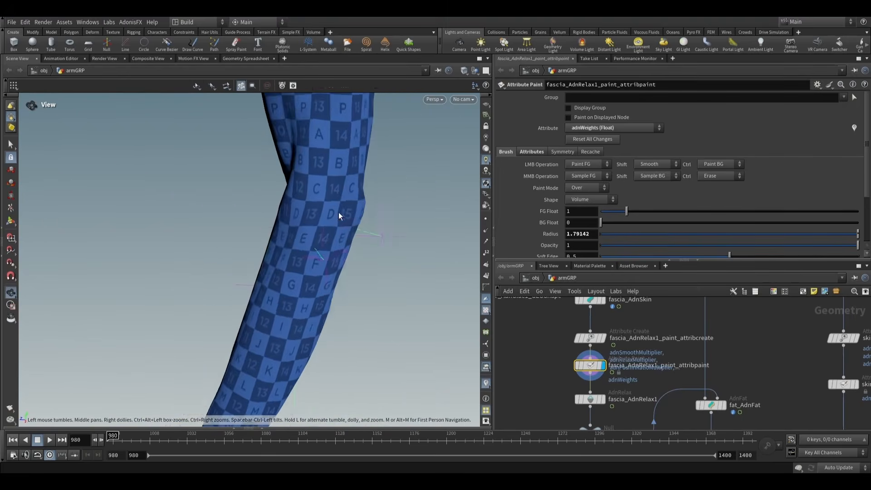
- Paint an adnWeights strip at 1 along the outer forearm just below the elbow
{"action": "key", "text": "Return"}
{"action": "left_click_drag", "start_coordinate": [308, 321], "coordinate": [247, 264], "text": "alt"}
{"action": "right_click_drag", "start_coordinate": [247, 265], "coordinate": [311, 288], "text": "alt"}
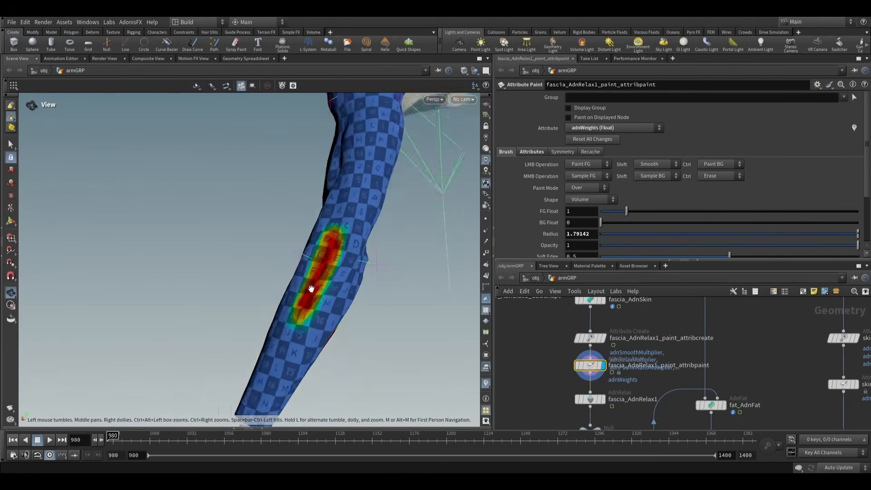
{"action": "left_click_drag", "start_coordinate": [312, 287], "coordinate": [228, 296], "text": "alt"}
- Paint an adnWeights strip at 1 down the inner upper arm to the elbow with a brush radius of about 2.41
{"action": "mouse_move", "coordinate": [366, 242]}
{"action": "left_mouse_down", "text": "alt"}
{"action": "mouse_move", "coordinate": [311, 274]}
{"action": "mouse_move", "coordinate": [355, 274]}
{"action": "left_mouse_up", "text": "alt"}
{"action": "left_click_drag", "start_coordinate": [391, 211], "coordinate": [414, 220], "text": "alt"}
{"action": "middle_click_drag", "start_coordinate": [414, 219], "coordinate": [425, 308], "text": "alt"}
{"action": "left_click_drag", "start_coordinate": [425, 307], "coordinate": [368, 276], "text": "alt"}
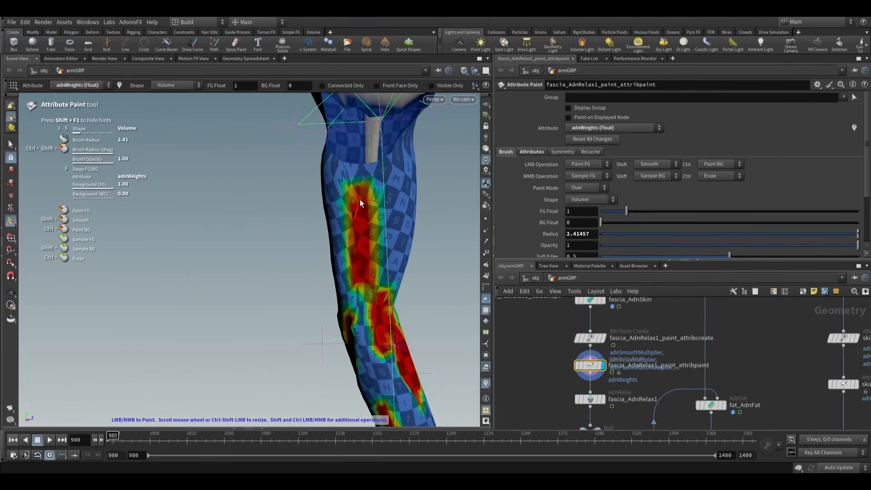
- Paint an adnWeights strip along the outer upper arm, and touch up the forearm patch with a brush radius of about 1.33
{"action": "mouse_move", "coordinate": [408, 241]}
{"action": "left_mouse_down", "text": "alt"}
{"action": "mouse_move", "coordinate": [311, 261]}
{"action": "mouse_move", "coordinate": [425, 257]}
{"action": "mouse_move", "coordinate": [342, 270]}
{"action": "mouse_move", "coordinate": [403, 259]}
{"action": "mouse_move", "coordinate": [373, 251]}
{"action": "left_mouse_up", "text": "alt"}
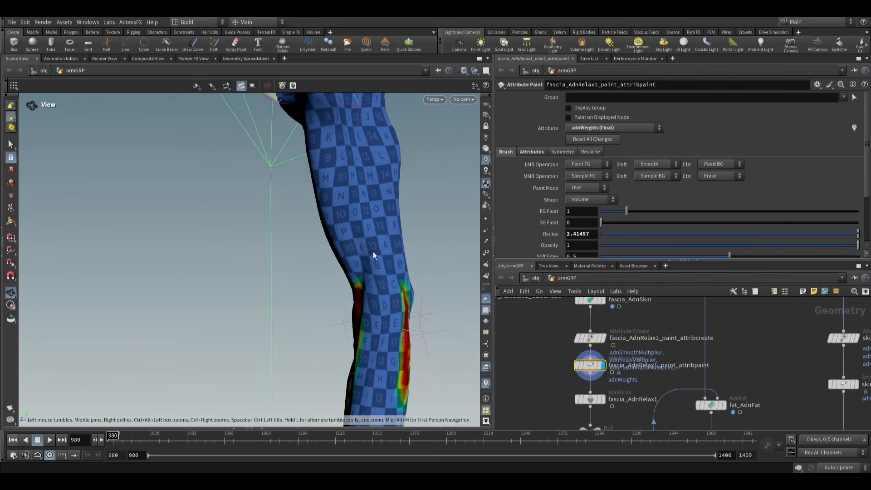
{"action": "left_click_drag", "start_coordinate": [363, 208], "coordinate": [371, 277], "text": "alt"}
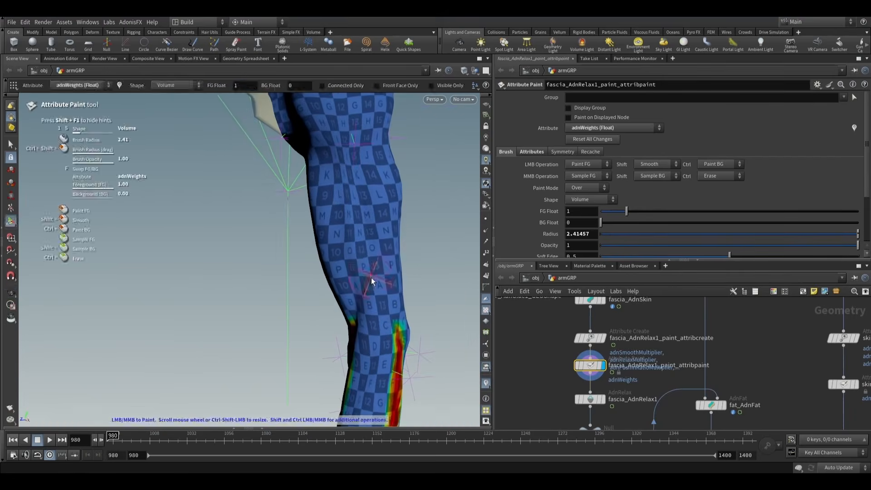
{"action": "mouse_move", "coordinate": [352, 180]}
{"action": "left_mouse_down", "text": "alt"}
{"action": "mouse_move", "coordinate": [360, 220]}
{"action": "mouse_move", "coordinate": [321, 230]}
{"action": "mouse_move", "coordinate": [219, 210]}
{"action": "mouse_move", "coordinate": [135, 208]}
{"action": "mouse_move", "coordinate": [279, 204]}
{"action": "mouse_move", "coordinate": [375, 230]}
{"action": "mouse_move", "coordinate": [362, 303]}
{"action": "mouse_move", "coordinate": [375, 264]}
{"action": "mouse_move", "coordinate": [395, 263]}
{"action": "mouse_move", "coordinate": [359, 286]}
{"action": "mouse_move", "coordinate": [328, 278]}
{"action": "mouse_move", "coordinate": [325, 263]}
{"action": "left_mouse_up", "text": "alt"}
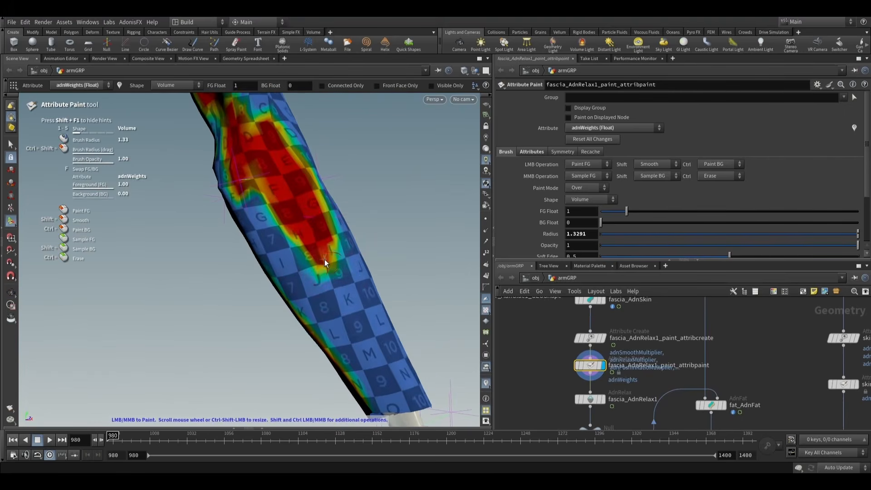
{"action": "mouse_move", "coordinate": [350, 309]}
{"action": "left_mouse_down", "text": "alt"}
{"action": "mouse_move", "coordinate": [362, 331]}
{"action": "mouse_move", "coordinate": [431, 288]}
{"action": "mouse_move", "coordinate": [558, 286]}
{"action": "mouse_move", "coordinate": [308, 311]}
{"action": "mouse_move", "coordinate": [295, 295]}
{"action": "mouse_move", "coordinate": [302, 283]}
{"action": "mouse_move", "coordinate": [355, 276]}
{"action": "mouse_move", "coordinate": [366, 225]}
{"action": "mouse_move", "coordinate": [362, 305]}
{"action": "left_mouse_up", "text": "alt"}
- Smooth the painted adnWeights over the whole arm several times, enlarging the brush radius to about 47.78
{"action": "scroll", "coordinate": [360, 293], "scroll_direction": "up", "scroll_amount": 5}
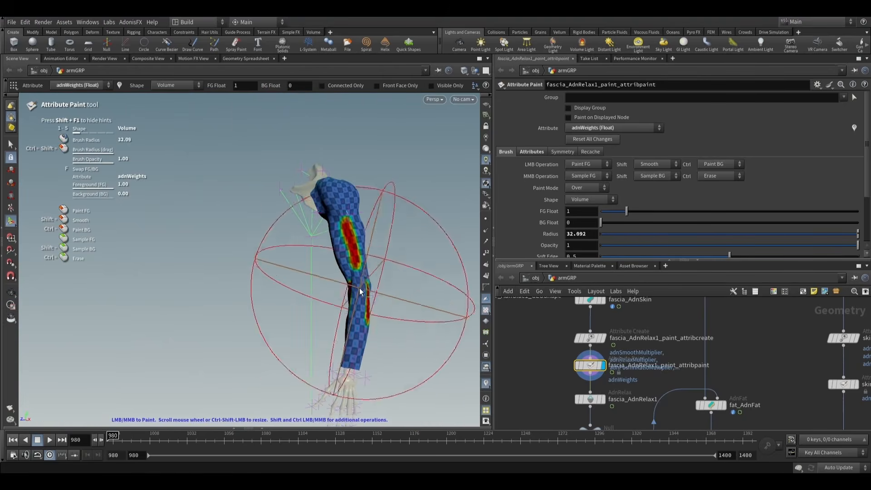
{"action": "left_click", "coordinate": [359, 288], "text": "shift"}
{"action": "left_click", "coordinate": [360, 288], "text": "shift"}
{"action": "left_click", "coordinate": [359, 288], "text": "shift"}
{"action": "left_click", "coordinate": [360, 288], "text": "shift"}
{"action": "left_click", "coordinate": [359, 288], "text": "shift"}
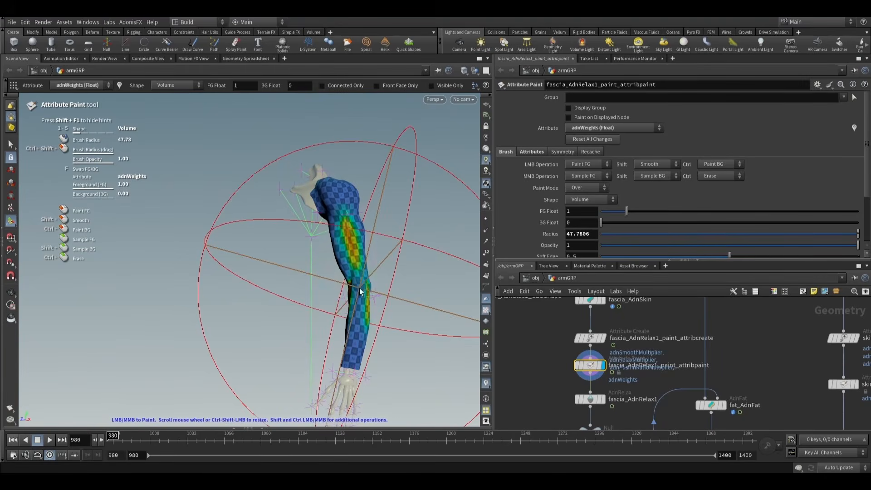
- Display fascia_AdnRelax1 and play the simulation through frame 1400, examining the fascia deformation on the bending arm from several angles
{"action": "mouse_move", "coordinate": [359, 289]}
{"action": "left_mouse_down", "text": "alt"}
{"action": "mouse_move", "coordinate": [379, 266]}
{"action": "mouse_move", "coordinate": [562, 235]}
{"action": "mouse_move", "coordinate": [386, 254]}
{"action": "mouse_move", "coordinate": [409, 286]}
{"action": "mouse_move", "coordinate": [406, 330]}
{"action": "mouse_move", "coordinate": [601, 407]}
{"action": "left_mouse_up", "text": "alt"}
{"action": "left_click", "coordinate": [589, 399]}
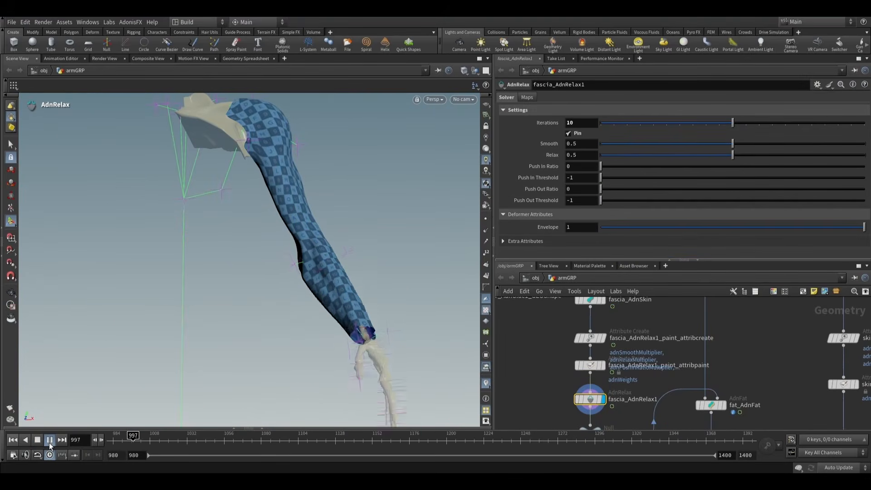
{"action": "left_click_drag", "start_coordinate": [257, 329], "coordinate": [296, 344], "text": "alt"}
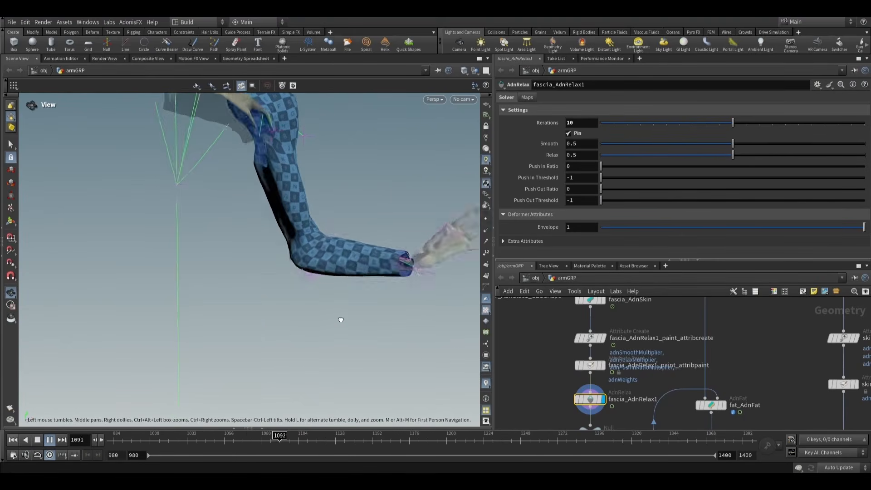
{"action": "left_click_drag", "start_coordinate": [285, 350], "coordinate": [197, 334], "text": "alt"}
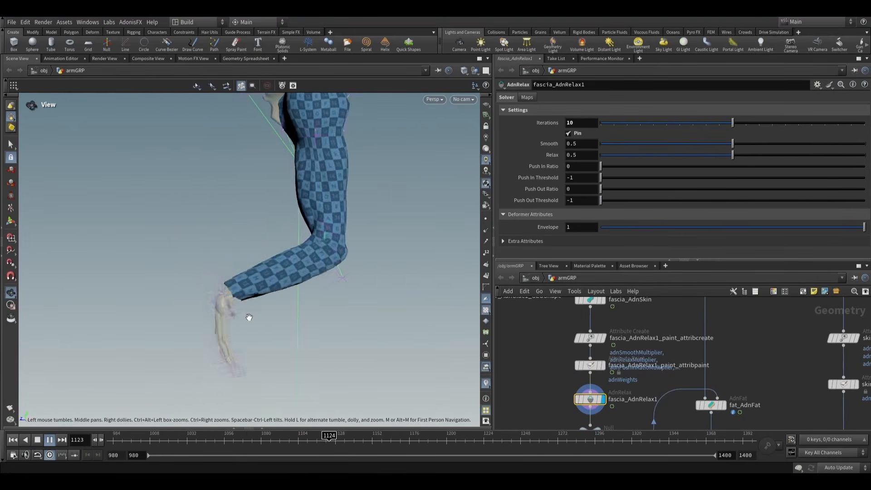
{"action": "left_click_drag", "start_coordinate": [246, 314], "coordinate": [288, 311], "text": "alt"}
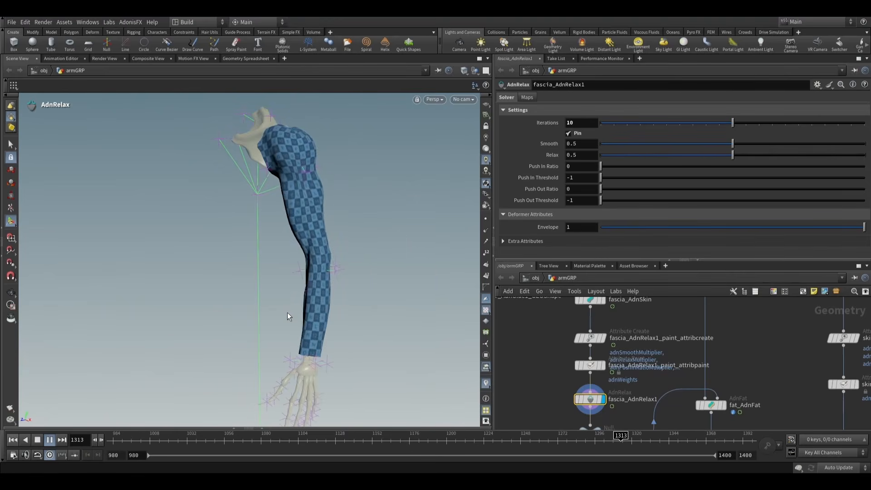
{"action": "left_click_drag", "start_coordinate": [264, 311], "coordinate": [359, 302], "text": "alt"}
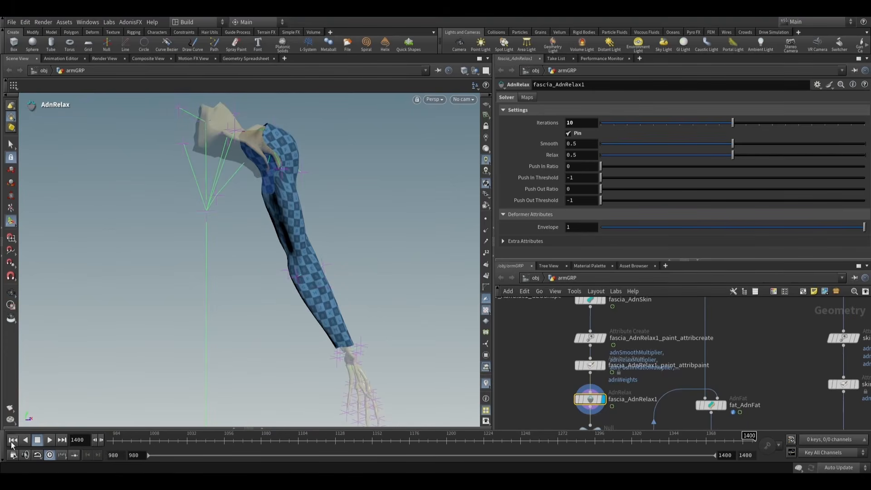
- Rewind to frame 980 and display the skin output null ADN_OUT_skinSim_GEOShape
{"action": "left_click_drag", "start_coordinate": [368, 245], "coordinate": [331, 276], "text": "alt"}
{"action": "scroll", "coordinate": [706, 347], "scroll_direction": "down", "scroll_amount": 5}
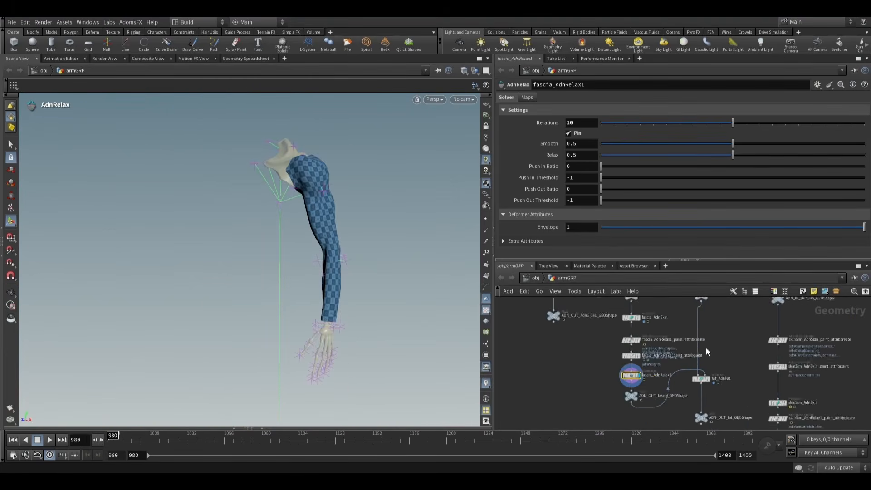
{"action": "scroll", "coordinate": [724, 378], "scroll_direction": "up", "scroll_amount": 8}
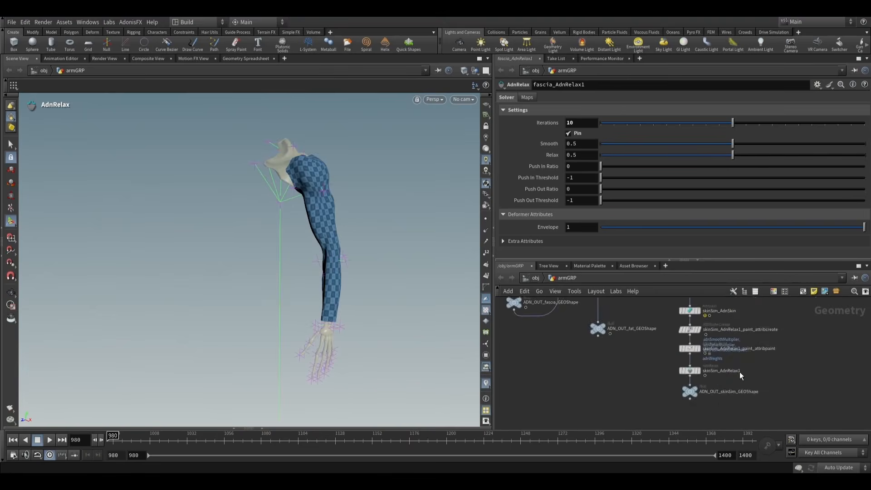
{"action": "middle_click_drag", "start_coordinate": [727, 390], "coordinate": [699, 370]}
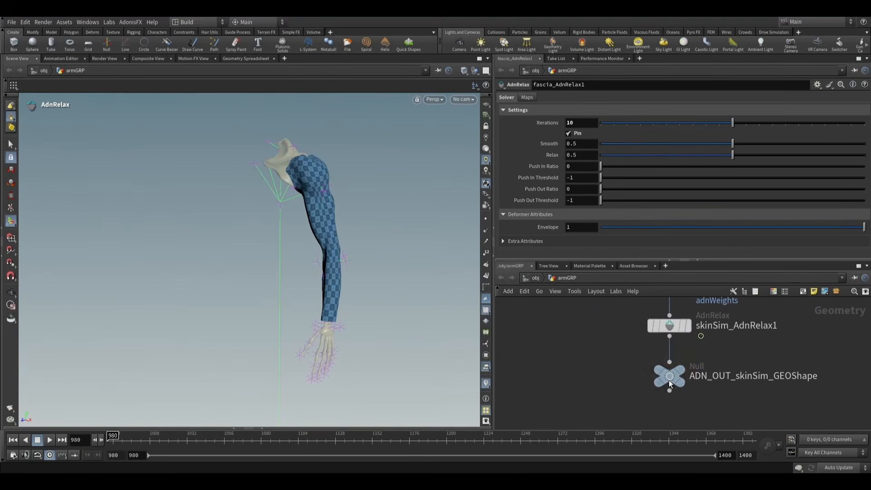
{"action": "left_click_drag", "start_coordinate": [669, 380], "coordinate": [669, 383]}
{"action": "left_click", "coordinate": [693, 357]}
{"action": "left_click", "coordinate": [671, 380]}
- Play the simulation from frame 980 to 1209, examining the skin deformation on the bending arm from several angles
{"action": "middle_click_drag", "start_coordinate": [369, 249], "coordinate": [313, 250], "text": "alt"}
{"action": "right_click_drag", "start_coordinate": [314, 250], "coordinate": [350, 288], "text": "alt"}
{"action": "middle_click_drag", "start_coordinate": [350, 288], "coordinate": [366, 313], "text": "alt"}
{"action": "left_click", "coordinate": [49, 440]}
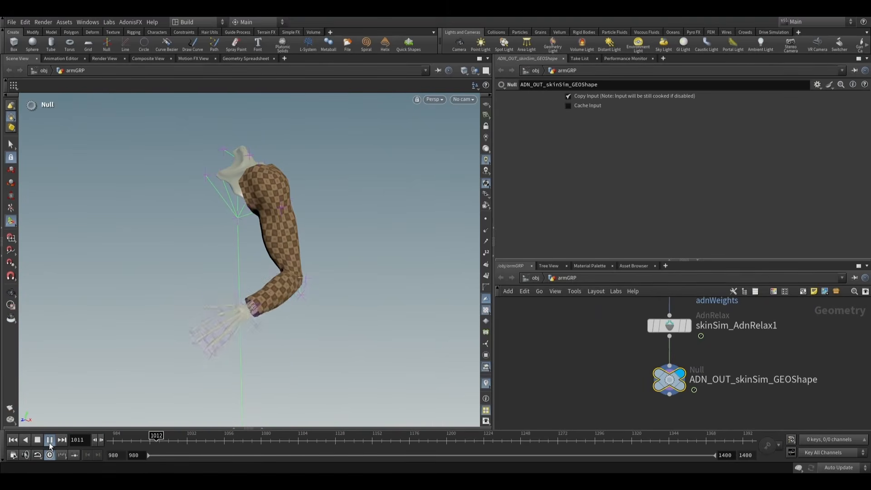
{"action": "left_click_drag", "start_coordinate": [266, 305], "coordinate": [340, 296], "text": "alt"}
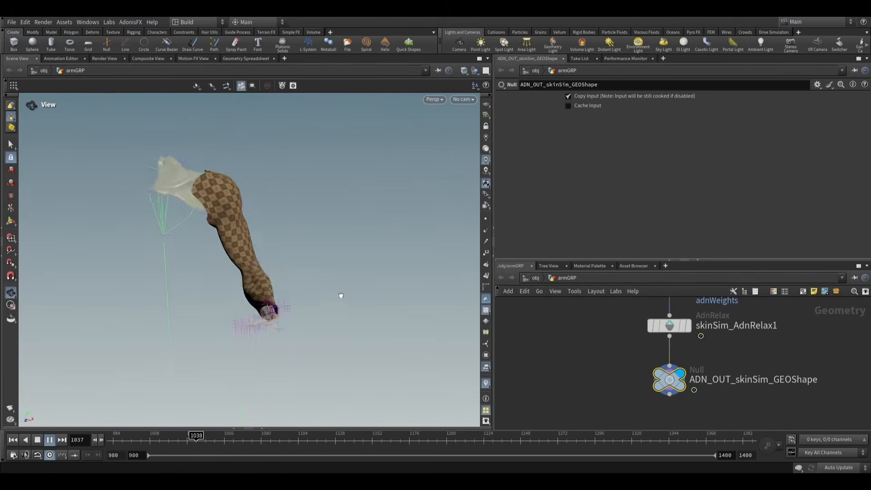
{"action": "scroll", "coordinate": [241, 273], "scroll_direction": "up", "scroll_amount": 10}
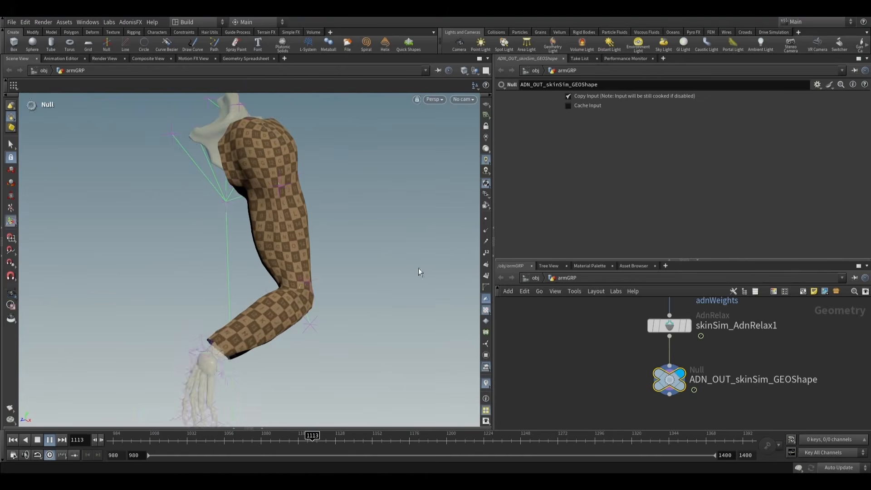
{"action": "key", "text": "Return"}
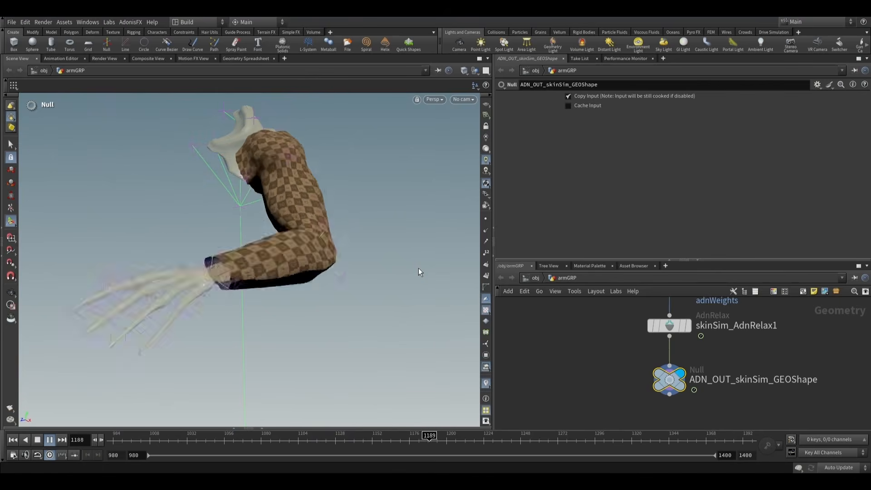
- Append a displayed Normal node to ADN_OUT_skinSim_GEOShape, adding normals to Points with the Each Vertex Equally weighting method
{"action": "middle_click_drag", "start_coordinate": [512, 396], "coordinate": [512, 354]}
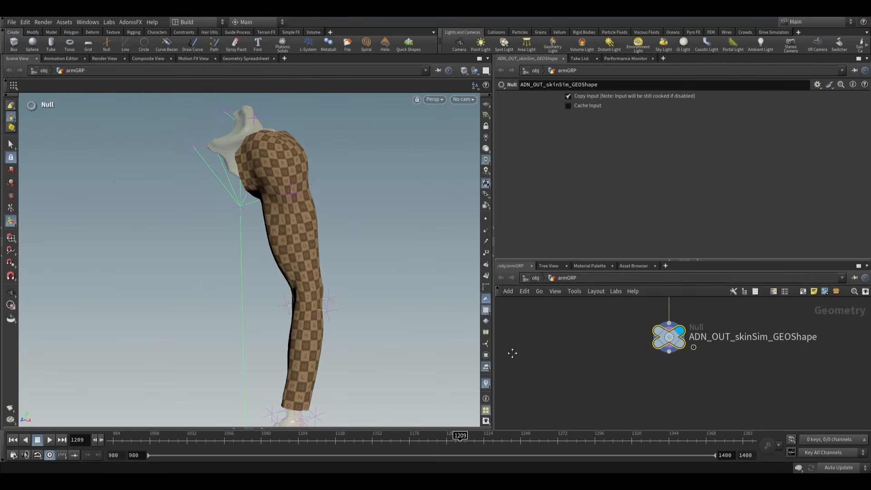
{"action": "key", "text": "Tab"}
{"action": "type", "text": "normal"}
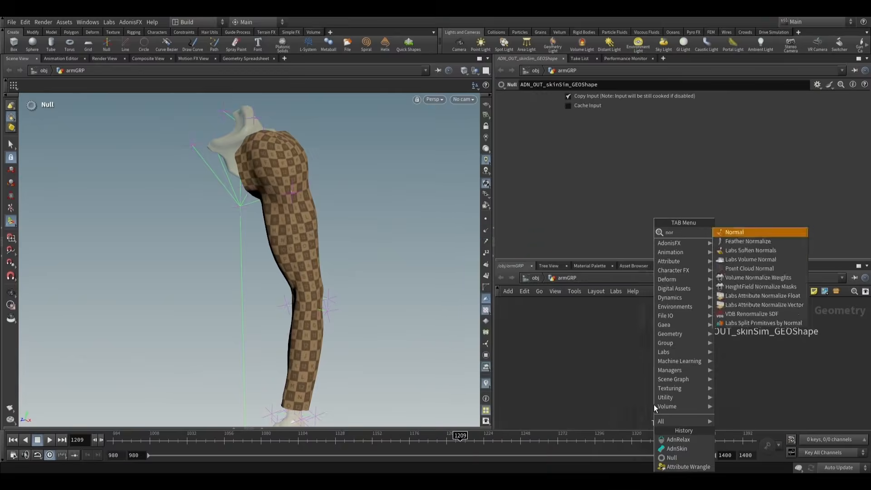
{"action": "key", "text": "Return"}
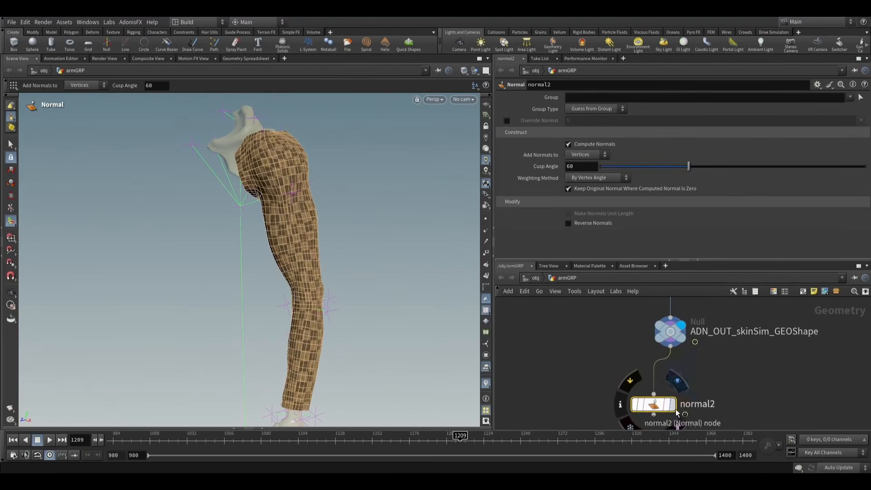
{"action": "left_click", "coordinate": [673, 404]}
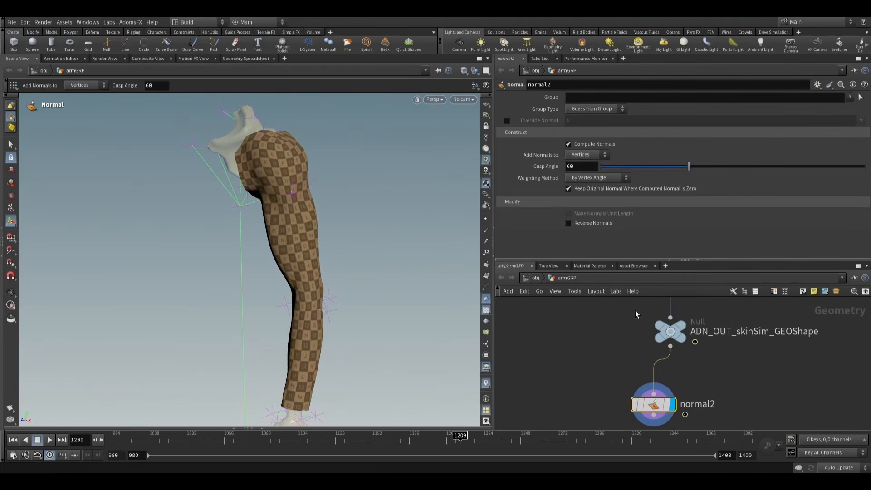
{"action": "left_click", "coordinate": [594, 187]}
{"action": "key", "text": "Escape"}
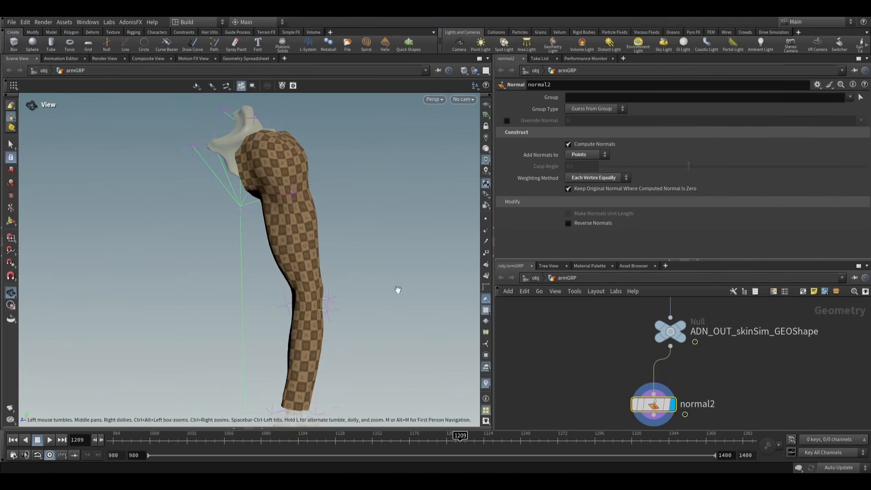
- Play the simulation from frame 1209 through 1400 and loop to frame 998, checking the skin shading with point normals
{"action": "left_click_drag", "start_coordinate": [399, 292], "coordinate": [297, 292]}
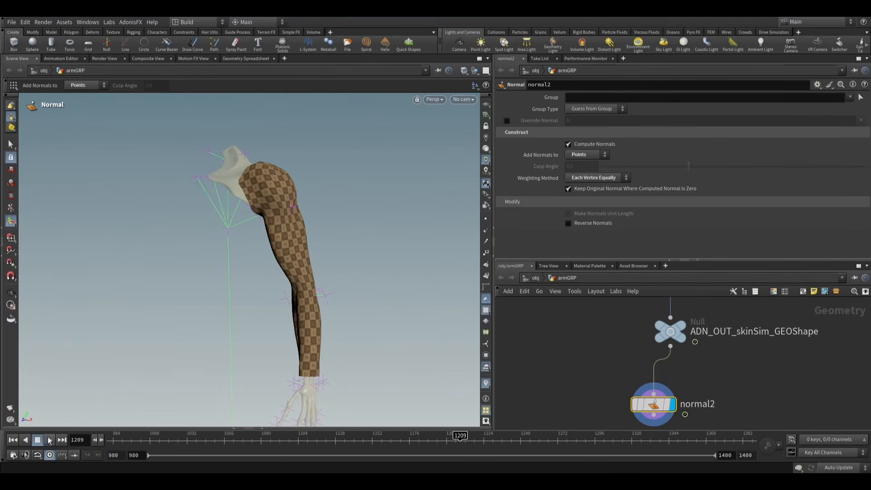
{"action": "left_click", "coordinate": [50, 440]}
{"action": "key", "text": "Escape"}
{"action": "left_click_drag", "start_coordinate": [399, 298], "coordinate": [361, 295]}
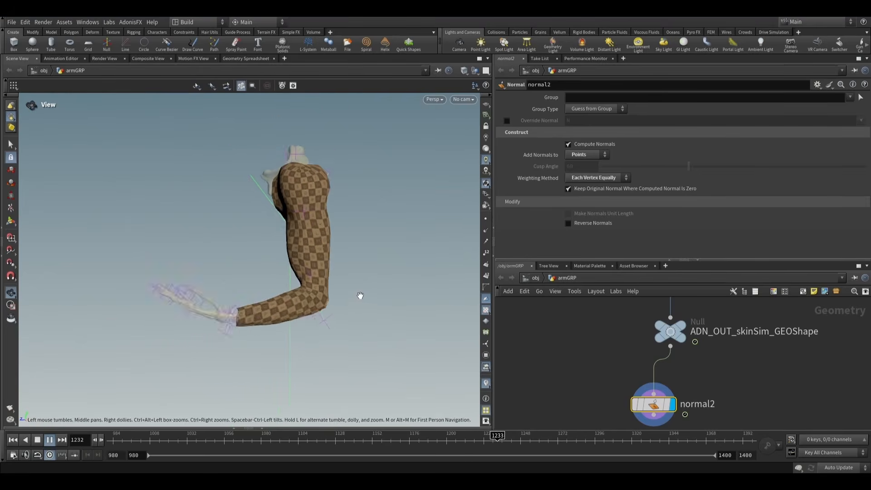
{"action": "scroll", "coordinate": [362, 298], "scroll_direction": "up", "scroll_amount": 2}
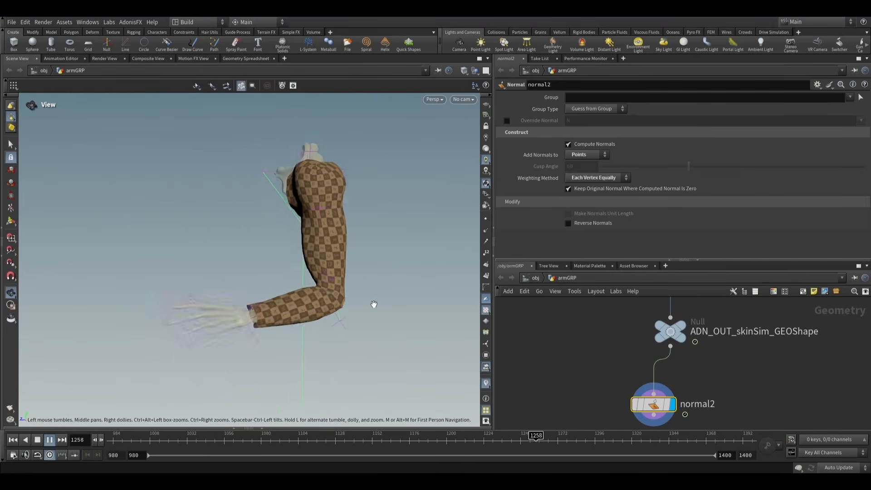
{"action": "key", "text": "Return"}
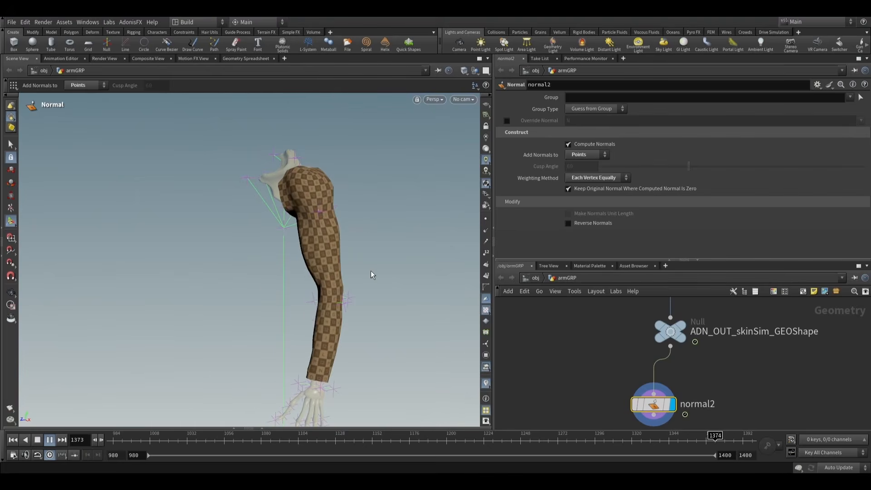
{"action": "key", "text": "Escape"}
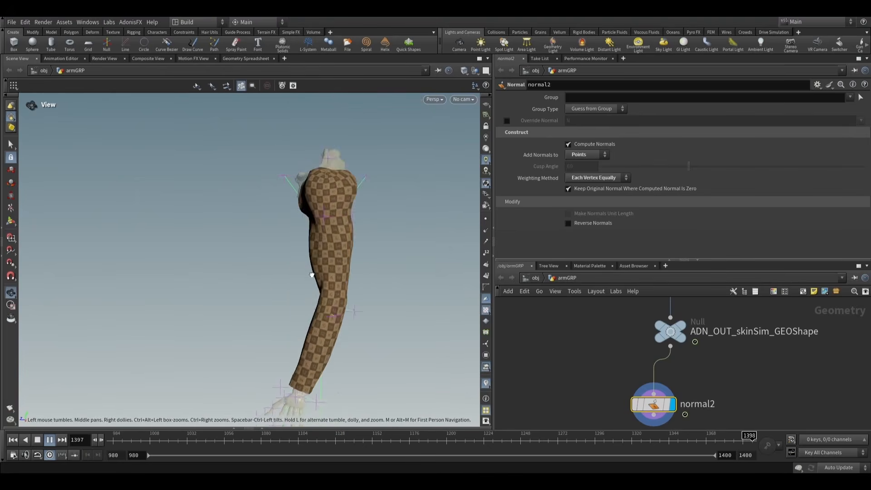
{"action": "left_click", "coordinate": [50, 440]}
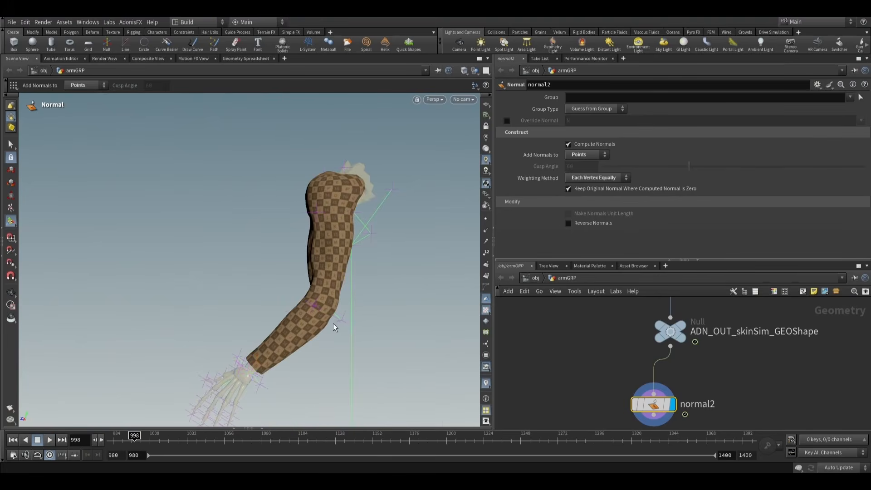
- Examine the skin around the elbow and shoulder at frame 998, and rewind to frame 980 for another look
{"action": "key", "text": "Escape"}
{"action": "left_click_drag", "start_coordinate": [331, 315], "coordinate": [378, 320]}
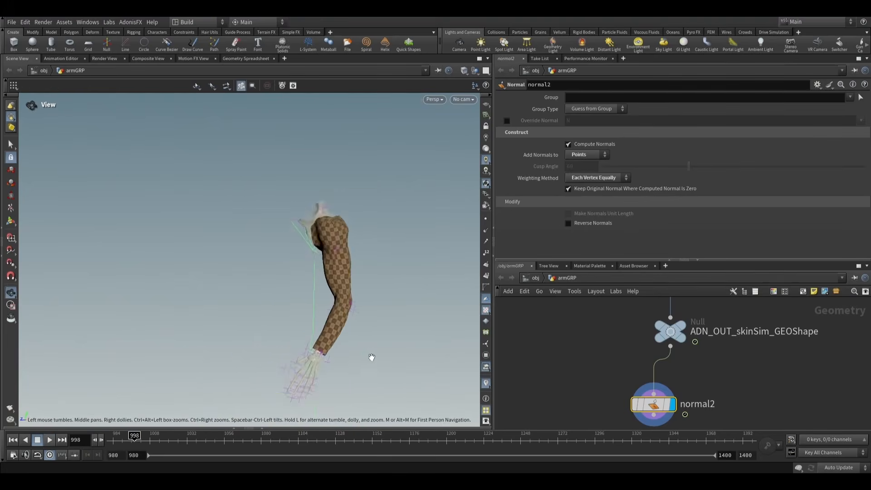
{"action": "left_click_drag", "start_coordinate": [371, 357], "coordinate": [379, 308]}
{"action": "key", "text": "Return"}
{"action": "key", "text": "Escape"}
{"action": "scroll", "coordinate": [379, 308], "scroll_direction": "up", "scroll_amount": 3}
{"action": "middle_click_drag", "start_coordinate": [370, 311], "coordinate": [375, 306]}
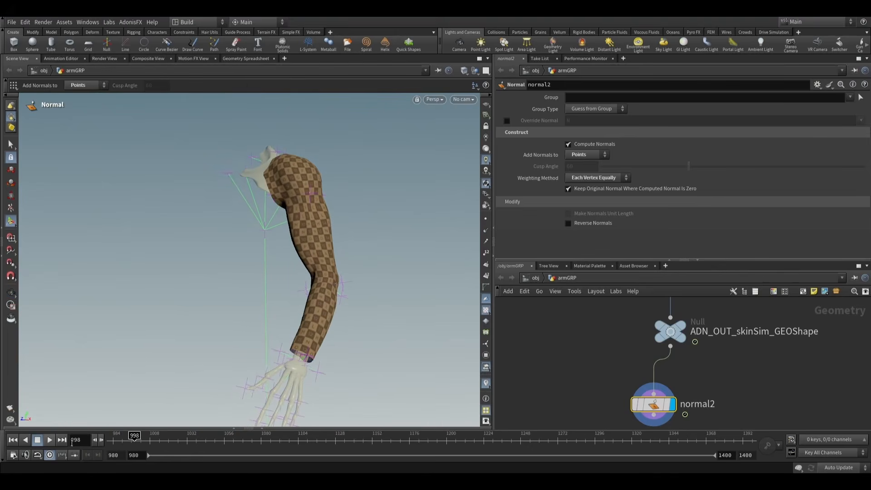
{"action": "left_click", "coordinate": [13, 440]}
{"action": "scroll", "coordinate": [398, 274], "scroll_direction": "down", "scroll_amount": 3, "text": "alt"}
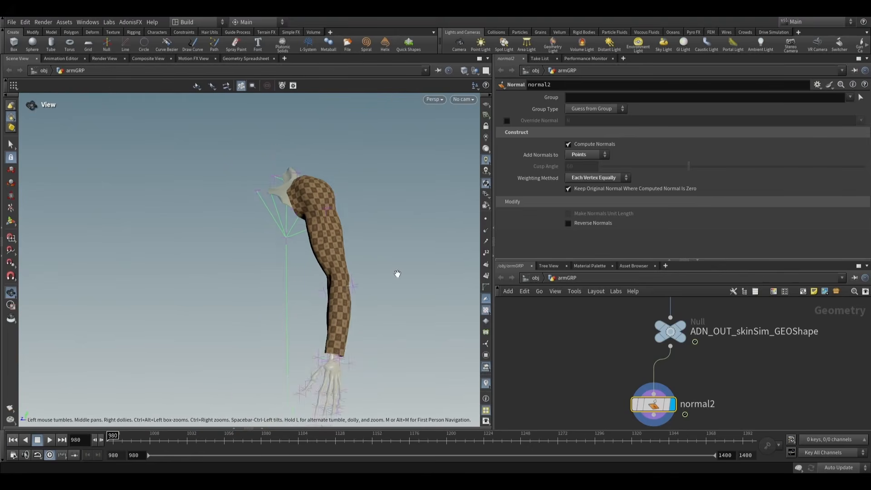
{"action": "middle_click_drag", "start_coordinate": [361, 257], "coordinate": [340, 230], "text": "alt"}
{"action": "left_click_drag", "start_coordinate": [340, 229], "coordinate": [323, 259], "text": "alt"}
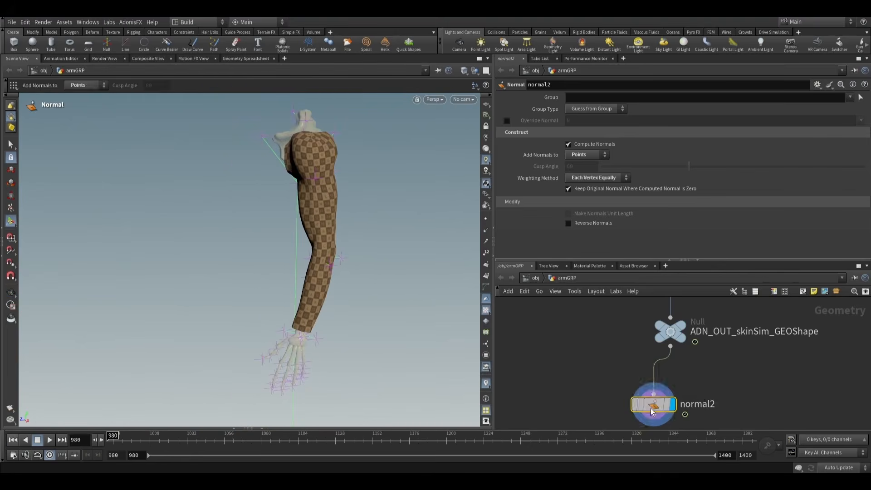
- Delete the Normal node below the skin output and enlarge the network editor
{"action": "key", "text": "Delete"}
{"action": "scroll", "coordinate": [622, 358], "scroll_direction": "down", "scroll_amount": 3}
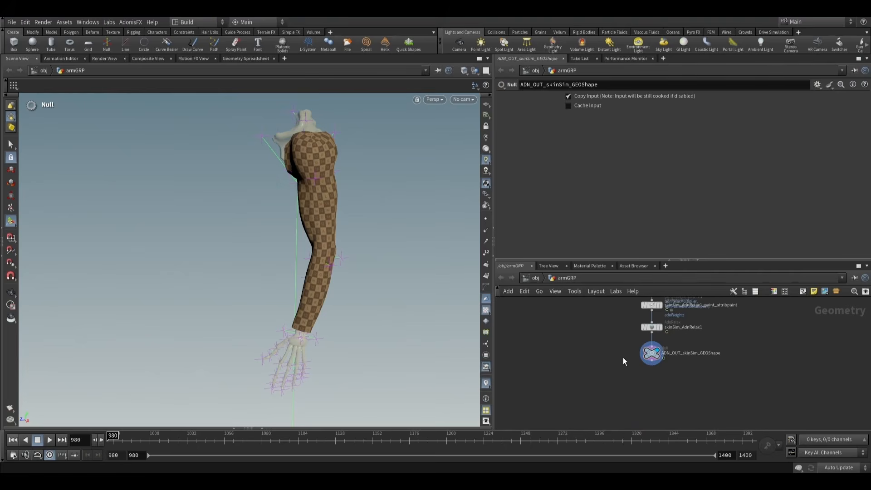
{"action": "left_click_drag", "start_coordinate": [629, 259], "coordinate": [629, 181]}
- Look over the arm network, comparing the skin and fat node chains with the separate sensor and locator nodes
{"action": "scroll", "coordinate": [629, 272], "scroll_direction": "down", "scroll_amount": 3}
{"action": "middle_click_drag", "start_coordinate": [597, 313], "coordinate": [591, 341]}
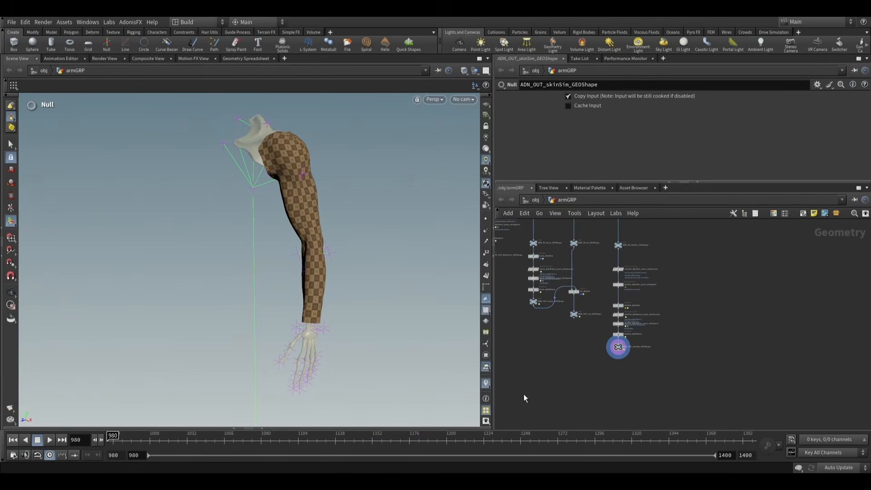
{"action": "middle_click_drag", "start_coordinate": [650, 387], "coordinate": [618, 370]}
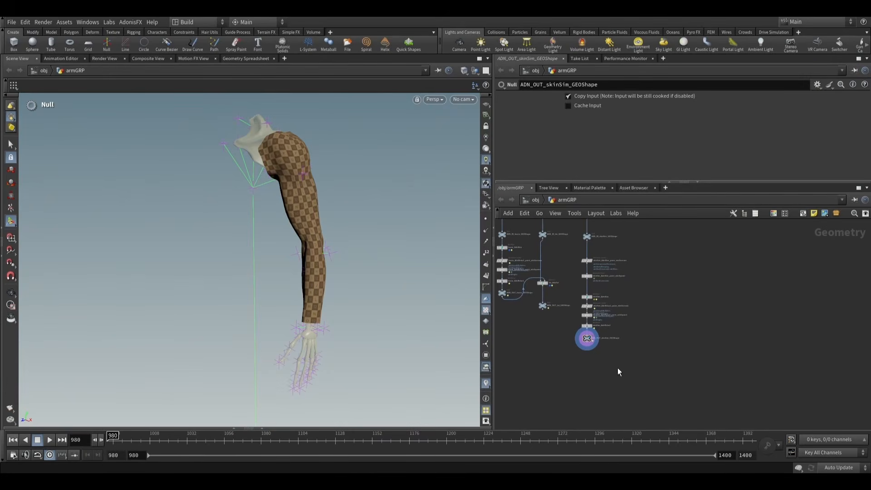
{"action": "scroll", "coordinate": [617, 368], "scroll_direction": "down", "scroll_amount": 6}
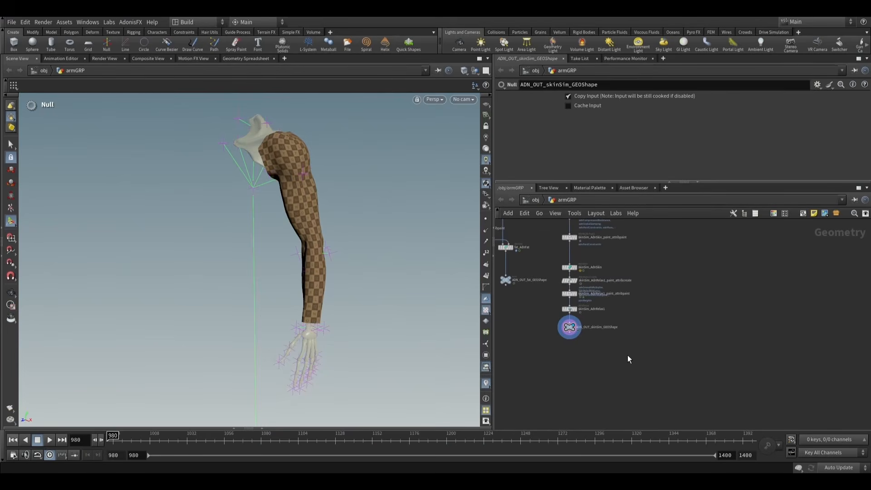
{"action": "scroll", "coordinate": [610, 359], "scroll_direction": "down", "scroll_amount": 3}
{"action": "middle_click_drag", "start_coordinate": [711, 344], "coordinate": [676, 351]}
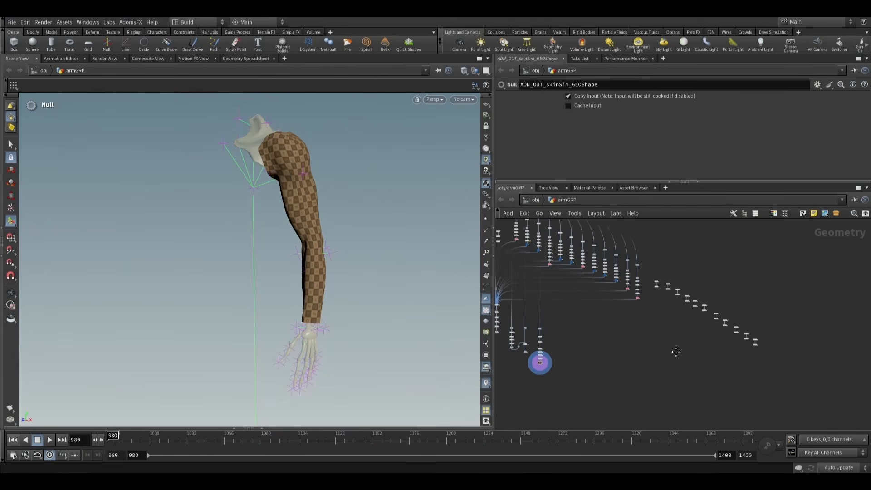
{"action": "scroll", "coordinate": [556, 356], "scroll_direction": "up", "scroll_amount": 4}
{"action": "middle_click_drag", "start_coordinate": [530, 370], "coordinate": [622, 357]}
{"action": "scroll", "coordinate": [626, 355], "scroll_direction": "up", "scroll_amount": 5}
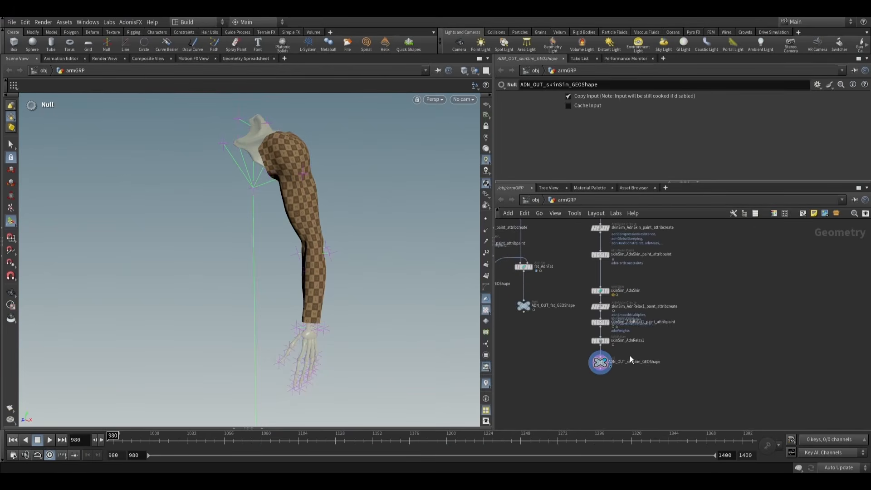
{"action": "middle_click_drag", "start_coordinate": [695, 347], "coordinate": [654, 349]}
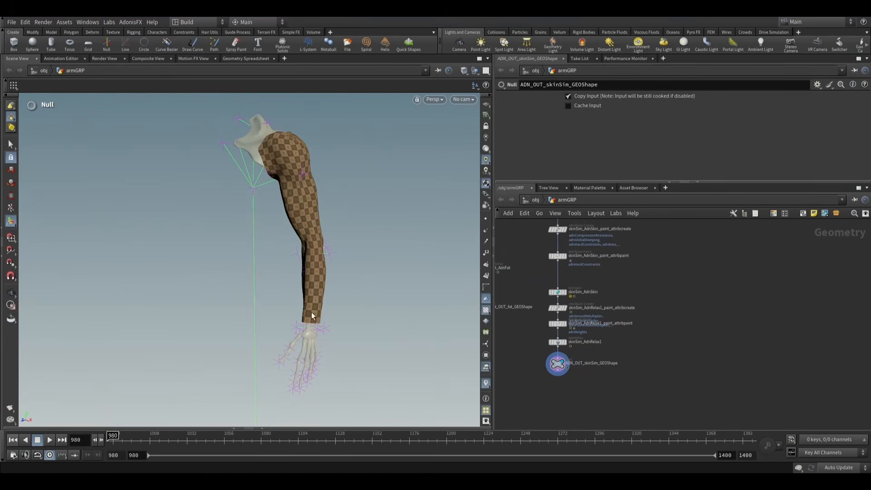
{"action": "scroll", "coordinate": [673, 325], "scroll_direction": "down", "scroll_amount": 4}
{"action": "middle_click_drag", "start_coordinate": [763, 330], "coordinate": [574, 333]}
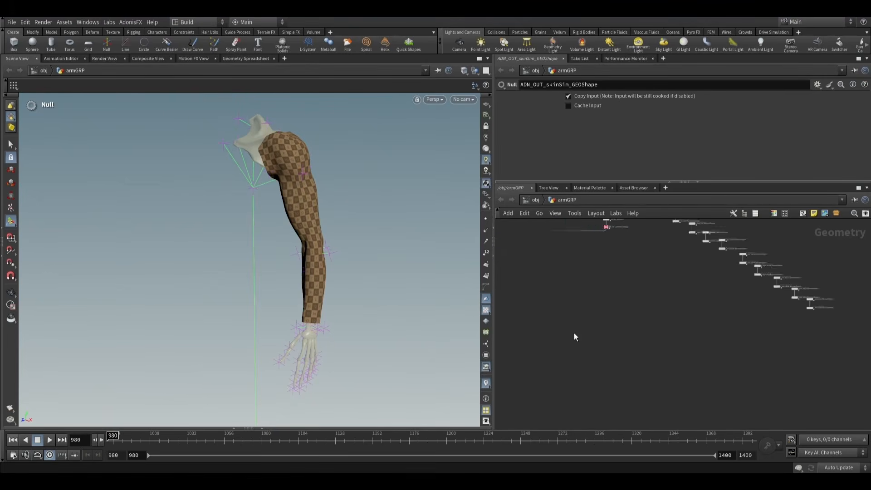
- Add an AdnSensorPosition node beside the L_arm_elevate sensor and locator nodes
{"action": "scroll", "coordinate": [631, 340], "scroll_direction": "up", "scroll_amount": 4}
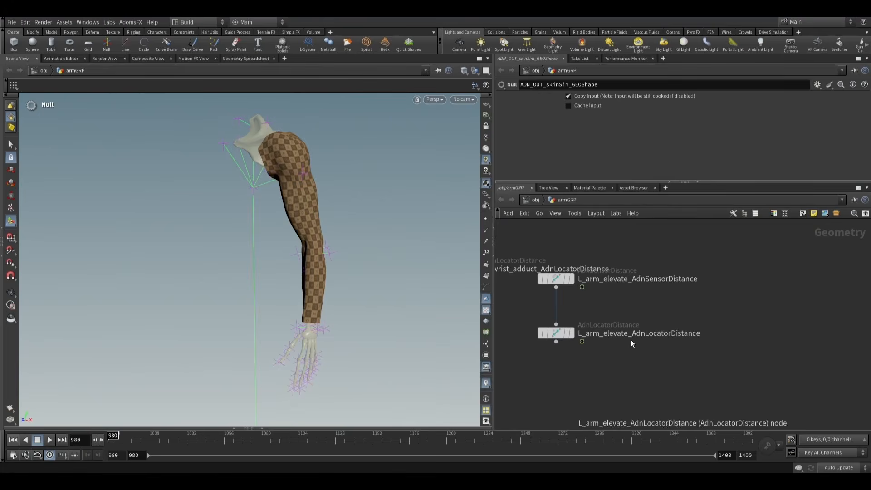
{"action": "key", "text": "Tab"}
{"action": "type", "text": "ad"}
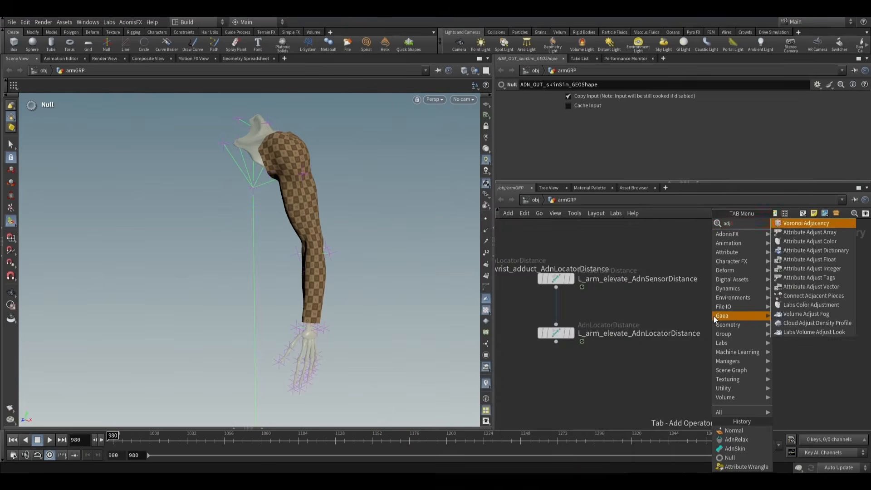
{"action": "type", "text": "ms"}
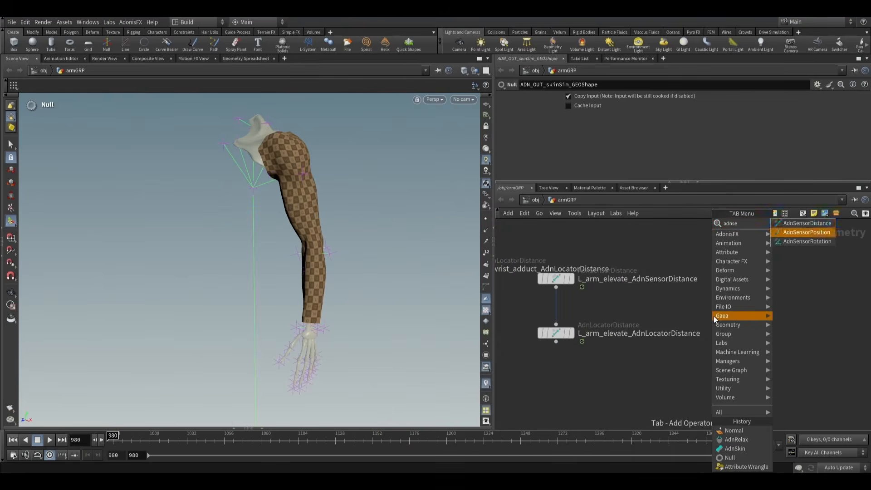
{"action": "key", "text": "Return"}
{"action": "left_click", "coordinate": [714, 314]}
- Place the AdnSensorPosition node beside the L_arm_elevate nodes and wire an AdnLocatorPosition node below it
{"action": "left_click", "coordinate": [714, 322]}
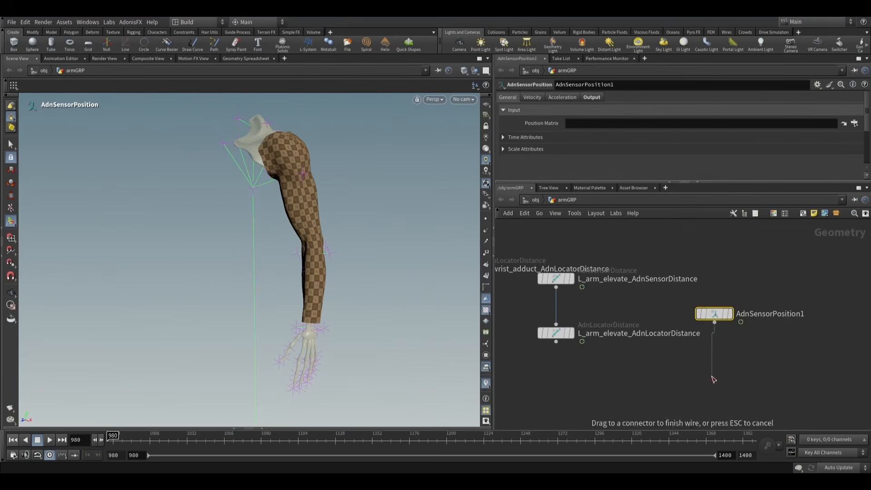
{"action": "key", "text": "Tab"}
{"action": "type", "text": "adn"}
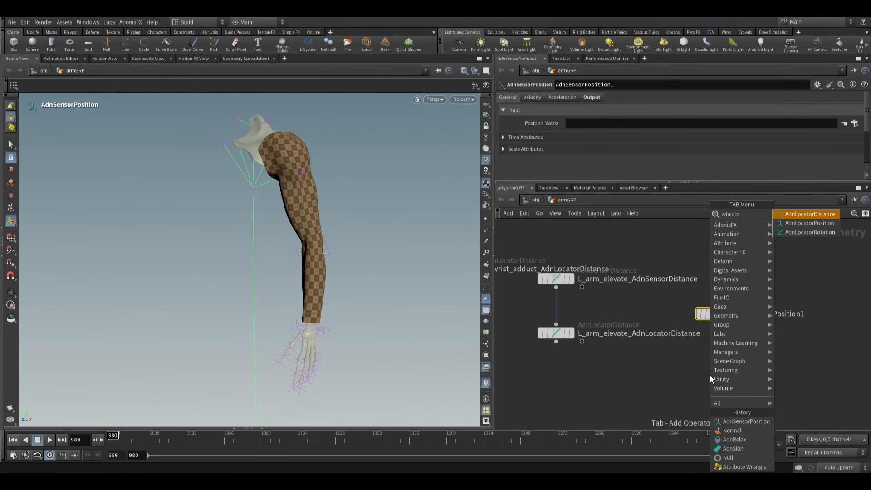
{"action": "key", "text": "Down"}
{"action": "key", "text": "Return"}
{"action": "left_click", "coordinate": [710, 377]}
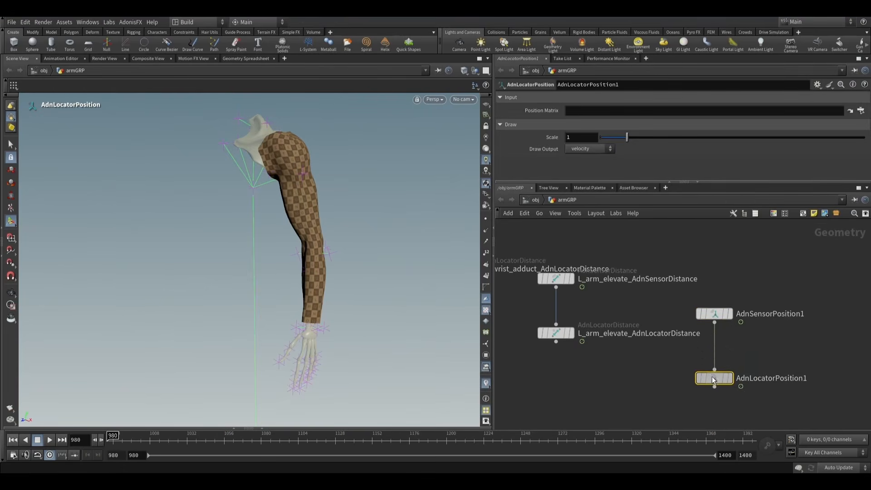
- Rename the position sensor to L_arm_AdnSensorPosition and its locator to L_arm_AdnLocatorPosition
{"action": "double_click", "coordinate": [737, 312]}
{"action": "type", "text": "L_"}
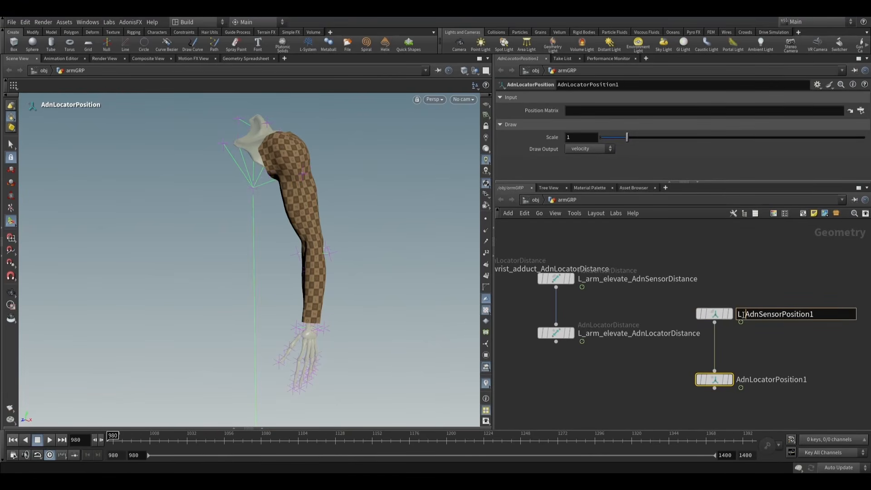
{"action": "type", "text": "arm_"}
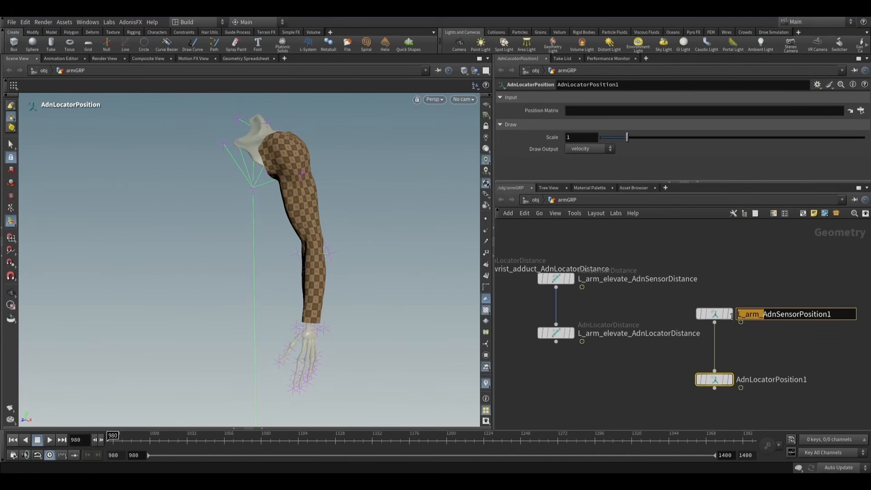
{"action": "double_click", "coordinate": [742, 378]}
{"action": "type", "text": "L_arm_"}
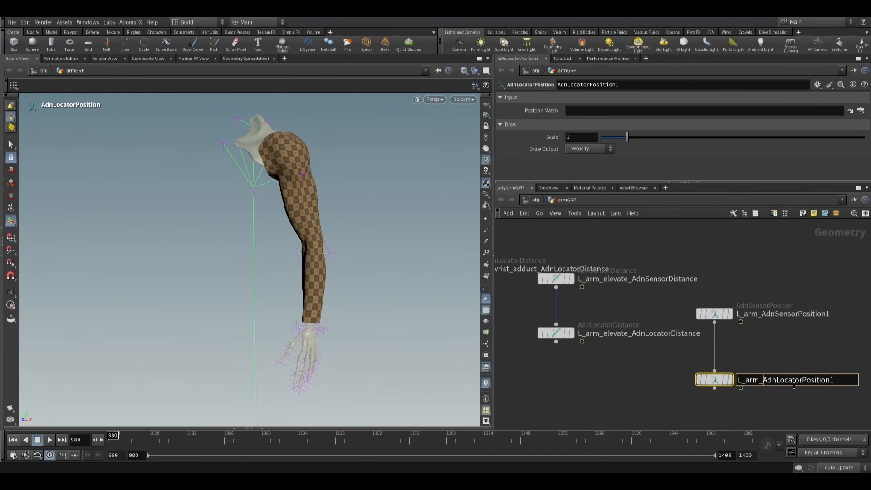
{"action": "key", "text": "BackSpace"}
{"action": "left_click", "coordinate": [829, 312]}
{"action": "key", "text": "BackSpace"}
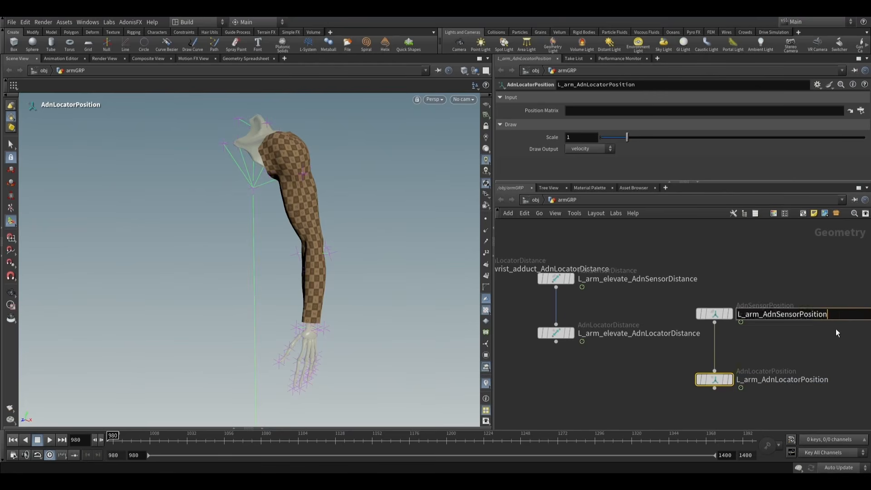
{"action": "left_click", "coordinate": [795, 361]}
- Keep the L_arm_AdnLocatorPosition parameters pinned and enter the AdonisFX_KineFX_Rig_Rivets subnetwork through a wrist rivet
{"action": "scroll", "coordinate": [309, 327], "scroll_direction": "up", "scroll_amount": 10, "text": "alt"}
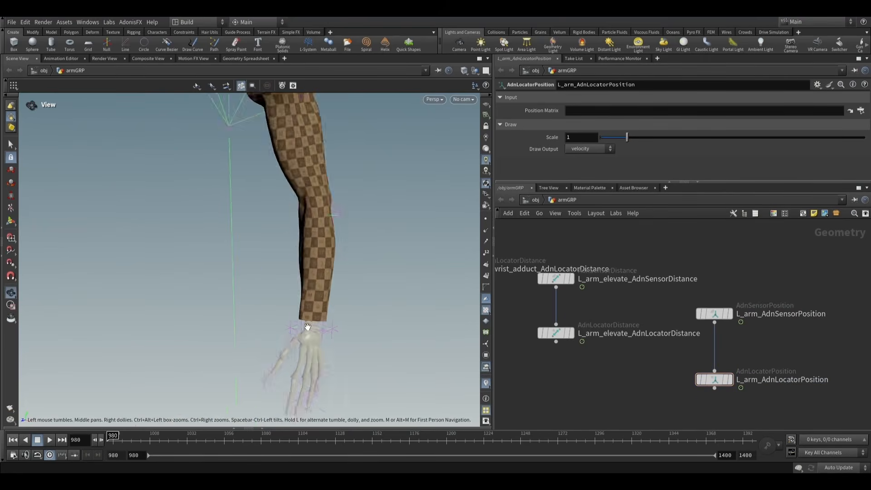
{"action": "left_click_drag", "start_coordinate": [311, 326], "coordinate": [328, 303], "text": "alt"}
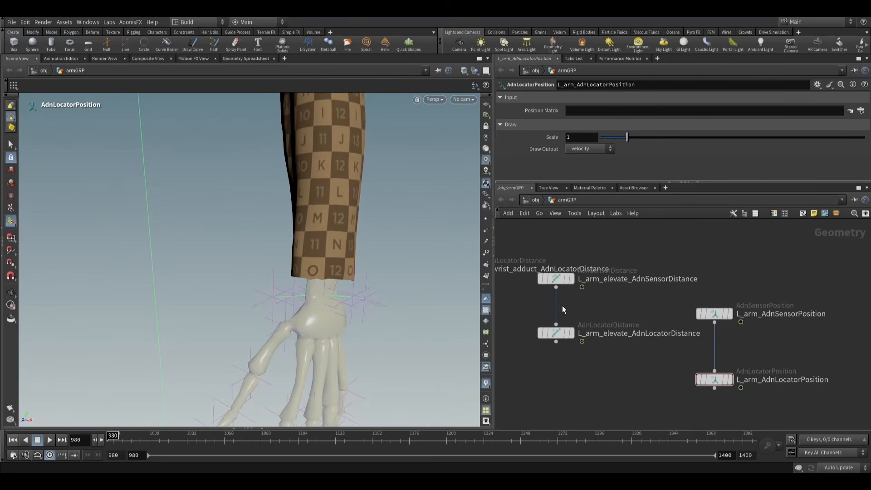
{"action": "left_click", "coordinate": [714, 379]}
{"action": "left_click", "coordinate": [11, 106]}
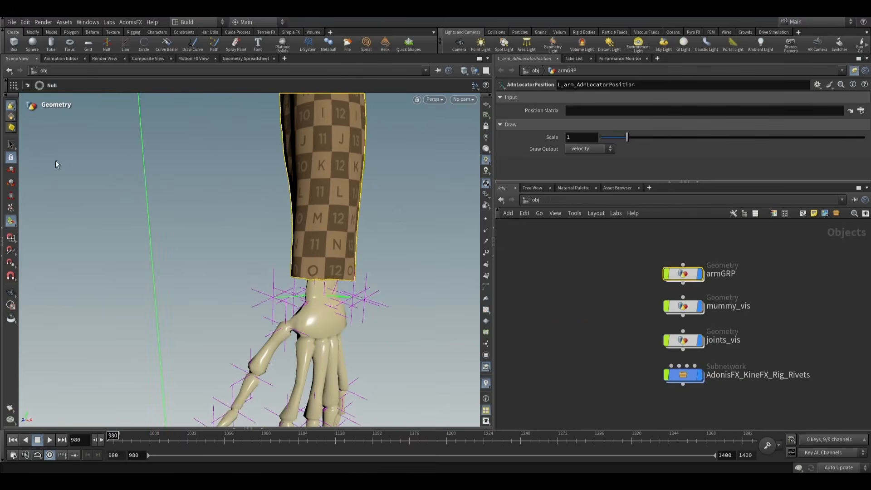
{"action": "double_click", "coordinate": [334, 309]}
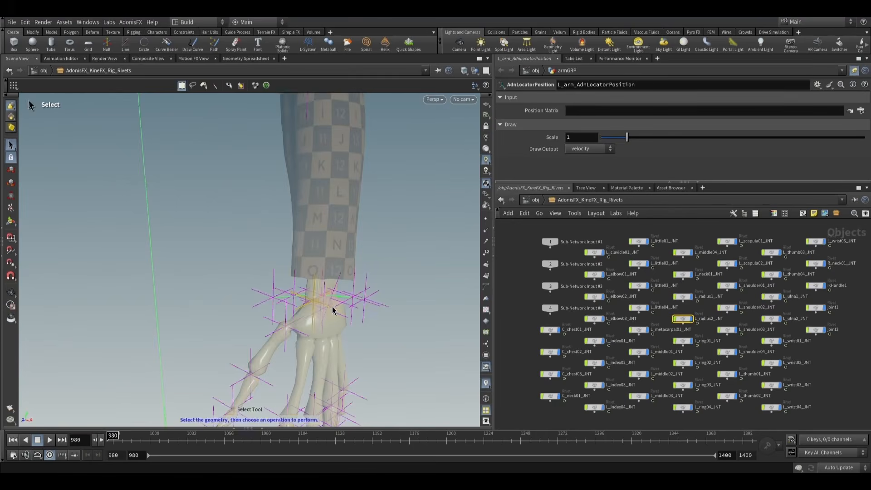
- Examine the rivets around the wrist and reveal the node tree, widened so the joint names are readable
{"action": "left_click_drag", "start_coordinate": [330, 298], "coordinate": [298, 292]}
{"action": "right_click_drag", "start_coordinate": [298, 292], "coordinate": [451, 326]}
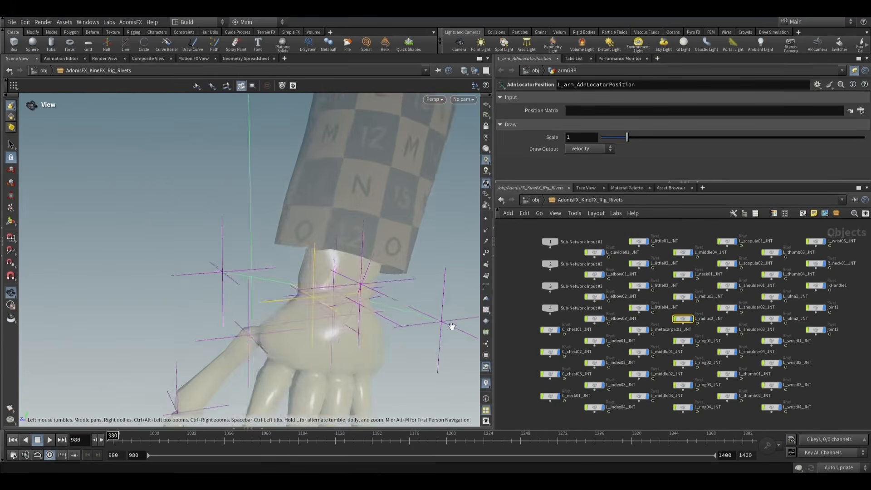
{"action": "left_click_drag", "start_coordinate": [345, 311], "coordinate": [331, 291]}
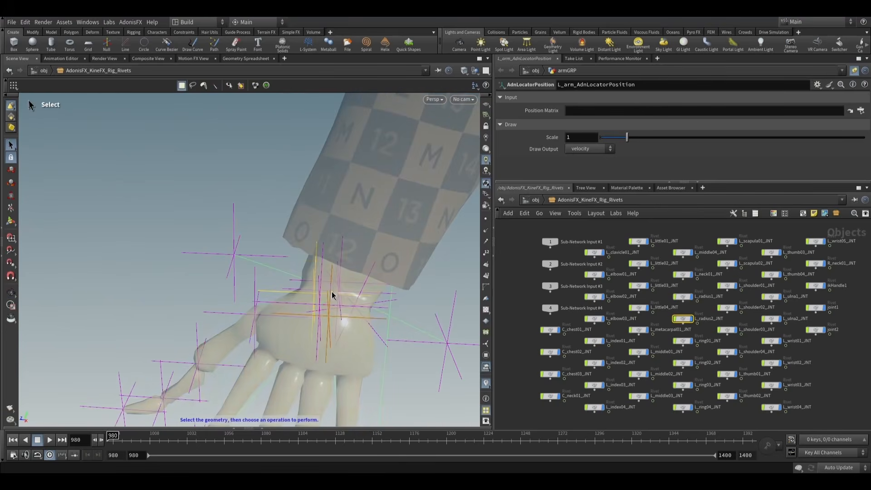
{"action": "key", "text": "s"}
{"action": "left_click", "coordinate": [2, 228]}
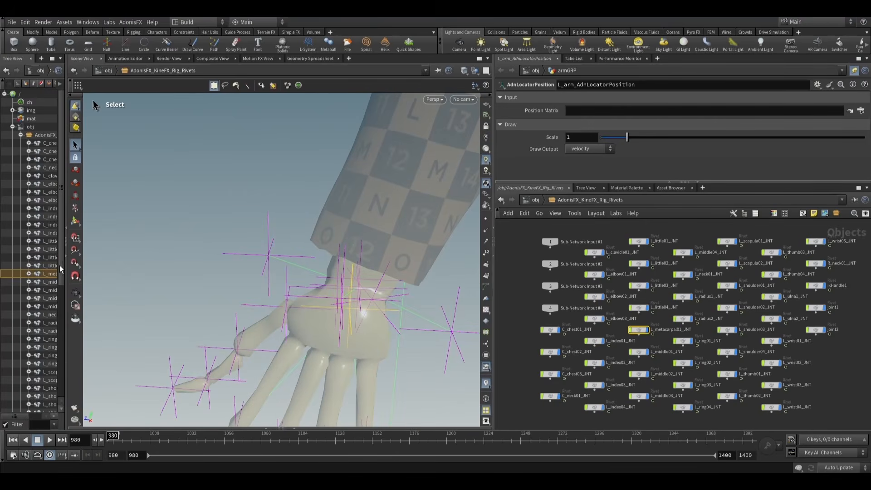
{"action": "left_click_drag", "start_coordinate": [64, 227], "coordinate": [142, 222]}
{"action": "left_click_drag", "start_coordinate": [325, 298], "coordinate": [305, 271], "text": "alt"}
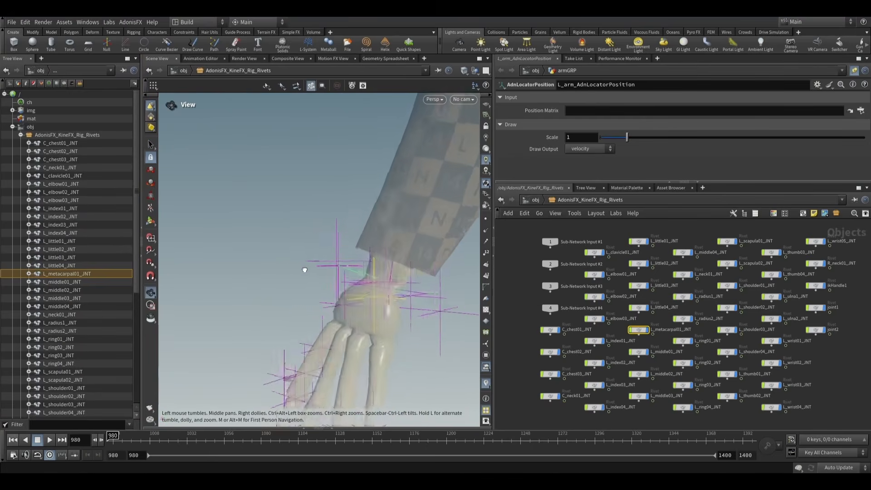
{"action": "right_click_drag", "start_coordinate": [305, 271], "coordinate": [488, 298], "text": "alt"}
{"action": "left_click_drag", "start_coordinate": [408, 290], "coordinate": [394, 272], "text": "alt"}
- Go up to the object level, show all objects without ghosting, and re-enter the rig rivets subnetwork through a wrist rivet
{"action": "key", "text": "u"}
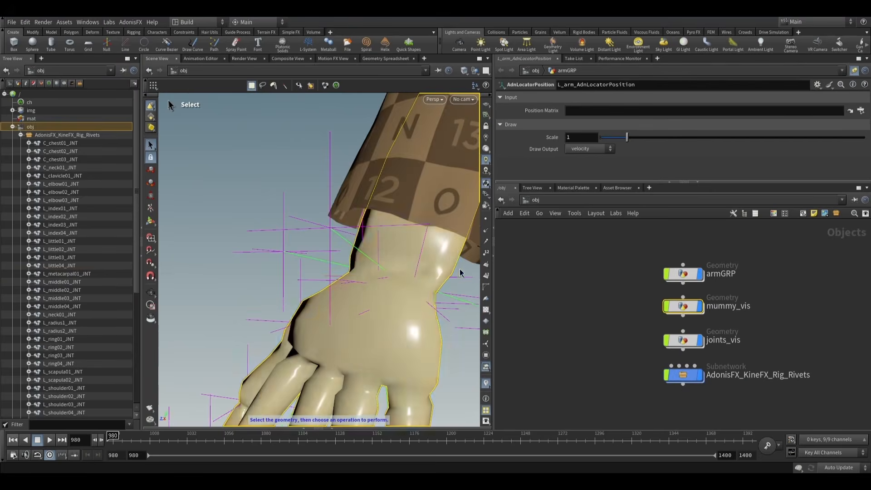
{"action": "left_click", "coordinate": [459, 269]}
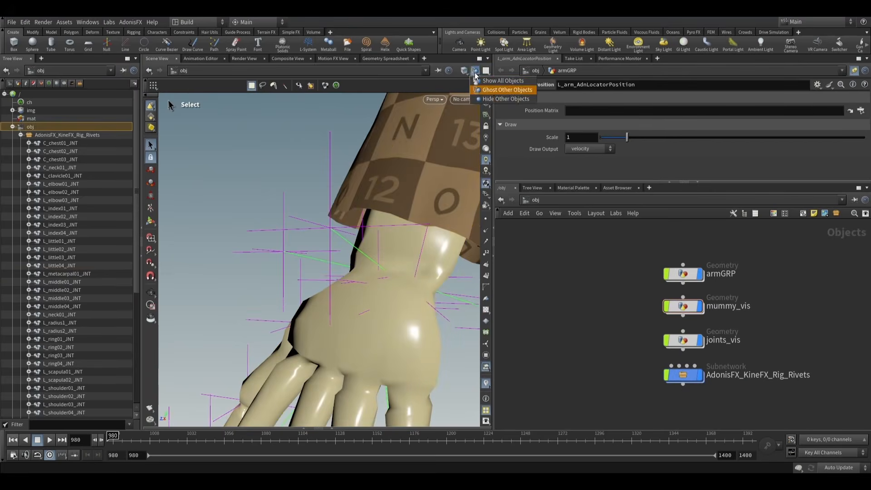
{"action": "left_click", "coordinate": [419, 263]}
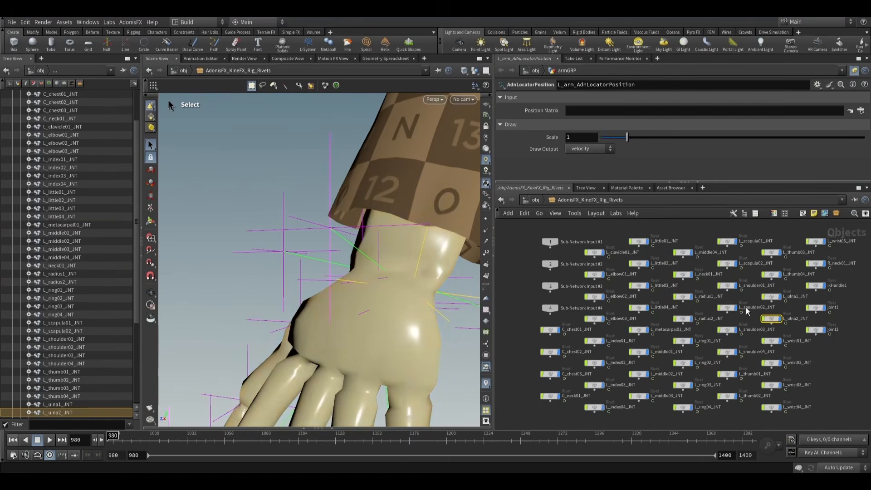
{"action": "key", "text": "Escape"}
- Select the L_wrist01_JNT rivet and assign it as the Position Matrix of L_arm_AdnLocatorPosition
{"action": "left_click_drag", "start_coordinate": [400, 304], "coordinate": [413, 291]}
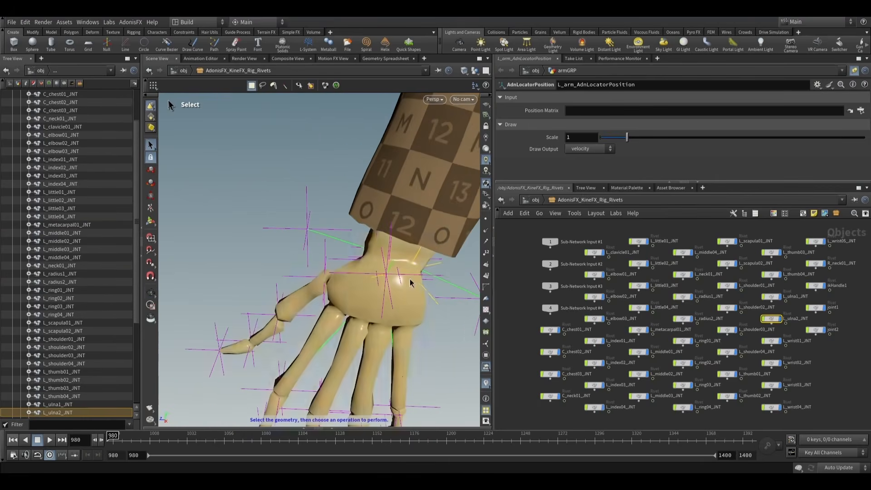
{"action": "left_click", "coordinate": [398, 278]}
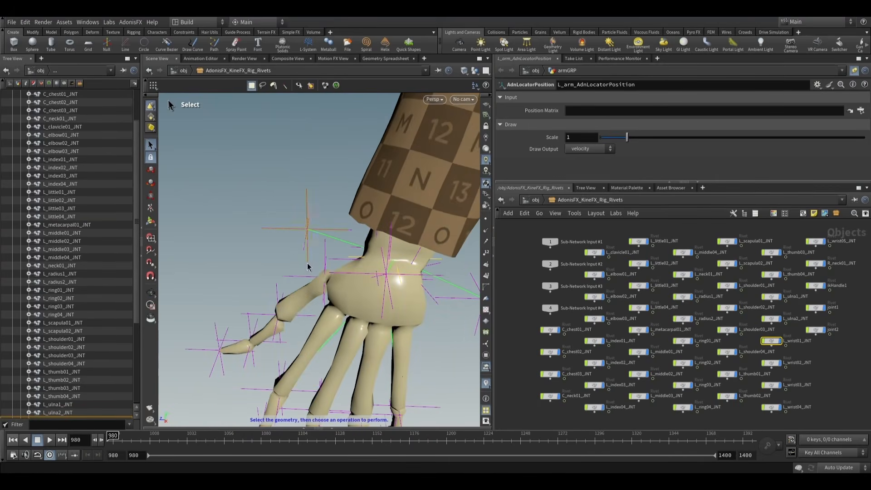
{"action": "scroll", "coordinate": [82, 303], "scroll_direction": "down", "scroll_amount": 5}
{"action": "left_click_drag", "start_coordinate": [407, 274], "coordinate": [396, 256], "text": "alt"}
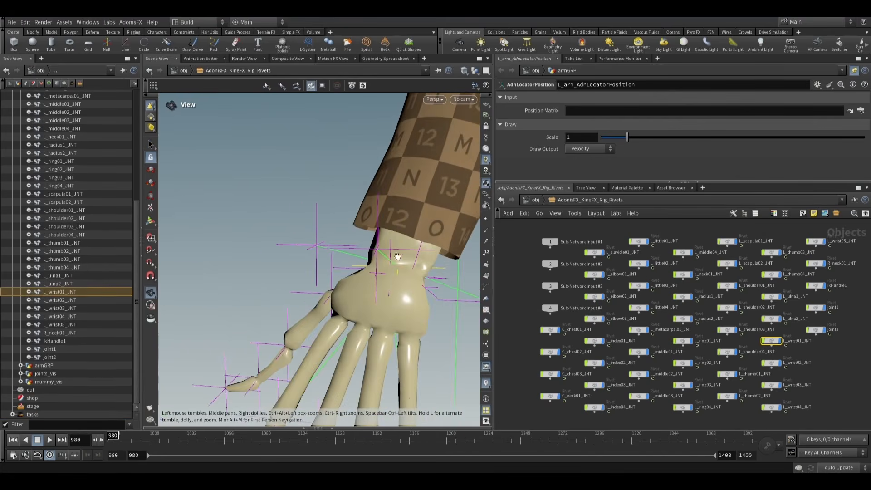
{"action": "mouse_move", "coordinate": [119, 434]}
{"action": "left_mouse_down"}
{"action": "mouse_move", "coordinate": [207, 434]}
{"action": "mouse_move", "coordinate": [112, 435]}
{"action": "left_mouse_up"}
{"action": "left_click_drag", "start_coordinate": [281, 290], "coordinate": [254, 290], "text": "alt"}
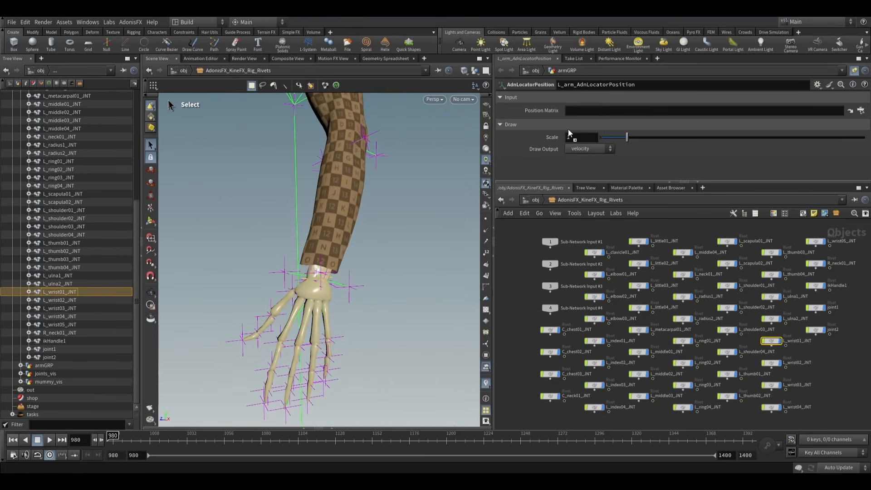
{"action": "left_click_drag", "start_coordinate": [591, 111], "coordinate": [591, 110]}
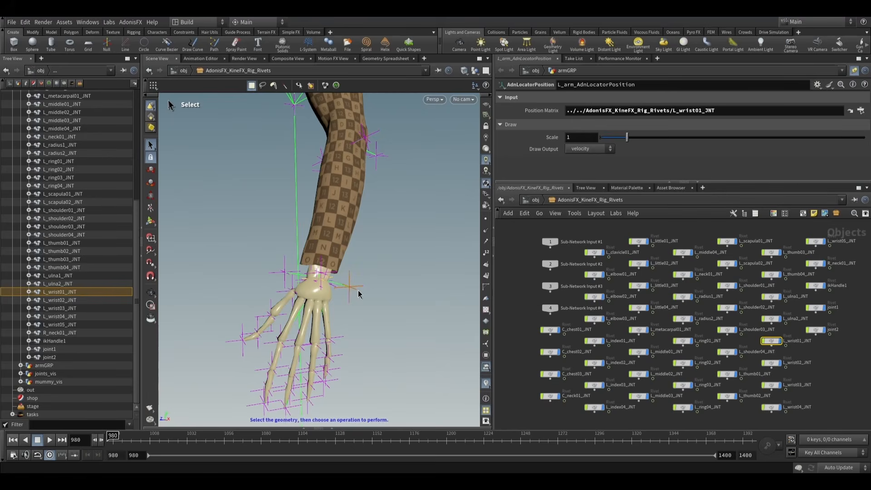
- Return to armGRP and copy the locator's L_wrist01_JNT Position Matrix path to L_arm_AdnSensorPosition, unpinning the parameters
{"action": "key", "text": "u"}
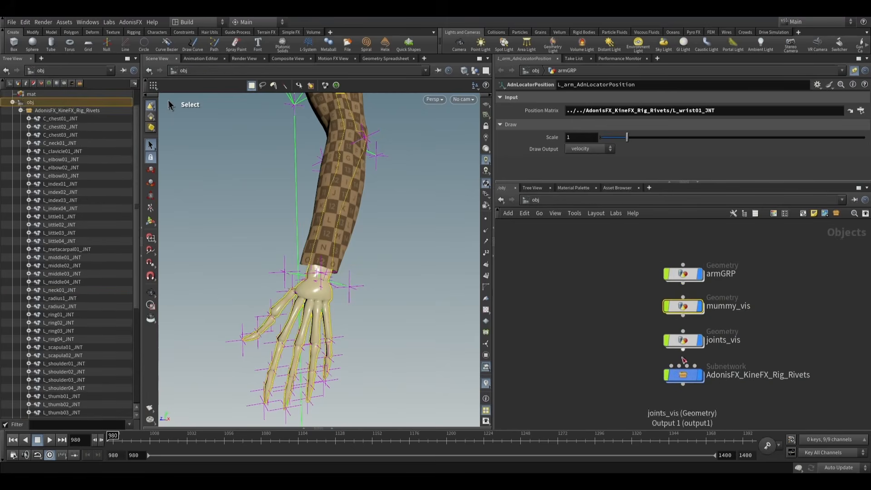
{"action": "double_click", "coordinate": [683, 275]}
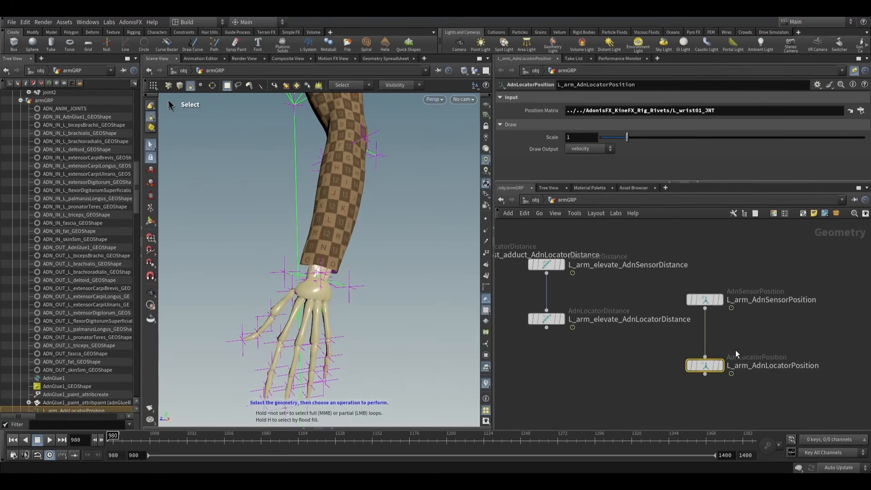
{"action": "left_click_drag", "start_coordinate": [730, 110], "coordinate": [537, 110]}
{"action": "key", "text": "ctrl+c"}
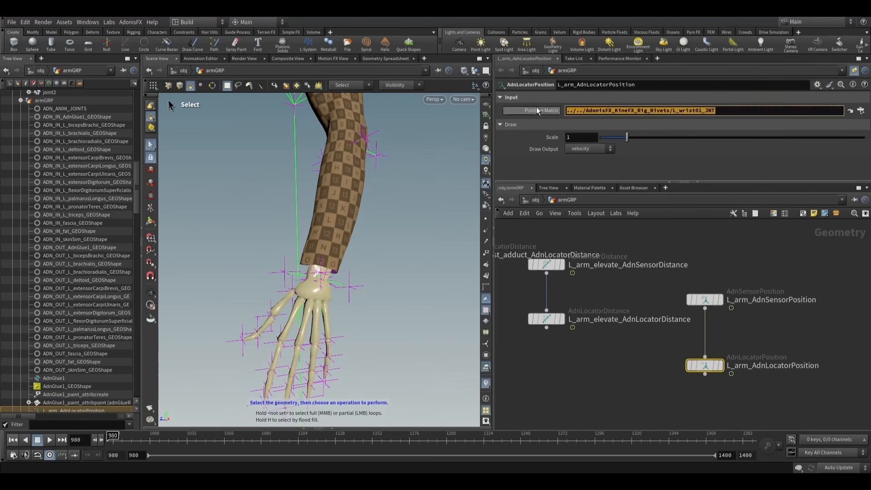
{"action": "left_click_drag", "start_coordinate": [705, 307], "coordinate": [845, 110]}
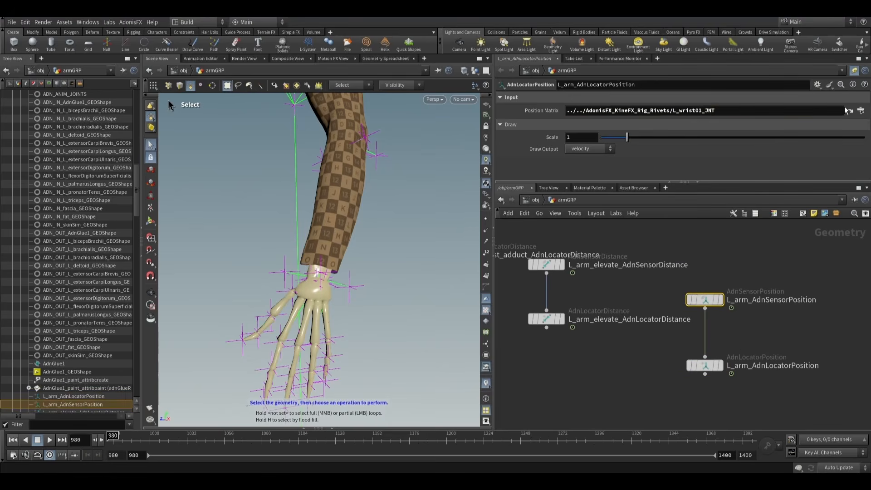
{"action": "left_click", "coordinate": [856, 71]}
{"action": "key", "text": "ctrl+v"}
{"action": "key", "text": "Return"}
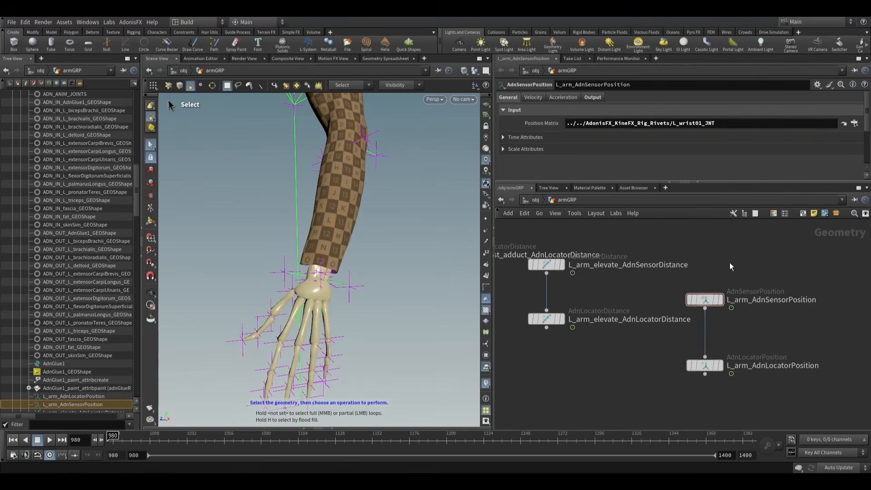
- Display the L_arm_AdnLocatorPosition node and set its draw scale to 5
{"action": "left_click", "coordinate": [704, 365]}
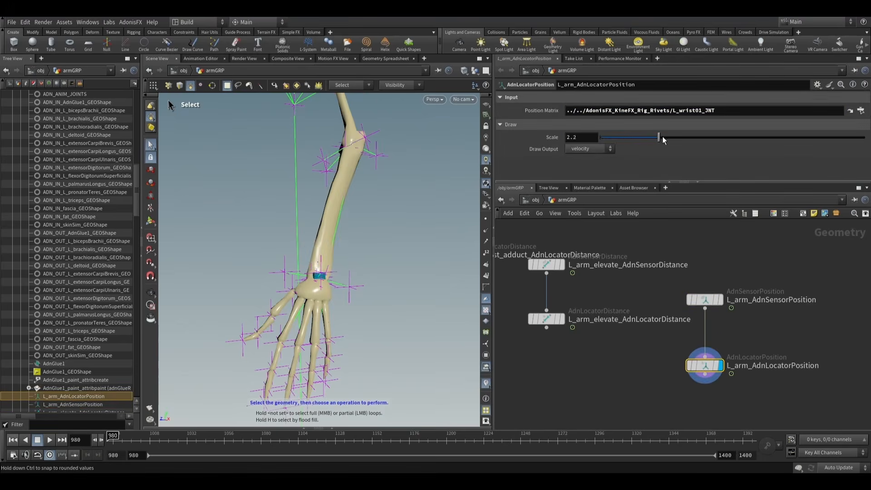
{"action": "left_click_drag", "start_coordinate": [659, 137], "coordinate": [738, 138]}
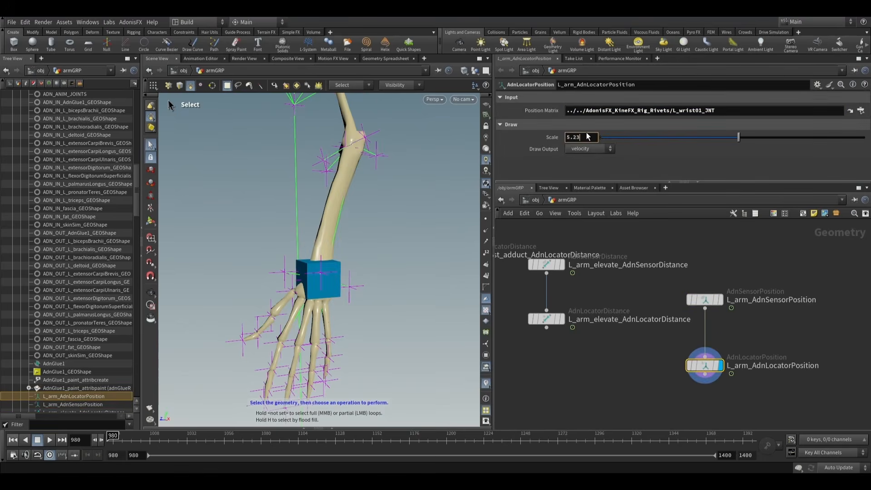
{"action": "key", "text": "Return"}
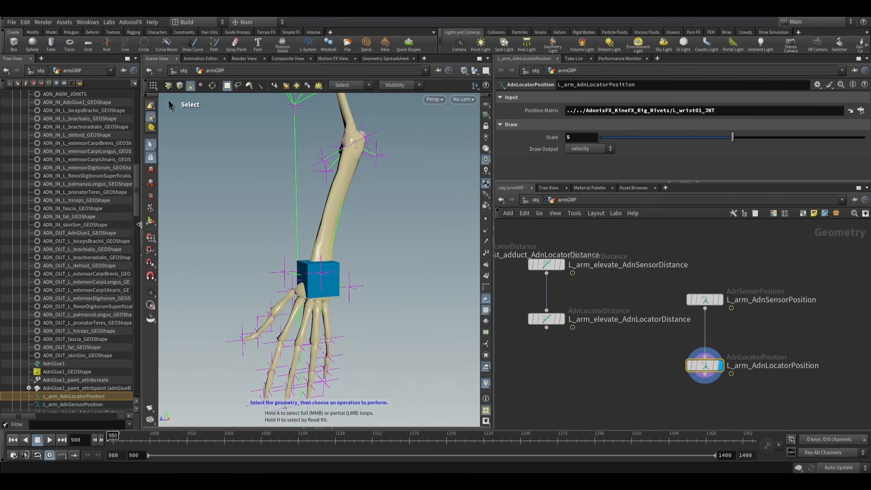
- Hide the node tree and scrub from frame 980 to 1007 and back to check the wrist locator's motion
{"action": "left_click", "coordinate": [141, 227]}
{"action": "left_click_drag", "start_coordinate": [185, 255], "coordinate": [238, 270], "text": "alt"}
{"action": "scroll", "coordinate": [196, 267], "scroll_direction": "down", "scroll_amount": 5, "text": "alt"}
{"action": "middle_click_drag", "start_coordinate": [238, 270], "coordinate": [247, 278], "text": "alt"}
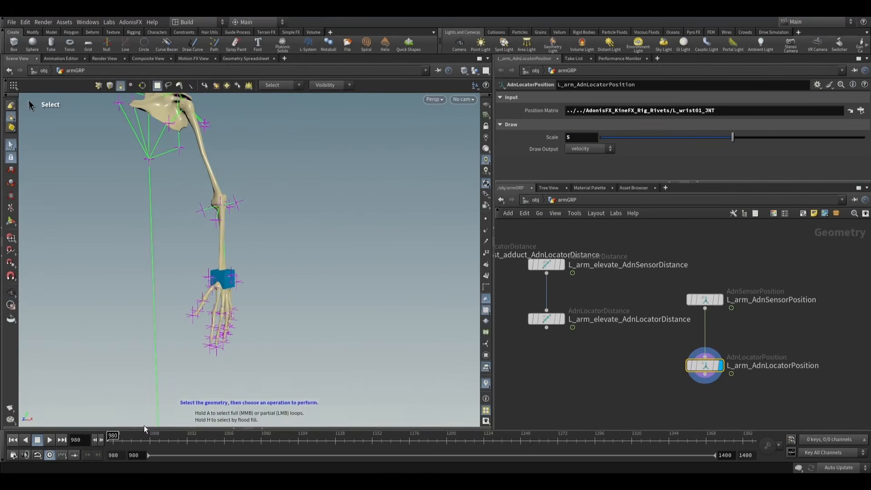
{"action": "left_click_drag", "start_coordinate": [118, 438], "coordinate": [148, 438]}
{"action": "middle_click_drag", "start_coordinate": [234, 270], "coordinate": [303, 297], "text": "alt"}
{"action": "left_click_drag", "start_coordinate": [303, 296], "coordinate": [230, 338], "text": "alt"}
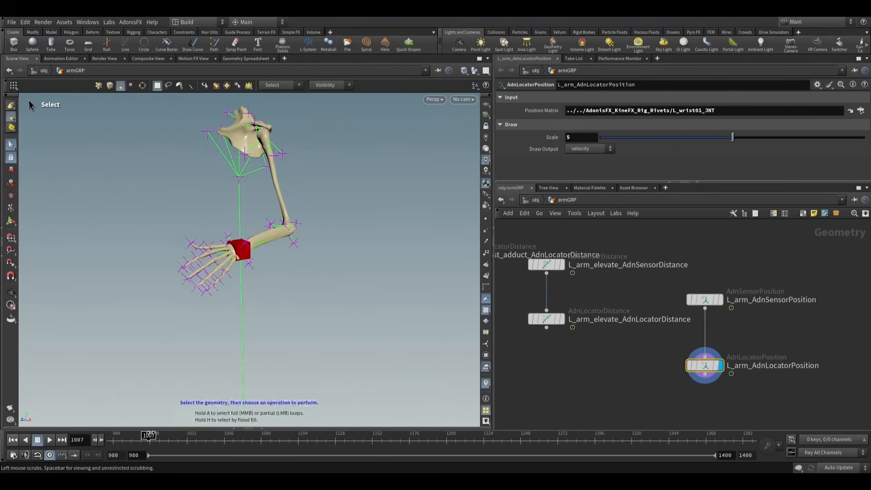
{"action": "left_click_drag", "start_coordinate": [149, 437], "coordinate": [113, 435]}
- Show the locator's detail attributes in the geometry spreadsheet below the viewport
{"action": "left_click", "coordinate": [256, 428]}
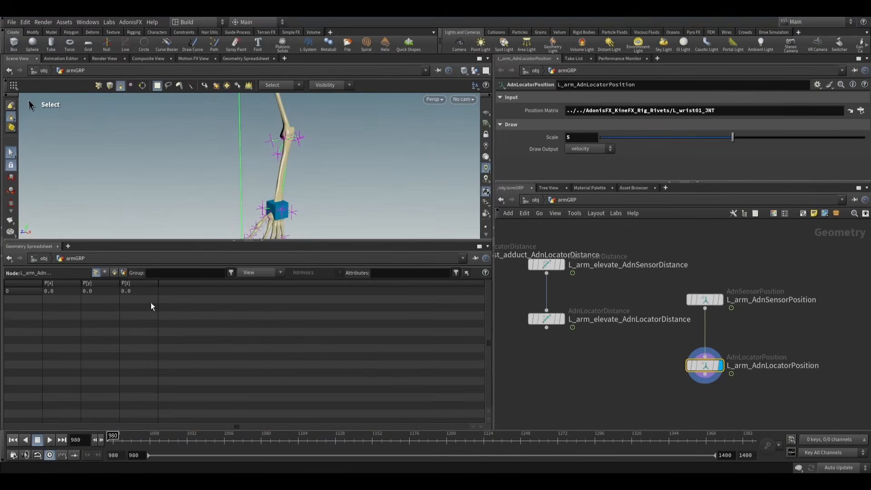
{"action": "left_click", "coordinate": [124, 272]}
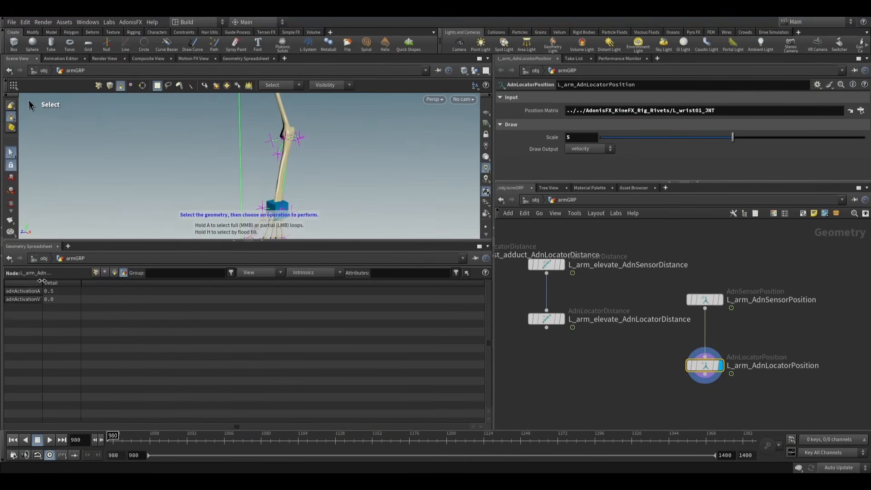
- Widen the spreadsheet's first column to read the activation attribute names, return to frame 980 and close the spreadsheet
{"action": "left_click_drag", "start_coordinate": [41, 281], "coordinate": [108, 282]}
{"action": "left_click_drag", "start_coordinate": [136, 439], "coordinate": [113, 440]}
{"action": "left_click", "coordinate": [264, 242]}
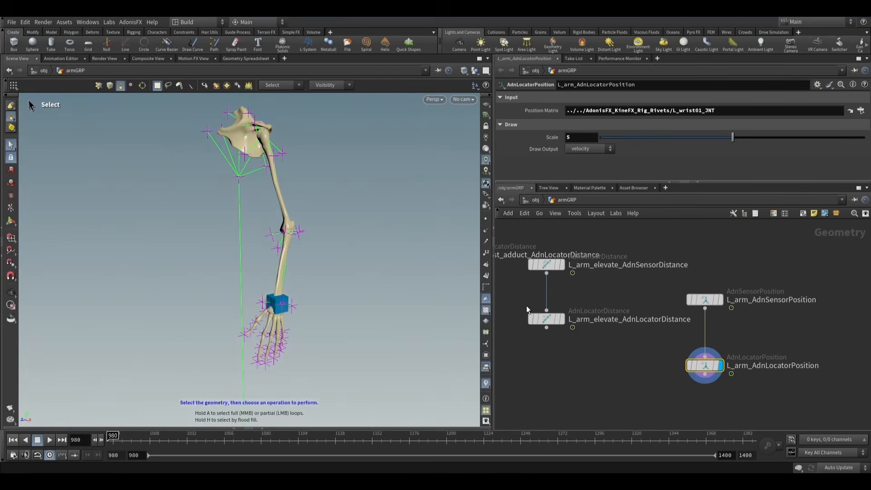
{"action": "scroll", "coordinate": [295, 290], "scroll_direction": "up", "scroll_amount": 1}
{"action": "middle_click_drag", "start_coordinate": [296, 277], "coordinate": [329, 270], "text": "alt"}
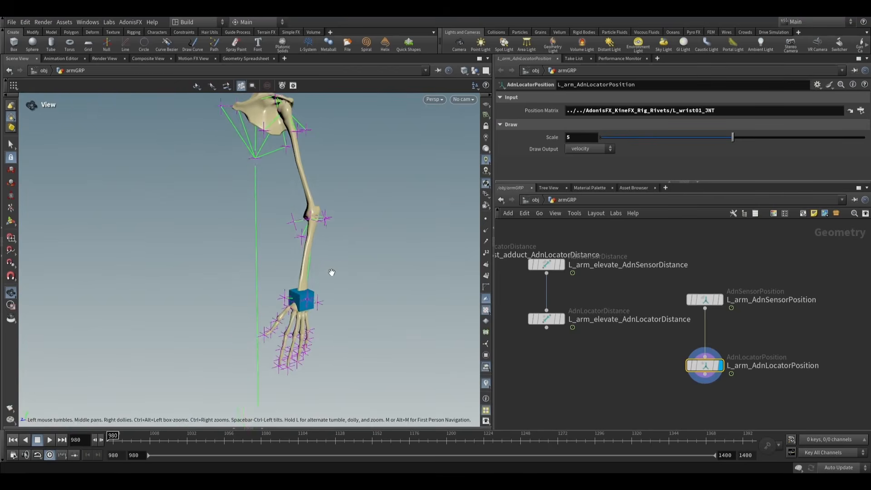
- Show the output values of L_arm_AdnSensorPosition and play the animation in bursts to examine its velocity and acceleration outputs
{"action": "left_click", "coordinate": [699, 301]}
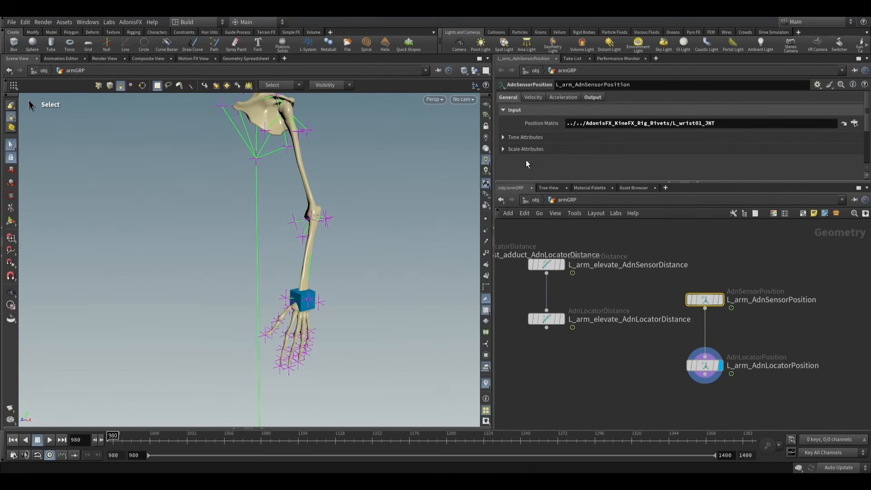
{"action": "left_click", "coordinate": [590, 98]}
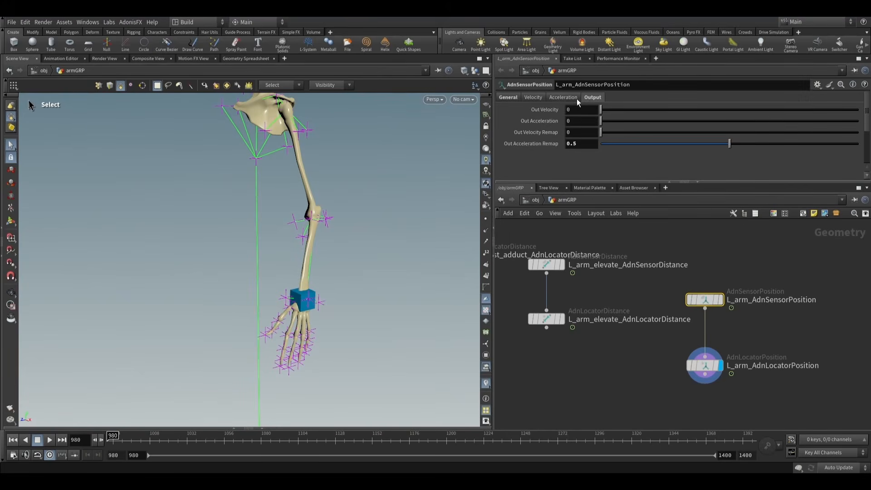
{"action": "left_click", "coordinate": [49, 439]}
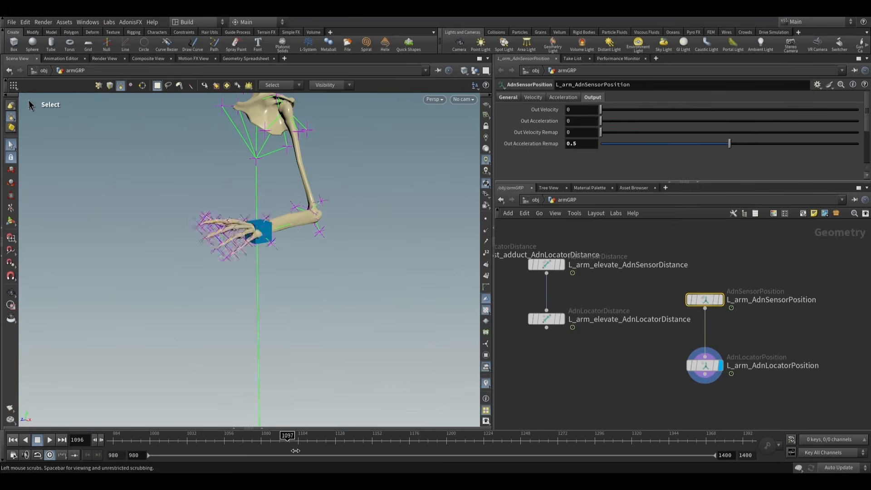
{"action": "left_click", "coordinate": [53, 440]}
{"action": "left_click", "coordinate": [64, 439]}
{"action": "left_click", "coordinate": [64, 439]}
{"action": "left_click", "coordinate": [64, 440]}
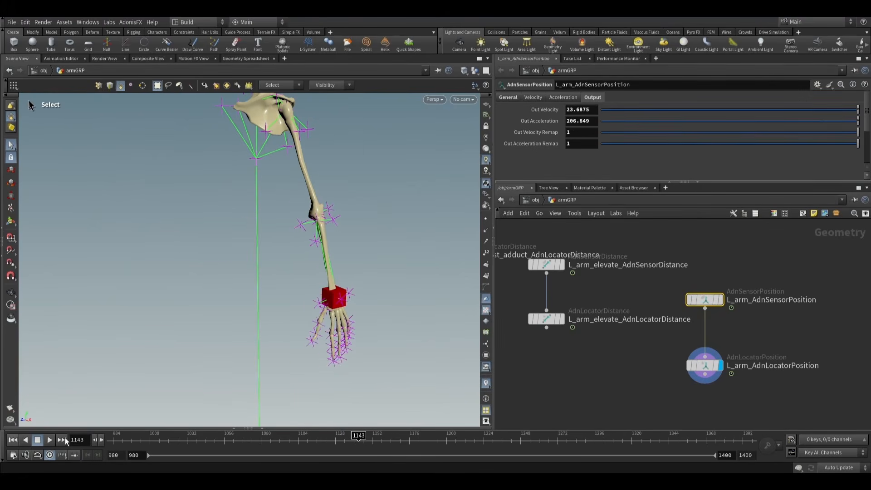
{"action": "left_click", "coordinate": [48, 440]}
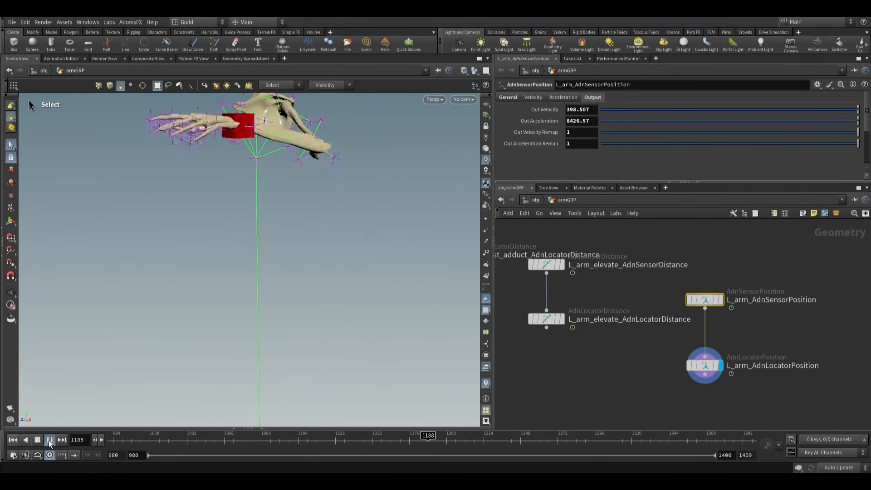
{"action": "left_click", "coordinate": [62, 442]}
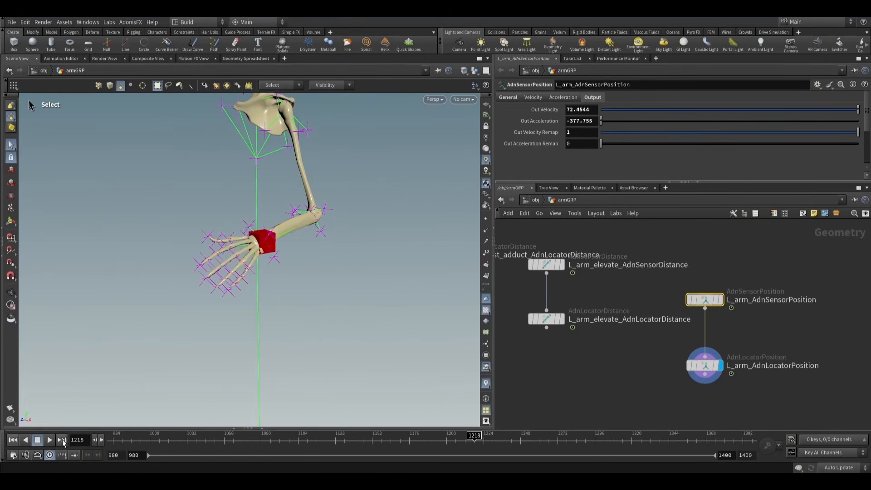
{"action": "left_click", "coordinate": [49, 440]}
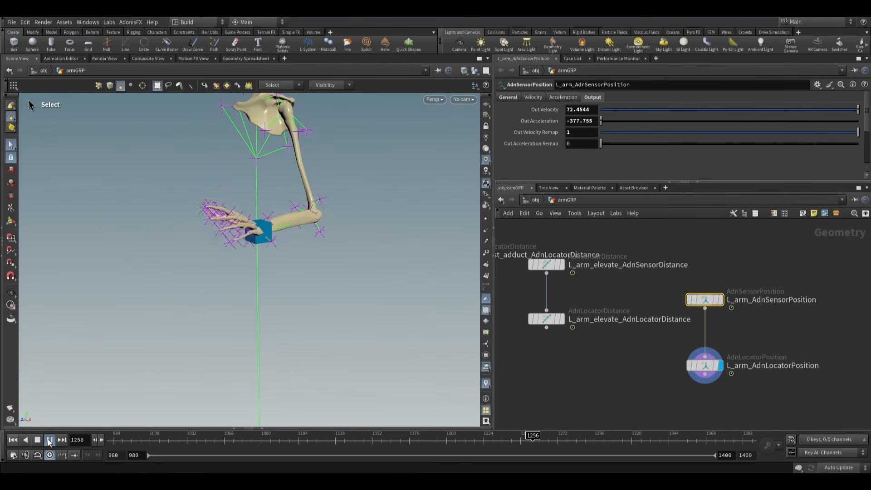
{"action": "left_click", "coordinate": [49, 440]}
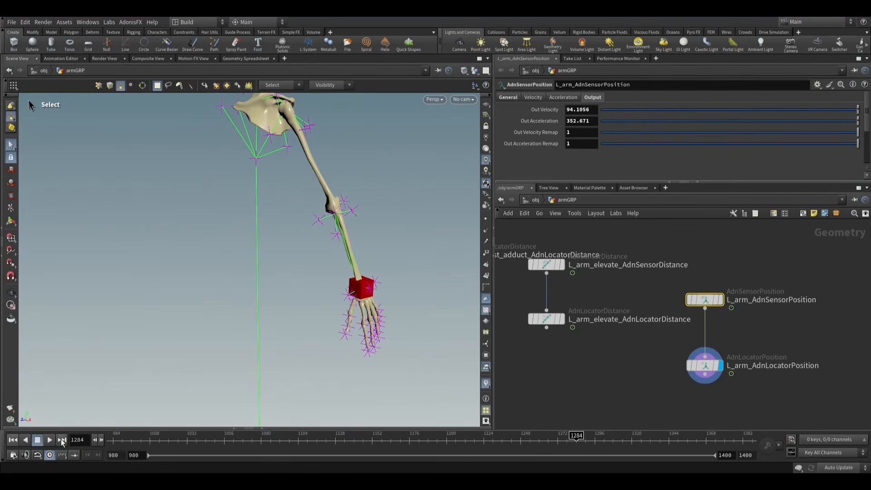
- Advance frame by frame from 1284 to check the wrist sensor's outputs during the arm swing, and return to frame 980
{"action": "left_click", "coordinate": [102, 439]}
{"action": "left_click", "coordinate": [101, 440]}
{"action": "left_click", "coordinate": [102, 440]}
{"action": "left_click", "coordinate": [101, 439]}
{"action": "left_click", "coordinate": [101, 440]}
{"action": "left_click", "coordinate": [101, 440]}
{"action": "left_click", "coordinate": [102, 440]}
{"action": "left_click", "coordinate": [102, 440]}
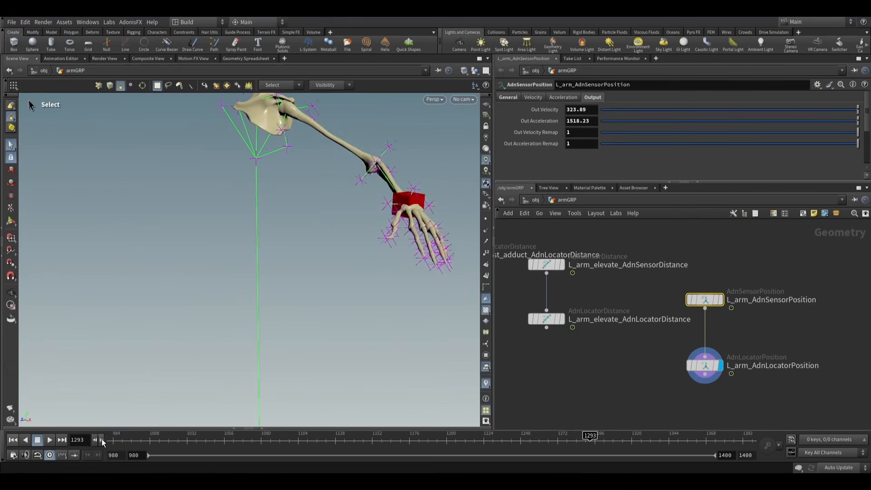
{"action": "left_click", "coordinate": [101, 440]}
{"action": "left_click", "coordinate": [102, 440]}
{"action": "left_click", "coordinate": [101, 440]}
{"action": "left_click", "coordinate": [102, 439]}
{"action": "left_click", "coordinate": [102, 440]}
{"action": "left_click", "coordinate": [102, 440]}
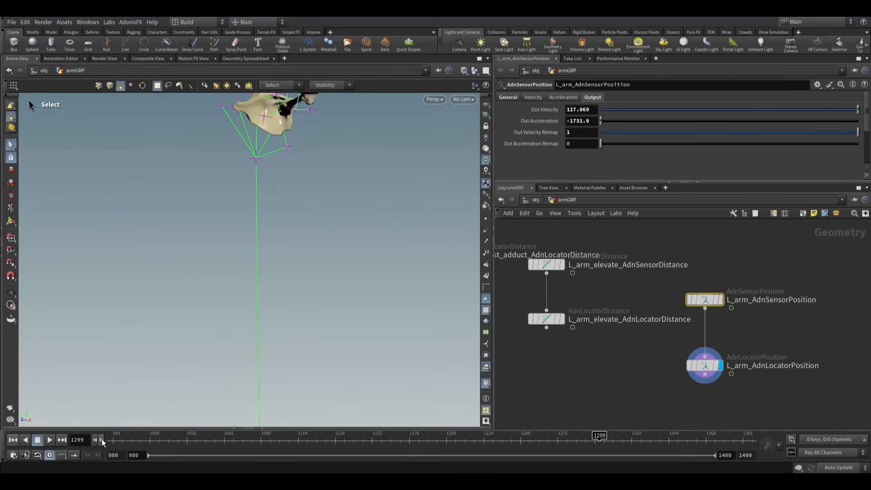
{"action": "left_click", "coordinate": [101, 440]}
{"action": "left_click", "coordinate": [101, 439]}
{"action": "left_click", "coordinate": [102, 439]}
{"action": "left_click", "coordinate": [101, 440]}
{"action": "left_click", "coordinate": [102, 440]}
{"action": "left_click", "coordinate": [102, 440]}
{"action": "left_click", "coordinate": [102, 440]}
{"action": "left_click", "coordinate": [101, 439]}
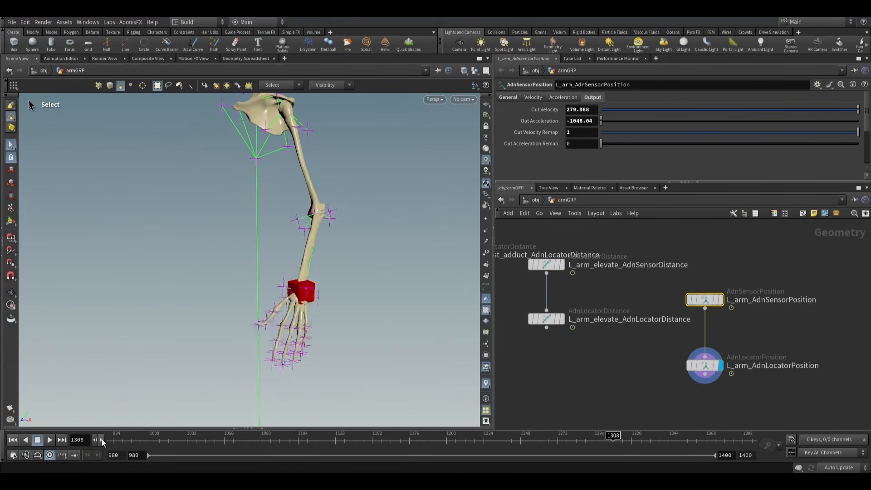
{"action": "left_click", "coordinate": [102, 440]}
{"action": "left_click", "coordinate": [101, 440]}
{"action": "left_click", "coordinate": [13, 440]}
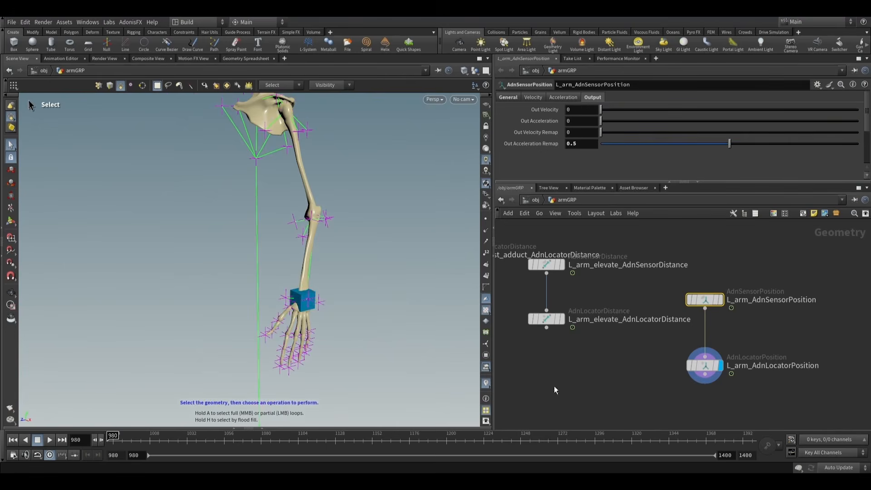
- Set the Input Max Velocity of L_arm_AdnSensorPosition to 300
{"action": "left_click", "coordinate": [534, 97]}
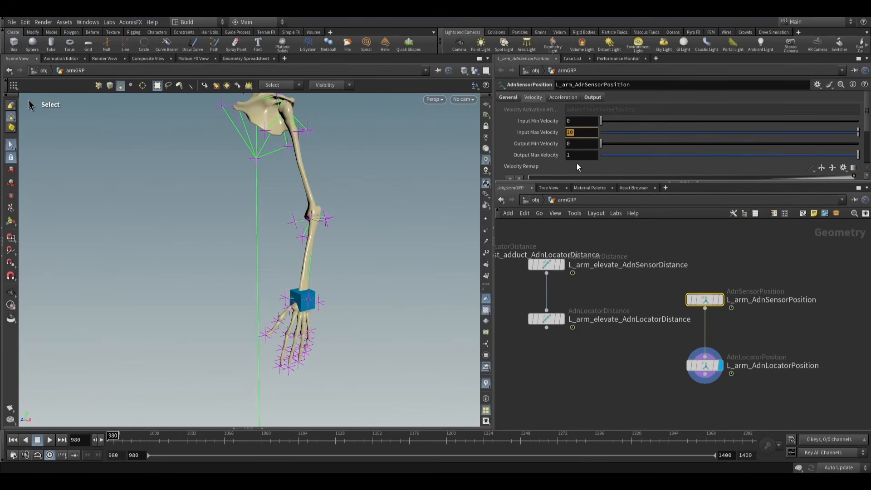
{"action": "type", "text": "300"}
{"action": "key", "text": "Return"}
- Play the animation to check the wrist locator's color response with the remapped velocity, and stop playback
{"action": "left_click", "coordinate": [50, 440]}
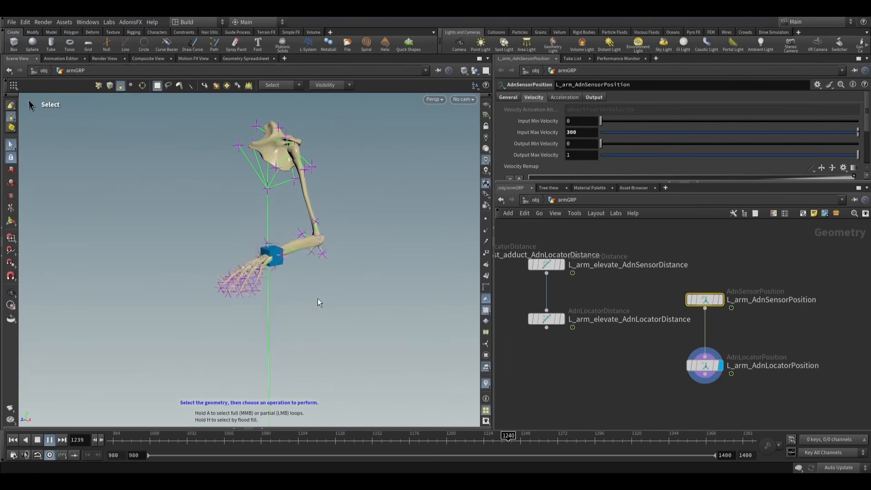
{"action": "scroll", "coordinate": [317, 295], "scroll_direction": "down", "scroll_amount": 2, "text": "alt"}
{"action": "middle_click_drag", "start_coordinate": [312, 291], "coordinate": [335, 304], "text": "alt"}
{"action": "key", "text": "s"}
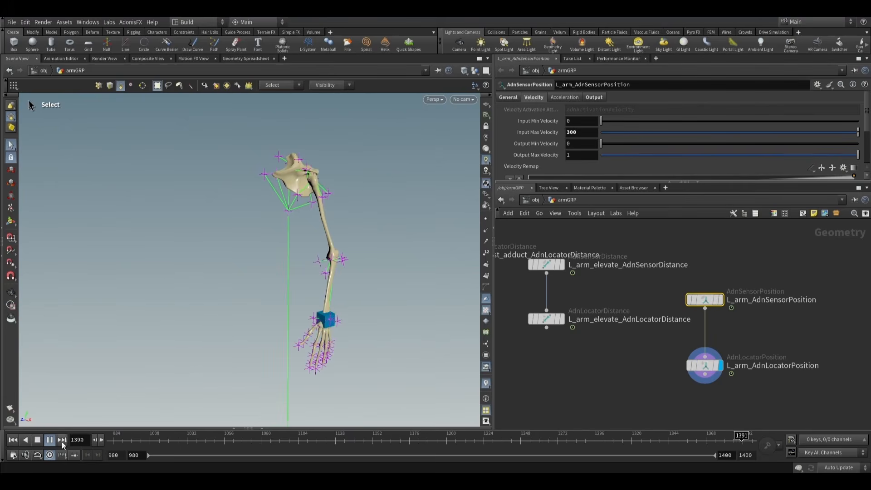
{"action": "left_click", "coordinate": [37, 441]}
- Select the L_pronatorTeres_AdnMuscle node in the network and bring up its Activation List
{"action": "scroll", "coordinate": [694, 396], "scroll_direction": "down", "scroll_amount": 2}
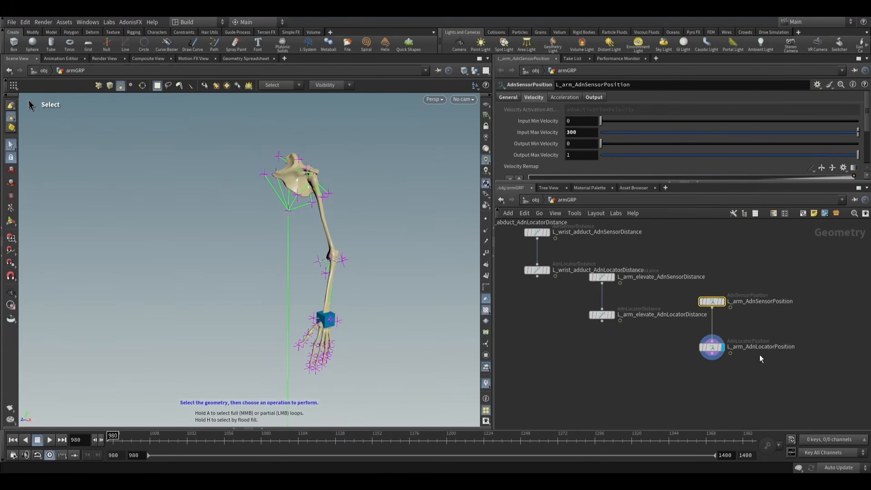
{"action": "double_click", "coordinate": [766, 348]}
{"action": "scroll", "coordinate": [659, 369], "scroll_direction": "down", "scroll_amount": 6}
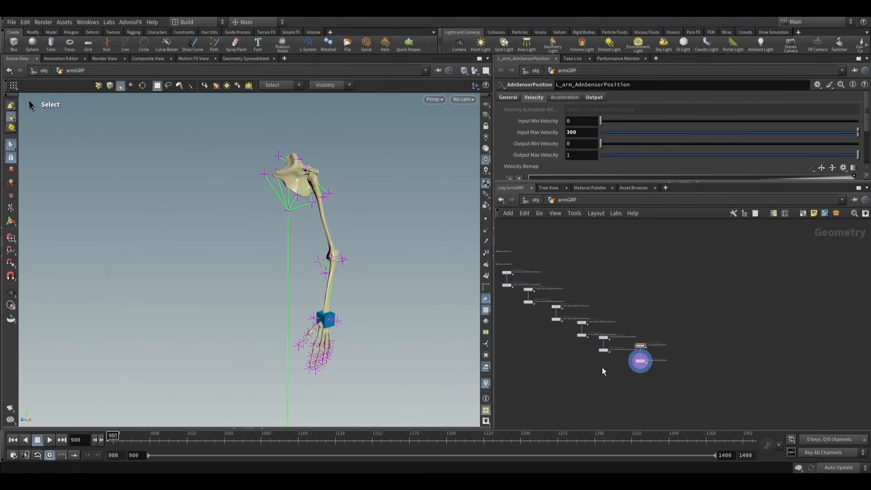
{"action": "scroll", "coordinate": [589, 312], "scroll_direction": "up", "scroll_amount": 8}
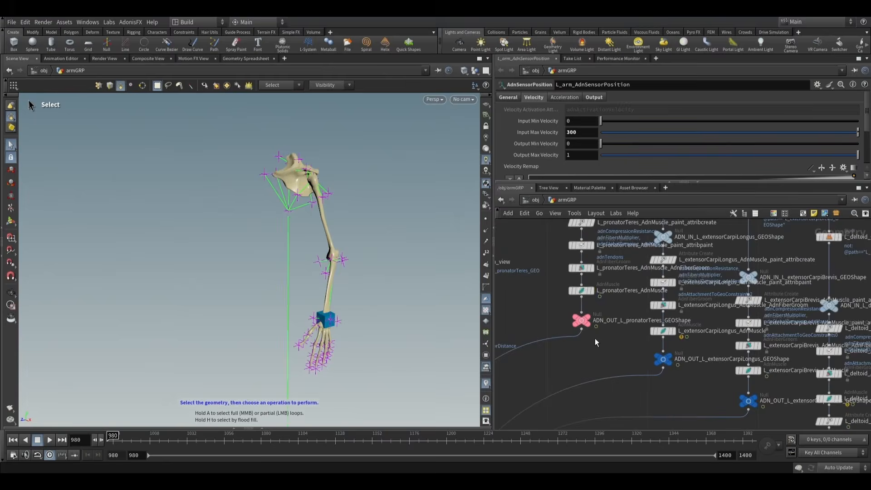
{"action": "left_click", "coordinate": [581, 290]}
{"action": "scroll", "coordinate": [526, 112], "scroll_direction": "down", "scroll_amount": 6}
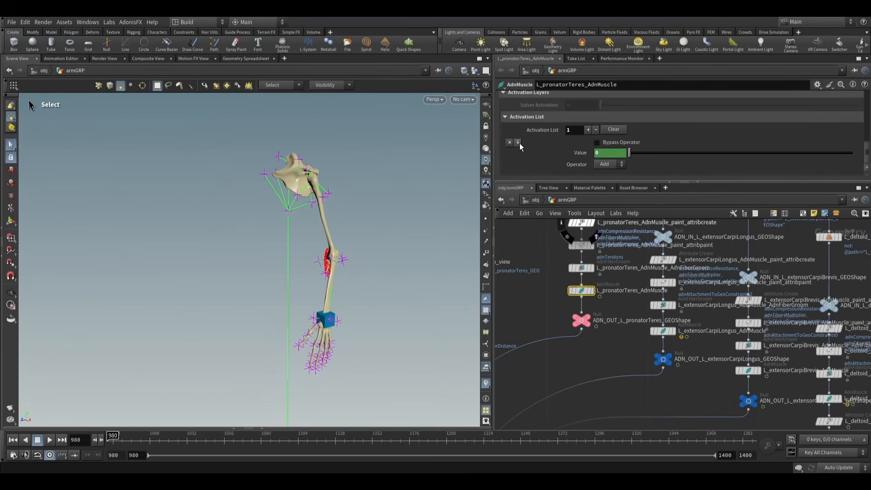
{"action": "left_click", "coordinate": [519, 143]}
{"action": "scroll", "coordinate": [558, 146], "scroll_direction": "up", "scroll_amount": 3}
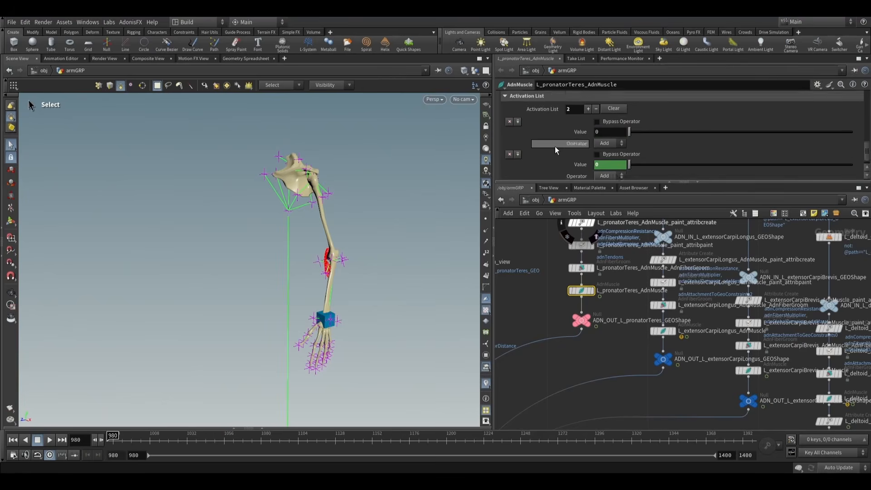
{"action": "key", "text": "ctrl+z"}
- Append a second activation entry to L_pronatorTeres_AdnMuscle with the value detail("../L_arm_AdnLocatorPosition", "adnActivationVelocity", 0)
{"action": "left_click", "coordinate": [589, 149]}
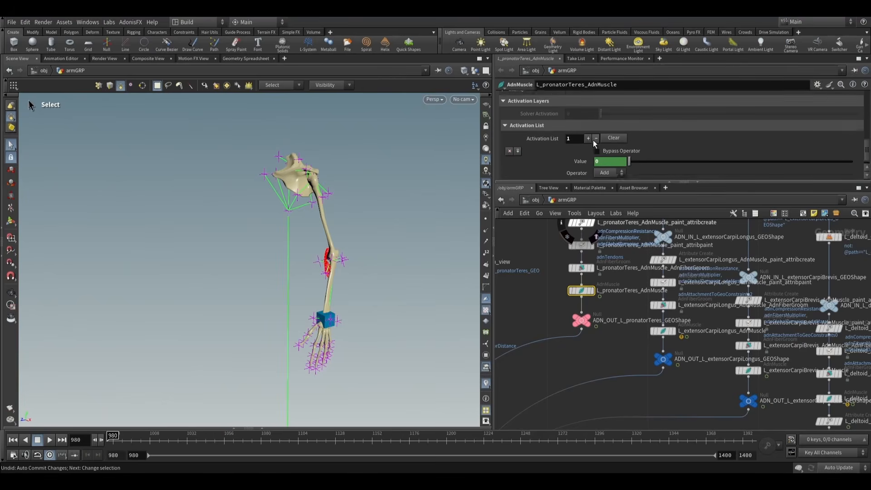
{"action": "scroll", "coordinate": [585, 149], "scroll_direction": "down", "scroll_amount": 2}
{"action": "type", "text": "detail"}
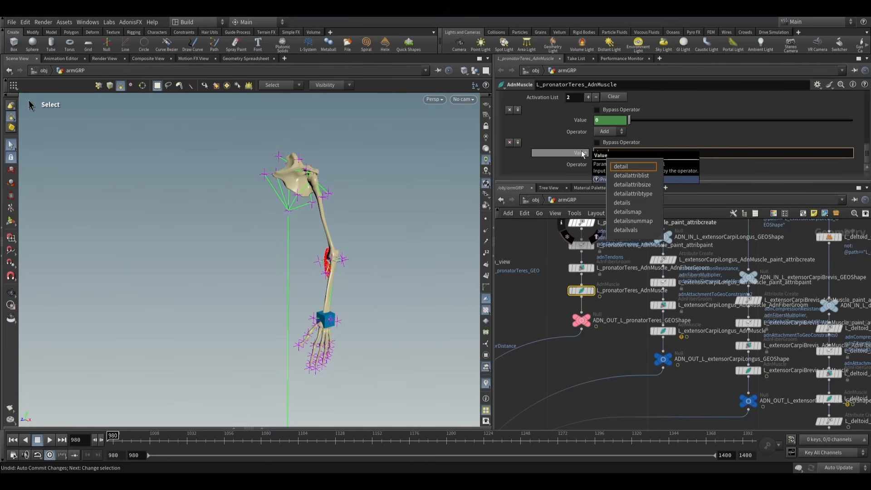
{"action": "type", "text": "il(\""}
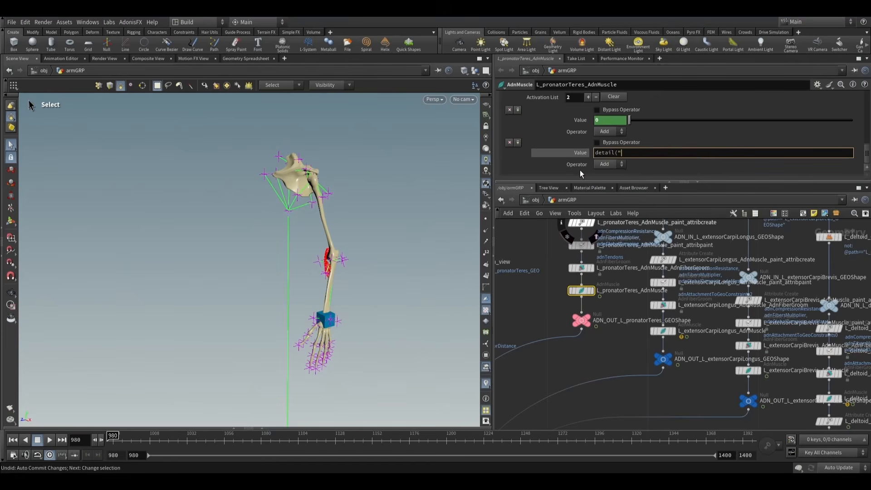
{"action": "type", "text": "../L_arm_AdnLocatorPosition\""}
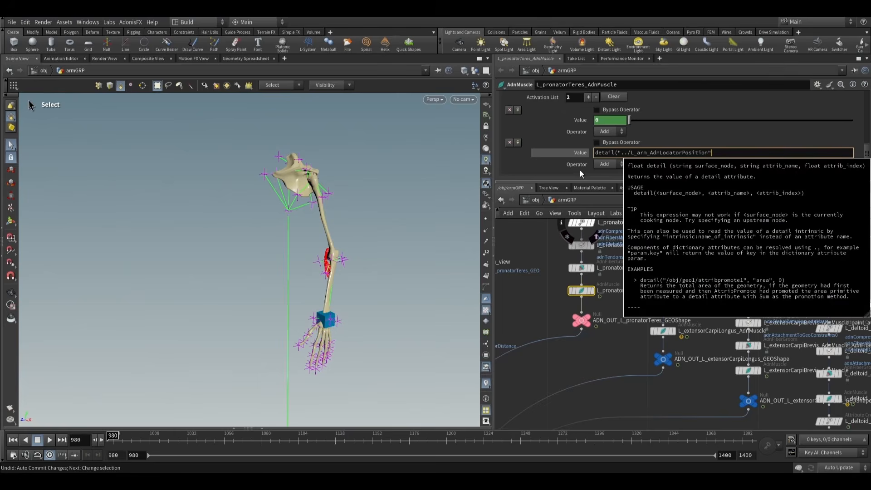
{"action": "type", "text": ", \"adnActivationVeloci"}
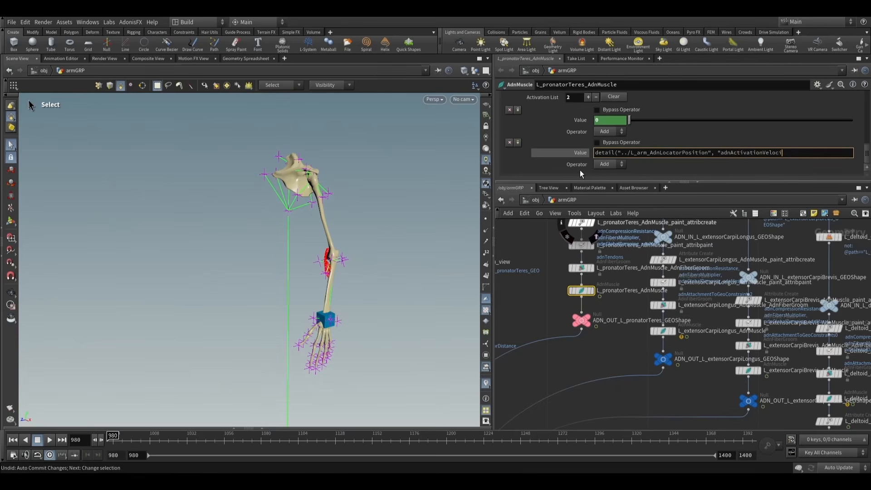
{"action": "type", "text": "ty\", "}
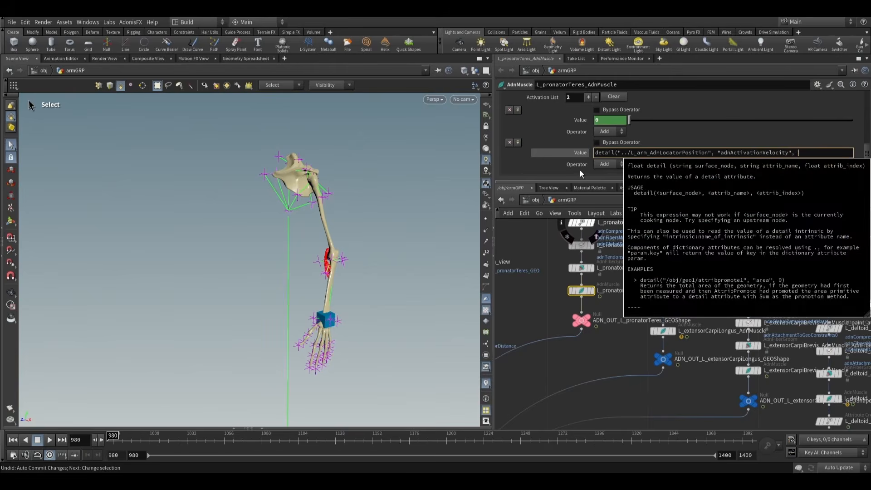
{"action": "type", "text": "0)"}
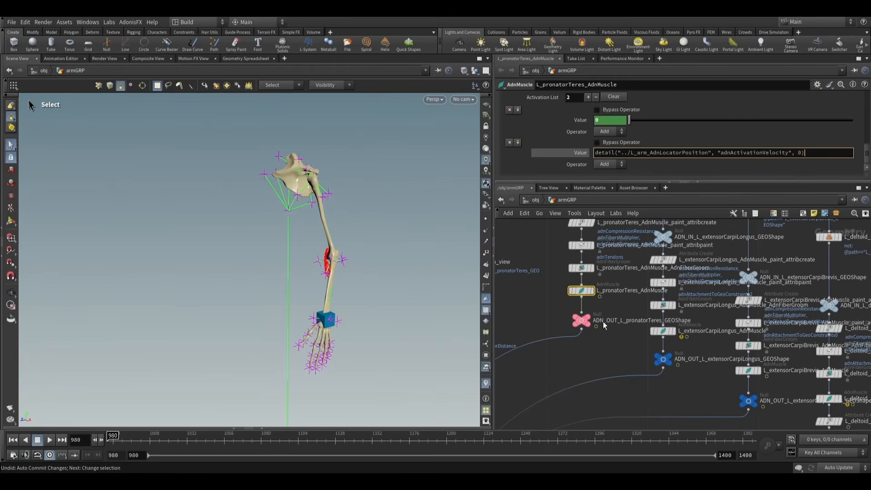
{"action": "left_click", "coordinate": [606, 358]}
{"action": "left_click", "coordinate": [567, 152]}
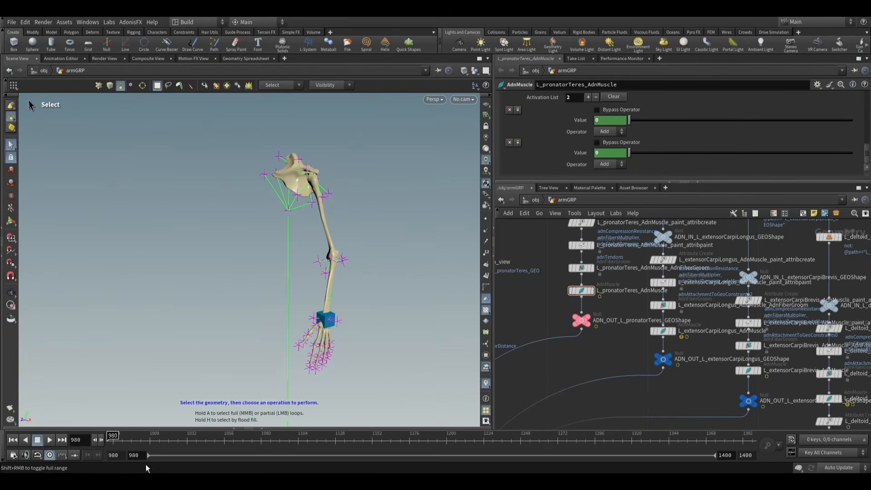
- Step forward from frame 1012 to check the pronator's activation values during the arm motion, and return to frame 980
{"action": "left_click", "coordinate": [101, 440]}
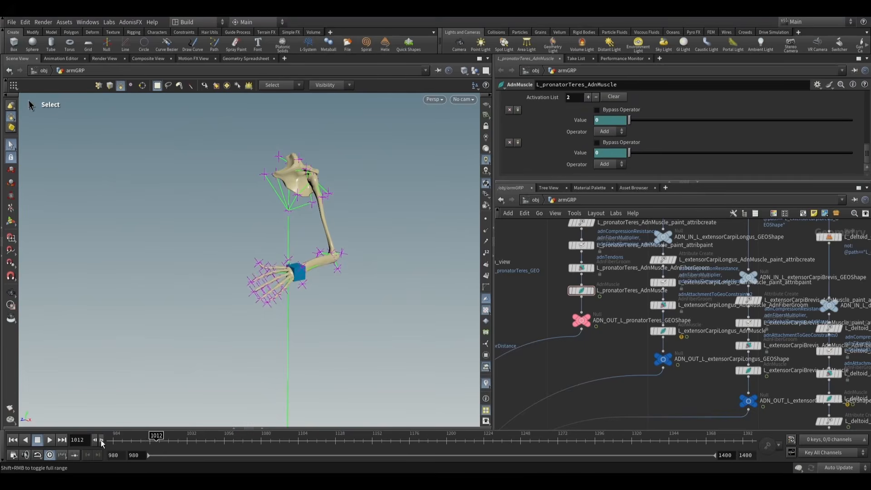
{"action": "left_click", "coordinate": [100, 439]}
{"action": "left_click", "coordinate": [101, 439]}
{"action": "left_click", "coordinate": [100, 439]}
{"action": "left_click", "coordinate": [101, 440]}
{"action": "left_click", "coordinate": [100, 439]}
{"action": "left_click", "coordinate": [101, 439]}
{"action": "left_click", "coordinate": [101, 440]}
{"action": "left_click_drag", "start_coordinate": [127, 438], "coordinate": [102, 431]}
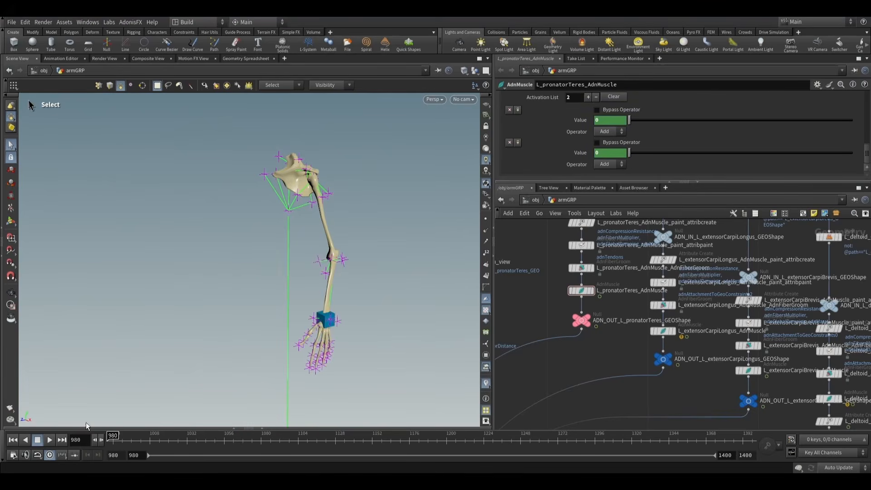
- Append a third activation entry to L_extensorCarpiLongus_AdnMuscle, reusing the pronator's expression detail("../L_arm_AdnLocatorPosition", "adnActivationVelocity", 0)
{"action": "left_click", "coordinate": [613, 153]}
{"action": "key", "text": "ctrl+c"}
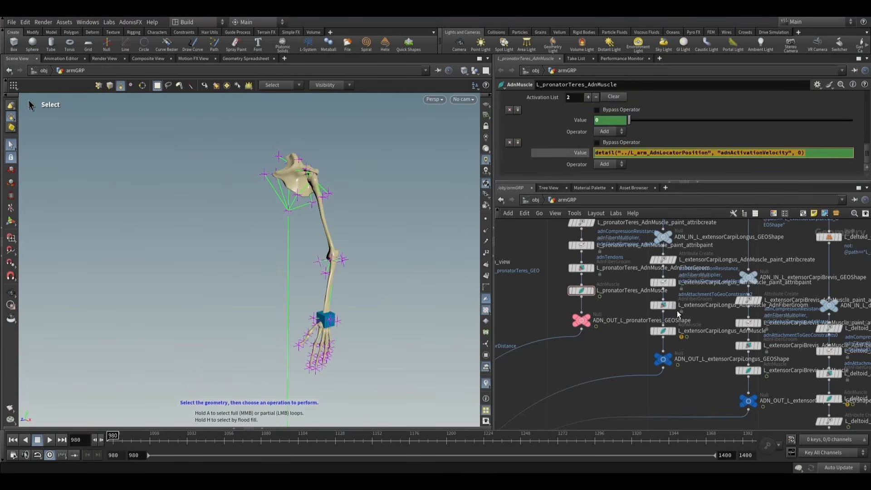
{"action": "left_click", "coordinate": [666, 333]}
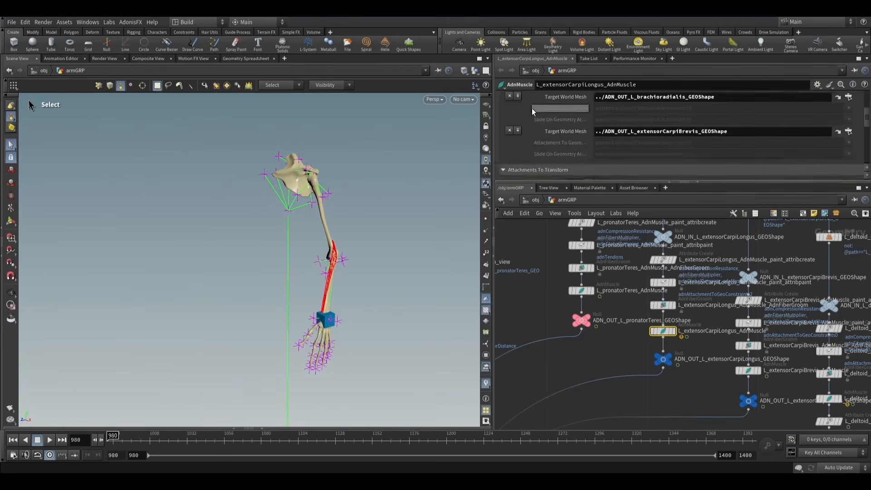
{"action": "scroll", "coordinate": [536, 155], "scroll_direction": "down", "scroll_amount": 8}
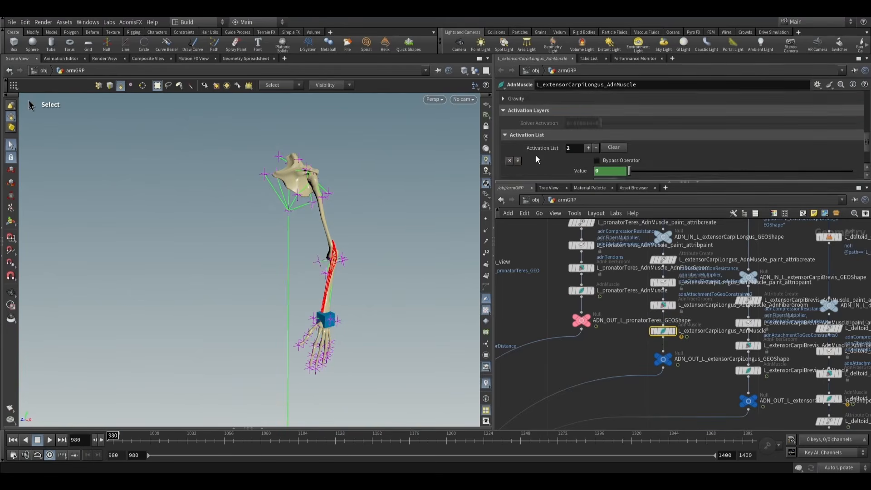
{"action": "scroll", "coordinate": [536, 144], "scroll_direction": "down", "scroll_amount": 1}
{"action": "left_click", "coordinate": [589, 113]}
{"action": "scroll", "coordinate": [573, 149], "scroll_direction": "down", "scroll_amount": 2}
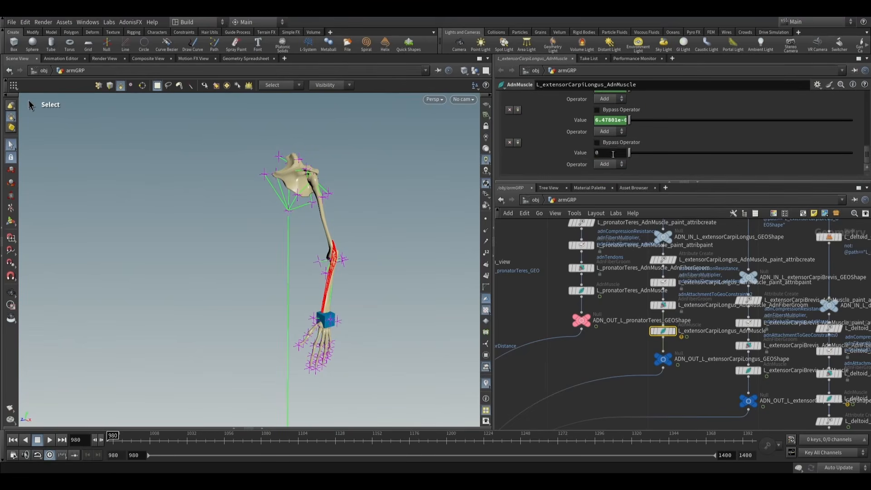
{"action": "double_click", "coordinate": [610, 153]}
{"action": "key", "text": "ctrl+v"}
- Select the L_extensorCarpiBrevis_AdnMuscle node and expand the Activation Layers in its solver settings, with more room for the parameters
{"action": "middle_click_drag", "start_coordinate": [713, 391], "coordinate": [617, 368]}
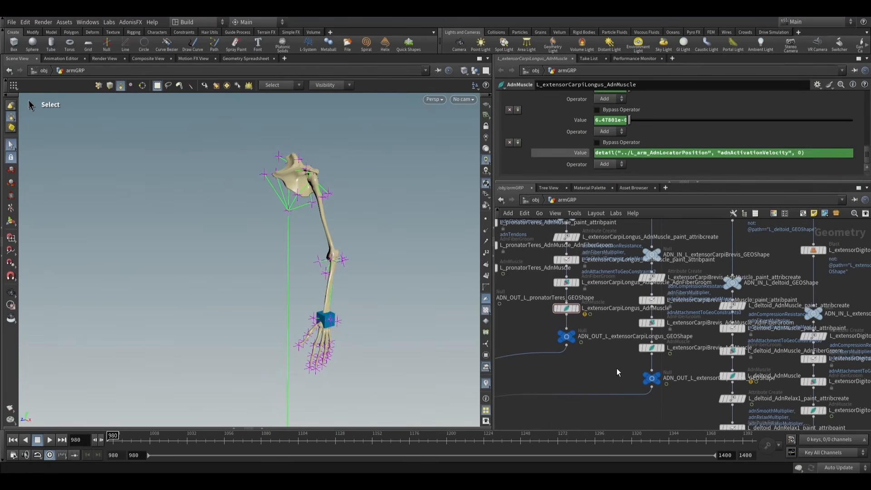
{"action": "left_click", "coordinate": [652, 347]}
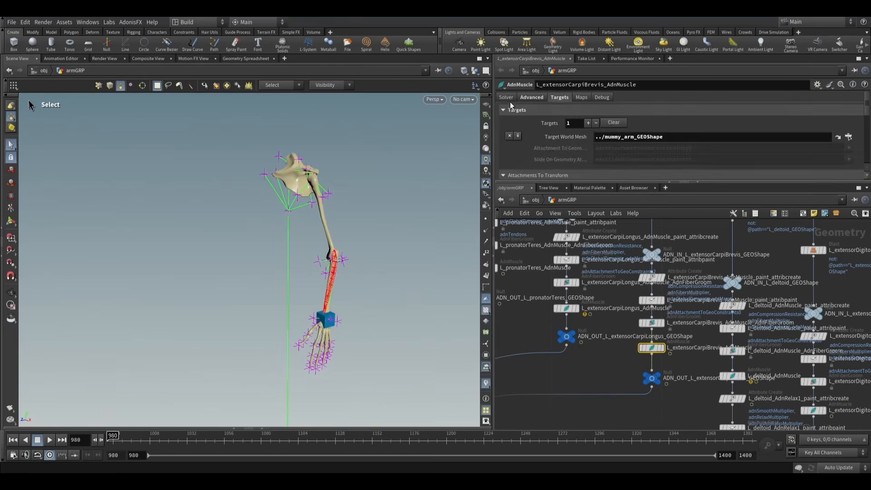
{"action": "left_click", "coordinate": [507, 98]}
{"action": "left_click_drag", "start_coordinate": [544, 184], "coordinate": [540, 262]}
{"action": "scroll", "coordinate": [533, 192], "scroll_direction": "down", "scroll_amount": 5}
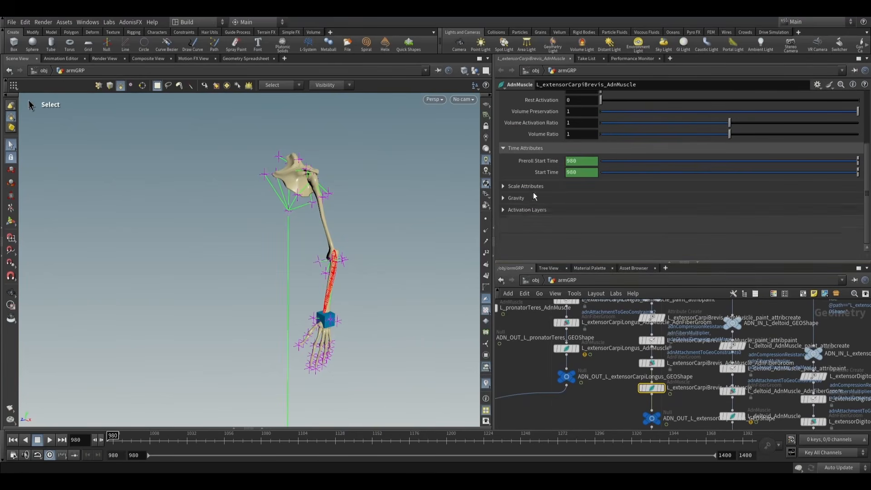
{"action": "left_click", "coordinate": [515, 209]}
{"action": "left_click", "coordinate": [523, 234]}
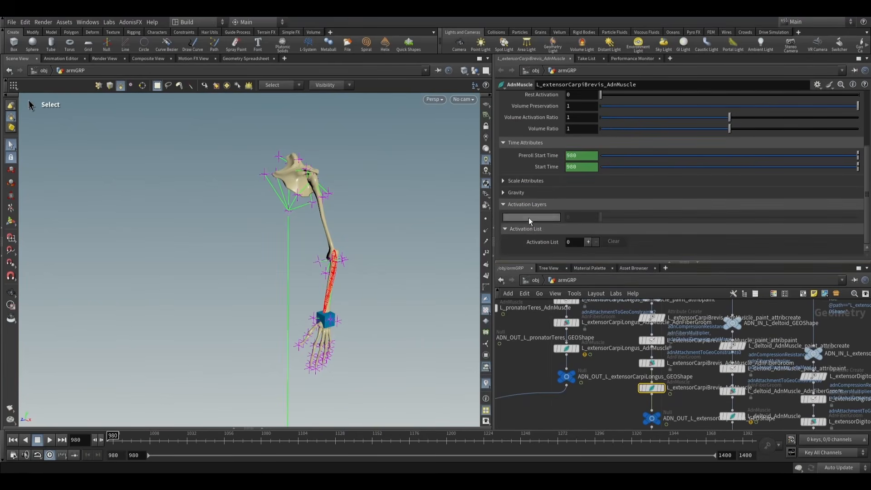
{"action": "middle_click_drag", "start_coordinate": [695, 373], "coordinate": [663, 335]}
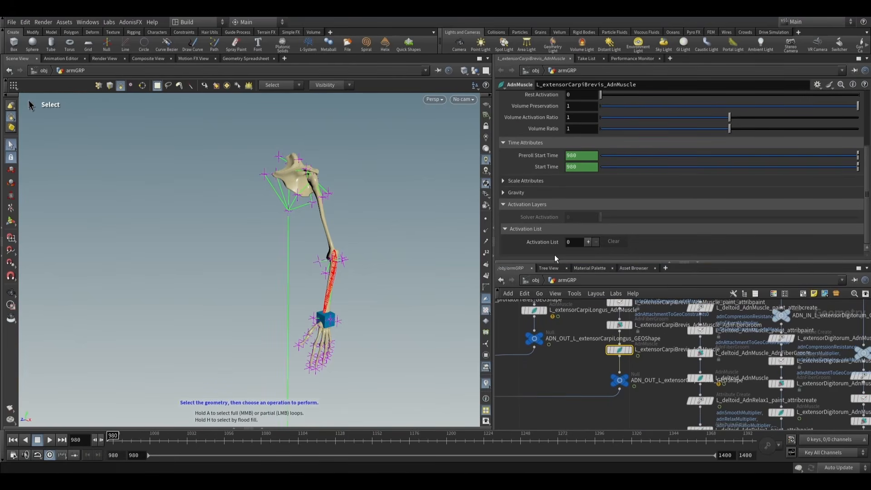
- Add two activation entries to L_extensorCarpiBrevis_AdnMuscle and set the second one's value to detail("../L_arm_AdnLocatorPosition", "adnActivationVelocity", 0)
{"action": "left_click", "coordinate": [587, 242]}
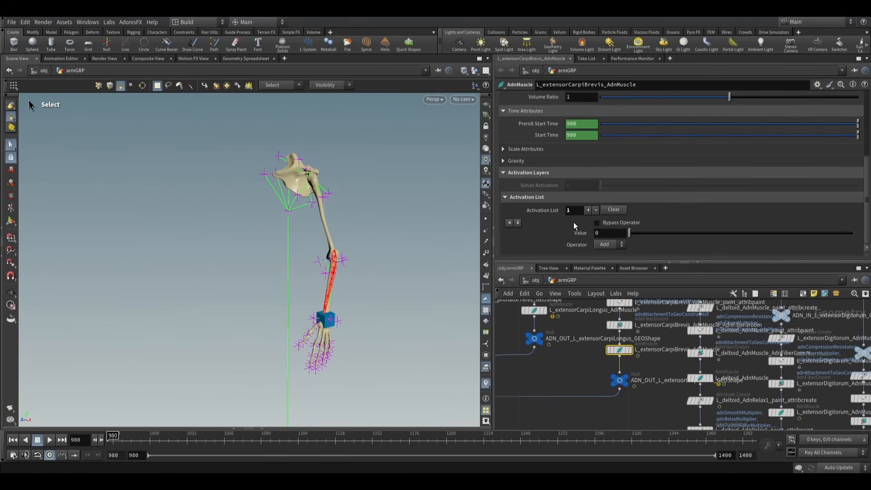
{"action": "left_click", "coordinate": [588, 209]}
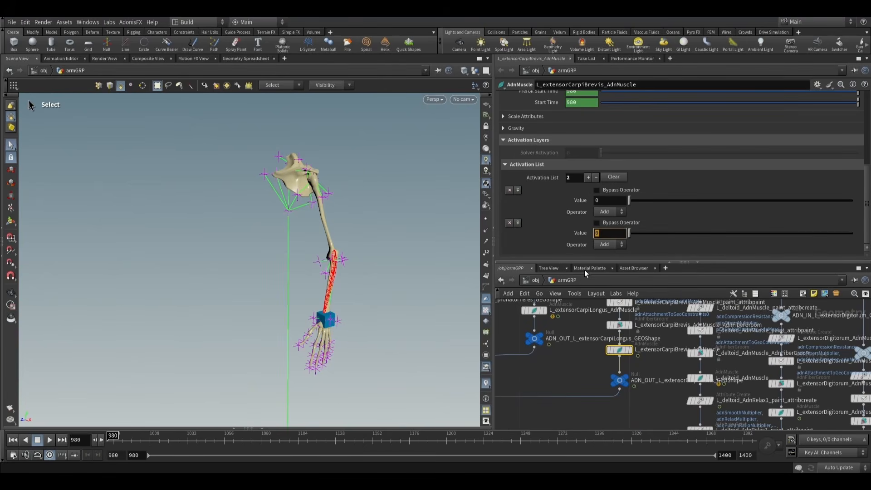
{"action": "key", "text": "ctrl+v"}
{"action": "key", "text": "Return"}
{"action": "left_click", "coordinate": [580, 235]}
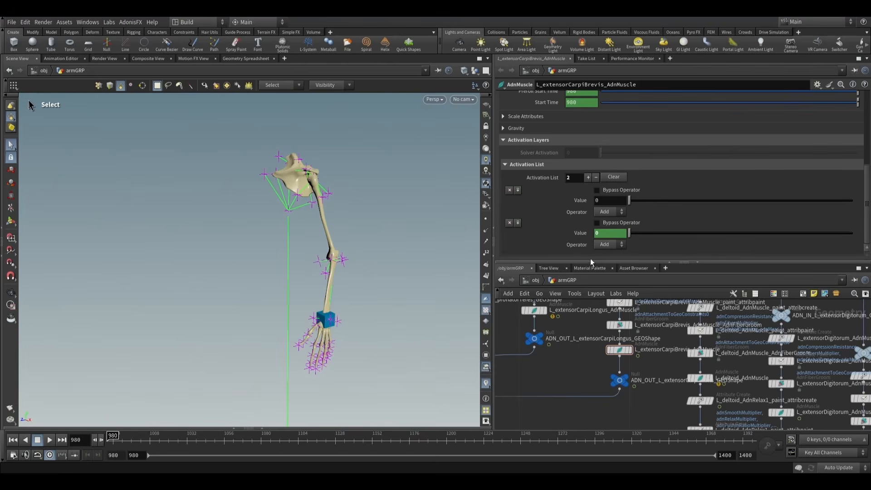
- Append a second activation entry to L_deltoid_AdnMuscle with the value detail("../L_arm_AdnLocatorPosition", "adnActivationVelocity", 0)
{"action": "middle_click_drag", "start_coordinate": [655, 354], "coordinate": [635, 327]}
{"action": "left_click", "coordinate": [682, 352]}
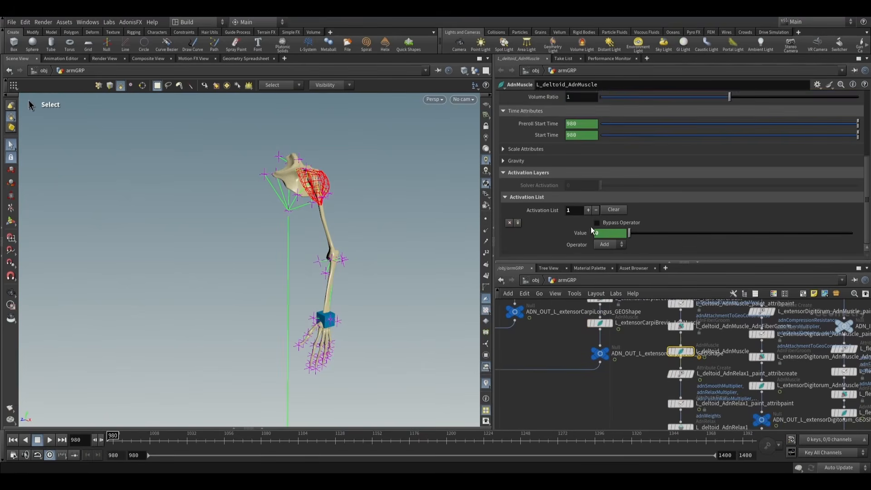
{"action": "left_click", "coordinate": [588, 210]}
{"action": "left_click", "coordinate": [608, 233]}
{"action": "key", "text": "ctrl+v"}
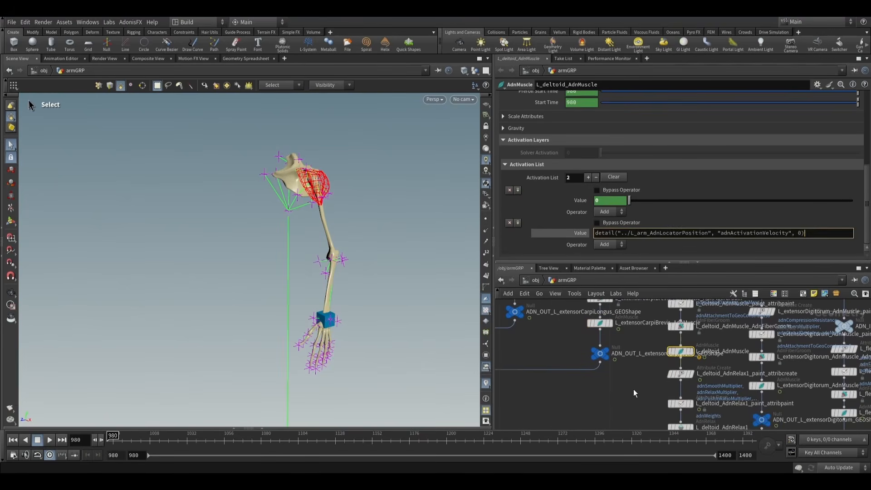
{"action": "key", "text": "Return"}
- Append a third activation entry to L_extensorDigitorum_AdnMuscle with the value detail("../L_arm_AdnLocatorPosition", "adnActivationVelocity", 0)
{"action": "middle_click_drag", "start_coordinate": [633, 393], "coordinate": [572, 347]}
{"action": "left_click", "coordinate": [708, 353]}
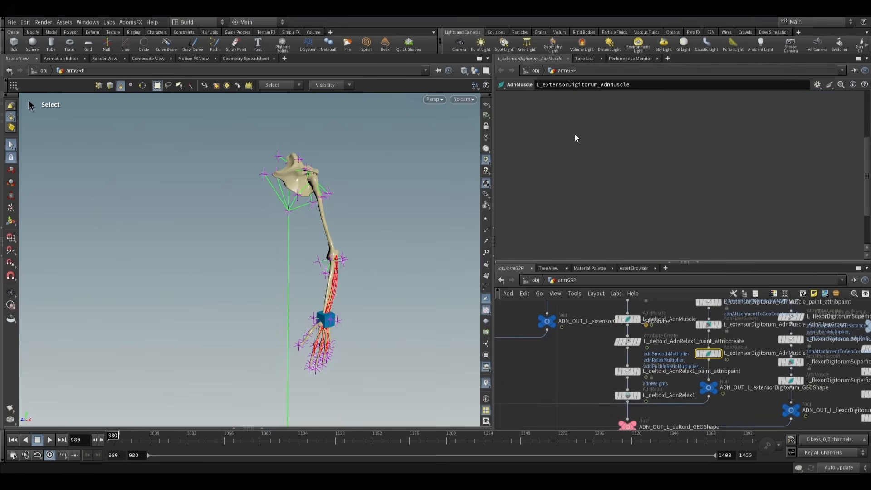
{"action": "scroll", "coordinate": [553, 203], "scroll_direction": "down", "scroll_amount": 5}
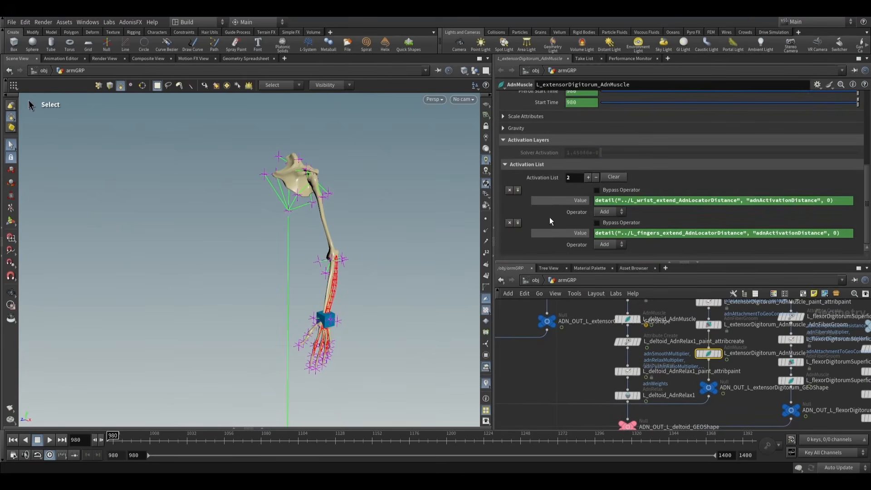
{"action": "left_click", "coordinate": [588, 177]}
{"action": "left_click", "coordinate": [603, 233]}
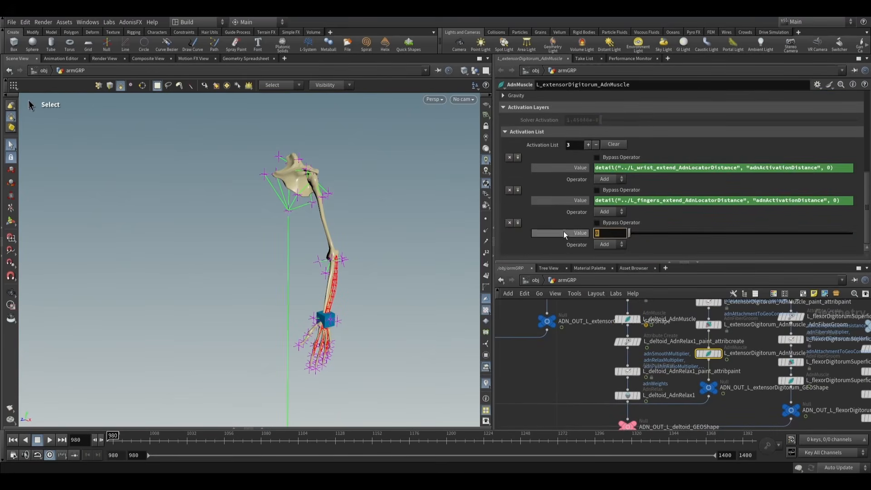
{"action": "type", "text": "detail(\"../L_arm_AdnLocatorPosition\", \"adnActivationVelocity\", 0)"}
{"action": "key", "text": "Return"}
- Append a third activation entry to L_flexorDigitorumSuperficialis_AdnMuscle with the value detail("../L_arm_AdnLocatorPosition", "adnActivationVelocity", 0)
{"action": "scroll", "coordinate": [585, 362], "scroll_direction": "down", "scroll_amount": 1}
{"action": "middle_click_drag", "start_coordinate": [615, 369], "coordinate": [583, 347]}
{"action": "middle_click_drag", "start_coordinate": [679, 366], "coordinate": [633, 350]}
{"action": "left_click", "coordinate": [677, 340]}
{"action": "scroll", "coordinate": [619, 174], "scroll_direction": "up", "scroll_amount": 5}
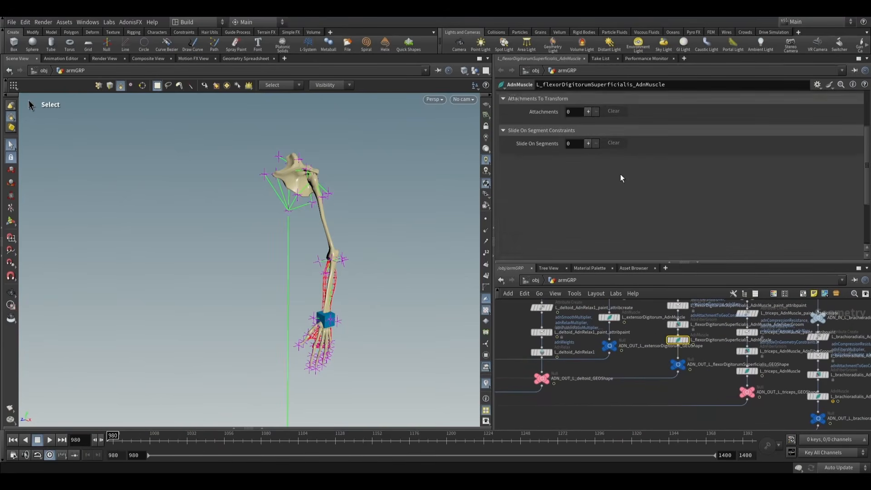
{"action": "left_click", "coordinate": [506, 97]}
{"action": "scroll", "coordinate": [541, 181], "scroll_direction": "down", "scroll_amount": 6}
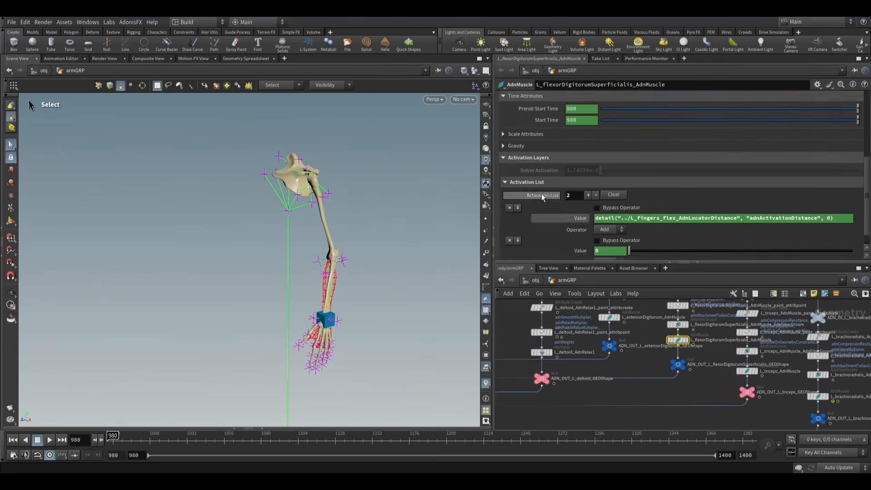
{"action": "left_click", "coordinate": [587, 177]}
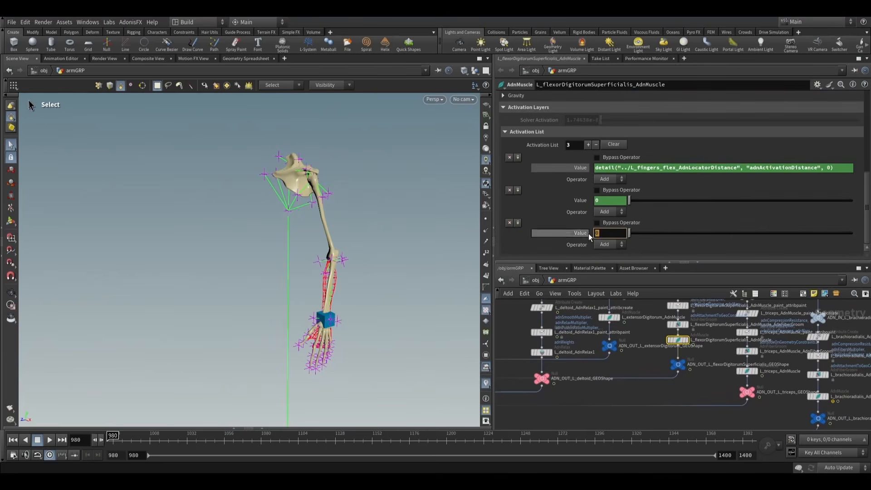
{"action": "type", "text": "detail(\"../L_arm_AdnLocatorPosition\", \"adnActivationVelocity\", 0)"}
{"action": "left_click", "coordinate": [693, 390]}
- Append a second activation entry to L_triceps_AdnMuscle with the value detail("../L_arm_AdnLocatorPosition", "adnActivationVelocity", 0)
{"action": "middle_click_drag", "start_coordinate": [694, 384], "coordinate": [620, 344]}
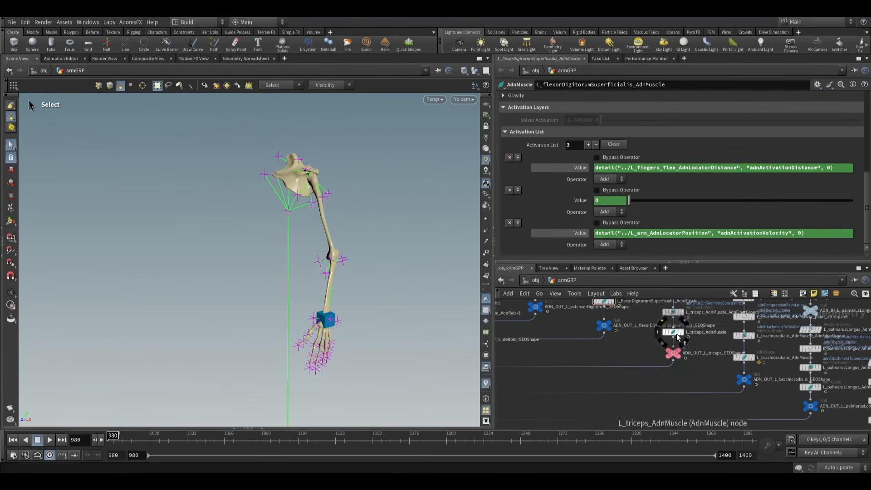
{"action": "left_click", "coordinate": [676, 334]}
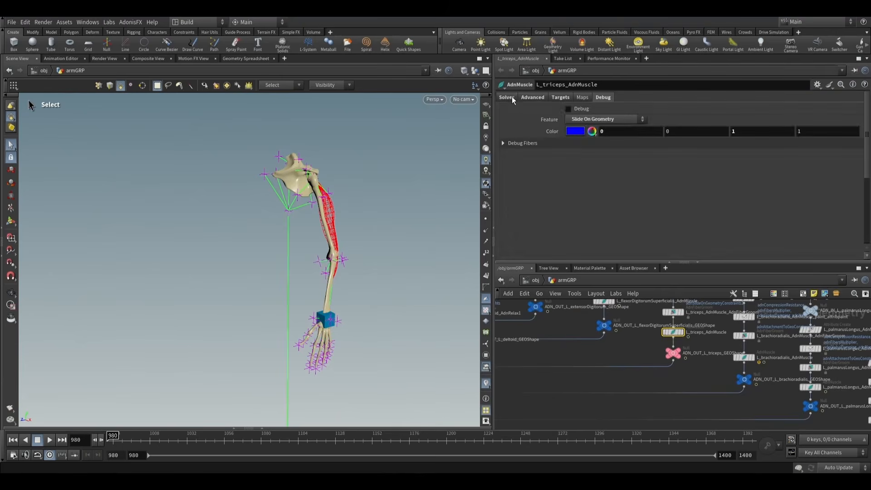
{"action": "left_click", "coordinate": [512, 96]}
{"action": "scroll", "coordinate": [551, 156], "scroll_direction": "down", "scroll_amount": 3}
{"action": "scroll", "coordinate": [539, 179], "scroll_direction": "down", "scroll_amount": 3}
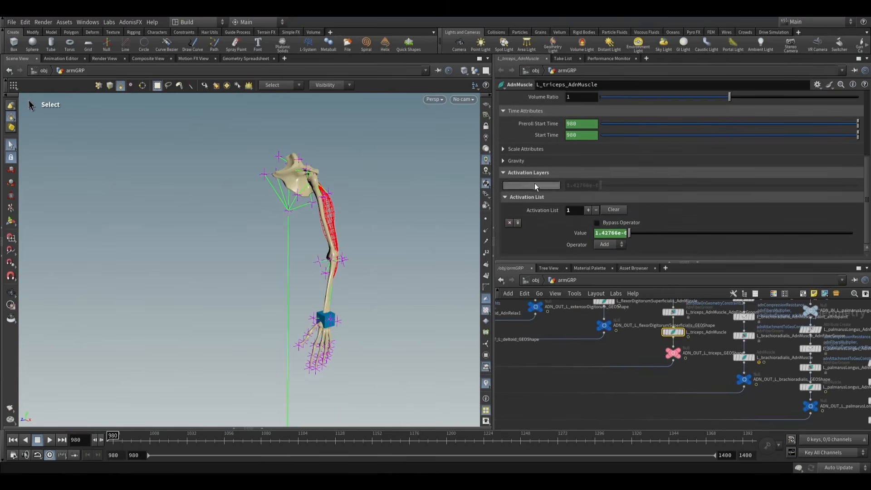
{"action": "left_click", "coordinate": [588, 210]}
{"action": "scroll", "coordinate": [559, 226], "scroll_direction": "down", "scroll_amount": 2}
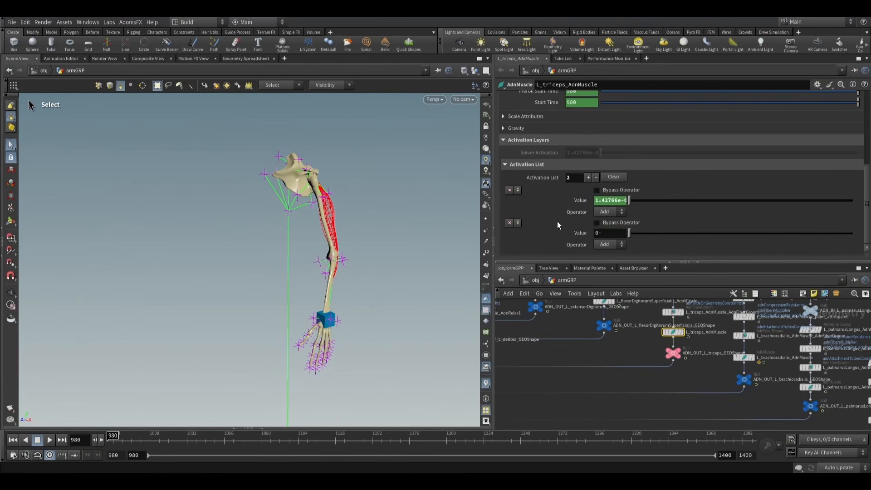
{"action": "left_click", "coordinate": [602, 232]}
{"action": "type", "text": "detail(\"../L_arm_AdnLocatorPosition\", \"adnActivationVelocity\", 0)"}
{"action": "left_click", "coordinate": [679, 408]}
- Append a third activation entry to L_brachioradialis_AdnMuscle with the value detail("../L_arm_AdnLocatorPosition", "adnActivationVelocity", 0)
{"action": "middle_click_drag", "start_coordinate": [678, 408], "coordinate": [572, 385]}
{"action": "left_click", "coordinate": [637, 334]}
{"action": "scroll", "coordinate": [559, 141], "scroll_direction": "up", "scroll_amount": 6}
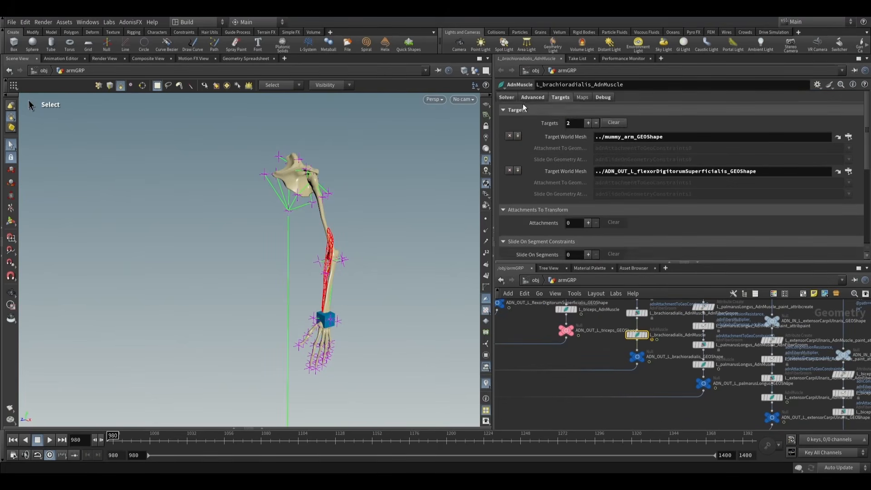
{"action": "left_click", "coordinate": [514, 97]}
{"action": "scroll", "coordinate": [537, 200], "scroll_direction": "down", "scroll_amount": 6}
{"action": "scroll", "coordinate": [537, 203], "scroll_direction": "down", "scroll_amount": 1}
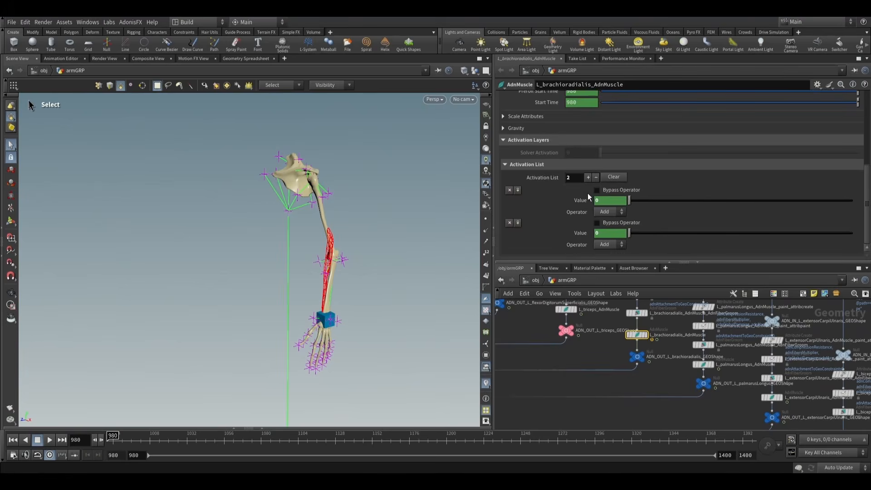
{"action": "left_click", "coordinate": [589, 178]}
{"action": "key", "text": "ctrl+v"}
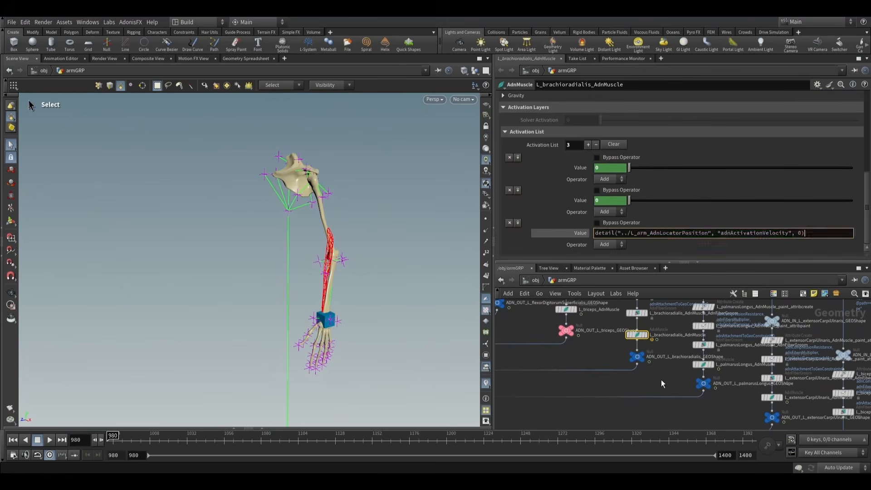
{"action": "left_click", "coordinate": [668, 380]}
- Append a second activation entry to L_palmarusLongus_AdnMuscle with the value detail("../L_arm_AdnLocatorPosition", "adnActivationVelocity", 0)
{"action": "middle_click_drag", "start_coordinate": [670, 380], "coordinate": [618, 360]}
{"action": "left_click", "coordinate": [652, 346]}
{"action": "scroll", "coordinate": [564, 150], "scroll_direction": "up", "scroll_amount": 5}
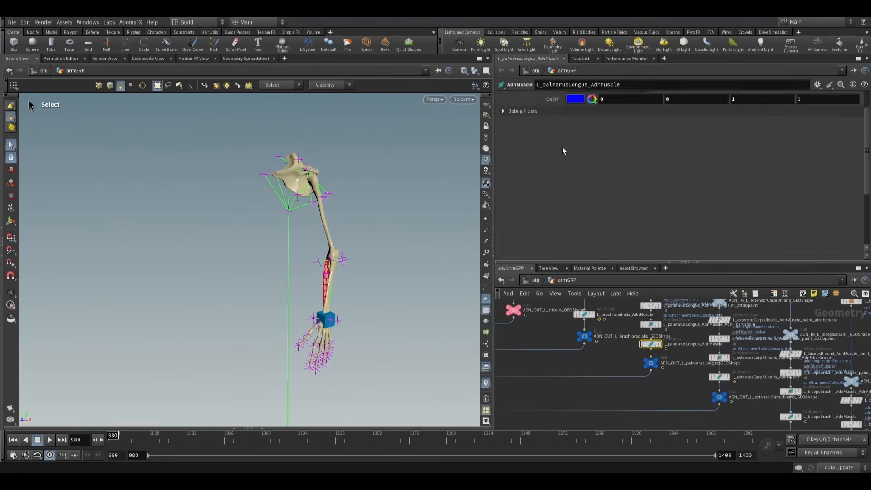
{"action": "left_click", "coordinate": [512, 98]}
{"action": "scroll", "coordinate": [533, 191], "scroll_direction": "down", "scroll_amount": 5}
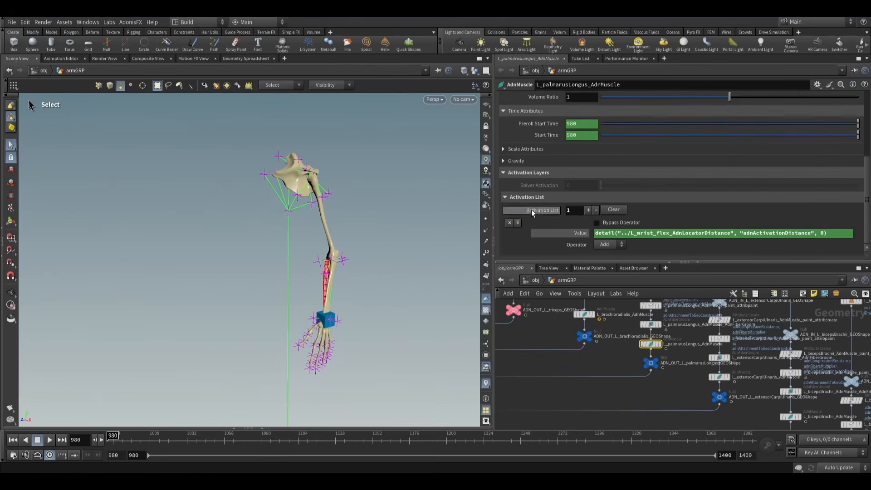
{"action": "left_click", "coordinate": [588, 210]}
{"action": "key", "text": "ctrl+v"}
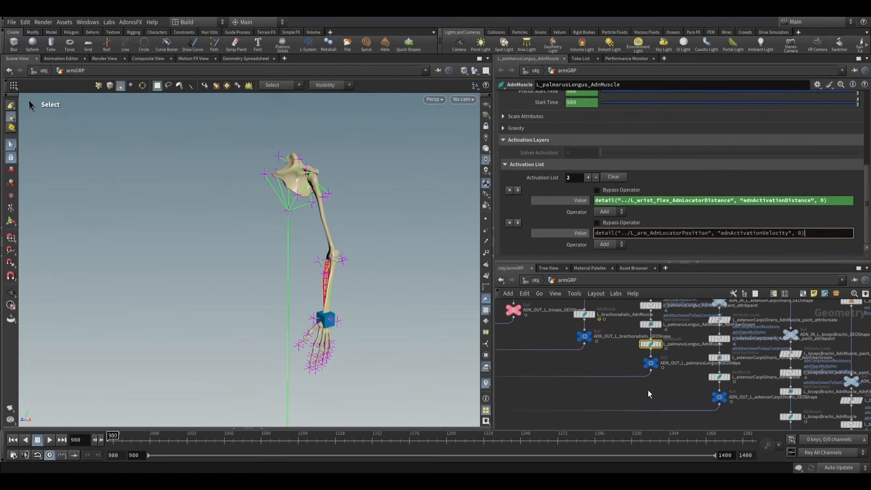
{"action": "left_click", "coordinate": [673, 387]}
- Append a second activation entry to L_extensorCarpiUlnaris_AdnMuscle with the value detail("../L_arm_AdnLocatorPosition", "adnActivationVelocity", 0)
{"action": "middle_click_drag", "start_coordinate": [681, 385], "coordinate": [580, 362]}
{"action": "left_click", "coordinate": [619, 356]}
{"action": "scroll", "coordinate": [537, 124], "scroll_direction": "up", "scroll_amount": 5}
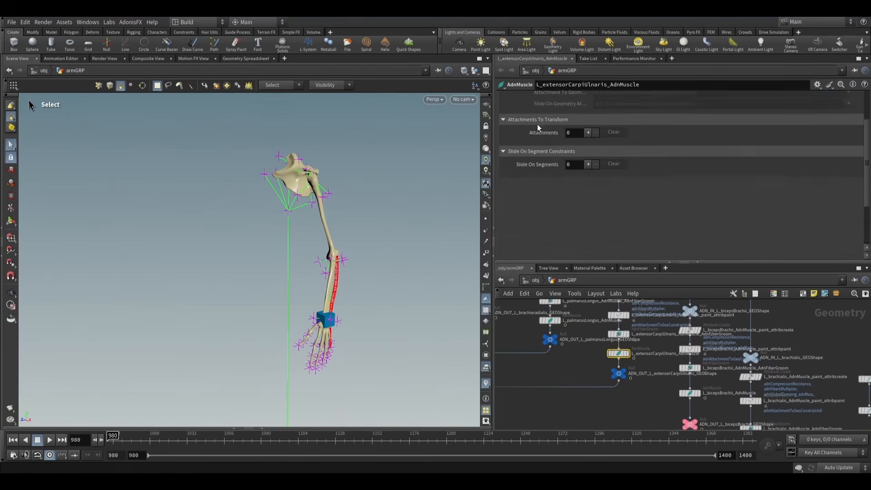
{"action": "left_click", "coordinate": [516, 100]}
{"action": "scroll", "coordinate": [539, 181], "scroll_direction": "down", "scroll_amount": 5}
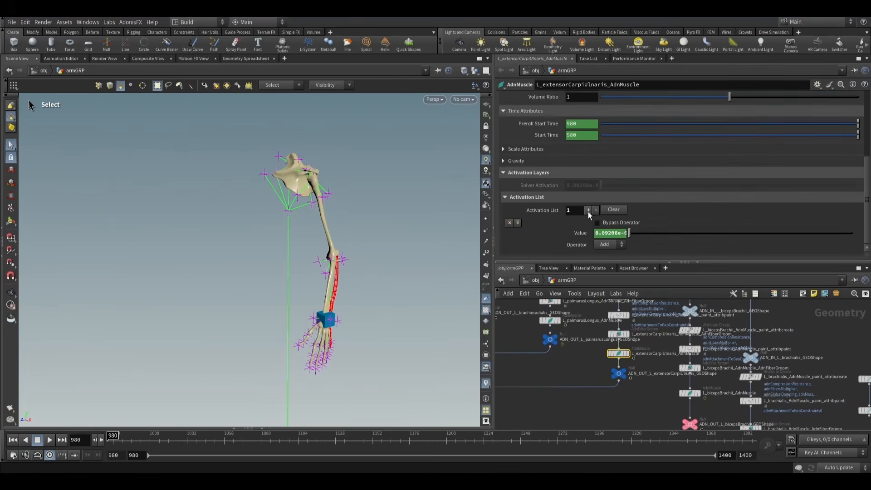
{"action": "left_click", "coordinate": [588, 210]}
{"action": "left_click", "coordinate": [597, 233]}
{"action": "type", "text": "detail(\"../L_arm_AdnLocatorPosition\", \"adnActivationVelocity\", 0)"}
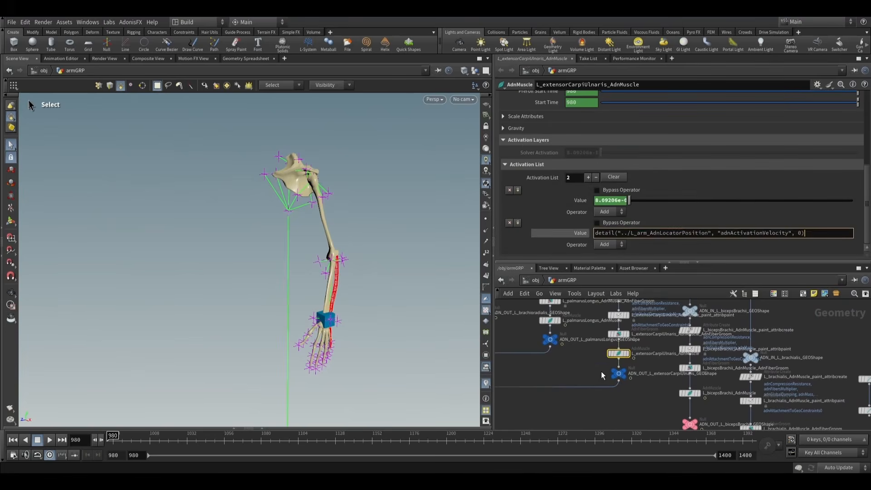
{"action": "key", "text": "Return"}
- Append a fourth activation entry to L_bicepsBrachii_AdnMuscle with the value detail("../L_arm_AdnLocatorPosition", "adnActivationVelocity", 0)
{"action": "middle_click_drag", "start_coordinate": [621, 386], "coordinate": [565, 346]}
{"action": "left_click", "coordinate": [630, 355]}
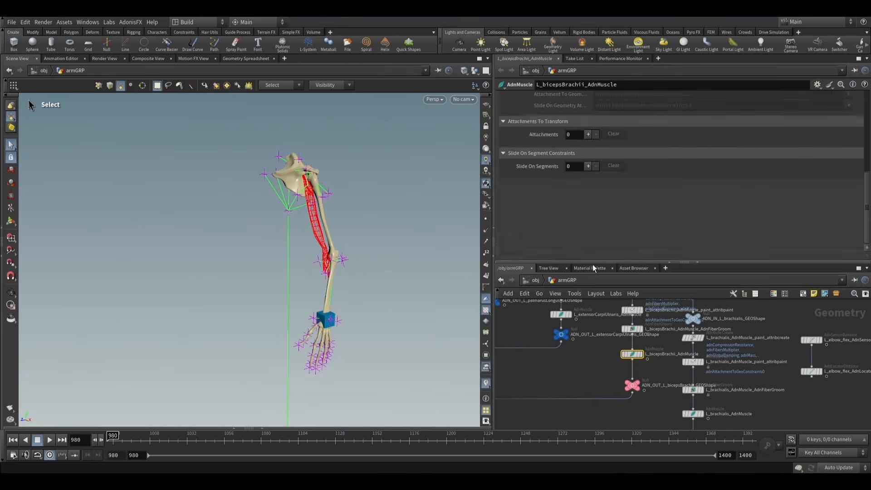
{"action": "scroll", "coordinate": [550, 169], "scroll_direction": "up", "scroll_amount": 5}
{"action": "left_click", "coordinate": [508, 97]}
{"action": "scroll", "coordinate": [521, 128], "scroll_direction": "down", "scroll_amount": 10}
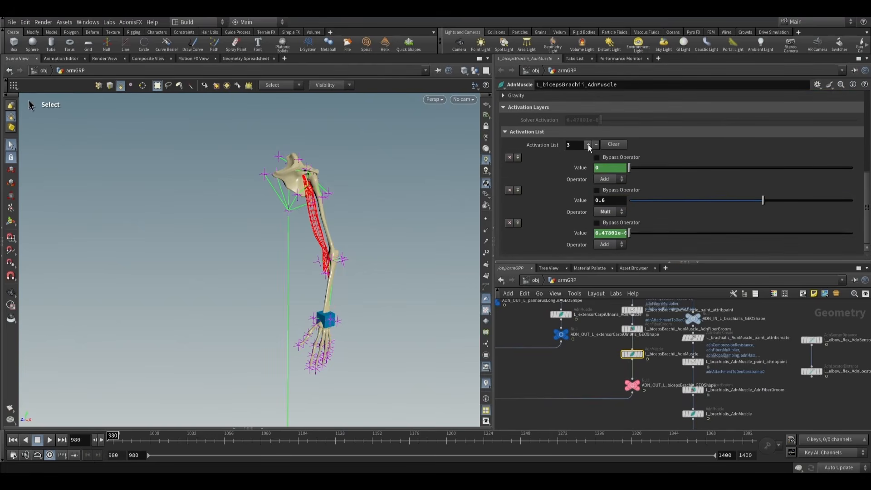
{"action": "left_click", "coordinate": [588, 144]}
{"action": "scroll", "coordinate": [601, 213], "scroll_direction": "down", "scroll_amount": 2}
{"action": "type", "text": "detail(\"../L_arm_AdnLocatorPosition\", \"adnActivationVelocity\", 0)"}
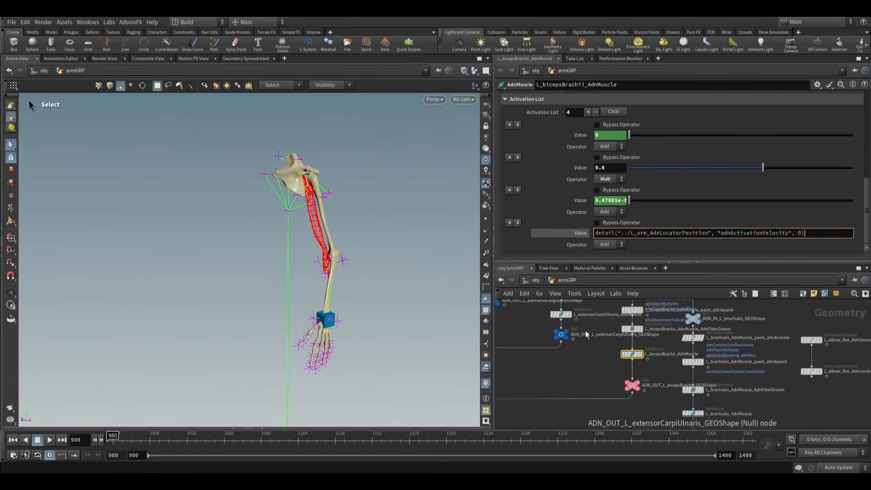
{"action": "key", "text": "Return"}
- Append a second activation entry to L_brachialis_AdnMuscle with the value detail("../L_arm_AdnLocatorPosition", "adnActivationVelocity", 0)
{"action": "middle_click_drag", "start_coordinate": [693, 397], "coordinate": [664, 321]}
{"action": "left_click", "coordinate": [649, 399]}
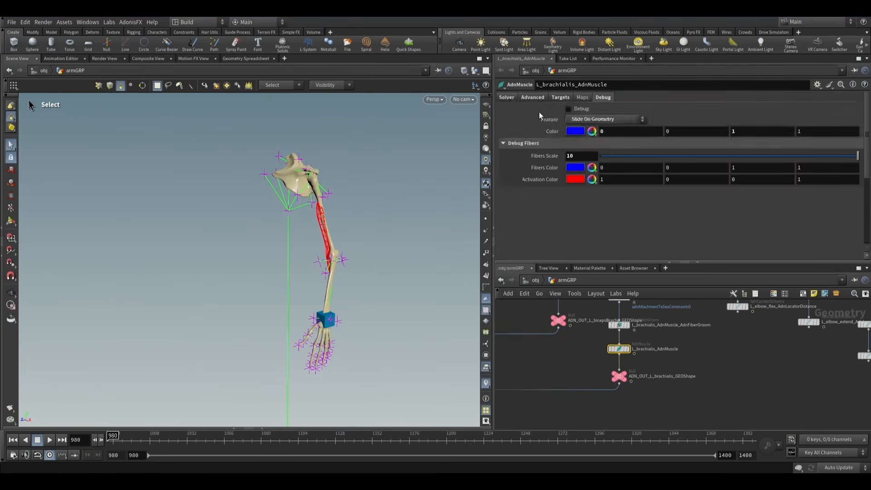
{"action": "left_click", "coordinate": [506, 97]}
{"action": "scroll", "coordinate": [584, 197], "scroll_direction": "down", "scroll_amount": 3}
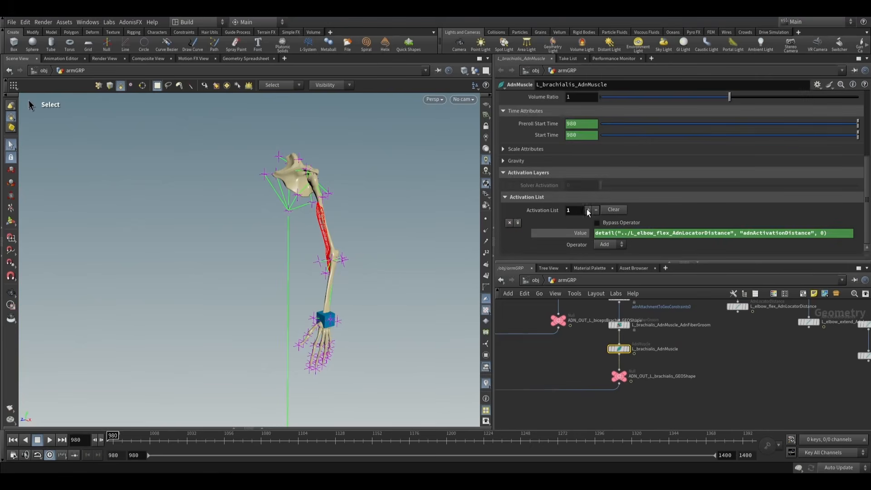
{"action": "scroll", "coordinate": [587, 209], "scroll_direction": "down", "scroll_amount": 2}
{"action": "double_click", "coordinate": [610, 233]}
{"action": "type", "text": "detail(\"../L_arm_AdnLocatorPosition\", \"adnActivationVelocity\", 0)"}
{"action": "key", "text": "Return"}
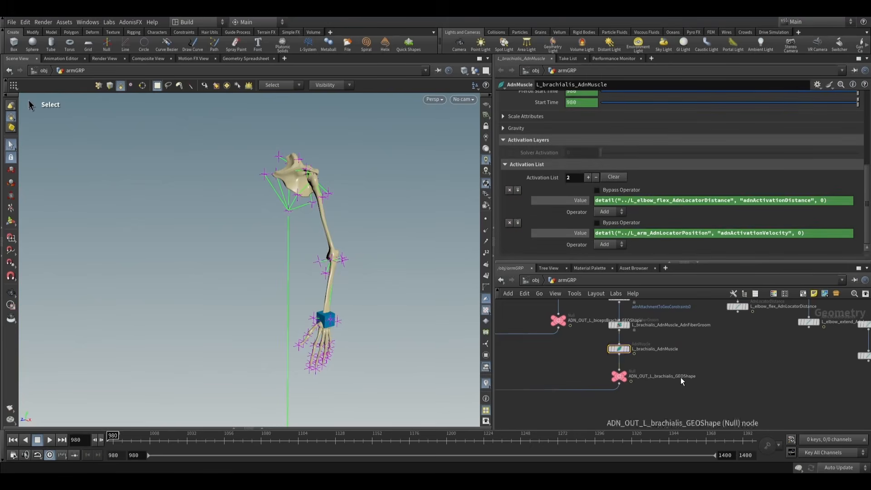
- Display the ADN_OUT_L_extensorCarpiBrevis_GEOShape output and select L_extensorCarpiBrevis_AdnMuscle to check its activation entries
{"action": "key", "text": "h"}
{"action": "scroll", "coordinate": [579, 398], "scroll_direction": "up", "scroll_amount": 10}
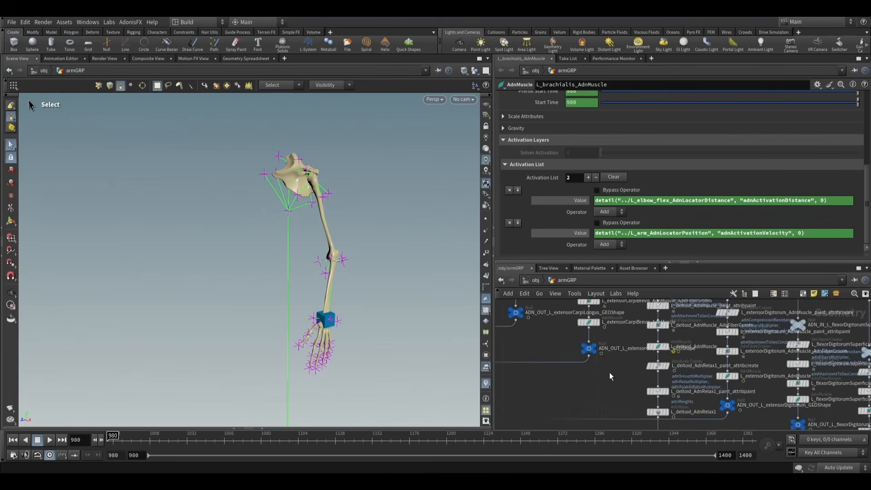
{"action": "middle_click_drag", "start_coordinate": [608, 370], "coordinate": [622, 383]}
{"action": "scroll", "coordinate": [603, 355], "scroll_direction": "up", "scroll_amount": 3}
{"action": "left_click", "coordinate": [598, 353]}
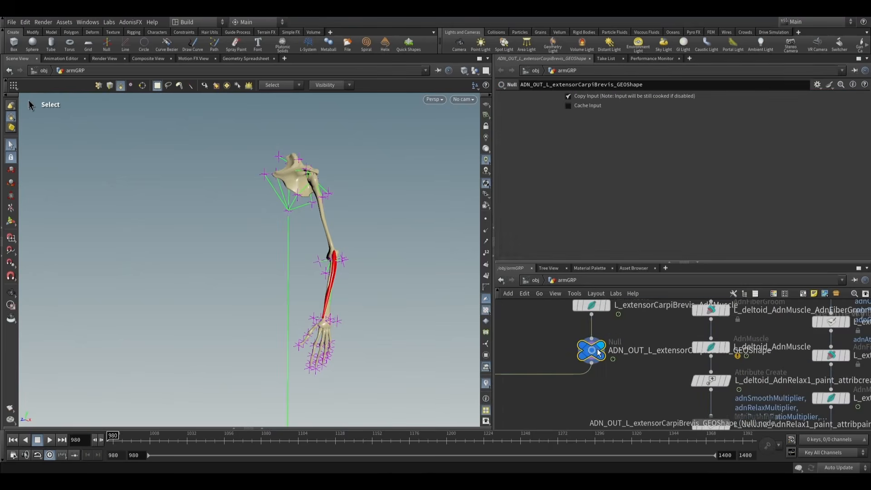
{"action": "left_click", "coordinate": [596, 311]}
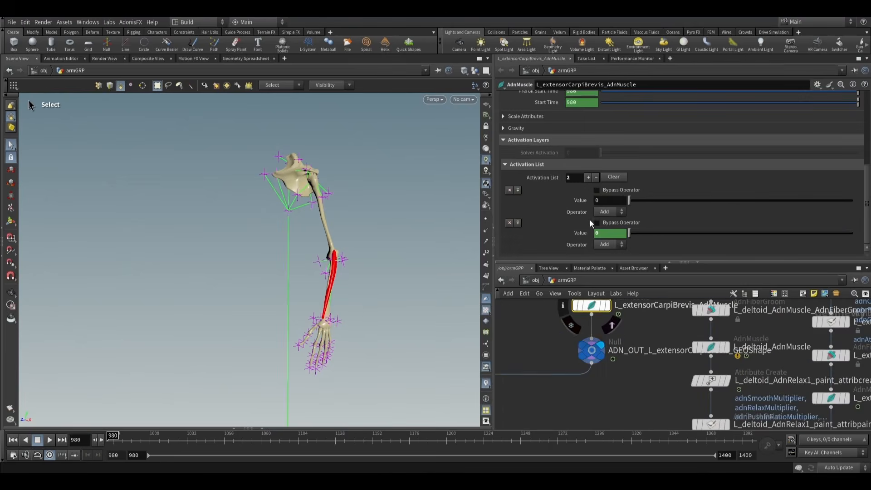
{"action": "middle_click_drag", "start_coordinate": [636, 326], "coordinate": [646, 325]}
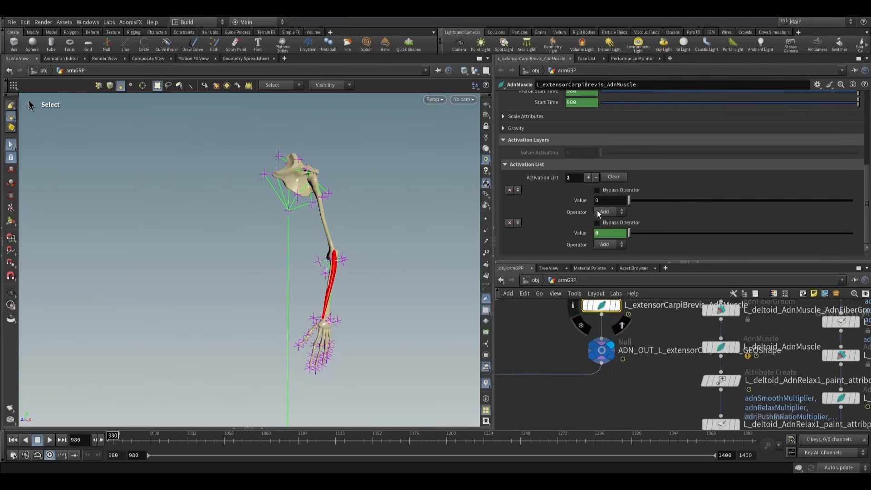
{"action": "scroll", "coordinate": [565, 188], "scroll_direction": "up", "scroll_amount": 1}
{"action": "scroll", "coordinate": [565, 188], "scroll_direction": "up", "scroll_amount": 2}
{"action": "scroll", "coordinate": [353, 301], "scroll_direction": "up", "scroll_amount": 5}
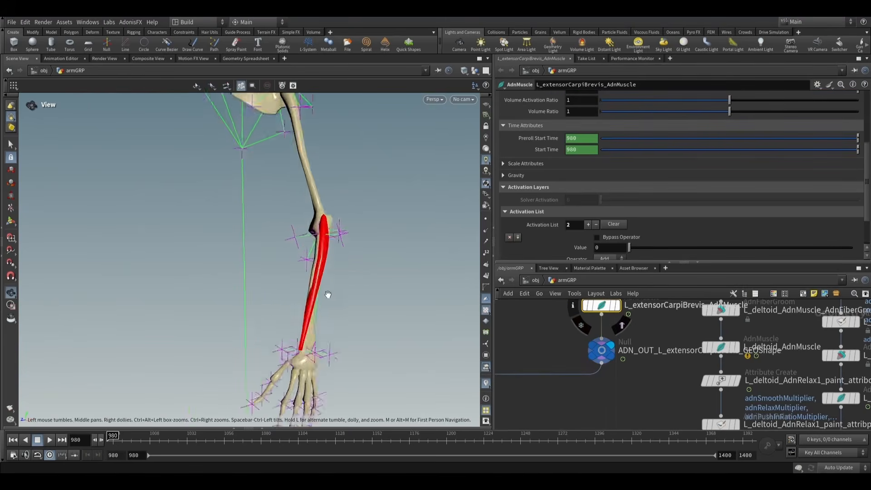
- Scrub the timeline to frame 1015 and examine the extensorCarpiBrevis muscle on the bent arm
{"action": "mouse_move", "coordinate": [327, 295]}
{"action": "left_mouse_down", "text": "alt"}
{"action": "mouse_move", "coordinate": [358, 268]}
{"action": "mouse_move", "coordinate": [324, 303]}
{"action": "left_mouse_up", "text": "alt"}
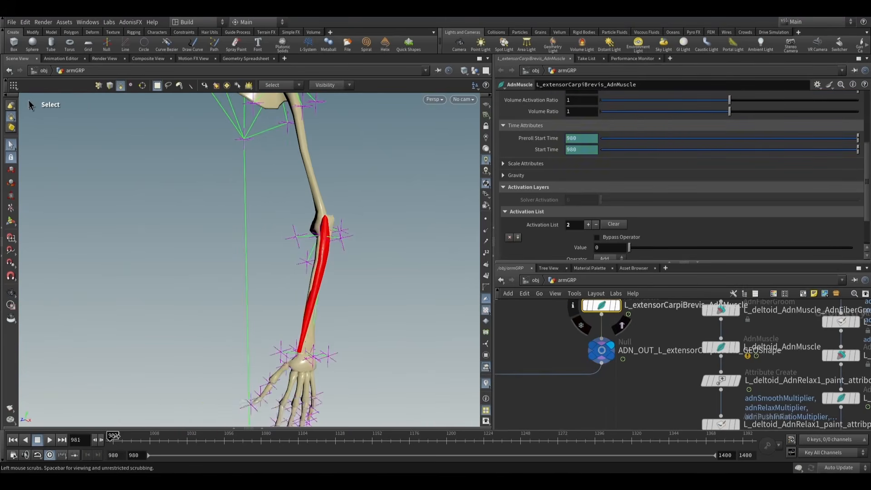
{"action": "left_click_drag", "start_coordinate": [112, 437], "coordinate": [167, 435]}
{"action": "left_click_drag", "start_coordinate": [279, 282], "coordinate": [245, 295], "text": "alt"}
{"action": "left_click_drag", "start_coordinate": [379, 241], "coordinate": [267, 240], "text": "alt"}
- Preview the elbow flex, elbow extend and arm pronate AdnLocatorDistance nodes as templates to see where each sits on the arm
{"action": "scroll", "coordinate": [645, 372], "scroll_direction": "down", "scroll_amount": 6}
{"action": "middle_click_drag", "start_coordinate": [812, 426], "coordinate": [729, 399]}
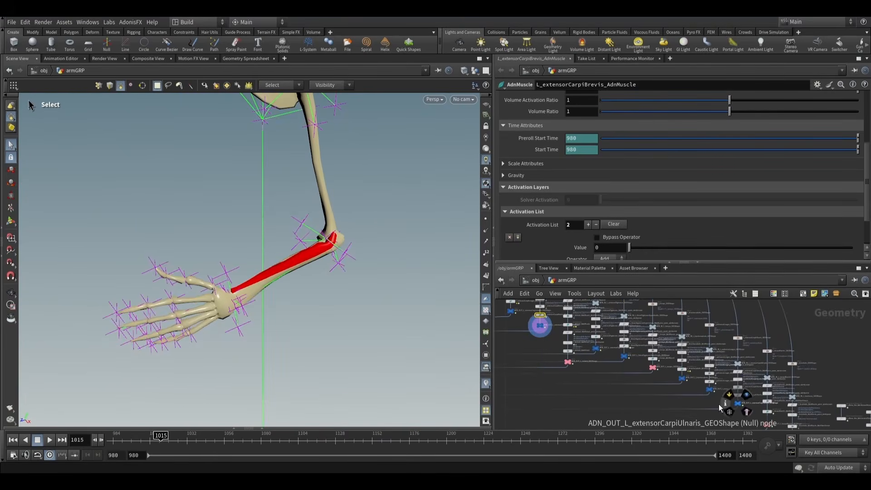
{"action": "scroll", "coordinate": [718, 403], "scroll_direction": "up", "scroll_amount": 10}
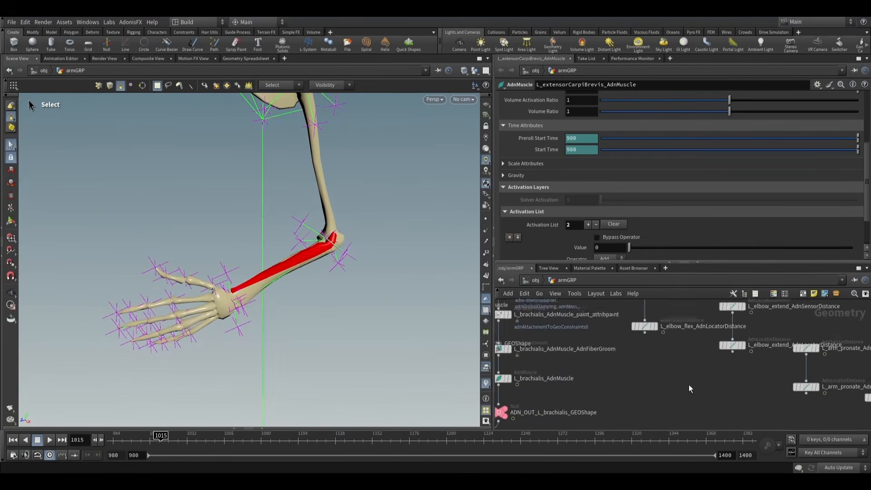
{"action": "scroll", "coordinate": [689, 384], "scroll_direction": "up", "scroll_amount": 4}
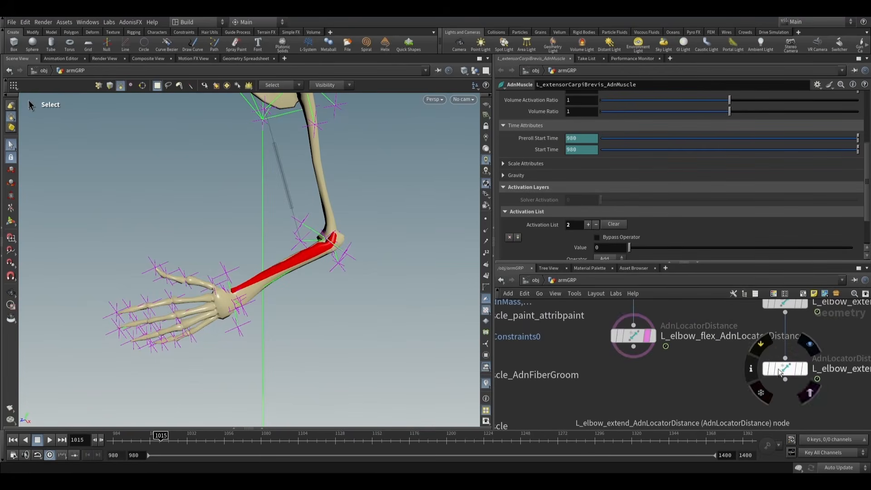
{"action": "left_click", "coordinate": [798, 373]}
{"action": "middle_click_drag", "start_coordinate": [692, 367], "coordinate": [503, 307]}
{"action": "scroll", "coordinate": [615, 335], "scroll_direction": "up", "scroll_amount": 2}
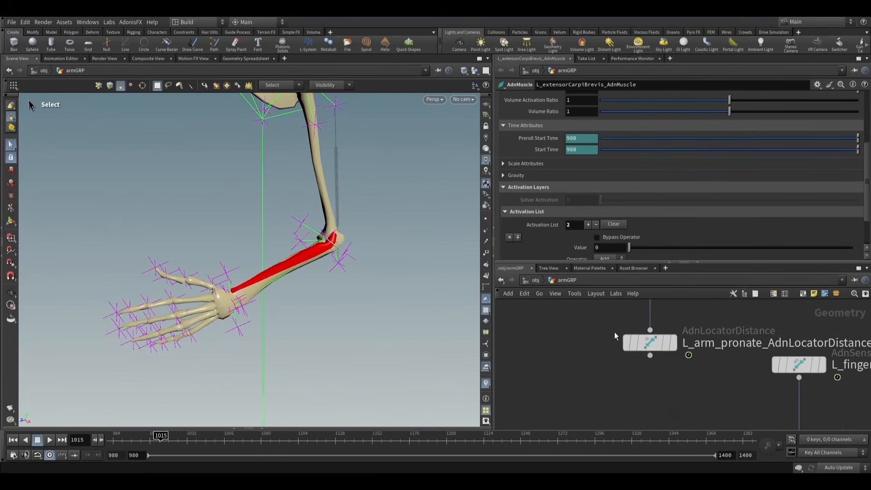
{"action": "left_click", "coordinate": [673, 349]}
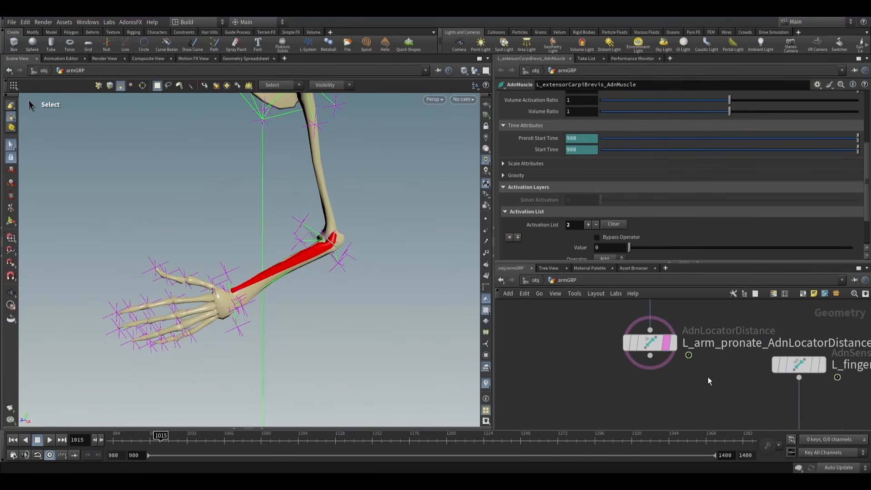
- Preview the fingers flex and wrist flex AdnLocatorDistance nodes as templates against the extensorCarpiBrevis muscle
{"action": "middle_click_drag", "start_coordinate": [708, 377], "coordinate": [641, 368]}
{"action": "left_click", "coordinate": [757, 355]}
{"action": "middle_click_drag", "start_coordinate": [835, 397], "coordinate": [679, 344]}
{"action": "left_click", "coordinate": [726, 382]}
{"action": "middle_click_drag", "start_coordinate": [797, 426], "coordinate": [739, 378]}
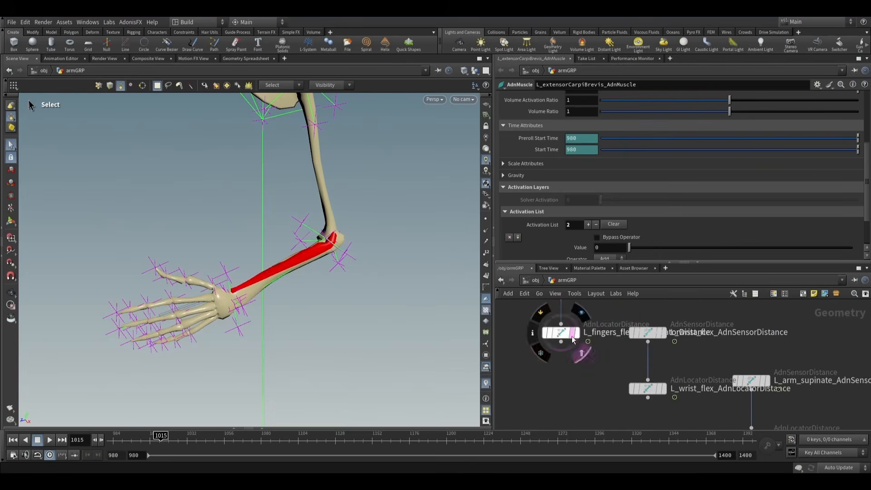
{"action": "left_click", "coordinate": [660, 389]}
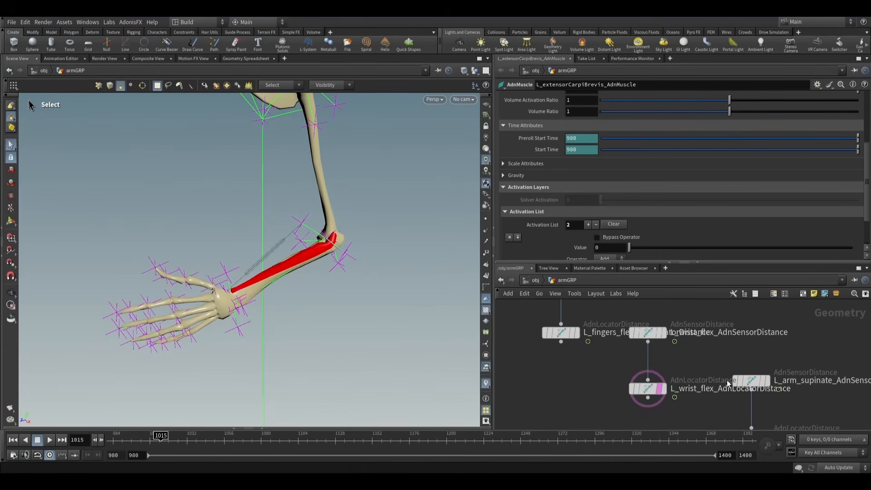
- Template L_wrist_extend_AdnLocatorDistance and examine its placement relative to the extensorCarpiBrevis muscle
{"action": "middle_click_drag", "start_coordinate": [727, 379], "coordinate": [654, 344]}
{"action": "middle_click_drag", "start_coordinate": [627, 385], "coordinate": [576, 351]}
{"action": "middle_click_drag", "start_coordinate": [667, 390], "coordinate": [584, 347]}
{"action": "middle_click_drag", "start_coordinate": [622, 376], "coordinate": [573, 323]}
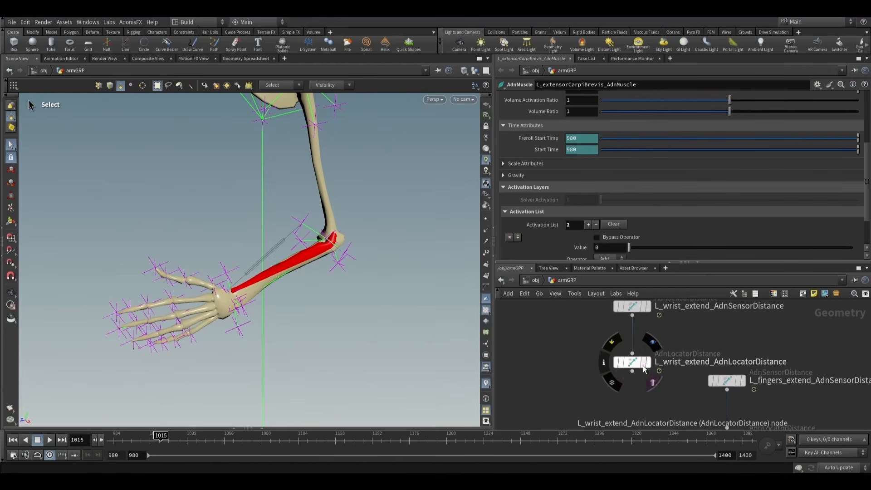
{"action": "left_click", "coordinate": [646, 361]}
{"action": "left_click_drag", "start_coordinate": [278, 289], "coordinate": [344, 263], "text": "alt"}
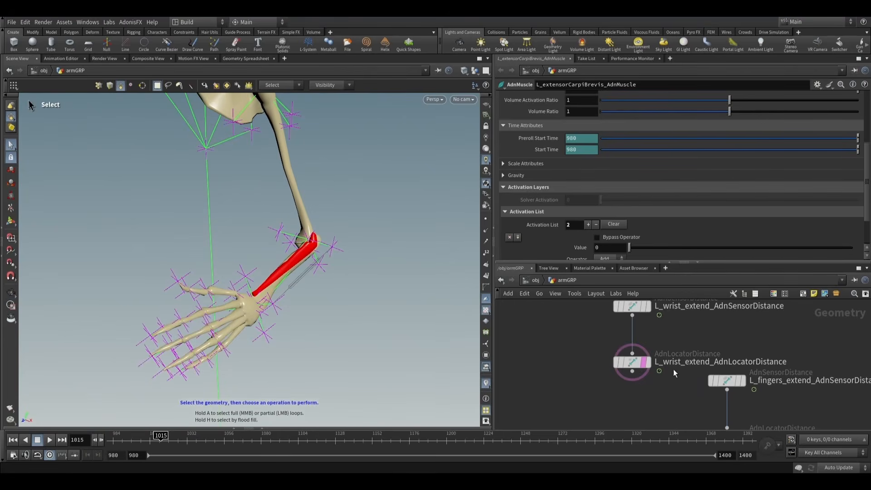
- Set the first activation value of L_extensorCarpiBrevis_AdnMuscle to a detail() expression that reads "../L_wrist_extend_AdnLocatorDistance" with index 0
{"action": "double_click", "coordinate": [680, 361]}
{"action": "left_click", "coordinate": [580, 364]}
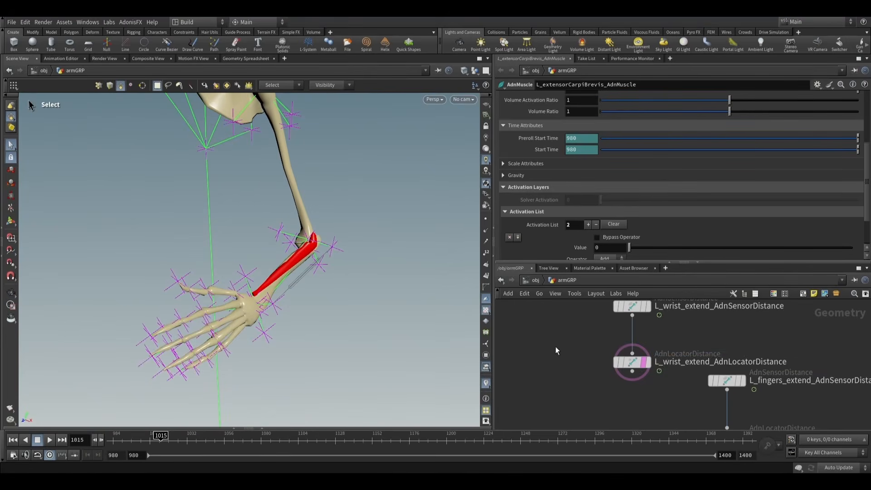
{"action": "scroll", "coordinate": [555, 346], "scroll_direction": "down", "scroll_amount": 3}
{"action": "scroll", "coordinate": [588, 216], "scroll_direction": "down", "scroll_amount": 2}
{"action": "type", "text": "de"}
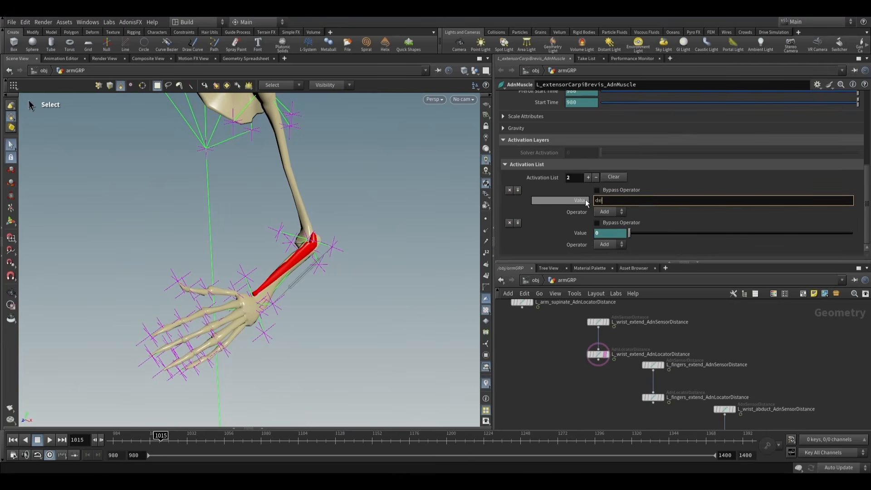
{"action": "type", "text": "tail(\""}
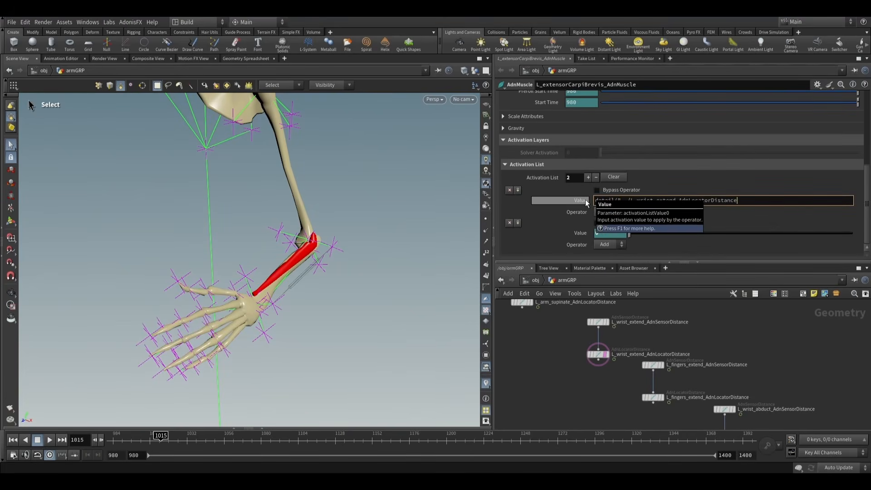
{"action": "type", "text": "\""}
{"action": "type", "text": ", \""}
{"action": "type", "text": "\", 0)"}
{"action": "key", "text": "Return"}
{"action": "left_click", "coordinate": [580, 200]}
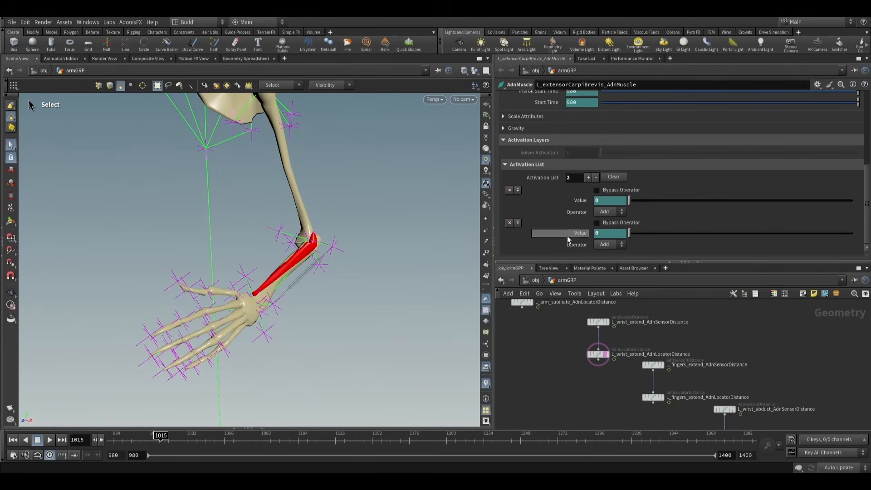
- Display and select the AdnGlue1_GEOShape merge node so that all arm muscle outputs are shown together
{"action": "scroll", "coordinate": [312, 250], "scroll_direction": "down", "scroll_amount": 5}
{"action": "scroll", "coordinate": [584, 391], "scroll_direction": "down", "scroll_amount": 6}
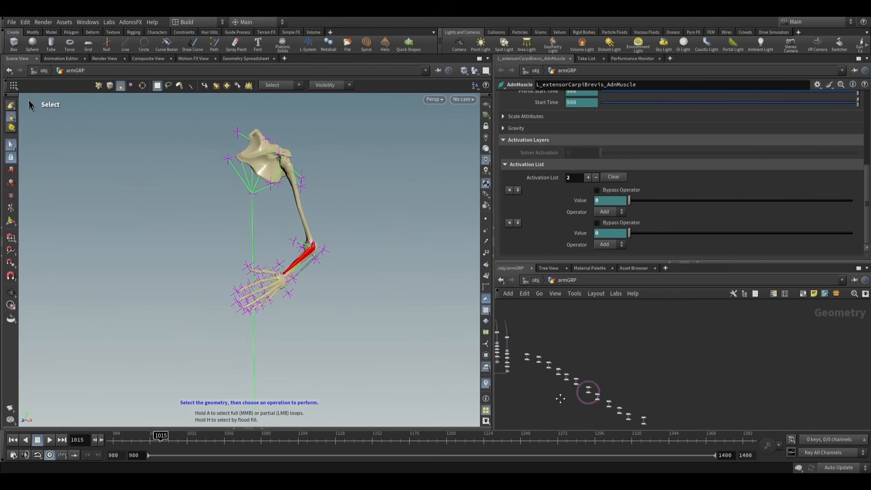
{"action": "scroll", "coordinate": [565, 399], "scroll_direction": "up", "scroll_amount": 8}
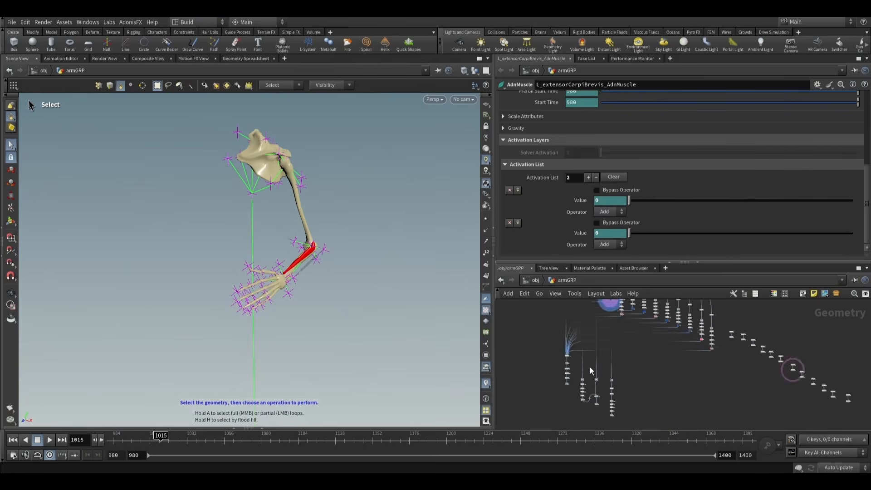
{"action": "middle_click_drag", "start_coordinate": [549, 344], "coordinate": [528, 362]}
{"action": "scroll", "coordinate": [551, 394], "scroll_direction": "up", "scroll_amount": 5}
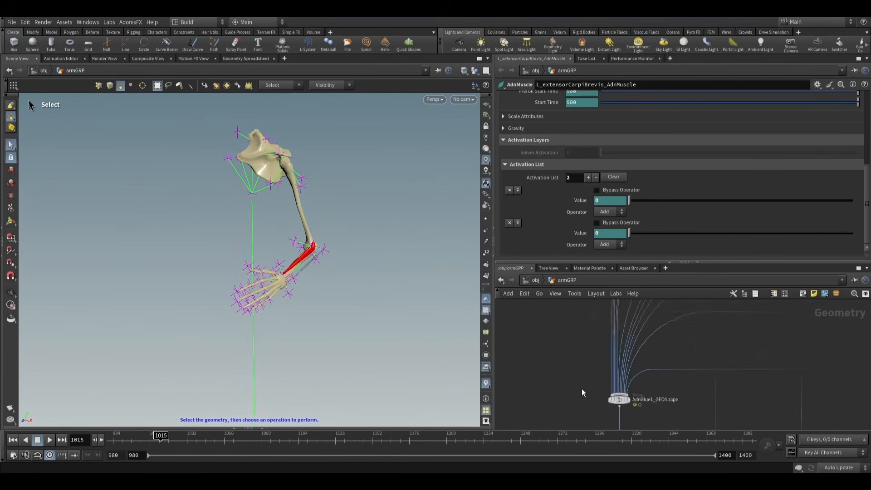
{"action": "scroll", "coordinate": [580, 381], "scroll_direction": "down", "scroll_amount": 6}
{"action": "scroll", "coordinate": [581, 390], "scroll_direction": "up", "scroll_amount": 5}
{"action": "left_click", "coordinate": [583, 397]}
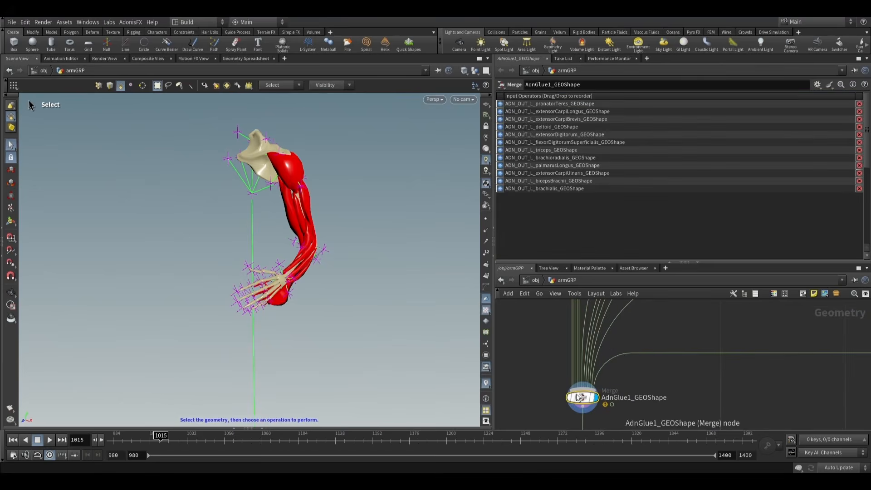
- Return to the first frame and hide the other objects so only the merged muscles are shown
{"action": "left_click", "coordinate": [14, 440]}
{"action": "left_click", "coordinate": [475, 71]}
{"action": "left_click", "coordinate": [499, 98]}
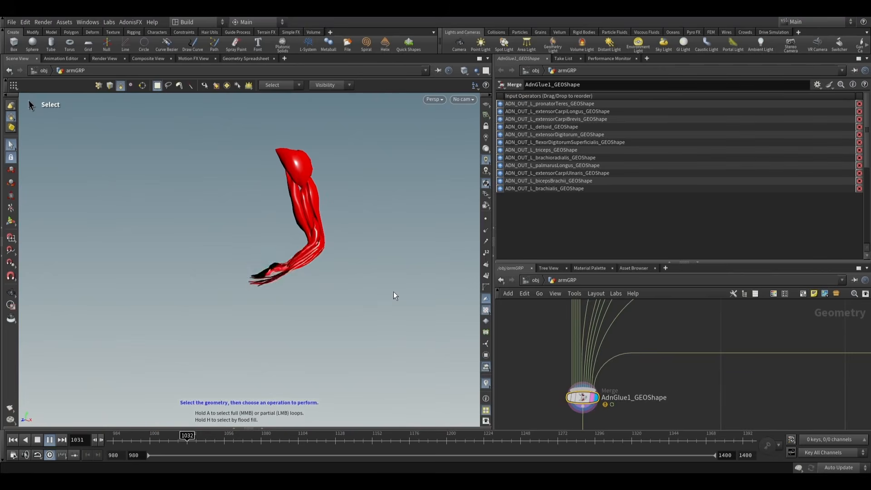
- Play the simulation through the frame range and examine the merged arm muscles' motion in the viewport
{"action": "key", "text": "Escape"}
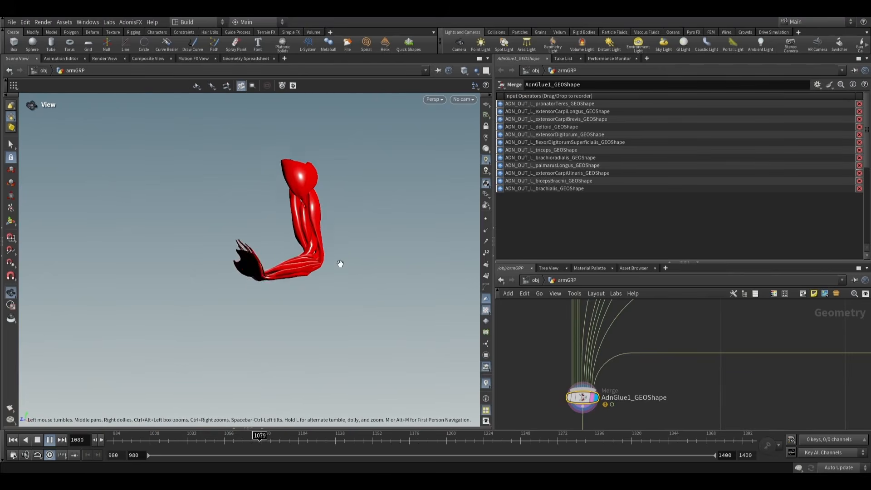
{"action": "key", "text": "s"}
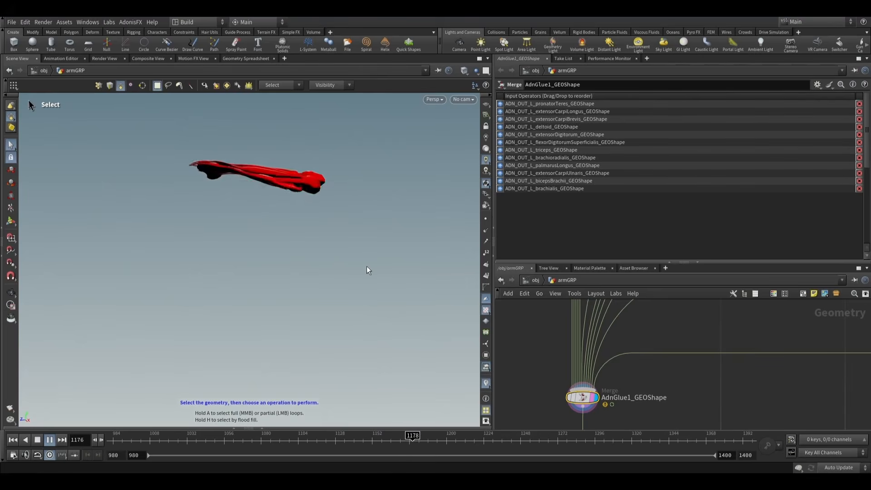
{"action": "key", "text": "Escape"}
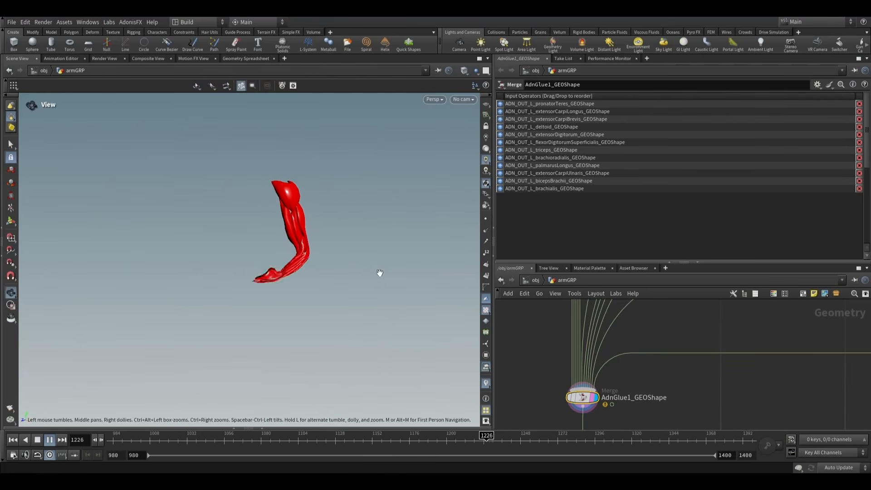
{"action": "key", "text": "s"}
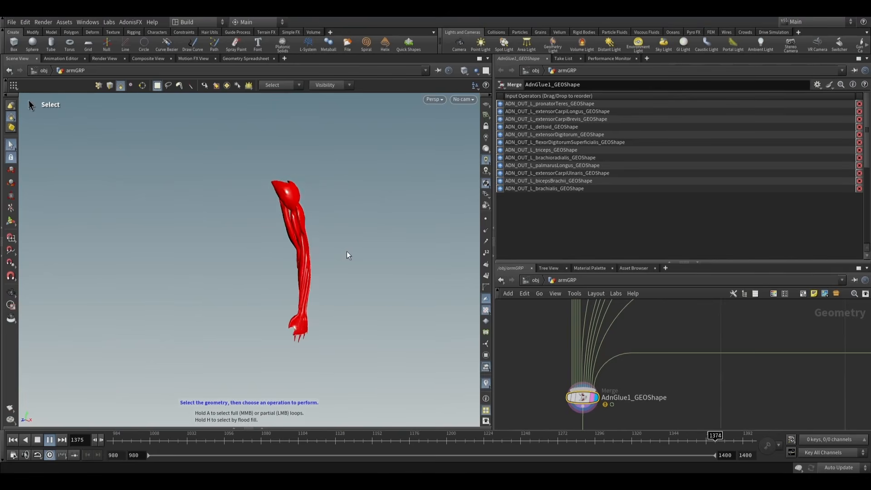
{"action": "key", "text": "Escape"}
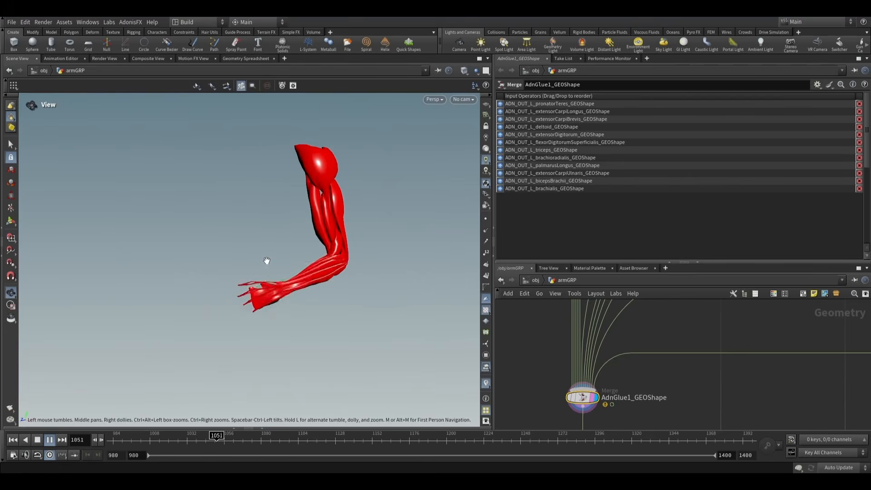
- Stop reviewing the merged muscles and return the simulation to its first frame
{"action": "key", "text": "s"}
{"action": "left_click", "coordinate": [16, 442]}
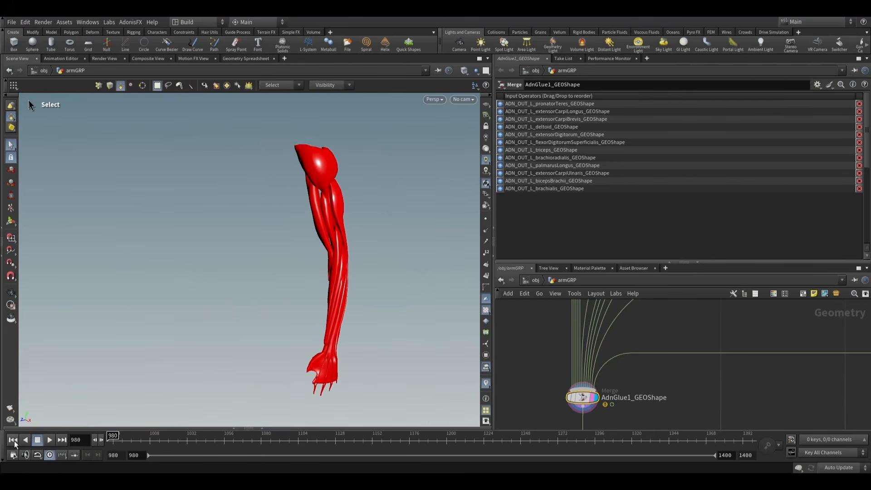
{"action": "left_click_drag", "start_coordinate": [311, 290], "coordinate": [369, 338], "text": "alt"}
{"action": "scroll", "coordinate": [632, 380], "scroll_direction": "down", "scroll_amount": 3}
{"action": "scroll", "coordinate": [706, 408], "scroll_direction": "up", "scroll_amount": 10}
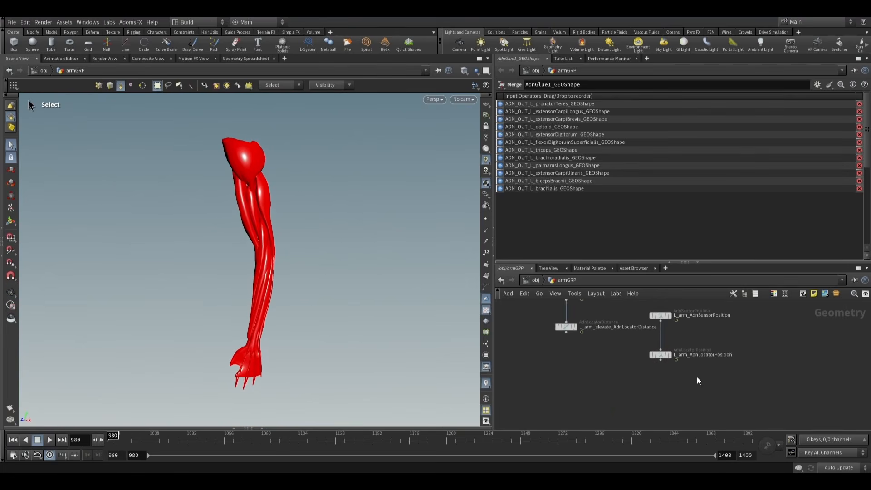
- Display the L_arm_AdnLocatorPosition node, review its motion in playback, and return to the first frame
{"action": "scroll", "coordinate": [698, 381], "scroll_direction": "down", "scroll_amount": 3}
{"action": "mouse_move", "coordinate": [685, 378]}
{"action": "left_mouse_down"}
{"action": "mouse_move", "coordinate": [683, 368]}
{"action": "mouse_move", "coordinate": [676, 376]}
{"action": "left_mouse_up"}
{"action": "left_click", "coordinate": [685, 407]}
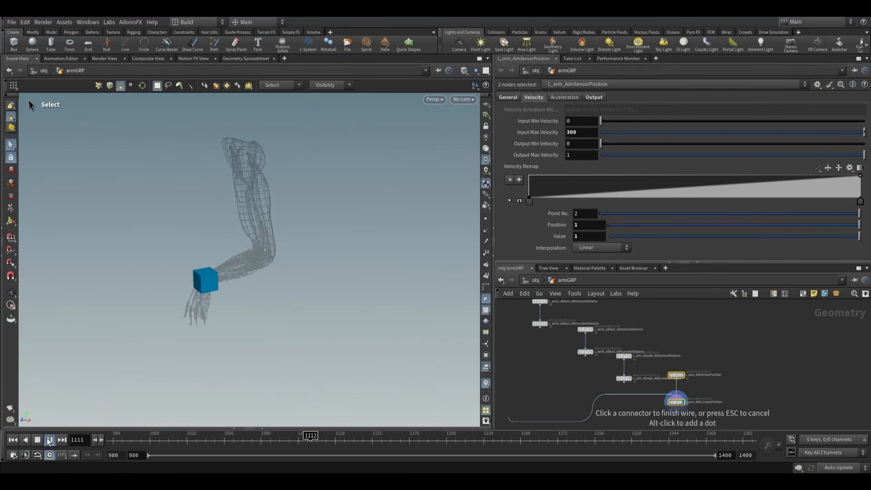
{"action": "left_click", "coordinate": [13, 440]}
{"action": "scroll", "coordinate": [520, 378], "scroll_direction": "down", "scroll_amount": 3}
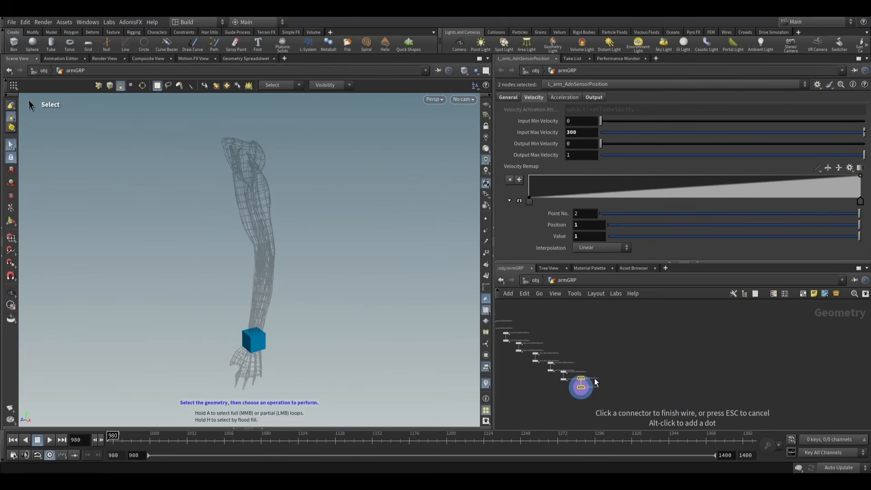
{"action": "scroll", "coordinate": [577, 395], "scroll_direction": "up", "scroll_amount": 5}
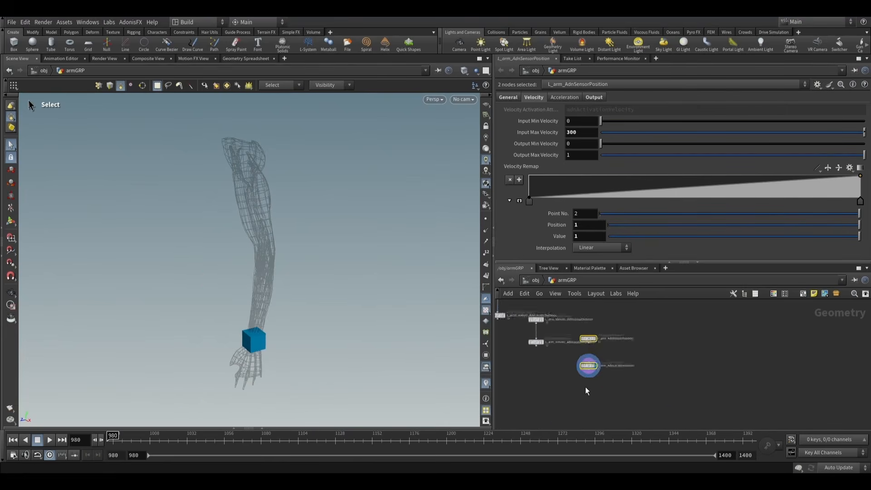
{"action": "scroll", "coordinate": [548, 383], "scroll_direction": "down", "scroll_amount": 4}
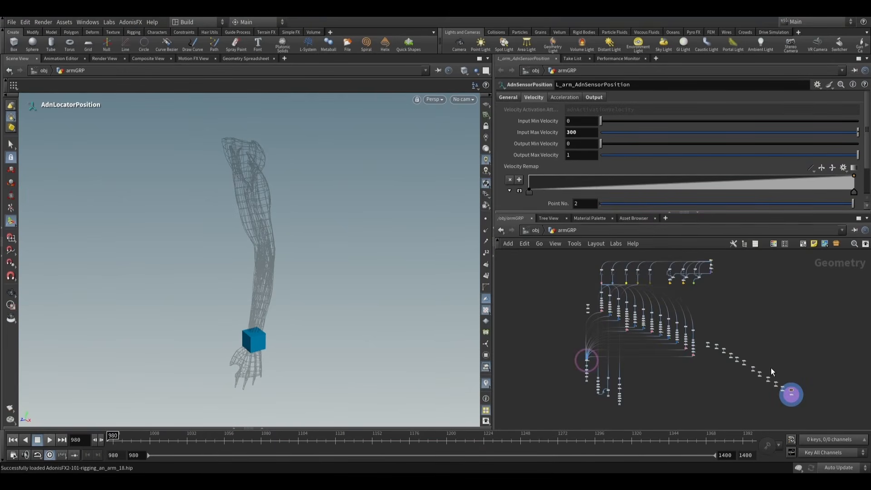
- Display the skinRender_GEOShape null and scrub the timeline to examine the render skin's motion
{"action": "scroll", "coordinate": [686, 294], "scroll_direction": "up", "scroll_amount": 10}
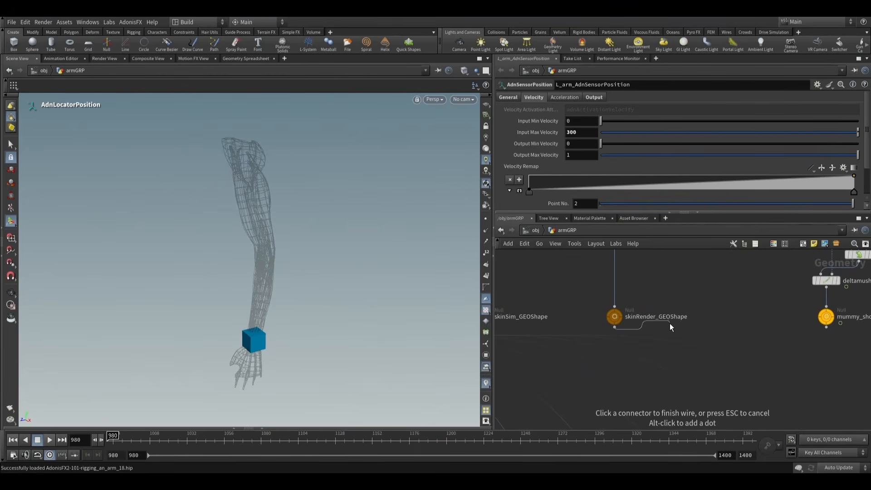
{"action": "left_click", "coordinate": [629, 302]}
{"action": "left_click", "coordinate": [617, 317]}
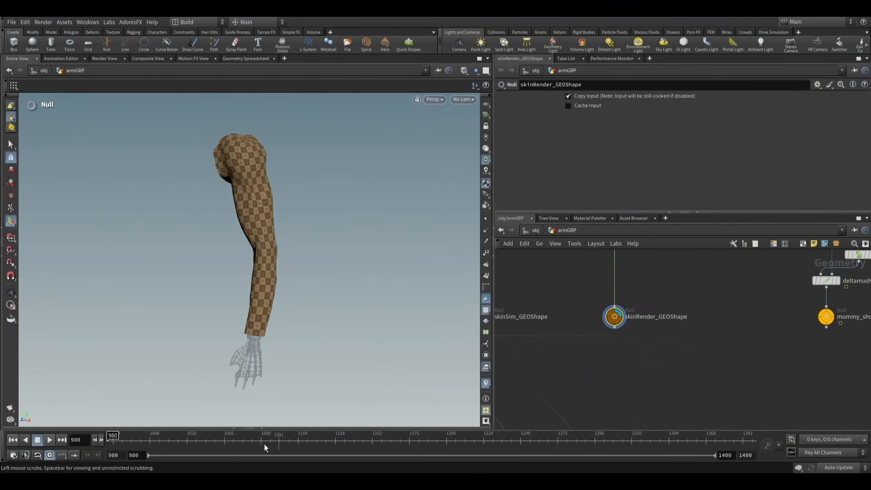
{"action": "left_click_drag", "start_coordinate": [159, 446], "coordinate": [81, 425]}
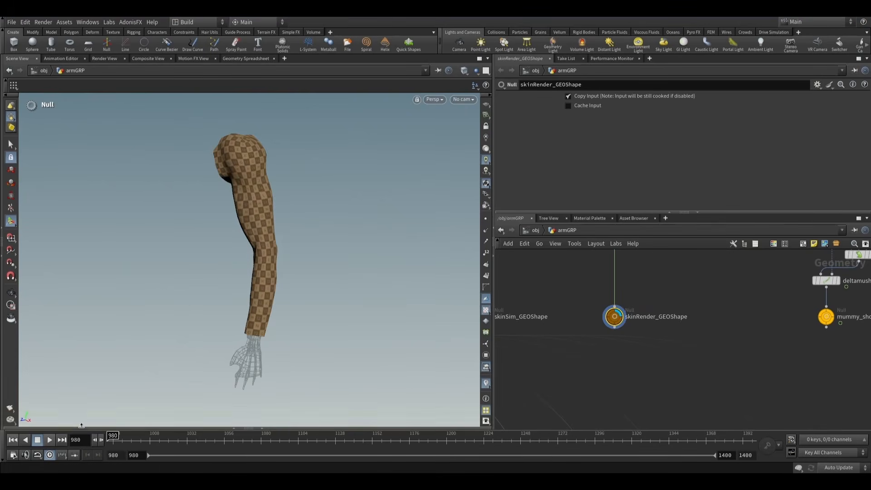
- Display the skinAnim_GEOShape null and scrub the timeline to examine the animated skin
{"action": "scroll", "coordinate": [718, 309], "scroll_direction": "down", "scroll_amount": 2}
{"action": "middle_click_drag", "start_coordinate": [842, 323], "coordinate": [695, 325]}
{"action": "scroll", "coordinate": [695, 325], "scroll_direction": "up", "scroll_amount": 4}
{"action": "left_click", "coordinate": [742, 289]}
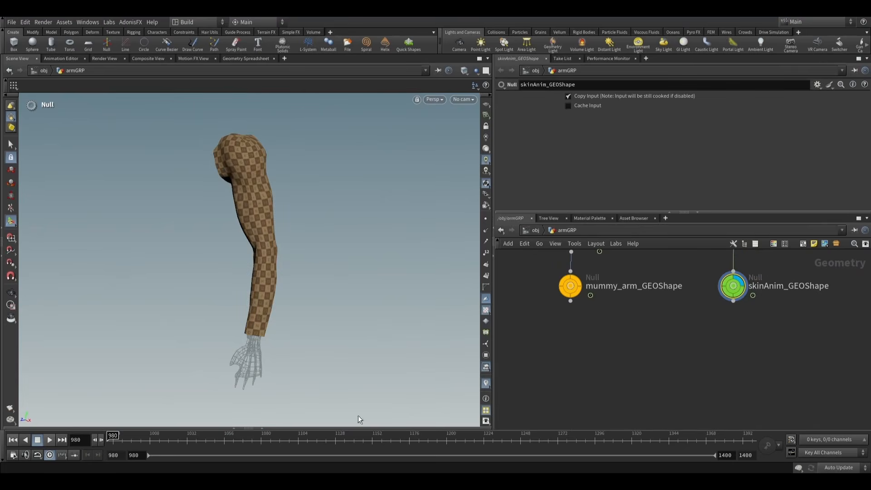
{"action": "left_click_drag", "start_coordinate": [139, 445], "coordinate": [111, 441]}
- Add an AdnSkinMerge node beside the skinSim chain, wired to the output of skinRender_GEOShape
{"action": "scroll", "coordinate": [653, 317], "scroll_direction": "down", "scroll_amount": 5}
{"action": "middle_click_drag", "start_coordinate": [630, 337], "coordinate": [771, 356]}
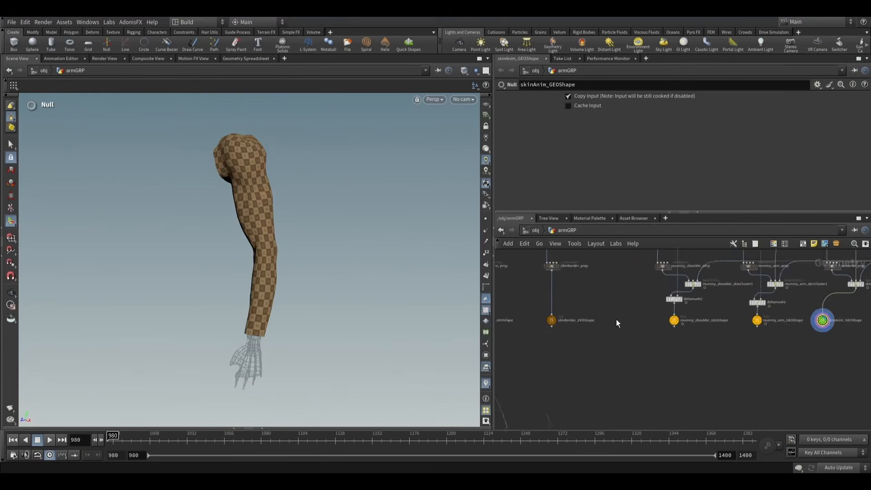
{"action": "scroll", "coordinate": [610, 318], "scroll_direction": "up", "scroll_amount": 3}
{"action": "left_click", "coordinate": [552, 328]}
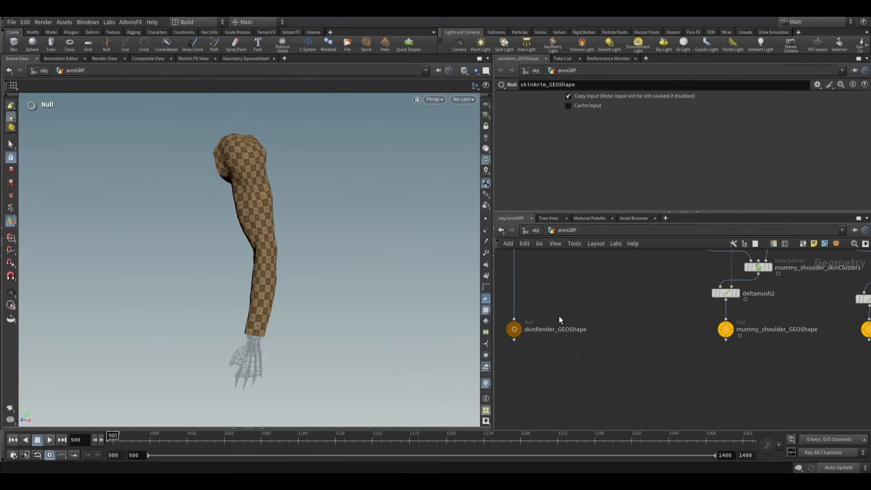
{"action": "left_click", "coordinate": [514, 340]}
{"action": "scroll", "coordinate": [652, 325], "scroll_direction": "down", "scroll_amount": 6}
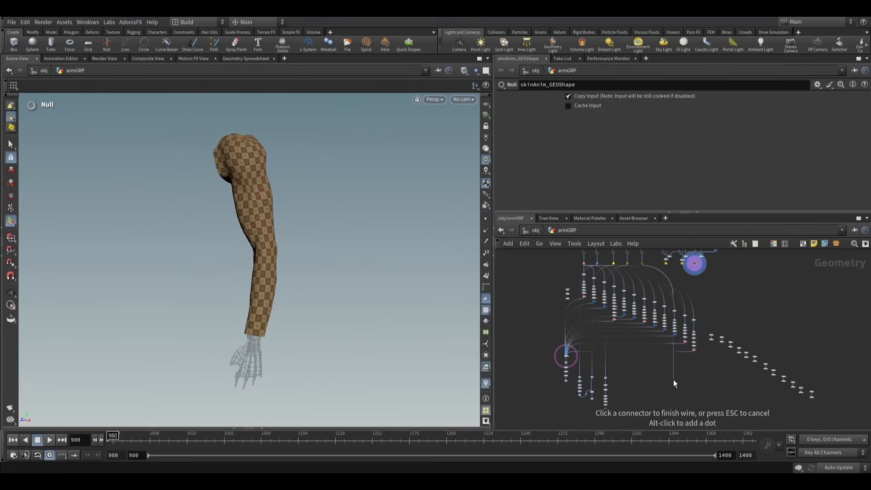
{"action": "scroll", "coordinate": [640, 336], "scroll_direction": "up", "scroll_amount": 4}
{"action": "key", "text": "Tab"}
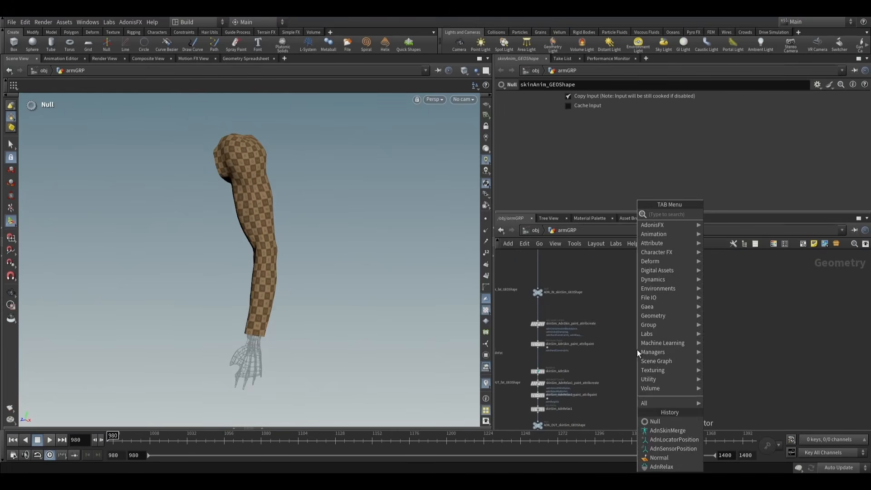
{"action": "type", "text": "adnskin"}
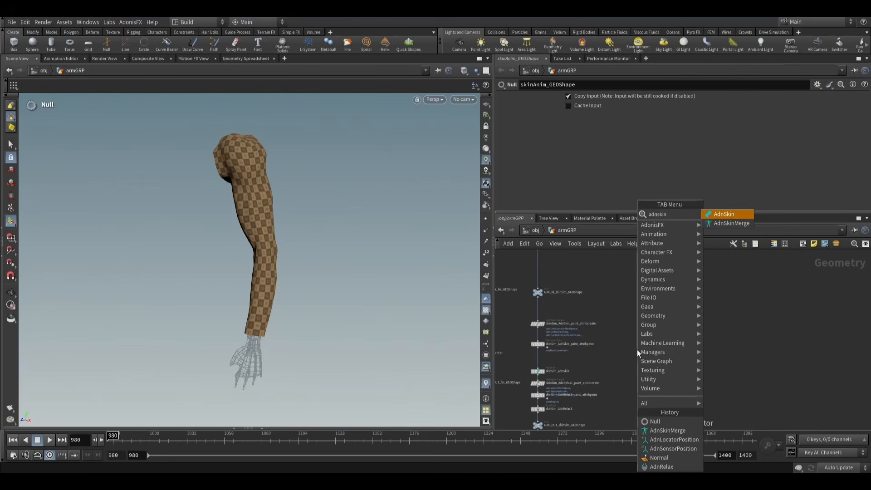
{"action": "key", "text": "Down"}
{"action": "key", "text": "Return"}
{"action": "left_click", "coordinate": [637, 349]}
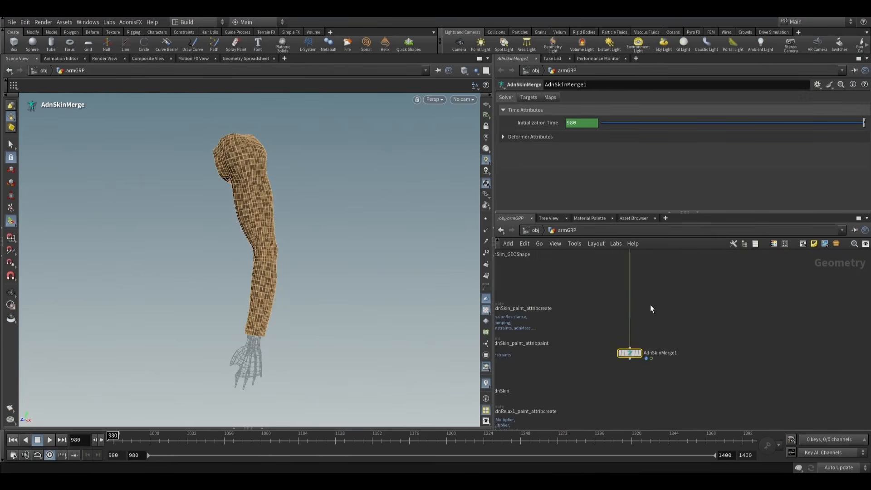
- Insert a null on the wire above AdnSkinMerge1 and name it ADN_IN_skinRender_GEOShape
{"action": "key", "text": "Tab"}
{"action": "type", "text": "null"}
{"action": "key", "text": "Return"}
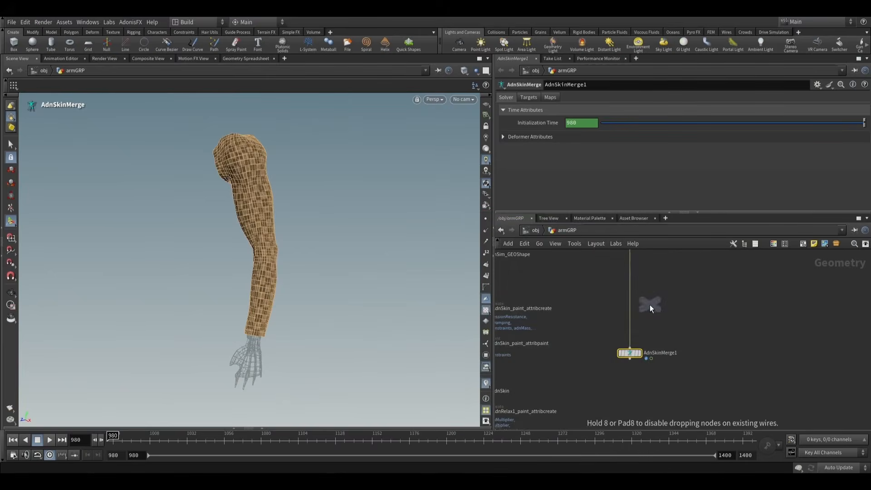
{"action": "left_click", "coordinate": [631, 306]}
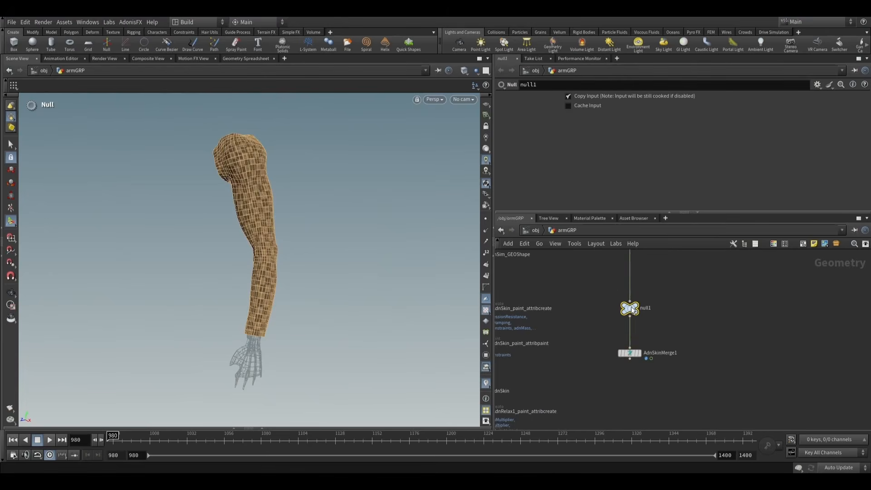
{"action": "double_click", "coordinate": [648, 308]}
{"action": "type", "text": "ADN_IN_skinRender_GEOShape"}
{"action": "key", "text": "Return"}
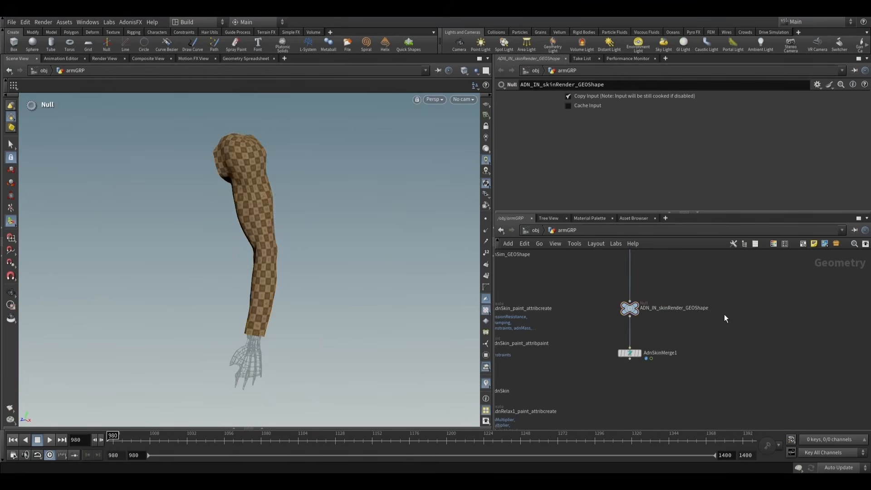
- Place a copy of the input null below AdnSkinMerge1, wired to its output, and rename it ADN_OUT_skinRender_GEOShape
{"action": "left_click", "coordinate": [628, 404]}
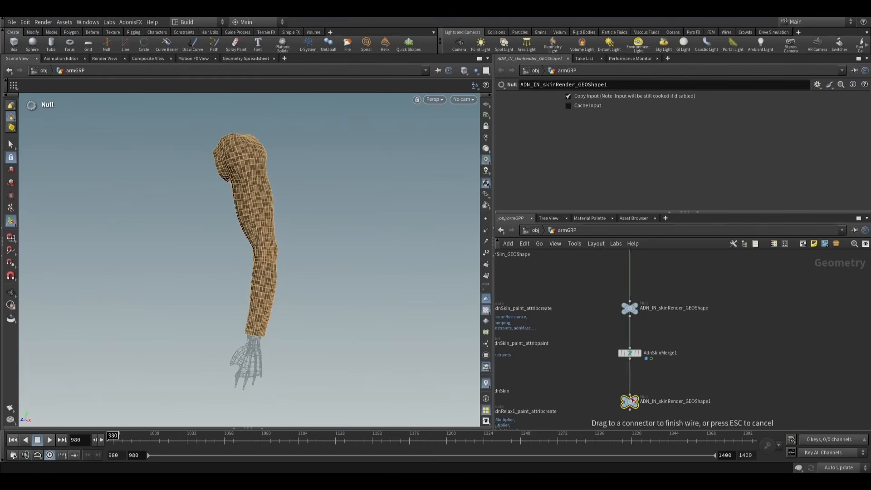
{"action": "left_click", "coordinate": [633, 400]}
{"action": "double_click", "coordinate": [650, 402]}
{"action": "key", "text": "BackSpace"}
{"action": "key", "text": "BackSpace"}
{"action": "type", "text": "OUT"}
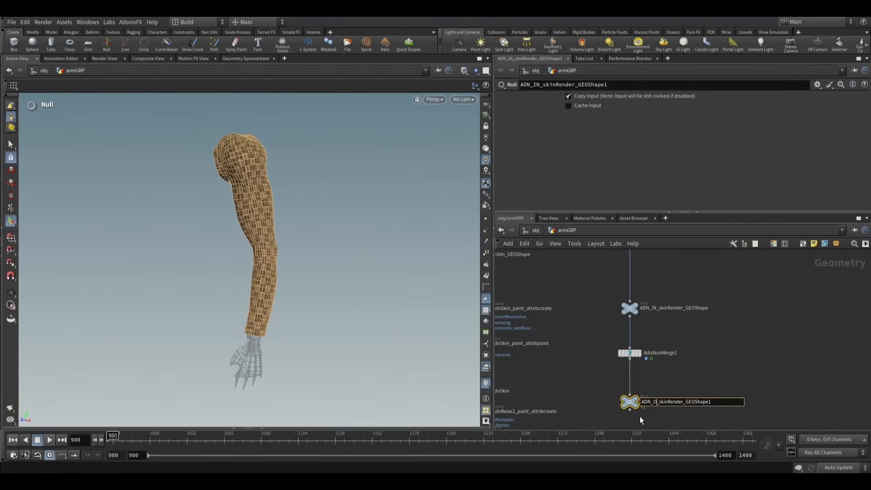
{"action": "left_click", "coordinate": [721, 373]}
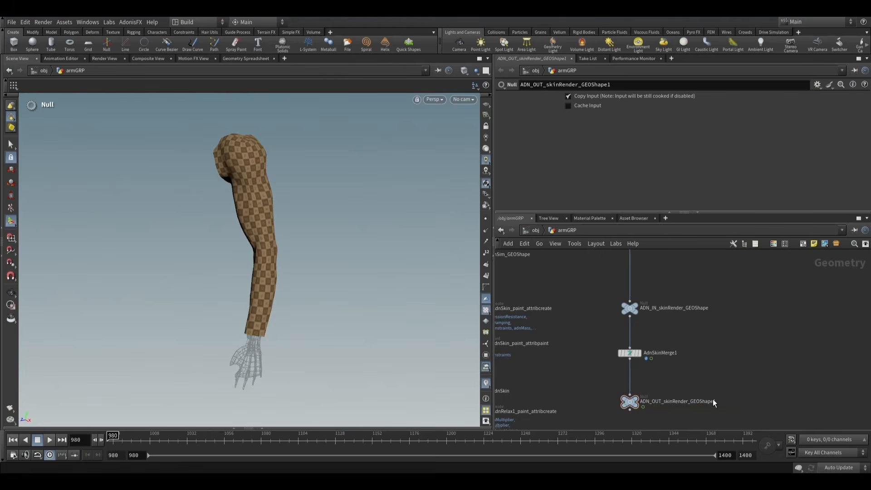
{"action": "scroll", "coordinate": [725, 356], "scroll_direction": "down", "scroll_amount": 3}
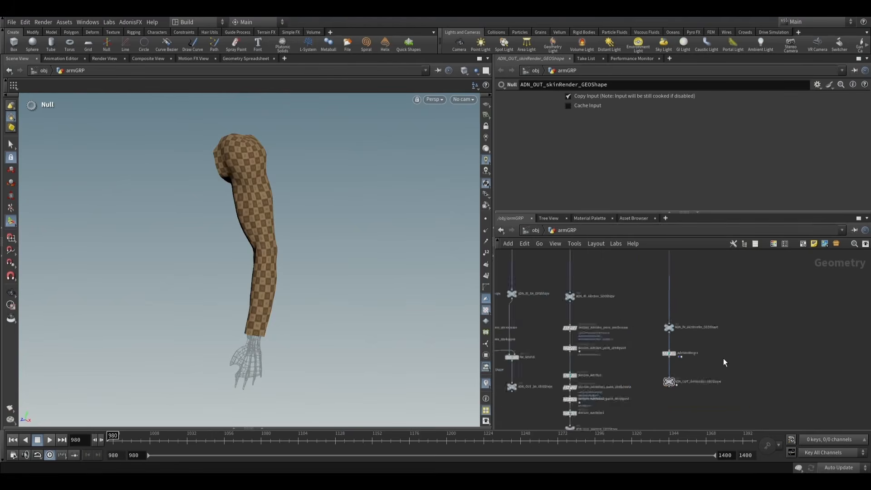
- Reposition AdnSkinMerge1 between its two nulls and give it one Anim List and one Sim List target entry
{"action": "scroll", "coordinate": [723, 377], "scroll_direction": "up", "scroll_amount": 3}
{"action": "left_click_drag", "start_coordinate": [627, 333], "coordinate": [628, 343]}
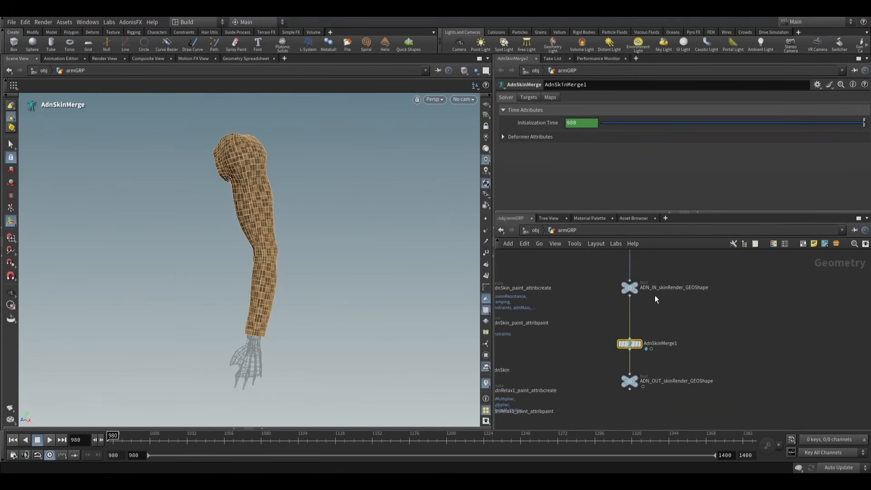
{"action": "left_click", "coordinate": [527, 97]}
{"action": "left_click", "coordinate": [587, 123]}
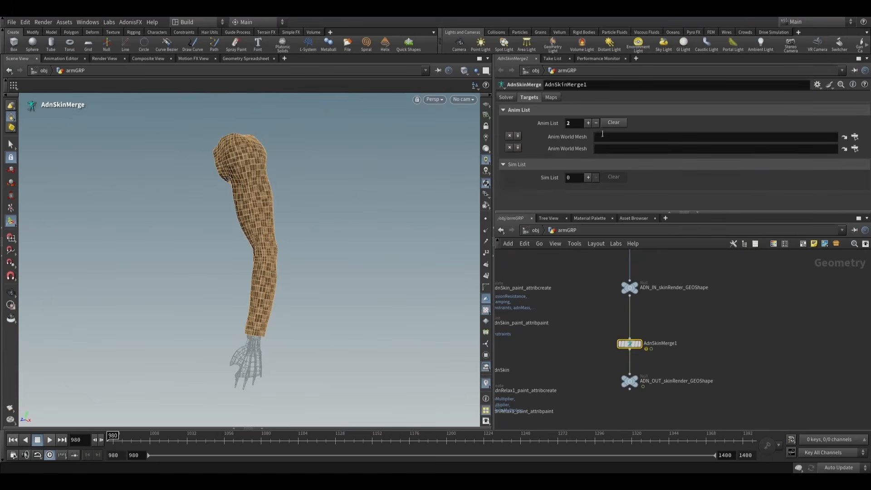
{"action": "left_click", "coordinate": [587, 165]}
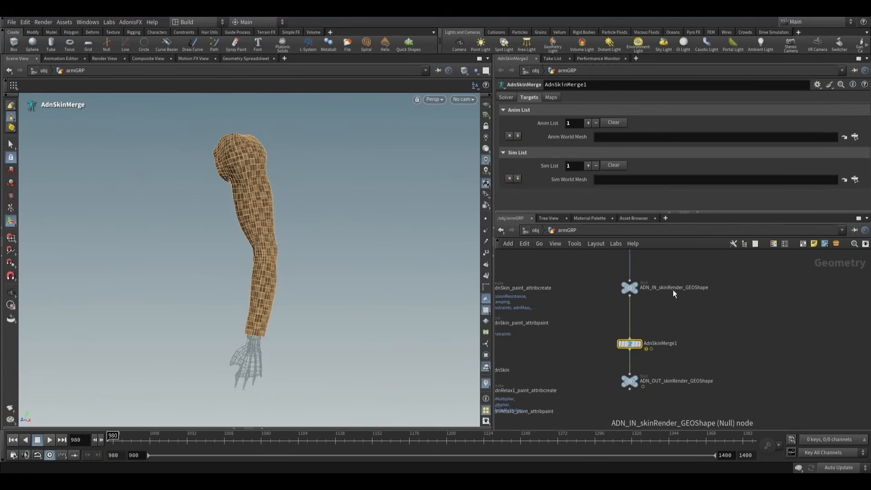
- Set the Sim World Mesh of AdnSkinMerge1 to ../ADN_OUT_skinSim_GEOShape
{"action": "scroll", "coordinate": [673, 290], "scroll_direction": "down", "scroll_amount": 3}
{"action": "middle_click_drag", "start_coordinate": [618, 348], "coordinate": [619, 337]}
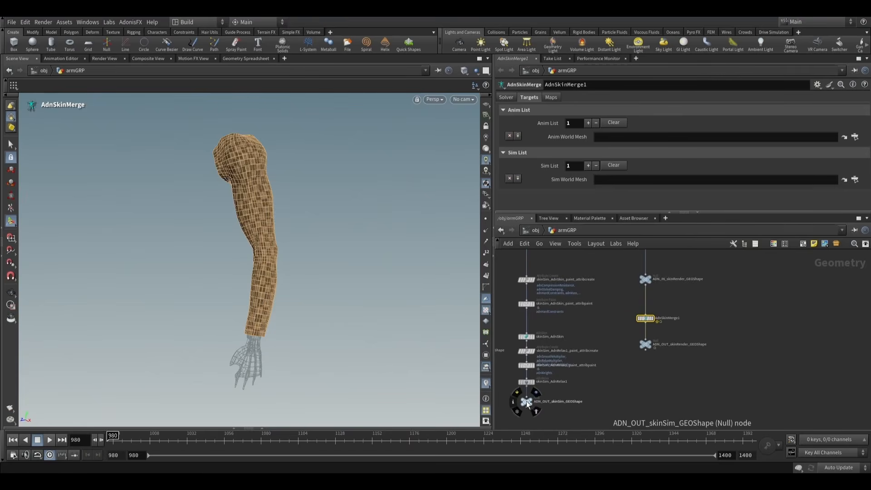
{"action": "left_click_drag", "start_coordinate": [528, 404], "coordinate": [569, 258]}
{"action": "left_click_drag", "start_coordinate": [603, 179], "coordinate": [604, 179]}
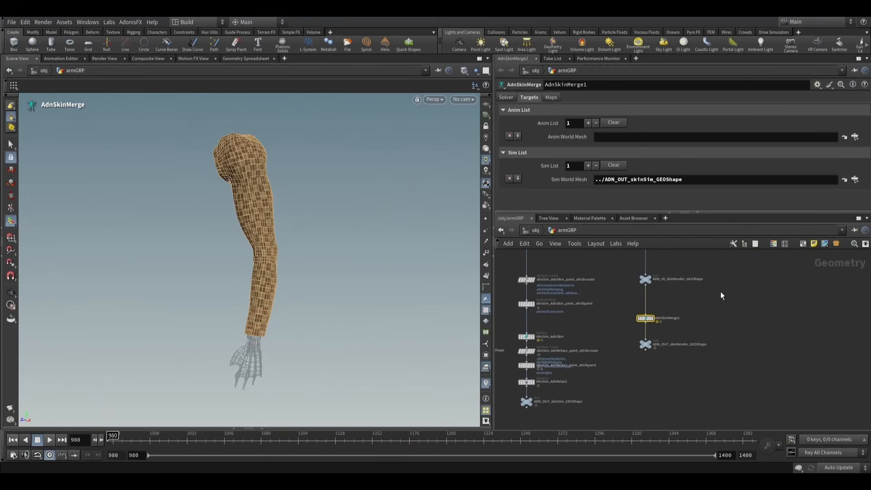
- Set the Anim World Mesh of AdnSkinMerge1 to ../skinAnim_GEOShape
{"action": "scroll", "coordinate": [720, 292], "scroll_direction": "down", "scroll_amount": 5}
{"action": "middle_click_drag", "start_coordinate": [721, 291], "coordinate": [705, 364]}
{"action": "scroll", "coordinate": [705, 364], "scroll_direction": "down", "scroll_amount": 5}
{"action": "scroll", "coordinate": [741, 288], "scroll_direction": "up", "scroll_amount": 10}
{"action": "middle_click_drag", "start_coordinate": [739, 290], "coordinate": [743, 320]}
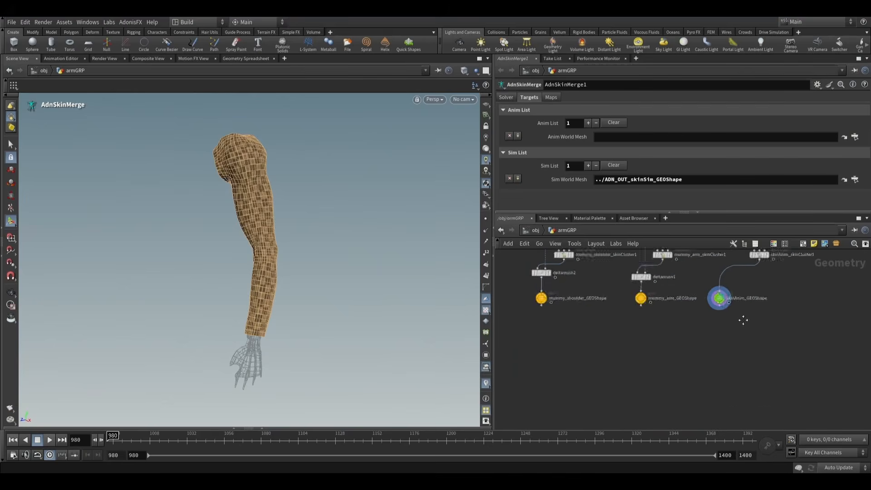
{"action": "scroll", "coordinate": [743, 320], "scroll_direction": "up", "scroll_amount": 3}
{"action": "left_click_drag", "start_coordinate": [700, 331], "coordinate": [603, 134]}
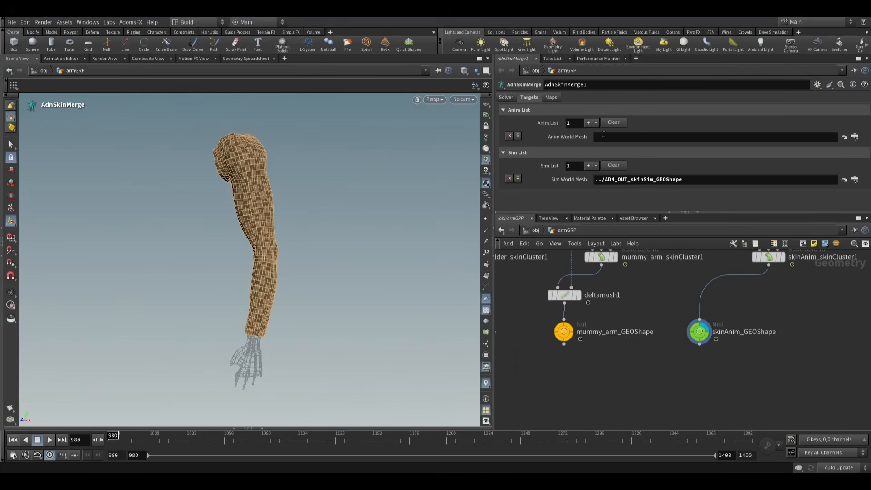
- Display and select the ADN_OUT_skinRender_GEOShape null below AdnSkinMerge1
{"action": "scroll", "coordinate": [657, 356], "scroll_direction": "down", "scroll_amount": 8}
{"action": "middle_click_drag", "start_coordinate": [638, 377], "coordinate": [676, 274]}
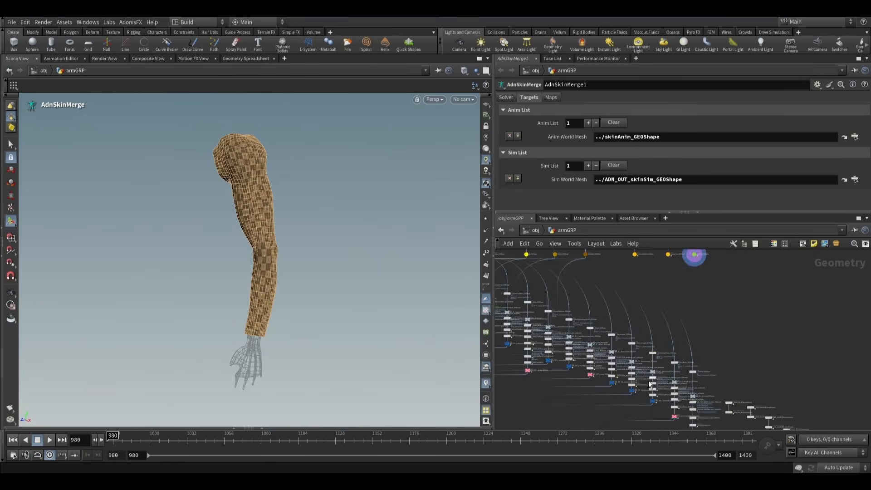
{"action": "scroll", "coordinate": [649, 384], "scroll_direction": "up", "scroll_amount": 10}
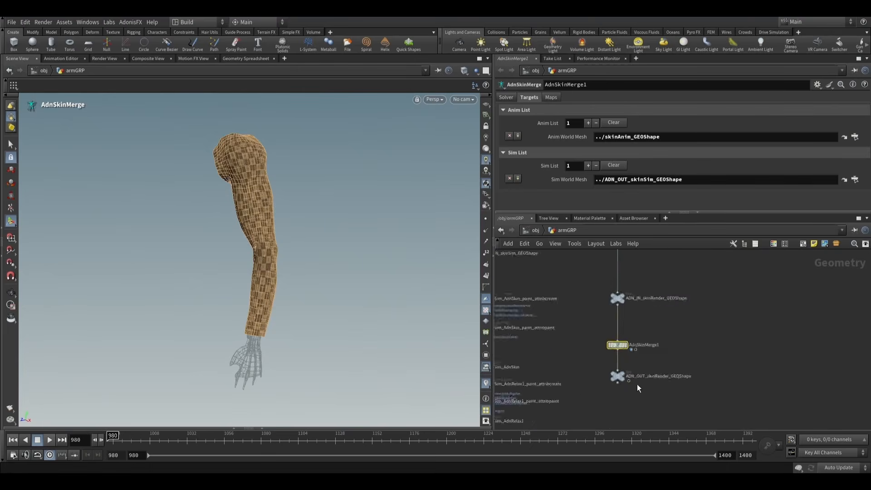
{"action": "scroll", "coordinate": [637, 387], "scroll_direction": "up", "scroll_amount": 3}
{"action": "left_click", "coordinate": [602, 379]}
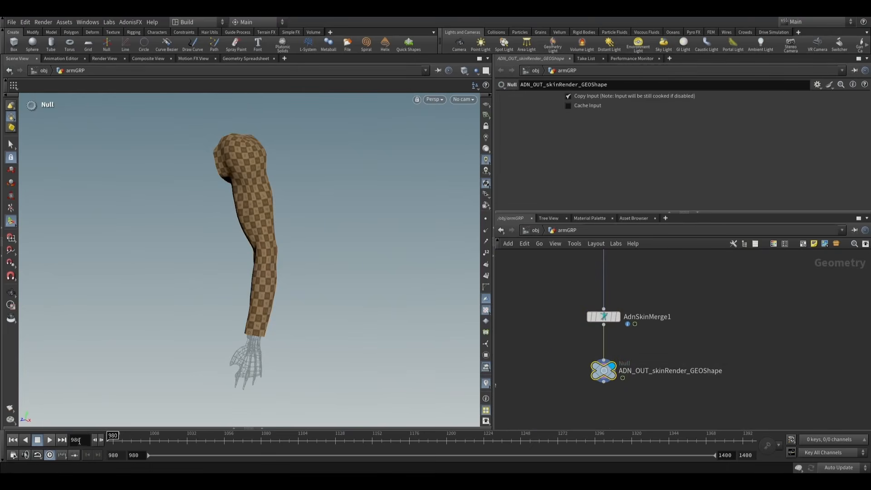
- Play the simulation to examine the merged render skin's motion, and return to the first frame
{"action": "left_click", "coordinate": [50, 439]}
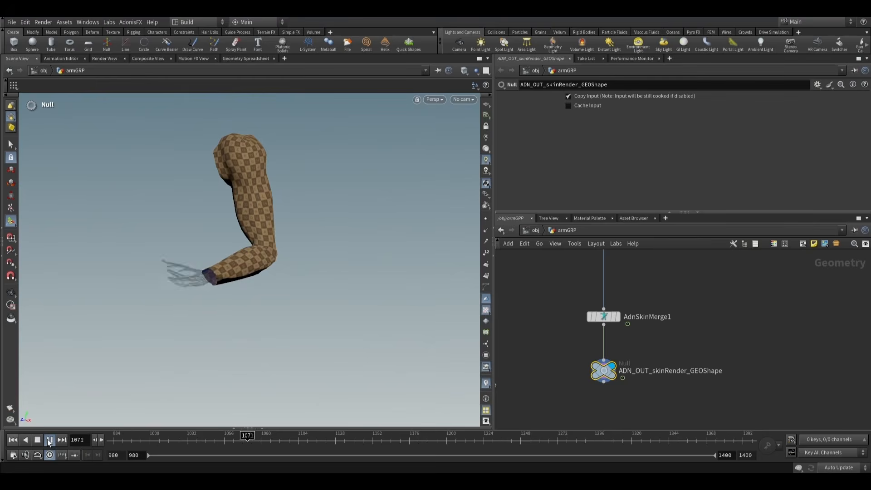
{"action": "left_click", "coordinate": [39, 440]}
{"action": "left_click", "coordinate": [12, 439]}
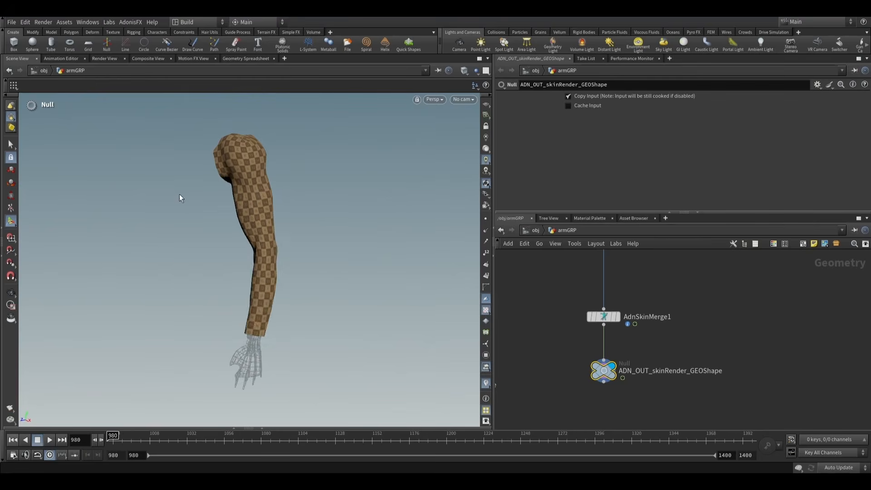
- Create the attribute painting nodes for AdnSkinMerge1
{"action": "left_click_drag", "start_coordinate": [179, 194], "coordinate": [224, 171], "text": "alt"}
{"action": "middle_click_drag", "start_coordinate": [225, 172], "coordinate": [211, 235], "text": "alt"}
{"action": "left_click_drag", "start_coordinate": [212, 235], "coordinate": [229, 236], "text": "alt"}
{"action": "right_click_drag", "start_coordinate": [229, 236], "coordinate": [205, 222], "text": "alt"}
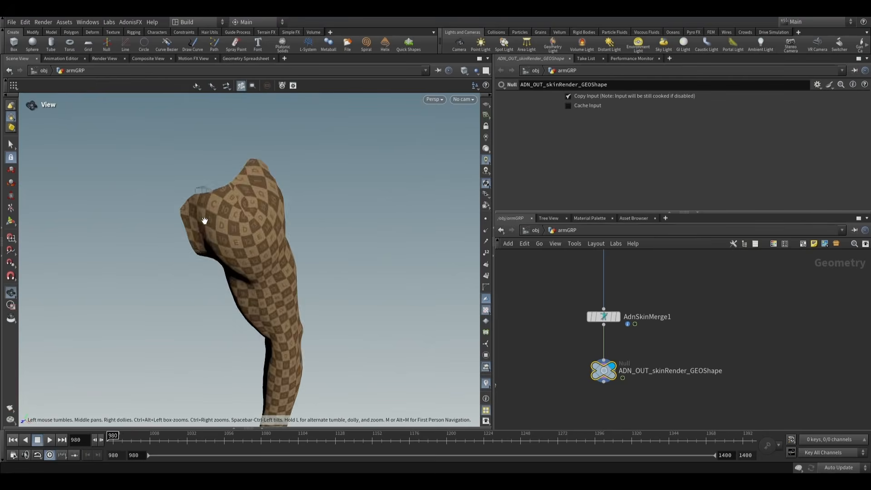
{"action": "left_click_drag", "start_coordinate": [204, 222], "coordinate": [201, 288], "text": "alt"}
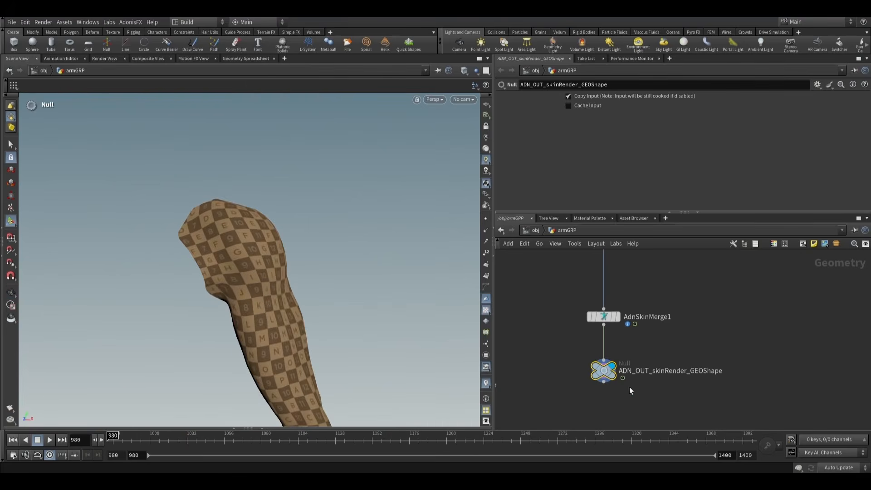
{"action": "scroll", "coordinate": [610, 364], "scroll_direction": "down", "scroll_amount": 2}
{"action": "left_click", "coordinate": [602, 362]}
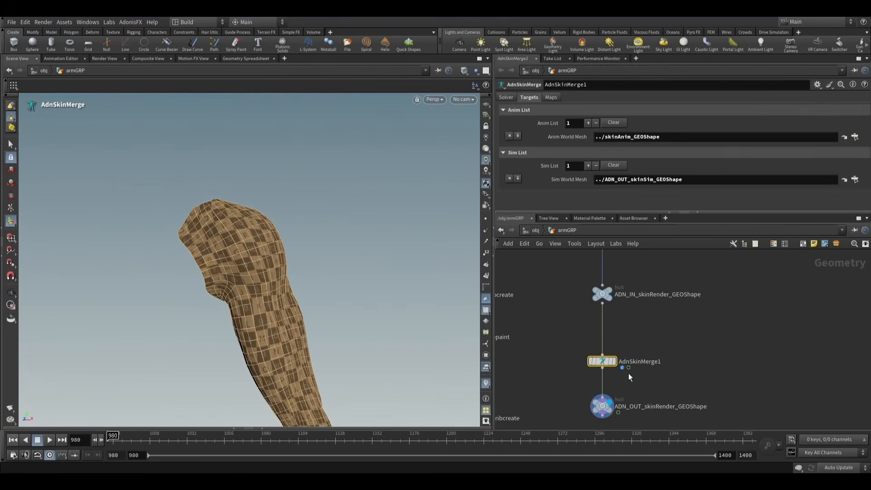
{"action": "left_click", "coordinate": [133, 24]}
{"action": "mouse_move", "coordinate": [147, 33]}
{"action": "left_click", "coordinate": [182, 59]}
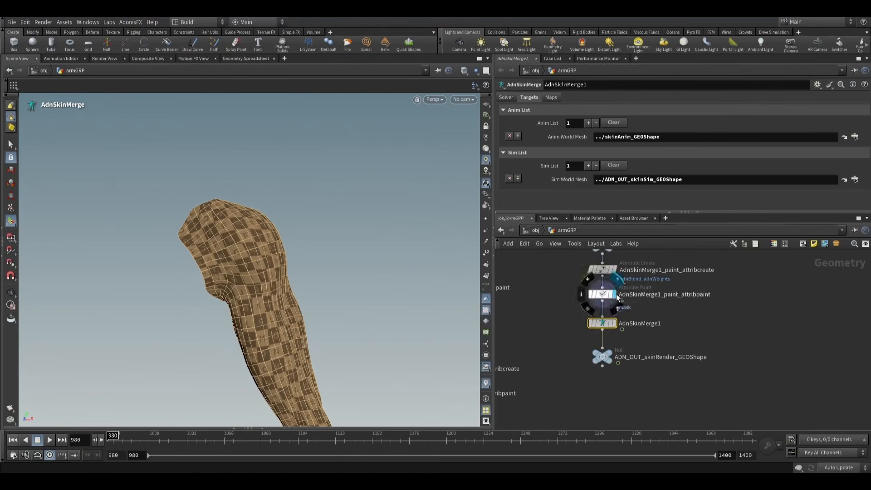
- Display AdnSkinMerge1_paint_attribpaint, keep adnBlend as the attribute to paint, and set the foreground value to 0
{"action": "left_click", "coordinate": [537, 102]}
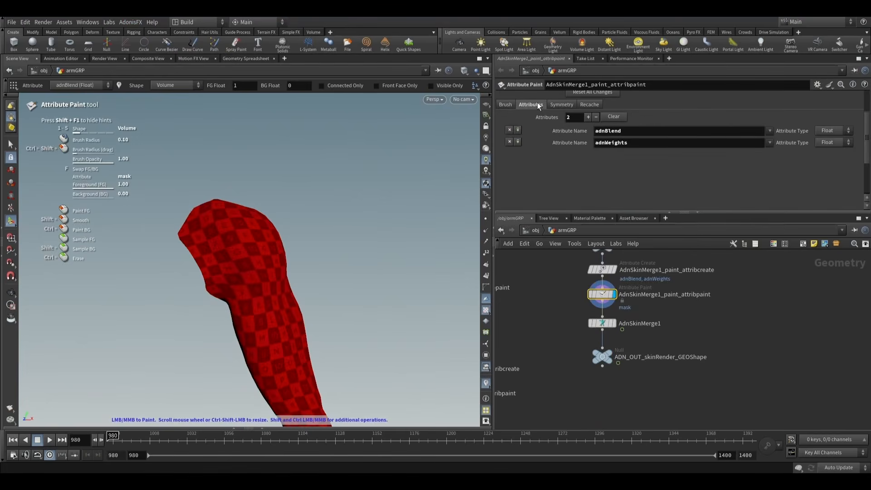
{"action": "left_click", "coordinate": [505, 105]}
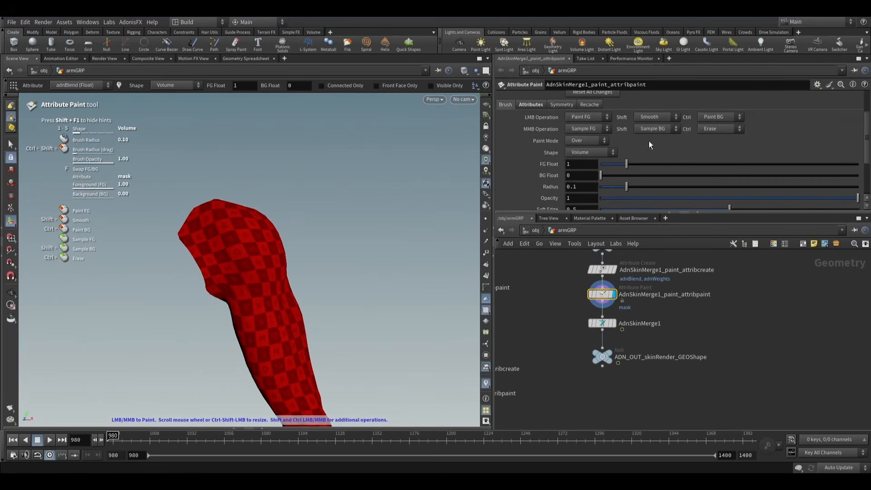
{"action": "scroll", "coordinate": [544, 156], "scroll_direction": "up", "scroll_amount": 3}
{"action": "left_click", "coordinate": [596, 128]}
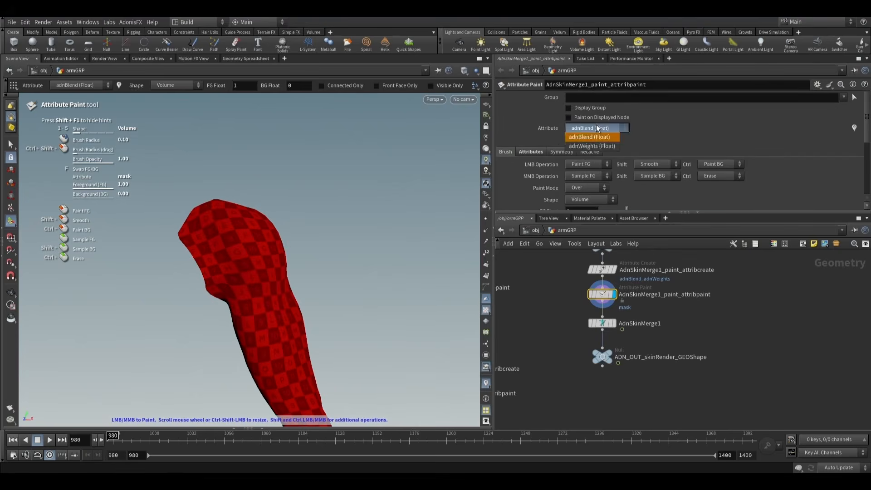
{"action": "left_click", "coordinate": [596, 127]}
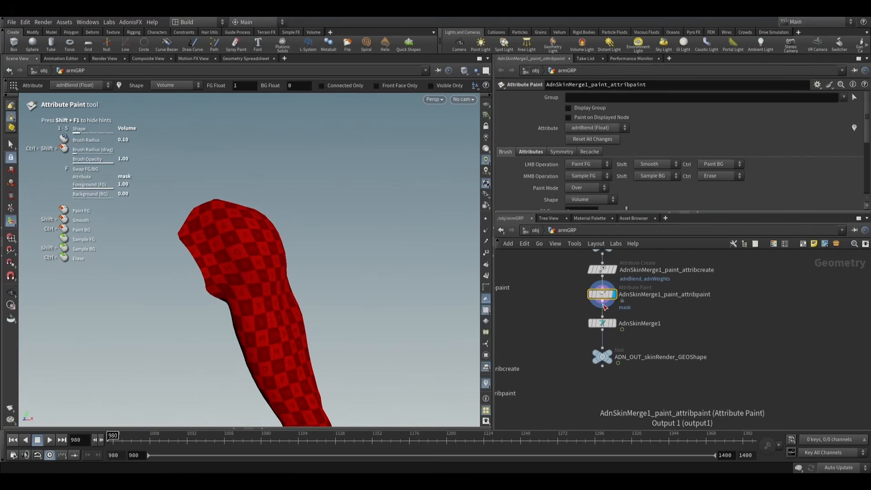
{"action": "scroll", "coordinate": [611, 186], "scroll_direction": "down", "scroll_amount": 3}
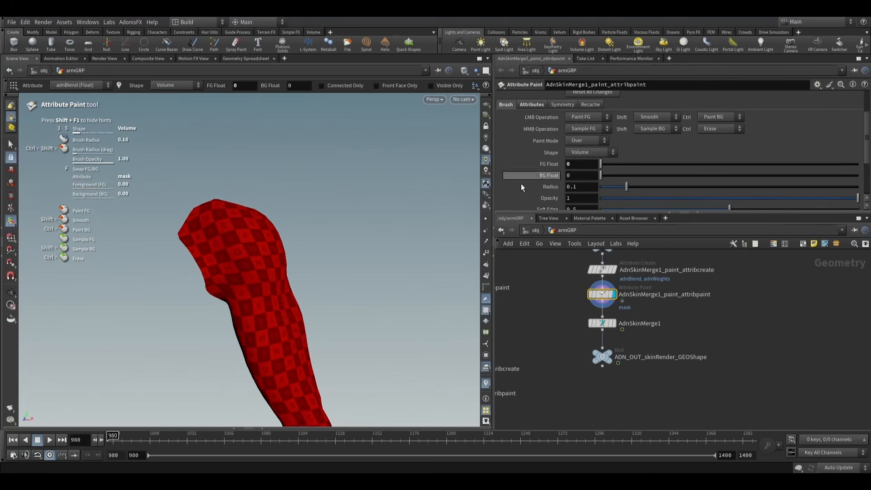
- Paint adnBlend to 0 around the open shoulder border of the render skin with a brush radius of about 1.79
{"action": "mouse_move", "coordinate": [223, 204]}
{"action": "left_mouse_down", "text": "alt"}
{"action": "mouse_move", "coordinate": [230, 294]}
{"action": "mouse_move", "coordinate": [219, 313]}
{"action": "left_mouse_up", "text": "alt"}
{"action": "scroll", "coordinate": [210, 287], "scroll_direction": "up", "scroll_amount": 5}
{"action": "scroll", "coordinate": [211, 288], "scroll_direction": "up", "scroll_amount": 2}
{"action": "right_click_drag", "start_coordinate": [219, 313], "coordinate": [239, 302], "text": "alt"}
{"action": "scroll", "coordinate": [211, 283], "scroll_direction": "up", "scroll_amount": 6}
{"action": "left_click_drag", "start_coordinate": [212, 274], "coordinate": [164, 197]}
{"action": "mouse_move", "coordinate": [165, 202]}
{"action": "left_mouse_down", "text": "alt"}
{"action": "mouse_move", "coordinate": [169, 209]}
{"action": "mouse_move", "coordinate": [160, 203]}
{"action": "left_mouse_up", "text": "alt"}
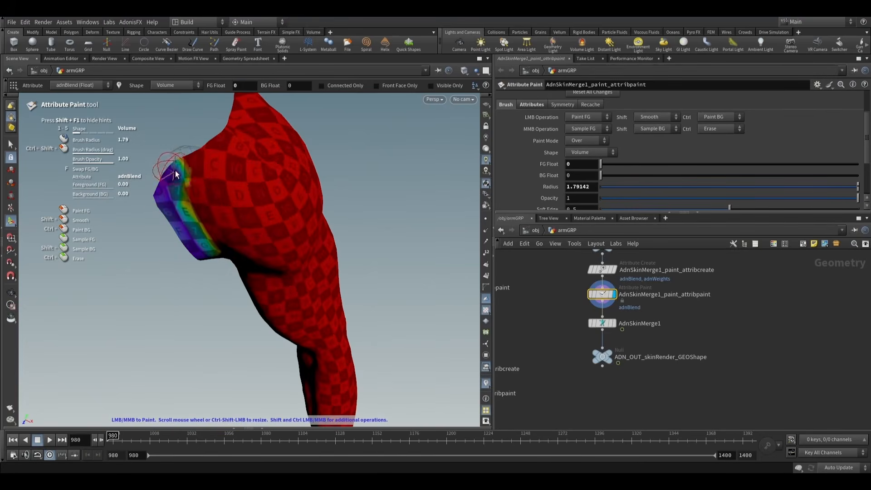
{"action": "mouse_move", "coordinate": [216, 143]}
{"action": "left_mouse_down", "text": "alt"}
{"action": "mouse_move", "coordinate": [171, 172]}
{"action": "mouse_move", "coordinate": [247, 169]}
{"action": "mouse_move", "coordinate": [189, 127]}
{"action": "left_mouse_up", "text": "alt"}
{"action": "mouse_move", "coordinate": [251, 171]}
{"action": "left_mouse_down"}
{"action": "mouse_move", "coordinate": [241, 232]}
{"action": "mouse_move", "coordinate": [246, 198]}
{"action": "left_mouse_up"}
{"action": "mouse_move", "coordinate": [221, 237]}
{"action": "left_mouse_down"}
{"action": "mouse_move", "coordinate": [219, 250]}
{"action": "mouse_move", "coordinate": [134, 260]}
{"action": "mouse_move", "coordinate": [184, 252]}
{"action": "mouse_move", "coordinate": [203, 331]}
{"action": "mouse_move", "coordinate": [195, 334]}
{"action": "mouse_move", "coordinate": [219, 350]}
{"action": "mouse_move", "coordinate": [272, 359]}
{"action": "mouse_move", "coordinate": [172, 335]}
{"action": "left_mouse_up"}
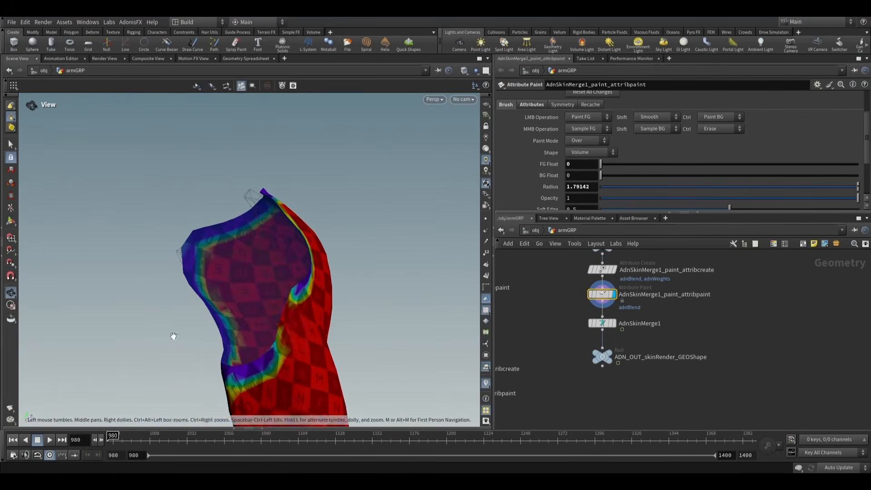
{"action": "mouse_move", "coordinate": [281, 344]}
{"action": "left_mouse_down"}
{"action": "mouse_move", "coordinate": [299, 297]}
{"action": "mouse_move", "coordinate": [200, 361]}
{"action": "mouse_move", "coordinate": [268, 350]}
{"action": "mouse_move", "coordinate": [289, 257]}
{"action": "left_mouse_up"}
{"action": "key", "text": "Return"}
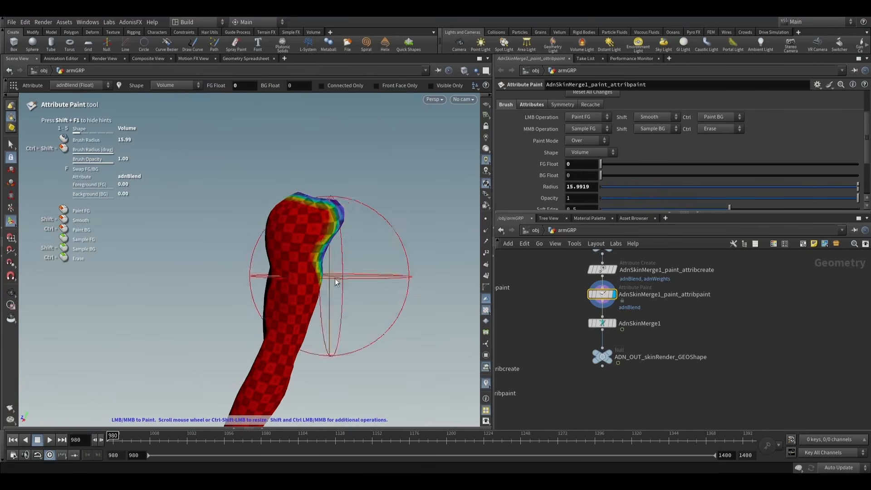
- Display the ADN_OUT_skinRender_GEOShape null and play the simulation to examine the blended skin around the shoulder from several angles
{"action": "left_click", "coordinate": [602, 357]}
{"action": "right_click_drag", "start_coordinate": [222, 254], "coordinate": [334, 254], "text": "alt"}
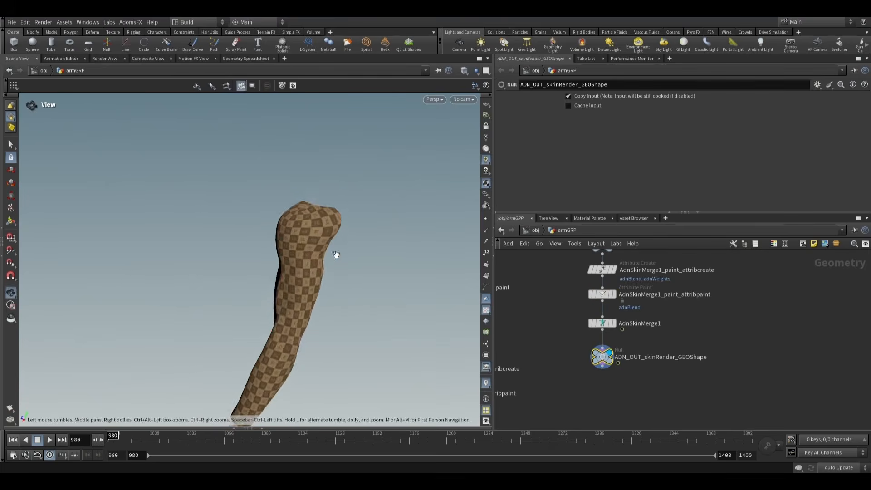
{"action": "middle_click_drag", "start_coordinate": [334, 255], "coordinate": [358, 187], "text": "alt"}
{"action": "left_click_drag", "start_coordinate": [358, 186], "coordinate": [363, 207], "text": "alt"}
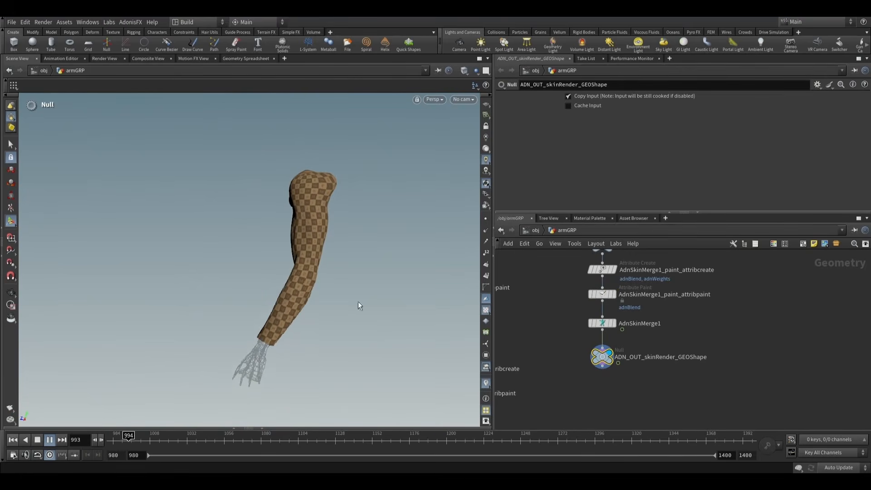
{"action": "key", "text": "Escape"}
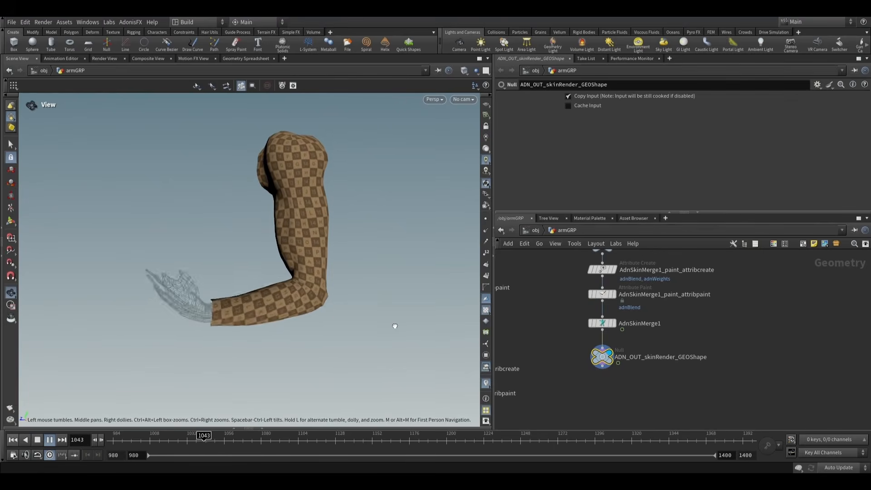
{"action": "key", "text": "Return"}
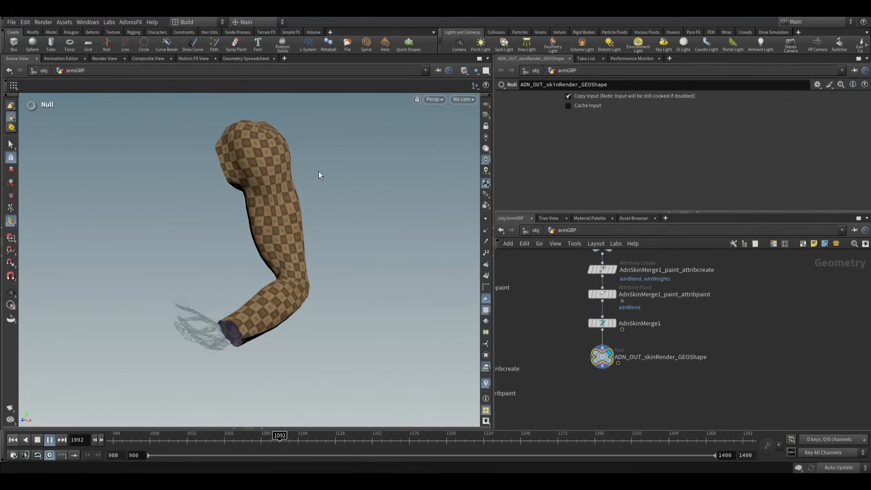
{"action": "key", "text": "Escape"}
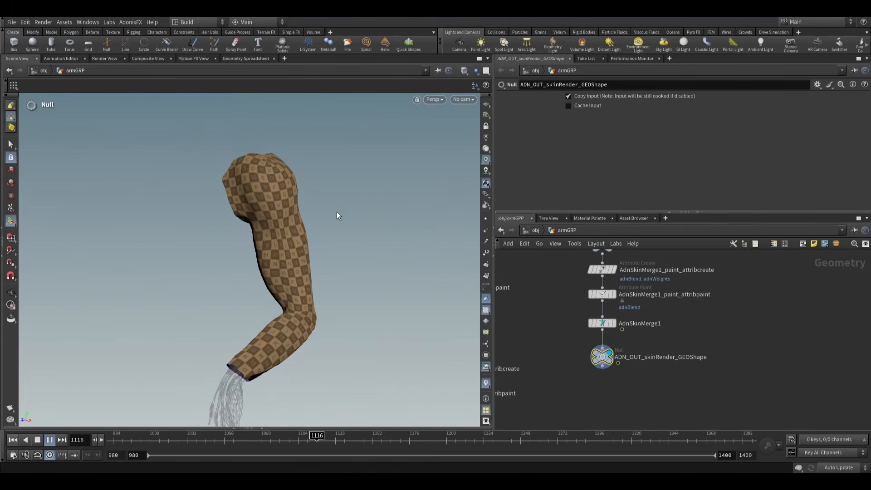
{"action": "key", "text": "Return"}
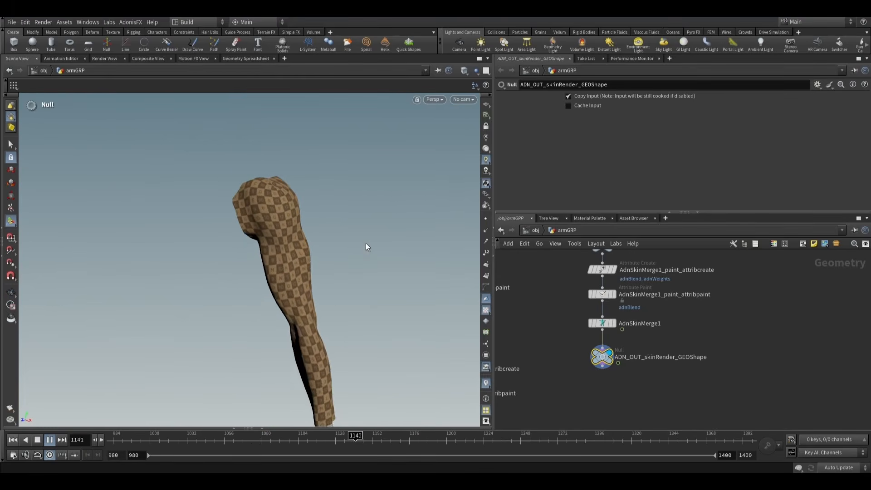
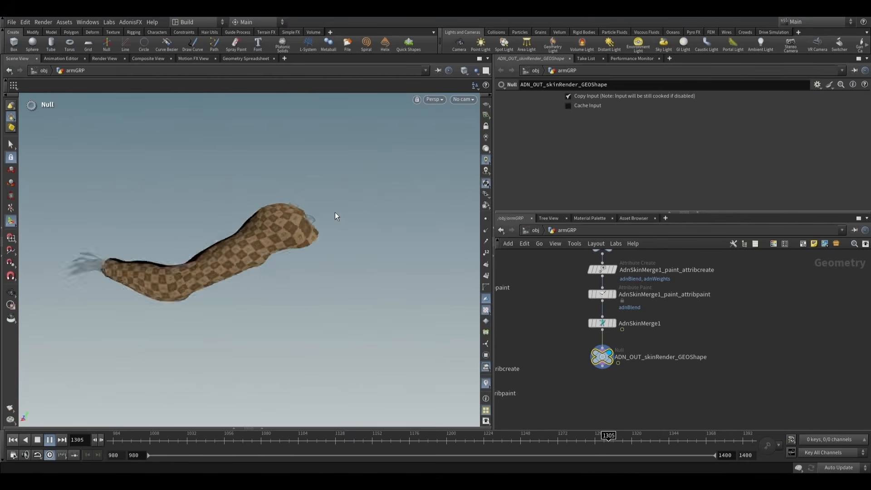
- Examine the blended skin from another angle as the simulation plays, and stop playback and return to frame 980
{"action": "key", "text": "Escape"}
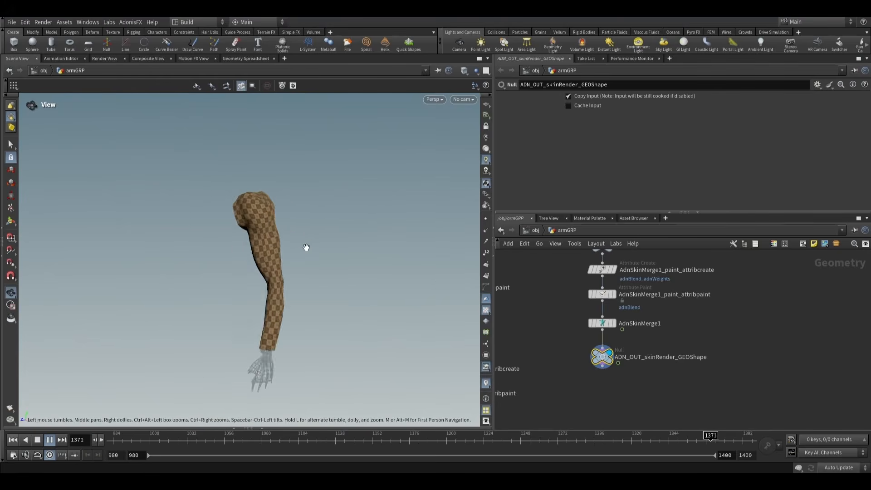
{"action": "key", "text": "Return"}
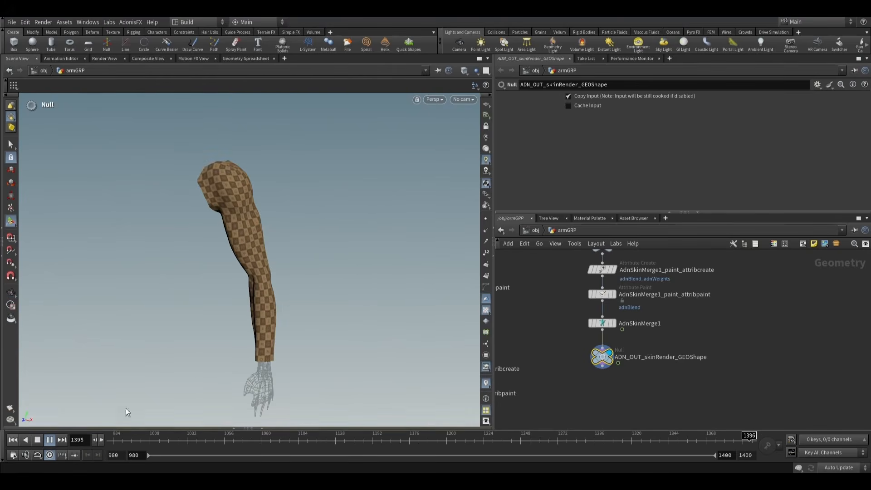
{"action": "left_click", "coordinate": [37, 441]}
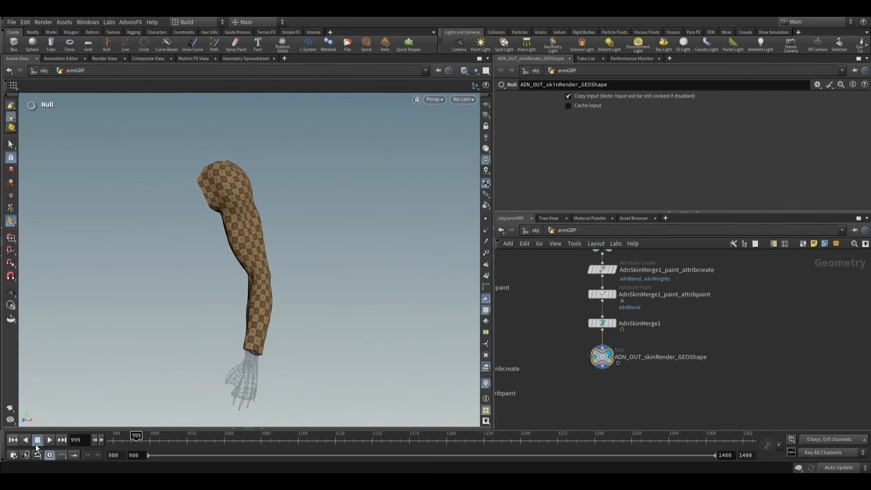
{"action": "left_click", "coordinate": [13, 440]}
{"action": "key", "text": "Escape"}
{"action": "left_click_drag", "start_coordinate": [228, 294], "coordinate": [236, 273]}
{"action": "key", "text": "Return"}
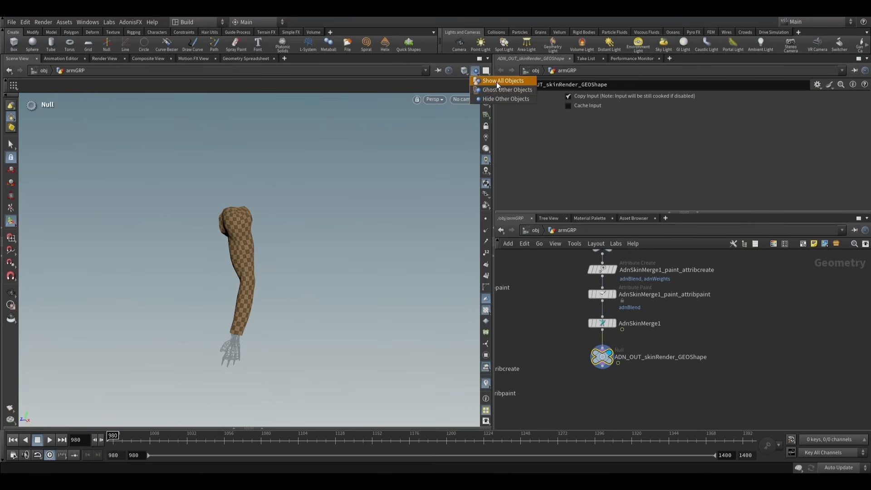
- Show all objects in the viewport and hide the null markers around the arm at object level
{"action": "left_click", "coordinate": [497, 82]}
{"action": "left_click", "coordinate": [534, 73]}
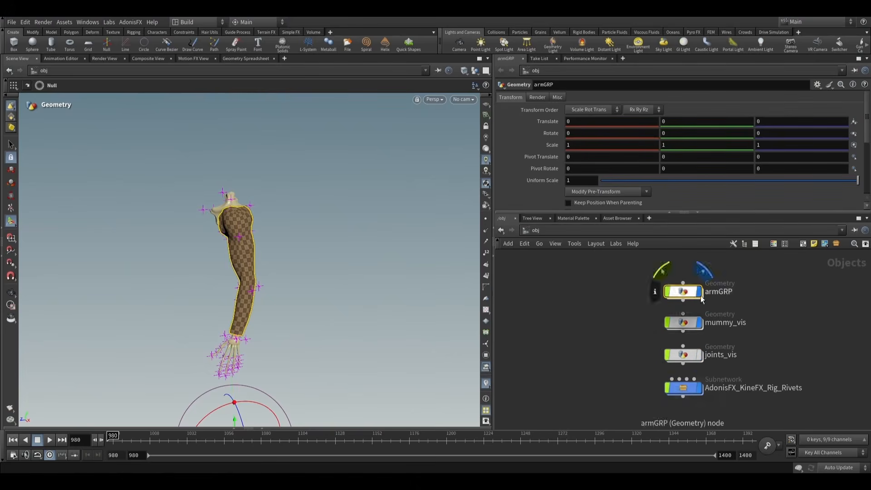
{"action": "middle_click_drag", "start_coordinate": [313, 240], "coordinate": [328, 210], "text": "alt"}
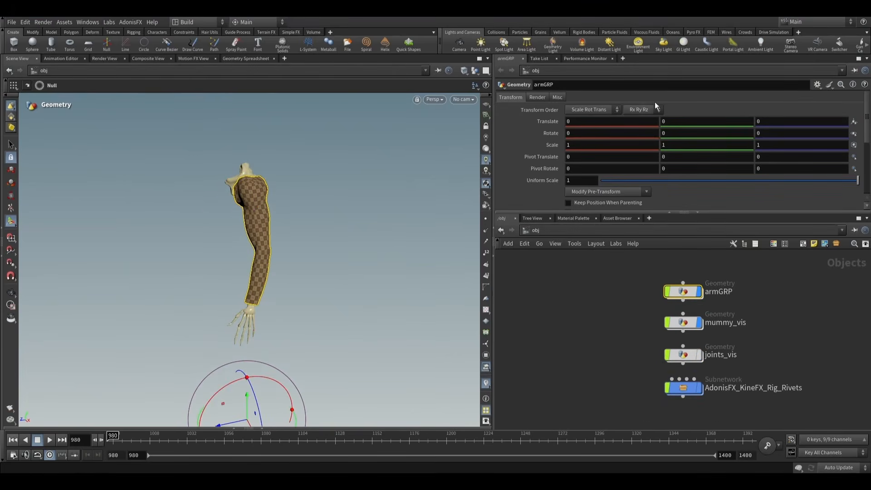
- Re-enter armGRP, play the simulation to examine the skin together with the skeleton, and return to frame 980
{"action": "double_click", "coordinate": [677, 293]}
{"action": "scroll", "coordinate": [266, 247], "scroll_direction": "up", "scroll_amount": 4, "text": "alt"}
{"action": "middle_click_drag", "start_coordinate": [268, 248], "coordinate": [348, 272], "text": "alt"}
{"action": "left_click_drag", "start_coordinate": [348, 273], "coordinate": [323, 291], "text": "alt"}
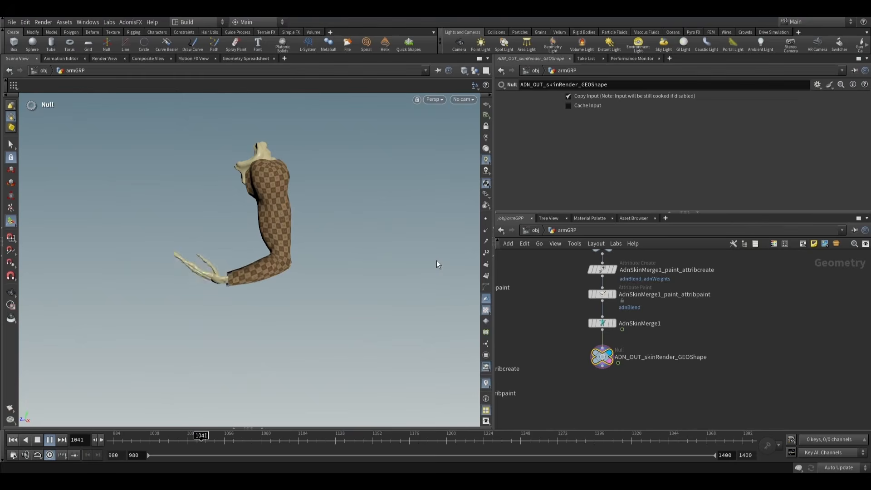
{"action": "key", "text": "Escape"}
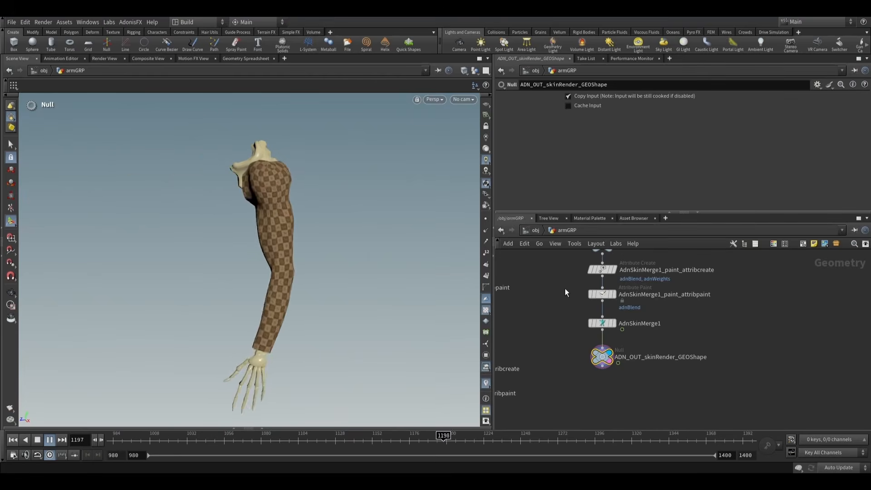
{"action": "key", "text": "Escape"}
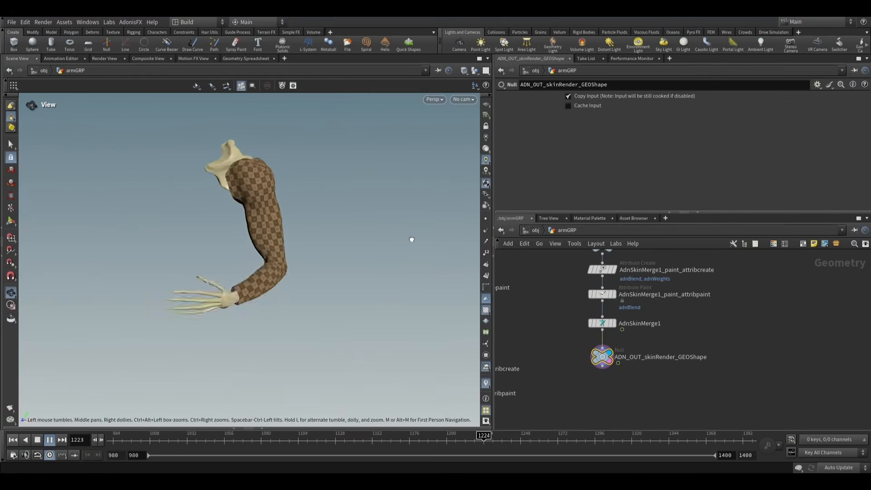
{"action": "key", "text": "Return"}
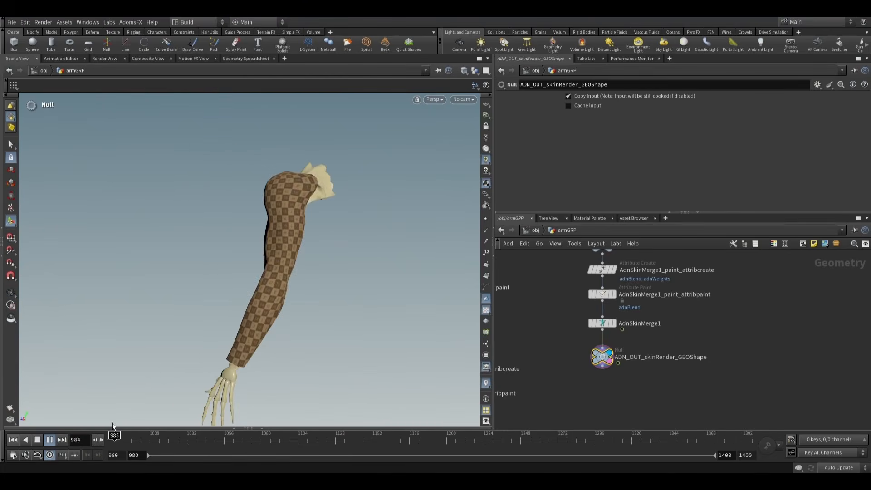
{"action": "left_click", "coordinate": [51, 441]}
{"action": "left_click", "coordinate": [12, 441]}
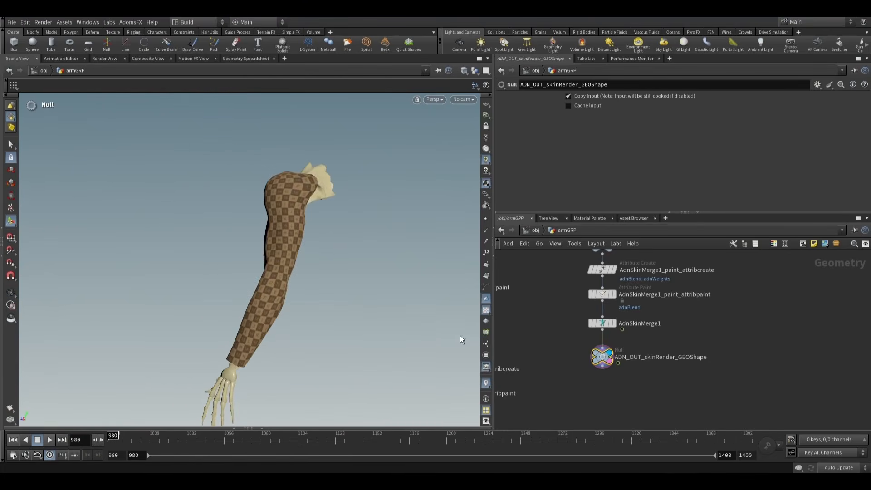
- Locate the muscles_sim_view Object Merge in the network and display it
{"action": "scroll", "coordinate": [635, 310], "scroll_direction": "down", "scroll_amount": 5}
{"action": "scroll", "coordinate": [640, 310], "scroll_direction": "down", "scroll_amount": 5}
{"action": "middle_click_drag", "start_coordinate": [613, 271], "coordinate": [636, 366]}
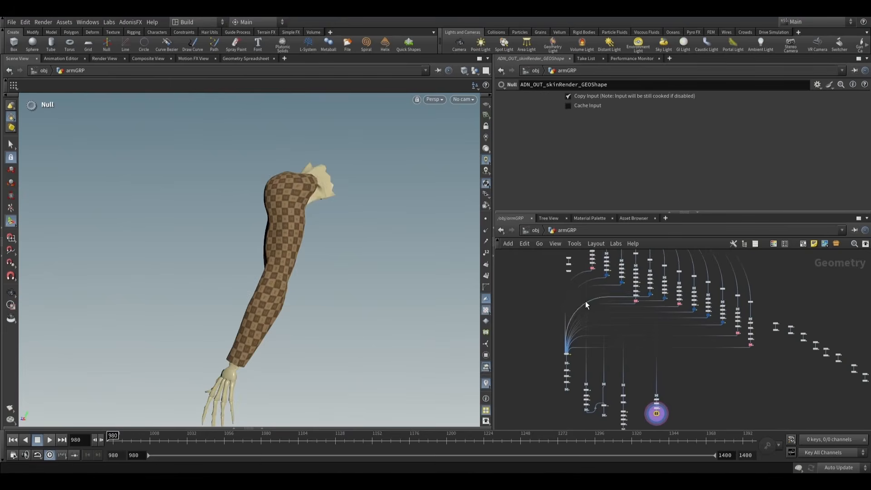
{"action": "scroll", "coordinate": [542, 285], "scroll_direction": "up", "scroll_amount": 4}
{"action": "middle_click_drag", "start_coordinate": [596, 260], "coordinate": [542, 344]}
{"action": "scroll", "coordinate": [549, 346], "scroll_direction": "up", "scroll_amount": 8}
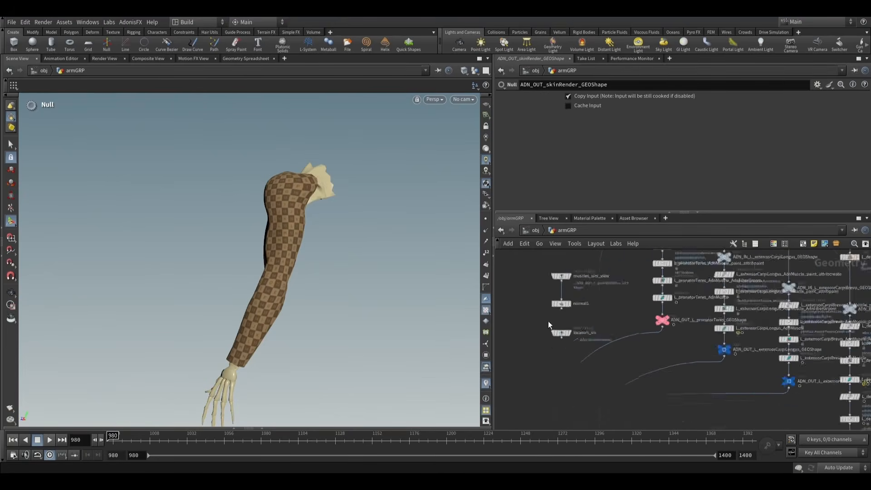
{"action": "left_click", "coordinate": [579, 301]}
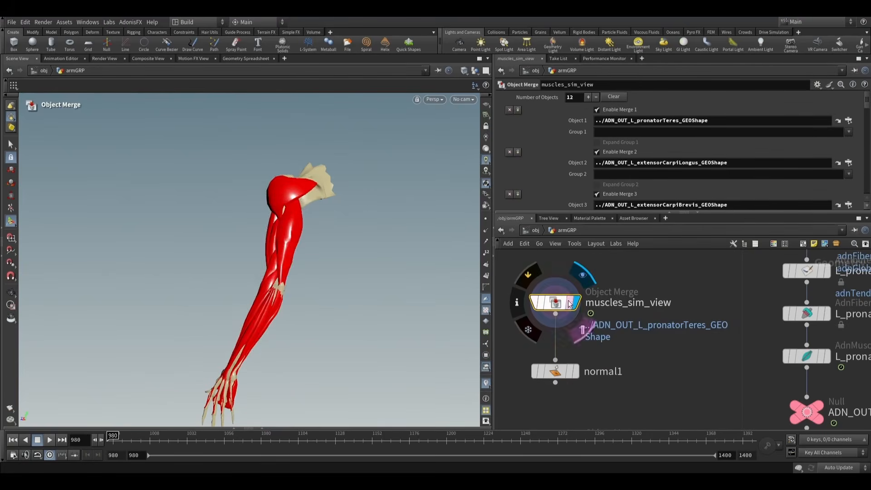
- Play the simulation to examine the arm muscles from several angles, pausing at frame 1325
{"action": "key", "text": "Escape"}
{"action": "left_click_drag", "start_coordinate": [304, 311], "coordinate": [286, 313]}
{"action": "right_click_drag", "start_coordinate": [286, 313], "coordinate": [287, 282]}
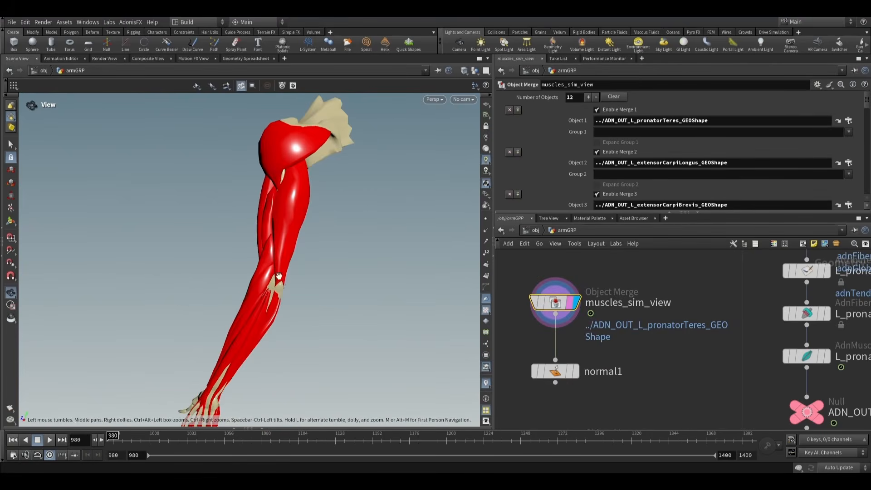
{"action": "left_click_drag", "start_coordinate": [279, 276], "coordinate": [280, 241], "text": "alt"}
{"action": "left_click", "coordinate": [51, 440]}
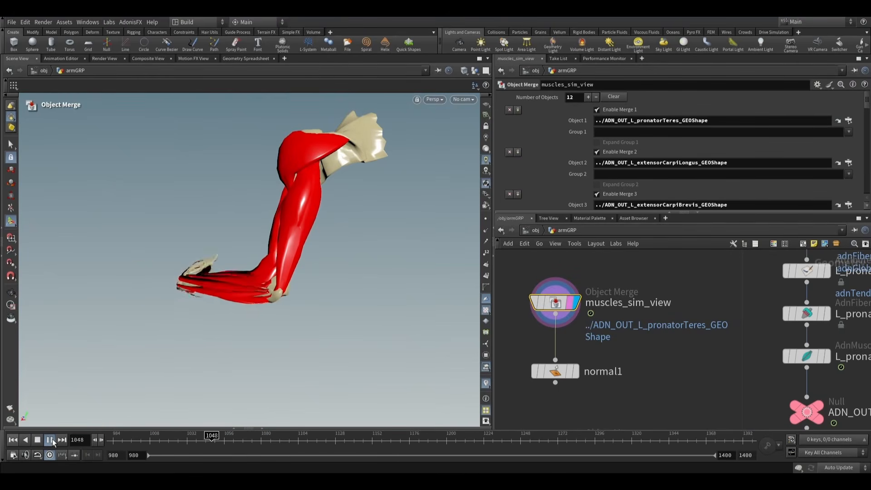
{"action": "mouse_move", "coordinate": [313, 271]}
{"action": "left_mouse_down", "text": "alt"}
{"action": "mouse_move", "coordinate": [274, 268]}
{"action": "mouse_move", "coordinate": [321, 271]}
{"action": "left_mouse_up", "text": "alt"}
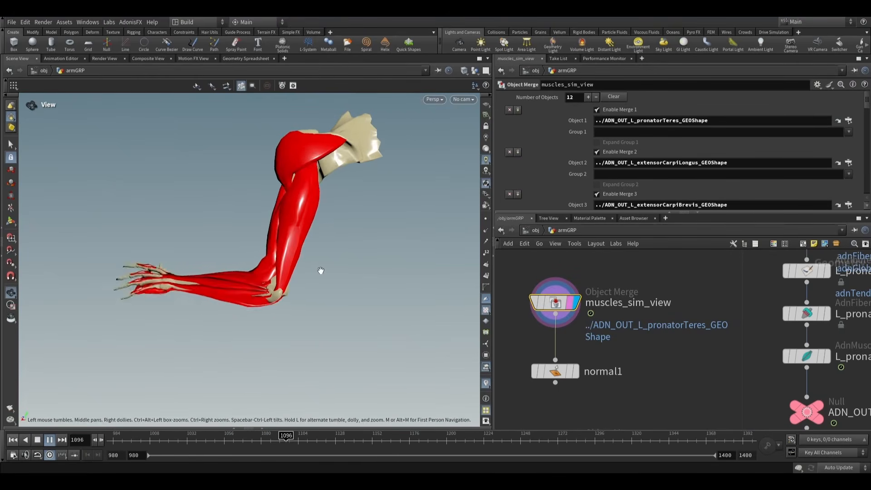
{"action": "key", "text": "Return"}
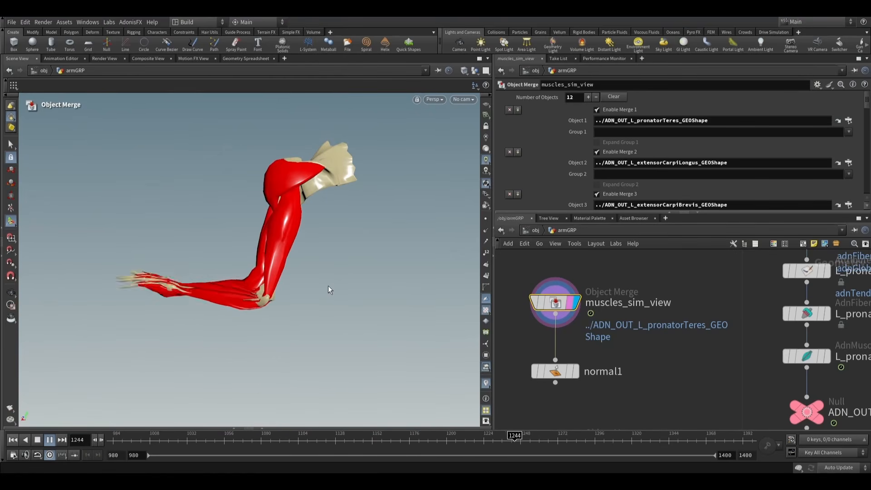
{"action": "left_click", "coordinate": [50, 439]}
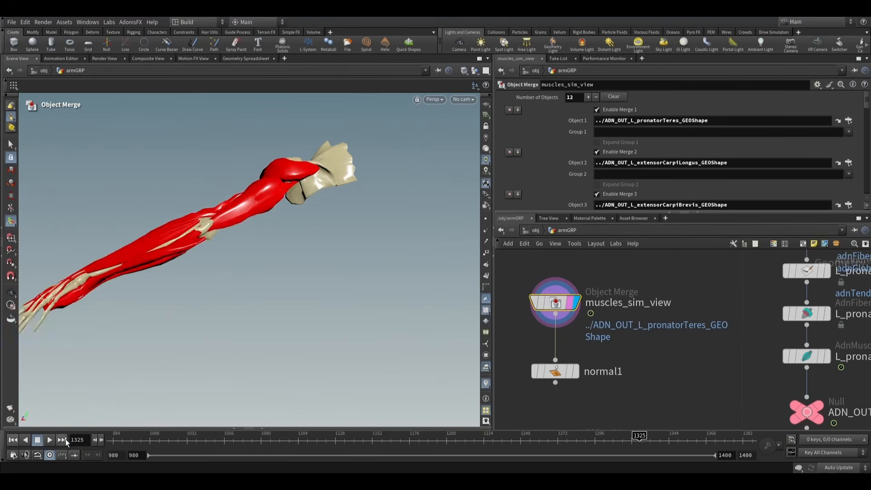
- Advance the muscle simulation frame by frame to frame 1361 and examine the muscle deformation from several angles
{"action": "left_click", "coordinate": [101, 439]}
{"action": "left_click", "coordinate": [101, 439]}
{"action": "left_click", "coordinate": [101, 439]}
{"action": "left_click", "coordinate": [102, 439]}
{"action": "left_click", "coordinate": [102, 439]}
{"action": "left_click", "coordinate": [101, 439]}
{"action": "left_click", "coordinate": [101, 439]}
{"action": "left_click", "coordinate": [101, 439]}
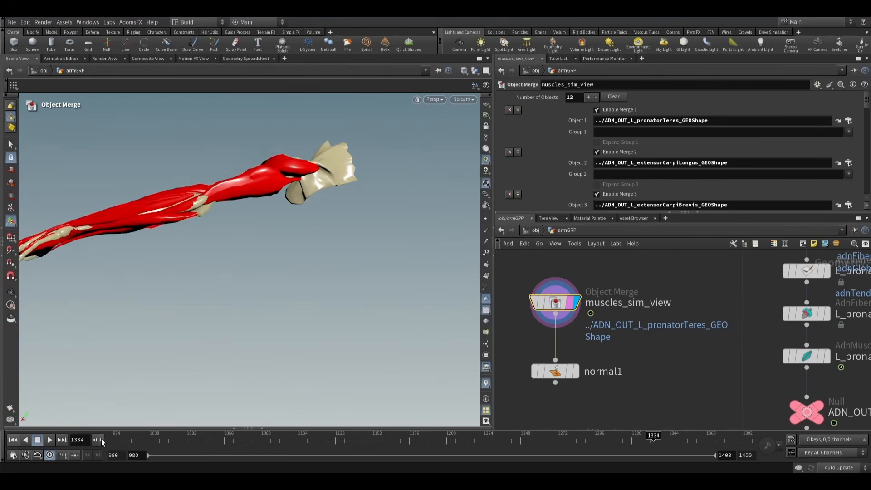
{"action": "left_click", "coordinate": [102, 439]}
{"action": "left_click", "coordinate": [101, 439]}
{"action": "left_click", "coordinate": [102, 439]}
{"action": "left_click", "coordinate": [102, 439]}
{"action": "left_click", "coordinate": [102, 439]}
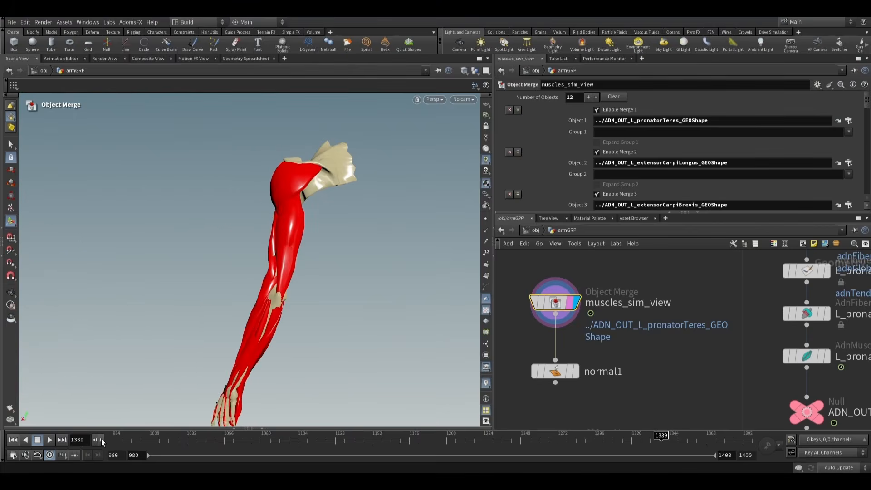
{"action": "left_click", "coordinate": [101, 439]}
{"action": "left_click", "coordinate": [101, 439]}
{"action": "left_click", "coordinate": [102, 439]}
{"action": "left_click", "coordinate": [101, 439]}
{"action": "left_click", "coordinate": [102, 439]}
{"action": "left_click", "coordinate": [102, 440]}
{"action": "left_click", "coordinate": [102, 439]}
{"action": "left_click", "coordinate": [101, 439]}
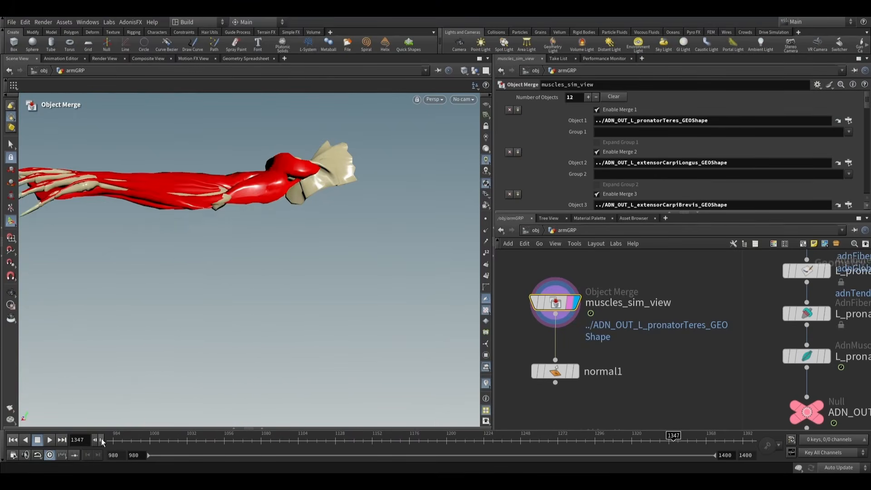
{"action": "left_click", "coordinate": [101, 439]}
{"action": "left_click", "coordinate": [102, 439]}
{"action": "left_click", "coordinate": [101, 439]}
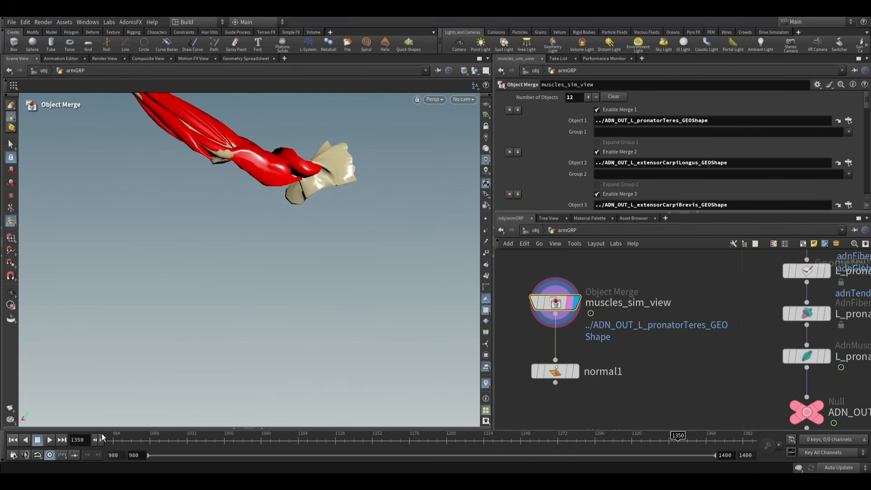
{"action": "left_click_drag", "start_coordinate": [158, 354], "coordinate": [167, 384]}
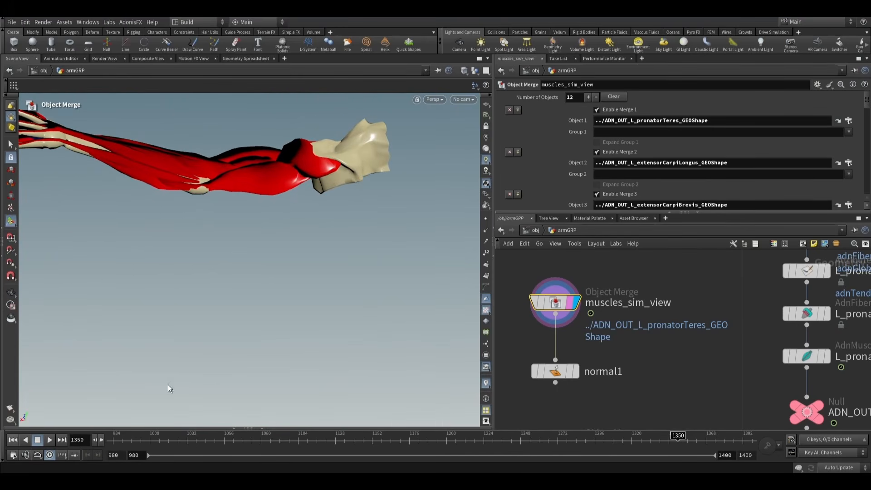
{"action": "left_click", "coordinate": [103, 437]}
{"action": "left_click", "coordinate": [103, 437]}
{"action": "left_click", "coordinate": [103, 438]}
{"action": "left_click", "coordinate": [104, 437]}
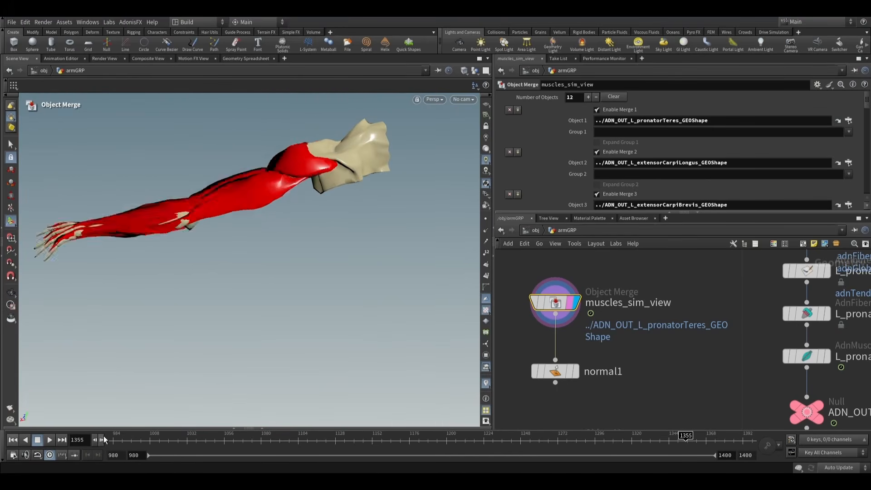
{"action": "left_click", "coordinate": [104, 438]}
{"action": "left_click", "coordinate": [103, 438]}
{"action": "left_click", "coordinate": [103, 437]}
{"action": "left_click", "coordinate": [103, 437]}
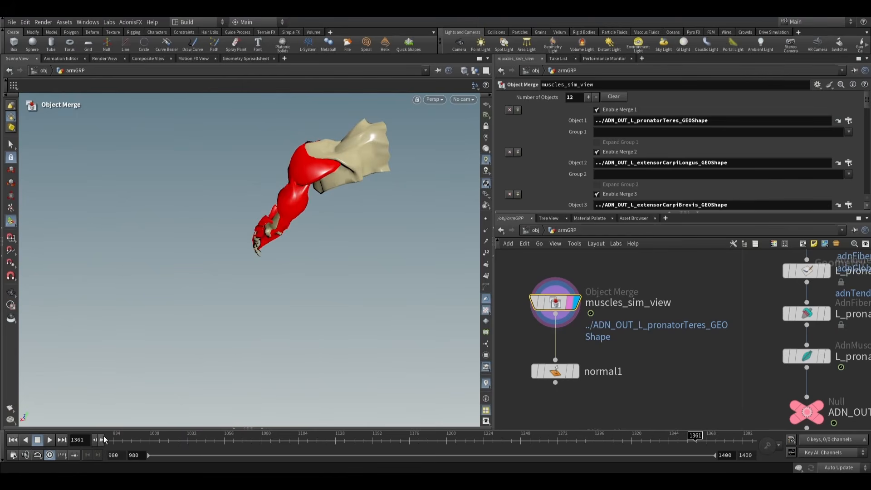
{"action": "left_click_drag", "start_coordinate": [191, 272], "coordinate": [260, 233], "text": "alt"}
{"action": "right_click_drag", "start_coordinate": [260, 234], "coordinate": [210, 252], "text": "alt"}
{"action": "left_click_drag", "start_coordinate": [210, 253], "coordinate": [210, 231], "text": "alt"}
{"action": "right_click_drag", "start_coordinate": [210, 231], "coordinate": [228, 254]}
{"action": "left_click_drag", "start_coordinate": [228, 254], "coordinate": [286, 290]}
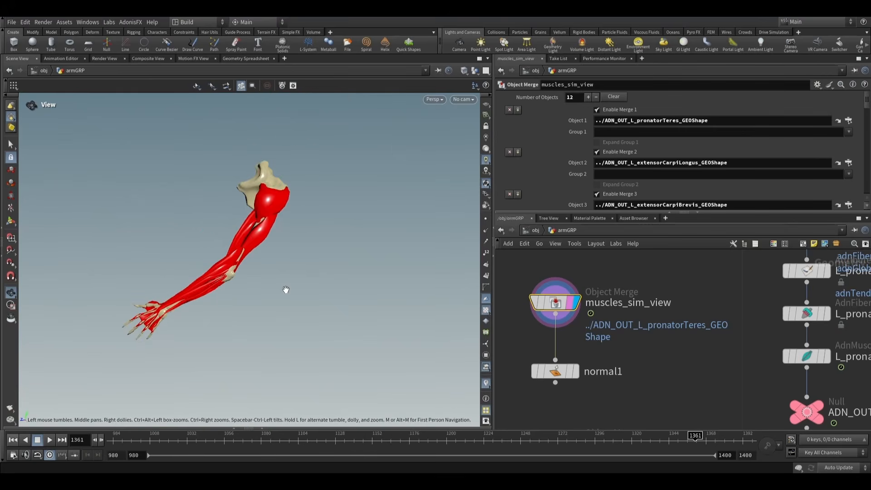
- Return to frame 980 and display the L_triceps_AdnMuscle node for a close look at the triceps
{"action": "scroll", "coordinate": [621, 322], "scroll_direction": "down", "scroll_amount": 5}
{"action": "mouse_move", "coordinate": [659, 347]}
{"action": "middle_mouse_down"}
{"action": "mouse_move", "coordinate": [579, 297]}
{"action": "mouse_move", "coordinate": [595, 298]}
{"action": "middle_mouse_up"}
{"action": "middle_click_drag", "start_coordinate": [724, 412], "coordinate": [595, 343]}
{"action": "scroll", "coordinate": [730, 368], "scroll_direction": "down", "scroll_amount": 2}
{"action": "middle_click_drag", "start_coordinate": [747, 362], "coordinate": [678, 366]}
{"action": "scroll", "coordinate": [644, 340], "scroll_direction": "up", "scroll_amount": 5}
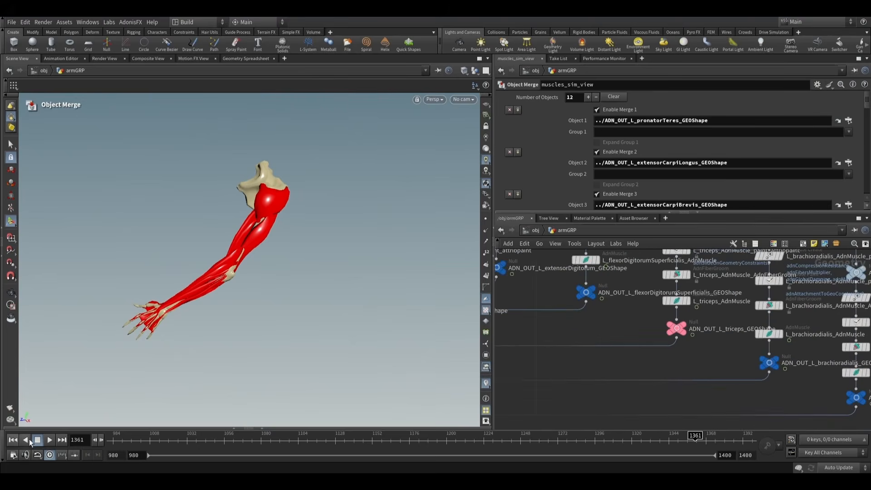
{"action": "left_click", "coordinate": [15, 439]}
{"action": "left_click", "coordinate": [689, 302]}
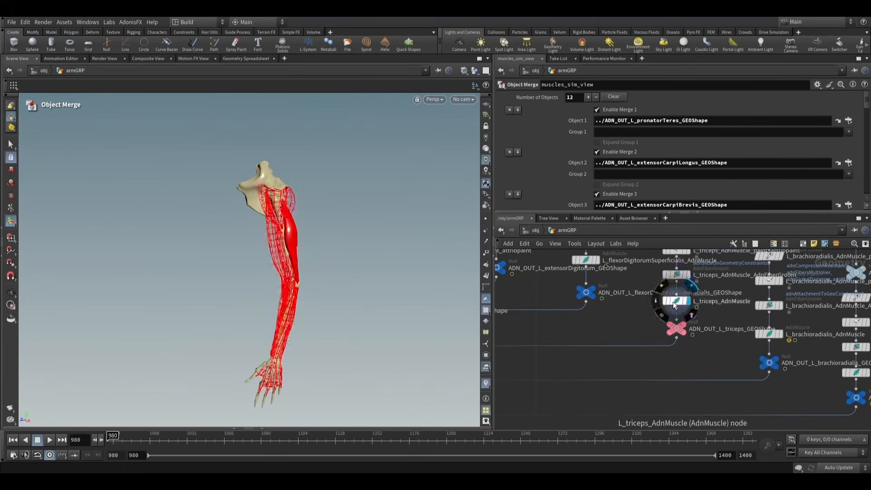
{"action": "left_click", "coordinate": [678, 300]}
{"action": "scroll", "coordinate": [264, 284], "scroll_direction": "up", "scroll_amount": 4}
{"action": "left_click_drag", "start_coordinate": [331, 257], "coordinate": [243, 321], "text": "alt"}
{"action": "scroll", "coordinate": [243, 320], "scroll_direction": "up", "scroll_amount": 3}
{"action": "key", "text": "Return"}
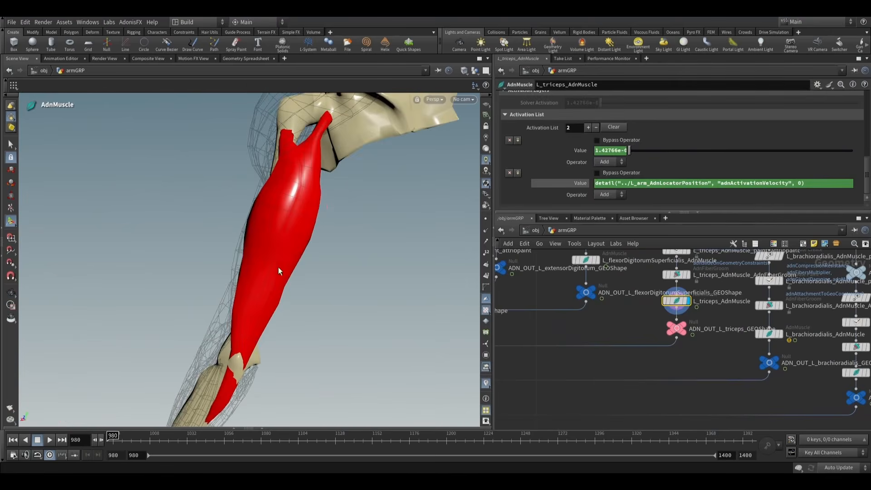
- Display L_triceps_AdnMuscle_paint_attribpaint and choose adnAttachmentToGeoConstraints0 as the attribute to examine on the triceps
{"action": "middle_click_drag", "start_coordinate": [711, 295], "coordinate": [686, 335]}
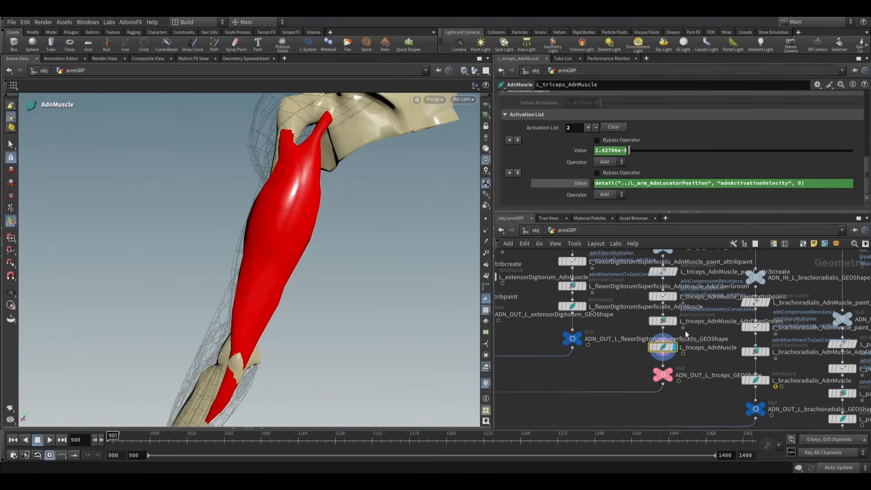
{"action": "left_click", "coordinate": [677, 297]}
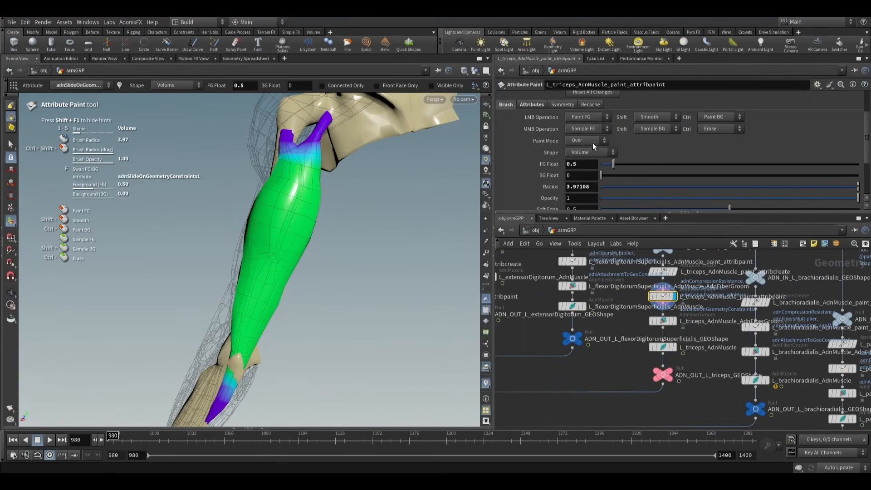
{"action": "scroll", "coordinate": [559, 128], "scroll_direction": "up", "scroll_amount": 3}
{"action": "left_click", "coordinate": [606, 130]}
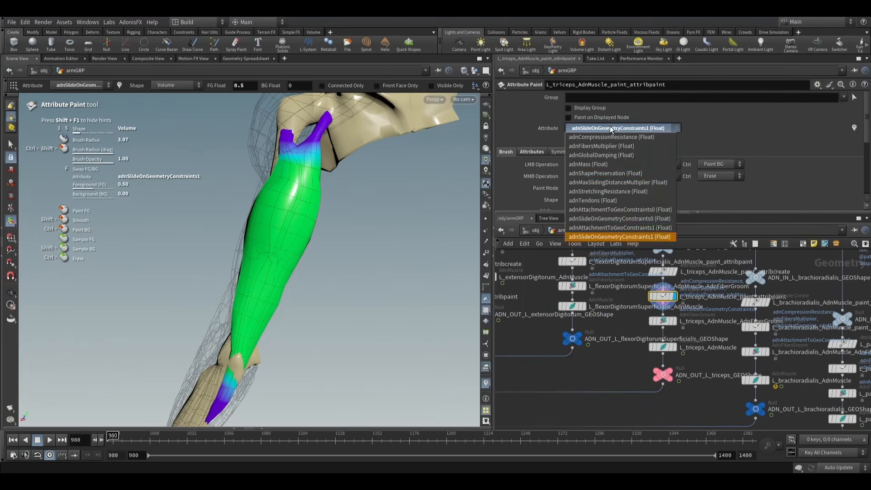
{"action": "left_click", "coordinate": [626, 210]}
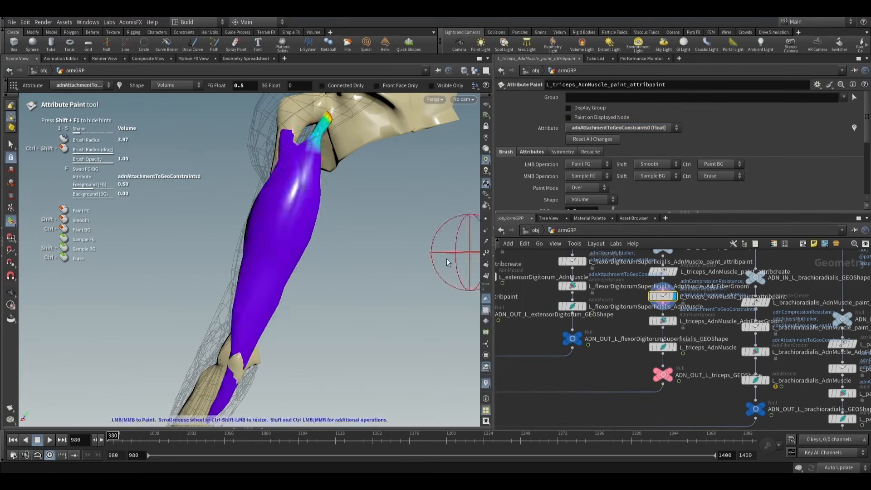
{"action": "mouse_move", "coordinate": [324, 294]}
{"action": "left_mouse_down", "text": "alt"}
{"action": "mouse_move", "coordinate": [290, 300]}
{"action": "mouse_move", "coordinate": [389, 286]}
{"action": "mouse_move", "coordinate": [290, 290]}
{"action": "mouse_move", "coordinate": [357, 289]}
{"action": "mouse_move", "coordinate": [317, 290]}
{"action": "left_mouse_up", "text": "alt"}
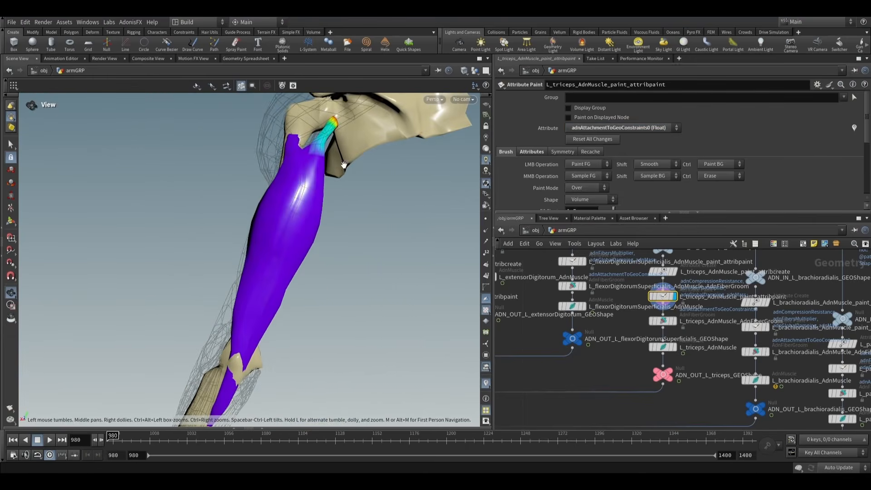
- Choose adnAttachmentToGeoConstraints1 as the paint attribute and examine its weights on the back of the triceps
{"action": "right_click_drag", "start_coordinate": [309, 270], "coordinate": [291, 281], "text": "alt"}
{"action": "middle_click_drag", "start_coordinate": [291, 282], "coordinate": [303, 243], "text": "alt"}
{"action": "left_click", "coordinate": [638, 127]}
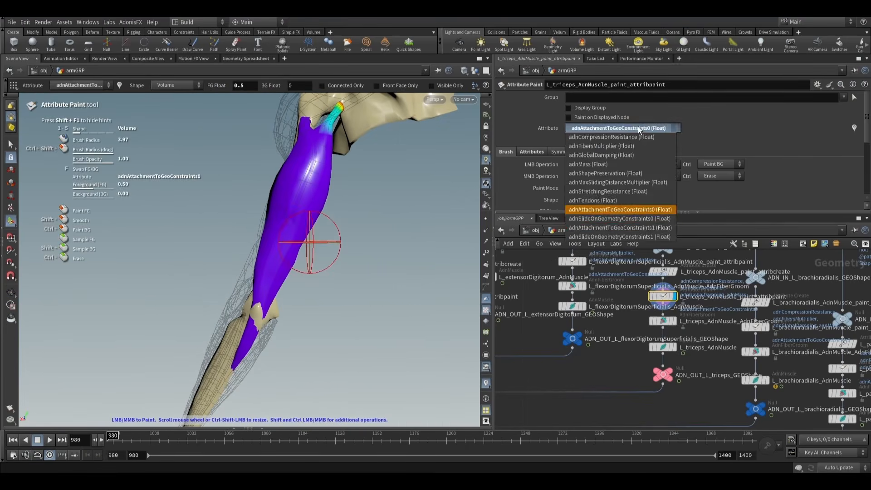
{"action": "left_click", "coordinate": [639, 228]}
{"action": "left_click_drag", "start_coordinate": [420, 262], "coordinate": [304, 259], "text": "alt"}
{"action": "mouse_move", "coordinate": [213, 262]}
{"action": "left_mouse_down", "text": "alt"}
{"action": "mouse_move", "coordinate": [261, 262]}
{"action": "mouse_move", "coordinate": [240, 263]}
{"action": "left_mouse_up", "text": "alt"}
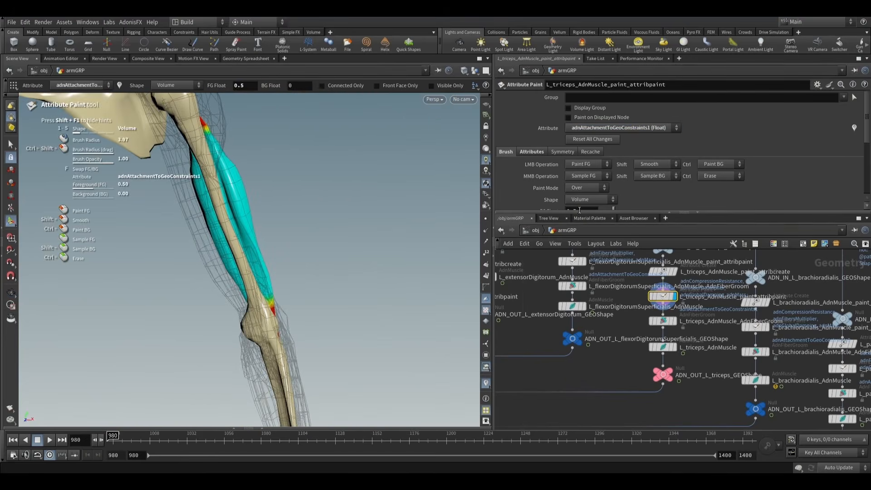
- Set the paint brush's FG Float to 0.8 on L_triceps_AdnMuscle_paint_attribpaint
{"action": "left_click", "coordinate": [526, 152]}
{"action": "left_click", "coordinate": [510, 152]}
{"action": "scroll", "coordinate": [529, 175], "scroll_direction": "down", "scroll_amount": 2}
{"action": "scroll", "coordinate": [528, 175], "scroll_direction": "down", "scroll_amount": 1}
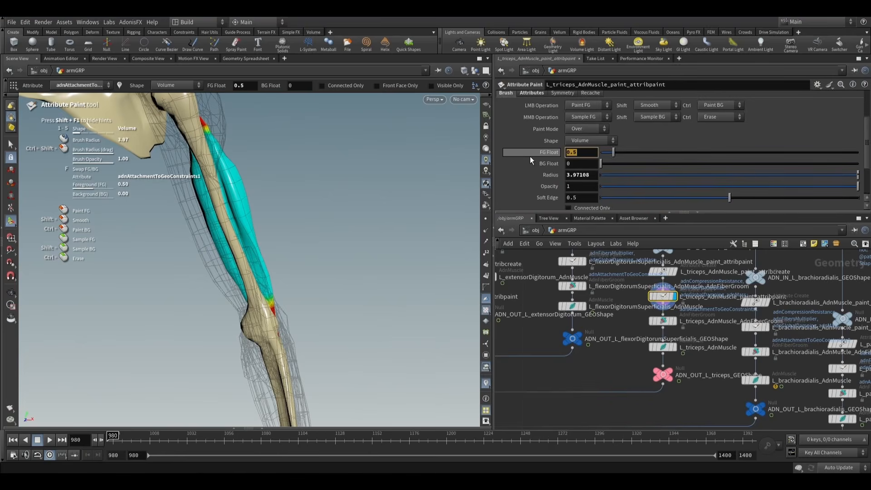
{"action": "type", "text": "0.8"}
{"action": "key", "text": "Return"}
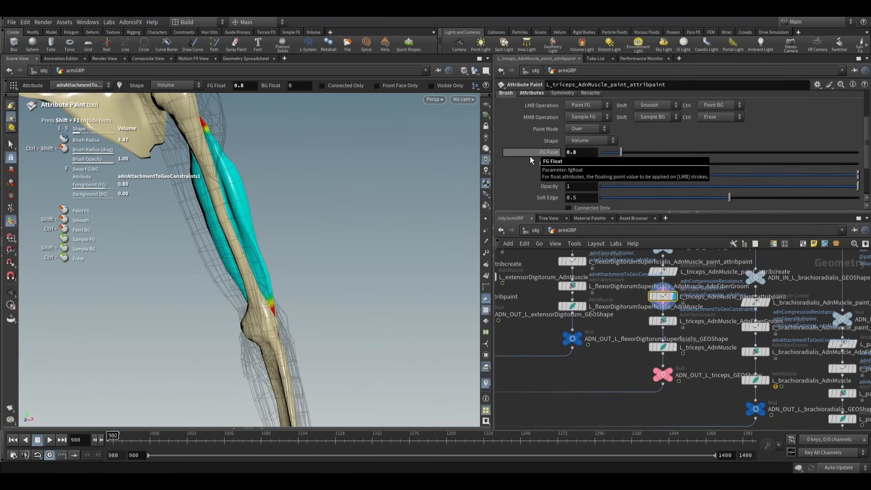
- Inspect the attachment weights around the triceps' elbow end and enlarge the brush radius to about 6.53
{"action": "mouse_move", "coordinate": [276, 250]}
{"action": "left_mouse_down", "text": "alt"}
{"action": "mouse_move", "coordinate": [199, 255]}
{"action": "mouse_move", "coordinate": [268, 248]}
{"action": "left_mouse_up", "text": "alt"}
{"action": "right_click_drag", "start_coordinate": [268, 248], "coordinate": [336, 296], "text": "alt"}
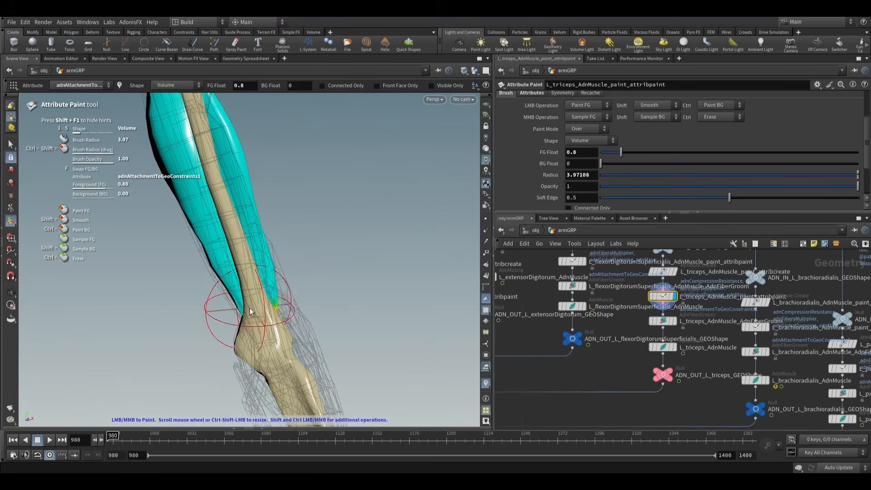
{"action": "left_click_drag", "start_coordinate": [267, 295], "coordinate": [244, 293]}
{"action": "mouse_move", "coordinate": [244, 293]}
{"action": "left_mouse_down", "text": "alt"}
{"action": "mouse_move", "coordinate": [229, 291]}
{"action": "mouse_move", "coordinate": [279, 299]}
{"action": "mouse_move", "coordinate": [224, 287]}
{"action": "mouse_move", "coordinate": [303, 301]}
{"action": "mouse_move", "coordinate": [298, 296]}
{"action": "mouse_move", "coordinate": [393, 297]}
{"action": "left_mouse_up", "text": "alt"}
{"action": "scroll", "coordinate": [294, 299], "scroll_direction": "up", "scroll_amount": 5}
{"action": "scroll", "coordinate": [308, 293], "scroll_direction": "down", "scroll_amount": 4, "text": "alt"}
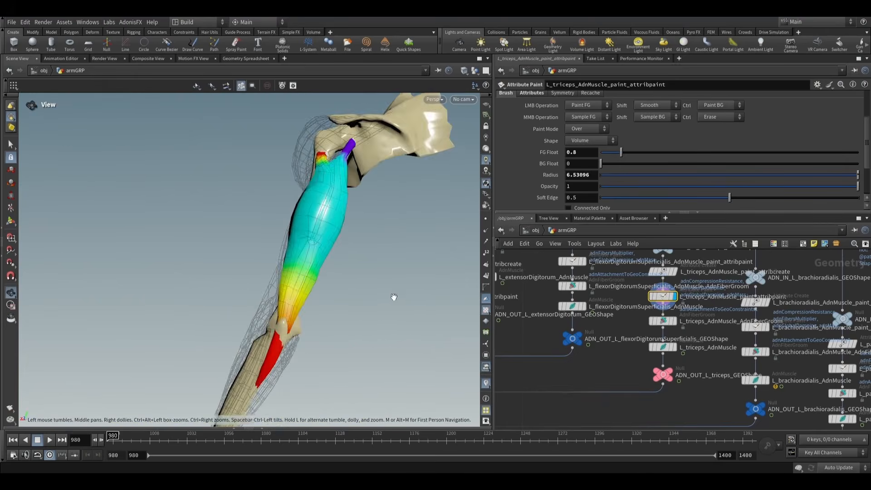
- Leave painting, display the L_triceps_AdnMuscle node at frame 1173 and play the triceps simulation
{"action": "left_click", "coordinate": [11, 149]}
{"action": "scroll", "coordinate": [168, 236], "scroll_direction": "down", "scroll_amount": 5, "text": "alt"}
{"action": "left_click_drag", "start_coordinate": [171, 238], "coordinate": [247, 324], "text": "alt"}
{"action": "left_click", "coordinate": [404, 439]}
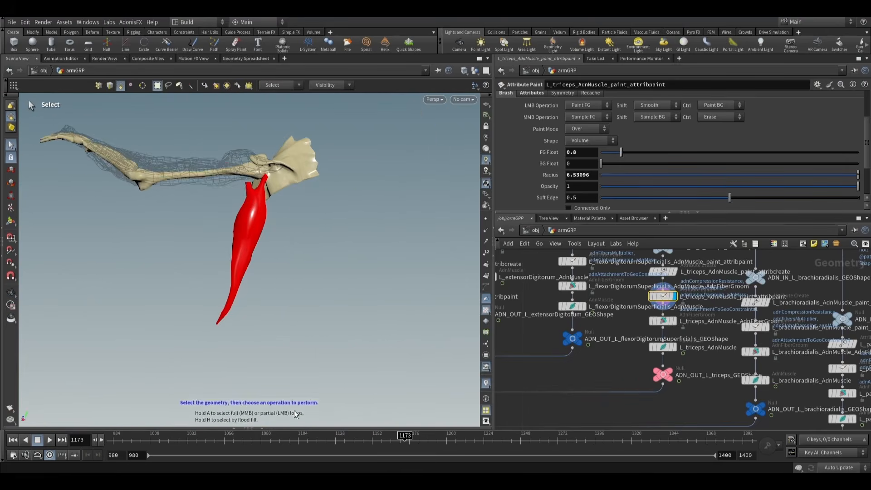
{"action": "left_click", "coordinate": [673, 354]}
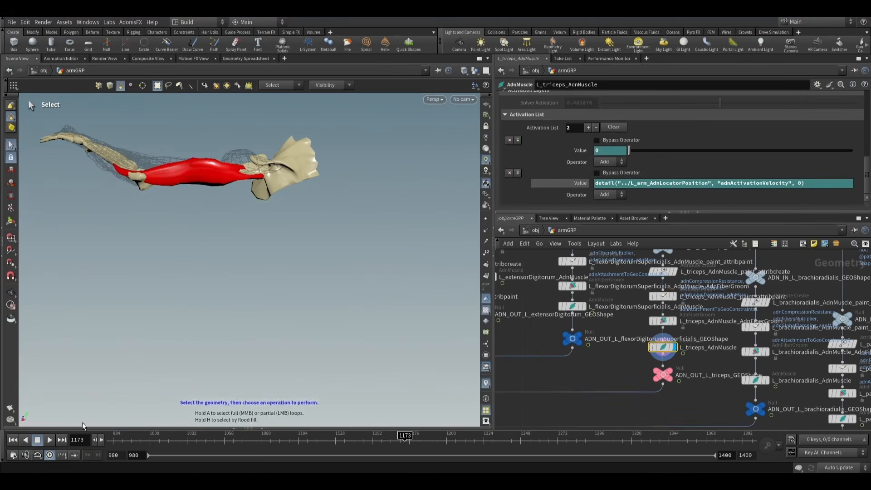
{"action": "left_click", "coordinate": [49, 440]}
{"action": "mouse_move", "coordinate": [673, 356]}
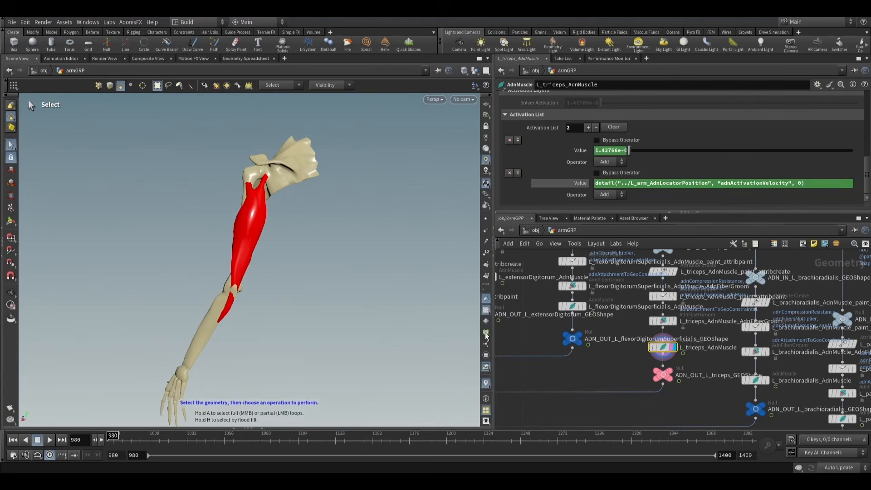
- Find the skin render chain in the network and display its ADN_OUT_skinRender_GEOShape node
{"action": "scroll", "coordinate": [625, 363], "scroll_direction": "down", "scroll_amount": 10}
{"action": "middle_click_drag", "start_coordinate": [740, 342], "coordinate": [756, 311]}
{"action": "scroll", "coordinate": [624, 389], "scroll_direction": "up", "scroll_amount": 8}
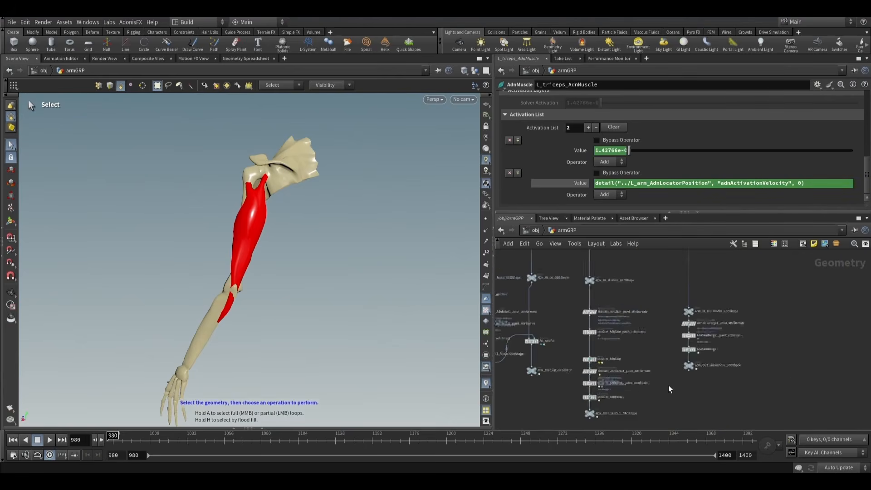
{"action": "scroll", "coordinate": [635, 379], "scroll_direction": "up", "scroll_amount": 3}
{"action": "left_click", "coordinate": [647, 340]}
{"action": "left_click", "coordinate": [636, 353]}
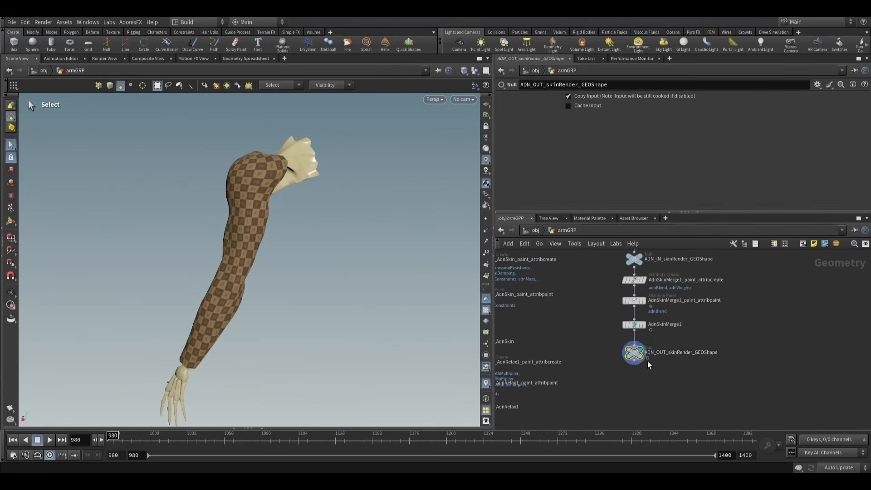
- Move the five skinRender nodes closer to the skinSim chain and align the ADN_IN node with the neighbouring input nodes
{"action": "scroll", "coordinate": [658, 365], "scroll_direction": "down", "scroll_amount": 5}
{"action": "middle_click_drag", "start_coordinate": [669, 370], "coordinate": [668, 356]}
{"action": "mouse_move", "coordinate": [668, 386]}
{"action": "left_mouse_down"}
{"action": "mouse_move", "coordinate": [652, 319]}
{"action": "mouse_move", "coordinate": [625, 362]}
{"action": "left_mouse_up"}
{"action": "scroll", "coordinate": [627, 338], "scroll_direction": "down", "scroll_amount": 3}
{"action": "scroll", "coordinate": [618, 335], "scroll_direction": "up", "scroll_amount": 3}
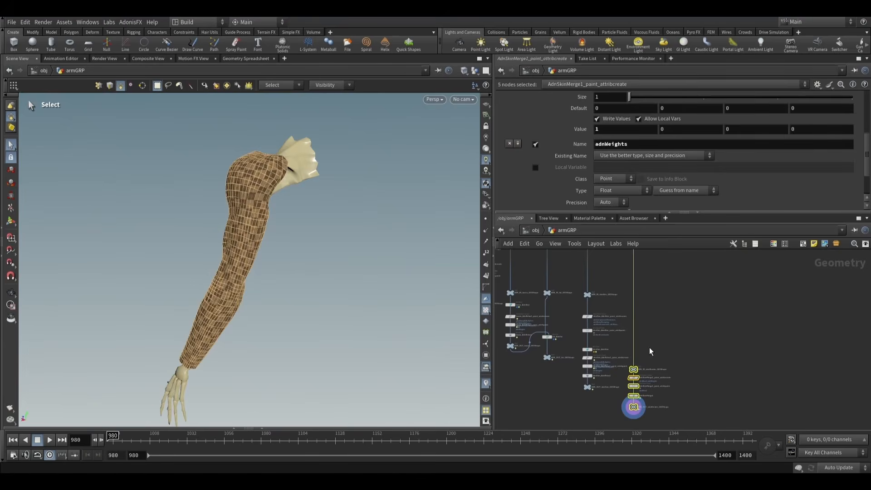
{"action": "left_click", "coordinate": [633, 377]}
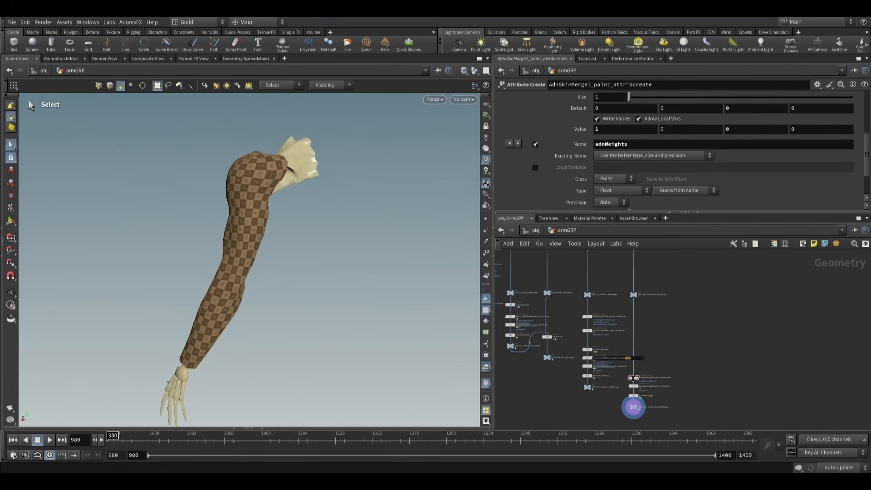
- Space out the AdnSkinMerge1 attribcreate, attribpaint and ADN_OUT_skinRender_GEOShape nodes vertically along the skinRender chain
{"action": "left_click_drag", "start_coordinate": [632, 384], "coordinate": [633, 387]}
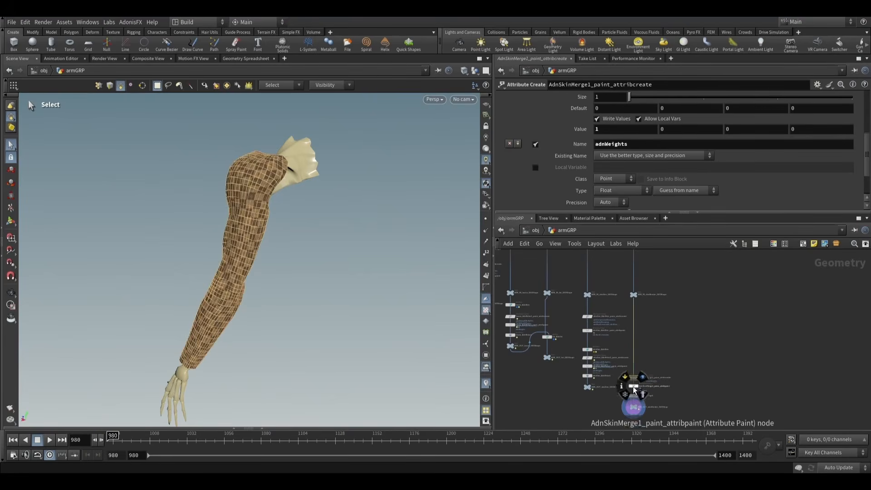
{"action": "scroll", "coordinate": [657, 379], "scroll_direction": "up", "scroll_amount": 4}
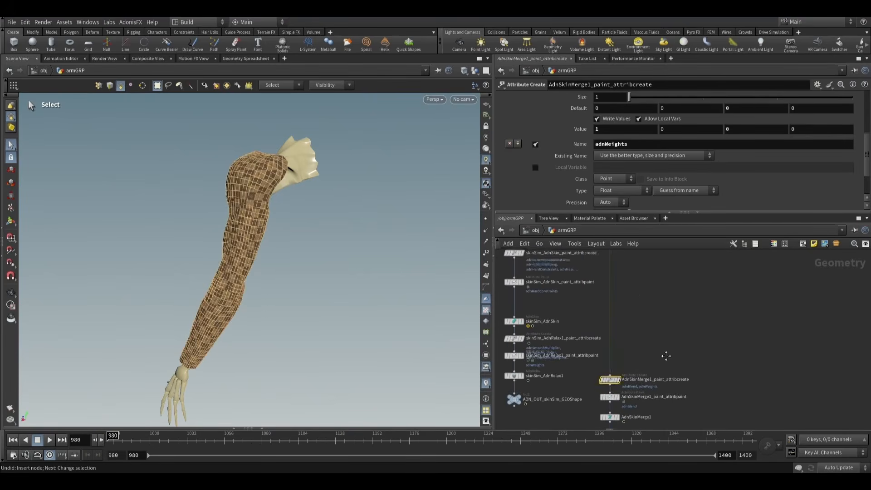
{"action": "left_click", "coordinate": [609, 354], "text": "shift"}
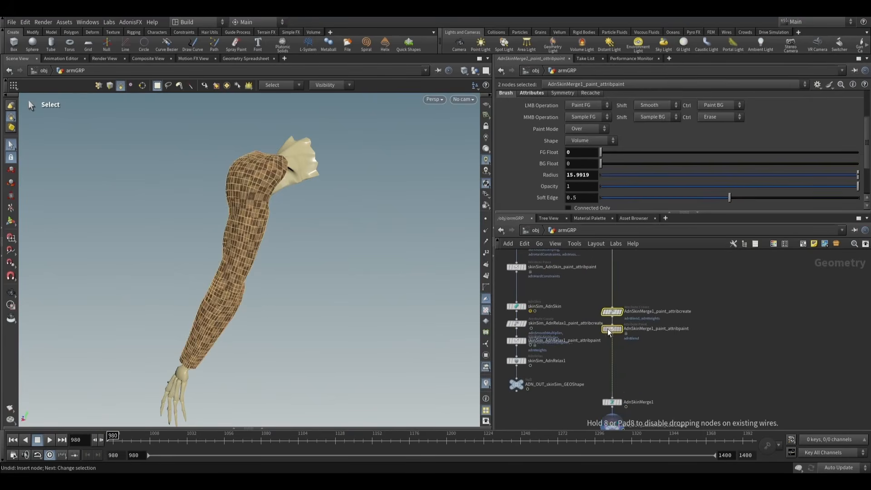
{"action": "left_click", "coordinate": [615, 330]}
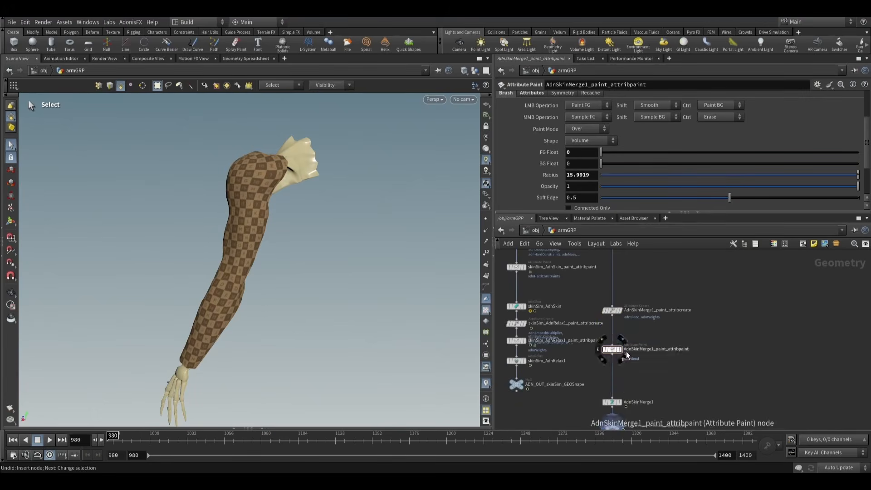
{"action": "scroll", "coordinate": [628, 355], "scroll_direction": "down", "scroll_amount": 6}
{"action": "scroll", "coordinate": [626, 345], "scroll_direction": "up", "scroll_amount": 8}
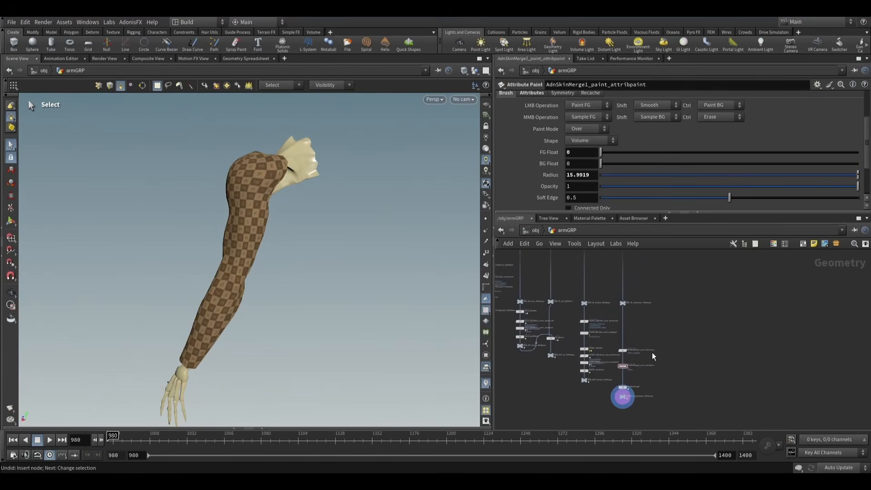
{"action": "left_click_drag", "start_coordinate": [611, 386], "coordinate": [611, 395]}
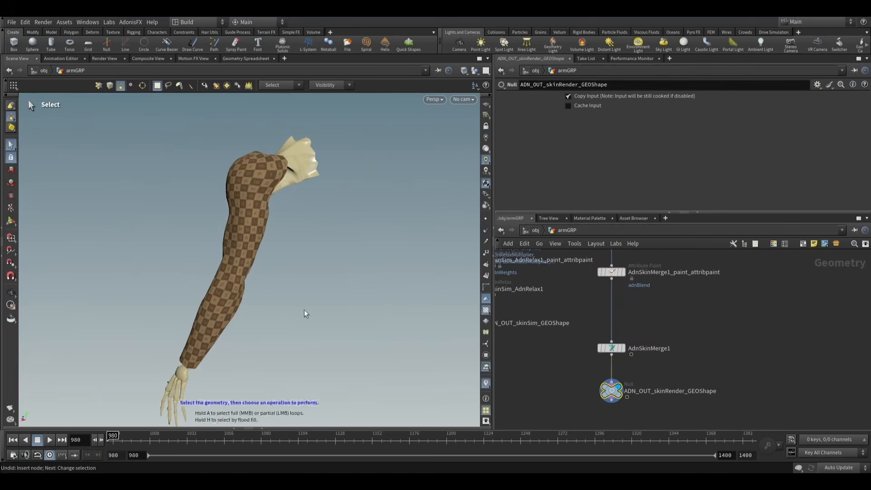
- Play the skin render simulation from frame 980, examining the checkered arm from several angles, and pause at frame 1327
{"action": "scroll", "coordinate": [263, 294], "scroll_direction": "down", "scroll_amount": 4, "text": "alt"}
{"action": "mouse_move", "coordinate": [263, 294]}
{"action": "left_mouse_down", "text": "alt"}
{"action": "mouse_move", "coordinate": [321, 298]}
{"action": "mouse_move", "coordinate": [270, 304]}
{"action": "left_mouse_up", "text": "alt"}
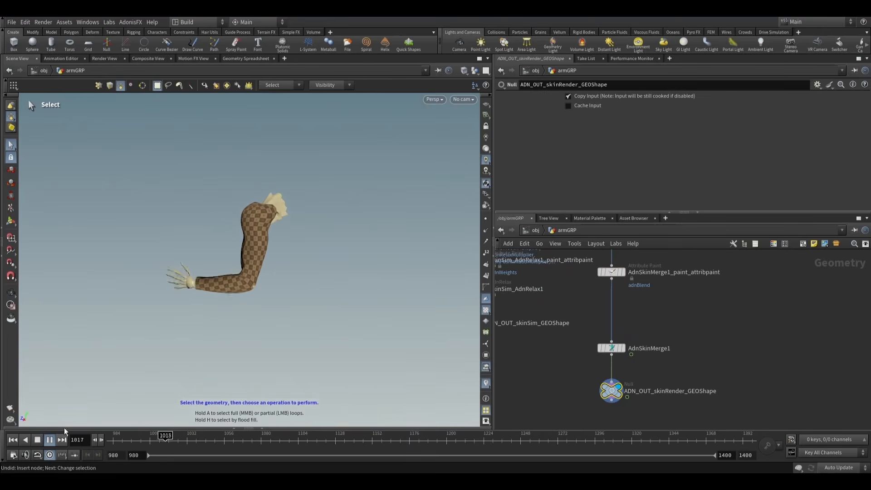
{"action": "left_click", "coordinate": [13, 441]}
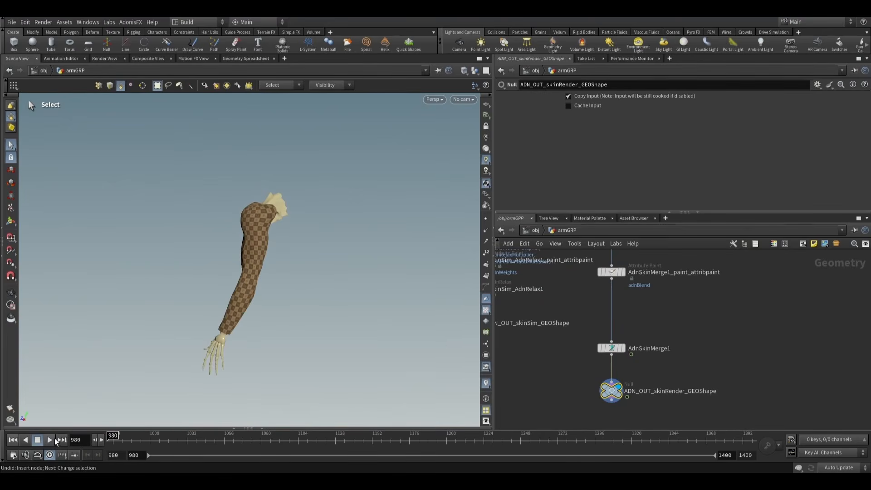
{"action": "left_click_drag", "start_coordinate": [303, 288], "coordinate": [307, 305], "text": "alt"}
{"action": "scroll", "coordinate": [280, 284], "scroll_direction": "up", "scroll_amount": 2, "text": "alt"}
{"action": "middle_click_drag", "start_coordinate": [308, 306], "coordinate": [314, 311], "text": "alt"}
{"action": "scroll", "coordinate": [290, 309], "scroll_direction": "up", "scroll_amount": 3, "text": "alt"}
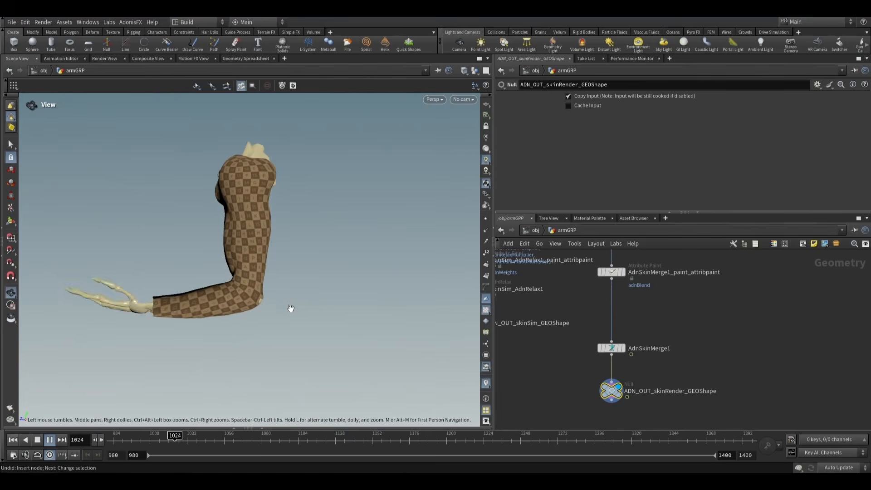
{"action": "left_click_drag", "start_coordinate": [283, 302], "coordinate": [256, 300], "text": "alt"}
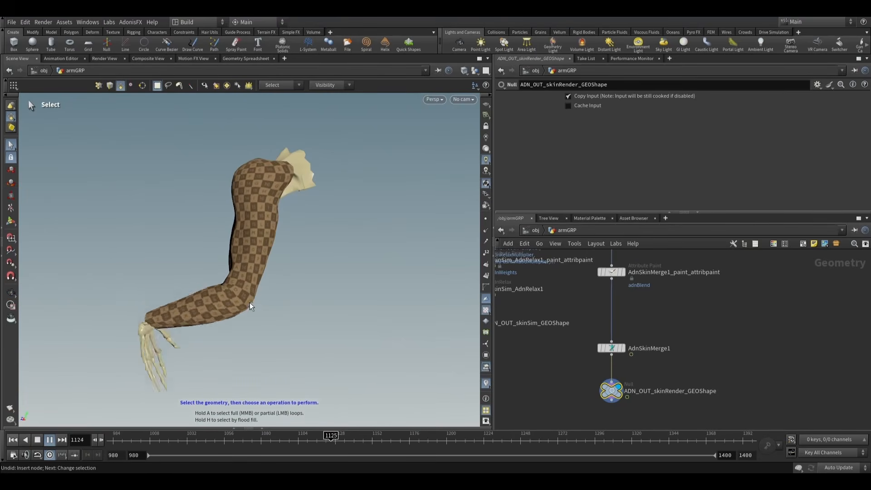
{"action": "right_click_drag", "start_coordinate": [285, 302], "coordinate": [310, 302], "text": "alt"}
{"action": "left_click_drag", "start_coordinate": [310, 302], "coordinate": [353, 311], "text": "alt"}
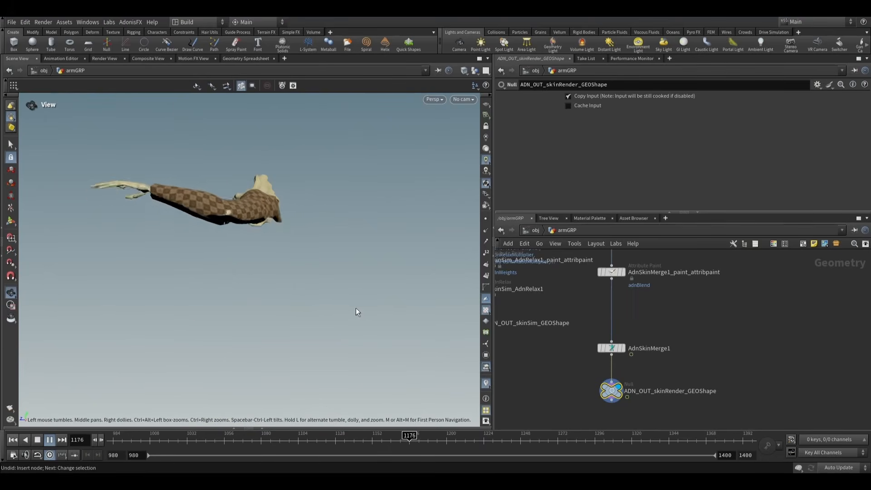
{"action": "key", "text": "s"}
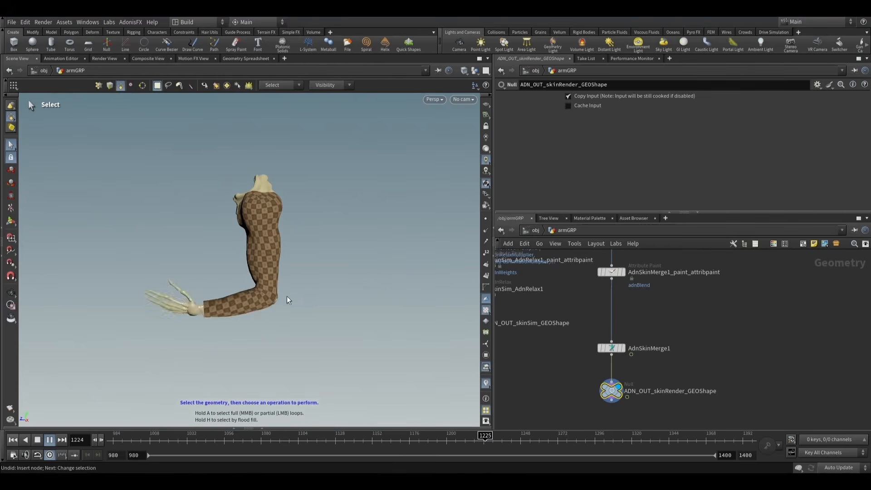
{"action": "key", "text": "Escape"}
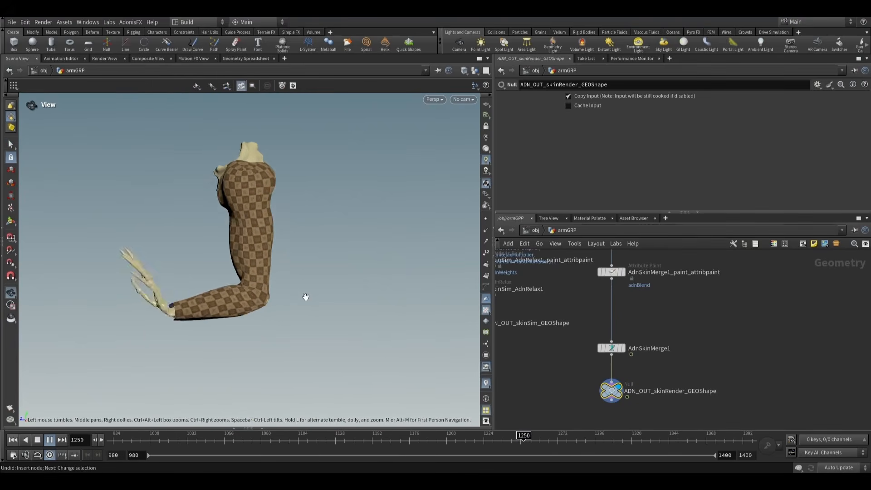
{"action": "key", "text": "s"}
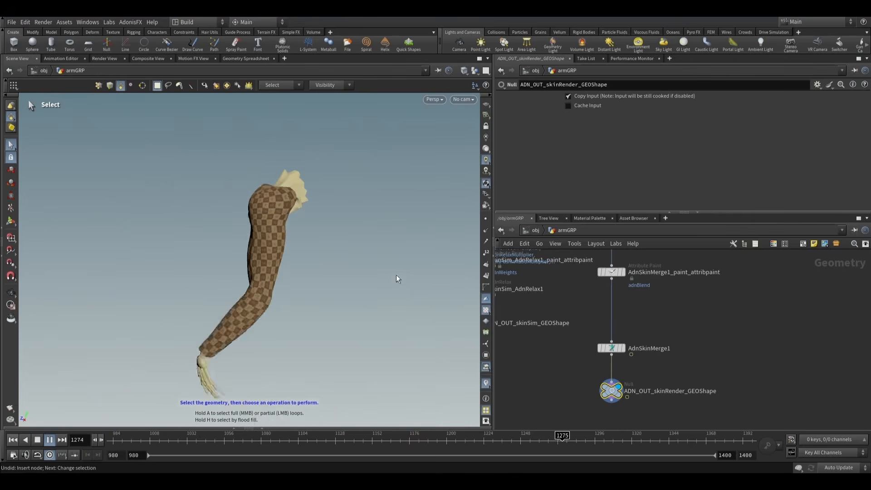
{"action": "left_click", "coordinate": [50, 440]}
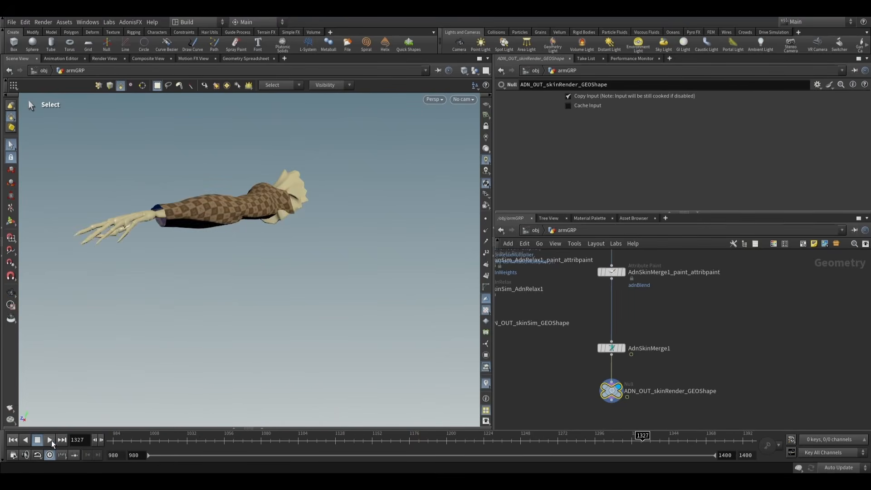
- Advance the skin render simulation frame by frame from 1327 to frame 1373
{"action": "left_click", "coordinate": [101, 440]}
{"action": "left_click", "coordinate": [100, 439]}
{"action": "left_click", "coordinate": [101, 439]}
{"action": "left_click", "coordinate": [100, 439]}
{"action": "left_click", "coordinate": [101, 439]}
{"action": "left_click", "coordinate": [100, 440]}
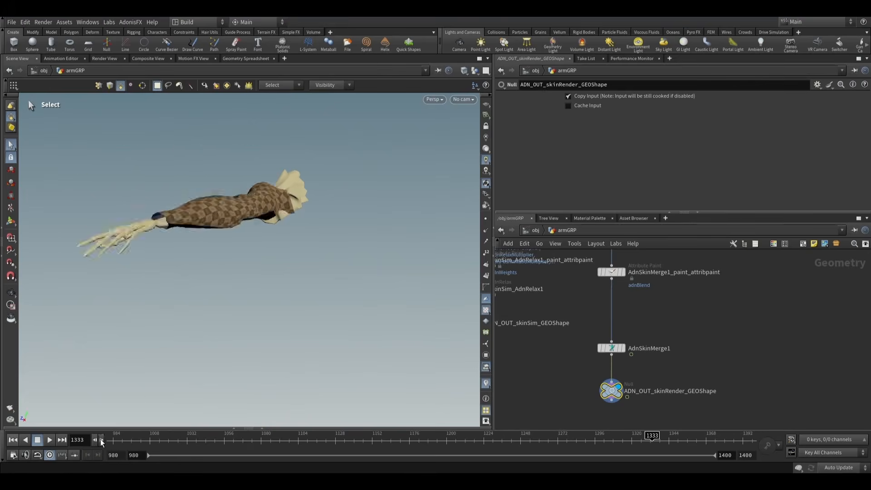
{"action": "left_click", "coordinate": [100, 439]}
{"action": "left_click", "coordinate": [100, 440]}
{"action": "left_click", "coordinate": [101, 440]}
{"action": "left_click", "coordinate": [100, 439]}
{"action": "left_click", "coordinate": [101, 439]}
{"action": "left_click", "coordinate": [101, 440]}
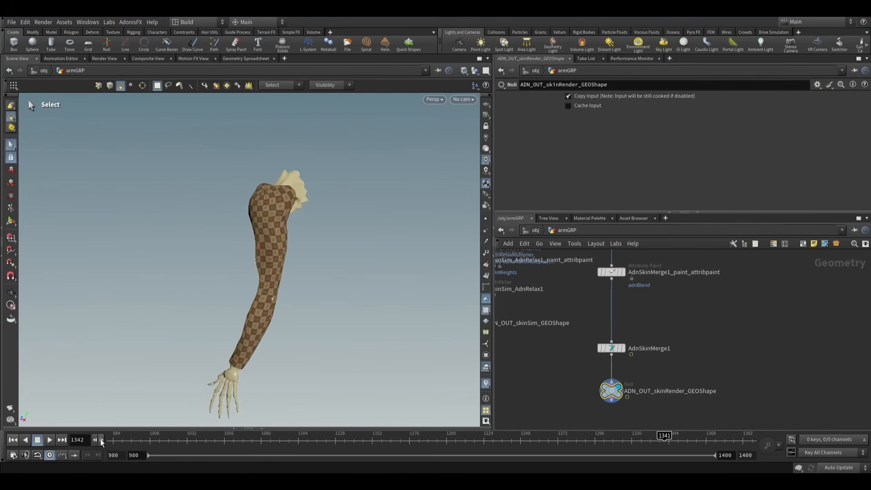
{"action": "left_click", "coordinate": [101, 439]}
{"action": "left_click", "coordinate": [101, 439]}
{"action": "left_click", "coordinate": [101, 439]}
{"action": "left_click", "coordinate": [101, 440]}
{"action": "left_click", "coordinate": [101, 439]}
{"action": "left_click", "coordinate": [101, 440]}
{"action": "left_click", "coordinate": [101, 440]}
{"action": "left_click", "coordinate": [101, 440]}
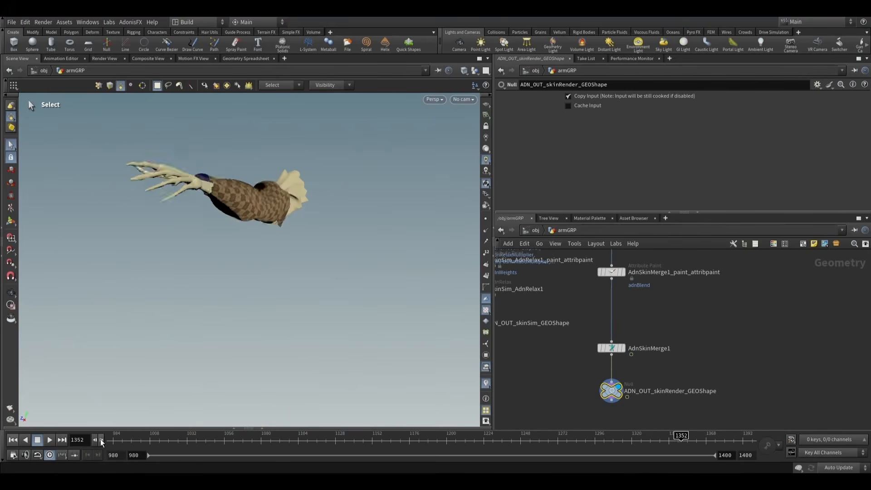
{"action": "left_click", "coordinate": [100, 439]}
{"action": "left_click", "coordinate": [101, 439]}
{"action": "left_click", "coordinate": [101, 440]}
{"action": "left_click", "coordinate": [101, 439]}
{"action": "left_click", "coordinate": [101, 439]}
{"action": "left_click", "coordinate": [100, 440]}
{"action": "left_click", "coordinate": [101, 439]}
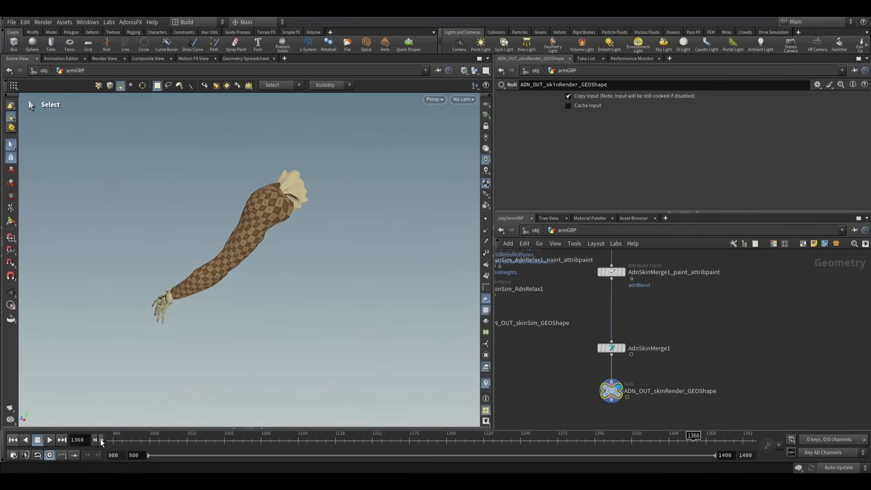
{"action": "left_click", "coordinate": [101, 440]}
{"action": "left_click", "coordinate": [101, 440]}
{"action": "left_click", "coordinate": [101, 439]}
{"action": "left_click", "coordinate": [101, 439]}
{"action": "left_click", "coordinate": [100, 440]}
{"action": "left_click", "coordinate": [101, 440]}
{"action": "left_click", "coordinate": [101, 439]}
{"action": "left_click", "coordinate": [100, 439]}
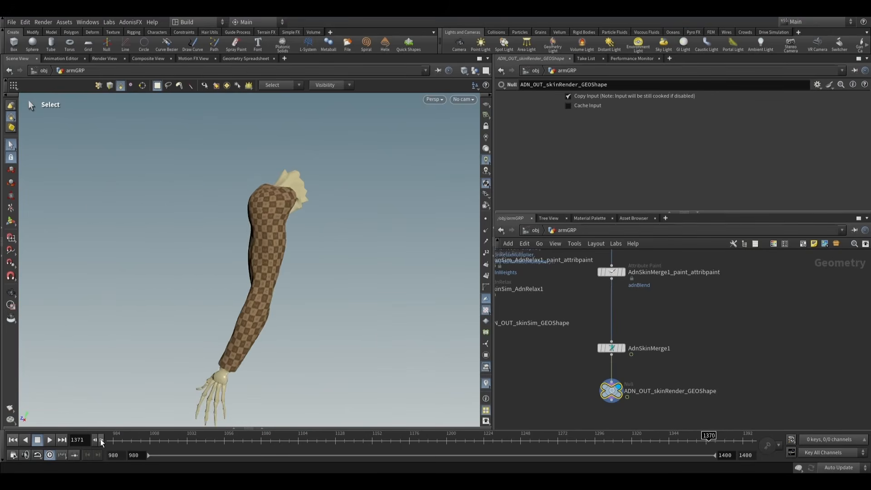
- Examine the arm skin at frame 1373 from the opposite side and up close
{"action": "left_click_drag", "start_coordinate": [157, 354], "coordinate": [252, 337], "text": "alt"}
{"action": "right_click_drag", "start_coordinate": [253, 336], "coordinate": [290, 305], "text": "alt"}
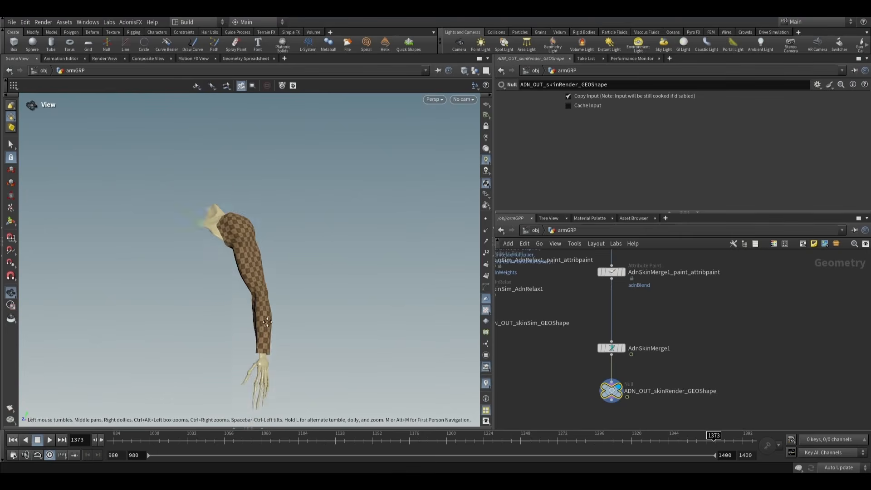
{"action": "middle_click_drag", "start_coordinate": [290, 304], "coordinate": [303, 285], "text": "alt"}
{"action": "right_click_drag", "start_coordinate": [302, 285], "coordinate": [420, 315], "text": "alt"}
{"action": "left_click_drag", "start_coordinate": [315, 275], "coordinate": [303, 308], "text": "alt"}
{"action": "key", "text": "s"}
{"action": "scroll", "coordinate": [563, 333], "scroll_direction": "down", "scroll_amount": 5}
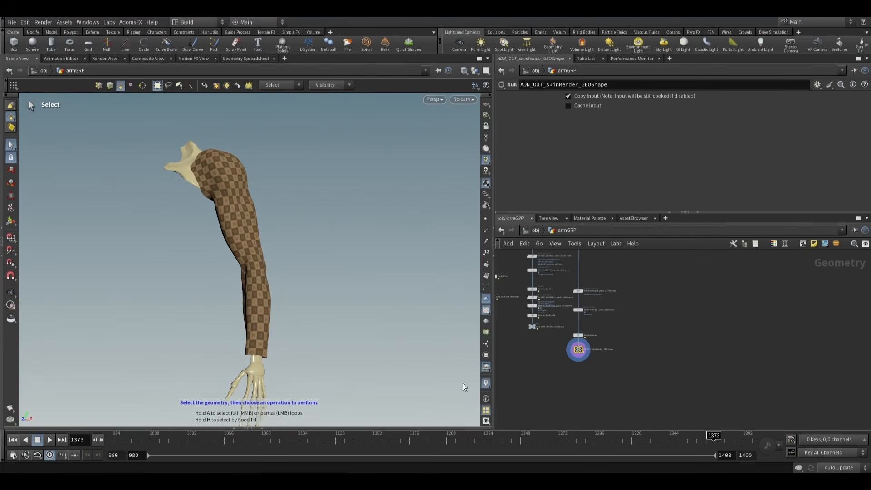
- Pause the skin render playback and return the timeline to frame 980
{"action": "middle_click_drag", "start_coordinate": [312, 285], "coordinate": [310, 273], "text": "alt"}
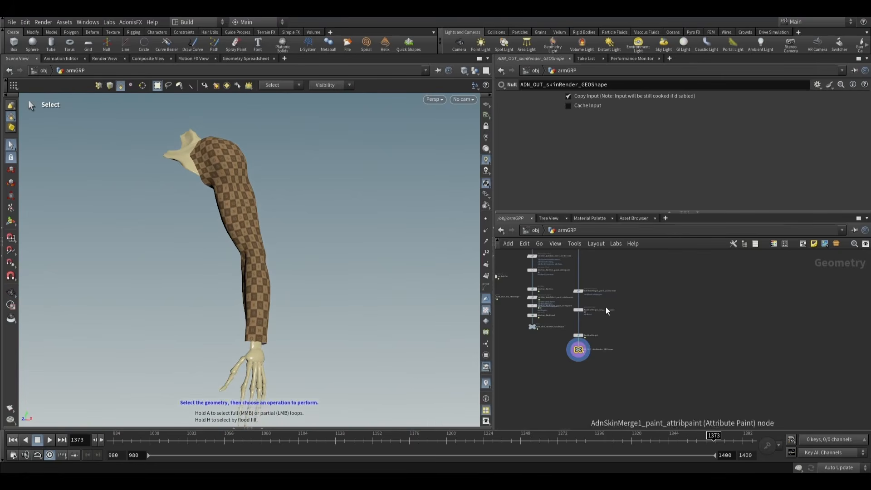
{"action": "key", "text": "l"}
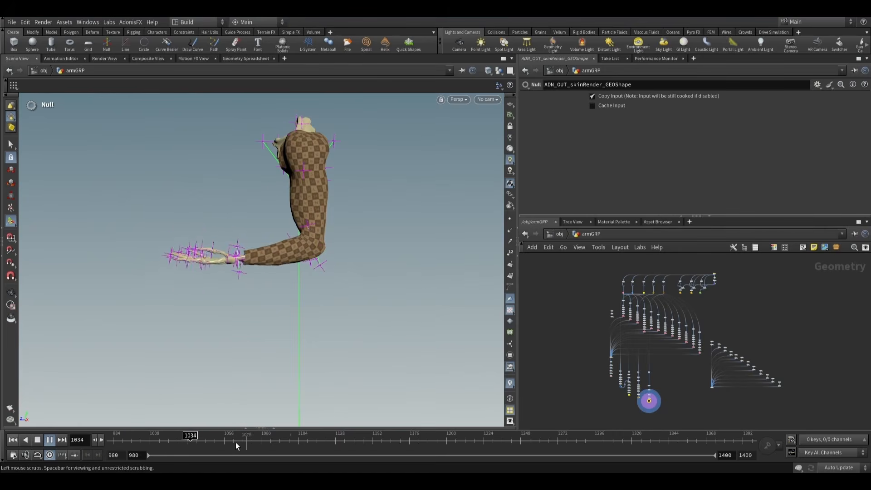
{"action": "left_click", "coordinate": [49, 439]}
{"action": "left_click", "coordinate": [12, 440]}
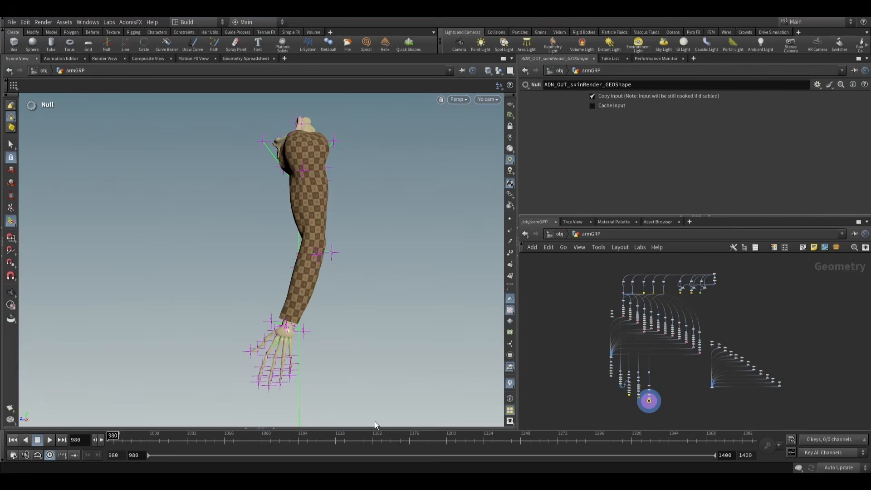
- Display the sensors_GRP merge node, play the animation to examine the arm's locator sensors, and return to frame 980
{"action": "scroll", "coordinate": [680, 394], "scroll_direction": "up", "scroll_amount": 5}
{"action": "left_click", "coordinate": [622, 377]}
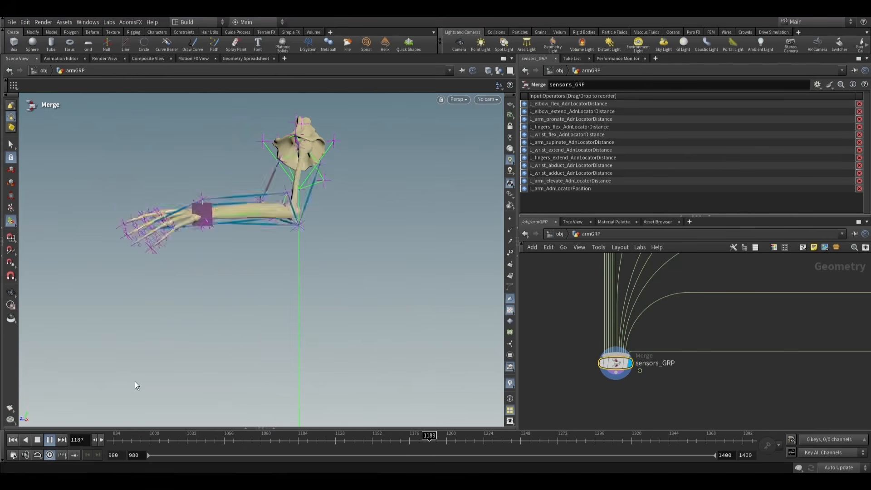
{"action": "left_click", "coordinate": [50, 442]}
{"action": "left_click", "coordinate": [13, 440]}
{"action": "scroll", "coordinate": [622, 390], "scroll_direction": "down", "scroll_amount": 5}
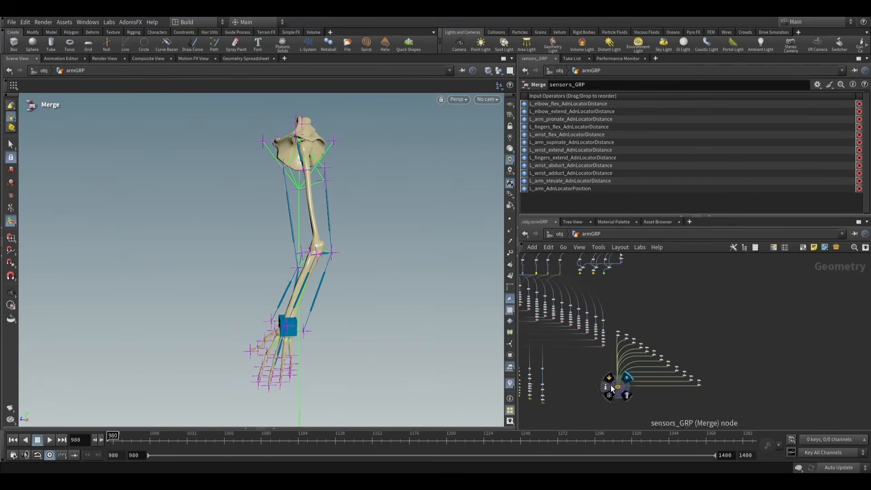
- Display the AdnGlue1_GEOShape merge node, play the merged muscles' simulation, and scrub to frame 1060
{"action": "scroll", "coordinate": [611, 388], "scroll_direction": "up", "scroll_amount": 8}
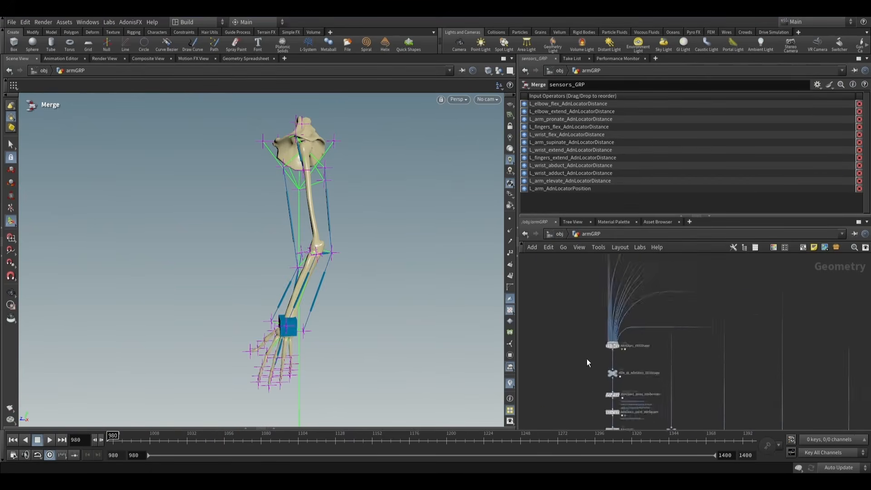
{"action": "scroll", "coordinate": [587, 362], "scroll_direction": "up", "scroll_amount": 3}
{"action": "left_click", "coordinate": [642, 327]}
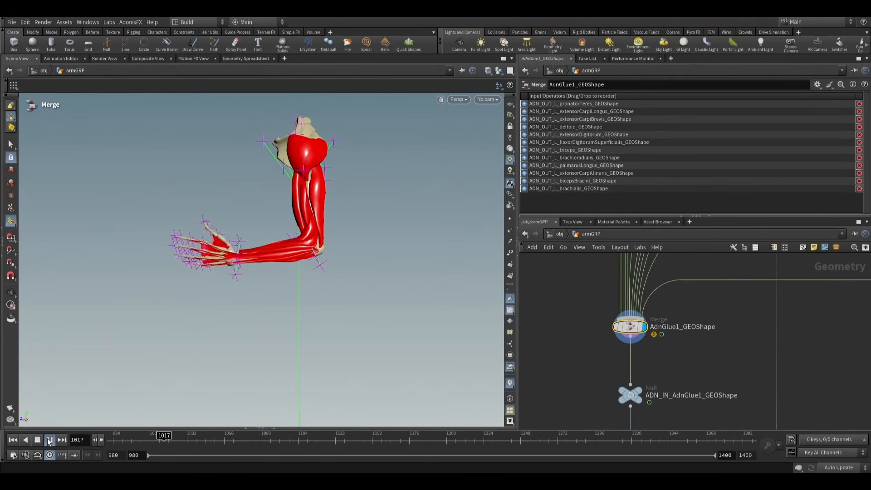
{"action": "left_click", "coordinate": [49, 440]}
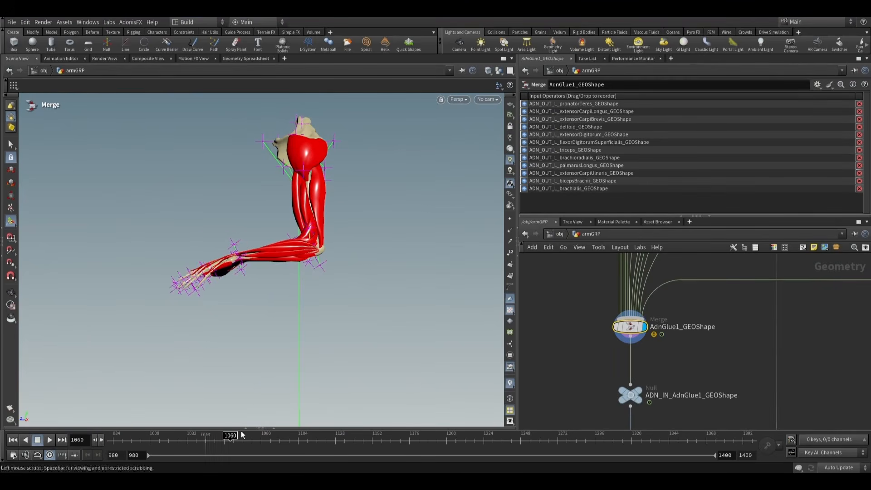
- Display the left deltoid's attribute paint node and its AdnFiberGroom node, examining the painted adnAttachmentToGeoConstraints0 weights and the muscle fibers
{"action": "scroll", "coordinate": [704, 334], "scroll_direction": "down", "scroll_amount": 3}
{"action": "scroll", "coordinate": [705, 334], "scroll_direction": "down", "scroll_amount": 3}
{"action": "middle_click_drag", "start_coordinate": [757, 268], "coordinate": [673, 348]}
{"action": "scroll", "coordinate": [674, 346], "scroll_direction": "up", "scroll_amount": 4}
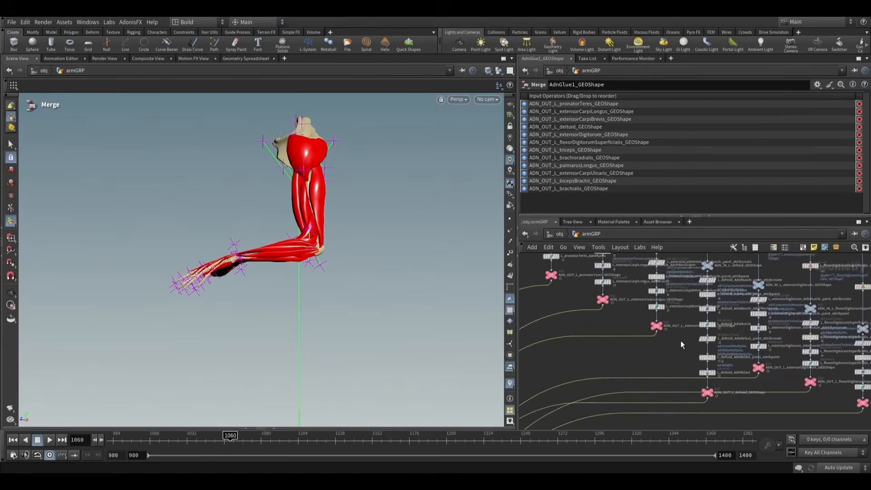
{"action": "middle_click_drag", "start_coordinate": [726, 340], "coordinate": [680, 352]}
{"action": "scroll", "coordinate": [683, 344], "scroll_direction": "up", "scroll_amount": 4}
{"action": "middle_click_drag", "start_coordinate": [684, 321], "coordinate": [684, 377]}
{"action": "scroll", "coordinate": [663, 350], "scroll_direction": "up", "scroll_amount": 3}
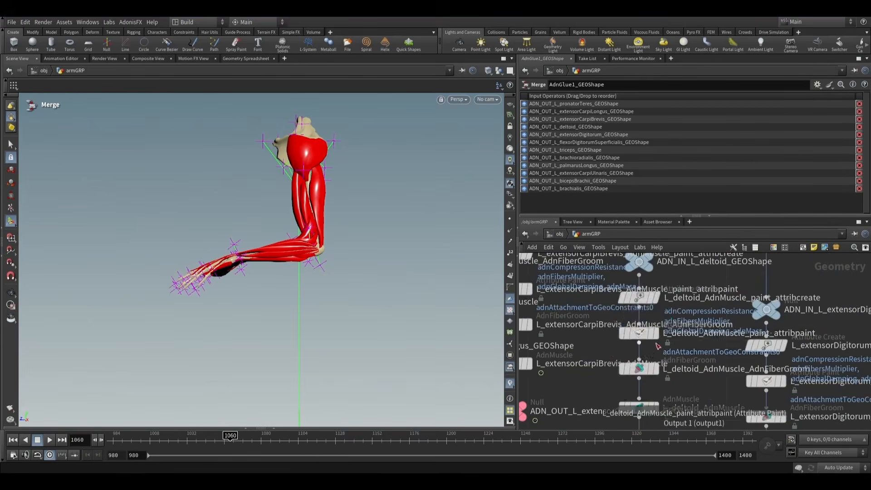
{"action": "left_click", "coordinate": [655, 335]}
{"action": "left_click", "coordinate": [637, 336]}
{"action": "left_click_drag", "start_coordinate": [377, 155], "coordinate": [358, 209], "text": "alt"}
{"action": "middle_click_drag", "start_coordinate": [347, 209], "coordinate": [324, 247], "text": "alt"}
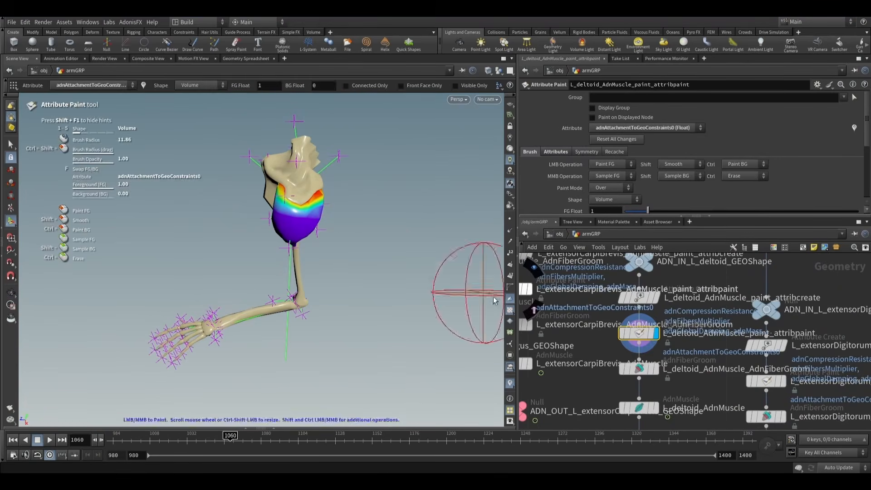
{"action": "left_click", "coordinate": [656, 369]}
{"action": "left_click", "coordinate": [646, 370]}
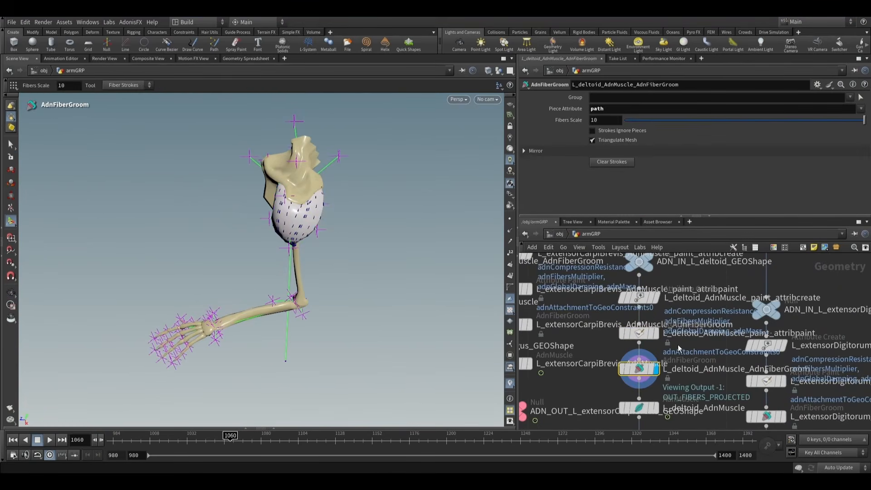
- Return the timeline to frame 980 and display the ADN_OUT_AdnGlue1_GEOShape null node
{"action": "scroll", "coordinate": [677, 344], "scroll_direction": "down", "scroll_amount": 10}
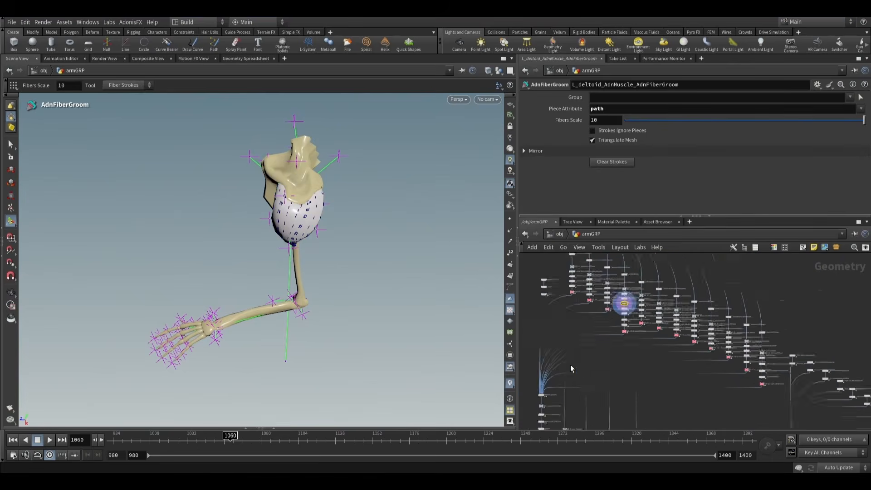
{"action": "scroll", "coordinate": [571, 364], "scroll_direction": "down", "scroll_amount": 2}
{"action": "middle_click_drag", "start_coordinate": [538, 369], "coordinate": [576, 289]}
{"action": "left_click", "coordinate": [12, 440]}
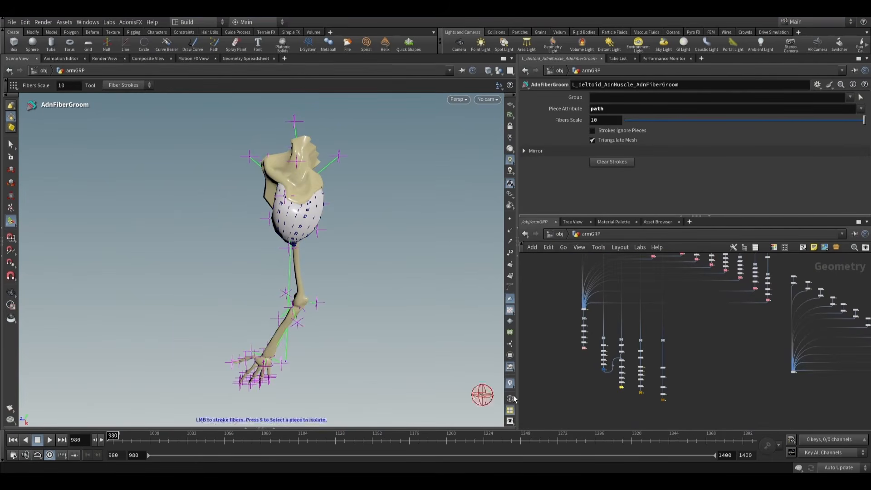
{"action": "scroll", "coordinate": [588, 352], "scroll_direction": "up", "scroll_amount": 6}
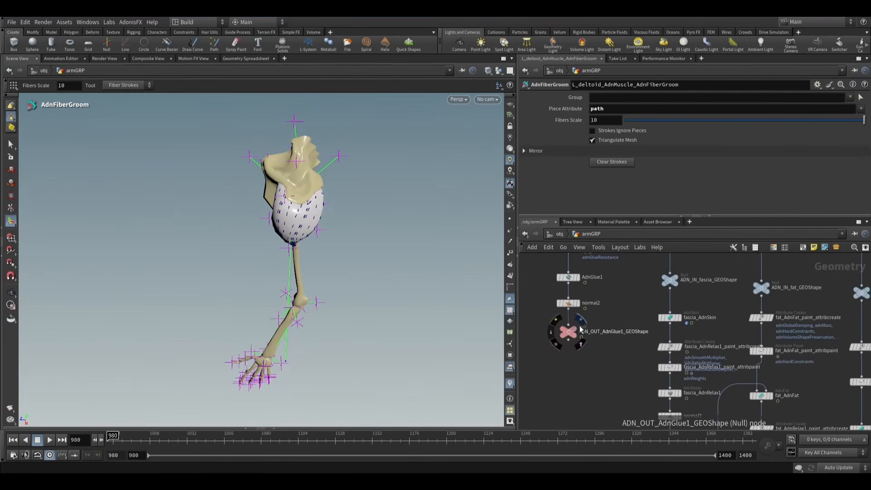
{"action": "scroll", "coordinate": [579, 334], "scroll_direction": "up", "scroll_amount": 3}
{"action": "left_click", "coordinate": [563, 347]}
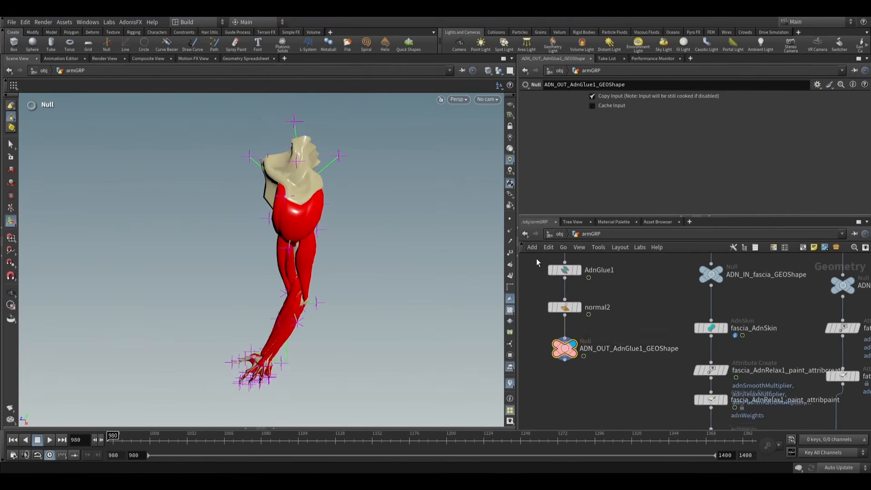
- Select the AdnGlue1 node to review its Debug settings and examine the glued muscles from another angle
{"action": "middle_click_drag", "start_coordinate": [625, 293], "coordinate": [646, 354]}
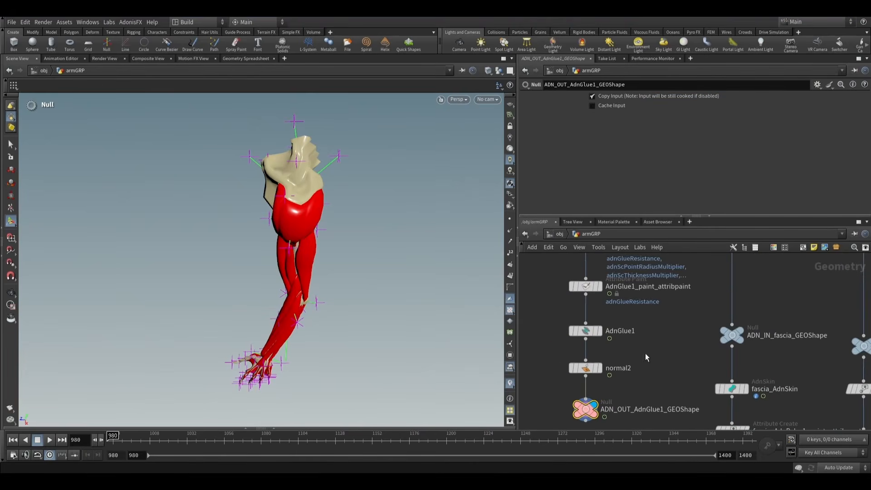
{"action": "left_click", "coordinate": [590, 331]}
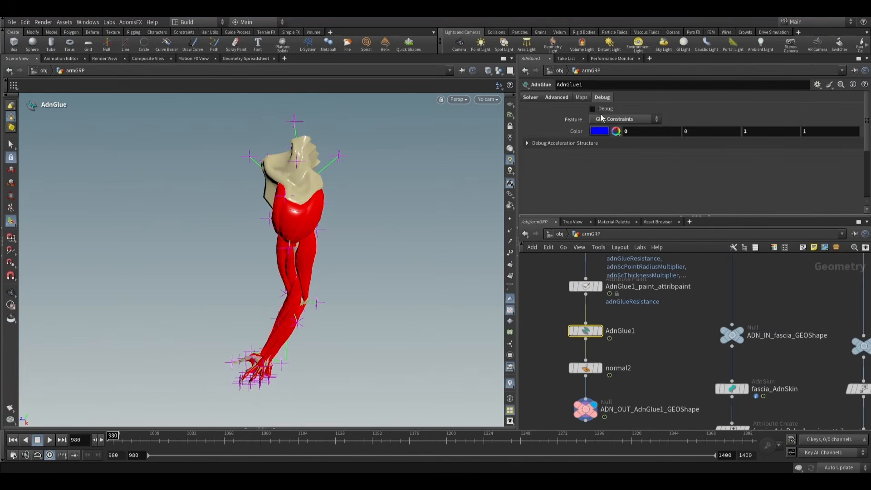
{"action": "left_click_drag", "start_coordinate": [297, 247], "coordinate": [349, 297], "text": "alt"}
{"action": "middle_click_drag", "start_coordinate": [350, 298], "coordinate": [369, 248], "text": "alt"}
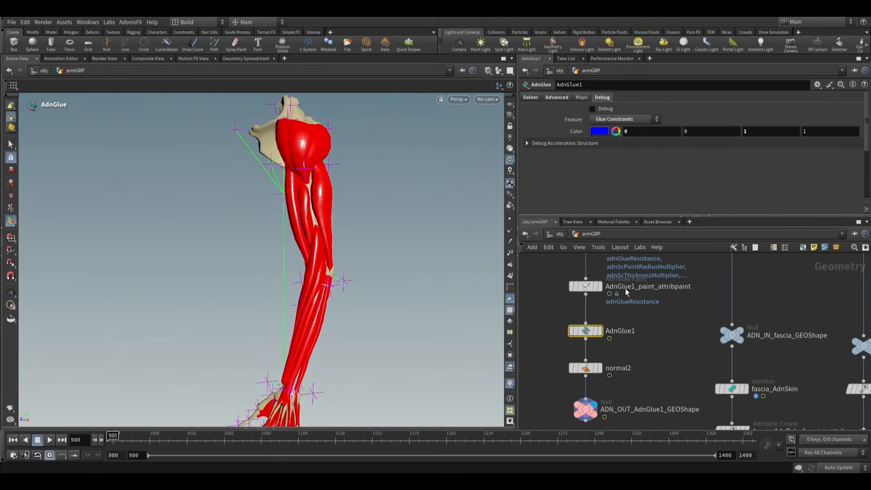
- Display AdnGlue1_paint_attribpaint and examine the painted adnGlueResistance weights around the elbow
{"action": "middle_click_drag", "start_coordinate": [629, 309], "coordinate": [629, 320]}
{"action": "left_click", "coordinate": [601, 297]}
{"action": "left_click_drag", "start_coordinate": [357, 266], "coordinate": [424, 270], "text": "alt"}
{"action": "right_click_drag", "start_coordinate": [424, 270], "coordinate": [342, 295], "text": "alt"}
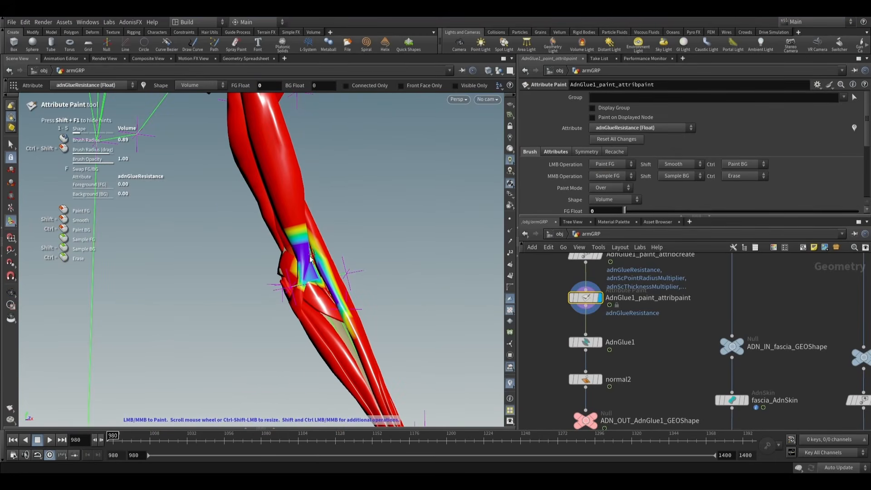
{"action": "right_click_drag", "start_coordinate": [321, 265], "coordinate": [352, 264], "text": "alt"}
{"action": "left_click_drag", "start_coordinate": [352, 264], "coordinate": [317, 270], "text": "alt"}
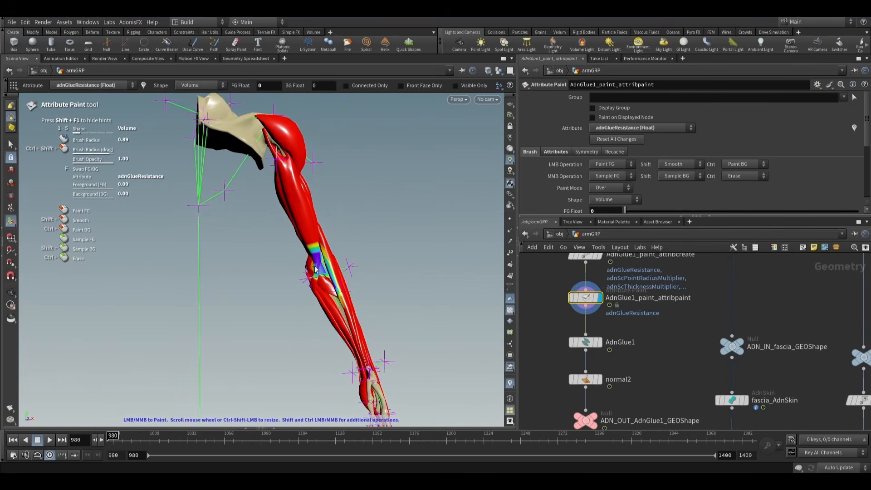
- Display ADN_OUT_AdnGlue1_GEOShape, play the glued muscle simulation from frame 980, and return to the first frame
{"action": "left_click", "coordinate": [596, 419]}
{"action": "right_click_drag", "start_coordinate": [346, 259], "coordinate": [371, 259], "text": "alt"}
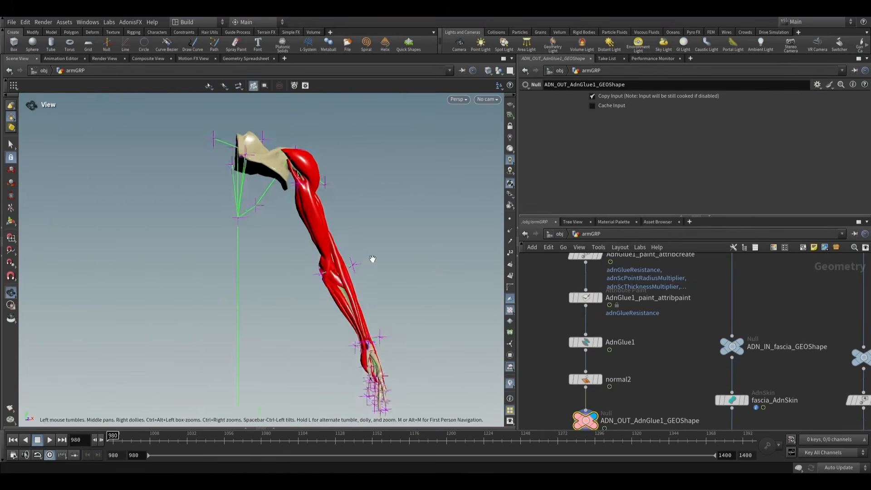
{"action": "left_click_drag", "start_coordinate": [372, 259], "coordinate": [288, 362], "text": "alt"}
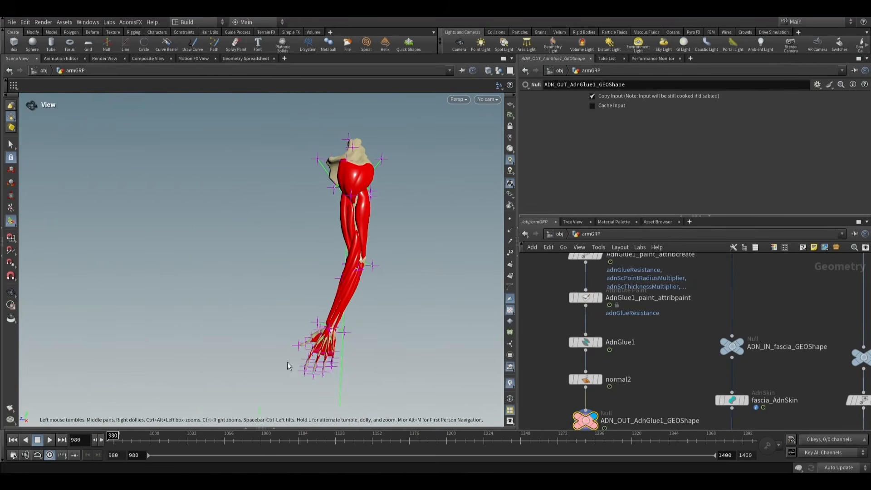
{"action": "left_click", "coordinate": [50, 440]}
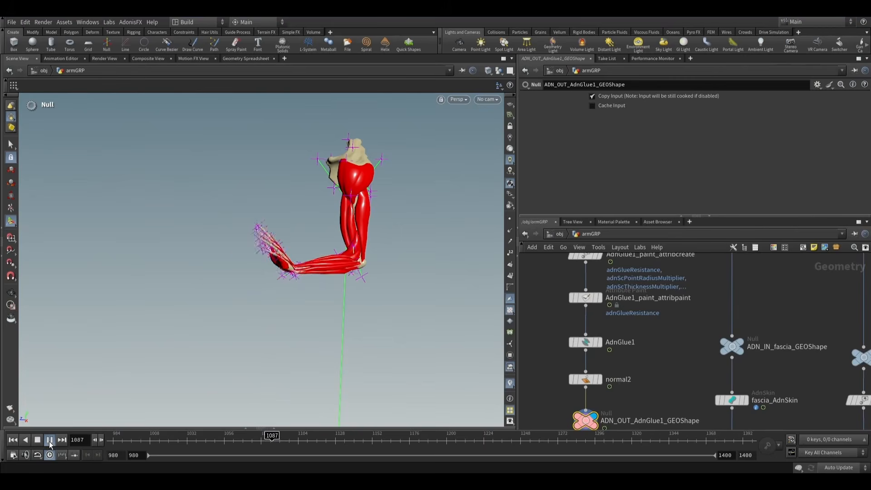
{"action": "left_click", "coordinate": [37, 440]}
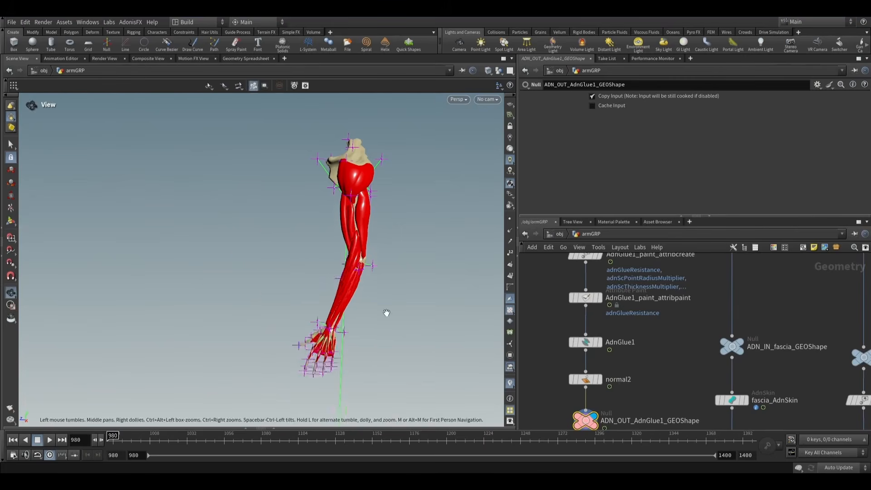
- Show the network's dependency links for all nodes to examine what the glue output feeds, and hide the links again
{"action": "scroll", "coordinate": [369, 237], "scroll_direction": "up", "scroll_amount": 3}
{"action": "middle_click_drag", "start_coordinate": [392, 243], "coordinate": [336, 219]}
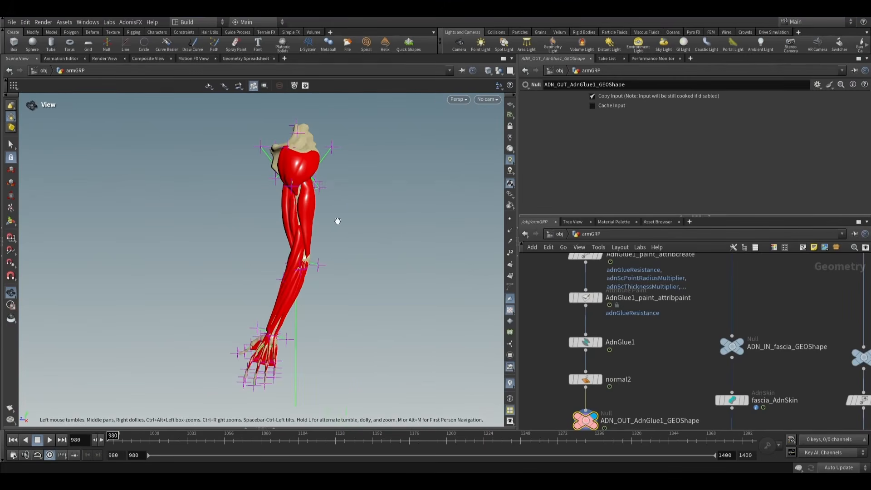
{"action": "scroll", "coordinate": [709, 354], "scroll_direction": "down", "scroll_amount": 7}
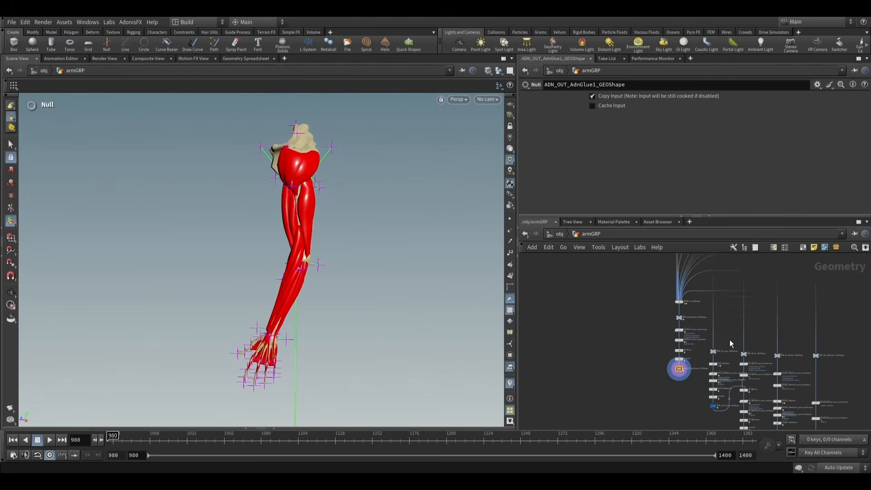
{"action": "scroll", "coordinate": [729, 339], "scroll_direction": "up", "scroll_amount": 6}
{"action": "middle_click_drag", "start_coordinate": [681, 340], "coordinate": [679, 320]}
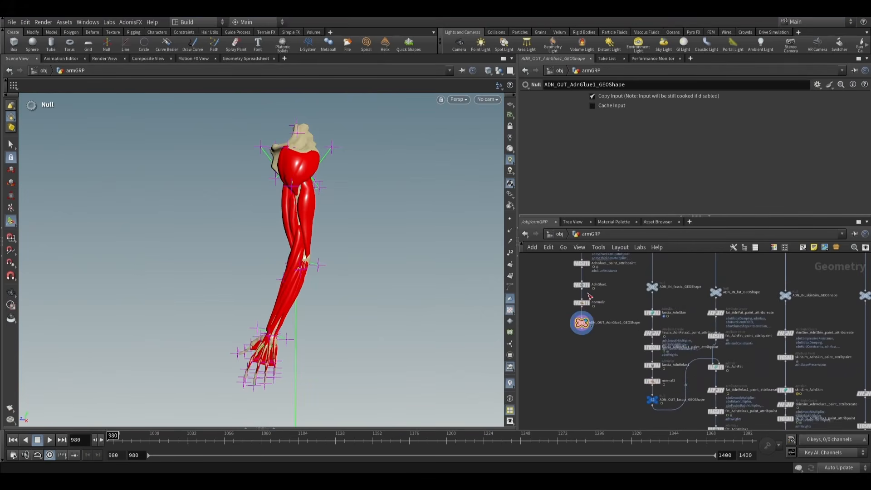
{"action": "left_click", "coordinate": [580, 251]}
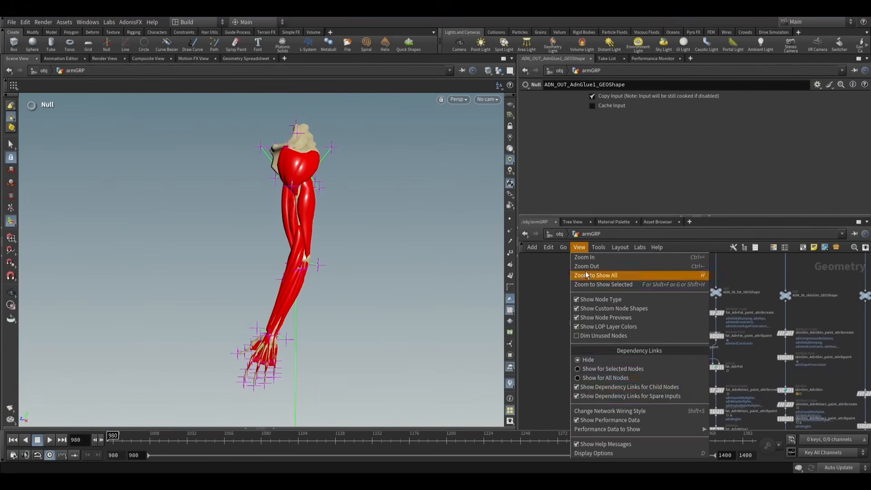
{"action": "left_click", "coordinate": [600, 381]}
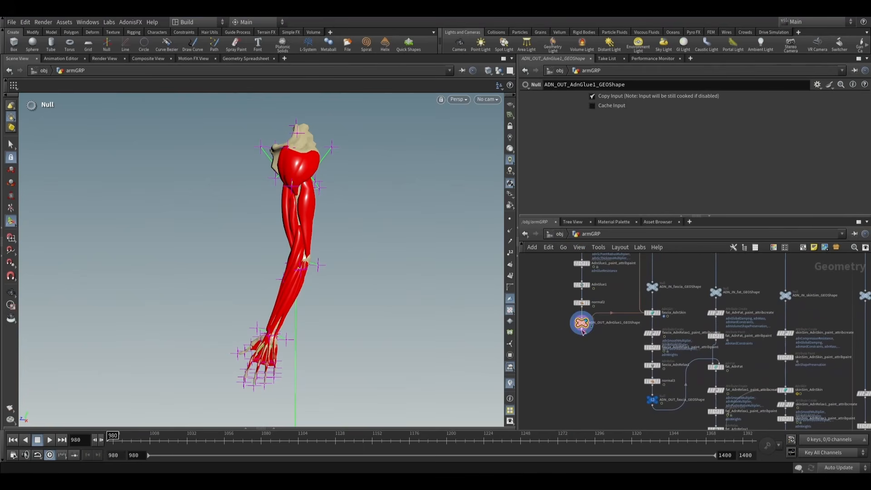
{"action": "left_click", "coordinate": [581, 253]}
{"action": "left_click", "coordinate": [601, 360]}
- Select fascia_AdnSkin to review its three target meshes, display its geometry, and open its node information
{"action": "scroll", "coordinate": [674, 334], "scroll_direction": "up", "scroll_amount": 3}
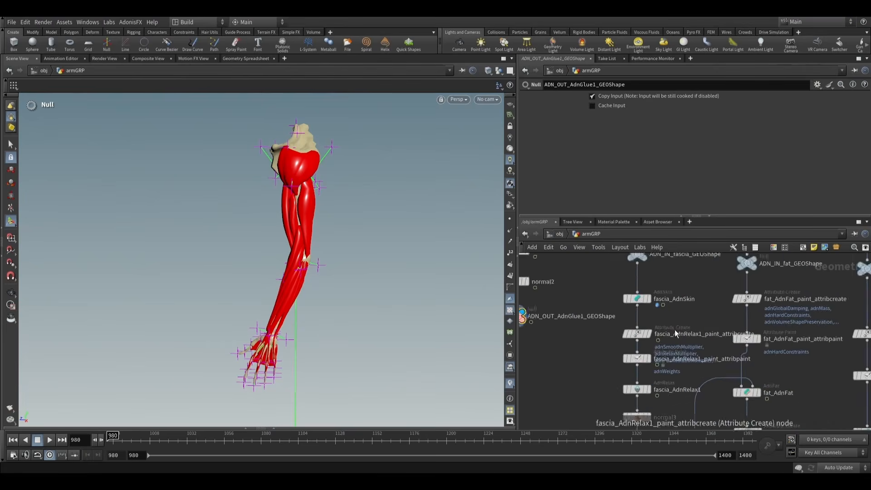
{"action": "scroll", "coordinate": [674, 334], "scroll_direction": "down", "scroll_amount": 2}
{"action": "left_click", "coordinate": [640, 272]}
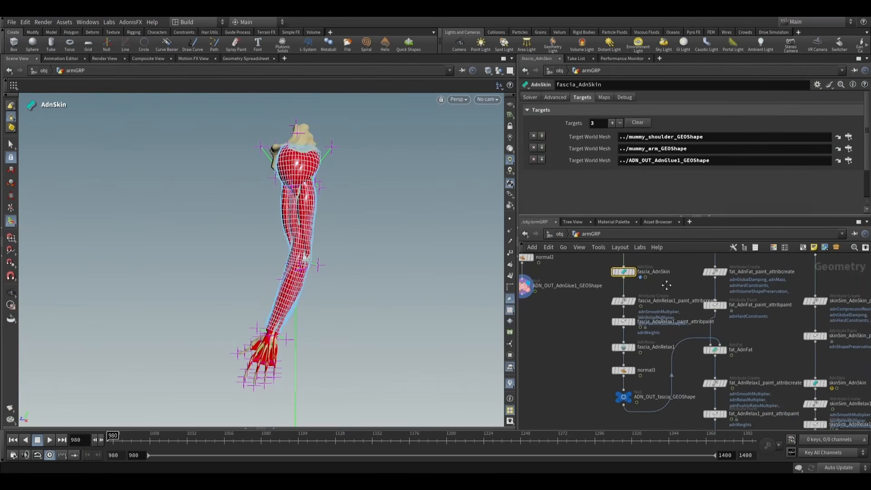
{"action": "middle_click_drag", "start_coordinate": [662, 266], "coordinate": [657, 293]}
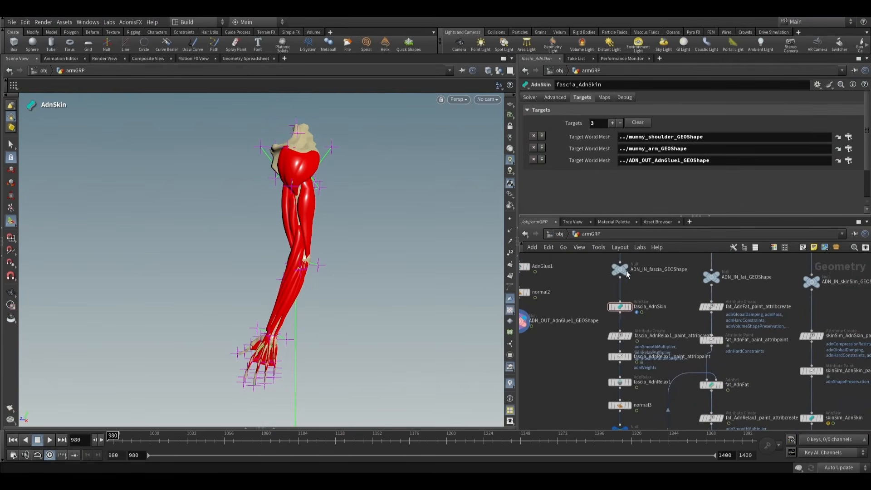
{"action": "left_click", "coordinate": [630, 308]}
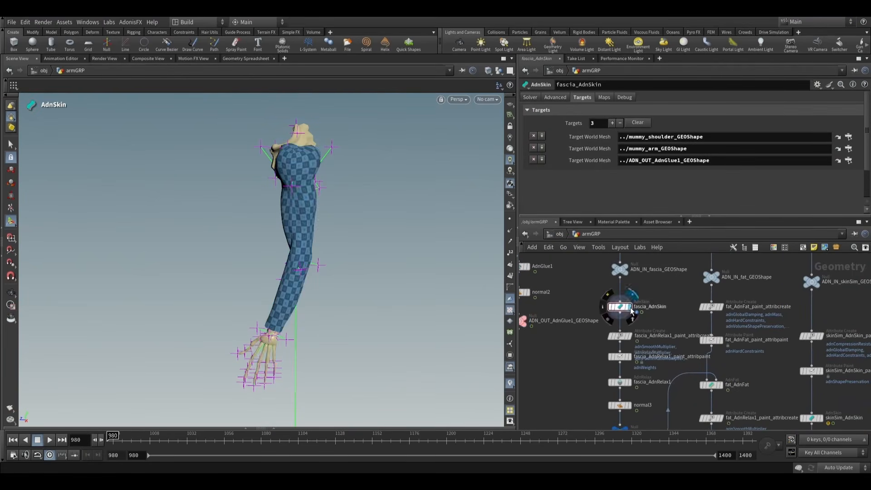
{"action": "left_click", "coordinate": [603, 308]}
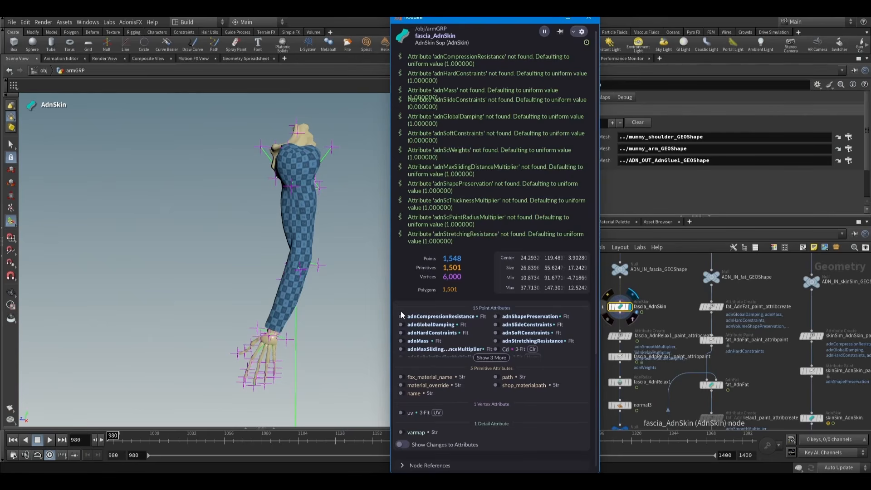
- Close the node information, display fascia_AdnRelax1 with its relax settings, and play the relaxed fascia simulation from frame 980
{"action": "left_click", "coordinate": [589, 20]}
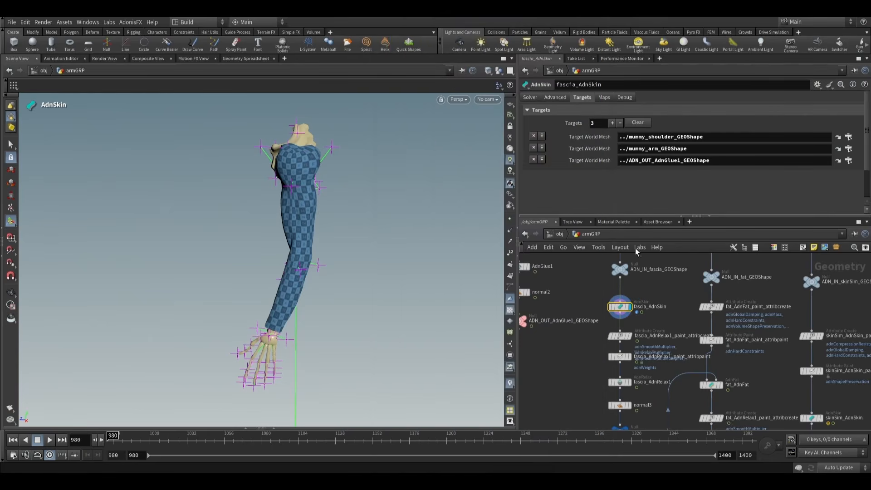
{"action": "scroll", "coordinate": [665, 322], "scroll_direction": "up", "scroll_amount": 3}
{"action": "scroll", "coordinate": [608, 379], "scroll_direction": "up", "scroll_amount": 2}
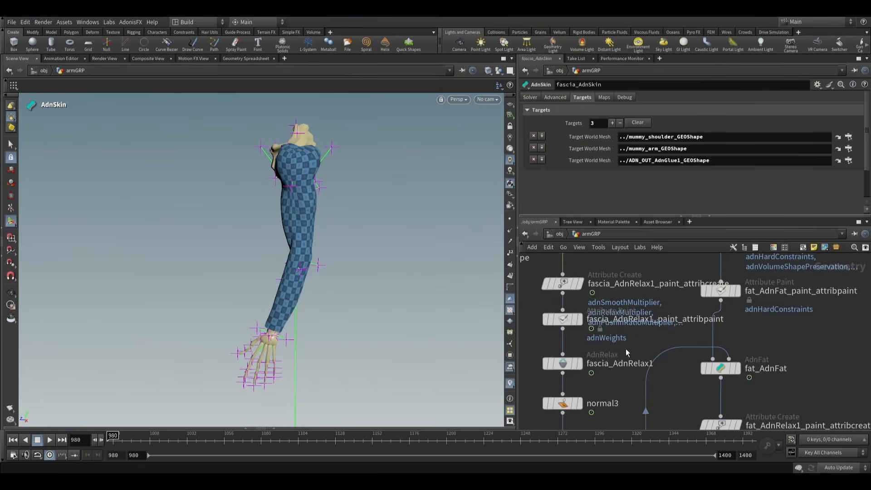
{"action": "left_click", "coordinate": [580, 364]}
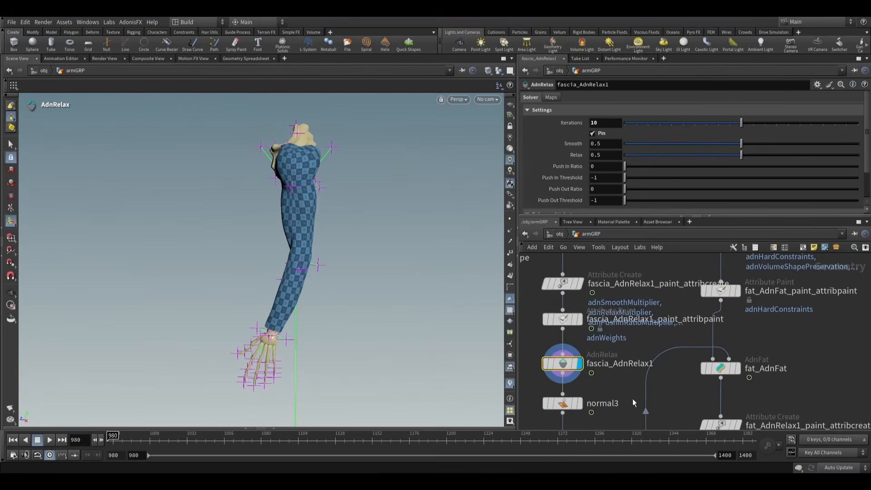
{"action": "scroll", "coordinate": [632, 399], "scroll_direction": "down", "scroll_amount": 3}
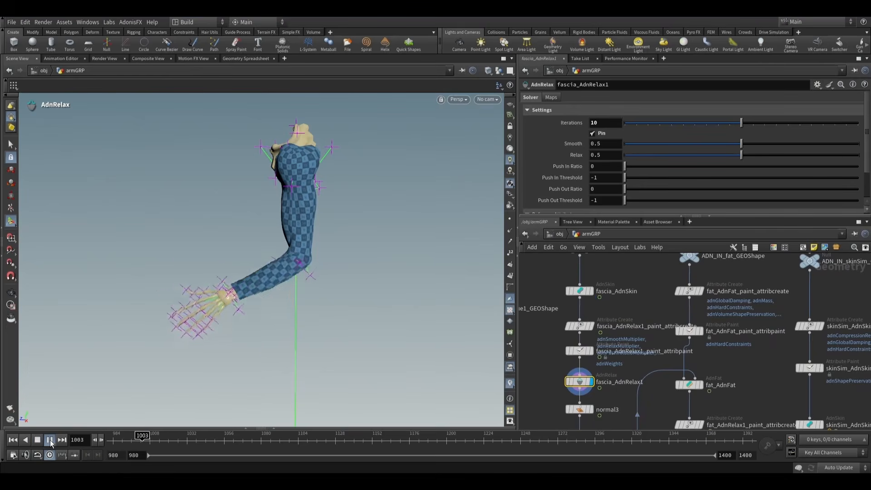
- Display fascia_AdnRelax1_paint_attribpaint and examine the painted adnWeights along the upper arm and around the elbow
{"action": "scroll", "coordinate": [590, 355], "scroll_direction": "up", "scroll_amount": 1}
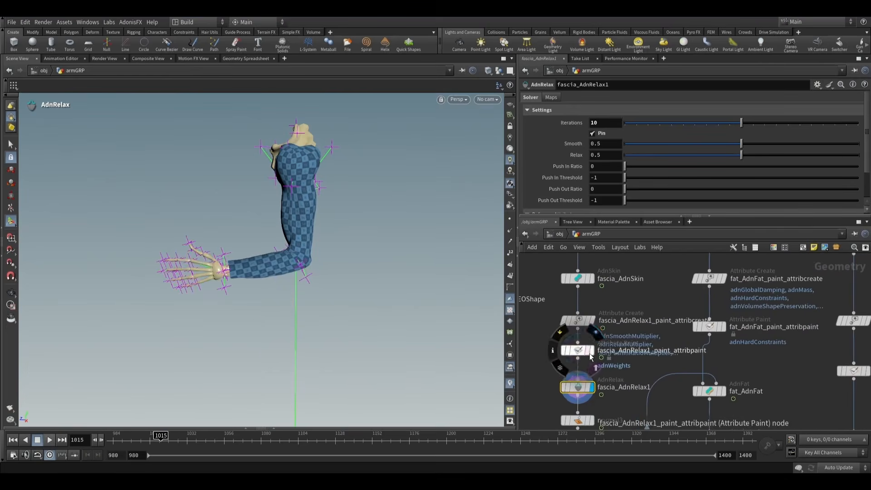
{"action": "left_click", "coordinate": [585, 354]}
{"action": "left_click_drag", "start_coordinate": [344, 233], "coordinate": [278, 227], "text": "alt"}
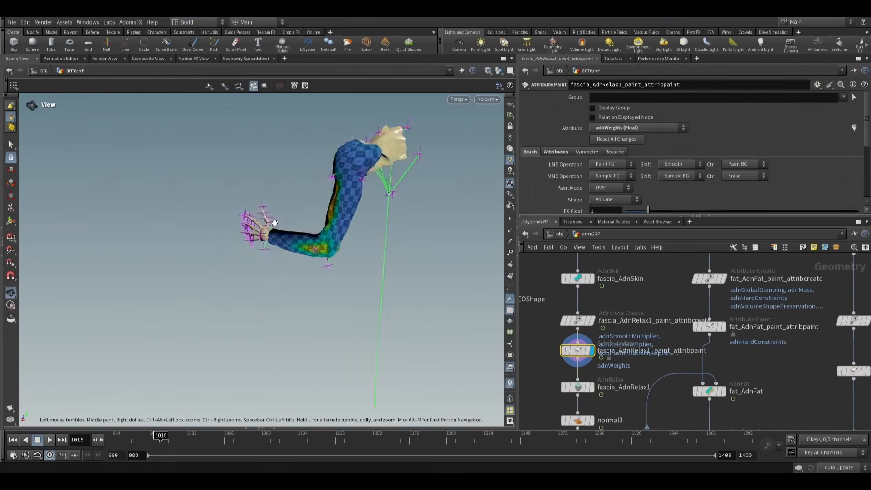
{"action": "right_click_drag", "start_coordinate": [278, 227], "coordinate": [435, 251], "text": "alt"}
{"action": "middle_click_drag", "start_coordinate": [436, 251], "coordinate": [361, 263], "text": "alt"}
{"action": "mouse_move", "coordinate": [361, 263]}
{"action": "left_mouse_down", "text": "alt"}
{"action": "mouse_move", "coordinate": [475, 203]}
{"action": "mouse_move", "coordinate": [618, 235]}
{"action": "mouse_move", "coordinate": [560, 239]}
{"action": "mouse_move", "coordinate": [434, 272]}
{"action": "mouse_move", "coordinate": [405, 254]}
{"action": "left_mouse_up", "text": "alt"}
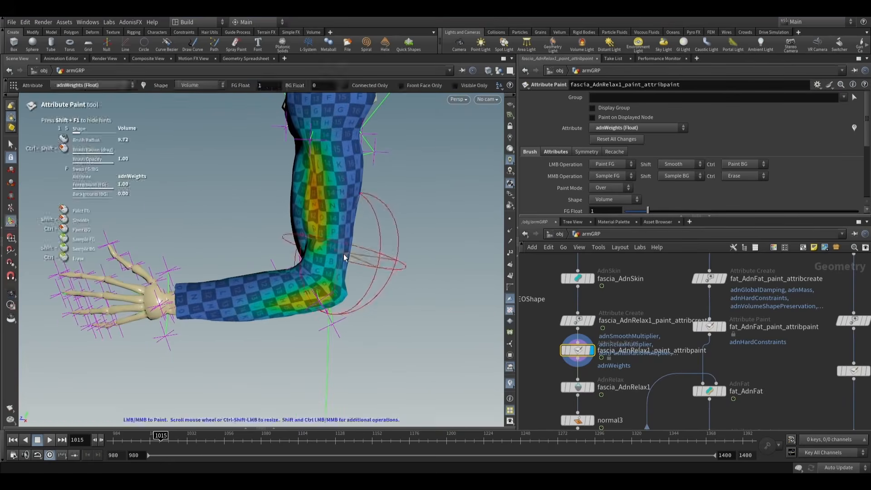
{"action": "mouse_move", "coordinate": [344, 254]}
{"action": "left_mouse_down", "text": "alt"}
{"action": "mouse_move", "coordinate": [369, 208]}
{"action": "mouse_move", "coordinate": [422, 189]}
{"action": "mouse_move", "coordinate": [454, 218]}
{"action": "mouse_move", "coordinate": [513, 229]}
{"action": "mouse_move", "coordinate": [356, 278]}
{"action": "mouse_move", "coordinate": [338, 268]}
{"action": "left_mouse_up", "text": "alt"}
{"action": "middle_click_drag", "start_coordinate": [348, 261], "coordinate": [328, 325], "text": "alt"}
{"action": "mouse_move", "coordinate": [329, 325]}
{"action": "left_mouse_down", "text": "alt"}
{"action": "mouse_move", "coordinate": [463, 304]}
{"action": "mouse_move", "coordinate": [241, 278]}
{"action": "mouse_move", "coordinate": [299, 361]}
{"action": "mouse_move", "coordinate": [408, 350]}
{"action": "left_mouse_up", "text": "alt"}
{"action": "right_click_drag", "start_coordinate": [408, 351], "coordinate": [375, 345], "text": "alt"}
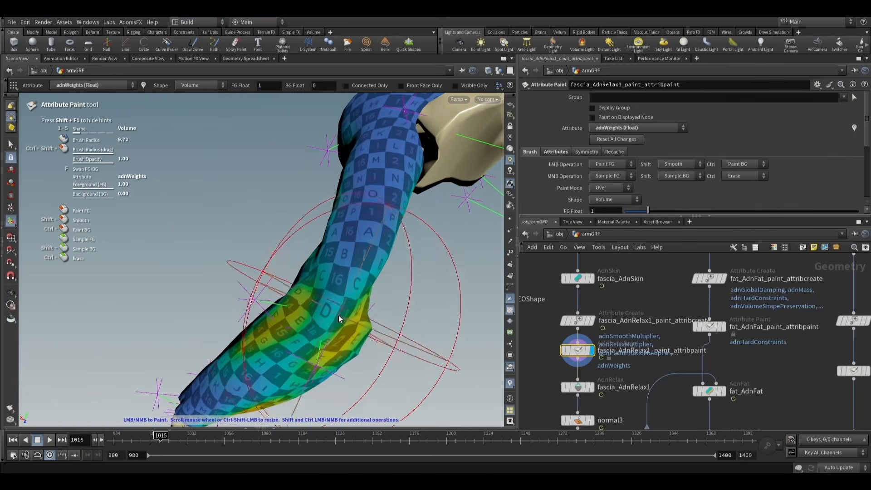
{"action": "right_click_drag", "start_coordinate": [362, 311], "coordinate": [346, 330], "text": "alt"}
{"action": "mouse_move", "coordinate": [346, 330]}
{"action": "left_mouse_down", "text": "alt"}
{"action": "mouse_move", "coordinate": [411, 378]}
{"action": "mouse_move", "coordinate": [375, 325]}
{"action": "mouse_move", "coordinate": [375, 336]}
{"action": "mouse_move", "coordinate": [388, 324]}
{"action": "left_mouse_up", "text": "alt"}
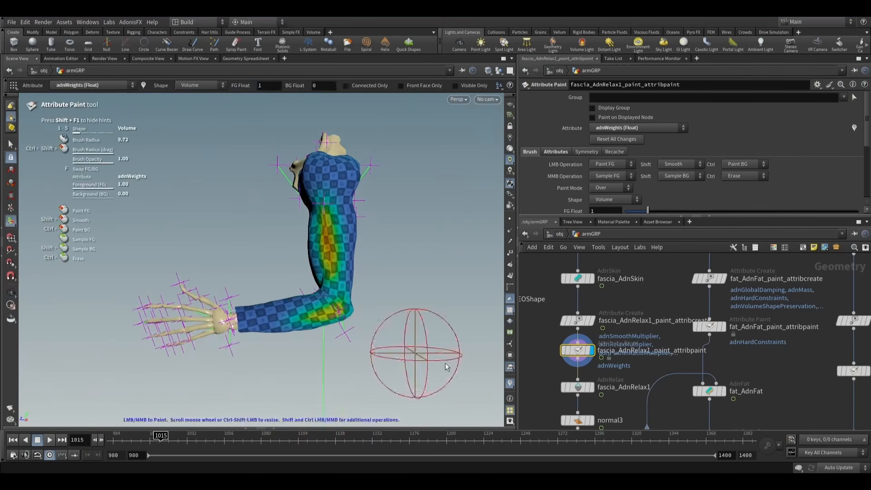
- Display the fascia output ADN_OUT_fascia_GEOShape and return to the first frame
{"action": "middle_click_drag", "start_coordinate": [636, 365], "coordinate": [620, 319]}
{"action": "middle_click_drag", "start_coordinate": [586, 398], "coordinate": [585, 379]}
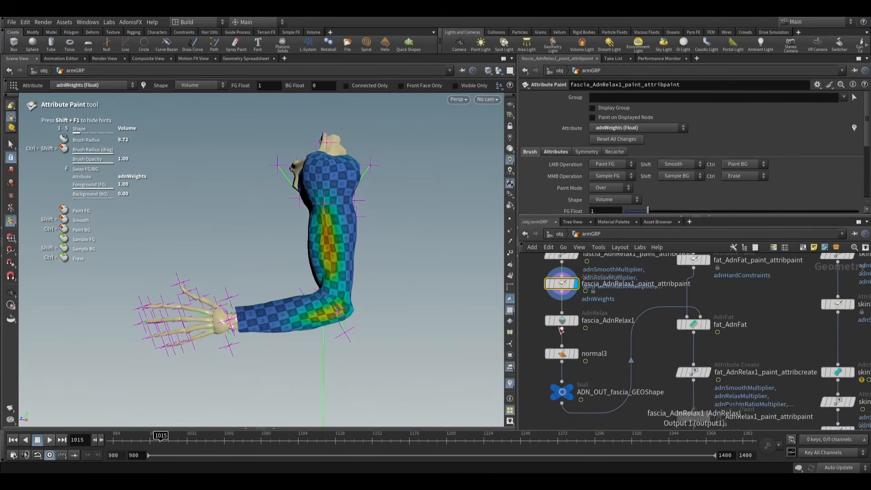
{"action": "left_click", "coordinate": [554, 395]}
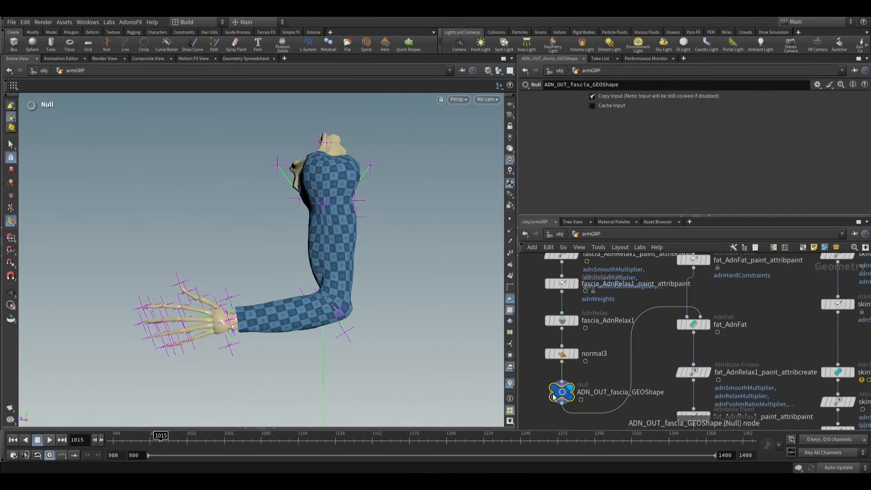
{"action": "left_click", "coordinate": [13, 440]}
- Select and display fat_AdnFat, and play the fat simulation from frame 980 through the elbow bend
{"action": "scroll", "coordinate": [641, 363], "scroll_direction": "down", "scroll_amount": 3}
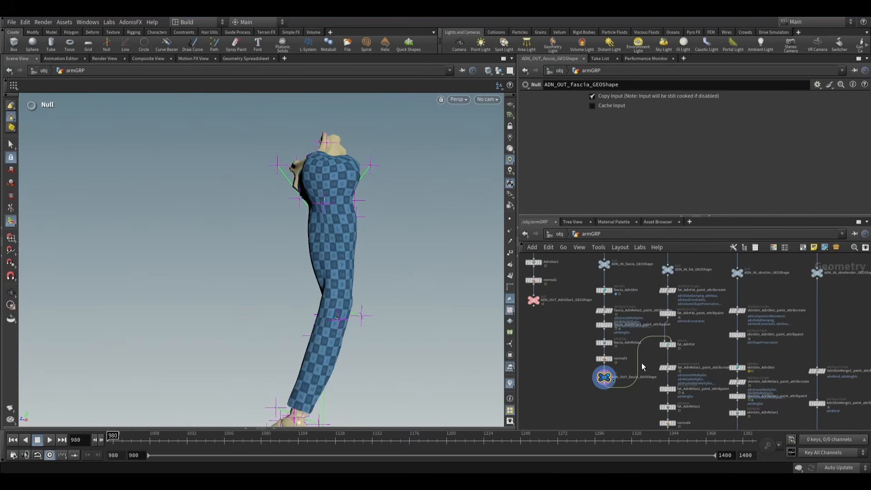
{"action": "scroll", "coordinate": [682, 338], "scroll_direction": "up", "scroll_amount": 5}
{"action": "left_click", "coordinate": [654, 346]}
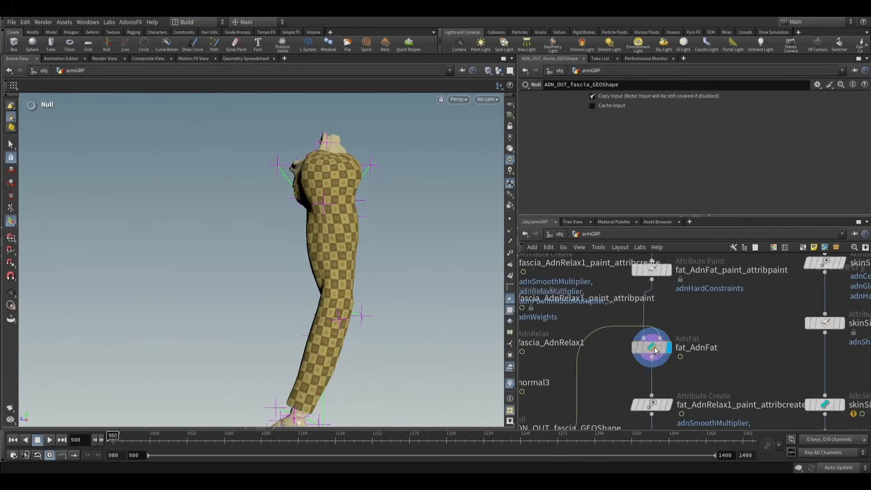
{"action": "key", "text": "Escape"}
{"action": "left_click_drag", "start_coordinate": [427, 265], "coordinate": [339, 271]}
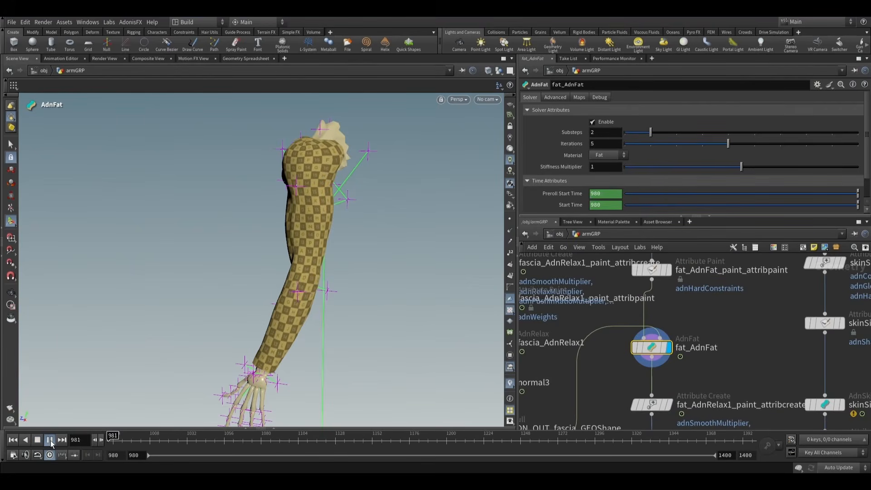
{"action": "left_click", "coordinate": [50, 439]}
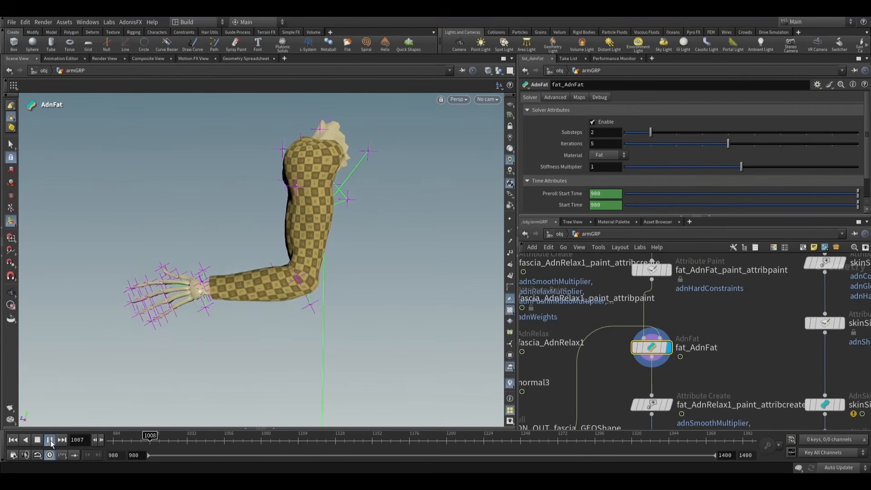
{"action": "left_click", "coordinate": [50, 439]}
- Display fat_AdnFat_paint_attribpaint and examine its adnHardConstraints map at the elbow, followed by its adnShapePreservation map
{"action": "scroll", "coordinate": [632, 329], "scroll_direction": "up", "scroll_amount": 2}
{"action": "left_click", "coordinate": [619, 299]}
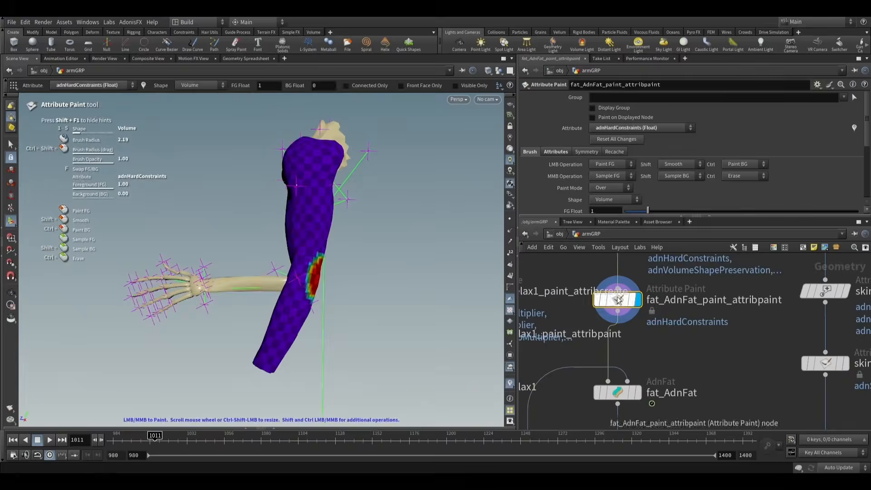
{"action": "left_click_drag", "start_coordinate": [346, 239], "coordinate": [270, 237], "text": "alt"}
{"action": "right_click_drag", "start_coordinate": [271, 236], "coordinate": [354, 288], "text": "alt"}
{"action": "mouse_move", "coordinate": [354, 288]}
{"action": "left_mouse_down", "text": "alt"}
{"action": "mouse_move", "coordinate": [290, 278]}
{"action": "mouse_move", "coordinate": [305, 265]}
{"action": "left_mouse_up", "text": "alt"}
{"action": "right_click_drag", "start_coordinate": [306, 264], "coordinate": [430, 284], "text": "alt"}
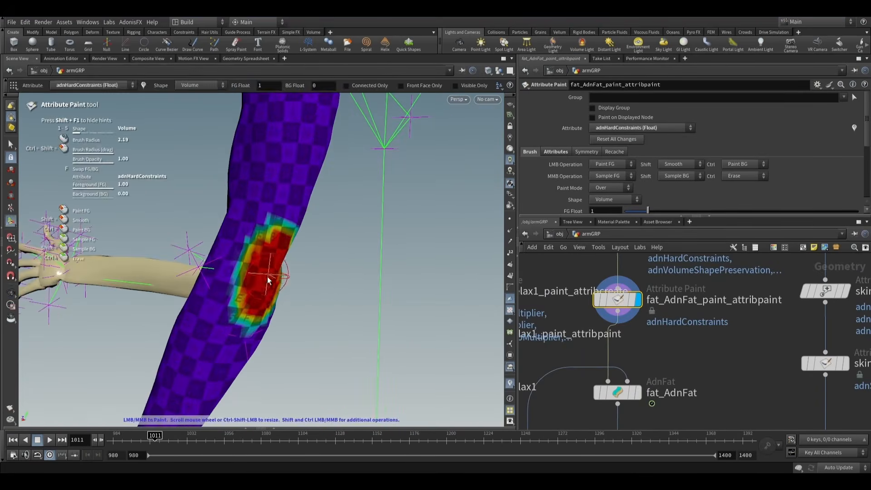
{"action": "middle_click_drag", "start_coordinate": [269, 280], "coordinate": [315, 242], "text": "alt"}
{"action": "left_click_drag", "start_coordinate": [315, 241], "coordinate": [309, 254], "text": "alt"}
{"action": "left_click_drag", "start_coordinate": [324, 260], "coordinate": [337, 244], "text": "alt"}
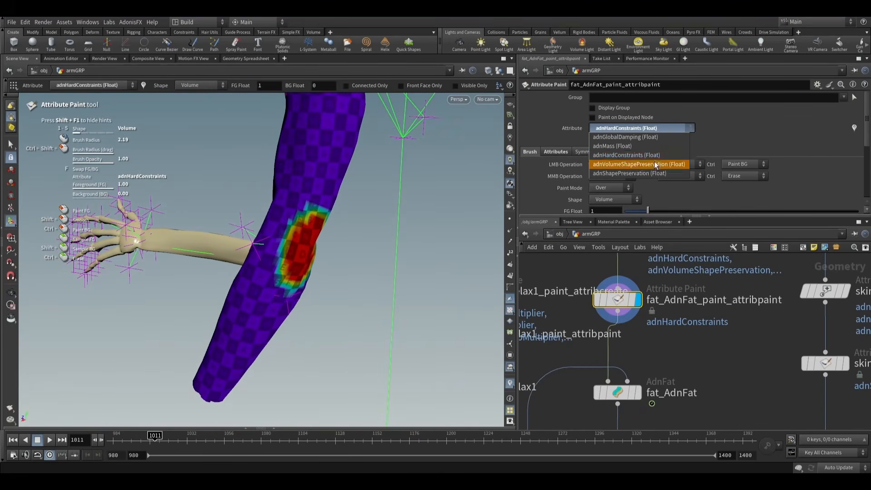
{"action": "left_click", "coordinate": [632, 173]}
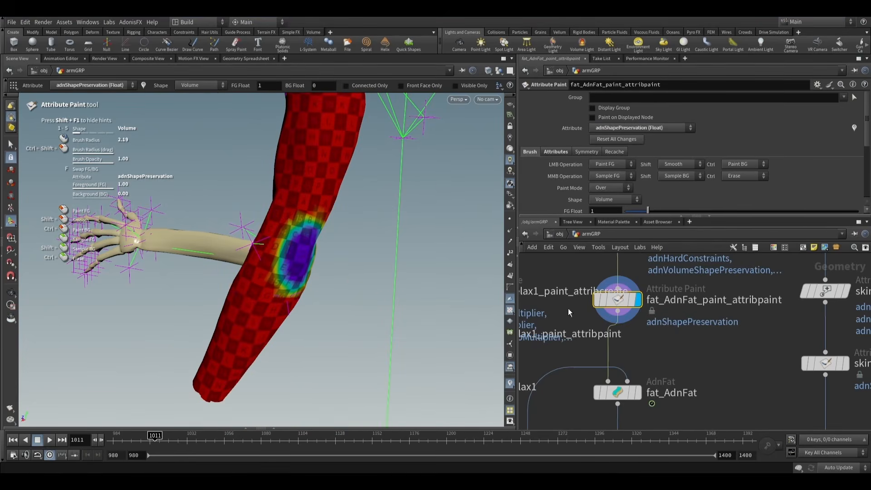
- Display fat_AdnRelax1 with its relax settings and inspect the relaxed fat mesh at the bent elbow
{"action": "scroll", "coordinate": [682, 336], "scroll_direction": "down", "scroll_amount": 3}
{"action": "middle_click_drag", "start_coordinate": [683, 340], "coordinate": [657, 281]}
{"action": "middle_click_drag", "start_coordinate": [670, 395], "coordinate": [669, 367]}
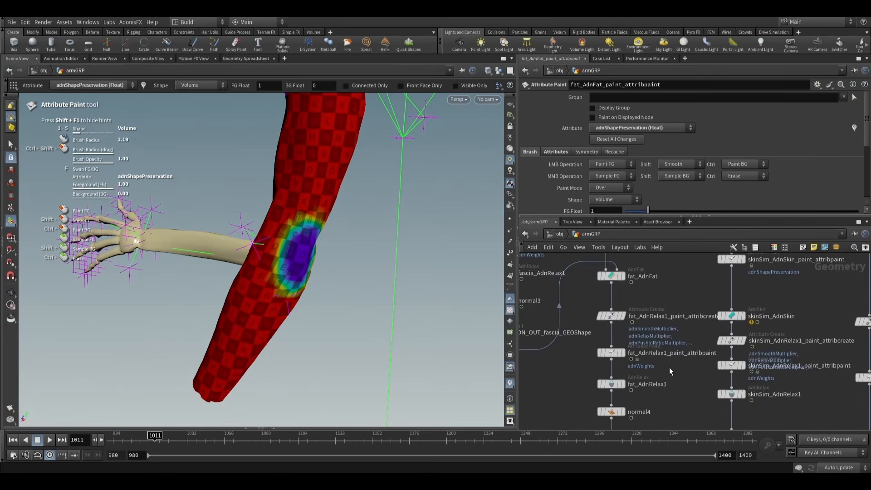
{"action": "scroll", "coordinate": [650, 381], "scroll_direction": "up", "scroll_amount": 2}
{"action": "left_click", "coordinate": [602, 383]}
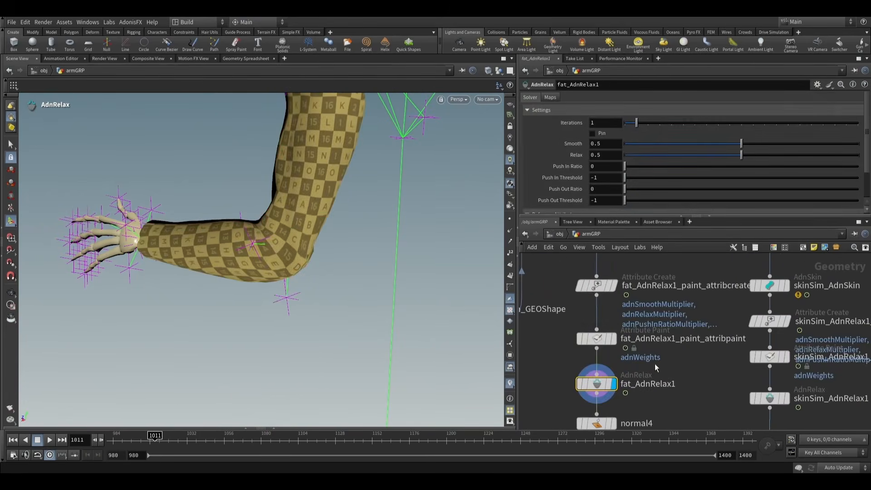
{"action": "left_click_drag", "start_coordinate": [392, 306], "coordinate": [457, 318], "text": "alt"}
- Display fat_AdnRelax1_paint_attribpaint and examine the painted adnWeights on the inner and outer elbow
{"action": "left_click", "coordinate": [616, 340]}
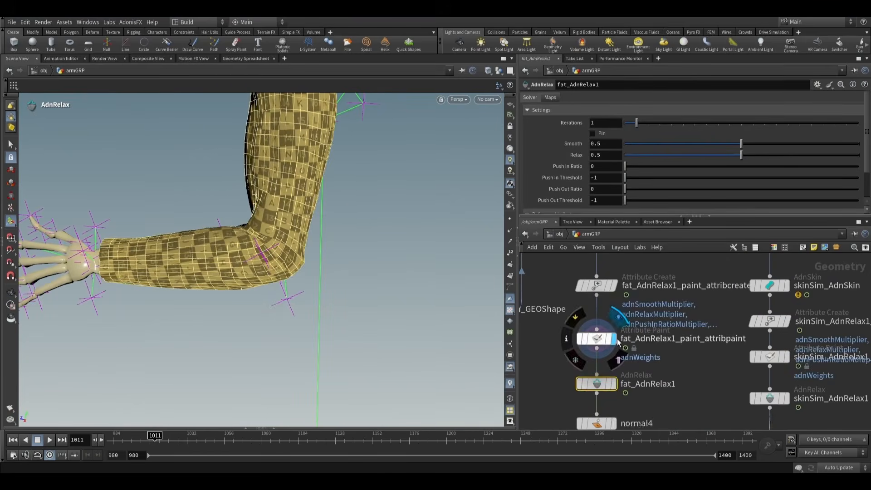
{"action": "left_click", "coordinate": [592, 341]}
{"action": "mouse_move", "coordinate": [350, 195]}
{"action": "left_mouse_down"}
{"action": "mouse_move", "coordinate": [413, 204]}
{"action": "mouse_move", "coordinate": [476, 197]}
{"action": "mouse_move", "coordinate": [375, 210]}
{"action": "mouse_move", "coordinate": [311, 202]}
{"action": "mouse_move", "coordinate": [401, 206]}
{"action": "mouse_move", "coordinate": [334, 262]}
{"action": "left_mouse_up"}
{"action": "key", "text": "Return"}
{"action": "key", "text": "Escape"}
{"action": "left_click_drag", "start_coordinate": [384, 270], "coordinate": [243, 227]}
{"action": "mouse_move", "coordinate": [243, 228]}
{"action": "right_mouse_down"}
{"action": "mouse_move", "coordinate": [295, 247]}
{"action": "mouse_move", "coordinate": [341, 245]}
{"action": "right_mouse_up"}
{"action": "key", "text": "Return"}
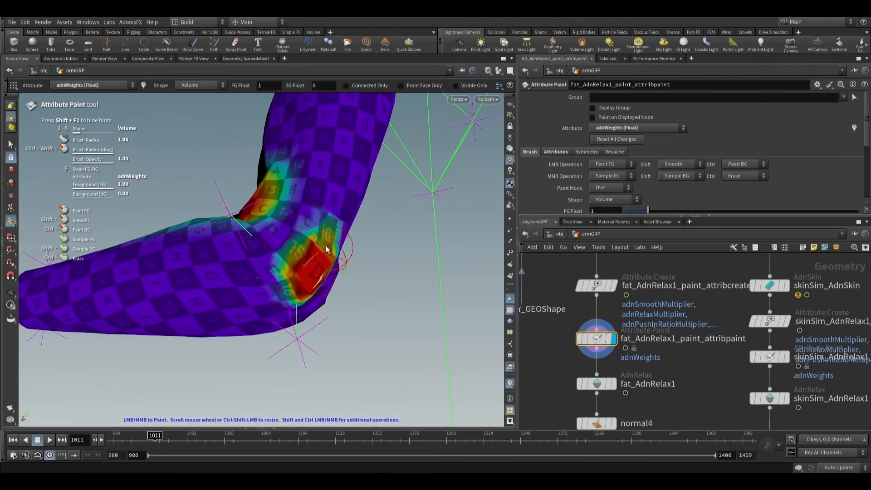
{"action": "left_click_drag", "start_coordinate": [326, 246], "coordinate": [247, 227], "text": "alt"}
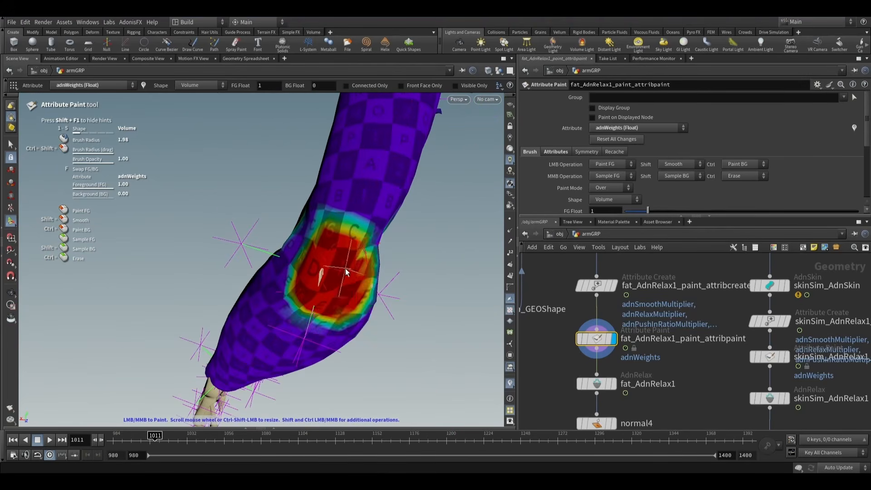
- Undo the last paint stroke on the fat relax weights and inspect the back of the elbow again
{"action": "key", "text": "ctrl+z"}
{"action": "left_click_drag", "start_coordinate": [336, 297], "coordinate": [324, 284], "text": "alt"}
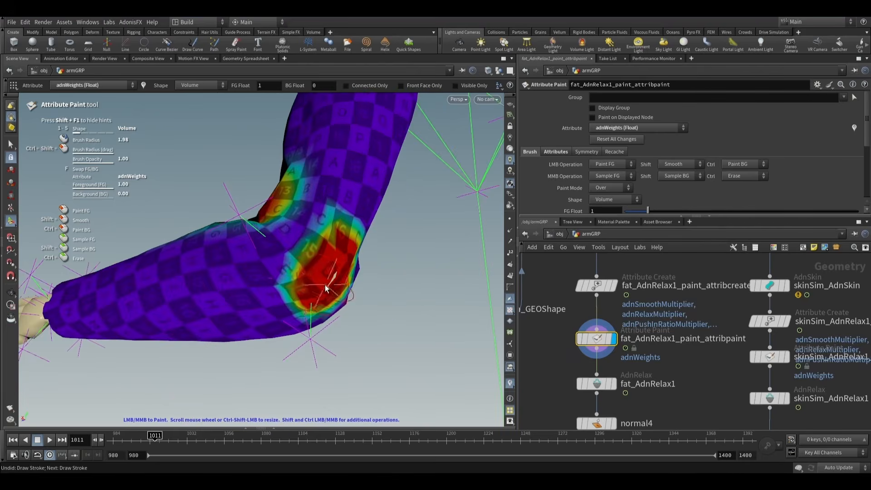
{"action": "mouse_move", "coordinate": [328, 239]}
{"action": "left_mouse_down", "text": "alt"}
{"action": "mouse_move", "coordinate": [329, 270]}
{"action": "mouse_move", "coordinate": [316, 285]}
{"action": "left_mouse_up", "text": "alt"}
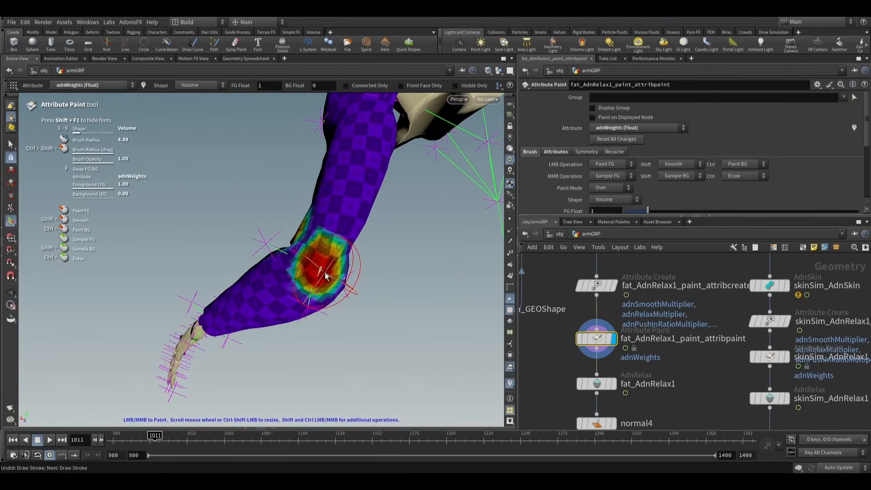
- Switch the display back to fat_AdnRelax1 and inspect the fat mesh from the side of the bent arm
{"action": "scroll", "coordinate": [650, 374], "scroll_direction": "down", "scroll_amount": 1}
{"action": "middle_click_drag", "start_coordinate": [623, 389], "coordinate": [612, 353]}
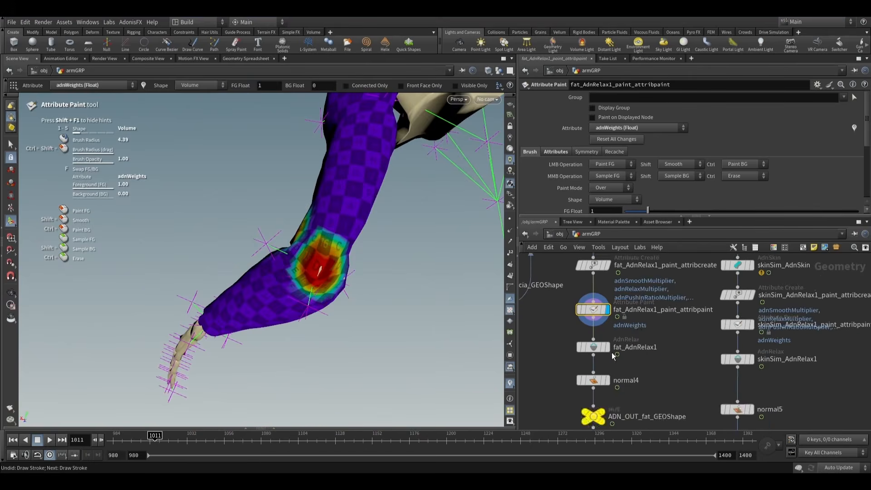
{"action": "scroll", "coordinate": [612, 352], "scroll_direction": "up", "scroll_amount": 2}
{"action": "left_click", "coordinate": [607, 349]}
{"action": "left_click", "coordinate": [588, 345]}
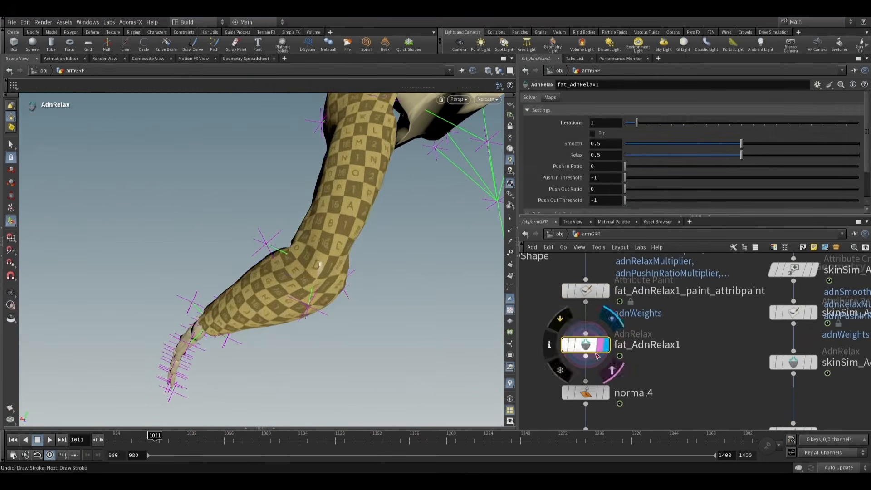
{"action": "mouse_move", "coordinate": [318, 268]}
{"action": "left_mouse_down"}
{"action": "mouse_move", "coordinate": [413, 340]}
{"action": "mouse_move", "coordinate": [398, 327]}
{"action": "left_mouse_up"}
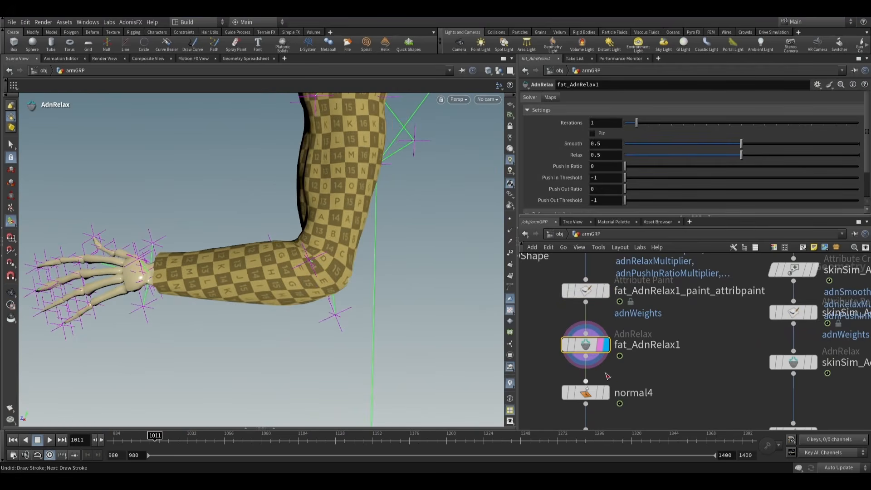
- Play the relaxed fat simulation while viewing the inner elbow, stop playback, and return to the first frame
{"action": "scroll", "coordinate": [607, 358], "scroll_direction": "down", "scroll_amount": 4}
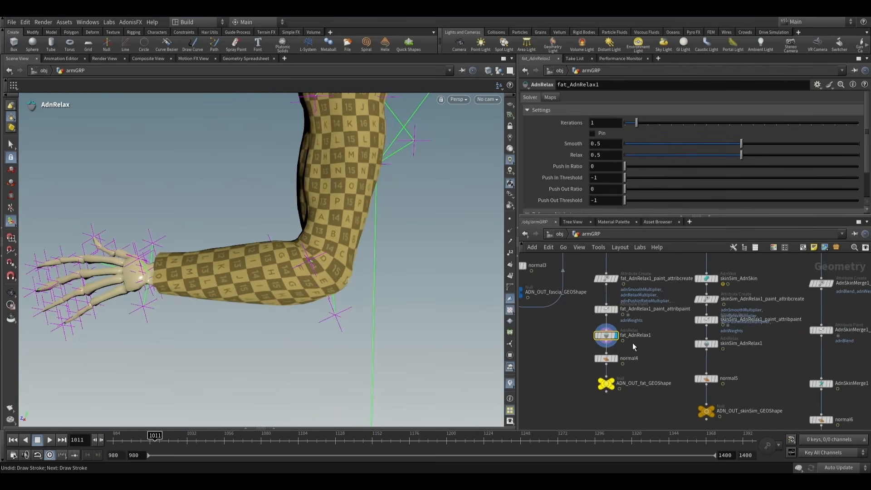
{"action": "left_click_drag", "start_coordinate": [290, 277], "coordinate": [353, 234], "text": "alt"}
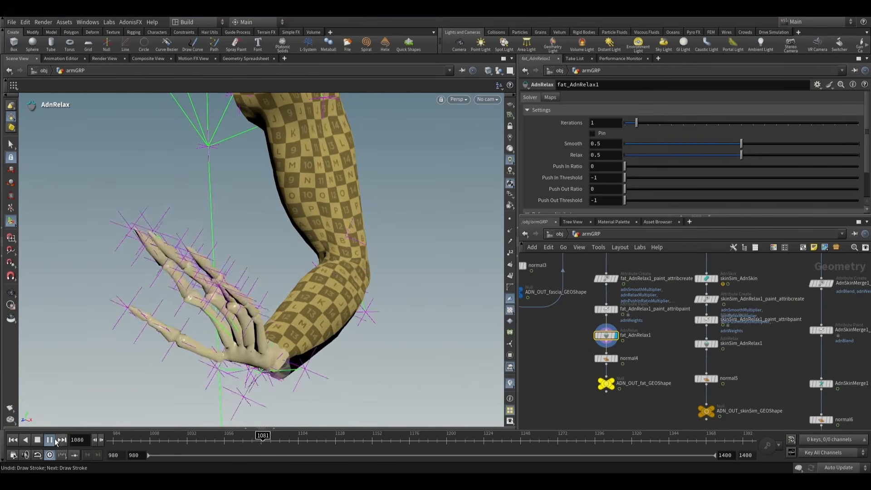
{"action": "left_click", "coordinate": [39, 440]}
{"action": "left_click", "coordinate": [14, 441]}
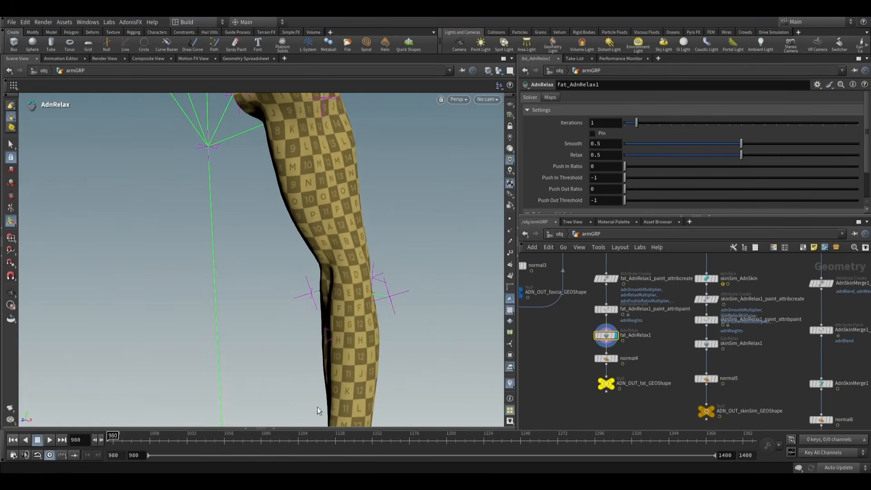
- Select and display skinSim_AdnSkin, and inspect the simulation skin on the whole arm
{"action": "scroll", "coordinate": [636, 365], "scroll_direction": "down", "scroll_amount": 4}
{"action": "middle_click_drag", "start_coordinate": [648, 361], "coordinate": [624, 343]}
{"action": "scroll", "coordinate": [662, 316], "scroll_direction": "up", "scroll_amount": 3}
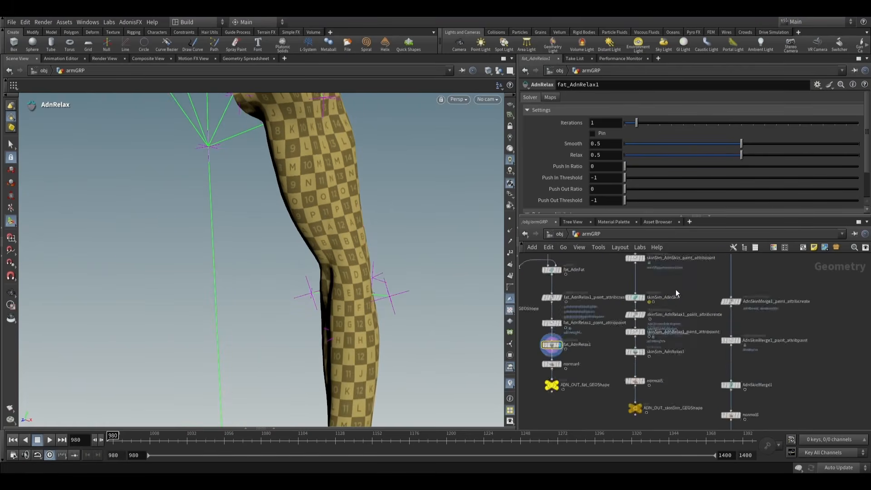
{"action": "scroll", "coordinate": [675, 289], "scroll_direction": "up", "scroll_amount": 3}
{"action": "middle_click_drag", "start_coordinate": [675, 286], "coordinate": [642, 352]}
{"action": "right_click_drag", "start_coordinate": [342, 276], "coordinate": [326, 247], "text": "alt"}
{"action": "middle_click_drag", "start_coordinate": [326, 246], "coordinate": [288, 239], "text": "alt"}
{"action": "left_click", "coordinate": [609, 338]}
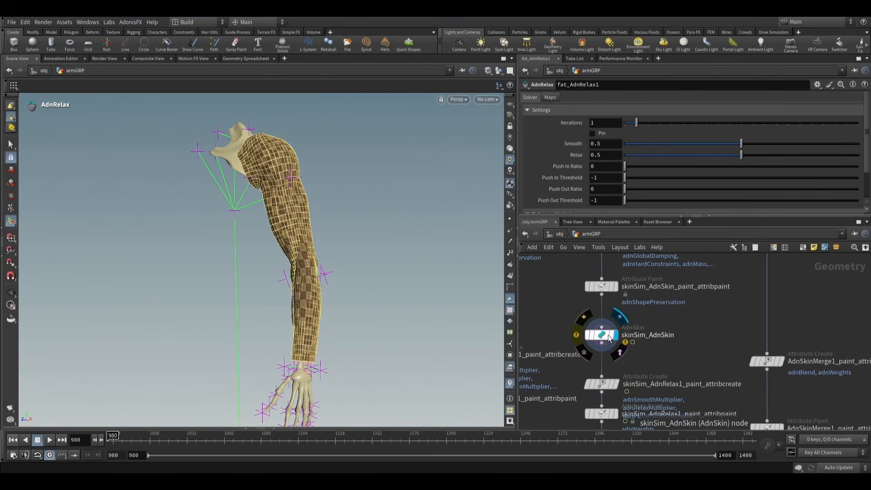
{"action": "left_click_drag", "start_coordinate": [282, 254], "coordinate": [340, 242], "text": "alt"}
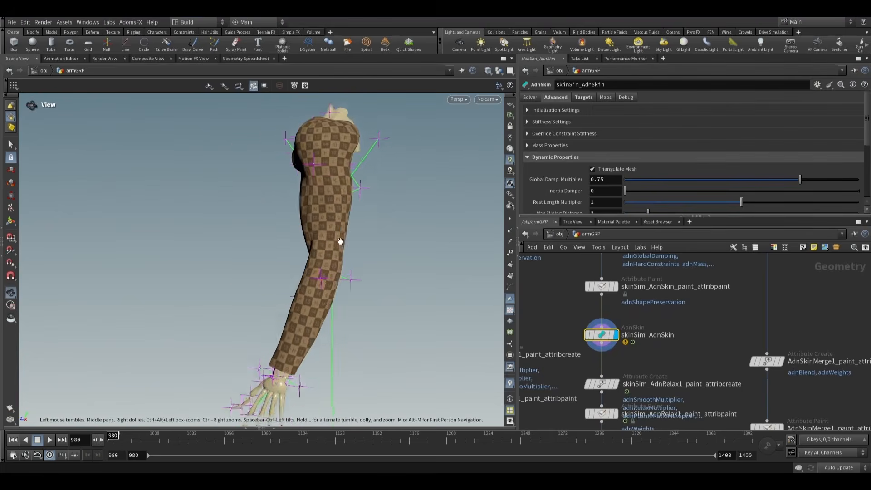
- Display skinSim_AdnSkin_paint_attribpaint and inspect the adnShapePreservation map on the back of the elbow, enlarging the parameter area
{"action": "right_click_drag", "start_coordinate": [340, 242], "coordinate": [345, 247], "text": "alt"}
{"action": "middle_click_drag", "start_coordinate": [345, 248], "coordinate": [313, 244], "text": "alt"}
{"action": "right_click_drag", "start_coordinate": [313, 244], "coordinate": [309, 241], "text": "alt"}
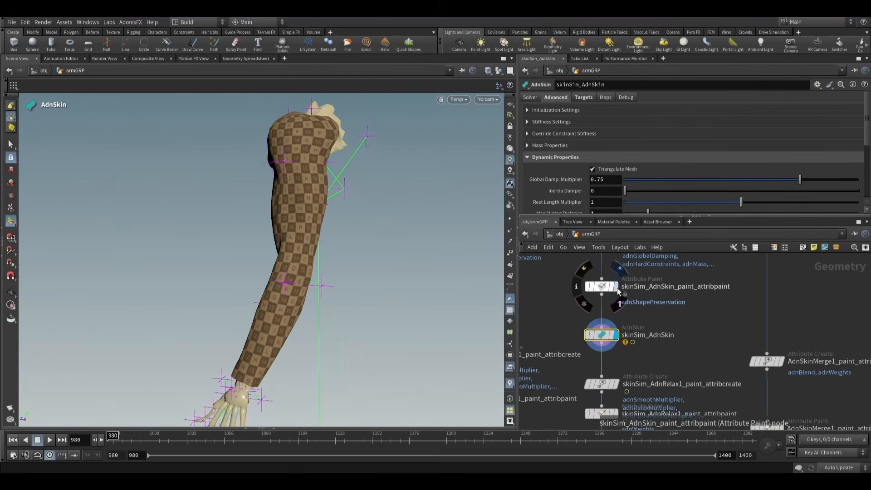
{"action": "left_click", "coordinate": [617, 288]}
{"action": "left_click", "coordinate": [607, 287]}
{"action": "left_click_drag", "start_coordinate": [346, 268], "coordinate": [328, 268], "text": "alt"}
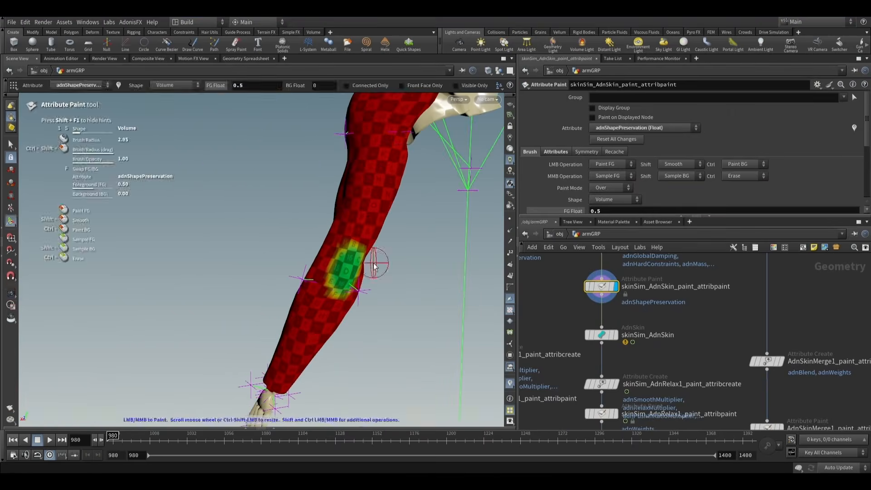
{"action": "left_click_drag", "start_coordinate": [588, 214], "coordinate": [592, 252]}
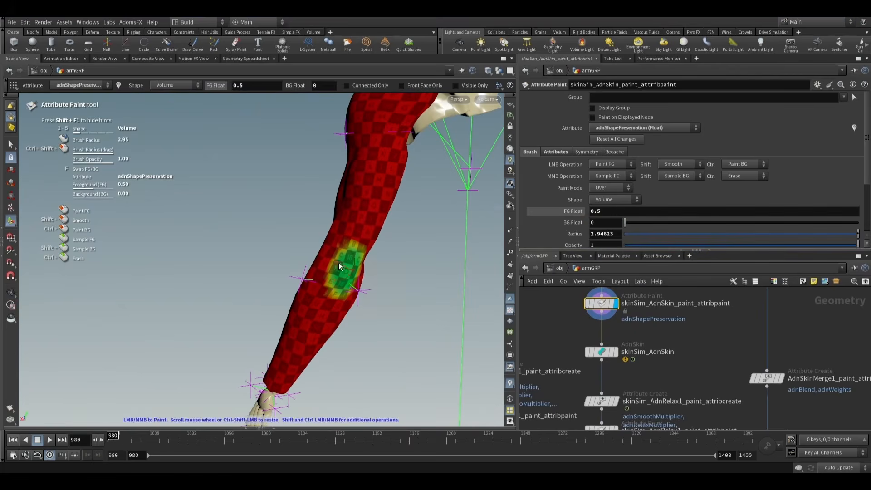
- Switch the skin paint attribute to adnHardConstraints and inspect its map along the side of the arm
{"action": "left_click", "coordinate": [644, 128]}
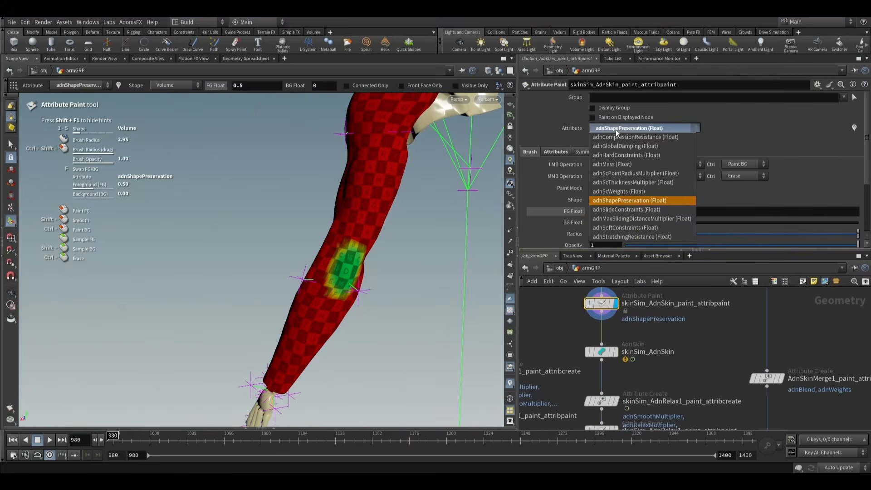
{"action": "left_click", "coordinate": [623, 158]}
{"action": "key", "text": "Escape"}
{"action": "left_click_drag", "start_coordinate": [372, 233], "coordinate": [318, 235]}
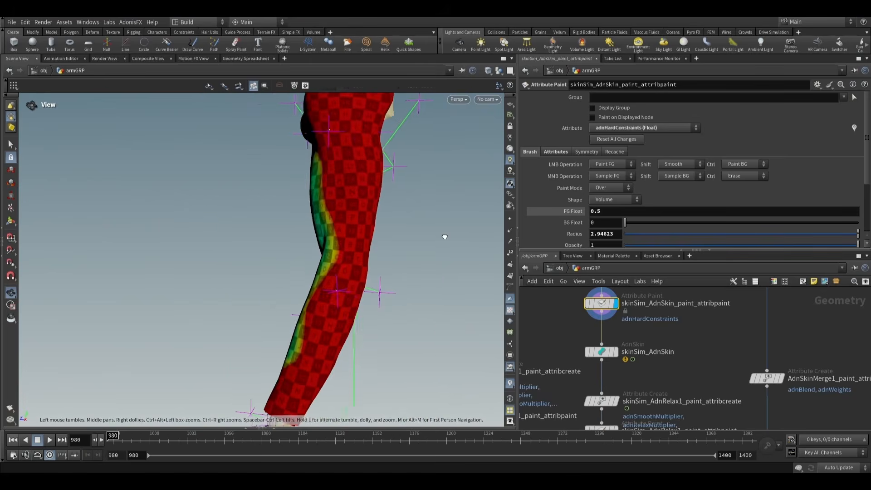
{"action": "key", "text": "Return"}
- Switch the skin paint attribute to adnSlideConstraints and inspect its map along the inner arm
{"action": "left_click", "coordinate": [619, 128]}
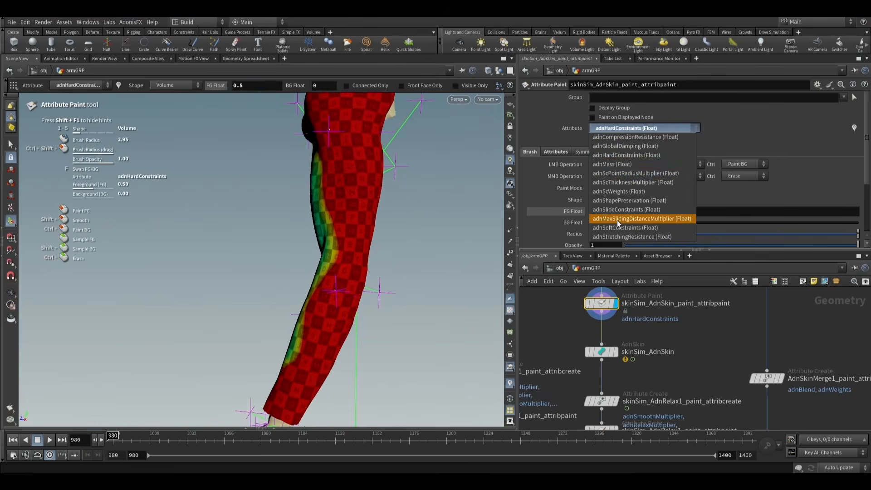
{"action": "left_click", "coordinate": [622, 209]}
{"action": "key", "text": "Escape"}
{"action": "mouse_move", "coordinate": [381, 234]}
{"action": "left_mouse_down"}
{"action": "mouse_move", "coordinate": [472, 214]}
{"action": "mouse_move", "coordinate": [350, 231]}
{"action": "left_mouse_up"}
{"action": "key", "text": "Return"}
- Display and select skinSim_AdnRelax1 to review its relax settings
{"action": "scroll", "coordinate": [663, 336], "scroll_direction": "down", "scroll_amount": 3}
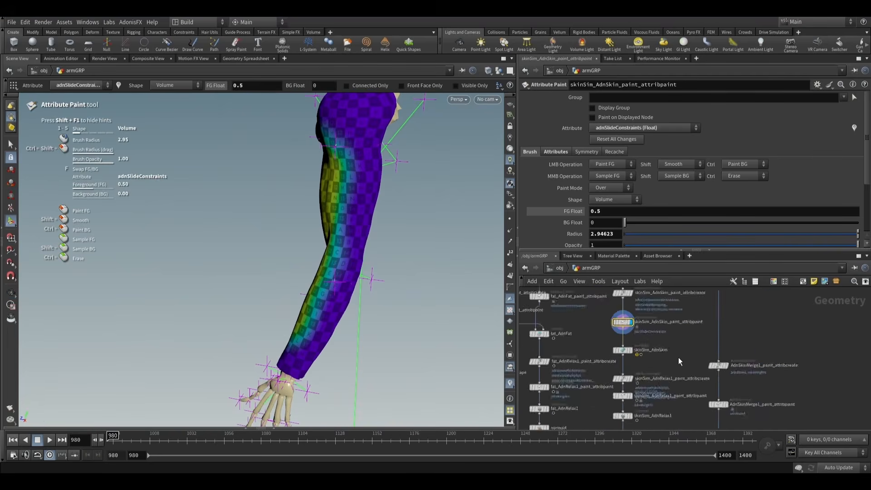
{"action": "middle_click_drag", "start_coordinate": [678, 358], "coordinate": [650, 308]}
{"action": "scroll", "coordinate": [618, 366], "scroll_direction": "up", "scroll_amount": 3}
{"action": "left_click", "coordinate": [591, 368]}
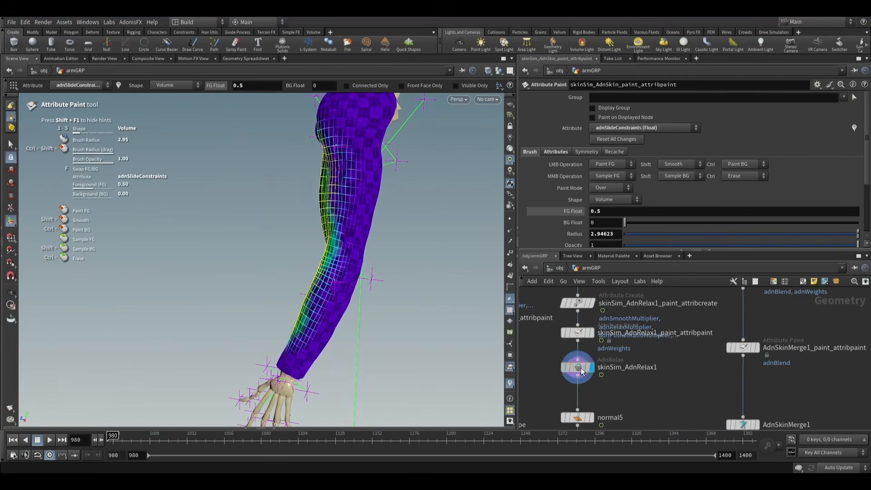
{"action": "left_click", "coordinate": [580, 369]}
{"action": "middle_click_drag", "start_coordinate": [640, 300], "coordinate": [639, 307]}
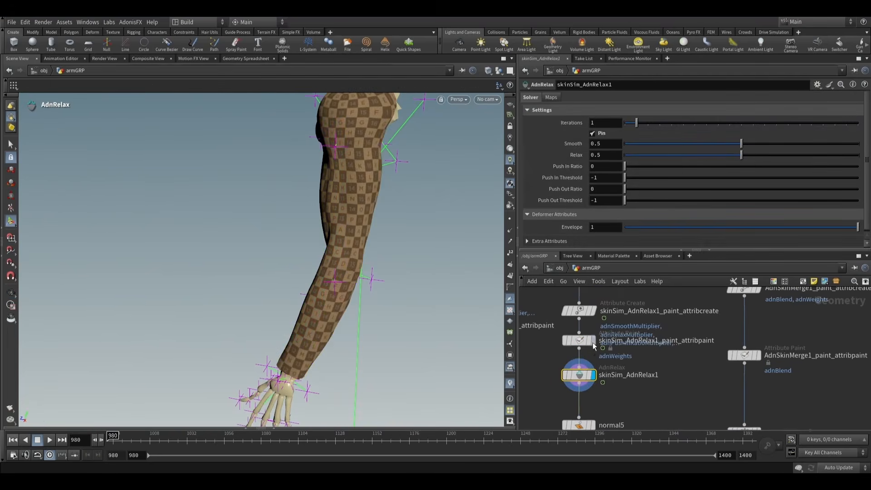
- Display skinSim_AdnRelax1_paint_attribpaint and inspect the adnWeights map all around the elbow
{"action": "left_click", "coordinate": [579, 339]}
{"action": "mouse_move", "coordinate": [385, 231]}
{"action": "left_mouse_down", "text": "alt"}
{"action": "mouse_move", "coordinate": [531, 191]}
{"action": "mouse_move", "coordinate": [510, 200]}
{"action": "left_mouse_up", "text": "alt"}
{"action": "scroll", "coordinate": [344, 265], "scroll_direction": "up", "scroll_amount": 3, "text": "alt"}
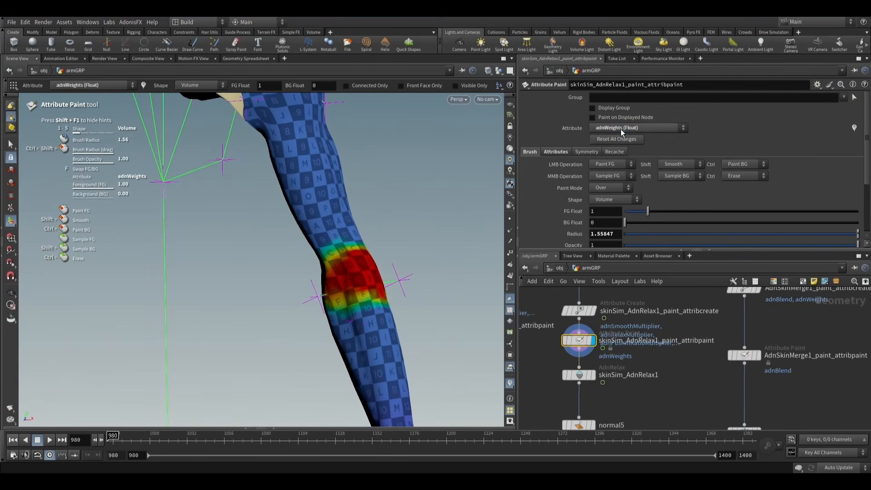
{"action": "left_click_drag", "start_coordinate": [321, 230], "coordinate": [224, 209], "text": "alt"}
{"action": "left_click_drag", "start_coordinate": [389, 247], "coordinate": [485, 296], "text": "alt"}
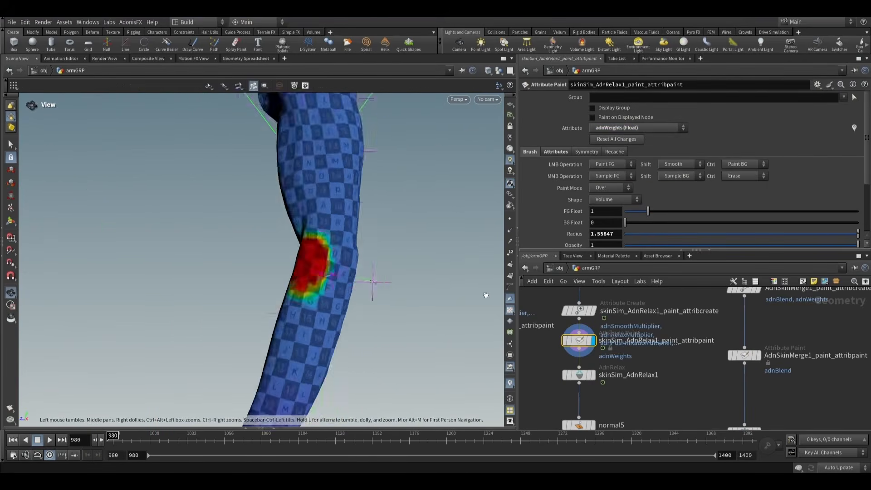
{"action": "scroll", "coordinate": [369, 275], "scroll_direction": "down", "scroll_amount": 4, "text": "alt"}
{"action": "left_click_drag", "start_coordinate": [369, 274], "coordinate": [368, 319], "text": "alt"}
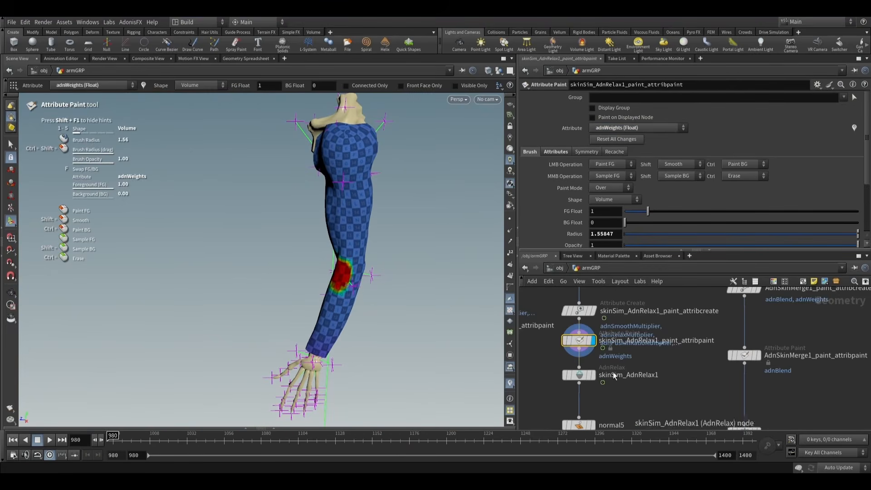
- Display and select the ADN_OUT_skinSim_GEOShape output, and inspect the simulation skin from the side
{"action": "scroll", "coordinate": [659, 381], "scroll_direction": "down", "scroll_amount": 3}
{"action": "middle_click_drag", "start_coordinate": [660, 381], "coordinate": [640, 302]}
{"action": "left_click", "coordinate": [595, 357]}
{"action": "left_click", "coordinate": [584, 365]}
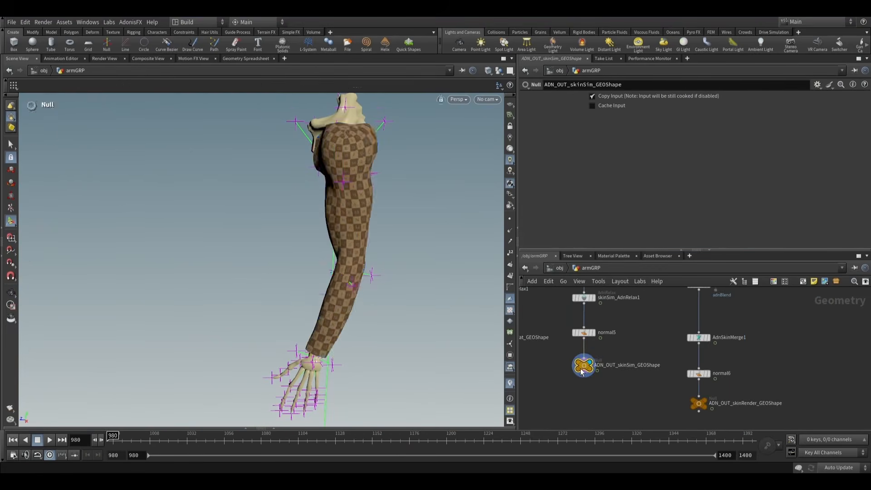
{"action": "left_click_drag", "start_coordinate": [353, 272], "coordinate": [352, 248], "text": "alt"}
{"action": "right_click_drag", "start_coordinate": [352, 248], "coordinate": [412, 255], "text": "alt"}
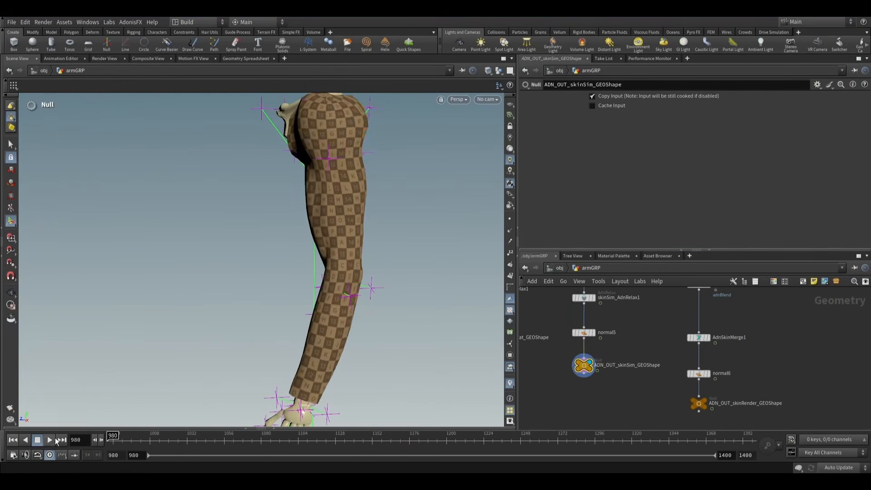
- Select skinSim_AdnSkin, and bring skinSim_AdnSkin_paint_attribpaint back into display to view its painted map
{"action": "middle_click_drag", "start_coordinate": [629, 305], "coordinate": [633, 397]}
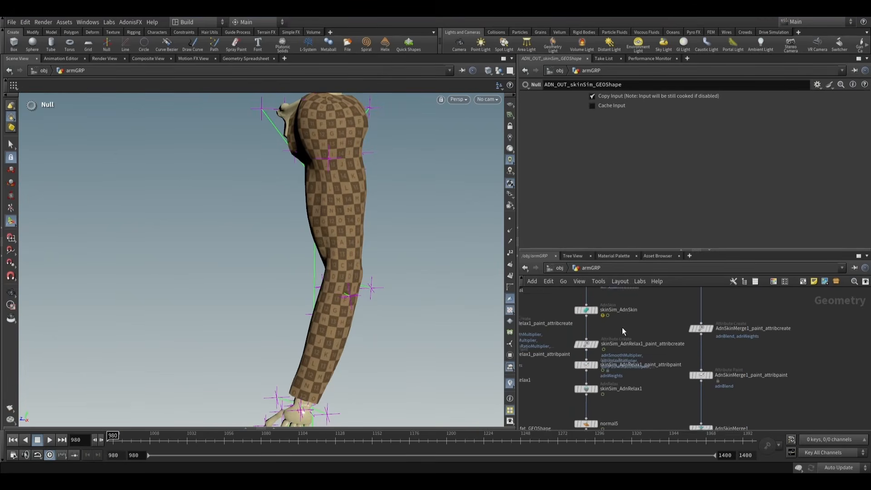
{"action": "middle_click_drag", "start_coordinate": [622, 328], "coordinate": [631, 355]}
{"action": "left_click", "coordinate": [591, 333]}
{"action": "scroll", "coordinate": [633, 325], "scroll_direction": "up", "scroll_amount": 1}
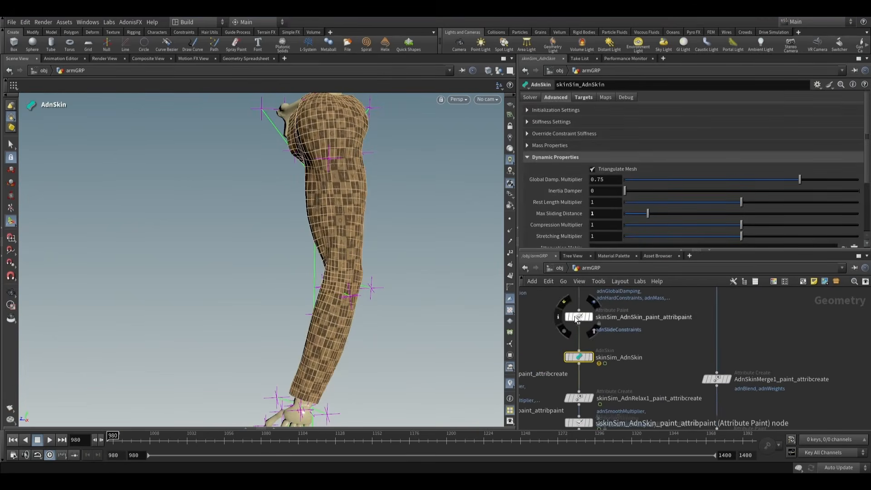
{"action": "left_click", "coordinate": [579, 317]}
{"action": "left_click", "coordinate": [590, 318]}
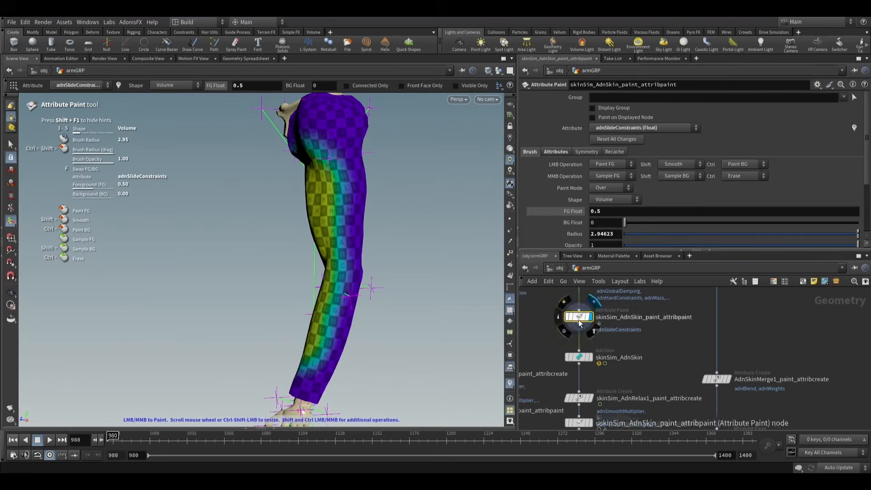
- Switch the skin paint attribute to adnCompressionResistance and examine its map on the inner elbow up close
{"action": "left_click", "coordinate": [624, 126]}
{"action": "left_click", "coordinate": [624, 137]}
{"action": "left_click_drag", "start_coordinate": [377, 219], "coordinate": [440, 204], "text": "alt"}
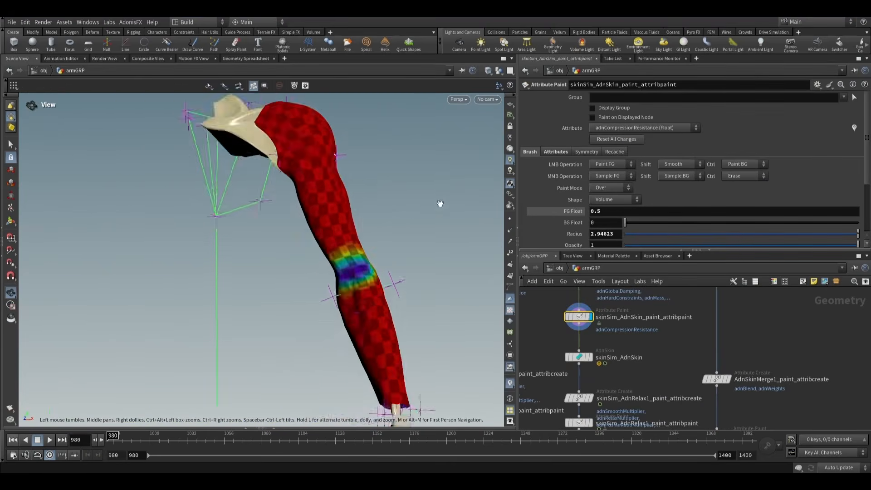
{"action": "scroll", "coordinate": [404, 247], "scroll_direction": "up", "scroll_amount": 4, "text": "alt"}
{"action": "mouse_move", "coordinate": [387, 262]}
{"action": "left_mouse_down", "text": "alt"}
{"action": "mouse_move", "coordinate": [380, 251]}
{"action": "mouse_move", "coordinate": [175, 286]}
{"action": "mouse_move", "coordinate": [409, 295]}
{"action": "left_mouse_up", "text": "alt"}
{"action": "scroll", "coordinate": [379, 251], "scroll_direction": "down", "scroll_amount": 2, "text": "alt"}
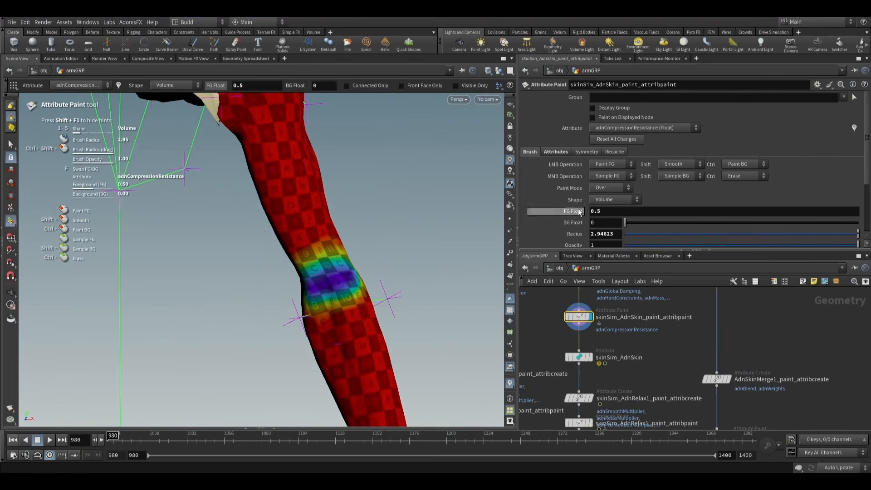
{"action": "left_click", "coordinate": [635, 127]}
{"action": "left_click", "coordinate": [635, 126]}
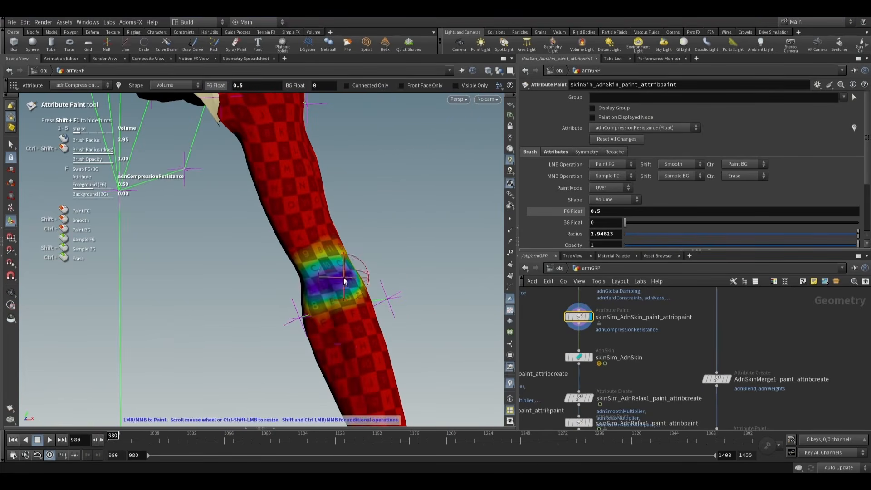
{"action": "mouse_move", "coordinate": [343, 279]}
{"action": "left_mouse_down", "text": "alt"}
{"action": "mouse_move", "coordinate": [204, 281]}
{"action": "mouse_move", "coordinate": [274, 277]}
{"action": "mouse_move", "coordinate": [260, 267]}
{"action": "mouse_move", "coordinate": [443, 274]}
{"action": "mouse_move", "coordinate": [282, 280]}
{"action": "mouse_move", "coordinate": [336, 282]}
{"action": "left_mouse_up", "text": "alt"}
- Switch the skin paint attribute to adnStretchingResistance and inspect its map on the back of the elbow
{"action": "left_click", "coordinate": [644, 127]}
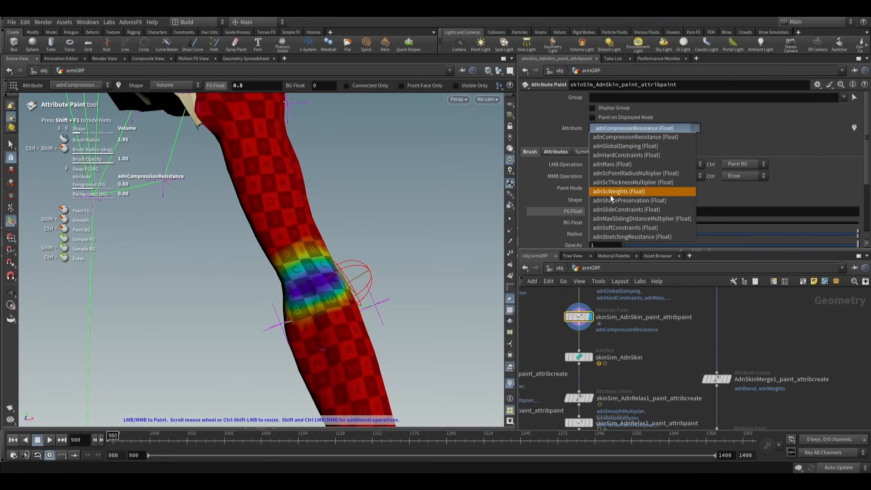
{"action": "left_click", "coordinate": [613, 237]}
{"action": "mouse_move", "coordinate": [386, 247]}
{"action": "left_mouse_down", "text": "alt"}
{"action": "mouse_move", "coordinate": [280, 235]}
{"action": "mouse_move", "coordinate": [204, 247]}
{"action": "left_mouse_up", "text": "alt"}
{"action": "scroll", "coordinate": [403, 278], "scroll_direction": "down", "scroll_amount": 4, "text": "alt"}
{"action": "left_click_drag", "start_coordinate": [398, 268], "coordinate": [457, 317], "text": "alt"}
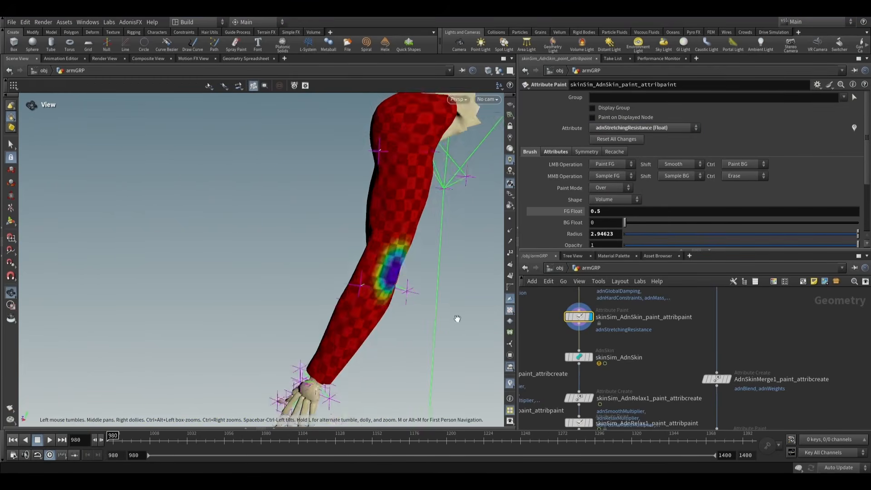
- Return the display to ADN_OUT_skinSim_GEOShape and view the whole simulated arm from the side
{"action": "scroll", "coordinate": [457, 317], "scroll_direction": "down", "scroll_amount": 1, "text": "alt"}
{"action": "scroll", "coordinate": [648, 345], "scroll_direction": "down", "scroll_amount": 1}
{"action": "middle_click_drag", "start_coordinate": [645, 346], "coordinate": [623, 301]}
{"action": "middle_click_drag", "start_coordinate": [622, 391], "coordinate": [619, 318]}
{"action": "scroll", "coordinate": [589, 374], "scroll_direction": "up", "scroll_amount": 3}
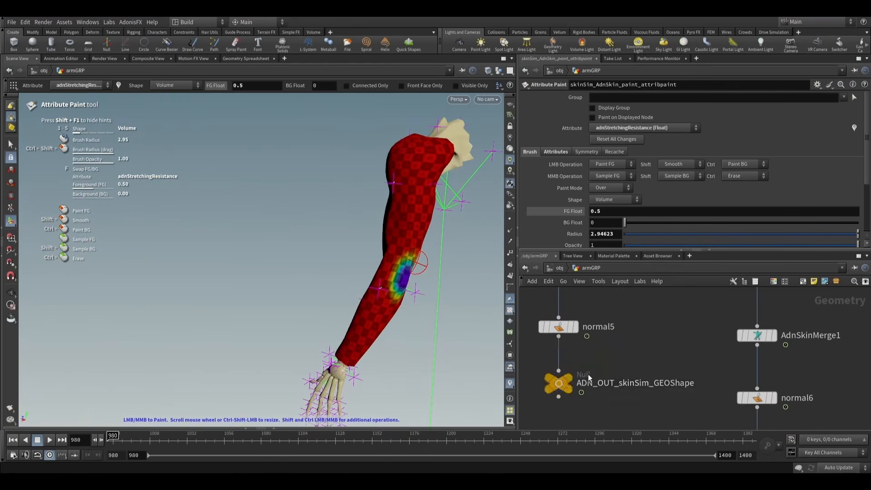
{"action": "left_click", "coordinate": [571, 383]}
{"action": "mouse_move", "coordinate": [408, 324]}
{"action": "left_mouse_down"}
{"action": "mouse_move", "coordinate": [490, 326]}
{"action": "mouse_move", "coordinate": [465, 320]}
{"action": "left_mouse_up"}
{"action": "key", "text": "Return"}
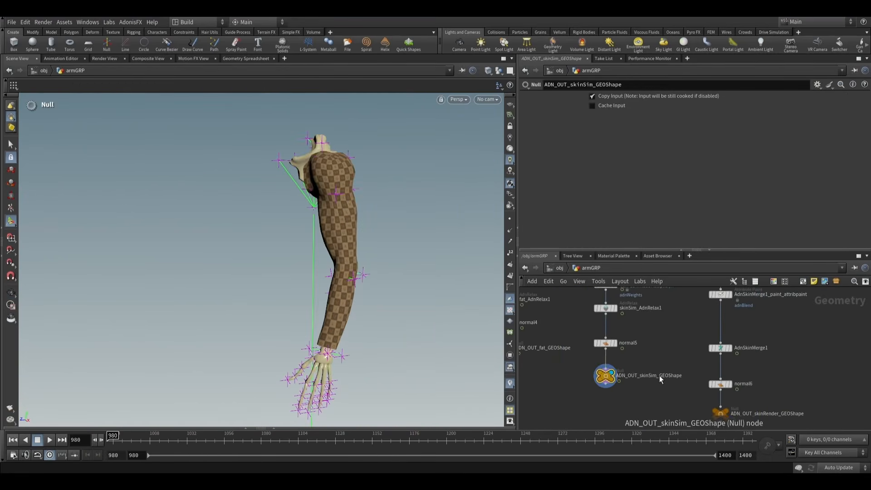
- Display and select the ADN_OUT_skinRender_GEOShape output of the render skin
{"action": "scroll", "coordinate": [721, 416], "scroll_direction": "up", "scroll_amount": 3}
{"action": "left_click", "coordinate": [731, 412]}
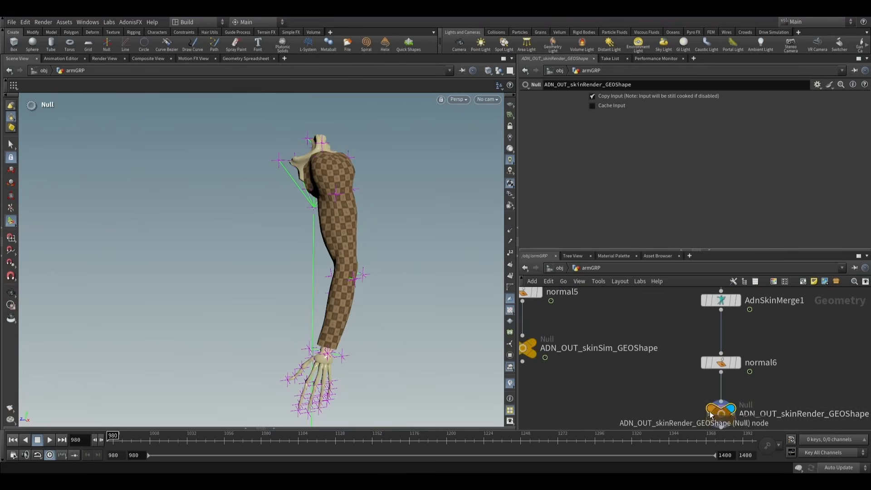
{"action": "scroll", "coordinate": [625, 358], "scroll_direction": "down", "scroll_amount": 5}
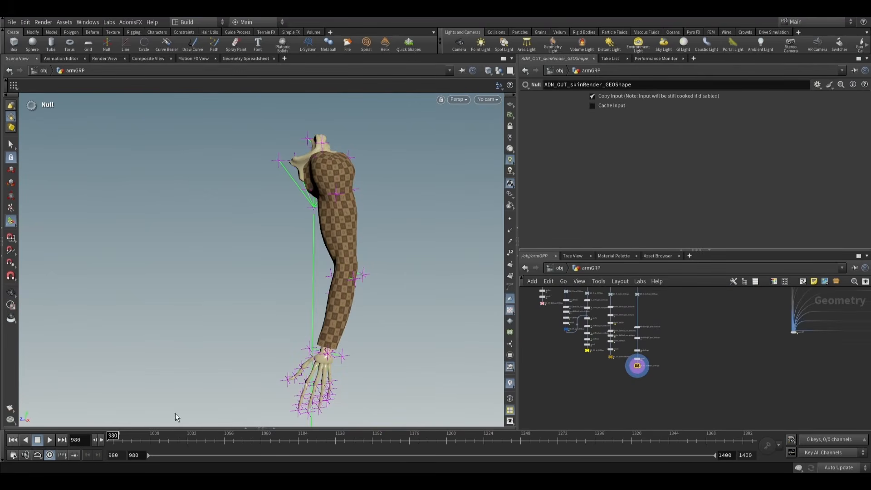
- Play the render skin simulation and inspect the shoulder and bent arm up close from both sides
{"action": "scroll", "coordinate": [353, 321], "scroll_direction": "down", "scroll_amount": 2}
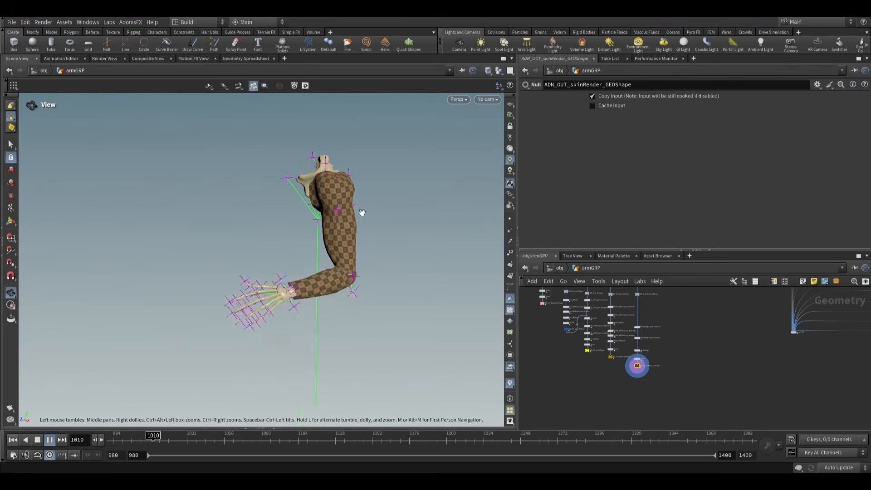
{"action": "scroll", "coordinate": [362, 212], "scroll_direction": "up", "scroll_amount": 3}
{"action": "left_click_drag", "start_coordinate": [336, 216], "coordinate": [369, 213], "text": "alt"}
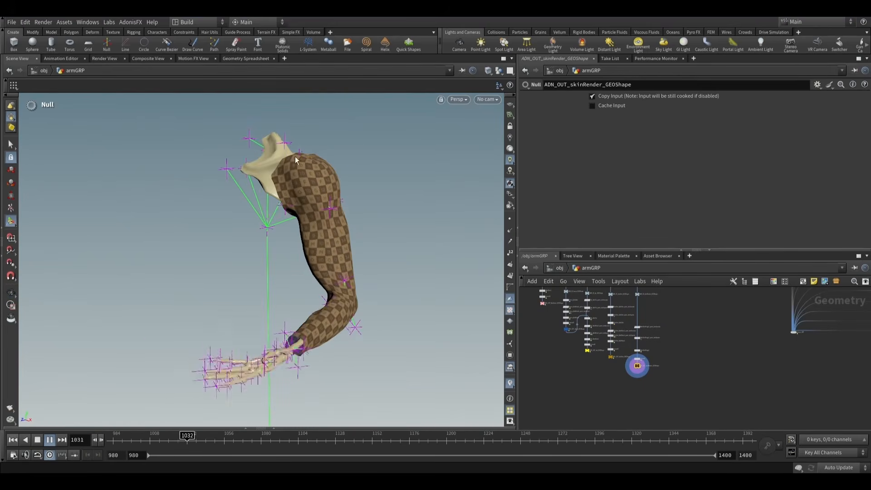
{"action": "left_click_drag", "start_coordinate": [317, 159], "coordinate": [282, 164], "text": "alt"}
{"action": "scroll", "coordinate": [322, 213], "scroll_direction": "up", "scroll_amount": 3}
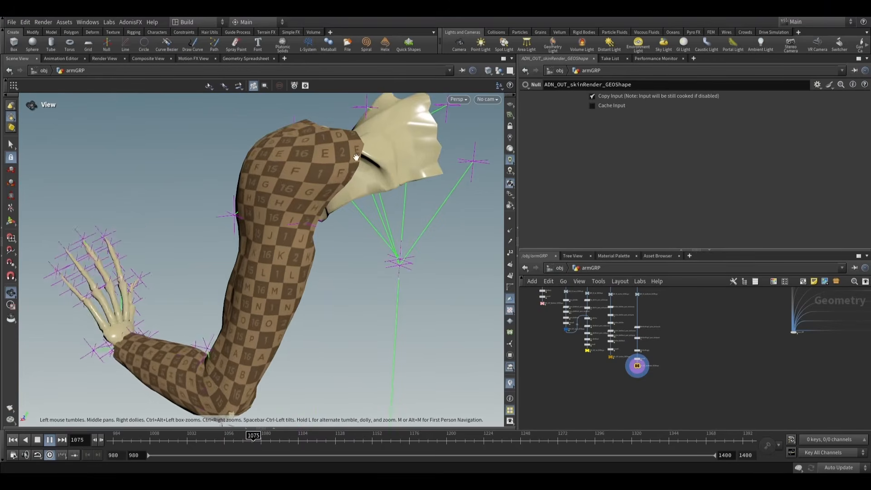
{"action": "left_click_drag", "start_coordinate": [293, 243], "coordinate": [321, 239]}
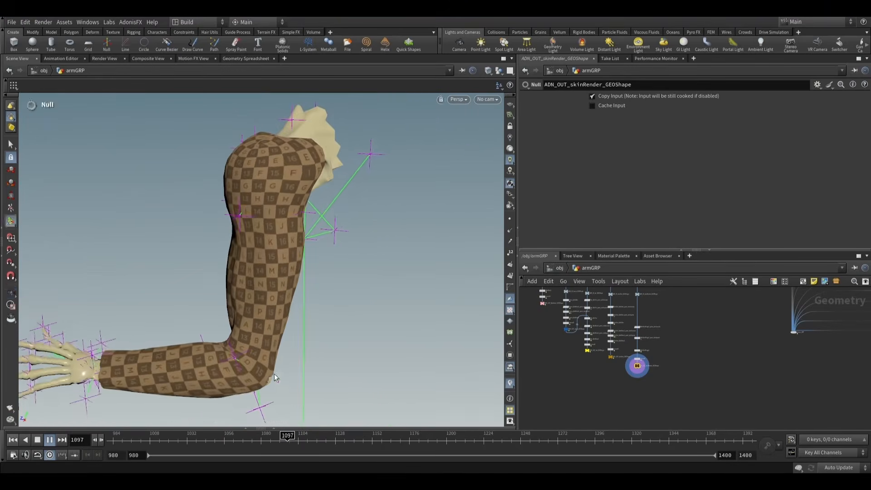
- Watch the whole arm through the rest of the playback, stop it, and return to the first frame
{"action": "scroll", "coordinate": [273, 368], "scroll_direction": "down", "scroll_amount": 1}
{"action": "left_click_drag", "start_coordinate": [298, 365], "coordinate": [300, 352]}
{"action": "middle_click_drag", "start_coordinate": [300, 352], "coordinate": [331, 297]}
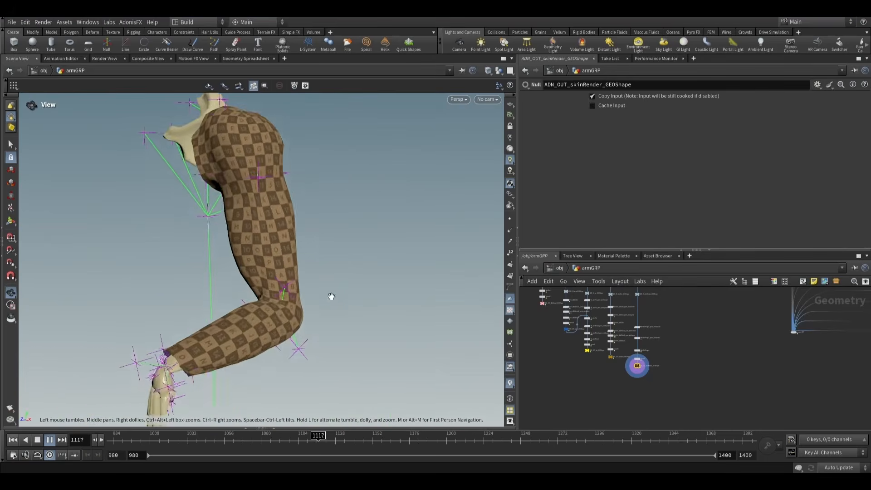
{"action": "scroll", "coordinate": [327, 338], "scroll_direction": "down", "scroll_amount": 1}
{"action": "left_click_drag", "start_coordinate": [327, 340], "coordinate": [319, 335], "text": "alt"}
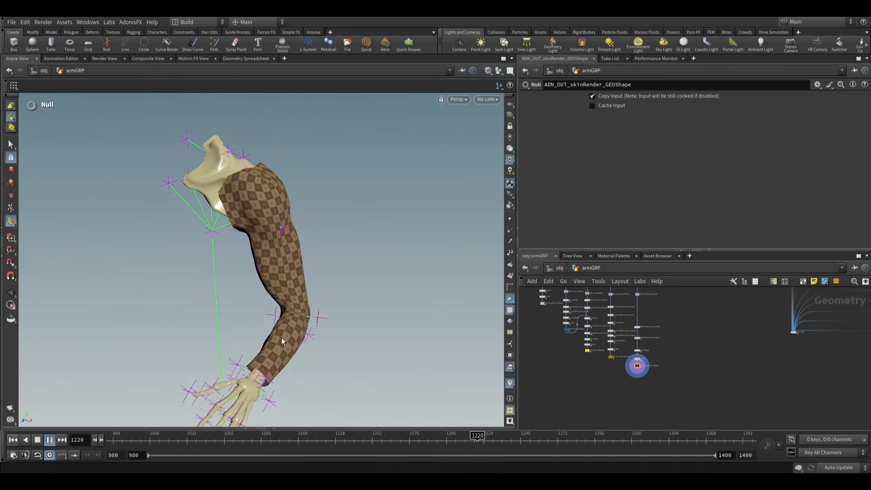
{"action": "left_click_drag", "start_coordinate": [282, 337], "coordinate": [284, 307], "text": "alt"}
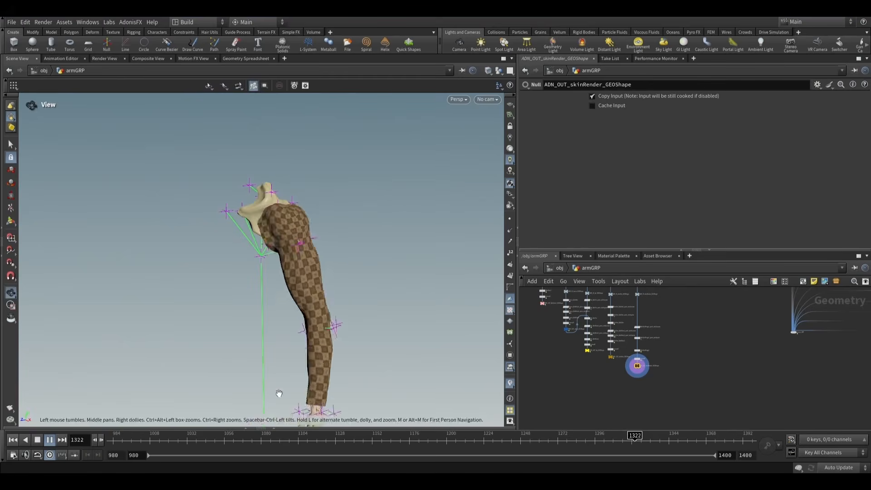
{"action": "left_click", "coordinate": [114, 440]}
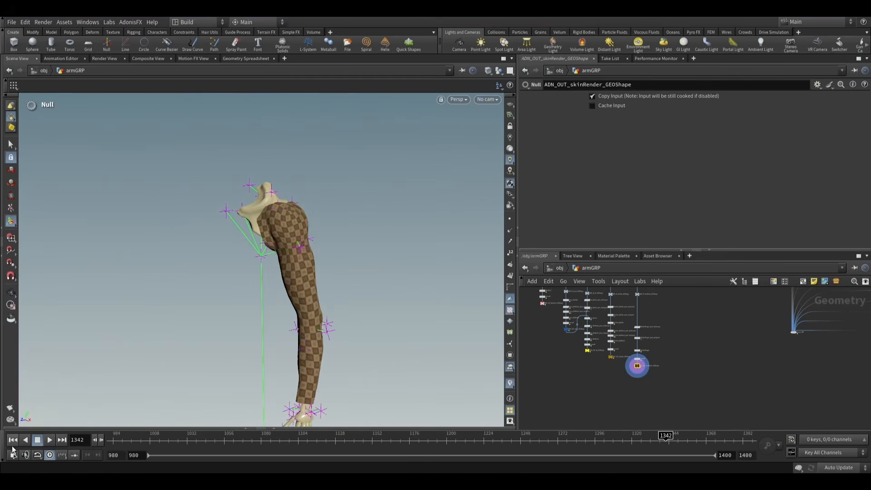
{"action": "middle_click_drag", "start_coordinate": [313, 319], "coordinate": [346, 271]}
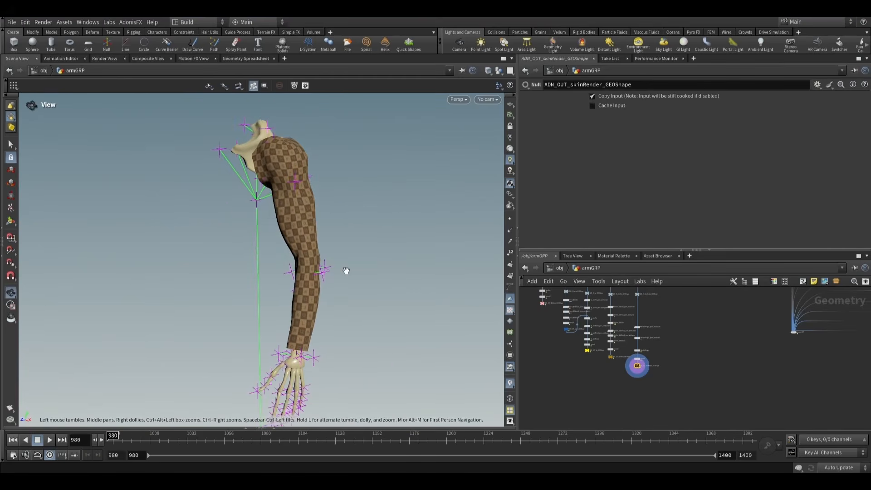
- Show the complete armGRP node network, enlarging the network area, and review how all simulation layers connect
{"action": "key", "text": "h"}
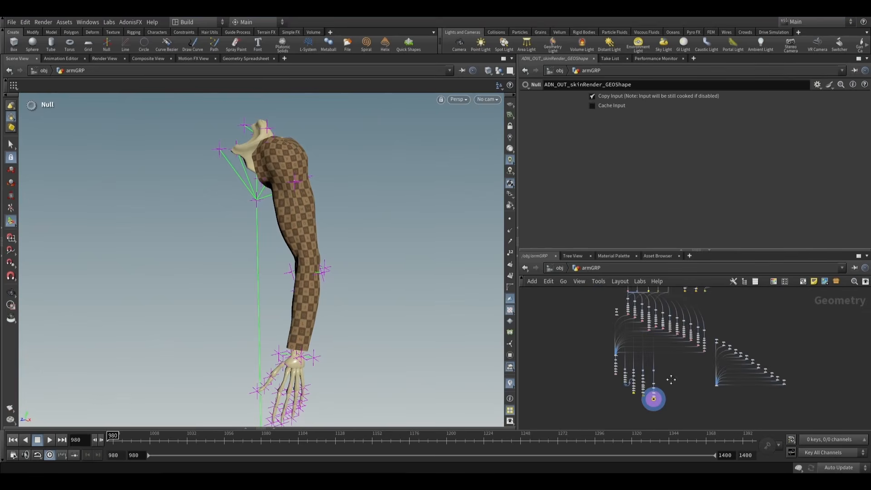
{"action": "scroll", "coordinate": [669, 396], "scroll_direction": "down", "scroll_amount": 1}
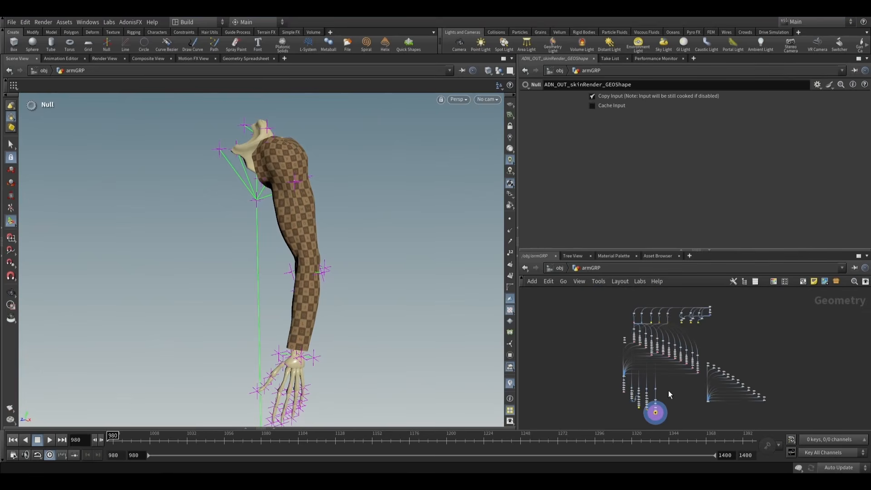
{"action": "left_click_drag", "start_coordinate": [655, 249], "coordinate": [655, 201]}
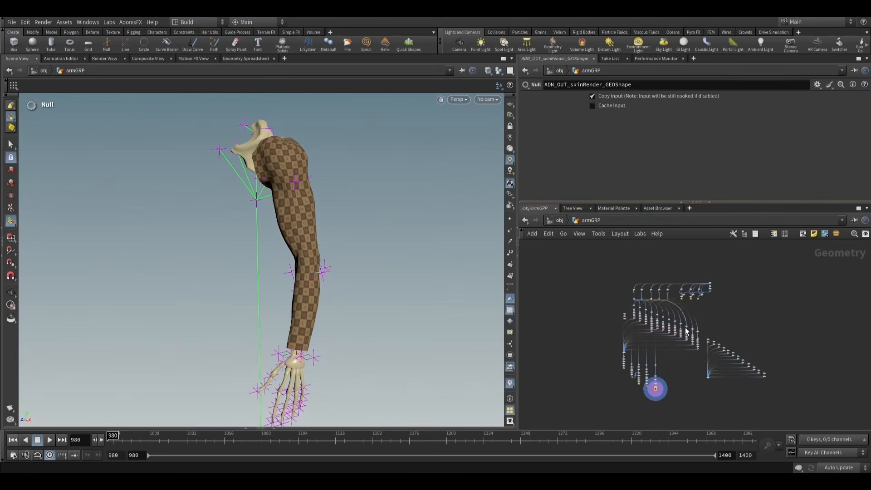
{"action": "scroll", "coordinate": [719, 336], "scroll_direction": "up", "scroll_amount": 1}
{"action": "scroll", "coordinate": [713, 327], "scroll_direction": "up", "scroll_amount": 2}
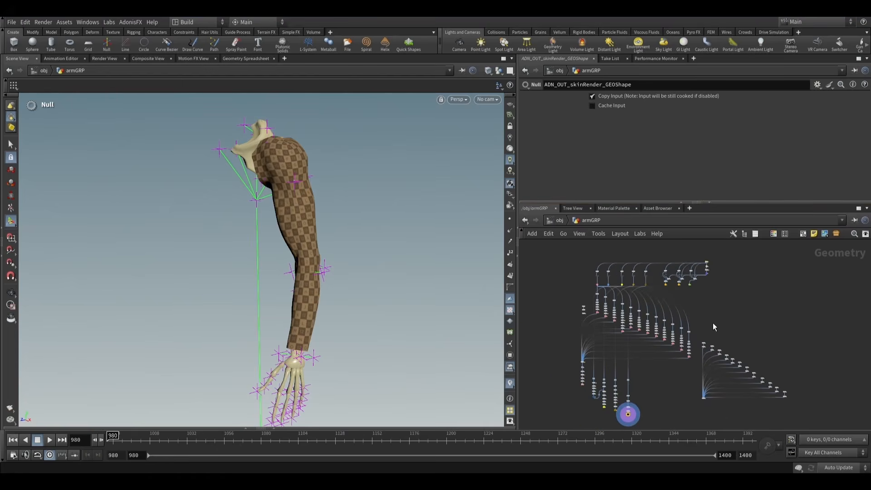
{"action": "middle_click_drag", "start_coordinate": [713, 327], "coordinate": [730, 321]}
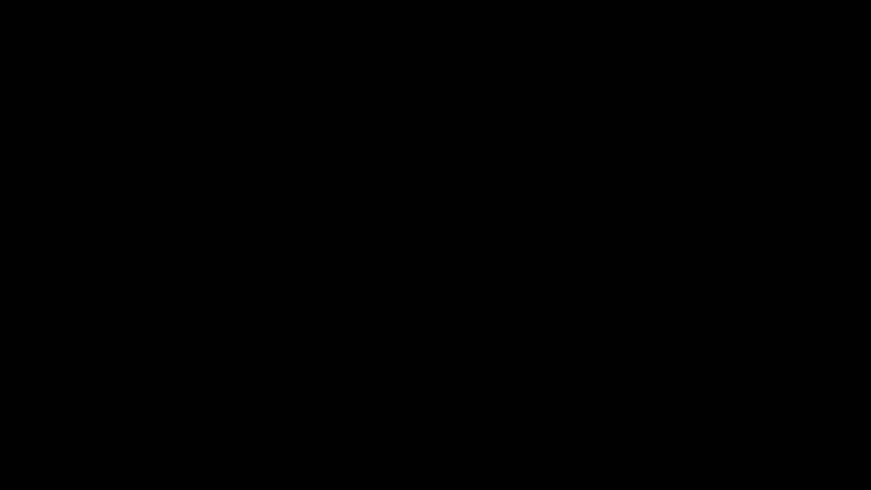